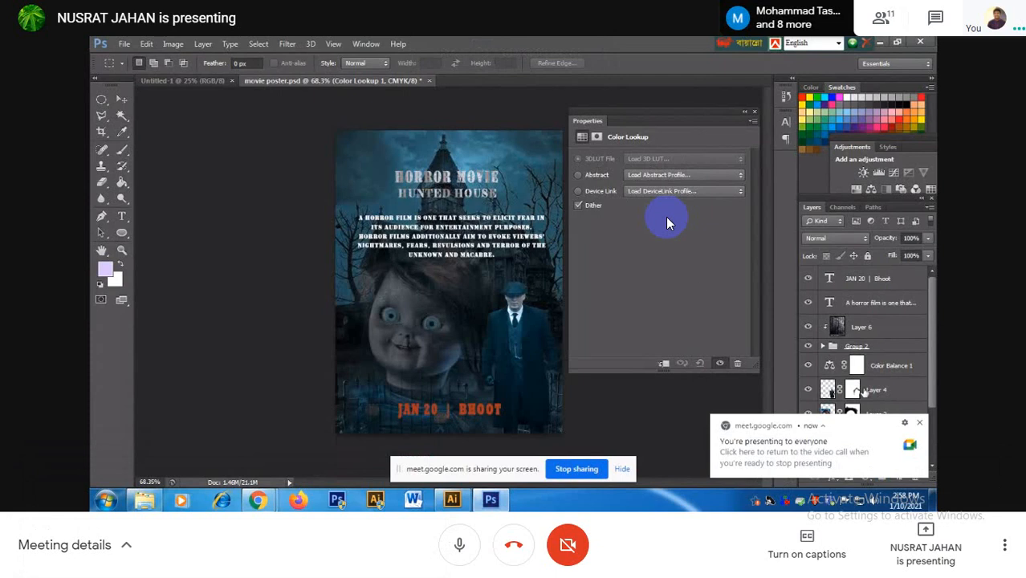
Step: Inspect the properties of Layer 4, the Color Balance 1 adjustment and Layer 6, and collapse the properties display
left_click(866, 390)
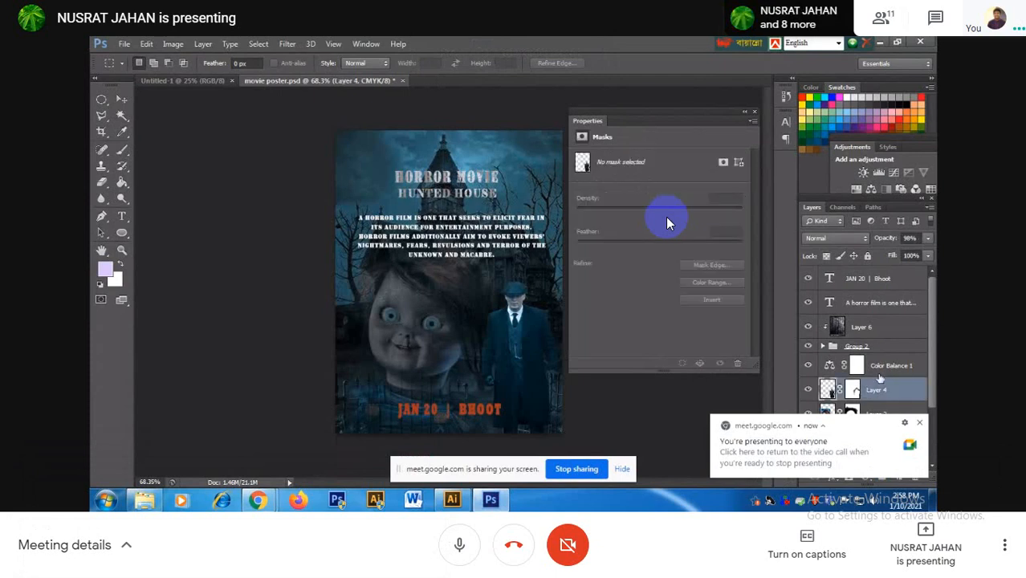
left_click(871, 363)
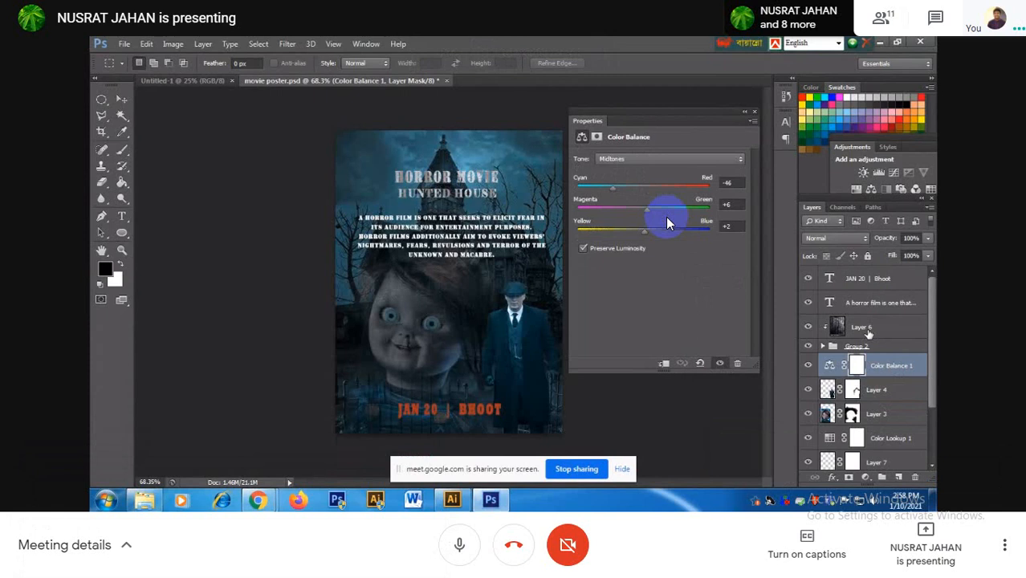
left_click(877, 331)
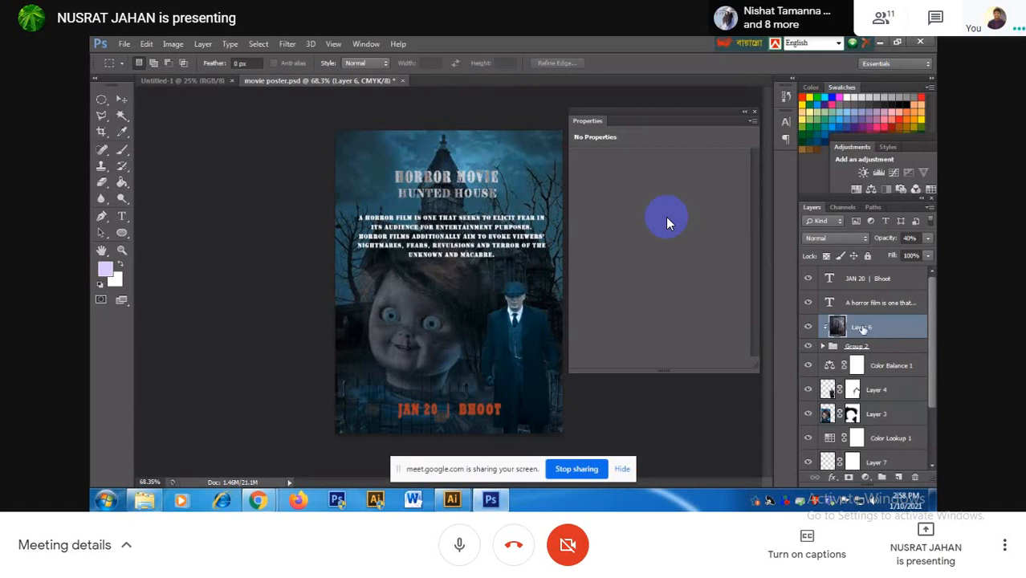
left_click(744, 112)
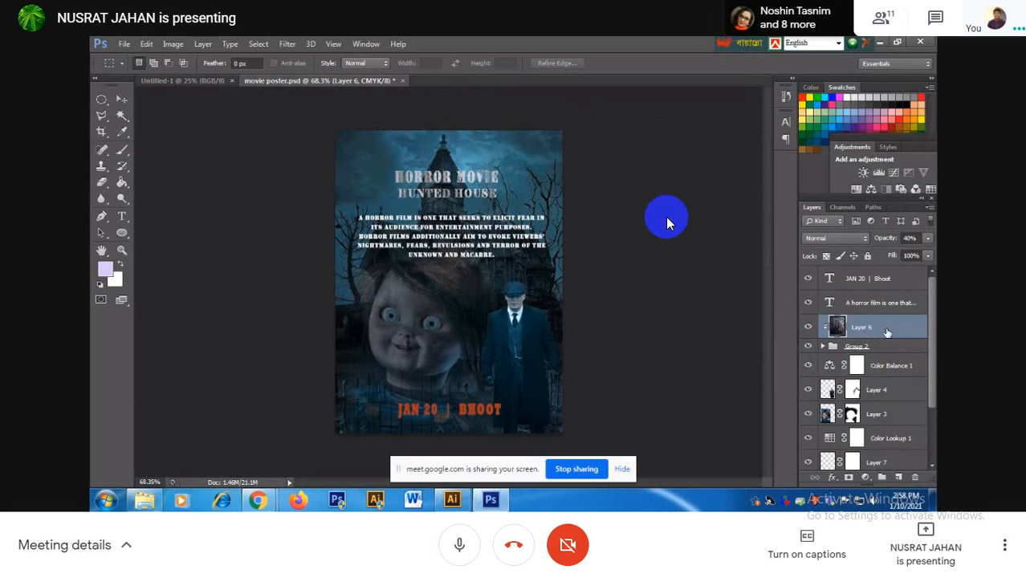
Step: Add a Color Lookup adjustment layer directly above Layer 6 and move its settings clear of the poster
left_click(865, 477)
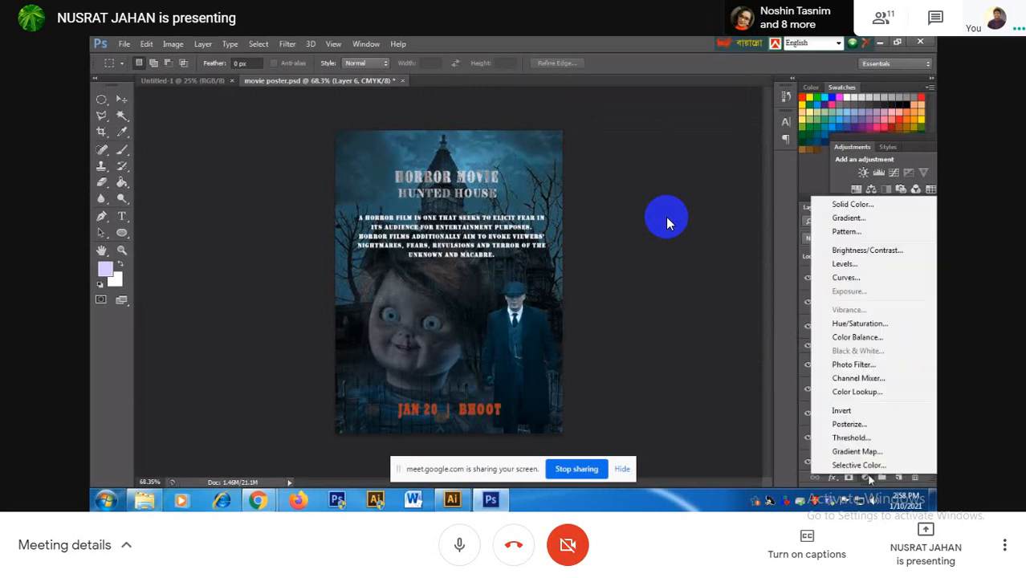
left_click(880, 393)
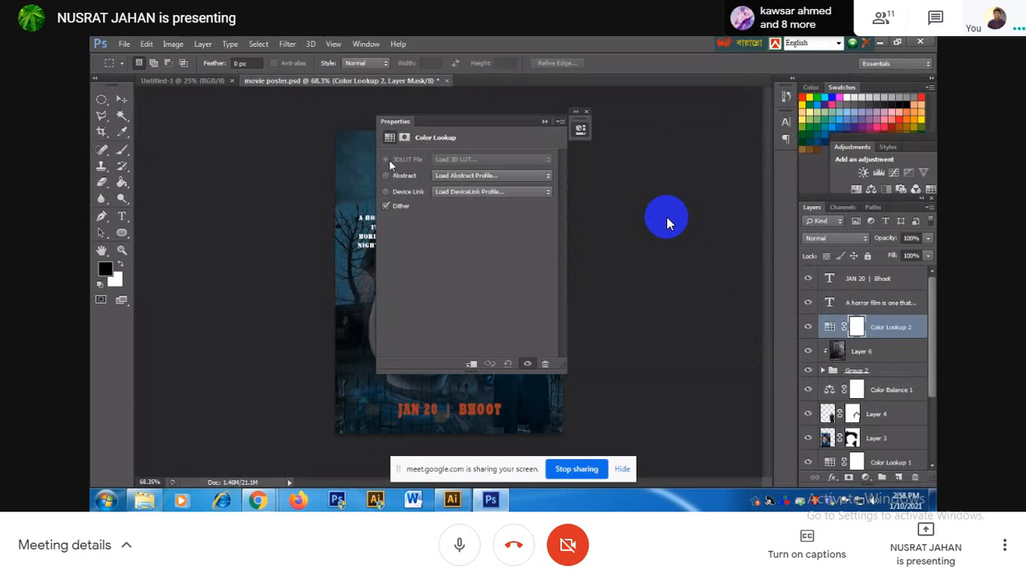
left_click_drag(464, 125, 664, 135)
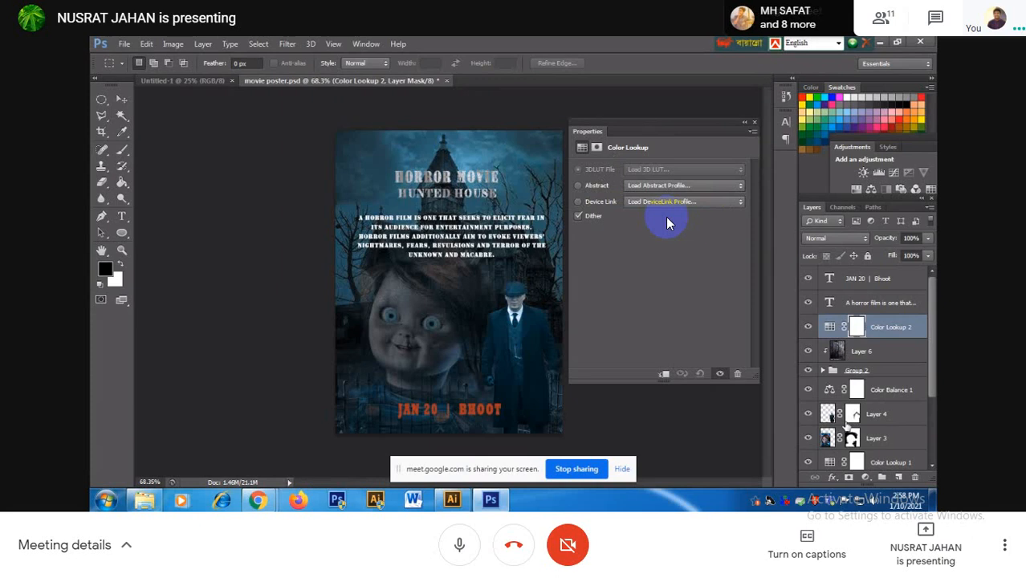
Step: Review the poster's layer stack, checking Layer 3 and Layer 6, and close the mask properties
left_click(872, 440)
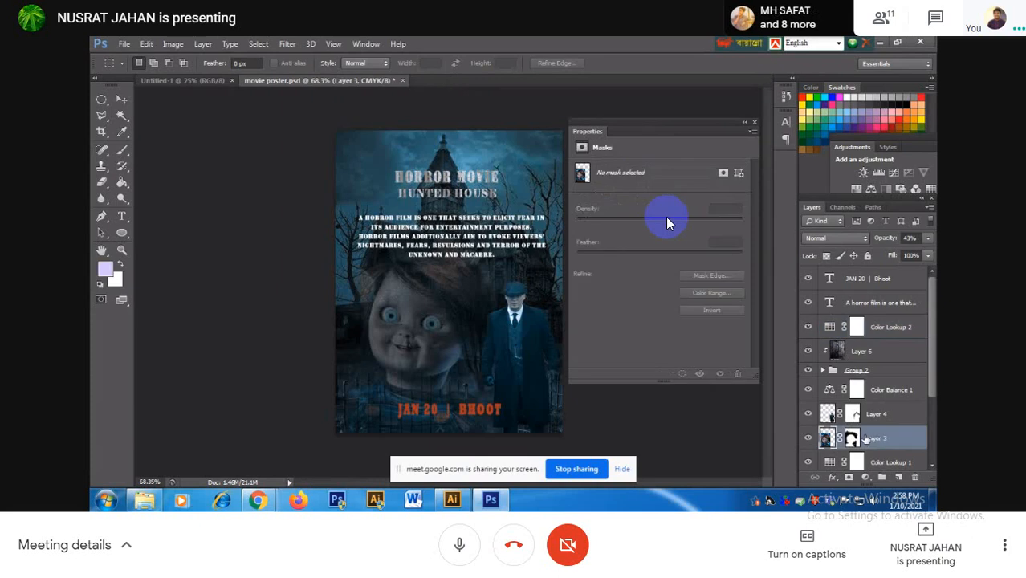
scroll(853, 450, "down", 4)
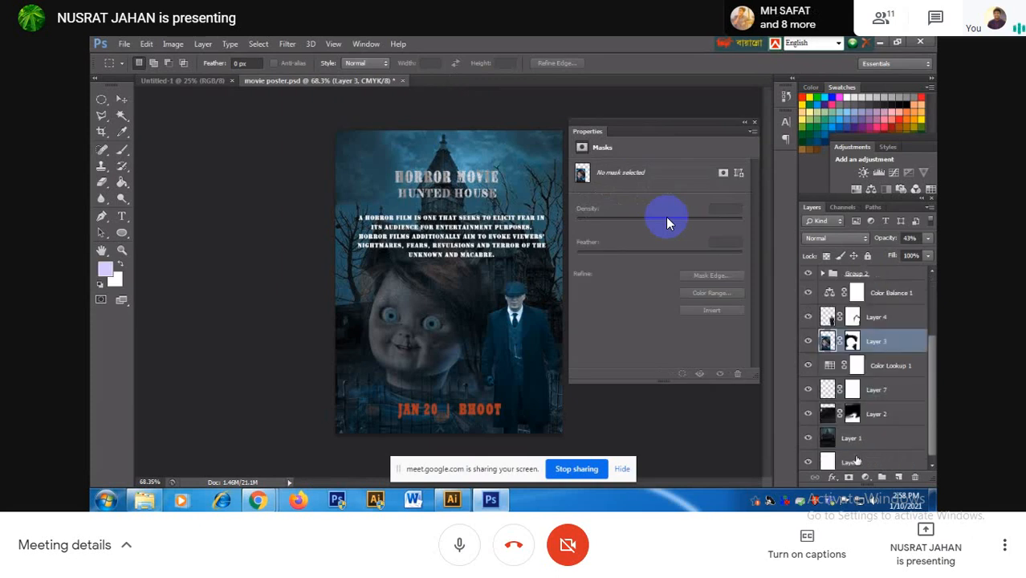
scroll(855, 458, "up", 1)
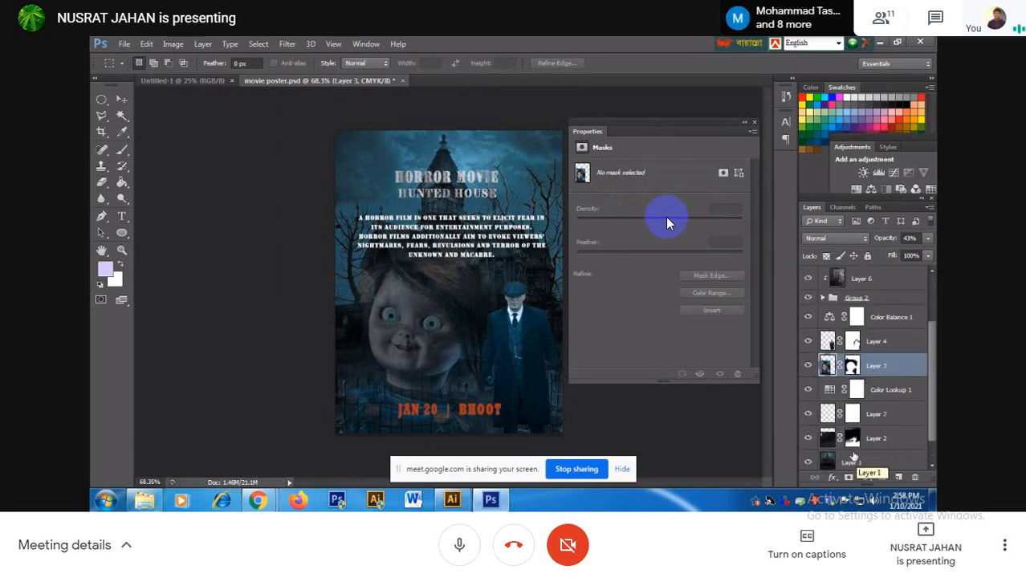
left_click(753, 123)
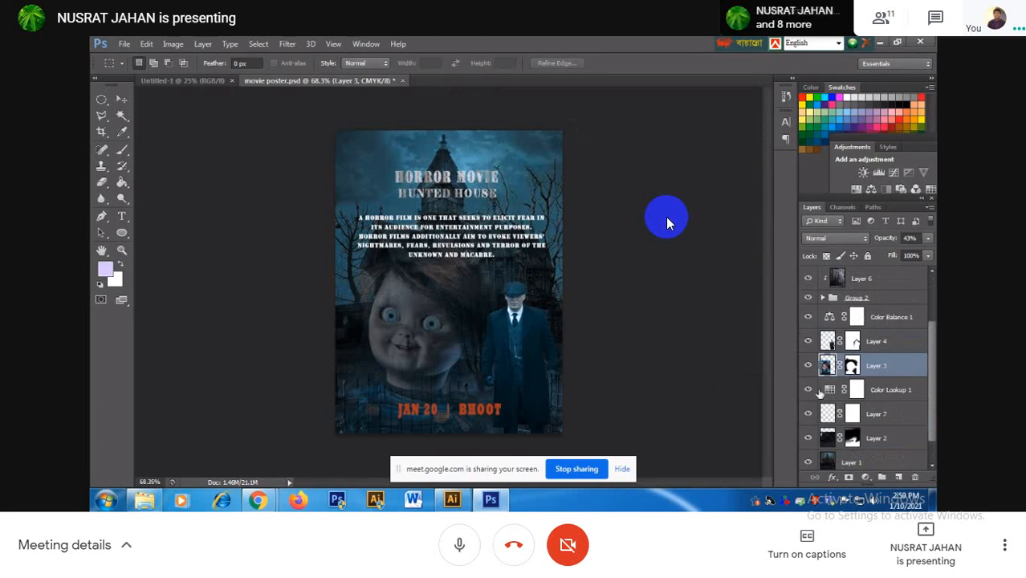
scroll(867, 361, "up", 3)
left_click(878, 354)
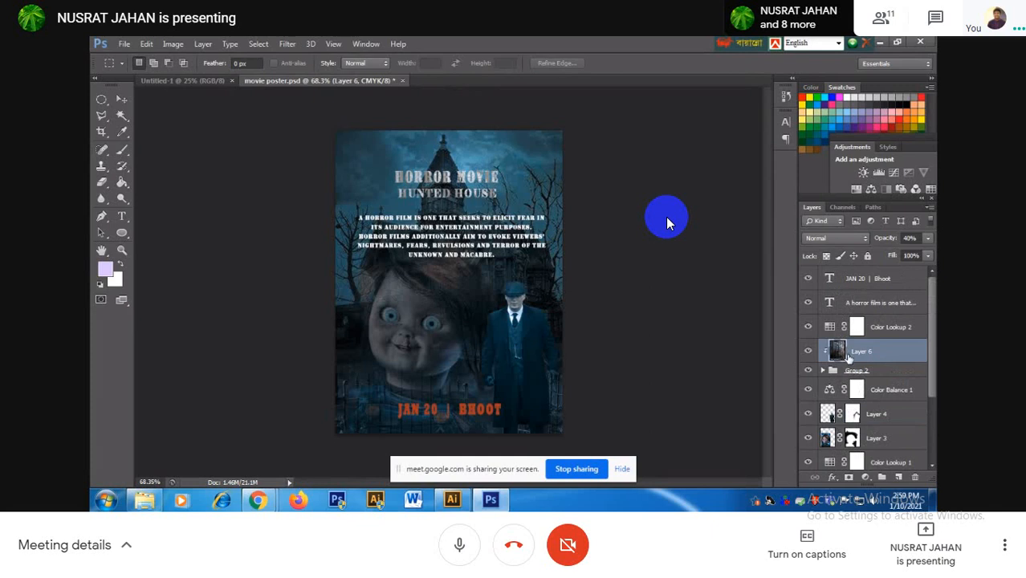
scroll(852, 360, "down", 1)
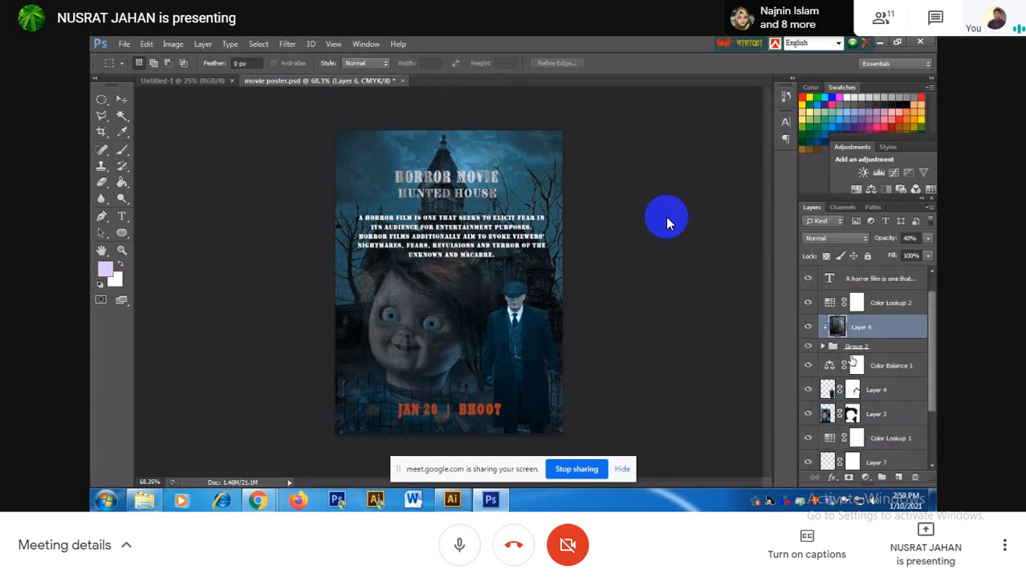
scroll(853, 362, "up", 1)
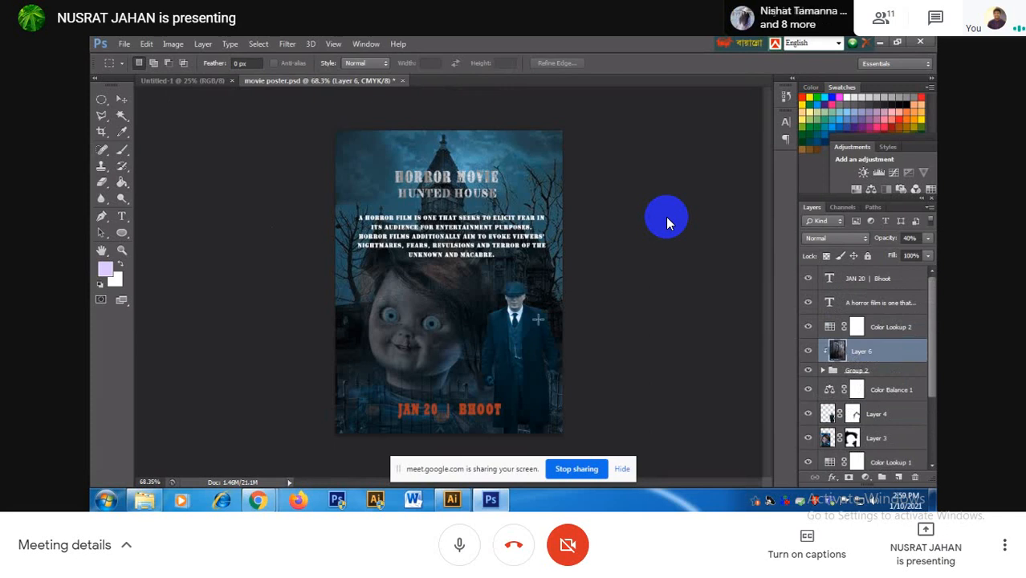
left_click(125, 46)
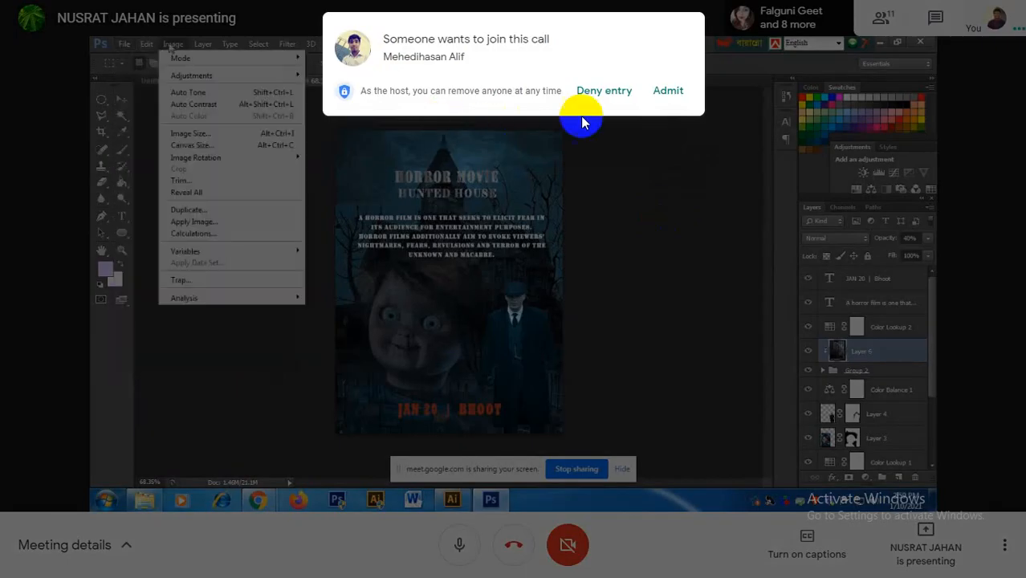
Step: Admit the waiting participant, leave the full-screen meeting view and show the list of people in the call
left_click(668, 93)
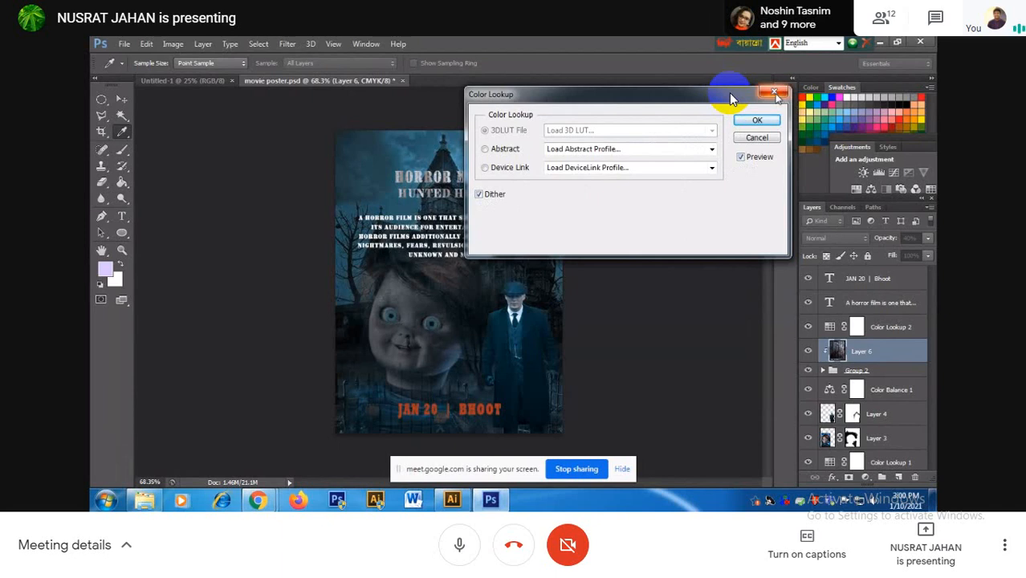
left_click(521, 51)
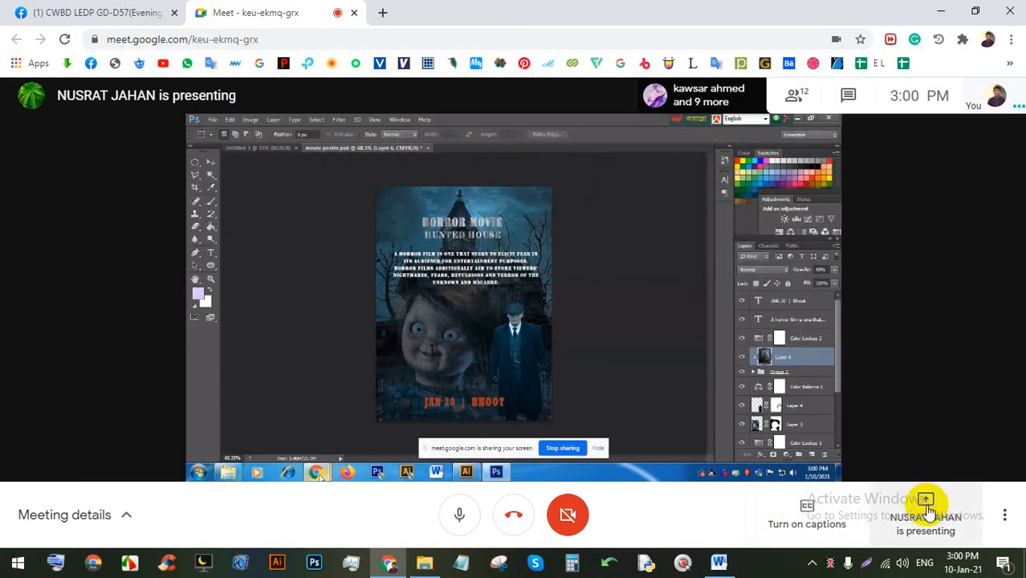
left_click(811, 103)
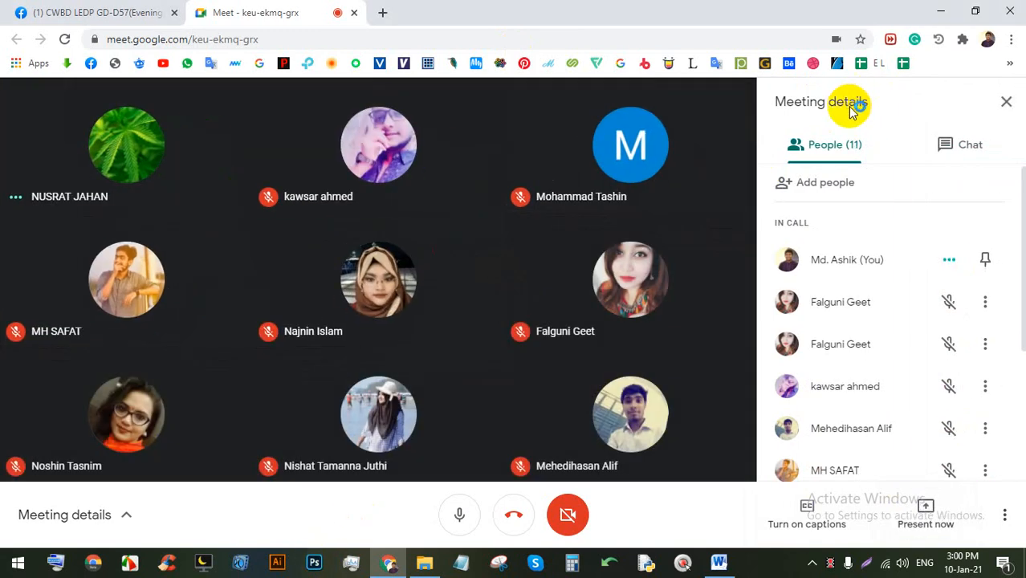
Step: Present the entire screen to the meeting and hide the screen-sharing notice
left_click(934, 520)
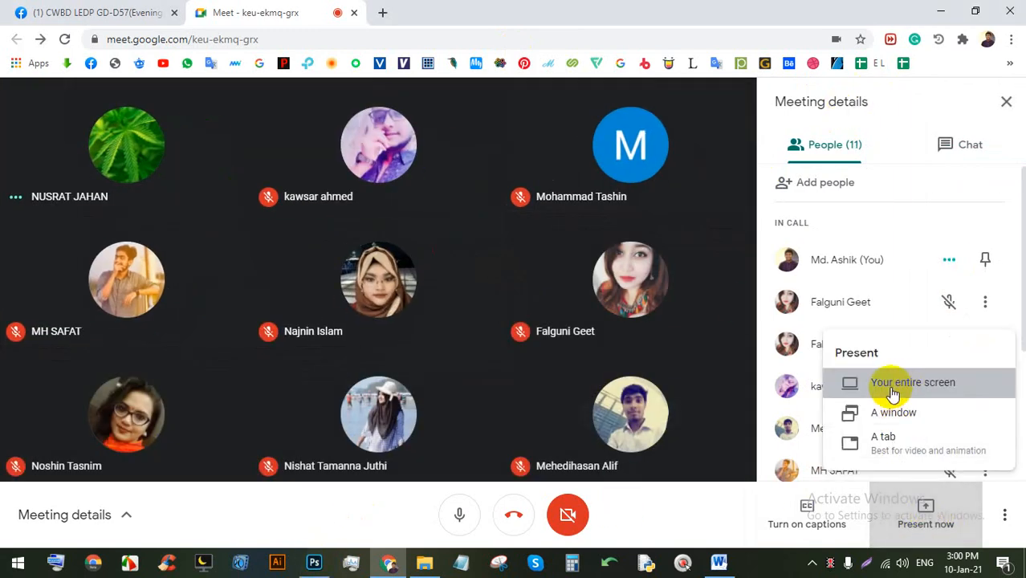
left_click(890, 392)
left_click(657, 353)
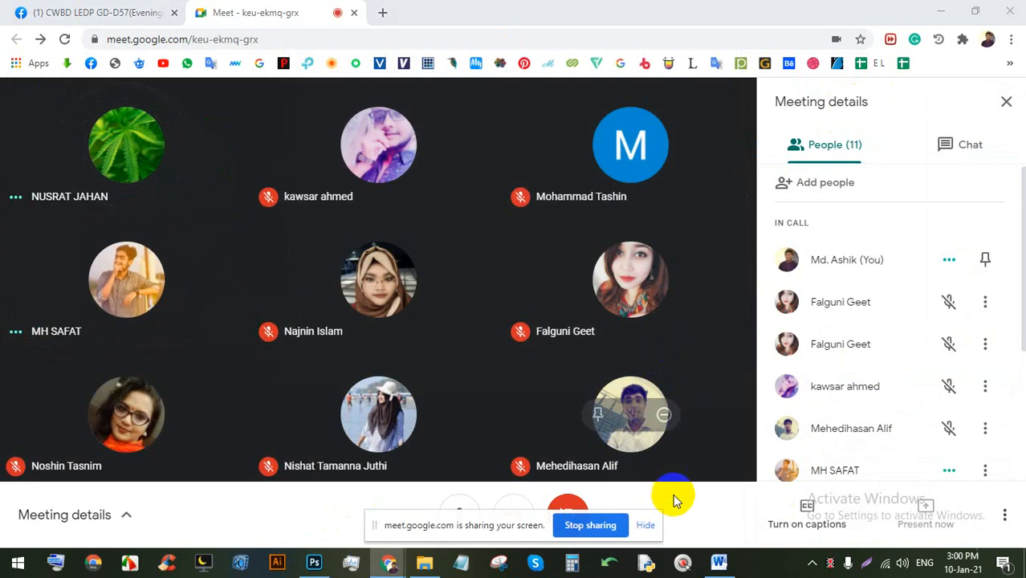
left_click(650, 524)
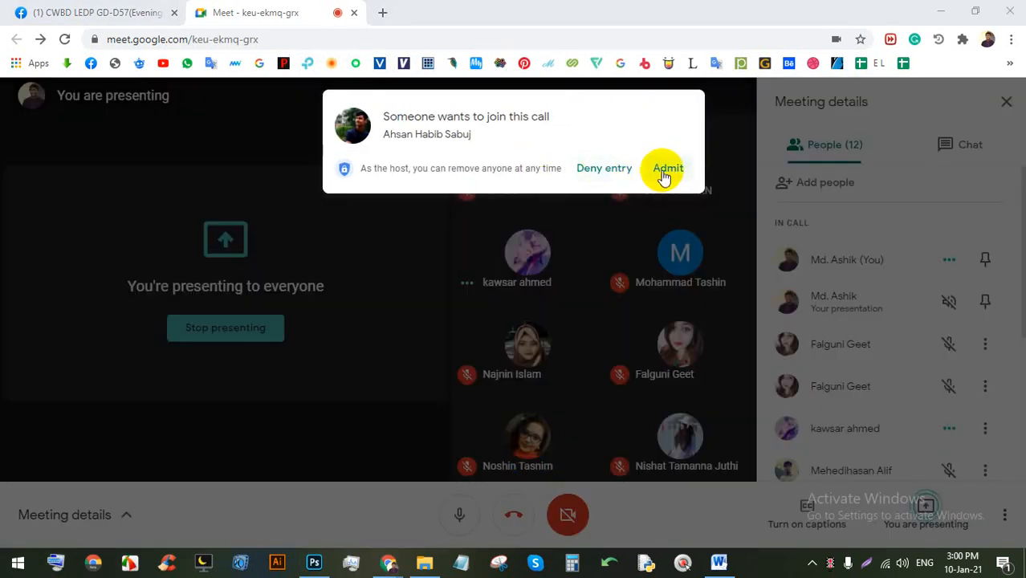
Step: Admit the next waiting participant and switch to Photoshop
left_click(666, 173)
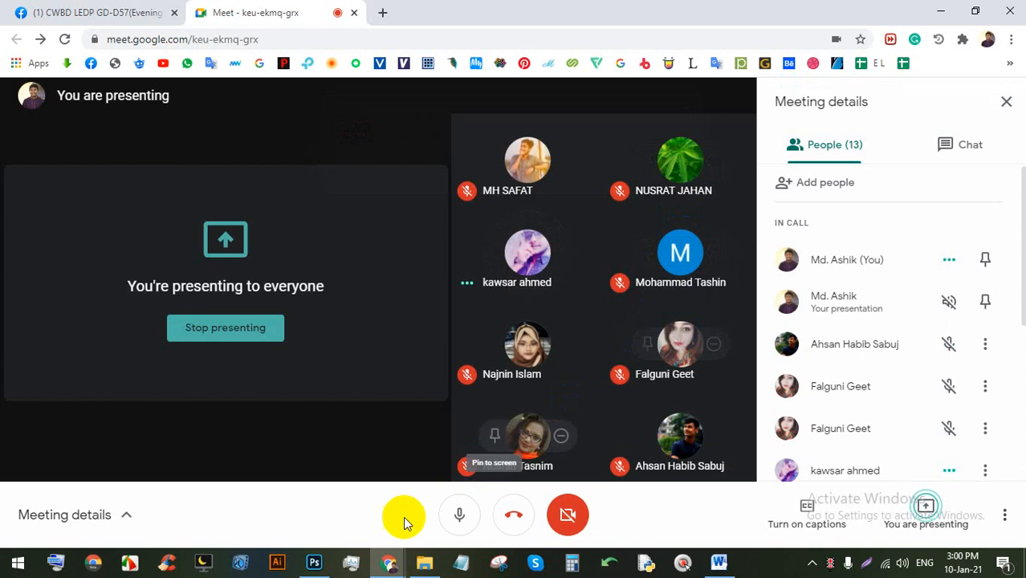
mouse_move(314, 567)
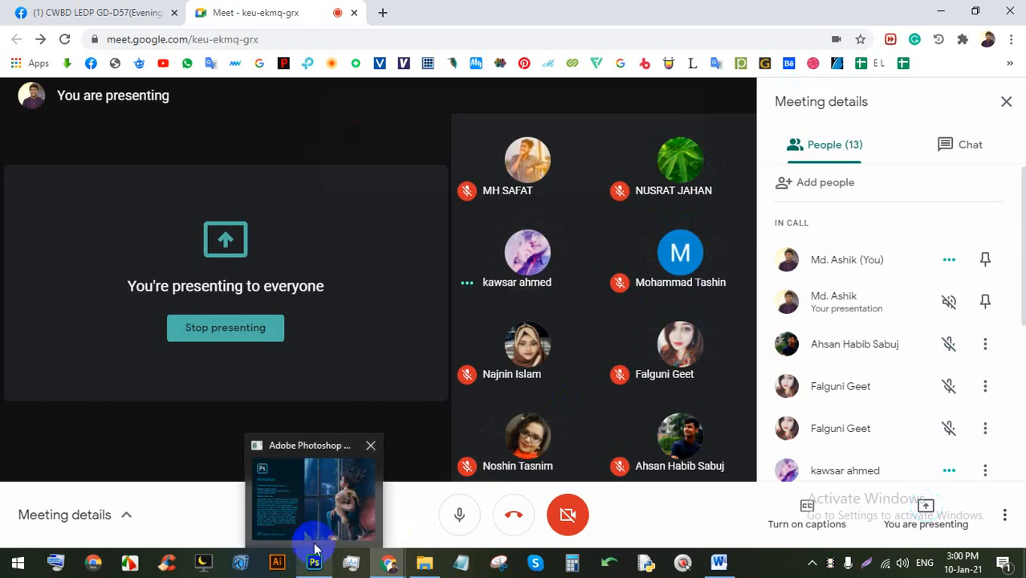
left_click(312, 462)
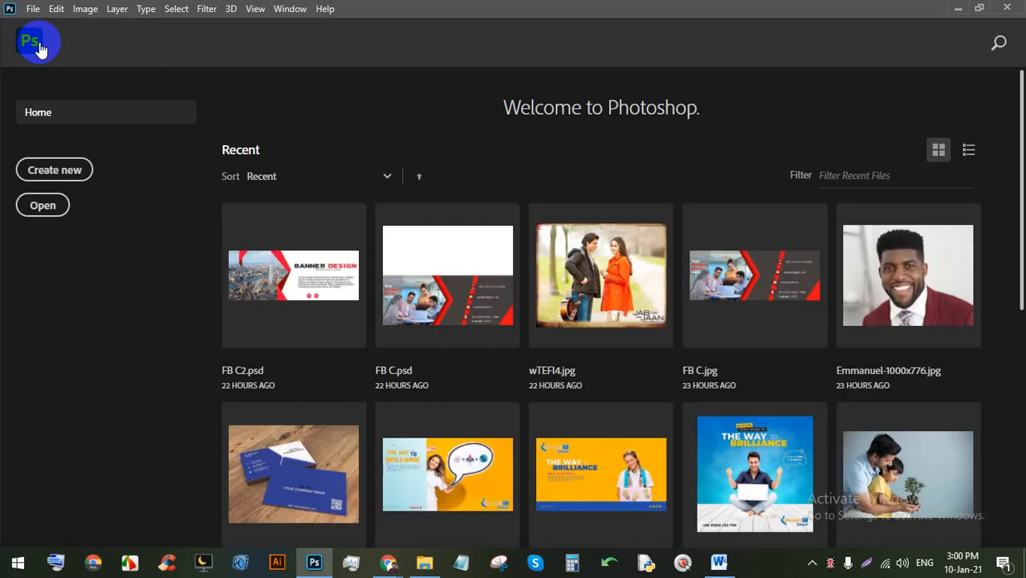
Step: Leave the home screen and create a new blank 1920 x 1080 px document with an artboard
left_click(25, 37)
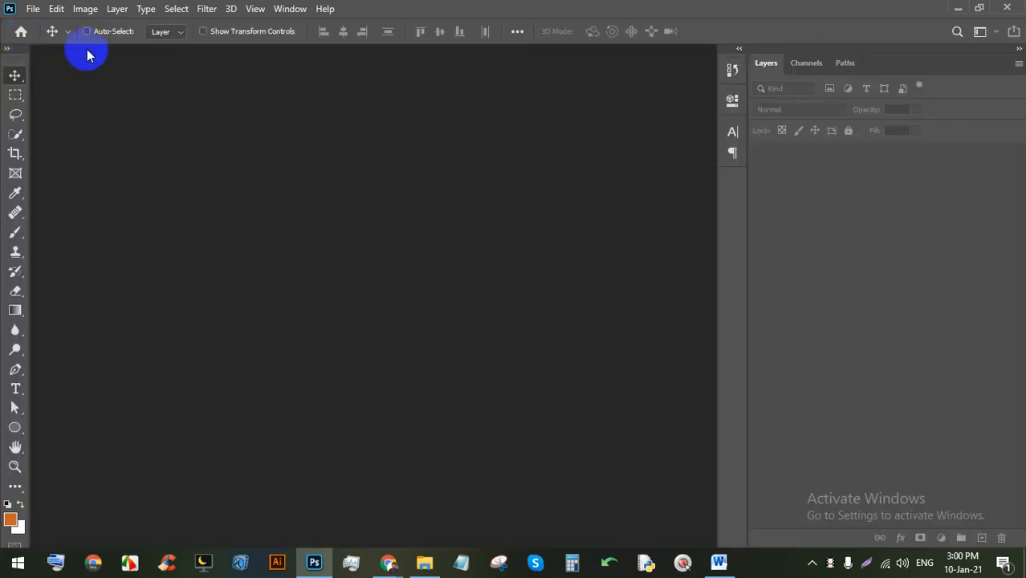
left_click(31, 9)
left_click(42, 25)
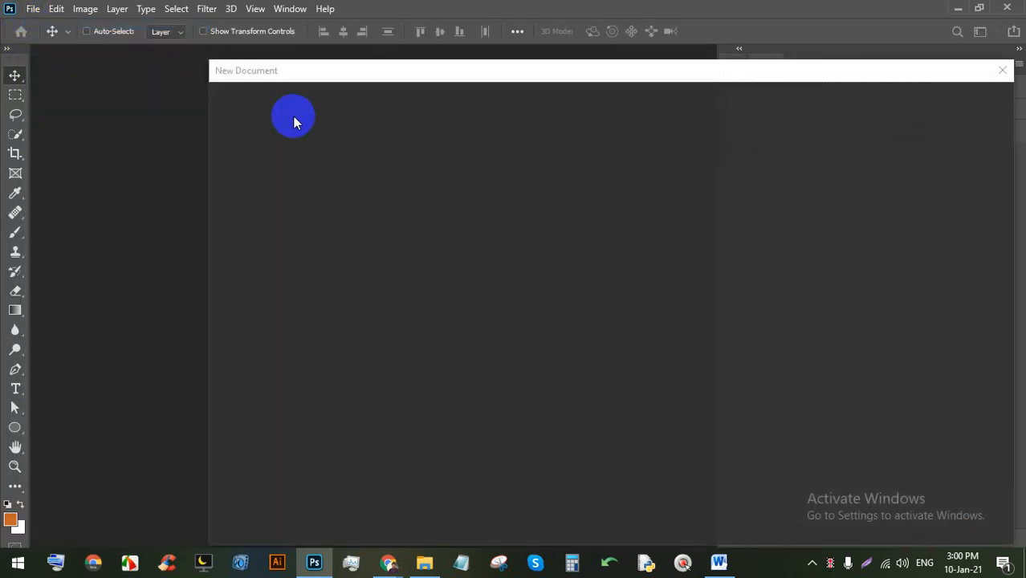
double_click(553, 339)
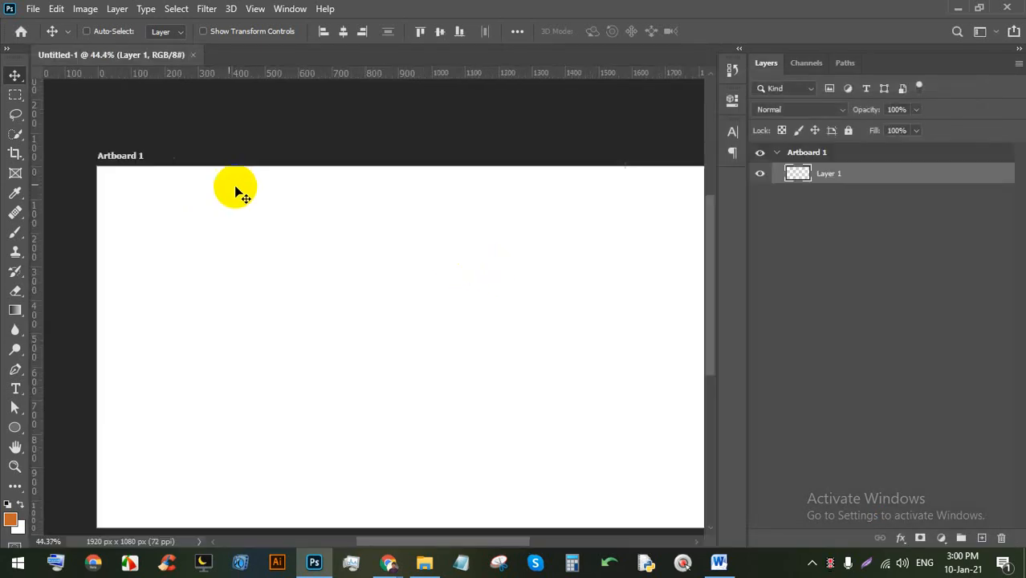
Step: Place maxresdefault.jpg from the Downloads folder as an embedded image on the artboard
left_click(33, 8)
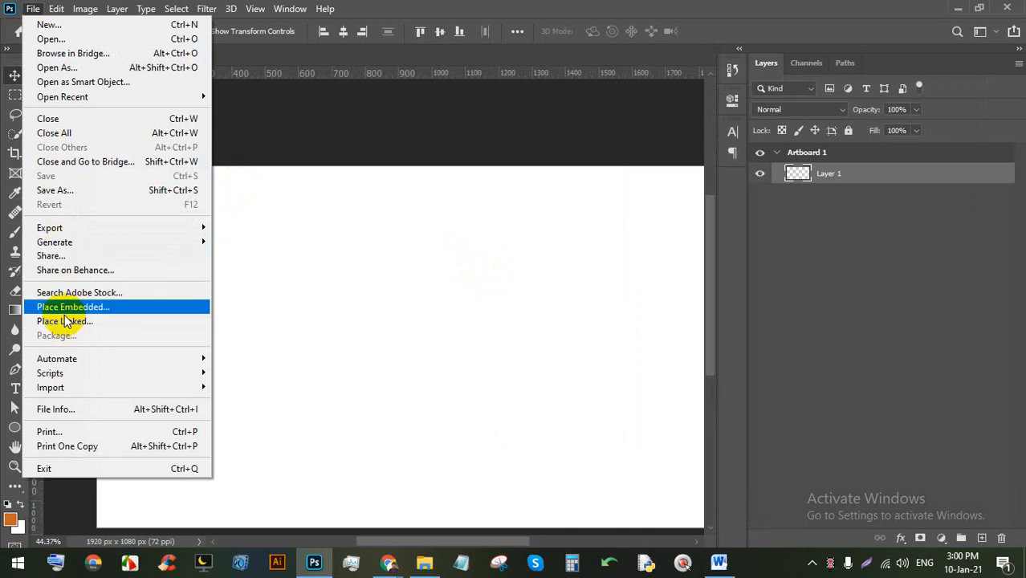
left_click(74, 307)
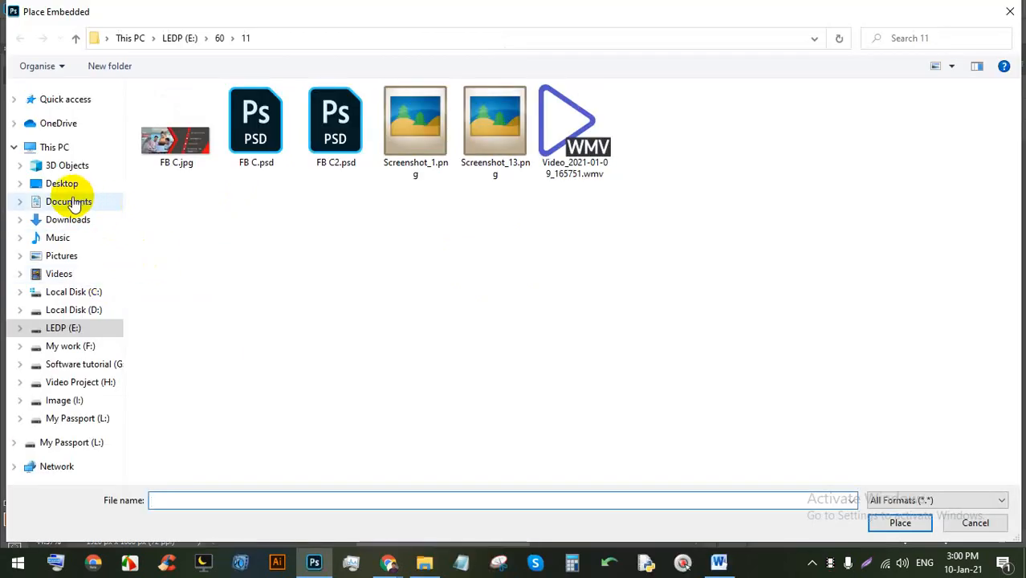
left_click(74, 200)
left_click(70, 224)
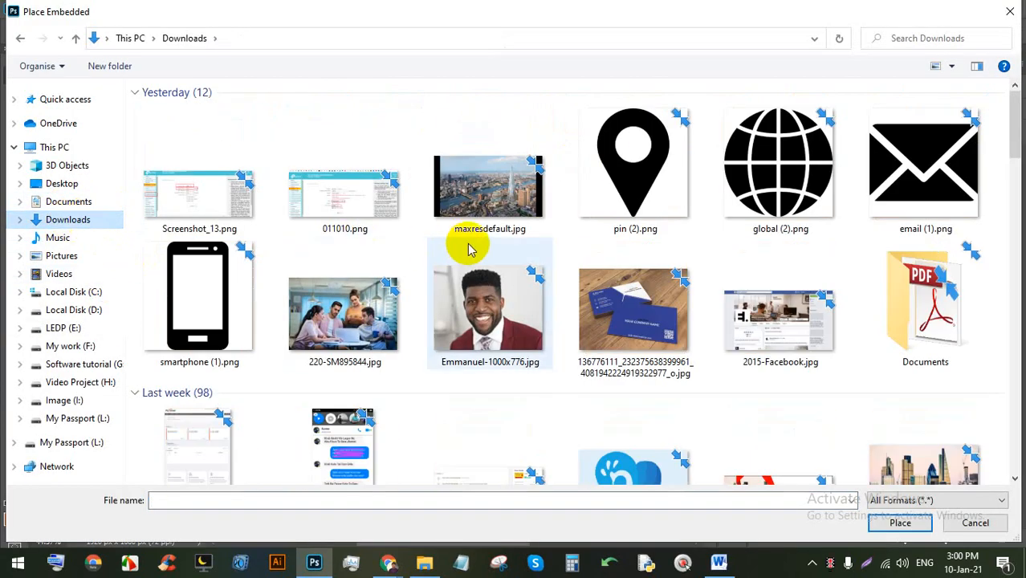
double_click(475, 190)
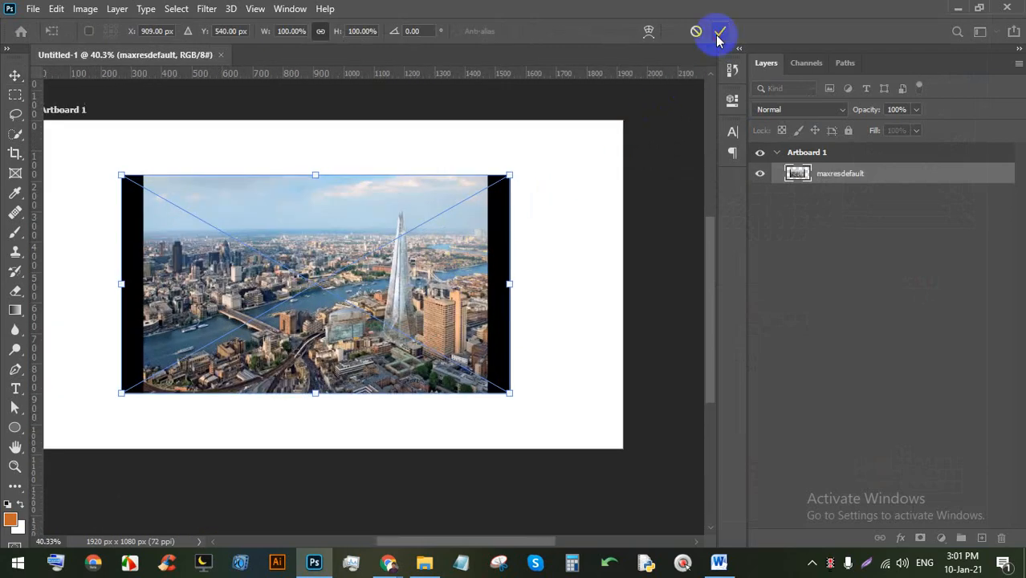
left_click(720, 30)
Step: Move the placed city image slightly upward on the artboard
left_click_drag(326, 259, 300, 232)
scroll(224, 198, "down", 3)
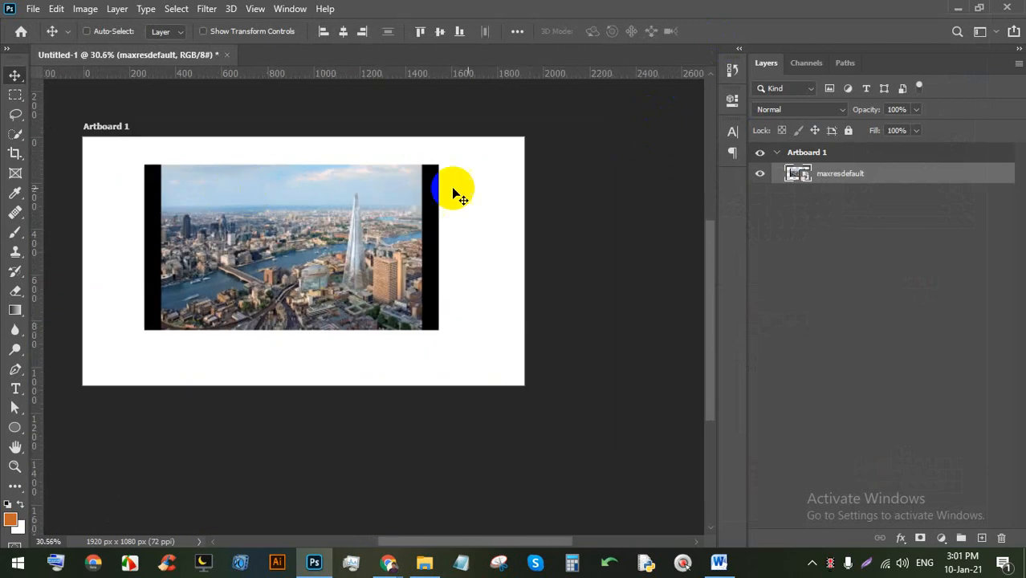
scroll(464, 187, "up", 5)
Step: Preview the 3Strip.look 3D LUT on the placed city photo with Color Lookup and discard the adjustment
left_click(85, 8)
left_click(390, 197)
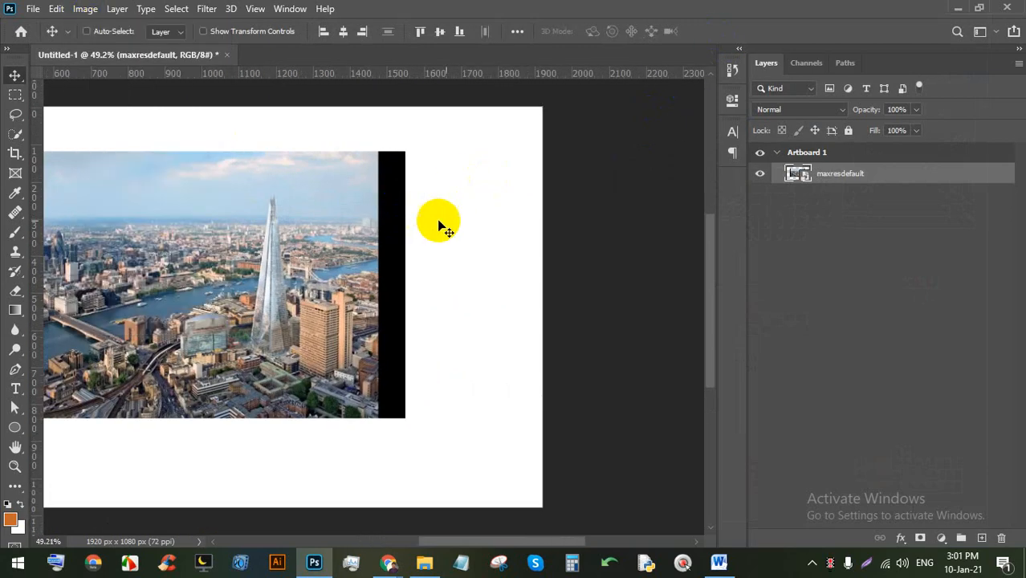
scroll(438, 223, "down", 2)
left_click(85, 8)
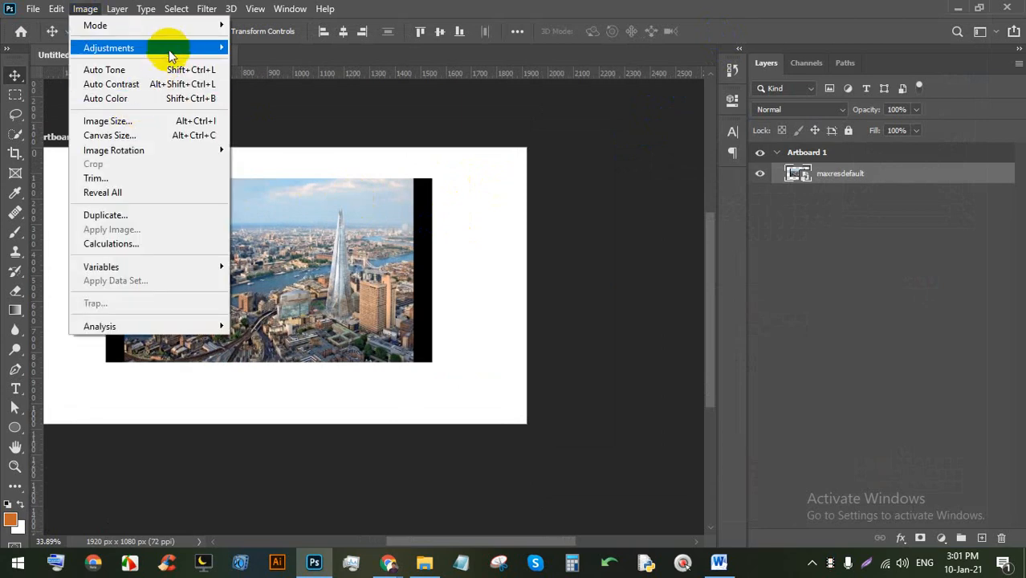
mouse_move(216, 52)
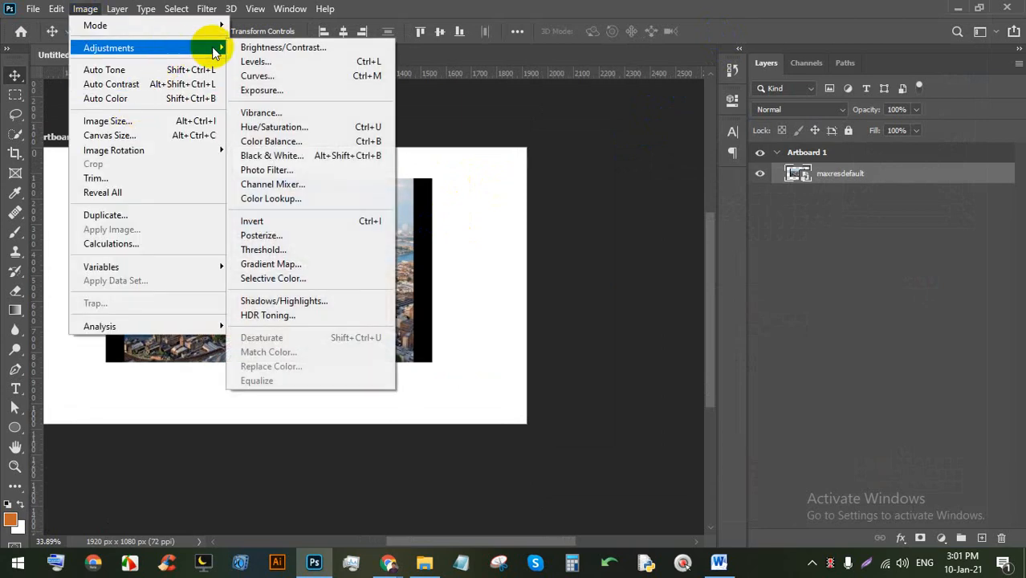
left_click(300, 198)
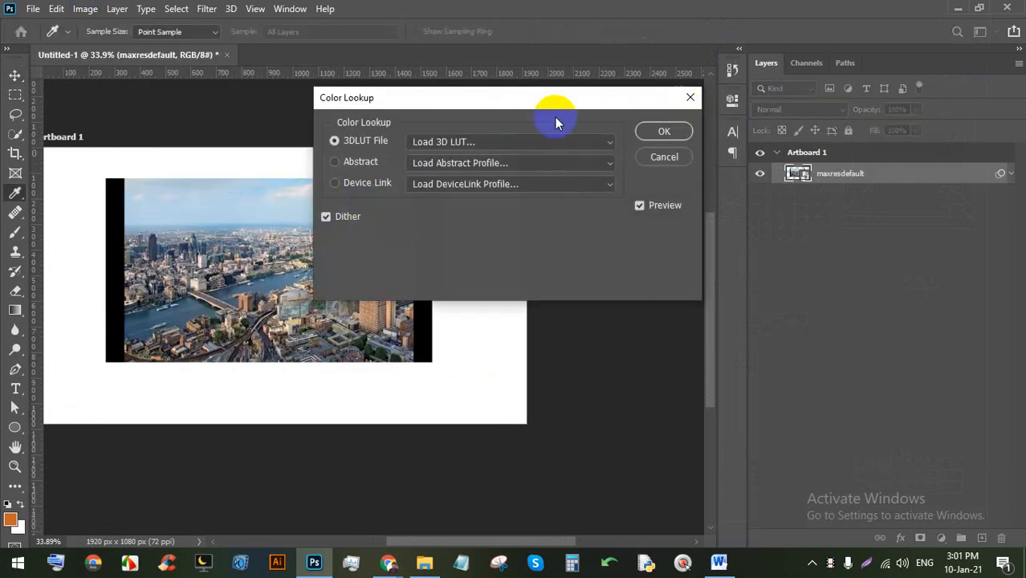
left_click_drag(435, 101, 654, 81)
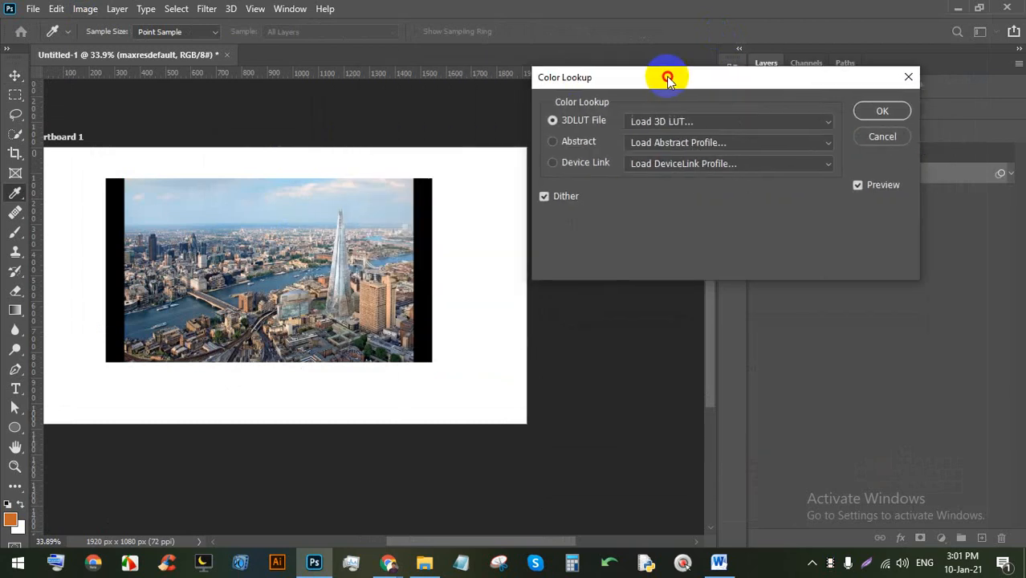
left_click(672, 122)
scroll(672, 129, "up", 2)
left_click(660, 182)
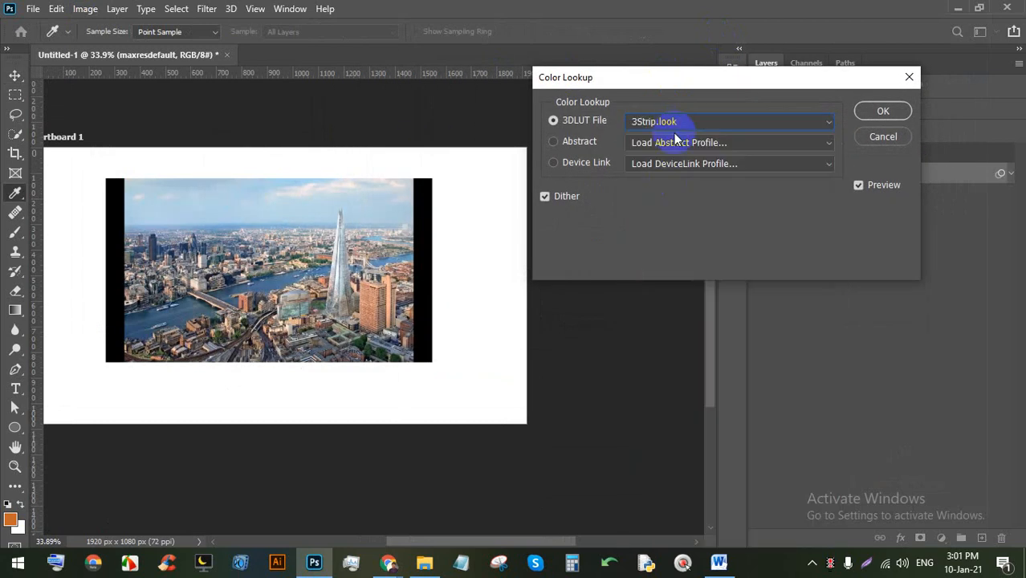
left_click(682, 122)
left_click(684, 319)
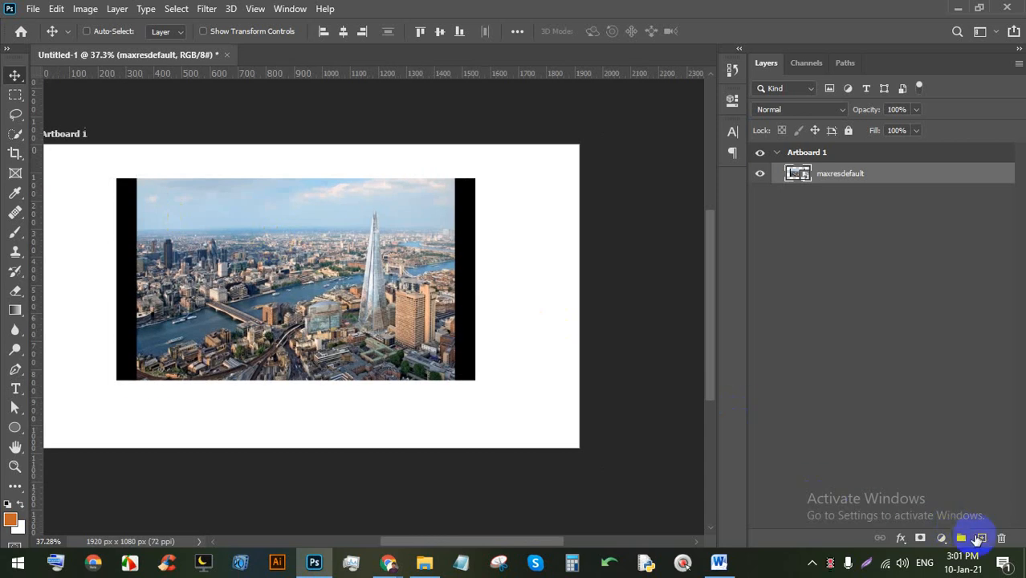
Step: Draw an orange rounded rectangle about 1039 x 657 px with 15 px corners over the city photo
left_click(14, 427)
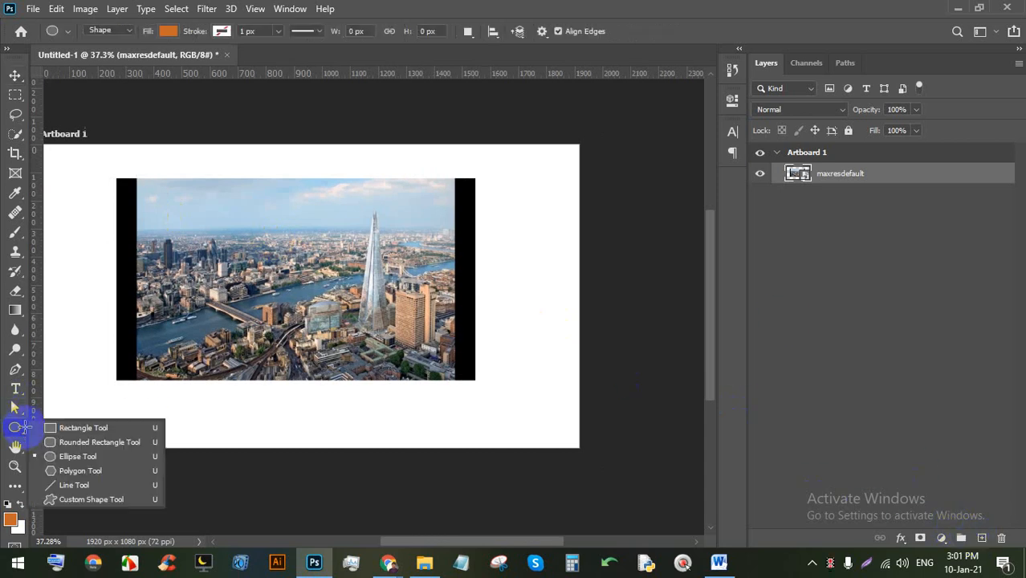
left_click(88, 441)
left_click_drag(142, 217, 434, 401)
left_click(14, 74)
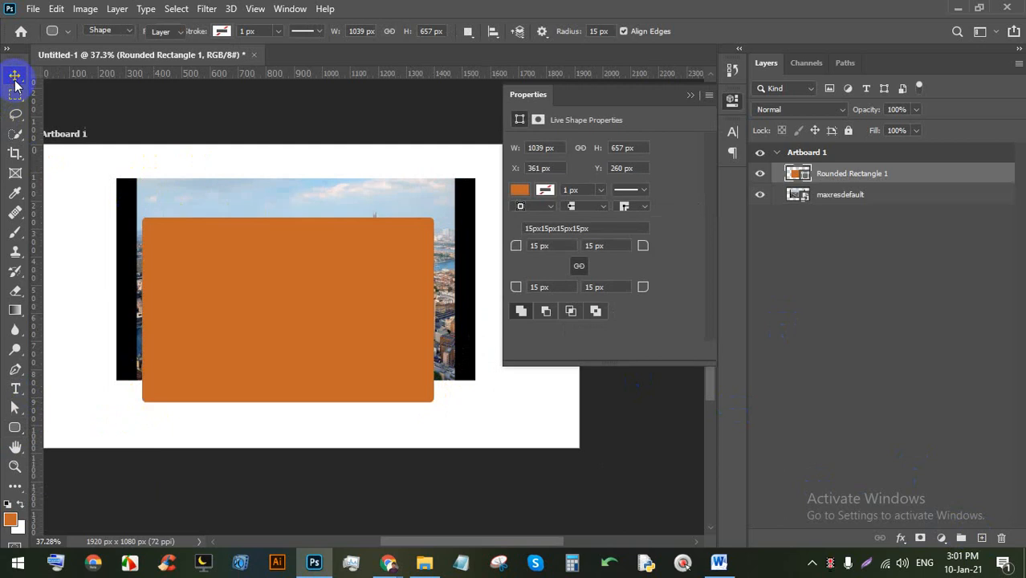
left_click(693, 96)
Step: Stack the city photo above the rounded rectangle, reposition it over the shape and enlarge it slightly to cover the shape
left_click_drag(862, 200, 852, 167)
left_click_drag(320, 232, 312, 256)
key("ctrl+t")
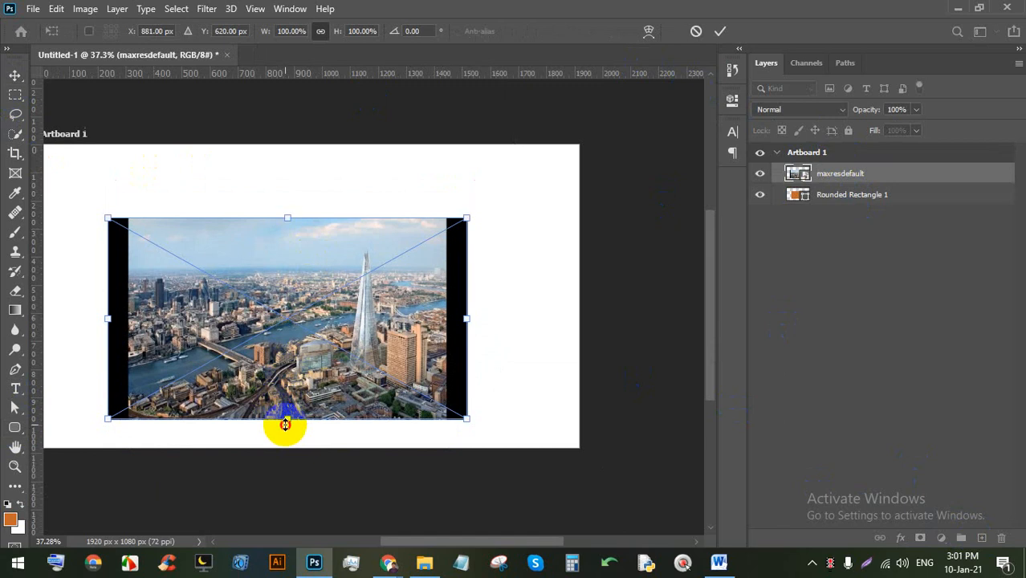
left_click_drag(283, 423, 287, 432)
left_click(721, 32)
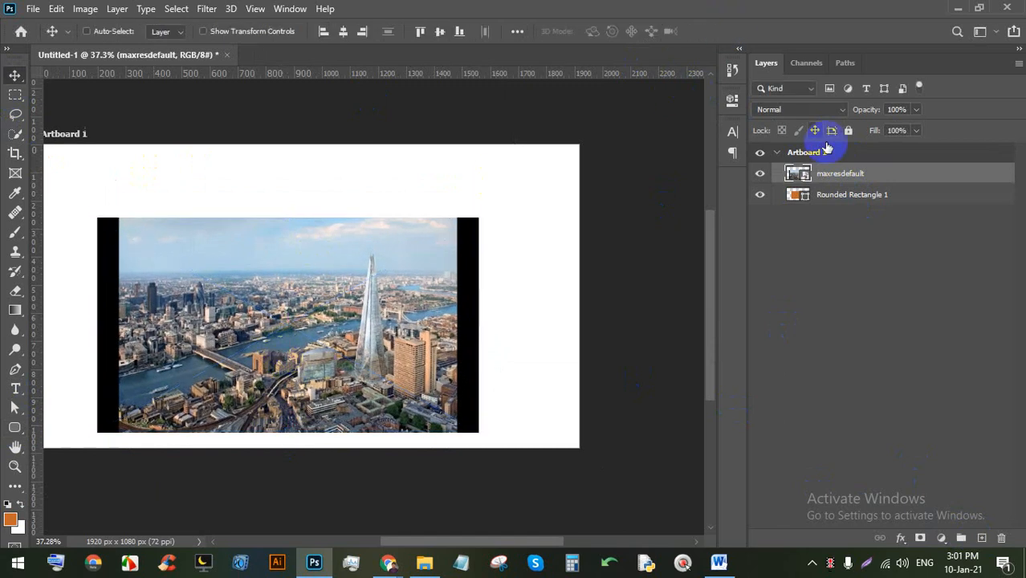
Step: Clip the city photo to the rounded rectangle with a clipping mask
right_click(927, 176)
left_click(815, 338)
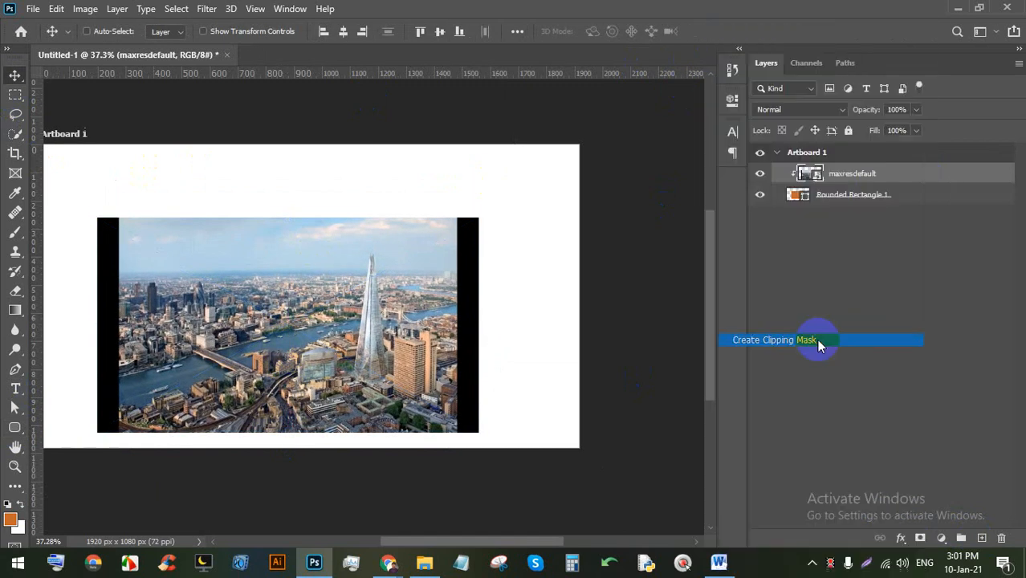
scroll(301, 315, "up", 1)
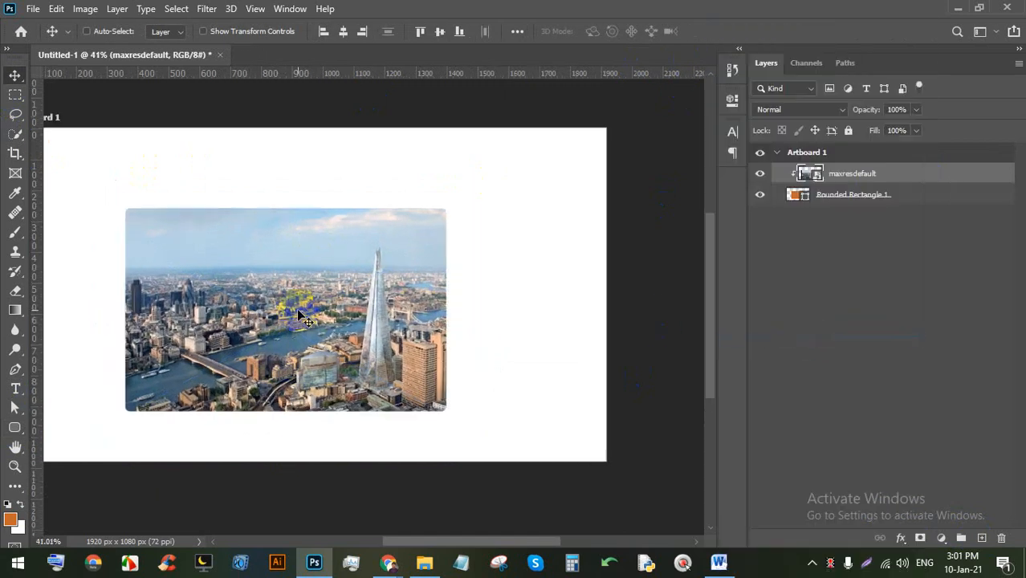
Step: Start Color Lookup on the clipped photo and preview 3D LUTs such as DropBlues.3DL
left_click(94, 11)
mouse_move(218, 53)
left_click(284, 199)
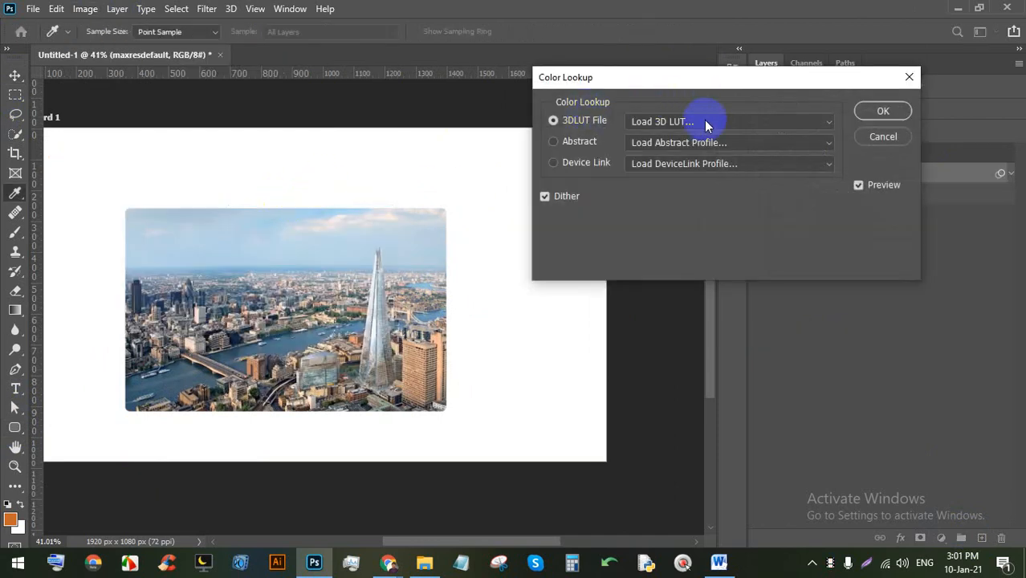
left_click(704, 121)
left_click(683, 259)
left_click(689, 124)
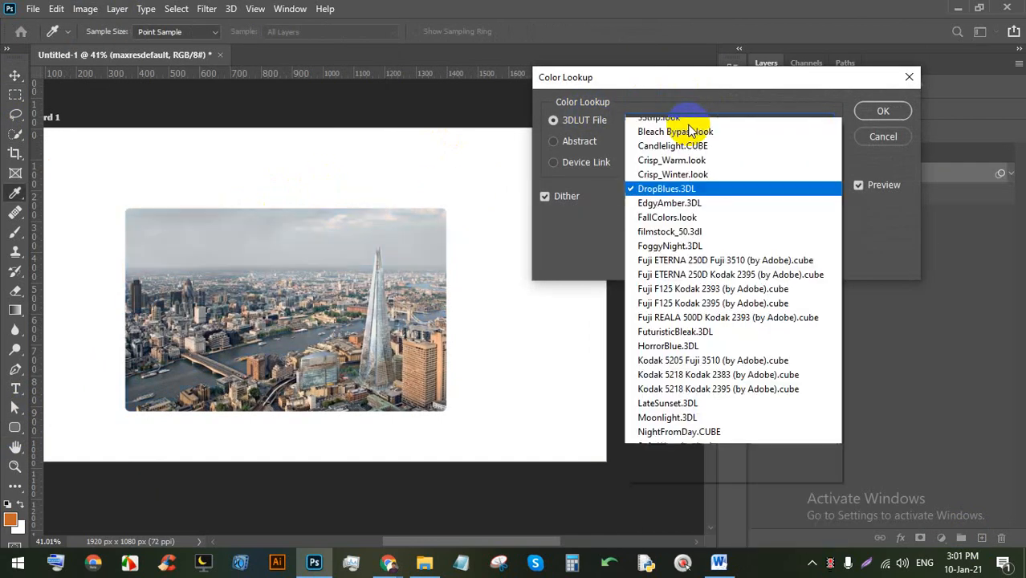
left_click(682, 249)
Step: Preview the Fuji F125 Kodak 2395 and Fuji F125 Kodak 2393 LUTs on the clipped photo and cancel Color Lookup
left_click(688, 127)
left_click(689, 369)
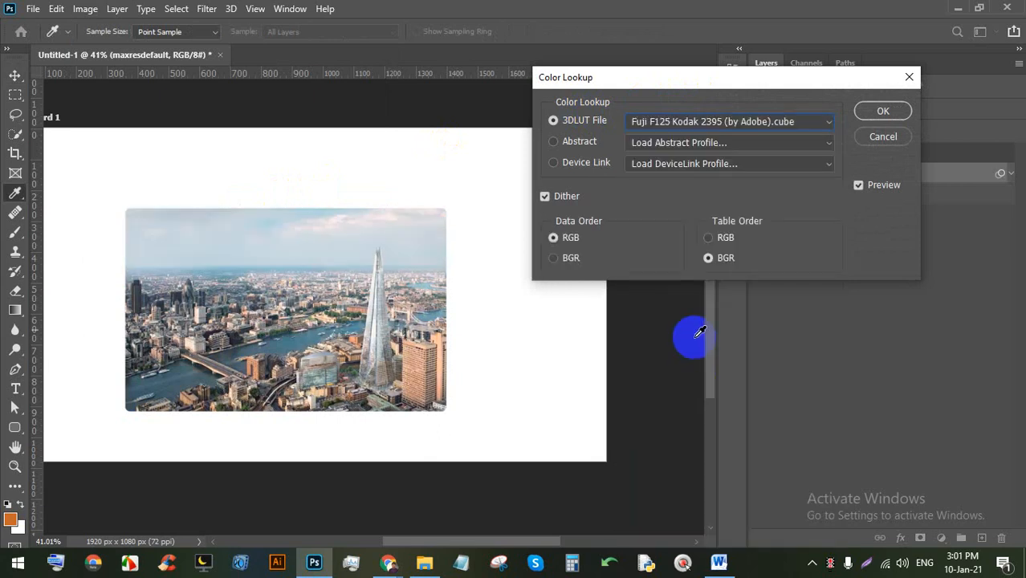
left_click(686, 121)
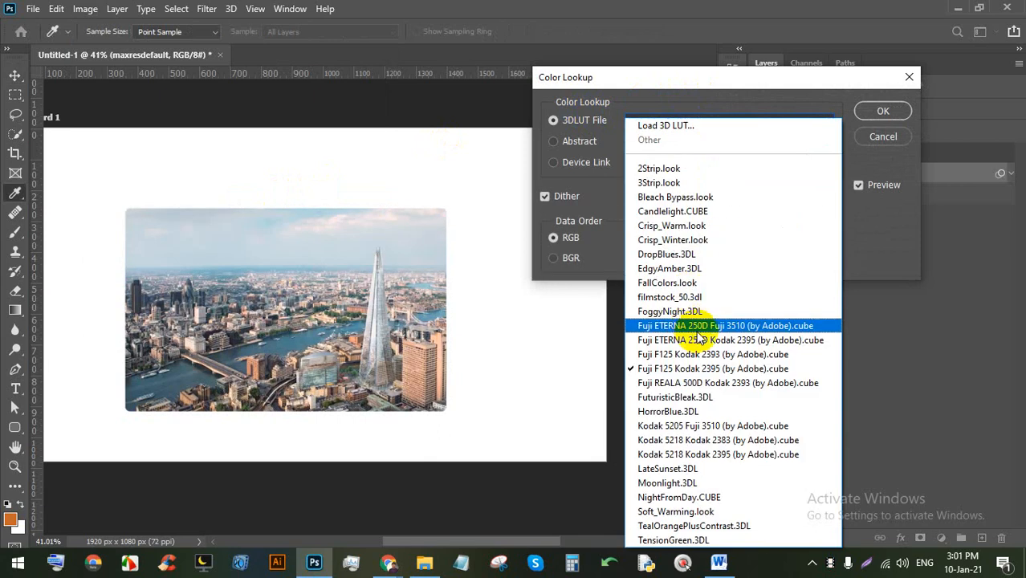
left_click(699, 356)
left_click(667, 126)
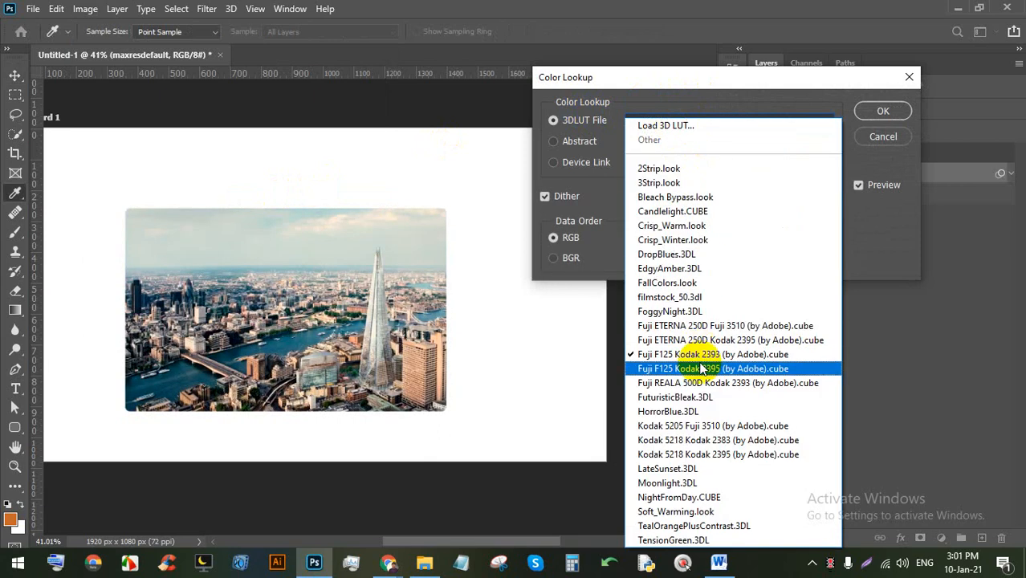
left_click(677, 374)
left_click(875, 138)
Step: Shift the city photo slightly up and to the right inside the rounded rectangle mask
key("v")
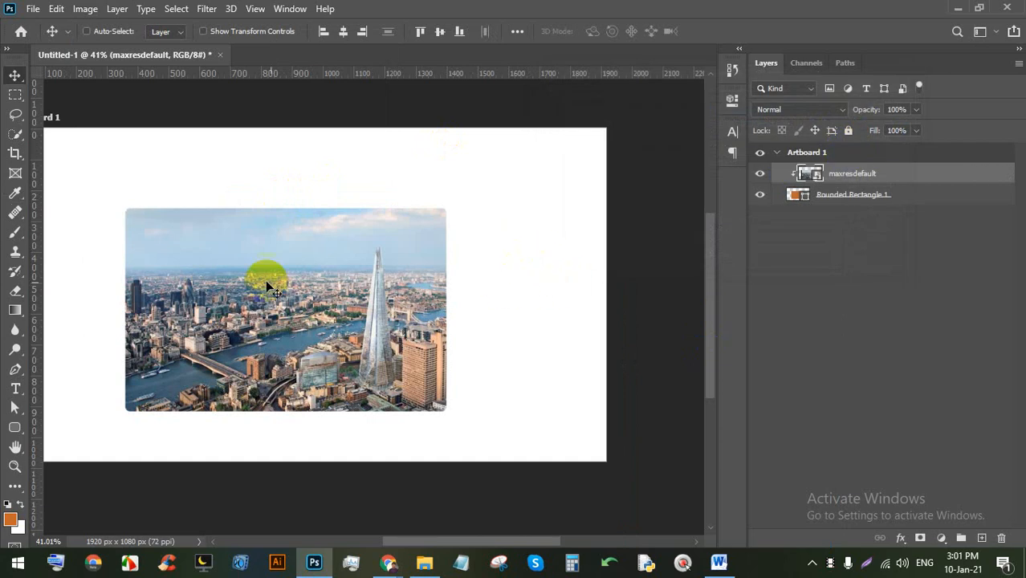
left_click_drag(264, 277, 293, 259)
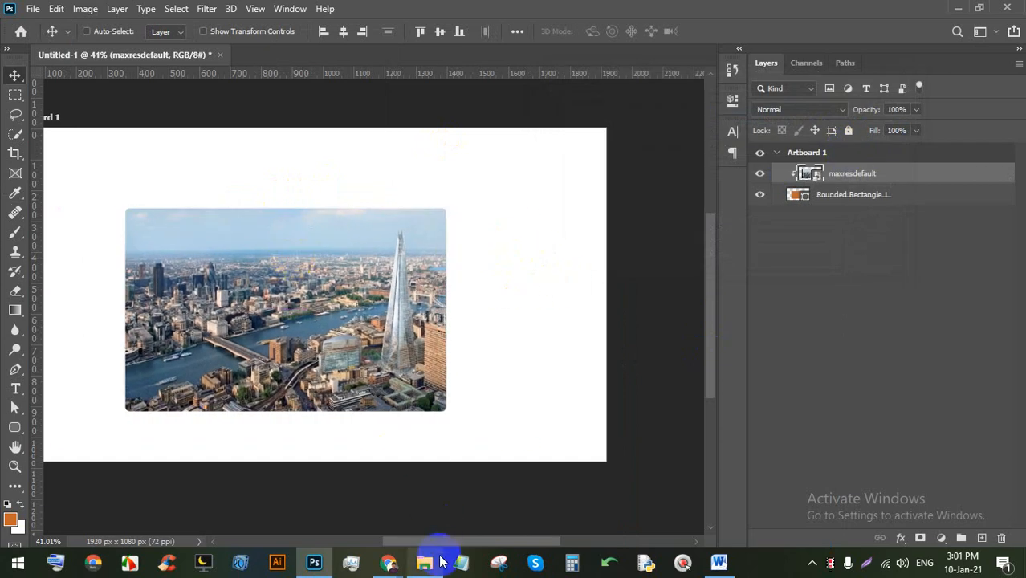
Step: Switch to the Google Meet call, admit the waiting participant and return to Photoshop
left_click(388, 562)
left_click(355, 514)
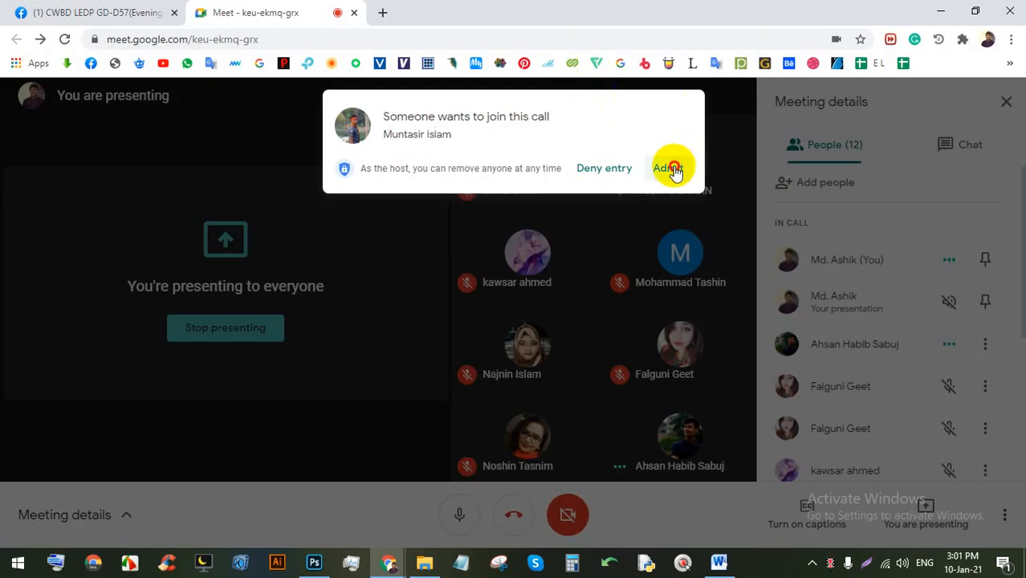
left_click(671, 168)
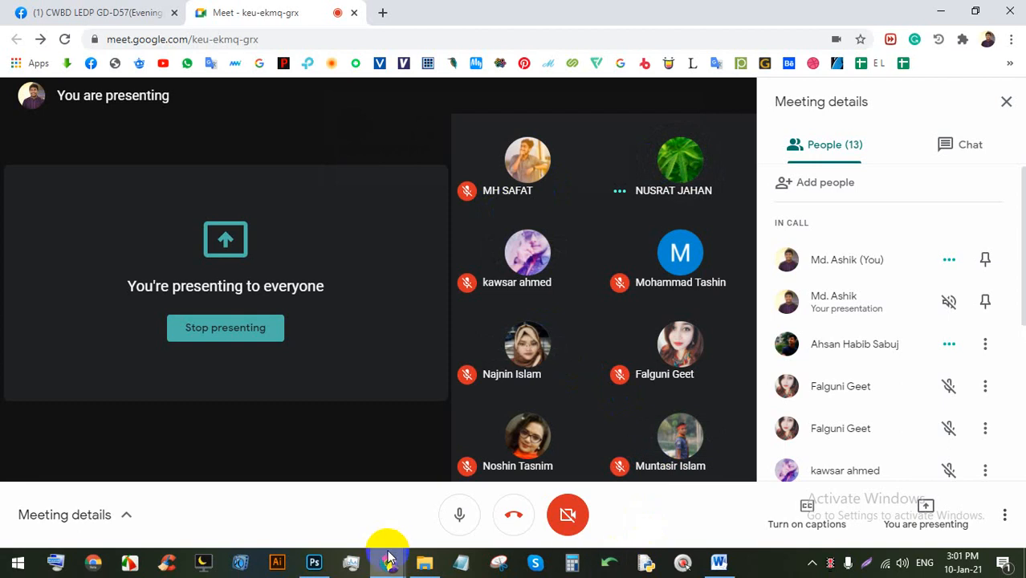
left_click(315, 560)
Step: Rasterize the clipped maxresdefault photo layer
scroll(366, 275, "up", 3)
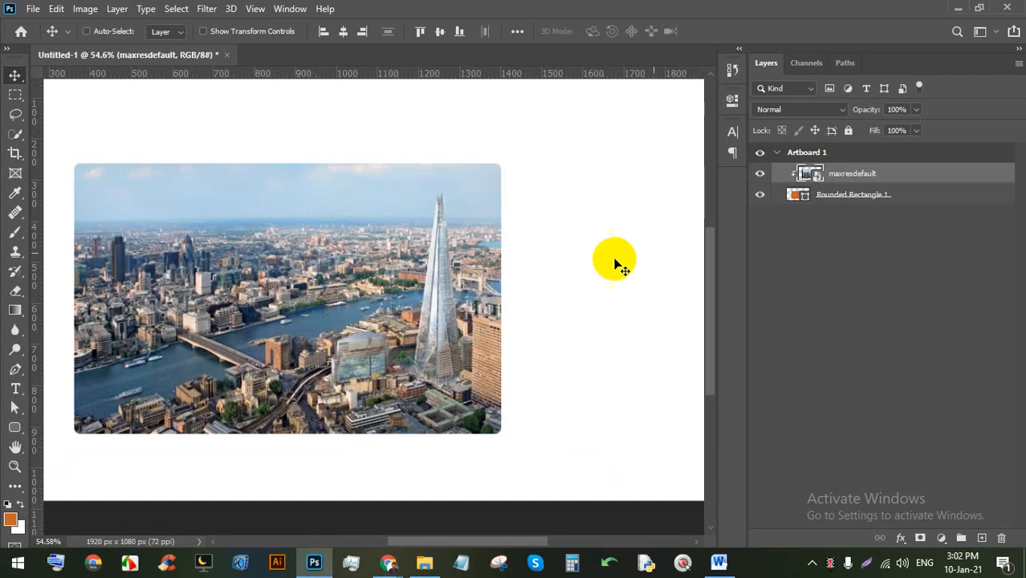
right_click(856, 179)
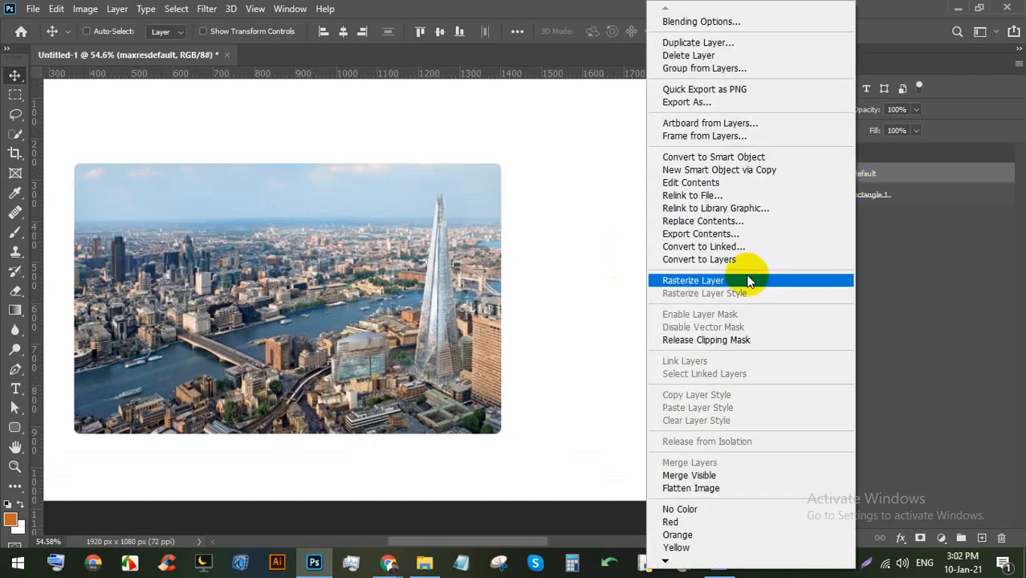
left_click(743, 280)
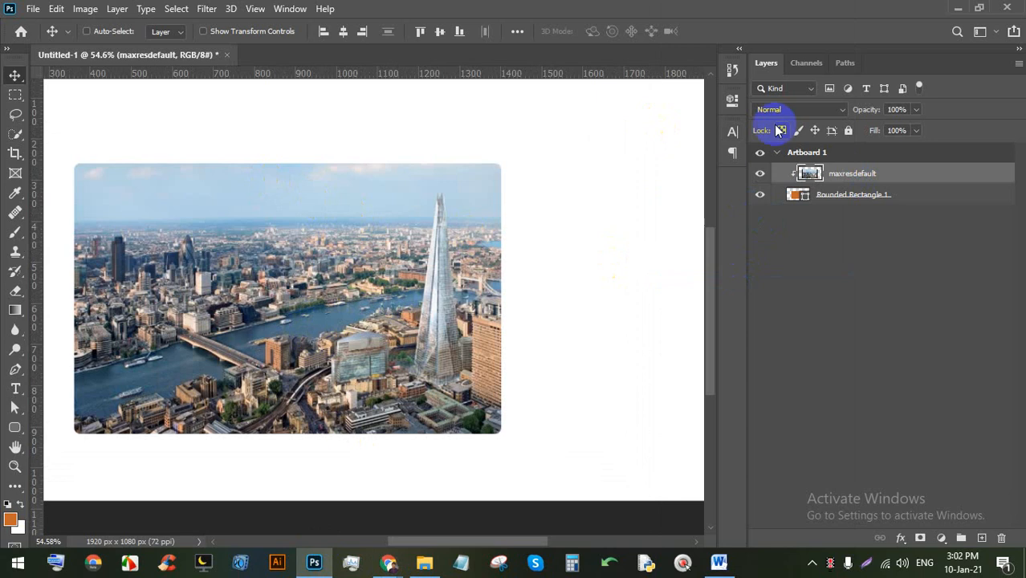
Step: Start Color Lookup on the rasterized photo and preview 3D LUTs including NightFromDay.CUBE
left_click(87, 12)
mouse_move(218, 48)
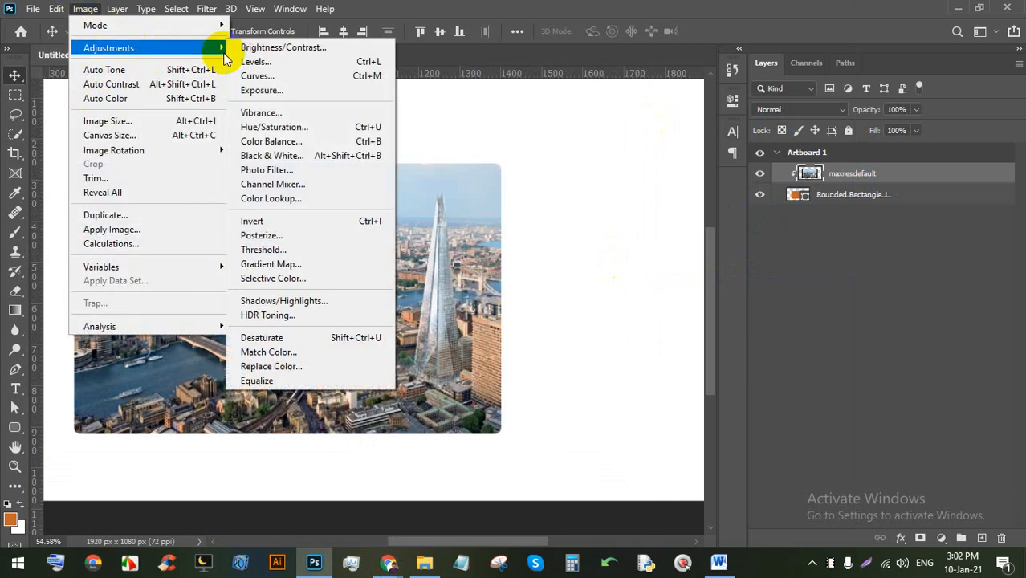
left_click(289, 198)
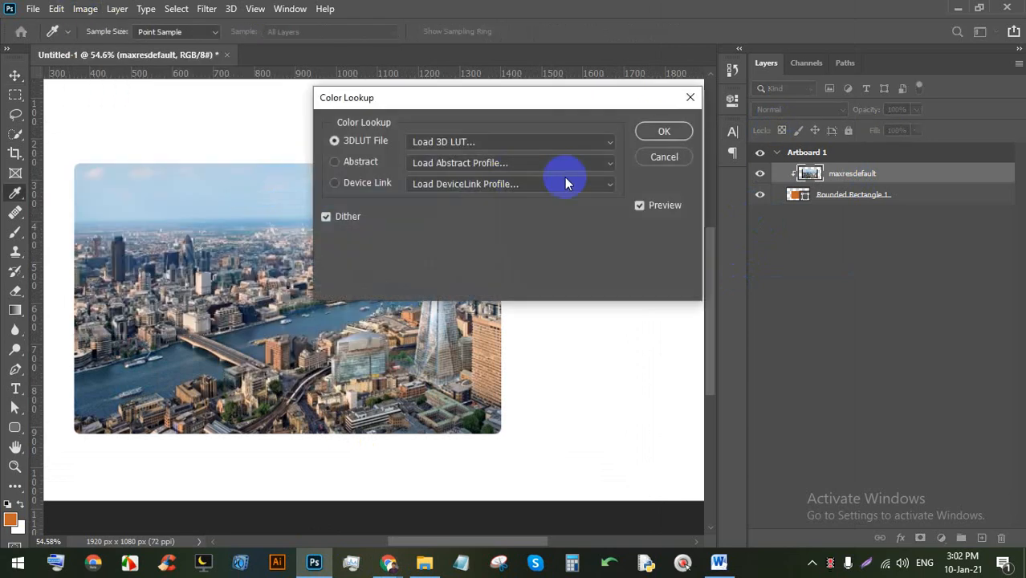
left_click_drag(491, 107, 750, 116)
left_click(726, 151)
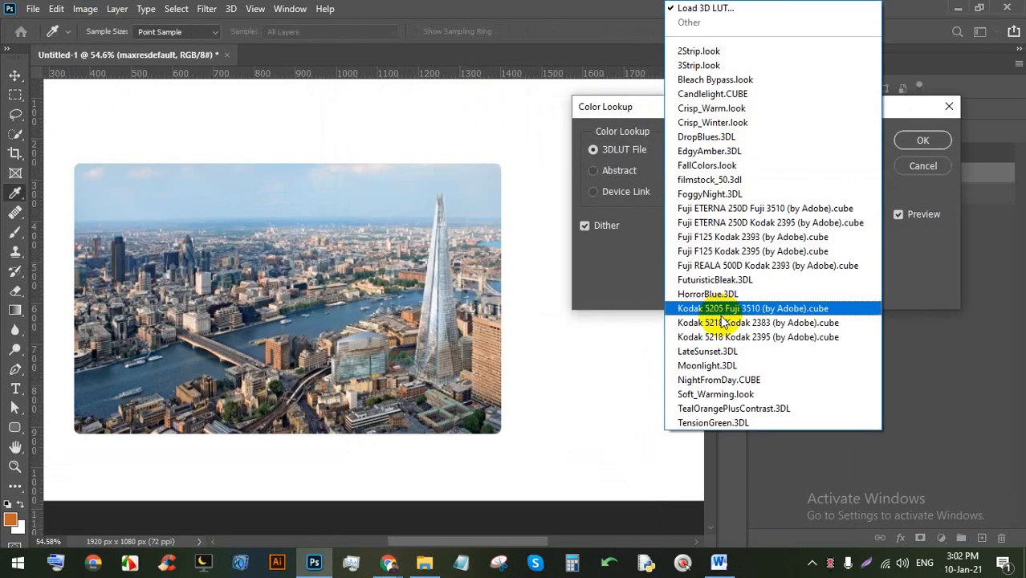
left_click(720, 303)
left_click(710, 150)
left_click(747, 347)
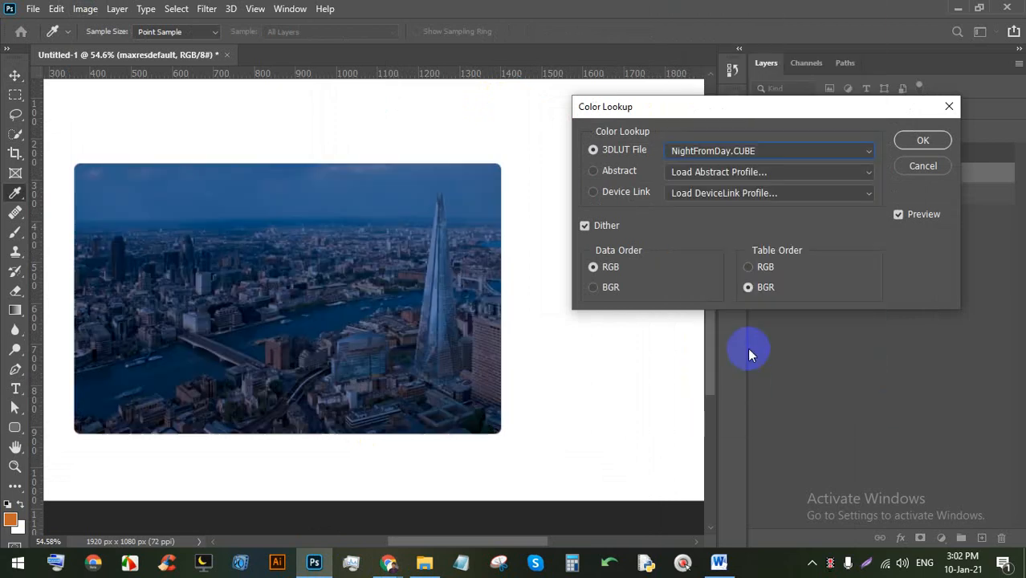
Step: Preview the TealOrangePlusContrast.3DL, Crisp_Winter.look and FoggyNight.3DL LUTs on the rasterized photo and cancel Color Lookup
left_click(727, 151)
left_click(744, 412)
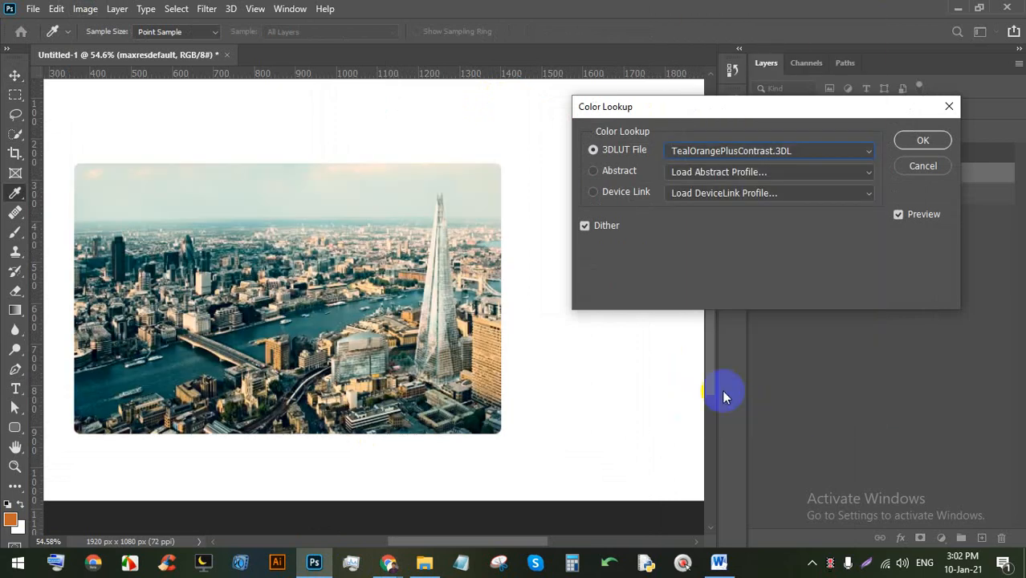
left_click(793, 151)
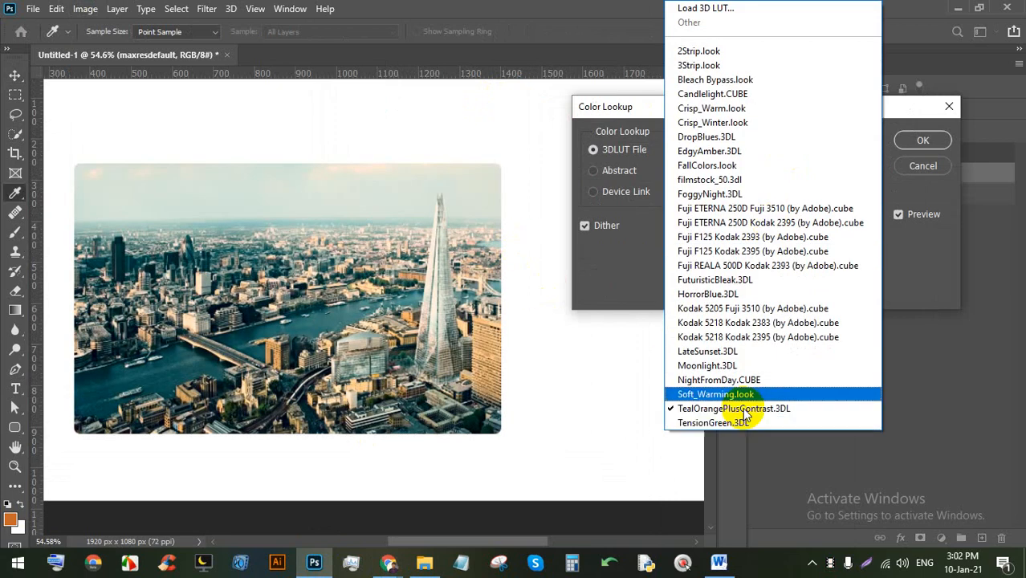
left_click(726, 122)
left_click(710, 149)
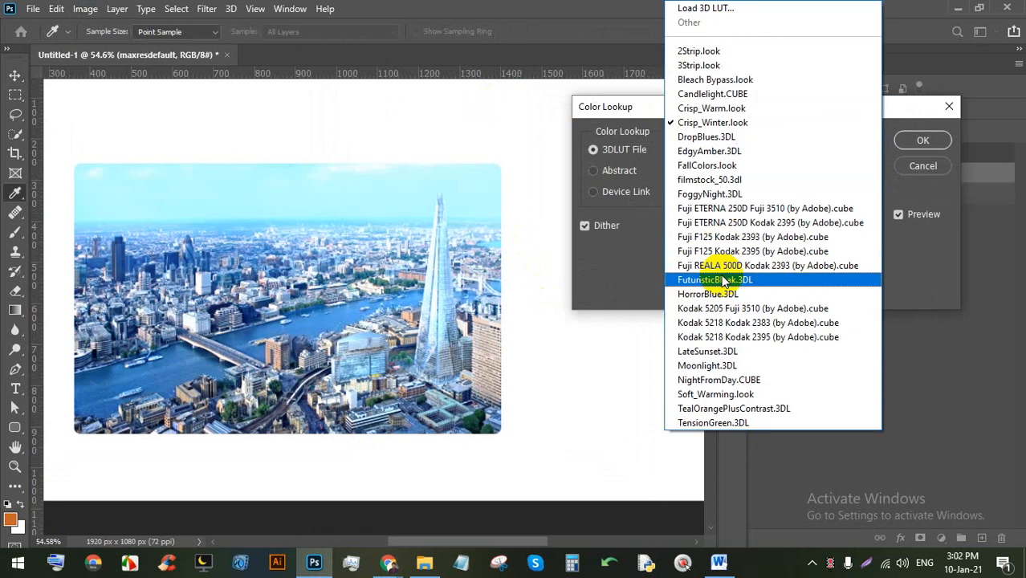
left_click(719, 194)
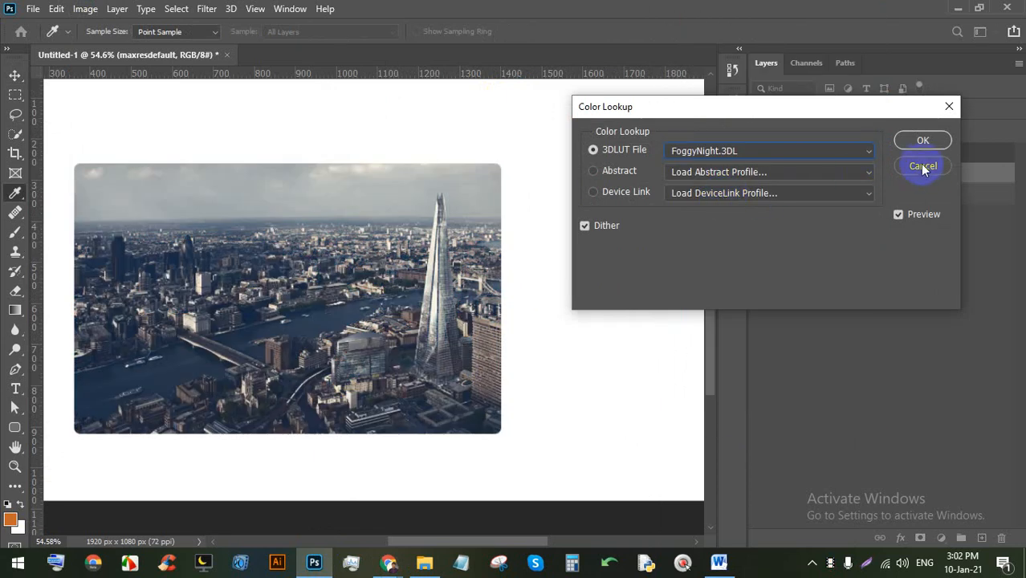
left_click(922, 168)
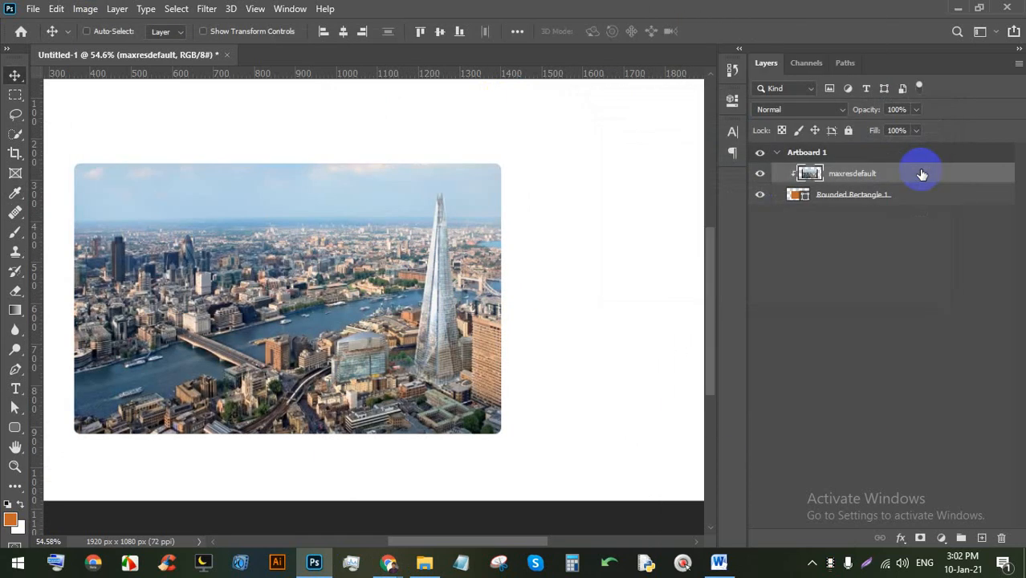
left_click(281, 9)
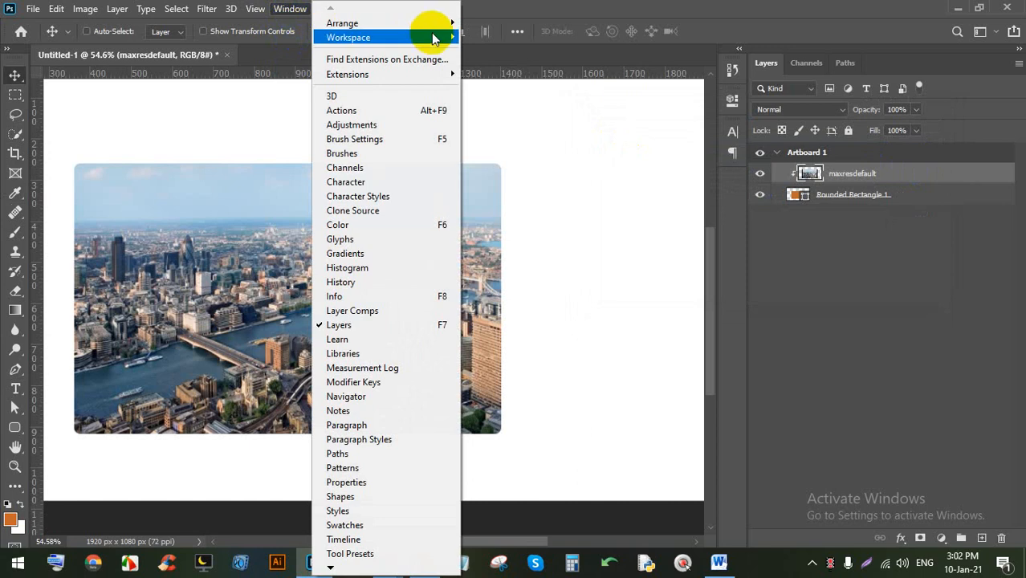
mouse_move(431, 36)
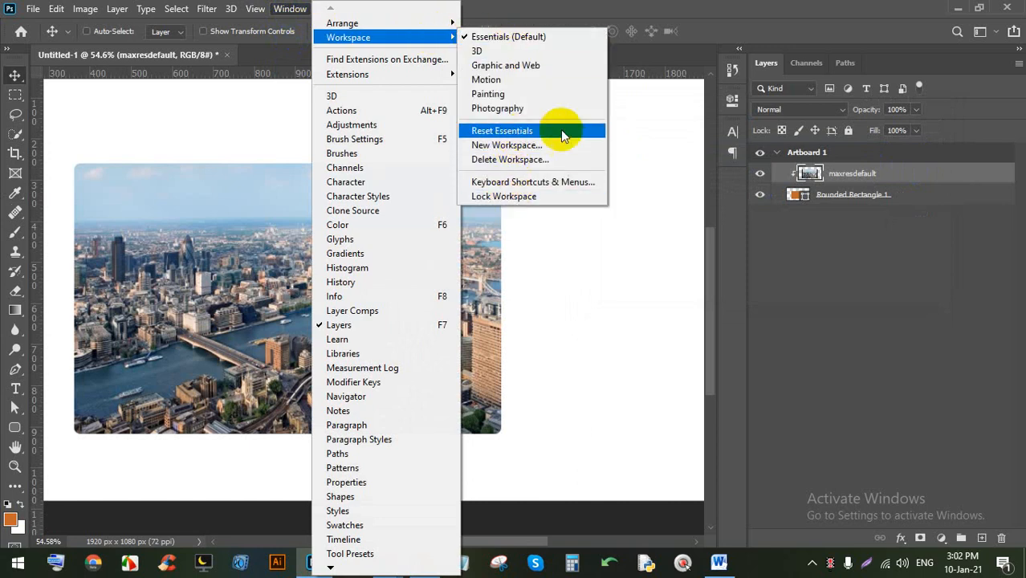
left_click(576, 308)
Step: Check the Google Meet call and return to Photoshop
left_click(961, 10)
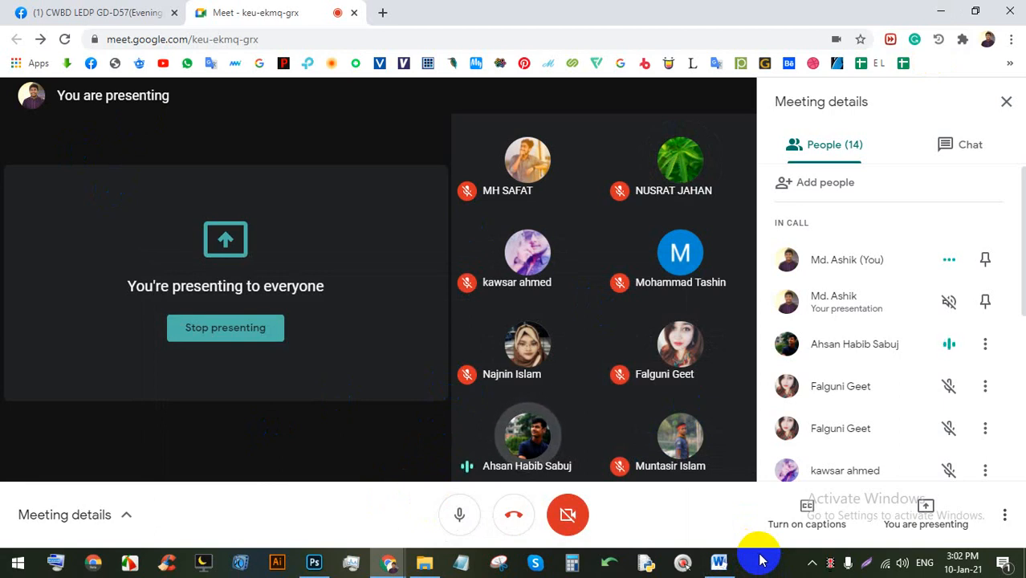
left_click(315, 563)
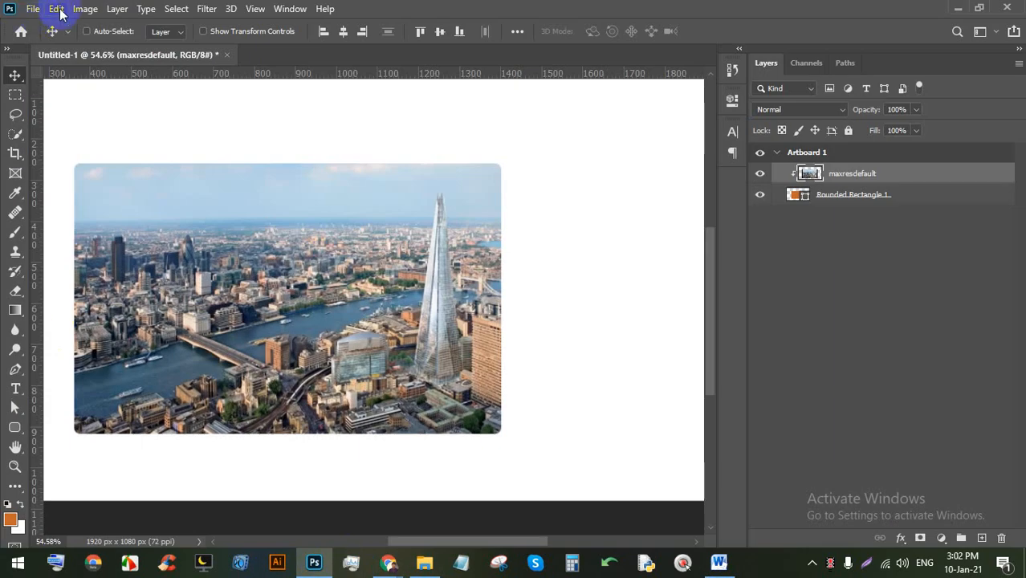
Step: Convert the document to CMYK Color mode, merging its layers
left_click(81, 9)
mouse_move(94, 27)
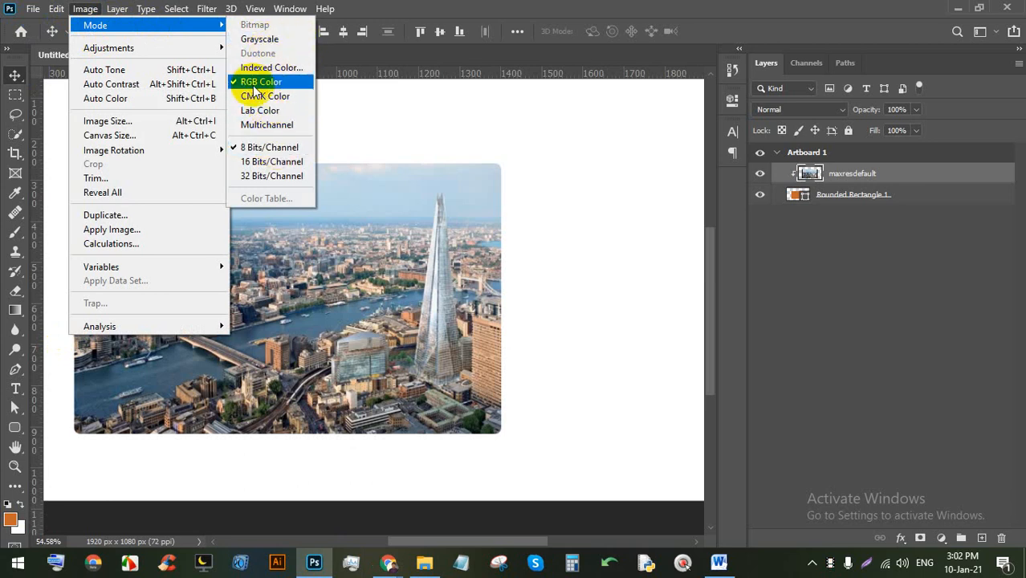
left_click(279, 97)
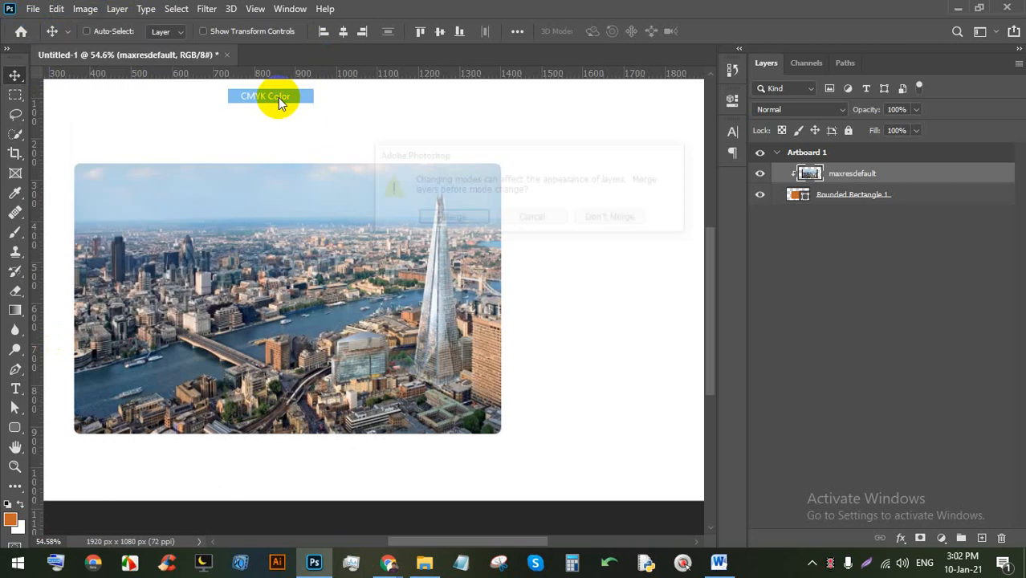
left_click(470, 218)
left_click(502, 241)
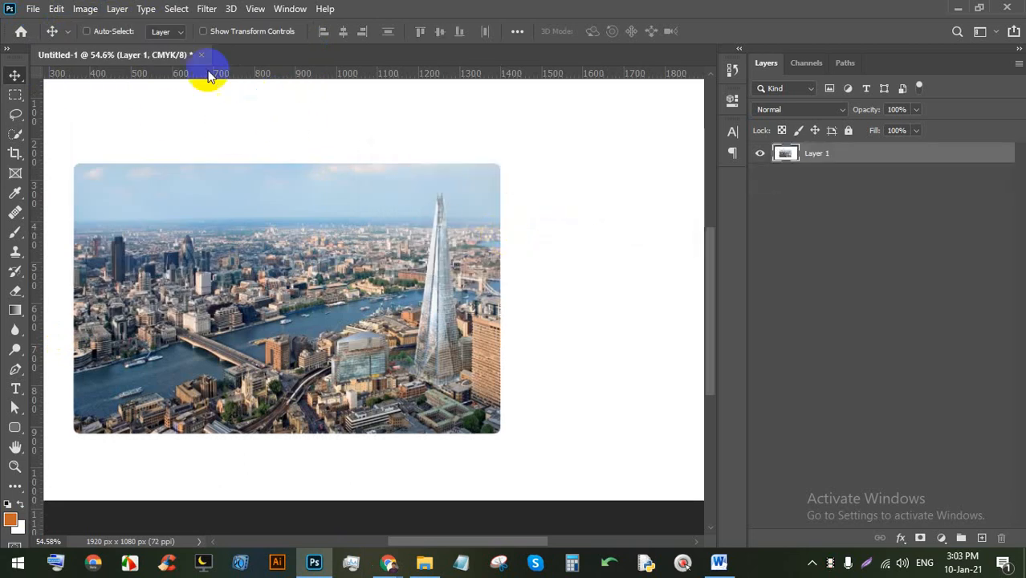
Step: Convert the merged city photo document to Grayscale mode, discarding its color information
left_click(84, 11)
mouse_move(171, 47)
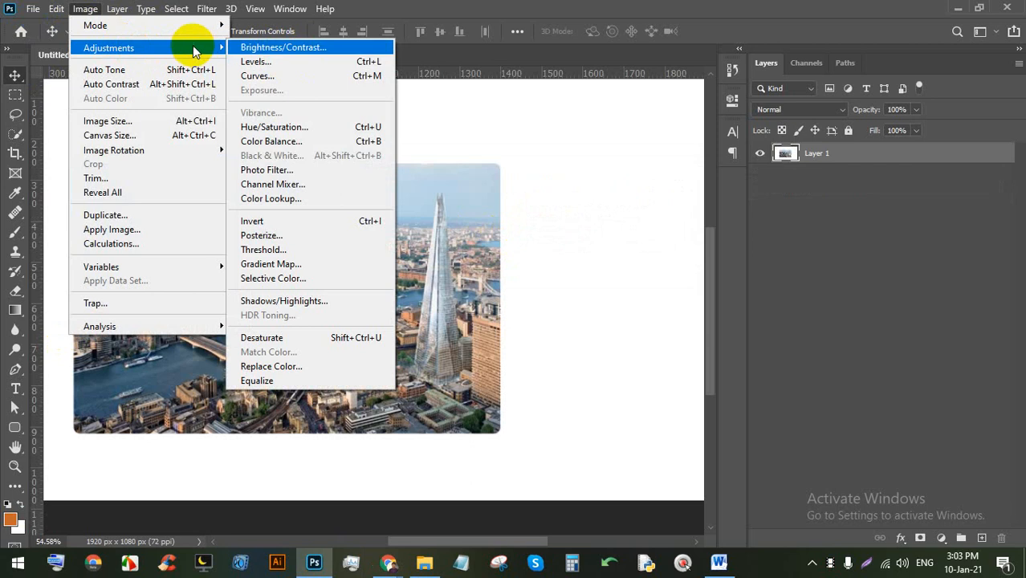
mouse_move(224, 30)
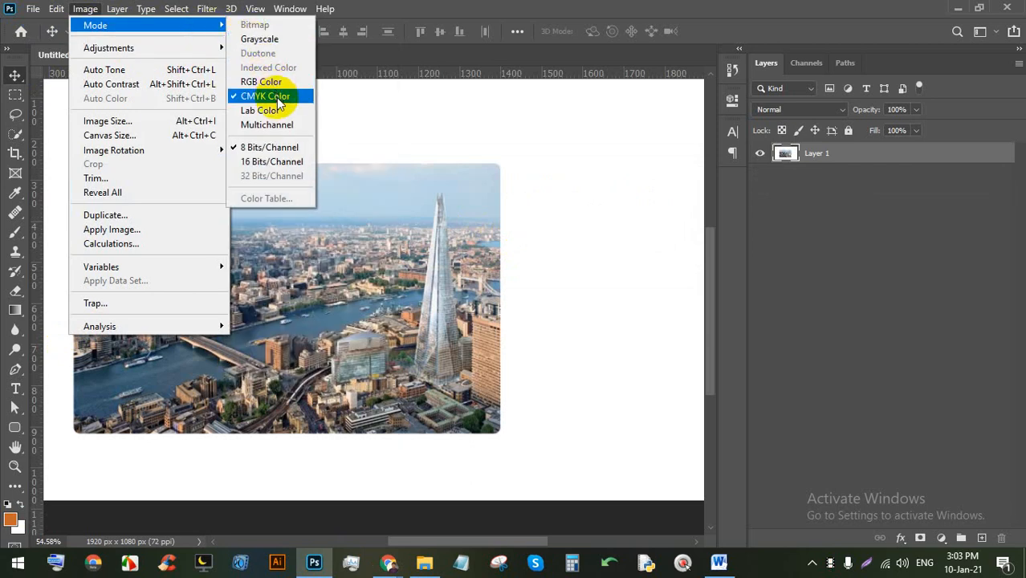
left_click(271, 40)
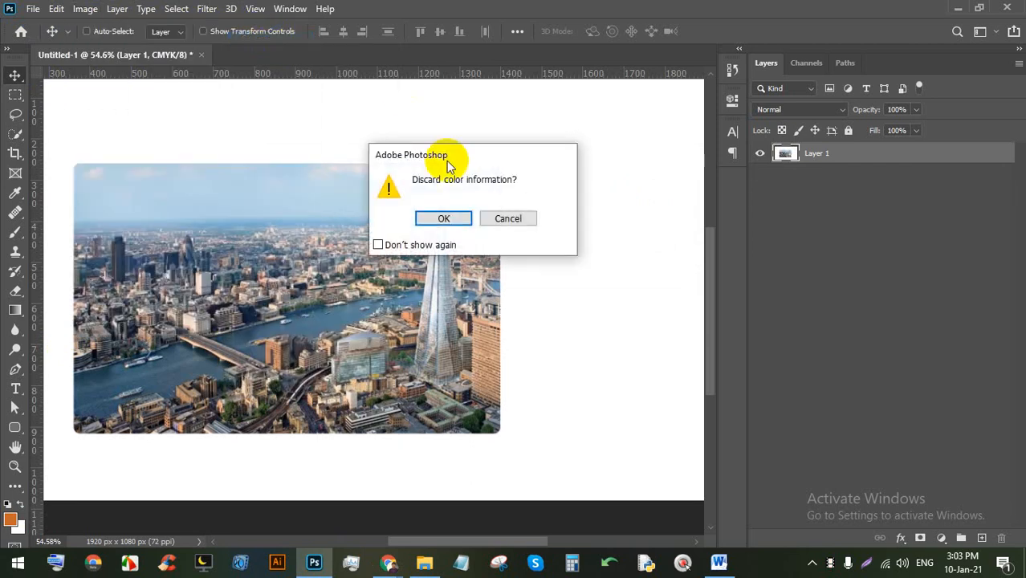
left_click(440, 215)
Step: Examine the grayscale city photo up close and as a whole
scroll(252, 323, "up", 3)
scroll(277, 323, "down", 4)
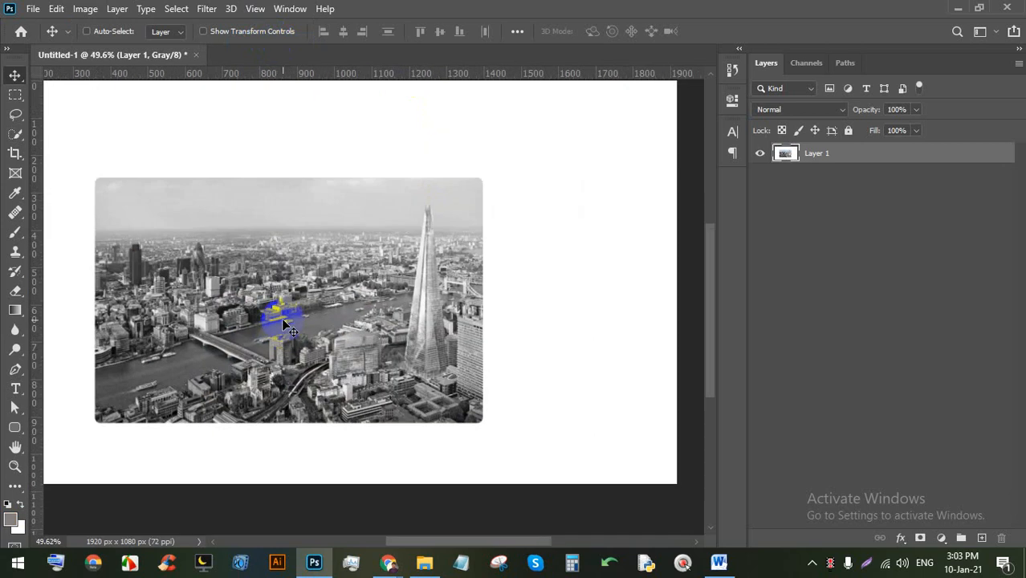
left_click_drag(241, 332, 308, 312)
scroll(308, 324, "down", 1)
scroll(362, 330, "up", 3)
left_click_drag(370, 332, 356, 333)
scroll(356, 329, "down", 3)
scroll(410, 298, "up", 1)
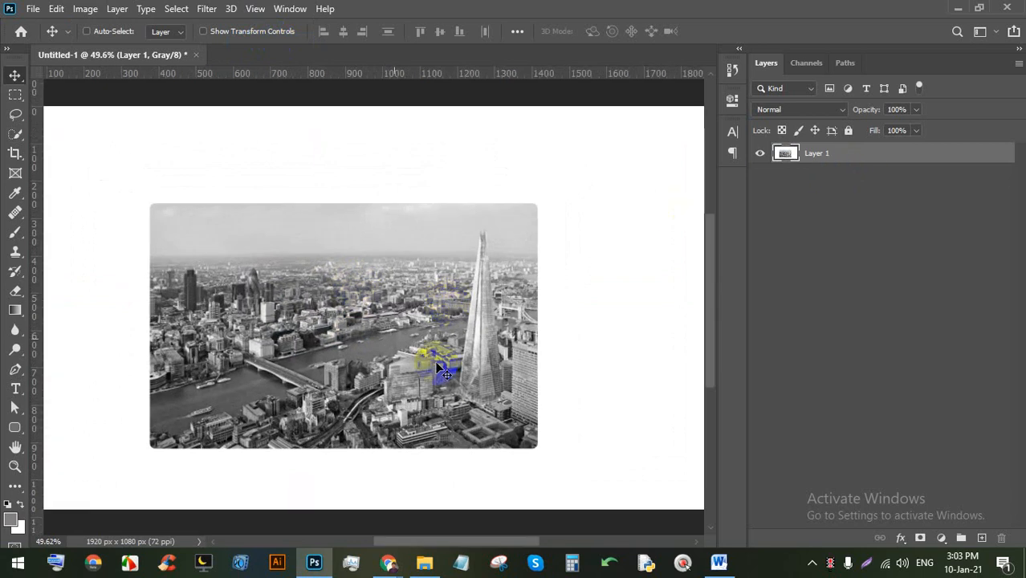
scroll(351, 298, "down", 5)
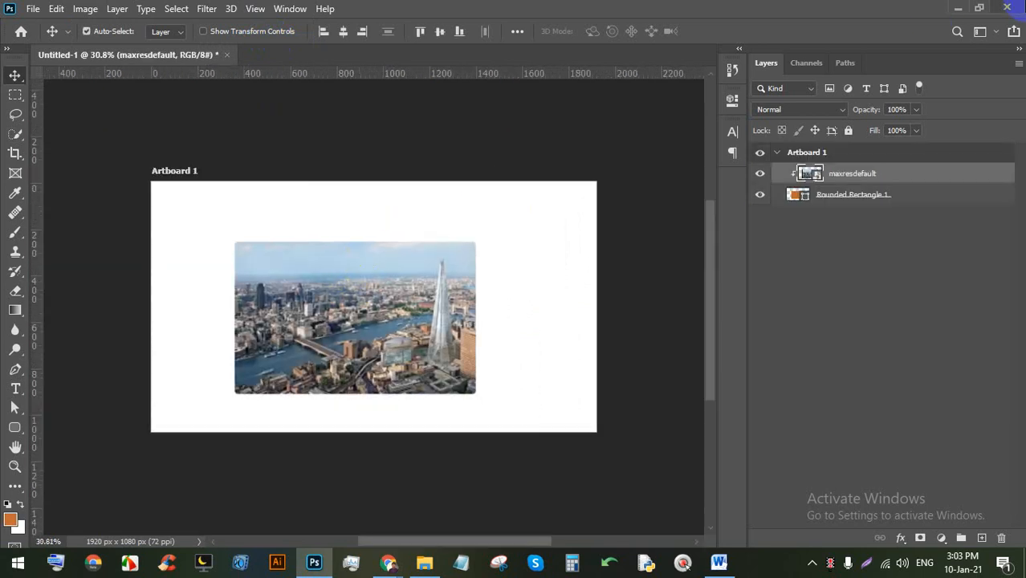
Step: Close Photoshop without saving the Untitled-1 document
left_click(1018, 7)
left_click(511, 218)
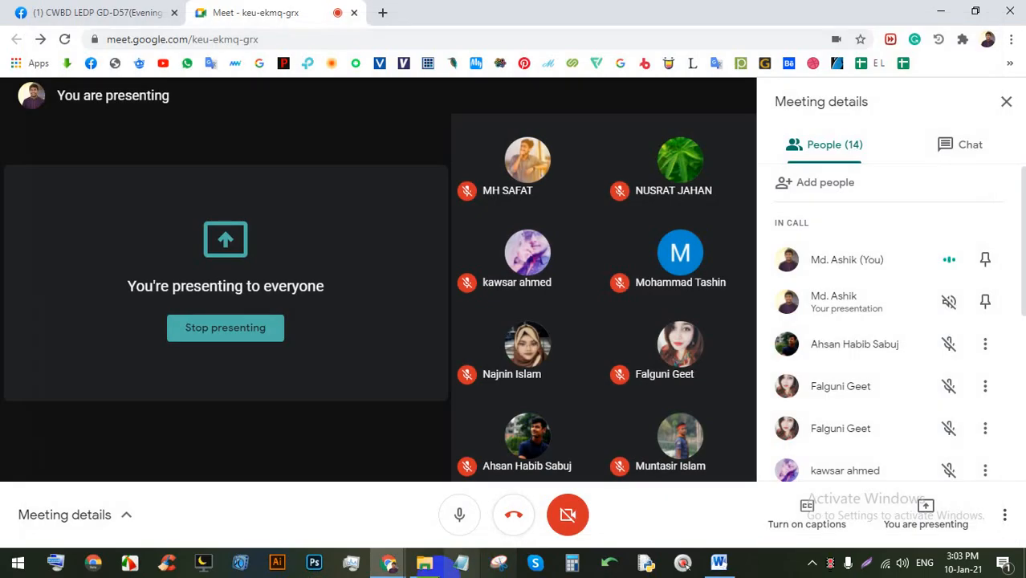
Step: Switch to the CWBD LEDP GD-D57(Evening) Facebook group and read the post about the won font contest
left_click(114, 12)
scroll(473, 324, "up", 5)
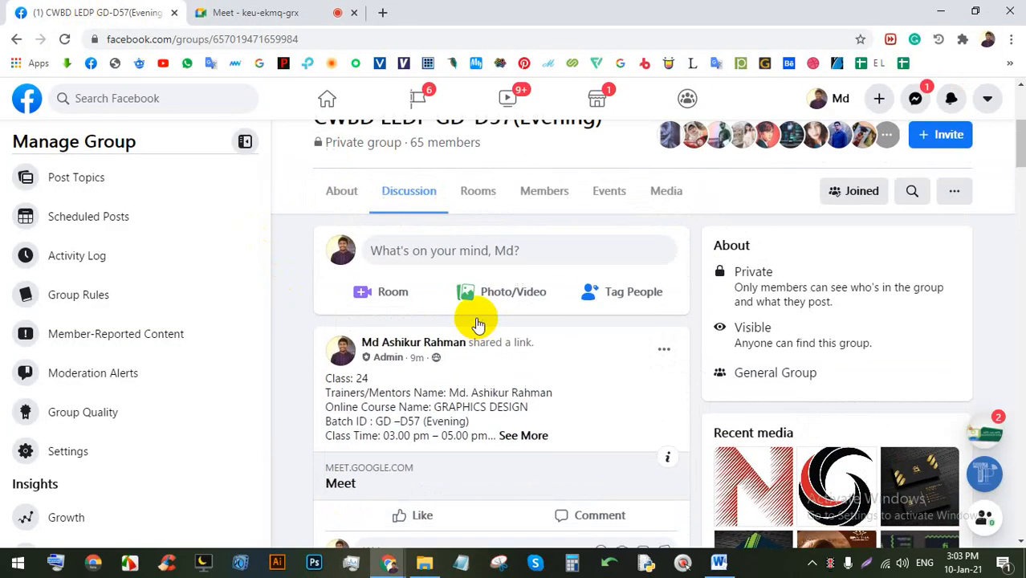
scroll(477, 324, "up", 3)
scroll(478, 321, "down", 10)
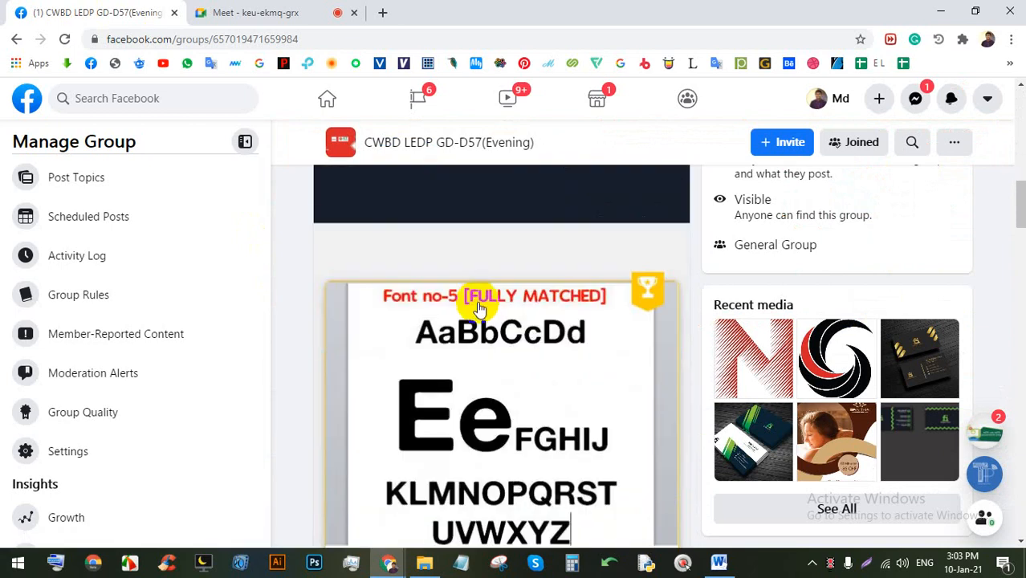
scroll(478, 305, "up", 2)
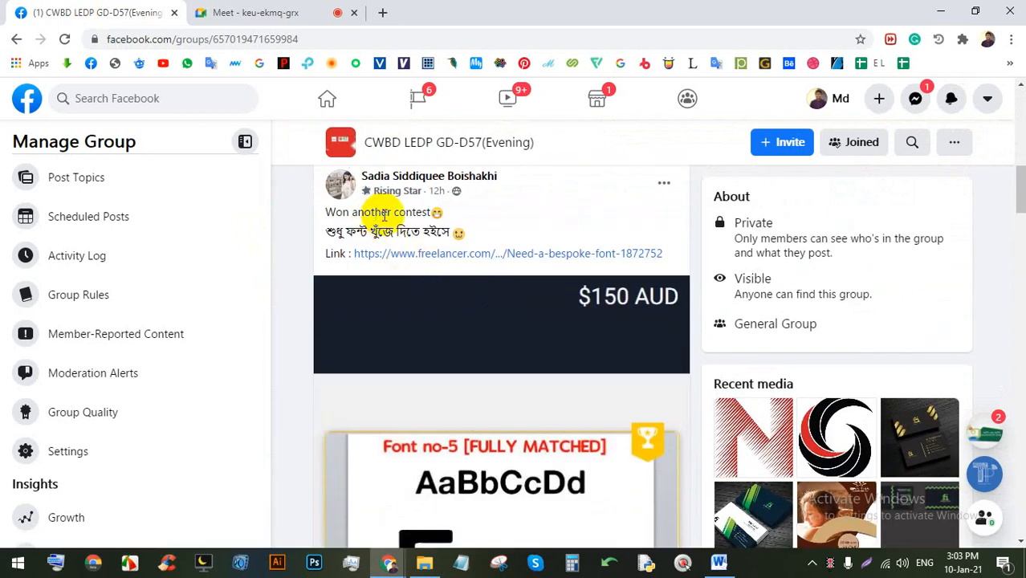
scroll(561, 229, "down", 1)
scroll(562, 231, "up", 1)
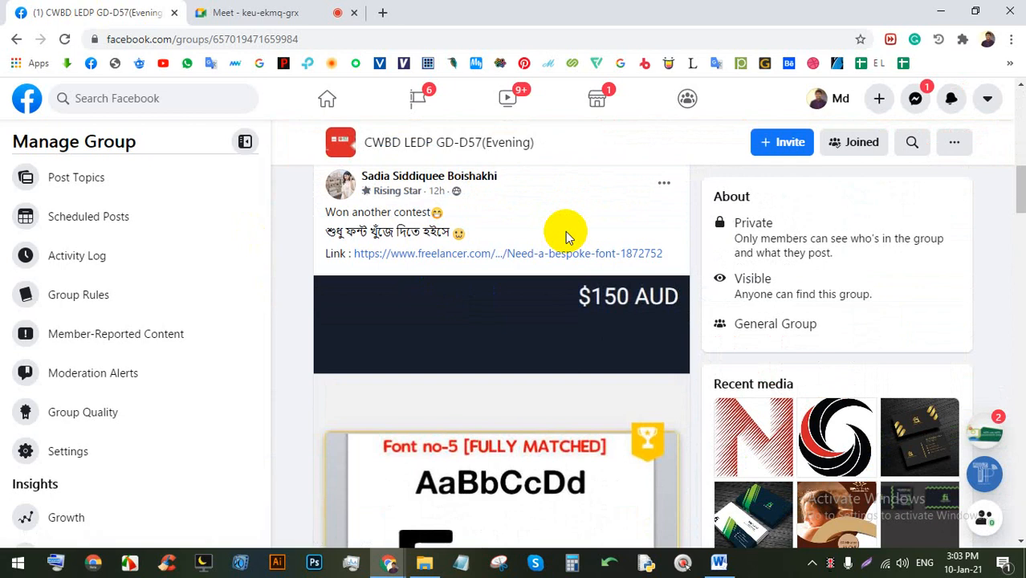
scroll(522, 305, "down", 2)
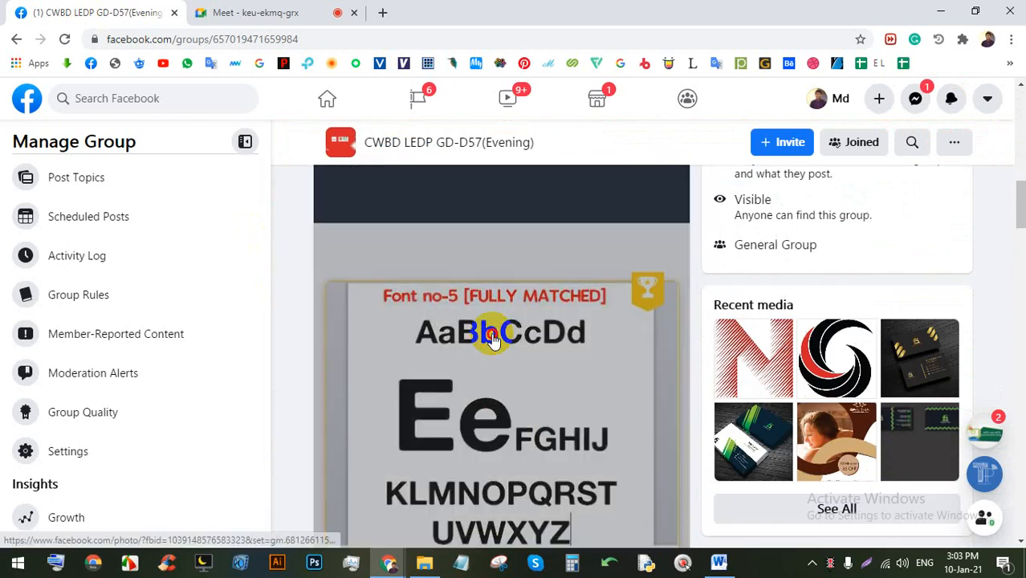
Step: View the winning font entry image enlarged and return to the contest post
left_click(481, 336)
left_click(26, 98)
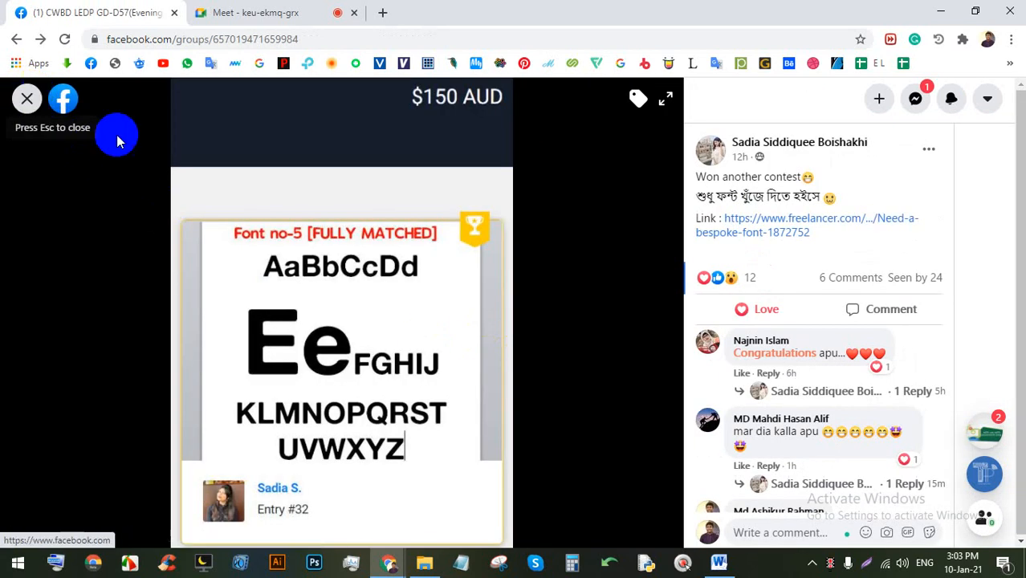
scroll(434, 305, "up", 1)
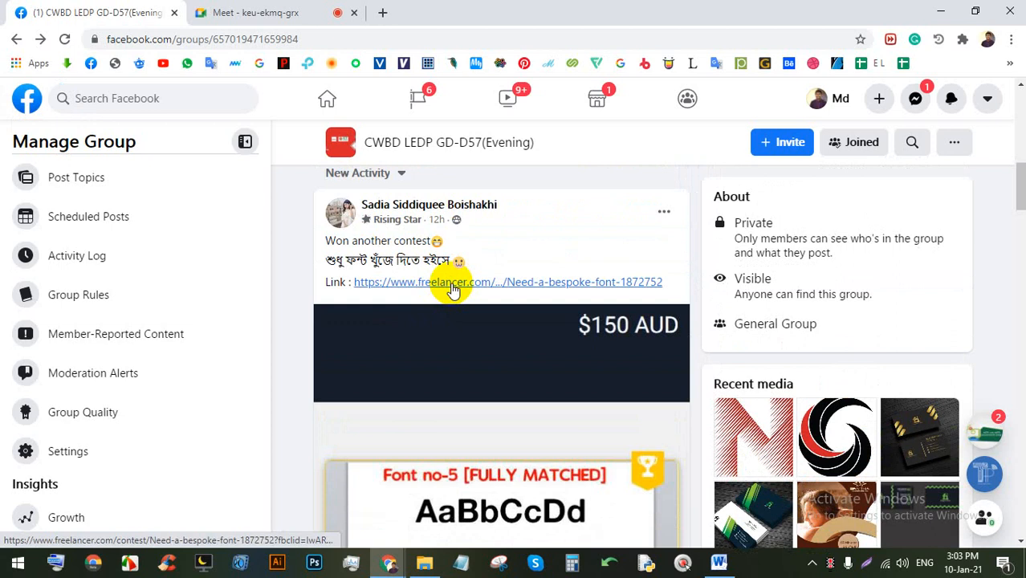
Step: Open the post's Freelancer link to the Need a bespoke font contest, look over the page and reload it
left_click(452, 282)
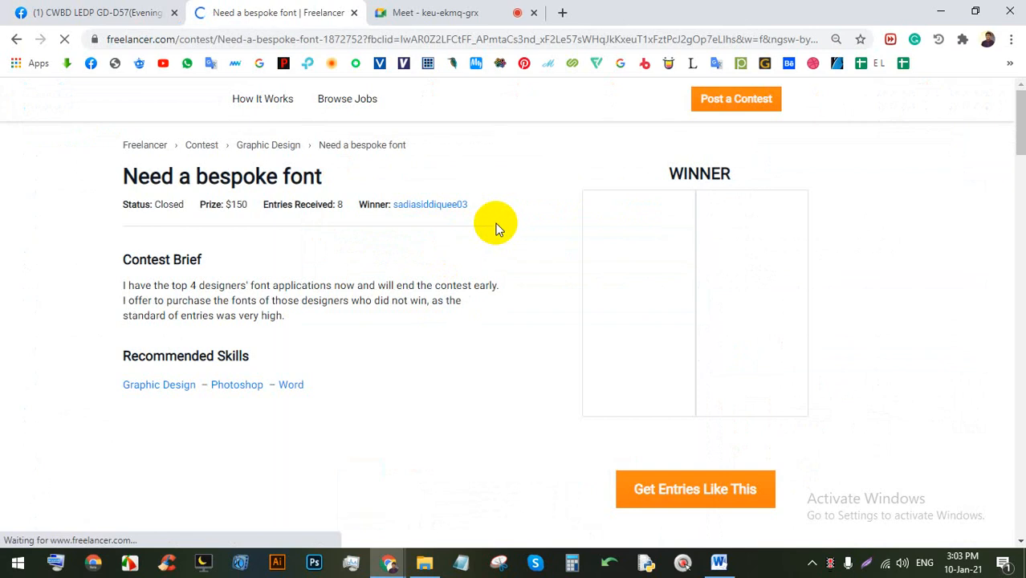
scroll(494, 225, "down", 5)
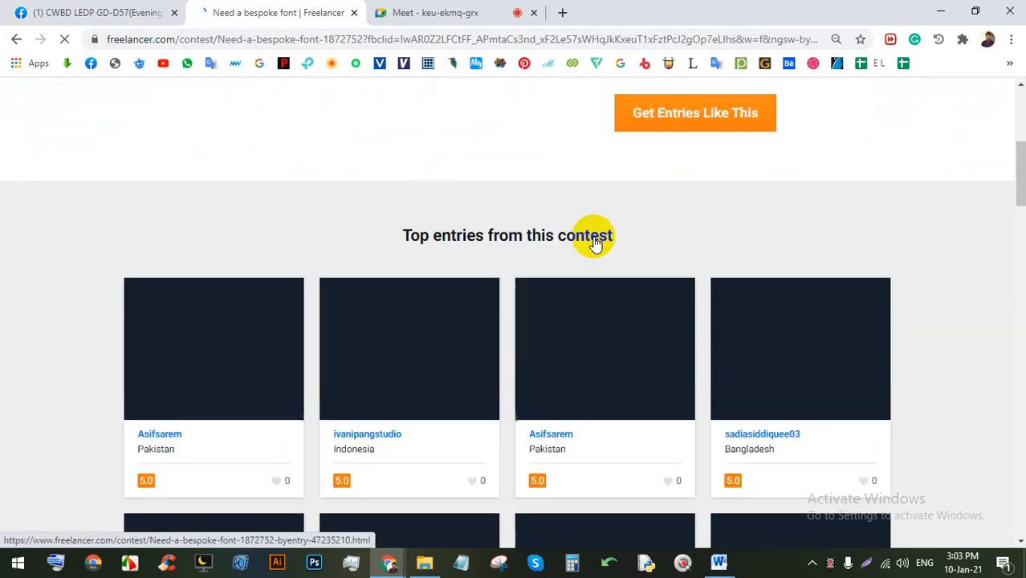
scroll(333, 279, "up", 5)
scroll(414, 277, "down", 7)
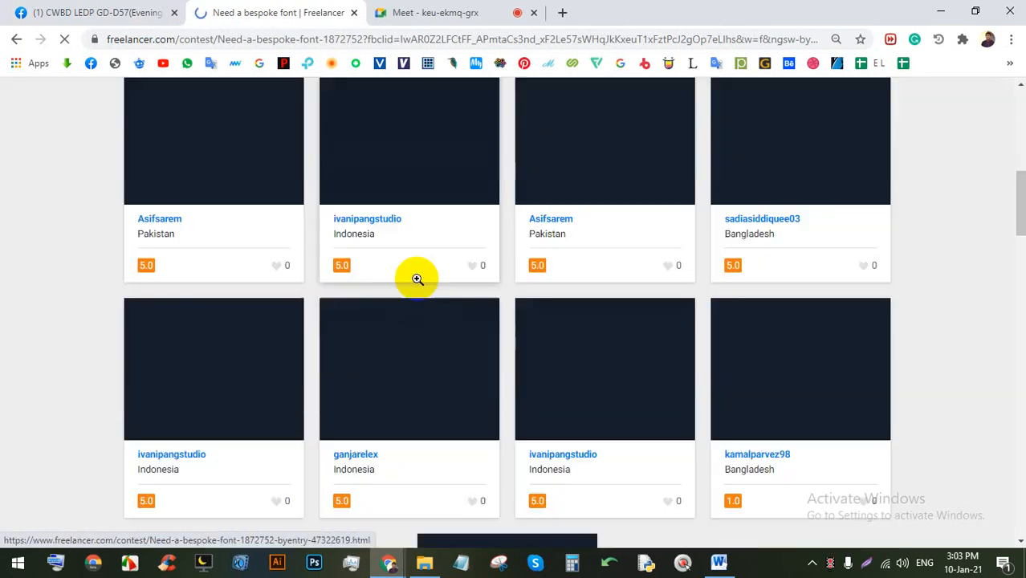
scroll(462, 291, "up", 8)
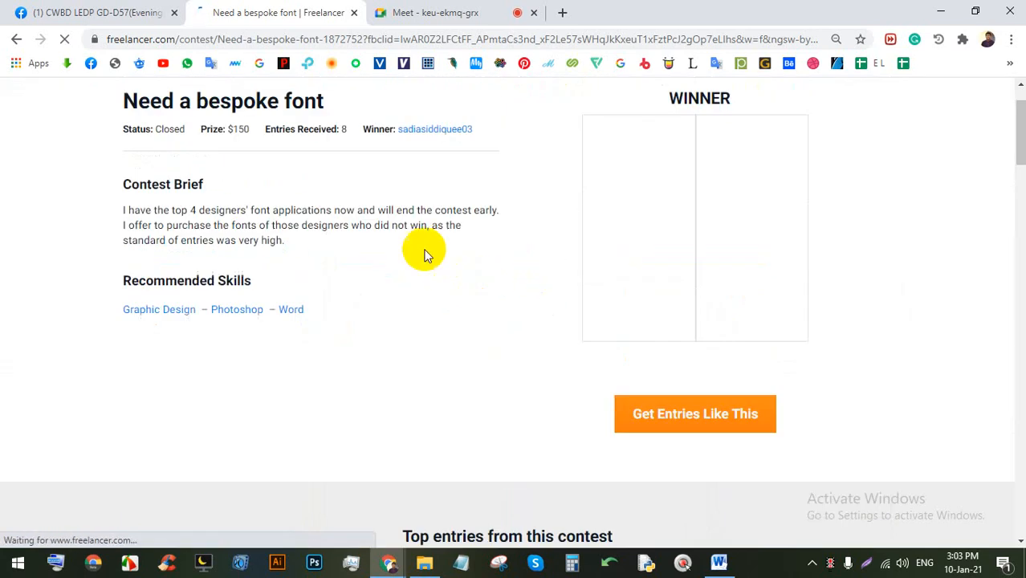
left_click(65, 40)
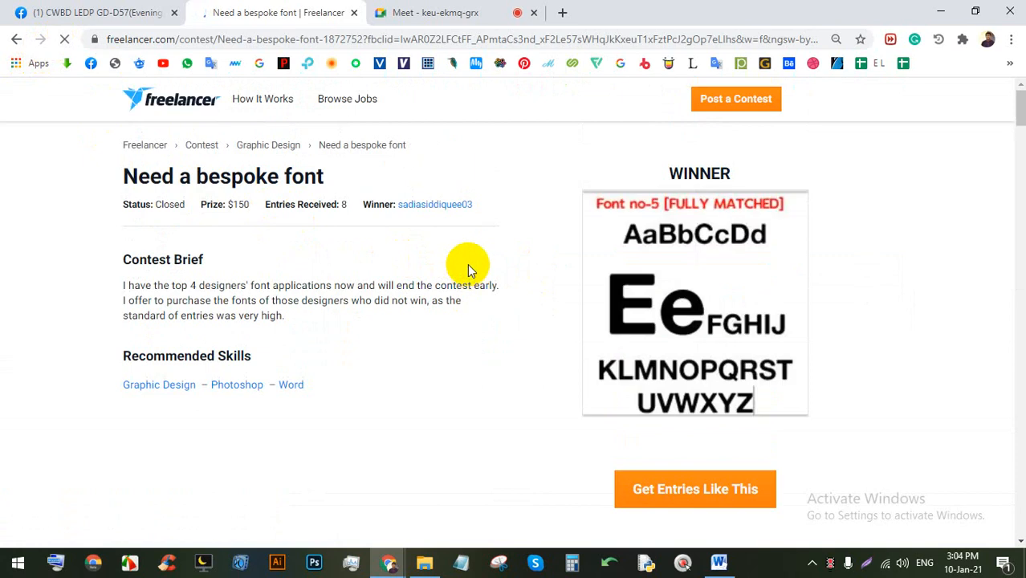
Step: Examine the top font entries submitted to the contest and compare them with the winning entry
scroll(520, 269, "down", 15)
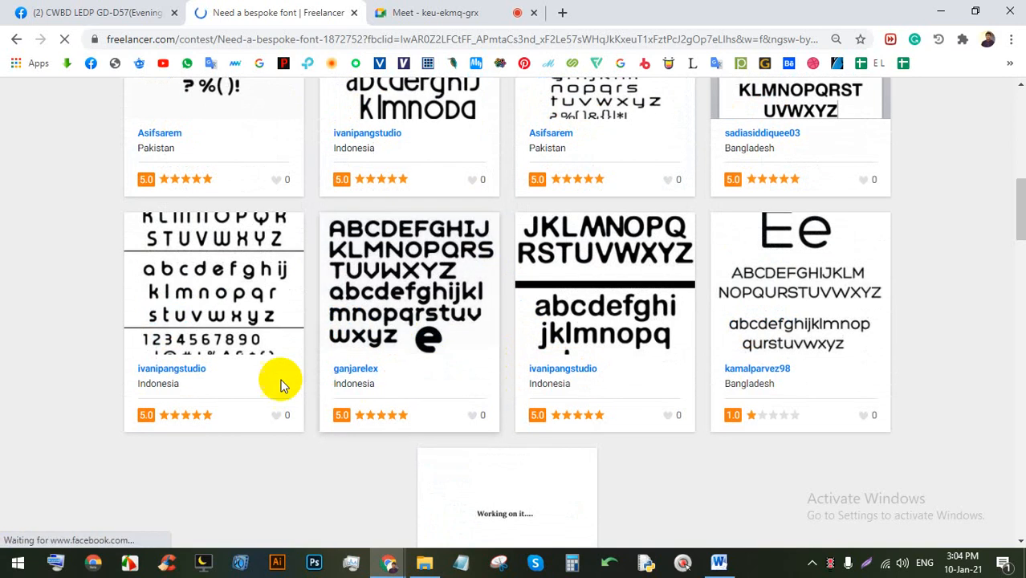
scroll(557, 425, "up", 3)
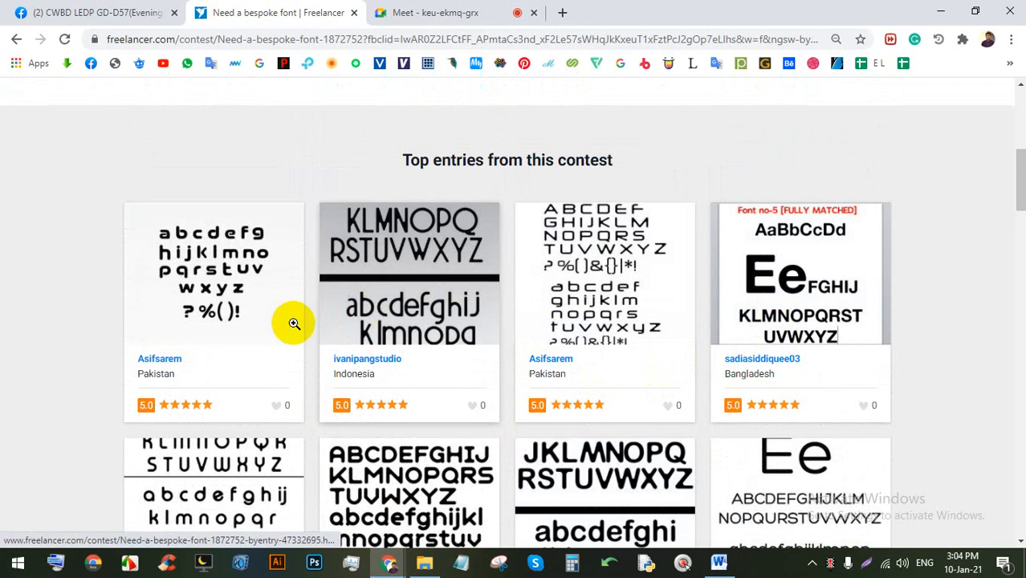
scroll(295, 337, "down", 1)
scroll(295, 337, "down", 2)
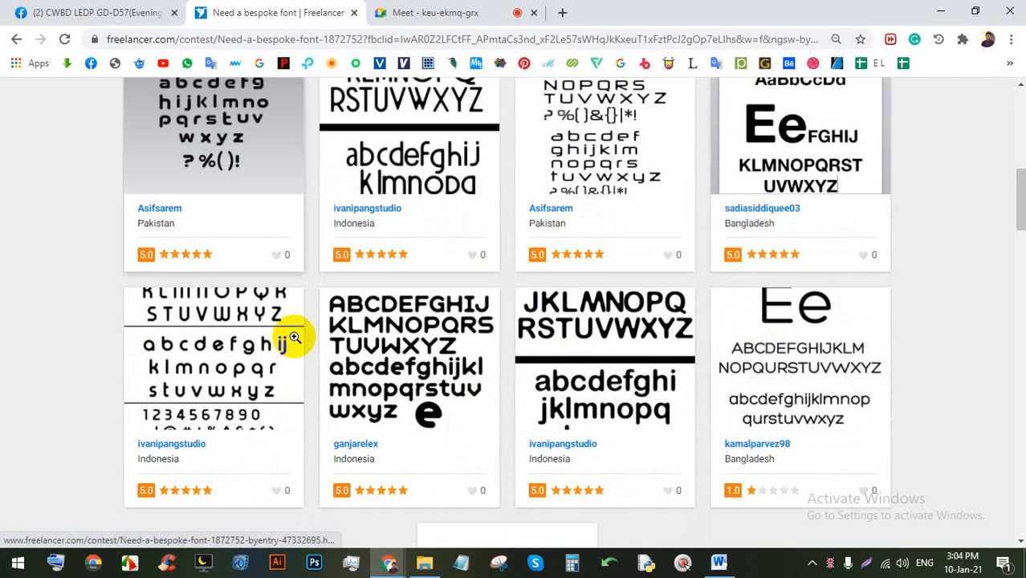
scroll(293, 337, "up", 2)
scroll(253, 298, "down", 2)
scroll(429, 236, "down", 4)
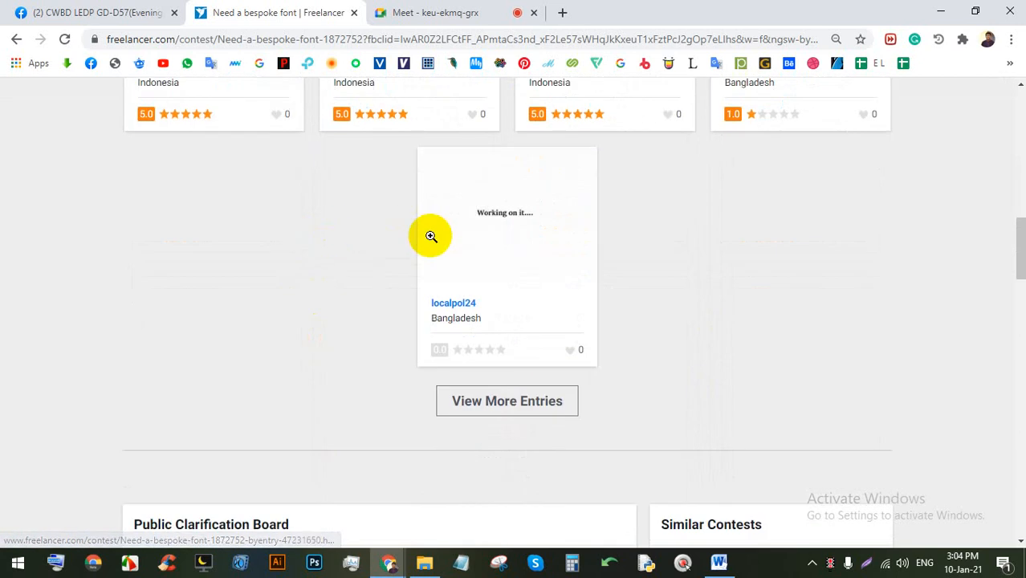
scroll(470, 287, "up", 4)
scroll(486, 301, "down", 3)
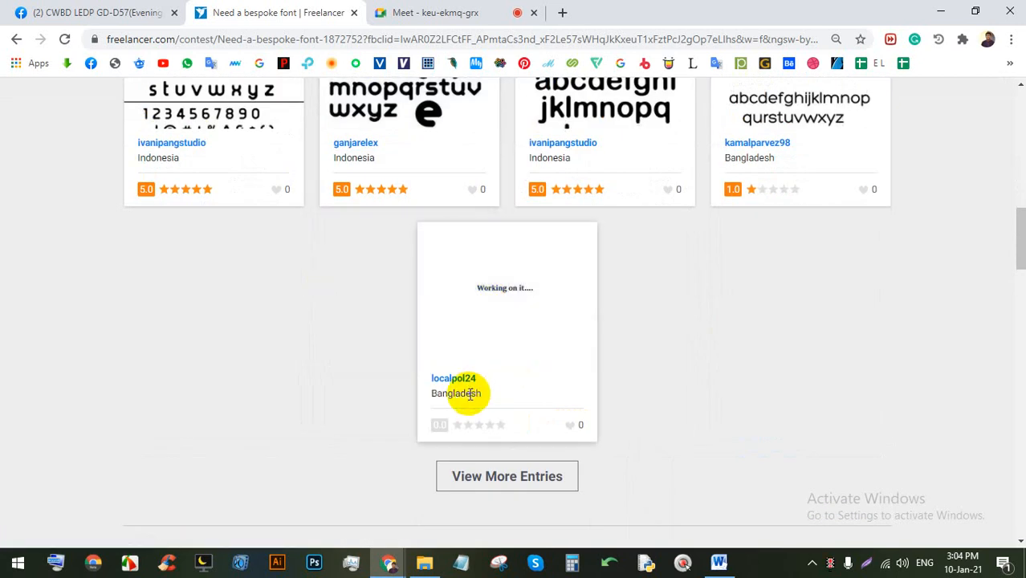
scroll(497, 395, "up", 9)
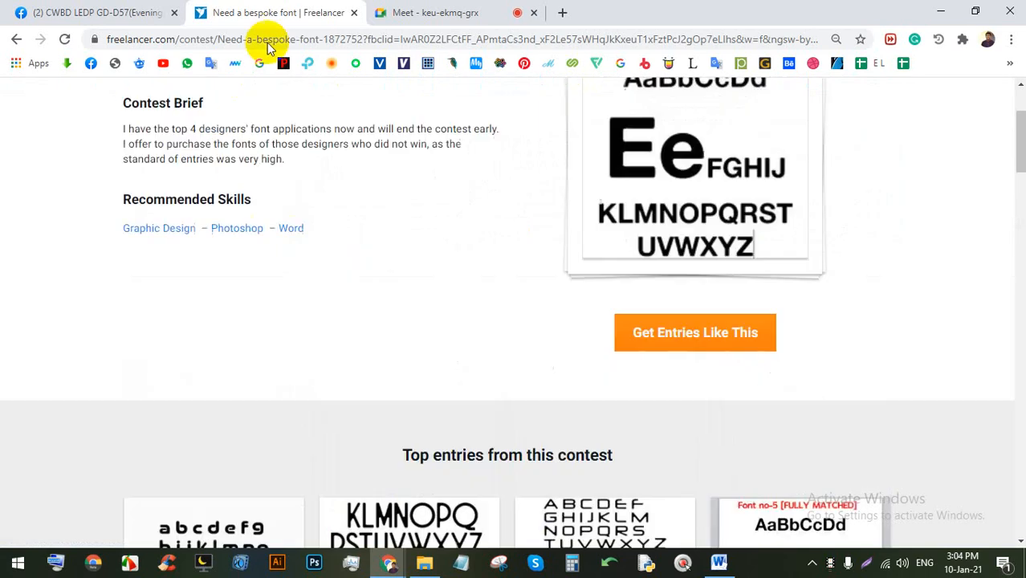
Step: Close the Freelancer contest page and open the black-and-red swirl logo image further down the group feed
left_click(354, 13)
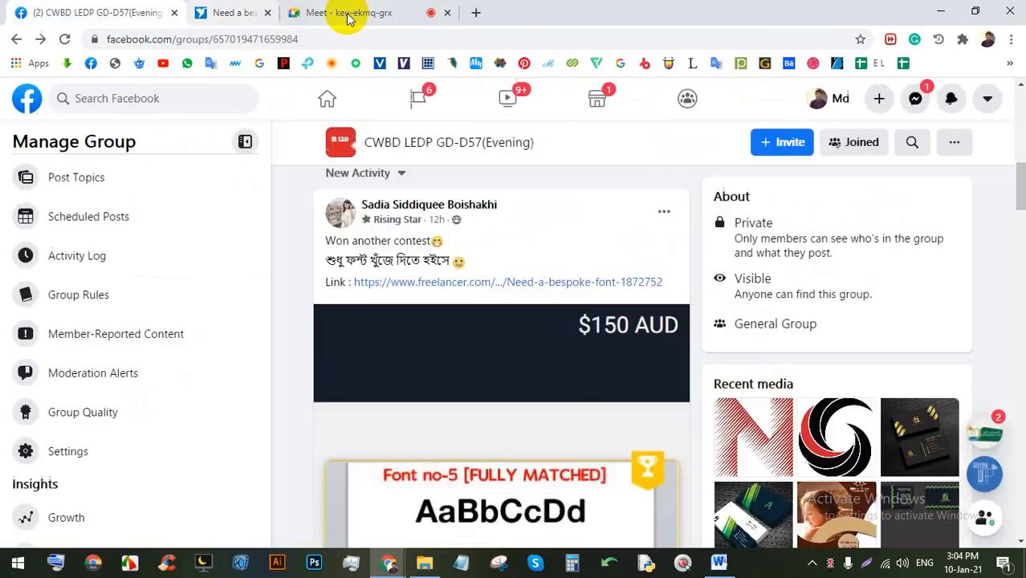
scroll(482, 297, "down", 15)
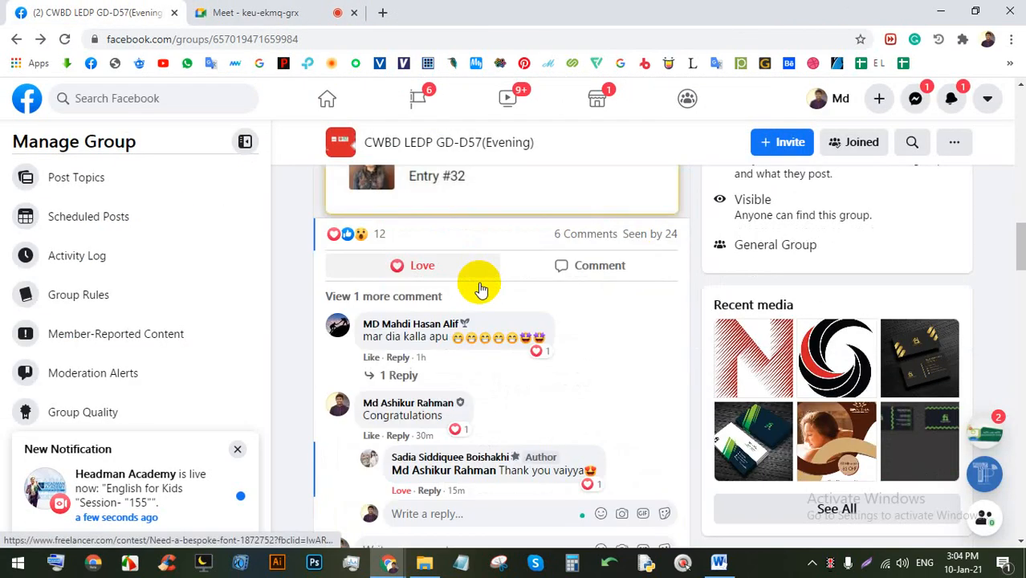
left_click(494, 272)
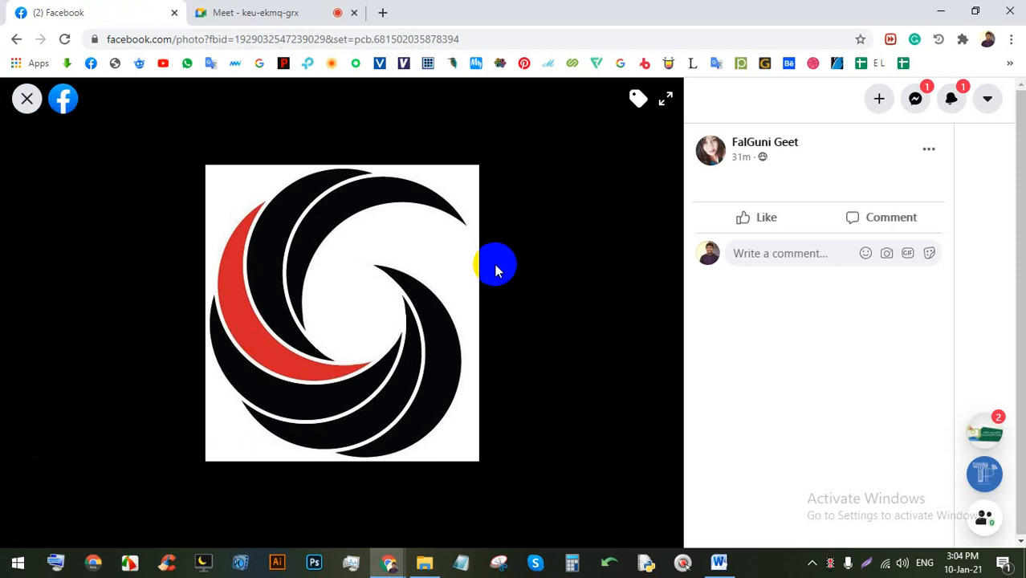
Step: Check the Meet call, return to the Facebook swirl logo and advance to the next image in the post
left_click(258, 11)
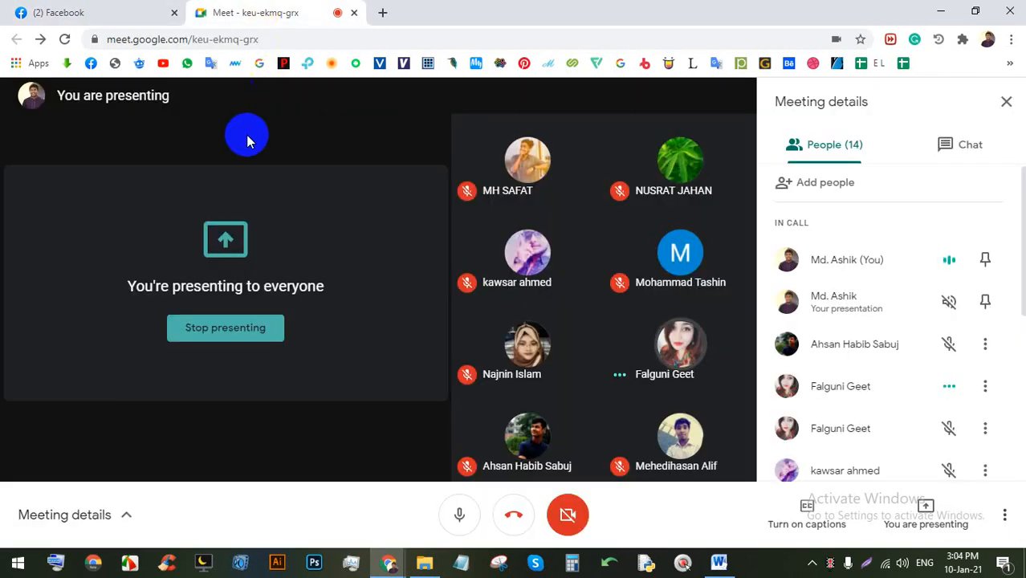
left_click(56, 8)
left_click(245, 8)
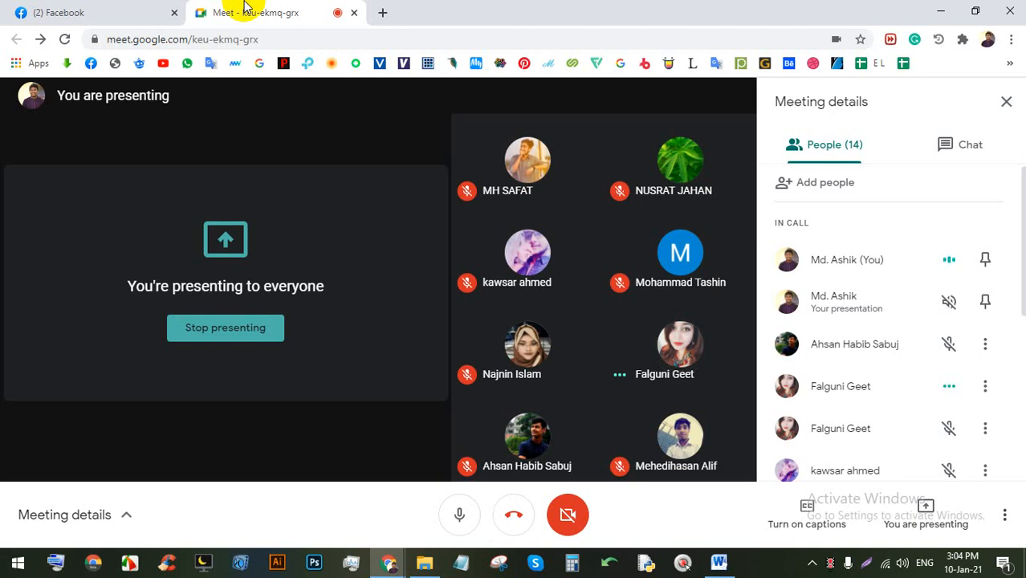
left_click(153, 12)
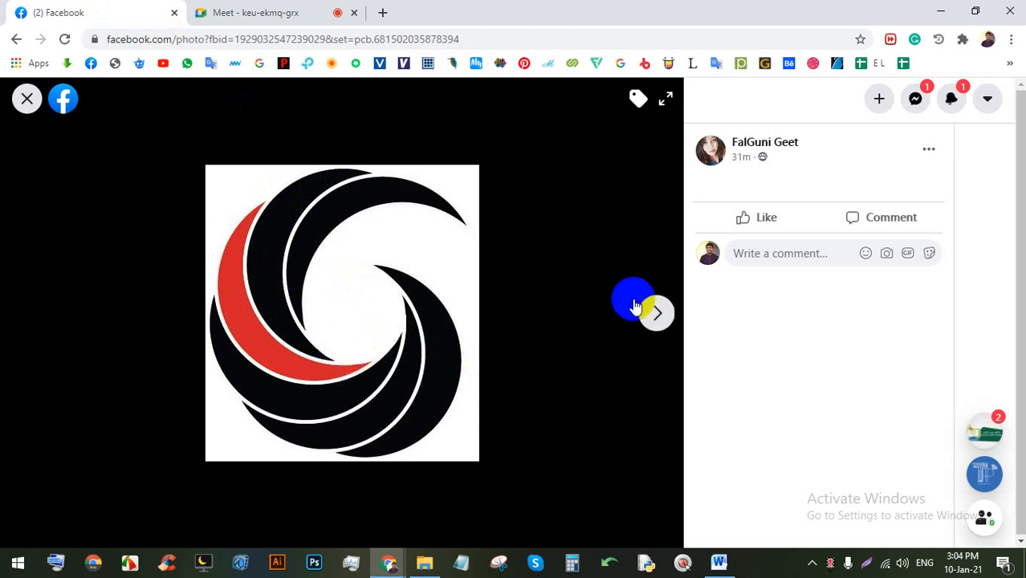
left_click(656, 315)
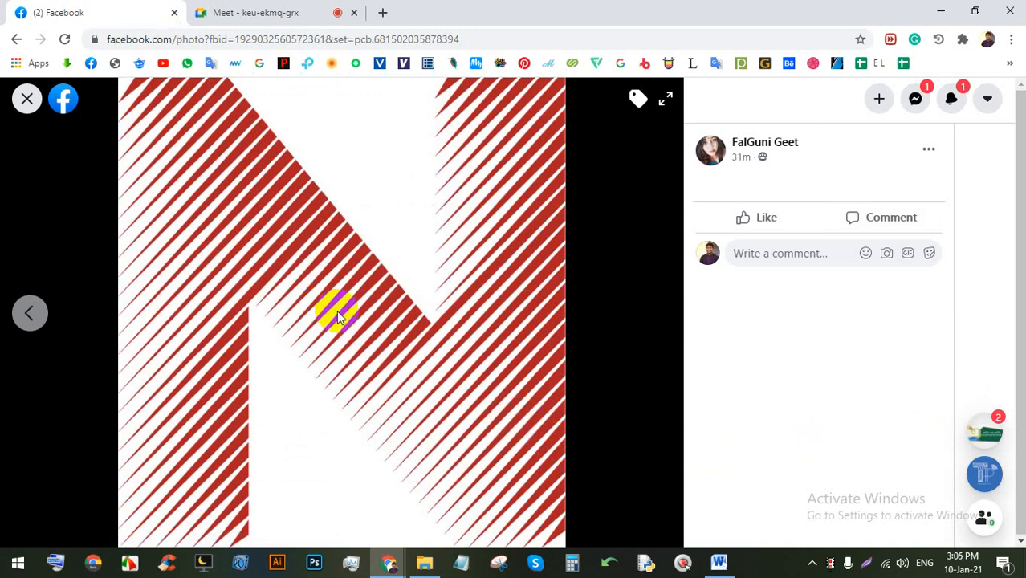
Step: Check the Meet call briefly and like the red striped letter N image on Facebook
left_click(209, 9)
left_click(84, 8)
left_click(755, 218)
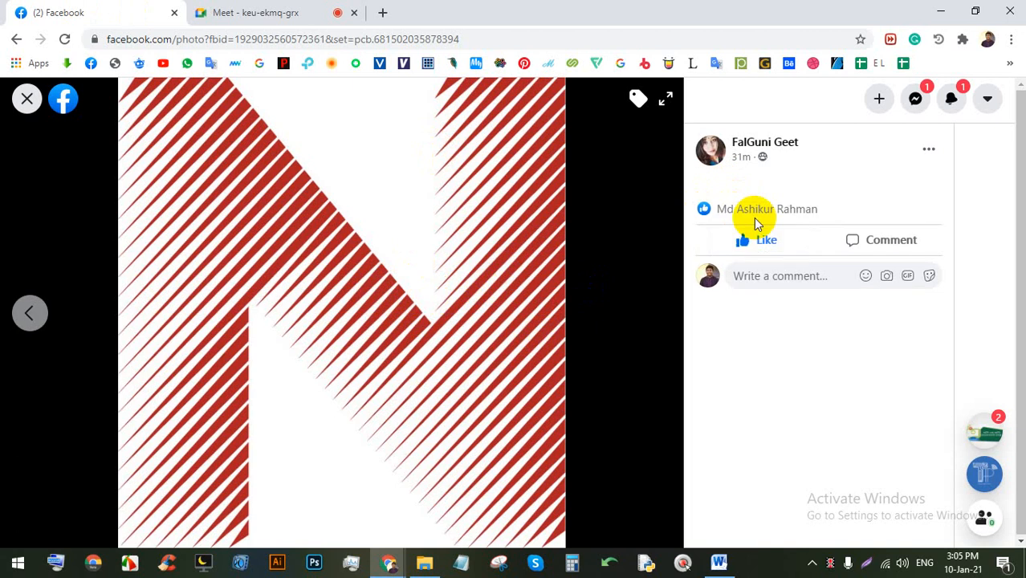
Step: Admit the waiting participant to the Meet call and return to the Facebook image
left_click(281, 12)
left_click(667, 168)
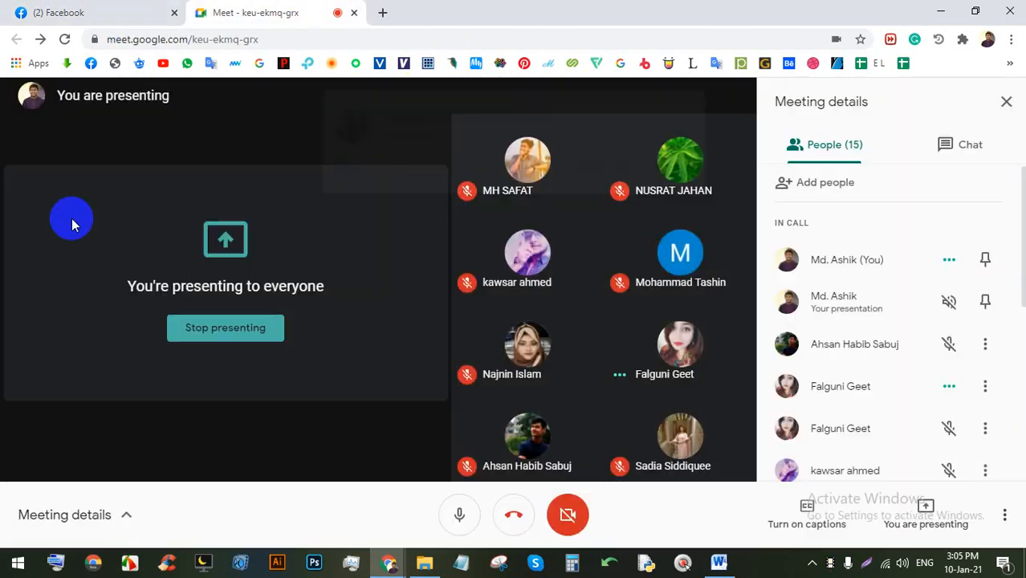
left_click(71, 10)
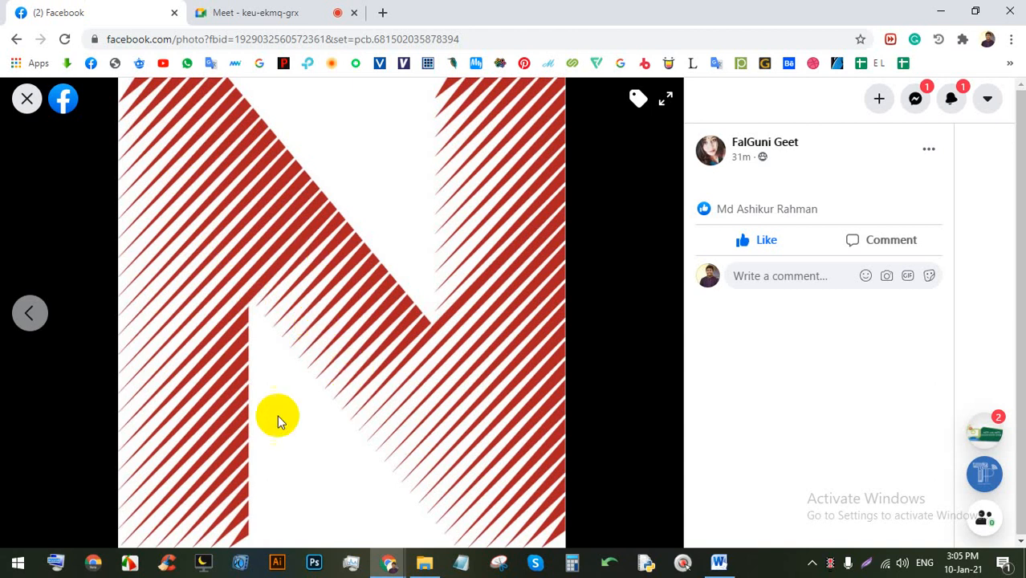
Step: Launch Illustrator, checking the Meet call while it loads, and switch to the Illustrator window
left_click(277, 562)
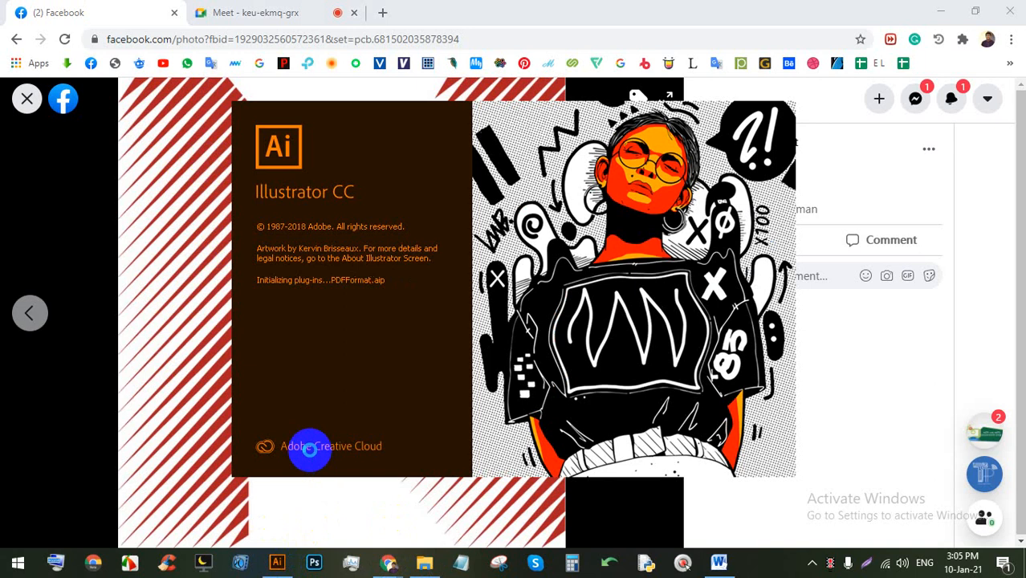
left_click(232, 7)
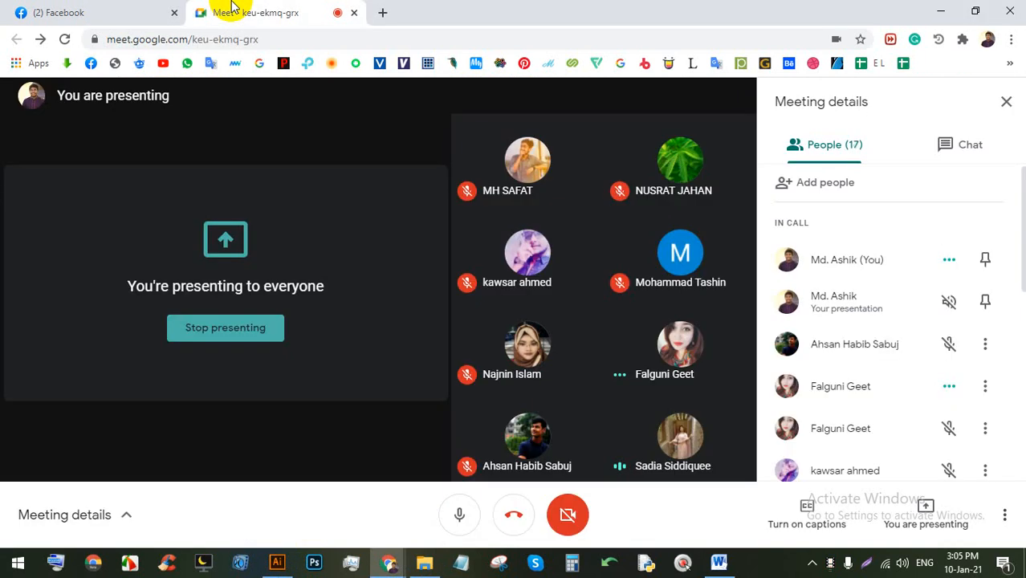
left_click(80, 9)
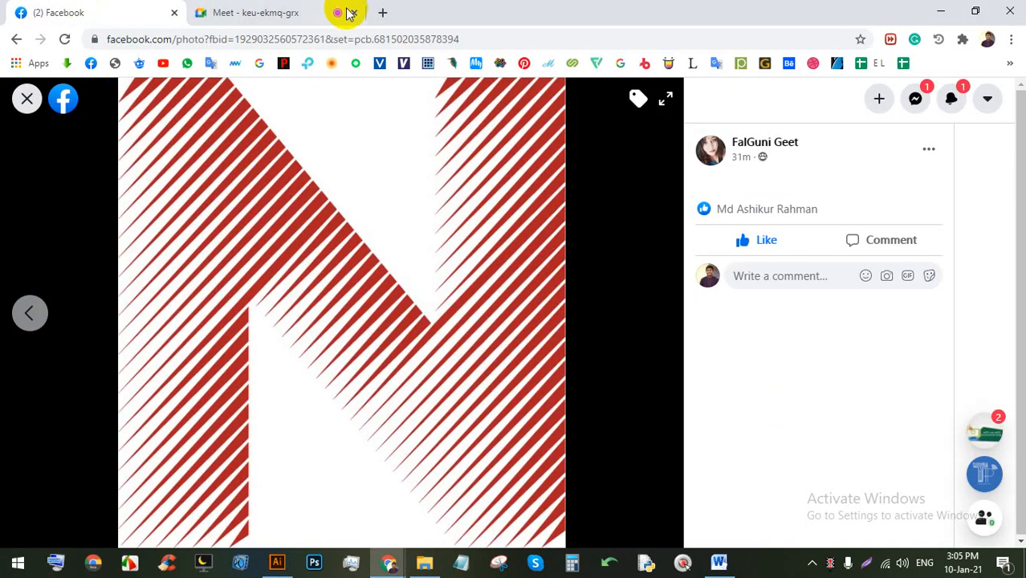
left_click(293, 9)
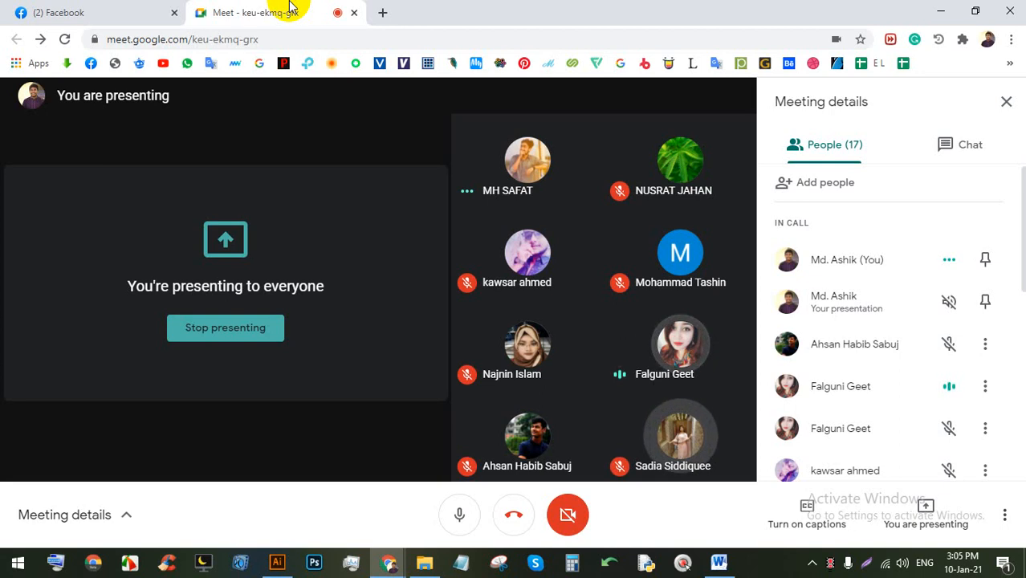
left_click(103, 8)
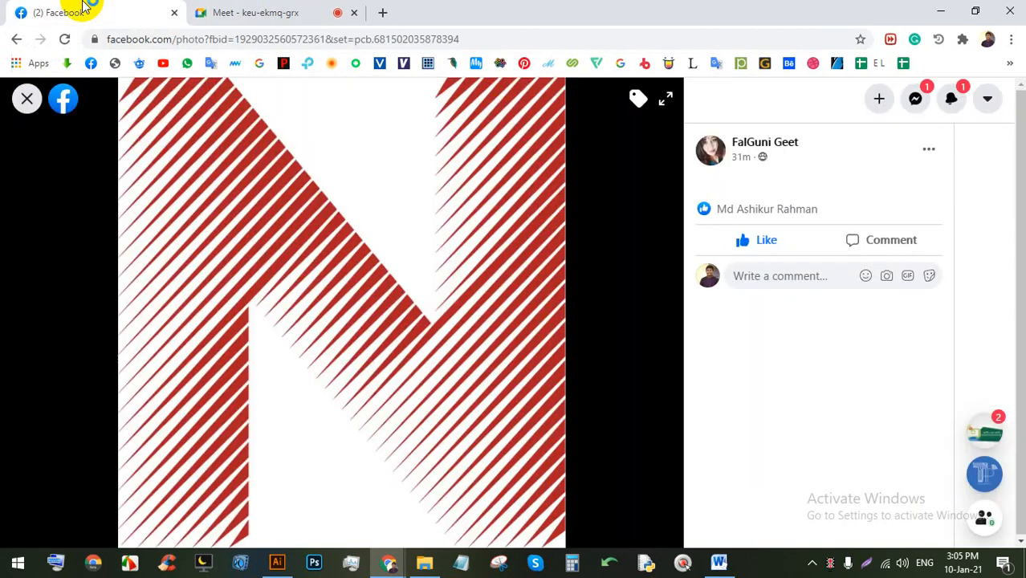
mouse_move(277, 562)
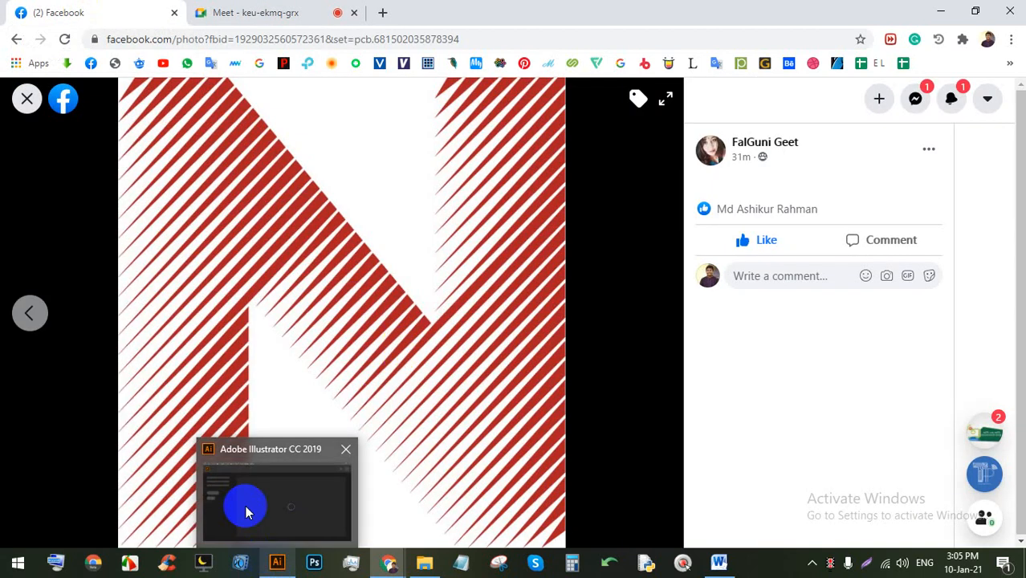
left_click(256, 486)
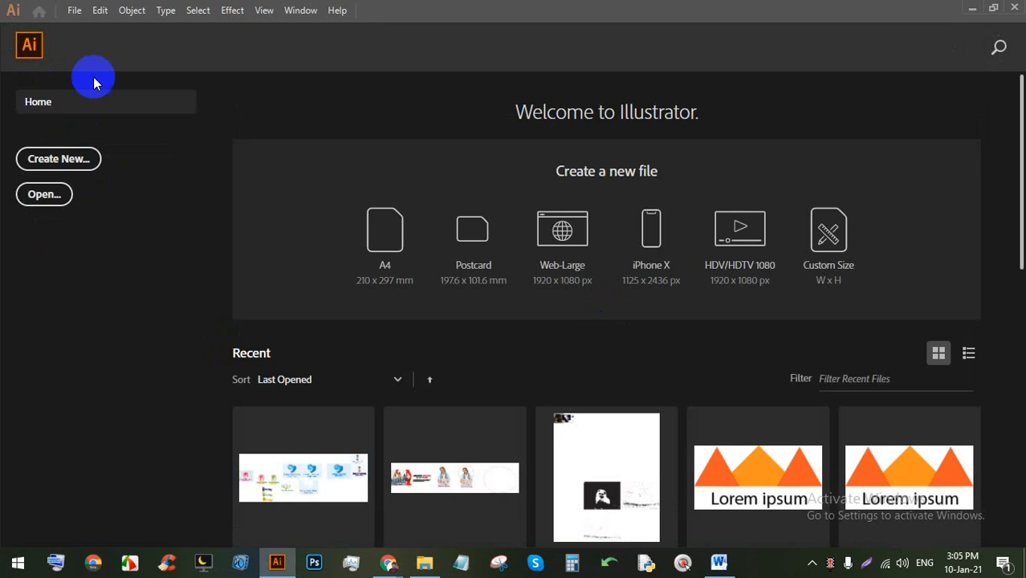
Step: Create a new Web-Large document of 1920 x 1080 px and collapse the open Pathfinder panel
left_click(376, 246)
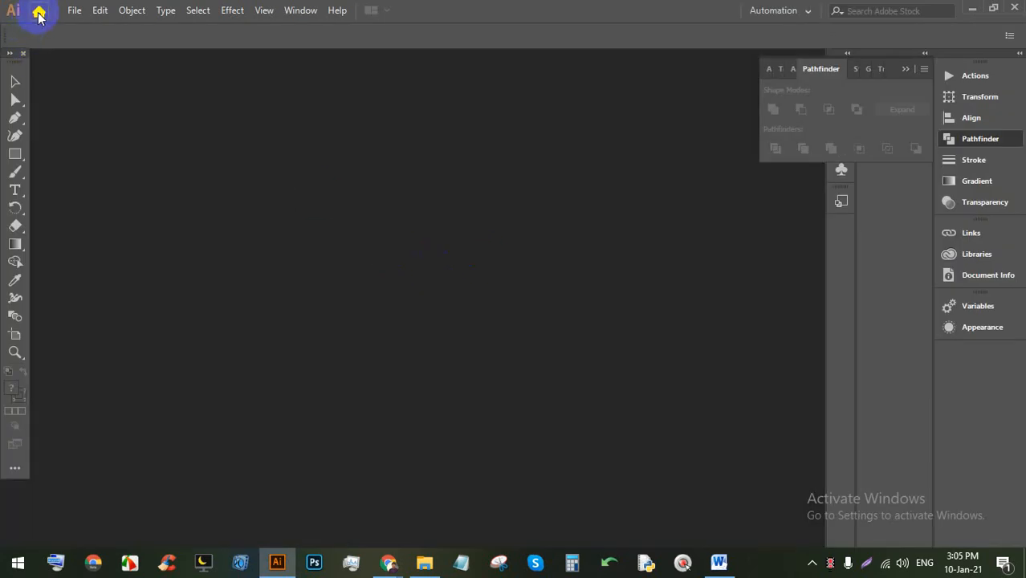
left_click(39, 13)
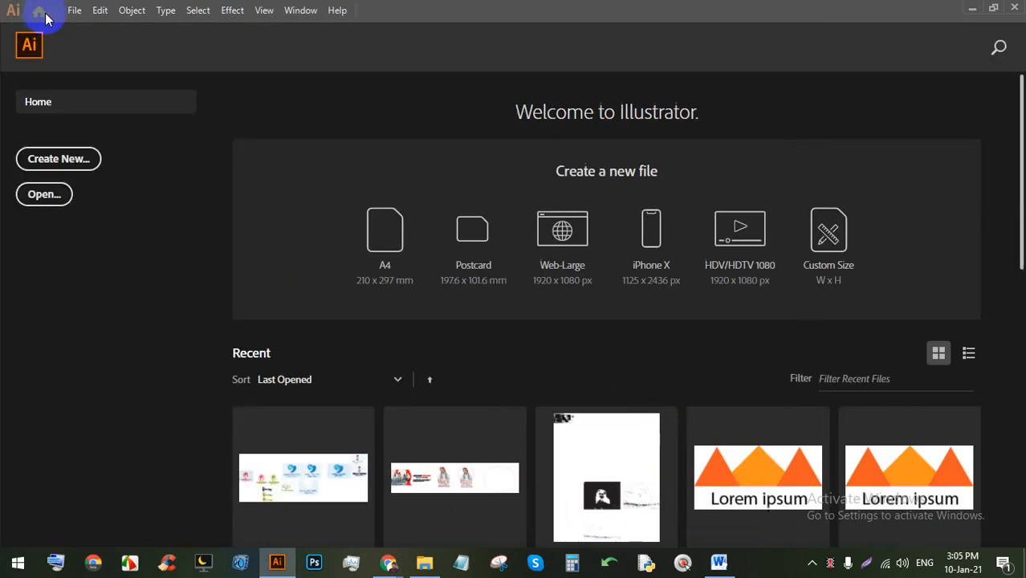
left_click(546, 244)
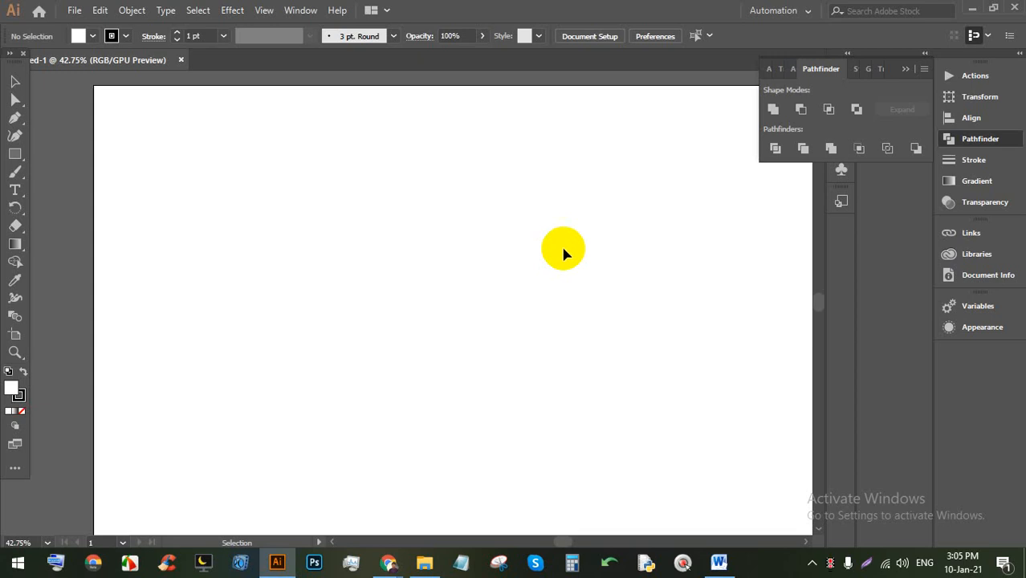
scroll(601, 273, "down", 1)
scroll(682, 271, "up", 1)
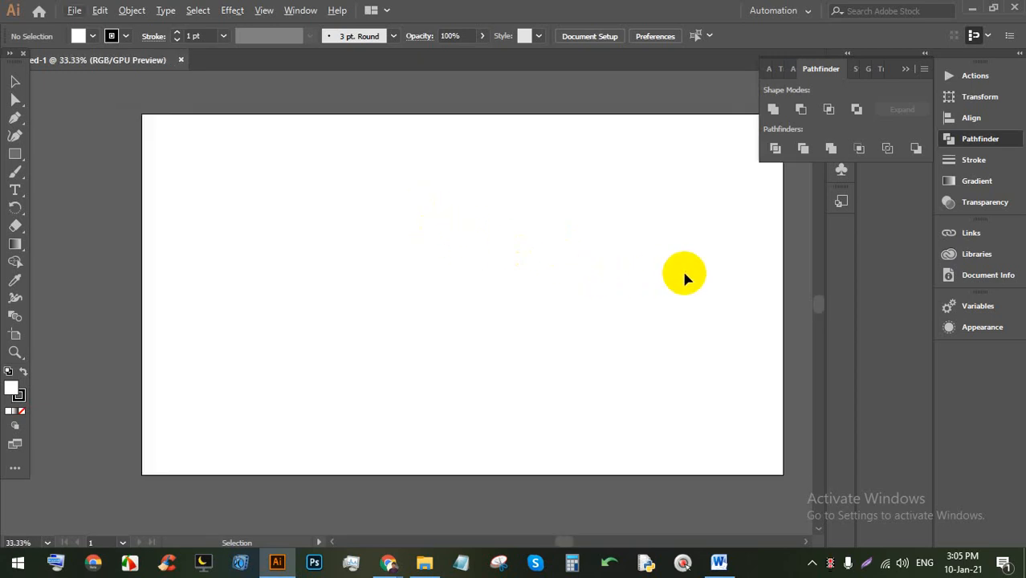
left_click_drag(703, 271, 620, 268)
scroll(454, 233, "up", 1)
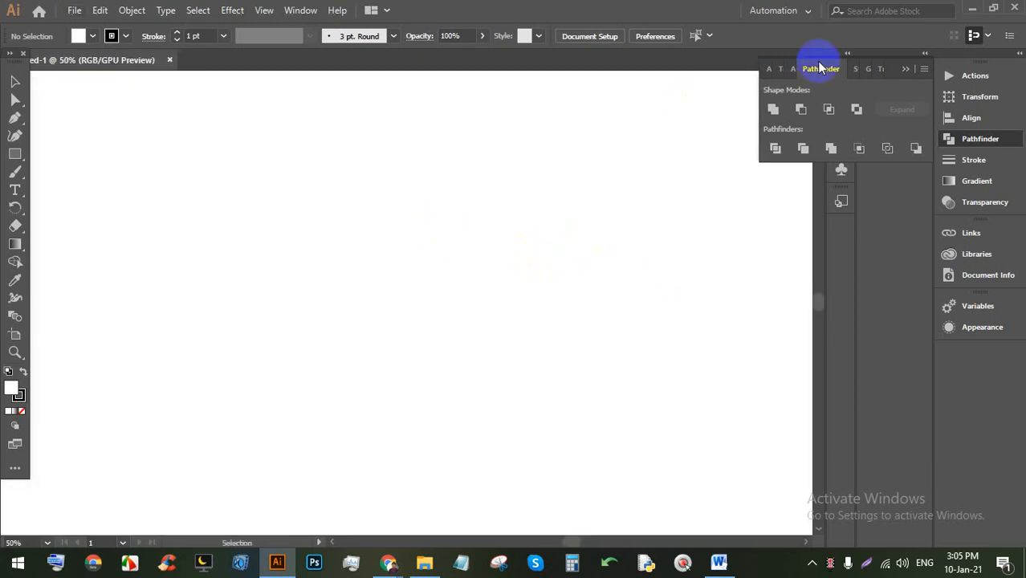
left_click(901, 71)
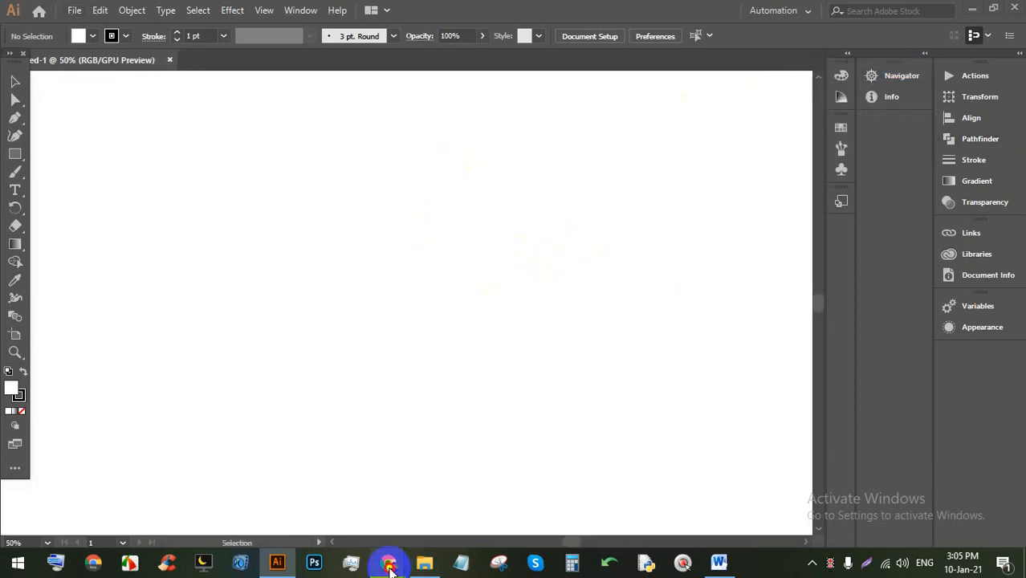
Step: Switch to Chrome and search Google by voice for gradient colour in a new tab
left_click(388, 563)
left_click(382, 12)
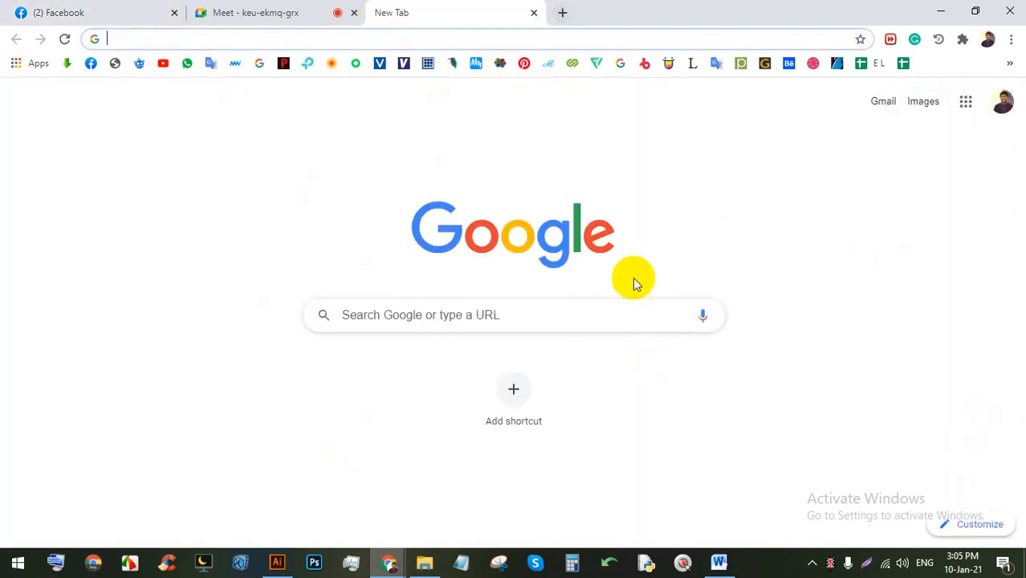
left_click(650, 312)
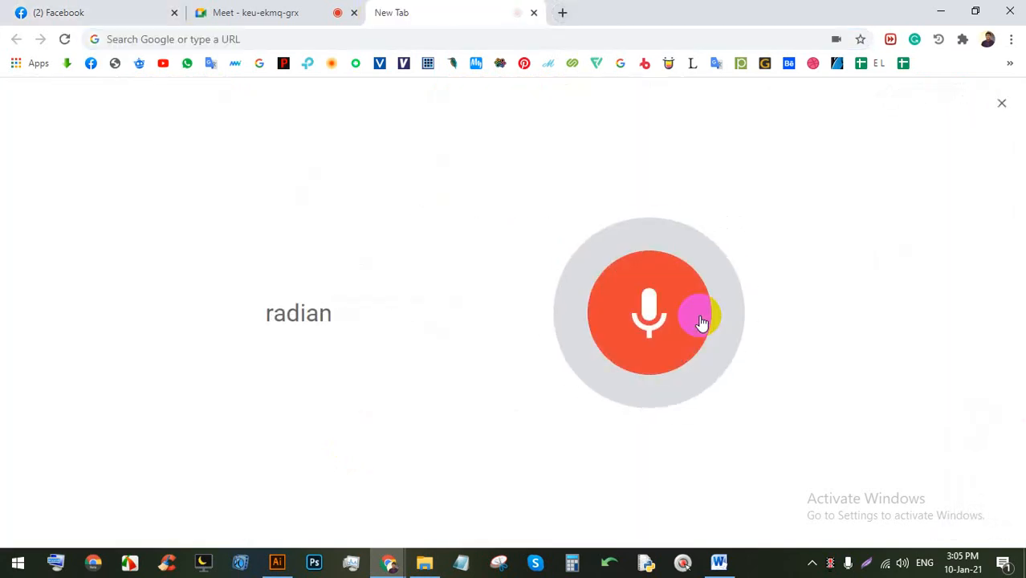
left_click(666, 335)
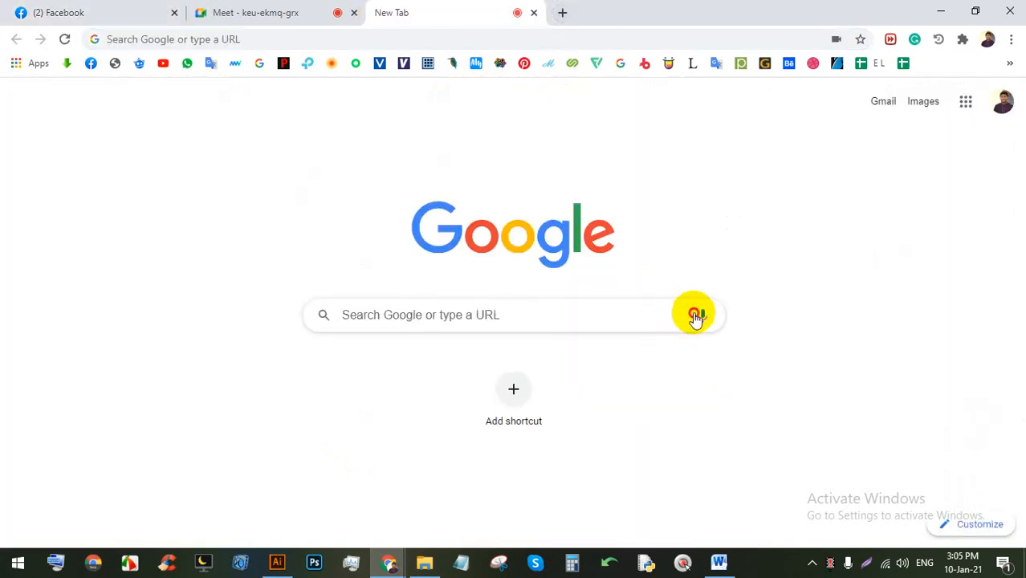
left_click(696, 318)
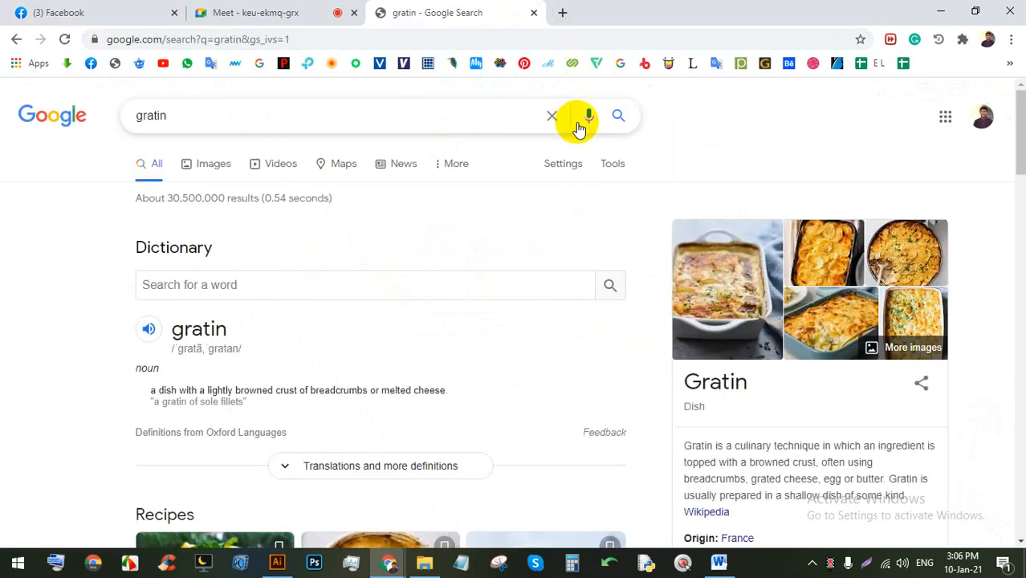
left_click(590, 116)
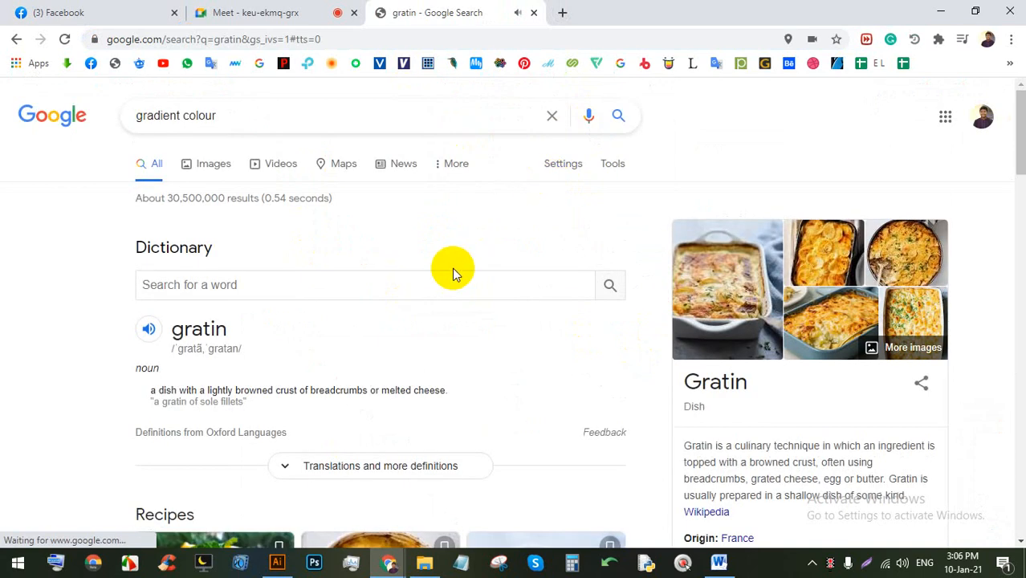
Step: Look over the gradient colour results and open the 36 and 30 Beautiful Color Gradients articles in separate tabs
scroll(522, 269, "down", 2)
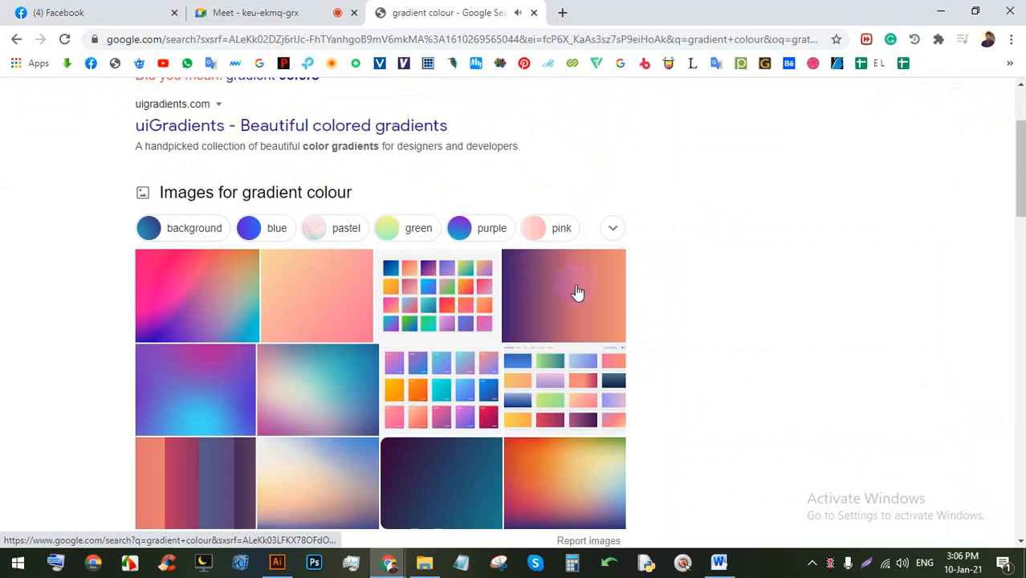
scroll(576, 287, "down", 3)
scroll(580, 291, "up", 1)
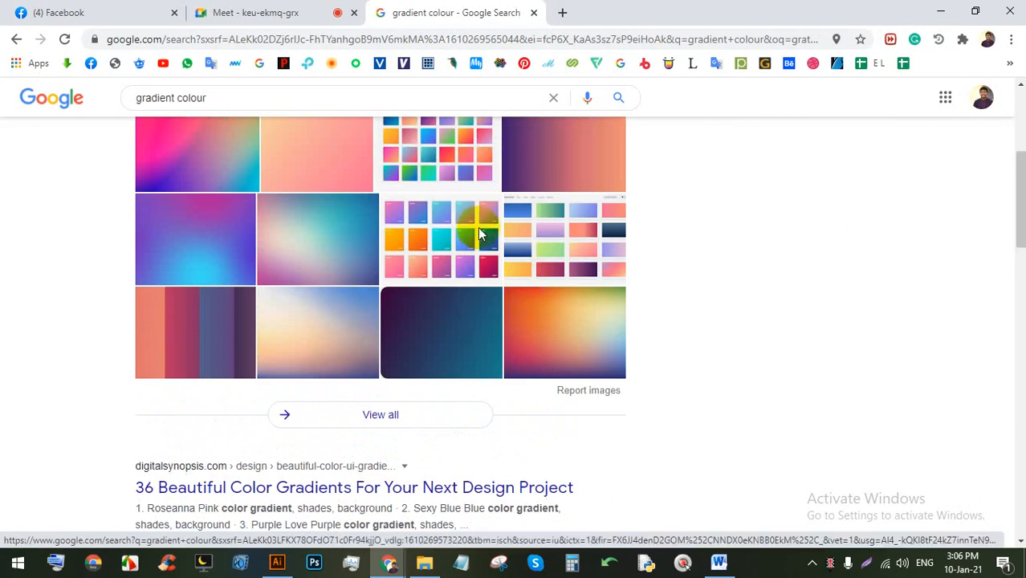
scroll(480, 234, "down", 3)
left_click(327, 265, "ctrl")
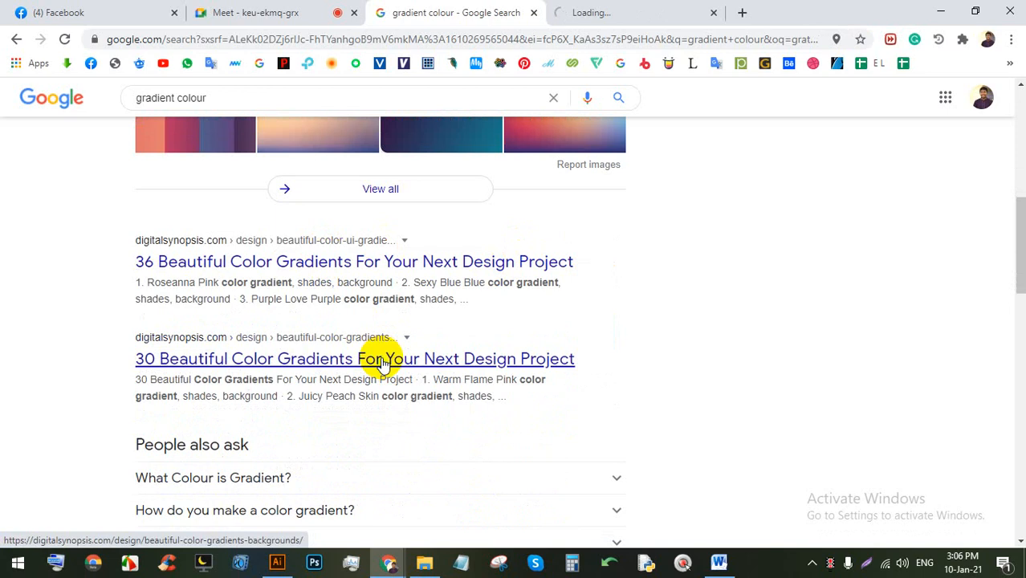
left_click(378, 361, "ctrl")
scroll(486, 289, "down", 8)
scroll(436, 336, "up", 5)
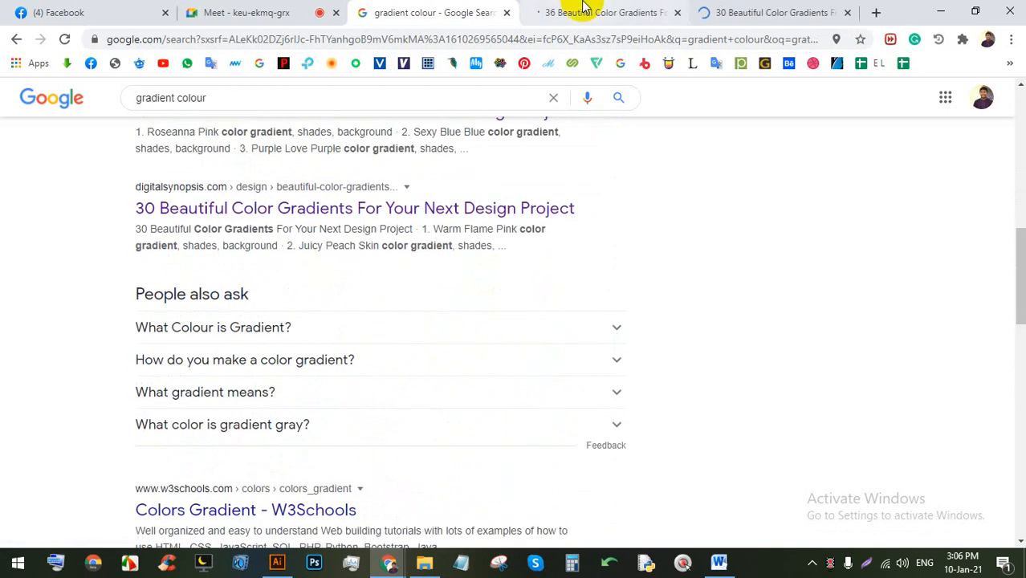
Step: Look through the sample gradients and their colour codes in the 36 Beautiful Color Gradients article
left_click(583, 12)
scroll(337, 322, "down", 4)
scroll(337, 322, "down", 15)
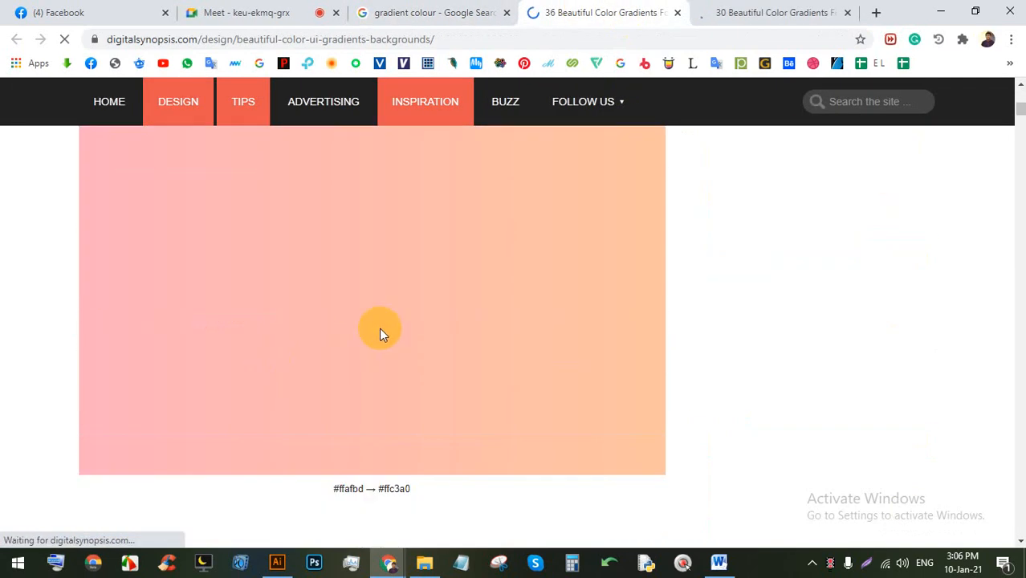
scroll(394, 323, "down", 4)
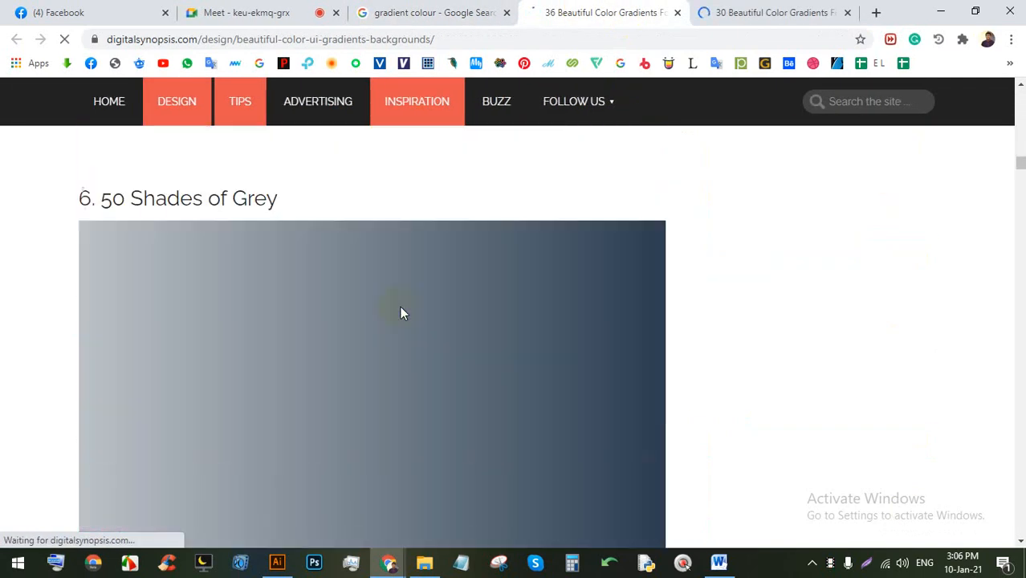
scroll(400, 308, "down", 3)
scroll(401, 310, "up", 1)
scroll(402, 310, "up", 8)
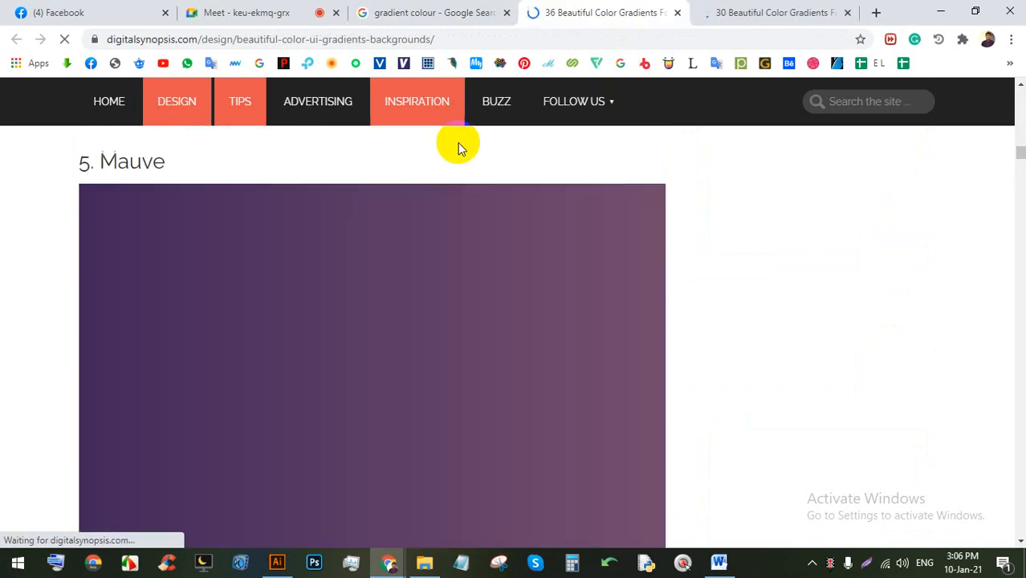
Step: Search Google for gradient colour code and highlight the Roseanna gradient's codes #ffafbd → #ffc3a0 in the results
left_click(433, 12)
scroll(322, 80, "up", 3)
left_click(287, 98)
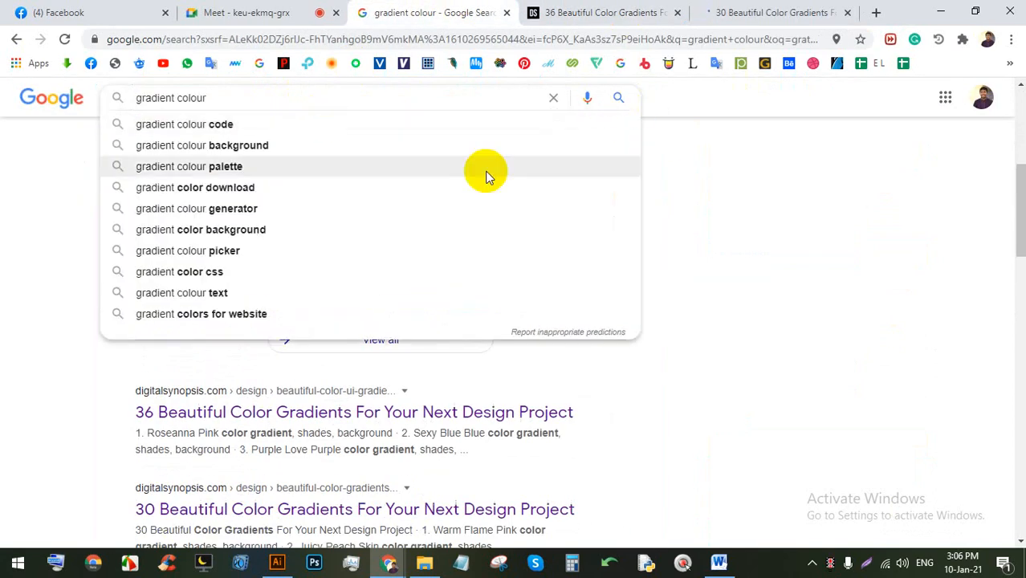
left_click(435, 128)
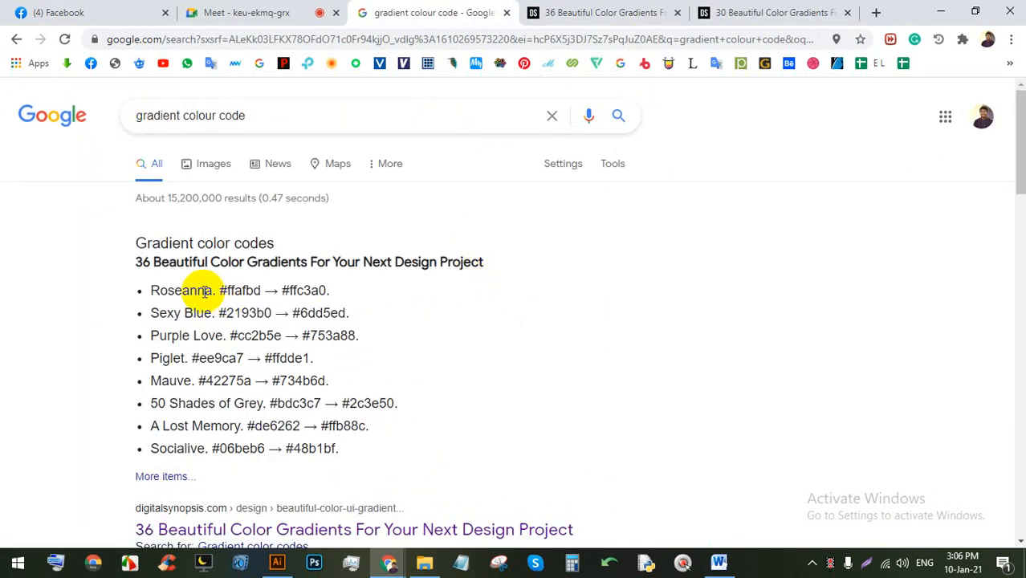
left_click_drag(329, 291, 220, 291)
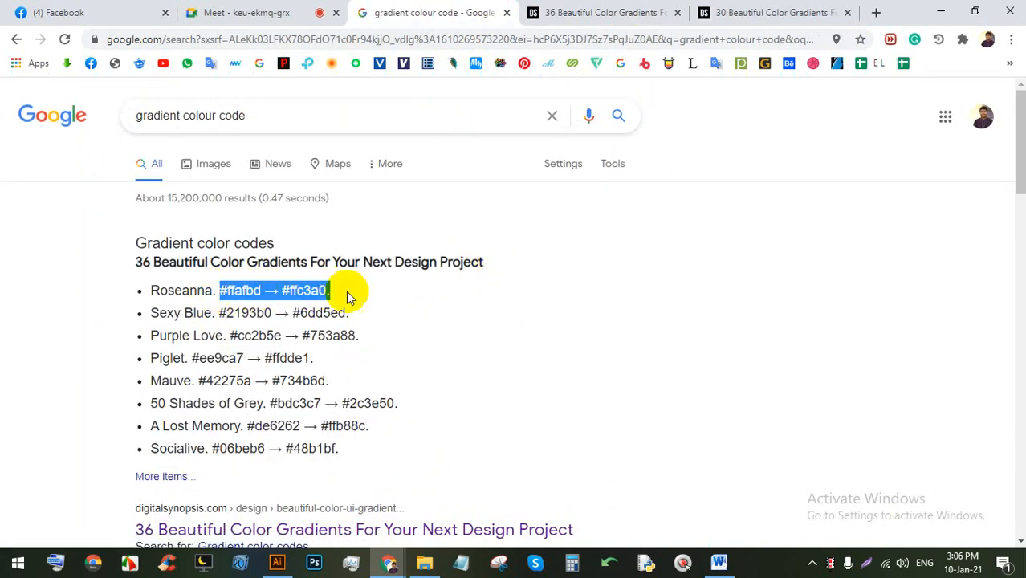
Step: Open the 36 Beautiful Color Gradients article from the results, look over its samples and go back to the gradient colour code results
left_click(349, 291)
left_click(168, 476)
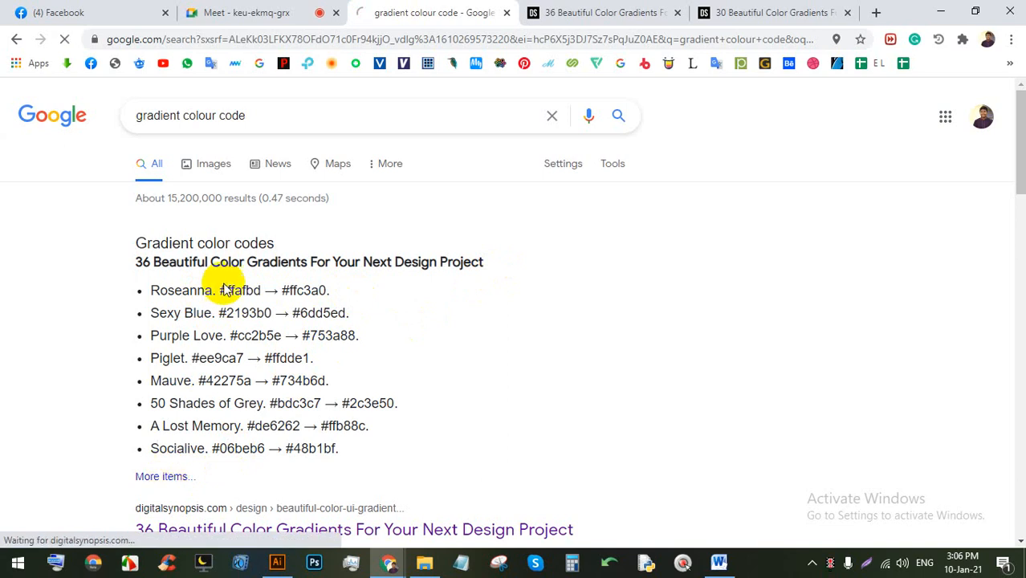
scroll(284, 249, "down", 1)
scroll(380, 287, "down", 10)
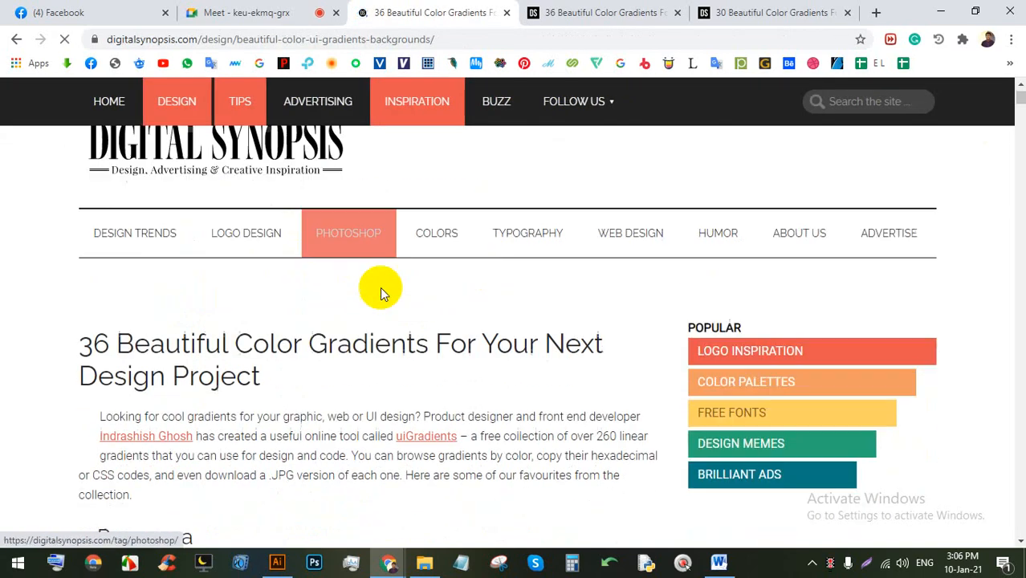
scroll(458, 305, "down", 5)
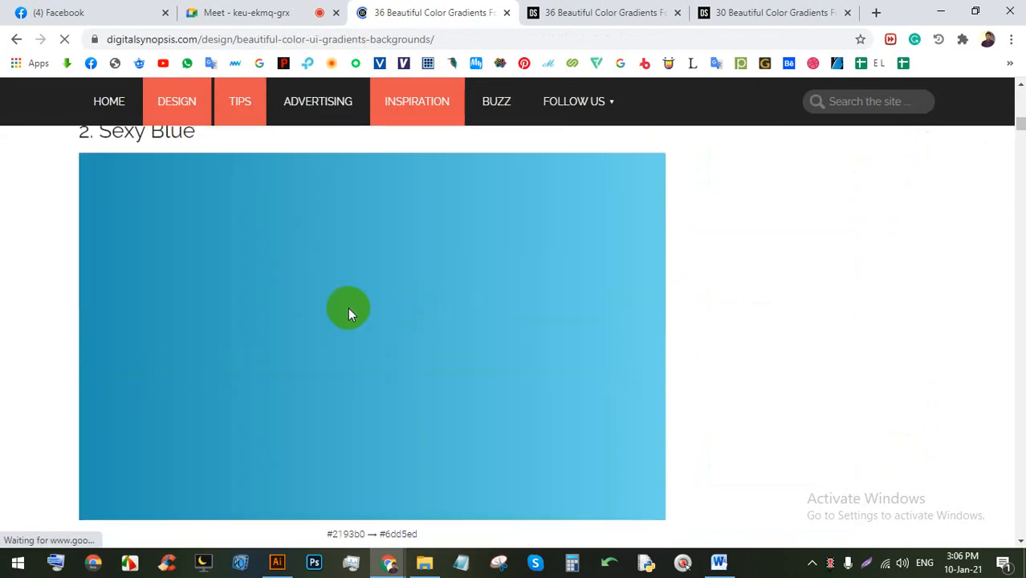
left_click(16, 38)
scroll(333, 309, "down", 5)
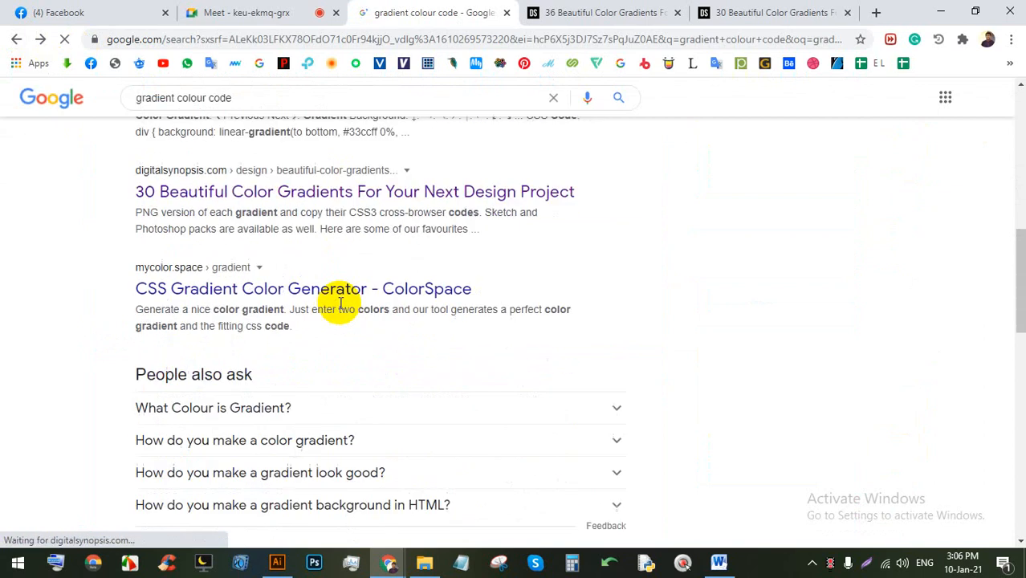
Step: Check the Meet call, look further through the gradient colour code results and bring up the red striped N on Facebook
left_click(263, 12)
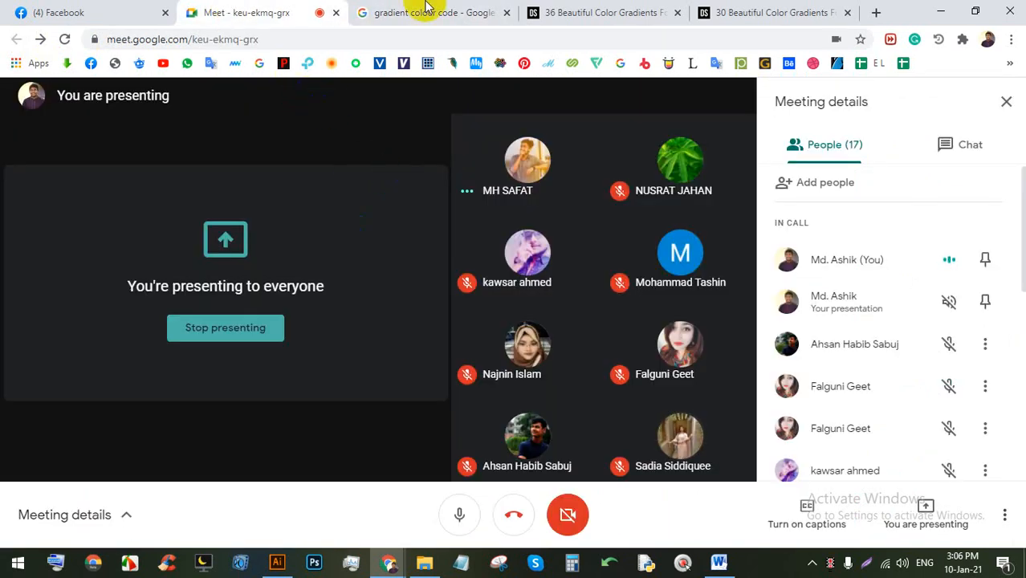
left_click(538, 12)
left_click(426, 12)
scroll(448, 356, "down", 7)
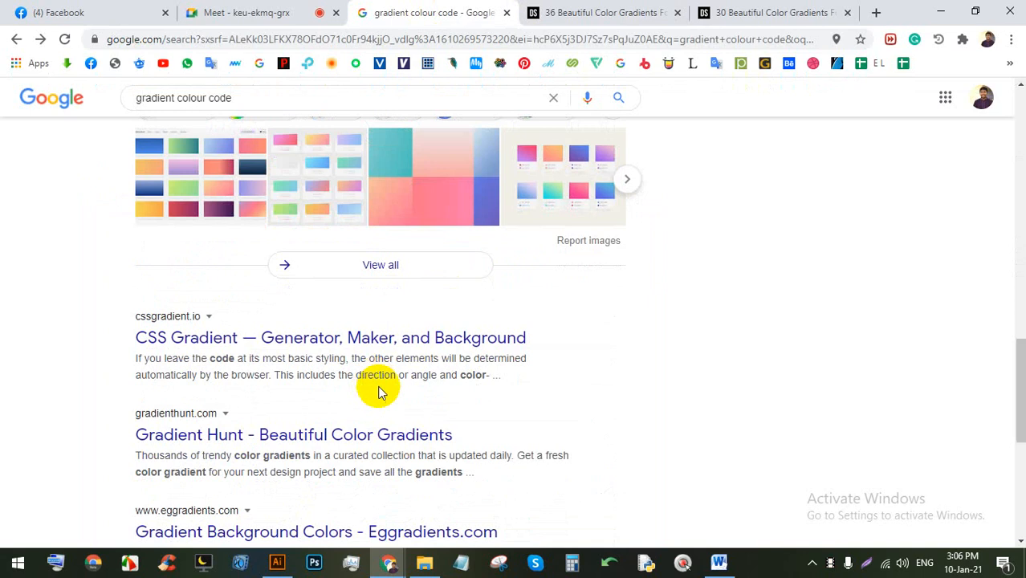
scroll(328, 414, "up", 9)
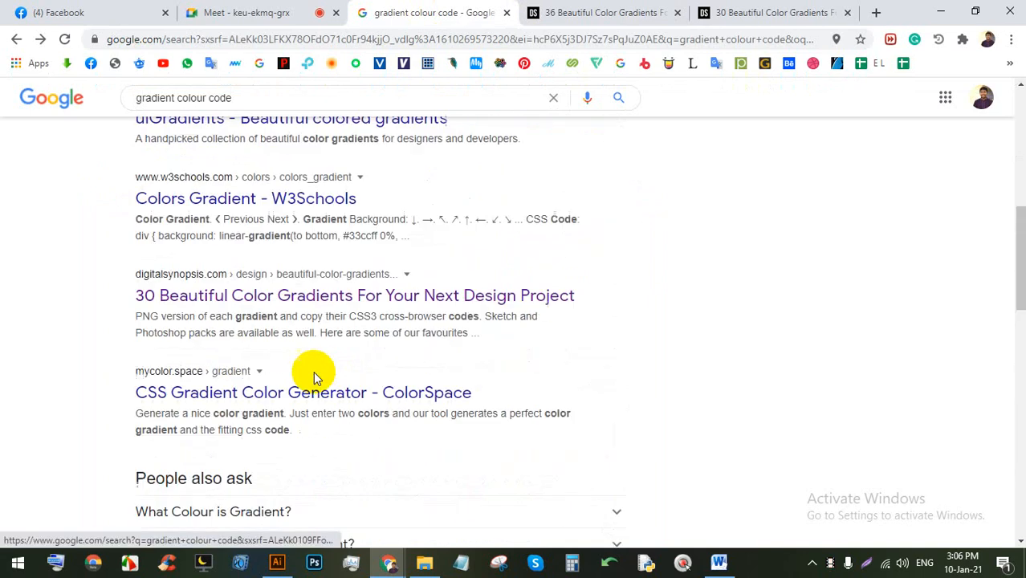
left_click(76, 10)
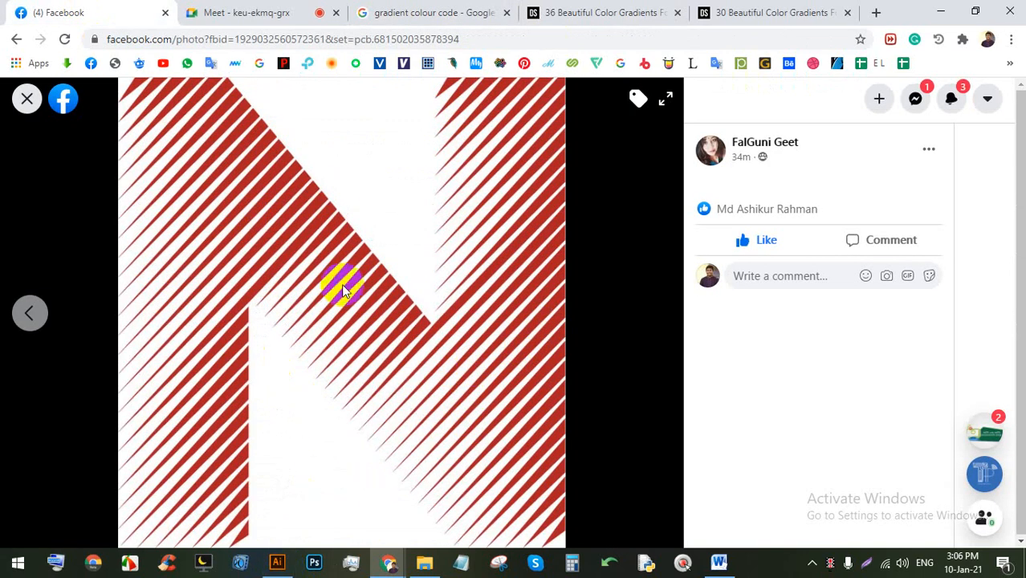
Step: Switch to Illustrator, place a Lorem ipsum placeholder text on the artboard and enlarge it
left_click(277, 562)
scroll(353, 271, "down", 2)
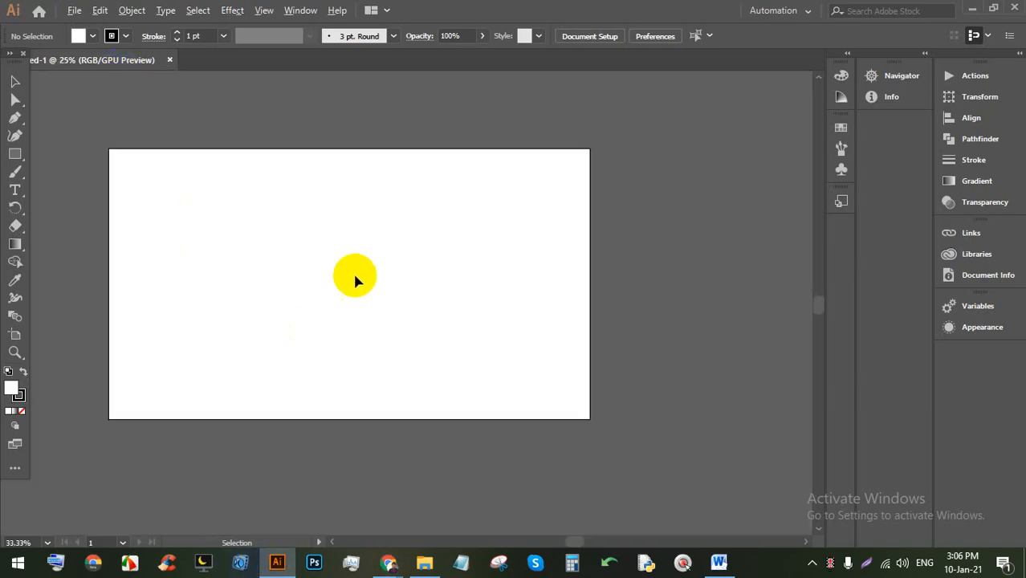
scroll(332, 299, "up", 1)
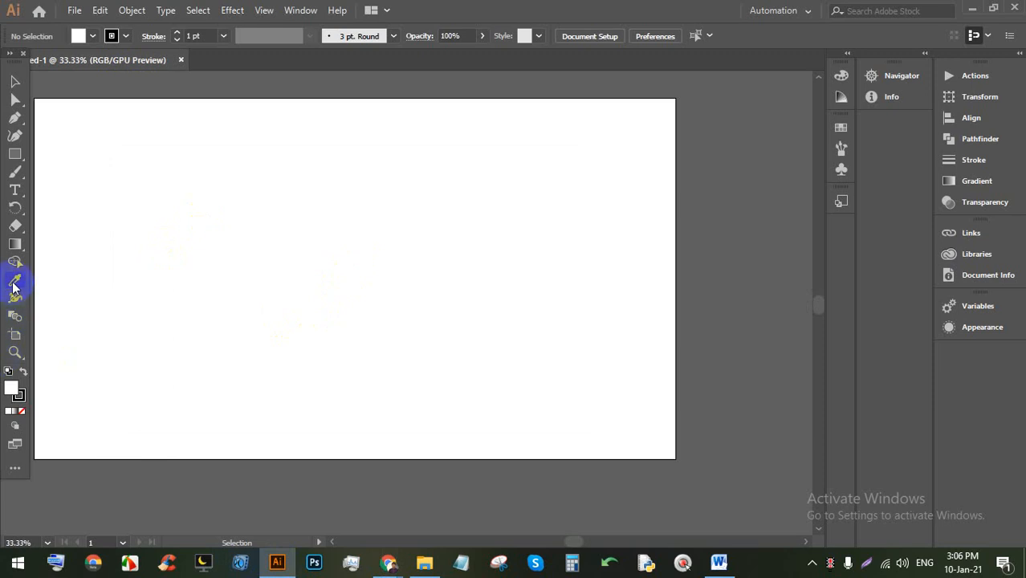
left_click(280, 280)
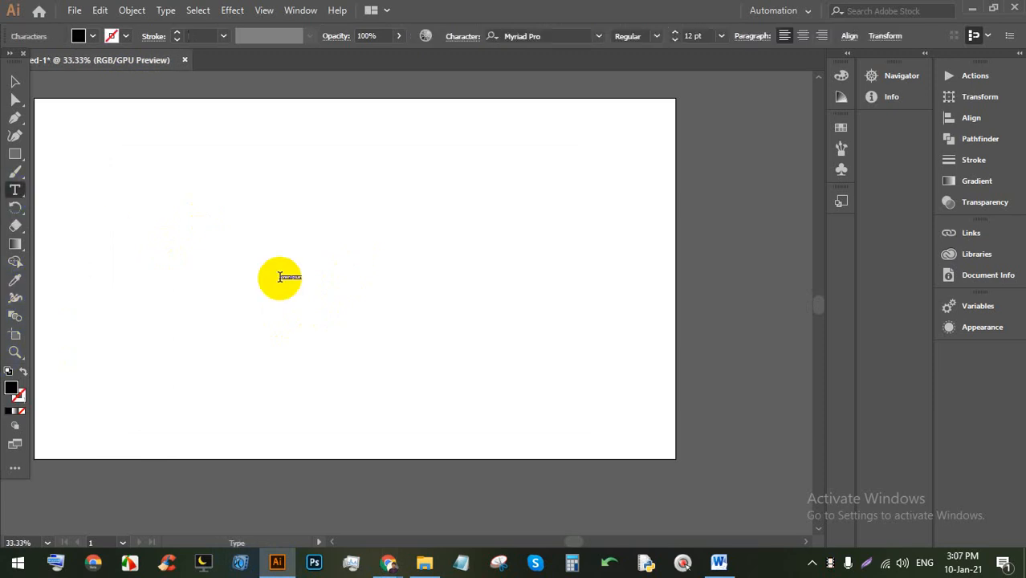
left_click_drag(304, 282, 582, 481)
left_click(588, 482, "ctrl")
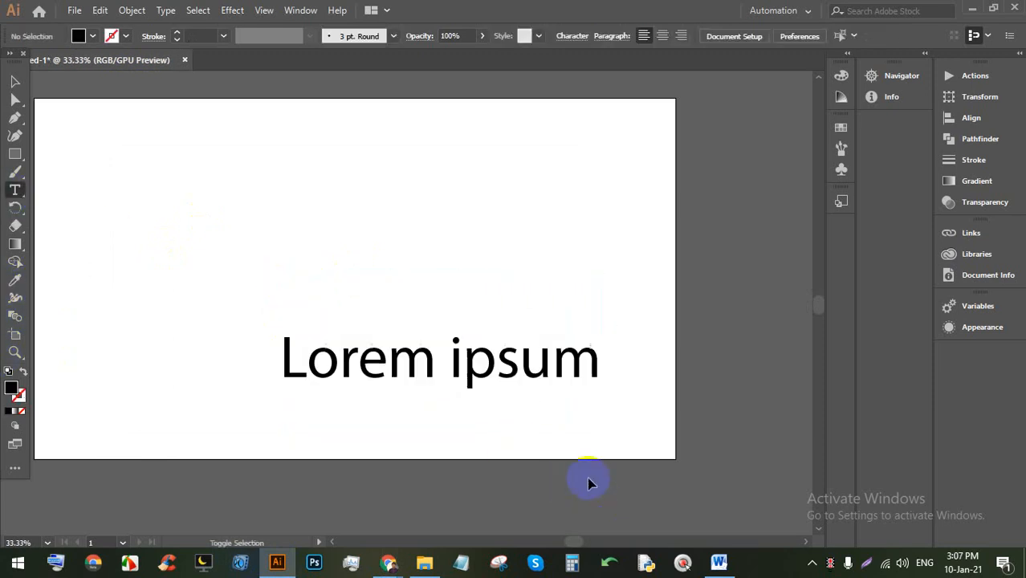
Step: Move the placeholder text higher, scale it up to about 299 pt and replace it with the letter N
left_click(13, 83)
left_click_drag(320, 388, 250, 255)
left_click_drag(531, 262, 660, 349)
double_click(406, 241)
triple_click(451, 256)
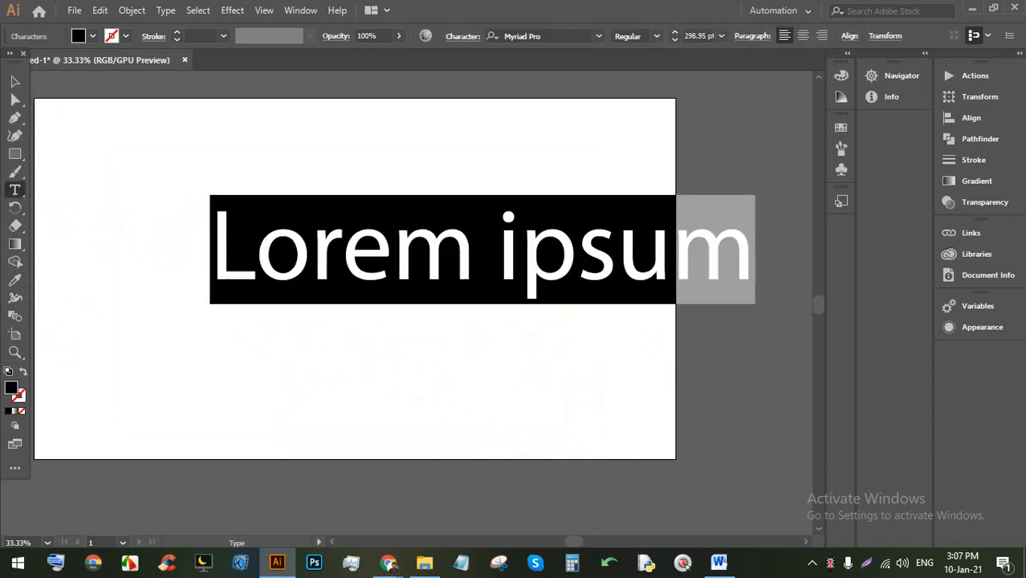
type("N")
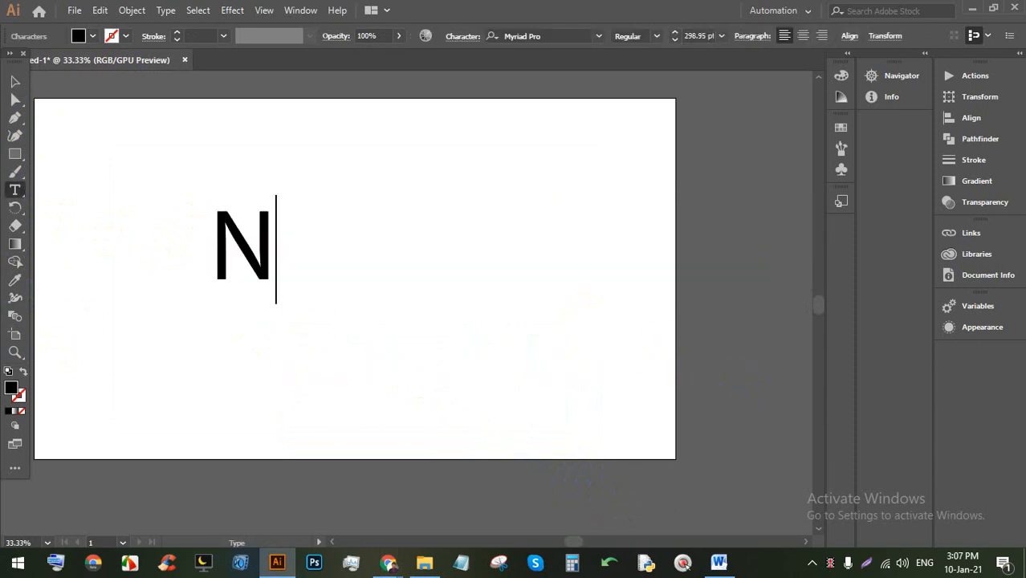
Step: Scale the letter N up to about 815 pt and reposition it within the artboard
left_click(14, 81)
left_click(263, 220)
left_click_drag(280, 299, 406, 484)
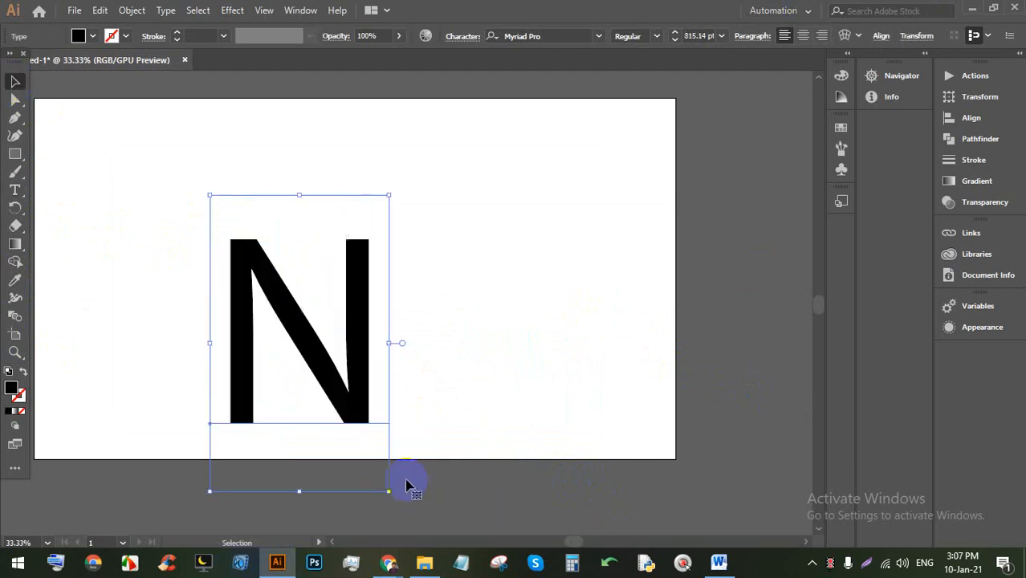
left_click_drag(321, 359, 348, 321)
scroll(344, 261, "up", 2)
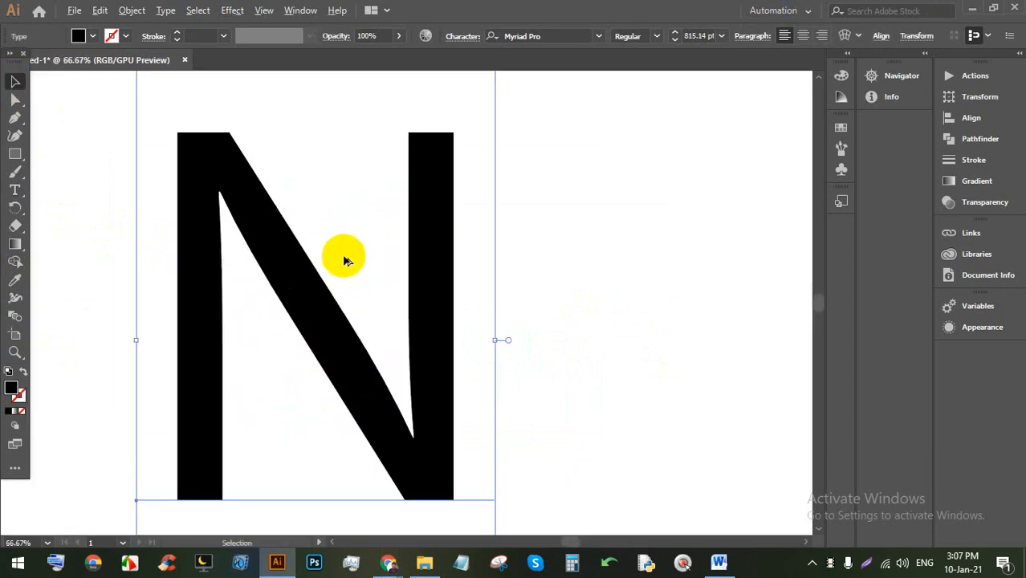
scroll(343, 259, "down", 1)
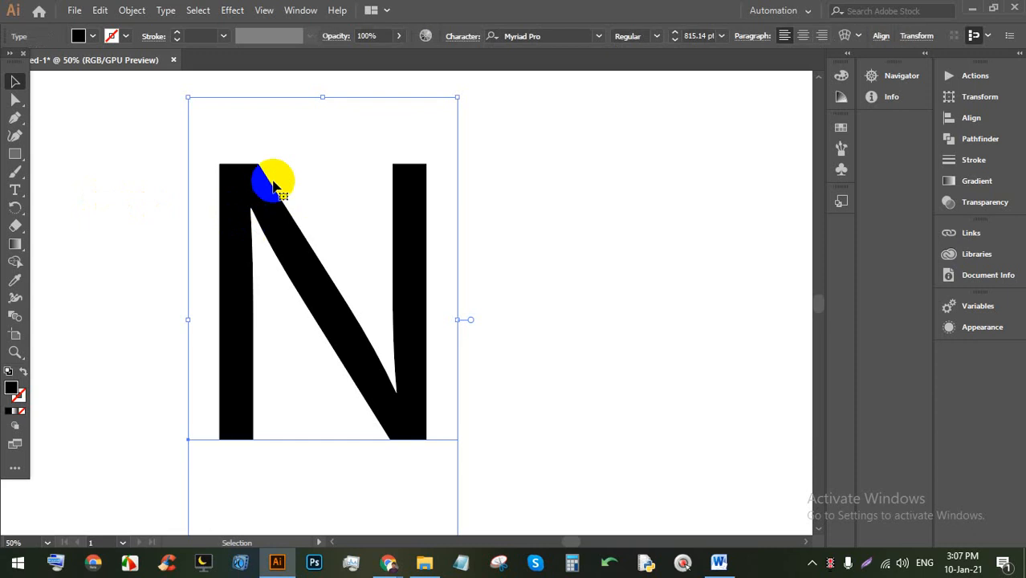
left_click(104, 165)
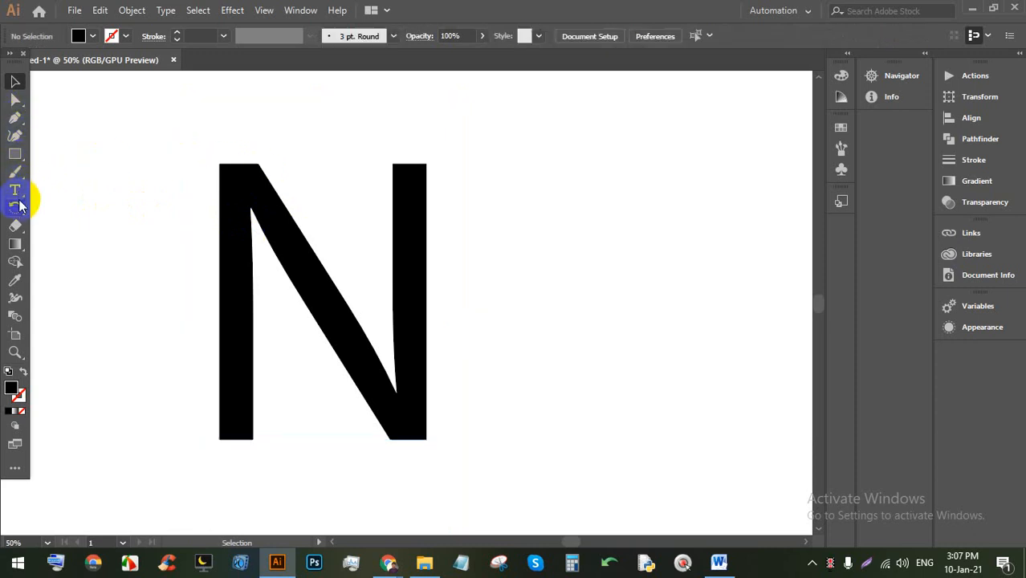
Step: Draw a thin slanted wedge with the Pen tool beside the upper left of the N, tapering to a point at its lower end
left_click(11, 120)
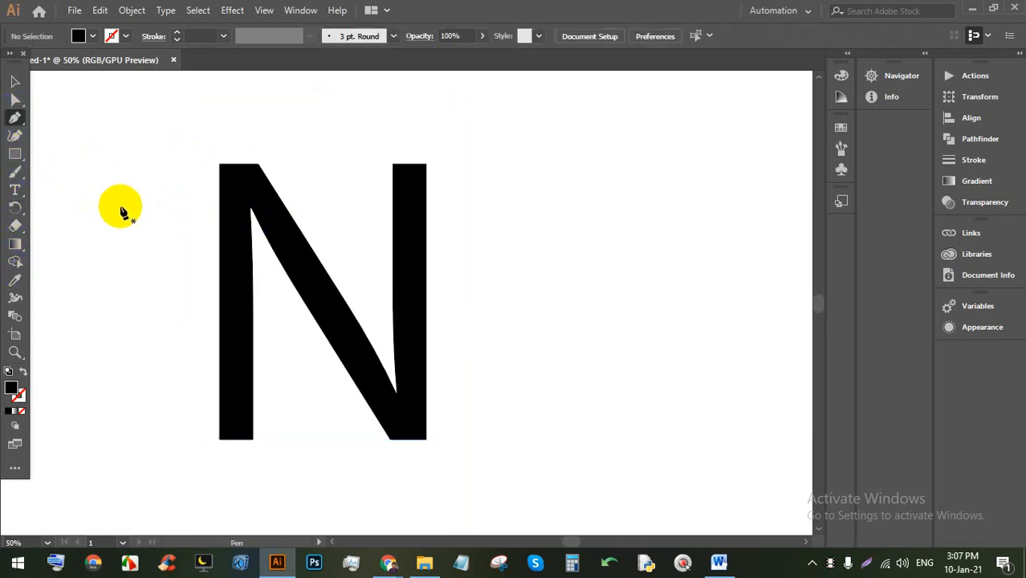
left_click(80, 190)
left_click(173, 135)
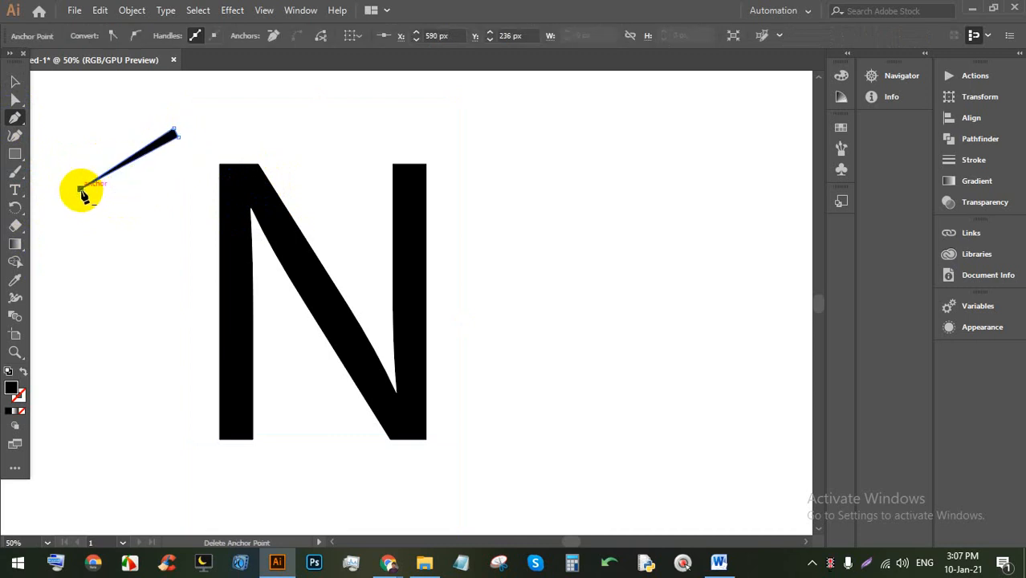
left_click(15, 82)
left_click(161, 198)
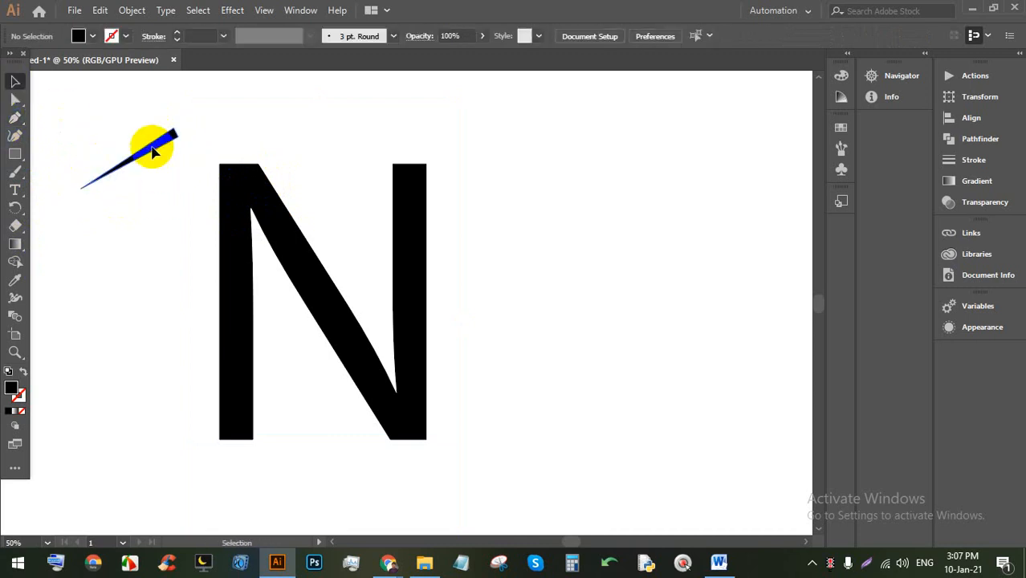
Step: Fill the wedge with yellow and enlarge it above the N's upper left corner
left_click(155, 153)
left_click(81, 37)
left_click(65, 61)
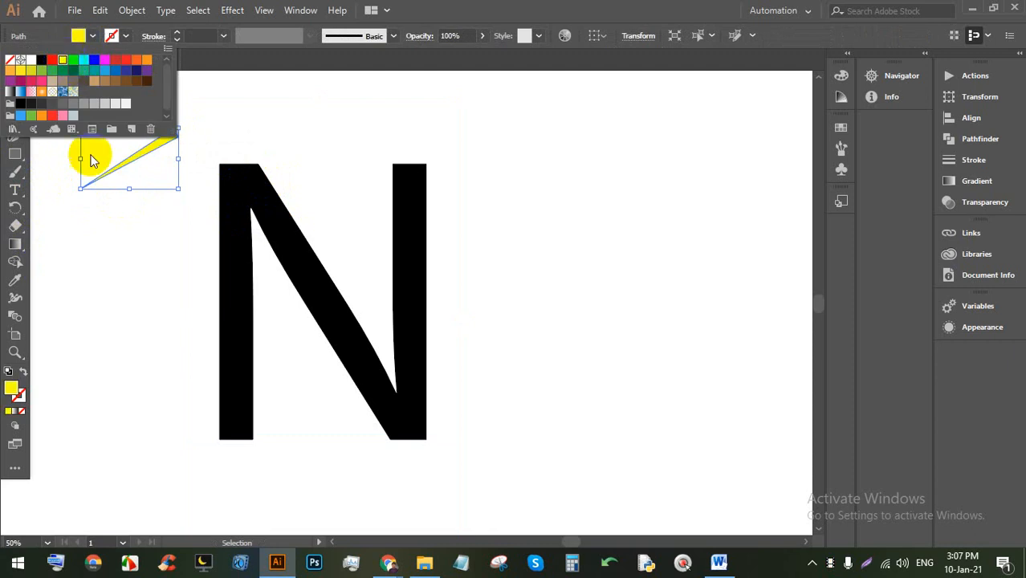
left_click(132, 269)
left_click_drag(145, 150, 246, 181)
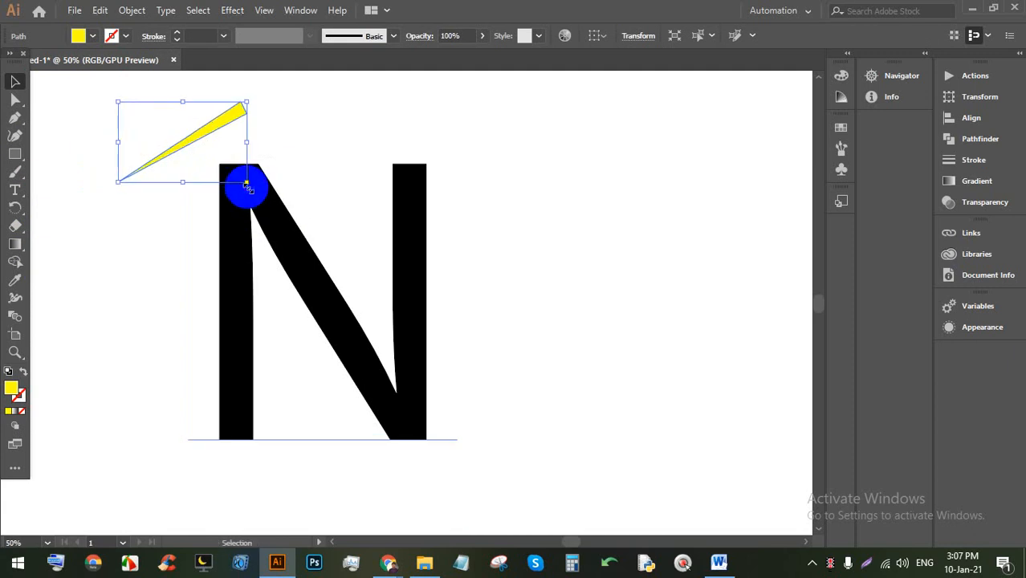
Step: Reposition the wedge at the top of the N and duplicate it repeatedly at an even offset down along the letter's diagonal
left_click_drag(218, 127, 274, 138)
key("ctrl+d")
key("ctrl+d")
key("ctrl+d")
key("ctrl+d")
key("ctrl+d")
key("ctrl+d")
key("ctrl+d")
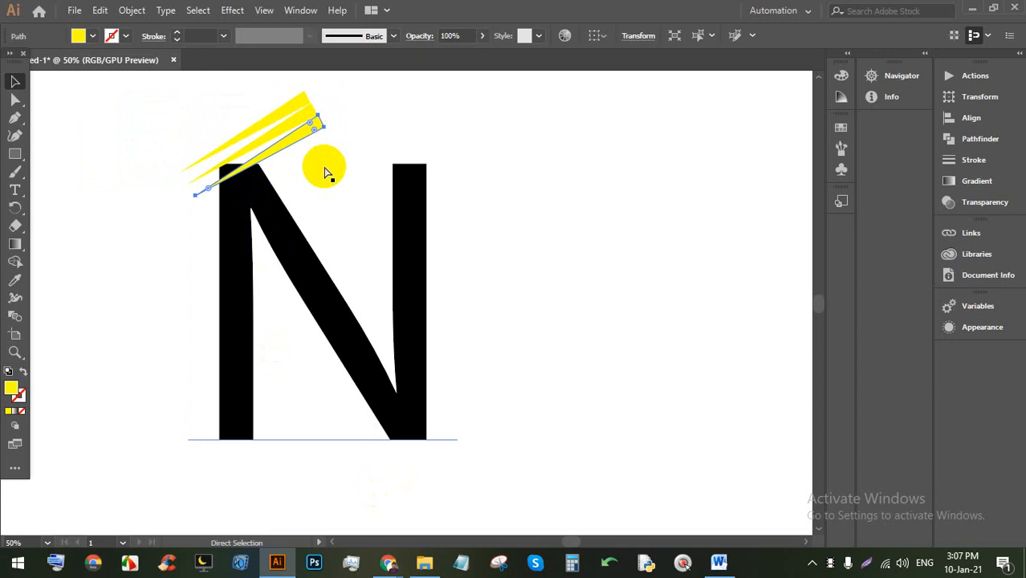
key("ctrl+d")
key("ctrl+d")
key("ctrl+d")
key("ctrl+d")
key("ctrl+d")
key("ctrl+d")
key("ctrl+d")
key("ctrl+d")
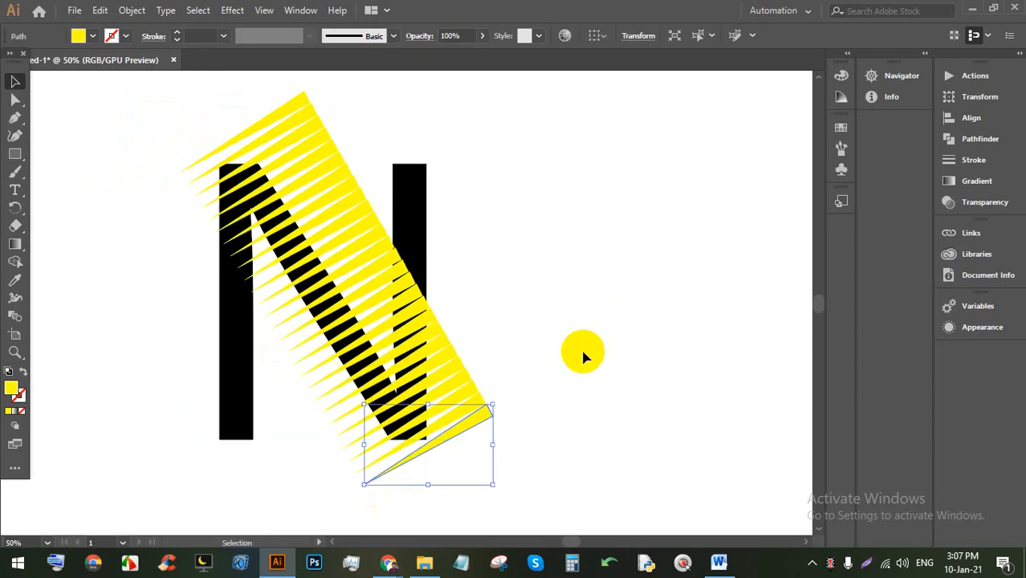
Step: Undo the repeated wedge copies until only the original wedge is left
key("ctrl+z")
key("ctrl+z")
key("ctrl+z")
key("ctrl+z")
key("ctrl+z")
key("ctrl+z")
key("ctrl+z")
key("ctrl+z")
key("ctrl+z")
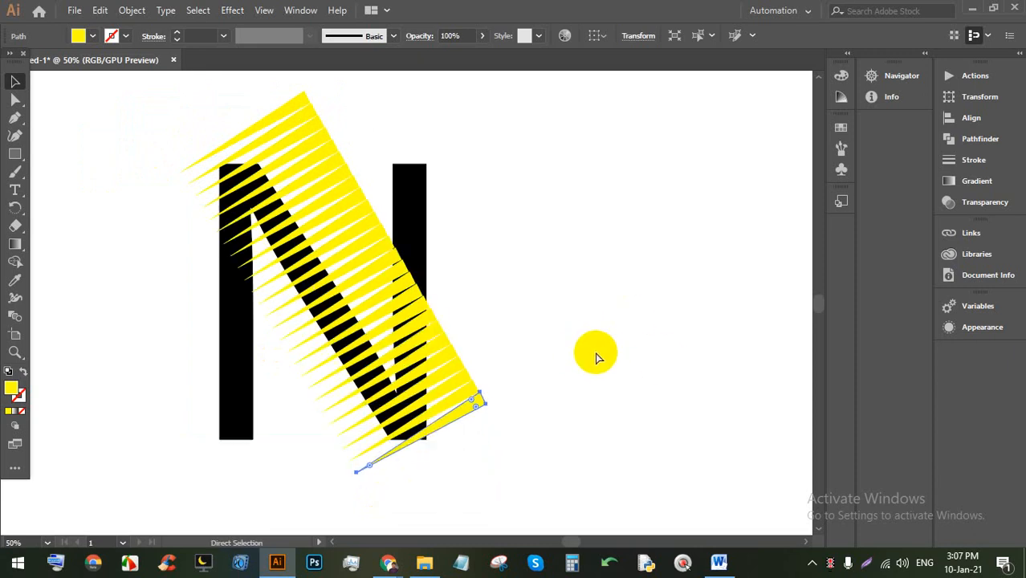
key("ctrl+z")
key("ctrl+z")
key("ctrl+z")
key("ctrl+z")
key("ctrl+z")
key("ctrl+z")
key("ctrl+z")
key("ctrl+z")
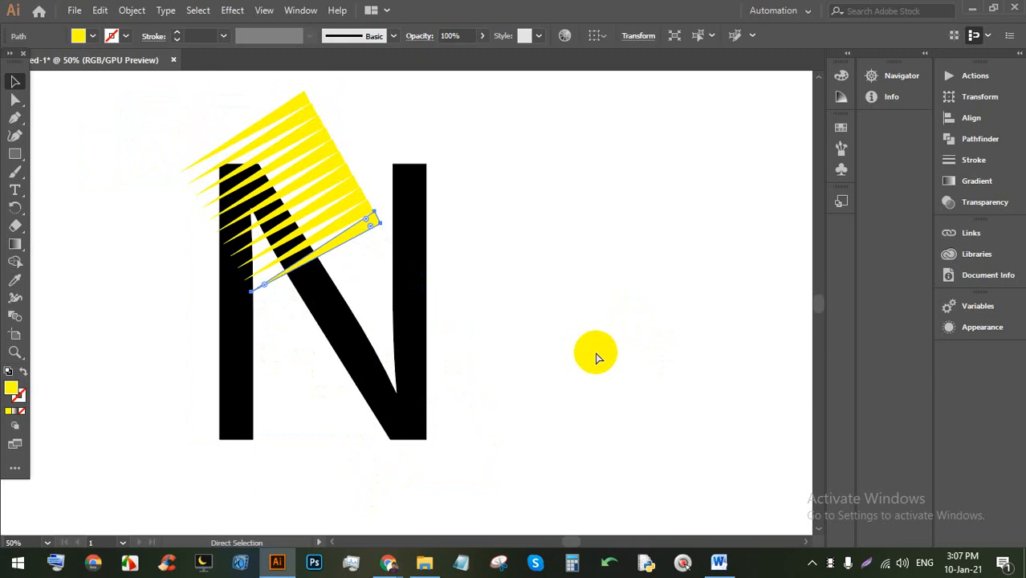
key("ctrl+z")
key("ctrl+z")
key("ctrl+z")
key("ctrl+z")
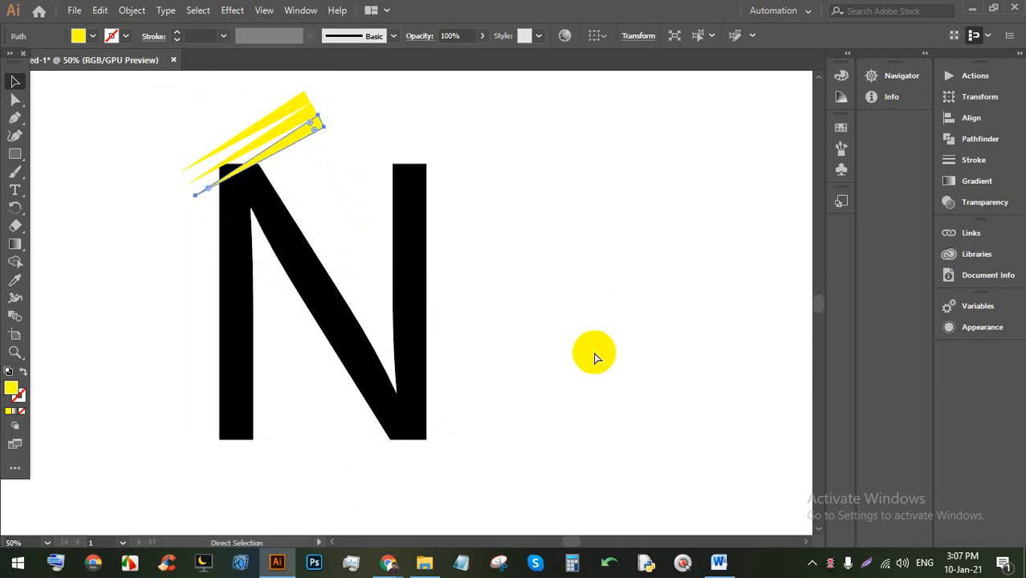
Step: Examine the stripe pattern of the reference N on Facebook in Chrome, and return to Illustrator
mouse_move(393, 552)
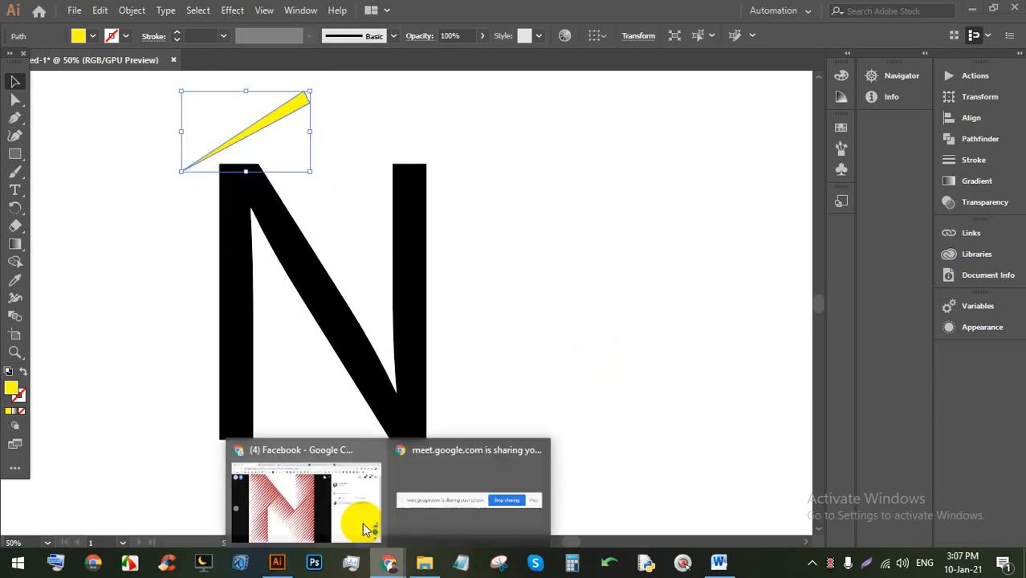
left_click(355, 506)
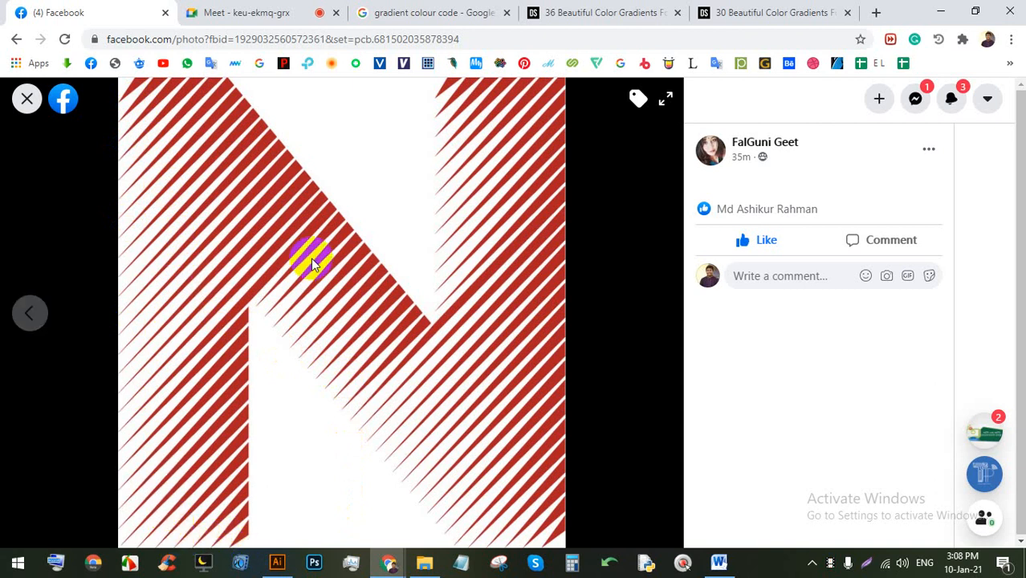
left_click(277, 563)
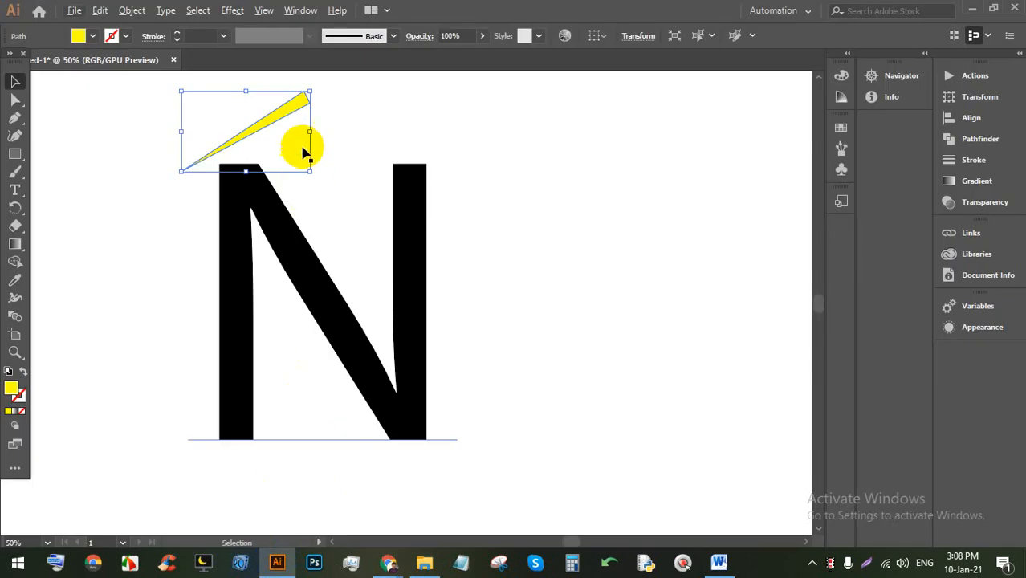
Step: Align the wedge's tip with the N's left edge and enlarge the wedge until it extends past the letter's right side
scroll(316, 159, "down", 2)
left_click_drag(309, 126, 317, 138)
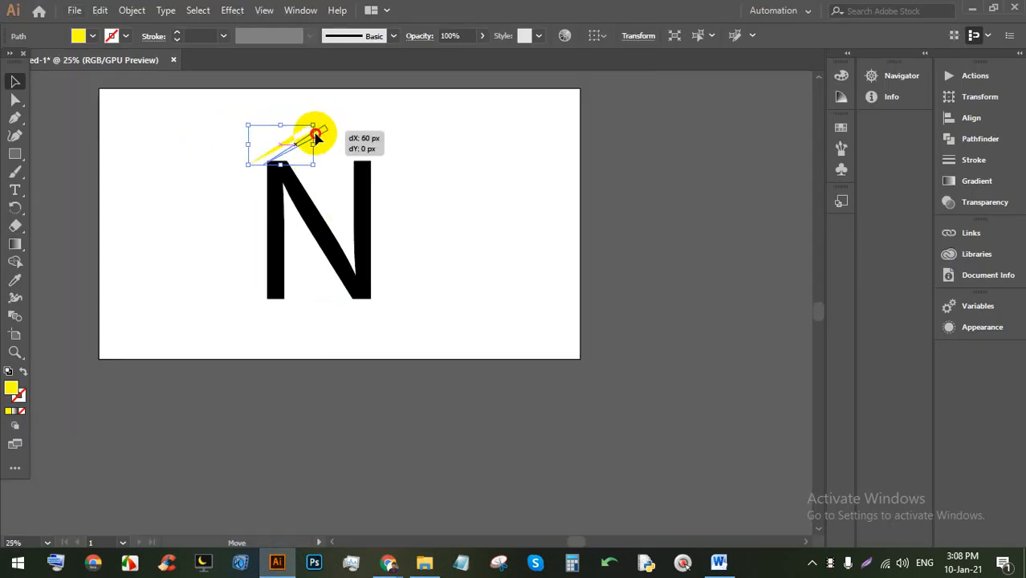
left_click_drag(329, 126, 440, 111)
scroll(439, 239, "down", 3)
scroll(431, 337, "up", 5)
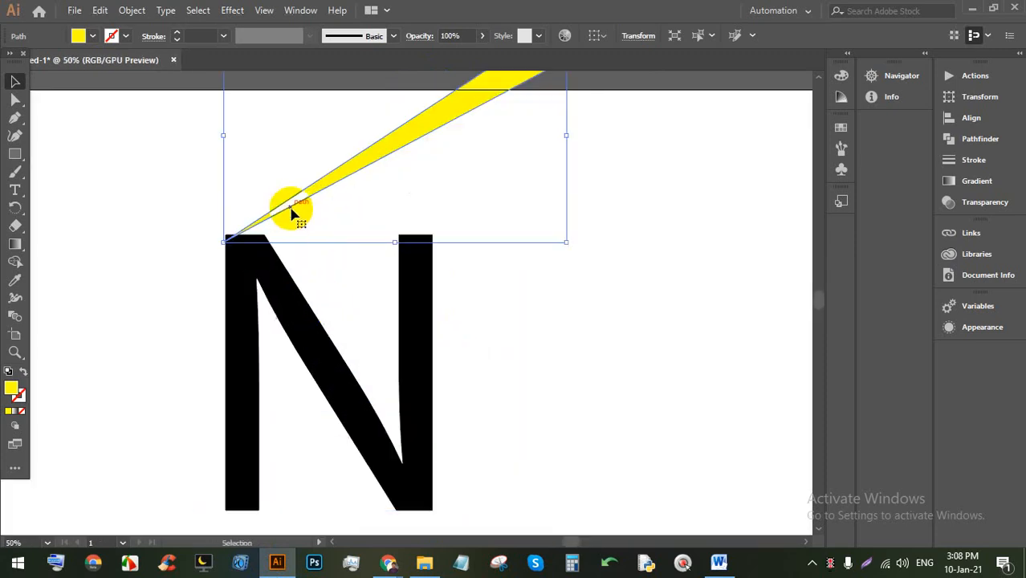
Step: Duplicate the yellow wedge slightly downward and repeat the copy at the same offset until the wedges cover the N's full height
mouse_move(293, 213)
left_mouse_down()
mouse_move(314, 184)
mouse_move(298, 188)
mouse_move(294, 222)
left_mouse_up()
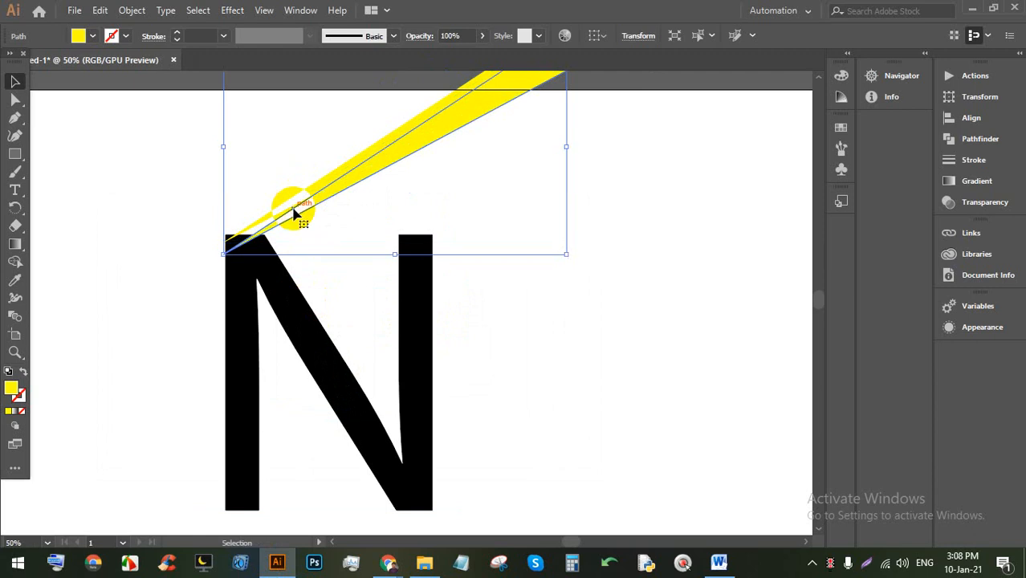
key("ctrl+d")
key("ctrl+d")
key("ctrl+d")
key("ctrl+d")
key("ctrl+d")
key("ctrl+d")
key("ctrl+d")
key("ctrl+d")
key("ctrl+d")
key("ctrl+d")
key("ctrl+d")
key("ctrl+d")
key("ctrl+d")
key("ctrl+d")
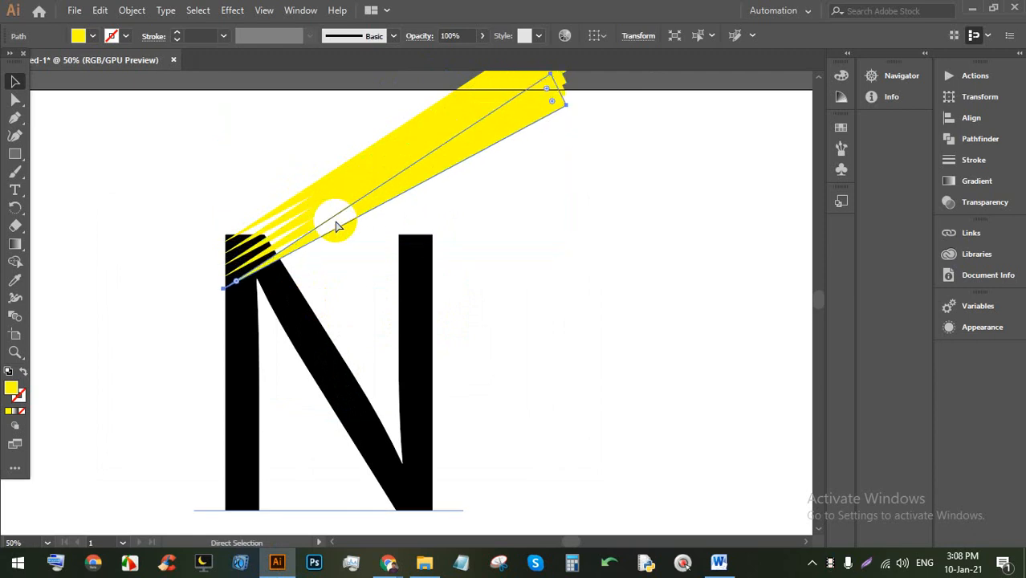
key("ctrl+d")
key("ctrl+d")
key("ctrl+d")
key("ctrl+d")
key("ctrl+d")
key("ctrl+d")
key("ctrl+d")
key("ctrl+d")
key("ctrl+d")
key("ctrl+d")
key("ctrl+d")
key("ctrl+d")
key("ctrl+d")
key("ctrl+d")
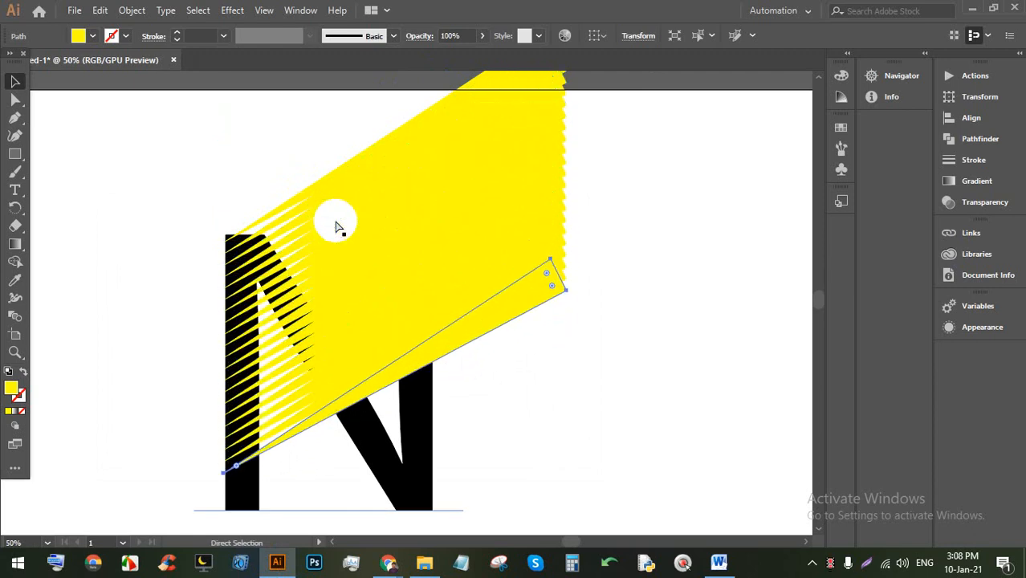
key("ctrl+d")
key("ctrl+d")
key("ctrl+d")
key("ctrl+d")
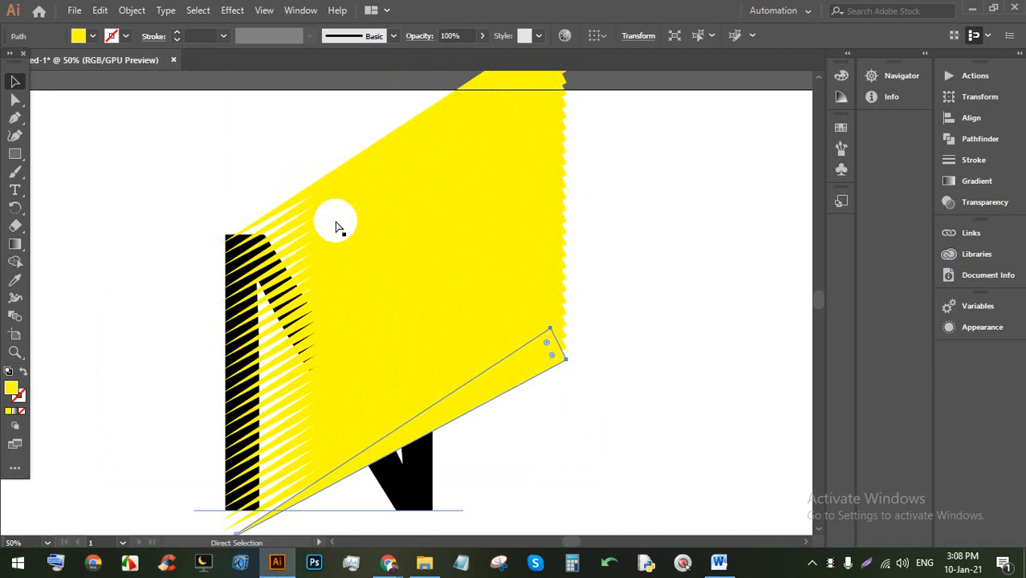
key("ctrl+d")
key("ctrl+d")
key("ctrl+d")
key("ctrl+d")
key("ctrl+d")
key("ctrl+d")
key("ctrl+d")
key("ctrl+d")
key("ctrl+d")
key("ctrl+d")
key("ctrl+d")
key("ctrl+d")
key("ctrl+d")
key("ctrl+d")
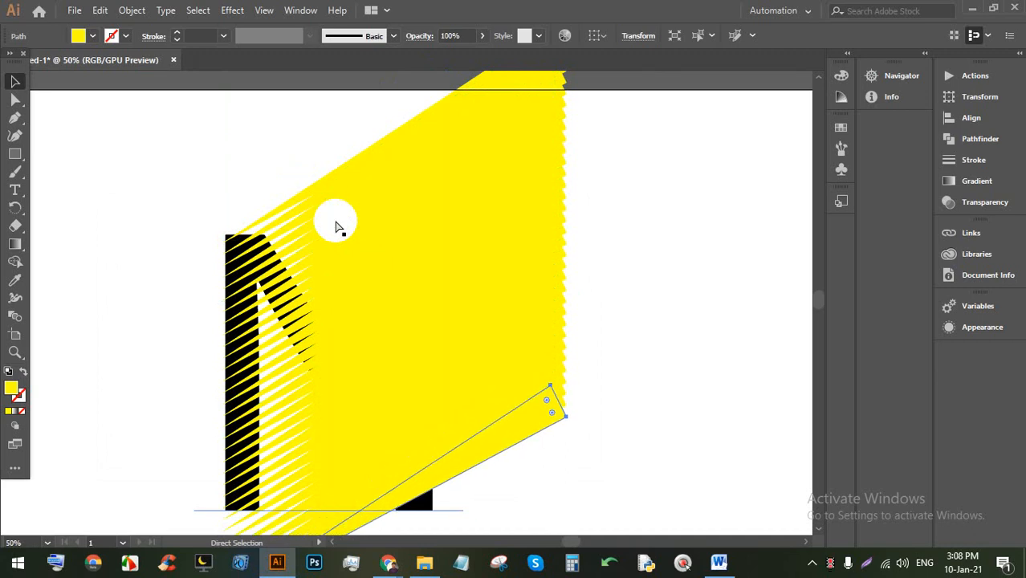
key("v")
scroll(353, 224, "down", 4)
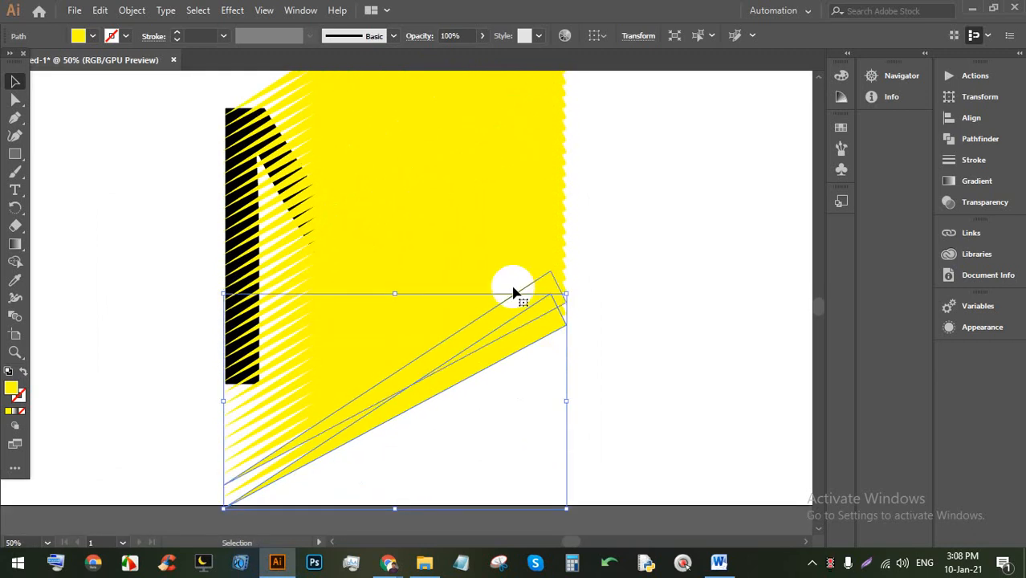
left_click(679, 332)
Step: Select the N together with all the wedge copies and expand their object and fill
scroll(270, 160, "up", 5)
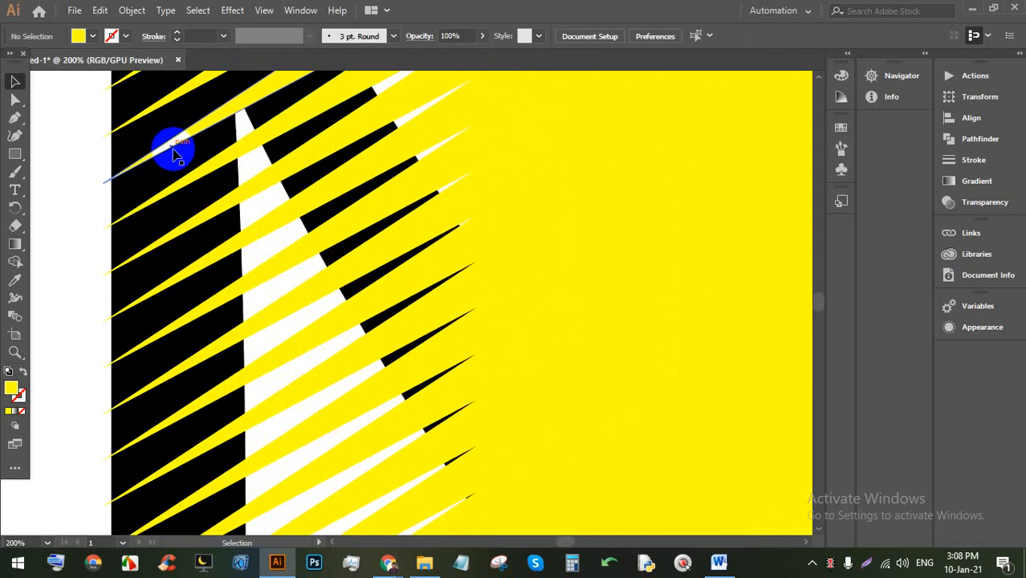
scroll(175, 152, "down", 5)
scroll(262, 232, "up", 2)
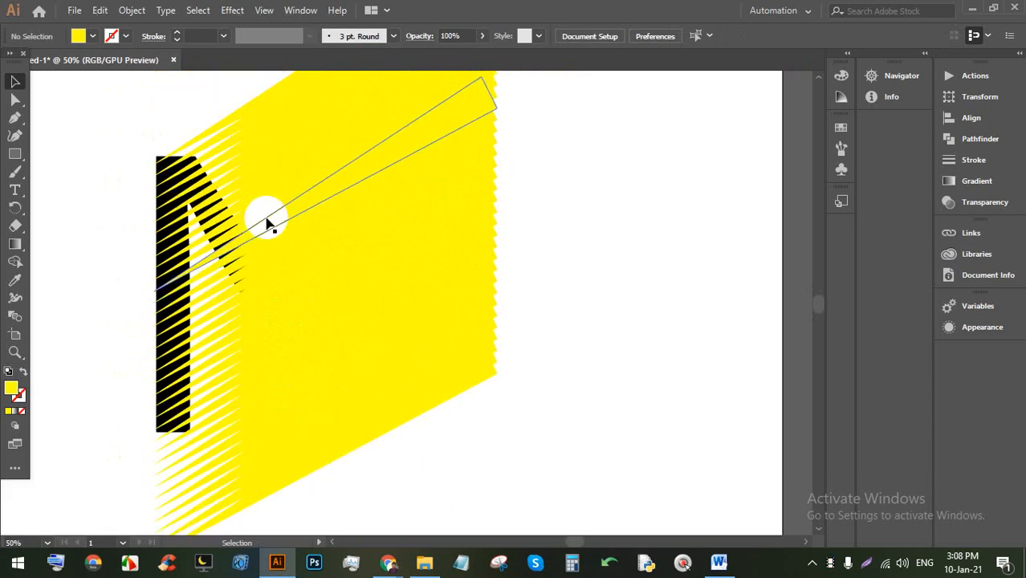
left_click_drag(607, 390, 156, 100)
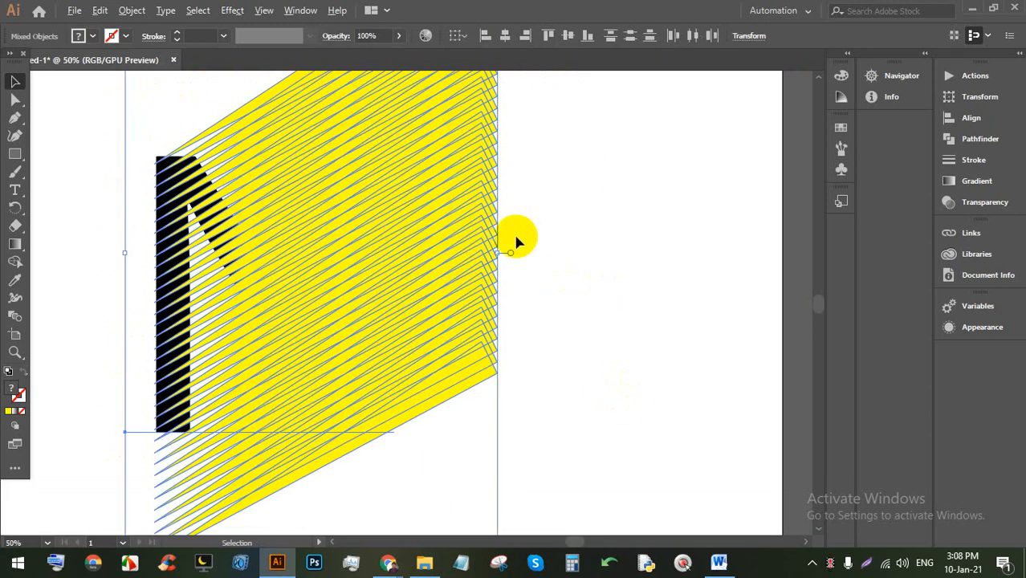
left_click(589, 320)
scroll(562, 353, "down", 1)
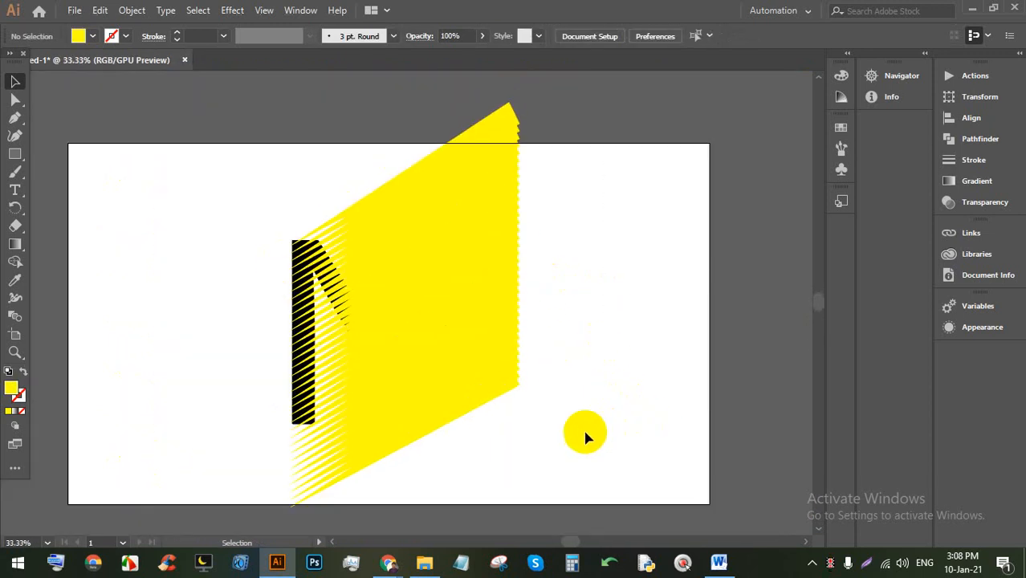
left_click_drag(585, 434, 149, 110)
left_click(129, 11)
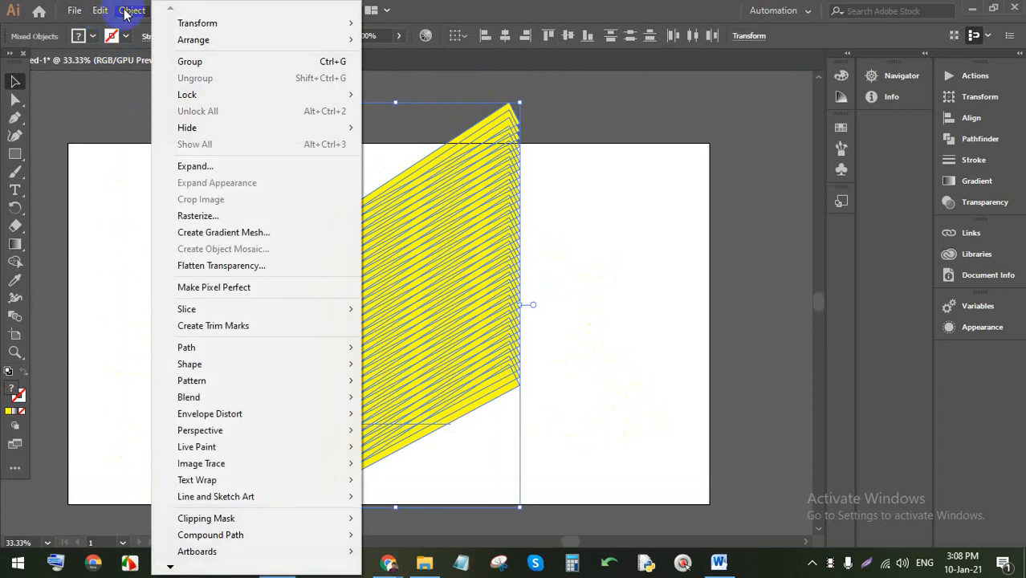
left_click(183, 164)
left_click(479, 368)
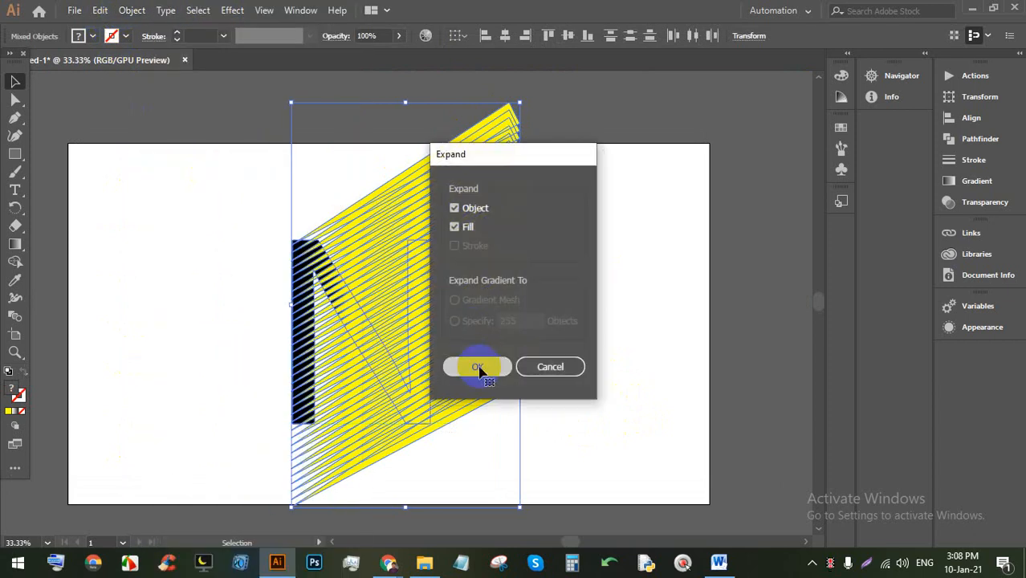
Step: Ungroup the expanded artwork and split the N and wedges into separate pieces with Pathfinder Divide
right_click(420, 295)
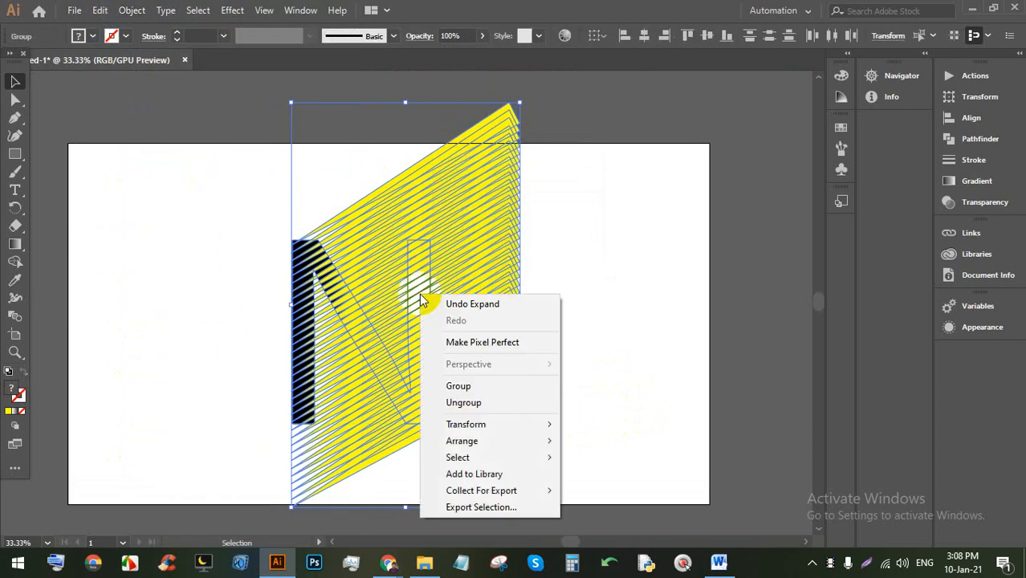
left_click(457, 403)
left_click_drag(587, 333, 383, 431)
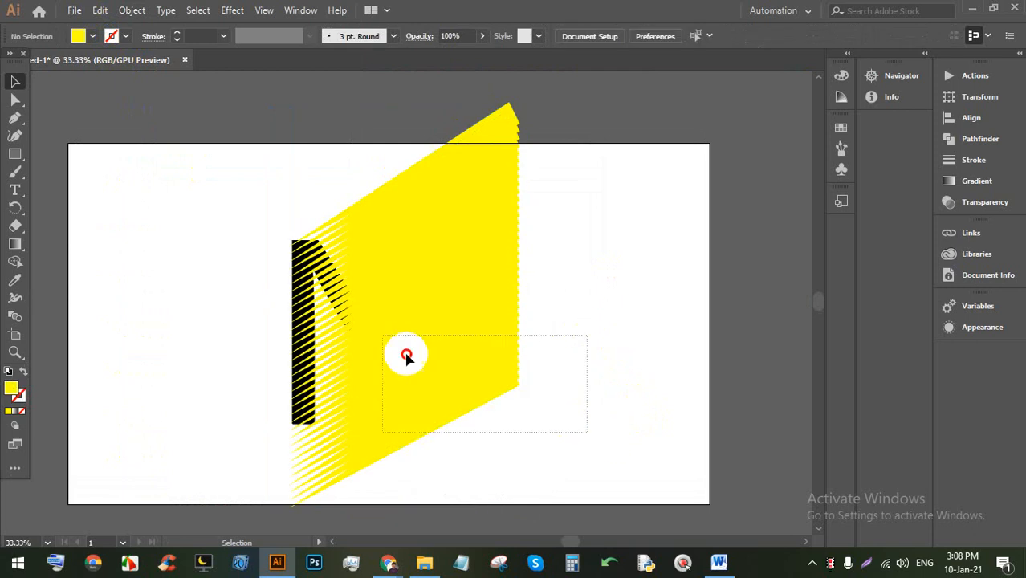
left_click(957, 141)
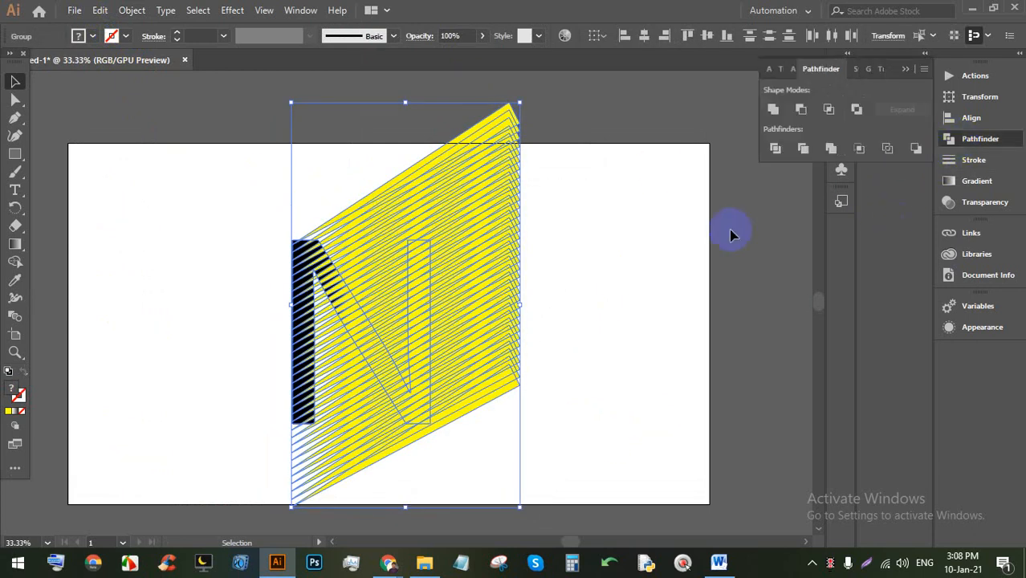
left_click(777, 148)
left_click(566, 405)
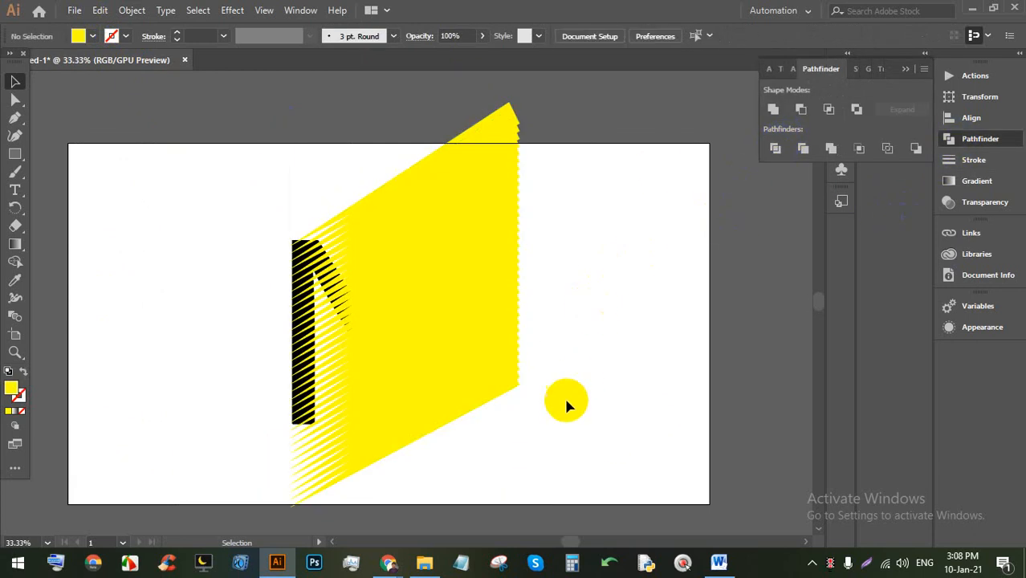
Step: Ungroup the divided artwork and delete the wedge pieces extending past the N's right side
left_click(460, 112)
right_click(500, 217)
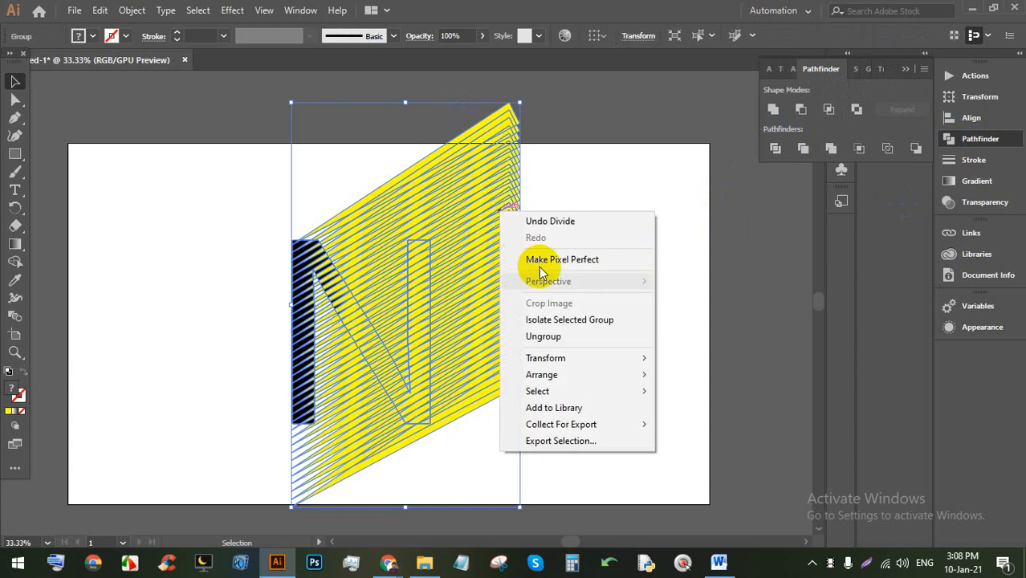
left_click(476, 337)
left_click_drag(554, 378, 486, 149)
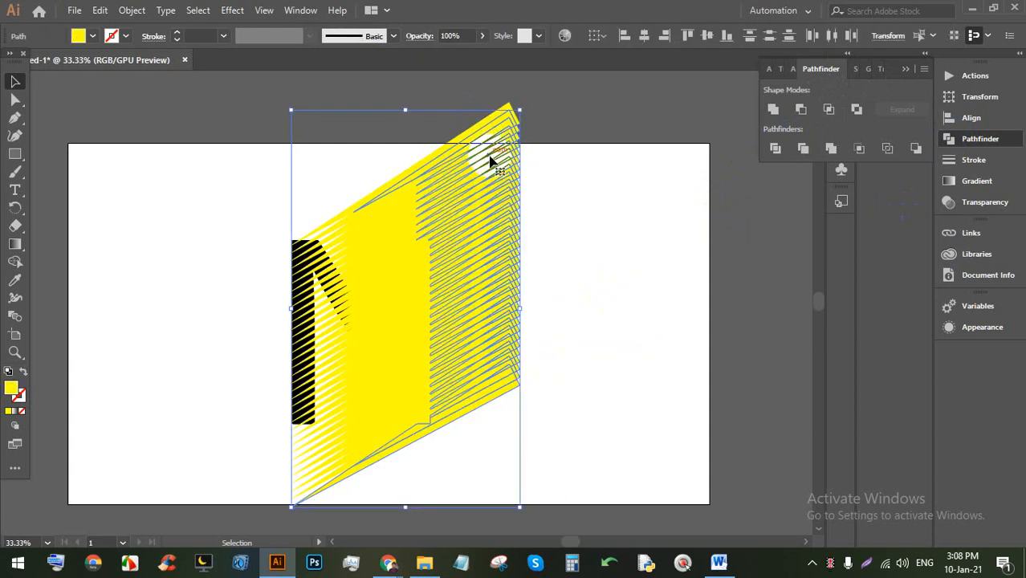
key("Delete")
left_click_drag(501, 378, 465, 138)
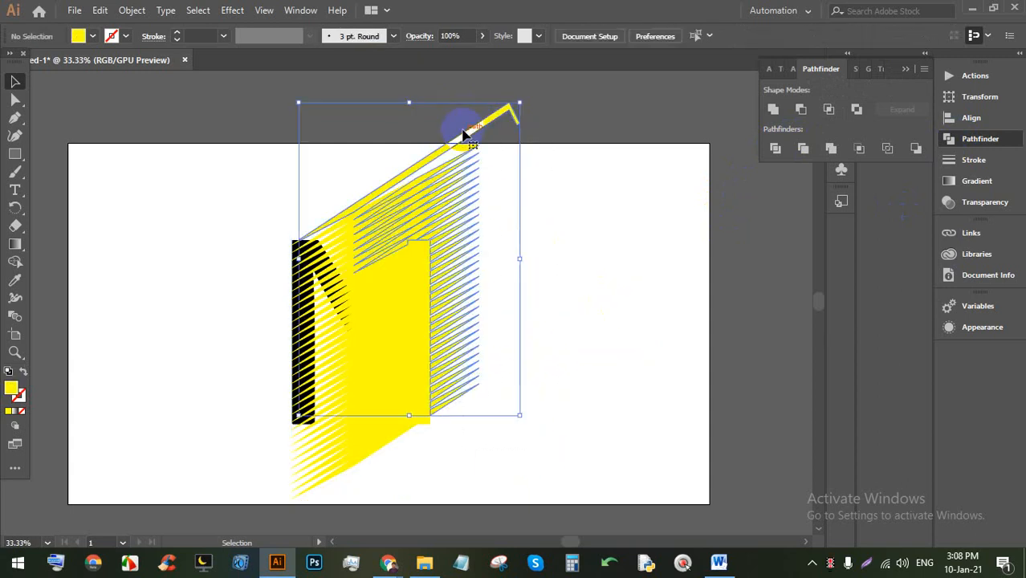
key("Delete")
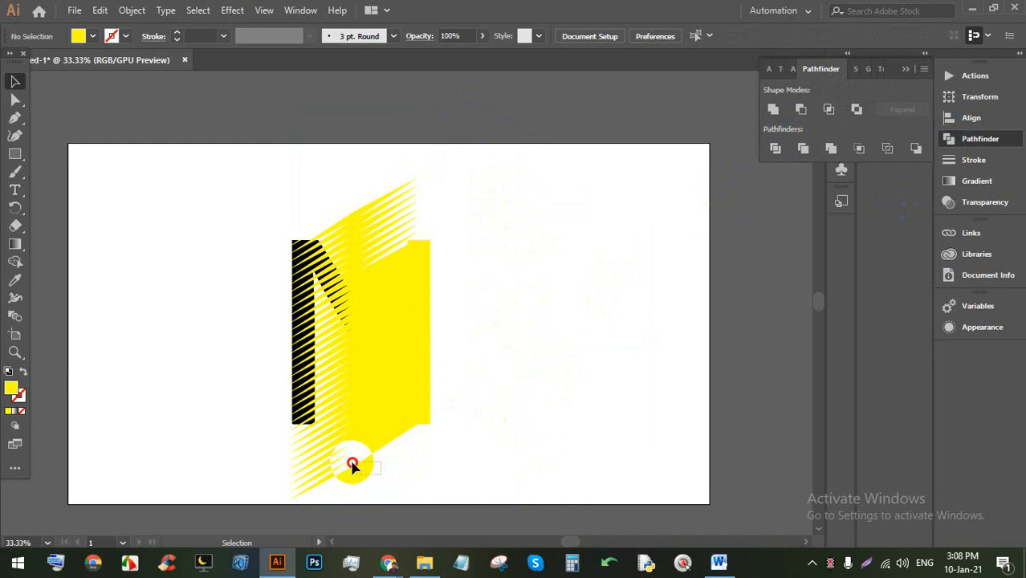
Step: Delete the wedge pieces below the N and in the lower gap between its left stem and diagonal
left_click_drag(353, 464, 346, 442)
key("Delete")
left_click_drag(344, 479, 335, 394)
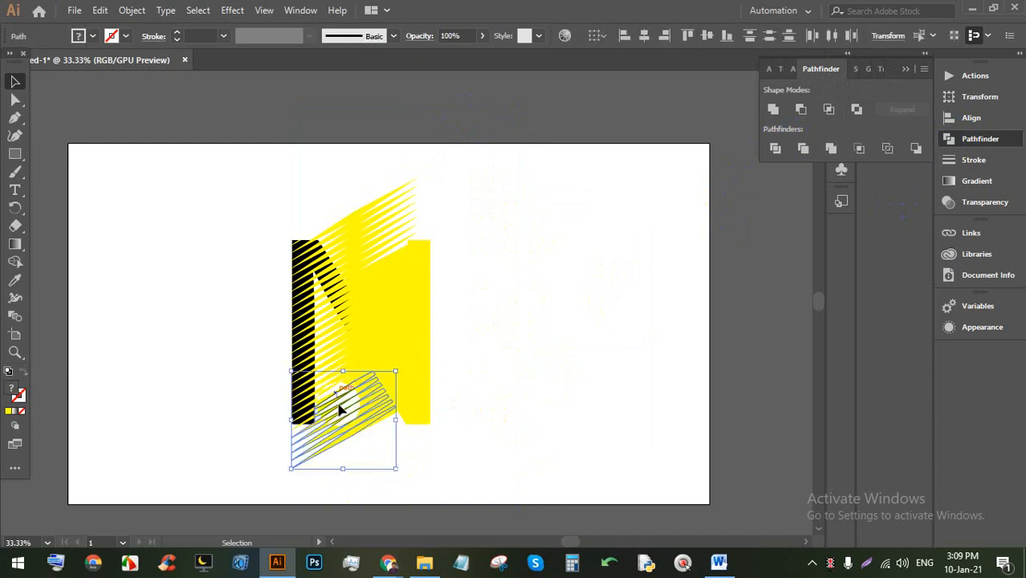
key("Delete")
left_click_drag(348, 455, 337, 385)
left_click_drag(328, 350, 329, 350)
key("Delete")
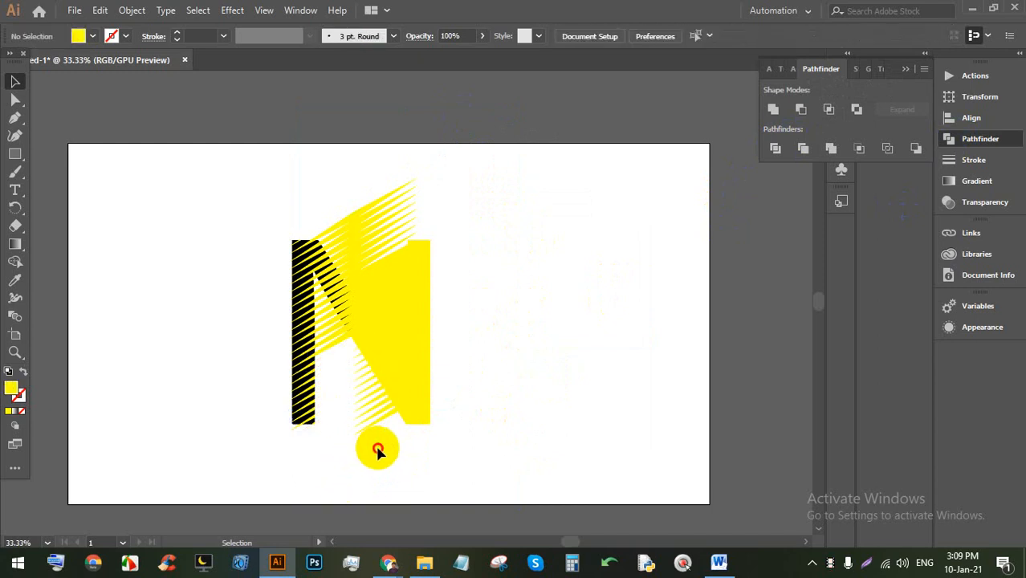
Step: Delete the wedge pieces in the middle of the gap between the N's left stem and diagonal
scroll(281, 373, "up", 3)
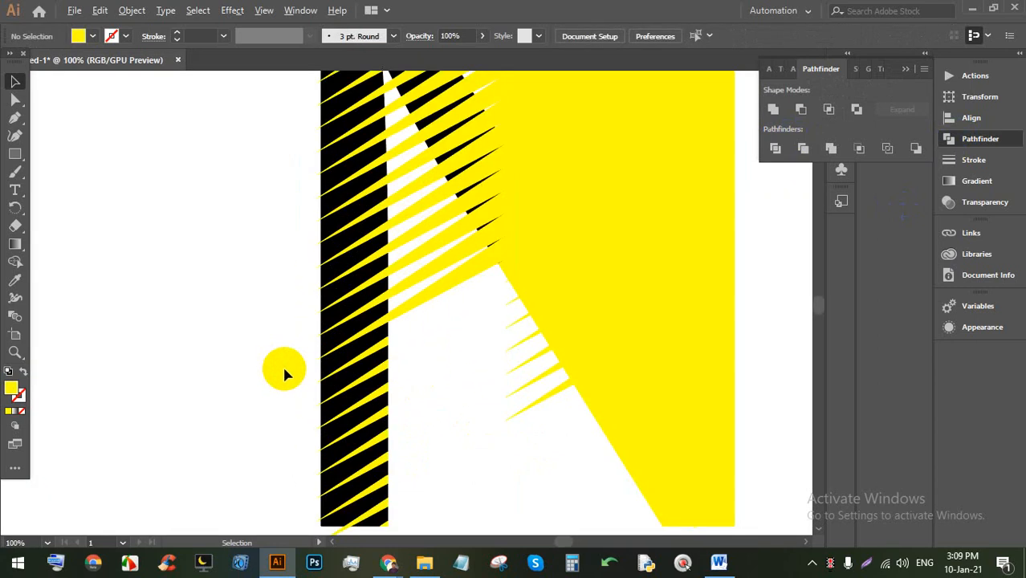
left_click_drag(424, 360, 406, 233)
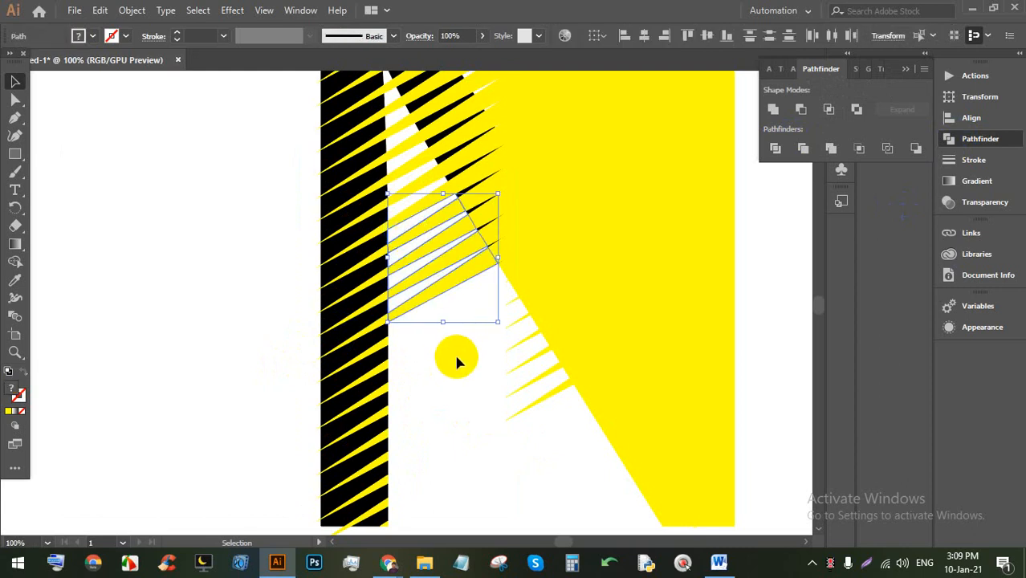
key("Delete")
left_click_drag(426, 281, 403, 207)
key("Delete")
scroll(415, 272, "up", 3)
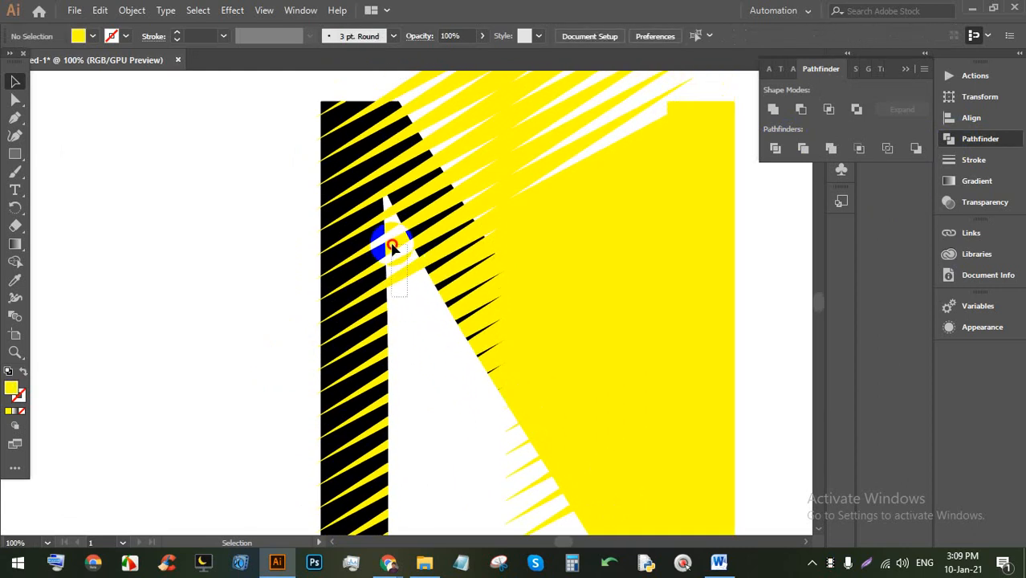
left_click_drag(391, 215, 384, 218)
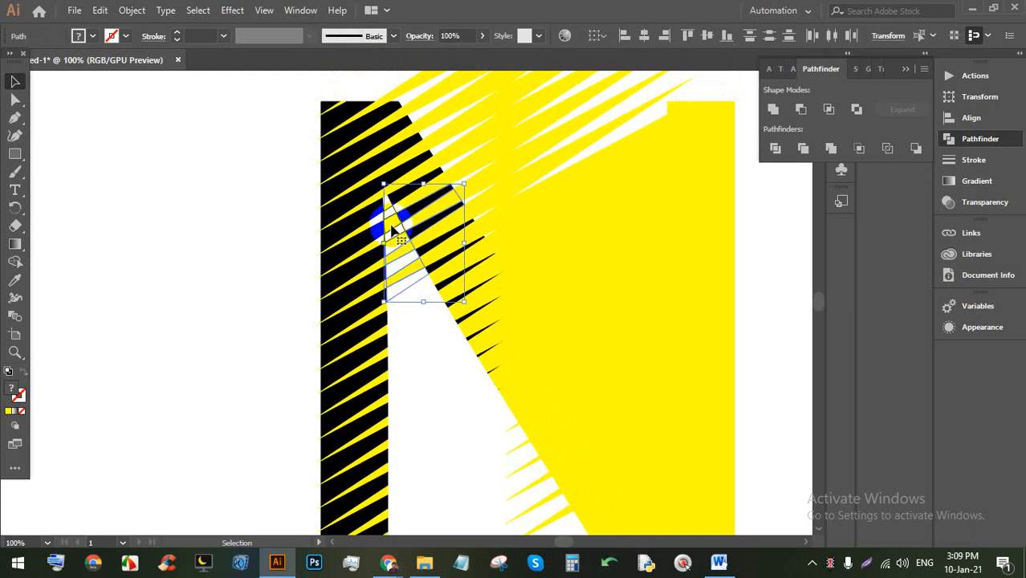
key("Delete")
key("ctrl+z")
left_click(400, 304)
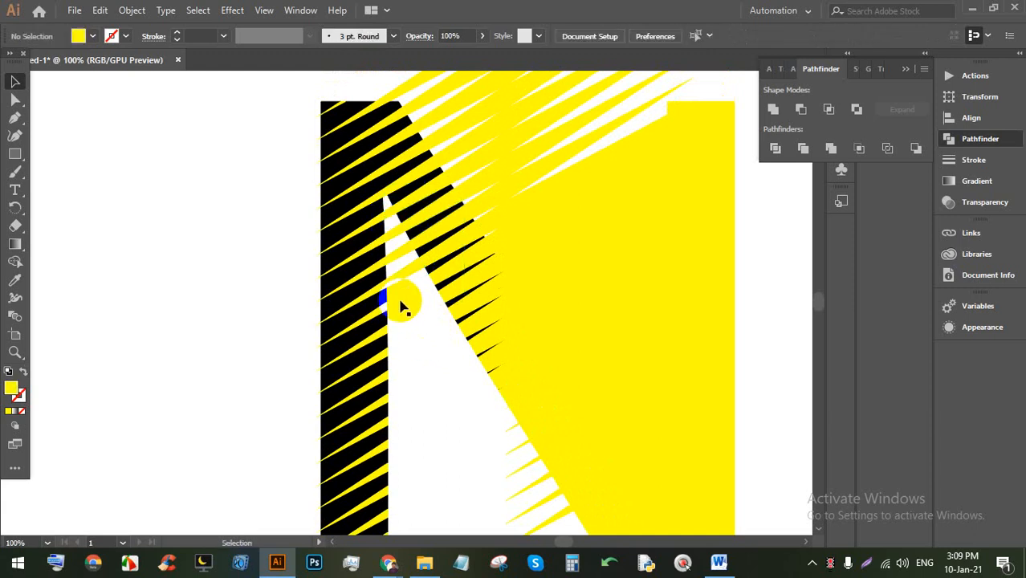
Step: Delete the leftover pieces one by one in the narrow upper tip of the gap beside the left stem
left_click(401, 281)
key("Delete")
left_click(405, 282)
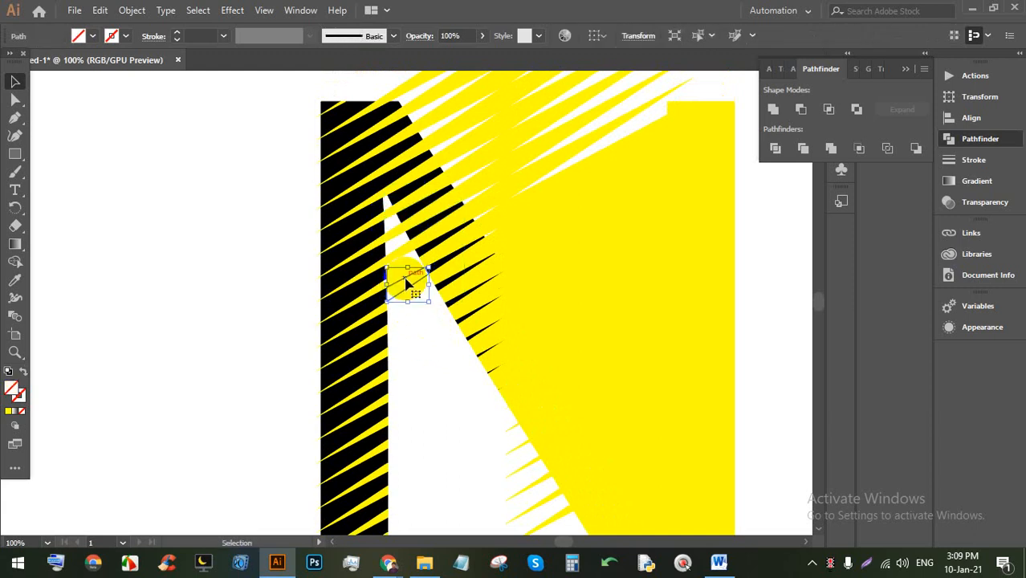
key("Delete")
left_click(401, 254)
key("Delete")
left_click(393, 233)
key("Delete")
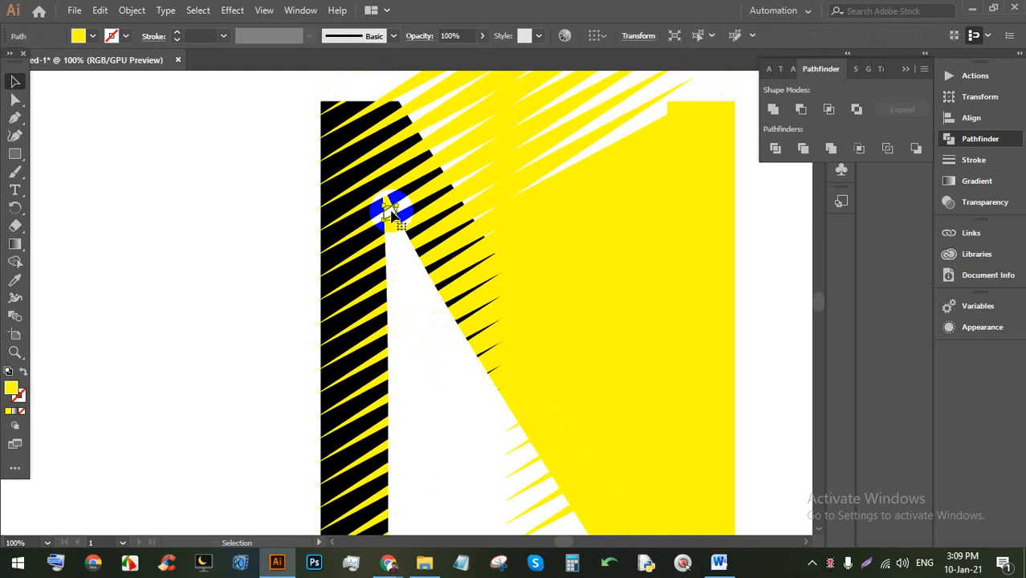
key("Delete")
Step: Delete the wedge pieces above the N and in the upper gap between its diagonal and right stem
scroll(411, 249, "up", 2)
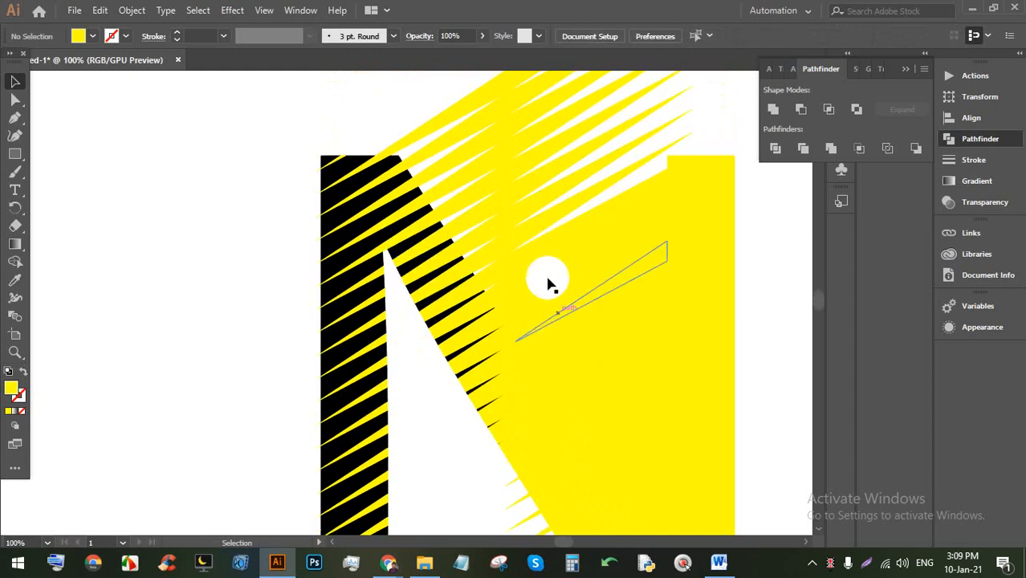
scroll(500, 215, "up", 2)
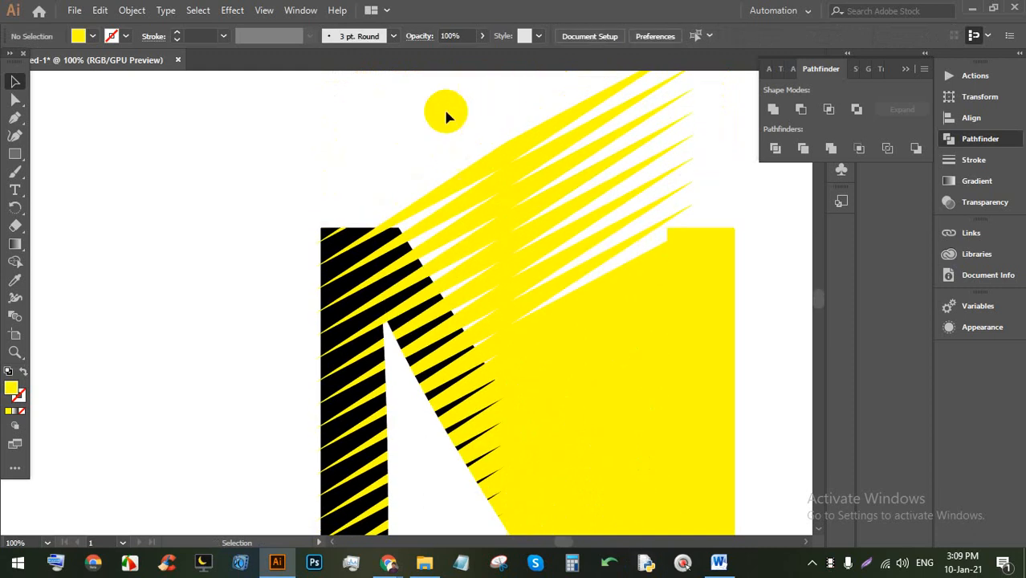
left_click(552, 266)
key("Delete")
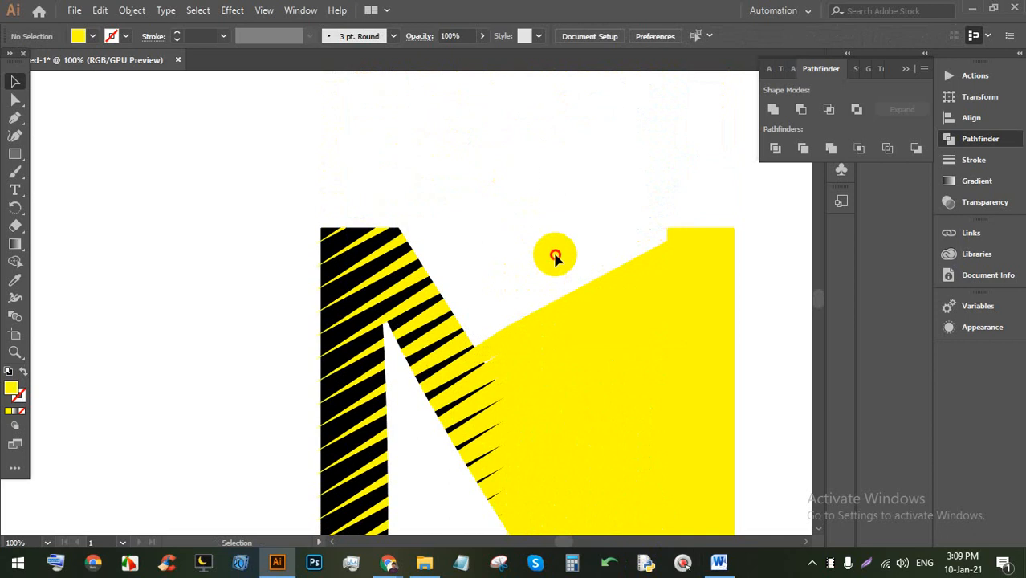
left_click(580, 359)
key("Delete")
left_click_drag(580, 268, 604, 418)
key("Delete")
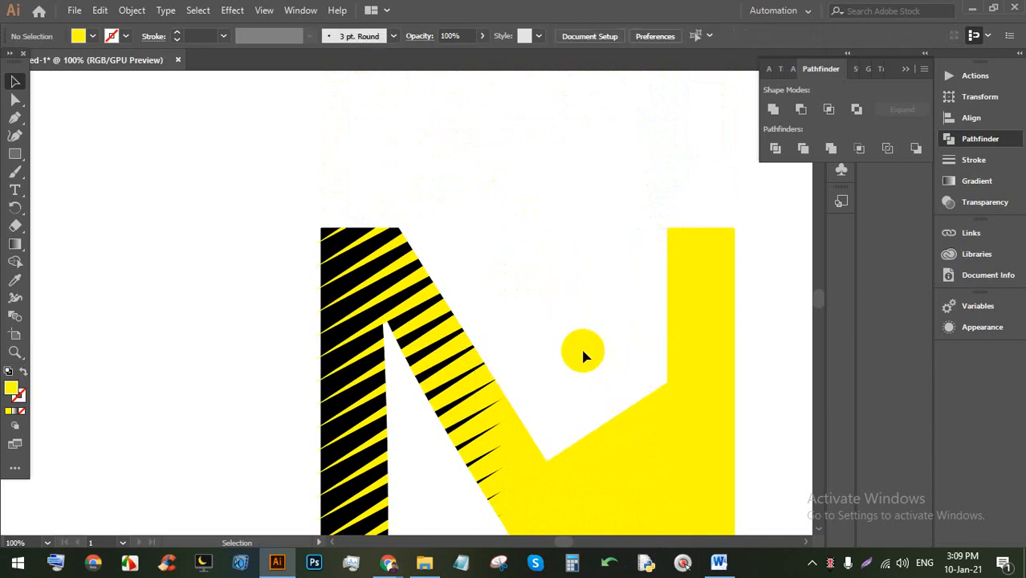
Step: Delete the wedge pieces in the middle of the gap between the N's diagonal and right stem
left_click_drag(573, 316, 594, 464)
scroll(579, 365, "down", 1)
scroll(581, 370, "down", 3)
key("Delete")
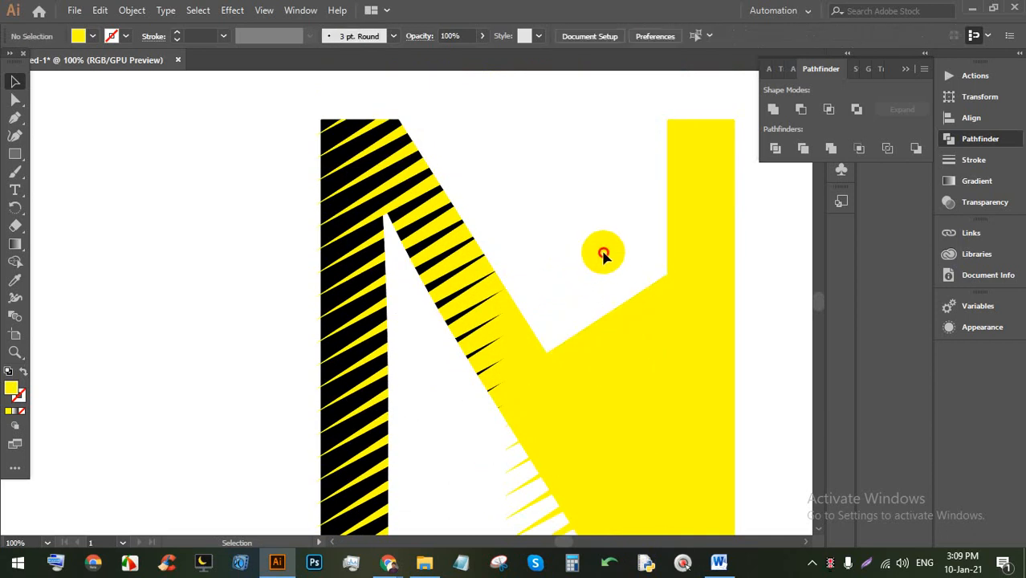
left_click_drag(602, 249, 630, 377)
key("Delete")
scroll(624, 330, "down", 3)
left_click_drag(616, 241, 653, 355)
key("Delete")
scroll(646, 321, "down", 2)
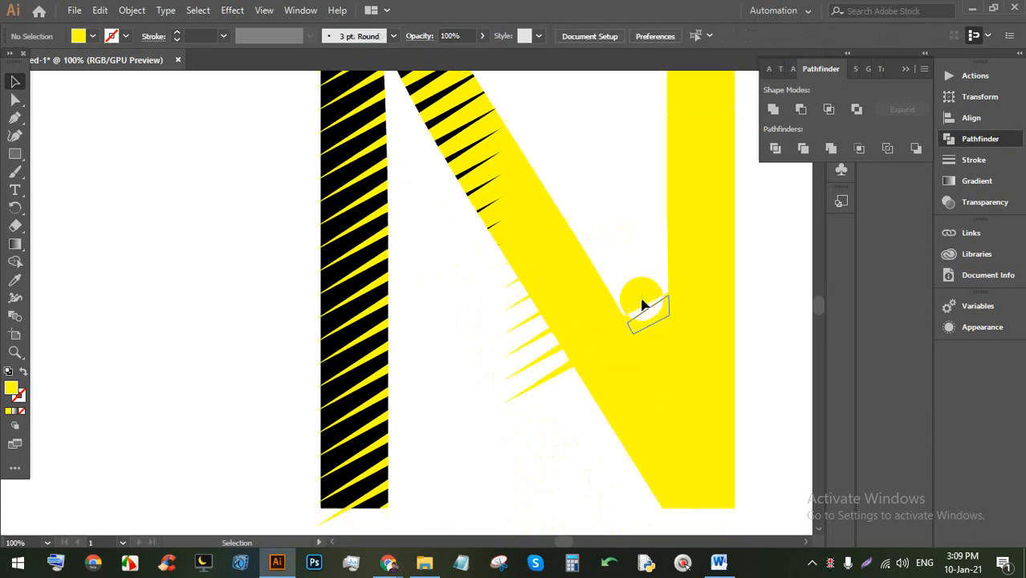
Step: Delete the leftover pieces one by one in the narrow lower tip of the gap beside the right stem
left_click_drag(647, 319, 652, 339)
key("Delete")
left_click(664, 376)
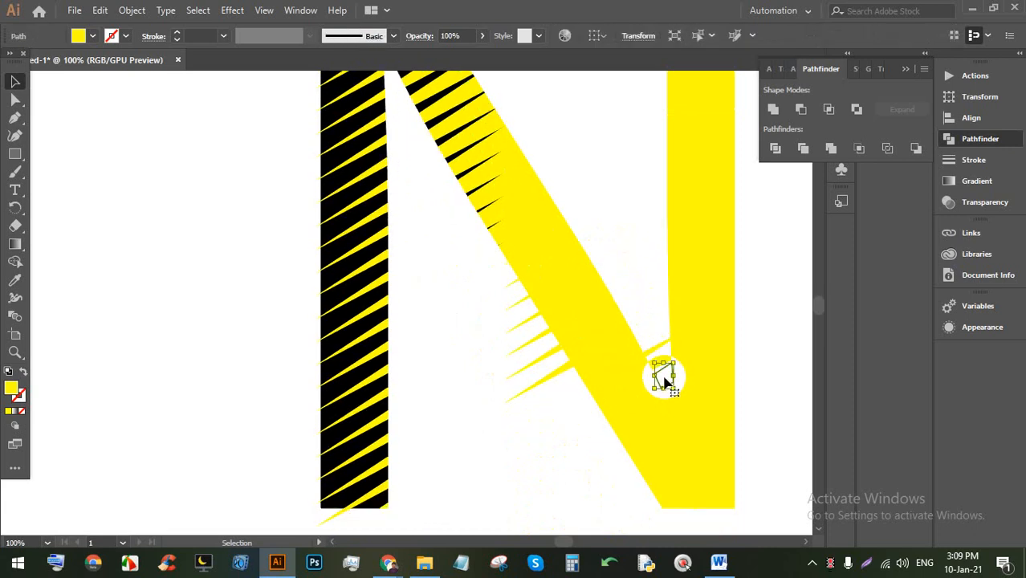
key("Delete")
left_click(658, 350)
key("Delete")
left_click(665, 377)
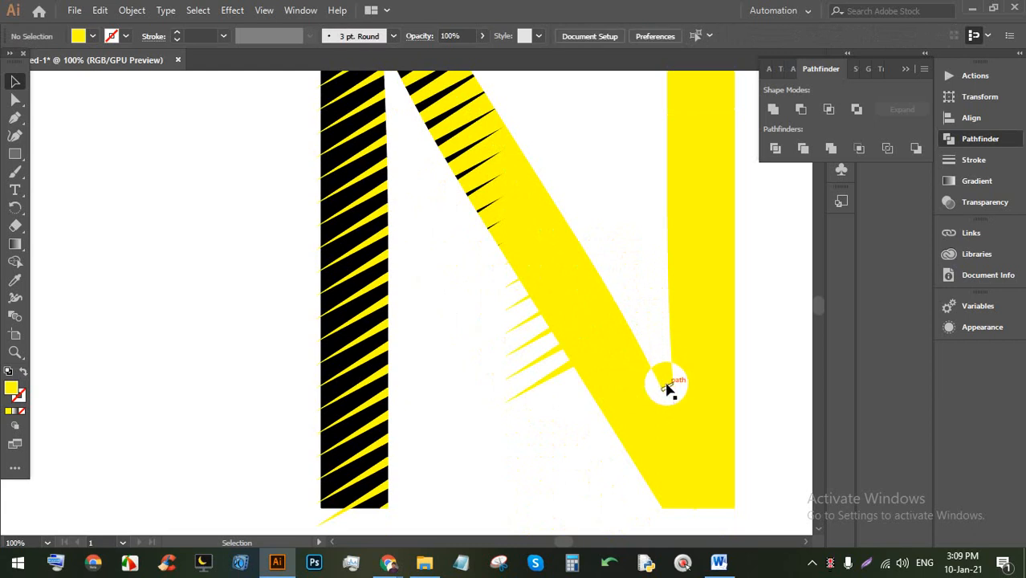
left_click(667, 390)
key("Delete")
Step: Fill the pieces of the N's diagonal below its upper stripes and most of the right stem with black
scroll(666, 361, "up", 2)
scroll(531, 297, "down", 2)
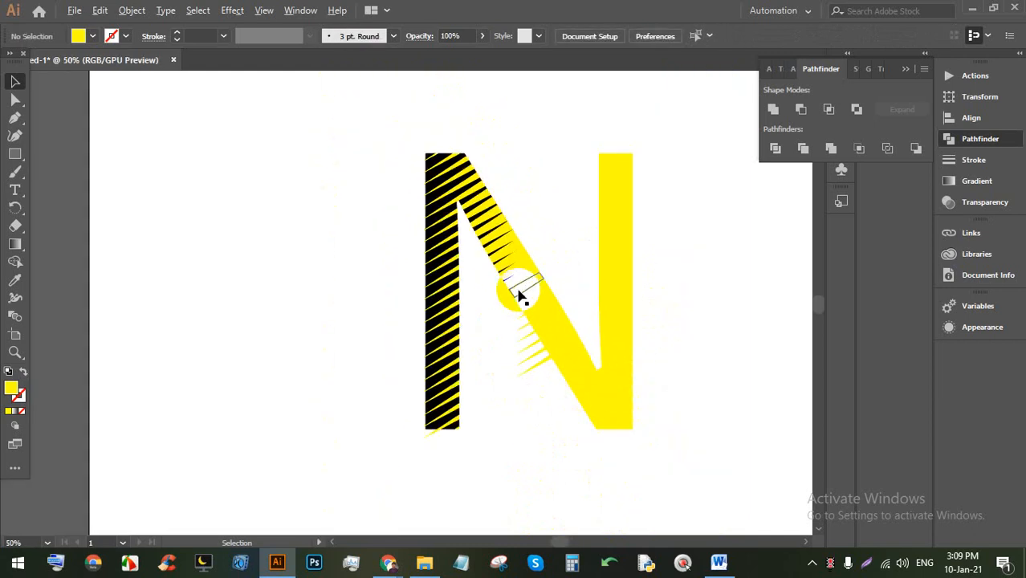
scroll(474, 337, "up", 2)
scroll(362, 233, "down", 1)
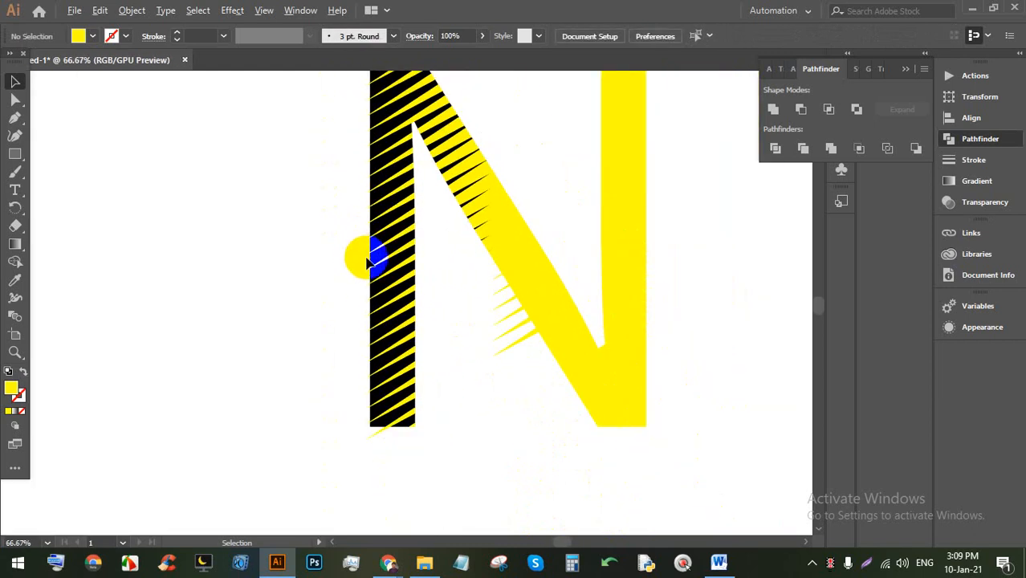
scroll(433, 184, "up", 1)
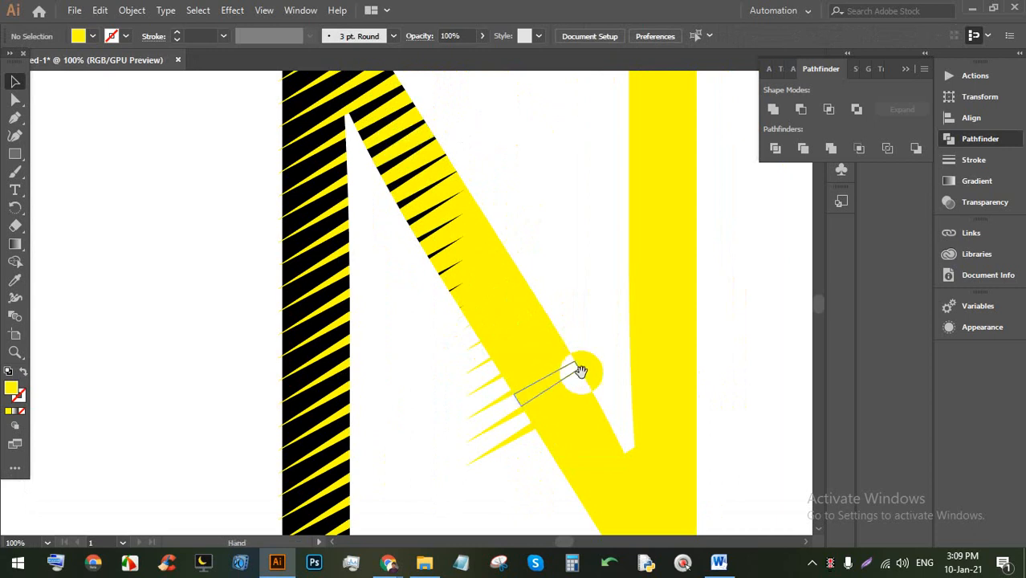
left_click_drag(580, 371, 477, 363)
scroll(442, 338, "down", 1)
left_click_drag(633, 499, 344, 197)
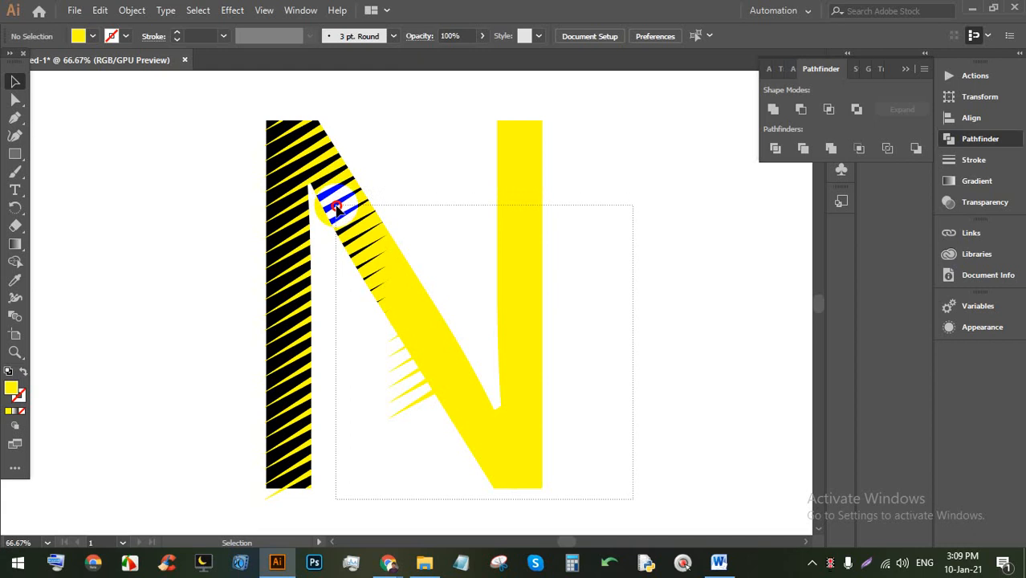
left_click_drag(337, 208, 338, 211)
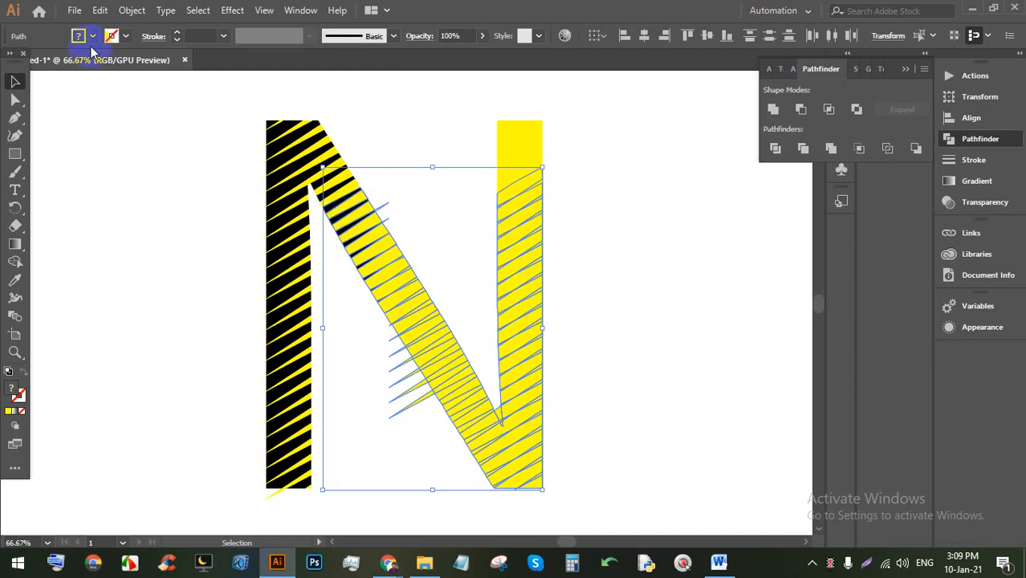
left_click(92, 36)
left_click(42, 63)
left_click(618, 314)
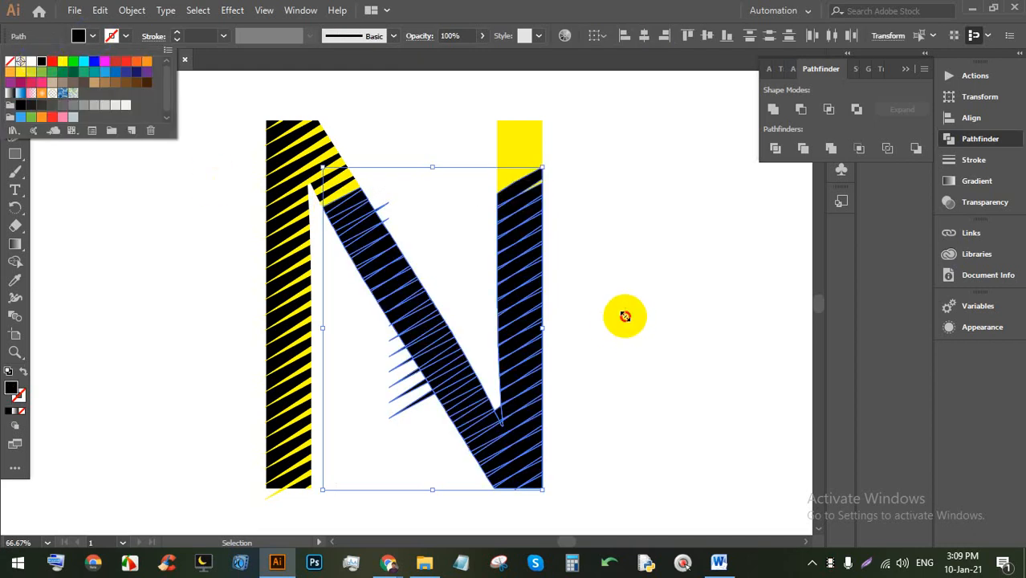
Step: Delete the stray wedge tips that stick out on both sides of the N's diagonal
mouse_move(405, 441)
left_mouse_down()
mouse_move(378, 349)
mouse_move(383, 364)
left_mouse_up()
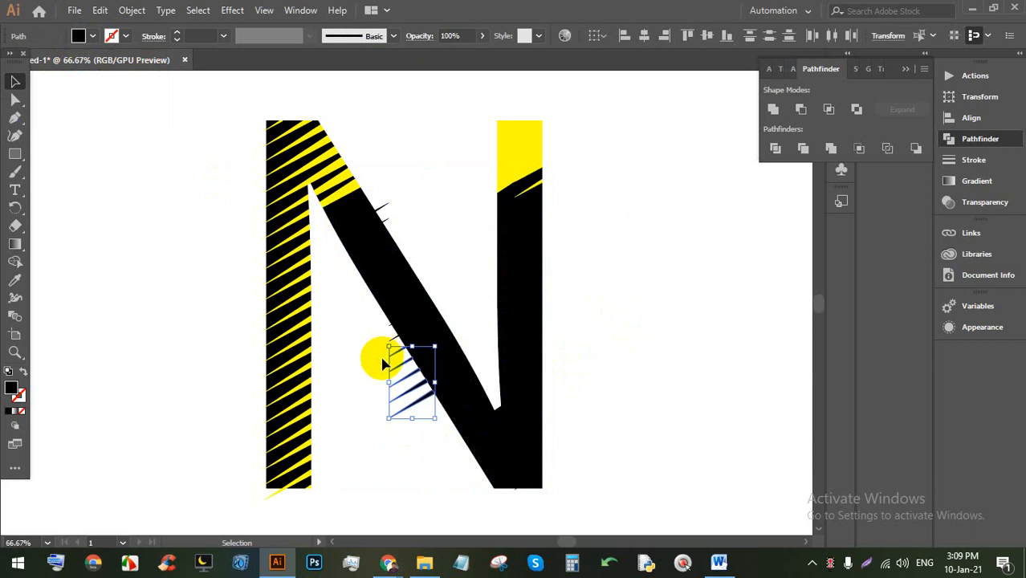
key("Delete")
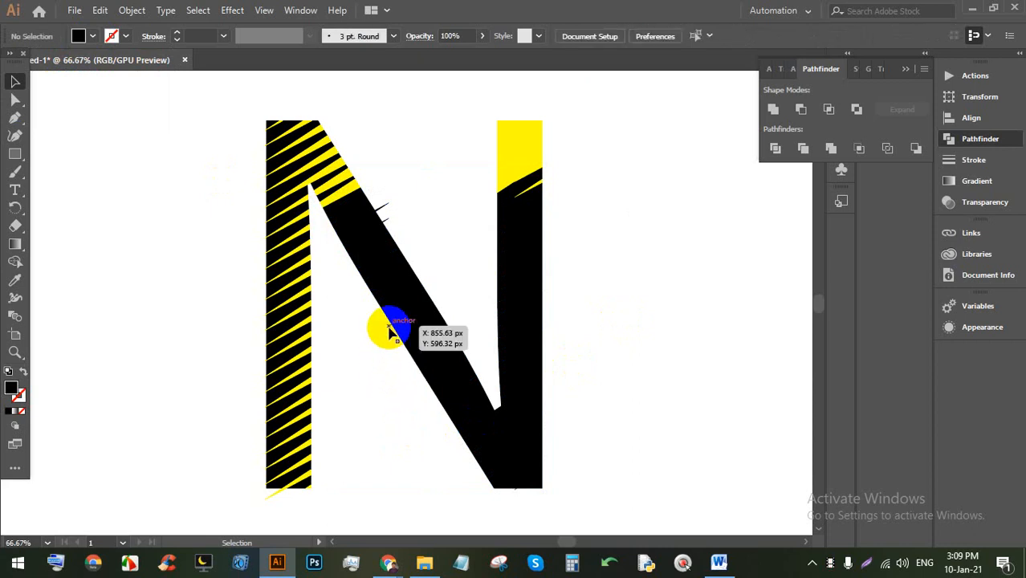
left_click_drag(394, 181, 394, 202)
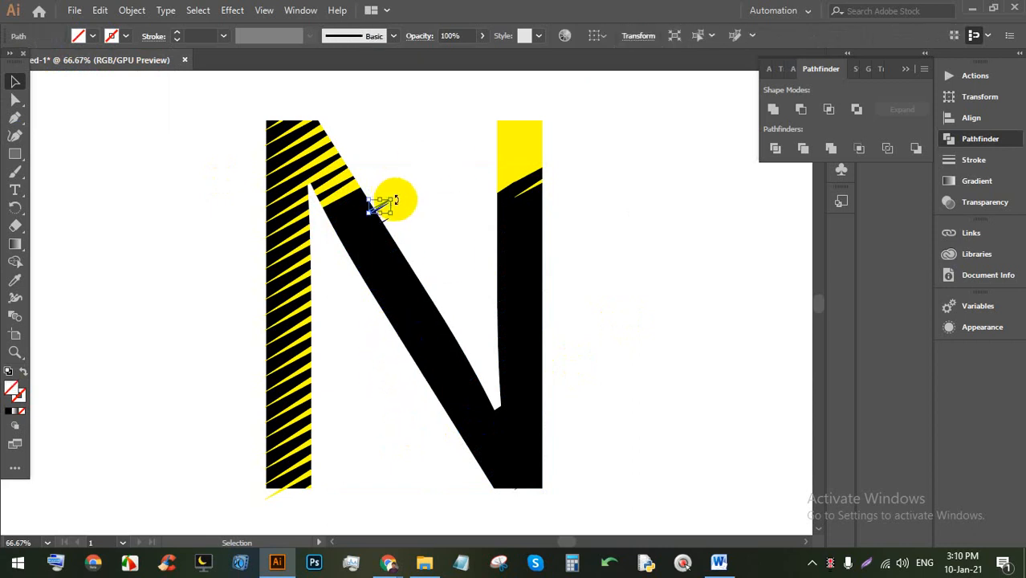
left_click(399, 216)
left_click(385, 199)
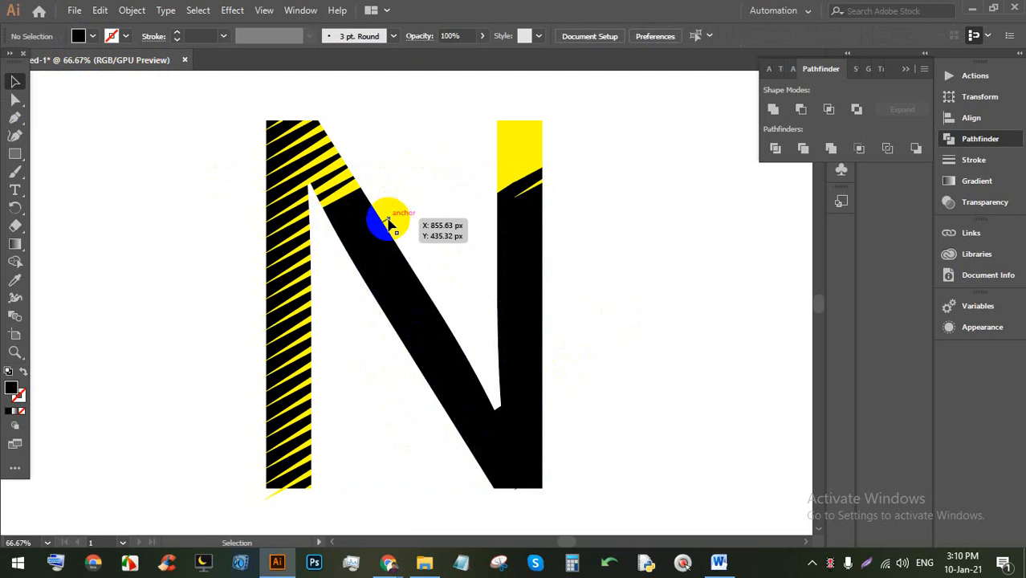
left_click(387, 221)
Step: Fill the remaining yellow pieces at the top of the N's right stem with black
left_click_drag(484, 111, 536, 240)
left_click(87, 34)
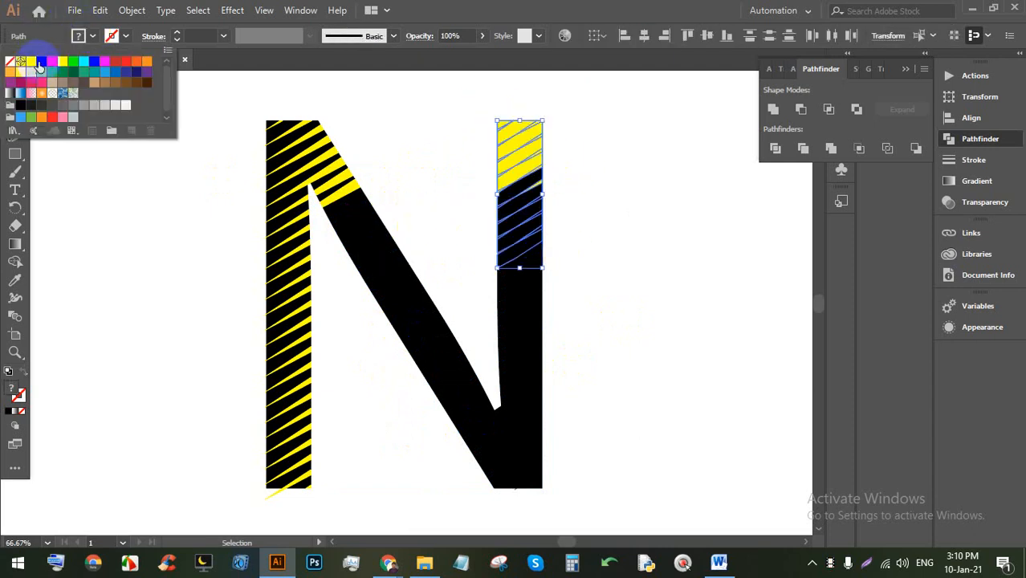
left_click(40, 63)
left_click(594, 241)
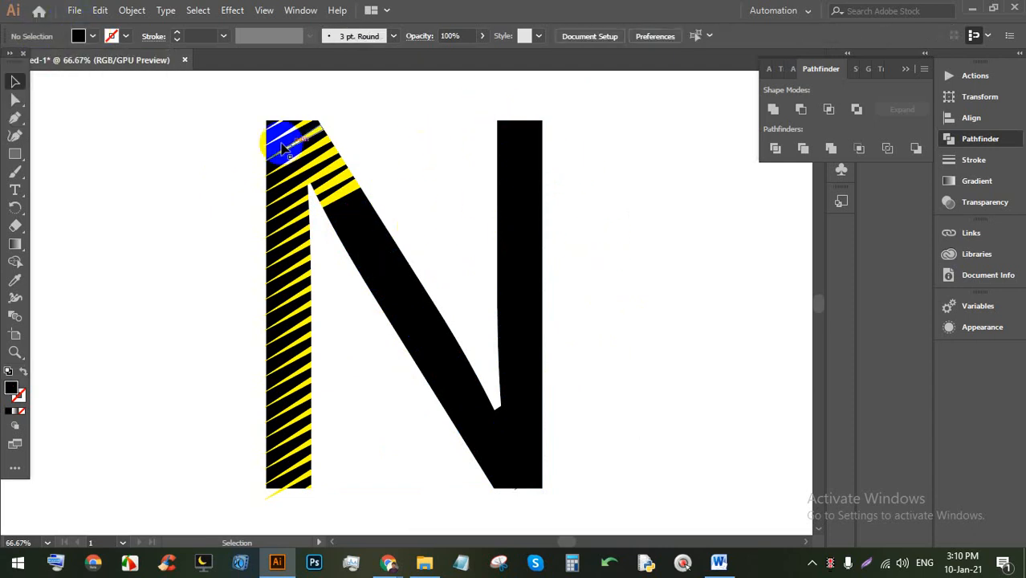
Step: Draw a long thin wedge across the upper diagonal with the Pen tool, about 12 px wide at its blunt upper-right end
scroll(376, 191, "up", 1)
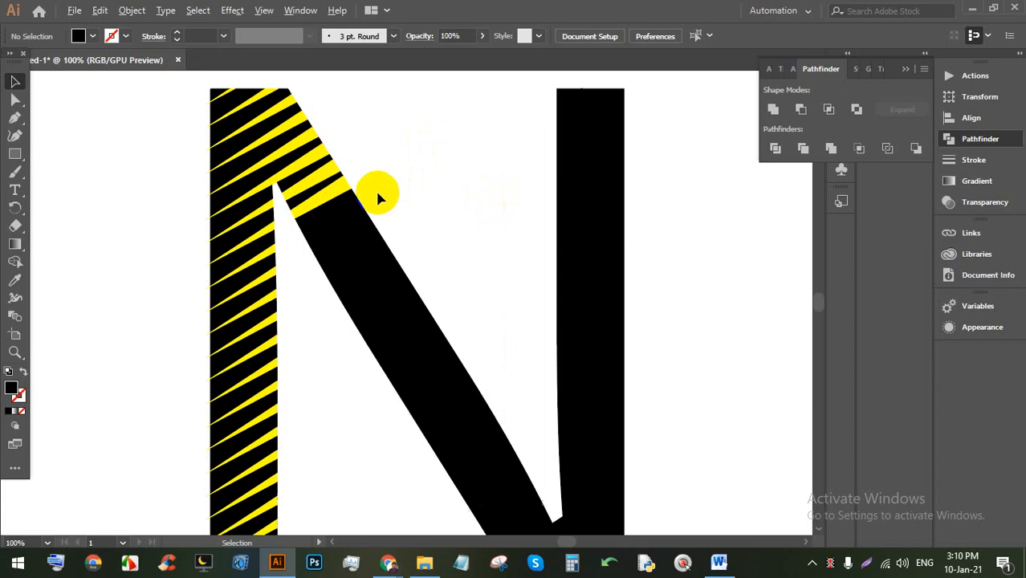
left_click(14, 117)
left_click(302, 344)
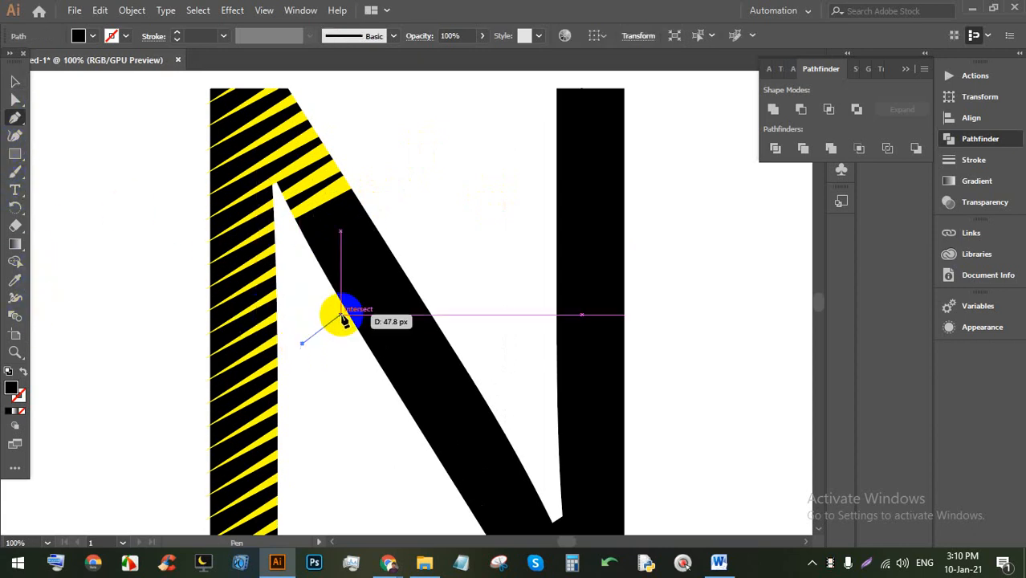
left_click(460, 241)
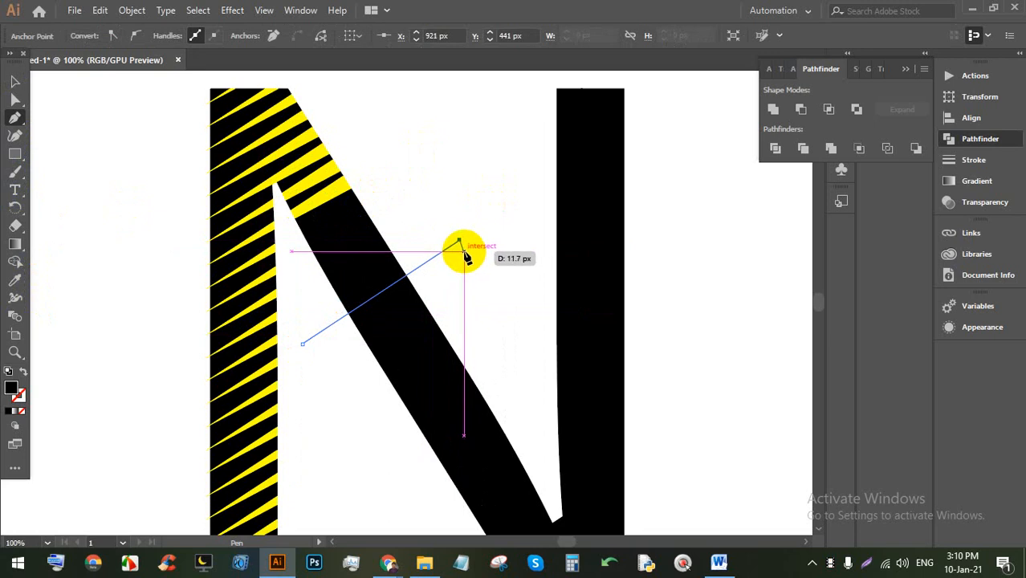
left_click(463, 250)
left_click(315, 343)
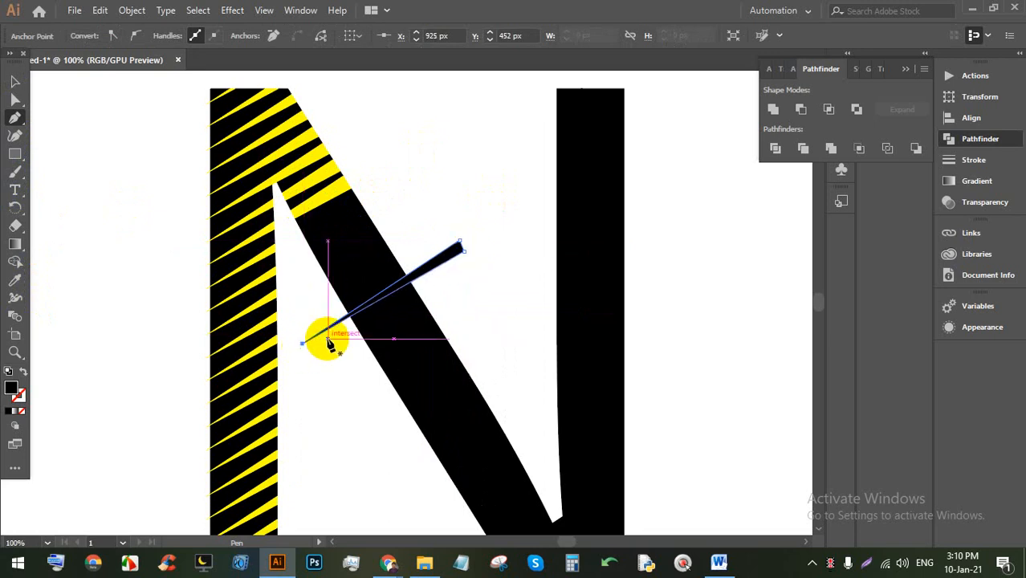
left_click(52, 345)
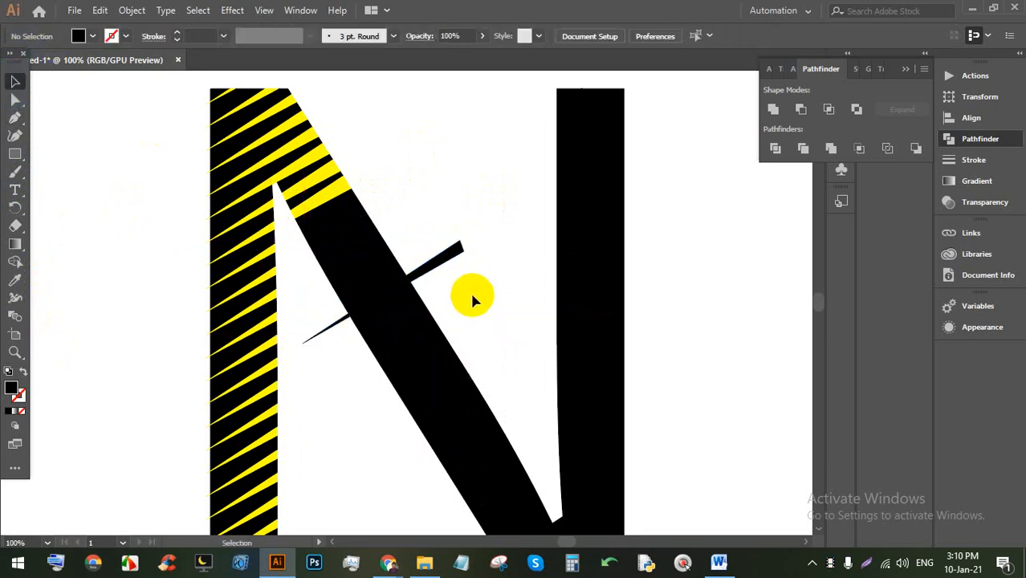
Step: Fill the new wedge with yellow and move it up the diagonal to just below the existing yellow stripes
left_click(455, 256)
left_click(86, 37)
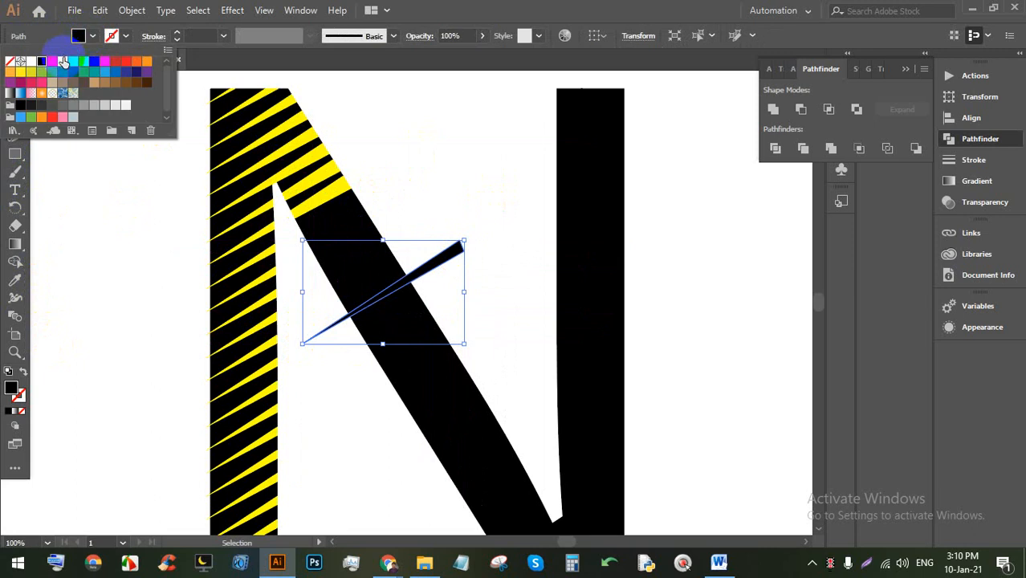
left_click(464, 208)
left_click_drag(434, 269, 437, 162)
Step: Copy the yellow wedge slightly down the diagonal and repeat the copy until evenly spaced wedges reach the lower end of the gap
scroll(335, 213, "up", 3)
scroll(338, 273, "up", 2)
scroll(334, 291, "up", 2)
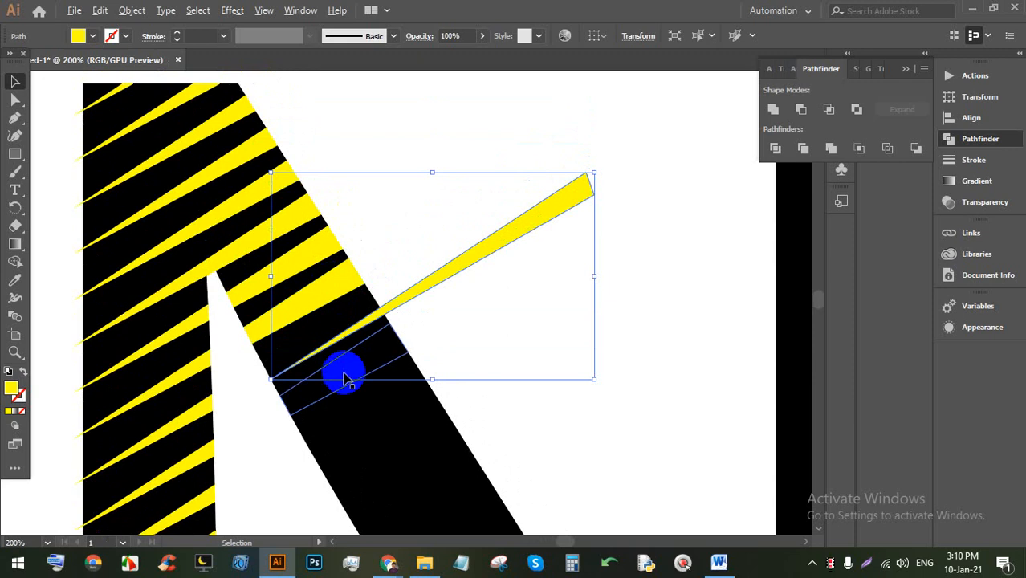
scroll(345, 377, "up", 1)
scroll(258, 355, "down", 3)
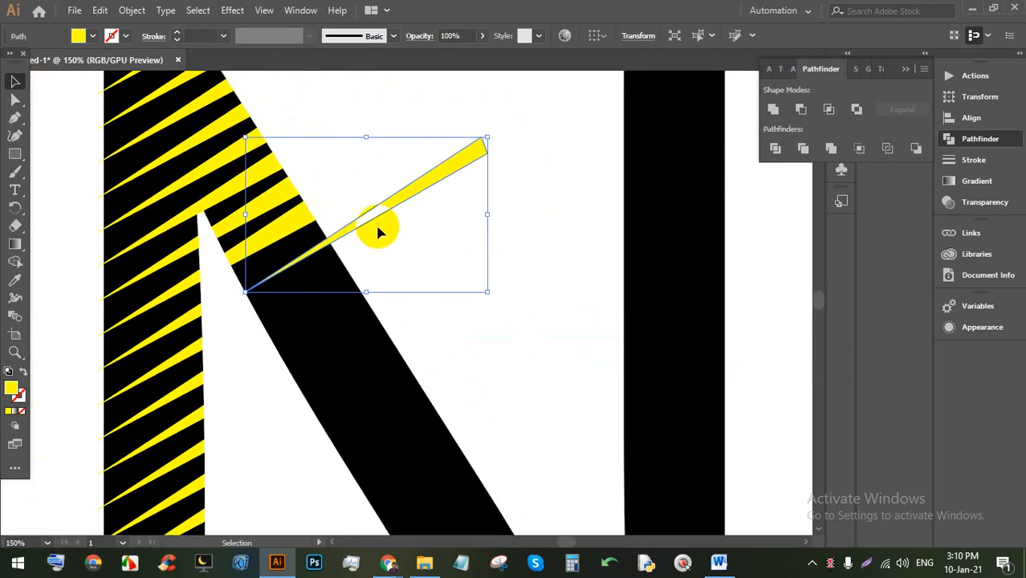
scroll(372, 211, "down", 2)
scroll(314, 81, "down", 3)
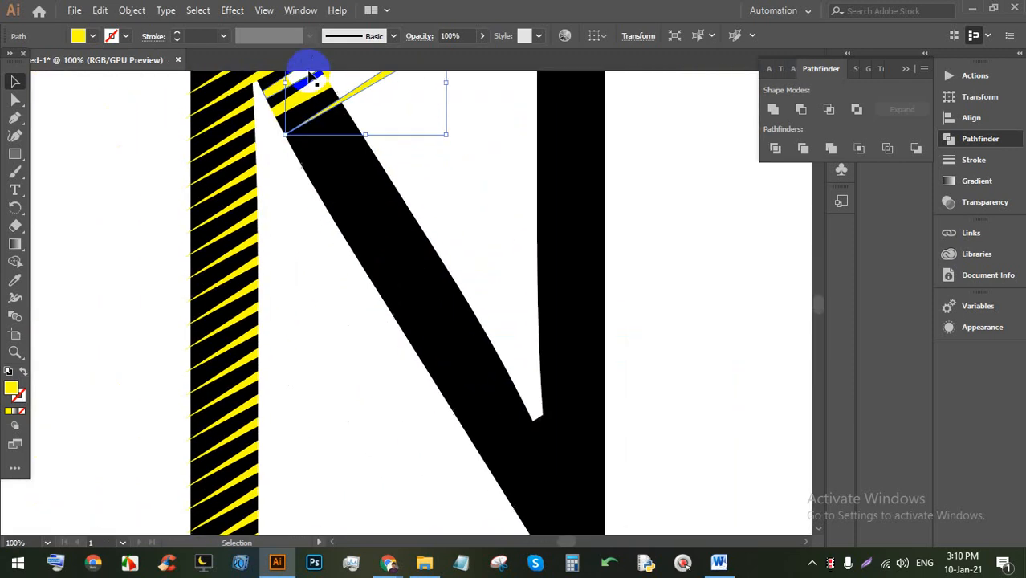
scroll(400, 164, "up", 1)
left_click_drag(374, 122, 383, 138)
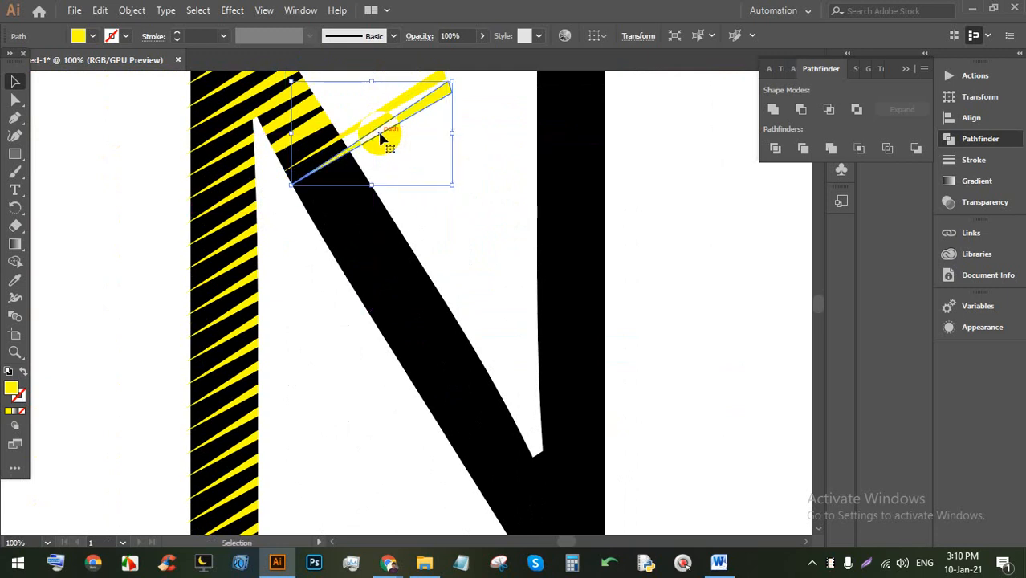
key("a")
key("ctrl+d")
key("ctrl+d")
key("ctrl+d")
key("ctrl+d")
key("ctrl+d")
key("ctrl+d")
key("ctrl+d")
key("ctrl+d")
key("ctrl+d")
key("ctrl+d")
key("ctrl+d")
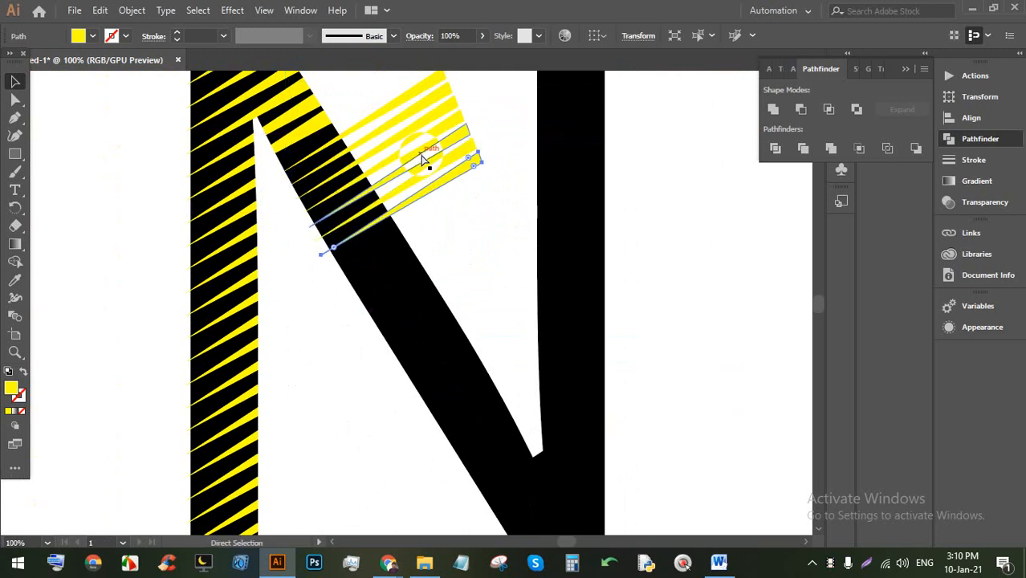
key("ctrl+d")
key("ctrl+d")
key("ctrl+d")
key("ctrl+d")
key("ctrl+d")
key("ctrl+d")
key("ctrl+d")
key("ctrl+d")
key("ctrl+d")
key("ctrl+d")
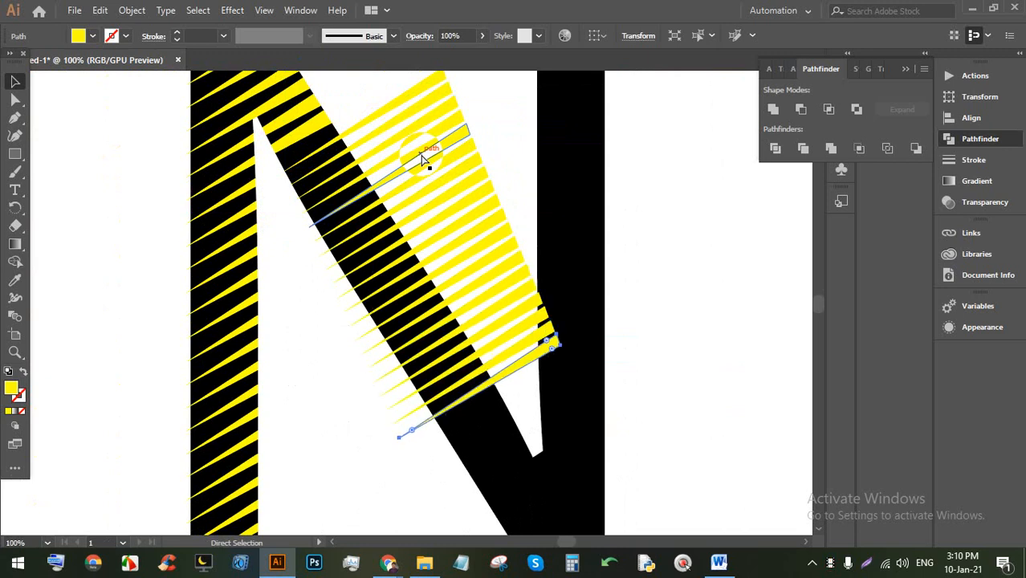
Step: Try to split the diagonal, right stem and yellow wedges with Pathfinder Divide and ungroup the resulting pieces
scroll(430, 167, "down", 3)
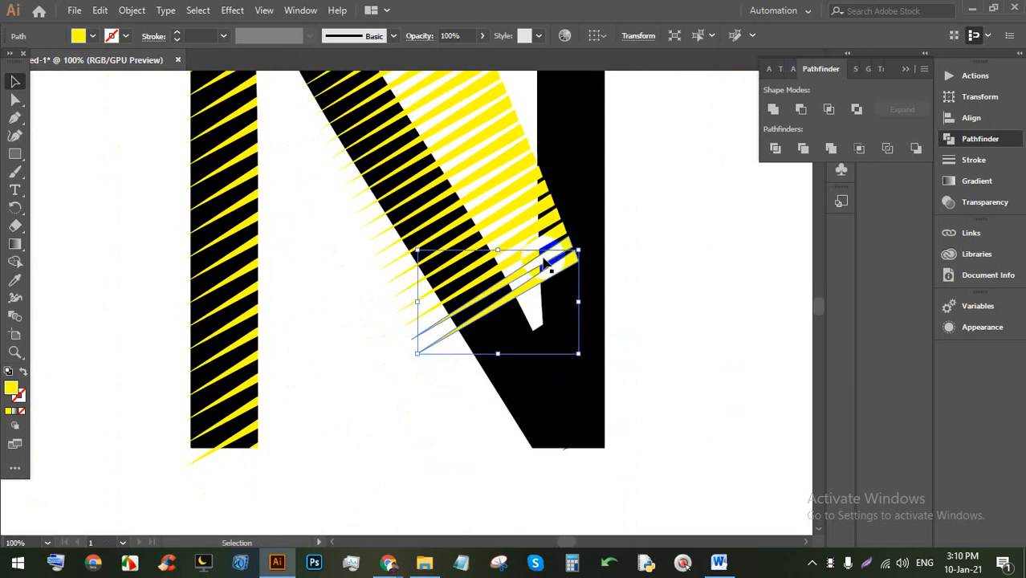
scroll(413, 209, "down", 2)
scroll(422, 215, "up", 1)
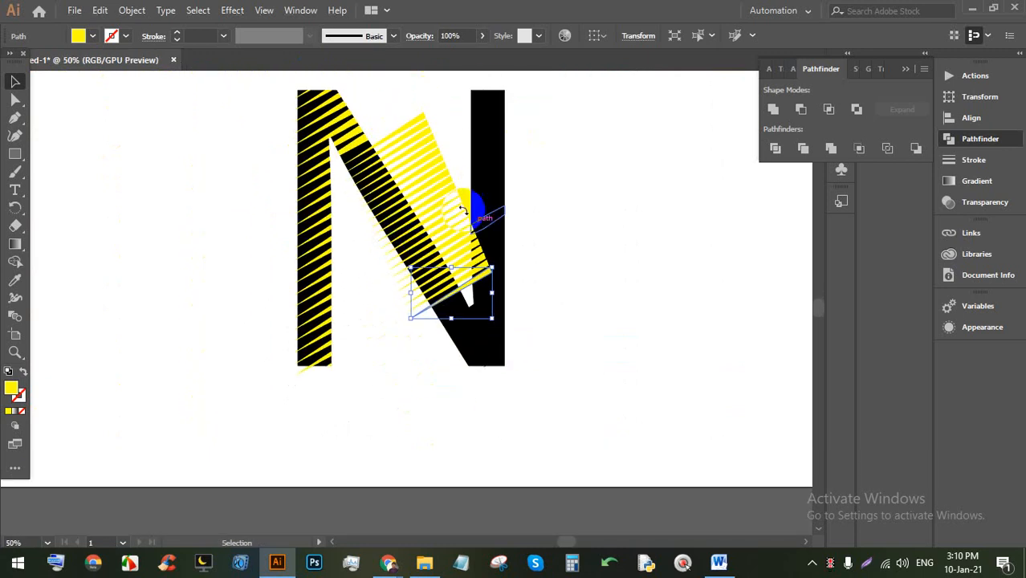
left_click_drag(455, 183, 382, 105)
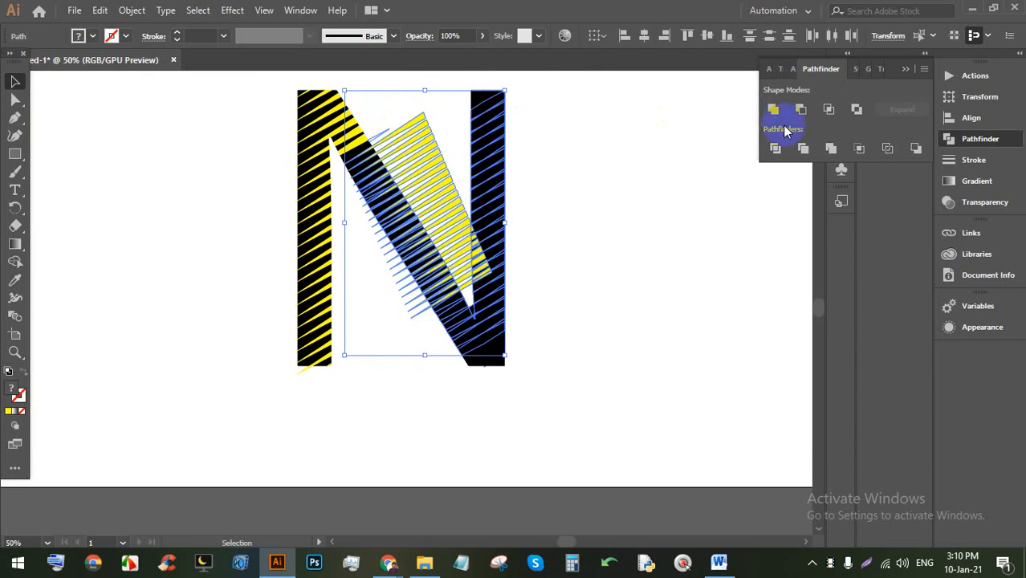
left_click(777, 150)
right_click(439, 174)
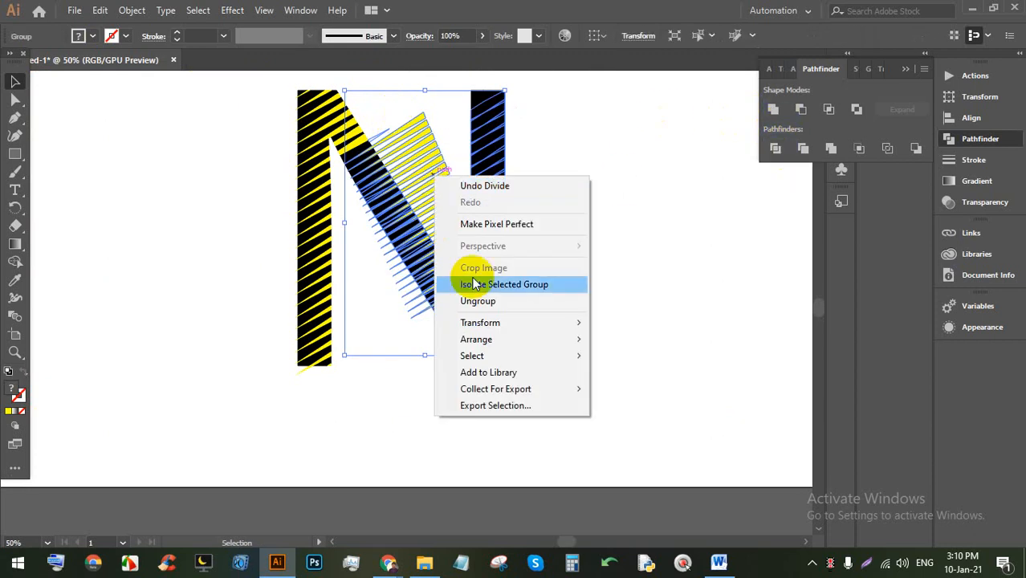
left_click(476, 302)
left_click(580, 270)
Step: Try deleting the topmost wedge pieces beside the diagonal, and undo back to the undivided wedges
left_click_drag(403, 94, 439, 158)
key("Delete")
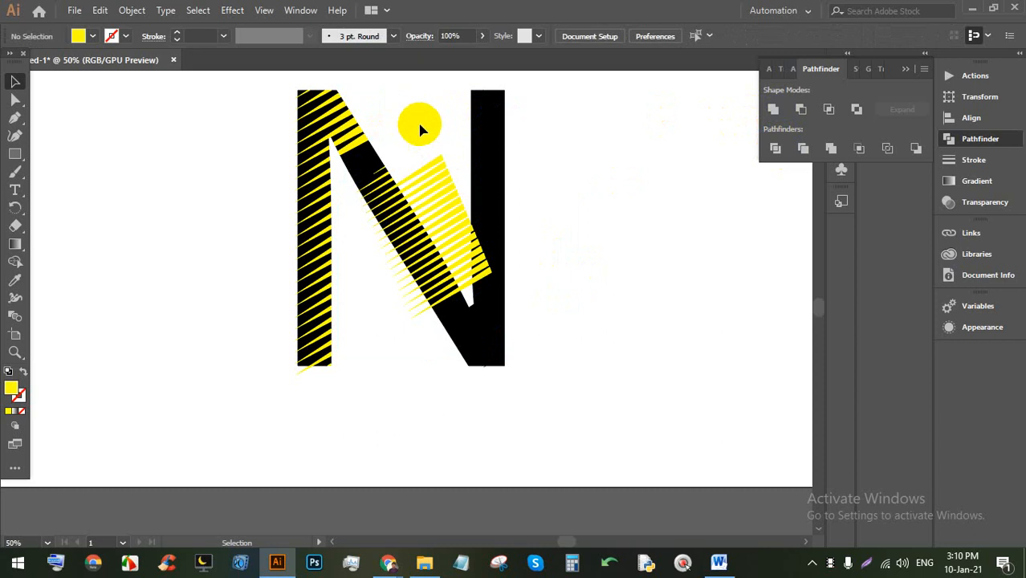
key("ctrl+z")
left_click(633, 275)
Step: Divide the whole N and its yellow wedges with Pathfinder Divide and ungroup the resulting pieces
left_click_drag(613, 408, 256, 124)
scroll(338, 177, "up", 2)
left_click(616, 233)
scroll(371, 167, "up", 3)
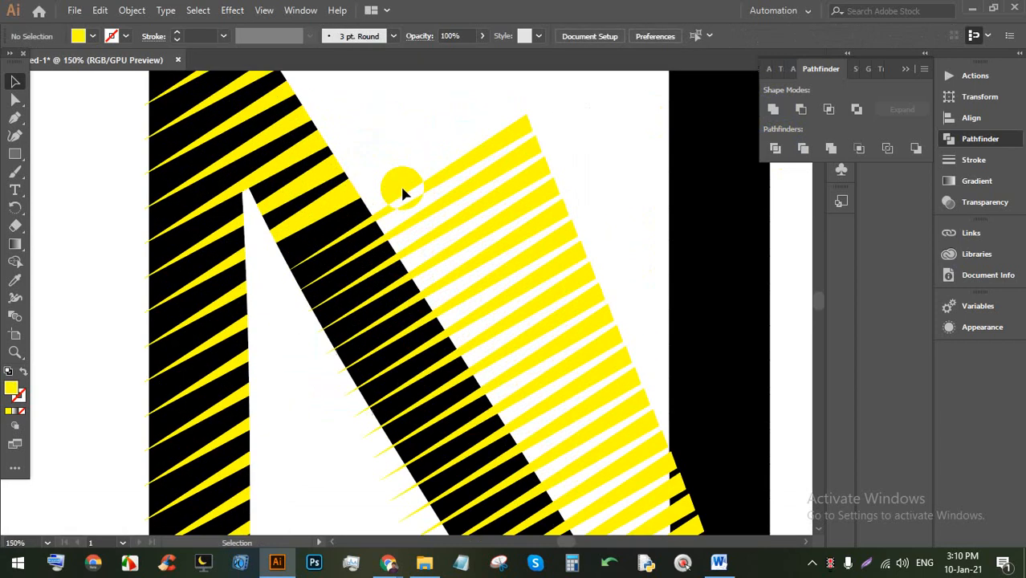
left_click(413, 192)
scroll(364, 216, "up", 2)
scroll(363, 215, "down", 3)
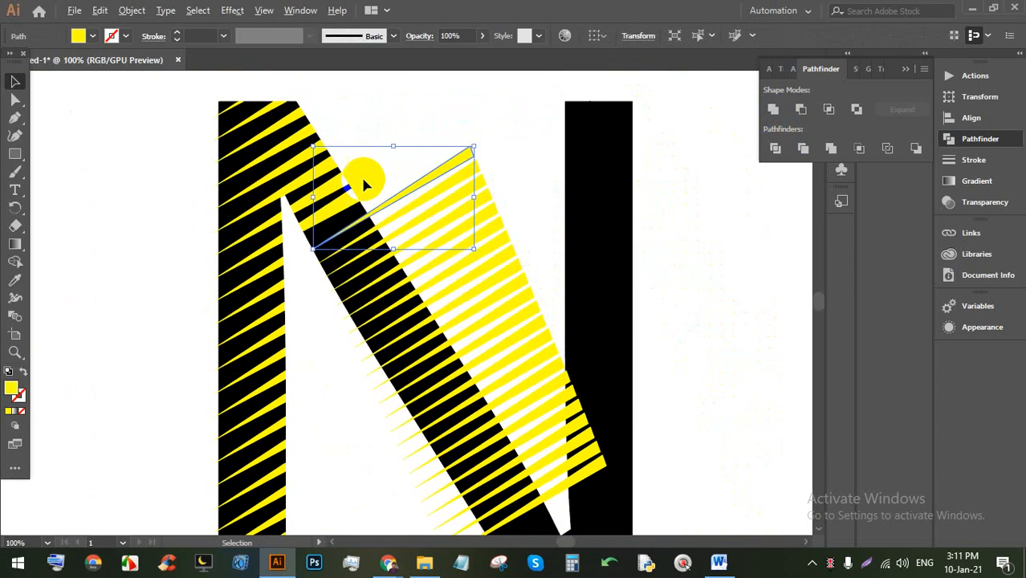
scroll(663, 304, "down", 2)
left_click_drag(431, 227, 369, 164)
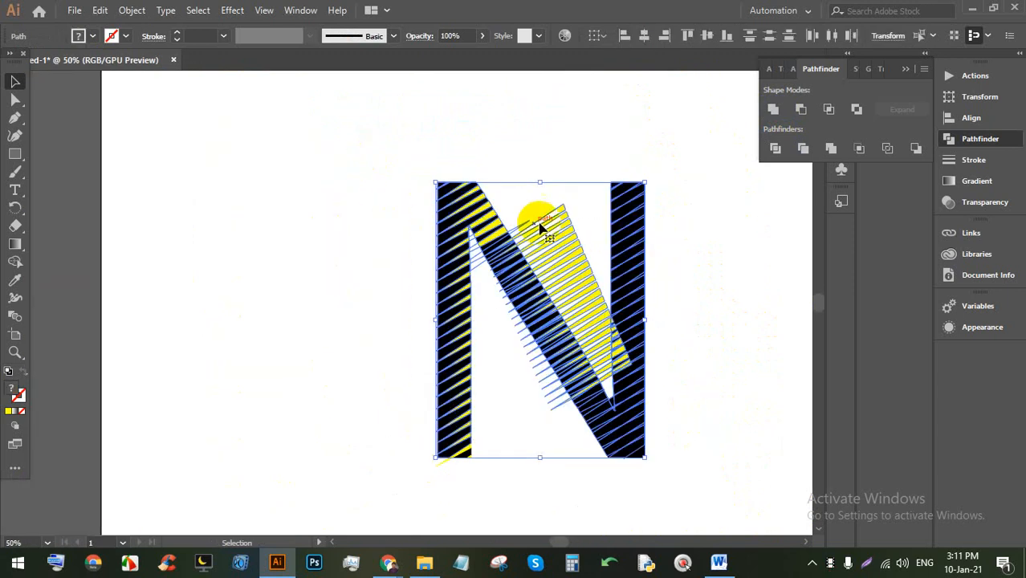
left_click(776, 150)
right_click(632, 218)
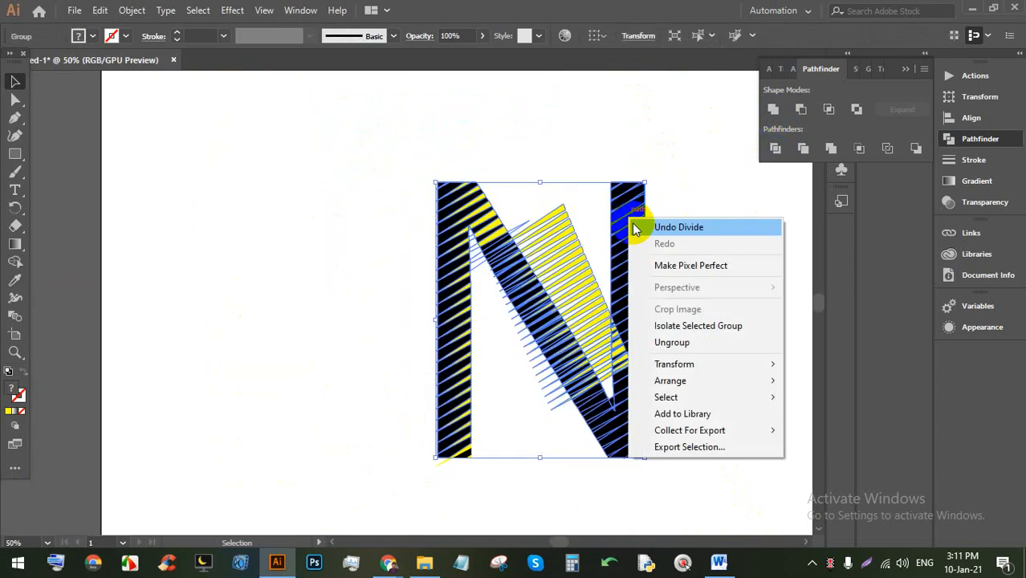
left_click(666, 341)
left_click(658, 310)
Step: Delete the yellow wedge pieces that fill the white gap between the diagonal and the right stem
scroll(660, 308, "up", 1)
left_click_drag(470, 150, 554, 269)
key("Delete")
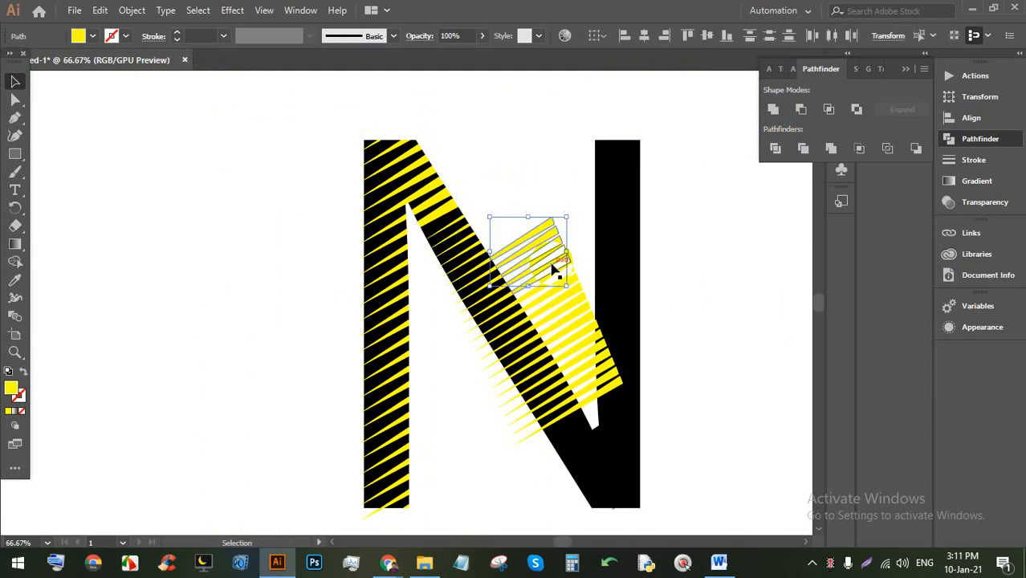
key("Delete")
left_click_drag(530, 232, 568, 295)
key("Delete")
left_click_drag(550, 253, 572, 333)
key("Delete")
key("Delete")
left_click_drag(566, 290, 582, 343)
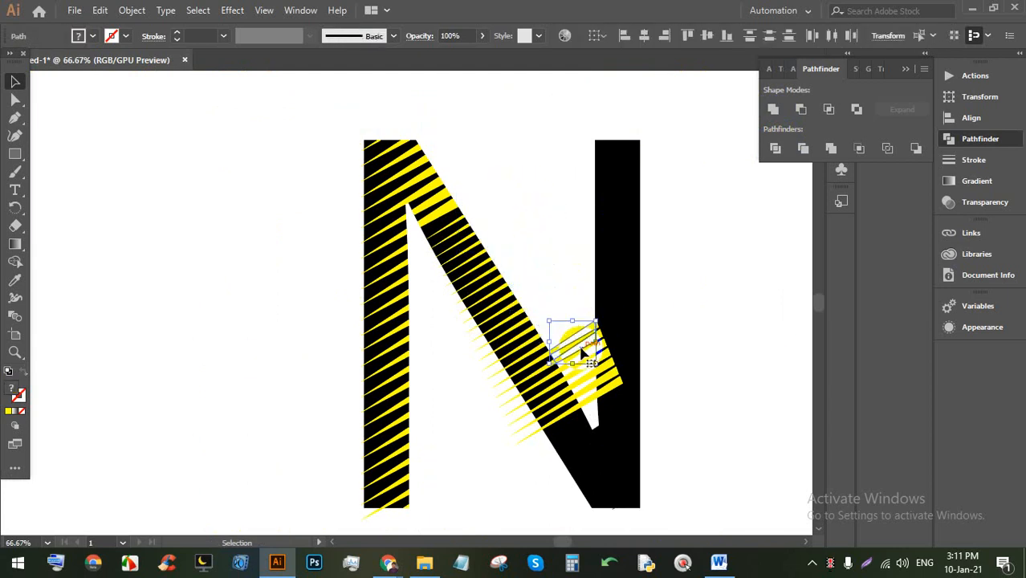
key("Delete")
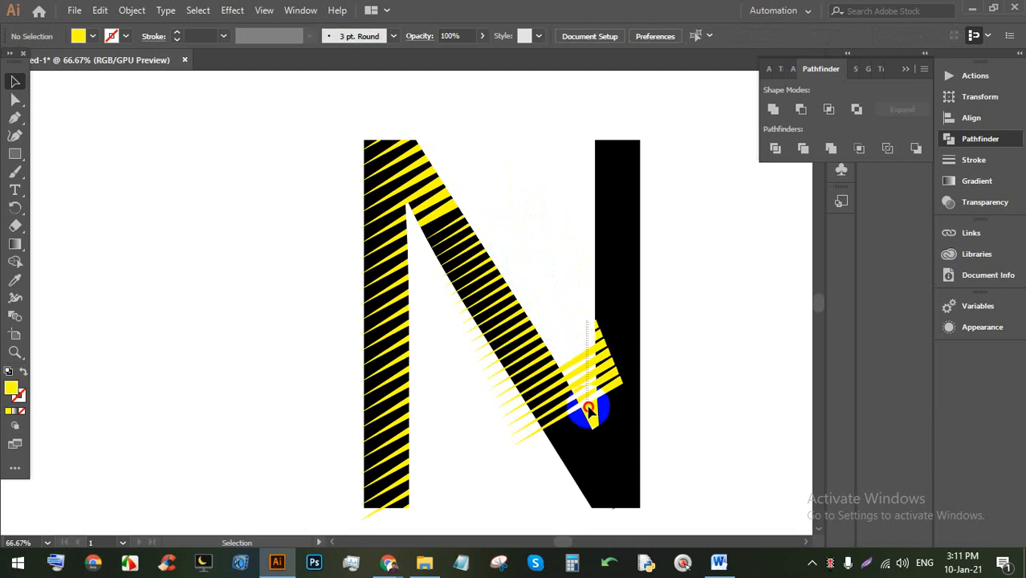
left_click_drag(588, 408, 591, 413)
key("Delete")
Step: Check the trimmed diagonal stripes up close and delete the entire striped N from the artboard
scroll(454, 212, "down", 3)
scroll(454, 212, "down", 1)
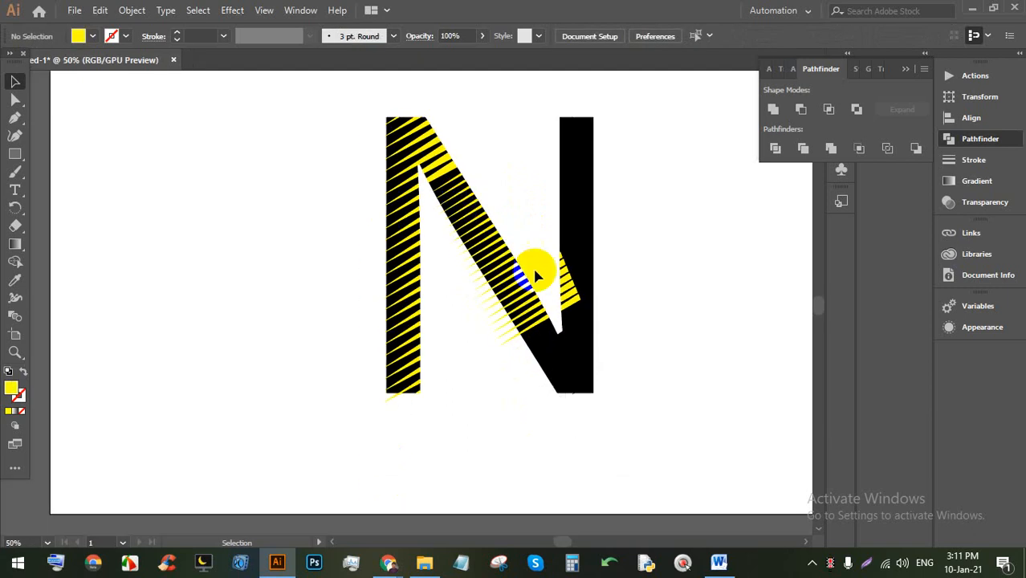
scroll(535, 275, "up", 1)
scroll(344, 213, "up", 3)
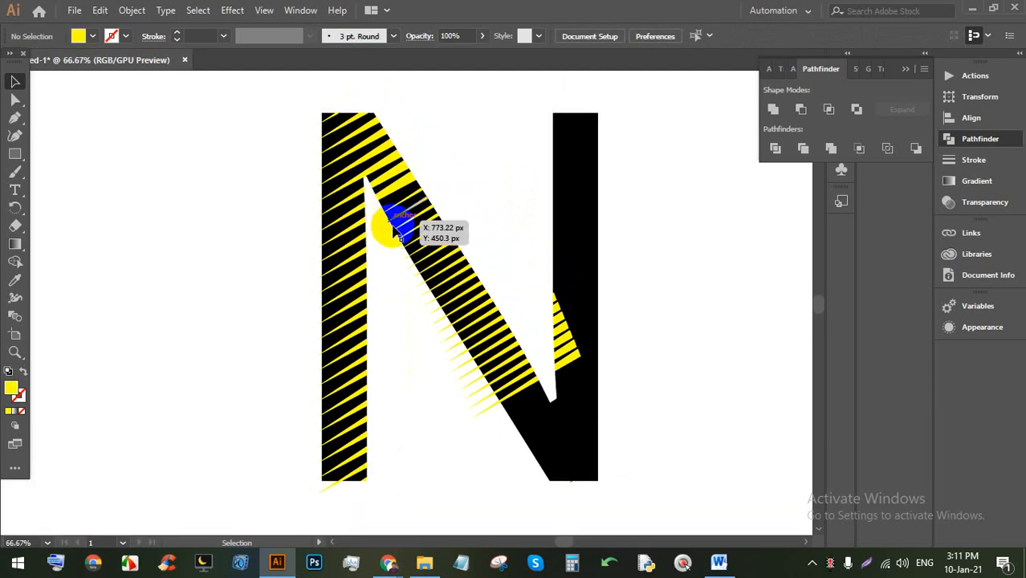
scroll(382, 193, "up", 3)
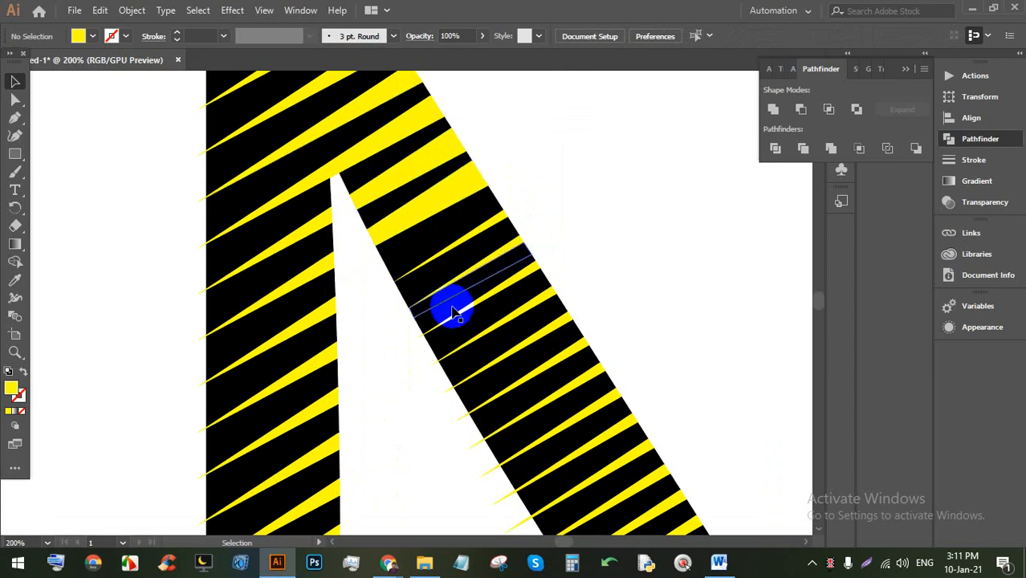
scroll(410, 223, "down", 4)
left_click_drag(716, 477, 271, 96)
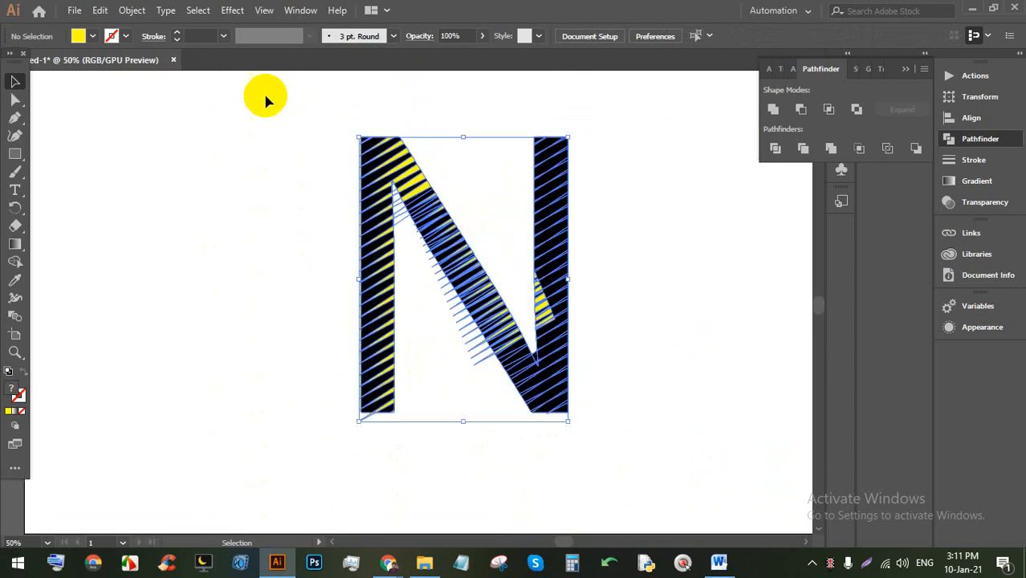
key("Delete")
Step: Switch to Chrome, review the red striped N photo on Facebook and the Meet call, and close the photo to return to the group feed
left_click(419, 567)
left_click(386, 564)
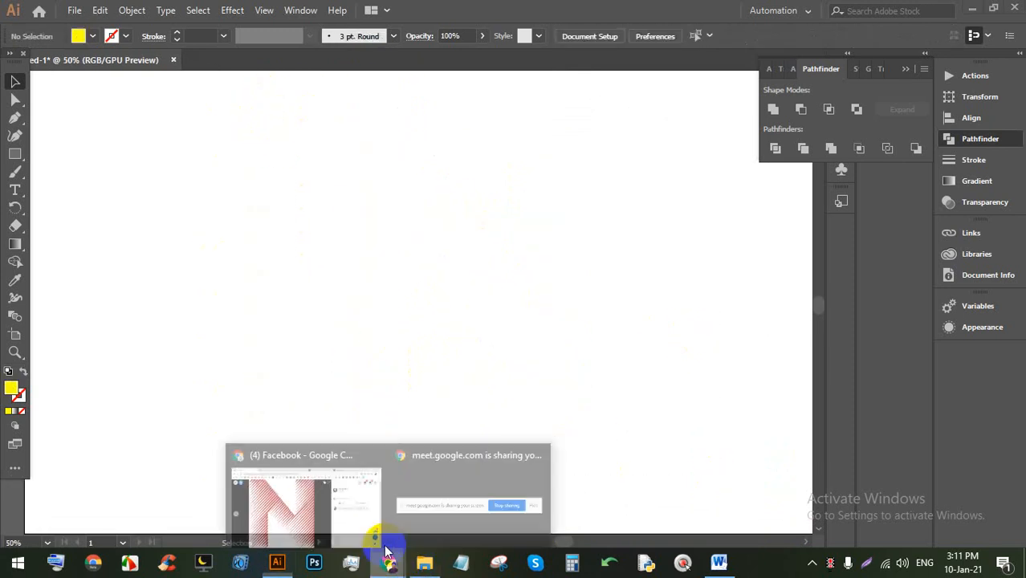
left_click(342, 502)
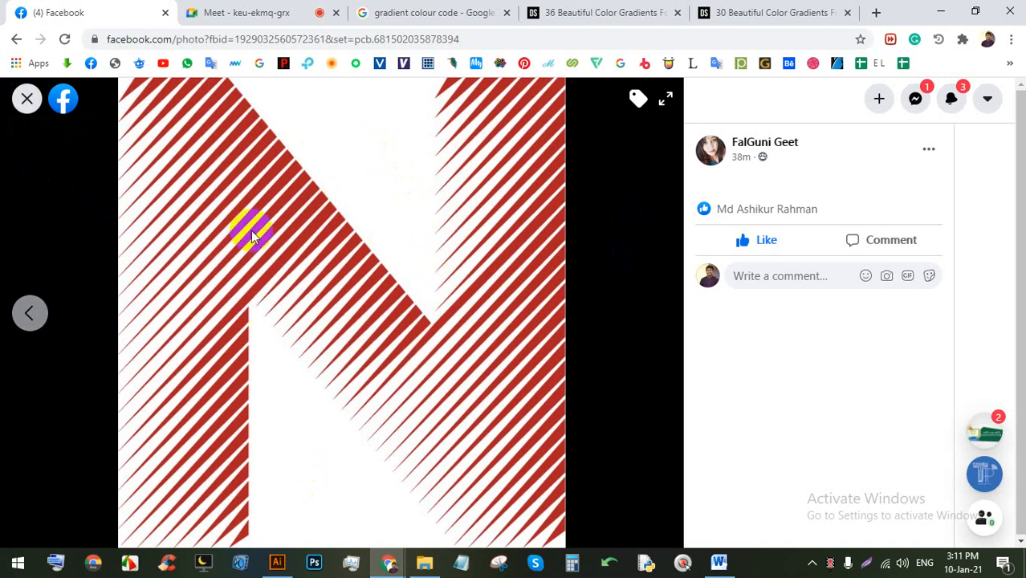
left_click(270, 25)
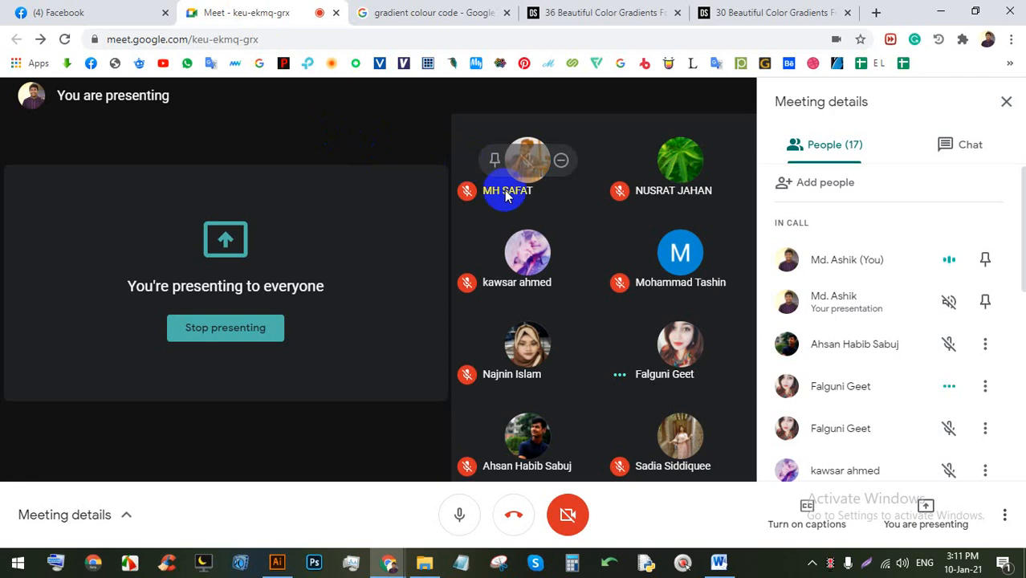
left_click(93, 8)
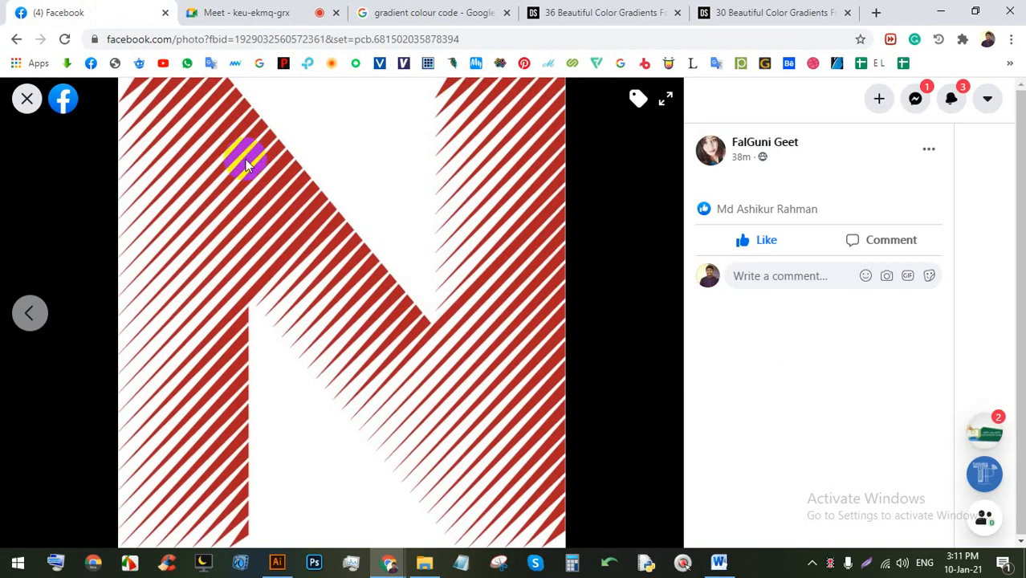
left_click(27, 99)
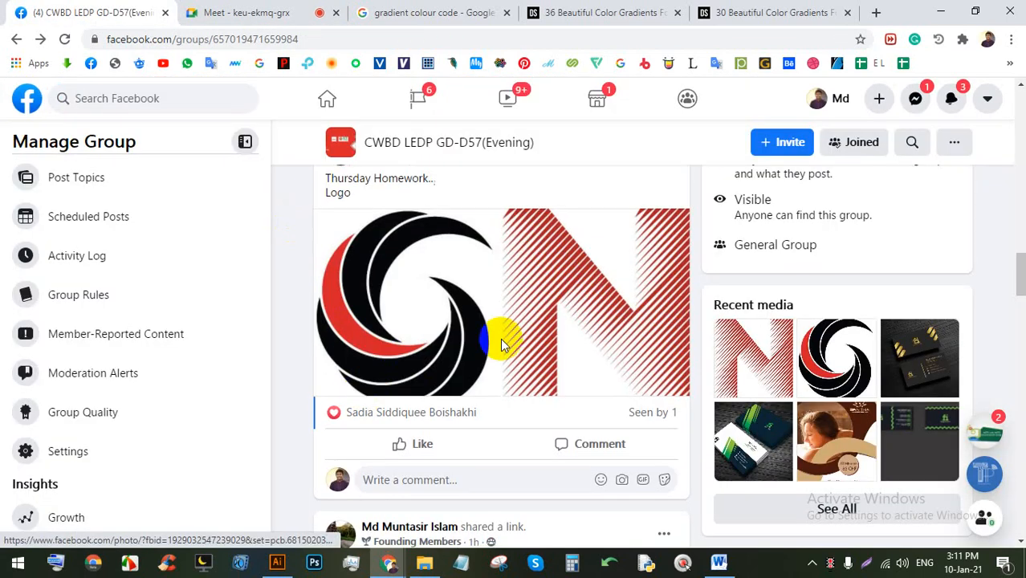
Step: Find the NSR car rental business card post in the group feed and open its Freelancer link in a new tab
scroll(481, 340, "down", 3)
scroll(485, 331, "down", 1)
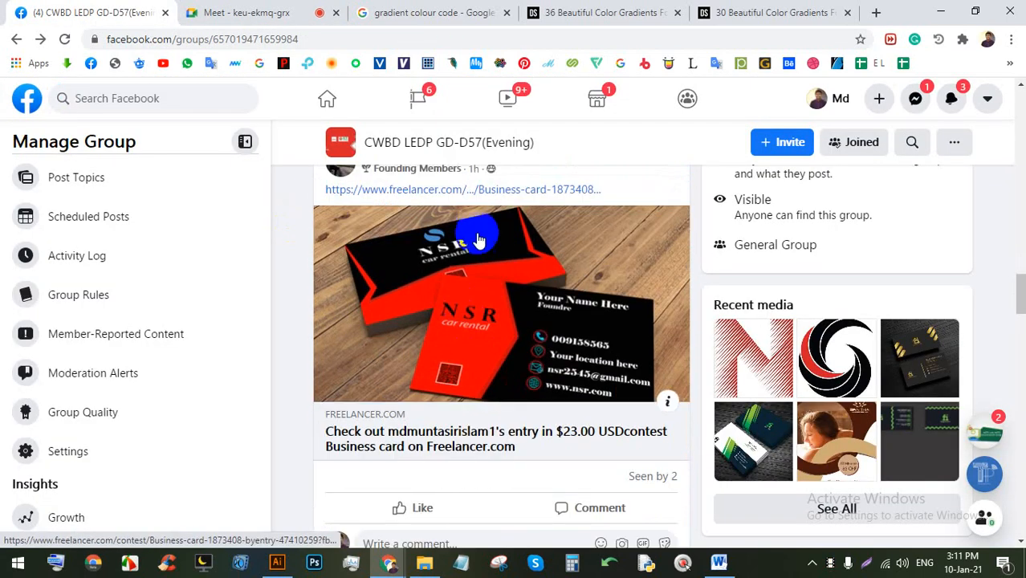
right_click(487, 191)
left_click(514, 205)
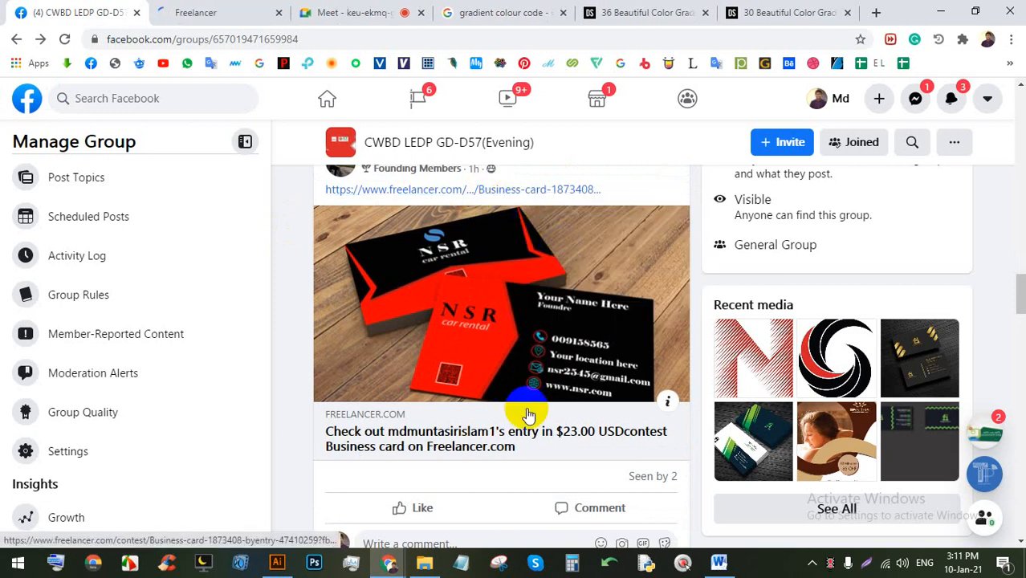
Step: Open the Delicious Food flyer photo from the group feed and check the Meet call while the Freelancer page loads
scroll(469, 341, "down", 1)
scroll(468, 341, "down", 3)
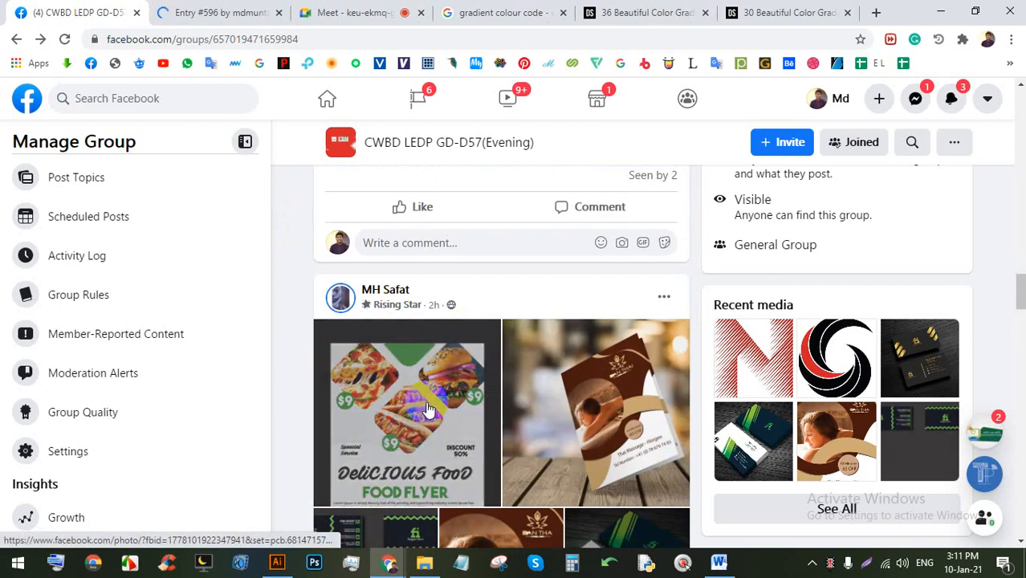
left_click(241, 12)
left_click(343, 12)
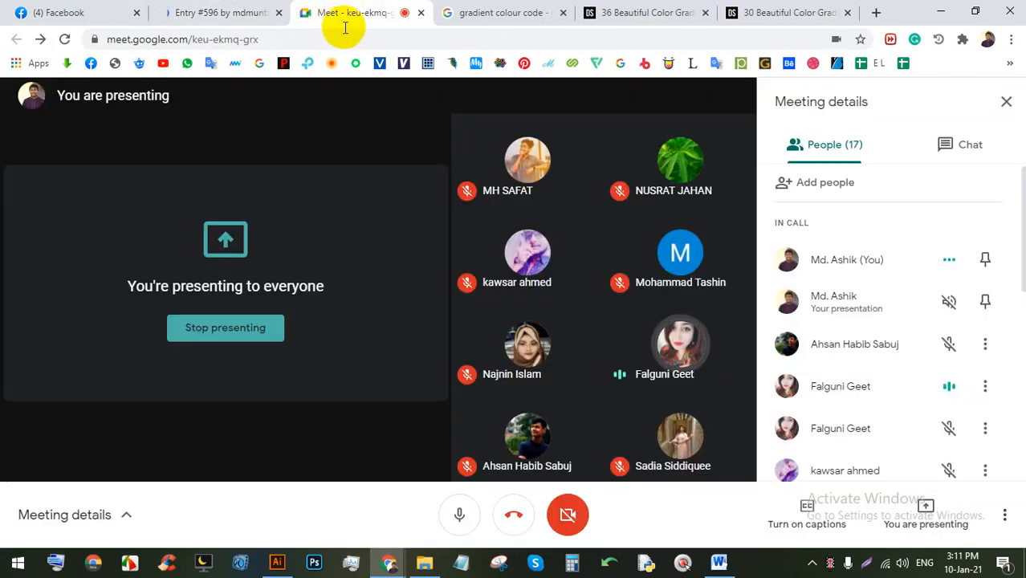
left_click(75, 9)
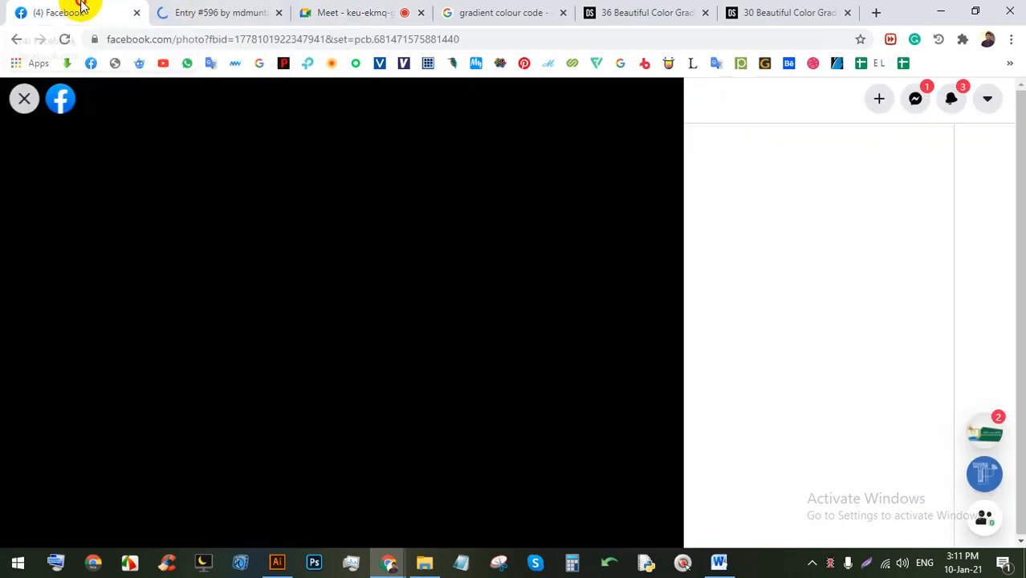
left_click(205, 11)
left_click(80, 9)
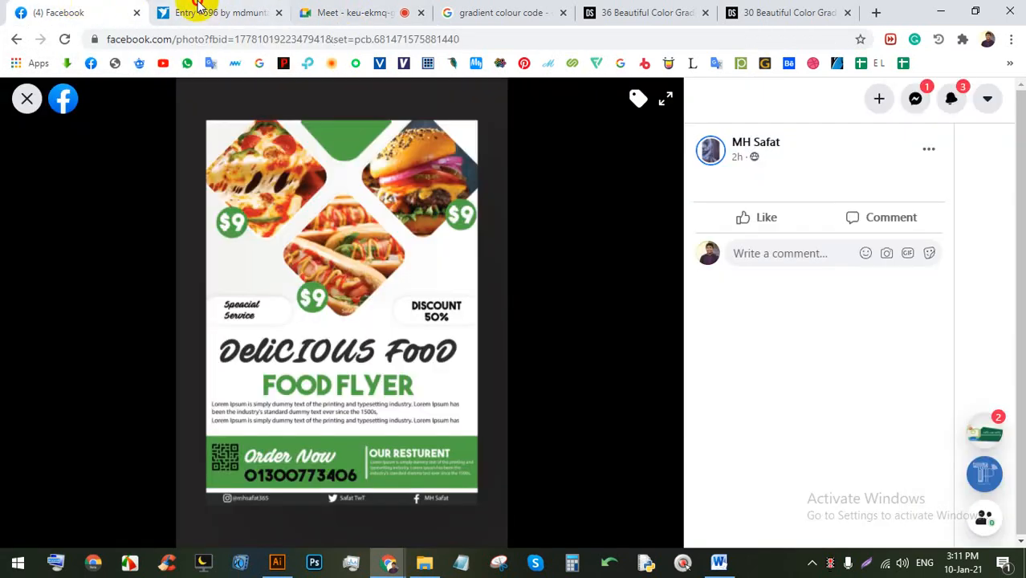
Step: Examine the NSR car rental business card mockup on the Freelancer contest entry page, checking the Meet call in between
left_click(205, 12)
scroll(574, 219, "down", 3)
scroll(581, 216, "down", 1)
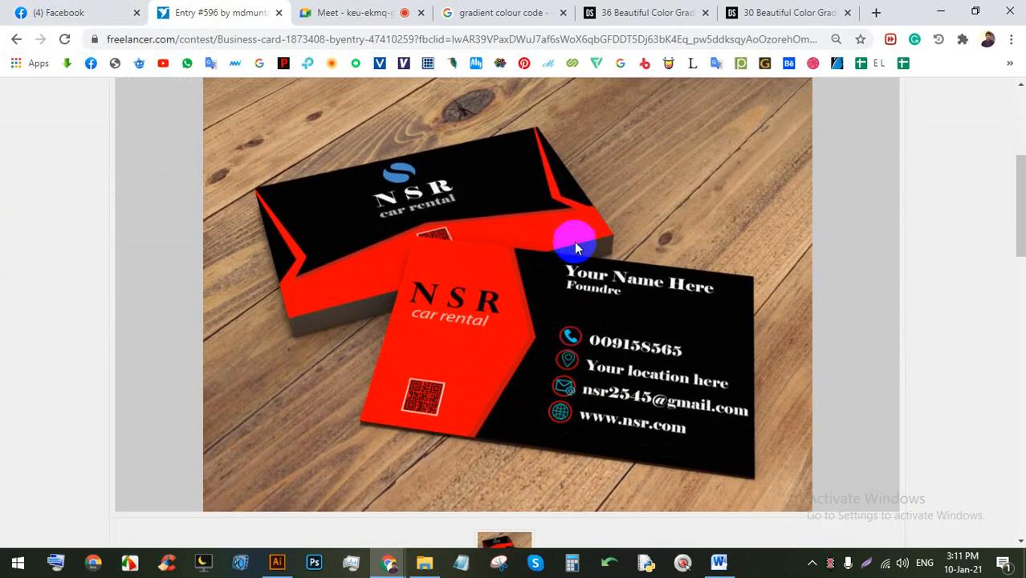
left_click(330, 11)
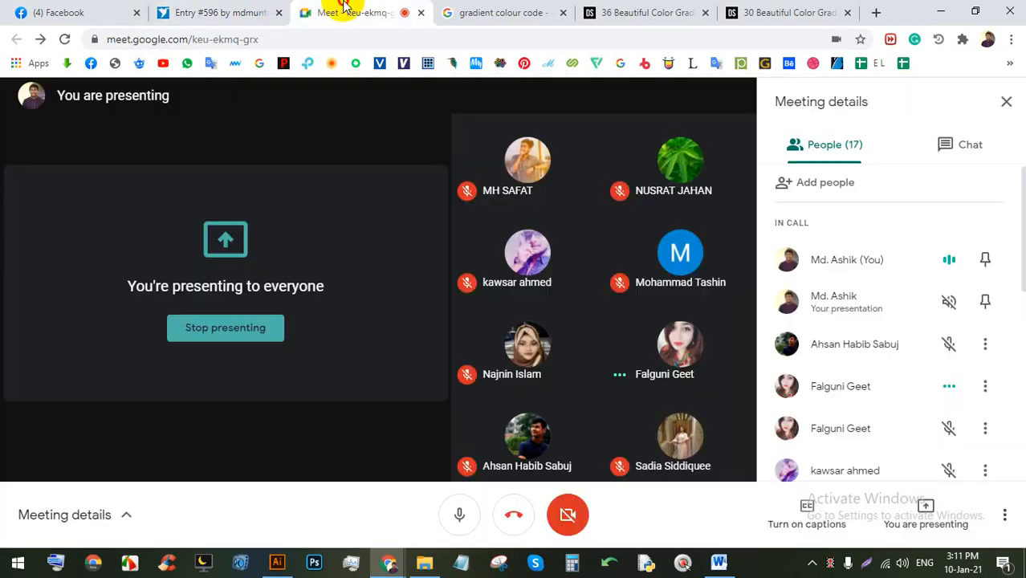
left_click(215, 9)
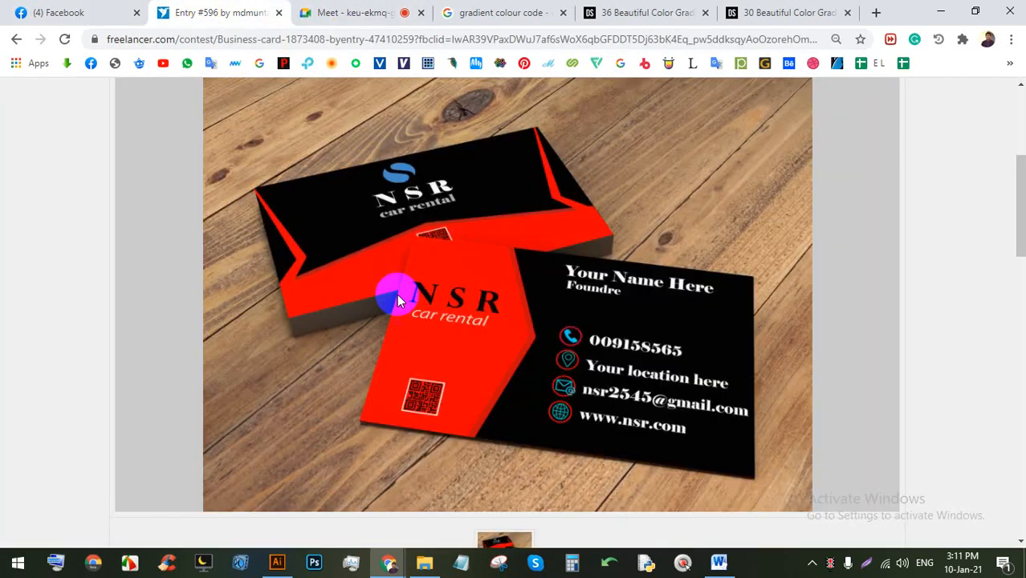
scroll(511, 294, "down", 3)
scroll(514, 297, "up", 3)
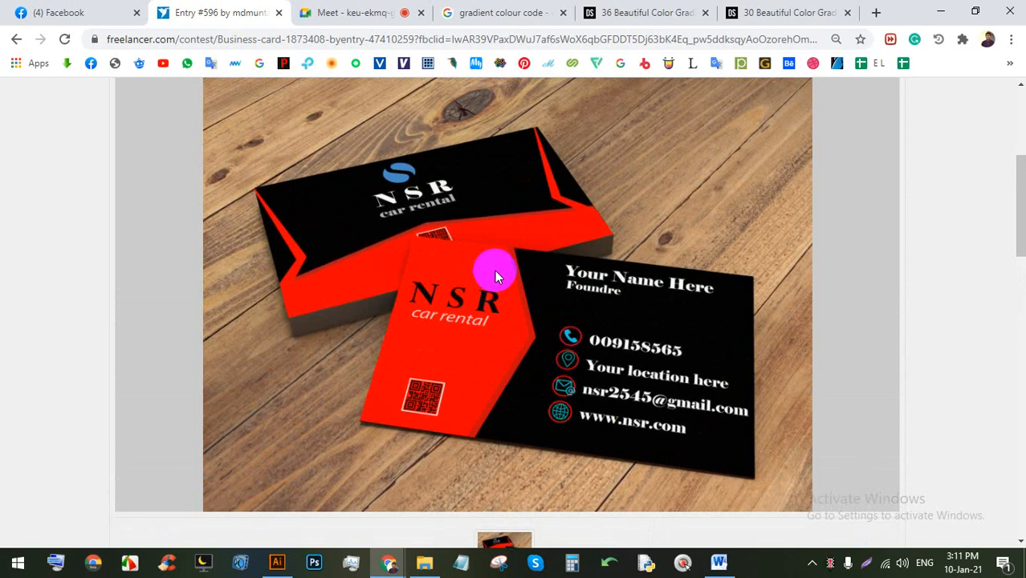
left_click(56, 12)
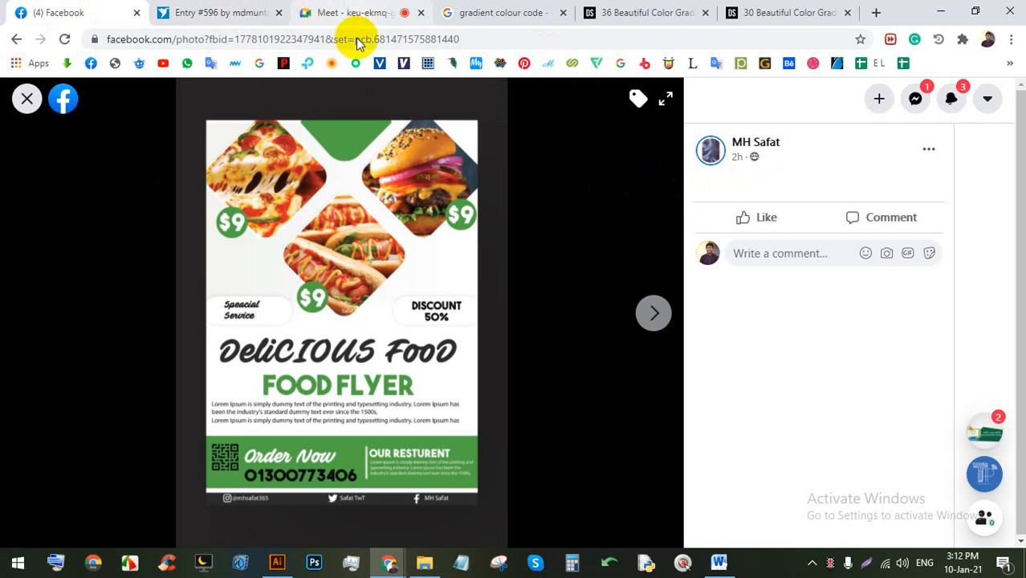
left_click(213, 10)
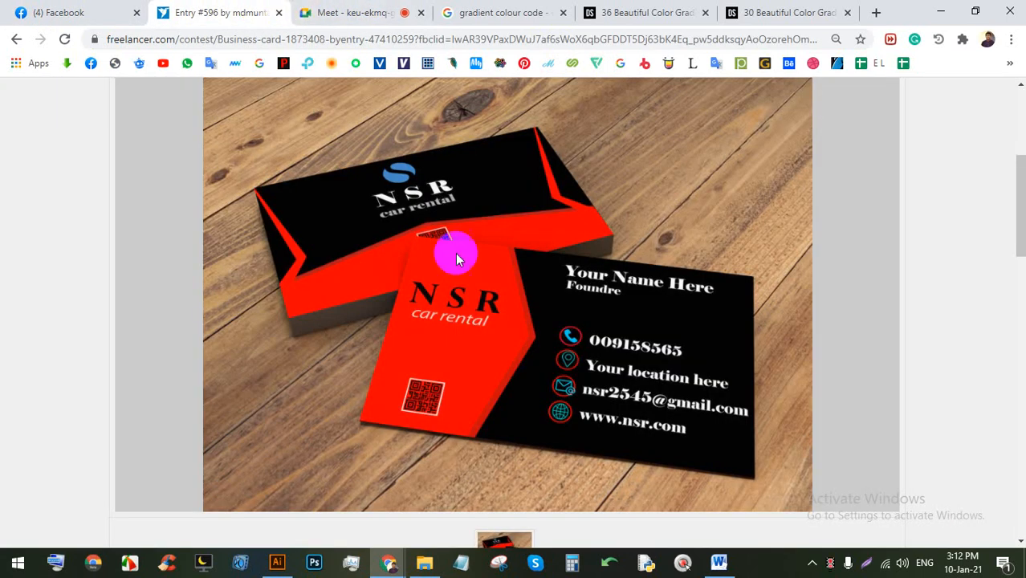
Step: Review the Freelancer entry from its heading through the card's contact details, close its tab and return to the food flyer photo on Facebook
scroll(456, 253, "up", 4)
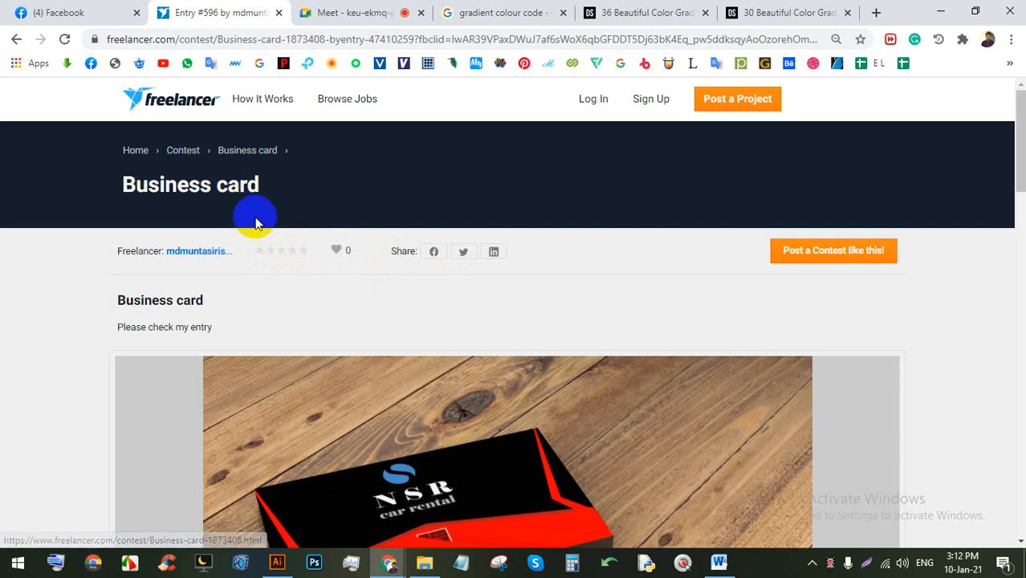
scroll(359, 303, "down", 3)
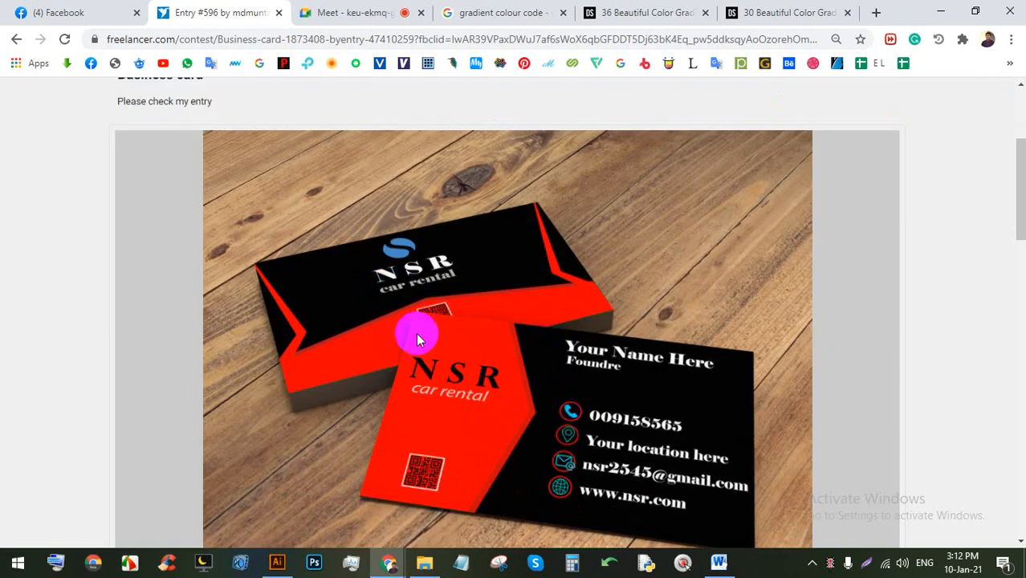
scroll(490, 361, "down", 1)
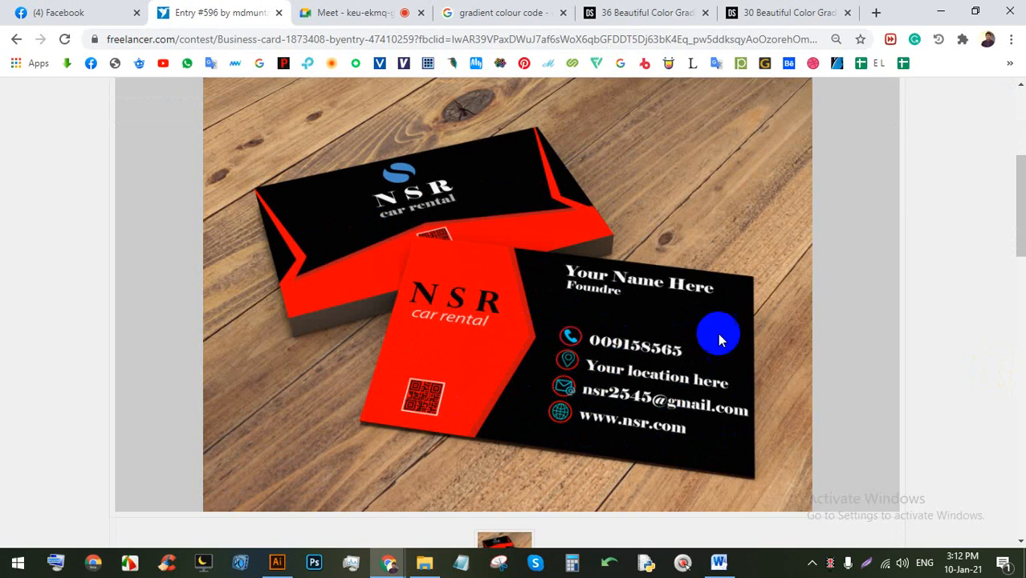
scroll(594, 341, "up", 1)
scroll(583, 345, "down", 3)
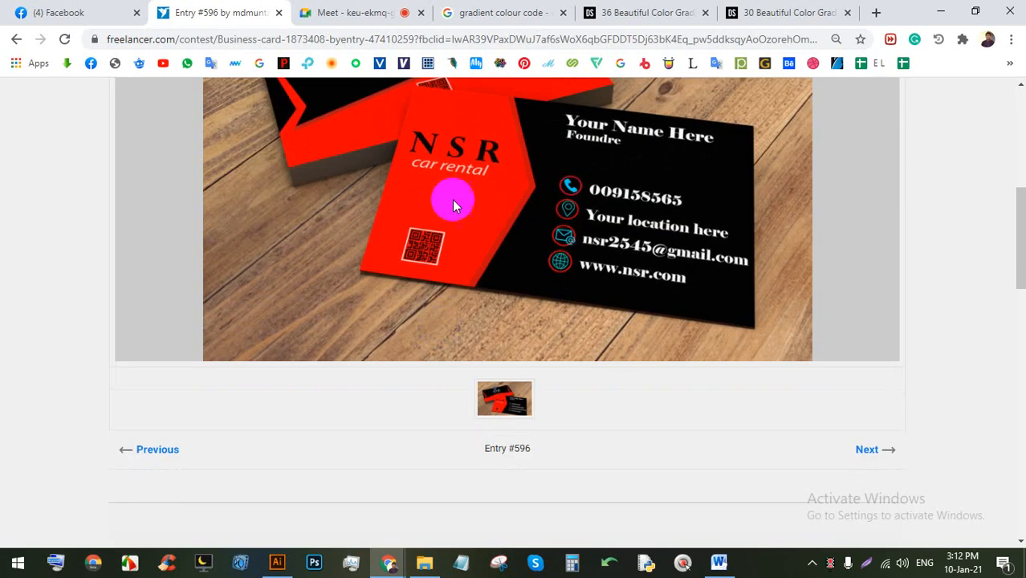
scroll(508, 206, "up", 2)
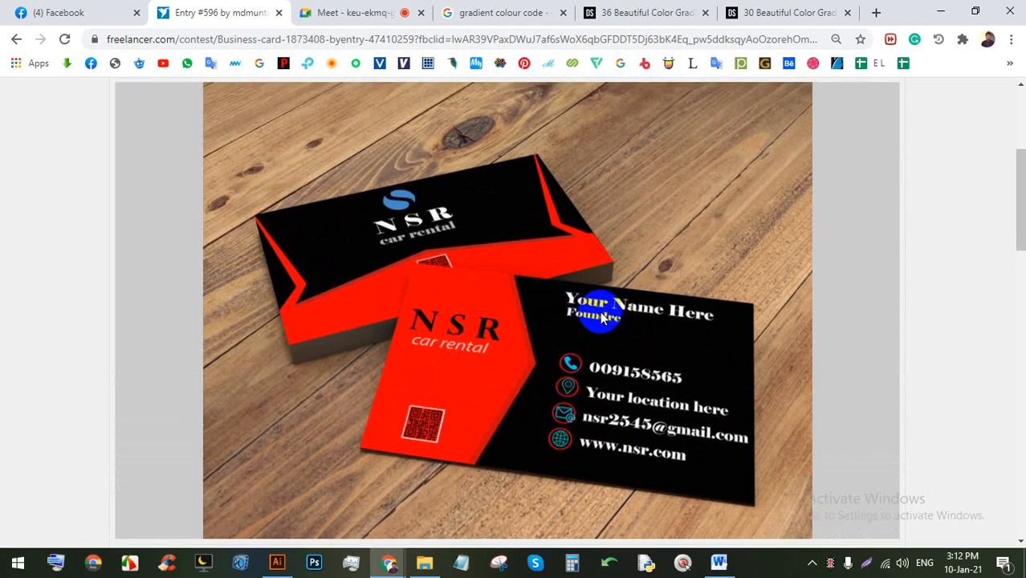
scroll(601, 314, "down", 3)
scroll(601, 314, "up", 1)
scroll(601, 314, "up", 5)
scroll(586, 307, "down", 4)
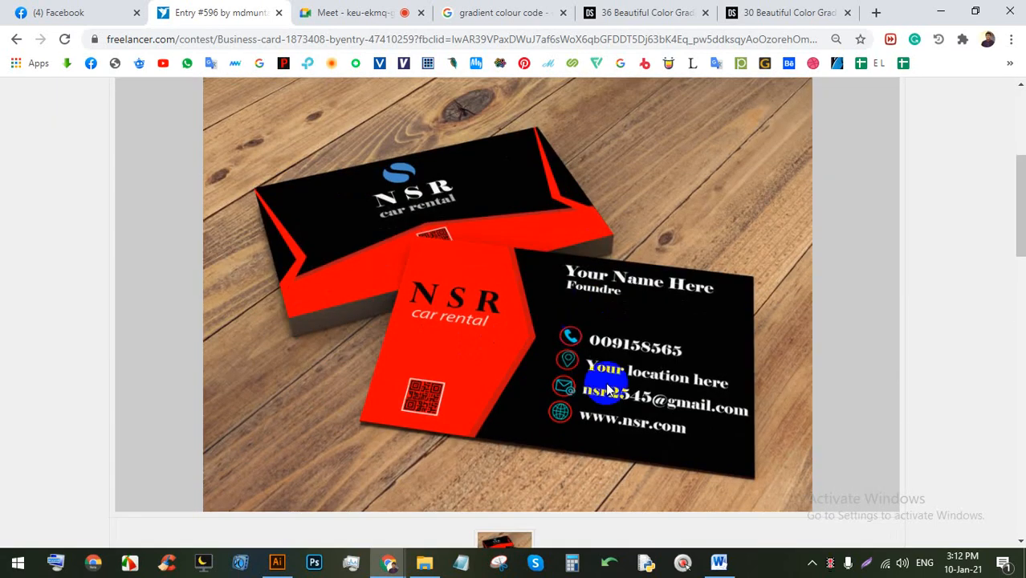
left_click(280, 13)
left_click(44, 11)
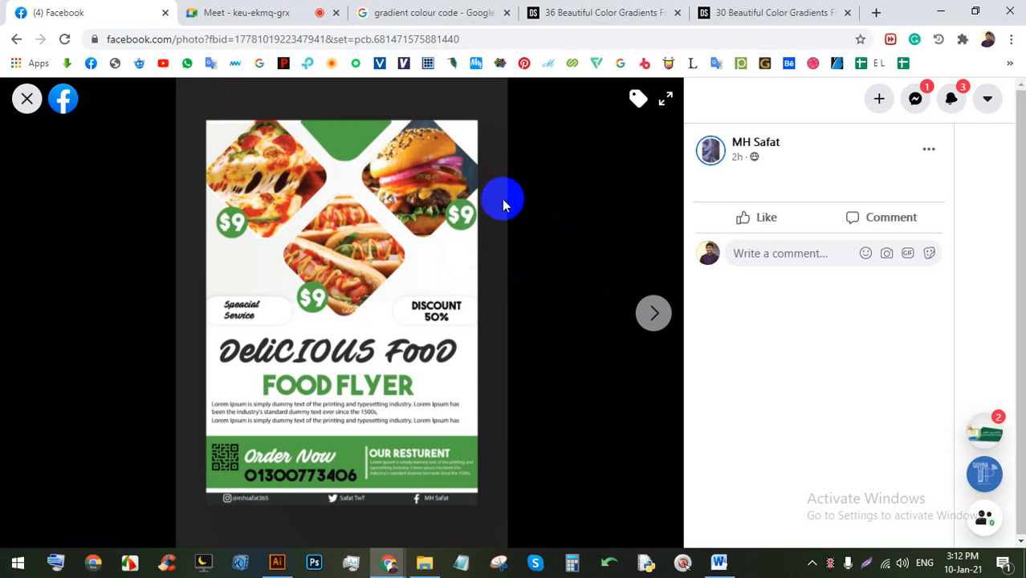
Step: Mark the Special Service and Discount labels' edge spacing and the QR code row in red on a capture of the food flyer, then discard it
left_click(862, 558)
left_click_drag(616, 500, 145, 44)
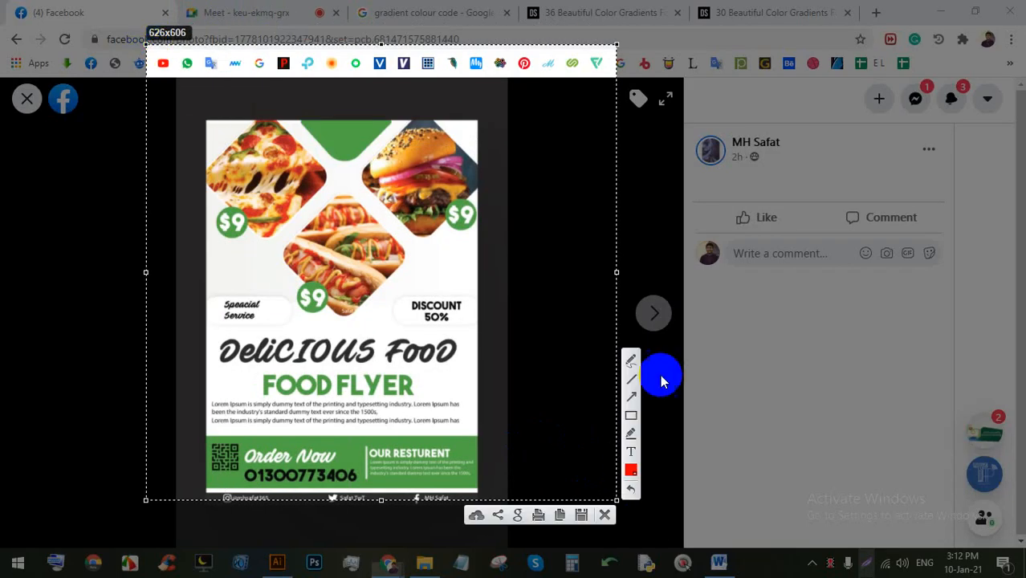
left_click(631, 359)
mouse_move(224, 300)
left_mouse_down()
mouse_move(225, 331)
mouse_move(270, 309)
mouse_move(230, 294)
left_mouse_up()
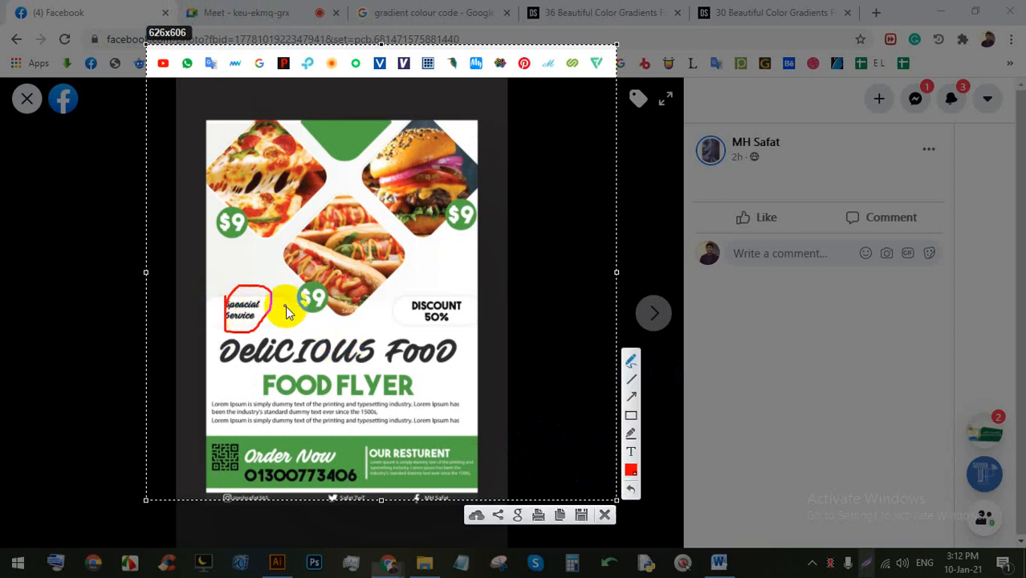
mouse_move(209, 281)
left_mouse_down()
mouse_move(207, 328)
mouse_move(212, 300)
left_mouse_up()
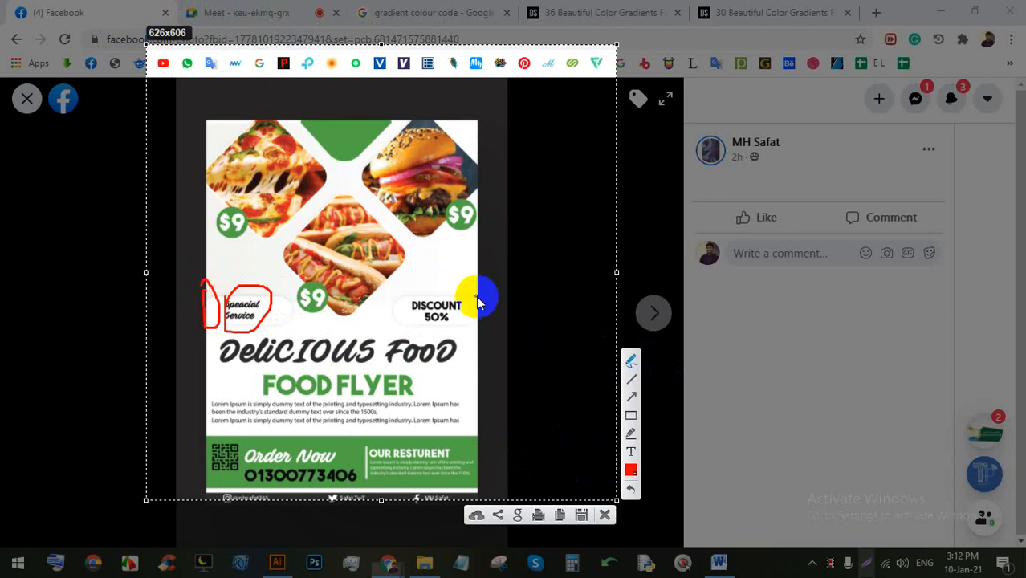
mouse_move(478, 277)
left_mouse_down()
mouse_move(467, 333)
mouse_move(493, 312)
mouse_move(459, 287)
left_mouse_up()
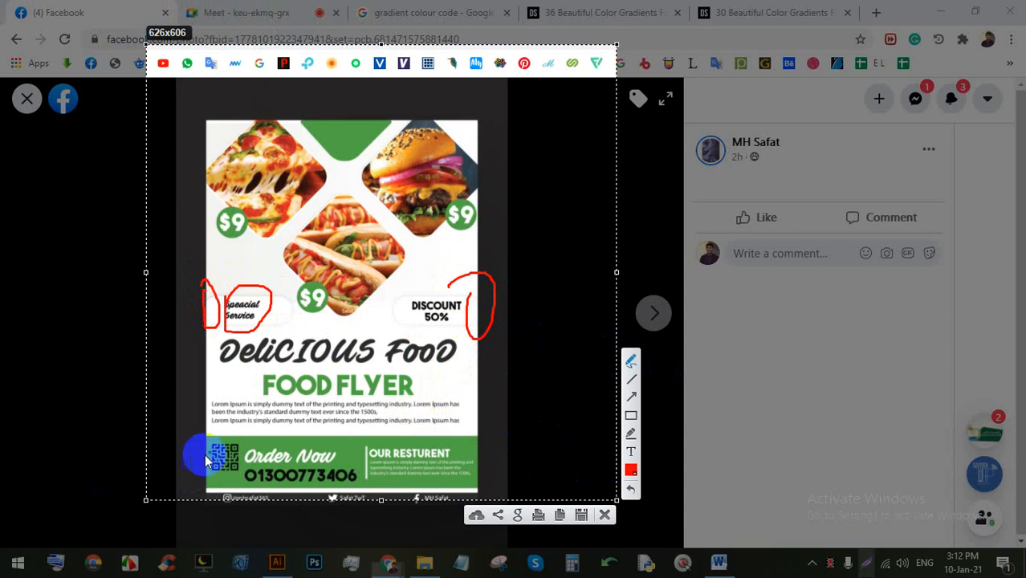
mouse_move(213, 458)
left_mouse_down()
mouse_move(311, 455)
mouse_move(258, 475)
mouse_move(306, 470)
left_mouse_up()
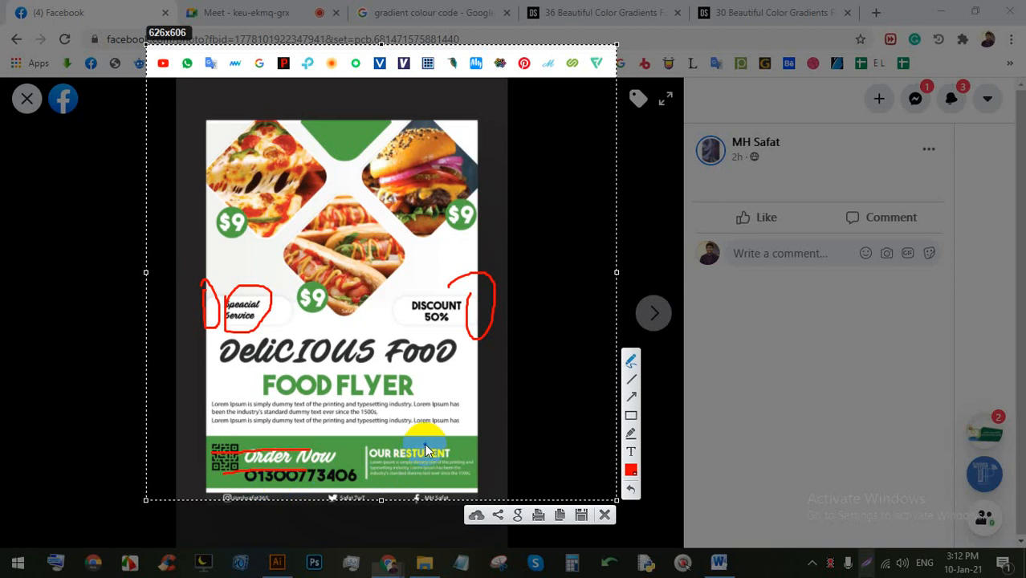
left_click(605, 515)
Step: Open the Ban Thai massage brochure photo, underline its 60 Minuten -85 CHF badge text on a screen capture, and discard the capture
left_click(657, 314)
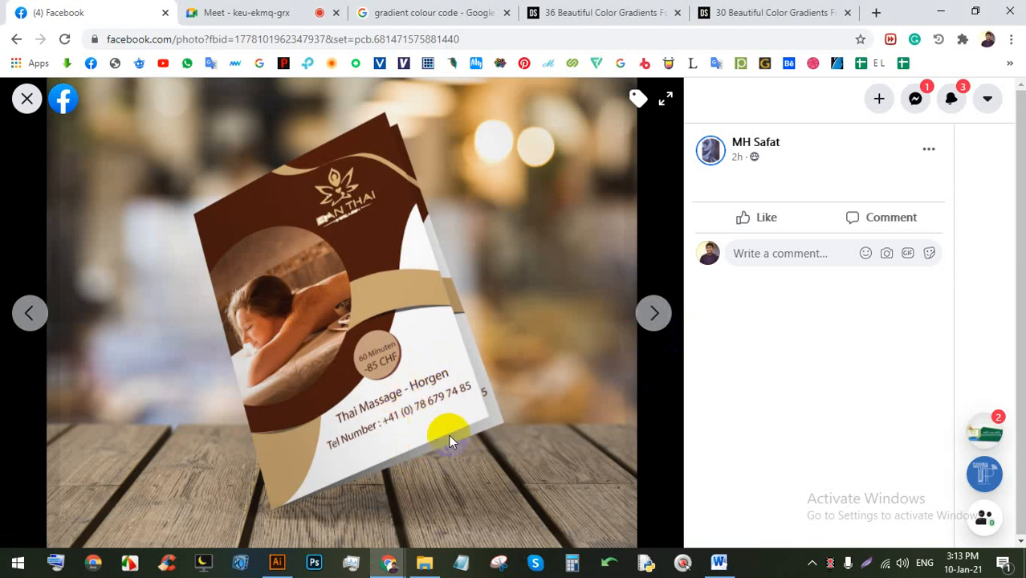
left_click(849, 565)
left_click_drag(722, 513, 51, 121)
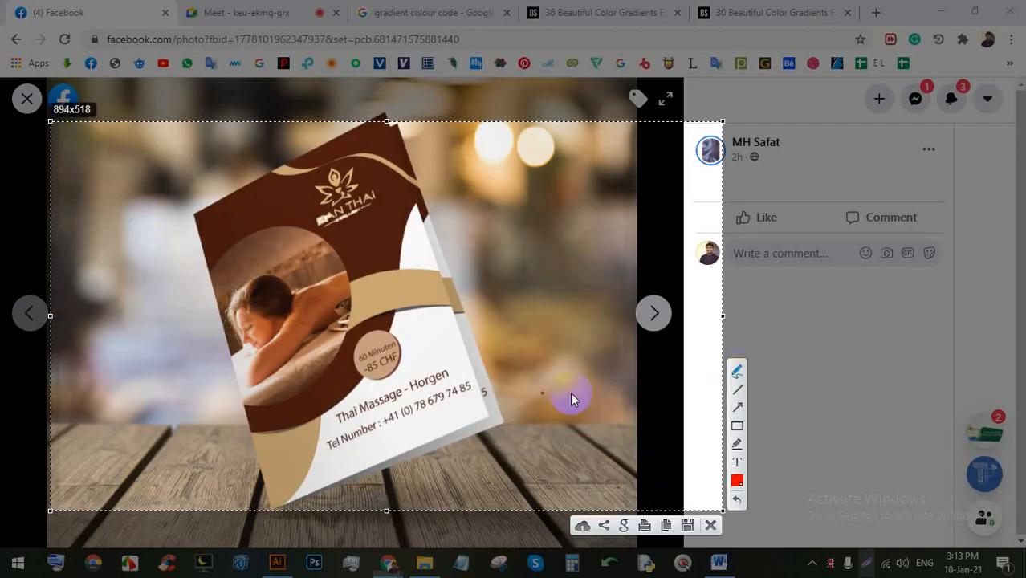
left_click_drag(375, 373, 421, 364)
left_click_drag(350, 353, 399, 333)
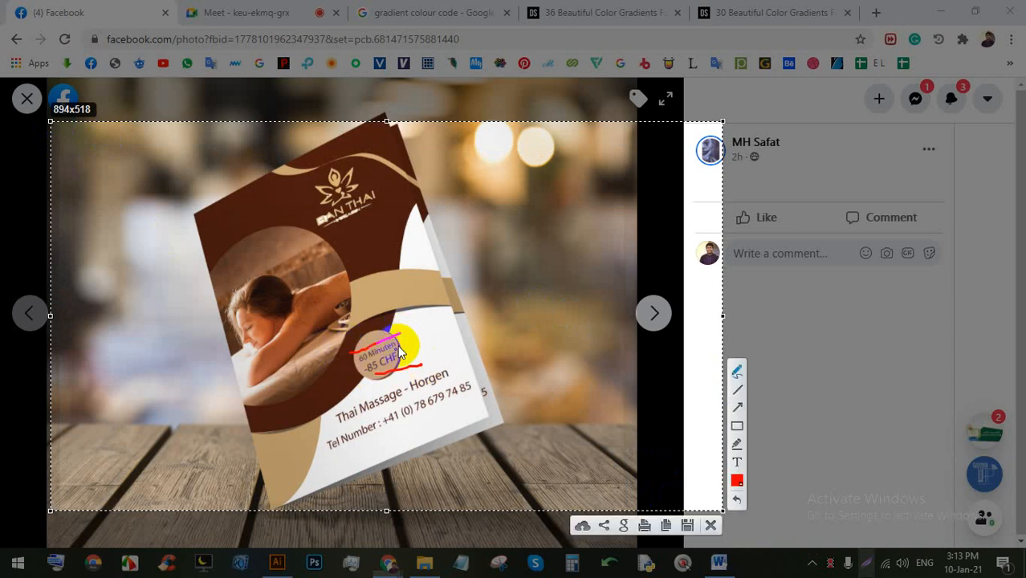
left_click_drag(376, 373, 395, 359)
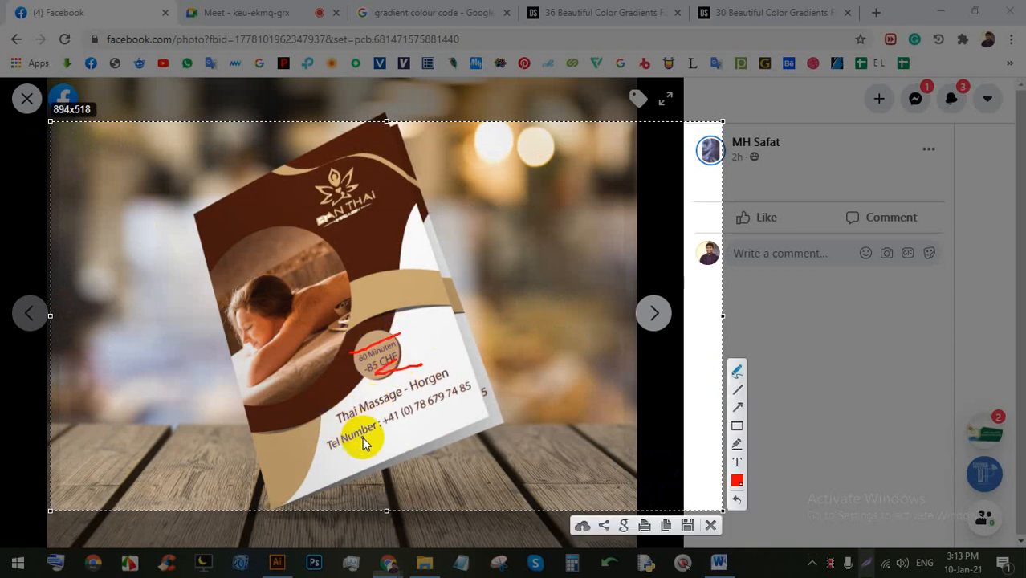
left_click(711, 526)
Step: Review the remaining business card and Thai massage flyer photos in the post and like the black-and-gold business card
left_click(654, 313)
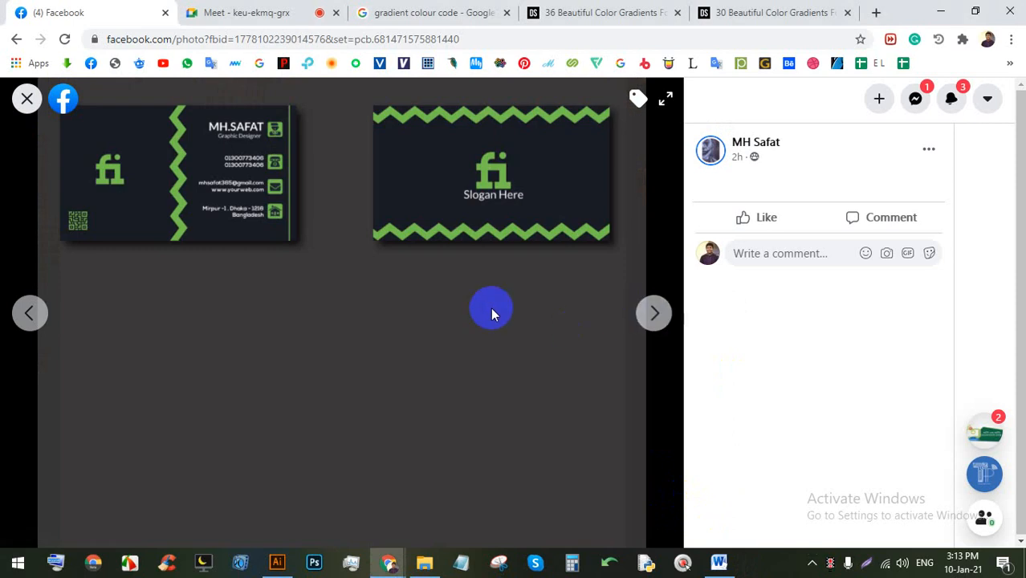
left_click(29, 313)
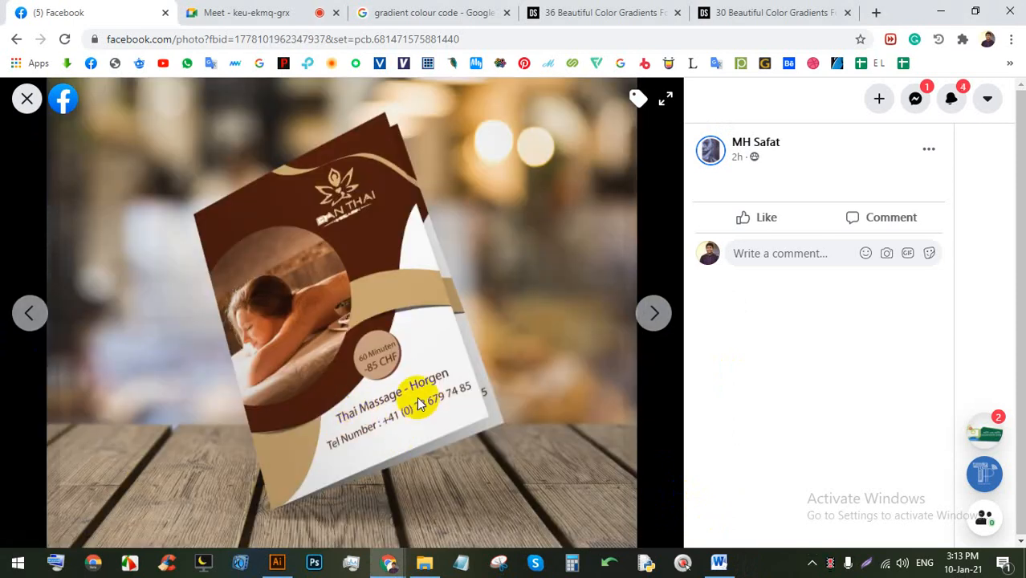
left_click(653, 313)
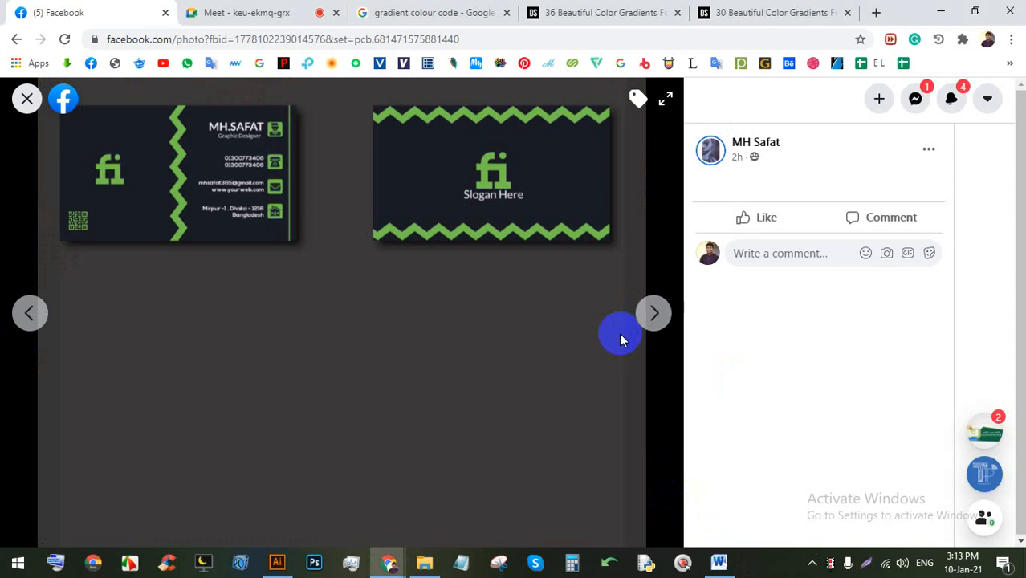
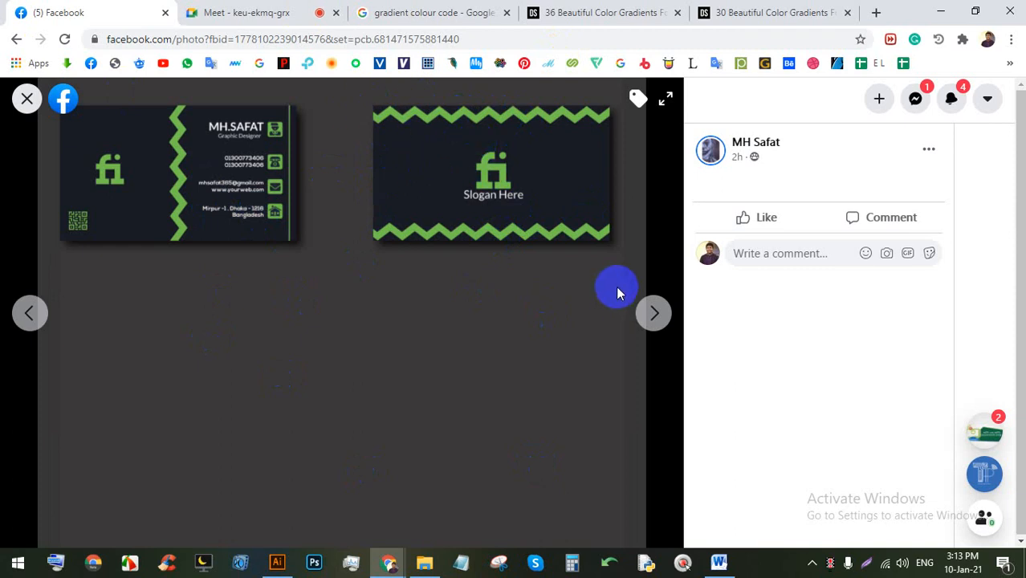
left_click(652, 315)
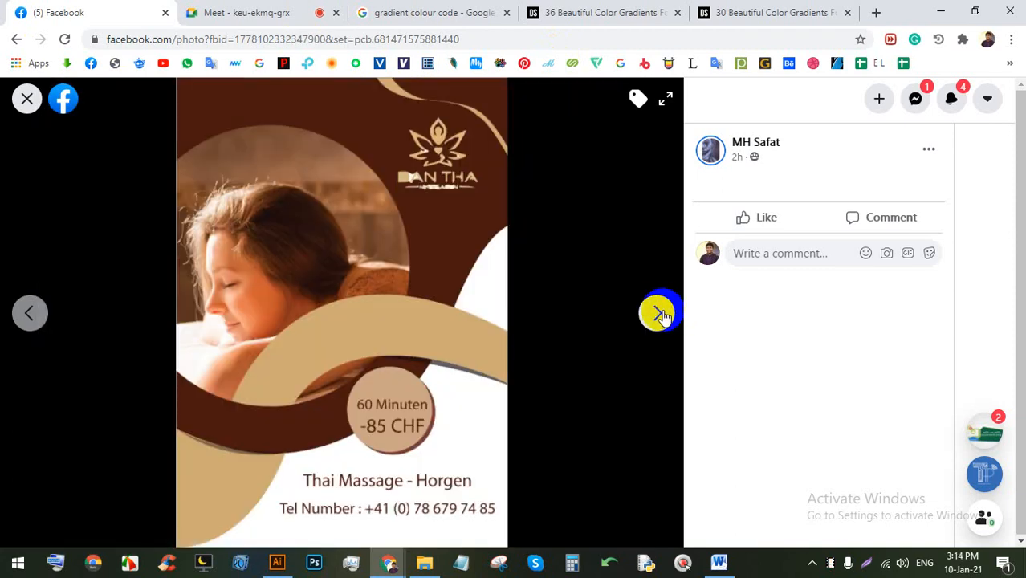
left_click(660, 313)
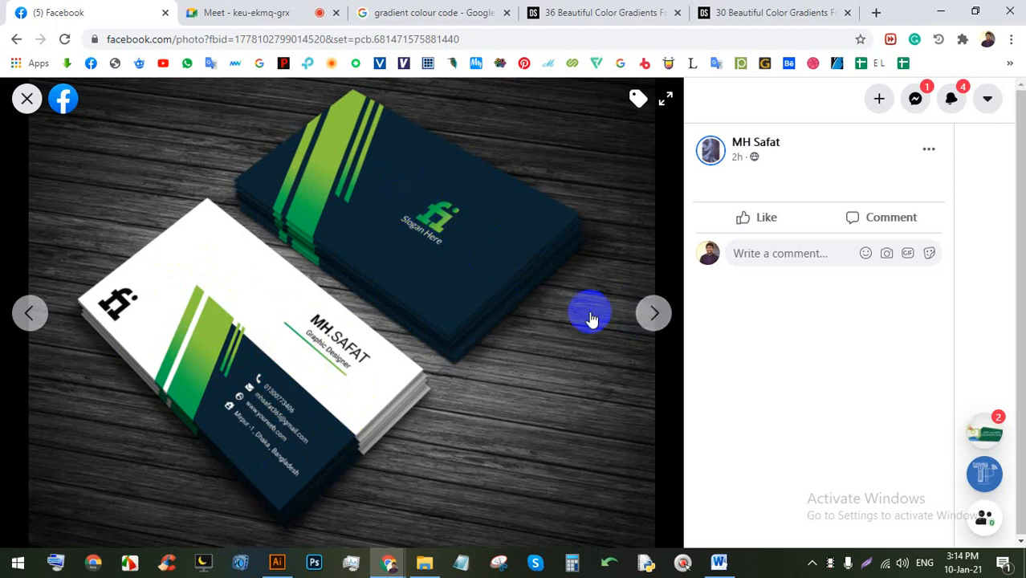
left_click(660, 311)
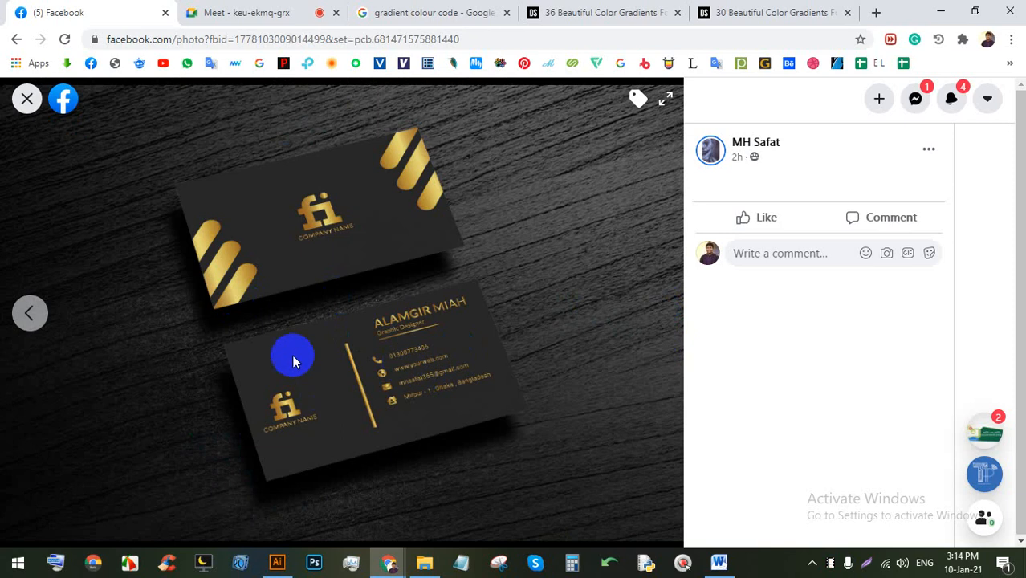
left_click(737, 218)
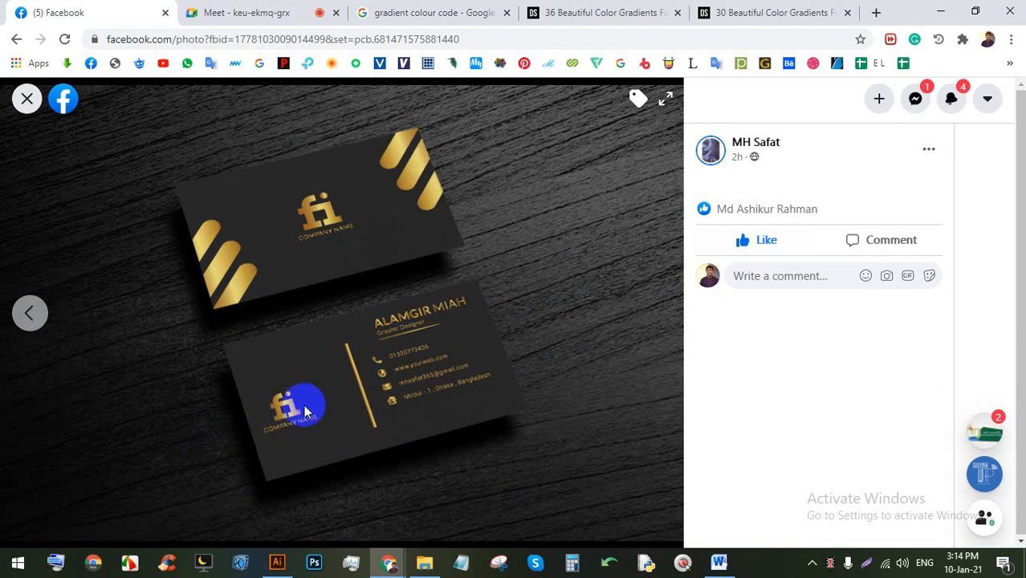
Step: Mark the area around the lower gold card's logo on a screen capture, discard it, close the photo and check the Meet call
left_click(867, 562)
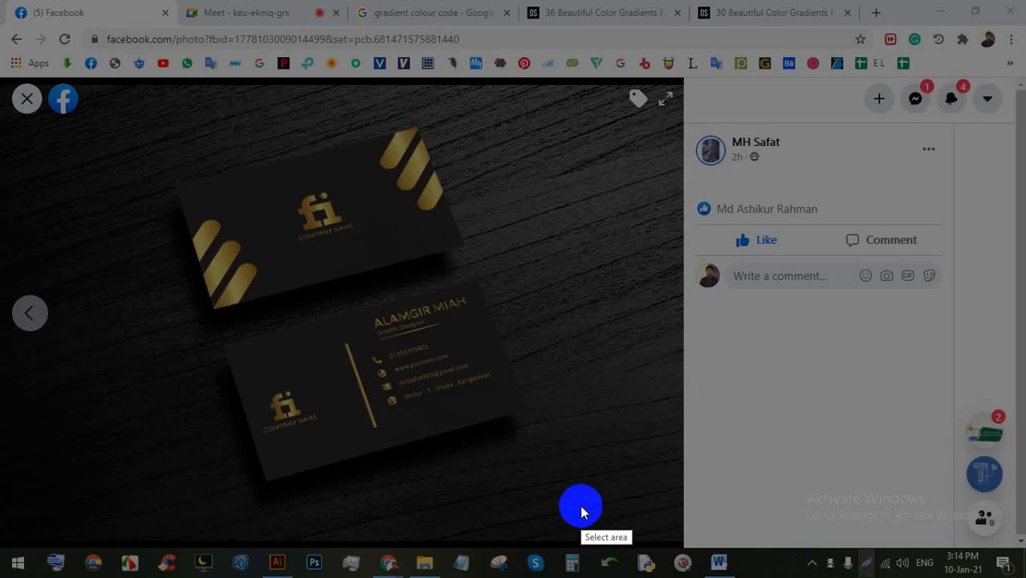
left_click_drag(632, 523, 79, 145)
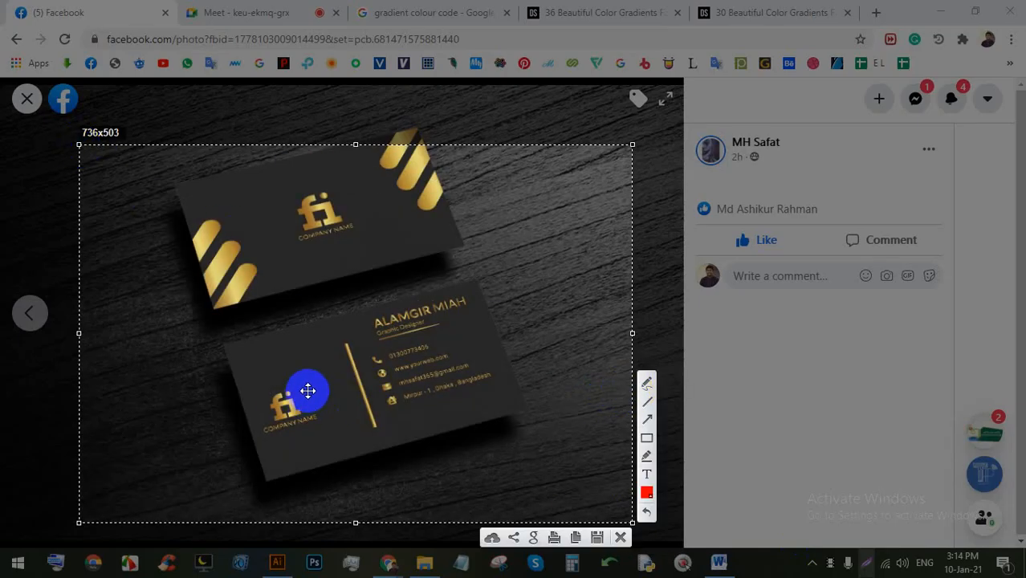
left_click(647, 383)
mouse_move(308, 389)
left_mouse_down()
mouse_move(318, 412)
mouse_move(322, 398)
mouse_move(309, 391)
mouse_move(344, 387)
left_mouse_up()
left_click(621, 538)
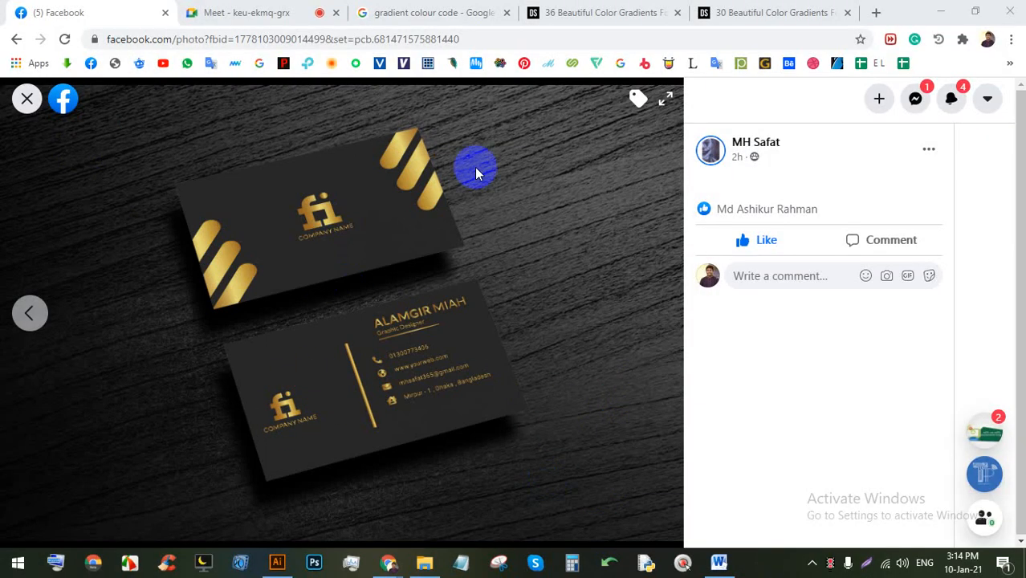
left_click(27, 98)
left_click(237, 11)
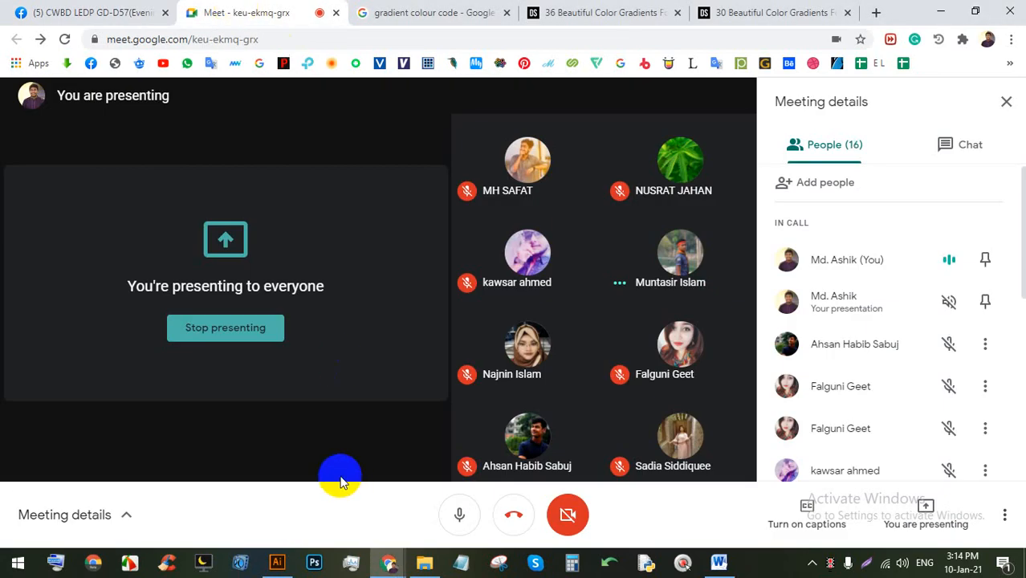
Step: Switch to Illustrator and draw a yellow rectangle on the empty artboard
left_click(277, 565)
scroll(355, 240, "down", 1)
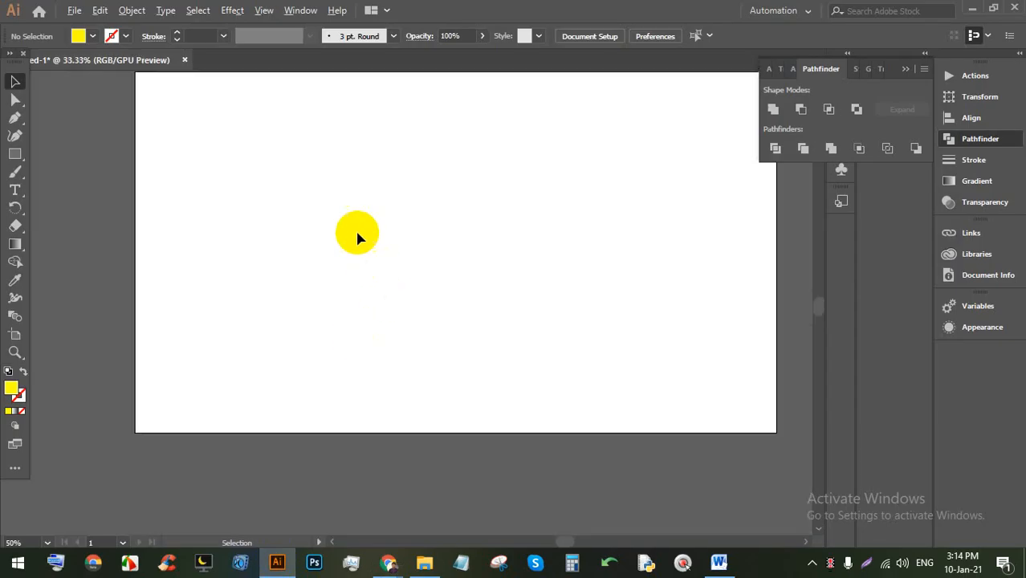
left_click_drag(282, 148, 536, 314)
scroll(544, 230, "up", 2)
scroll(544, 230, "down", 1)
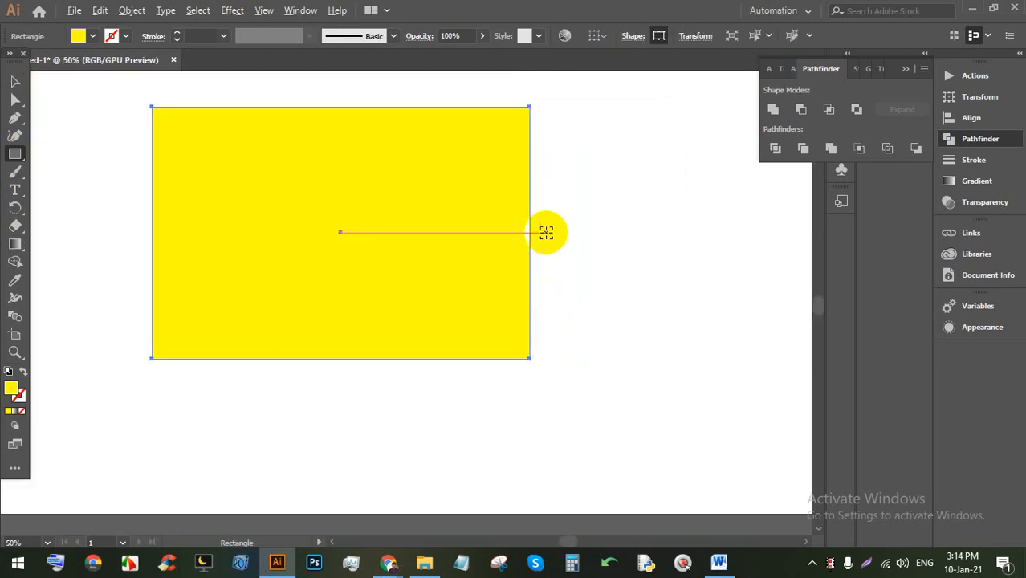
Step: Try gradient swatches as the rectangle's fill and apply the light-to-dark blue linear gradient
left_click(81, 36)
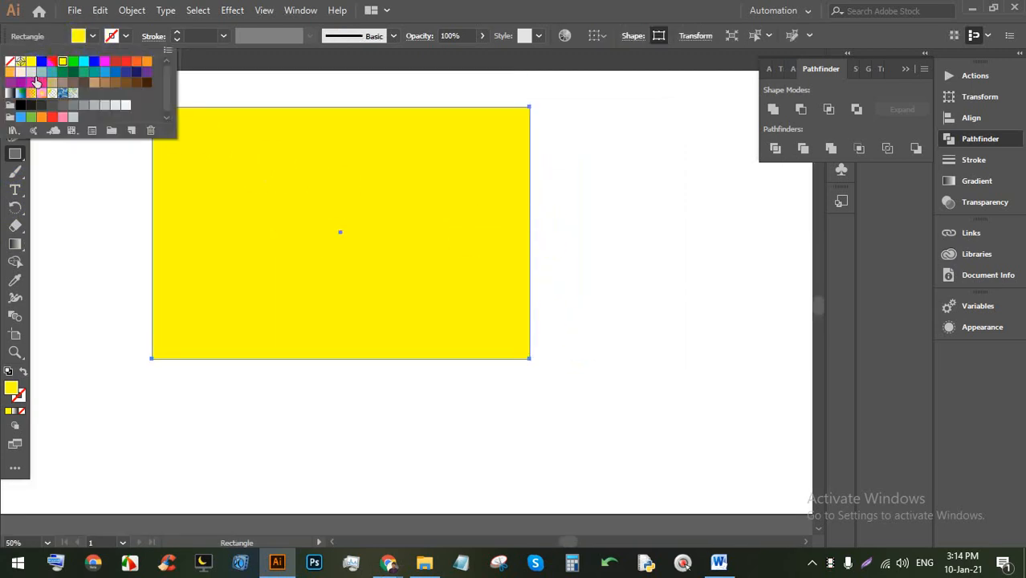
left_click(31, 93)
left_click(42, 93)
left_click(21, 92)
left_click(530, 7)
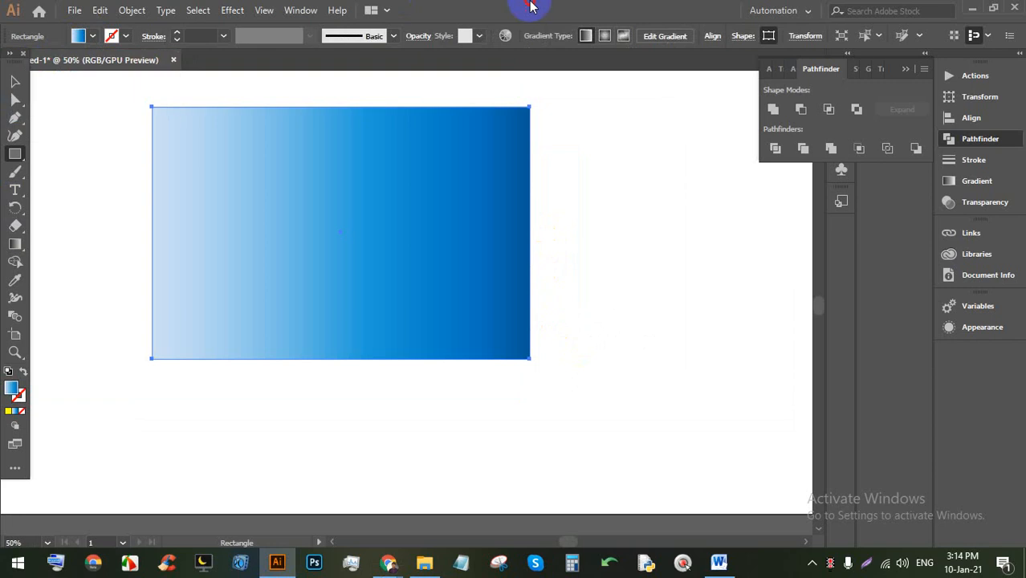
Step: Redirect the rectangle's gradient with the Gradient tool into a short diagonal from light blue at its upper-right corner to dark blue toward the lower left
left_click(14, 246)
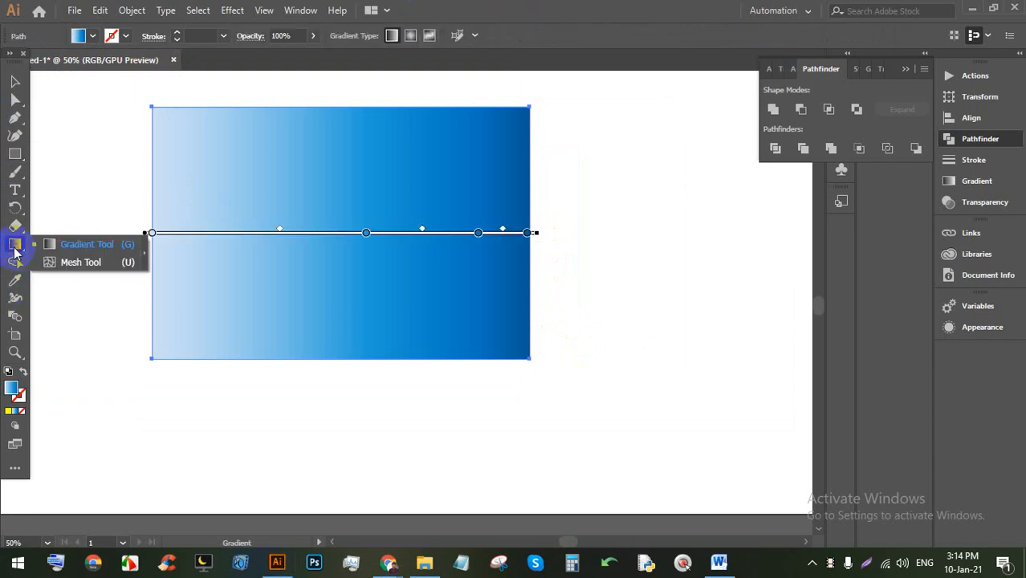
left_click(15, 82)
left_click(660, 197)
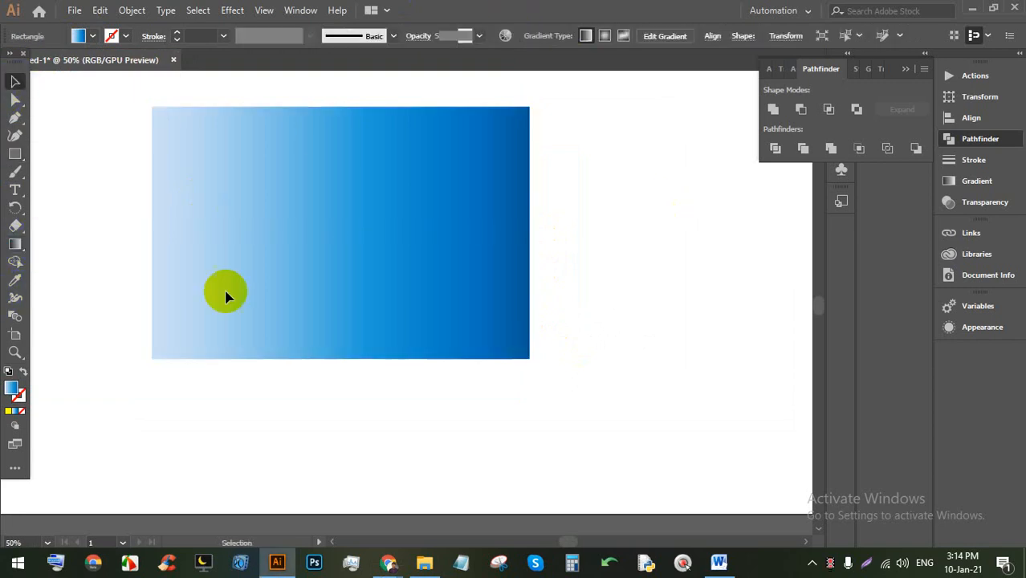
left_click(16, 246)
left_click(317, 209)
left_click(401, 245)
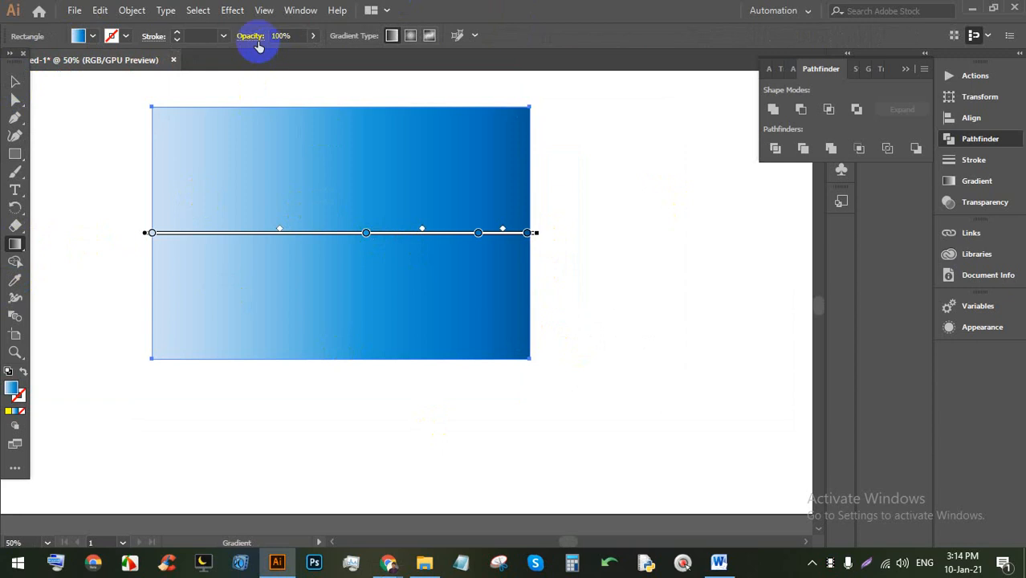
mouse_move(244, 123)
left_mouse_down()
mouse_move(507, 351)
mouse_move(581, 318)
left_mouse_up()
left_click_drag(442, 158, 386, 204)
Step: Draw a second, smaller rectangle to the right of the first and fill it with solid cyan
left_click(15, 136)
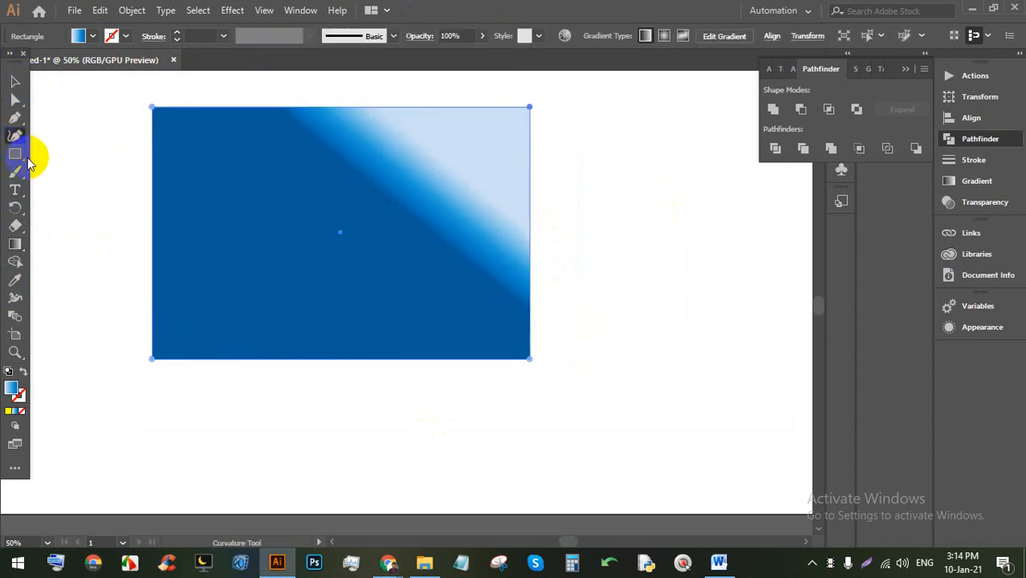
left_click(18, 153)
left_click_drag(514, 196, 38, 263)
mouse_move(108, 181)
left_mouse_down()
mouse_move(374, 353)
mouse_move(351, 382)
left_mouse_up()
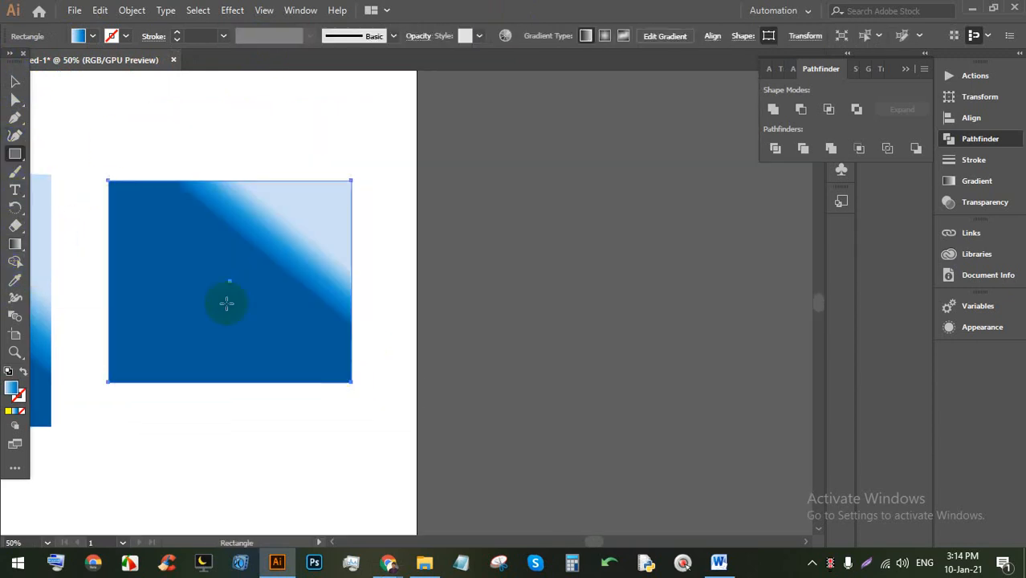
left_click(93, 37)
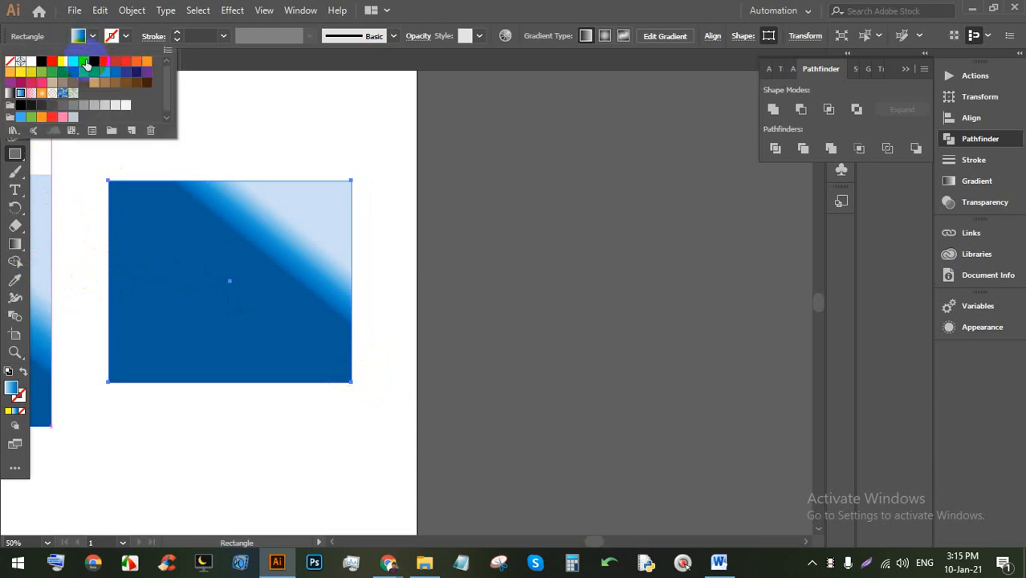
left_click(86, 66)
Step: Apply the blue linear gradient to the cyan rectangle with the Gradient tool and inspect its gradient stops
left_click(14, 245)
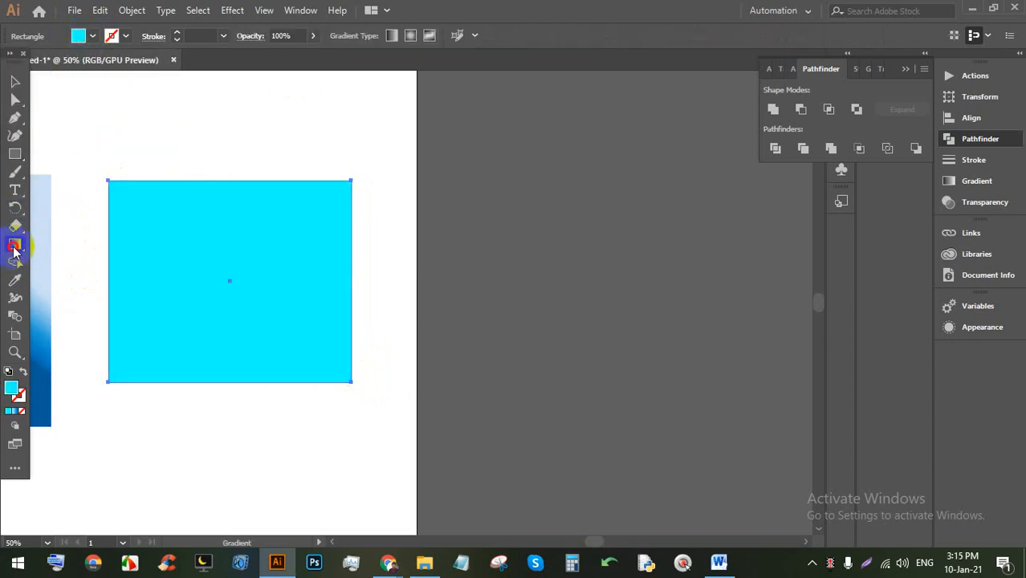
left_click_drag(196, 315, 524, 314)
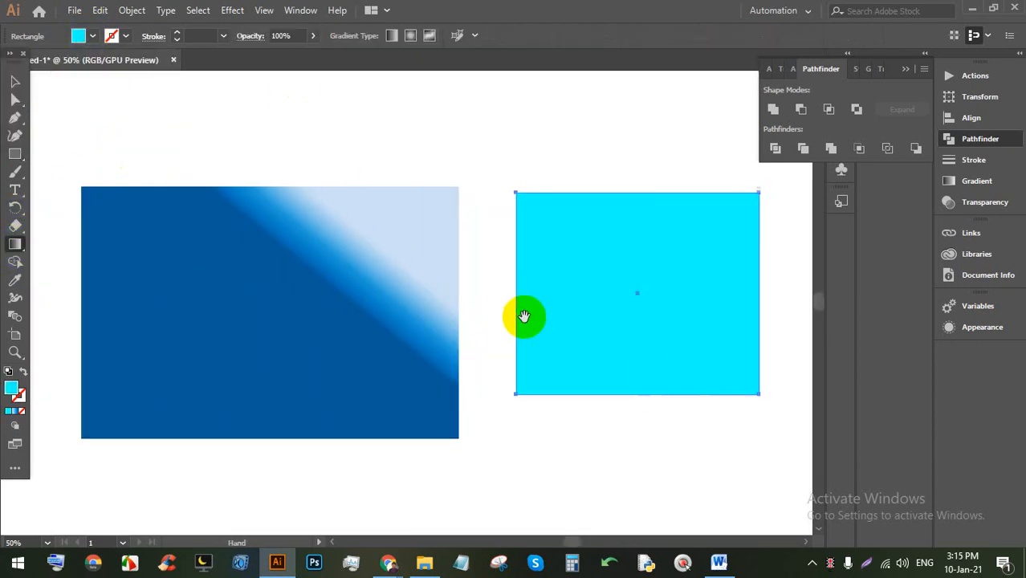
left_click(299, 302)
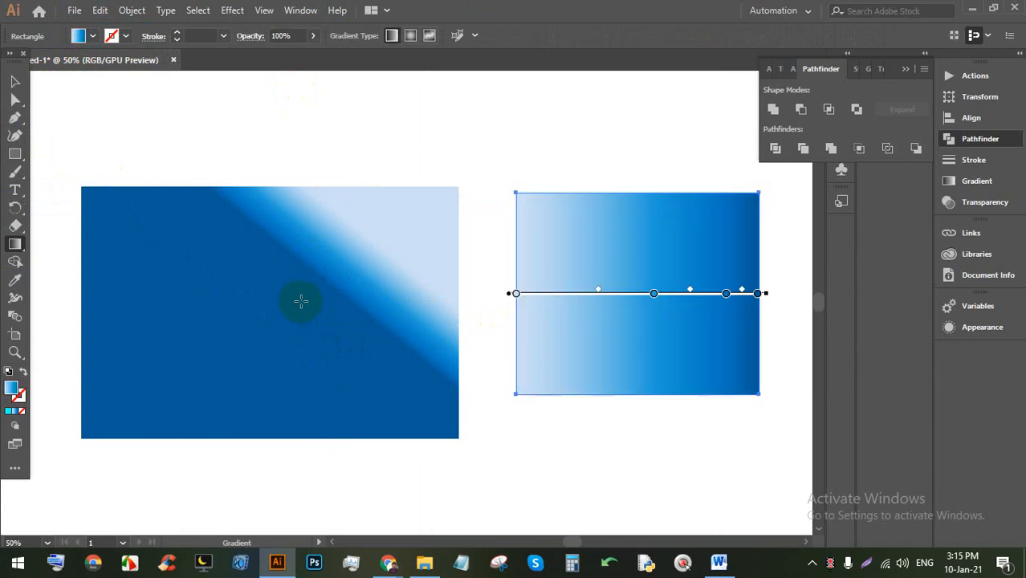
scroll(736, 281, "up", 2)
left_click_drag(762, 276, 667, 289)
left_click(414, 220)
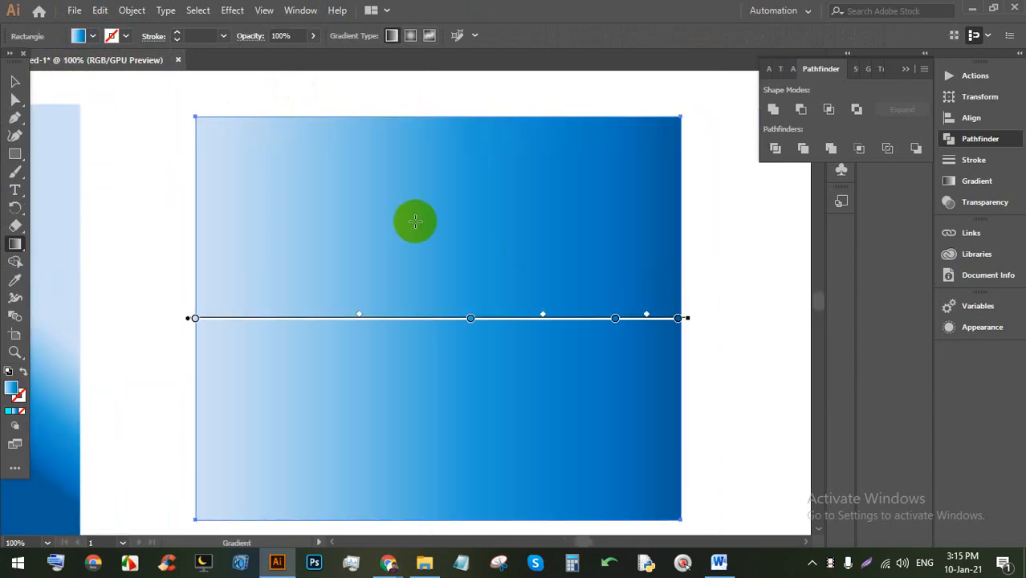
Step: Redirect the rectangle's gradient from light blue near the upper-left corner to dark blue beyond the lower-right corner, fine-tuning its midpoints
left_click_drag(568, 373, 161, 101)
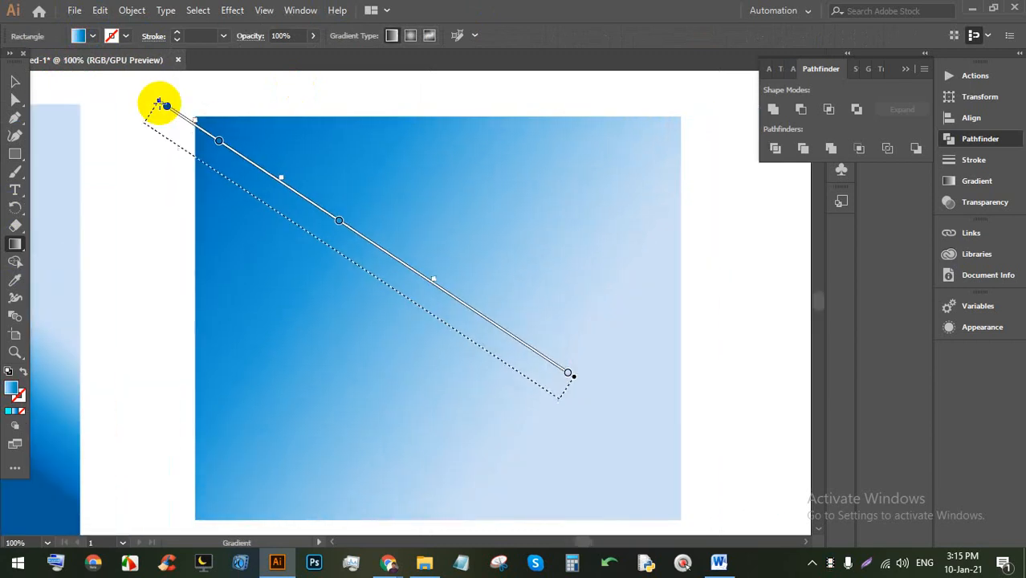
left_click_drag(234, 138, 707, 408)
left_click_drag(295, 133, 714, 455)
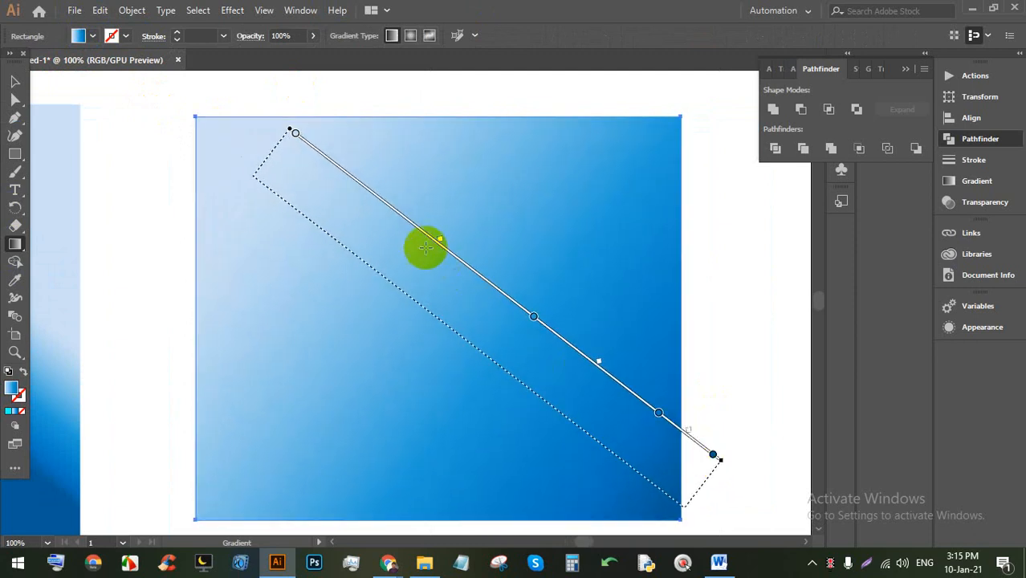
mouse_move(435, 241)
left_mouse_down()
mouse_move(355, 177)
mouse_move(444, 241)
left_mouse_up()
mouse_move(536, 318)
left_mouse_down()
mouse_move(518, 307)
mouse_move(534, 317)
left_mouse_up()
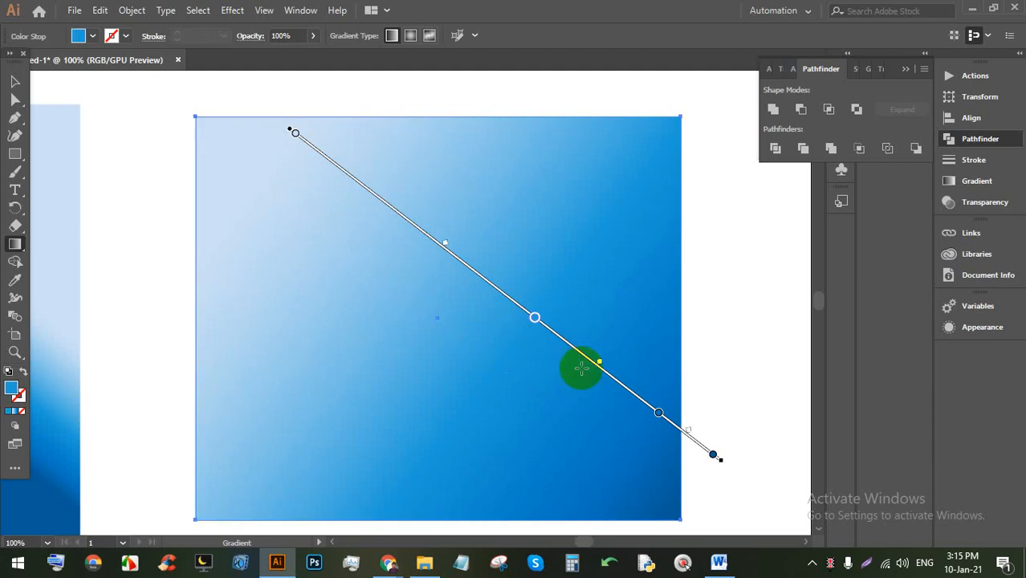
mouse_move(601, 367)
left_mouse_down()
mouse_move(584, 355)
mouse_move(585, 289)
left_mouse_up()
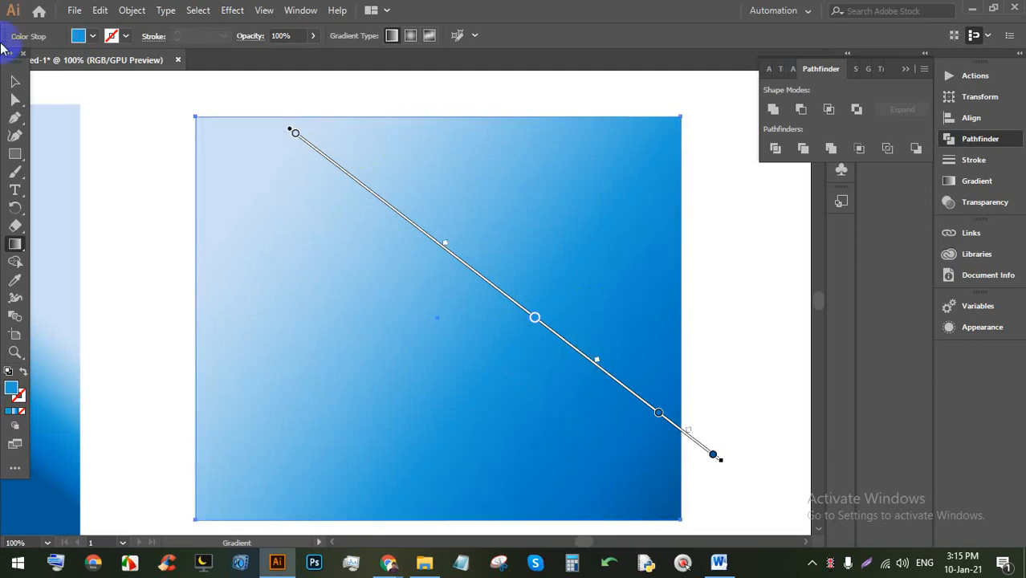
Step: Select the gradient rectangles on the artboard and delete them
left_click(15, 81)
scroll(397, 218, "down", 3)
scroll(437, 234, "up", 2)
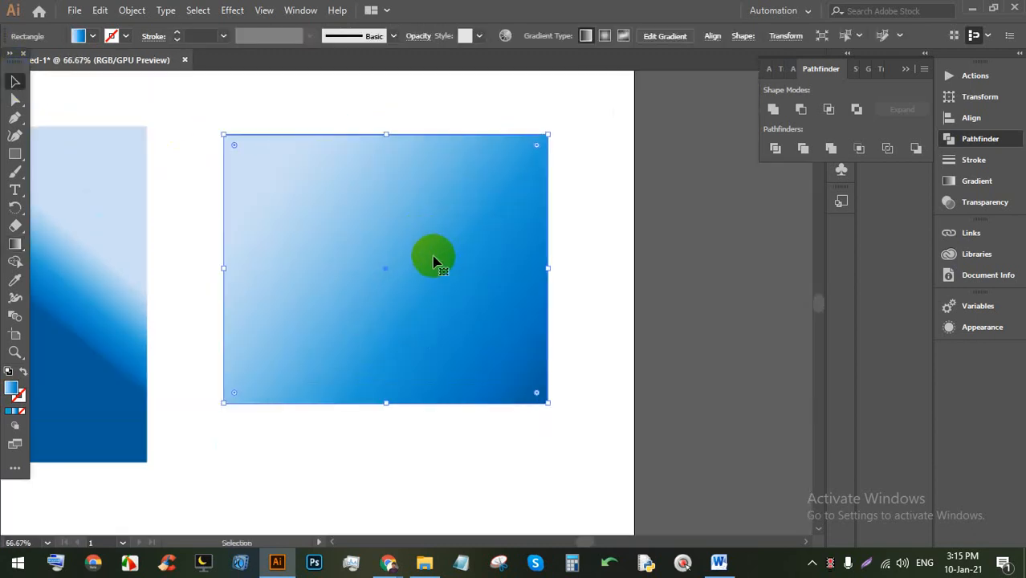
scroll(435, 250, "down", 2)
left_click_drag(502, 365, 190, 211)
key("Delete")
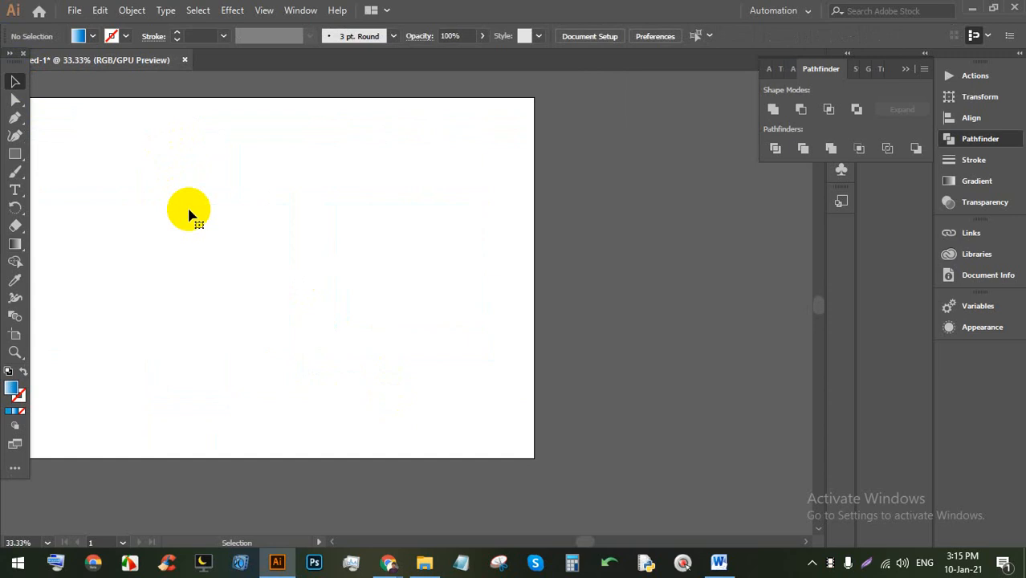
Step: Switch to Chrome and browse the "gradient colour code" image results, previewing the Digital Synopsis and Pinterest gradient images
left_click(389, 564)
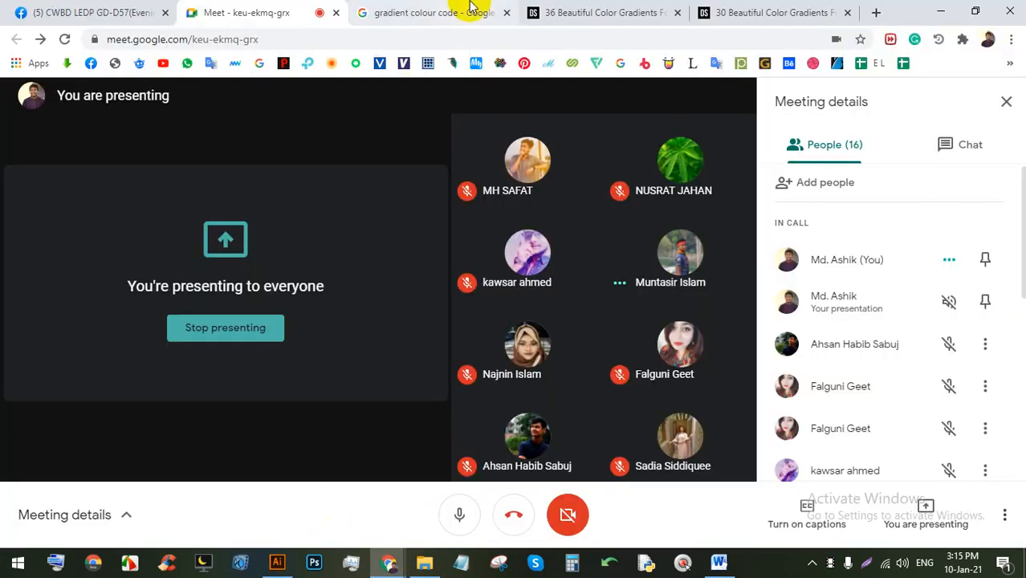
left_click(470, 7)
scroll(272, 175, "up", 5)
left_click(212, 170)
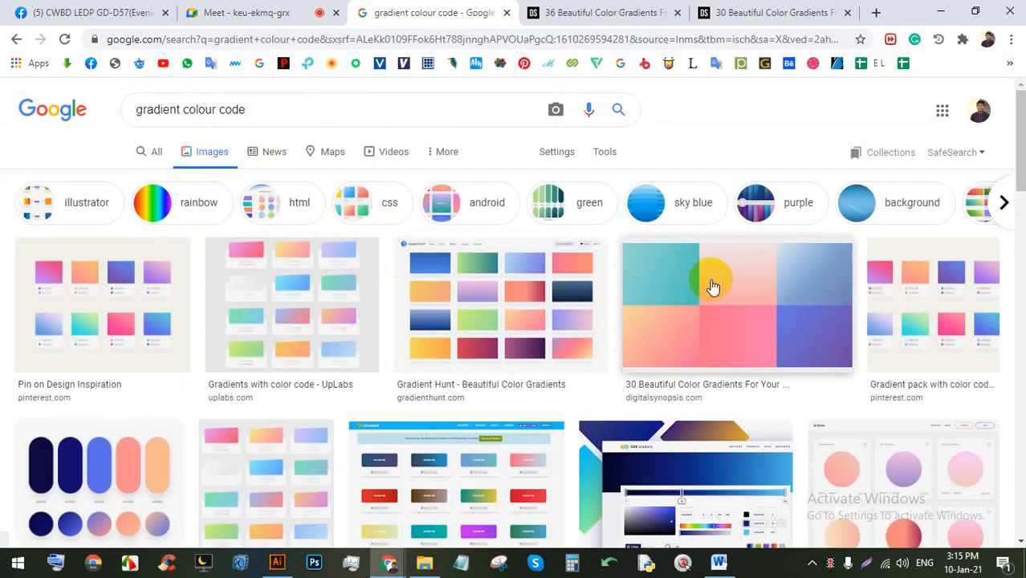
left_click(716, 281)
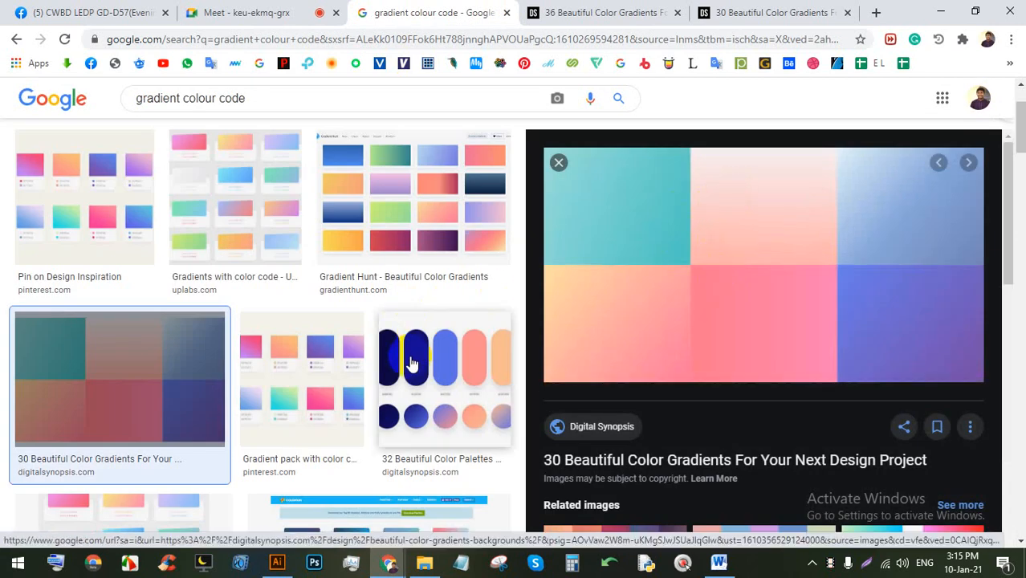
left_click(326, 383)
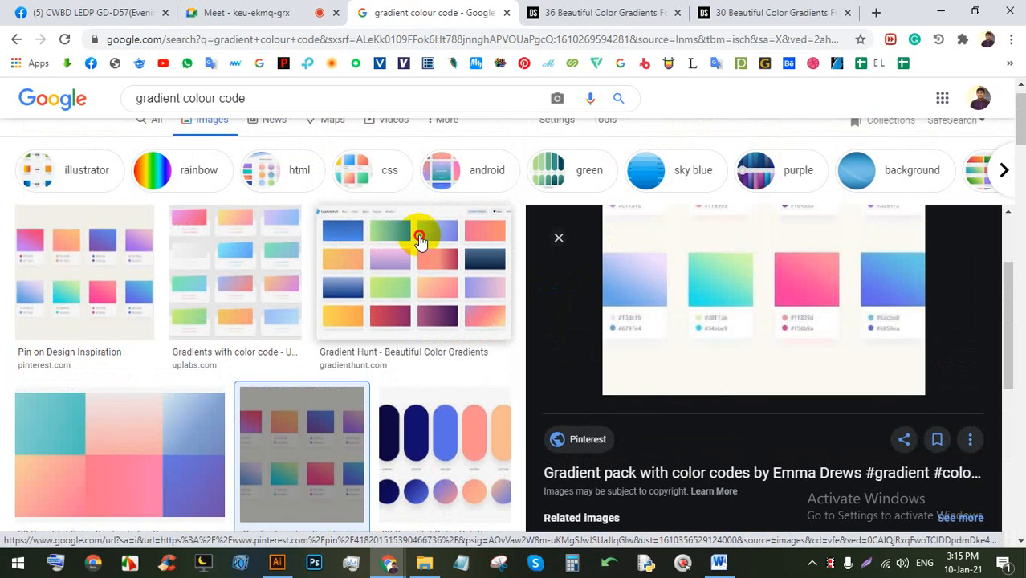
Step: Preview the Gradient Hunt - Beautiful Color Gradients image and copy it
left_click(419, 236)
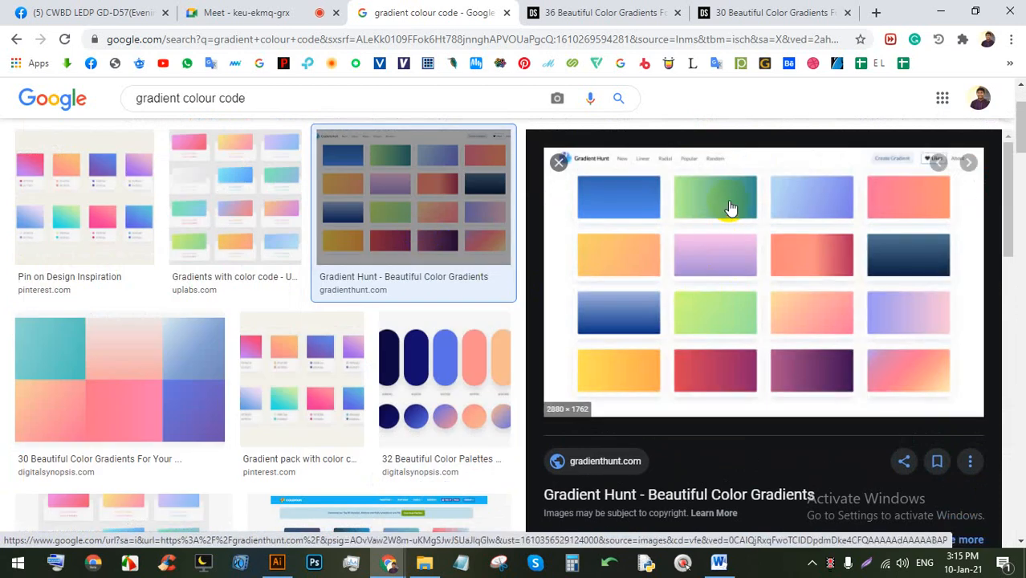
right_click(731, 209)
left_click(777, 350)
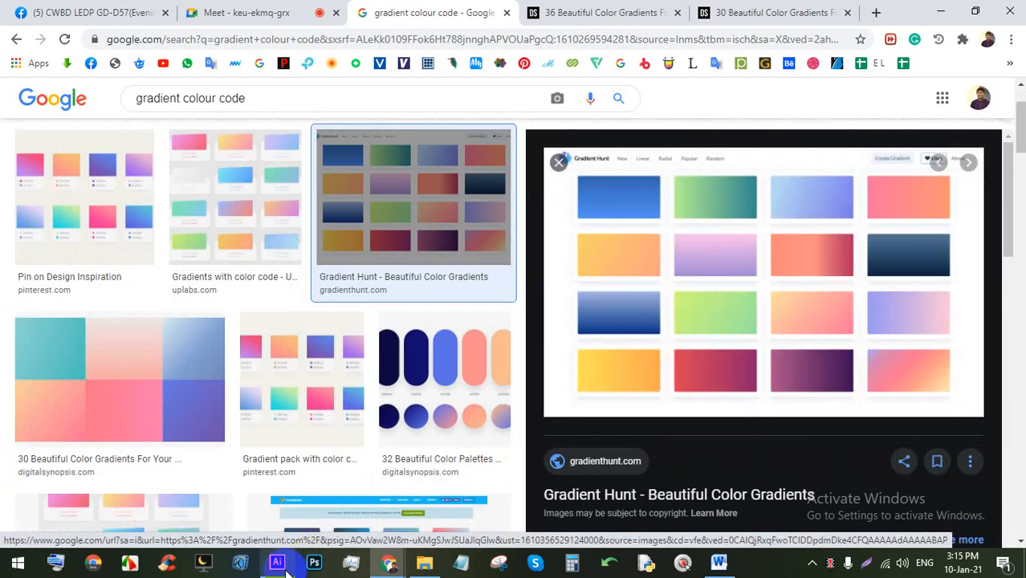
Step: Switch to Illustrator, paste the copied gradient image, scale it down and place it just above the artboard
left_click(277, 563)
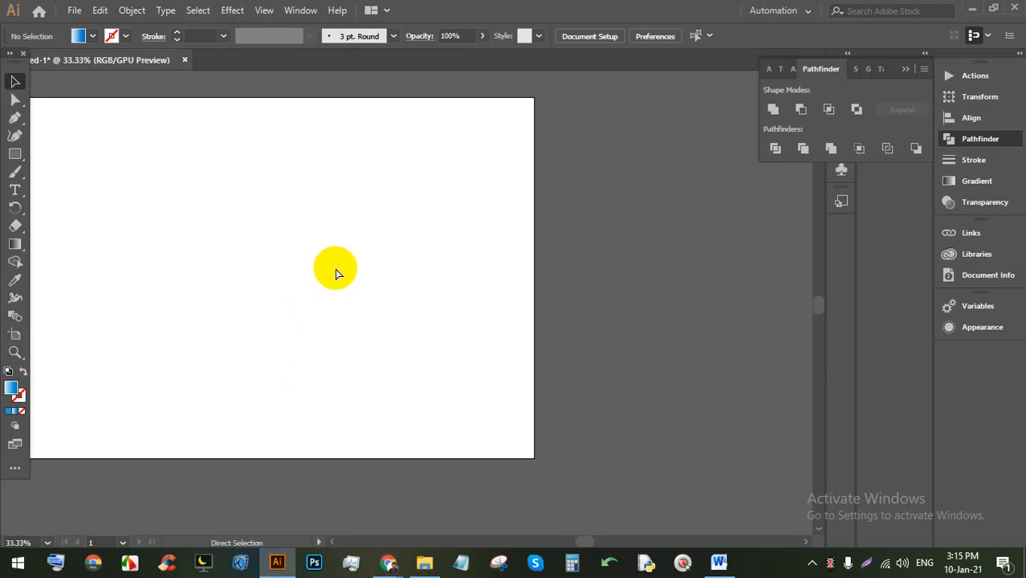
key("ctrl+v")
scroll(377, 261, "down", 4)
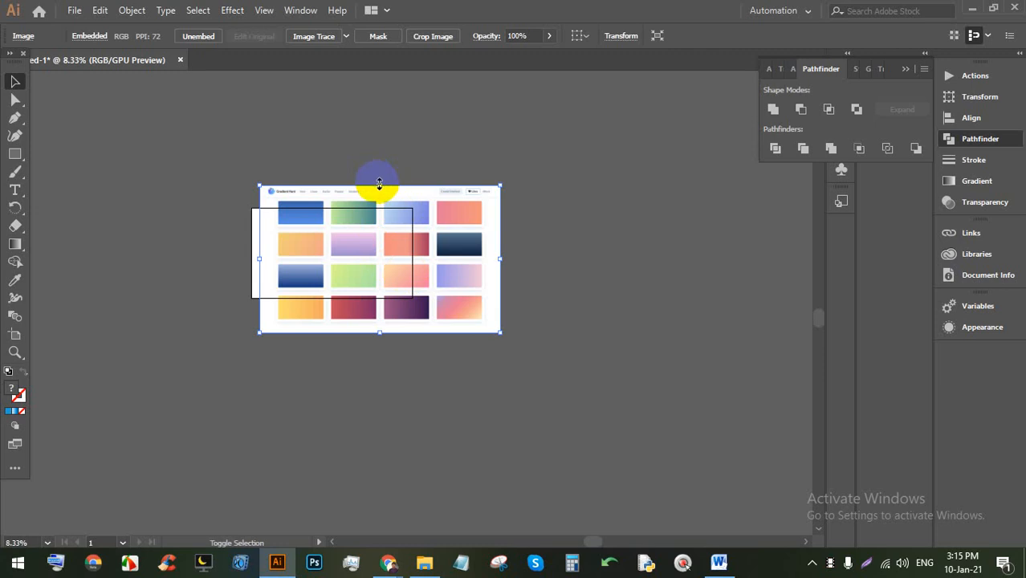
left_click_drag(379, 185, 378, 234)
scroll(373, 269, "up", 2)
left_click_drag(372, 335, 367, 211)
scroll(407, 237, "up", 2)
left_click_drag(556, 236, 432, 215)
scroll(218, 206, "up", 2)
scroll(219, 214, "down", 2)
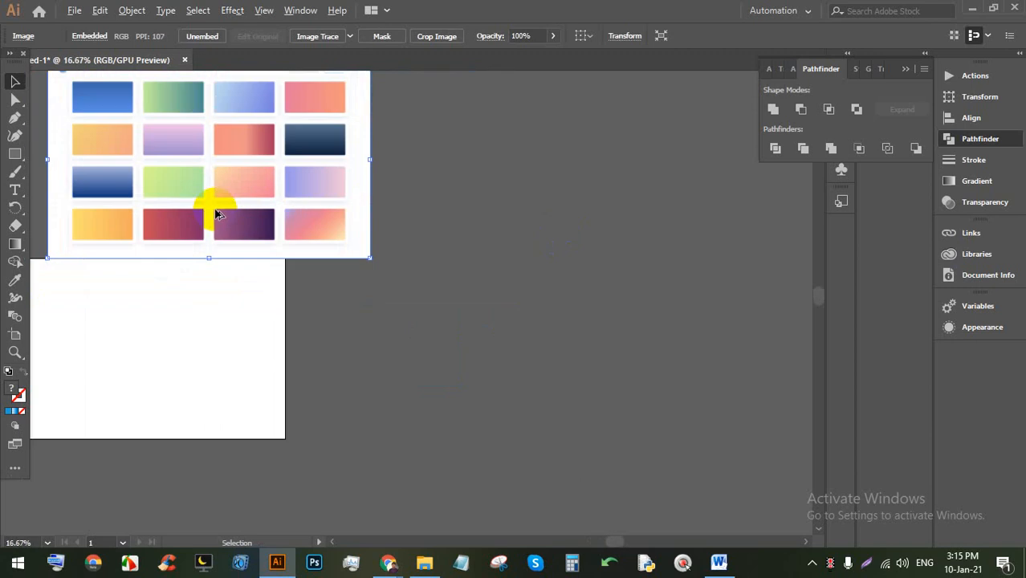
Step: Draw a gradient-filled rectangle on the artboard below the pasted gradient image
left_click(15, 157)
left_click_drag(108, 301, 232, 379)
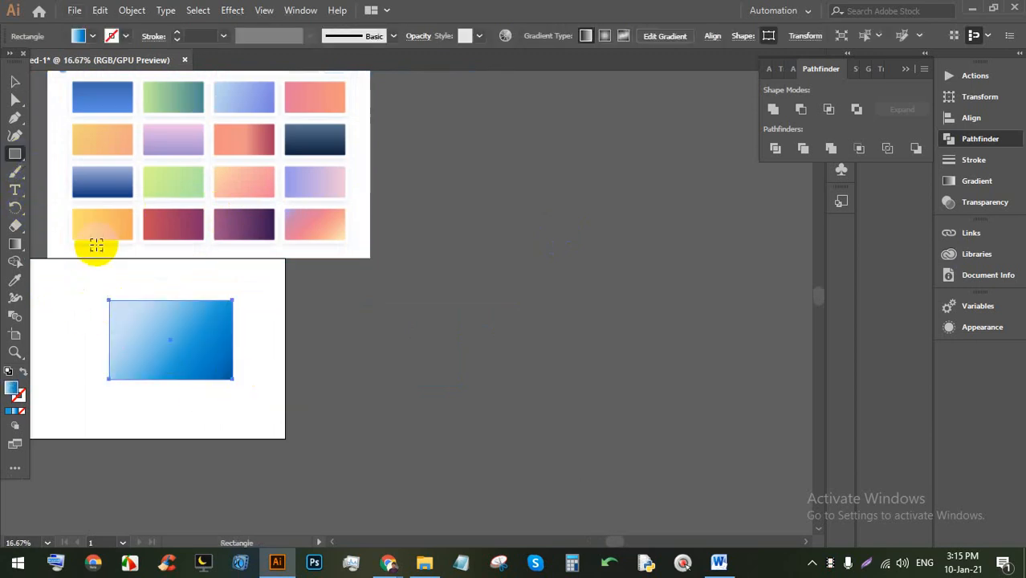
scroll(96, 246, "up", 1)
scroll(167, 293, "up", 3)
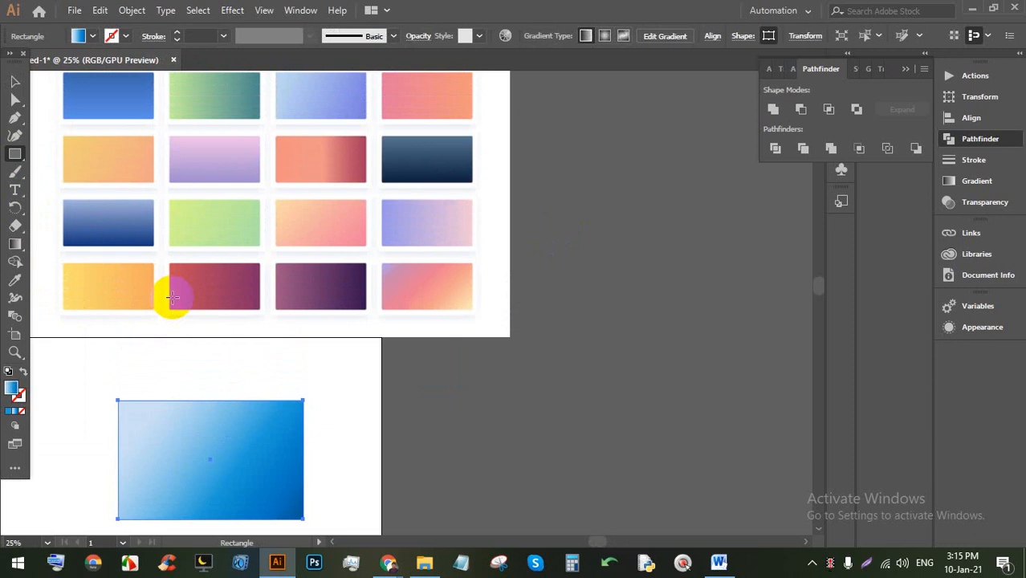
scroll(172, 280, "up", 1)
scroll(186, 280, "down", 1)
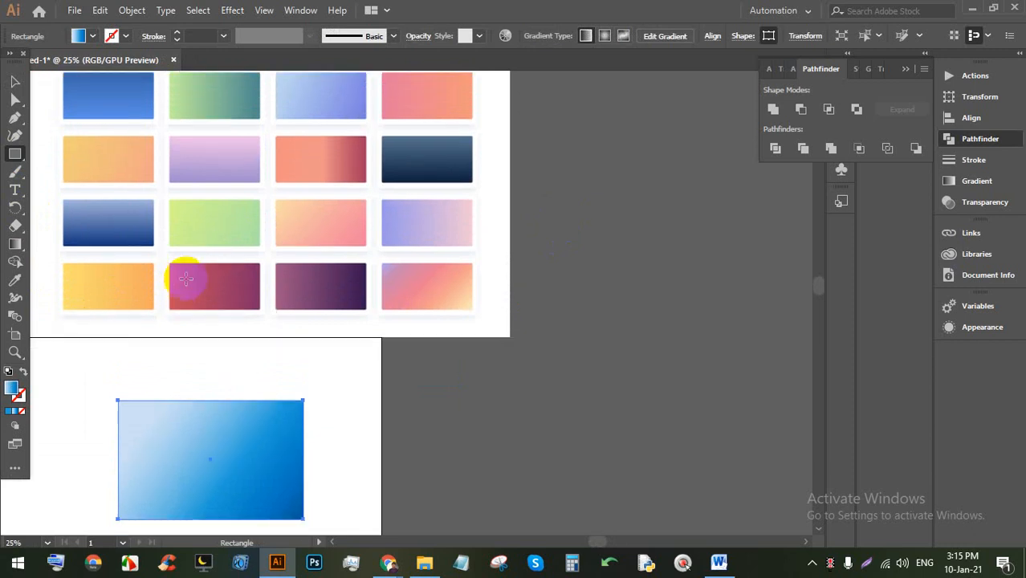
scroll(434, 274, "down", 2)
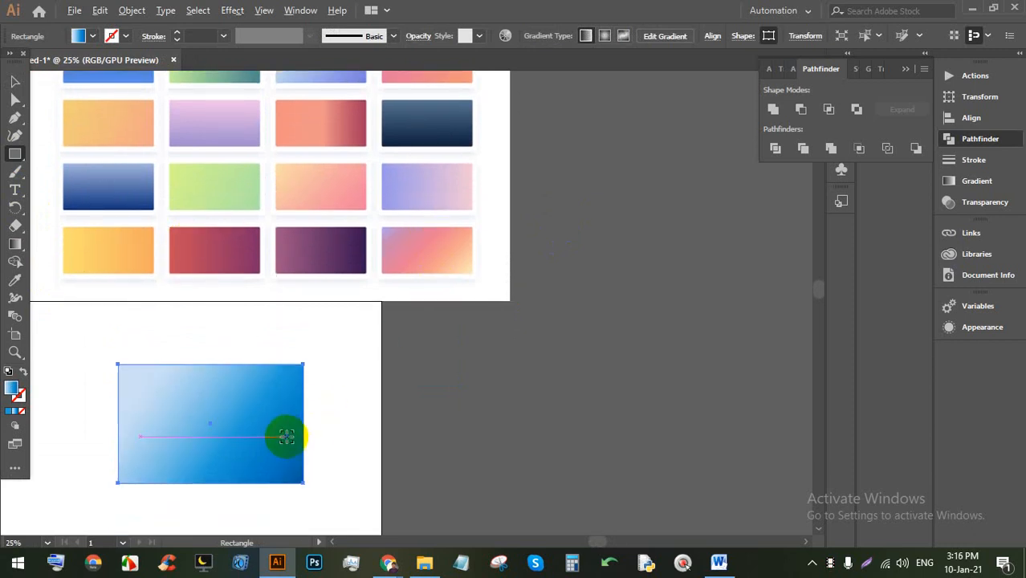
scroll(284, 431, "up", 1)
scroll(241, 420, "down", 2)
Step: Redirect the new rectangle's gradient from its upper-left area to beyond the lower-right corner, at an angle of about -28°
left_click(16, 245)
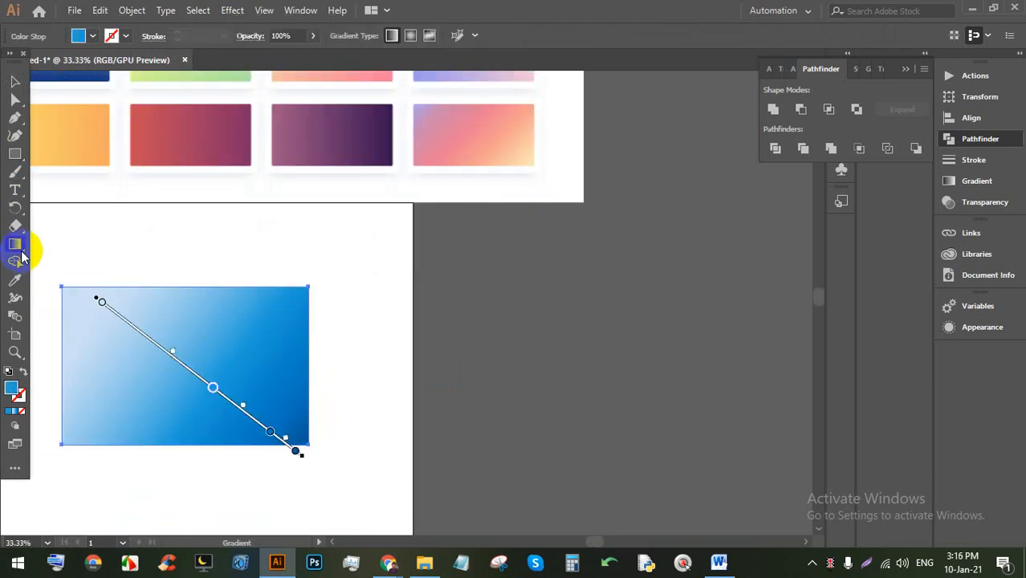
left_click(178, 321)
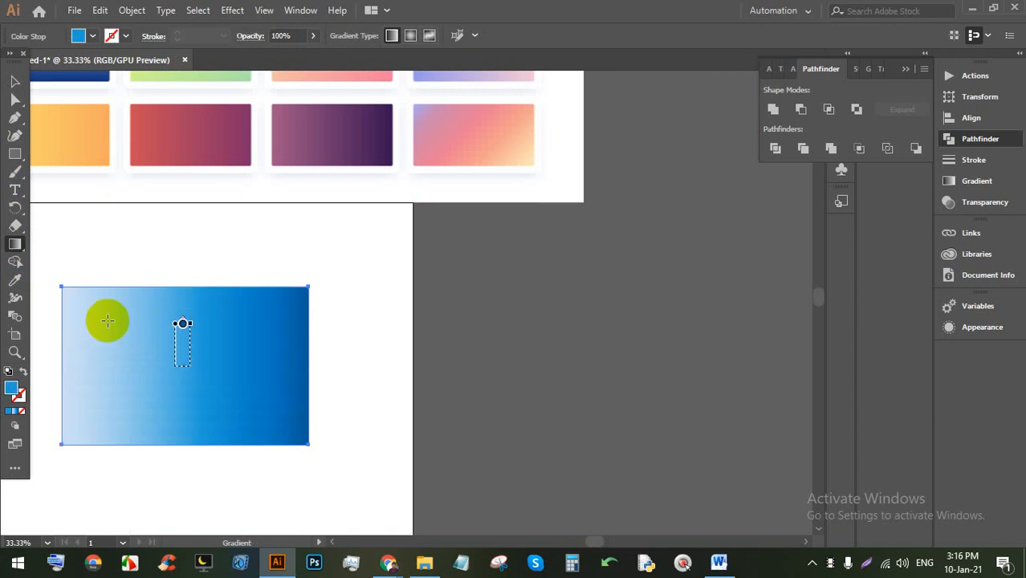
mouse_move(105, 316)
left_mouse_down()
mouse_move(245, 403)
mouse_move(341, 419)
mouse_move(368, 360)
mouse_move(379, 465)
left_mouse_up()
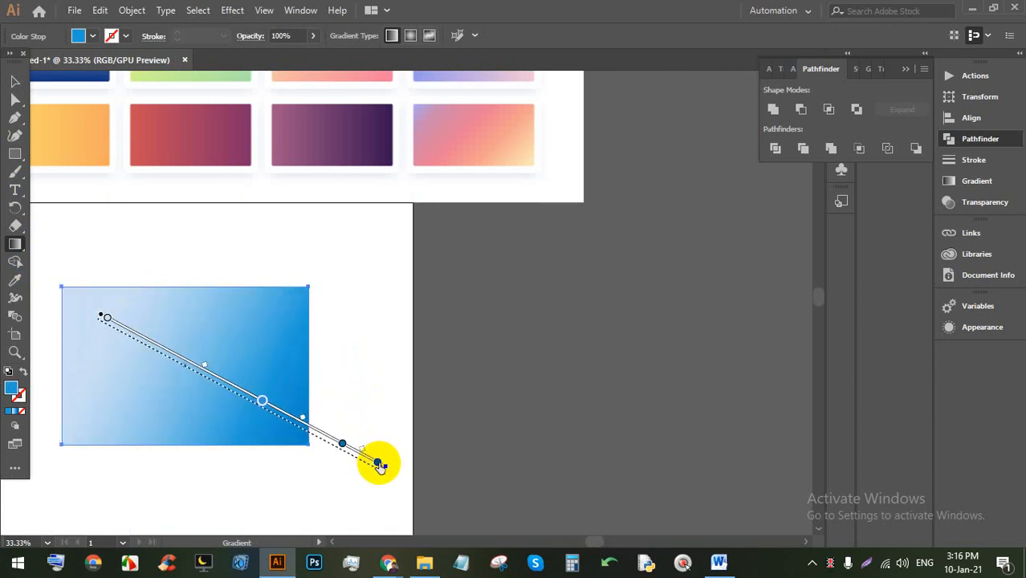
Step: Shift the rectangle gradient's mid-blue stop toward the light end and add another blue stop at about 50% location
double_click(108, 319)
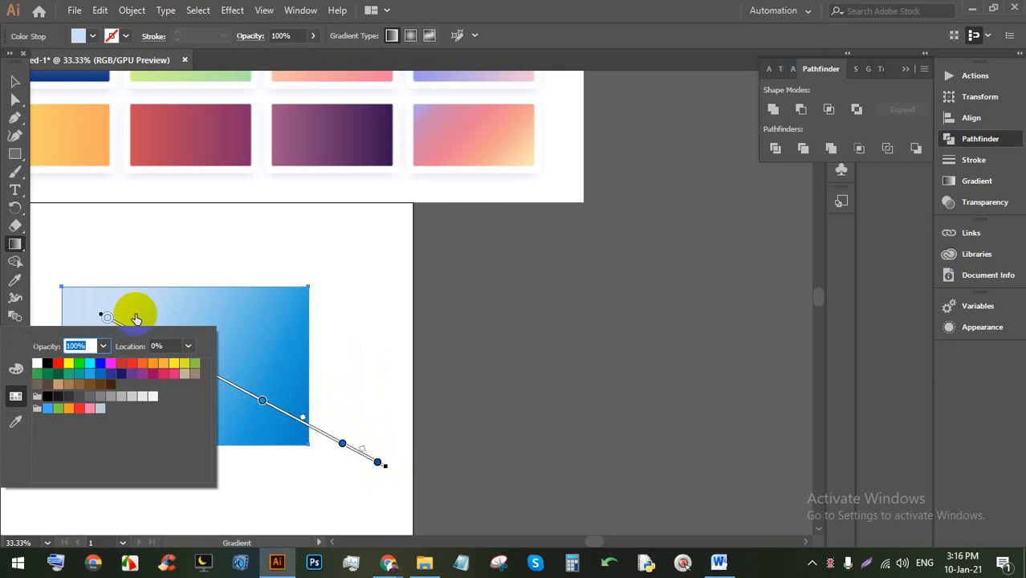
left_click(18, 72)
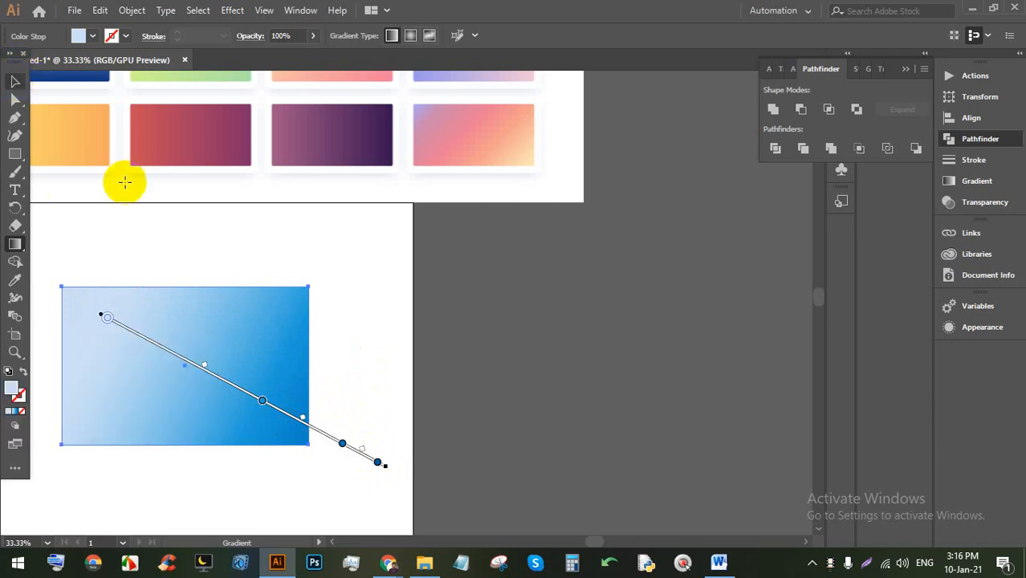
left_click(16, 417)
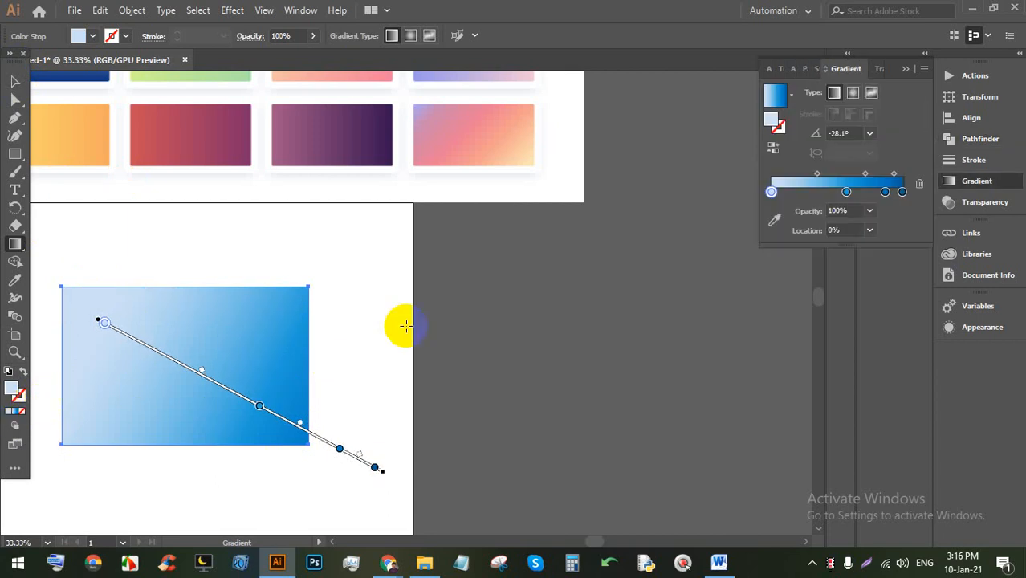
left_click(846, 193)
mouse_move(845, 193)
left_mouse_down()
mouse_move(809, 192)
mouse_move(827, 193)
left_mouse_up()
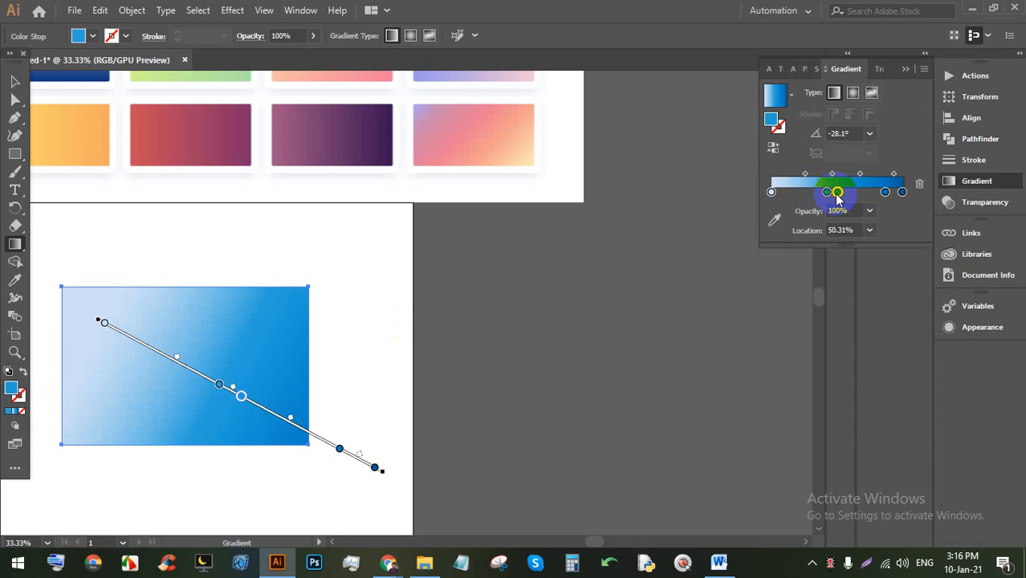
Step: Recolour the first gradient stop lavender by sampling the upper-left corner of the lavender-pink-peach swatch in the pasted image
left_click(771, 193)
double_click(772, 194)
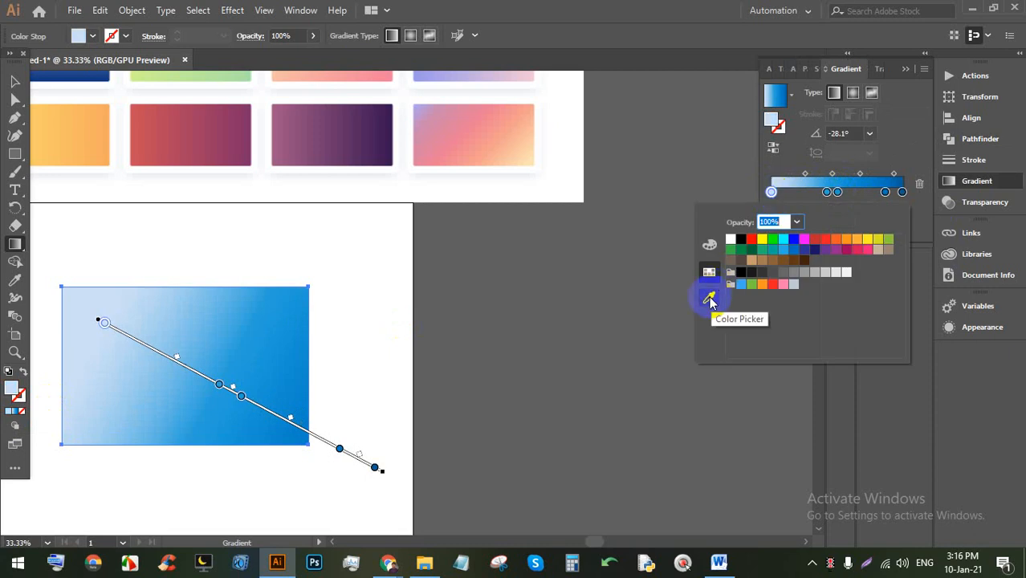
left_click(710, 299)
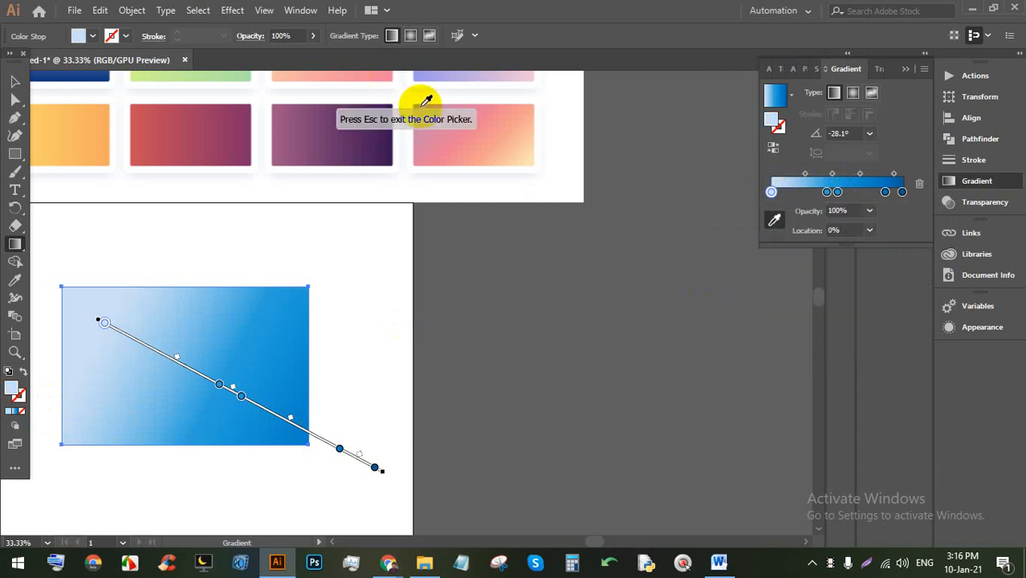
left_click(424, 105)
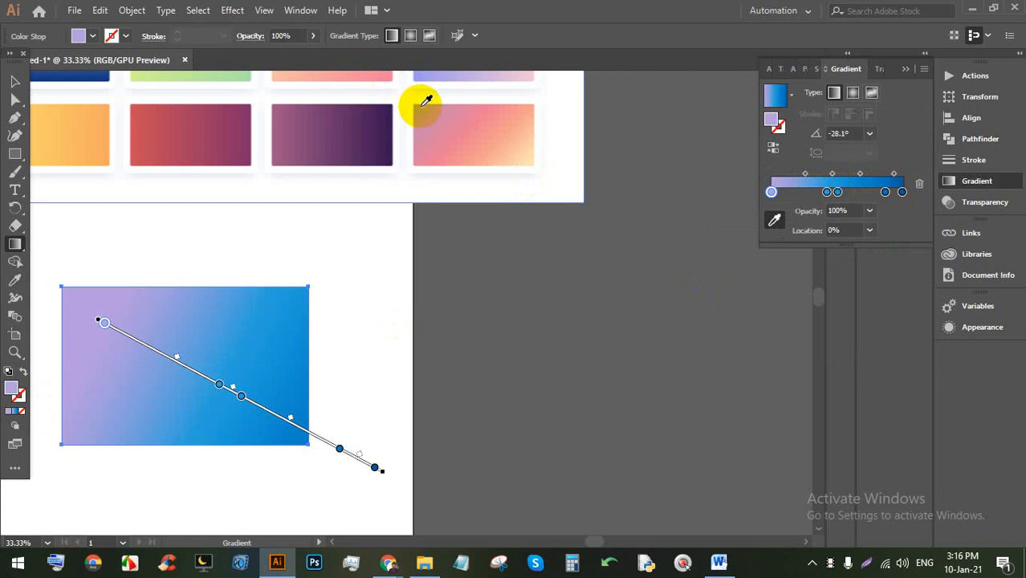
Step: Move the second gradient stop to 29.33% and recolour it mauve-pink, sampled from the lavender-pink-peach swatch
left_click_drag(797, 196, 809, 196)
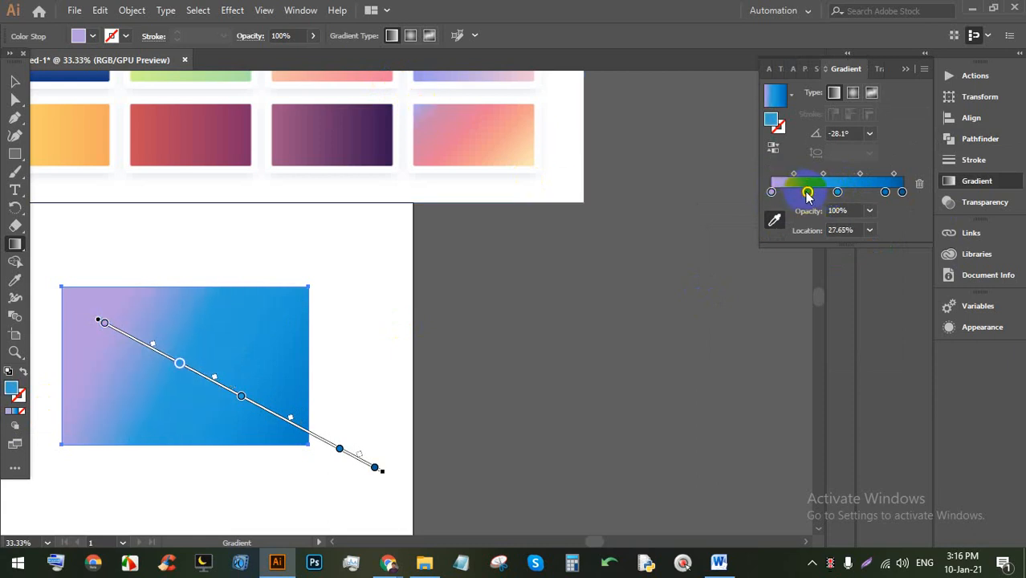
double_click(810, 194)
left_click(717, 283)
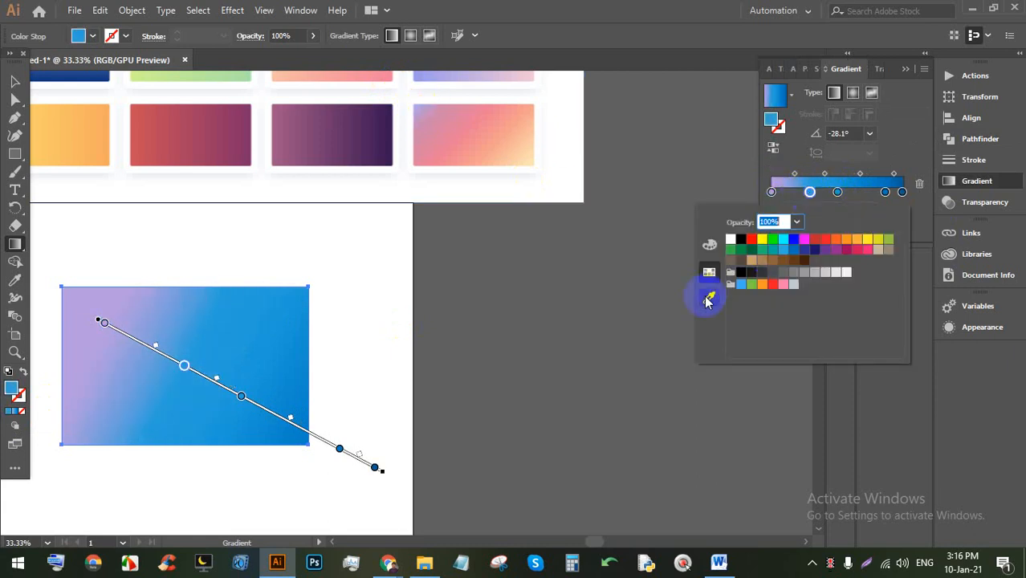
left_click(709, 298)
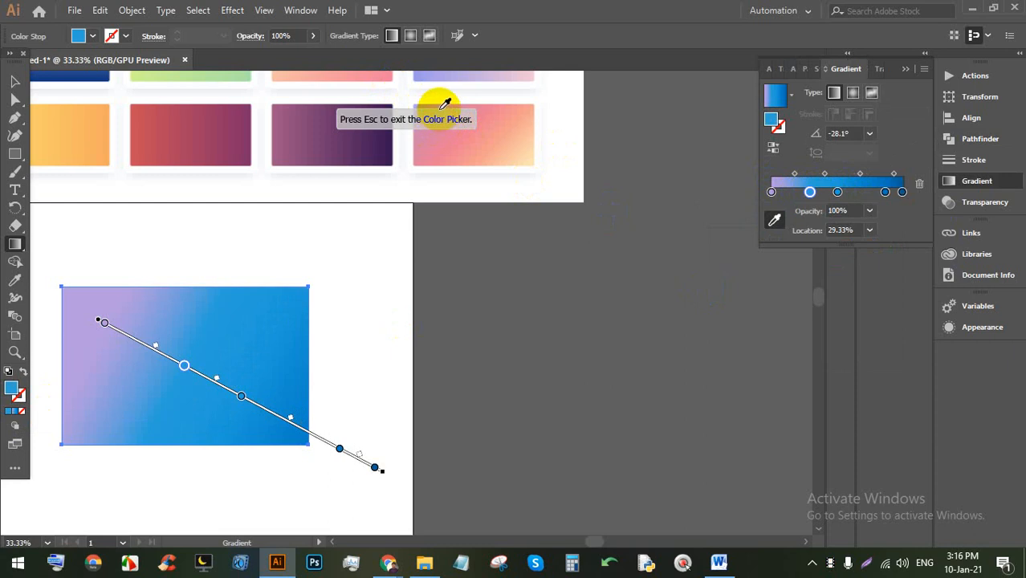
left_click(441, 108)
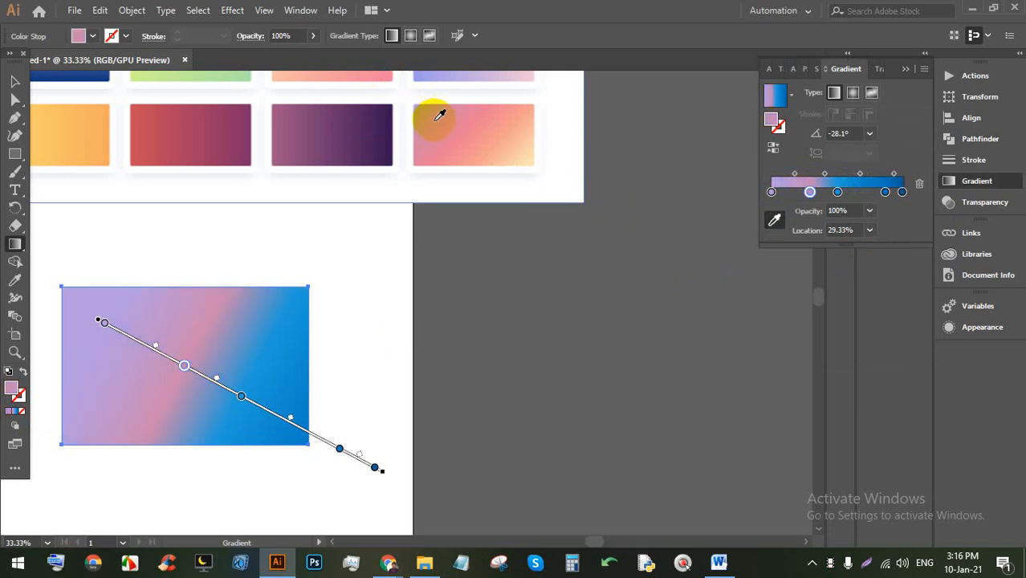
Step: Set the third gradient stop at 52.55% and recolour it coral pink, sampled from the middle of the same swatch
left_click(838, 192)
double_click(839, 193)
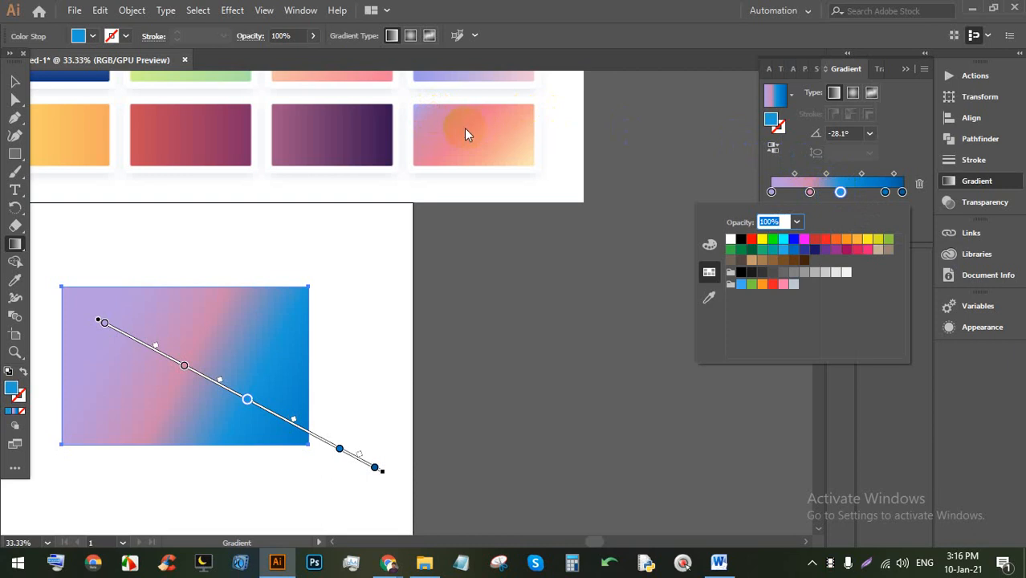
left_click(710, 297)
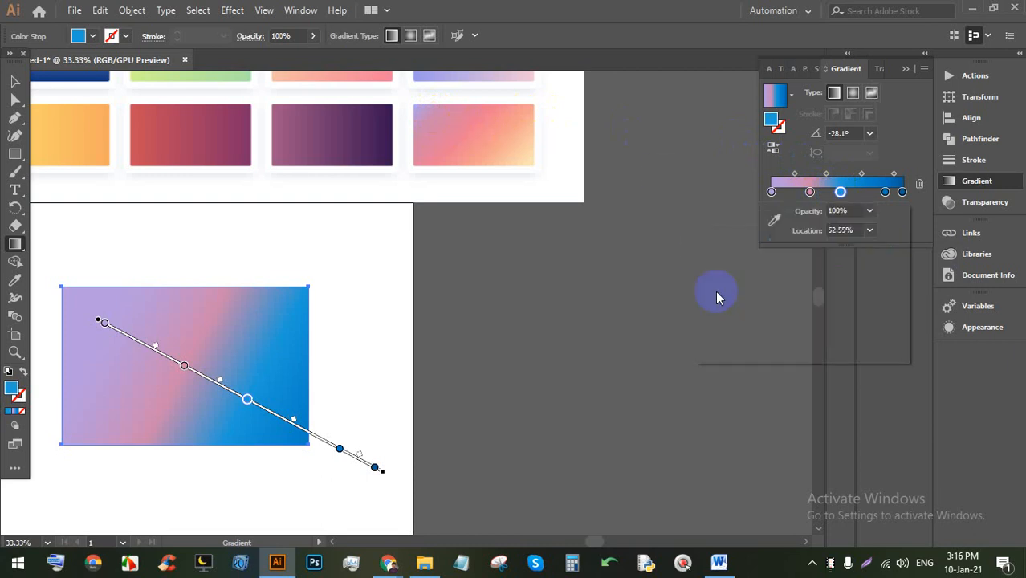
left_click(458, 137)
Step: Move the fourth gradient stop toward the third, to about 81% location
left_click(897, 174)
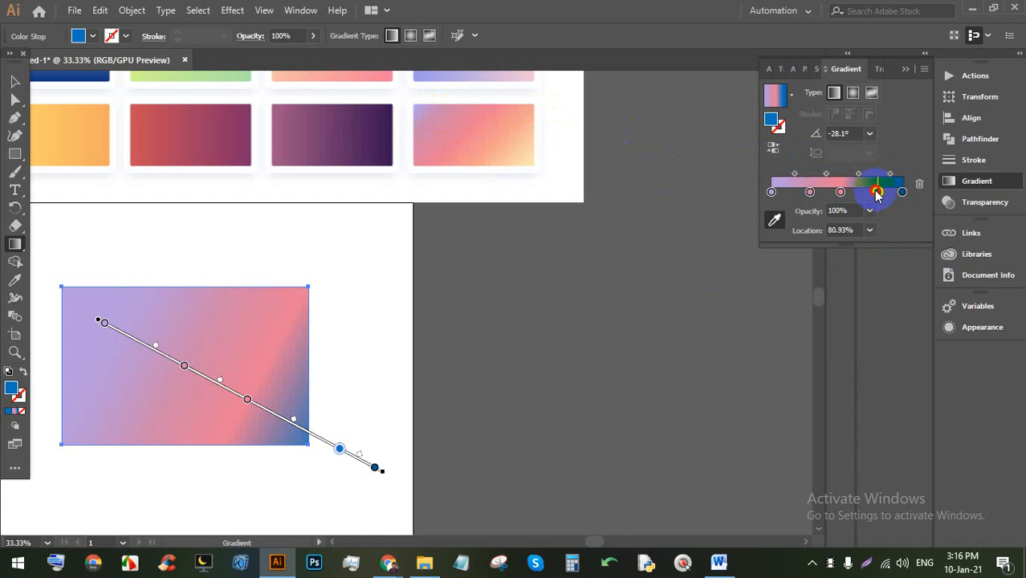
Step: Place the rectangle's fourth gradient stop at 77.02% and sample its peach colour from the matching multicolour reference swatch
left_click_drag(877, 191, 878, 192)
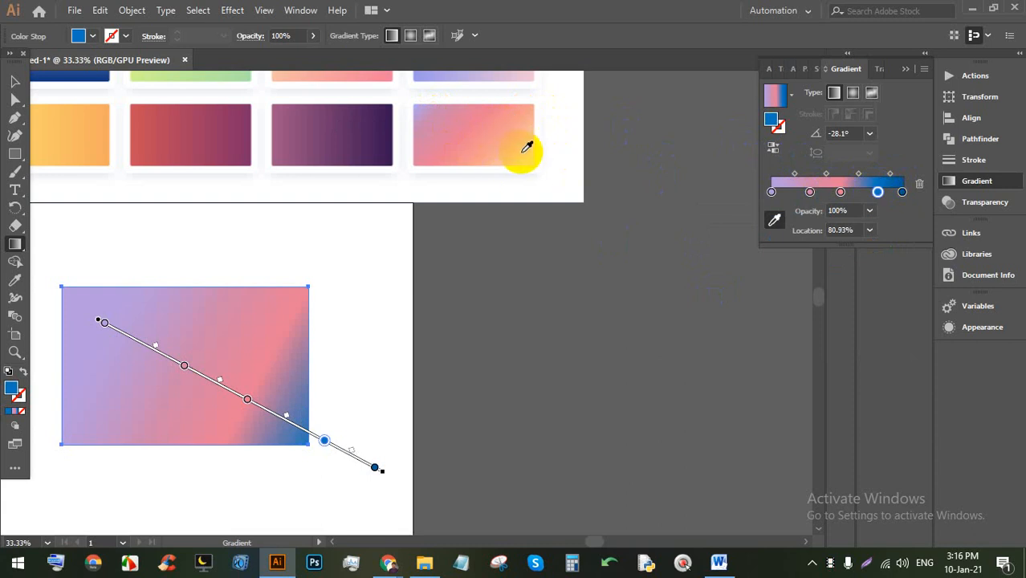
double_click(873, 193)
left_click(717, 298)
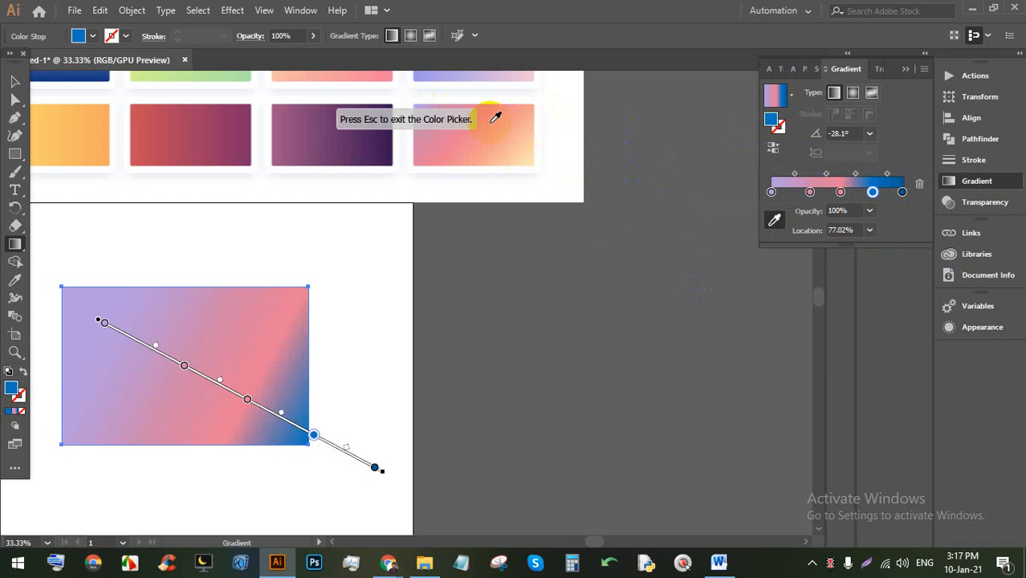
left_click(512, 138)
Step: Set the last gradient stop to 100% with the pale yellow sampled from the reference swatch's lower-right corner, and deselect the rectangle
left_click_drag(902, 192, 902, 192)
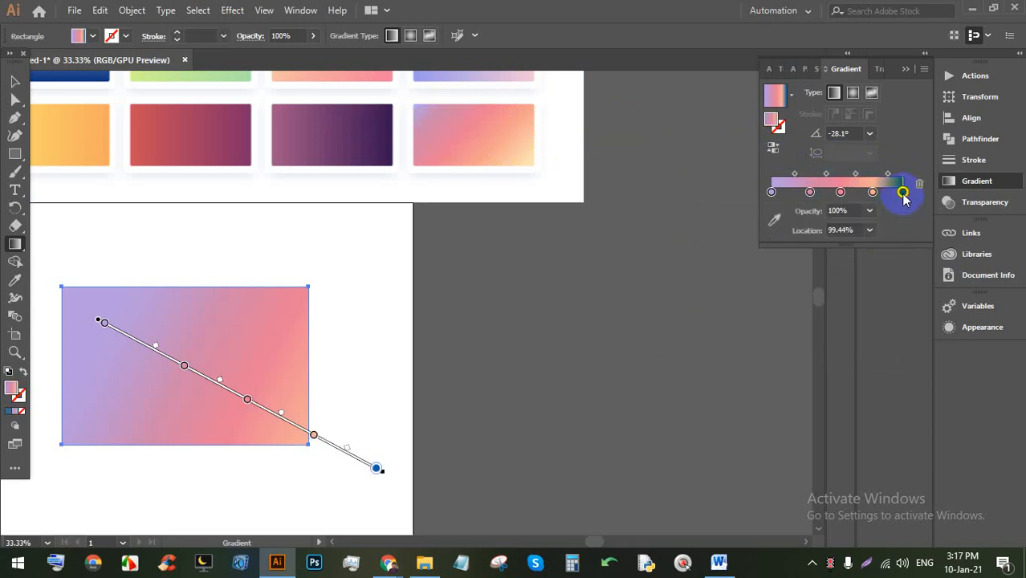
double_click(902, 193)
left_click(709, 298)
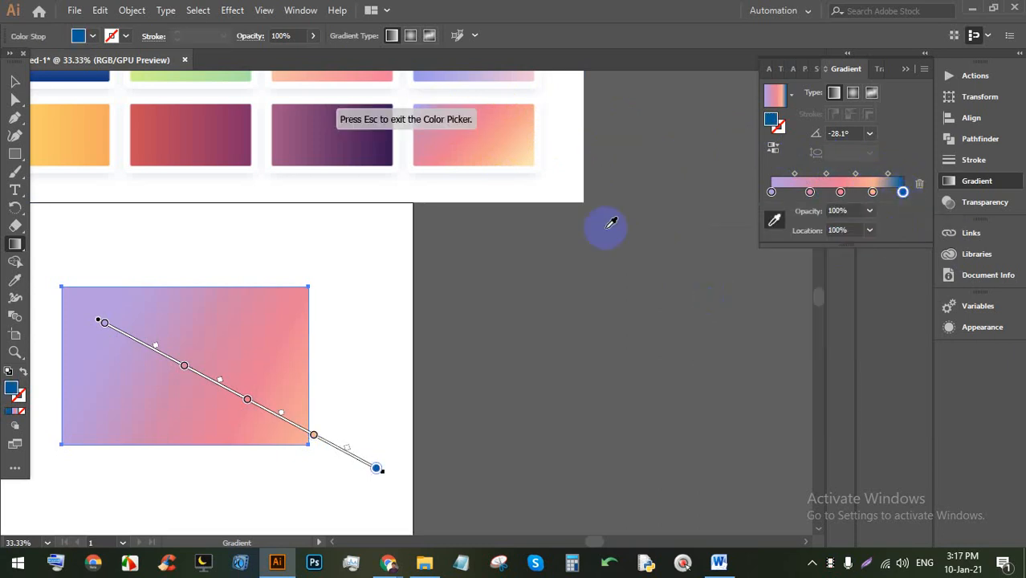
left_click(531, 159)
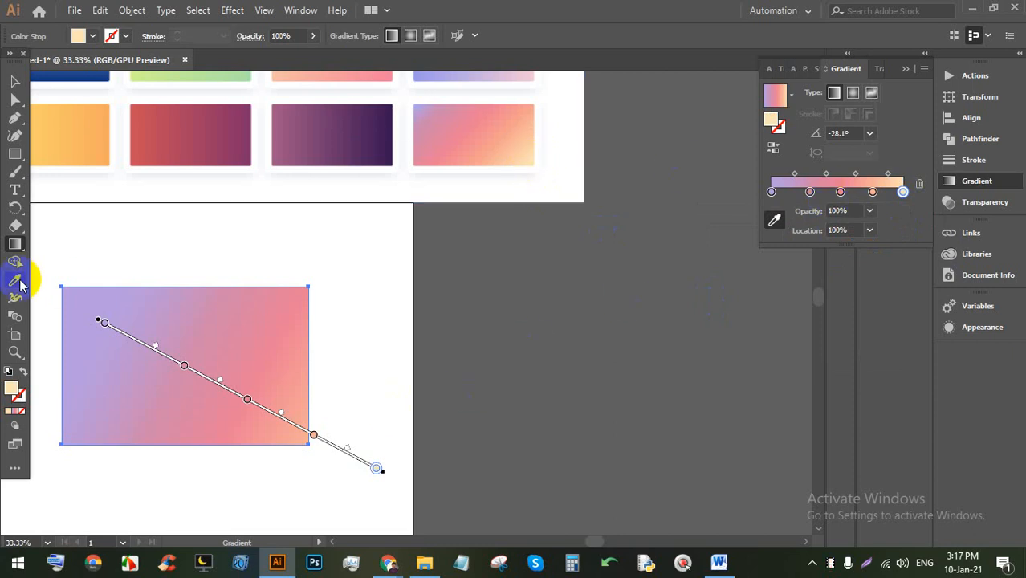
left_click(15, 81)
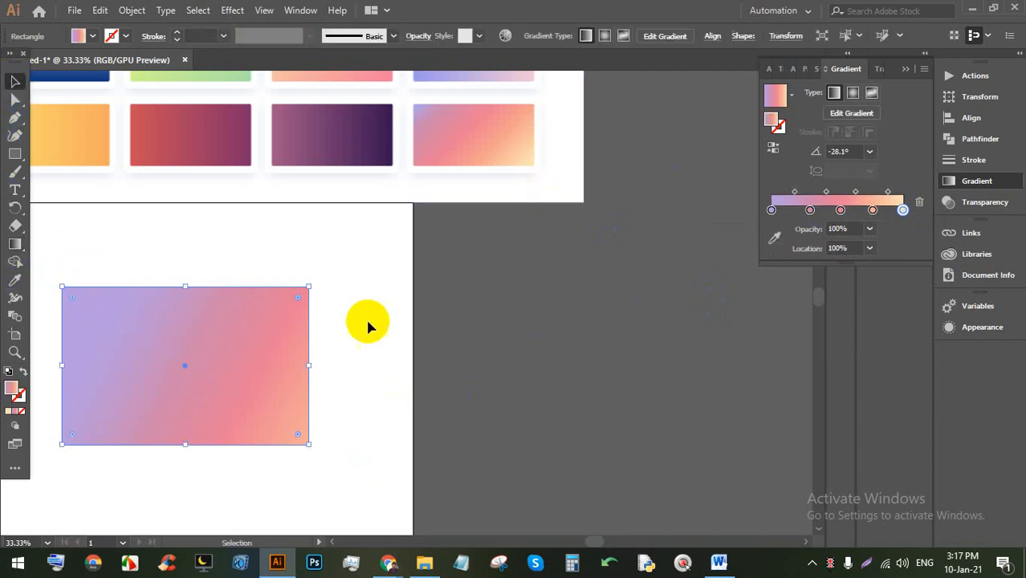
left_click(706, 516)
Step: Redraw the rectangle's gradient diagonally from its upper-left to its lower-right corner at about -34.7°, and deselect it
left_click(10, 243)
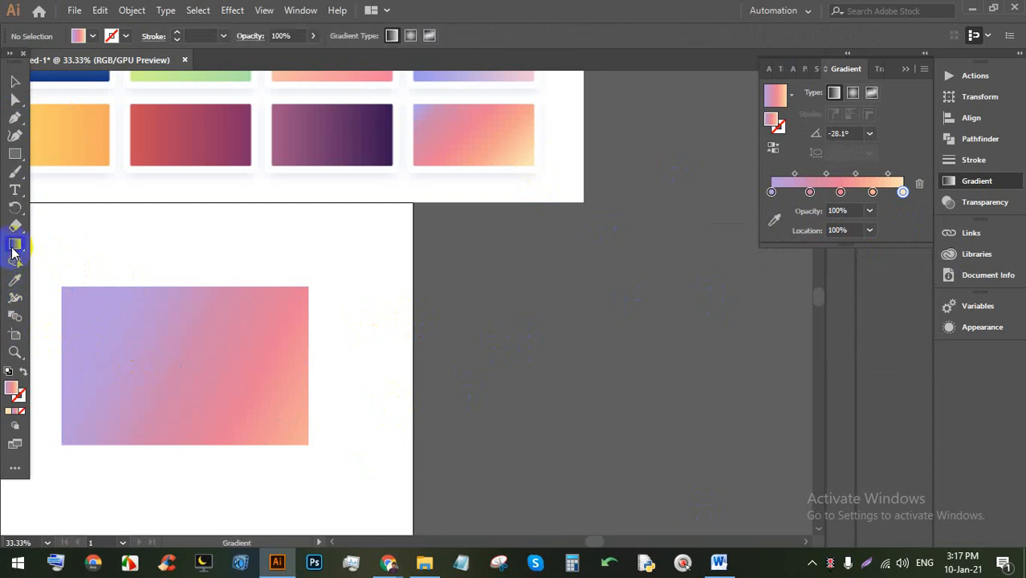
left_click(129, 353)
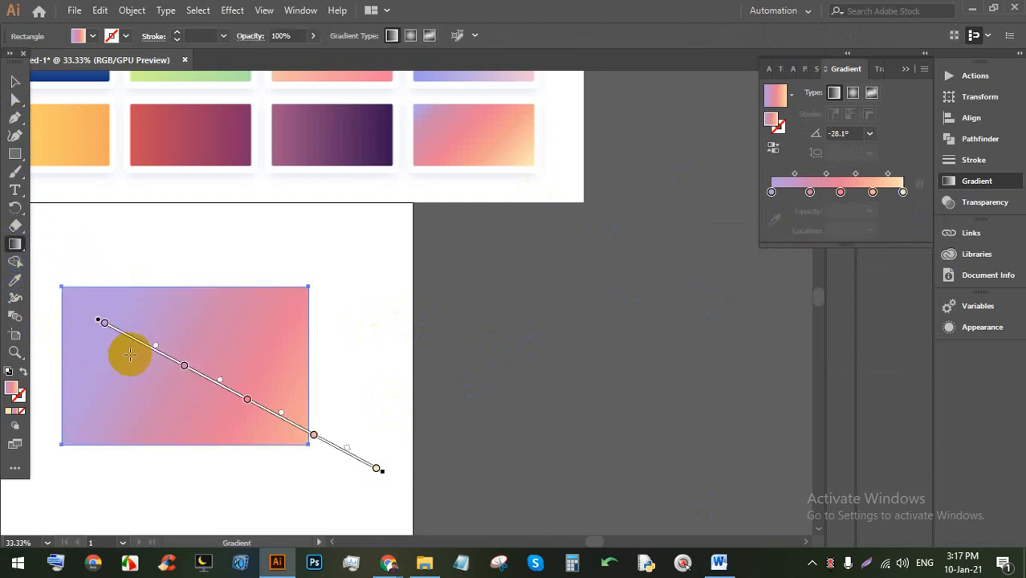
mouse_move(69, 282)
left_mouse_down()
mouse_move(160, 367)
mouse_move(296, 439)
left_mouse_up()
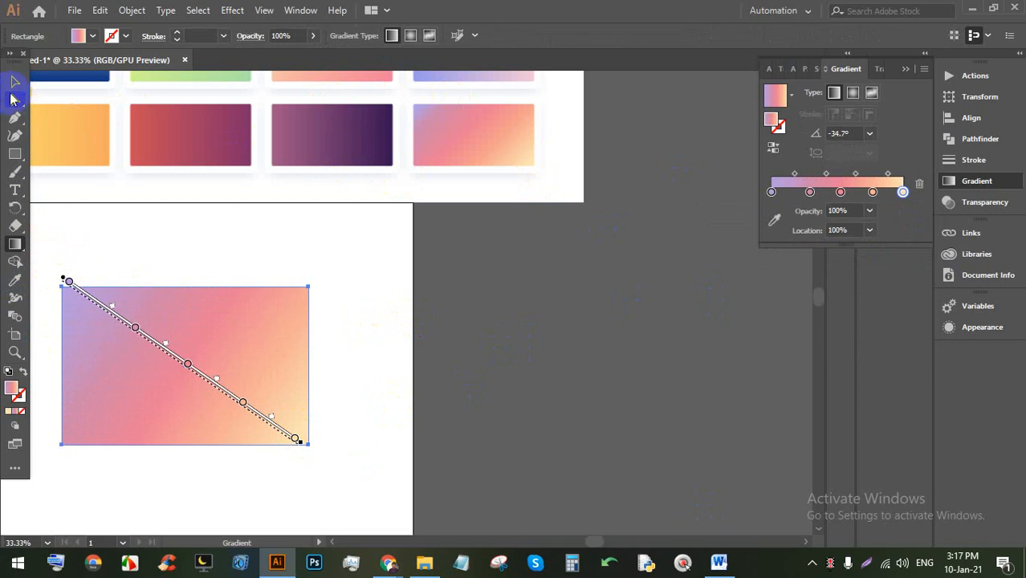
left_click(14, 84)
left_click(379, 253)
scroll(394, 223, "down", 1)
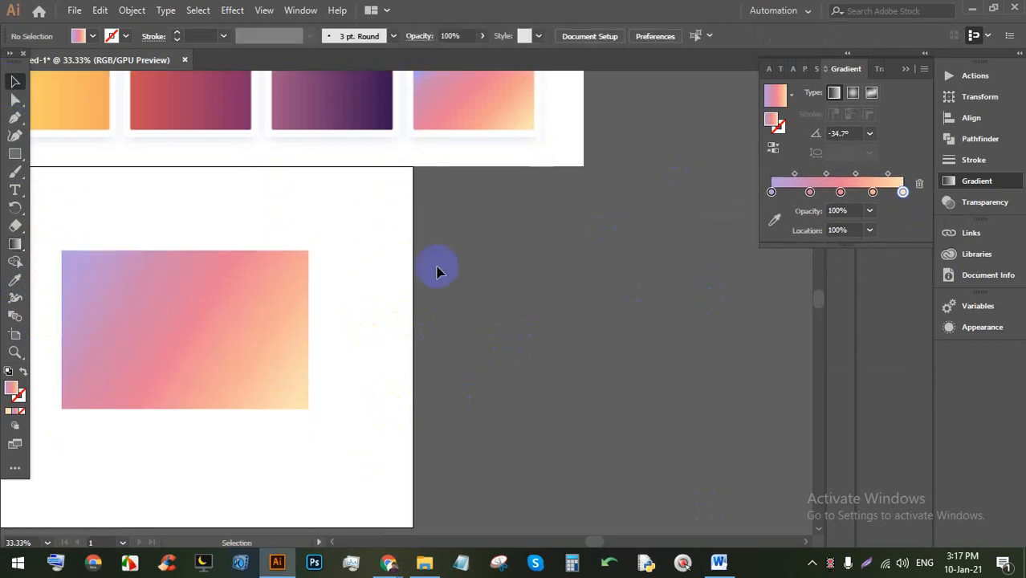
scroll(314, 339, "up", 1)
Step: Reposition the stops along the rectangle's gradient line, with the second stop at 42.62% and the third at 61.07%, and deselect it
left_click(15, 244)
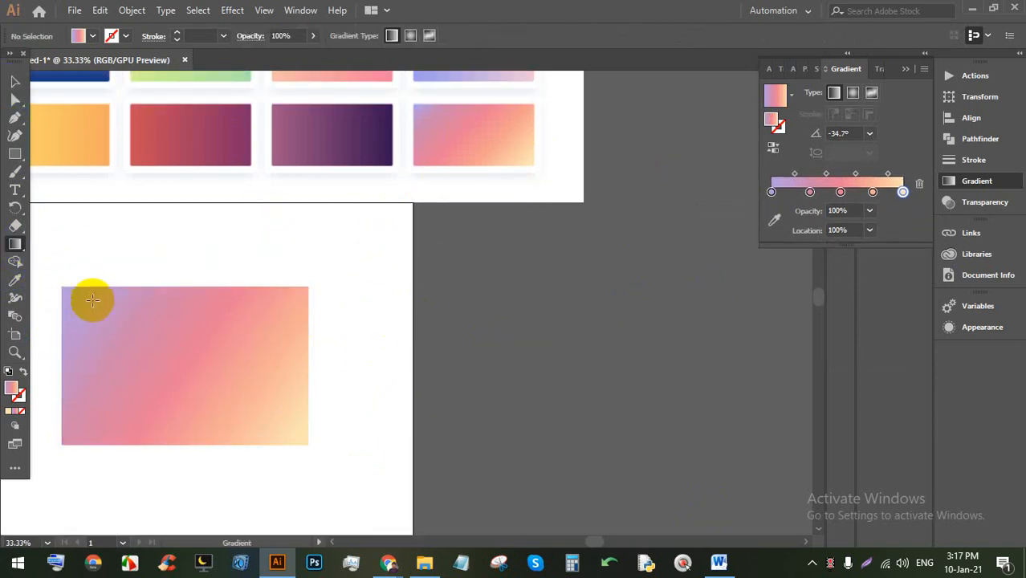
left_click(104, 310)
mouse_move(54, 279)
left_mouse_down()
mouse_move(85, 306)
mouse_move(61, 280)
left_mouse_up()
left_click_drag(127, 326, 187, 368)
left_click_drag(235, 403, 258, 416)
left_click(287, 439)
left_click_drag(187, 368, 201, 377)
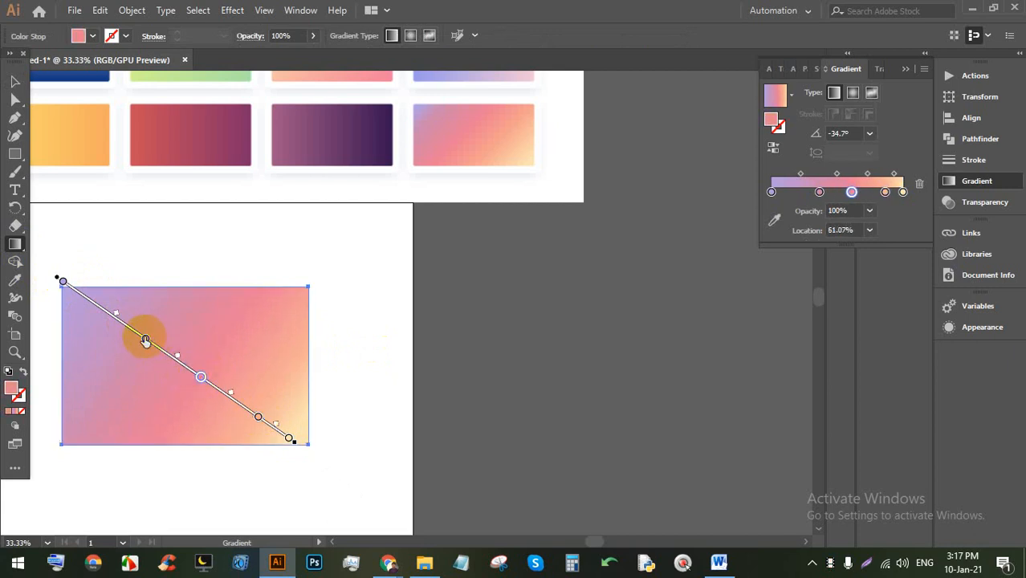
left_click_drag(146, 338, 159, 347)
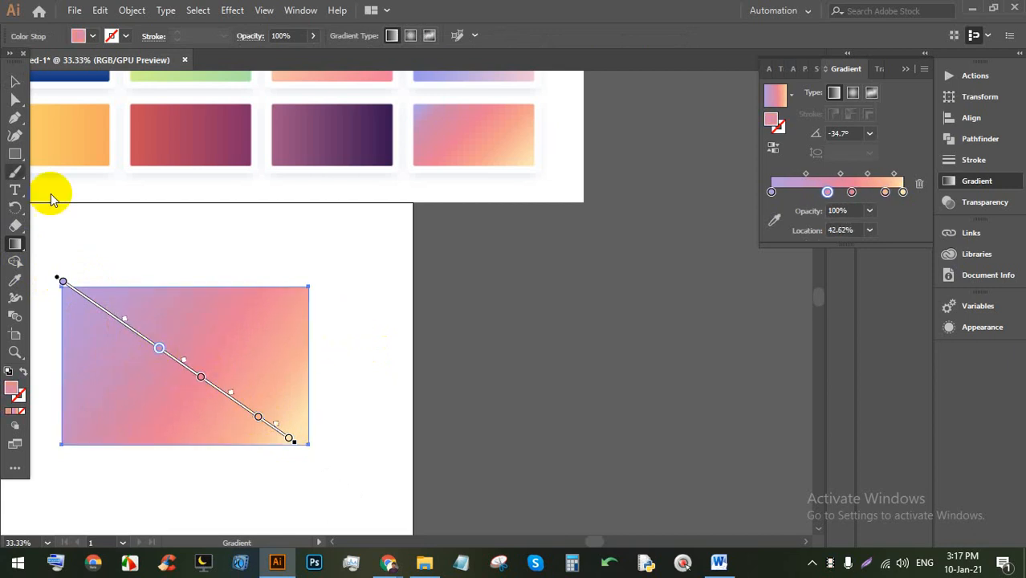
left_click(14, 81)
left_click(500, 325)
Step: Switch to Chrome and change the Google image search to "green gradient colour"
mouse_move(411, 556)
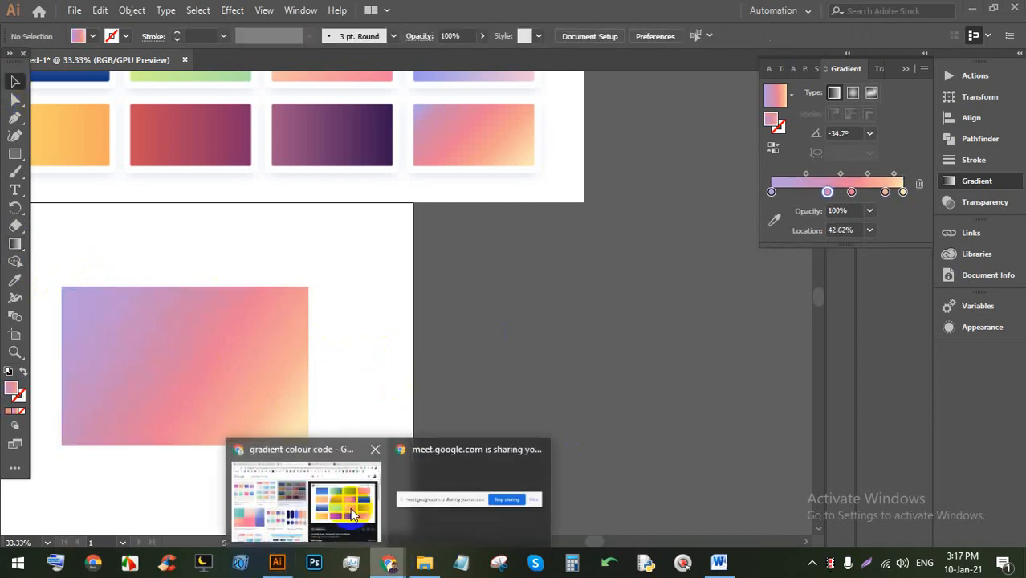
left_click(348, 506)
scroll(178, 149, "up", 2)
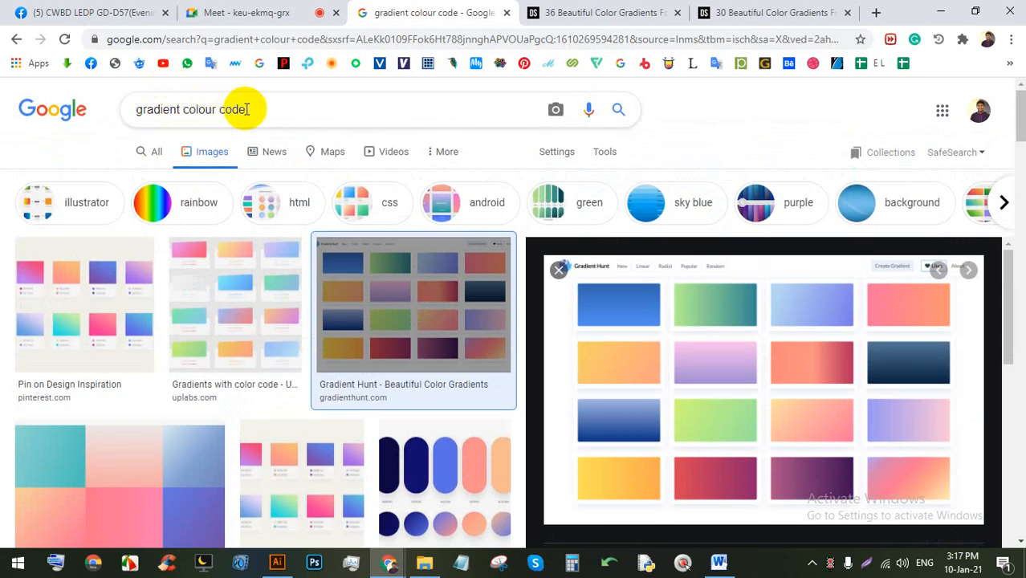
left_click_drag(245, 108, 211, 102)
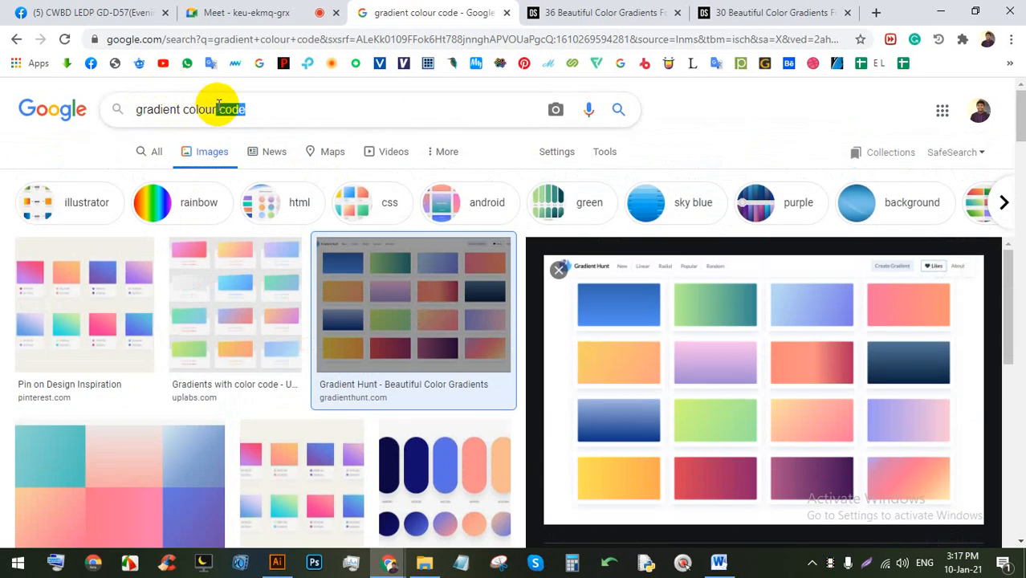
key("BackSpace")
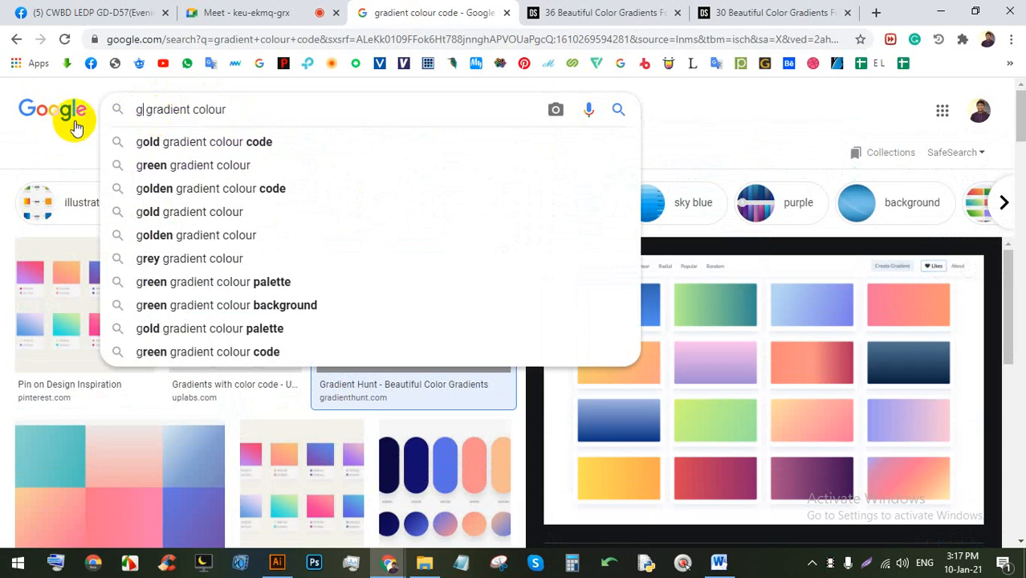
left_click(255, 165)
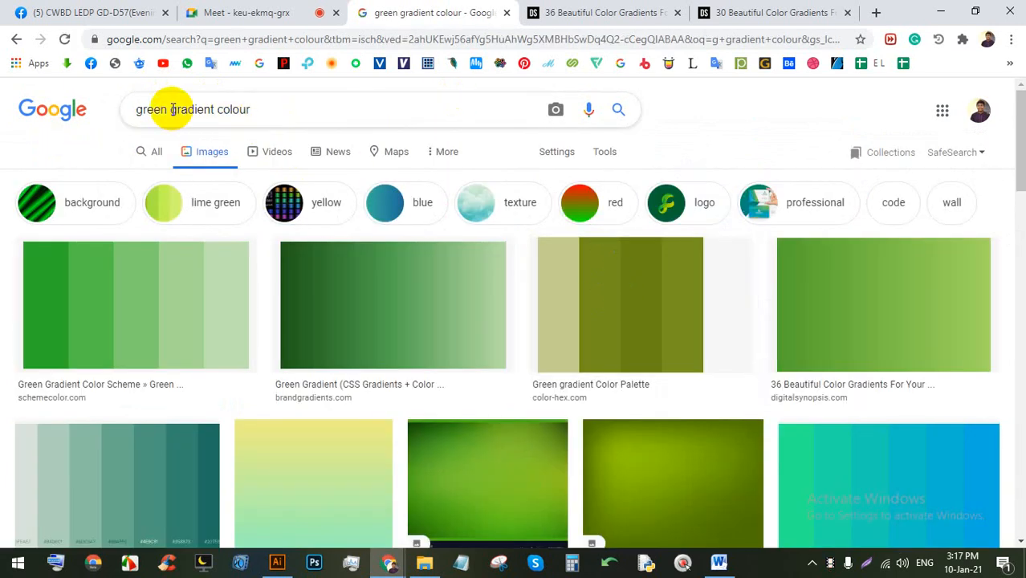
Step: Search Google Images for "golden gradient colour code" and browse the gold gradient results
double_click(163, 109)
type("gol")
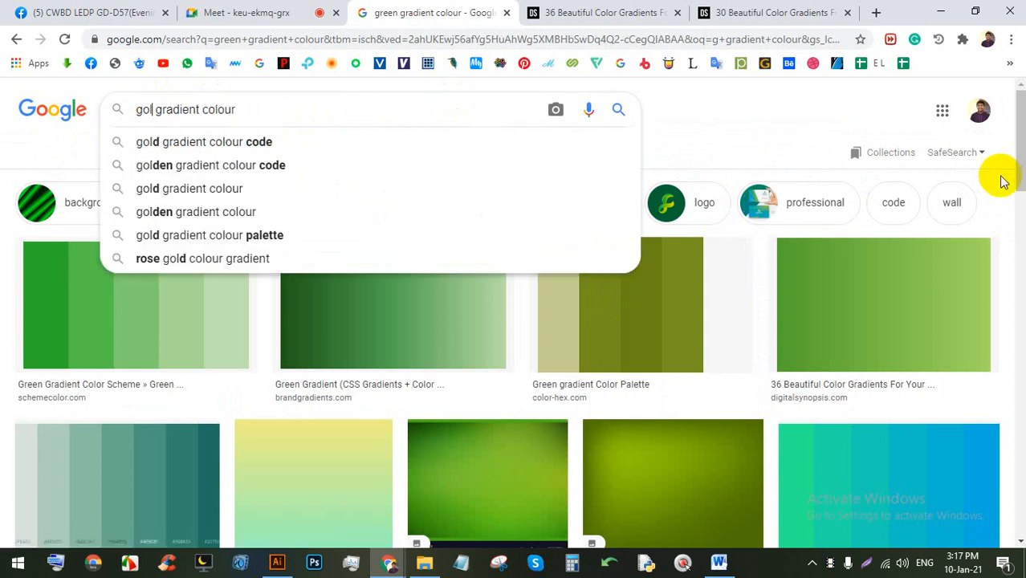
left_click(335, 165)
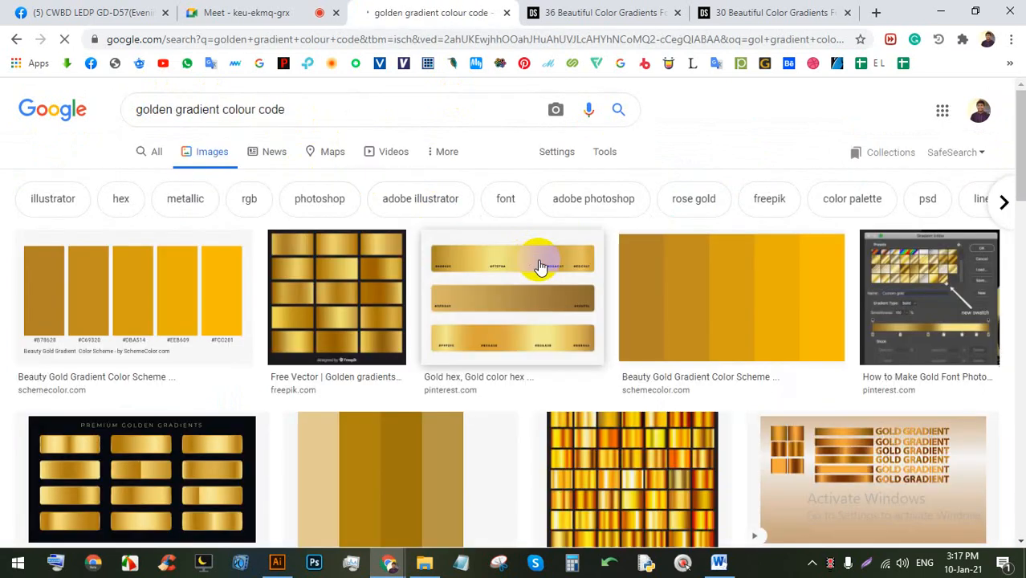
scroll(710, 319, "down", 2)
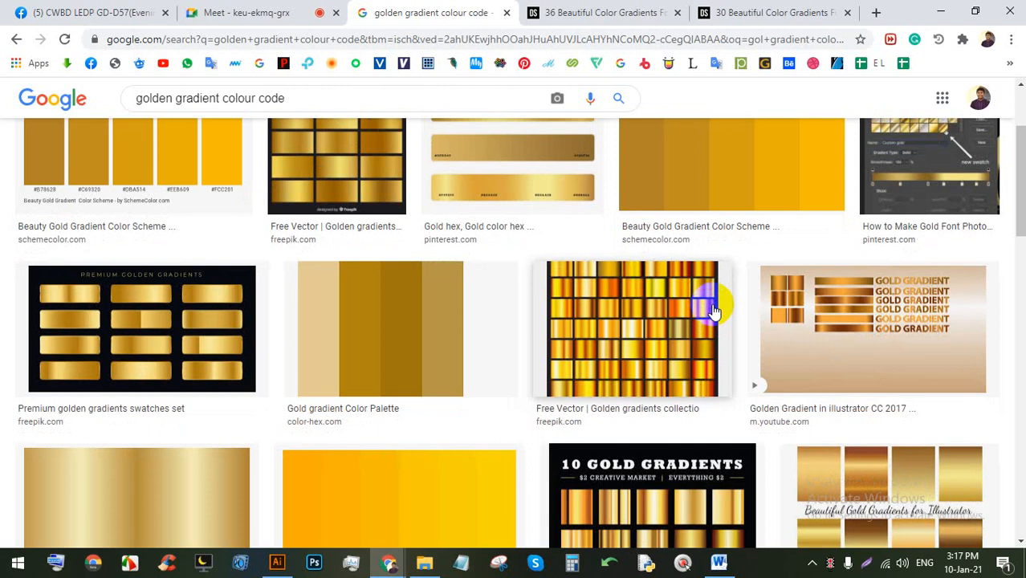
scroll(714, 310, "down", 4)
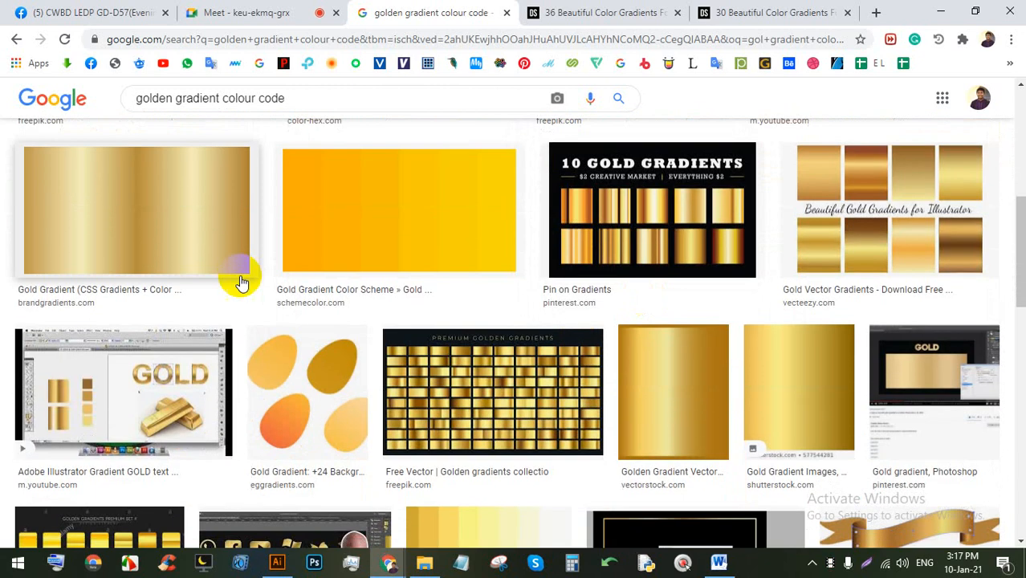
Step: Copy the Gold Gradient image from Brand Gradients, paste it into the Illustrator document and place it just outside the artboard
left_click(149, 208)
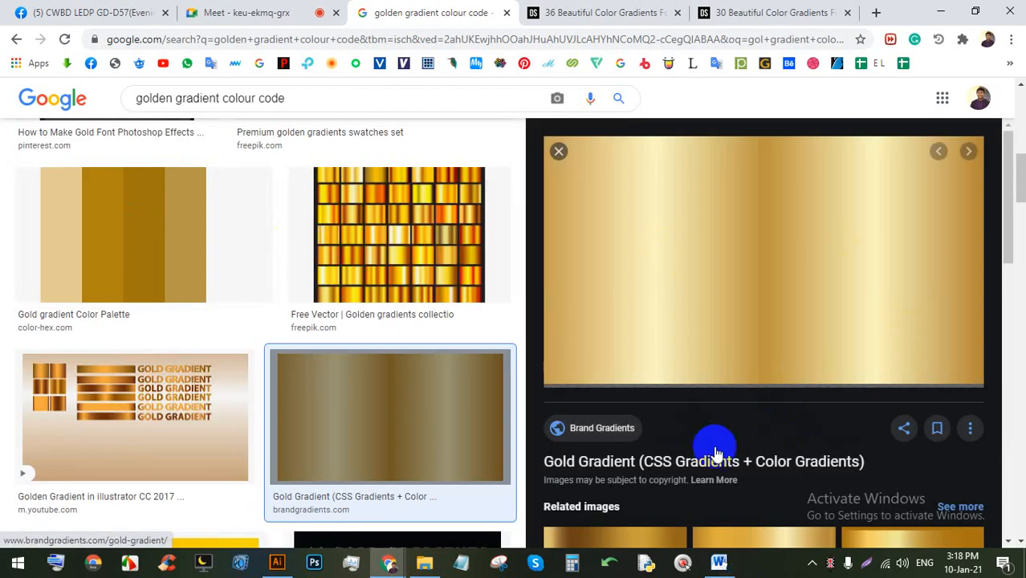
right_click(720, 211)
left_click(767, 357)
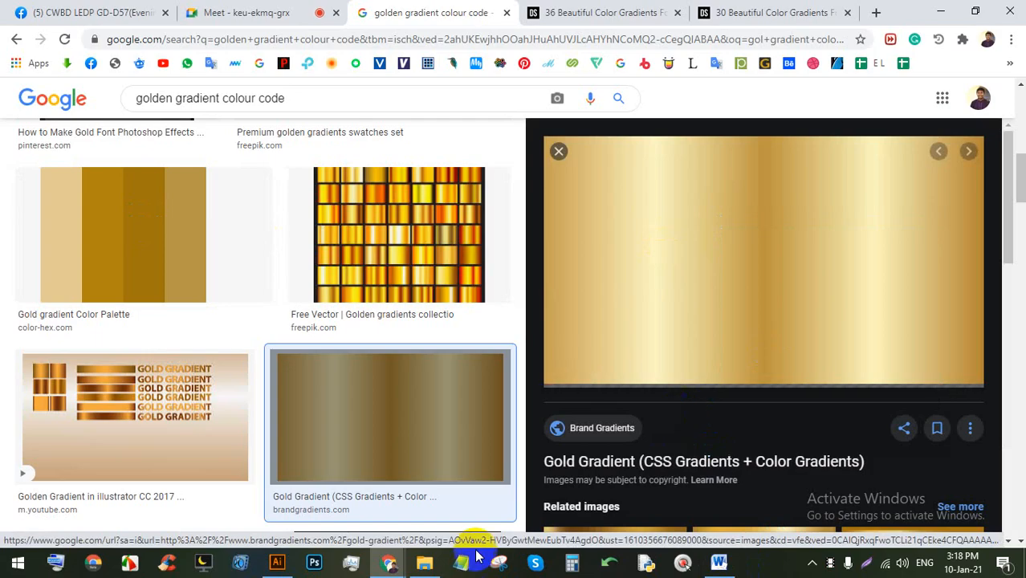
left_click(277, 562)
key("ctrl+v")
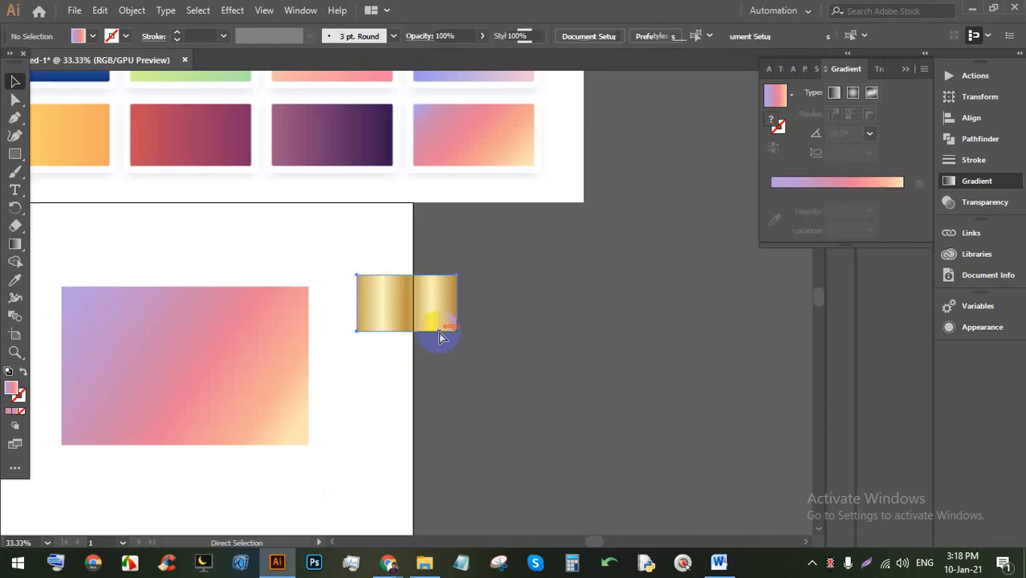
scroll(434, 338, "up", 2)
scroll(428, 439, "up", 3)
left_click_drag(410, 279, 563, 231)
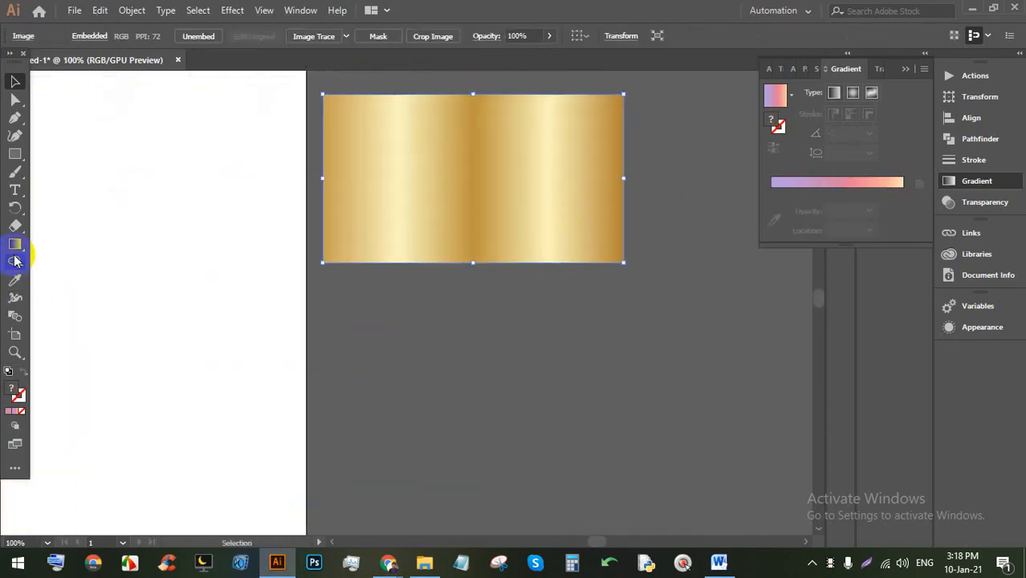
Step: Draw a rectangle of about the same size as the gold gradient image directly below it
left_click(15, 245)
left_click(14, 157)
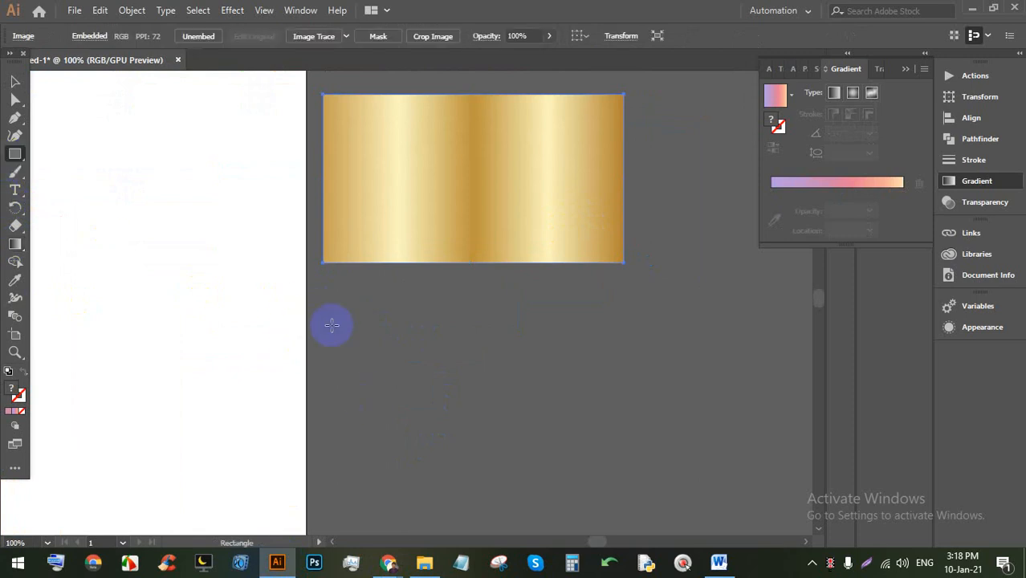
left_click_drag(328, 306, 617, 447)
left_click_drag(624, 467, 624, 467)
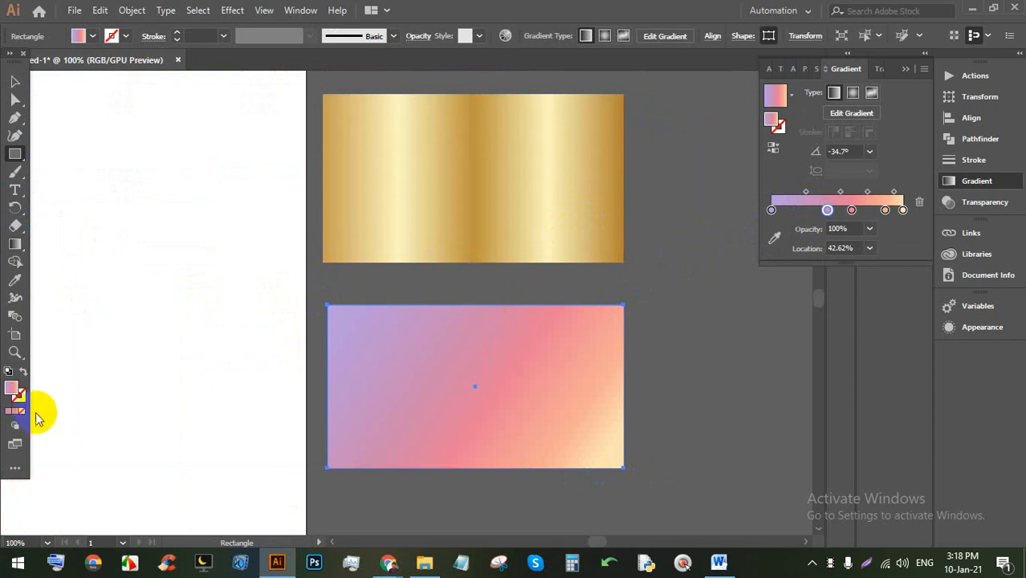
Step: Colour the new rectangle's first gradient stop and its second stop at 23.07% with gold tones sampled near the gold image's left edge
double_click(772, 211)
left_click(712, 316)
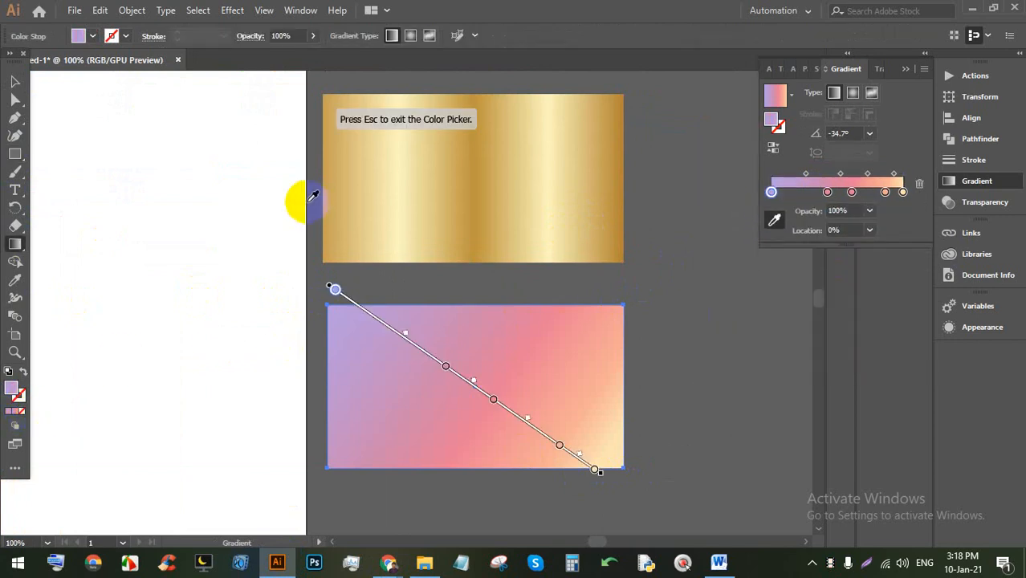
left_click(336, 174)
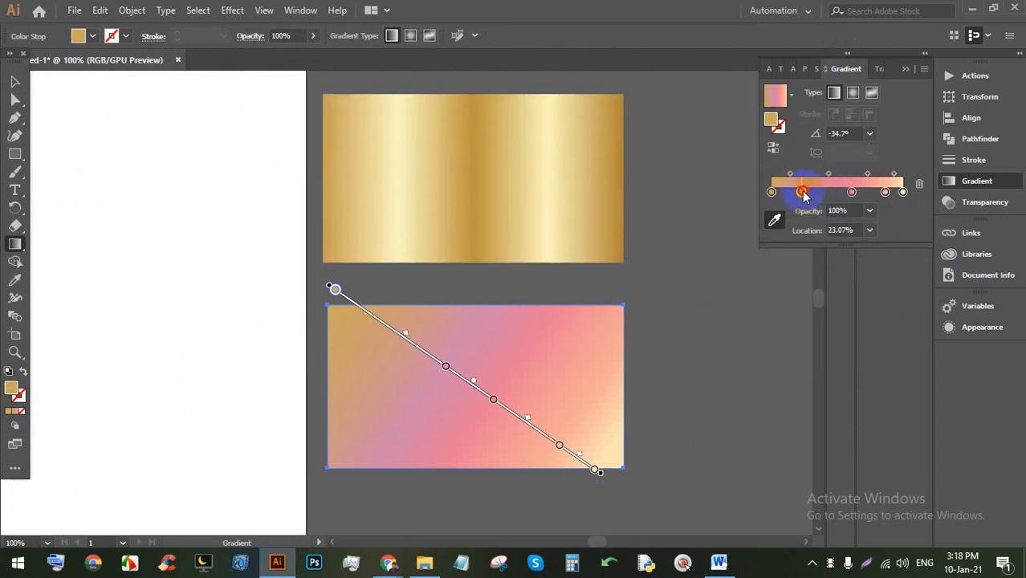
double_click(803, 193)
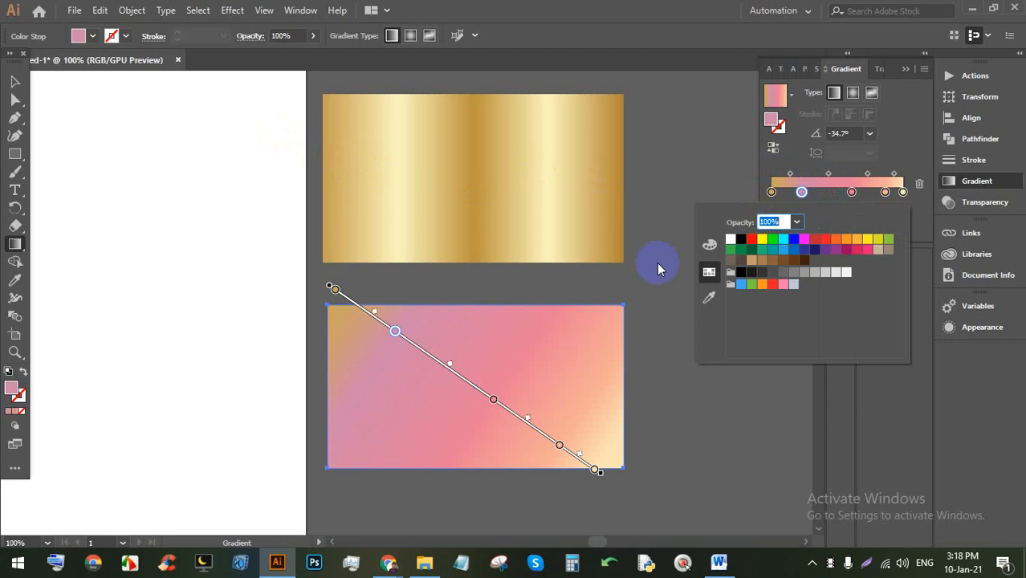
left_click(712, 297)
left_click(360, 187)
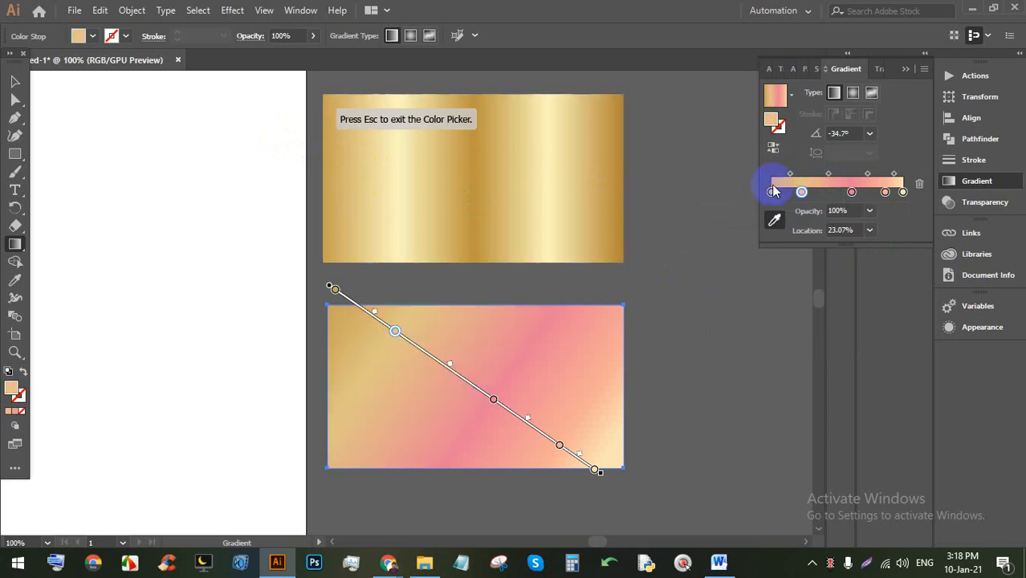
Step: Move the third gradient stop to 45.99% and sample its pale gold colour from the first light band of the gold image
left_click_drag(850, 194, 833, 194)
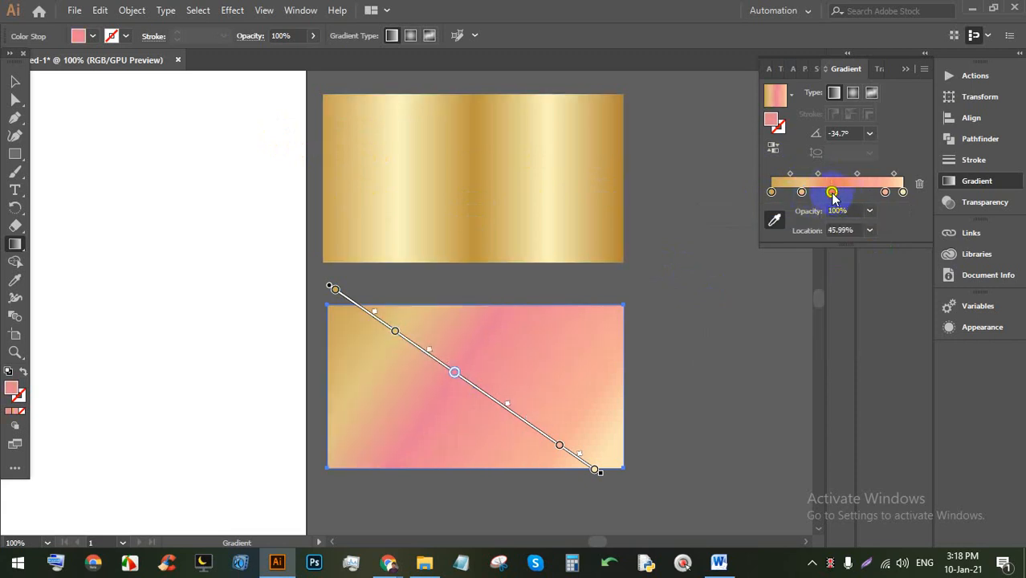
left_click(776, 222)
left_click(402, 186)
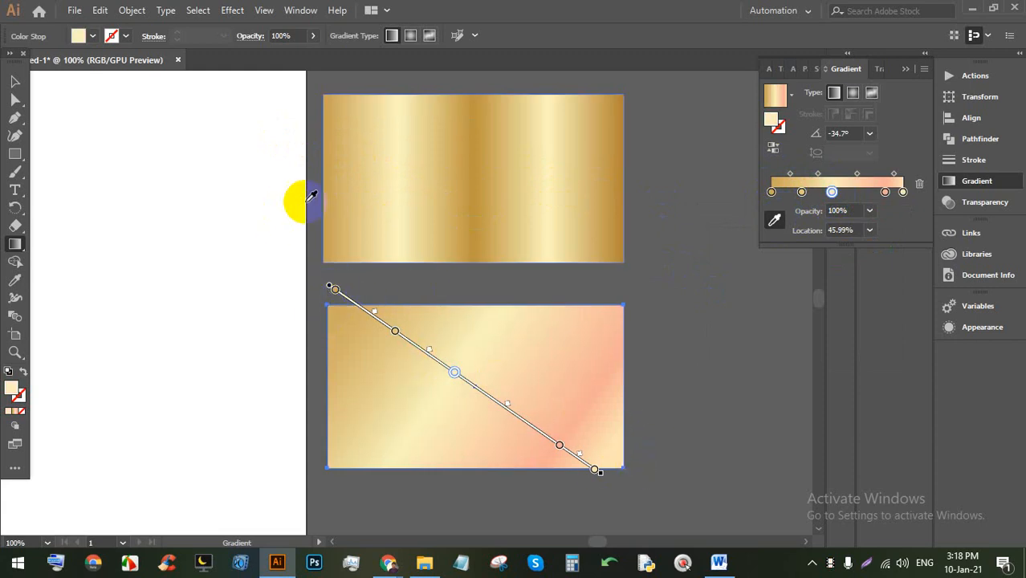
Step: Add a gradient stop at 64.53% and sample its colour from the dark gold band in the middle of the gold image
left_click(854, 194)
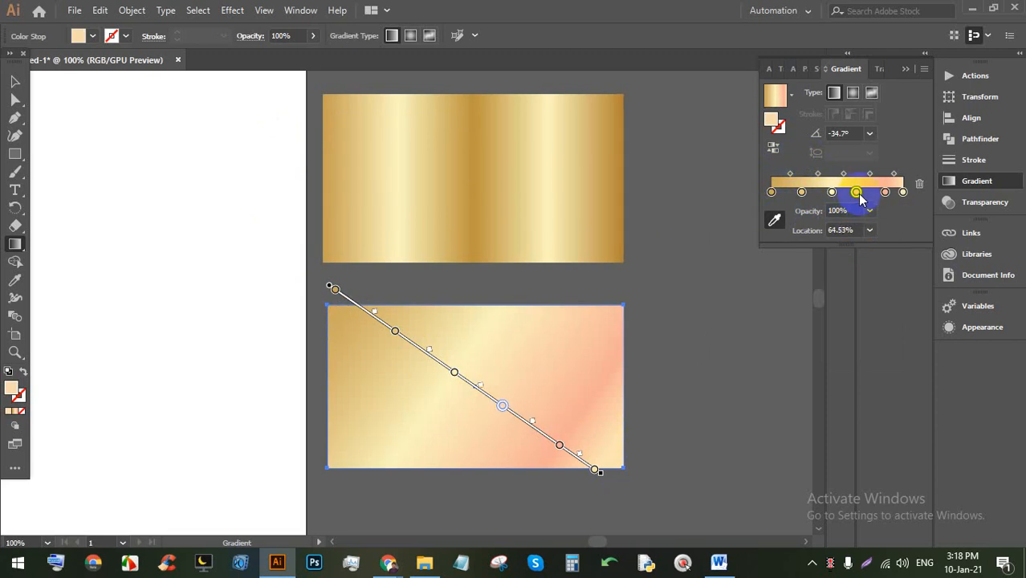
double_click(857, 194)
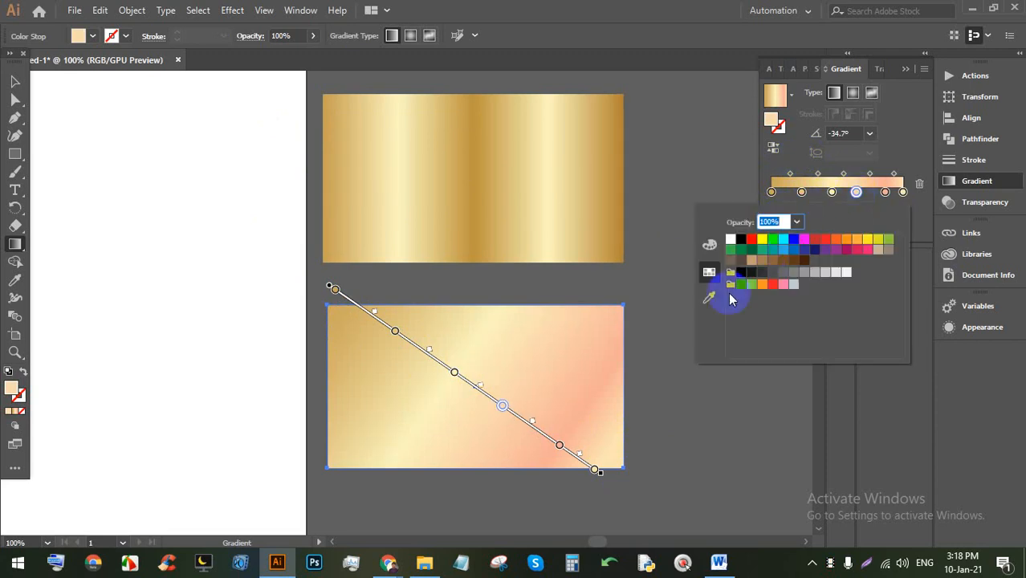
left_click(709, 298)
left_click(472, 185)
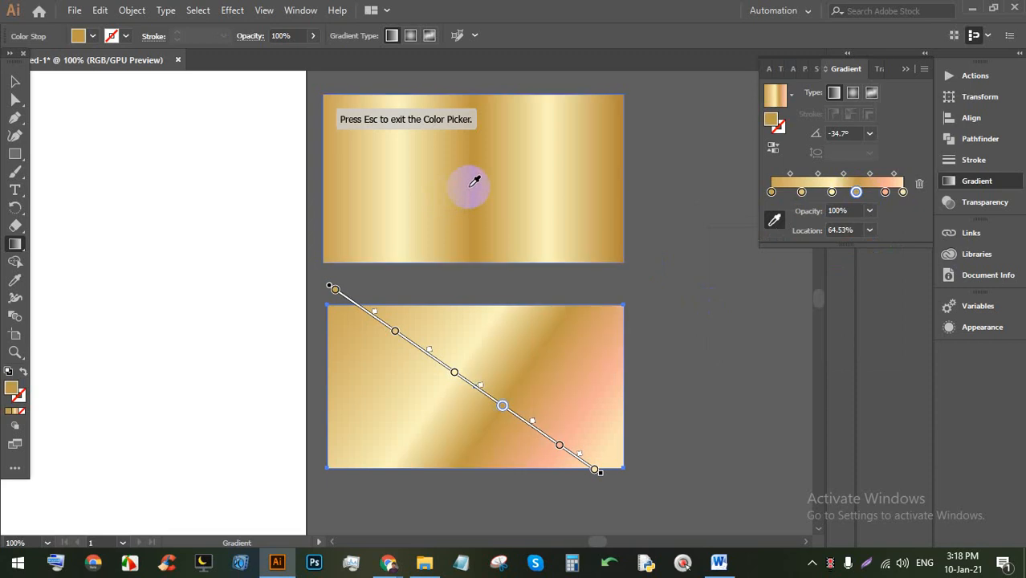
left_click(832, 192)
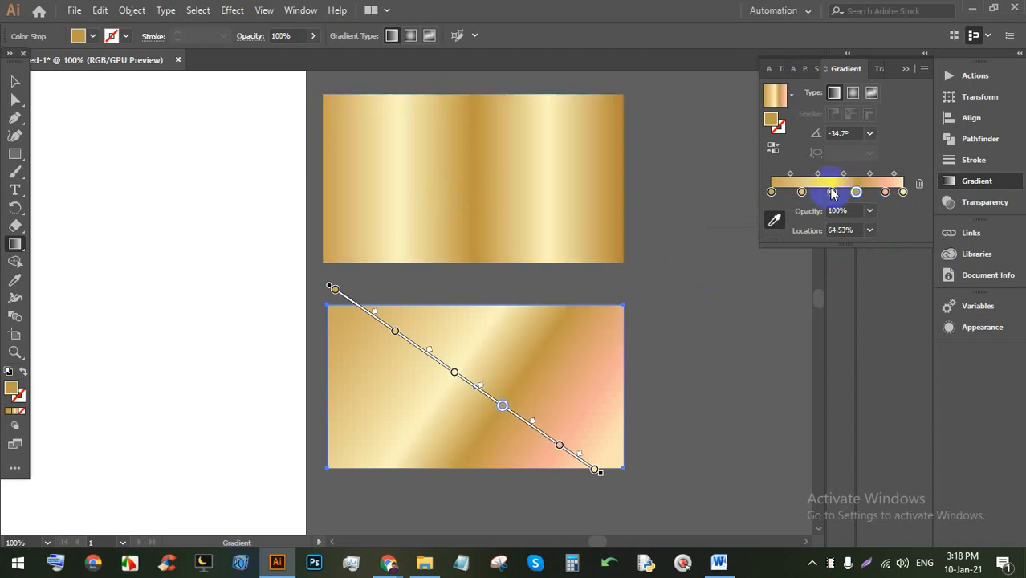
Step: Move the fifth stop to 83.15% with pale gold from the image's second light band, and sample the end stop from its dark right edge
double_click(880, 192)
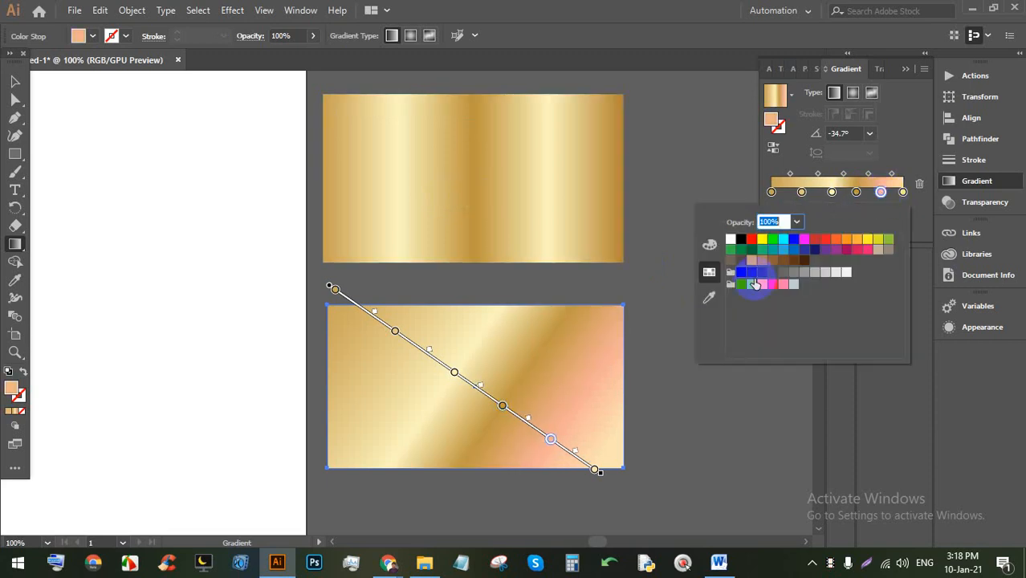
left_click(695, 281)
left_click(554, 193)
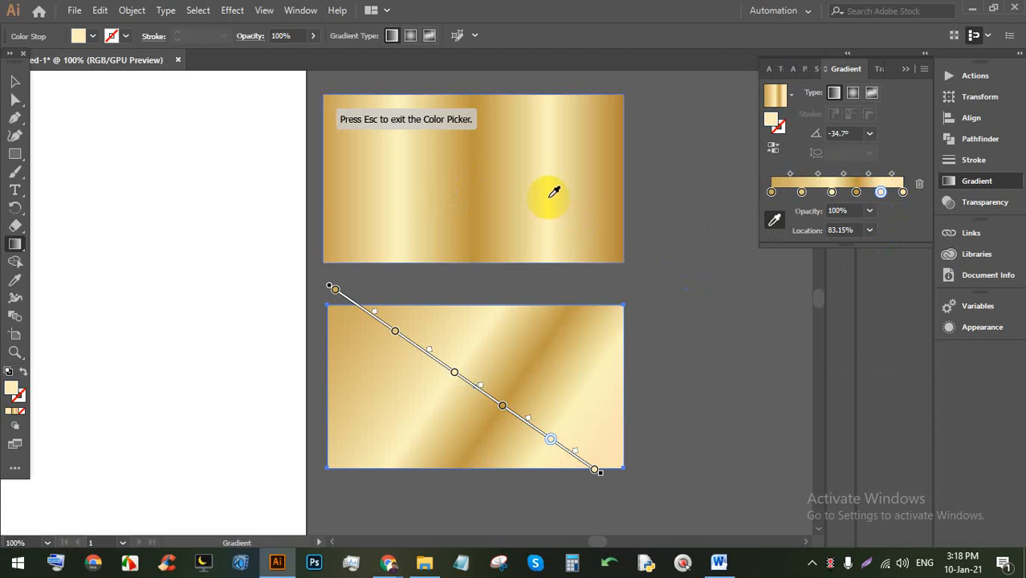
left_click(880, 194)
double_click(902, 192)
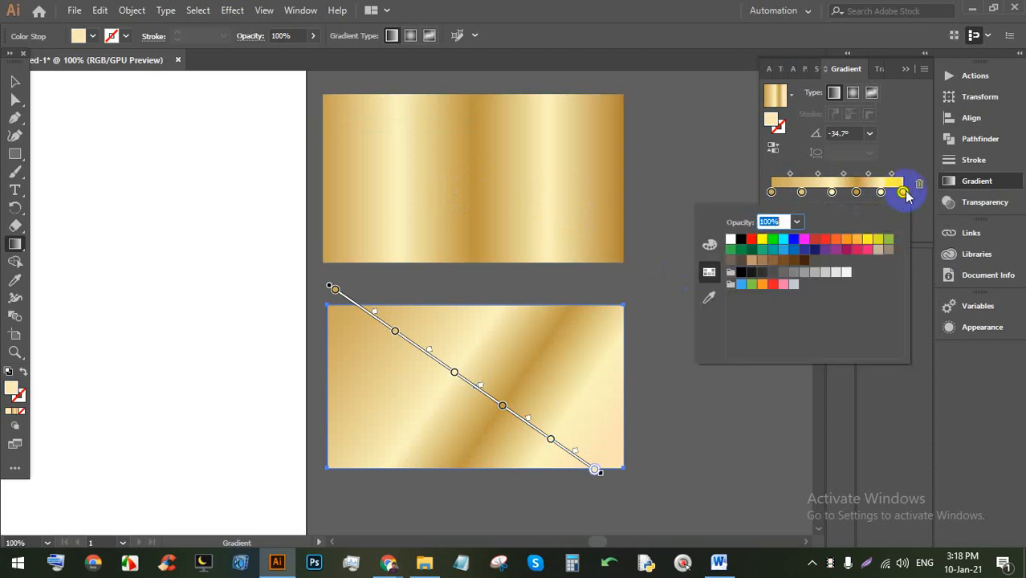
left_click(708, 275)
left_click(622, 185)
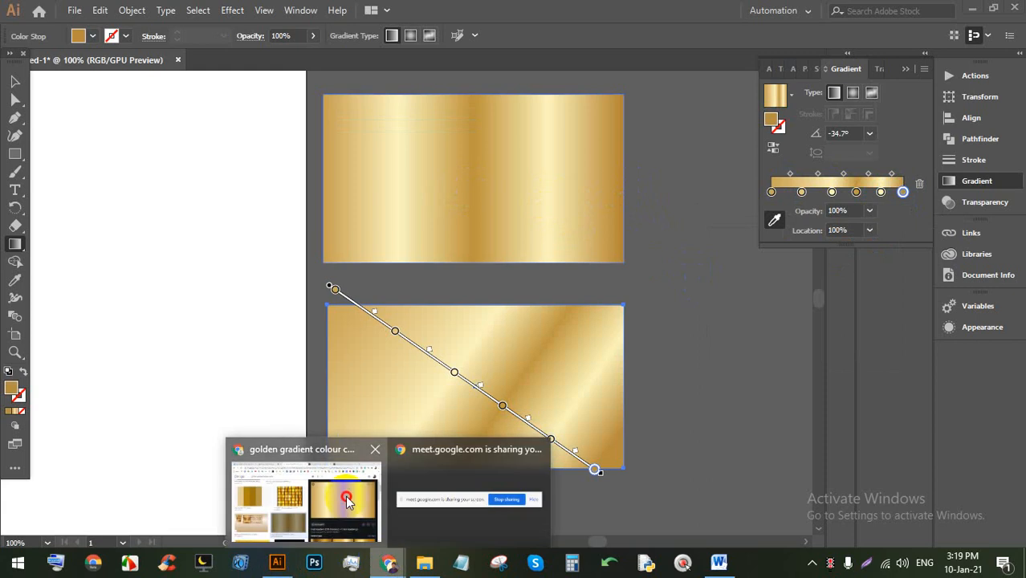
Step: Switch to the Google Meet call in Chrome, admit the waiting participant and return to Illustrator
left_click(337, 482)
left_click(304, 8)
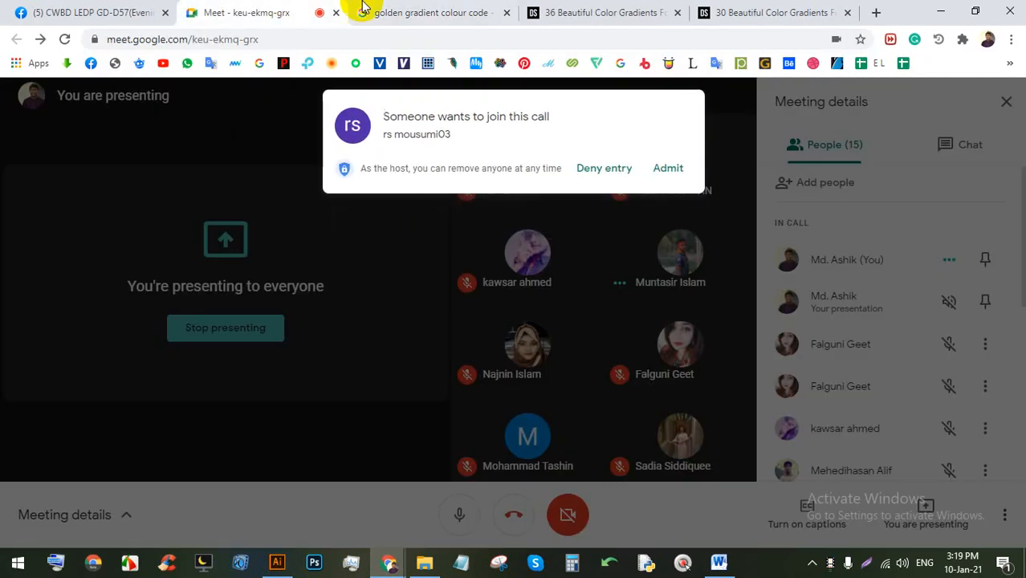
left_click(669, 171)
left_click(277, 562)
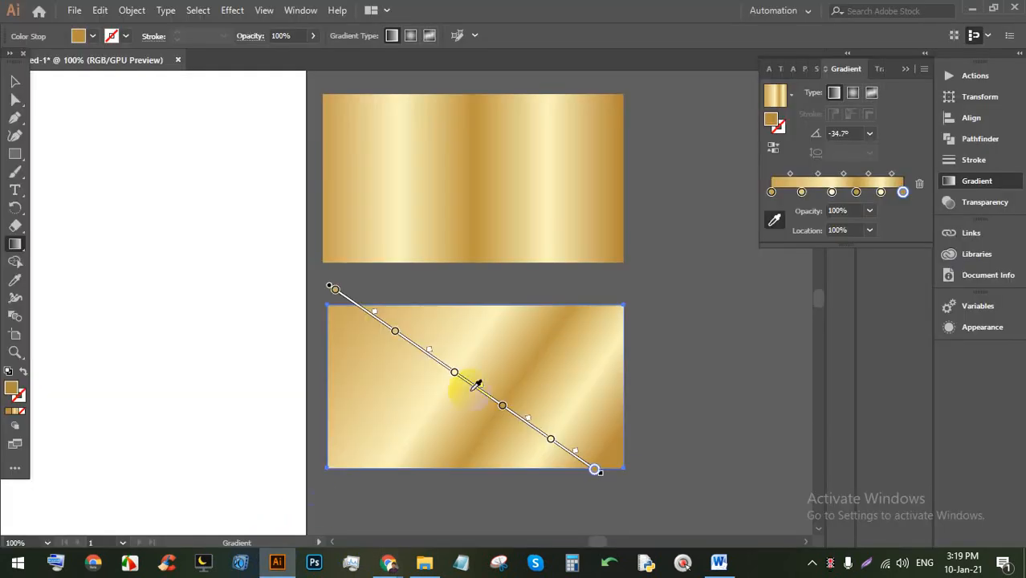
Step: Redirect the lower rectangle's gradient so that it runs horizontally from its left edge to its right edge
left_click(14, 82)
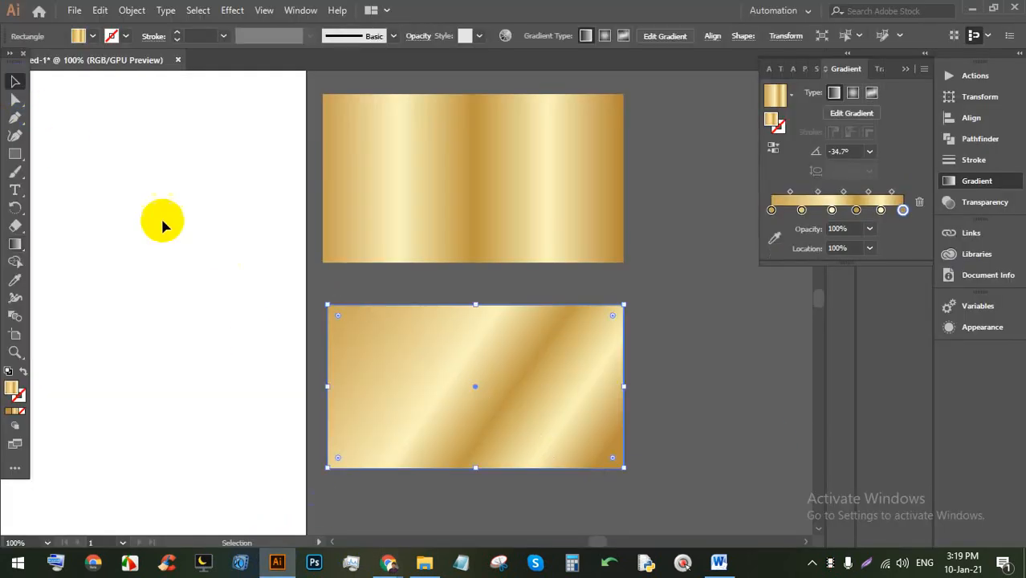
left_click(14, 244)
left_click_drag(330, 391, 617, 390)
Step: Move the third stop to 27.03%, the dark fourth stop nearer the middle and the fifth stop to 80.58%, and deselect the rectangle
mouse_move(461, 394)
left_mouse_down()
mouse_move(344, 396)
mouse_move(407, 392)
left_mouse_up()
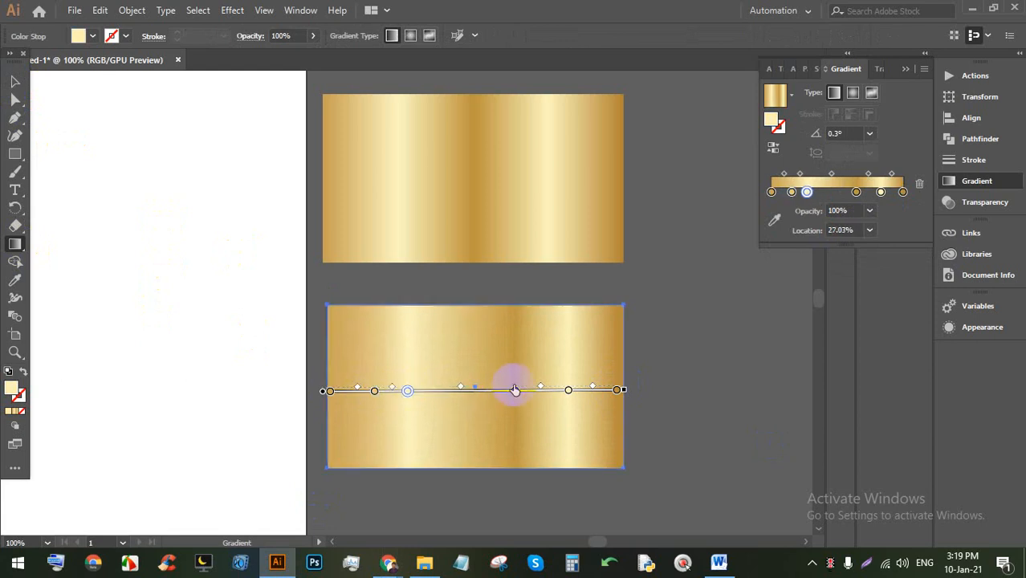
left_click_drag(515, 391, 484, 391)
left_click_drag(569, 395, 561, 391)
left_click(12, 83)
left_click(665, 371)
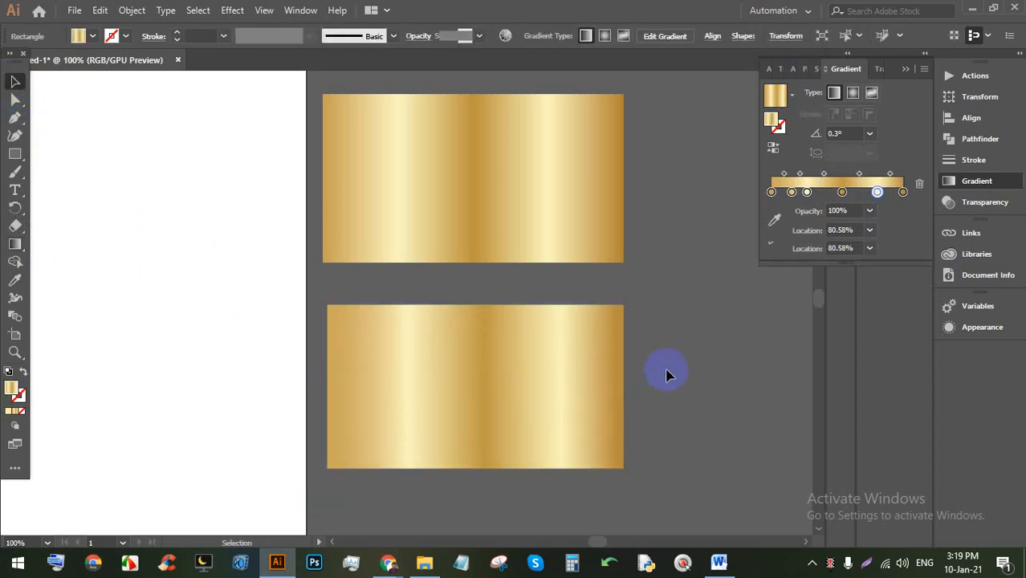
Step: Compare the bands of the recreated gold rectangle with the reference image, up close and from a distance
scroll(695, 345, "down", 2)
left_click(569, 367)
scroll(518, 337, "up", 1)
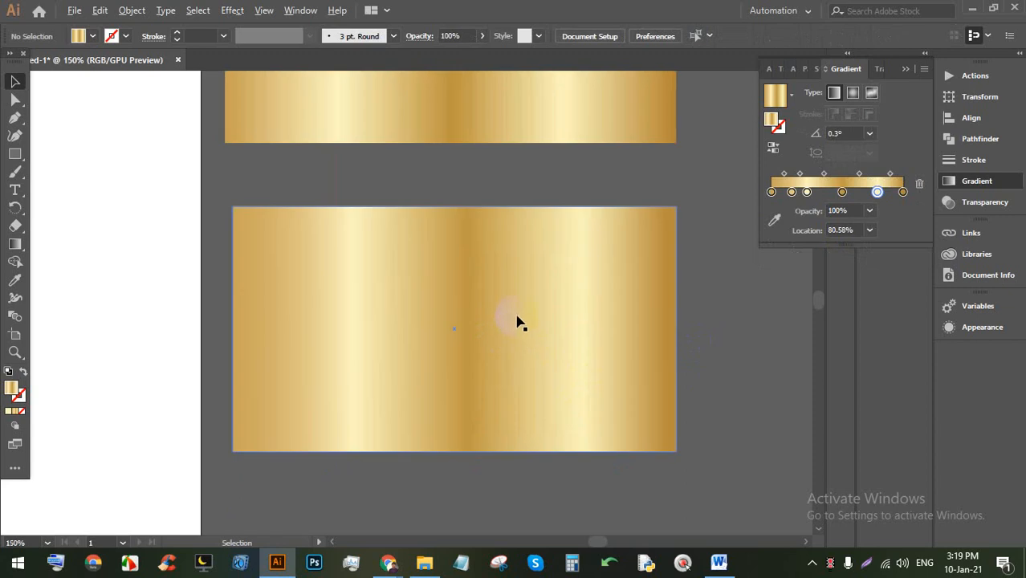
scroll(517, 304, "up", 1)
scroll(530, 295, "down", 2)
scroll(531, 293, "up", 2)
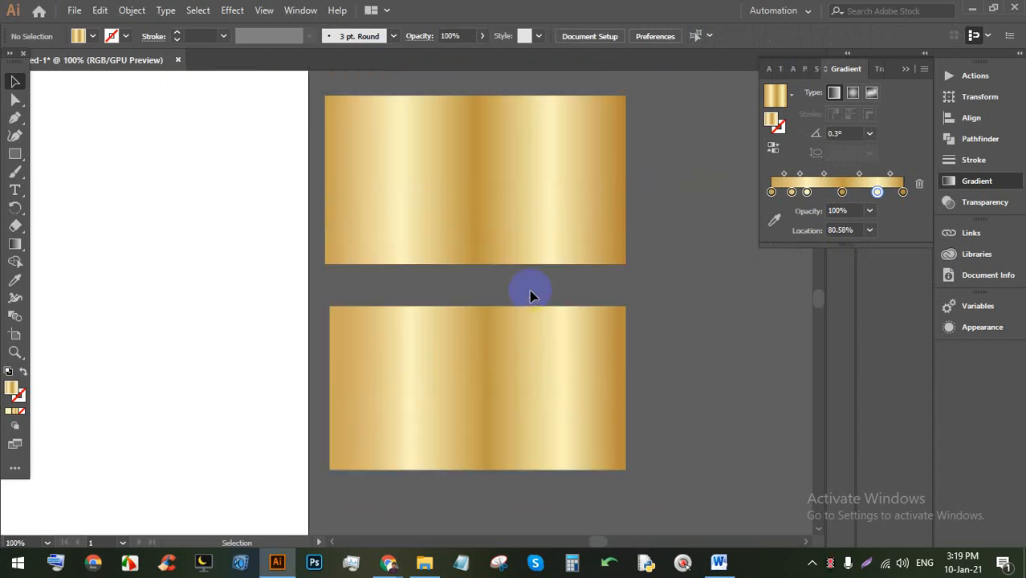
scroll(518, 285, "down", 1)
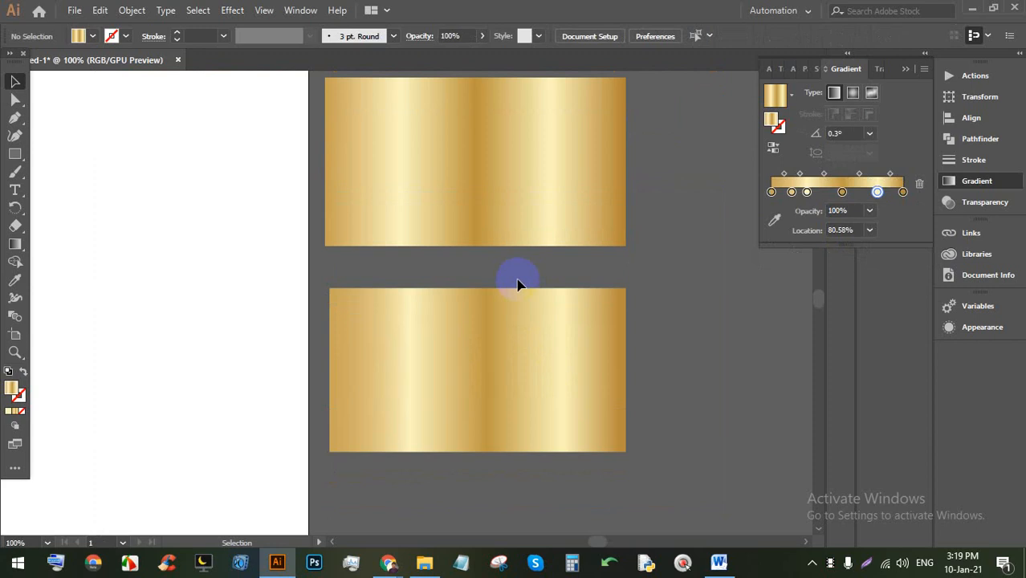
scroll(531, 290, "down", 4)
scroll(330, 305, "up", 2)
scroll(375, 334, "down", 2)
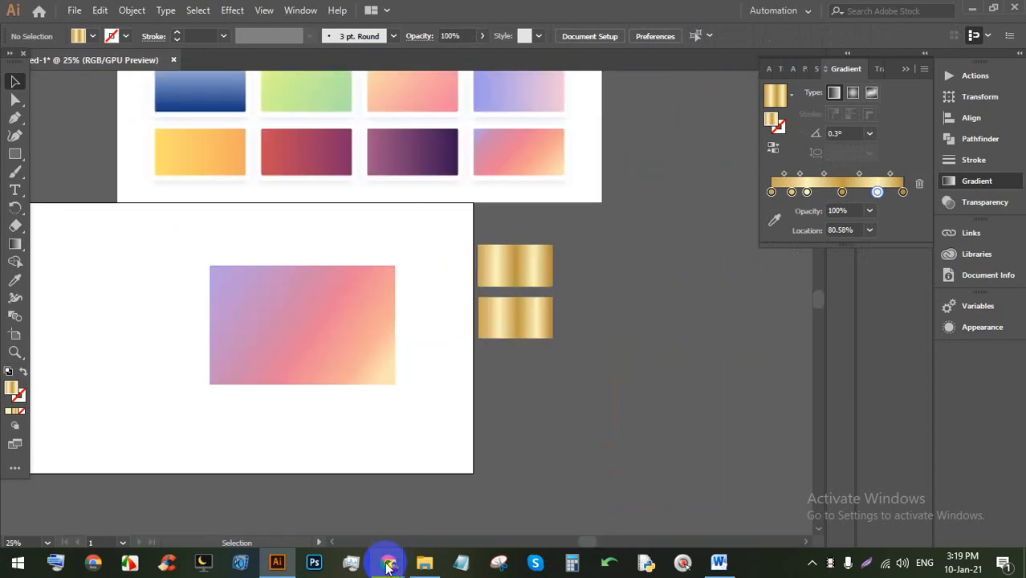
Step: Switch to the CWBD LEDP GD-D57(Evening) Facebook group in Chrome and open the Freelancer link to the navy business card entry
mouse_move(388, 565)
left_click(344, 519)
left_click(23, 12)
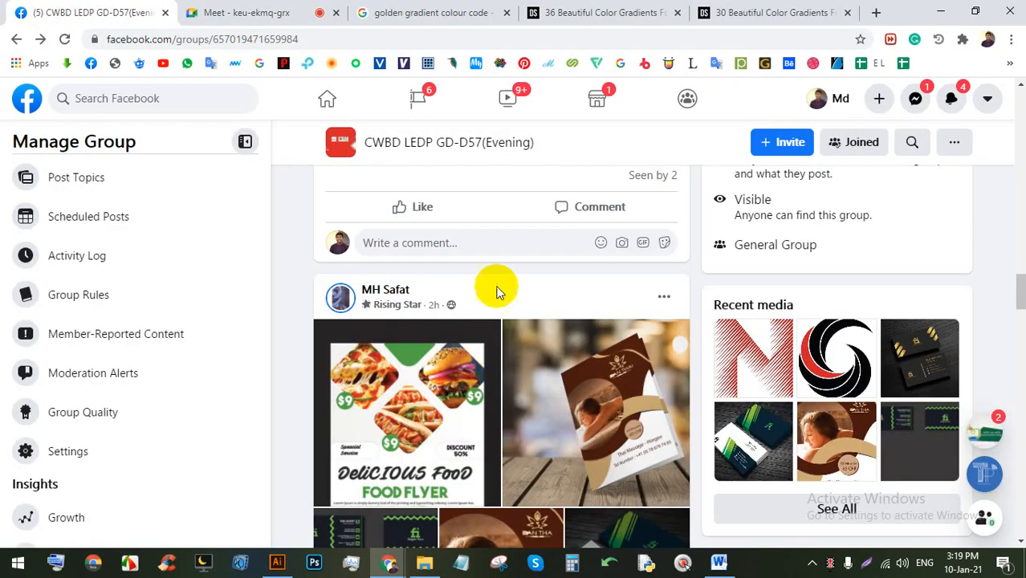
scroll(481, 301, "down", 5)
left_click(298, 10)
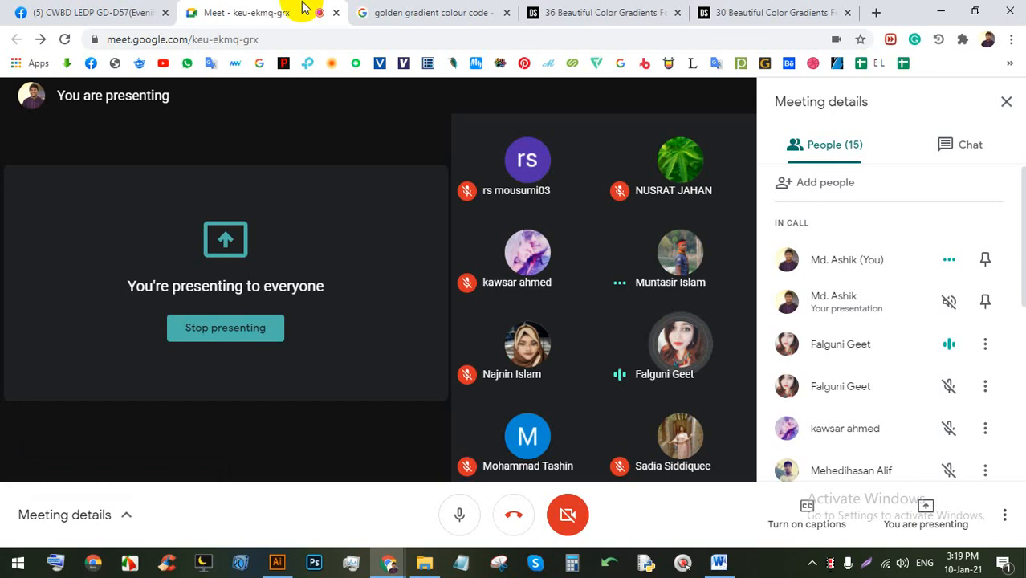
left_click(94, 11)
scroll(455, 321, "up", 2)
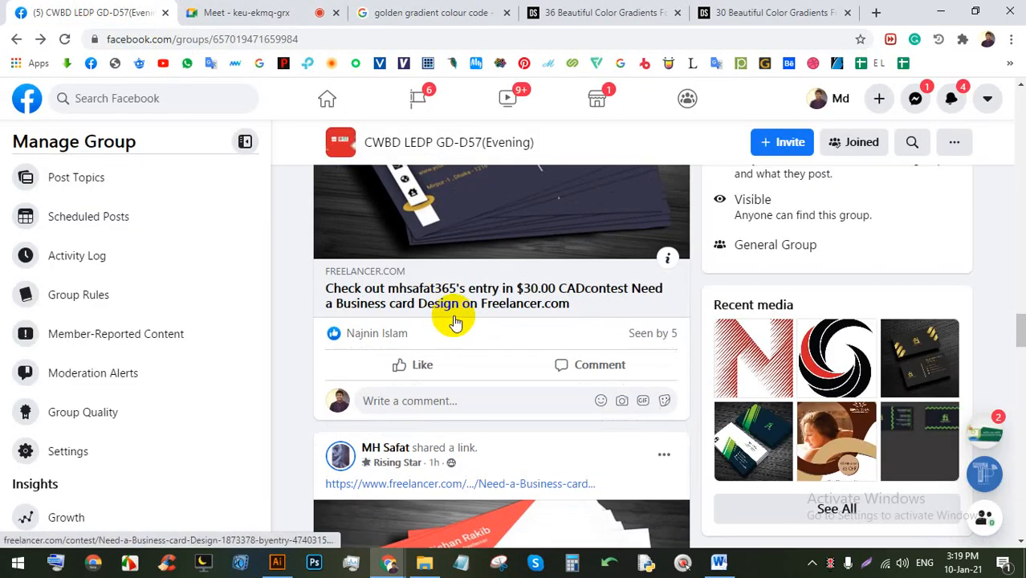
scroll(455, 322, "up", 5)
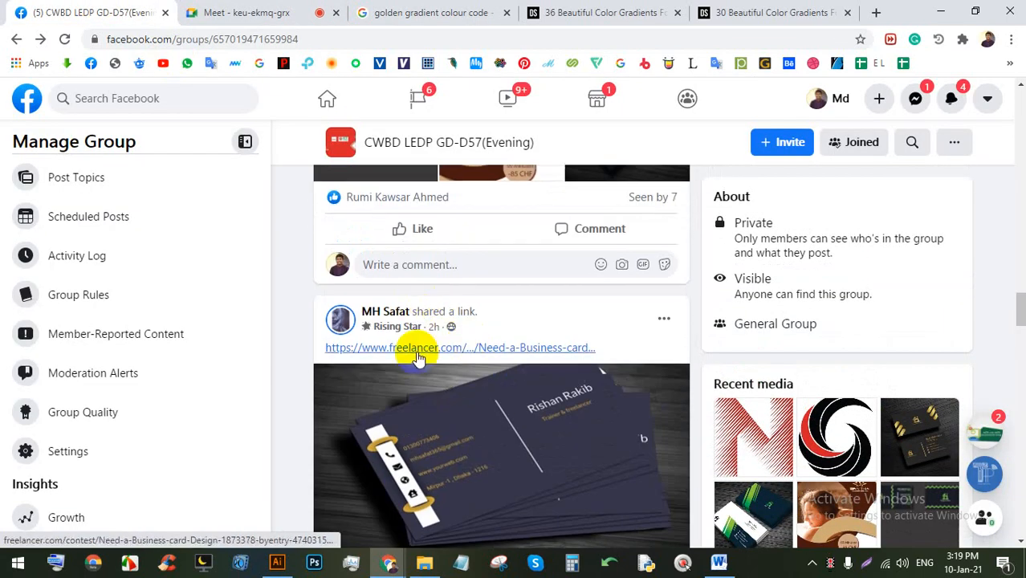
left_click(417, 353)
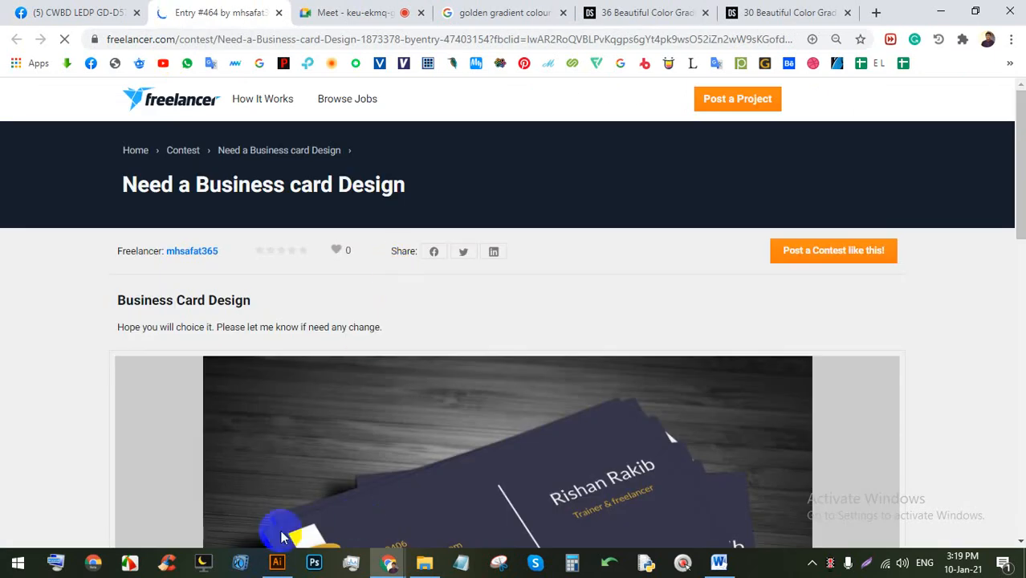
Step: Return to Illustrator, expand the toolbox to two columns and collapse it again, and activate the Gradient tool
left_click(277, 562)
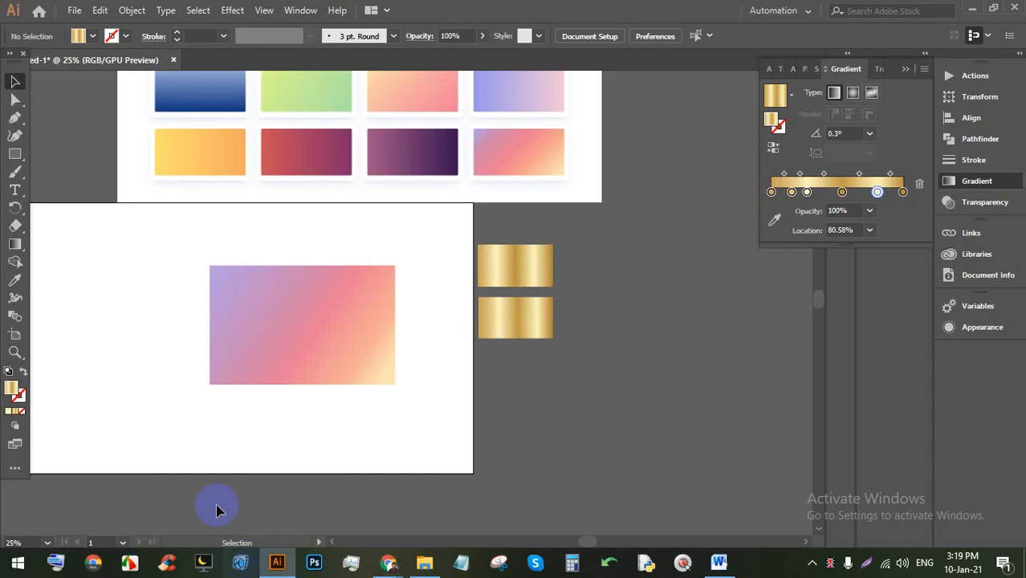
left_click(11, 54)
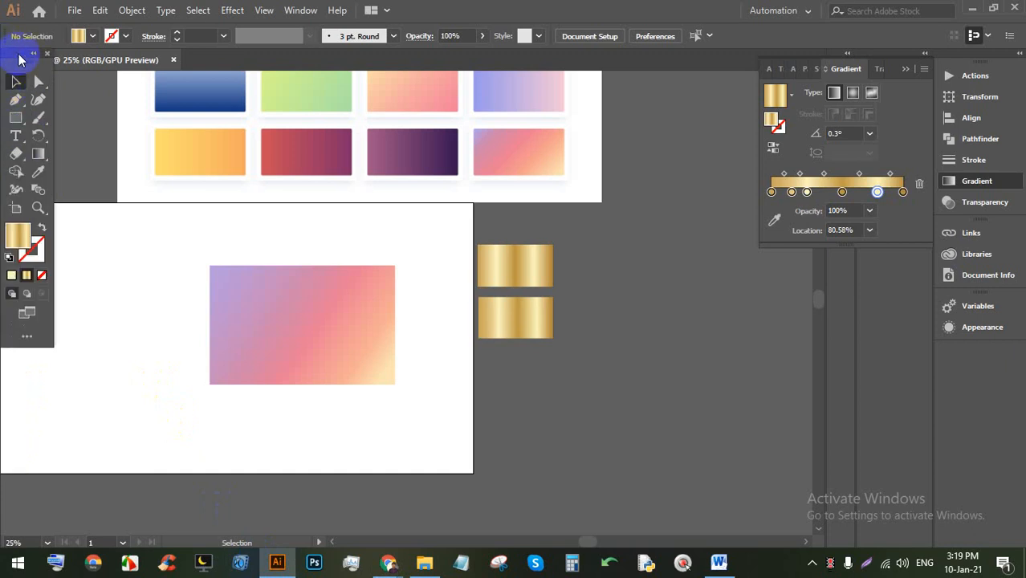
left_click(32, 54)
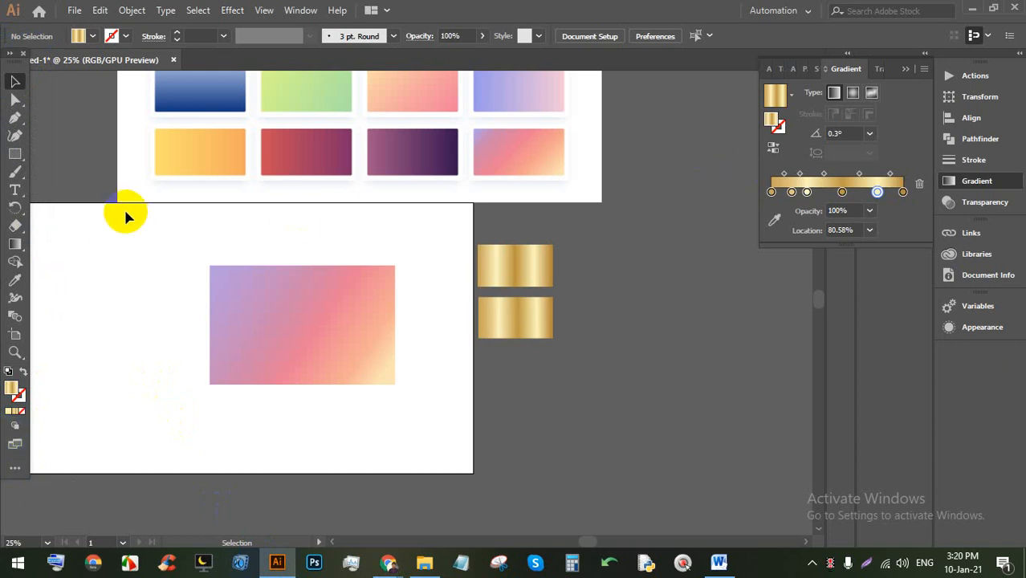
left_click(16, 243)
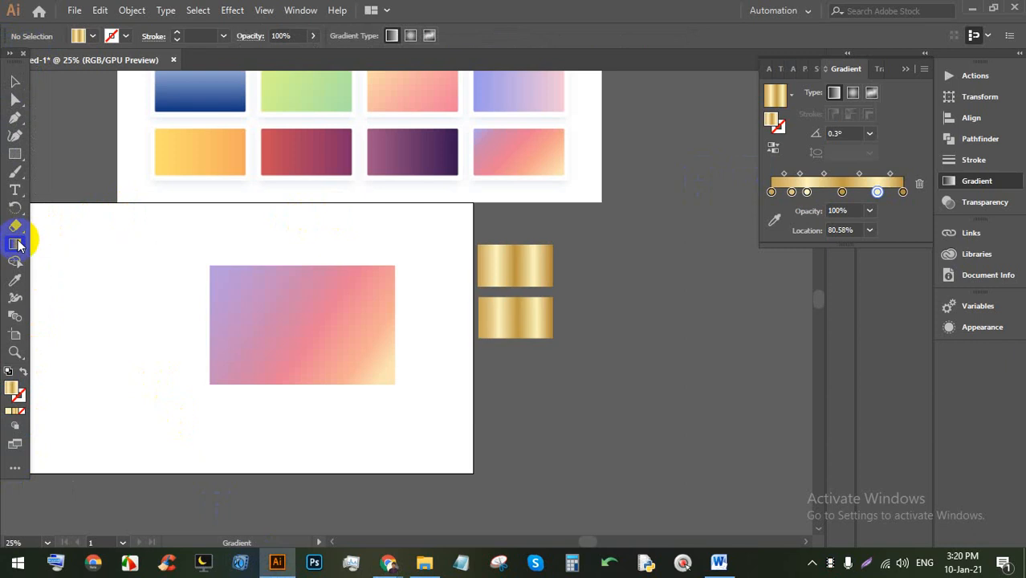
Step: Switch back to Chrome and examine the navy and gold business card on the Freelancer contest entry page
mouse_move(394, 558)
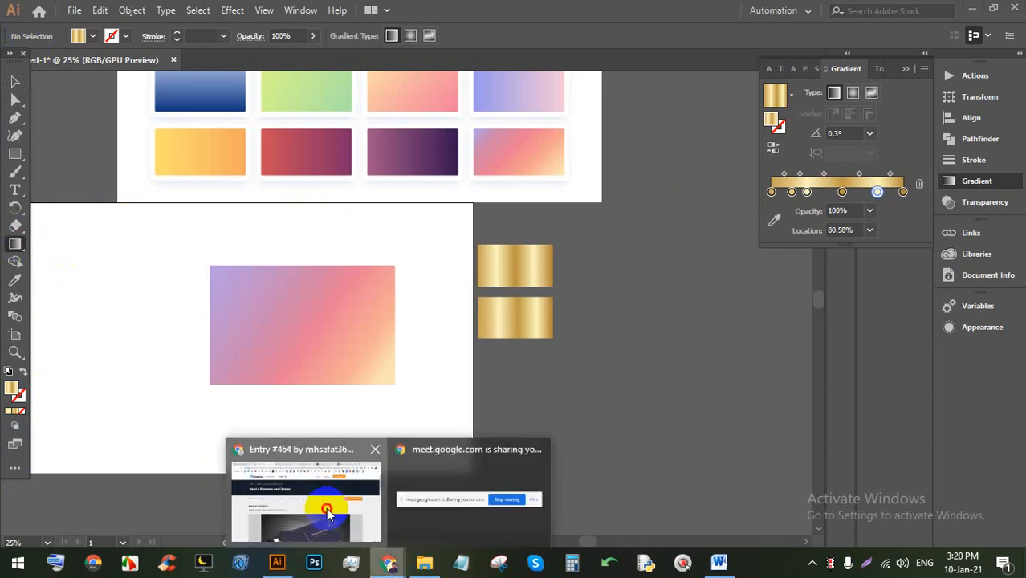
left_click(303, 493)
scroll(390, 298, "down", 2)
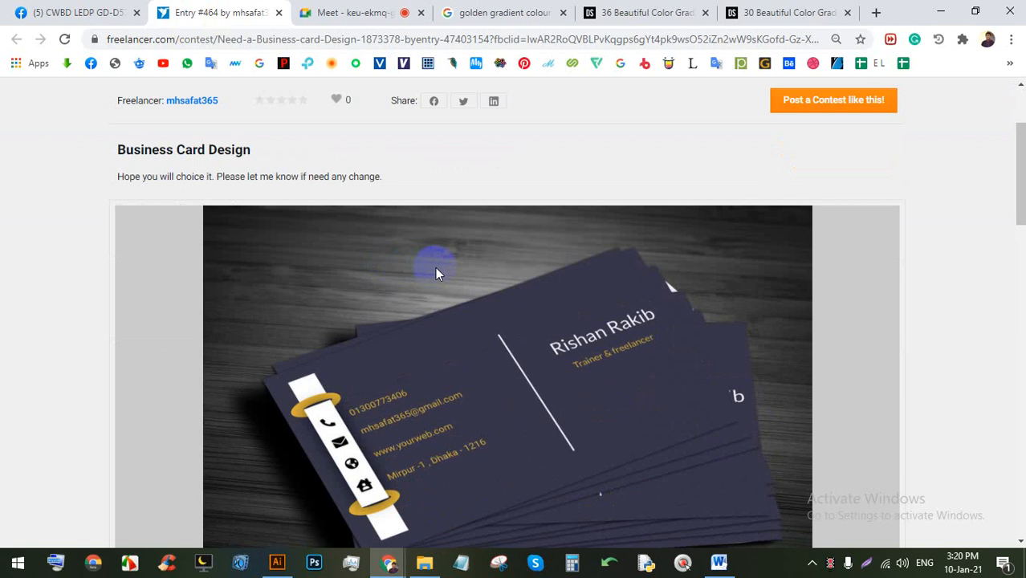
scroll(436, 267, "down", 1)
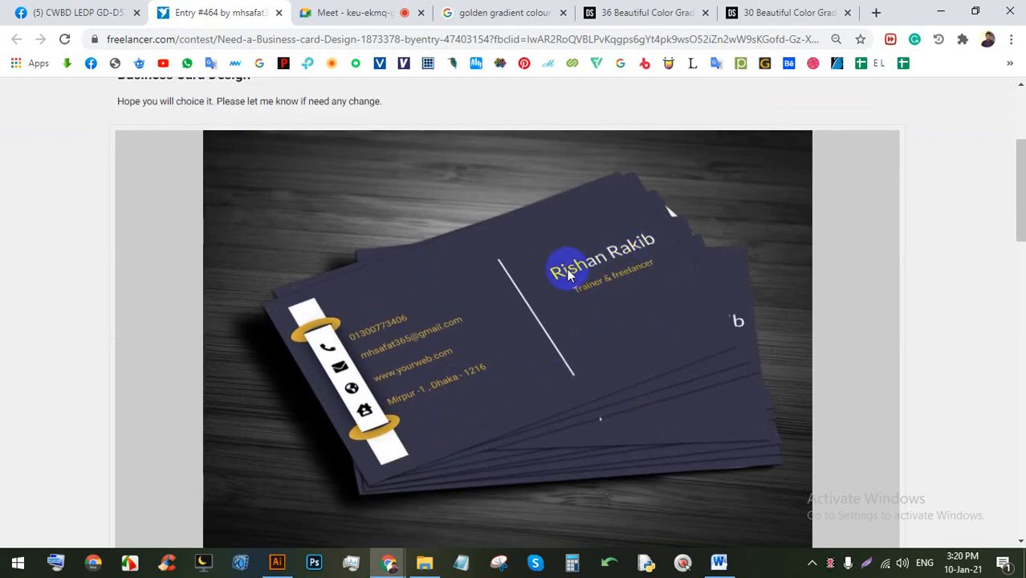
scroll(585, 277, "down", 2)
Step: Open the red and white business card entry from the Facebook group, examine its design and close its page
left_click(80, 12)
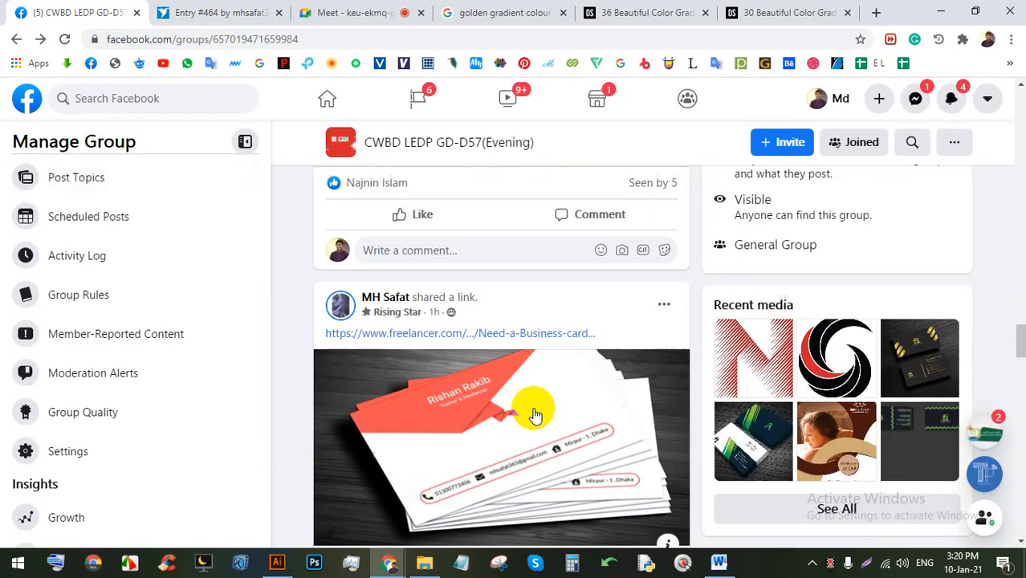
left_click(478, 476)
left_click(48, 12)
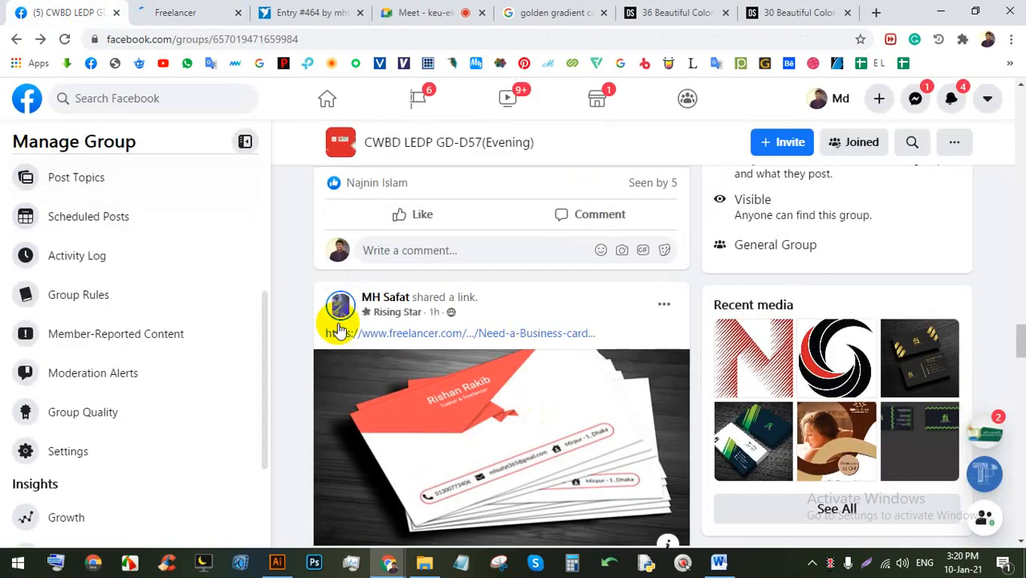
scroll(496, 380, "down", 1)
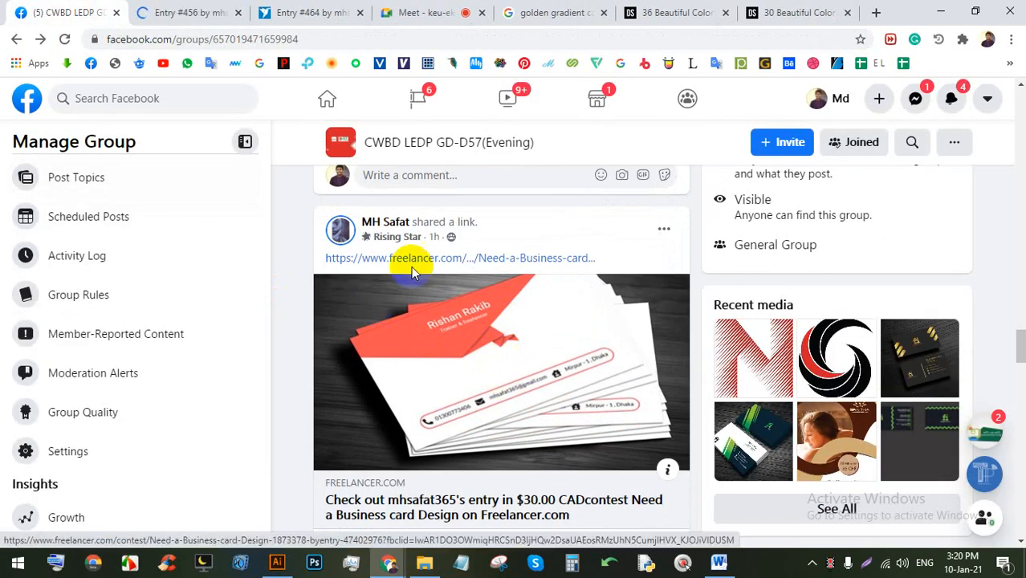
left_click(197, 11)
scroll(562, 412, "down", 3)
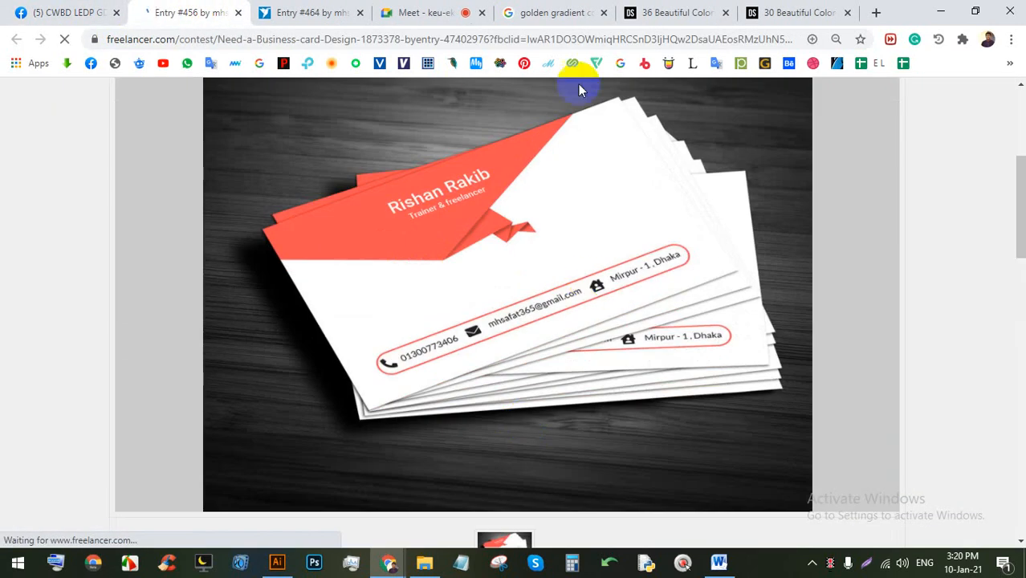
left_click(238, 13)
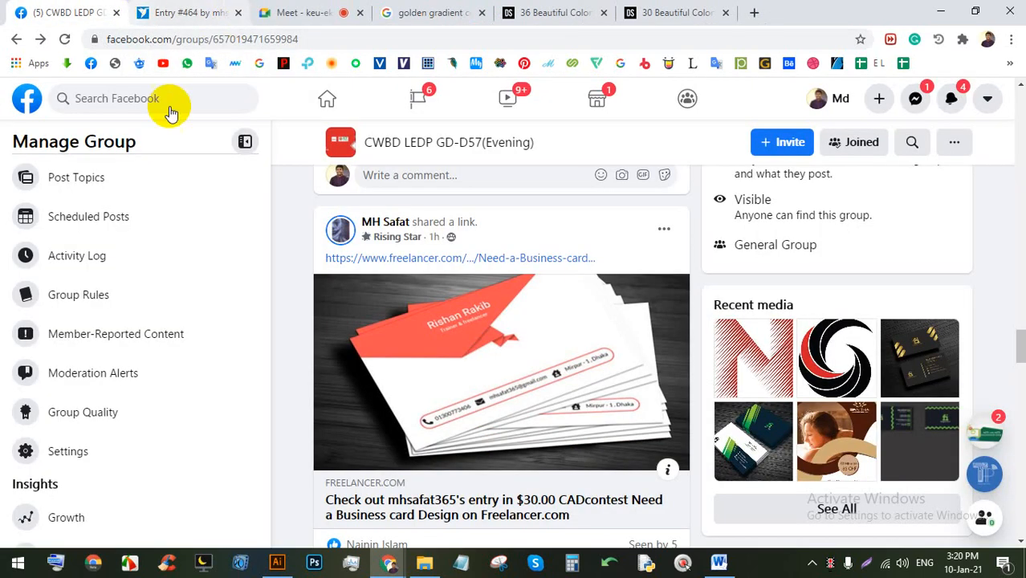
Step: Examine the business card, book cover, banner and Facebook cover contest entries shared in the group feed
scroll(476, 267, "down", 2)
scroll(475, 267, "down", 4)
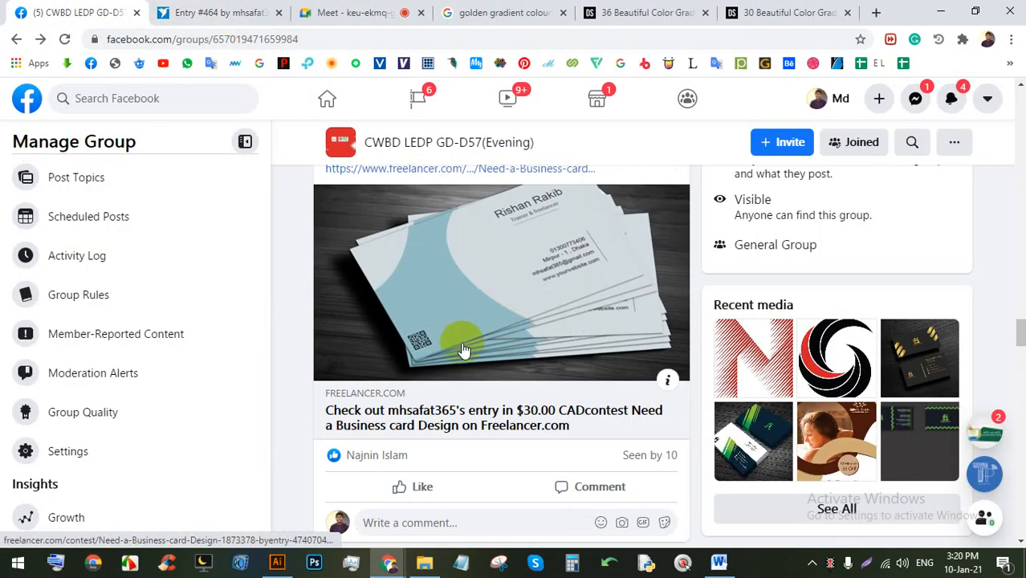
scroll(464, 349, "up", 2)
scroll(530, 353, "down", 3)
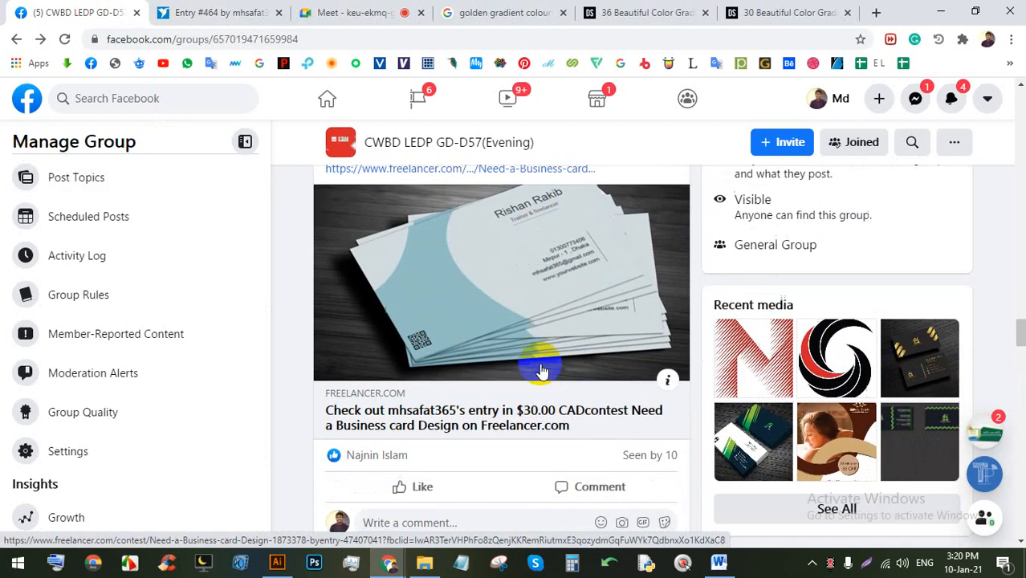
scroll(419, 334, "down", 6)
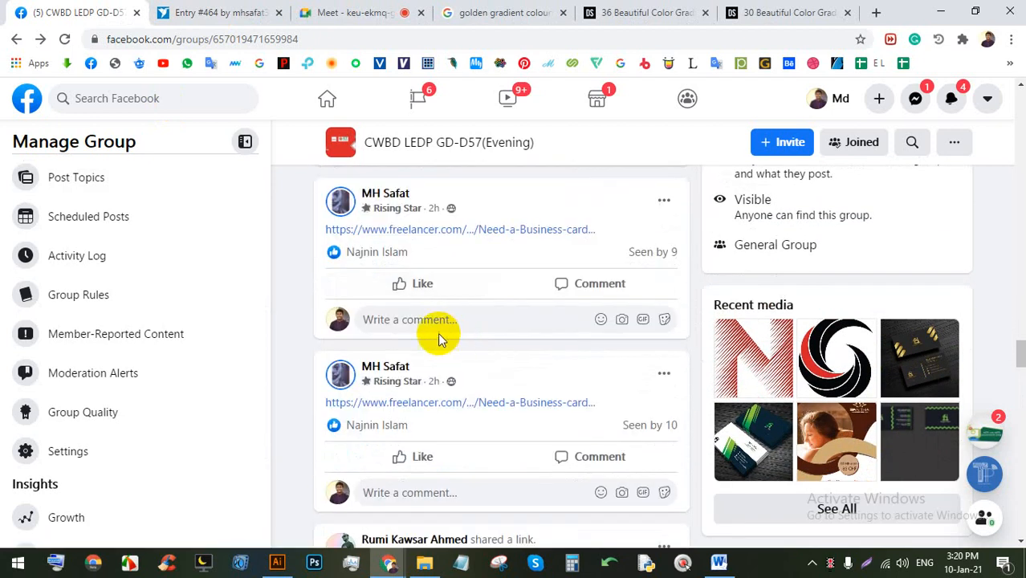
scroll(446, 329, "down", 4)
scroll(454, 321, "up", 3)
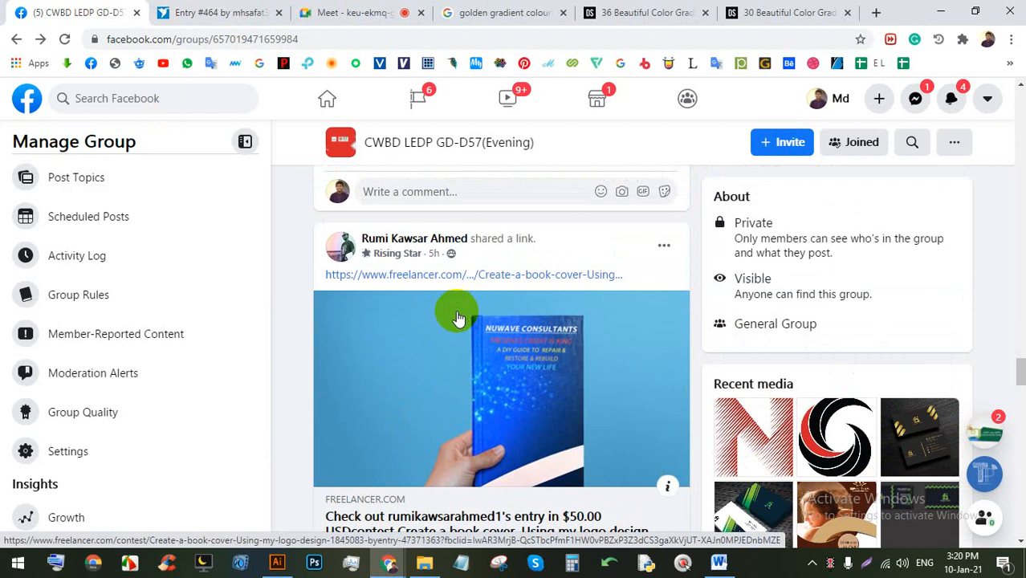
scroll(458, 317, "down", 8)
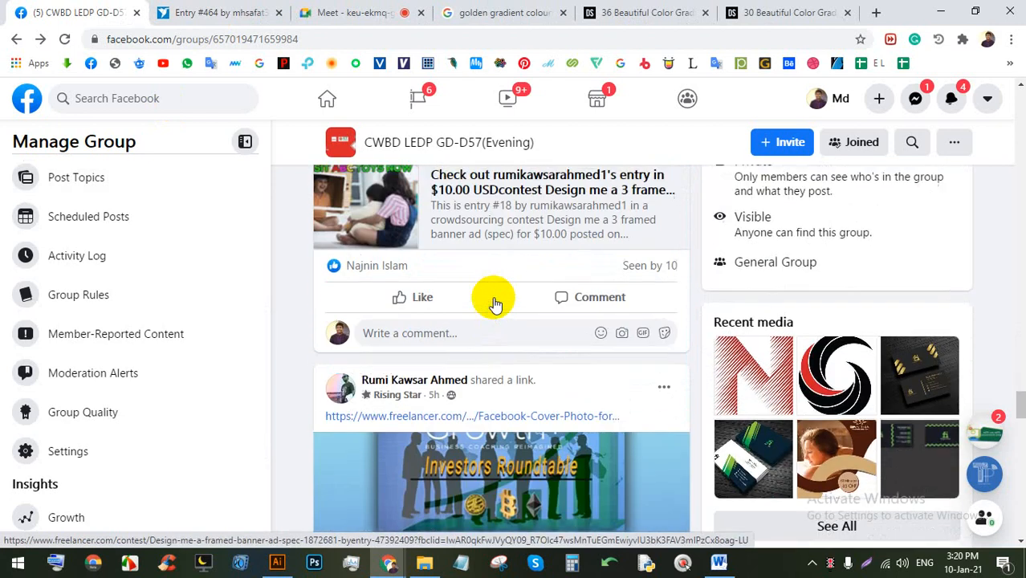
scroll(493, 304, "up", 3)
scroll(426, 300, "down", 6)
scroll(482, 322, "up", 2)
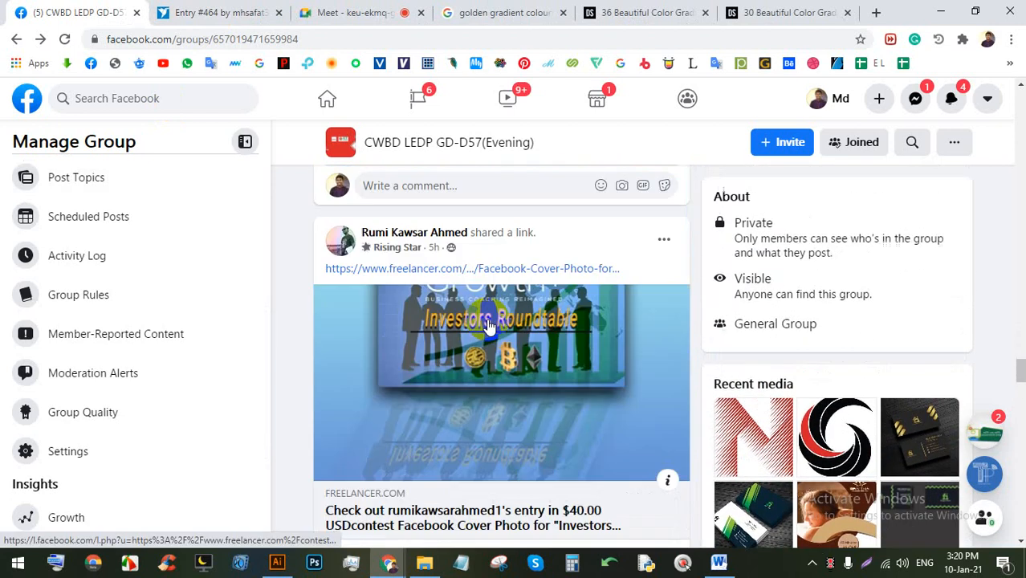
scroll(489, 321, "up", 1)
scroll(498, 317, "down", 2)
scroll(514, 326, "down", 2)
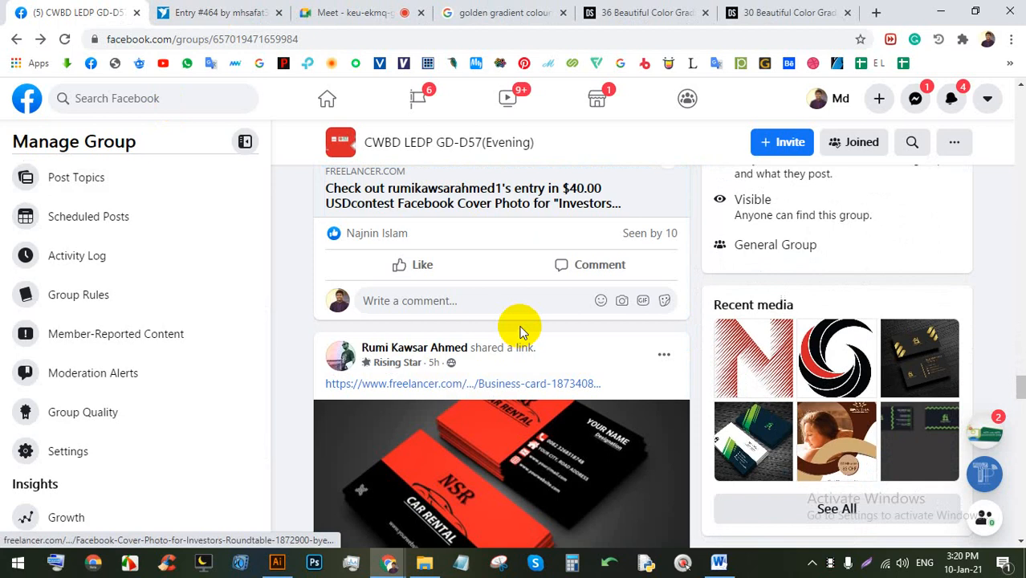
Step: Examine the red and black NSR Car Rental business card entry in the group feed
scroll(521, 329, "down", 4)
scroll(510, 341, "up", 3)
scroll(482, 378, "down", 1)
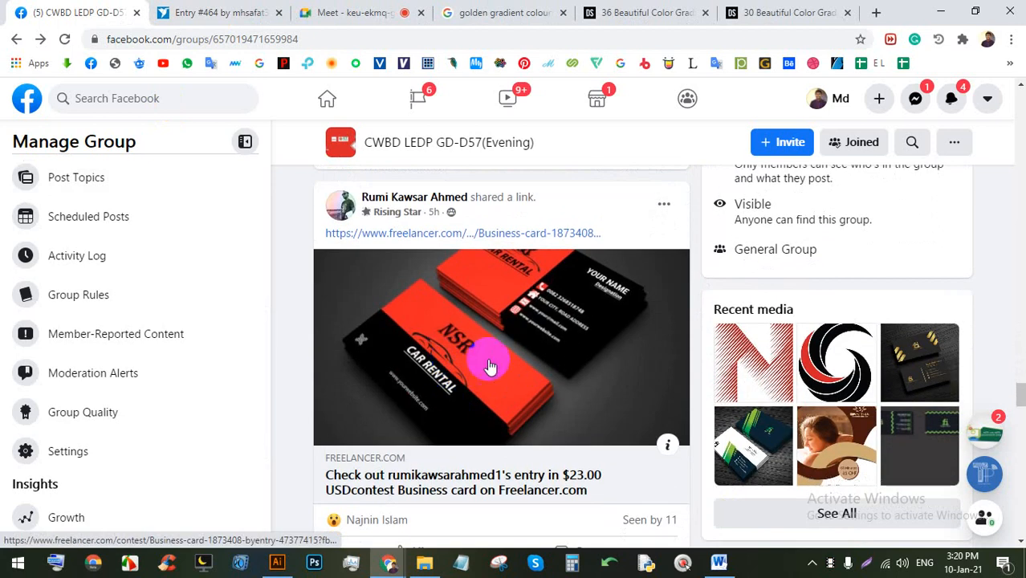
scroll(489, 341, "down", 2)
scroll(497, 332, "up", 2)
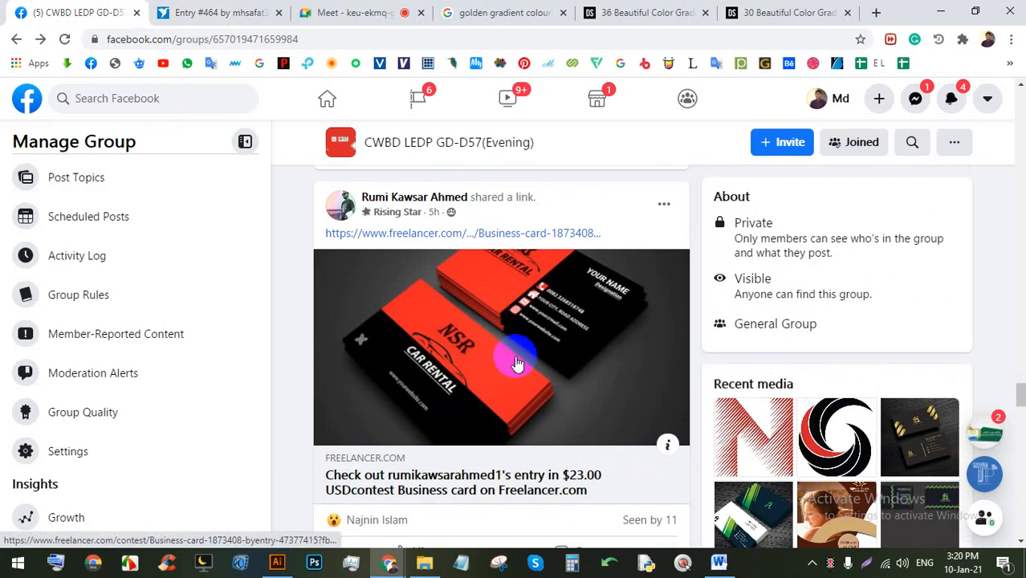
scroll(518, 361, "down", 3)
scroll(488, 332, "up", 2)
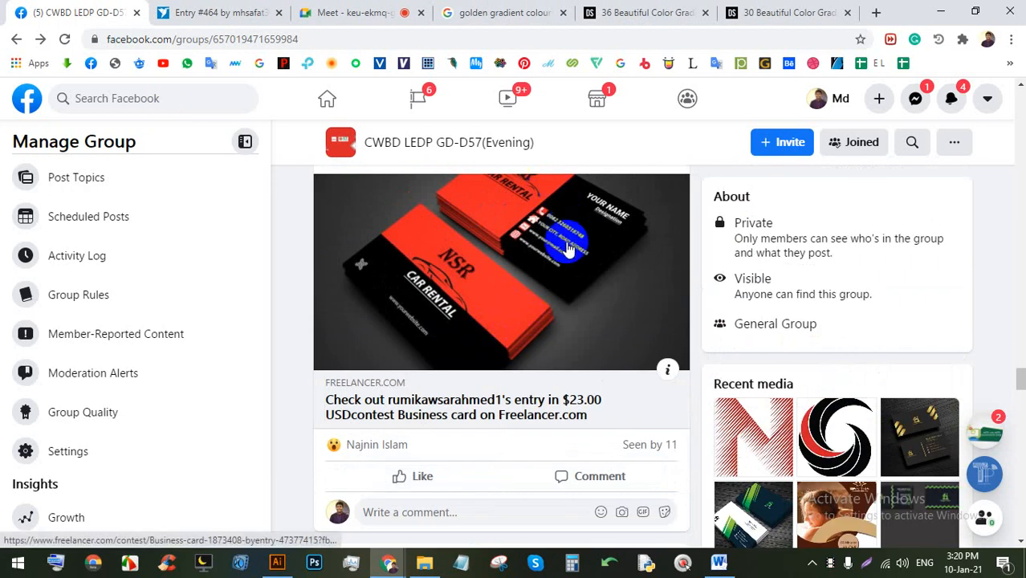
scroll(562, 241, "down", 5)
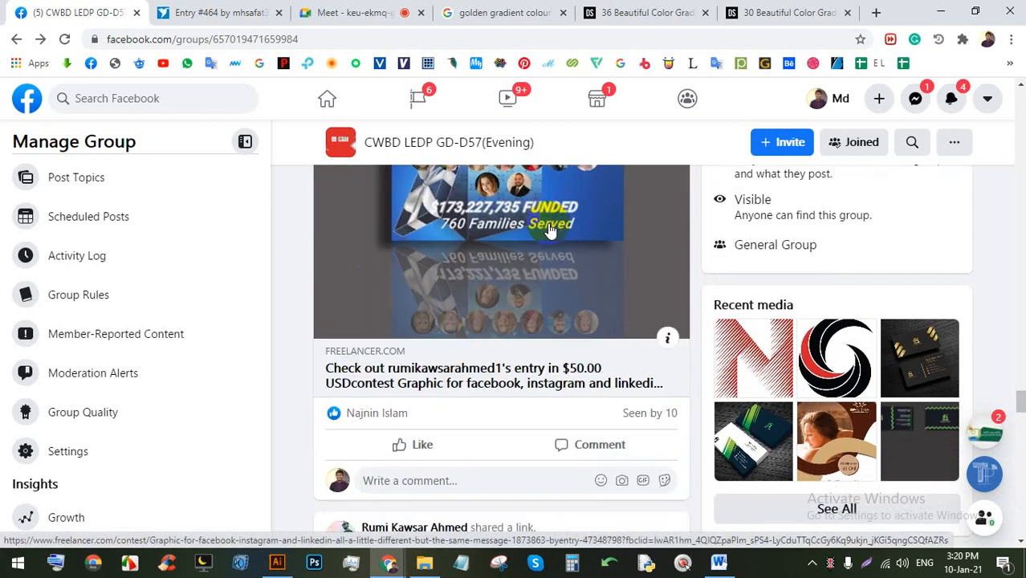
Step: Find the travel flyer post further down the group feed, view its photo full size and close it
scroll(550, 230, "down", 10)
scroll(542, 241, "up", 2)
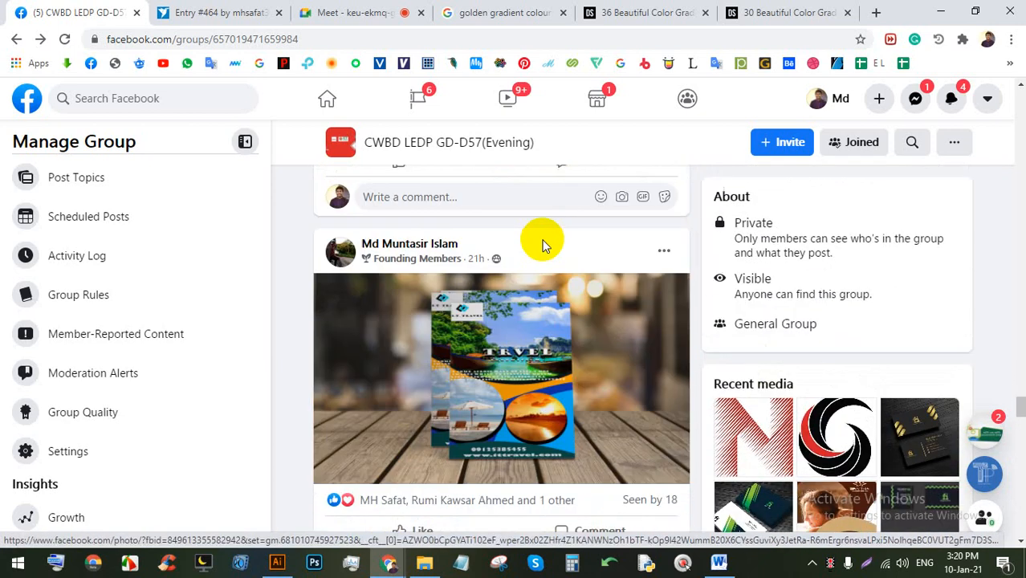
scroll(543, 244, "down", 2)
scroll(534, 273, "up", 2)
left_click(522, 304)
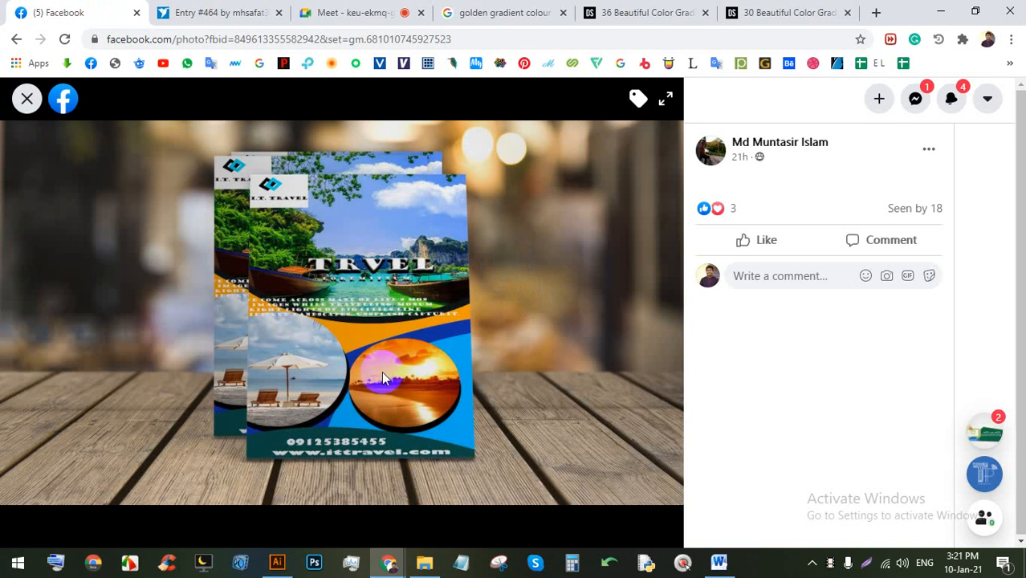
left_click(26, 98)
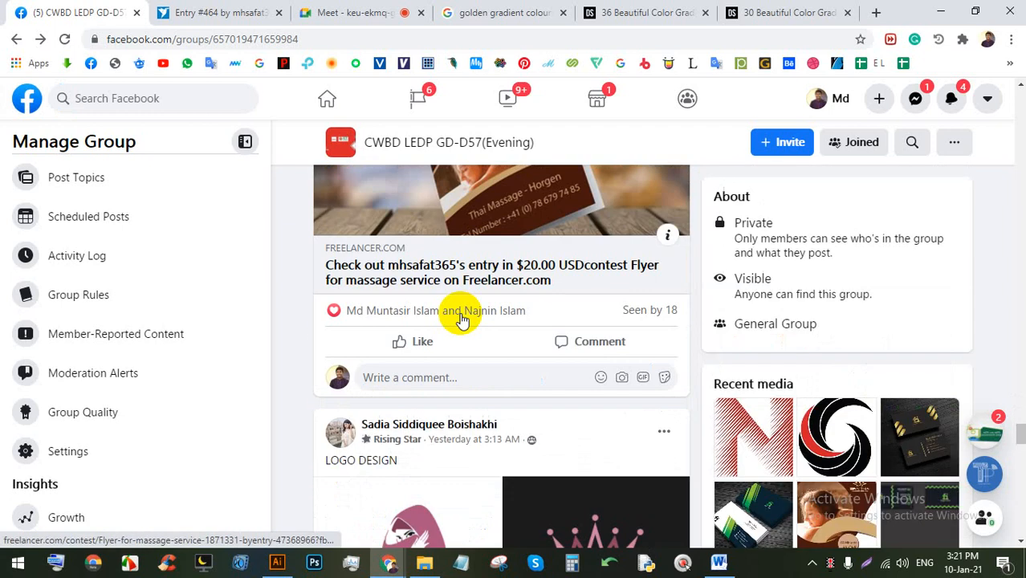
Step: View both Miz Collection logos of the LOGO DESIGN post full size and close the photo viewer
scroll(482, 316, "down", 1)
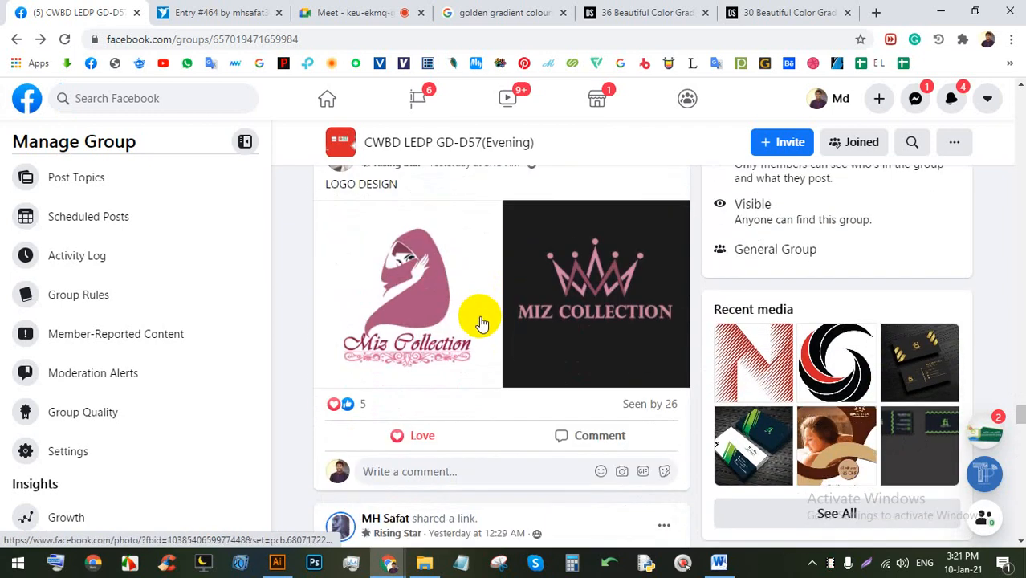
left_click(471, 305)
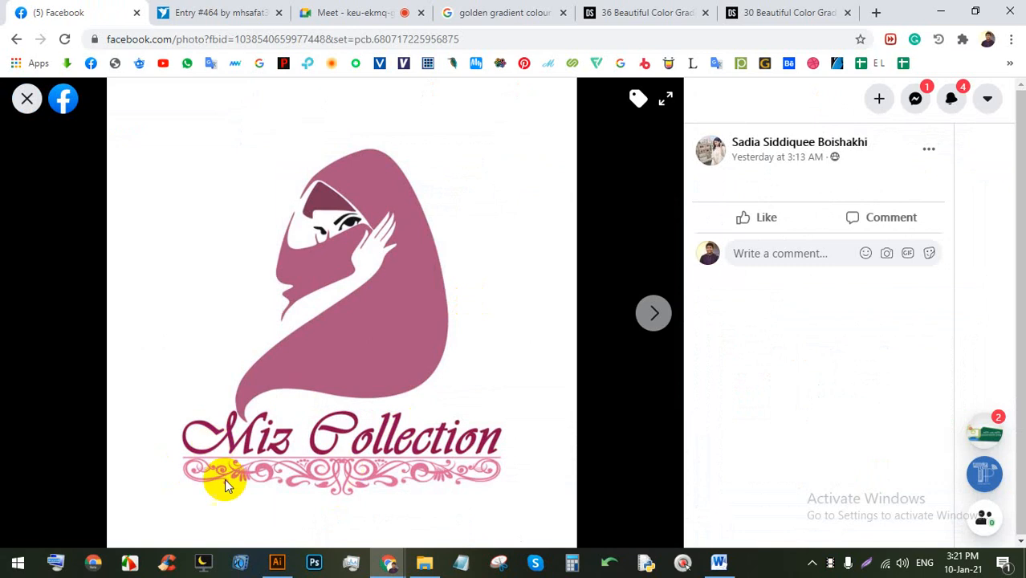
left_click(654, 312)
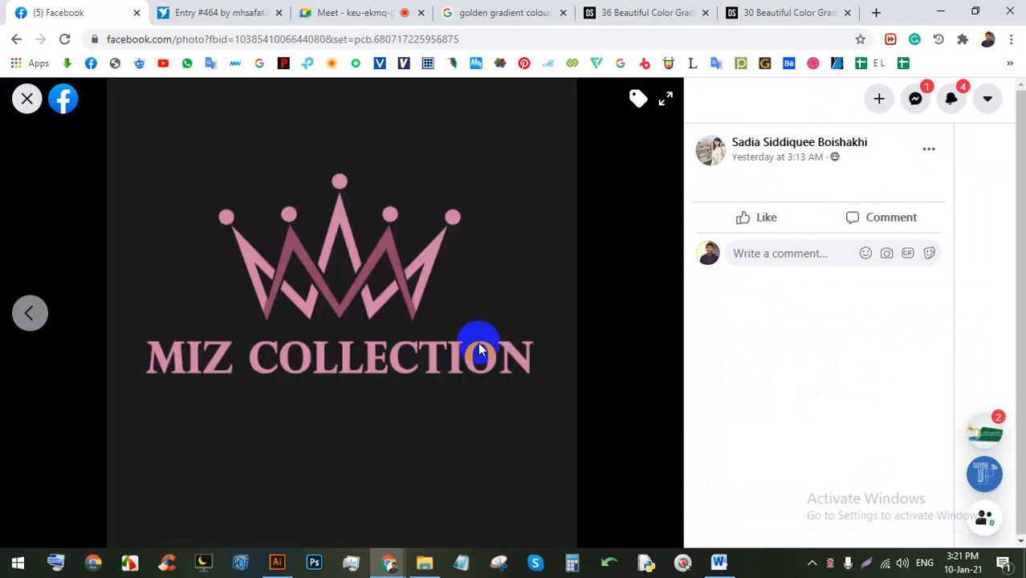
left_click(27, 98)
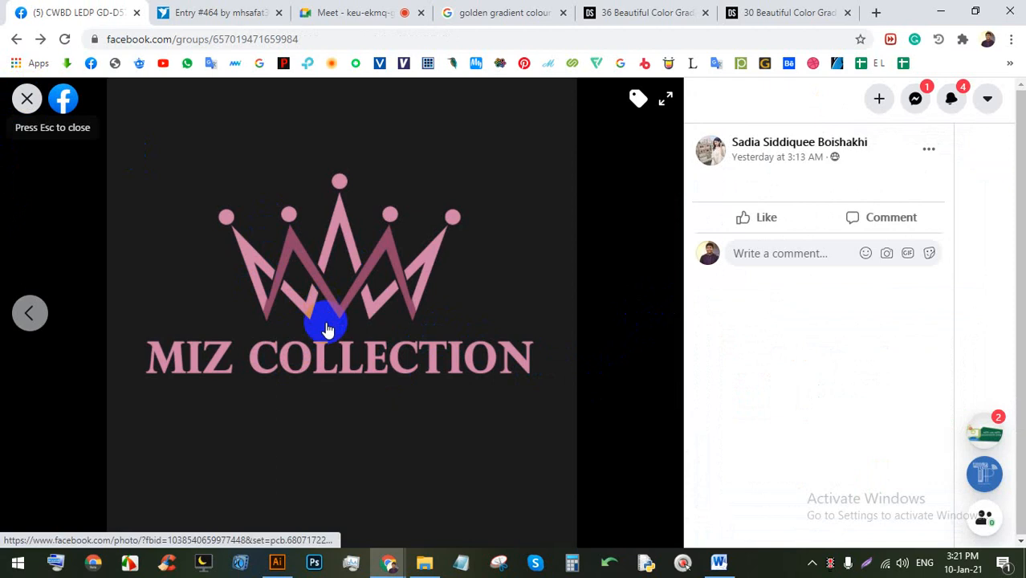
Step: Find the tiger face made of hexagonal shapes in the group feed, view it full size and close it
scroll(454, 377, "down", 10)
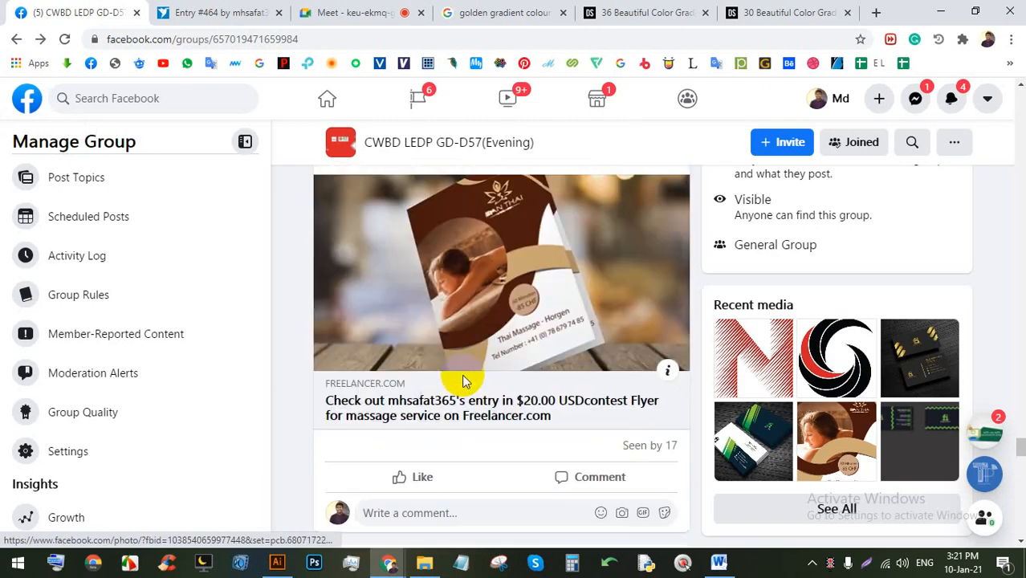
scroll(466, 379, "down", 5)
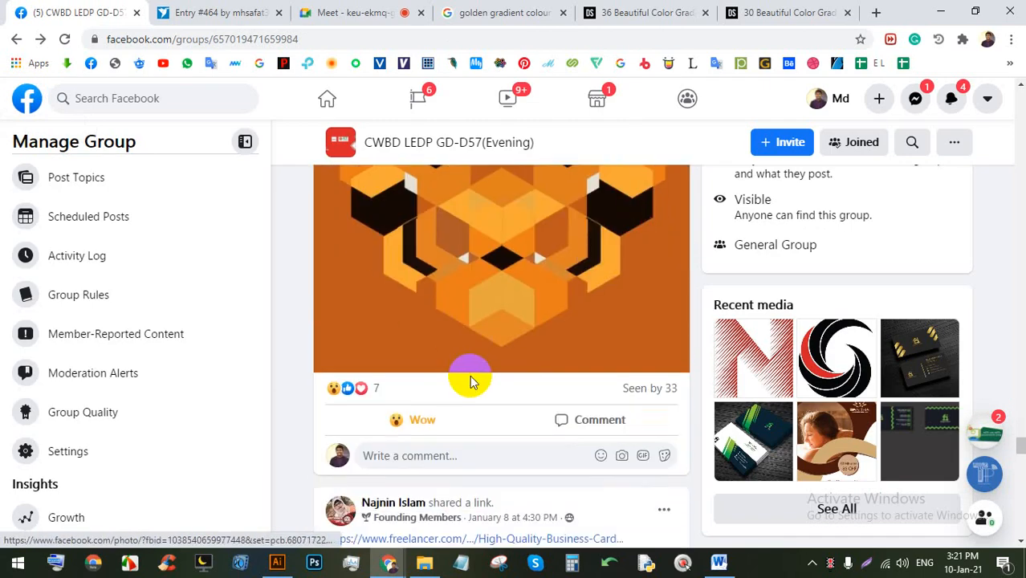
scroll(474, 378, "up", 4)
left_click(543, 376)
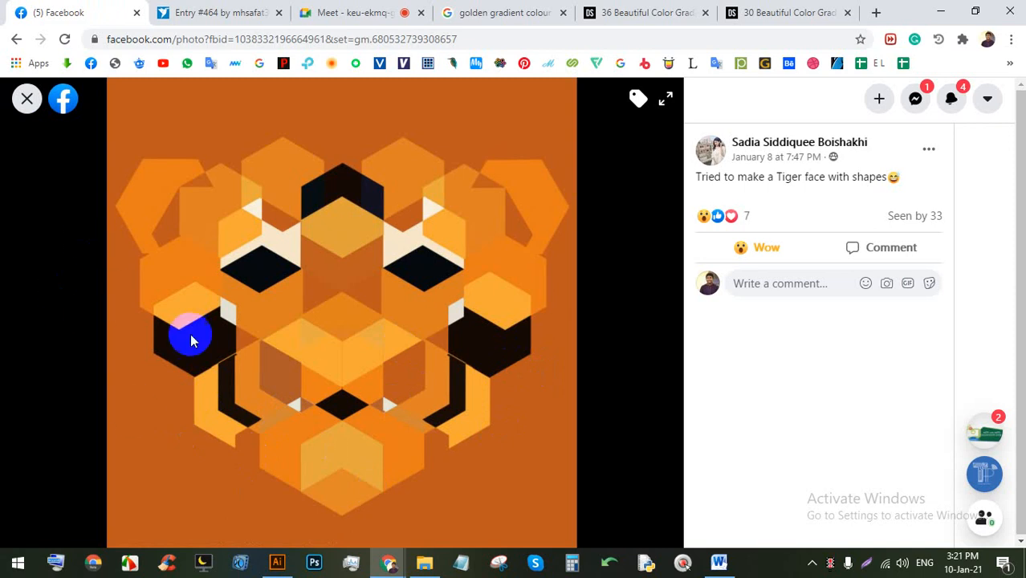
left_click(29, 101)
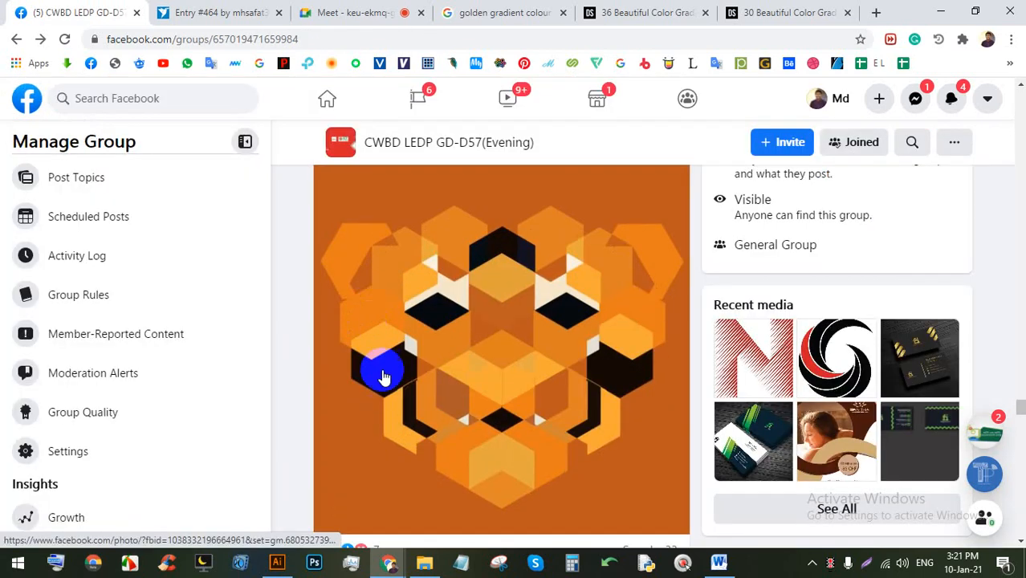
Step: Look over the older group posts, including the wall-mounted business and fitness poster mockups
scroll(385, 374, "down", 10)
scroll(447, 360, "down", 8)
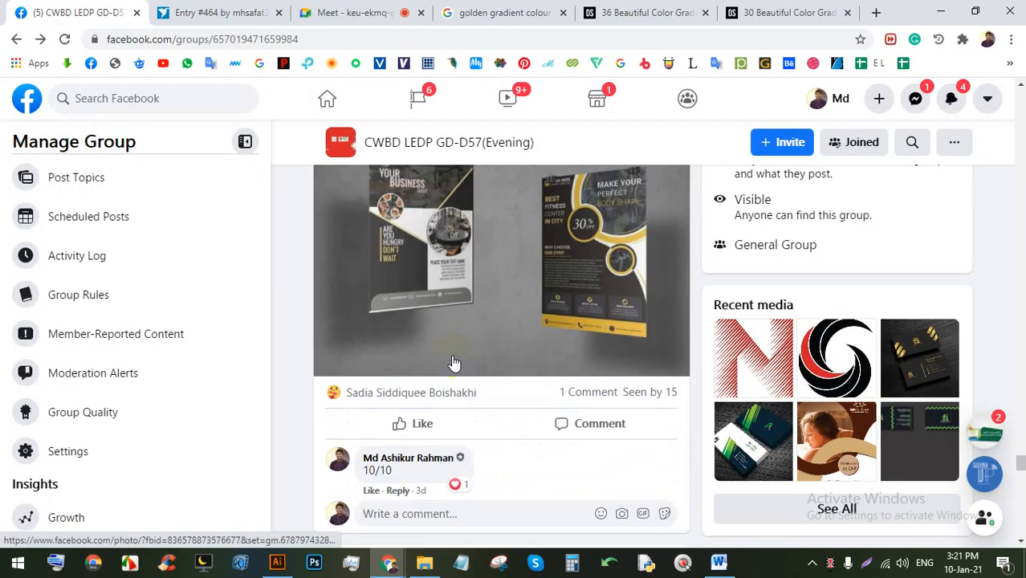
scroll(453, 362, "up", 4)
scroll(462, 364, "down", 5)
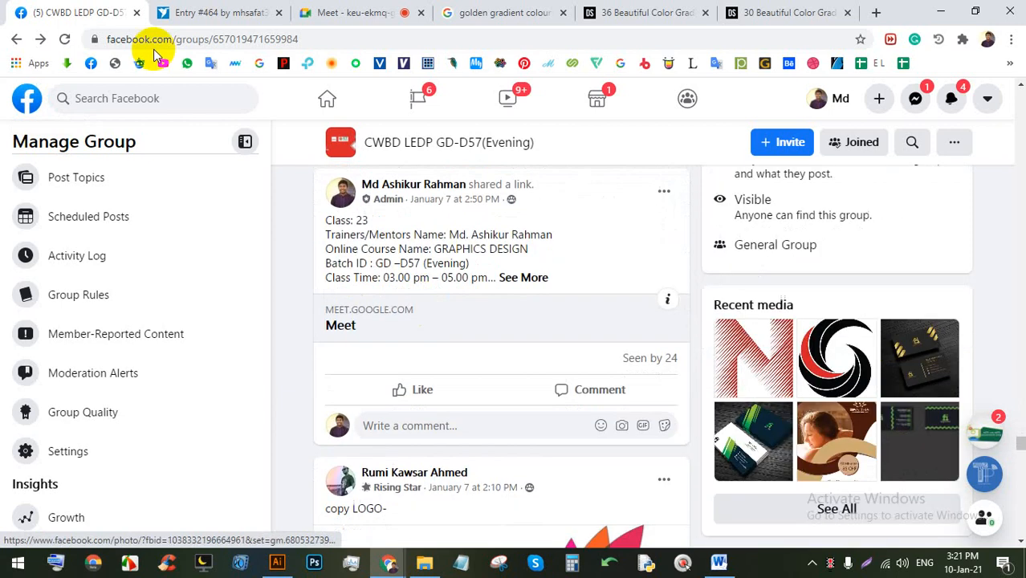
Step: Close the Freelancer Entry #464 page, switch to the Google Meet call and stop presenting
left_click(217, 12)
left_click(353, 12)
left_click(278, 12)
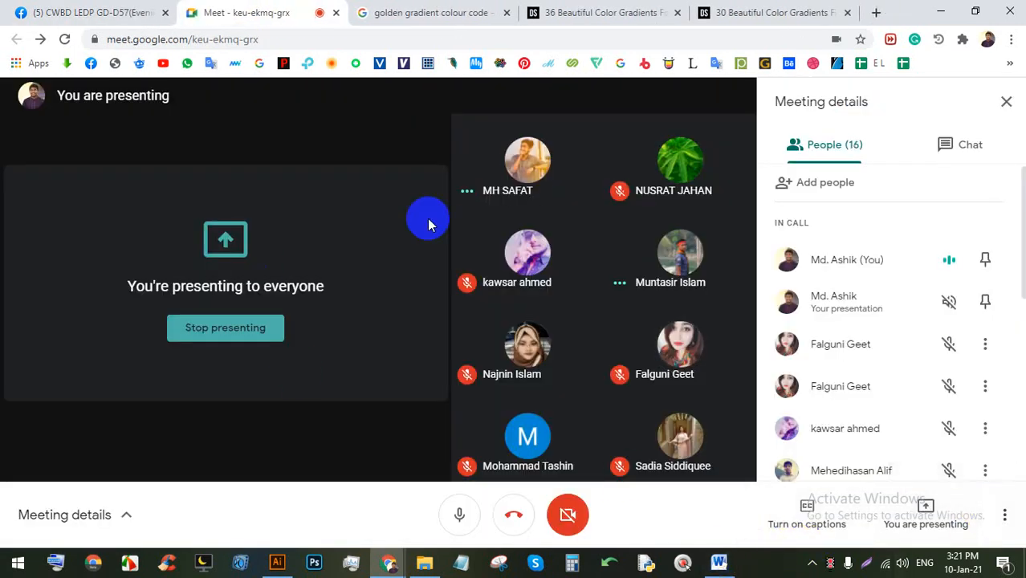
left_click(225, 333)
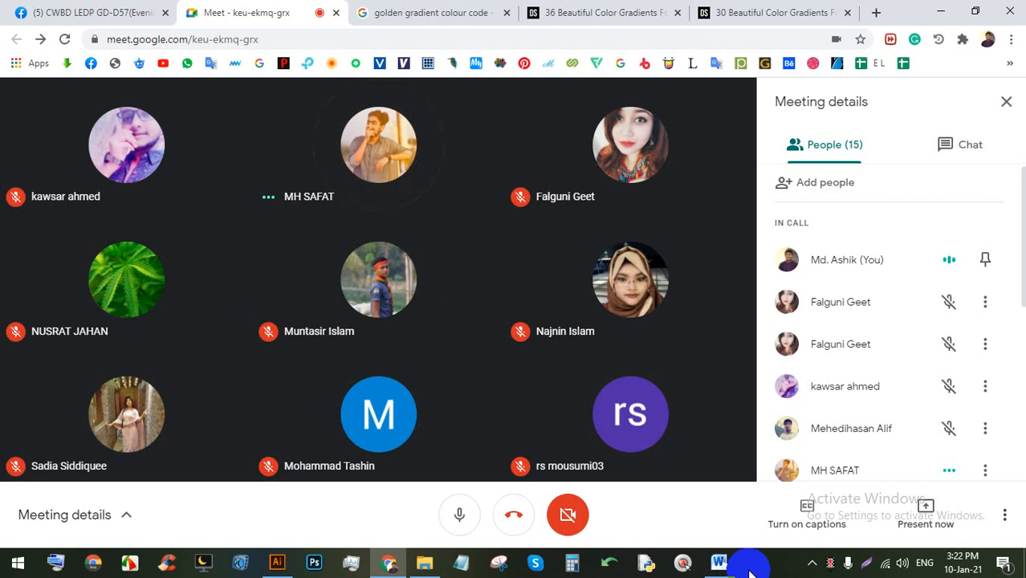
Step: Start presenting the screen in the Meet call again and hide the screen-sharing notice
left_click(926, 510)
left_click(910, 383)
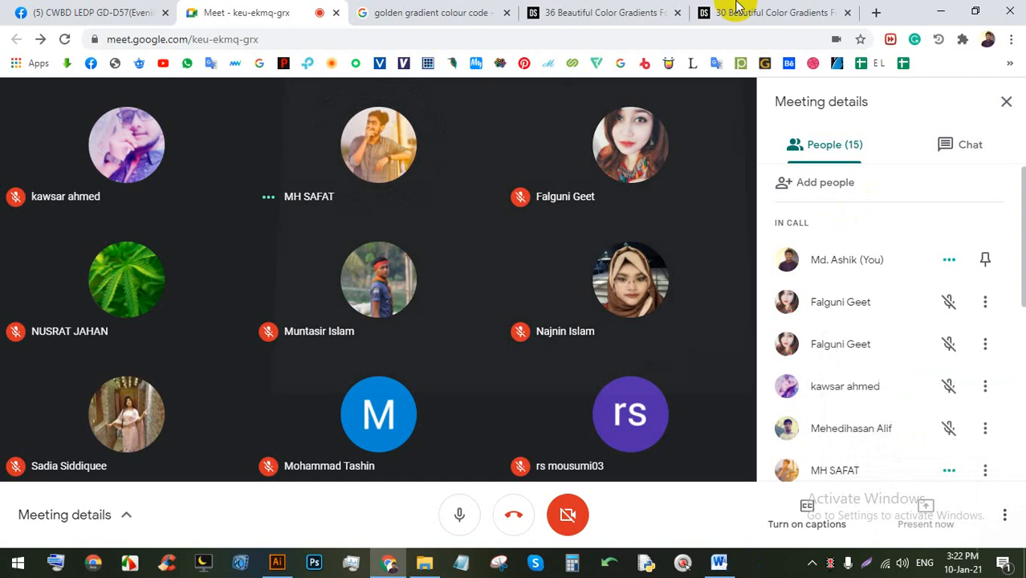
left_click(419, 191)
left_click(646, 366)
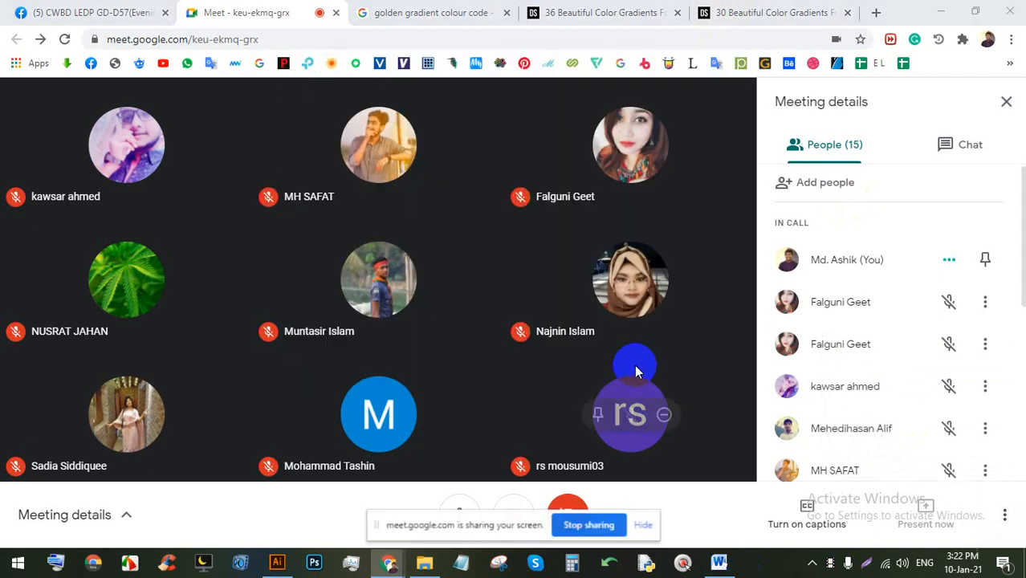
left_click(645, 526)
Step: Close the open Word window and switch to Illustrator
left_click(718, 563)
left_click(998, 8)
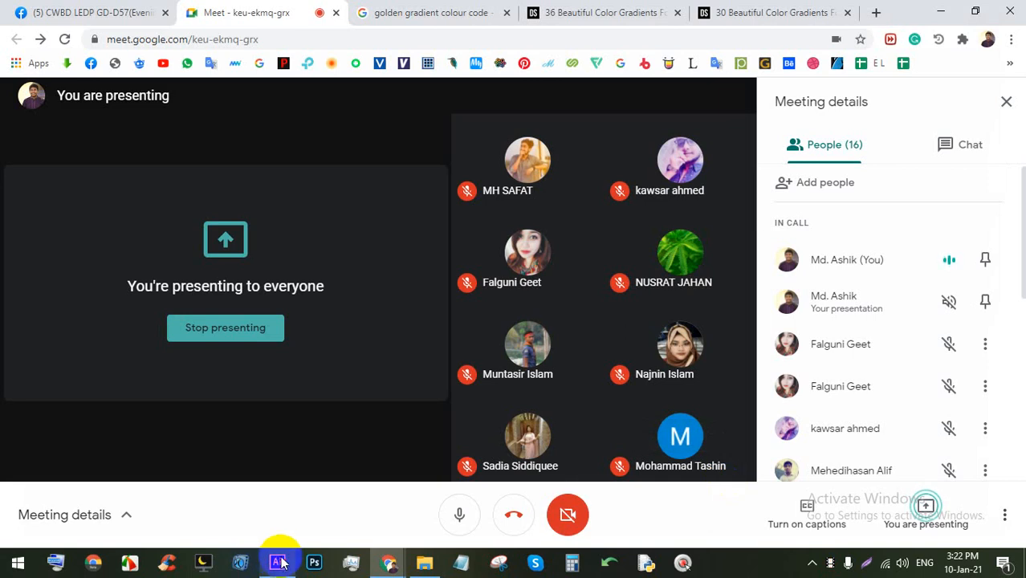
left_click(278, 563)
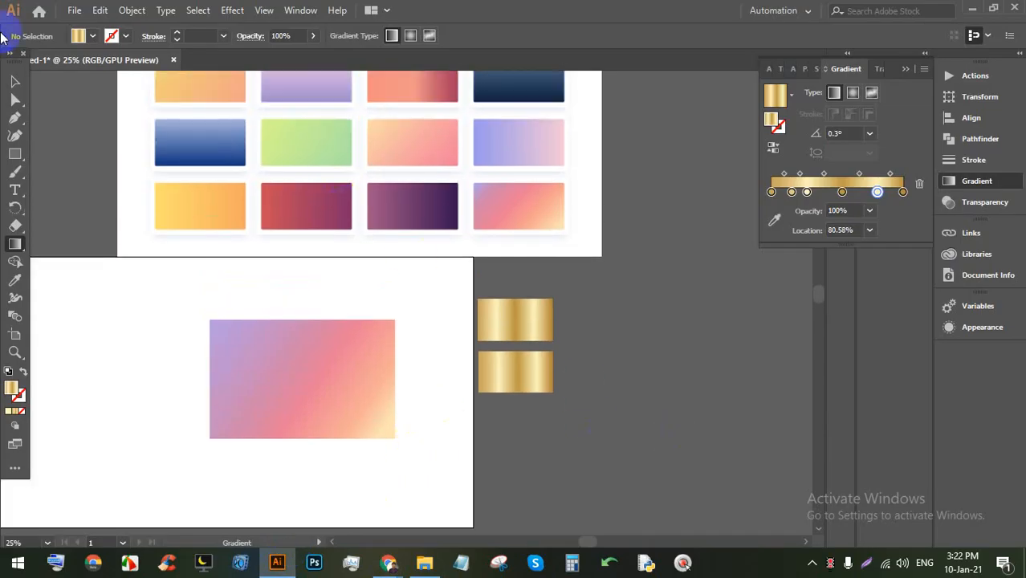
Step: Delete the gradient reference image, the large pink-purple rectangle and the two gold gradient rectangles together
left_click(15, 81)
left_click_drag(636, 474, 158, 173)
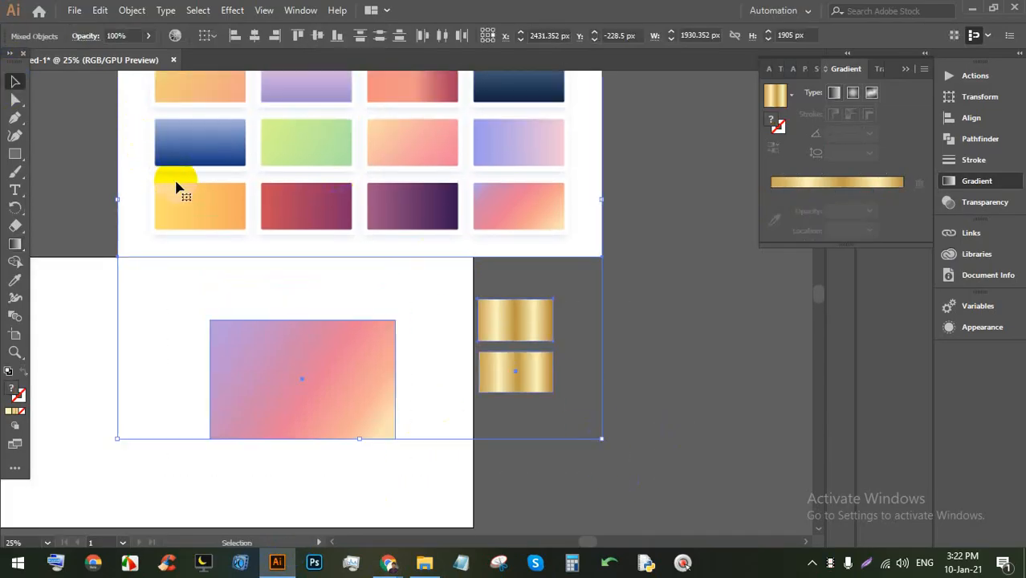
key("Delete")
scroll(395, 184, "down", 3)
scroll(290, 261, "up", 4)
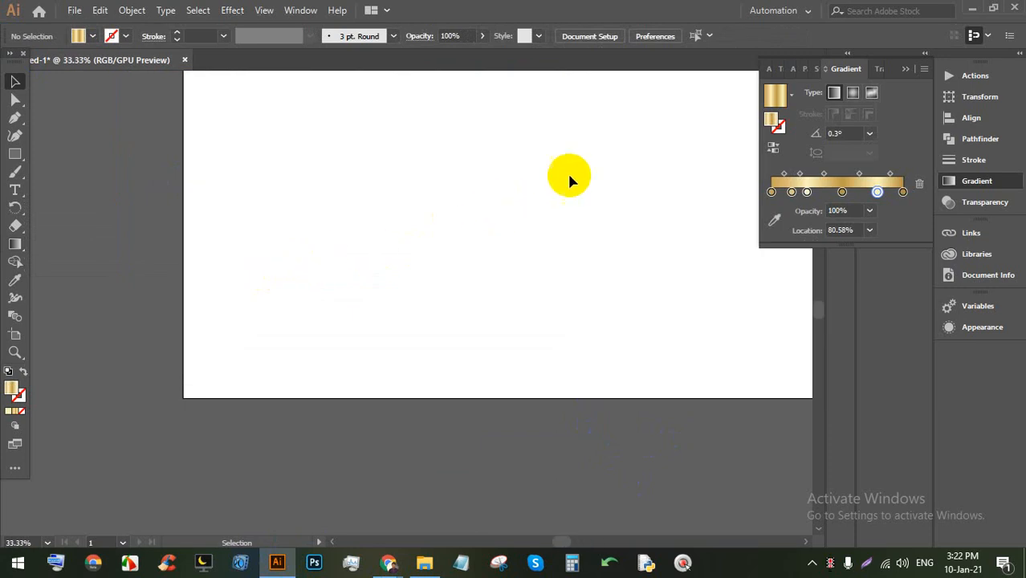
Step: Collapse the floating Gradient panel to clear the view of the empty artboard
left_click_drag(623, 159, 489, 202)
left_click(906, 69)
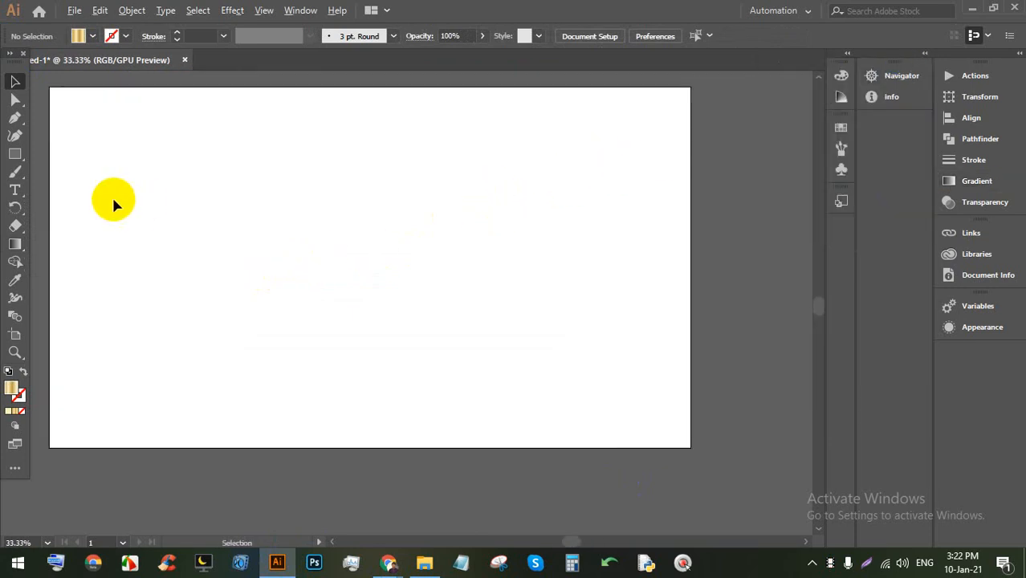
scroll(113, 200, "up", 1)
scroll(293, 225, "down", 1)
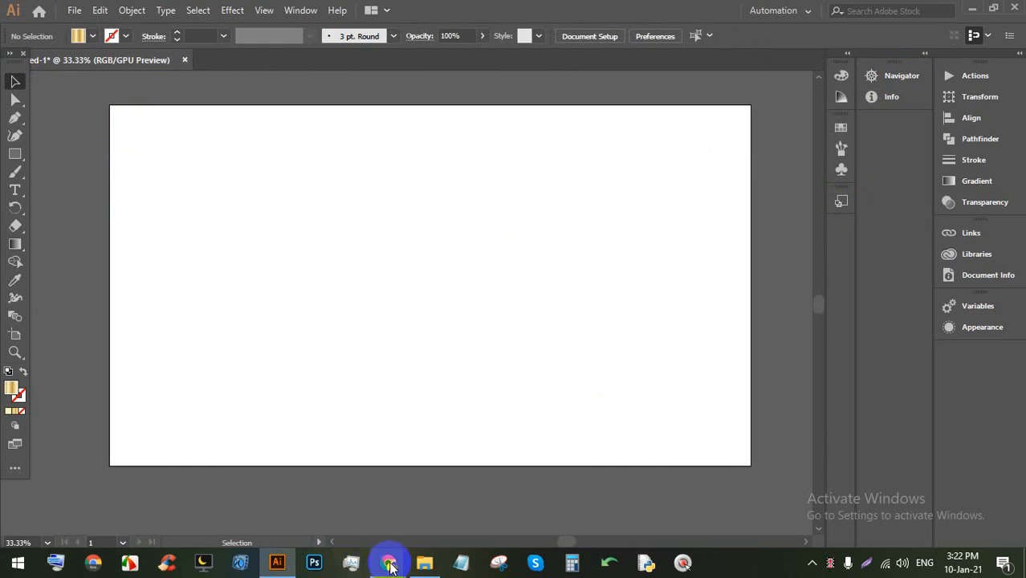
Step: Switch back to the Google Meet call in Chrome
left_click(425, 562)
mouse_move(389, 562)
left_click(361, 507)
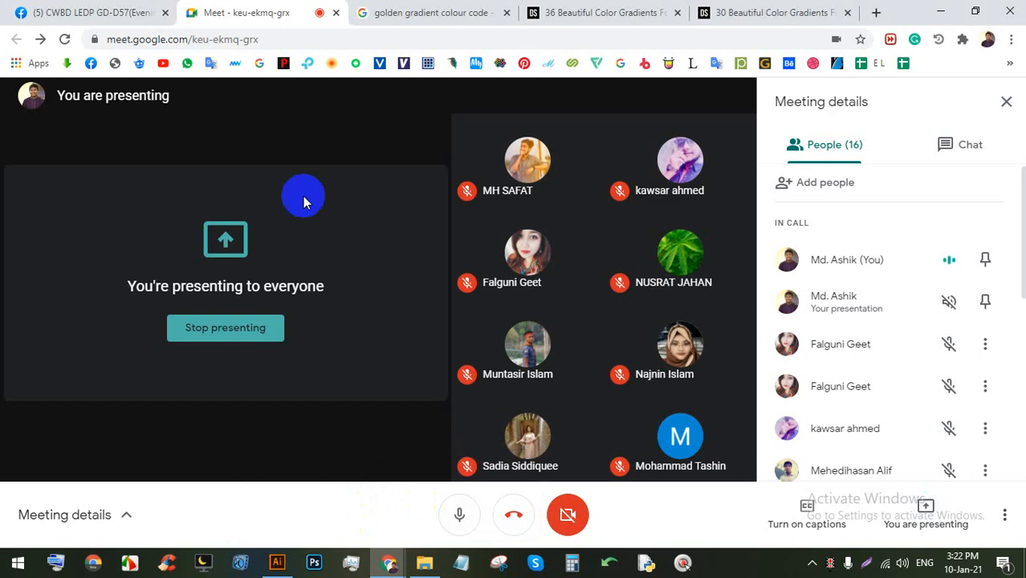
Step: Search Google Images for "robi logo" in place of the golden gradient search
left_click(453, 13)
scroll(384, 97, "up", 4)
triple_click(383, 98)
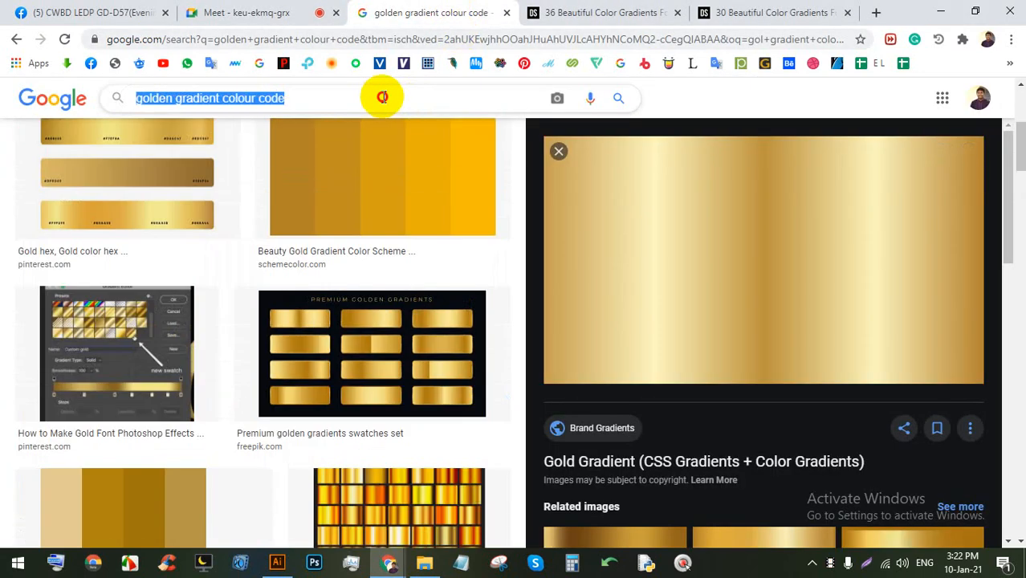
type("rob")
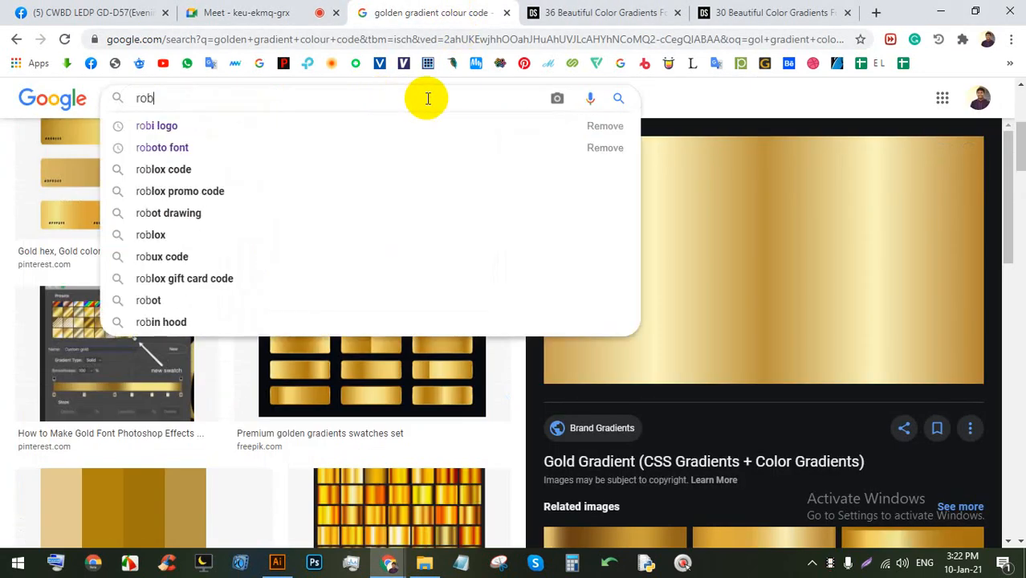
type("i")
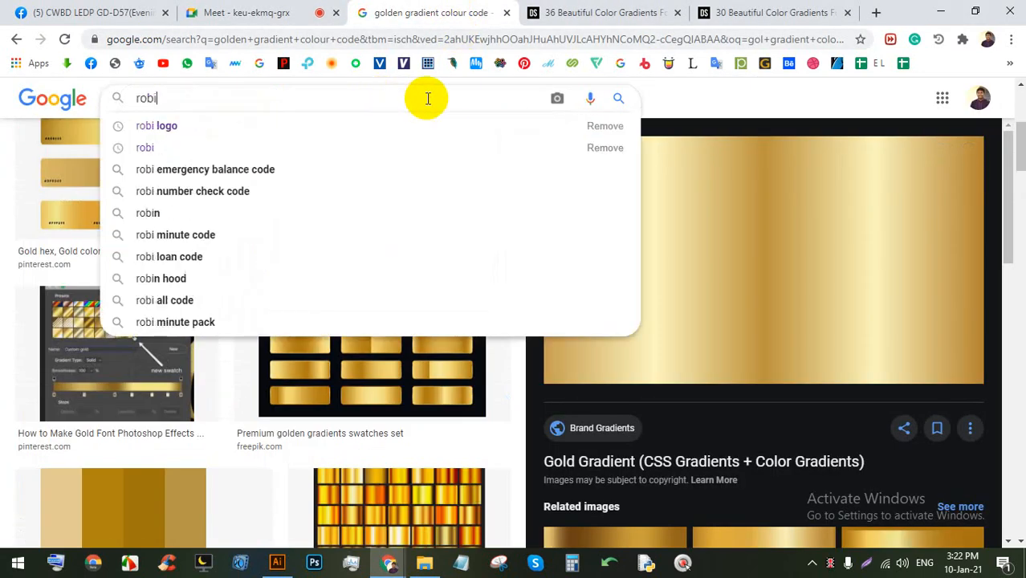
left_click(158, 125)
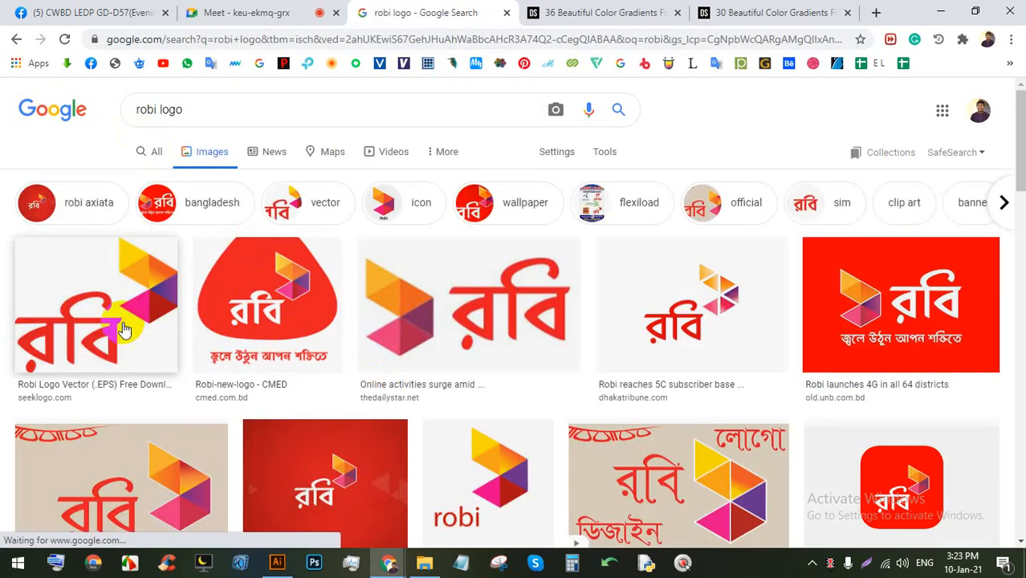
Step: Open the Pinterest image of the multicoloured triangle Robi symbol from the image results and copy it
scroll(200, 344, "down", 6)
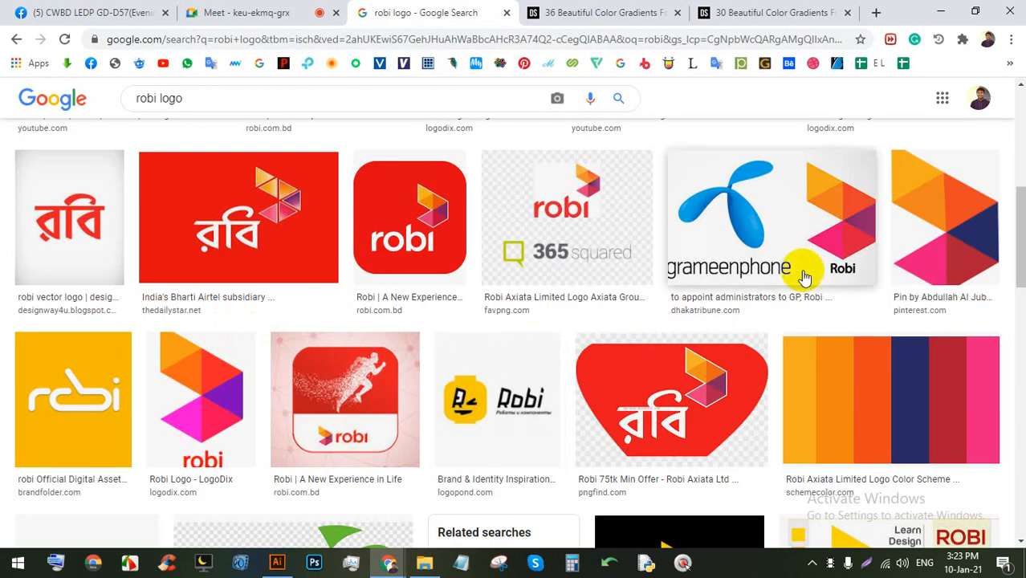
left_click(906, 211)
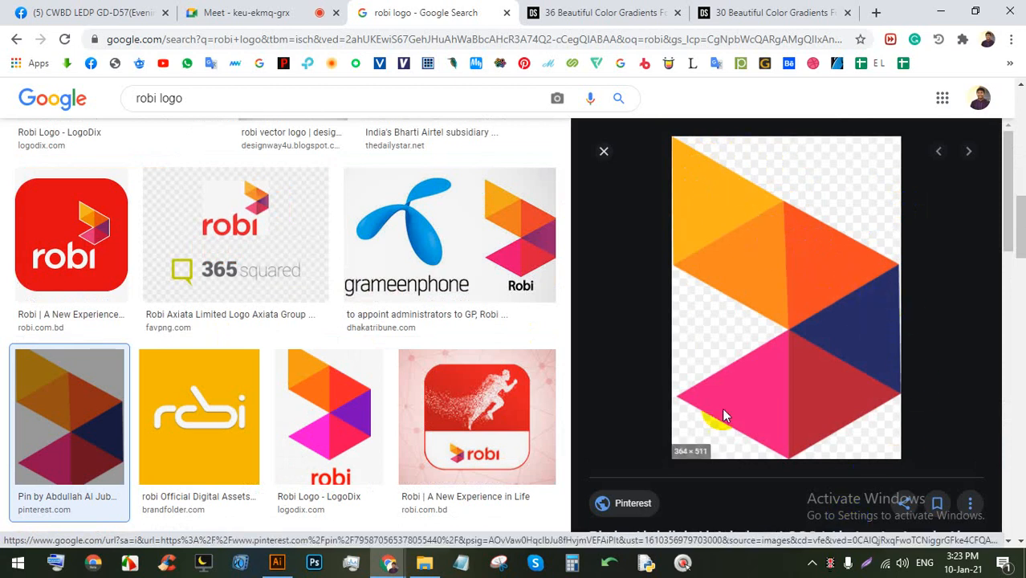
right_click(799, 256)
left_click(803, 405)
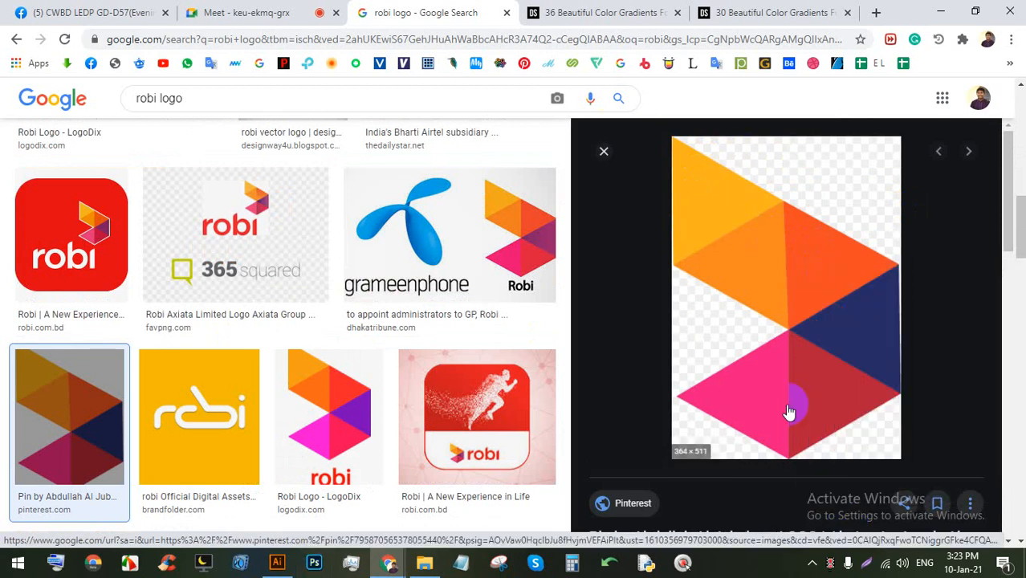
Step: Switch to Illustrator, paste the copied logo image and place it in the upper-left part of the artboard
left_click(277, 562)
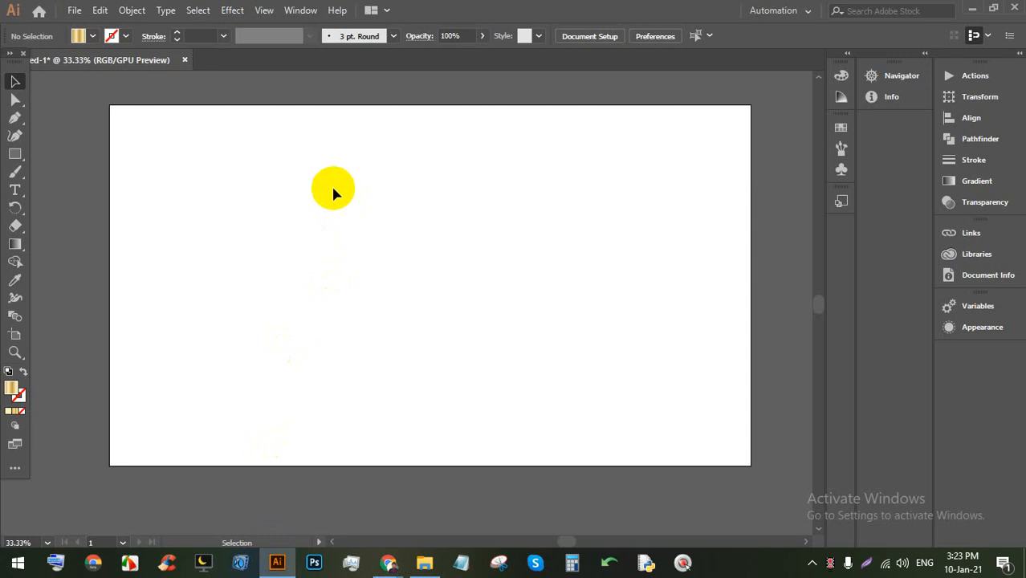
key("ctrl+v")
left_click_drag(361, 302, 210, 239)
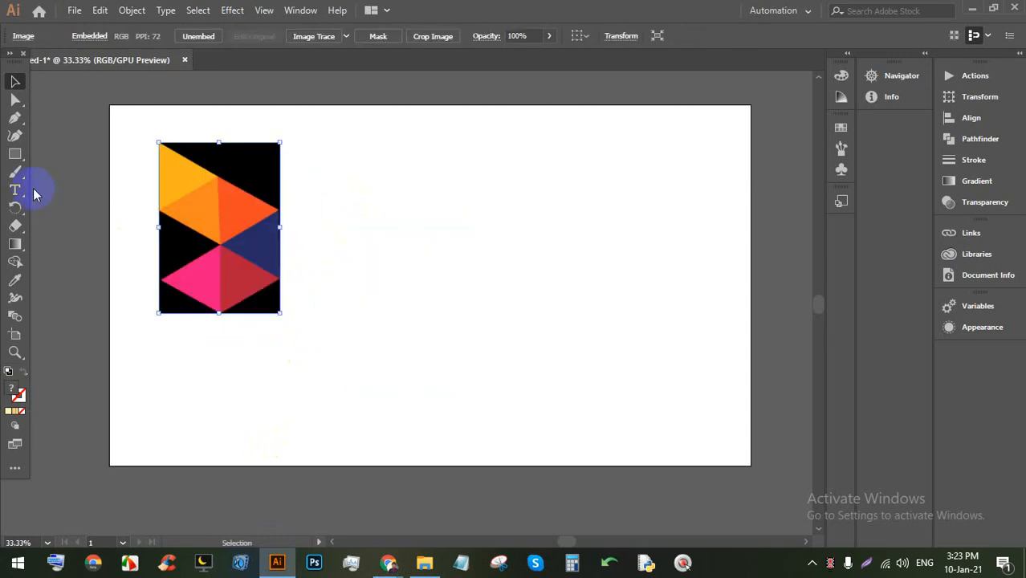
Step: Draw a small three-sided polygon beside the logo image and fill it with red
left_click(21, 163)
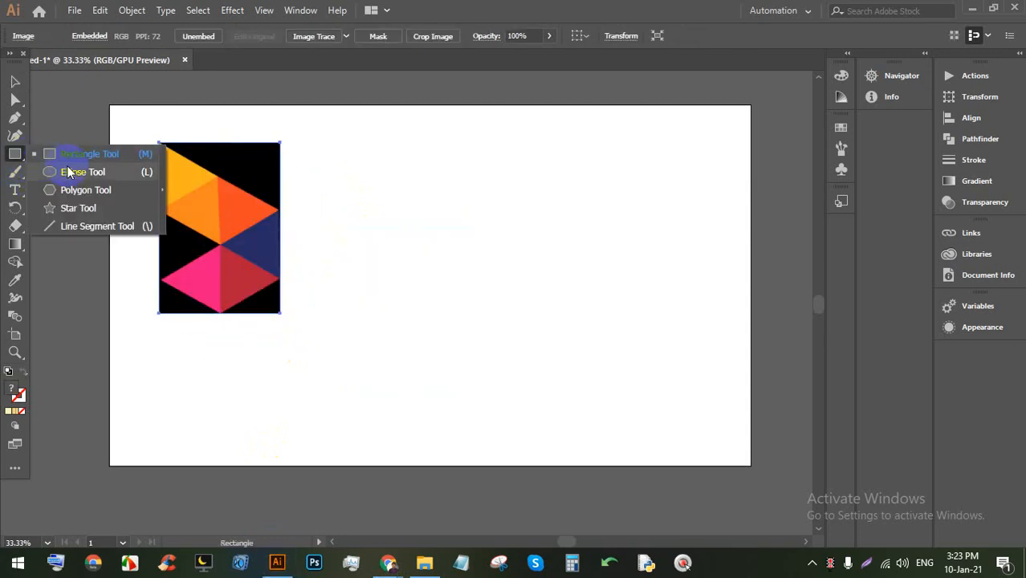
left_click(81, 190)
left_click_drag(457, 221, 470, 263)
key("Down")
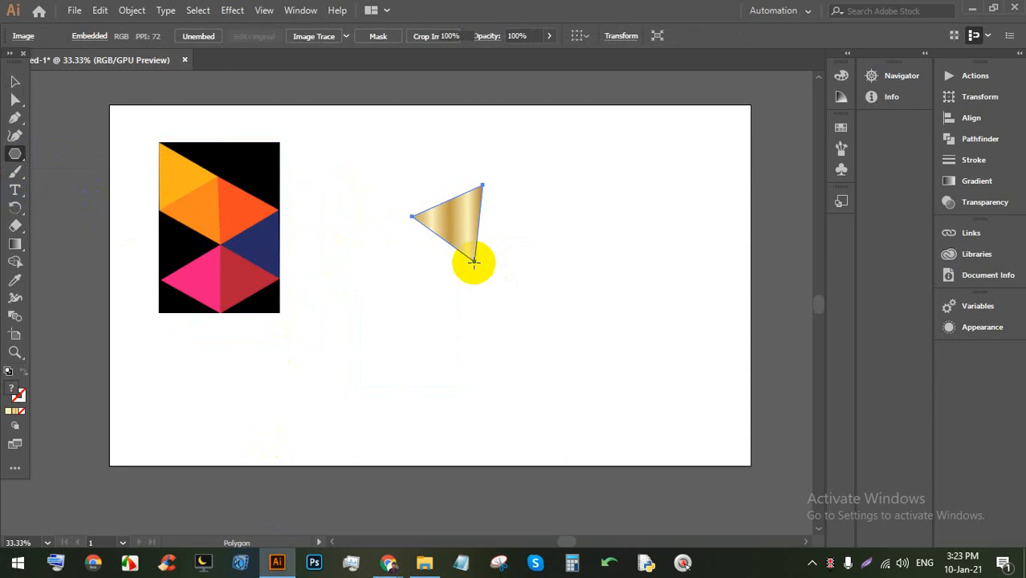
left_click(93, 36)
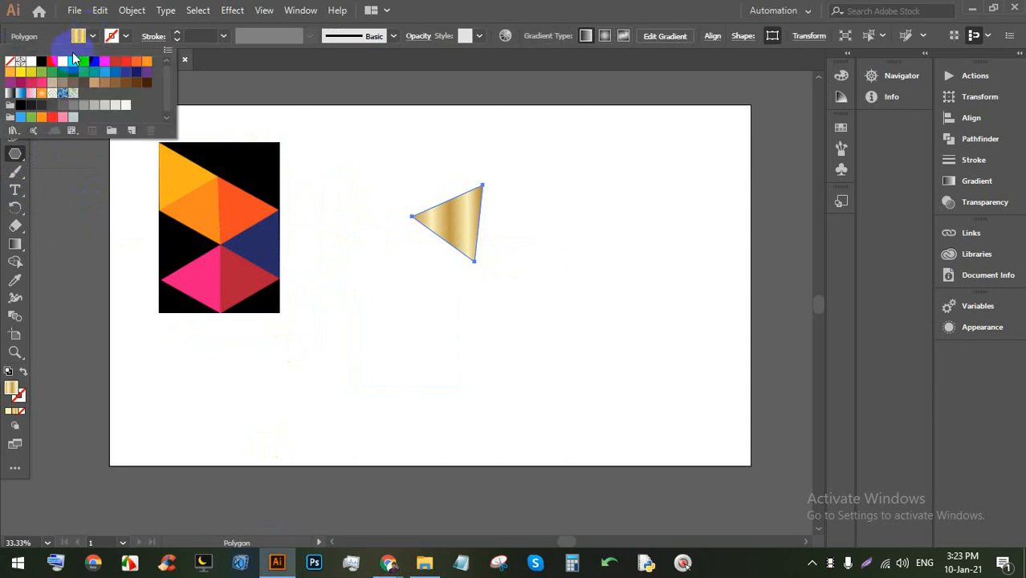
left_click(52, 62)
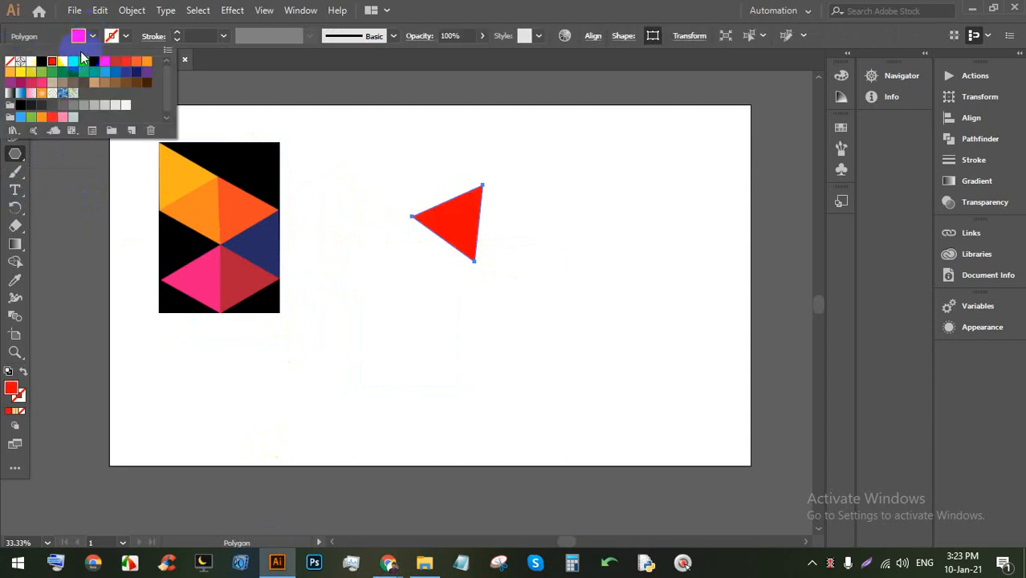
Step: Dismiss the Polygon dialog without creating a shape and delete the red triangle
left_click(50, 263)
left_click(183, 168)
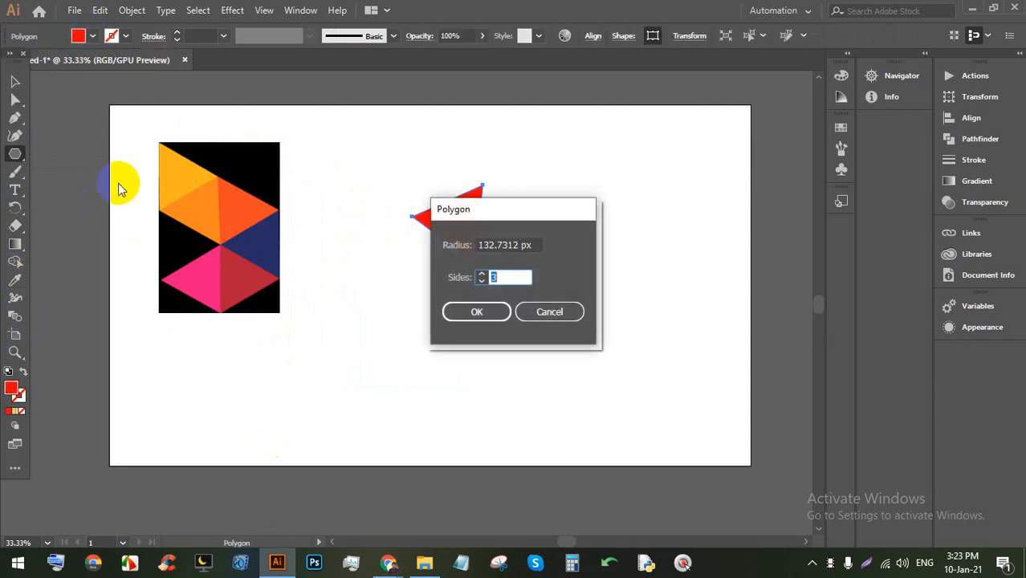
left_click(570, 312)
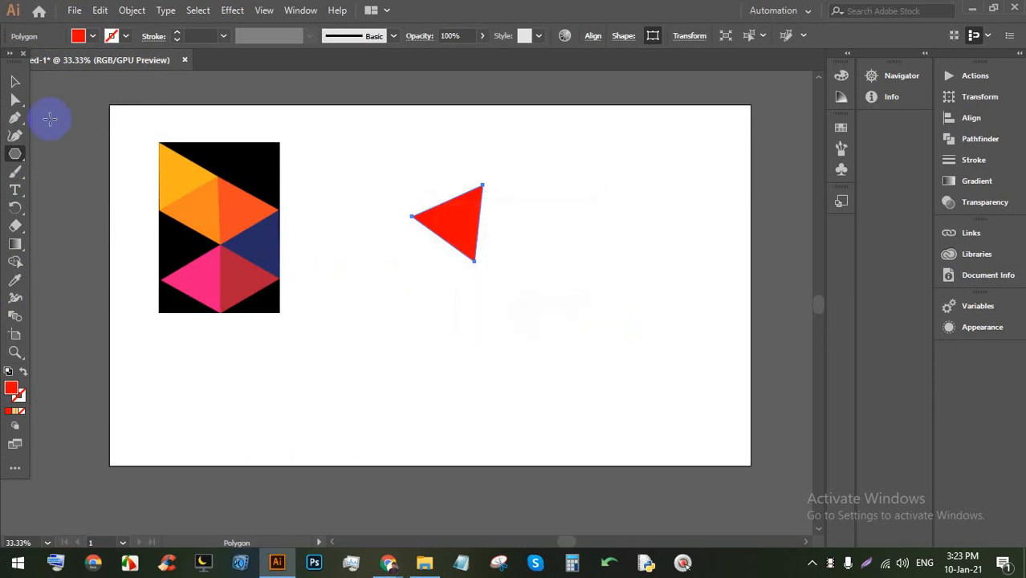
left_click(15, 81)
key("Delete")
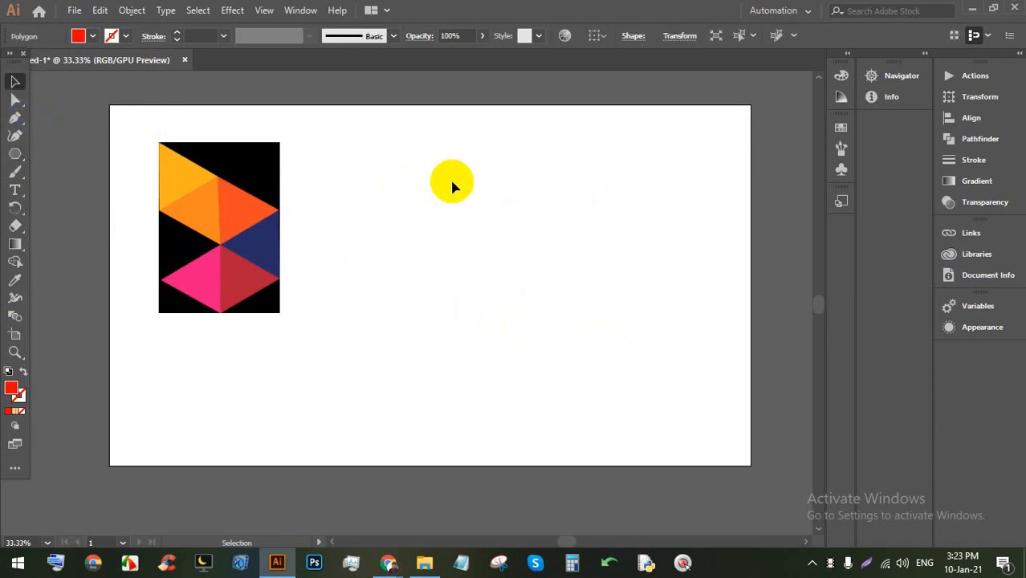
Step: Check the Google Meet call in Chrome and return to Illustrator
mouse_move(389, 557)
left_click(330, 482)
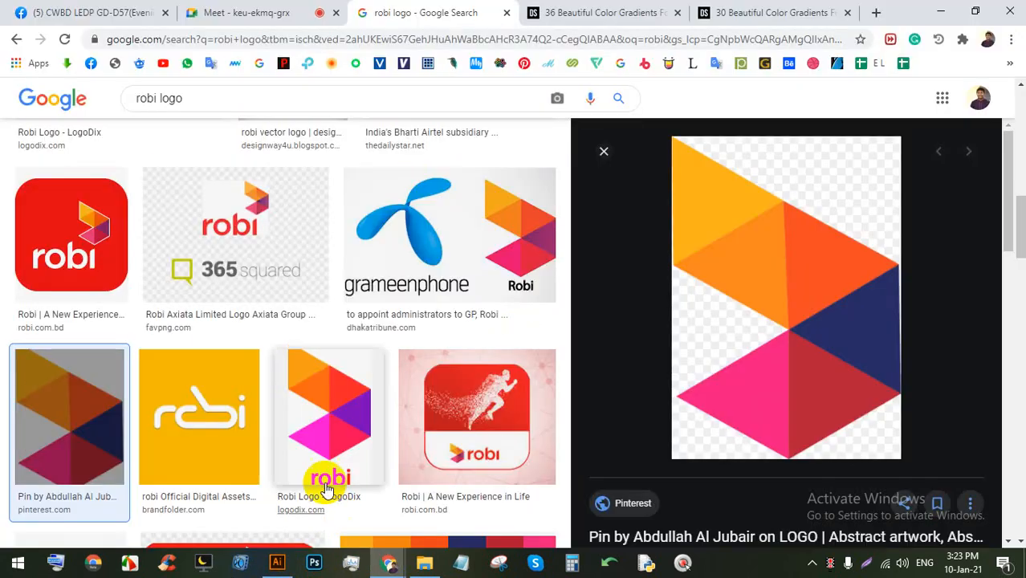
left_click(243, 12)
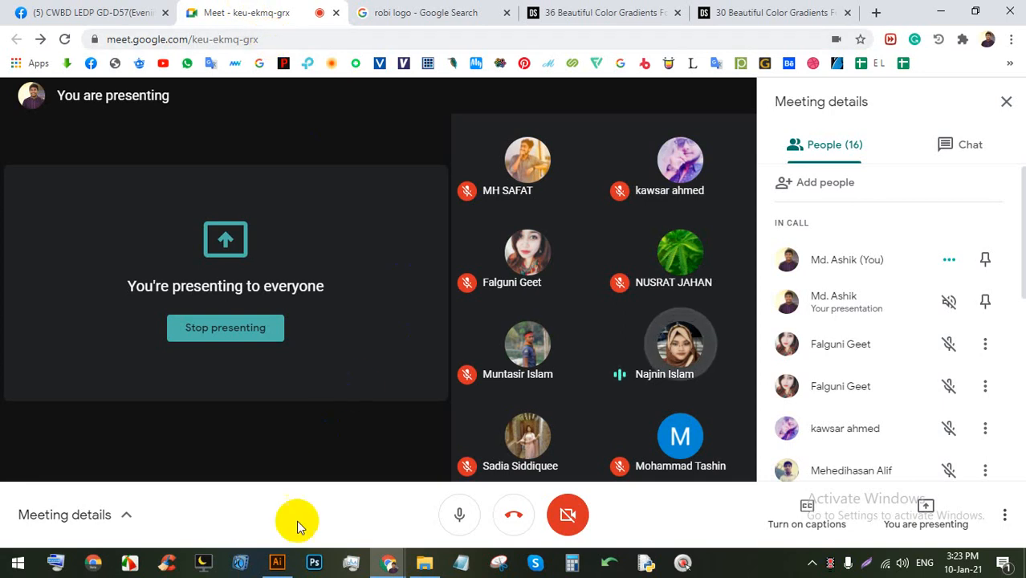
left_click(283, 568)
Step: Draw a red six-sided polygon on the empty artboard area beside the logo image
scroll(263, 276, "up", 2)
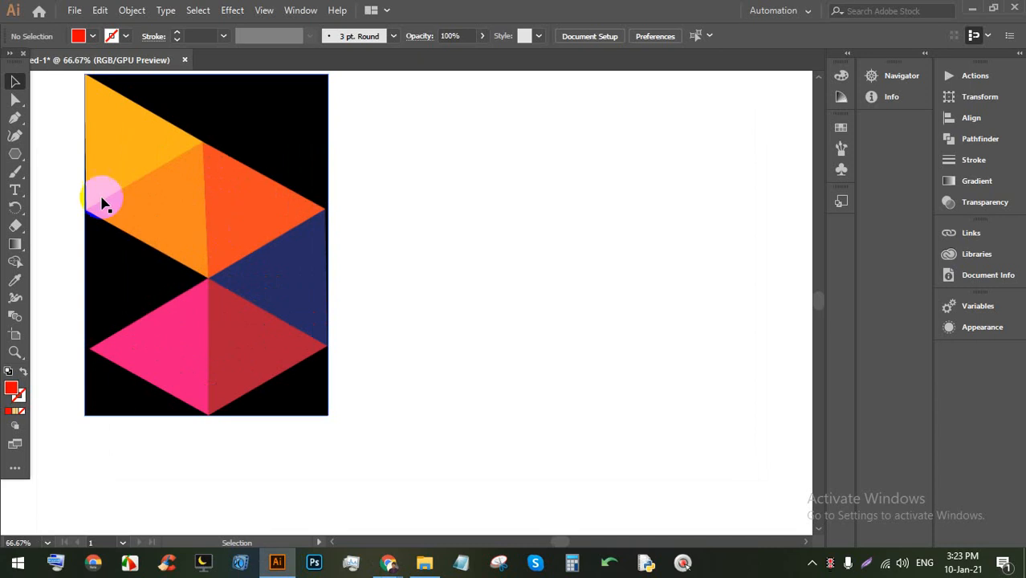
left_click(15, 154)
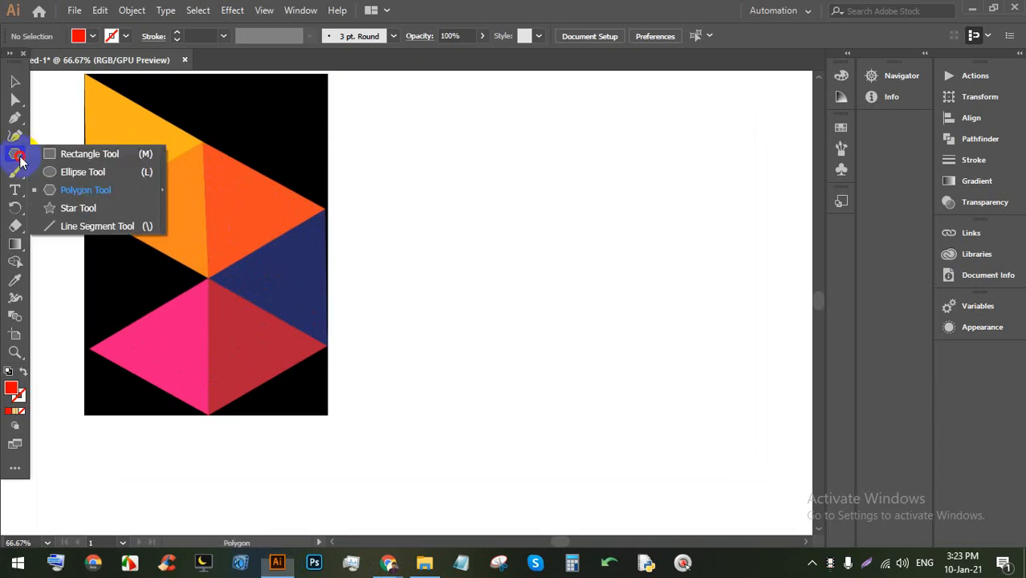
left_click(66, 188)
scroll(41, 151, "up", 1)
left_click(191, 291)
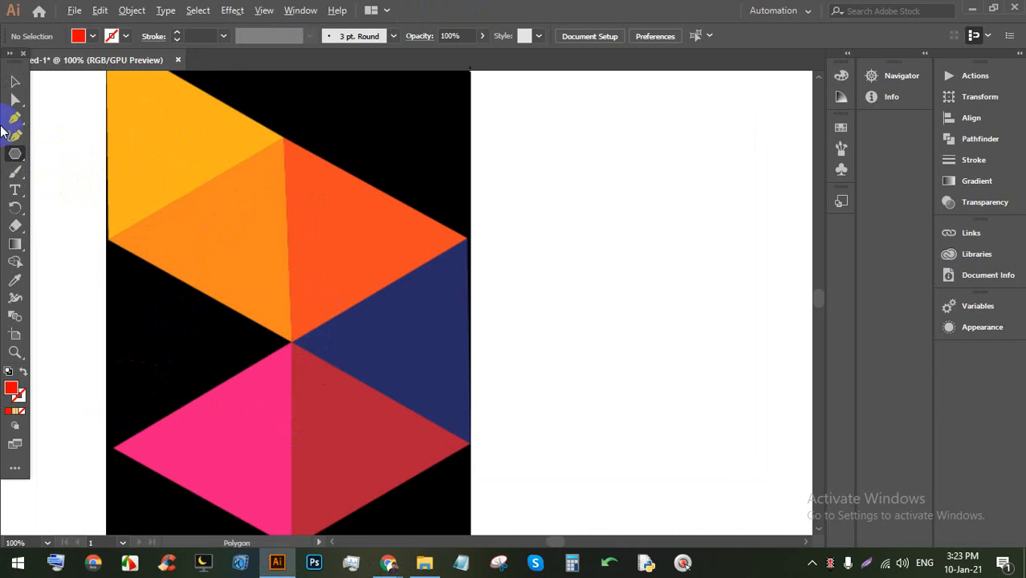
scroll(112, 199, "down", 1)
mouse_move(509, 232)
left_mouse_down()
mouse_move(529, 300)
mouse_move(511, 348)
left_mouse_up()
key("Up")
key("Up")
key("Up")
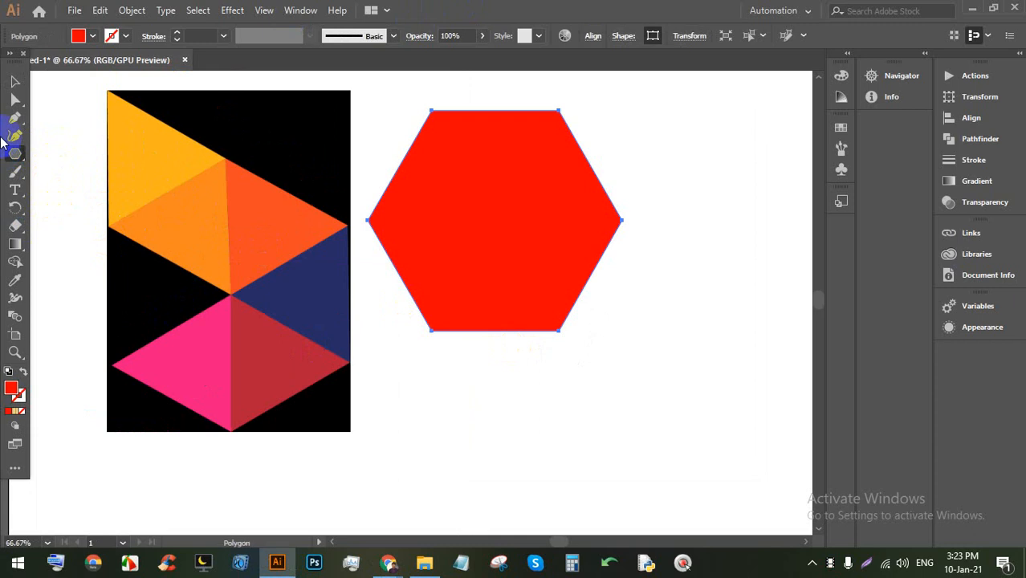
Step: Move the hexagon farther from the logo image and rotate it 90° counter-clockwise so one corner points up
left_click(12, 84)
left_click_drag(433, 226, 503, 293)
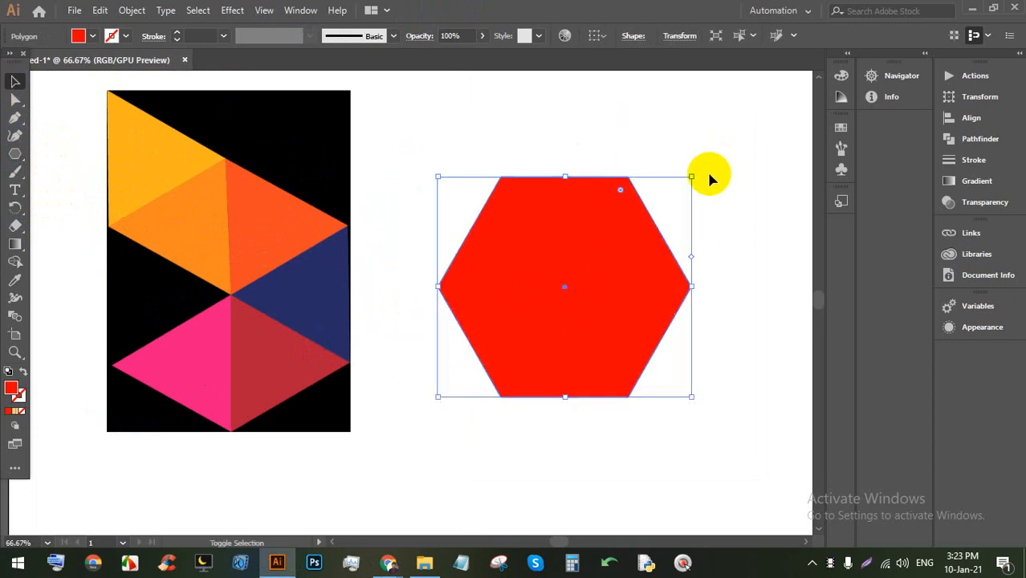
left_click_drag(698, 175, 475, 168)
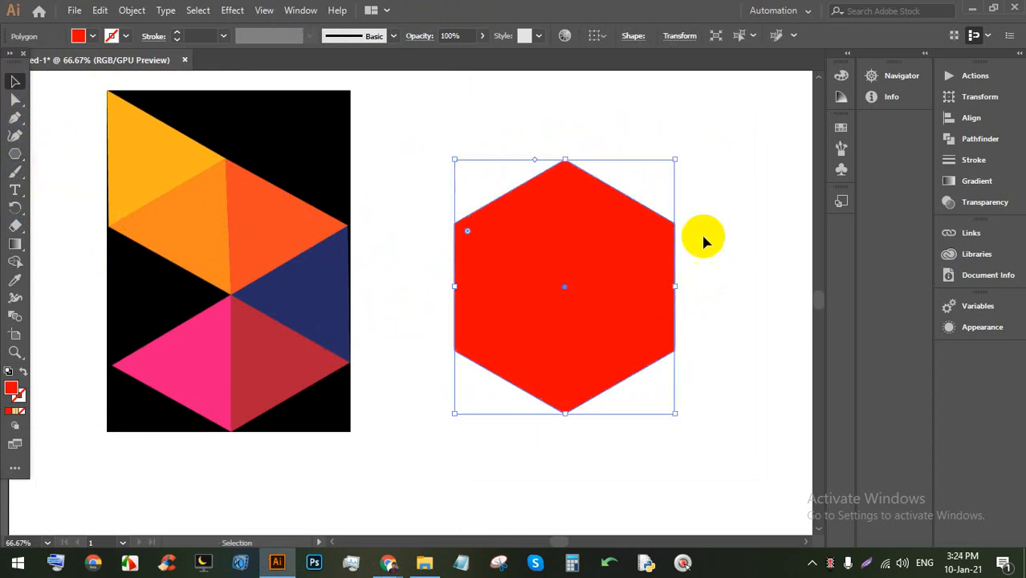
left_click(717, 243)
scroll(710, 251, "up", 1)
left_click(536, 266)
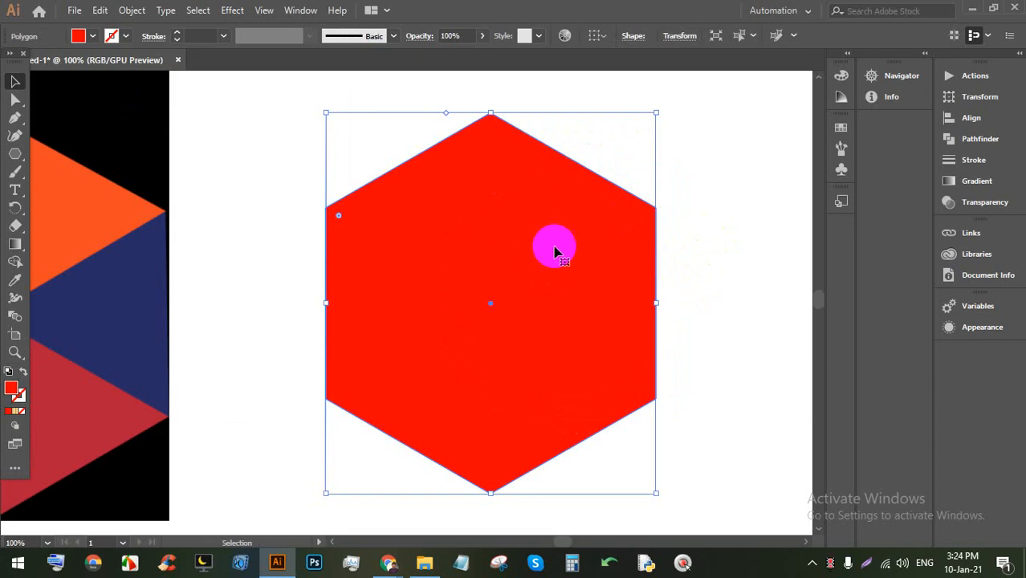
scroll(549, 235, "down", 1)
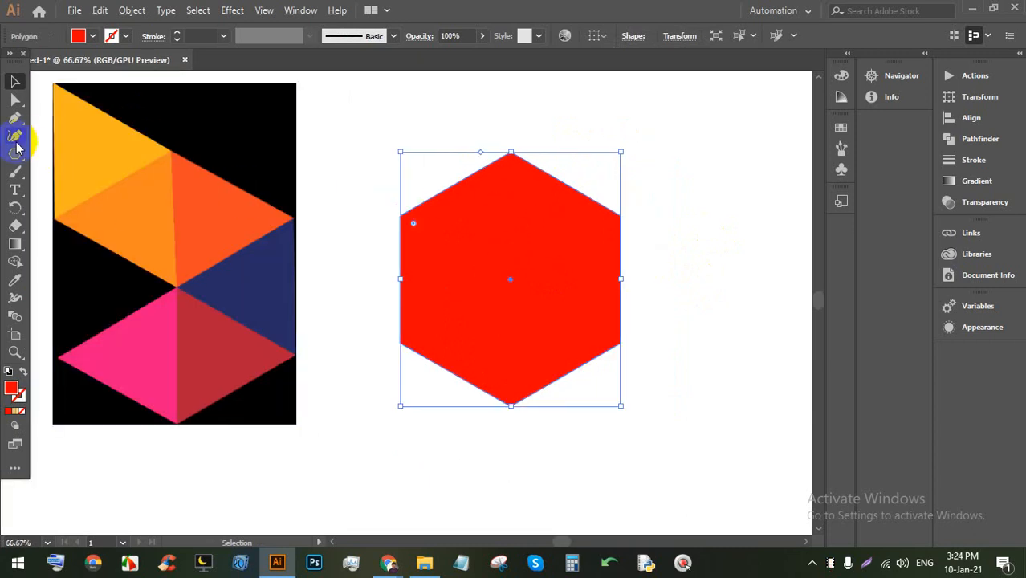
Step: Try to draw a straight vertical Pen line through the hexagon's top and bottom corners
left_click(16, 119)
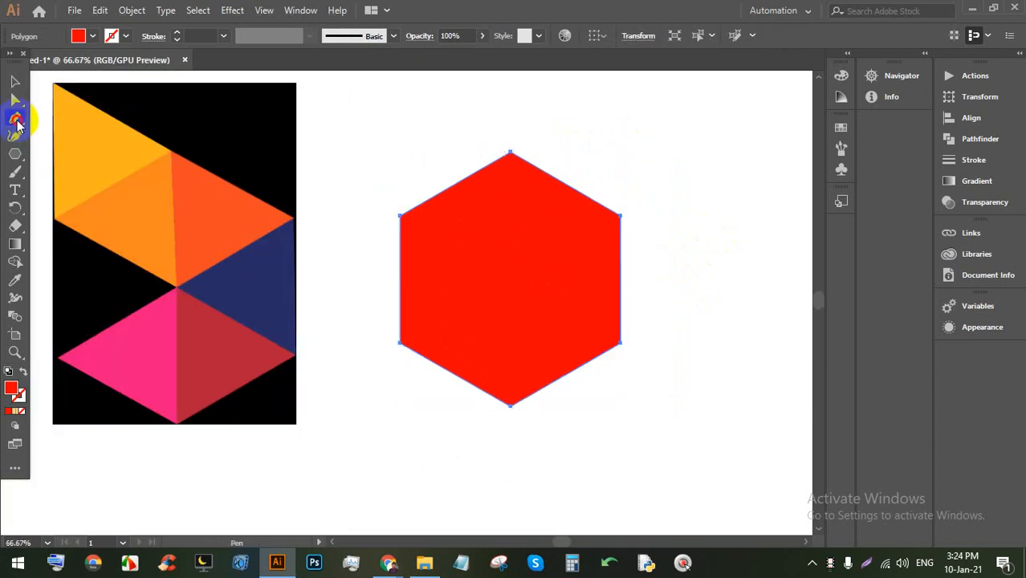
left_click(511, 145)
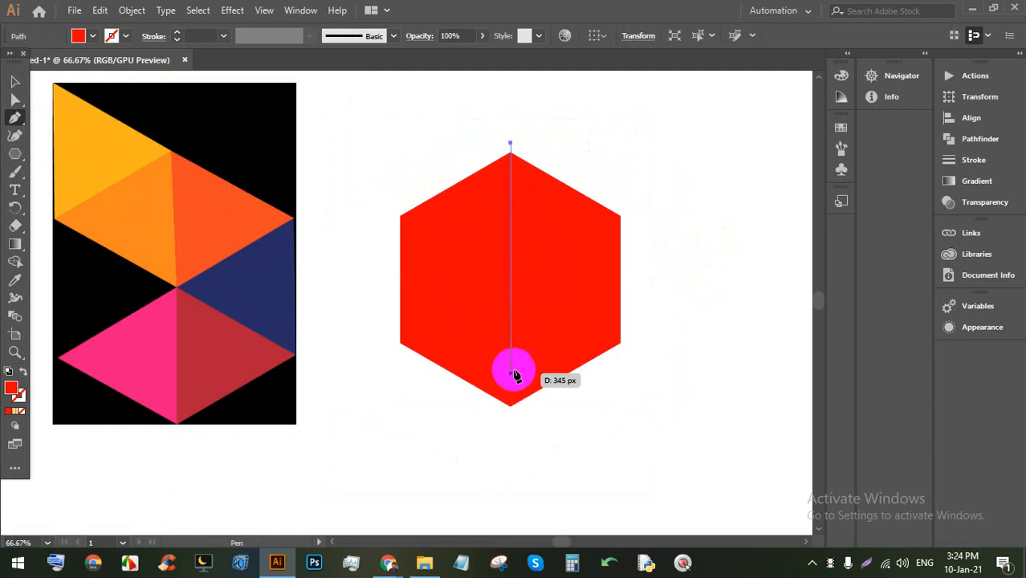
left_click(511, 422)
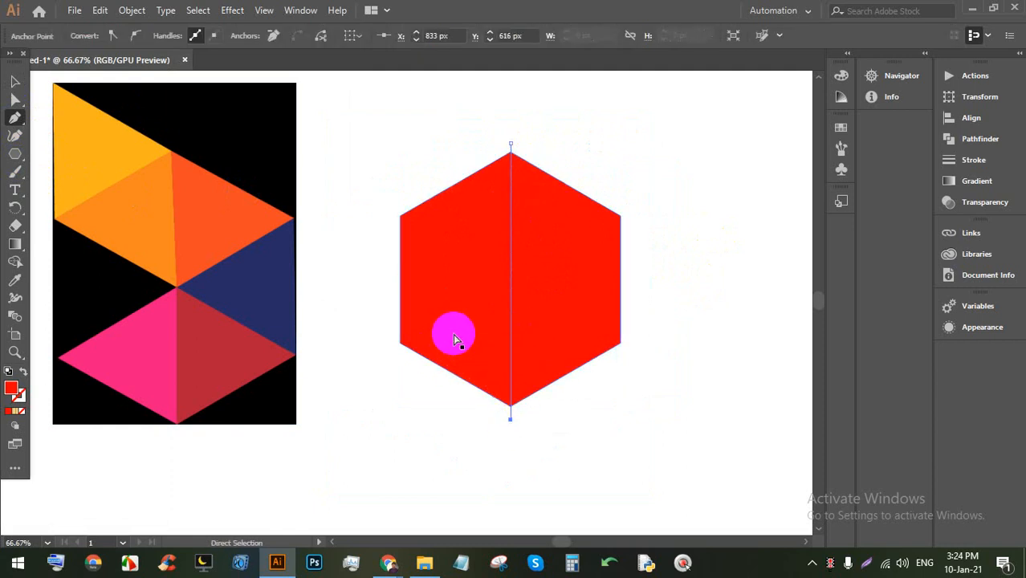
key("ctrl+z")
key("ctrl+z")
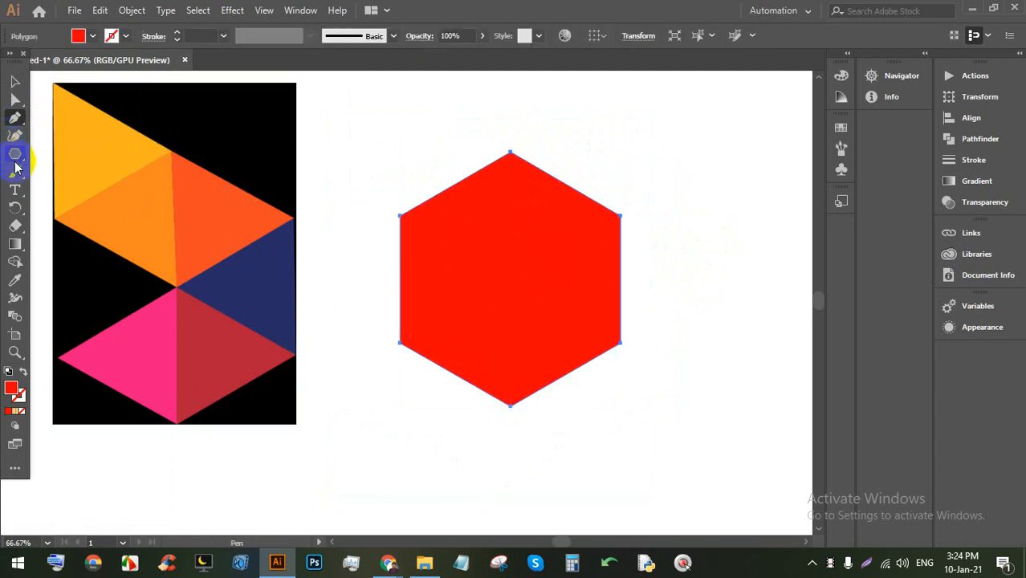
Step: Draw three line segments joining the hexagon's opposite corners, two diagonal and one vertical, crossing at its centre
left_click_drag(14, 155, 82, 235)
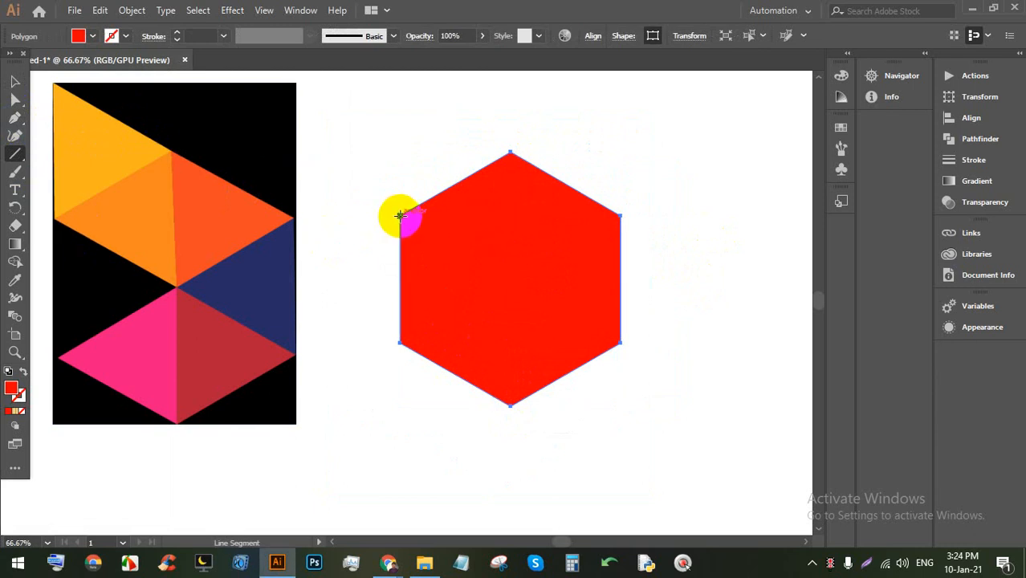
left_click_drag(400, 215, 624, 340)
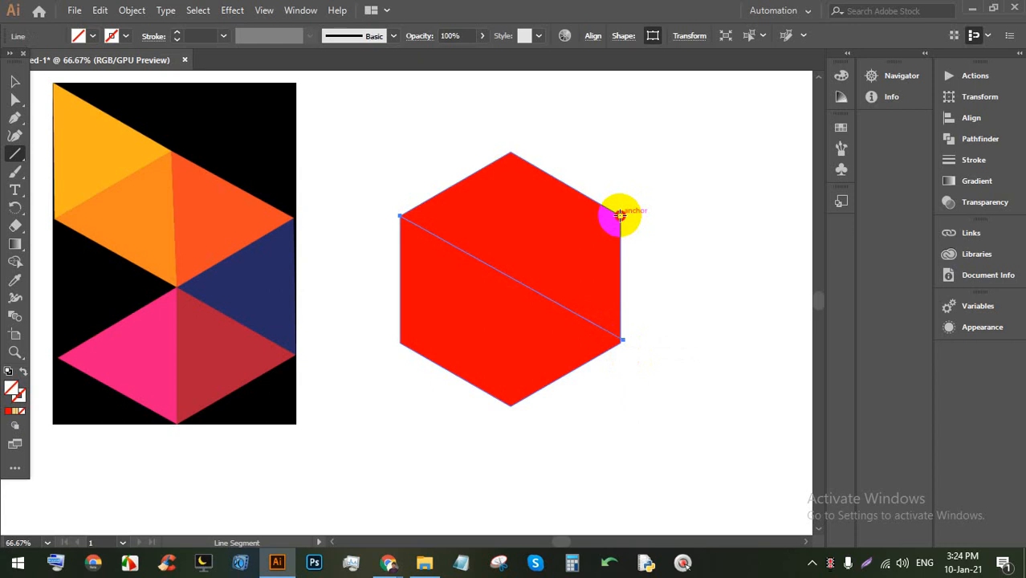
left_click_drag(620, 215, 399, 343)
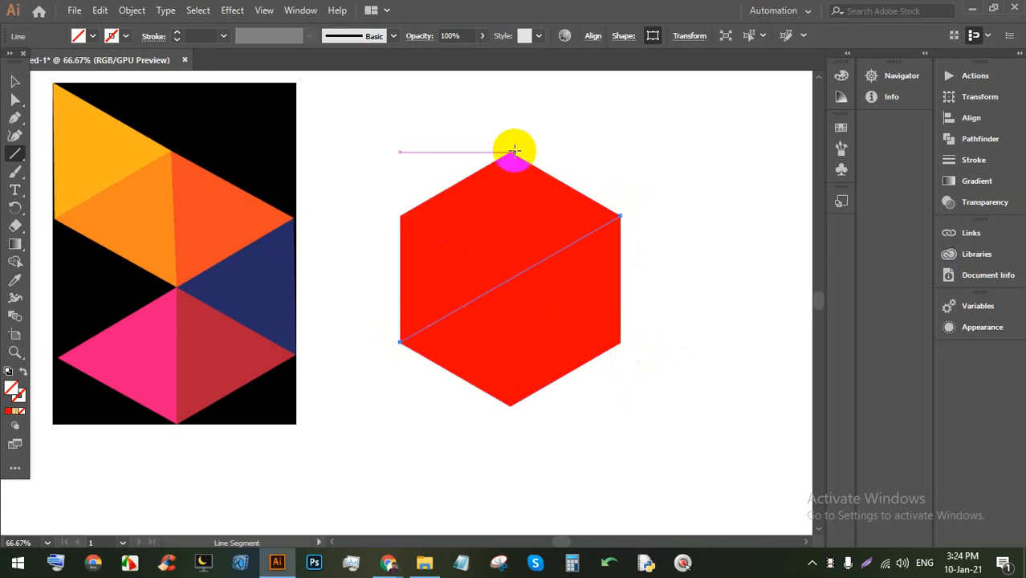
left_click_drag(511, 151, 511, 407)
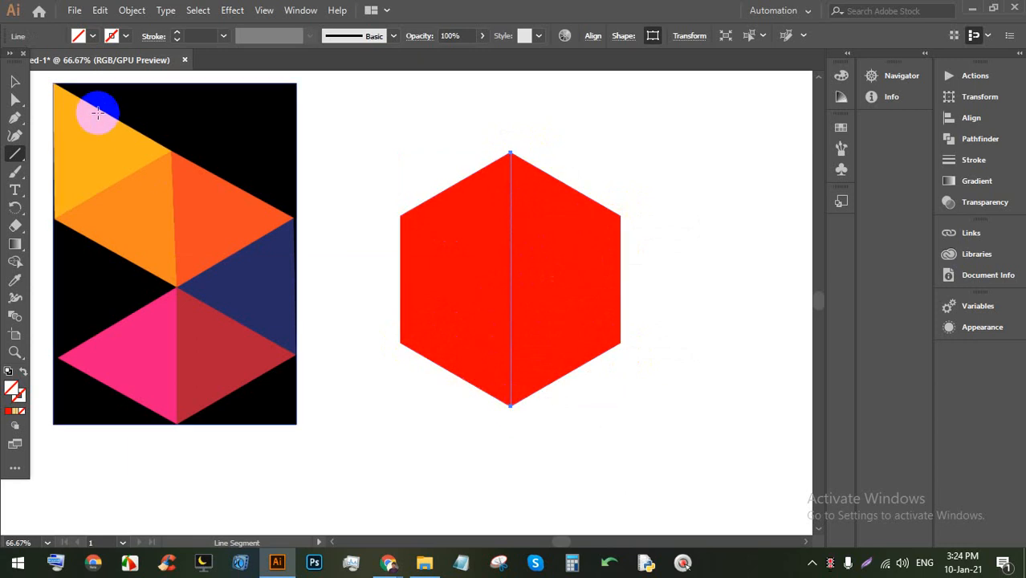
Step: Select the red hexagon together with its three crossing lines
left_click(15, 81)
left_click(706, 256)
left_click_drag(699, 330, 426, 188)
left_click(670, 307)
left_click_drag(671, 349, 367, 165)
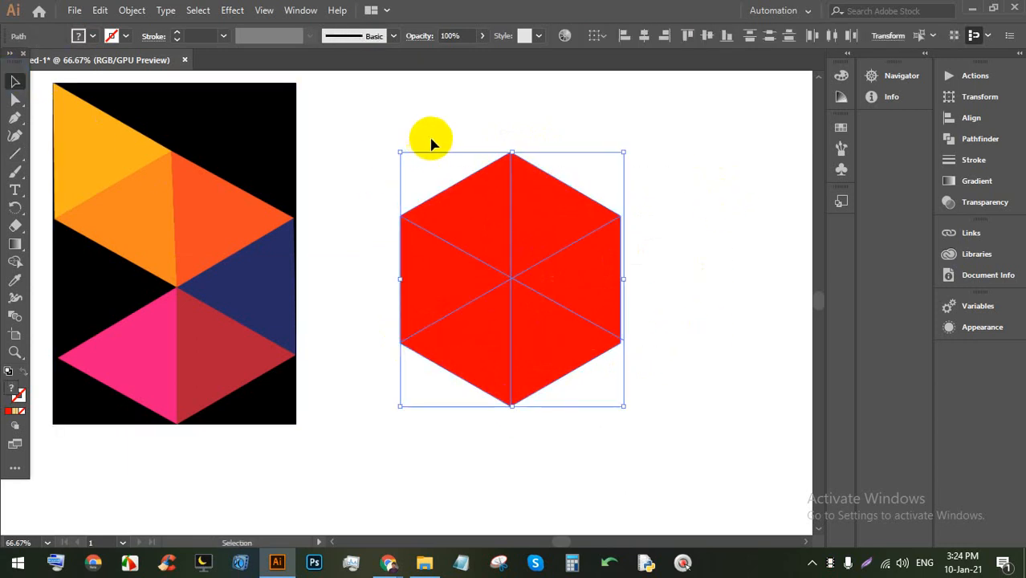
Step: Divide the hexagon along its three crossing lines with the Pathfinder Divide operation and ungroup the resulting pieces
left_click(961, 143)
left_click(775, 151)
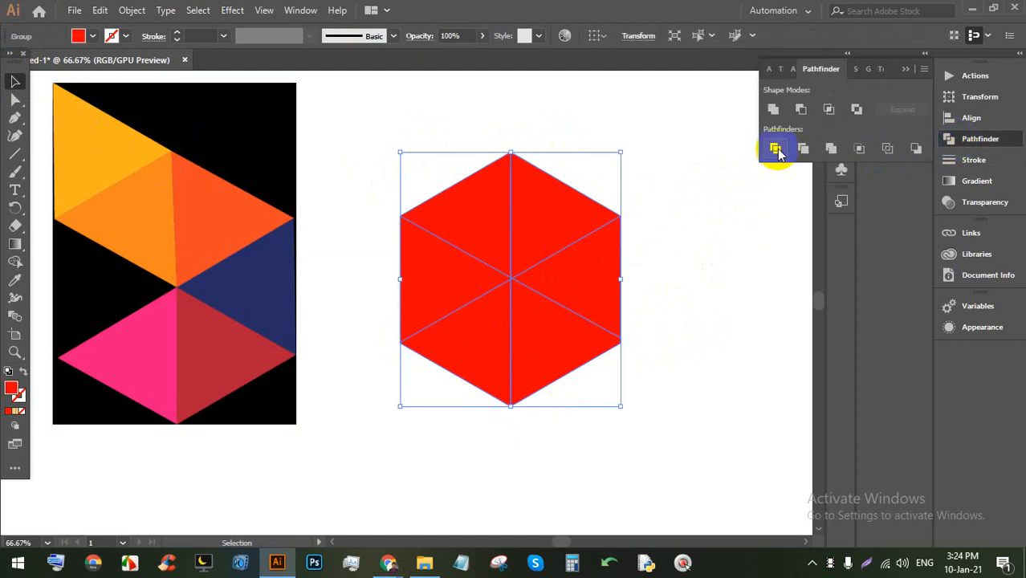
right_click(556, 217)
left_click(591, 341)
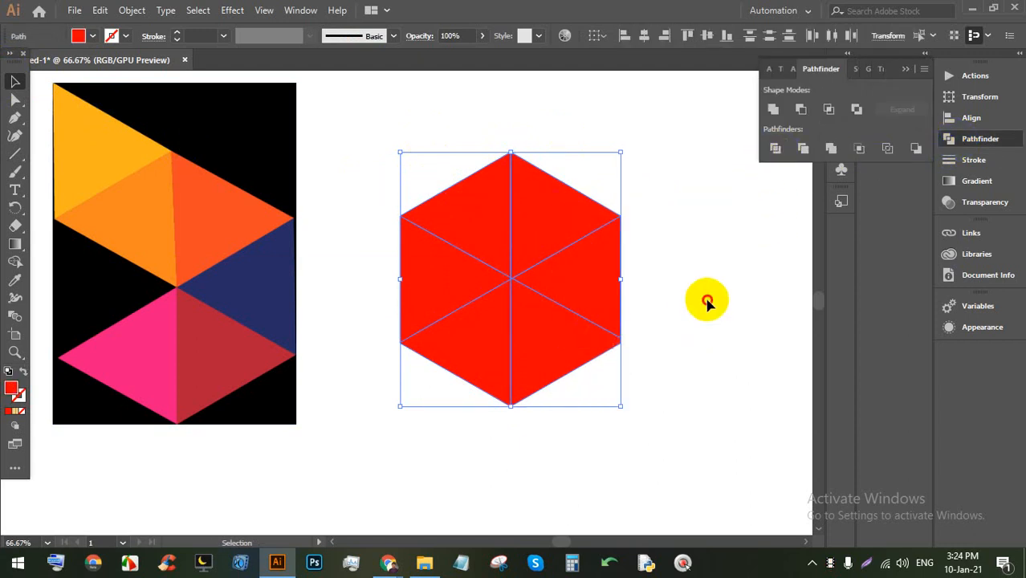
Step: Move the upper pair, lower pair, left and right pieces of the divided hexagon outward to test their separation
left_click(707, 299)
left_click(577, 214)
left_click(477, 213, "shift")
left_click_drag(477, 213, 480, 199)
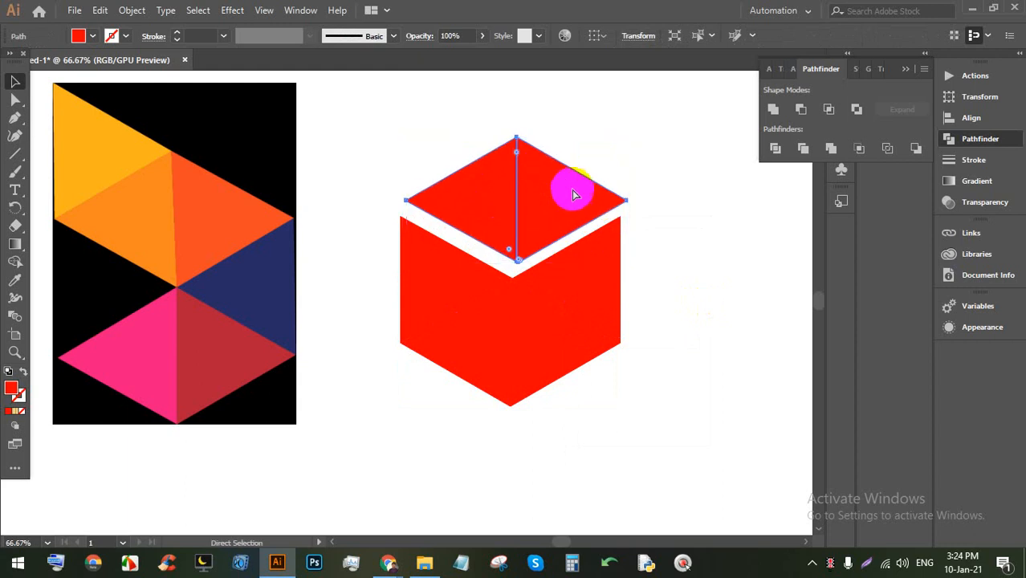
left_click(628, 202)
left_click_drag(504, 329, 575, 326)
left_click_drag(431, 292, 390, 290)
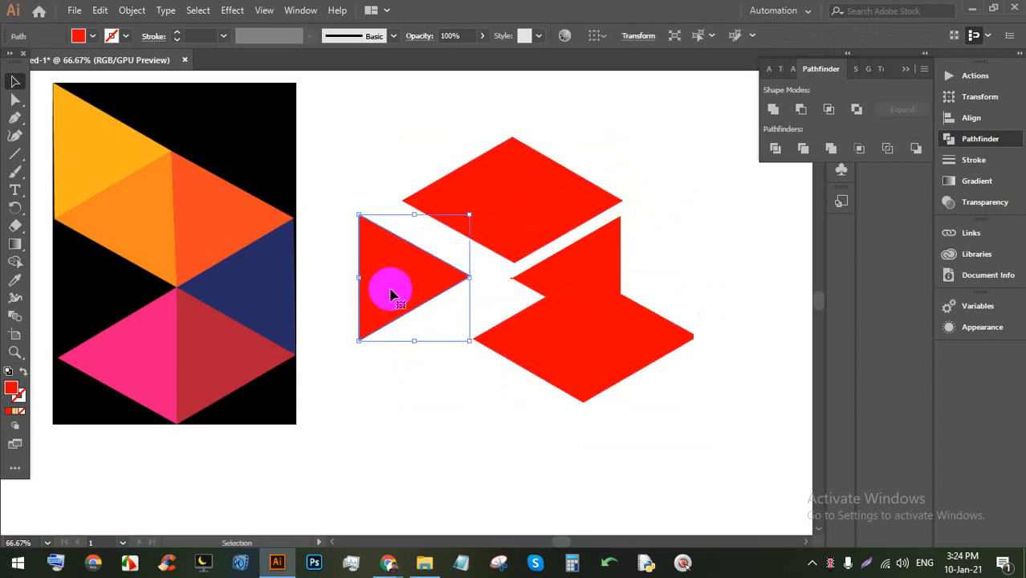
left_click_drag(579, 275, 630, 274)
Step: Undo the piece moves, the ungrouping and the division of the hexagon
key("ctrl+z")
key("ctrl+z")
key("ctrl+z")
key("ctrl+z")
key("ctrl+z")
key("ctrl+z")
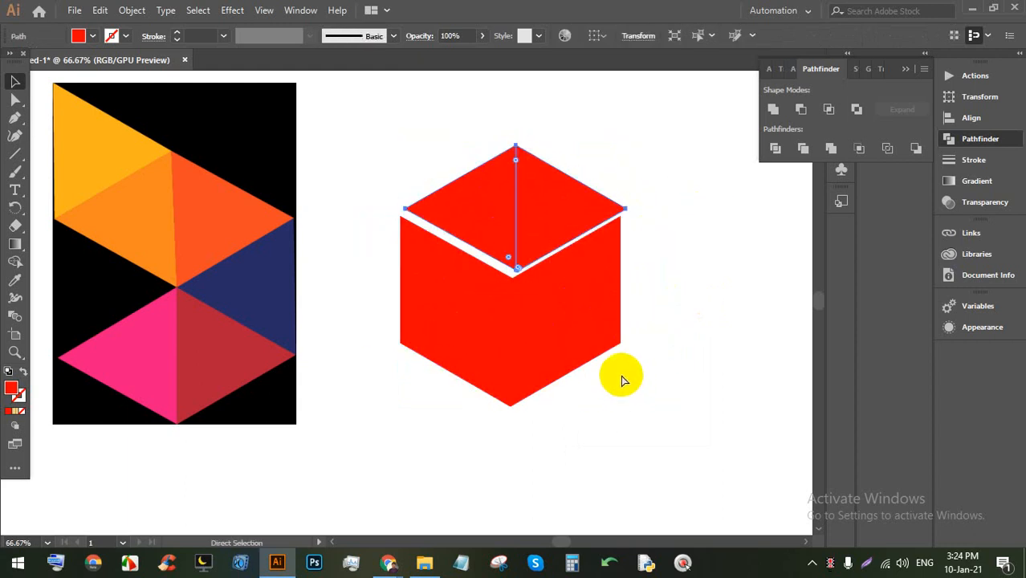
key("ctrl+z")
key("ctrl+z")
key("ctrl+z")
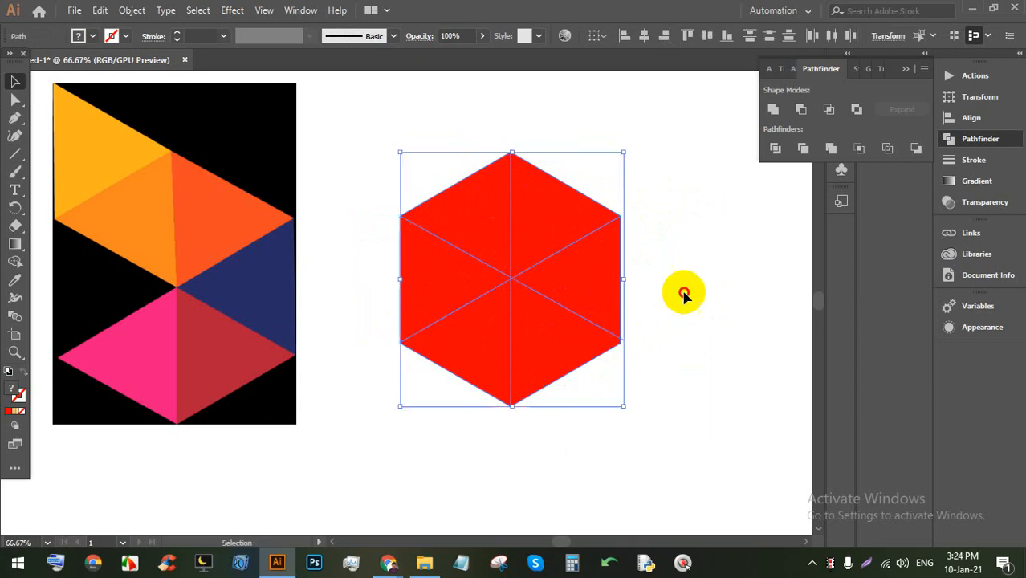
Step: Examine the hexagon's top corner closely for how the vertical line meets it
scroll(501, 171, "up", 4)
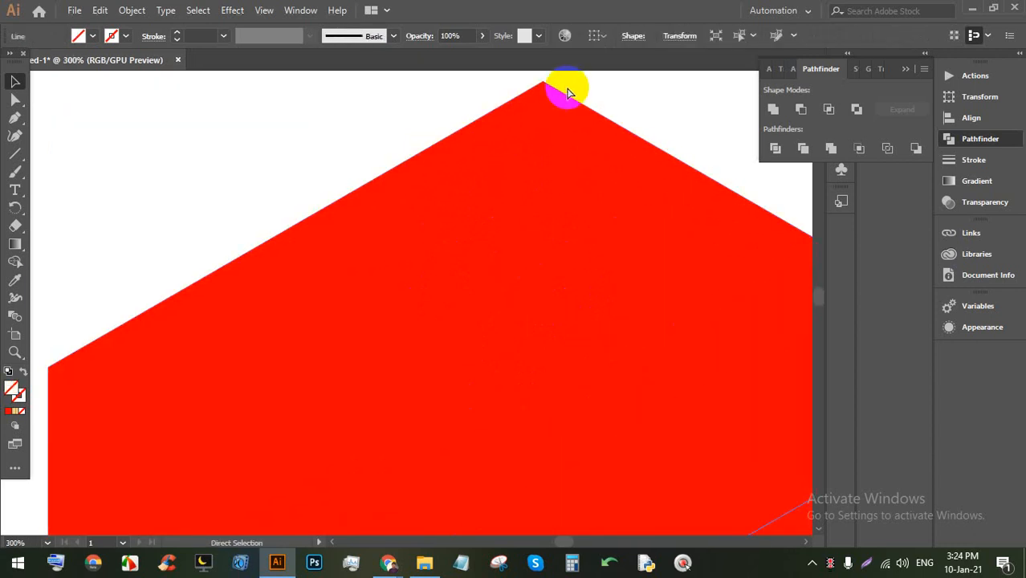
scroll(551, 105, "up", 2)
scroll(551, 153, "up", 7)
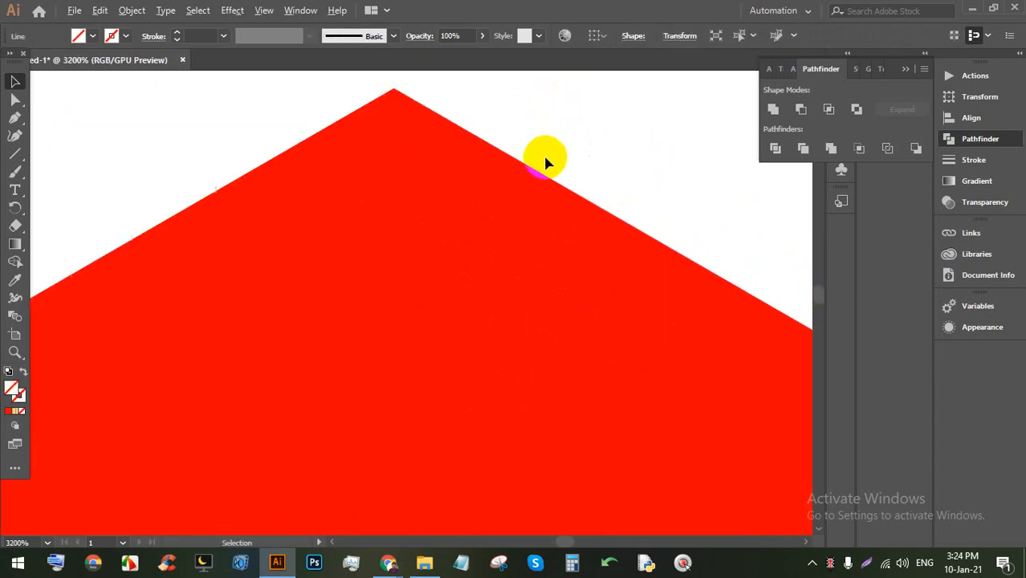
left_click(233, 118)
scroll(377, 85, "up", 3, "alt")
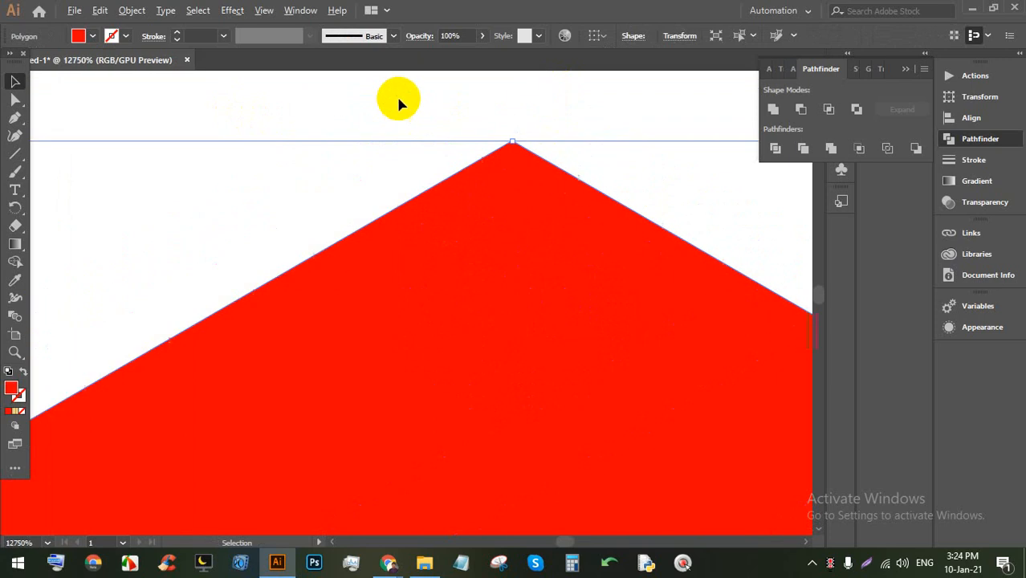
scroll(427, 128, "down", 10, "alt")
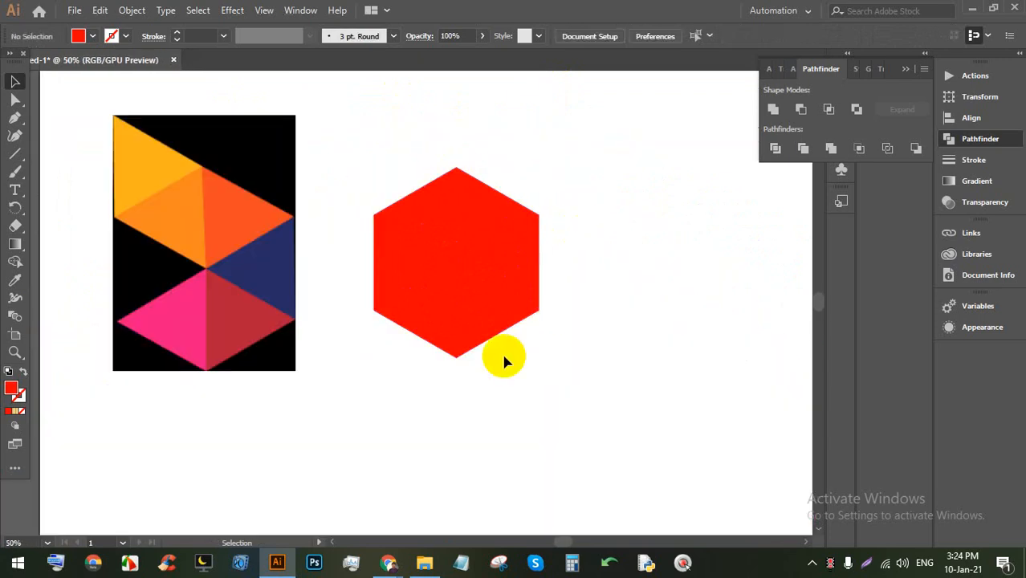
Step: Remove the crossing lines from the red hexagon by undoing, and rotate it 90° counter-clockwise so one corner points up
left_click(469, 241)
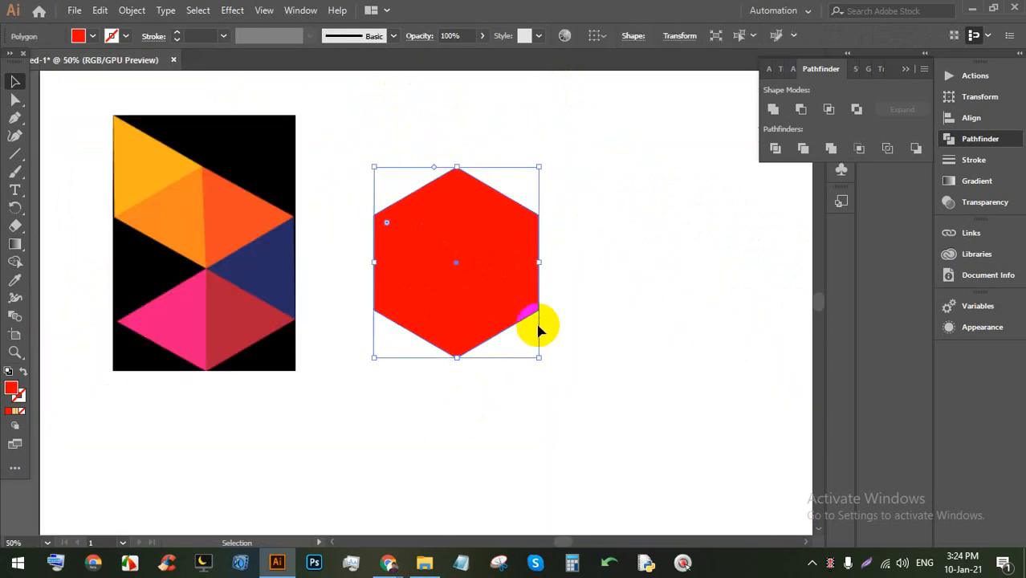
left_click(615, 325)
left_click_drag(627, 403, 509, 220)
key("ctrl+plus")
left_click(610, 348)
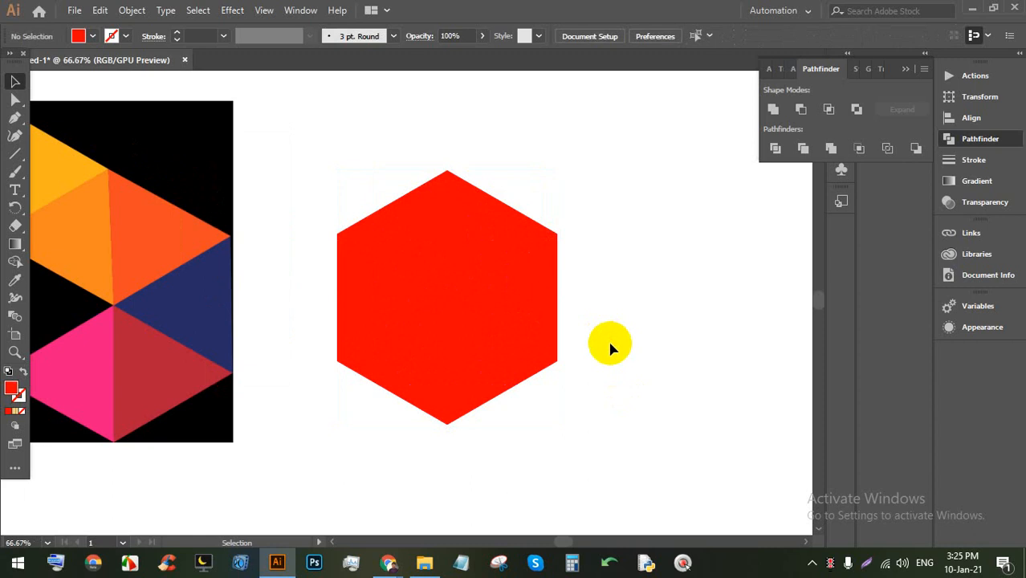
key("a")
left_click(554, 322)
key("ctrl+z")
left_click(625, 318)
left_click(570, 308)
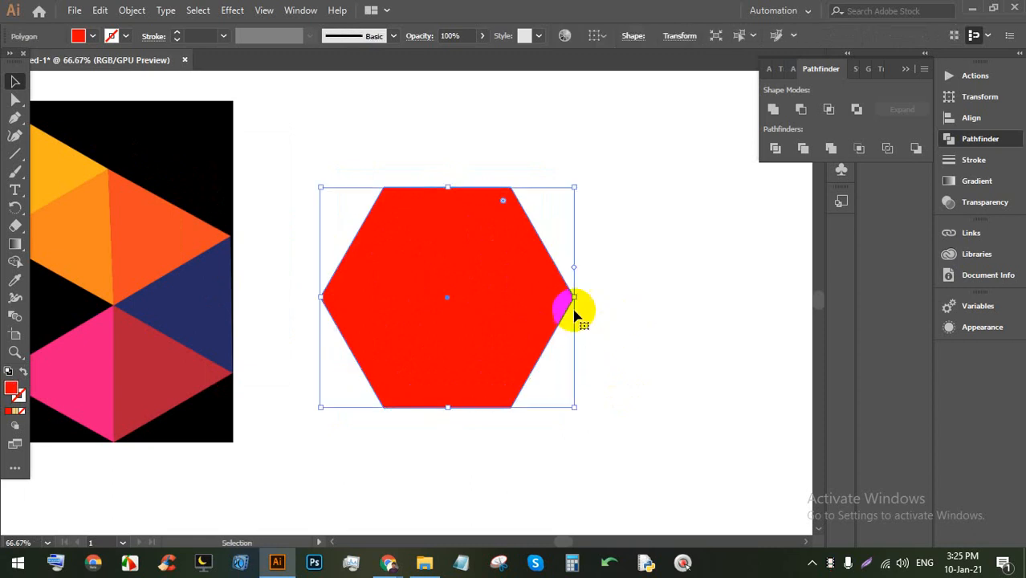
left_click_drag(578, 181, 355, 161)
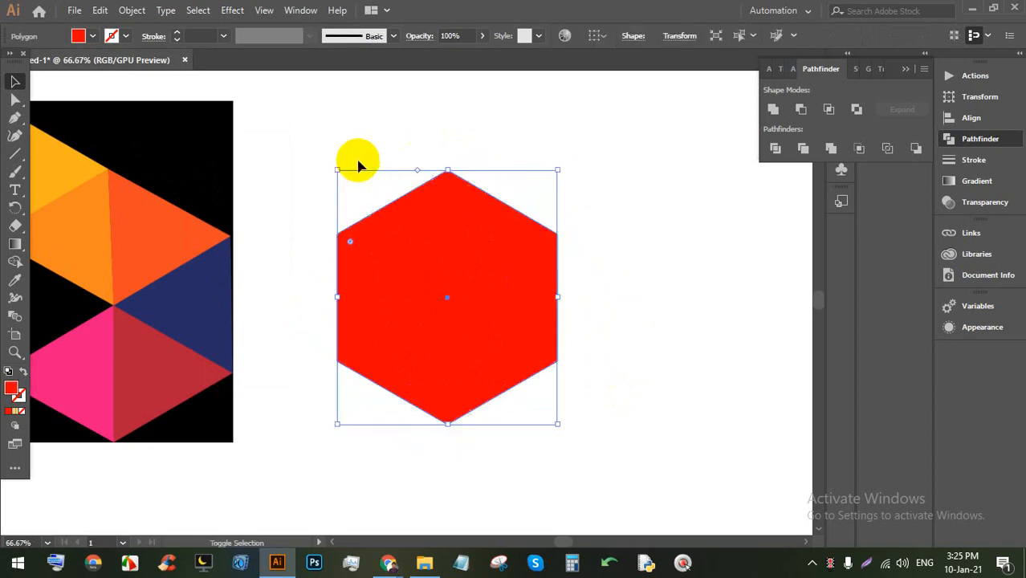
left_click(617, 298)
Step: Give the red hexagon a 3 pt black stroke
left_click(481, 325)
left_click(93, 37)
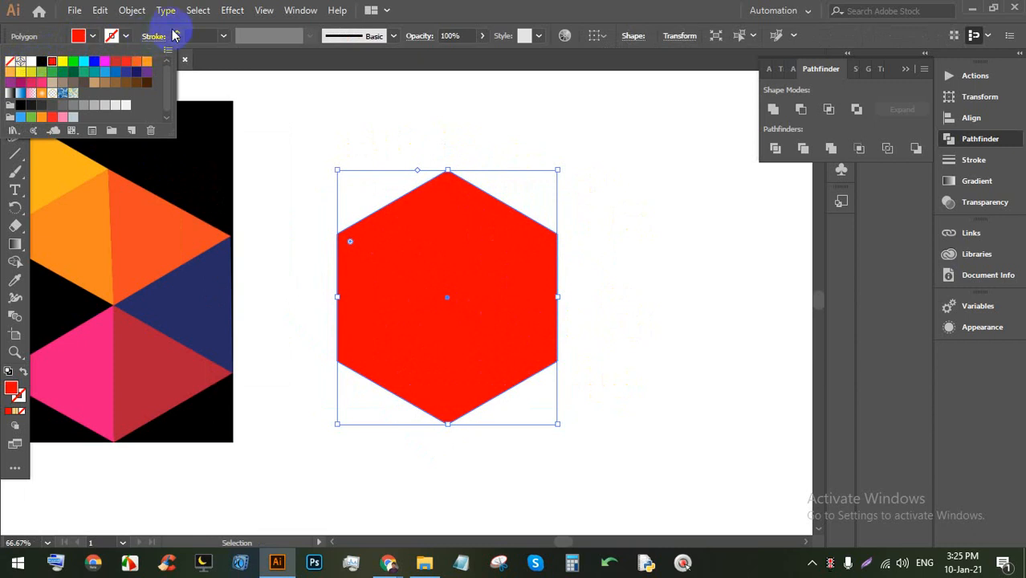
left_click(177, 37)
left_click(176, 33)
left_click(176, 32)
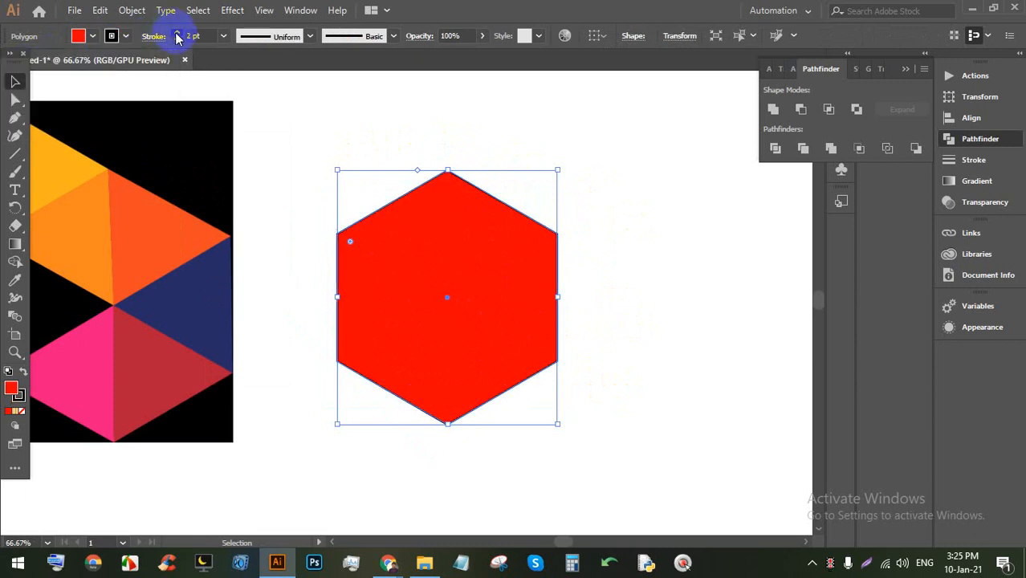
left_click(176, 33)
left_click(618, 207)
Step: Draw three 3 pt black line segments joining opposite corners of the outlined hexagon, two diagonal and one vertical
scroll(617, 339, "up", 1)
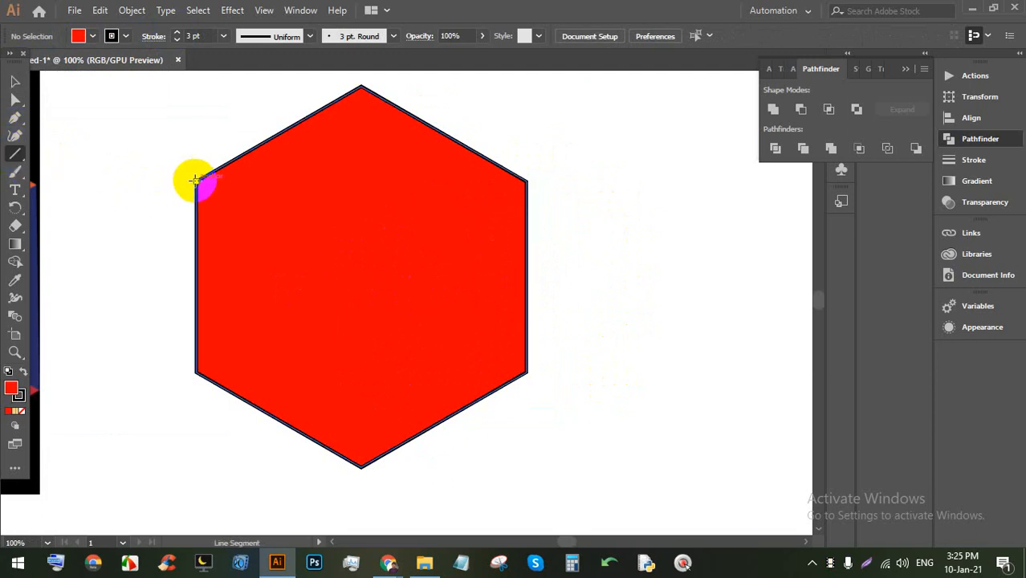
left_click_drag(195, 182, 527, 373)
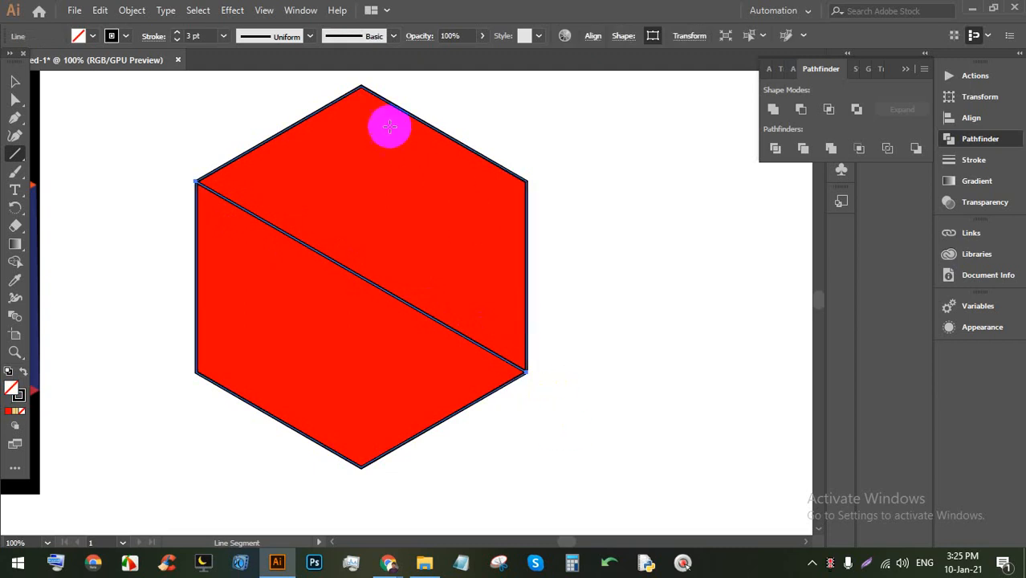
left_click_drag(361, 85, 361, 468)
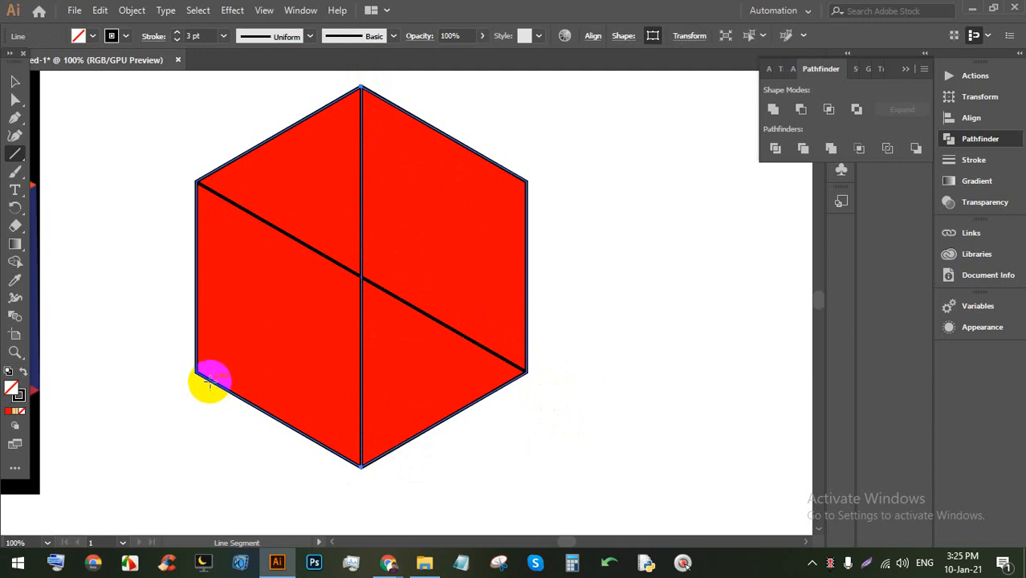
left_click_drag(195, 373, 526, 179)
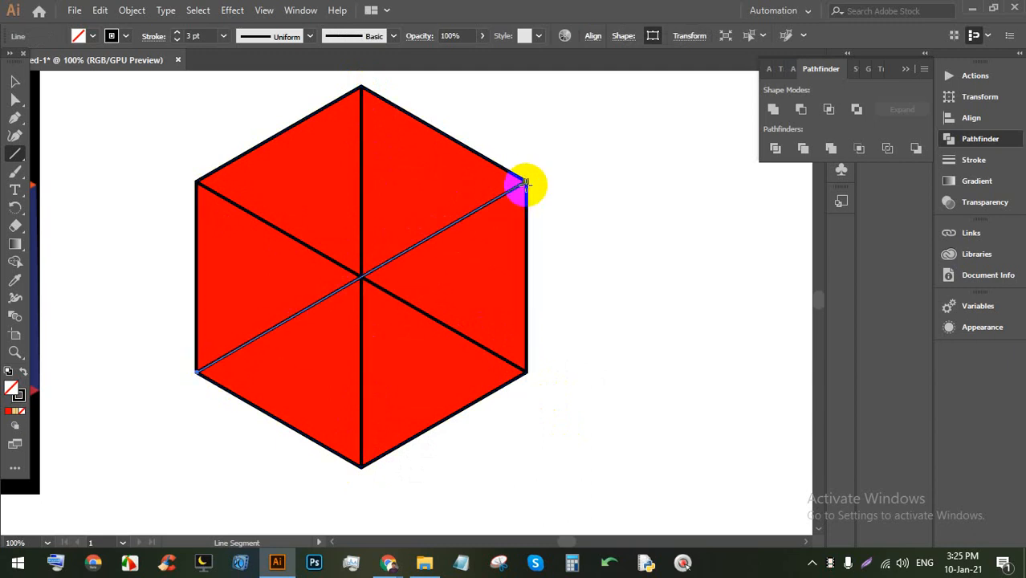
Step: Select the hexagon together with its three crossing lines and set their stroke to None
left_click(14, 83)
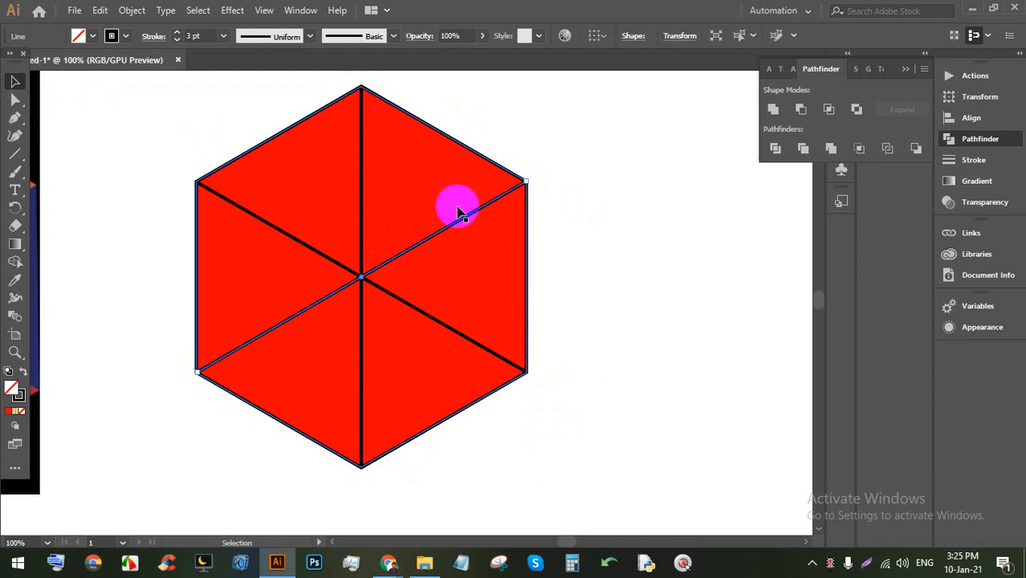
left_click(567, 203)
scroll(566, 198, "down", 1)
scroll(566, 198, "up", 1)
key("space")
left_click_drag(425, 247, 486, 244)
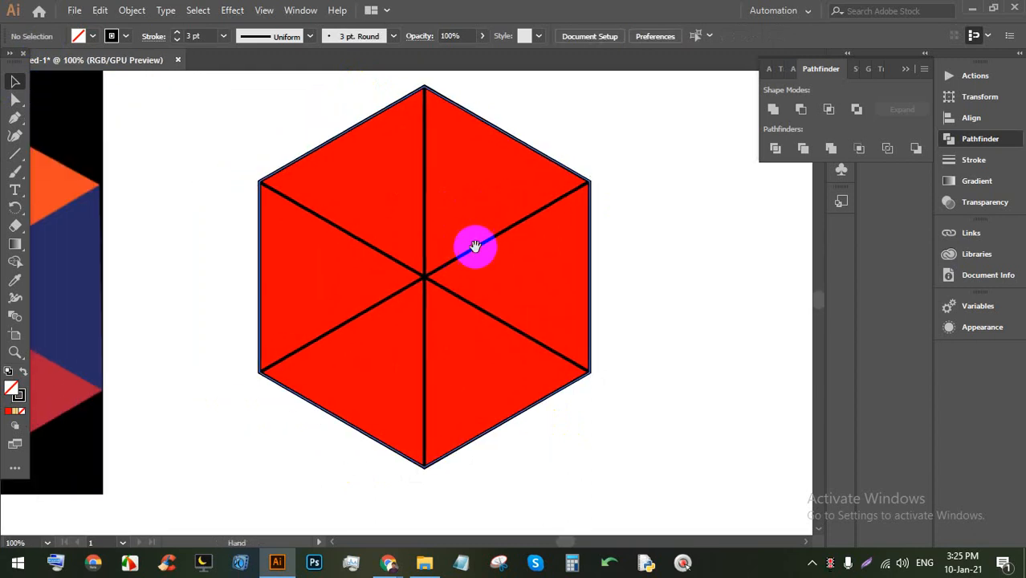
left_click_drag(407, 287, 229, 112)
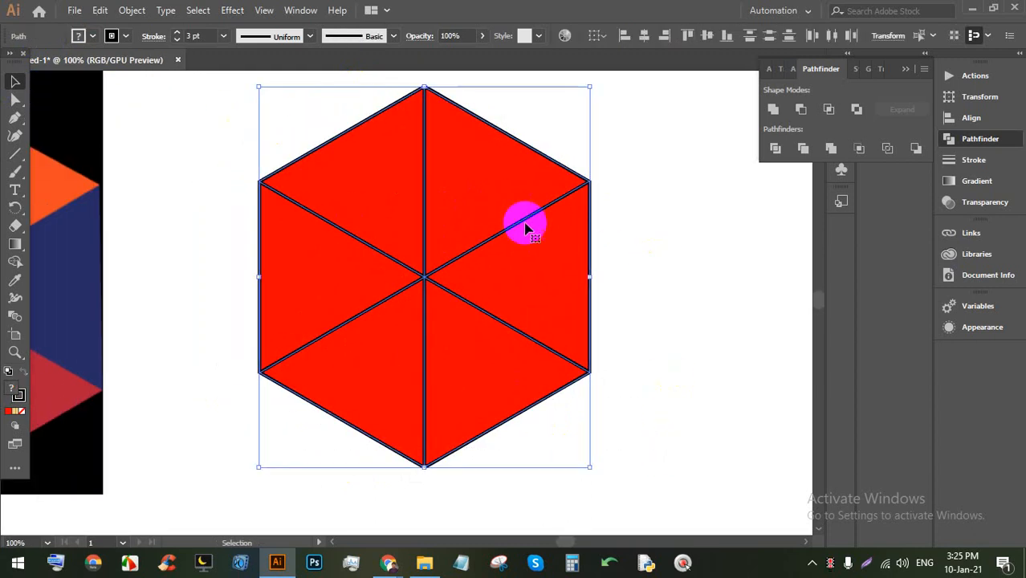
left_click(125, 36)
left_click(10, 63)
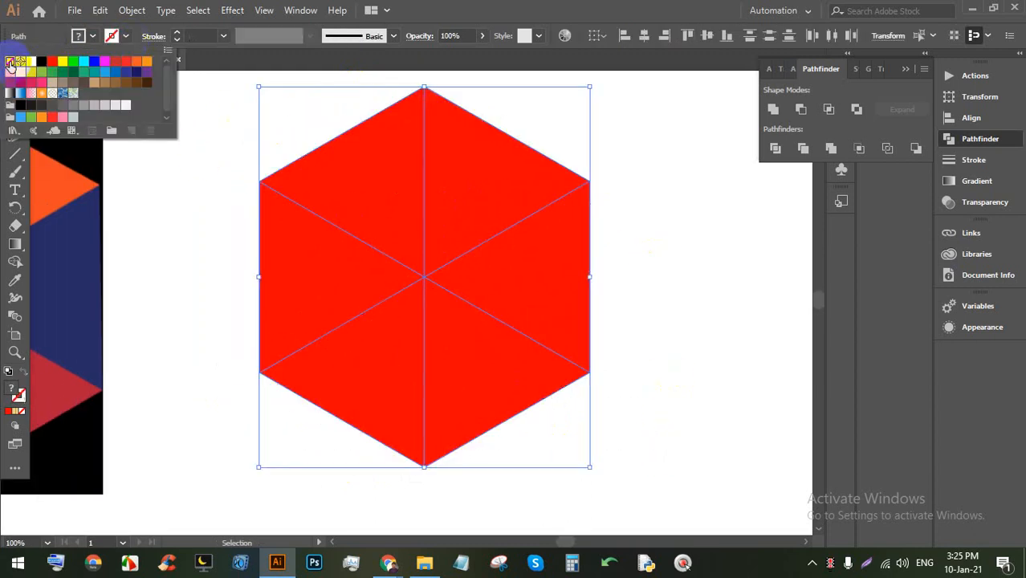
Step: Try to divide the strokeless hexagon along its lines and ungroup the pieces
left_click(771, 153)
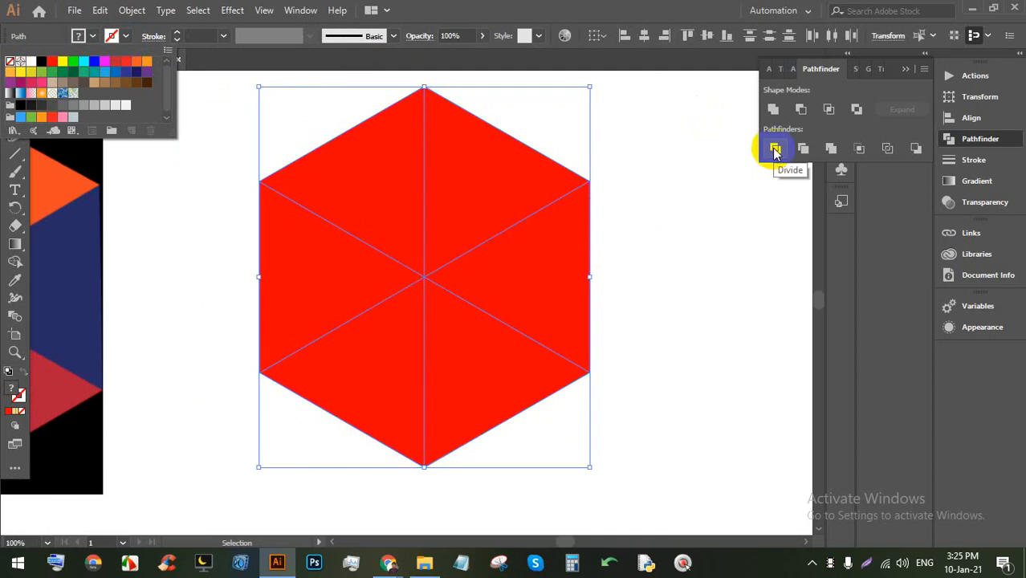
right_click(466, 193)
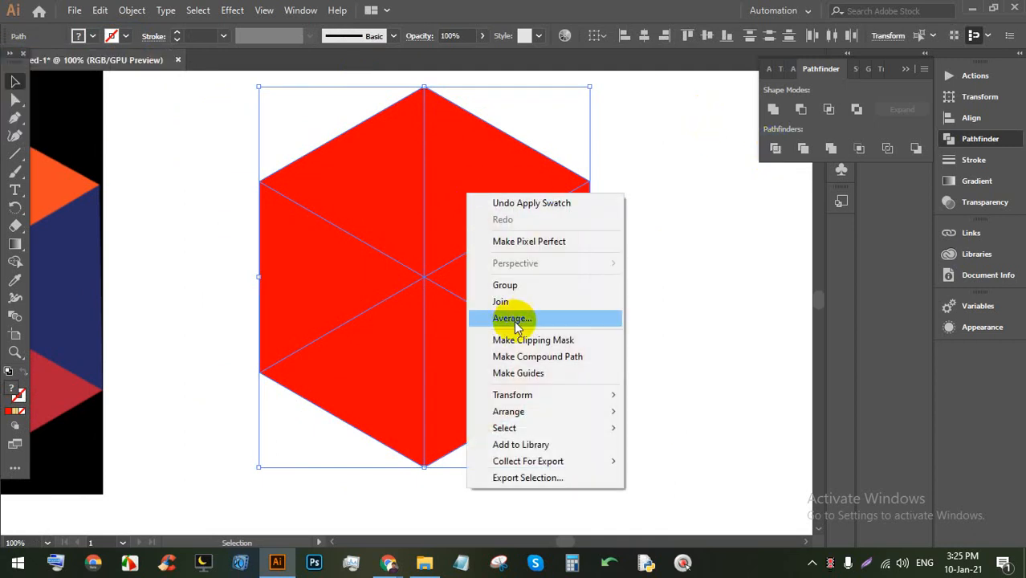
left_click(685, 241)
right_click(425, 200)
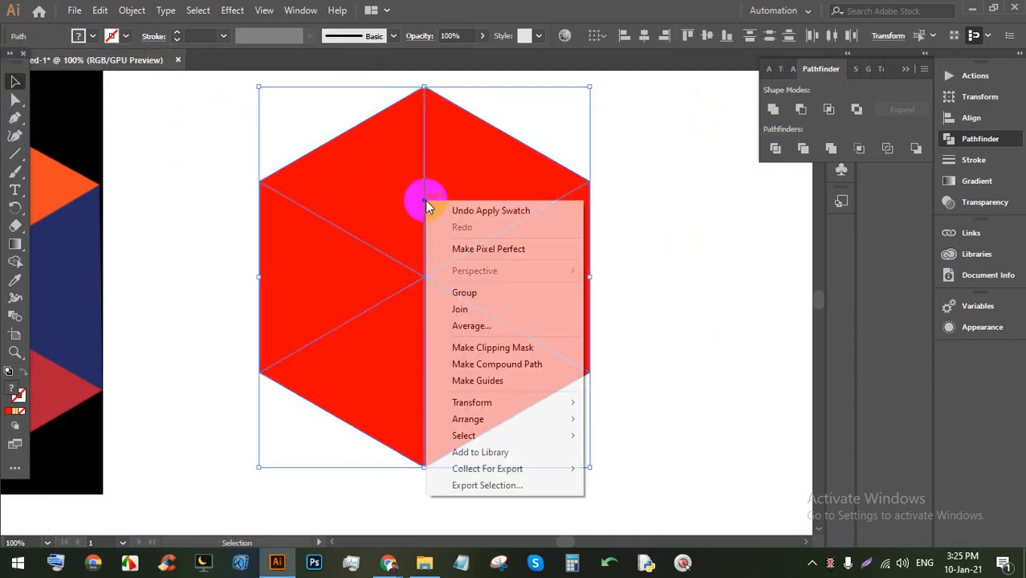
left_click(545, 310)
left_click(559, 284)
left_click(683, 268)
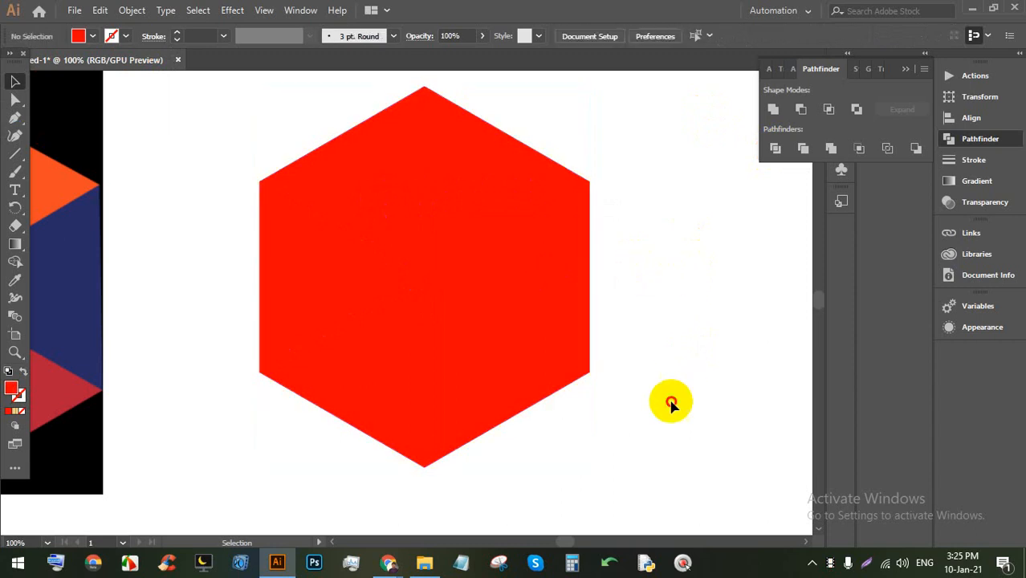
Step: Divide the hexagon along its crossing lines with Pathfinder Divide and open the resulting group in isolation mode
left_click_drag(671, 398, 265, 102)
left_click(775, 149)
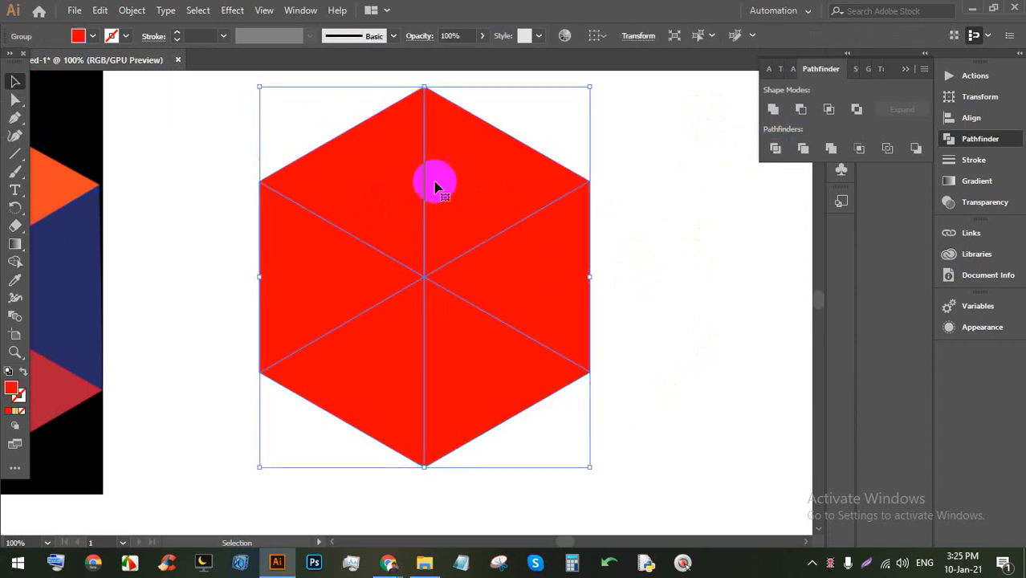
right_click(394, 183)
left_click(424, 284)
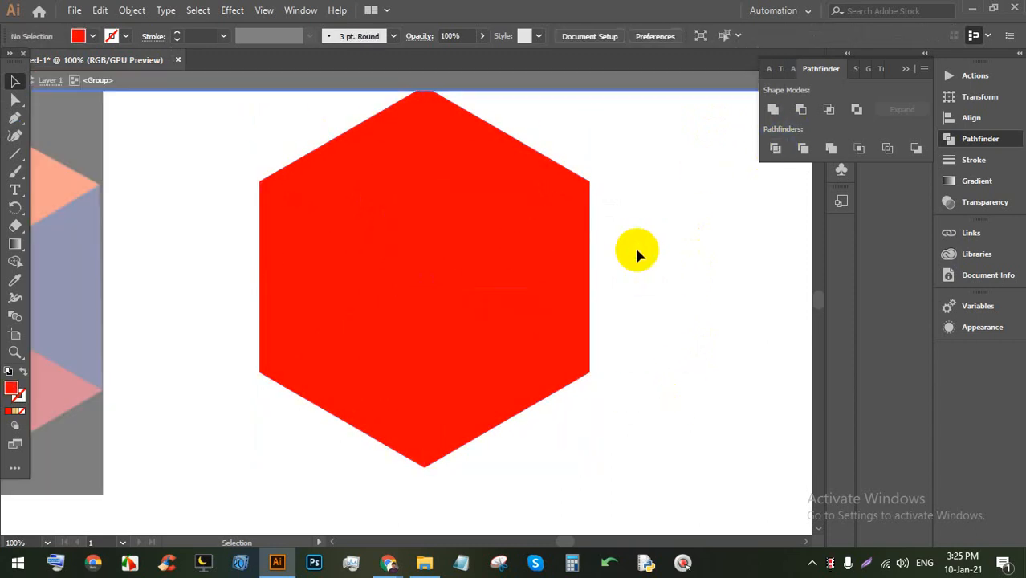
Step: Try moving the upper-right and right triangles away from the divided hexagon, and undo the move
left_click(458, 207)
left_click(366, 191)
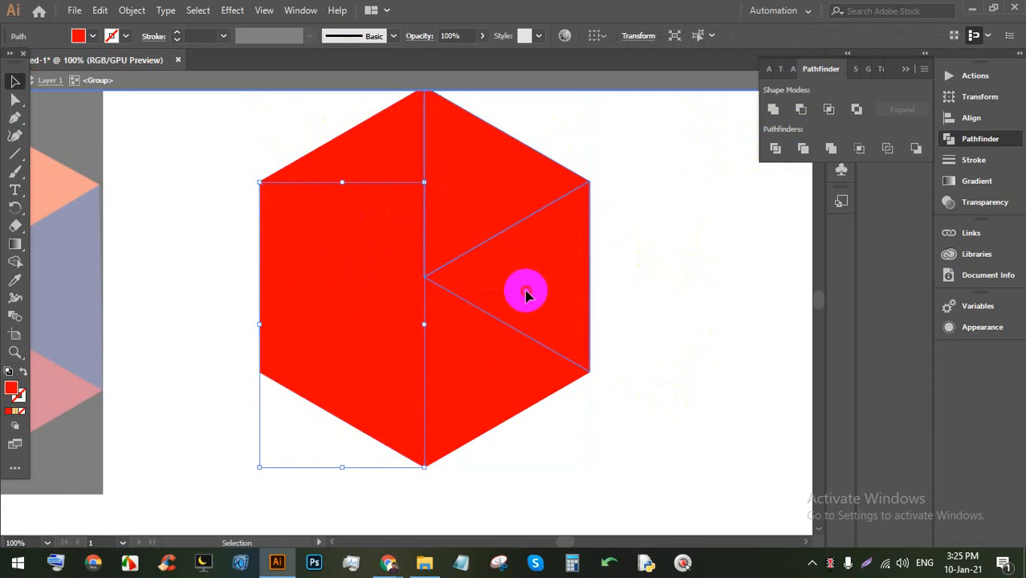
left_click_drag(529, 286, 610, 273)
left_click(543, 265)
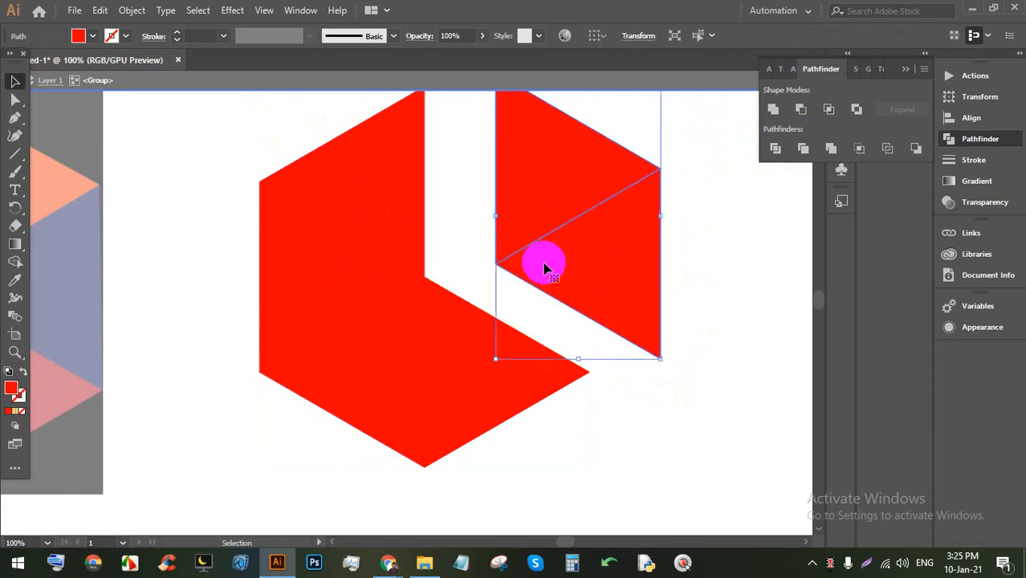
key("ctrl+z")
left_click(683, 267)
Step: Examine the hexagon's upper-right corner closely for how far the dividing diagonal reaches
left_click(557, 265)
scroll(594, 180, "up", 15)
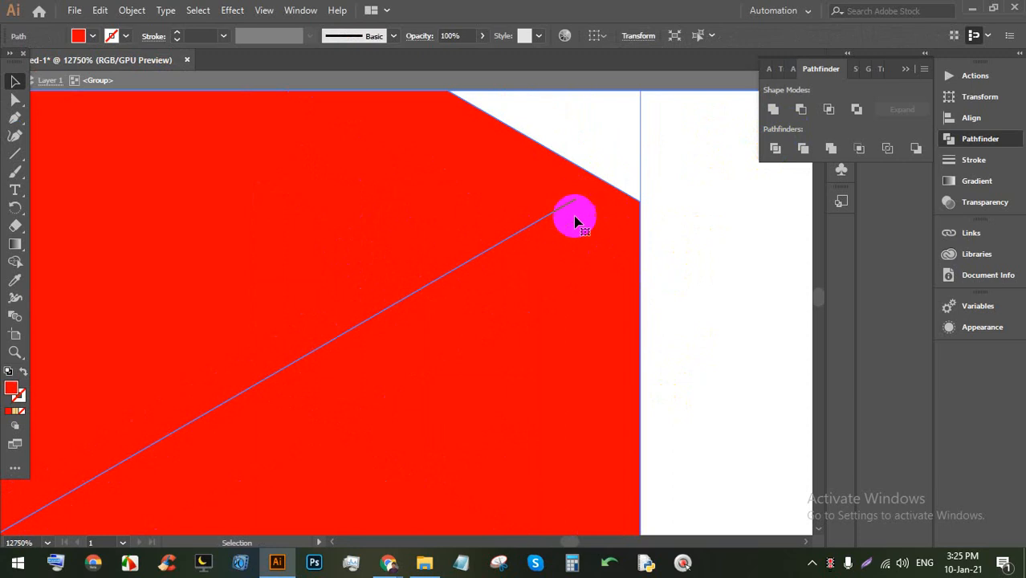
scroll(582, 207, "up", 1)
scroll(581, 264, "up", 3)
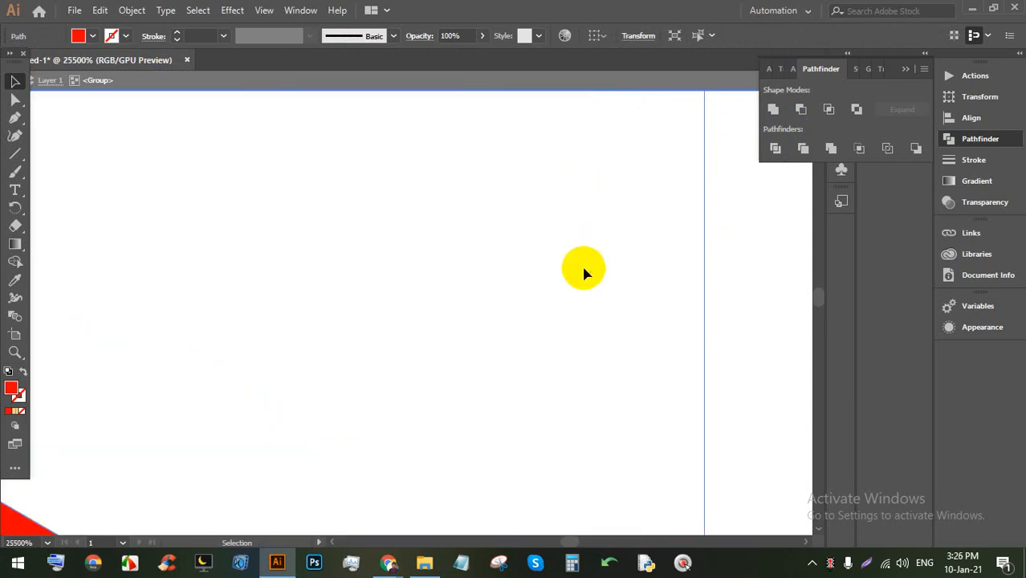
scroll(594, 244, "down", 4)
scroll(604, 228, "up", 1)
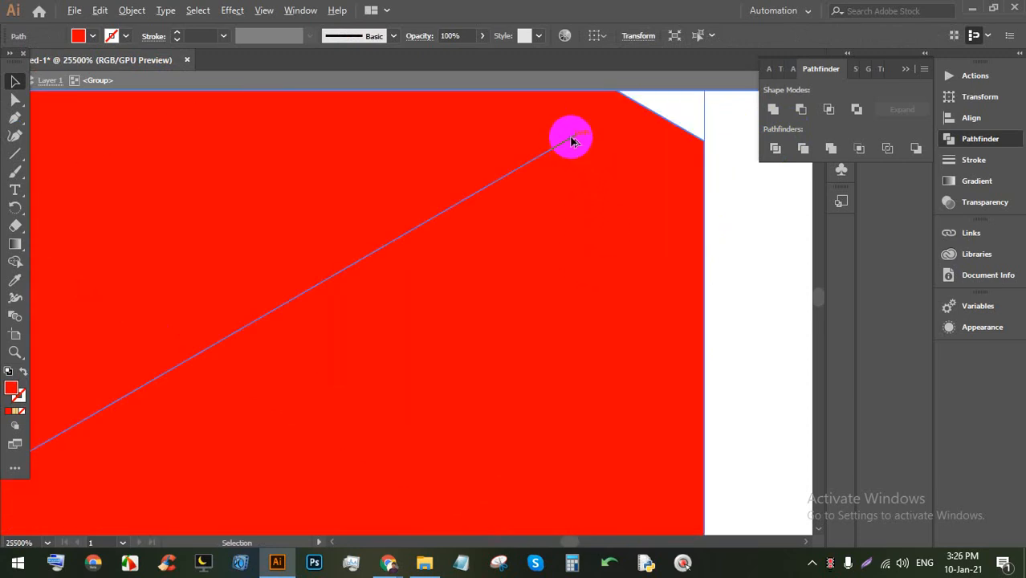
Step: Undo the Pathfinder division and the crossing lines back to the plain hexagon with its black outline
scroll(572, 144, "down", 16)
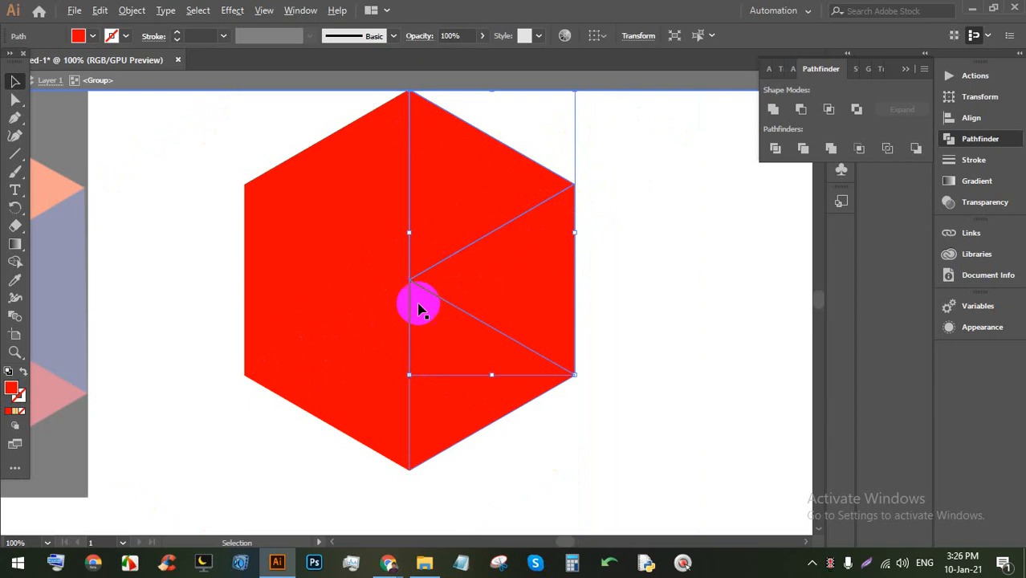
scroll(570, 183, "up", 7)
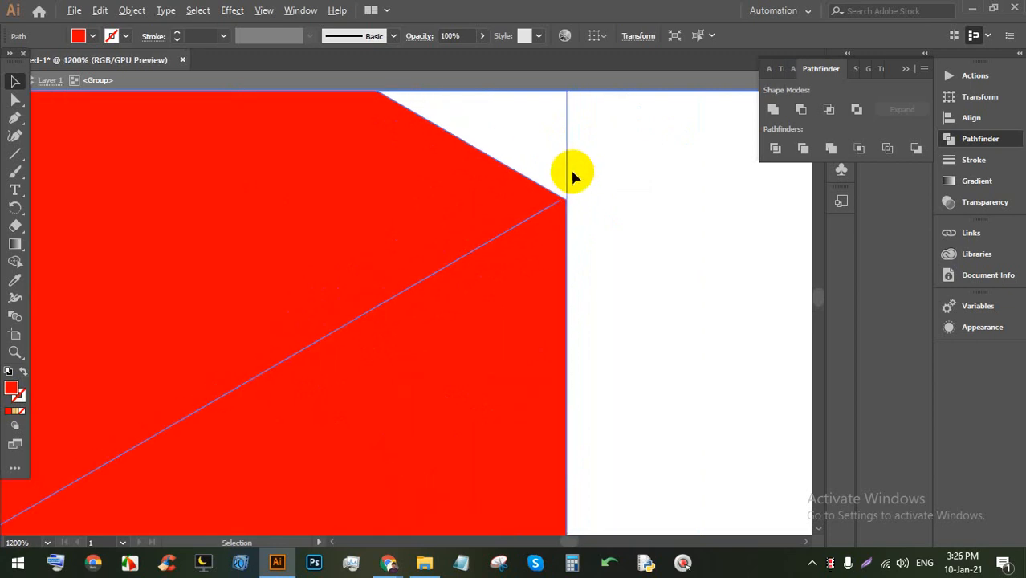
scroll(572, 174, "up", 4)
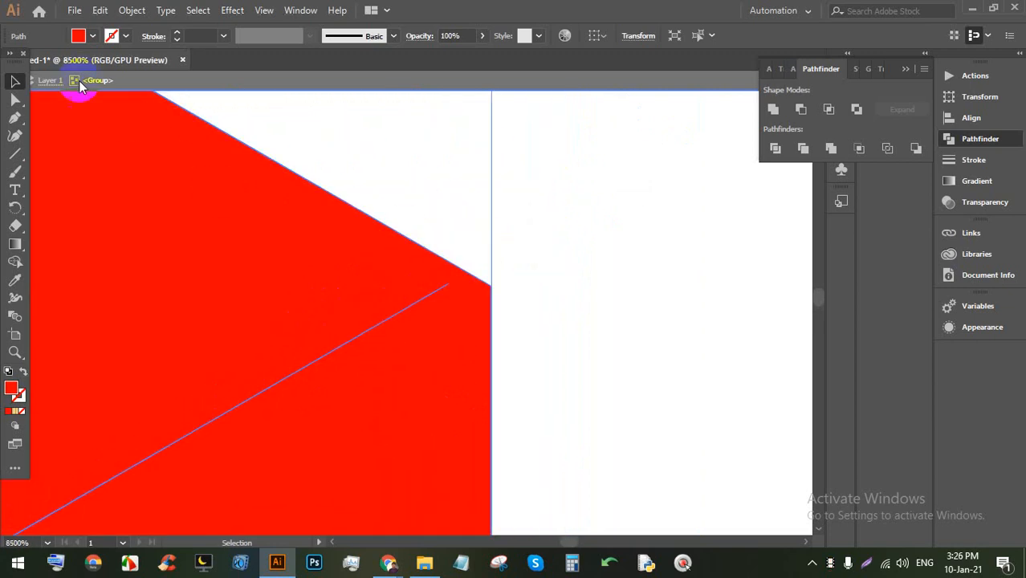
scroll(544, 254, "down", 10)
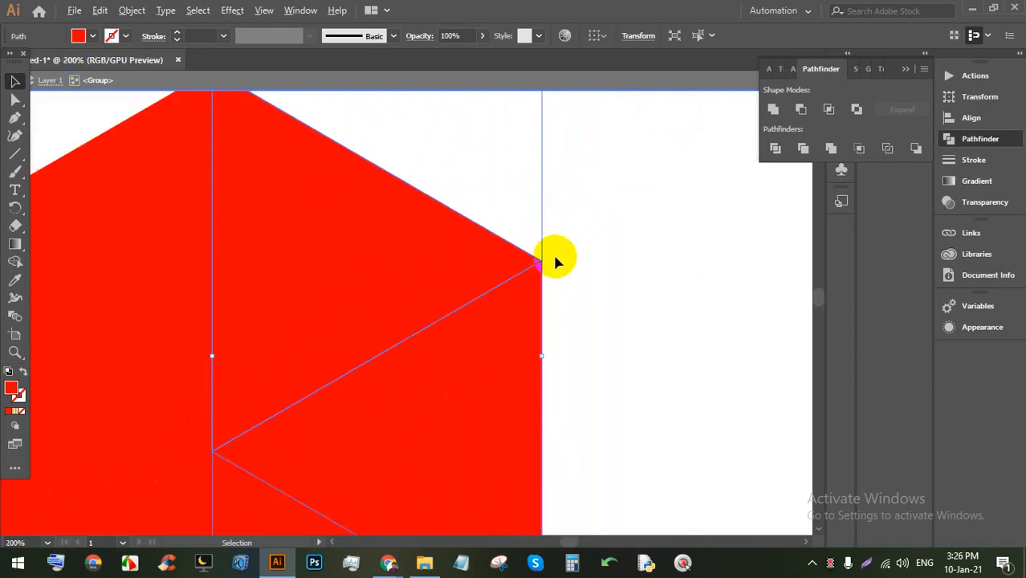
left_click(643, 268)
key("ctrl+z")
key("ctrl+z")
key("ctrl+z")
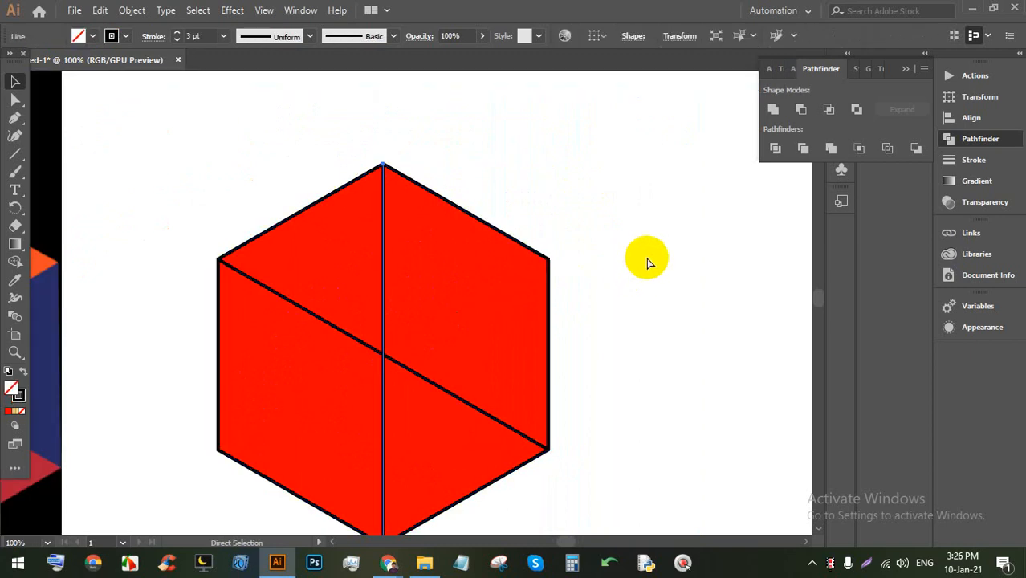
scroll(550, 275, "down", 1)
key("ctrl+z")
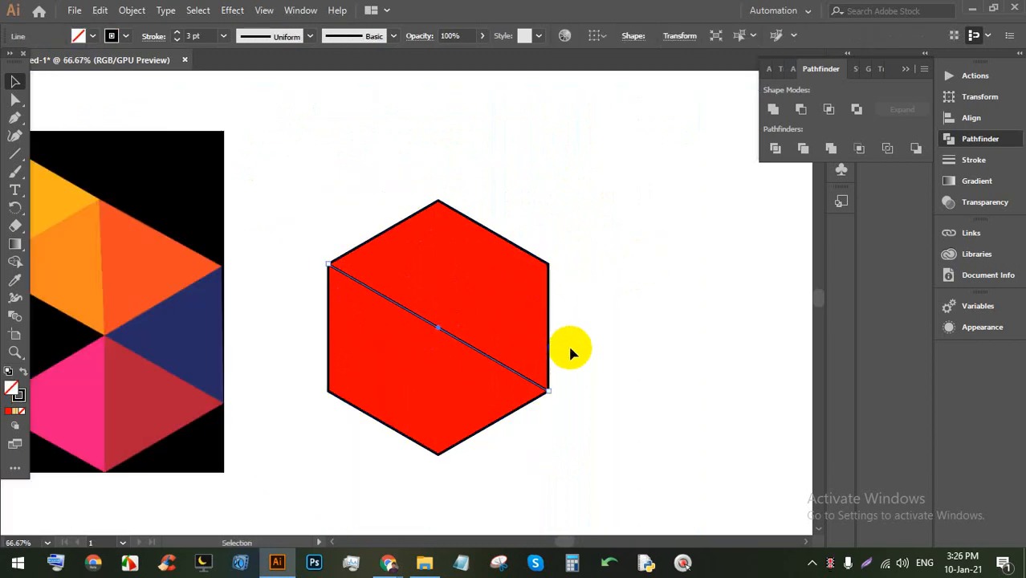
key("ctrl+z")
Step: Remove the hexagon's black stroke by setting its stroke colour to None, and deselect it
left_click(401, 386)
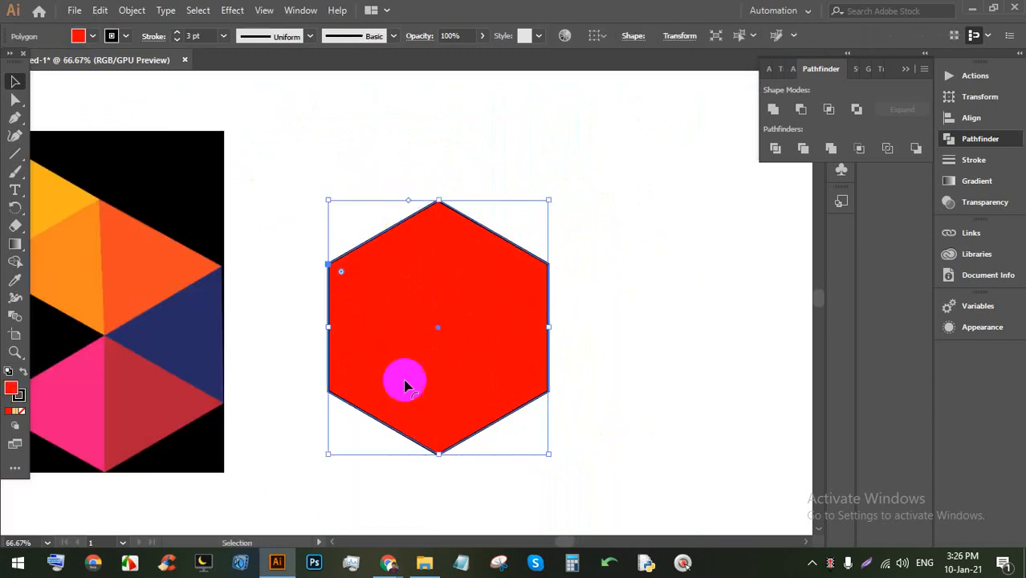
scroll(436, 395, "up", 2)
scroll(469, 374, "down", 1)
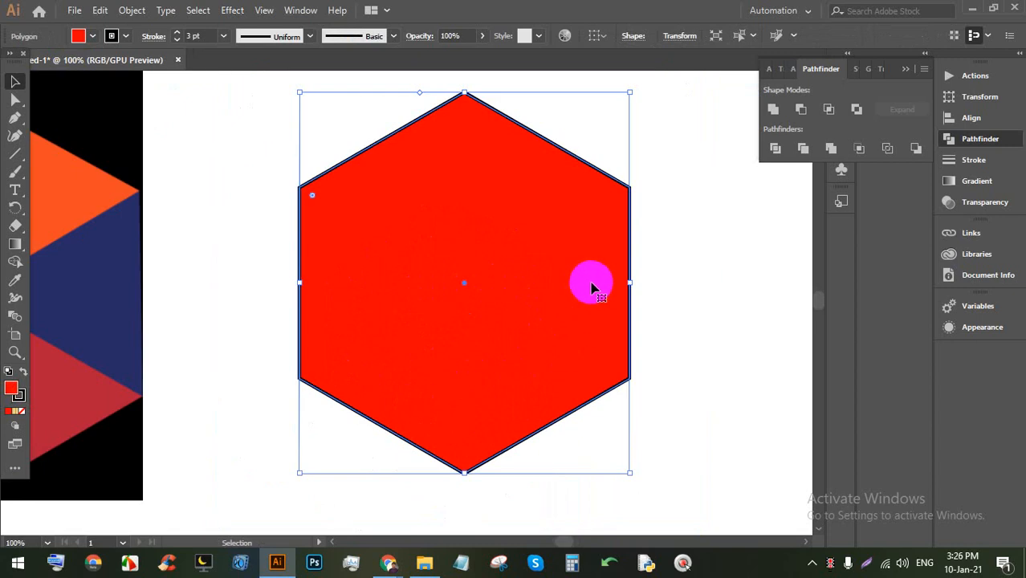
left_click(650, 328)
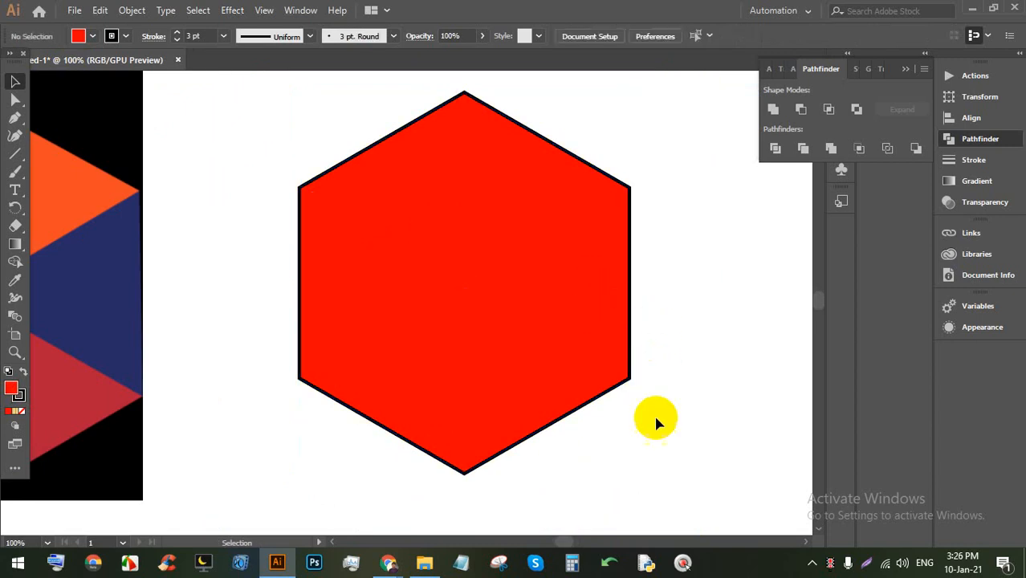
left_click_drag(280, 152, 280, 152)
left_click(123, 37)
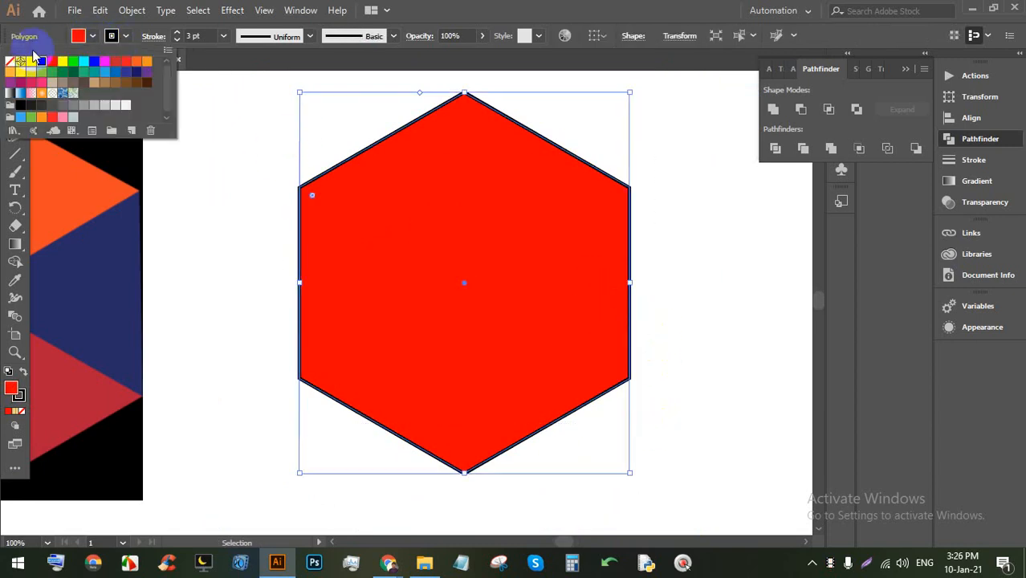
left_click(12, 62)
left_click(435, 316)
left_click(685, 312)
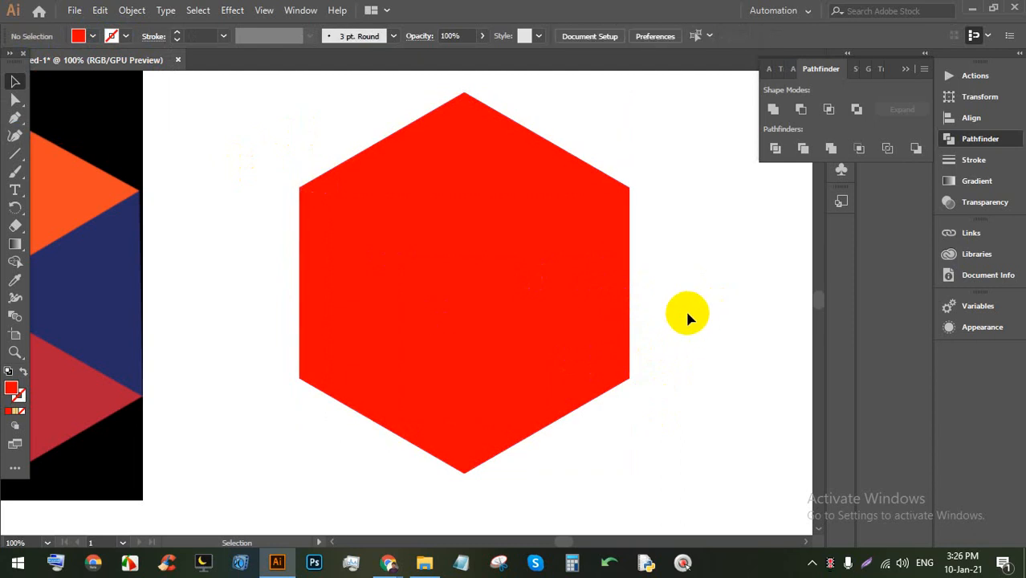
Step: Draw two Pen tool diagonals across the hexagon, from upper-left to lower-right corner and from upper-right to lower-left corner
left_click(14, 118)
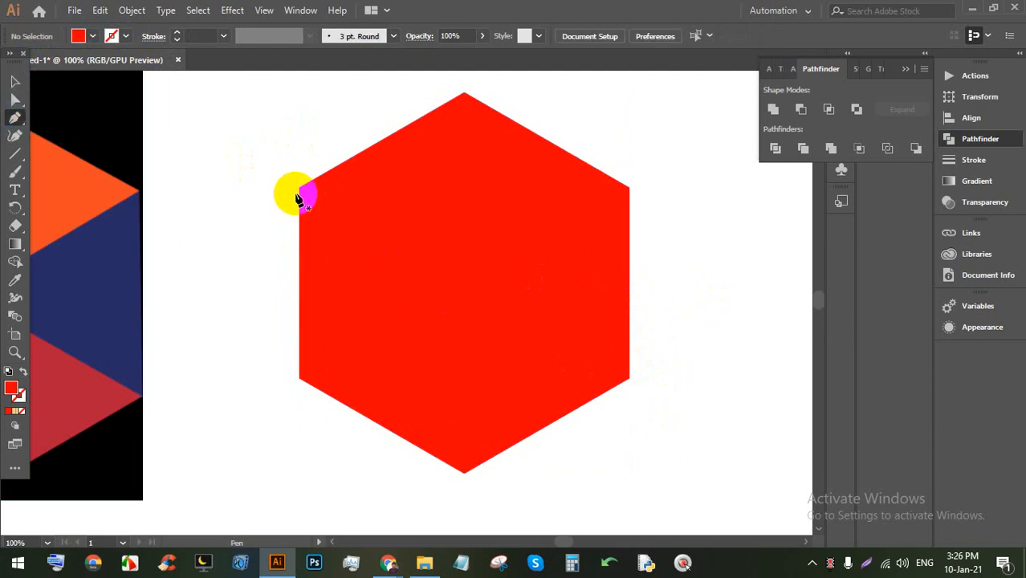
scroll(298, 200, "up", 1)
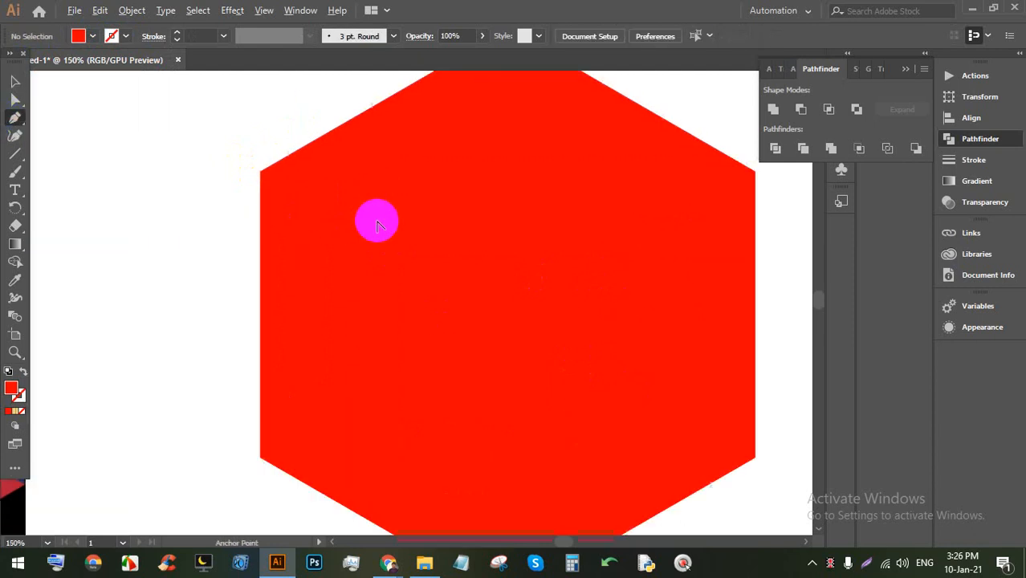
left_click(261, 172)
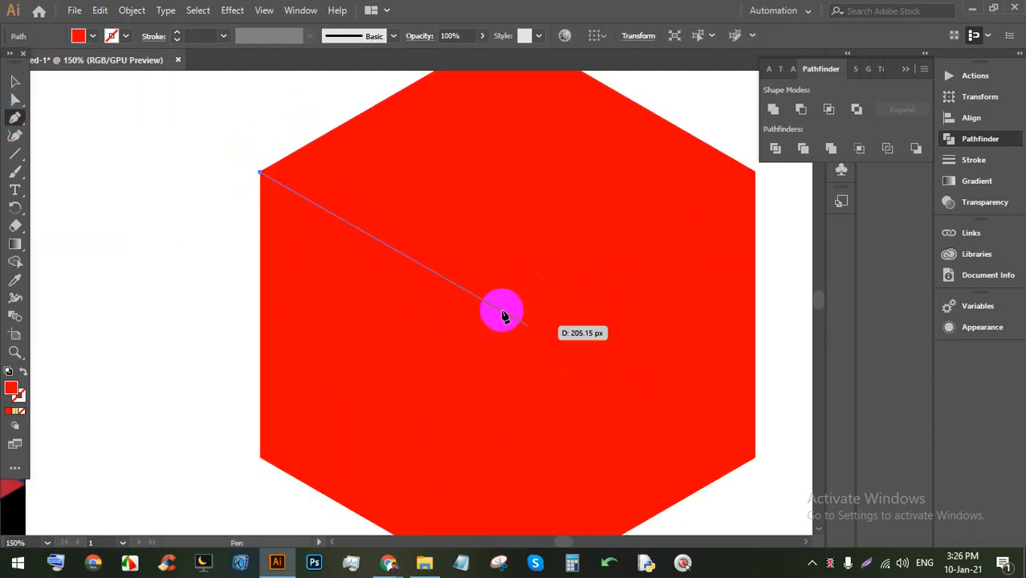
left_click(756, 460)
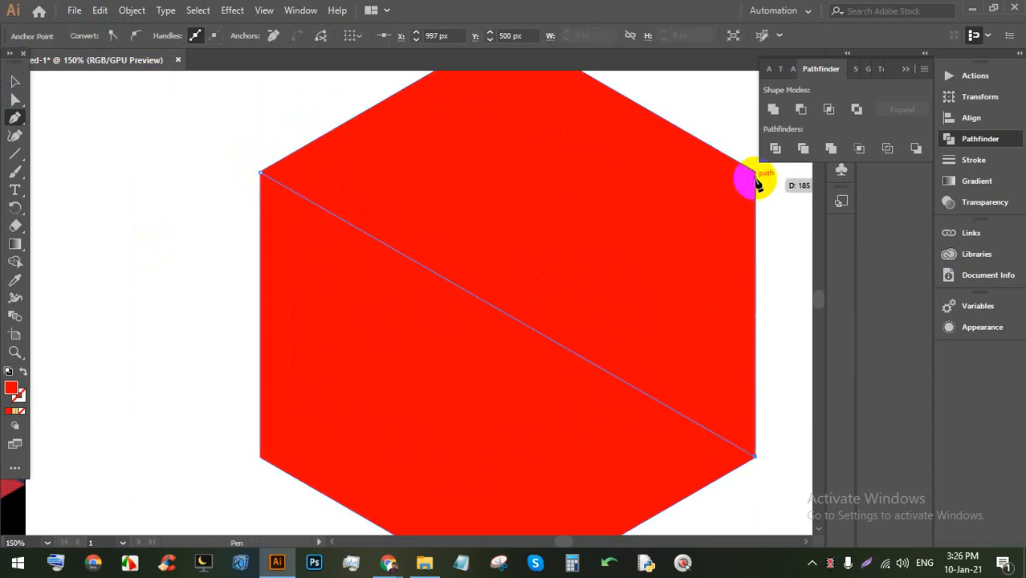
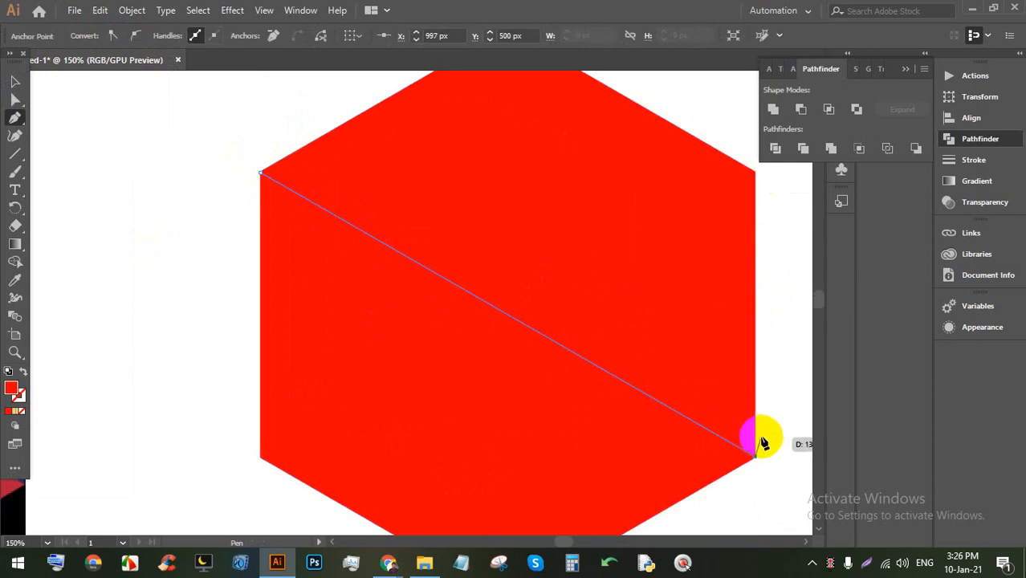
left_click(755, 174)
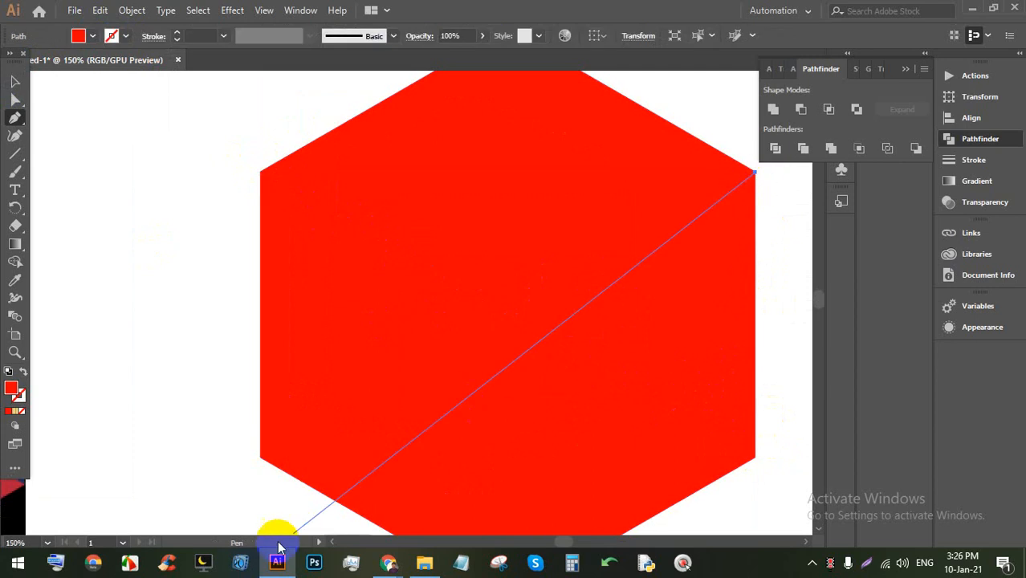
left_click(260, 457)
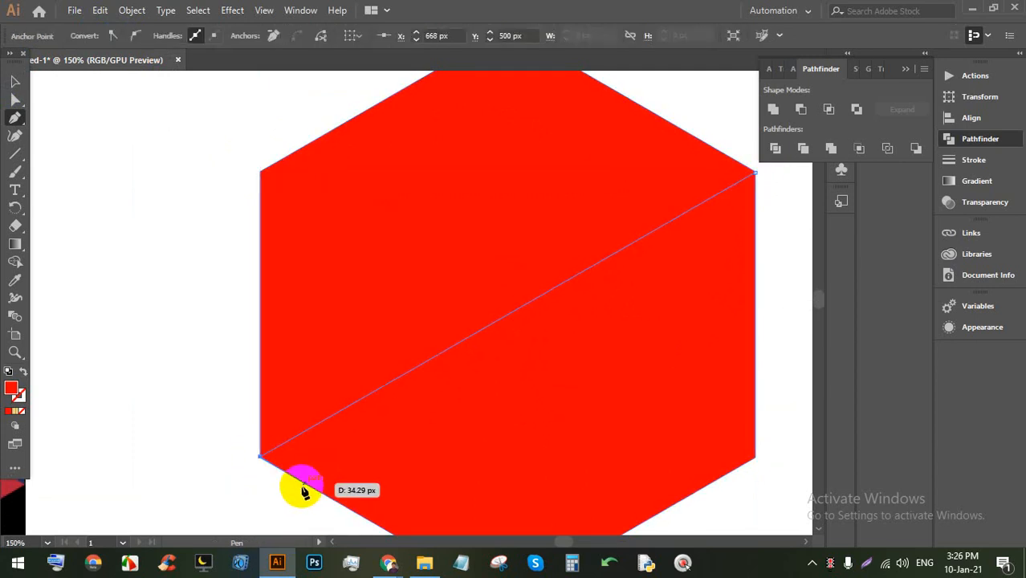
scroll(500, 202, "up", 1)
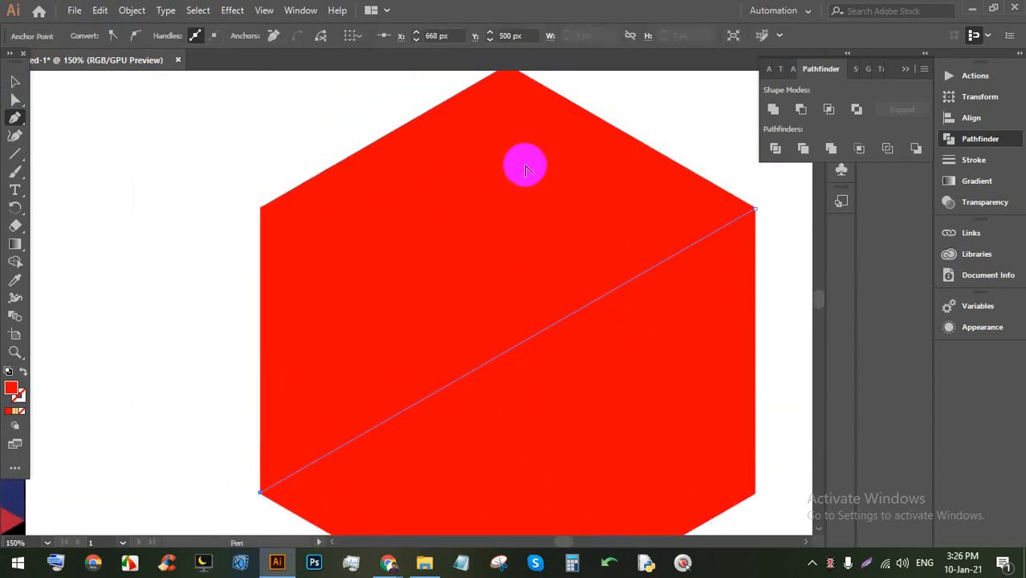
Step: Start a vertical Pen tool line at the hexagon's top corner and try to end it exactly on the bottom corner
scroll(518, 152, "down", 1)
left_click(514, 100)
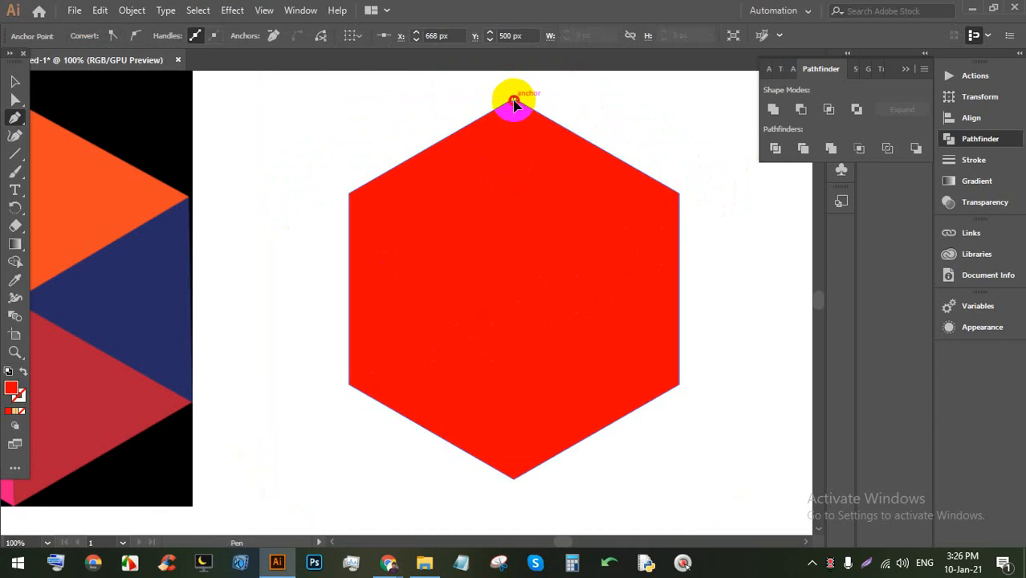
left_click(515, 480)
scroll(515, 480, "up", 8)
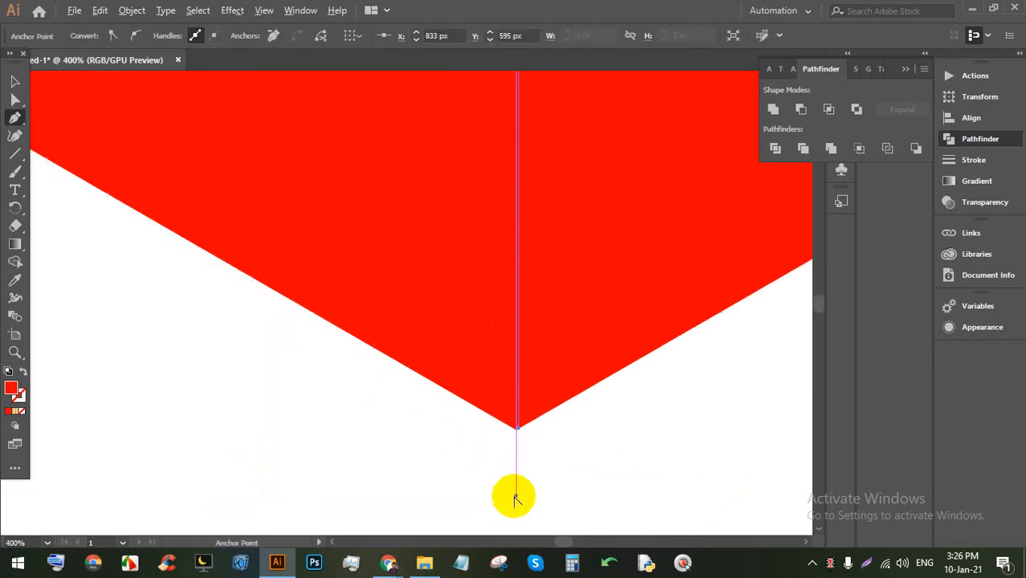
scroll(554, 389, "up", 4)
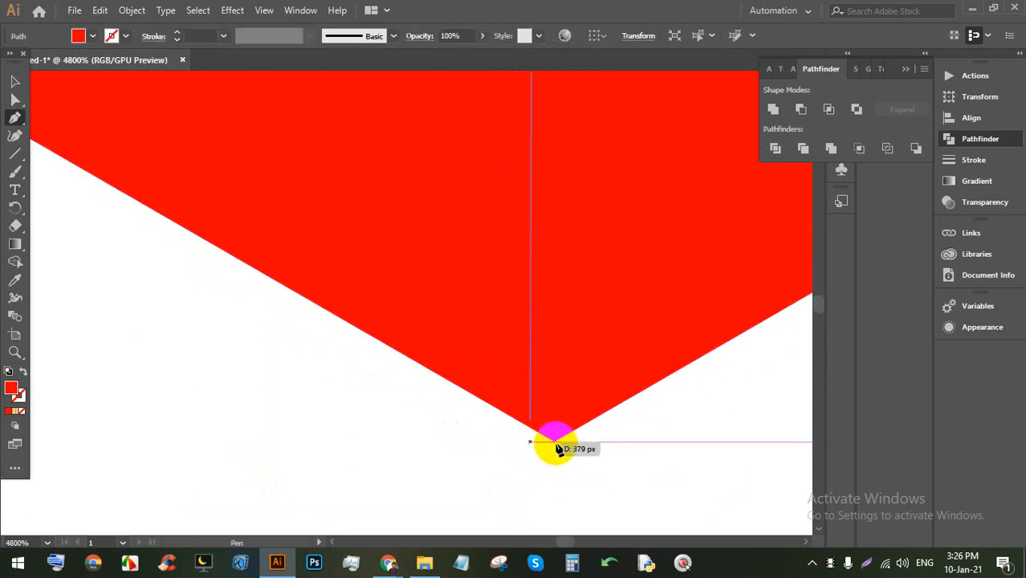
scroll(554, 441, "up", 3)
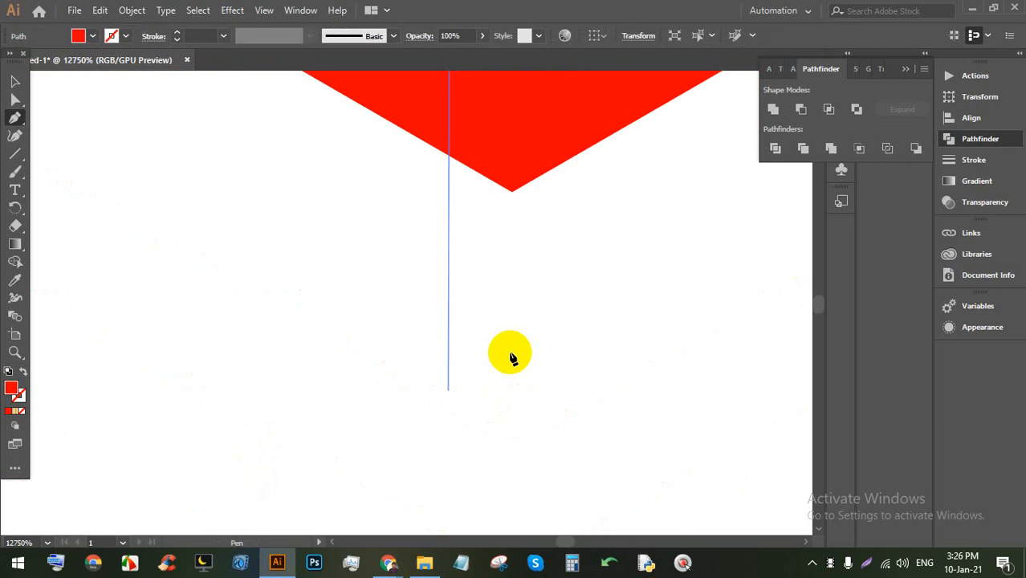
left_click(509, 191)
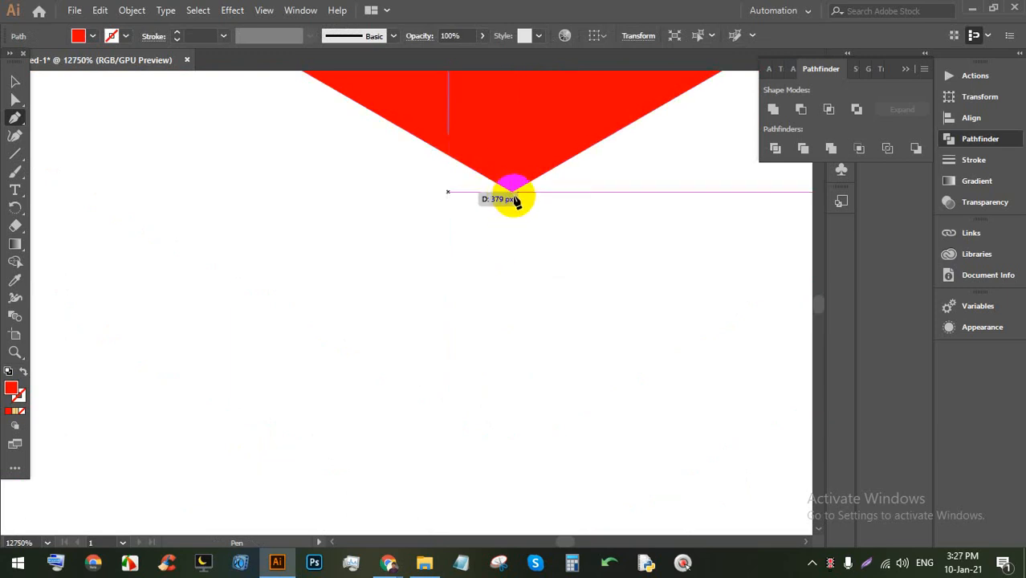
left_click_drag(514, 195, 536, 190)
key("ctrl+minus")
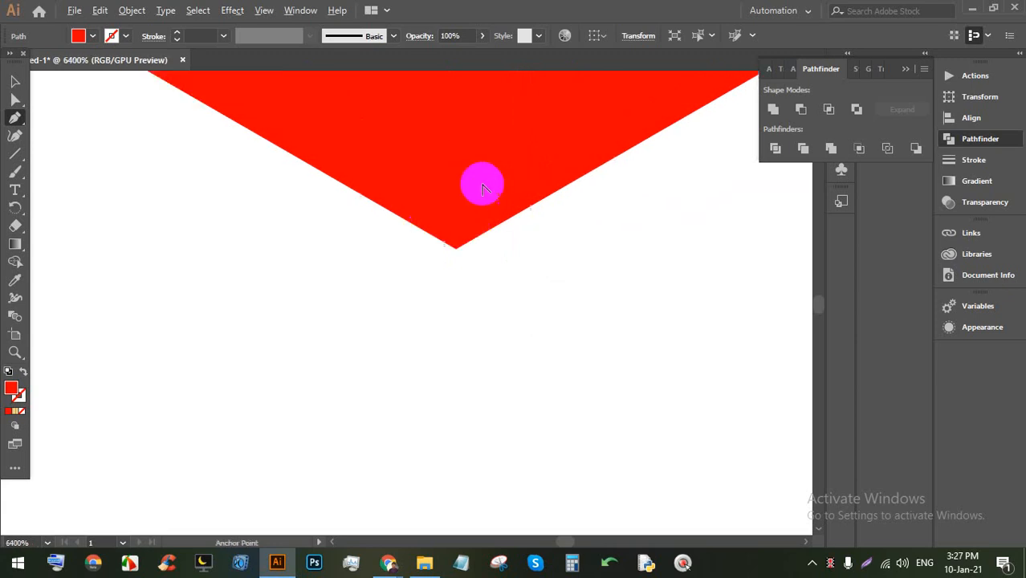
Step: Turn off Snap to Pixel and end the vertical line exactly on the hexagon's bottom corner
left_click(264, 11)
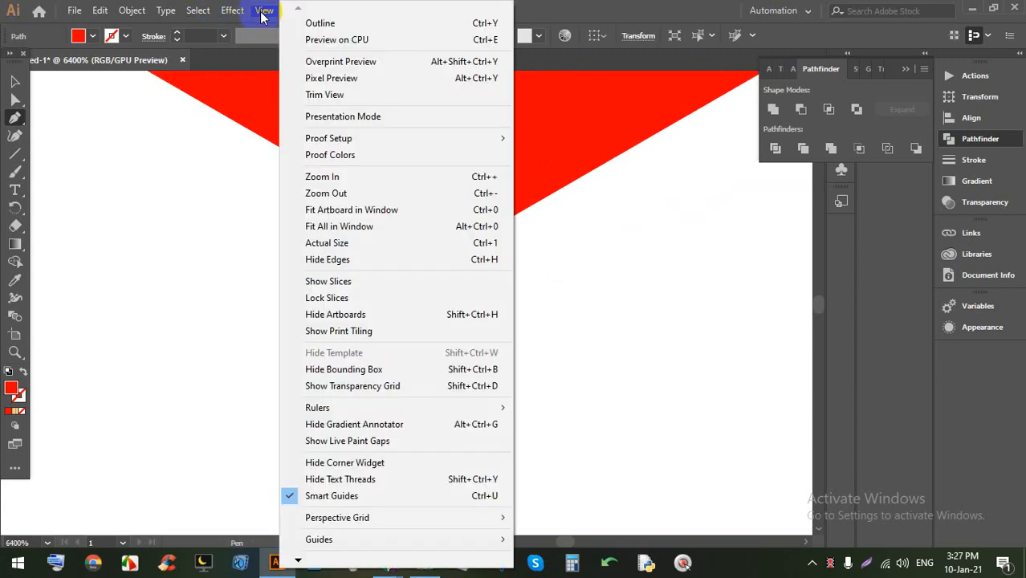
left_click(303, 560)
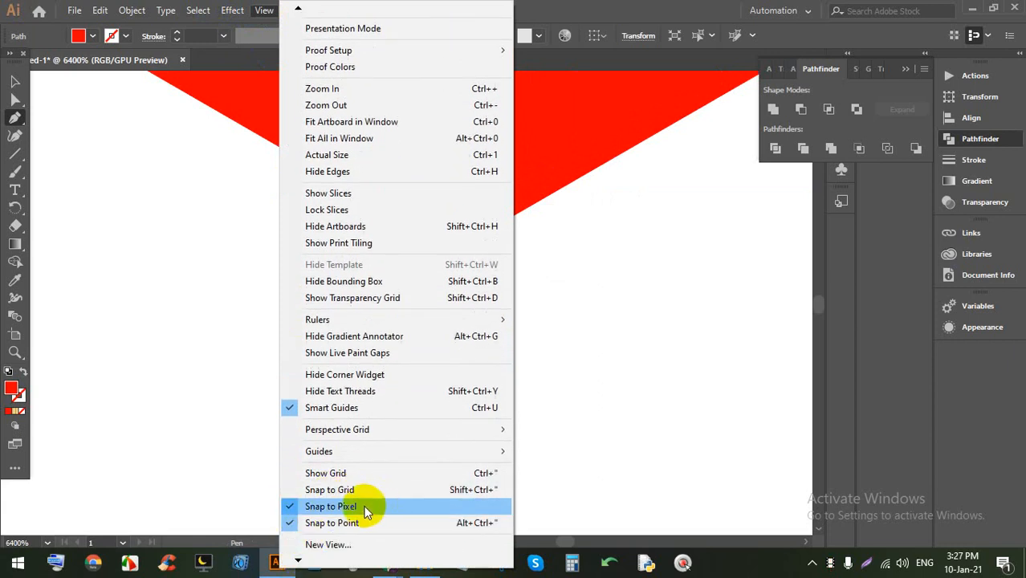
left_click(363, 506)
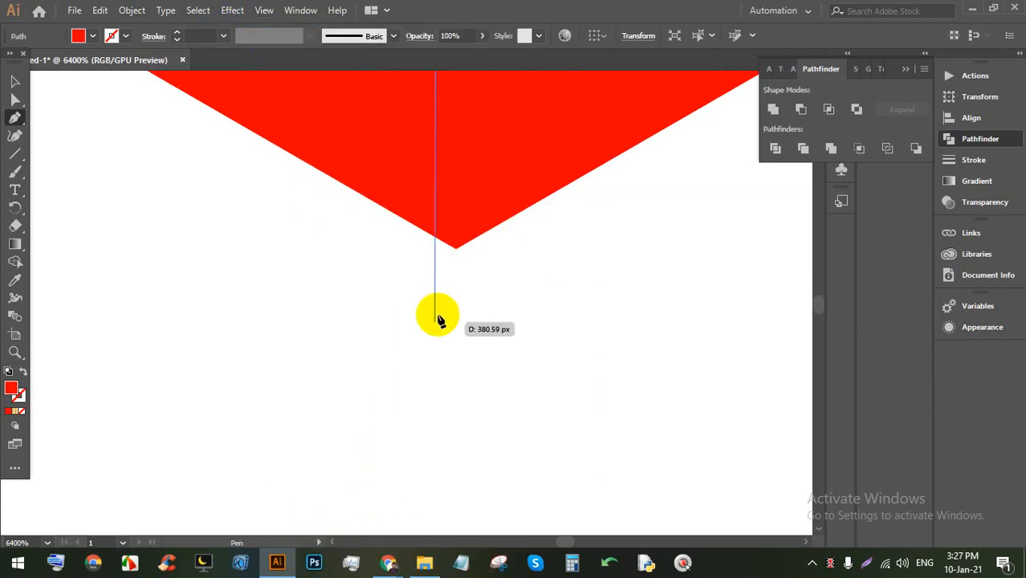
left_click(455, 250)
Step: Select the hexagon and its rising diagonal, and examine closely whether the line's end meets the upper-right corner
scroll(448, 351, "down", 4)
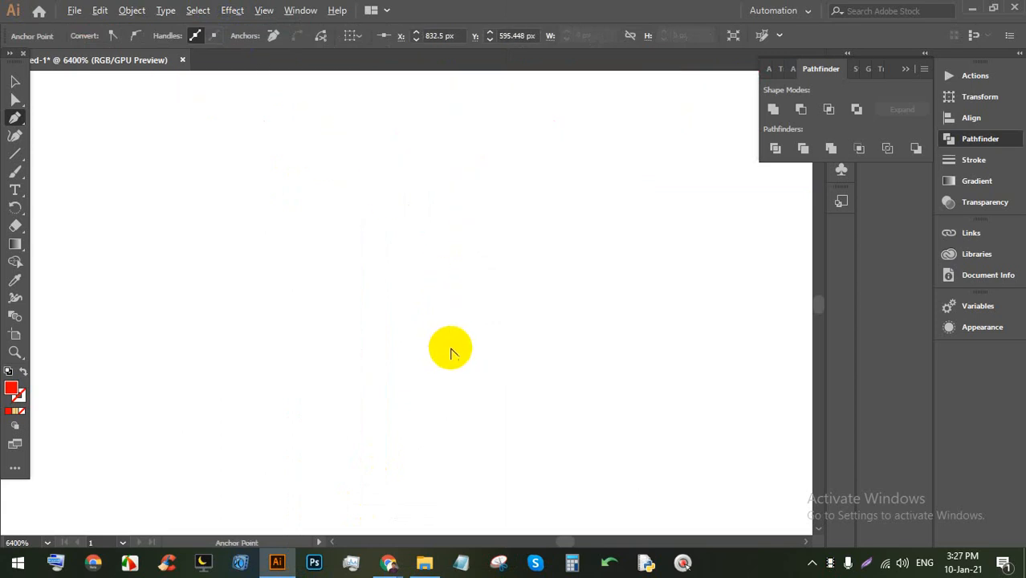
key("ctrl+minus")
key("ctrl+minus")
key("ctrl+minus")
key("ctrl+minus")
key("ctrl+minus")
key("ctrl+minus")
key("ctrl+minus")
scroll(452, 350, "down", 2)
key("ctrl+minus")
key("ctrl+minus")
key("ctrl+minus")
key("ctrl+minus")
key("ctrl+minus")
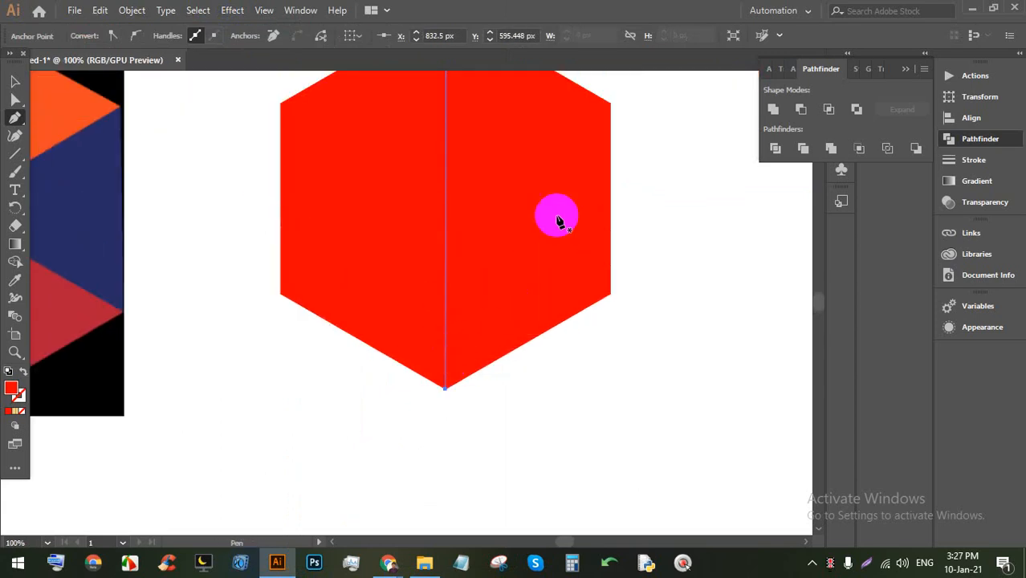
scroll(612, 94, "up", 5)
left_click(575, 176)
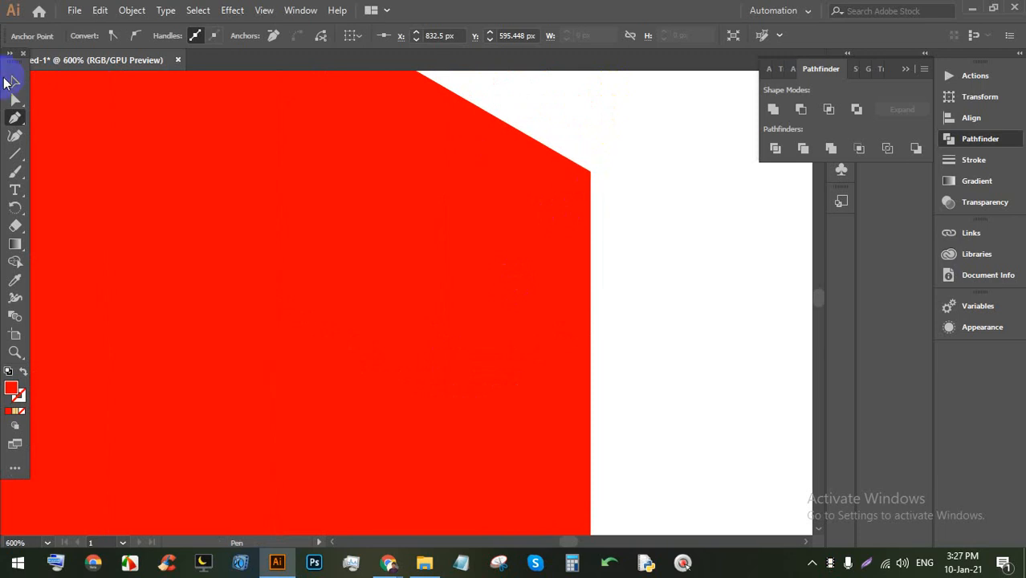
left_click(363, 135)
scroll(577, 168, "up", 5)
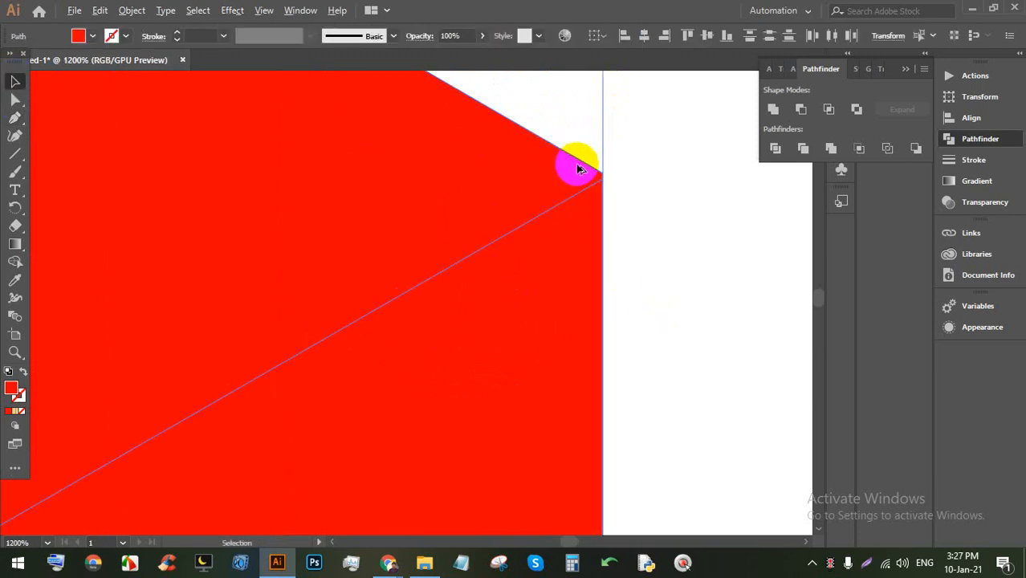
scroll(642, 193, "up", 6)
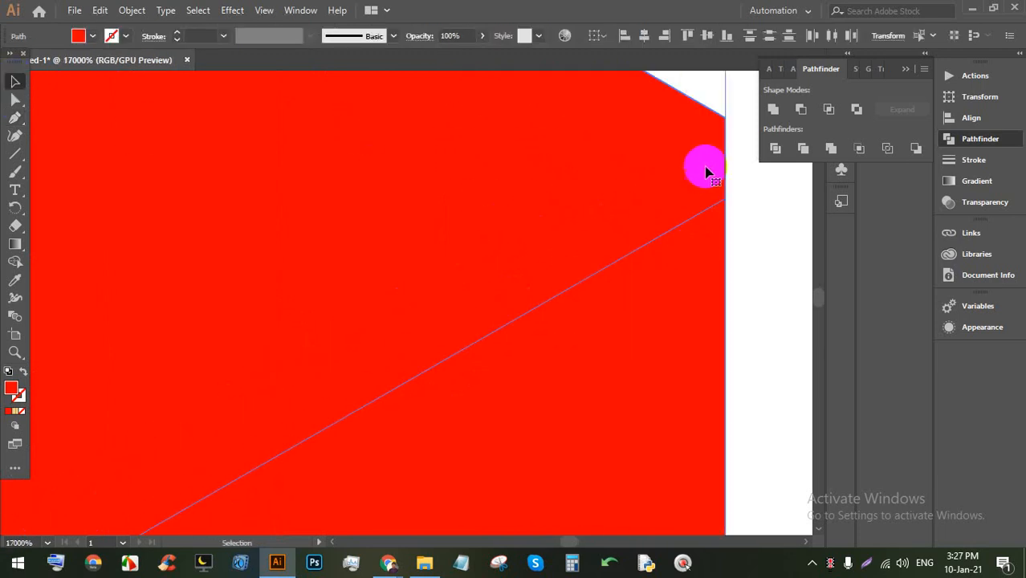
scroll(721, 140, "down", 12)
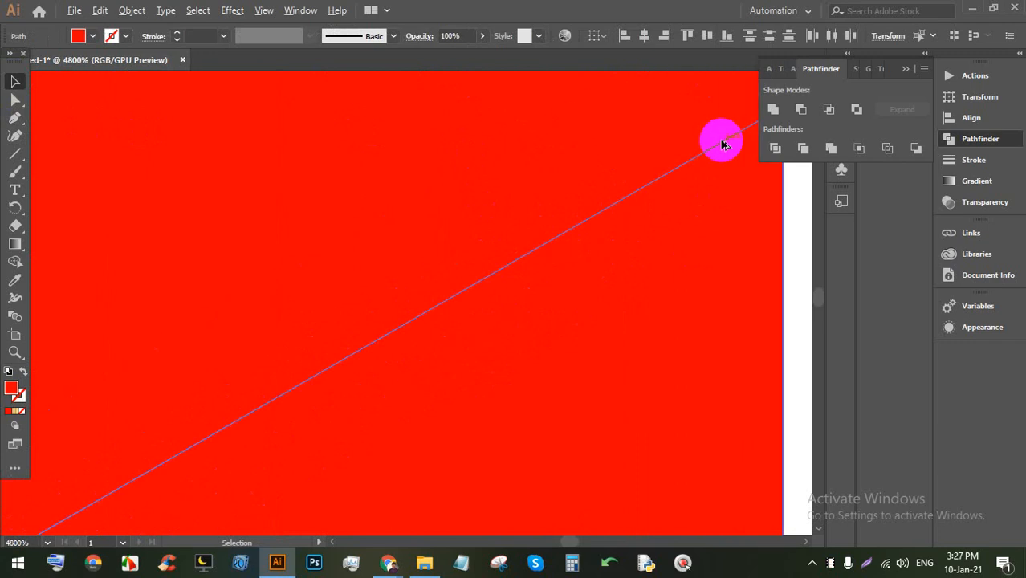
key("a")
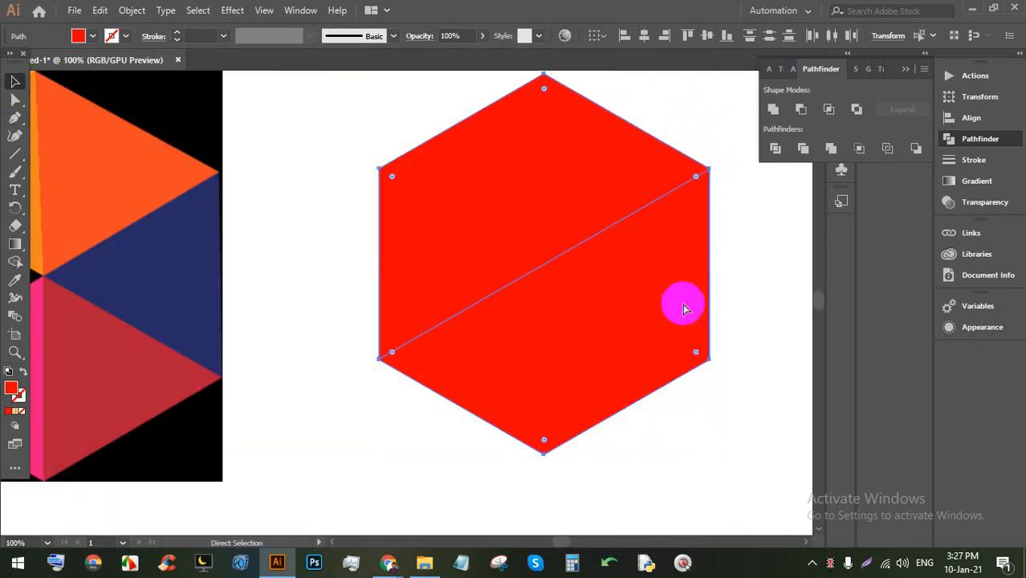
Step: Undo the remaining crossing lines drawn on the hexagon
key("ctrl+z")
key("ctrl+z")
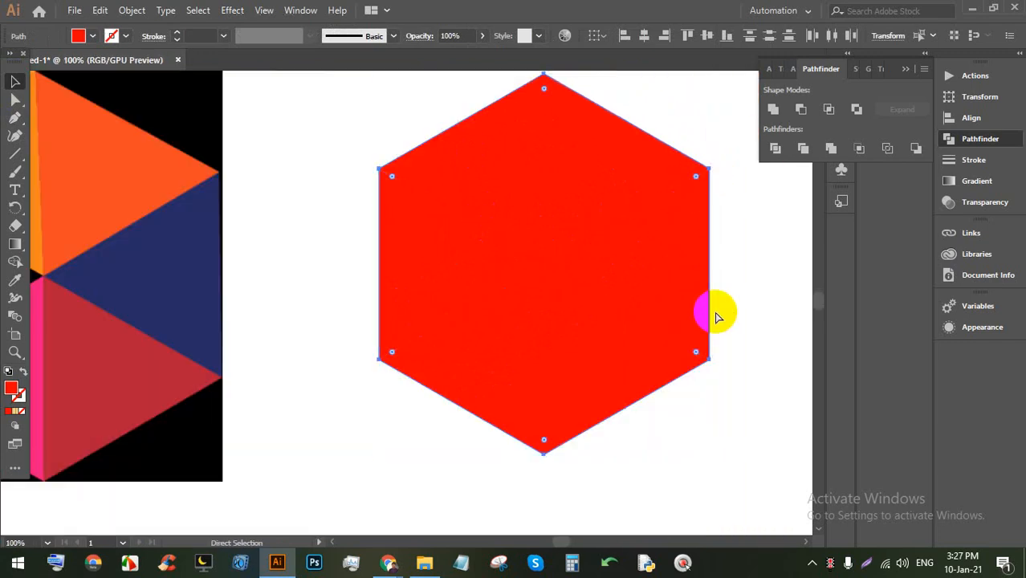
key("v")
left_click_drag(688, 245, 572, 269)
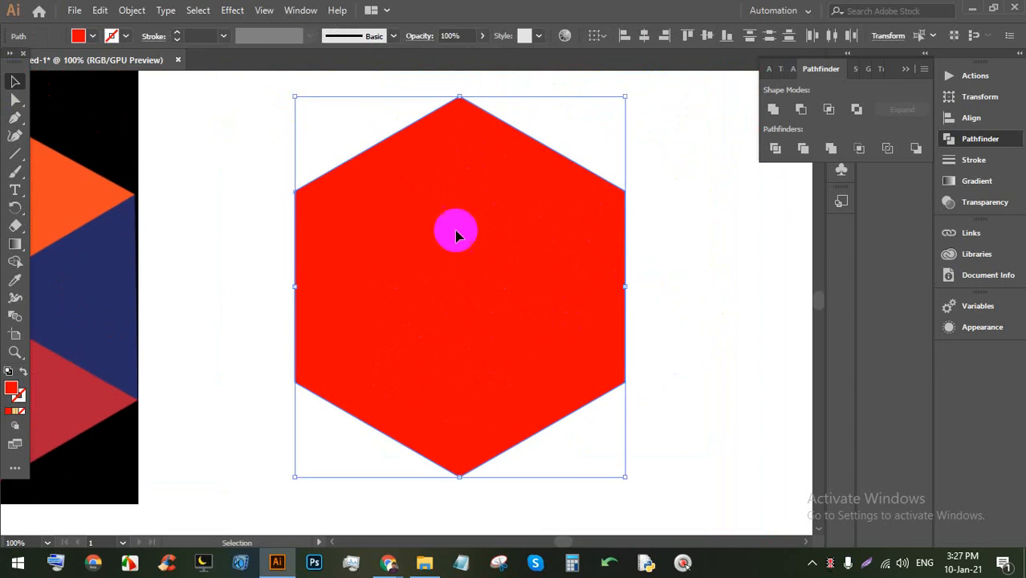
Step: Check the hexagon's outline for leftover lines by selecting everything around it, and clear the selection
left_click(15, 119)
left_click(460, 149)
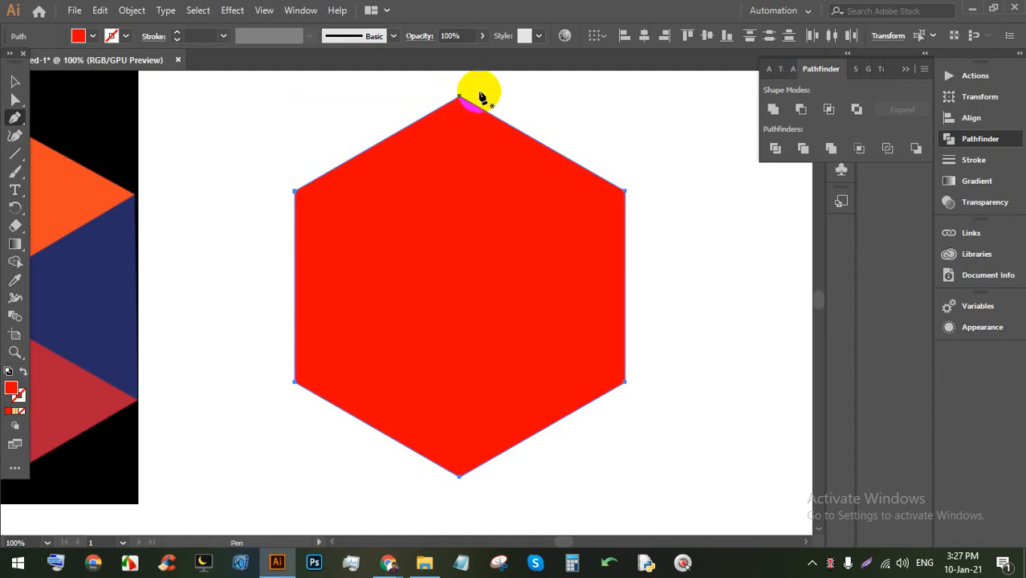
left_click(15, 81)
left_click(739, 371)
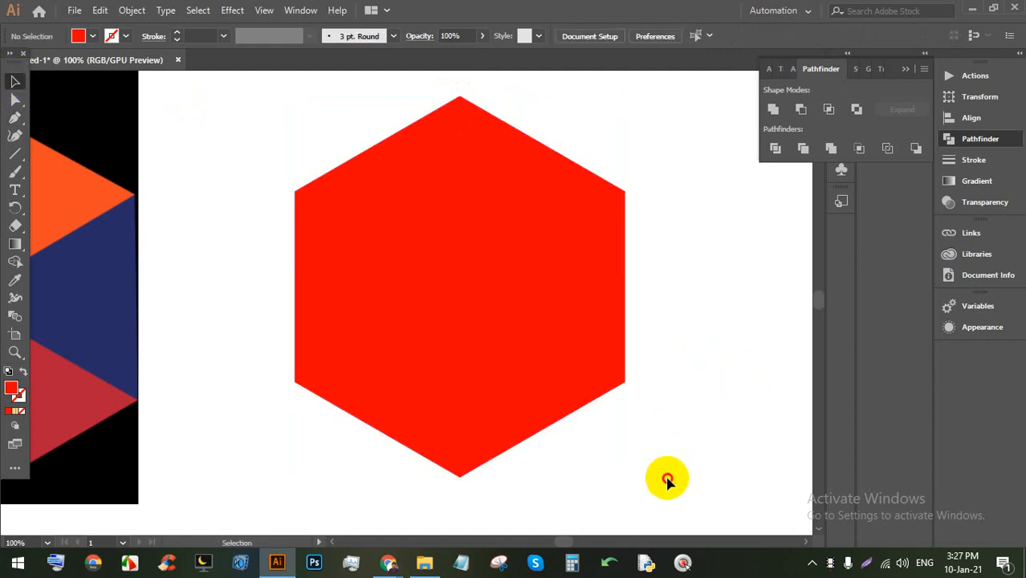
left_click_drag(667, 480, 242, 129)
key("a")
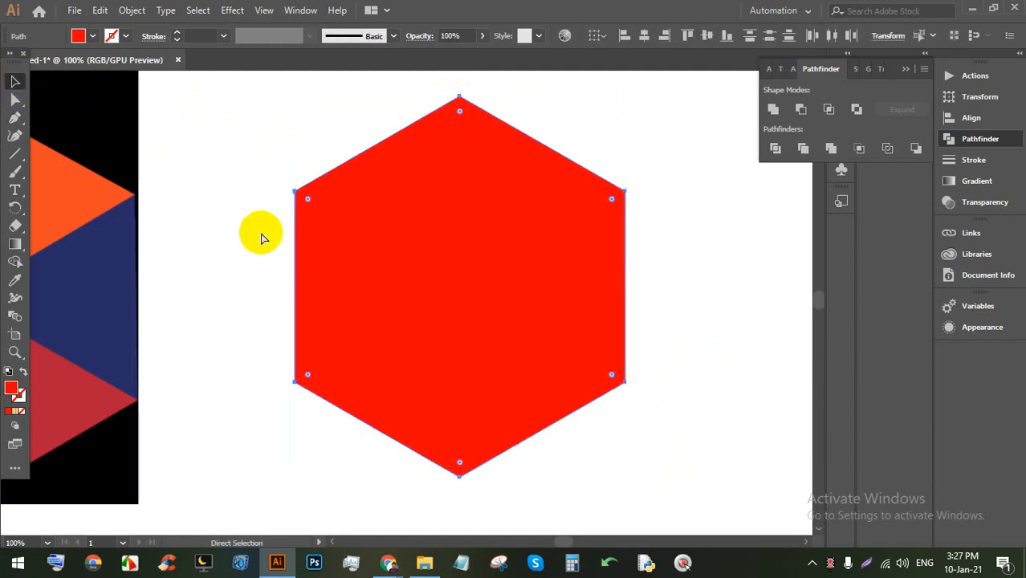
left_click(261, 238)
key("v")
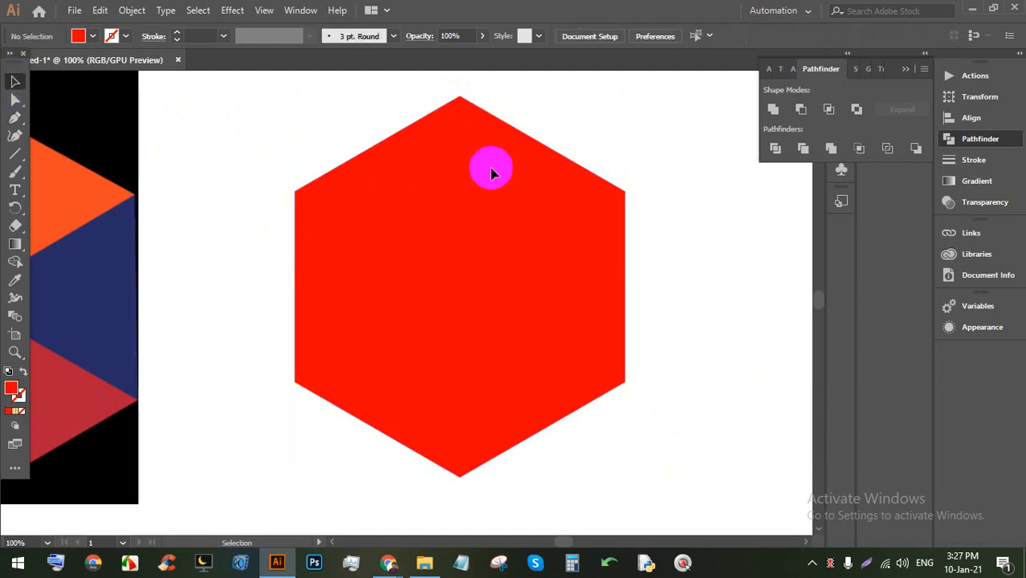
Step: Draw a vertical Pen tool line from the hexagon's top to bottom corner, and a diagonal from its upper-left to lower-right corner
left_click(14, 118)
left_click(459, 100)
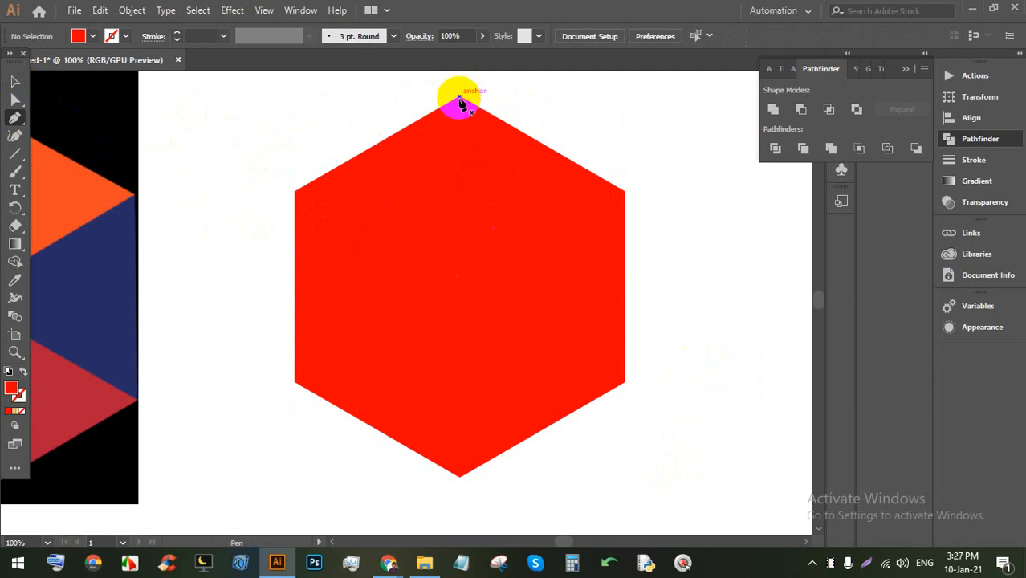
left_click(461, 473)
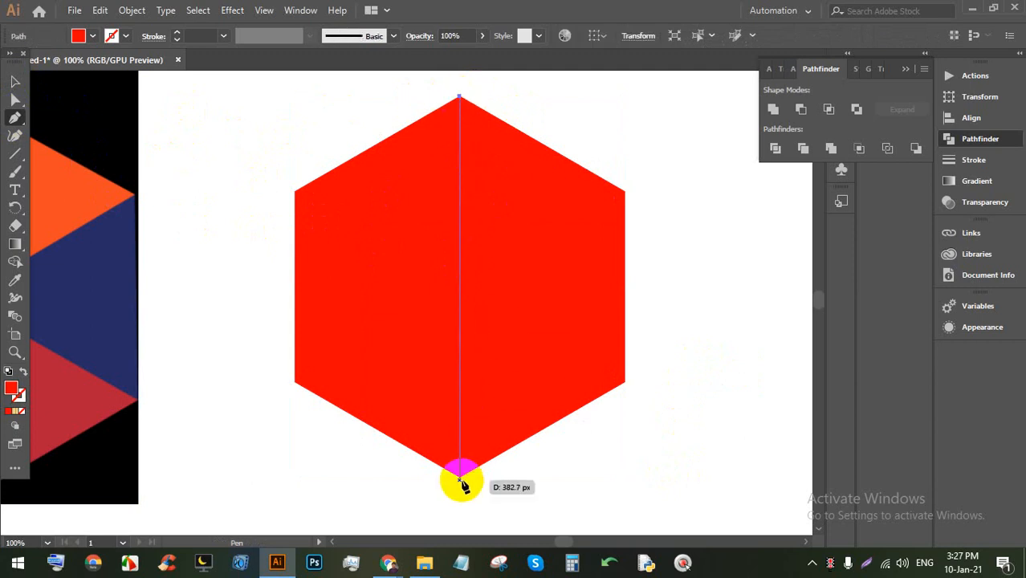
left_click(300, 195)
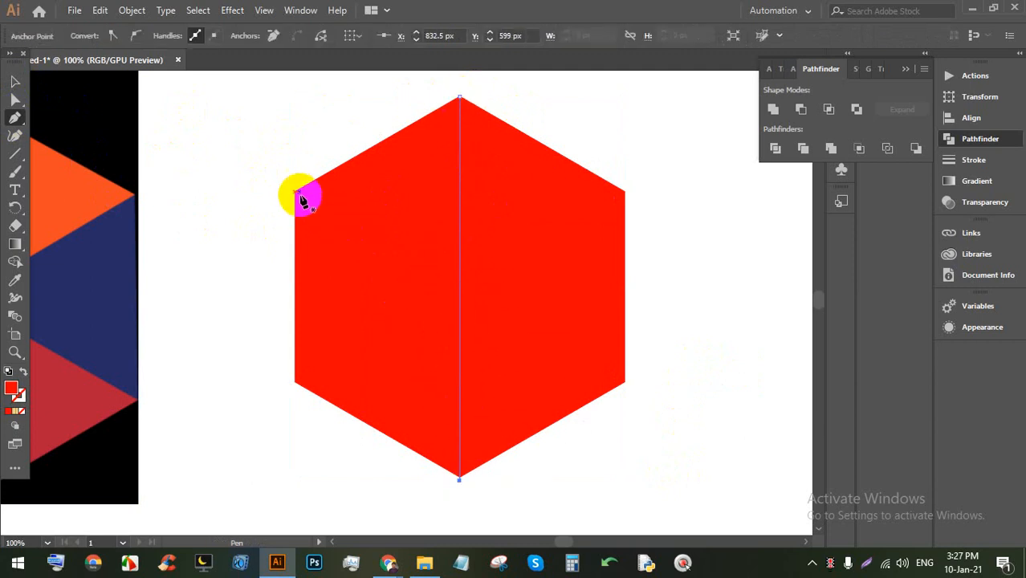
left_click(621, 383)
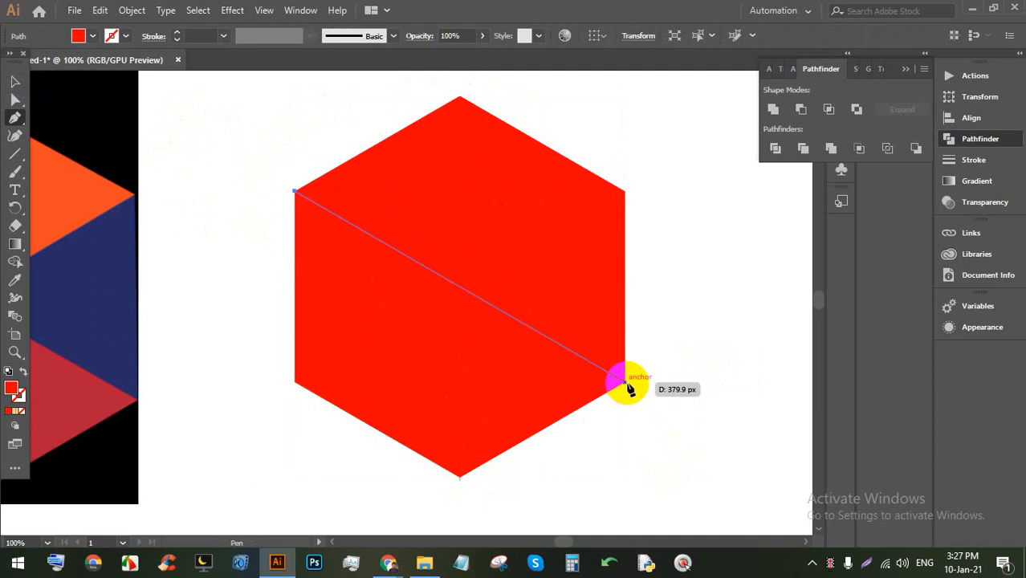
key("ctrl+z")
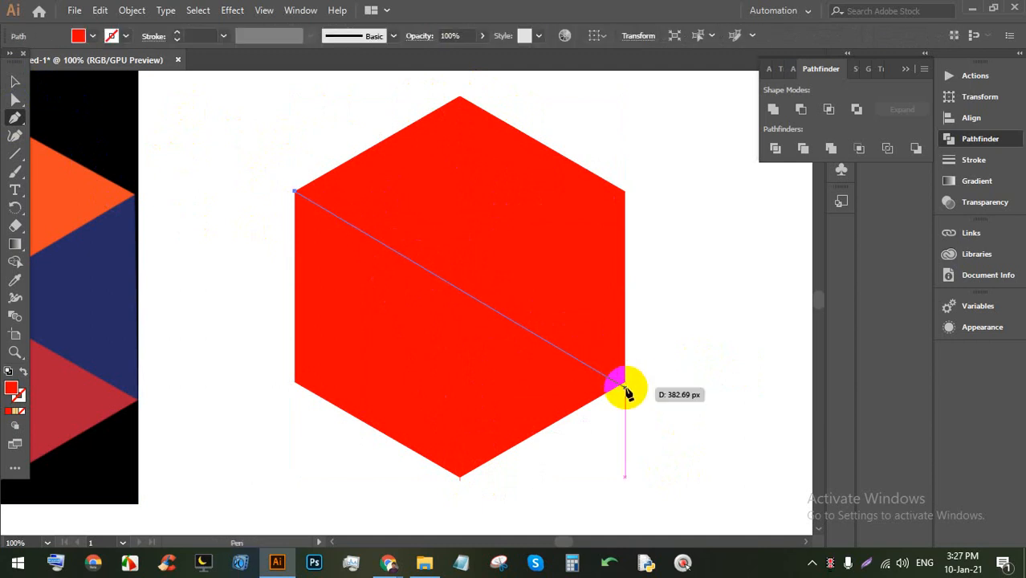
left_click(625, 382)
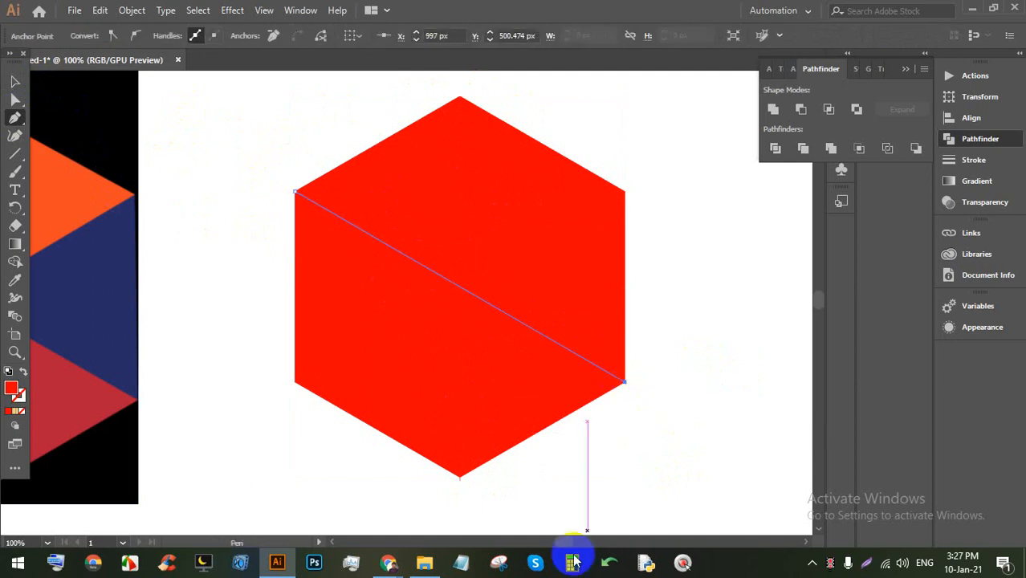
Step: Switch to the Google Meet call in Chrome, admit the waiting participant, and return to Illustrator
mouse_move(371, 567)
left_click(368, 498)
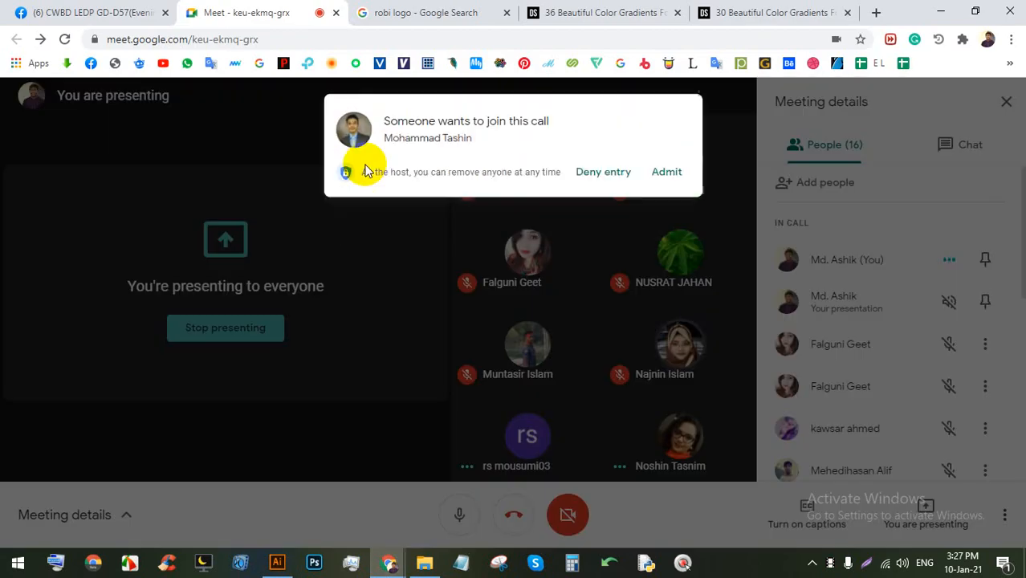
left_click(660, 170)
left_click(277, 562)
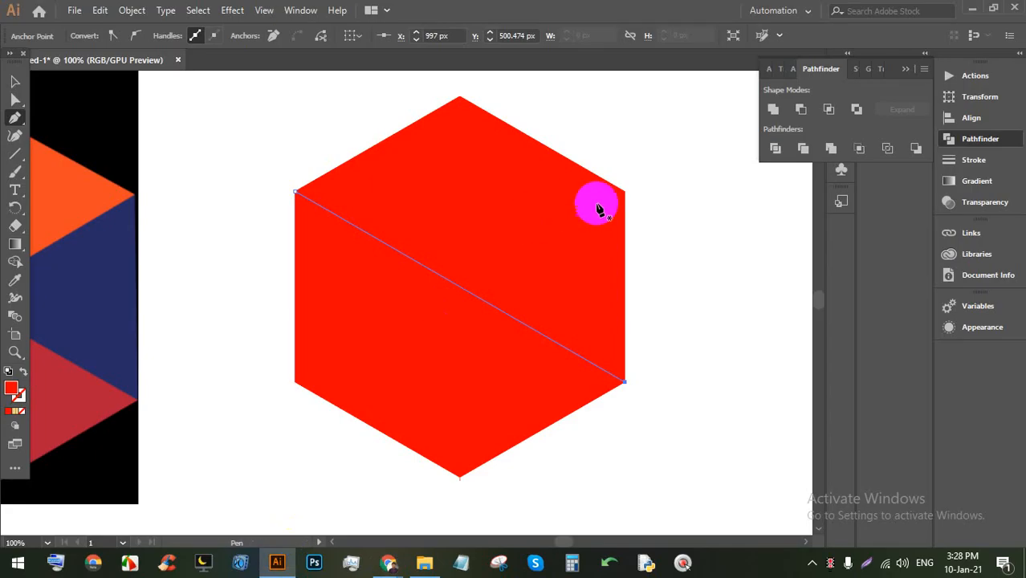
Step: Draw the remaining diagonal with the Pen tool from the hexagon's upper-right corner to its lower-left corner
left_click(626, 192)
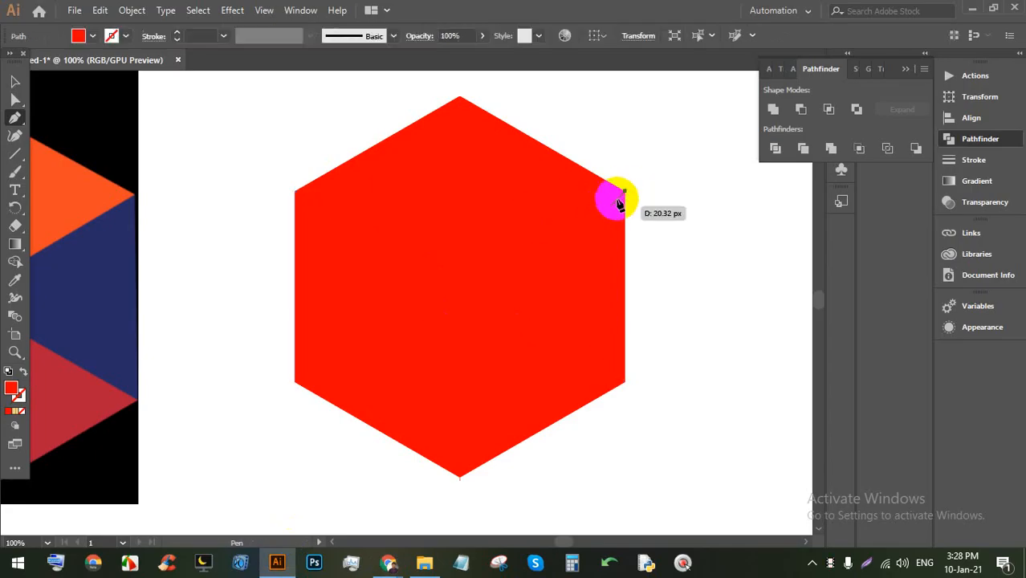
left_click(295, 383)
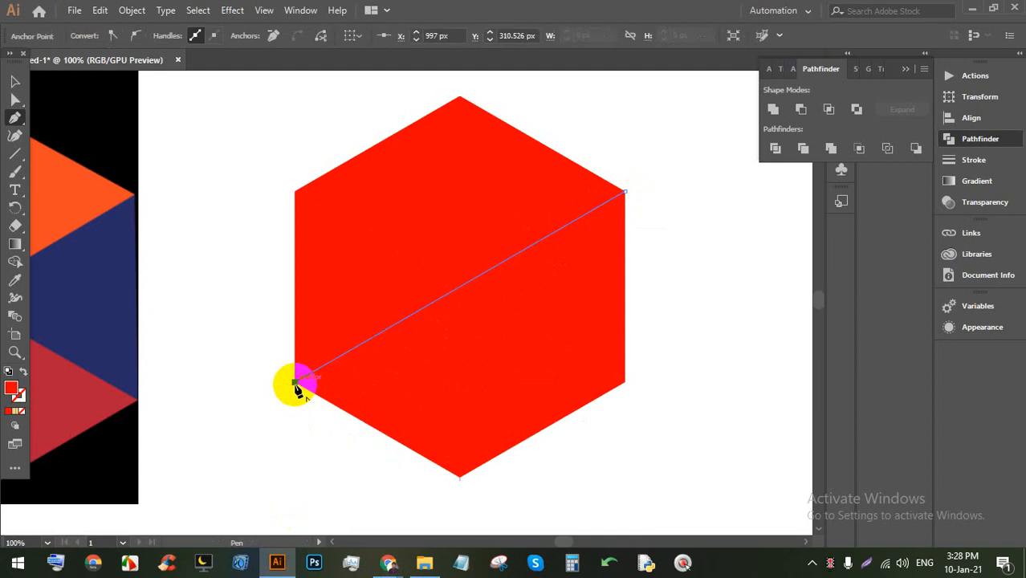
left_click(15, 81)
left_click_drag(678, 459, 272, 151)
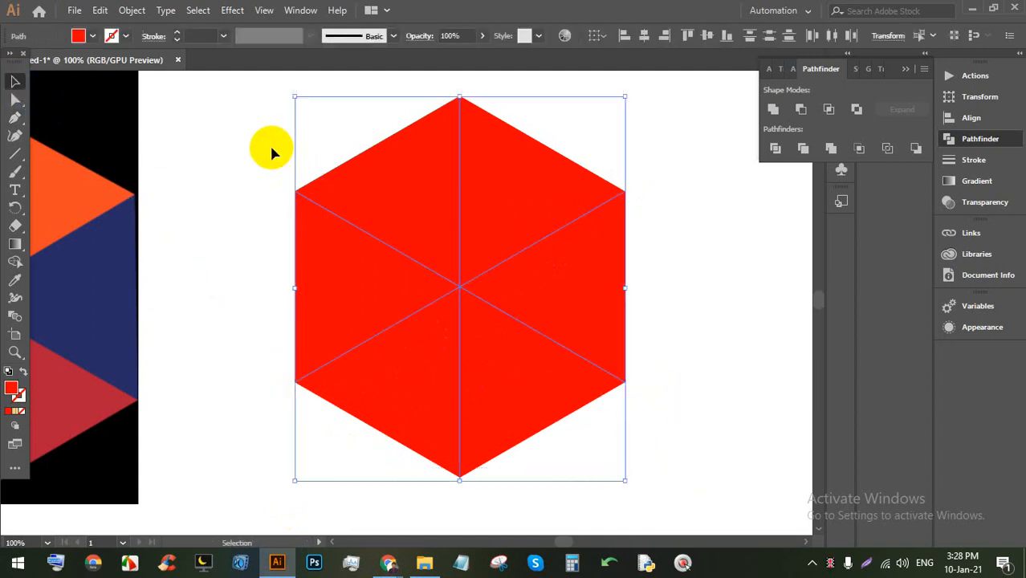
left_click(778, 149)
key("ctrl+z")
left_click(696, 408)
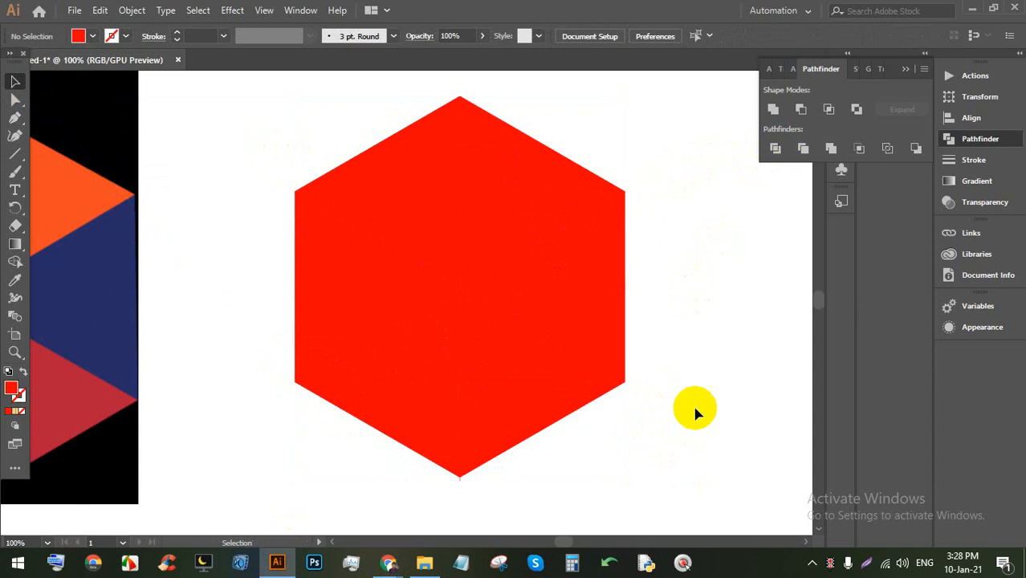
Step: Split the hexagon along its three crossing lines with Pathfinder Divide and ungroup the resulting pieces
left_click_drag(710, 463, 299, 134)
left_click(783, 150)
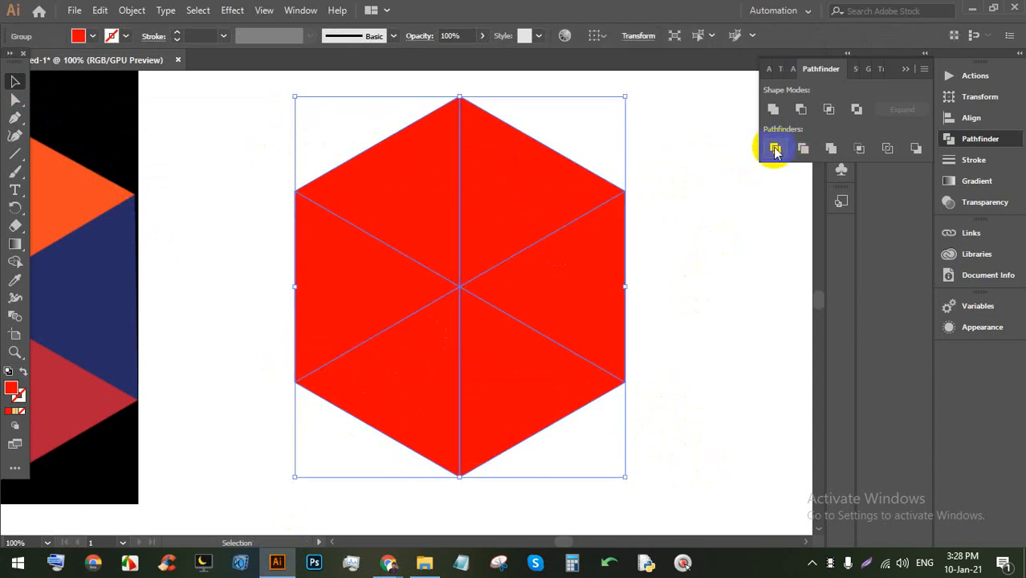
right_click(599, 240)
left_click(652, 365)
left_click(699, 316)
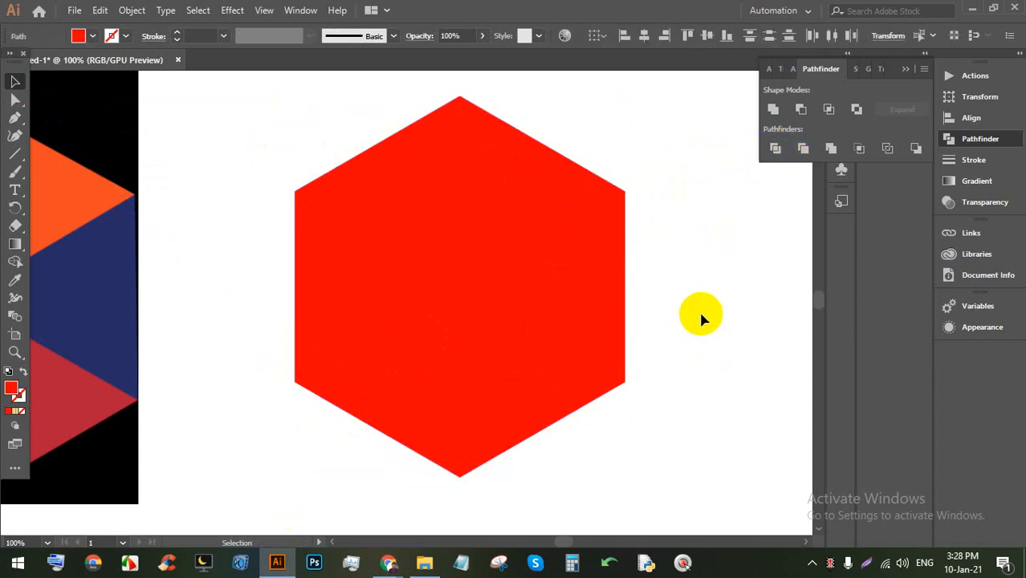
Step: Check that each of the hexagon's six triangles can be selected separately
left_click(569, 202)
left_click(424, 202)
left_click(370, 303)
left_click(404, 377)
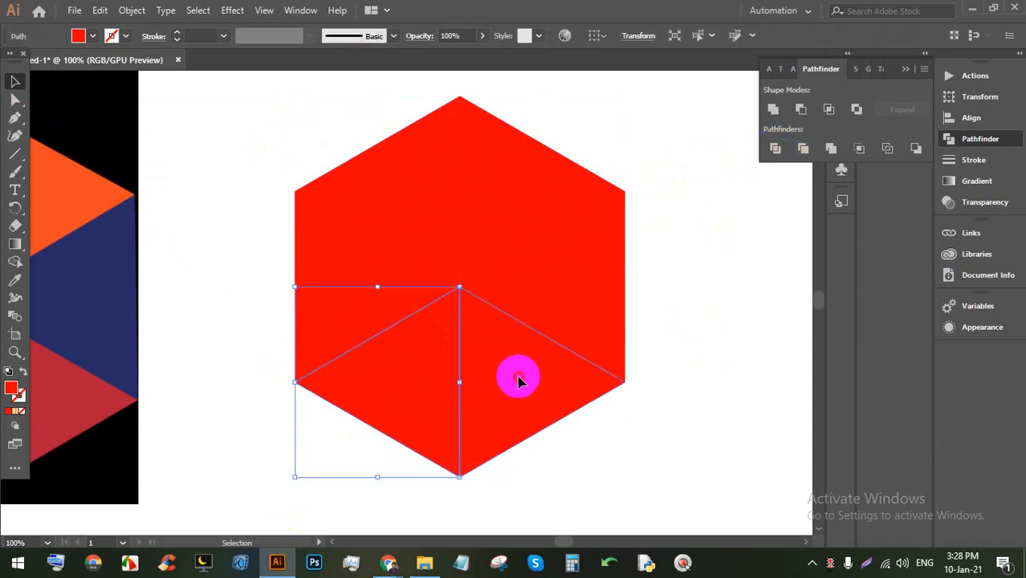
left_click(522, 379)
left_click(561, 314)
left_click(524, 166)
left_click(498, 366)
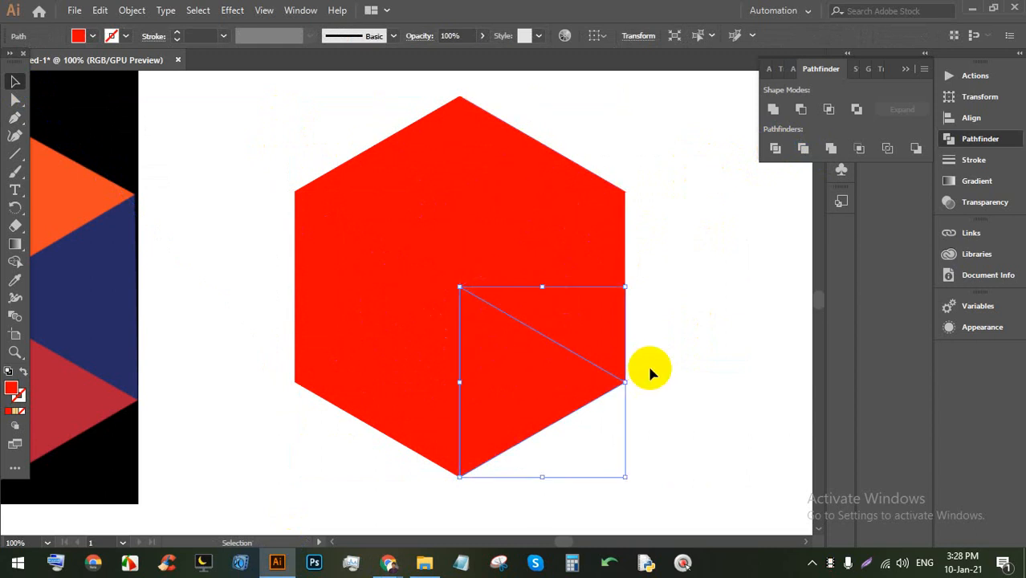
Step: Fill the hexagon's upper-left triangle with the medium orange sampled from the reference logo using the Eyedropper
scroll(683, 321, "down", 2)
scroll(619, 313, "up", 1)
left_click(527, 263)
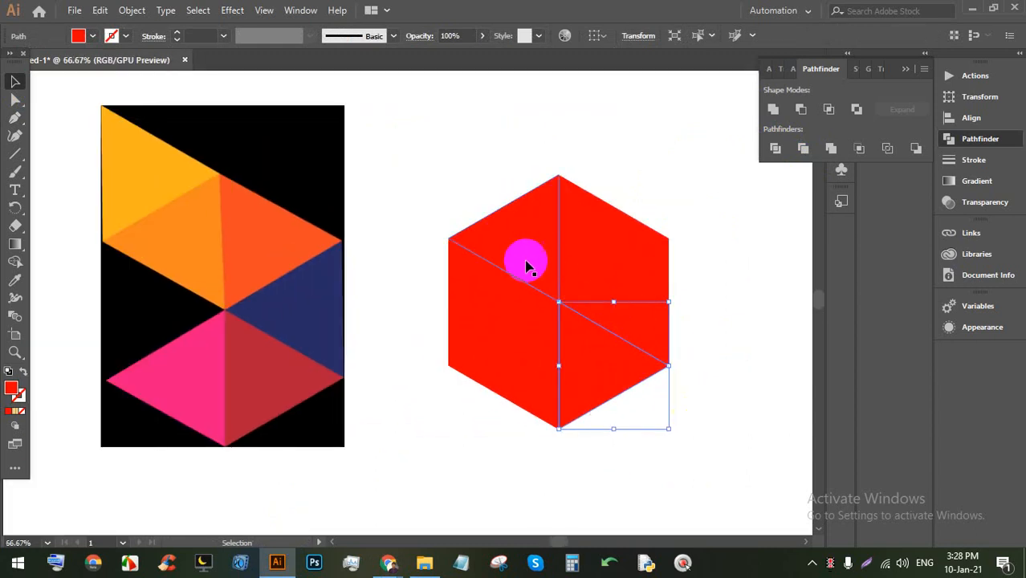
left_click(14, 280)
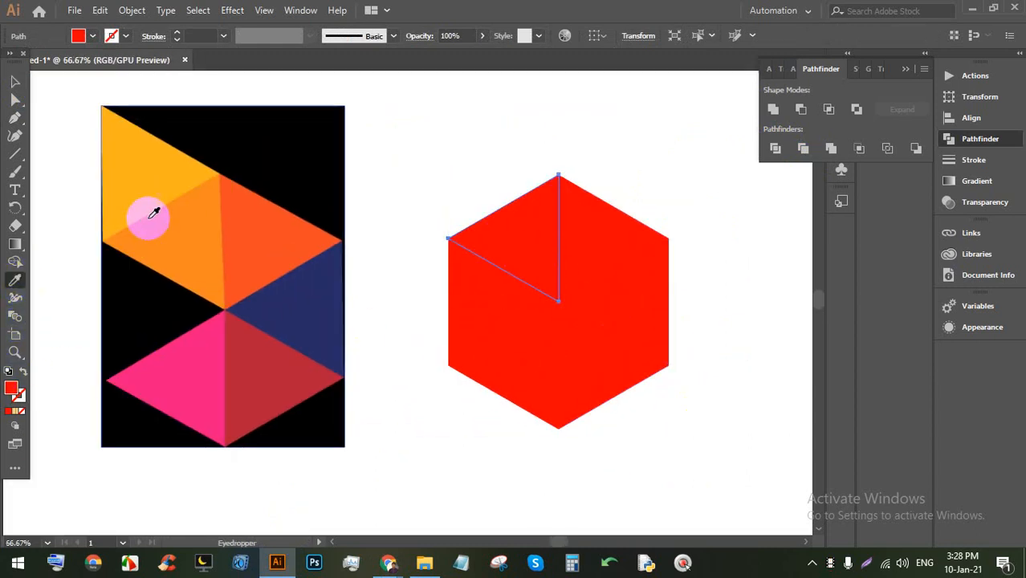
left_click(153, 219)
left_click(14, 81)
Step: Fill the hexagon's upper-right triangle with the red-orange sampled from the reference logo
left_click(591, 217)
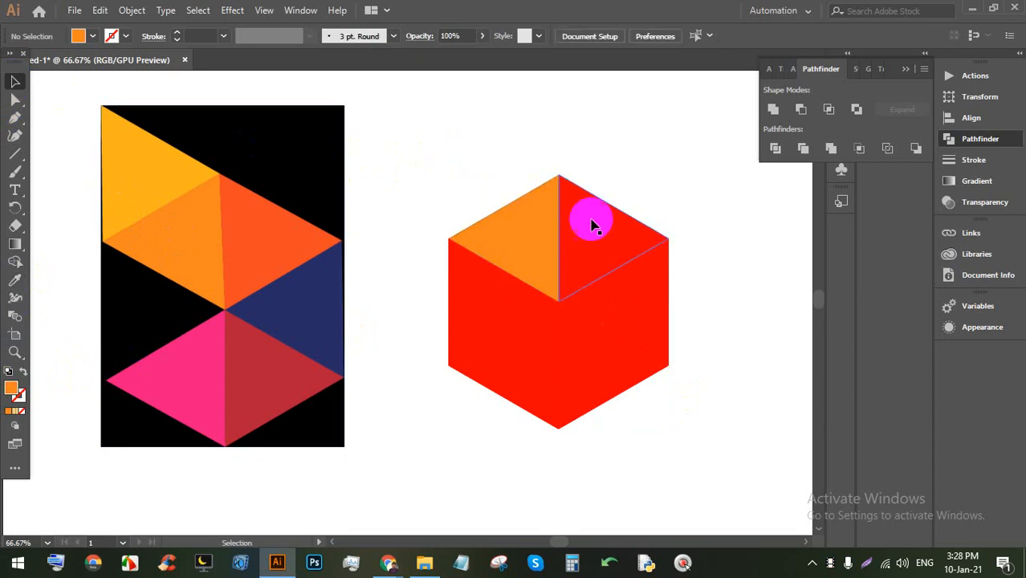
left_click(14, 279)
left_click(222, 230)
left_click(262, 228)
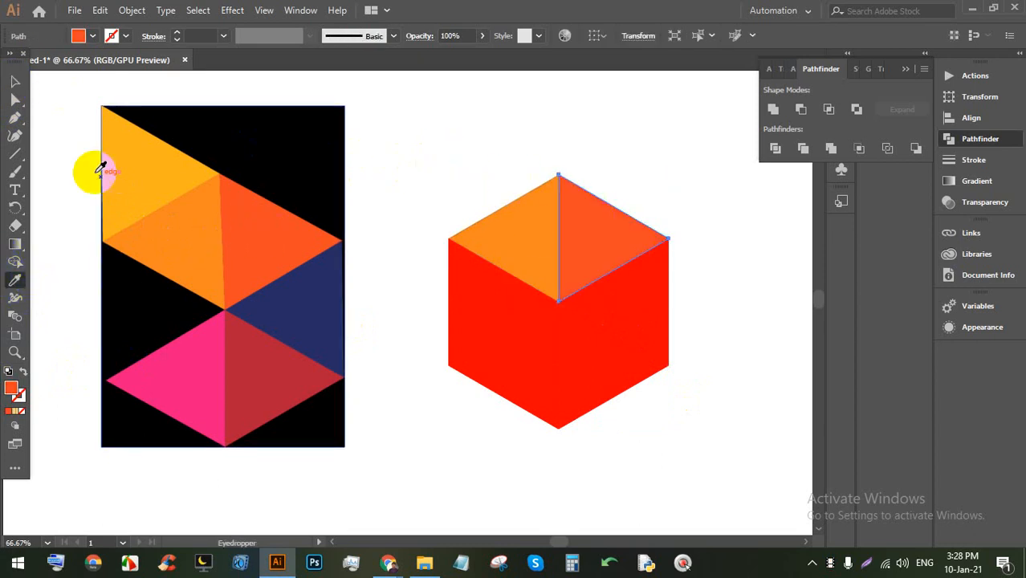
left_click(16, 84)
left_click(419, 156)
Step: Fill the hexagon's right triangle with the navy blue sampled from the reference logo
left_click(620, 305)
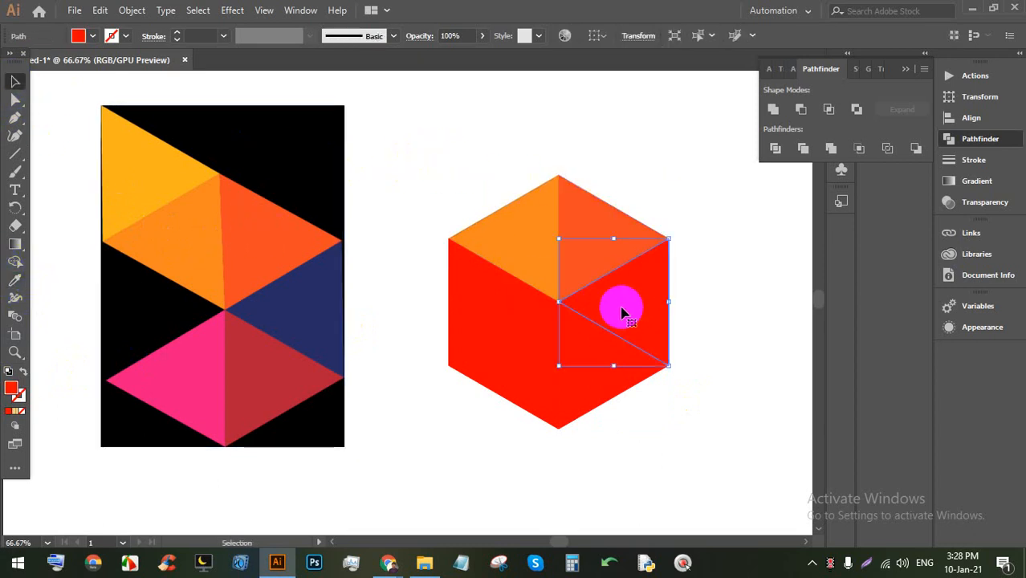
left_click(15, 279)
left_click(249, 304)
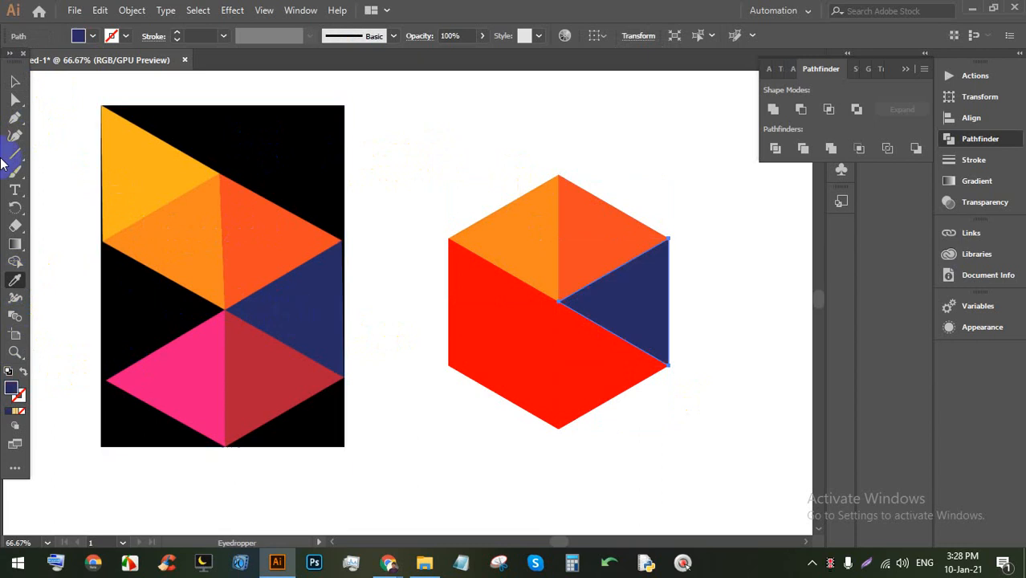
left_click(15, 81)
left_click(663, 478)
Step: Fill the hexagon's lower-right triangle with the dark red sampled from the reference logo
left_click(604, 392)
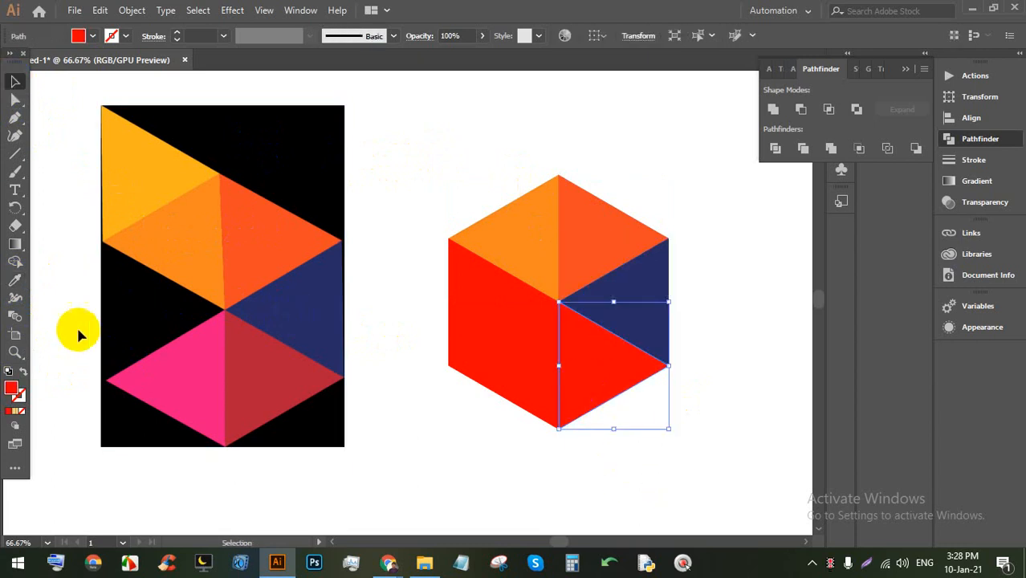
left_click(14, 279)
left_click(292, 397)
left_click(15, 81)
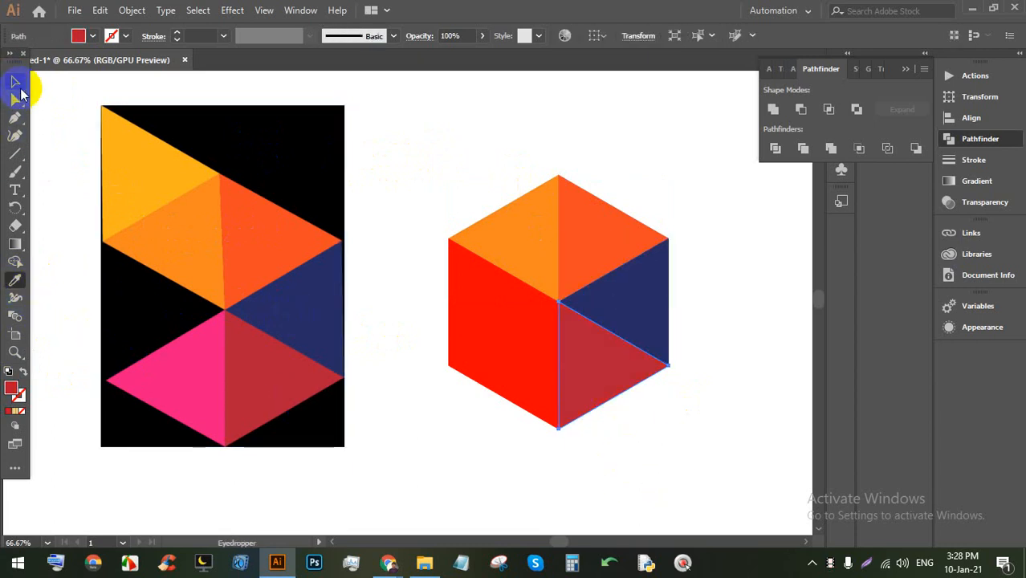
left_click(481, 507)
Step: Fill the hexagon's lower-left triangle with the pink sampled from the reference logo
left_click(459, 371)
left_click(15, 280)
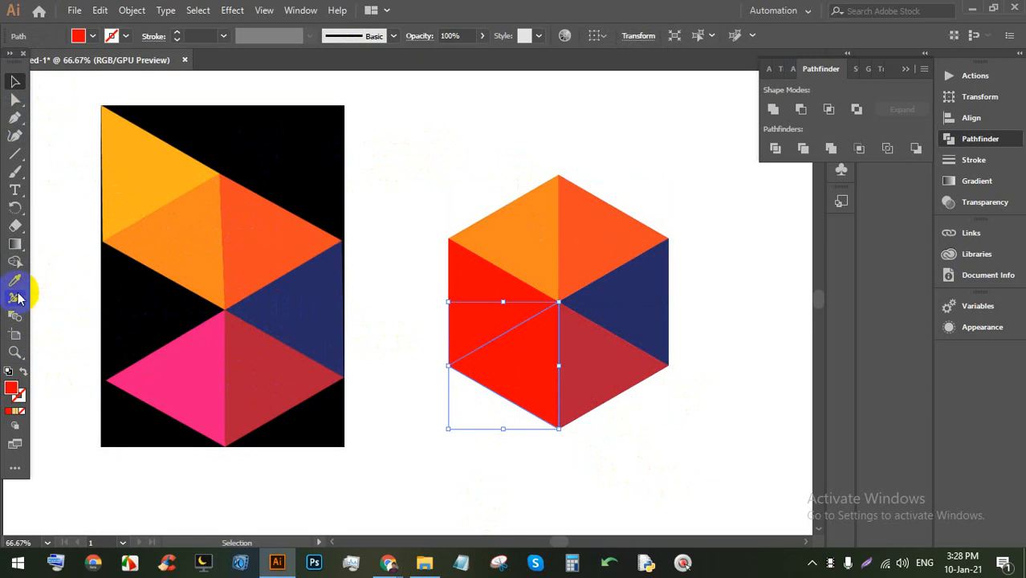
left_click(126, 343)
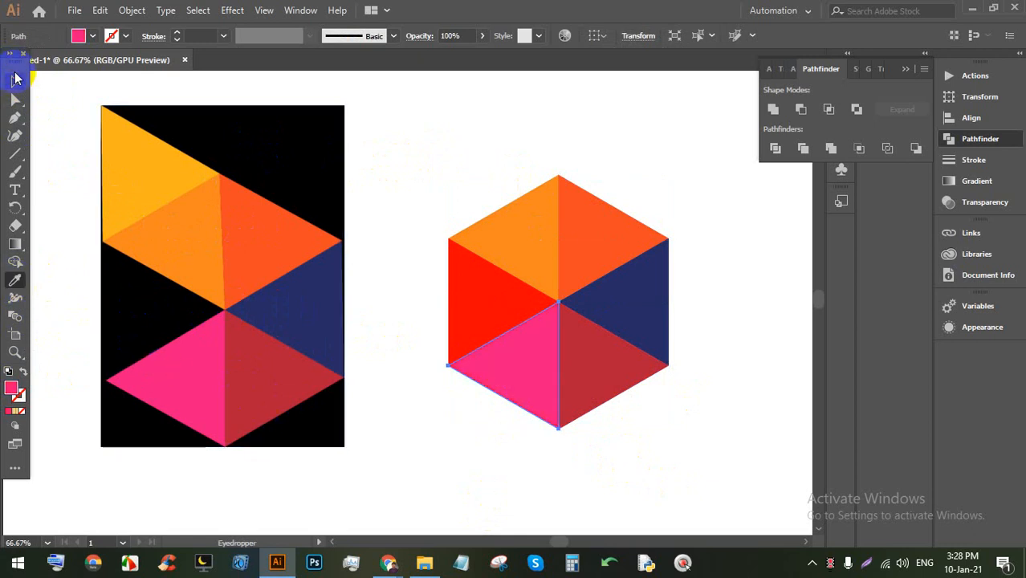
left_click(16, 77)
left_click(459, 177)
Step: Fill the hexagon's left triangle with the yellow-orange sampled from the reference logo and clear the selection
left_click(467, 274)
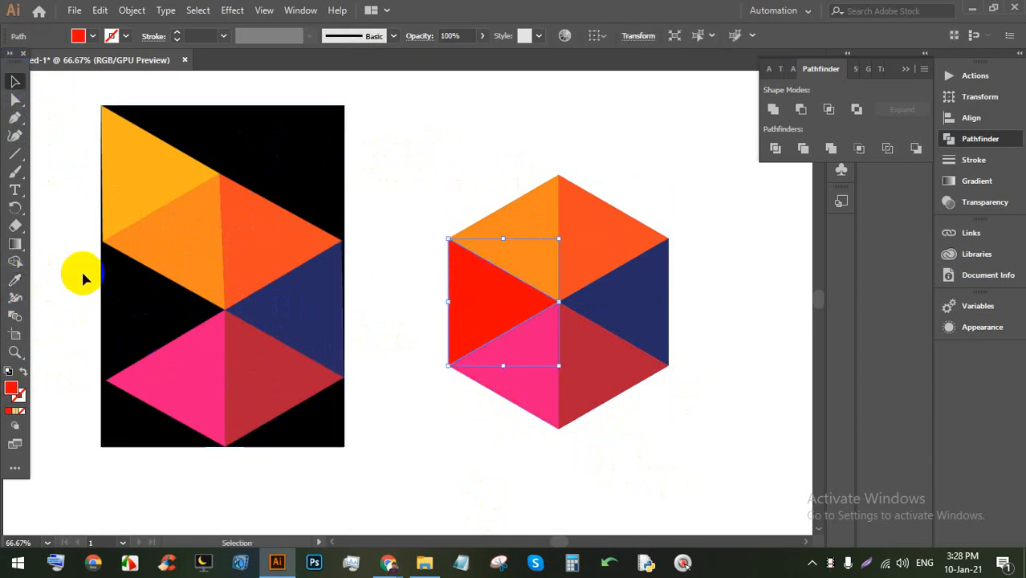
left_click(14, 280)
left_click(130, 177)
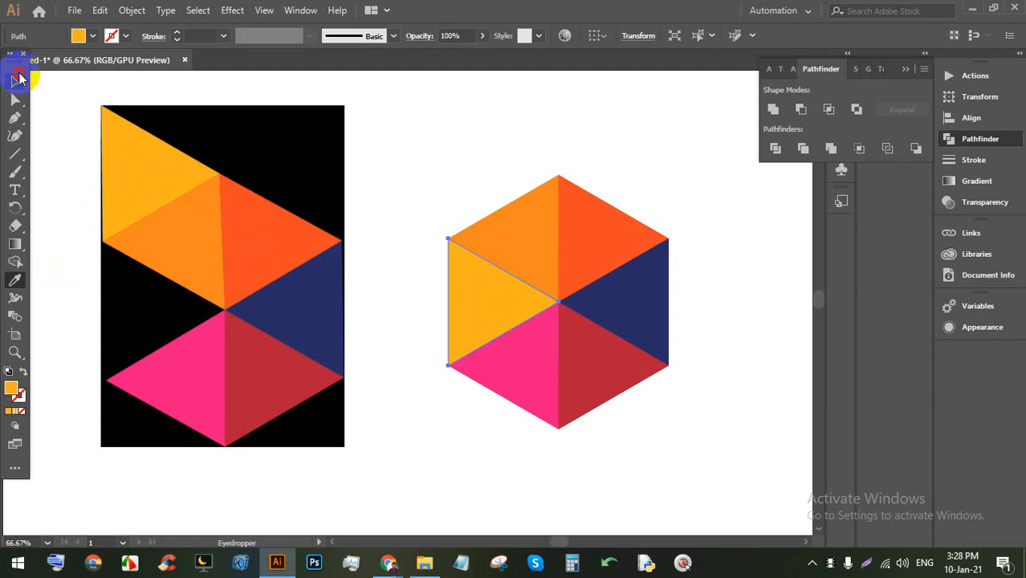
left_click(15, 78)
left_click(703, 273)
scroll(683, 267, "down", 1)
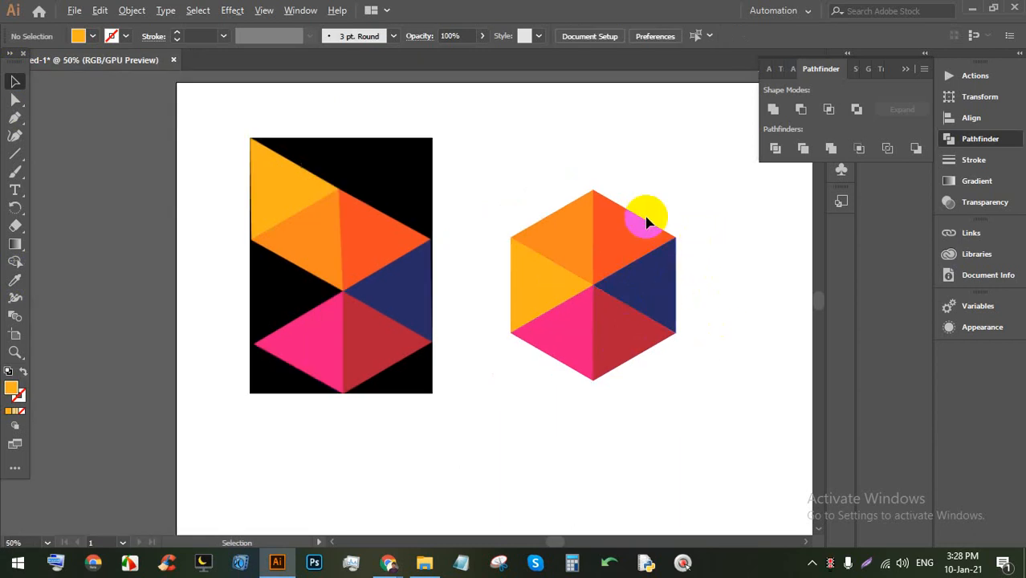
Step: Reflect the hexagon's yellow-orange left triangle across the horizontal axis about its upper-left corner, with Preview on, and clear the selection
scroll(707, 271, "up", 1)
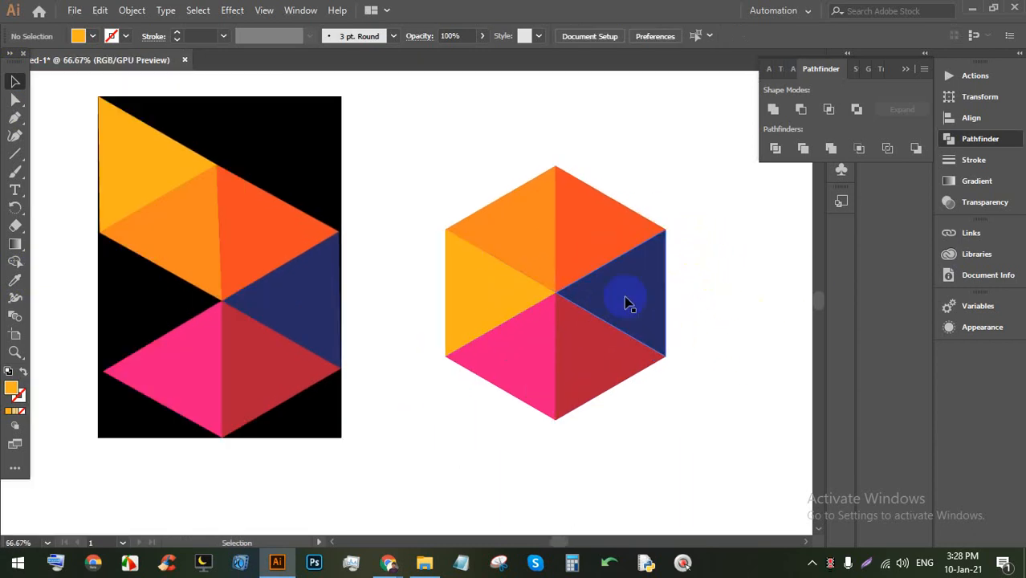
scroll(663, 245, "up", 1)
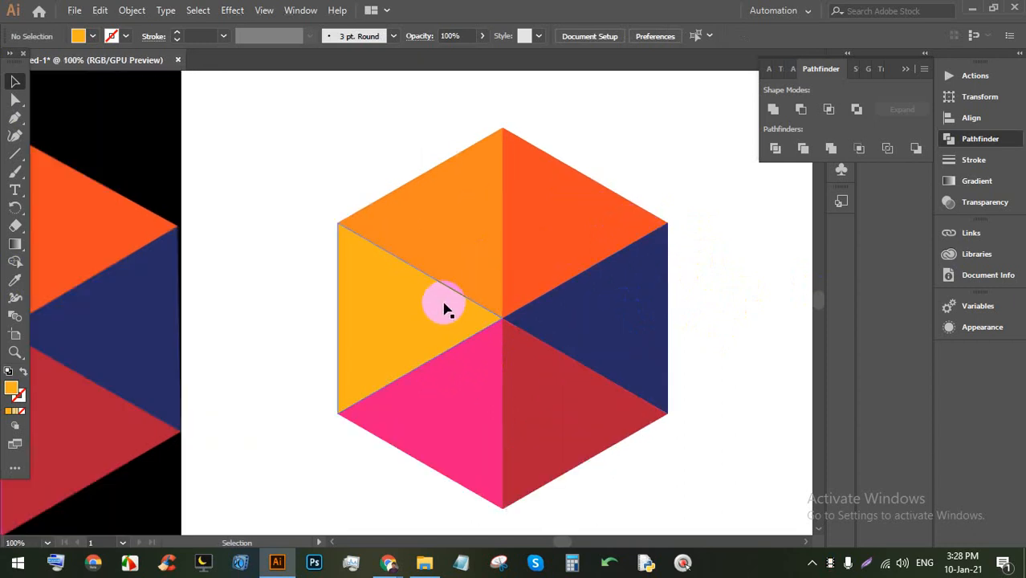
scroll(446, 306, "up", 1)
left_click(410, 308)
scroll(532, 326, "up", 1)
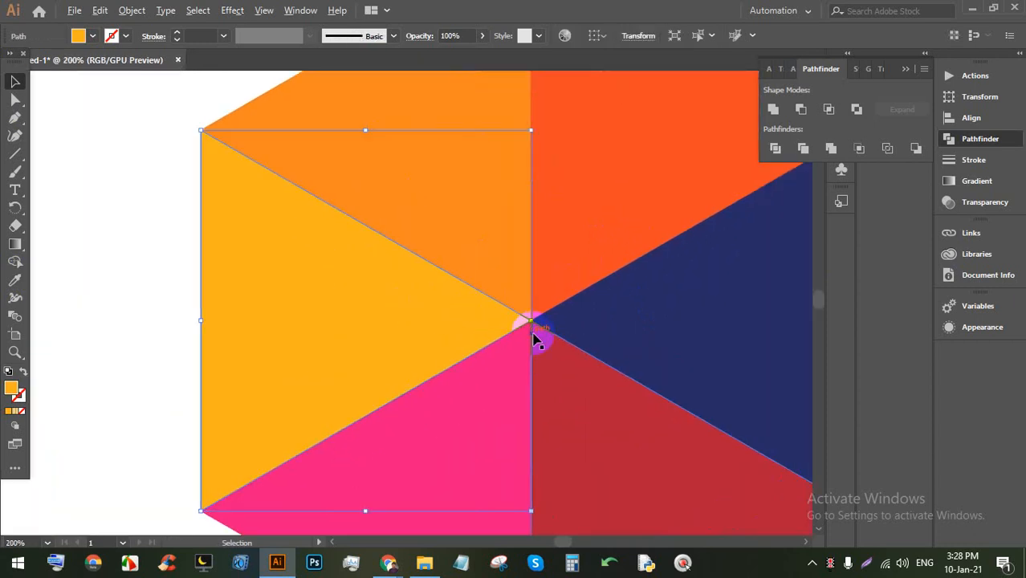
scroll(534, 340, "down", 2)
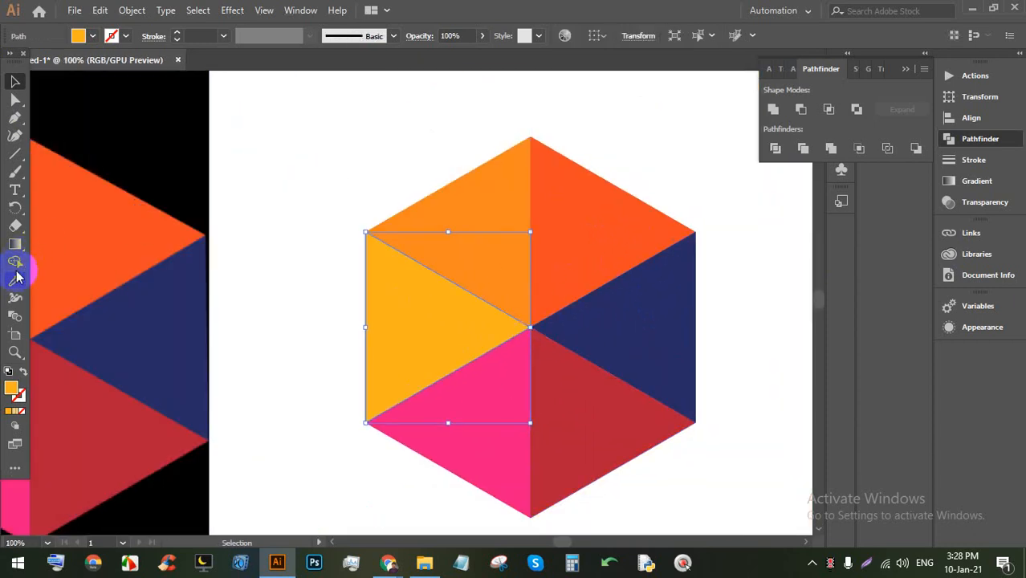
left_click(15, 208)
left_click_drag(15, 208, 56, 230)
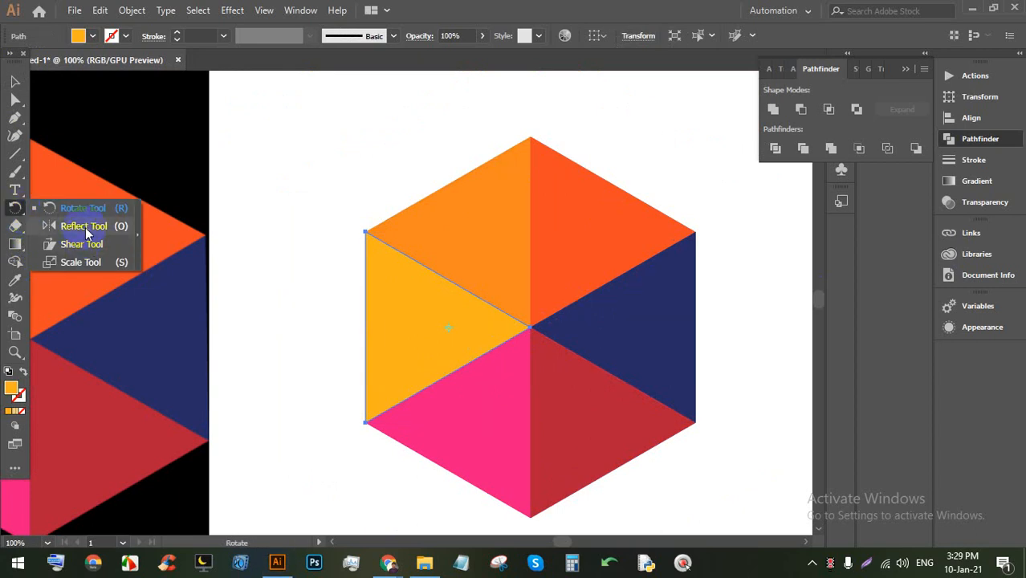
left_click_drag(85, 233, 77, 223)
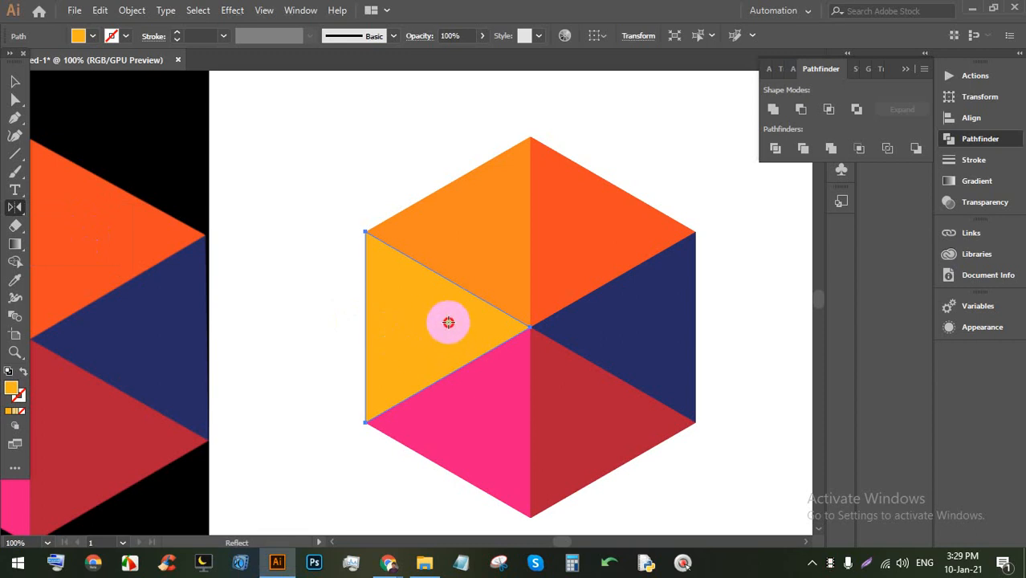
left_click(367, 235)
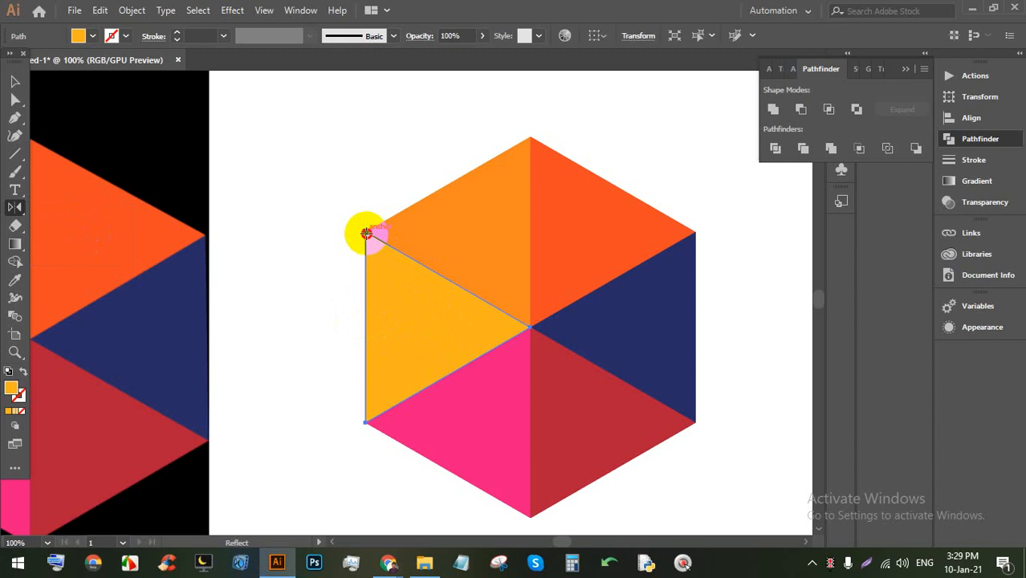
left_click(366, 235, "alt")
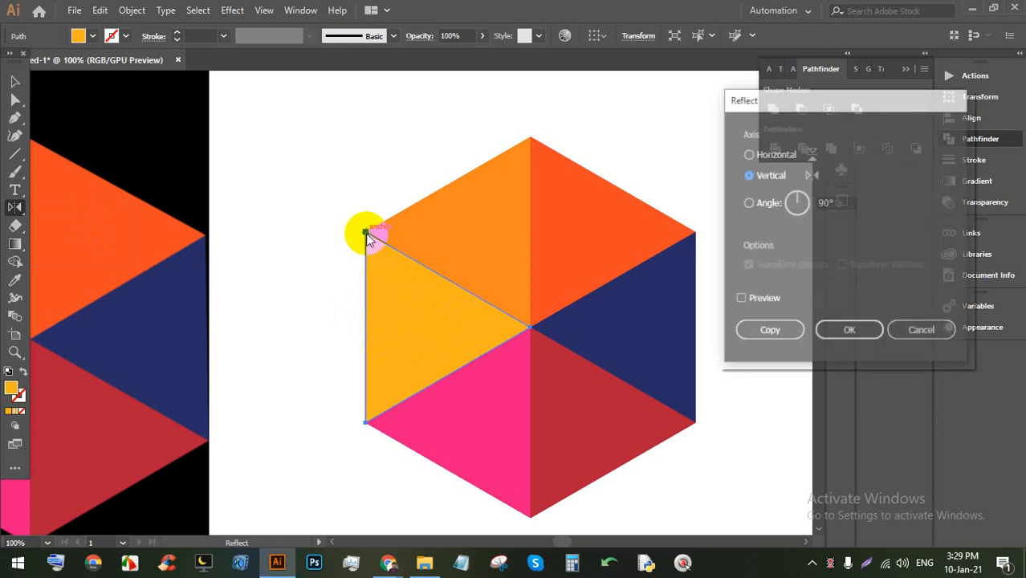
left_click(757, 298)
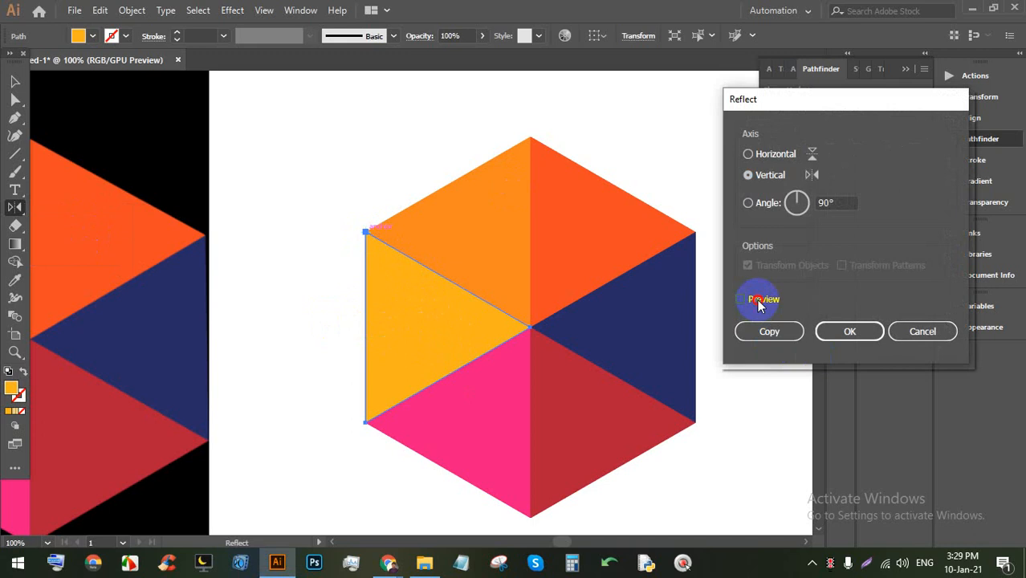
left_click(767, 155)
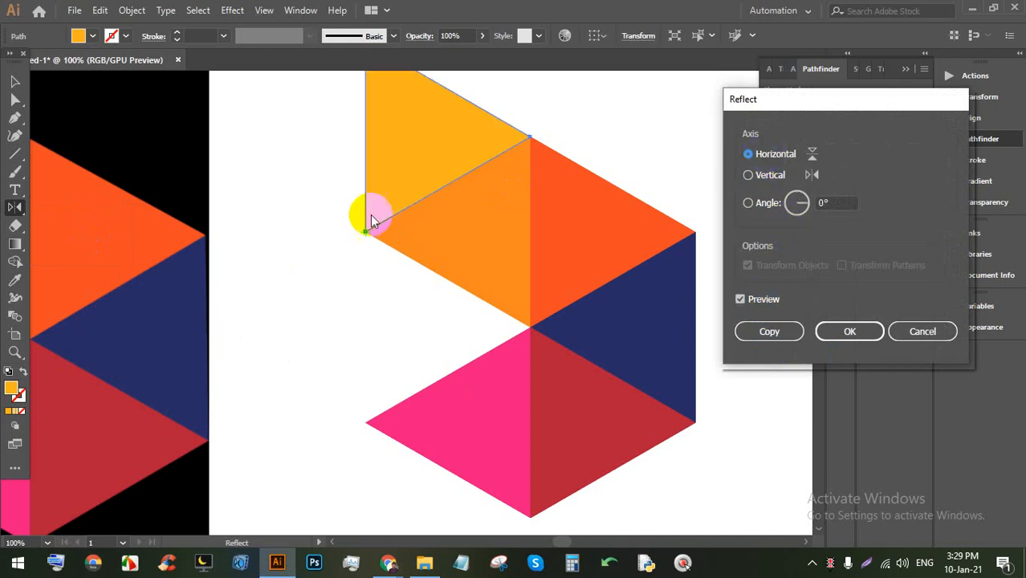
left_click(854, 331)
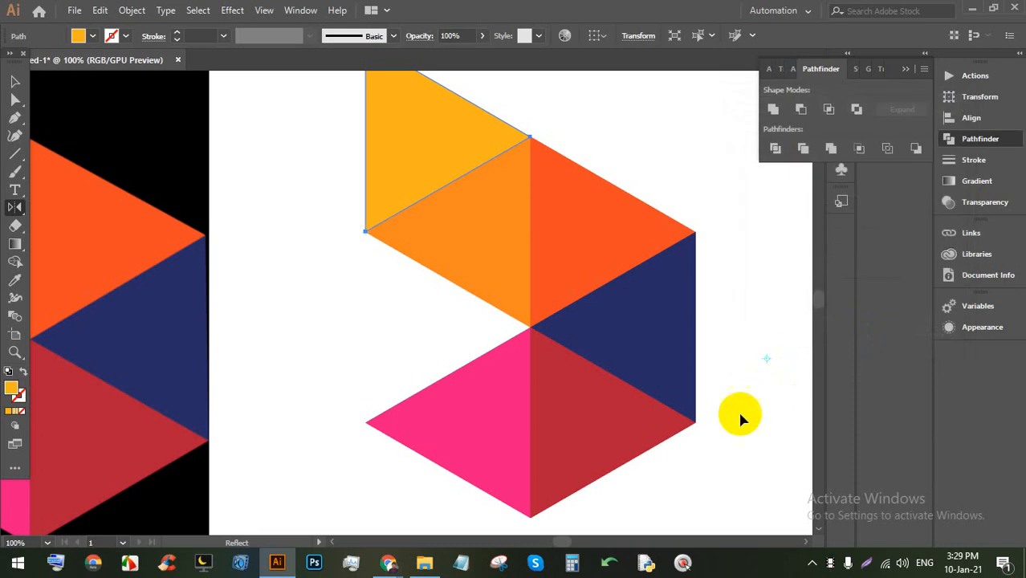
left_click(14, 81)
scroll(469, 293, "down", 2)
left_click(672, 319)
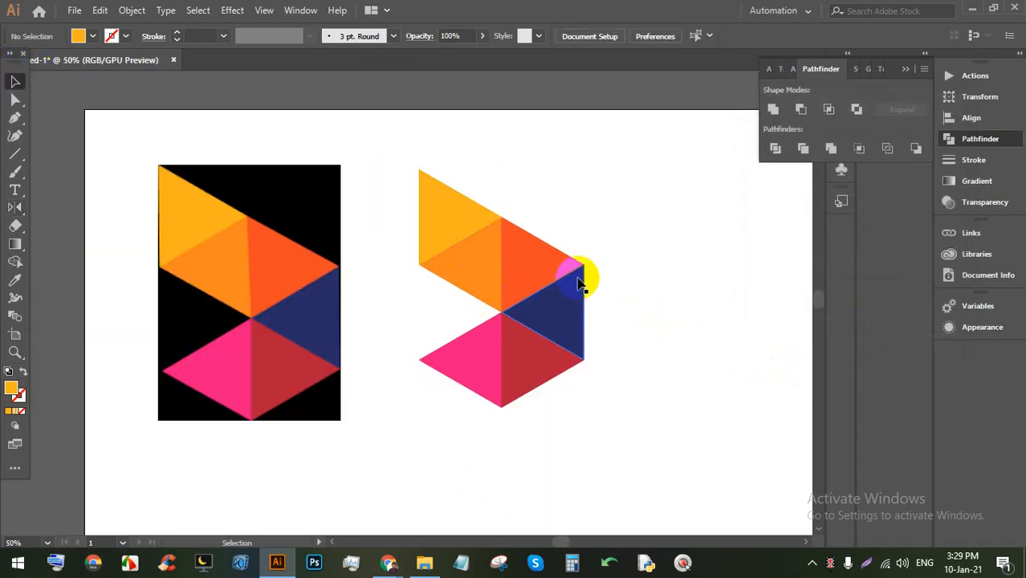
Step: Undo the reflection of the yellow-orange triangle and clear the selection
key("ctrl+z")
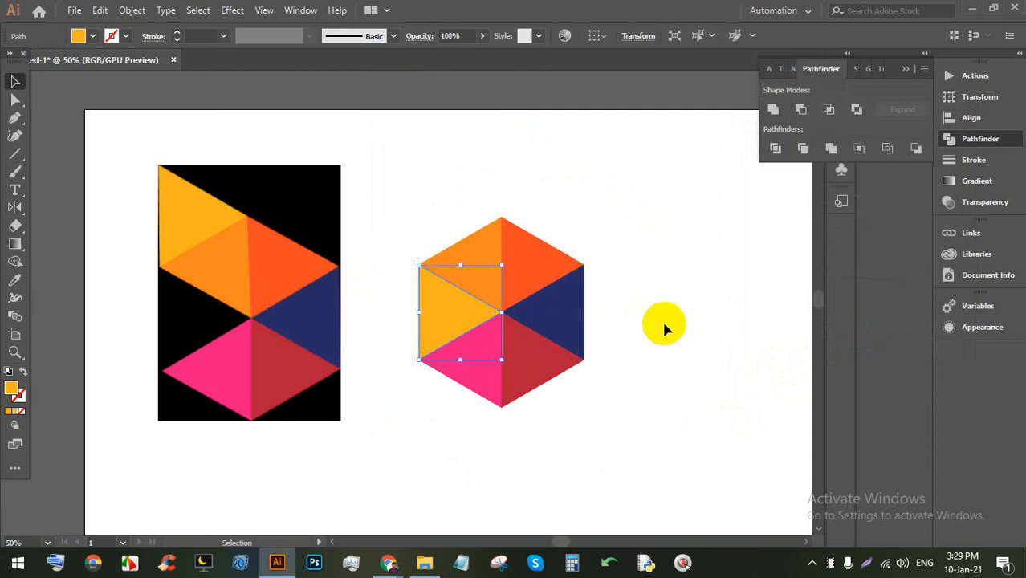
left_click(589, 190)
Step: Move the yellow-orange left triangle straight up against the orange triangle's upper-left edge and deselect it
scroll(579, 241, "up", 1)
scroll(577, 237, "up", 2)
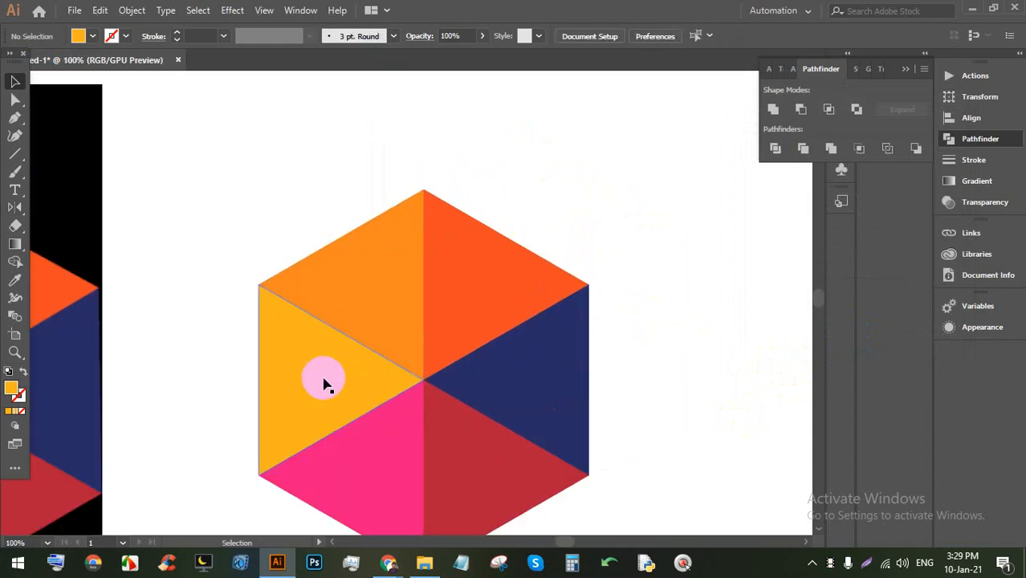
left_click_drag(327, 385, 319, 204)
left_click(559, 178)
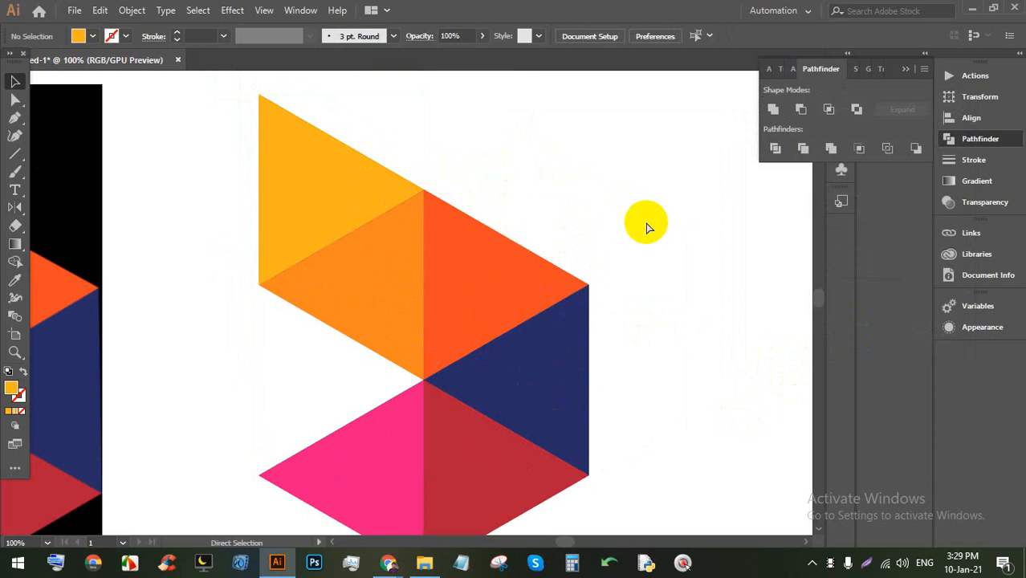
Step: Undo the move of the yellow-orange triangle and deselect it
key("ctrl+z")
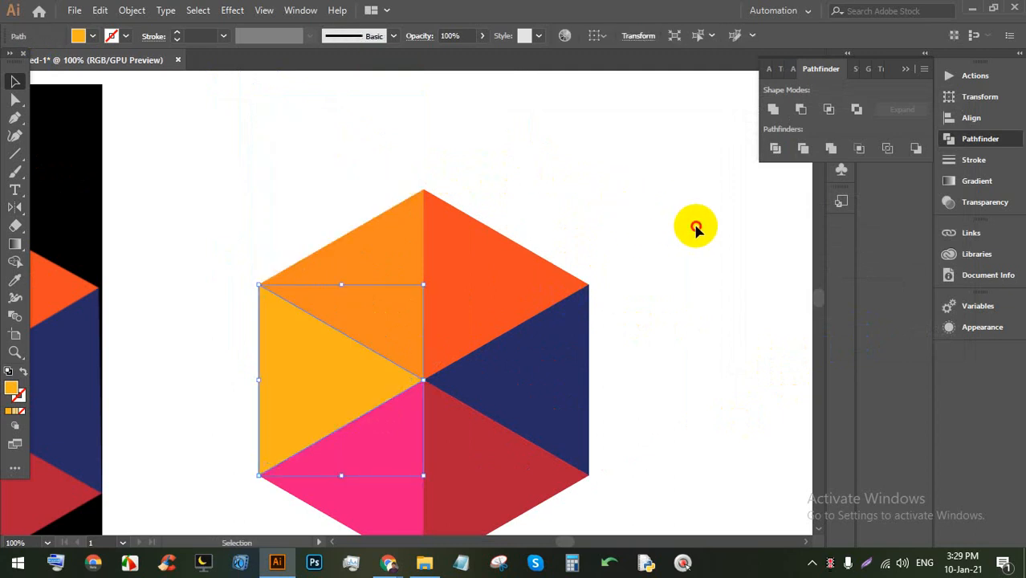
left_click(696, 230)
scroll(562, 343, "down", 1)
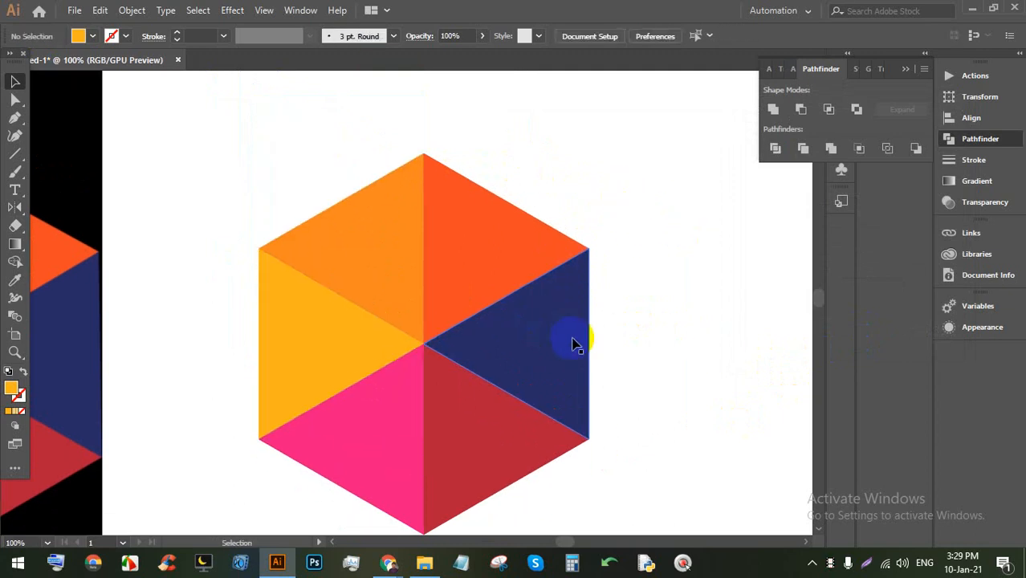
Step: Mirror the yellow-orange left triangle above the orange one using Reflect with a horizontal axis through its upper-left corner, and clear the selection
scroll(263, 257, "up", 4)
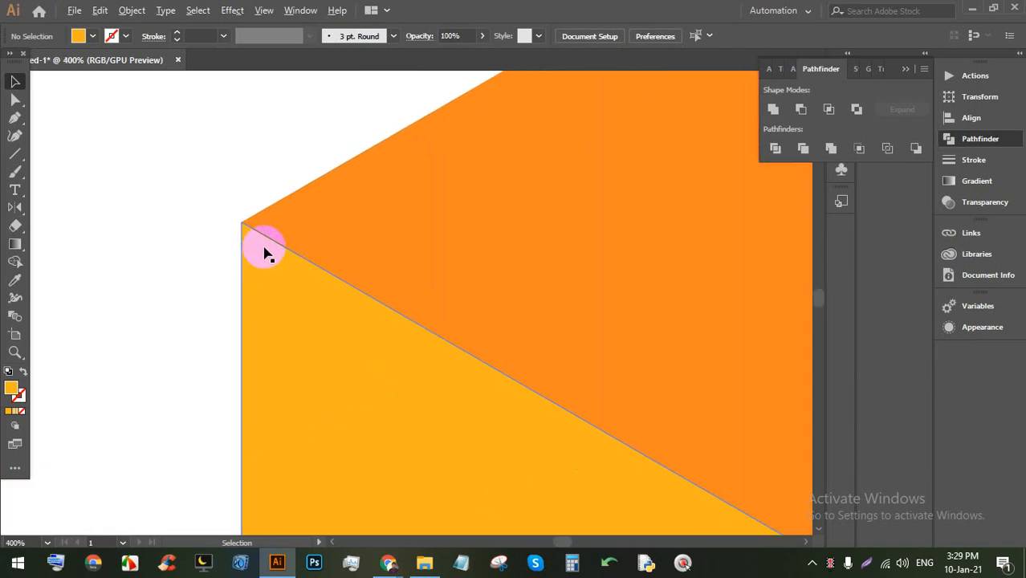
scroll(265, 252, "down", 4)
left_click(327, 309)
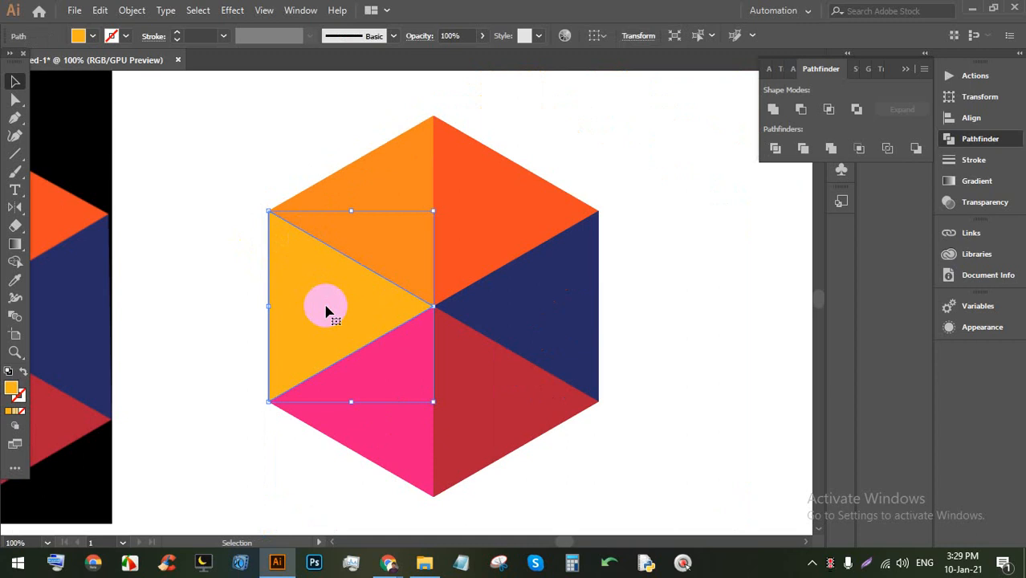
scroll(344, 293, "up", 1)
right_click(15, 207)
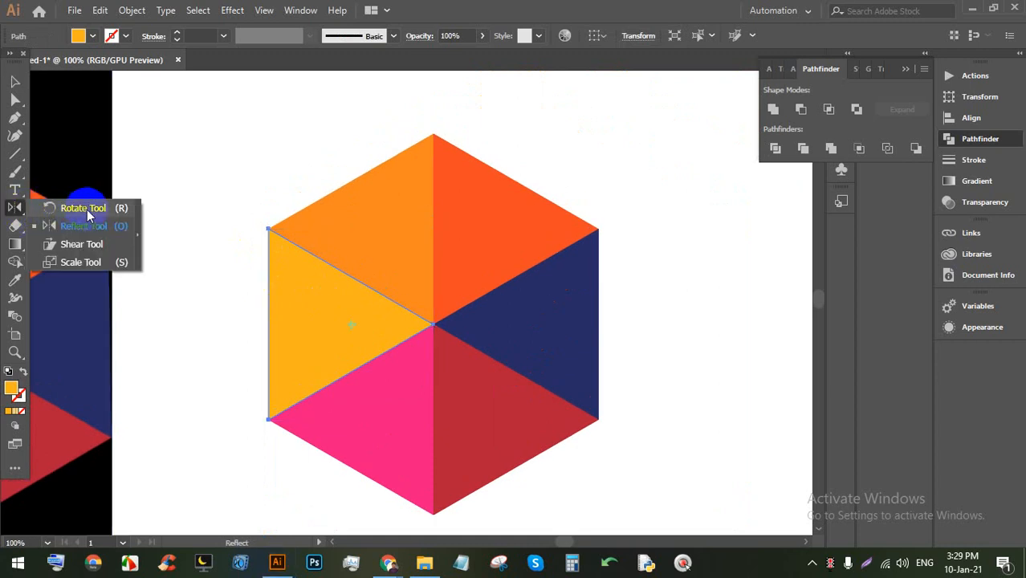
left_click(80, 225)
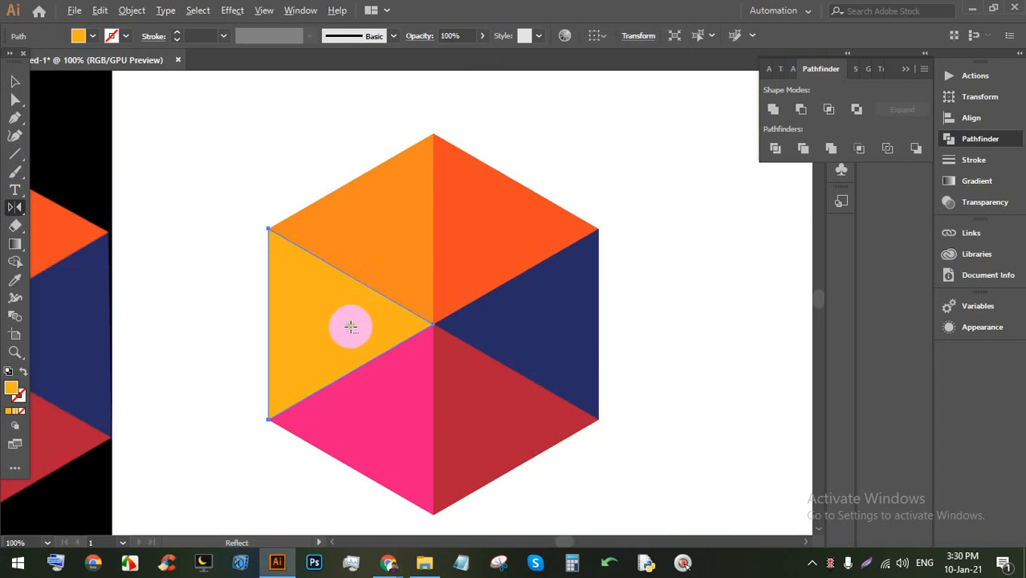
mouse_move(351, 325)
left_mouse_down()
mouse_move(293, 273)
mouse_move(269, 230)
left_mouse_up()
left_click(268, 229, "alt")
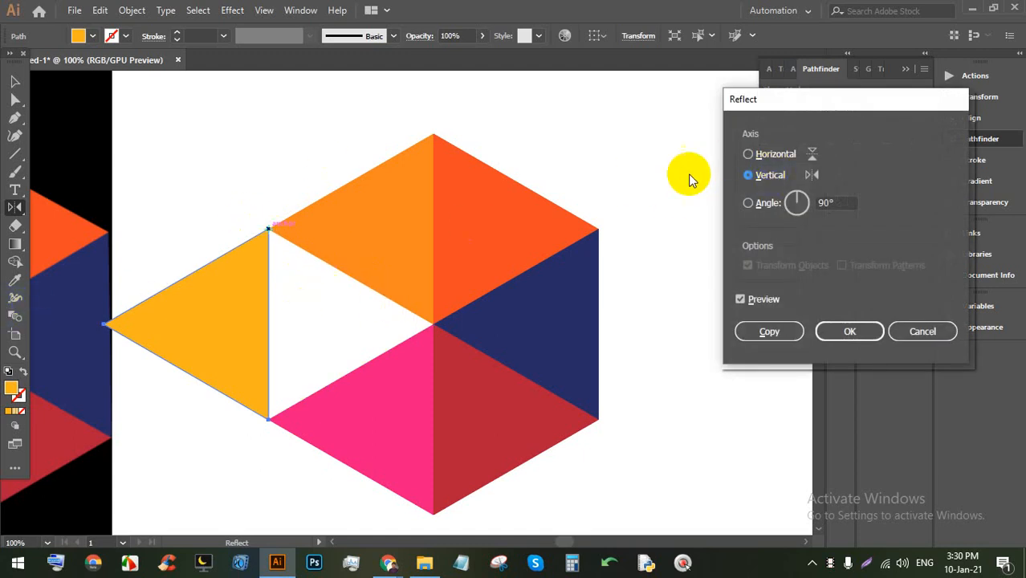
left_click(763, 156)
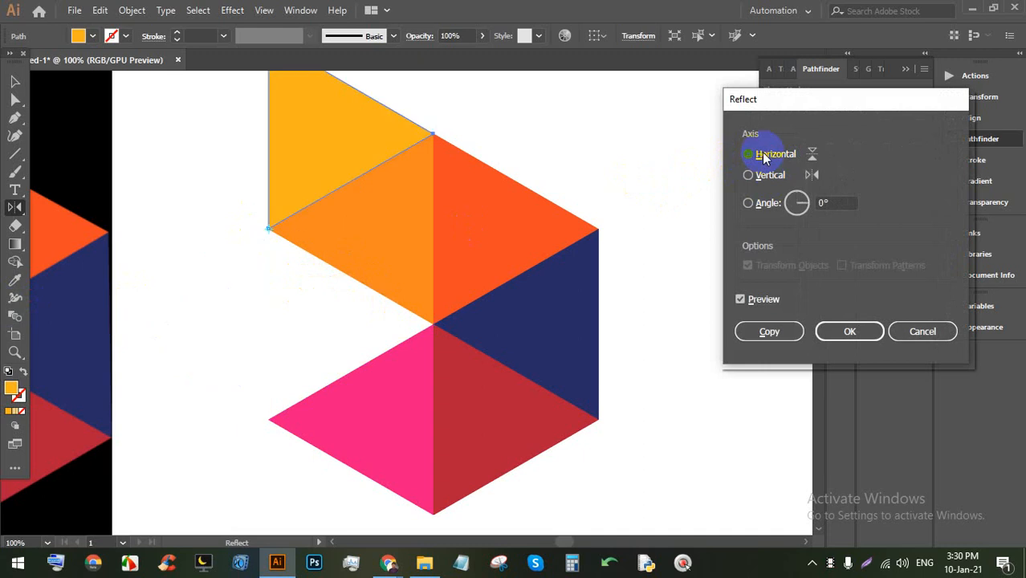
left_click(848, 330)
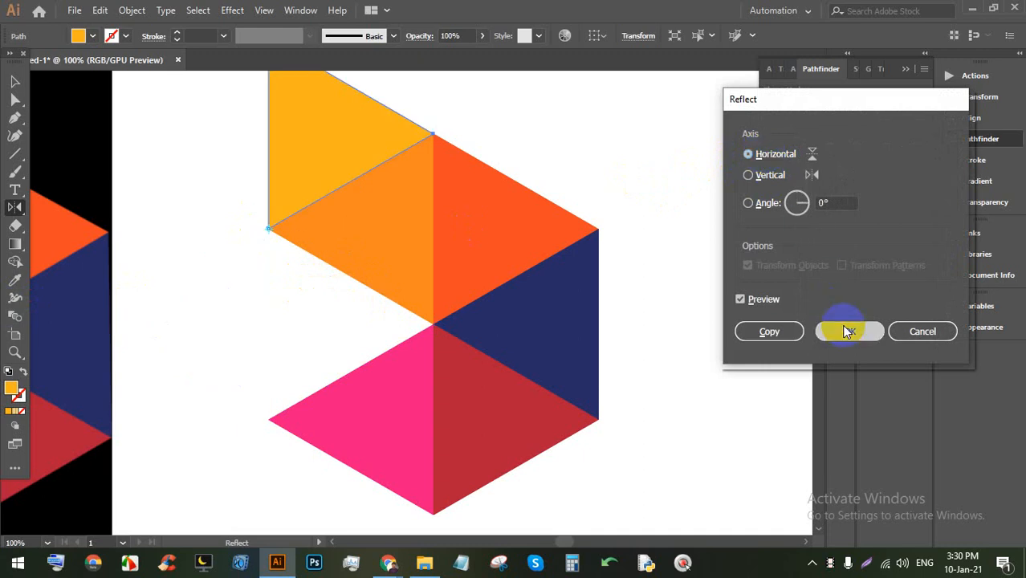
left_click(17, 83)
left_click(635, 199)
scroll(634, 197, "down", 3)
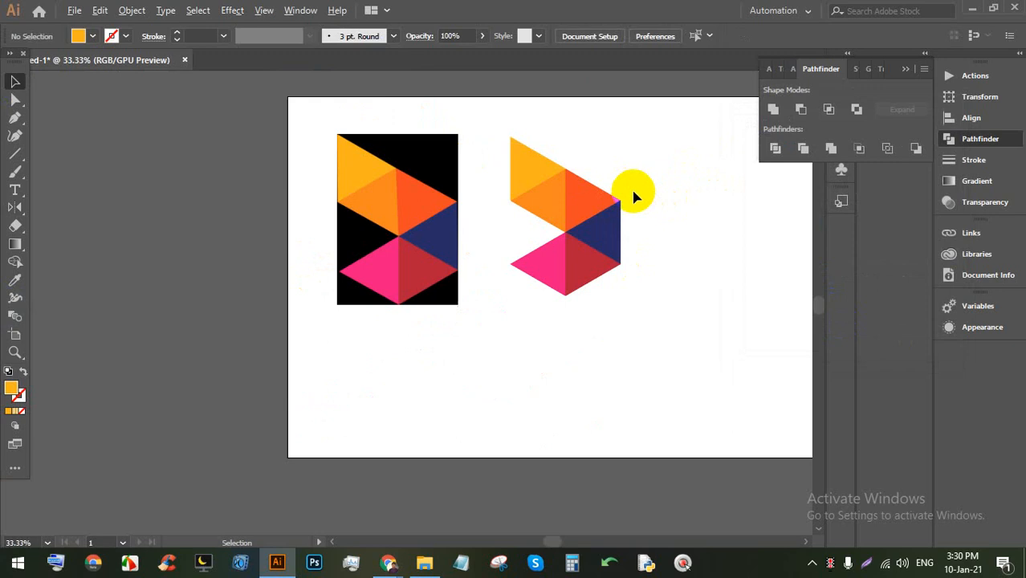
scroll(647, 223, "up", 4)
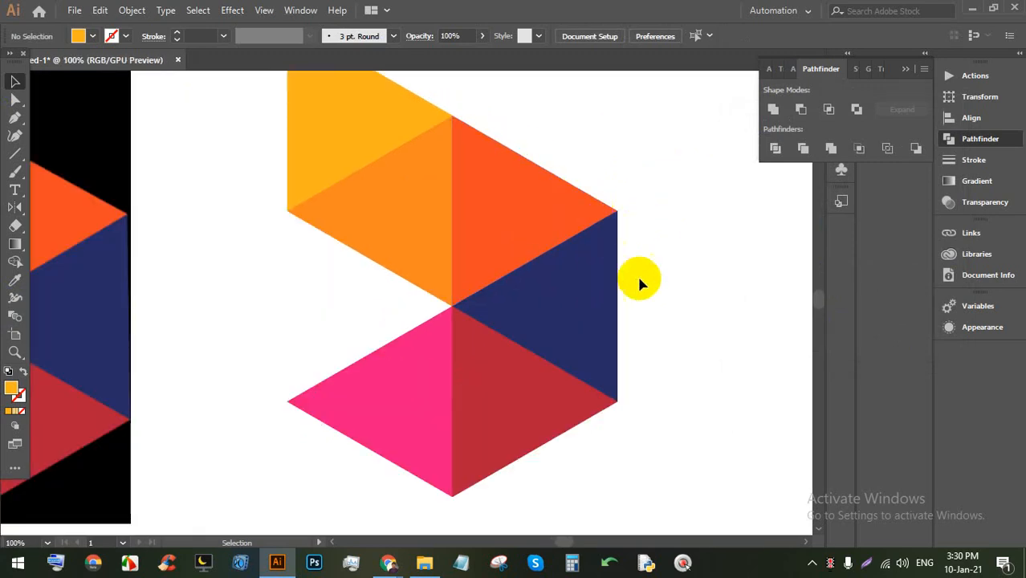
scroll(407, 217, "down", 3)
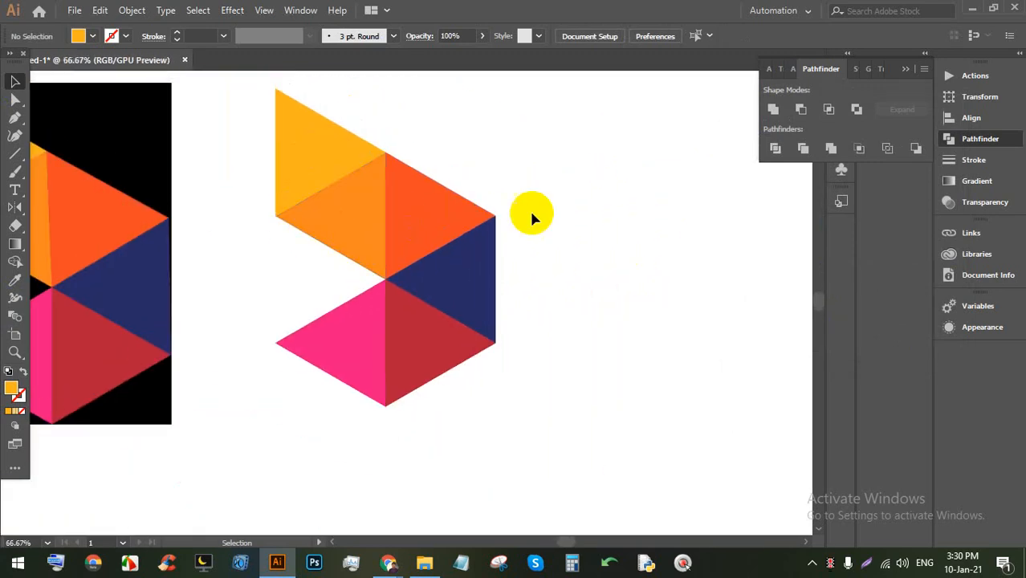
left_click(287, 172)
left_click(567, 277)
Step: Move the reference image and the recreated logo together off the artboard to its left, leaving the artboard empty, and deselect them
scroll(564, 279, "down", 1)
left_click_drag(654, 404, 346, 173)
scroll(418, 222, "down", 3)
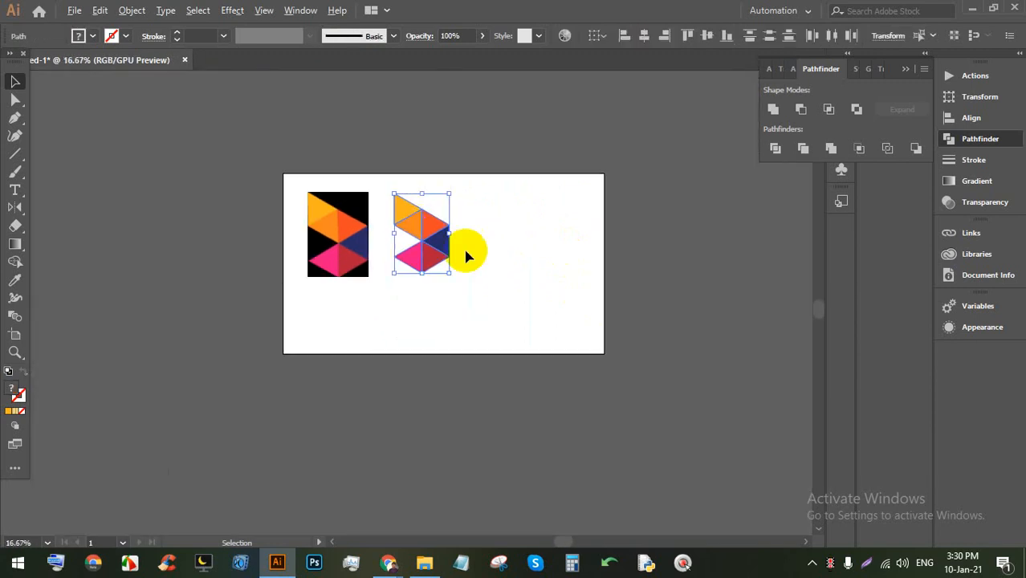
left_click(477, 344)
left_click_drag(477, 344, 353, 190)
left_click_drag(422, 220, 228, 221)
left_click(402, 326)
scroll(417, 254, "up", 1)
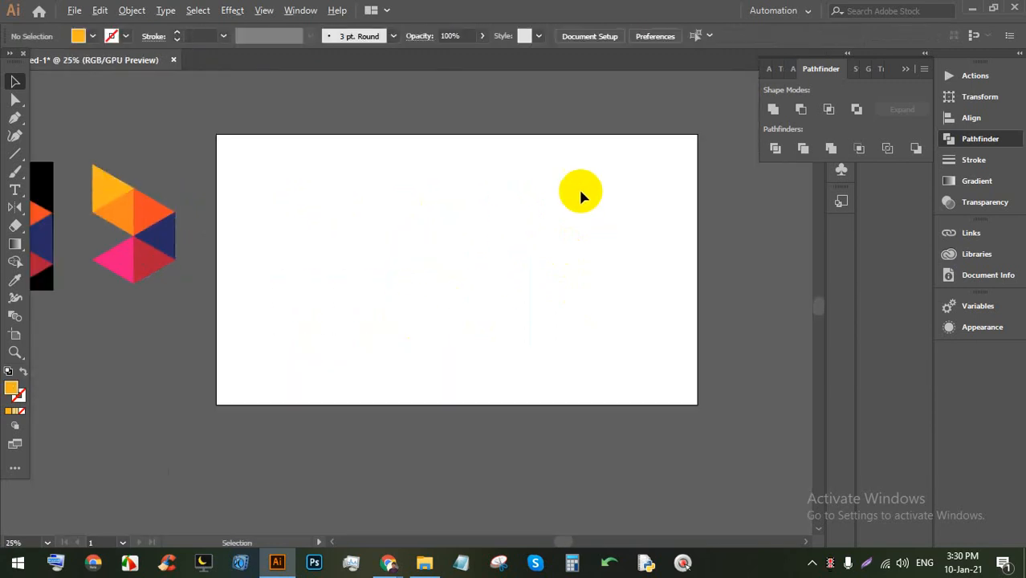
scroll(590, 177, "up", 1)
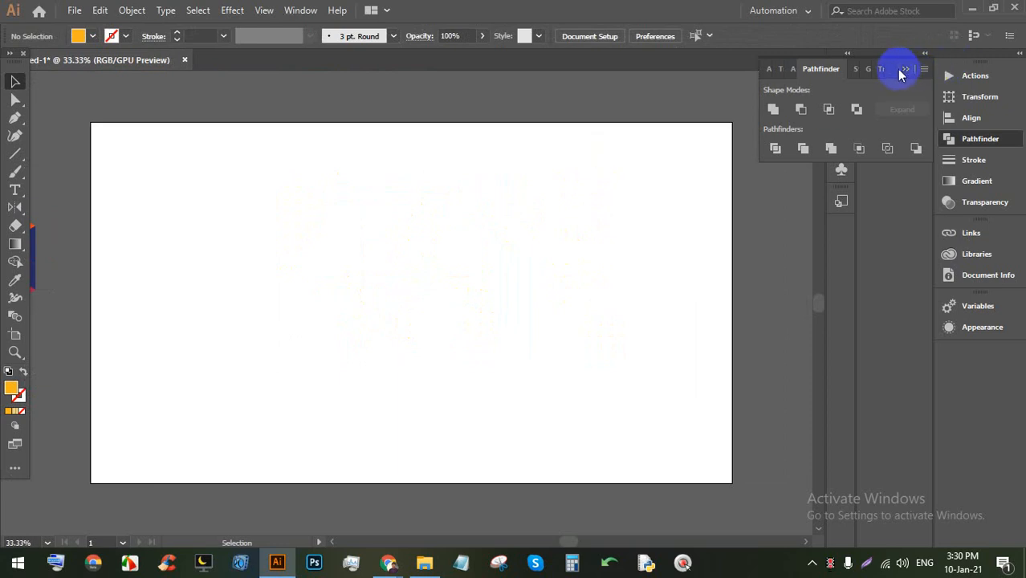
Step: Switch to the Google Meet page in Chrome to check the meeting and return to Illustrator
left_click(388, 560)
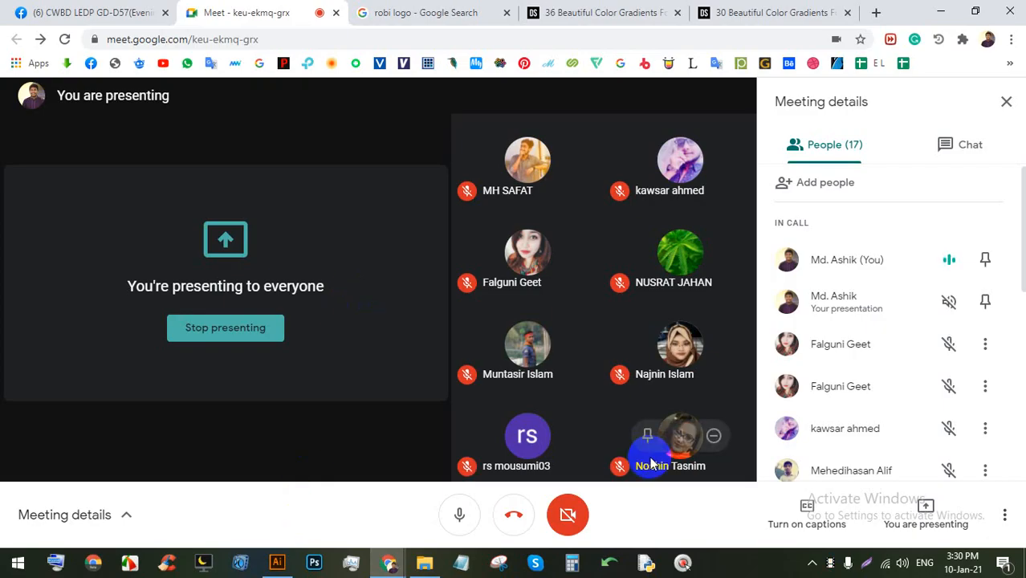
left_click(277, 565)
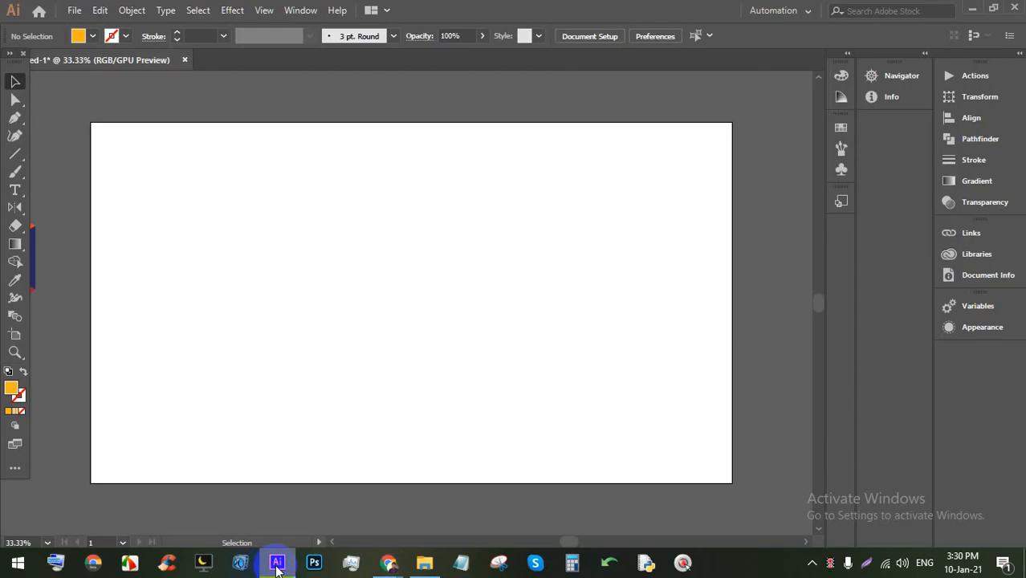
scroll(438, 277, "down", 1)
left_click(389, 563)
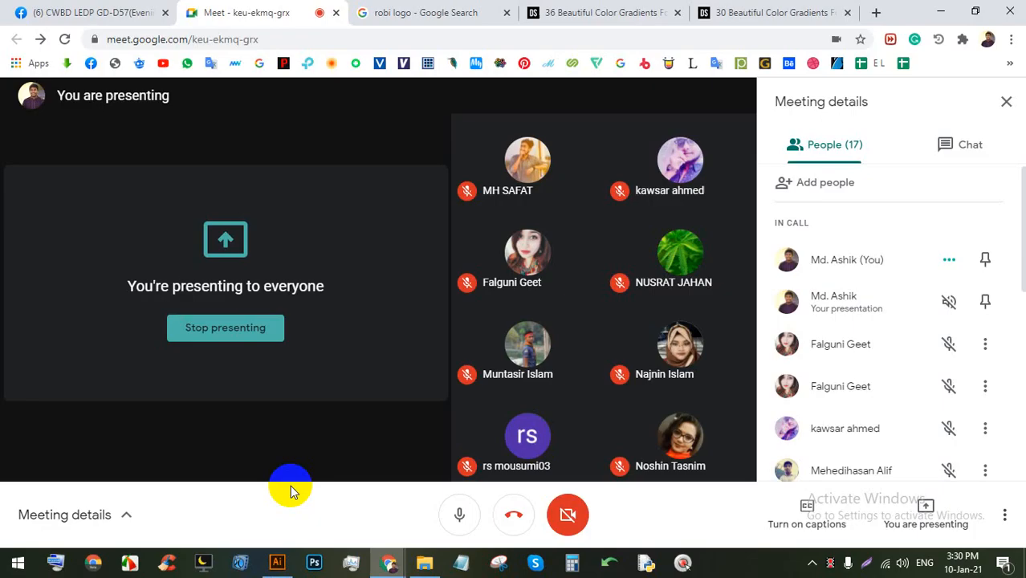
left_click(277, 563)
scroll(370, 238, "up", 1)
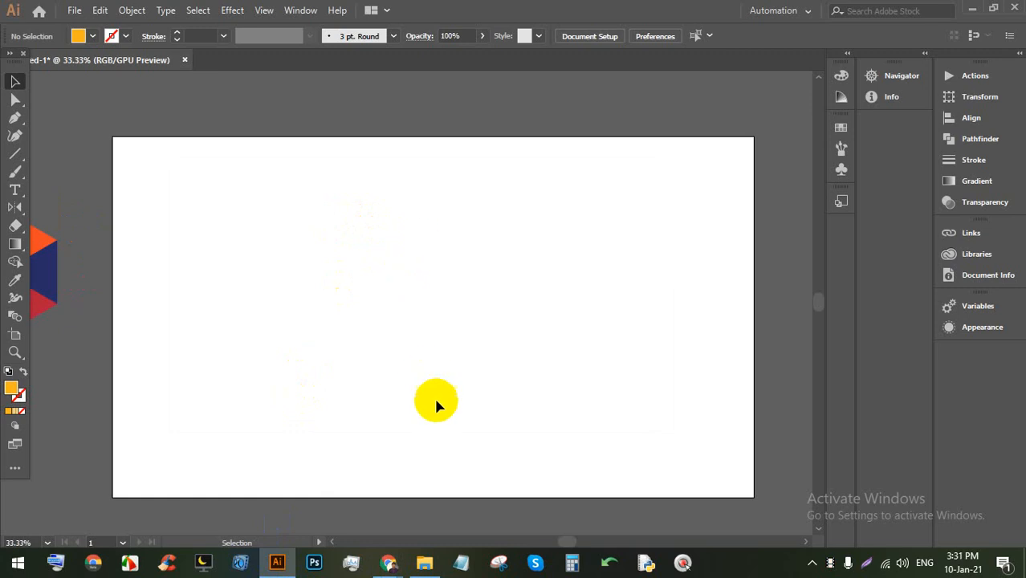
scroll(429, 234, "down", 2)
scroll(434, 214, "up", 2)
scroll(396, 216, "down", 1)
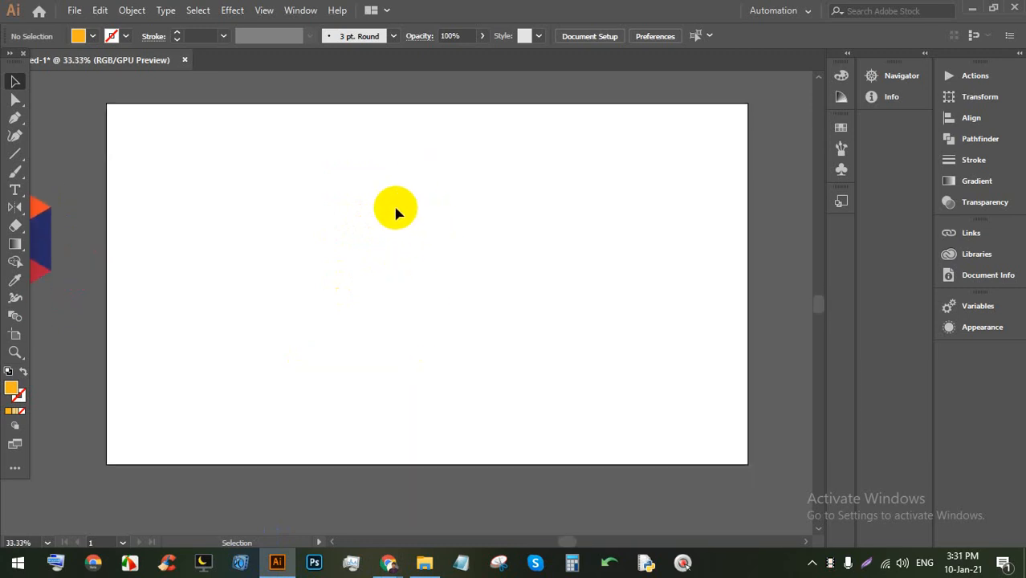
left_click_drag(21, 207, 63, 211)
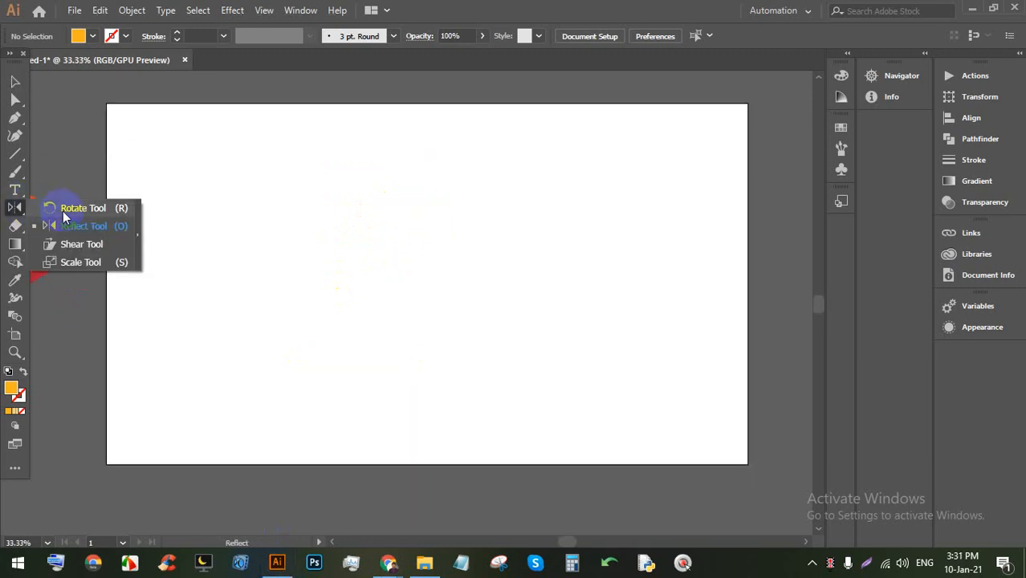
left_click(49, 207)
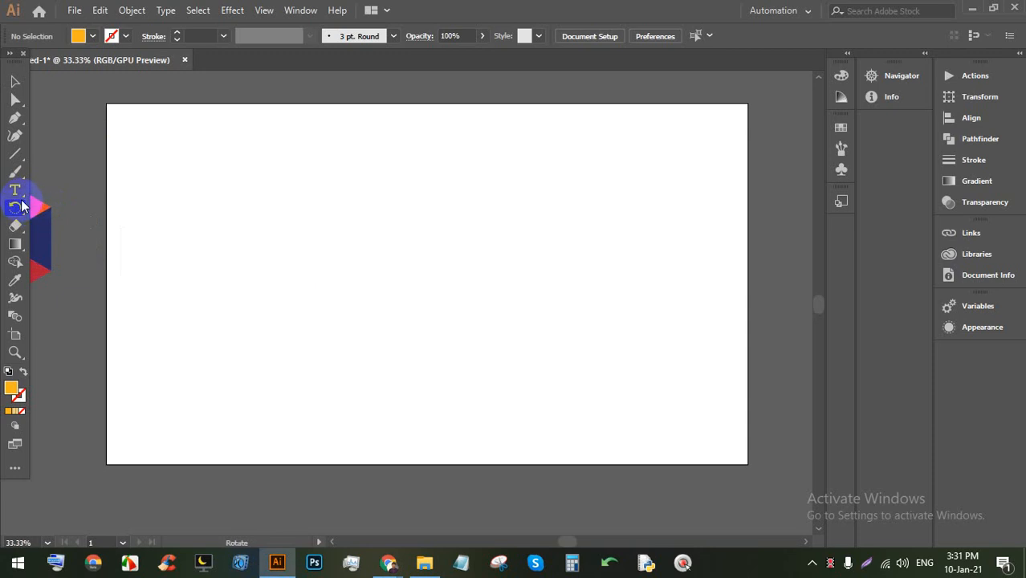
left_click(17, 85)
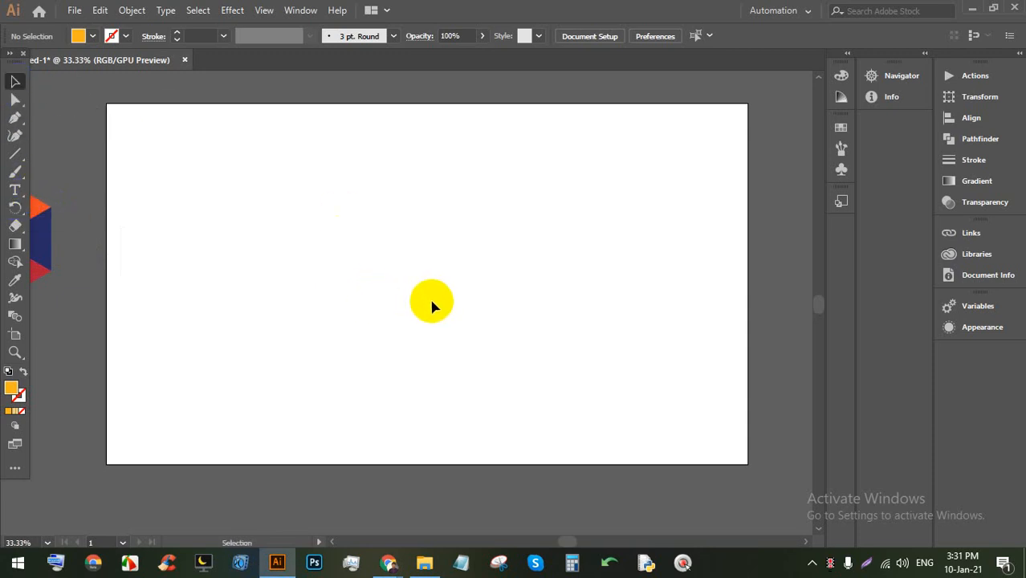
scroll(451, 263, "up", 1)
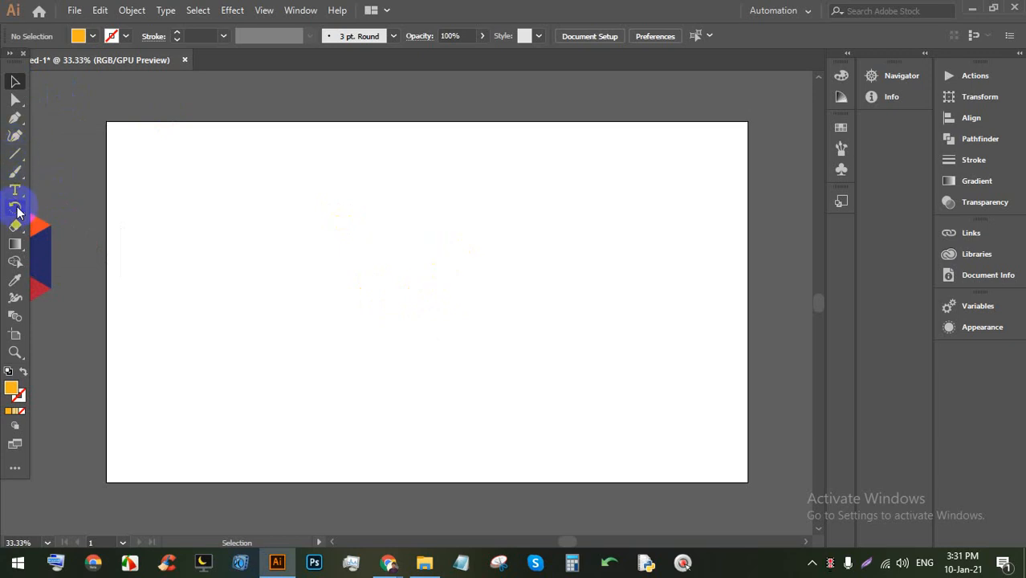
Step: Draw a yellow-orange square on the empty artboard with the Rectangle tool and move it towards the artboard's left side
left_click_drag(13, 157, 61, 151)
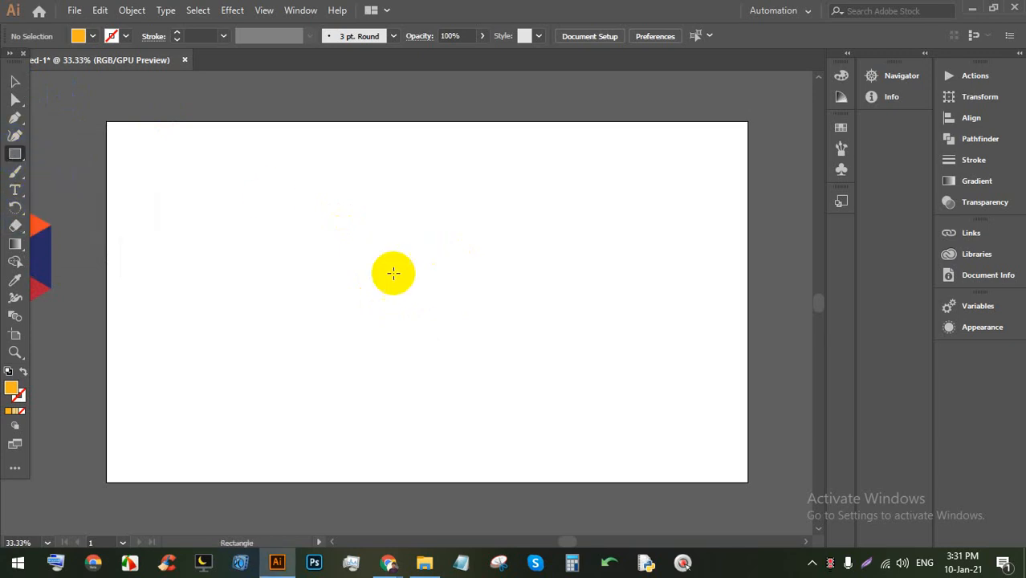
left_click_drag(320, 233, 447, 352)
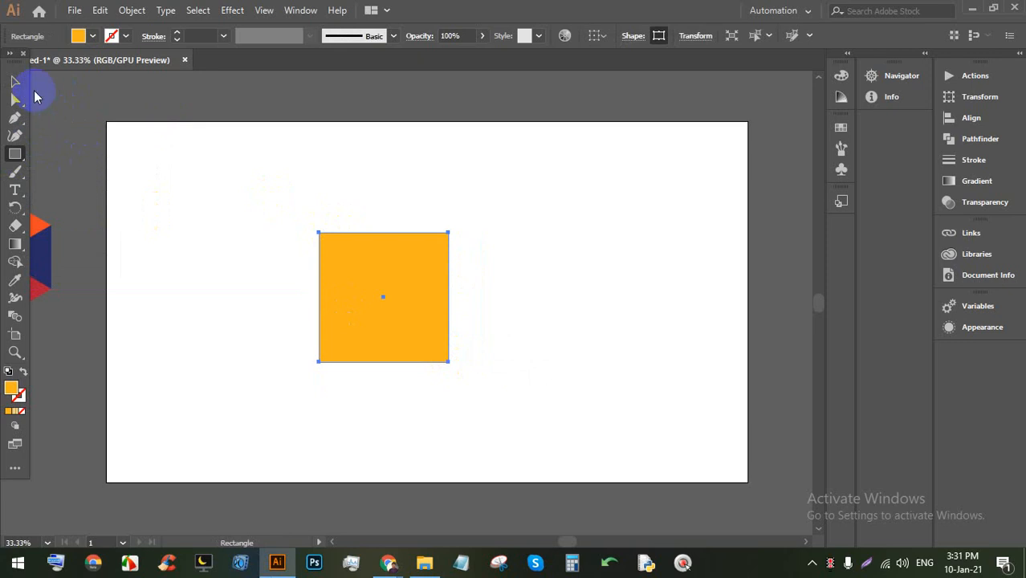
left_click(15, 81)
left_click_drag(397, 302, 331, 347)
scroll(366, 295, "up", 1)
mouse_move(326, 306)
left_mouse_down()
mouse_move(315, 311)
mouse_move(322, 299)
left_mouse_up()
scroll(321, 321, "down", 1)
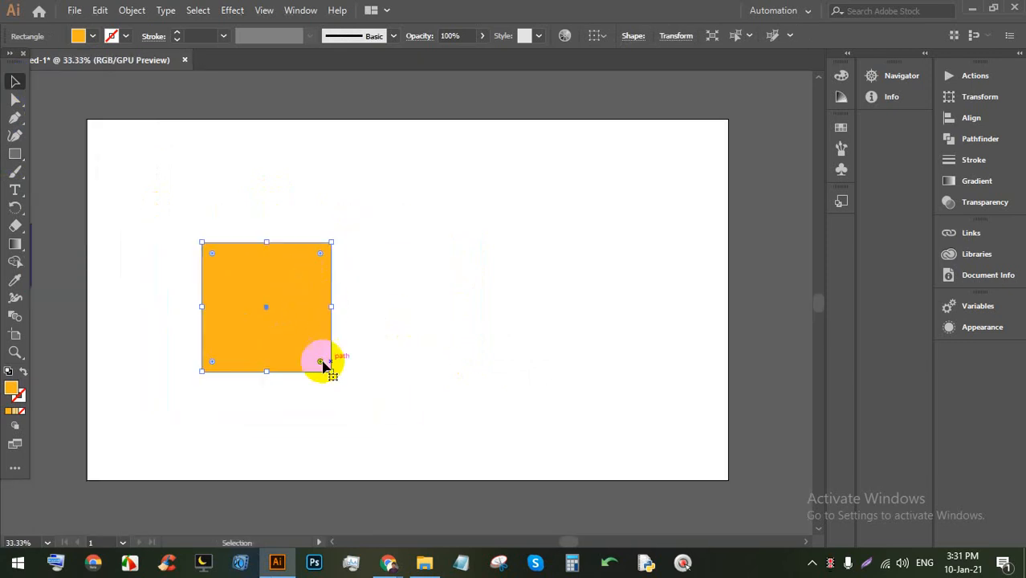
Step: Start the 3D Extrude & Bevel effect on the yellow-orange square and turn on its preview
left_click(231, 11)
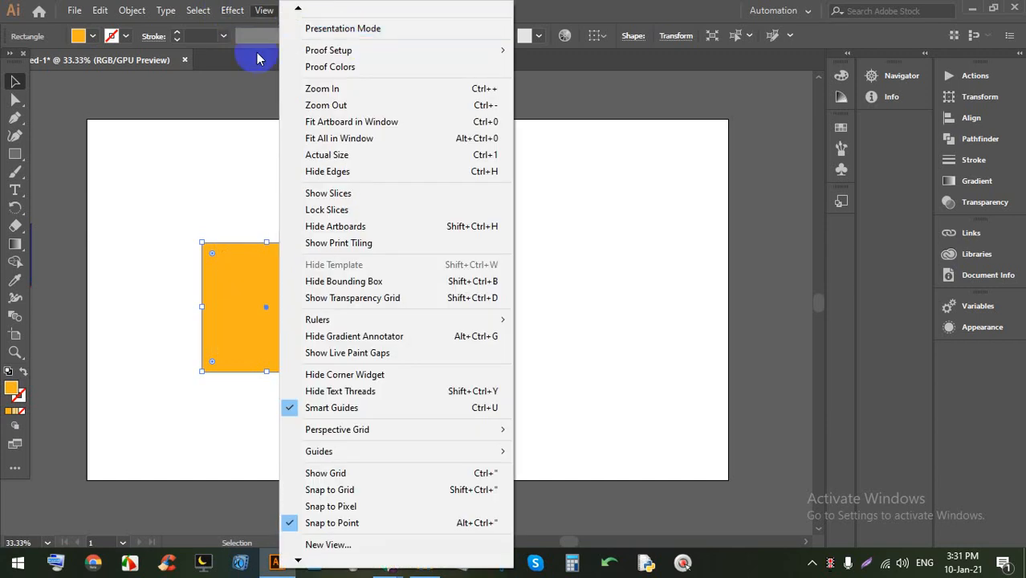
left_click(320, 97)
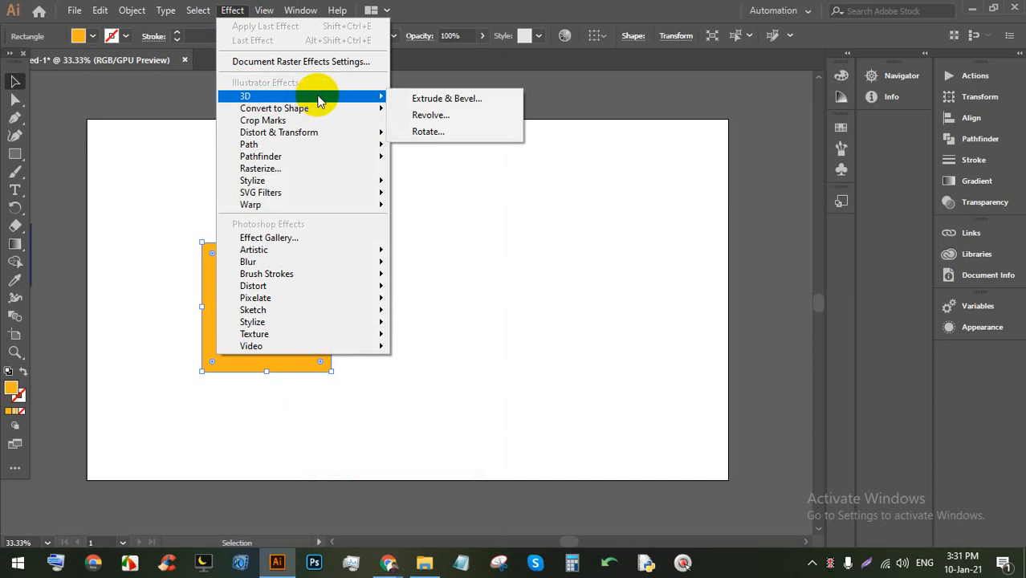
left_click(479, 99)
left_click_drag(684, 16, 554, 42)
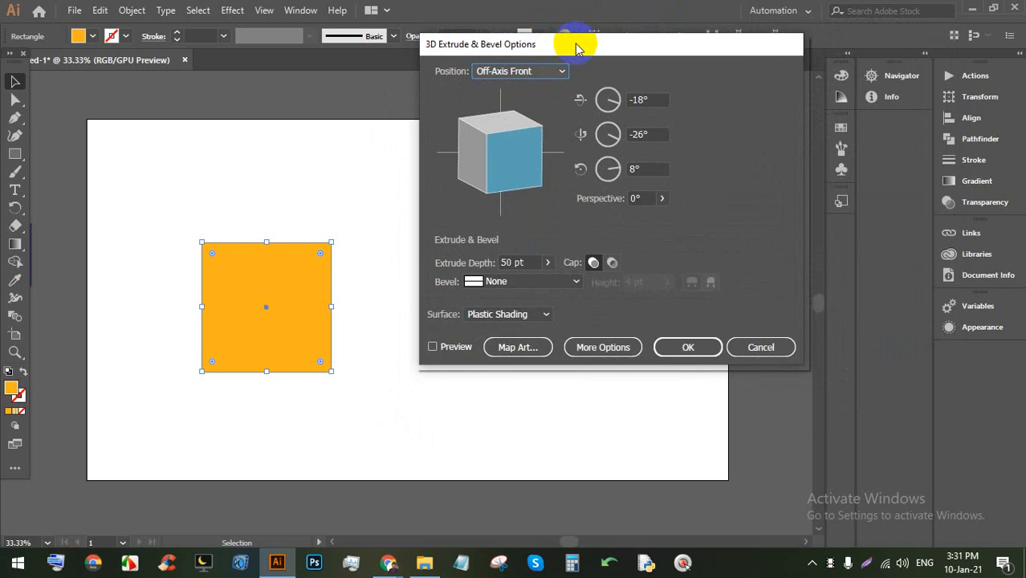
left_click(433, 347)
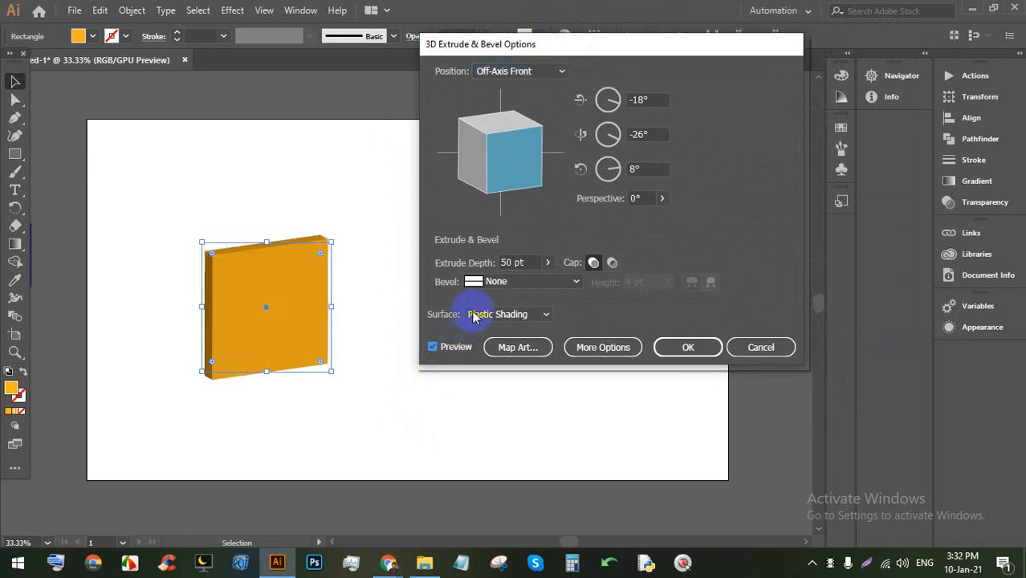
Step: Set the extrude depth to 577 pt and rotate the extruded square freely to about -20°, -21° and 1°
mouse_move(513, 166)
left_mouse_down()
mouse_move(488, 155)
mouse_move(517, 143)
mouse_move(515, 160)
left_mouse_up()
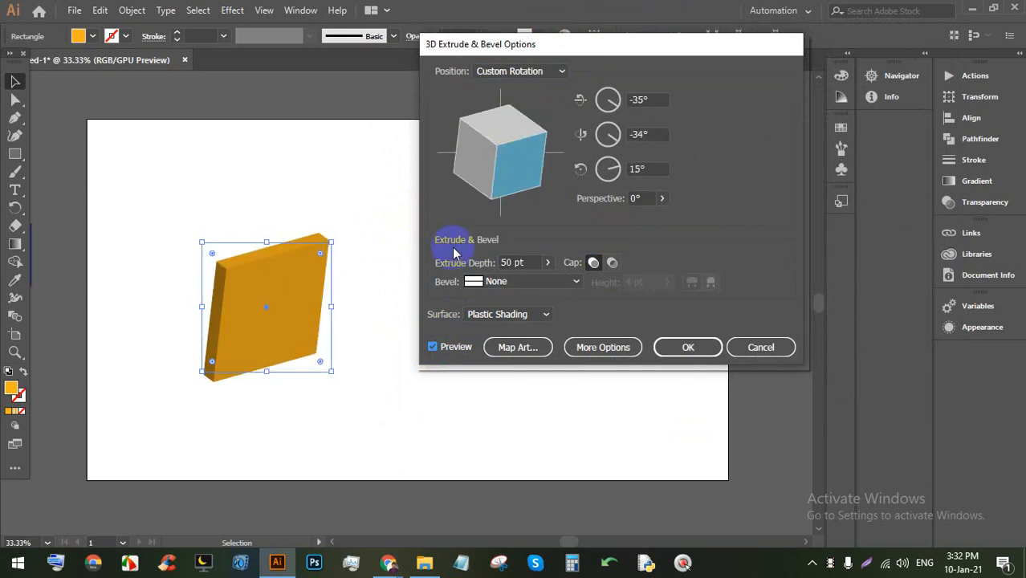
left_click(548, 265)
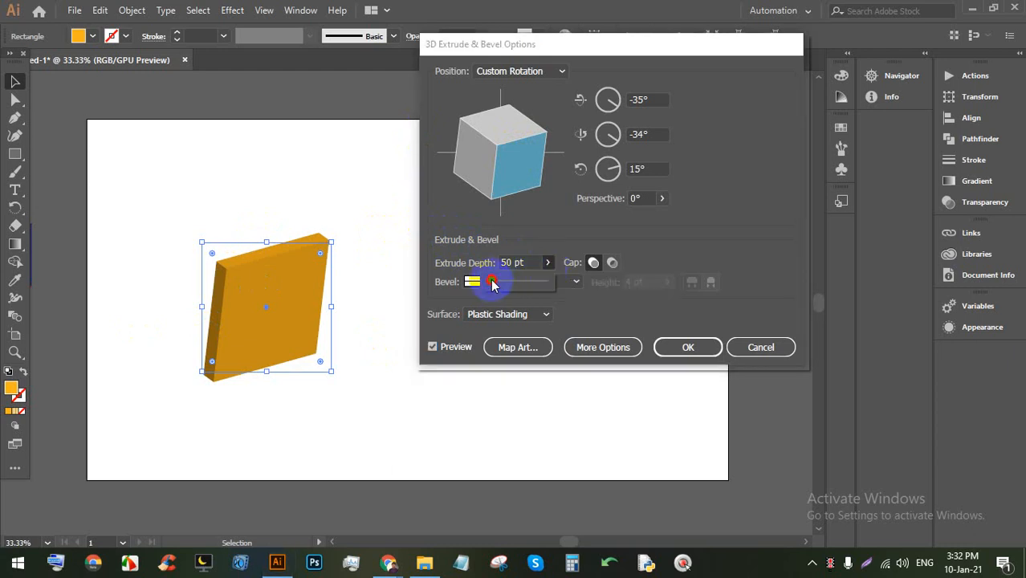
left_click_drag(495, 285, 506, 286)
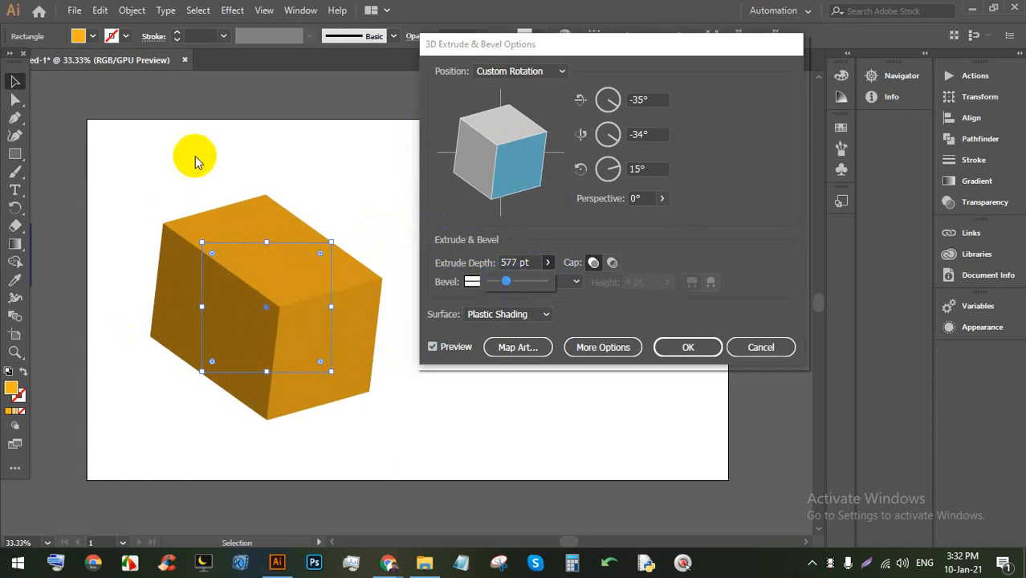
left_click(230, 269)
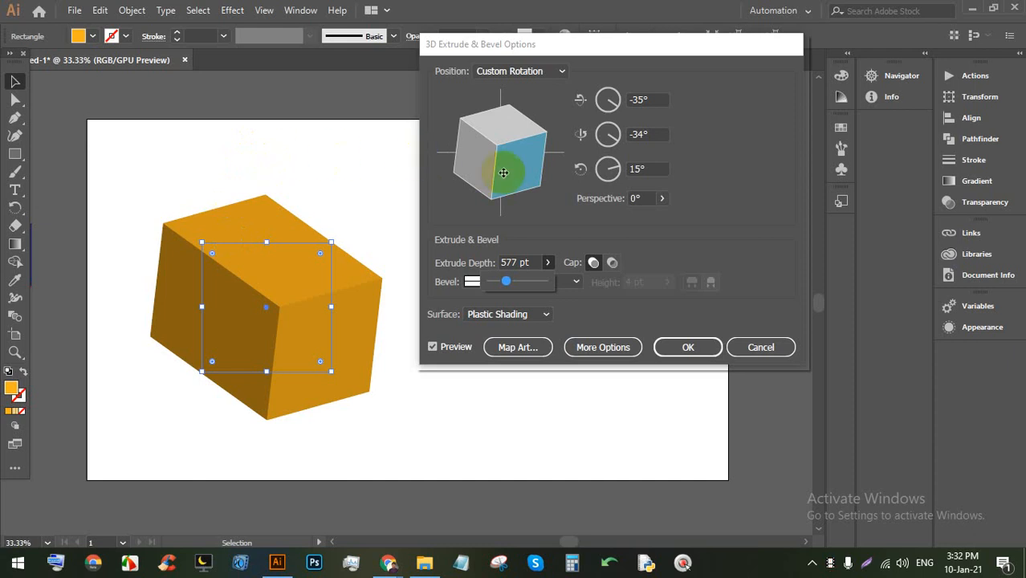
left_click_drag(511, 170, 506, 139)
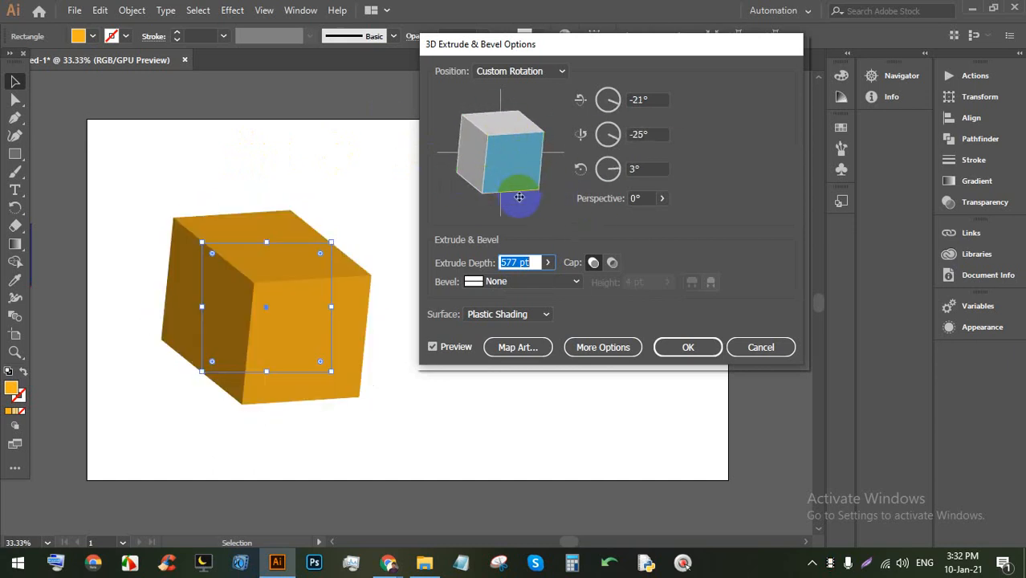
left_click_drag(508, 167, 516, 167)
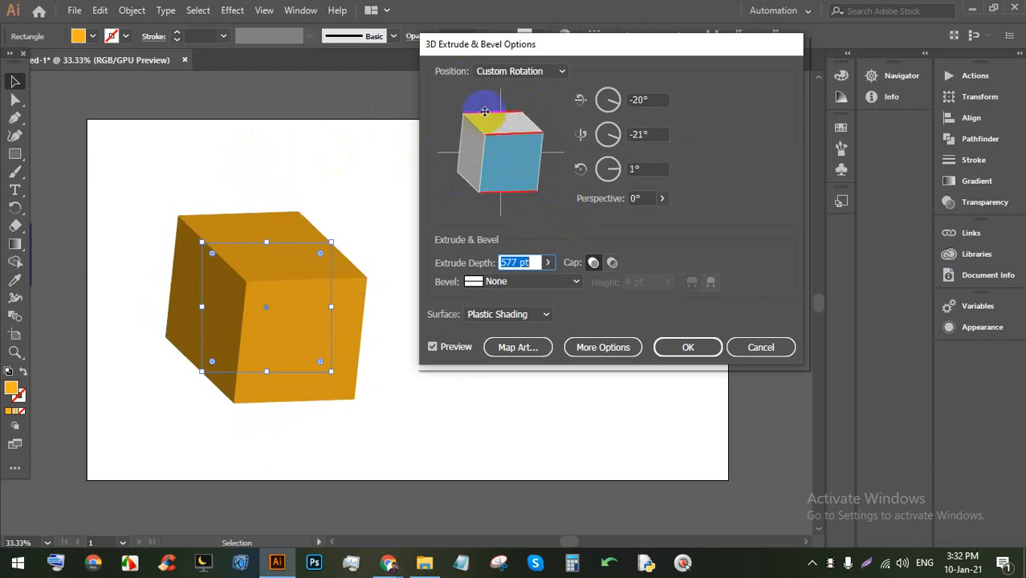
Step: Try the position presets Front, Back, Left, Top, Bottom and Off-Axis Front on the extruded square
left_click(490, 73)
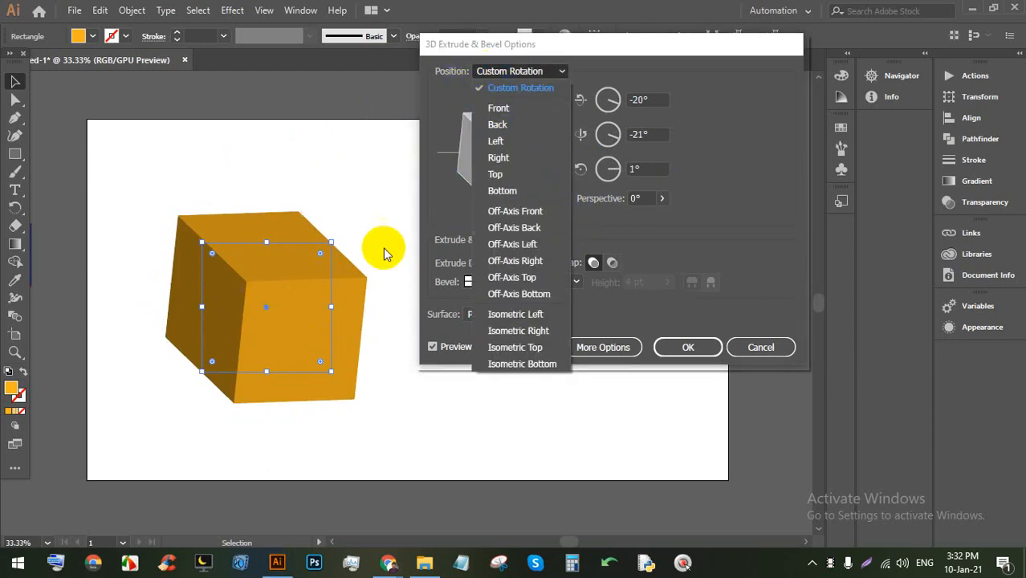
left_click(498, 108)
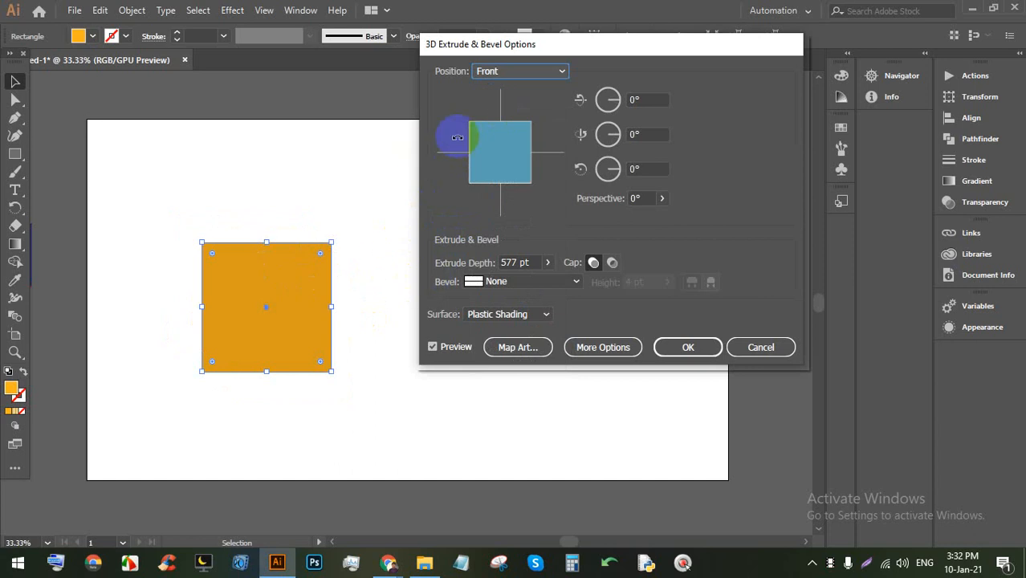
left_click(522, 74)
left_click(499, 124)
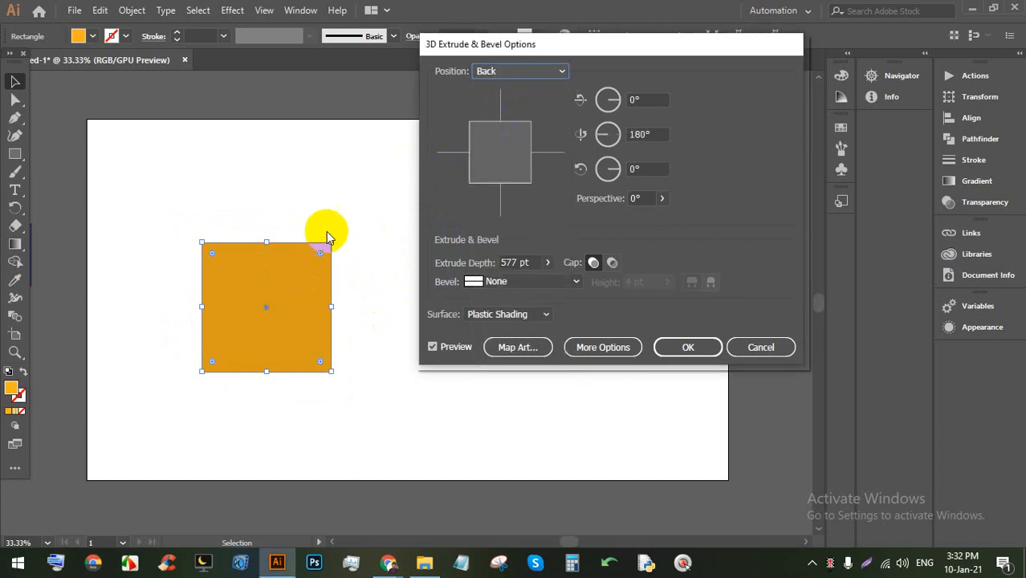
left_click(507, 80)
left_click(512, 141)
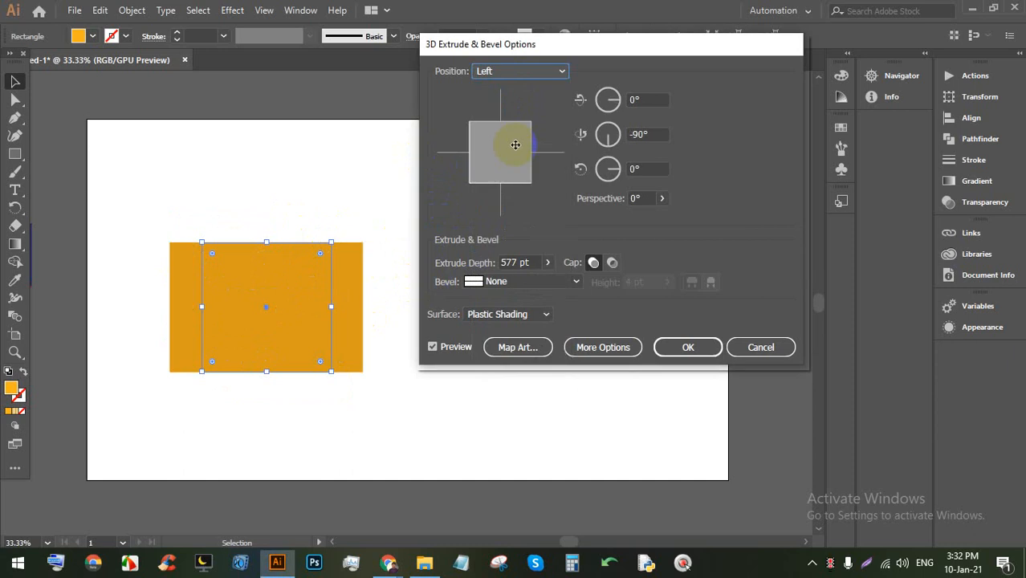
left_click(543, 71)
left_click(516, 170)
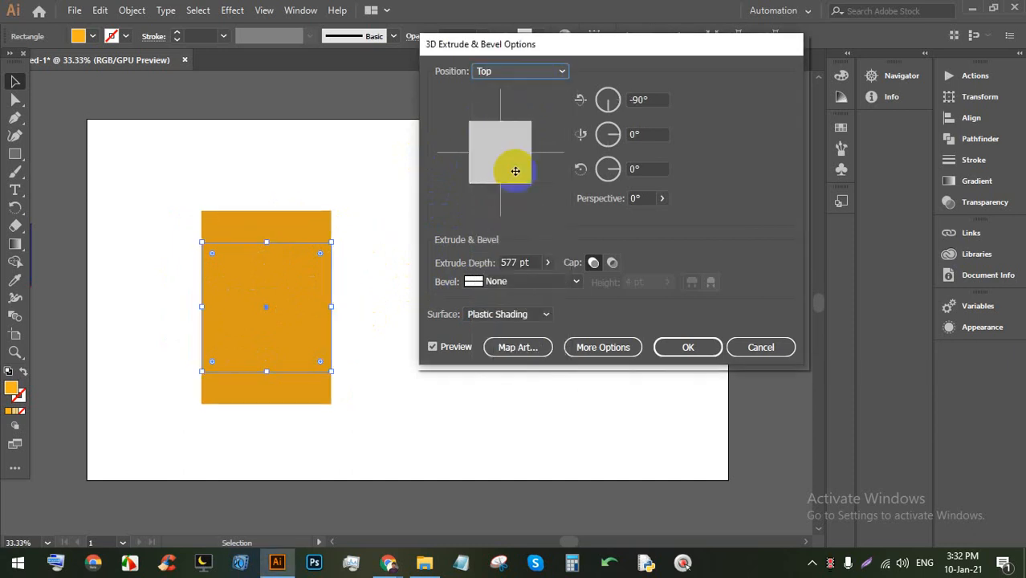
left_click(517, 74)
left_click(495, 191)
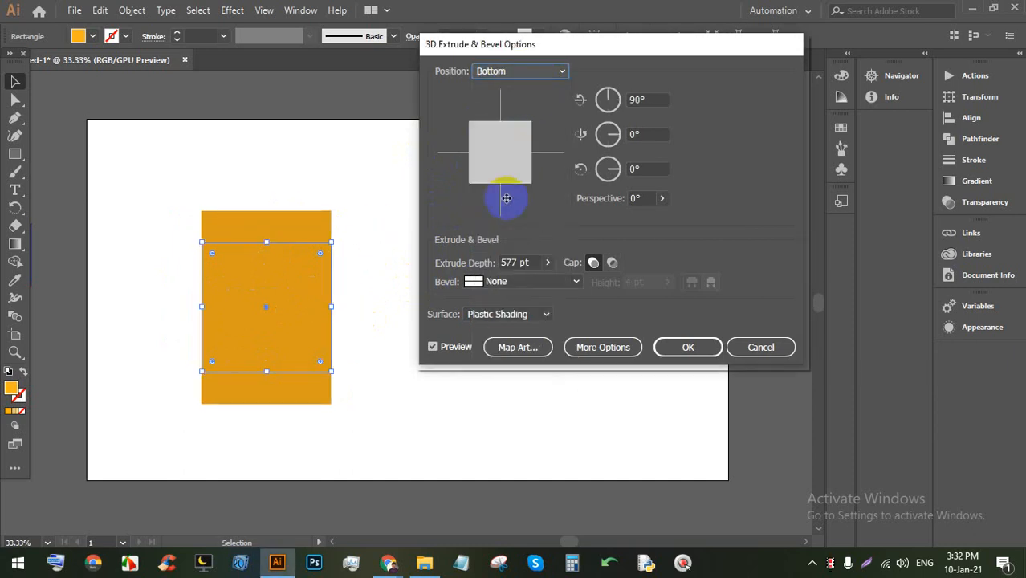
left_click(533, 78)
left_click(508, 212)
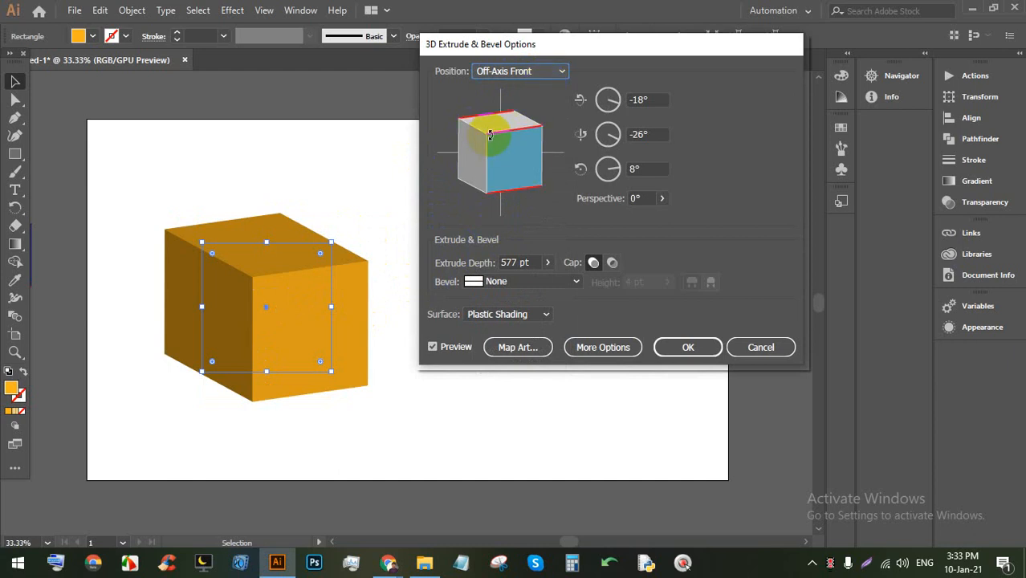
Step: Rotate the extruded square to about -75°, -56° and -37° around its axes and set the perspective to 87°
left_click_drag(490, 135, 559, 153)
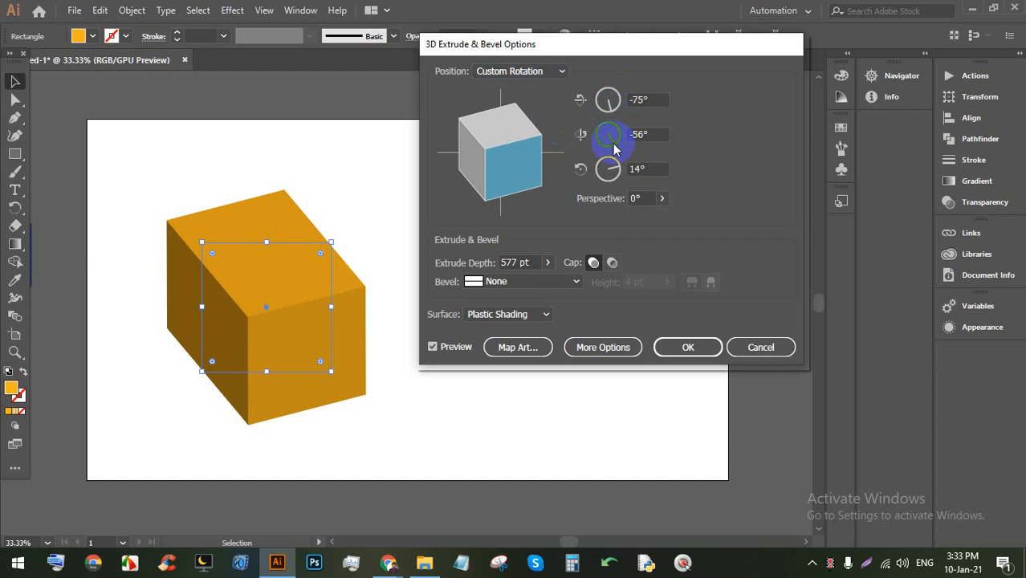
left_click_drag(611, 169, 611, 176)
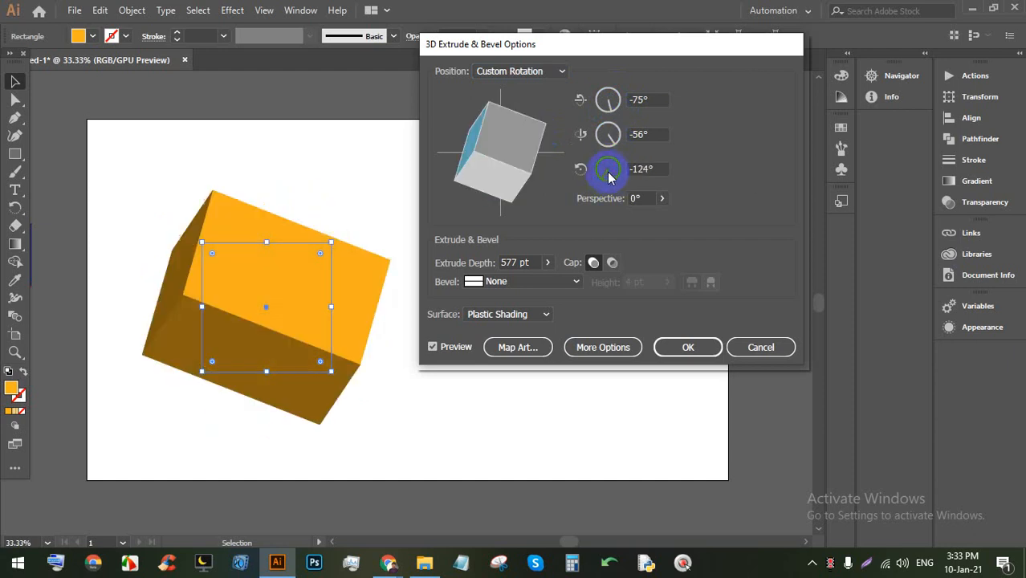
left_click(661, 203)
left_click_drag(612, 221, 635, 219)
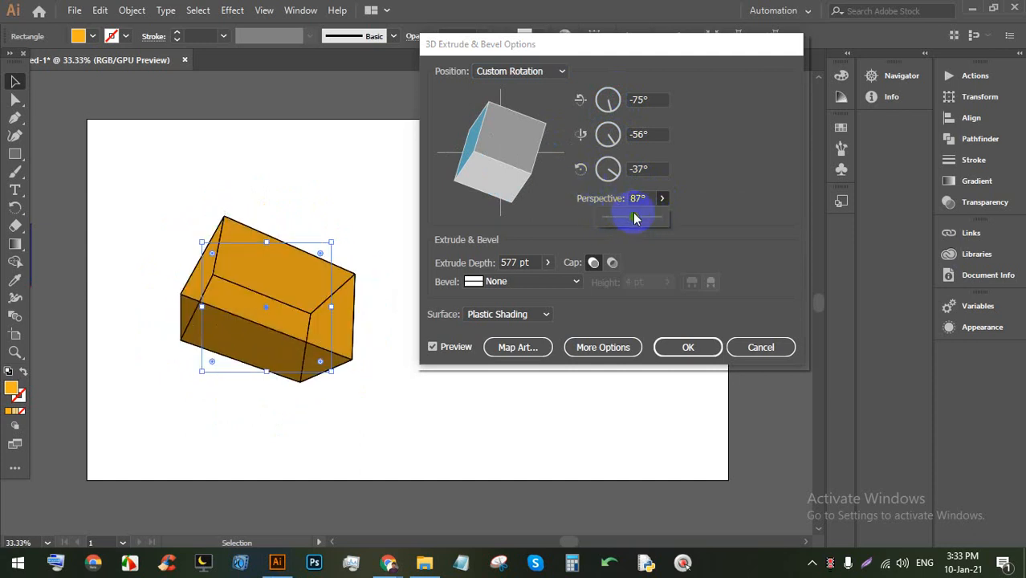
Step: Rotate the extruded square to about 29°, 13° and -140° and set the perspective back to 0°
left_click_drag(460, 180, 505, 165)
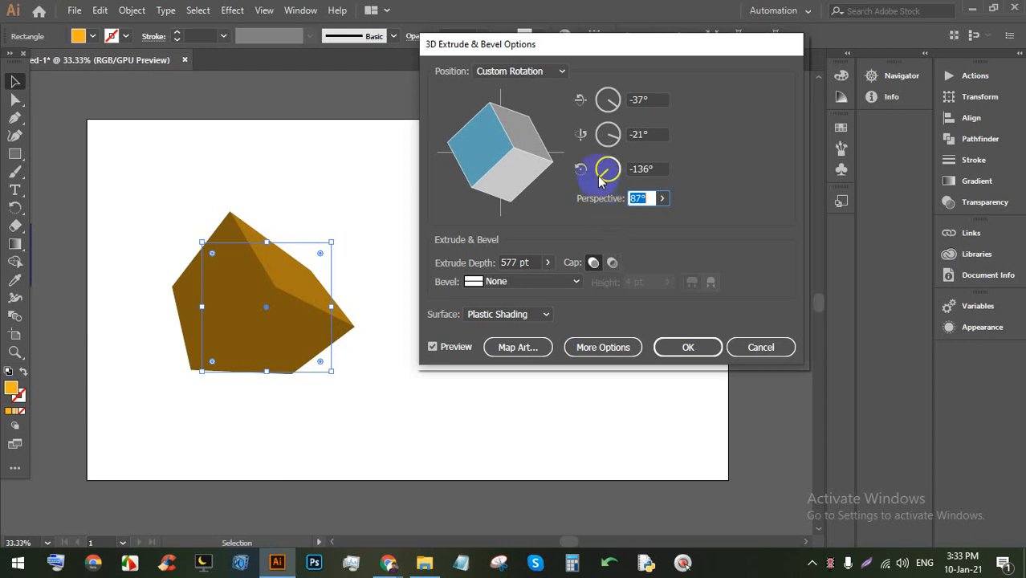
mouse_move(493, 145)
left_mouse_down()
mouse_move(508, 155)
mouse_move(495, 151)
left_mouse_up()
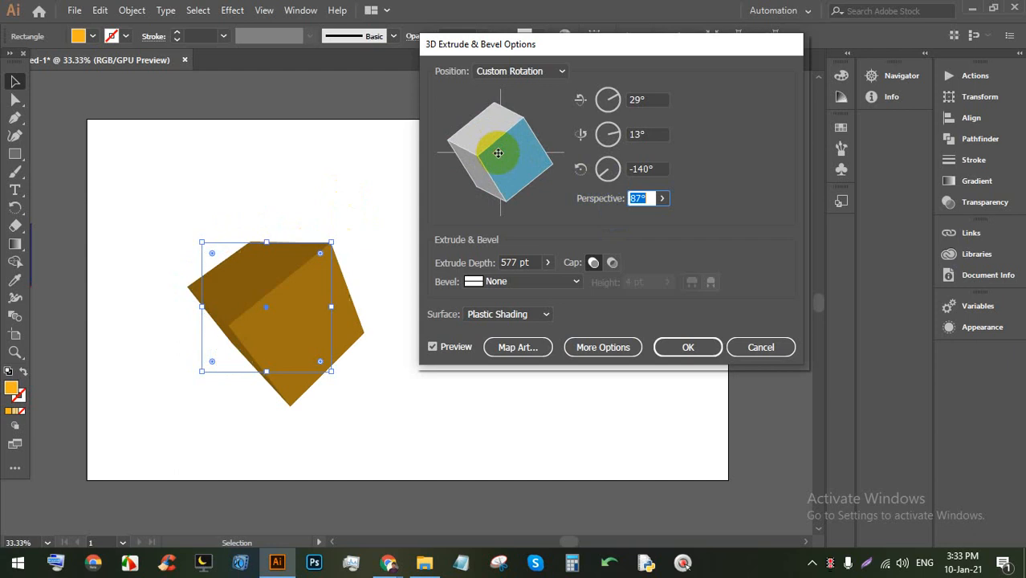
left_click(663, 198)
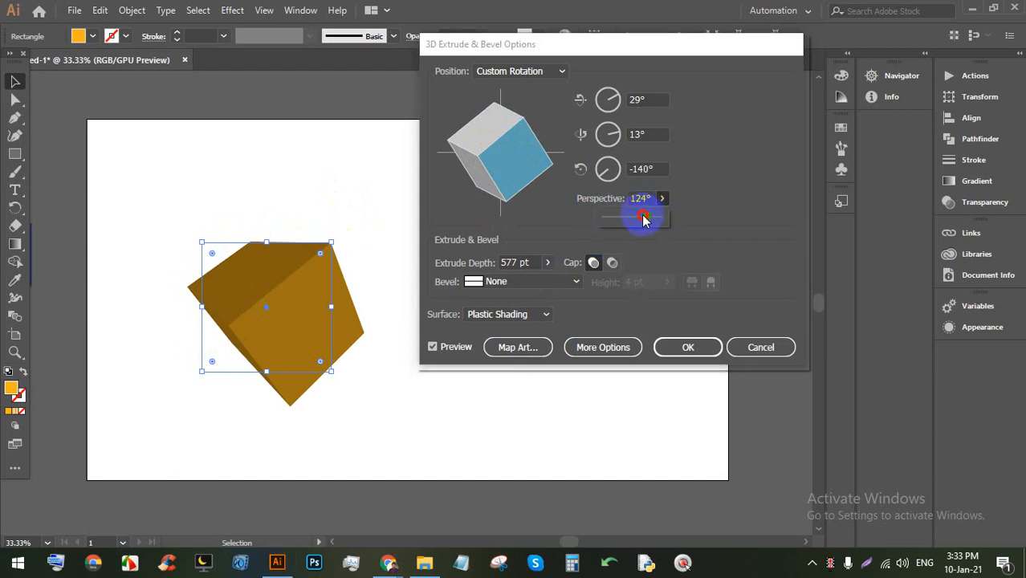
left_click_drag(644, 218, 522, 218)
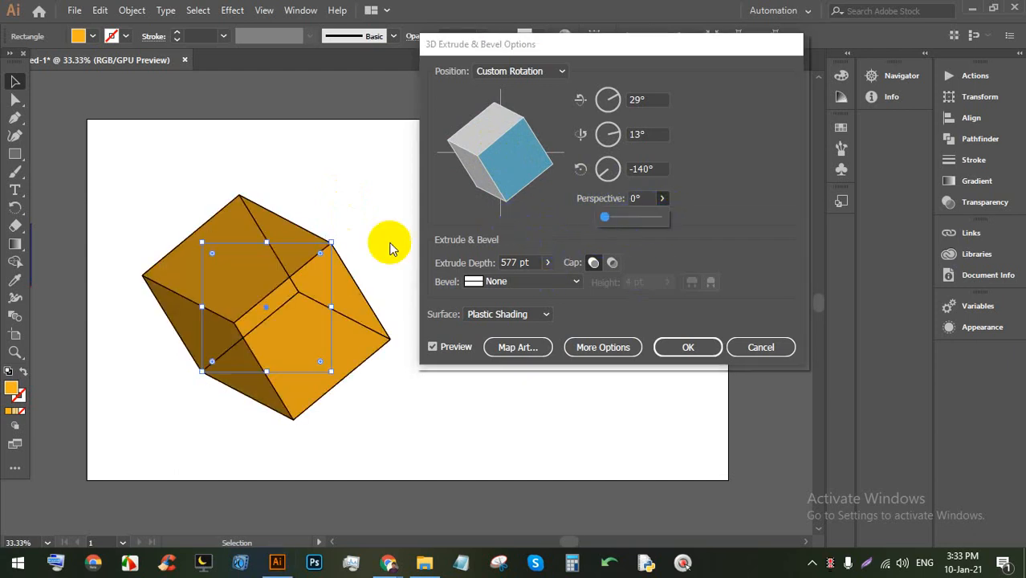
Step: Turn the extrusion's cap off for a hollow appearance and rotate the shape to about 30°, 24° and -150°
mouse_move(518, 161)
left_mouse_down()
mouse_move(477, 161)
mouse_move(493, 169)
mouse_move(499, 151)
mouse_move(485, 143)
mouse_move(516, 146)
mouse_move(521, 156)
mouse_move(508, 161)
left_mouse_up()
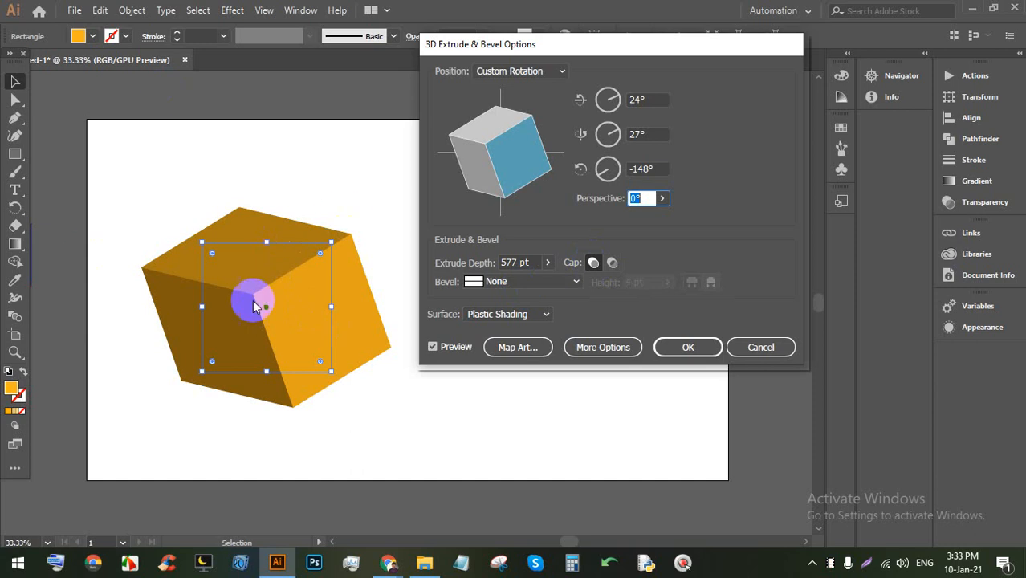
left_click_drag(524, 146, 518, 154)
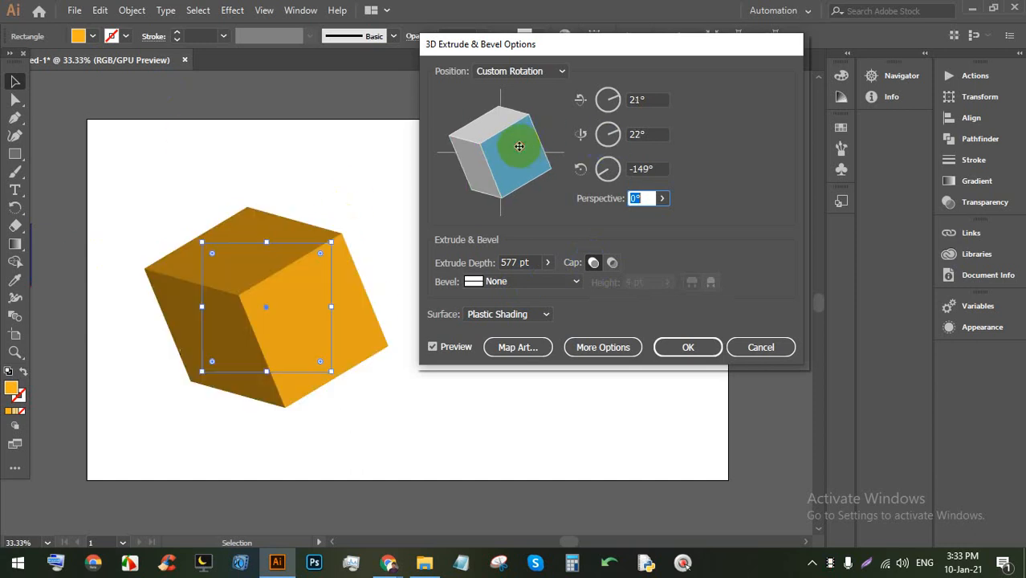
left_click(613, 263)
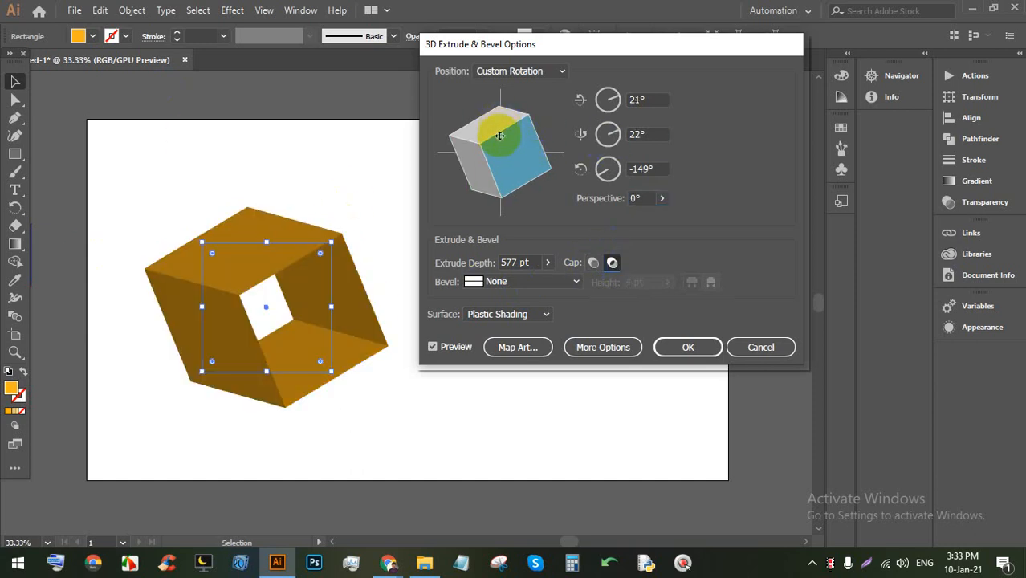
left_click_drag(501, 142, 514, 166)
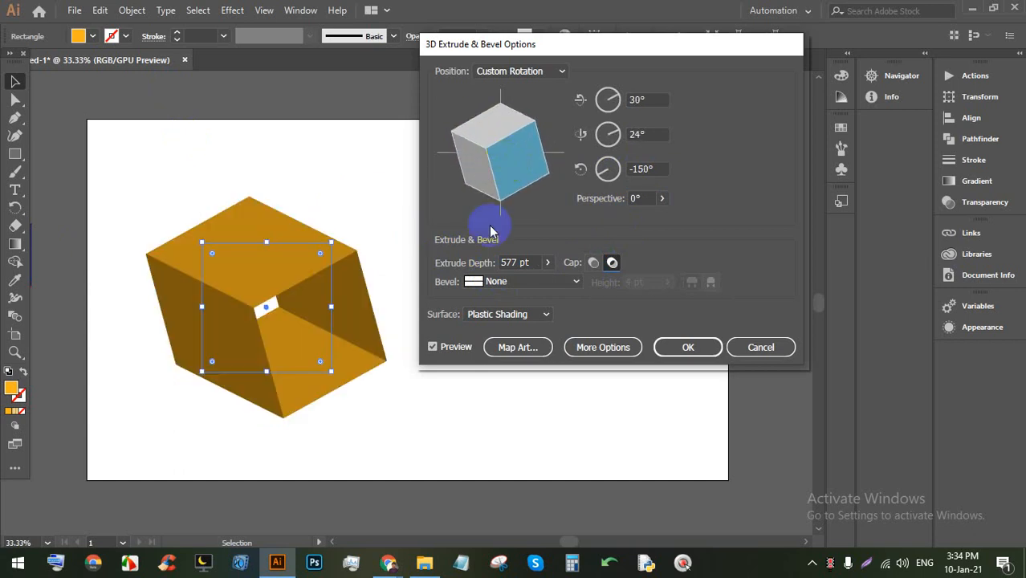
Step: Set the square's extrude depth to about 882 pt and turn the extrusion's cap back on for a solid appearance
left_click(547, 262)
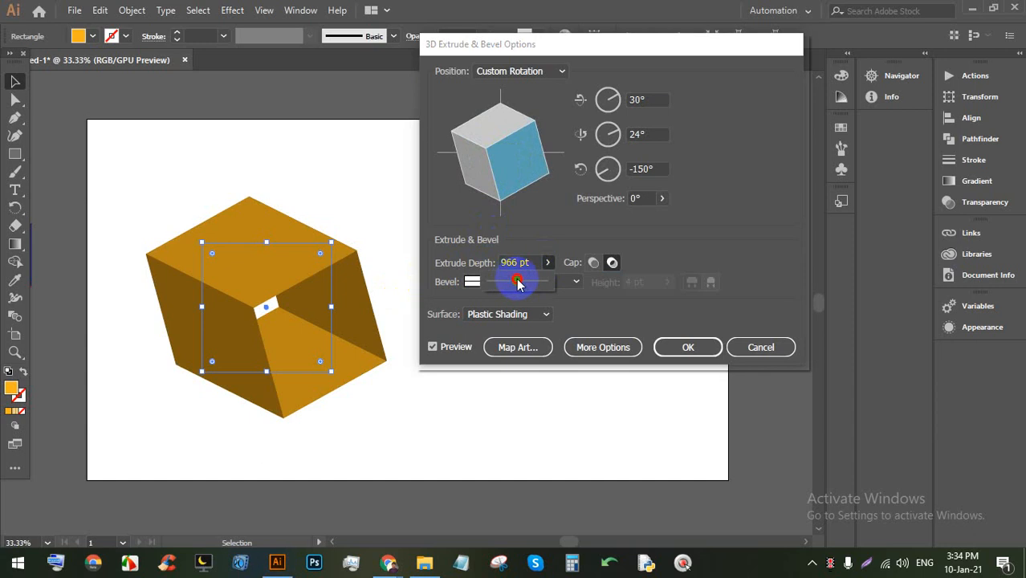
mouse_move(518, 284)
left_mouse_down()
mouse_move(499, 285)
mouse_move(522, 288)
left_mouse_up()
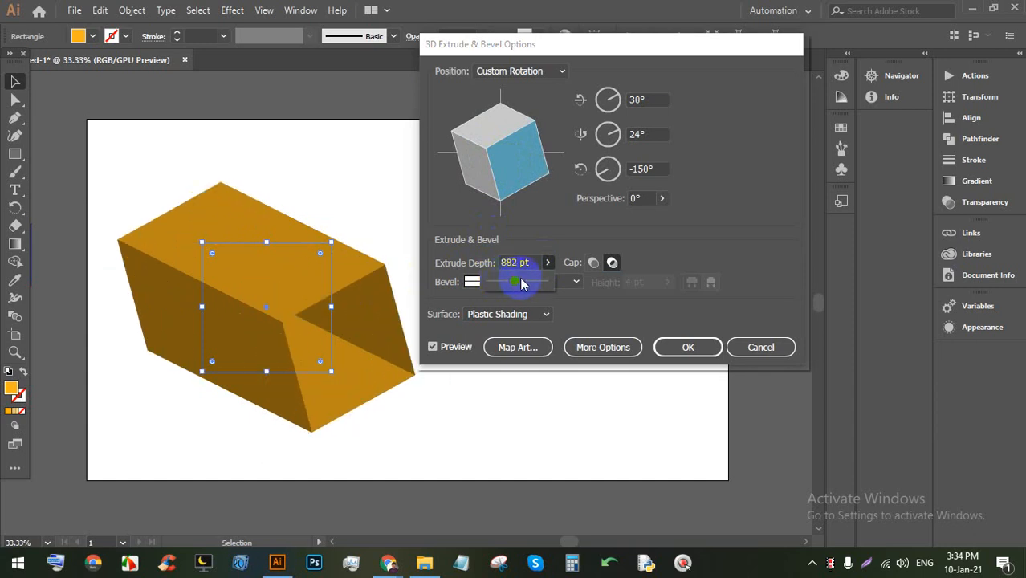
left_click(593, 263)
Step: Apply the Classic bevel to the extruded square and rotate it to about 25°, 15° and -146°
left_click_drag(531, 163, 522, 155)
left_click(502, 281)
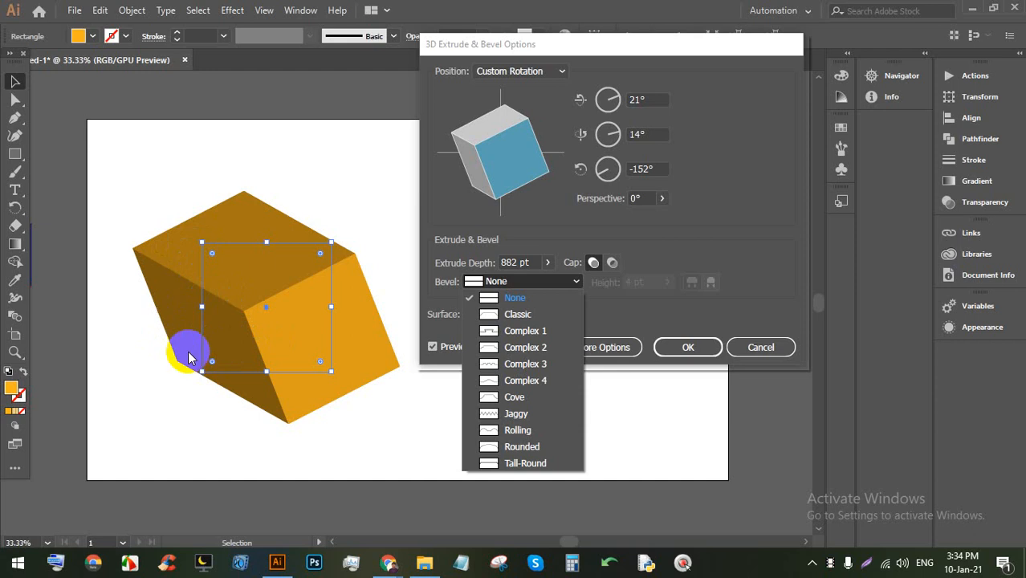
left_click(545, 315)
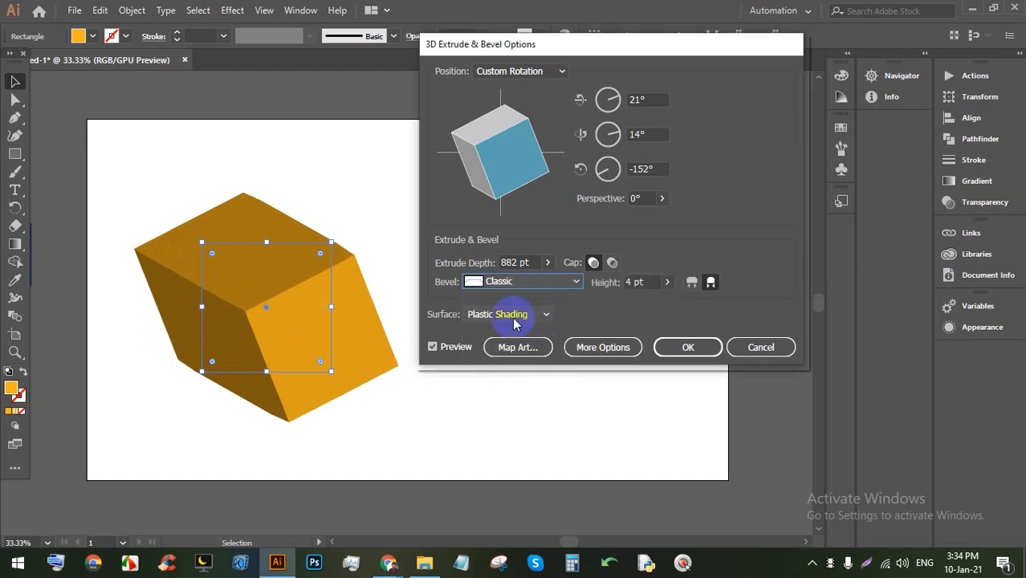
left_click_drag(508, 166, 514, 176)
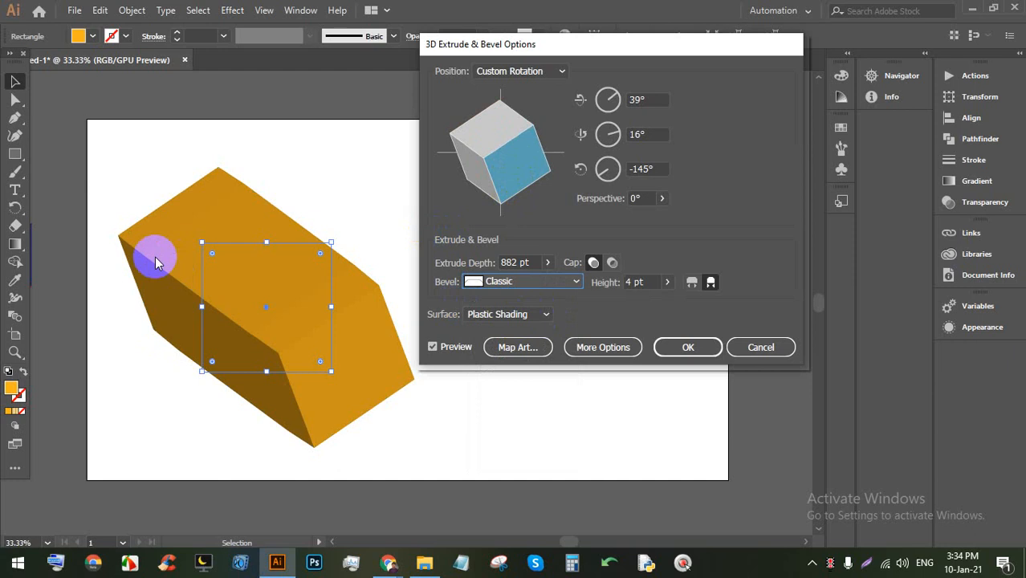
left_click_drag(451, 173, 494, 161)
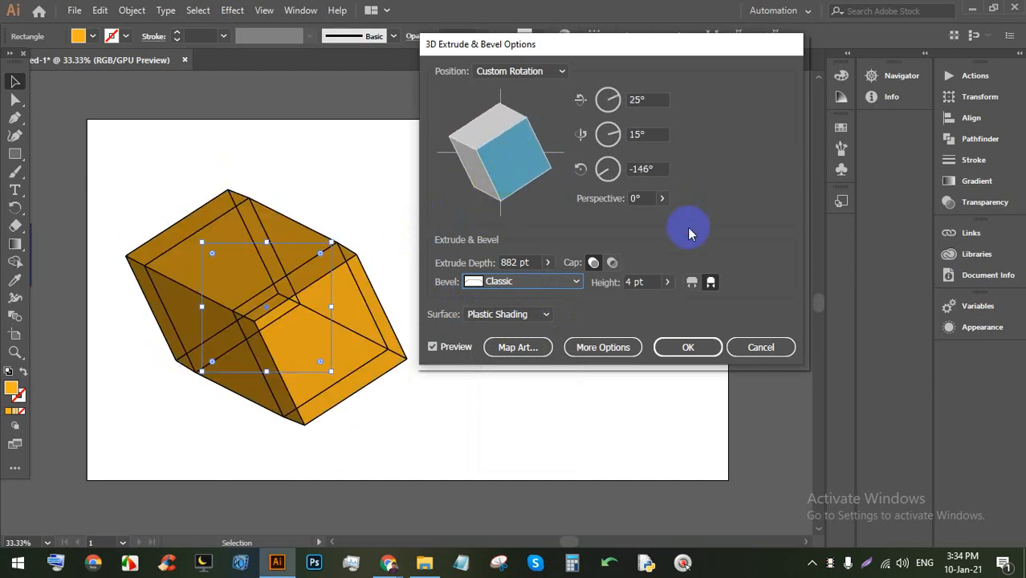
Step: Try the bevel styles Complex 1, Complex 2, Complex 3 and Complex 4 on the extruded square
left_click(490, 285)
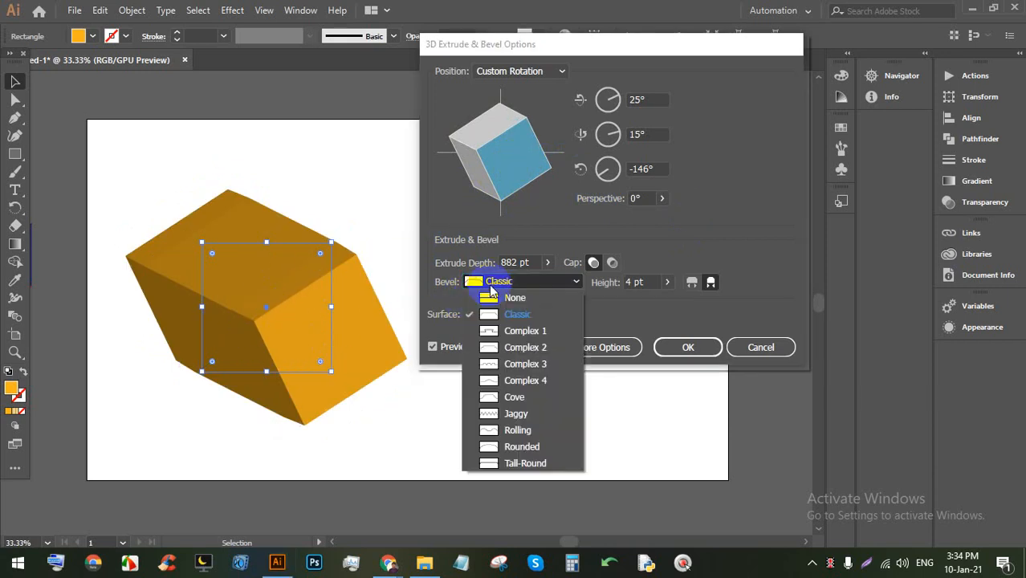
left_click(554, 336)
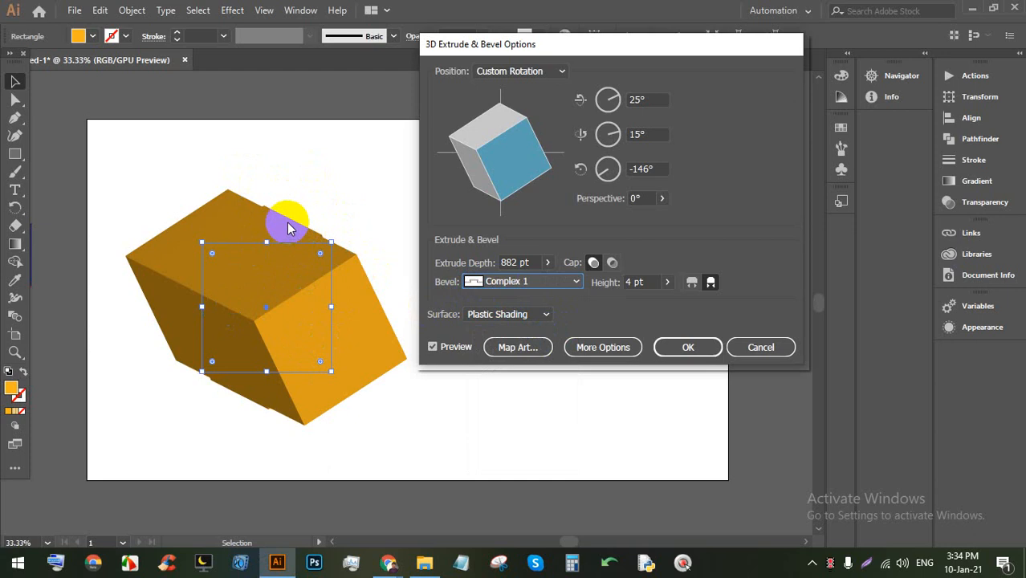
left_click(514, 281)
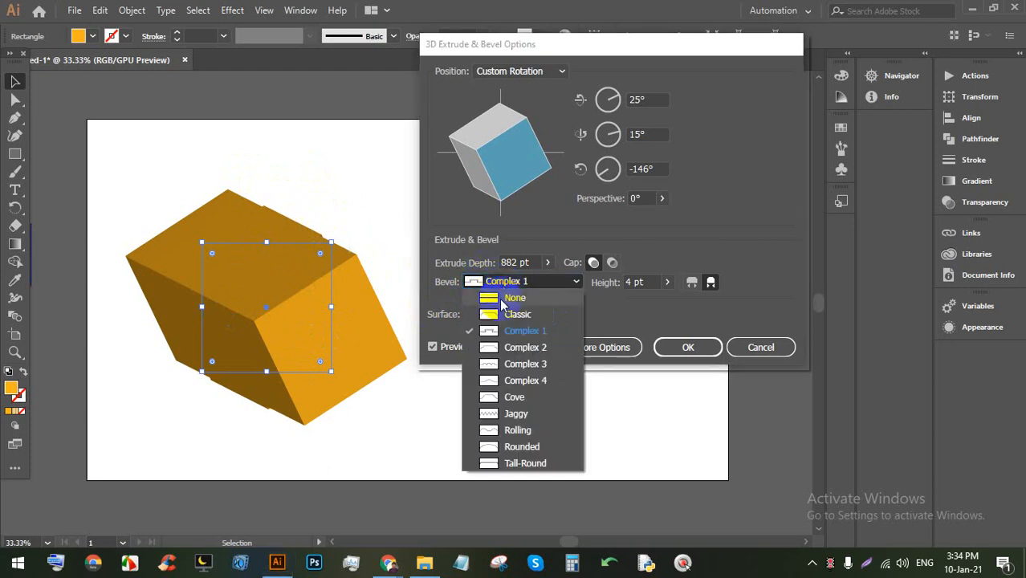
left_click(501, 348)
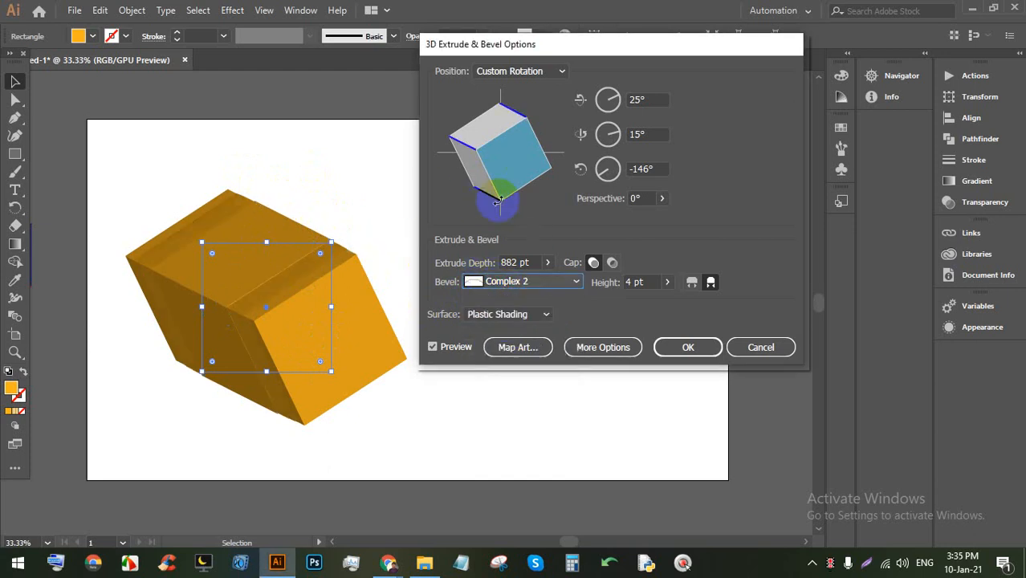
left_click(525, 277)
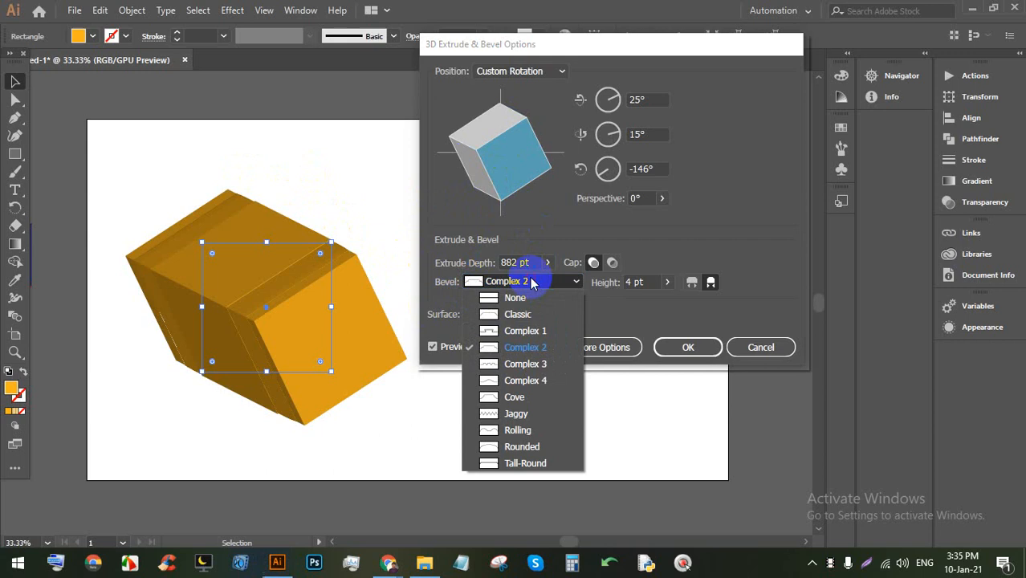
left_click(522, 362)
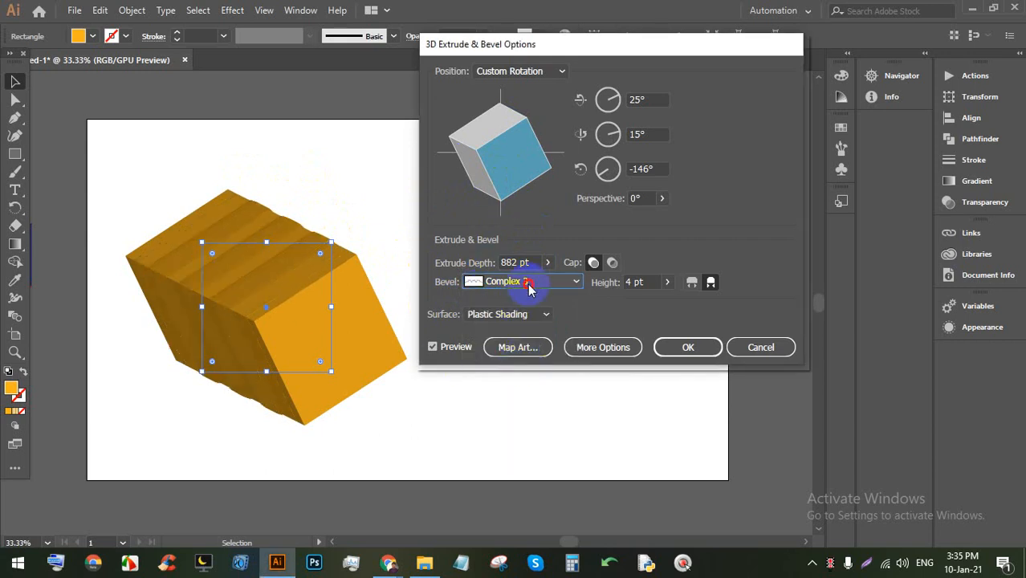
left_click(527, 283)
left_click(537, 390)
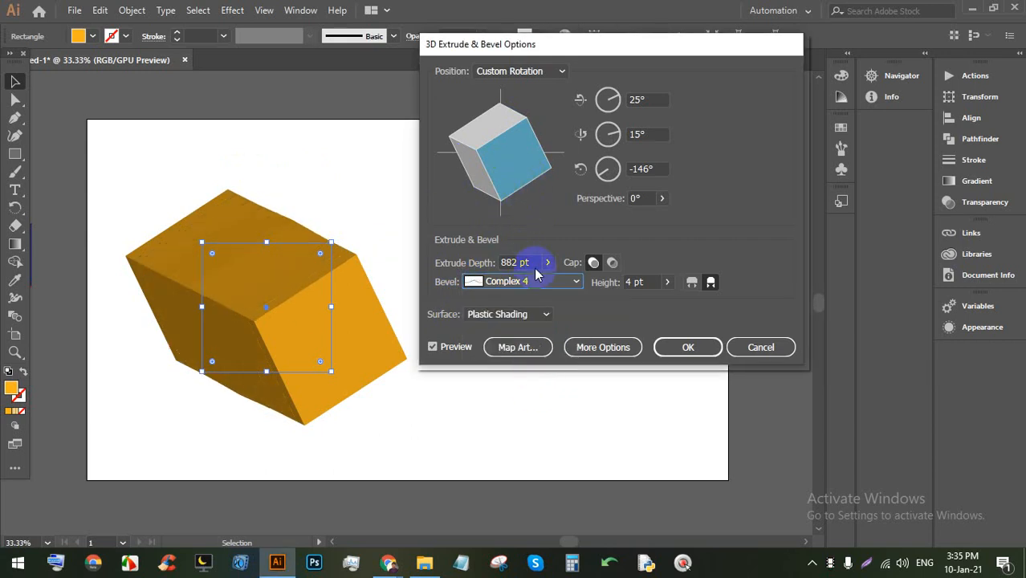
Step: Try the Cove and Jaggy bevels on the extruded square and raise the Jaggy bevel's height to about 45 pt
left_click(535, 281)
left_click(520, 397)
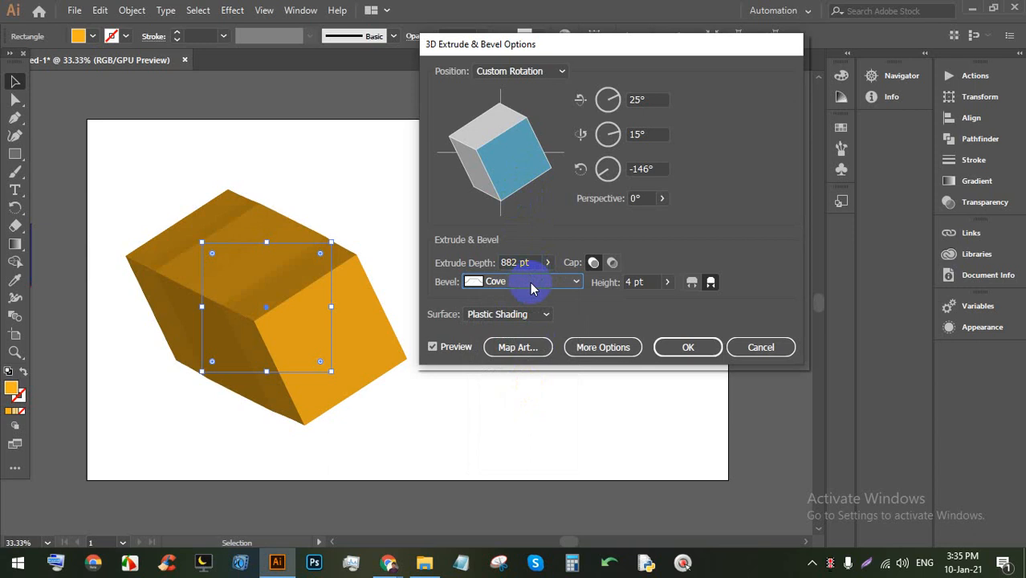
left_click(530, 282)
left_click(518, 413)
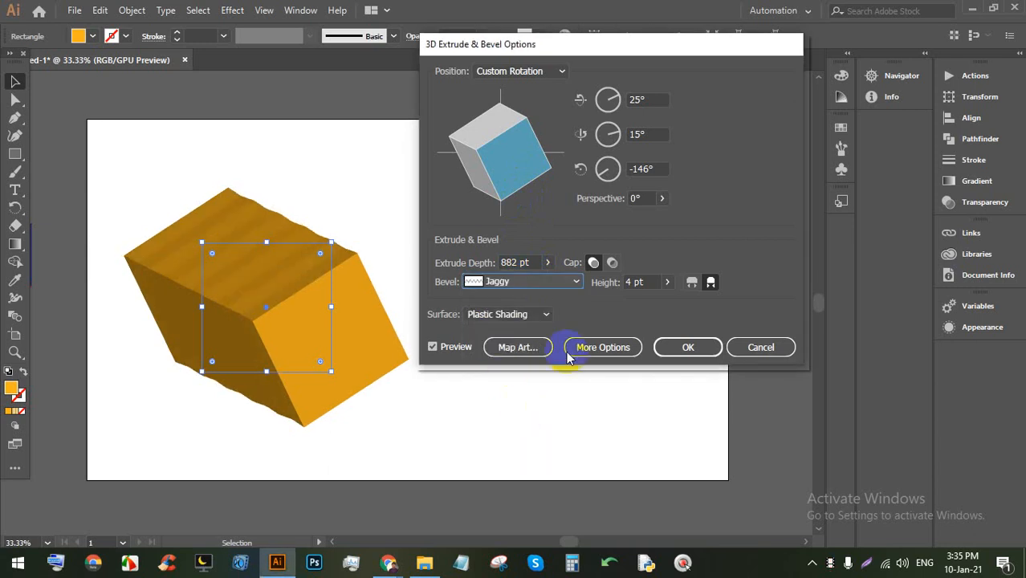
left_click(667, 282)
mouse_move(626, 303)
left_mouse_down()
mouse_move(663, 306)
mouse_move(634, 302)
left_mouse_up()
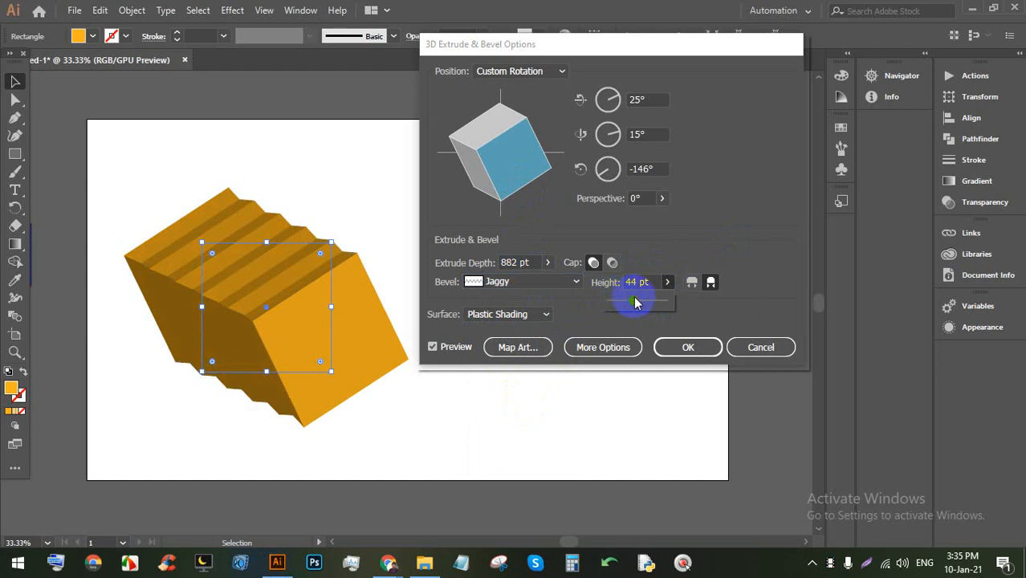
Step: Switch the bevel back to Classic and set its height to 100 pt
left_click(552, 282)
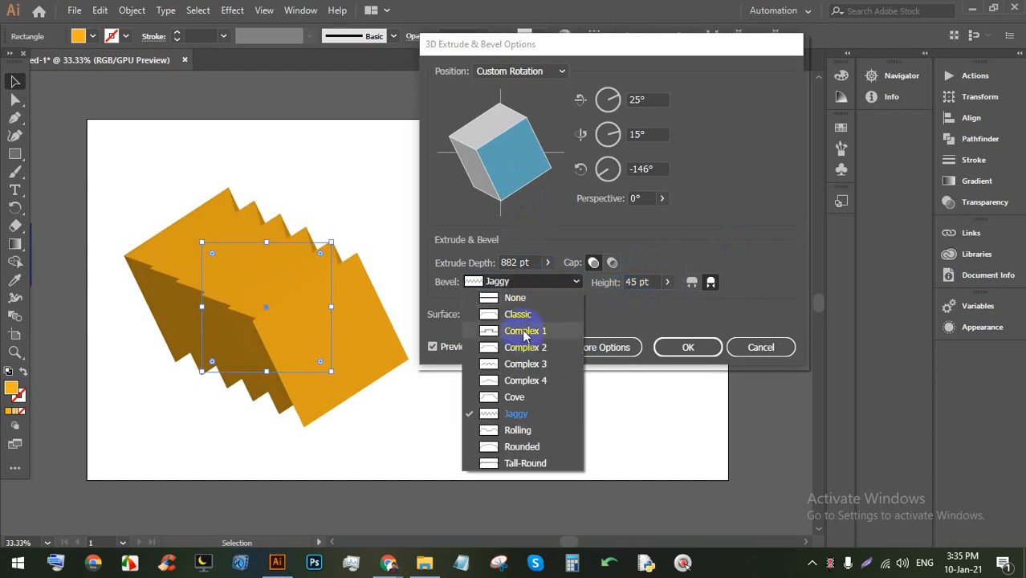
left_click(524, 310)
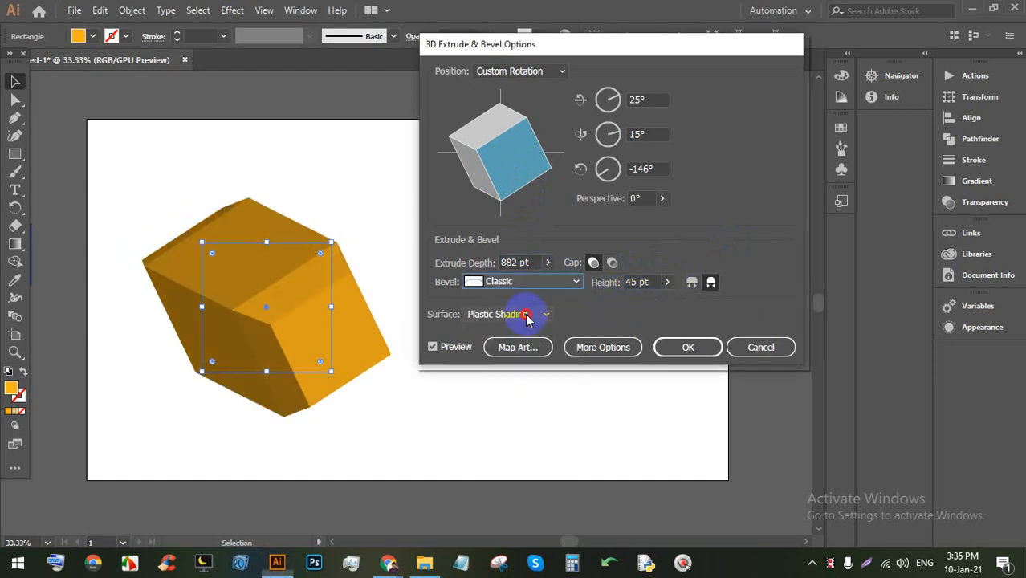
left_click(668, 282)
left_click_drag(636, 302, 685, 310)
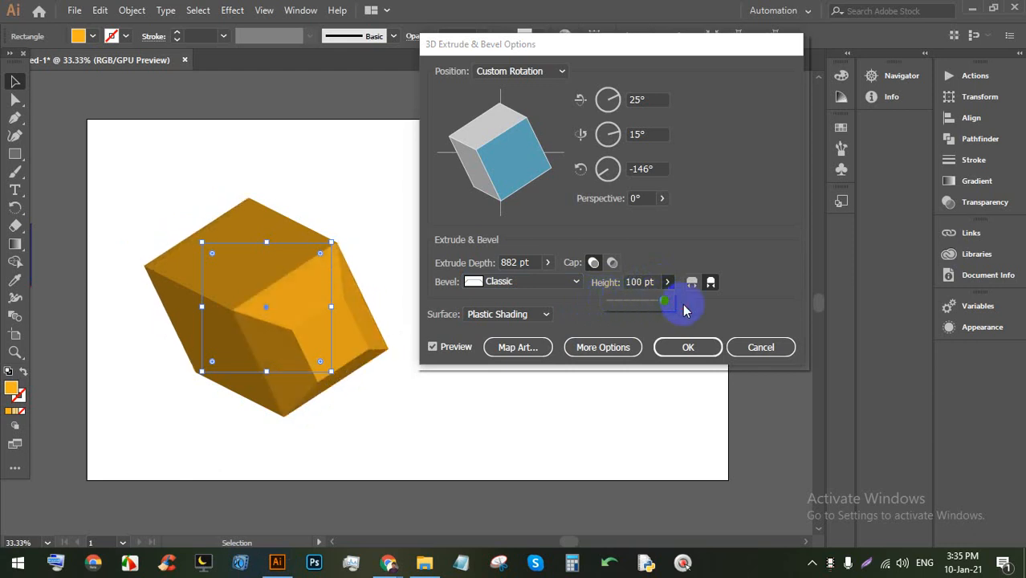
Step: Reduce the extrude depth to 0 pt, rotate the shape to about -71°, 31° and -170°, and raise the depth to about 361 pt
left_click(547, 262)
left_click_drag(514, 283, 483, 281)
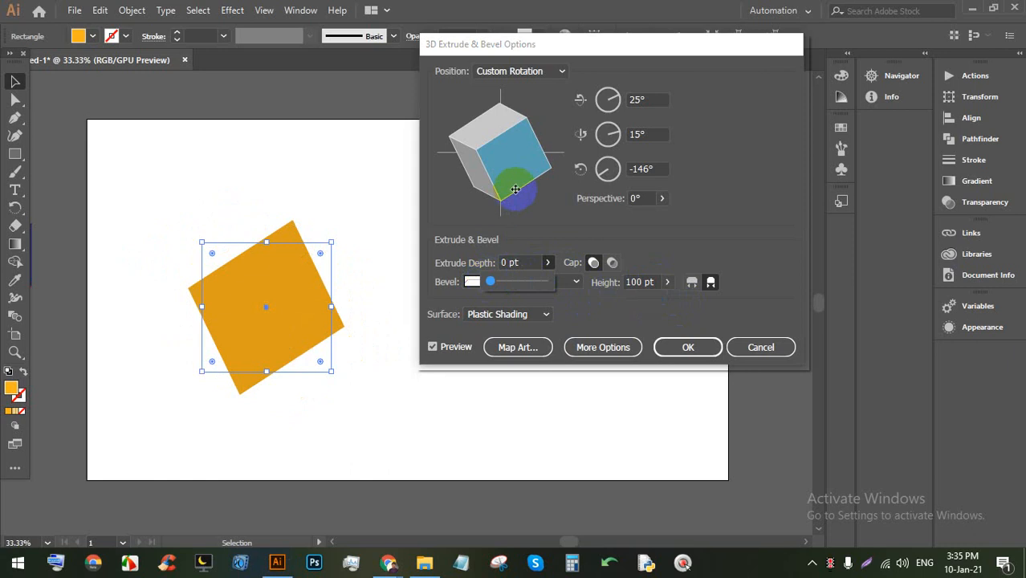
left_click_drag(513, 197, 497, 108)
left_click(549, 262)
left_click_drag(495, 287, 503, 286)
Step: Lower the Classic bevel's height to about 15 pt and rotate the shape to about 21°, 23° and -150°
left_click(667, 281)
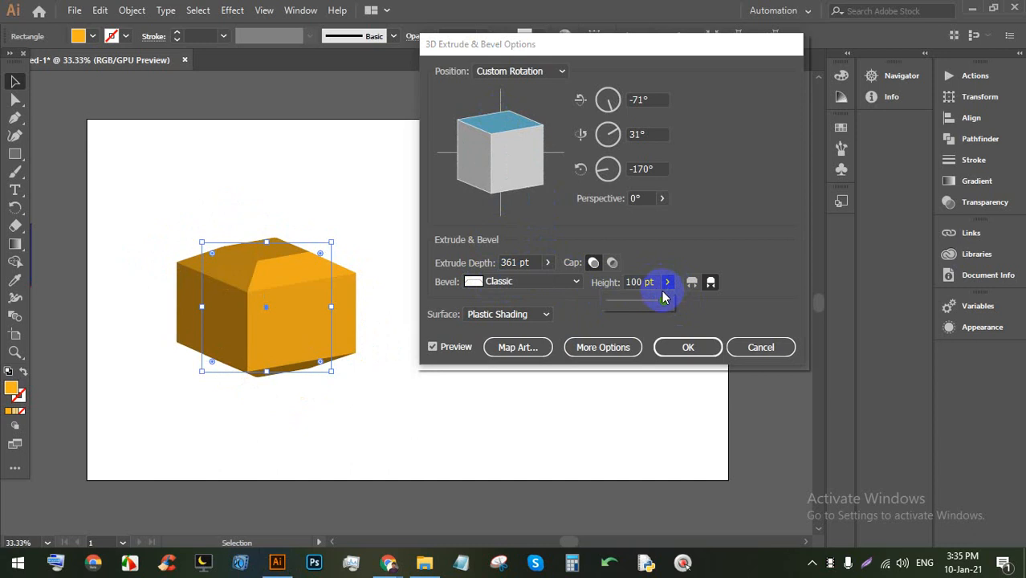
left_click_drag(660, 305, 620, 303)
left_click(667, 281)
mouse_move(509, 167)
left_mouse_down()
mouse_move(512, 145)
mouse_move(525, 162)
left_mouse_up()
Step: Try the Wireframe, No Shading and Diffuse Shading surfaces on the 3D shape, and return to Plastic Shading
left_click(543, 317)
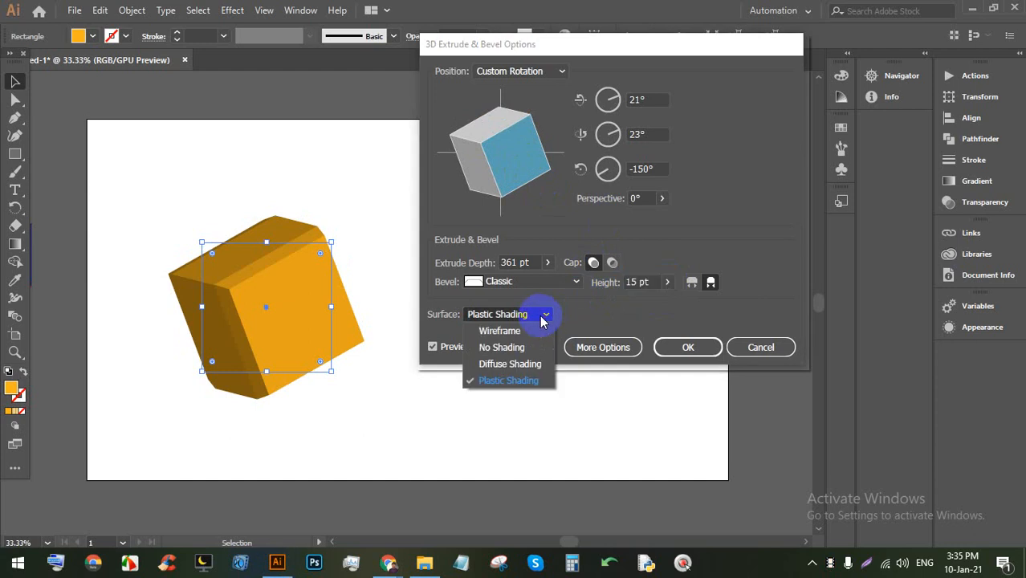
left_click(532, 330)
left_click(532, 318)
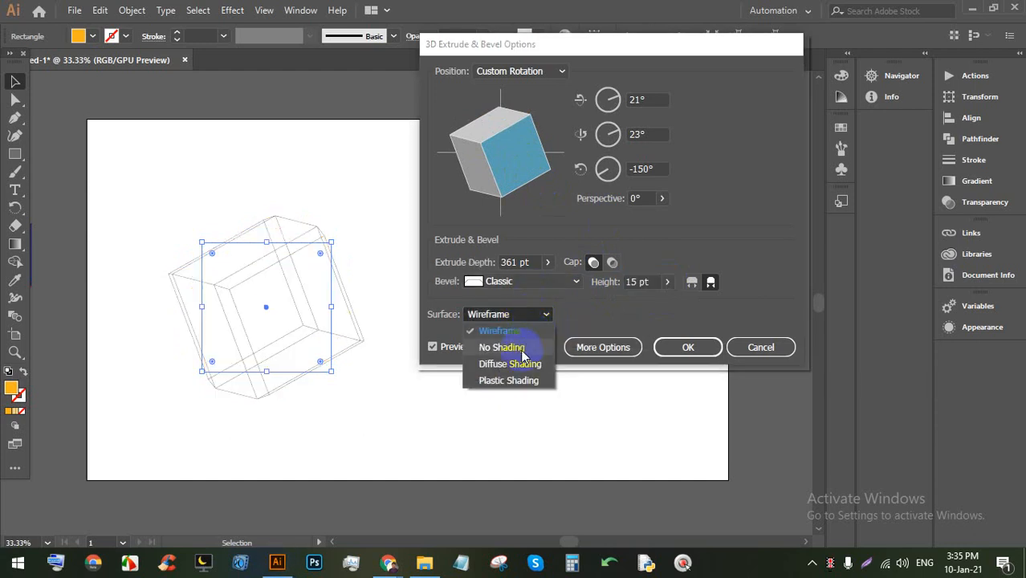
left_click(522, 351)
left_click(526, 317)
left_click(520, 363)
left_click(522, 316)
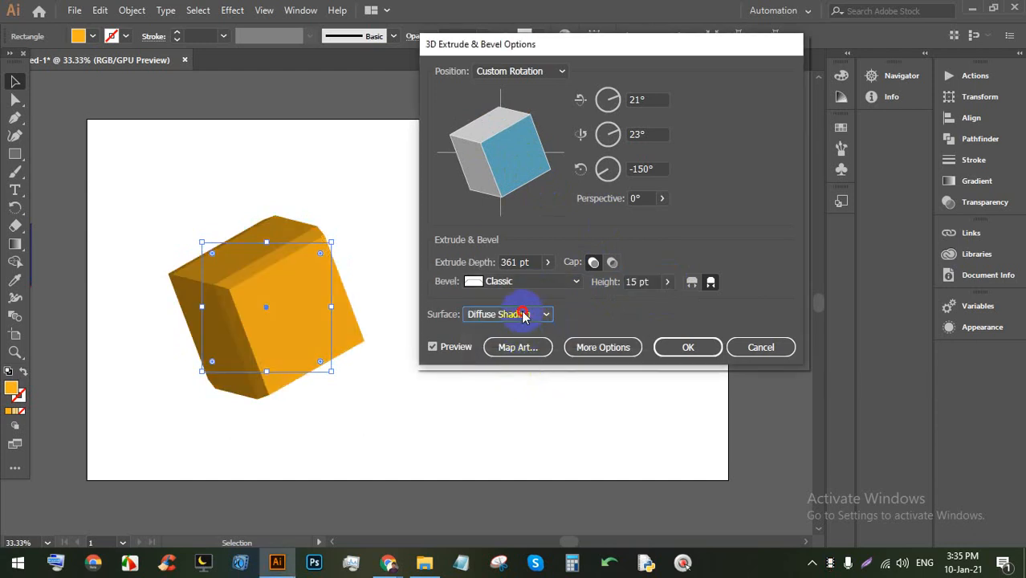
left_click(522, 315)
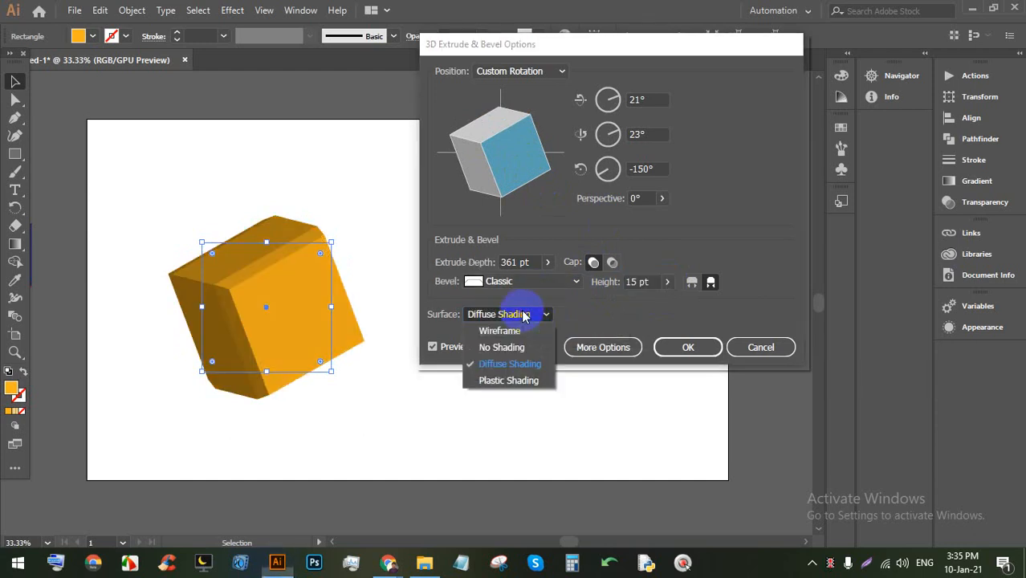
left_click(517, 382)
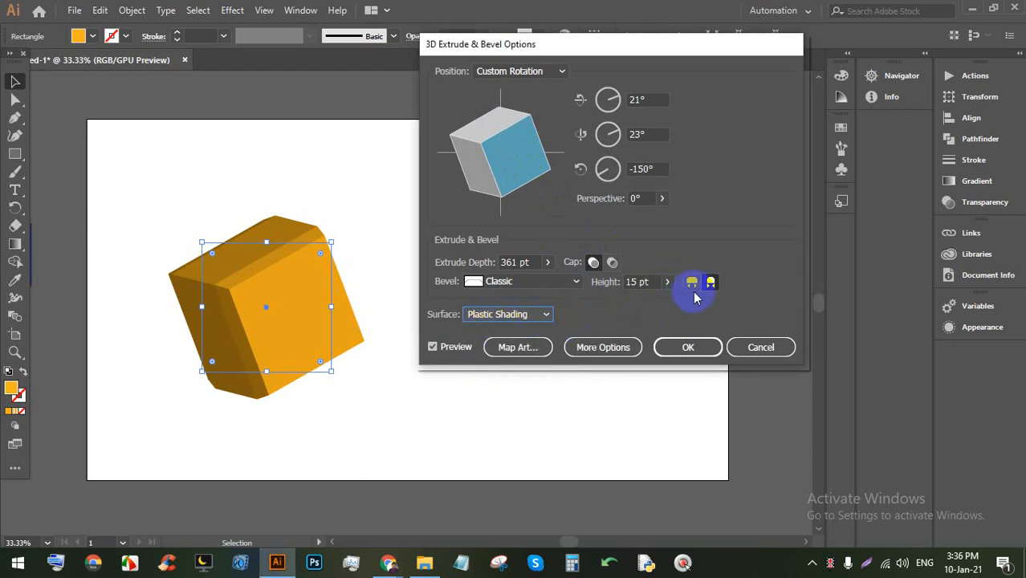
Step: Rotate the beveled shape to about -4°, 27° and -153°
mouse_move(525, 156)
left_mouse_down()
mouse_move(490, 137)
mouse_move(518, 142)
left_mouse_up()
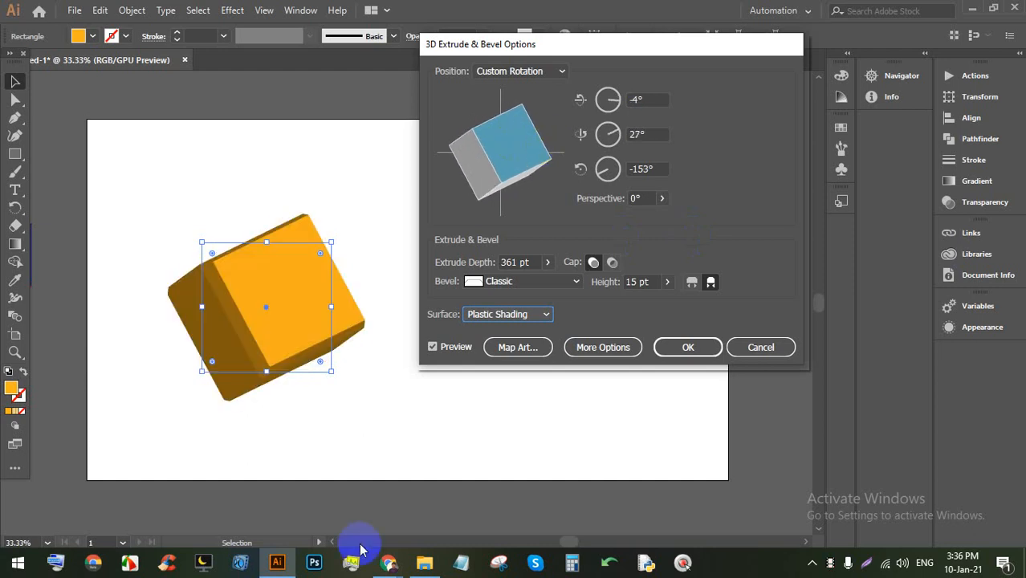
Step: Switch to the Google Meet call in Chrome to check on the meeting participants
left_click(389, 559)
left_click(344, 514)
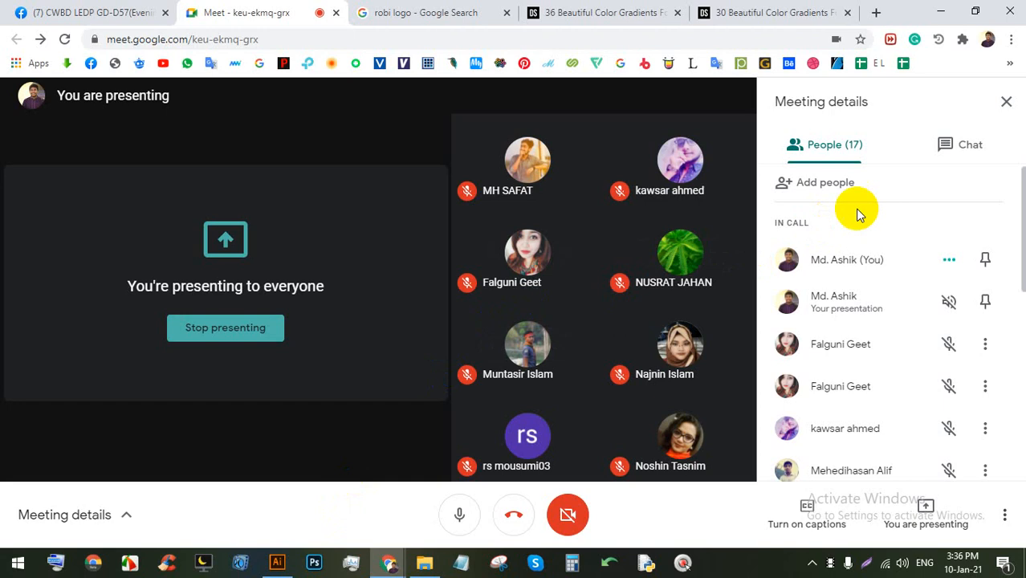
Step: Close the meeting details in Google Meet and switch to Adobe Illustrator
left_click(1017, 102)
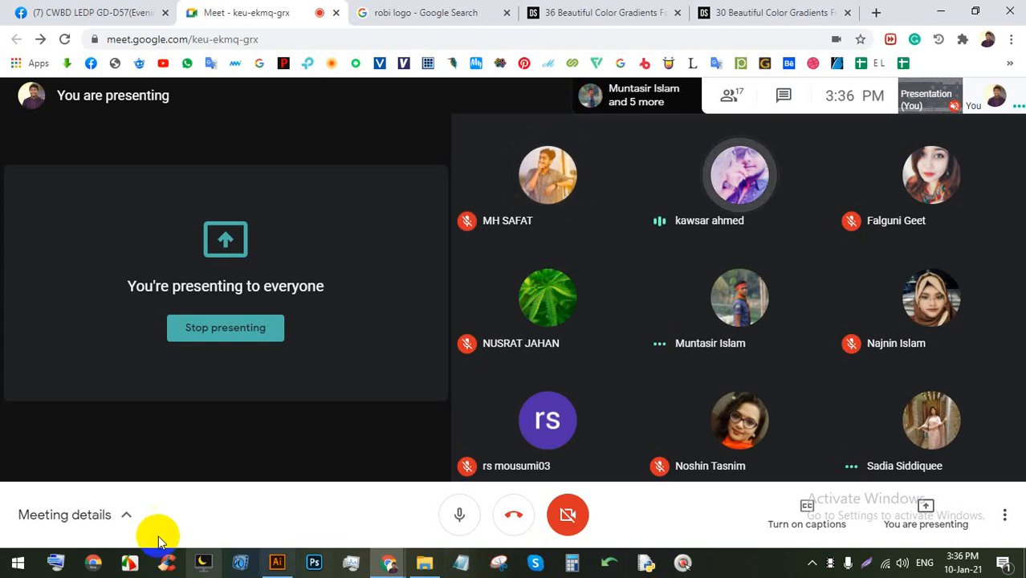
left_click(277, 563)
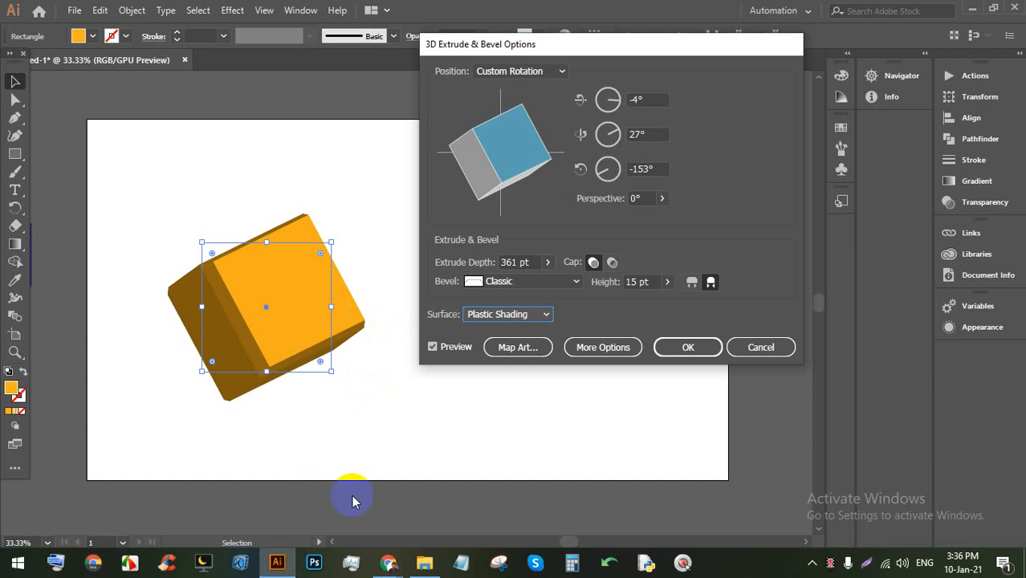
left_click(391, 562)
left_click(321, 504)
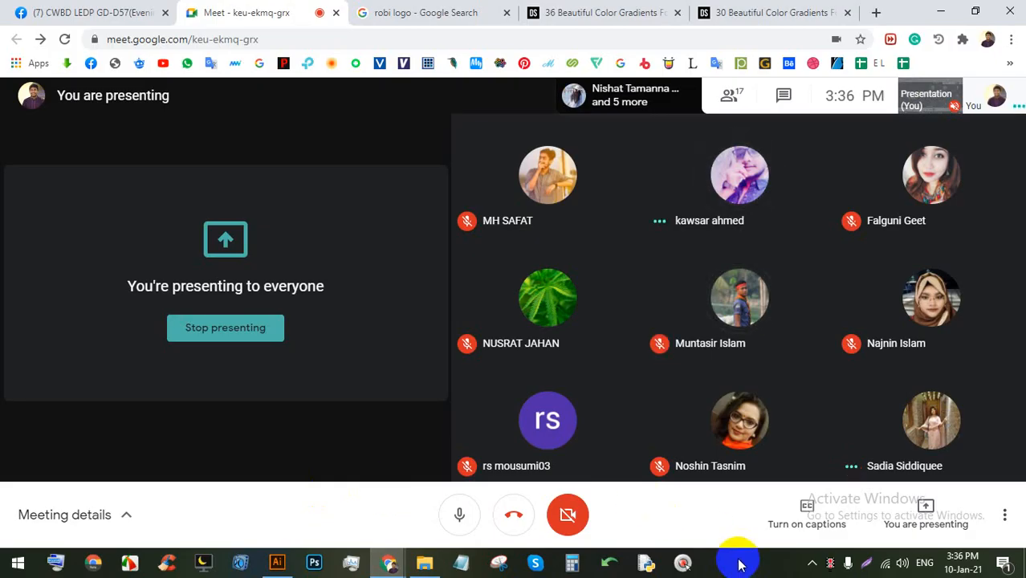
left_click(277, 563)
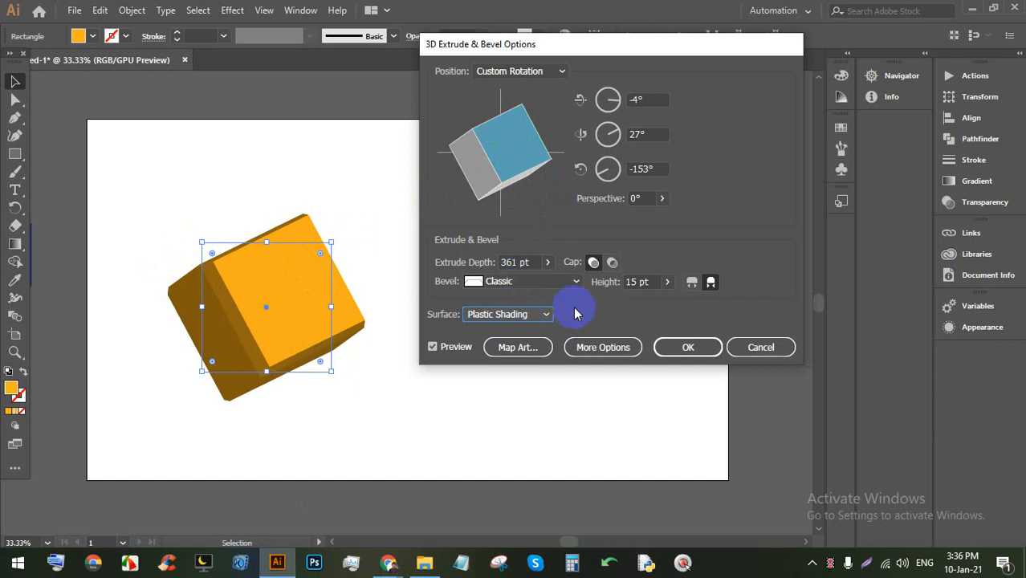
Step: Show the additional surface lighting options for the 3D extrusion and set the cube's bevel to None
left_click(606, 346)
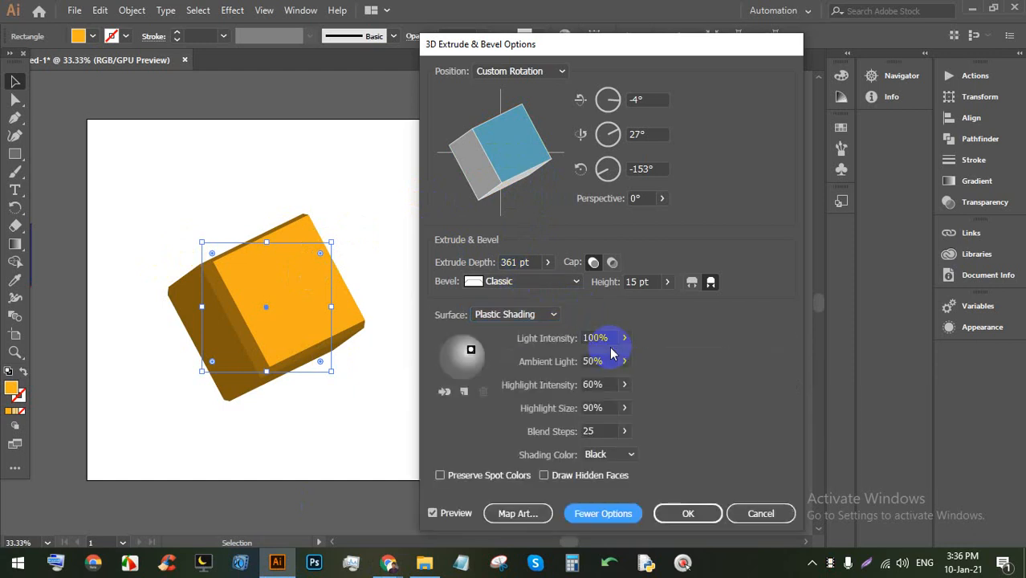
mouse_move(653, 42)
left_mouse_down()
mouse_move(656, 5)
mouse_move(657, 22)
left_mouse_up()
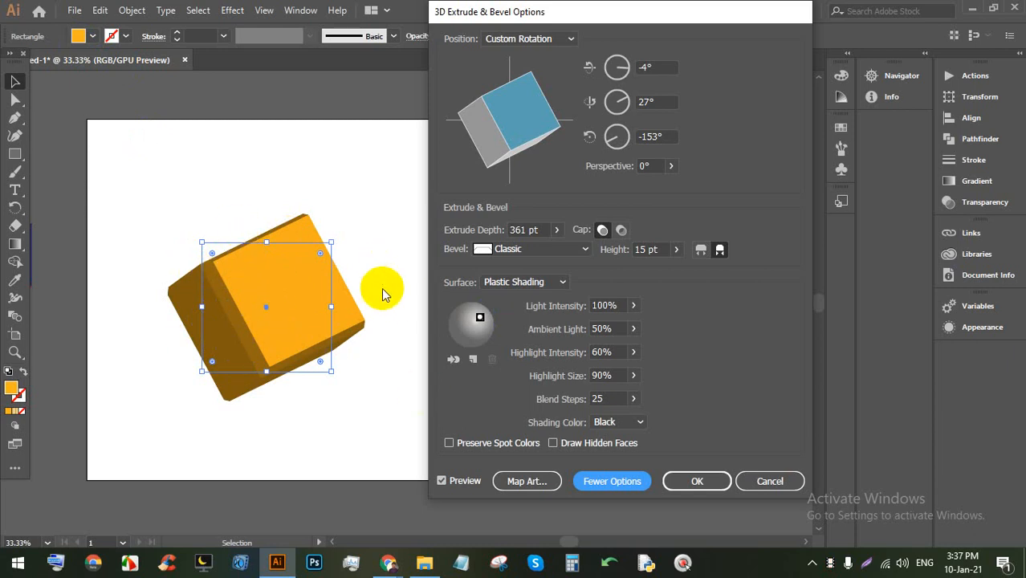
left_click(515, 249)
left_click(514, 265)
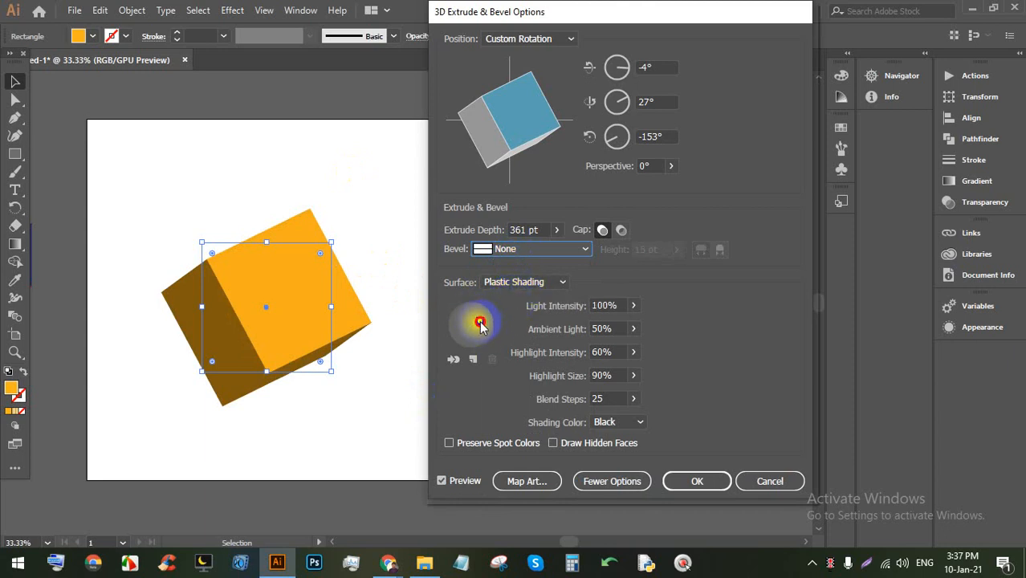
Step: Reposition the existing light on the shading sphere's upper right and add a second light, placing it near the sphere's lower right edge
mouse_move(481, 325)
left_mouse_down()
mouse_move(459, 335)
mouse_move(459, 307)
mouse_move(470, 310)
mouse_move(458, 307)
mouse_move(488, 319)
left_mouse_up()
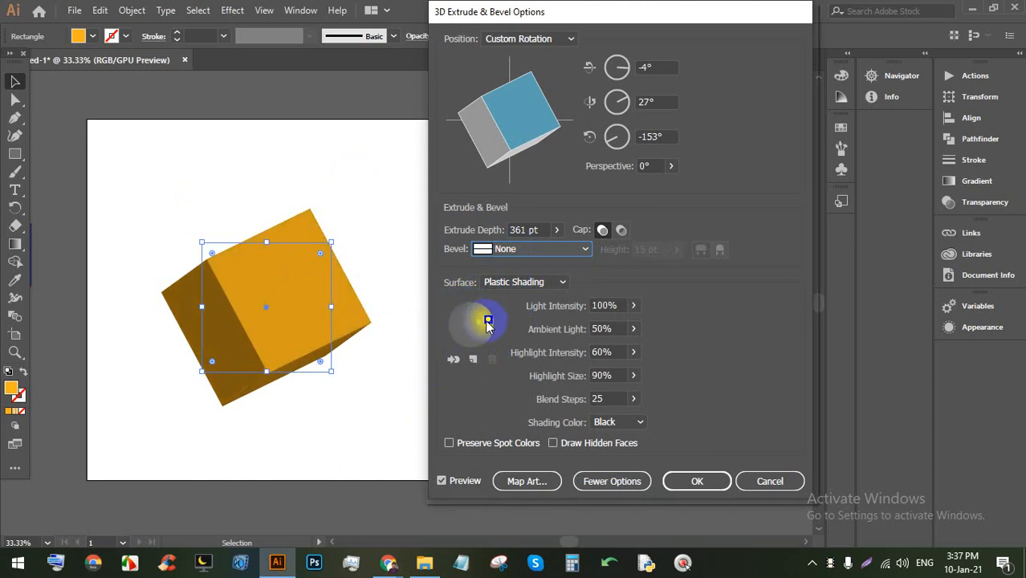
mouse_move(488, 322)
left_mouse_down()
mouse_move(455, 333)
mouse_move(514, 362)
mouse_move(485, 350)
mouse_move(480, 315)
left_mouse_up()
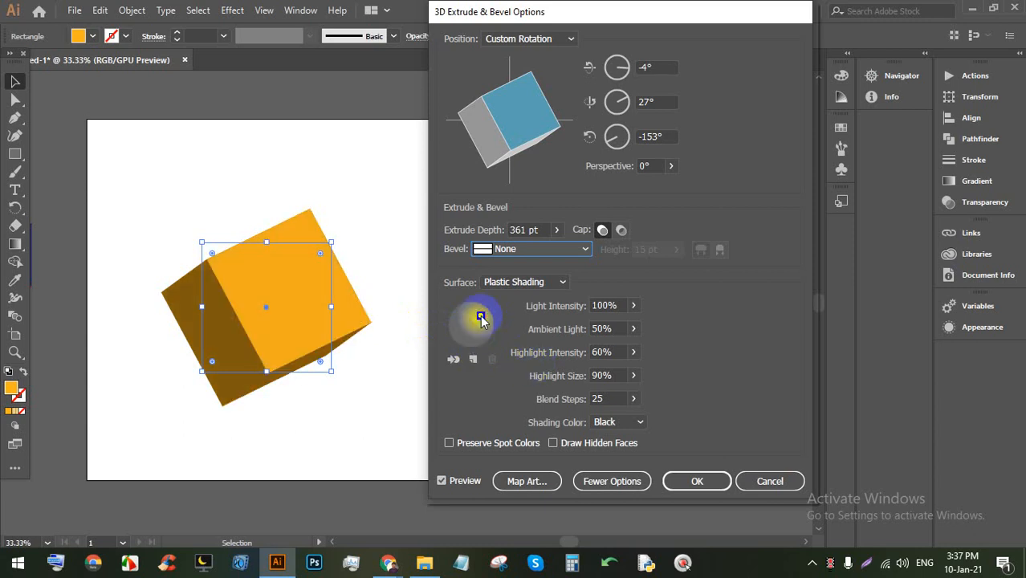
left_click(474, 360)
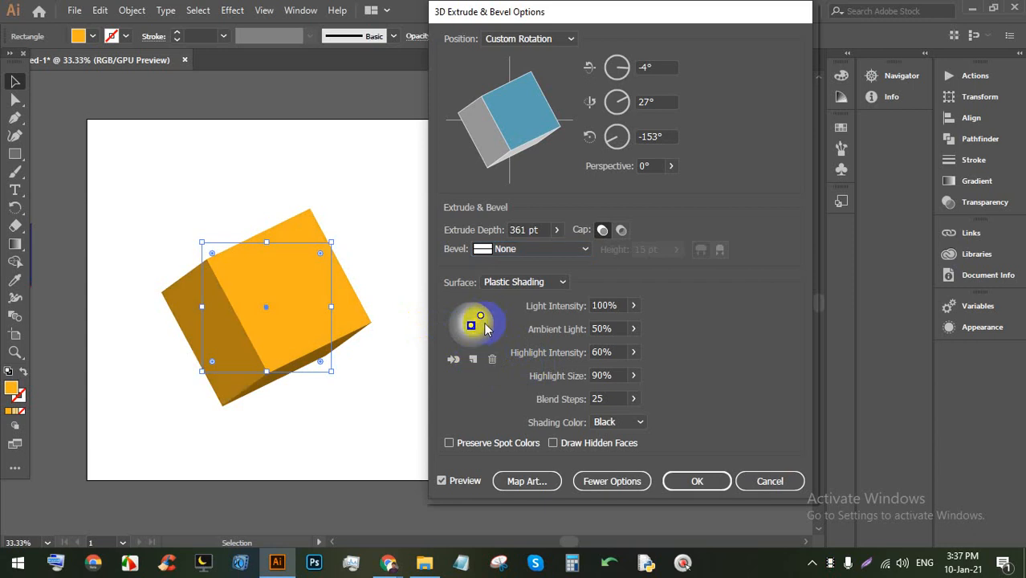
left_click_drag(472, 324, 456, 346)
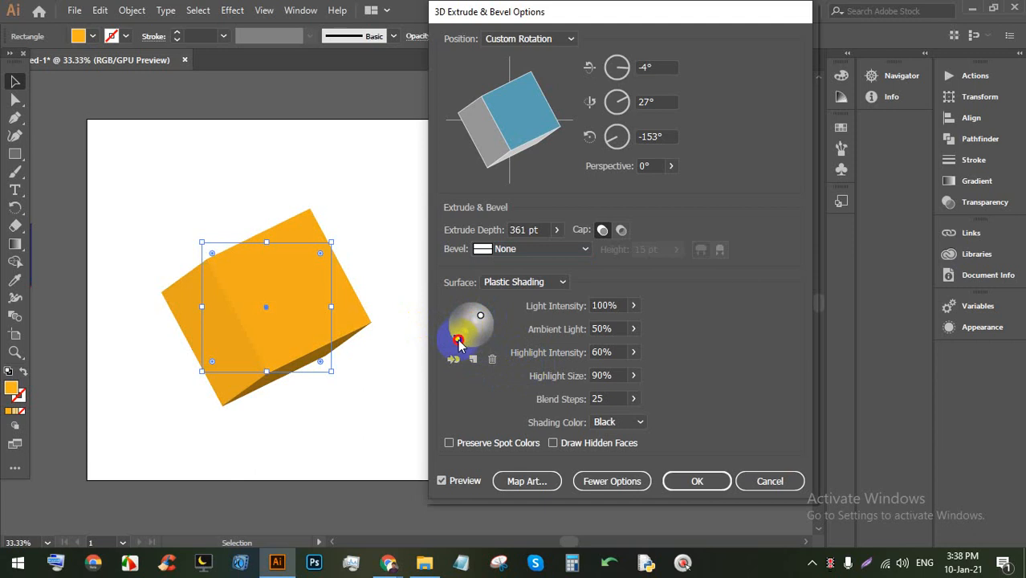
left_click_drag(460, 344, 492, 347)
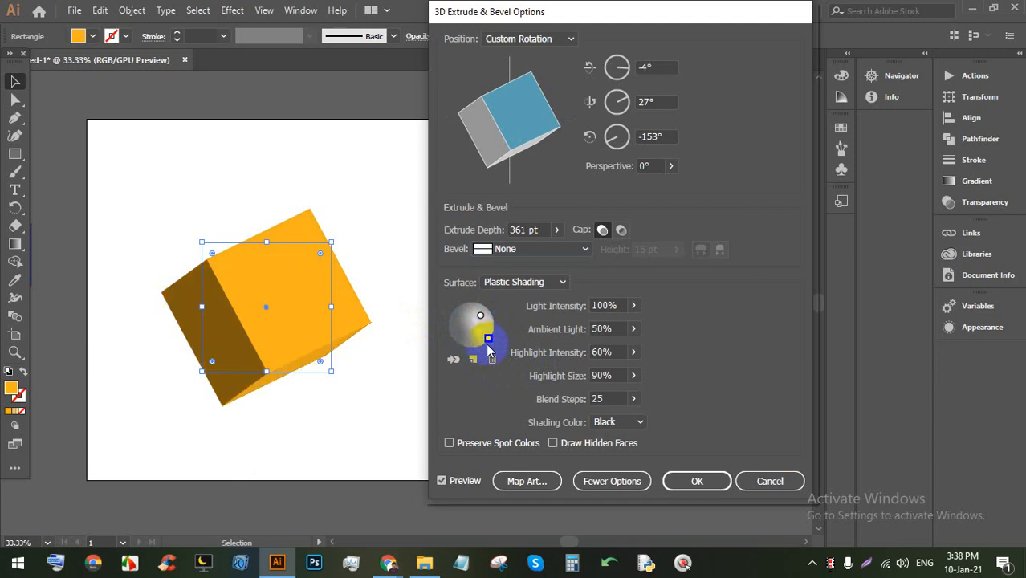
left_click(473, 359)
mouse_move(471, 326)
left_mouse_down()
mouse_move(441, 331)
mouse_move(478, 332)
mouse_move(477, 345)
left_mouse_up()
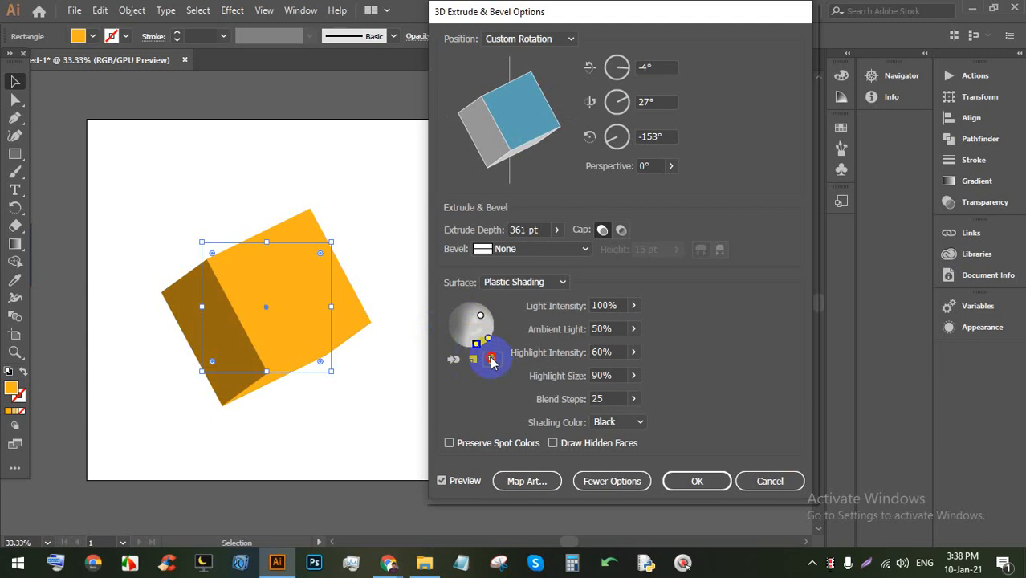
left_click(492, 359)
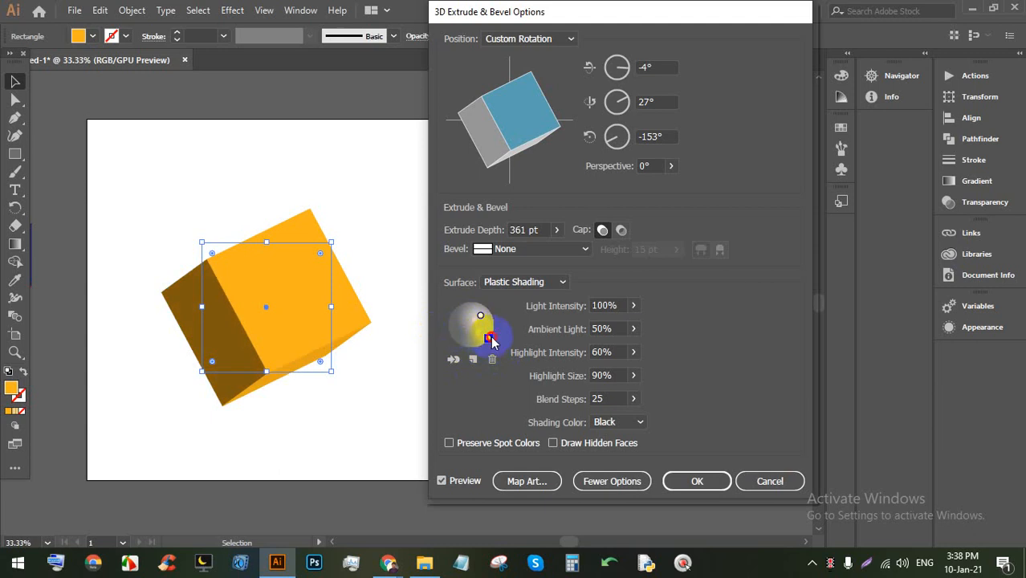
Step: Move the second light just left of the shading sphere's centre and set its light intensity to 98%
left_click_drag(492, 341, 464, 333)
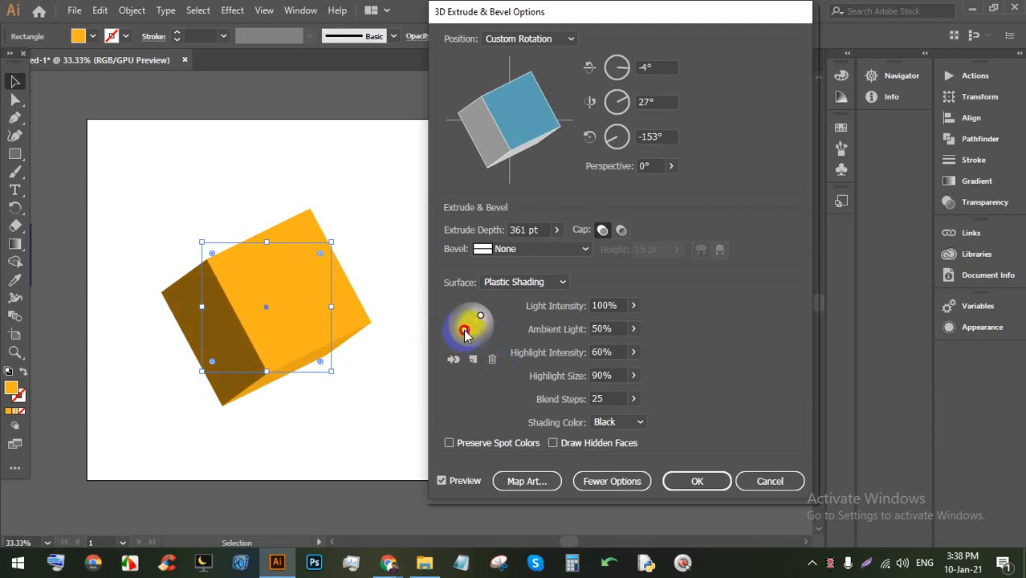
left_click_drag(465, 333, 466, 331)
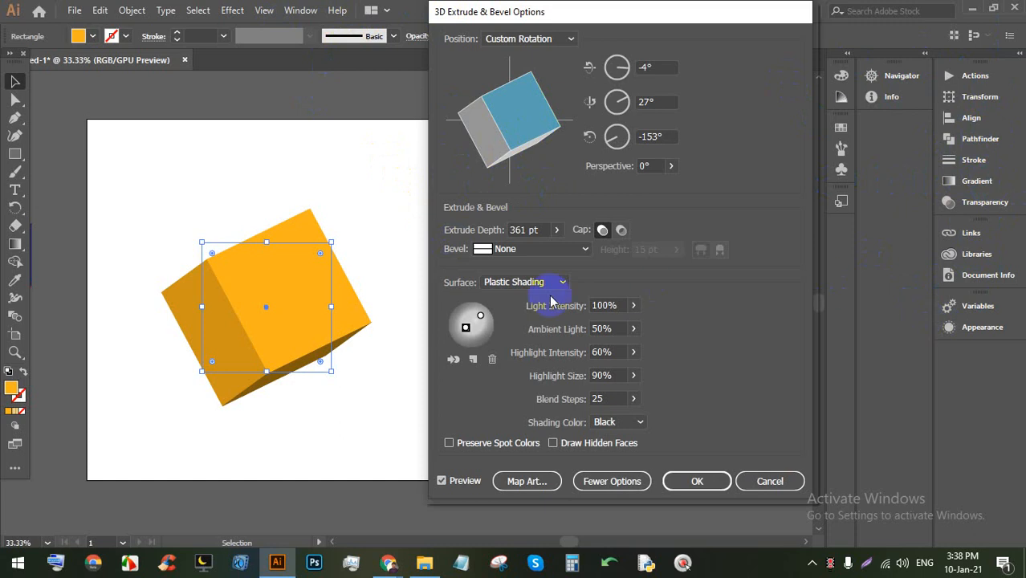
left_click(633, 305)
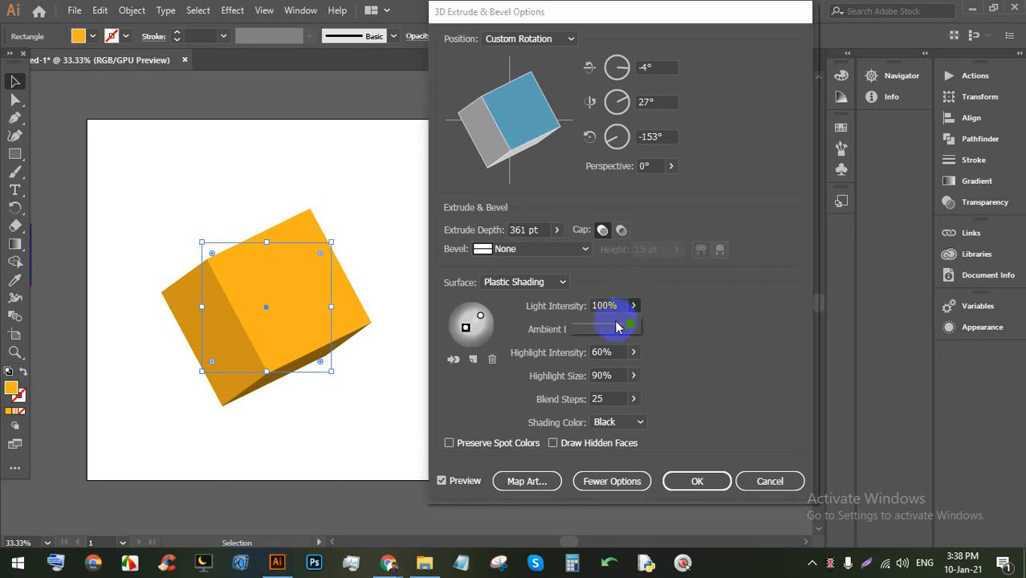
mouse_move(618, 324)
left_mouse_down()
mouse_move(580, 326)
mouse_move(639, 326)
left_mouse_up()
left_click(710, 307)
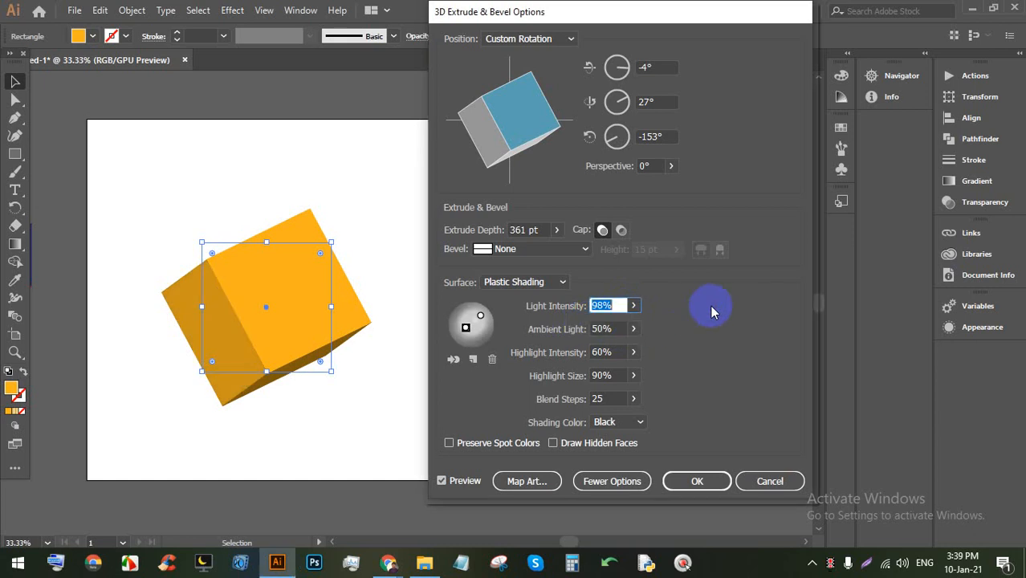
Step: Set the ambient light of the cube's plastic shading to 46%
left_click(634, 328)
mouse_move(589, 351)
left_mouse_down()
mouse_move(613, 350)
mouse_move(590, 354)
left_mouse_up()
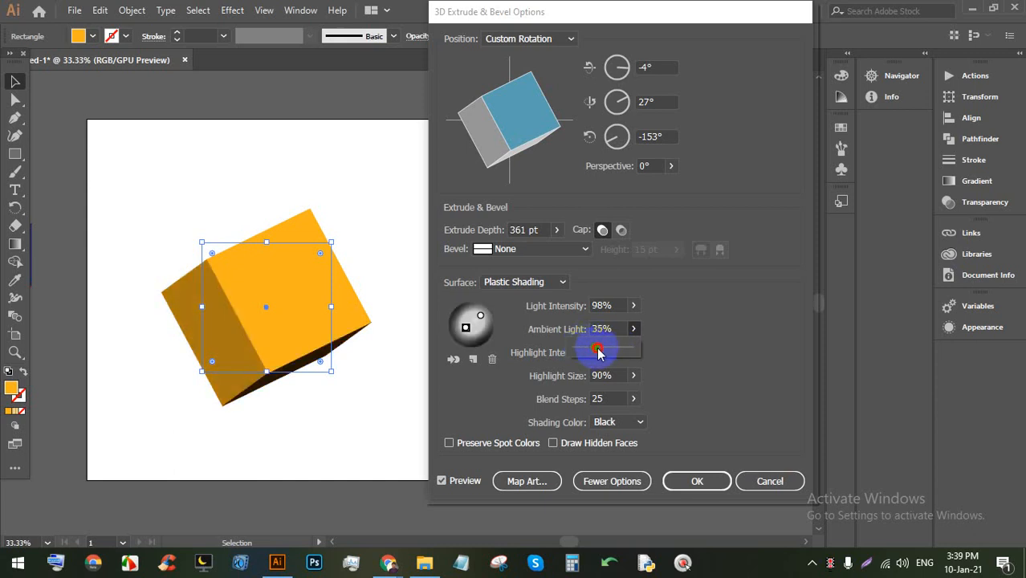
mouse_move(599, 352)
left_mouse_down()
mouse_move(589, 351)
mouse_move(600, 342)
mouse_move(660, 352)
mouse_move(578, 349)
mouse_move(642, 348)
mouse_move(610, 393)
mouse_move(638, 359)
mouse_move(536, 352)
mouse_move(603, 356)
left_mouse_up()
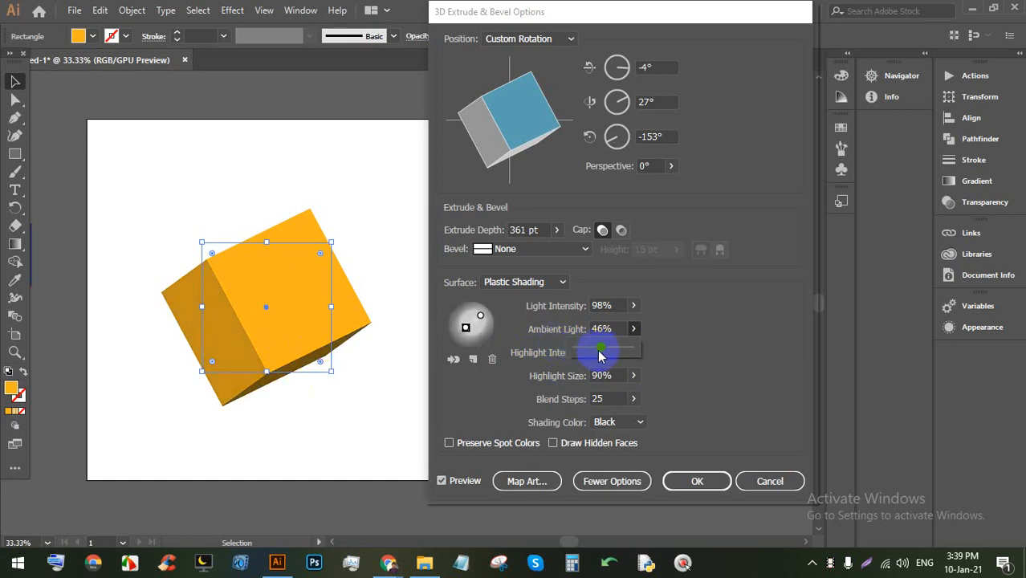
left_click(717, 354)
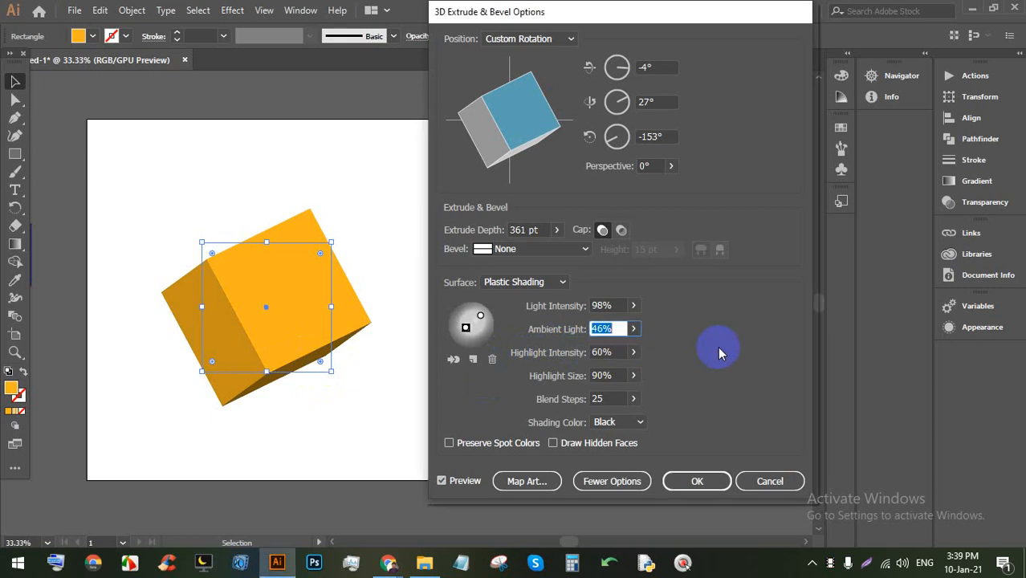
Step: Reduce the highlight intensity of the cube's plastic shading to 0%
left_click(633, 353)
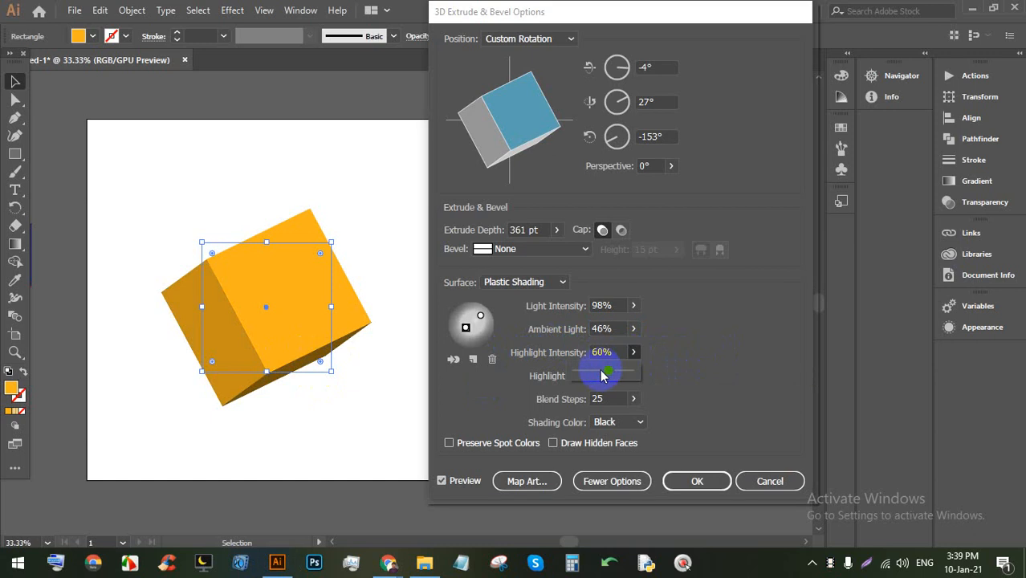
left_click_drag(602, 374, 575, 375)
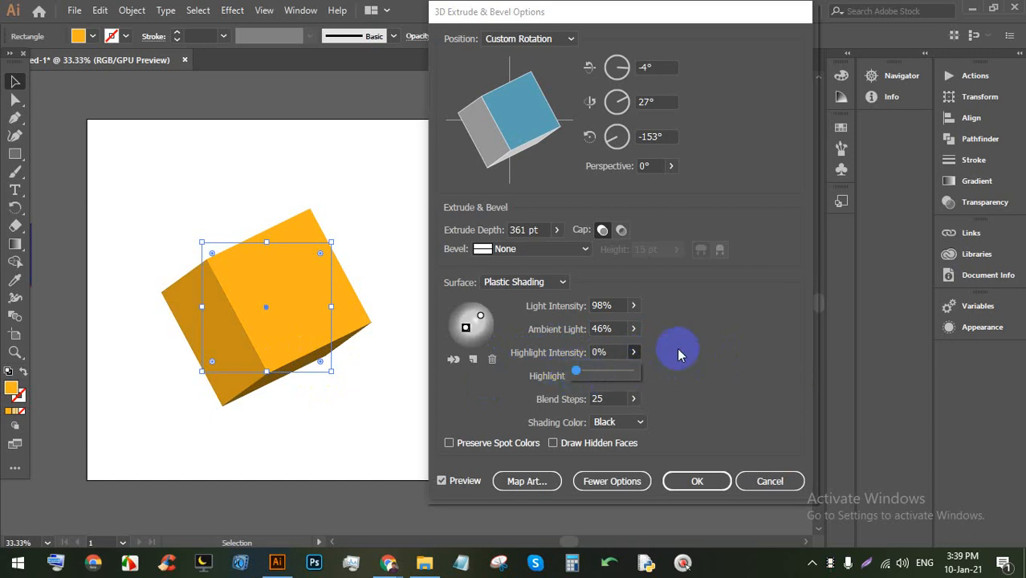
left_click(707, 342)
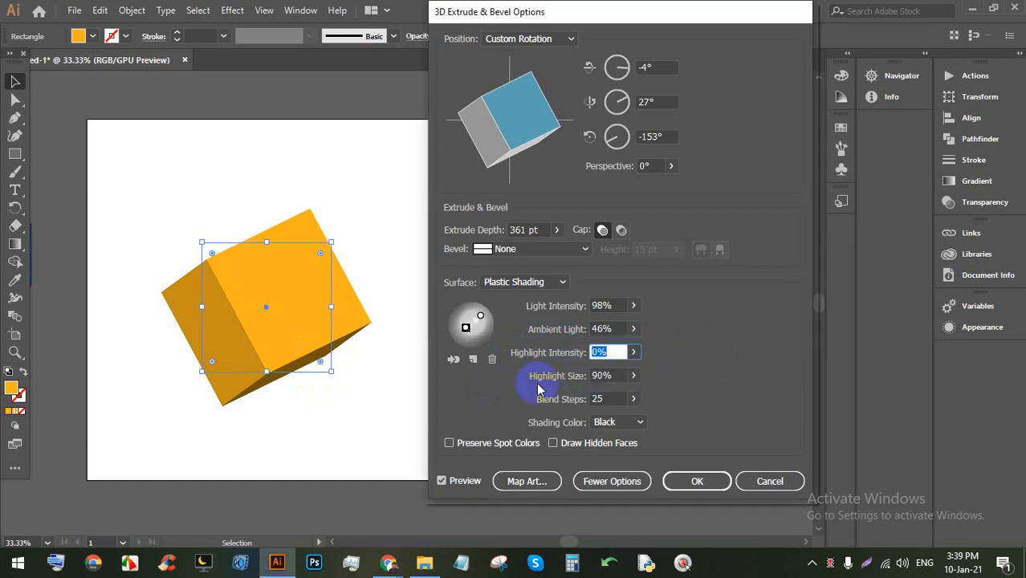
Step: Try a smaller highlight size of 14% and rotate the cube to -10°, 28° and -153°
left_click(634, 376)
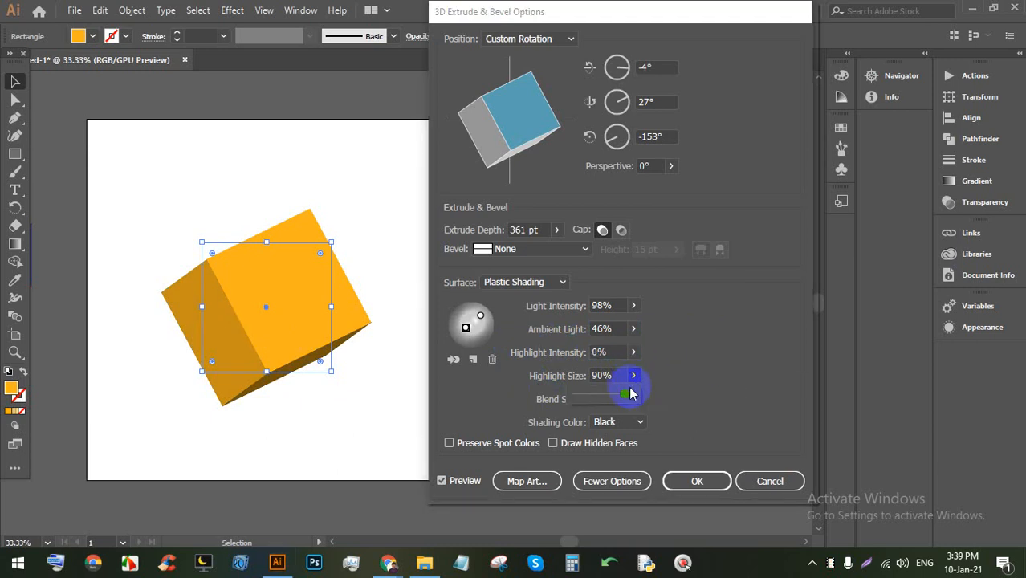
left_click_drag(630, 392, 594, 390)
left_click(713, 351)
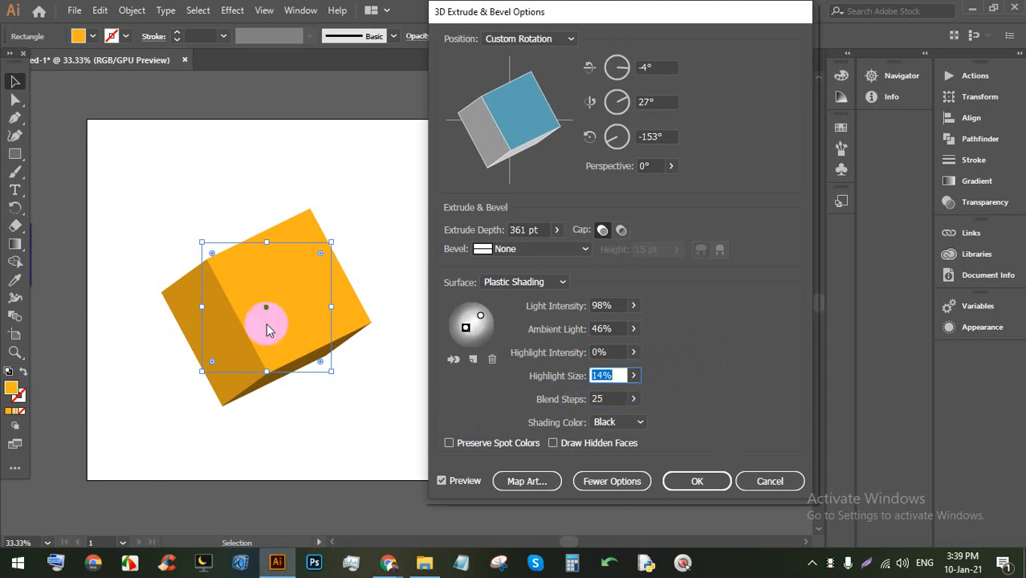
mouse_move(518, 120)
left_mouse_down()
mouse_move(492, 183)
mouse_move(520, 121)
left_mouse_up()
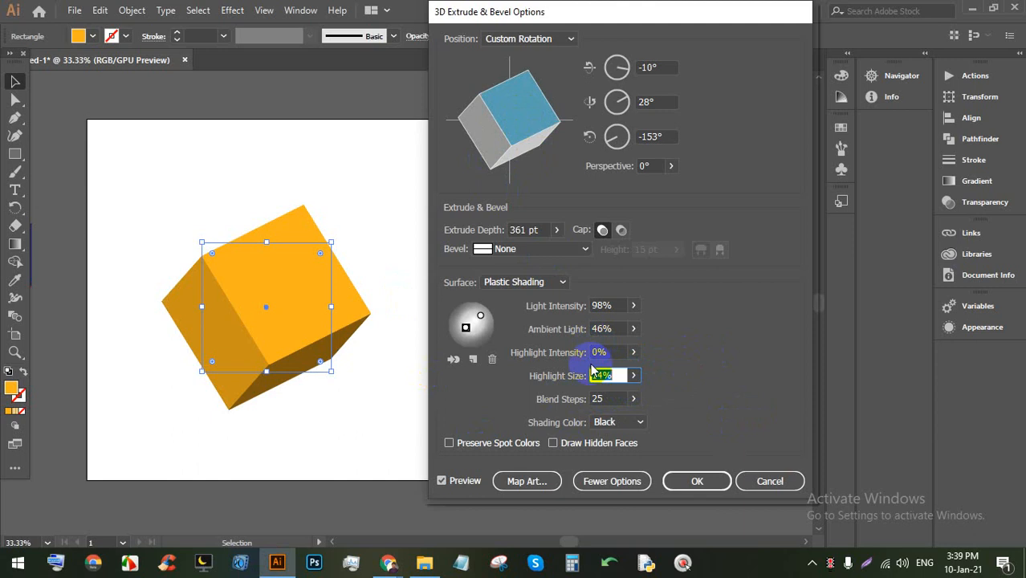
Step: Try low and high highlight sizes on the cube and settle on 52%
left_click(634, 376)
left_click_drag(604, 402, 571, 398)
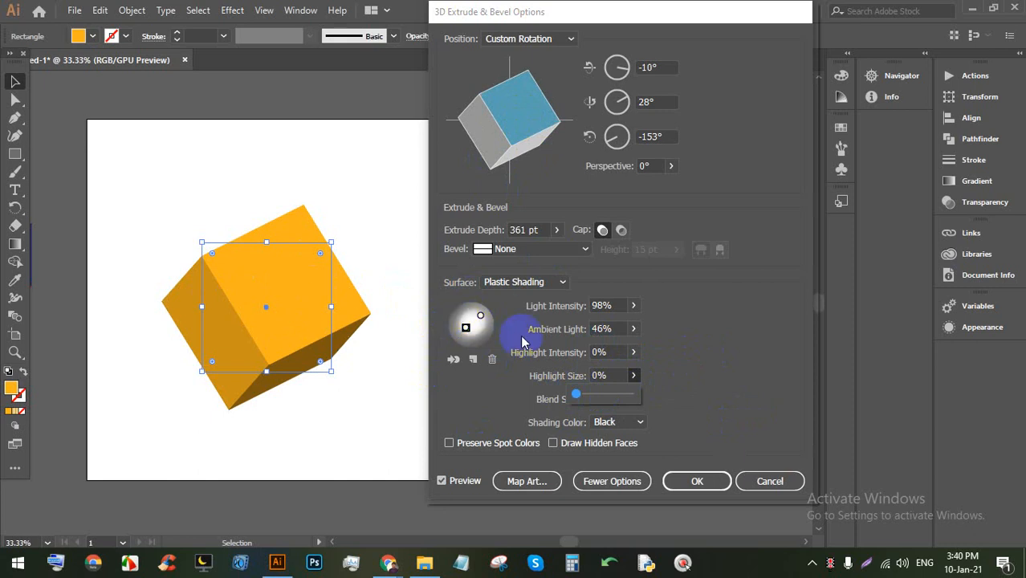
left_click_drag(575, 394, 616, 396)
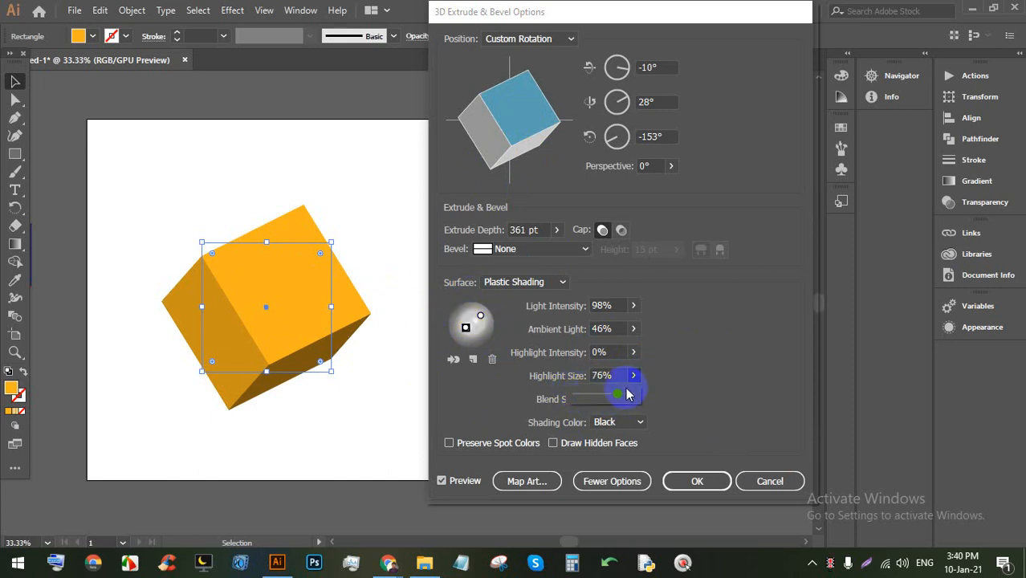
left_click_drag(629, 394, 605, 399)
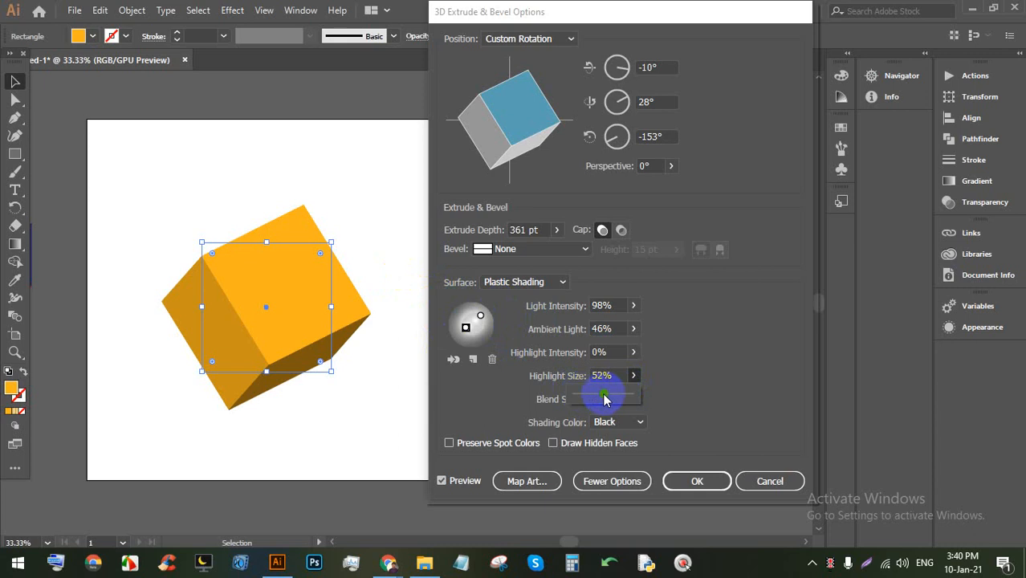
left_click(712, 348)
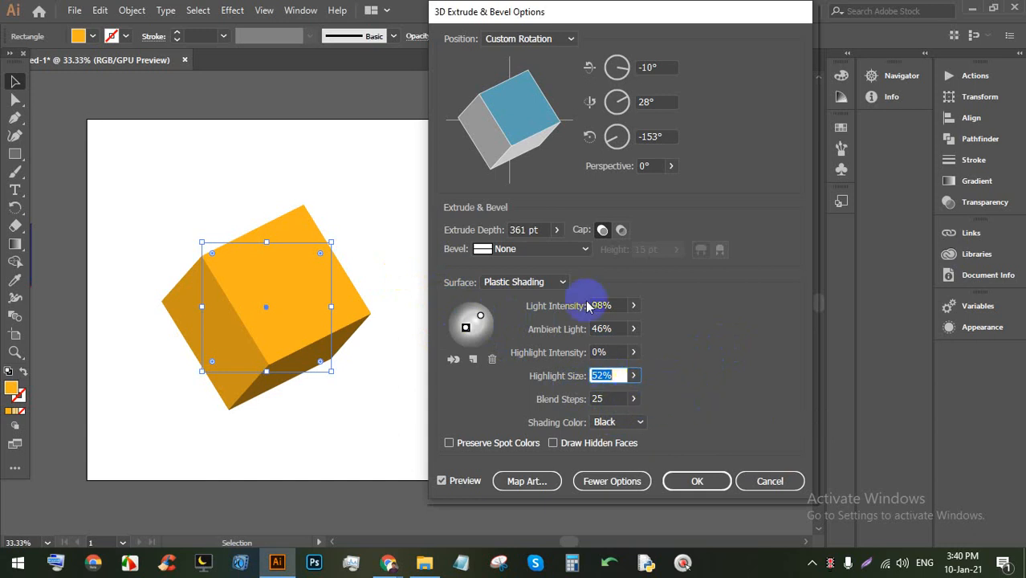
Step: Rotate the cube to 22°, 27° and -143° and reduce the shading's blend steps to 0
mouse_move(518, 112)
left_mouse_down()
mouse_move(527, 127)
mouse_move(525, 108)
left_mouse_up()
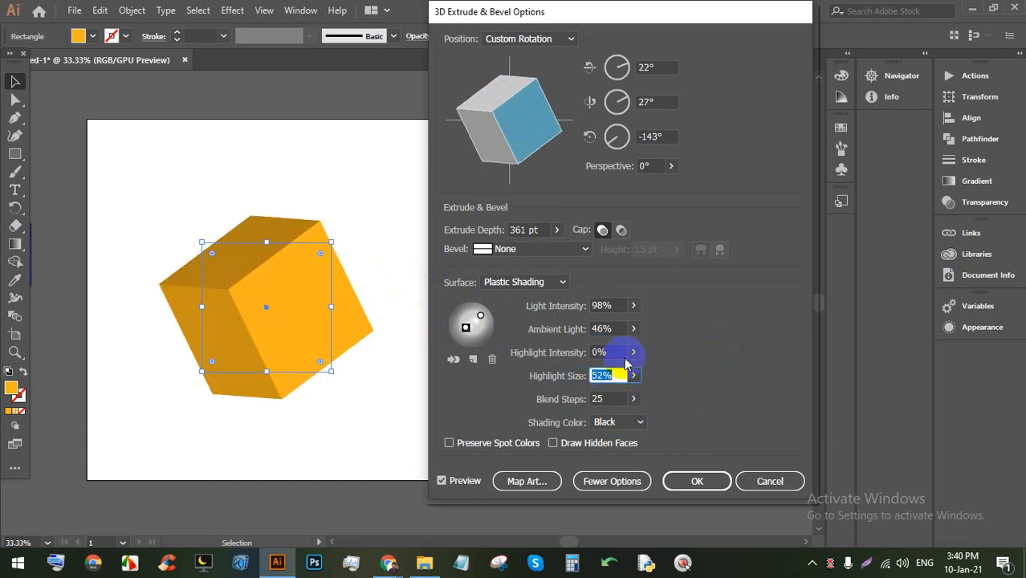
left_click(634, 399)
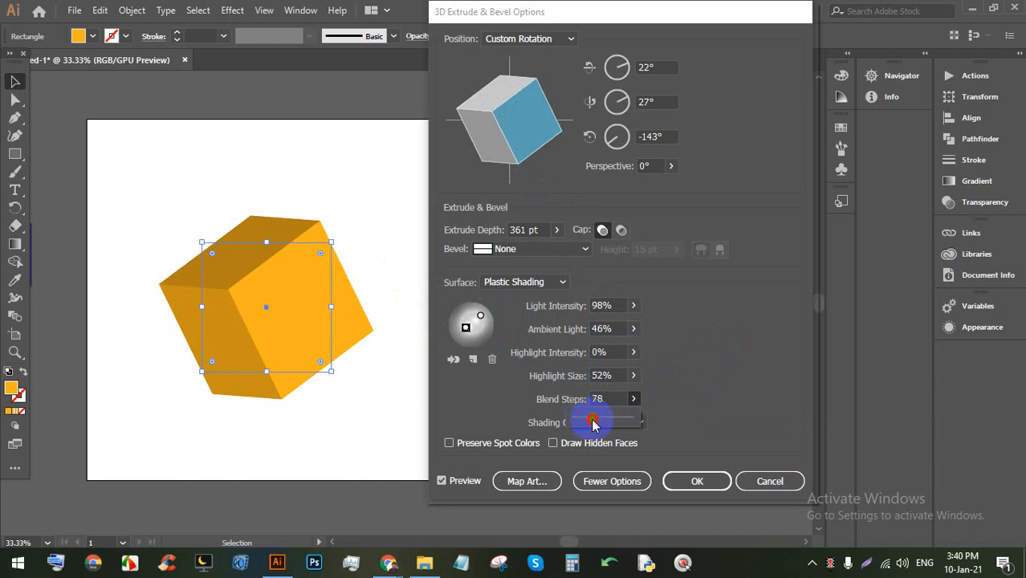
left_click_drag(604, 424, 551, 419)
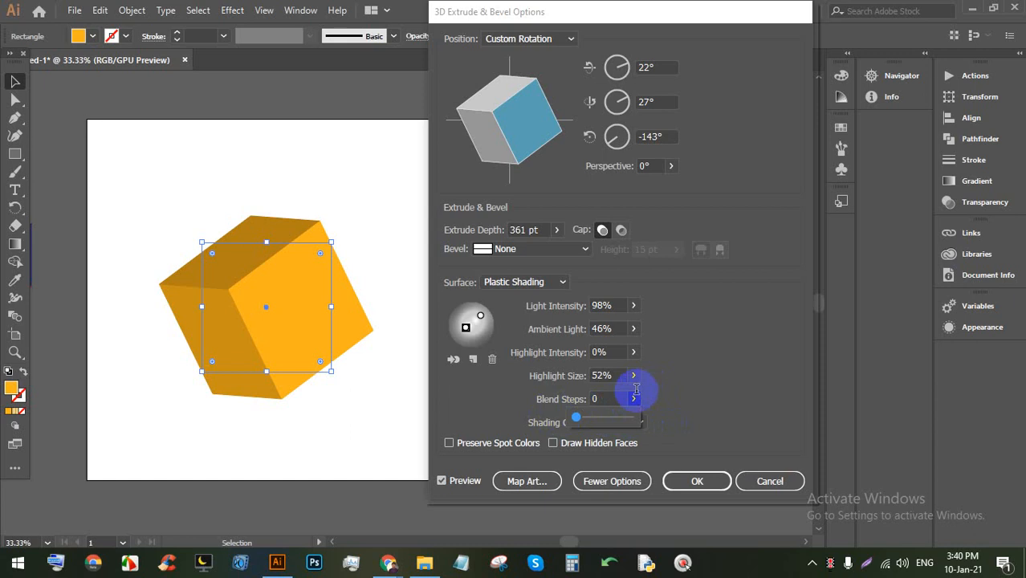
mouse_move(578, 417)
left_mouse_down()
mouse_move(637, 420)
mouse_move(575, 421)
left_mouse_up()
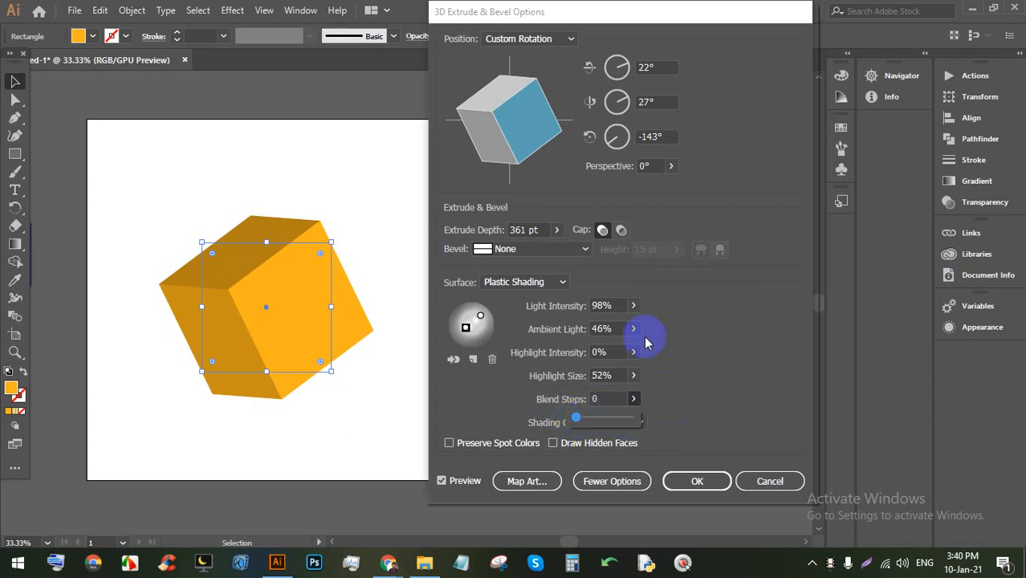
Step: Try the Complex 3 bevel at a height of 1 pt on the cube, followed by the Classic and Complex 1 bevels
left_click(546, 249)
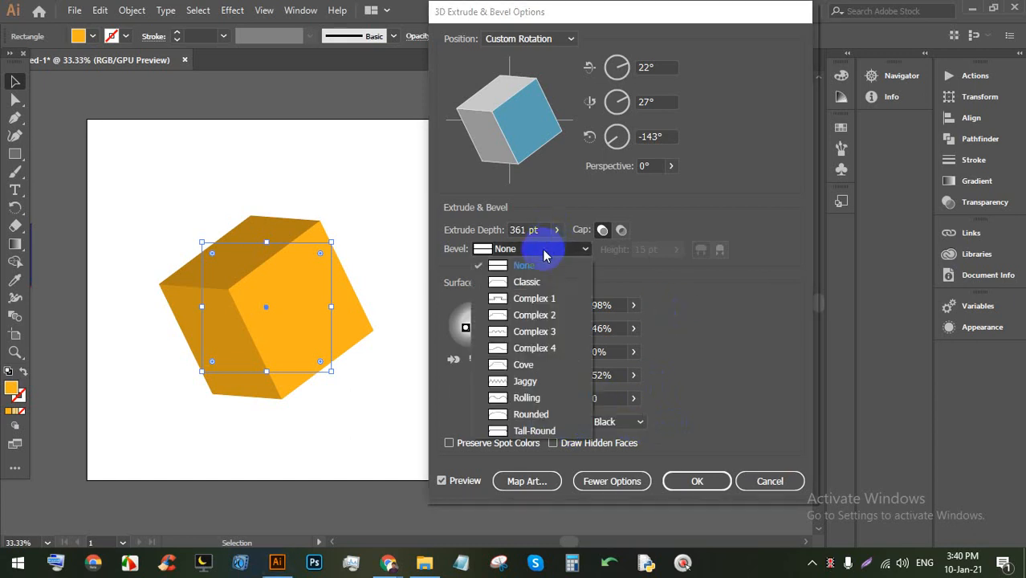
left_click(527, 340)
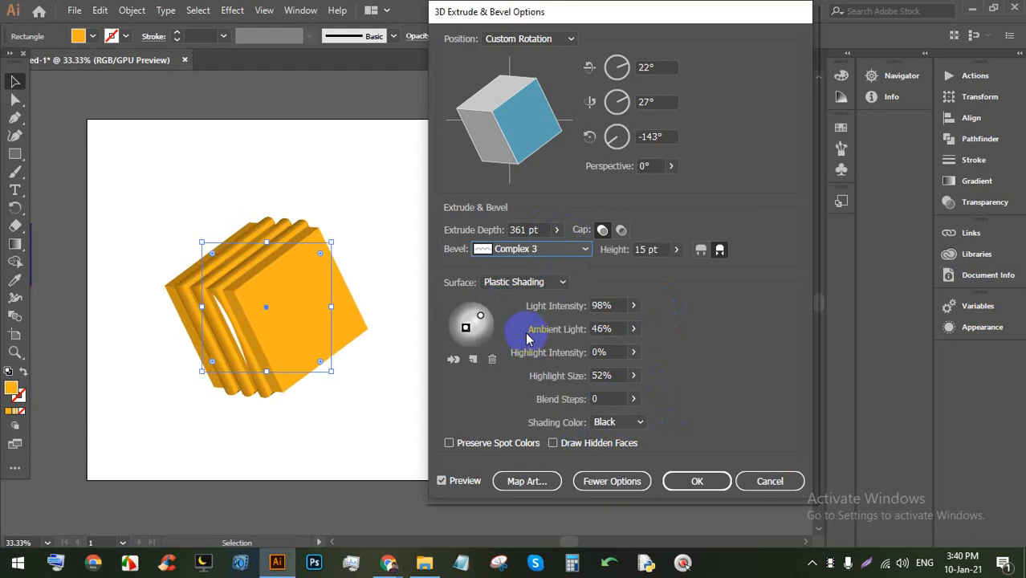
left_click_drag(675, 249, 592, 275)
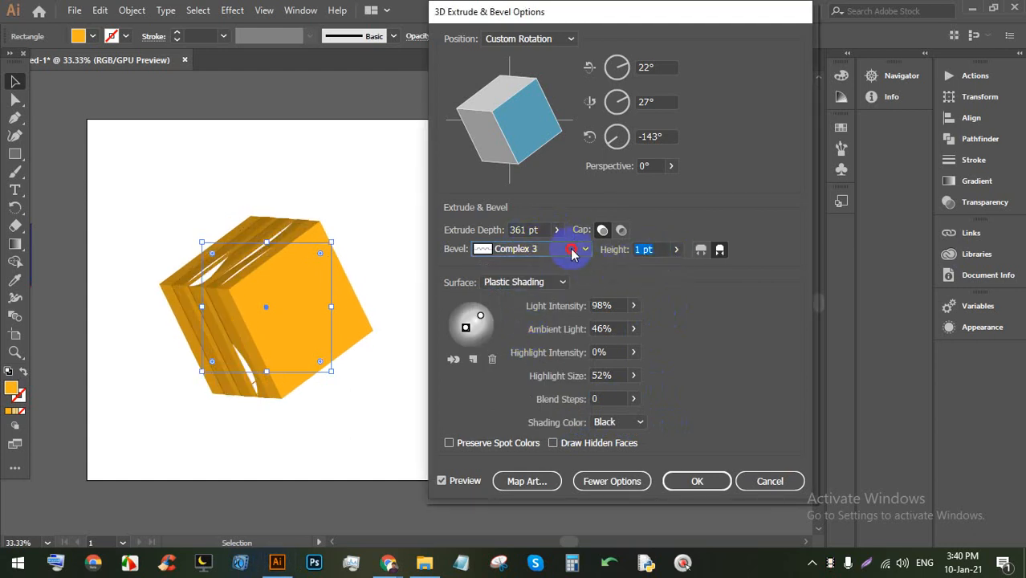
left_click(585, 250)
left_click(537, 282)
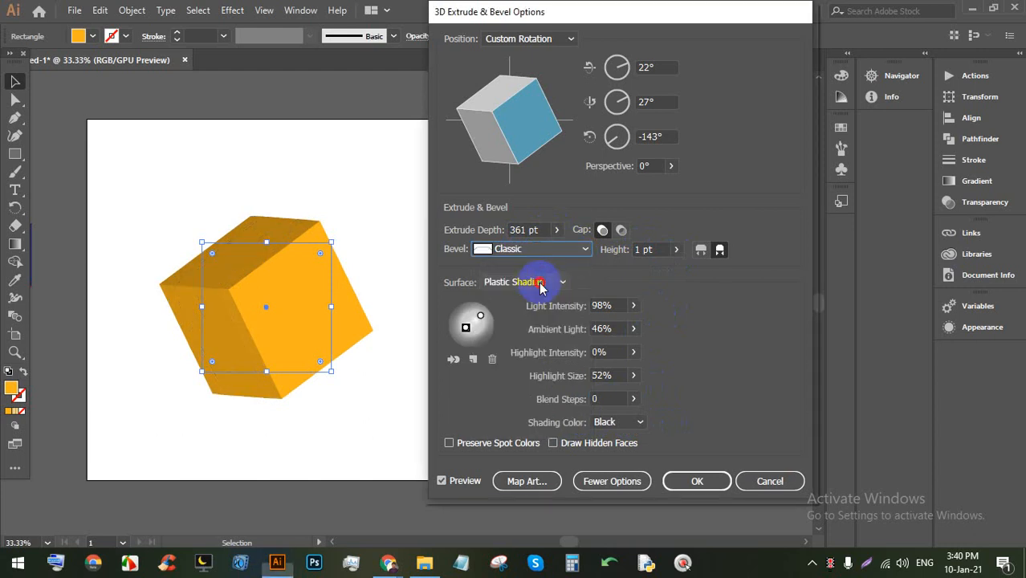
left_click(536, 252)
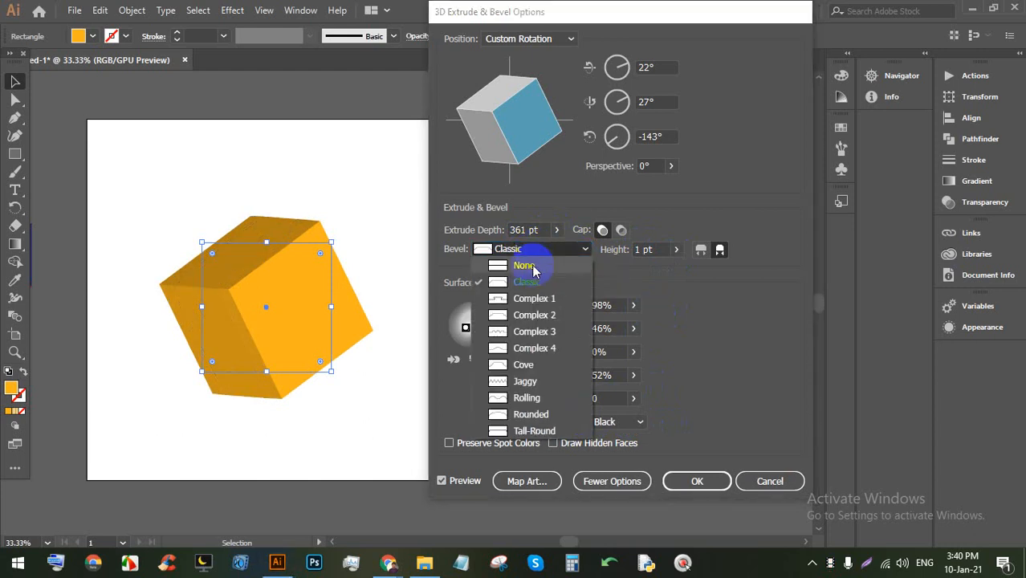
left_click(528, 299)
Step: Try an extrude depth of 1139 pt with the Complex 3 bevel and 28 blend steps, and cancel the effect
left_click(557, 230)
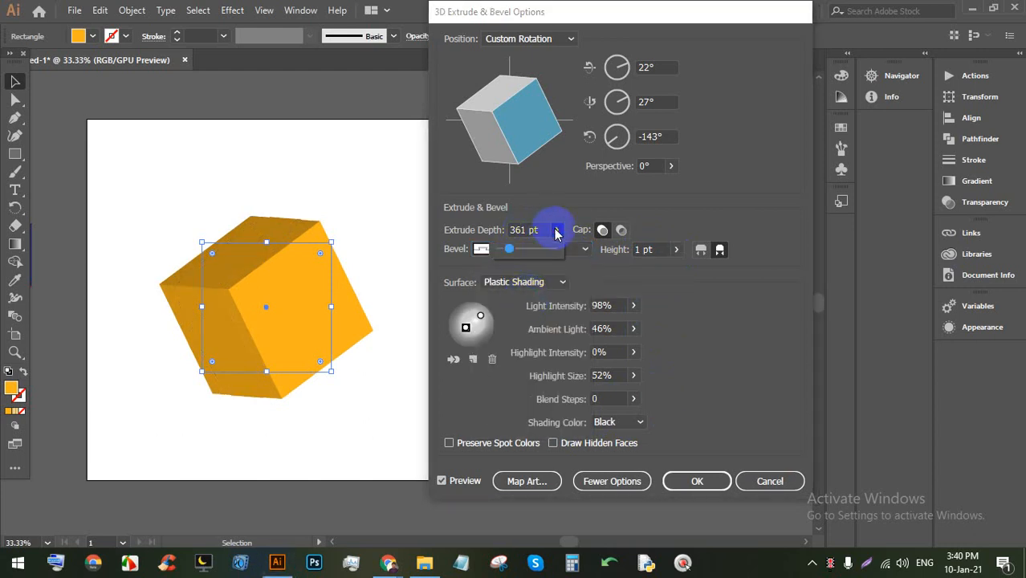
left_click_drag(513, 252, 529, 252)
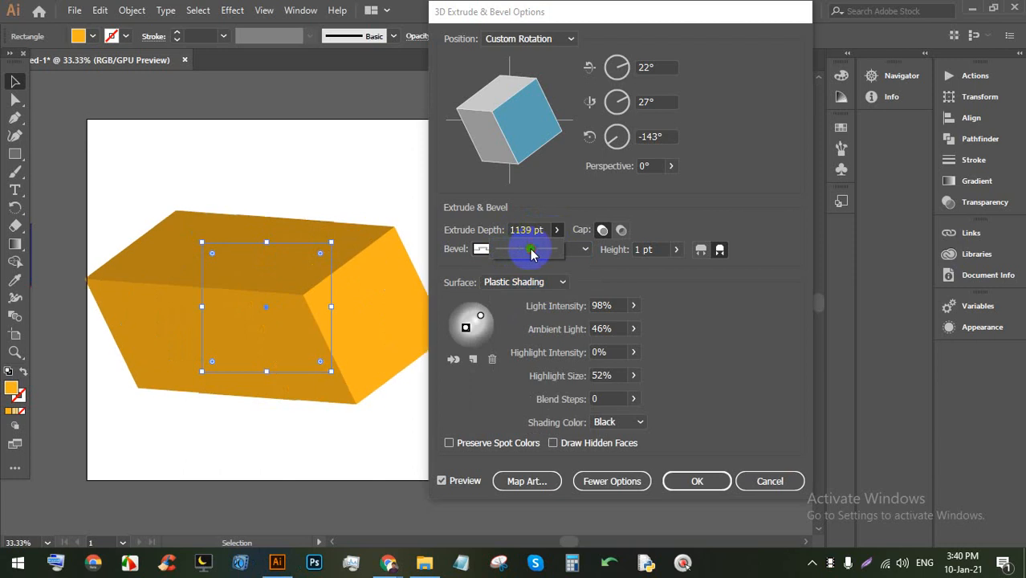
left_click(549, 251)
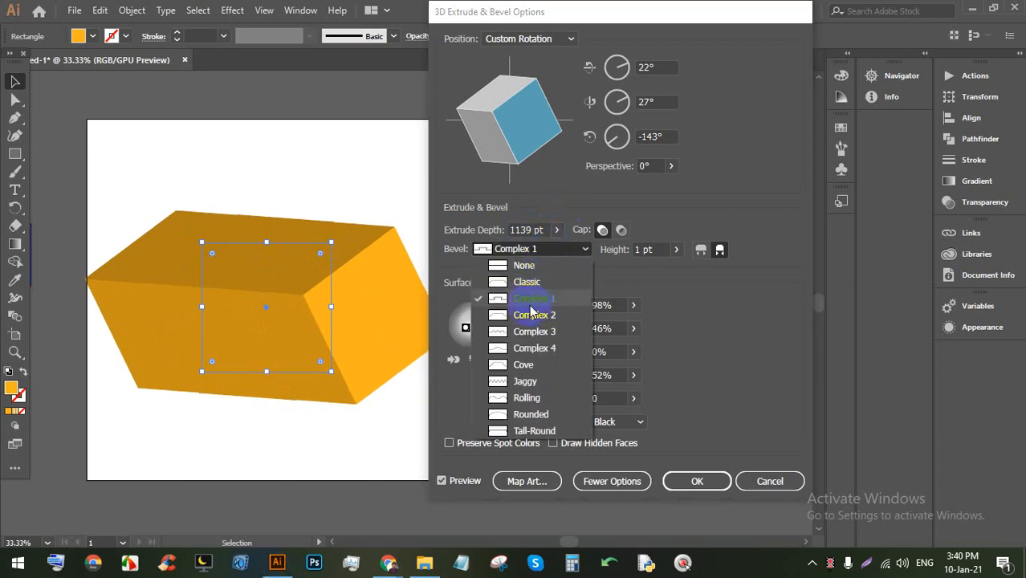
left_click(532, 332)
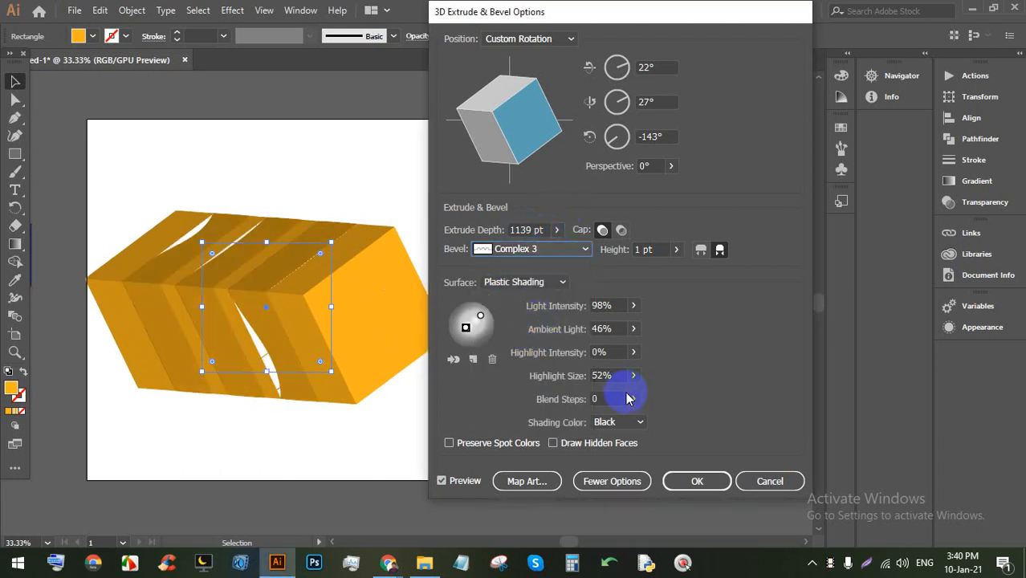
left_click_drag(632, 399, 585, 420)
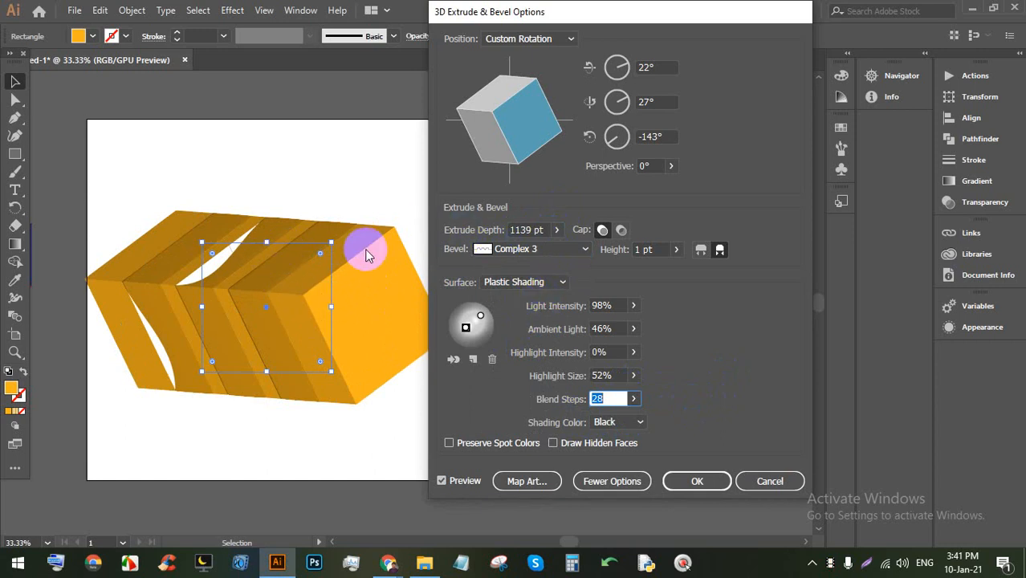
left_click(768, 481)
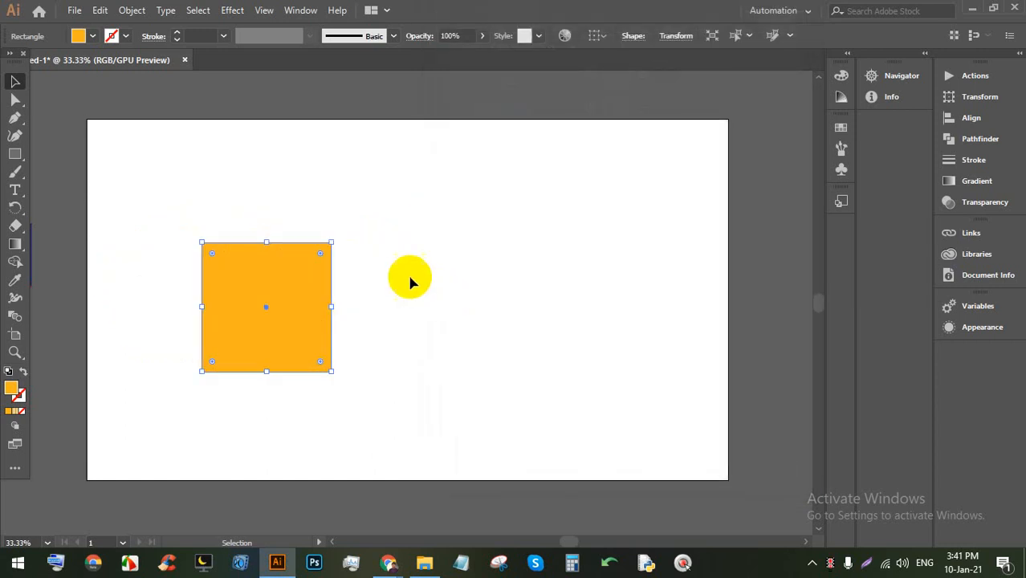
Step: Start the 3D Extrude & Bevel effect on the orange square with preview on and the additional surface options shown
scroll(288, 300, "left", 1)
scroll(360, 314, "down", 1)
scroll(384, 317, "up", 2)
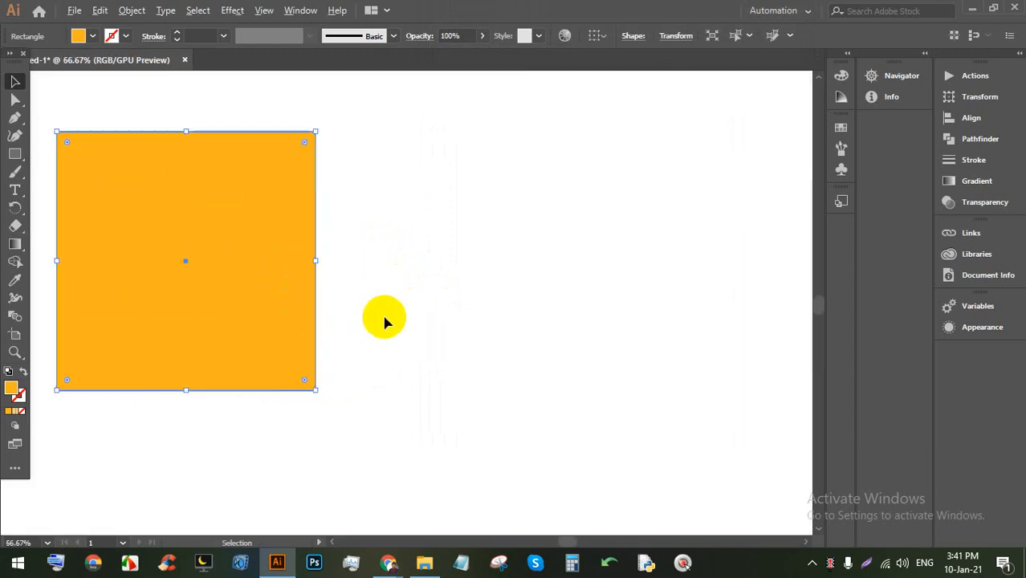
scroll(270, 273, "up", 1)
left_click(209, 9)
left_click(222, 10)
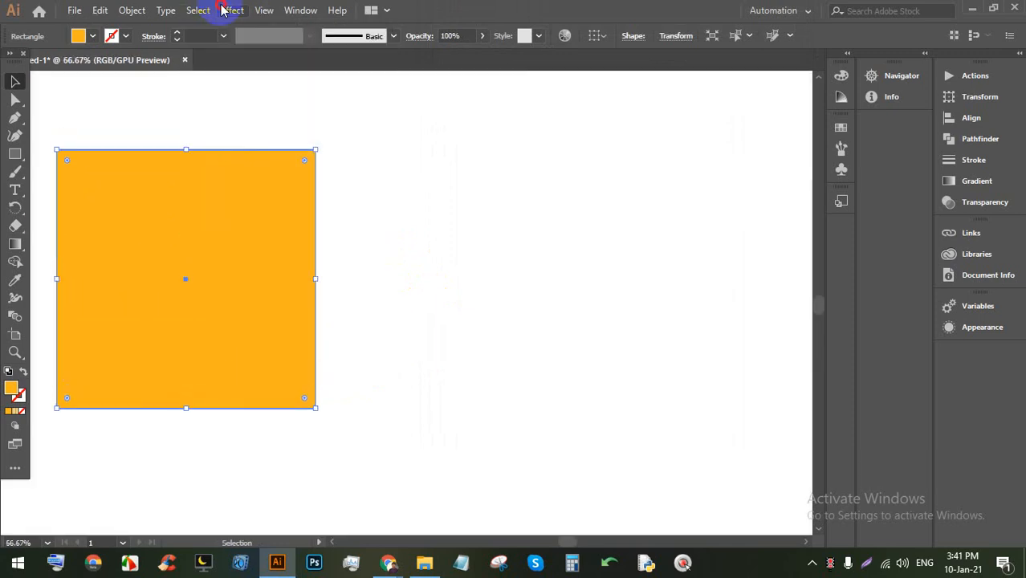
left_click(223, 10)
mouse_move(305, 96)
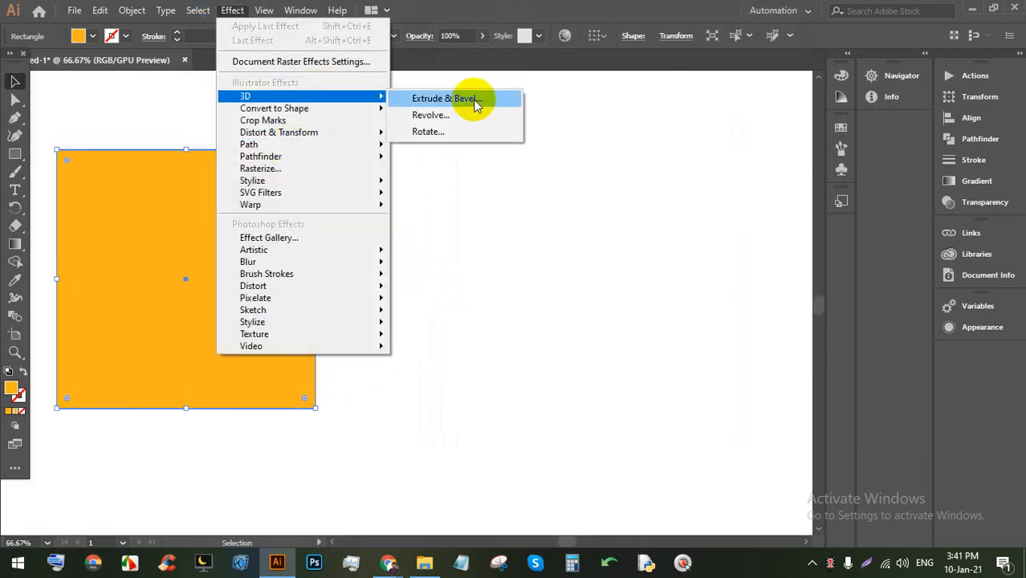
left_click(447, 98)
left_click(451, 314)
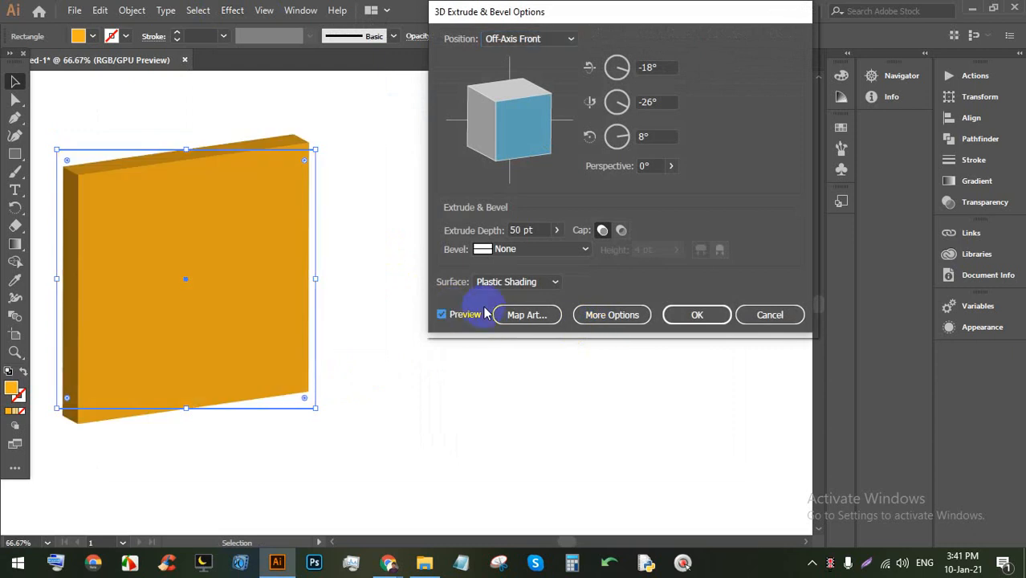
left_click(611, 314)
Step: Try an extrude depth of 1439 pt with 256 blend steps, check the shading colour choices, and cancel the effect
left_click(559, 230)
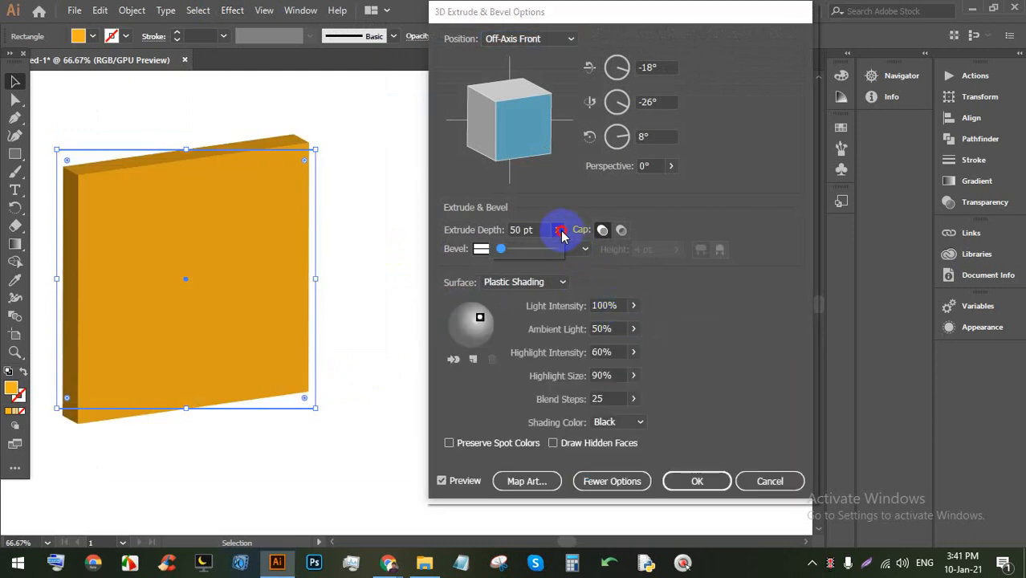
left_click(502, 250)
left_click_drag(512, 253, 544, 257)
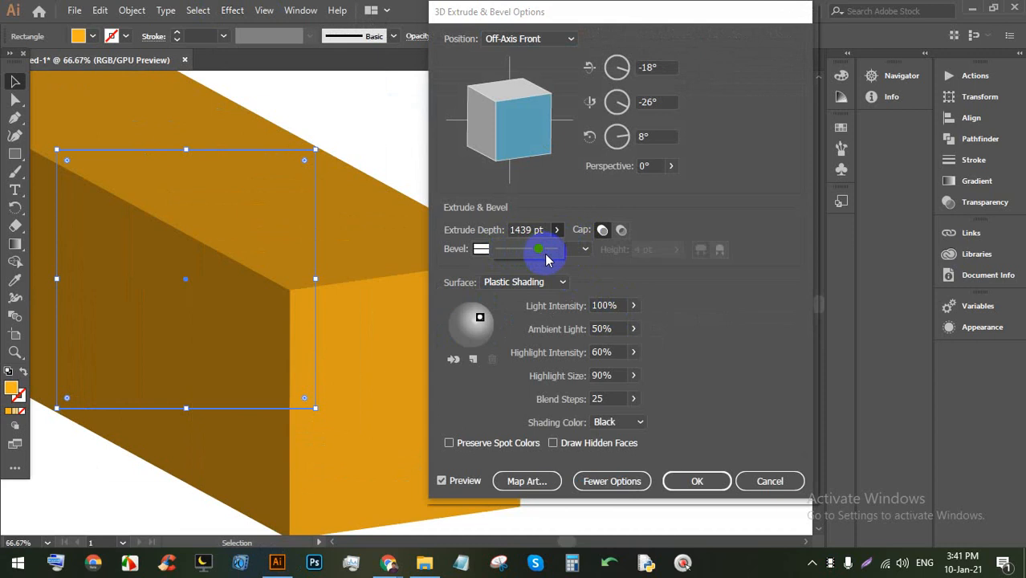
left_click(633, 399)
left_click_drag(569, 417, 649, 422)
left_click(618, 421)
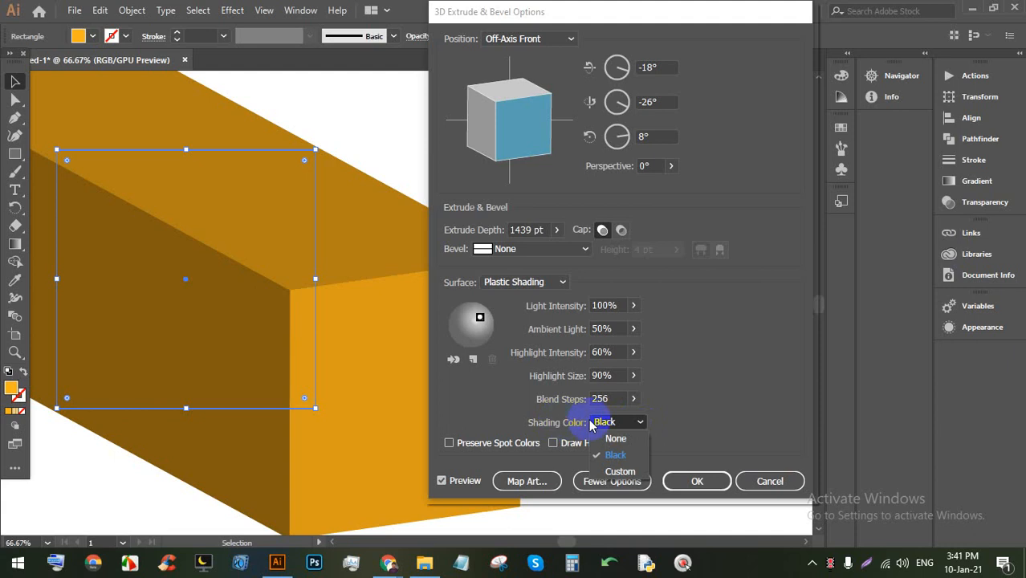
left_click(621, 424)
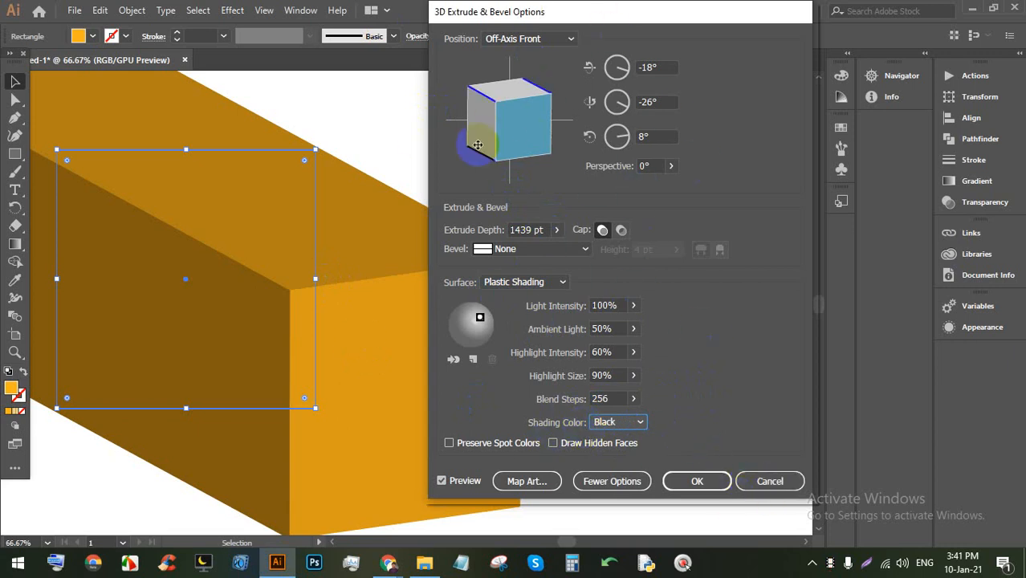
left_click(770, 481)
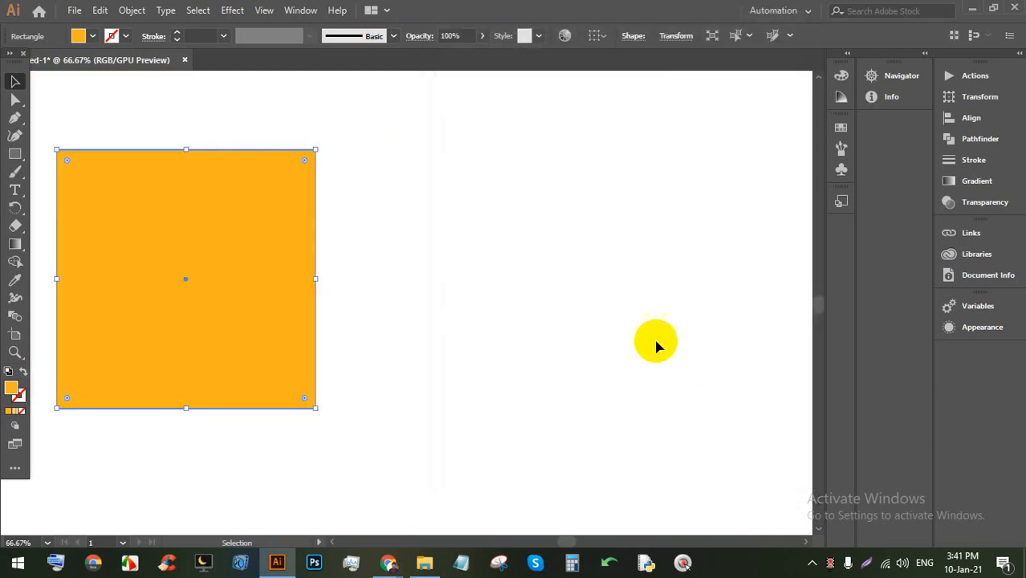
Step: Delete the orange square and draw a circle on the artboard with the Ellipse tool
left_click_drag(247, 257, 303, 306)
key("Delete")
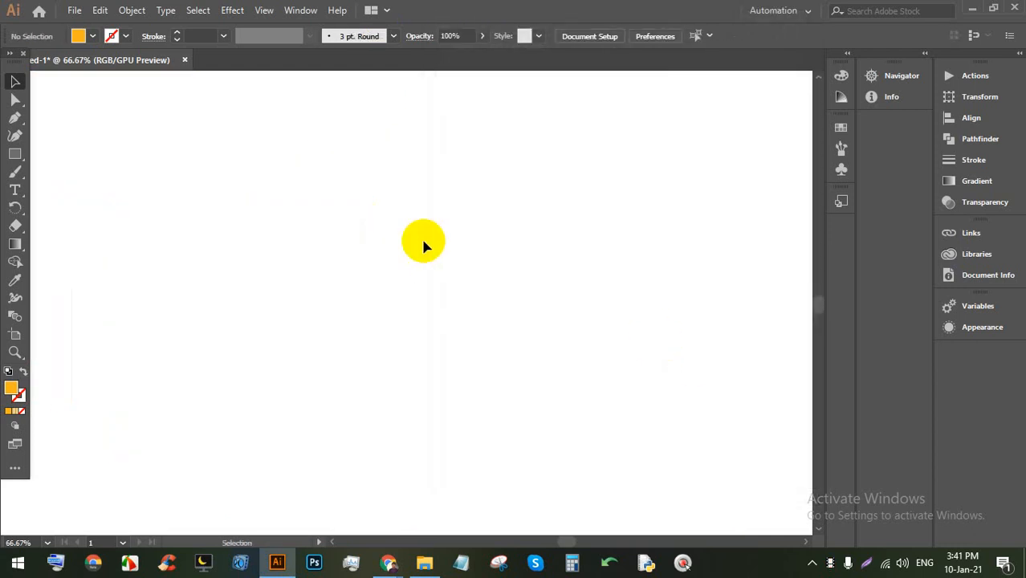
key("ctrl+1")
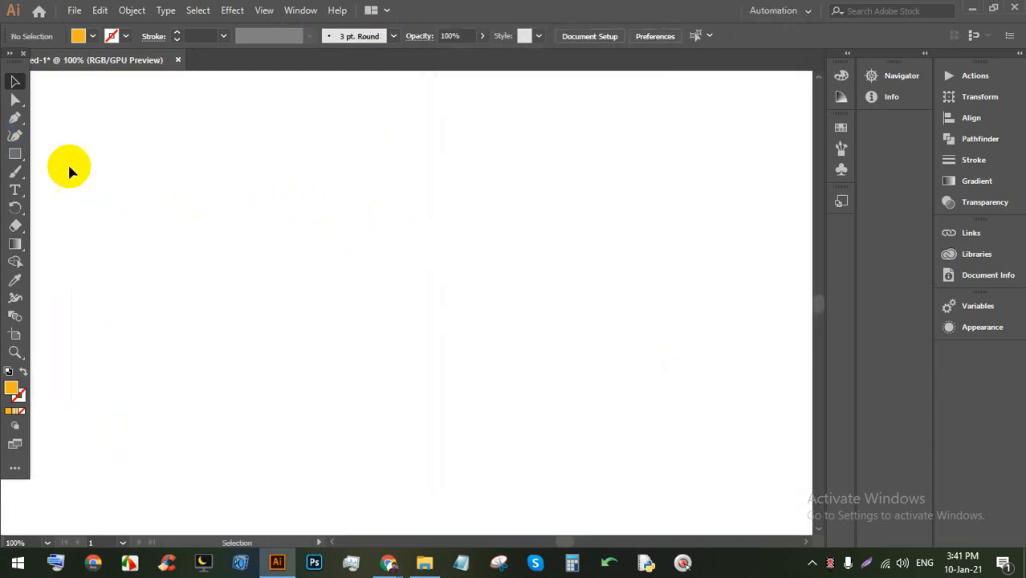
left_click_drag(14, 154, 69, 169)
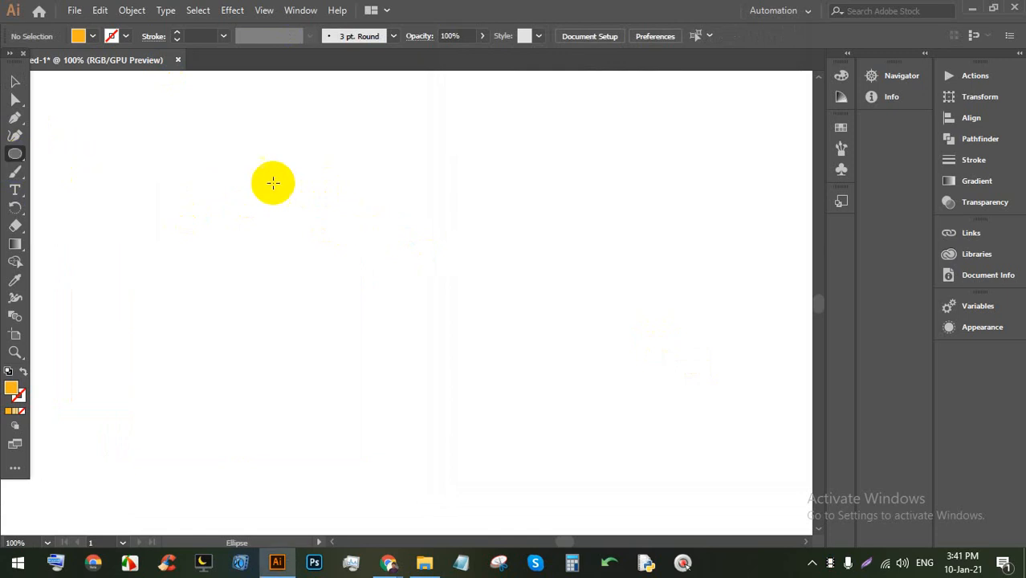
left_click_drag(251, 178, 468, 394)
Step: Fill the circle with light blue and move it a little to the left
left_click(15, 81)
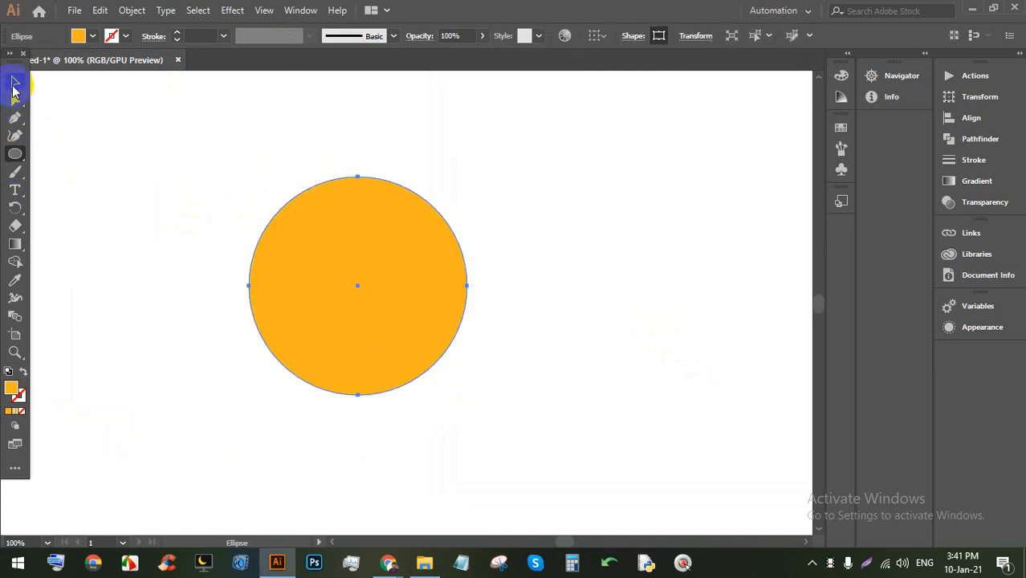
left_click(93, 36)
left_click(105, 71)
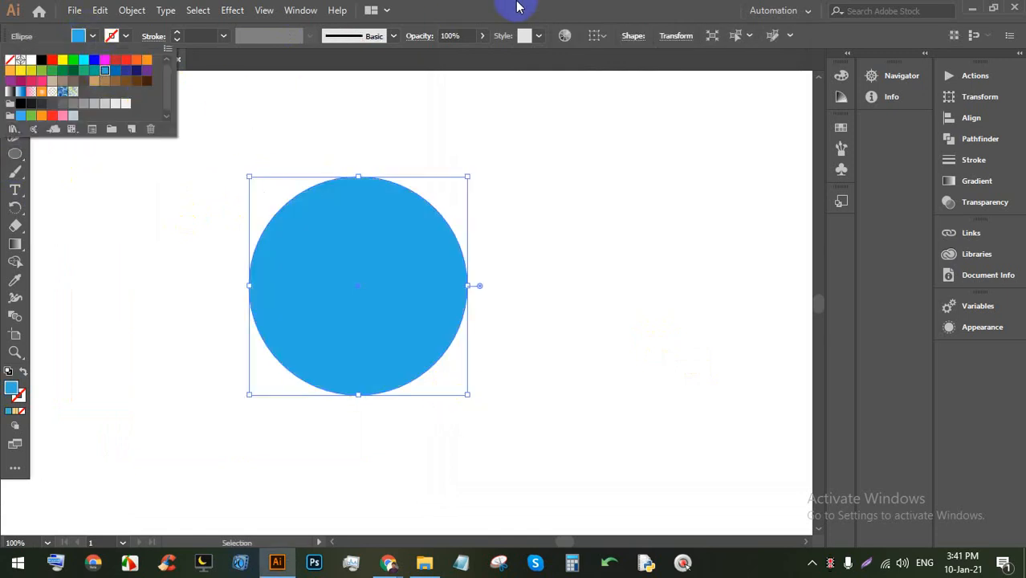
left_click_drag(321, 234, 239, 242)
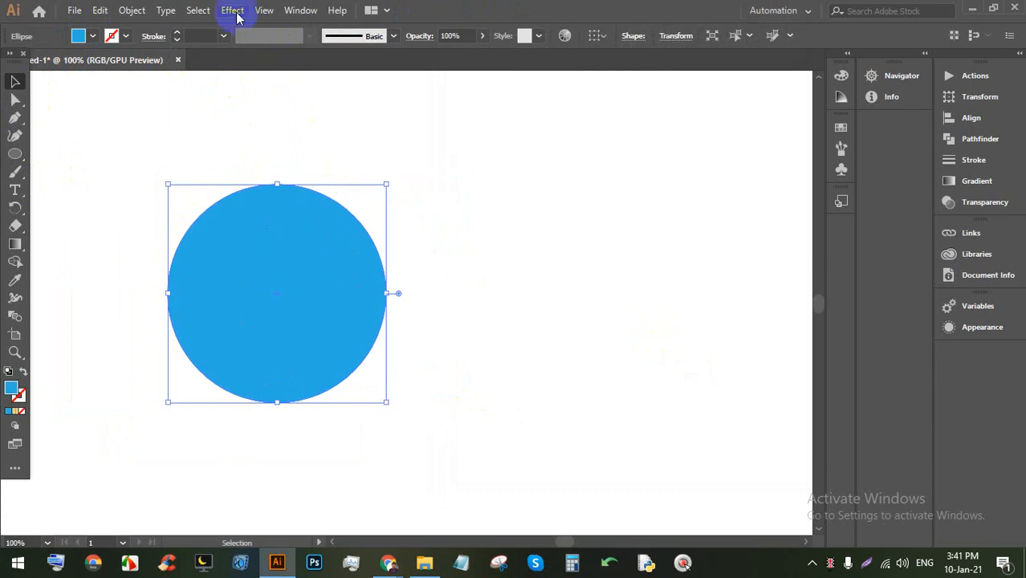
Step: Try 3D Extrude & Bevel on the blue circle with preview on and a depth of 439 pt, and cancel the effect
left_click(232, 9)
mouse_move(271, 95)
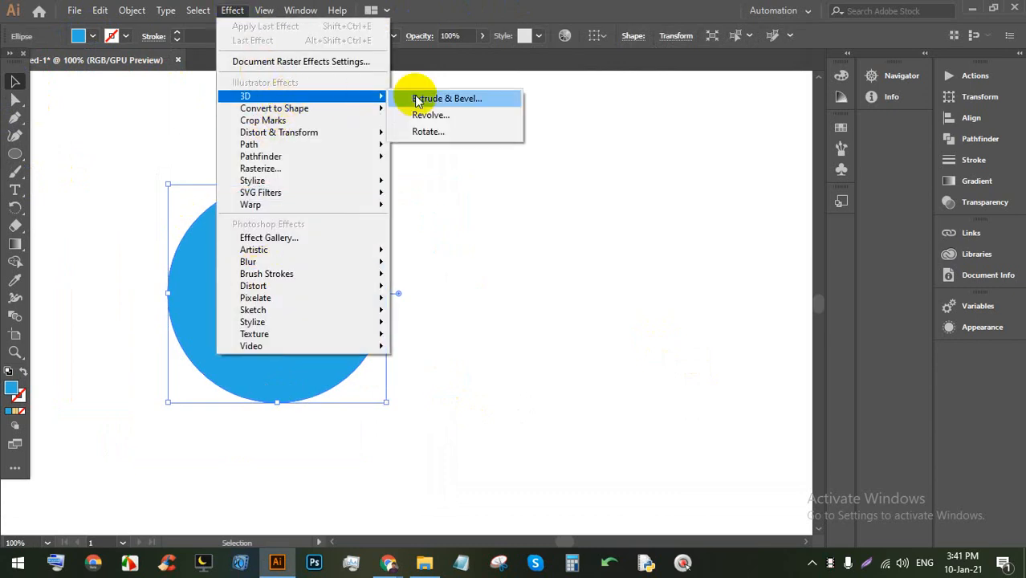
left_click(495, 102)
left_click(442, 314)
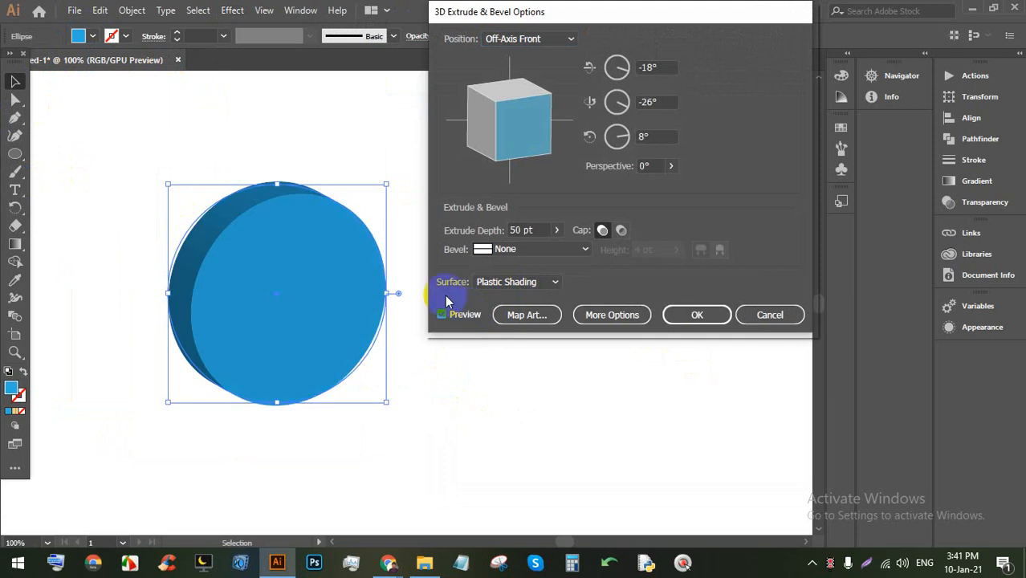
left_click(554, 231)
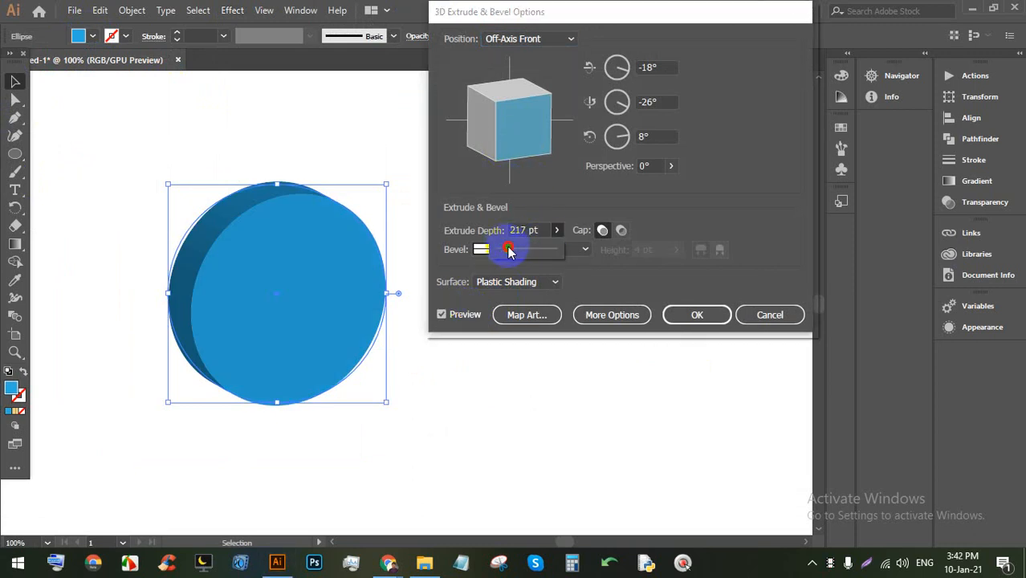
mouse_move(509, 251)
left_mouse_down()
mouse_move(523, 254)
mouse_move(511, 250)
left_mouse_up()
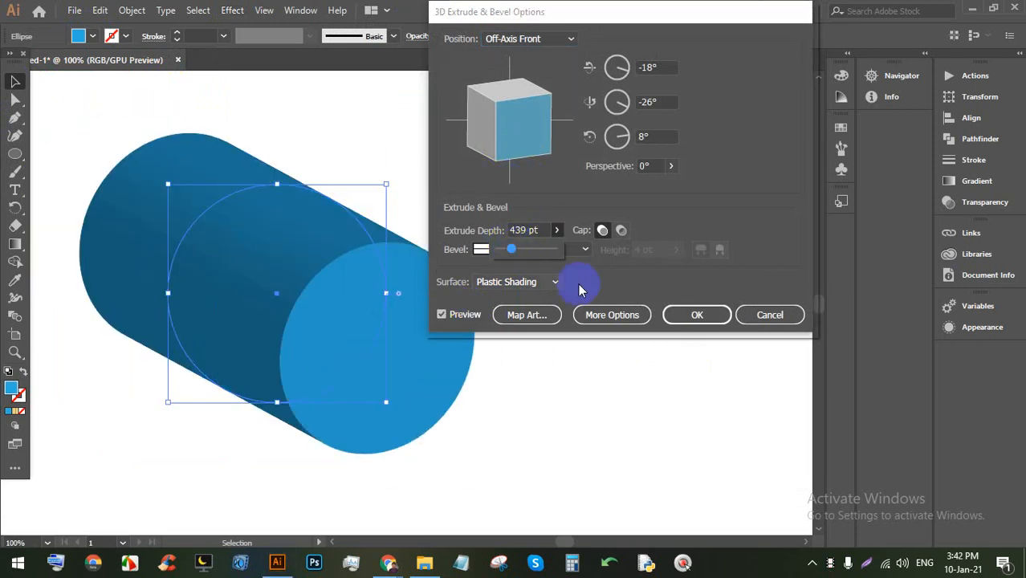
left_click(762, 316)
Step: Shift the circle slightly down and left, preview a 3D Revolve of it, and cancel the effect
left_click_drag(304, 277, 281, 312)
left_click(232, 10)
mouse_move(259, 94)
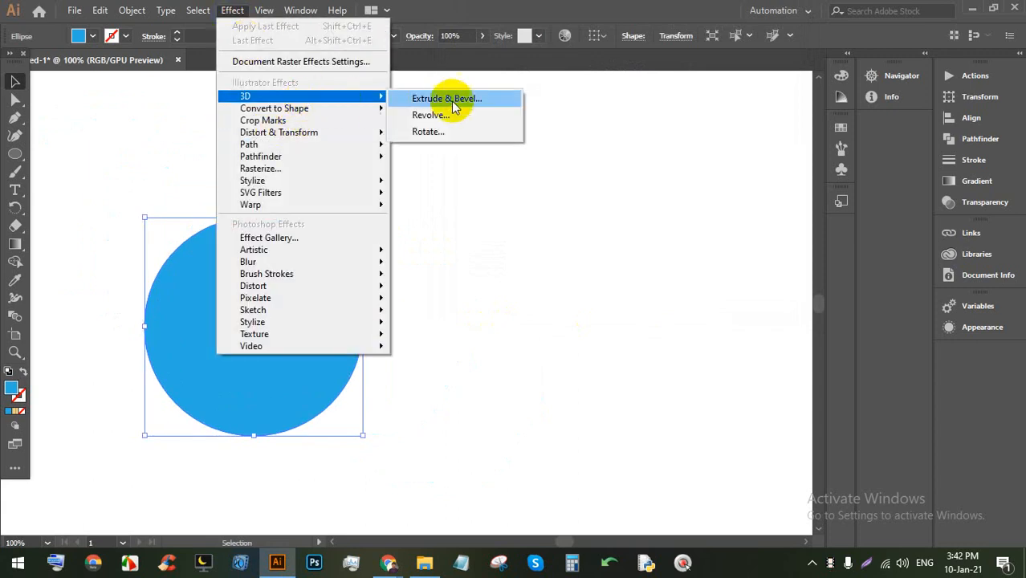
left_click(464, 117)
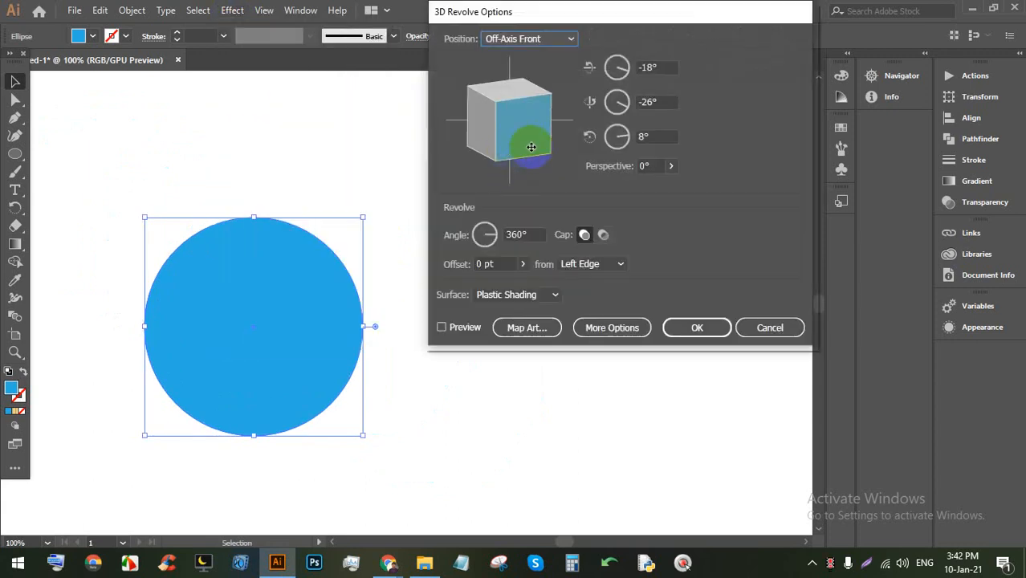
left_click(454, 329)
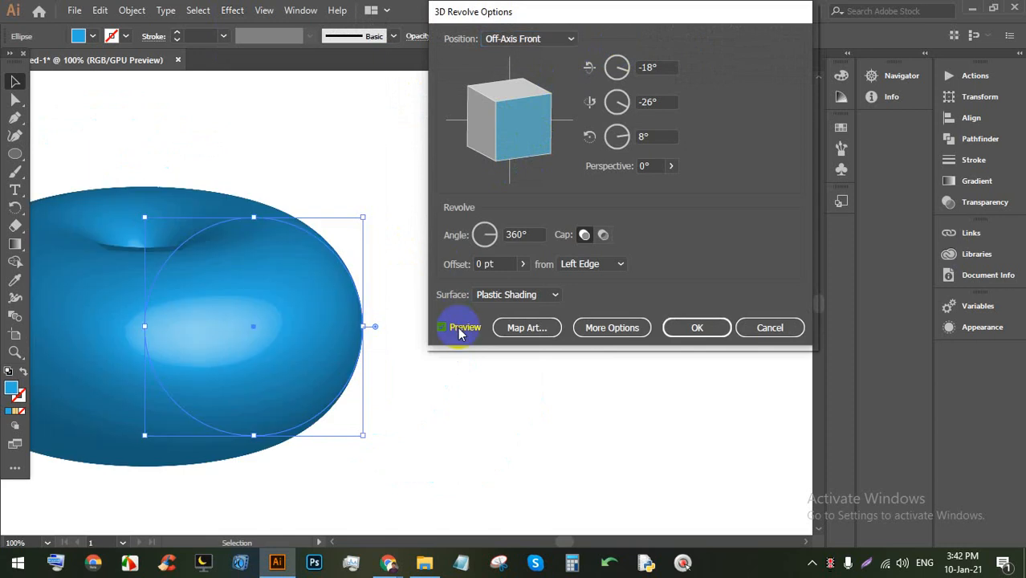
left_click_drag(604, 11, 648, 46)
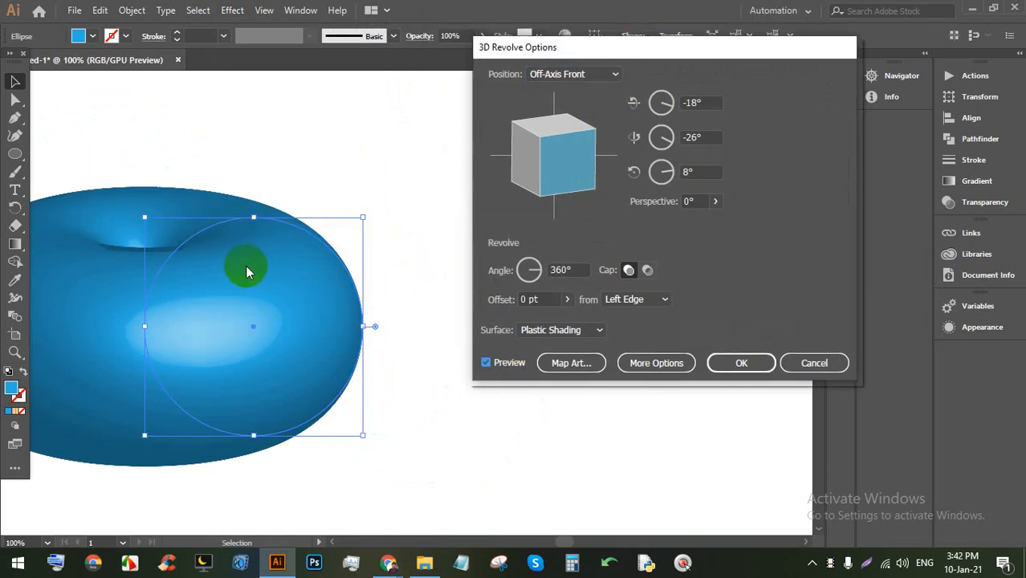
left_click(810, 362)
scroll(379, 350, "down", 2)
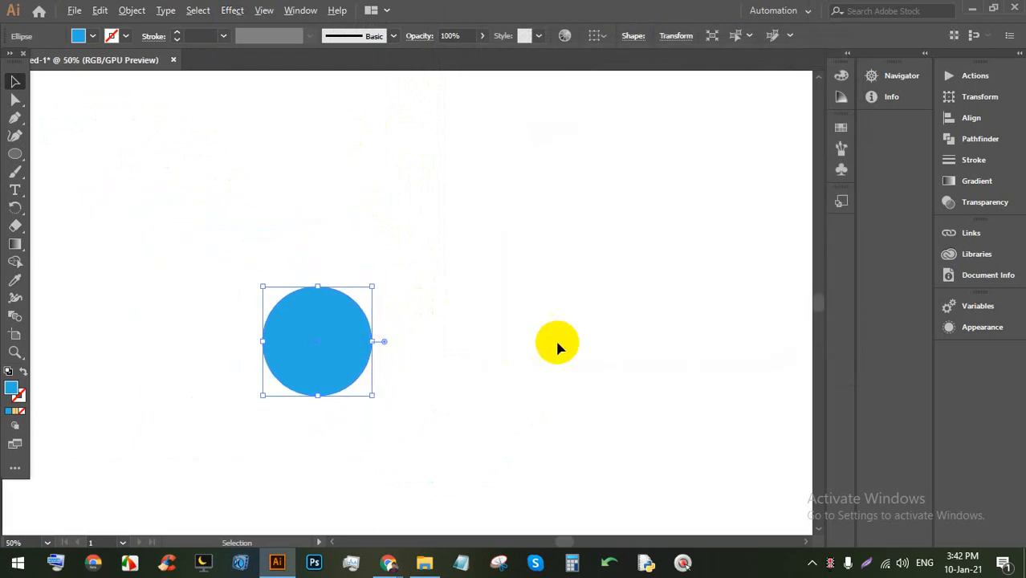
Step: Start a 3D Revolve effect on the blue circle with the preview turned on
scroll(570, 430, "up", 1)
left_click(232, 10)
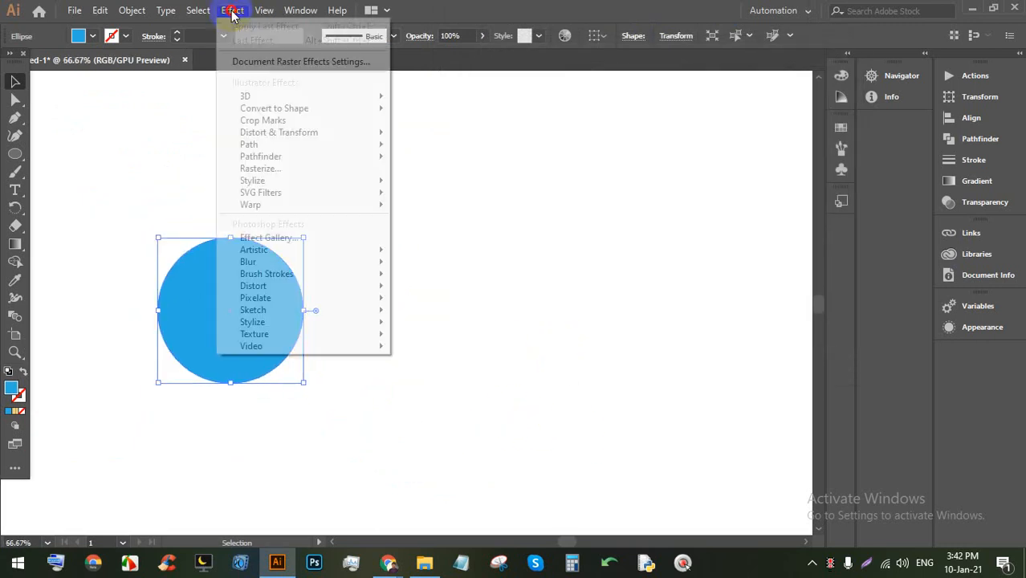
mouse_move(264, 94)
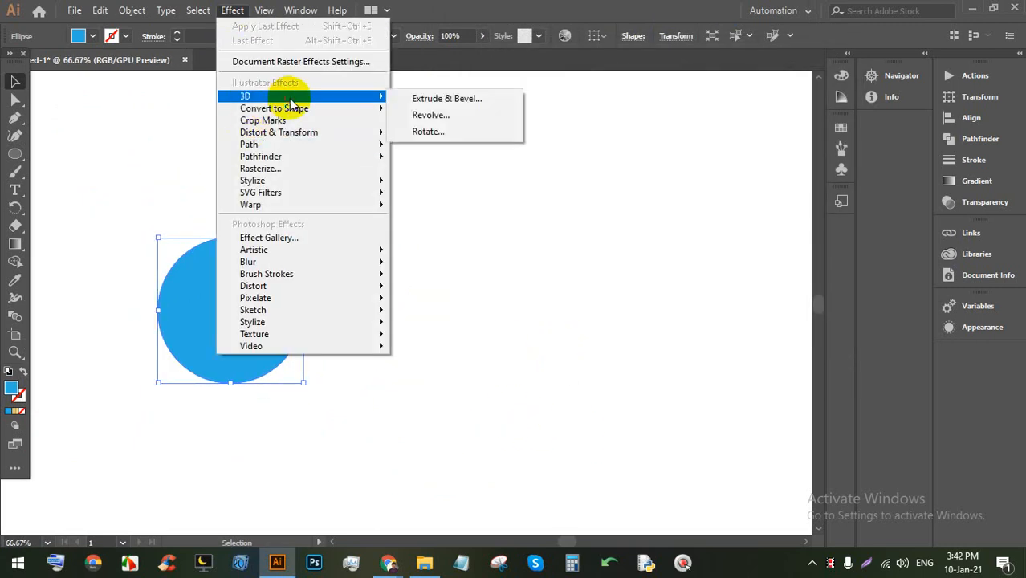
left_click(493, 120)
left_click(502, 365)
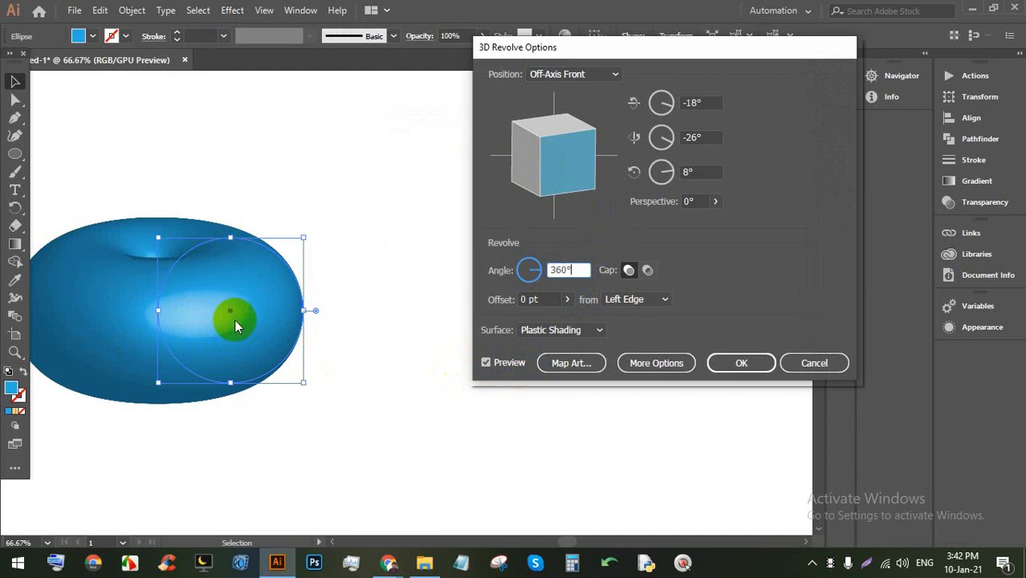
Step: Lower the revolve angle to 199° and turn the cap off for a hollow appearance
key("Down")
key("Down")
key("Down")
key("Down")
key("Down")
key("Down")
key("Down")
key("Down")
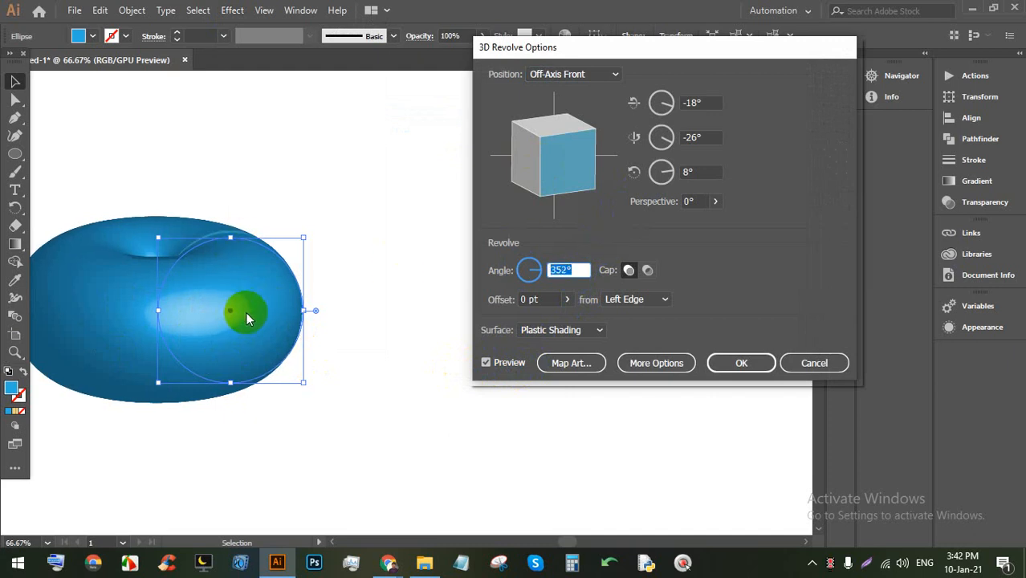
key("shift+Down")
key("shift+Down")
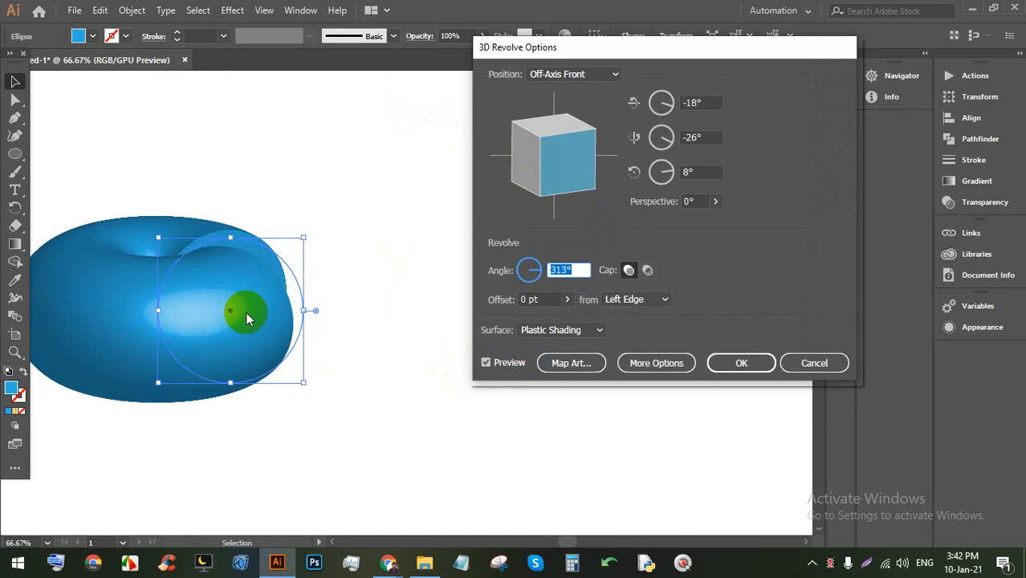
key("shift+Down")
key("shift+Down")
key("shift+Down")
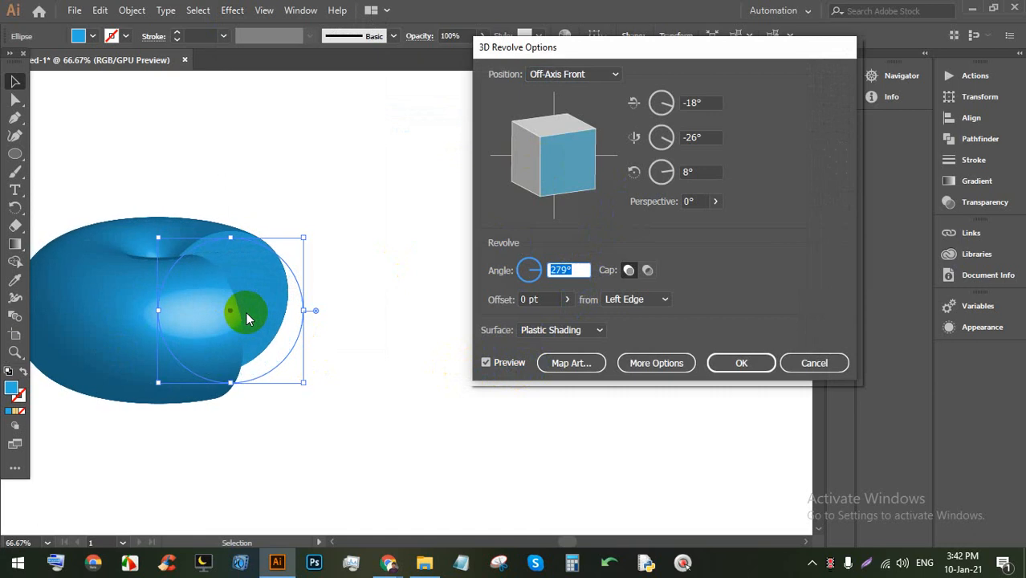
key("shift+Down")
key("shift+Down")
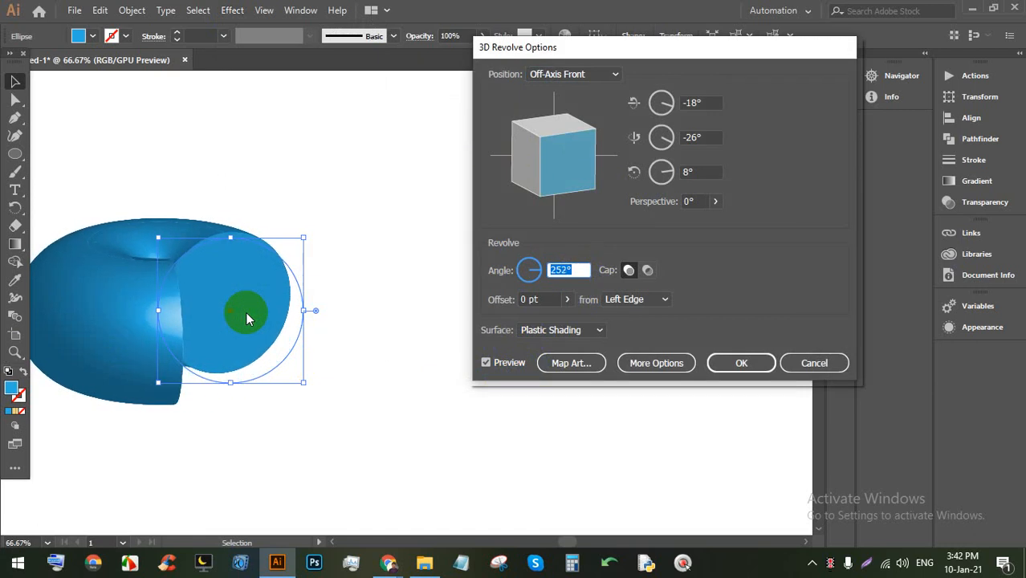
key("Up")
key("Up")
key("Up")
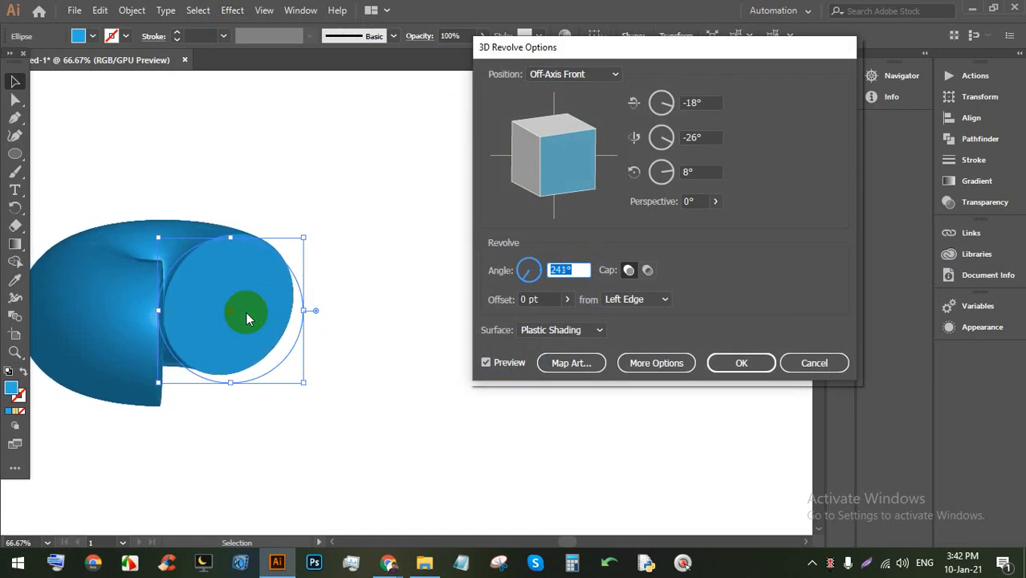
key("shift+Down")
key("shift+Down")
key("shift+Down")
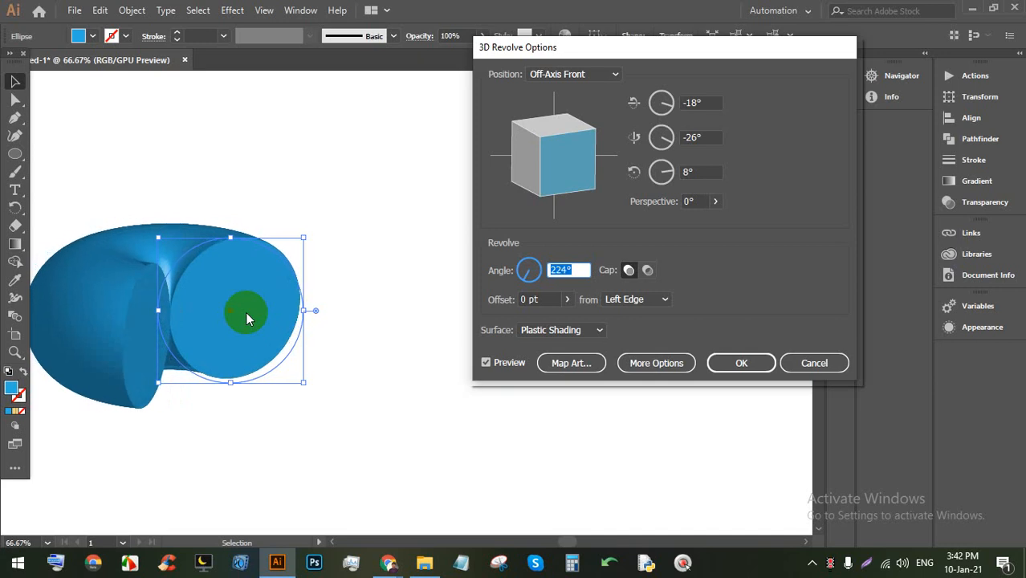
key("Down")
key("Down")
key("Down")
key("Down")
key("Down")
key("Down")
key("Down")
key("Down")
key("Down")
key("Down")
key("Down")
key("Down")
key("Down")
key("Down")
key("Down")
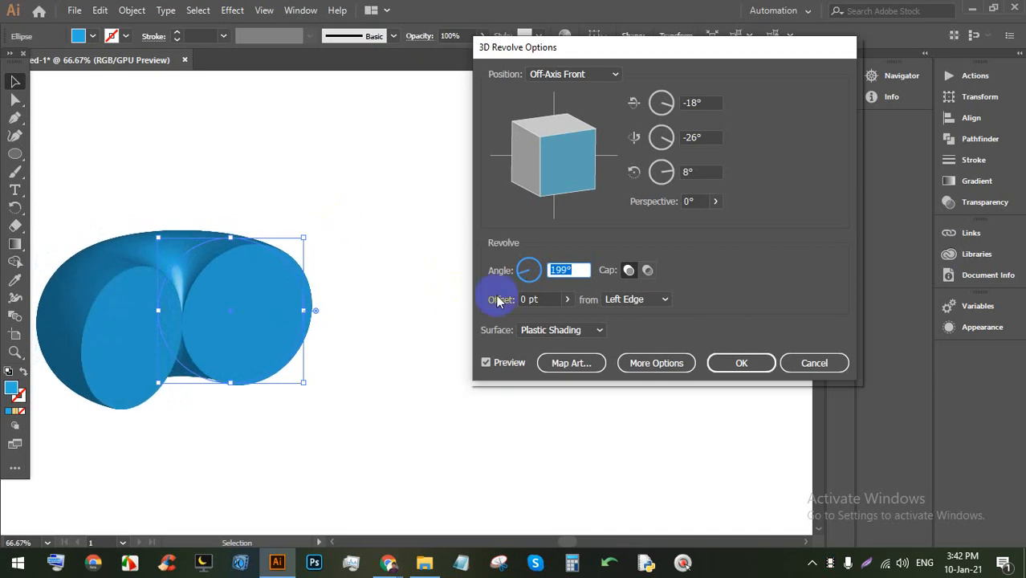
left_click(647, 271)
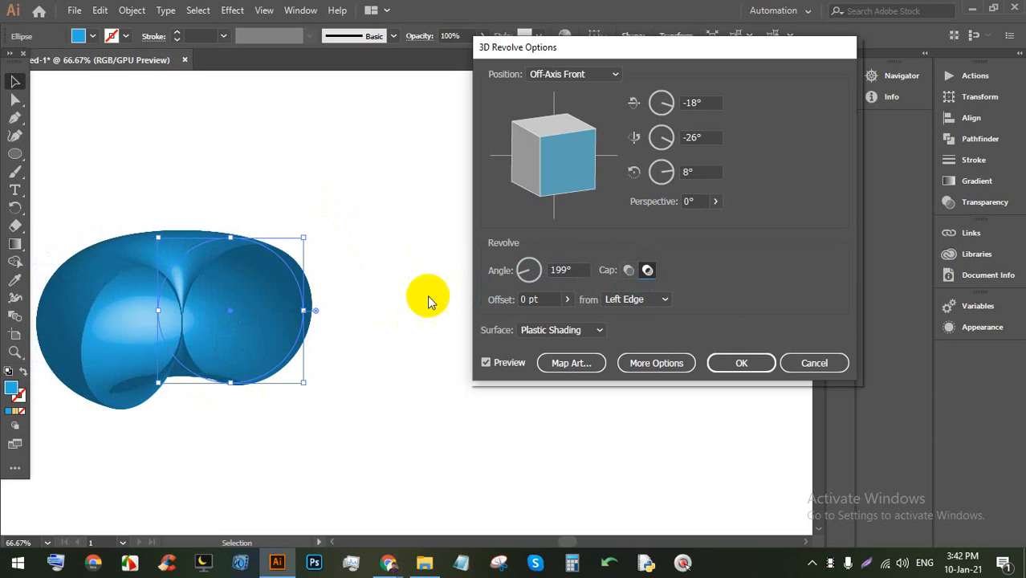
Step: Try a custom rotation of the revolved shape and the preset positions Front, Back, Left, Right, Top and Bottom
left_click_drag(558, 164, 579, 105)
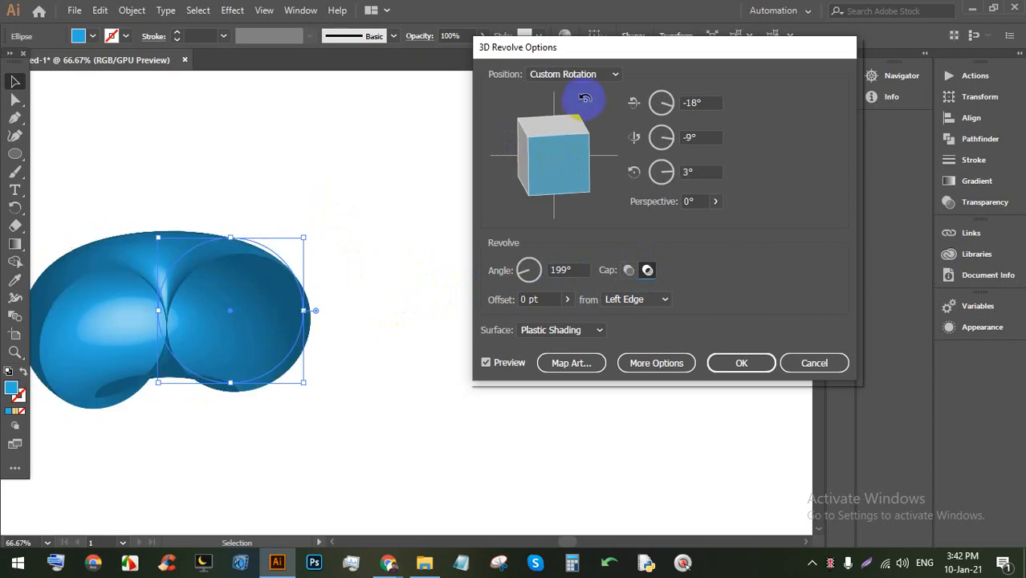
left_click(572, 75)
left_click(575, 108)
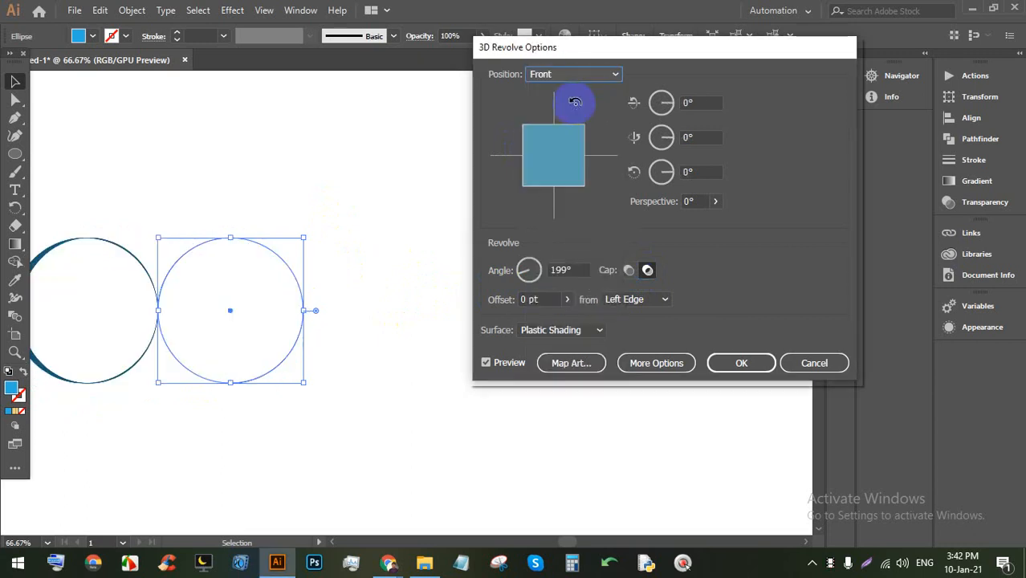
left_click(579, 75)
left_click(582, 126)
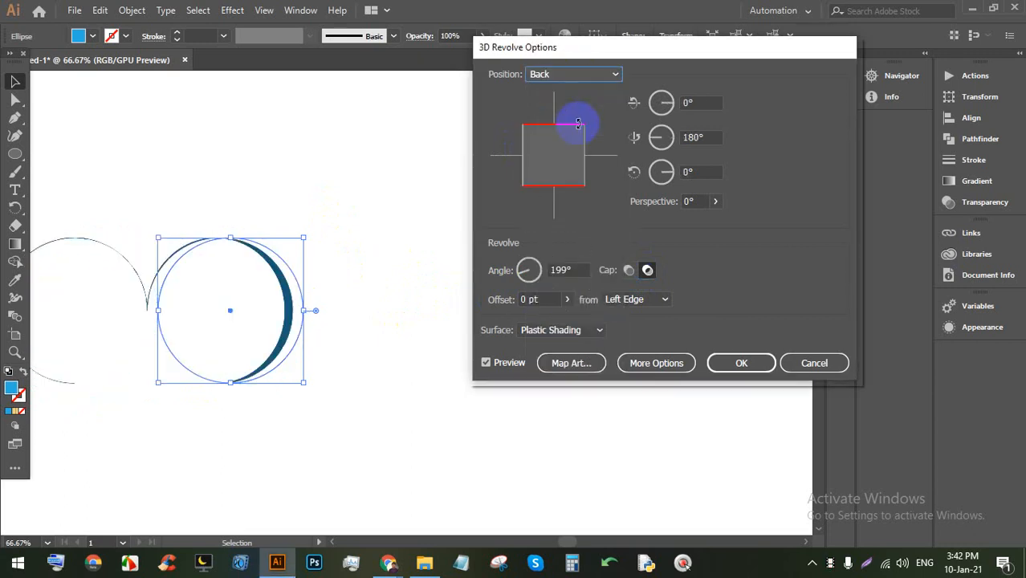
left_click(579, 76)
left_click(580, 144)
left_click(579, 77)
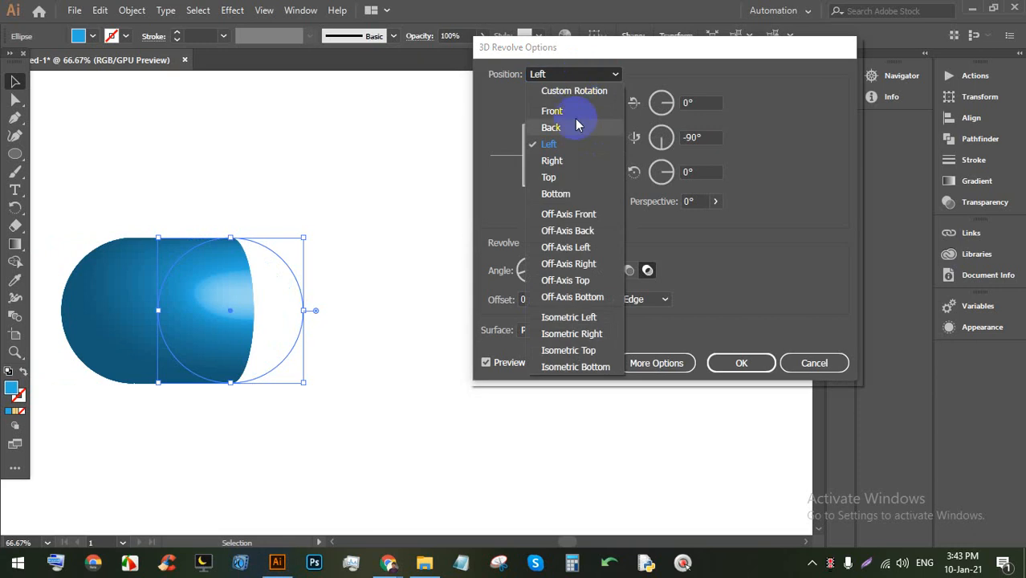
left_click(569, 161)
left_click(572, 74)
left_click(569, 177)
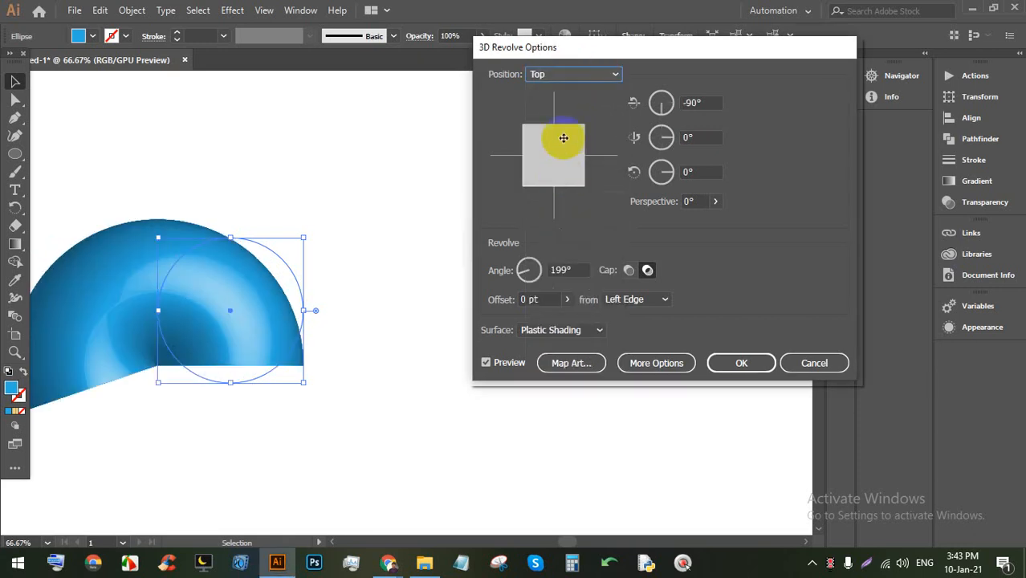
left_click(573, 75)
left_click(555, 193)
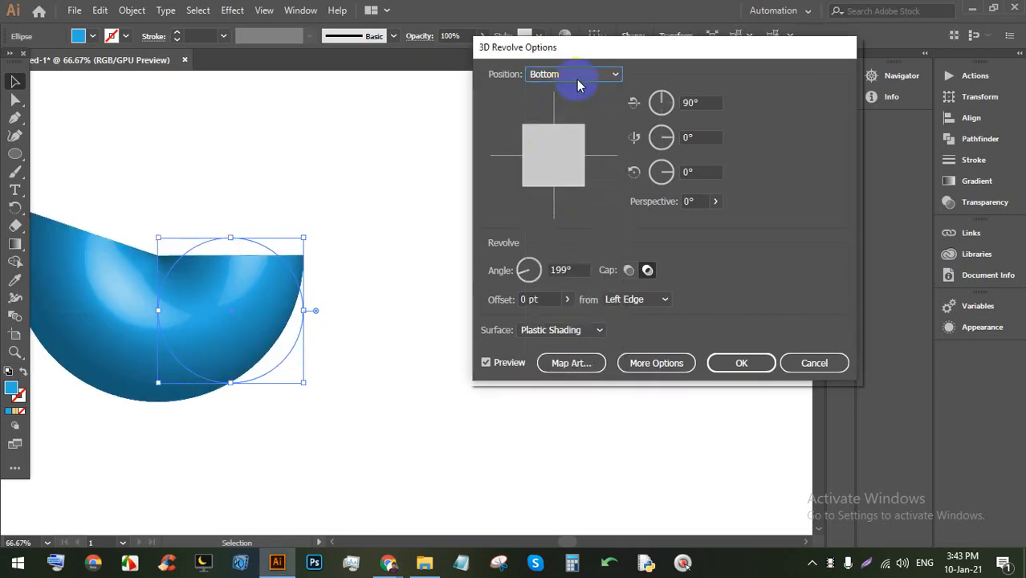
Step: Rotate the revolved shape freely to -38°, -10° and 18°, and revolve it from the Right Edge
left_click_drag(558, 152, 576, 163)
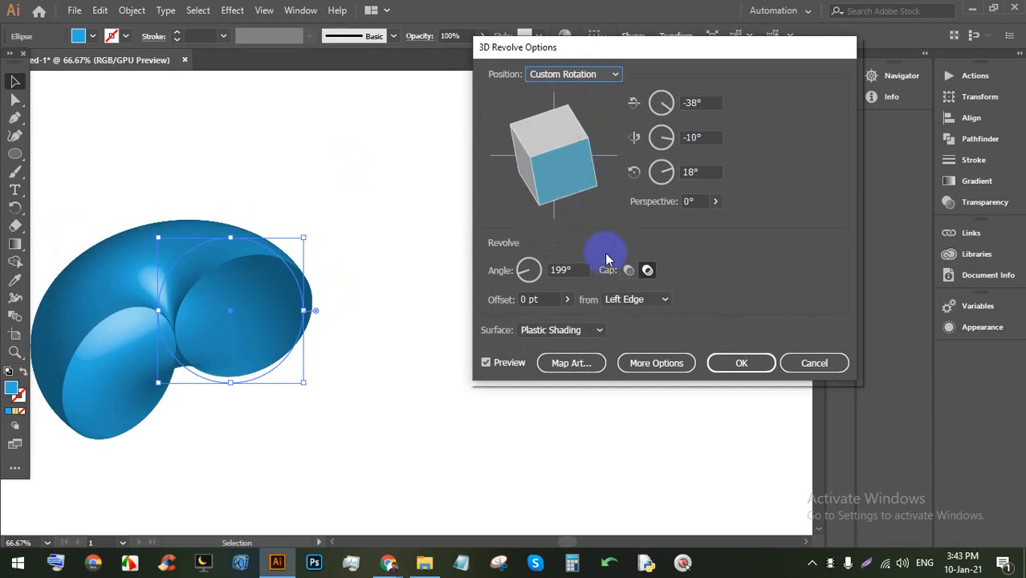
left_click(627, 305)
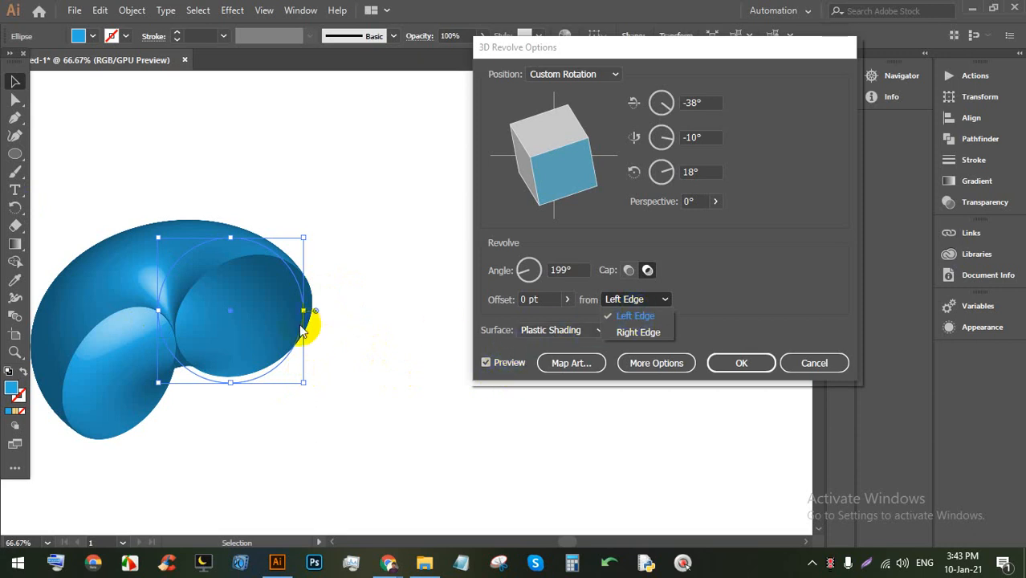
left_click(638, 332)
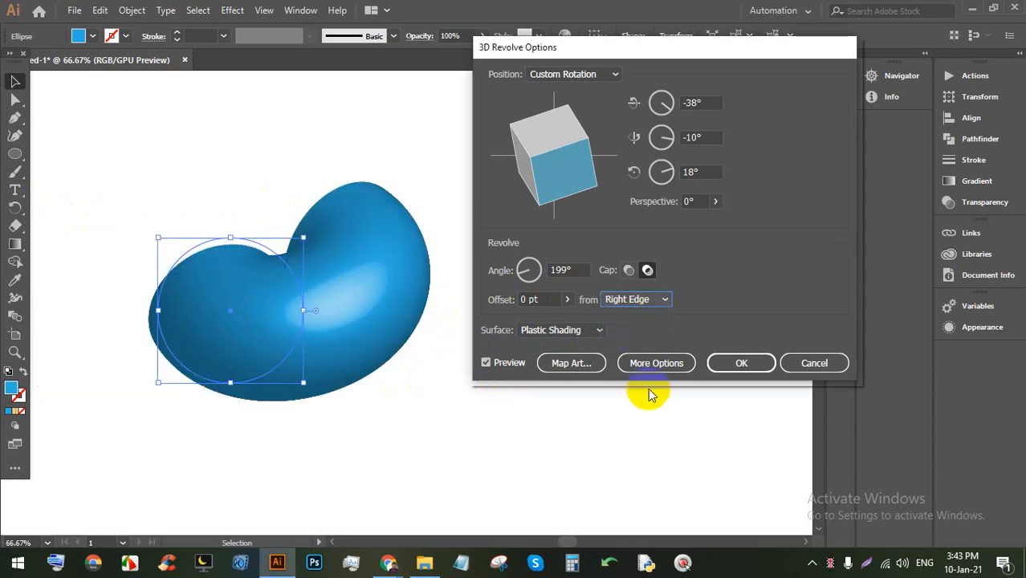
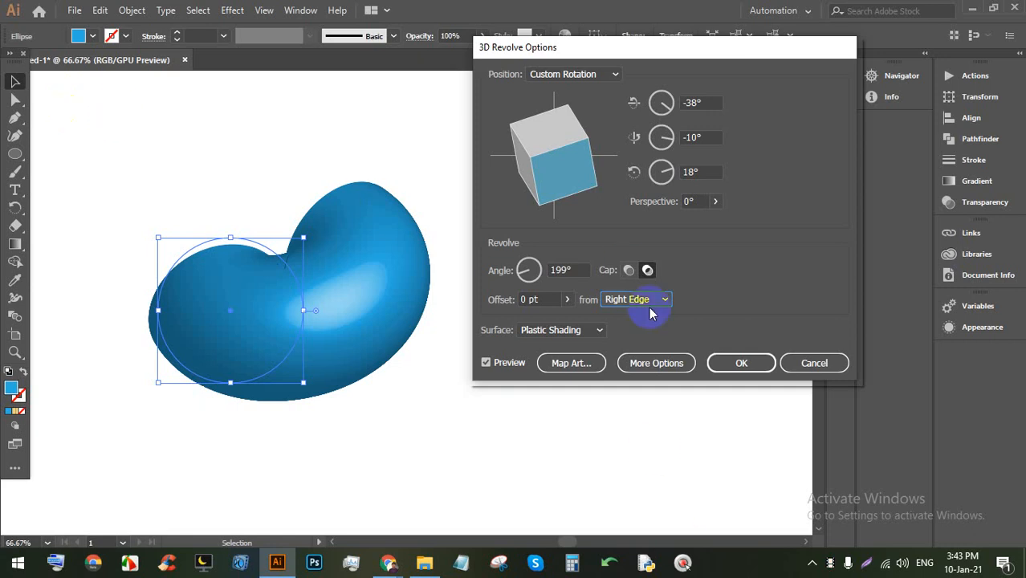
Step: Show the additional surface options, try 0 and 107 blend steps, and cancel the Revolve effect
left_click(656, 363)
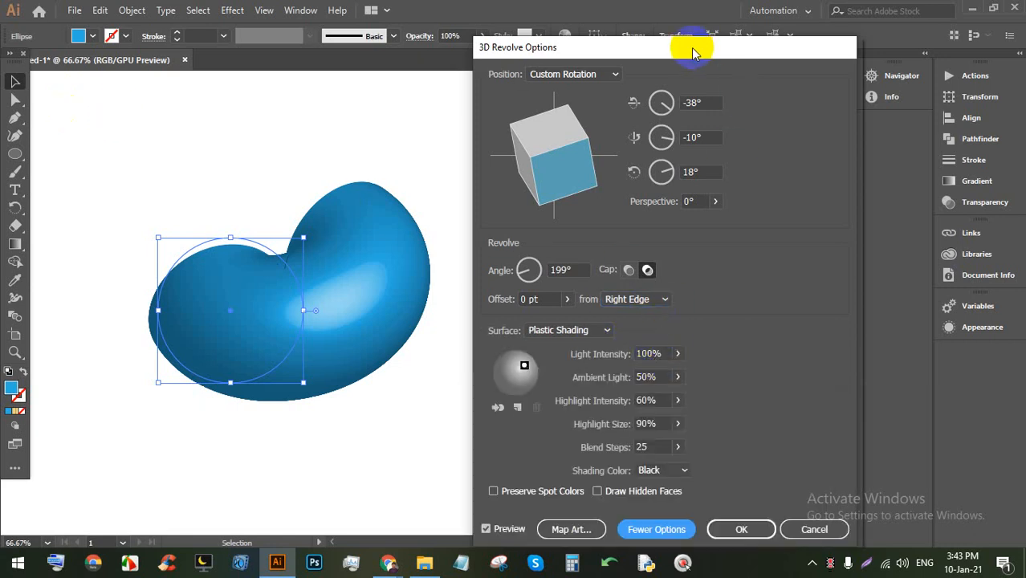
left_click_drag(687, 46, 684, 7)
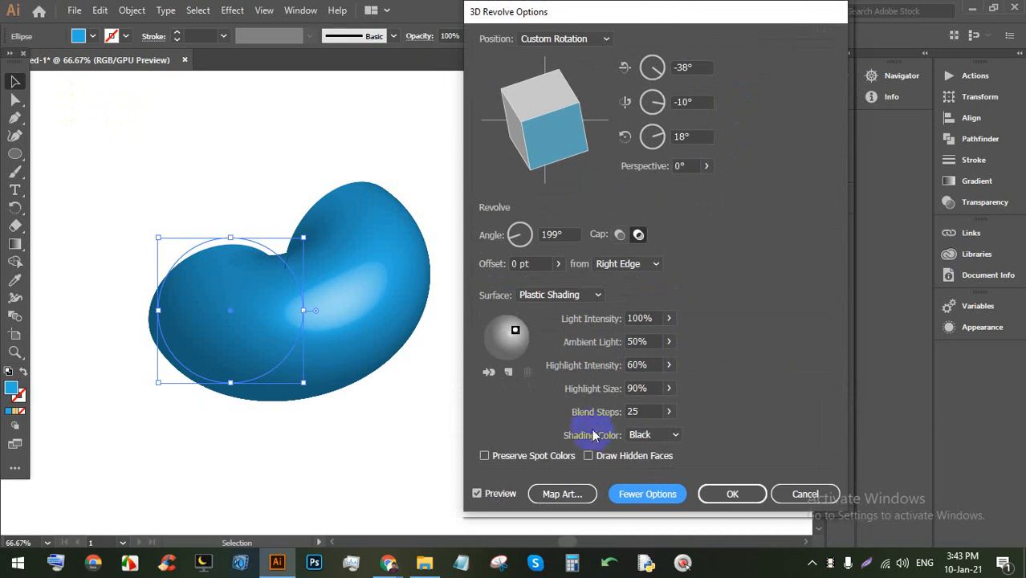
left_click(669, 411)
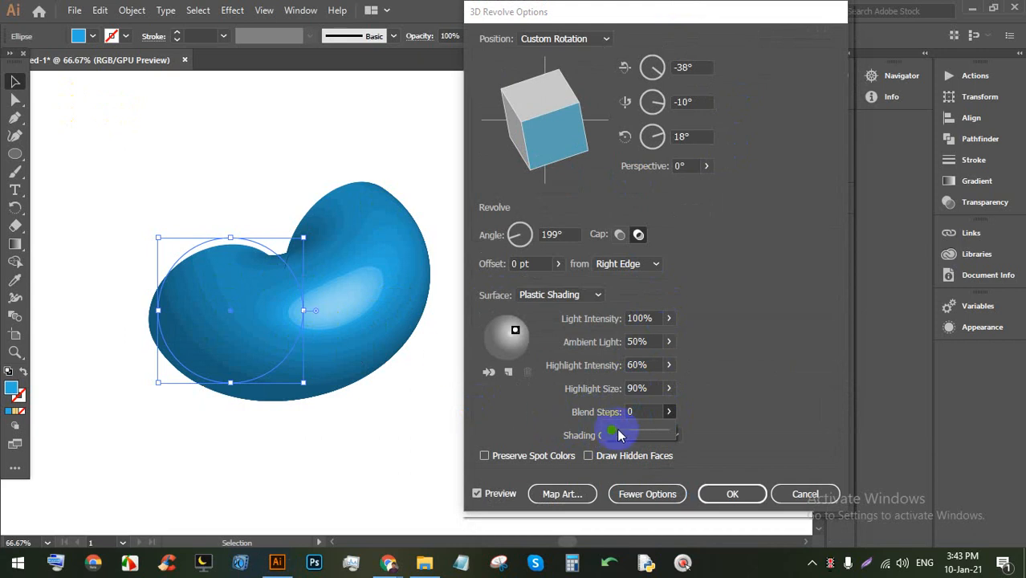
mouse_move(649, 434)
left_mouse_down()
mouse_move(715, 431)
mouse_move(660, 428)
left_mouse_up()
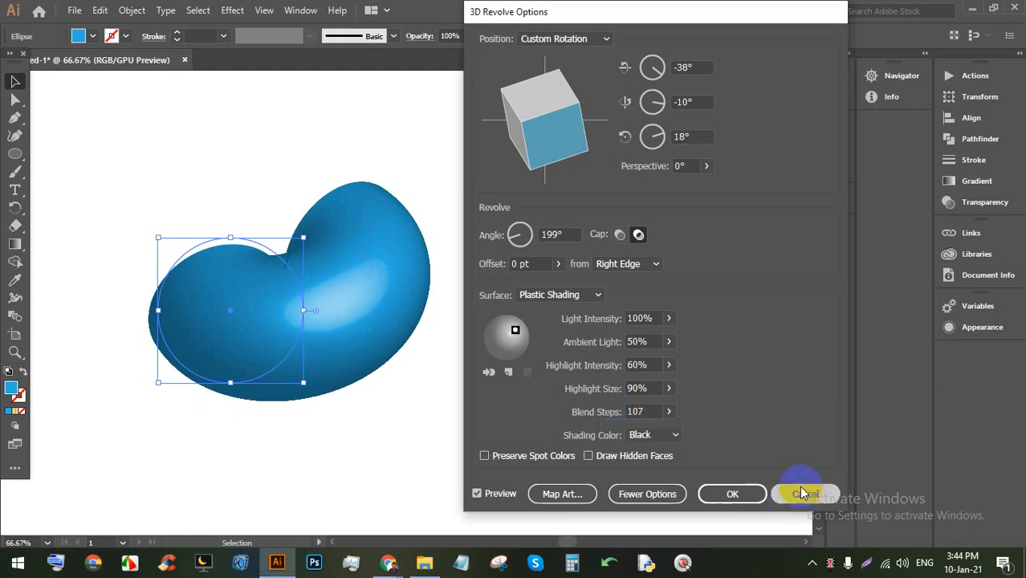
left_click(791, 491)
Step: Move the blue circle slightly up and to the right, and deselect it
left_click_drag(226, 319, 252, 301)
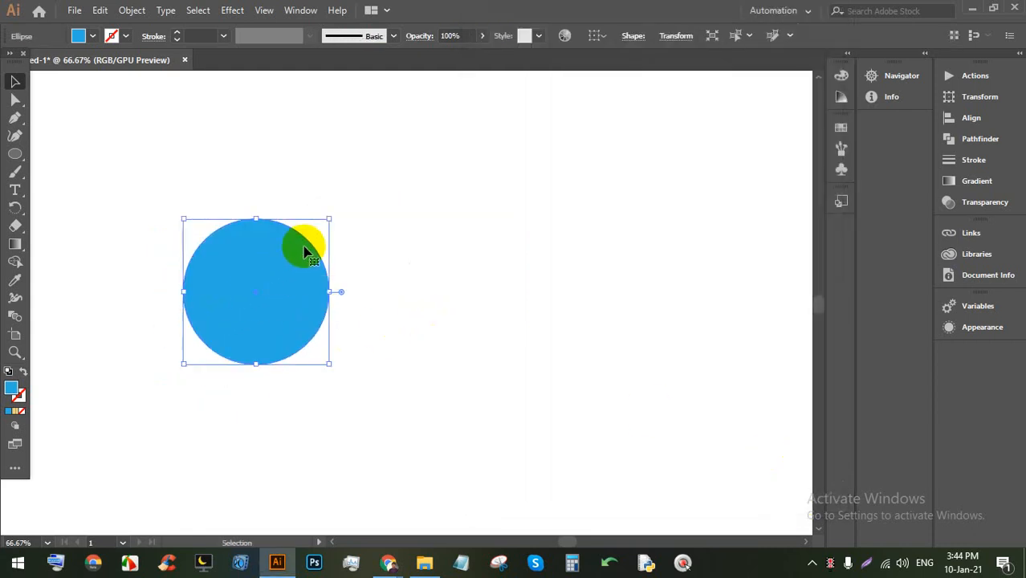
scroll(336, 280, "up", 2)
left_click_drag(189, 265, 240, 245)
key("space")
key("ctrl+shift+a")
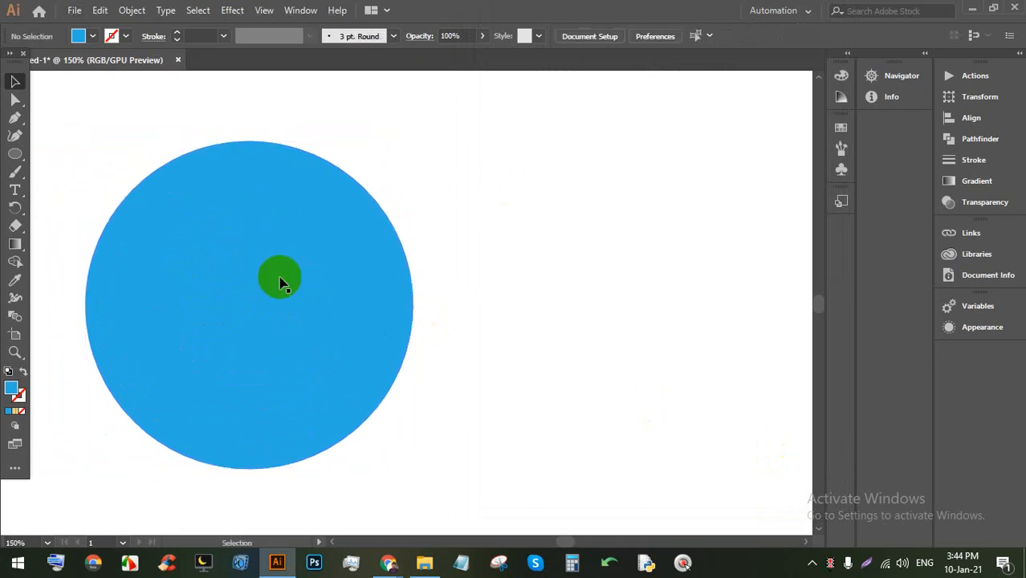
Step: Draw a straight vertical line through the circle with the Pen tool, extending past both edges, and centre the two horizontally
left_click(15, 118)
left_click(249, 122)
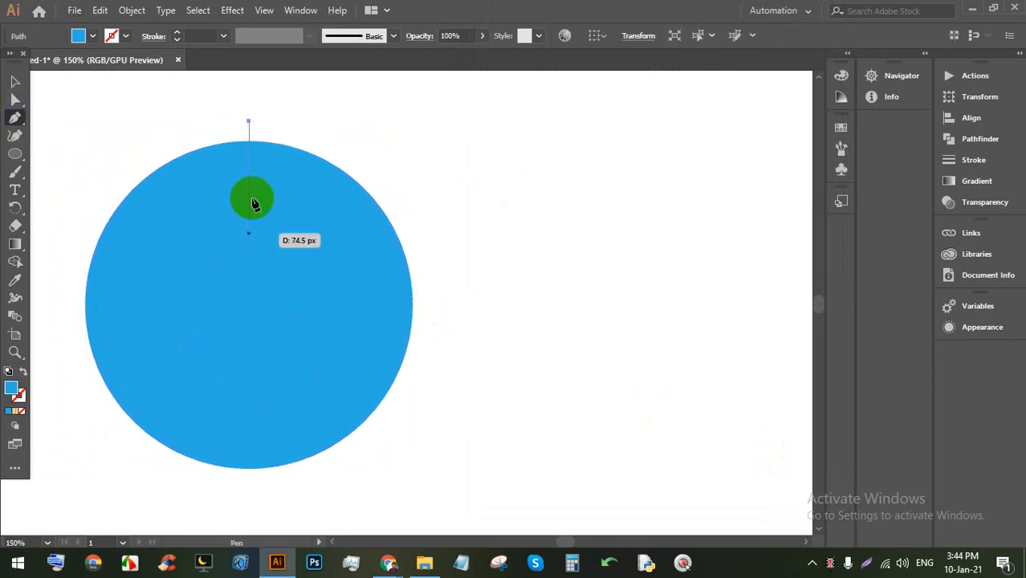
left_click(248, 488)
left_click(15, 82)
left_click_drag(545, 406, 129, 245)
left_click(625, 36)
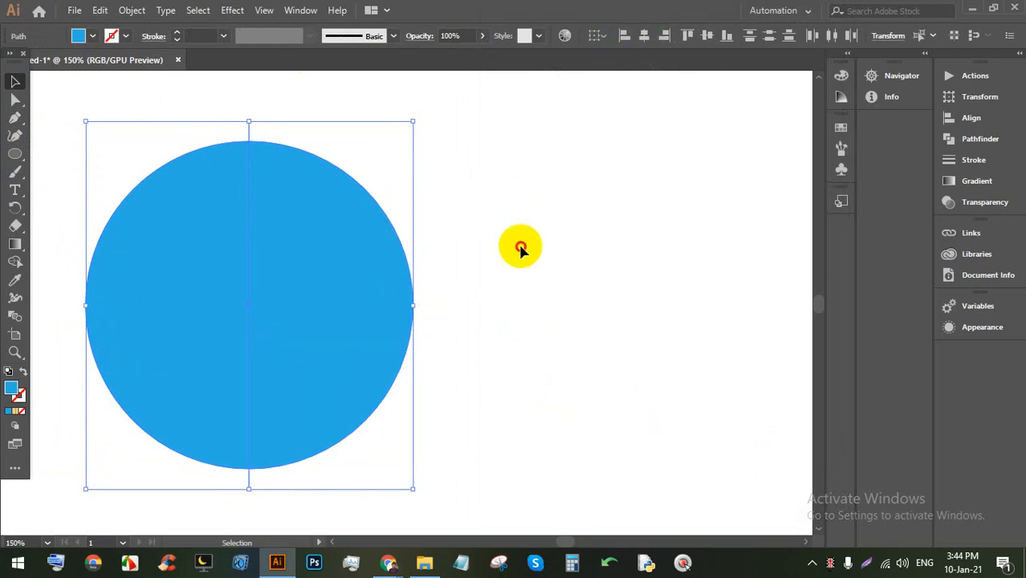
Step: Split the circle along the line with Pathfinder Divide and ungroup the resulting halves
left_click_drag(550, 400, 107, 241)
left_click(980, 138)
right_click(351, 255)
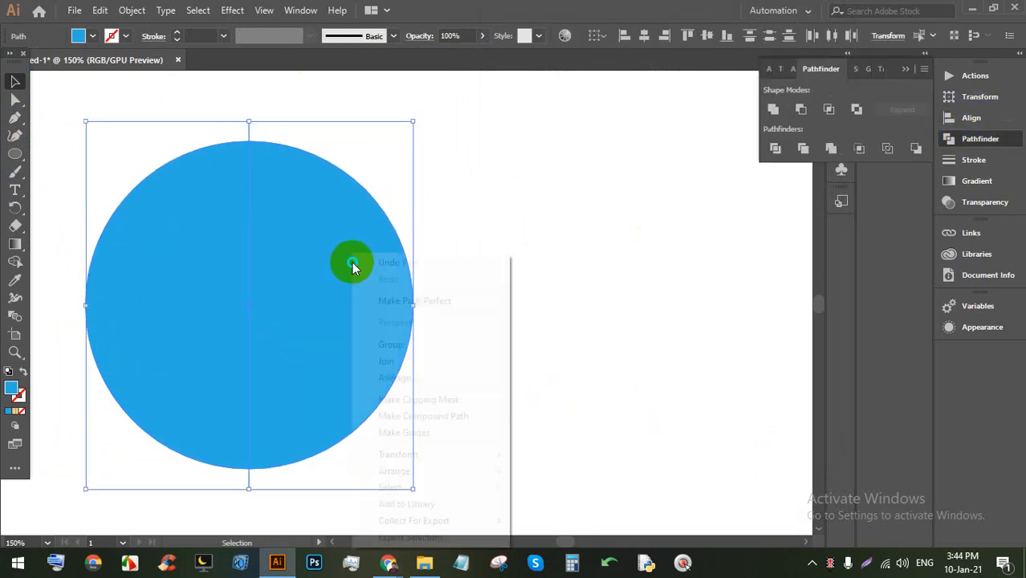
left_click(776, 149)
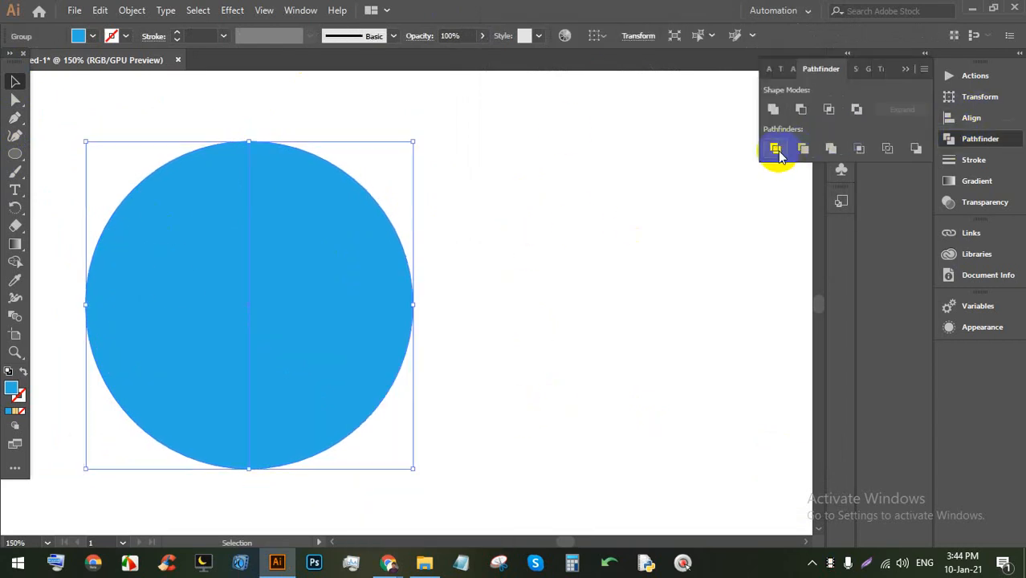
right_click(236, 293)
left_click(279, 414)
left_click(424, 338)
Step: Delete the left half of the circle and move the remaining half to the left
left_click(197, 327)
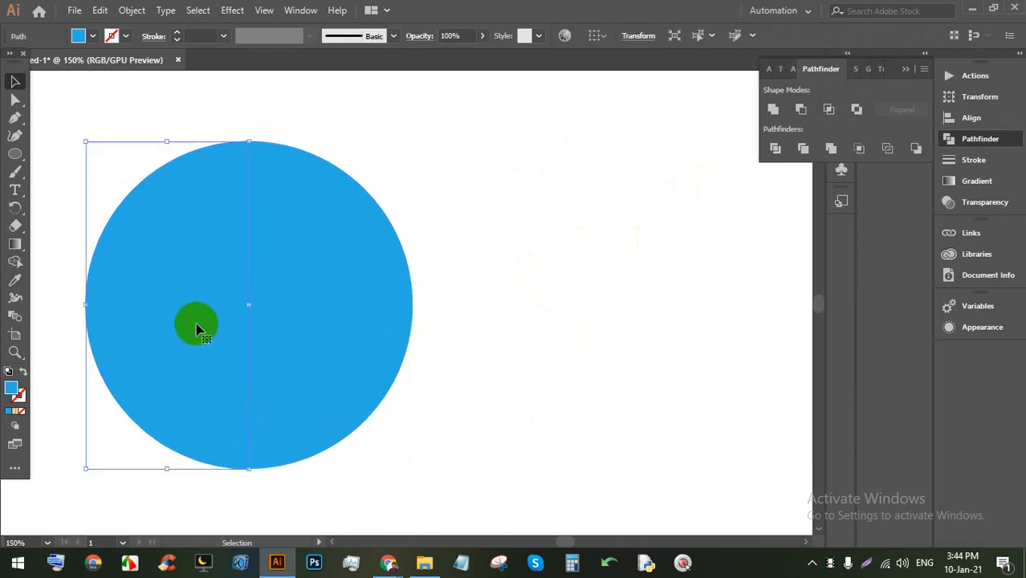
key("Delete")
left_click_drag(311, 300, 191, 332)
scroll(224, 278, "down", 3)
scroll(235, 241, "down", 2)
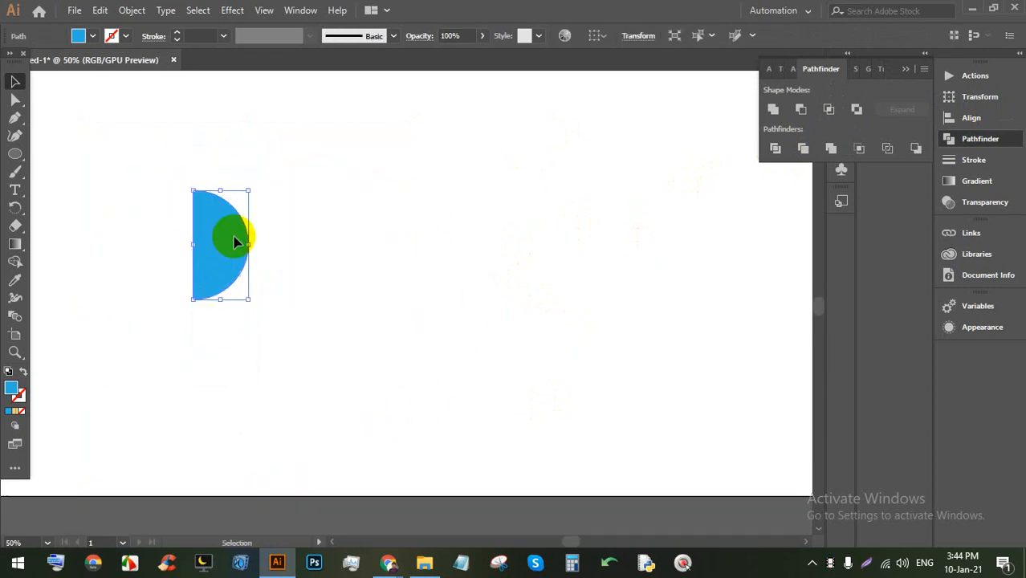
Step: Check the Google Meet call in Chrome, return to Illustrator and deselect the half circle
mouse_move(389, 563)
left_click(348, 478)
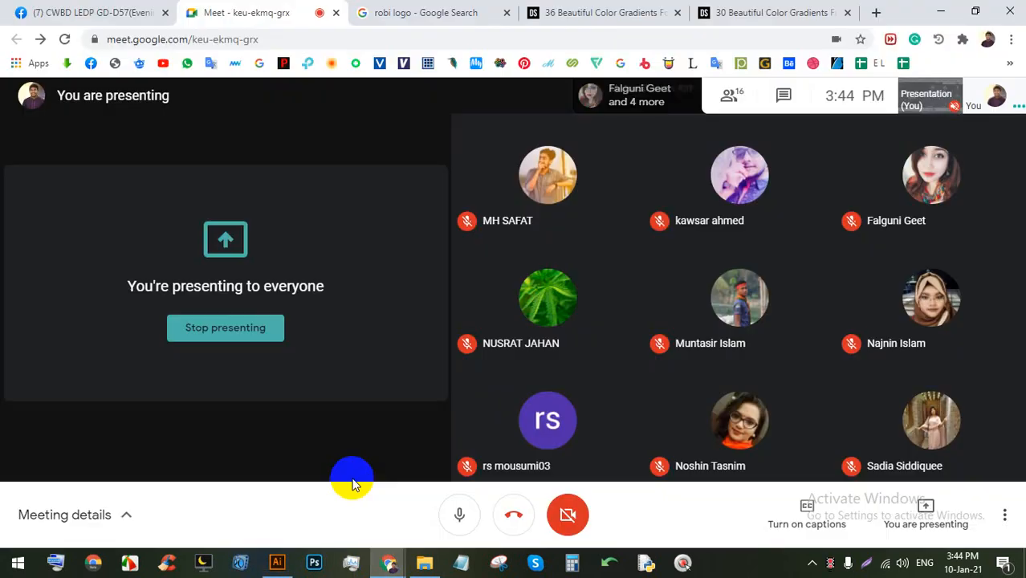
left_click(277, 562)
left_click(325, 384)
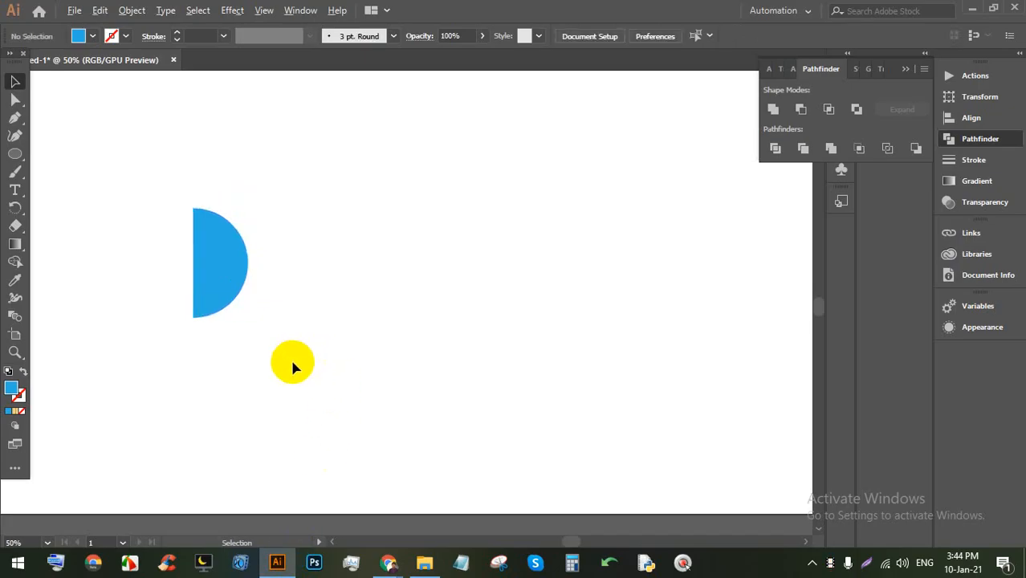
Step: Move the half circle further left on the artboard, keeping its vertical position
left_click_drag(354, 418, 144, 219)
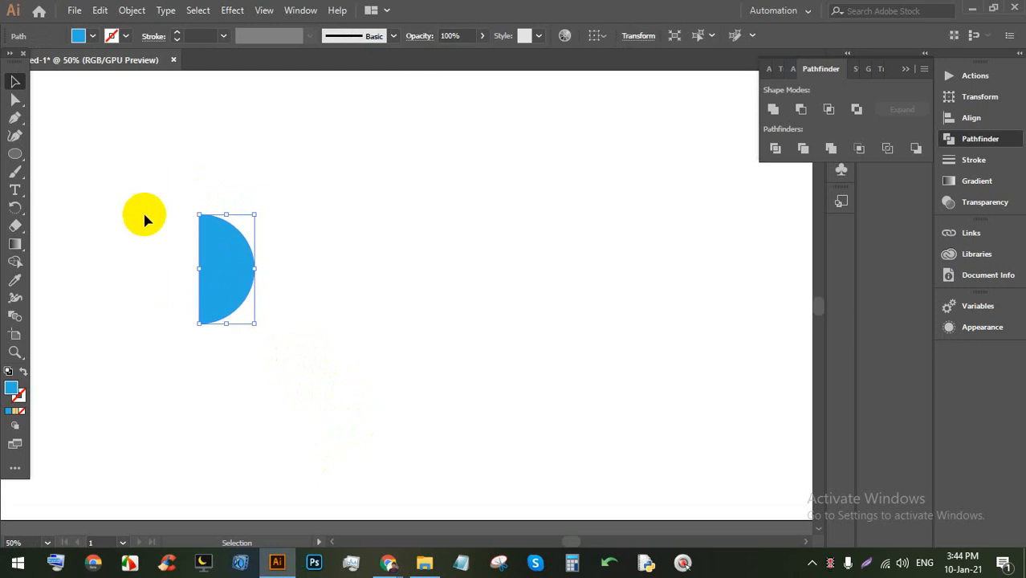
left_click_drag(224, 211, 208, 214)
key("ctrl+z")
left_click(336, 258)
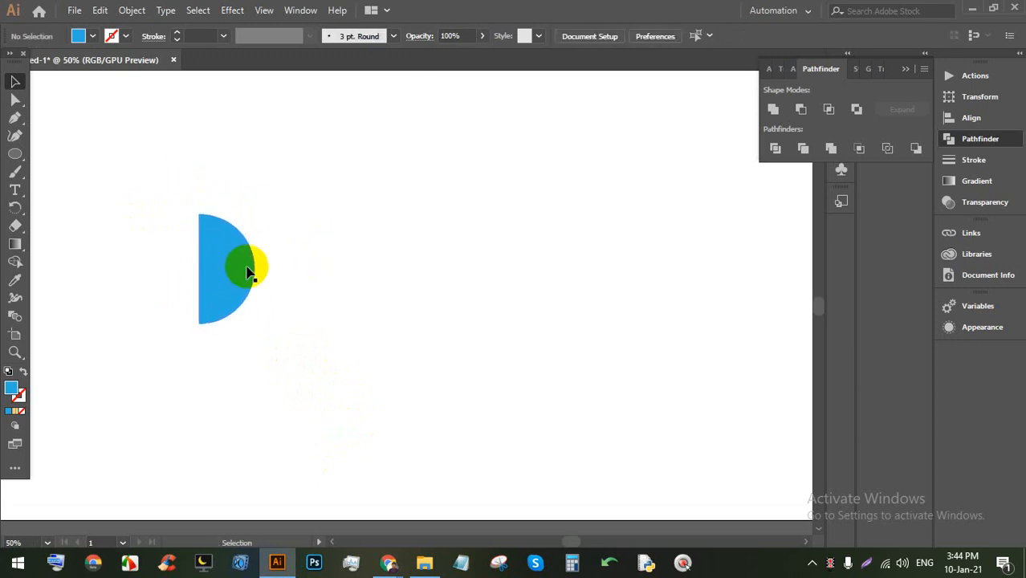
left_click_drag(247, 273, 184, 273)
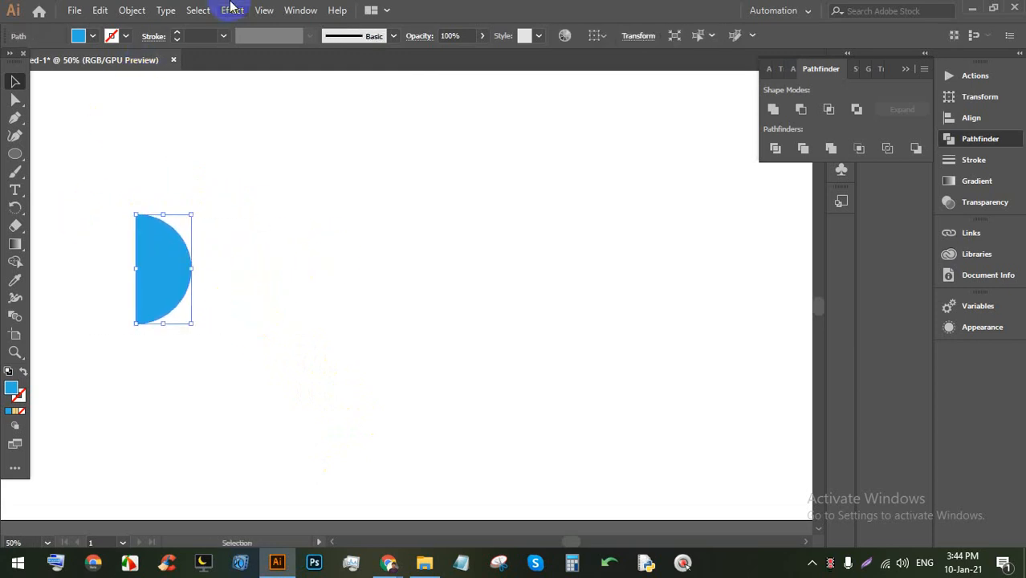
Step: Preview a 3D Revolve effect on the half circle, trying revolve angles of 150° and 185°
left_click(232, 9)
mouse_move(248, 96)
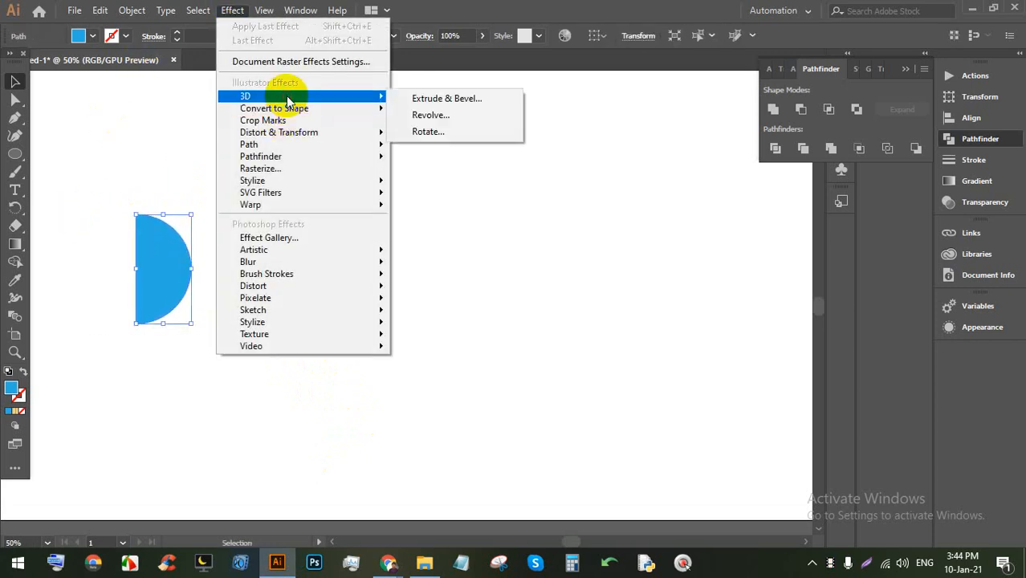
left_click(463, 114)
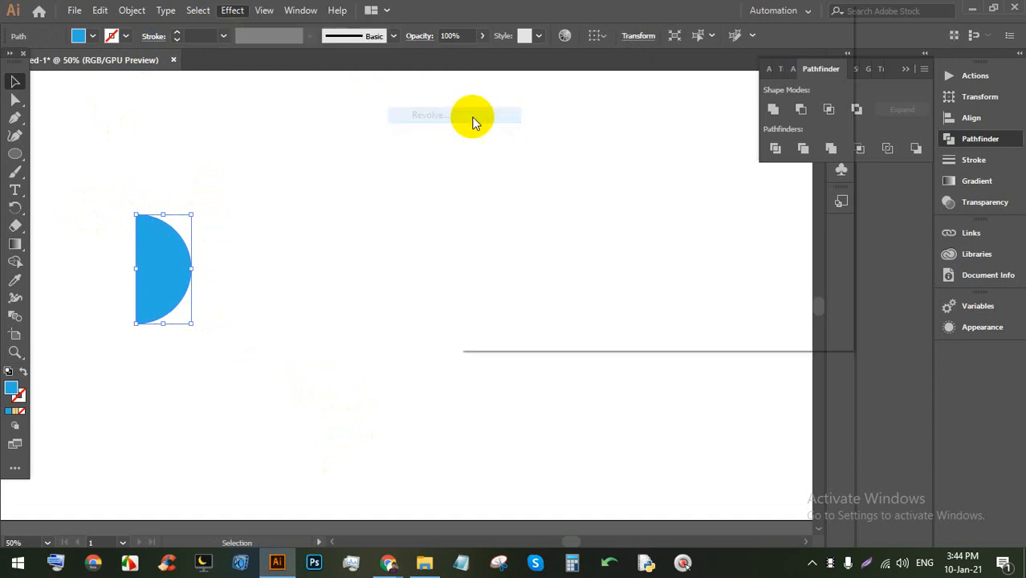
left_click(477, 328)
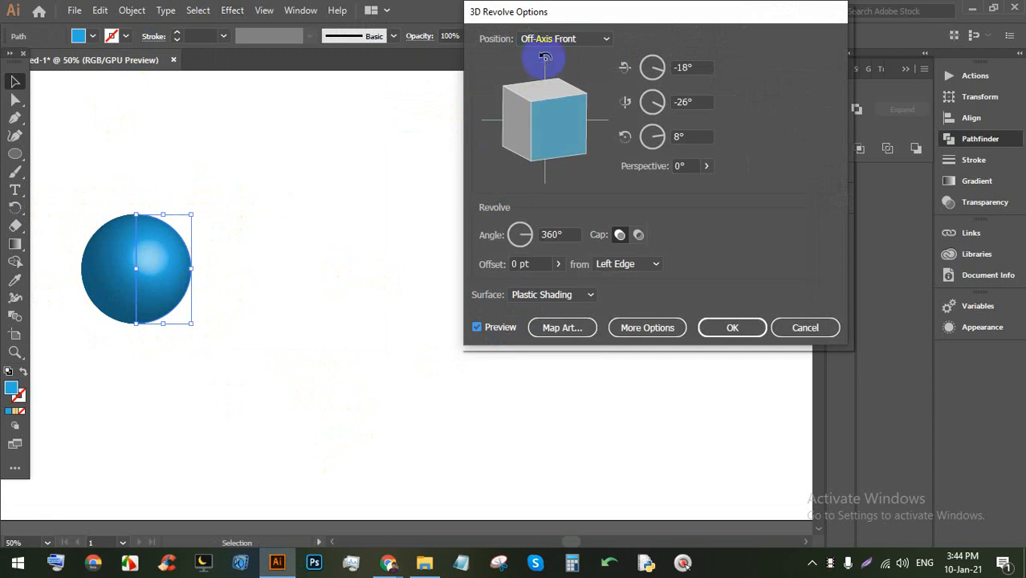
left_click_drag(524, 241, 513, 249)
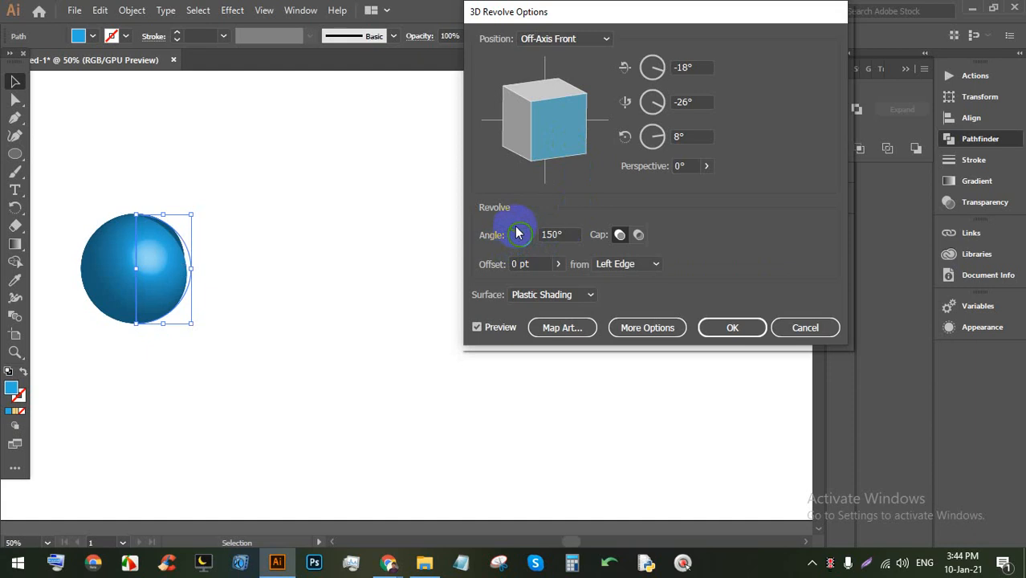
left_click_drag(515, 241, 509, 236)
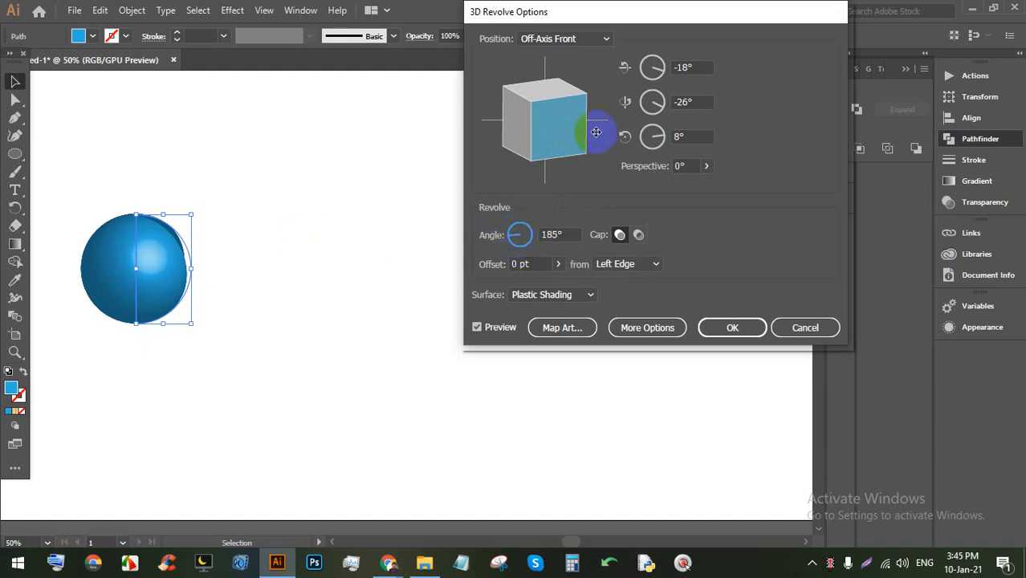
Step: Rotate the revolved shape to a custom position of -54°, -43° and 34°, and set the revolve angle to 360°
left_click_drag(596, 132, 567, 130)
double_click(563, 234)
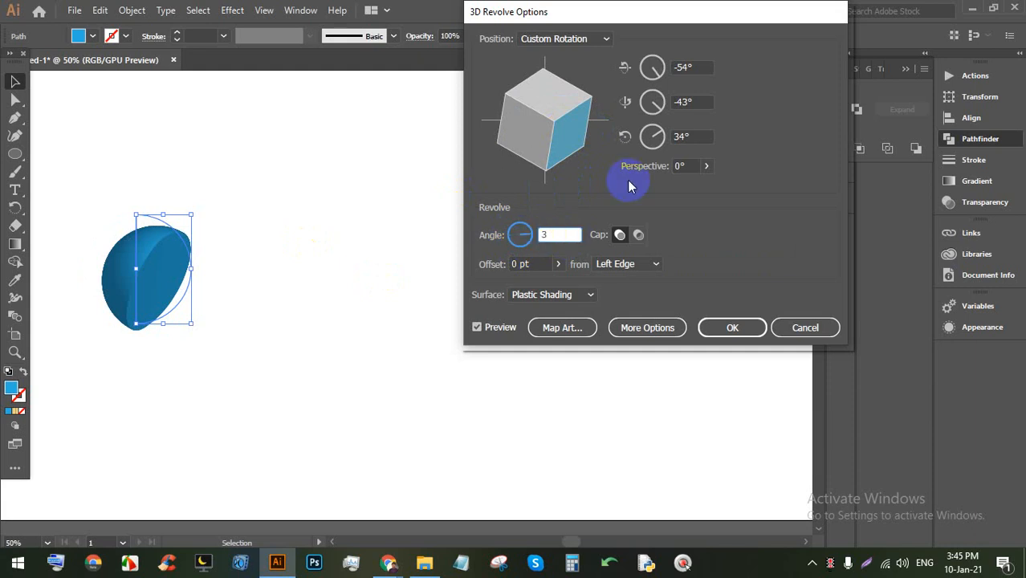
left_click(636, 236)
Step: Compare revolving from the Right Edge and the Left Edge, finishing with Right Edge
left_click(631, 264)
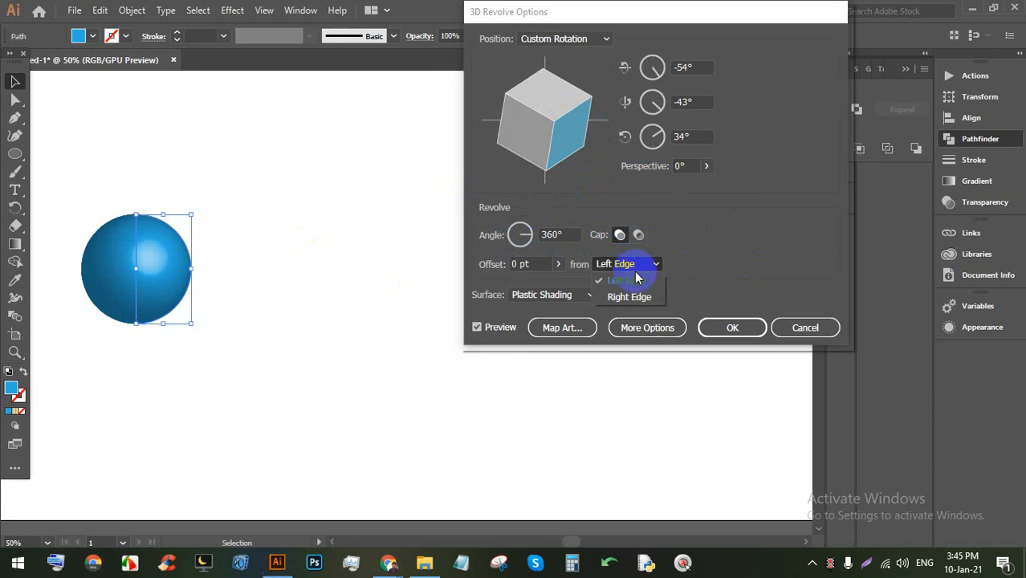
left_click(629, 295)
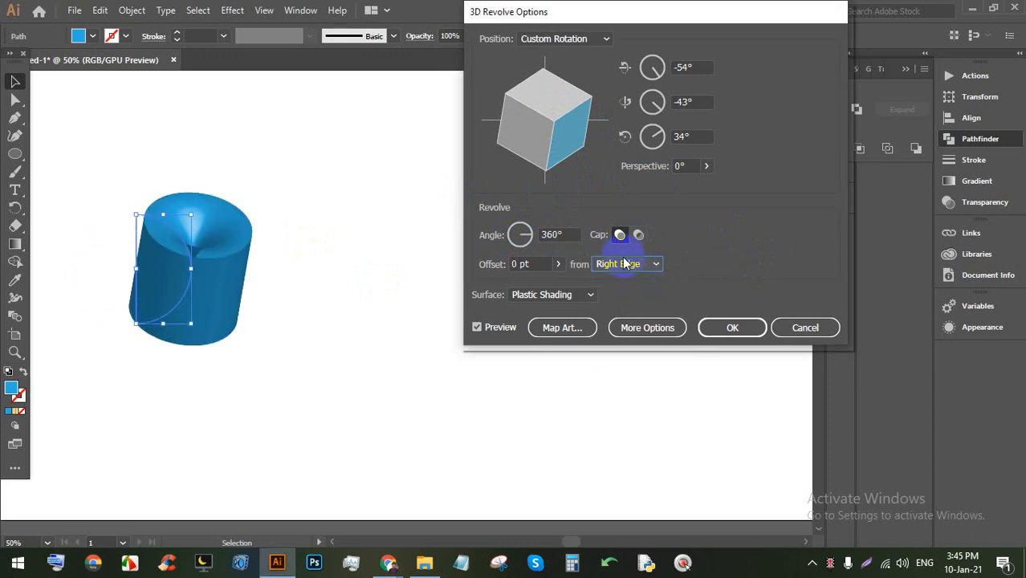
left_click(630, 265)
left_click(626, 281)
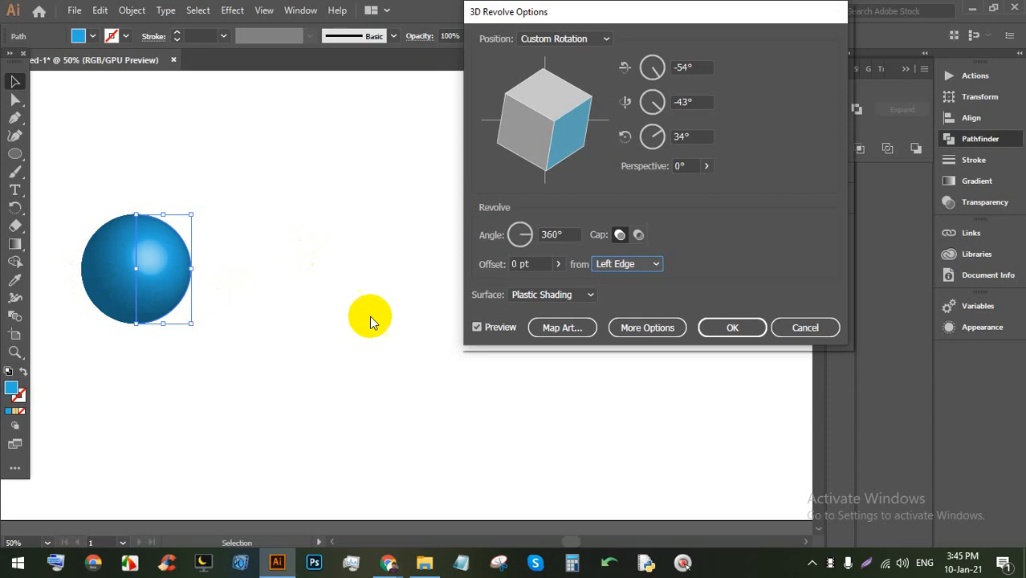
left_click(636, 265)
left_click(628, 294)
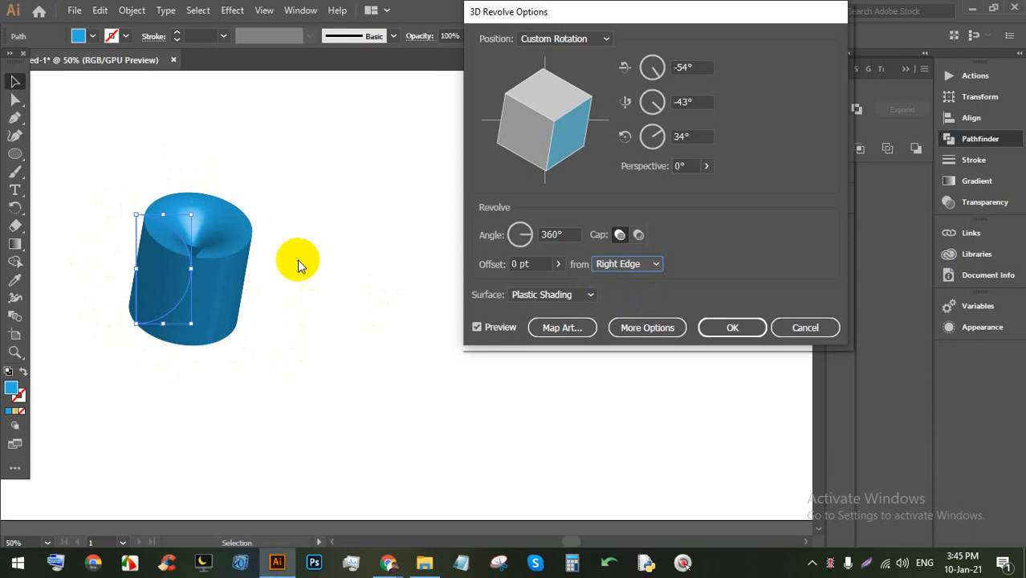
Step: Add a second light at the upper left of the shading sphere and revolve the shape from the Left Edge
left_click(651, 333)
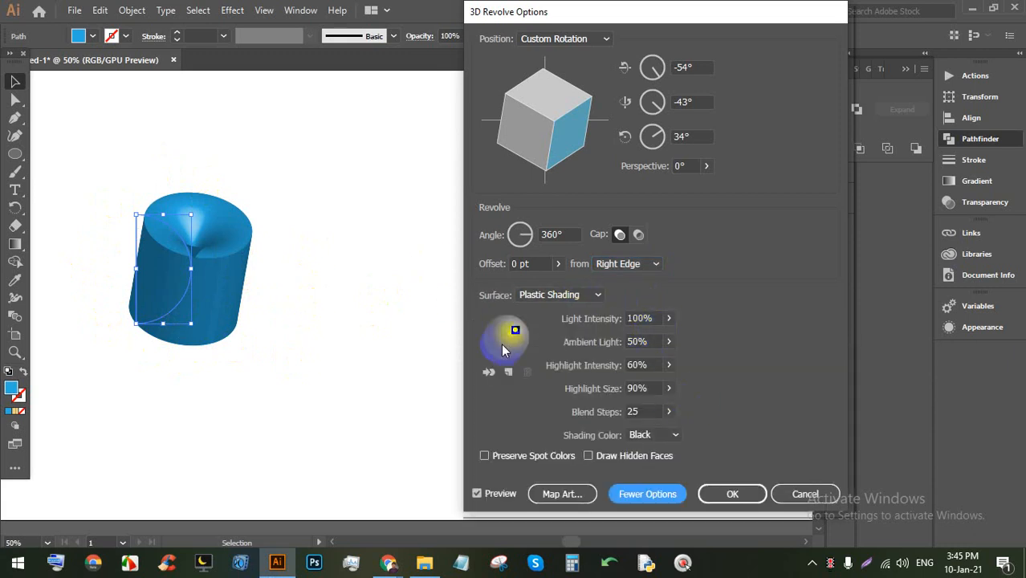
left_click(509, 373)
mouse_move(507, 350)
left_mouse_down()
mouse_move(505, 362)
mouse_move(488, 330)
left_mouse_up()
left_click(633, 263)
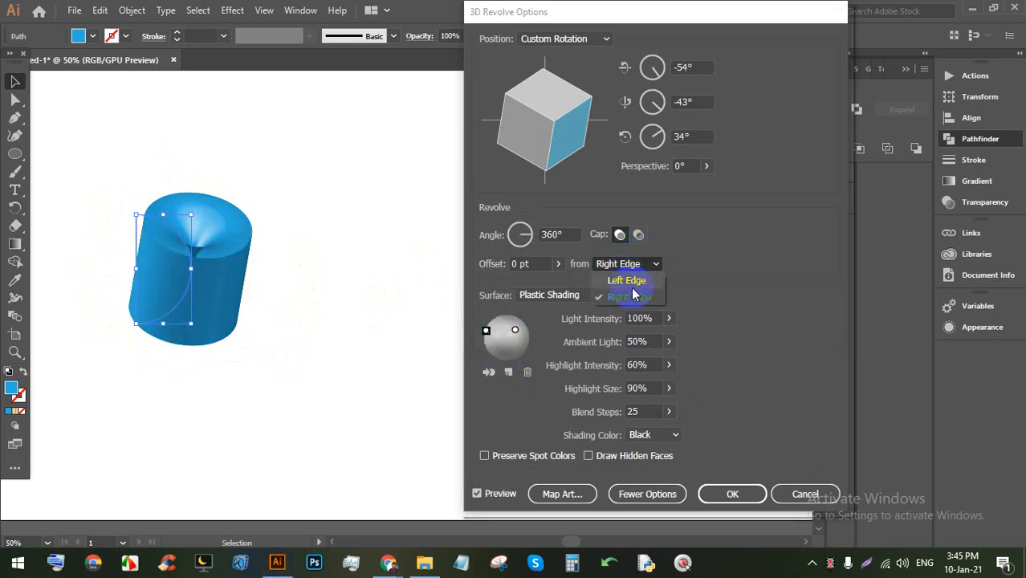
left_click(630, 277)
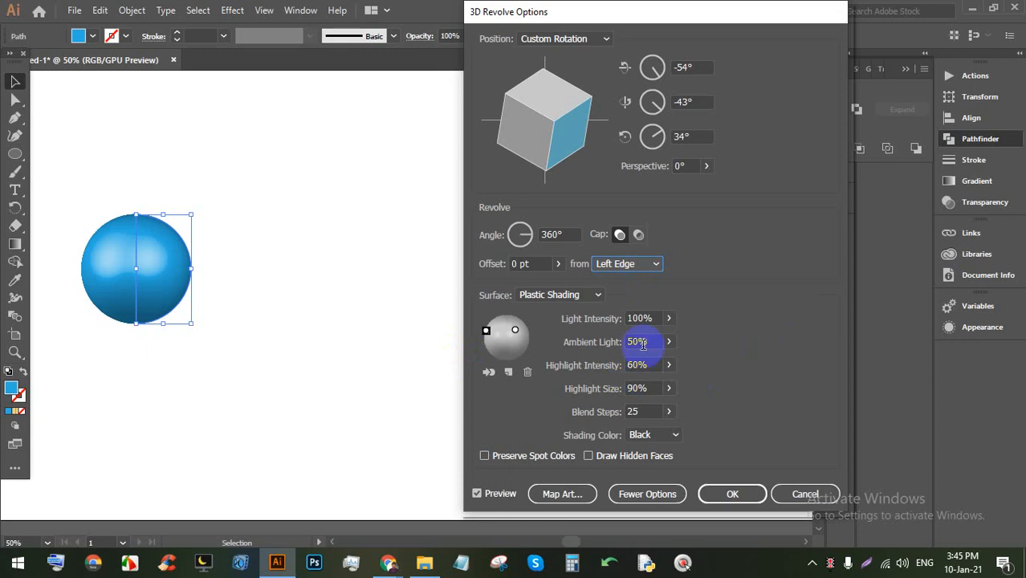
Step: Try ambient light values of 0%, 100% and 17%, and cancel the Revolve effect
left_click(668, 318)
mouse_move(666, 338)
left_mouse_down()
mouse_move(617, 344)
mouse_move(641, 337)
mouse_move(662, 351)
left_mouse_up()
key("Tab")
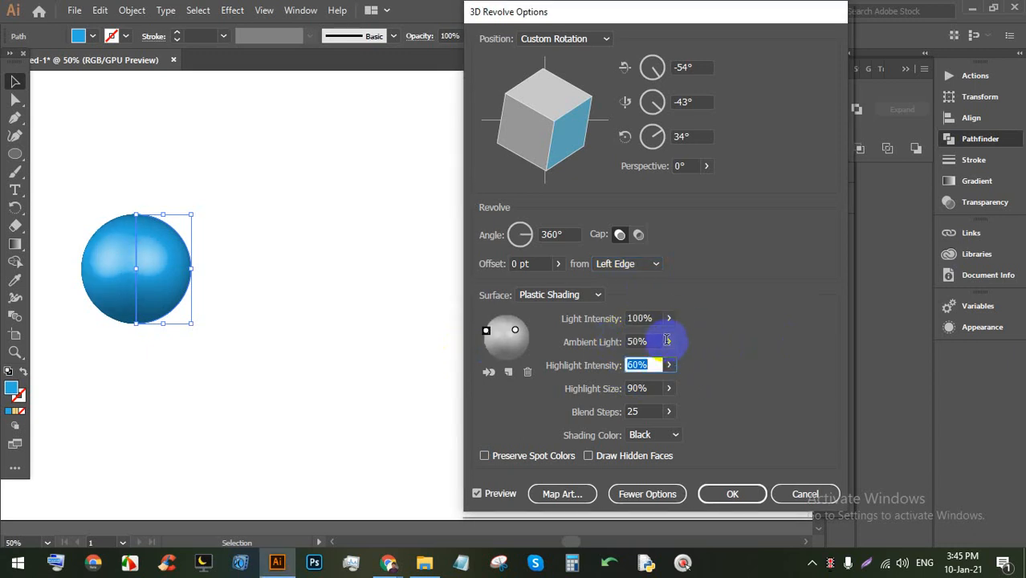
left_click(668, 341)
left_click_drag(640, 361, 604, 367)
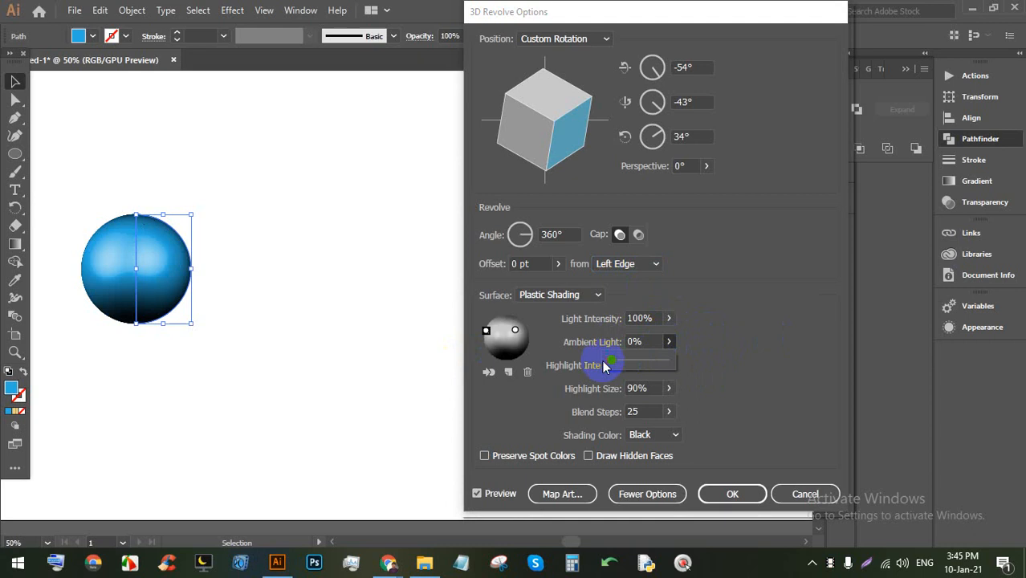
left_click(733, 354)
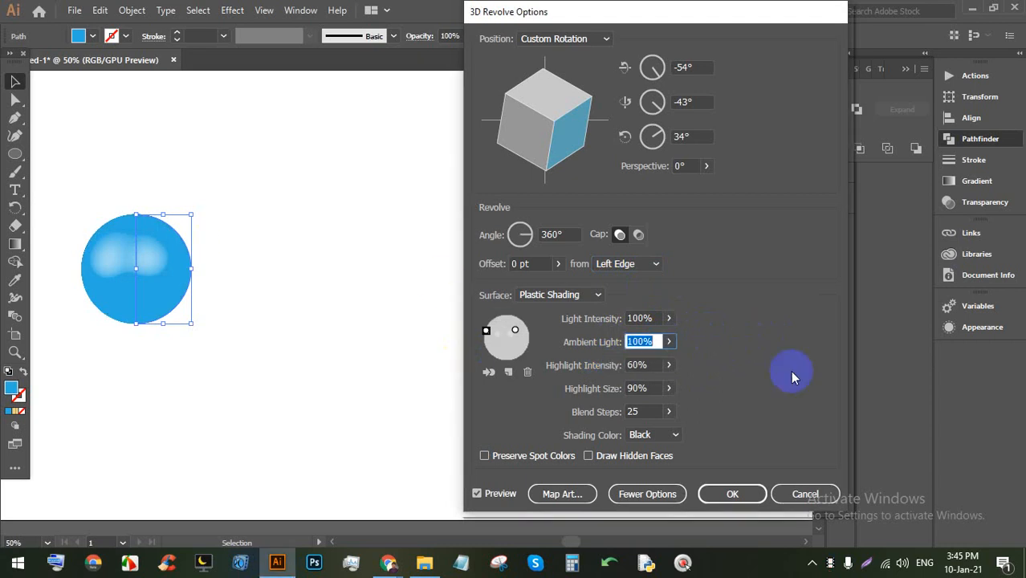
left_click(669, 343)
left_click_drag(625, 367, 634, 355)
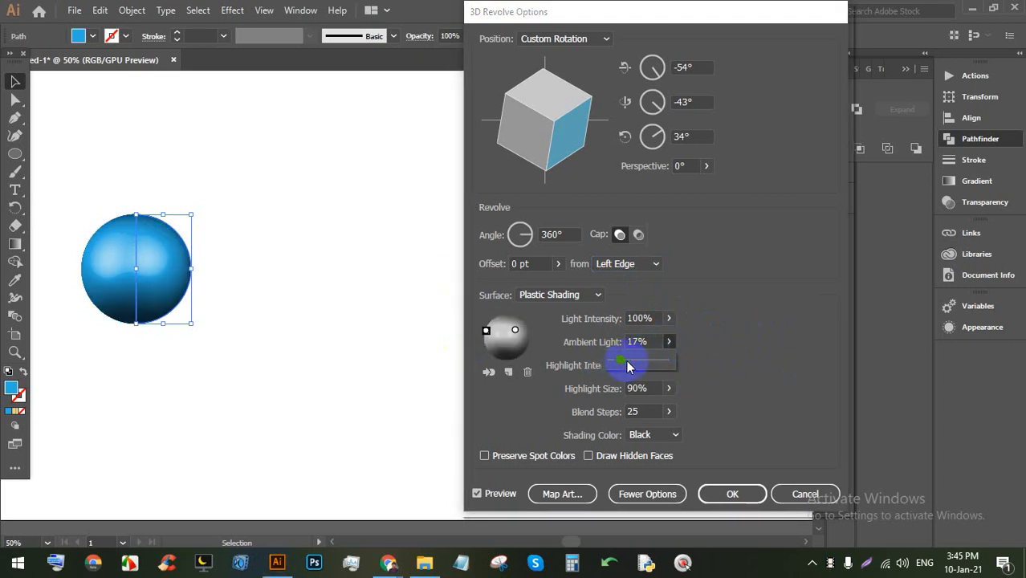
left_click(726, 310)
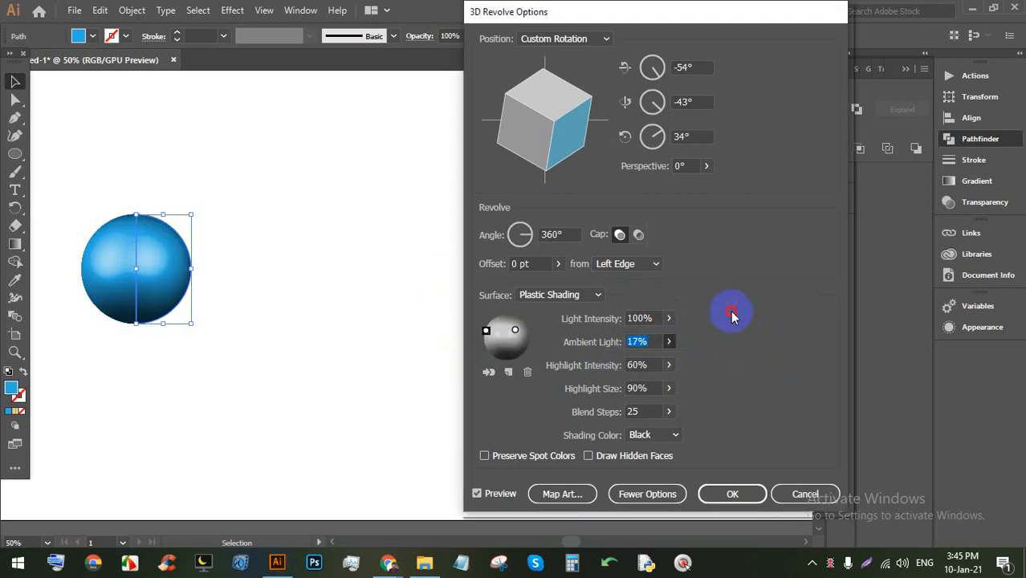
left_click(805, 494)
left_click(346, 223)
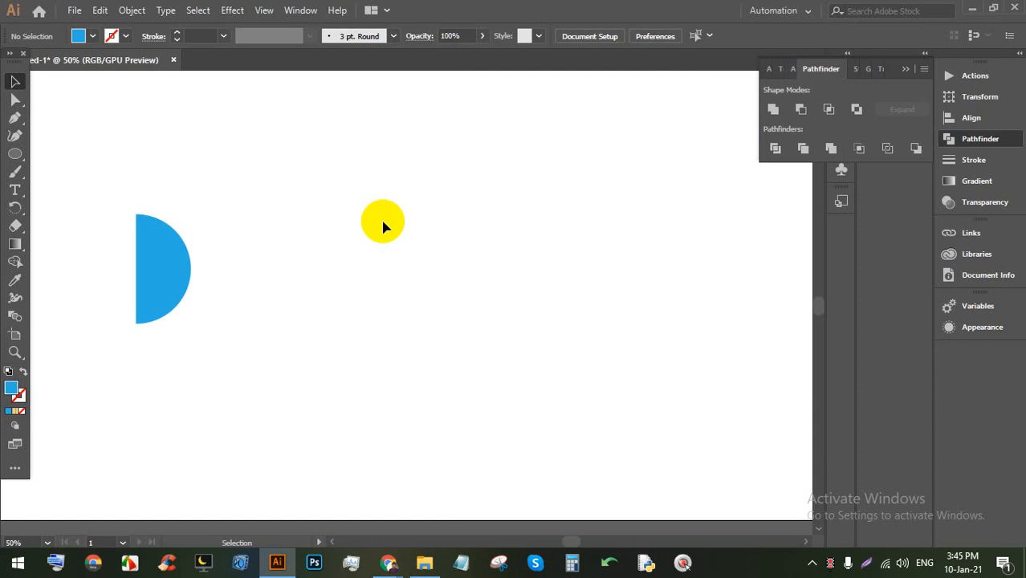
Step: Draw a tall, narrow vertical rectangle to the right of the half circle
scroll(230, 138, "down", 1, "alt")
scroll(232, 144, "down", 1, "alt")
scroll(221, 152, "up", 1, "alt")
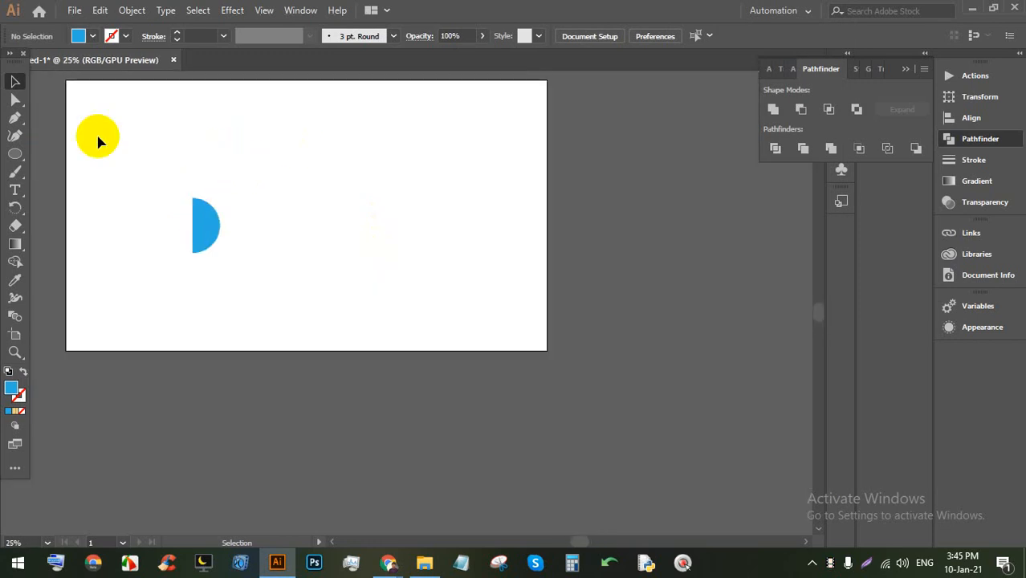
scroll(201, 152, "up", 1, "alt")
left_click_drag(14, 154, 68, 149)
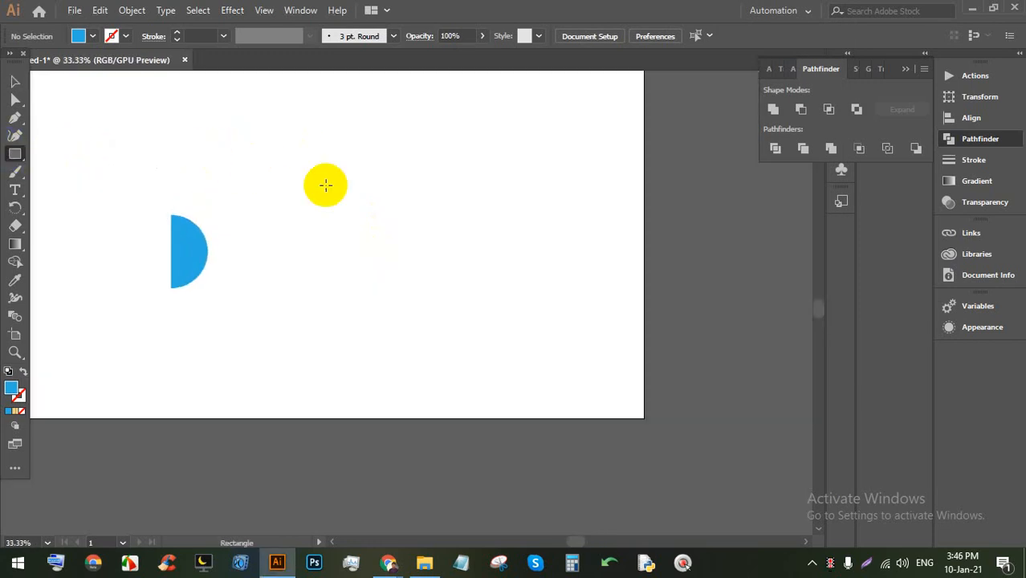
left_click_drag(402, 130, 411, 335)
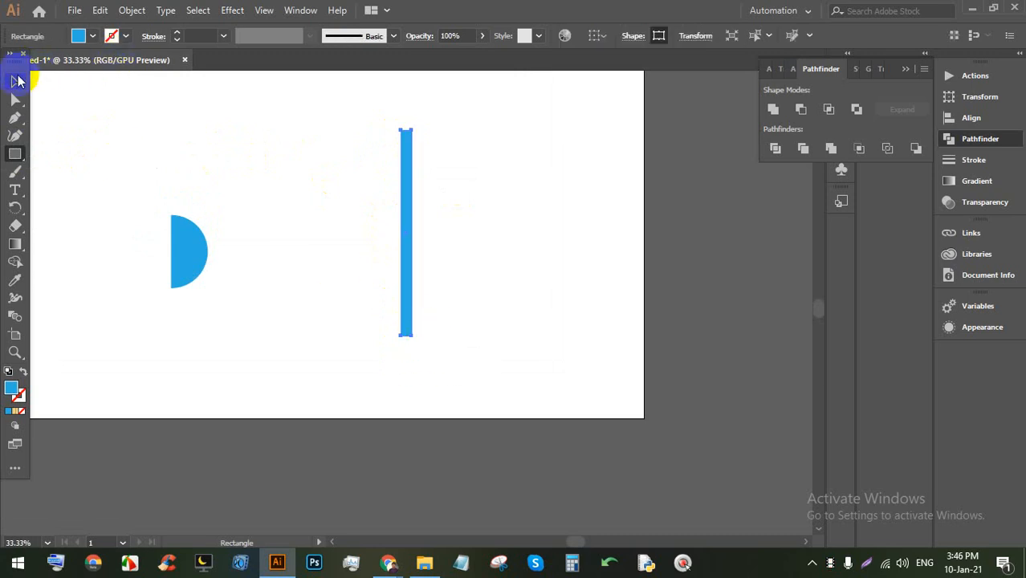
Step: Copy the rectangle a short distance to the right and repeat the copy twice to make four evenly spaced stripes
left_click(18, 80)
left_click_drag(407, 156, 428, 164, "alt")
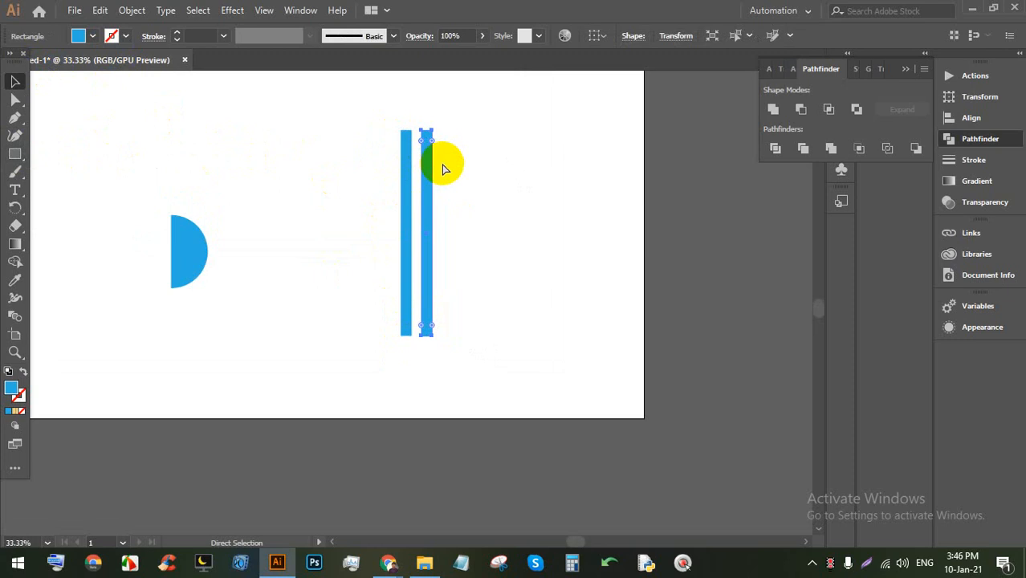
key("ctrl+d")
key("ctrl+d")
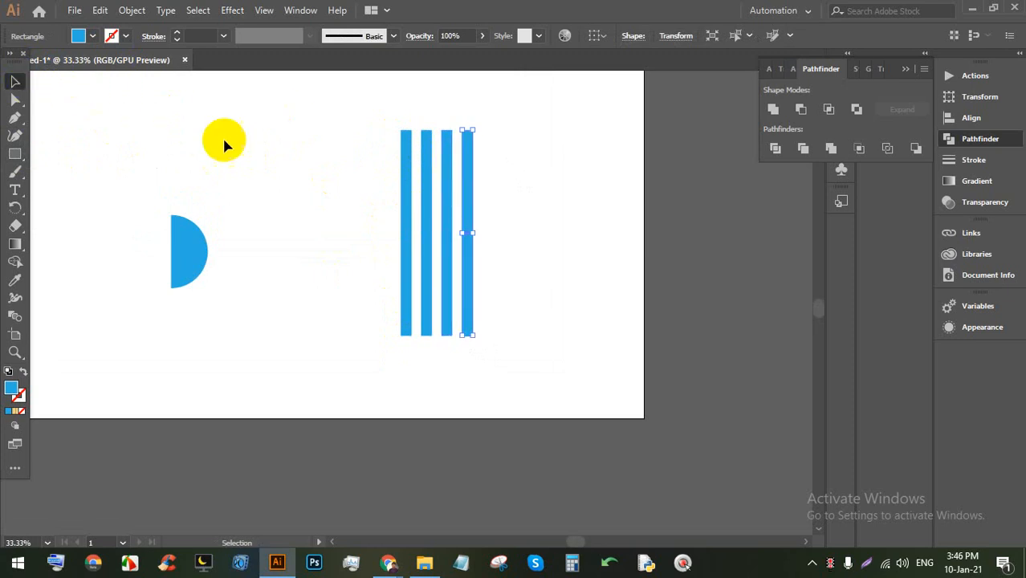
Step: Fill the second stripe from the left with red
left_click(419, 126)
scroll(420, 126, "up", 1)
left_click(431, 154)
left_click(93, 37)
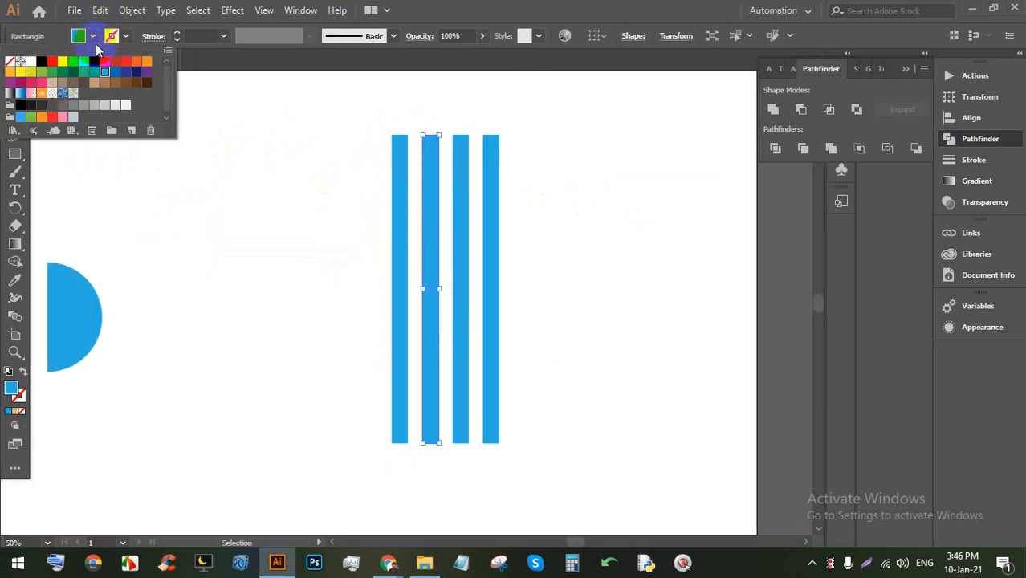
left_click(105, 61)
key("Escape")
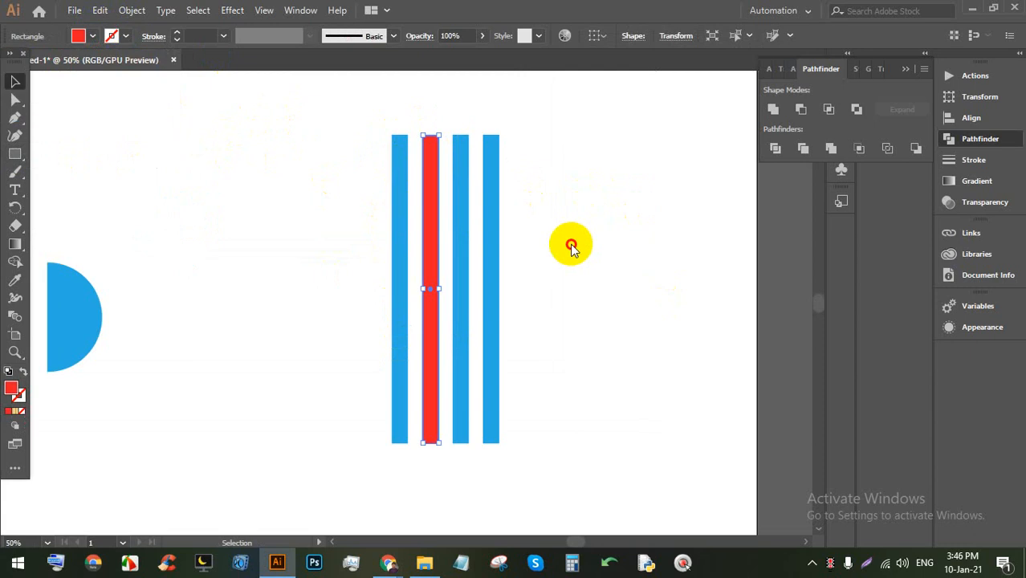
left_click(574, 244)
Step: Fill the third stripe from the left with yellow
left_click(460, 191)
left_click(93, 36)
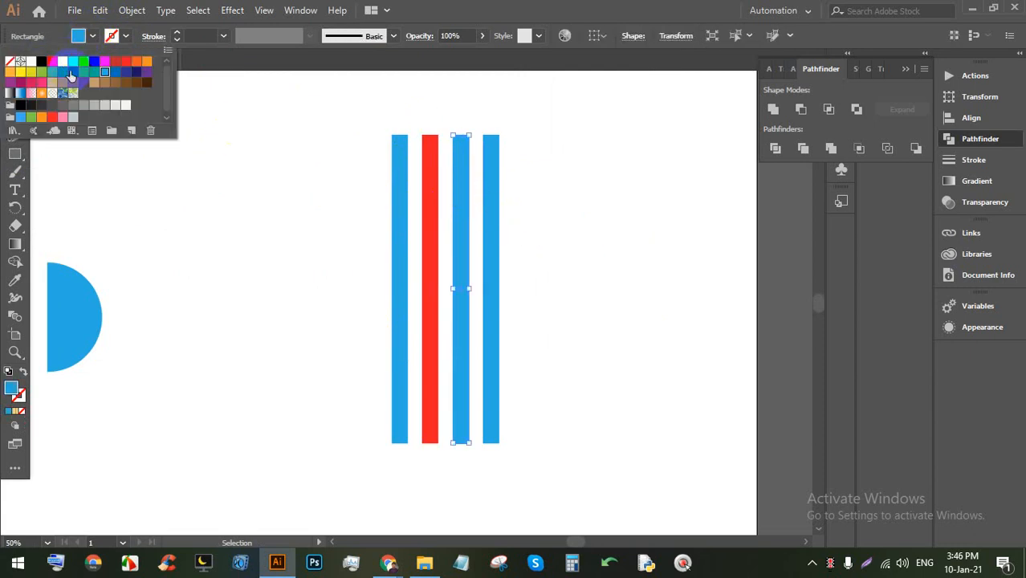
left_click(75, 71)
key("Escape")
left_click(542, 217)
Step: Fill the rightmost stripe with black and deselect it
left_click(483, 212)
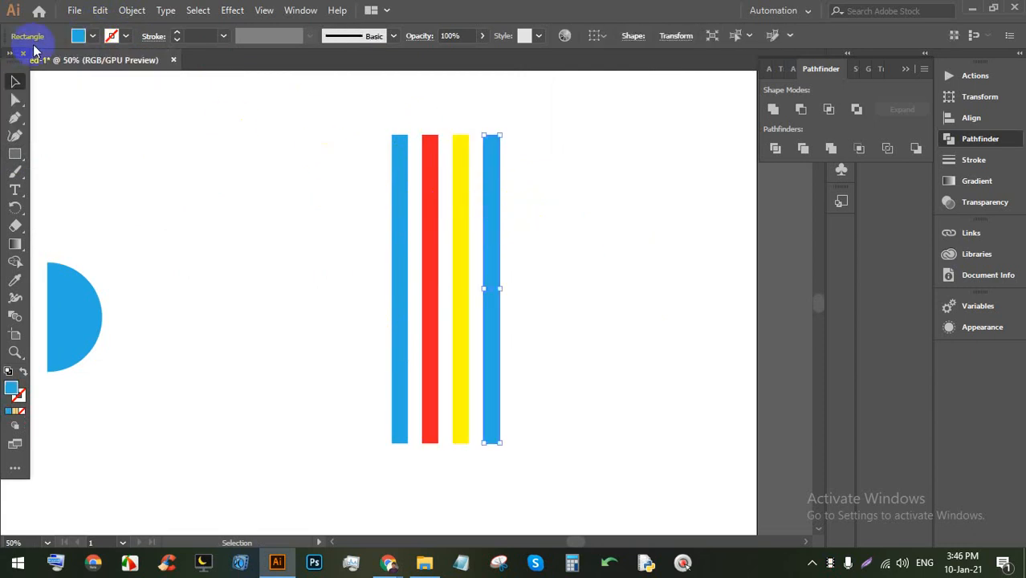
left_click(93, 36)
left_click(40, 64)
key("Escape")
left_click(522, 238)
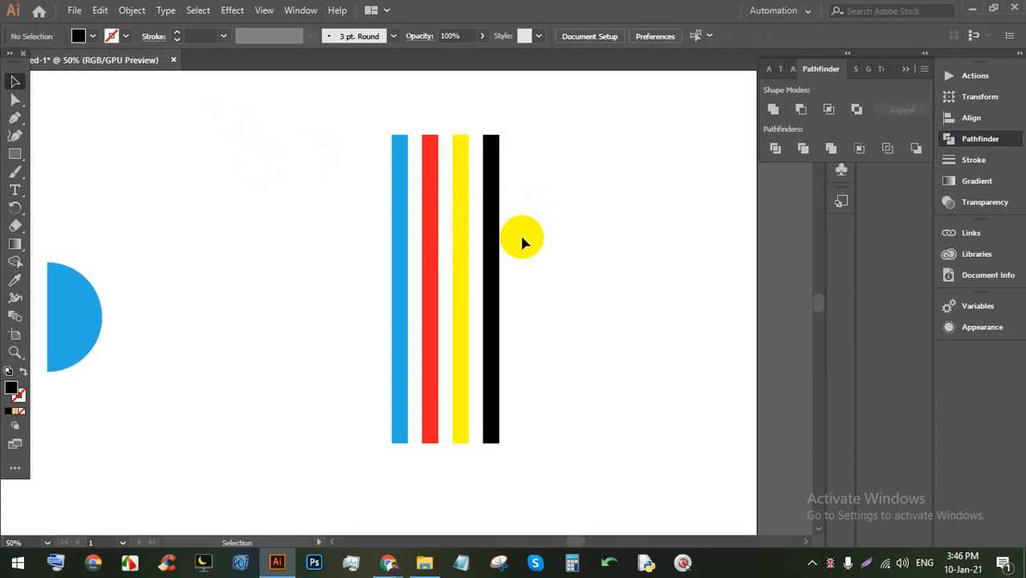
Step: Select all four coloured stripes and move them together to the upper right of the artboard
key("ctrl+minus")
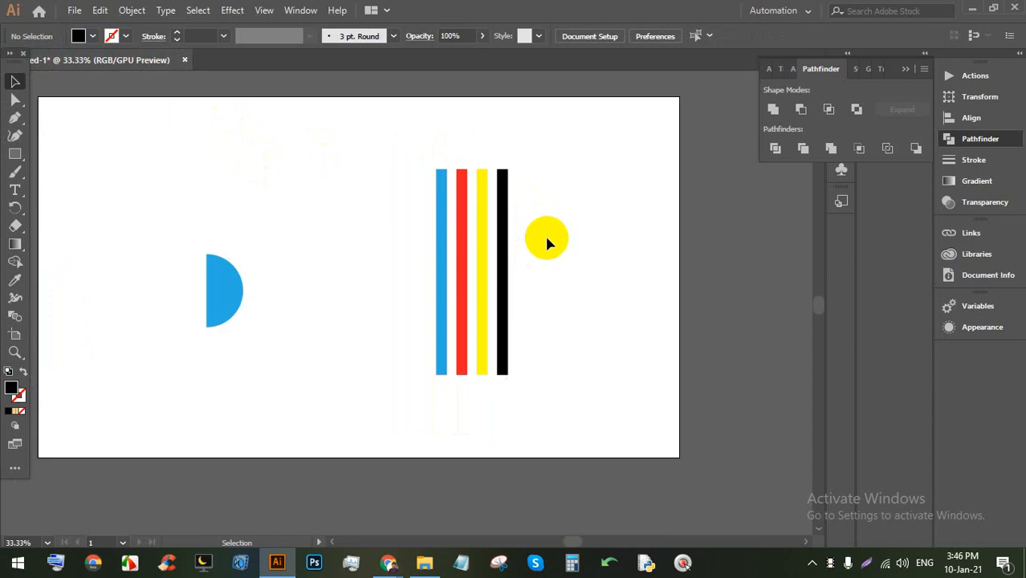
left_click_drag(568, 245, 360, 179)
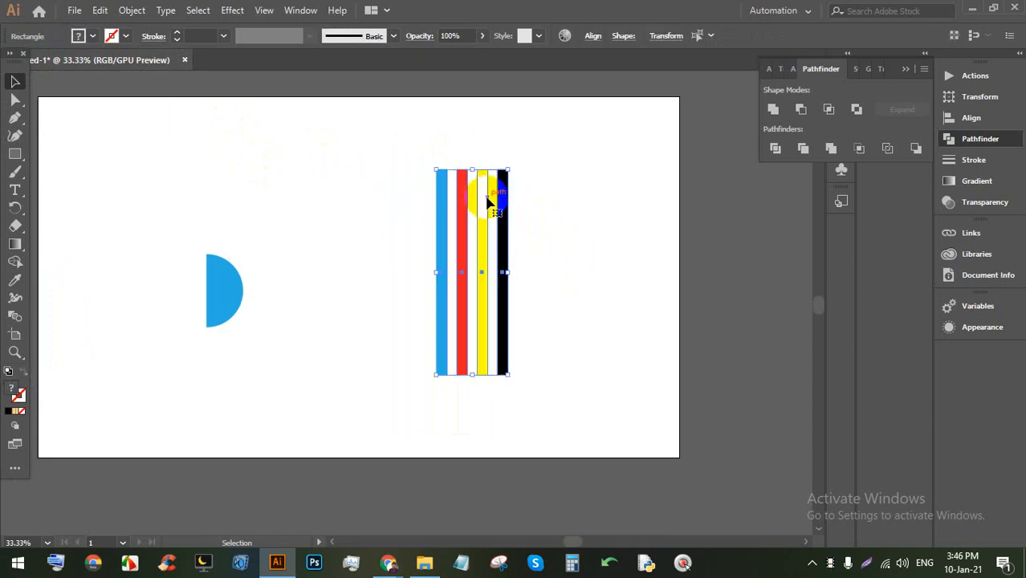
left_click_drag(507, 197, 643, 150)
key("ctrl+plus")
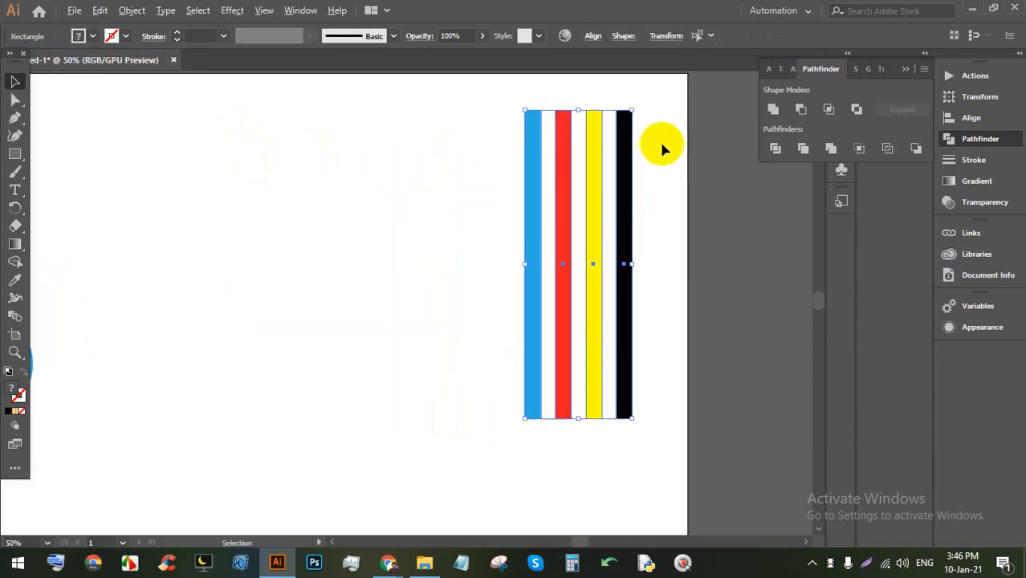
Step: Display the Symbols panel and make it taller so all its symbols fit
left_click(299, 11)
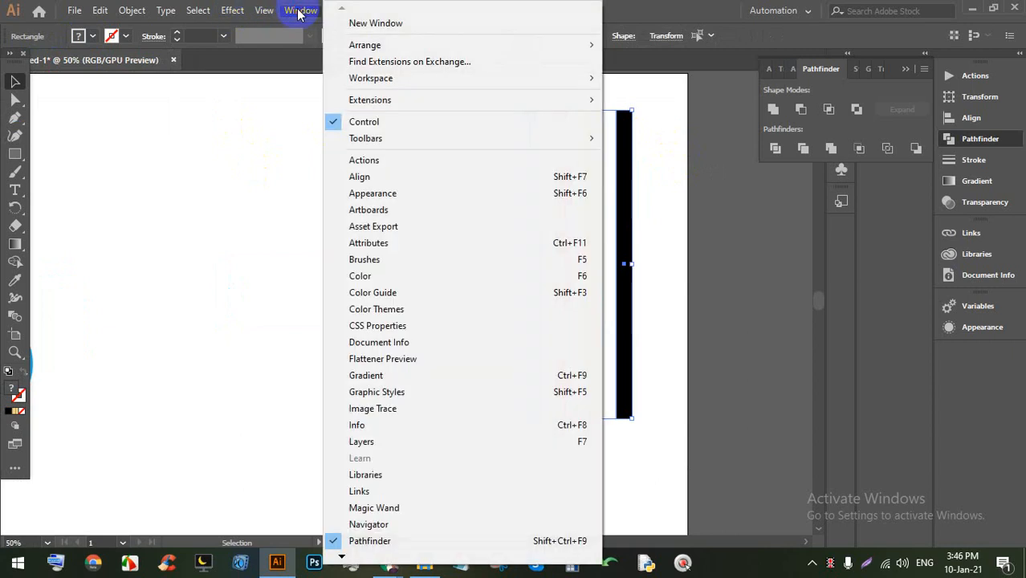
left_click(346, 559)
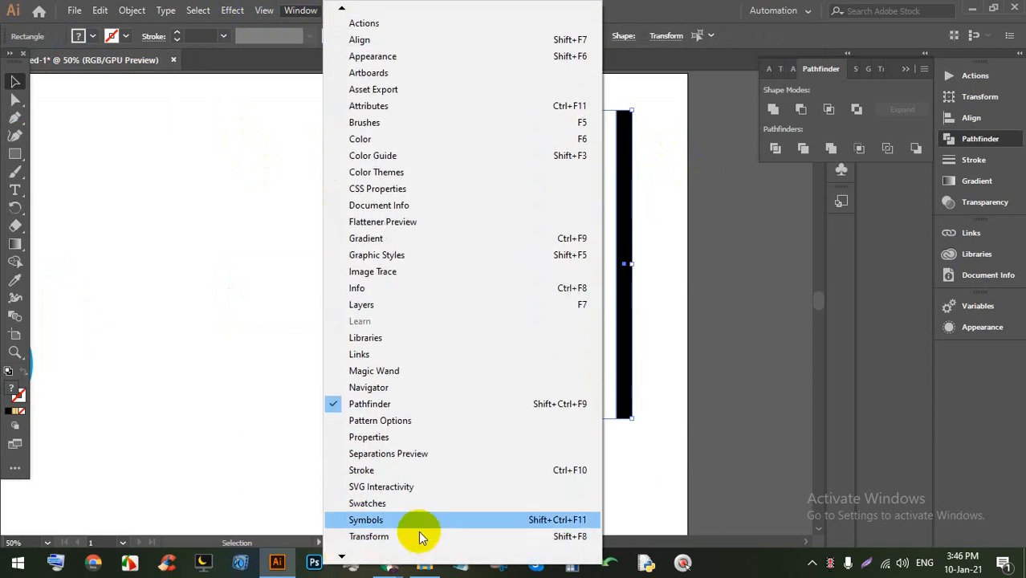
left_click(565, 522)
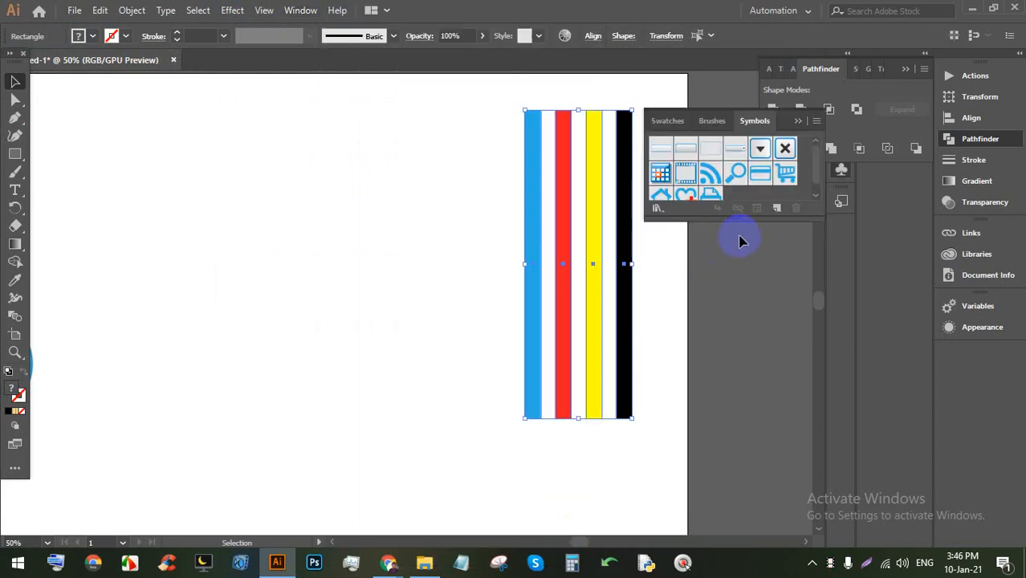
left_click_drag(755, 218, 755, 254)
Step: Save the four coloured stripes as a dynamic Movie Clip symbol named logo
left_click_drag(668, 381, 479, 272)
left_click(754, 269)
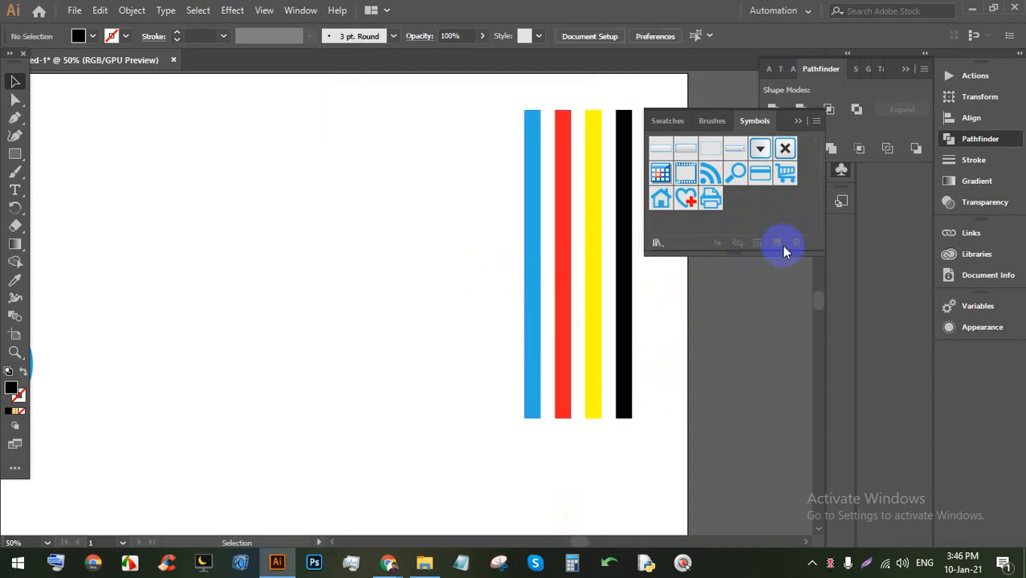
left_click_drag(680, 391, 459, 270)
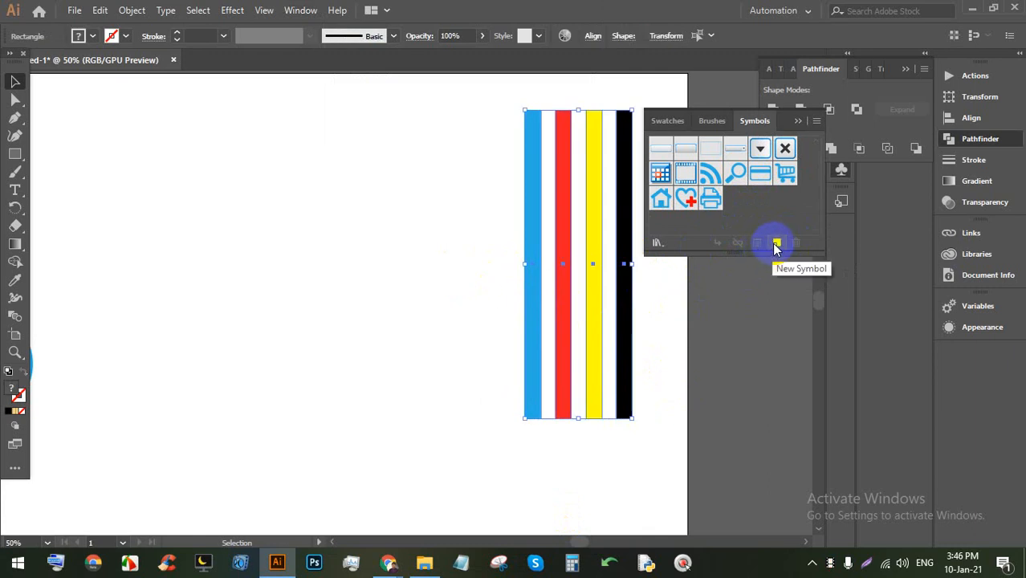
left_click(776, 244)
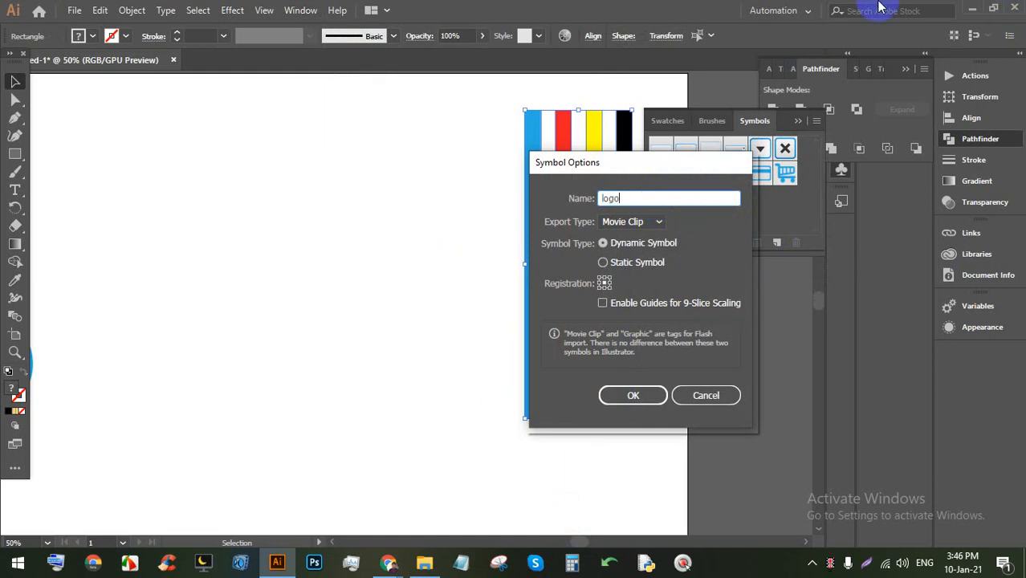
left_click(634, 396)
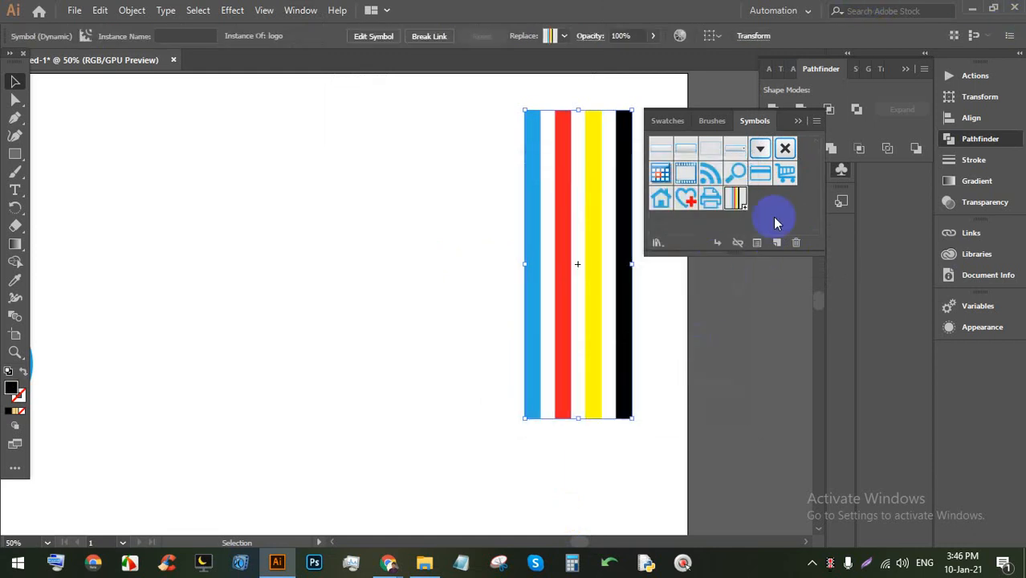
Step: Open the logo symbol's artwork in editing mode to inspect it and return to the main artwork
left_click_drag(279, 109, 412, 188)
double_click(732, 201)
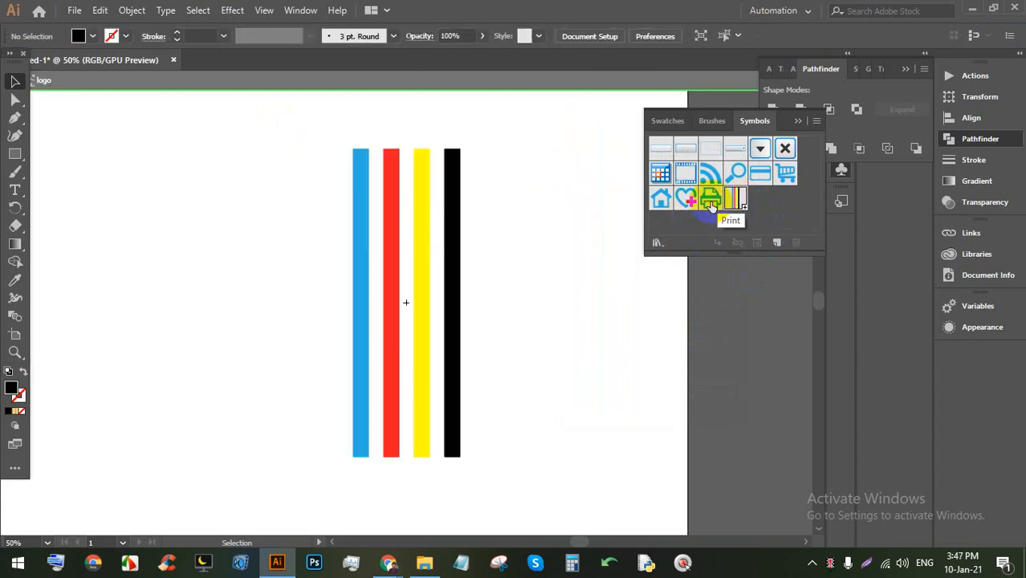
double_click(556, 221)
scroll(613, 190, "down", 2)
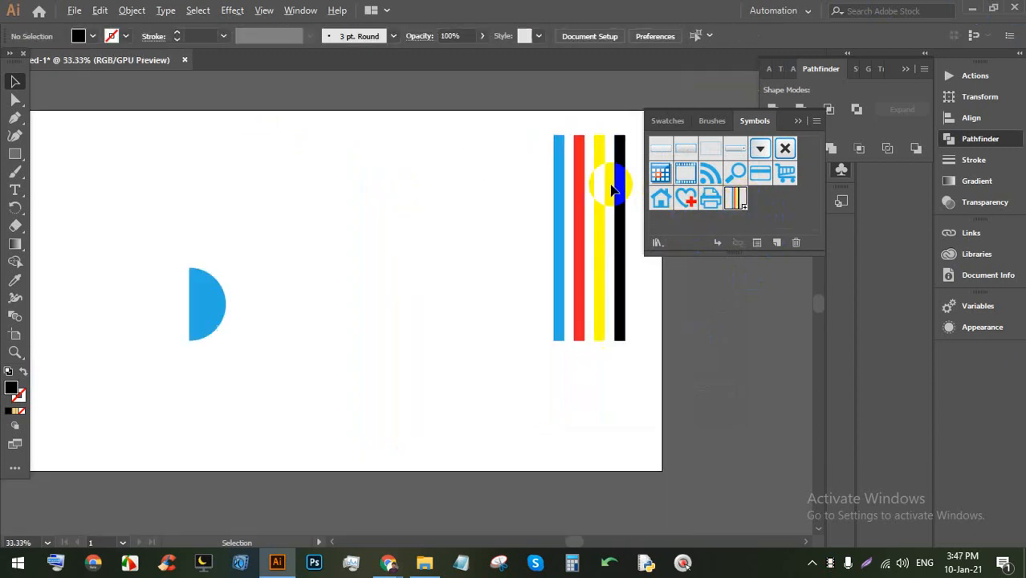
Step: Preview a 360° 3D Revolve from the left edge on the blue half circle
scroll(372, 302, "up", 2)
left_click_drag(248, 261, 183, 238)
scroll(209, 227, "up", 1)
left_click(167, 246)
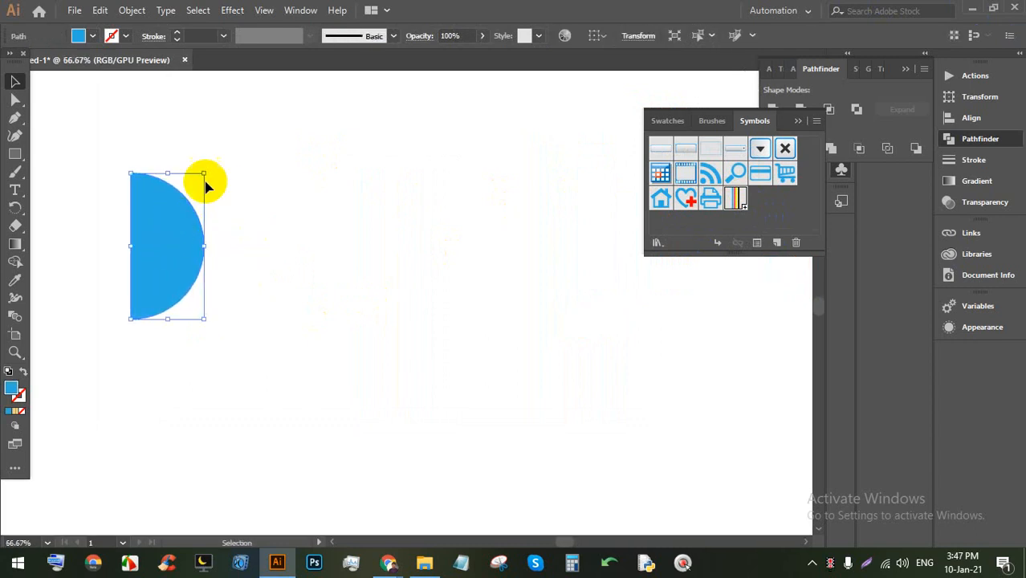
left_click(232, 10)
mouse_move(308, 100)
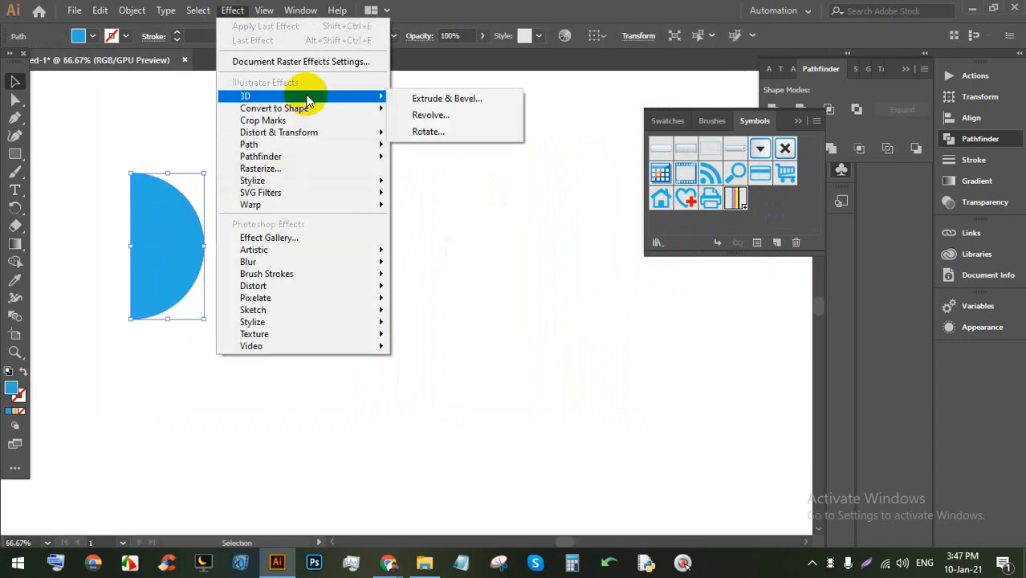
left_click(466, 114)
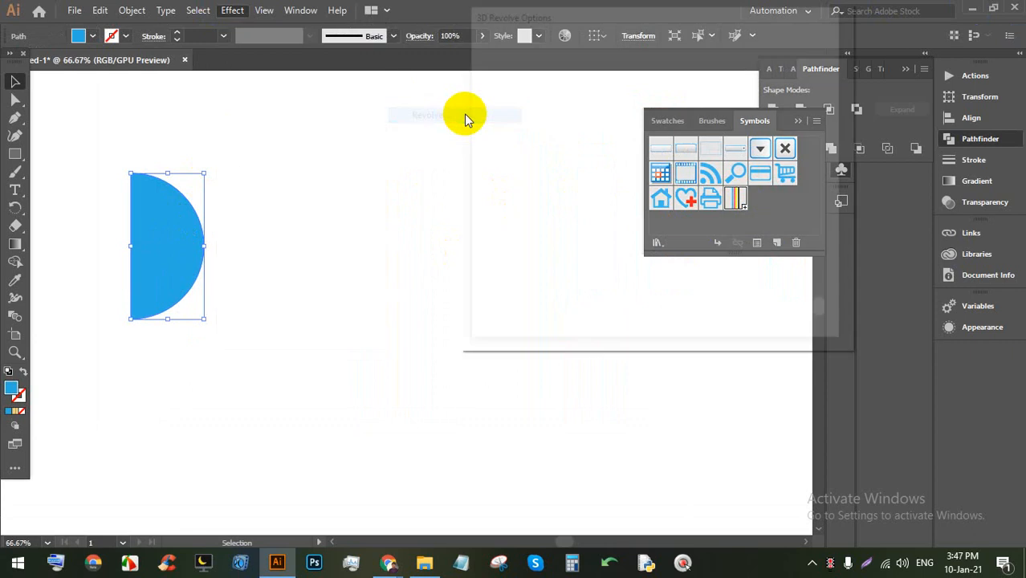
left_click(496, 327)
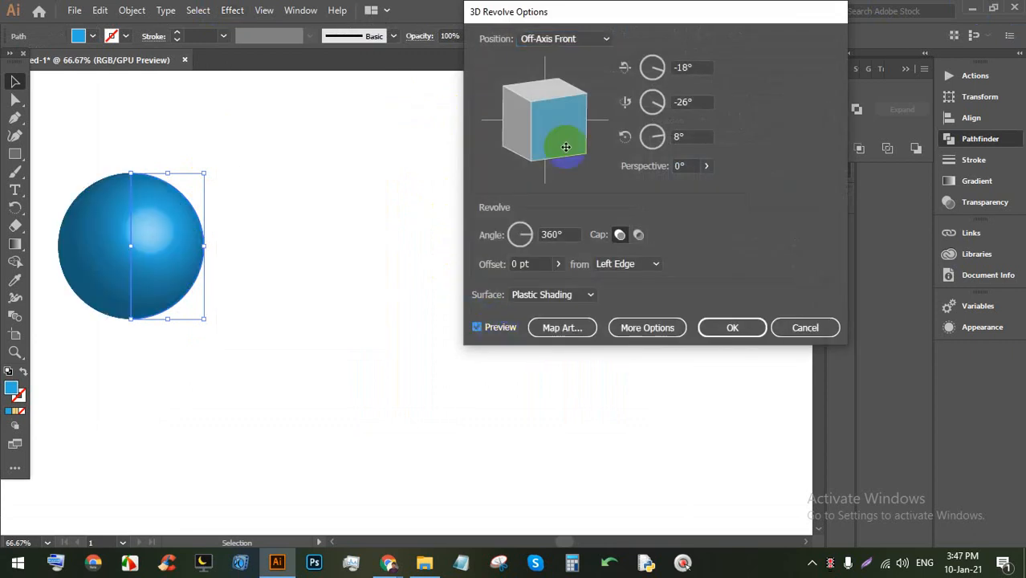
left_click_drag(635, 16, 636, 47)
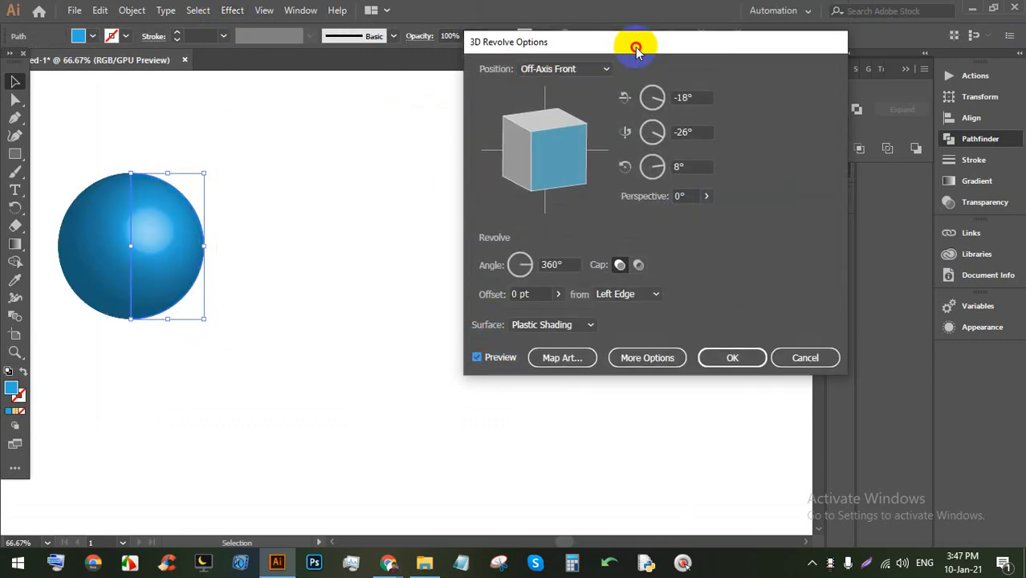
Step: Map the logo symbol onto the surface of the revolved sphere
left_click(563, 360)
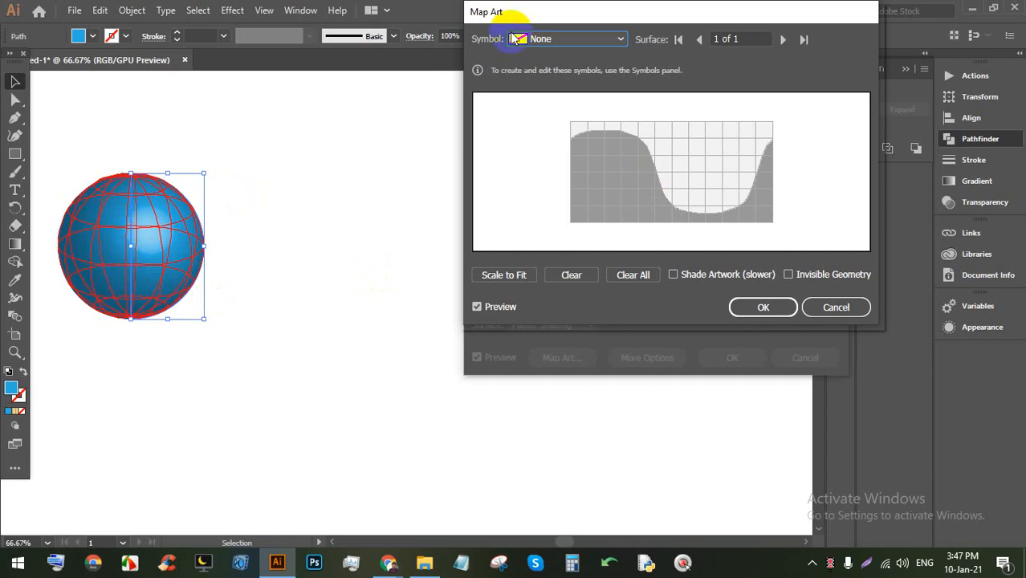
left_click(560, 40)
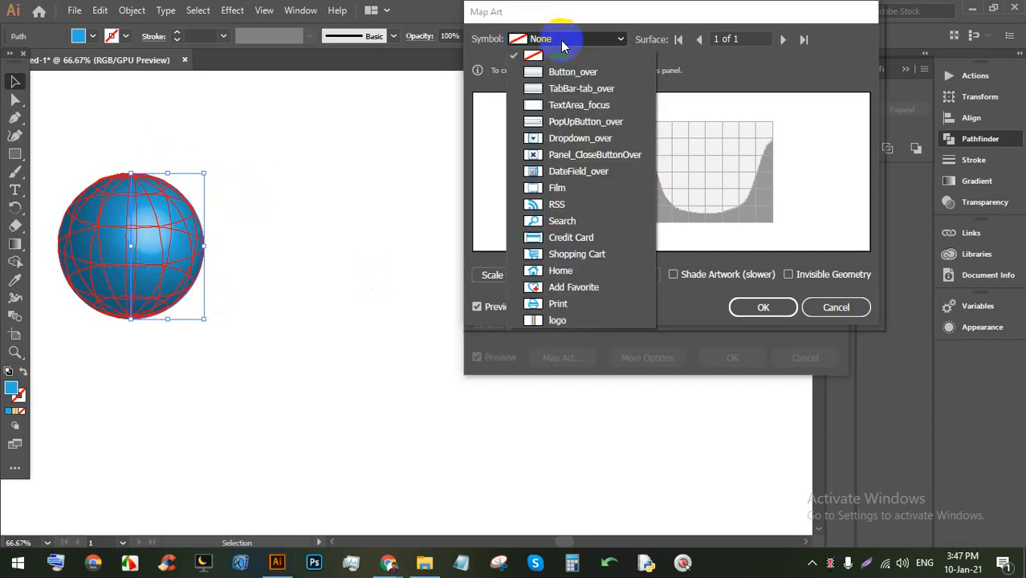
left_click(558, 320)
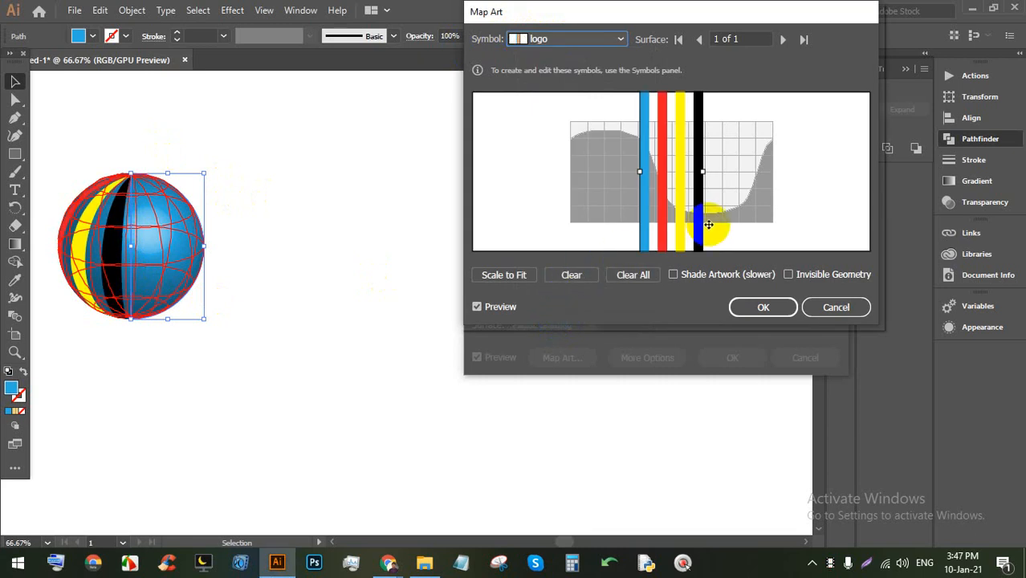
Step: Try the mapped vertical stripes at several positions on the sphere's surface grid
left_click_drag(673, 231, 621, 220)
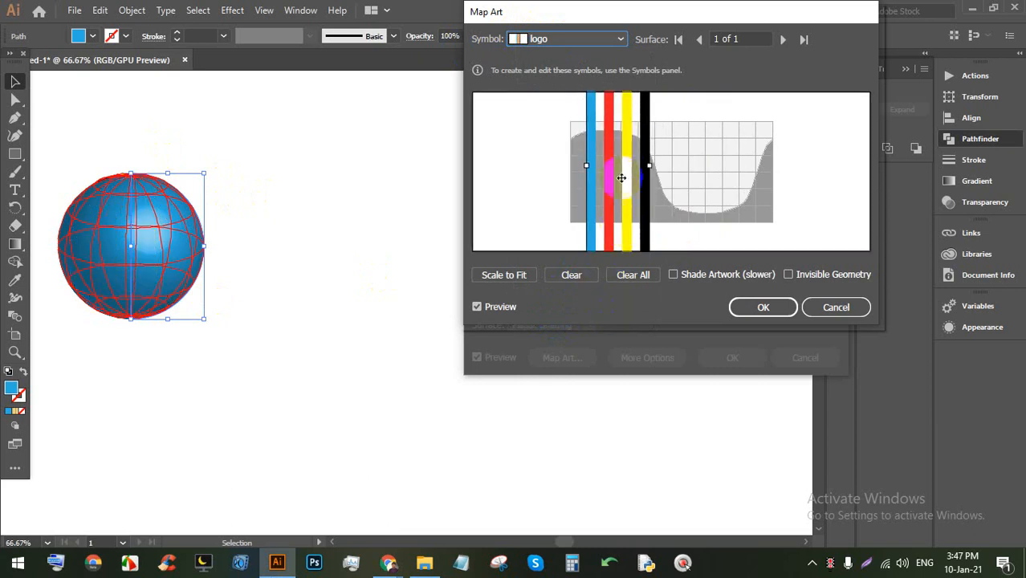
left_click_drag(624, 128, 613, 193)
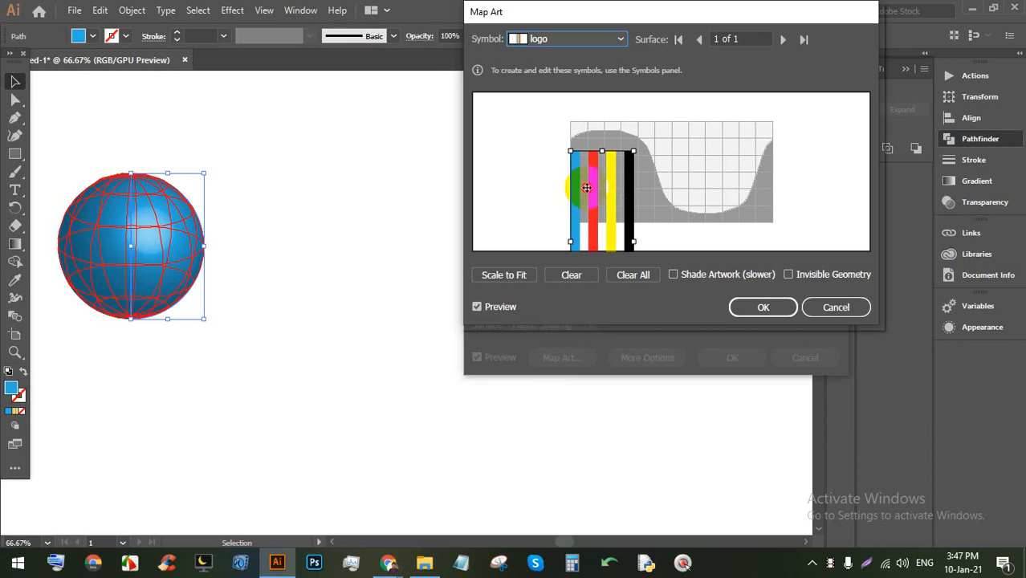
left_click_drag(582, 186, 694, 183)
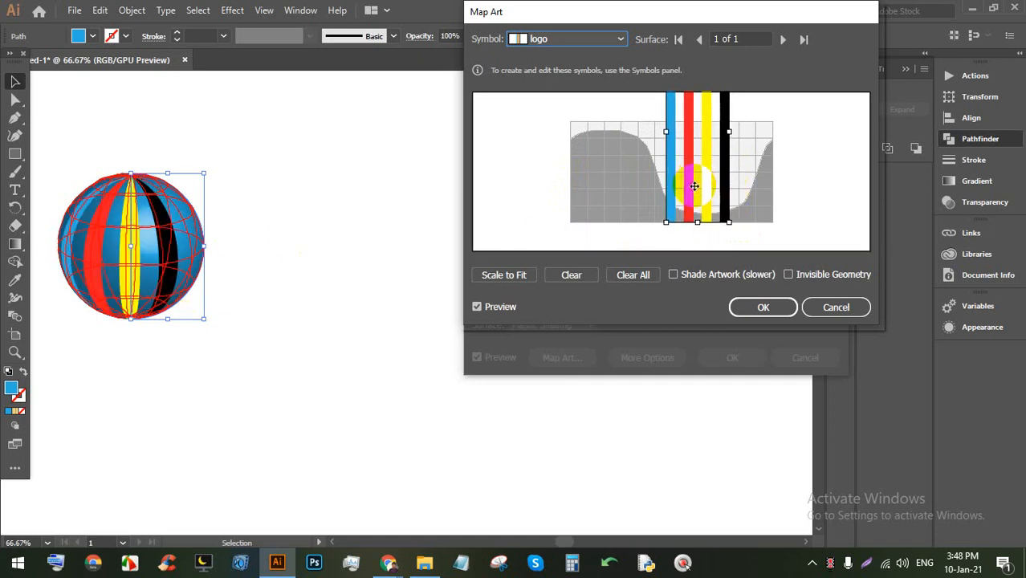
left_click_drag(665, 151, 643, 144)
left_click_drag(633, 157, 643, 195)
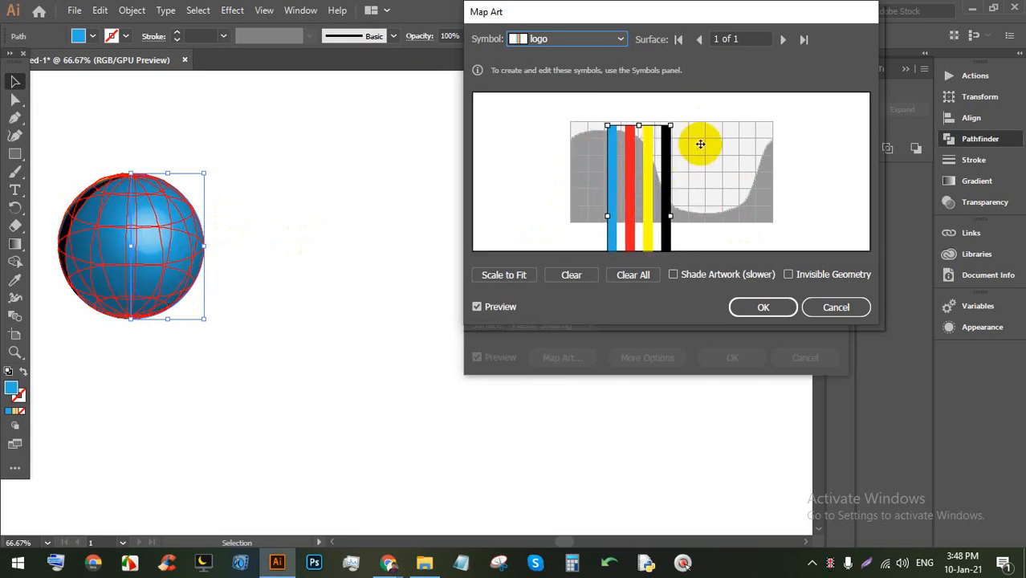
Step: Try rotating the mapped stripes to horizontal and scaling them across the sphere's full surface width, and cancel the mapping and the Revolve effect
left_click_drag(679, 122, 741, 237)
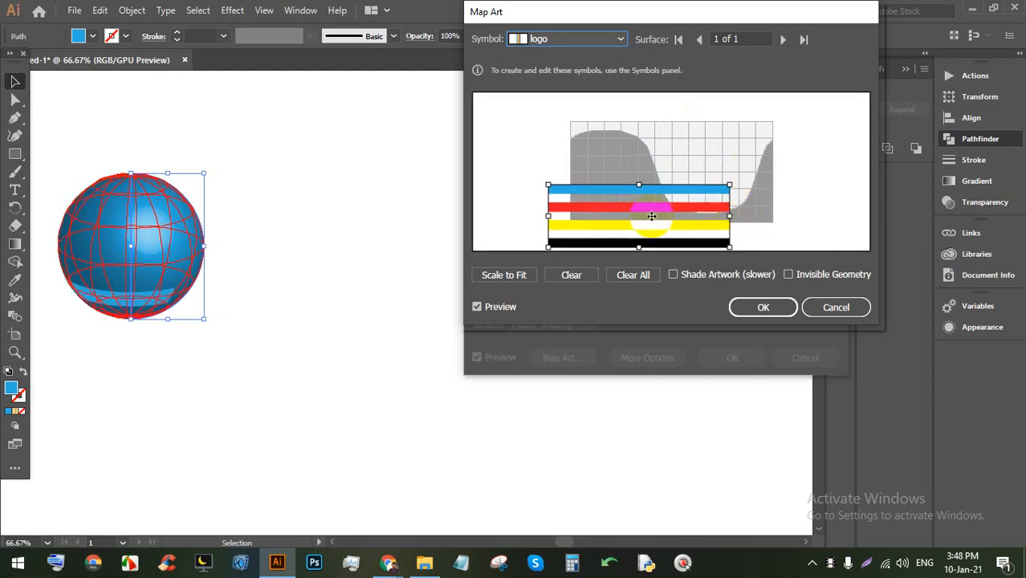
left_click_drag(648, 207, 647, 140)
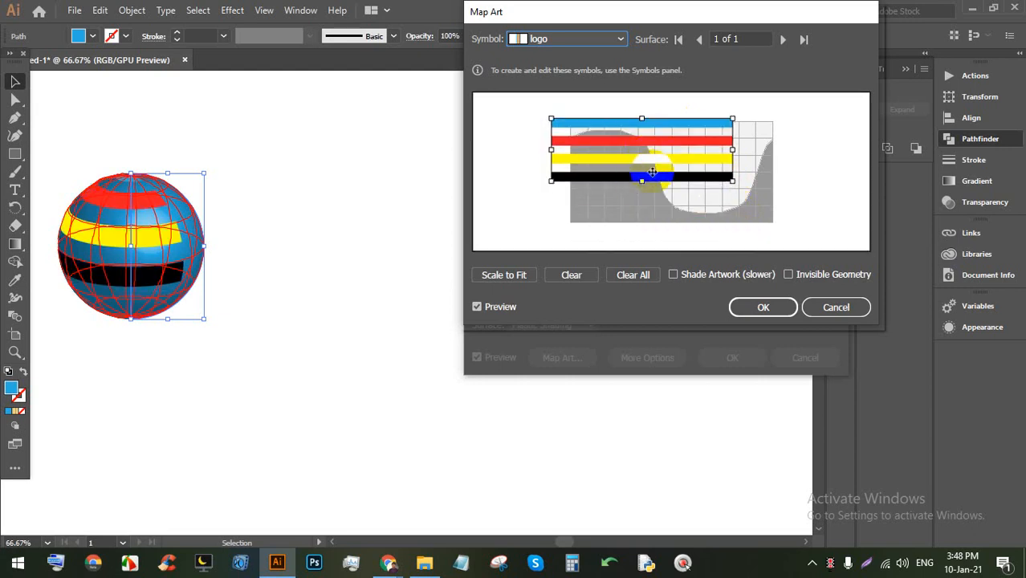
left_click_drag(640, 183, 687, 181)
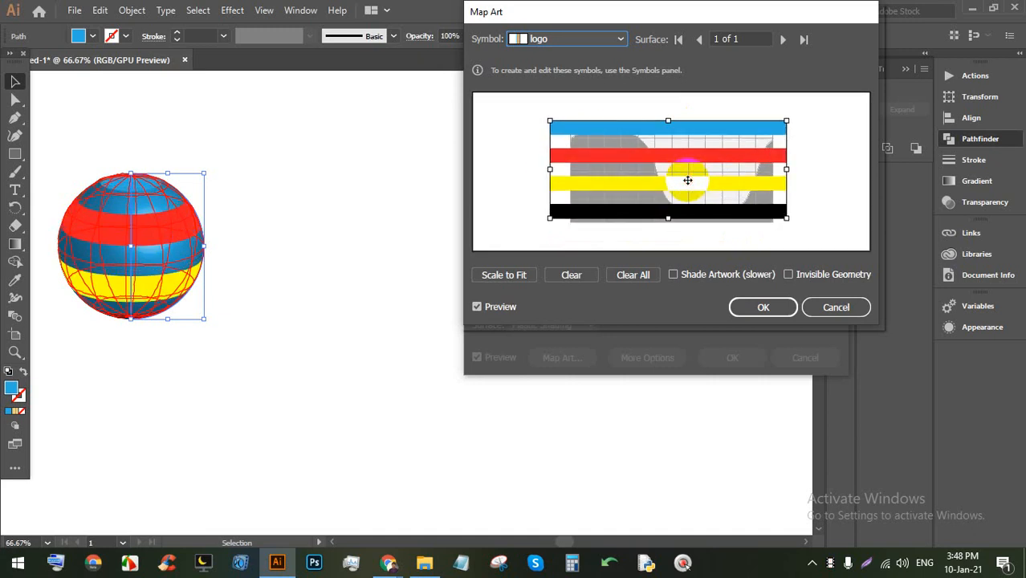
left_click_drag(668, 121, 641, 168)
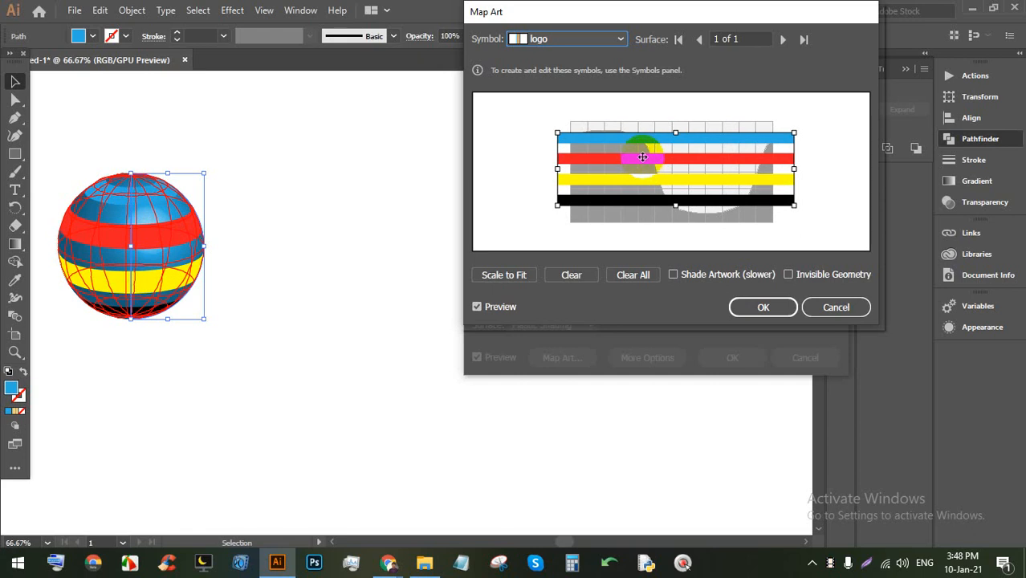
left_click_drag(643, 158, 633, 155)
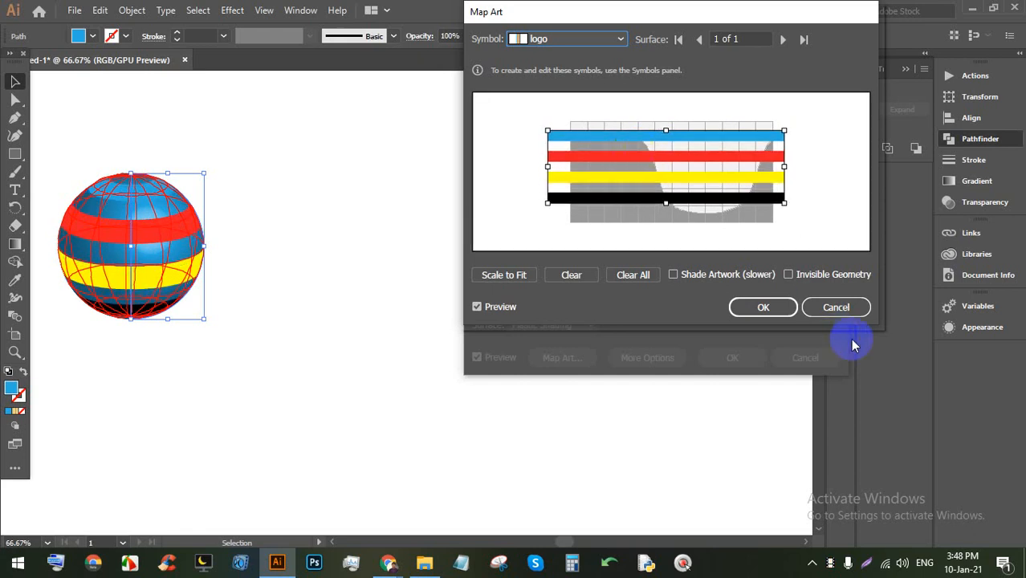
left_click(835, 307)
left_click(805, 356)
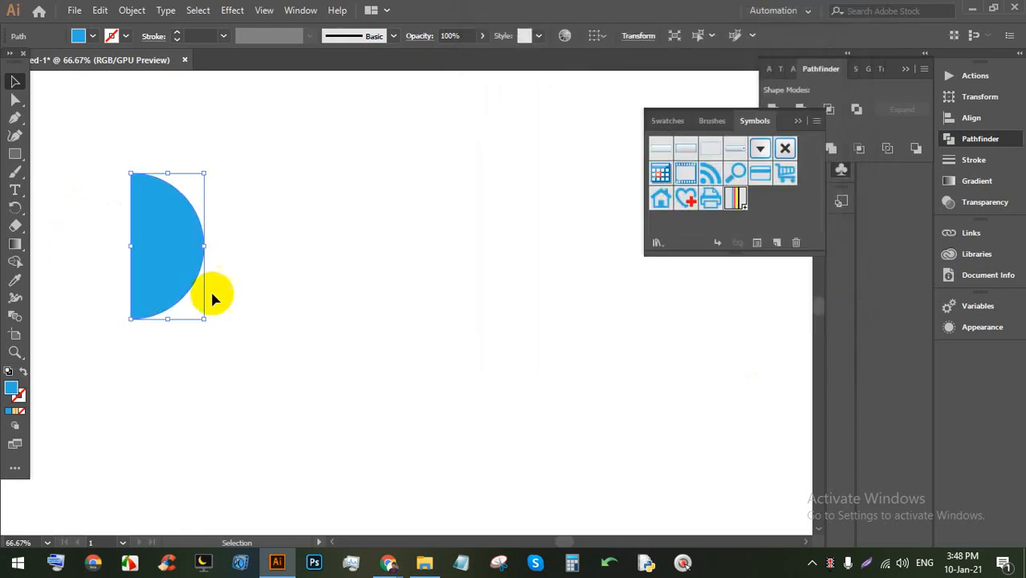
Step: Place a copy of the striped logo instance beside the original and undo the copy
left_click(469, 255)
scroll(442, 249, "down", 3)
left_click_drag(625, 243, 361, 295)
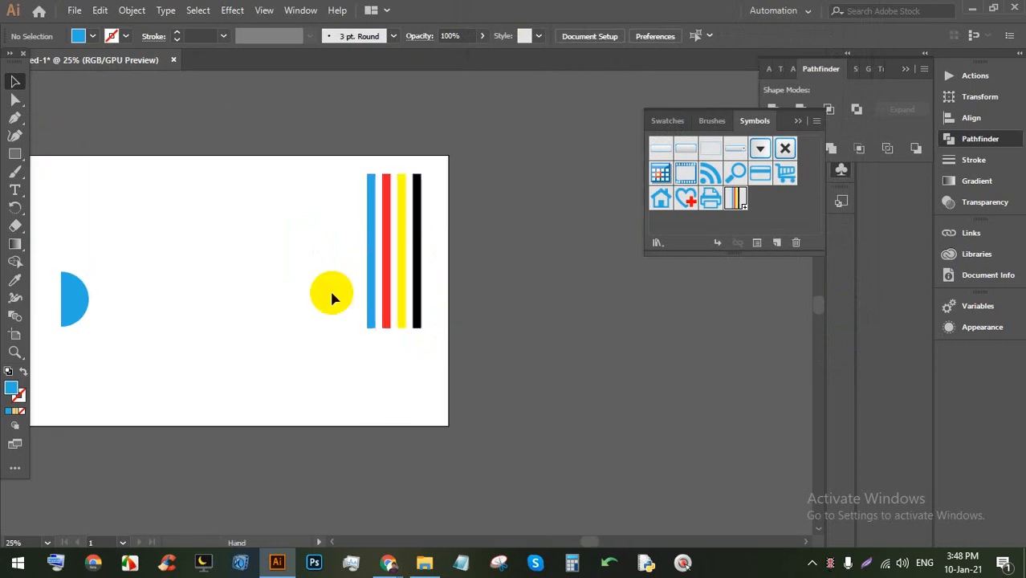
left_click(392, 267)
scroll(394, 264, "up", 1)
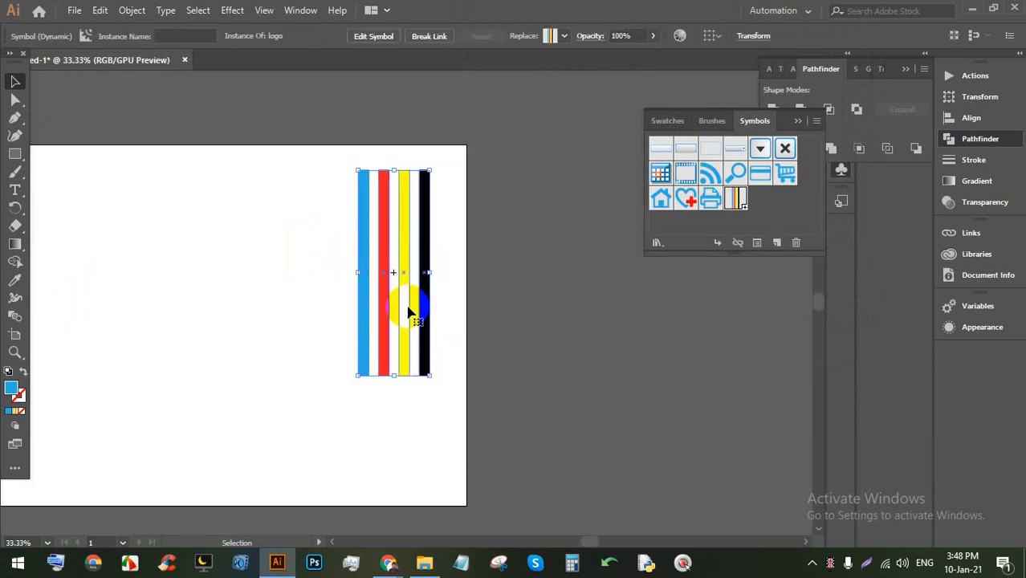
left_click_drag(407, 307, 288, 315)
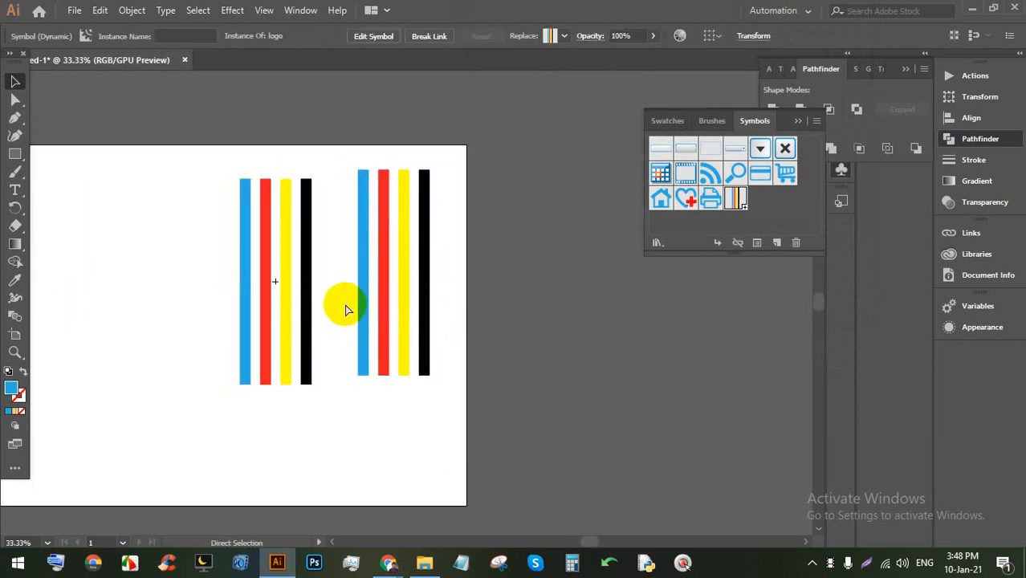
key("ctrl+z")
Step: Draw a long, thin horizontal blue rectangle on the empty canvas beside the artboard
left_click_drag(505, 306, 283, 320)
left_click(15, 155)
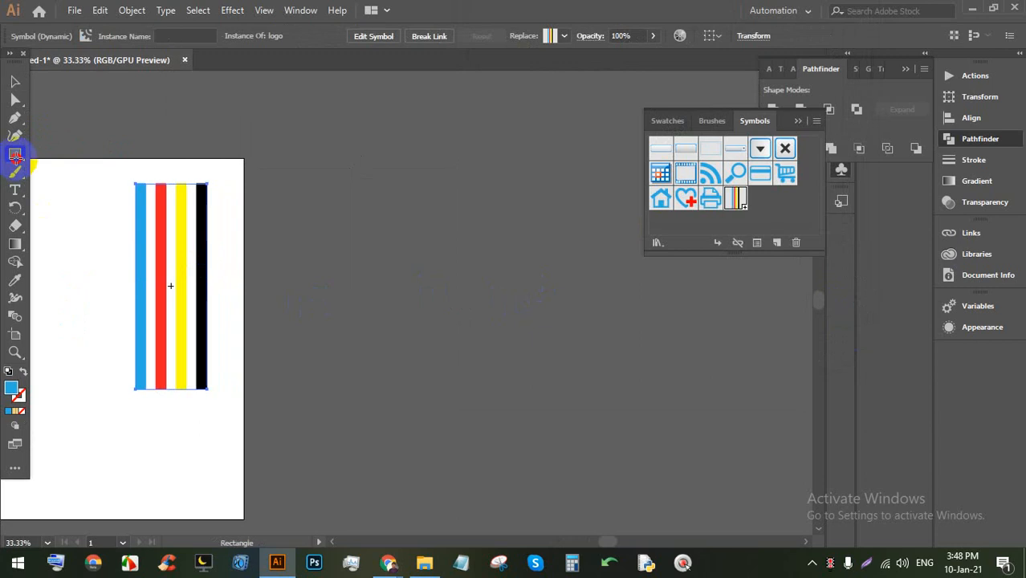
left_click_drag(268, 197, 637, 209)
left_click(12, 78)
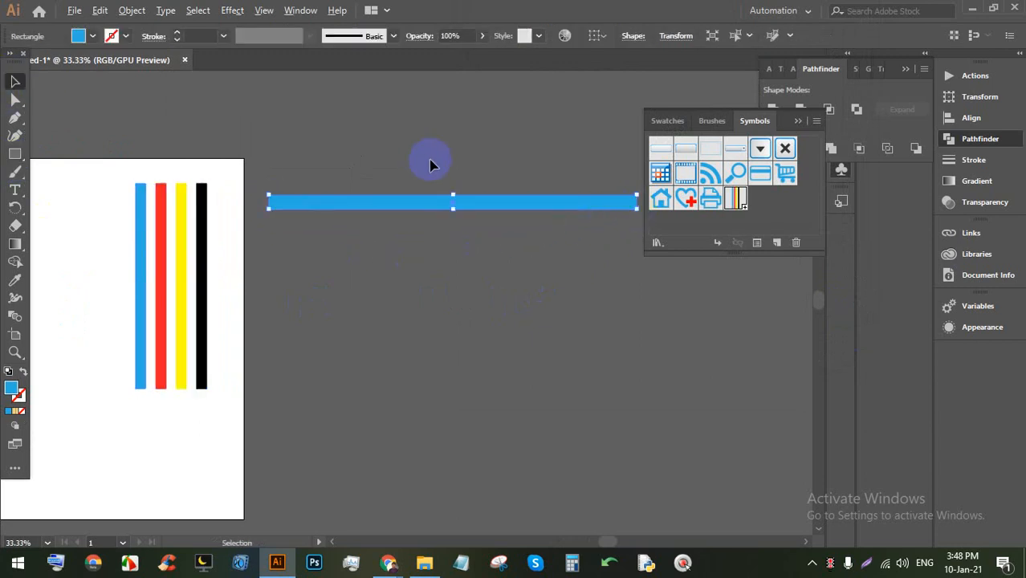
Step: Duplicate the blue bar downwards at even spacing to make a stack of ten bars, and select them all
left_click_drag(401, 203, 395, 246)
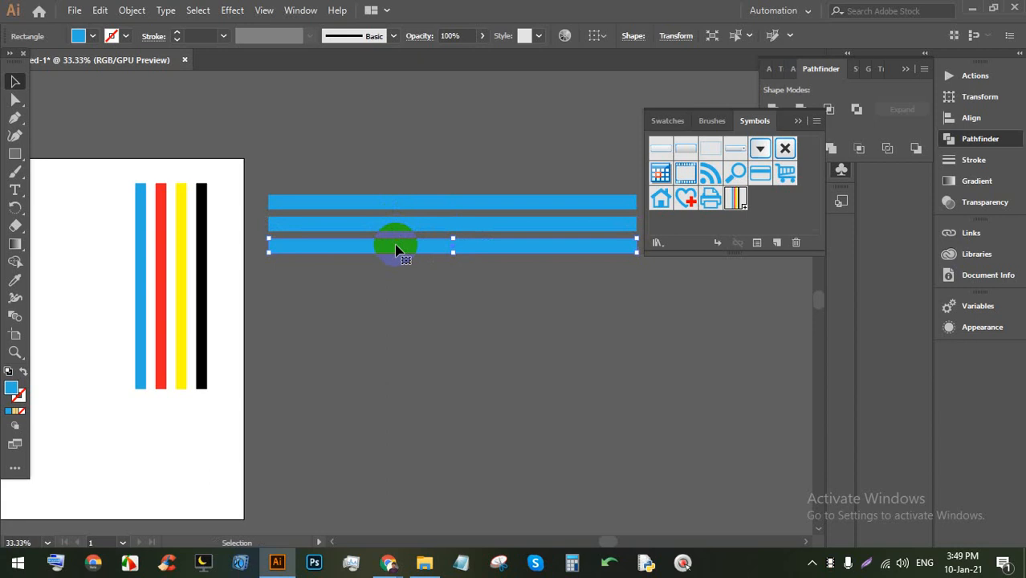
key("ctrl+d")
key("ctrl+d")
key("ctrl+d")
key("ctrl+d")
key("ctrl+d")
key("ctrl+d")
key("ctrl+d")
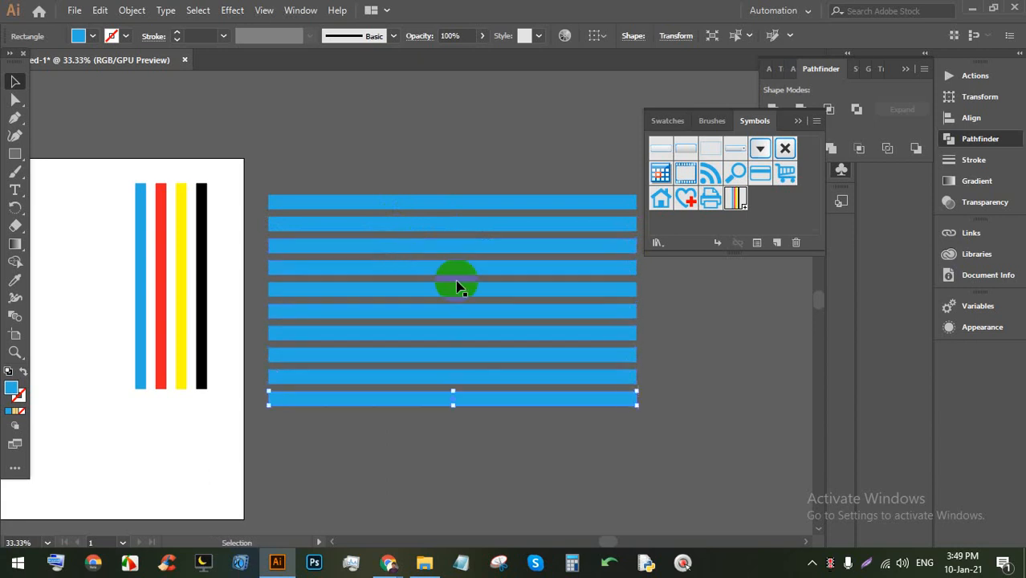
left_click_drag(562, 459, 437, 197)
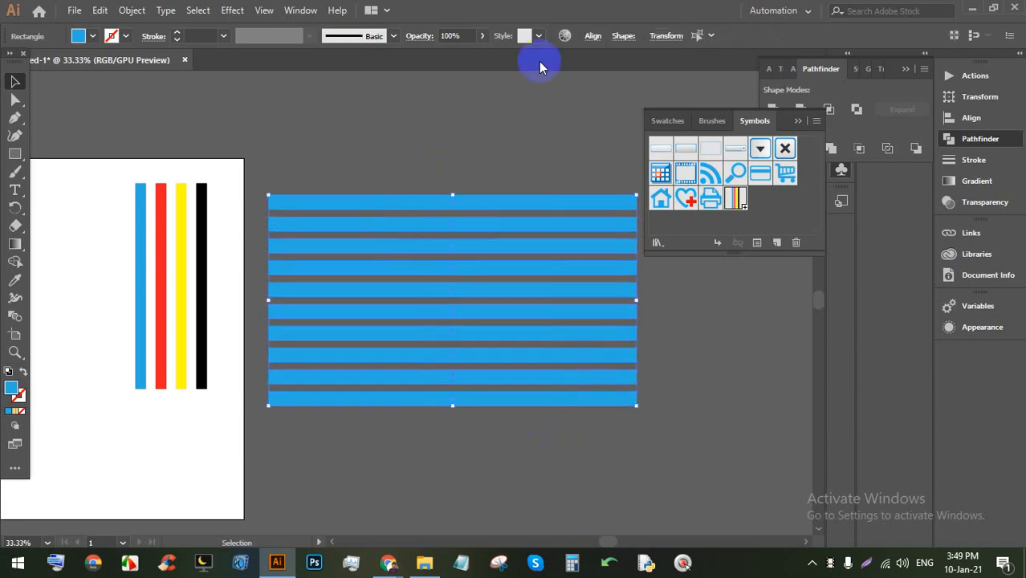
left_click(591, 38)
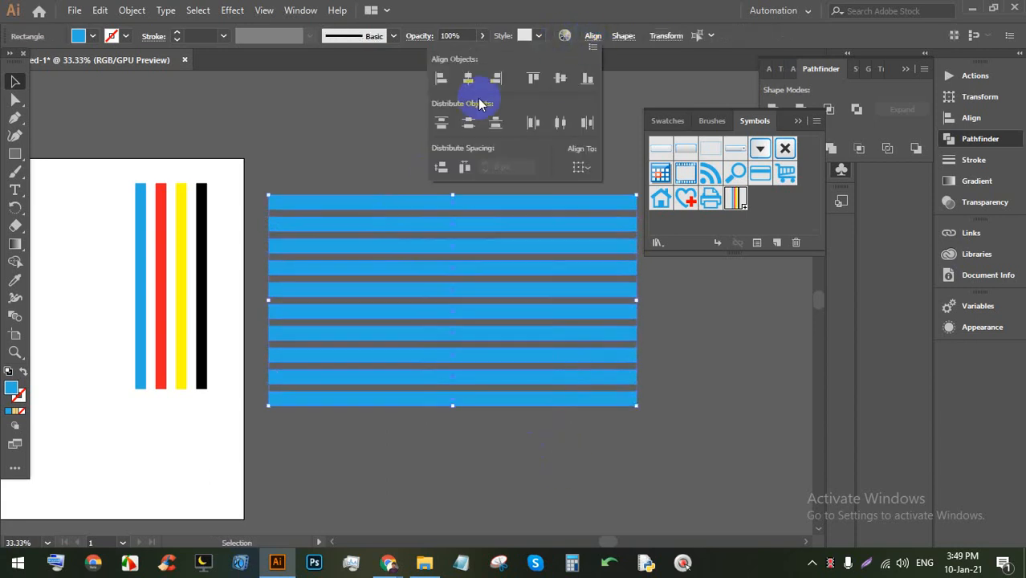
left_click(701, 394)
left_click_drag(621, 440, 377, 179)
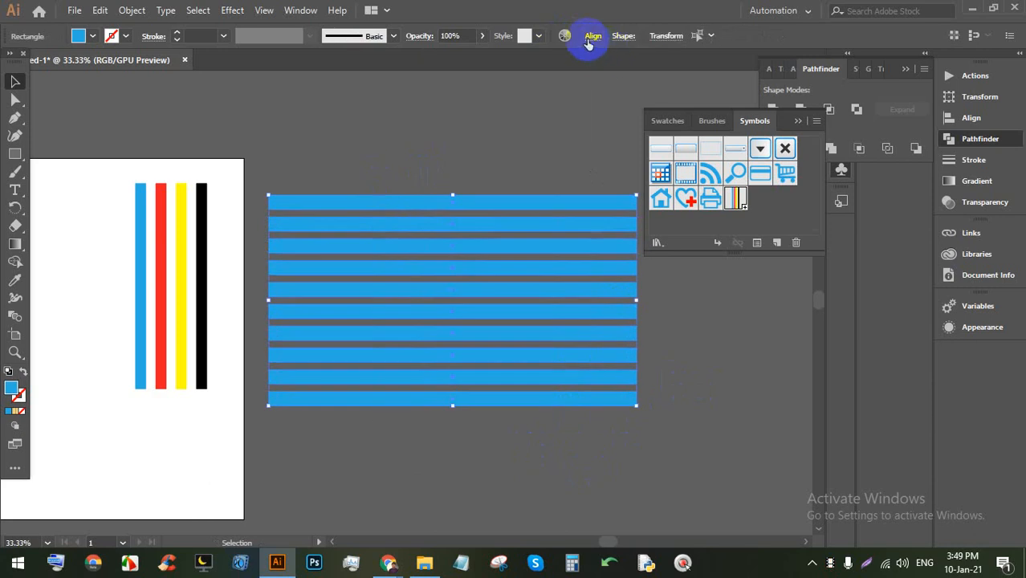
left_click(592, 38)
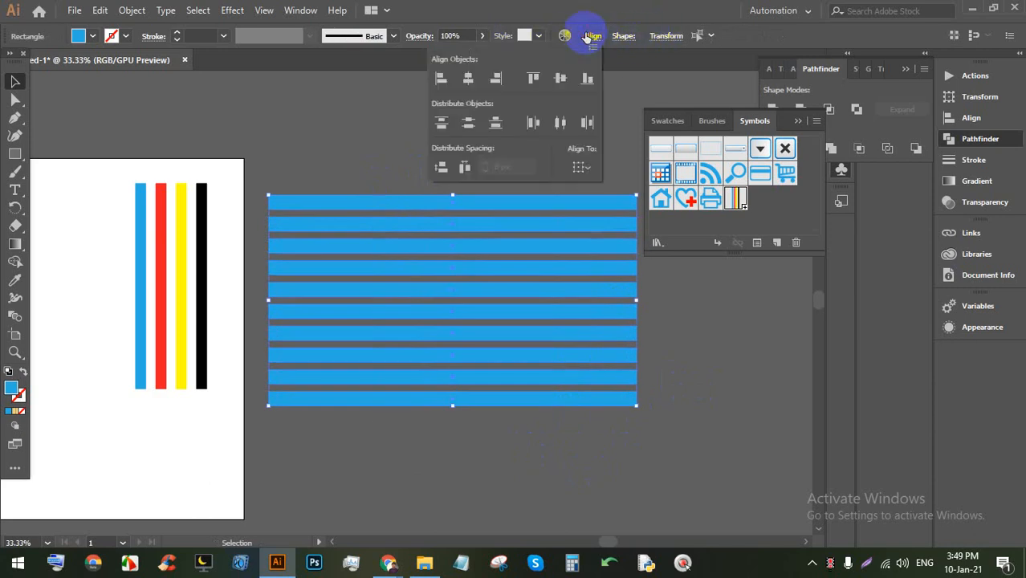
left_click(703, 381)
Step: Recolour the whole stack of blue horizontal bars with a green fill
left_click_drag(506, 476, 322, 128)
left_click(93, 36)
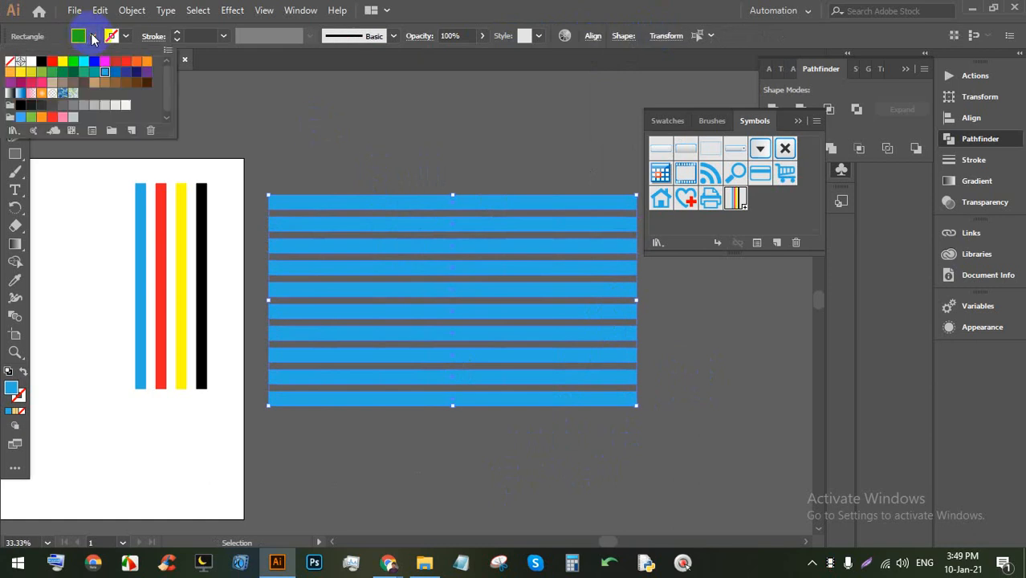
left_click(82, 73)
left_click(349, 137)
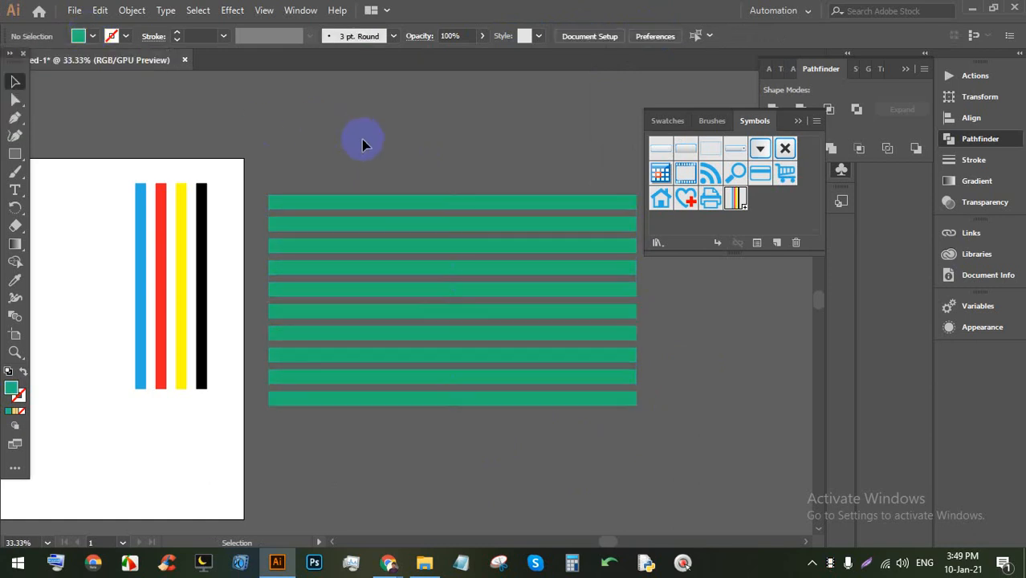
Step: Select the green bars, then hide the Symbols panel and show it again
mouse_move(303, 66)
left_mouse_down()
mouse_move(366, 391)
mouse_move(314, 69)
left_mouse_up()
left_click_drag(436, 444, 436, 444)
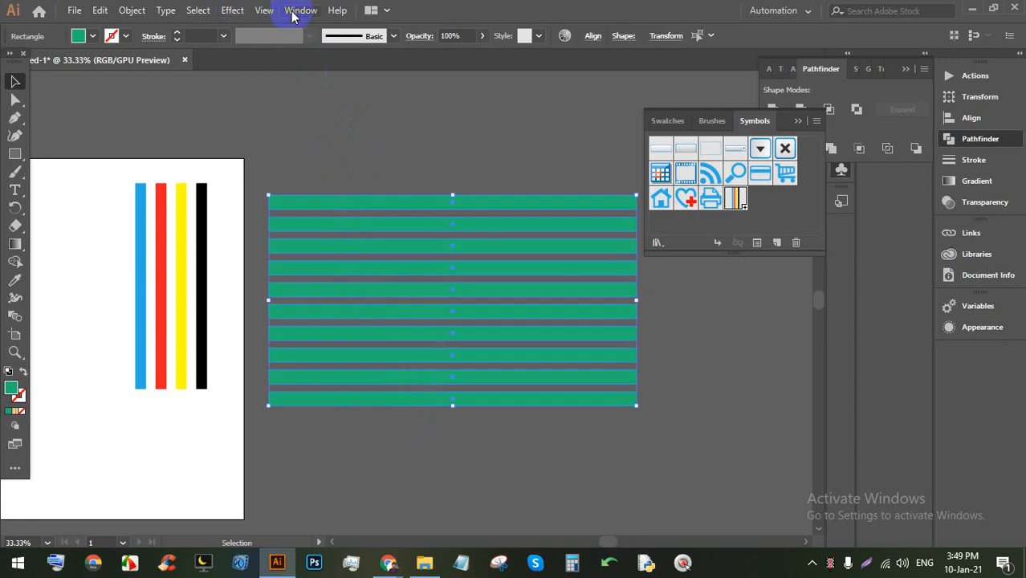
left_click(301, 11)
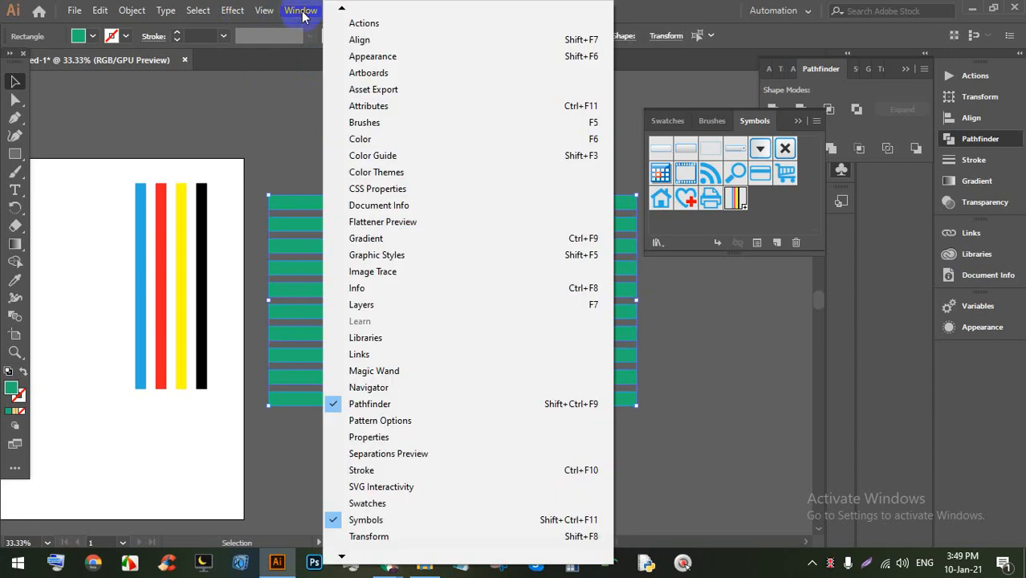
left_click(562, 523)
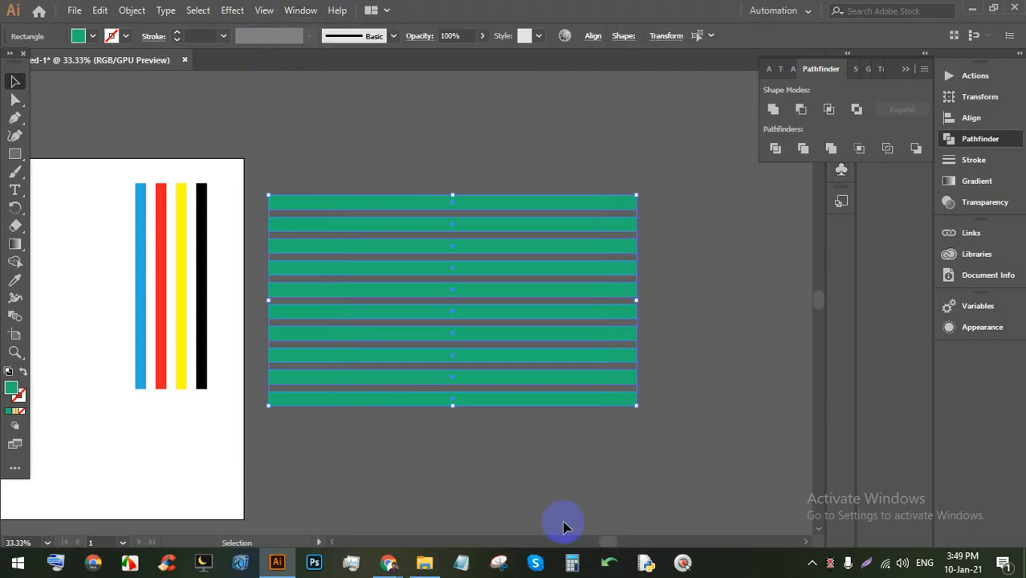
key("a")
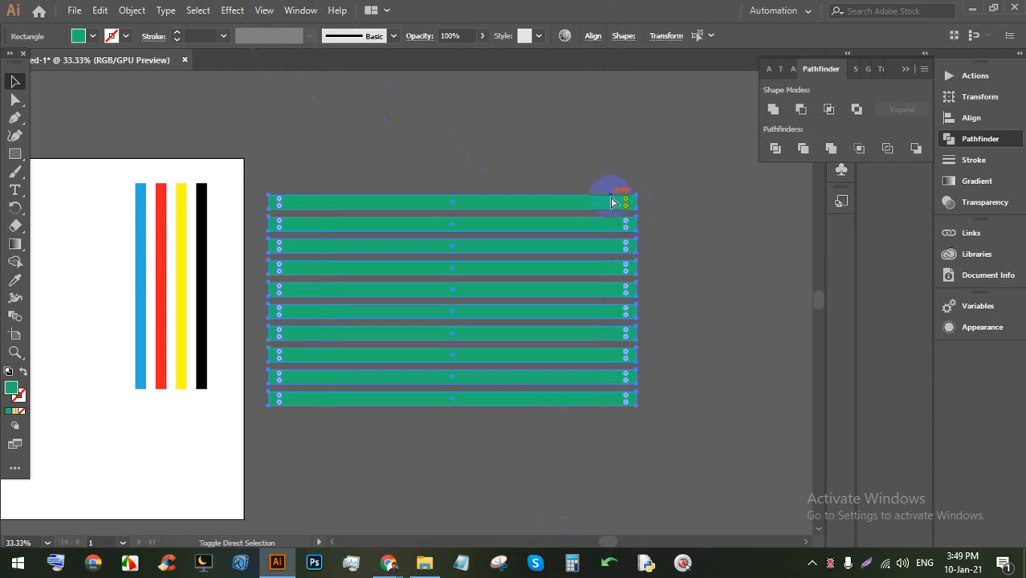
key("ctrl+shift+F11")
key("v")
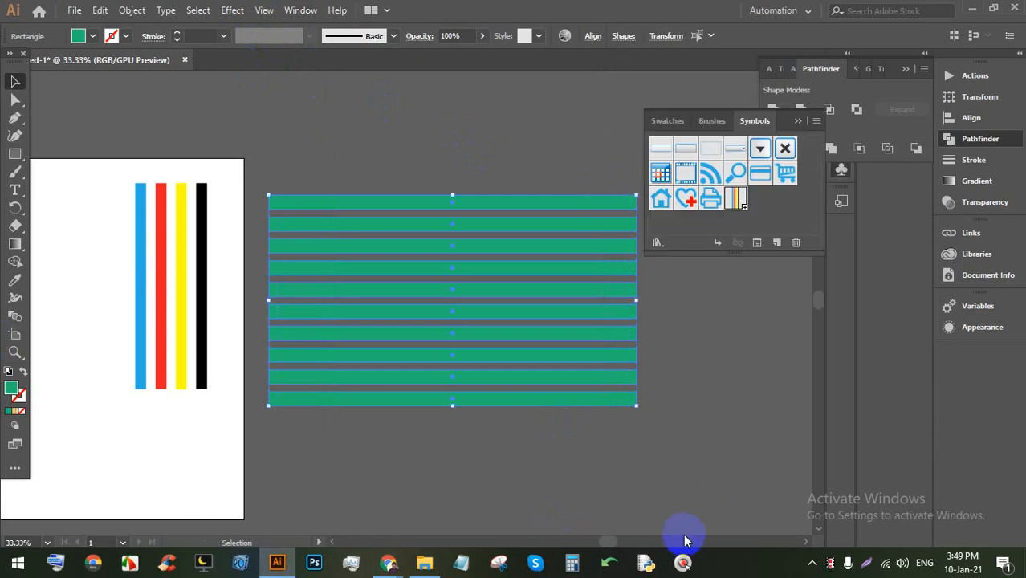
left_click(683, 562)
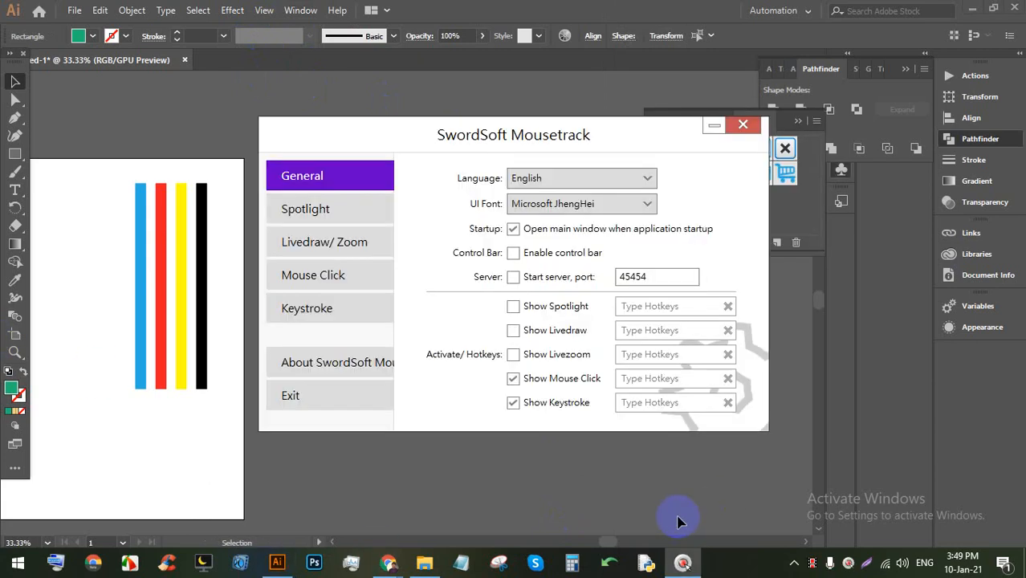
left_click(741, 127)
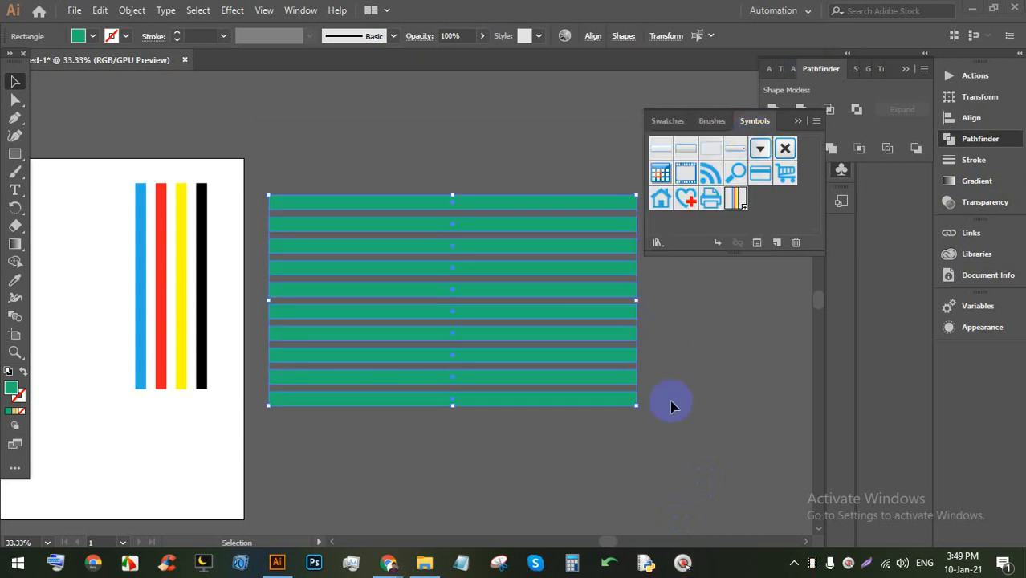
Step: Save the stack of green bars as a dynamic symbol, keeping the default name New Symbol
left_click(498, 465)
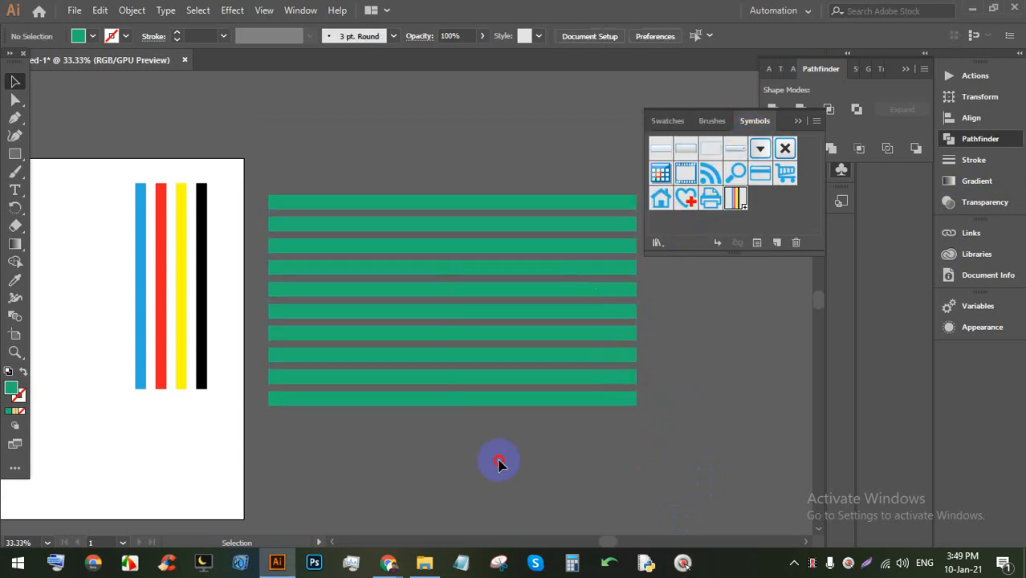
left_click(419, 199)
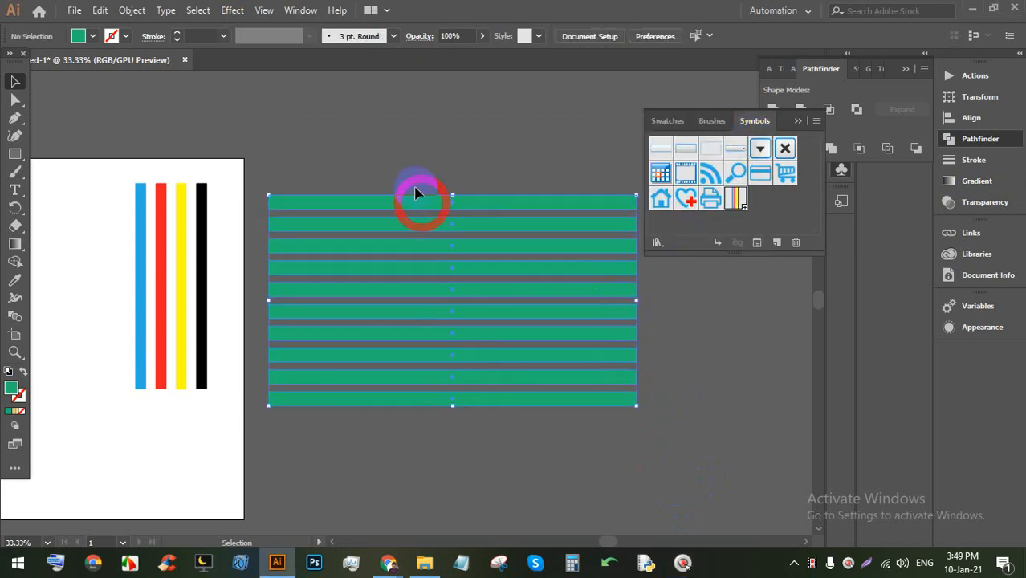
left_click(778, 243)
left_click(632, 395)
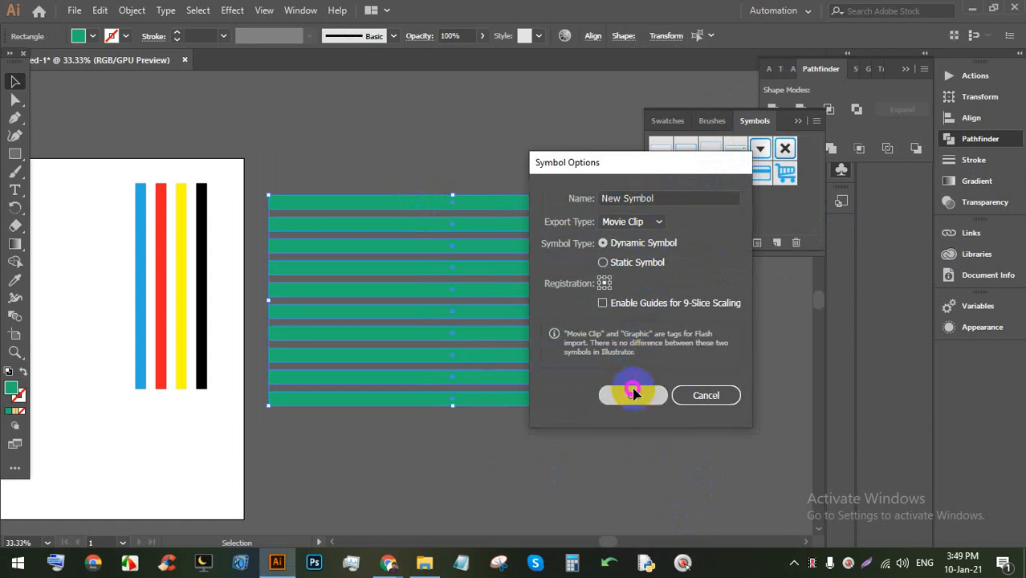
Step: Start a 360° 3D Revolve of the blue half circle from its left edge, with the preview on
scroll(728, 356, "down", 3)
scroll(400, 369, "up", 2)
scroll(222, 325, "up", 1)
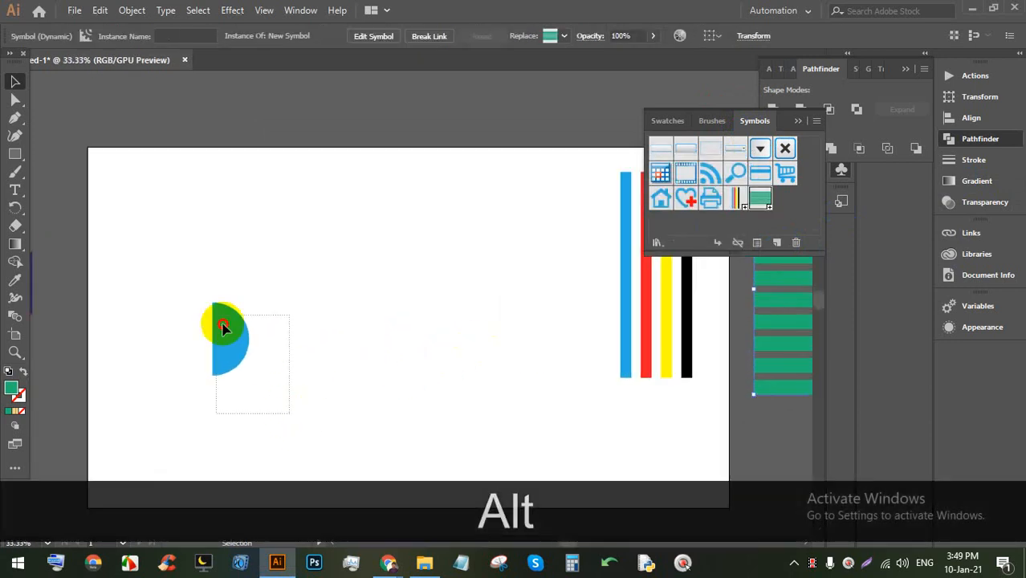
left_click(228, 309)
scroll(257, 334, "down", 1)
left_click(232, 11)
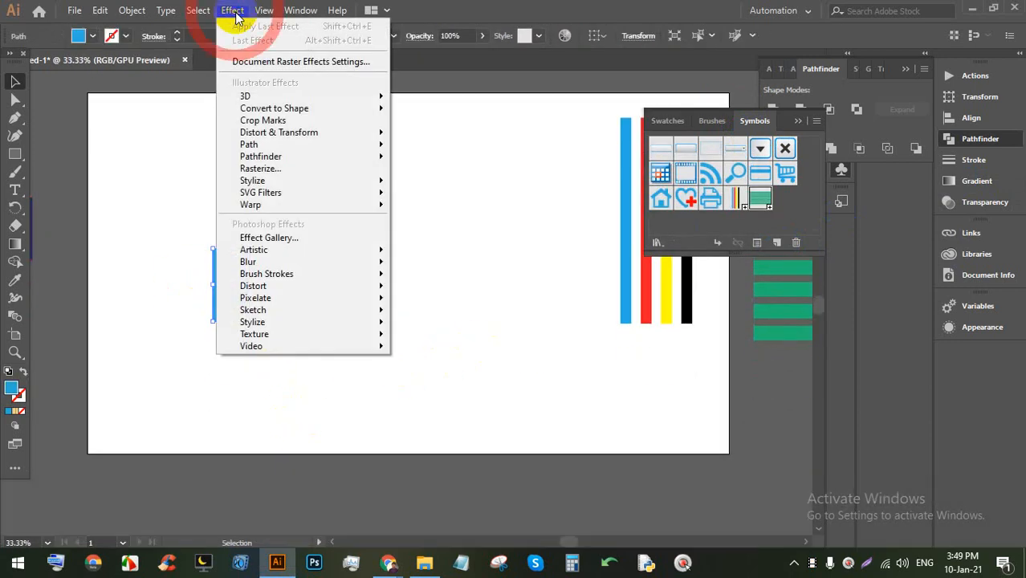
mouse_move(248, 96)
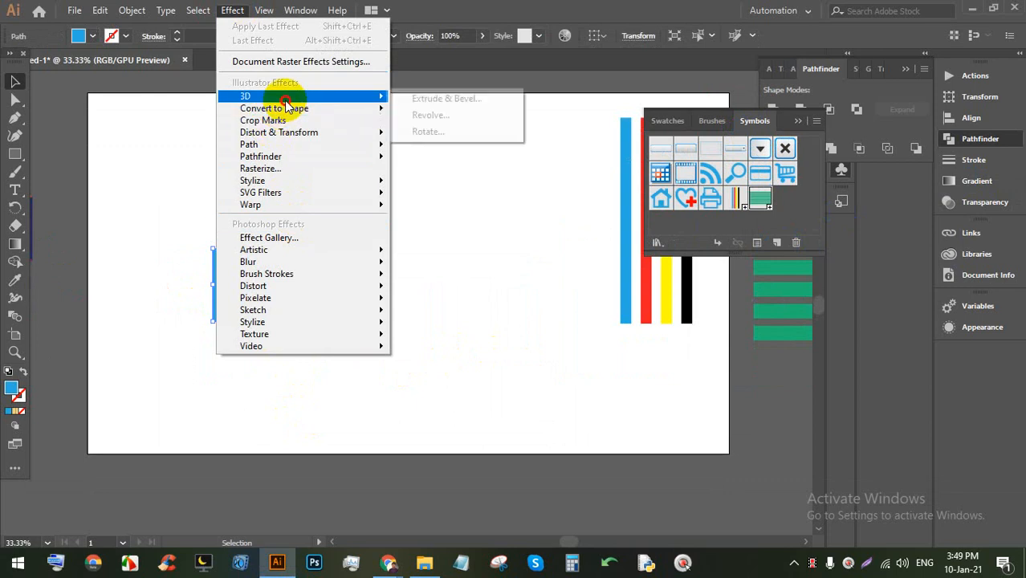
left_click(462, 115)
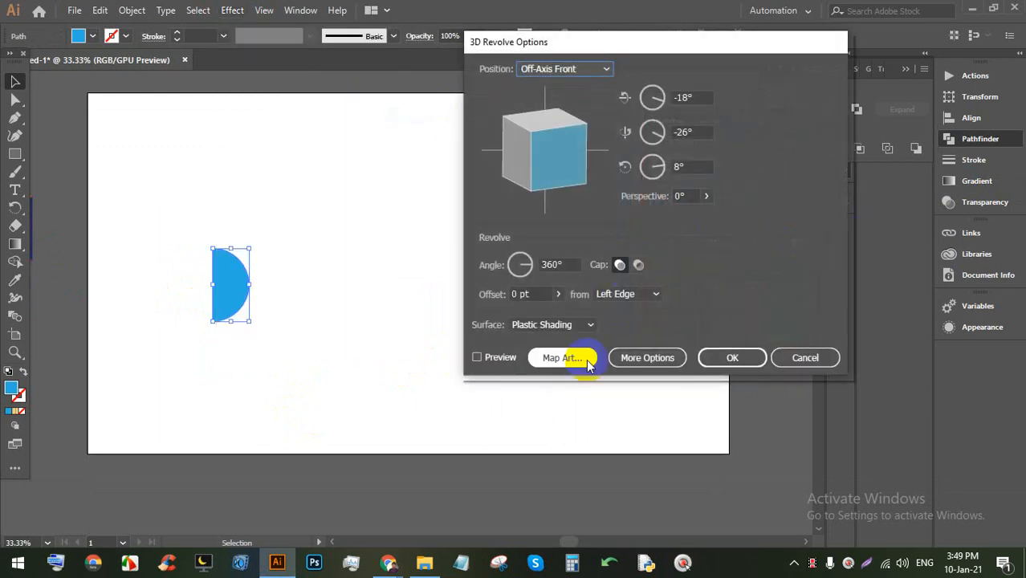
left_click(498, 355)
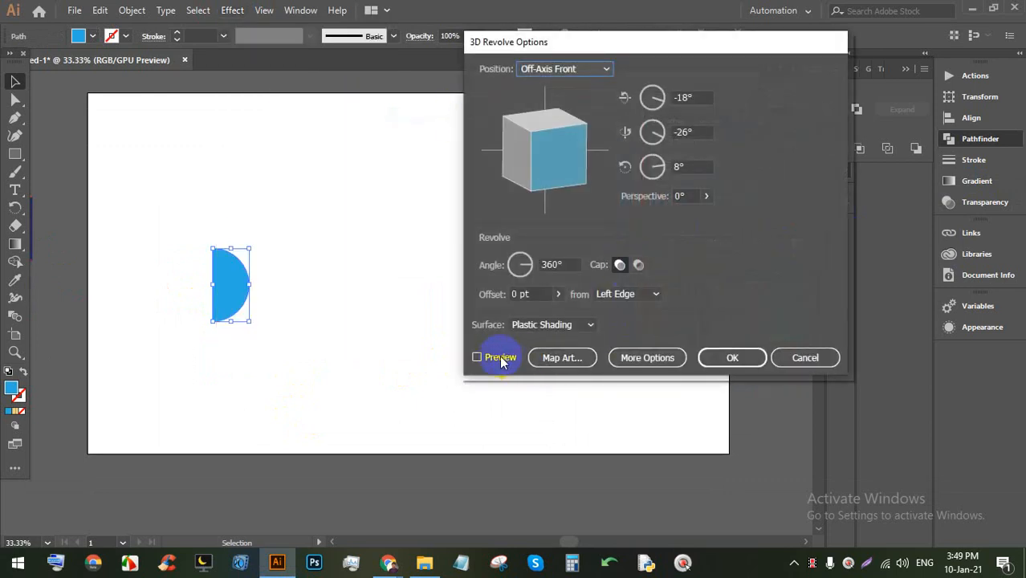
Step: Map the green bars symbol, New Symbol, onto the revolved sphere's surface
left_click(564, 356)
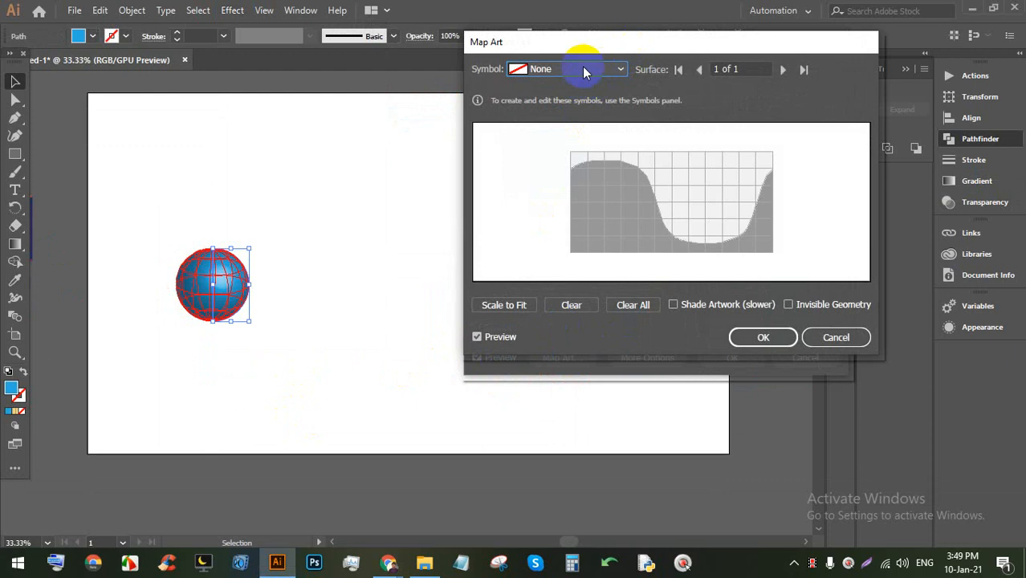
left_click(584, 70)
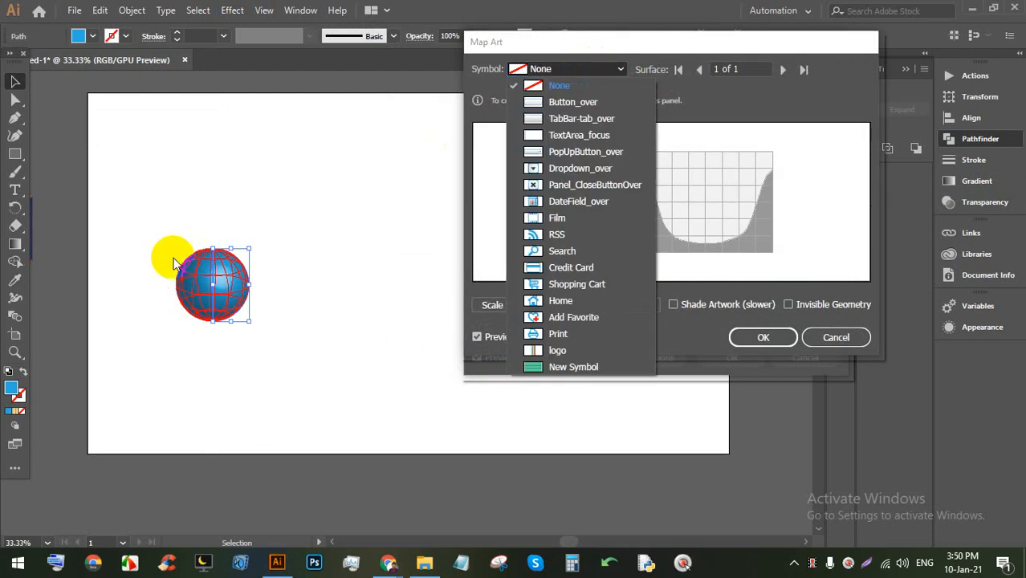
left_click(812, 106)
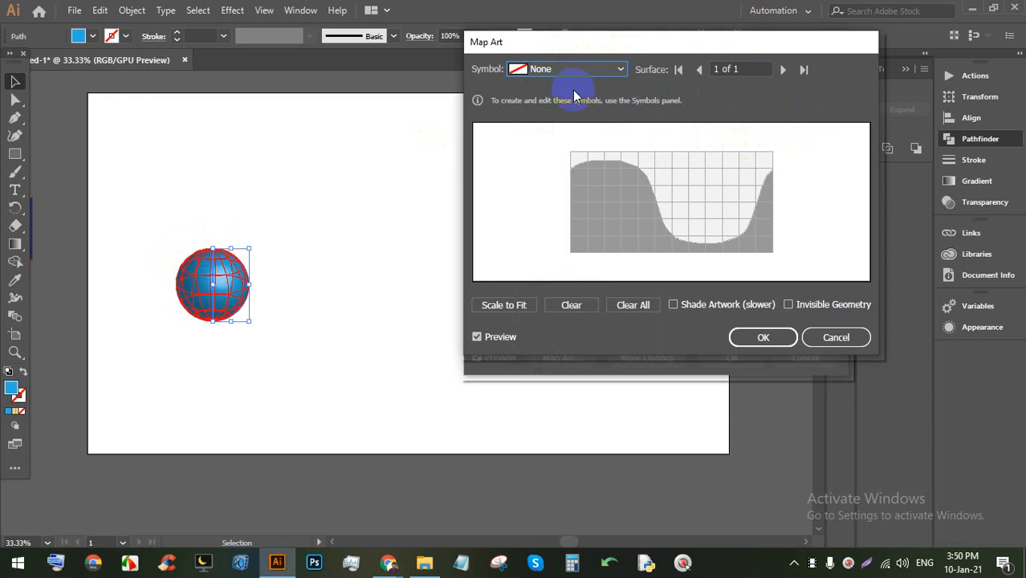
left_click(602, 69)
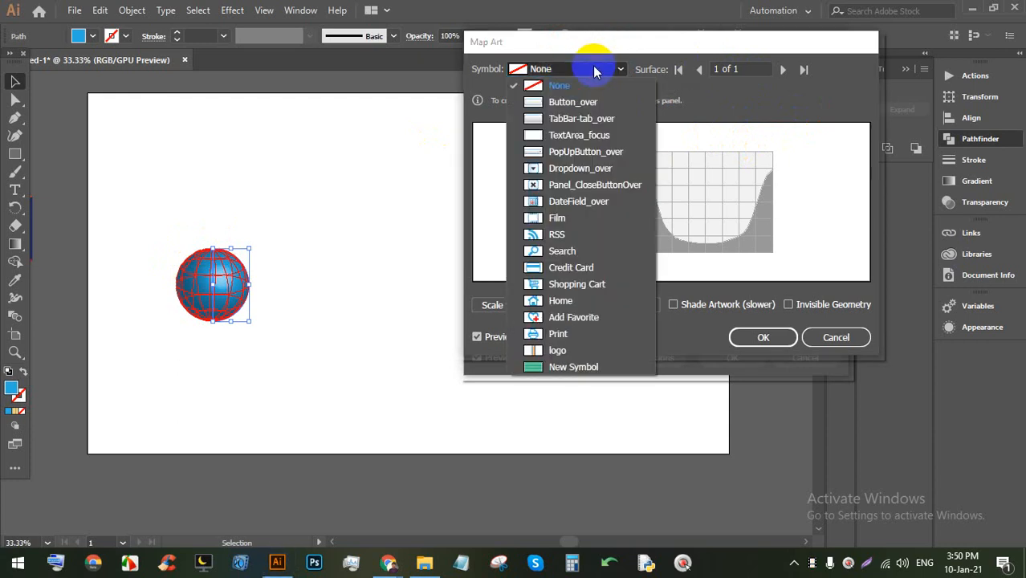
left_click(583, 366)
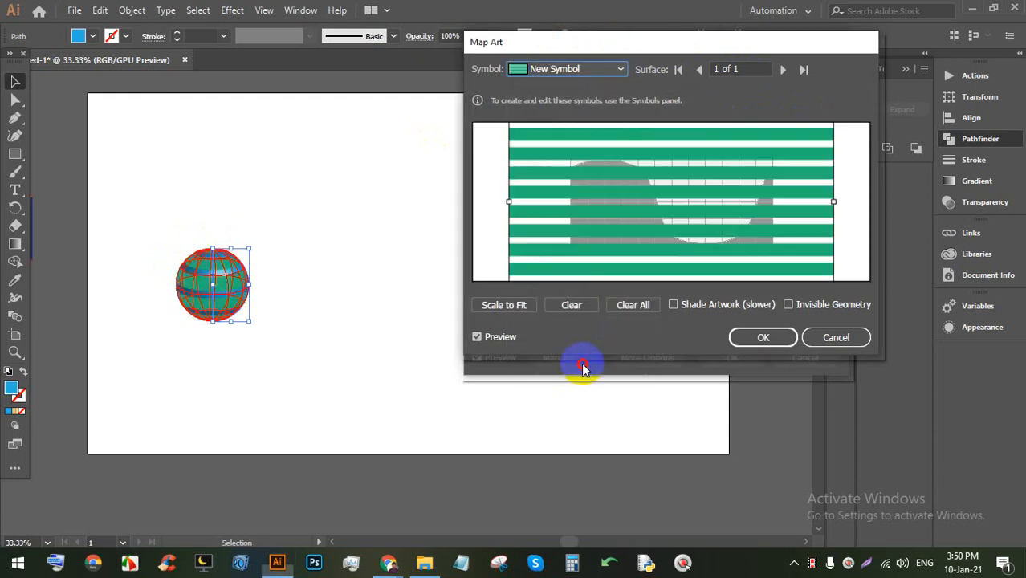
Step: Move and vertically squeeze the mapped bars to just cover the surface grid's height, and apply the mapping and Revolve effect
left_click_drag(675, 176, 674, 204)
left_click_drag(672, 139, 667, 186)
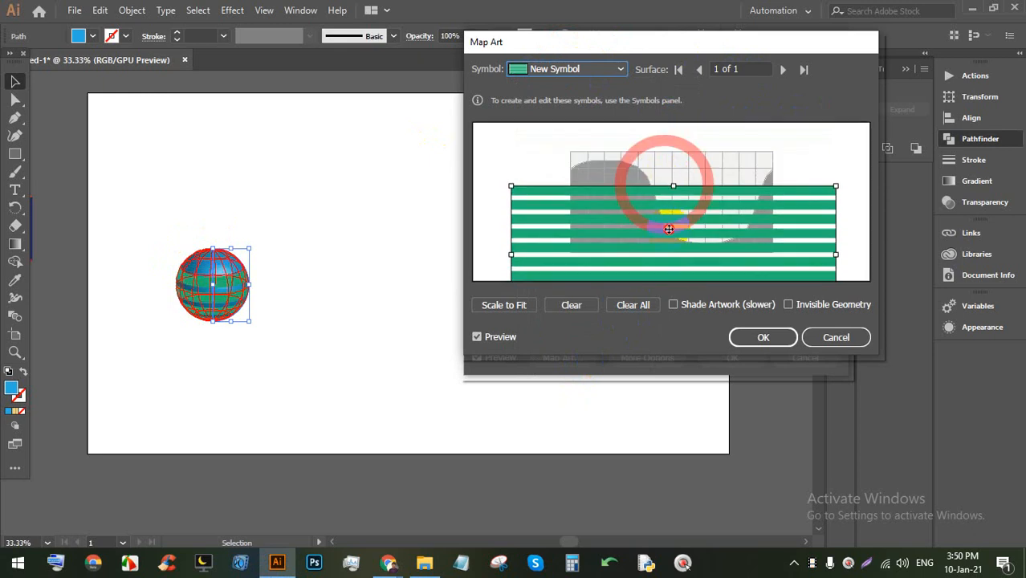
left_click_drag(669, 227, 674, 190)
left_click_drag(667, 270, 676, 253)
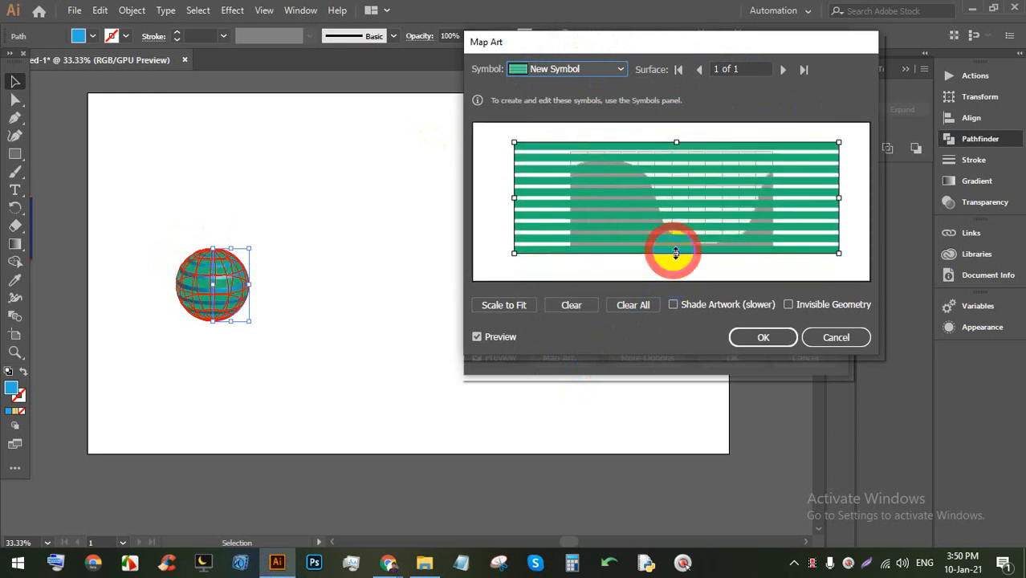
left_click(773, 339)
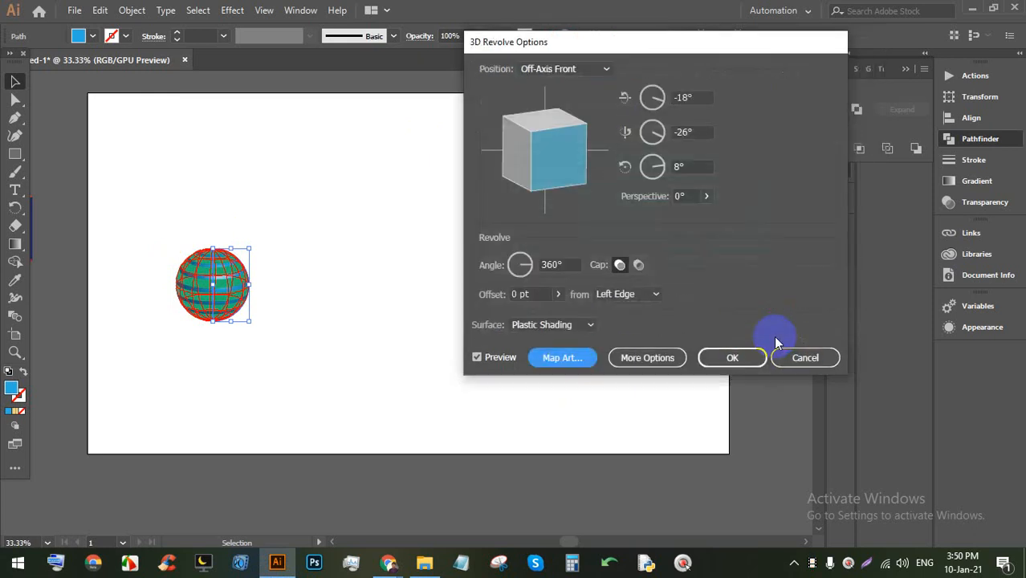
left_click(747, 356)
left_click(399, 307)
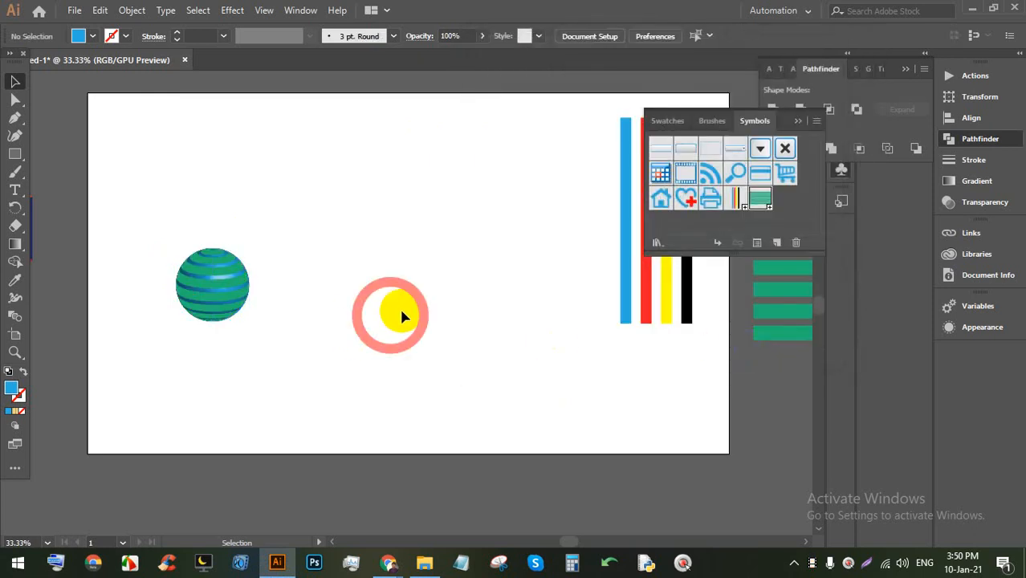
Step: Examine the mapped bars on the sphere up close, with and without the sphere selected
scroll(171, 295, "up", 3, "alt")
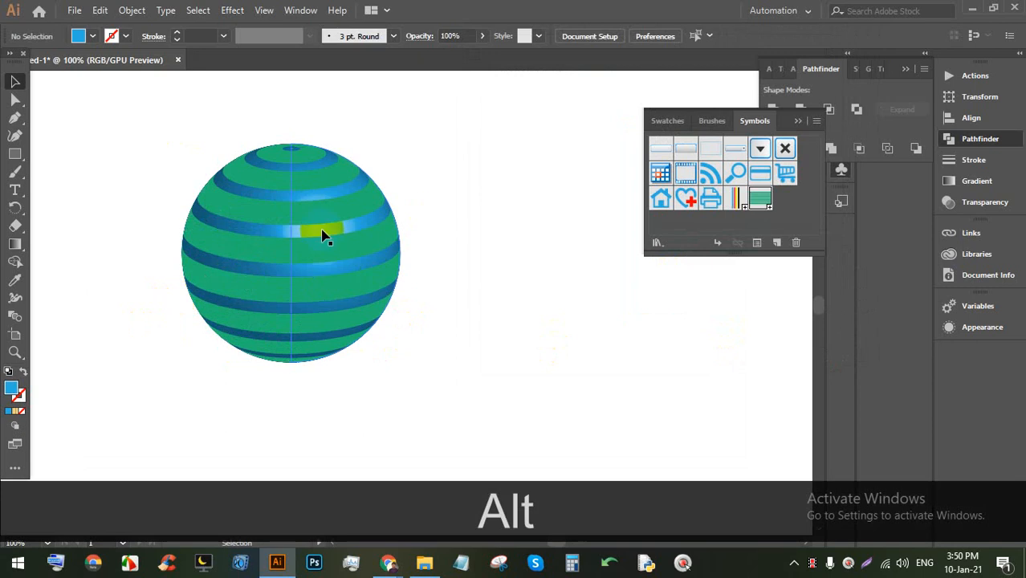
scroll(325, 271, "up", 1, "alt")
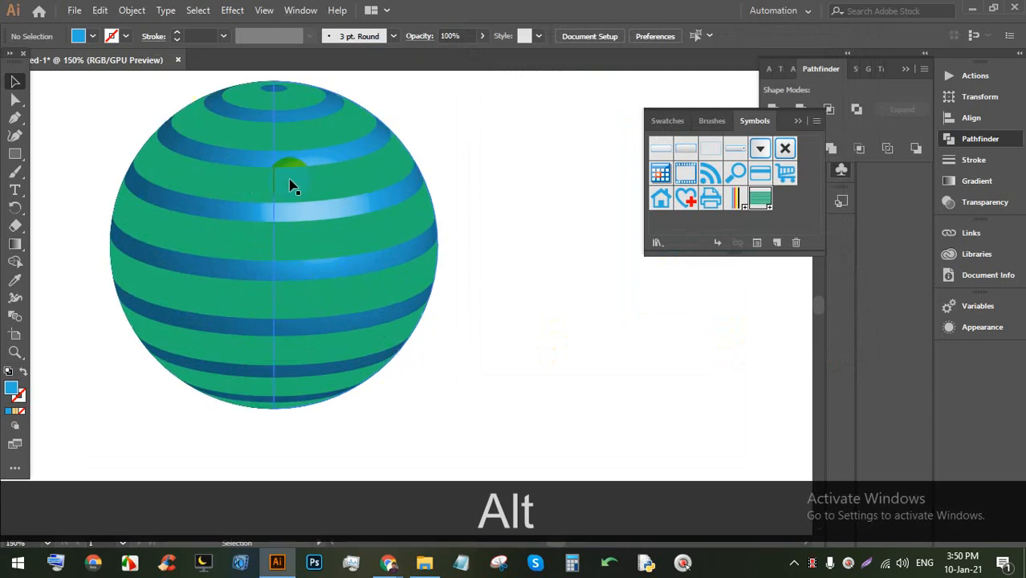
scroll(291, 186, "down", 1, "alt")
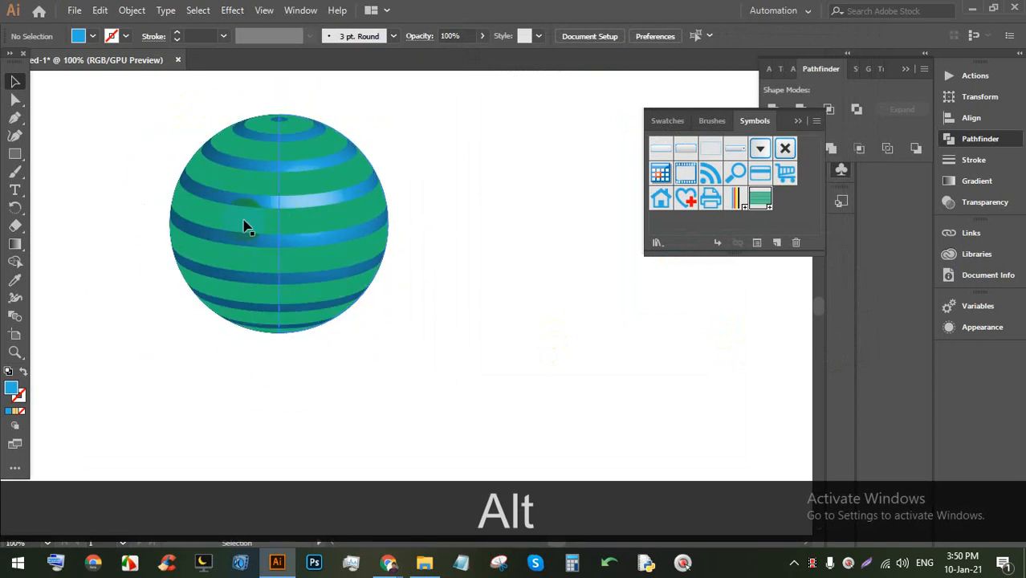
scroll(249, 221, "down", 1, "alt")
scroll(254, 227, "up", 1, "alt")
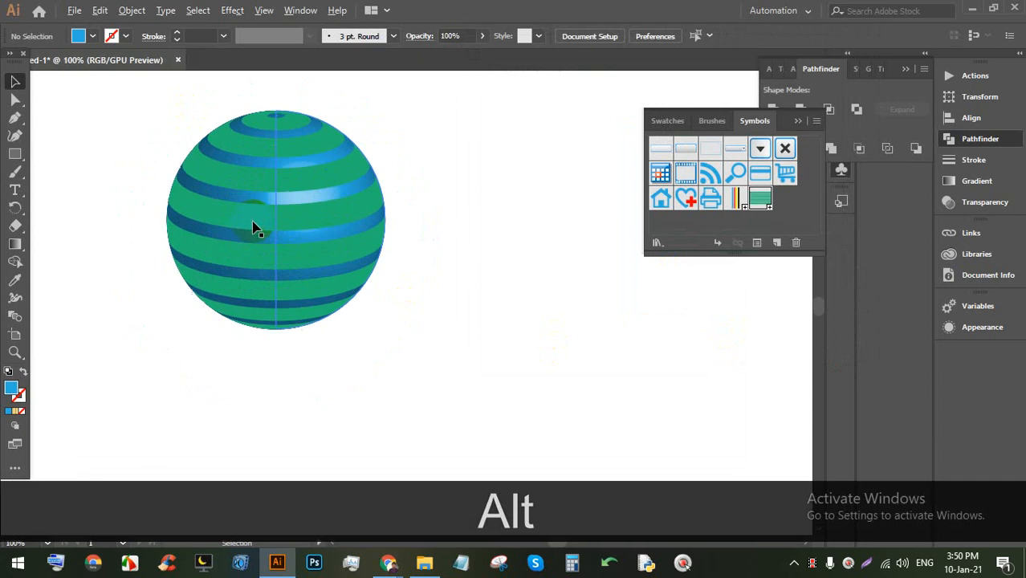
left_click(337, 195)
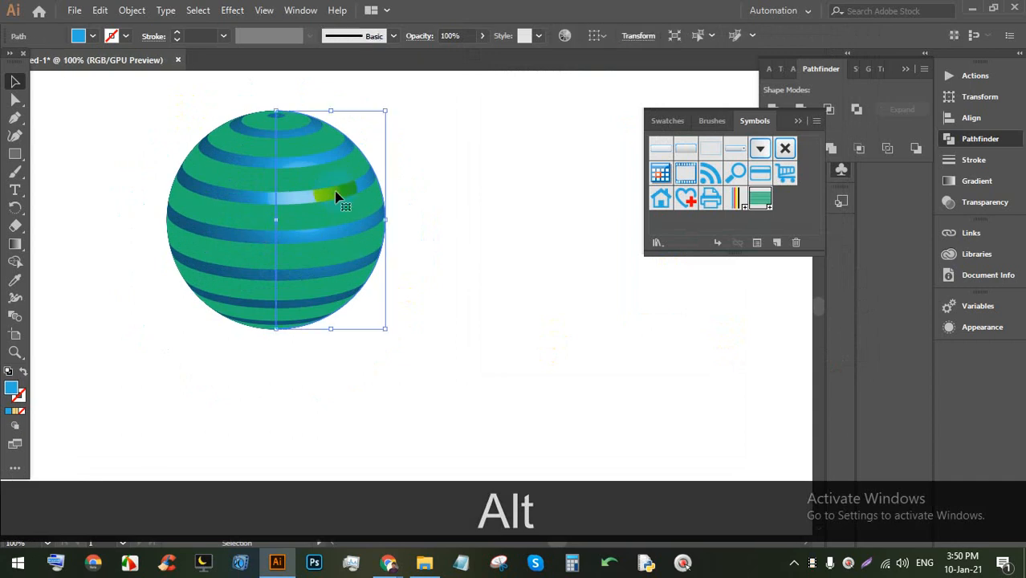
left_click(484, 199)
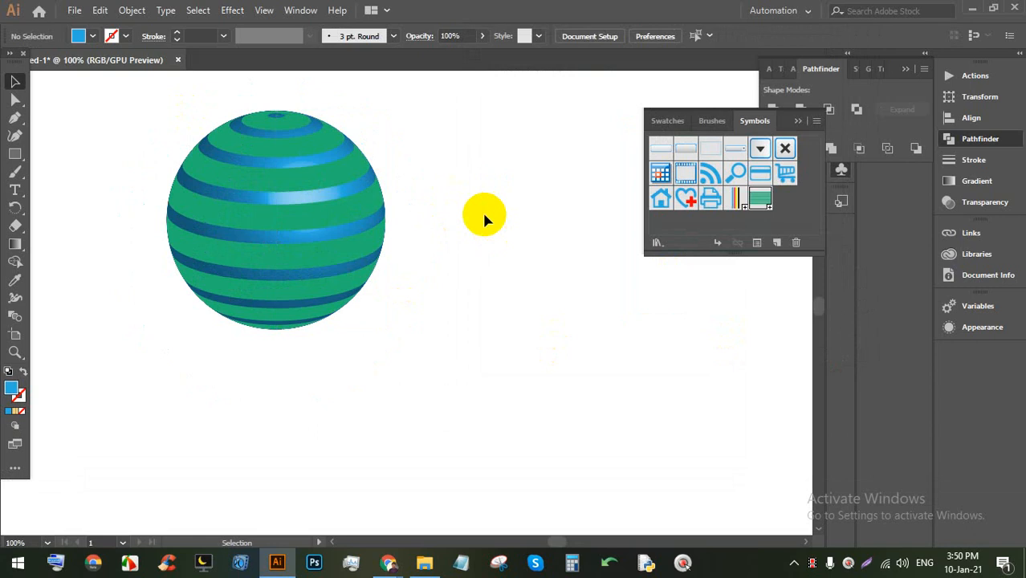
Step: Examine the green-striped 3D sphere at different zoom levels, both selected and deselected
left_click_drag(470, 371, 170, 90)
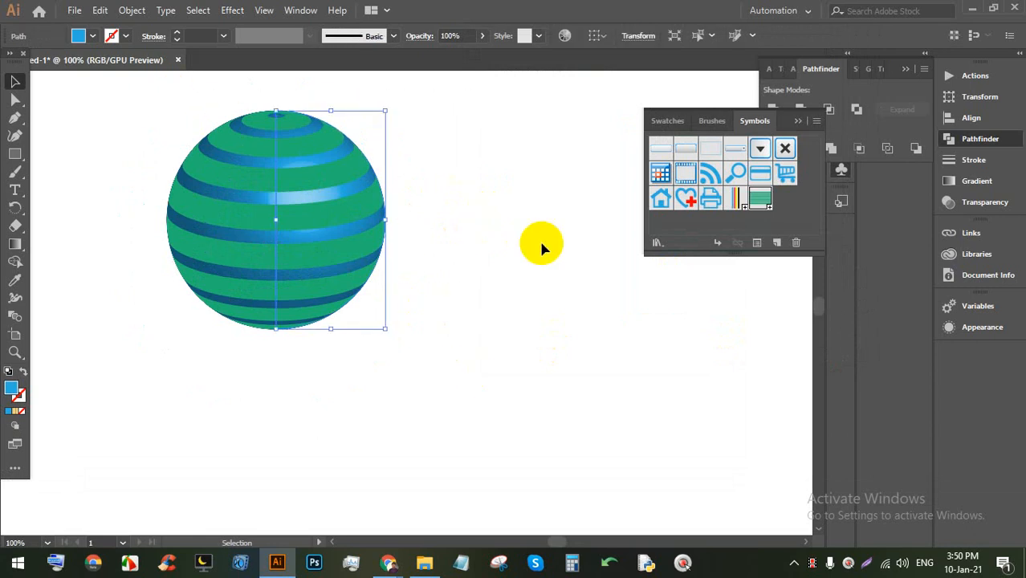
left_click(496, 373)
left_click_drag(496, 374, 154, 74)
scroll(333, 179, "down", 1)
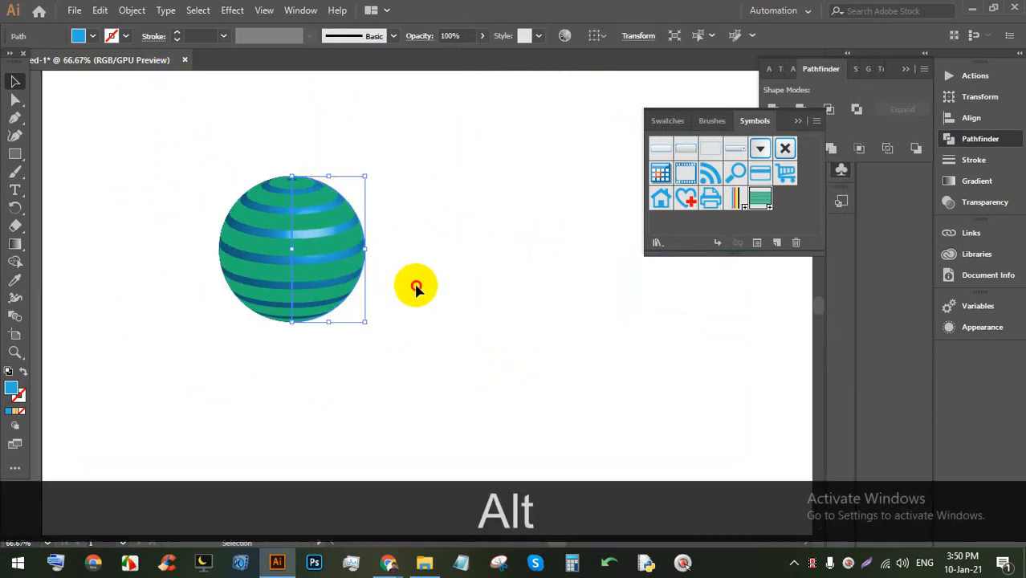
left_click(408, 207)
left_click_drag(441, 330, 195, 120)
left_click(323, 160)
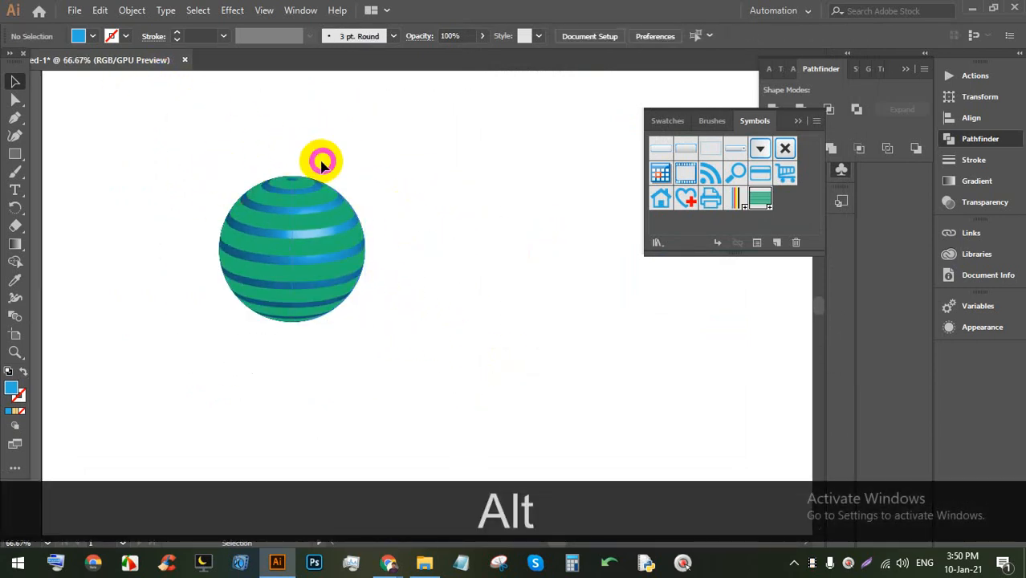
scroll(298, 210, "down", 2)
scroll(373, 290, "up", 1)
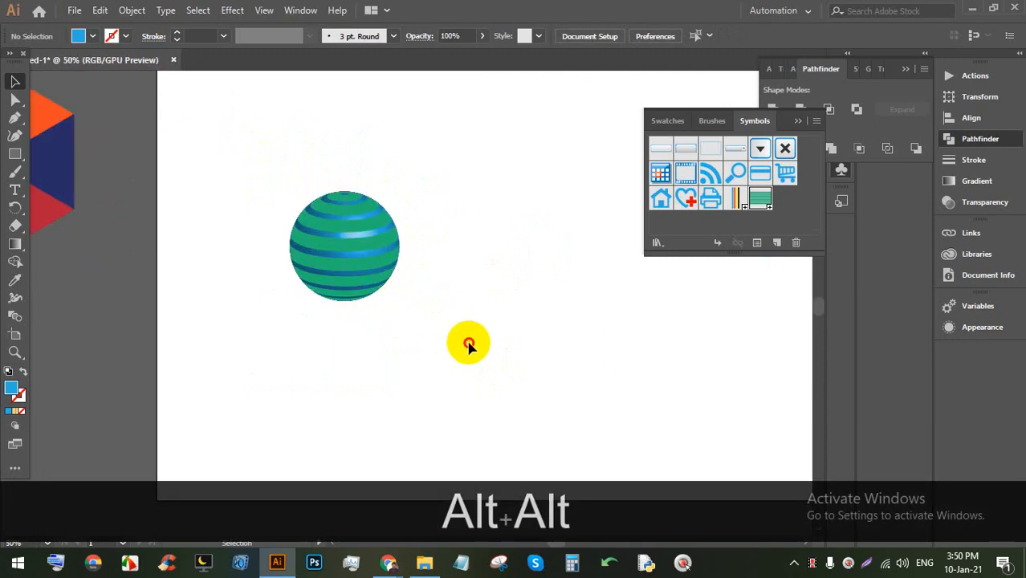
left_click_drag(470, 341, 225, 94)
left_click(597, 271)
scroll(273, 210, "up", 1)
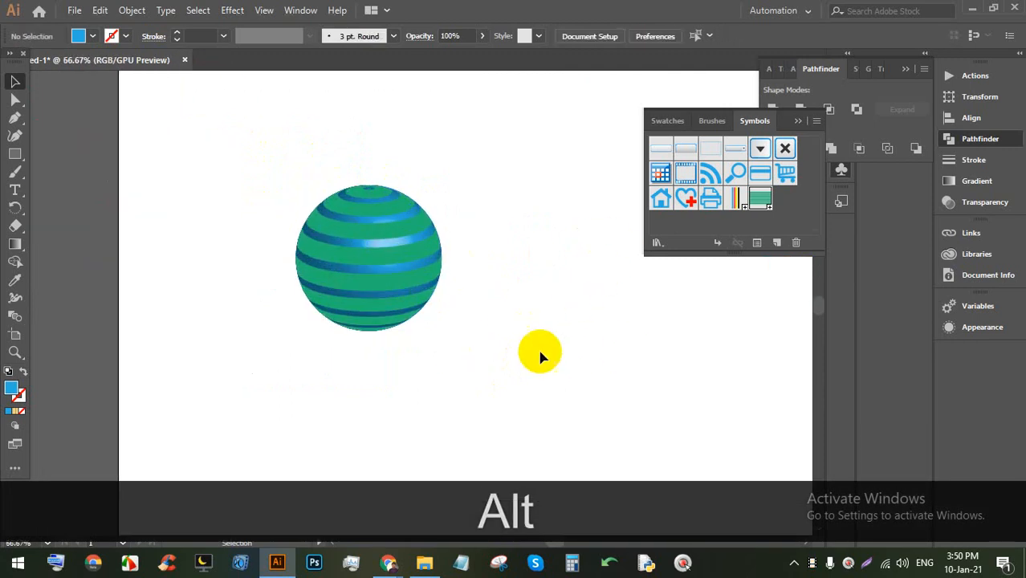
Step: Expand the appearance of the revolved striped sphere, and expand the resulting group again
left_click_drag(532, 360, 231, 125)
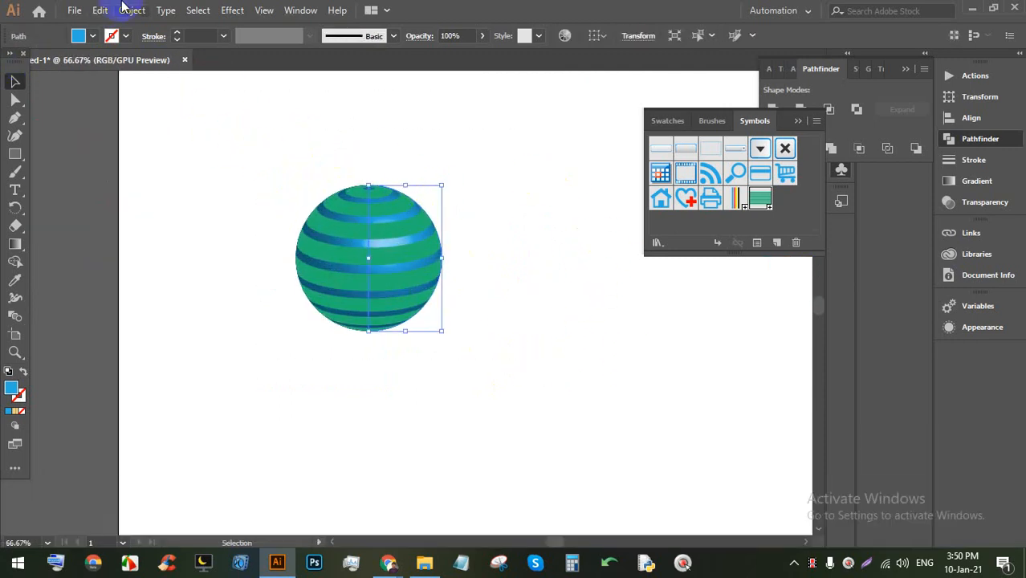
left_click(132, 9)
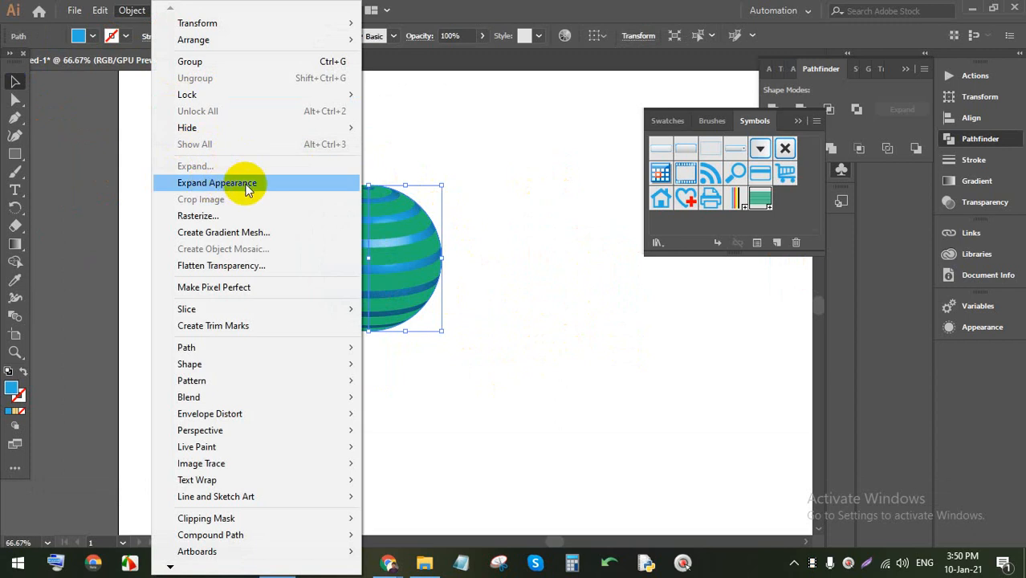
left_click(270, 183)
left_click_drag(493, 231, 247, 164)
left_click(132, 9)
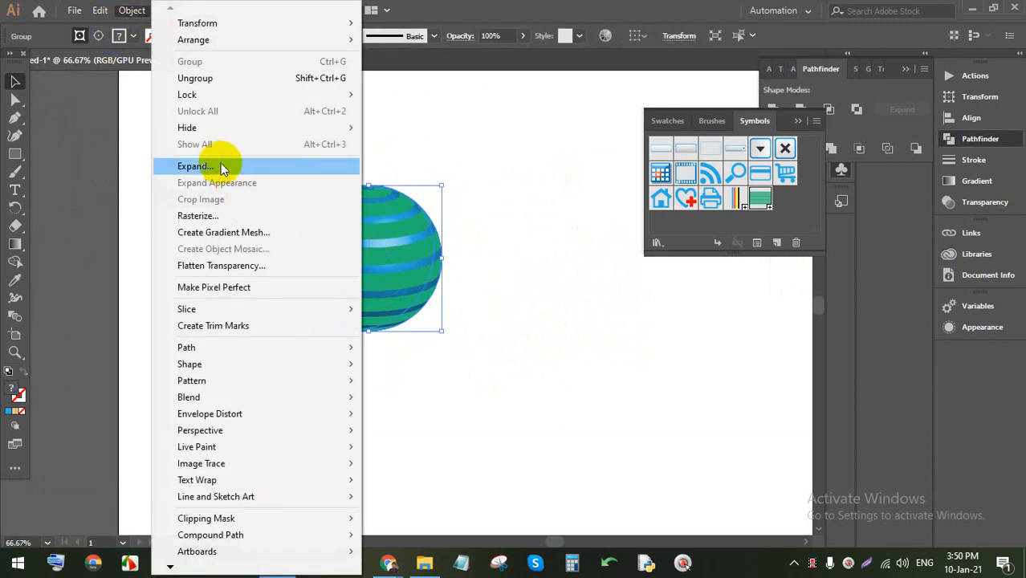
left_click(223, 165)
Step: Ungroup the expanded sphere and move its front half aside, clear of the back half
right_click(366, 219)
left_click(414, 354)
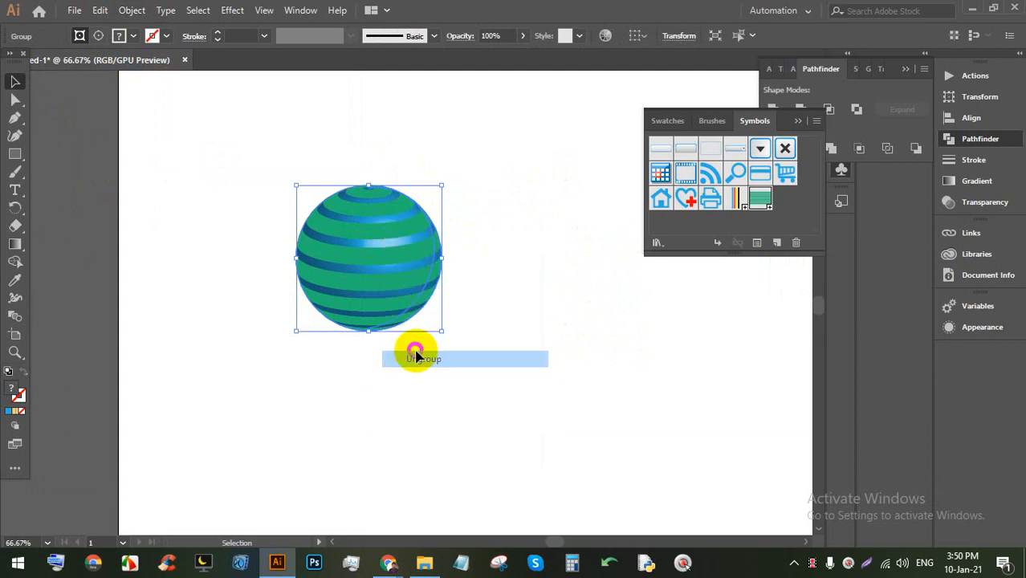
left_click(524, 275)
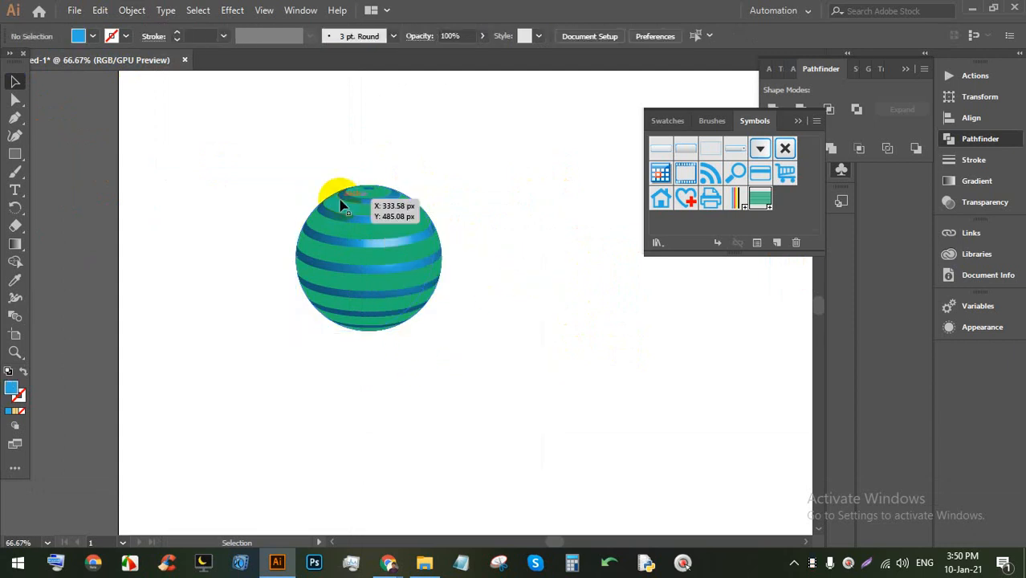
left_click(389, 223)
left_click_drag(431, 222, 530, 211)
right_click(373, 225)
left_click(412, 350)
scroll(476, 236, "up", 1)
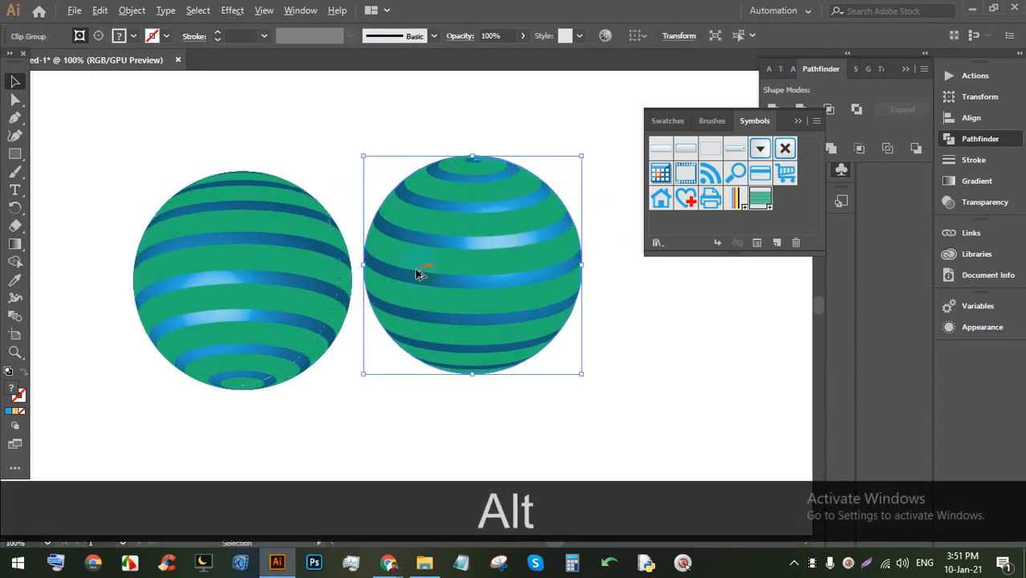
Step: Move the front sphere partly over the back one, release its clipping mask and delete its blue shaded surface
left_click_drag(440, 239, 366, 218)
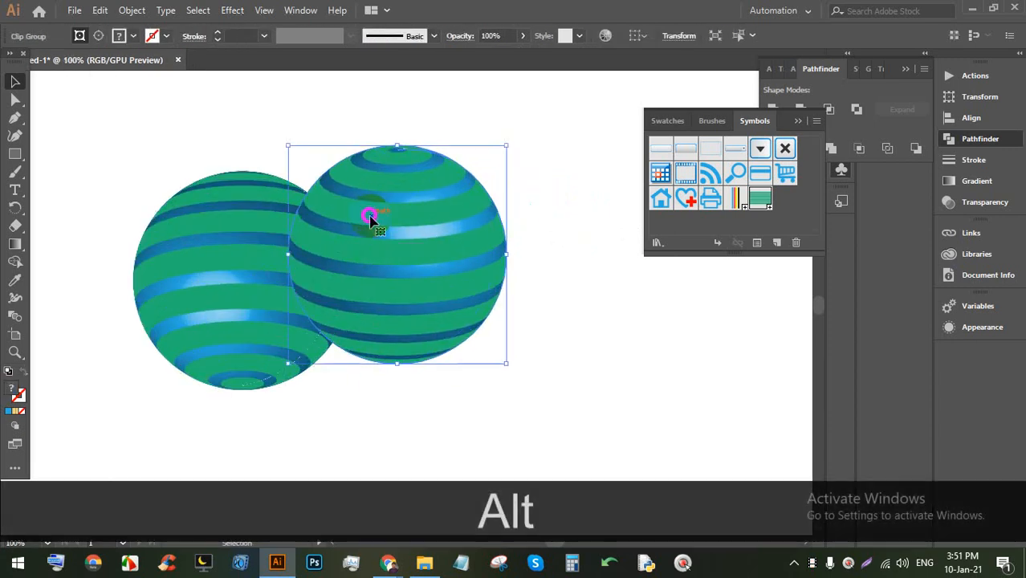
right_click(416, 230)
left_click(456, 357)
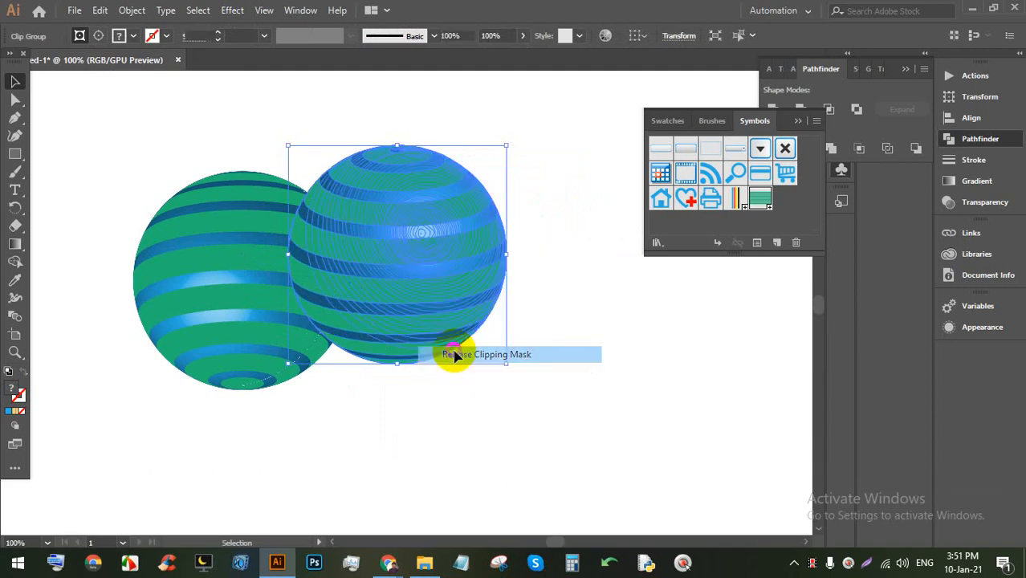
left_click(572, 275)
left_click(453, 235)
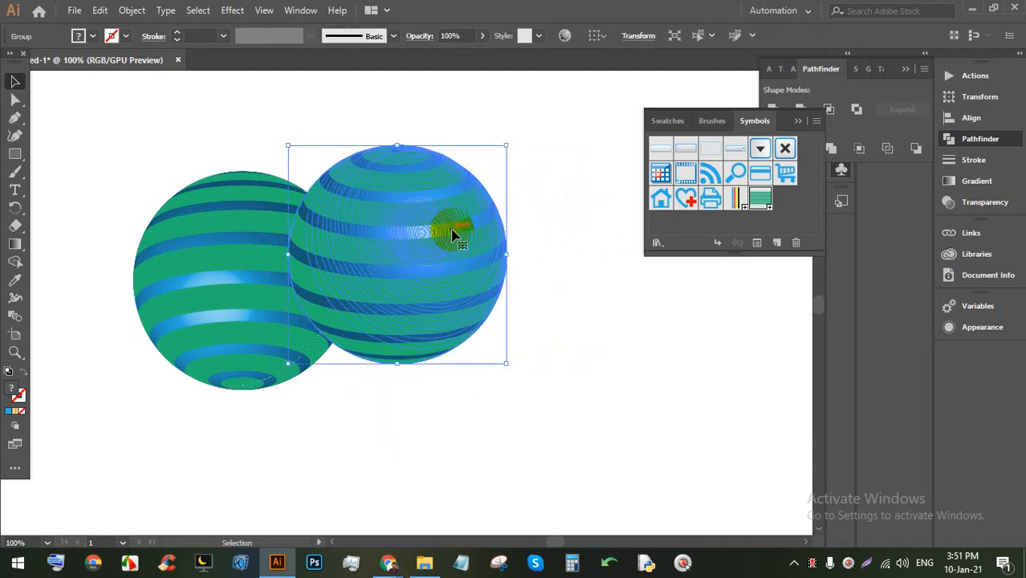
key("BackSpace")
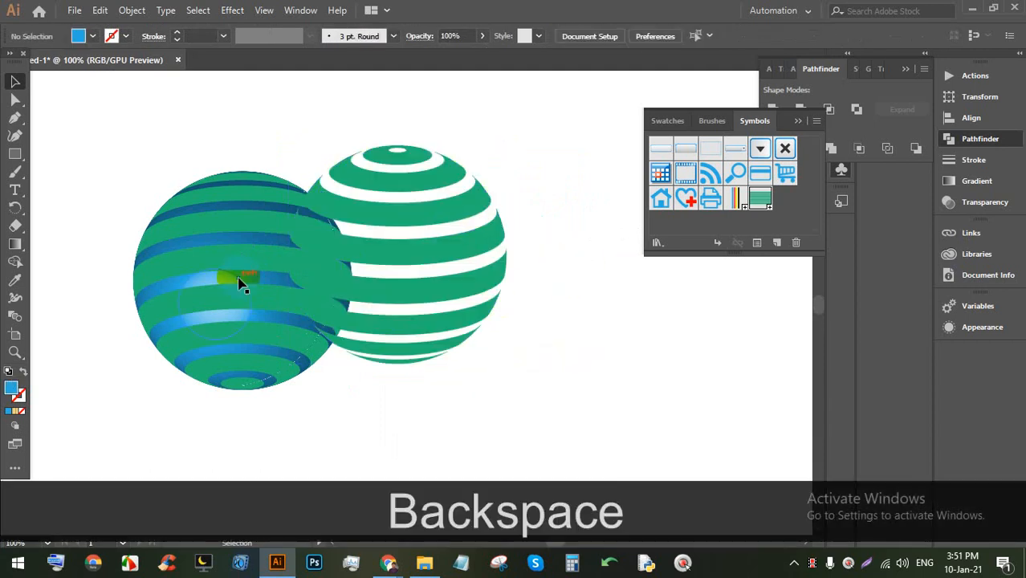
left_click(239, 281)
key("BackSpace")
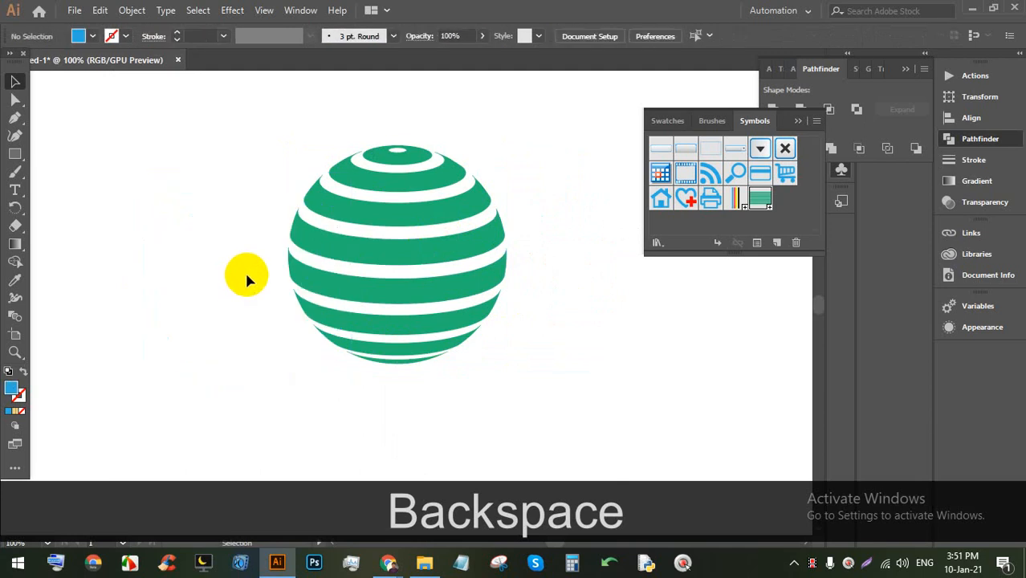
key("ctrl+z")
Step: Release the back sphere's clipping mask and delete its blue shaded surface, keeping the green bands
right_click(228, 269)
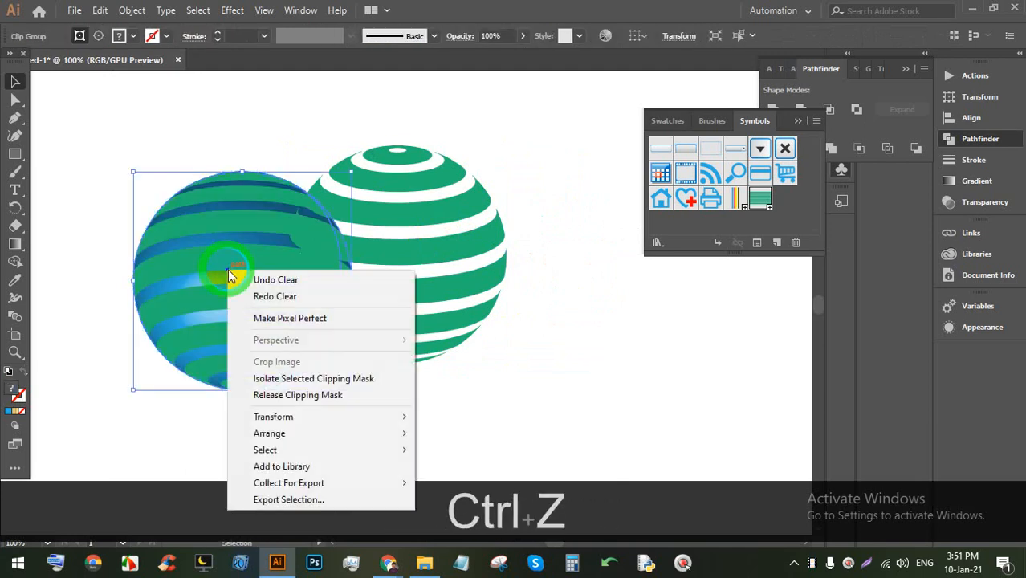
left_click(285, 395)
left_click(492, 363)
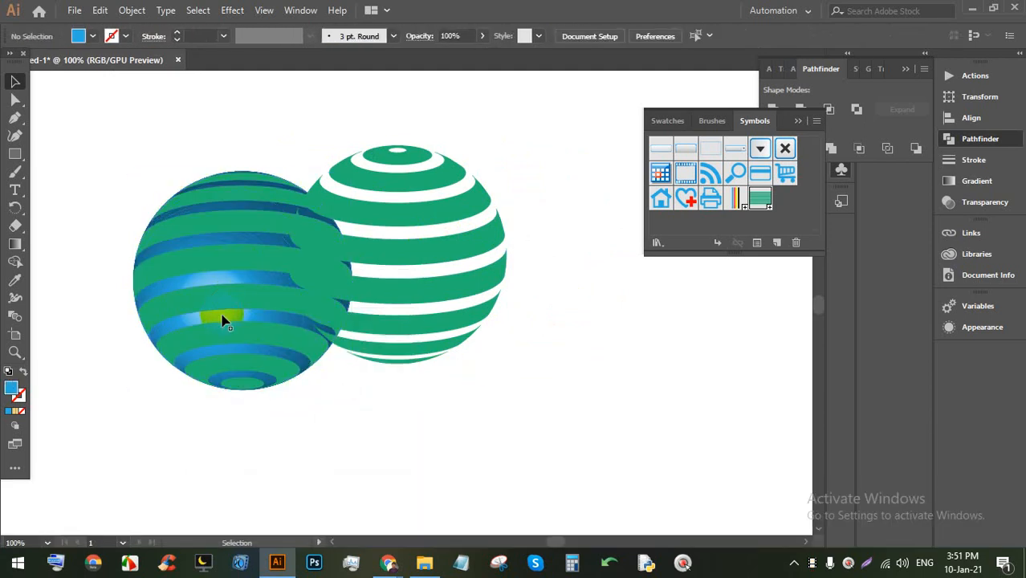
left_click(226, 321)
key("BackSpace")
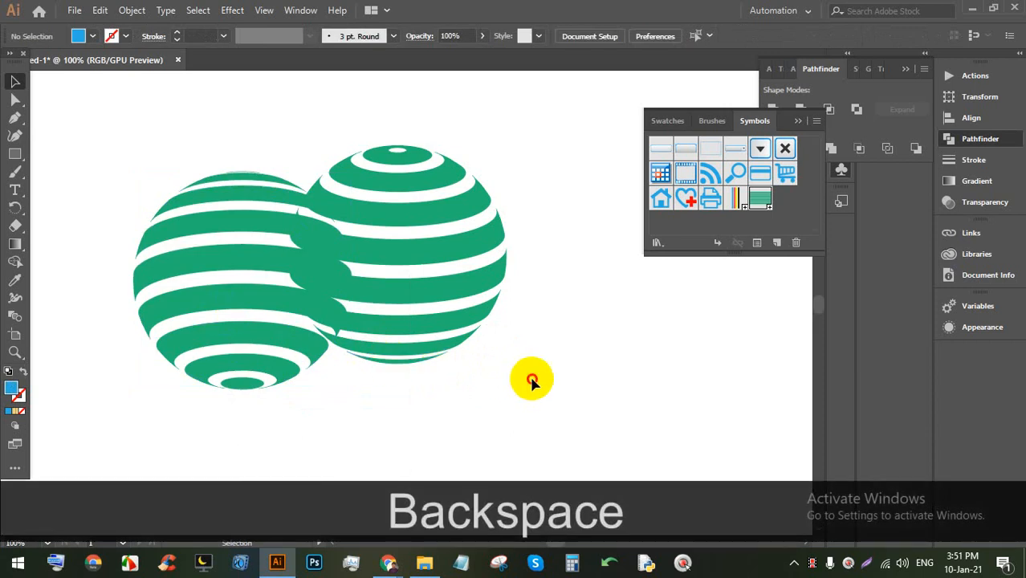
Step: Move the front sphere's green bands away from the back sphere to remove the overlap
left_click_drag(538, 387, 417, 145)
left_click_drag(408, 187, 469, 199)
left_click(213, 163)
Step: Try an orange fill on all shapes of the back sphere, and undo it
left_click_drag(183, 126, 223, 406)
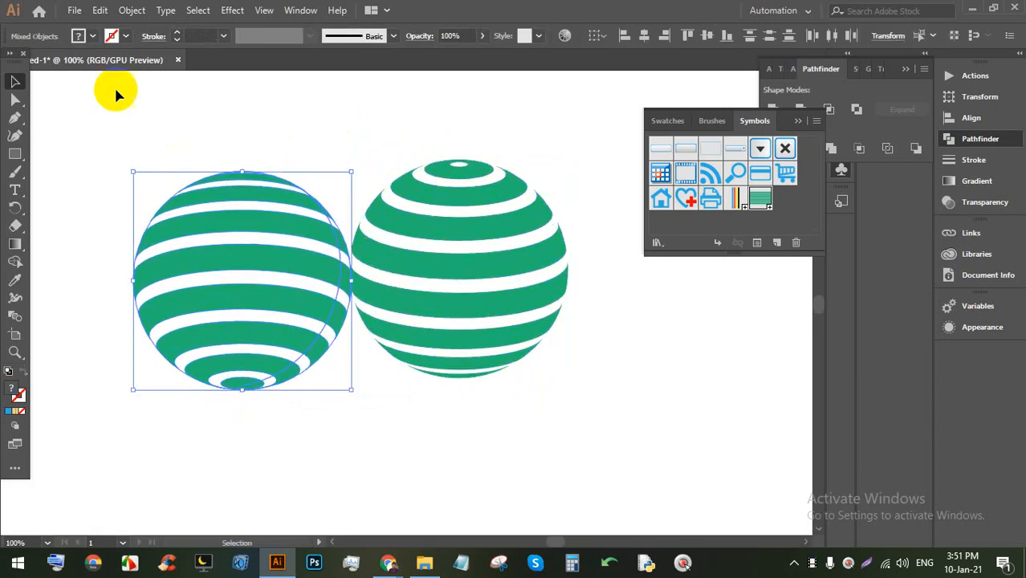
left_click(93, 37)
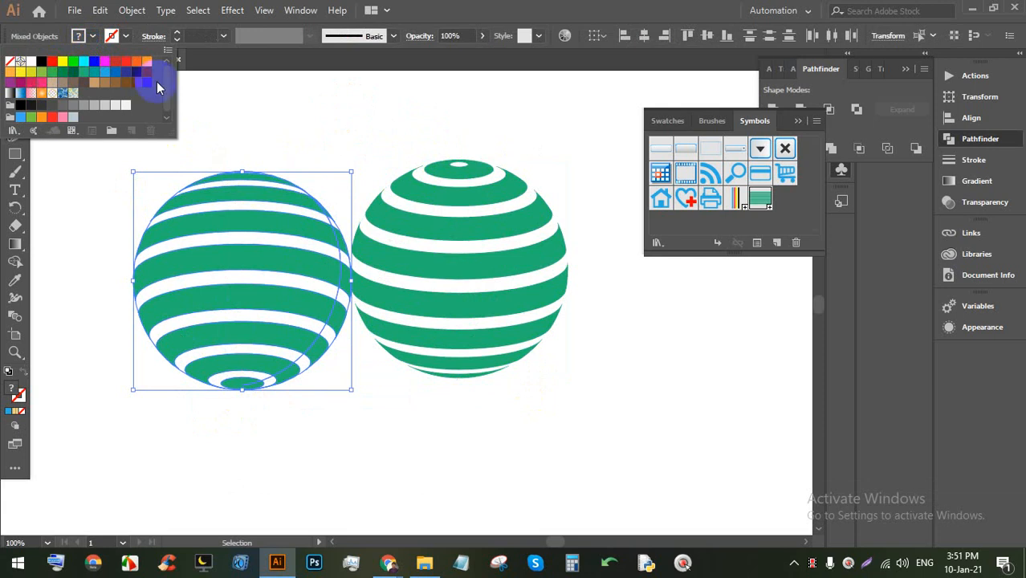
left_click(138, 67)
key("Escape")
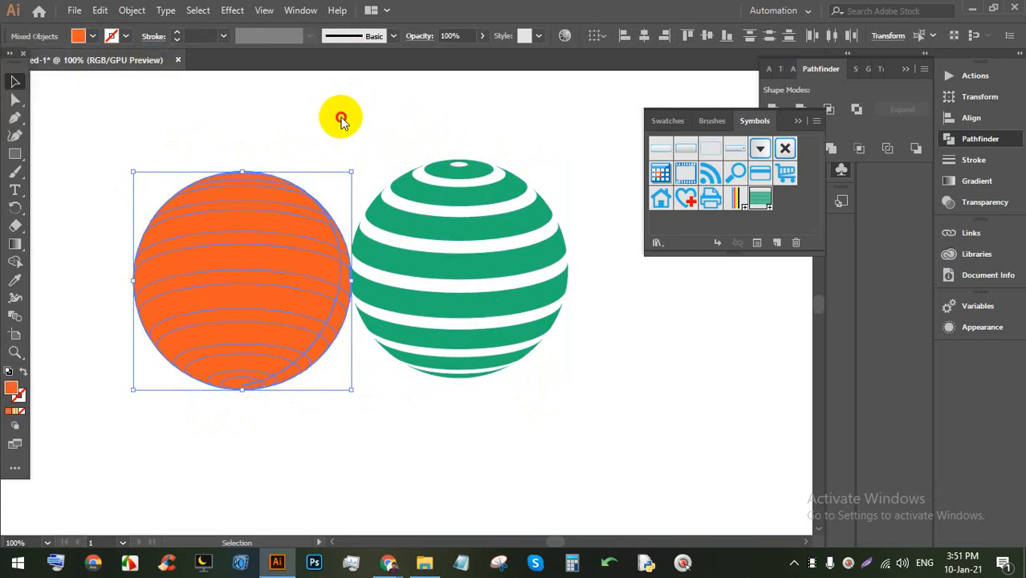
key("ctrl+z")
left_click(336, 121)
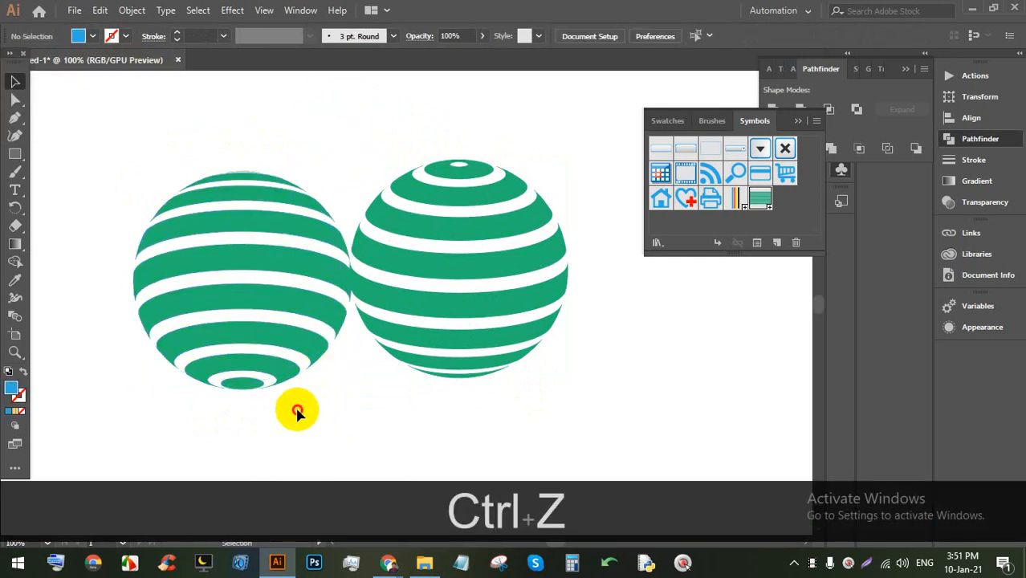
Step: Move the back sphere's green bands farther from the front sphere, leaving a clear gap between them
left_click_drag(297, 411, 212, 204)
left_click_drag(214, 200, 236, 206)
scroll(291, 197, "up", 2)
Step: Check the Google Meet call in Chrome, and return to Illustrator, closing the stray KMPlayer window
left_click(388, 562)
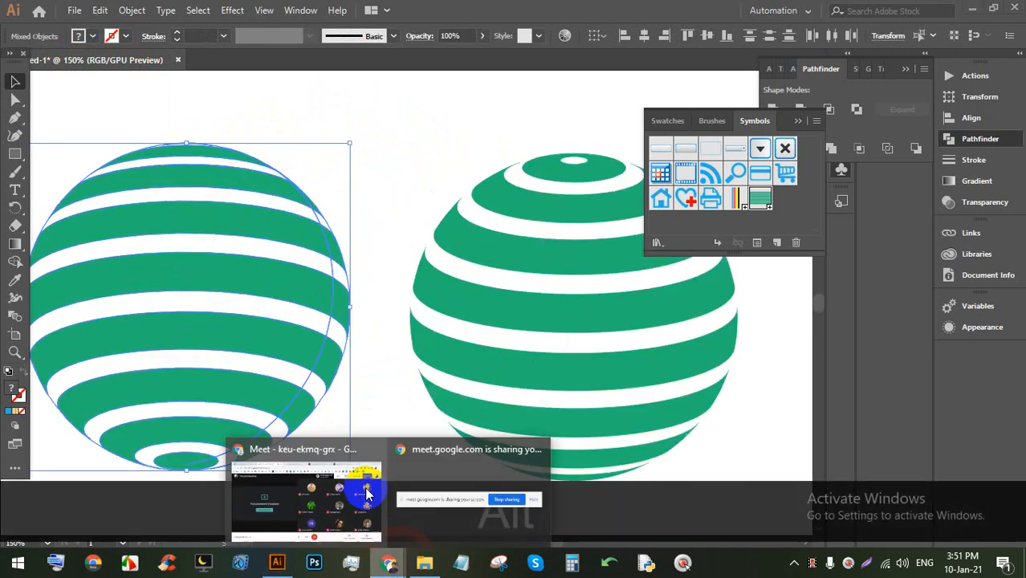
left_click(362, 486)
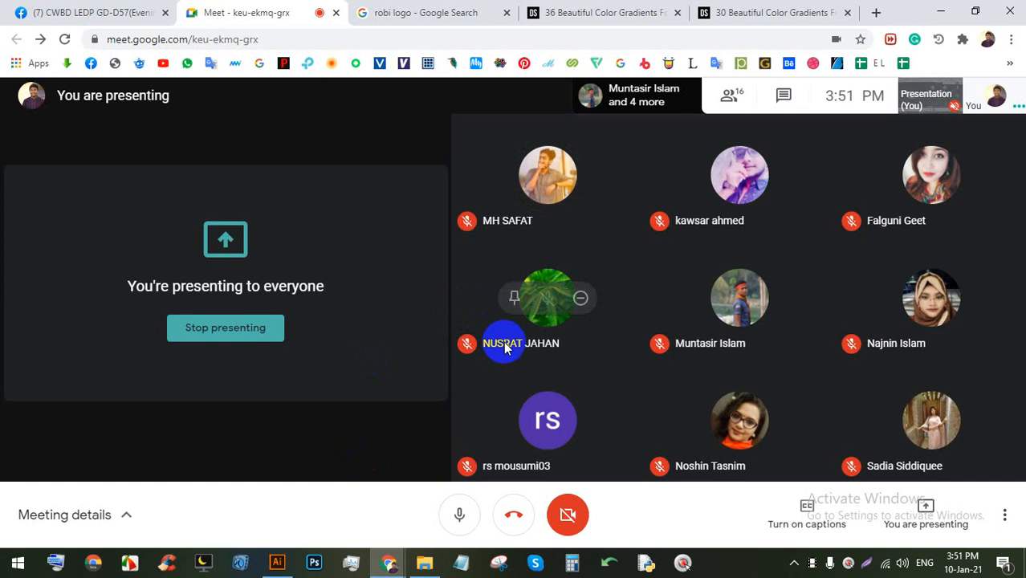
left_click(261, 555)
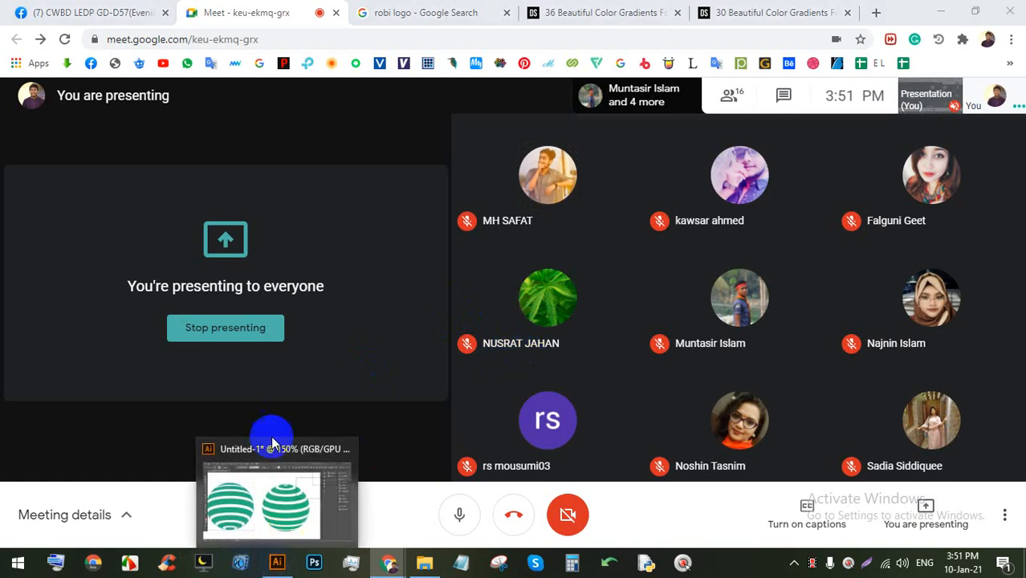
left_click(227, 490)
left_click(383, 450)
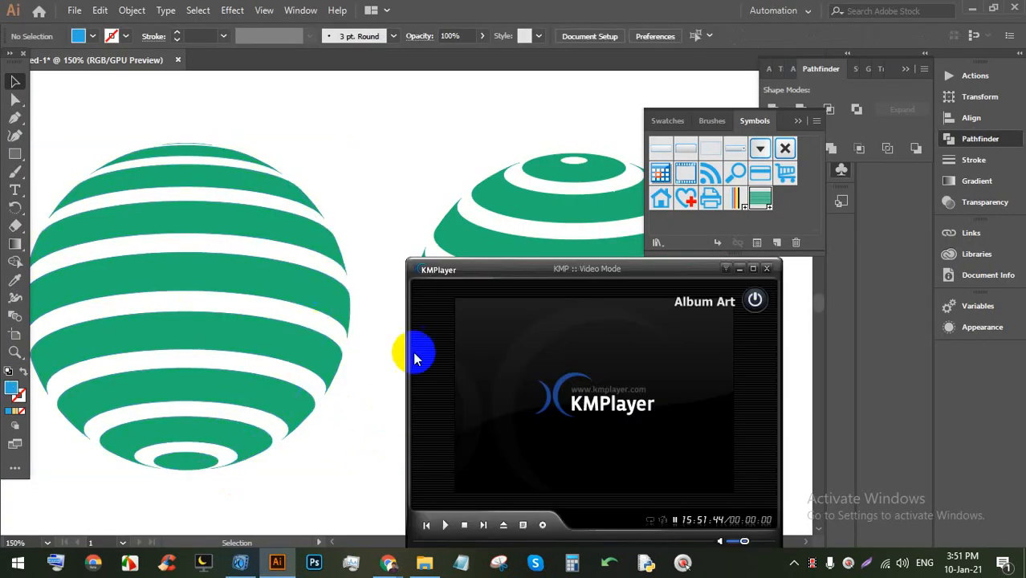
left_click(767, 268)
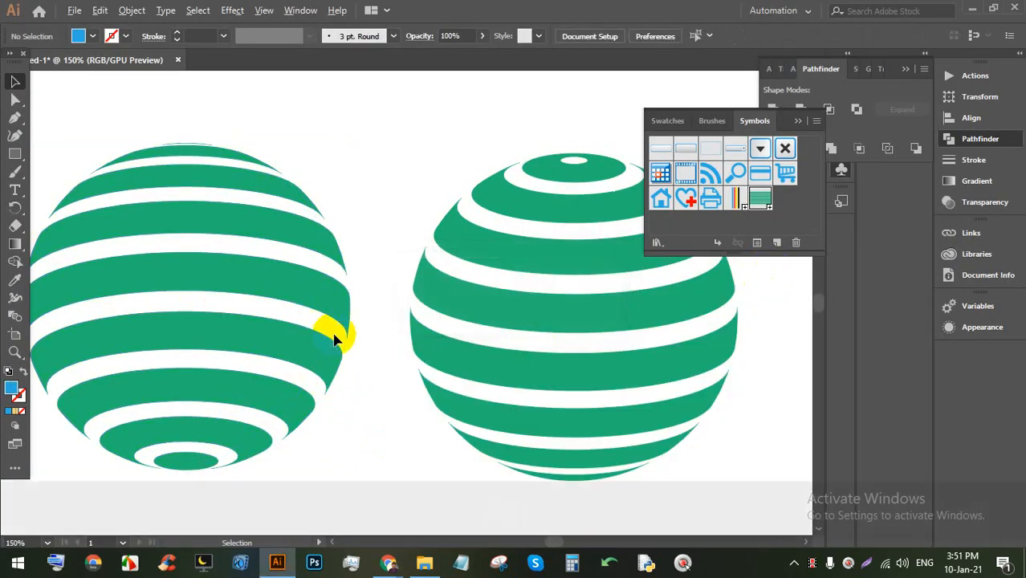
Step: Fill all shapes of the front striped sphere with red
scroll(335, 335, "down", 1)
left_click_drag(188, 133, 317, 209)
left_click(421, 156)
left_click_drag(421, 156, 367, 288)
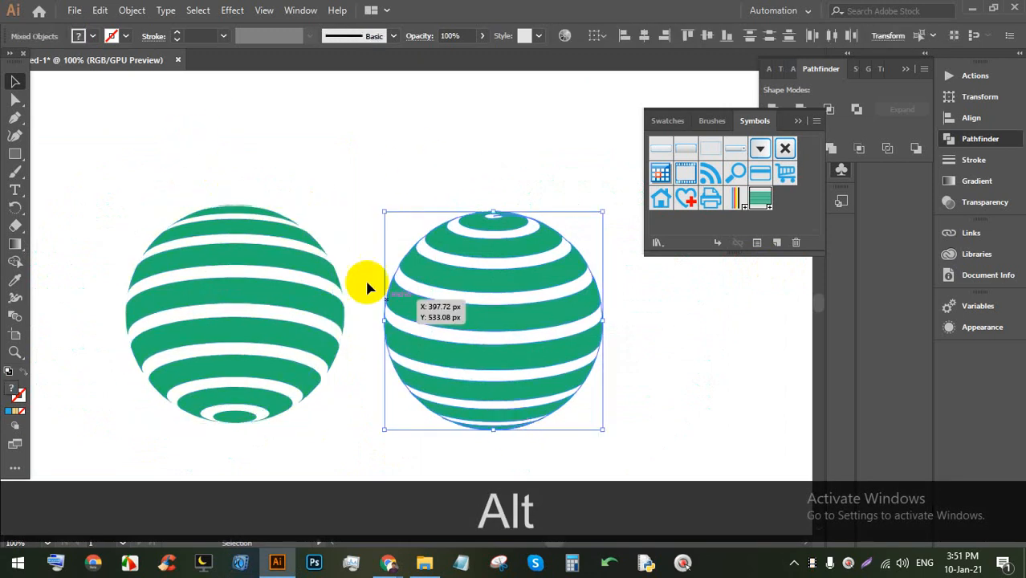
left_click(93, 37)
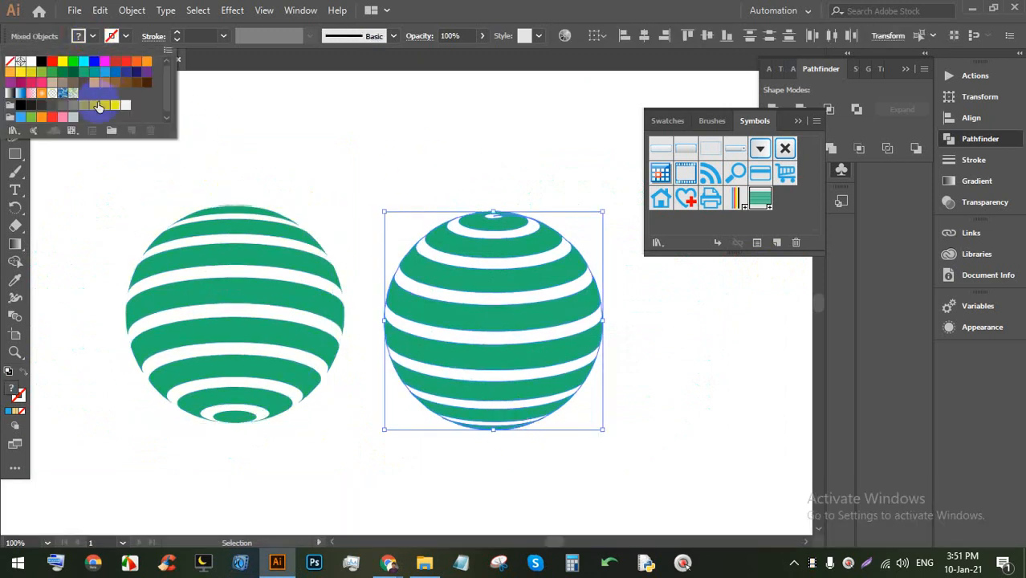
left_click(125, 63)
scroll(492, 293, "down", 1)
scroll(590, 336, "up", 1)
left_click(590, 335)
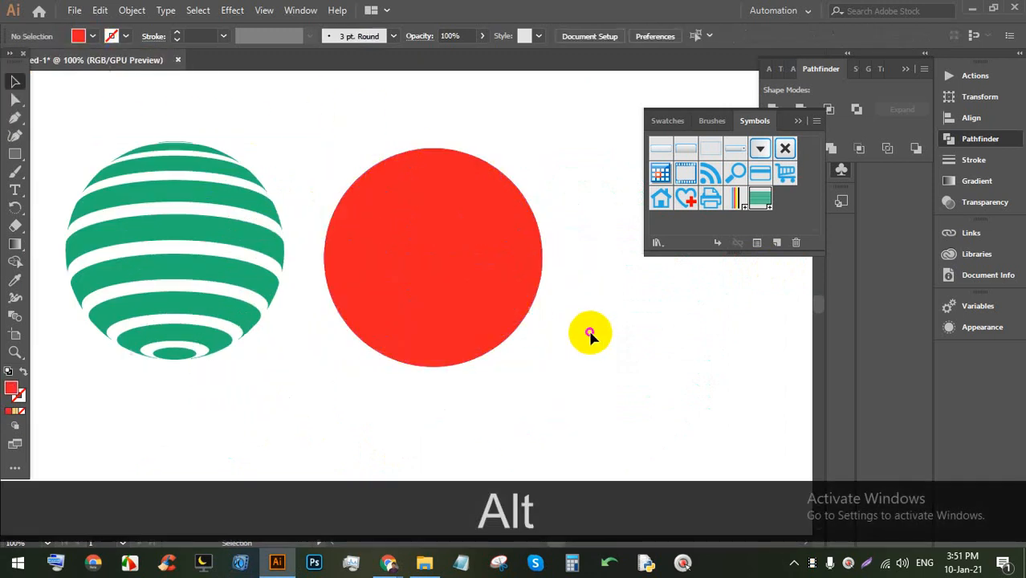
Step: Ungroup the shapes of the red sphere and select one ring band near its top
scroll(460, 282, "up", 1)
scroll(465, 293, "up", 1)
scroll(504, 349, "down", 1)
right_click(481, 254)
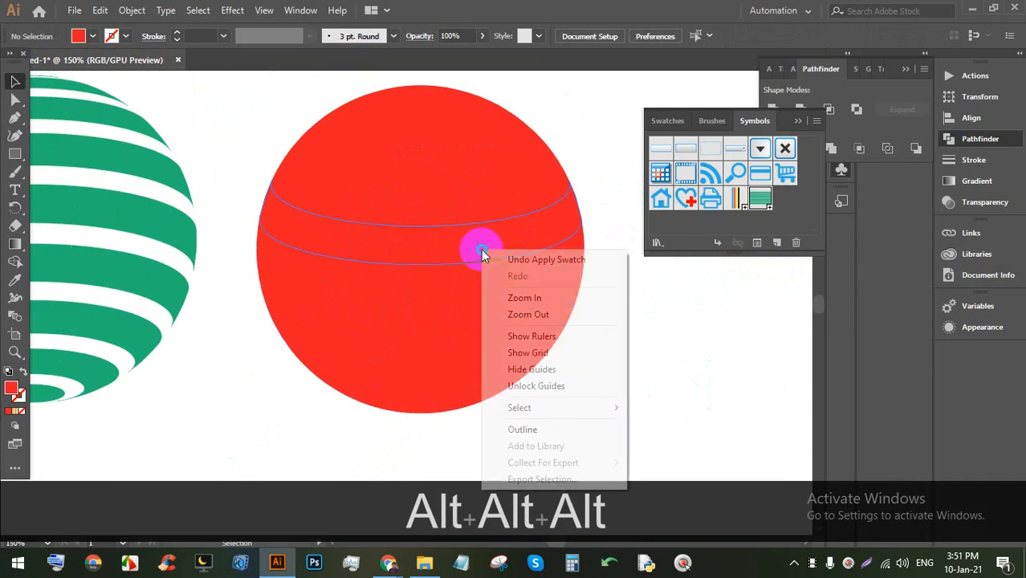
left_click(583, 108)
right_click(534, 188)
right_click(501, 203)
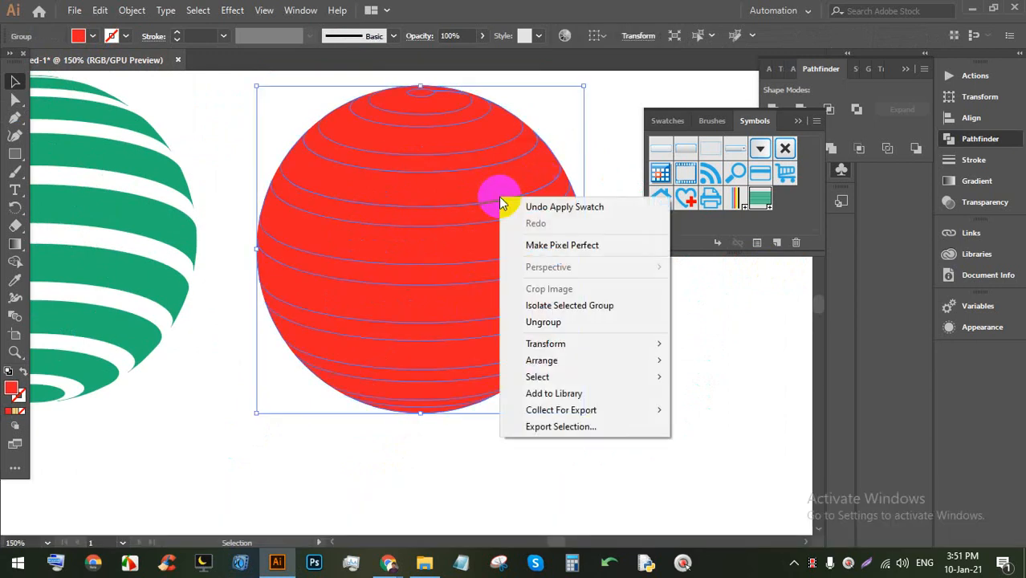
left_click(543, 322)
left_click(671, 379)
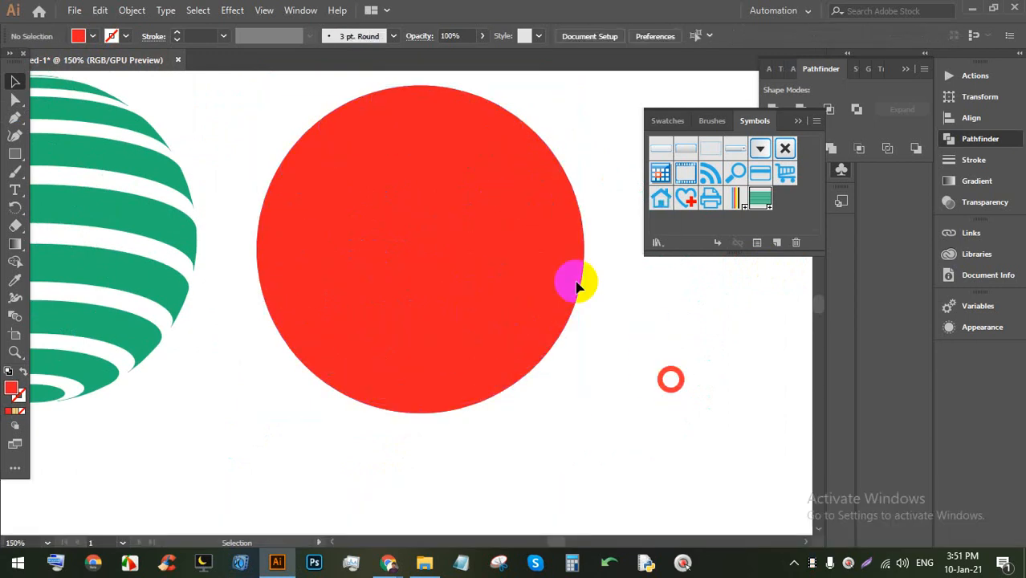
left_click(485, 149)
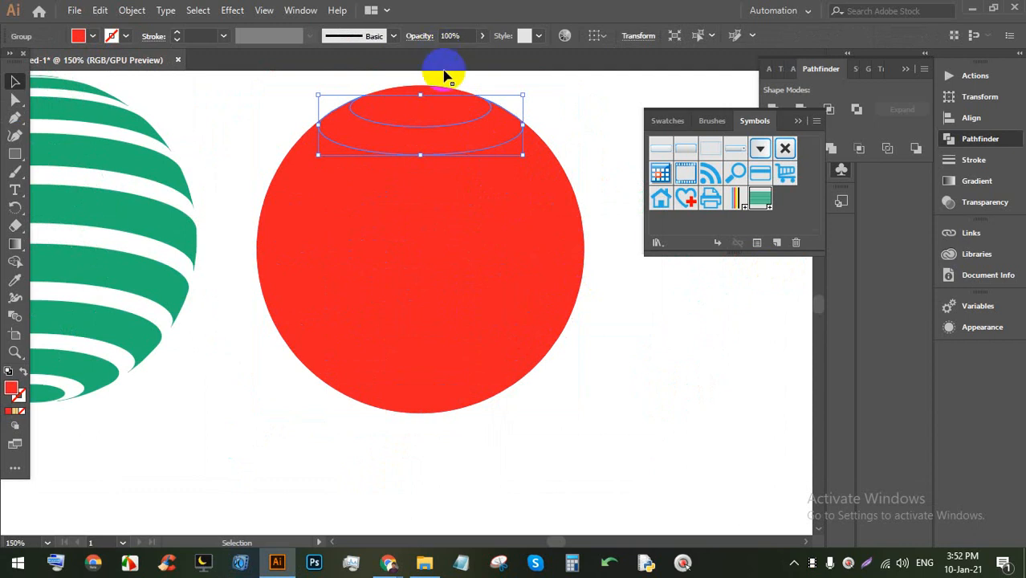
left_click(444, 99)
key("BackSpace")
left_click(446, 122)
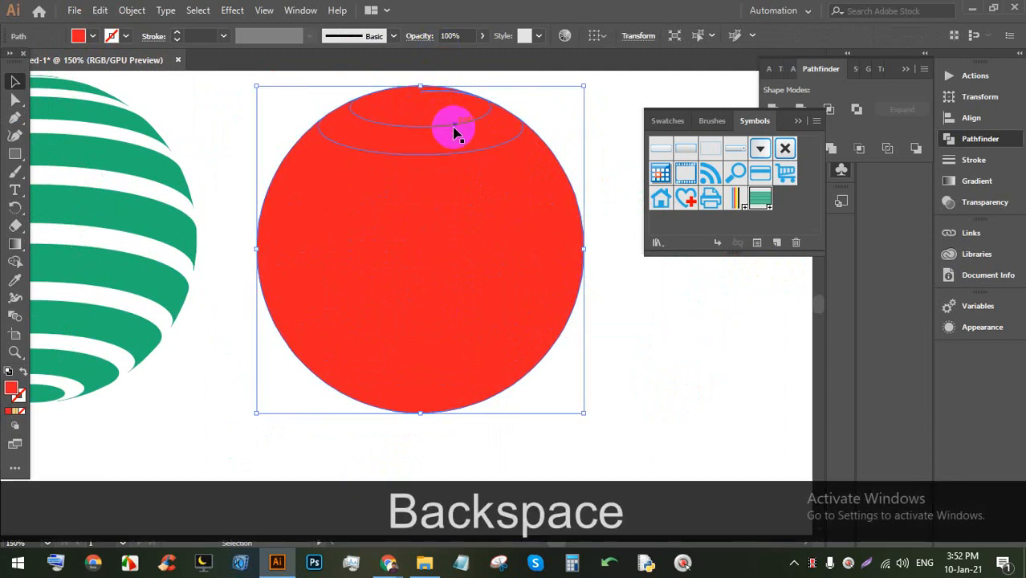
key("ctrl+z")
Step: Move the solid red circle down and to the right, off the striped sphere, and fill the sphere's bands with blue
left_click_drag(514, 156, 599, 365)
scroll(366, 217, "down", 2)
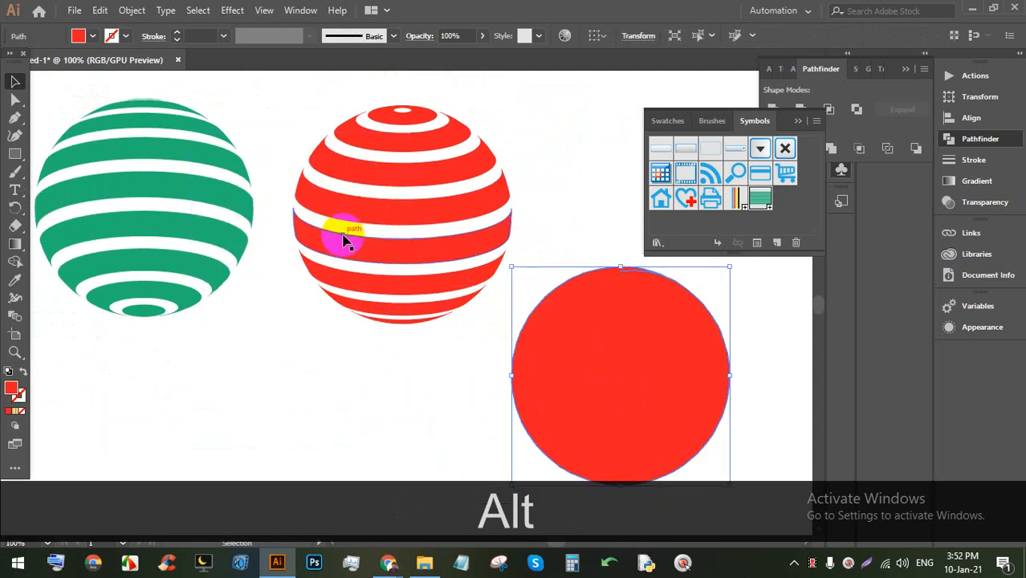
left_click(412, 275)
left_click(93, 36)
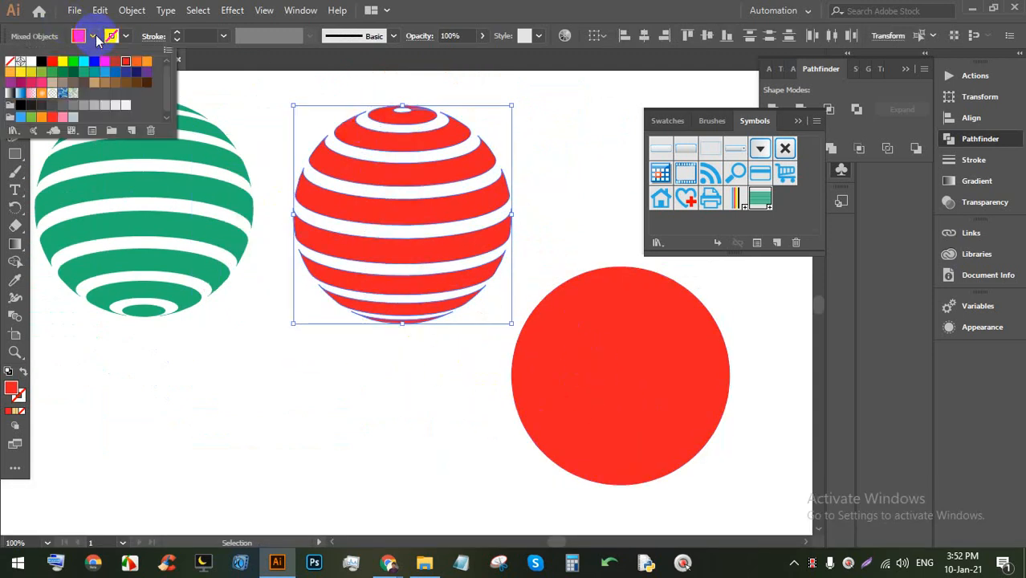
left_click(84, 61)
left_click(93, 61)
left_click(83, 71)
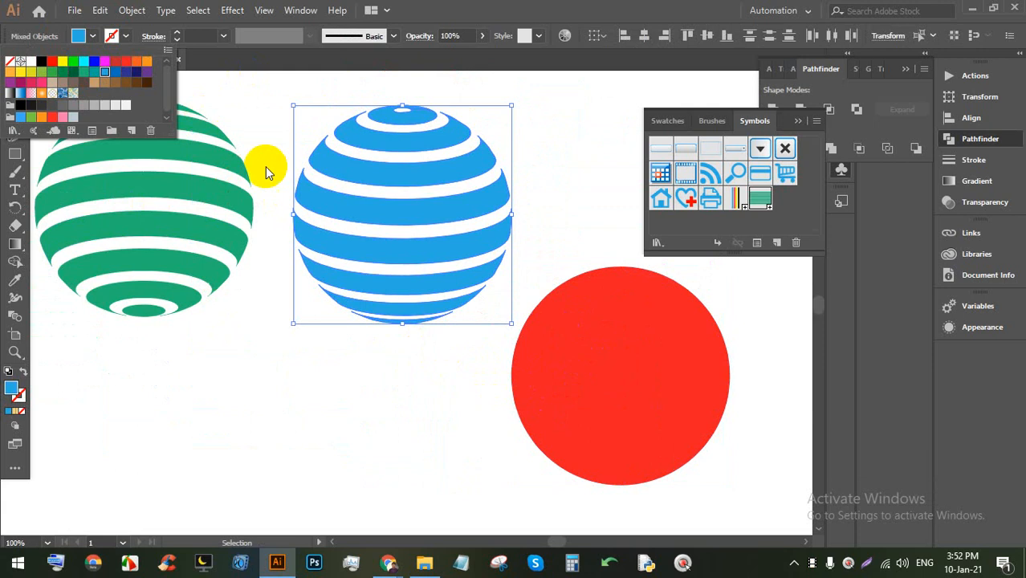
left_click(279, 114)
Step: Ungroup the green striped sphere into its separate parts
scroll(270, 165, "down", 2)
scroll(211, 165, "up", 2)
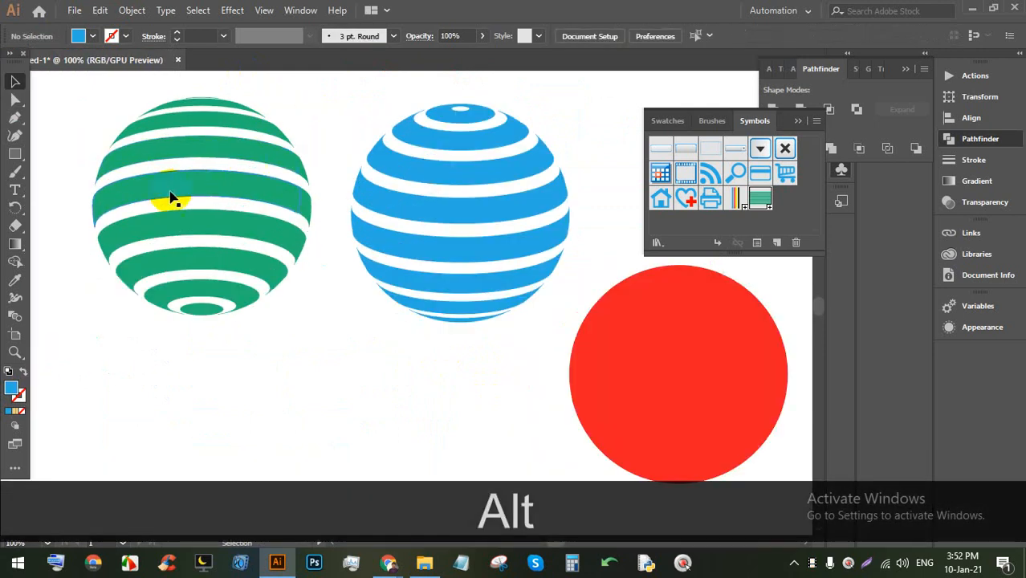
scroll(171, 199, "up", 1)
left_click(147, 167)
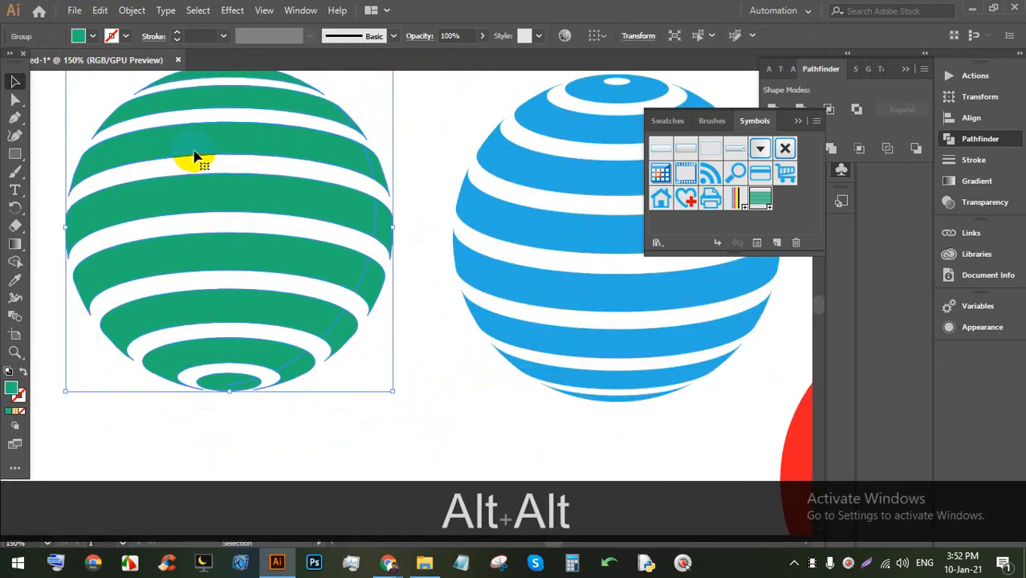
scroll(250, 241, "down", 1)
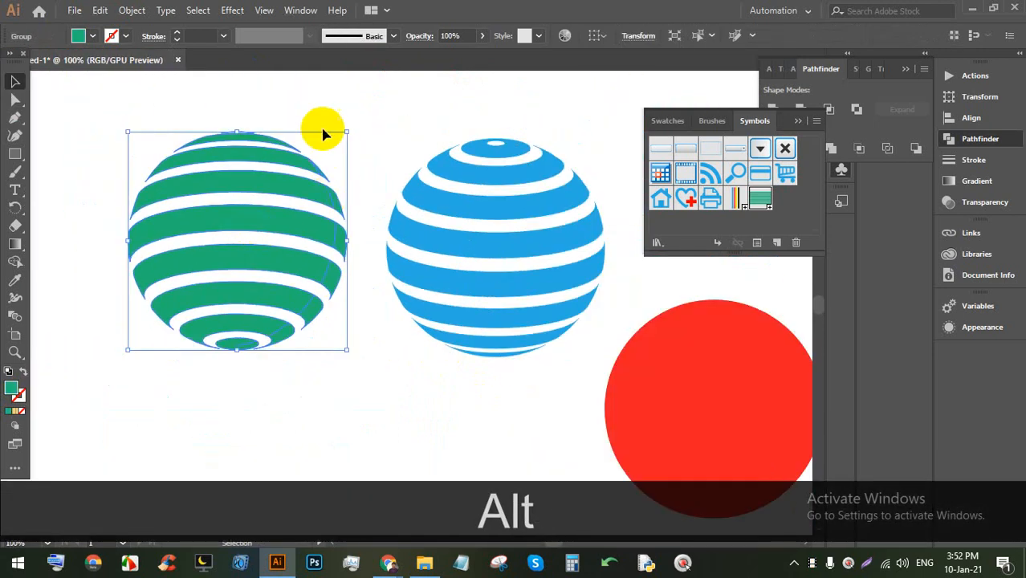
right_click(235, 197)
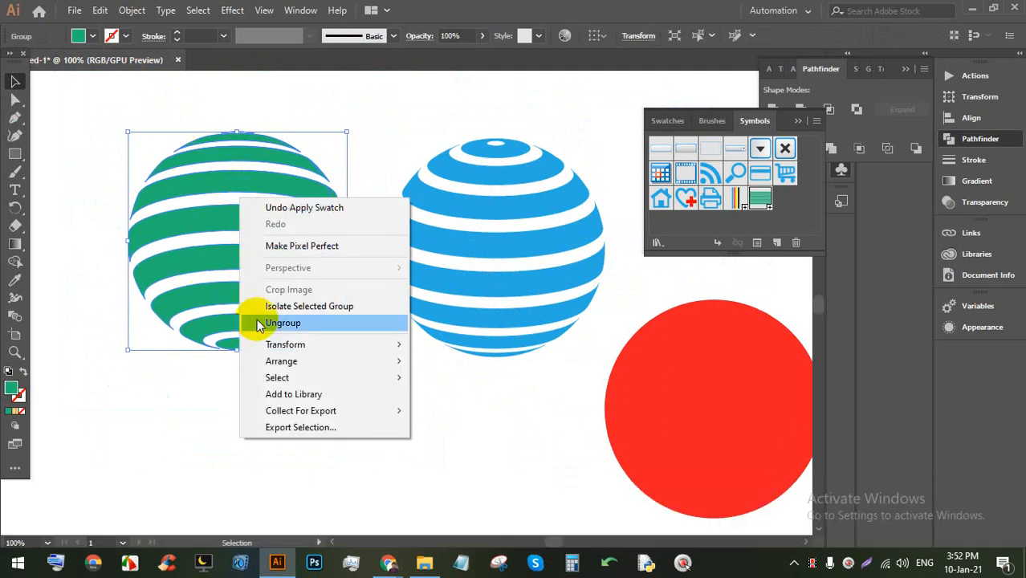
left_click(270, 323)
left_click(373, 126)
Step: Pull the unfilled circular outline away from the green striped sphere and delete it
left_click(295, 193)
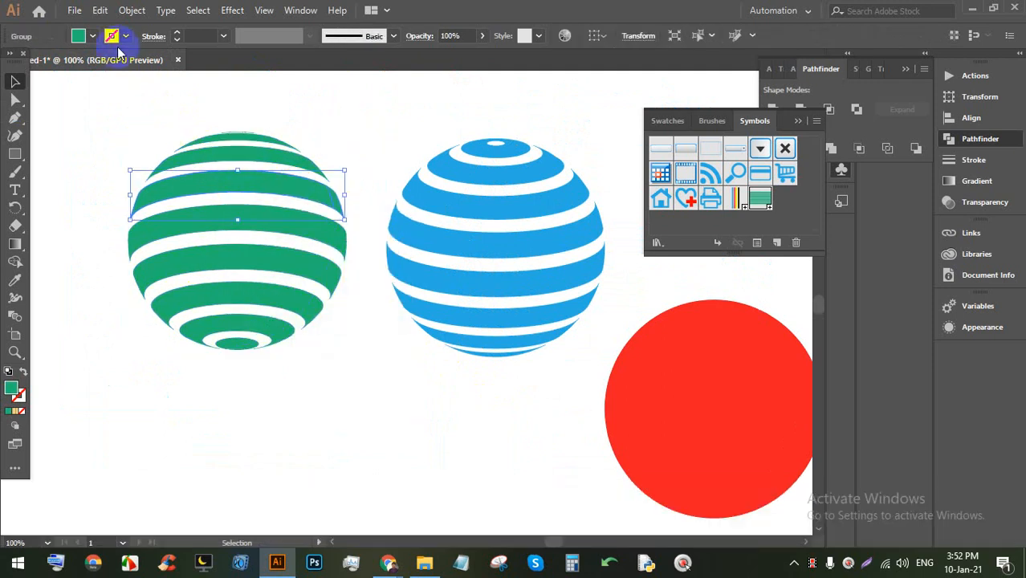
left_click(206, 96)
left_click(241, 201)
left_click(238, 234)
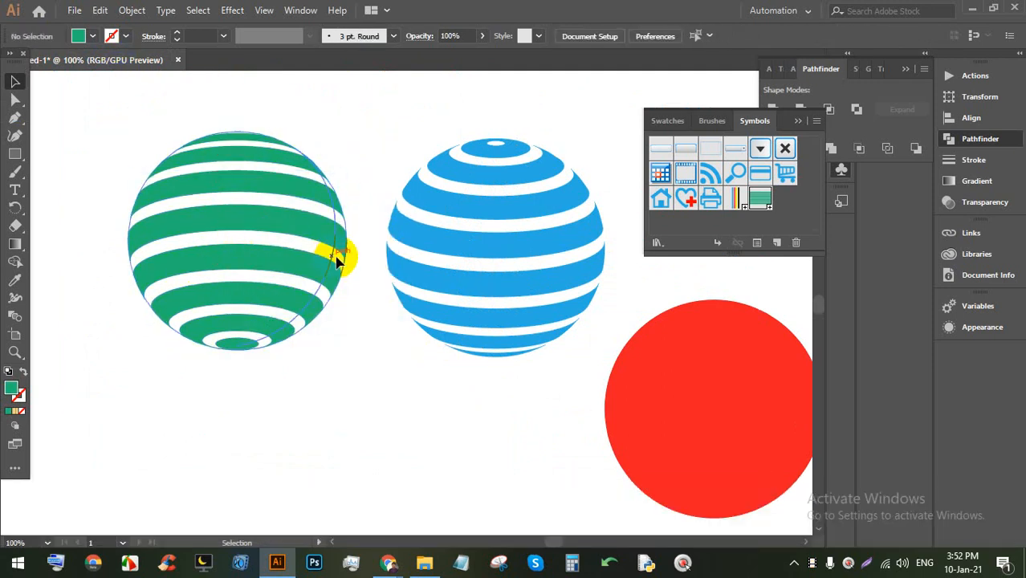
left_click_drag(344, 266, 203, 292)
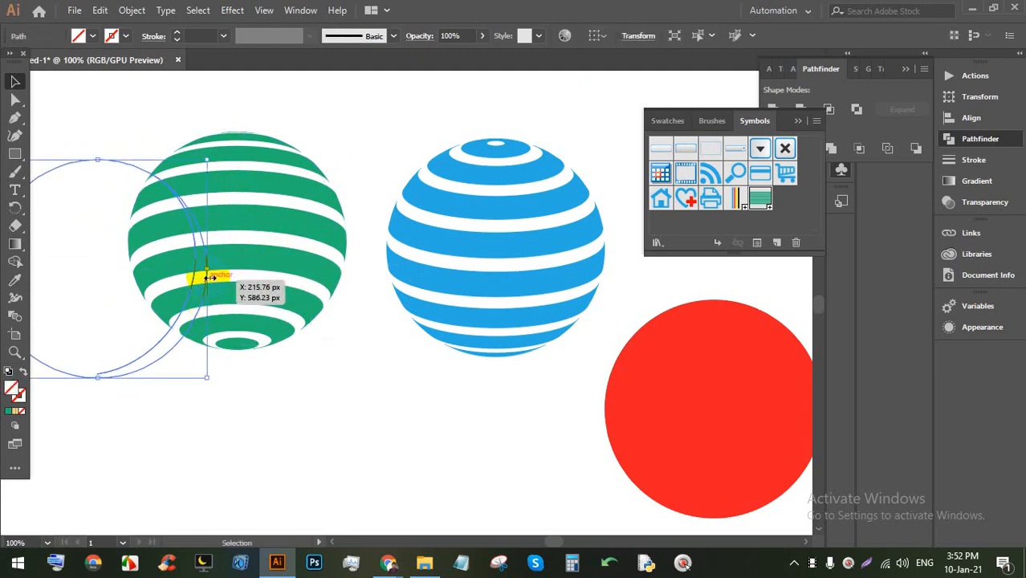
scroll(179, 291, "down", 2)
left_click(185, 357)
left_click_drag(159, 364, 200, 391)
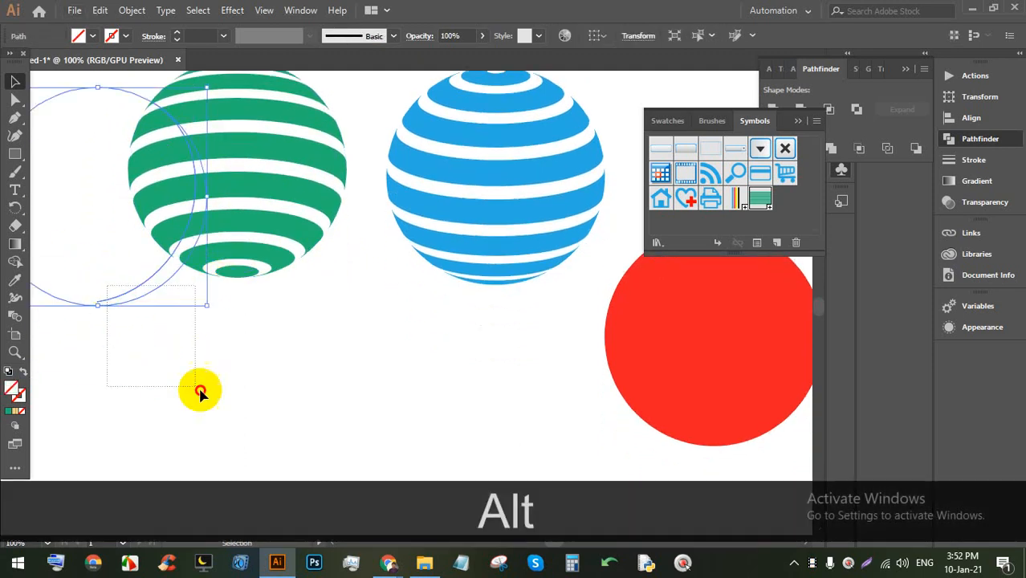
left_click_drag(125, 328, 156, 418)
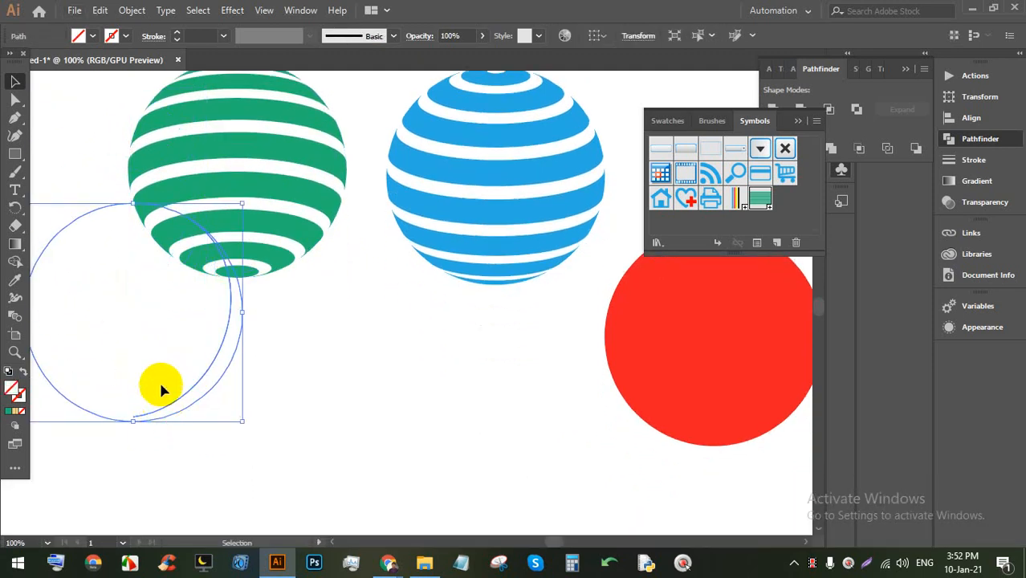
key("BackSpace")
scroll(269, 445, "down", 2)
scroll(314, 348, "up", 1)
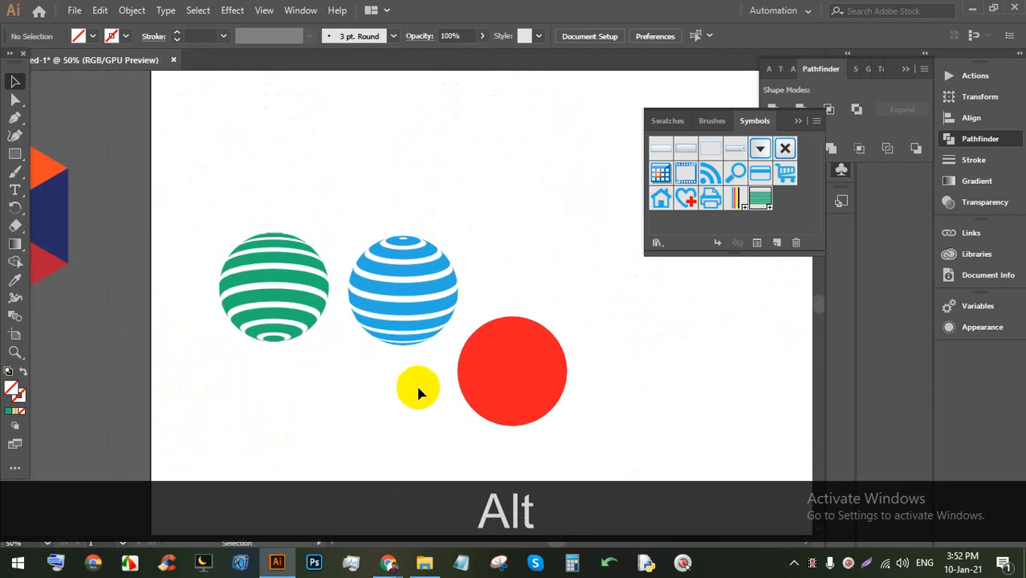
Step: Move the green and blue striped spheres together to the upper-left corner of the artboard
left_click_drag(419, 390, 334, 187)
left_click_drag(217, 202, 280, 382)
scroll(381, 348, "up", 2)
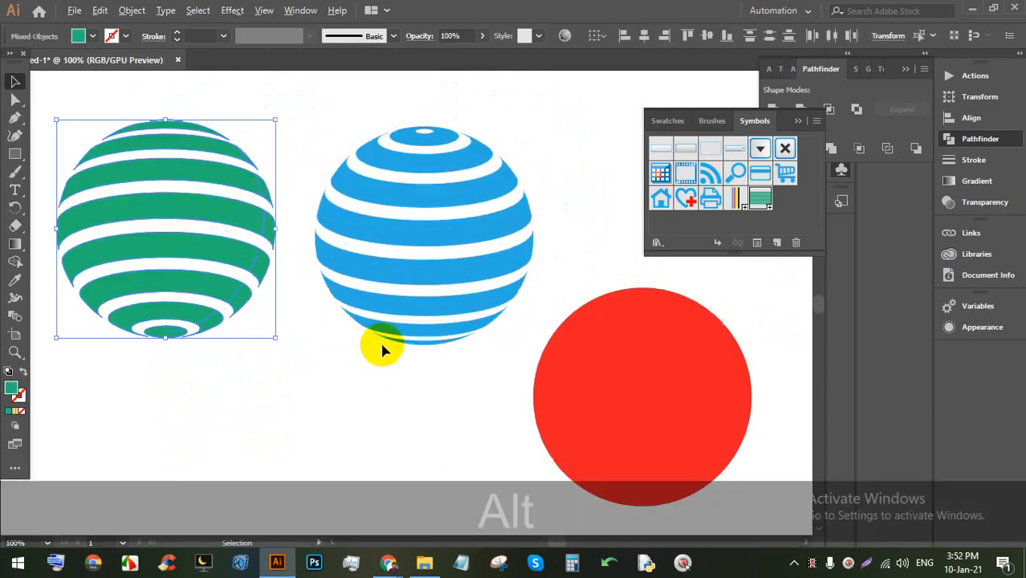
scroll(373, 277, "down", 1)
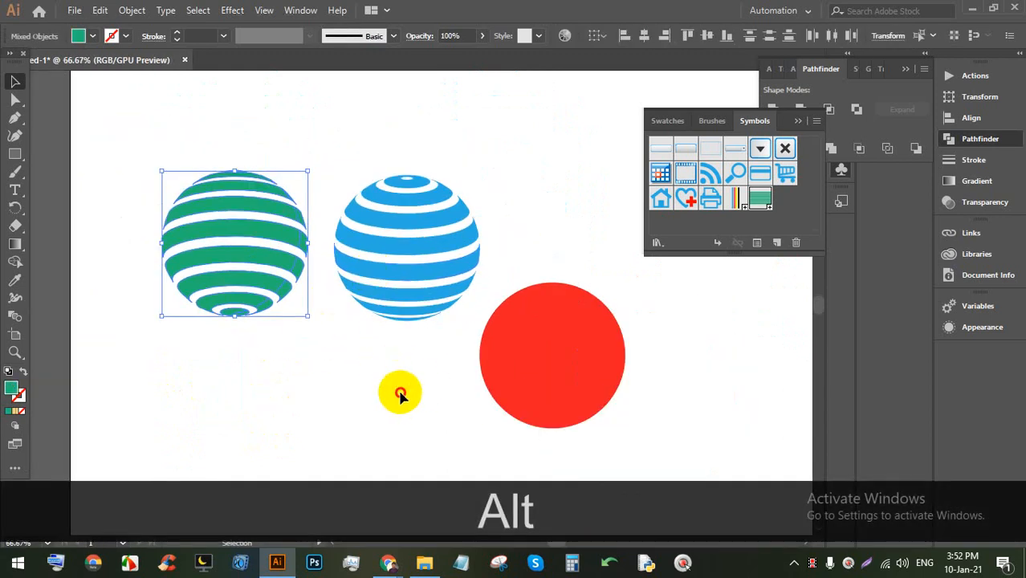
left_click_drag(400, 394, 232, 171)
left_click(340, 117)
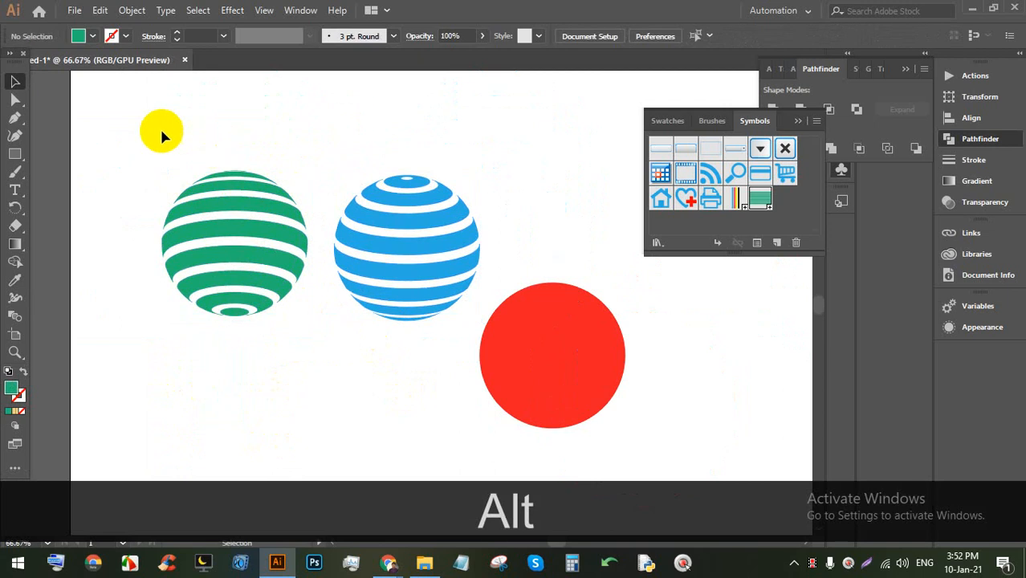
left_click_drag(161, 132, 412, 383)
scroll(416, 289, "down", 2)
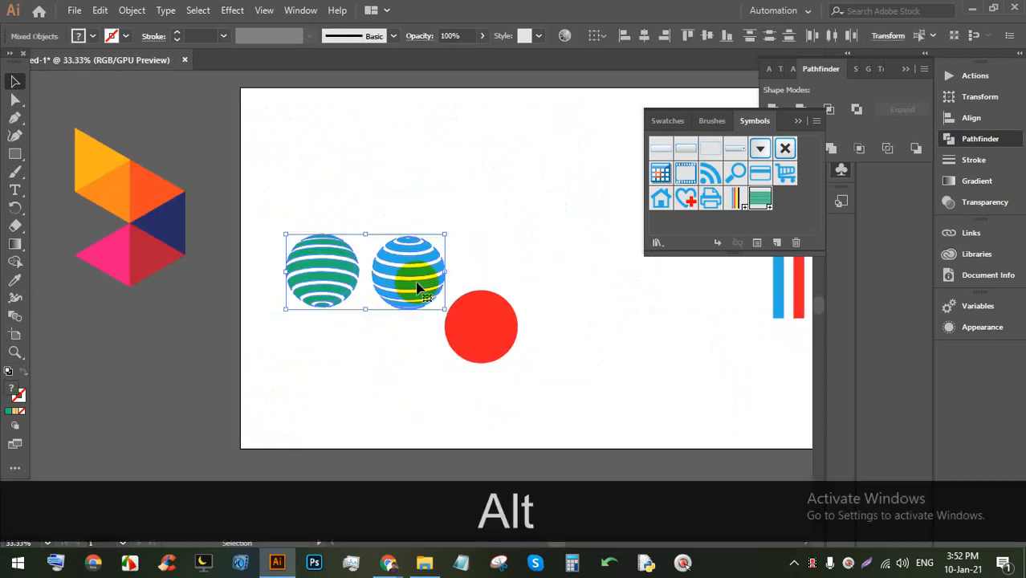
left_click_drag(417, 289, 376, 154)
Step: Examine the green striped symbol artwork beside the artboard to review the source of the sphere's bands
scroll(375, 156, "down", 2)
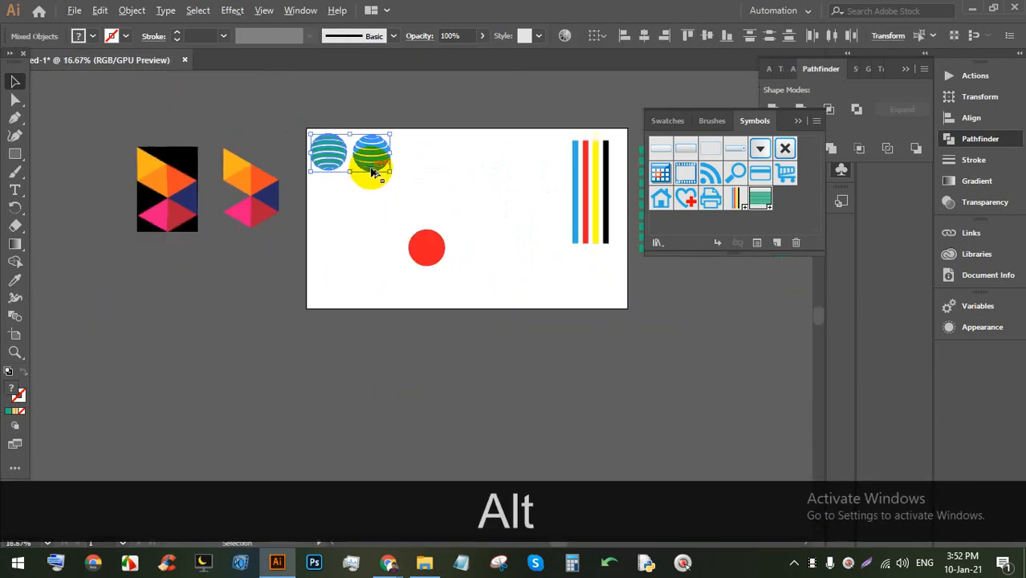
scroll(371, 170, "down", 1)
scroll(460, 220, "up", 1)
left_click_drag(560, 211, 258, 252)
left_click_drag(504, 370, 378, 139)
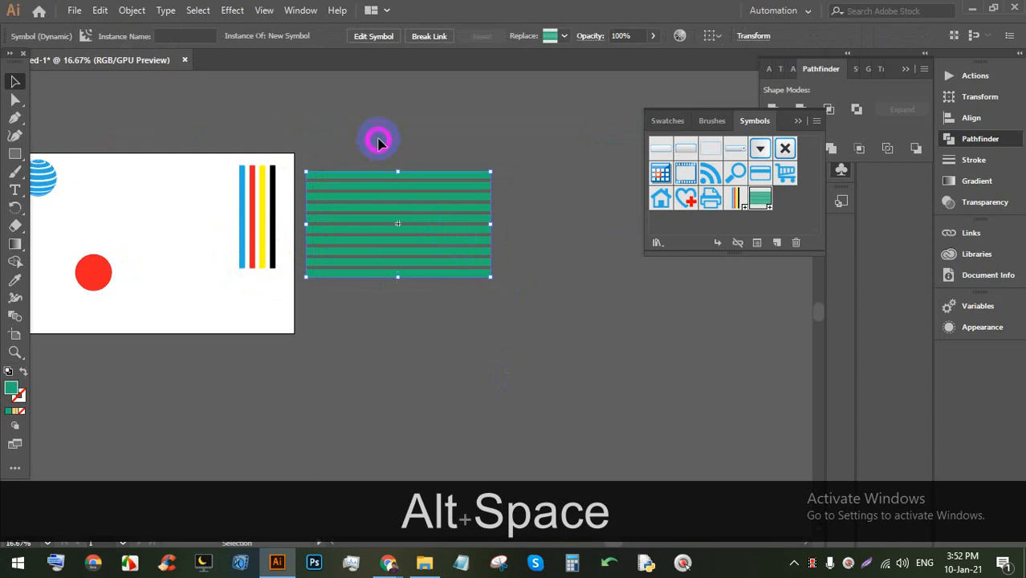
scroll(415, 210, "up", 1)
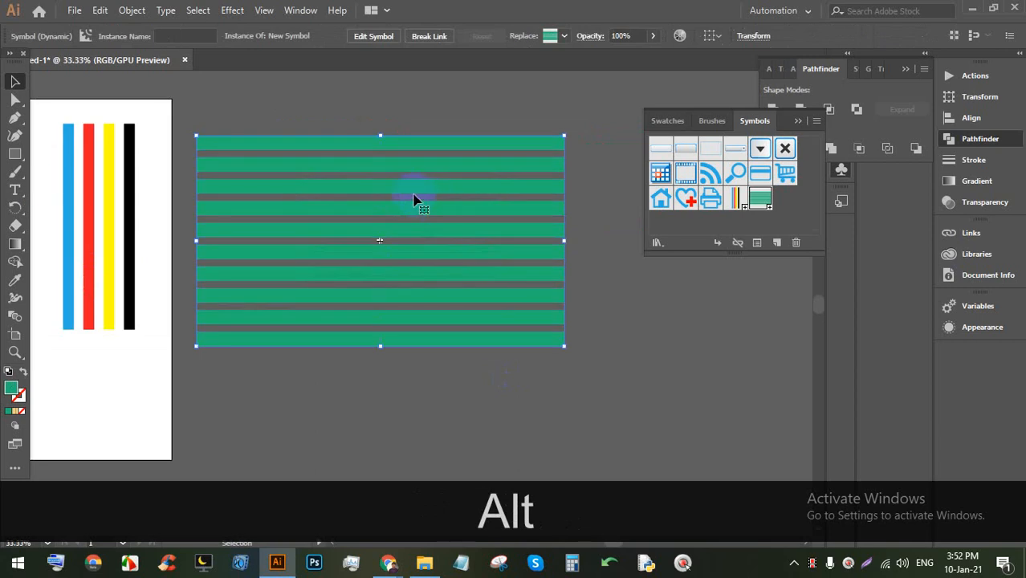
scroll(353, 151, "down", 3)
scroll(348, 151, "up", 2)
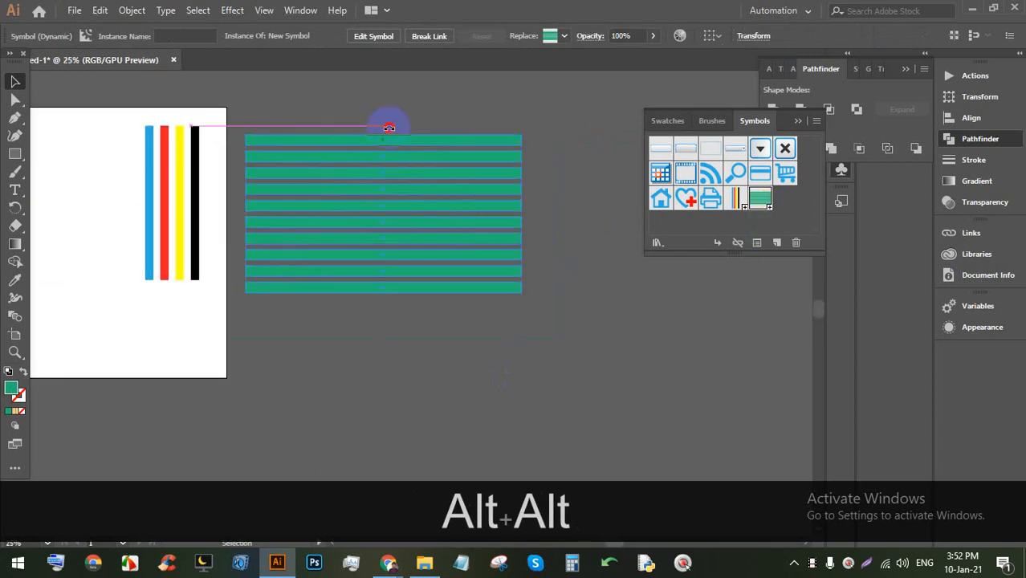
left_click(388, 128)
left_click(531, 316)
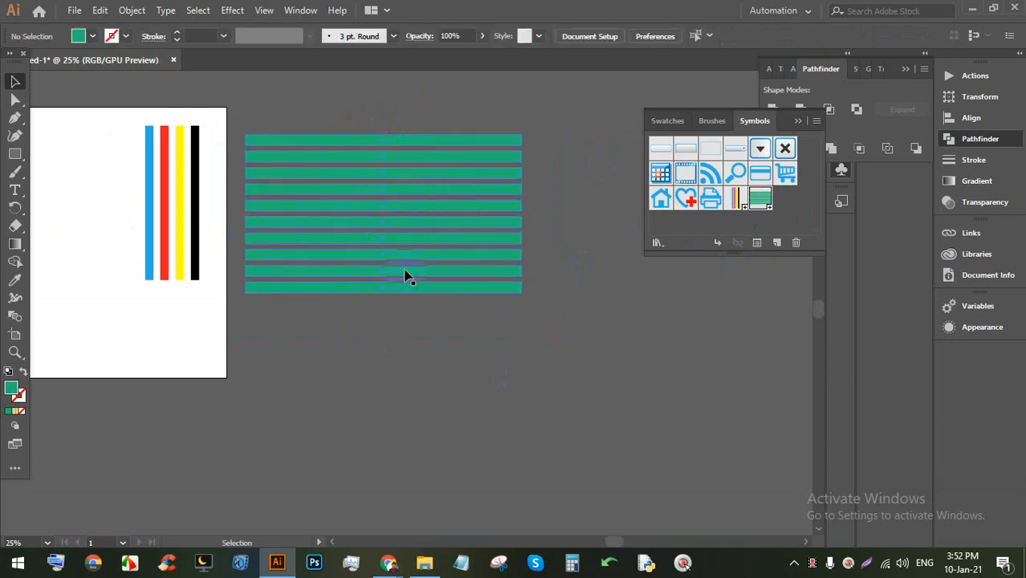
scroll(406, 275, "down", 2)
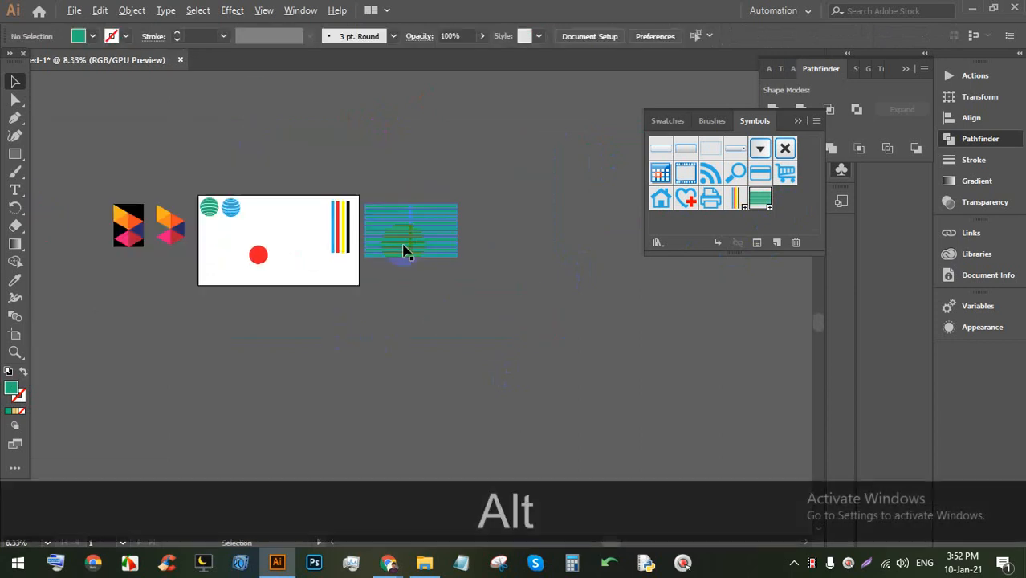
Step: Delete the solid red circle left on the artboard
scroll(252, 270, "up", 5)
scroll(275, 234, "up", 2)
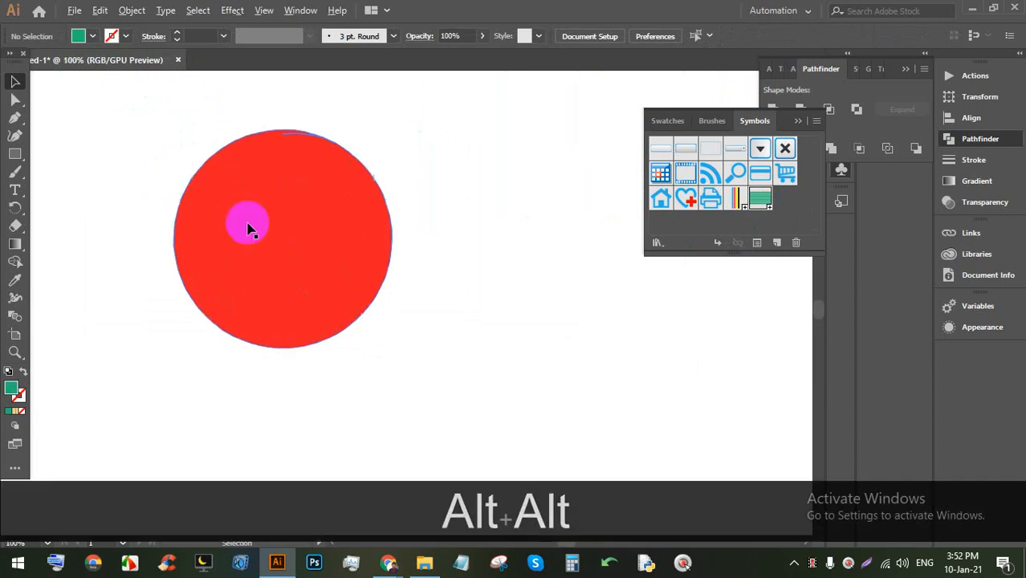
left_click(161, 218)
key("BackSpace")
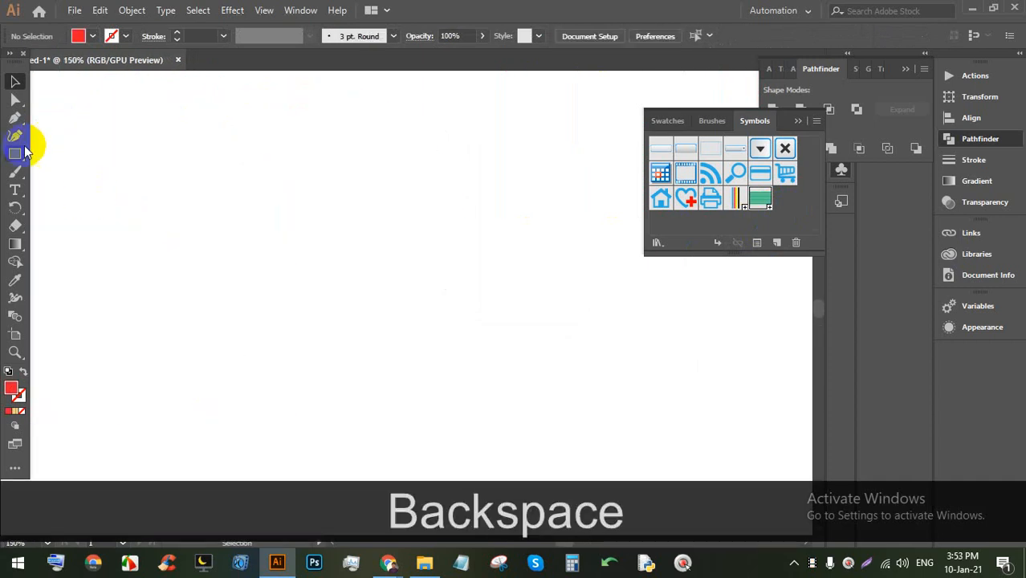
Step: Draw a red circle without a stroke on the empty artboard area using the Ellipse tool
left_click_drag(19, 159, 56, 172)
left_click_drag(235, 147, 359, 322)
scroll(339, 197, "up", 1)
Step: Draw a straight vertical Pen line through the circle's centre, extending past its upper and lower edges
left_click(14, 117)
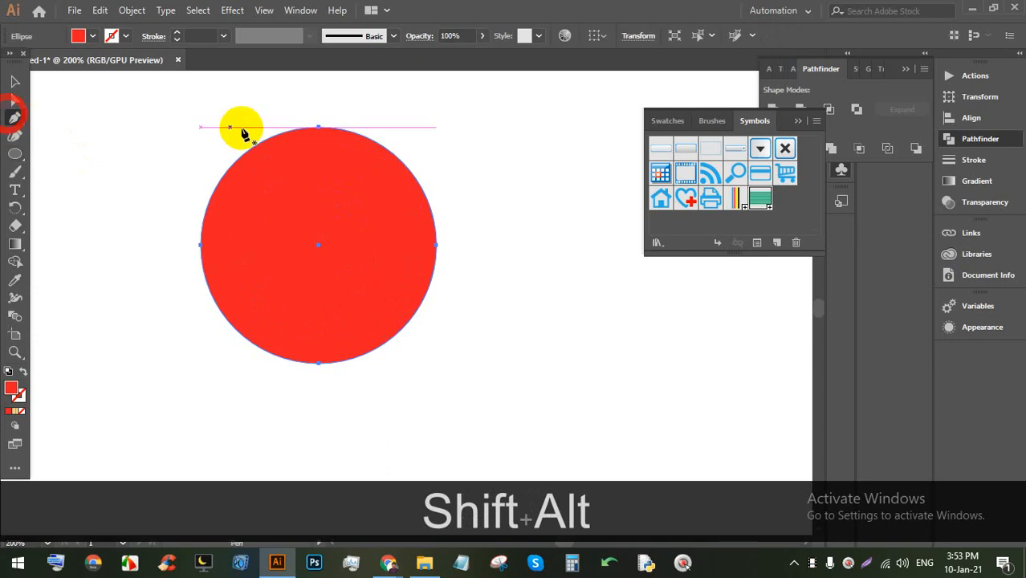
left_click(318, 97)
left_click(318, 415, "shift")
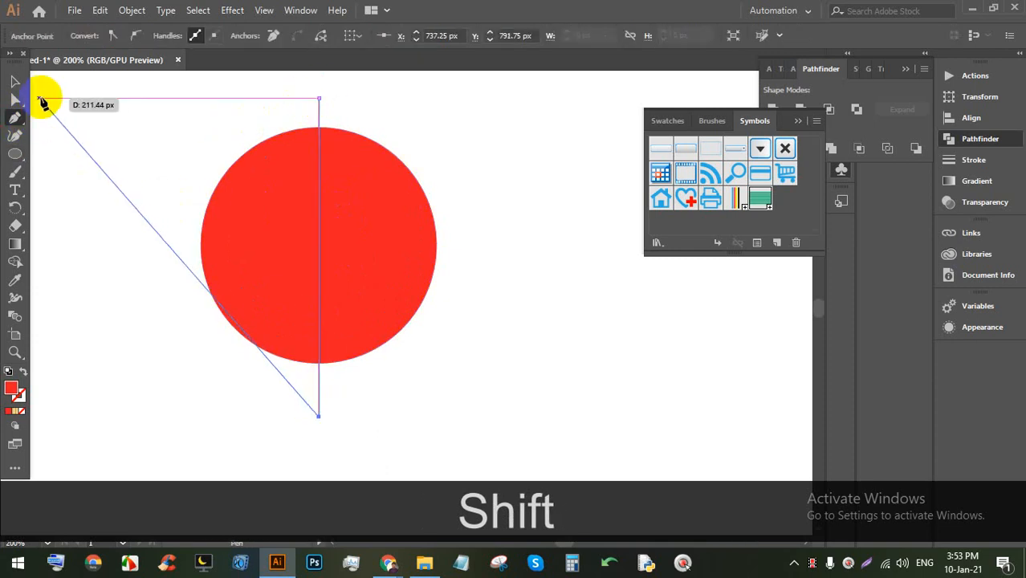
Step: Divide the red circle along the vertical line with Pathfinder Divide, closing the Symbols panel that covers the controls
left_click(15, 81)
left_click_drag(483, 346, 165, 105)
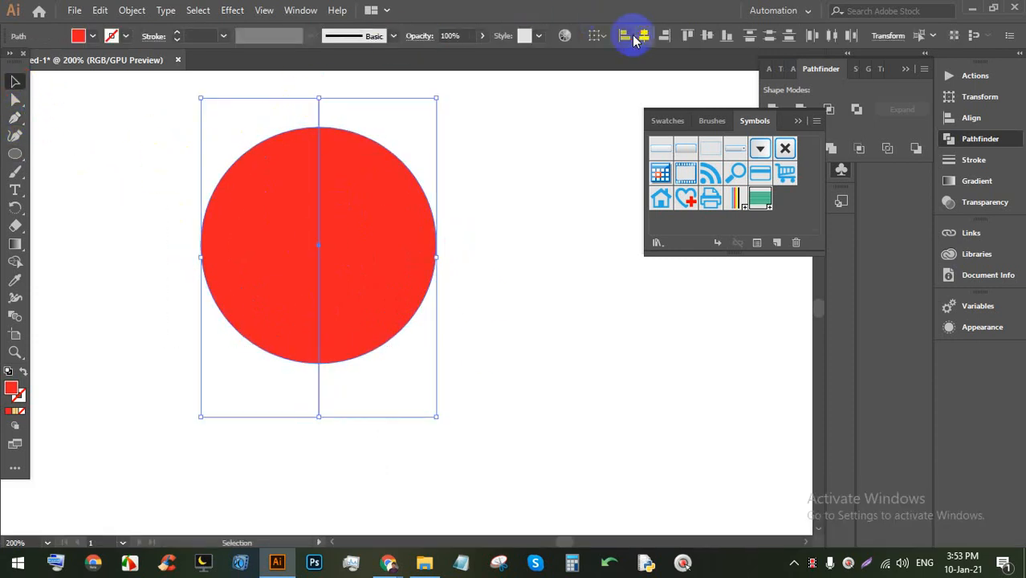
left_click(487, 208)
left_click(239, 160)
left_click(799, 121)
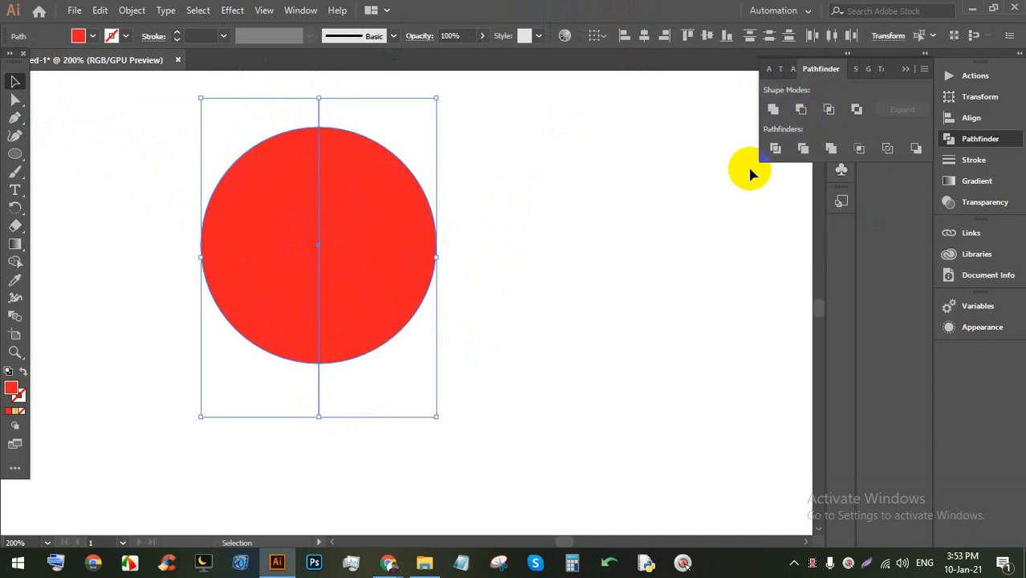
left_click(775, 148)
Step: Ungroup the divided circle and delete its left half
right_click(345, 179)
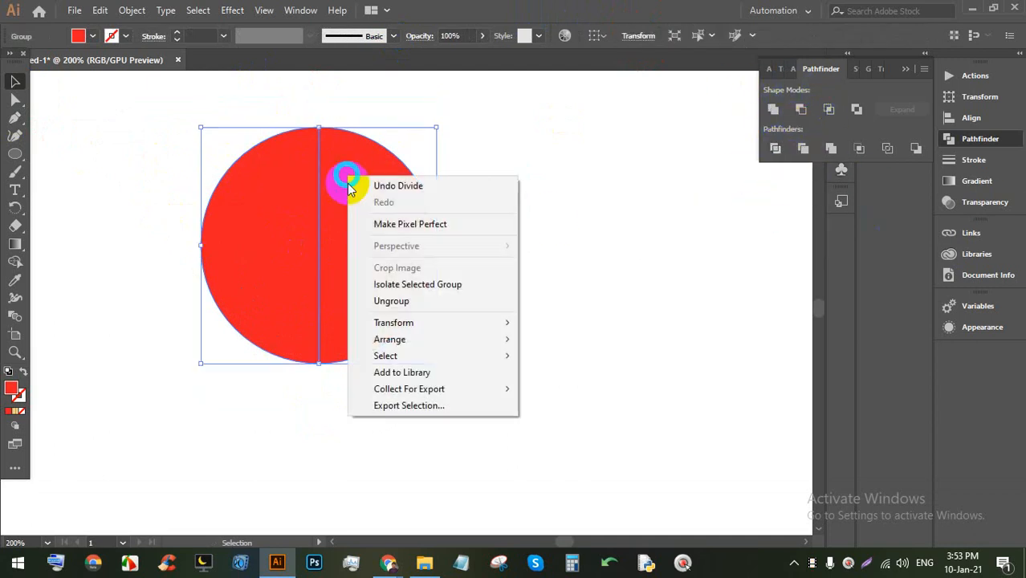
left_click(391, 301)
left_click(567, 306)
left_click(298, 236)
key("BackSpace")
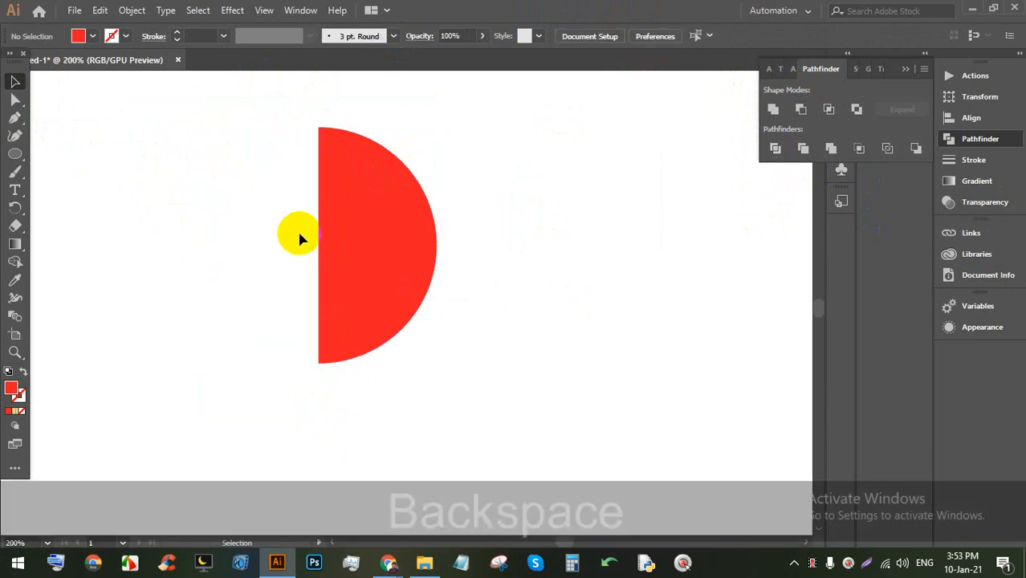
Step: Move the half circle aside and preview a 3D Revolve of it with New Symbol as the mapped artwork
left_click_drag(372, 239, 231, 259)
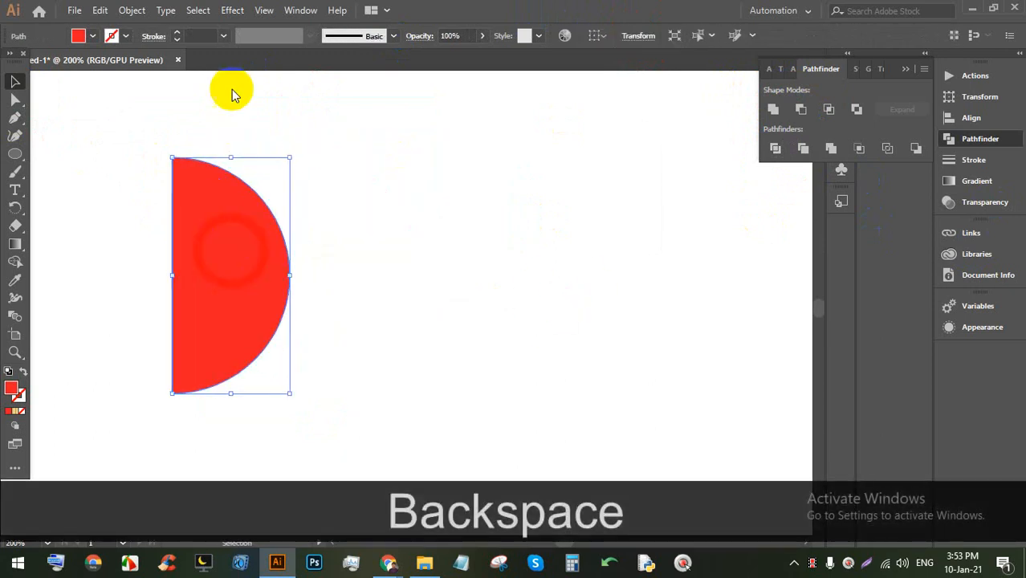
left_click(232, 10)
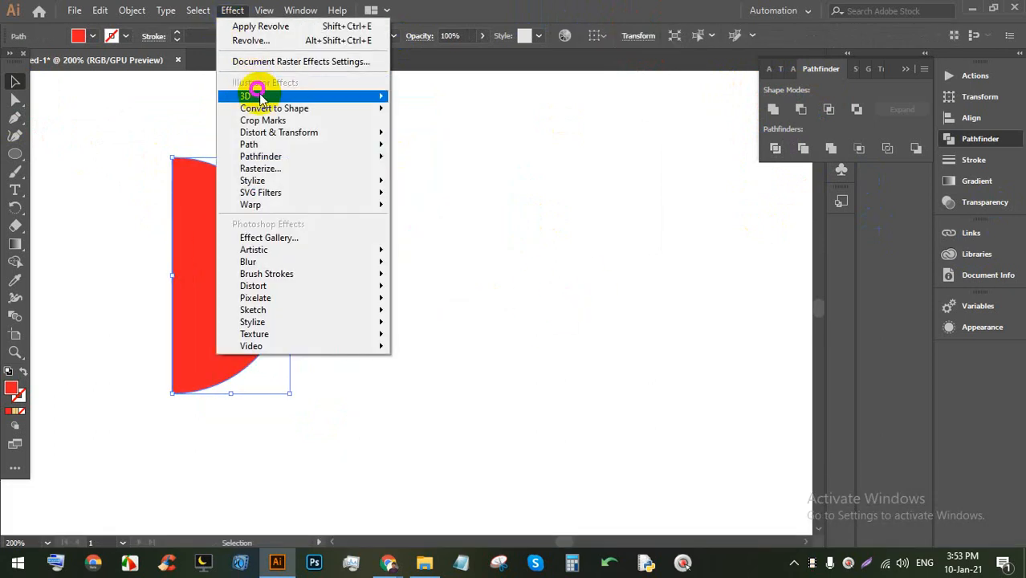
mouse_move(245, 97)
left_click(487, 118)
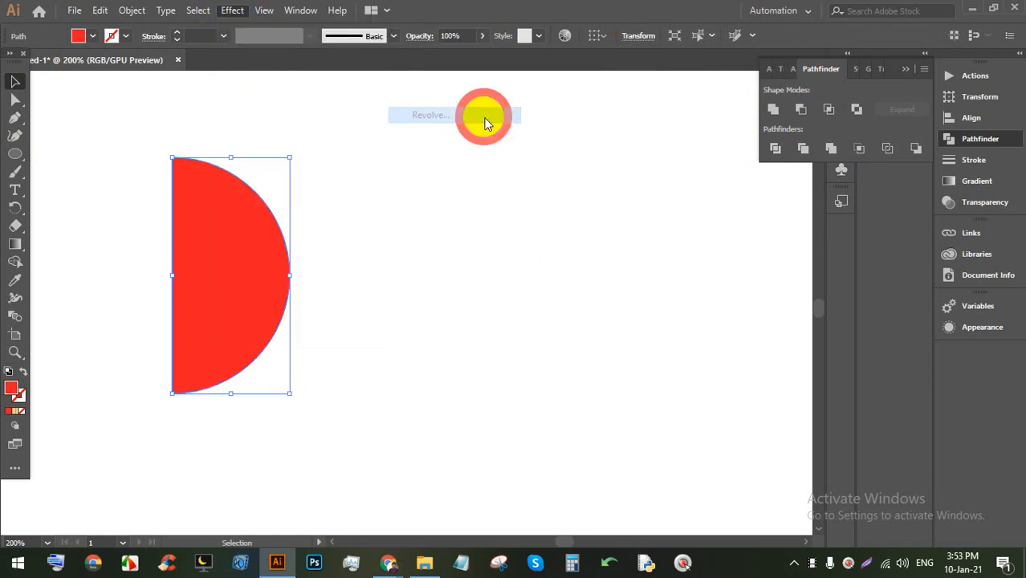
left_click(499, 358)
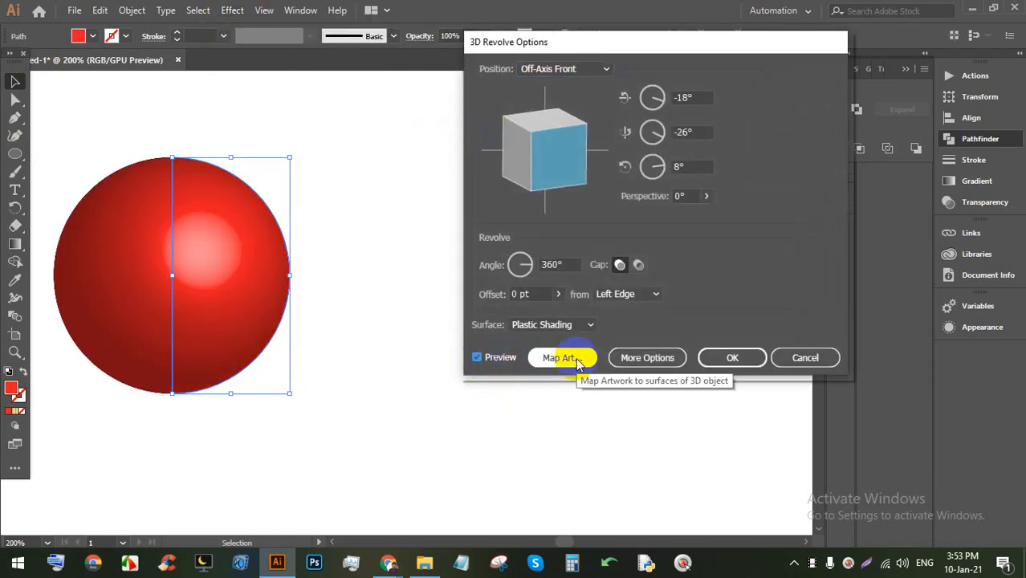
left_click(577, 362)
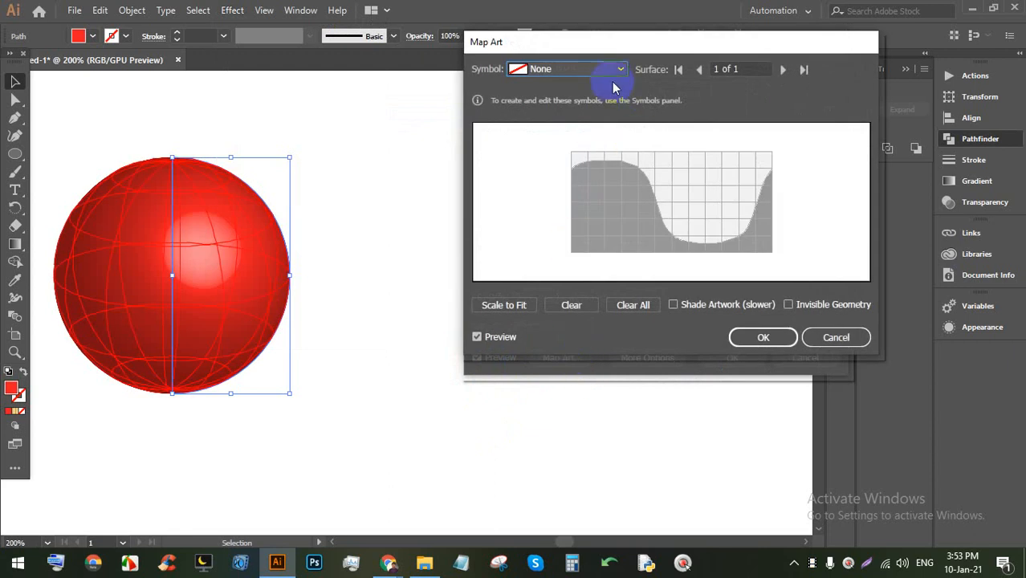
left_click(613, 79)
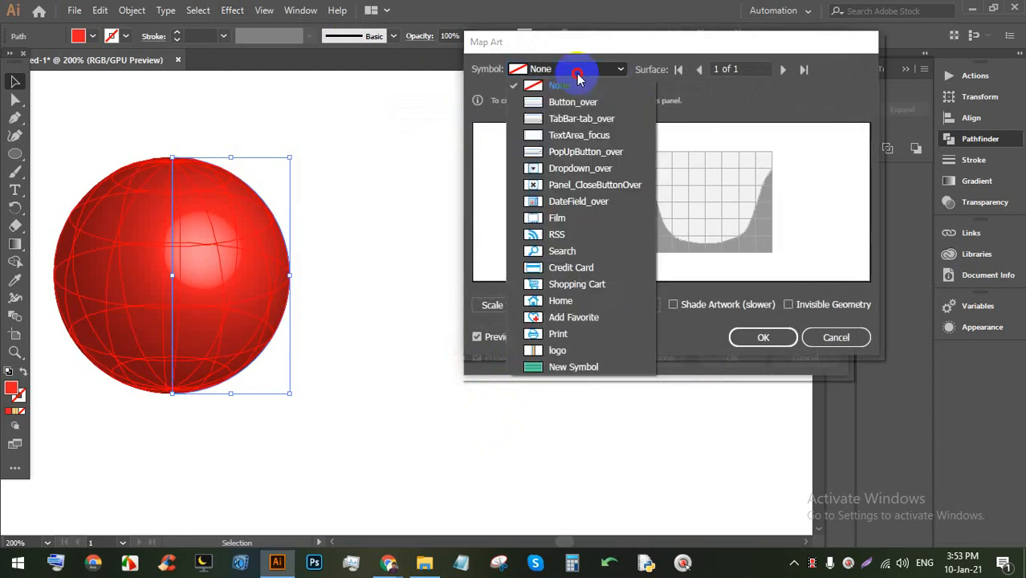
left_click(571, 368)
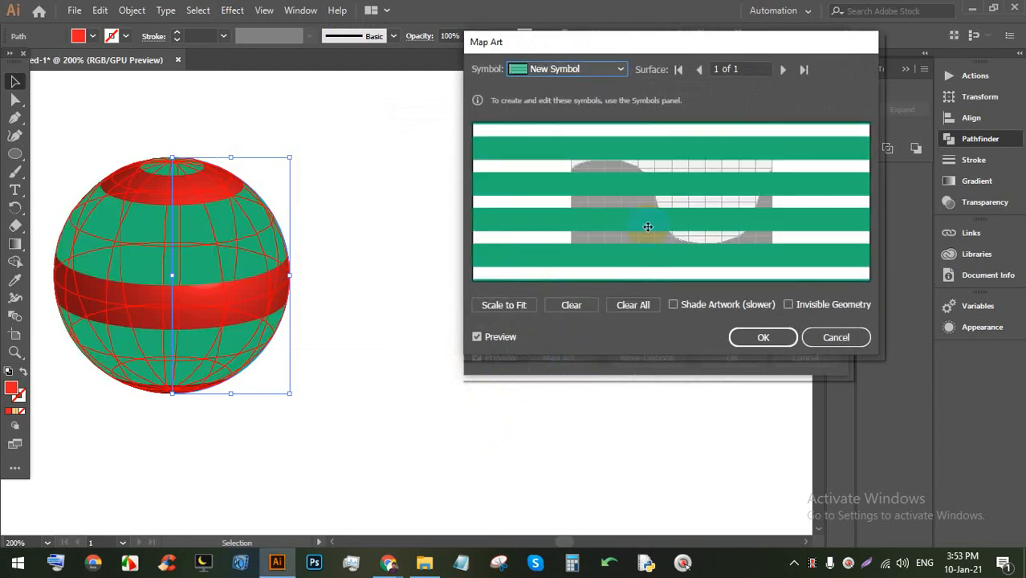
Step: Try to reposition and scale the oversized New Symbol artwork over the surface grid, and cancel the revolve
left_click(661, 258)
left_click_drag(661, 258, 649, 233)
left_click_drag(663, 198, 716, 250)
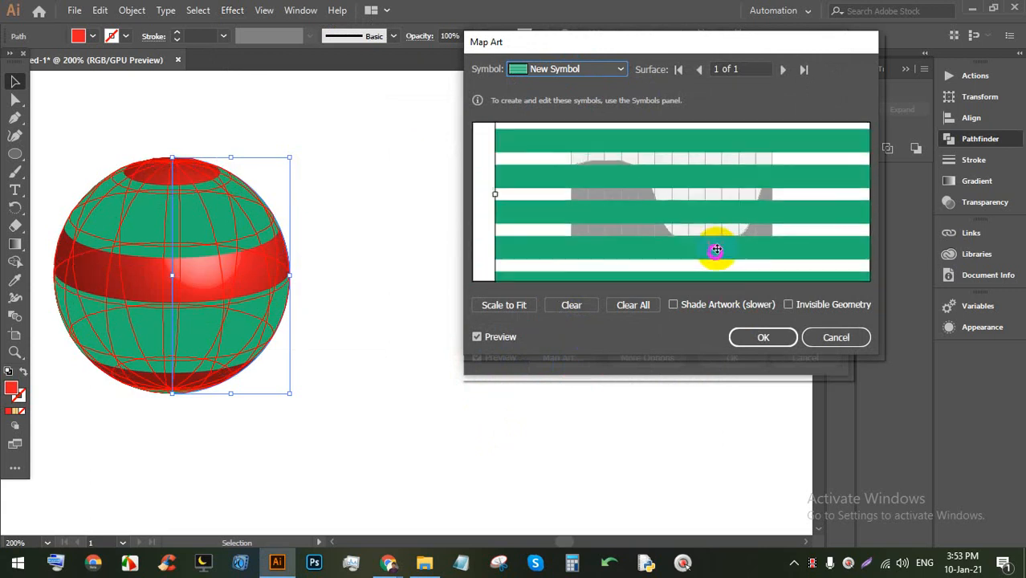
left_click_drag(498, 195, 681, 175)
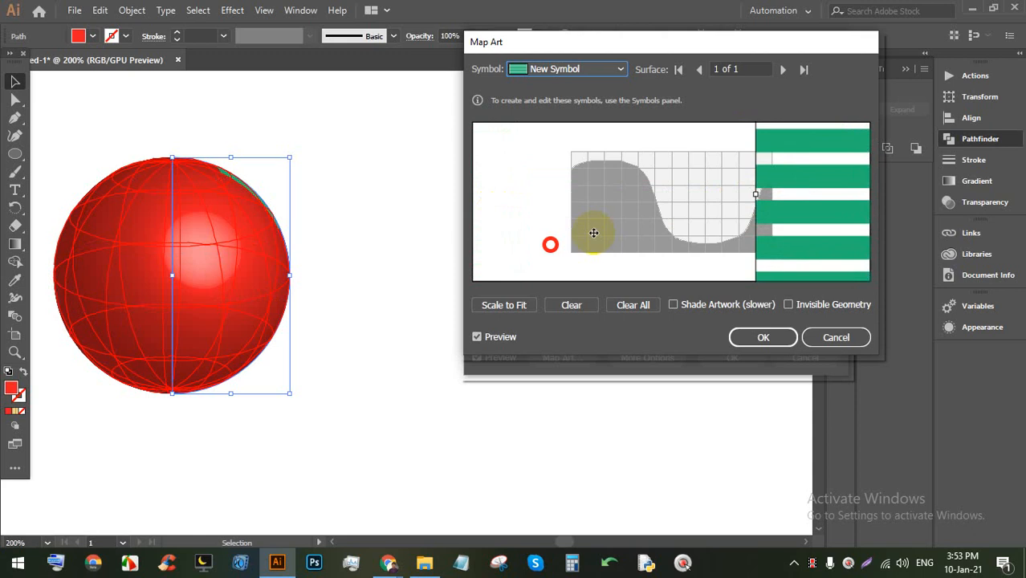
left_click_drag(643, 247, 761, 171)
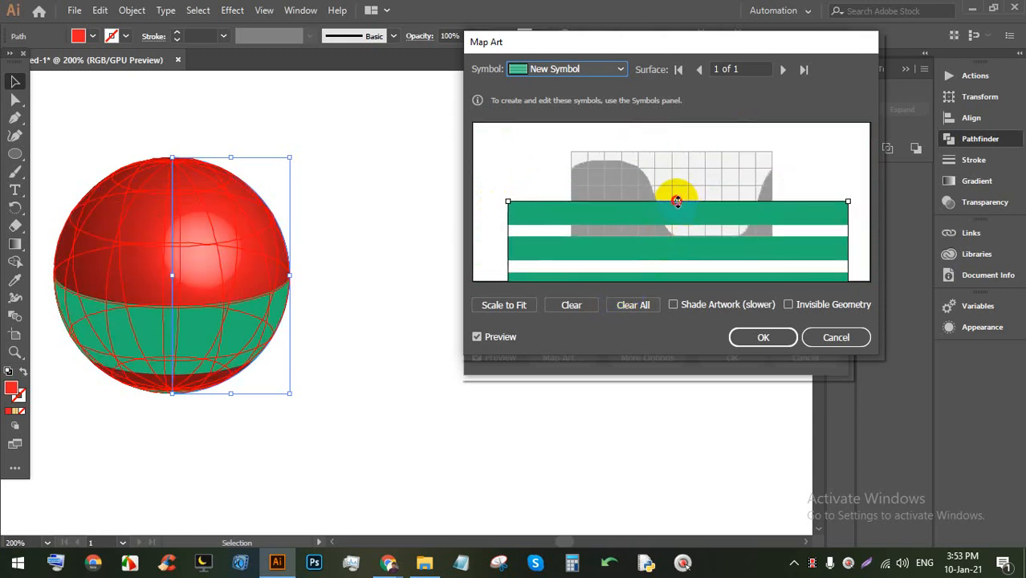
left_click_drag(675, 201, 674, 152)
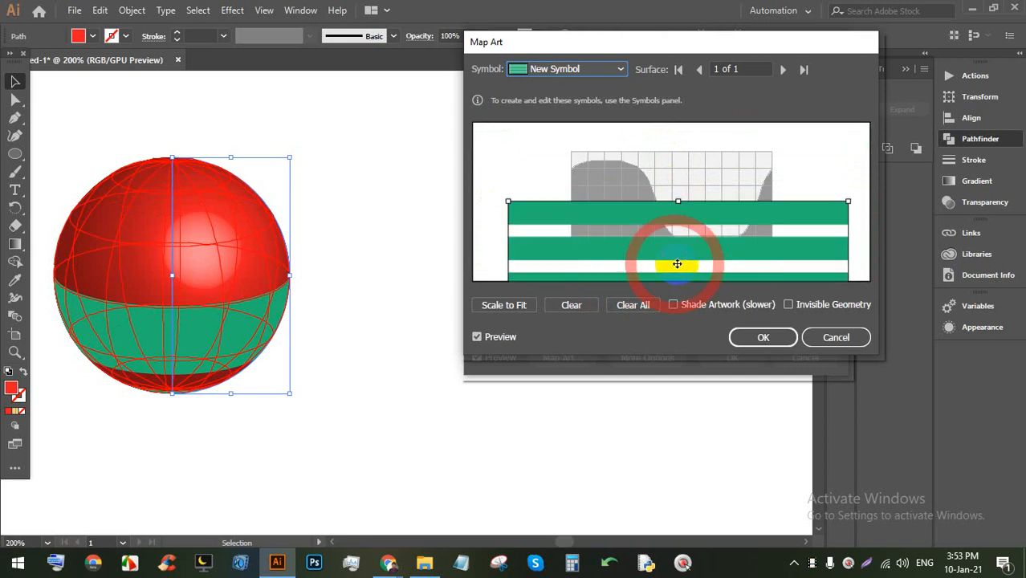
left_click_drag(704, 229, 757, 163)
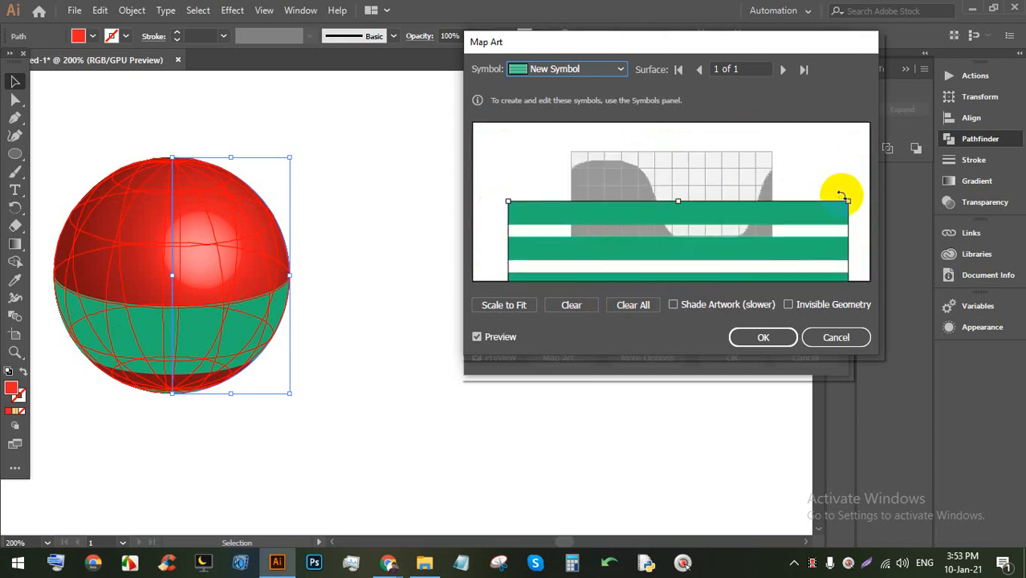
left_click_drag(846, 201, 769, 173)
left_click_drag(703, 244, 749, 160)
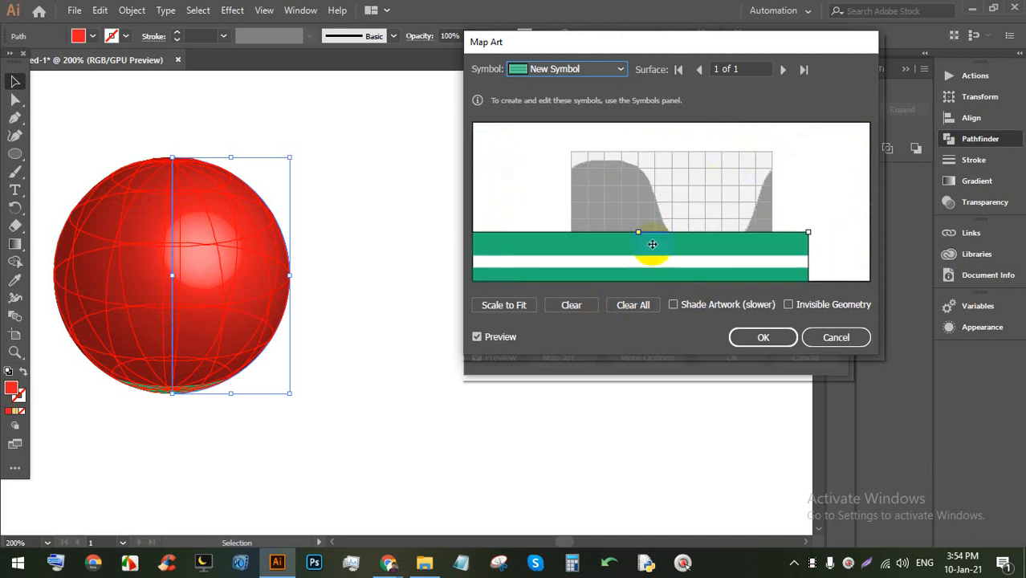
left_click_drag(621, 264, 708, 178)
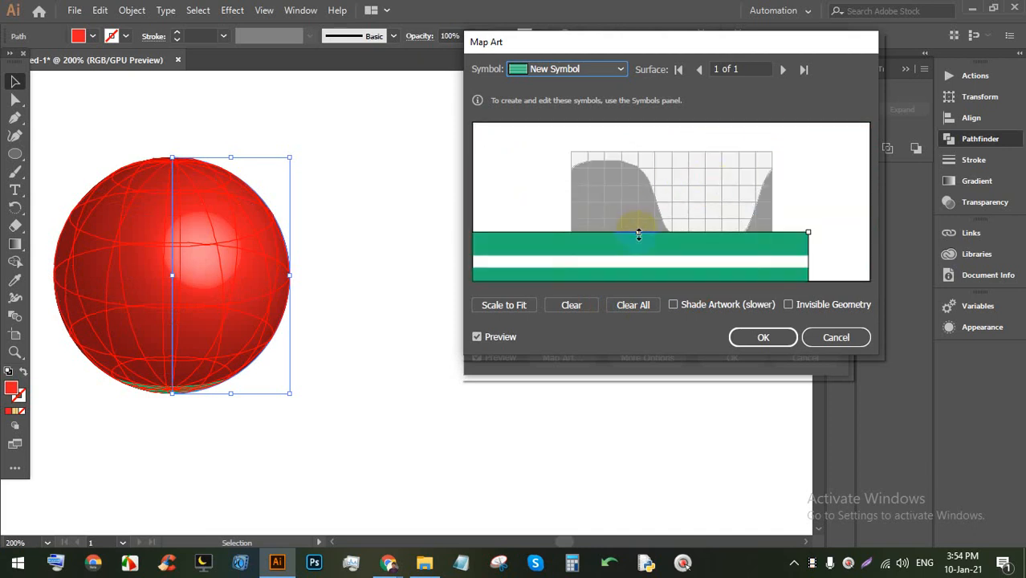
left_click_drag(639, 235, 726, 131)
left_click_drag(808, 233, 748, 191)
left_click_drag(728, 227, 738, 172)
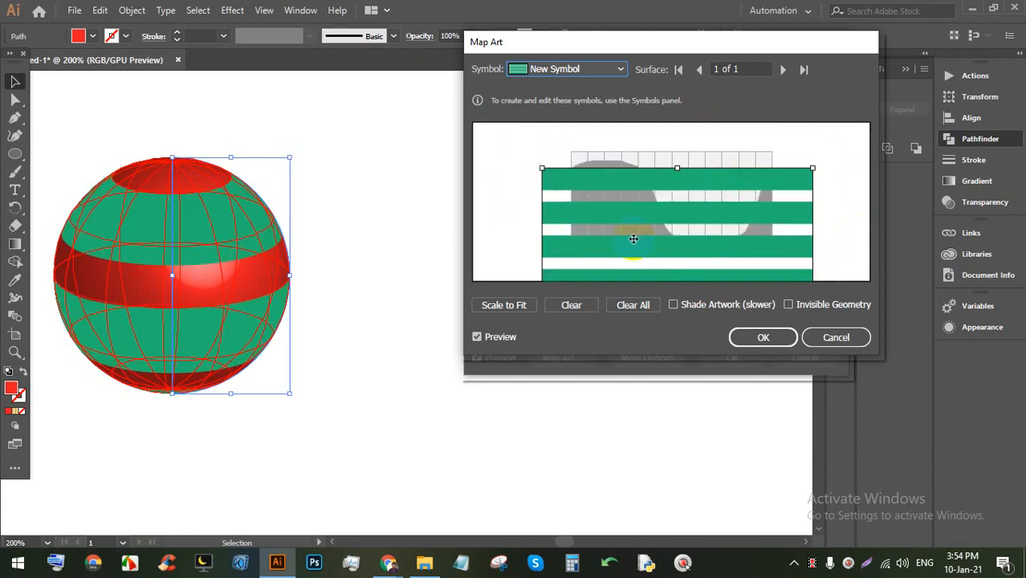
left_click_drag(625, 276, 649, 171)
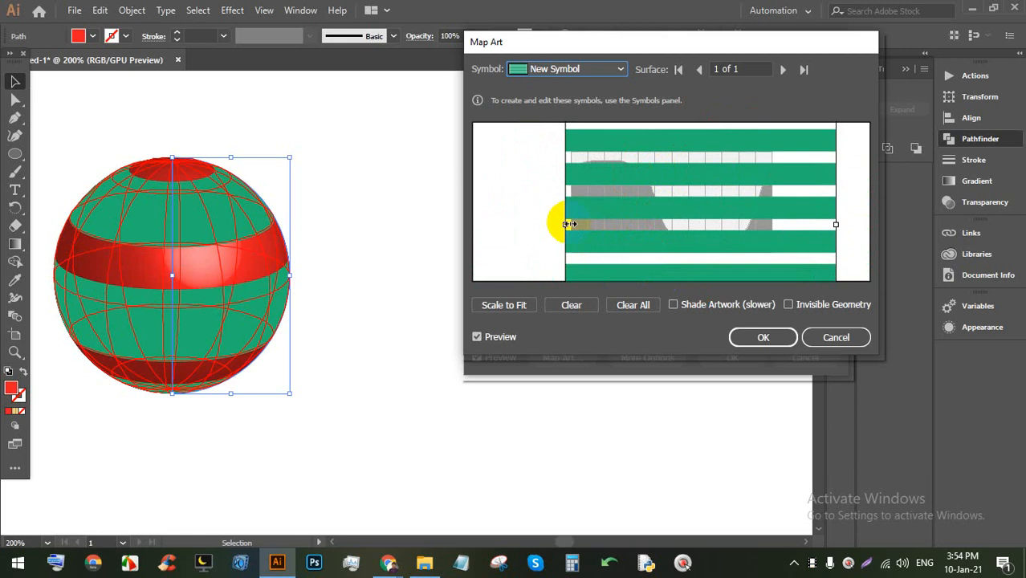
left_click_drag(569, 224, 538, 225)
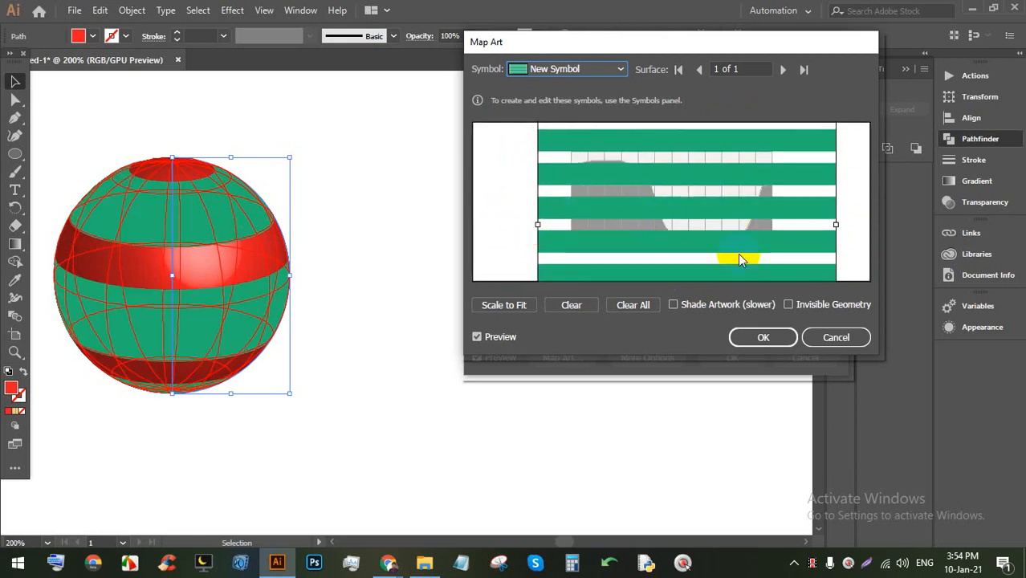
left_click(824, 341)
left_click(778, 357)
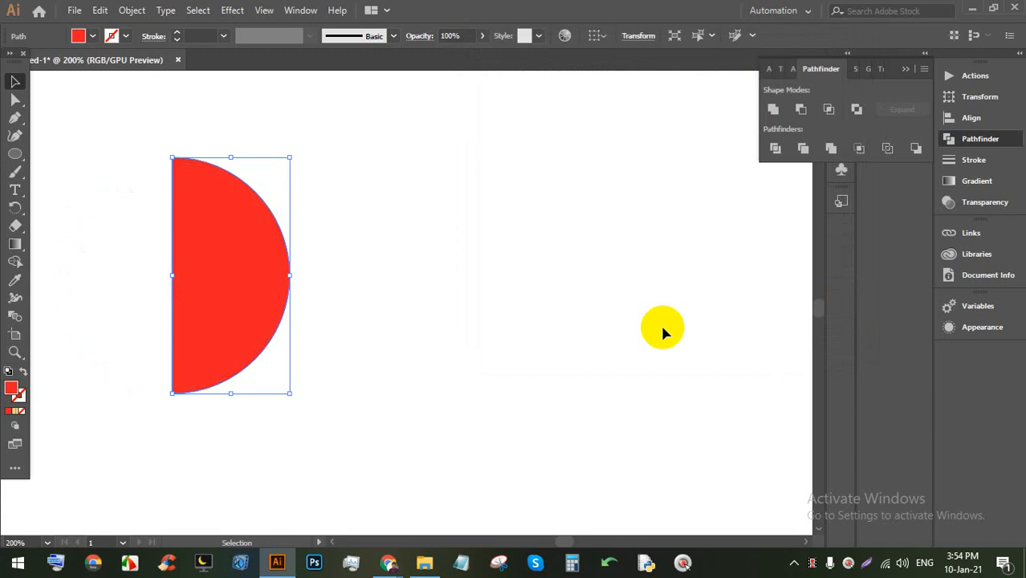
Step: Enlarge the red half circle proportionally on the artboard beneath the blue striped sphere
scroll(660, 325, "down", 5)
left_click_drag(729, 287, 366, 341)
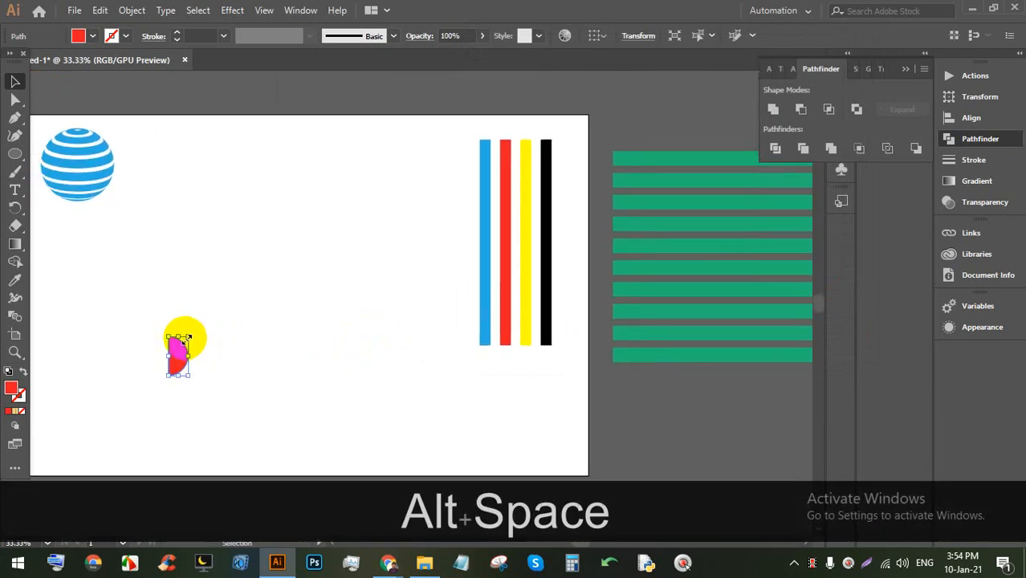
left_click_drag(178, 337, 178, 309)
scroll(183, 303, "down", 1)
scroll(170, 305, "up", 1)
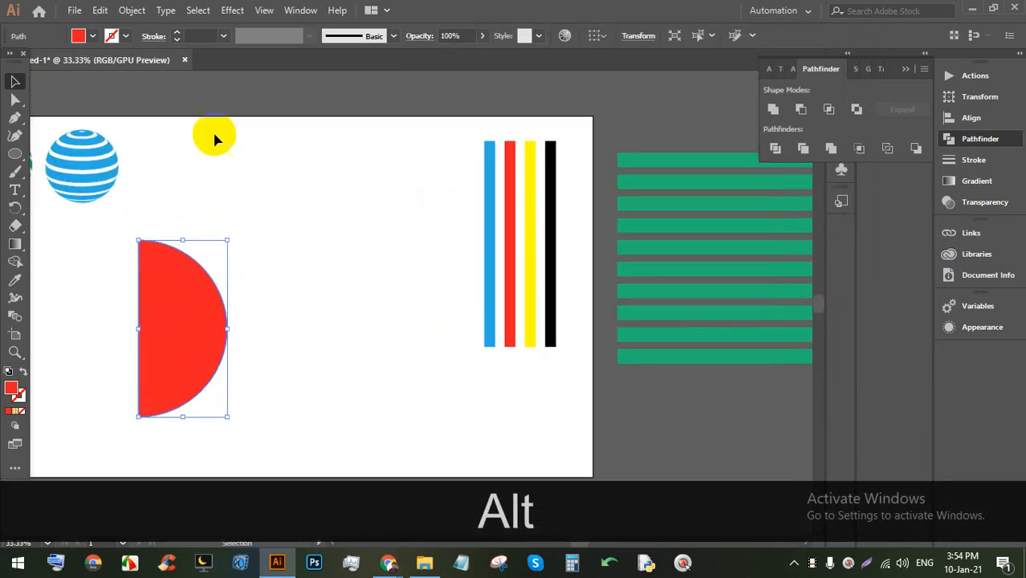
Step: Set up a 3D Revolve of the enlarged half circle with preview on and New Symbol as its mapped artwork
left_click(233, 9)
mouse_move(334, 98)
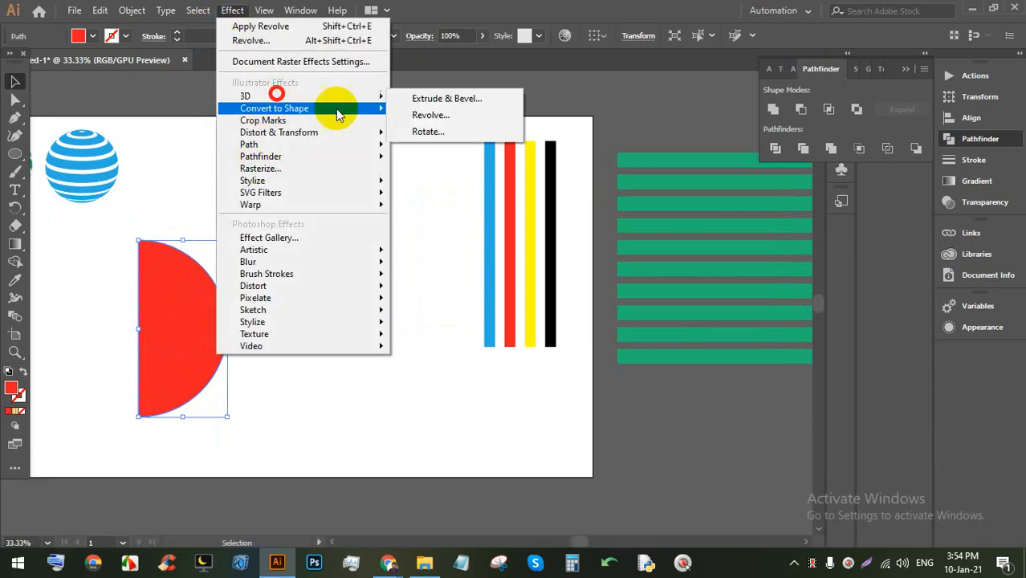
left_click(426, 116)
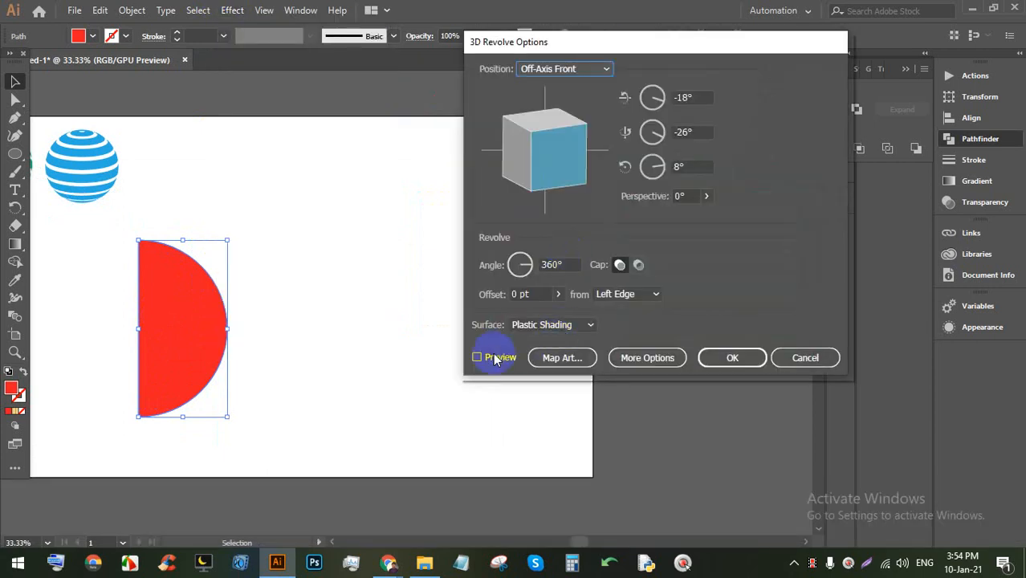
left_click(495, 359)
left_click(586, 357)
left_click(581, 71)
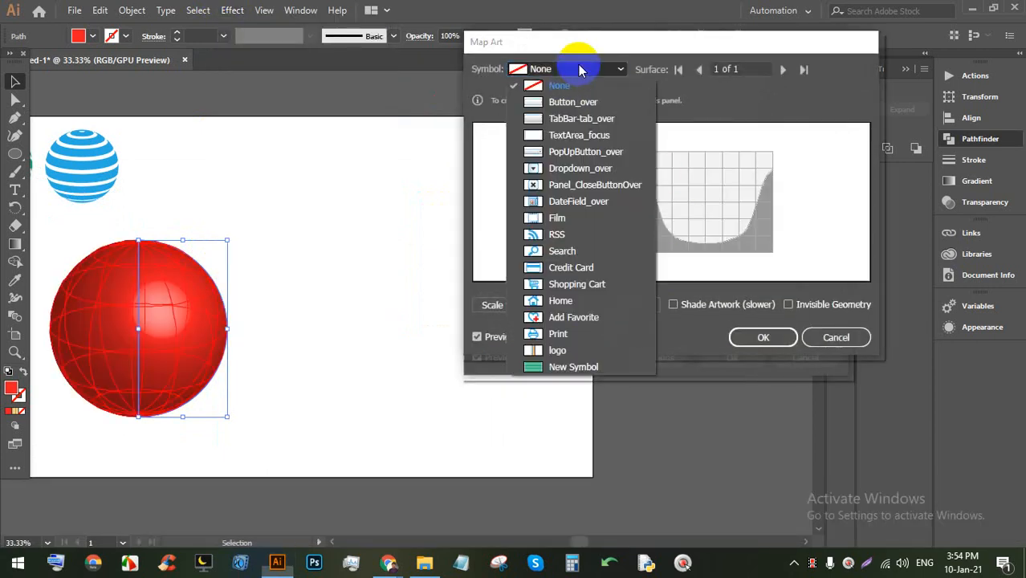
left_click(576, 367)
Step: Fit the striped symbol over the whole surface grid and apply the revolve with Invisible Geometry enabled
left_click_drag(690, 201, 652, 186)
left_click_drag(699, 224, 782, 256)
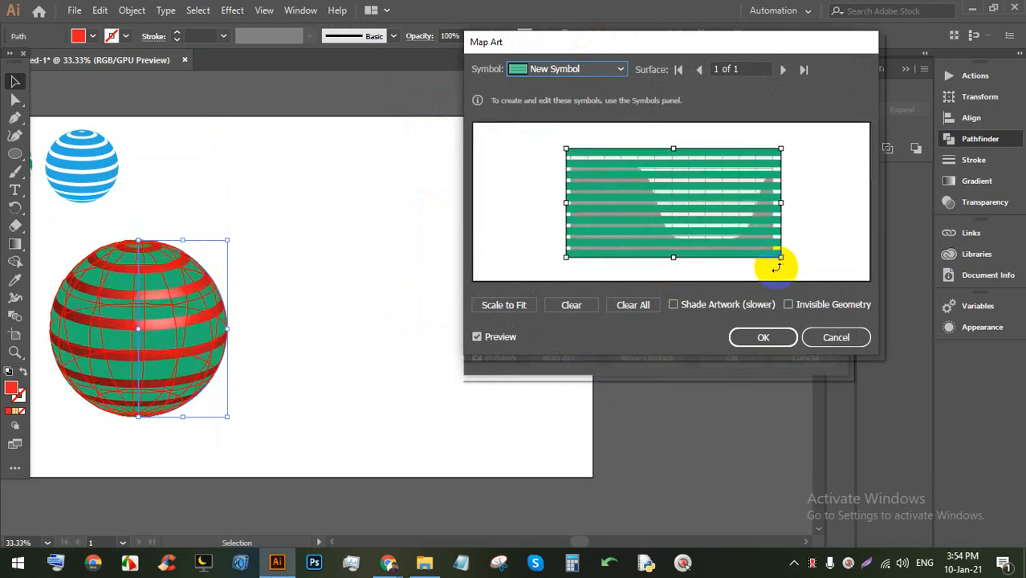
left_click(758, 340)
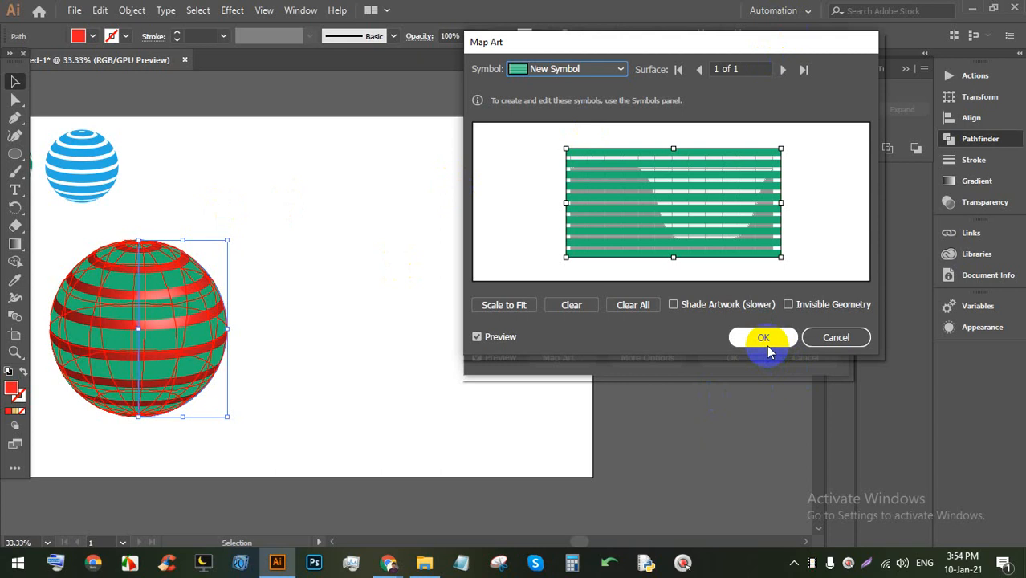
left_click(807, 306)
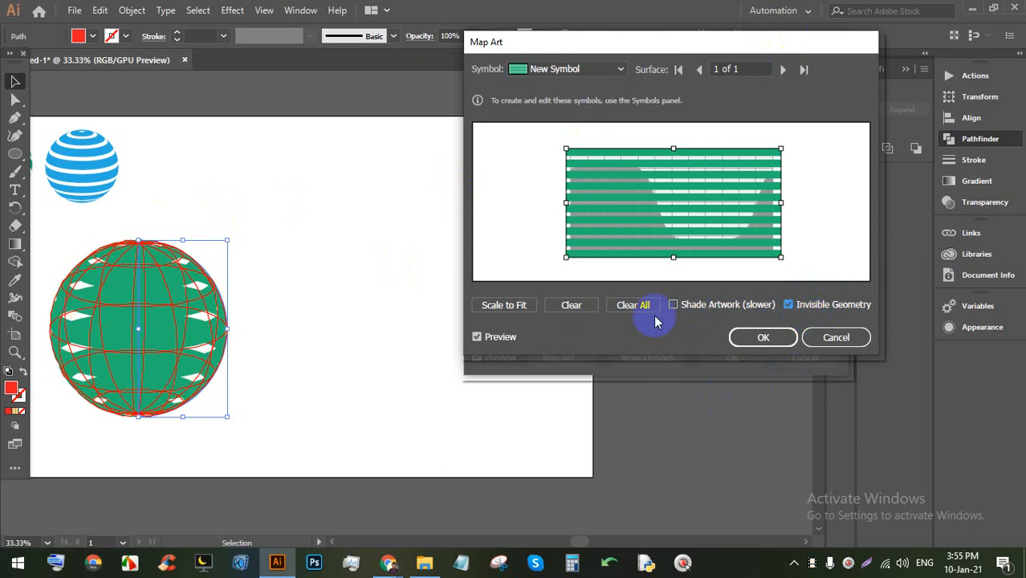
left_click_drag(690, 237, 634, 250)
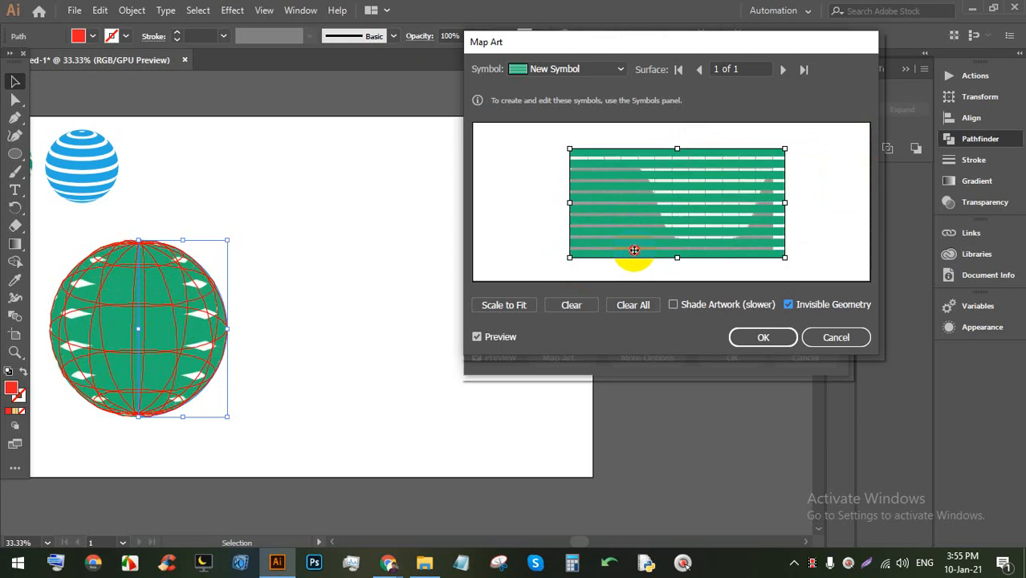
left_click(763, 341)
left_click(735, 358)
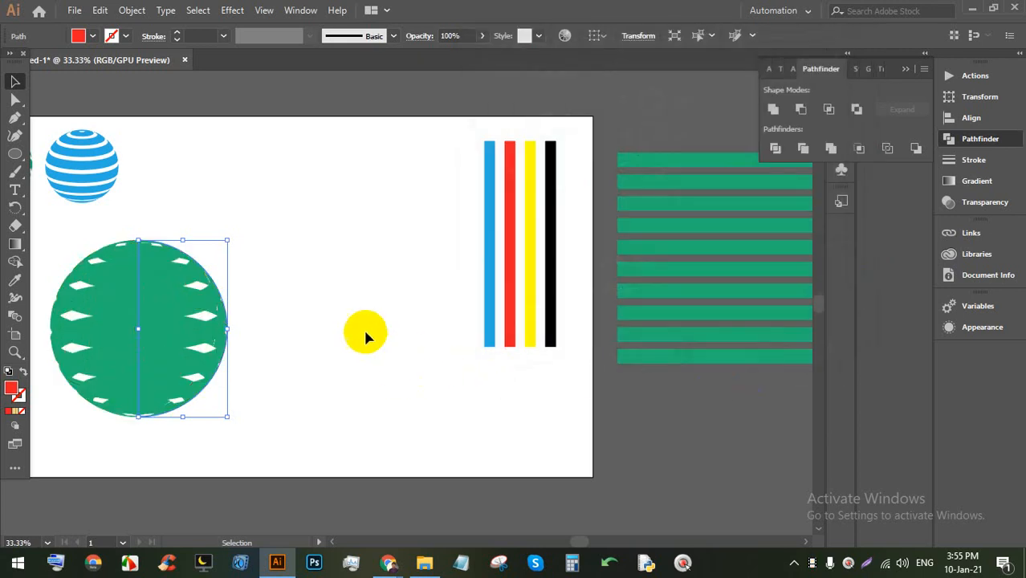
Step: Expand the appearance of the green revolved sphere
left_click(364, 332)
scroll(339, 302, "down", 1)
scroll(44, 336, "up", 2)
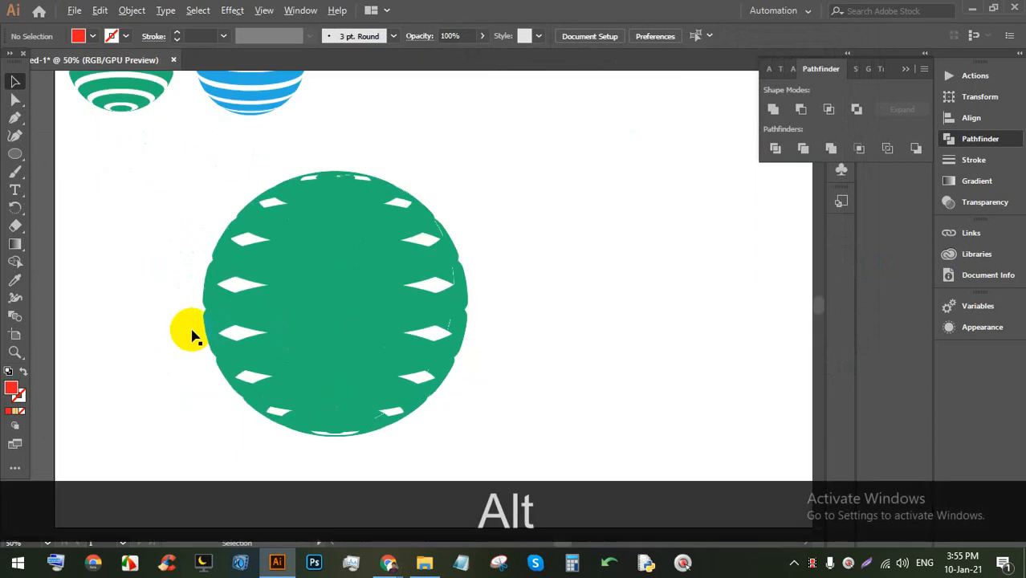
left_click(314, 312)
left_click(497, 282)
left_click(366, 293)
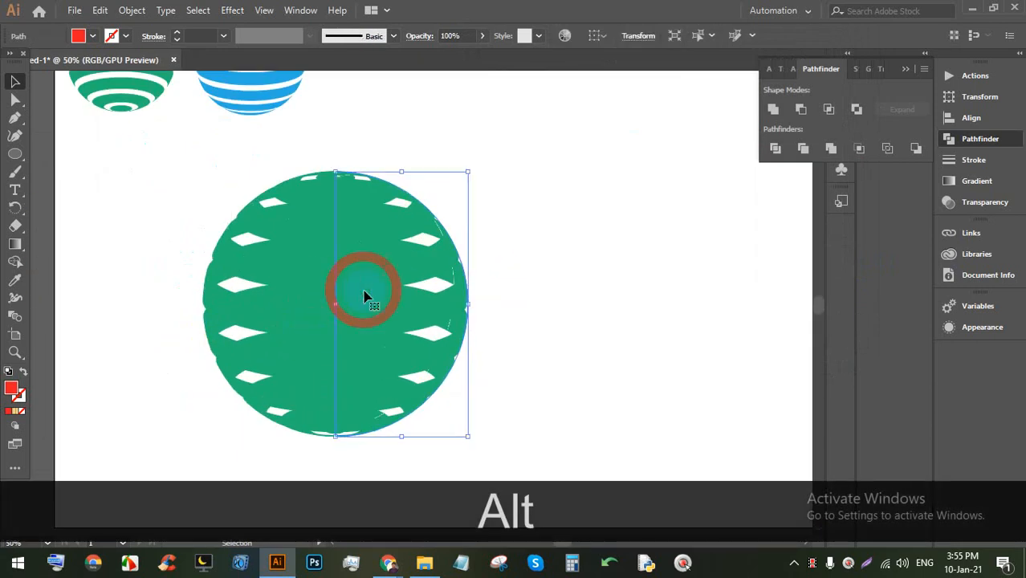
left_click(133, 11)
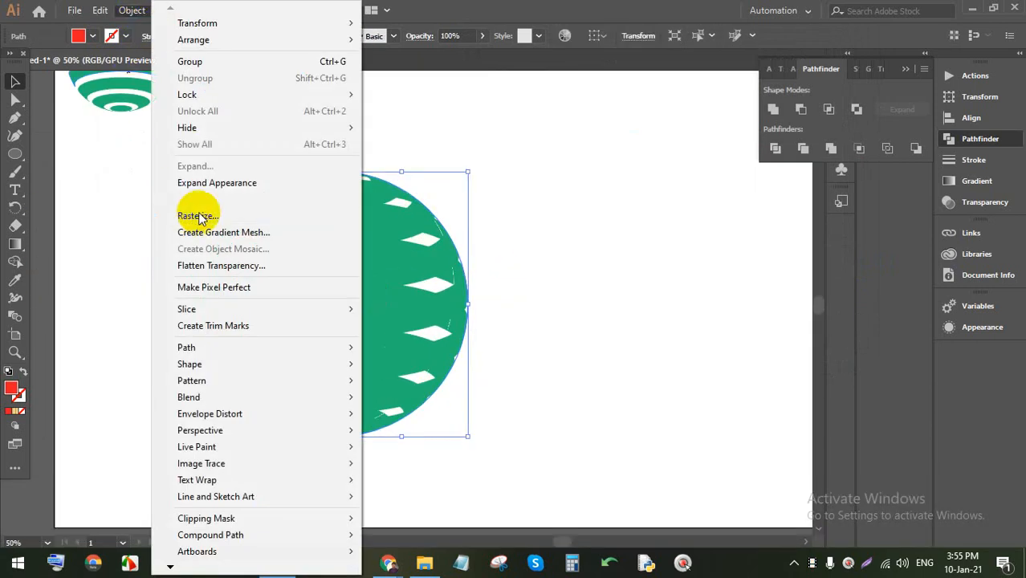
left_click(232, 184)
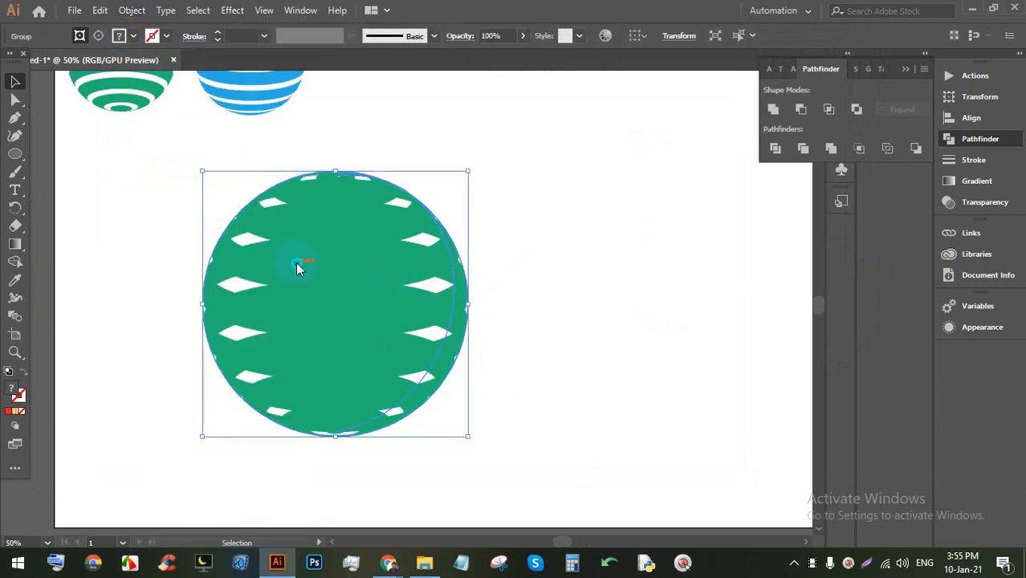
Step: Ungroup the expanded green sphere artwork twice, shifting it slightly to the right, and deselect it
right_click(297, 267)
left_click(350, 391)
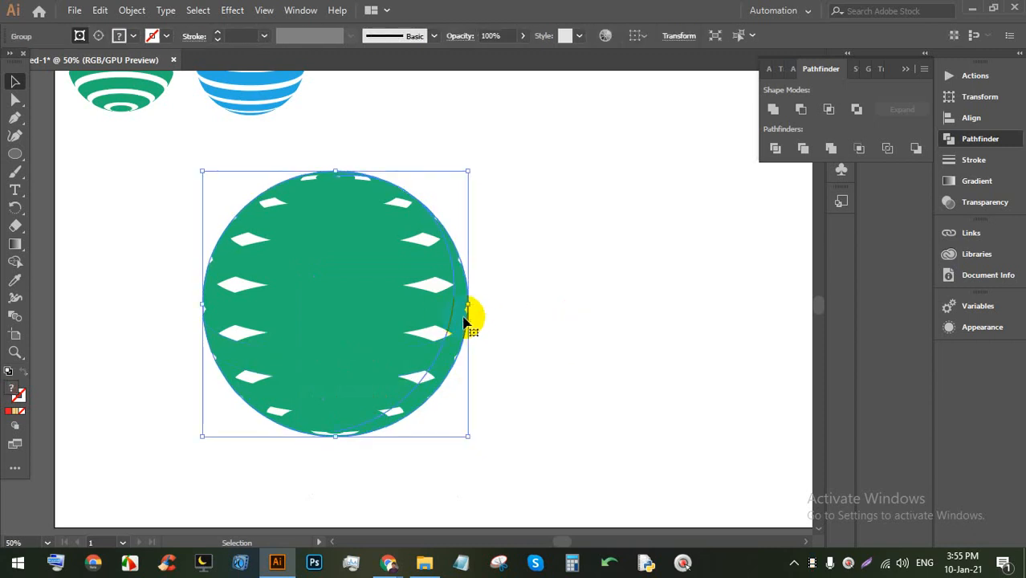
left_click_drag(464, 321, 502, 322)
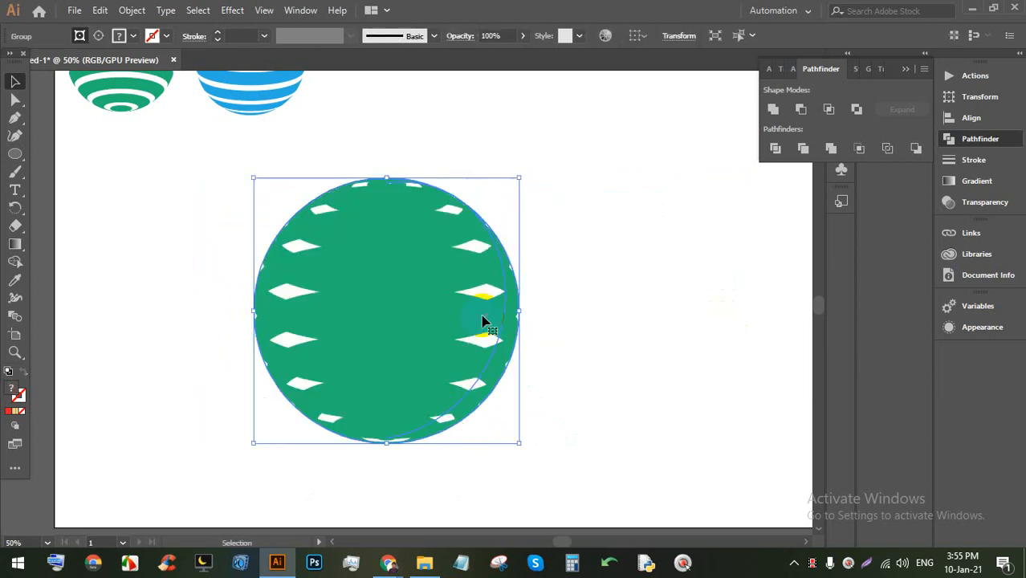
right_click(490, 309)
left_click(530, 196)
left_click(549, 325)
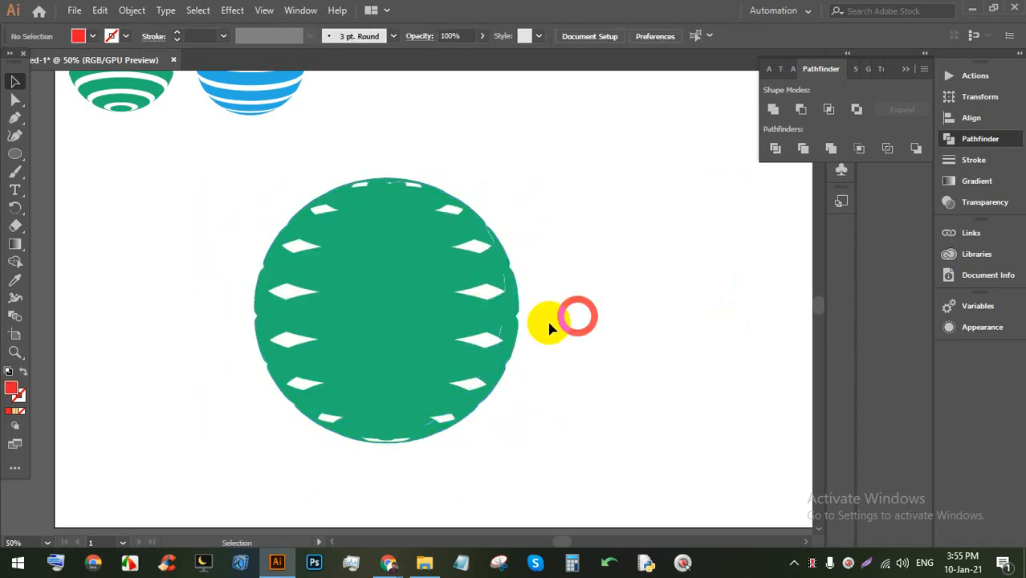
Step: Move one striped half out to the right of the sphere and recolour the remaining half's stripes orange
left_click_drag(501, 332, 782, 321)
left_click(528, 151)
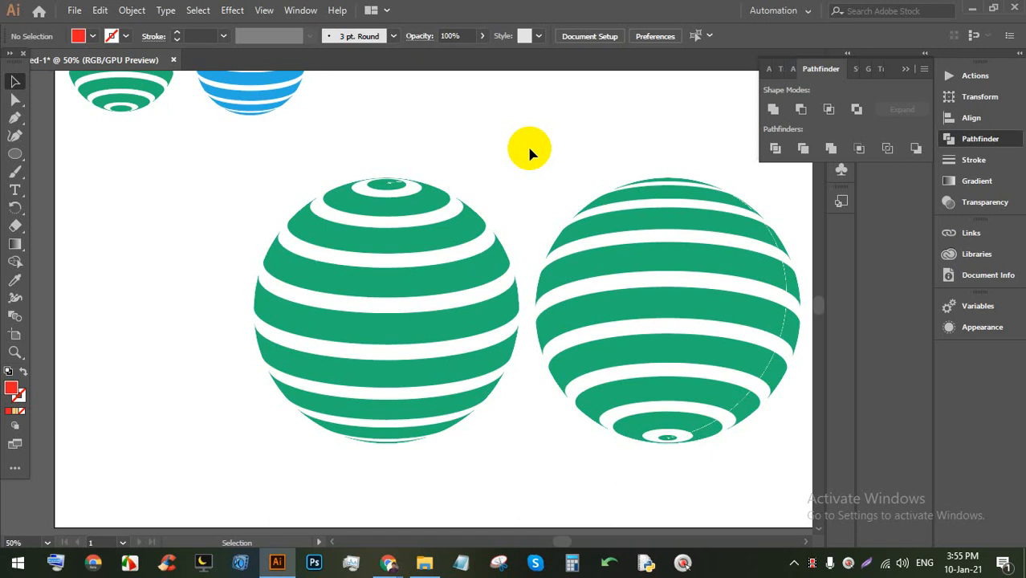
left_click(467, 239)
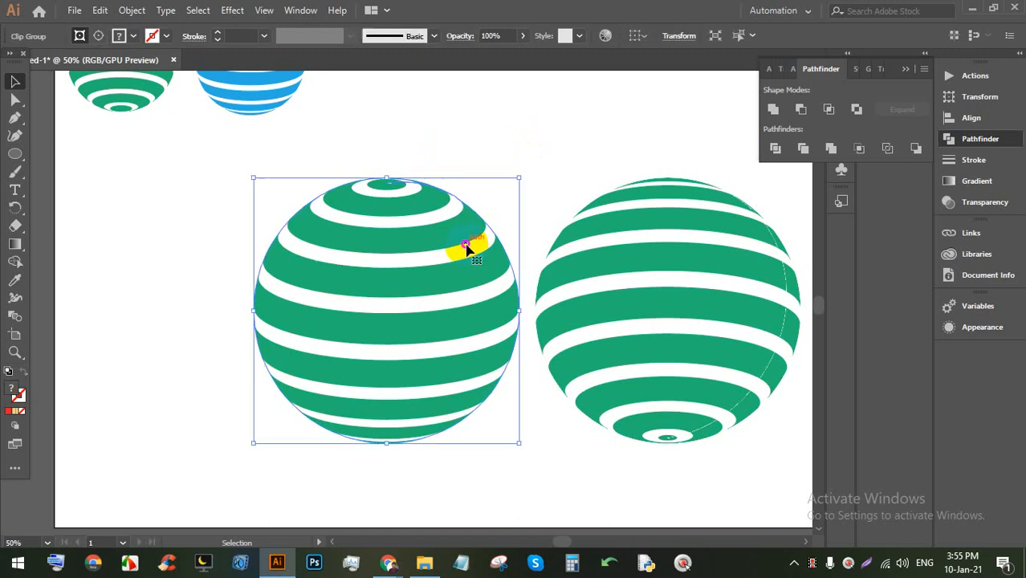
left_click(568, 185)
left_click(460, 208)
left_click(99, 37)
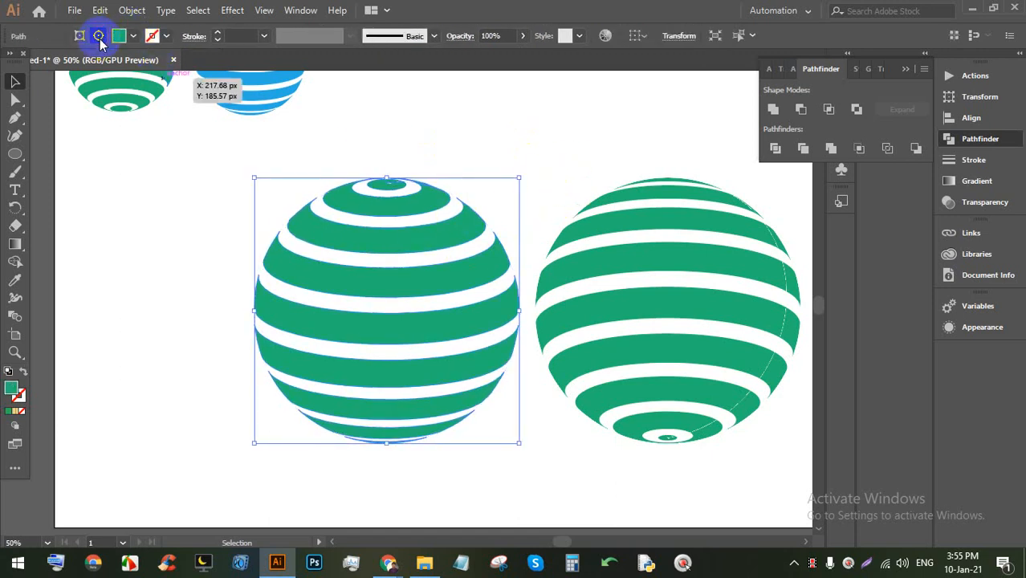
left_click(119, 36)
left_click(126, 62)
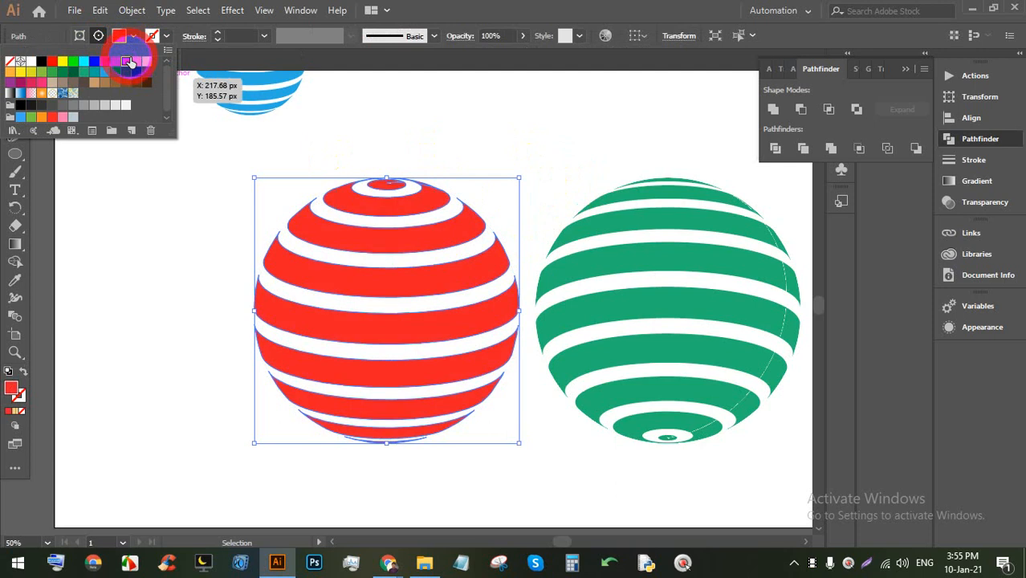
left_click(137, 62)
left_click(443, 137)
Step: Fill the clip group of the striped half moved to the right with bright green
left_click(577, 236)
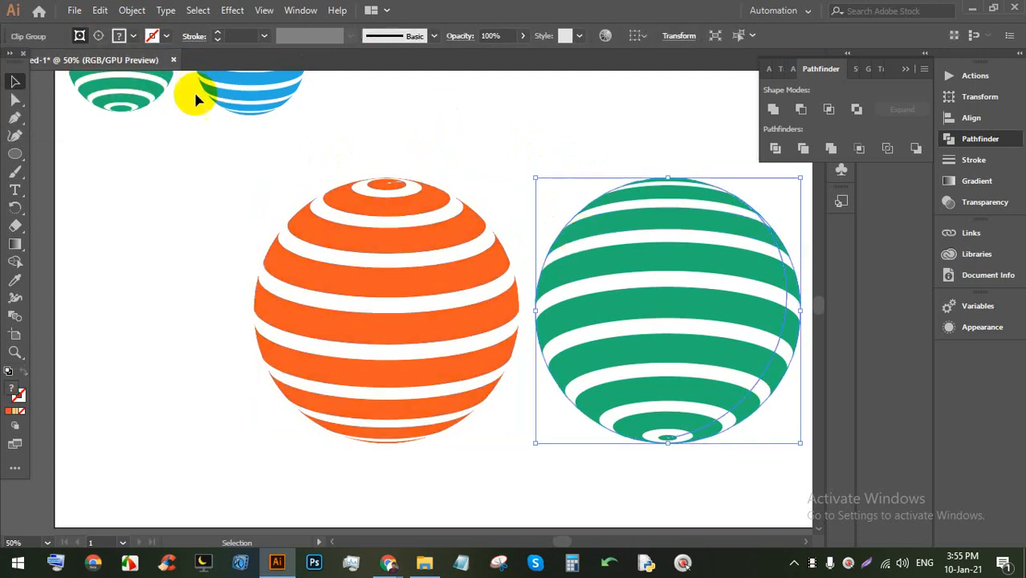
left_click(131, 38)
left_click(81, 62)
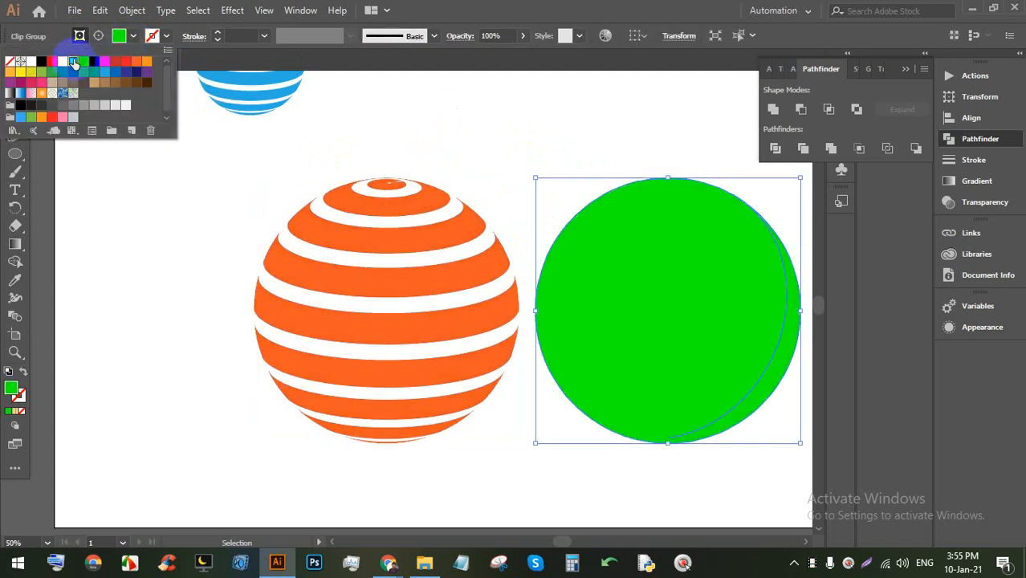
key("ctrl+z")
left_click(527, 156)
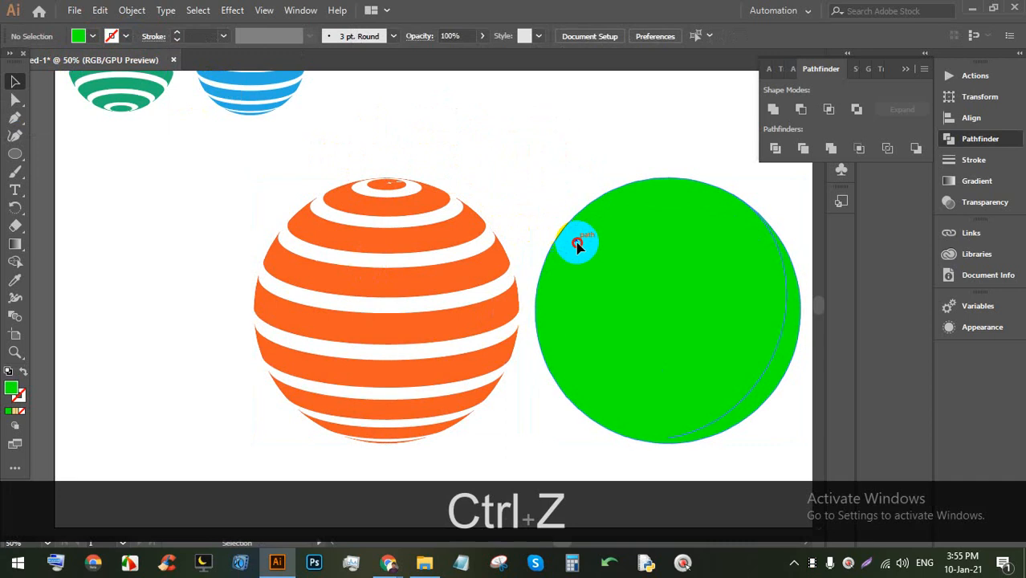
Step: Release the green sphere's clipping mask and move the solid green circle off its stripes to the artboard's lower-left corner
left_click(577, 241)
right_click(577, 240)
left_click(597, 367)
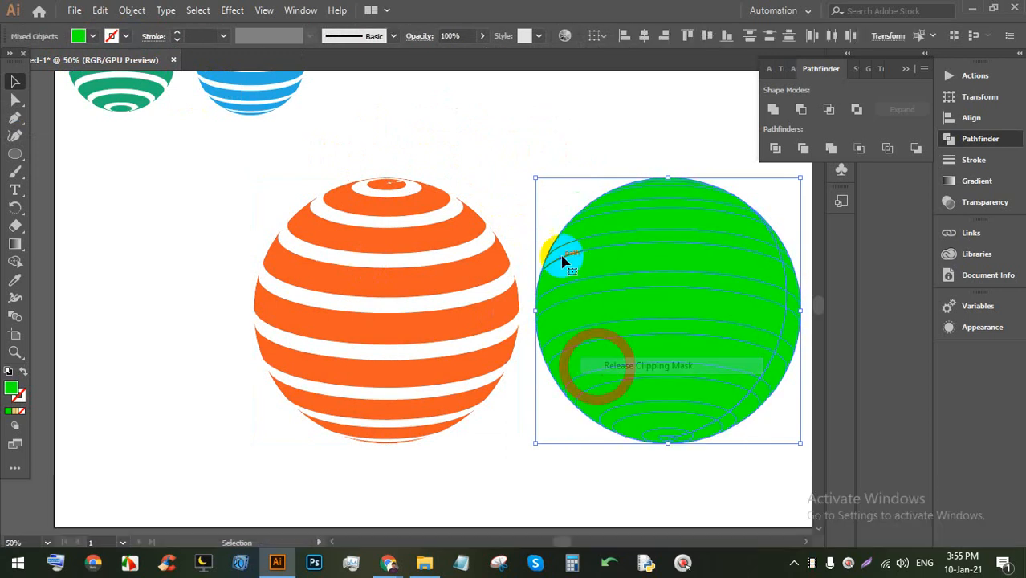
left_click(542, 157)
left_click(570, 230)
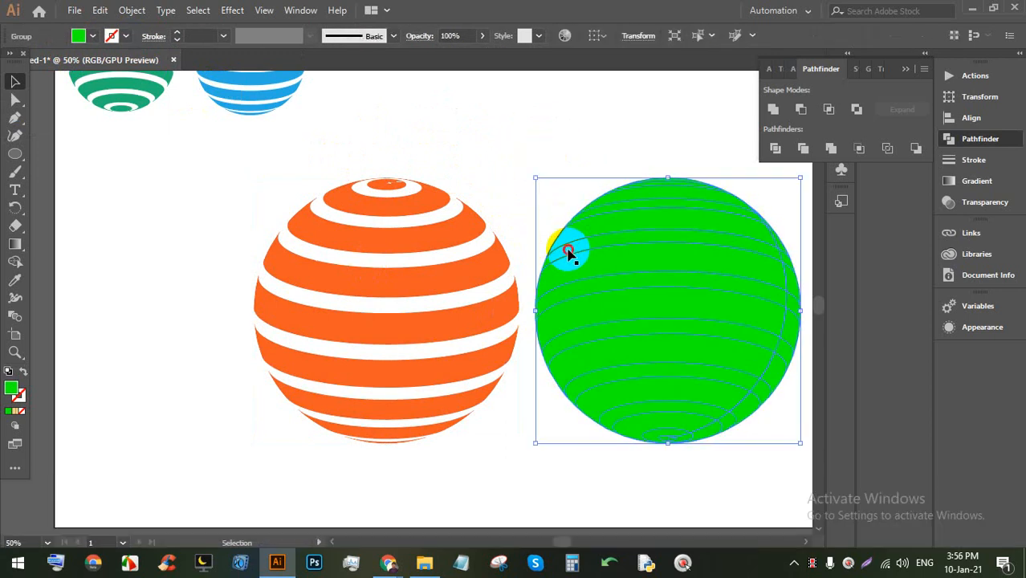
left_click_drag(568, 255, 99, 335)
Step: Release the orange sphere's clipping mask and delete its unfilled circular outline path
left_click(339, 286)
right_click(340, 205)
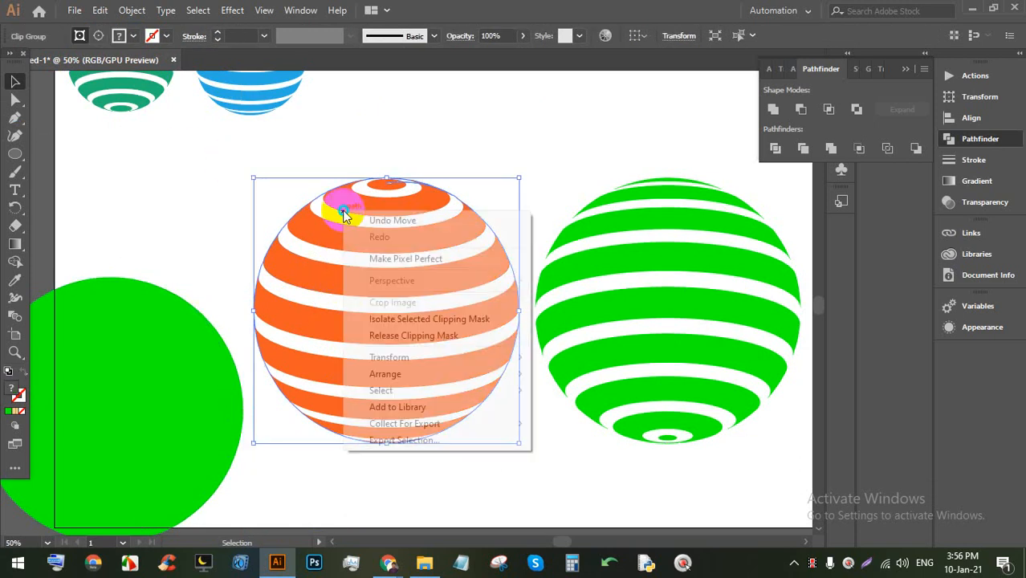
left_click(378, 336)
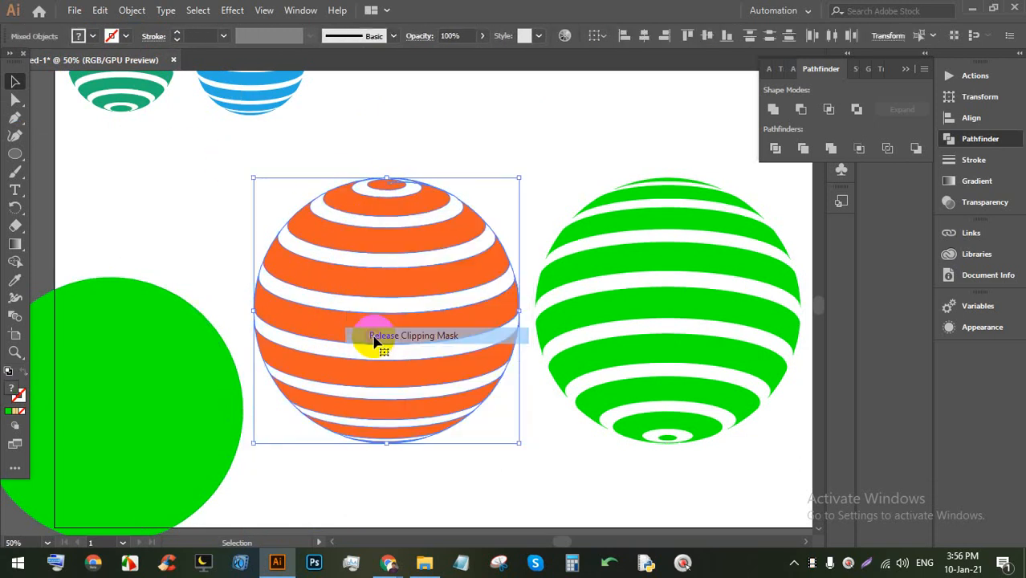
left_click(550, 161)
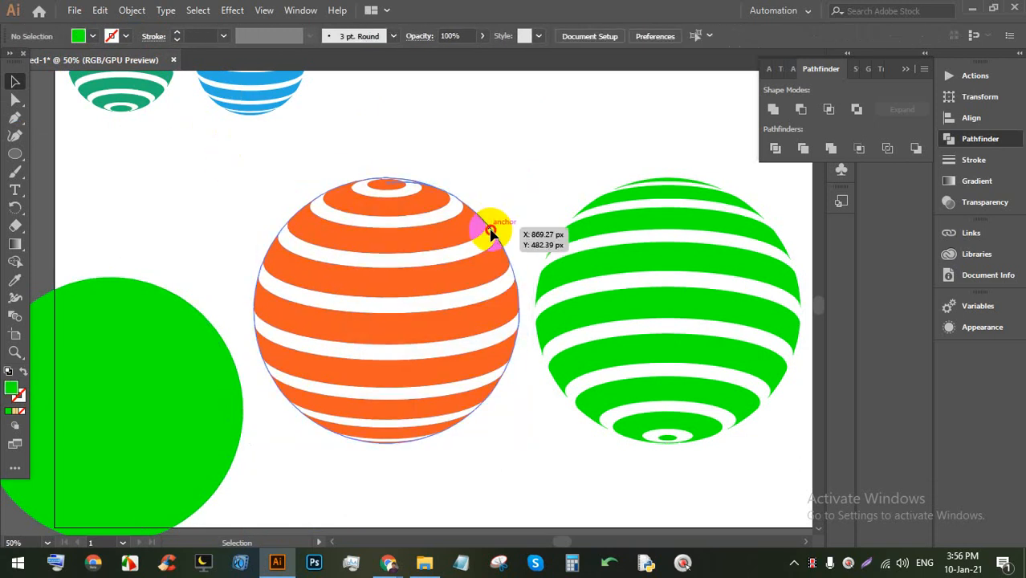
left_click_drag(492, 232, 554, 182)
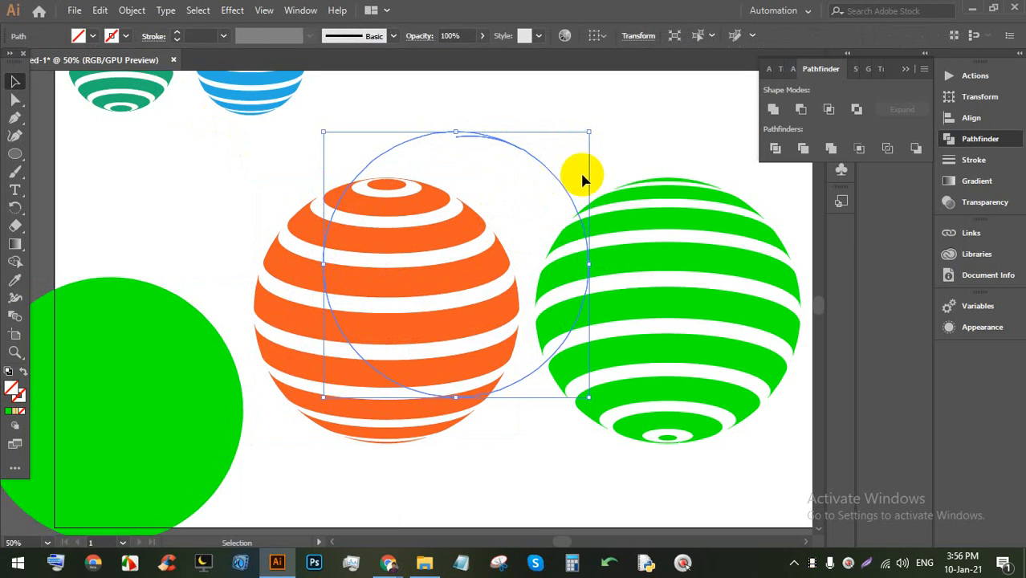
key("BackSpace")
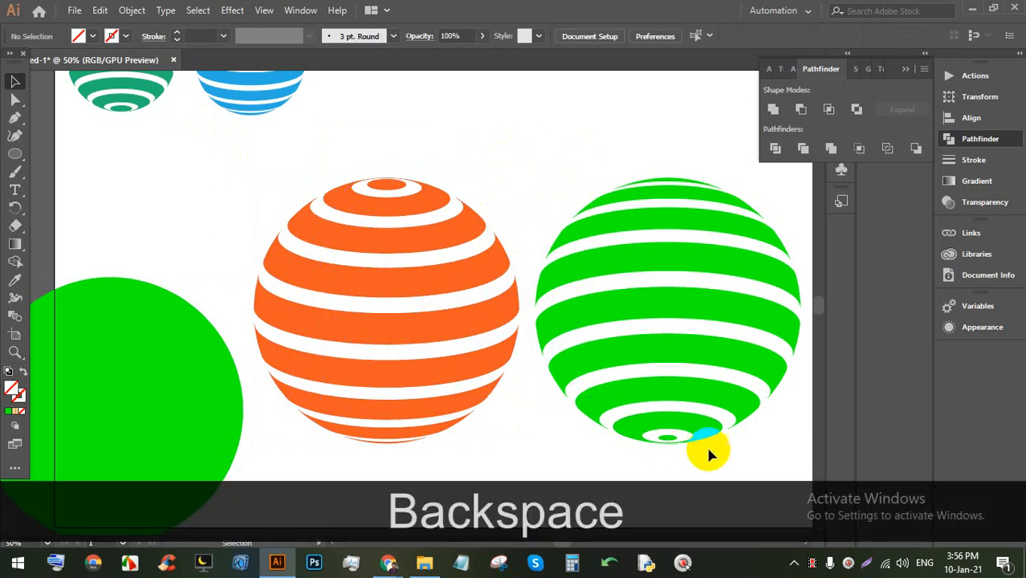
Step: Recolour the green striped group red with no stroke and deselect it
left_click(599, 222)
left_click(126, 37)
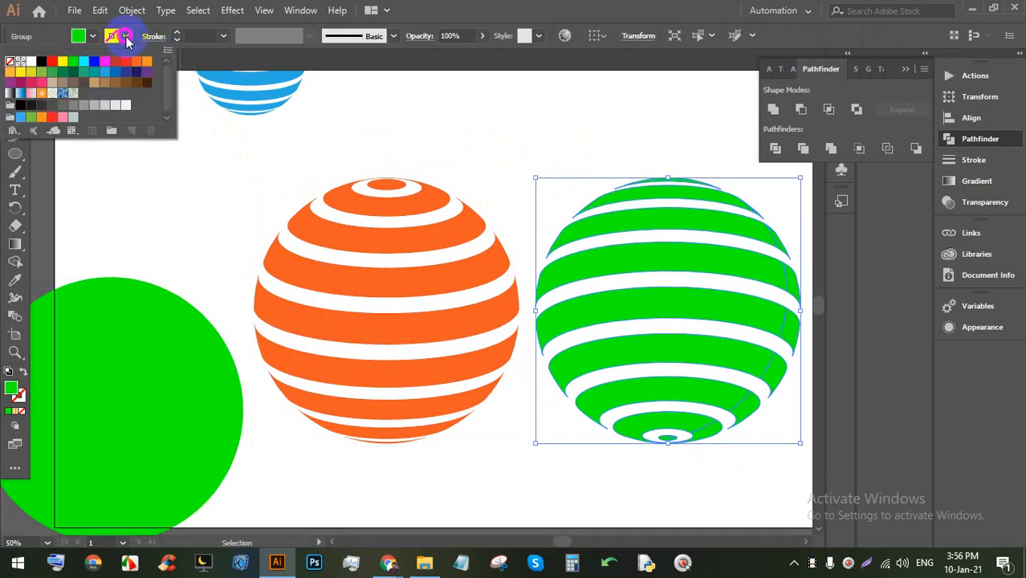
left_click(127, 37)
left_click(92, 37)
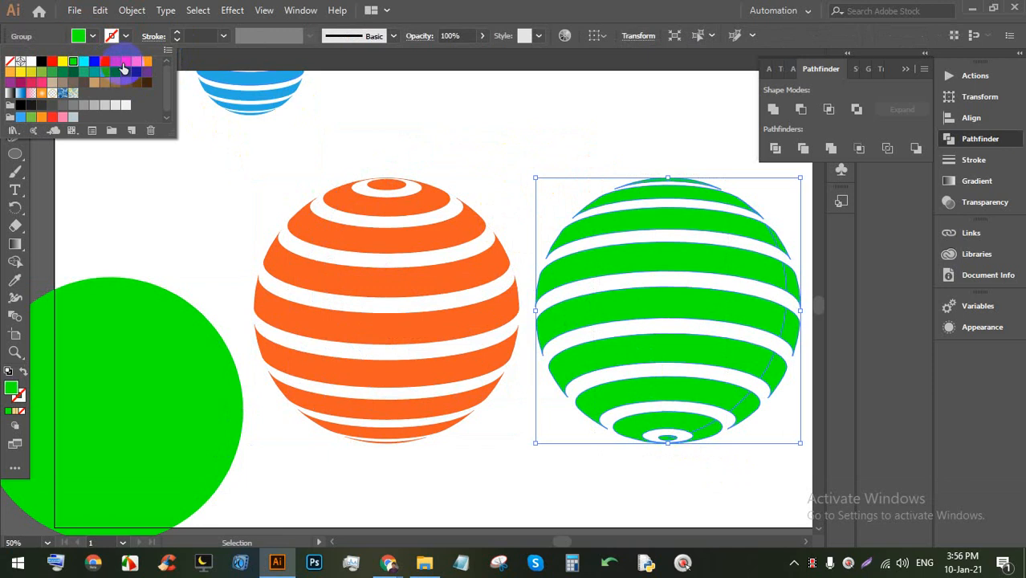
left_click(121, 64)
left_click(547, 162)
Step: Place the red striped group over the orange one so both halves line up as a single sphere, nudging it vertically
left_click_drag(710, 479, 647, 161)
left_click_drag(658, 223, 378, 223)
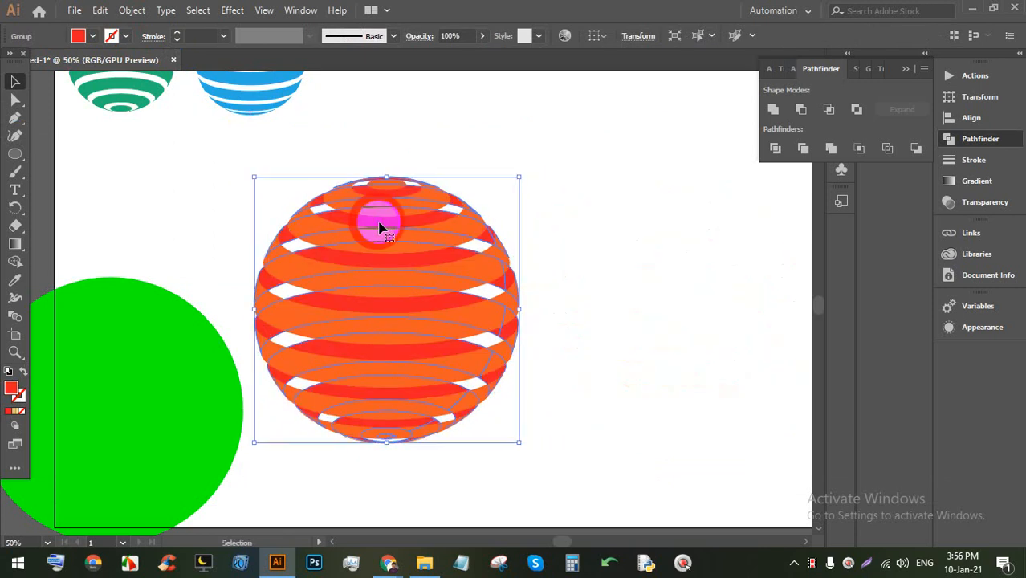
key("Down")
key("Down")
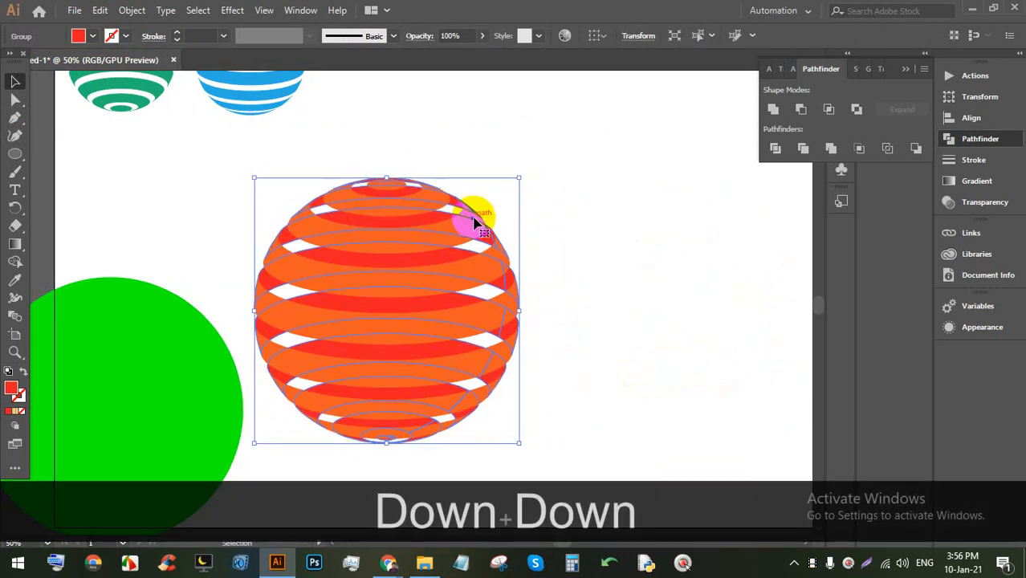
key("Up")
key("Up")
left_click(604, 265)
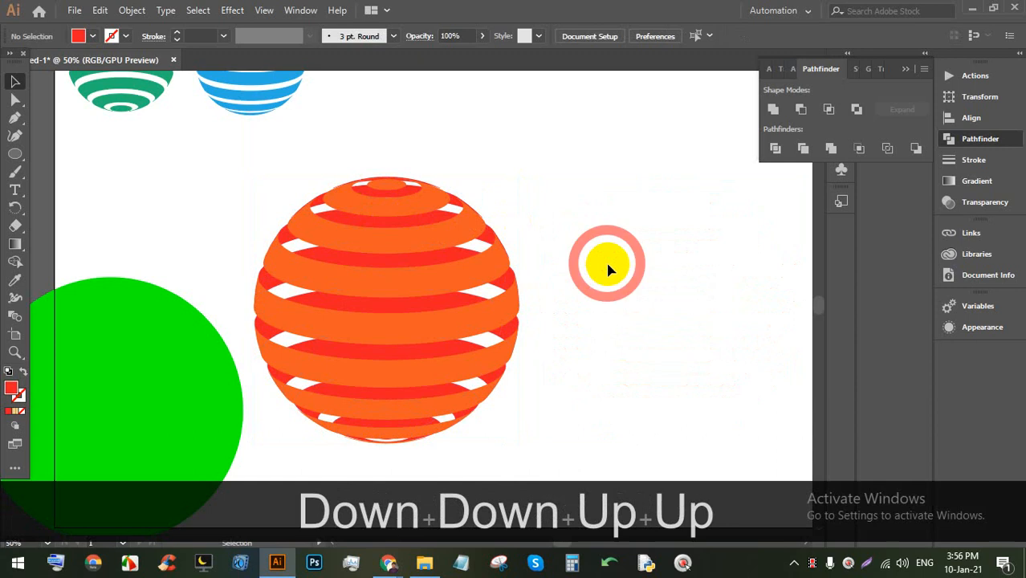
Step: Ungroup the orange stripes and delete the small cap and ring at the sphere's top, undoing the deletion of the red group
scroll(378, 219, "up", 2)
right_click(400, 207)
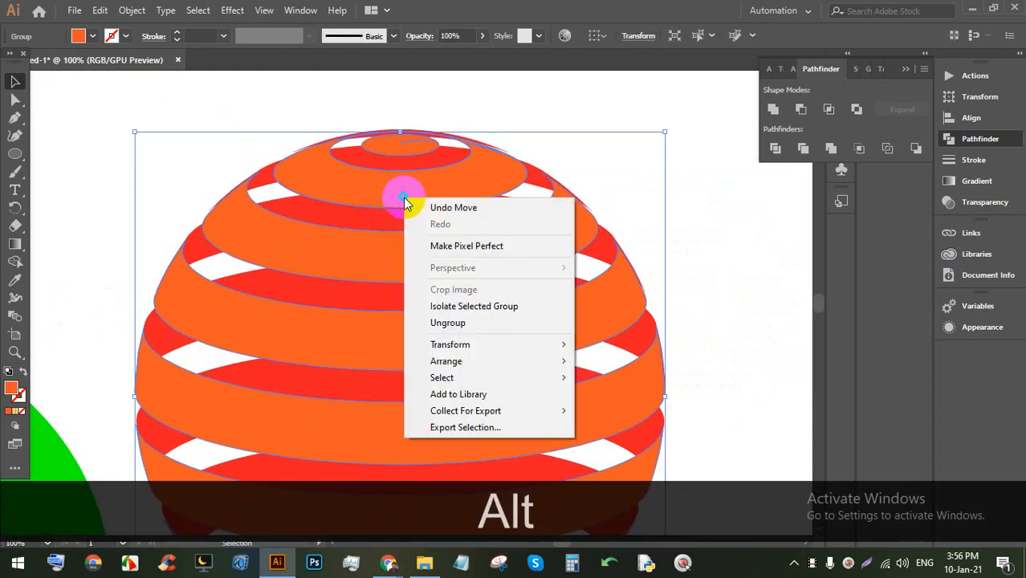
left_click(450, 321)
left_click(677, 256)
left_click(433, 197)
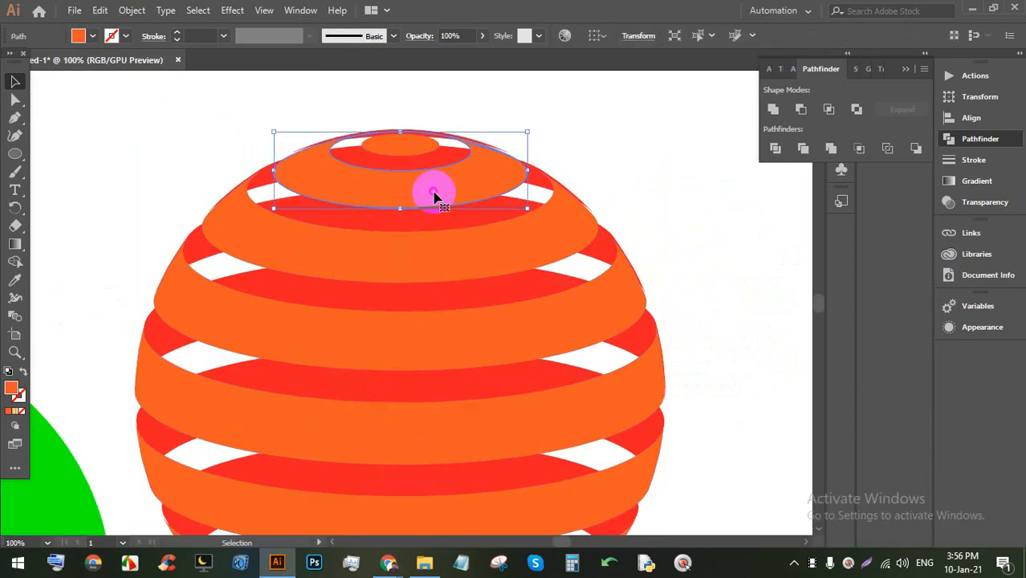
key("BackSpace")
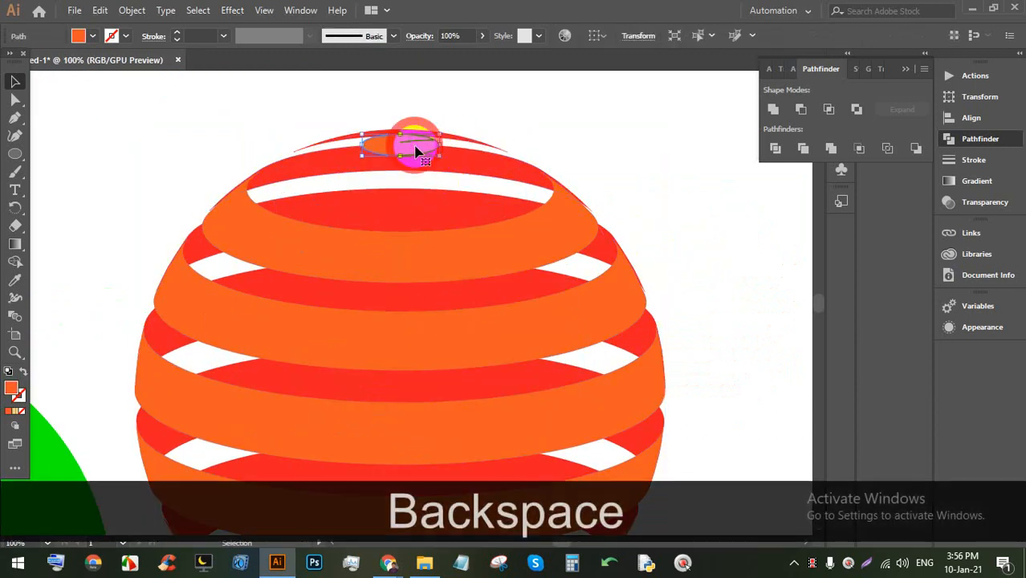
left_click(423, 138)
key("BackSpace")
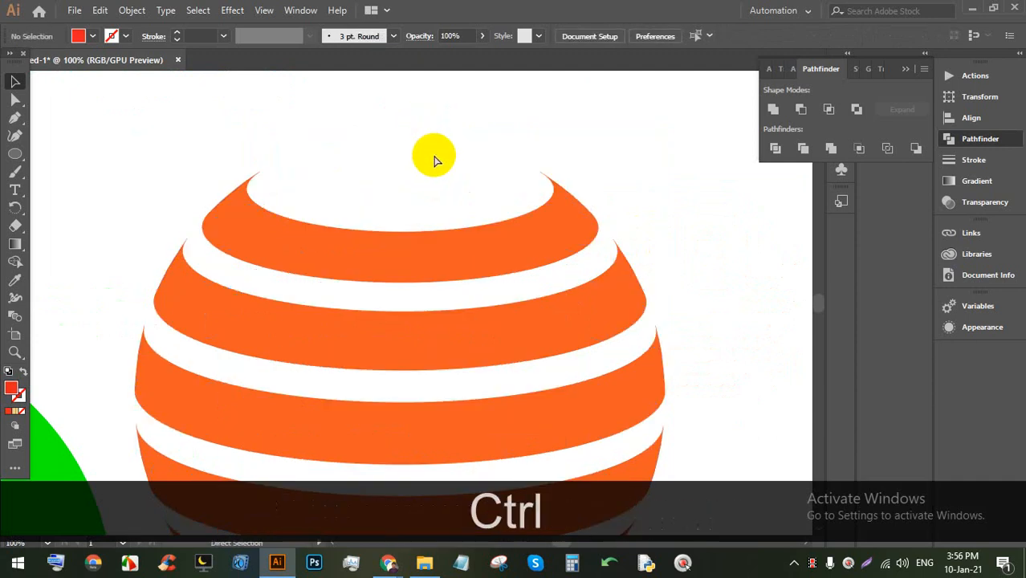
key("ctrl+z")
Step: Ungroup the red stripes and deselect them
right_click(436, 152)
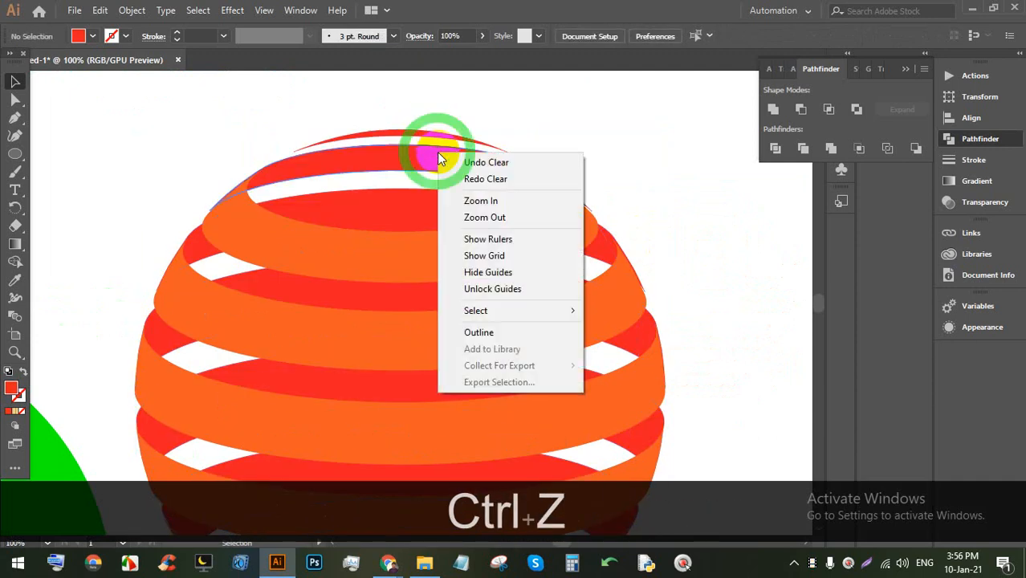
left_click(396, 133)
right_click(397, 133)
left_click(439, 259)
left_click(412, 108)
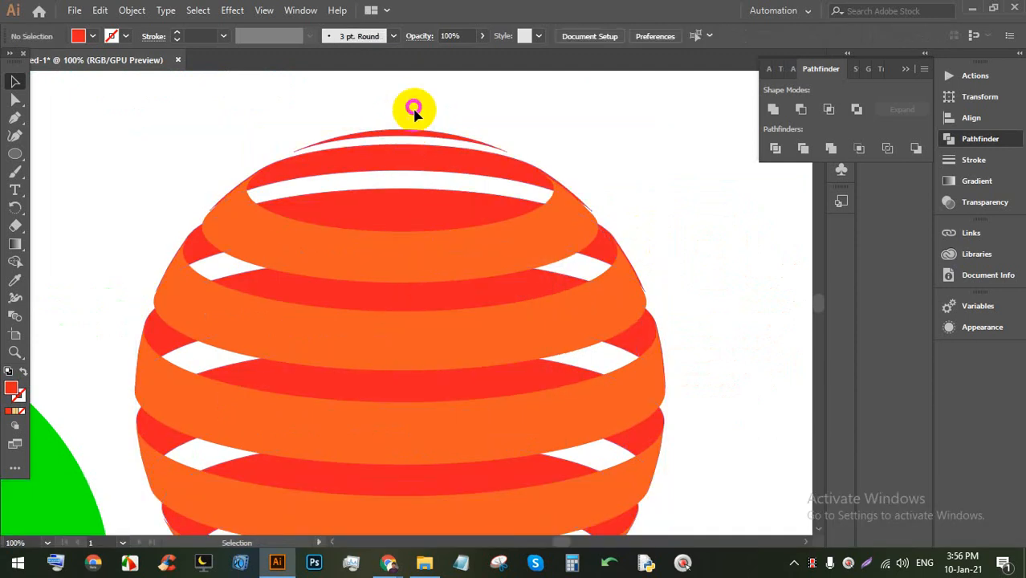
Step: Delete the two uppermost red stripes and the topmost remaining orange ring to open the sphere's top
left_click(401, 131)
key("BackSpace")
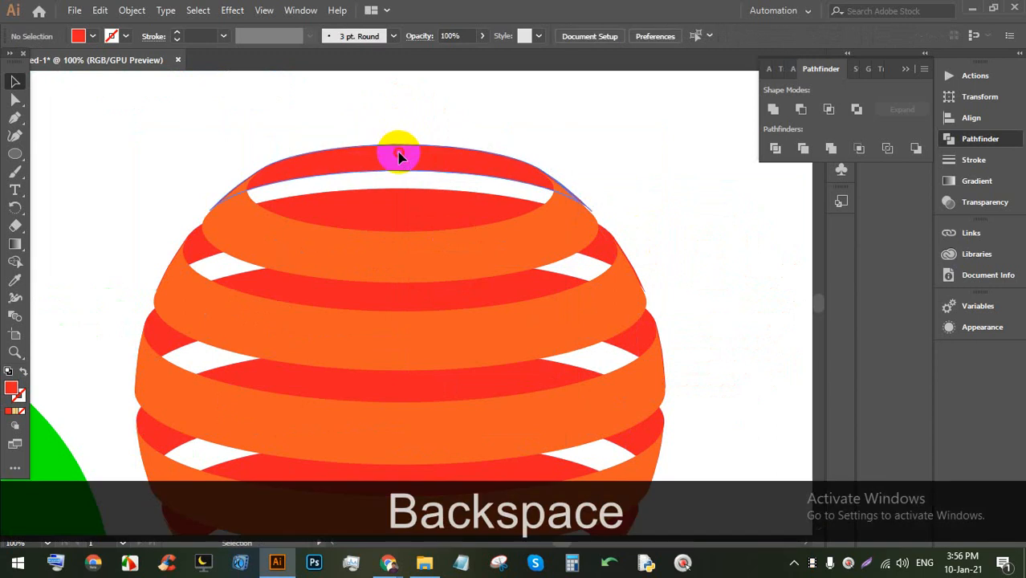
left_click(399, 156)
key("BackSpace")
left_click(410, 217)
key("BackSpace")
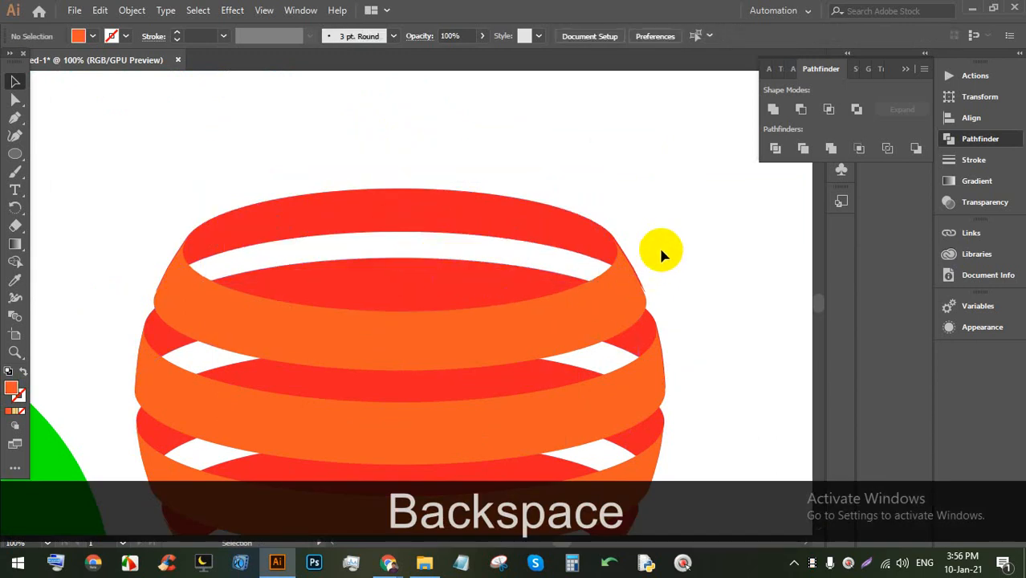
scroll(655, 257, "down", 3, "alt")
scroll(642, 280, "up", 2, "alt")
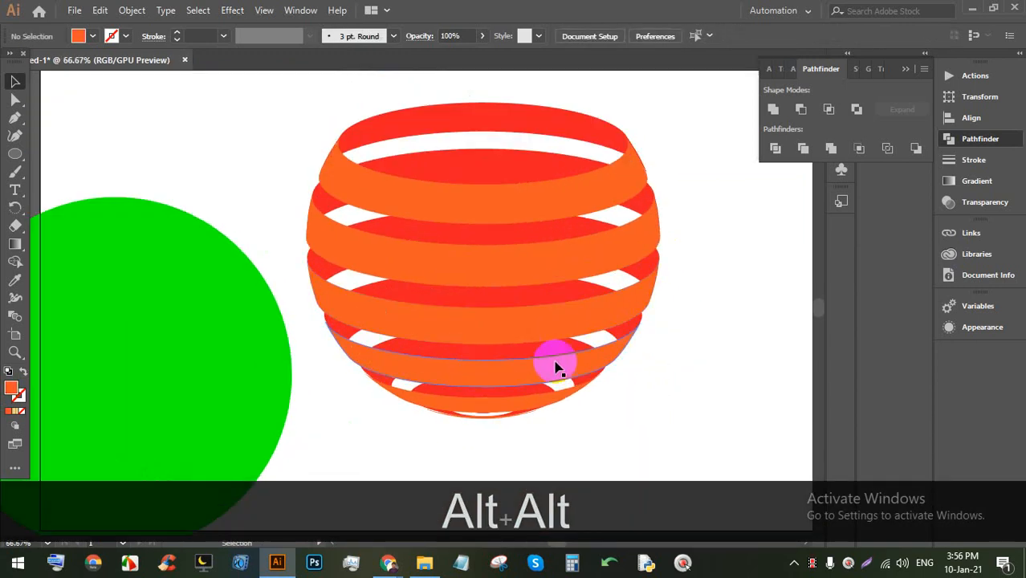
scroll(546, 358, "up", 1)
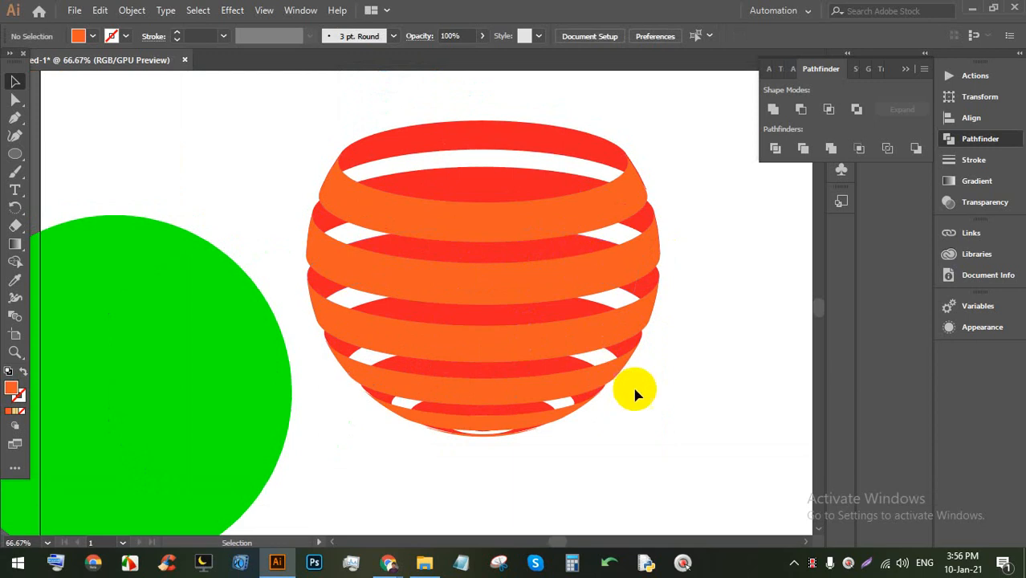
scroll(650, 335, "down", 3, "alt")
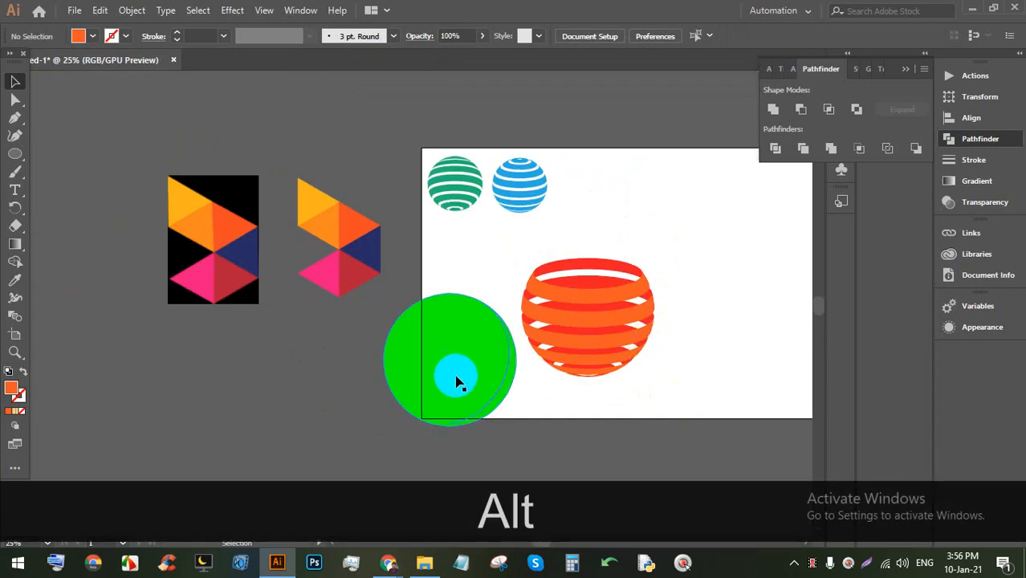
Step: Delete the green circle and move the striped orange globe up beside the blue striped globe
left_click(458, 383, "alt")
key("BackSpace")
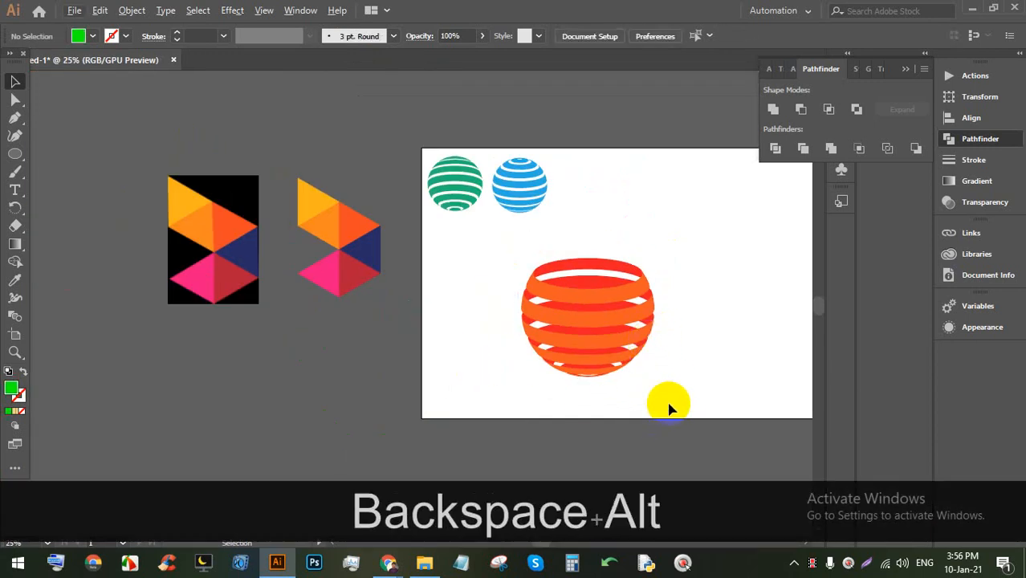
left_click_drag(690, 405, 635, 160)
key("space")
left_click_drag(683, 252, 355, 268)
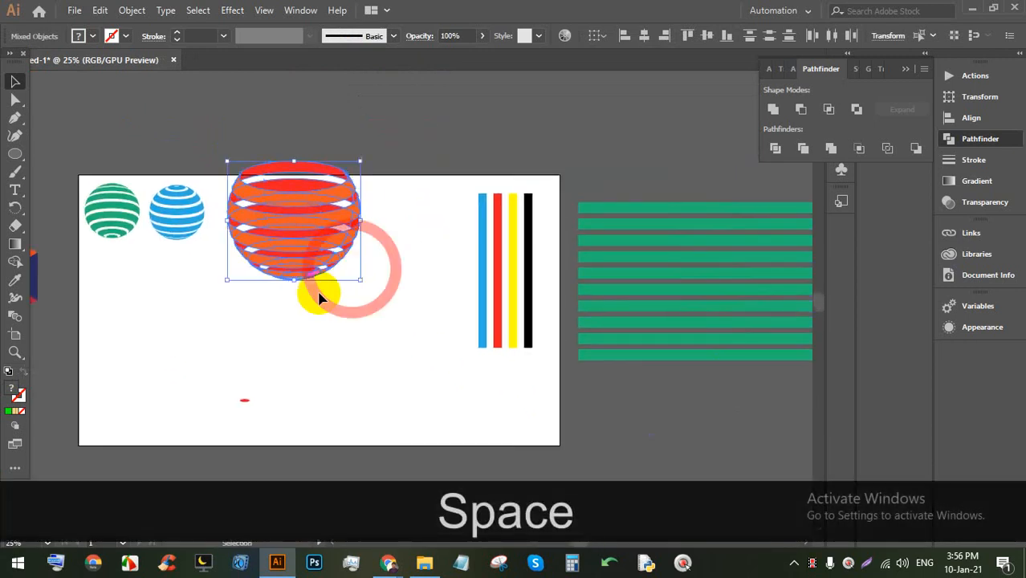
Step: Delete the small leftover red ellipse below the striped orange globe
scroll(237, 352, "up", 1)
left_click_drag(245, 417, 241, 401)
key("BackSpace")
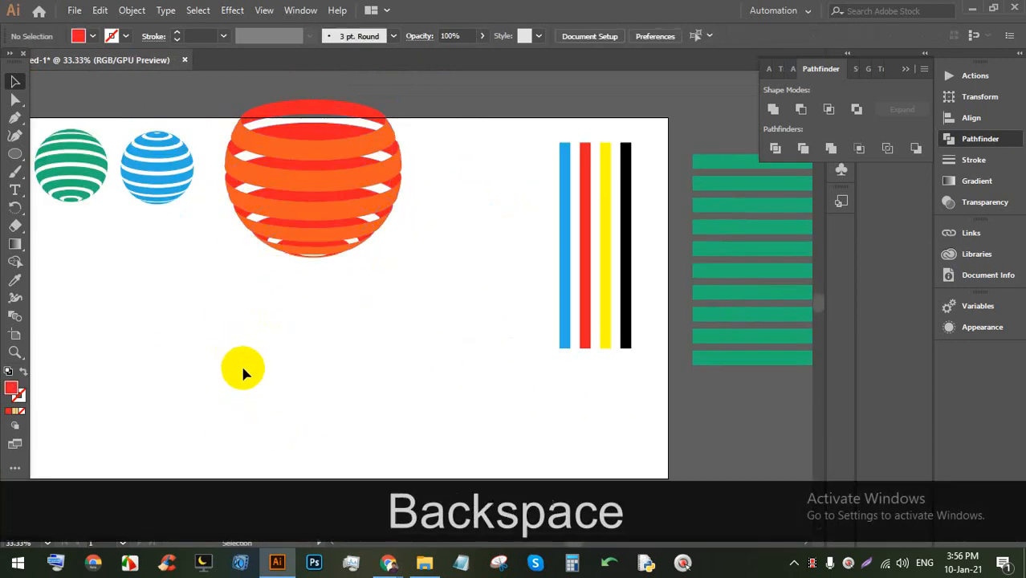
Step: Draw a red circle in the empty area of the artboard below the orange globe
scroll(229, 382, "up", 2)
left_click(14, 154)
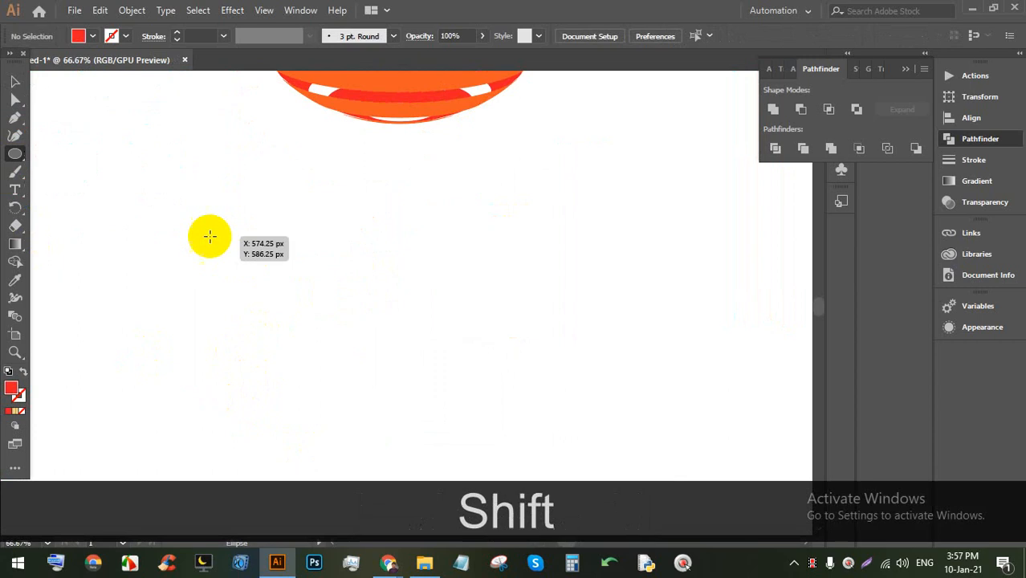
left_click_drag(210, 238, 310, 395)
Step: Draw a straight vertical line through the red circle with the Pen tool and center it horizontally on the circle
scroll(252, 336, "up", 1)
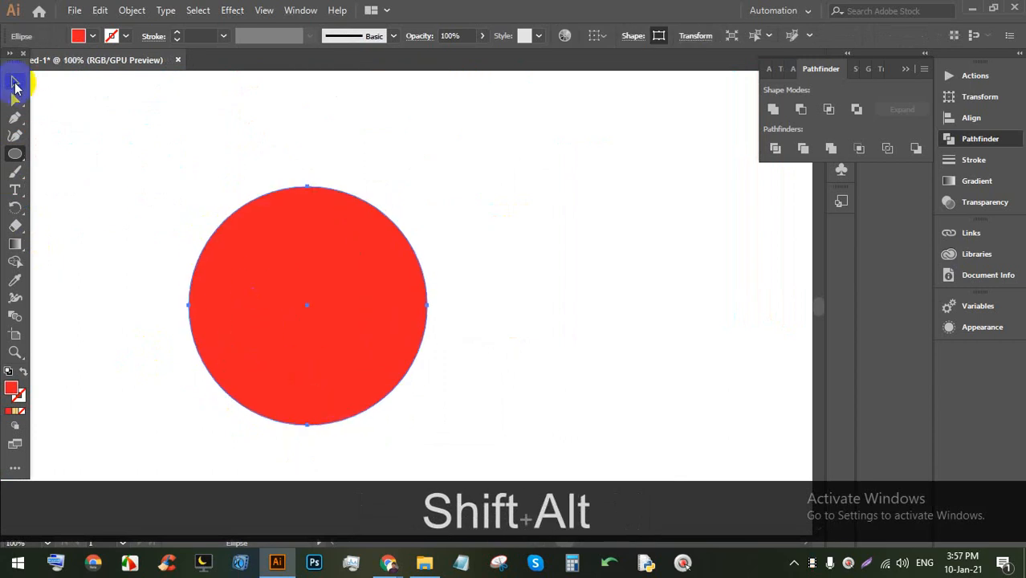
left_click(14, 117)
left_click(306, 170)
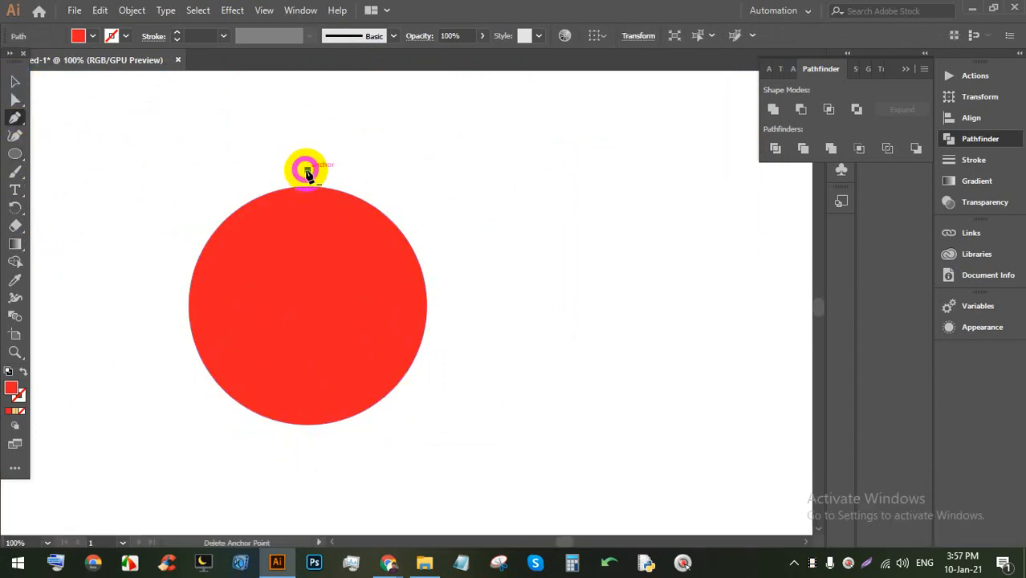
left_click(307, 433, "shift")
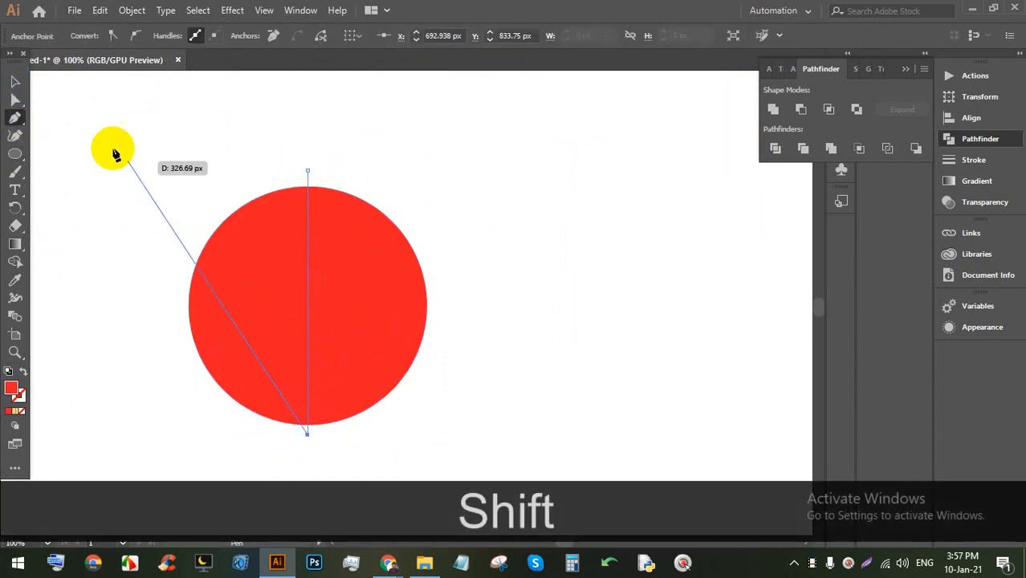
left_click(14, 84)
left_click_drag(559, 410, 162, 197)
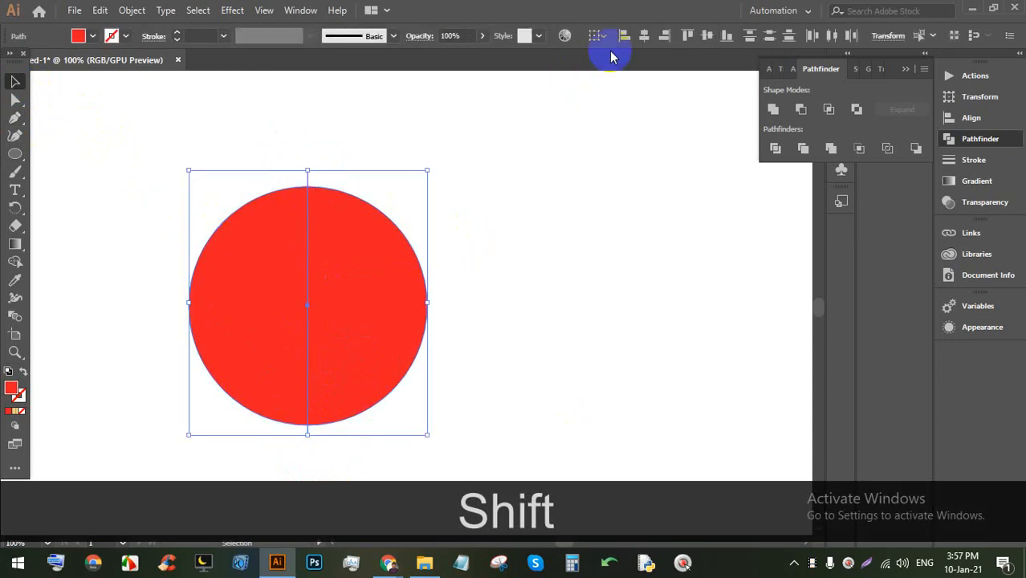
left_click(638, 34)
left_click(500, 303)
Step: Divide the red circle along the vertical line and ungroup the resulting pieces
left_click_drag(583, 411, 236, 213)
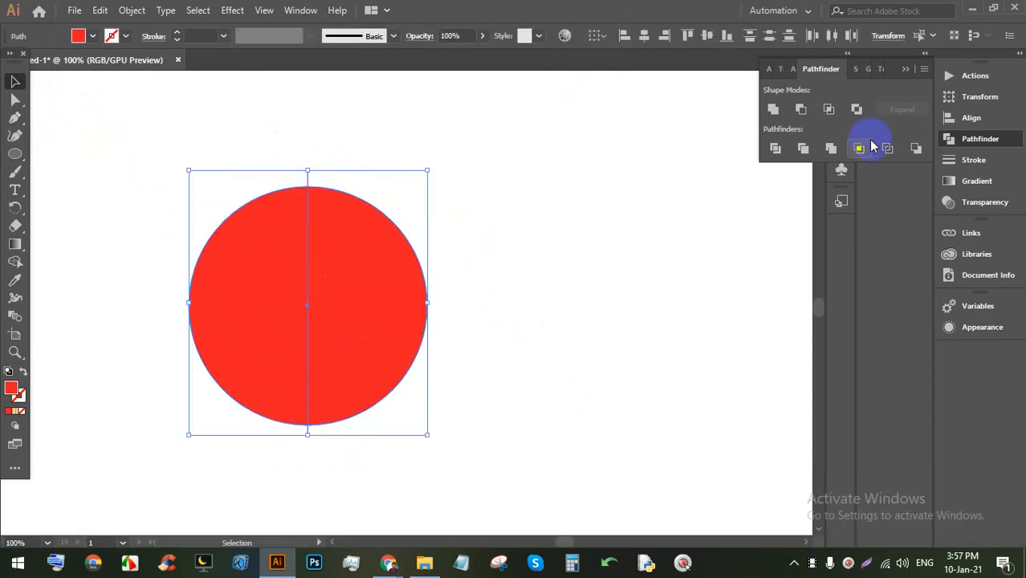
left_click(786, 152)
right_click(347, 249)
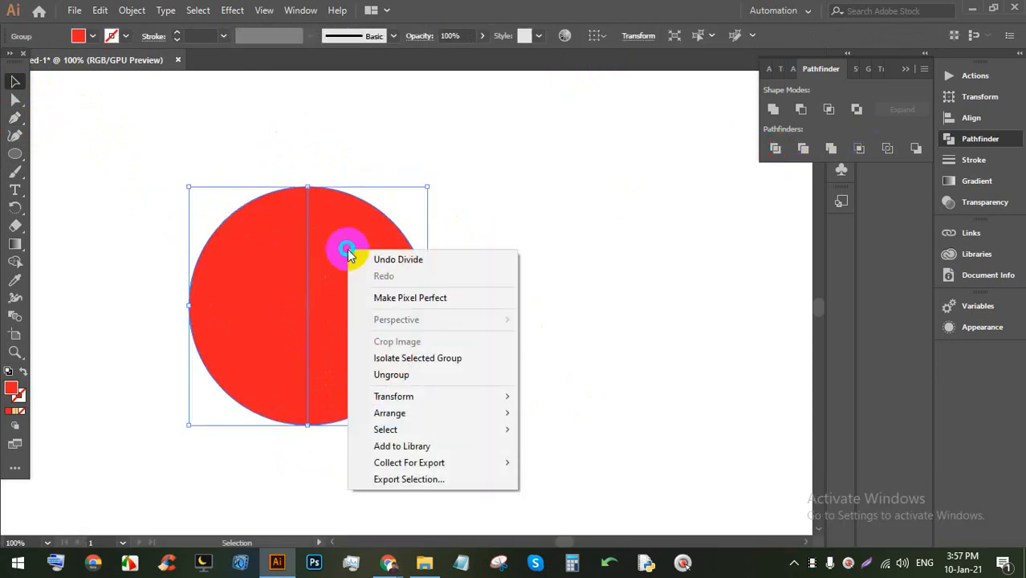
left_click(389, 374)
Step: Delete the left half of the divided red circle
left_click(585, 314)
left_click(207, 281)
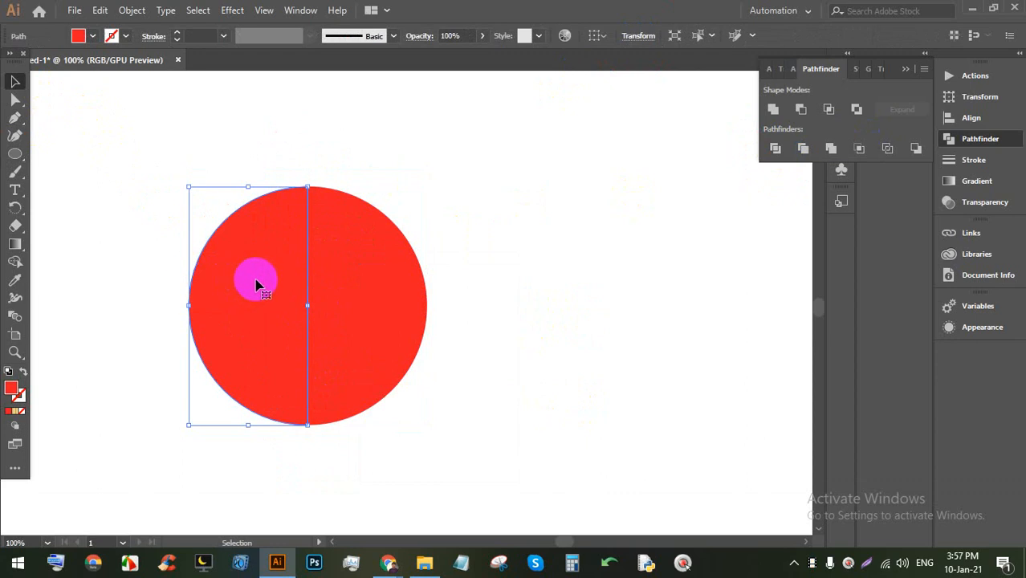
key("BackSpace")
Step: Enlarge the red half circle proportionally to more than twice its size and place it in the artboard's lower left area
scroll(370, 281, "down", 2)
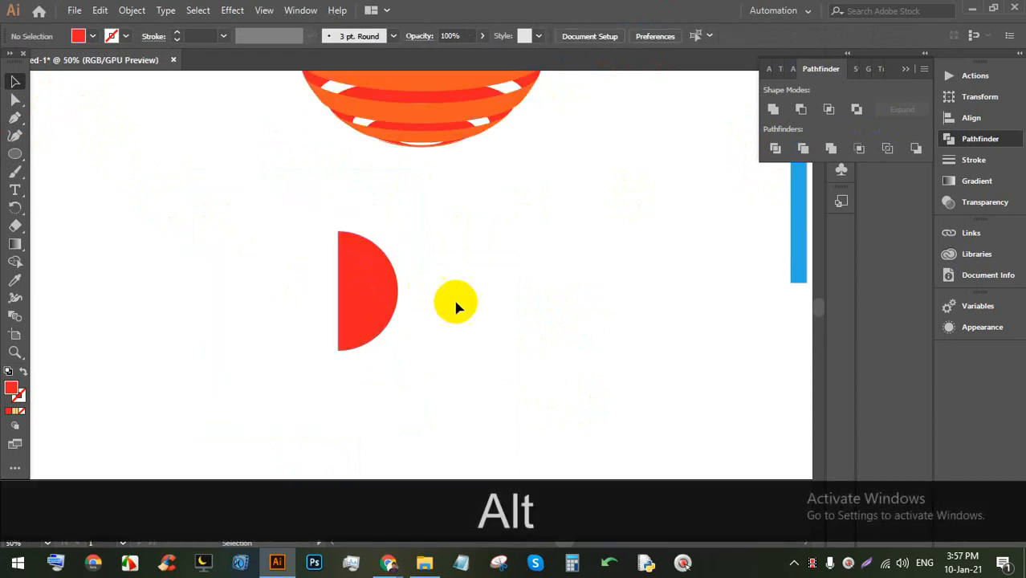
left_click_drag(454, 300, 383, 314)
left_click_drag(294, 302, 265, 311)
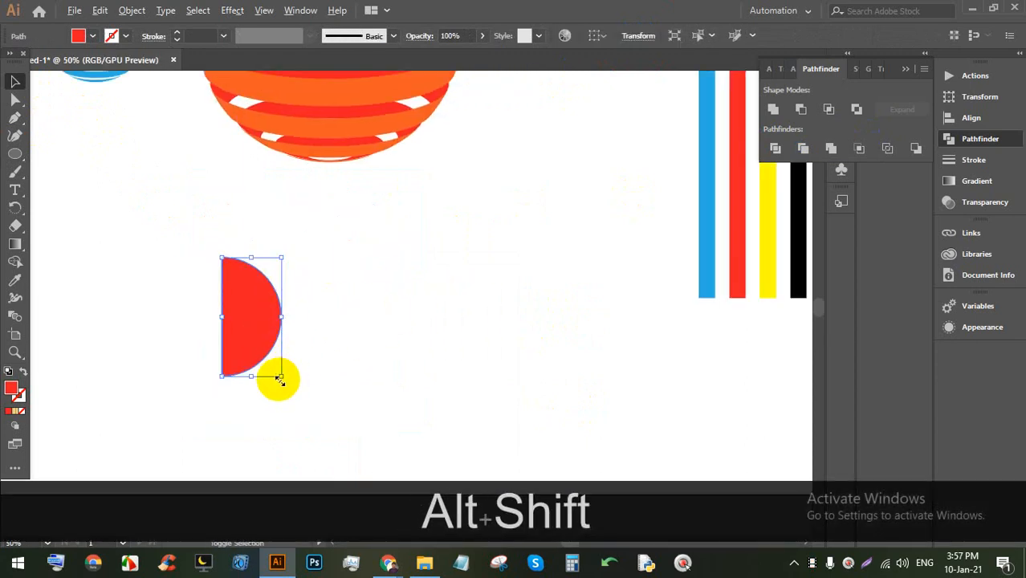
left_click_drag(278, 375, 338, 459)
scroll(287, 353, "down", 2)
left_click_drag(275, 350, 234, 350)
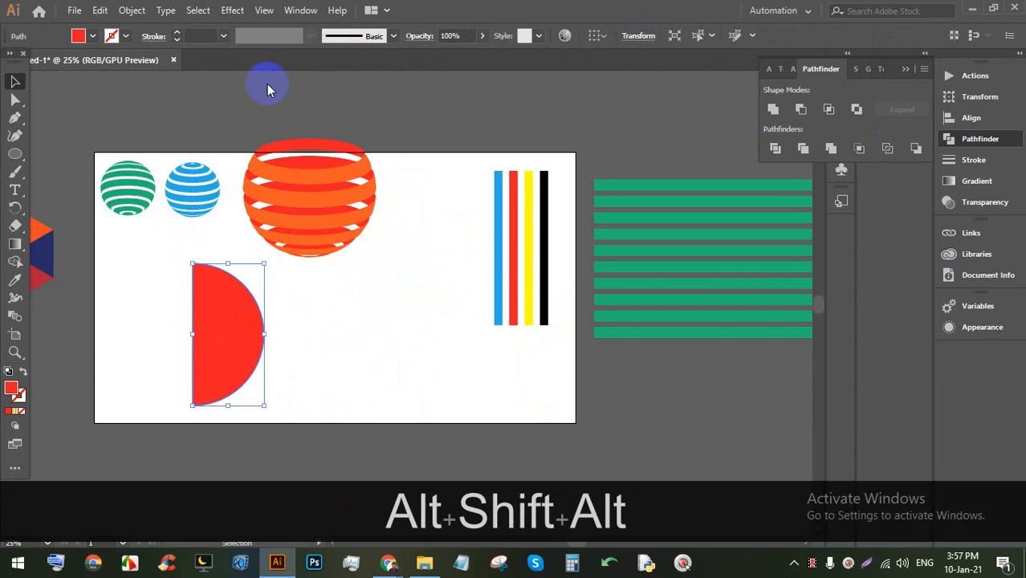
Step: Apply a 3D Revolve effect to the red half circle at 360° from the left edge, with the preview on
left_click(231, 11)
mouse_move(254, 96)
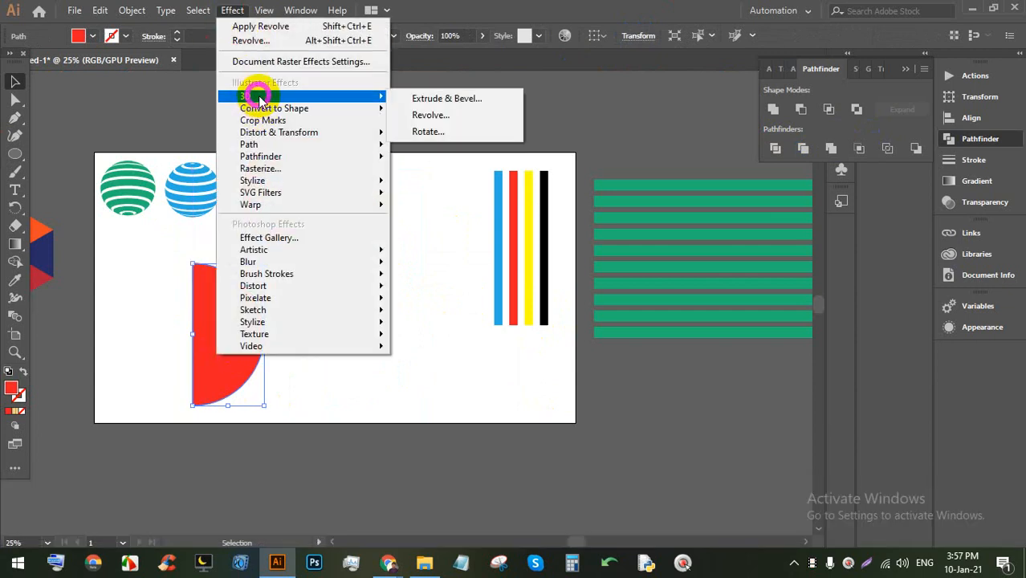
left_click(448, 117)
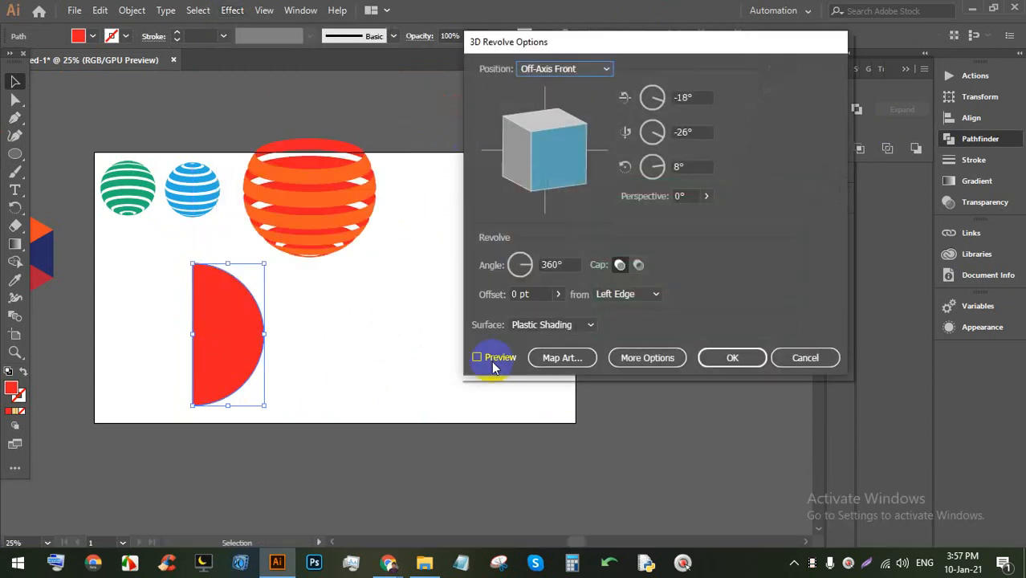
left_click(478, 357)
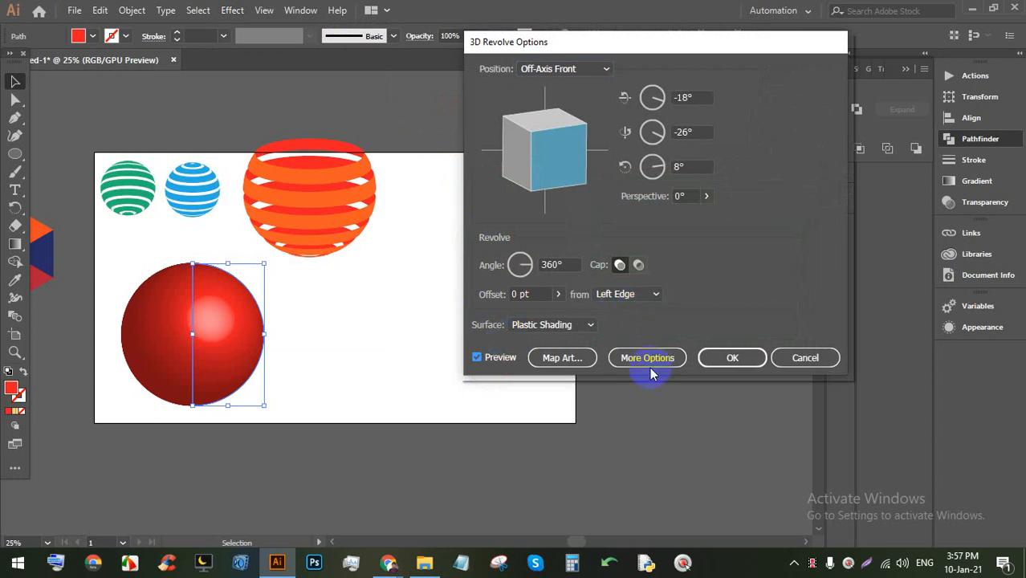
Step: Map the logo symbol with the four coloured bars onto the revolved sphere's surface
left_click(565, 357)
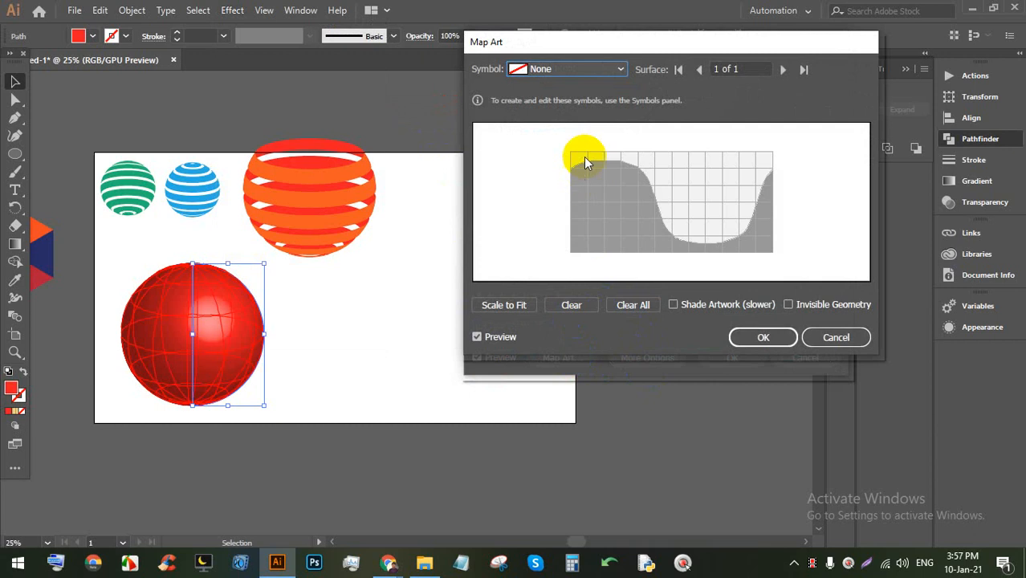
left_click(574, 71)
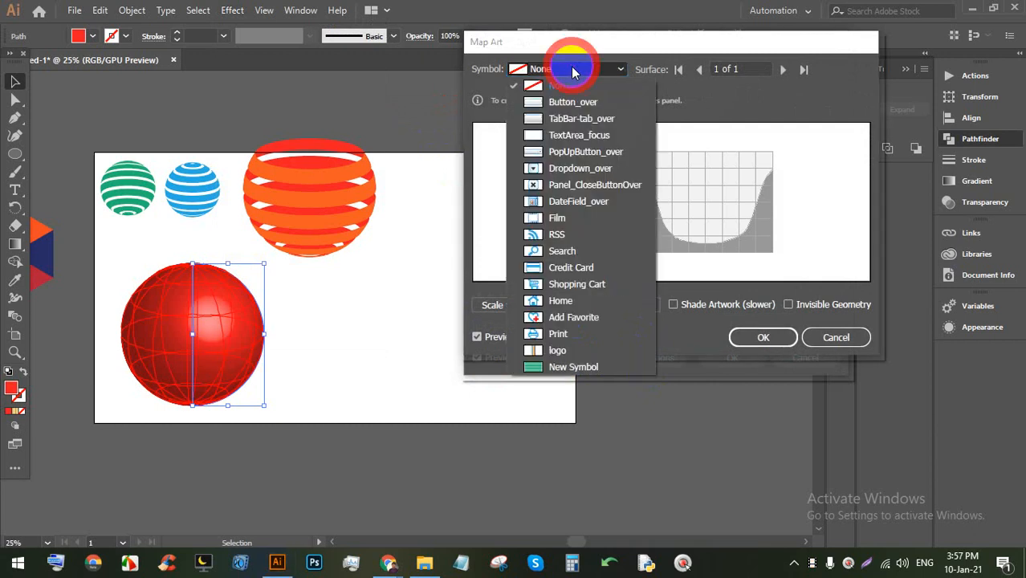
left_click(573, 350)
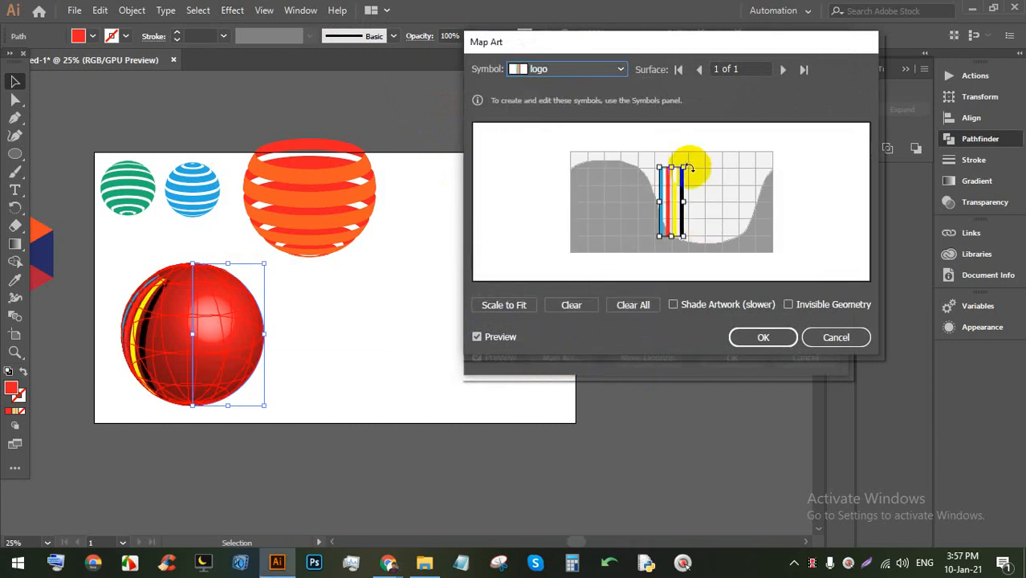
Step: Rotate the mapped bars into a rising diagonal, then lengthen and widen them to cover the sphere's surface grid
left_click_drag(704, 178, 723, 211)
left_click_drag(680, 163, 782, 144)
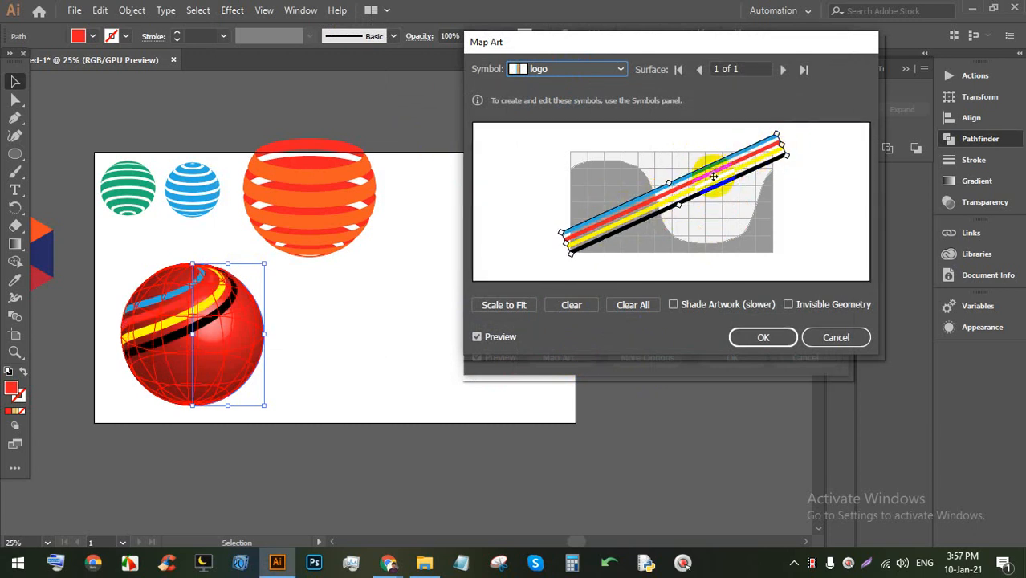
left_click_drag(679, 204, 692, 226)
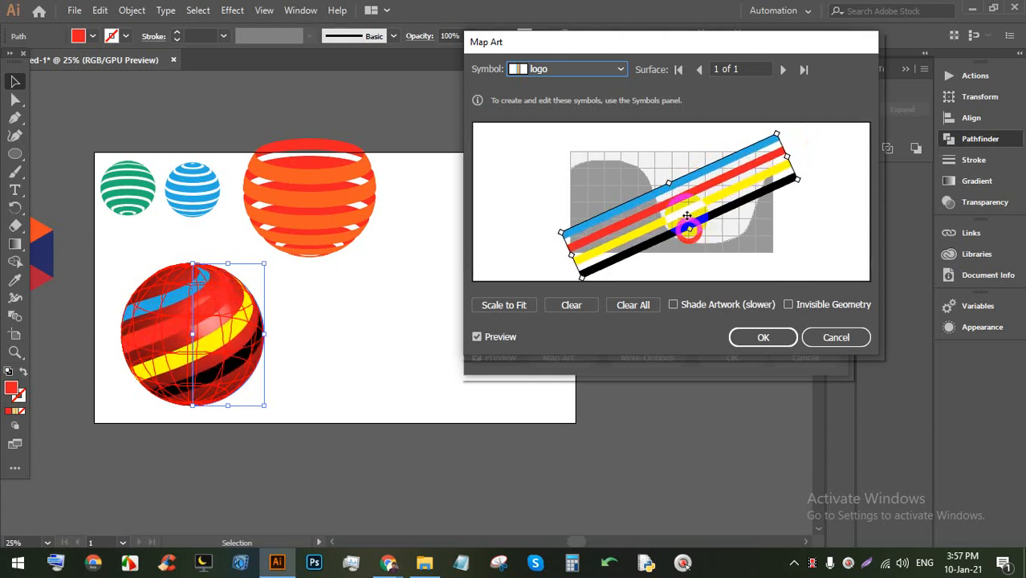
left_click_drag(667, 187, 669, 177)
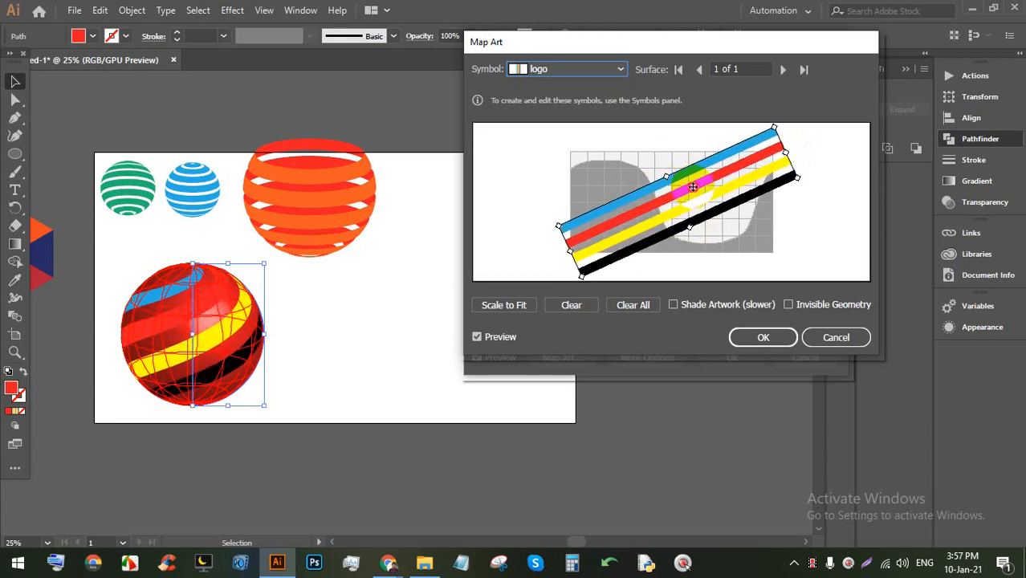
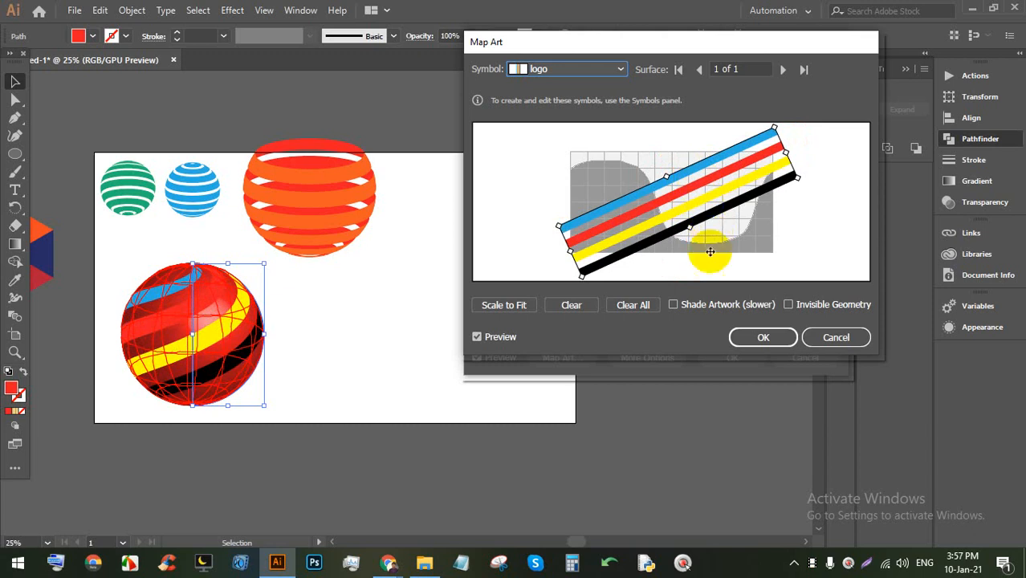
Step: Make the sphere's geometry invisible, refine the diagonal bars' length and placement on the surface, and apply the 3D effect
left_click(788, 305)
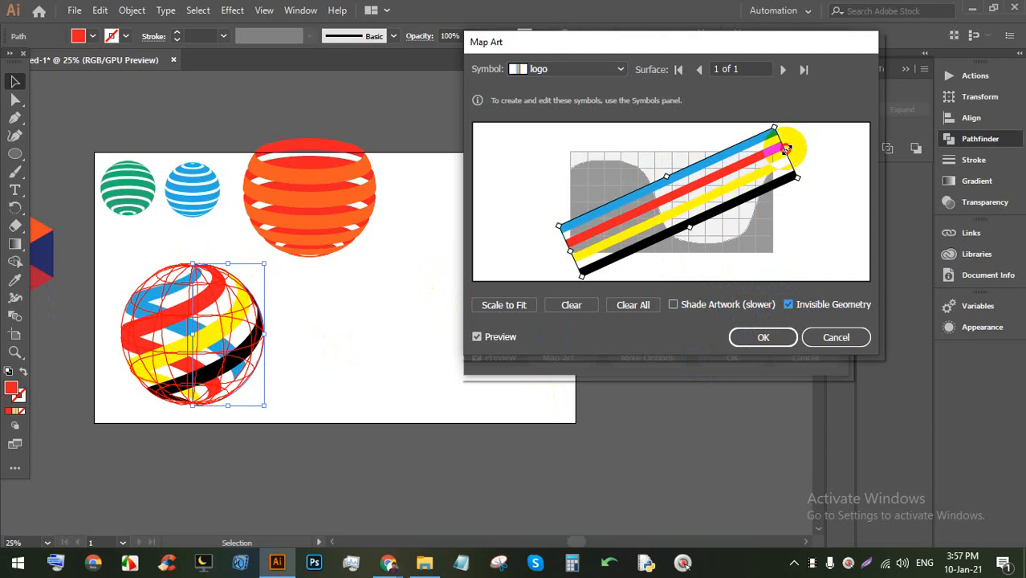
left_click_drag(787, 150, 772, 156)
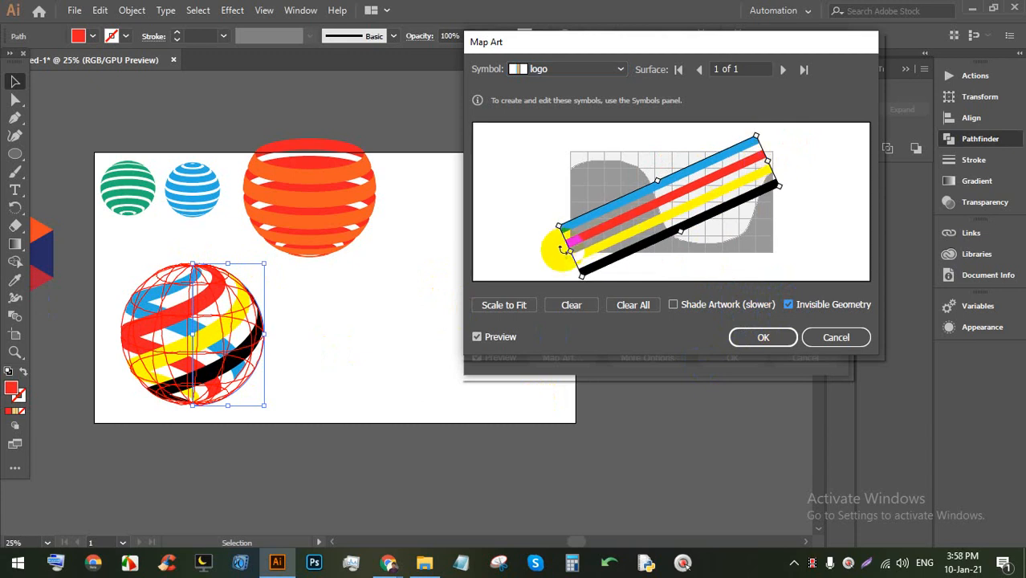
left_click_drag(569, 254, 591, 241)
left_click_drag(763, 157, 786, 146)
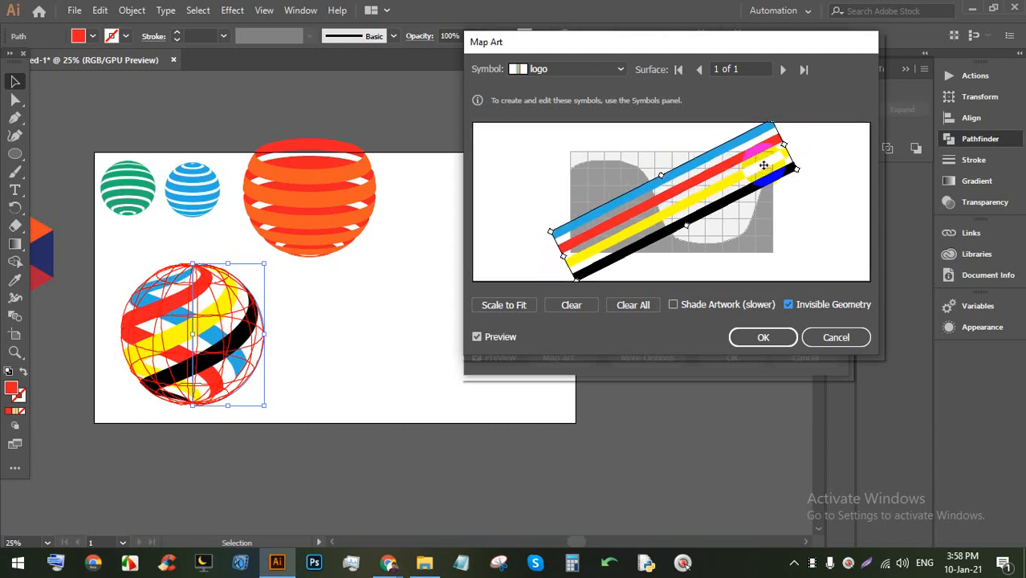
left_click(767, 337)
left_click(737, 355)
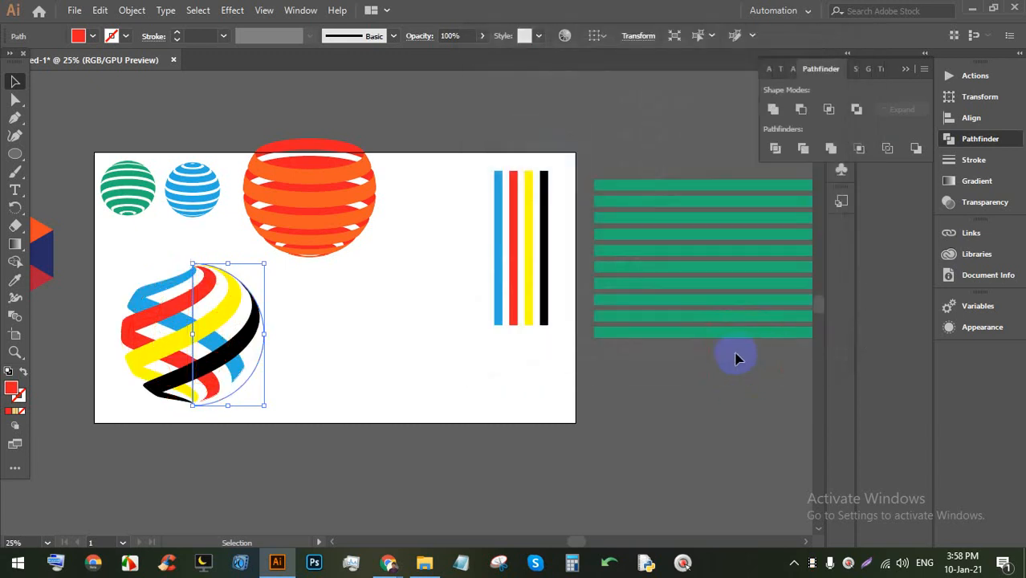
Step: Reposition the spiral-striped sphere near the artboard's left edge, below the green and blue globes
left_click(404, 331)
left_click_drag(172, 348, 218, 348)
left_click(393, 363)
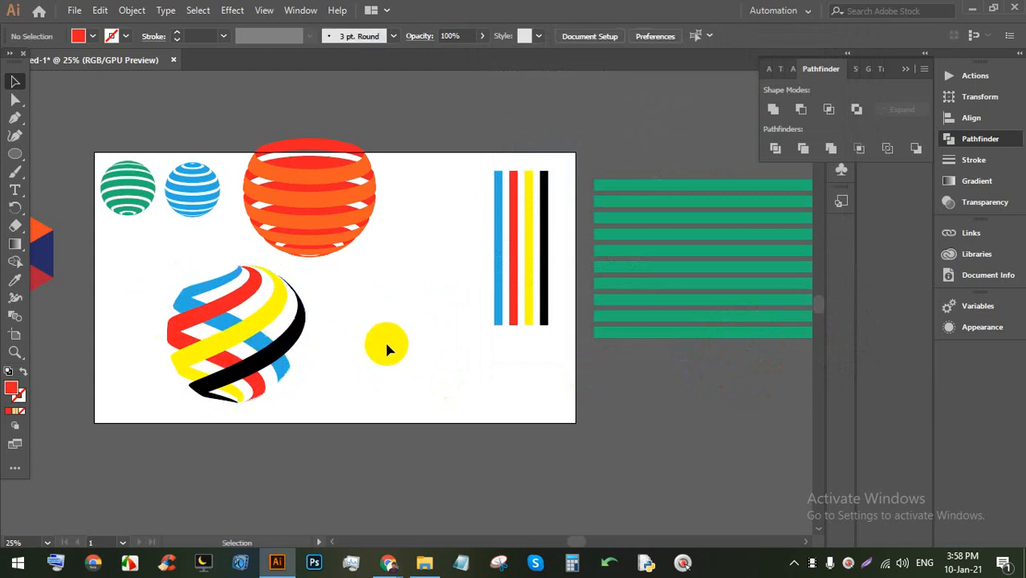
scroll(214, 348, "up", 1)
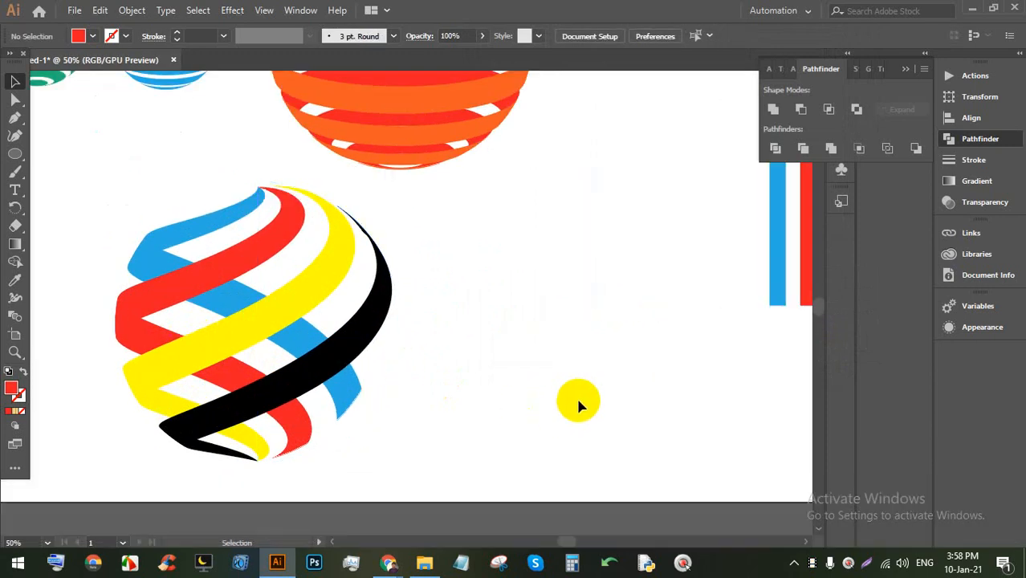
left_click(314, 325)
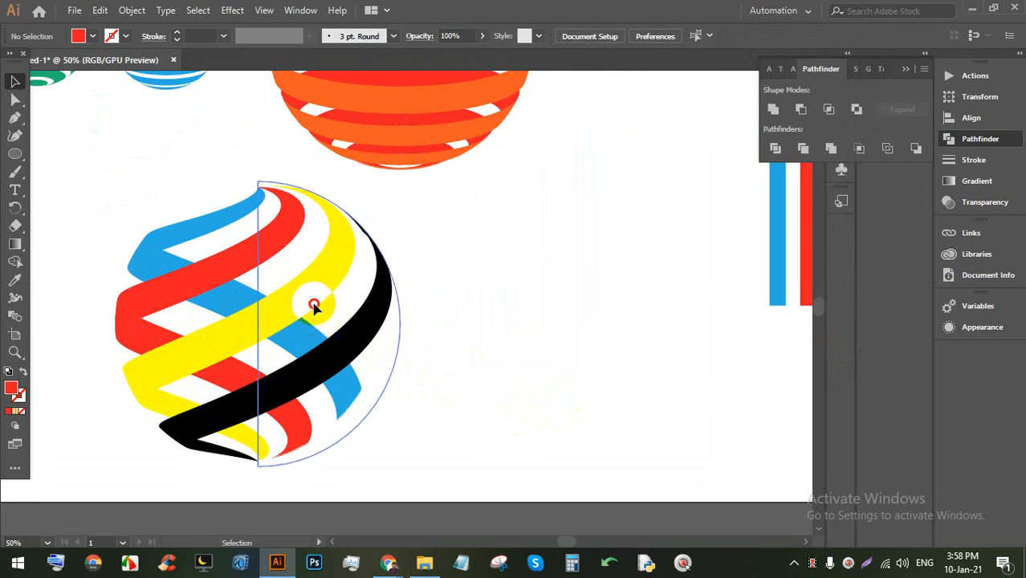
left_click(467, 356)
scroll(408, 343, "down", 2)
left_click_drag(367, 350, 348, 344)
scroll(542, 334, "up", 2)
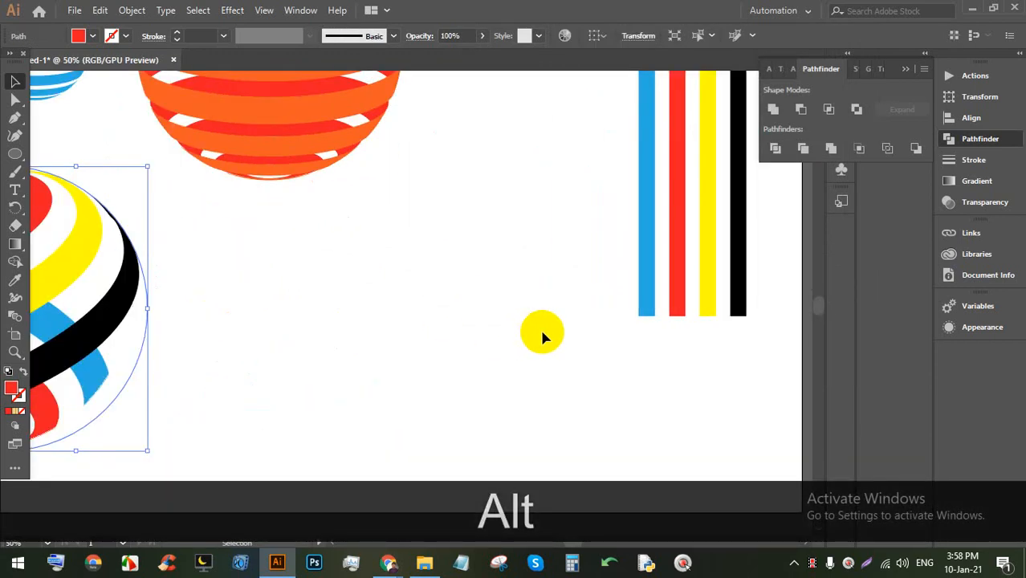
Step: Shift the four vertical coloured bars slightly down on the artboard and deselect them
scroll(679, 313, "down", 2)
scroll(687, 314, "up", 1)
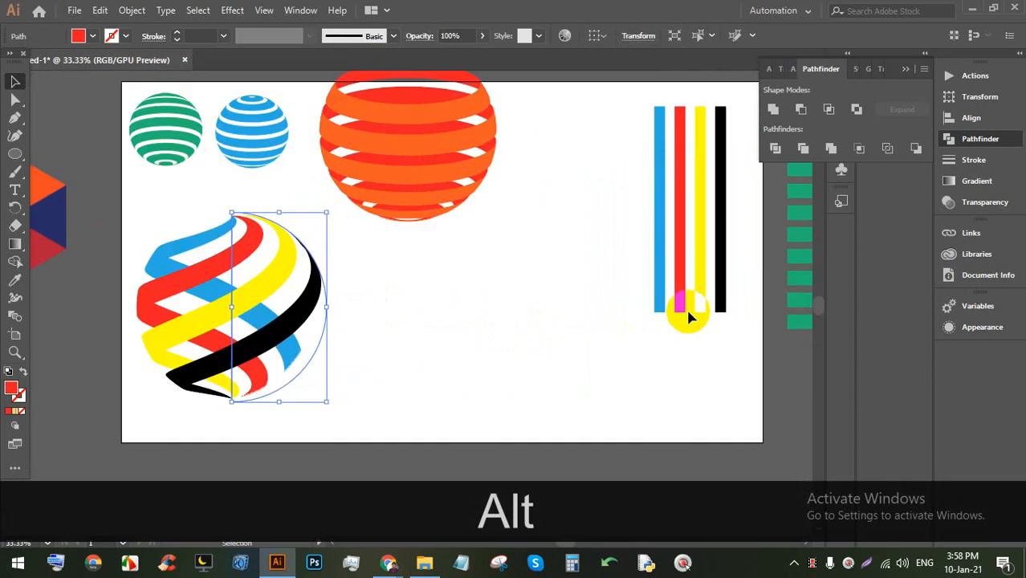
left_click_drag(722, 226, 723, 235)
left_click(316, 394)
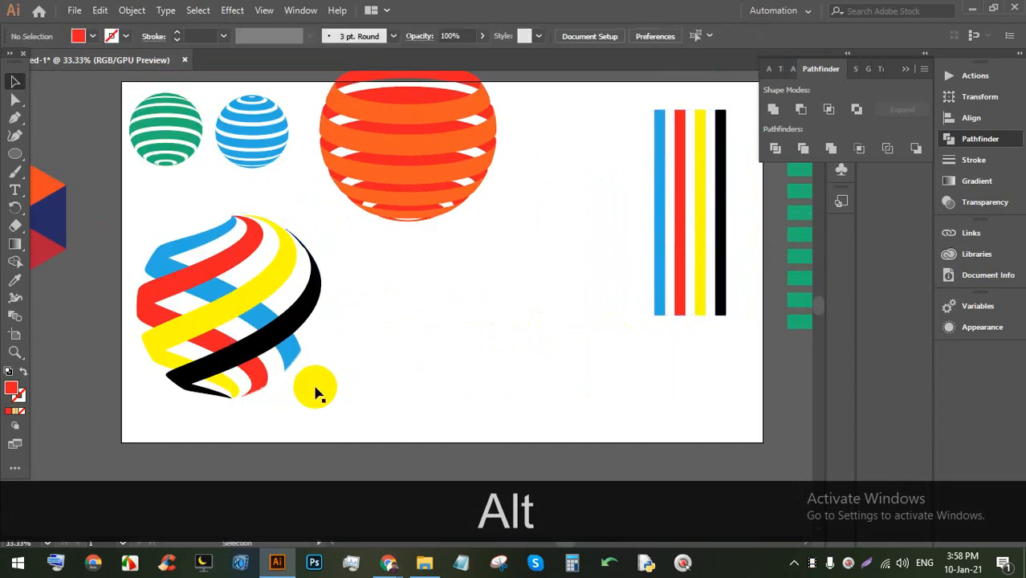
Step: Draw another red circle in the empty area between the spiral-striped sphere and the coloured bars
left_click(9, 155)
left_click_drag(479, 349, 536, 394)
scroll(375, 324, "up", 2)
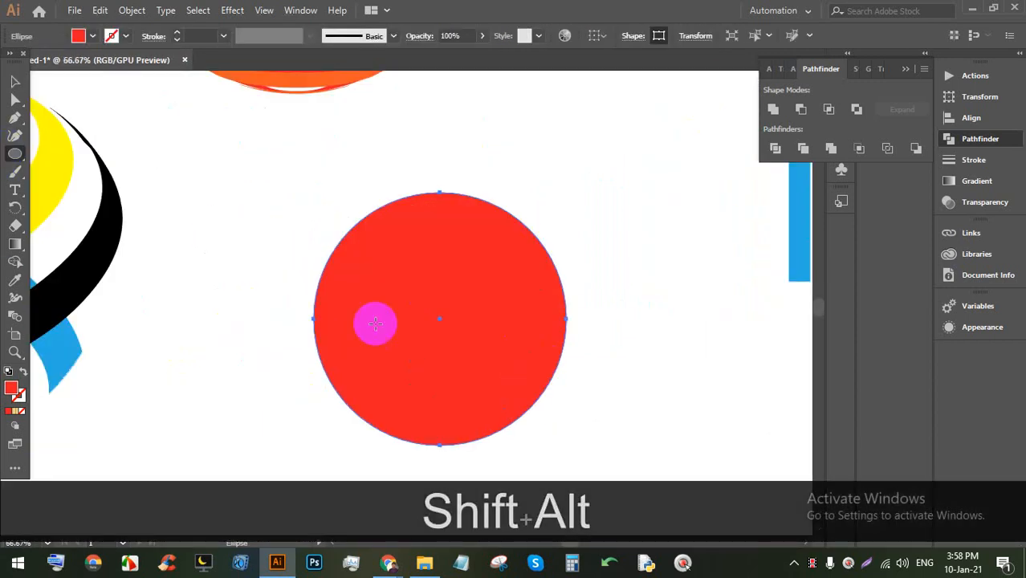
Step: Draw a straight vertical line through the red circle and align both shapes on their horizontal centres
left_click(15, 118)
left_click(445, 148)
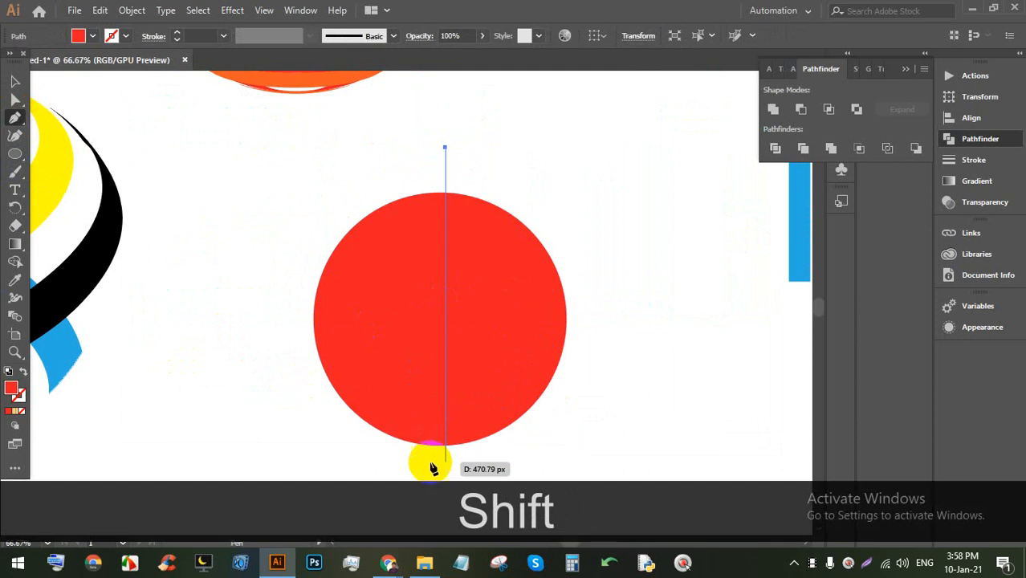
left_click_drag(445, 468, 432, 438)
left_click(15, 83)
left_click_drag(575, 391, 356, 254)
left_click(643, 38)
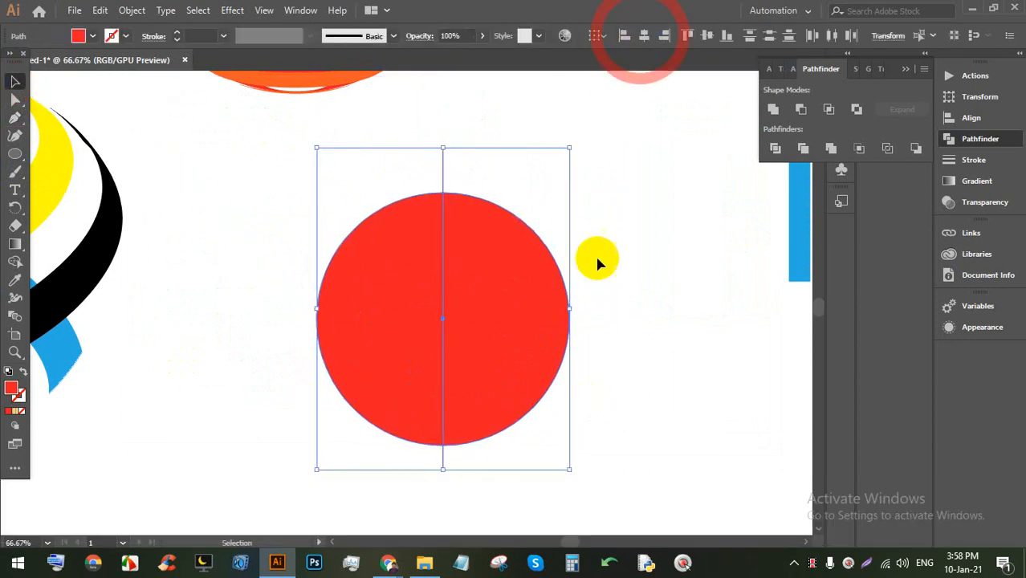
Step: Divide the circle along the line, ungroup the pieces and delete the left half
left_click(463, 337)
left_click(776, 148)
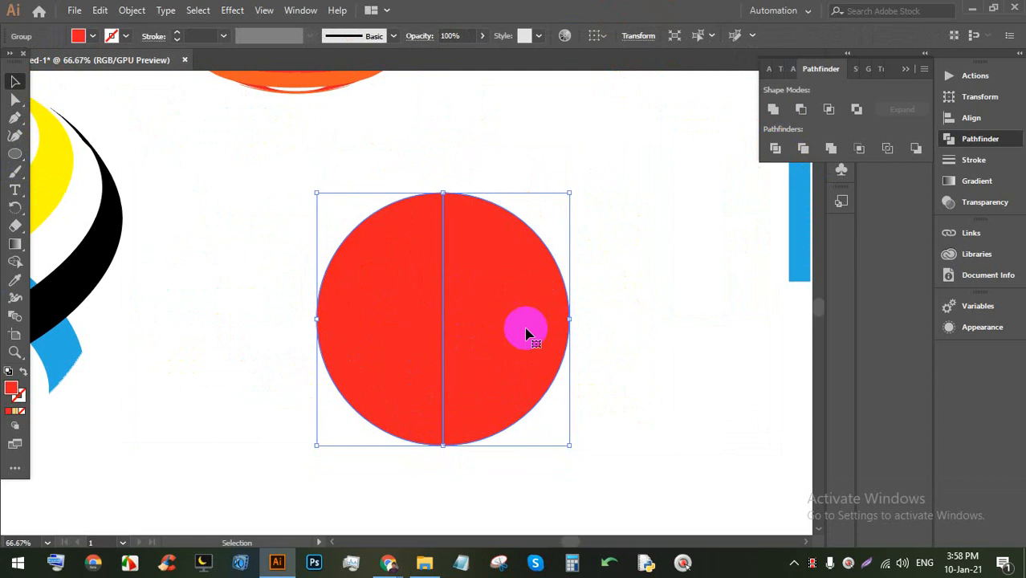
right_click(504, 302)
left_click(549, 429)
left_click(590, 412)
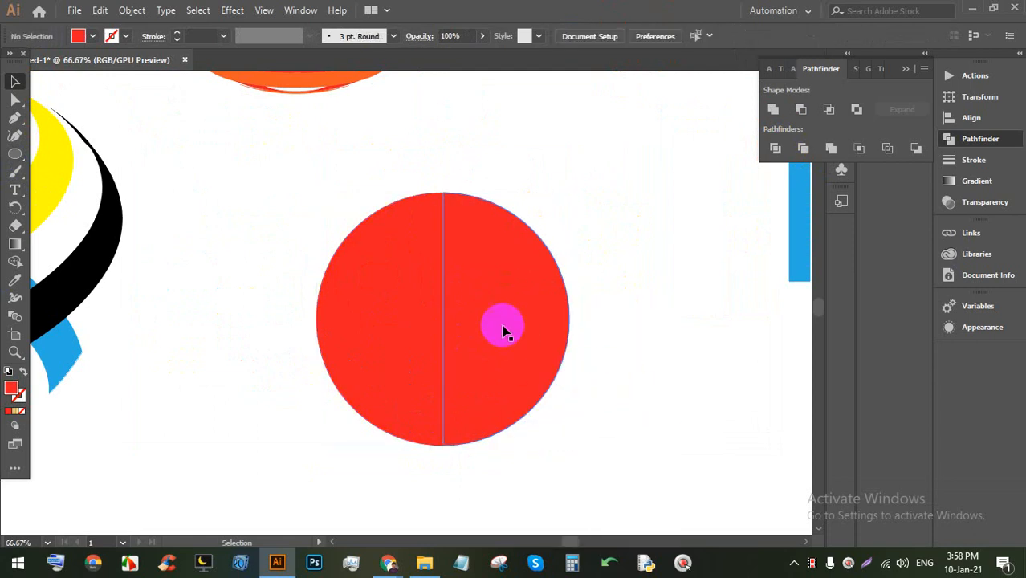
left_click(393, 330)
key("BackSpace")
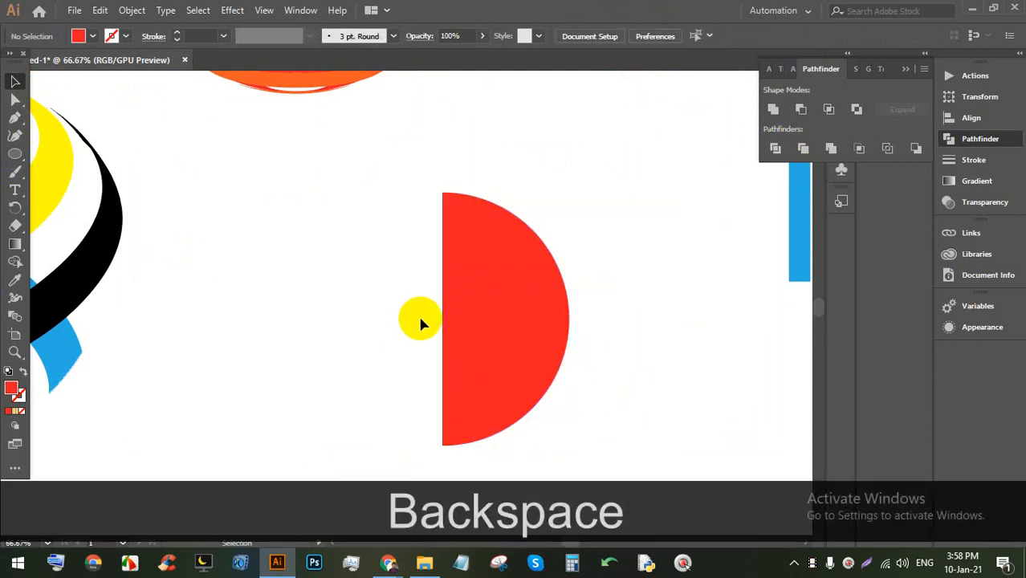
Step: Shift the remaining half circle to the left and start a 360° 3D Revolve on it with the preview on
left_click_drag(458, 321, 355, 321)
scroll(336, 322, "down", 1)
left_click(109, 35)
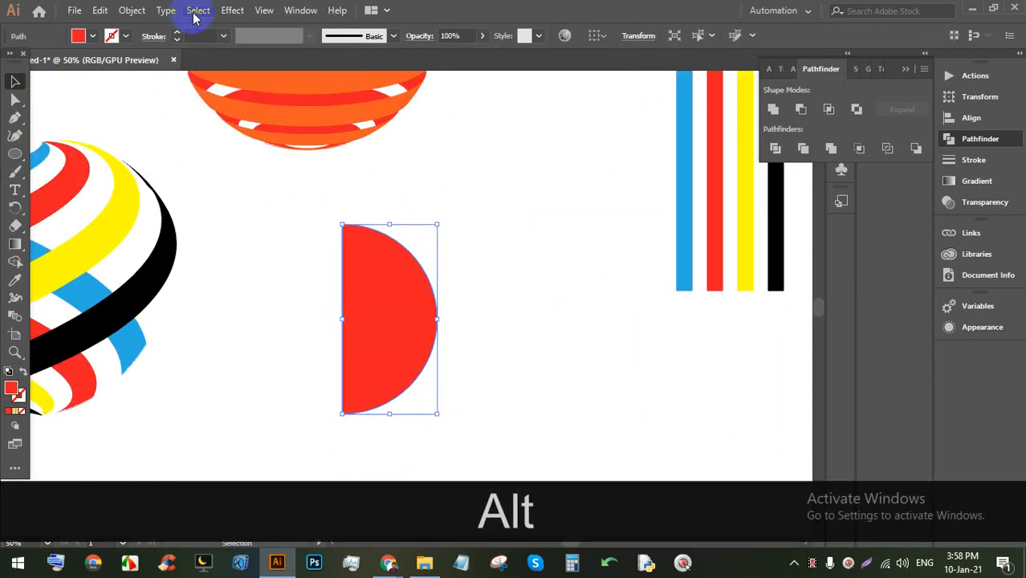
left_click(233, 10)
mouse_move(271, 96)
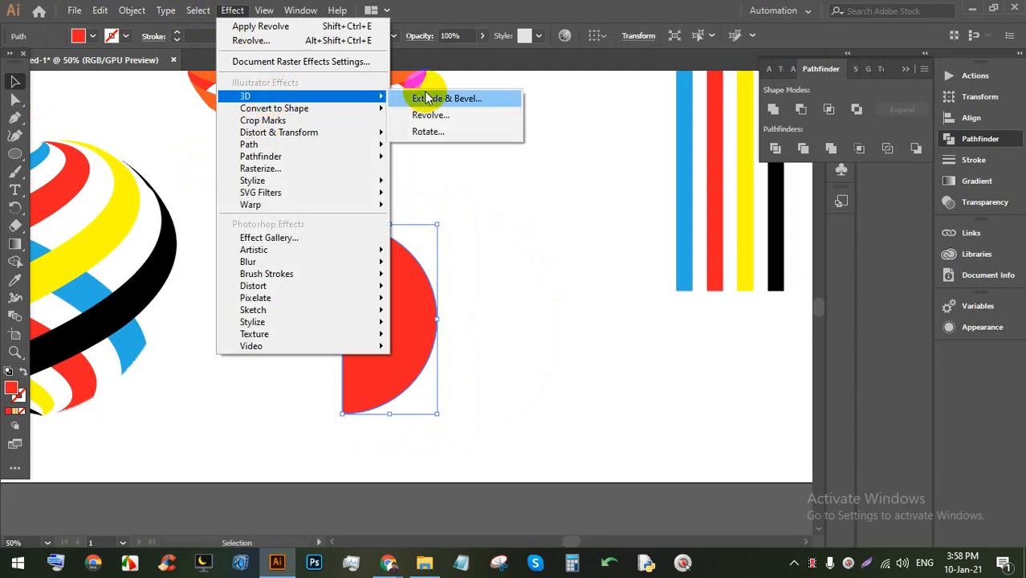
left_click(431, 116)
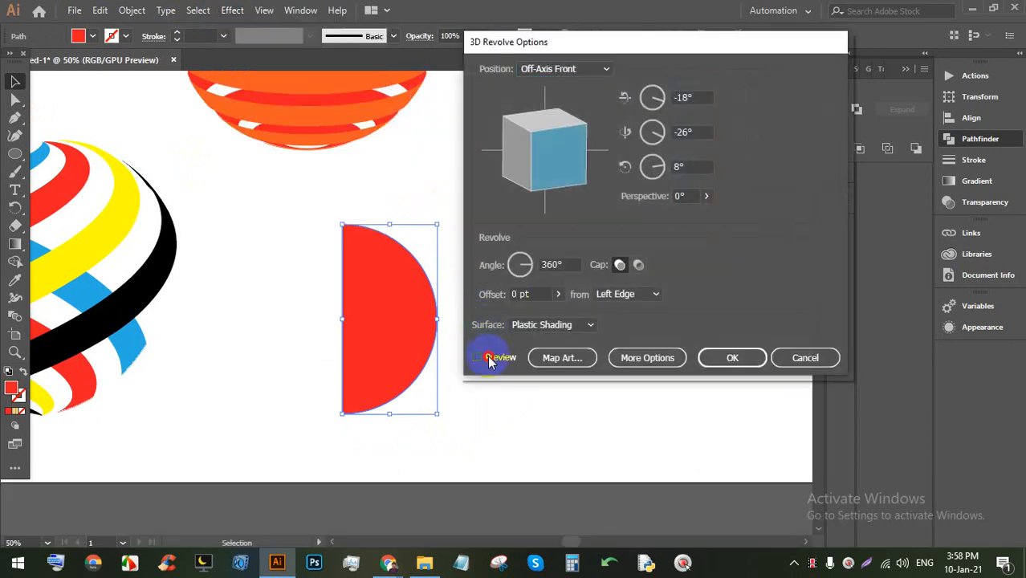
left_click(487, 357)
Step: Map the logo symbol onto the sphere, rotate its bars to a diagonal and make the geometry invisible
left_click(562, 357)
left_click(618, 153)
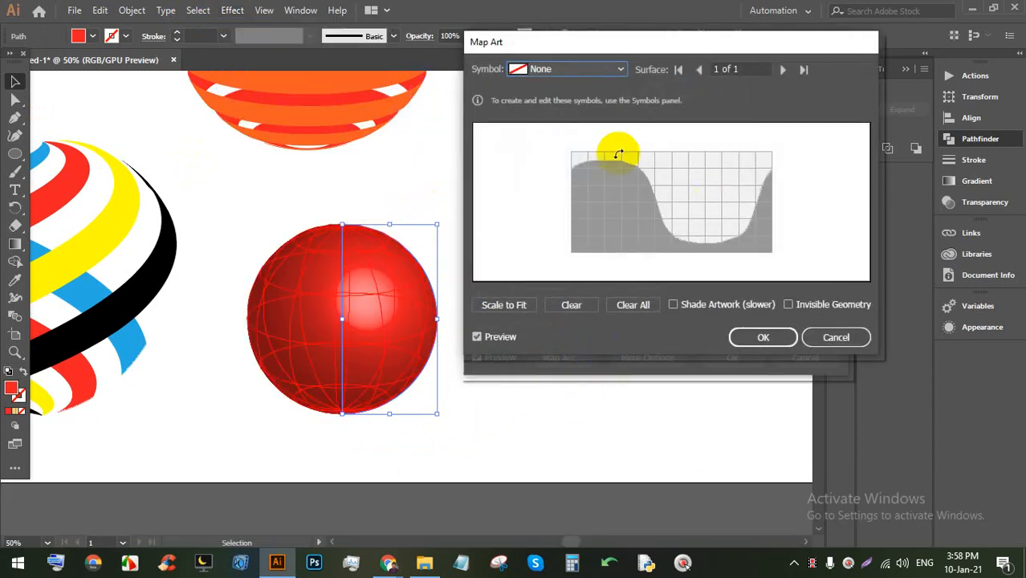
left_click(584, 71)
left_click(584, 355)
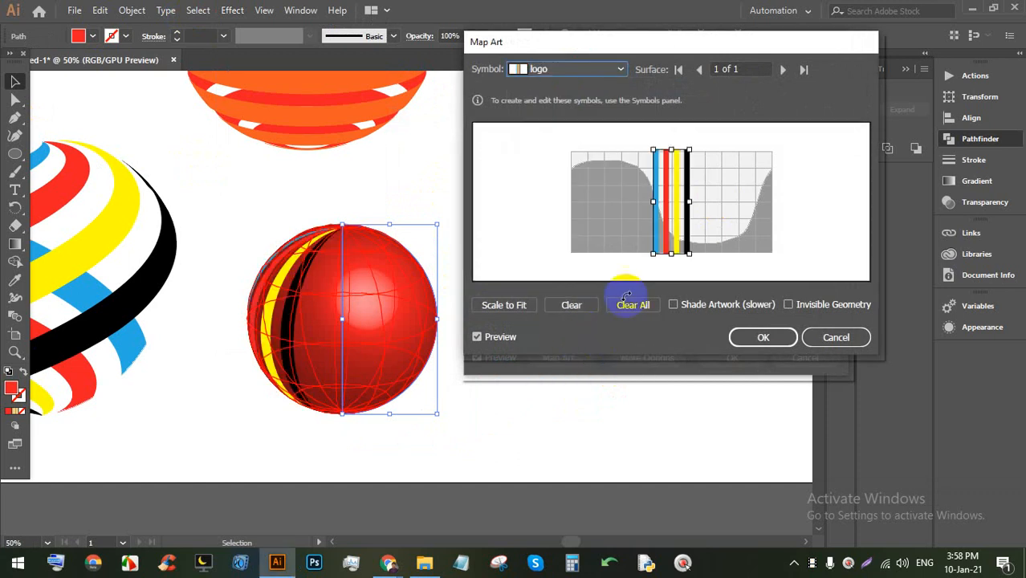
left_click_drag(689, 155, 640, 220)
left_click(790, 304)
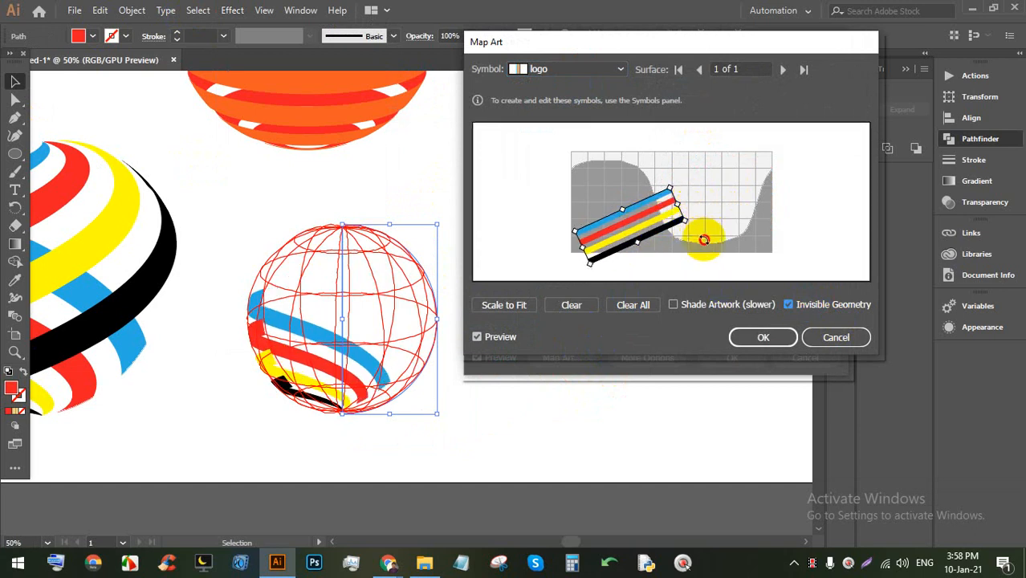
Step: Flatten the mapped bars' slope, stretch and reposition them, and shorten them from their lower-left end
left_click_drag(694, 213, 717, 206)
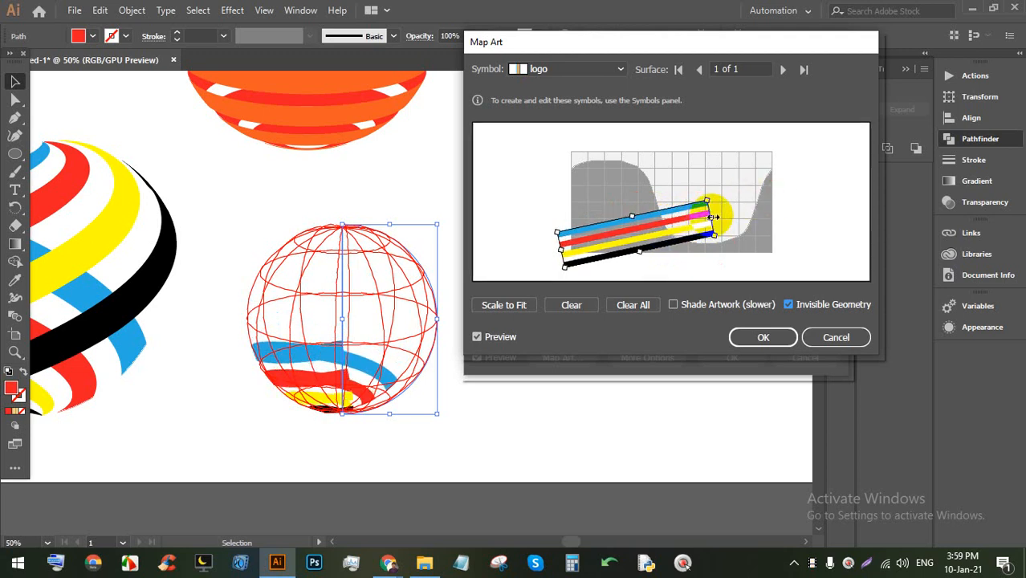
left_click_drag(714, 217, 742, 197)
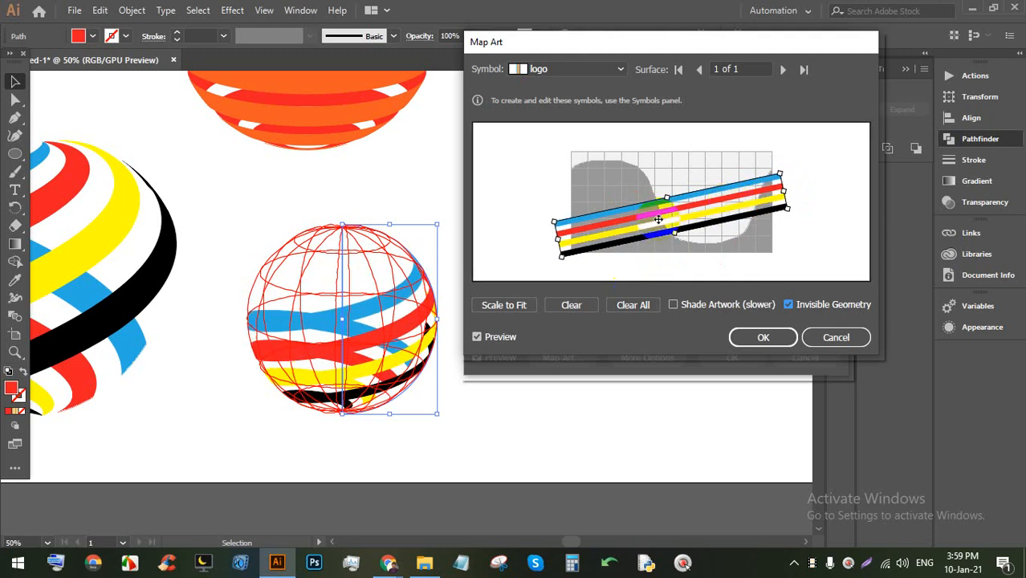
left_click_drag(659, 221, 630, 235)
left_click_drag(561, 242, 658, 229)
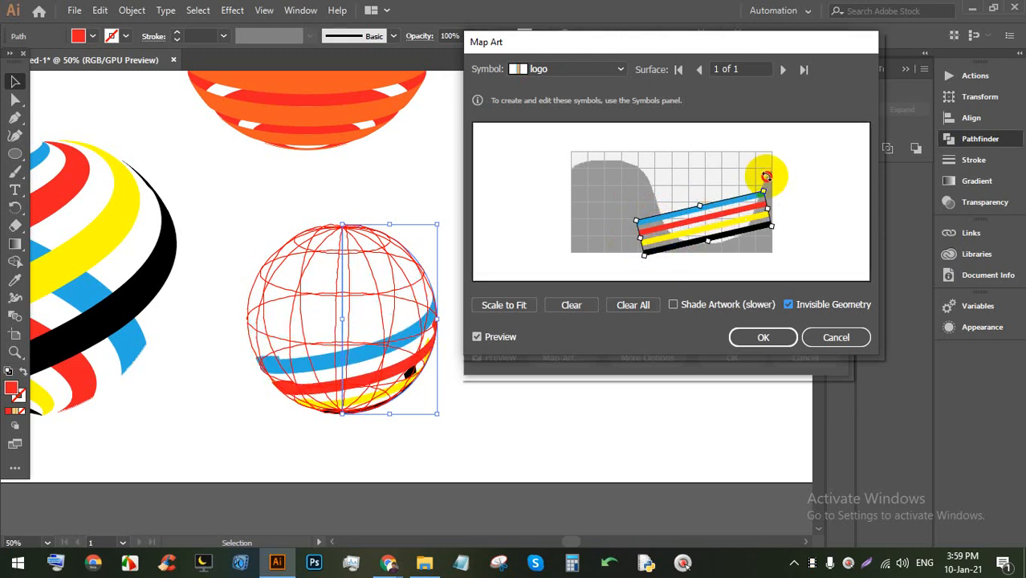
Step: Lengthen the mapped bars across the surface and rotate them to a steeper diagonal
left_click_drag(769, 185, 753, 170)
left_click_drag(728, 204, 696, 211)
left_click_drag(732, 178, 790, 150)
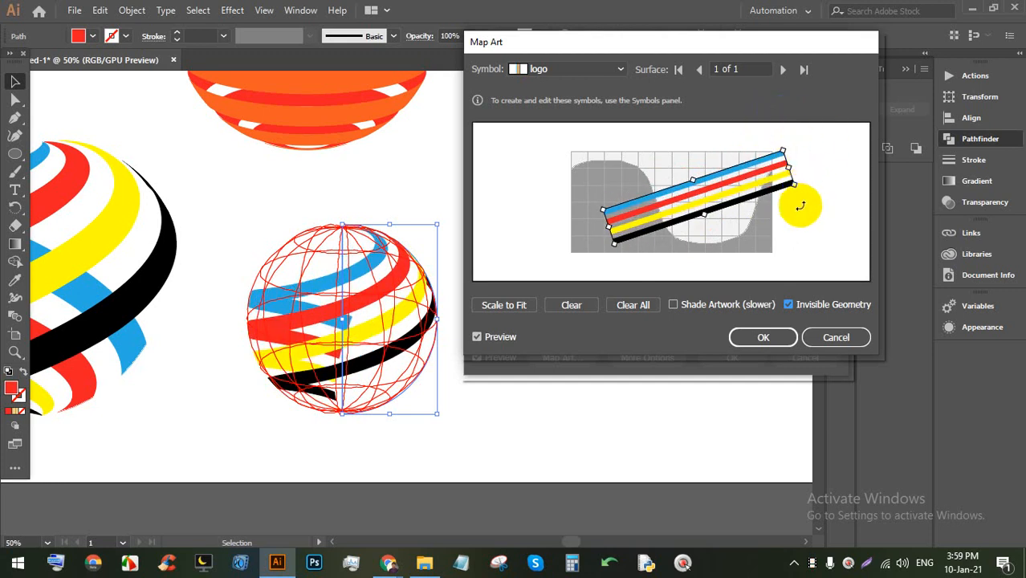
left_click_drag(803, 189, 766, 168)
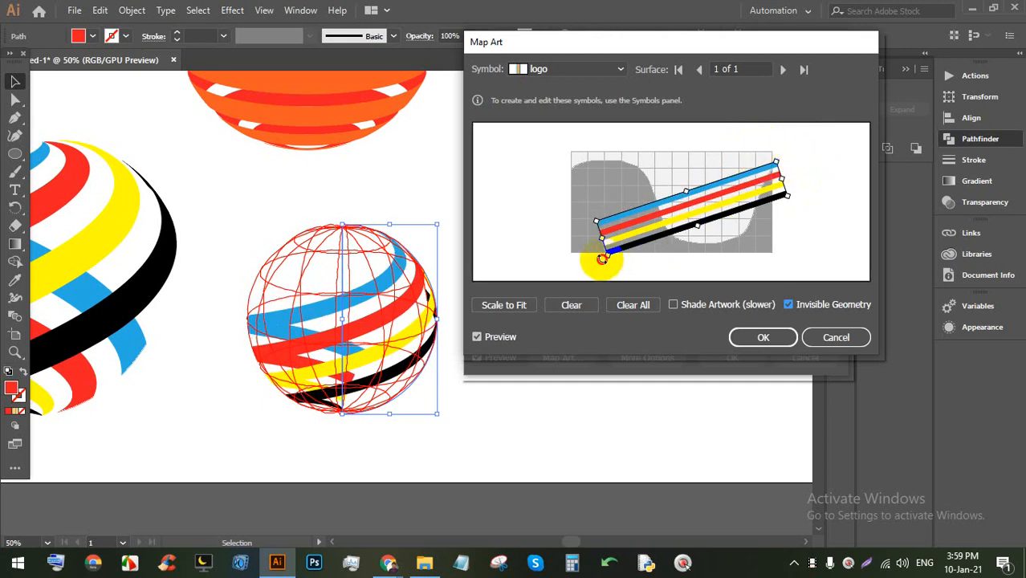
left_click_drag(602, 258, 648, 264)
left_click_drag(666, 225, 655, 226)
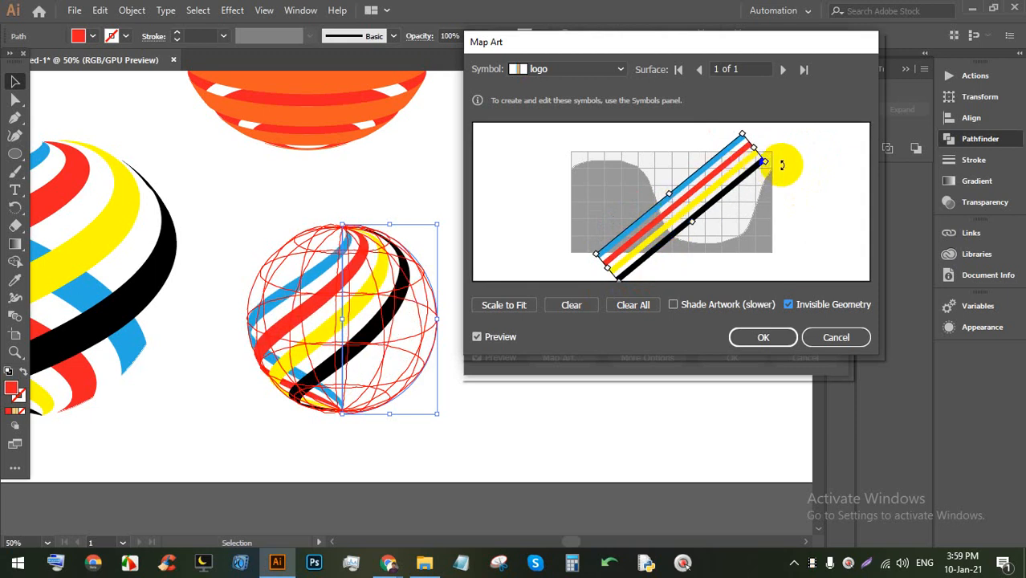
Step: Widen the diagonal band of mapped bars, apply the mapping and Revolve effect, and deselect the sphere
left_click_drag(769, 154, 763, 149)
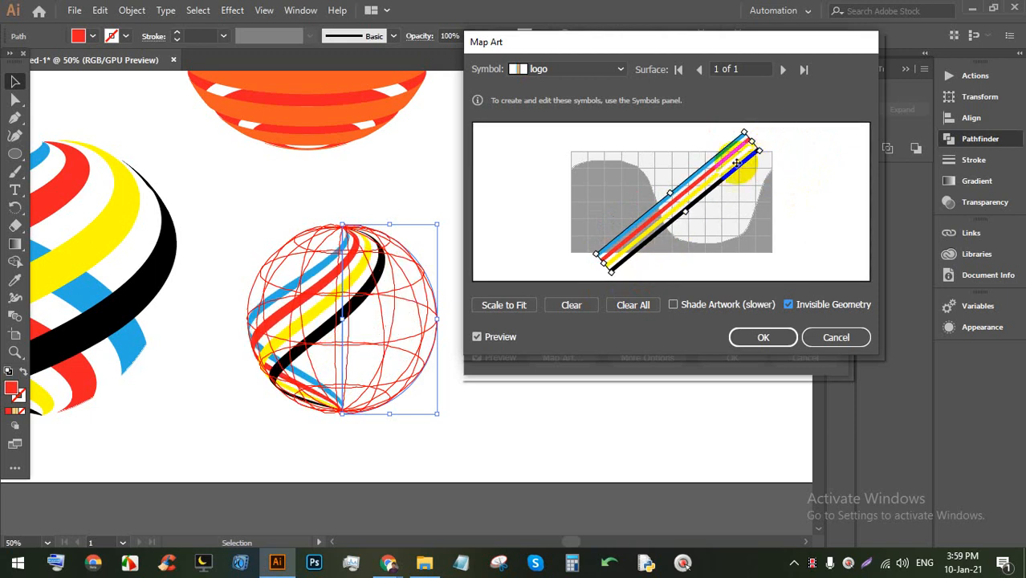
left_click_drag(686, 212, 701, 231)
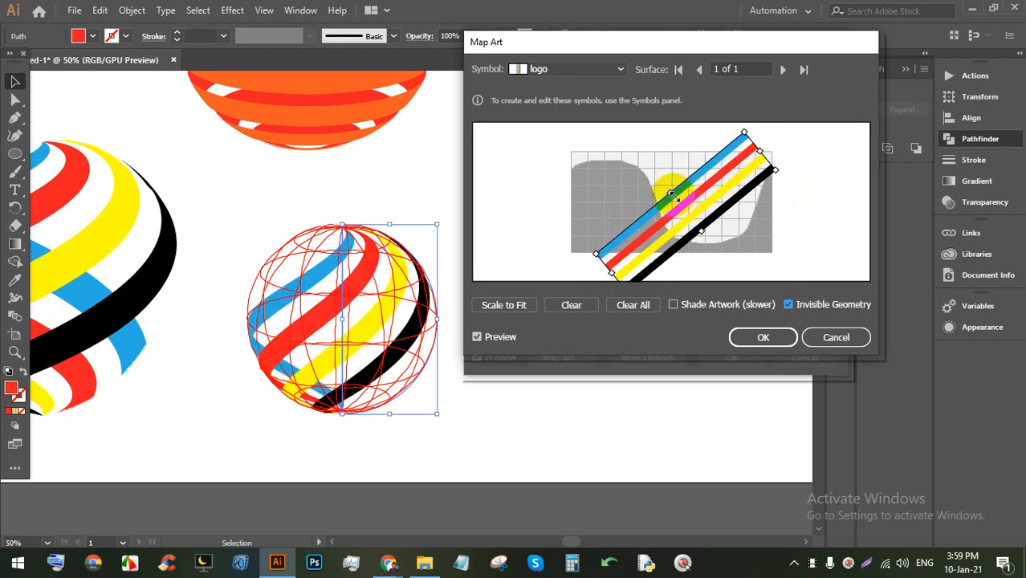
left_click_drag(670, 192, 664, 187)
left_click(759, 338)
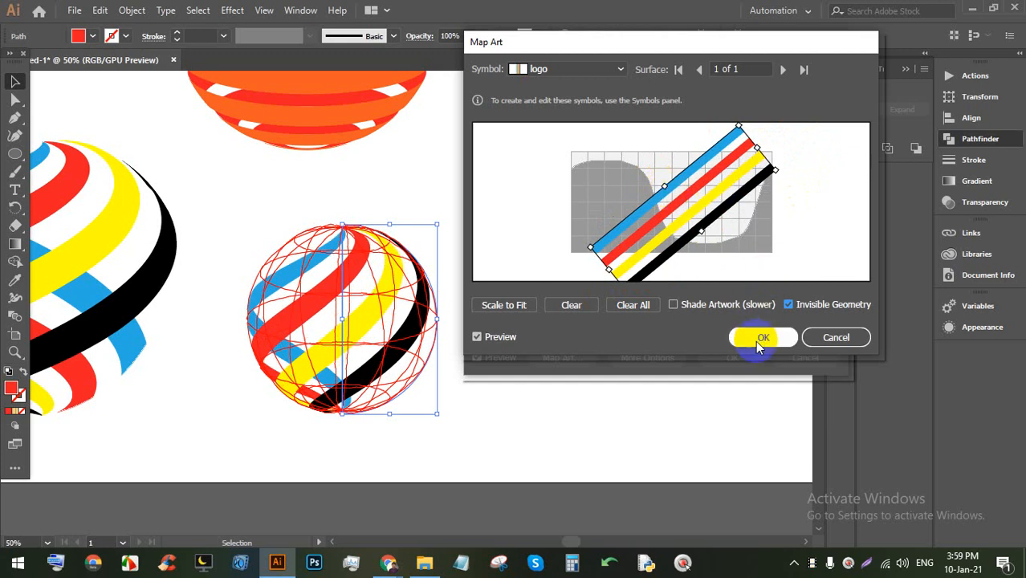
left_click(735, 358)
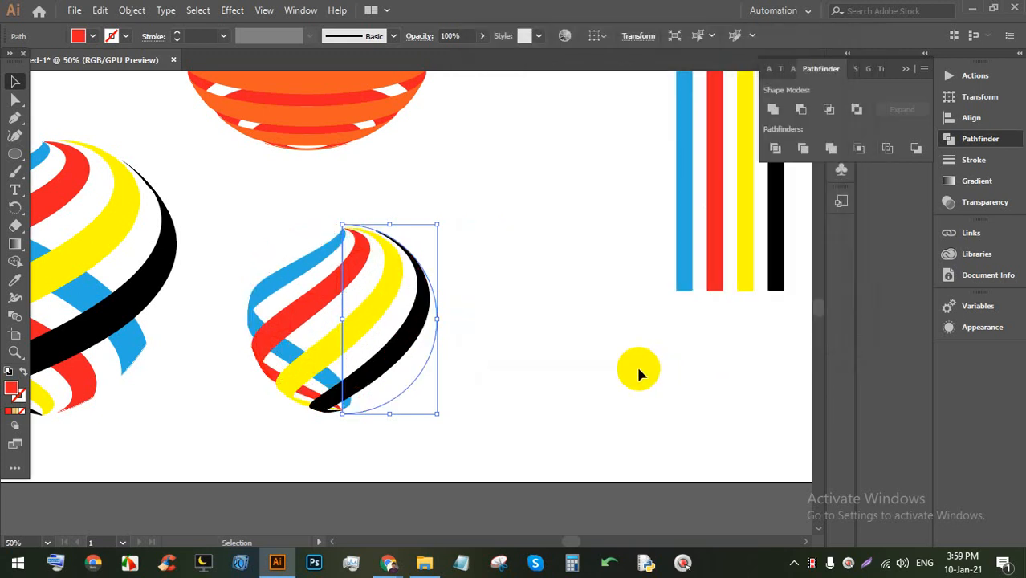
left_click(606, 315)
scroll(591, 298, "down", 3, "alt")
scroll(522, 325, "up", 3, "alt")
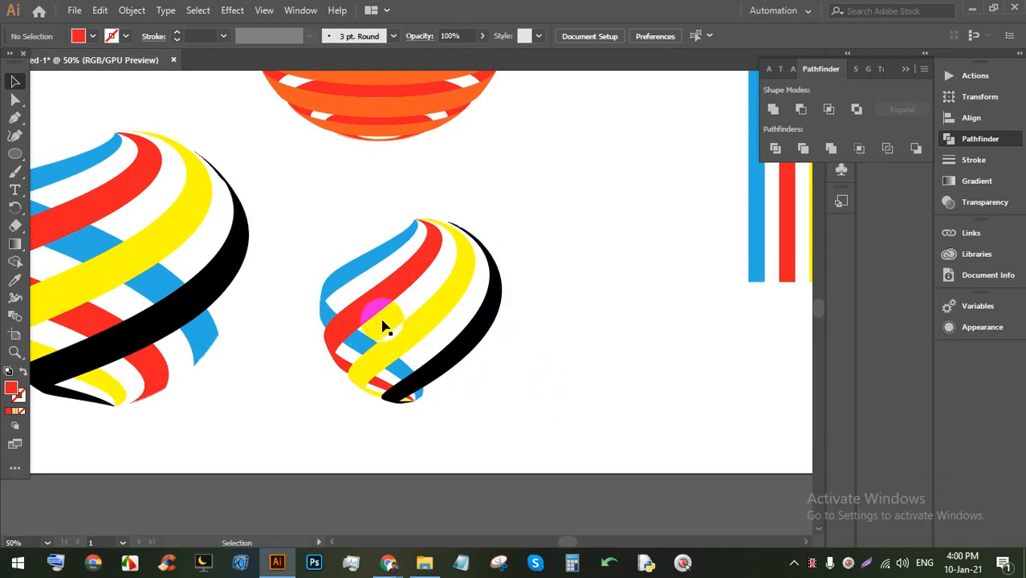
left_click_drag(617, 423, 299, 214)
left_click(553, 286)
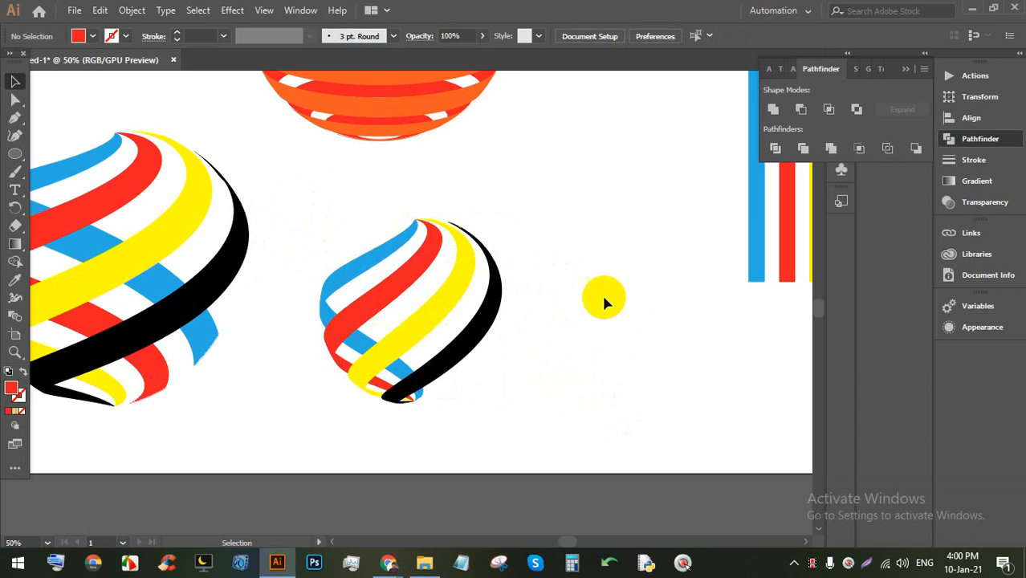
Step: Select all the globes, the coloured bars and the green stripes, and move them together above the artboard
scroll(578, 289, "down", 3)
left_click_drag(578, 289, 525, 326)
left_click_drag(290, 181, 723, 401)
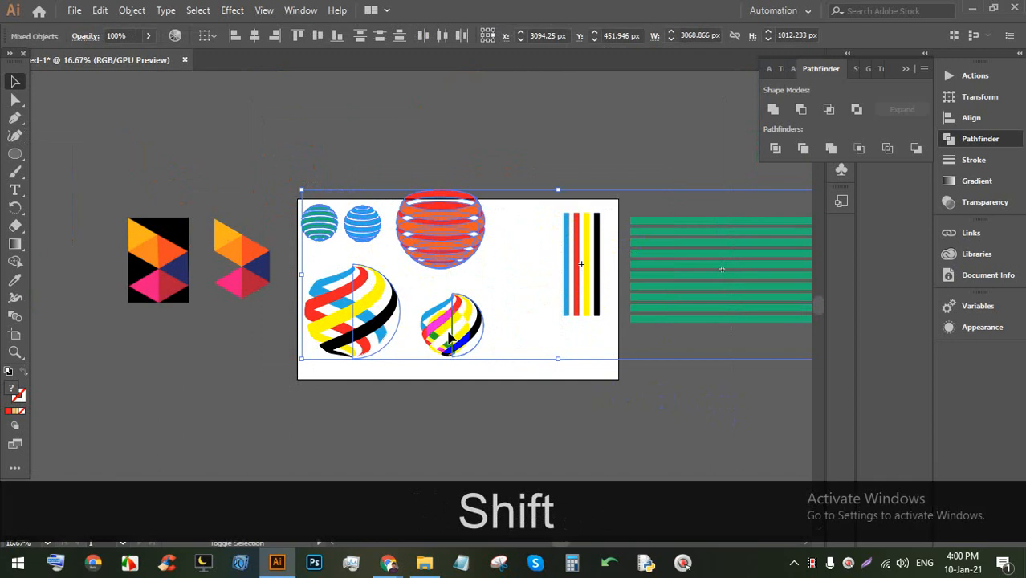
left_click_drag(555, 358, 539, 249)
left_click_drag(566, 210, 462, 154)
left_click(460, 282)
Step: Draw a red circle left of centre on the emptied artboard
scroll(384, 108, "up", 1)
scroll(384, 109, "up", 2)
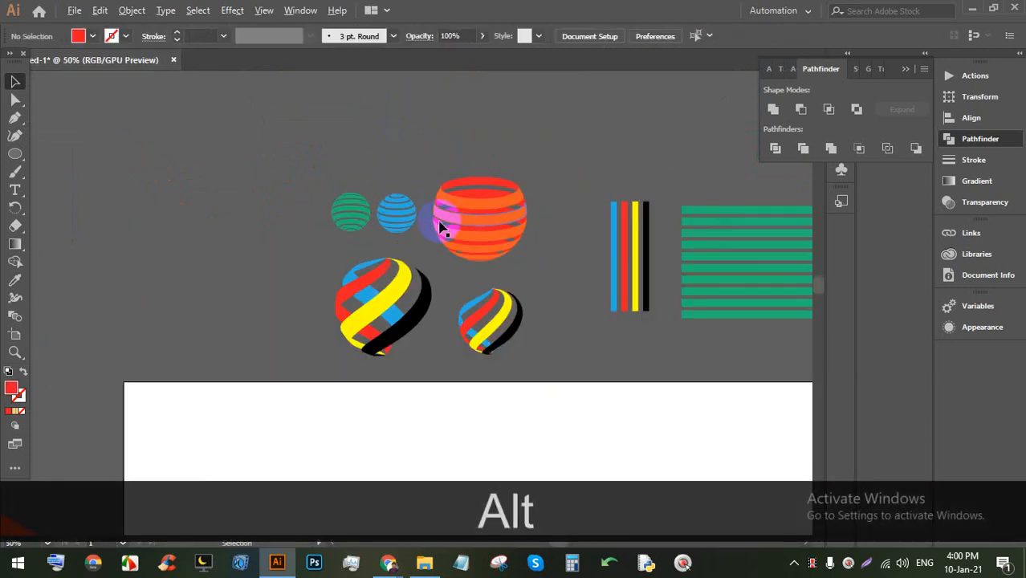
scroll(440, 193, "down", 5)
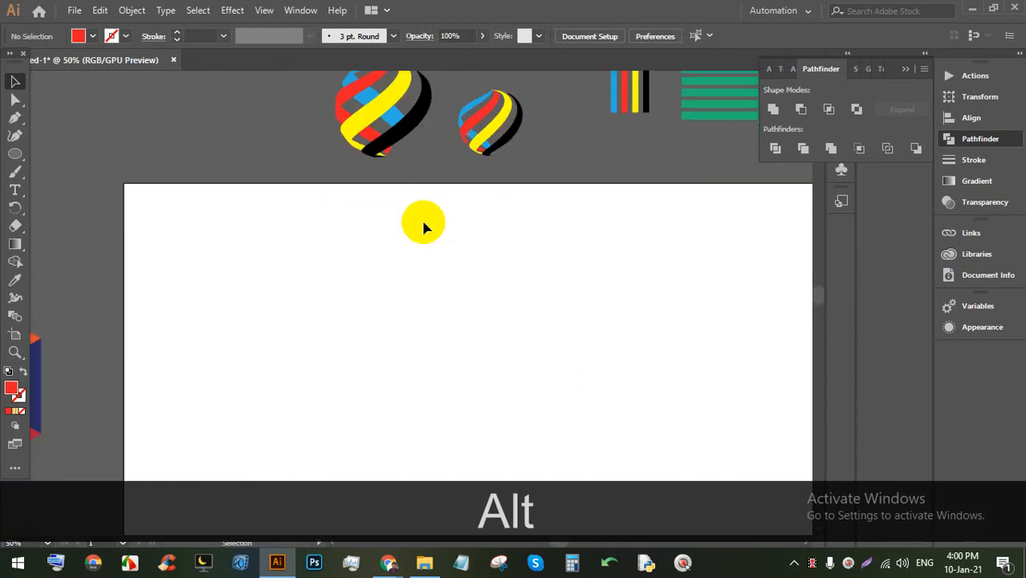
scroll(378, 245, "down", 1)
left_click(11, 155)
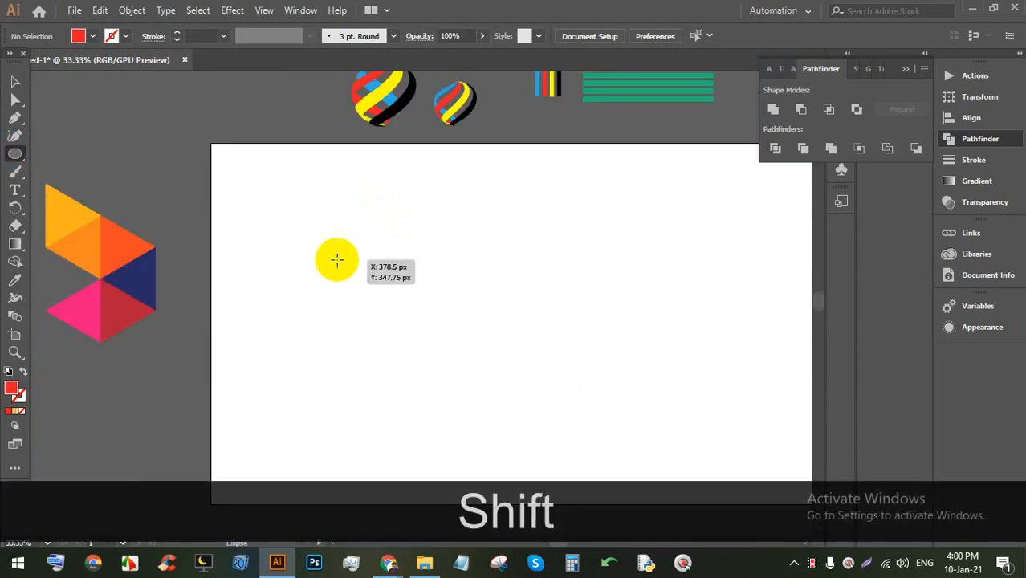
left_click_drag(337, 258, 437, 407)
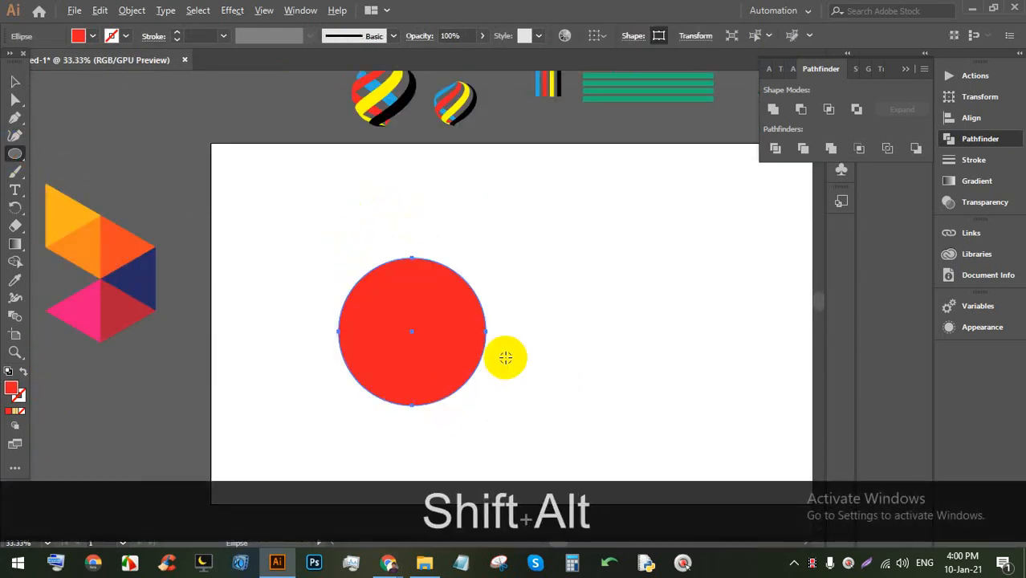
Step: Change the circle's fill to light blue and nudge the circle slightly left
left_click(92, 36)
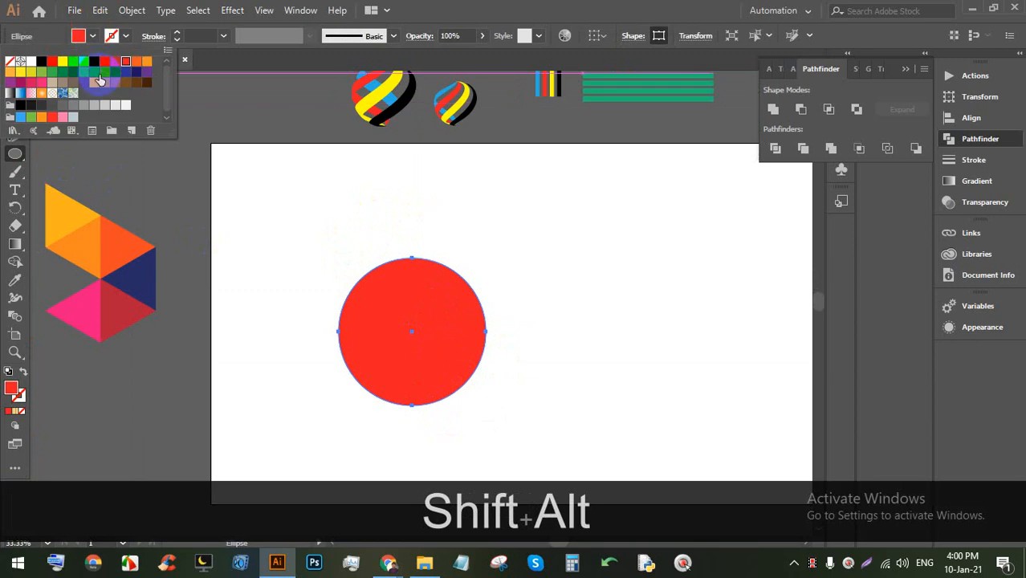
left_click(96, 76)
left_click(12, 81)
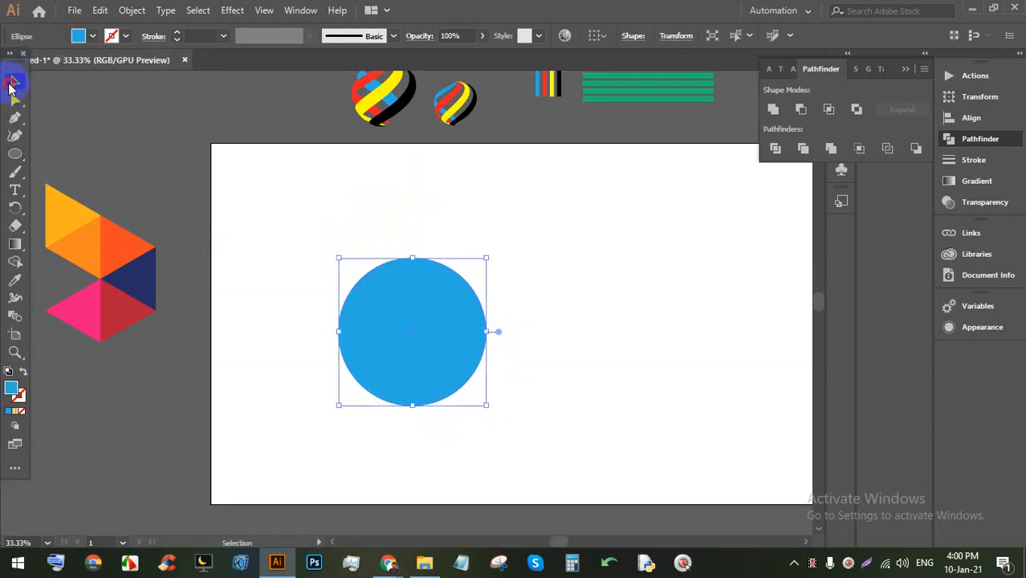
left_click(556, 309)
left_click_drag(454, 351, 444, 351)
Step: Start a 360° 3D Revolve on the full blue circle with the preview on
left_click(232, 10)
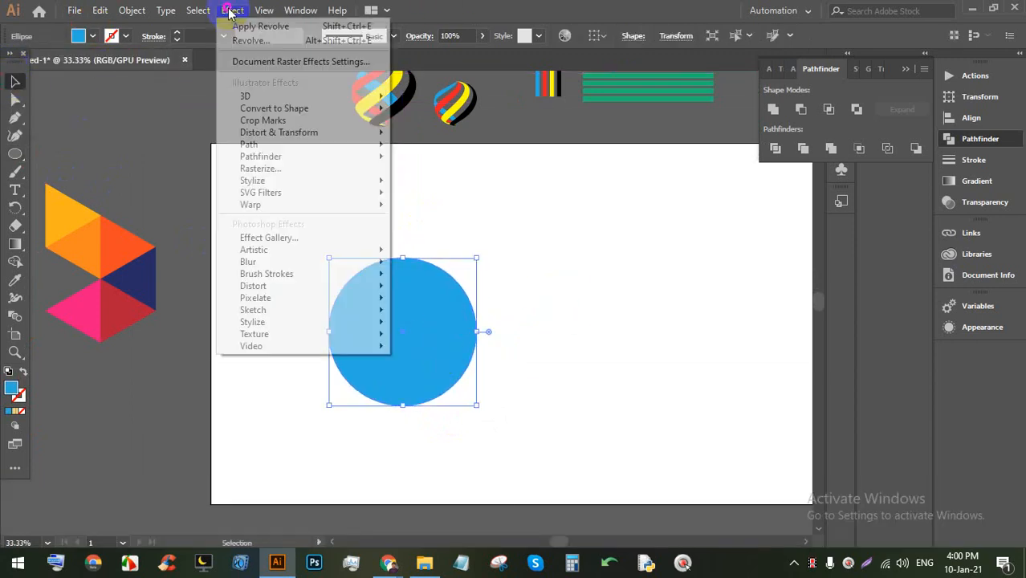
mouse_move(273, 96)
left_click(444, 119)
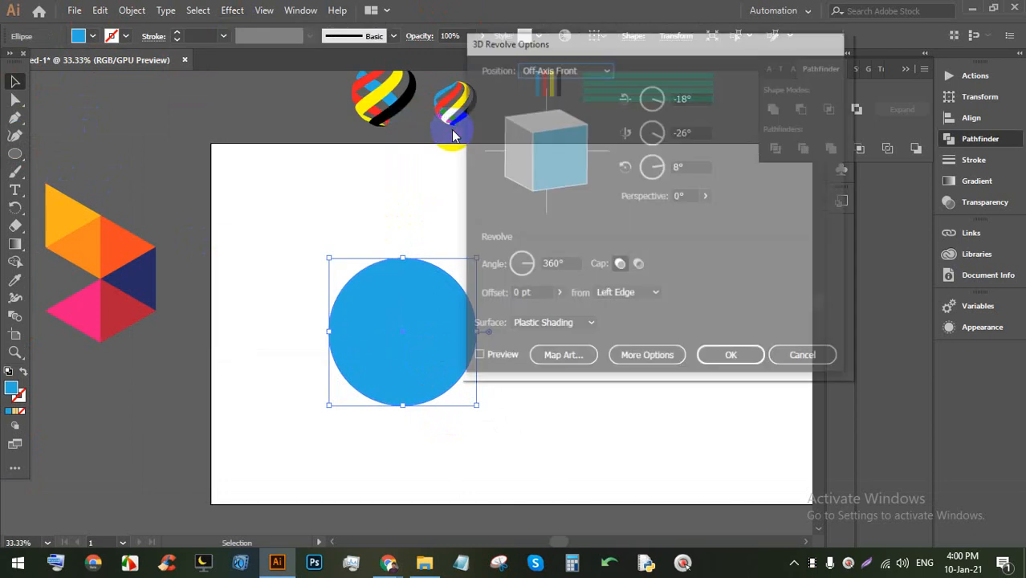
left_click(478, 357)
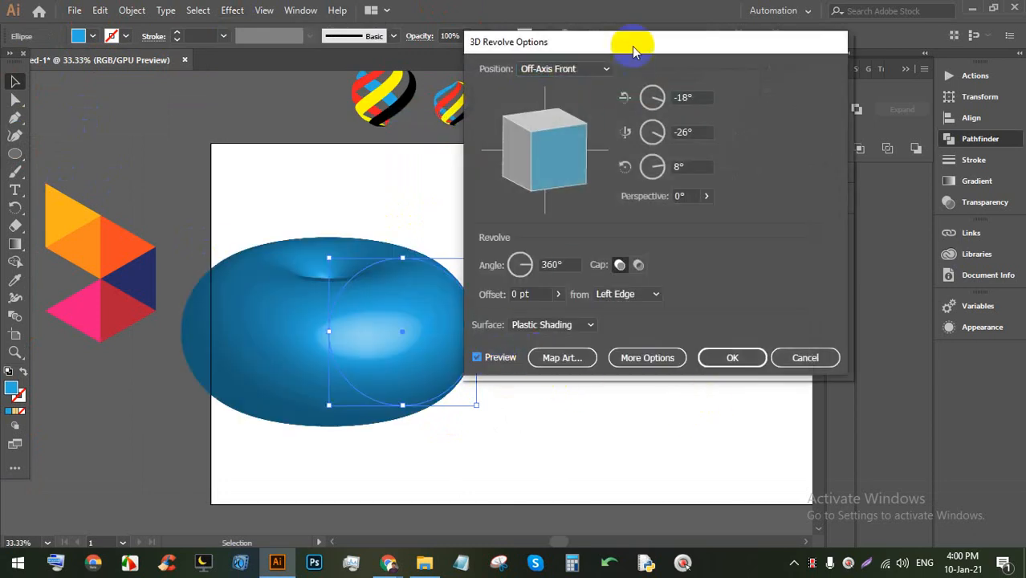
Step: Rotate the revolved blue ring to -77°, -20° and 19° and set its revolve offset to 110 pt from the left edge
left_click_drag(632, 46, 717, 92)
left_click_drag(604, 200, 658, 183)
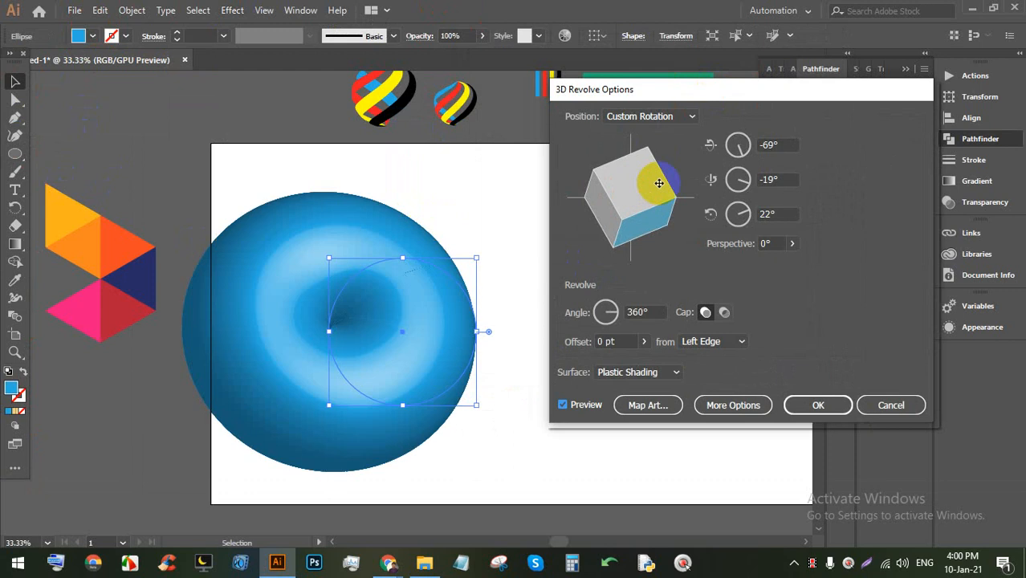
left_click(641, 345)
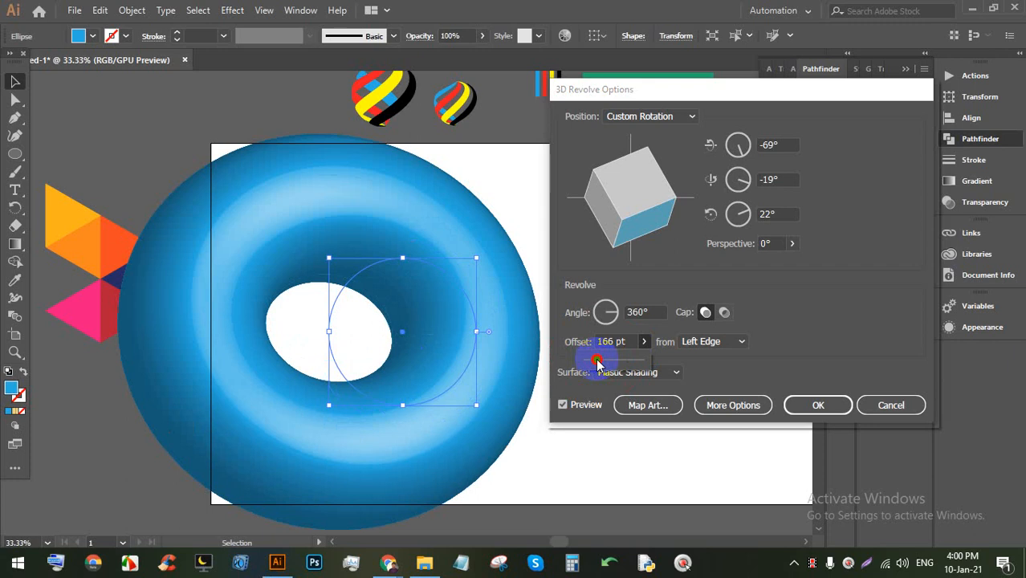
left_click_drag(597, 363, 593, 359)
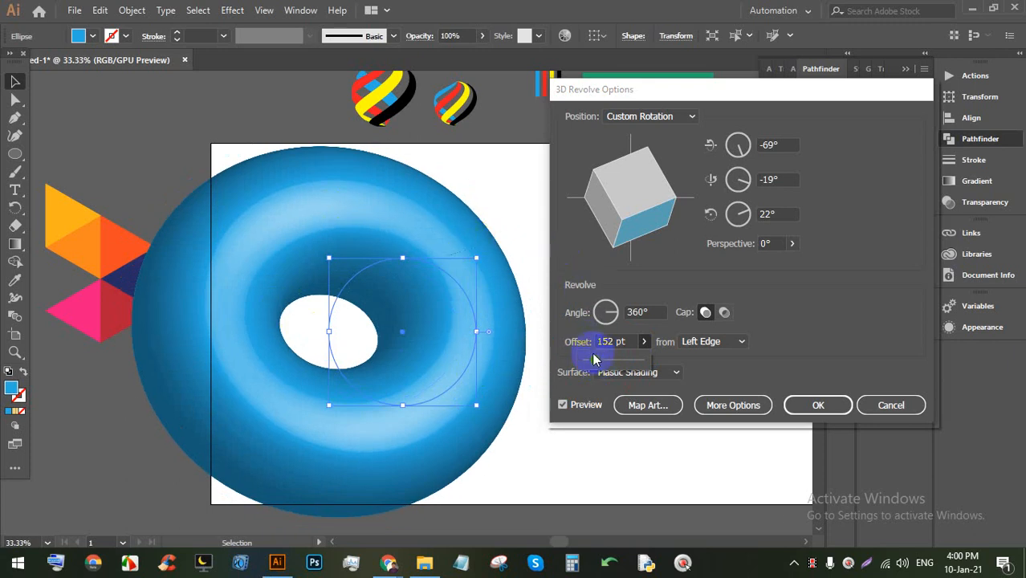
left_click_drag(592, 363, 591, 364)
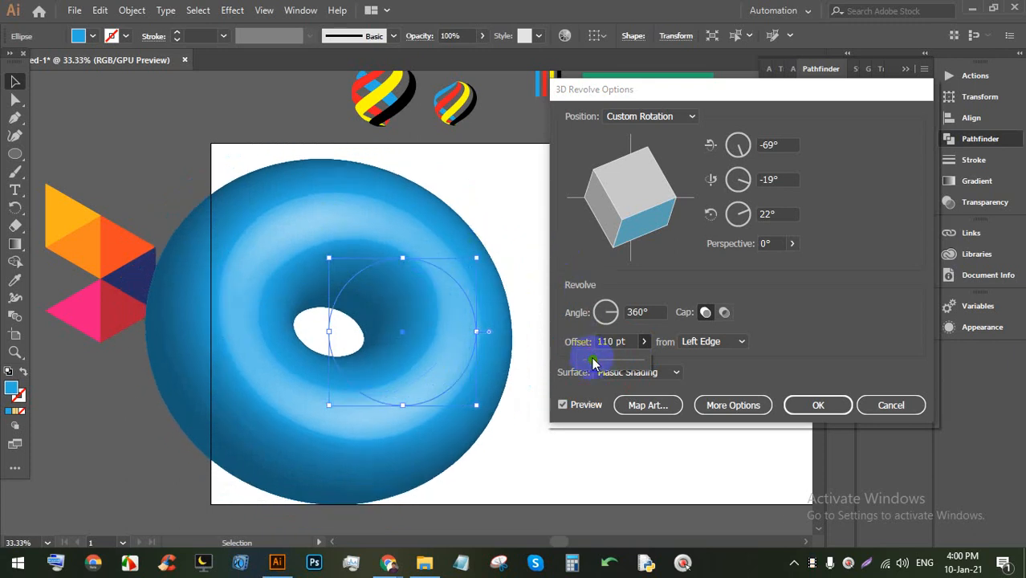
left_click_drag(619, 245, 659, 224)
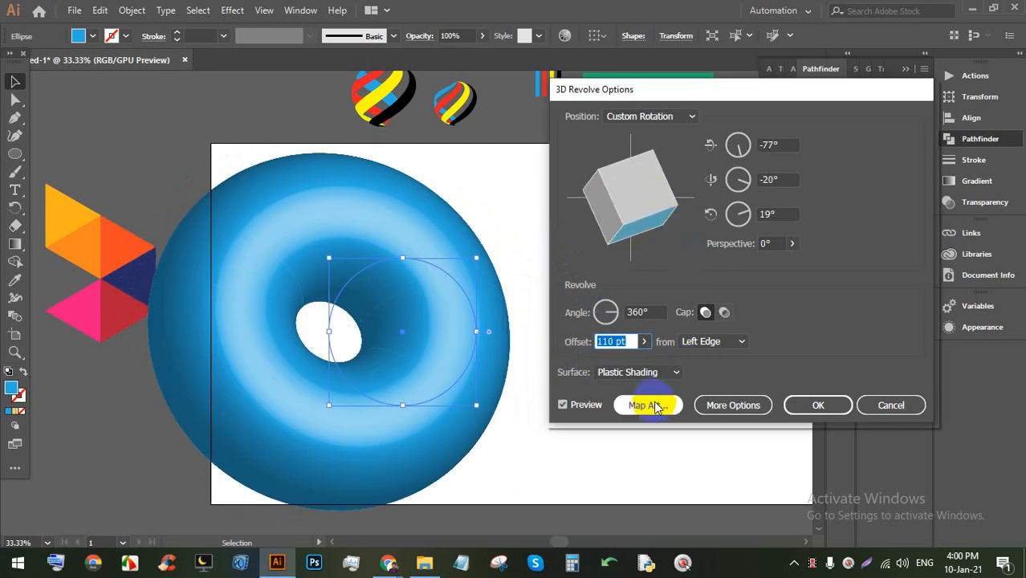
left_click(731, 404)
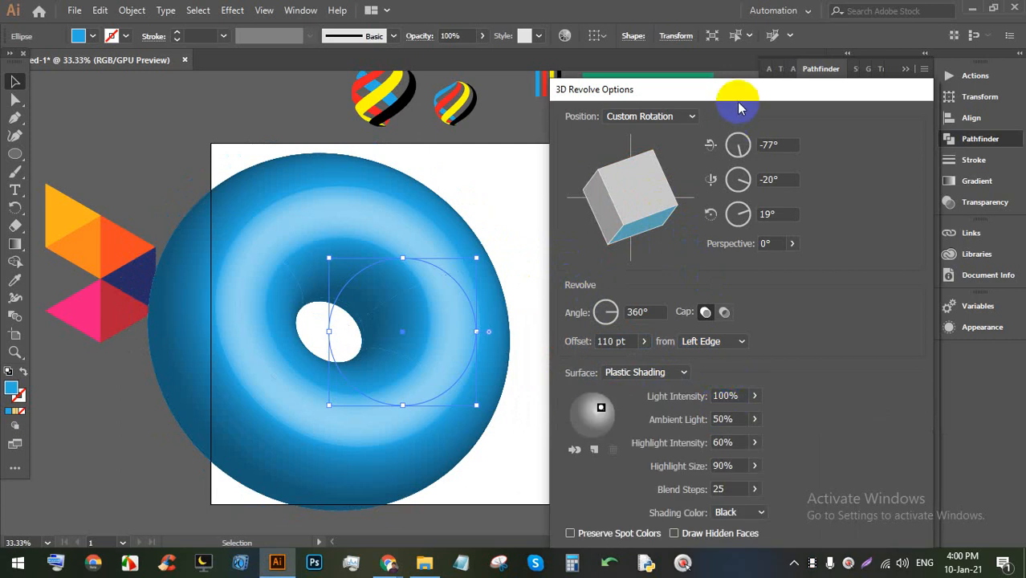
left_click_drag(740, 109, 732, 30)
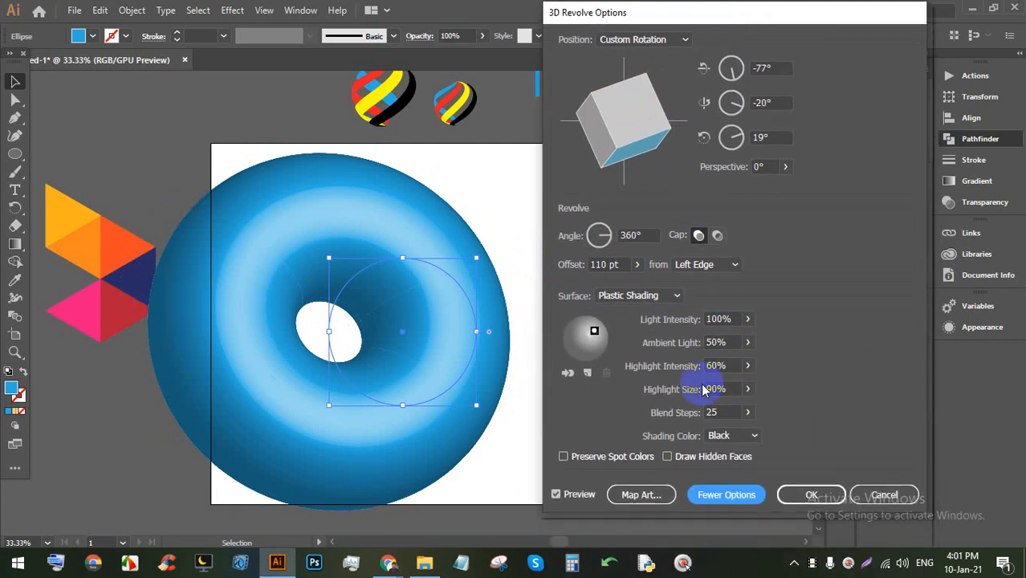
left_click(731, 495)
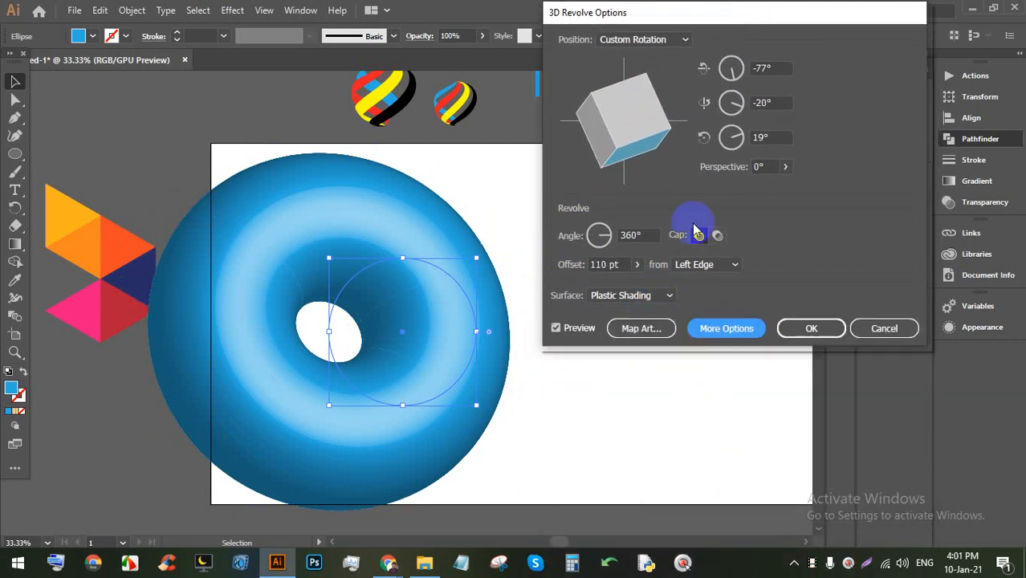
Step: Try to map the logo symbol onto the ring's surface, placing it near the lower-left corner of the surface grid
left_click(647, 330)
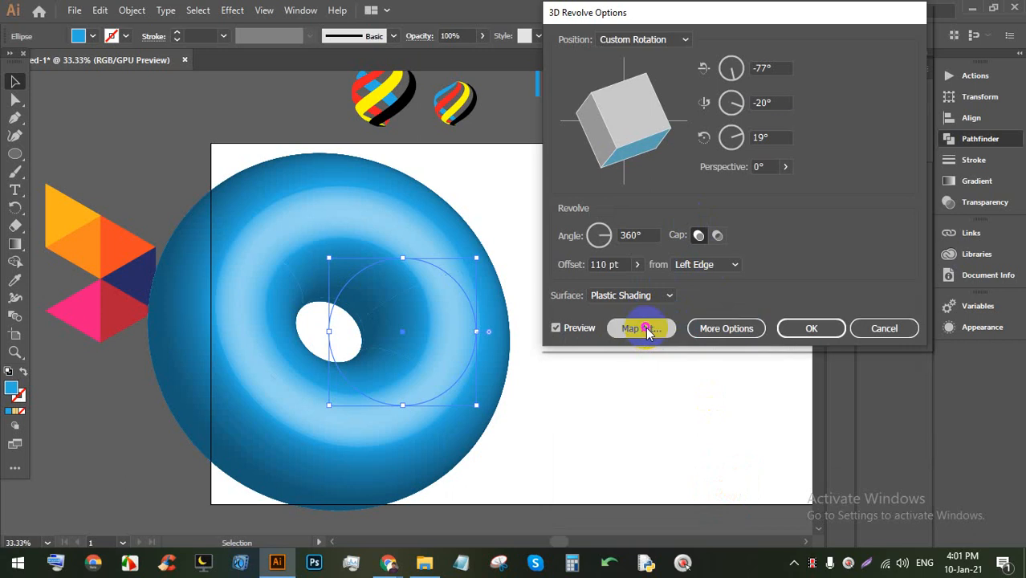
left_click_drag(684, 40, 796, 44)
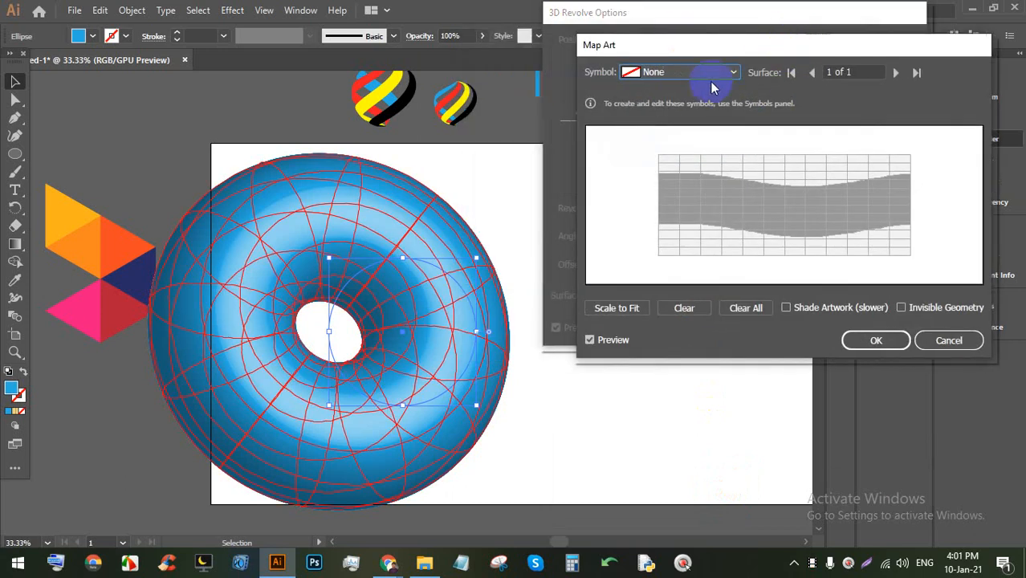
left_click(710, 66)
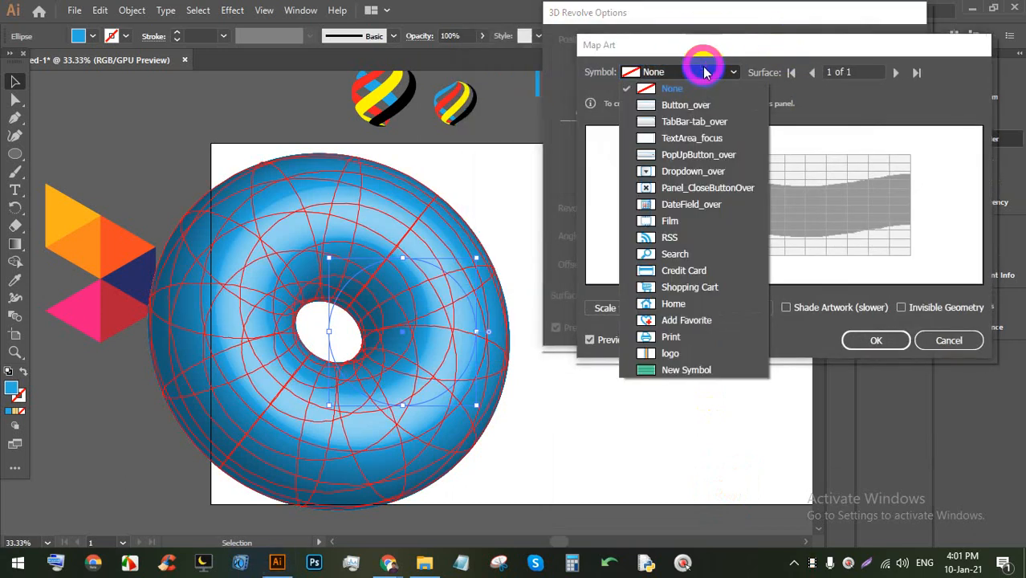
left_click(668, 355)
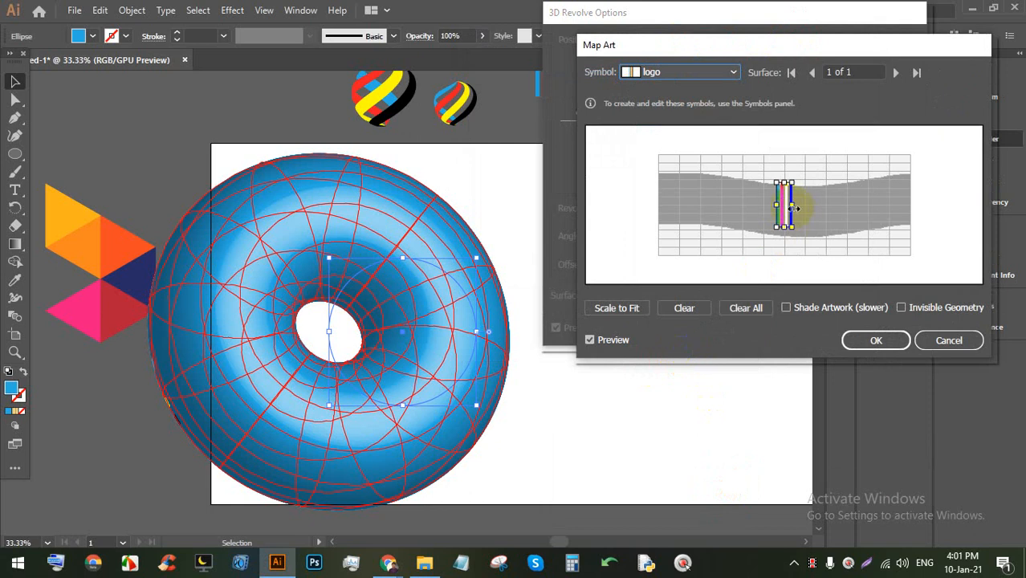
left_click_drag(793, 208, 689, 252)
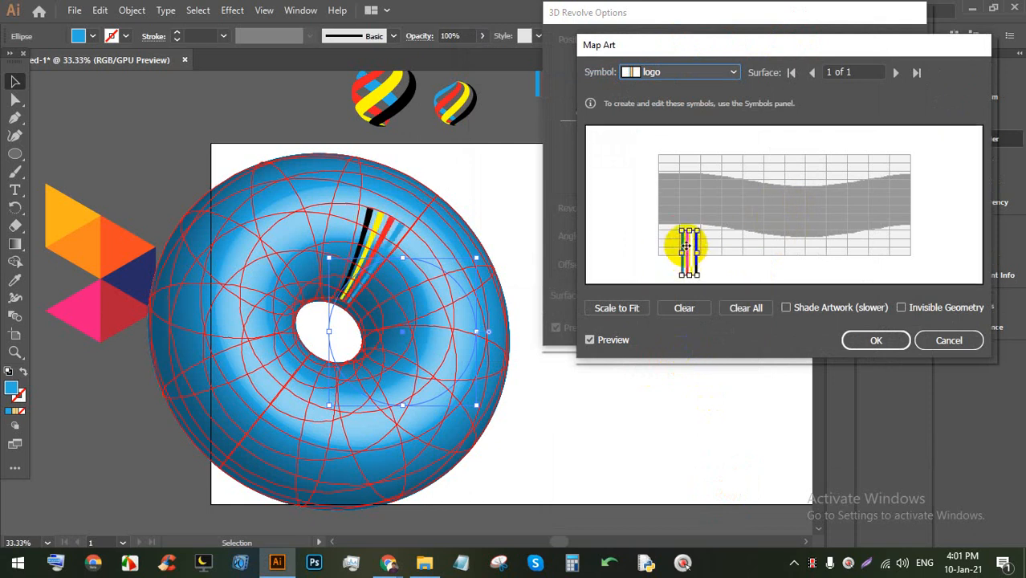
key("ctrl+z")
left_click(688, 245)
key("BackSpace")
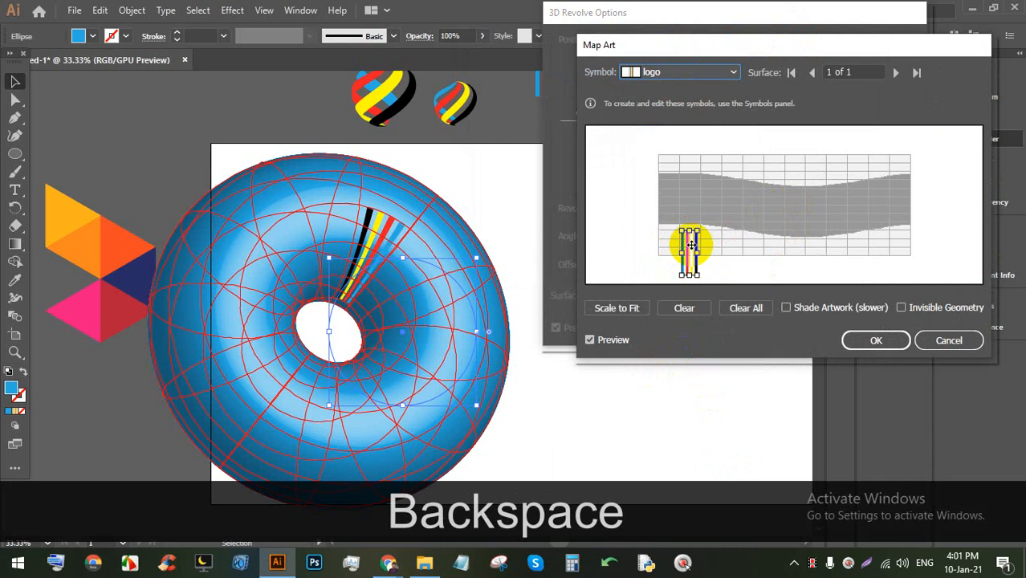
Step: Map the green-striped New Symbol onto the ring instead and stretch it over the whole surface grid
left_click(683, 71)
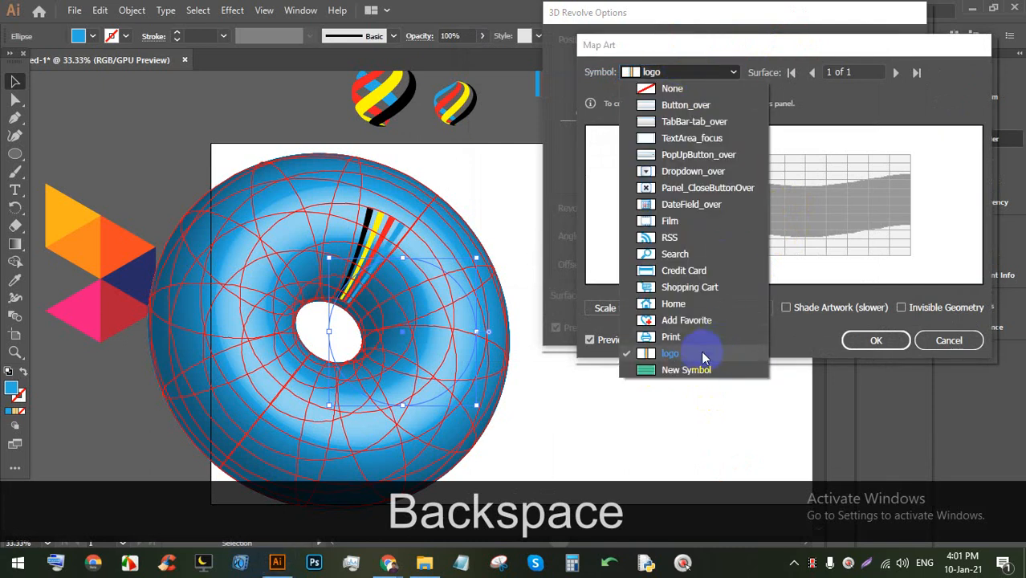
left_click(689, 370)
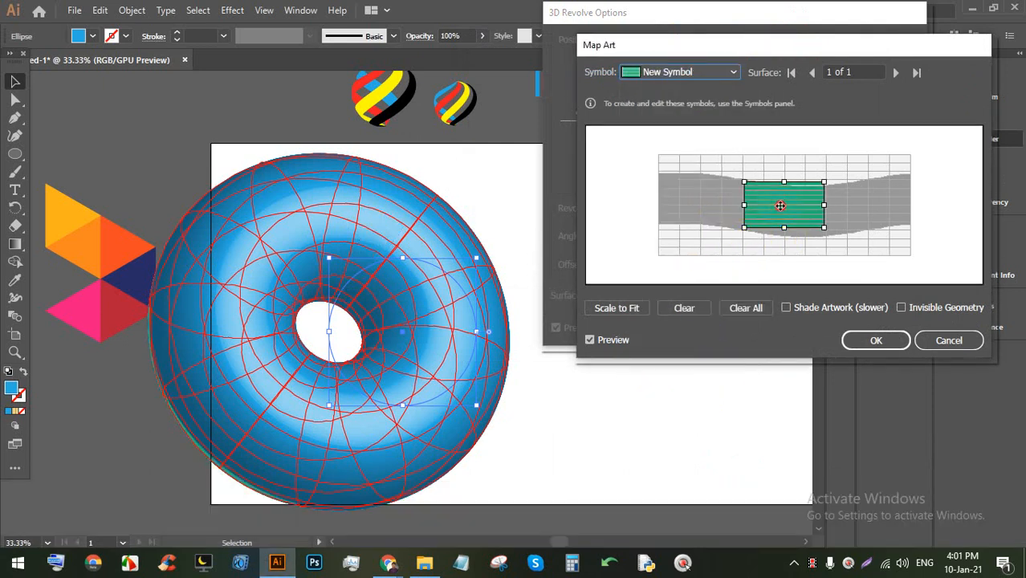
left_click_drag(779, 206, 930, 195)
left_click_drag(800, 180, 798, 152)
left_click_drag(800, 226, 799, 262)
left_click_drag(671, 208, 660, 207)
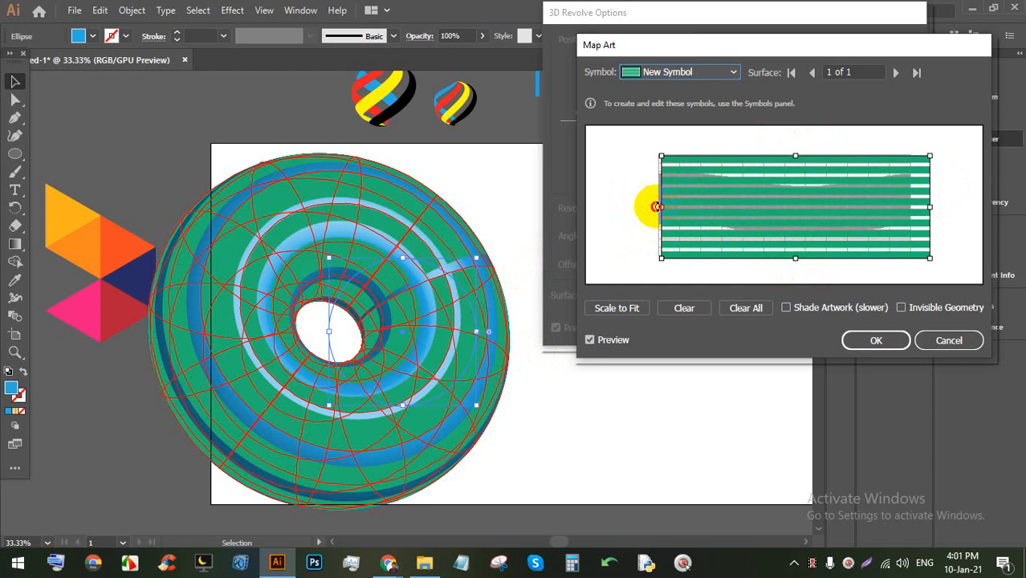
Step: Try the green stripes turned vertically across the ring's surface grid, and cancel both the art mapping and the revolve
left_click_drag(657, 207, 756, 207)
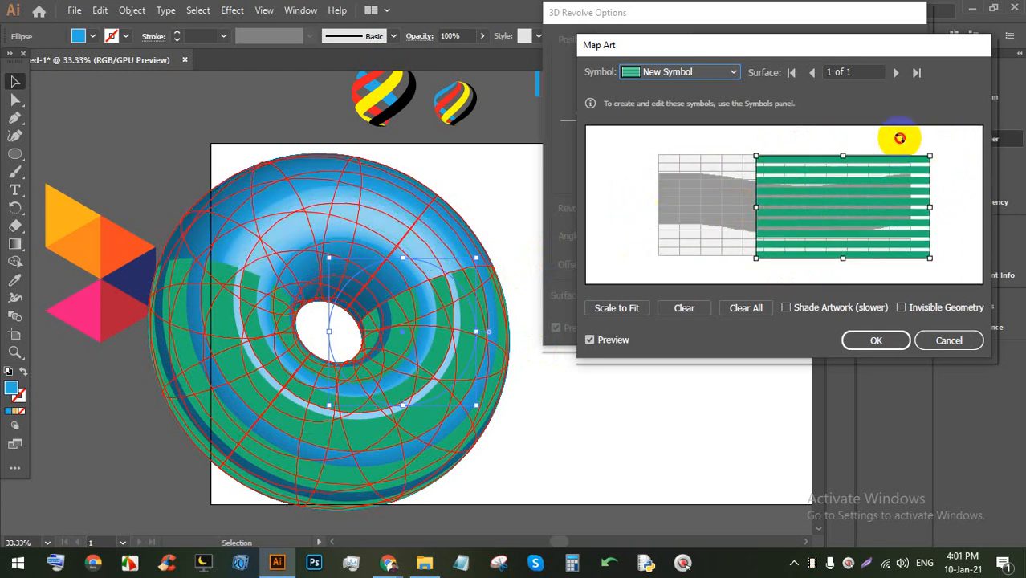
left_click_drag(933, 154, 804, 140)
left_click_drag(839, 194, 913, 193)
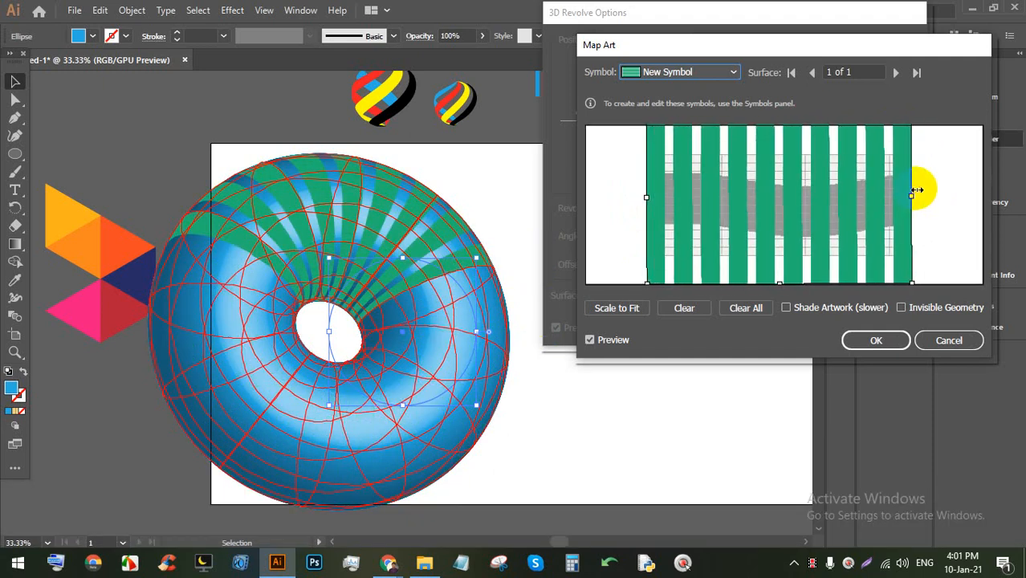
left_click(944, 342)
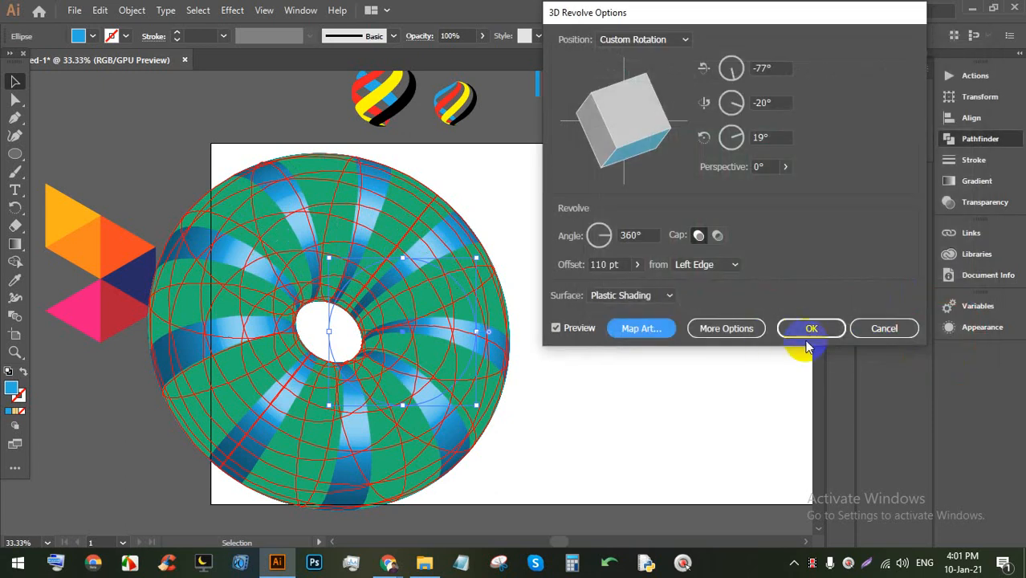
left_click(882, 328)
Step: Draw a thin, tall blue rectangle on the empty part of the artboard to the right of the circle
scroll(662, 289, "down", 1)
scroll(676, 225, "up", 1)
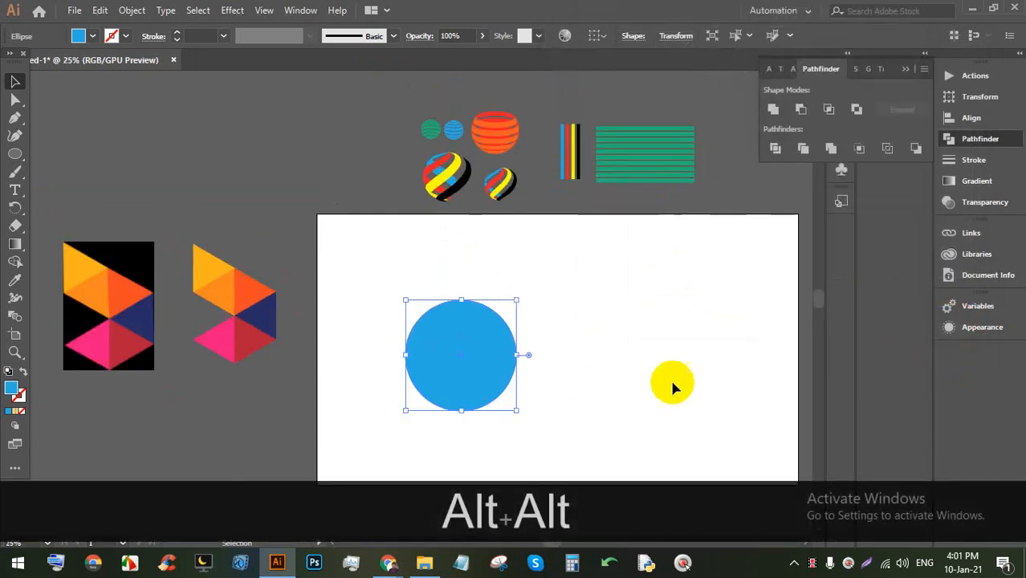
scroll(697, 403, "up", 1)
left_click_drag(705, 388, 472, 318)
left_click(225, 265)
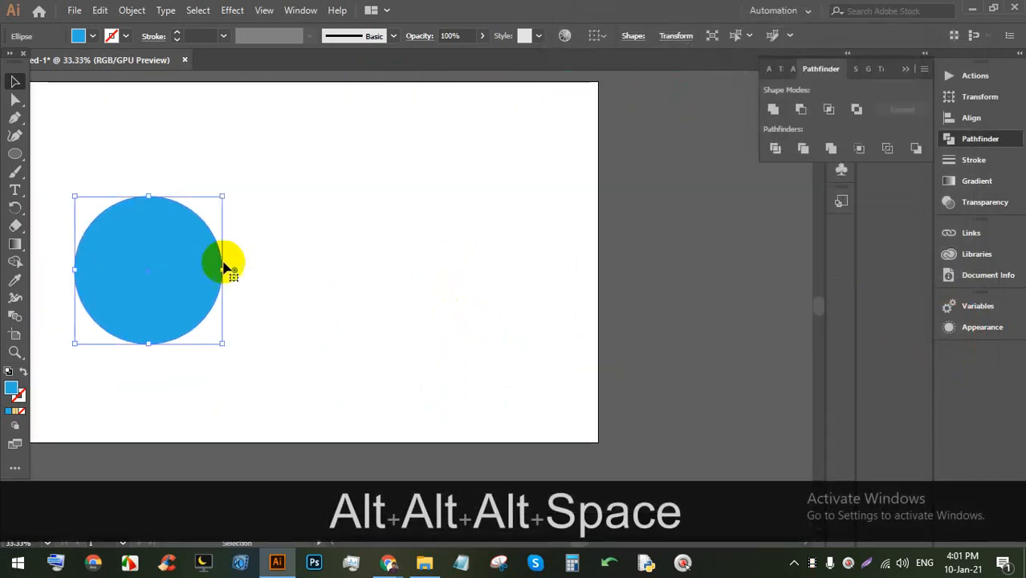
left_click(16, 154)
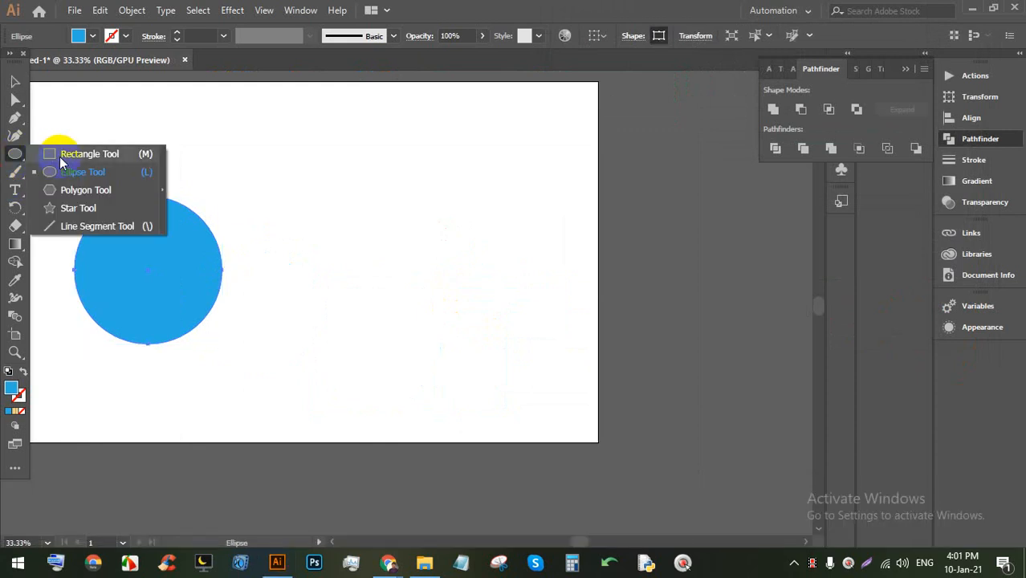
left_click(65, 157)
left_click_drag(452, 177, 462, 326)
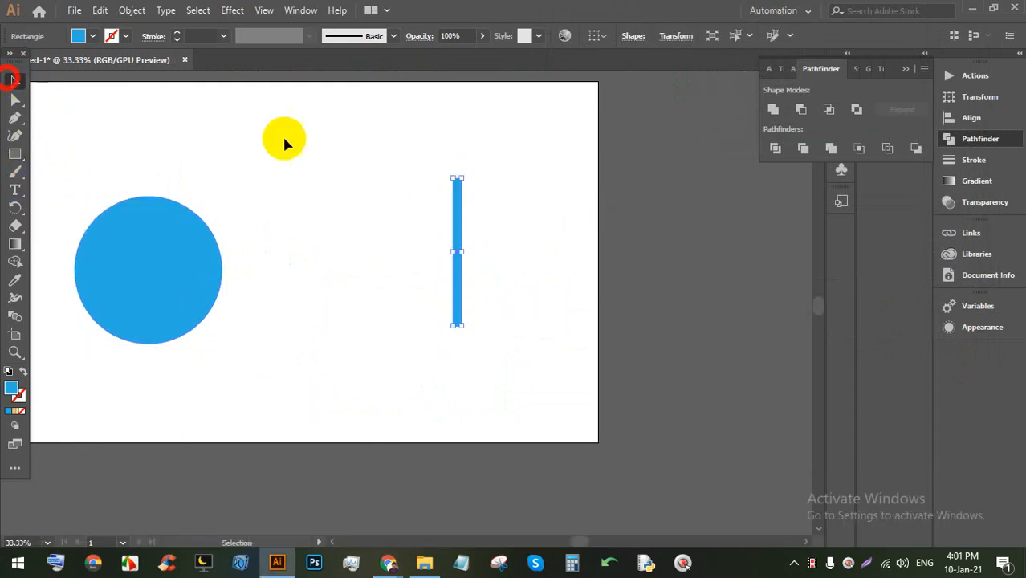
Step: Copy the blue bar a short distance to the right and repeat the copy until there are 14 evenly spaced vertical bars
left_click_drag(454, 202, 471, 206)
key("ctrl+alt+d")
key("ctrl+alt+d")
key("ctrl+alt+d")
key("ctrl+alt+d")
key("ctrl+alt+d")
key("ctrl+alt+d")
key("ctrl+alt+d")
key("ctrl+alt+d")
key("ctrl+alt+d")
key("ctrl+alt+d")
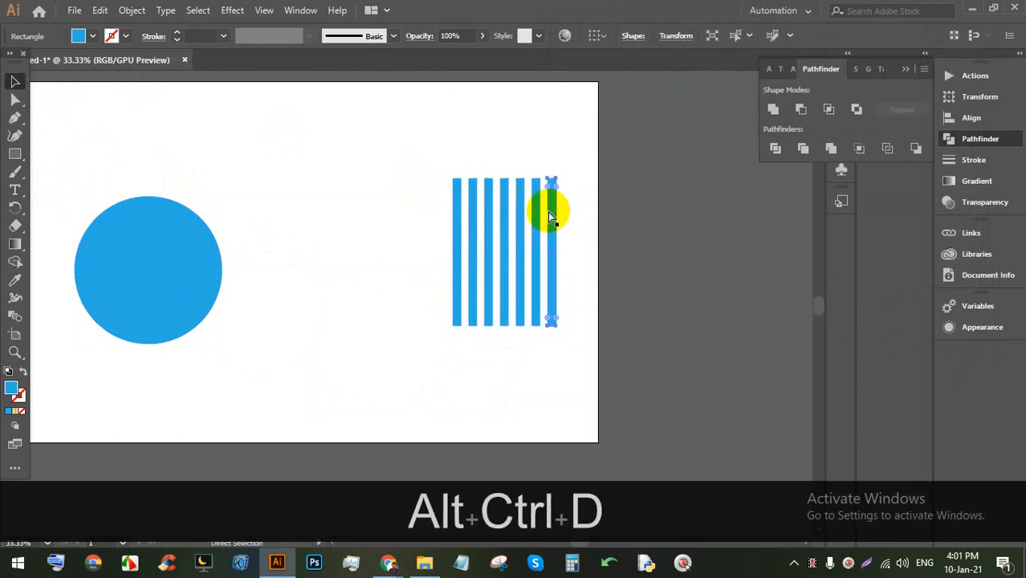
key("ctrl+alt+d")
key("ctrl+alt+d")
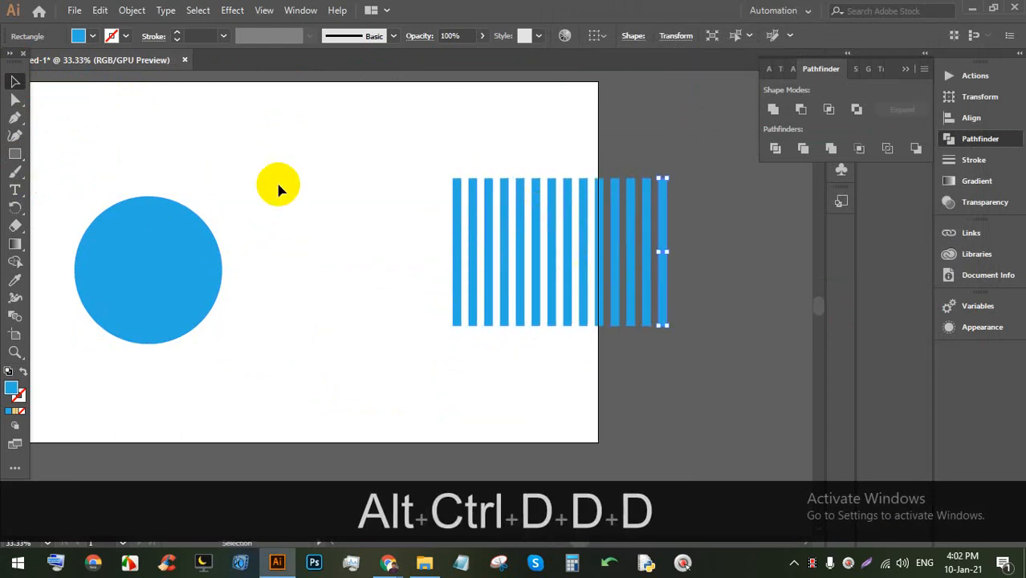
Step: Shrink the blue circle proportionally about its centre to roughly two thirds of its size
left_click(252, 230)
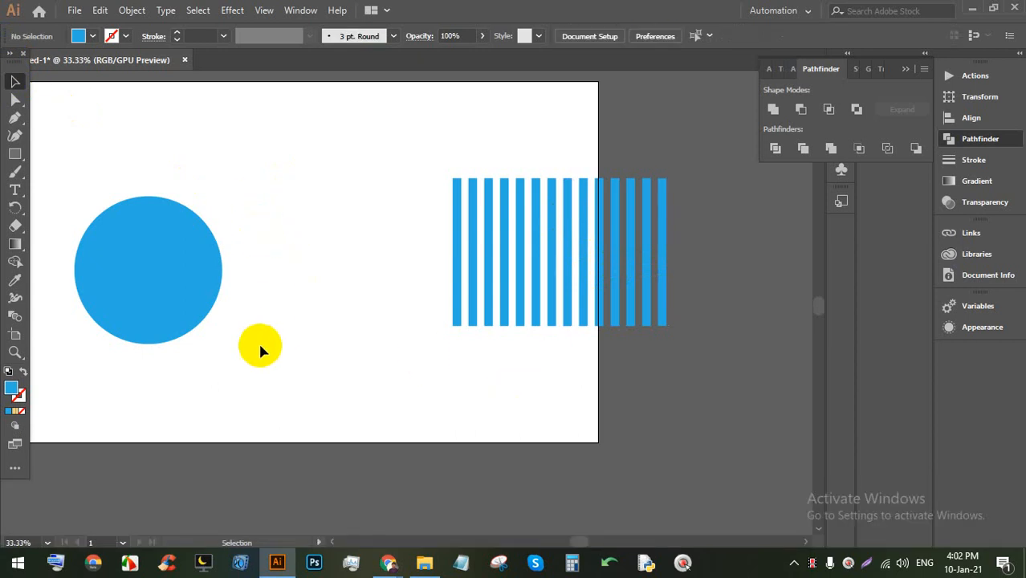
left_click_drag(229, 345, 148, 223)
left_click(254, 205)
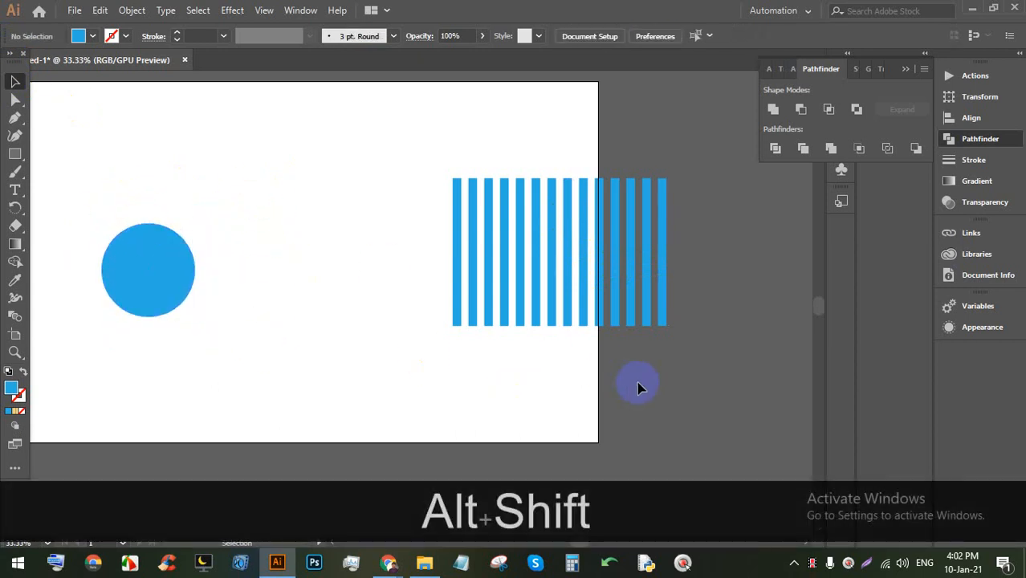
Step: Select all the vertical bars and change their fill to black
left_click_drag(449, 237, 447, 235)
left_click(80, 35)
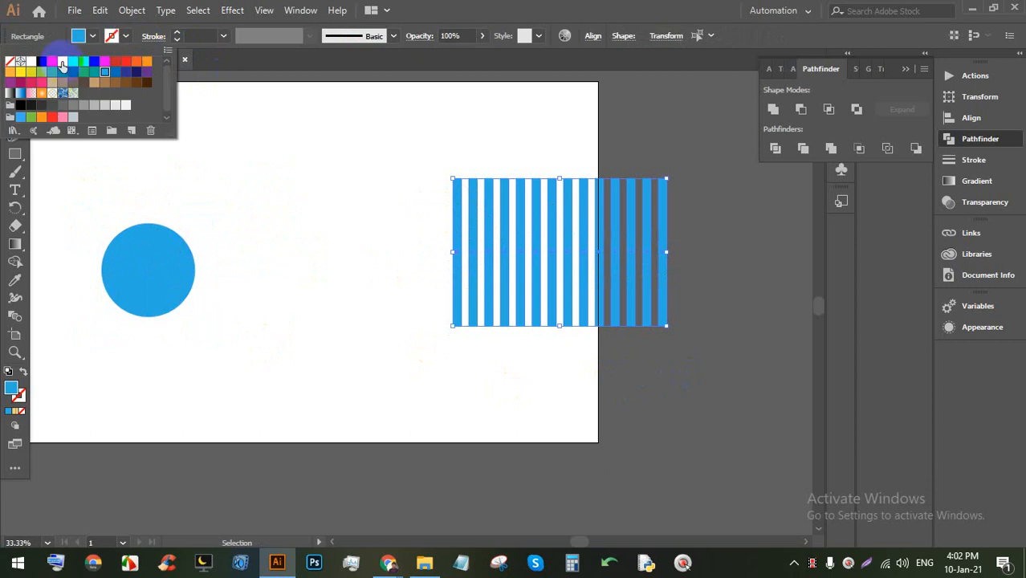
left_click(42, 63)
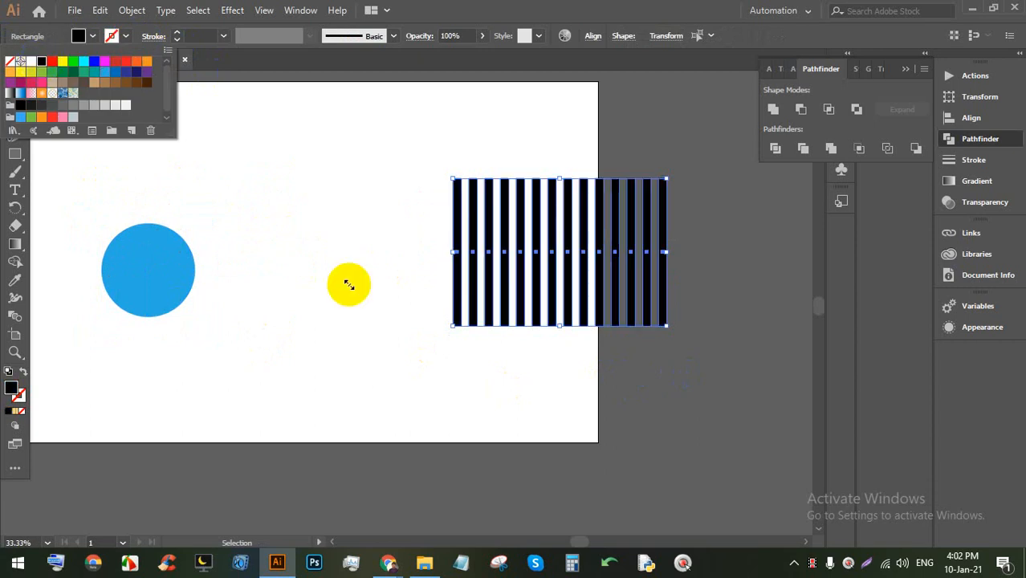
left_click(348, 283)
Step: Change the blue circle's fill to orange
left_click_drag(265, 333, 107, 183)
left_click(92, 36)
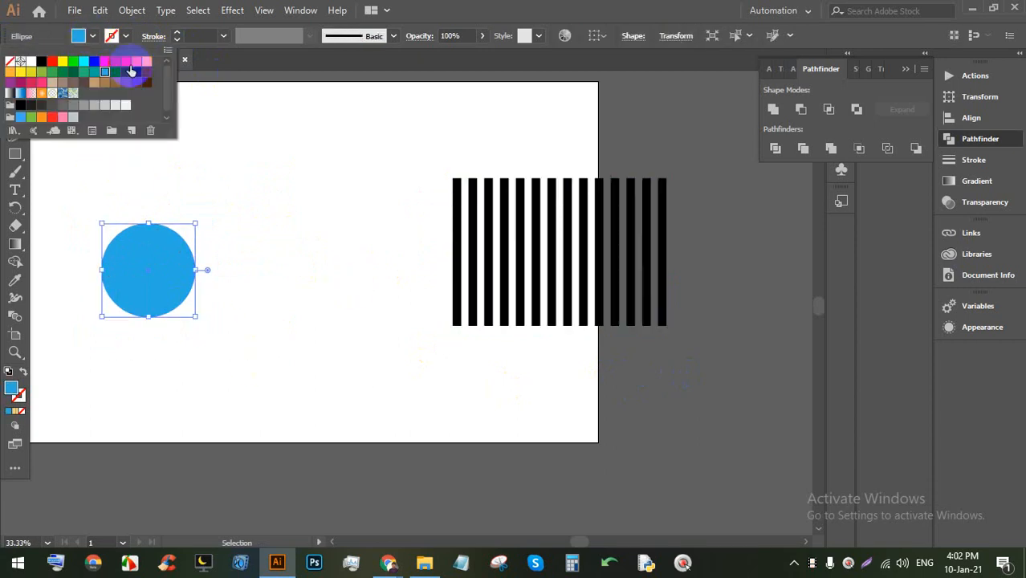
left_click(230, 265)
scroll(332, 217, "down", 1)
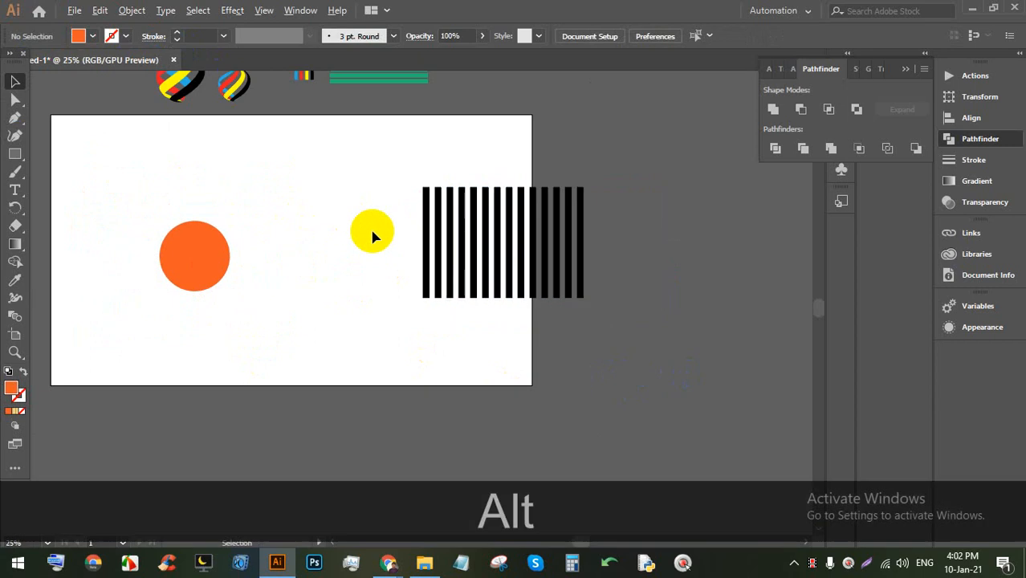
scroll(381, 238, "up", 1)
scroll(47, 217, "up", 1)
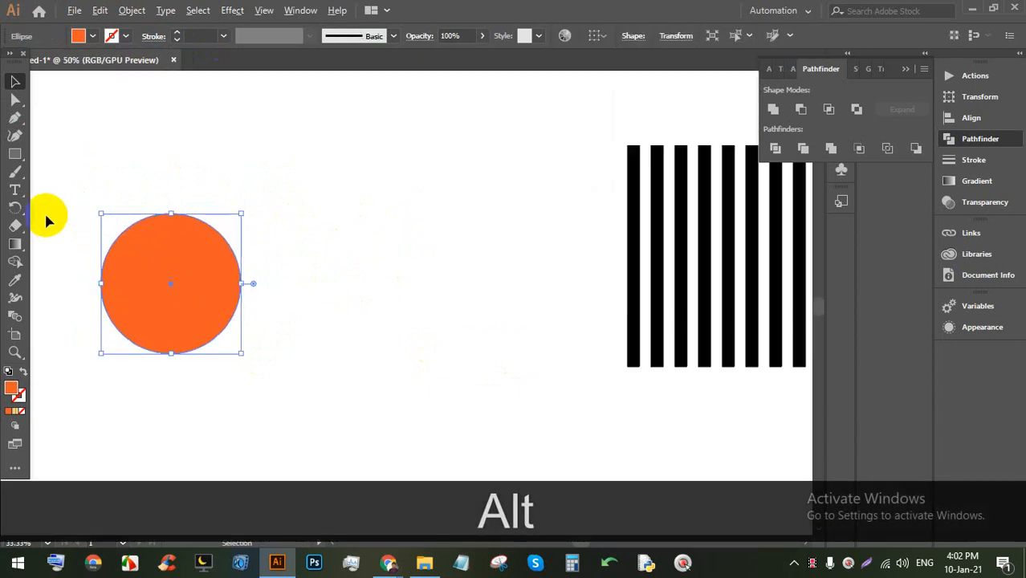
left_click(230, 10)
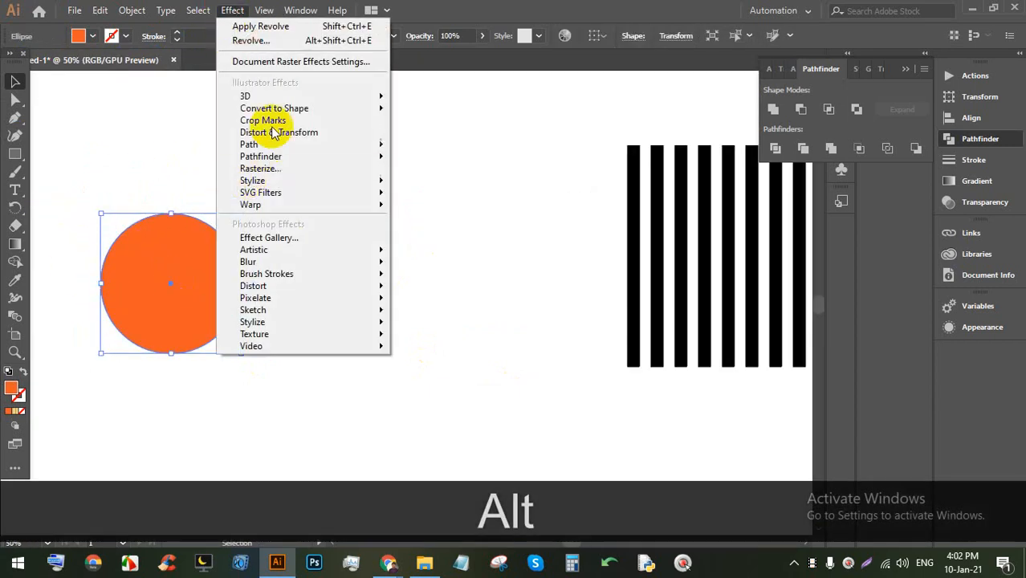
mouse_move(256, 97)
left_click(462, 119)
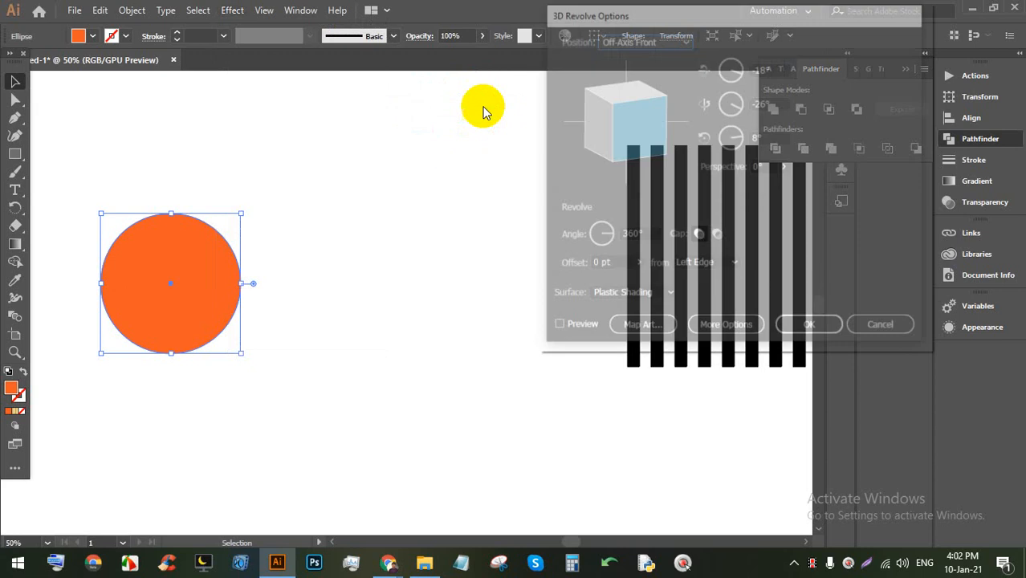
left_click(557, 329)
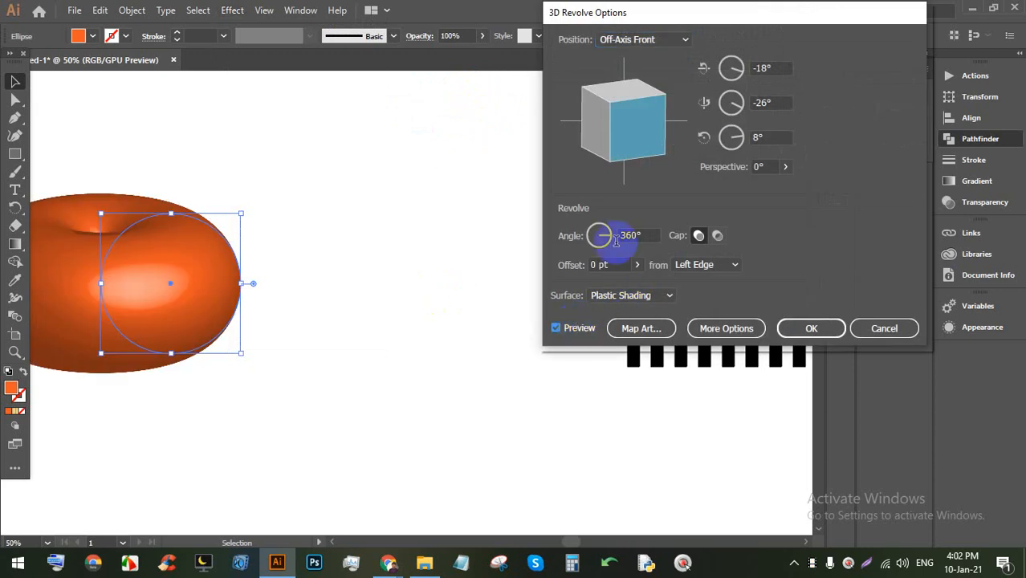
left_click_drag(623, 132, 636, 134)
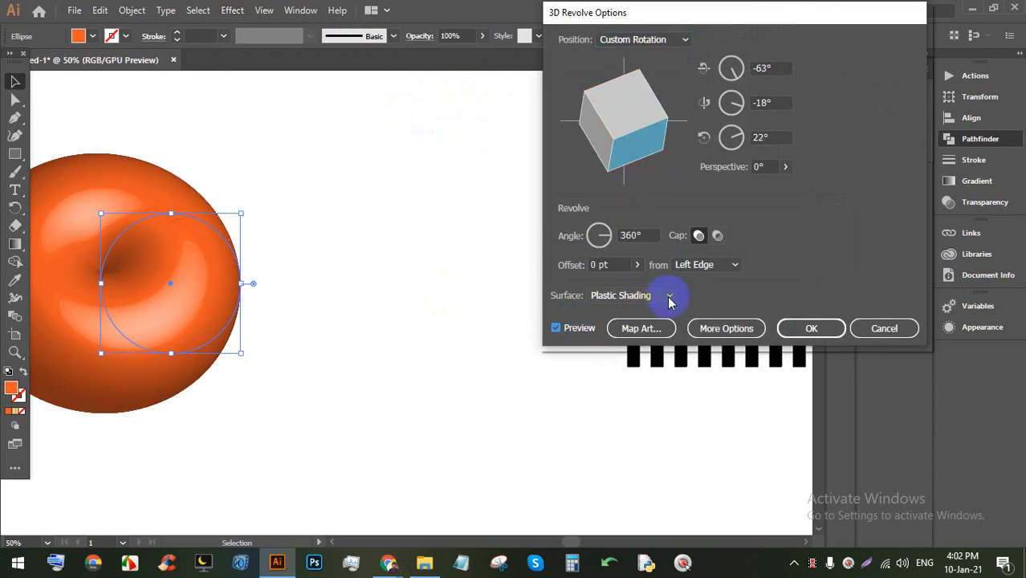
left_click(640, 265)
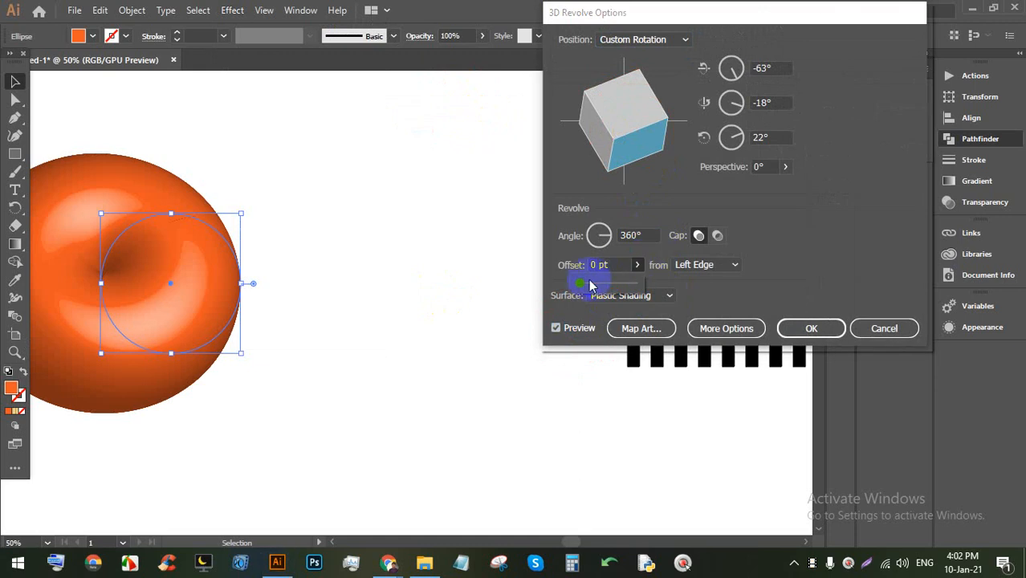
left_click_drag(584, 287, 586, 287)
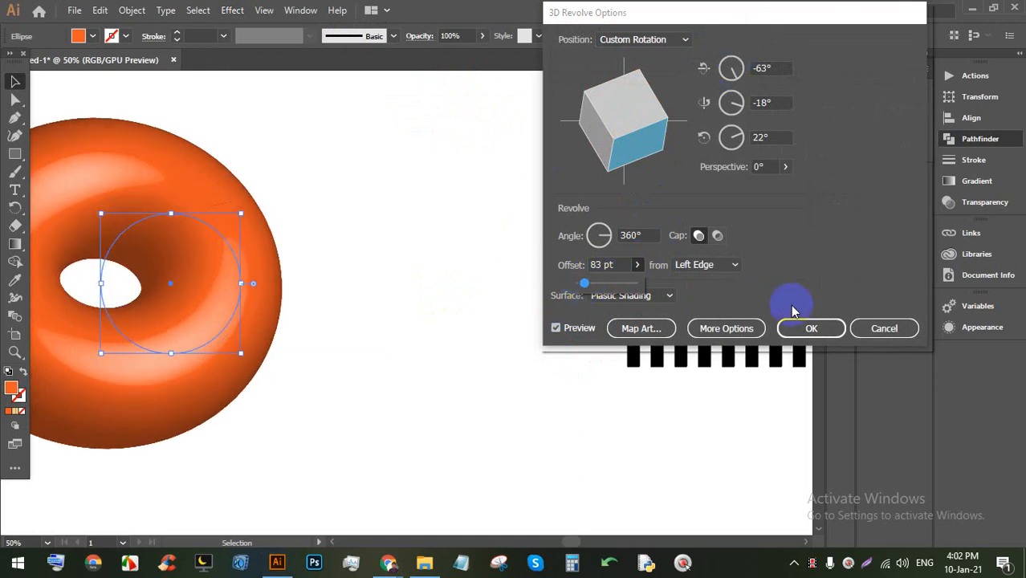
left_click(655, 332)
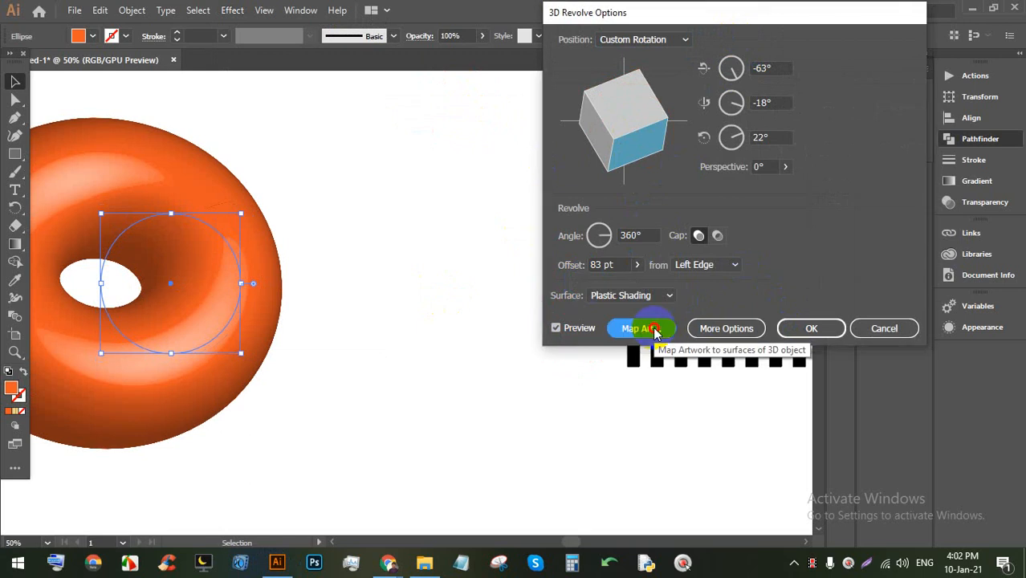
left_click(667, 39)
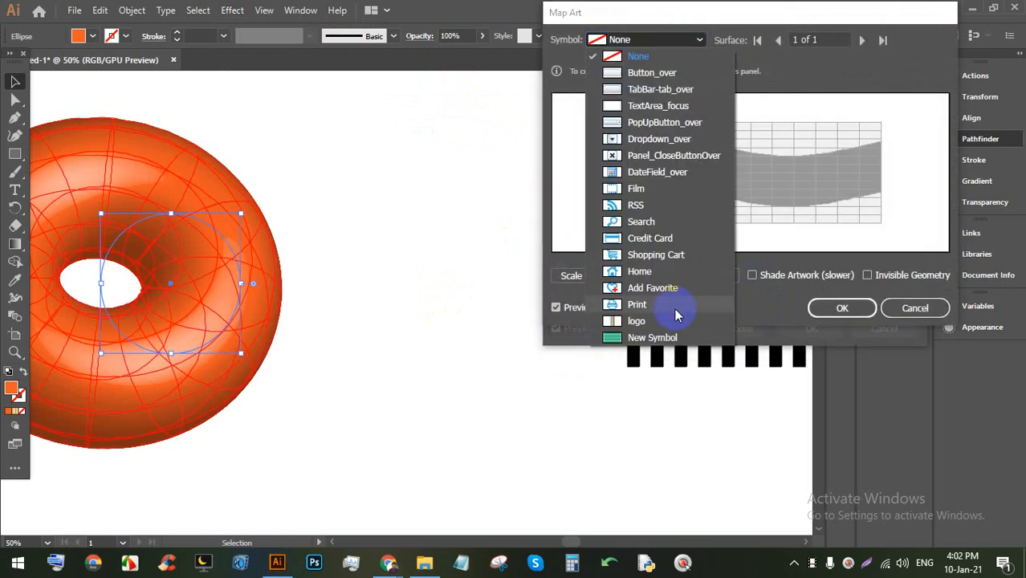
left_click(919, 311)
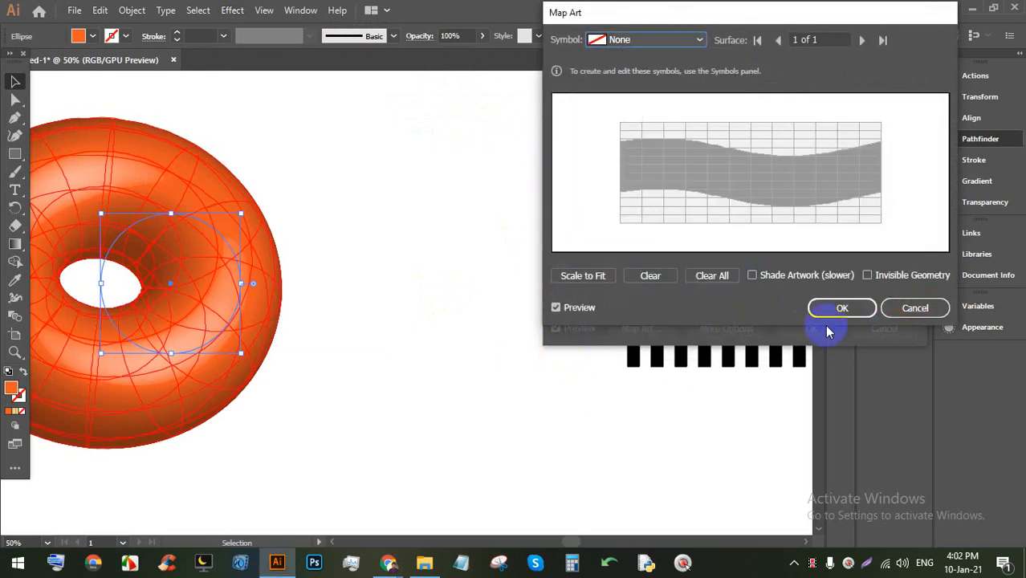
left_click(877, 307)
key("alt")
left_click(882, 328)
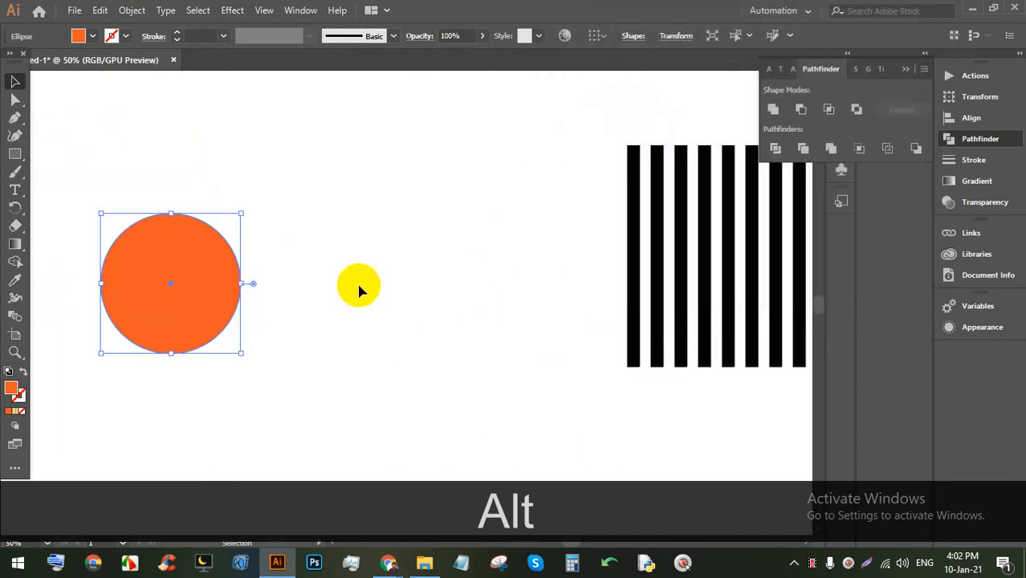
Step: Select all the black vertical bars and save them as a new symbol
scroll(355, 287, "down", 1)
left_click(703, 390)
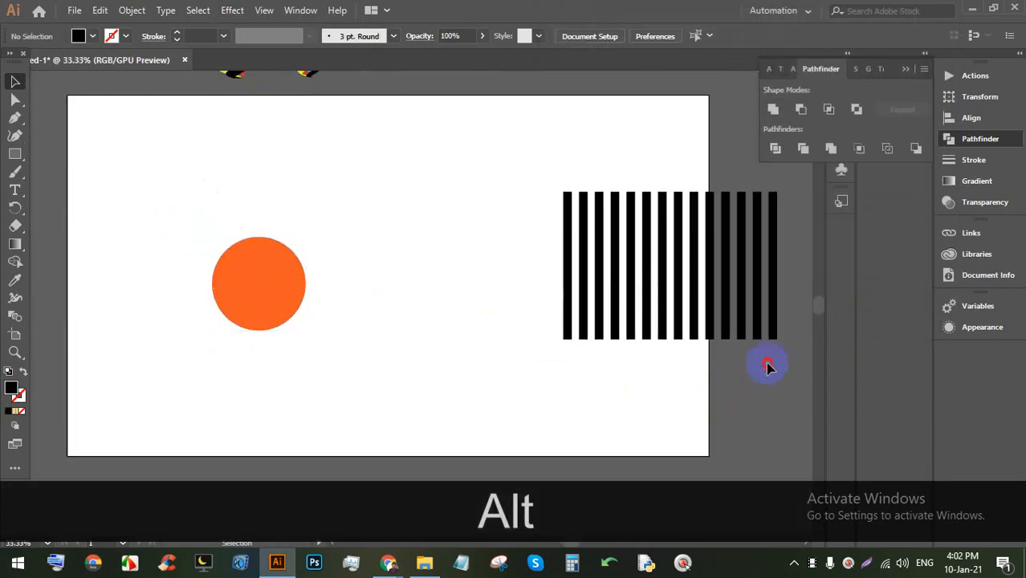
left_click_drag(763, 362, 499, 243)
left_click_drag(776, 382, 522, 205)
left_click(302, 10)
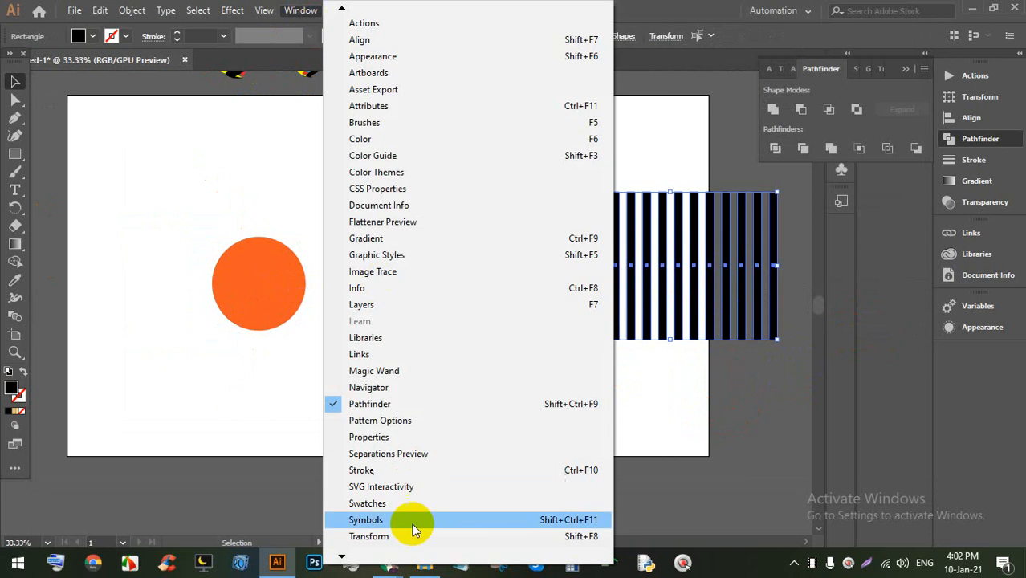
left_click(389, 523)
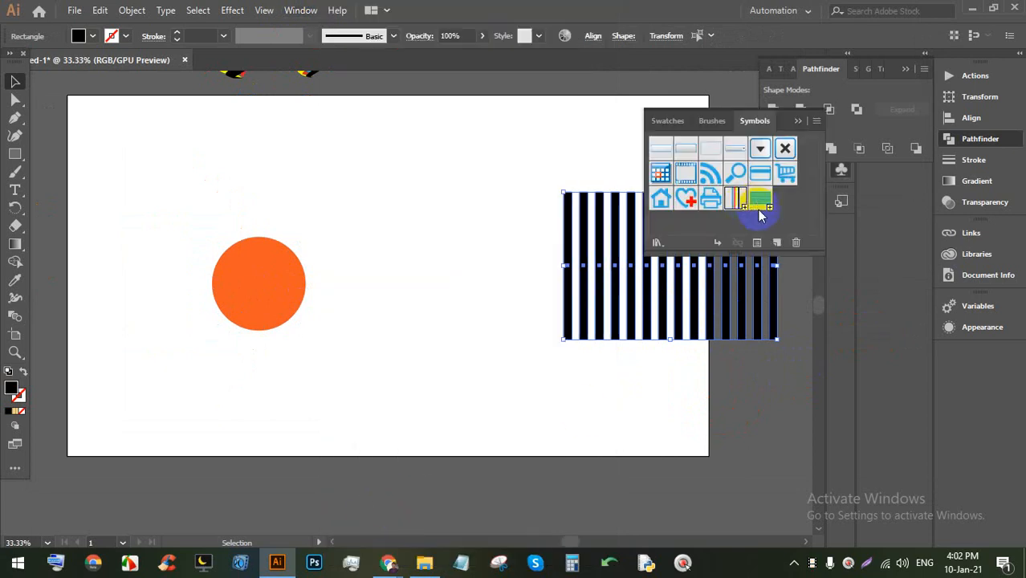
left_click(777, 241)
left_click(655, 394)
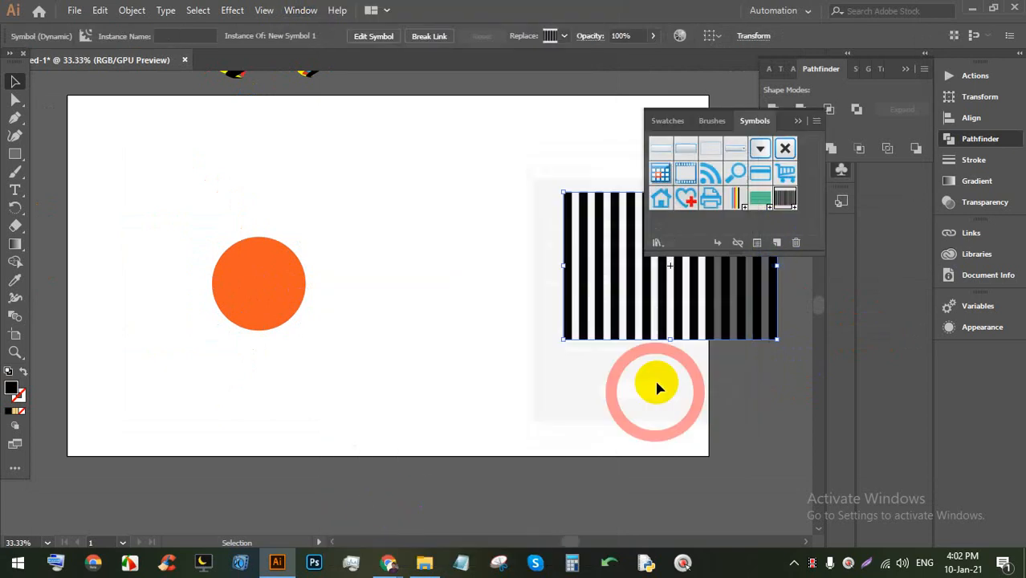
left_click(372, 354)
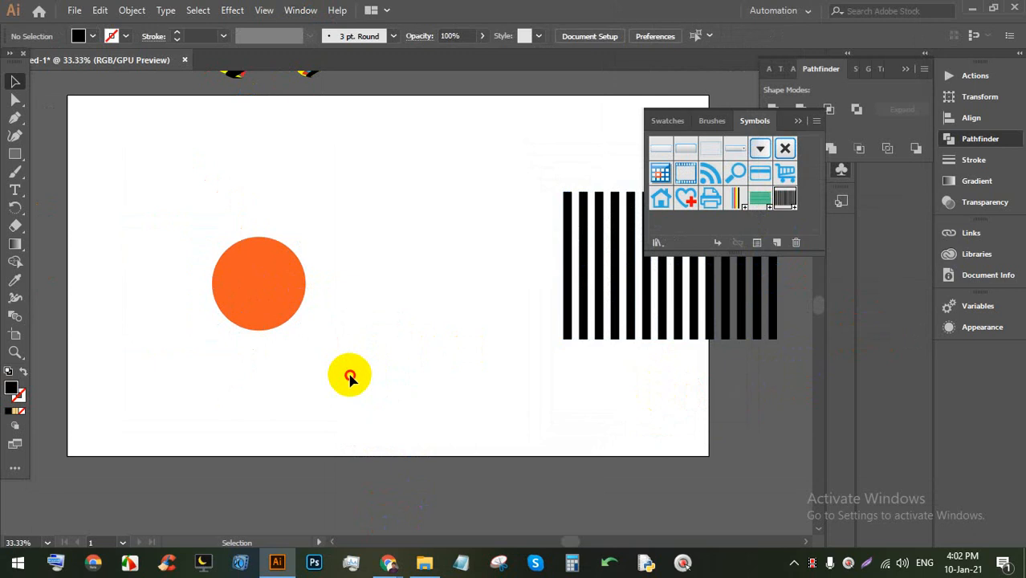
Step: Change the orange circle's fill to blue
left_click_drag(350, 376, 147, 253)
left_click(94, 36)
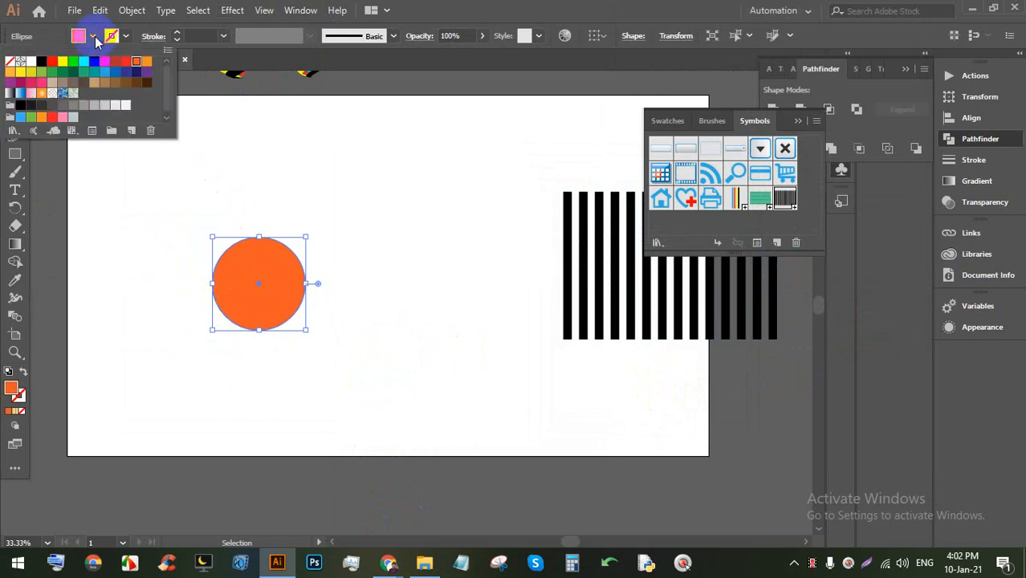
left_click(195, 71)
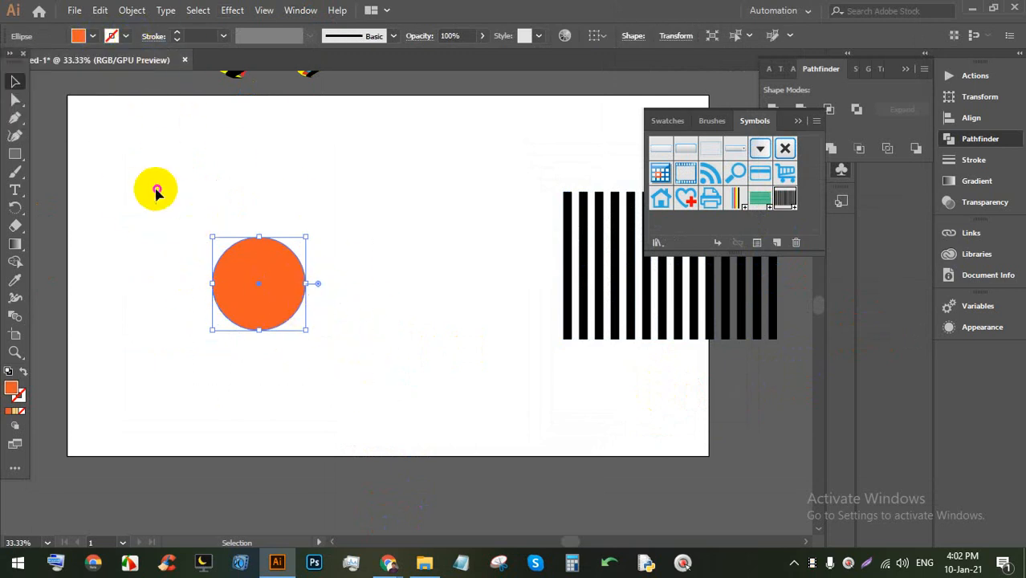
left_click(93, 36)
left_click(103, 76)
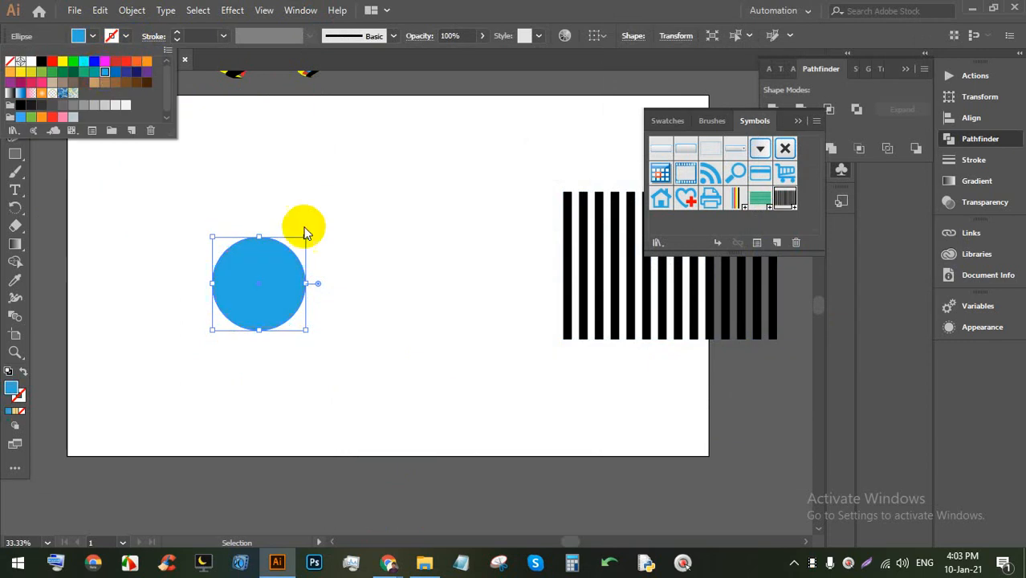
left_click(334, 245)
Step: Apply a 3D Revolve to the blue circle with rotation -67°, -20°, 19° and a 125 pt offset from the left edge
left_click(233, 9)
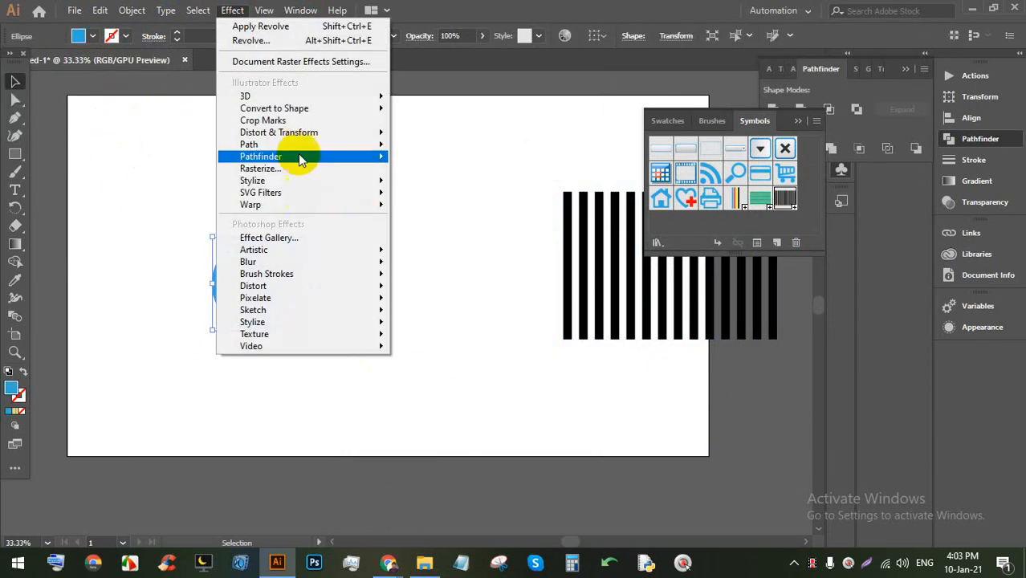
mouse_move(298, 94)
left_click(443, 115)
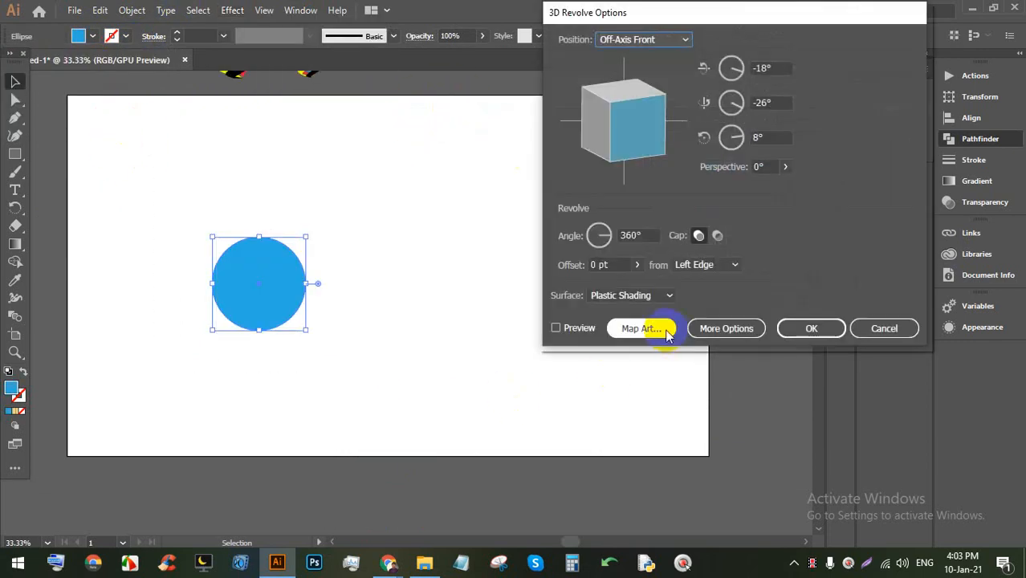
left_click(557, 329)
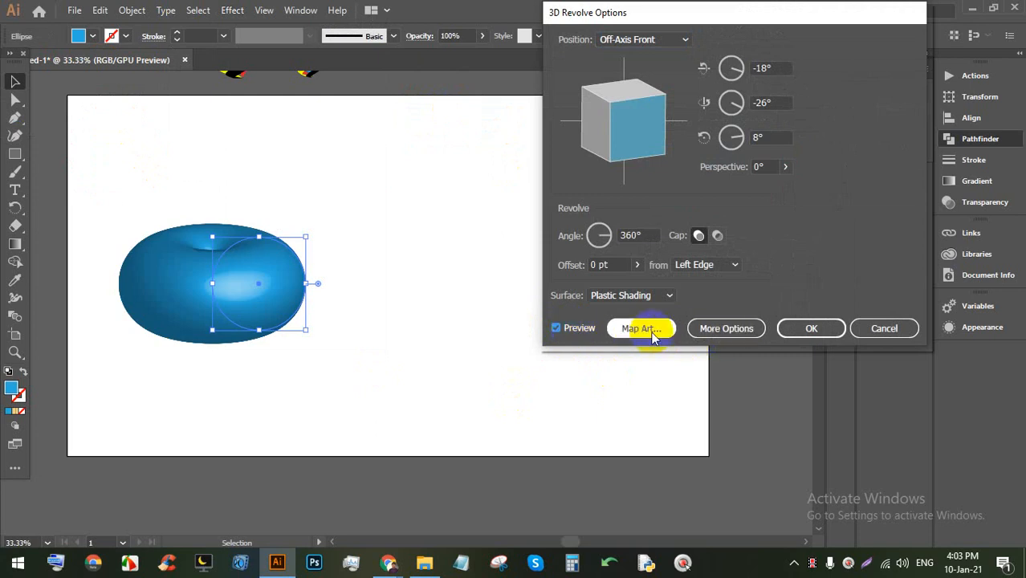
left_click_drag(602, 160, 644, 159)
left_click(639, 266)
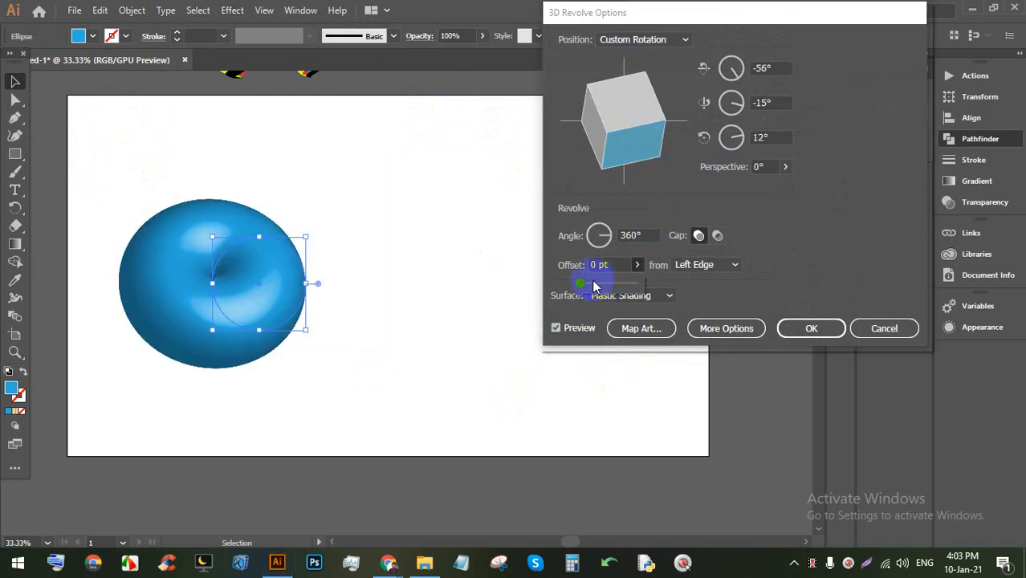
left_click_drag(583, 282, 587, 286)
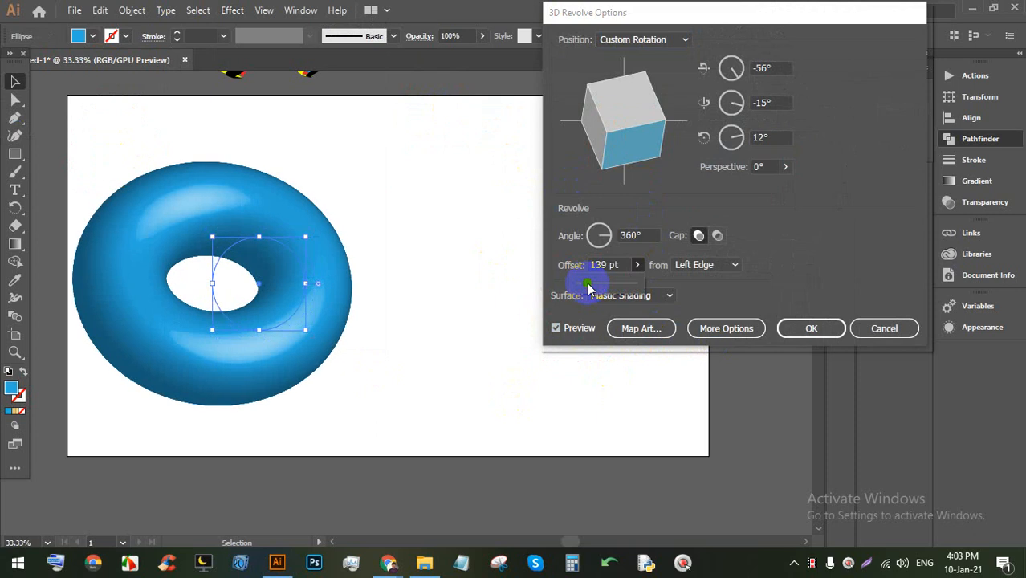
left_click_drag(617, 133, 629, 150)
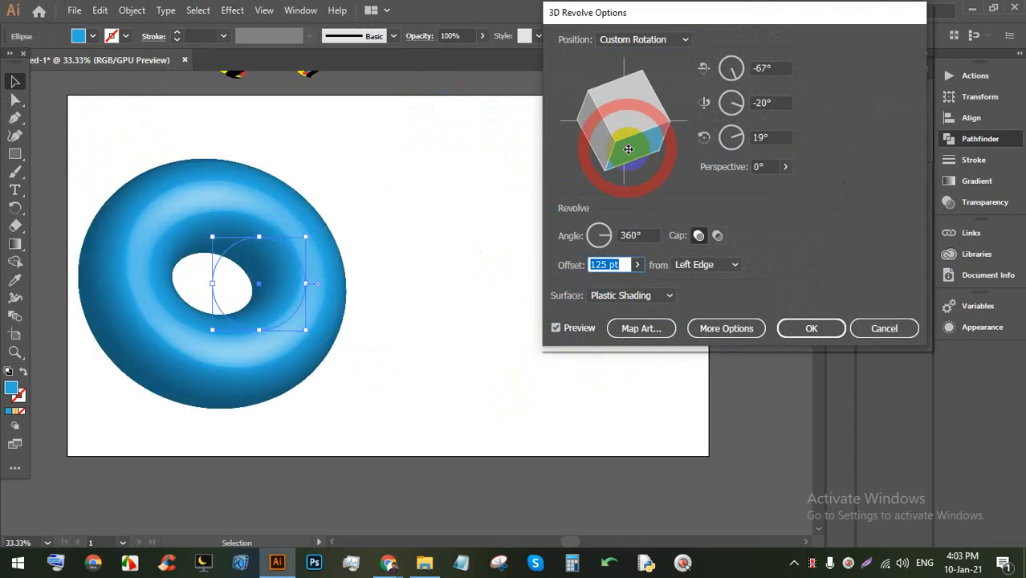
Step: Map the black bar symbol onto the ring's surface, stretch it over the whole surface grid and apply the 3D Revolve
left_click(642, 329)
left_click(685, 39)
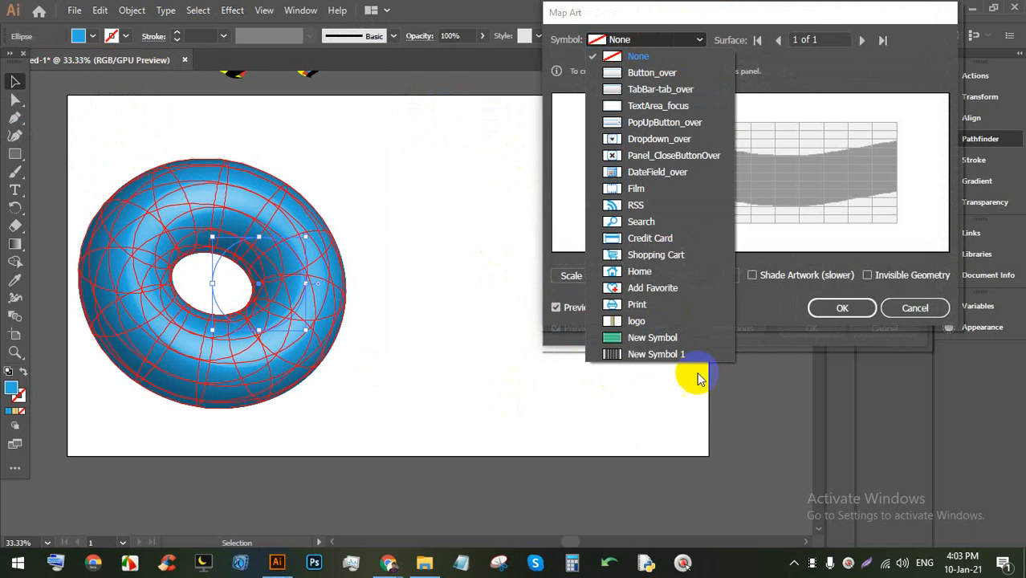
left_click(657, 353)
mouse_move(750, 159)
left_mouse_down()
mouse_move(673, 183)
mouse_move(636, 160)
mouse_move(642, 153)
mouse_move(689, 175)
mouse_move(910, 225)
mouse_move(900, 221)
left_mouse_up()
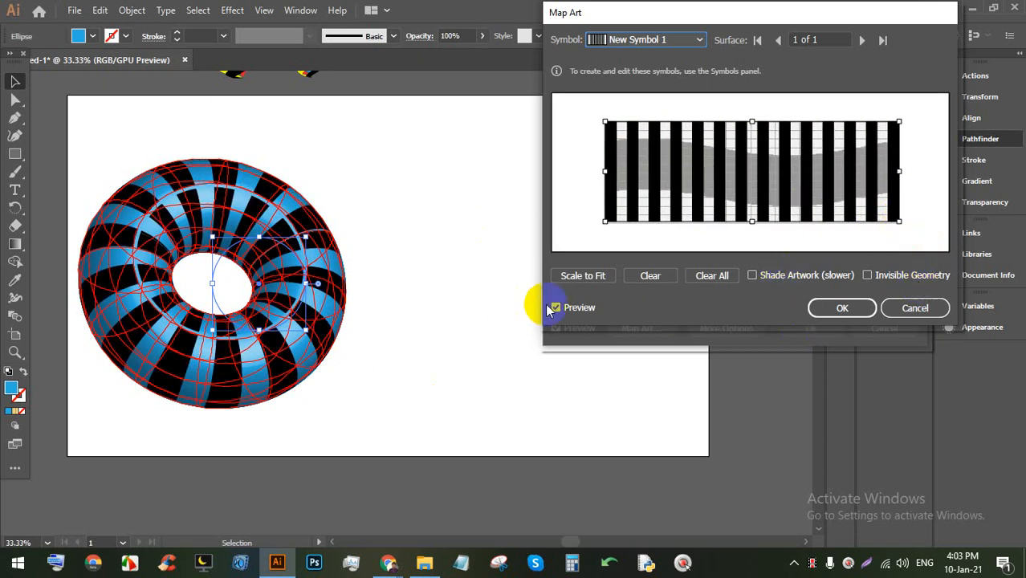
left_click(843, 308)
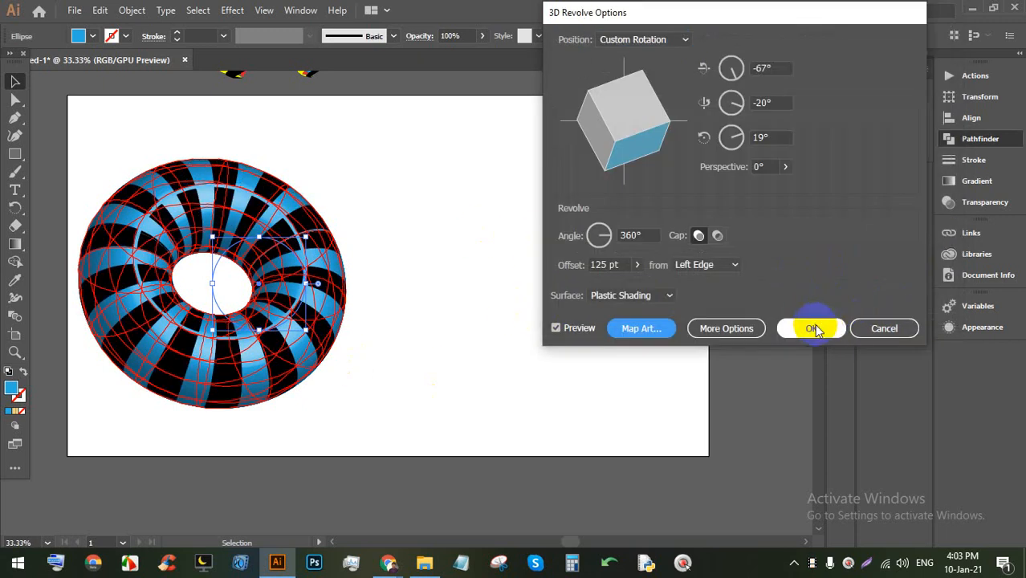
left_click(809, 327)
left_click(414, 306)
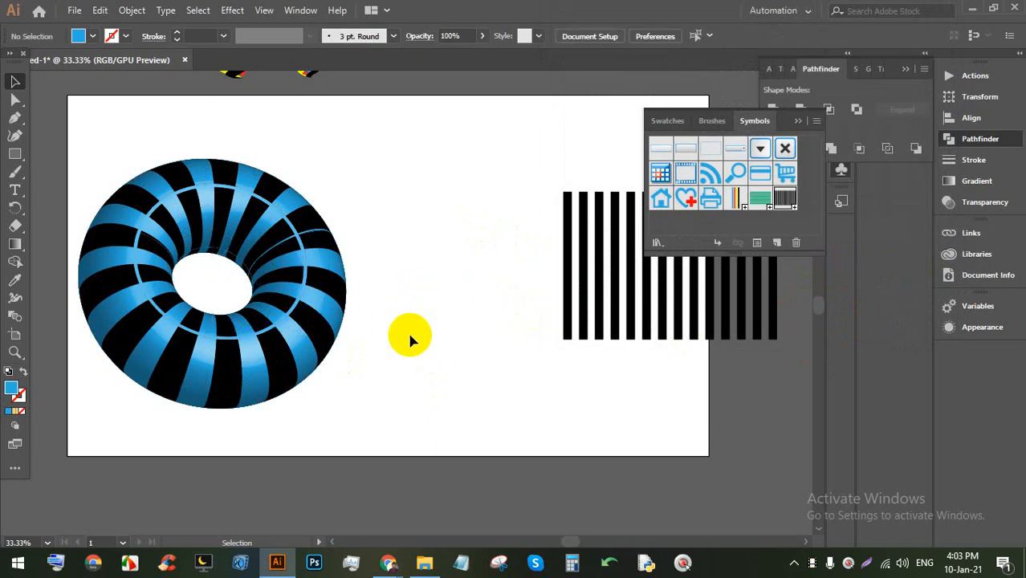
Step: Scale the striped blue ring down and move it to the upper-left corner of the artboard
scroll(259, 270, "down", 1, "alt")
scroll(210, 201, "up", 4, "alt")
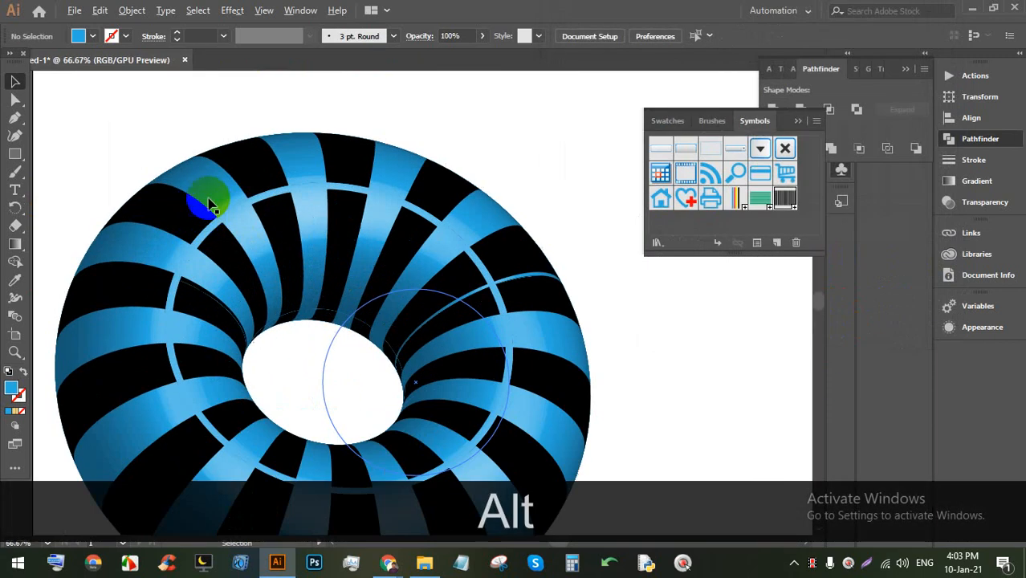
scroll(277, 204, "up", 3, "alt")
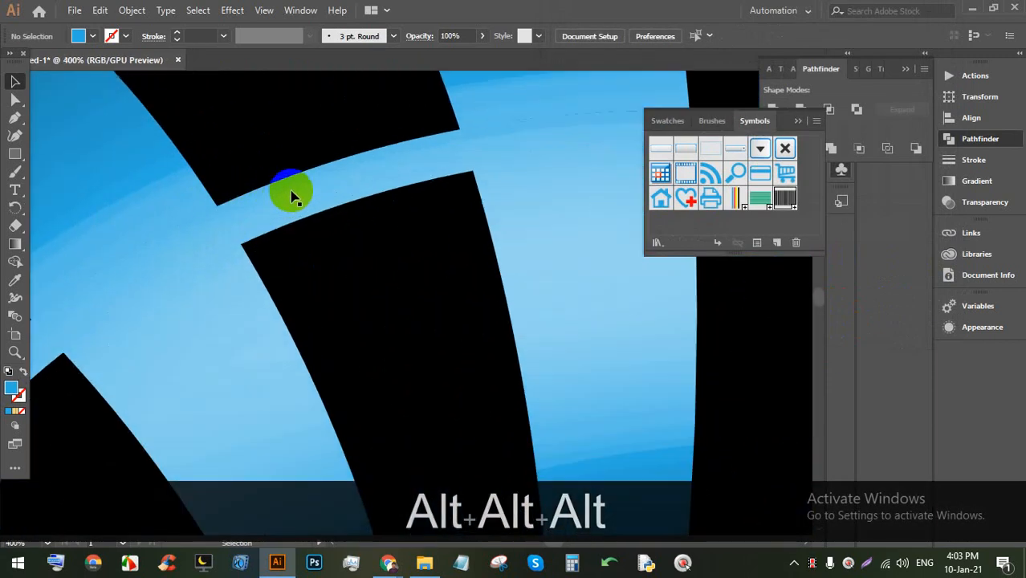
scroll(418, 136, "up", 2, "alt")
scroll(236, 223, "down", 7, "alt")
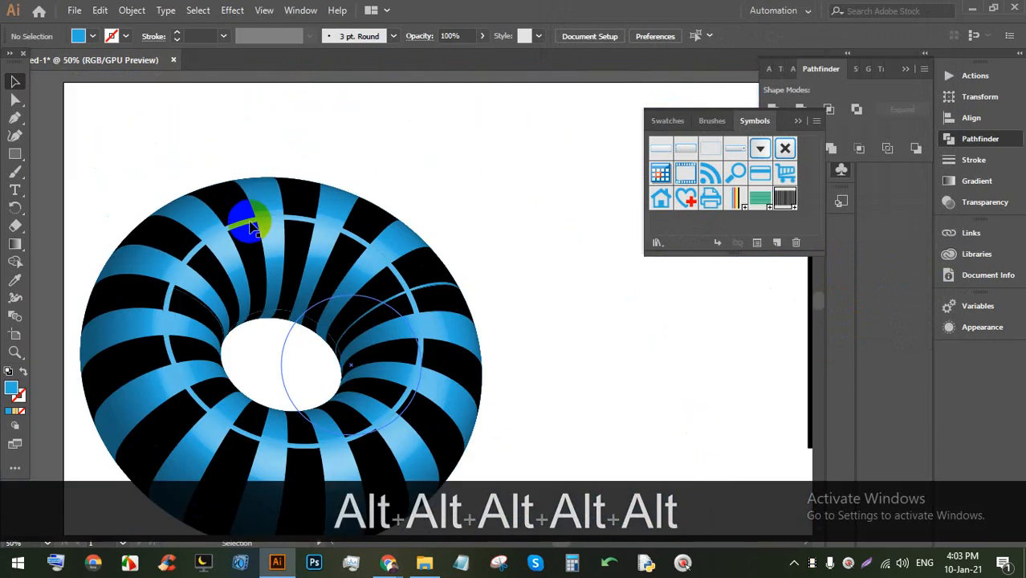
scroll(289, 212, "down", 2, "alt")
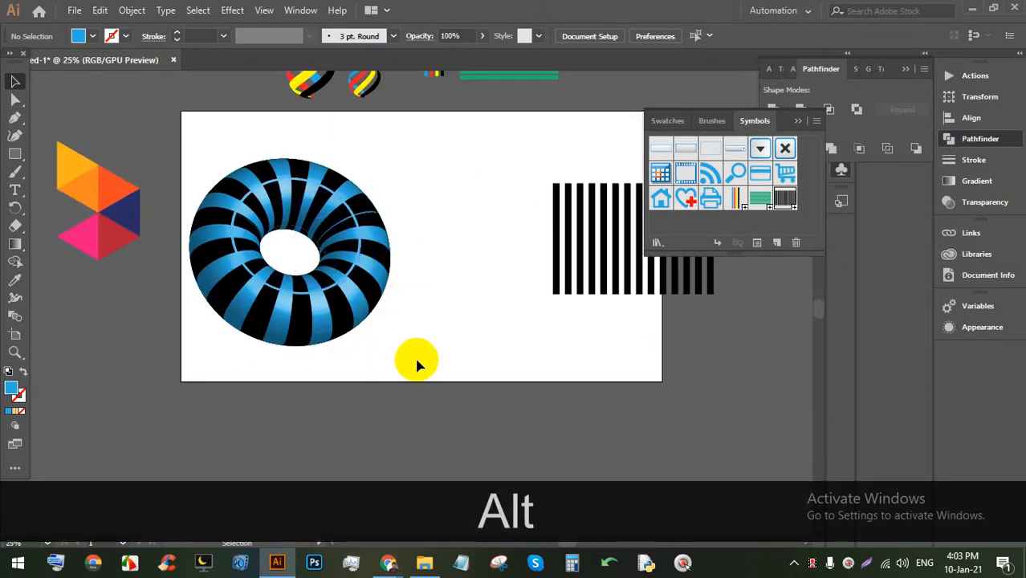
left_click(325, 230)
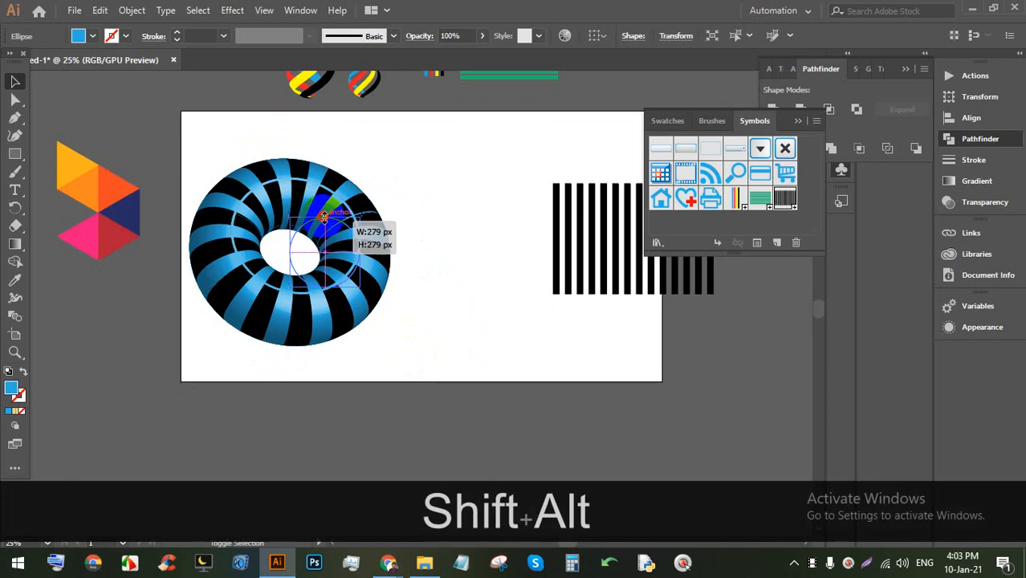
left_click_drag(325, 218, 246, 130)
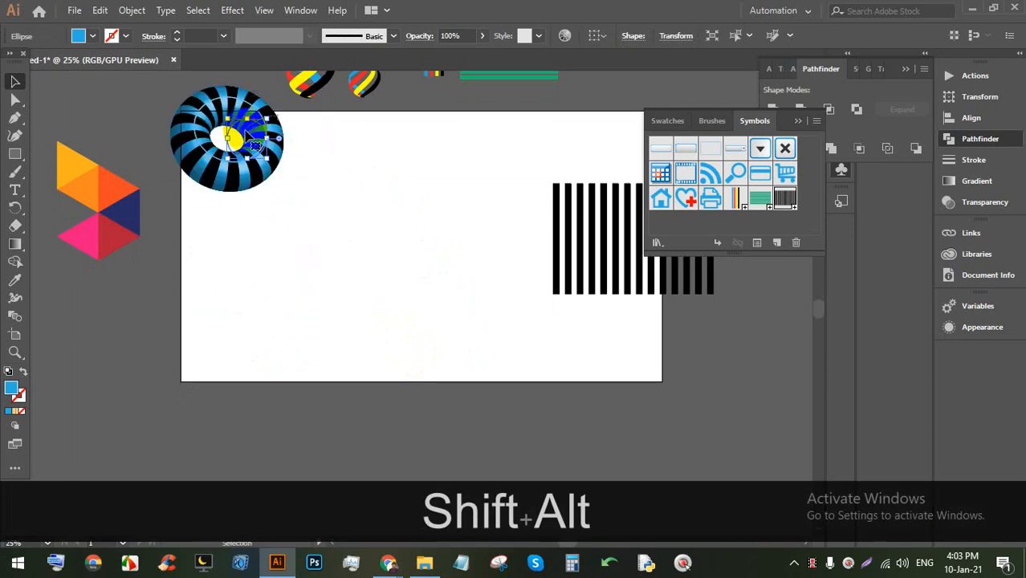
Step: Draw a new blue circle on the artboard below the small striped ring using the Ellipse tool
left_click(17, 159)
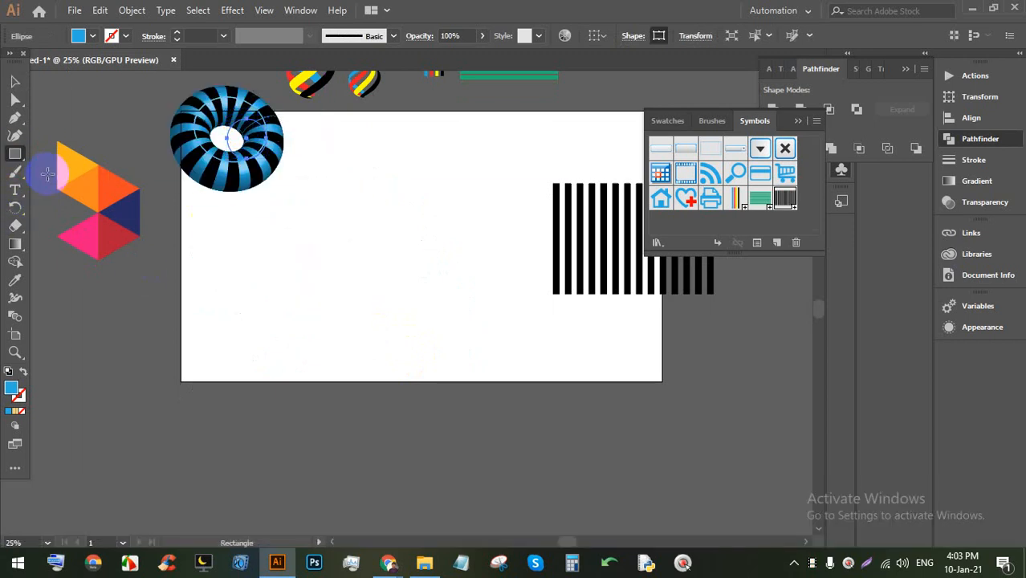
left_click(19, 159)
left_click(82, 170)
left_click_drag(302, 247, 336, 303)
scroll(350, 295, "up", 1)
scroll(349, 296, "down", 1)
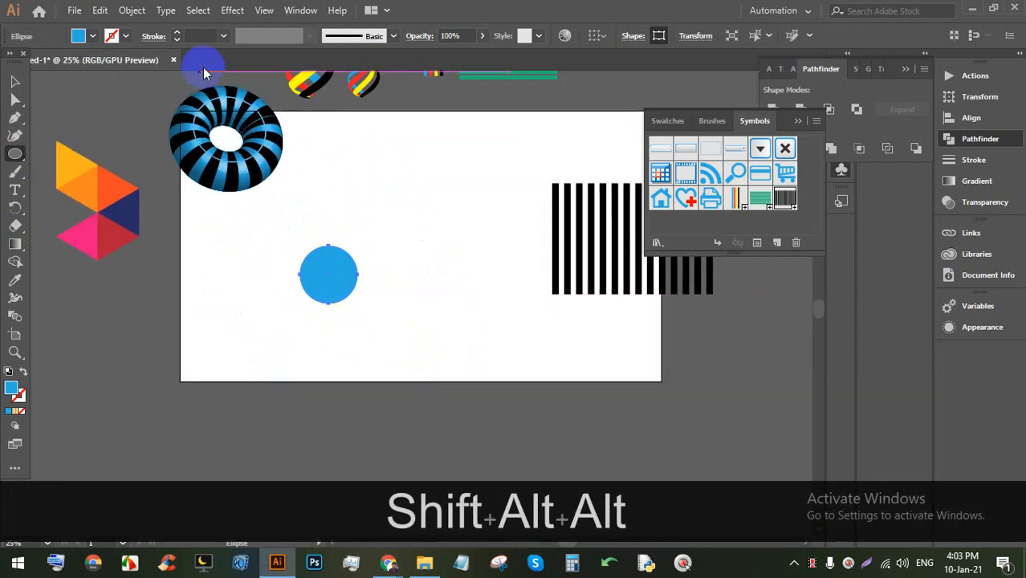
Step: Set up a previewed 3D Revolve on the new circle with rotation -62°, -17°, 20° and a larger offset from the left edge
left_click(230, 10)
mouse_move(321, 97)
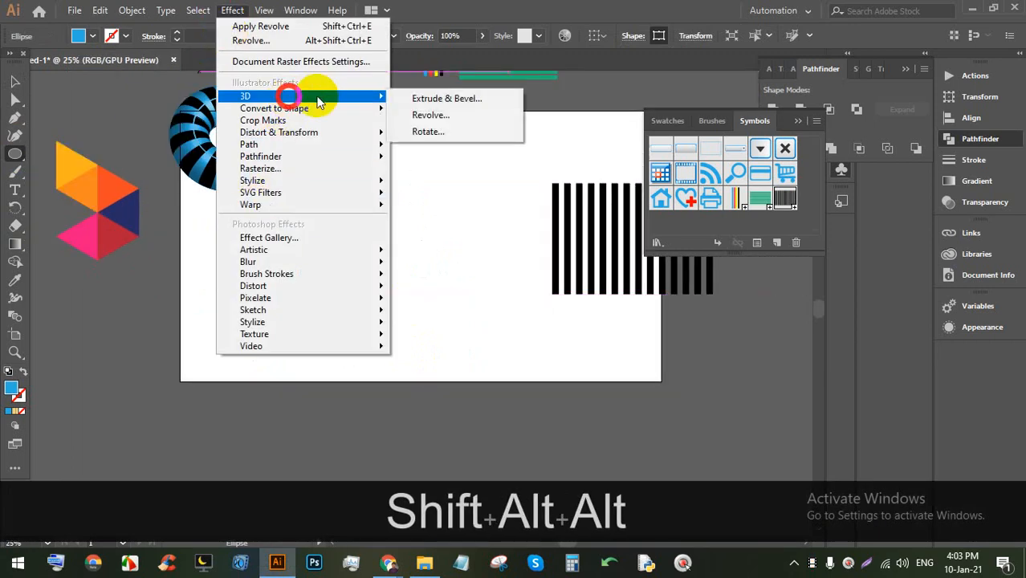
left_click(446, 119)
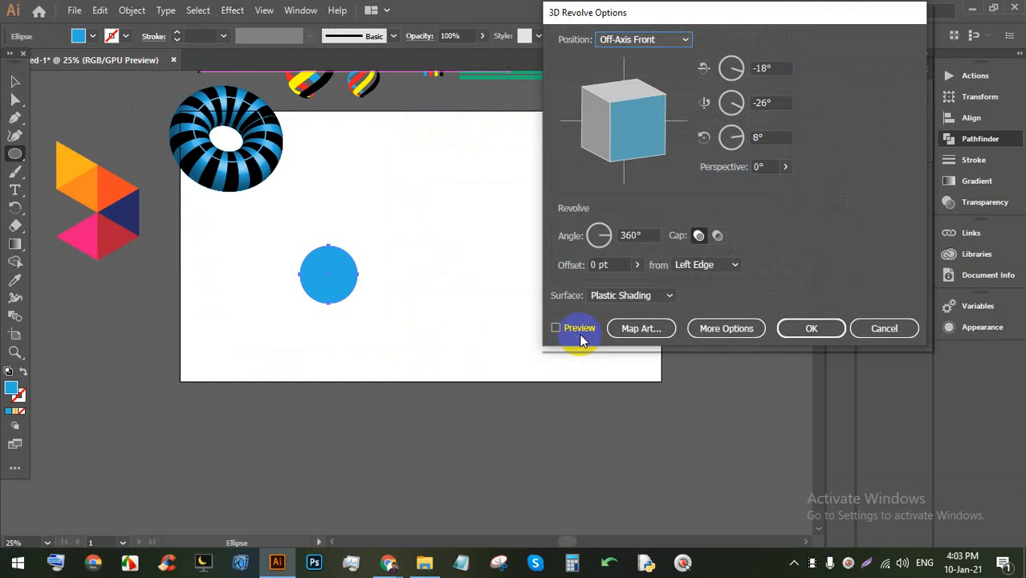
left_click(583, 333)
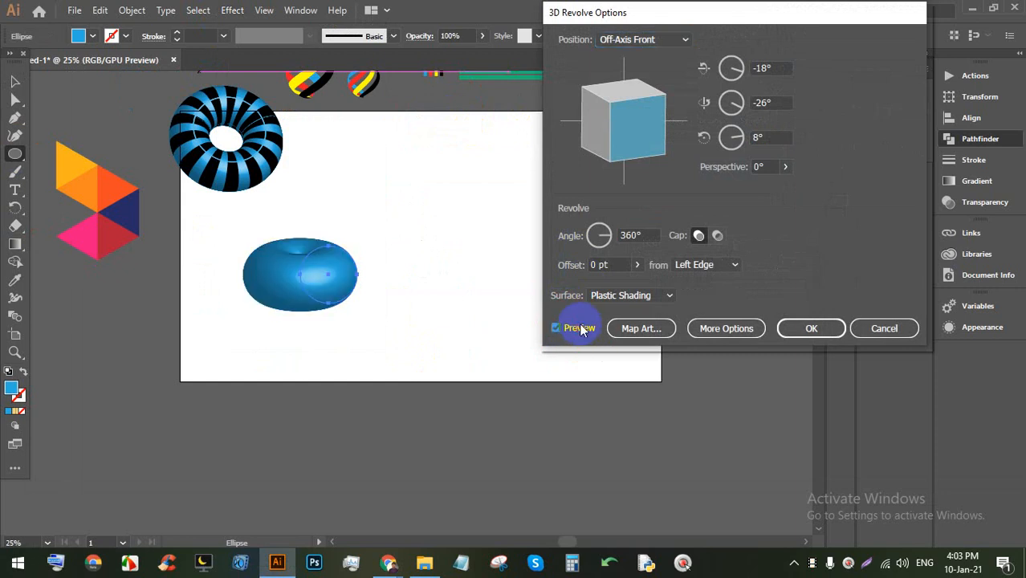
mouse_move(625, 132)
left_mouse_down()
mouse_move(616, 140)
mouse_move(634, 115)
mouse_move(641, 131)
left_mouse_up()
left_click(635, 265)
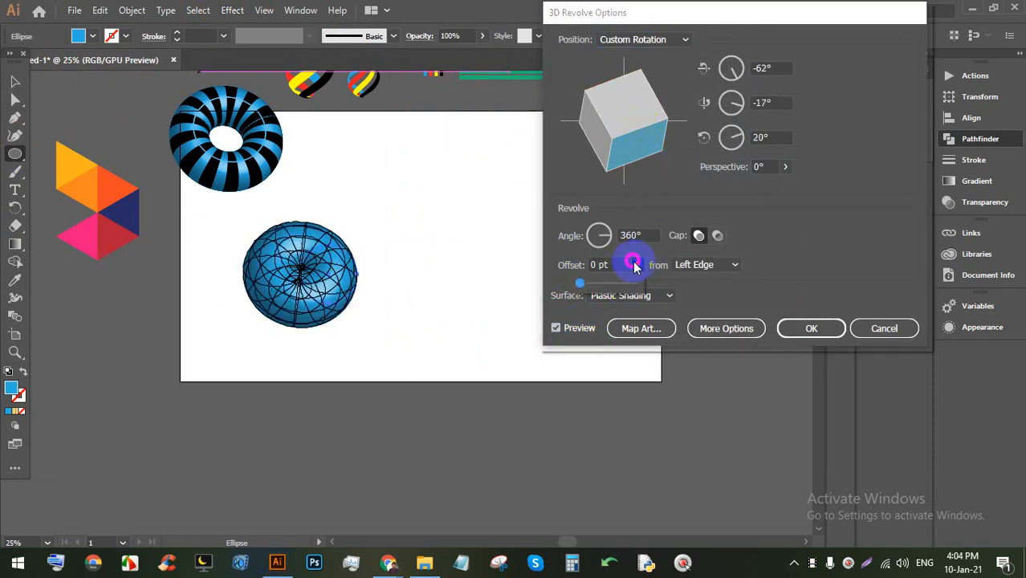
Step: Map New Symbol 1 onto the ring, stretch it slightly beyond the whole surface grid and apply the 3D Revolve
left_click(641, 329)
left_click(622, 47)
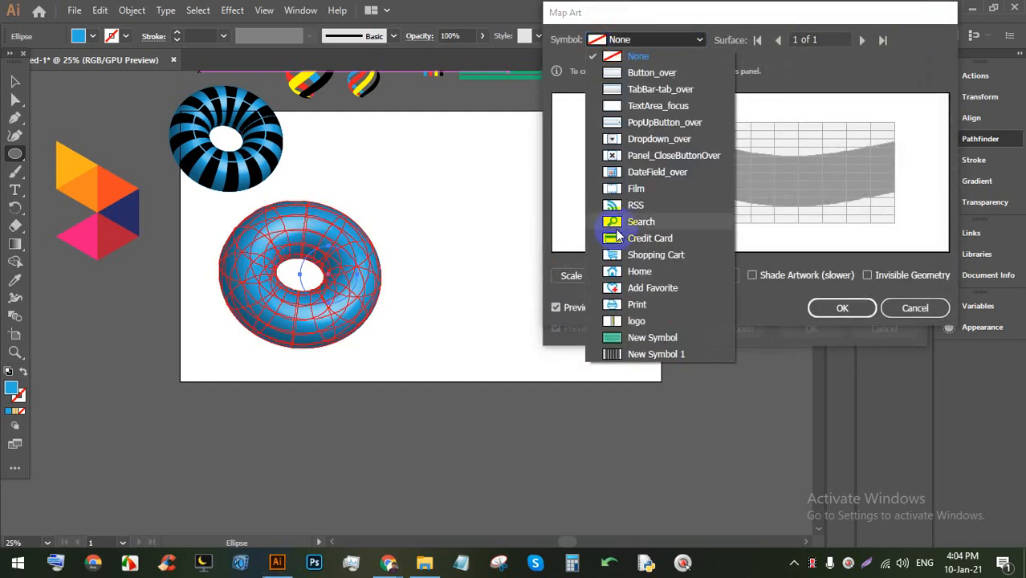
left_click(636, 352)
left_click_drag(733, 175, 642, 151)
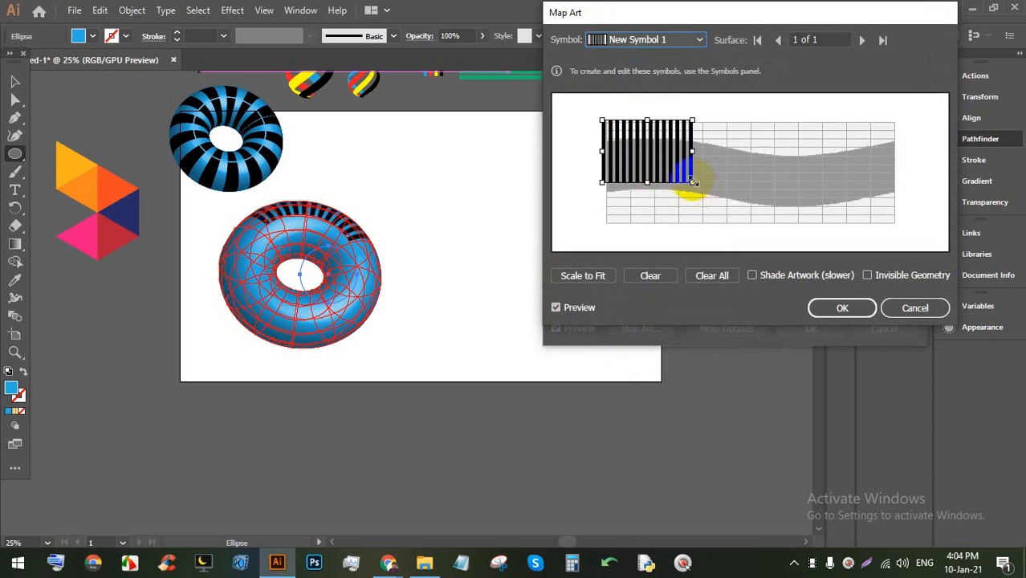
left_click_drag(693, 183, 898, 218)
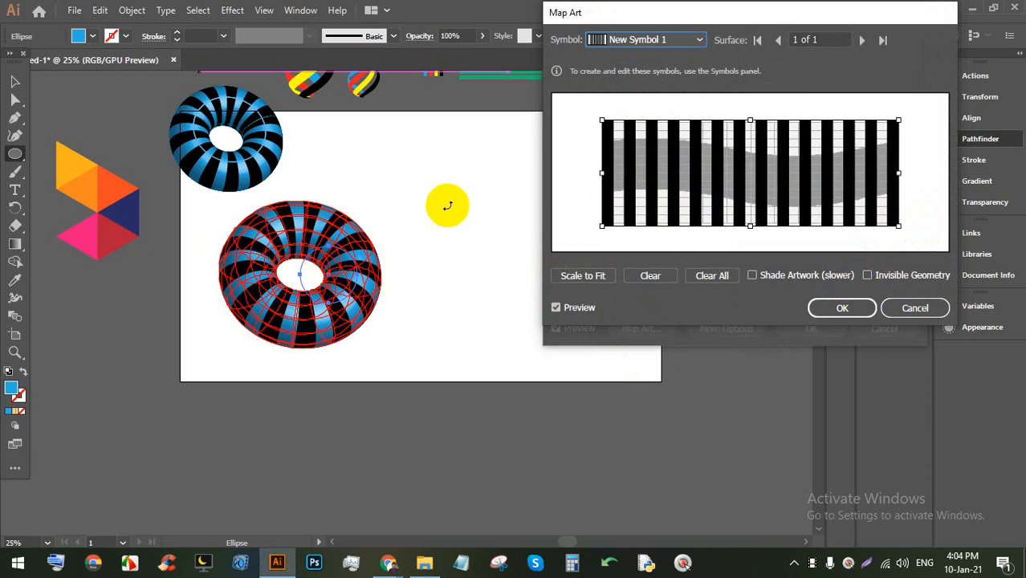
left_click(841, 308)
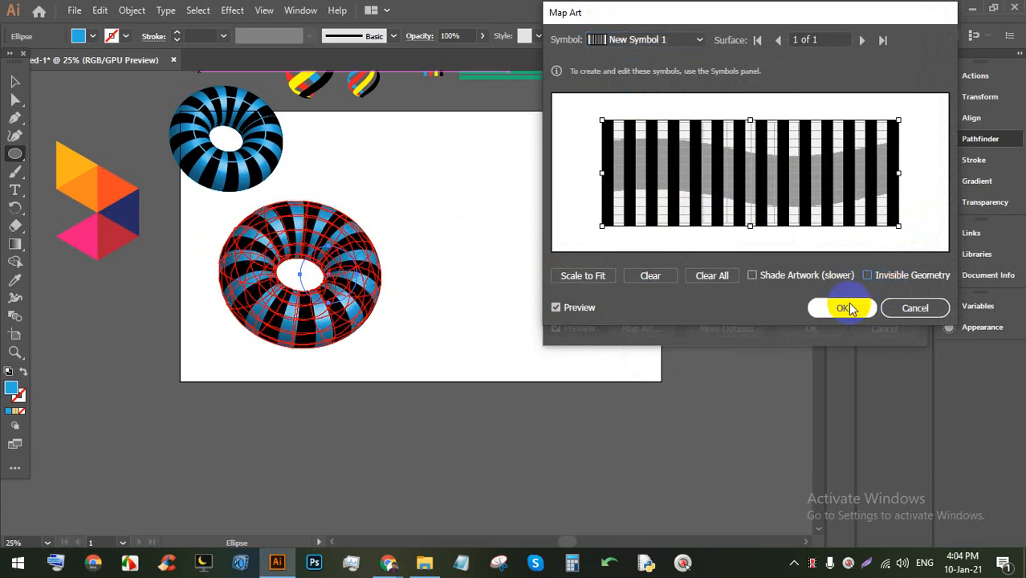
left_click(816, 327)
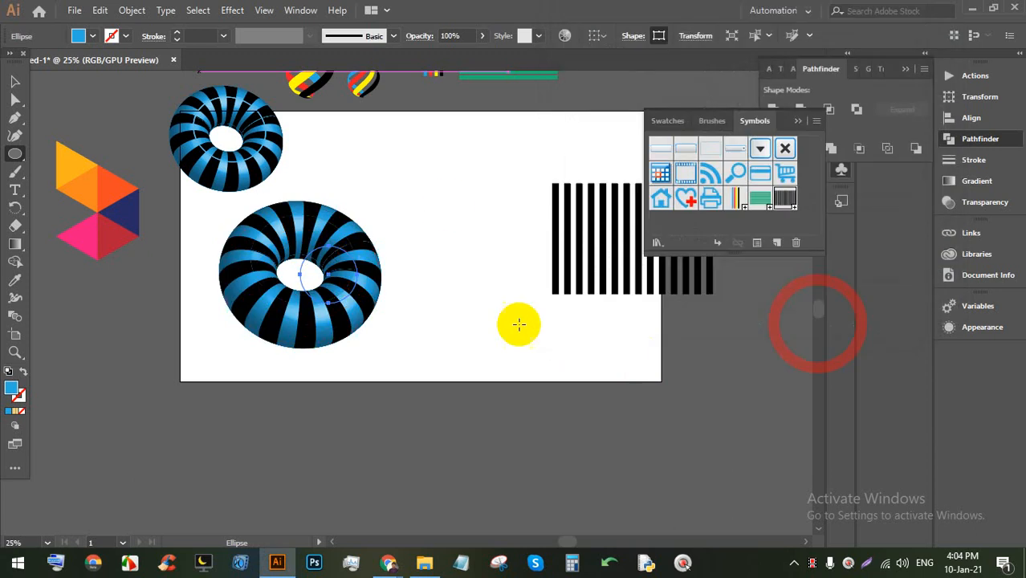
Step: Delete the earlier small ring and duplicate the new striped ring, leaving one copy at the artboard's upper-left and one lower down
left_click(440, 310)
key("alt")
left_click(480, 307)
scroll(258, 238, "up", 5)
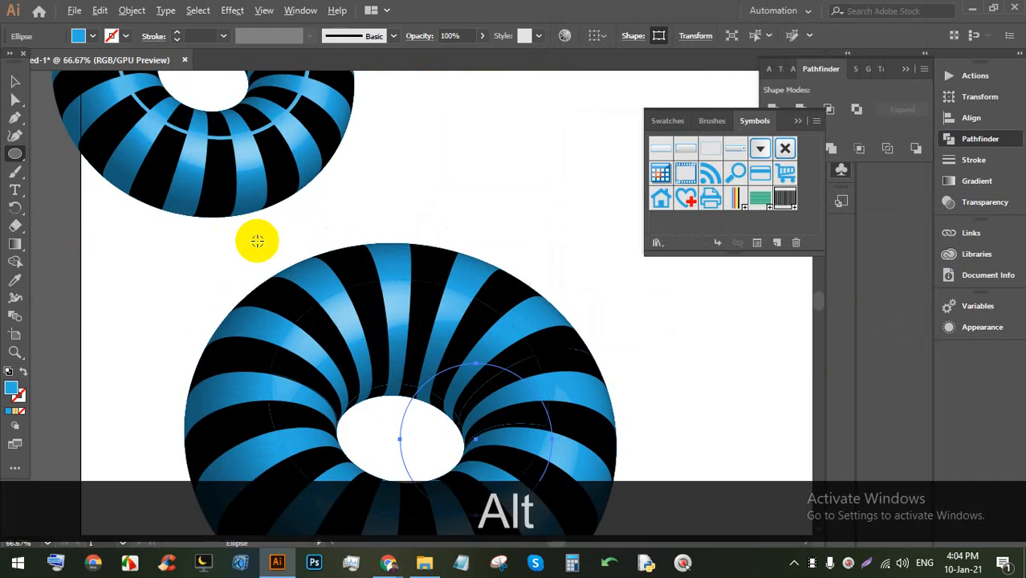
scroll(259, 204, "up", 3)
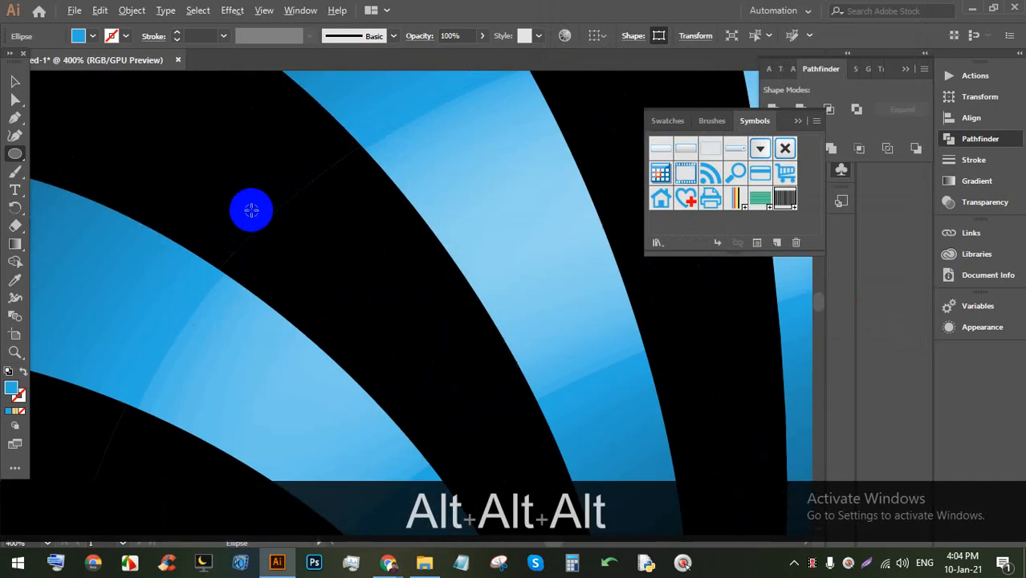
scroll(309, 197, "down", 7)
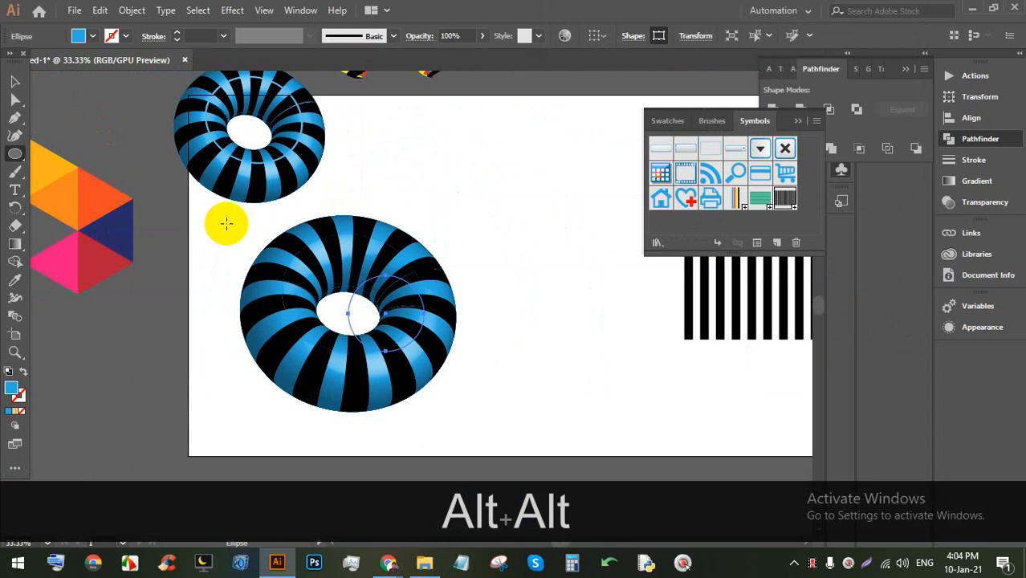
left_click(14, 83)
left_click(307, 180)
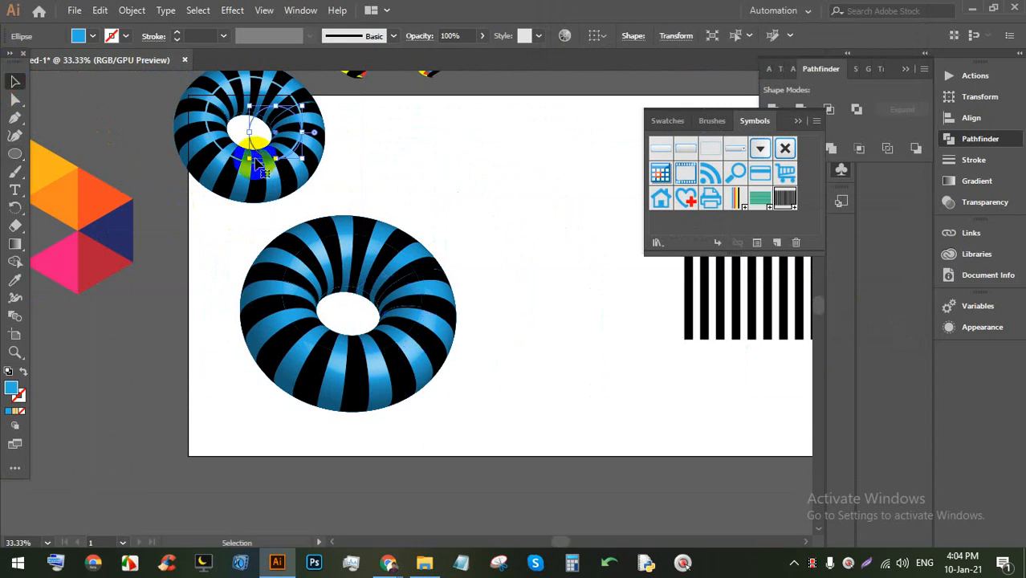
key("BackSpace")
left_click_drag(399, 270, 427, 308)
left_click_drag(560, 439, 413, 319)
Step: Expand the appearance of the lower striped ring
left_click(131, 10)
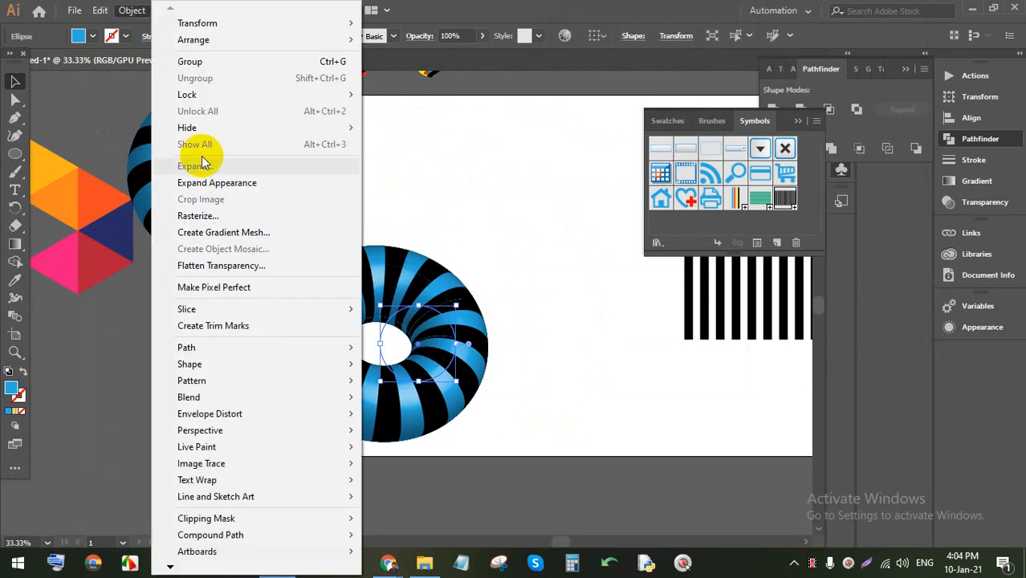
left_click(257, 185)
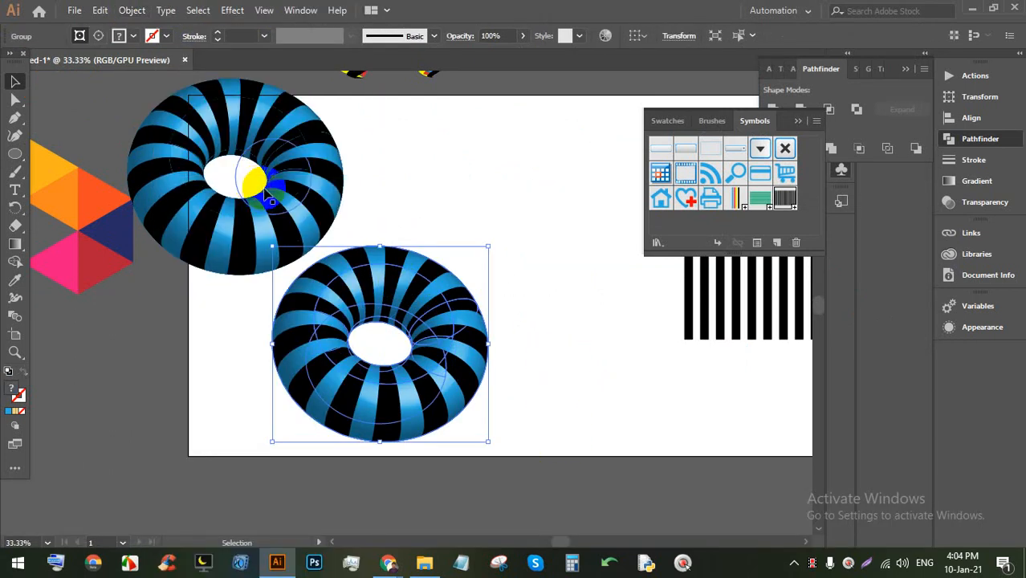
left_click(131, 10)
left_click(229, 164)
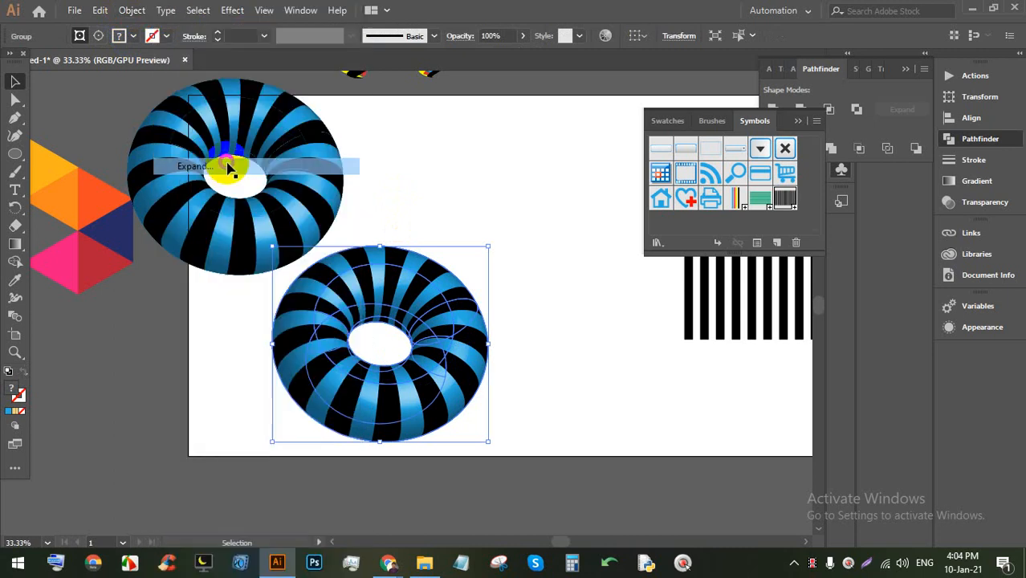
Step: Ungroup the expanded lower ring twice to separate its surface sections
right_click(405, 309)
left_click(466, 433)
left_click(558, 370)
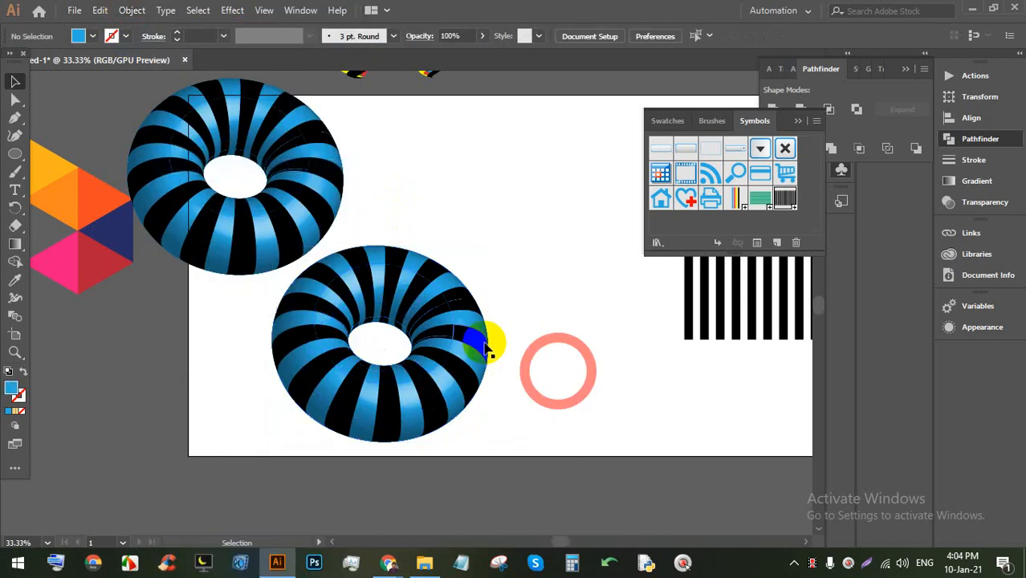
left_click(455, 299)
right_click(454, 298)
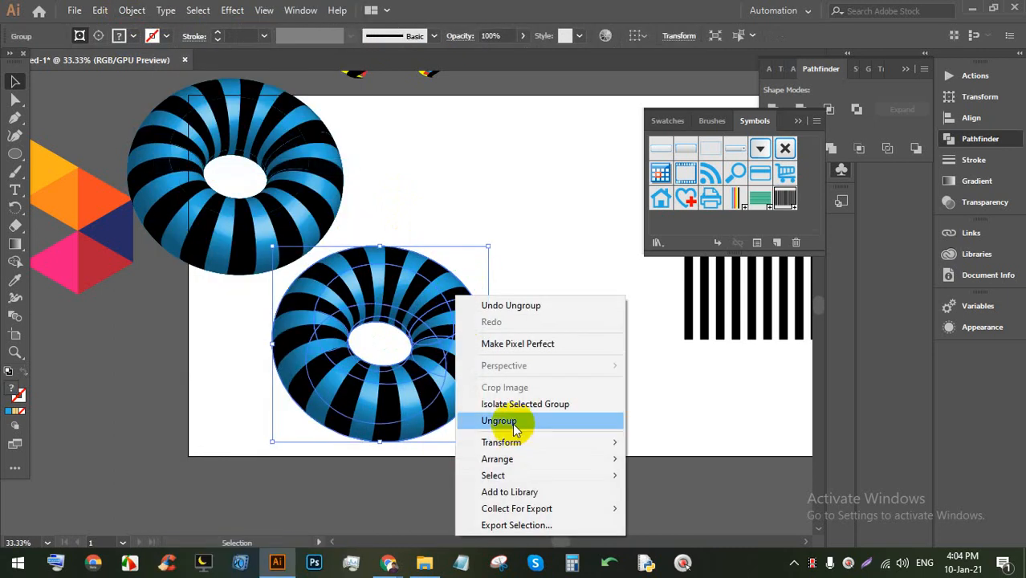
left_click(501, 419)
left_click(524, 374)
Step: Try deleting the lower ring's outer clip group, restore it, and try moving it aside before undoing the move
left_click(430, 310)
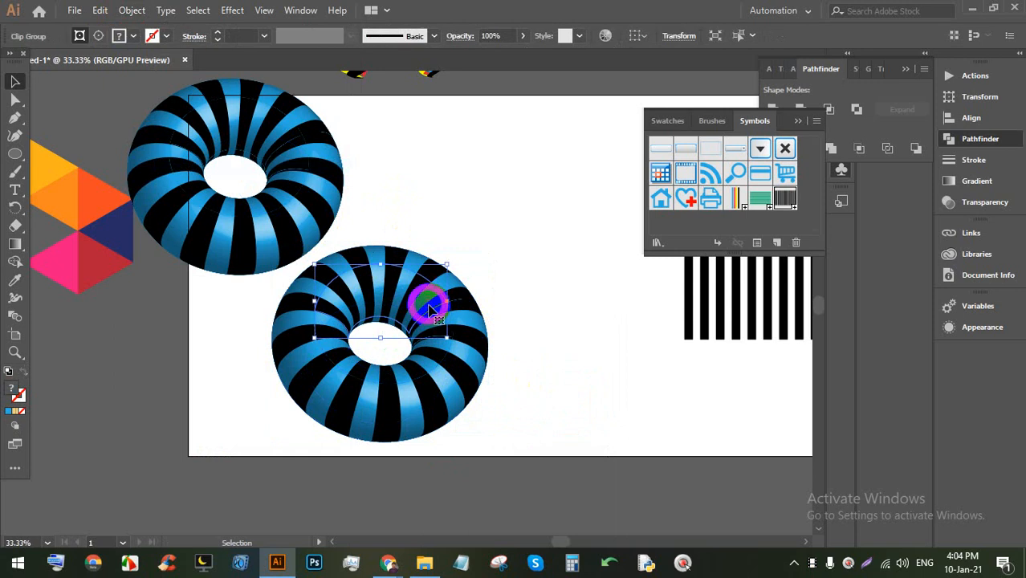
left_click(498, 304)
left_click(474, 367)
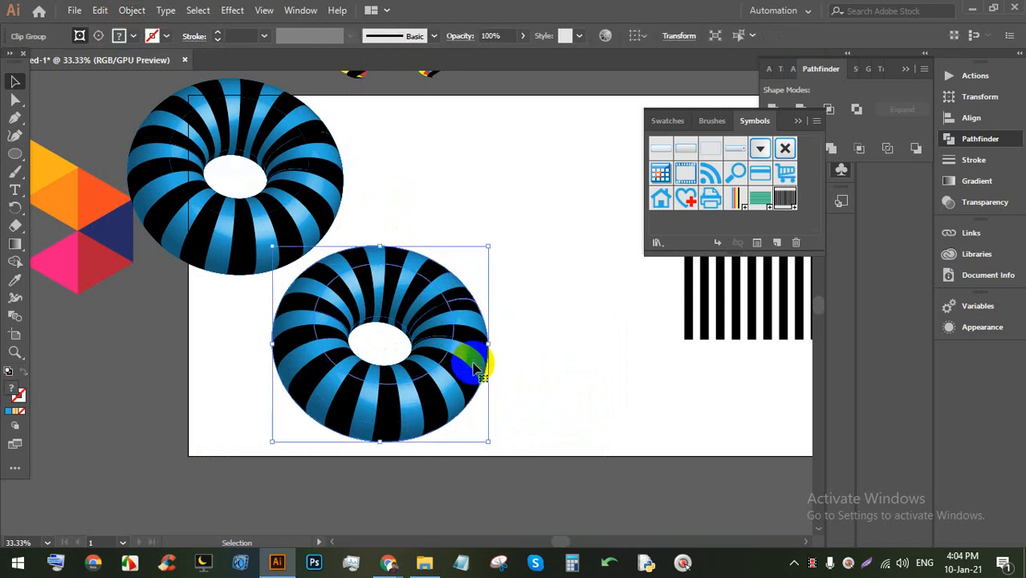
key("BackSpace")
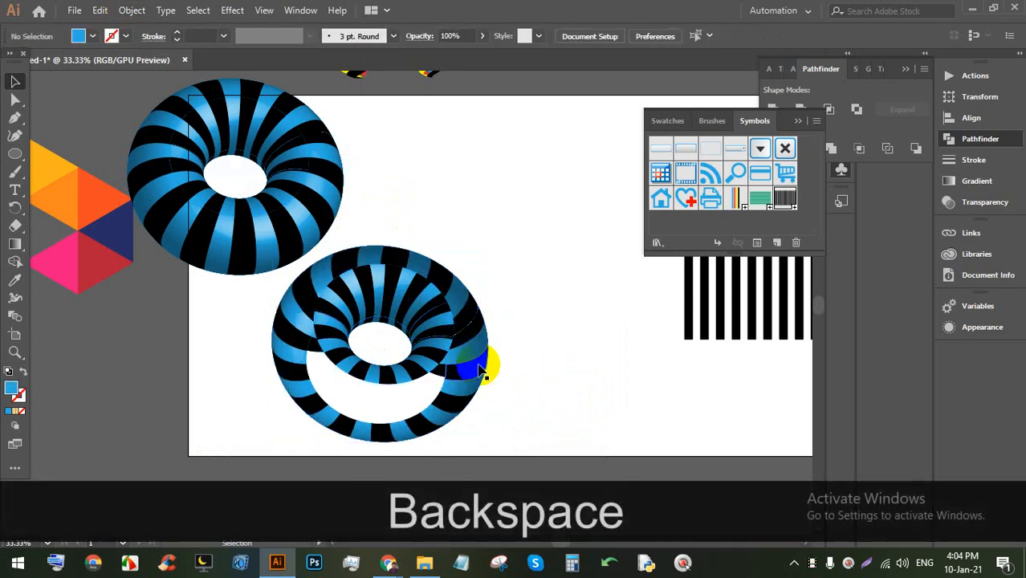
key("ctrl+z")
left_click_drag(474, 365, 608, 435)
scroll(594, 375, "down", 2)
key("ctrl+z")
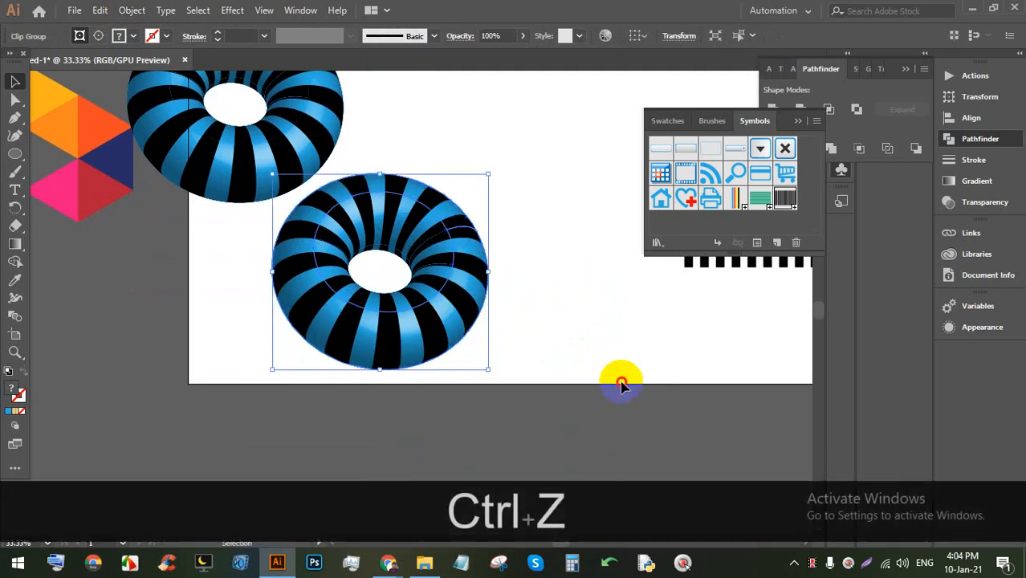
Step: Release the clipping mask on the outer section of the lower ring
left_click(618, 382)
left_click(474, 287)
right_click(475, 291)
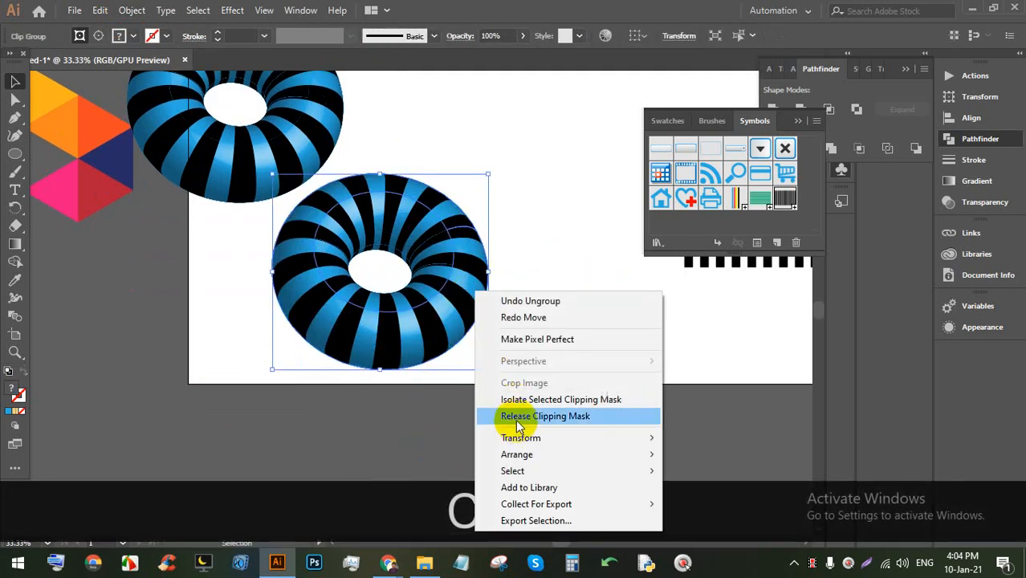
left_click(522, 416)
left_click(526, 326)
Step: Try deleting the released blue shading group and another inner section of the lower ring, and undo both deletions
left_click(472, 285)
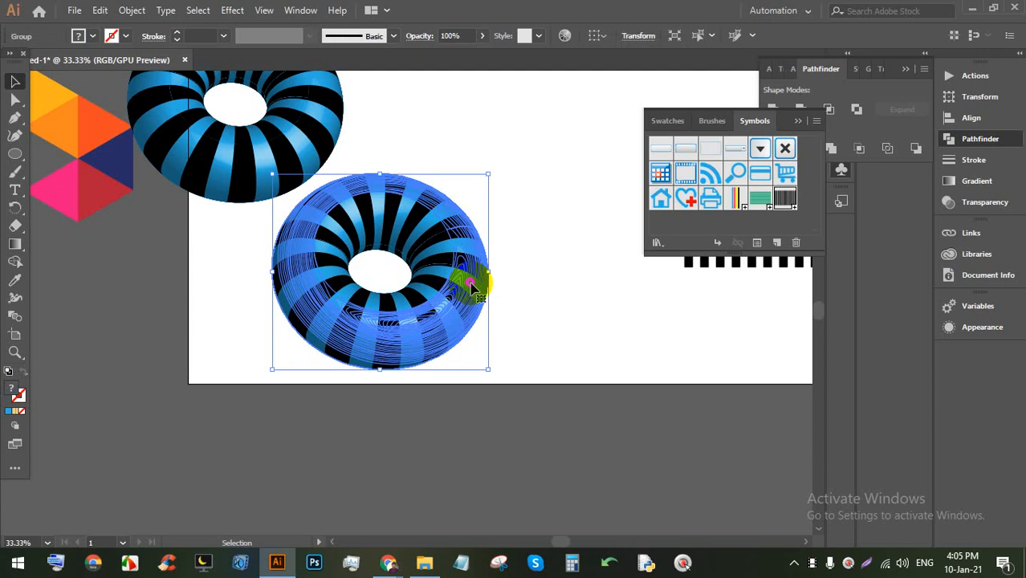
key("BackSpace")
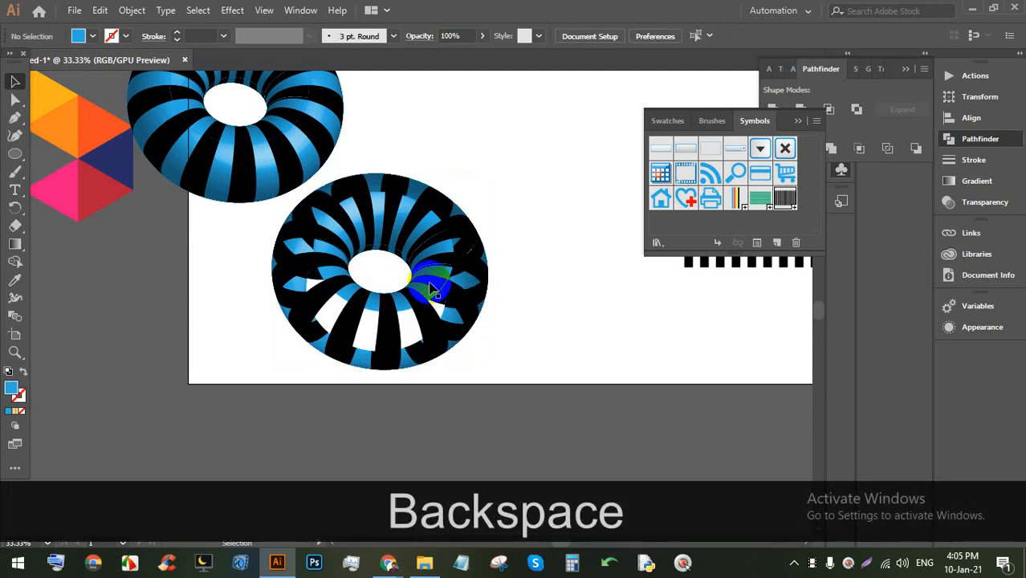
left_click(447, 279)
key("BackSpace")
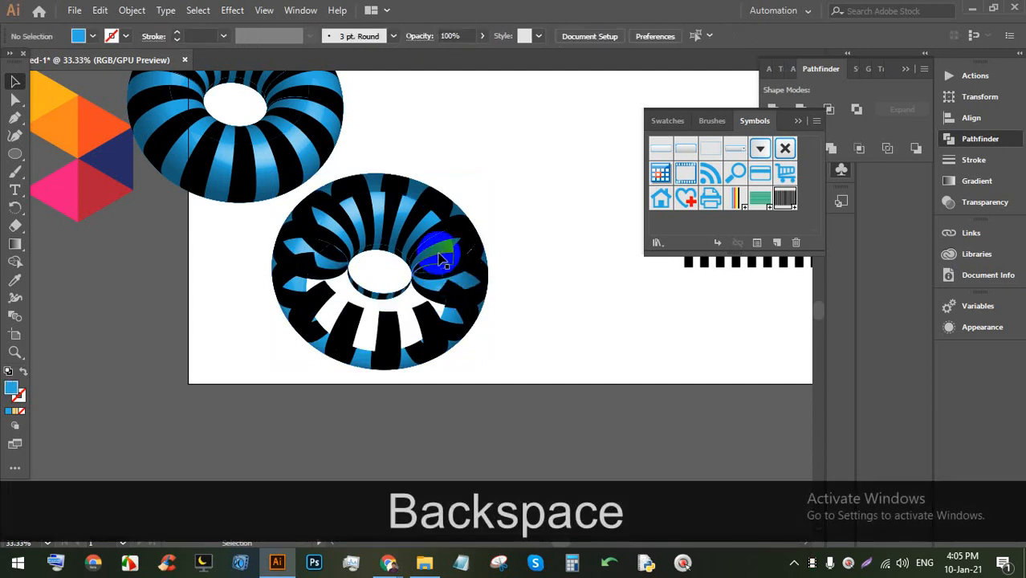
key("ctrl+z")
key("ctrl+z")
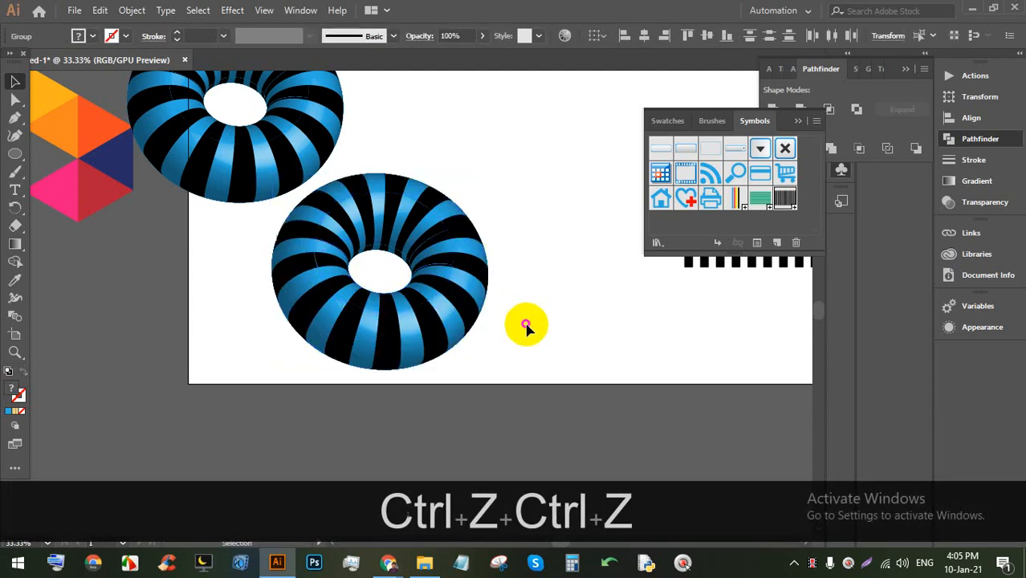
Step: Move the released blue shading group away from the lower ring and release the clipping mask on the remaining blue outer section
left_click_drag(461, 295, 688, 389)
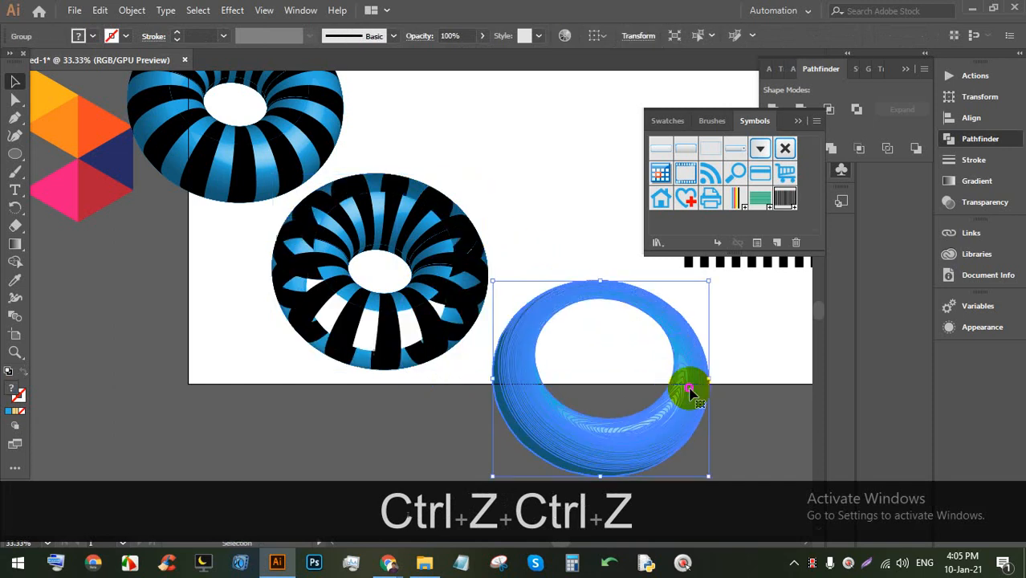
left_click(789, 404)
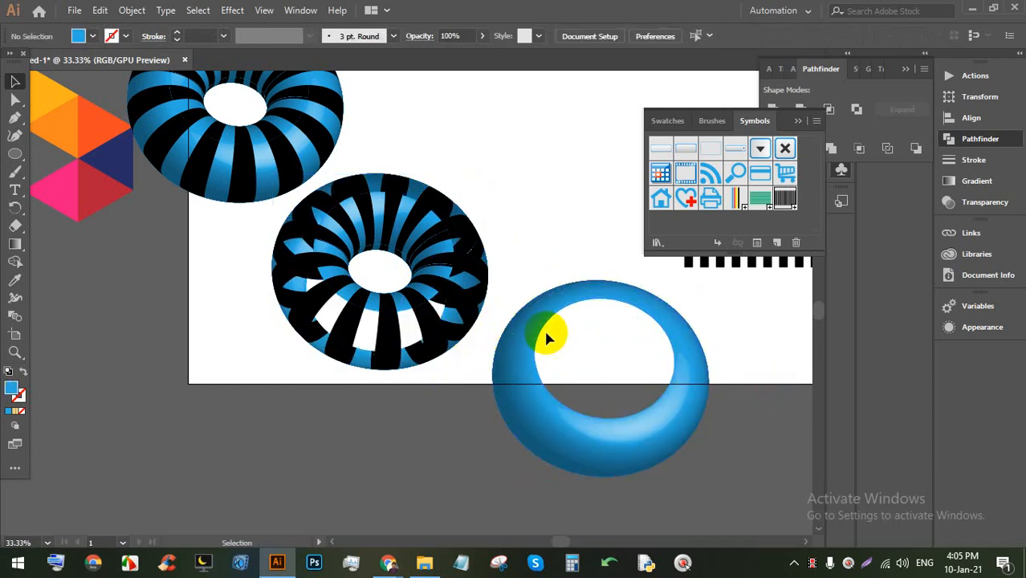
left_click(370, 363)
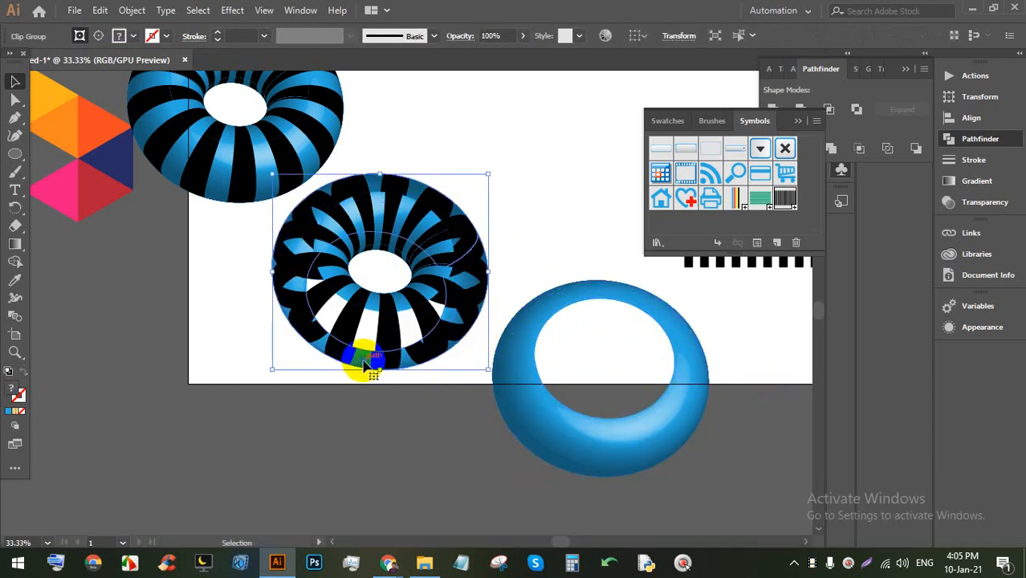
right_click(368, 358)
left_click(405, 254)
left_click(534, 257)
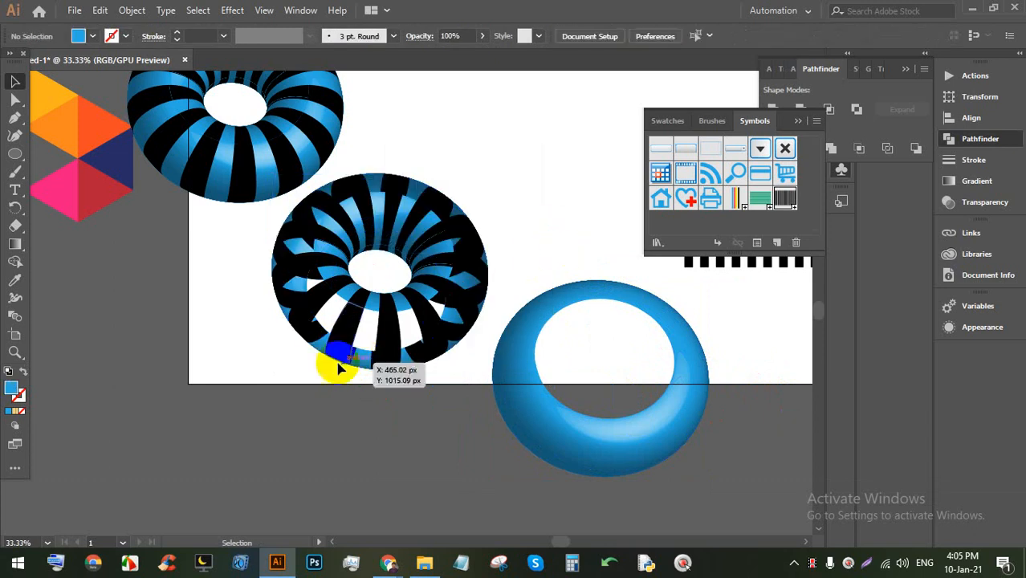
Step: Isolate the newly released blue shading group and move four of its crescent bands out beside the lower ring
left_click(364, 363)
double_click(363, 363)
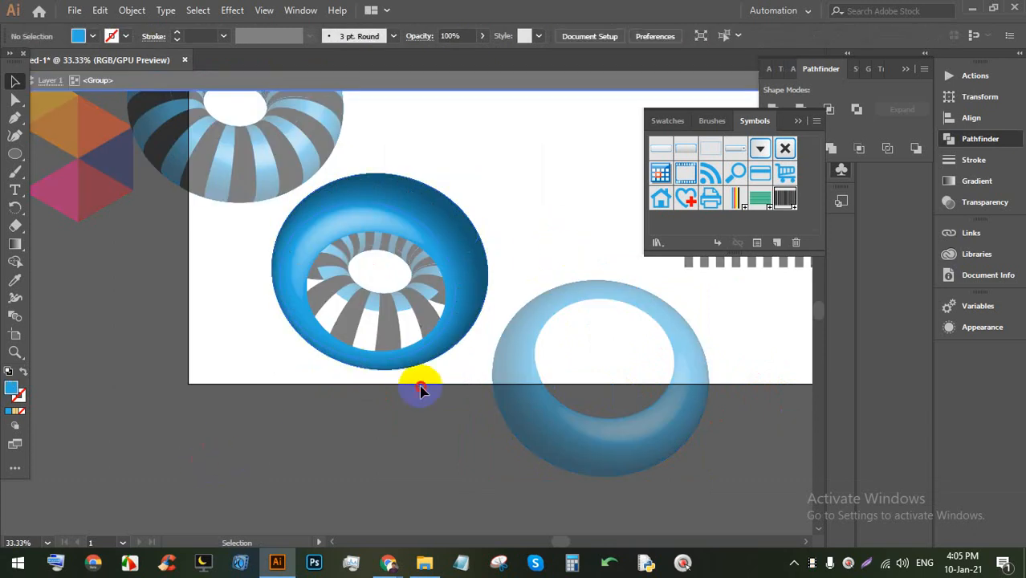
left_click_drag(432, 234, 200, 361)
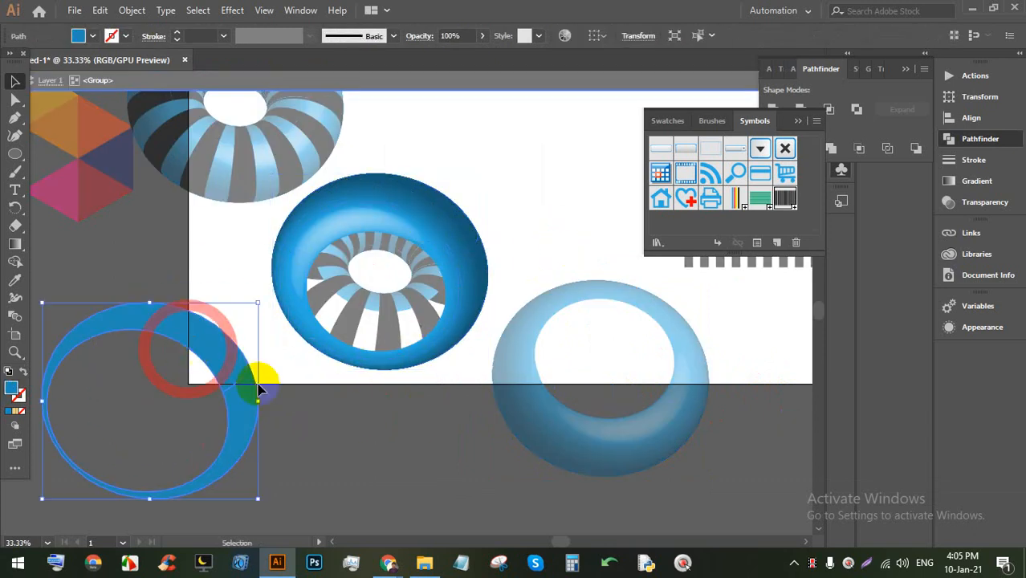
left_click(362, 428)
double_click(362, 428)
left_click(410, 212)
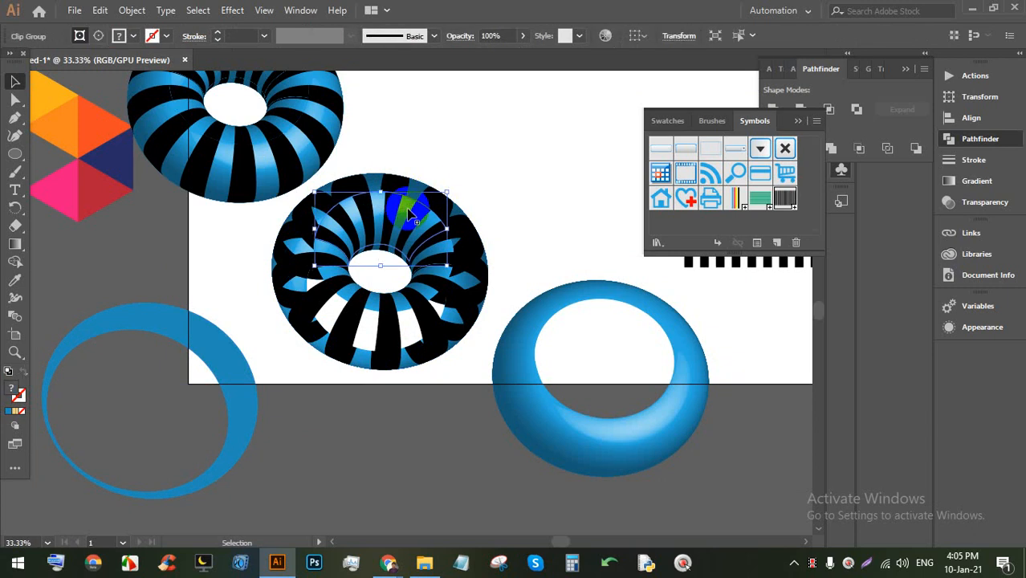
double_click(417, 199)
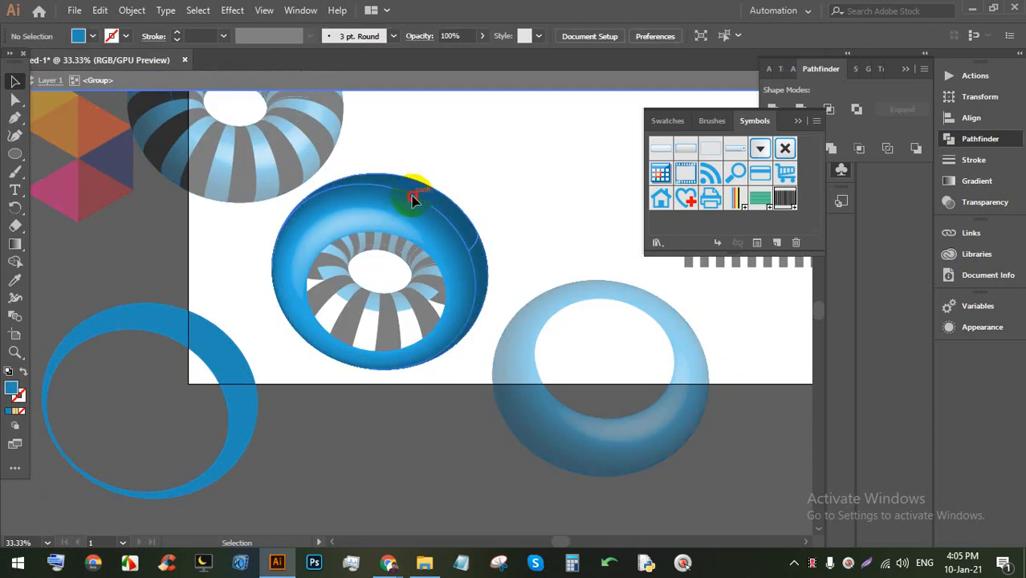
left_click_drag(412, 199, 229, 347)
left_click_drag(383, 202, 247, 431)
left_click_drag(384, 223, 266, 380)
Step: Delete the remaining blue shading paths in the isolated group and the loose bands, and leave isolation mode
left_click(379, 195)
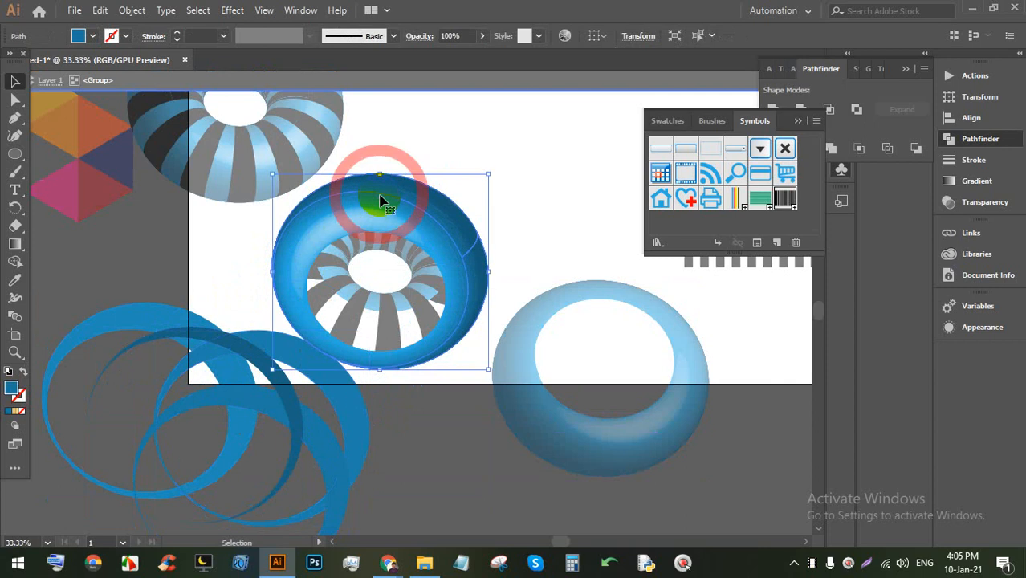
key("BackSpace")
left_click_drag(395, 218, 406, 226)
left_click(432, 225)
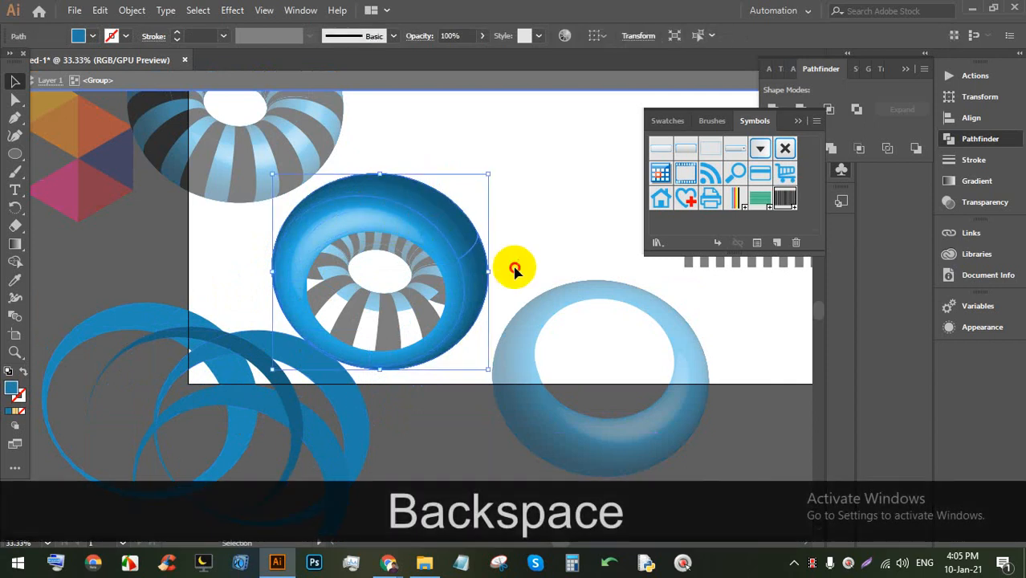
key("BackSpace")
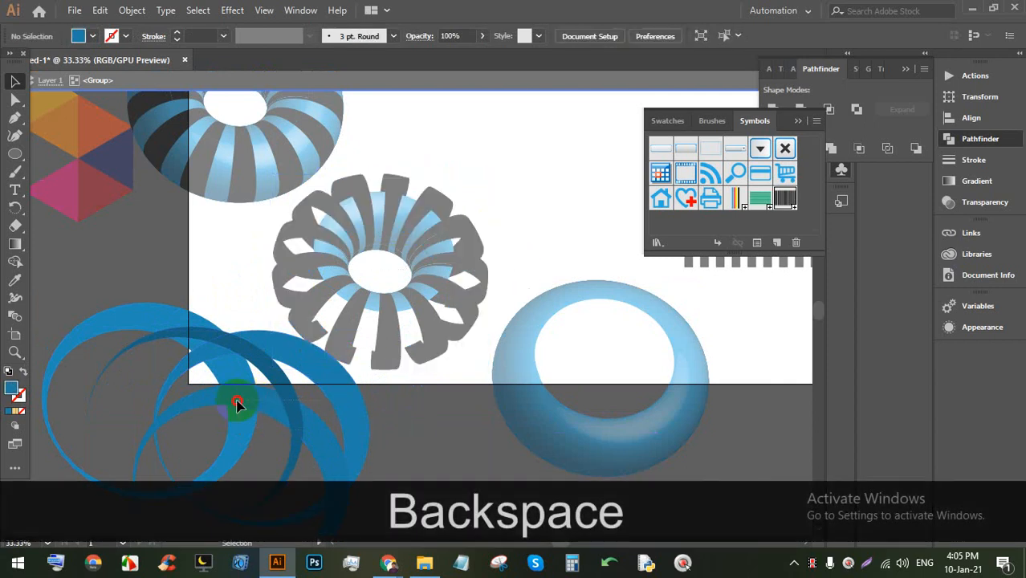
left_click(237, 404)
key("BackSpace")
double_click(390, 387)
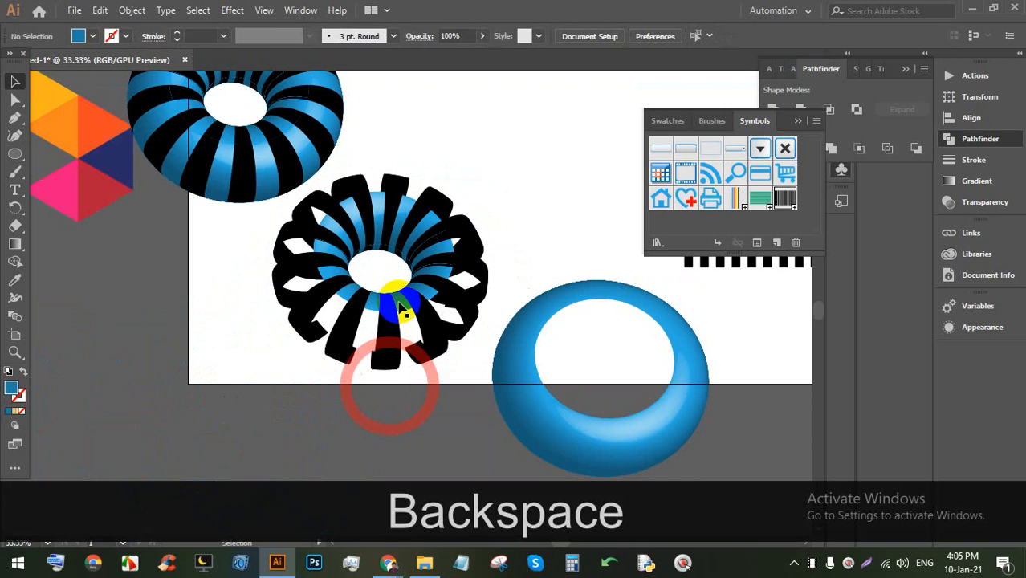
Step: Delete the blue clipped sections around the hole of the dismantled lower ring one by one
left_click(401, 303)
key("BackSpace")
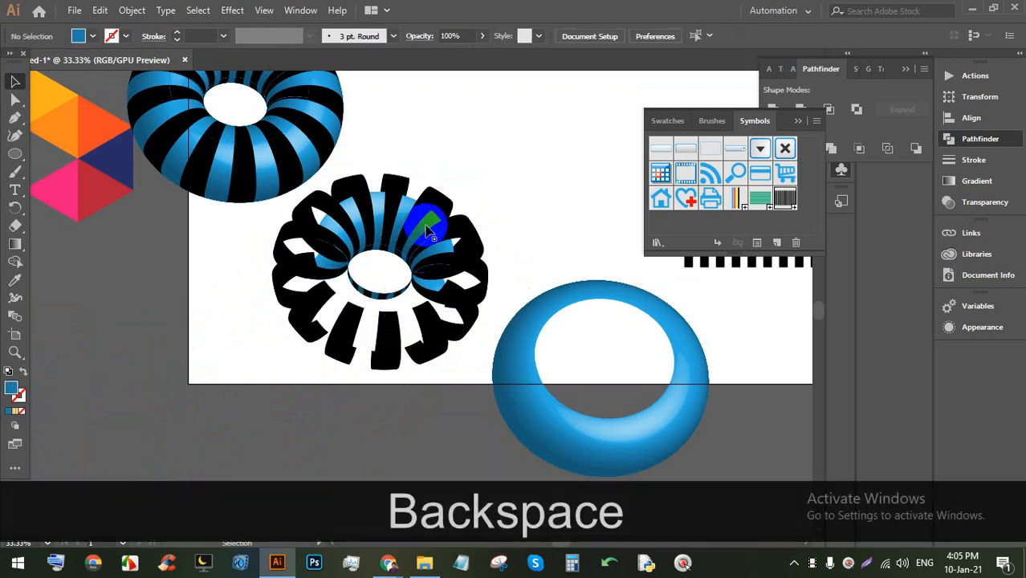
left_click(412, 213)
key("BackSpace")
left_click(412, 257)
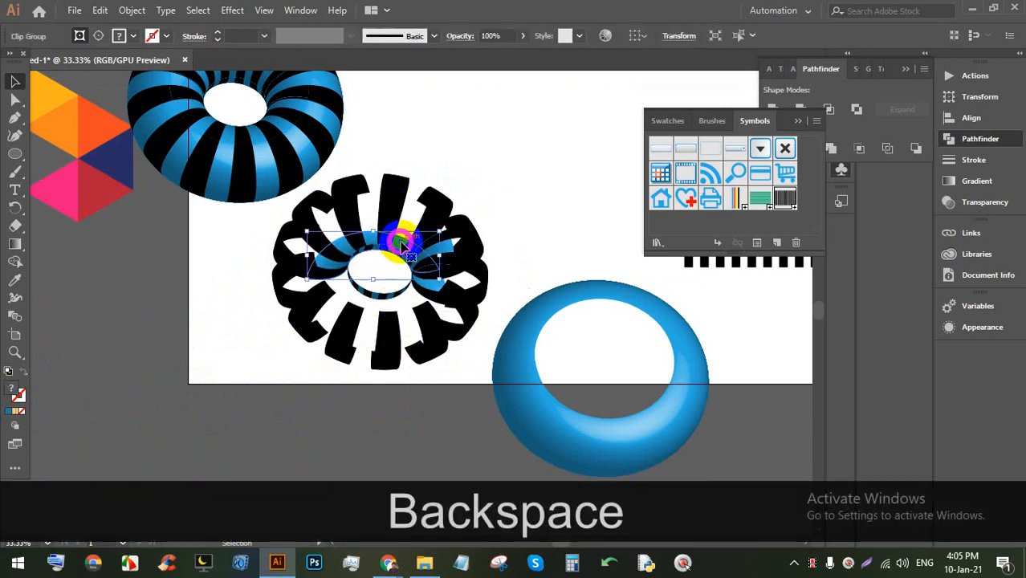
key("BackSpace")
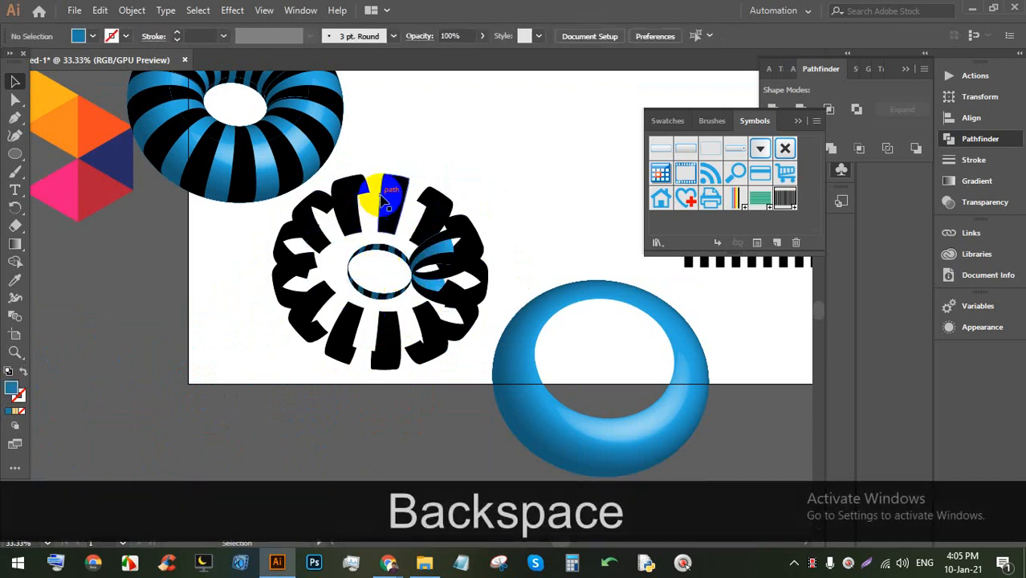
left_click(384, 202)
key("BackSpace")
Step: Delete the moved blue shading group and all remaining striped pieces of the dismantled lower ring
left_click(526, 337)
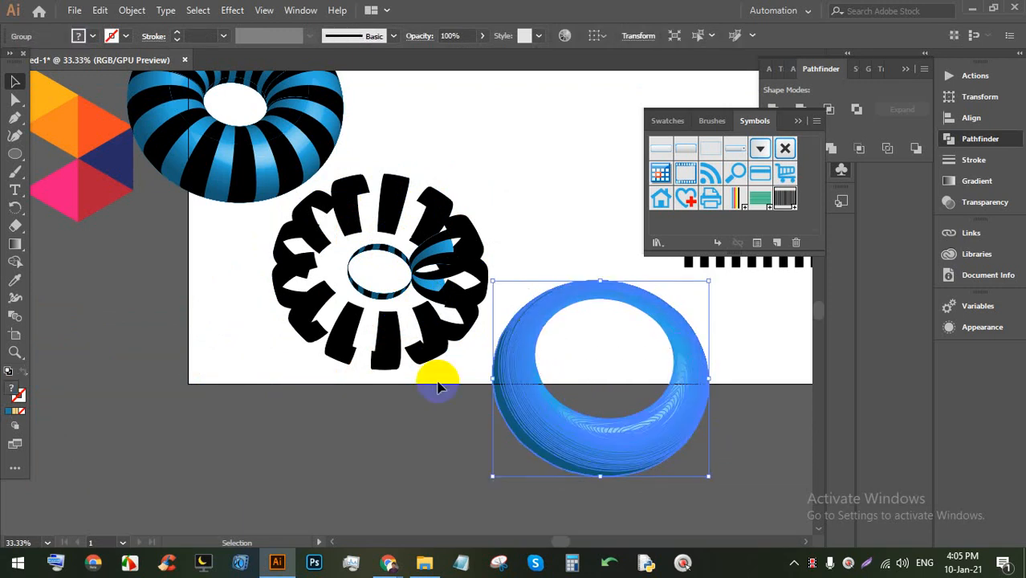
key("BackSpace")
left_click(320, 228)
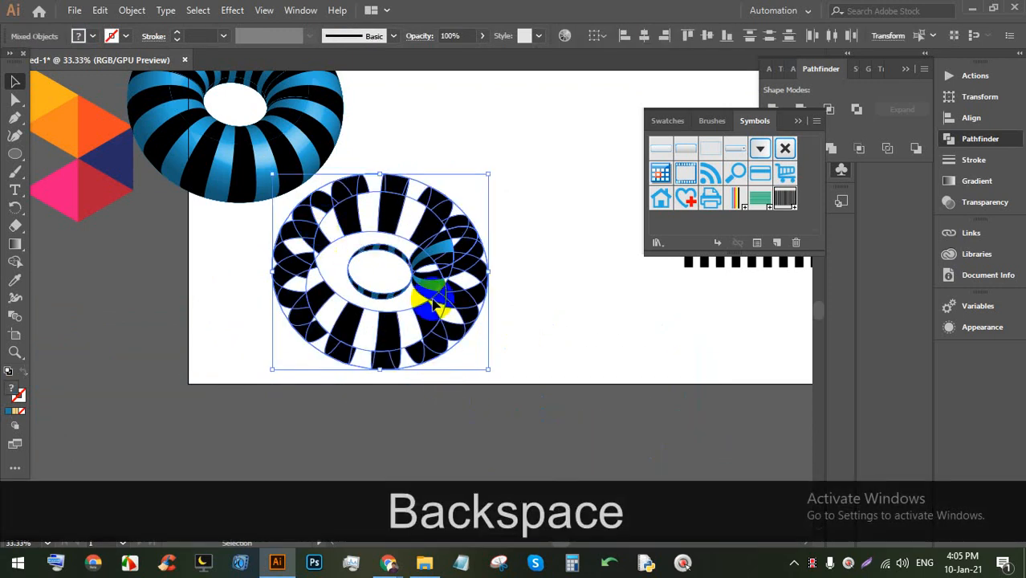
key("BackSpace")
Step: Draw a blue circle about 328.5 px in diameter in the emptied area below the striped ring
left_click(10, 155)
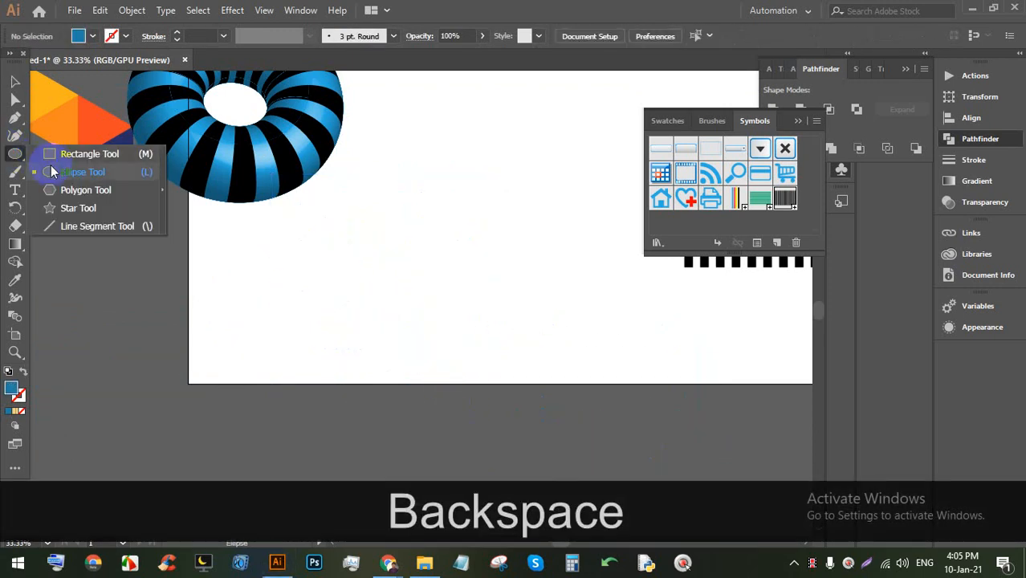
left_click(51, 172)
left_click_drag(316, 248, 425, 314)
Step: Apply a previewed 3D Revolve to the circle with rotation -56°, -14°, 17° and a 125 pt offset from the left edge
left_click(232, 10)
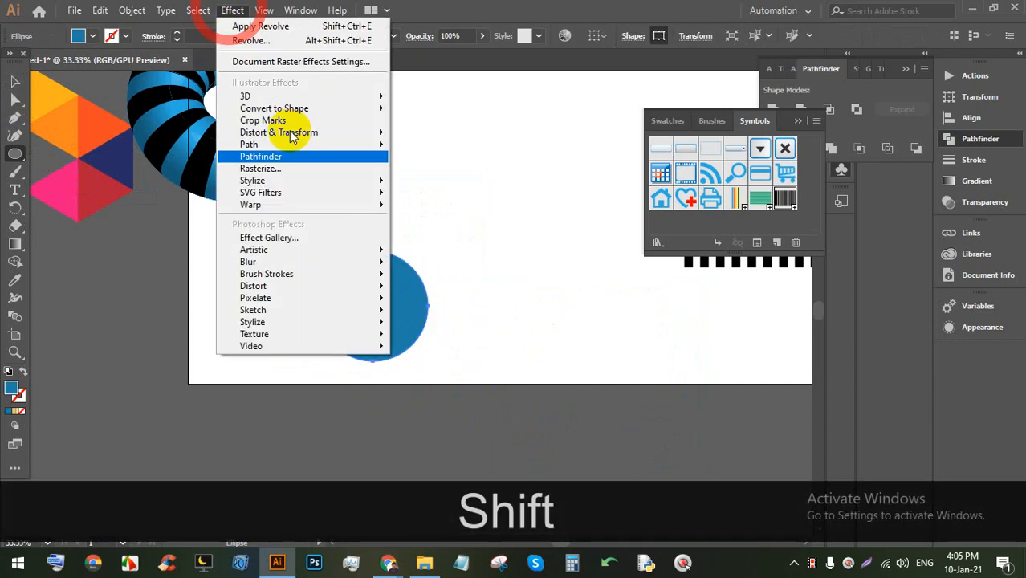
left_click(269, 94)
left_click(445, 115)
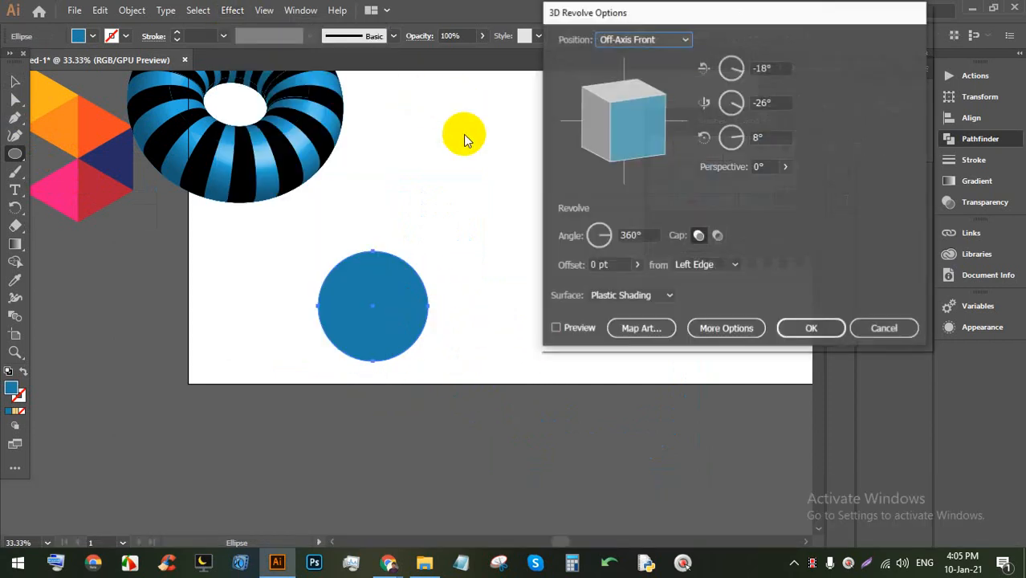
left_click(562, 326)
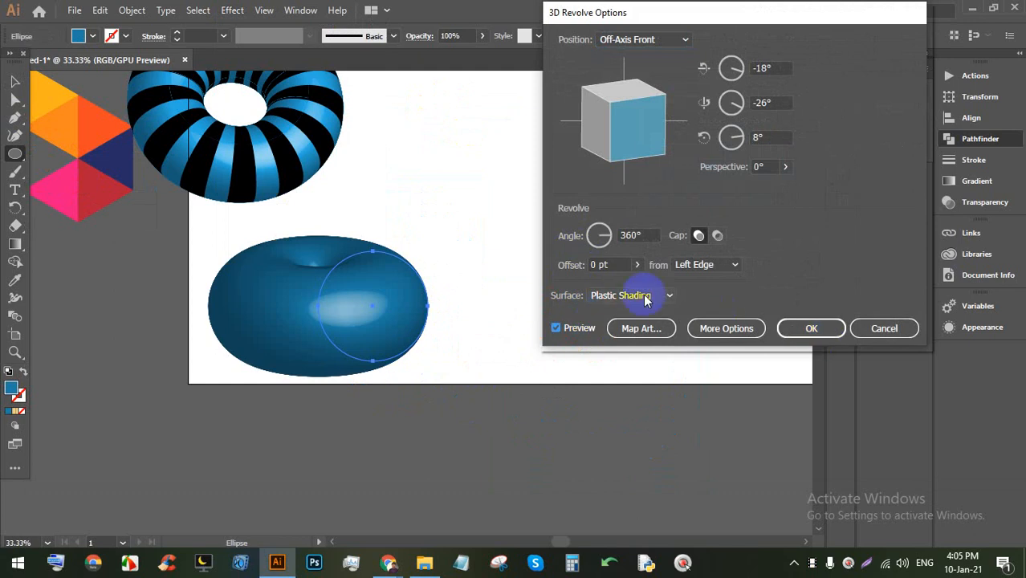
left_click_drag(625, 139, 627, 143)
left_click(640, 265)
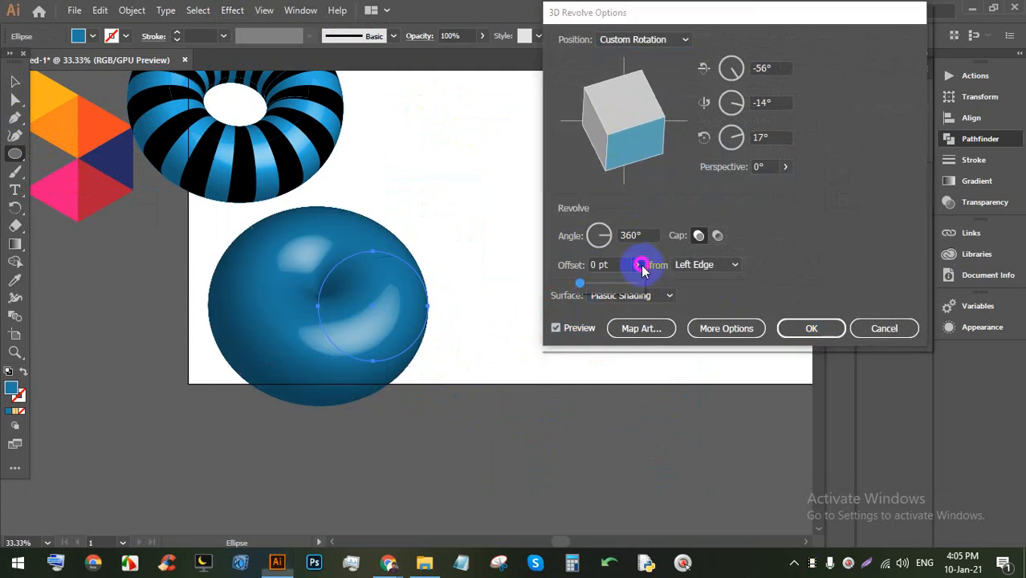
left_click(591, 285)
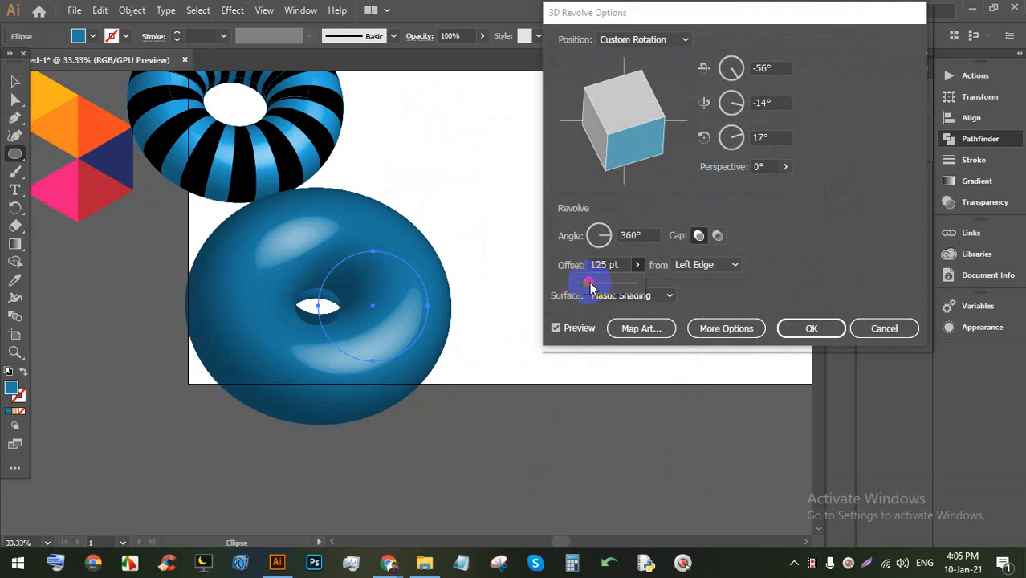
left_click(633, 149)
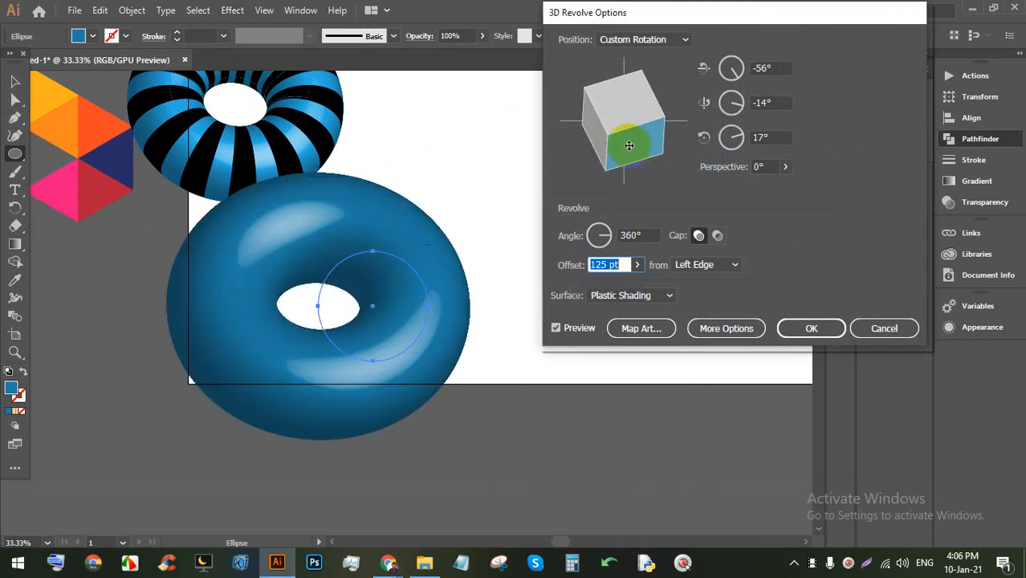
Step: Map New Symbol 1 over the ring's whole surface with Invisible Geometry enabled and apply the revolve
left_click(643, 329)
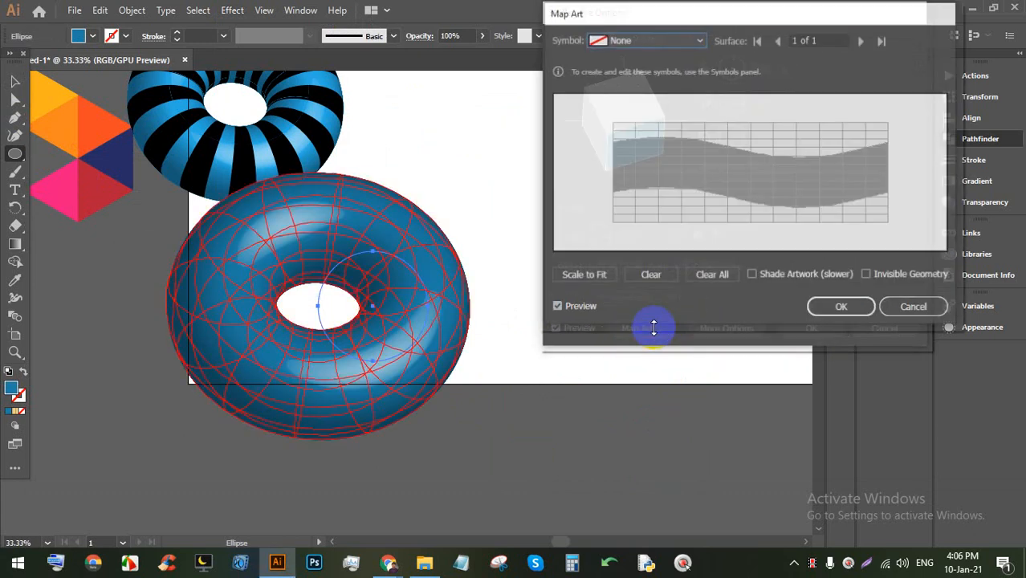
left_click(646, 40)
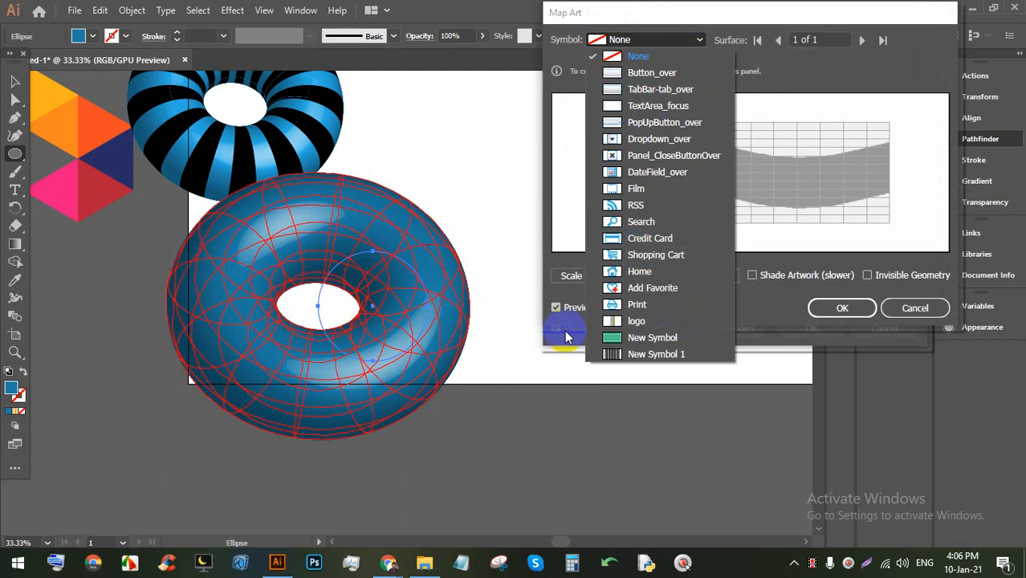
left_click(642, 354)
left_click_drag(737, 173, 887, 230)
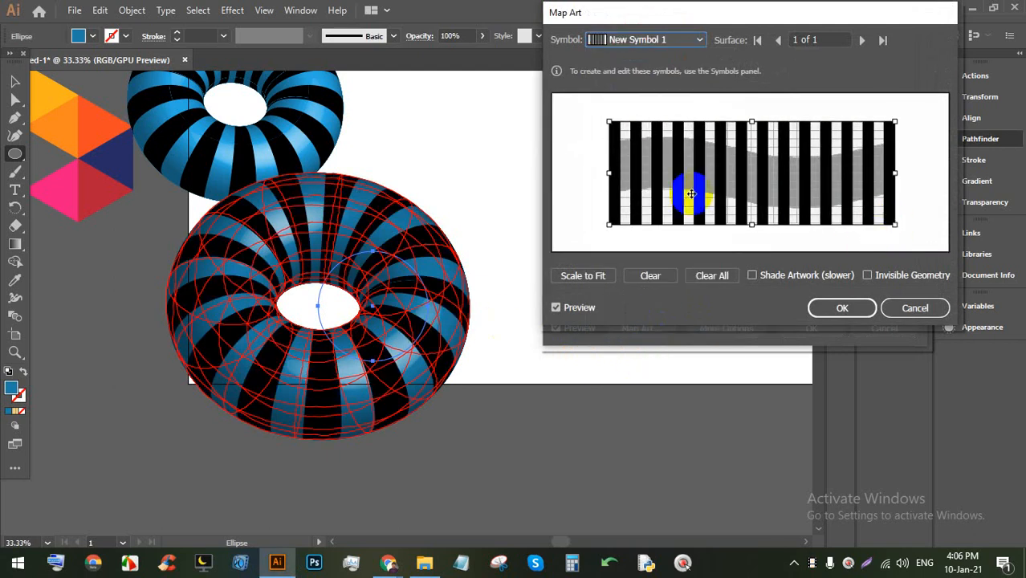
left_click(899, 276)
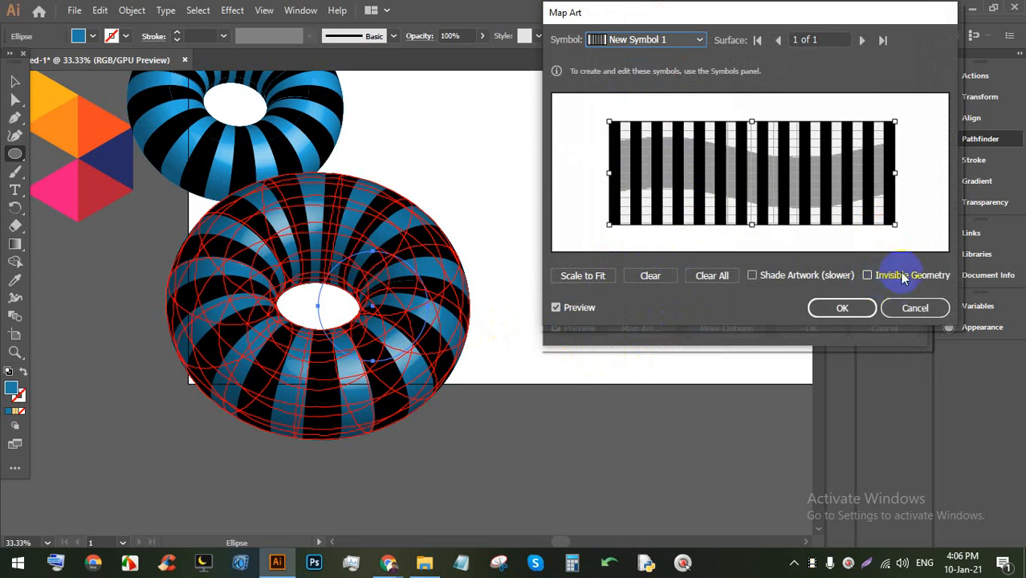
left_click(839, 309)
left_click(806, 328)
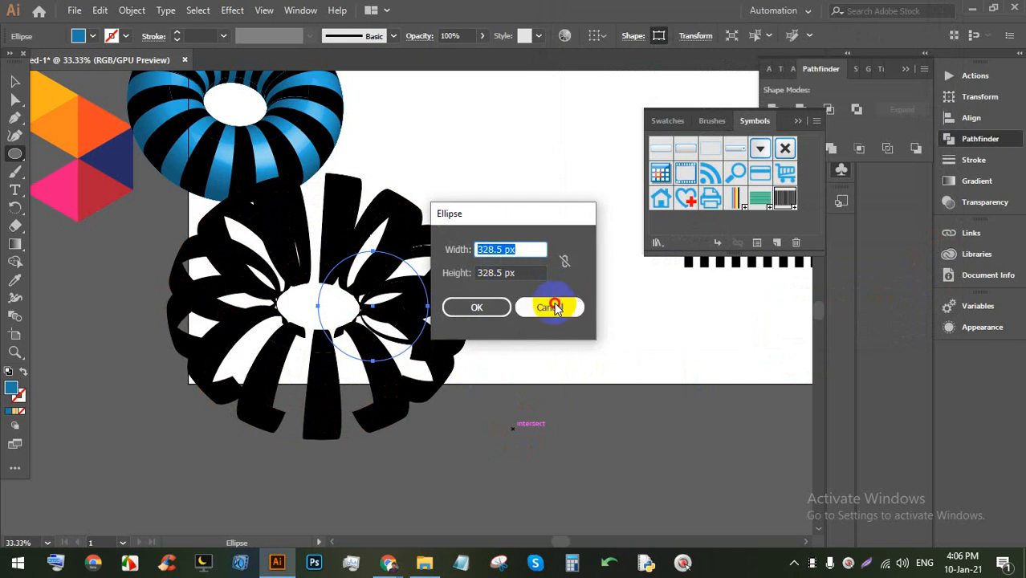
Step: Dismiss the ellipse size dialog and expand the appearance of the new black-striped ring
left_click(552, 308)
left_click(15, 82)
left_click(485, 227)
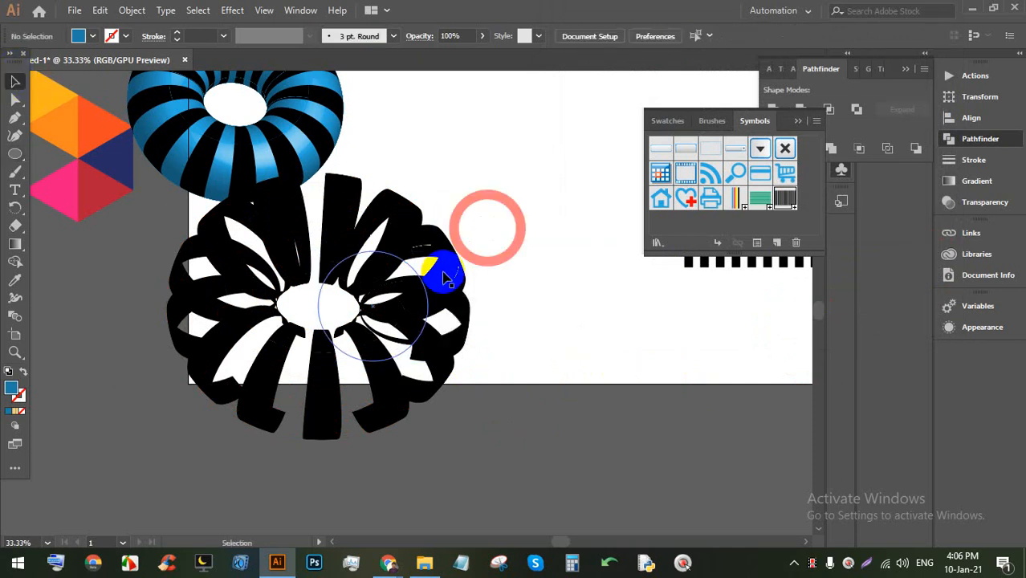
right_click(448, 277)
left_click(472, 185)
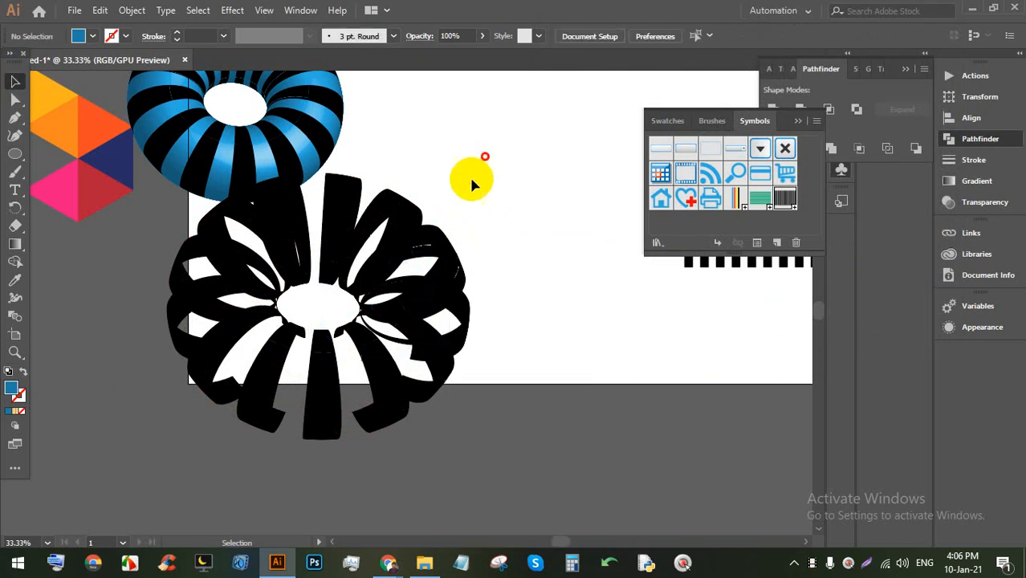
left_click(367, 344)
left_click(131, 10)
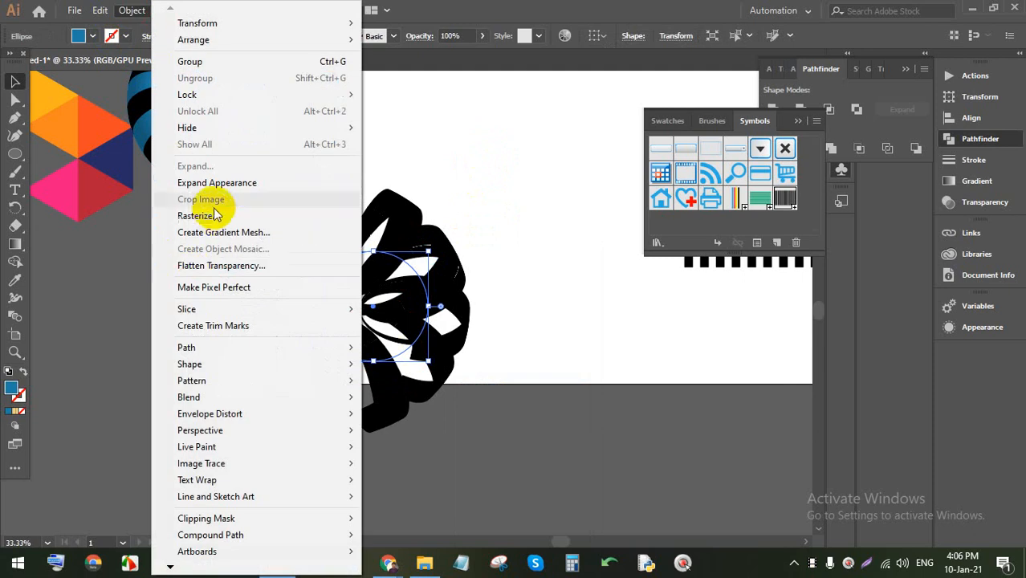
left_click(218, 183)
Step: Ungroup the expanded black-striped ring twice and move its outer striped section away from the other pieces
right_click(431, 306)
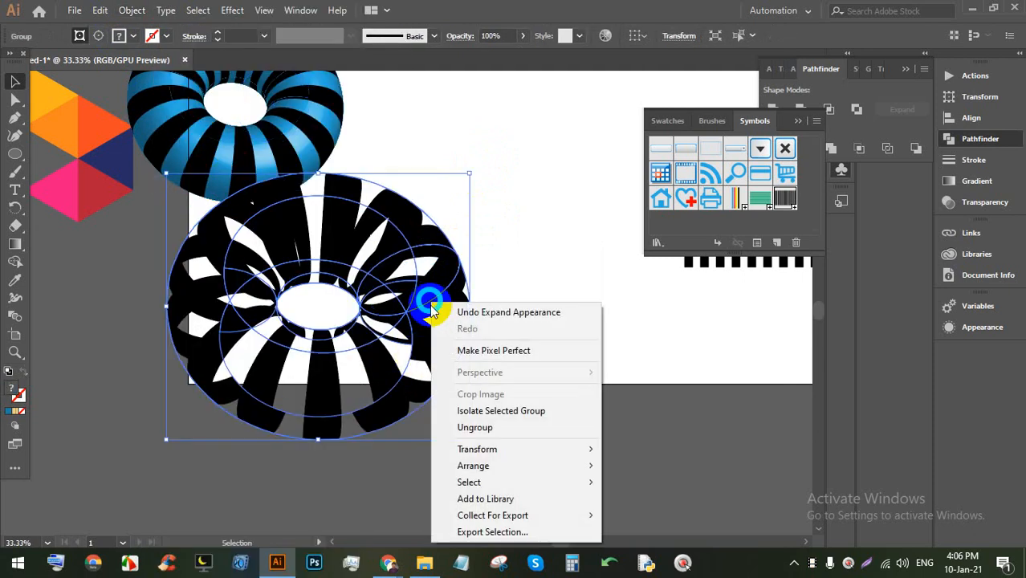
left_click(475, 427)
left_click(557, 353)
left_click(416, 304)
right_click(415, 306)
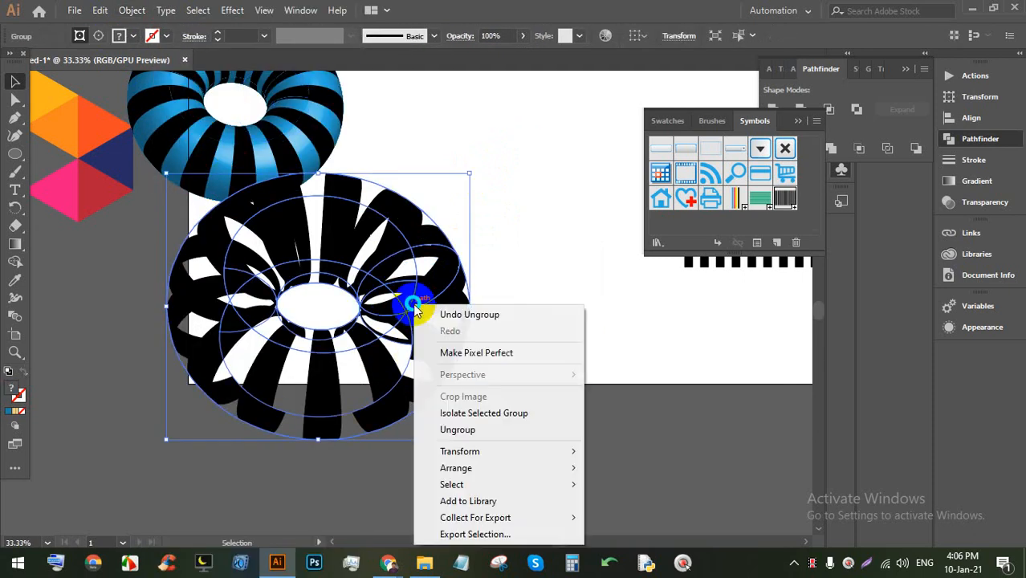
left_click(456, 430)
left_click(527, 365)
left_click_drag(434, 319, 743, 403)
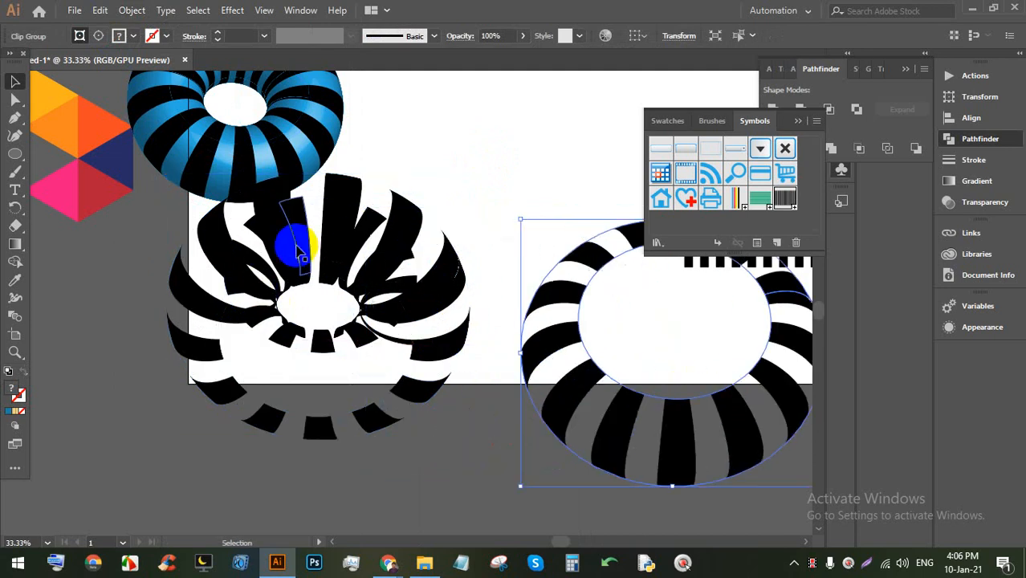
Step: Move the lower inner stripe group down off the left ring and delete the dark inner stripes at its back
left_click(355, 234)
left_click(478, 285)
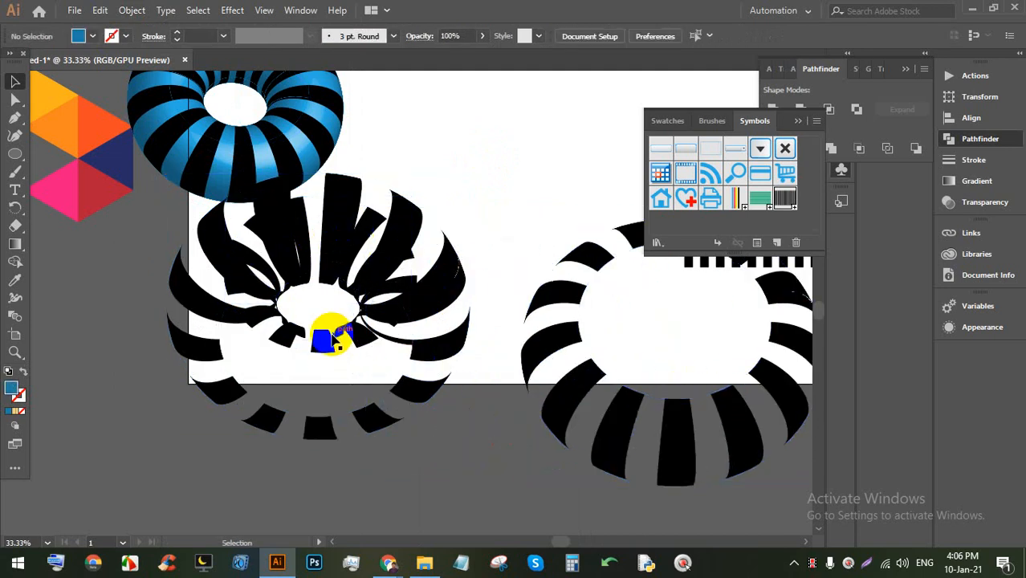
left_click_drag(332, 349, 342, 414)
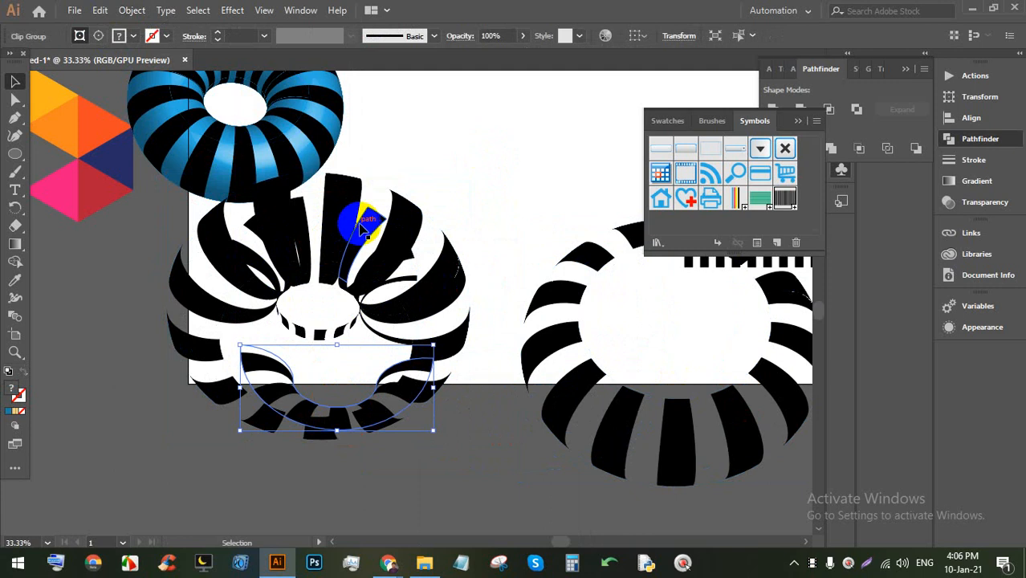
double_click(363, 229)
left_click(352, 235)
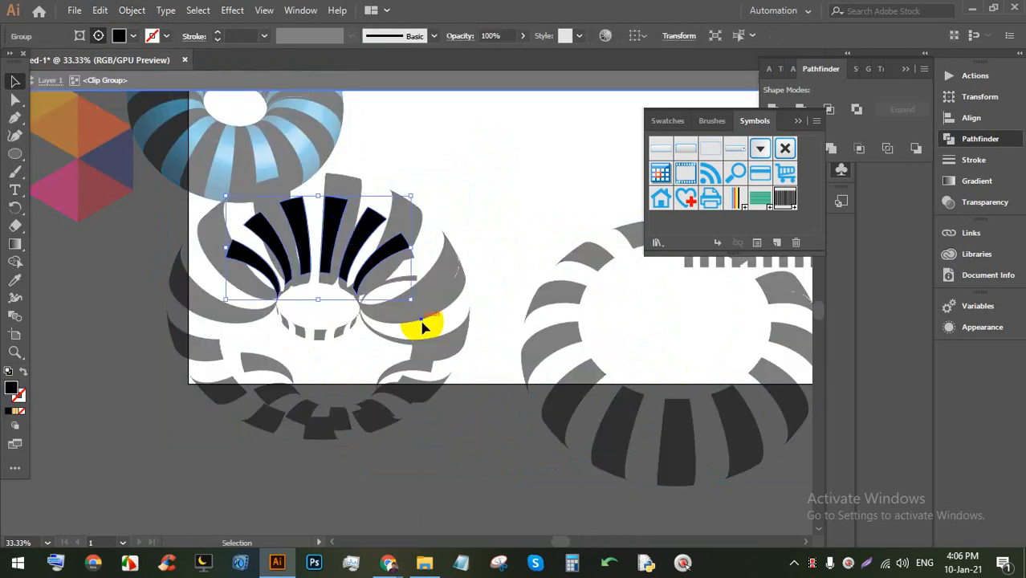
key("BackSpace")
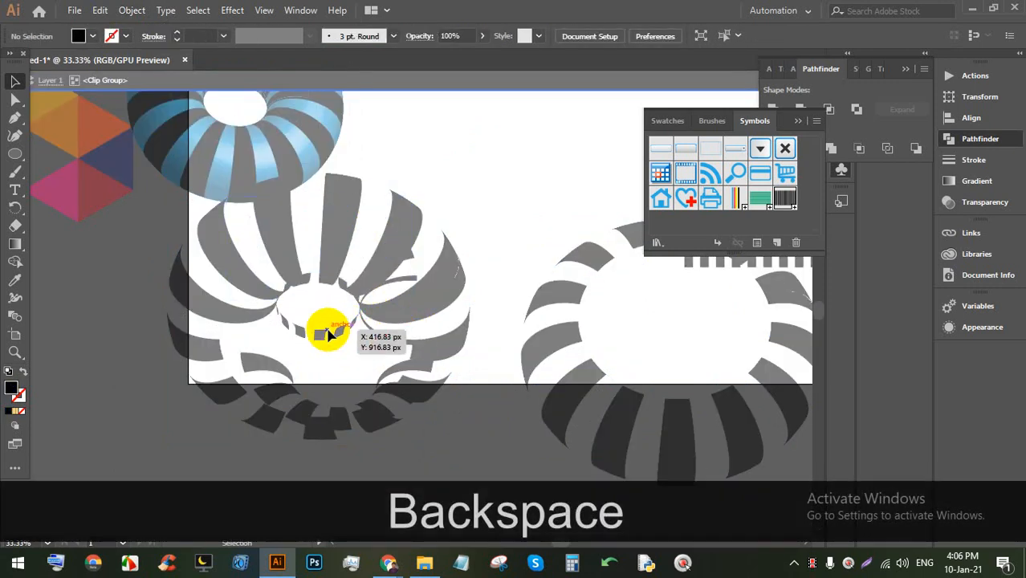
Step: Leave isolation mode and delete the remaining inner stripe groups around and below the left ring's hole
double_click(330, 323)
left_click(311, 283)
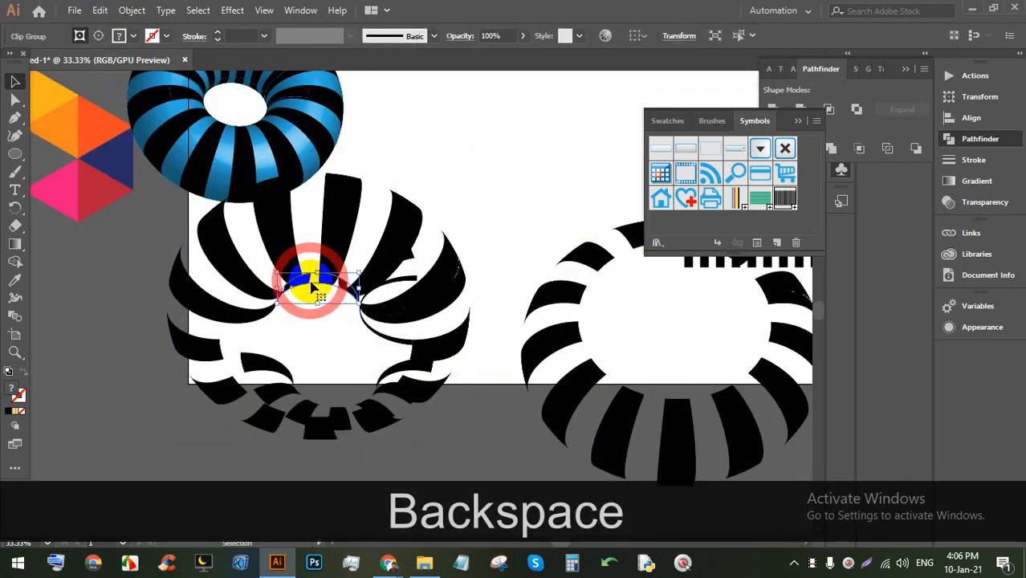
left_click(293, 360)
left_click(274, 366)
key("BackSpace")
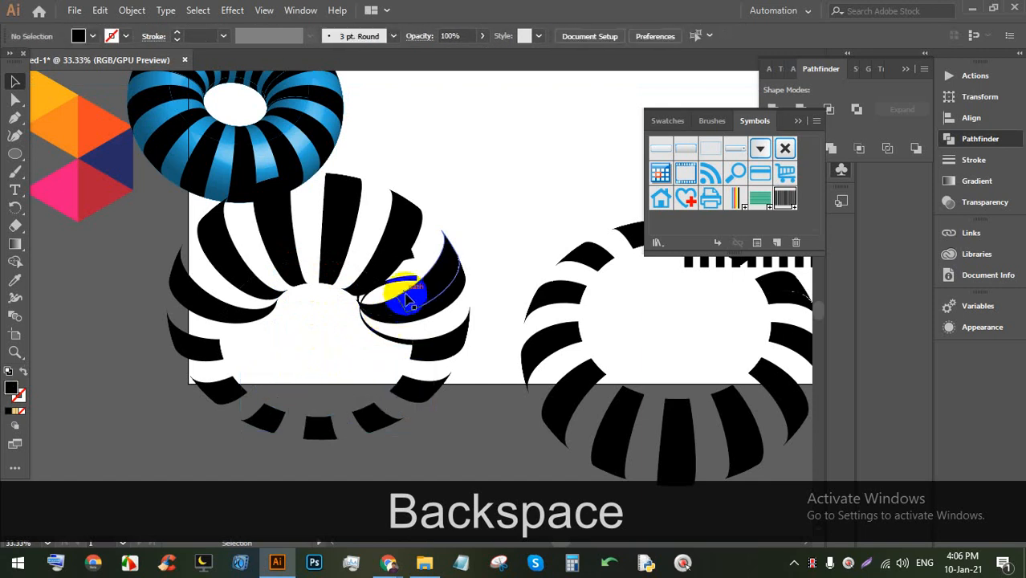
Step: Delete the two stray curved slivers on the right side of the left ring
left_click(404, 283)
key("BackSpace")
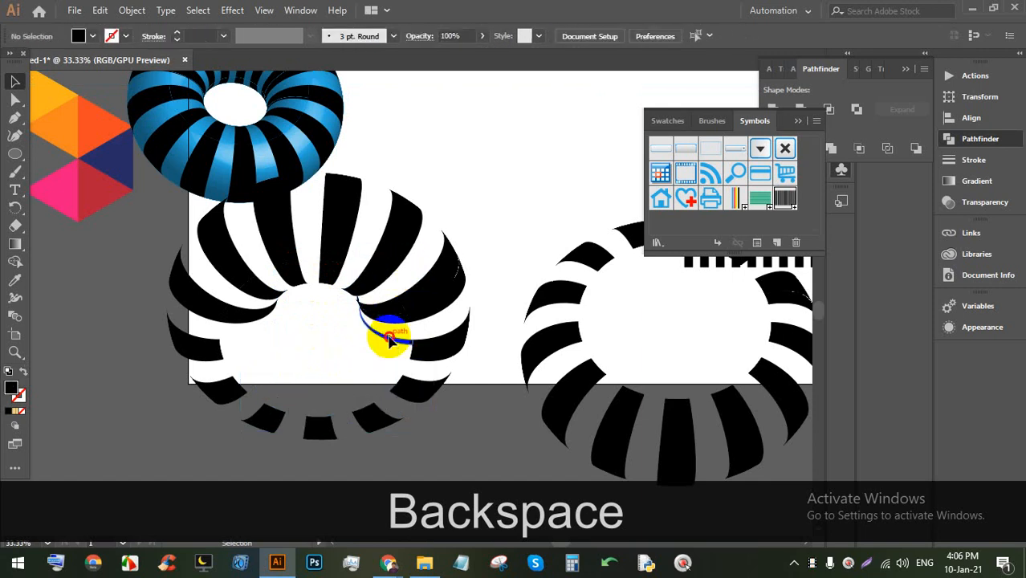
left_click(389, 337)
key("BackSpace")
Step: Move both black-striped rings onto the empty canvas below the artboard
scroll(407, 337, "down", 2)
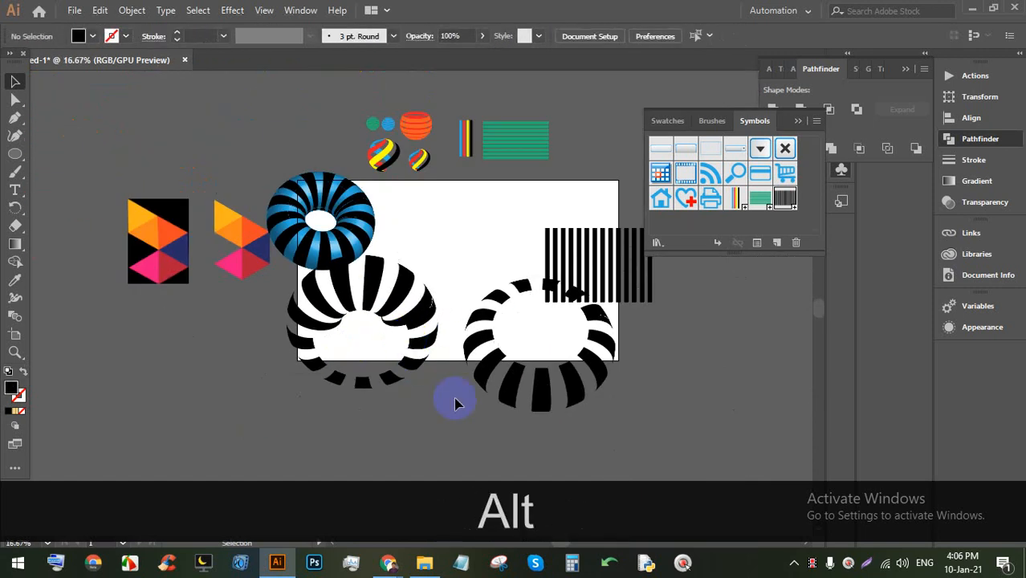
scroll(408, 339, "up", 1)
scroll(408, 339, "down", 1)
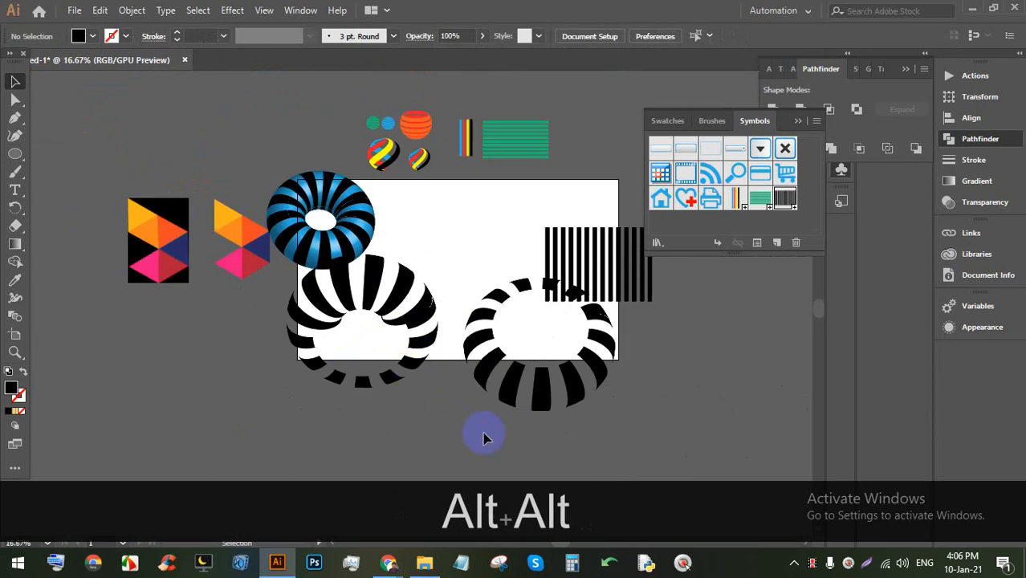
left_click_drag(414, 321, 447, 425)
scroll(446, 404, "down", 3)
left_click_drag(464, 346, 476, 424)
scroll(305, 245, "down", 1)
Step: Recolor the stripes of both selected rings with an orange fill
left_click(99, 36)
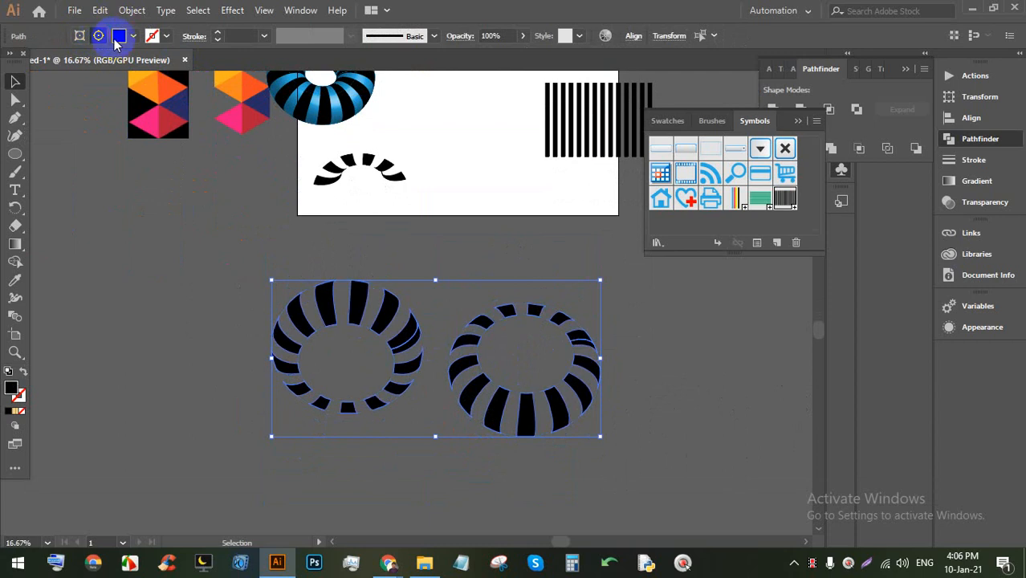
left_click(120, 36)
left_click(126, 62)
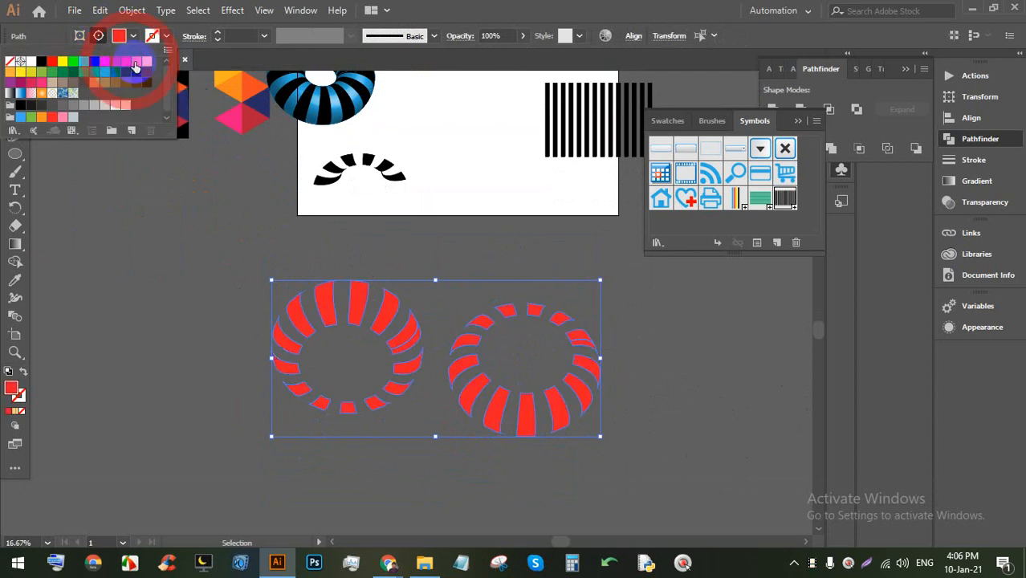
left_click(135, 63)
left_click(147, 63)
left_click(637, 351)
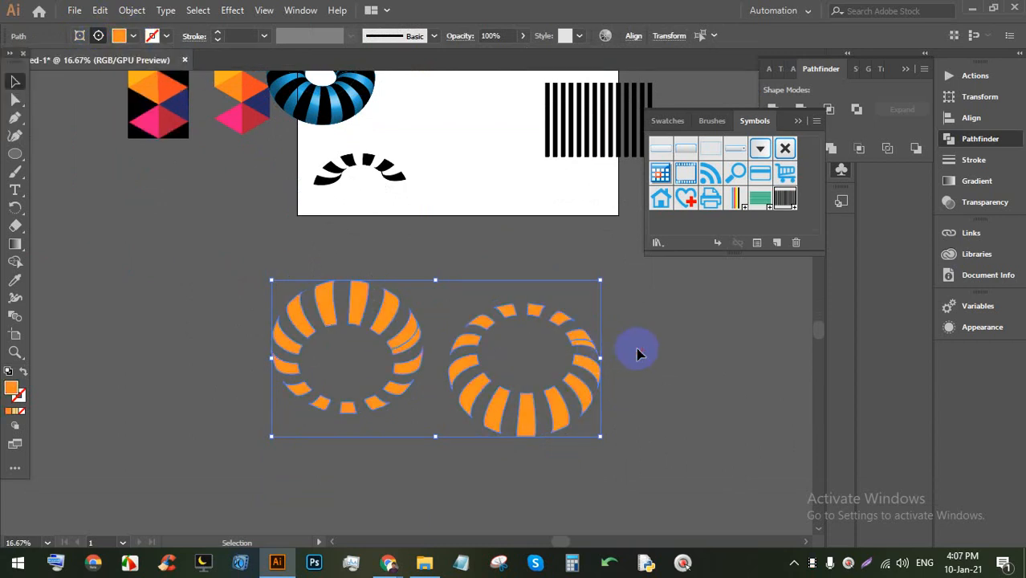
Step: Release the clipping masks of both orange-striped rings and deselect them
left_click(543, 402)
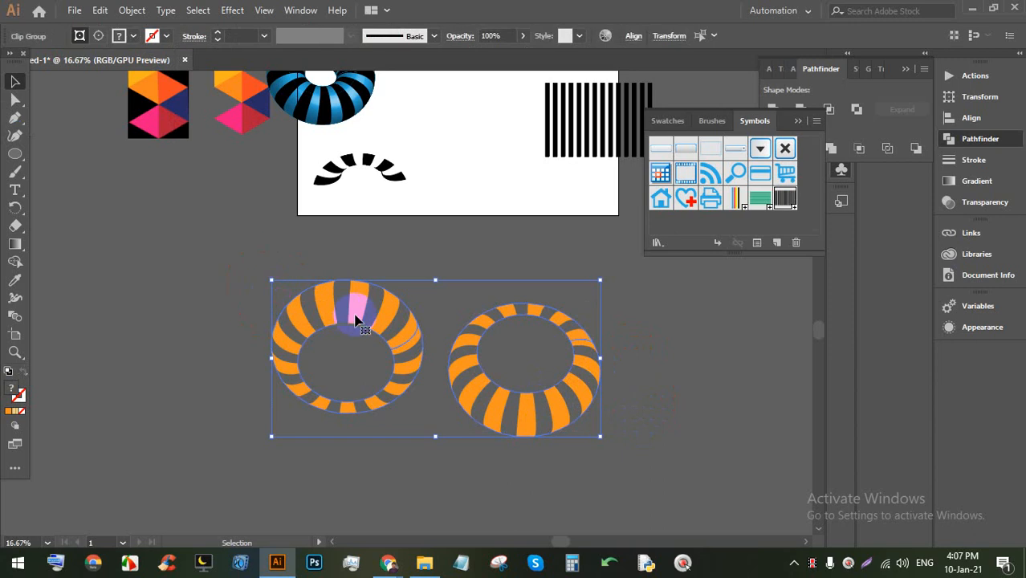
right_click(354, 308)
left_click(389, 408)
left_click(451, 271)
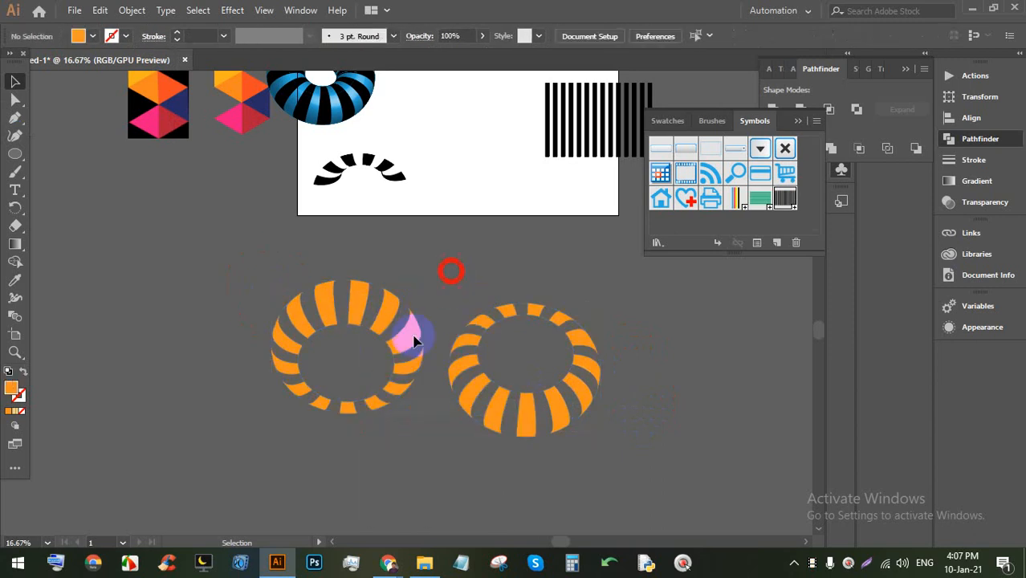
Step: Ungroup the left orange ring and delete the stray sliver between its right-hand stripes
left_click(406, 350)
right_click(406, 349)
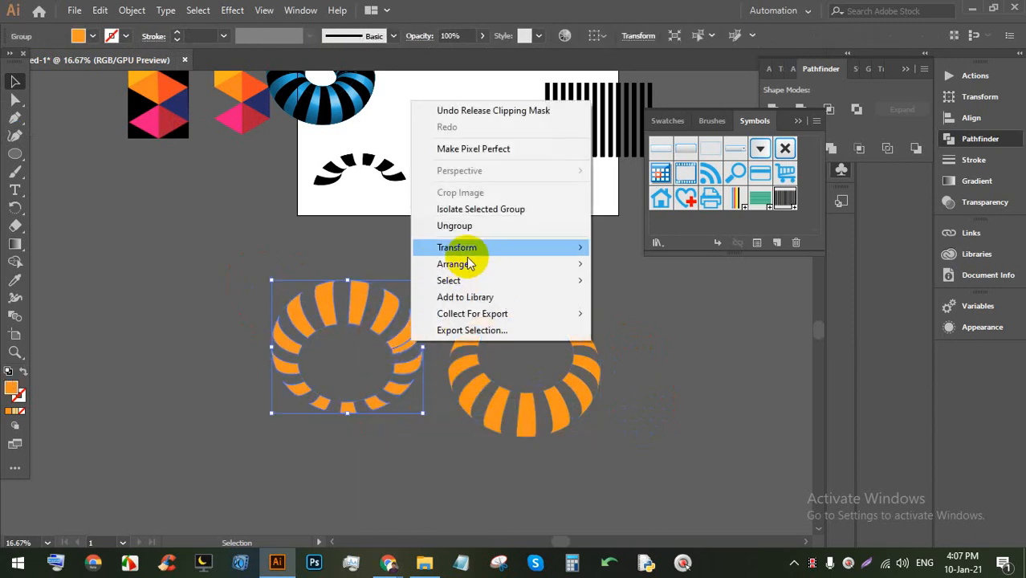
left_click(454, 225)
left_click(440, 347)
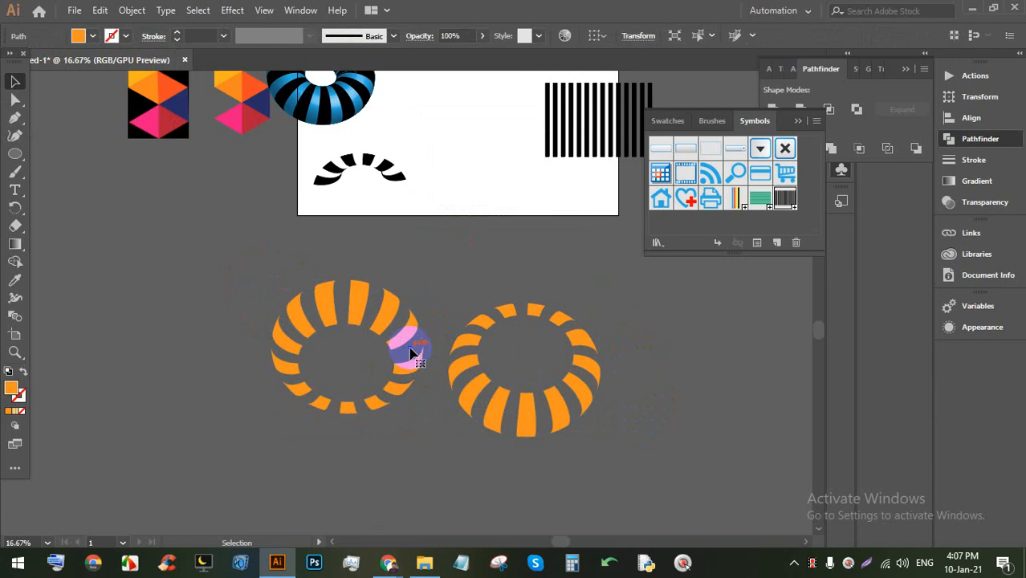
key("BackSpace")
Step: Delete both orange-striped rings and the leftover arc of black stripes on the artboard
left_click(488, 324)
left_click(636, 388)
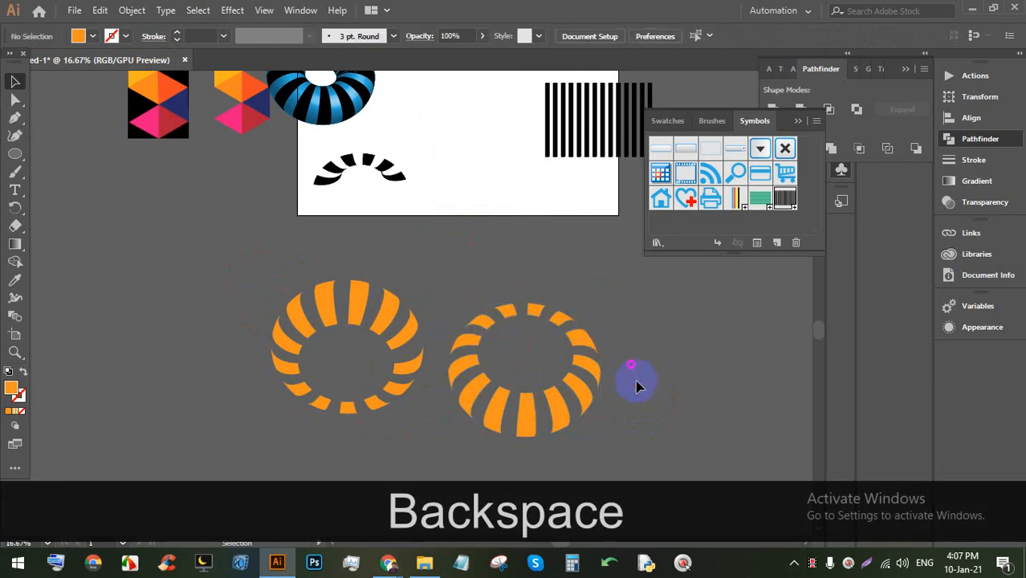
key("BackSpace")
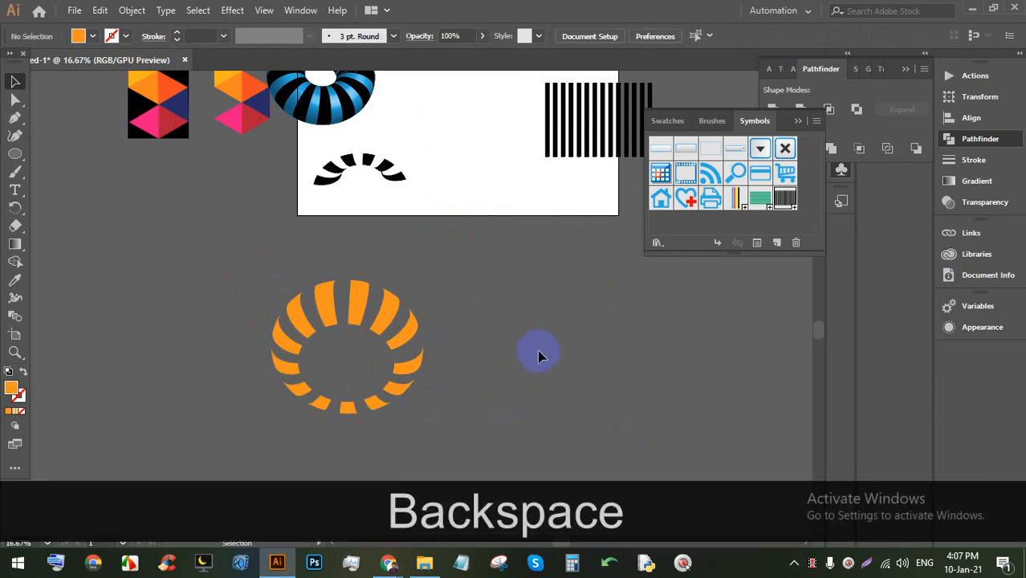
left_click_drag(654, 417, 330, 302)
key("BackSpace")
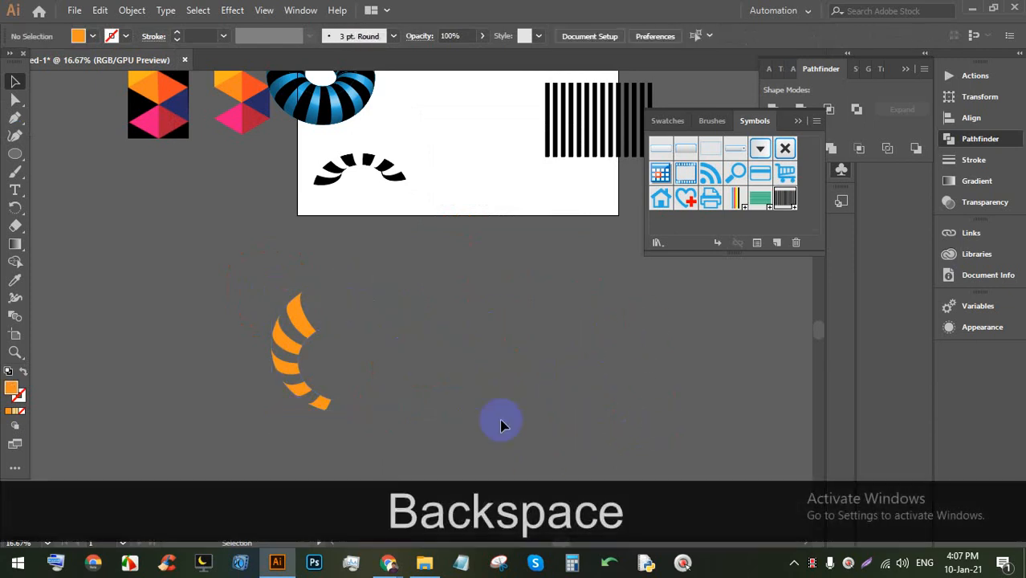
left_click_drag(499, 418, 212, 301)
key("BackSpace")
left_click_drag(285, 170, 282, 153)
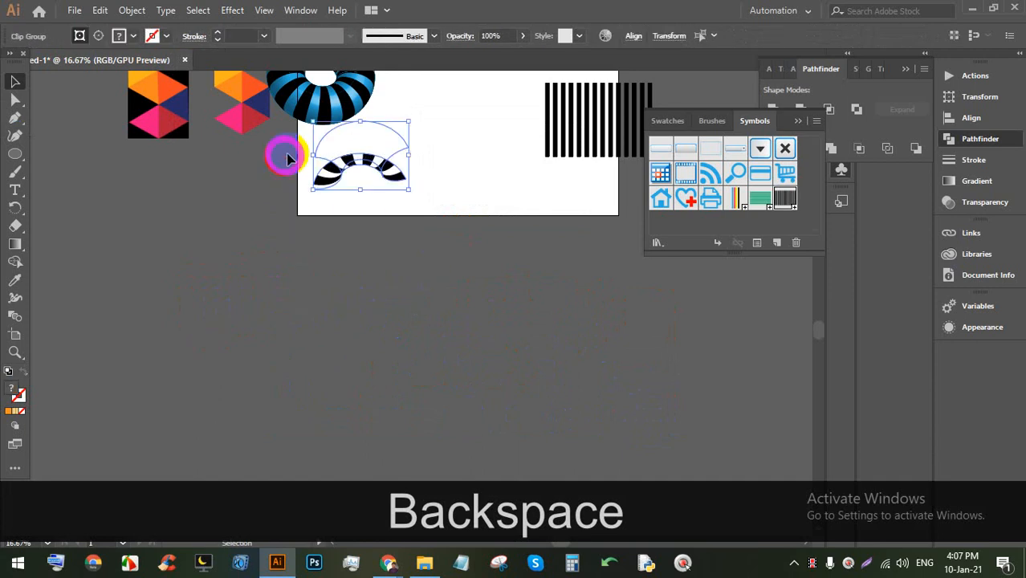
key("BackSpace")
Step: Switch to the Google Meet call in Chrome to check the participants and return to Illustrator
left_click(389, 562)
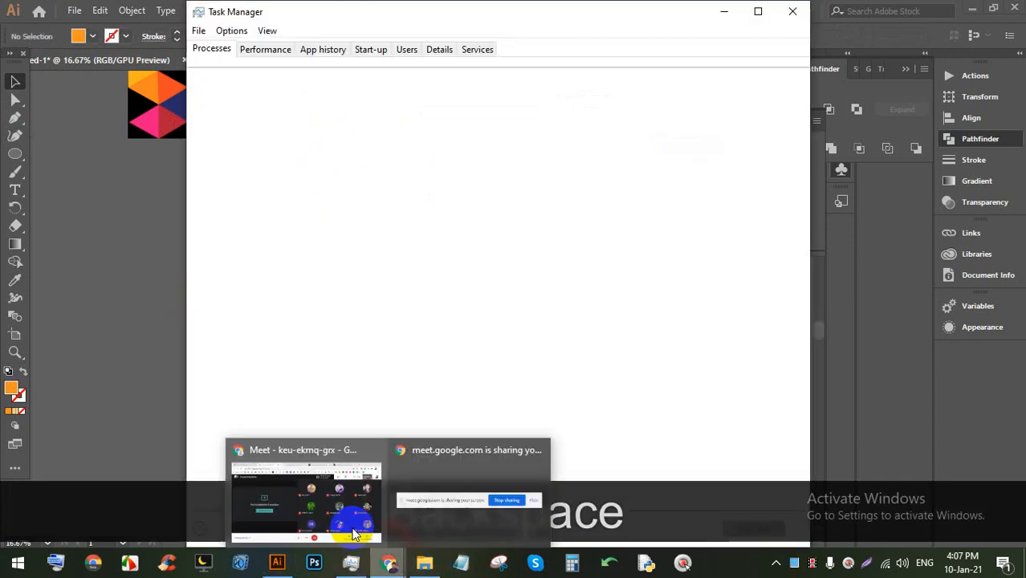
left_click(297, 470)
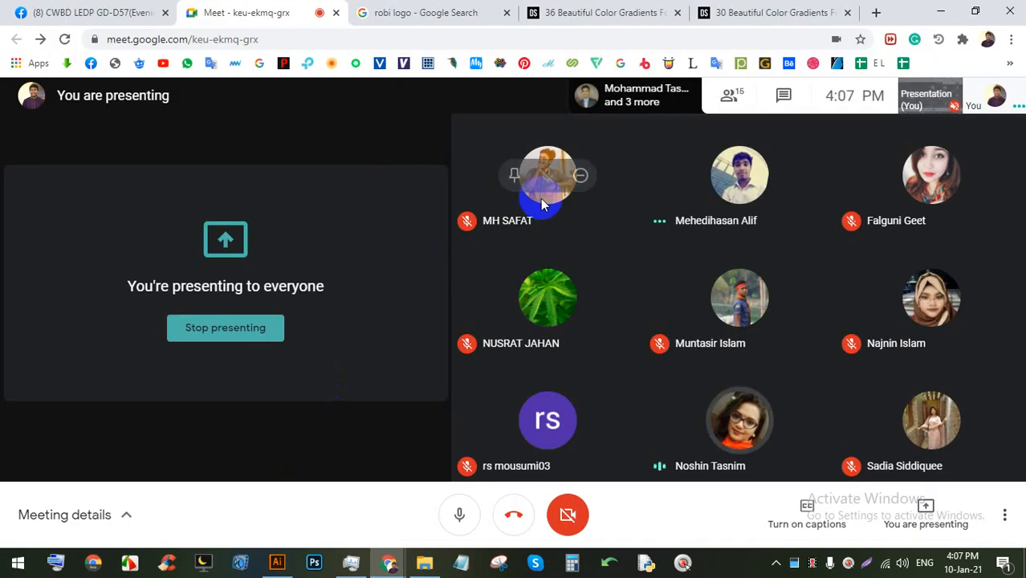
mouse_move(390, 562)
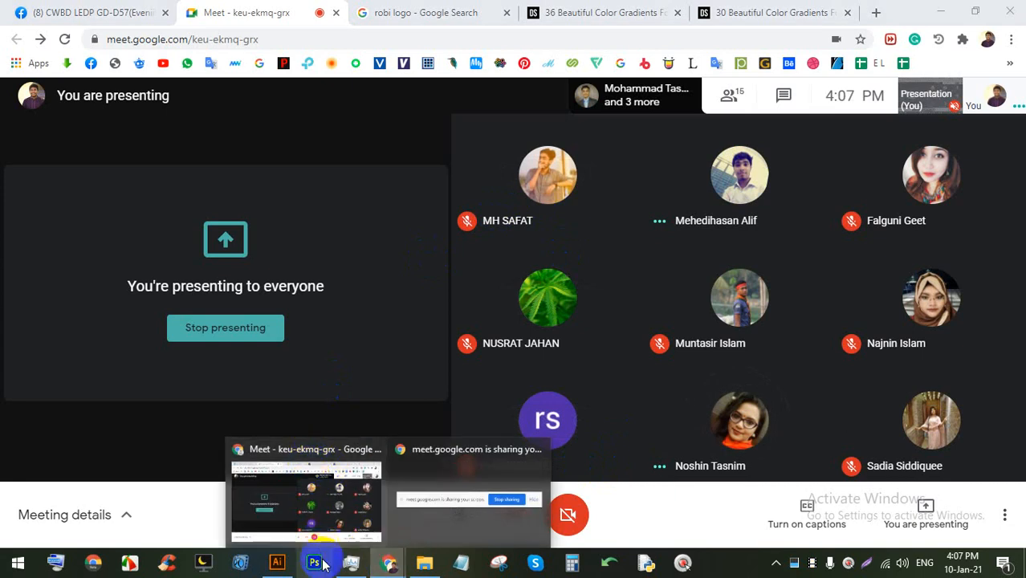
left_click(277, 561)
Step: Collapse the floating Symbols panel to clear a close-up view of the artboard's empty area
scroll(434, 298, "up", 5)
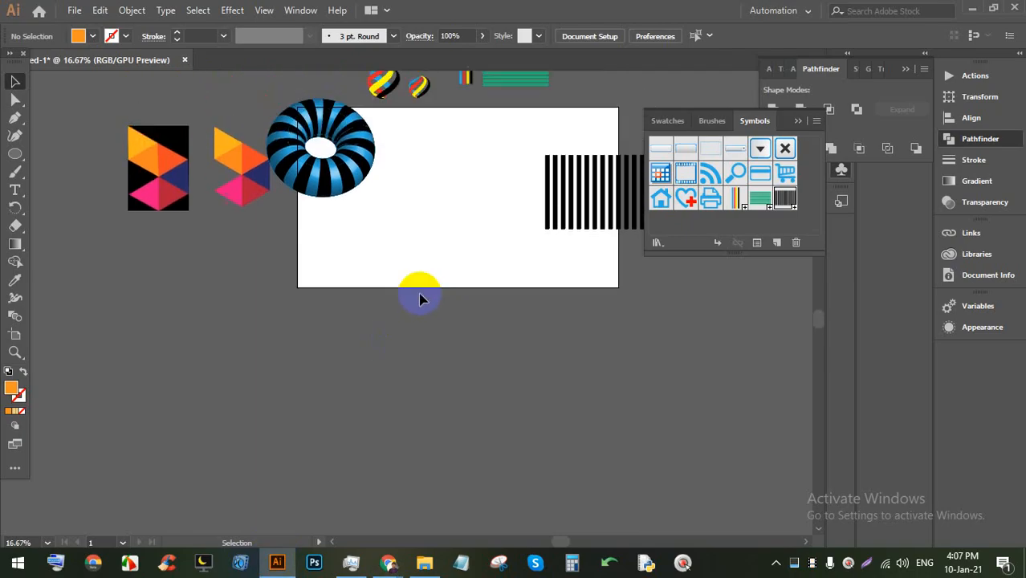
scroll(370, 225, "up", 1, "alt")
scroll(369, 225, "up", 1, "alt")
scroll(366, 219, "down", 2)
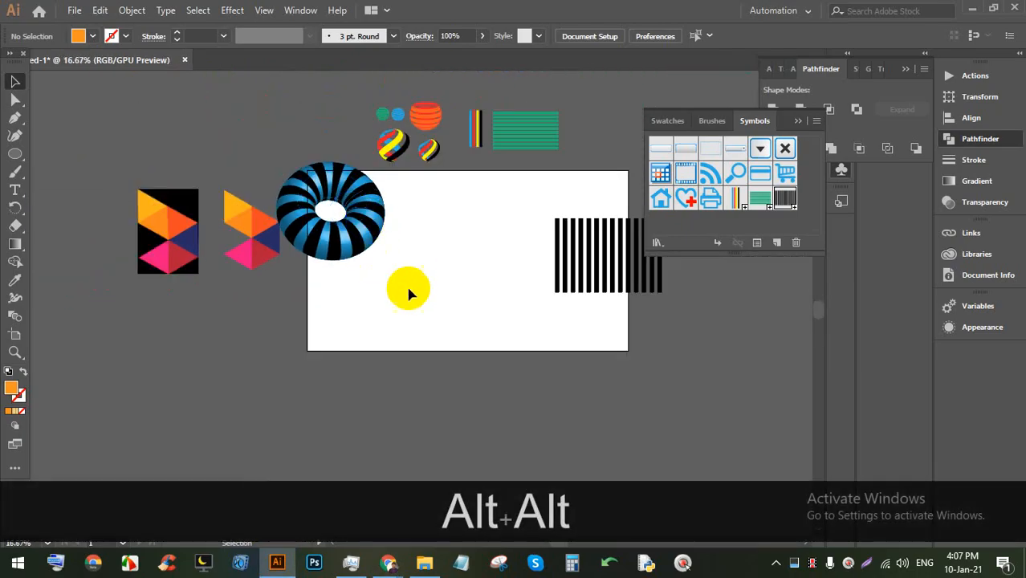
scroll(455, 334, "up", 1)
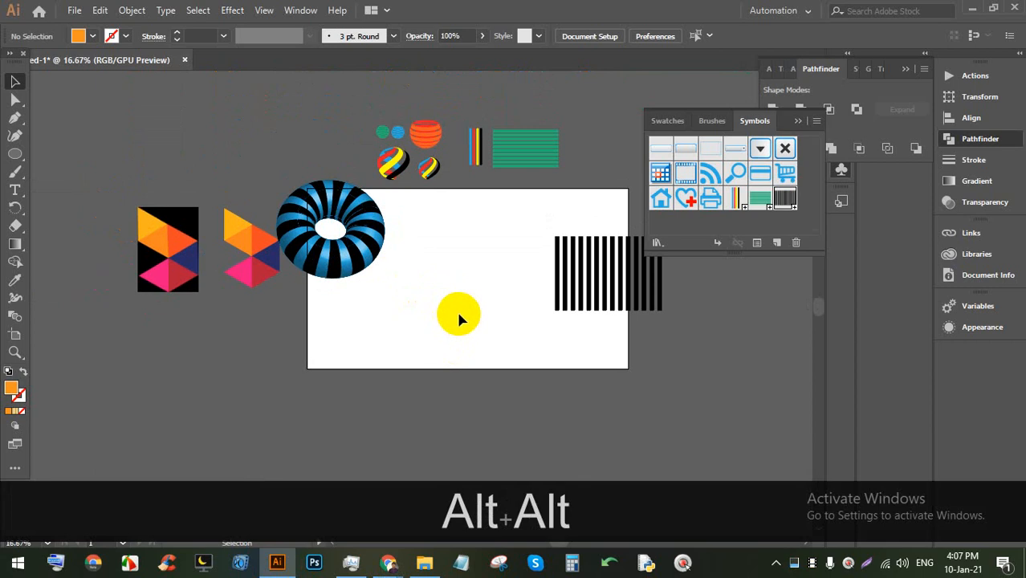
scroll(457, 313, "up", 2, "alt")
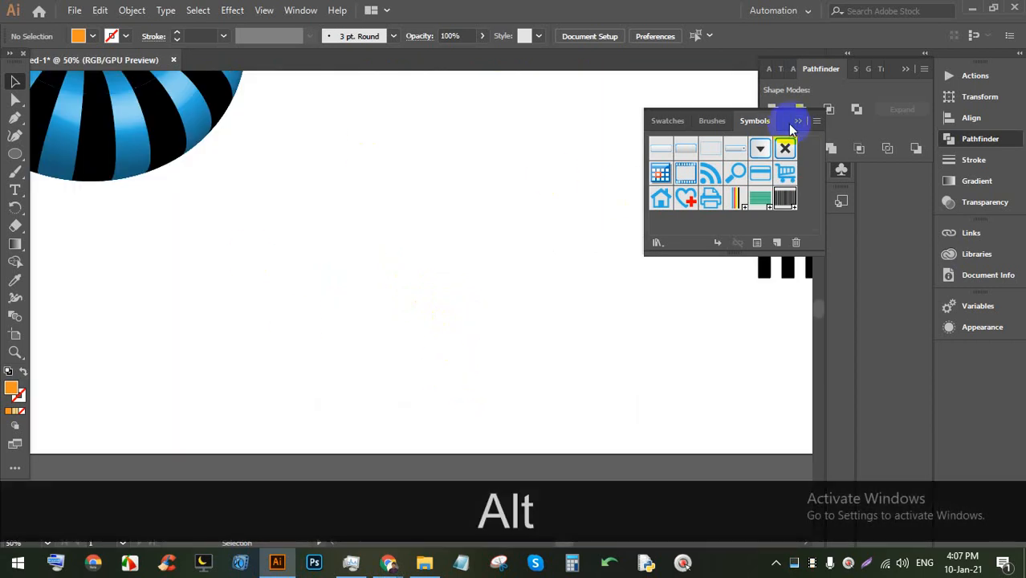
left_click(797, 121)
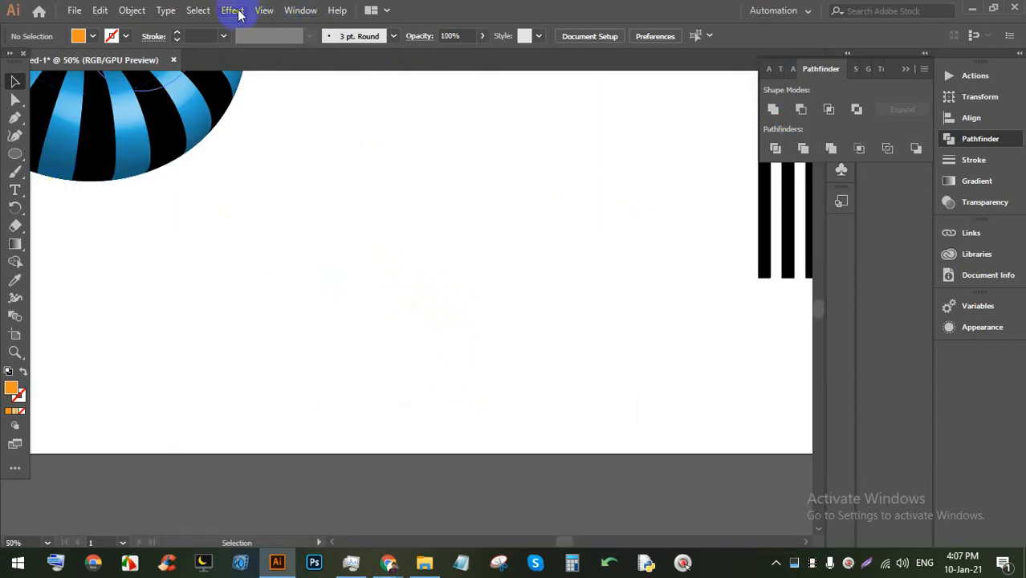
left_click(233, 10)
mouse_move(293, 96)
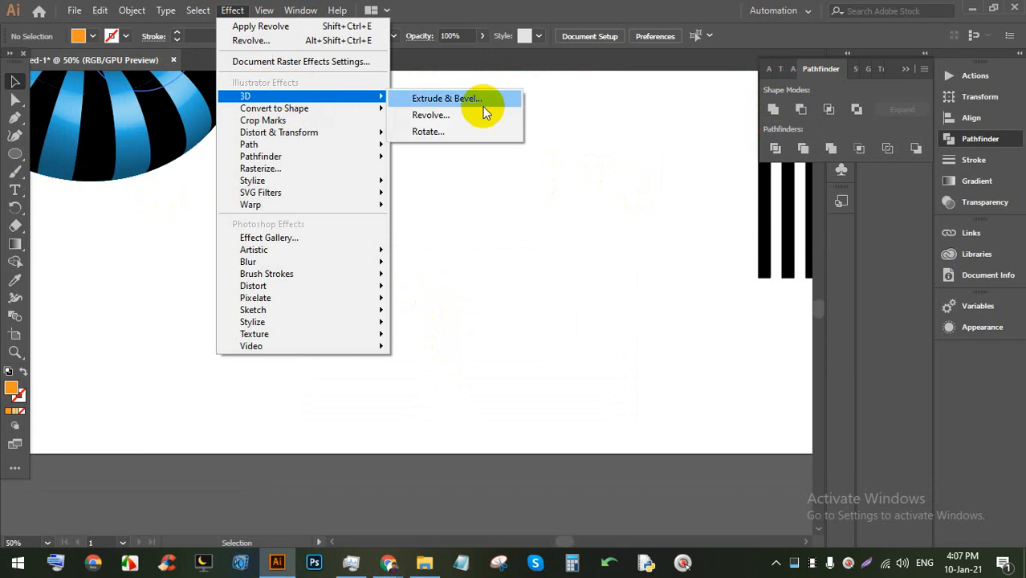
left_click(550, 6)
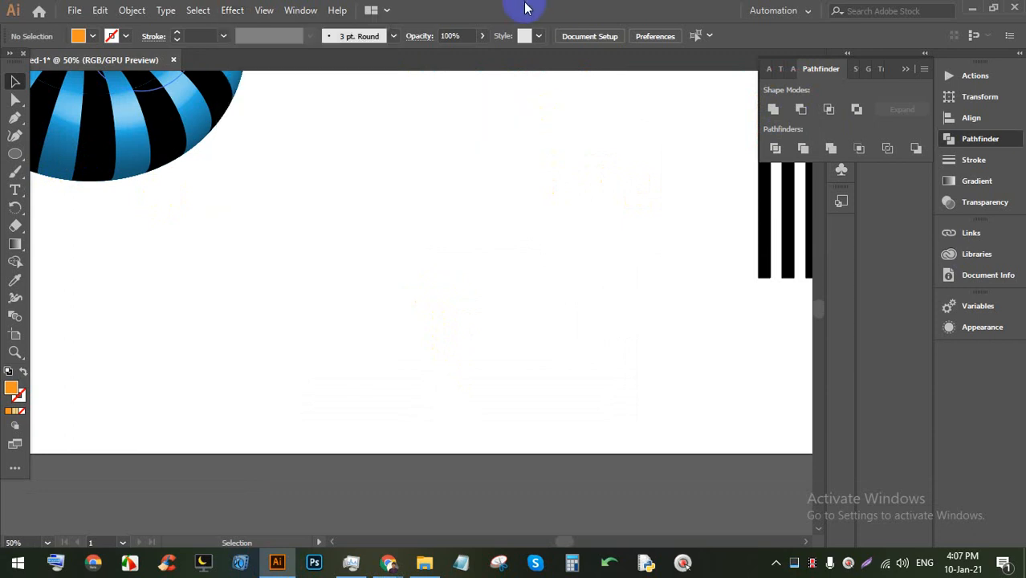
left_click(234, 11)
mouse_move(344, 97)
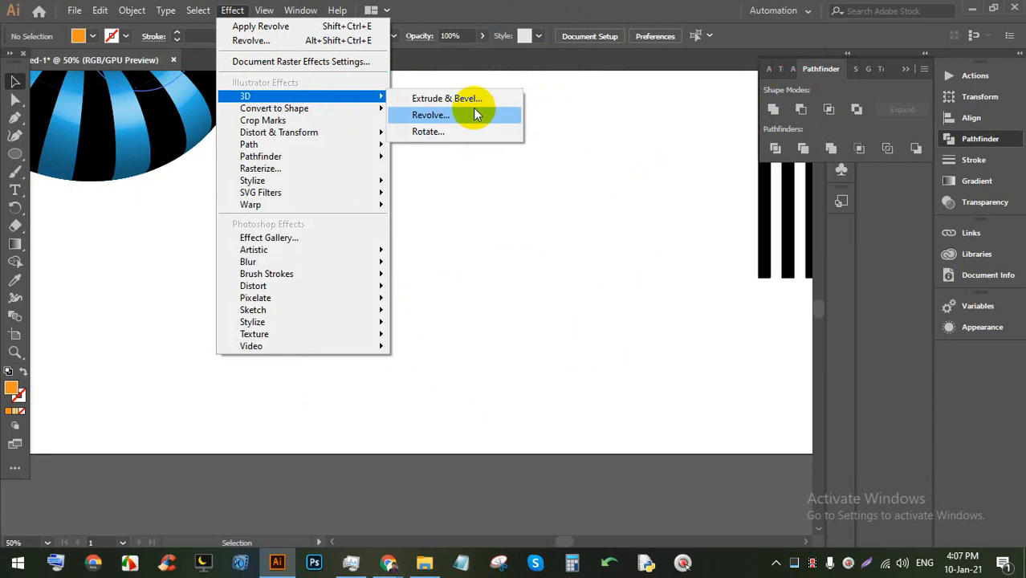
left_click(554, 7)
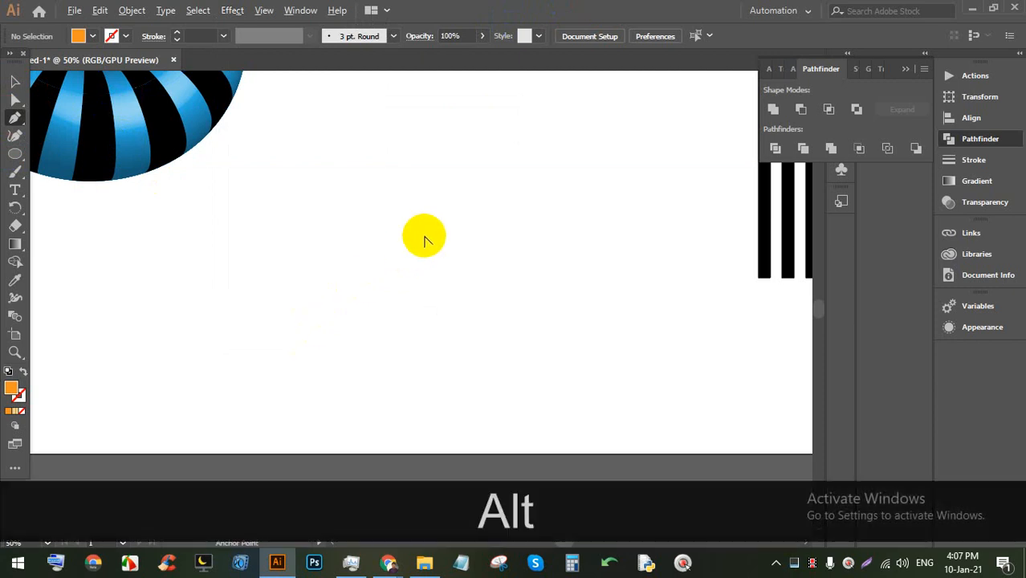
Step: Draw a shallow orange-filled curve with two anchor points on the empty artboard using the Pen tool, and deselect it
scroll(434, 265, "down", 2)
scroll(441, 257, "up", 1)
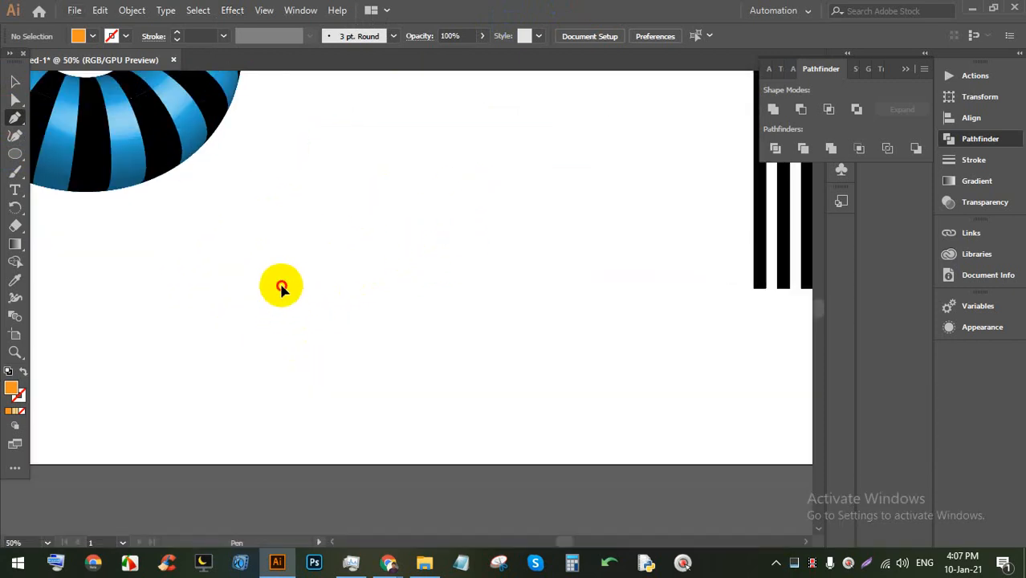
left_click(281, 285)
left_click_drag(491, 339, 602, 344)
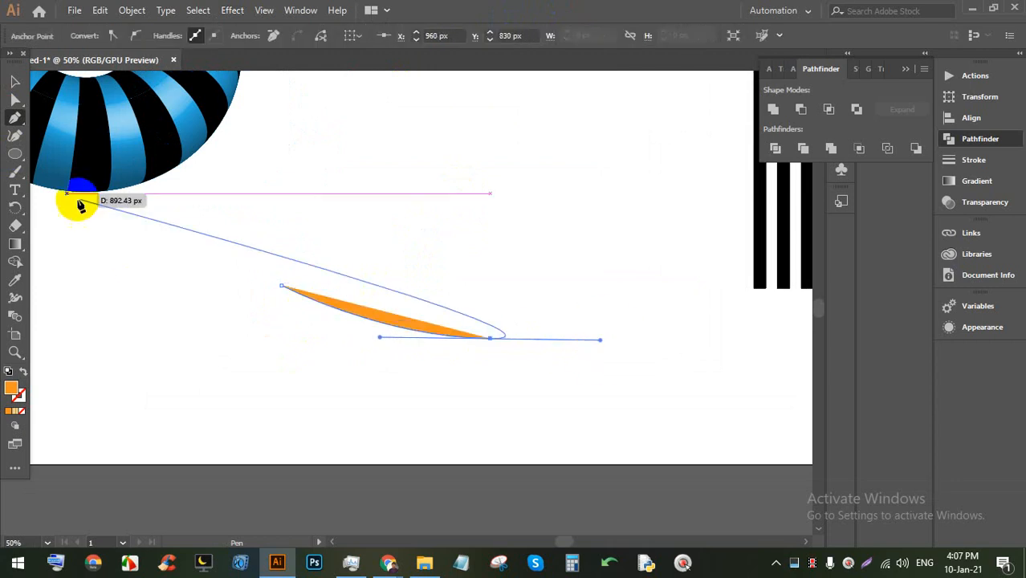
left_click(19, 83)
left_click(498, 293)
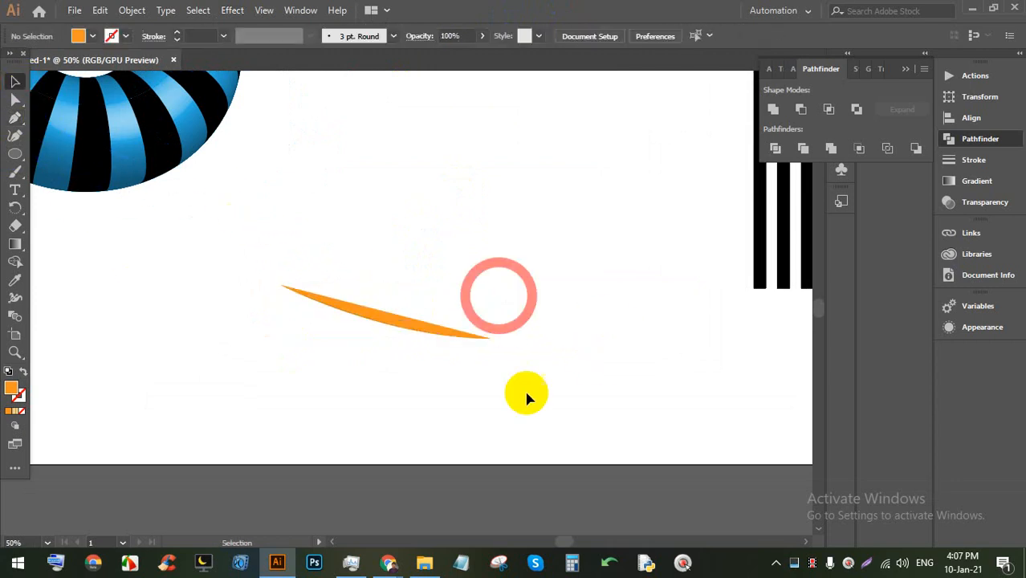
Step: Remove the orange fill from the curve, give it an orange stroke instead, and deselect it
left_click(373, 301)
left_click(546, 434)
left_click(357, 321)
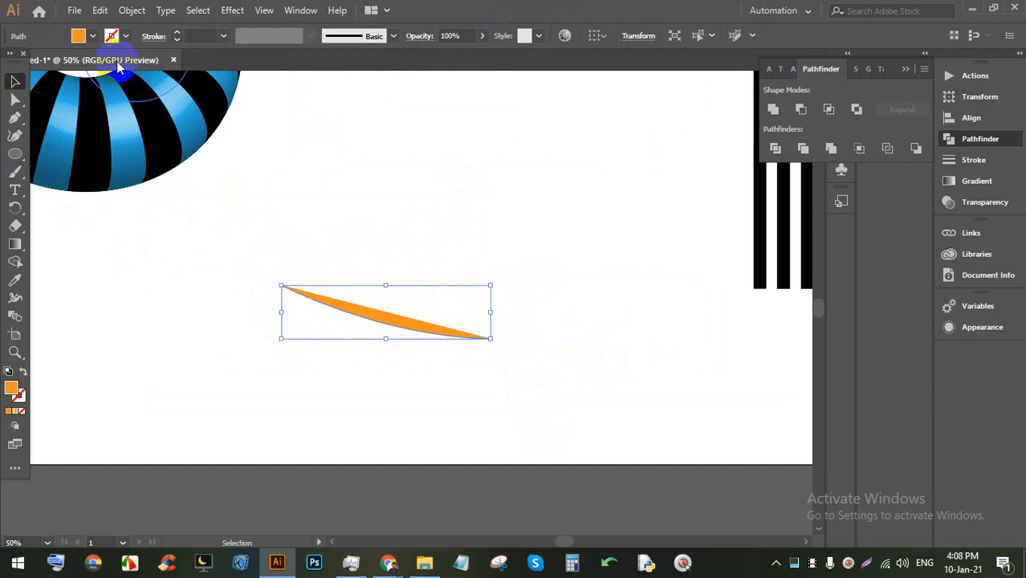
left_click(93, 37)
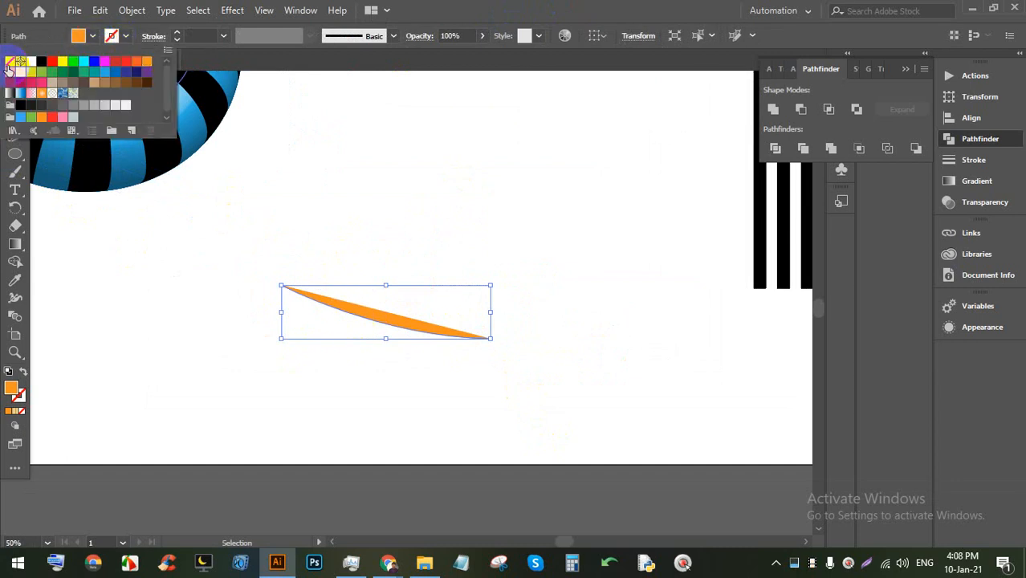
left_click(114, 38)
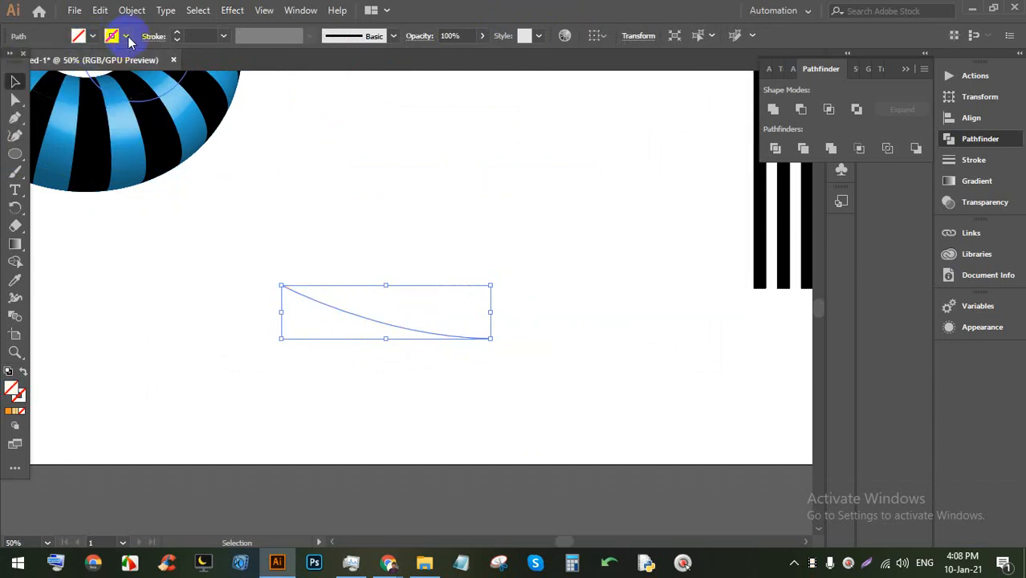
left_click(126, 37)
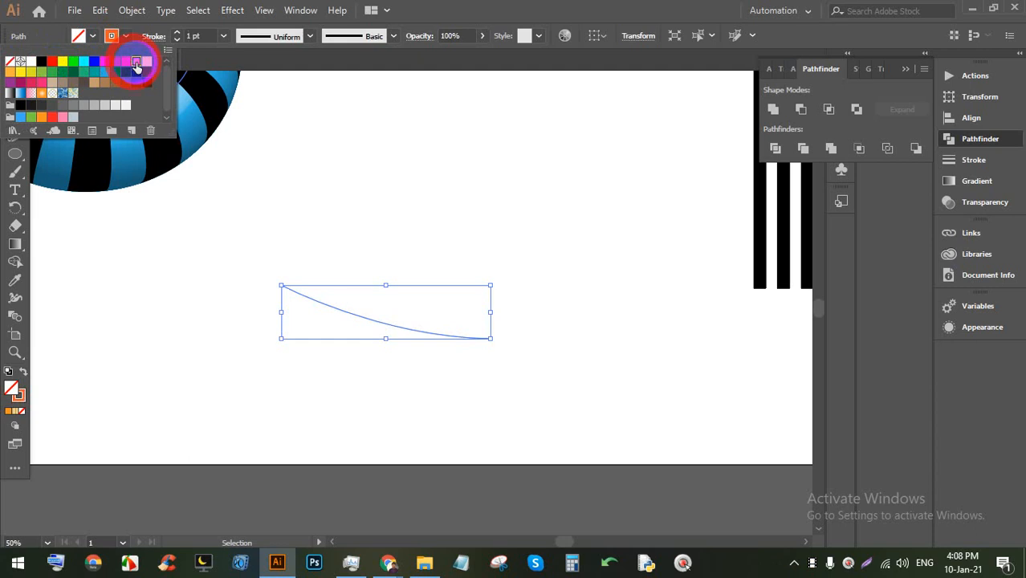
left_click(476, 6)
left_click(427, 217)
left_click(339, 298)
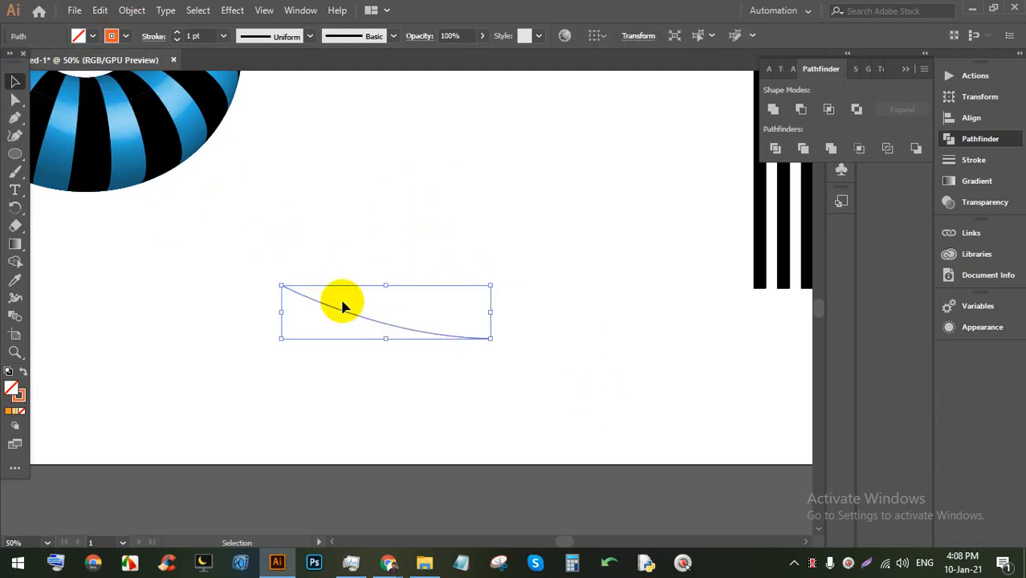
left_click(478, 243)
Step: Start a 3D Revolve on the orange-stroked curve with the preview on, keeping the offset at 0 pt
scroll(483, 266, "up", 3, "alt")
scroll(479, 307, "down", 3, "alt")
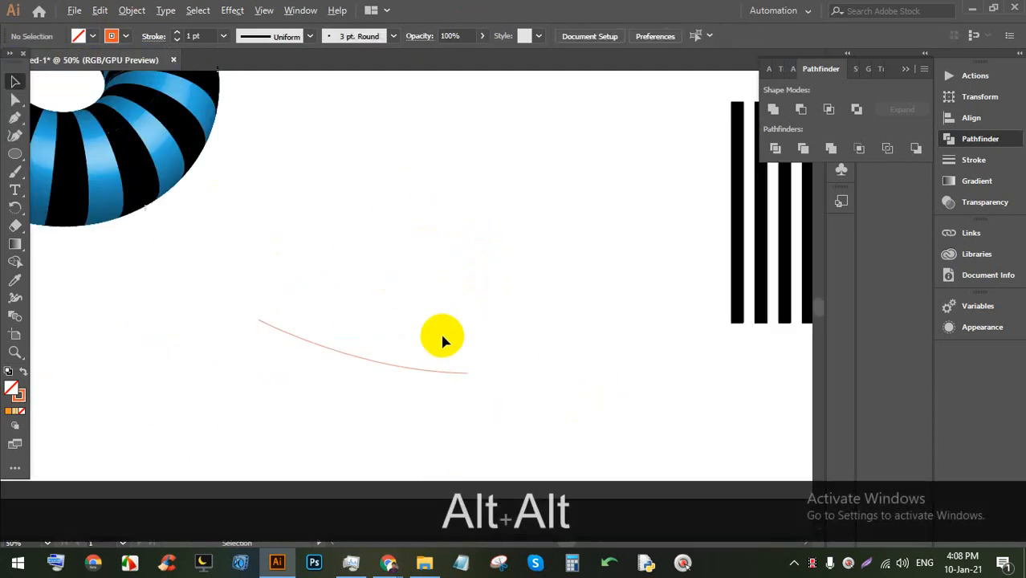
left_click_drag(387, 354, 370, 343)
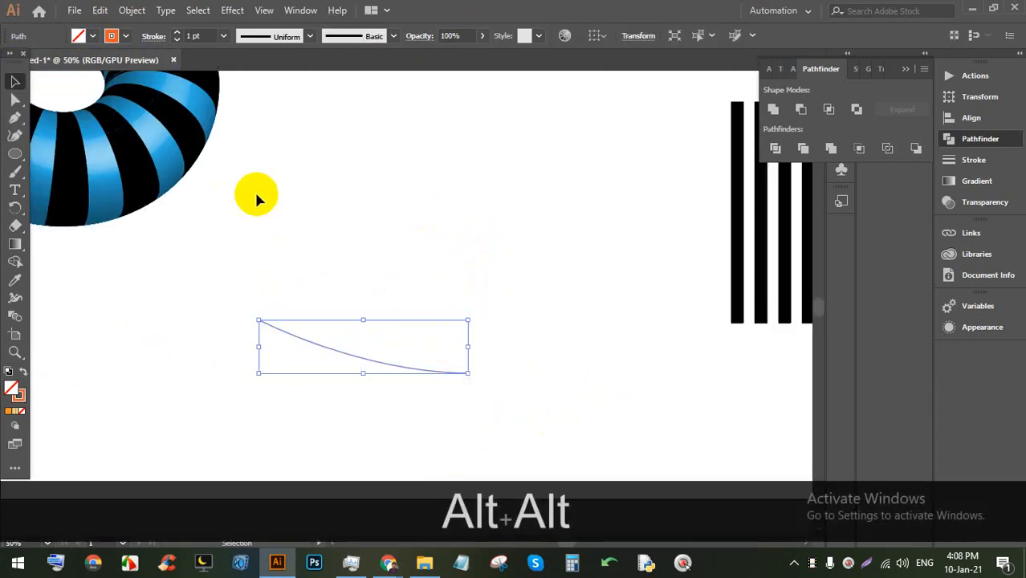
left_click(232, 10)
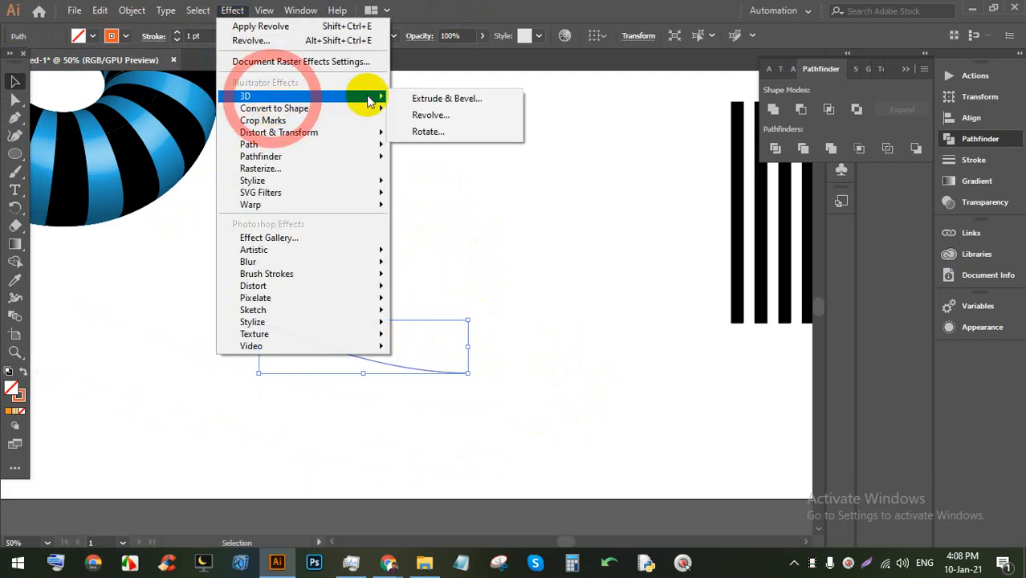
left_click(487, 115)
left_click(557, 329)
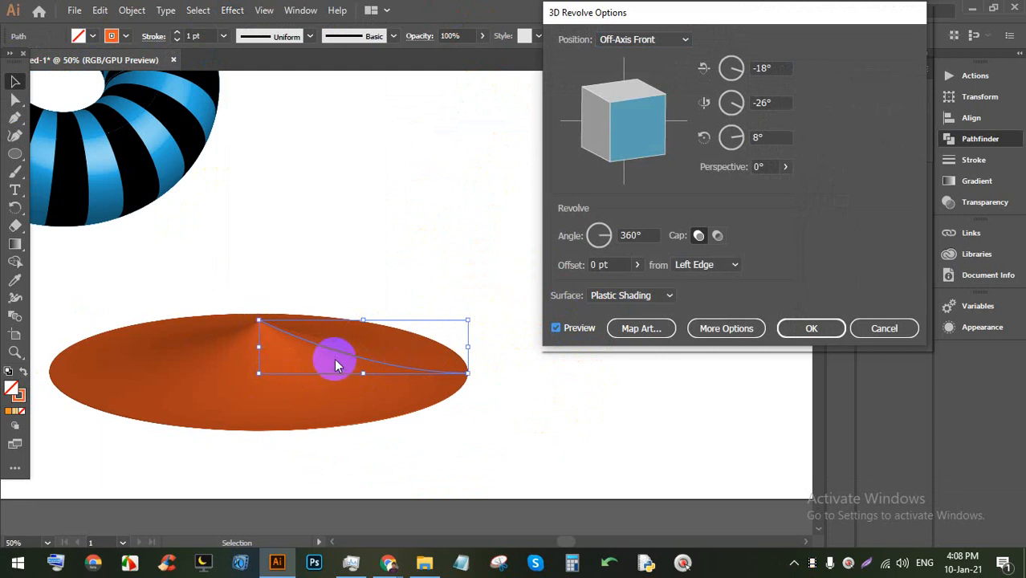
left_click(636, 264)
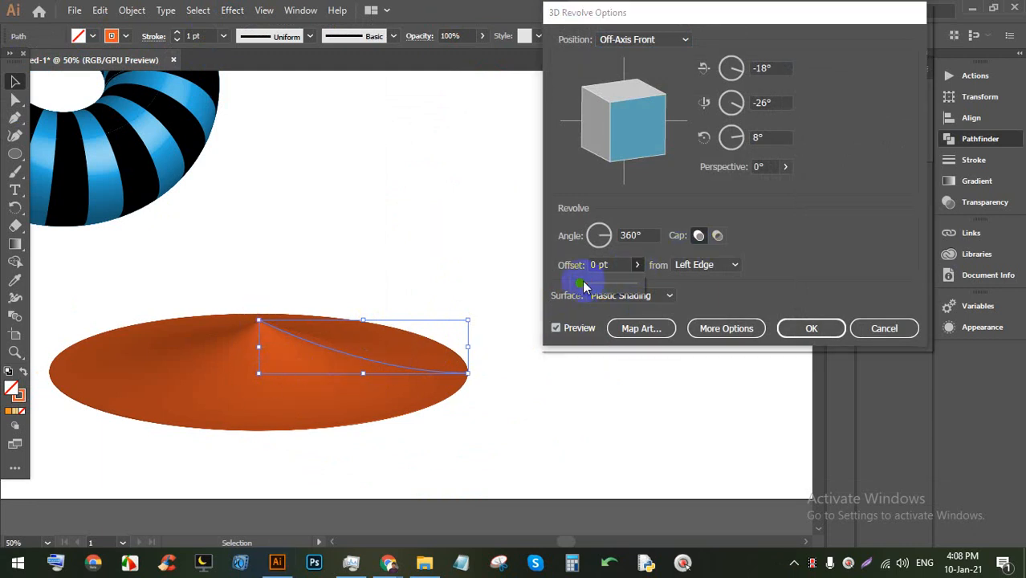
left_click_drag(592, 281, 580, 282)
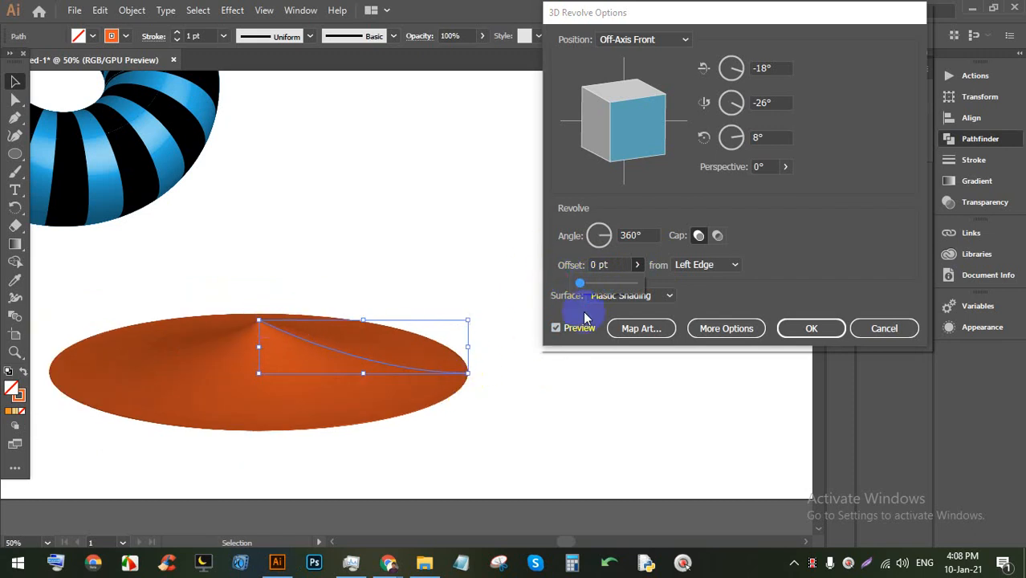
left_click(788, 247)
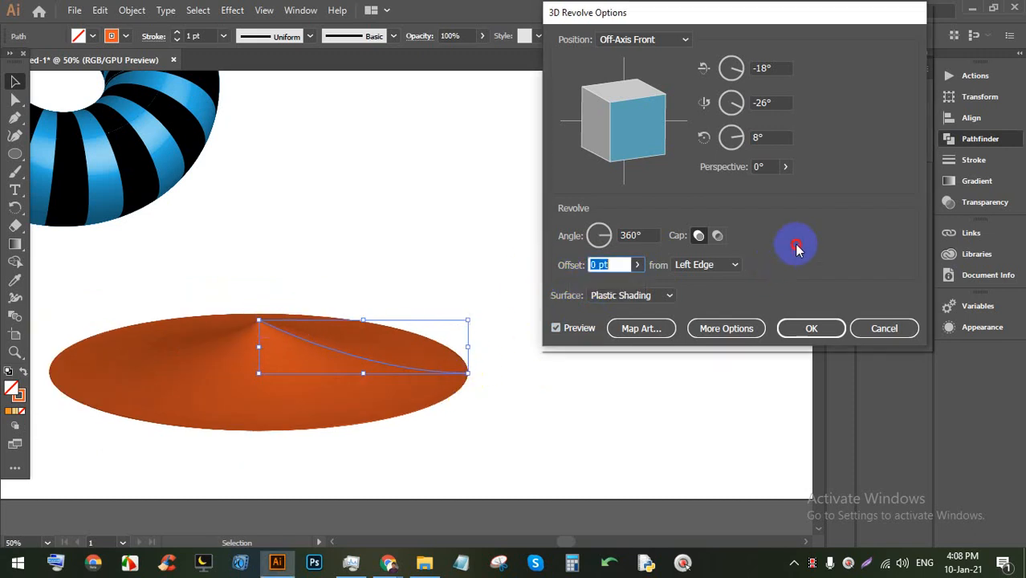
Step: Revolve the curve from its right edge, rotate it to -19°, -26° and 4°, and apply the effect
left_click(700, 265)
left_click(705, 298)
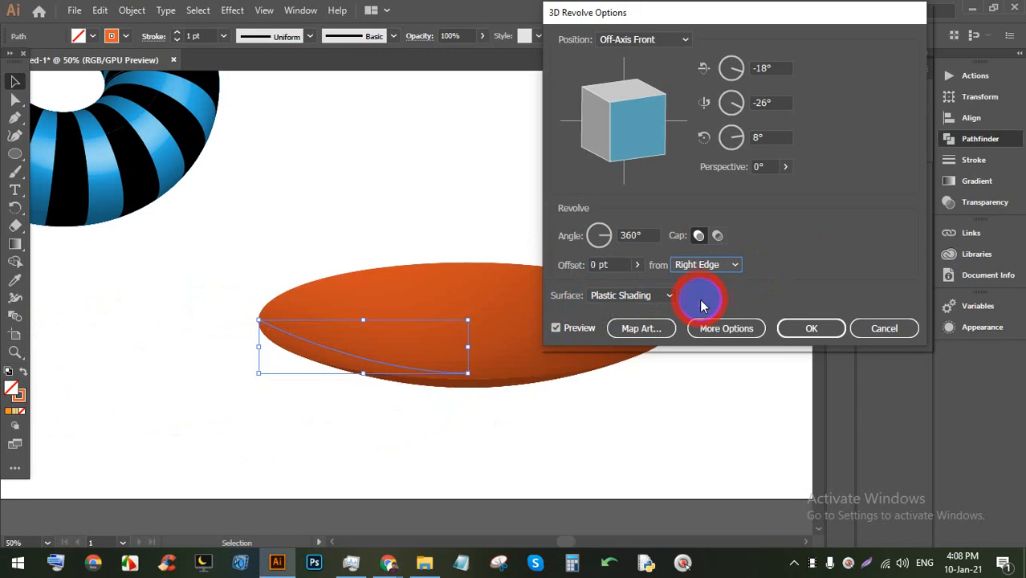
left_click_drag(674, 13, 851, 12)
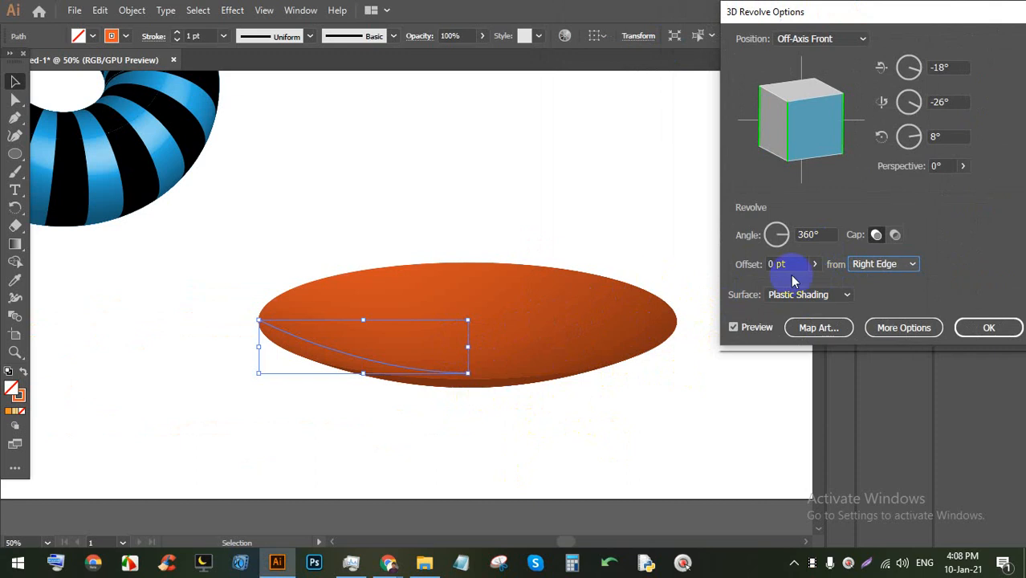
mouse_move(804, 123)
left_mouse_down()
mouse_move(797, 131)
mouse_move(803, 112)
mouse_move(819, 137)
left_mouse_up()
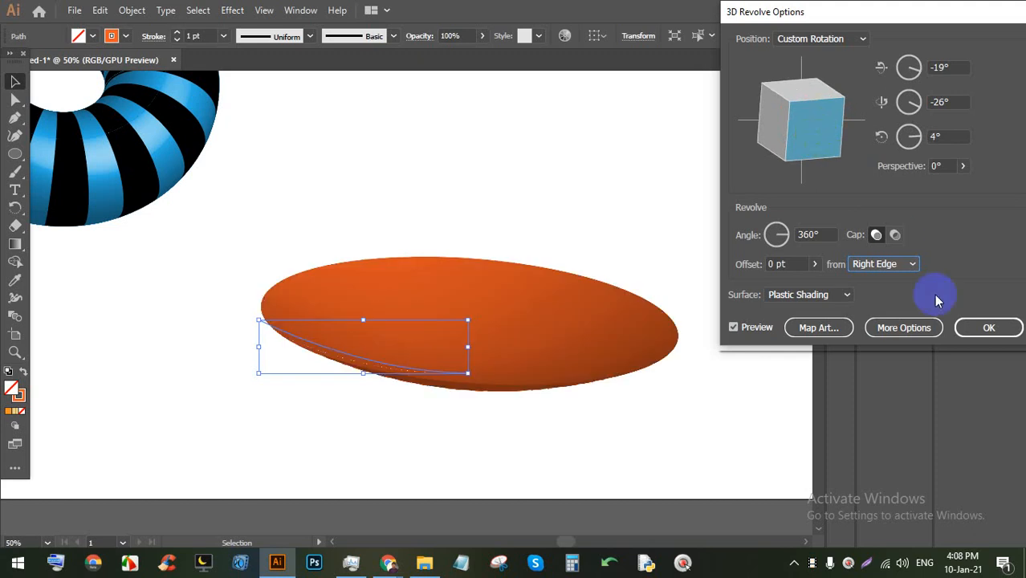
left_click(970, 329)
Step: Delete the revolved orange disc from the artboard
left_click_drag(557, 350, 511, 358)
left_click_drag(431, 321, 430, 298)
key("BackSpace")
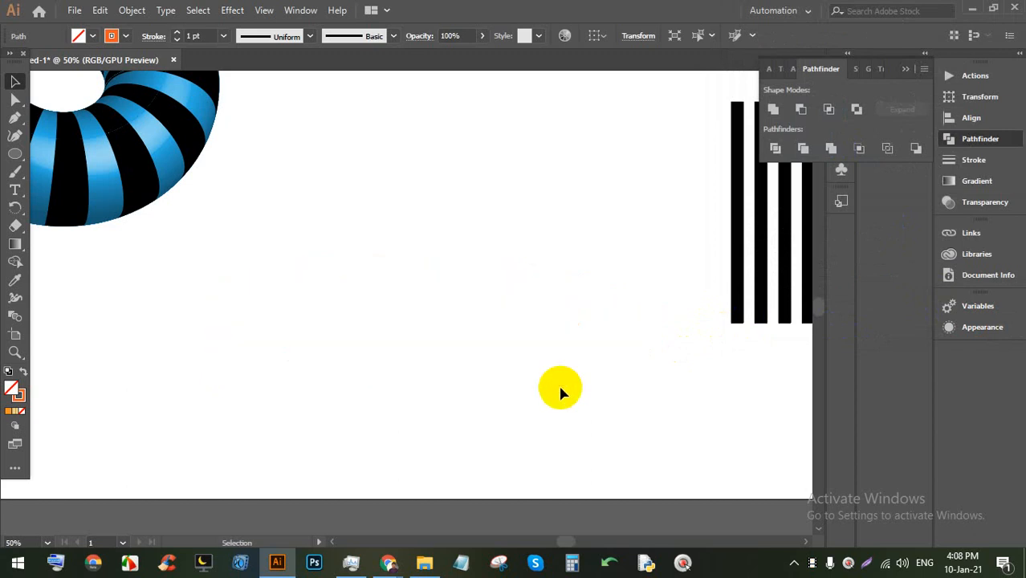
Step: Draw a shallow curve about 596 px wide and 129 px high with the Pen tool, flatten its end handle, and select it
left_click(15, 117)
left_click(160, 323)
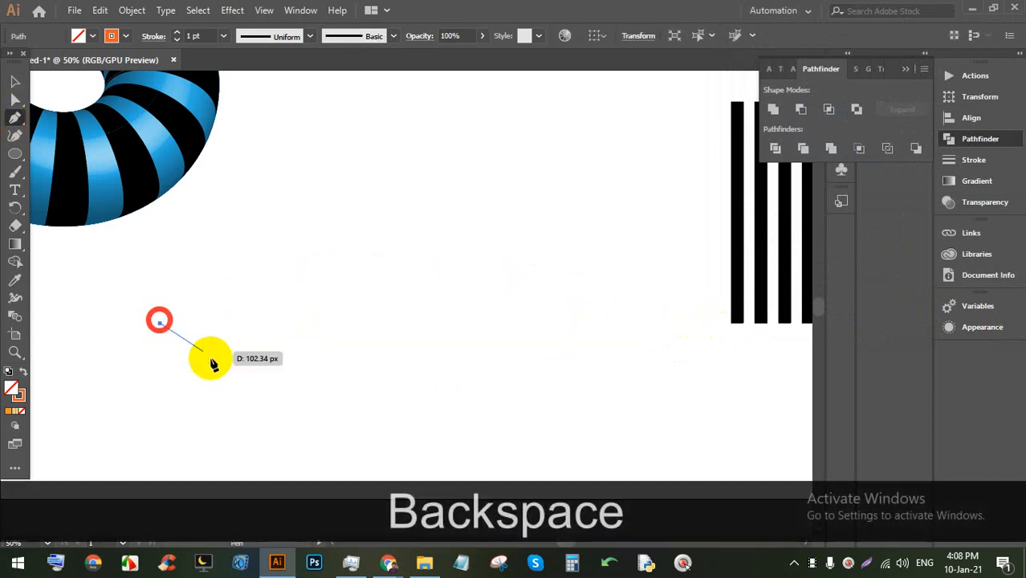
left_click_drag(459, 387, 508, 359)
key("alt")
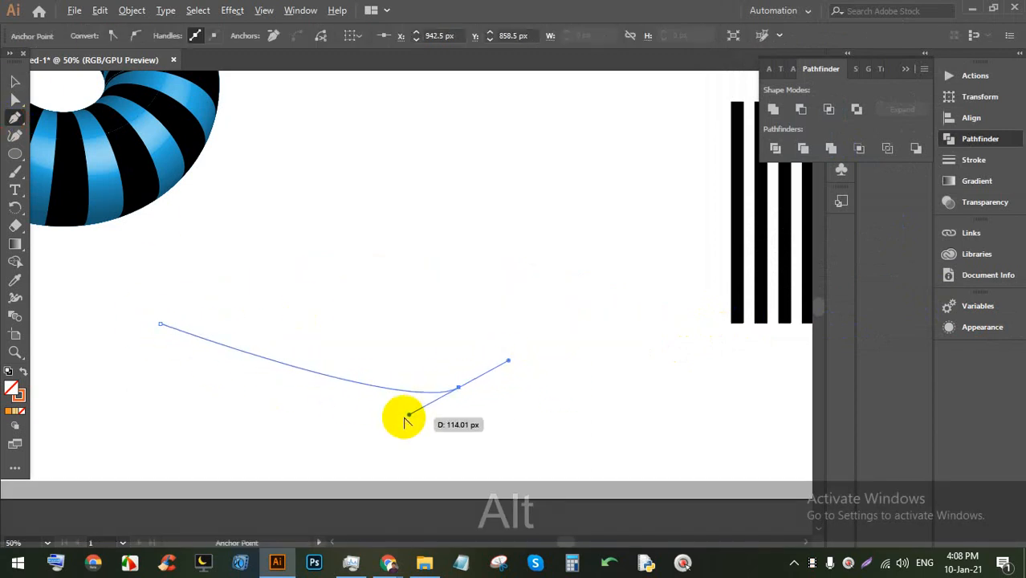
left_click_drag(409, 418, 276, 392)
left_click(460, 389)
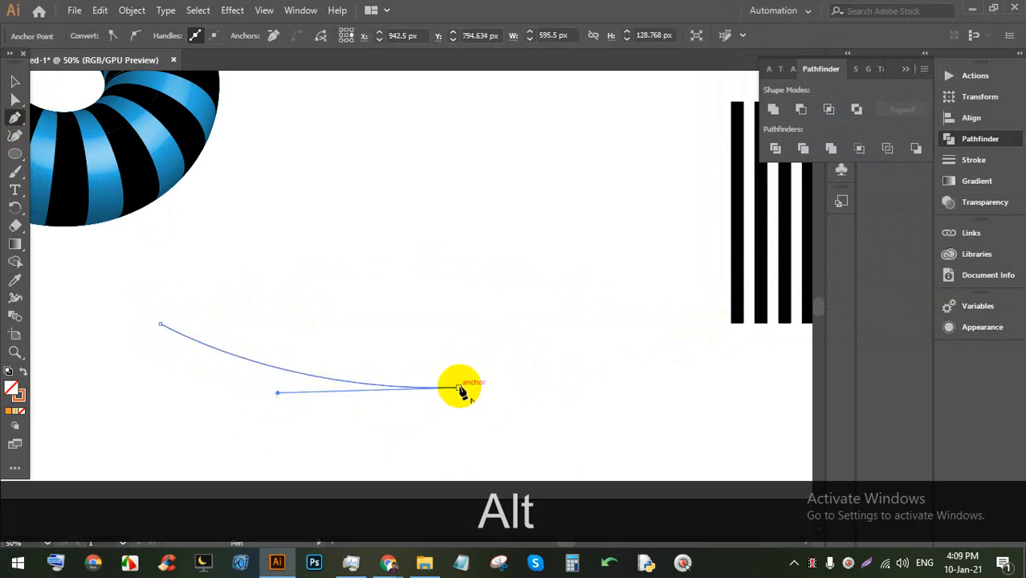
left_click(14, 81)
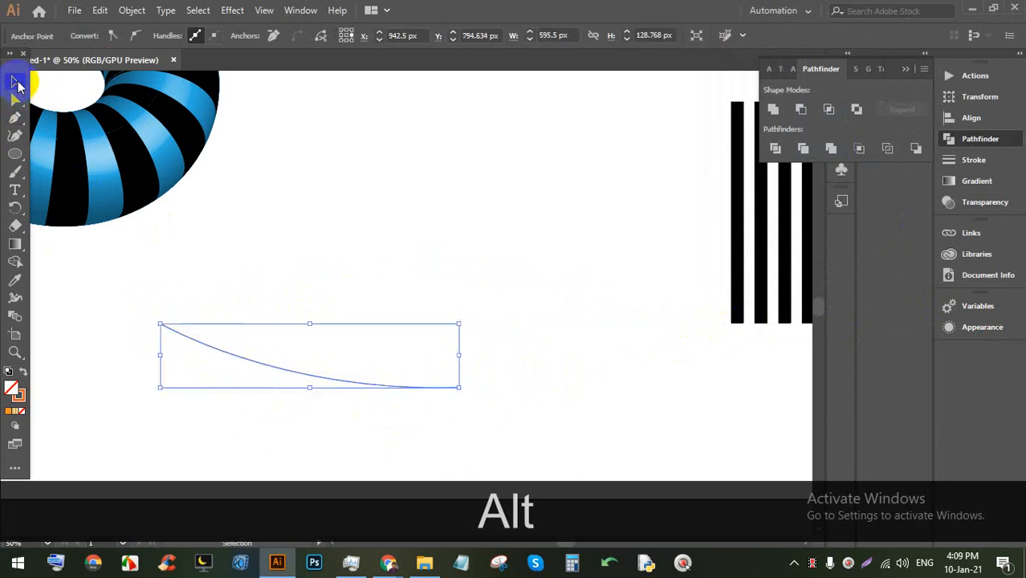
left_click(477, 323)
left_click_drag(533, 398, 371, 351)
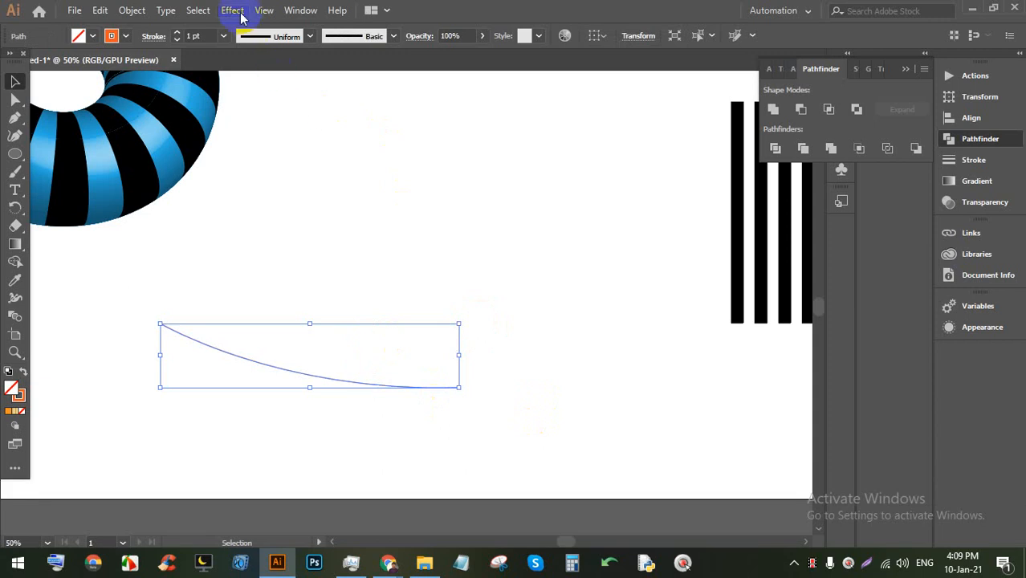
Step: Start a 3D Revolve on the new curve with the preview on and revolve it from the right edge
left_click(232, 10)
left_click(320, 96)
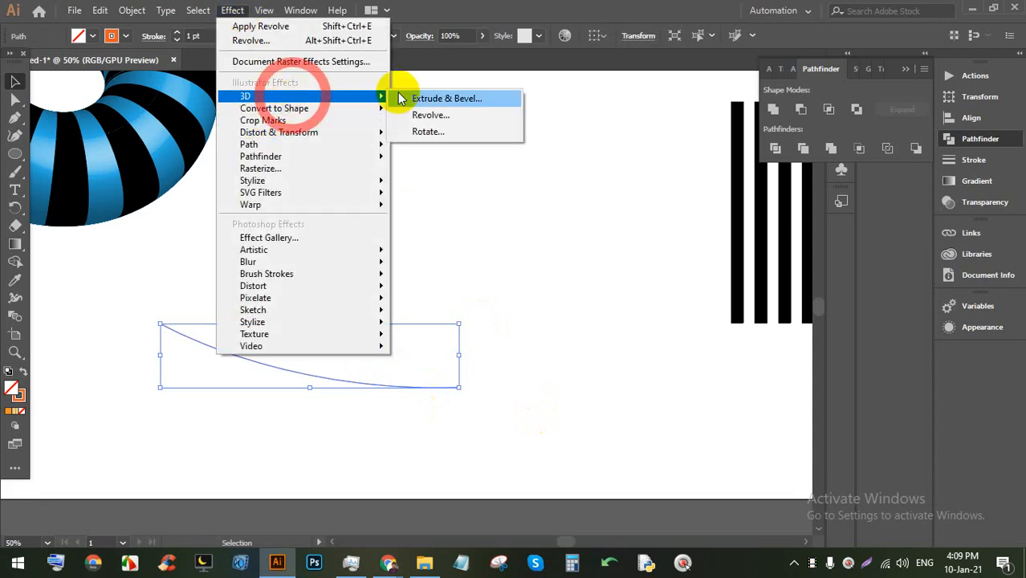
left_click(456, 116)
left_click(735, 327)
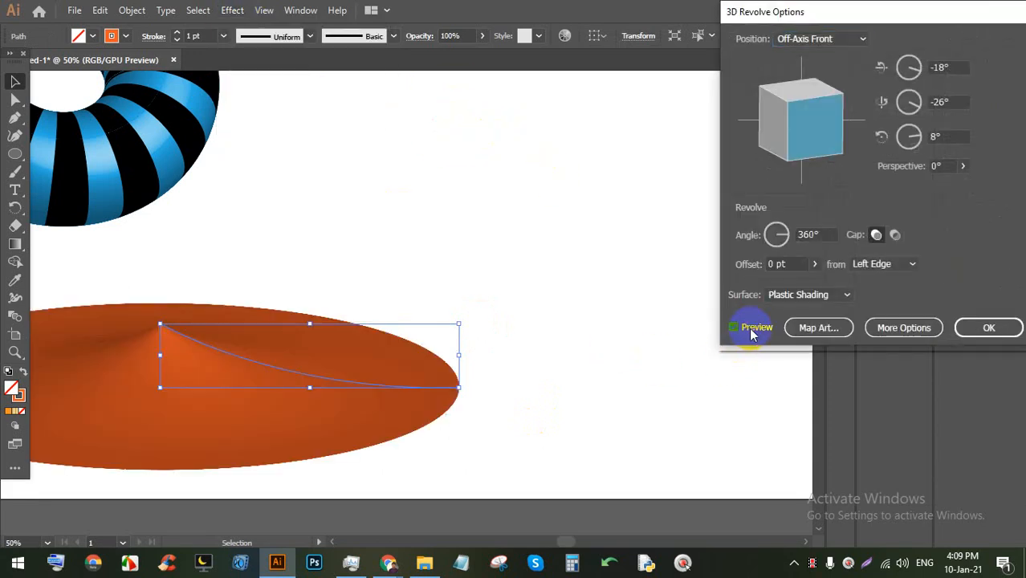
left_click_drag(837, 10, 738, 29)
left_click(783, 283)
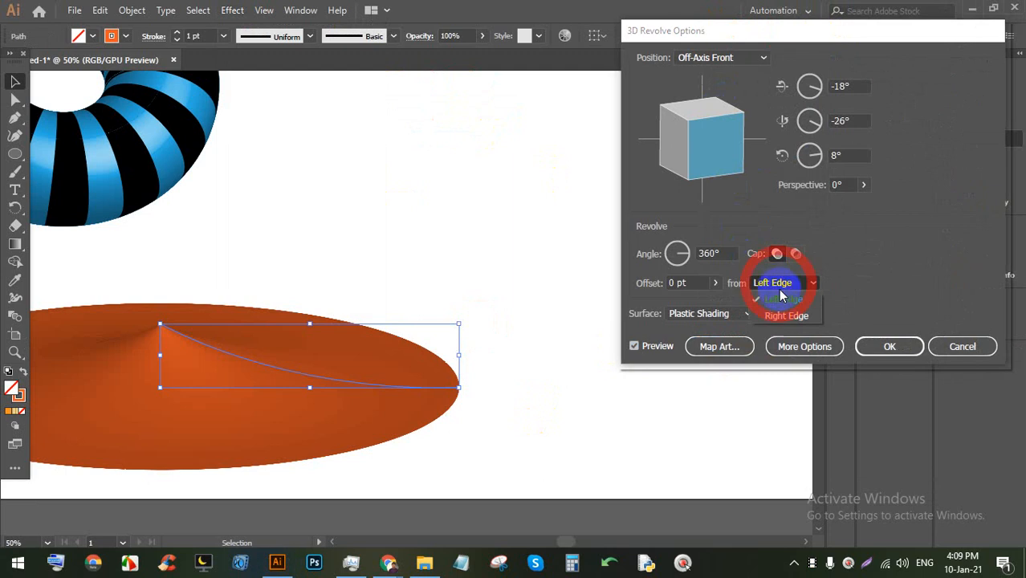
left_click(784, 317)
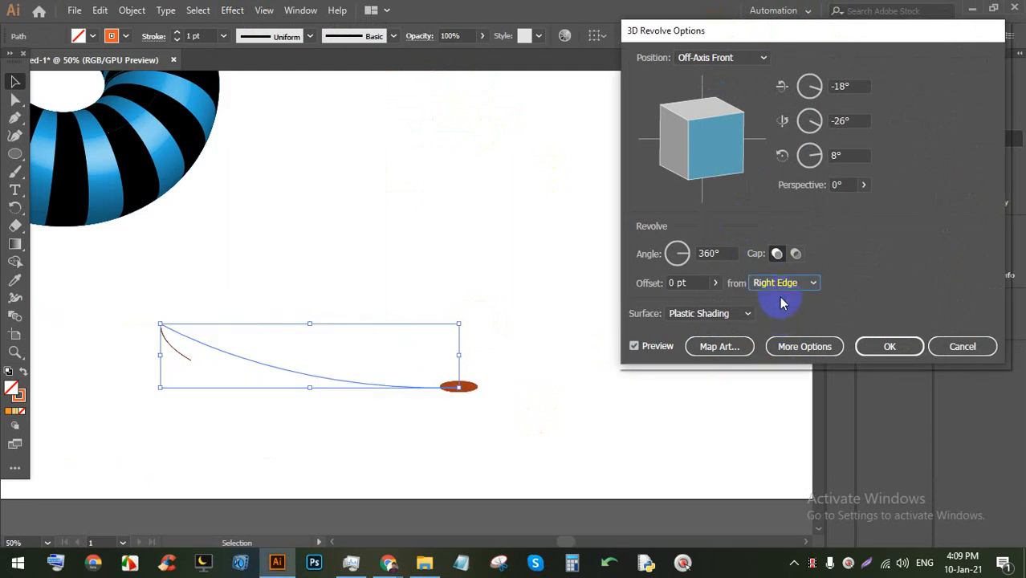
Step: Compare the left-edge revolve, switch back to the right edge, apply the effect, and deselect the shape
left_click(783, 289)
left_click(783, 299)
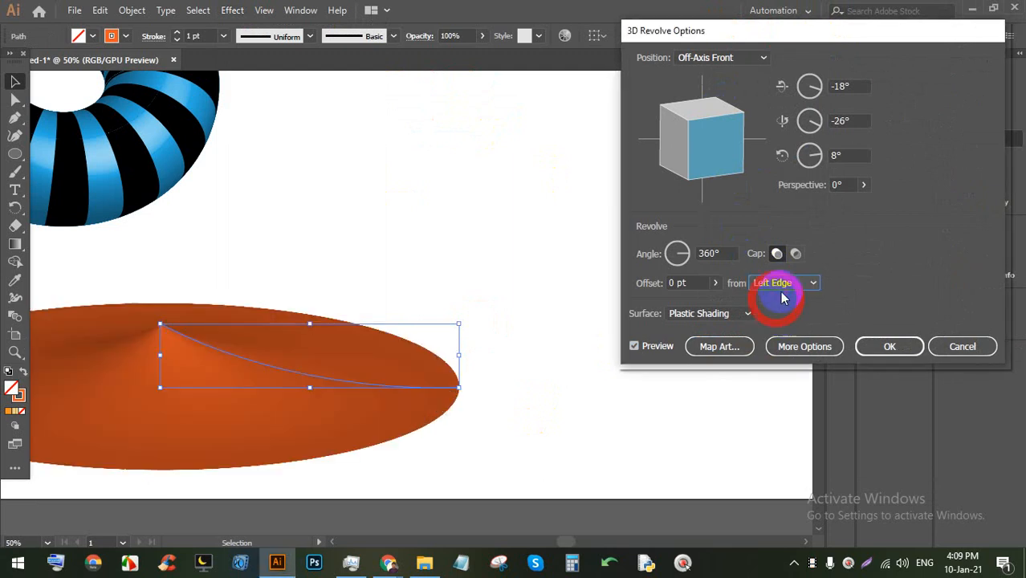
left_click(783, 283)
left_click(786, 317)
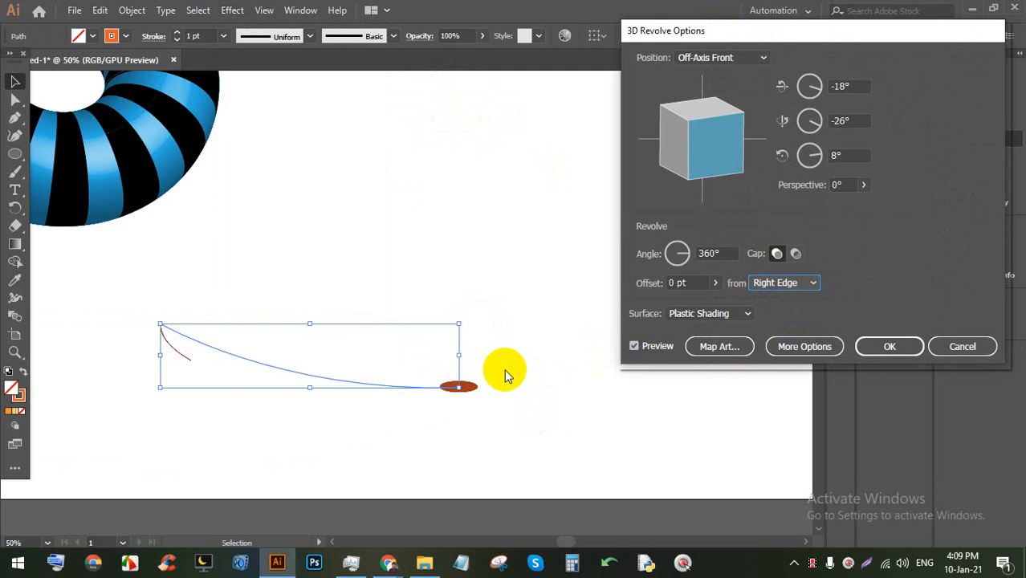
left_click(890, 346)
left_click(530, 438)
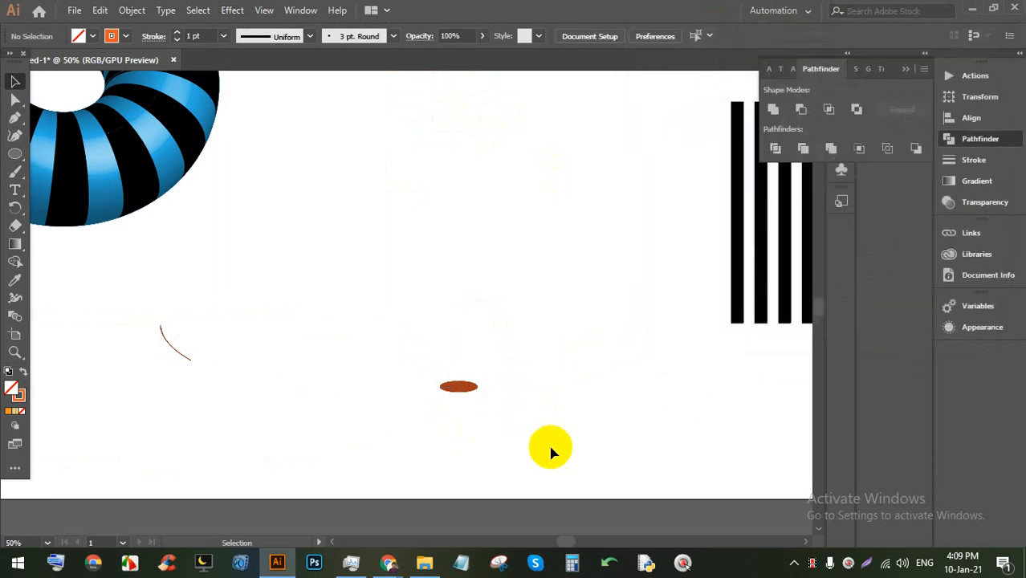
Step: Select the broken revolved shape and delete it from the artboard
left_click_drag(551, 448, 228, 255)
left_click(497, 372)
left_click_drag(511, 424, 215, 284)
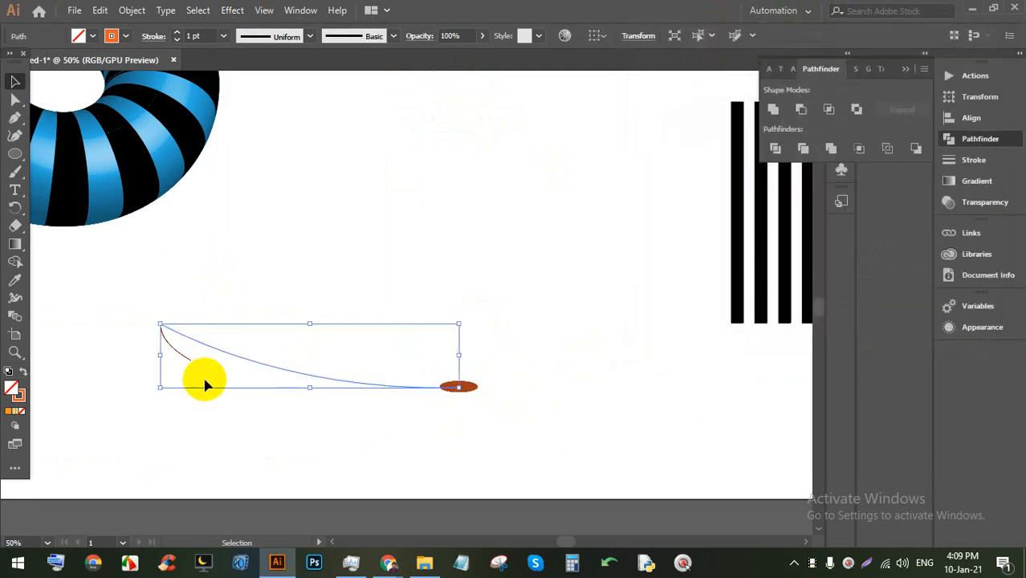
scroll(160, 384, "up", 6)
scroll(241, 237, "down", 4)
left_click_drag(533, 302, 342, 313)
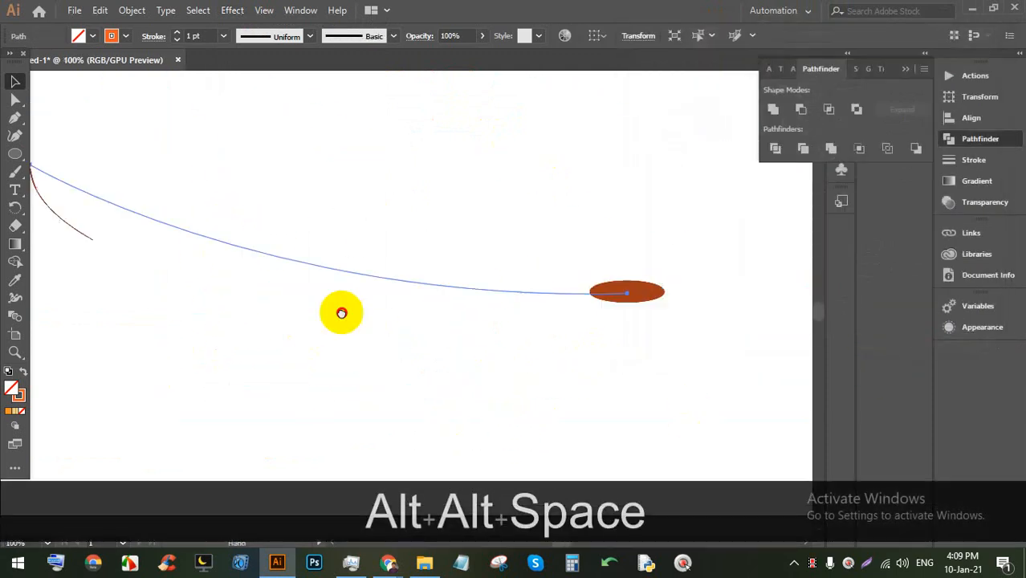
scroll(341, 314, "down", 1)
left_click_drag(584, 358, 268, 213)
key("BackSpace")
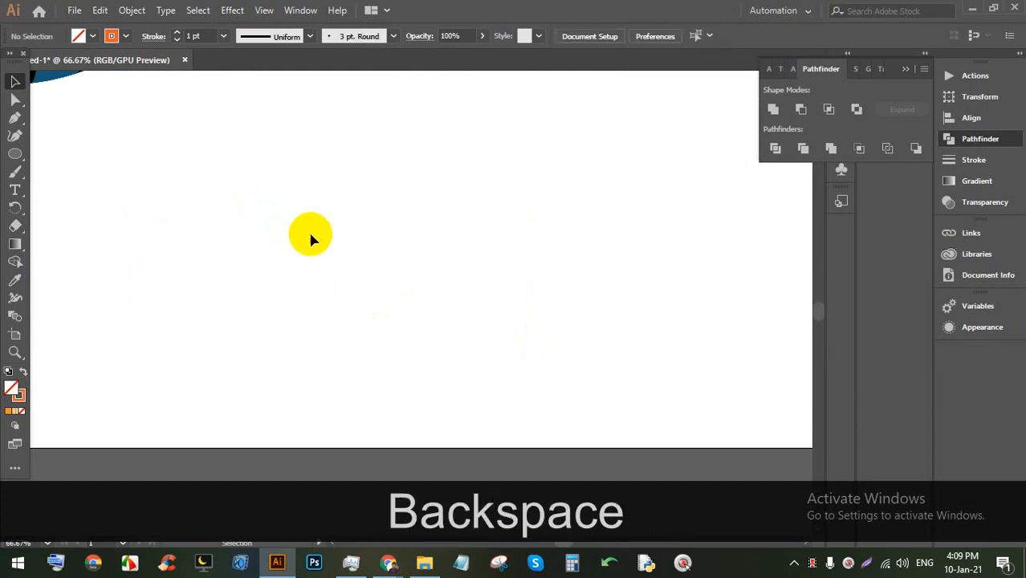
Step: Draw a new curve about 570 px wide and 168 px high with the Pen tool, flattening its end handle
left_click(15, 118)
left_click(128, 175)
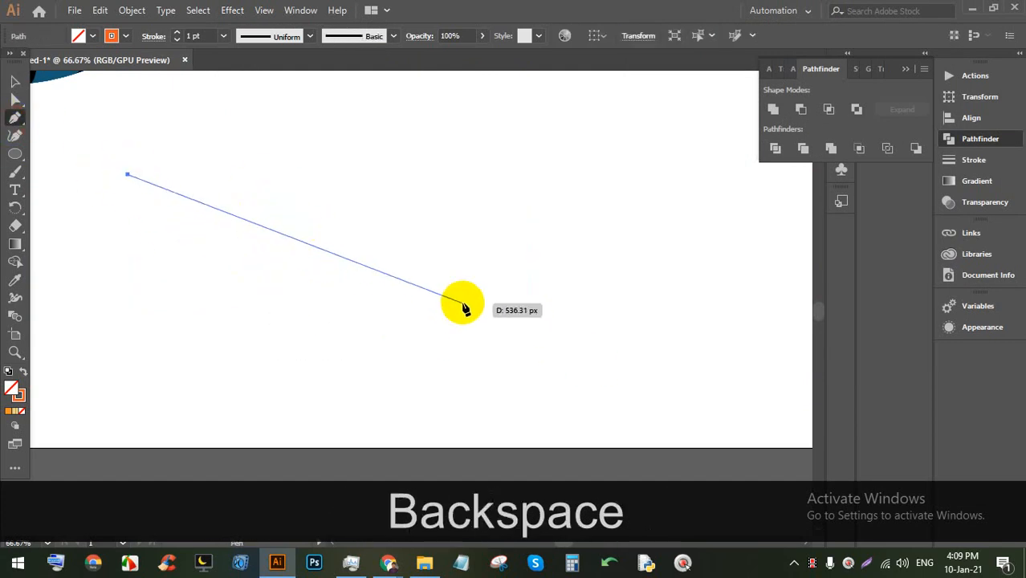
left_click_drag(509, 286, 625, 274)
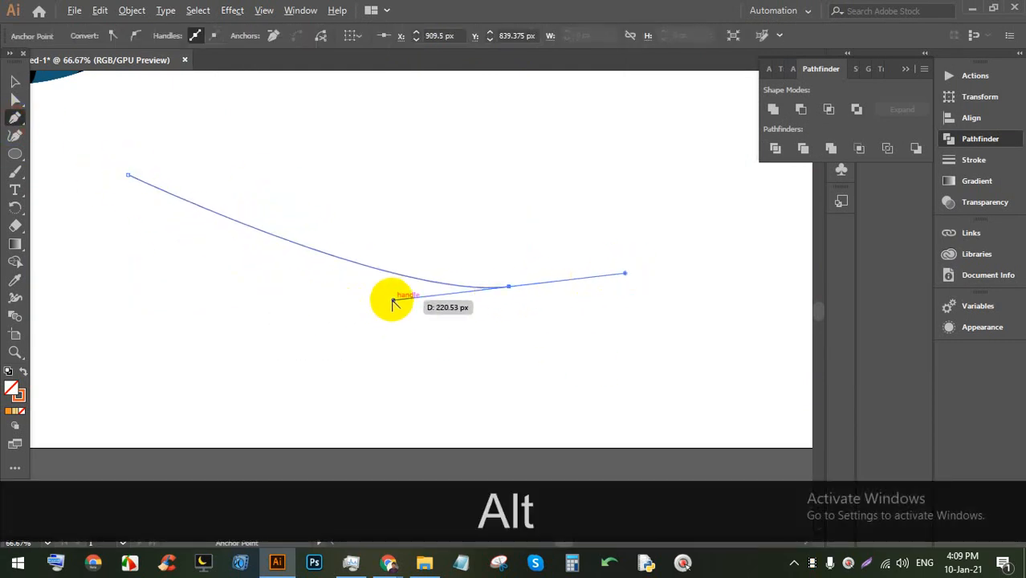
left_click_drag(395, 298, 314, 293, "alt")
left_click(14, 81)
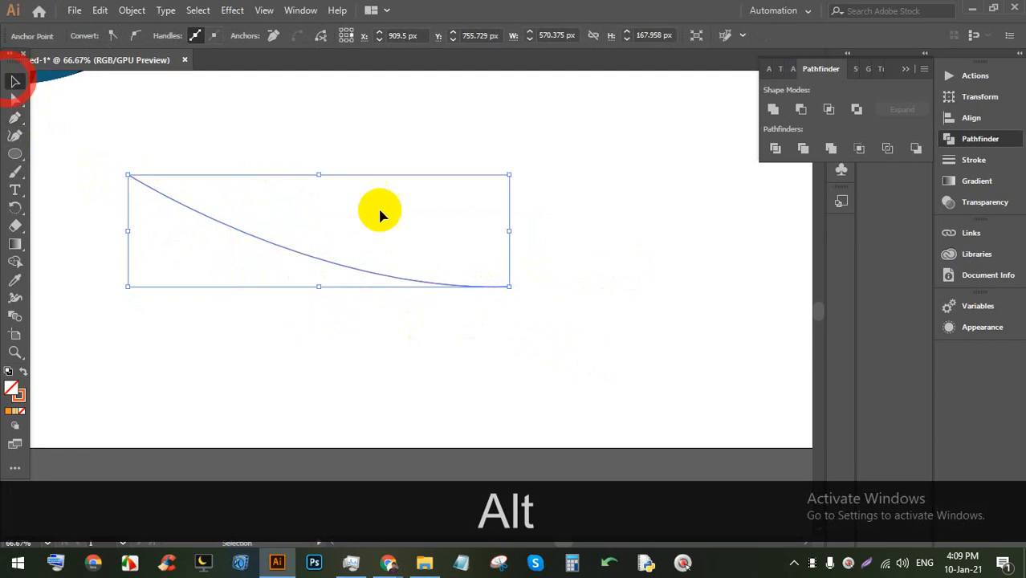
Step: Start a 3D Revolve on the new curve with the preview on and revolve it from the right edge
left_click_drag(616, 345, 498, 277)
left_click(232, 10)
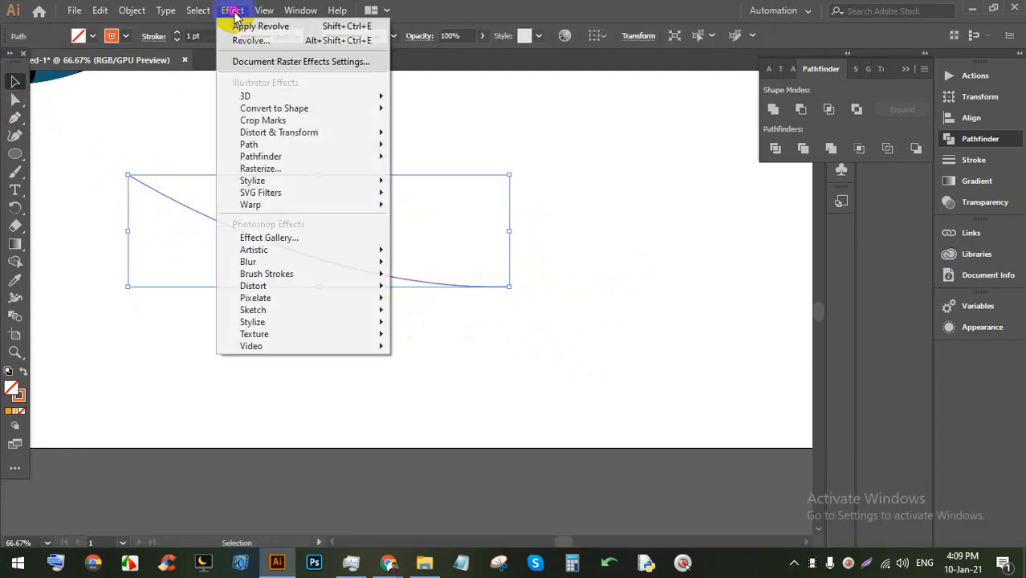
left_click(281, 96)
left_click(433, 114)
left_click(652, 347)
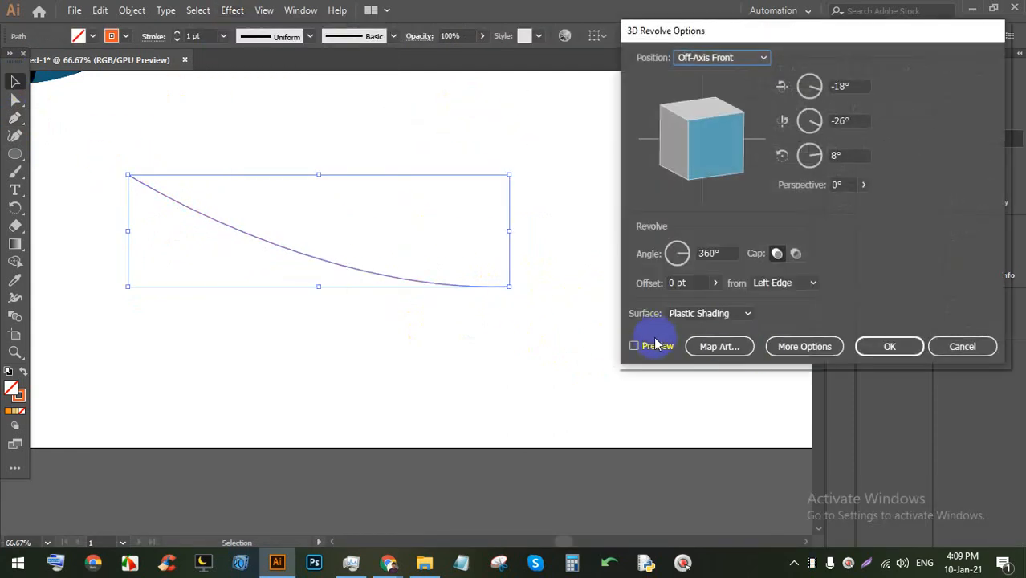
left_click(787, 282)
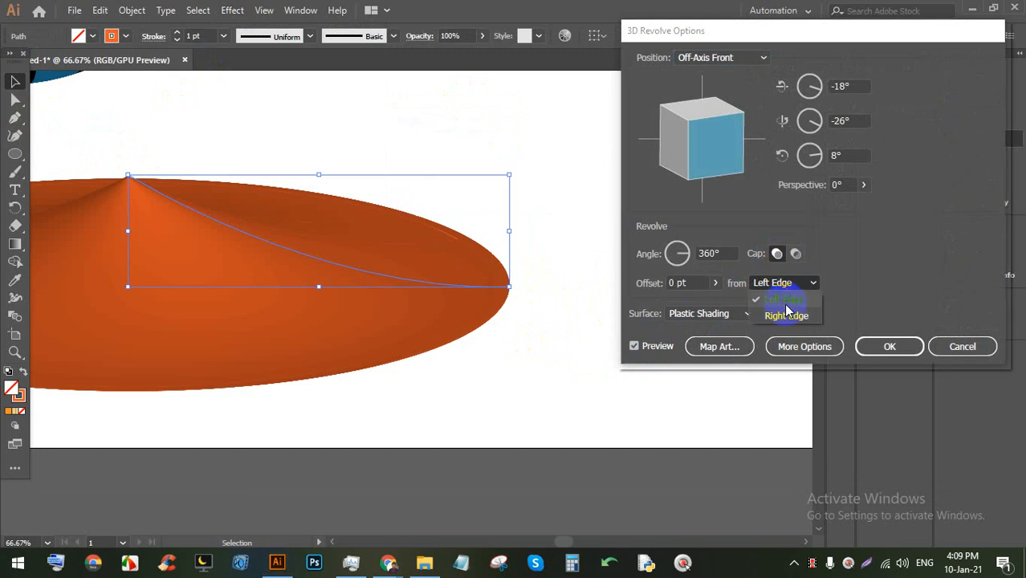
left_click(788, 315)
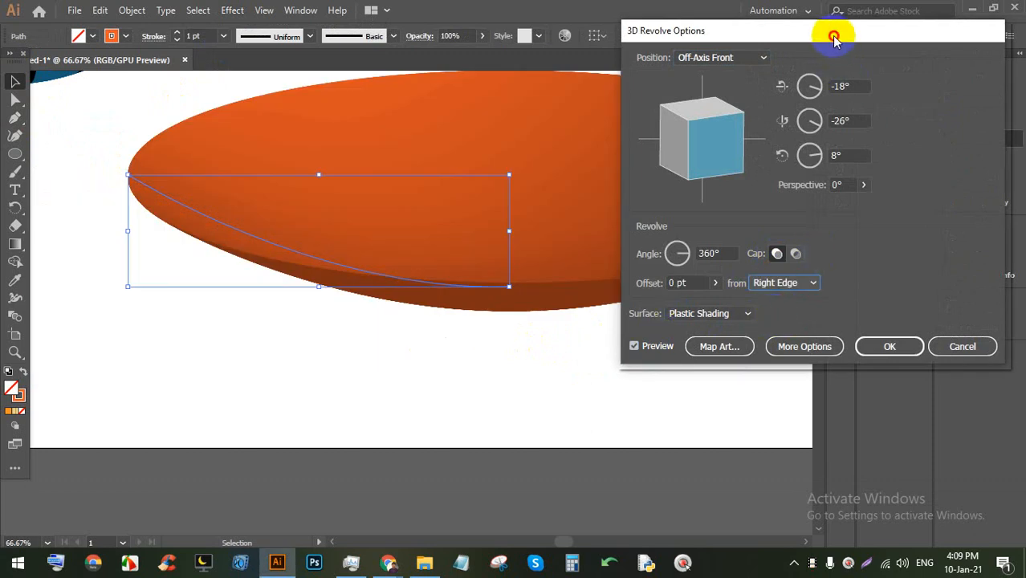
Step: Rotate the revolved disc to -17°, -29° and 7°, and apply the effect
left_click_drag(832, 27, 967, 77)
mouse_move(843, 213)
left_mouse_down()
mouse_move(861, 200)
mouse_move(817, 166)
mouse_move(839, 171)
mouse_move(830, 177)
left_mouse_up()
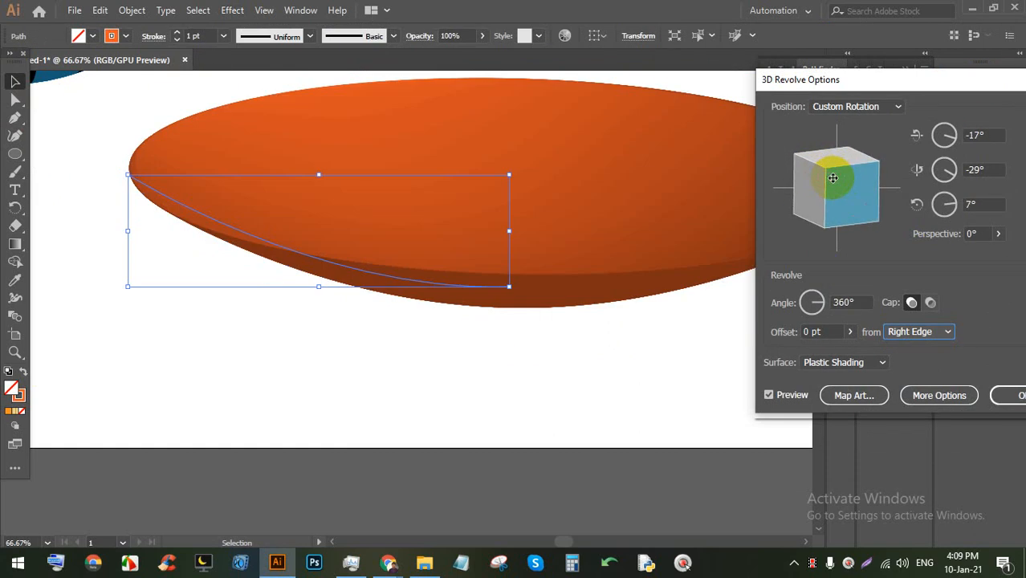
left_click(1008, 391)
Step: Scale the orange disc down slightly and deselect it
scroll(599, 345, "down", 2)
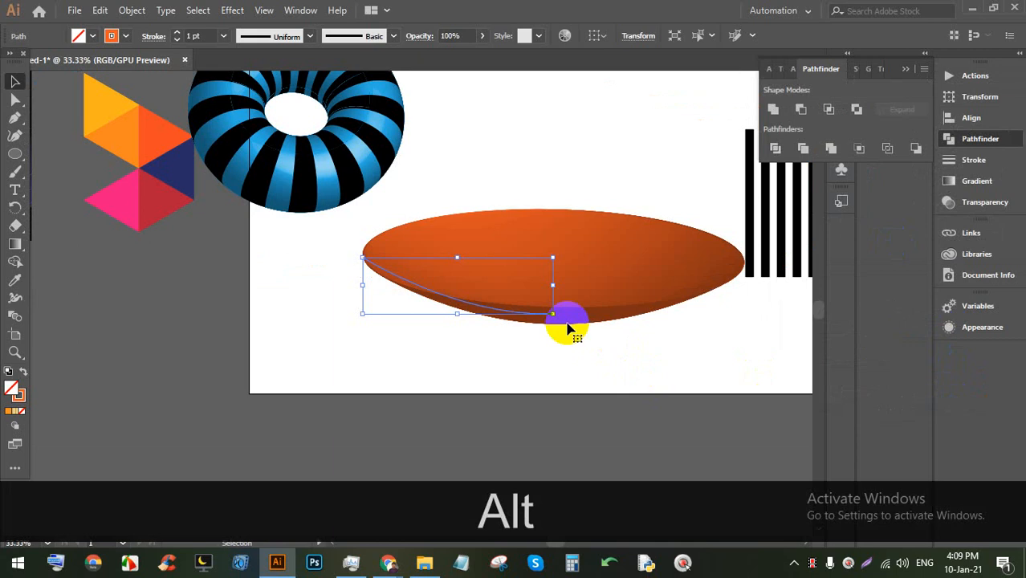
left_click_drag(553, 257, 541, 261)
left_click(627, 384)
scroll(619, 273, "down", 2)
scroll(604, 284, "up", 2)
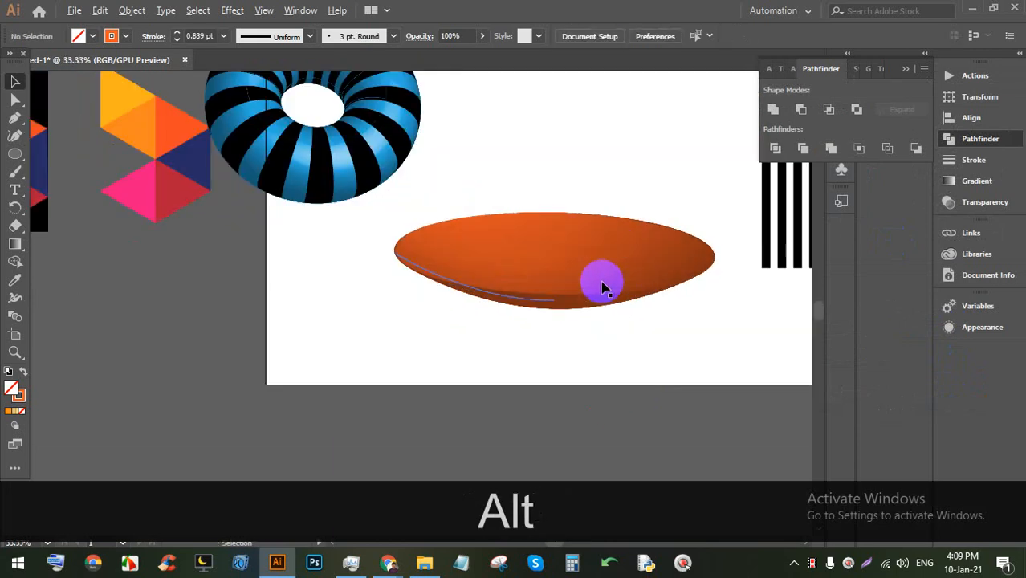
scroll(596, 319, "up", 1)
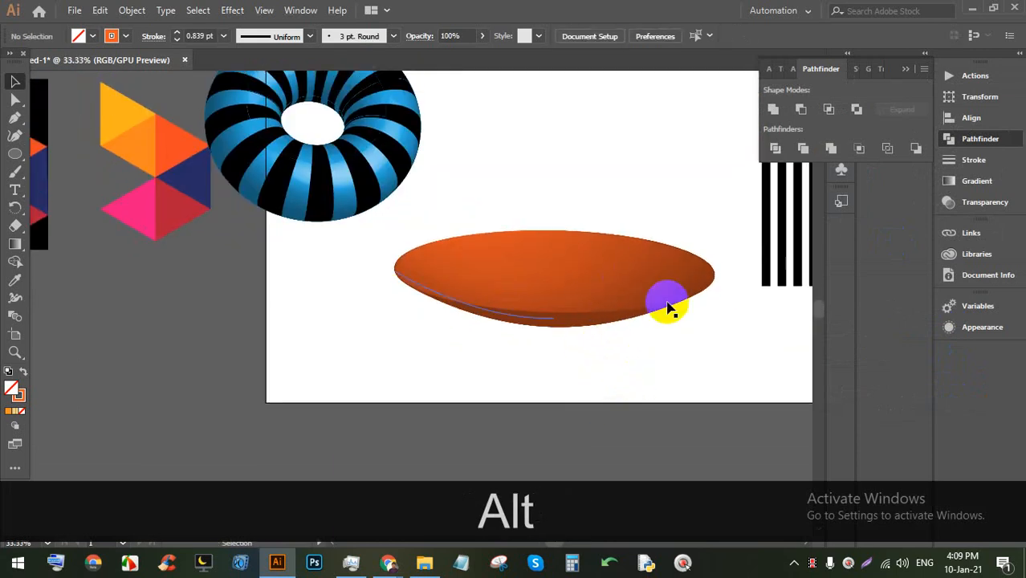
scroll(664, 298, "up", 1)
scroll(650, 305, "down", 2)
scroll(623, 279, "up", 1)
scroll(653, 325, "up", 1)
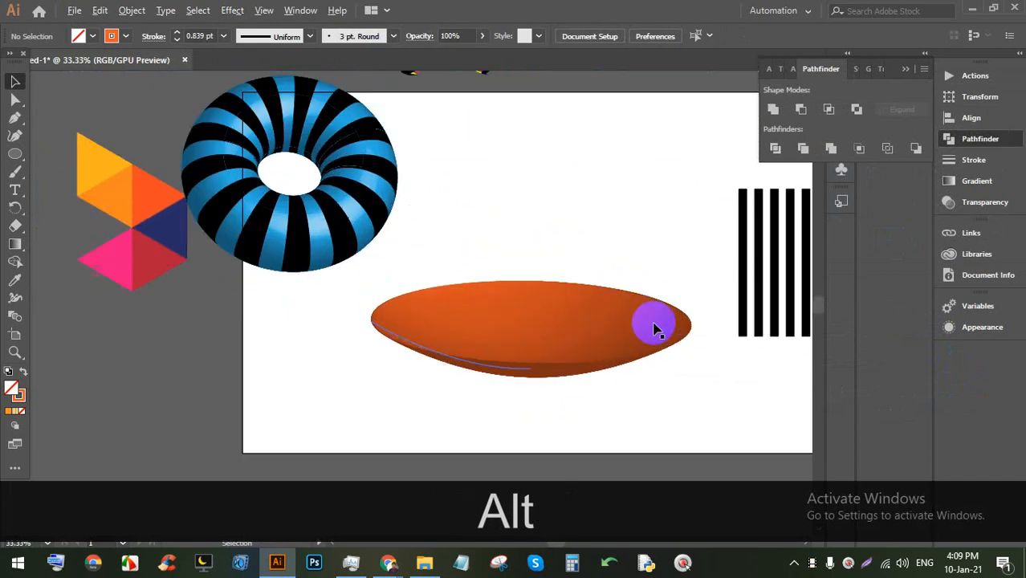
Step: Draw a cup half-profile above the disc with the Pen tool, with a flared rim, a near-vertical wall and a slanted base, and deselect it
left_click(16, 119)
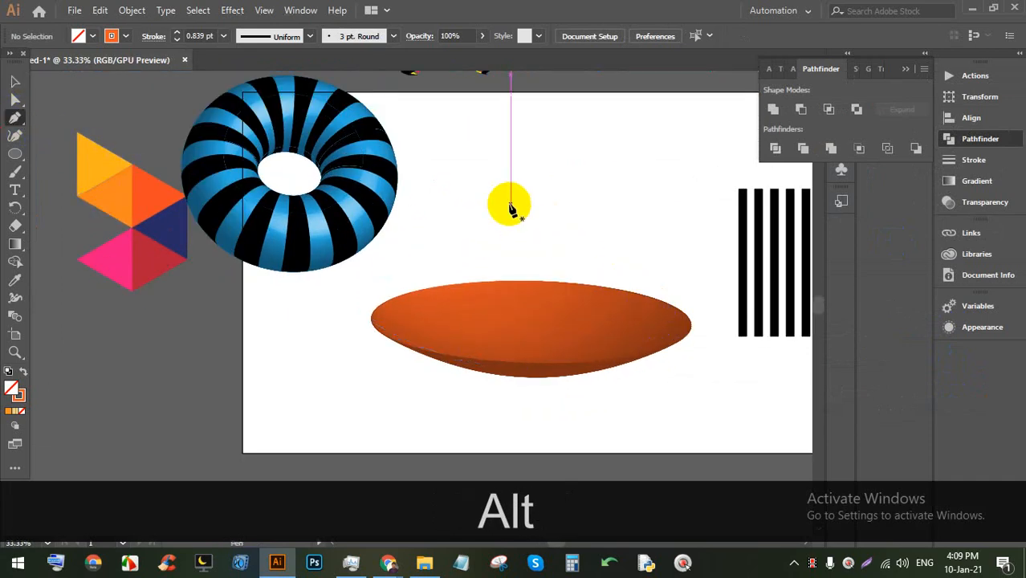
left_click_drag(640, 185, 563, 332)
left_click(496, 226)
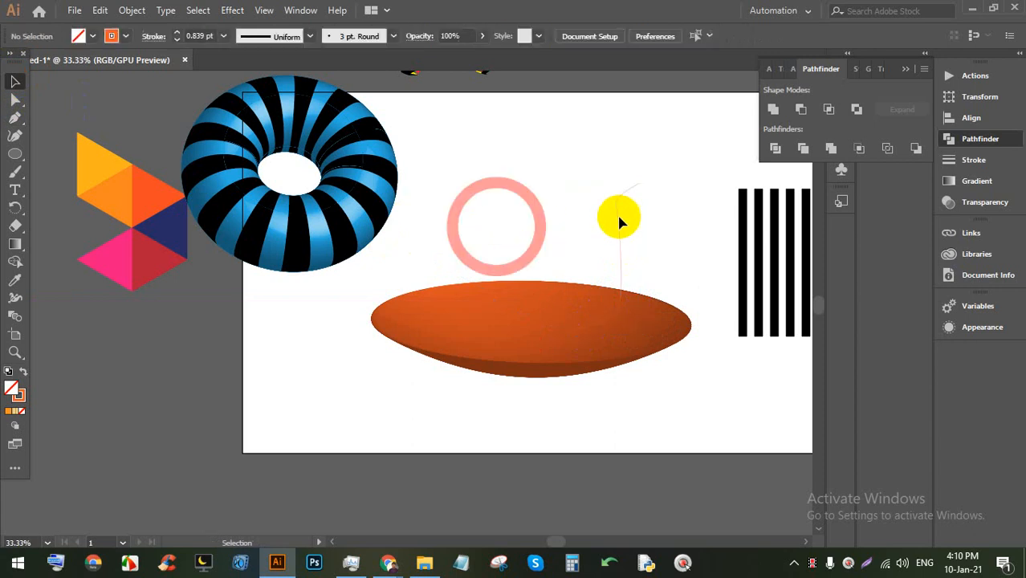
Step: Apply a 360° 3D Revolve from the left edge to the cup profile, checking it in the preview
left_click_drag(659, 225, 578, 193)
left_click(233, 11)
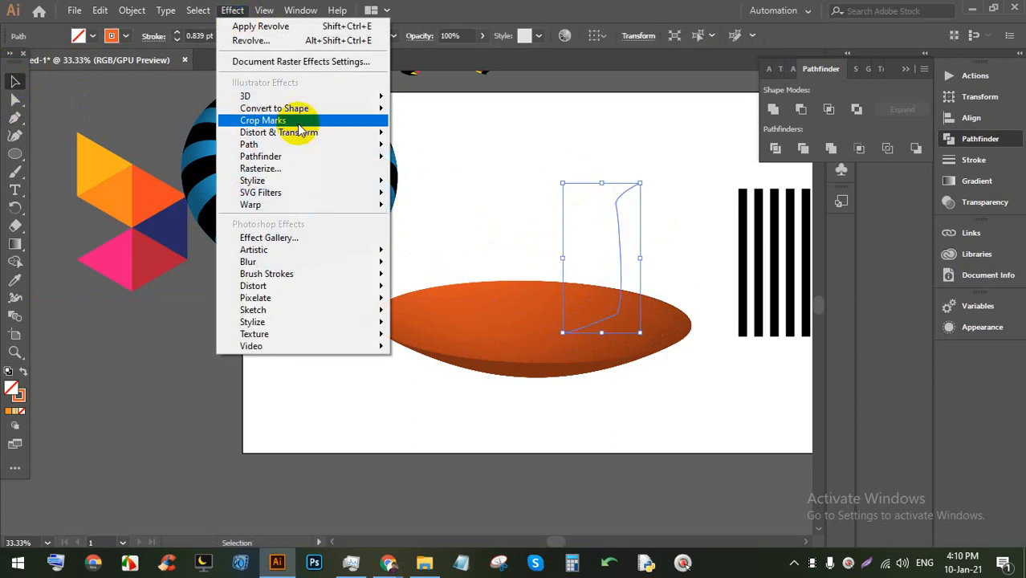
mouse_move(298, 97)
left_click(428, 116)
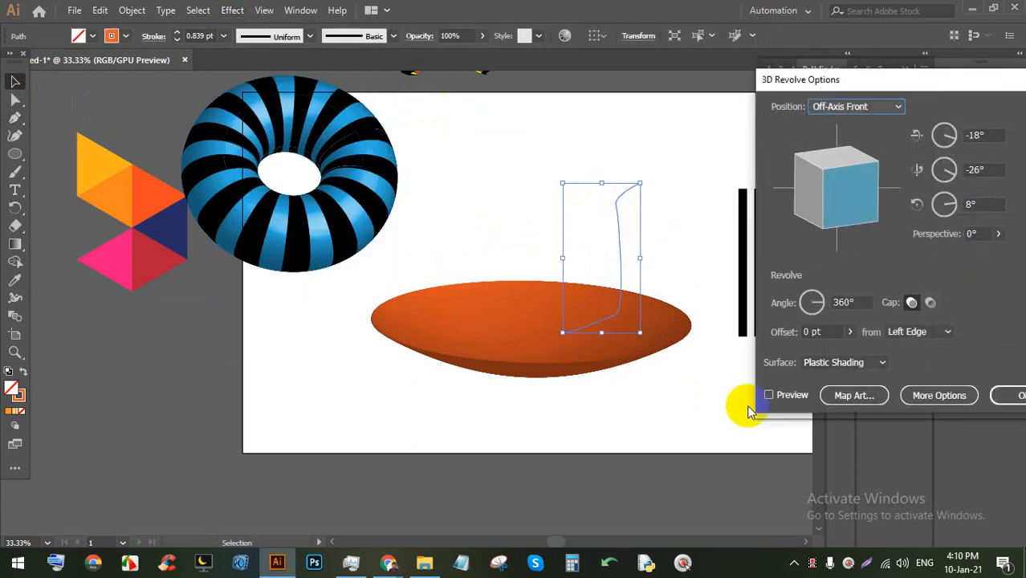
left_click(783, 395)
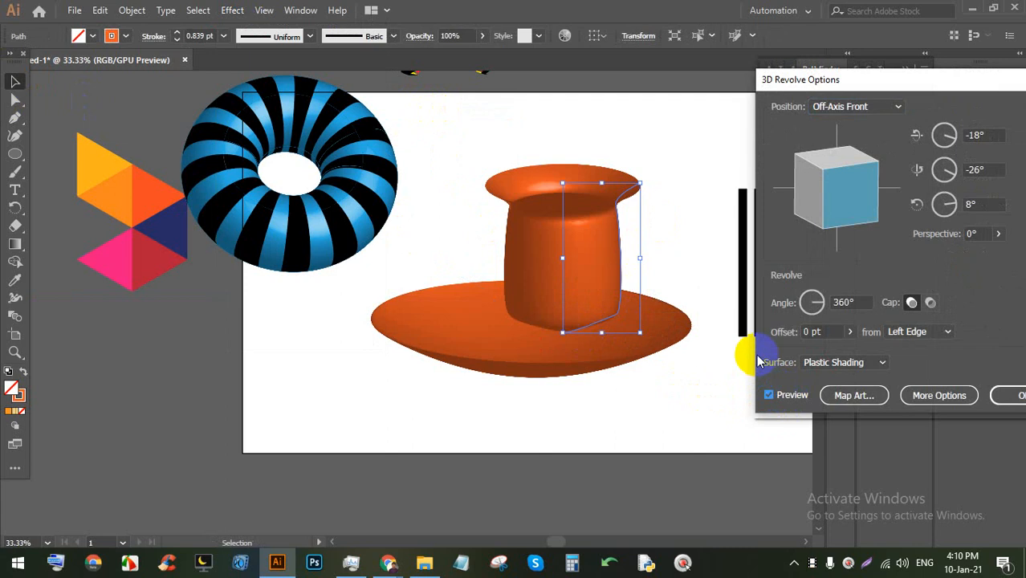
left_click(1006, 395)
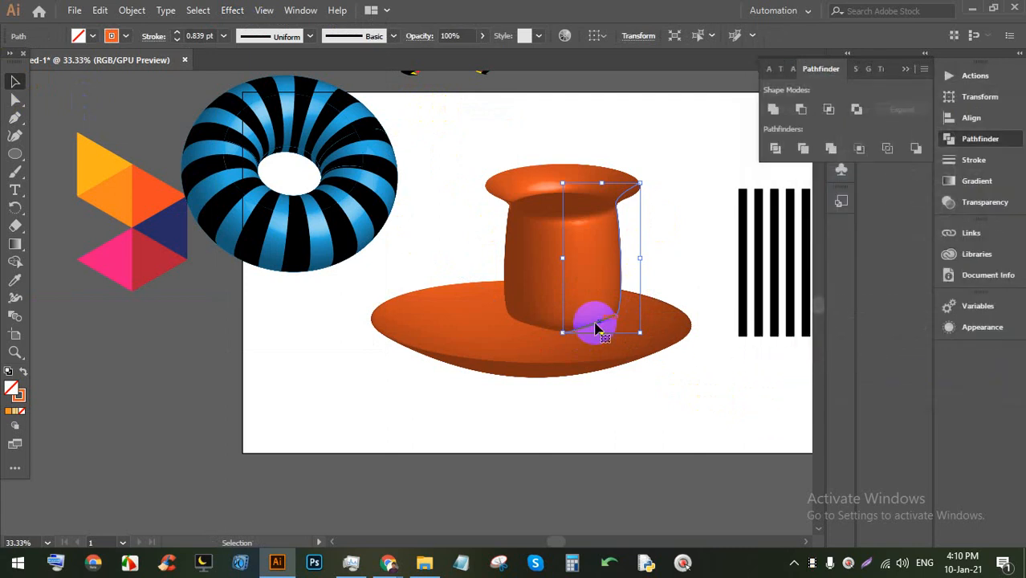
Step: Move the revolved cup off the disc into the empty area below the artboard
left_click_drag(597, 259, 406, 391)
scroll(406, 385, "down", 3)
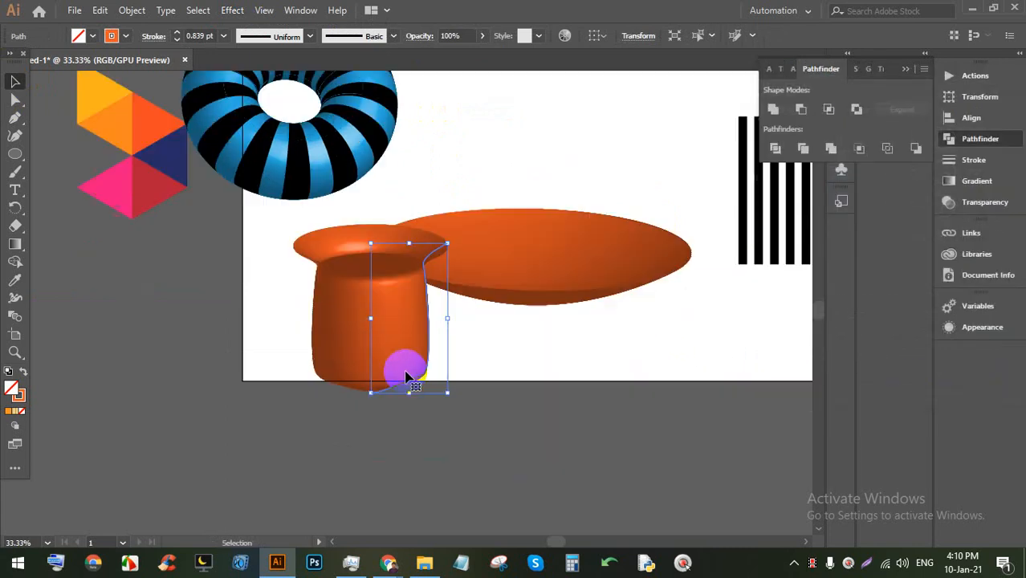
left_click_drag(382, 322, 389, 392)
scroll(389, 392, "down", 4)
left_click_drag(366, 297, 408, 385)
Step: Lower the anchor at the cup profile's bottom corner with Direct Selection to flatten the base
key("alt")
scroll(408, 385, "up", 2)
scroll(430, 403, "down", 1)
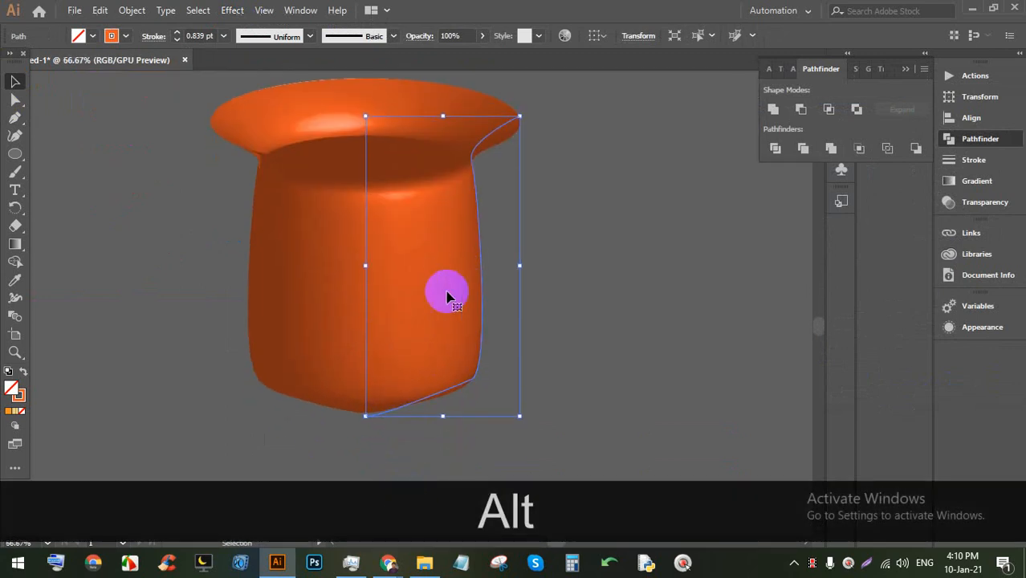
left_click(15, 99)
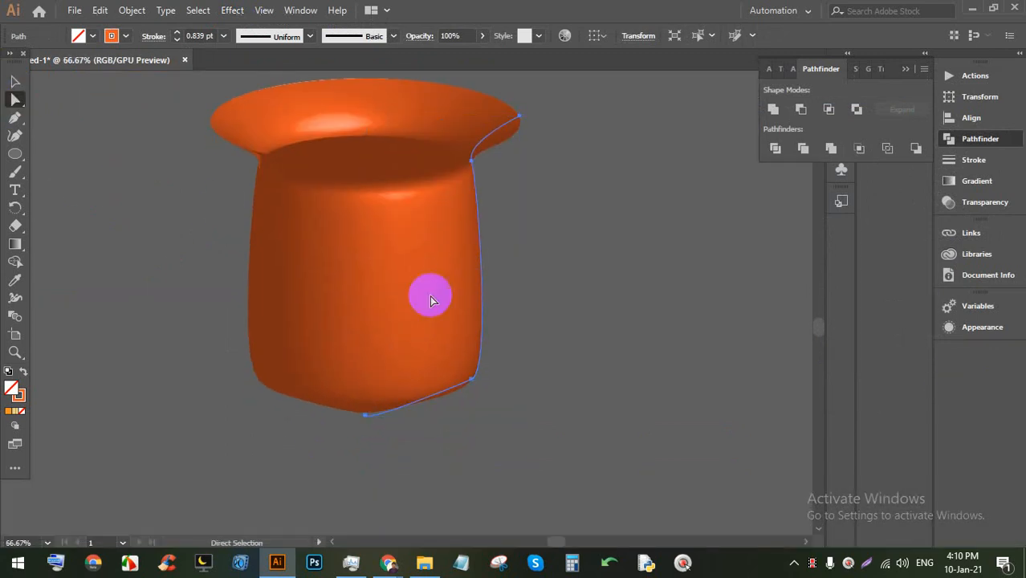
left_click(452, 344)
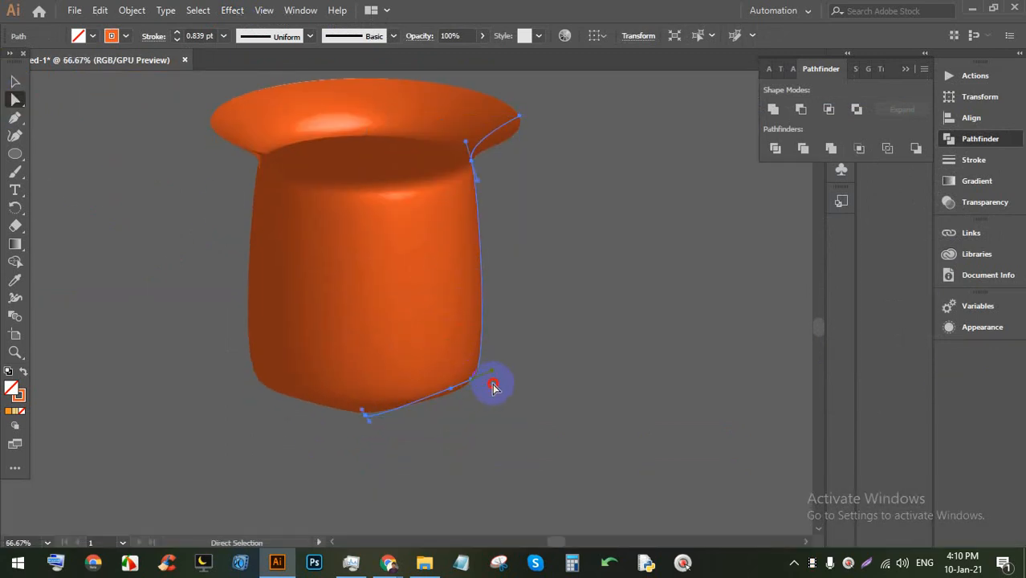
left_click(494, 387)
left_click(458, 367)
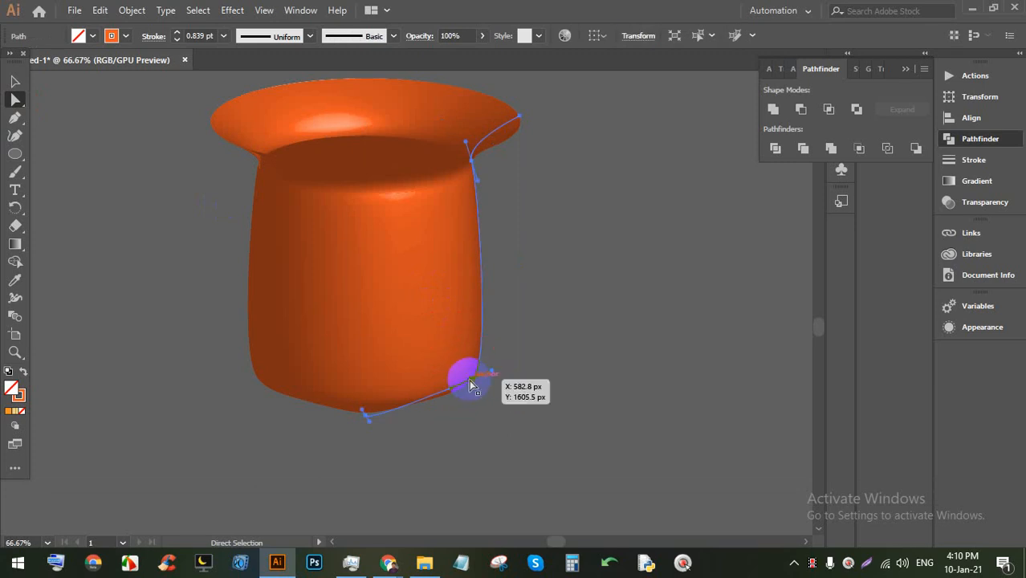
left_click_drag(472, 388, 474, 411)
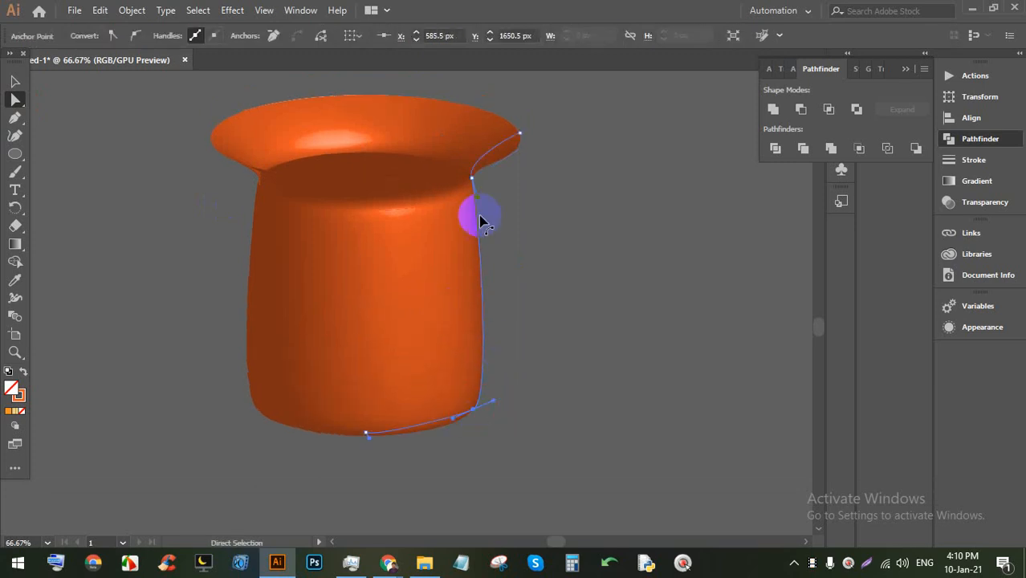
Step: Pull the rim anchor inward to remove the flare and lower the neck anchor to about X 581 px, Y 1508 px
left_click_drag(522, 135, 475, 204)
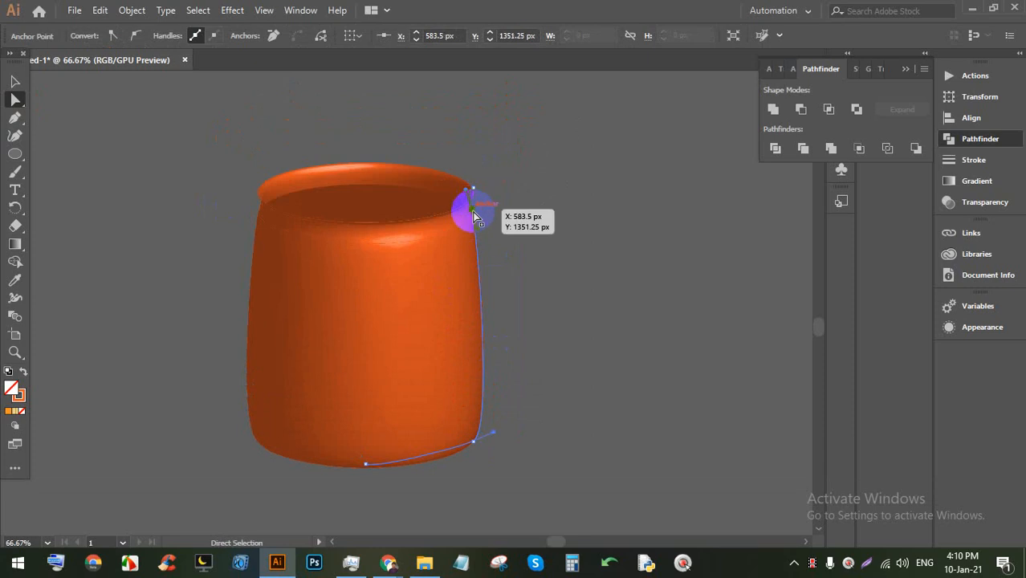
left_click_drag(474, 217, 488, 264)
left_click_drag(471, 188, 470, 232)
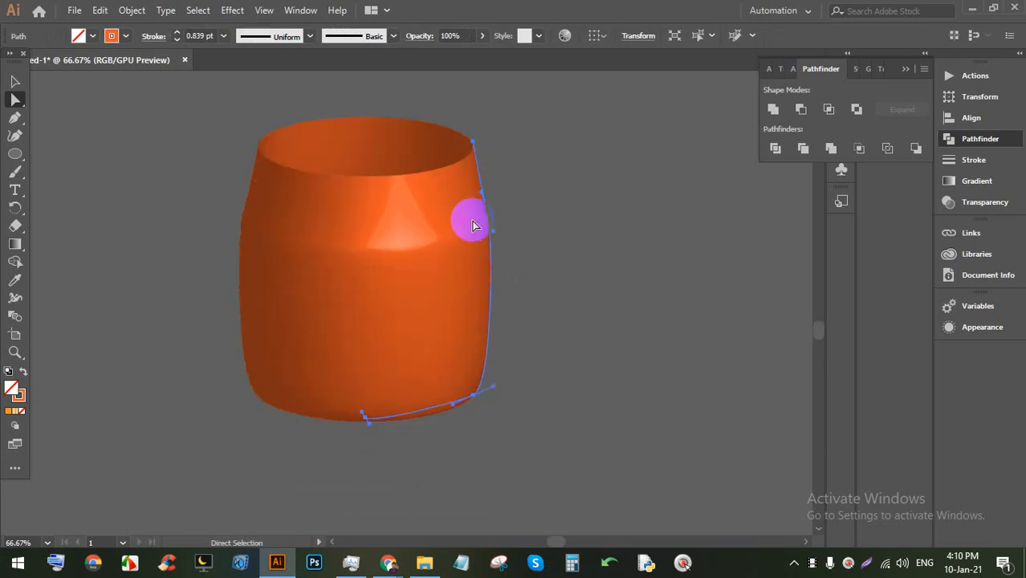
left_click_drag(468, 139, 471, 231)
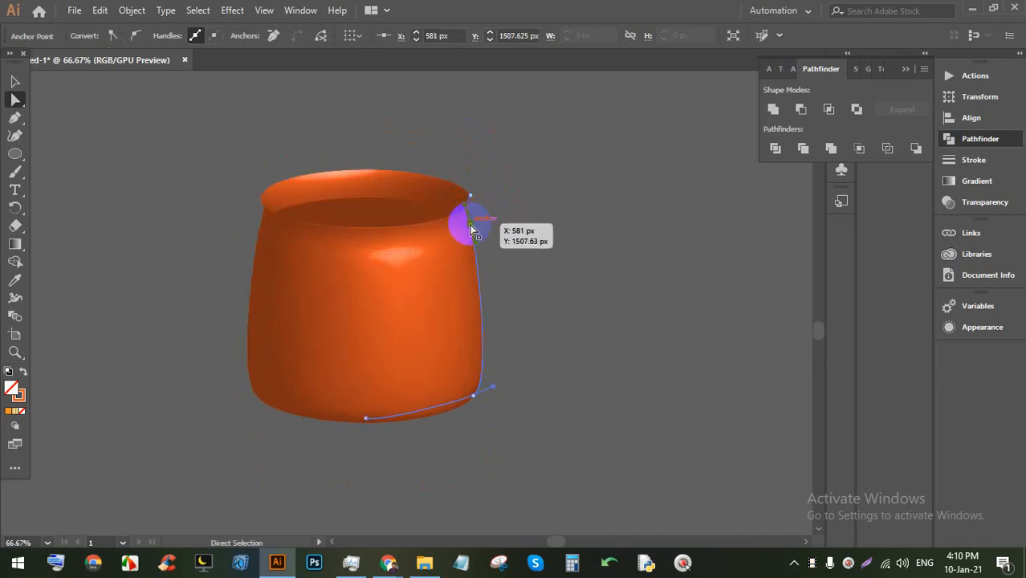
Step: Move the cup's bottom corner anchor to about X 569 px, Y 1725 px and raise the base centre anchor to about Y 1772 px
left_click_drag(479, 366, 462, 374)
left_click(475, 396)
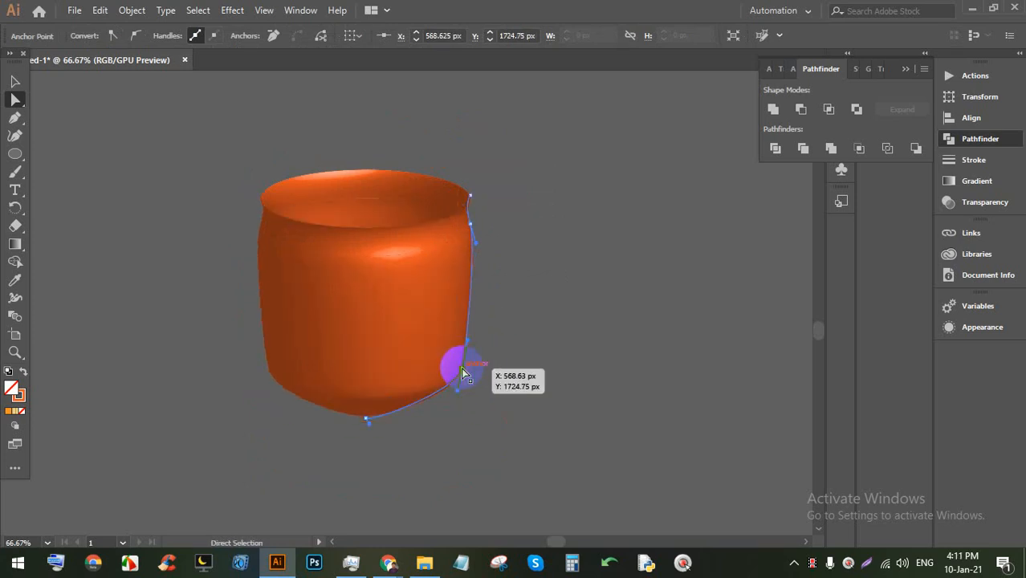
left_click(366, 419)
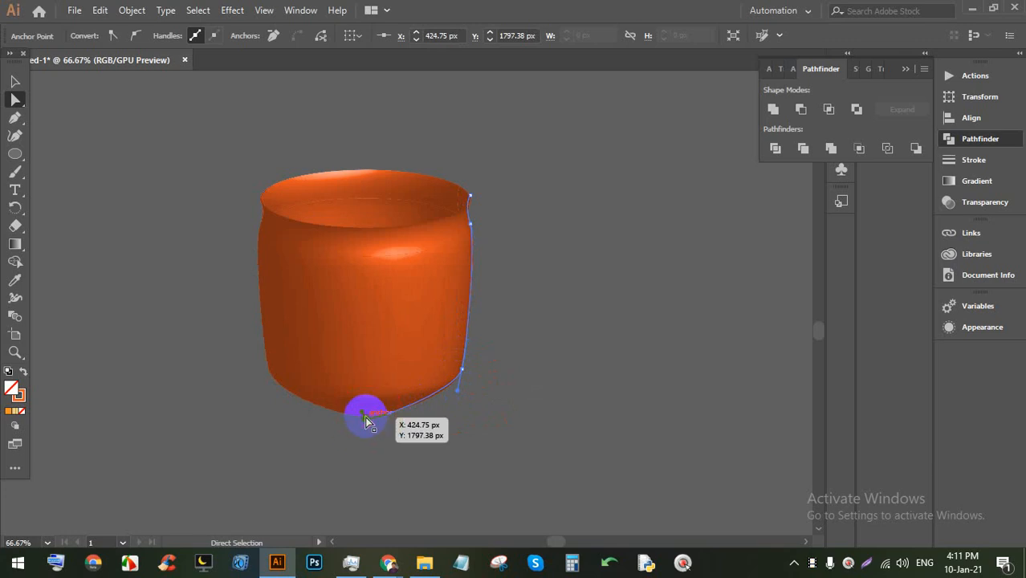
left_click_drag(366, 418, 363, 401)
Step: Narrow the cup by moving the rim and neck anchors inward, neck at about X 562 px, Y 1565 px, and the bottom corner to about X 546 px, Y 1734 px
left_click(472, 228)
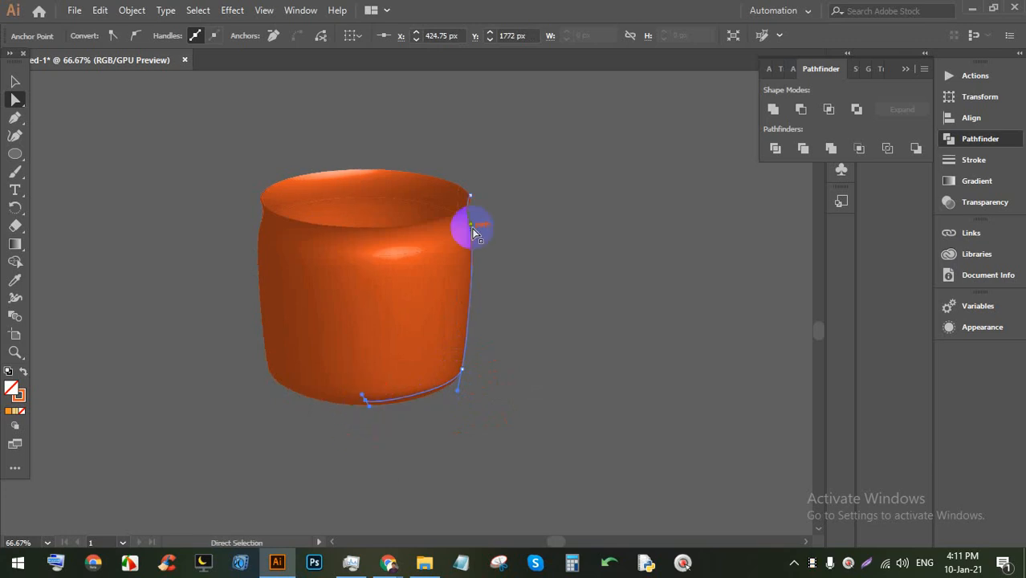
left_click_drag(469, 196, 460, 268)
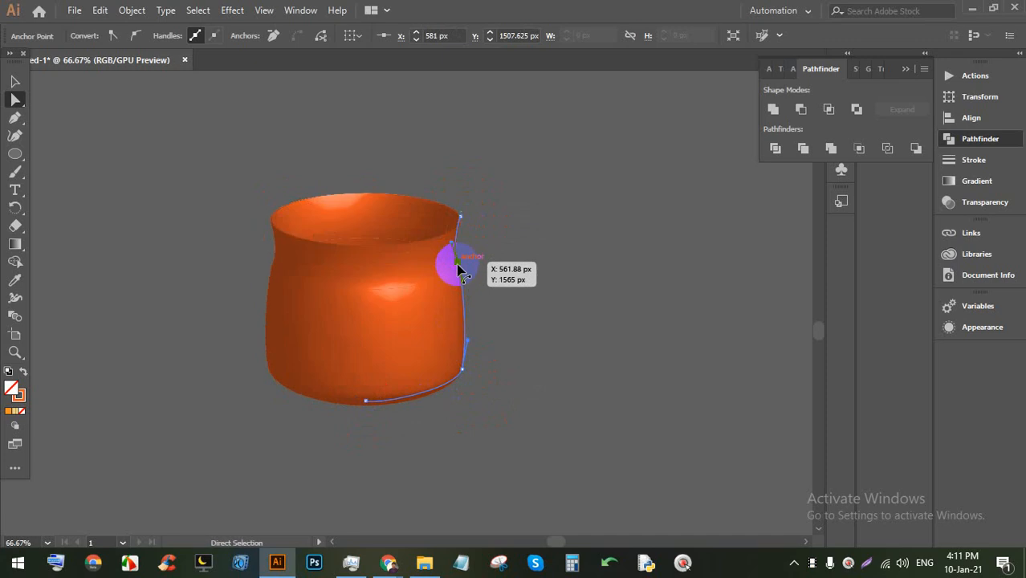
left_click_drag(463, 362, 447, 378)
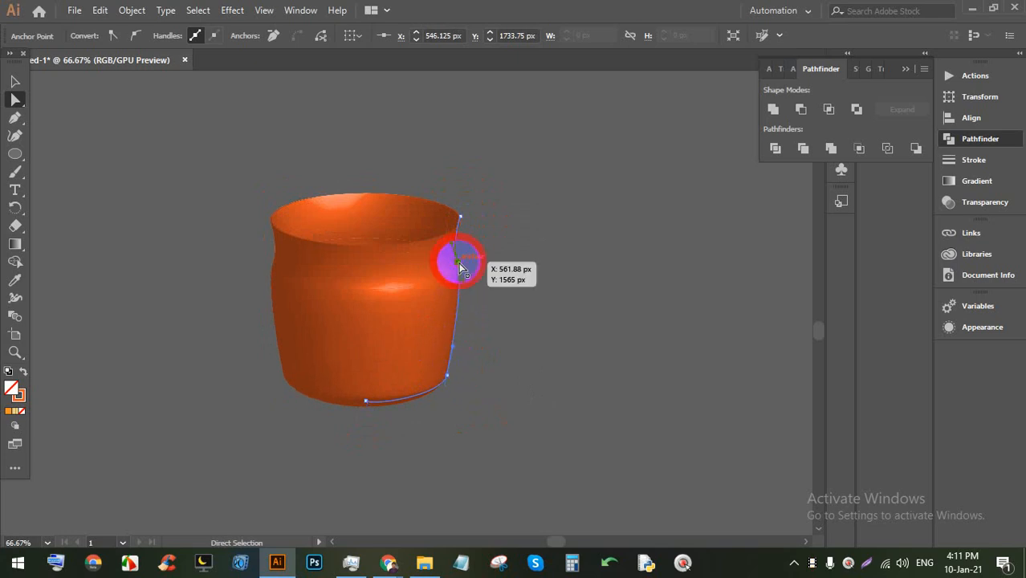
Step: Try deleting the cup profile's neck anchor, and undo the deletion
key("BackSpace")
left_click(618, 296)
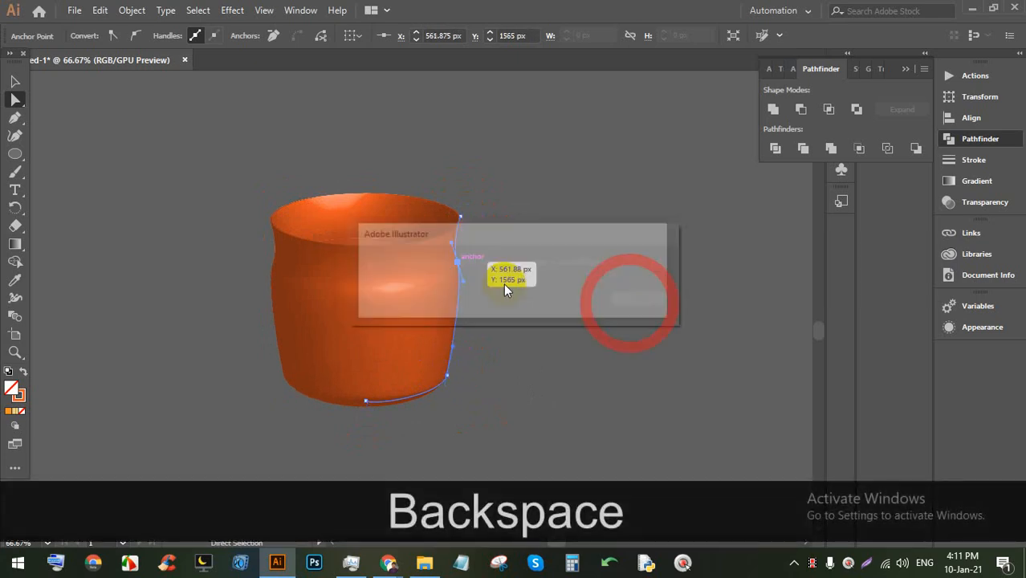
left_click(623, 300)
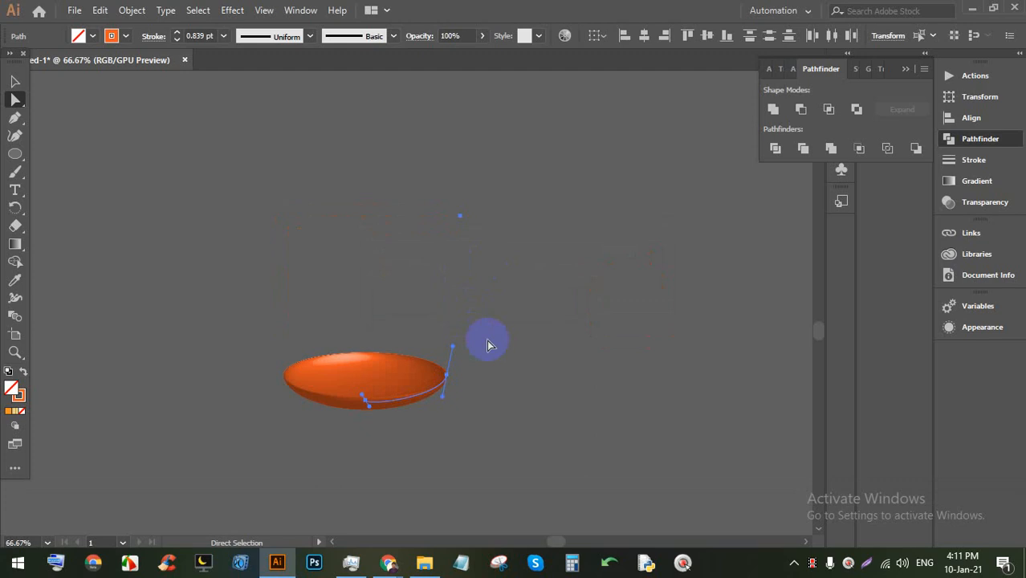
key("ctrl")
key("ctrl+z")
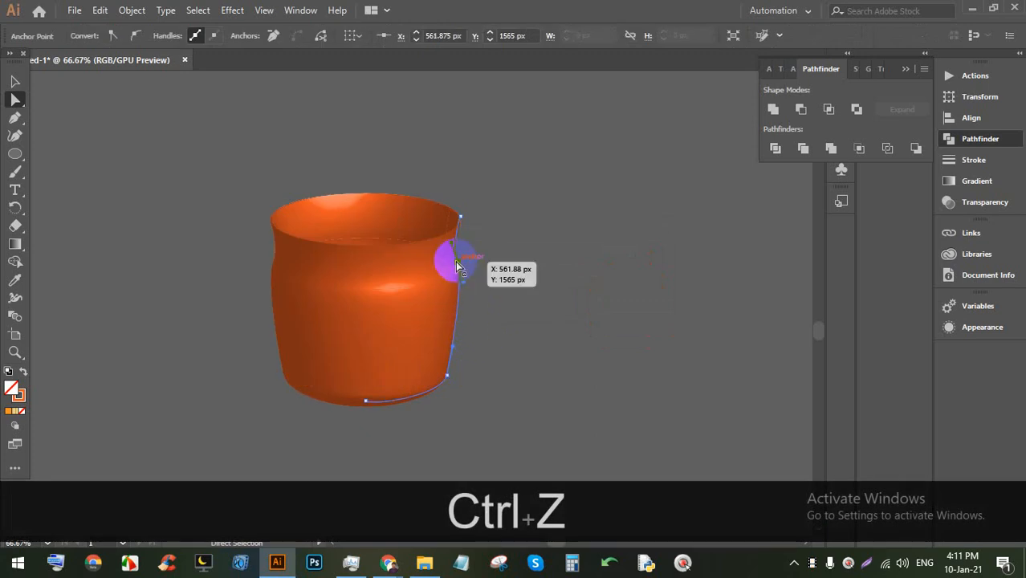
Step: Straighten the upper wall with the neck anchor's handle and lower the rim anchor to about X 561 px, Y 1521 px
left_click_drag(452, 242, 463, 225)
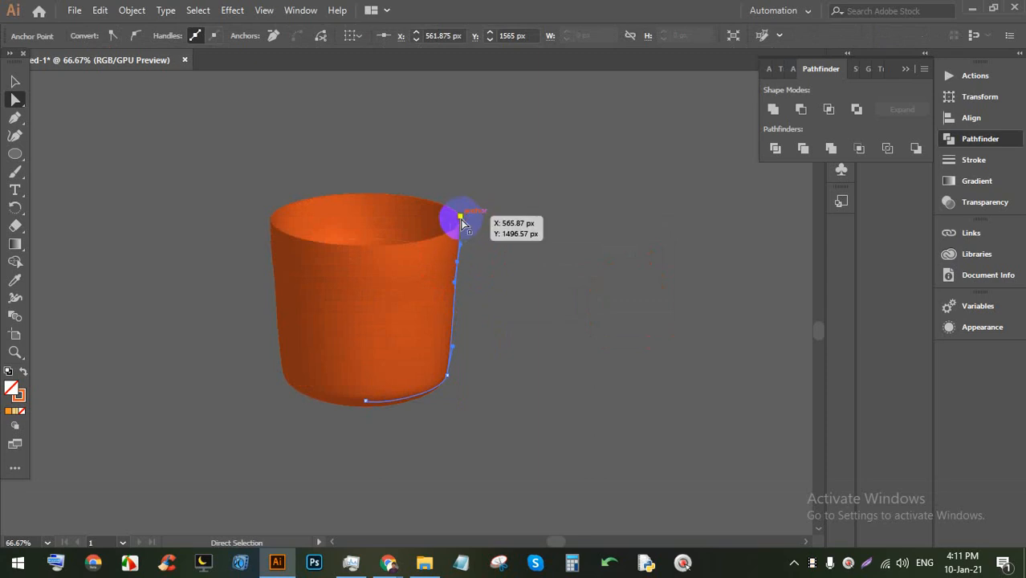
left_click_drag(461, 224, 452, 254)
key("alt")
scroll(452, 254, "up", 5)
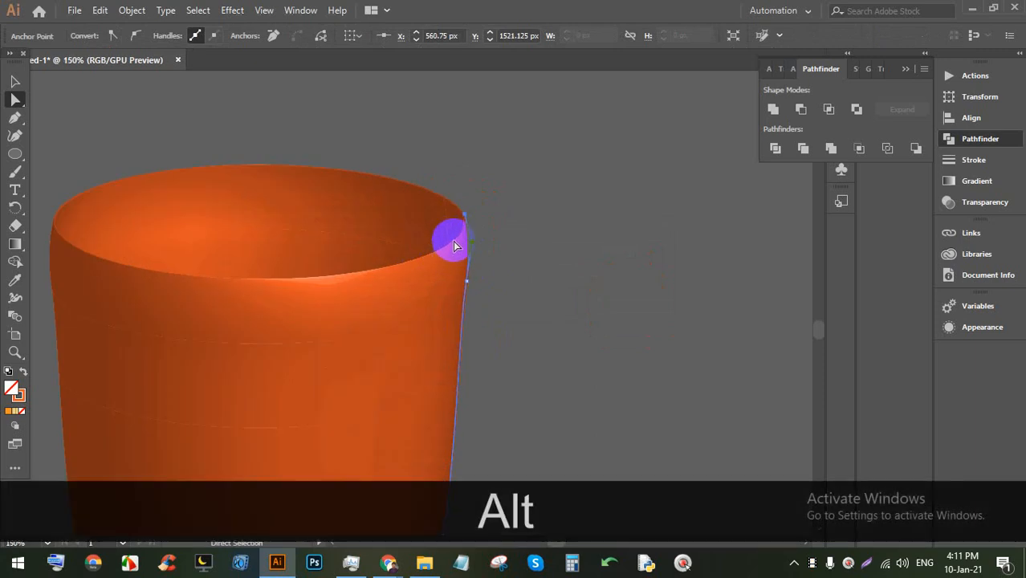
scroll(458, 249, "down", 6)
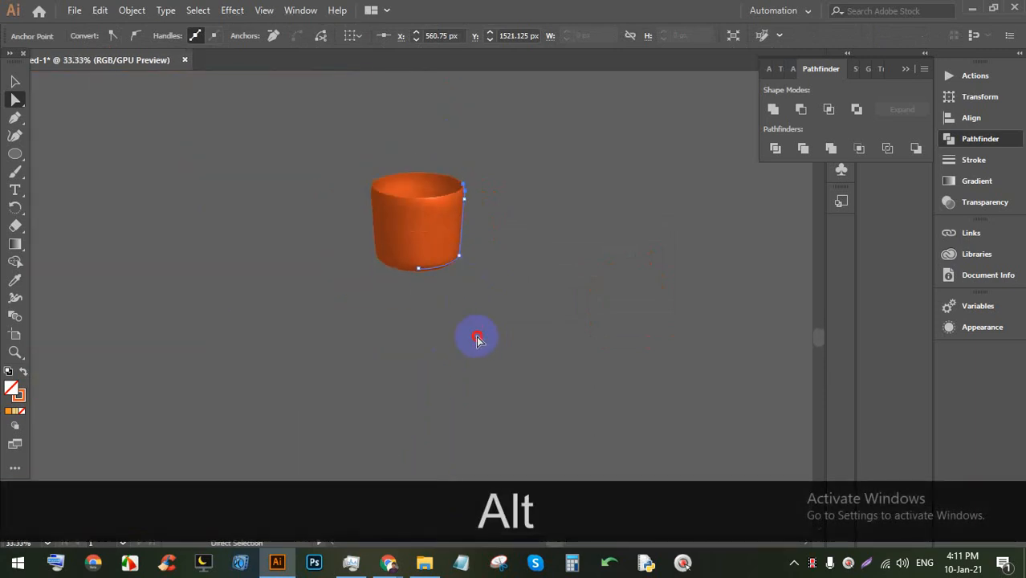
Step: Switch to Chrome, search Google for "cup" in a new tab and enlarge the white cup-and-saucer image
left_click(477, 340)
left_click(388, 562)
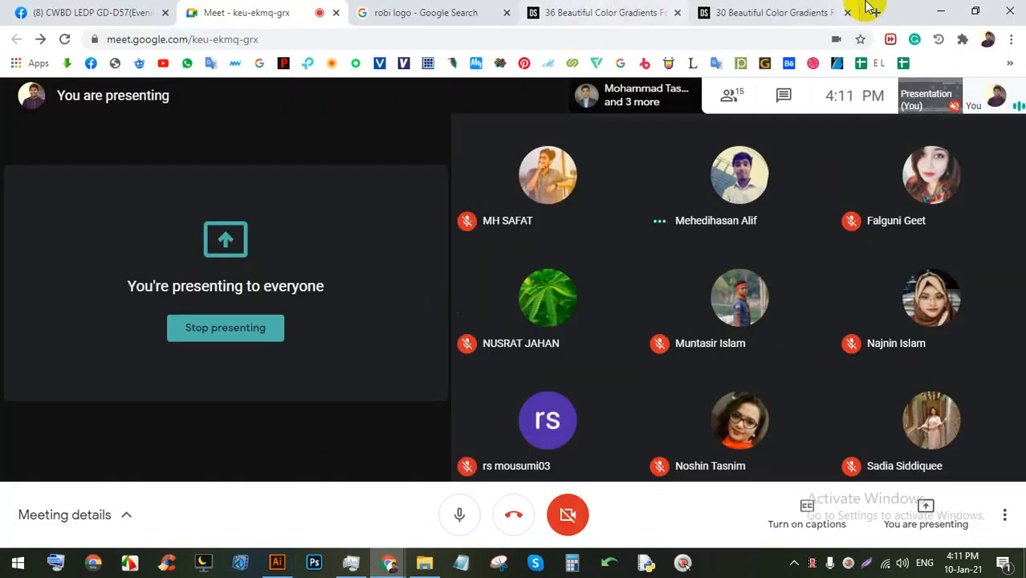
left_click(874, 11)
left_click(723, 40)
left_click(770, 355)
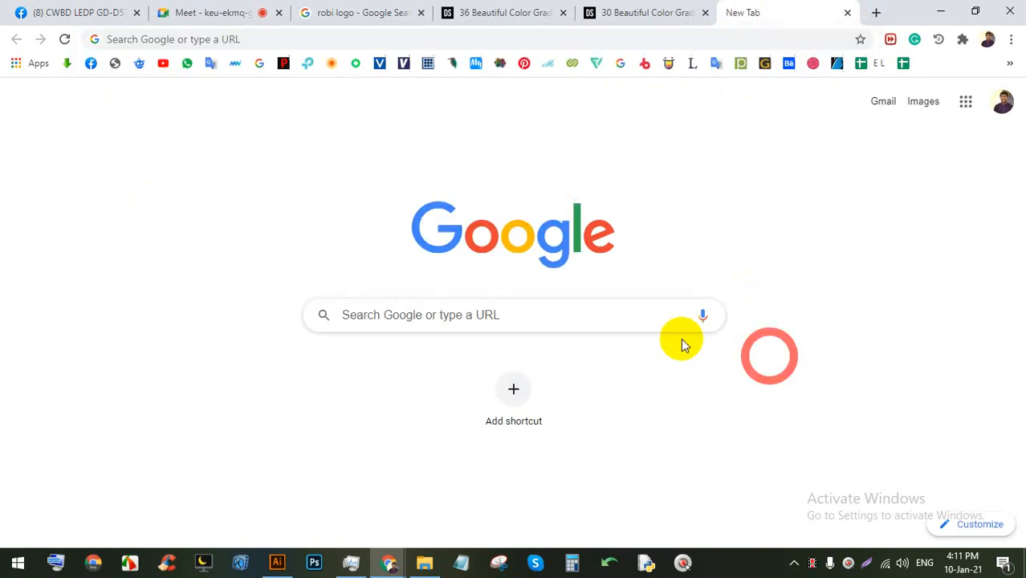
left_click(704, 315)
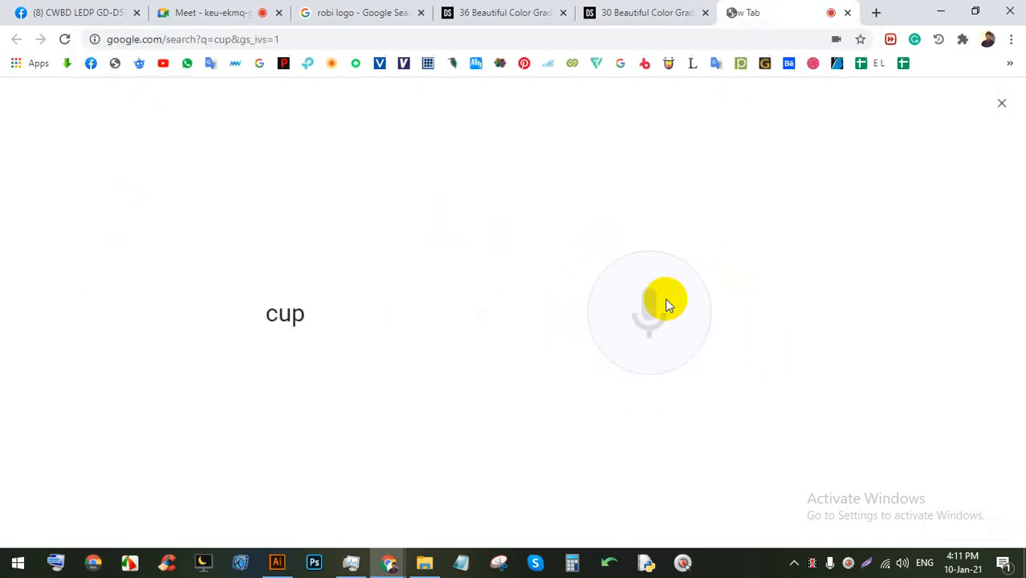
scroll(265, 299, "down", 3)
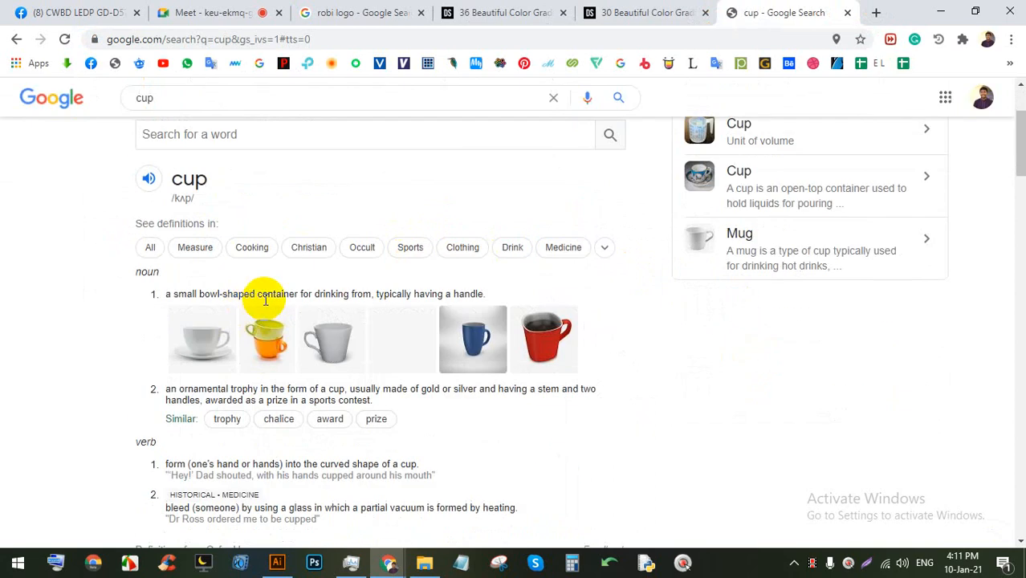
left_click(219, 329)
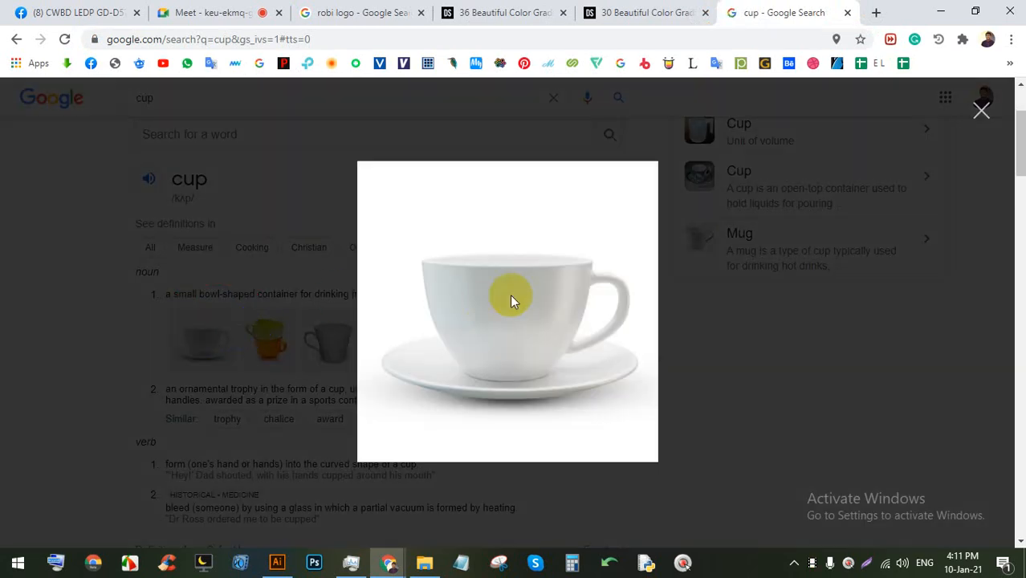
Step: Copy the white cup-and-saucer image, paste it into the Illustrator document and place it beside the small orange cup
right_click(508, 233)
left_click(540, 276)
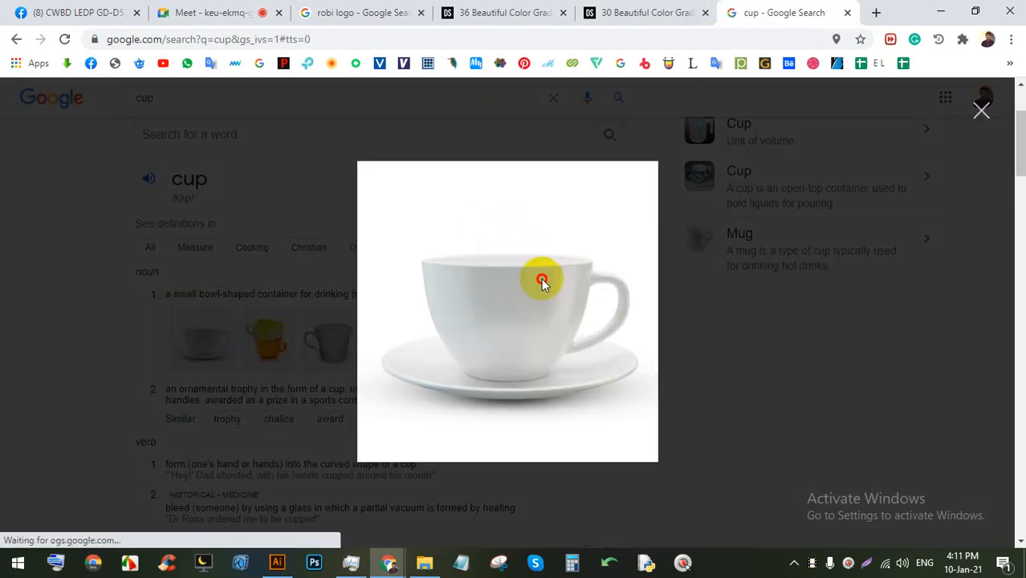
left_click(277, 562)
key("ctrl+v")
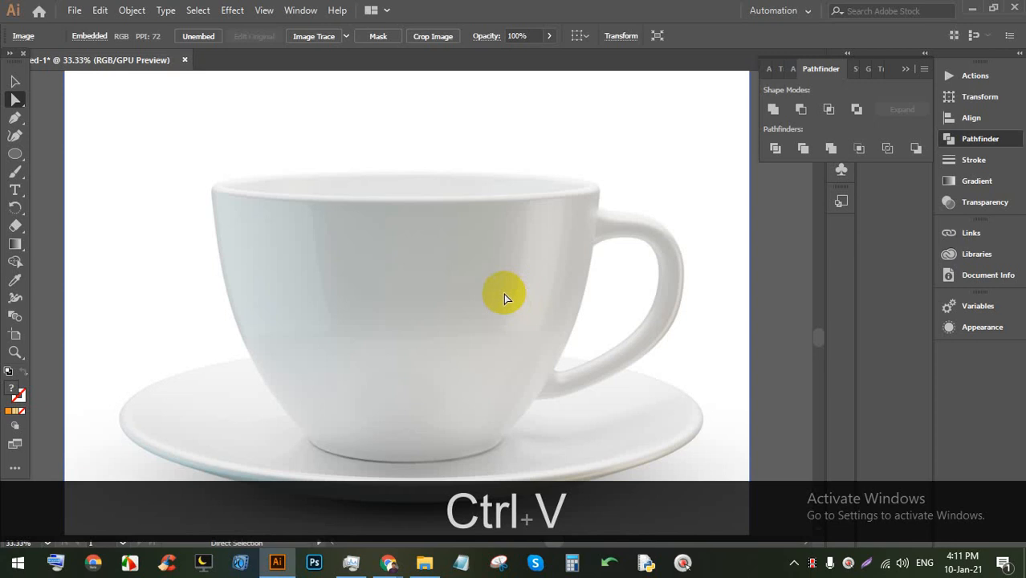
scroll(472, 329, "down", 3)
left_click_drag(467, 344, 314, 321)
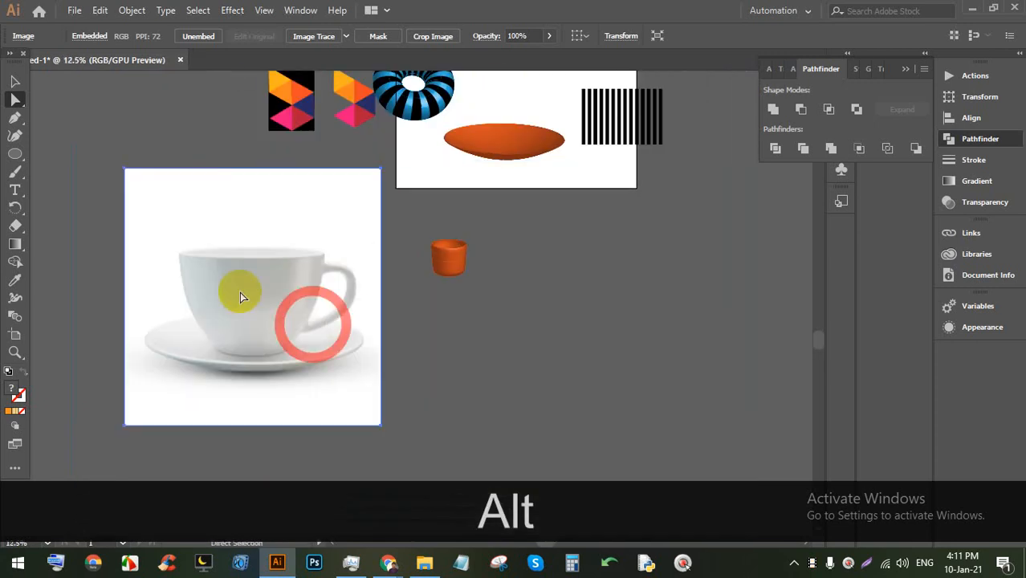
Step: Trace the photographed cup's outer profile with the Pen tool, from the handle-side rim down to the centre of the base
scroll(252, 297, "up", 3)
scroll(252, 292, "up", 1)
scroll(272, 280, "down", 2)
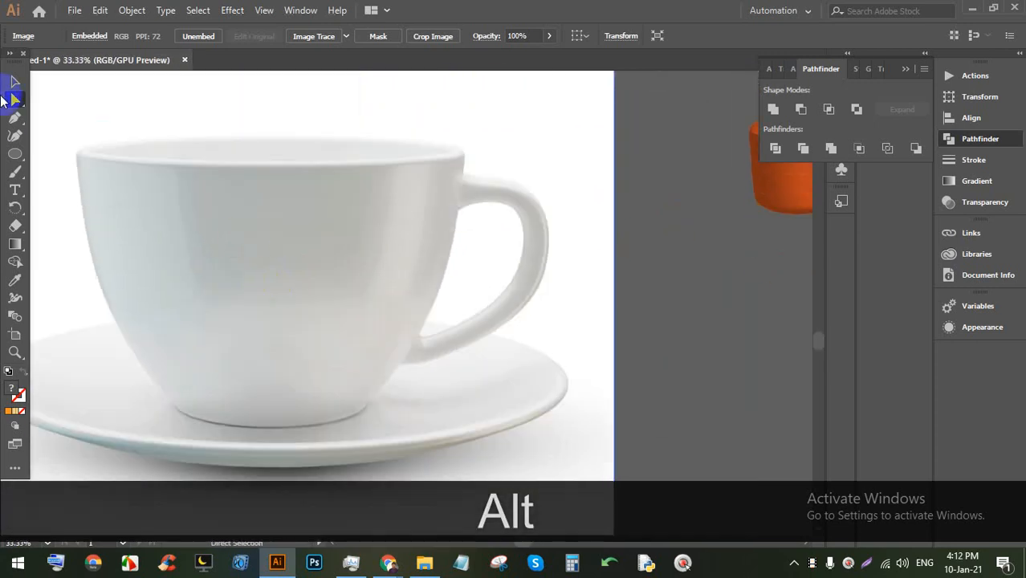
left_click(461, 151)
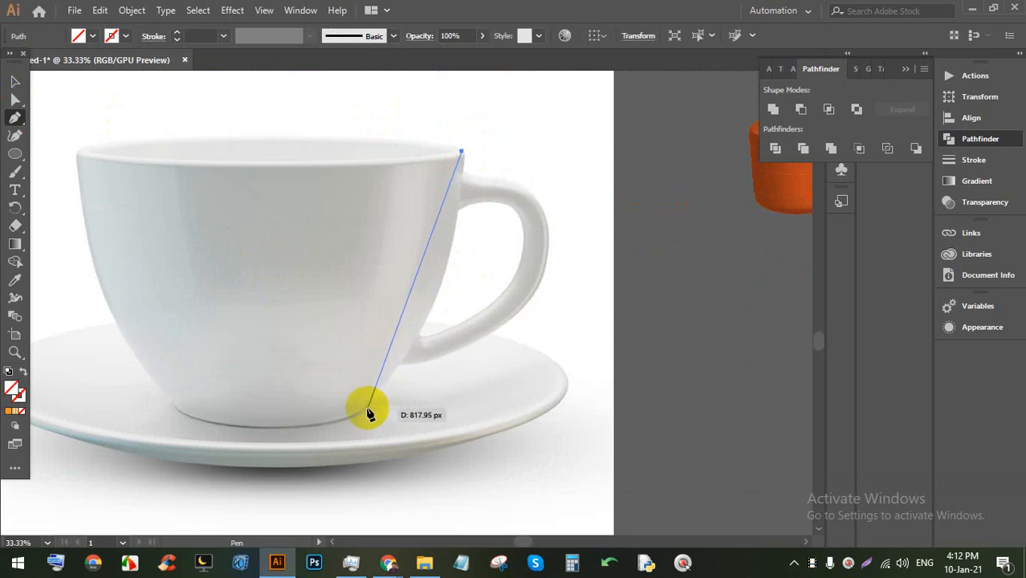
left_click_drag(366, 408, 466, 309)
key("alt")
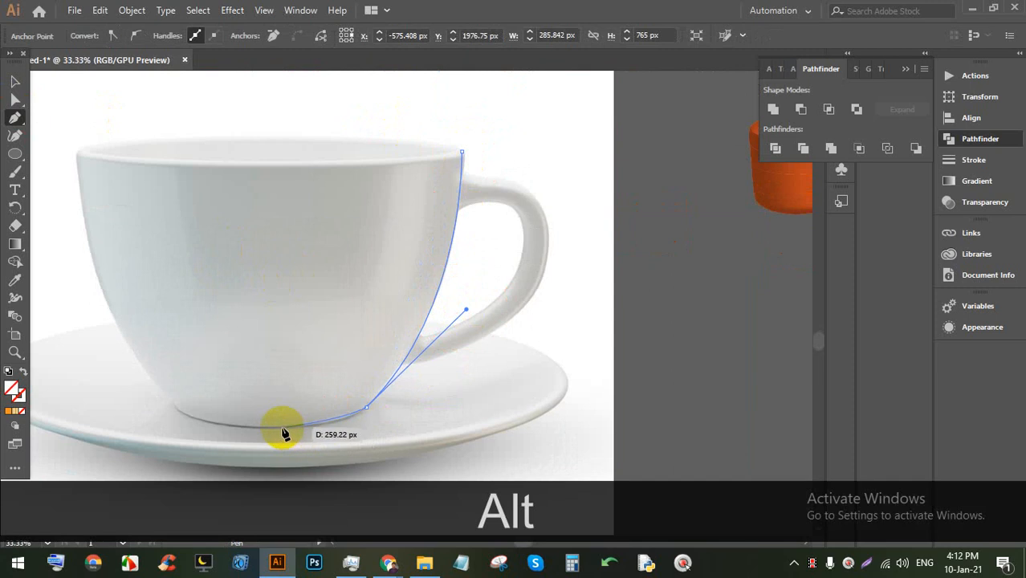
left_click_drag(272, 426, 264, 424)
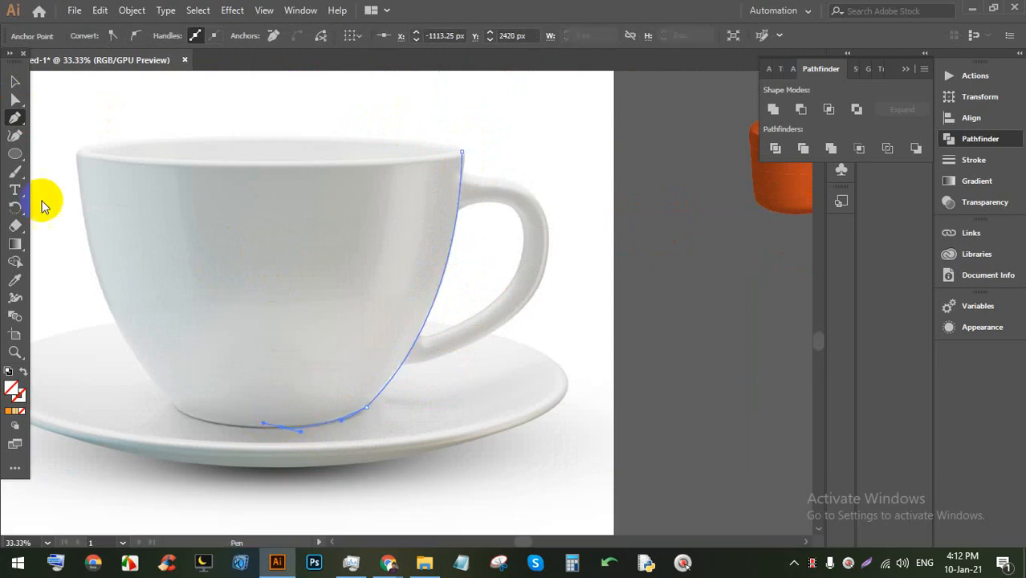
left_click(15, 81)
left_click(663, 276)
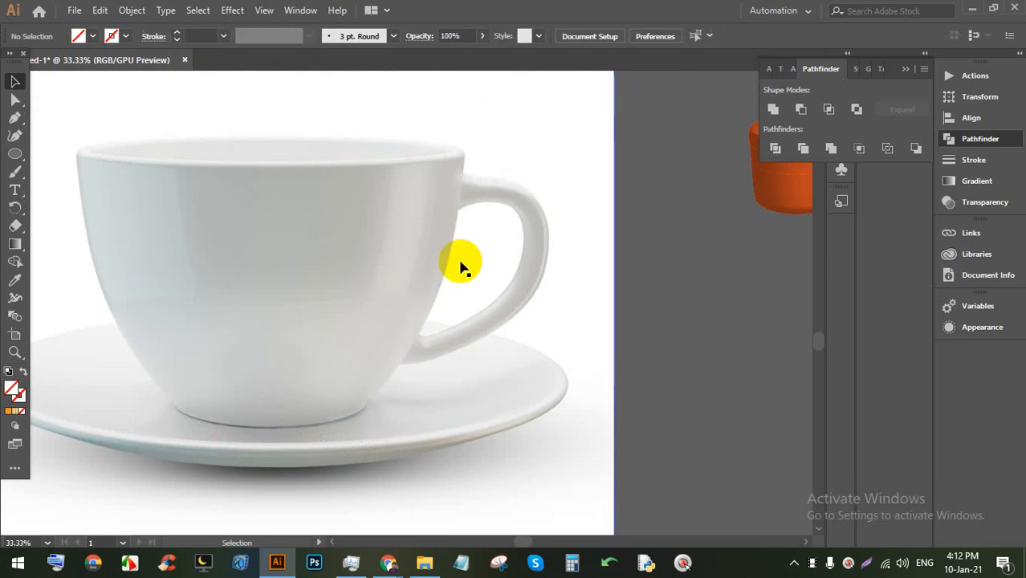
Step: Move the traced profile off the photo to below the small orange cup and give it the orange 0.25 pt stroke
mouse_move(450, 254)
left_mouse_down()
mouse_move(607, 270)
mouse_move(702, 299)
mouse_move(719, 330)
left_mouse_up()
scroll(645, 284, "down", 3)
scroll(710, 298, "up", 2)
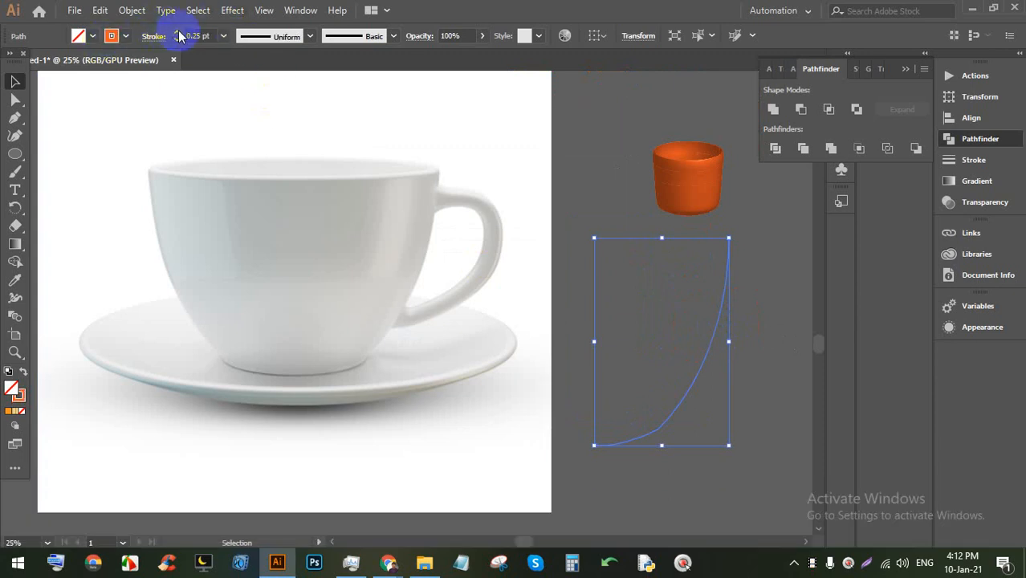
Step: Revolve the cup profile 360° from its left edge in Off-Axis Front position with Plastic Shading
left_click(243, 10)
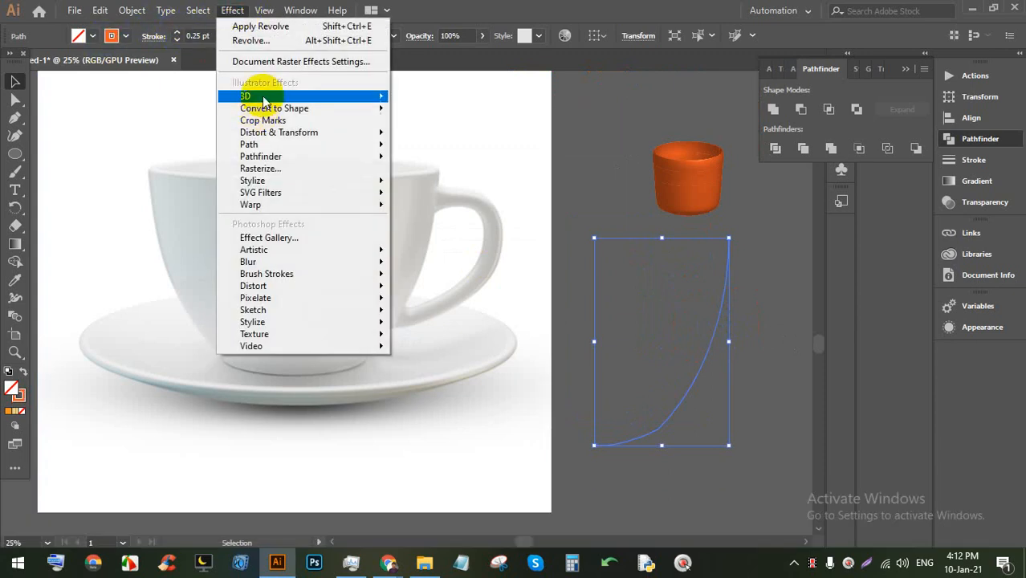
mouse_move(328, 98)
left_click(426, 117)
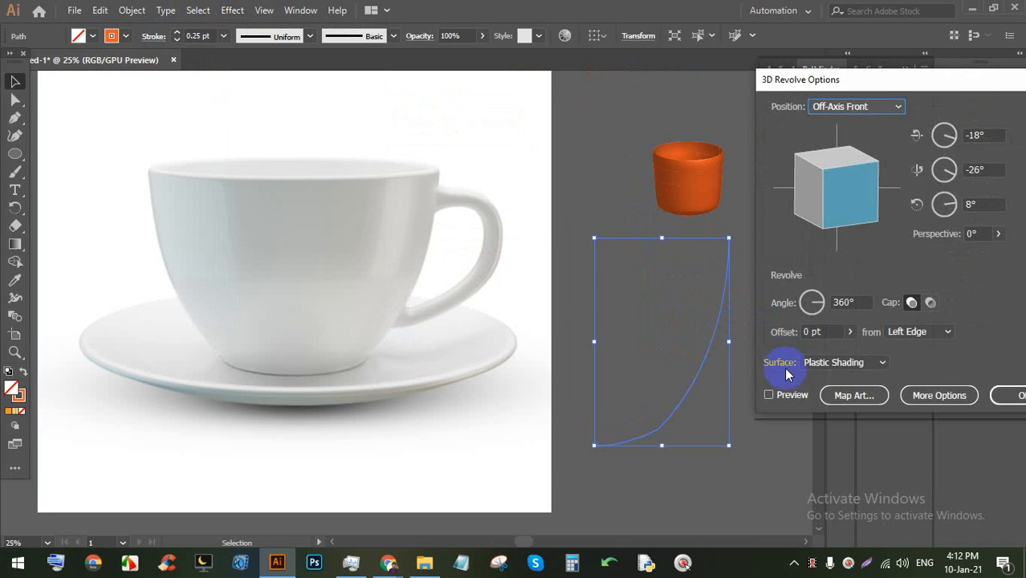
left_click(769, 395)
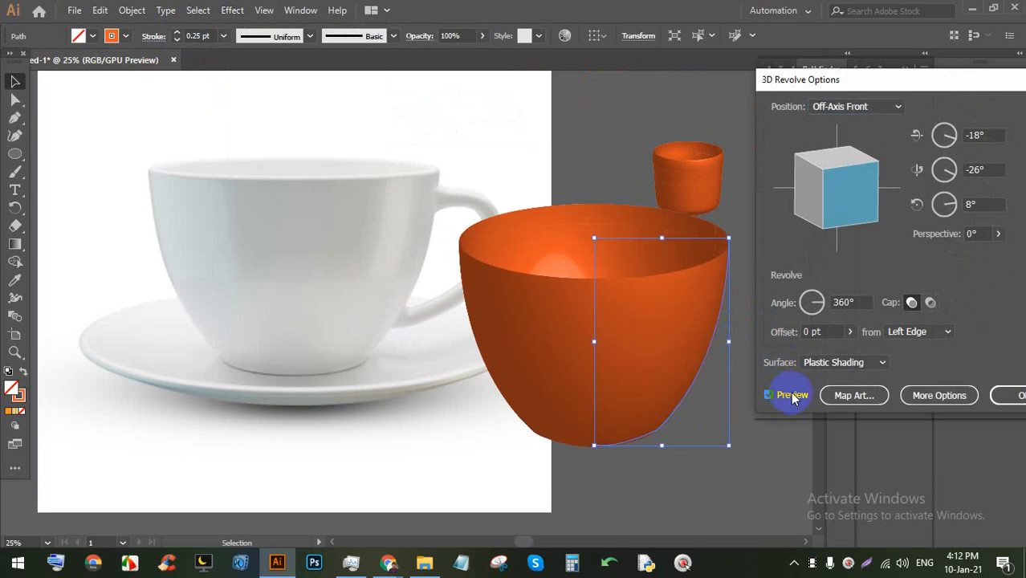
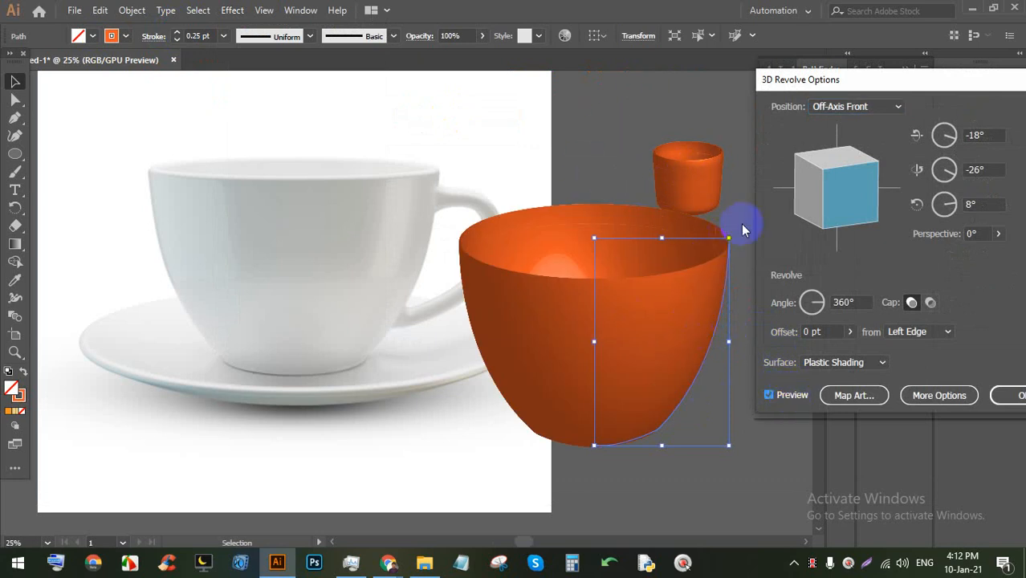
left_click(995, 395)
Step: Move the new revolved cup onto the artboard, scale it down and centre it on the orange saucer
left_click_drag(626, 332, 577, 328)
scroll(673, 341, "up", 1)
scroll(653, 333, "down", 4)
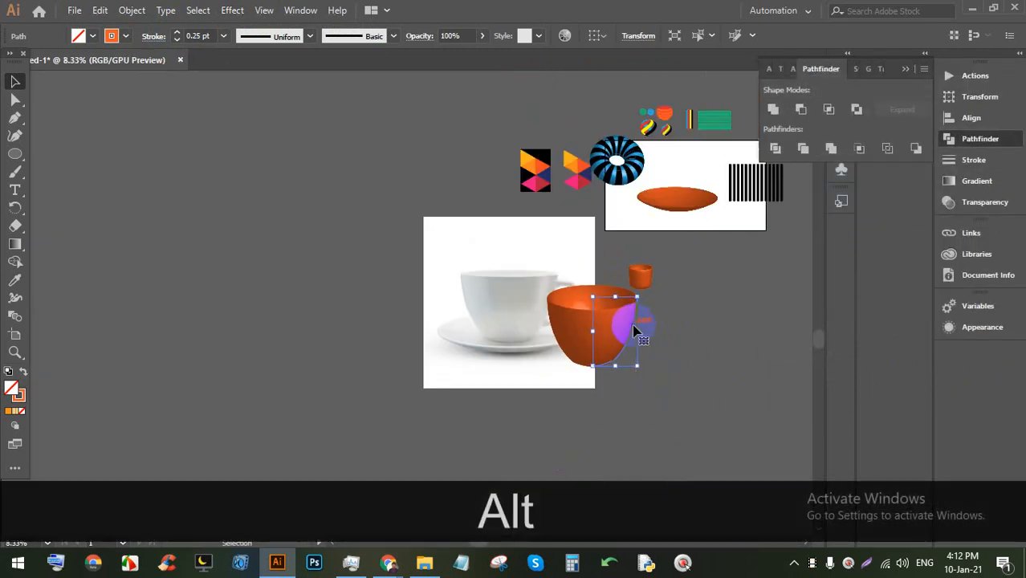
scroll(634, 332, "up", 2)
left_click_drag(612, 405, 669, 246)
scroll(669, 246, "up", 3)
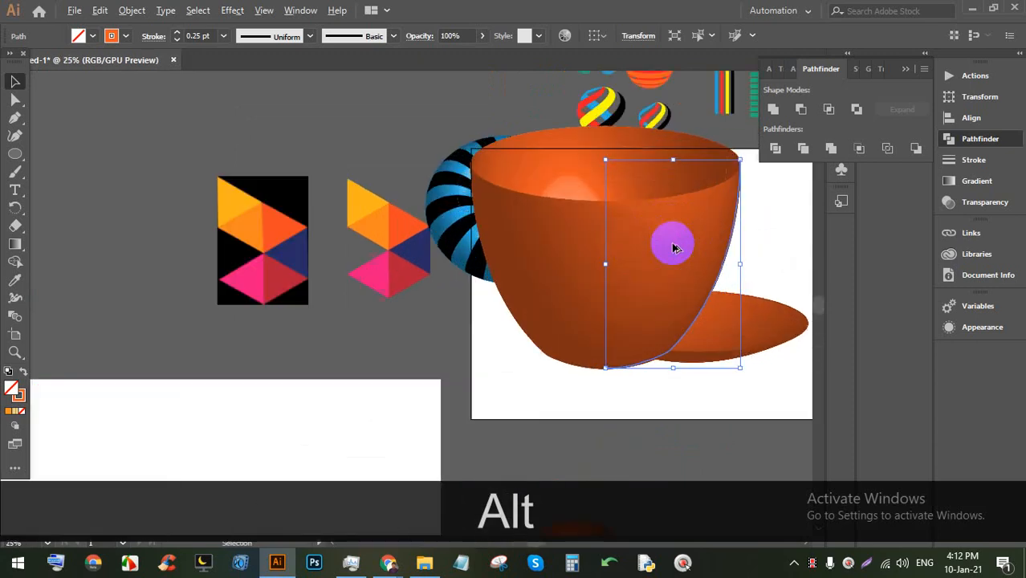
left_click_drag(740, 160, 610, 208)
scroll(697, 252, "down", 2)
scroll(725, 239, "up", 2)
scroll(683, 275, "up", 3)
left_click(737, 268)
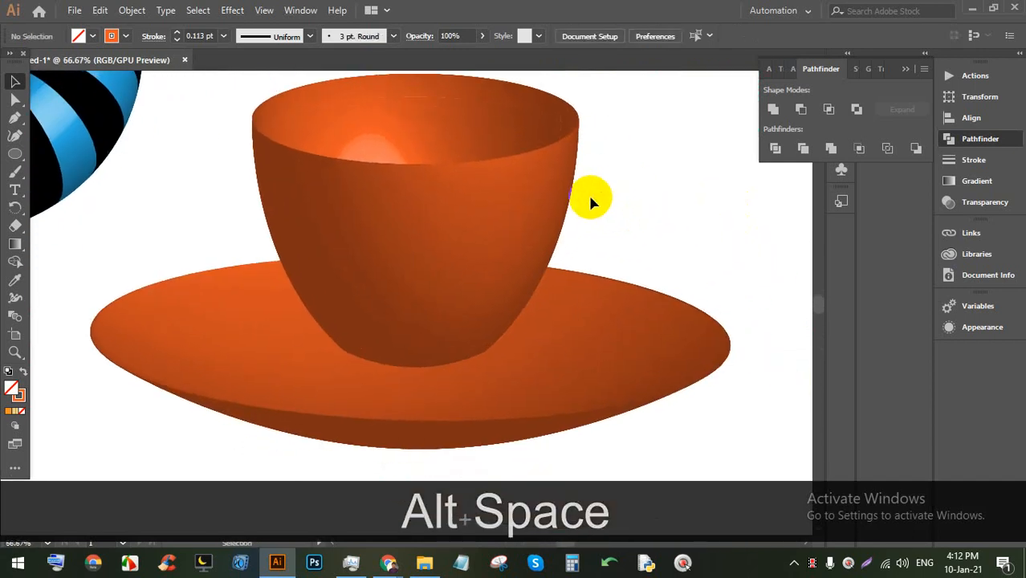
Step: Draw a curved handle path with the Pen tool from the cup's upper wall outward and back to its lower wall, and nudge it up slightly
scroll(589, 197, "up", 1)
left_click(15, 117)
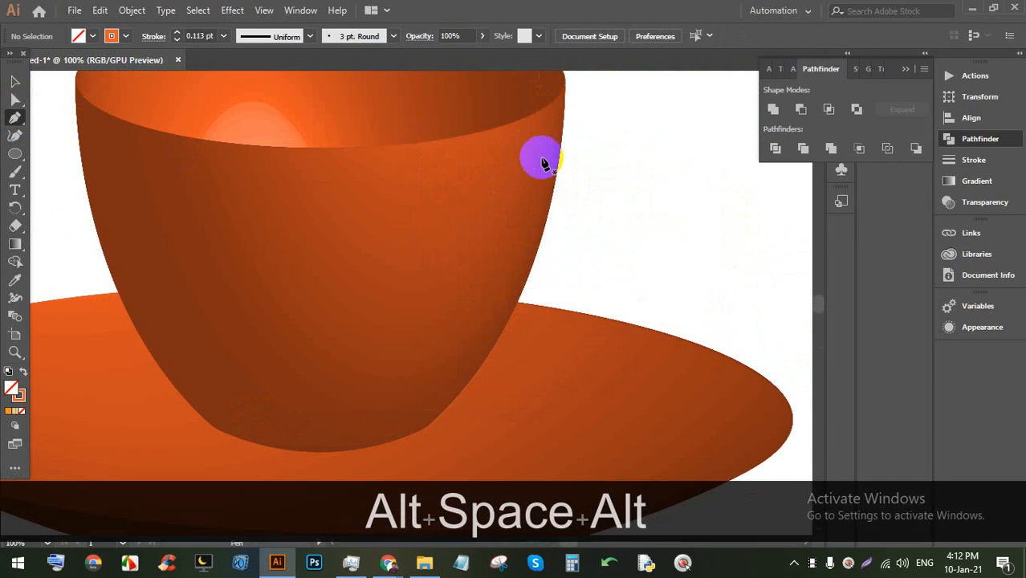
left_click(553, 159)
left_click_drag(696, 189, 691, 212)
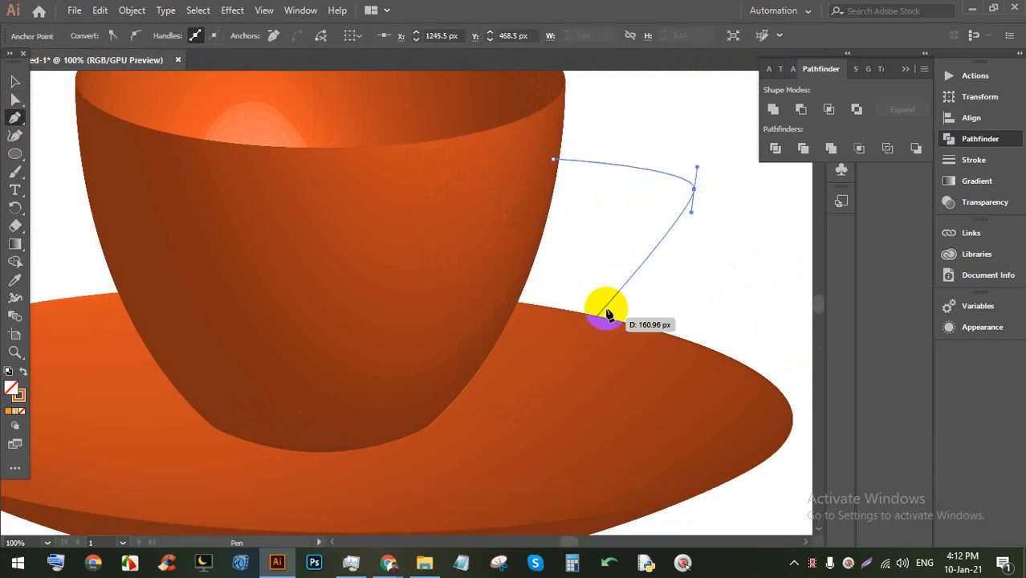
left_click_drag(486, 359, 332, 282)
left_click(15, 82)
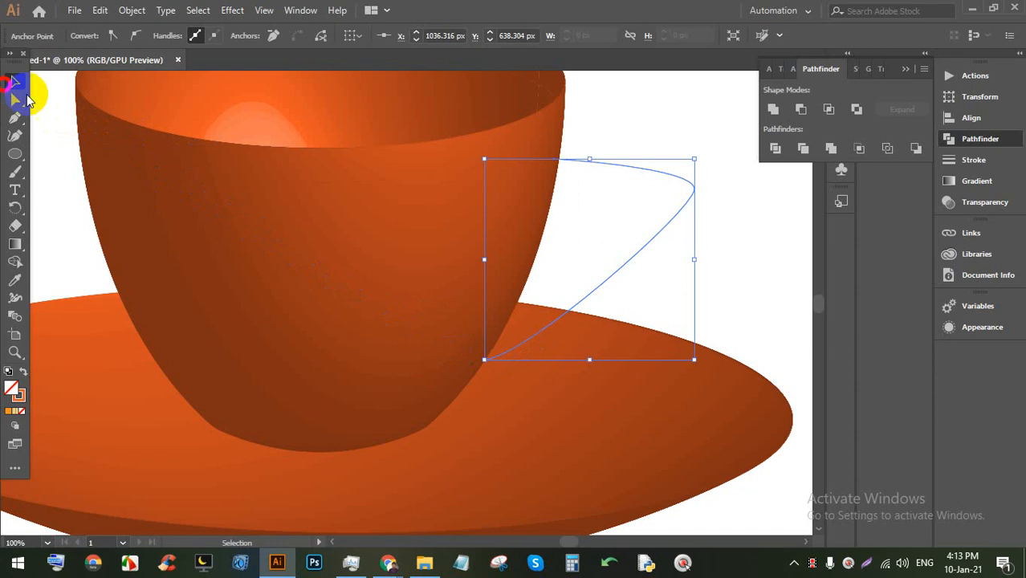
left_click(710, 225)
left_click_drag(658, 234, 658, 223)
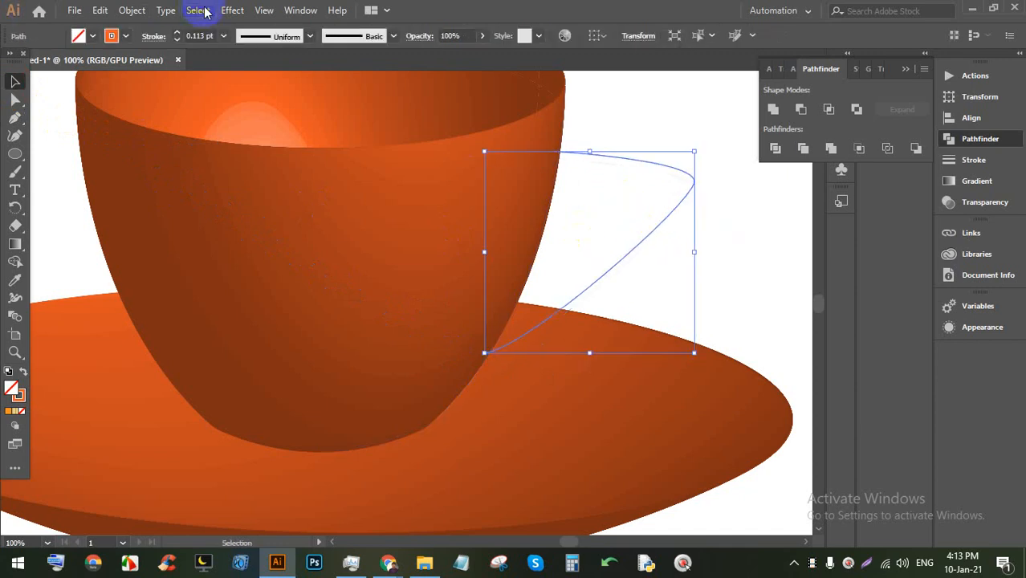
Step: Start Extrude & Bevel on the handle path with preview, set the depth to 133 pt and turn it almost front-facing
left_click(232, 10)
mouse_move(337, 97)
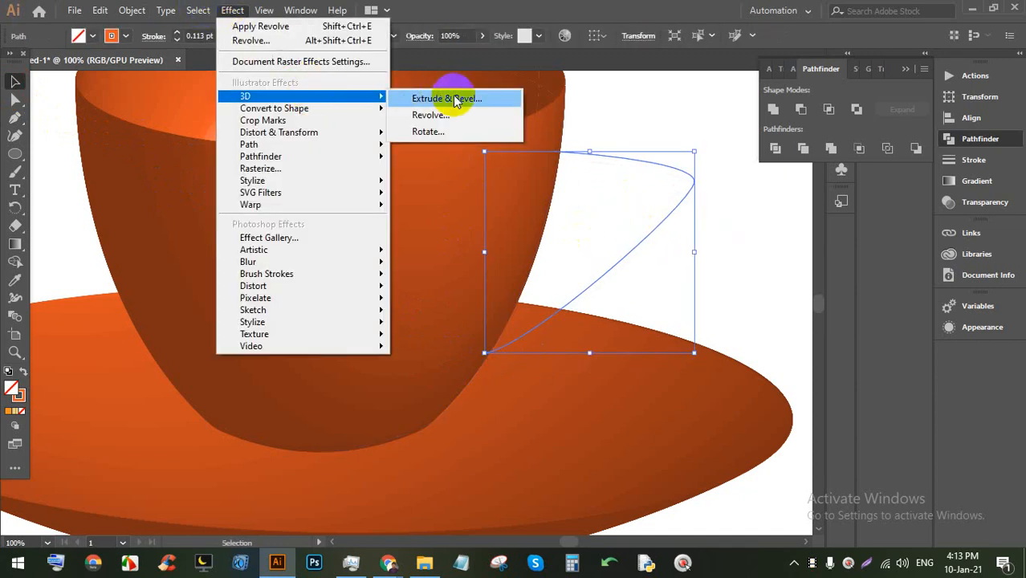
left_click(484, 100)
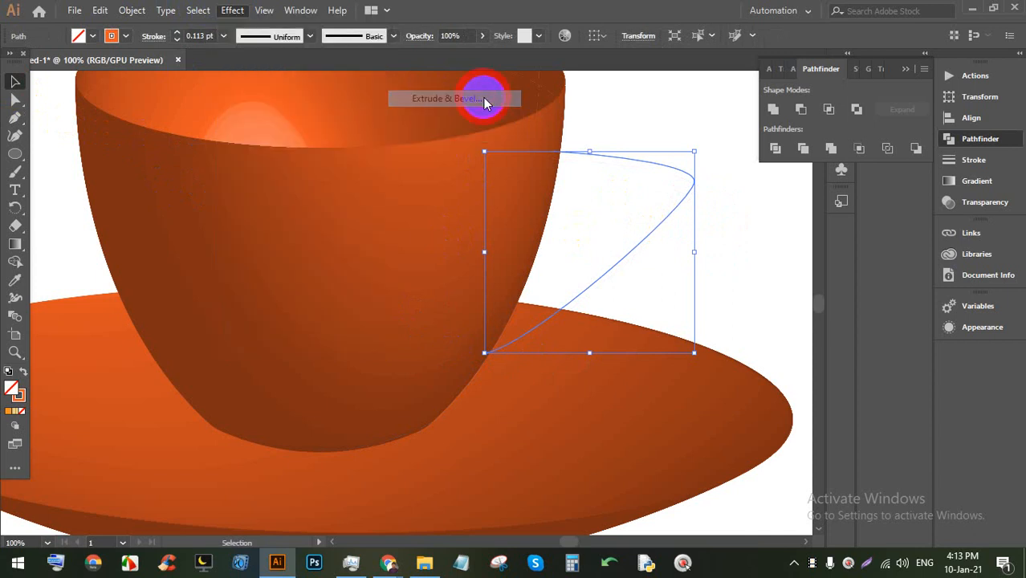
left_click(803, 384)
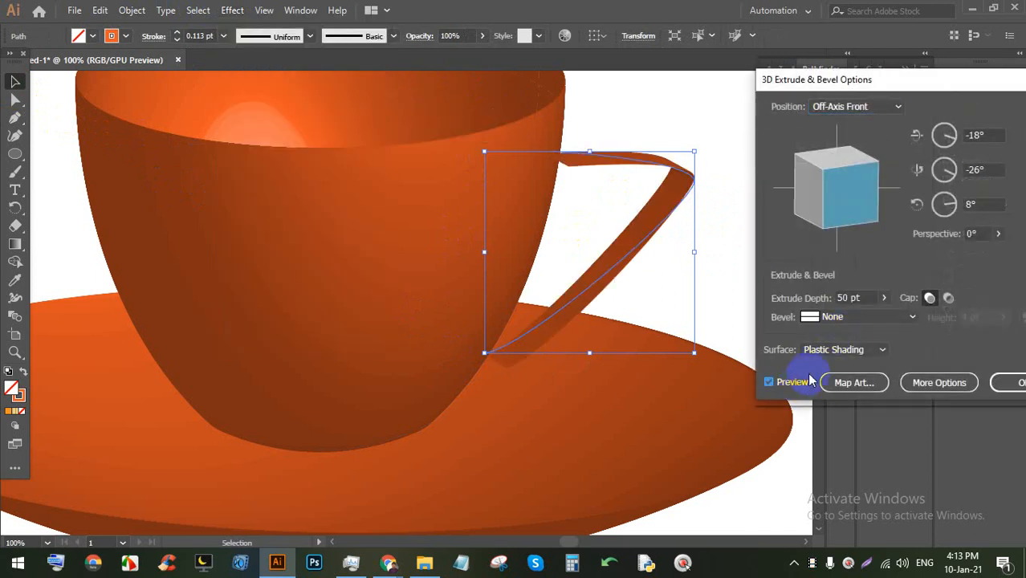
left_click(883, 298)
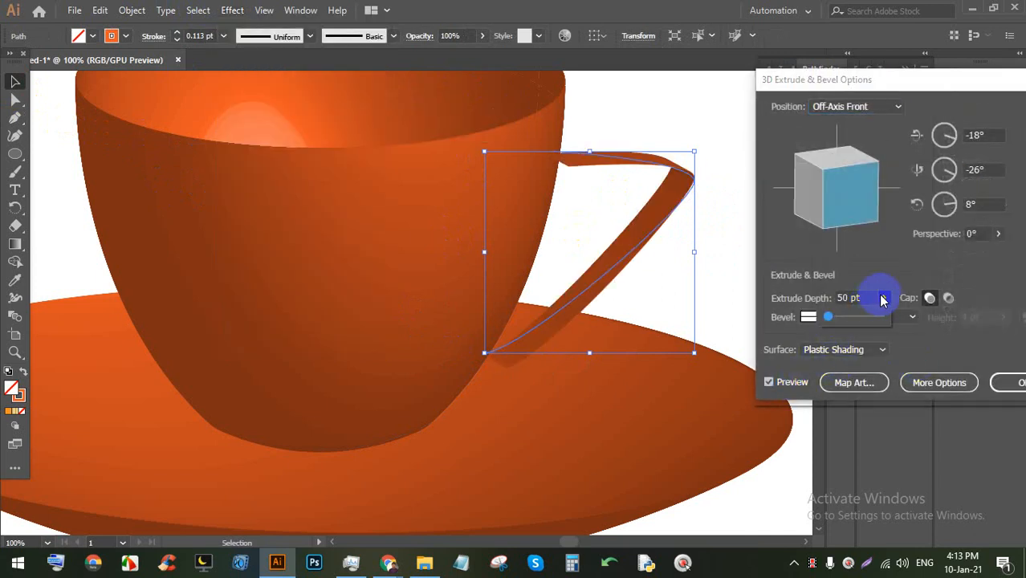
left_click_drag(830, 317, 839, 319)
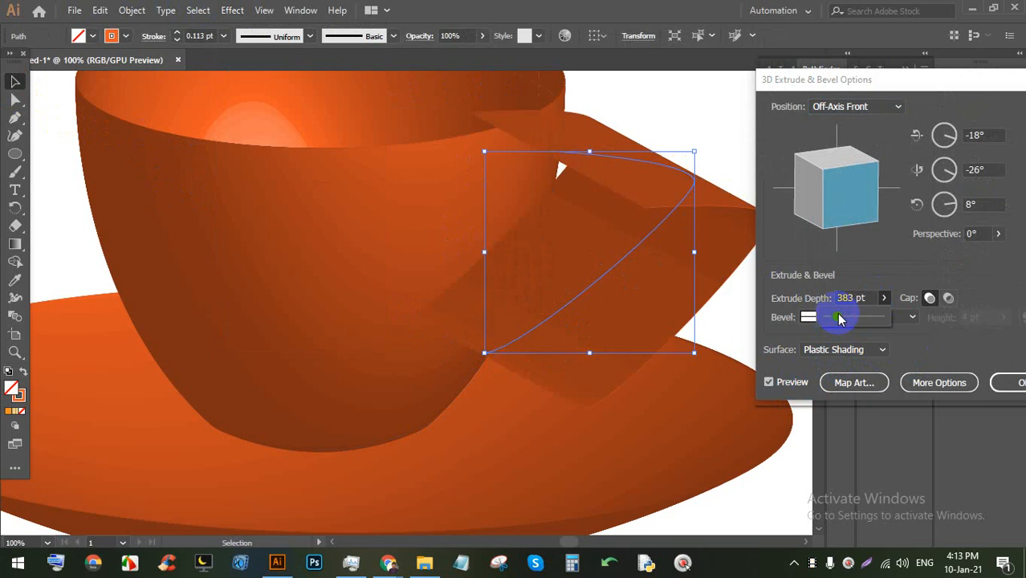
left_click_drag(839, 199, 821, 168)
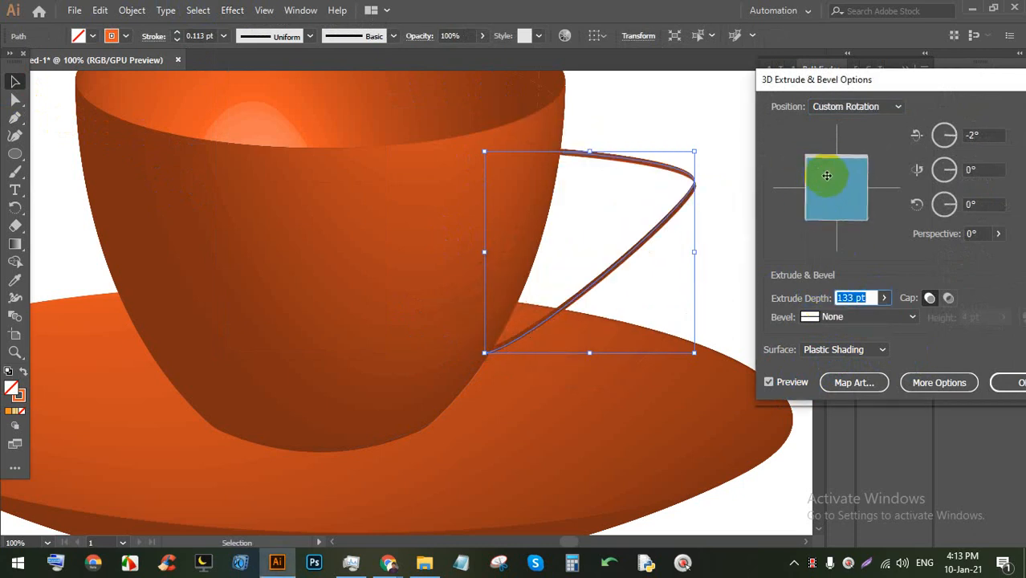
Step: Give the handle a Complex 3 bevel of 1 pt height, rotate it to -4°, -3°, 1° and apply the effect
left_click(858, 321)
left_click(859, 322)
left_click(859, 322)
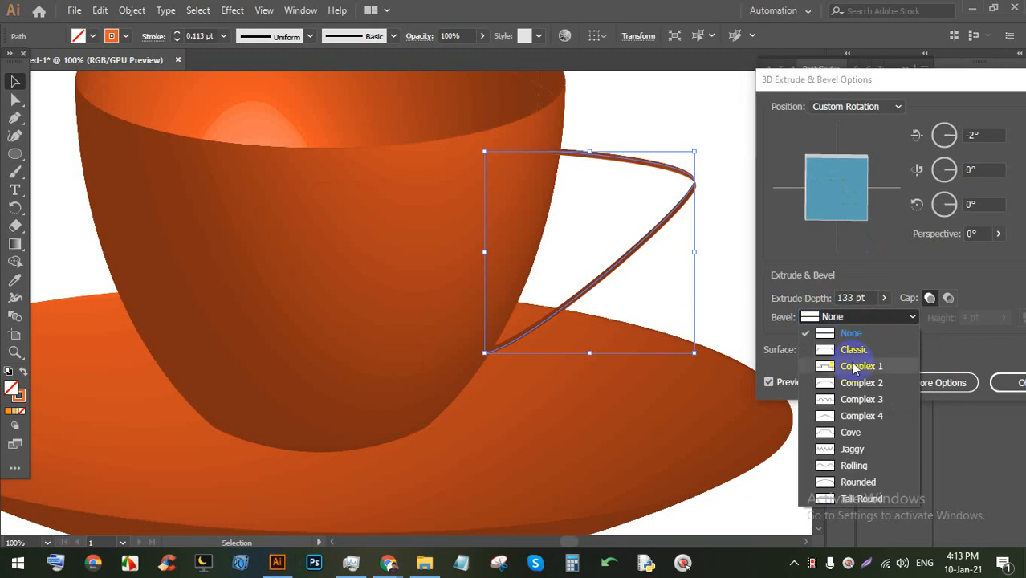
left_click(856, 400)
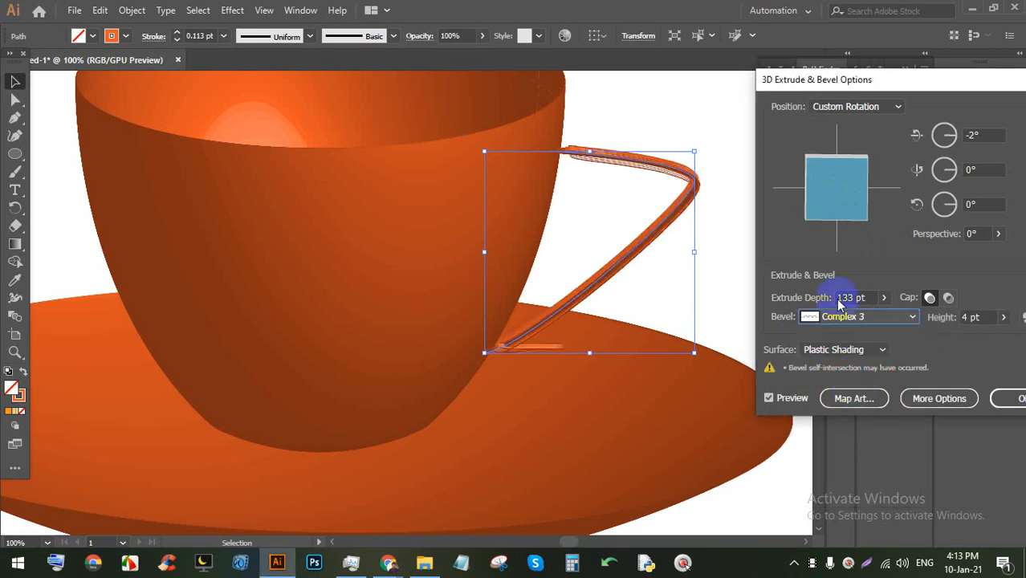
mouse_move(834, 202)
left_mouse_down()
mouse_move(841, 179)
mouse_move(845, 186)
mouse_move(835, 176)
left_mouse_up()
left_click(1004, 318)
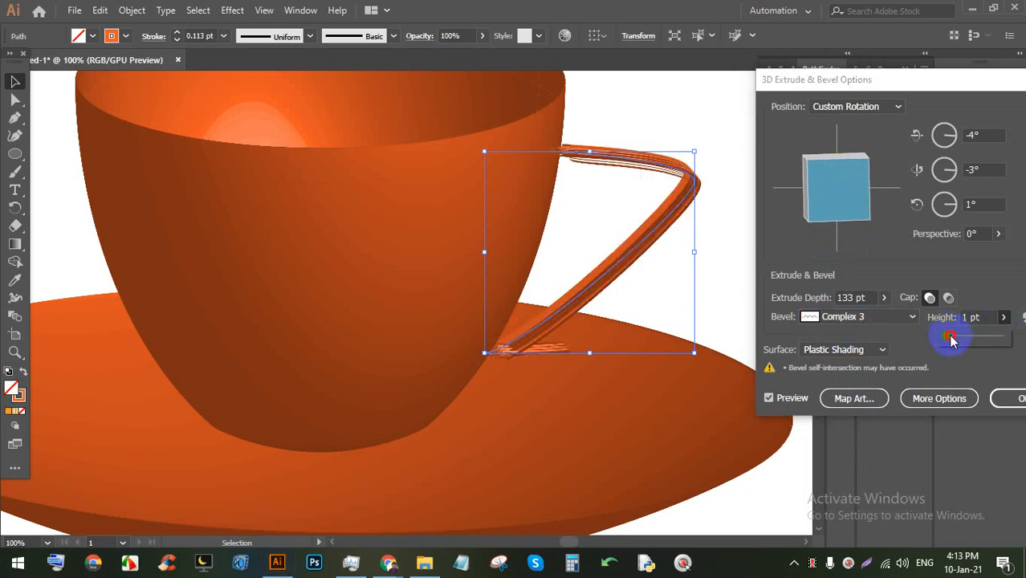
left_click_drag(938, 341, 946, 340)
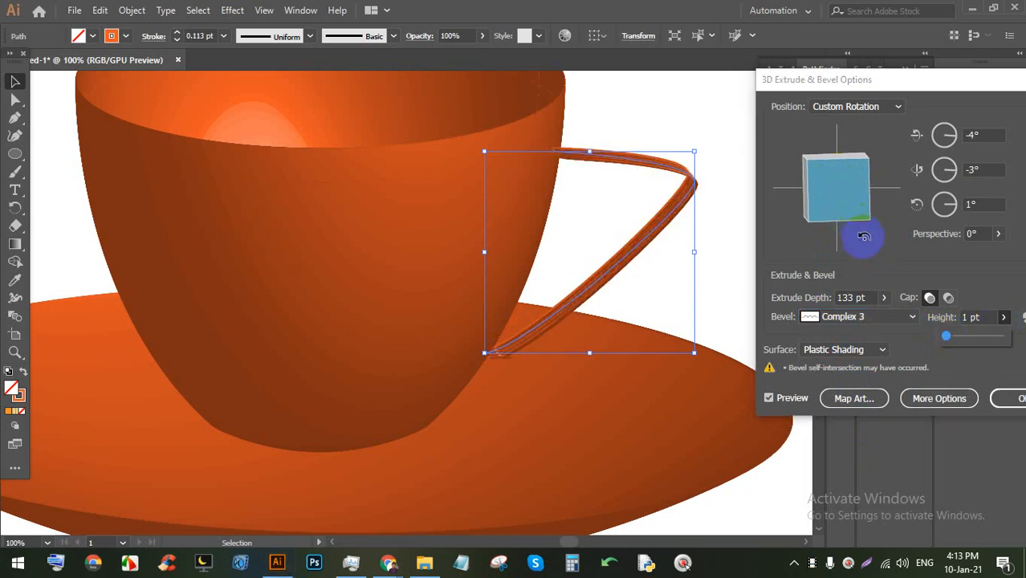
left_click(1006, 399)
Step: Move the extruded handle slightly up and closer to the cup, and raise its stroke weight to 2 pt
left_click(714, 232)
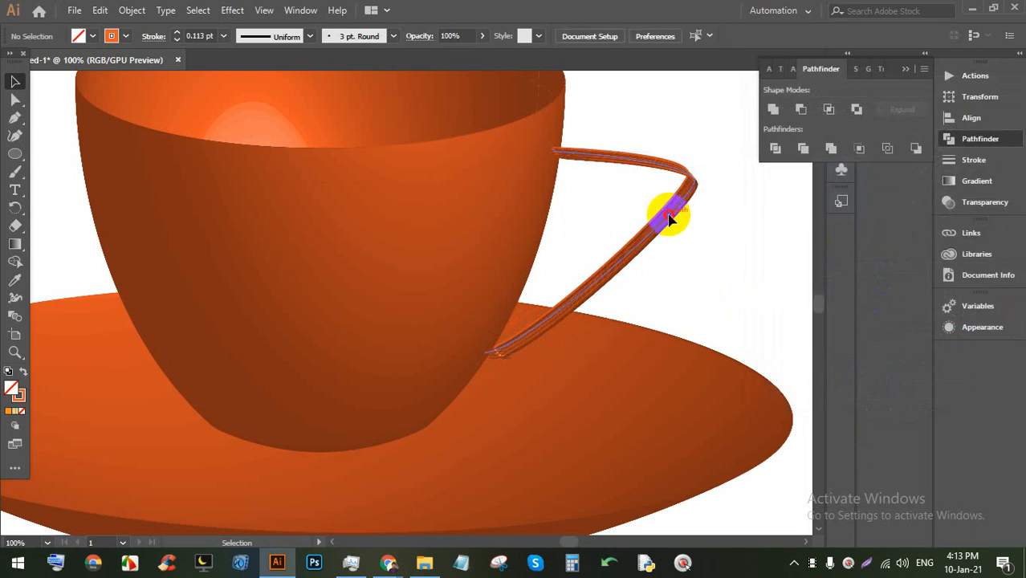
left_click_drag(670, 217, 664, 206)
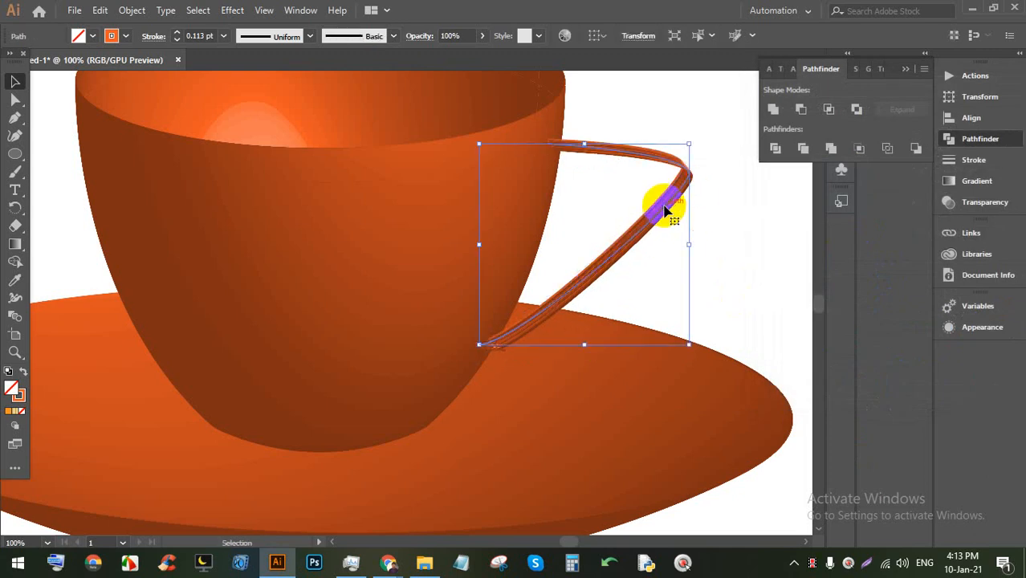
left_click(176, 33)
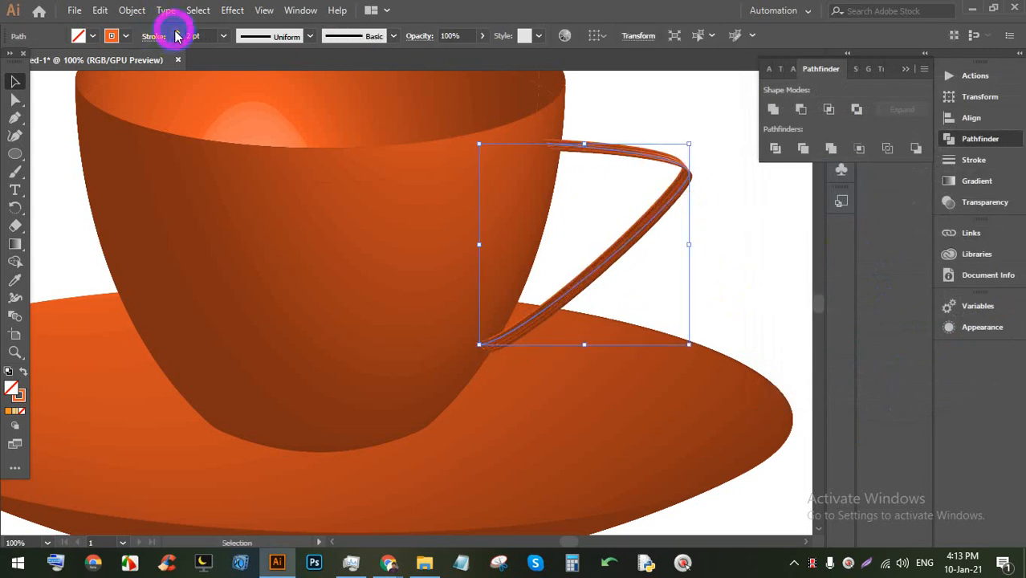
Step: Set the stroke weight of the cup's handle path to 9 pt
left_click(177, 33)
left_click(176, 33)
left_click(177, 33)
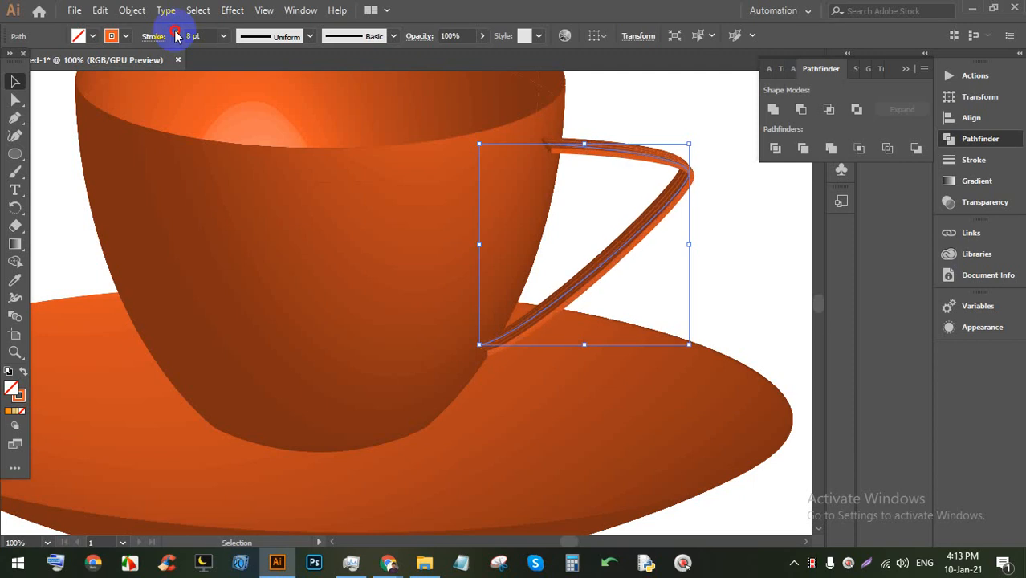
left_click(177, 33)
left_click(722, 188)
Step: Send the handle backward two levels in the stacking order so it sits behind the cup
left_click(655, 233)
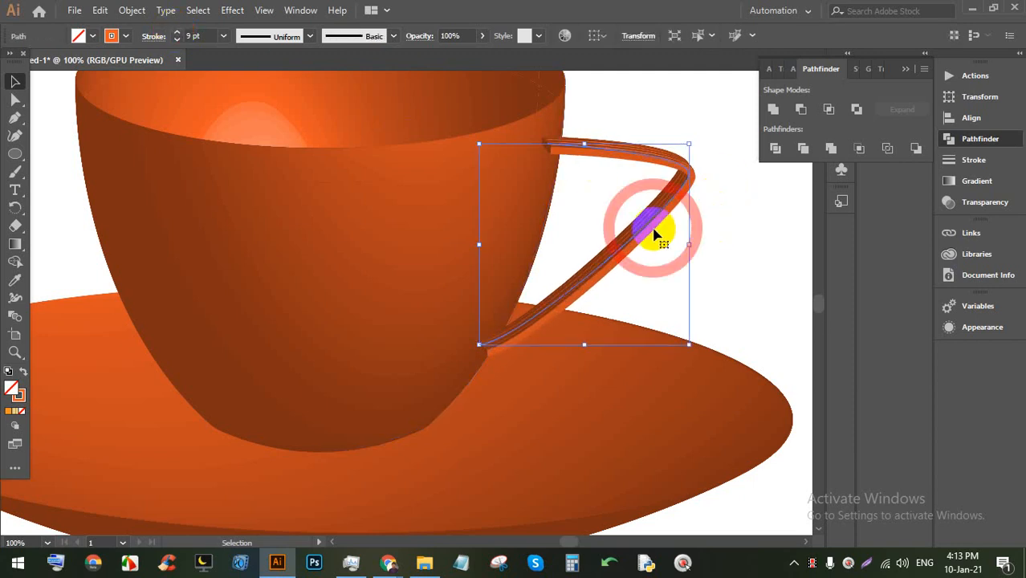
key("ctrl+bracketleft")
key("ctrl+bracketleft")
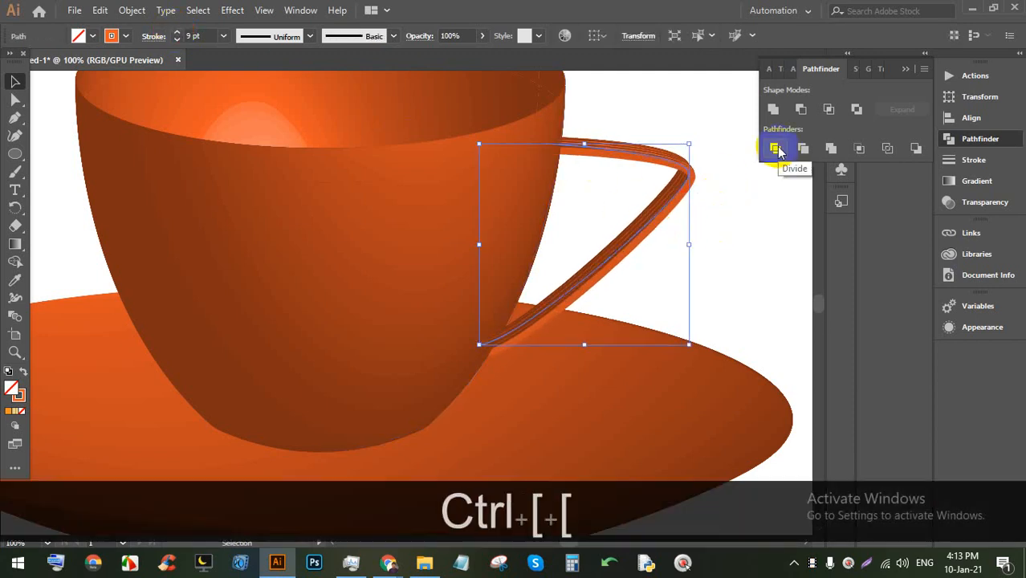
left_click(710, 241)
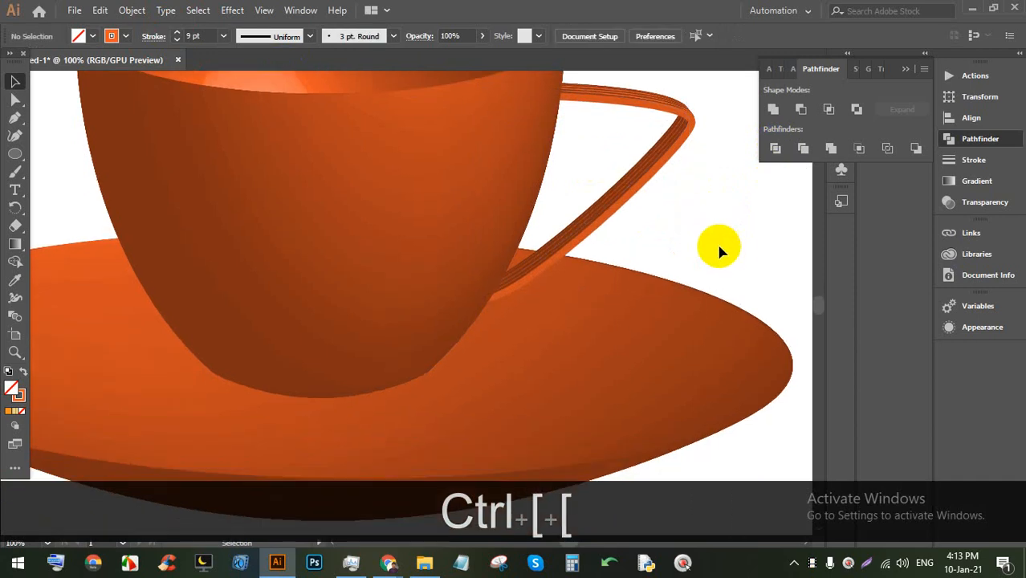
Step: Examine the whole cup and saucer, then closely the area where the cup's base meets the saucer
scroll(699, 253, "down", 2)
scroll(696, 258, "down", 3)
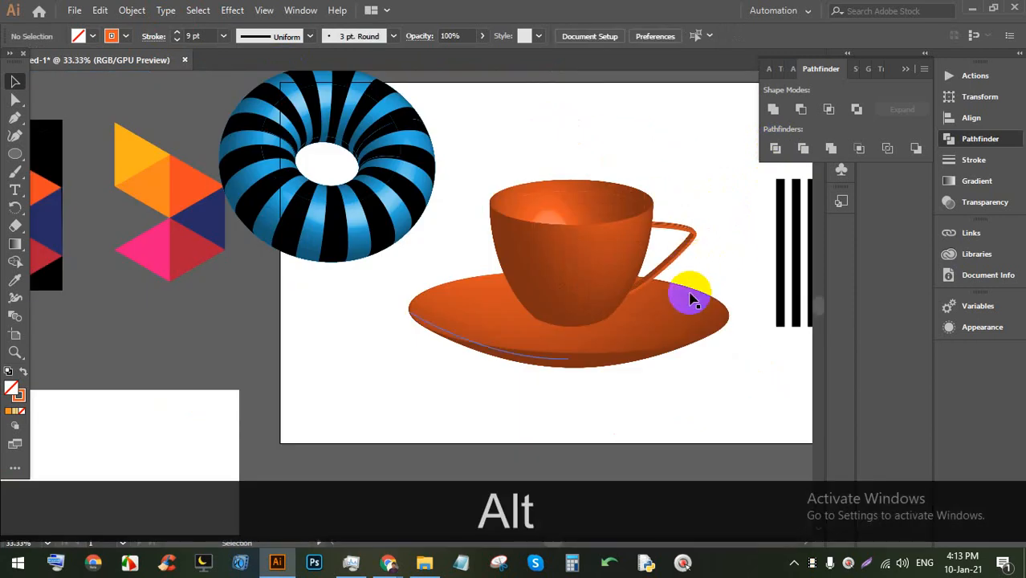
scroll(684, 289, "down", 2)
scroll(673, 310, "up", 2)
scroll(642, 304, "up", 2)
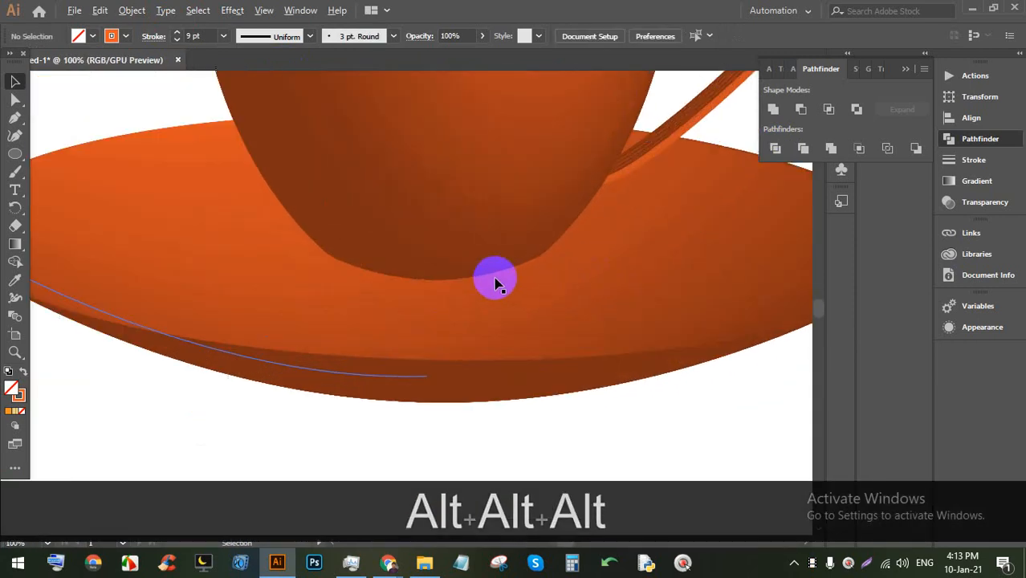
scroll(489, 279, "down", 3)
scroll(532, 275, "up", 2)
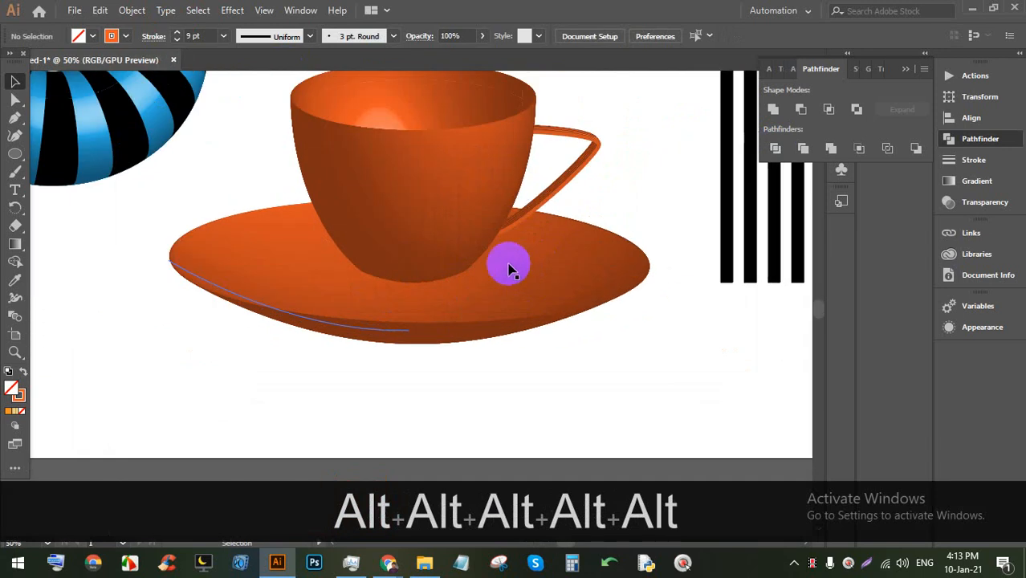
scroll(443, 230, "up", 1)
scroll(441, 235, "down", 2)
scroll(439, 239, "up", 3)
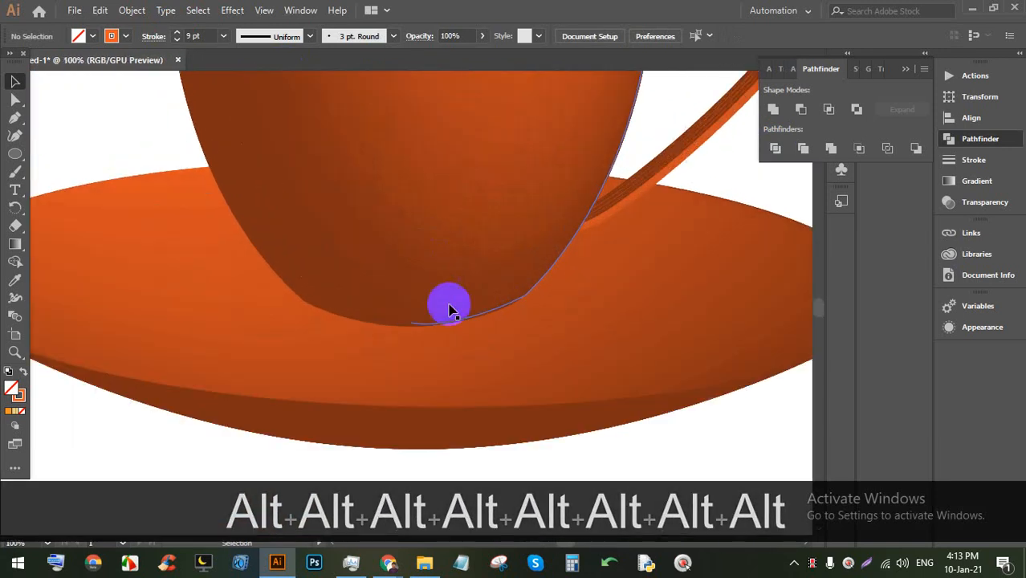
scroll(442, 312, "down", 2)
scroll(435, 315, "up", 2)
scroll(132, 229, "down", 1)
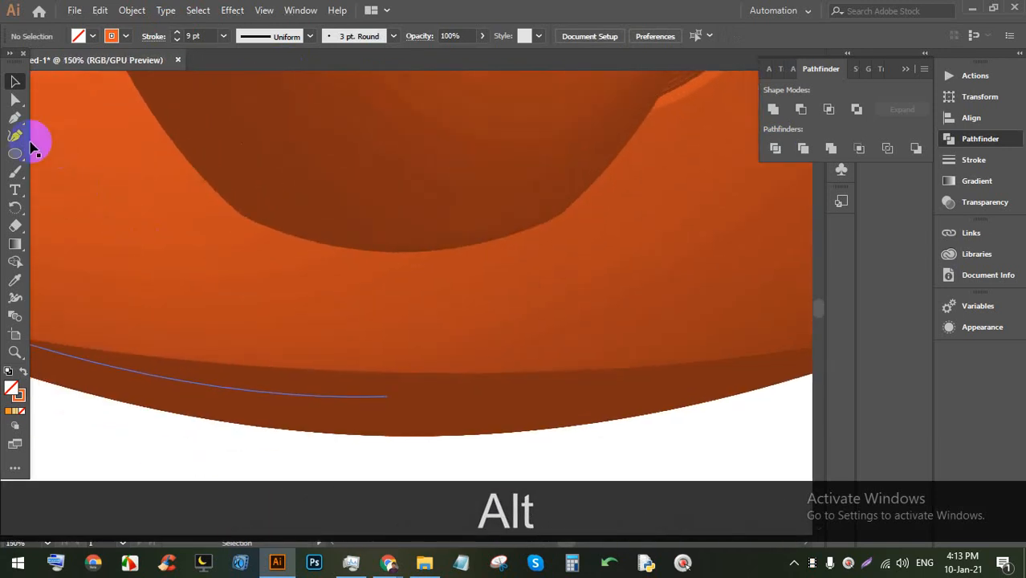
Step: Draw a wide, flat ellipse across the cup's base on the saucer with the Ellipse tool
left_click(10, 152)
left_click(76, 170)
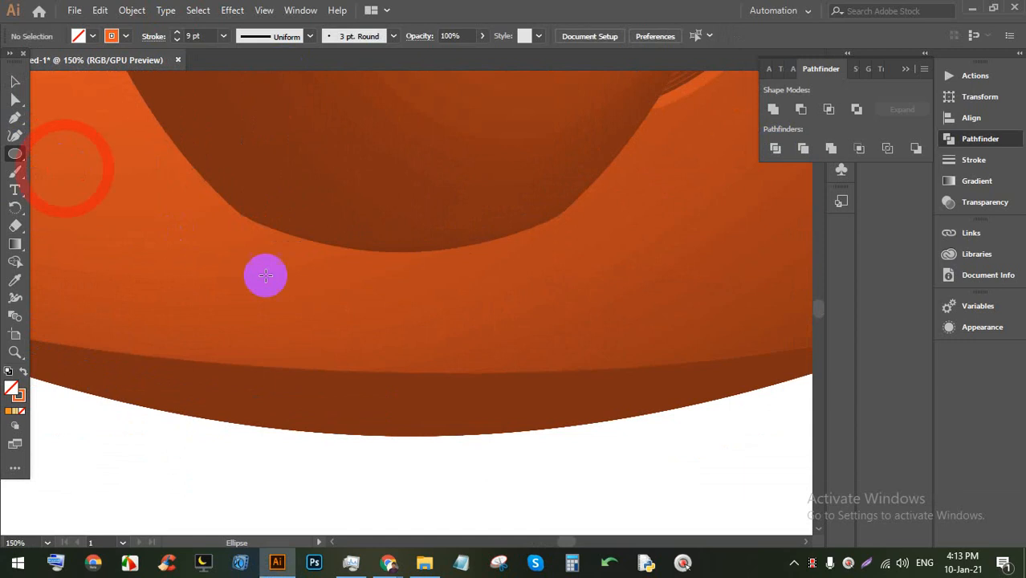
mouse_move(154, 233)
left_mouse_down()
mouse_move(241, 225)
mouse_move(585, 288)
left_mouse_up()
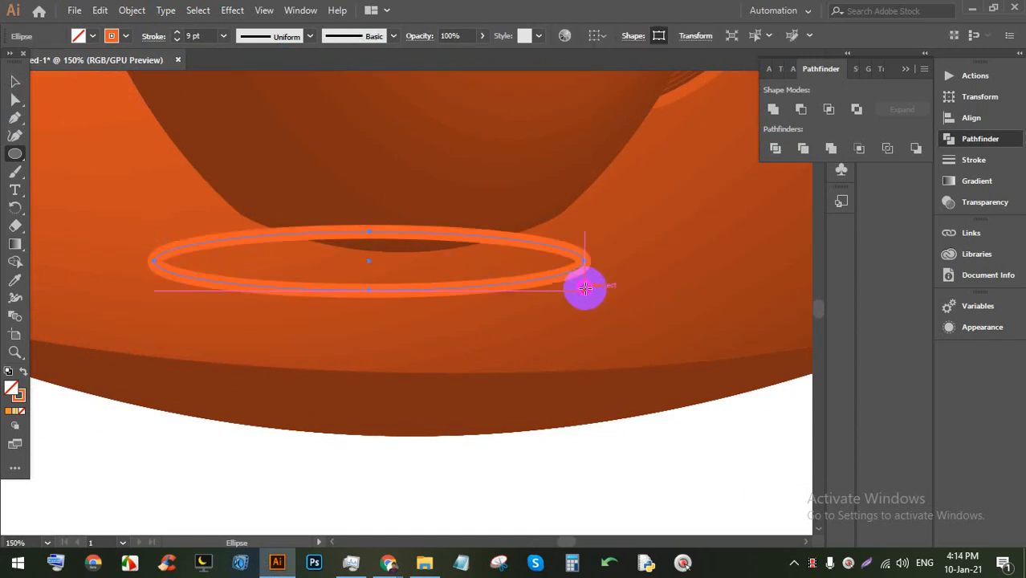
Step: Give the ellipse under the cup a black fill and no stroke
left_click(94, 36)
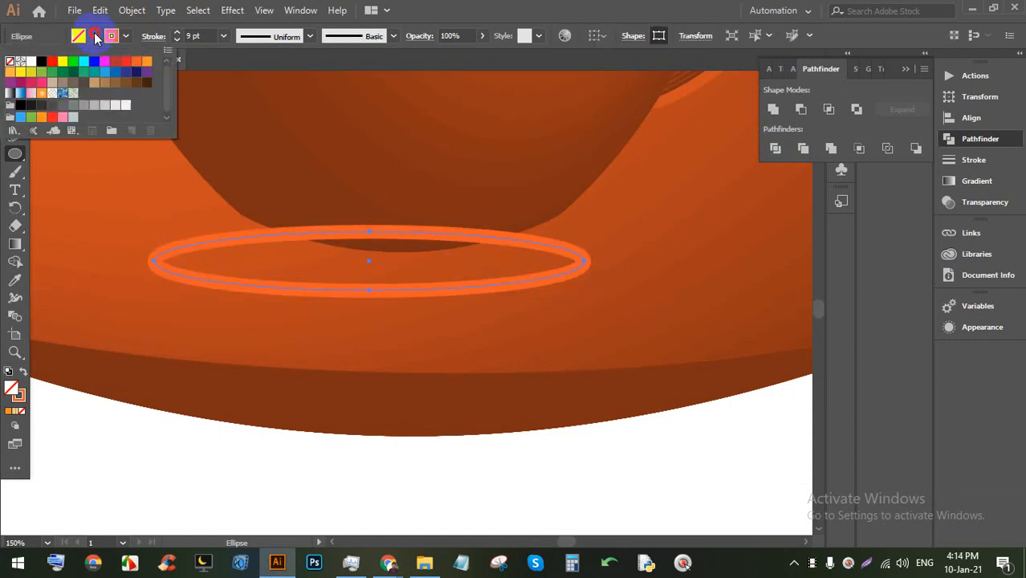
left_click(40, 64)
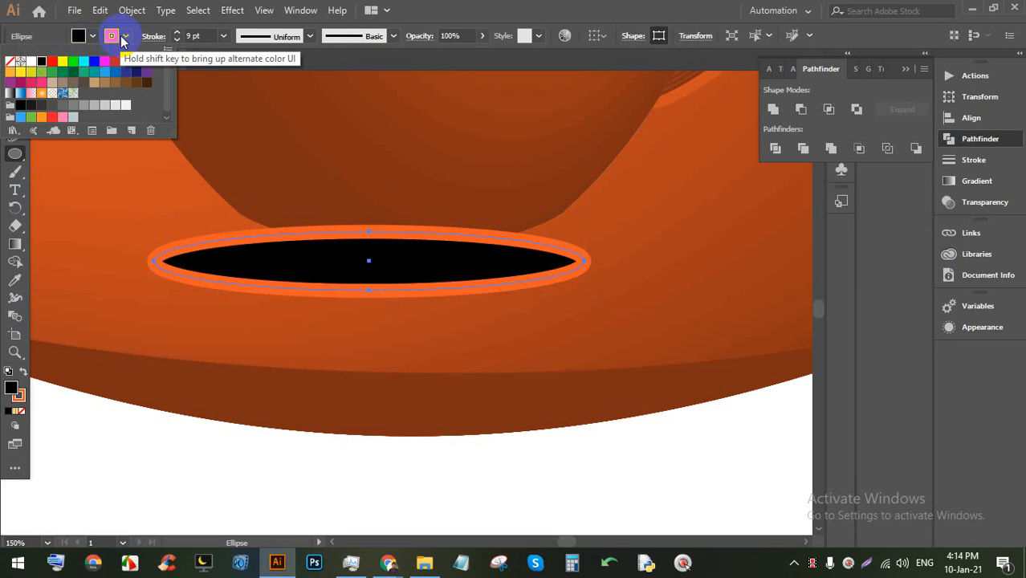
left_click(122, 38)
left_click(126, 34)
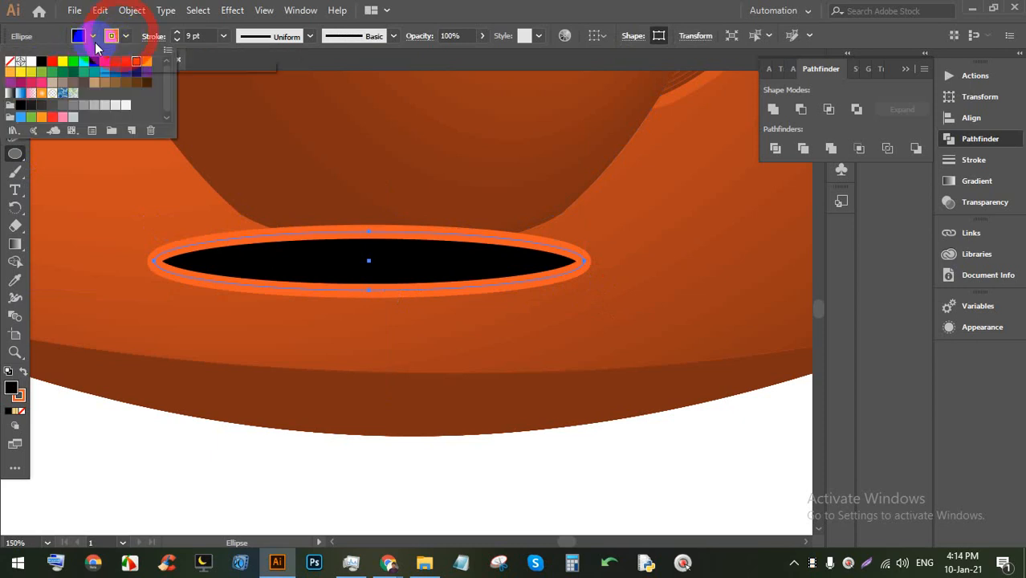
left_click(10, 61)
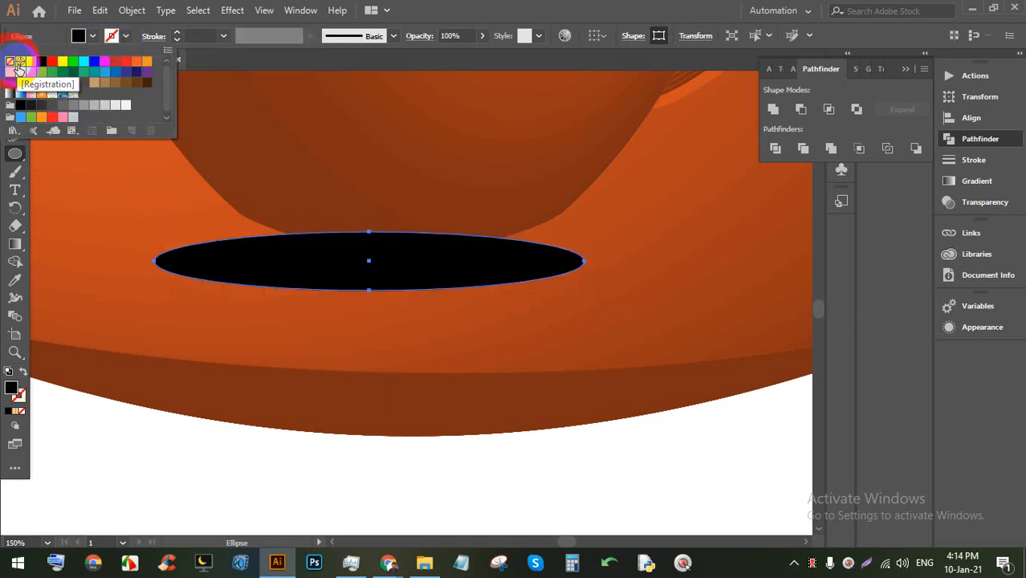
left_click(472, 474)
left_click(394, 266)
left_click(543, 304)
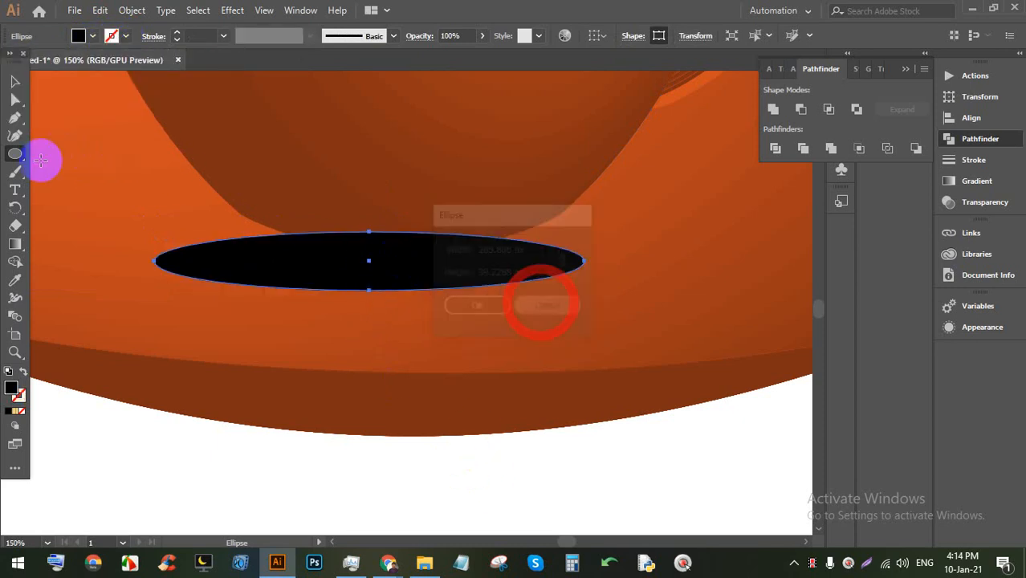
Step: Apply a Gaussian Blur with a 19.5 pixel radius to the black ellipse, with the preview on
left_click(14, 81)
left_click(455, 267)
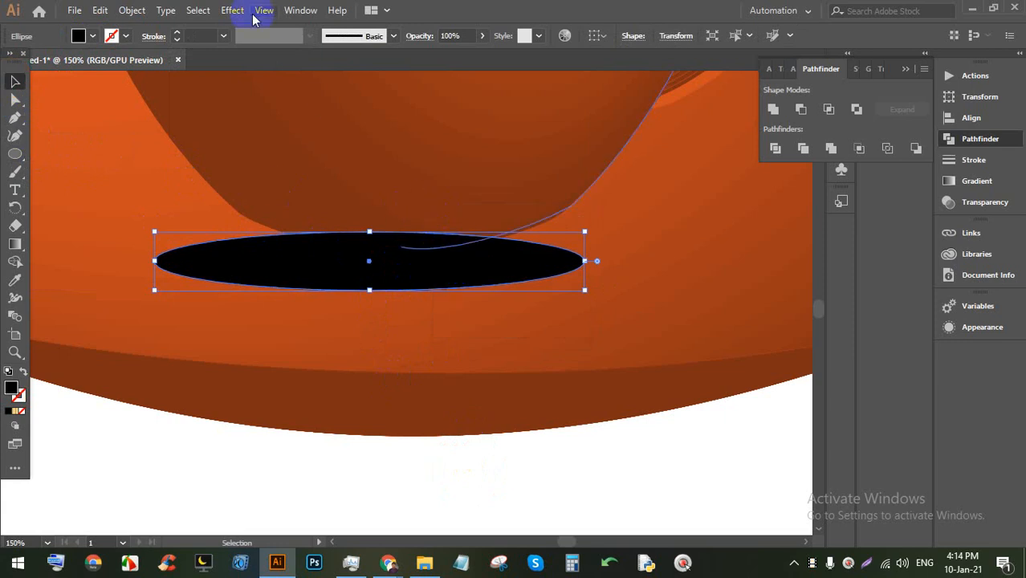
left_click(241, 10)
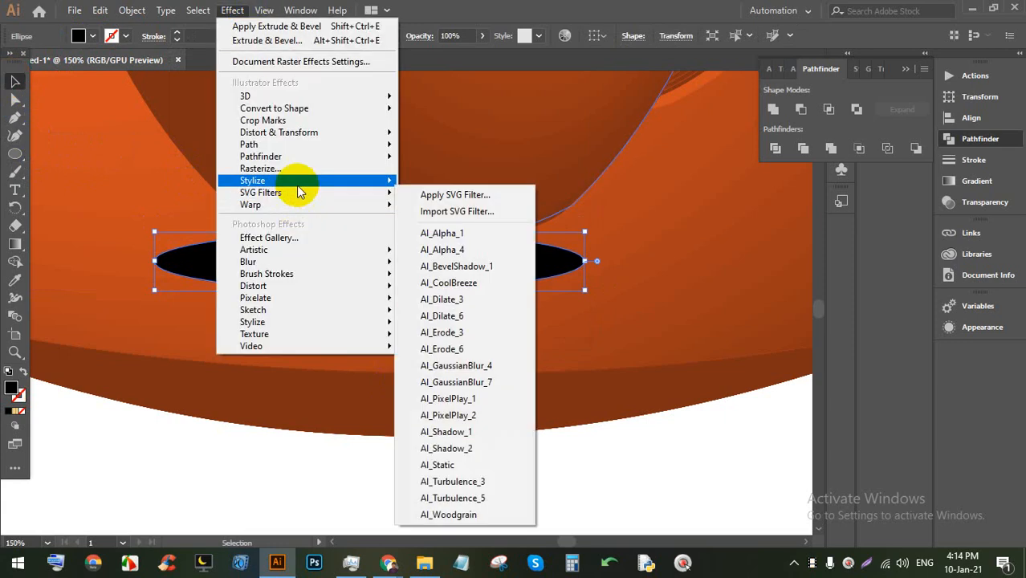
left_click(306, 183)
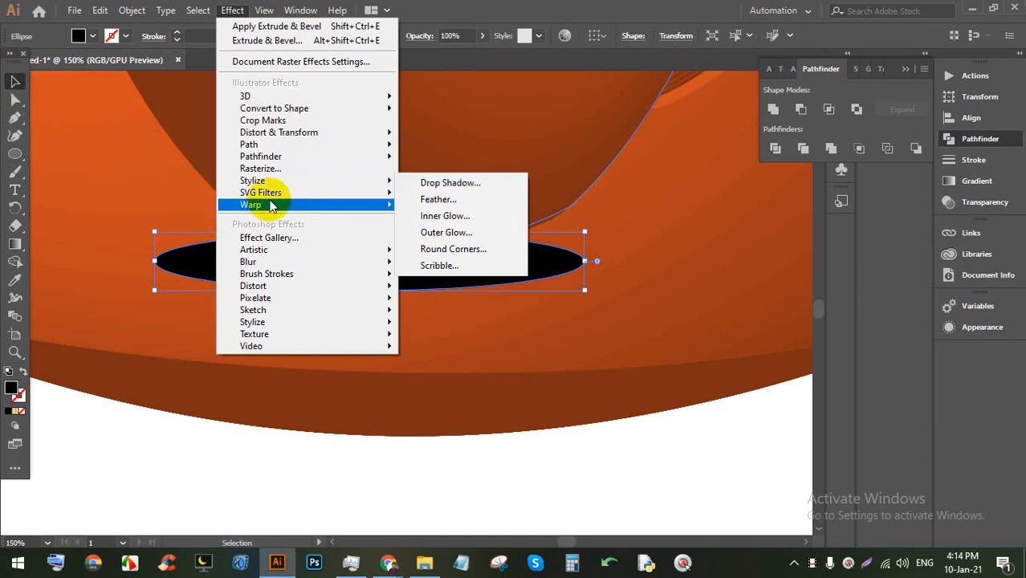
left_click(296, 264)
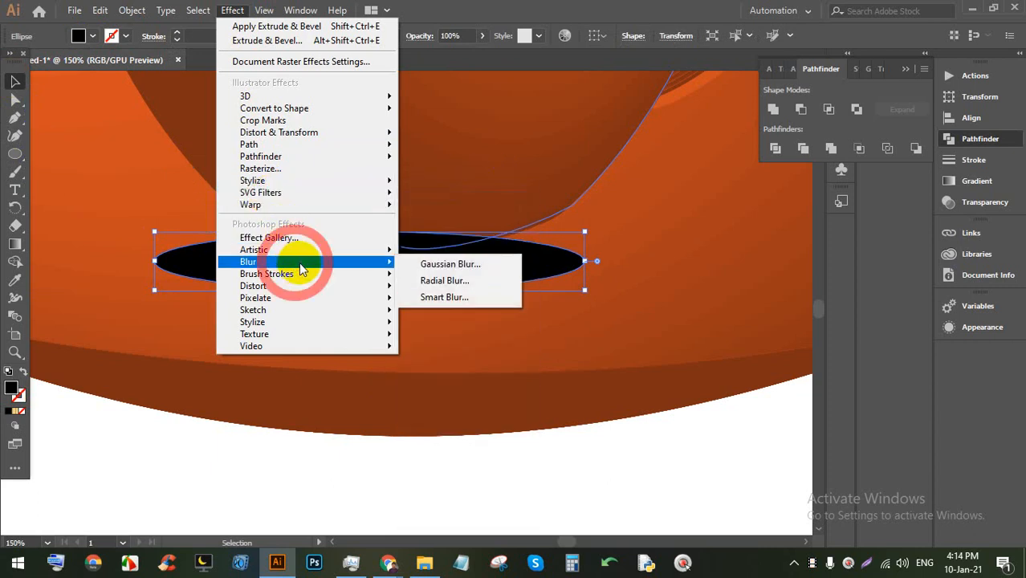
left_click(464, 267)
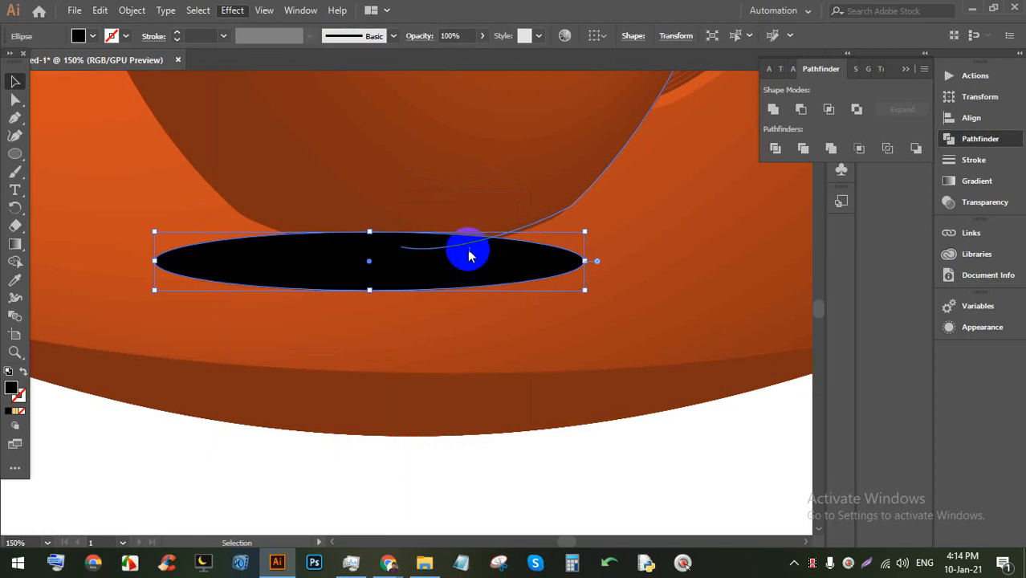
left_click(611, 187)
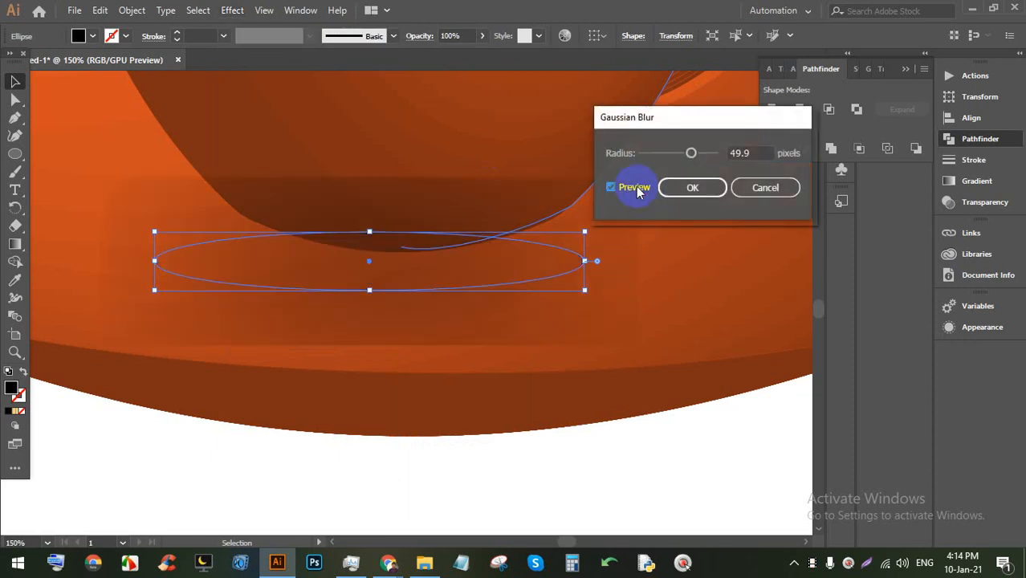
left_click_drag(692, 155, 682, 155)
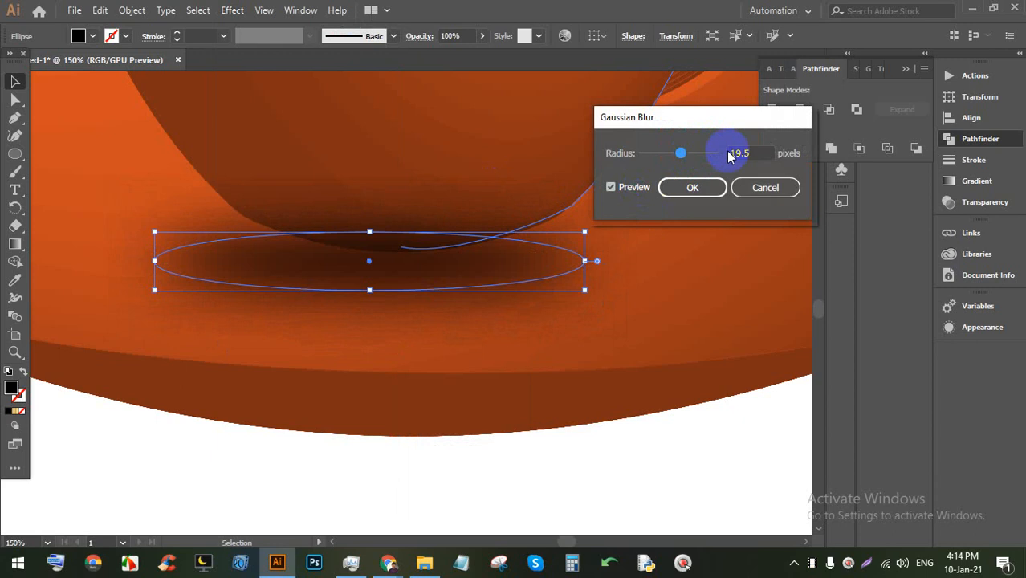
left_click(696, 188)
left_click(652, 445)
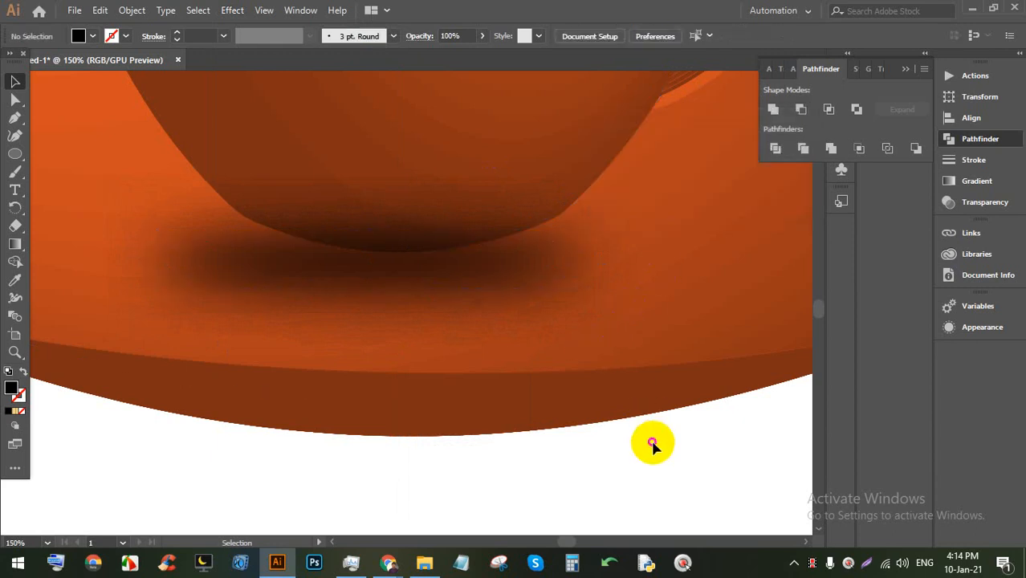
Step: Send the blurred ellipse backward one level so the shadow lies behind the cup and above the saucer
left_click(418, 265)
key("ctrl")
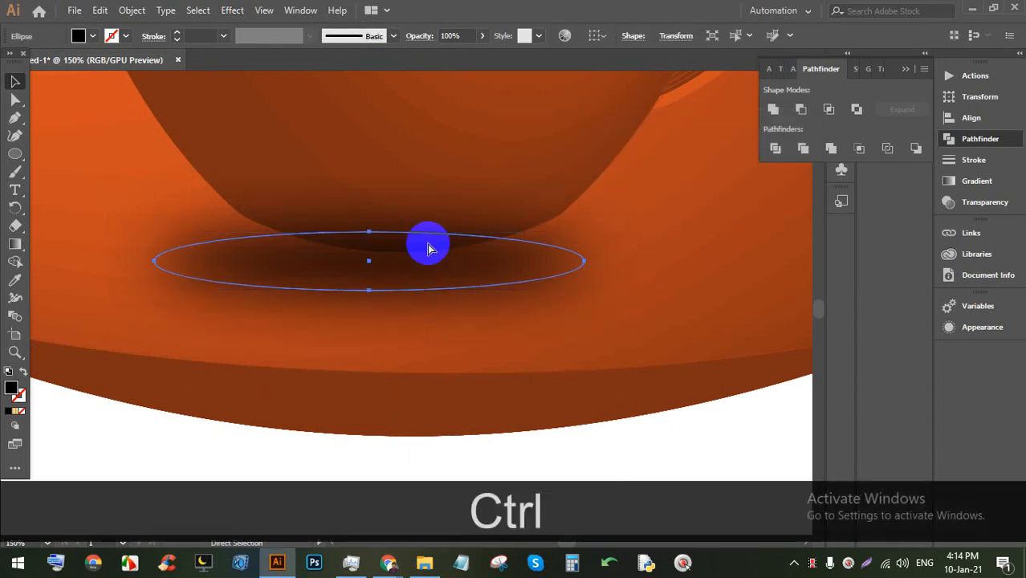
key("ctrl+bracketleft")
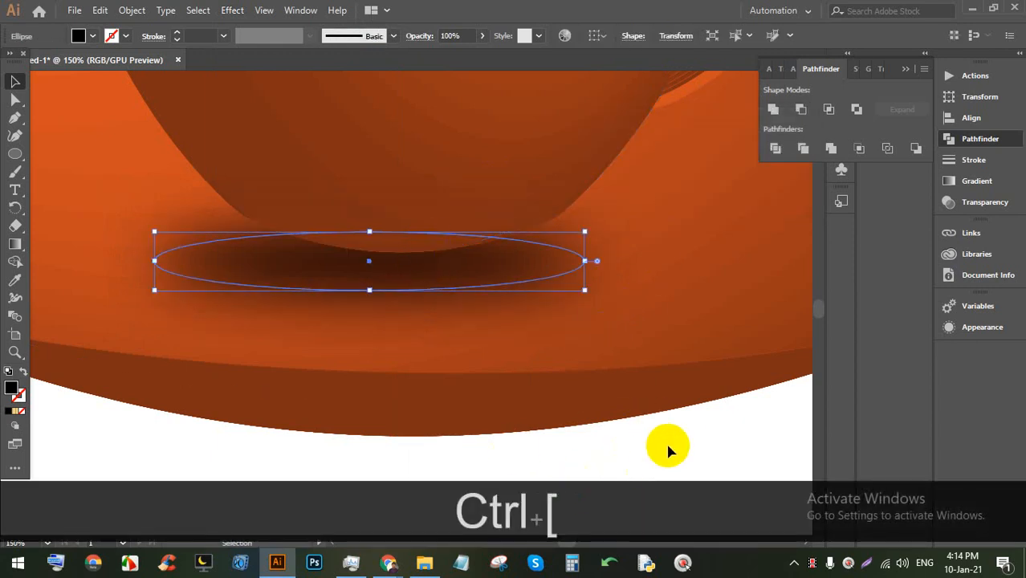
left_click(668, 448)
scroll(562, 374, "down", 4, "alt")
scroll(584, 371, "up", 1, "alt")
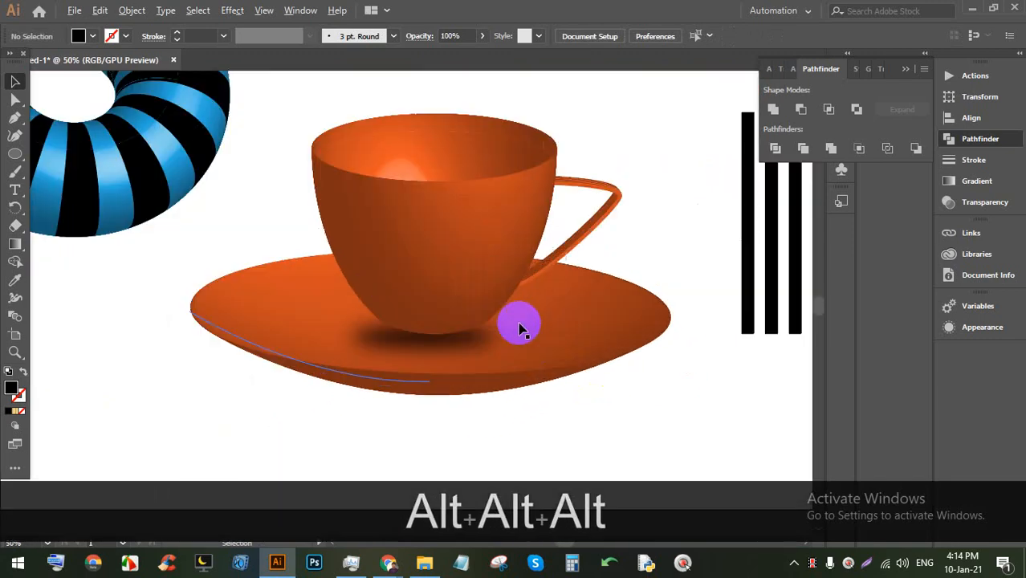
Step: Shift the blurred shadow slightly right and down to sit better beneath the cup
scroll(519, 329, "up", 1)
left_click(481, 346)
left_click_drag(486, 354, 500, 359)
left_click(643, 401)
scroll(622, 401, "down", 2)
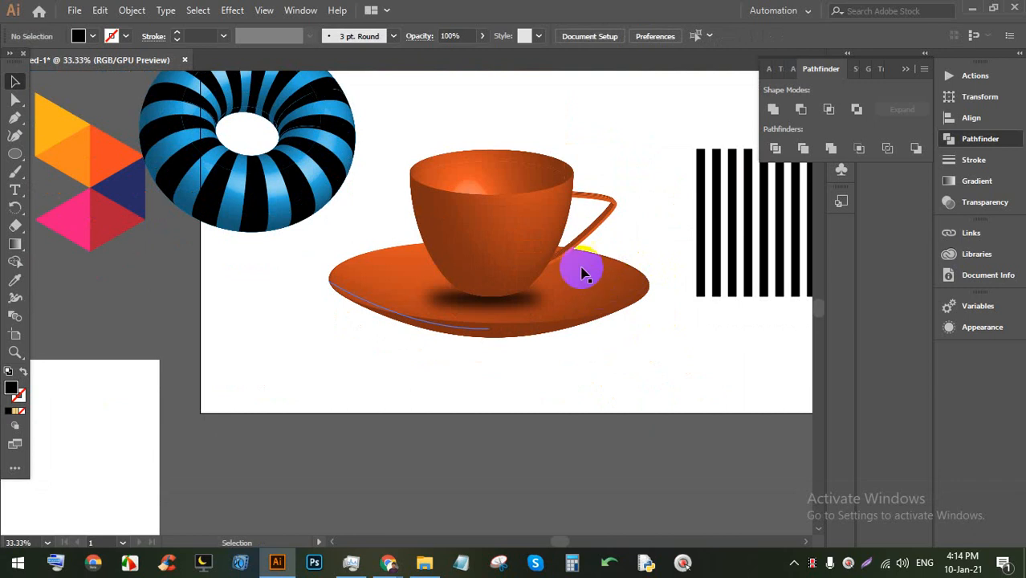
Step: Select the cup and saucer, small spheres and stripe patterns together and scale them proportionally to about a third, clearing the artboard
scroll(583, 274, "down", 2, "alt")
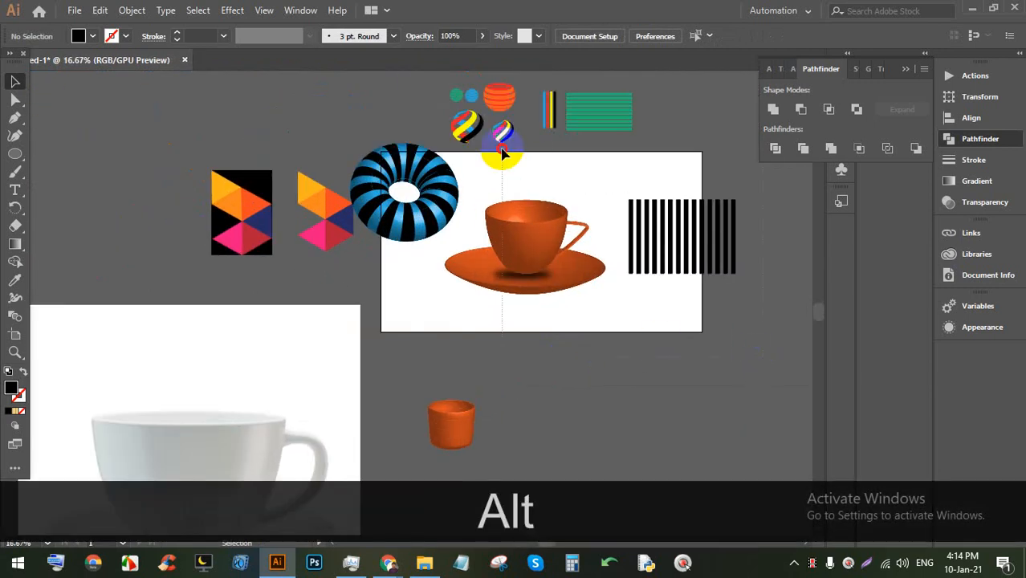
scroll(463, 103, "up", 2)
left_click_drag(464, 103, 454, 156)
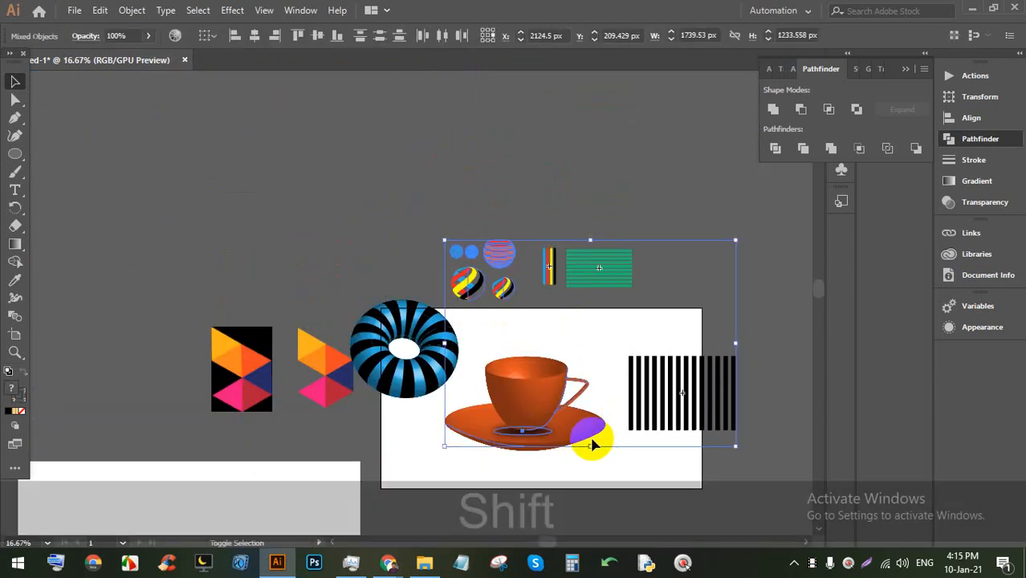
left_click_drag(588, 447, 592, 309)
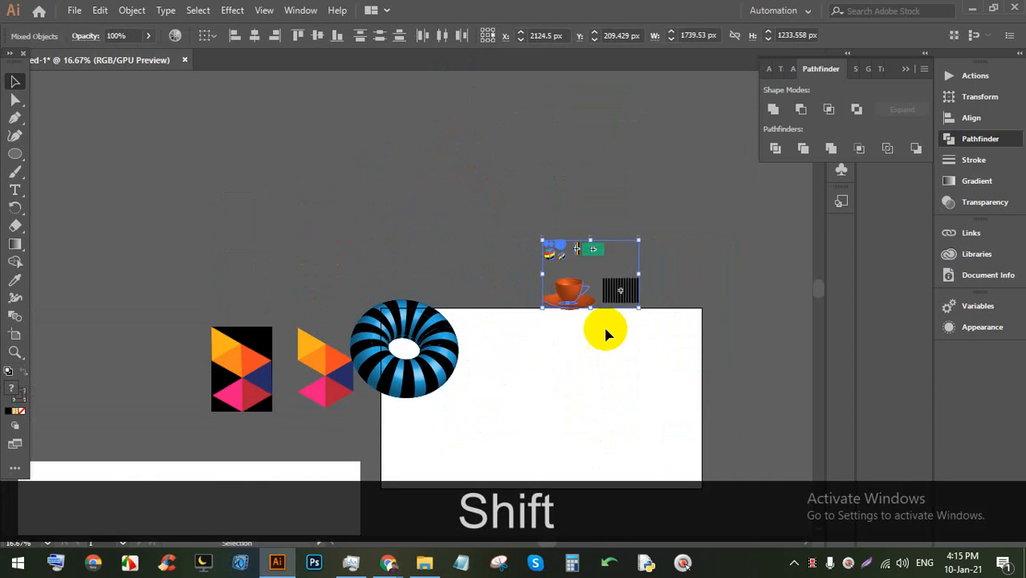
left_click(681, 329)
scroll(603, 409, "down", 1, "alt")
scroll(603, 405, "up", 2, "alt")
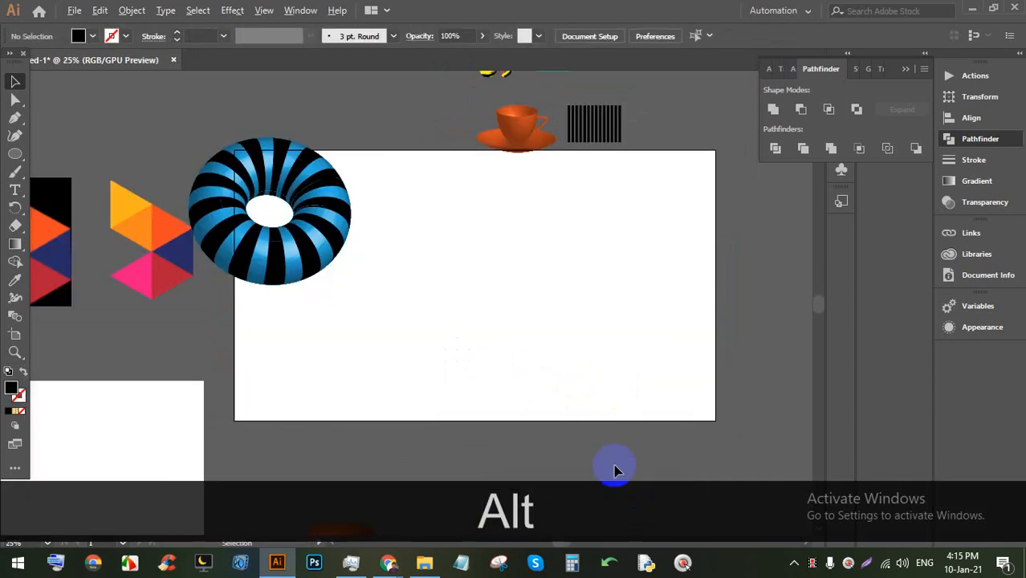
Step: Start saving the document and create and open a new folder named 24 inside folder 57 on the LEDP (E:) drive
scroll(516, 373, "down", 1)
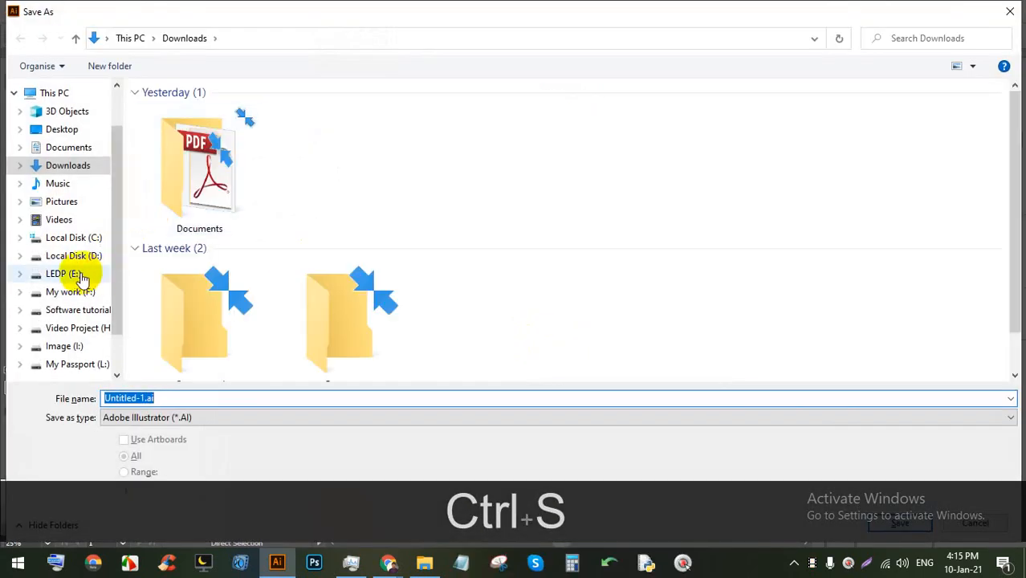
left_click(83, 274)
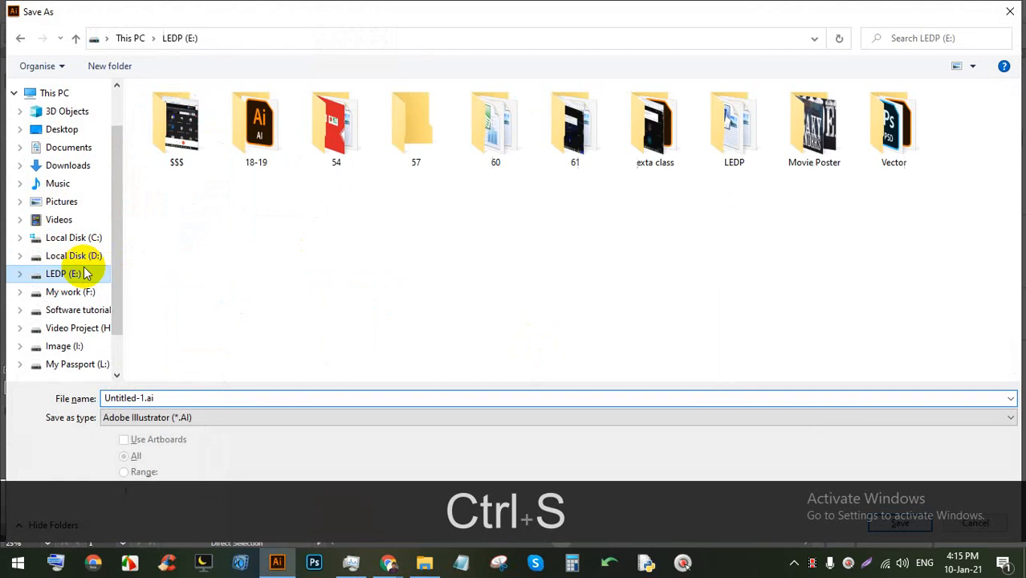
double_click(410, 122)
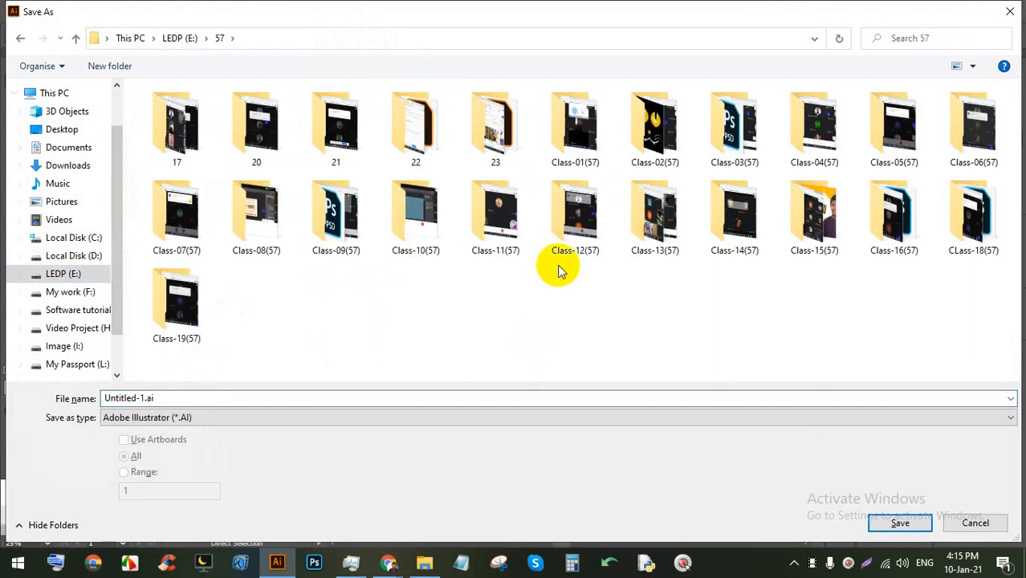
right_click(542, 318)
left_click(648, 460)
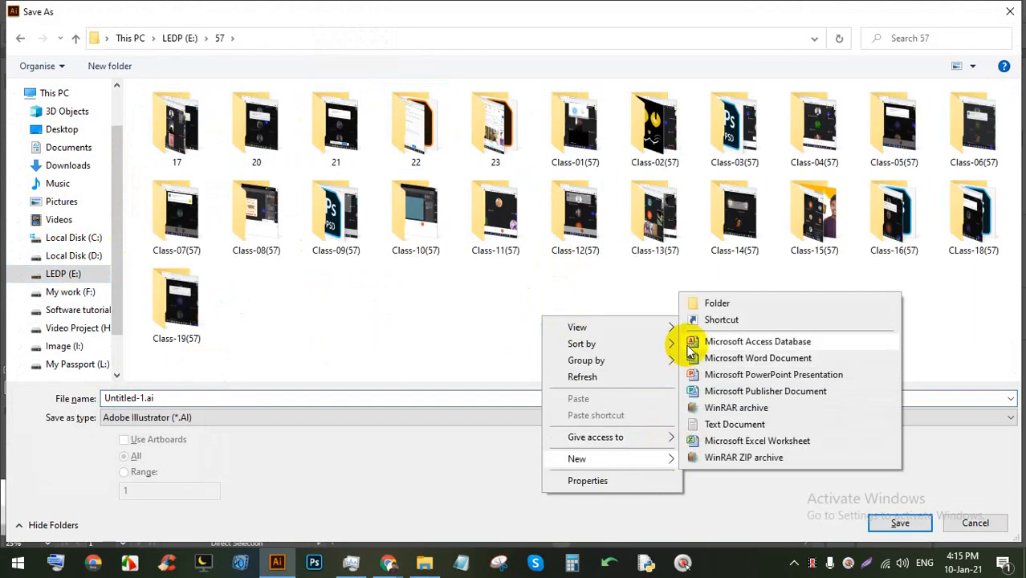
left_click(715, 301)
type("24")
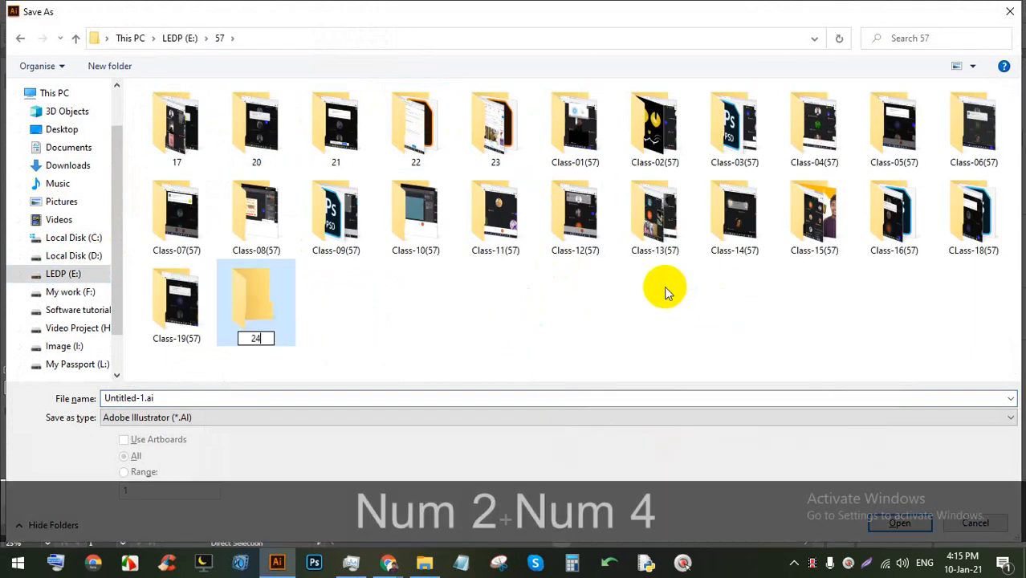
key("Return")
key("Return")
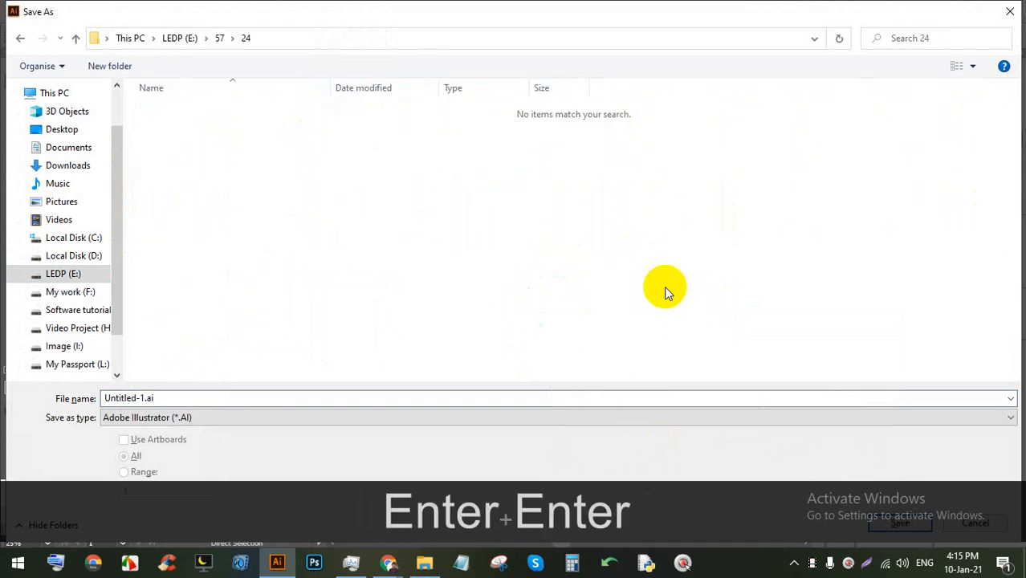
Step: Save the document as 3d in Adobe Illustrator (*.AI) format with the default options
left_click(519, 400)
type("3d")
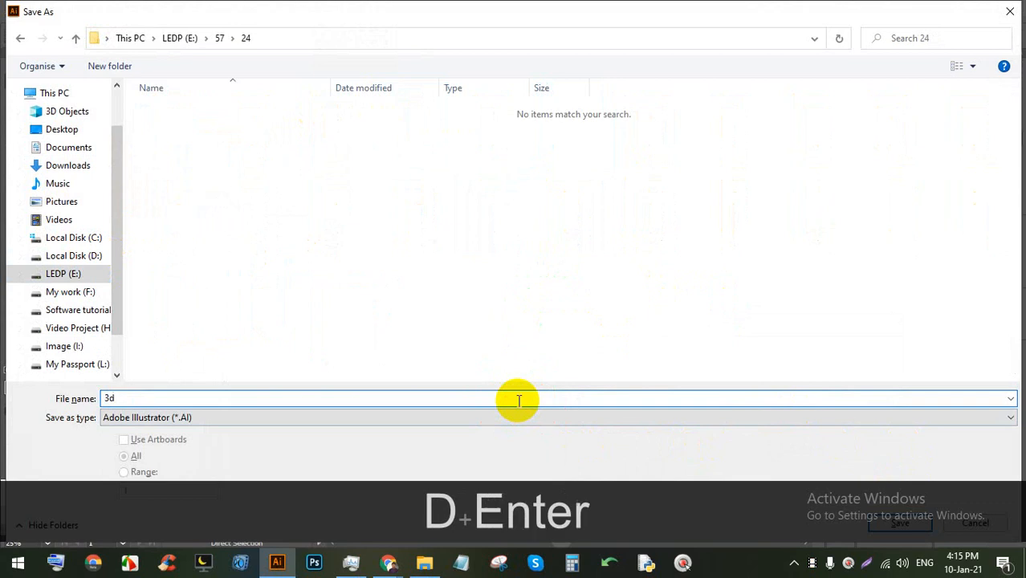
key("Return")
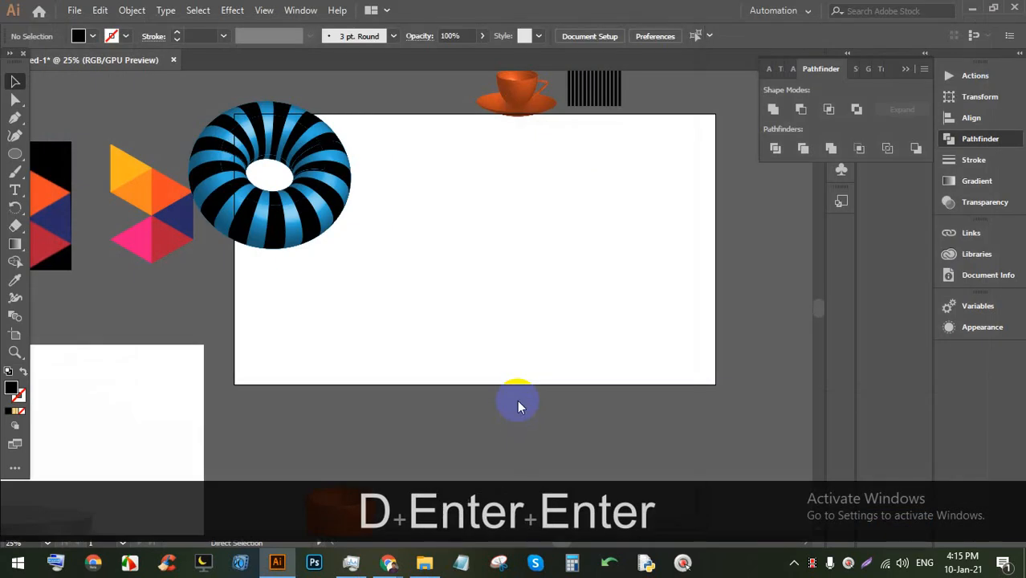
key("ctrl+s")
key("ctrl+s")
key("ctrl+s")
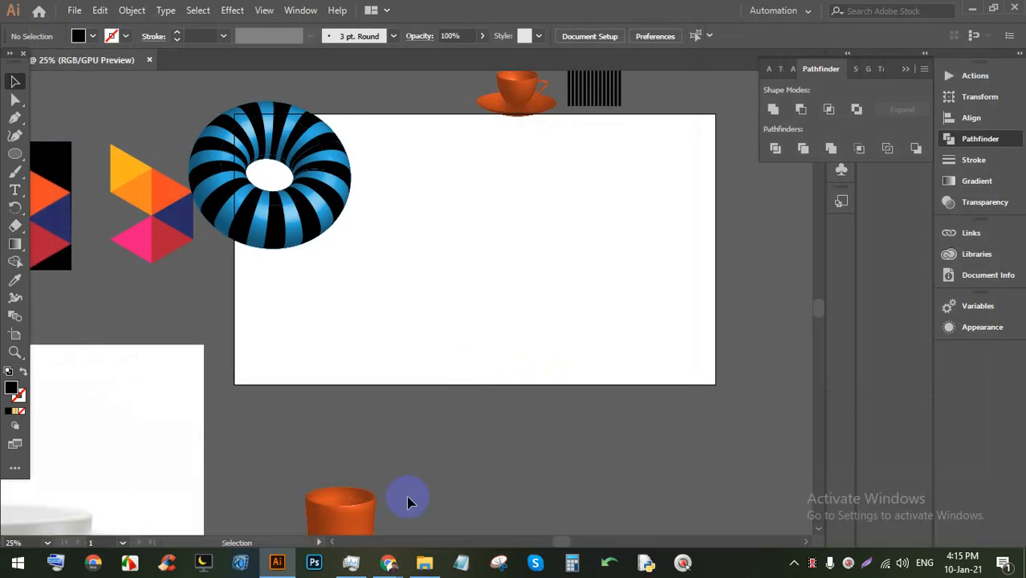
Step: Switch to Chrome, close the enlarged cup picture and search Google Images for 3D shape
mouse_move(390, 565)
left_click(372, 489)
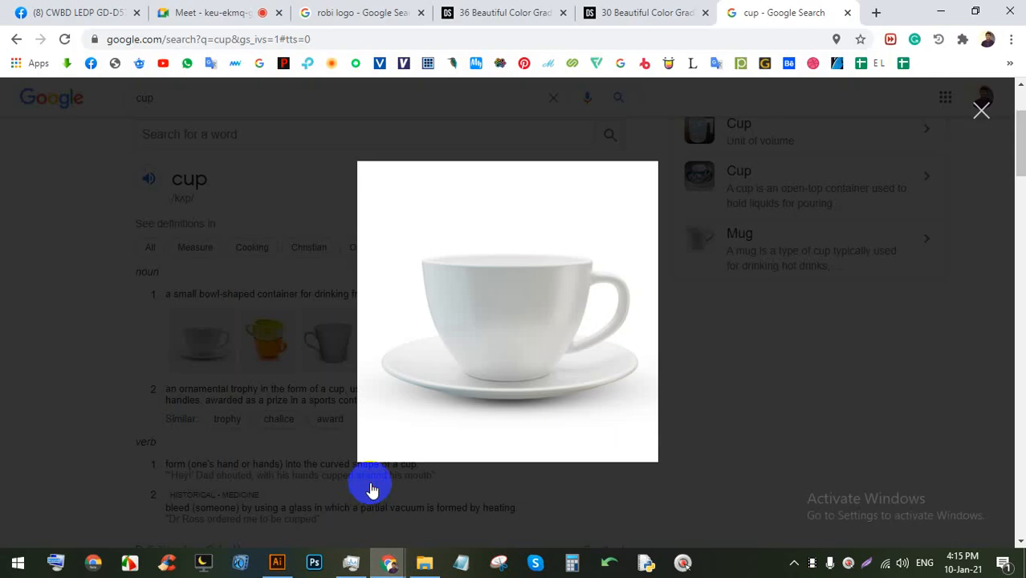
left_click(762, 153)
scroll(151, 195, "up", 2)
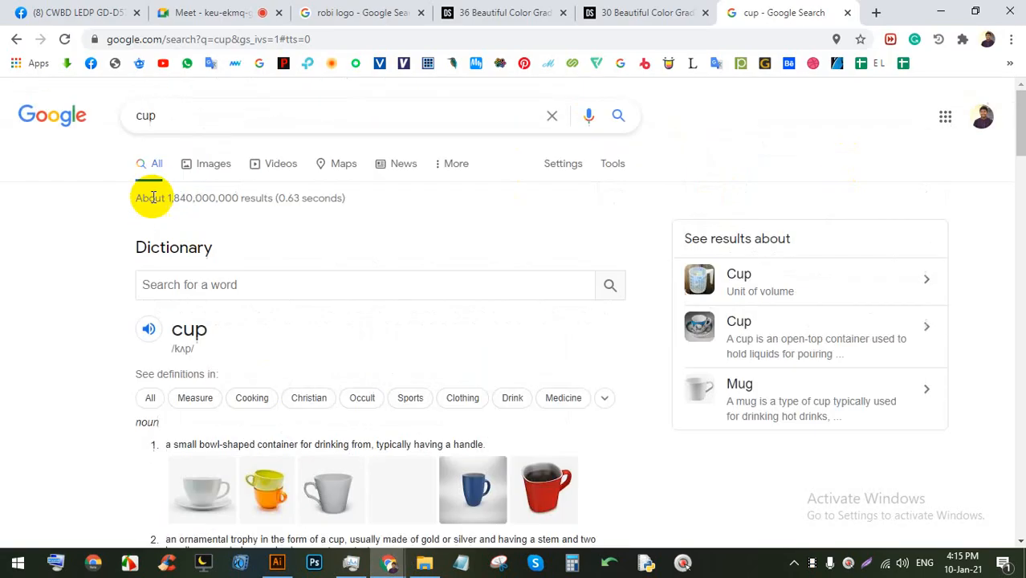
double_click(445, 118)
left_click(586, 116)
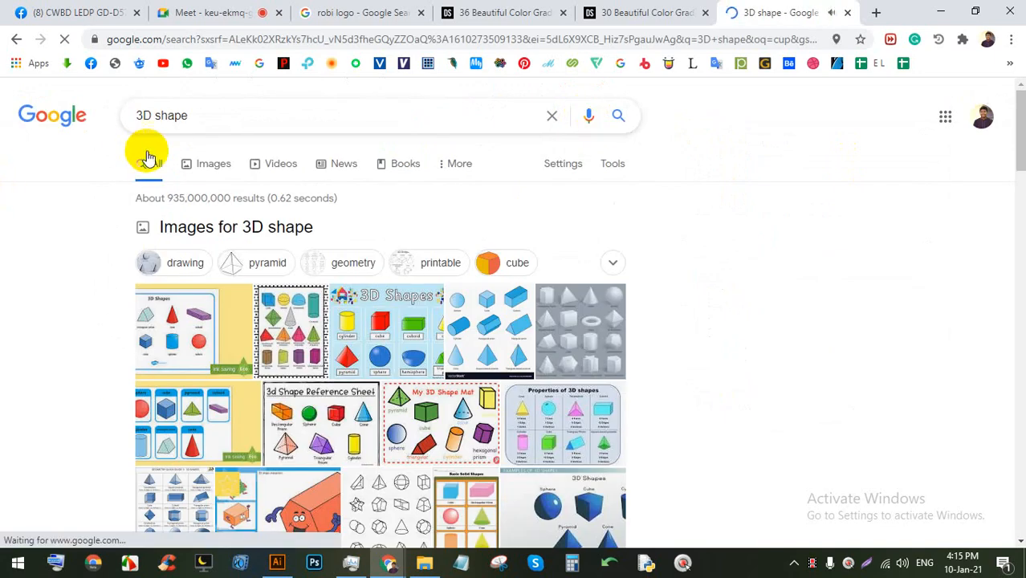
left_click(192, 161)
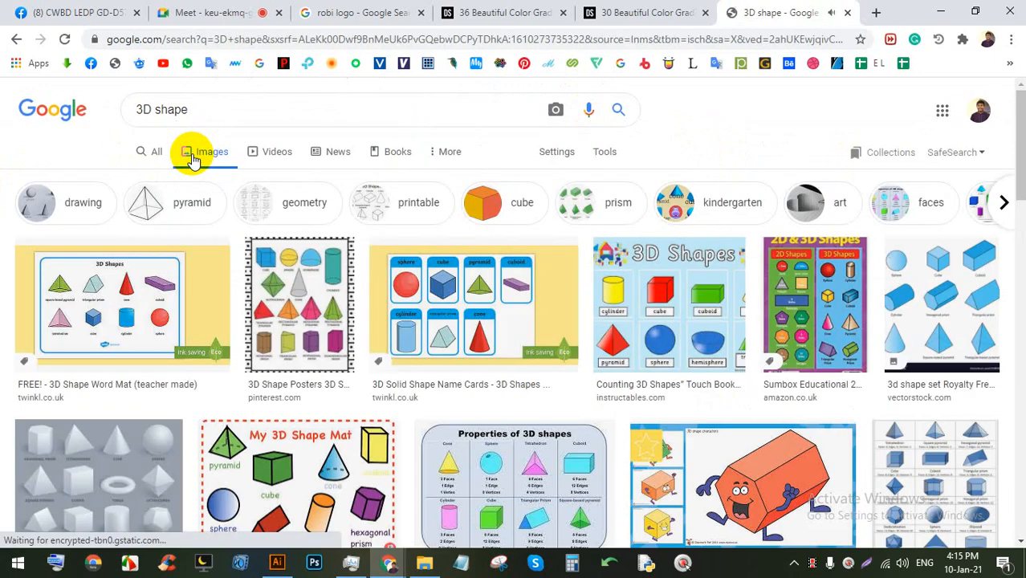
Step: Refine the image search to 3d shape in illustrator
left_click(295, 114)
type("in")
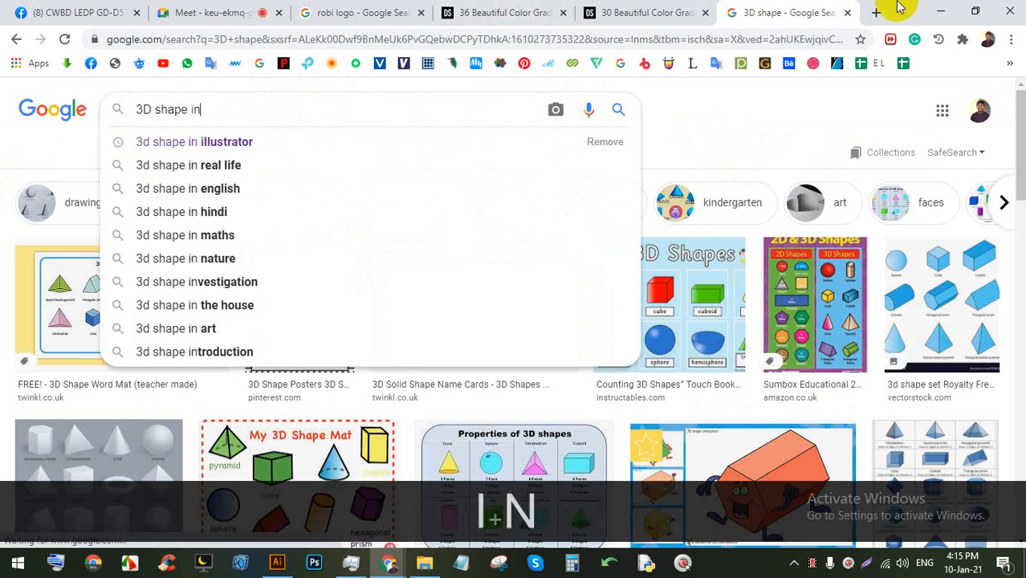
key("Down")
key("Return")
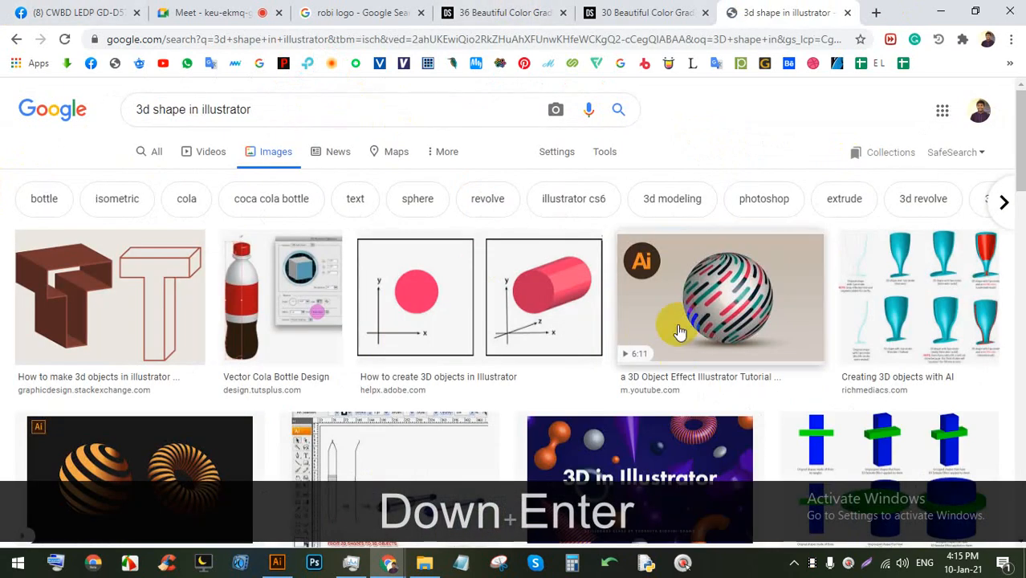
Step: Browse the image results for 3D modelling examples and open the preview of Designmodo's orange and purple chess pawn
scroll(660, 293, "down", 1)
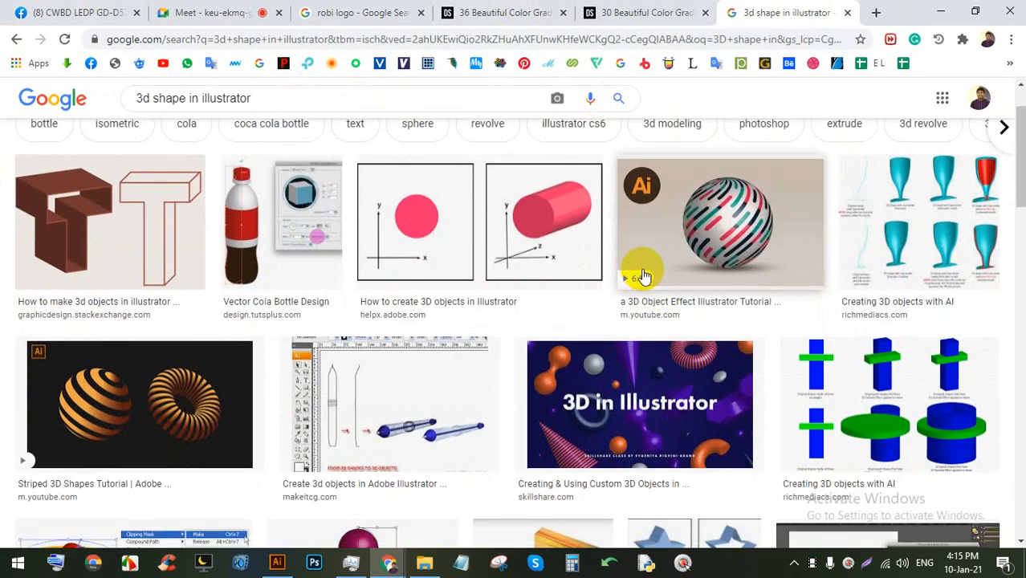
scroll(642, 273, "down", 2)
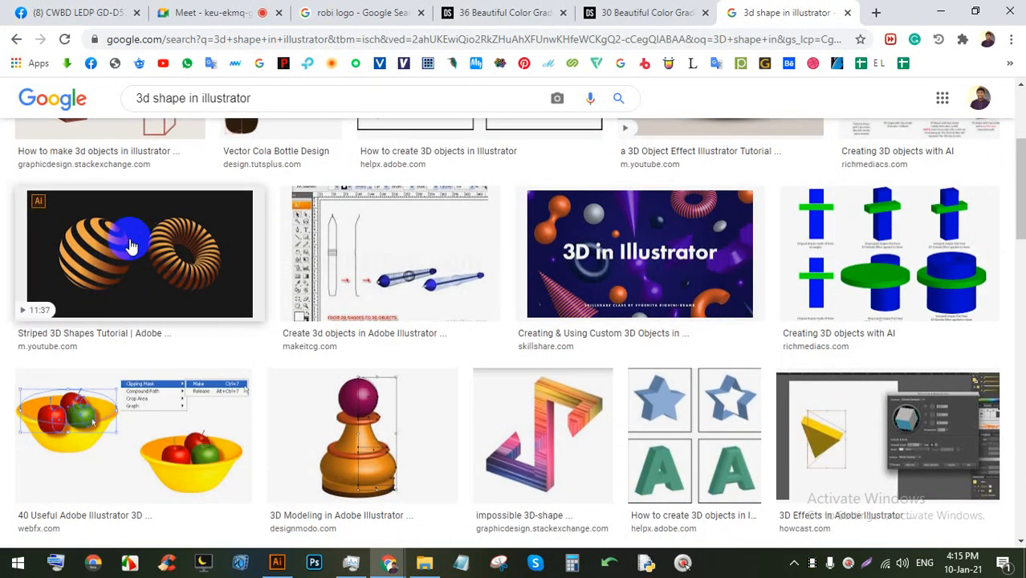
scroll(140, 241, "down", 3)
scroll(360, 285, "down", 3)
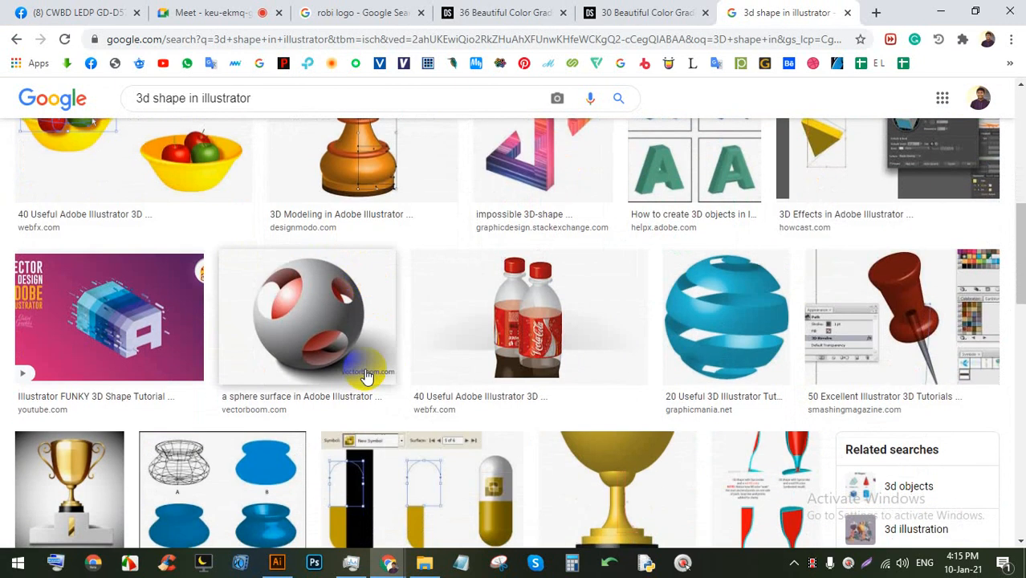
scroll(625, 392, "down", 2)
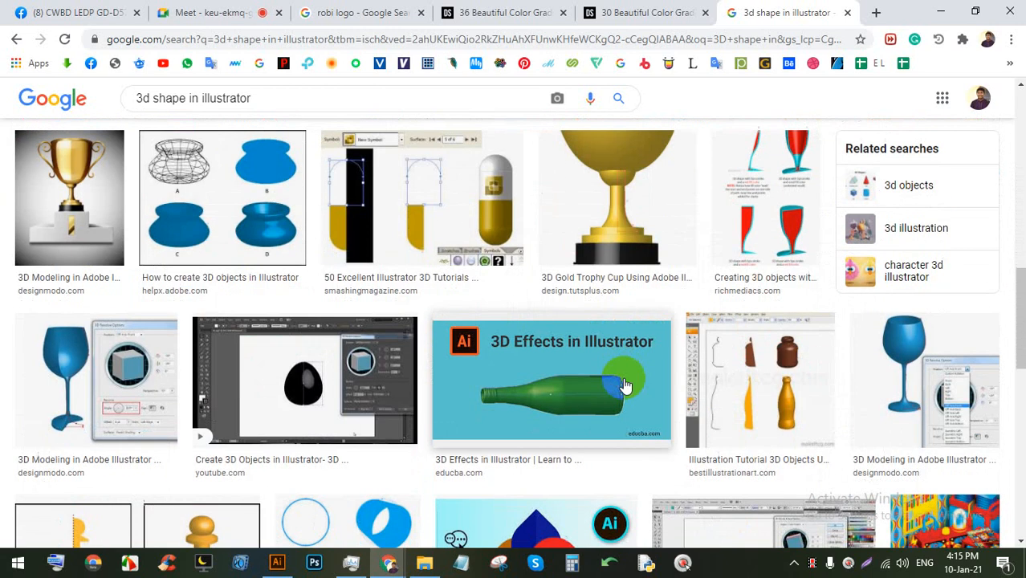
scroll(628, 380, "up", 7)
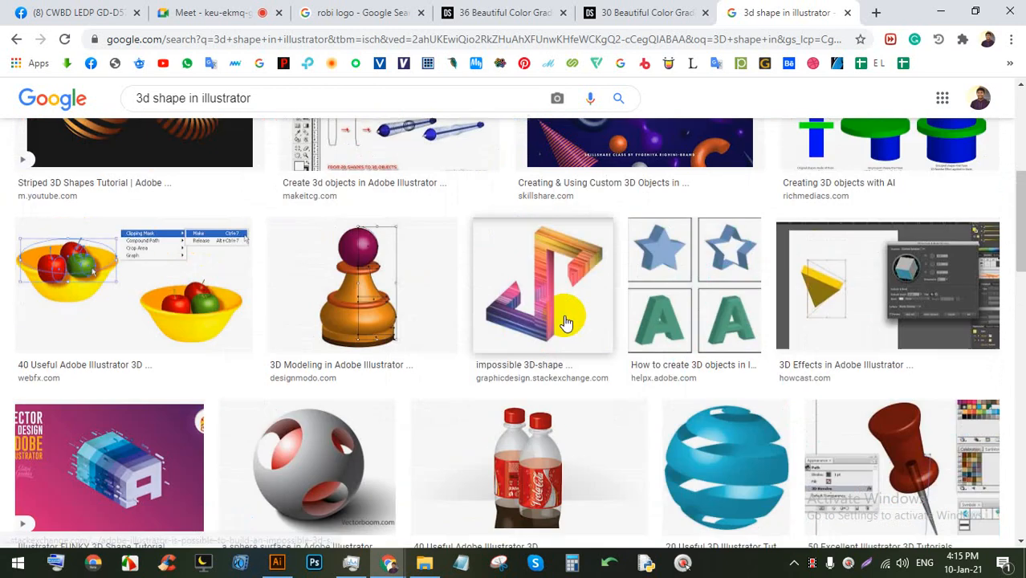
left_click(366, 277)
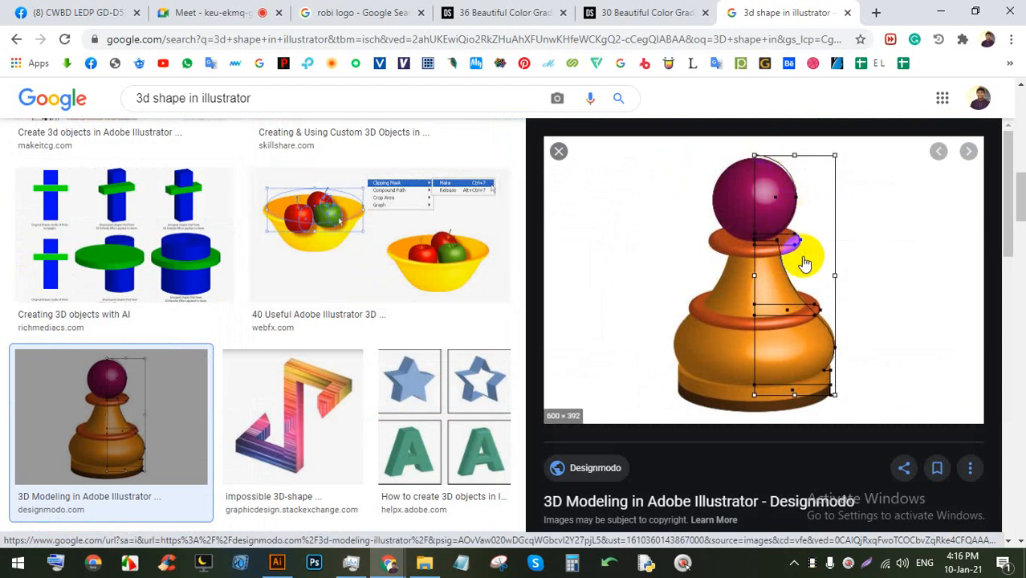
Step: Look through the related images, copy the chess pawn picture and paste it into the Illustrator document
scroll(795, 281, "down", 5)
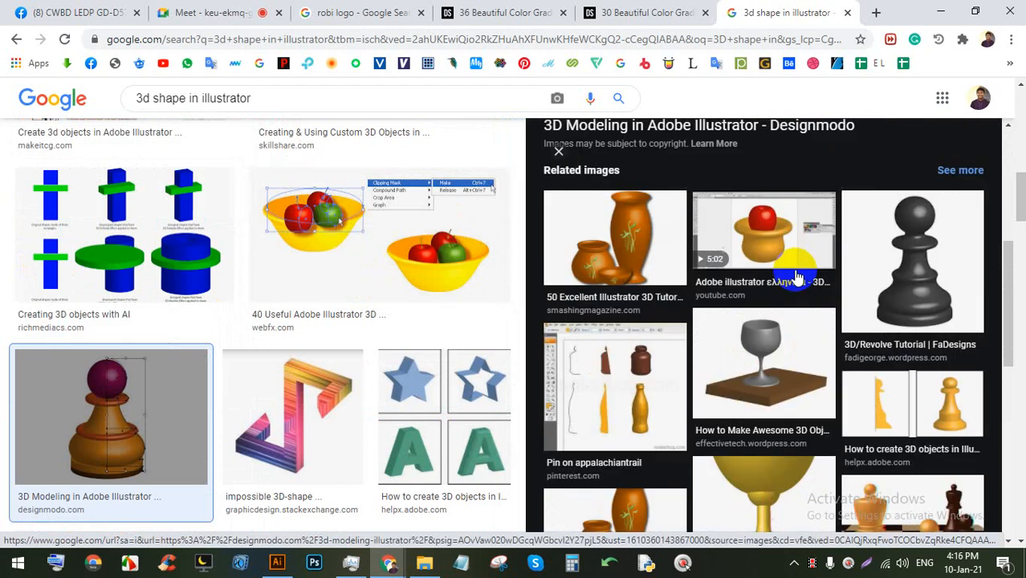
scroll(776, 277, "down", 4)
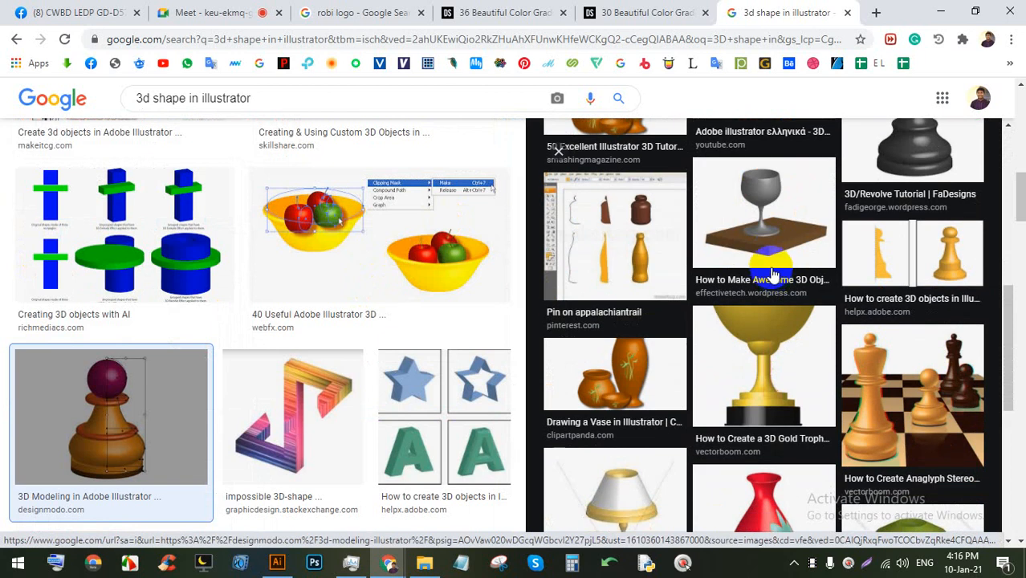
scroll(777, 277, "up", 7)
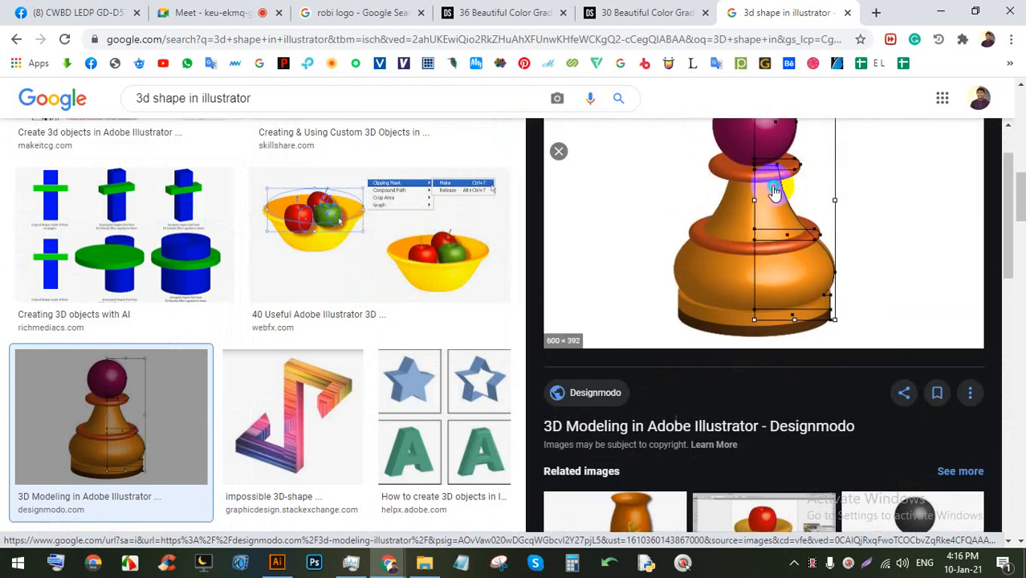
right_click(769, 185)
left_click(829, 334)
left_click(277, 562)
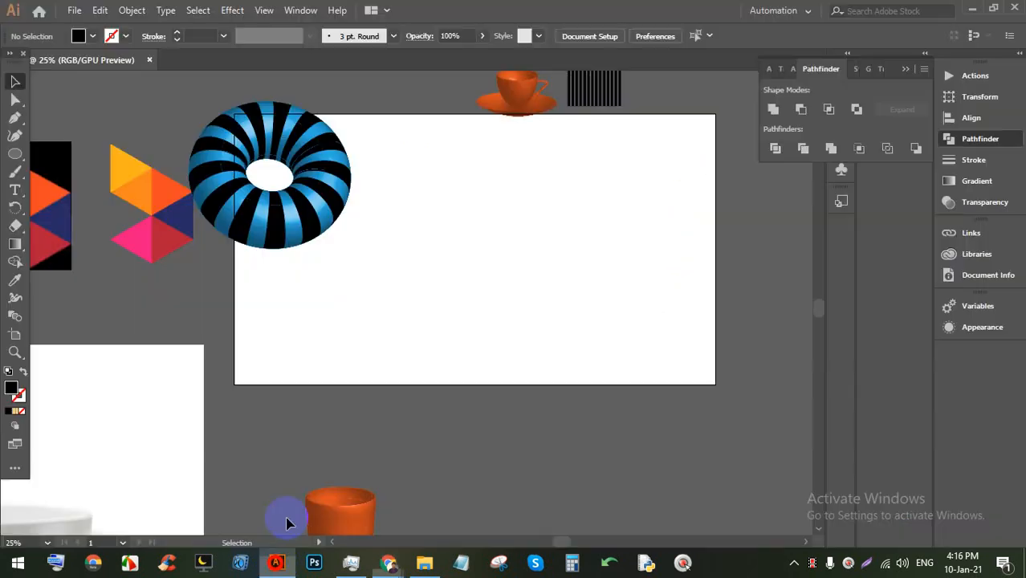
key("ctrl+v")
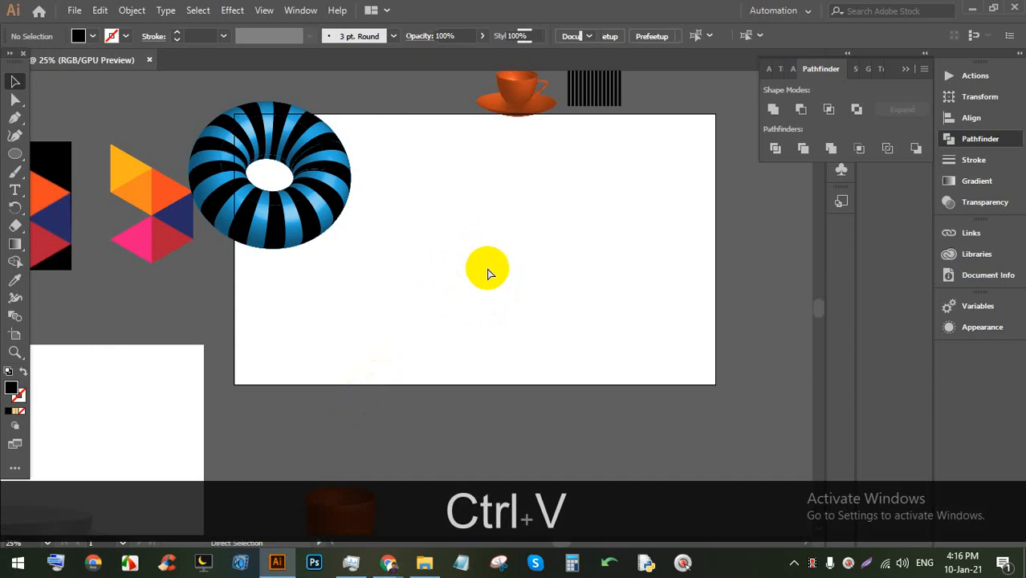
Step: Examine the half-profile outlines and anchor points of the head, collars and body in the pasted pawn image
scroll(483, 264, "up", 4)
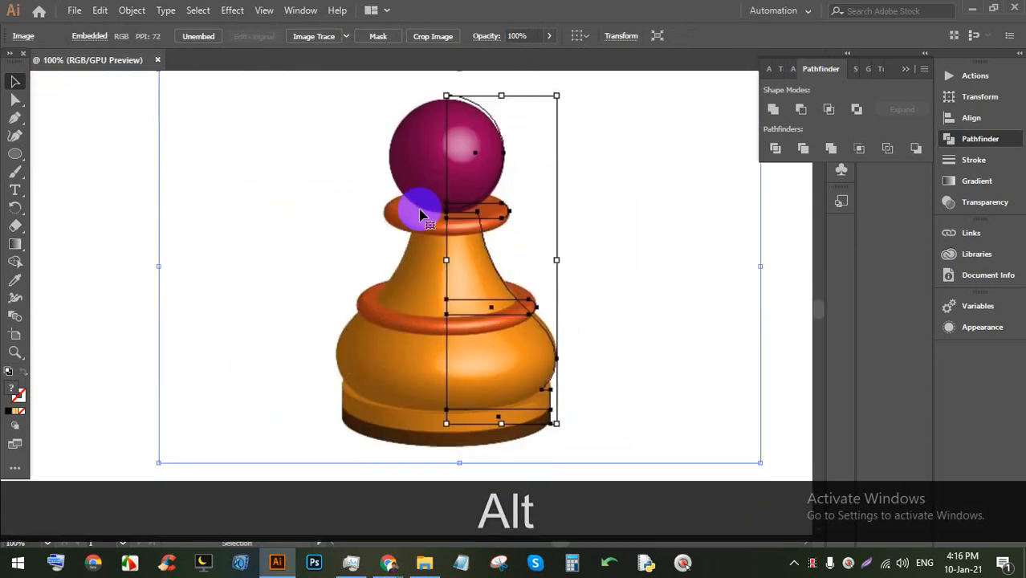
scroll(476, 153, "up", 2)
scroll(490, 197, "up", 1)
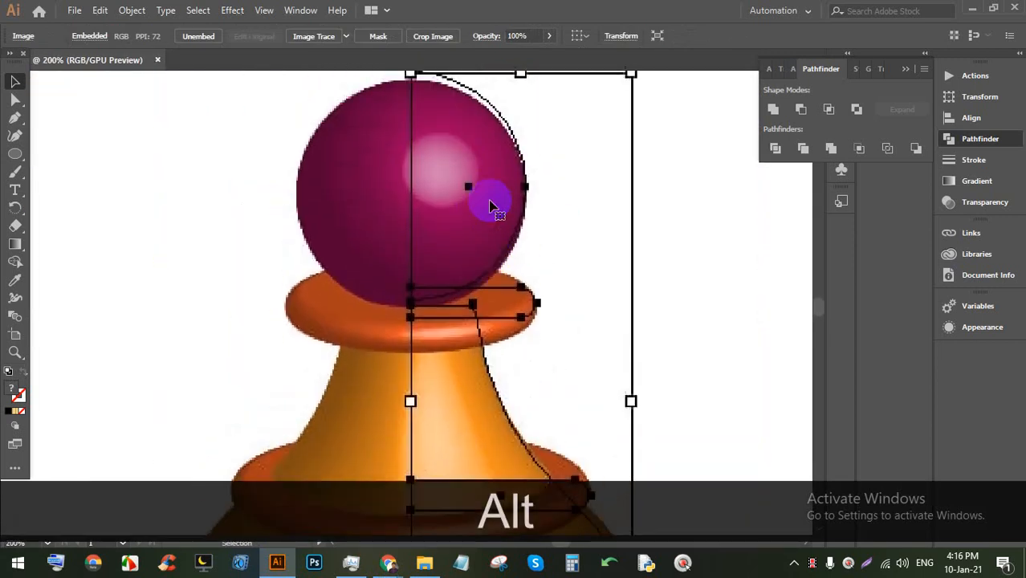
scroll(488, 201, "down", 1)
scroll(482, 199, "down", 2)
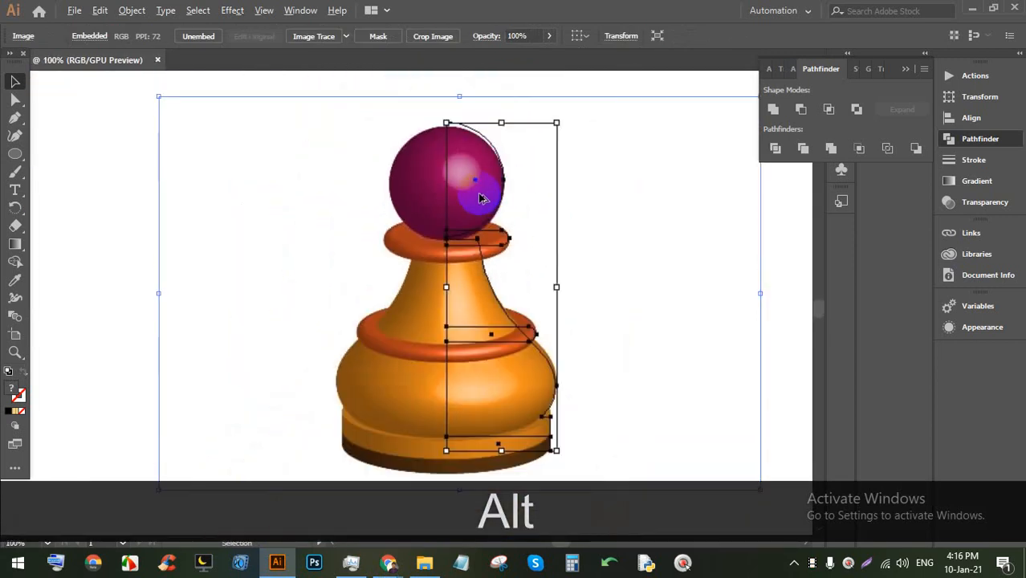
scroll(494, 241, "up", 3)
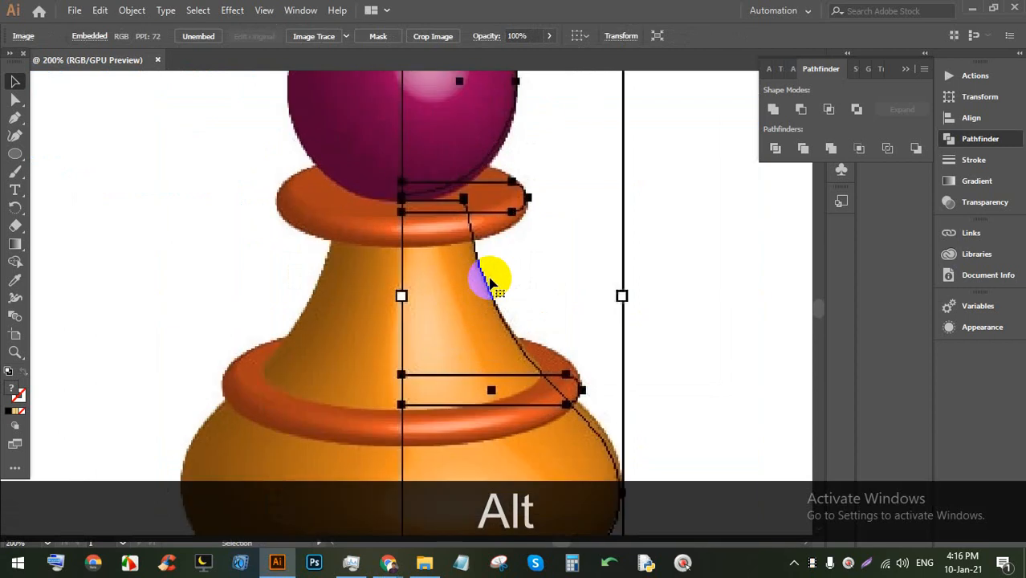
scroll(462, 256, "down", 2)
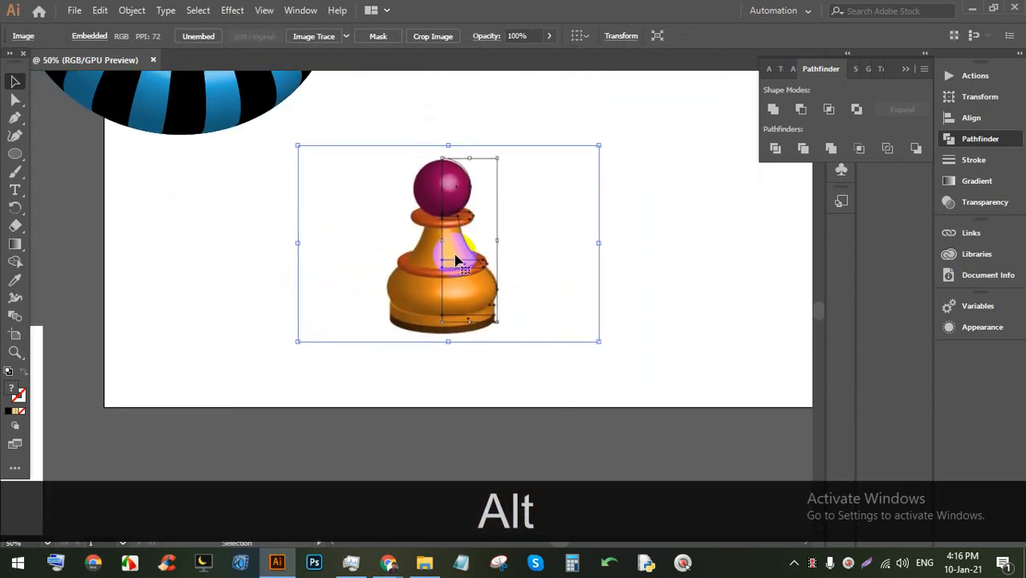
Step: Move the pawn image over to the artboard's left edge and draw a black circle in the middle of the artboard
left_click_drag(455, 260, 136, 269)
left_click_drag(22, 161, 67, 169)
left_click_drag(393, 163, 552, 331)
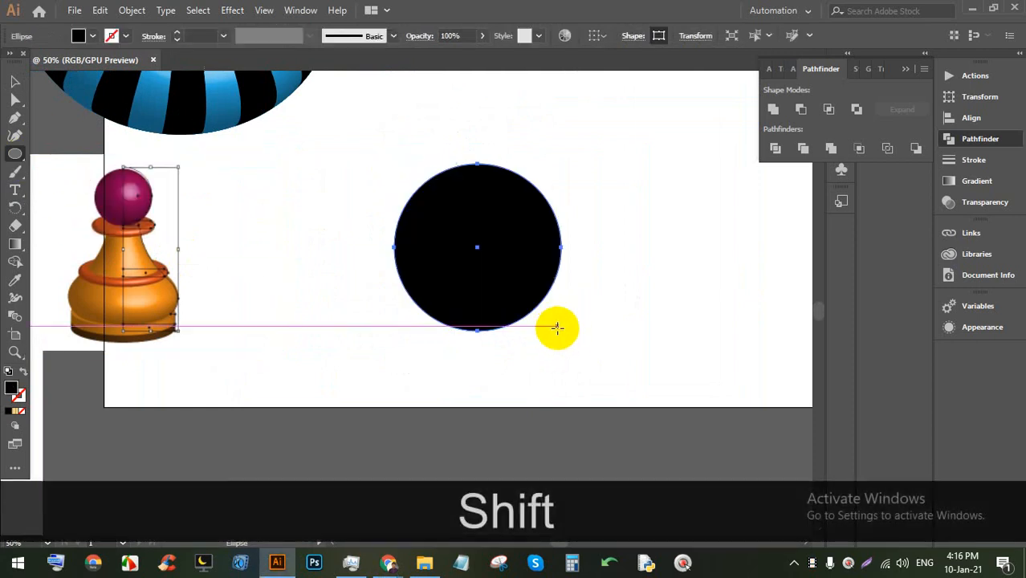
Step: Draw a straight vertical path through the black circle with the Pen tool, extending past both ends, and select path and circle together
left_click(15, 120)
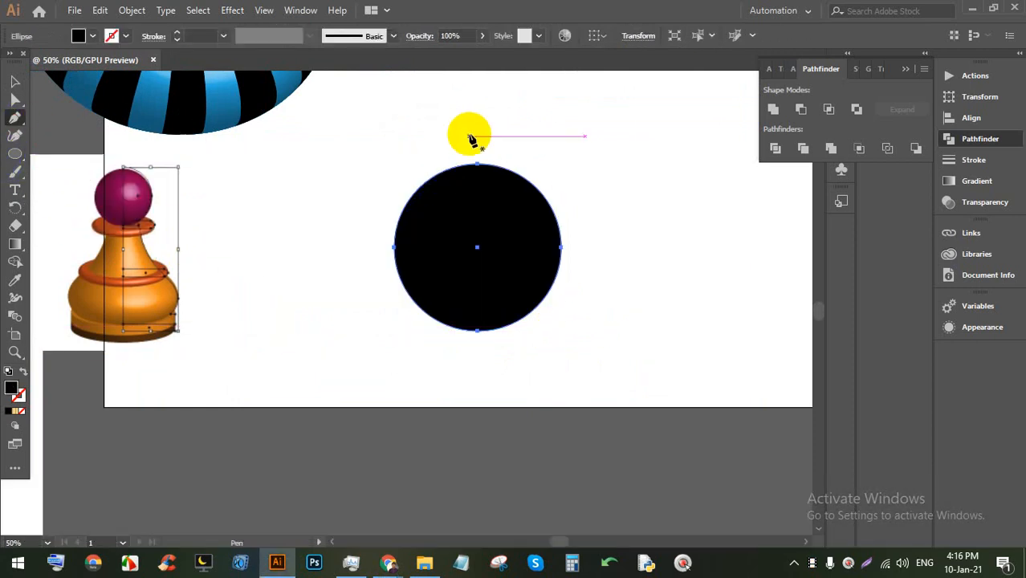
left_click(472, 133)
left_click(472, 354, "shift")
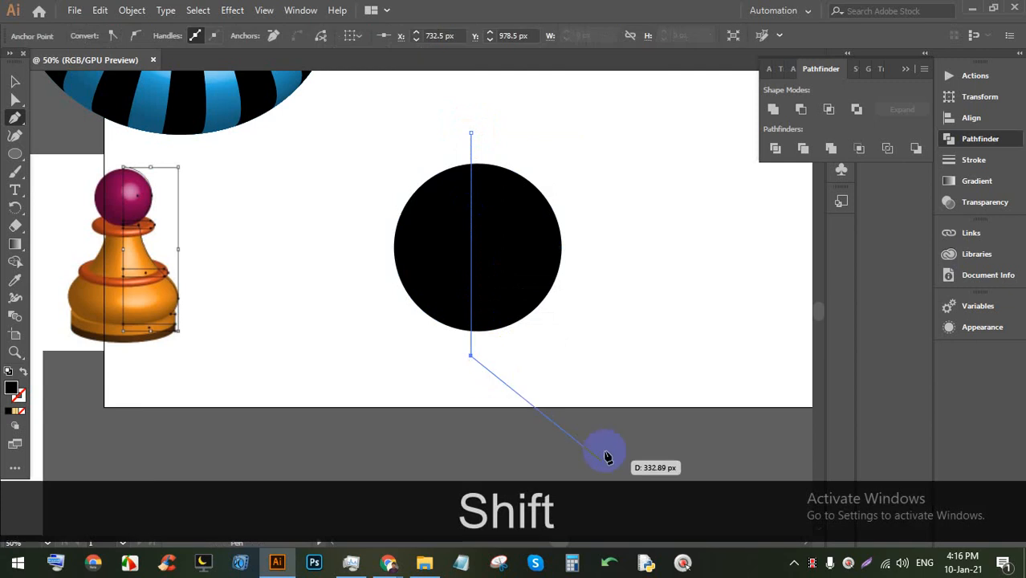
left_click(14, 81)
left_click_drag(607, 252, 363, 171)
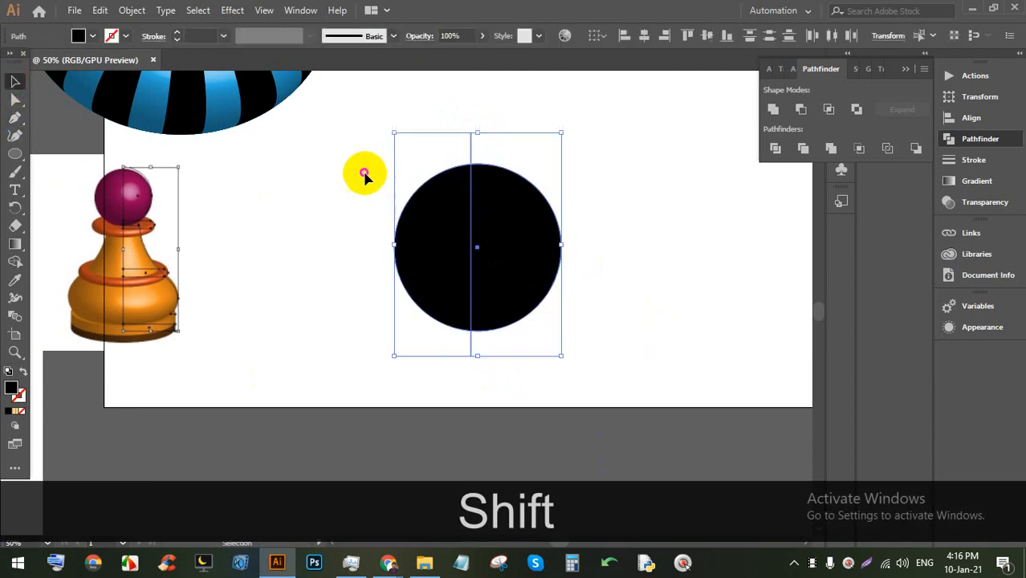
Step: Align the vertical path to the black circle's horizontal centre and divide the circle along it
left_click(645, 38)
left_click(618, 236)
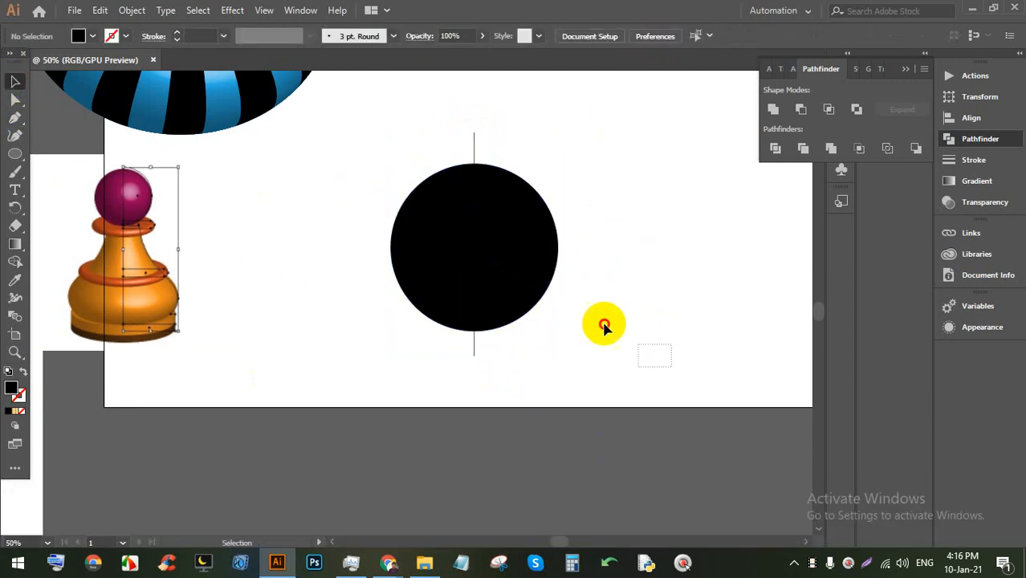
left_click(433, 201)
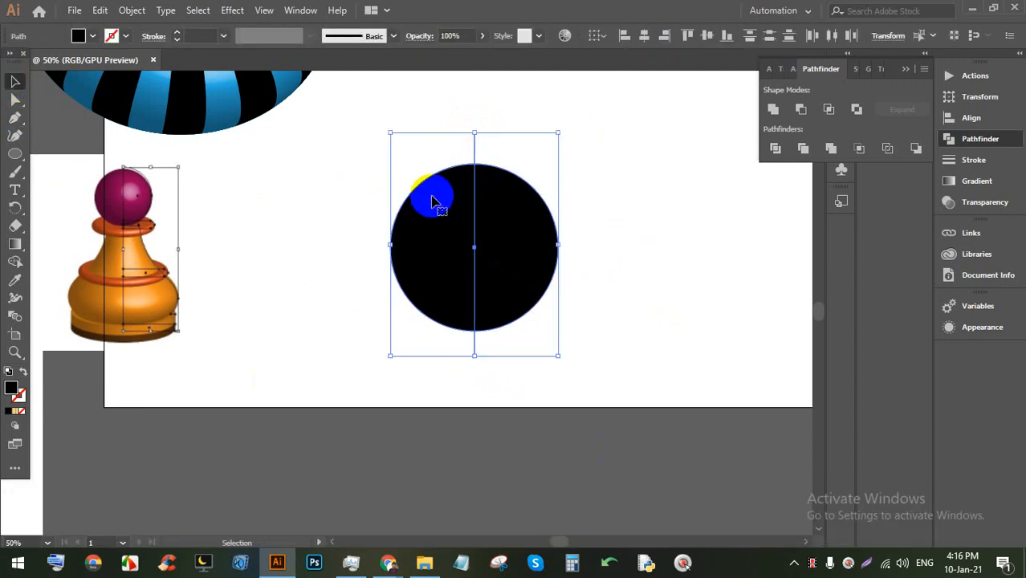
left_click(775, 148)
Step: Ungroup the divided circle and move its two halves apart to either side
right_click(501, 210)
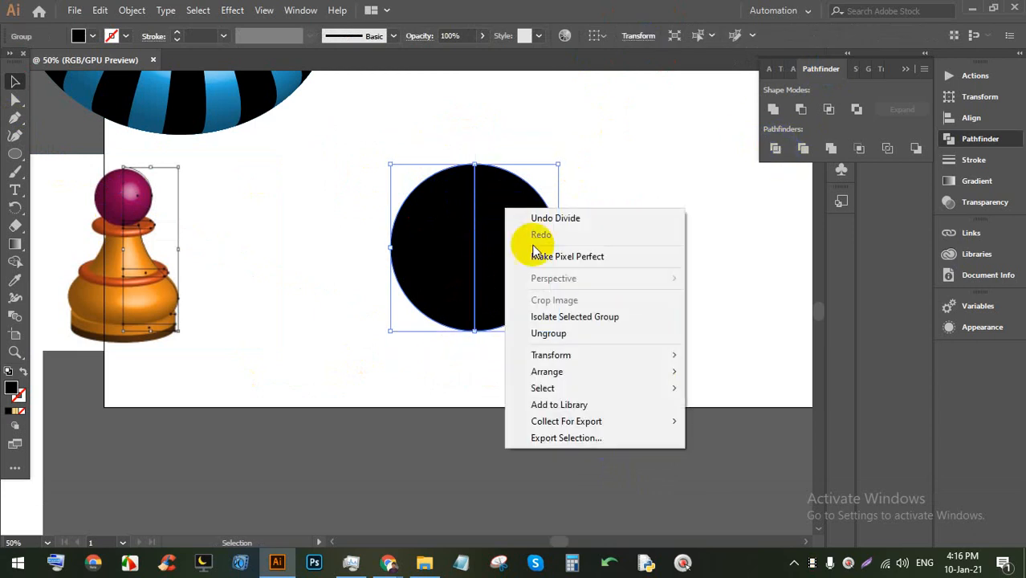
left_click(550, 332)
left_click(637, 259)
left_click_drag(521, 225, 590, 225)
left_click_drag(428, 257, 358, 257)
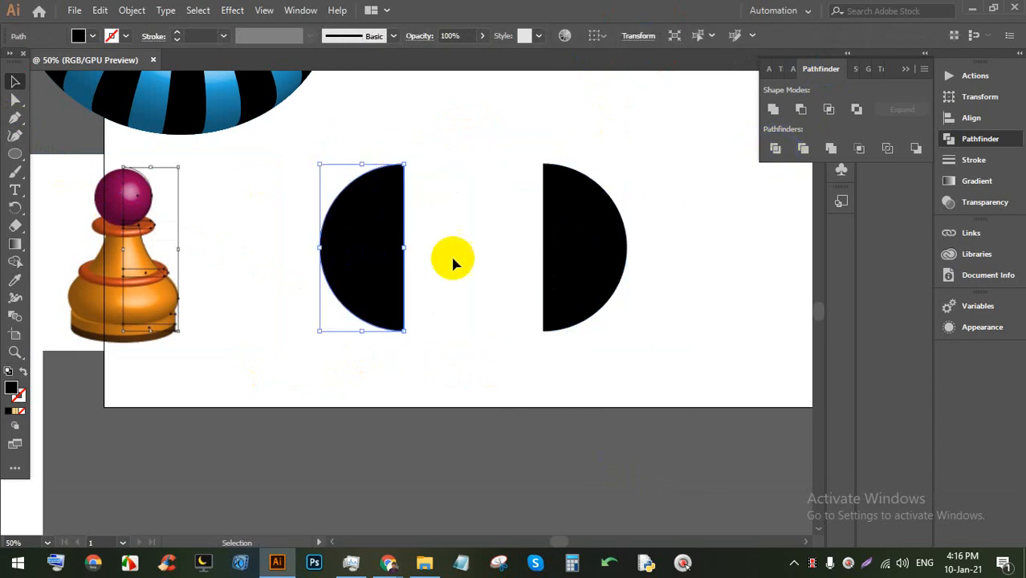
Step: Select both black half circles and delete them from the artboard
left_click_drag(547, 344, 330, 186)
left_click(676, 231)
left_click_drag(712, 332, 272, 215)
left_click_drag(703, 361, 380, 265)
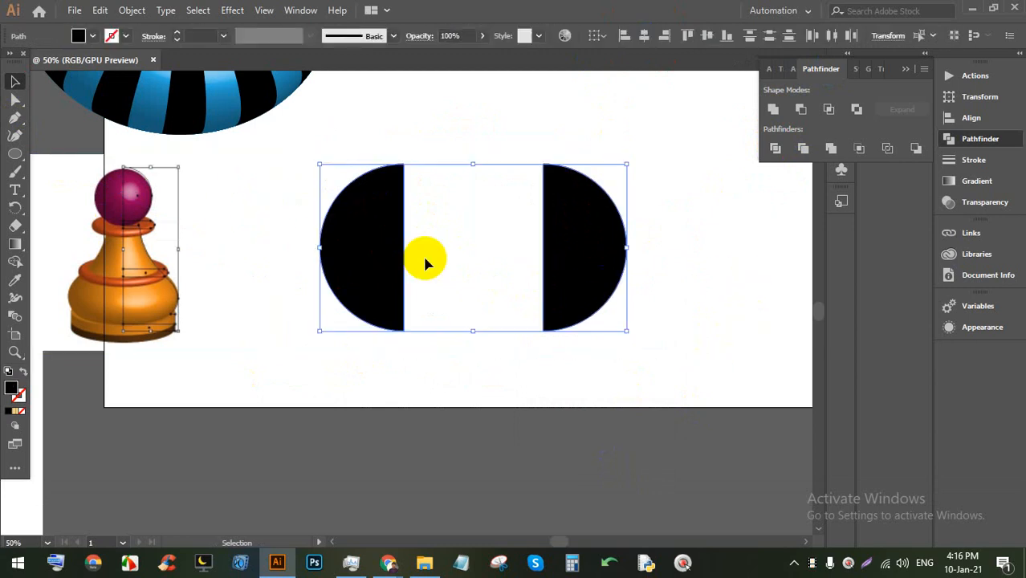
key("BackSpace")
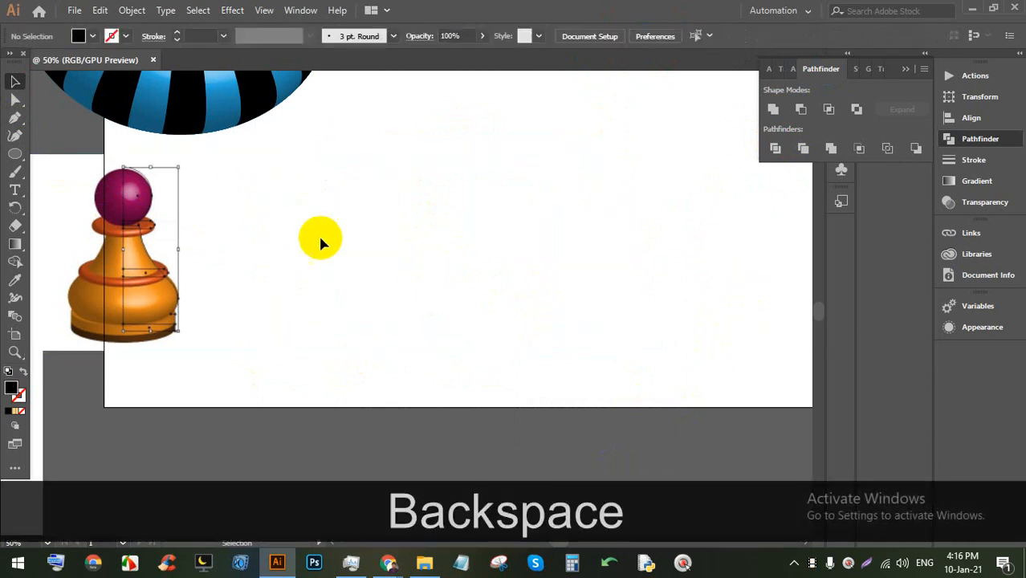
Step: Trace the pawn head's upper-right quarter with a curved Pen path from its top centre to its right edge
left_click_drag(321, 238, 348, 252)
scroll(342, 243, "up", 2, "alt")
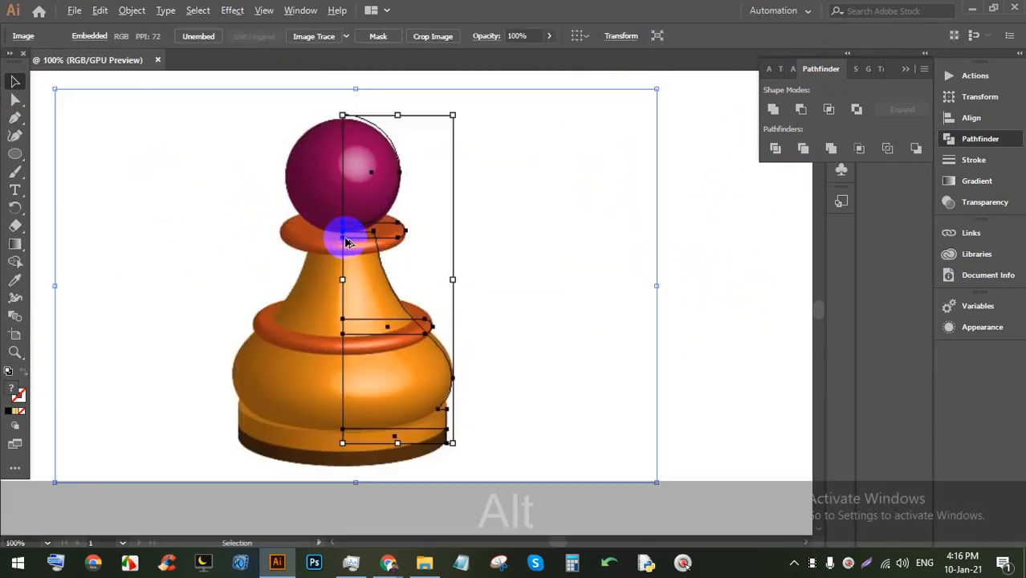
scroll(337, 138, "up", 2, "alt")
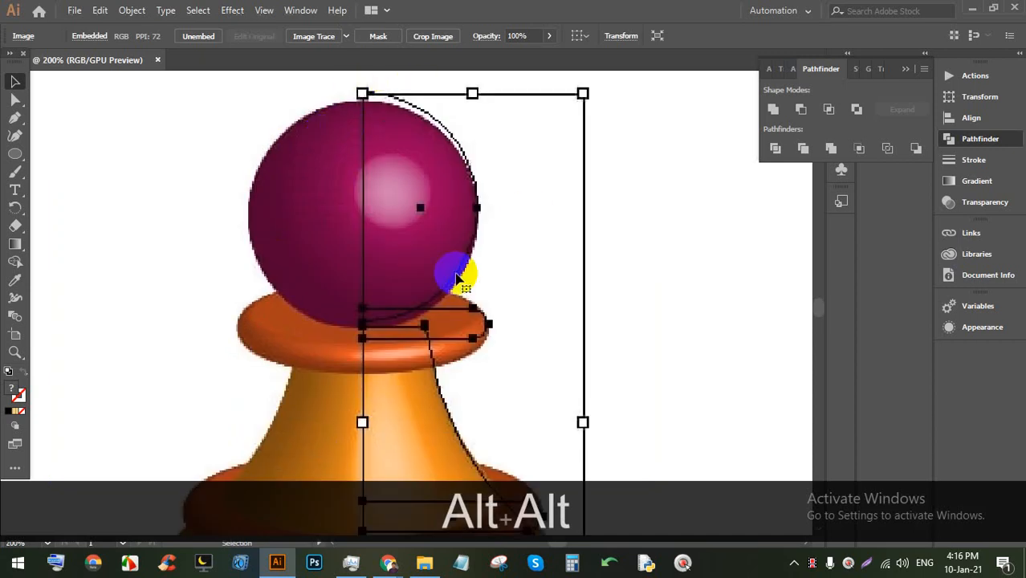
left_click(16, 118)
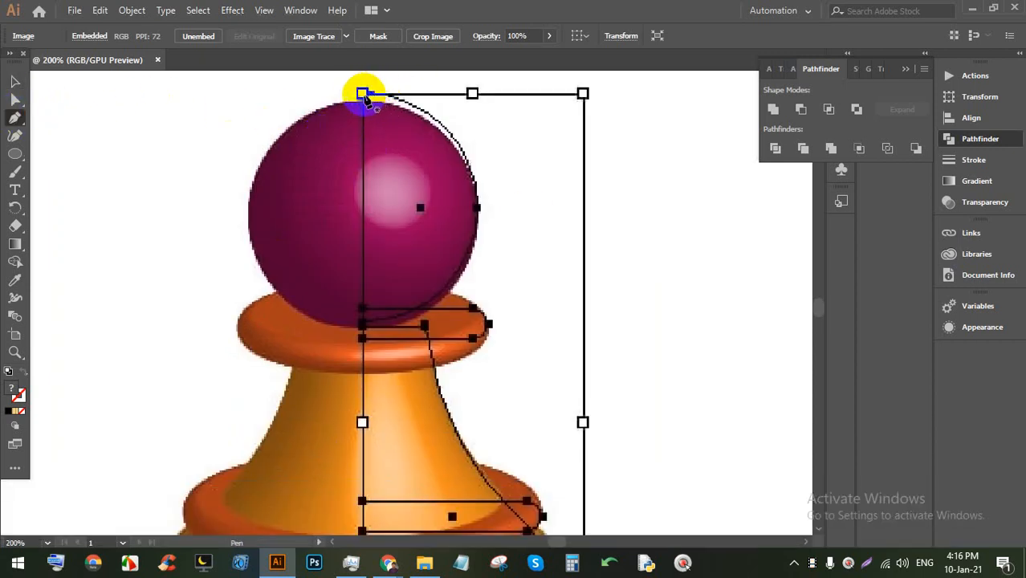
left_click(363, 94)
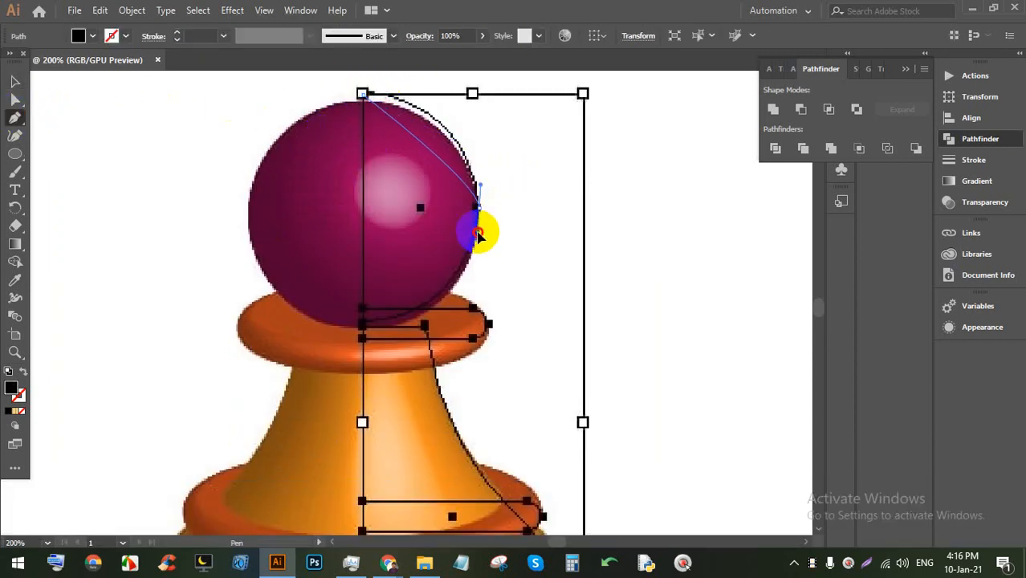
left_click_drag(478, 233, 478, 232)
left_click_drag(481, 184, 467, 136, "alt")
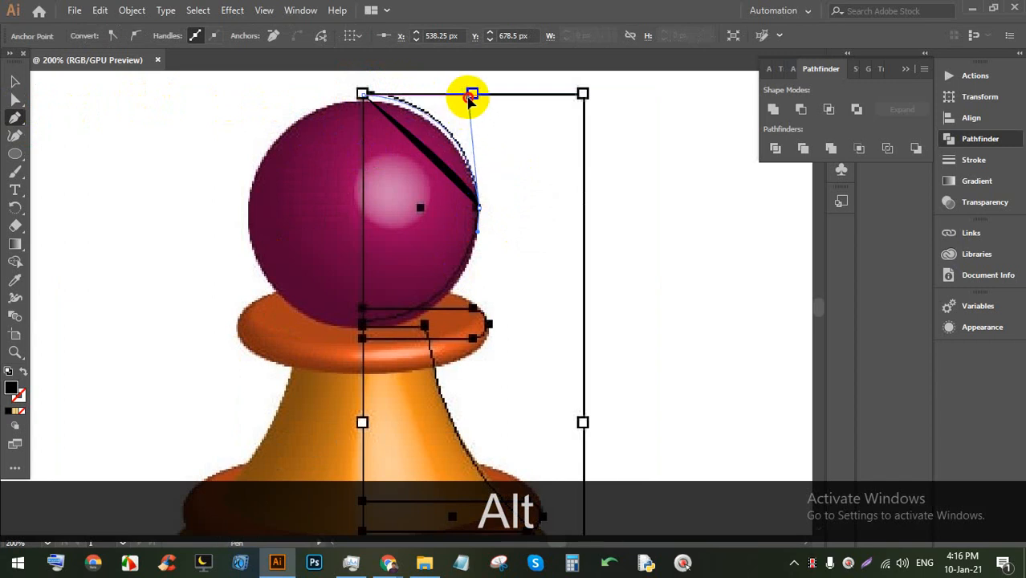
left_click_drag(472, 96, 472, 94, "alt")
left_click(18, 87)
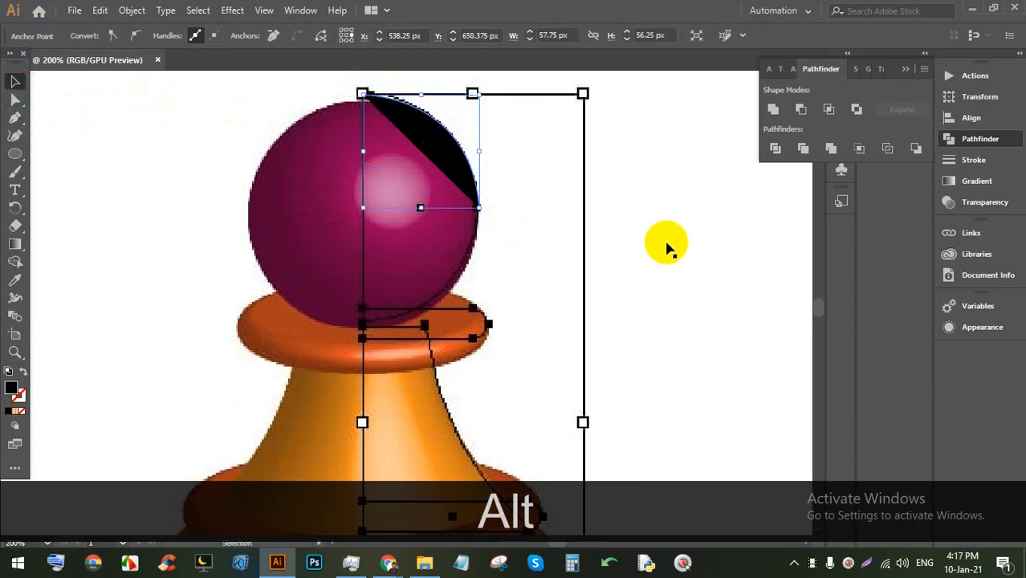
Step: Give the traced arc no fill and a 0.5 pt orange stroke
left_click(458, 165)
left_click(93, 37)
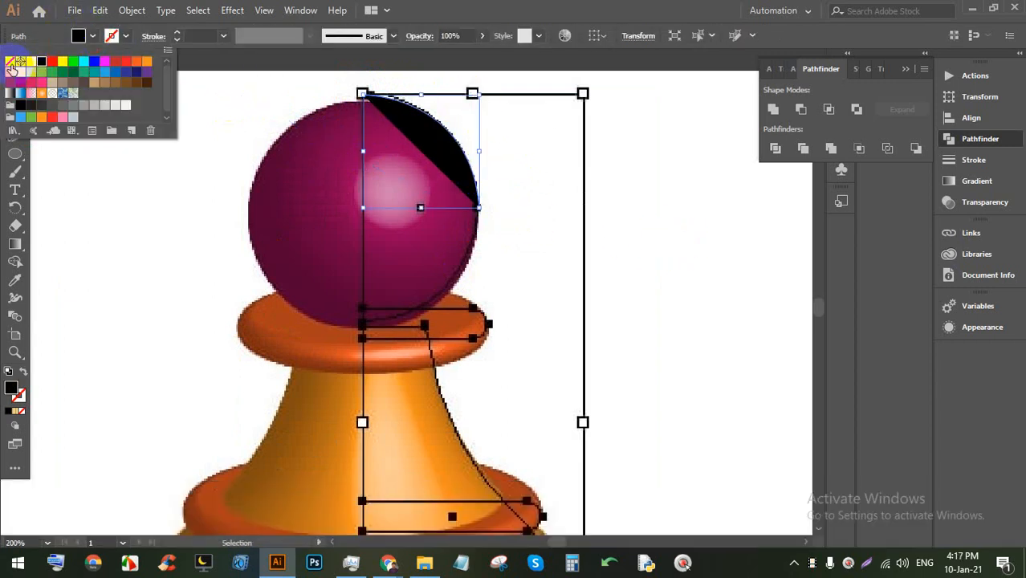
left_click(11, 63)
left_click(176, 37)
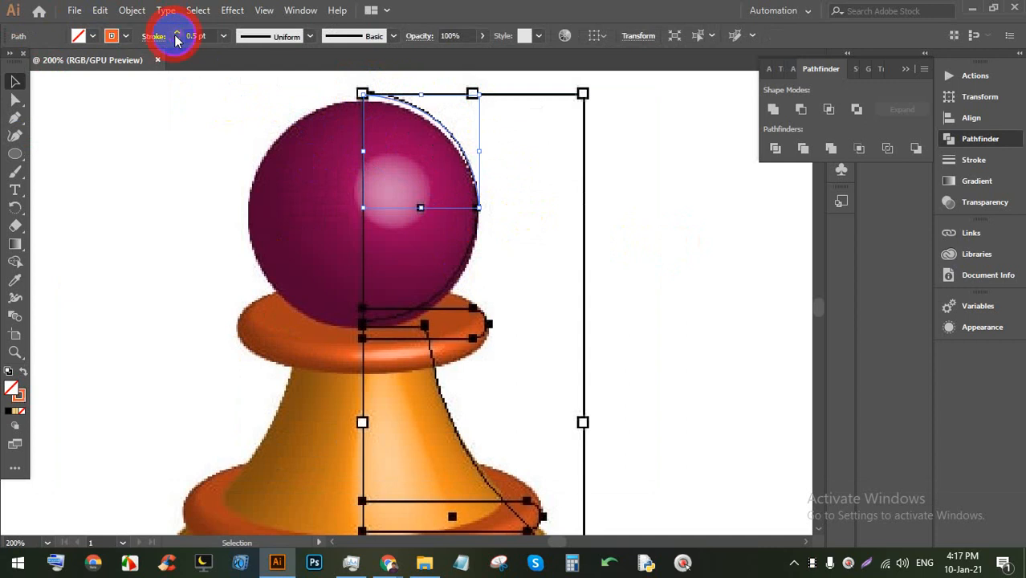
left_click(504, 233)
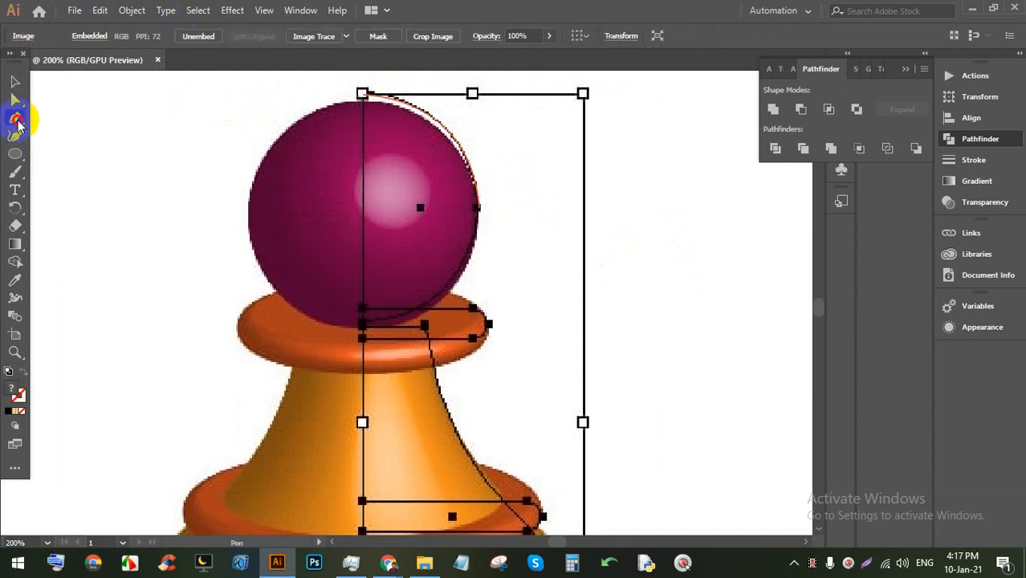
Step: Try to continue the arc from its right-edge anchor to the bottom centre of the pawn's head, and undo the attempts
left_click(474, 201)
left_click(479, 209)
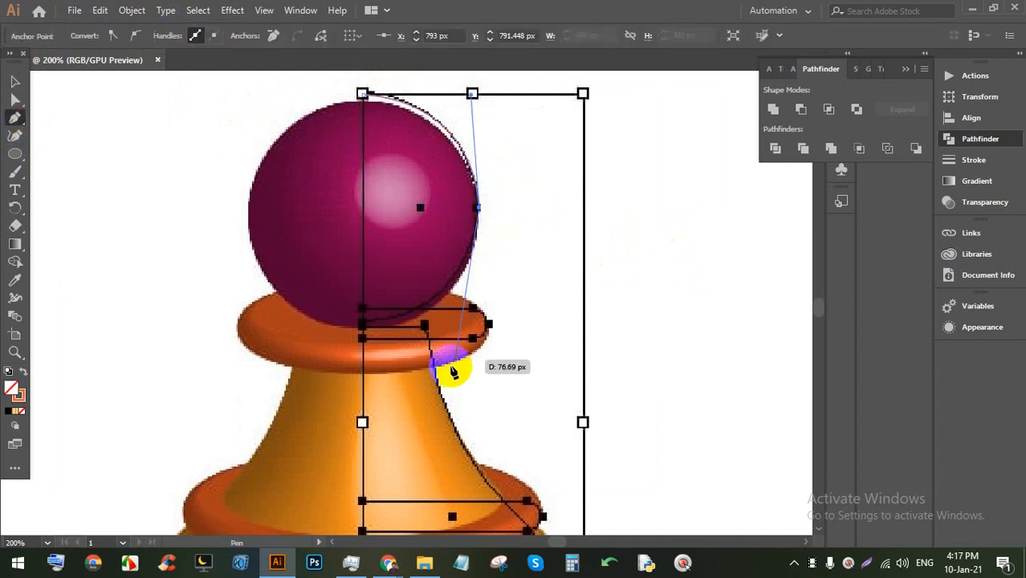
scroll(451, 347, "up", 1)
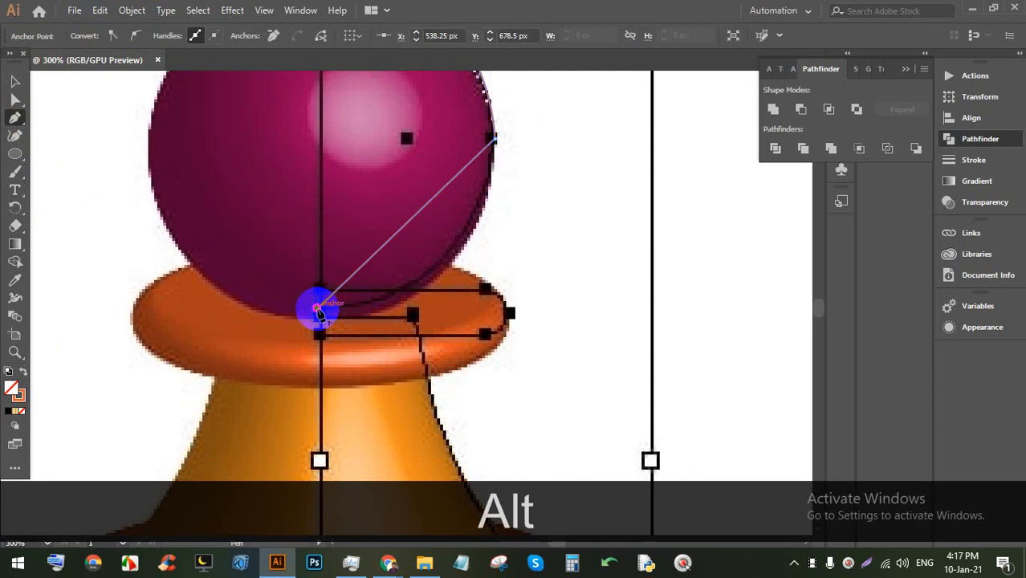
left_click_drag(320, 323, 320, 322)
key("ctrl+z")
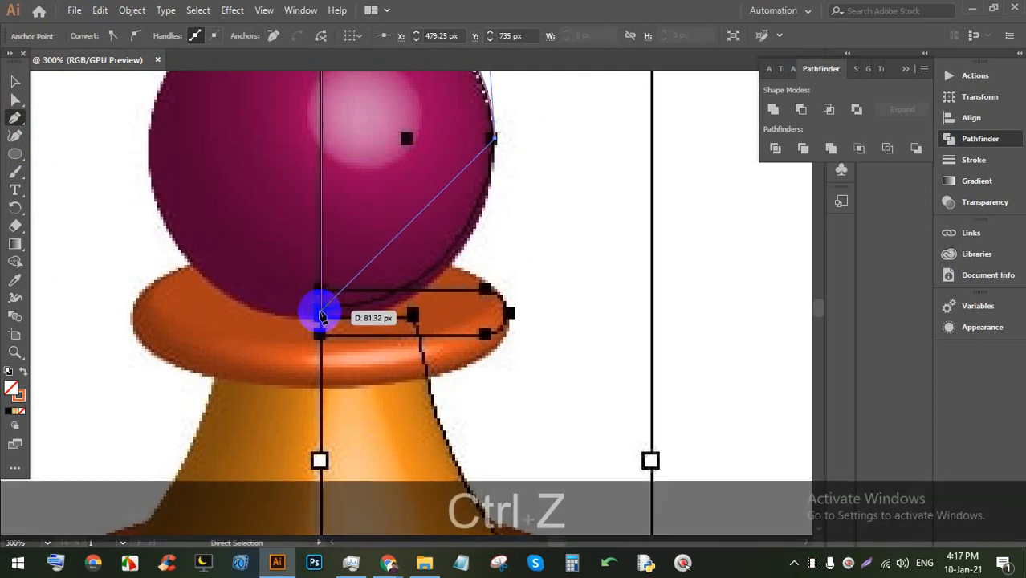
key("alt")
left_click_drag(320, 316, 503, 279)
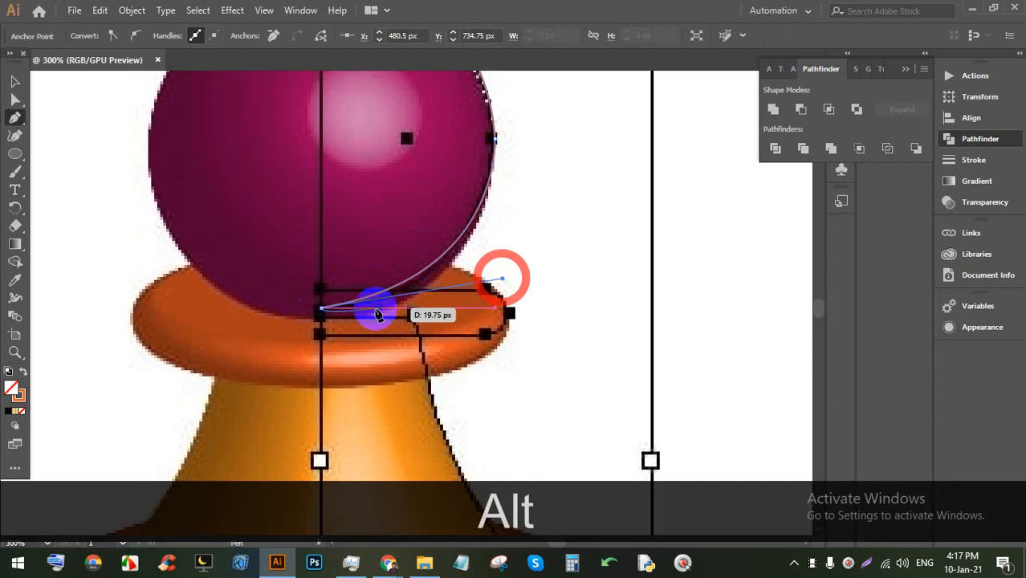
left_click_drag(321, 320, 492, 314)
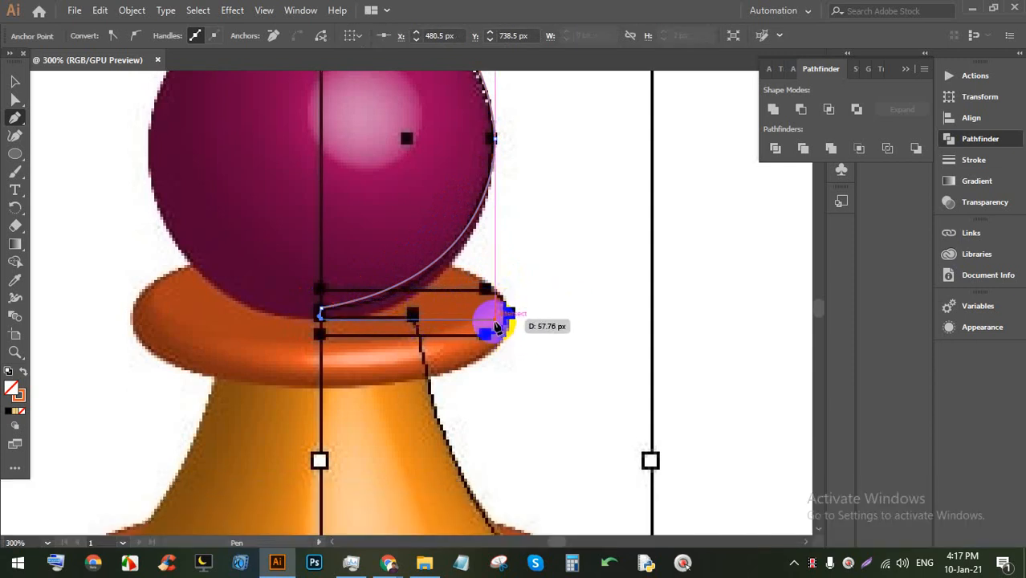
key("ctrl+z")
key("ctrl+z")
Step: Try to pull a long curve handle out of the anchor at the head's bottom centre, and undo the segment
scroll(384, 310, "up", 4)
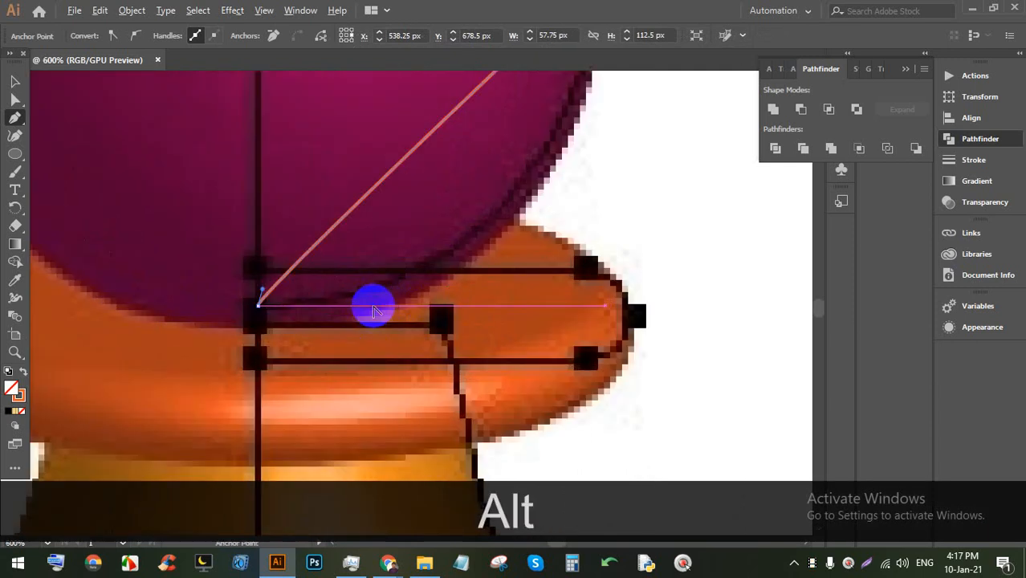
left_click_drag(444, 252, 814, 233)
scroll(259, 300, "down", 3)
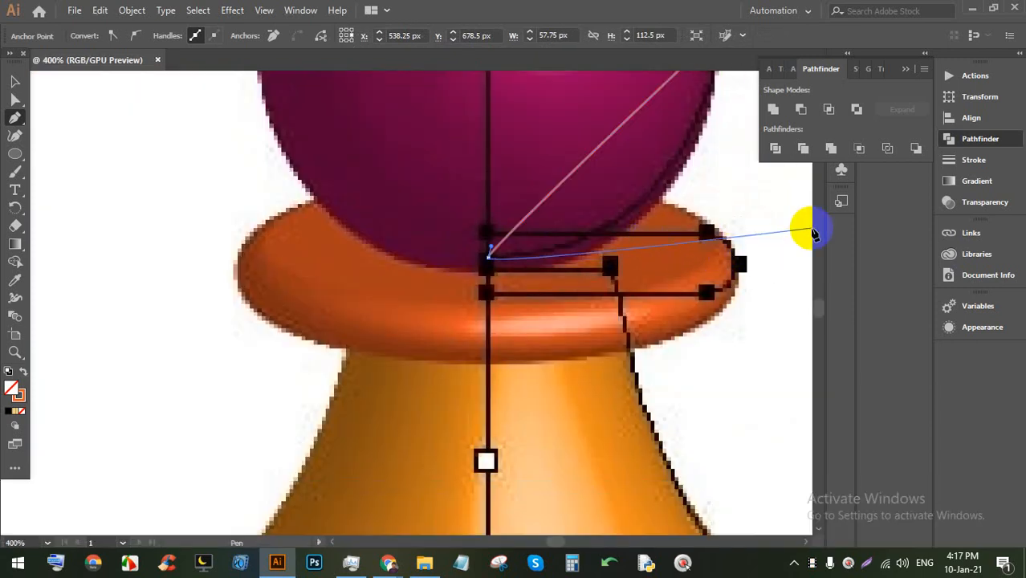
scroll(451, 264, "down", 3)
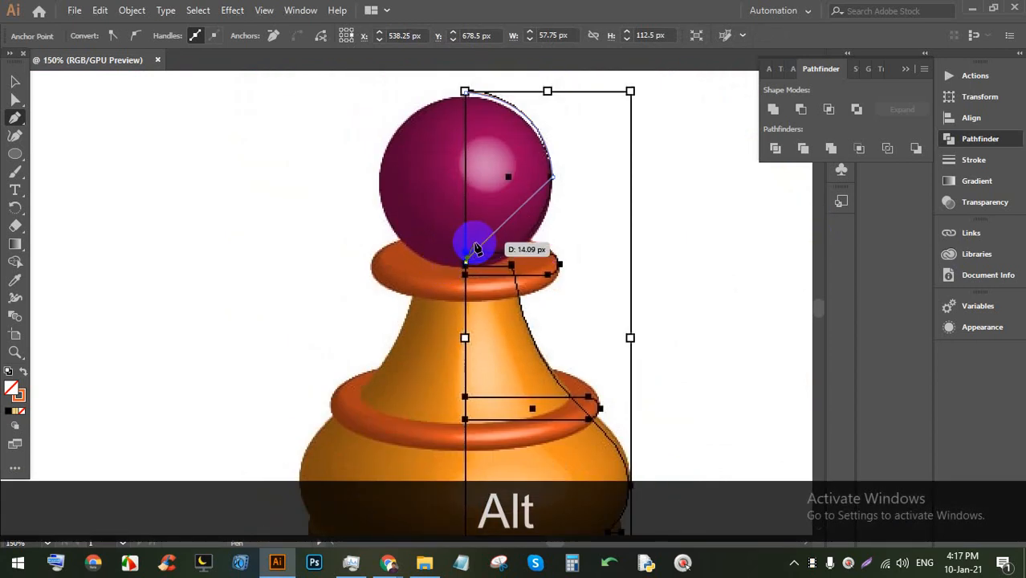
key("ctrl+z")
Step: Draw a curved segment down to the head's bottom centre and retract the outgoing handle of its end anchor
scroll(464, 264, "up", 3)
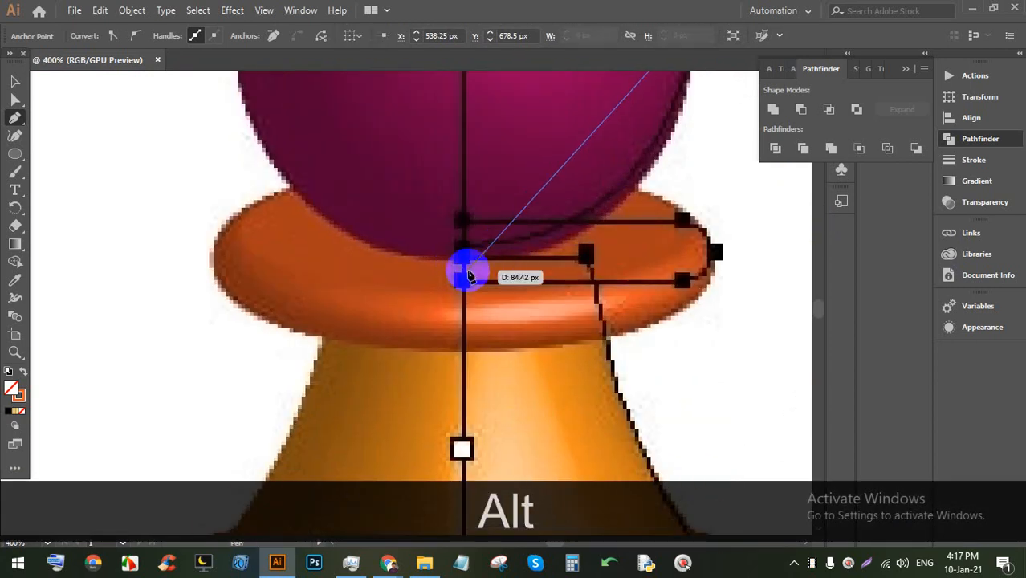
left_click_drag(461, 242, 460, 273)
left_click_drag(459, 236, 704, 203)
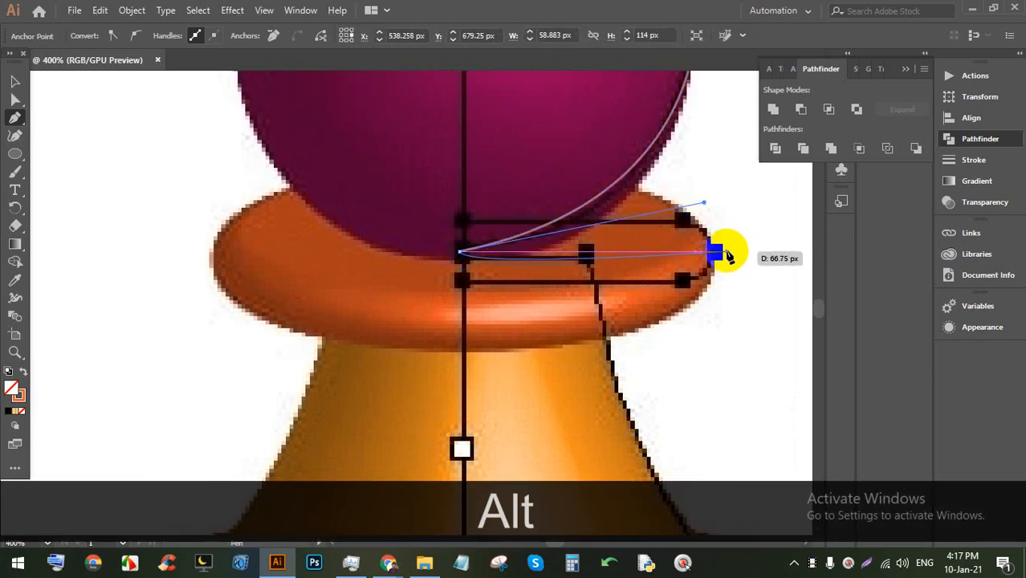
left_click(716, 254)
key("ctrl+z")
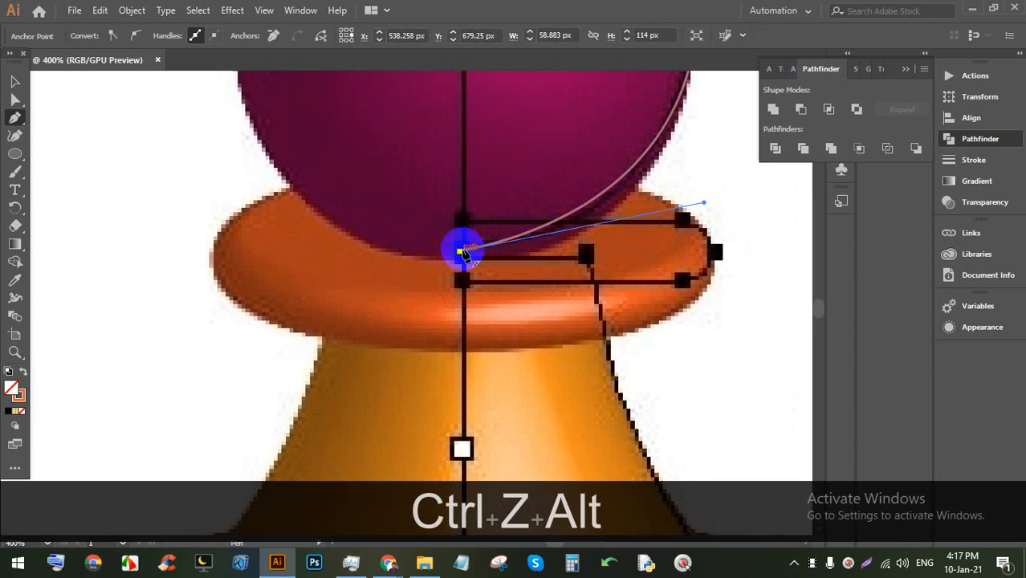
left_click(460, 252)
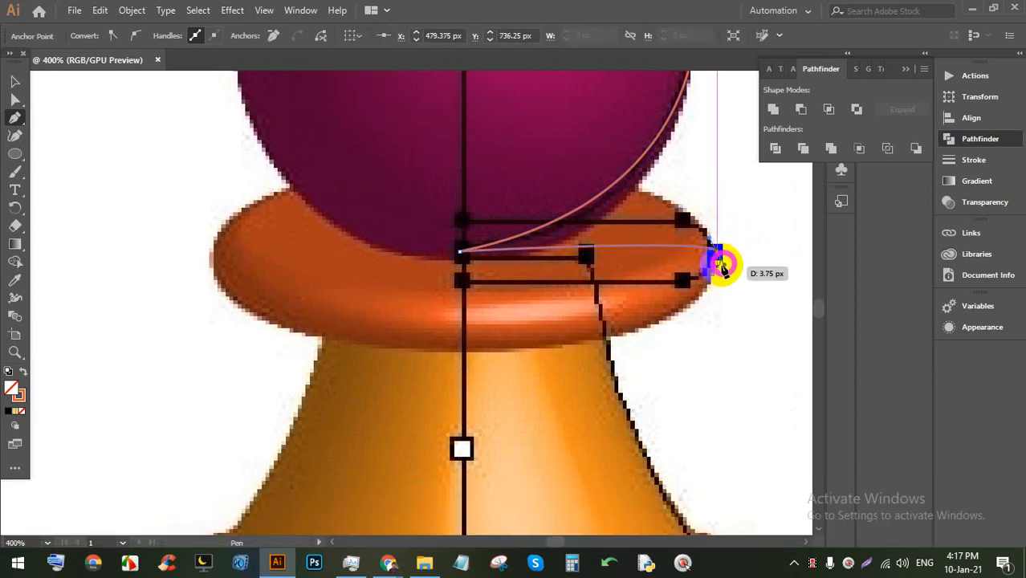
Step: Undo the extra segment towards the collar and delete the traced head path
scroll(721, 268, "down", 6)
key("ctrl+alt+z")
left_click(11, 78)
left_click(523, 297)
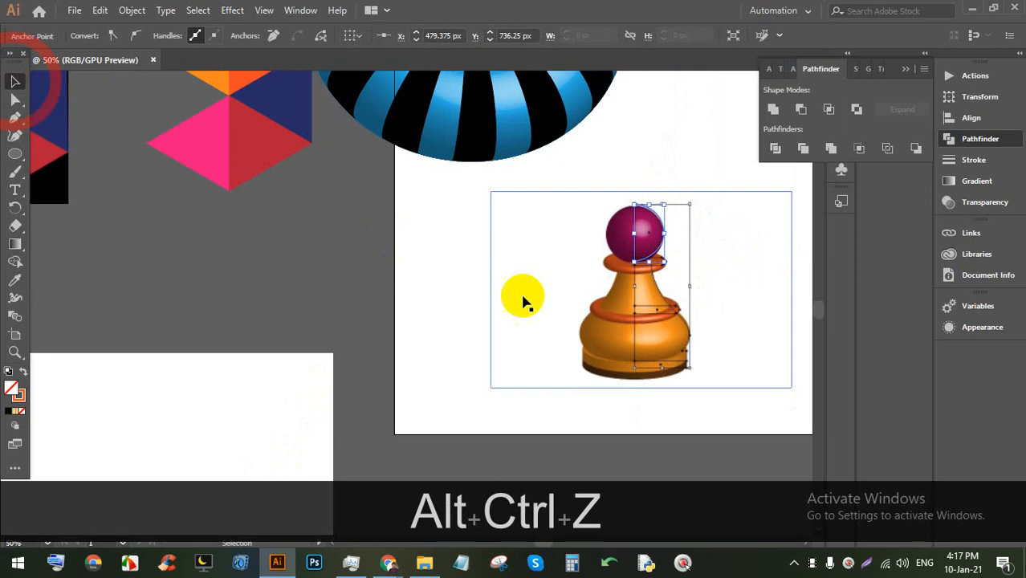
scroll(722, 334, "up", 3)
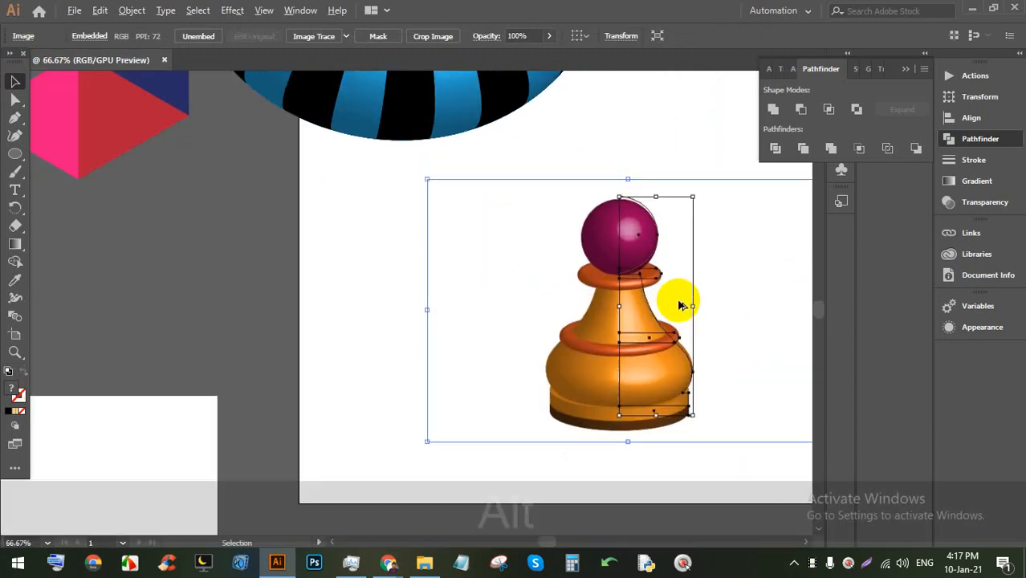
left_click(547, 245)
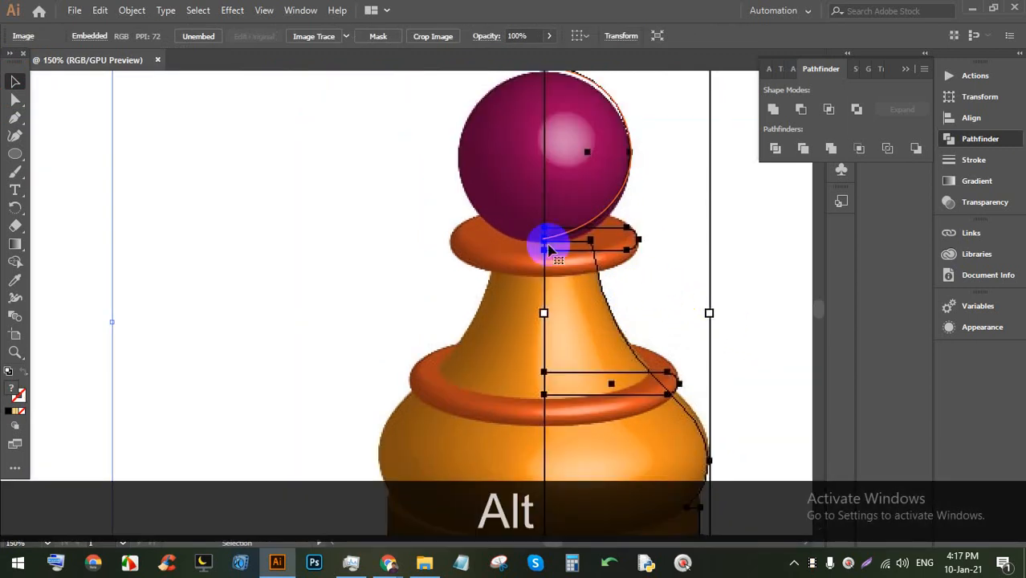
scroll(634, 169, "up", 2)
key("BackSpace")
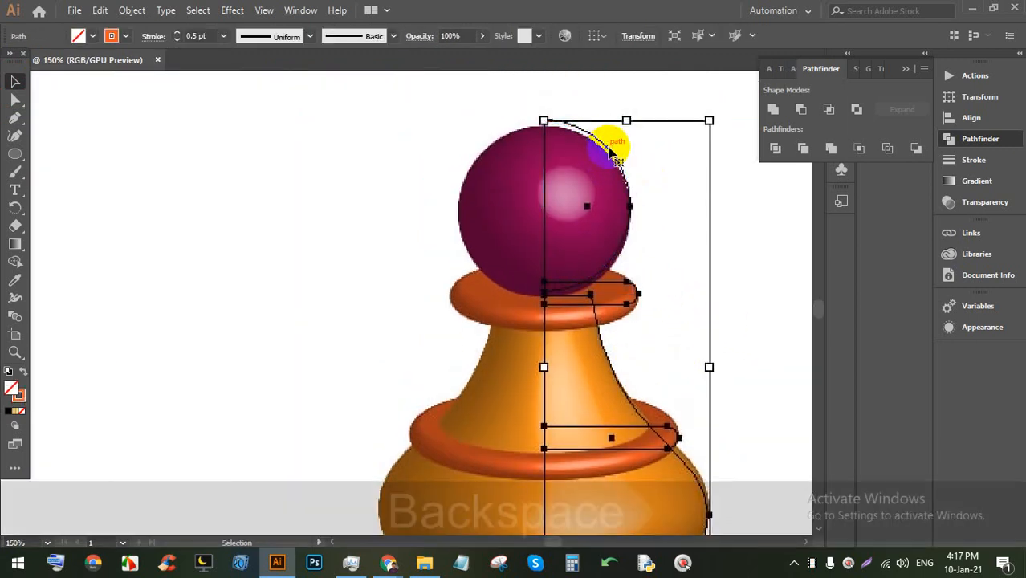
Step: Trace the head's right half with the Pen tool from its top centre to the collar, about 57 px wide and 94 px tall
left_click(536, 193)
left_click(14, 117)
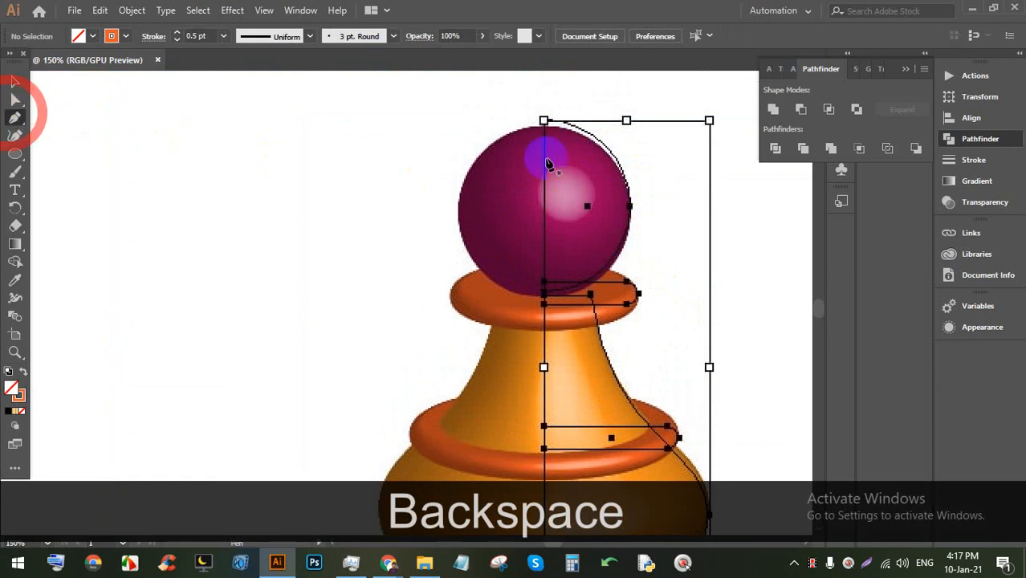
left_click(543, 121)
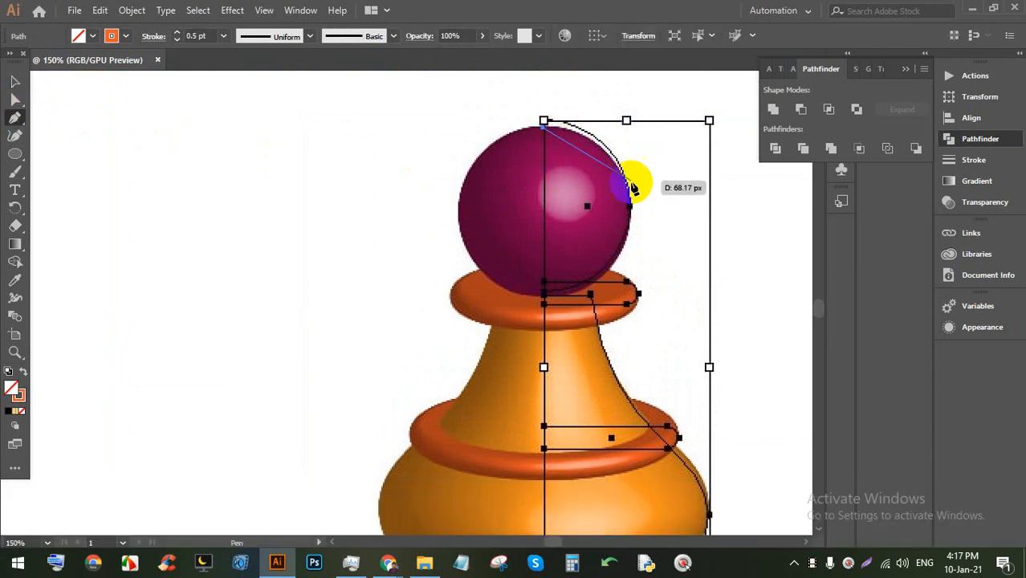
left_click_drag(631, 222, 635, 131)
scroll(615, 230, "up", 3)
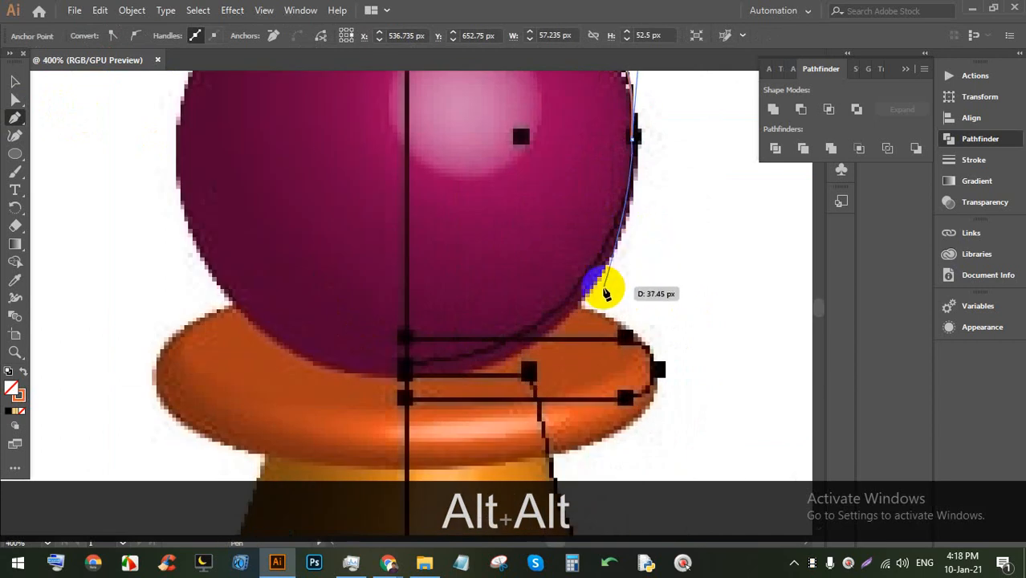
left_click_drag(583, 306, 636, 226)
Step: Continue the path around the collar's rim, about 64 px out from the centre axis, and back in to the neck
scroll(667, 329, "down", 2)
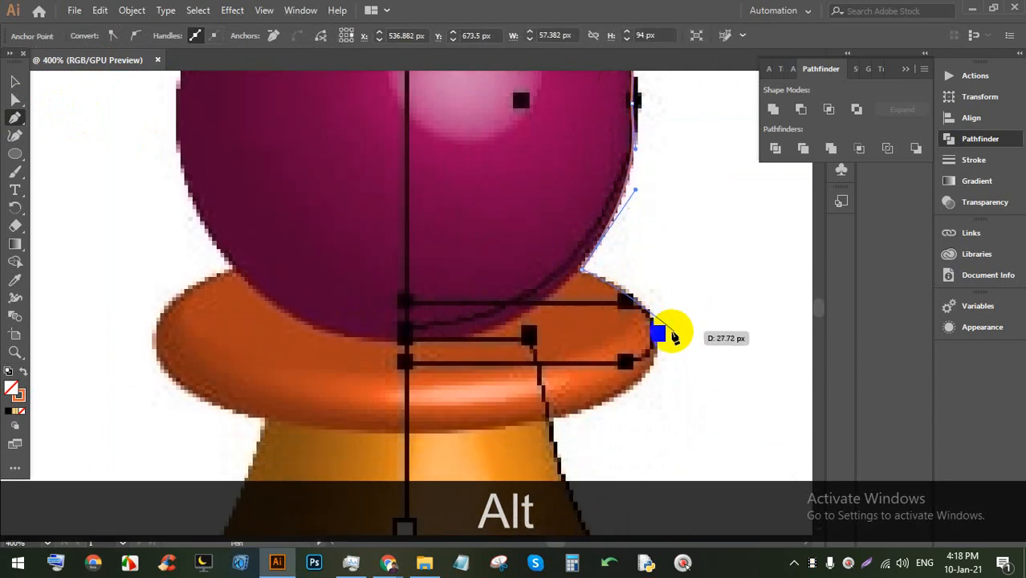
left_click_drag(656, 347, 656, 400)
scroll(594, 357, "down", 6)
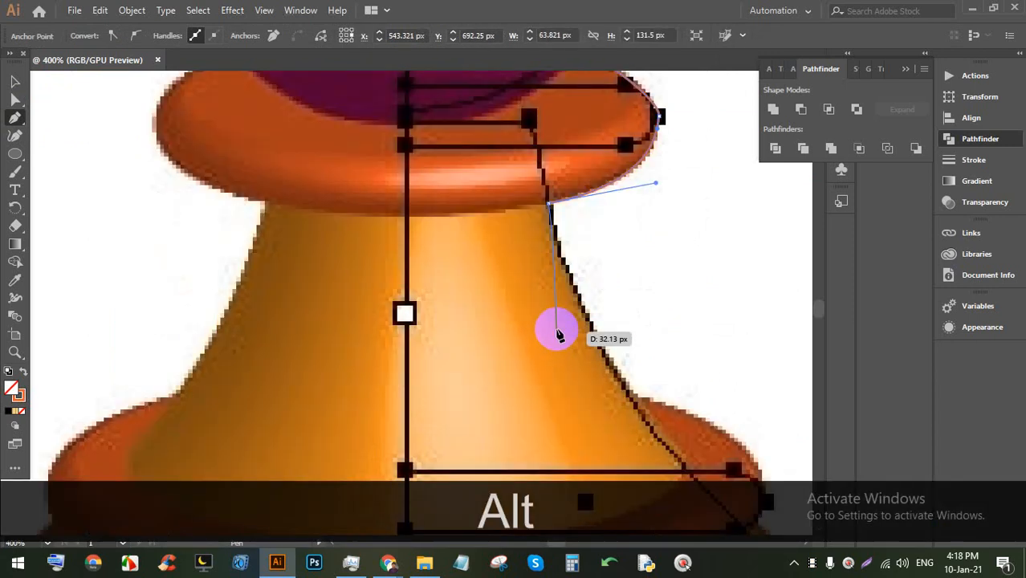
Step: Draw the curved neck segment down to the point where the neck meets the lower ring
scroll(577, 320, "down", 3)
scroll(675, 367, "up", 4)
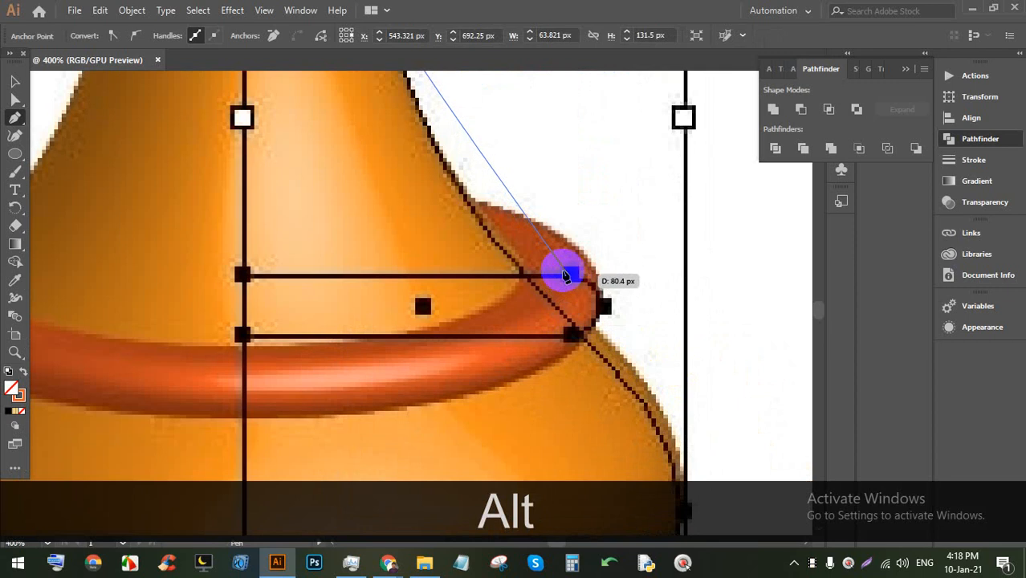
scroll(480, 215, "up", 3)
scroll(477, 319, "up", 2)
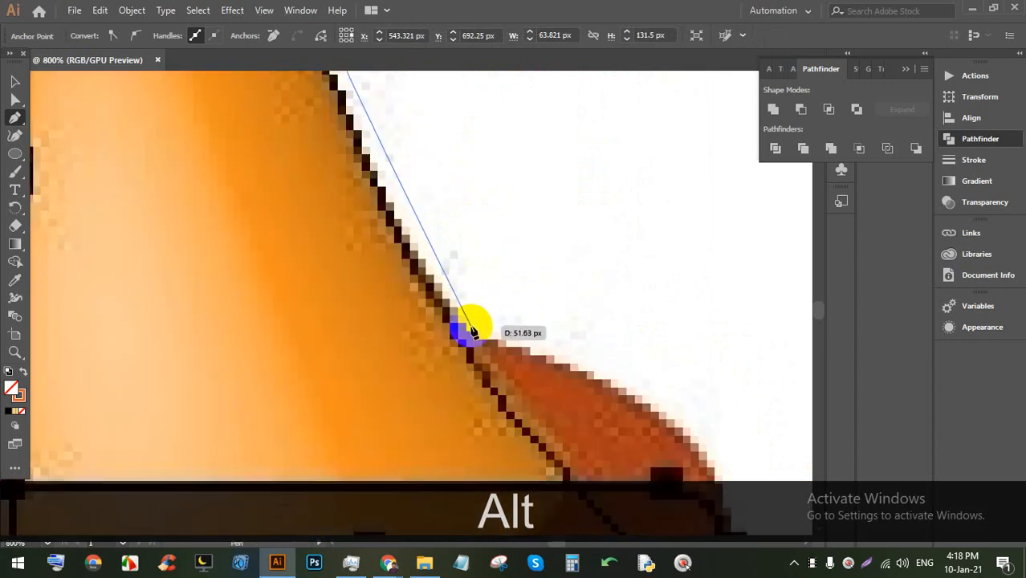
left_click_drag(493, 341, 401, 297)
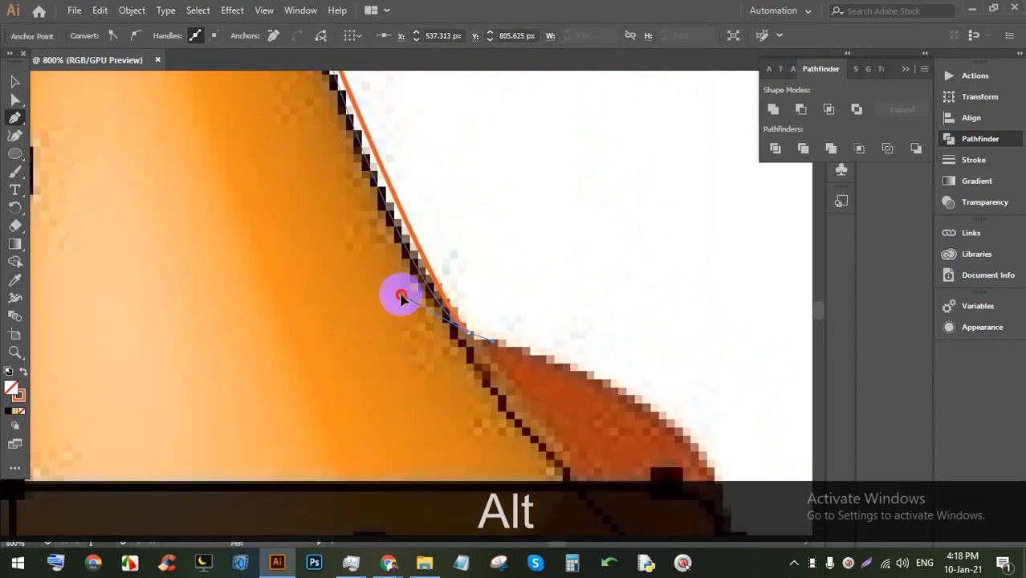
Step: Curve the path around the lower ring, about 91 px out from the centre axis, to the top of the rounded body
scroll(450, 285, "down", 5)
left_click_drag(727, 290, 726, 152)
scroll(723, 165, "down", 3)
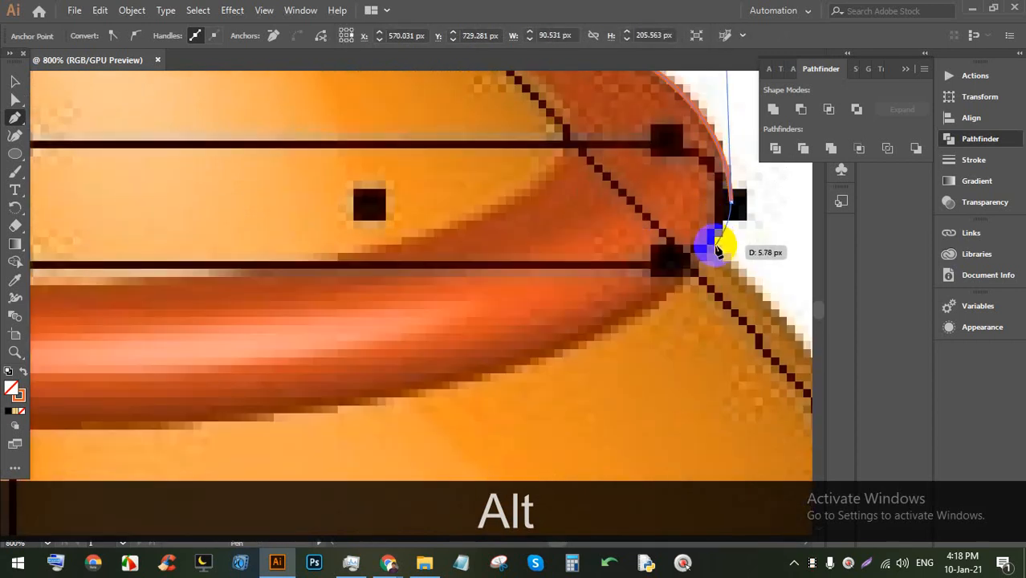
left_click_drag(727, 261, 714, 233)
Step: Trace the rounded body's bulge, about 110 px out from the centre axis, down to the upper edge of the base
scroll(711, 229, "down", 3)
scroll(710, 230, "down", 5)
scroll(690, 243, "up", 4)
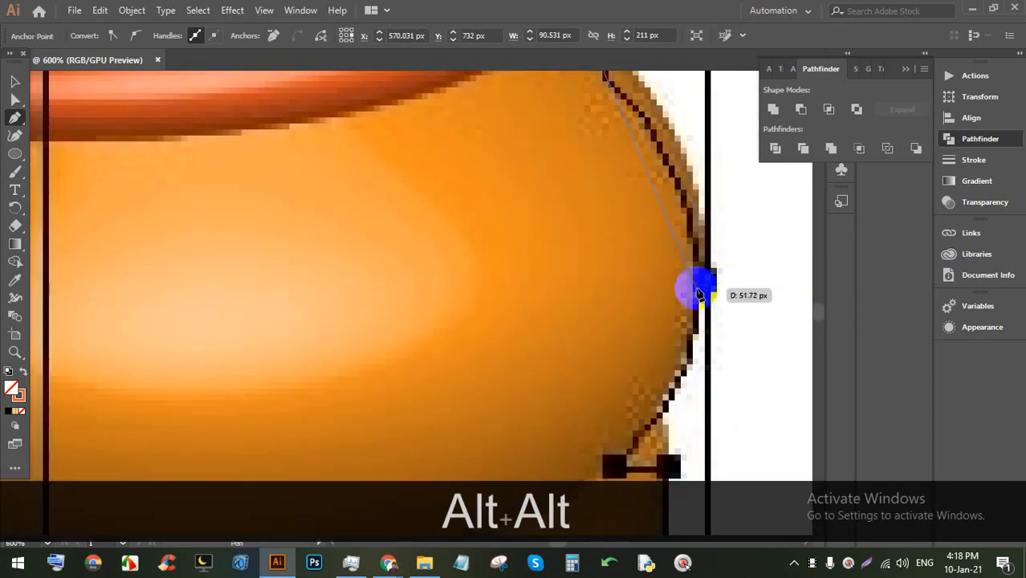
left_click_drag(703, 281, 720, 267)
scroll(707, 277, "up", 3)
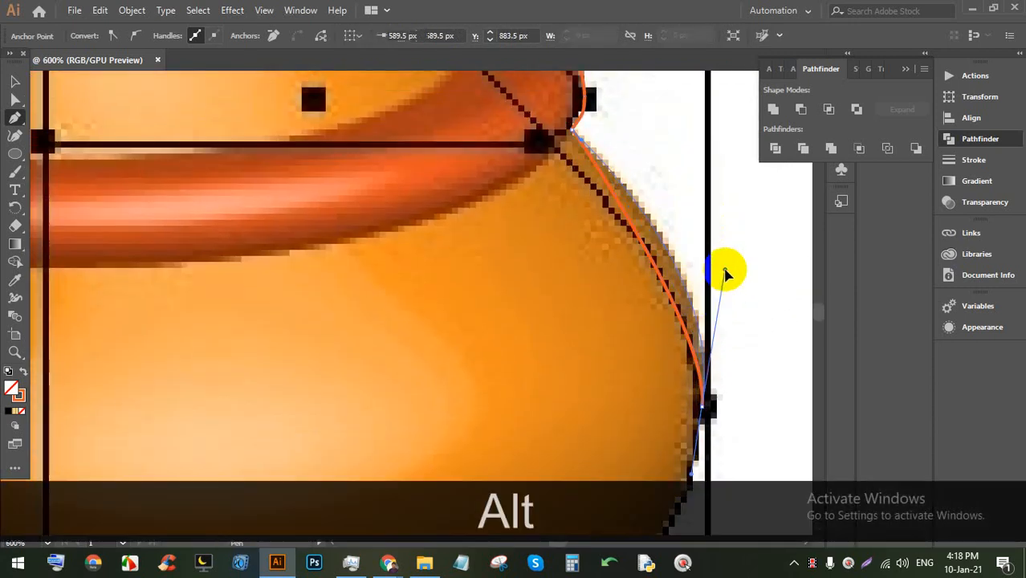
scroll(715, 269, "down", 8)
left_click_drag(661, 201, 683, 152)
Step: Finish the profile with a straight base side and a bottom edge running to the centre axis
scroll(683, 153, "down", 3)
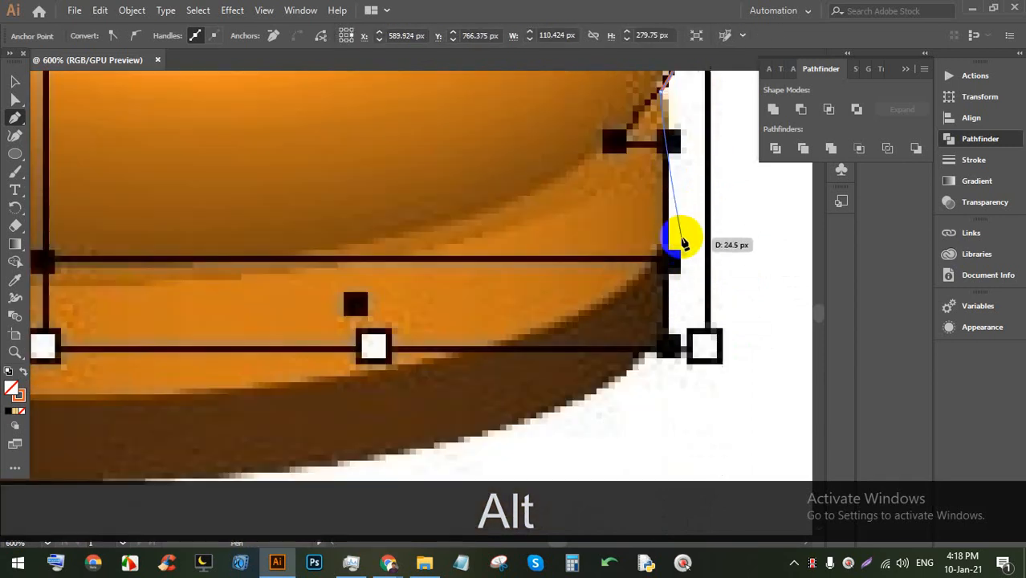
left_click_drag(669, 269, 669, 270)
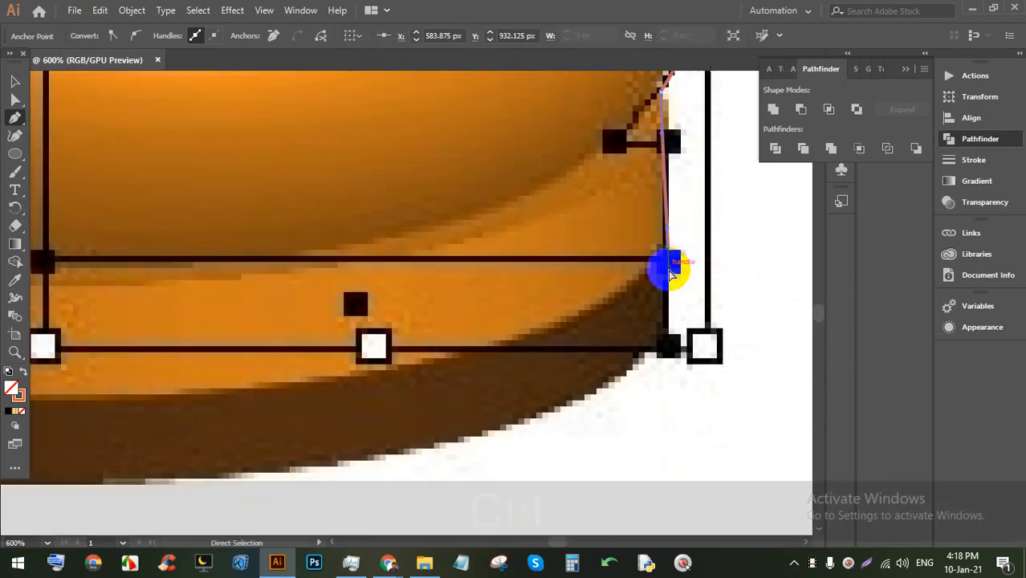
key("ctrl+z")
left_click(668, 345)
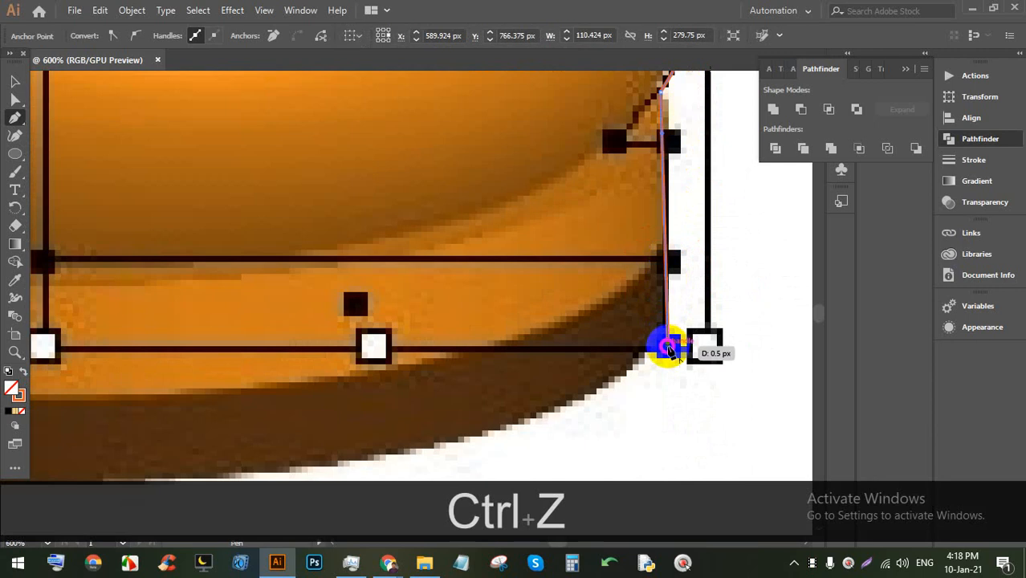
scroll(668, 345, "down", 3)
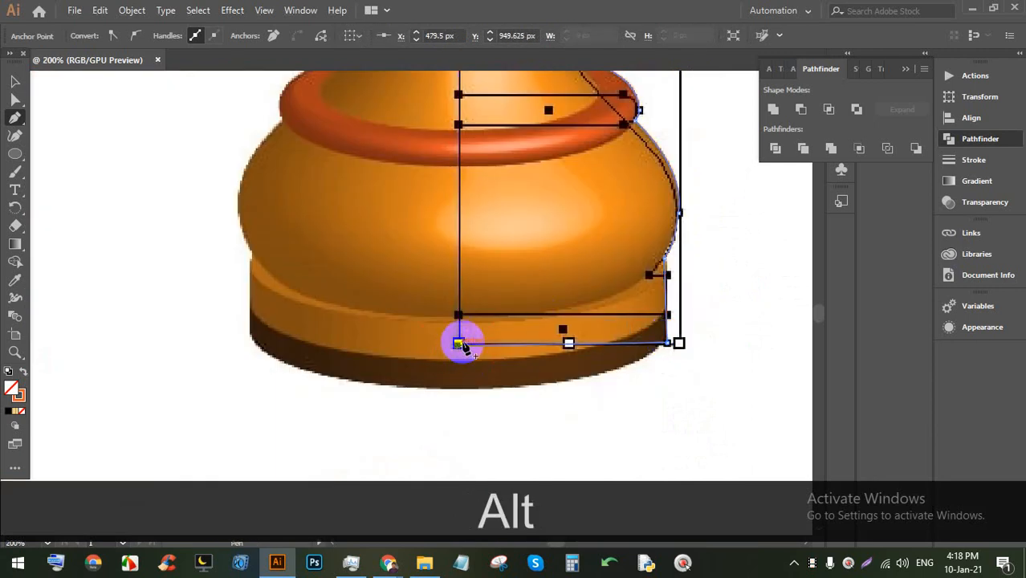
left_click(459, 344)
Step: Move the pawn reference image aside so the traced half-profile stands alone
scroll(220, 167, "down", 3)
left_click(14, 81)
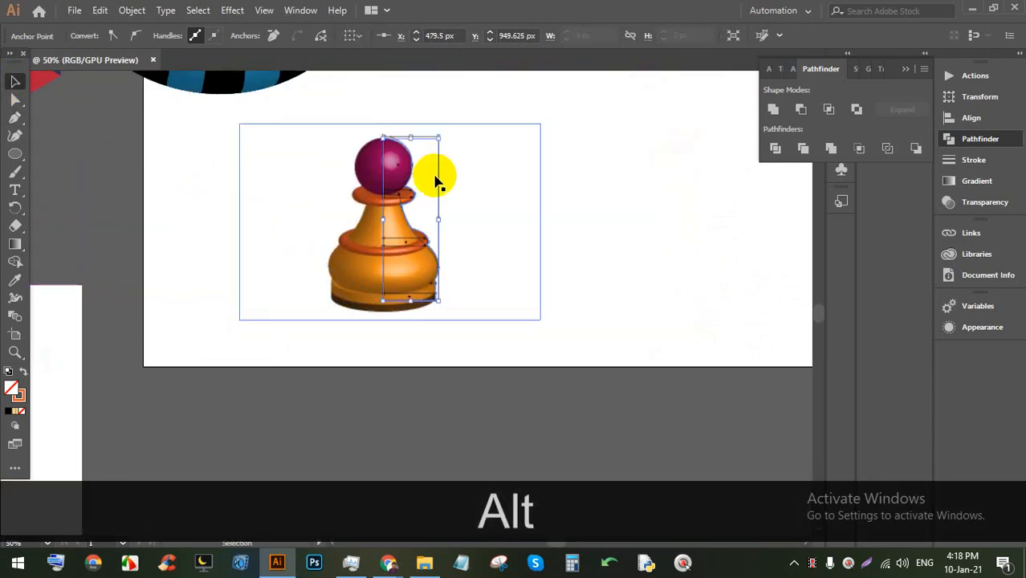
left_click_drag(361, 255, 177, 287)
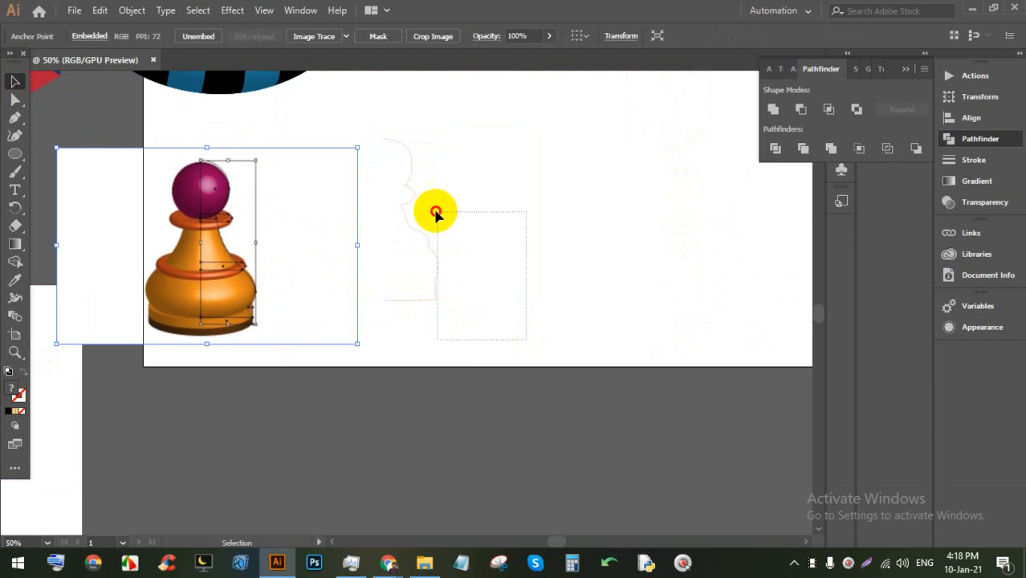
Step: Move the traced half-profile path farther away from the reference image and deselect it
left_click_drag(436, 211, 411, 196)
scroll(378, 177, "up", 2)
left_click(586, 300)
left_click_drag(583, 422, 381, 221)
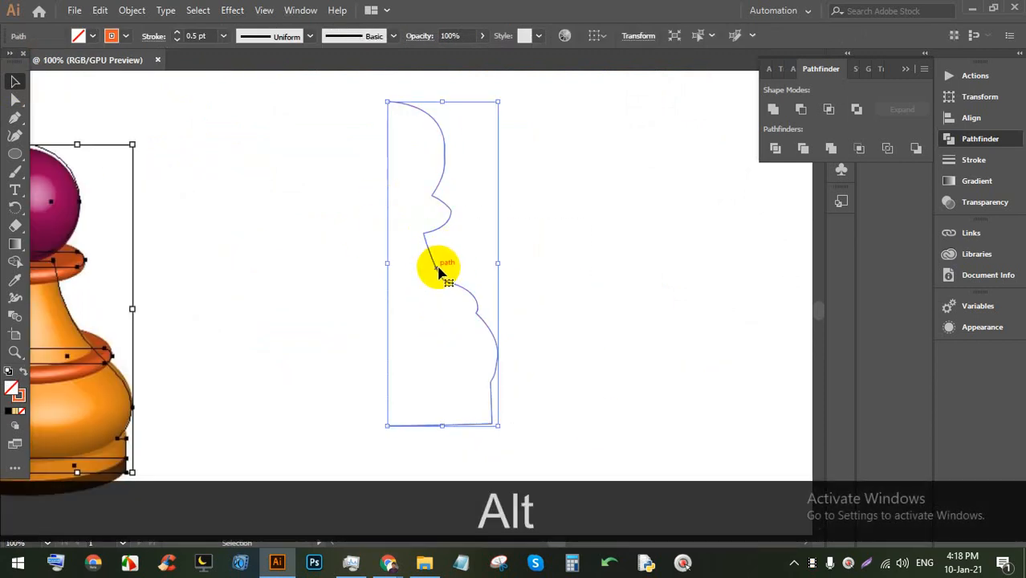
left_click_drag(439, 270, 579, 280)
left_click(717, 274)
Step: Apply a 360° 3D Revolve around the left edge to the half-profile path, with the preview on
scroll(660, 263, "down", 1)
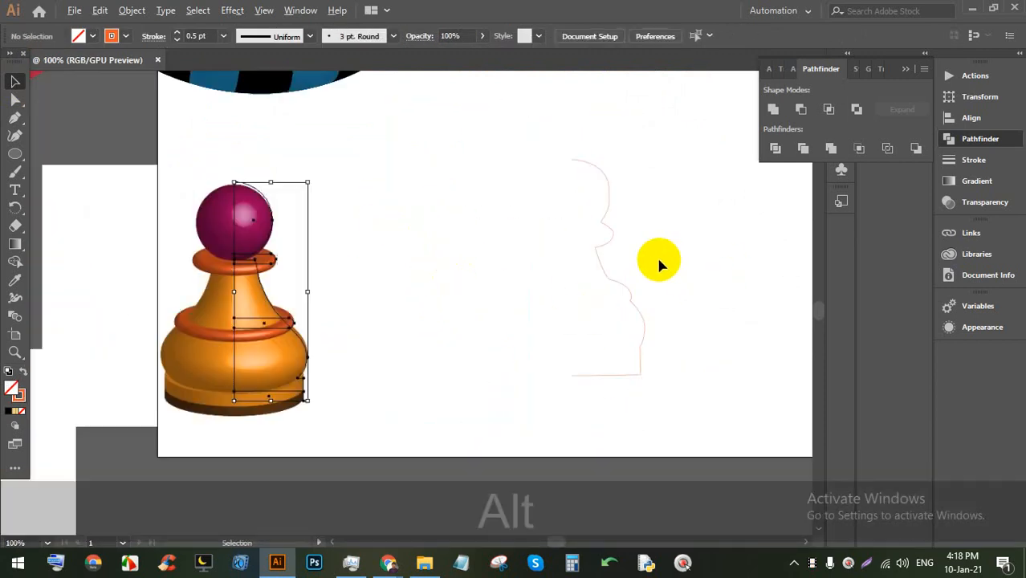
scroll(661, 273, "up", 2)
scroll(673, 310, "down", 3)
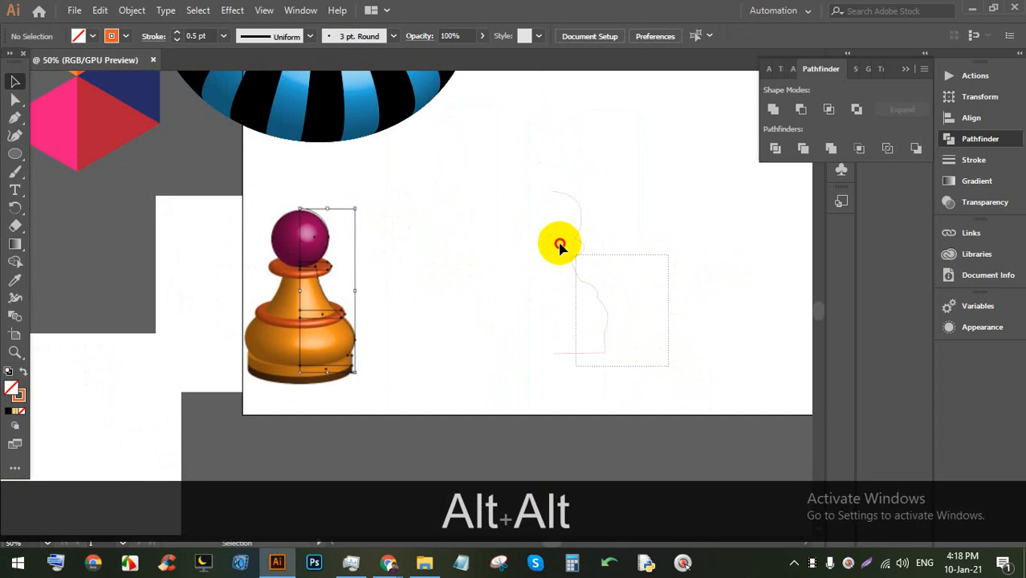
left_click_drag(559, 245, 557, 241)
left_click(232, 11)
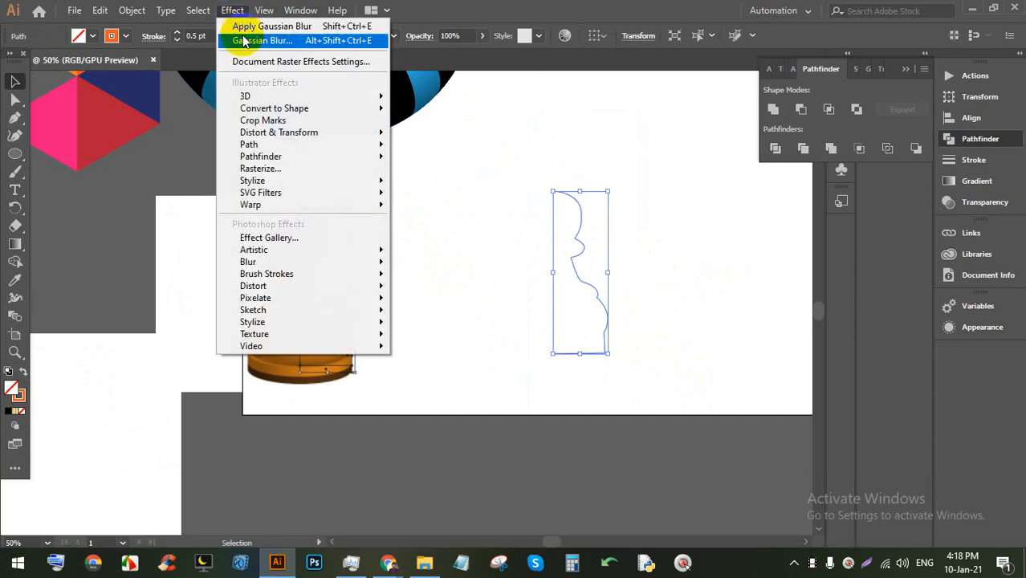
mouse_move(233, 96)
left_click(484, 117)
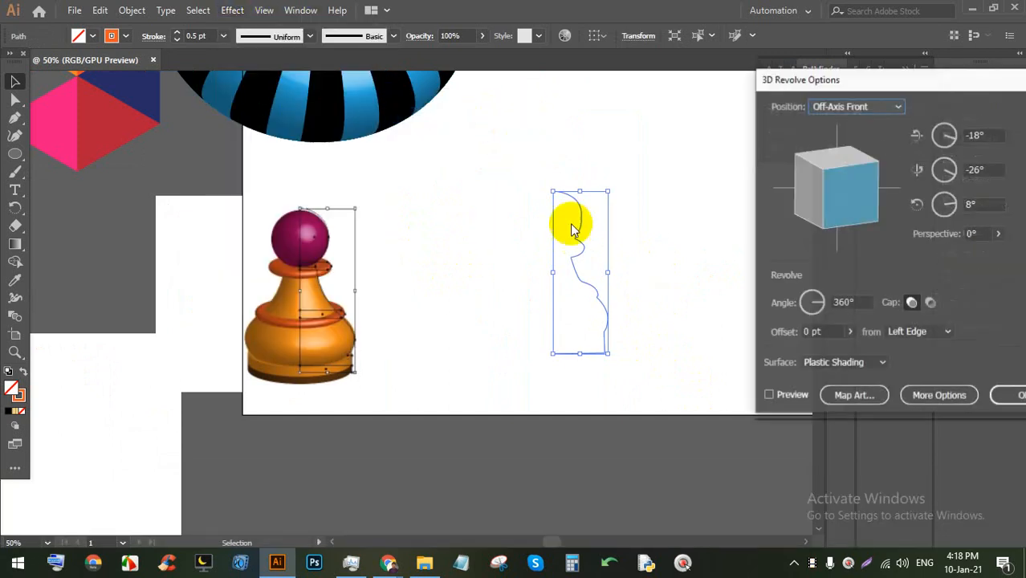
left_click(771, 395)
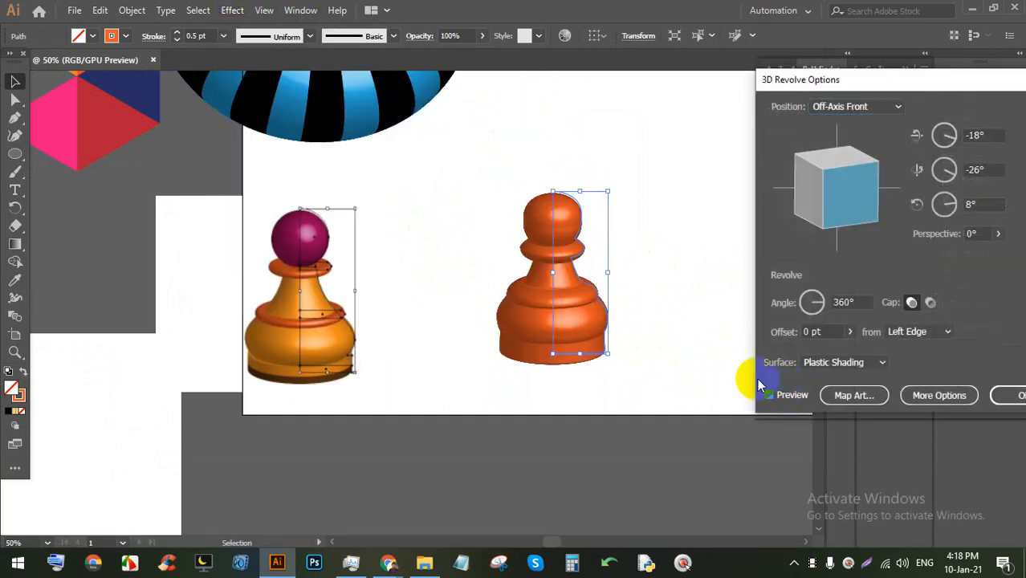
left_click(1007, 396)
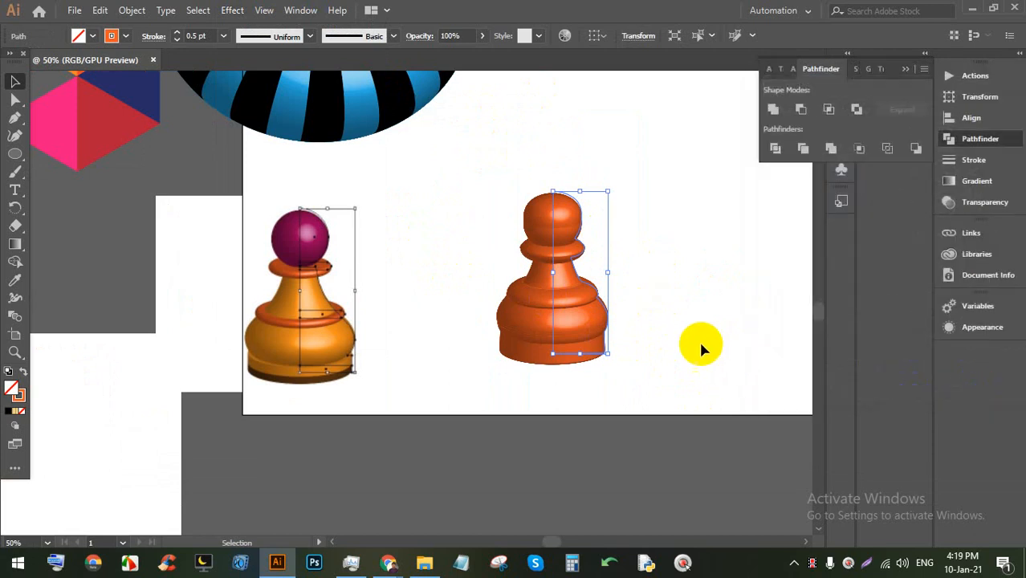
Step: Try to reshape the revolved pawn's head by moving the upper curve handle of its side anchor, and undo the change
scroll(667, 322, "up", 2)
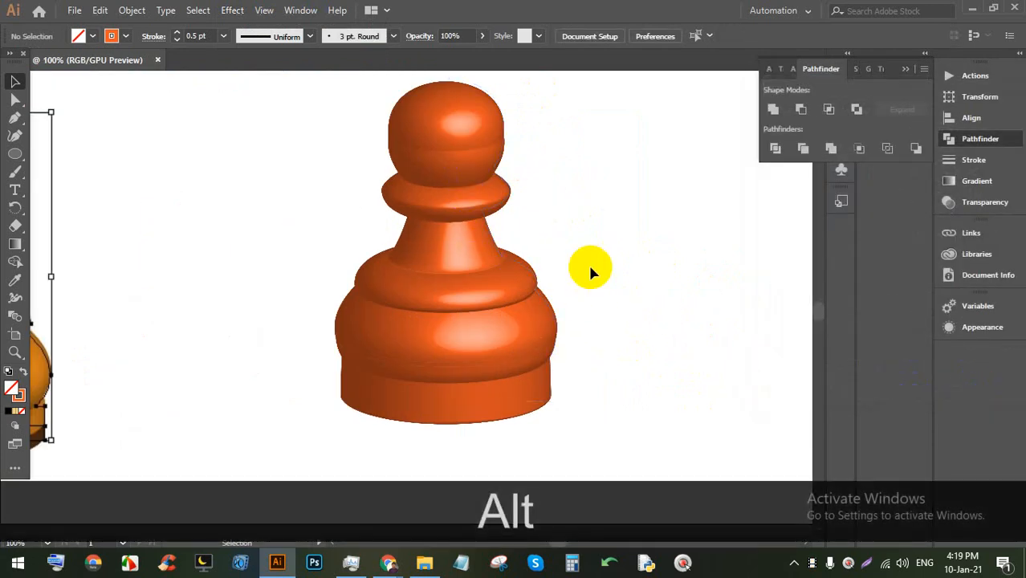
scroll(468, 142, "up", 1)
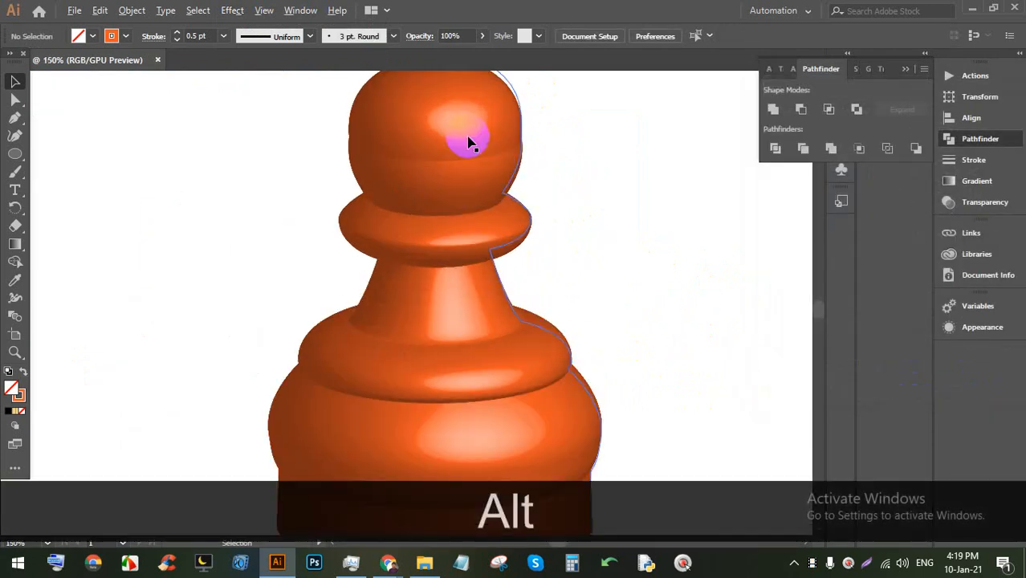
scroll(471, 165, "down", 1)
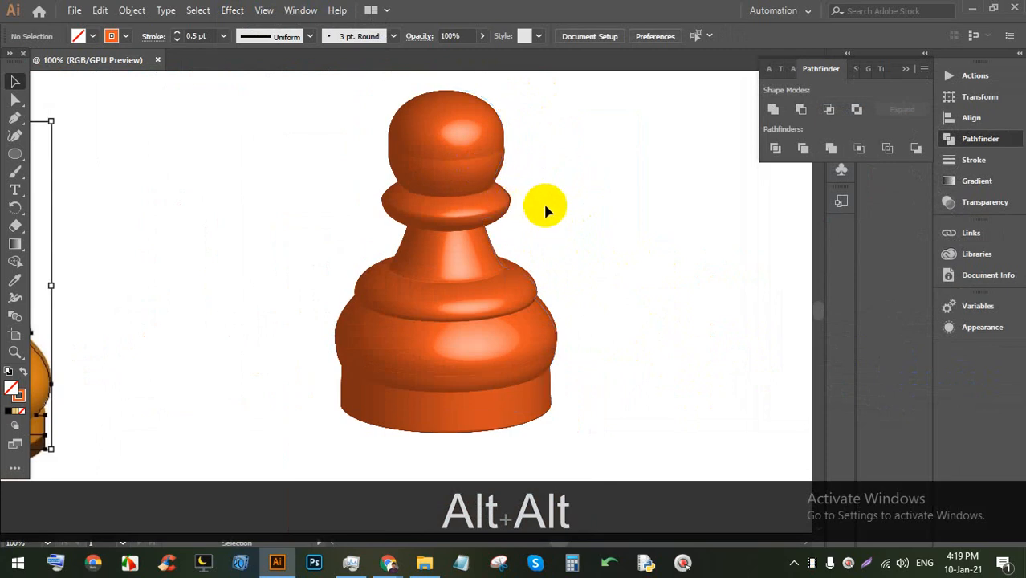
left_click(387, 157)
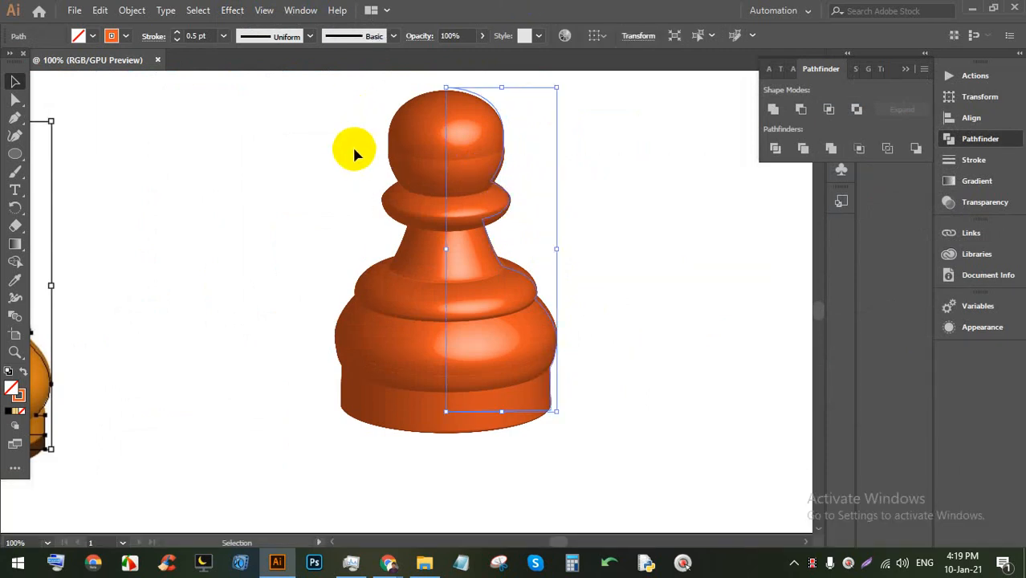
left_click(18, 99)
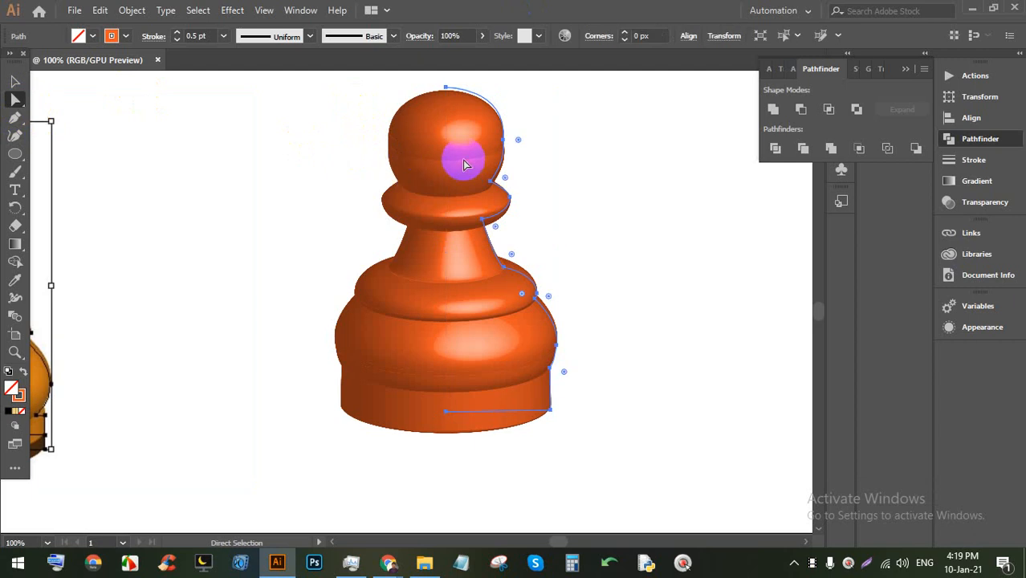
scroll(486, 135, "up", 1, "alt")
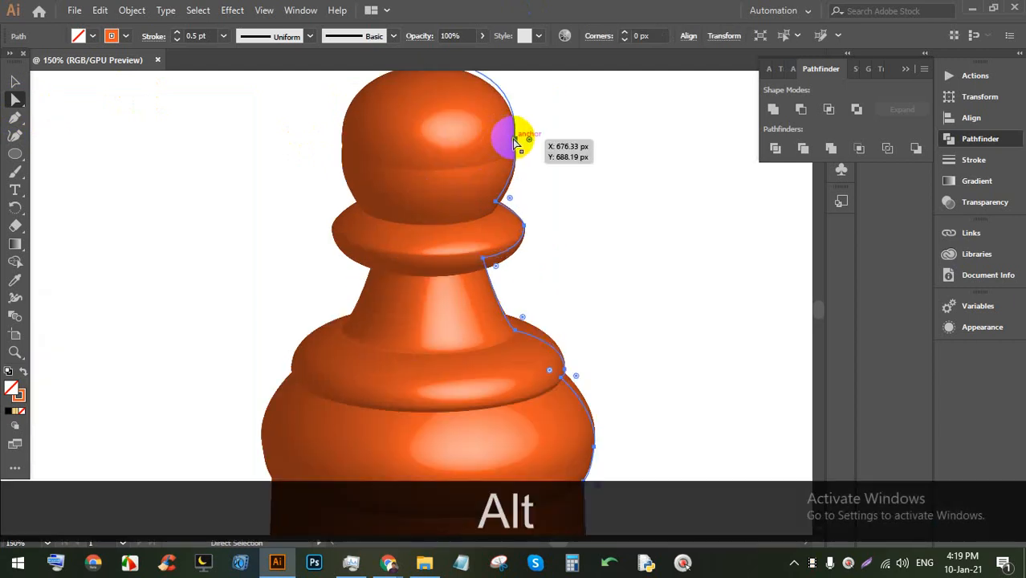
left_click(516, 142)
scroll(516, 142, "up", 1, "alt")
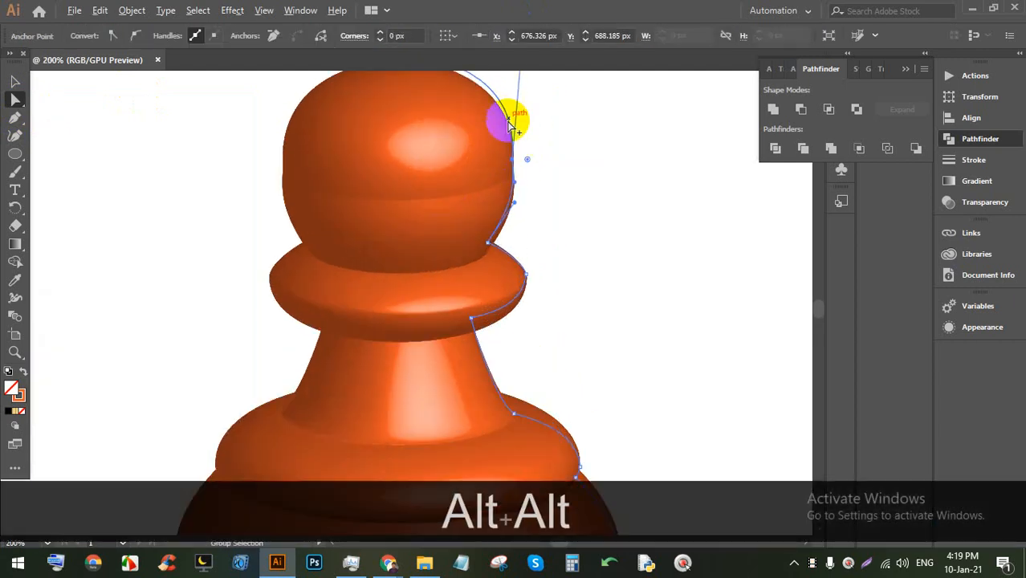
scroll(508, 120, "down", 2, "alt")
left_click_drag(514, 86, 505, 102)
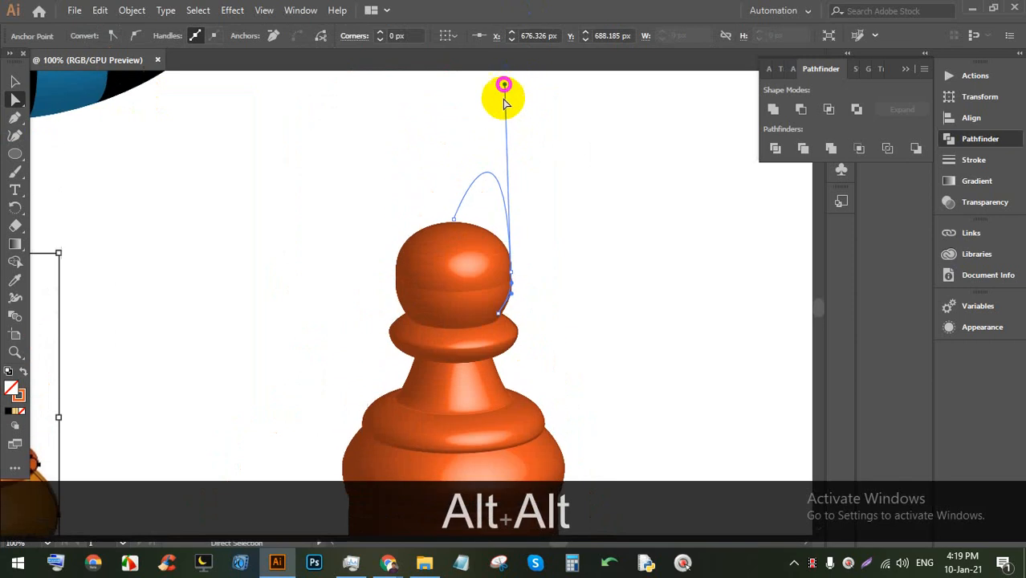
key("ctrl+z")
Step: Try to move the anchor beneath the revolved pawn's collar ring outward, and undo the change
scroll(530, 241, "down", 2)
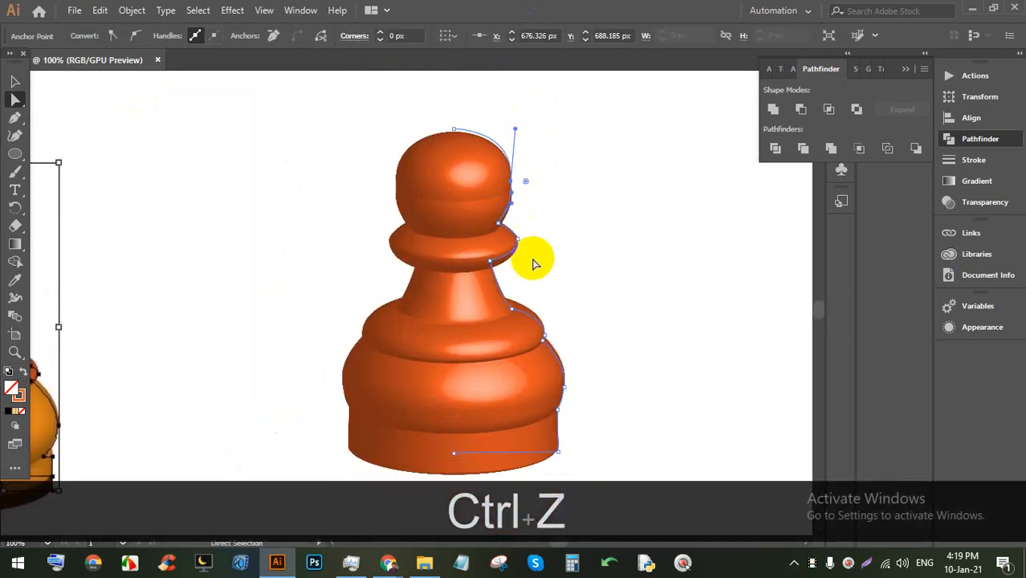
left_click_drag(491, 262, 517, 263)
key("ctrl+z")
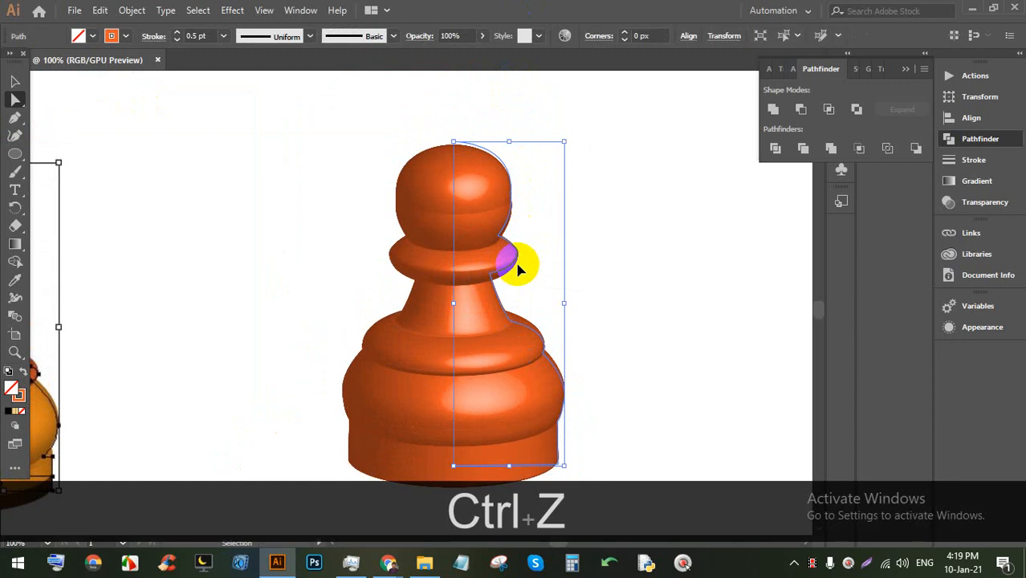
Step: Reshape the pawn's collar ring by extending its outer anchor's lower curve handle and moving that anchor slightly inward
left_click(514, 258)
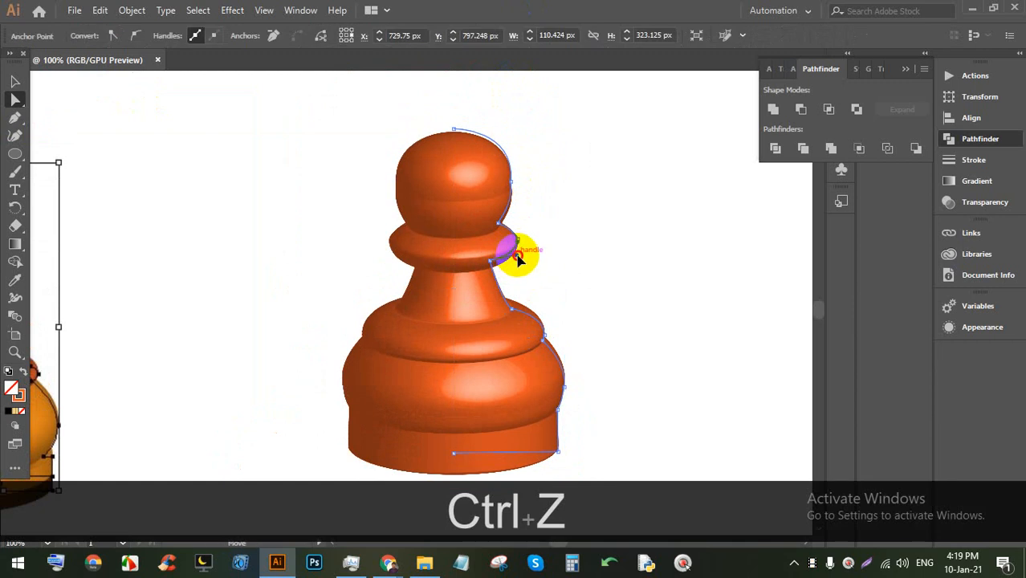
left_click_drag(518, 257, 520, 268)
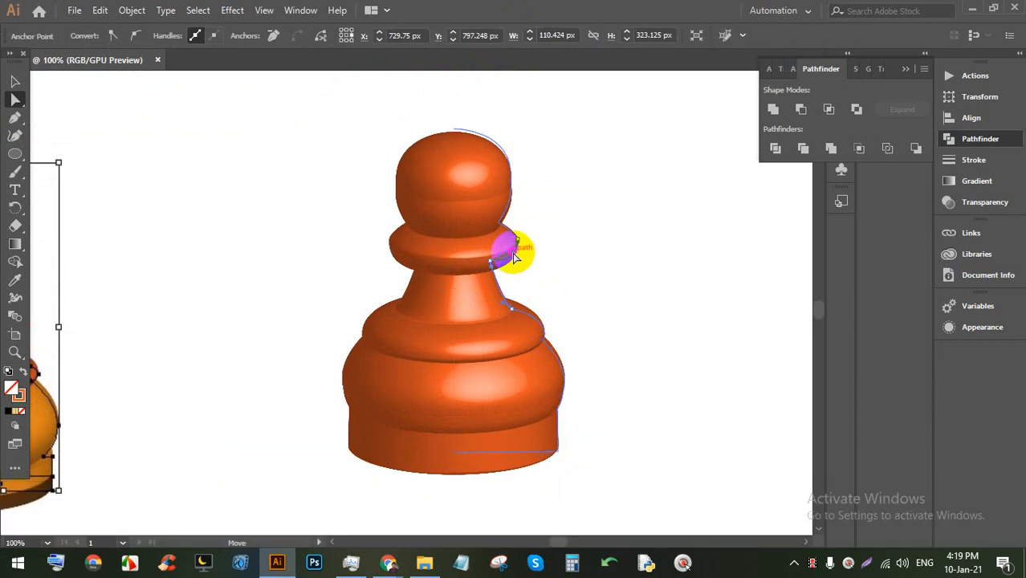
left_click_drag(517, 240, 509, 244)
scroll(523, 238, "down", 2)
scroll(522, 238, "up", 1)
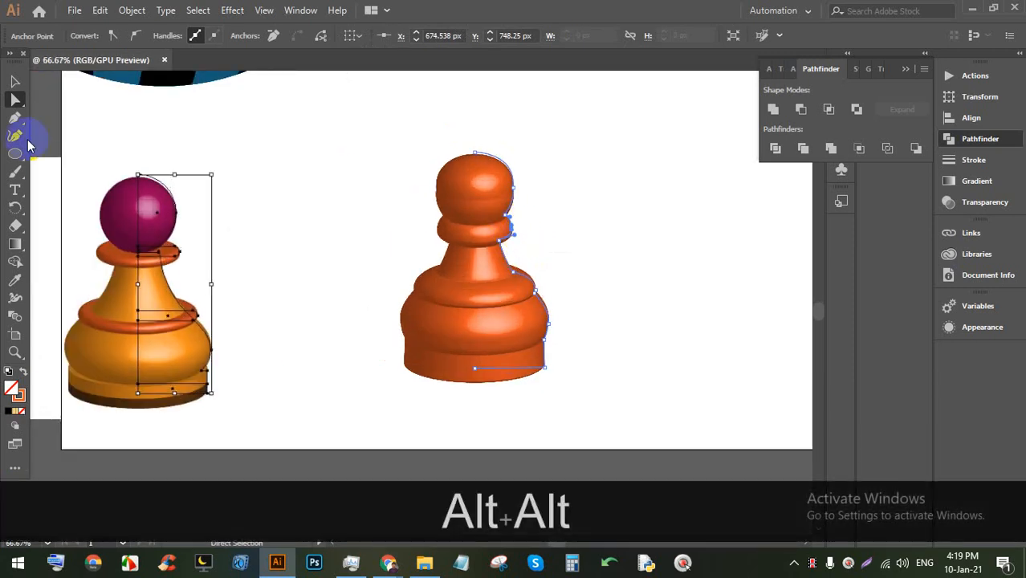
Step: Select the whole revolved pawn and move it up the artboard to free the space below it
left_click(11, 79)
left_click(543, 235)
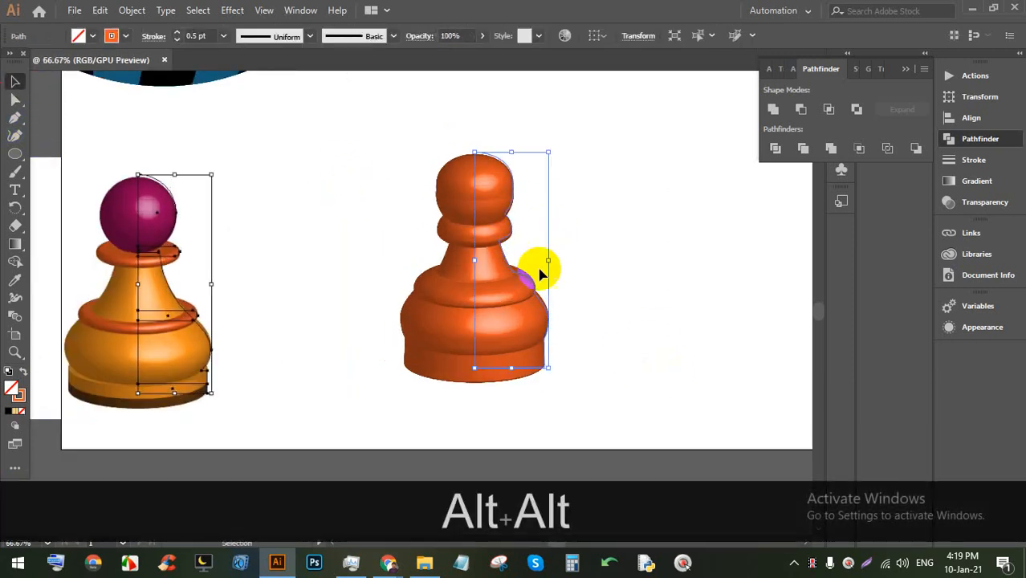
left_click(649, 338)
left_click(464, 336)
scroll(490, 347, "up", 2)
left_click(607, 455)
left_click(447, 262)
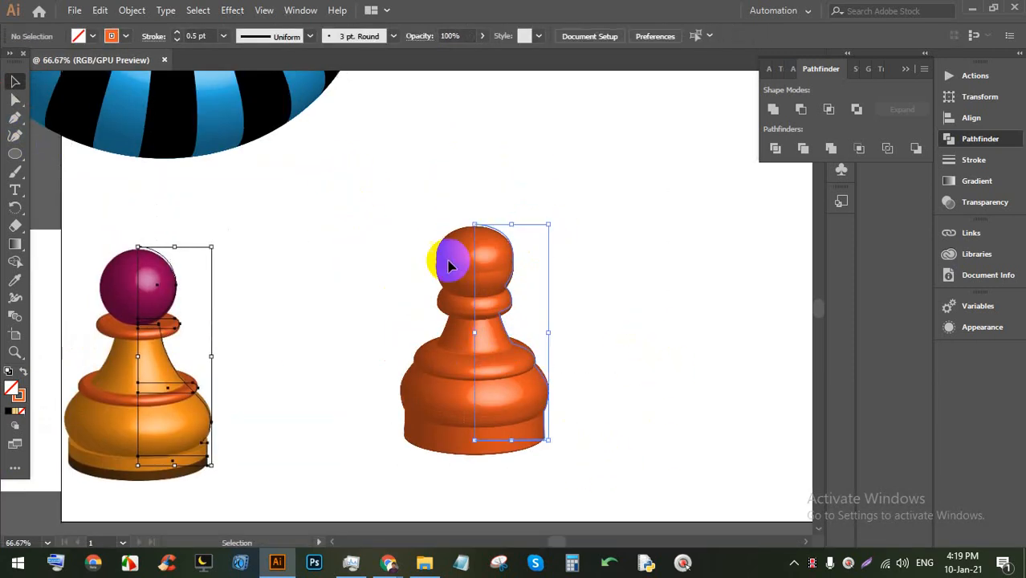
left_click_drag(474, 383, 448, 207)
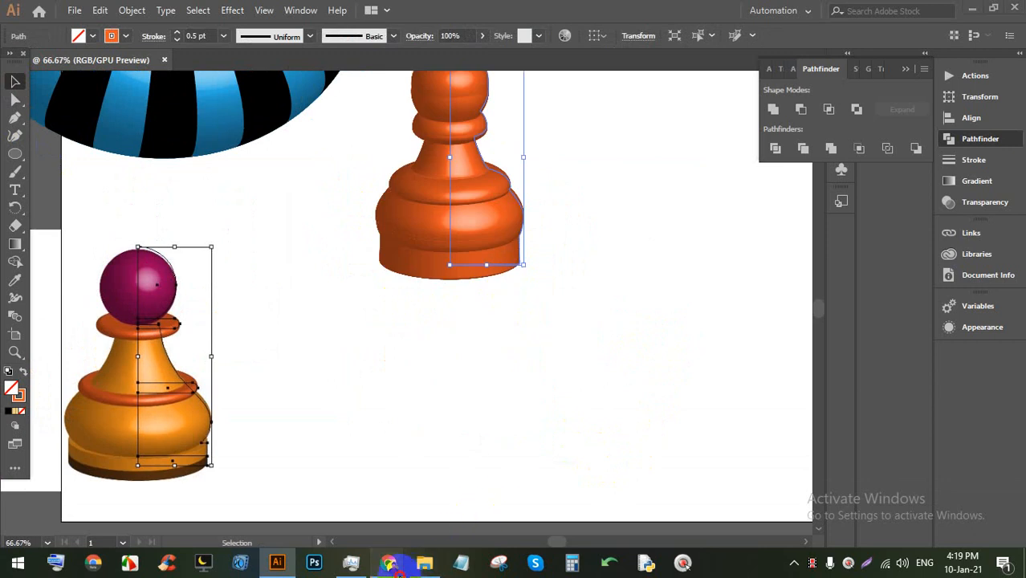
Step: Switch to Chrome and browse the "3d shape in illustrator" image results for other revolved-object examples
left_click(394, 565)
scroll(346, 418, "down", 3)
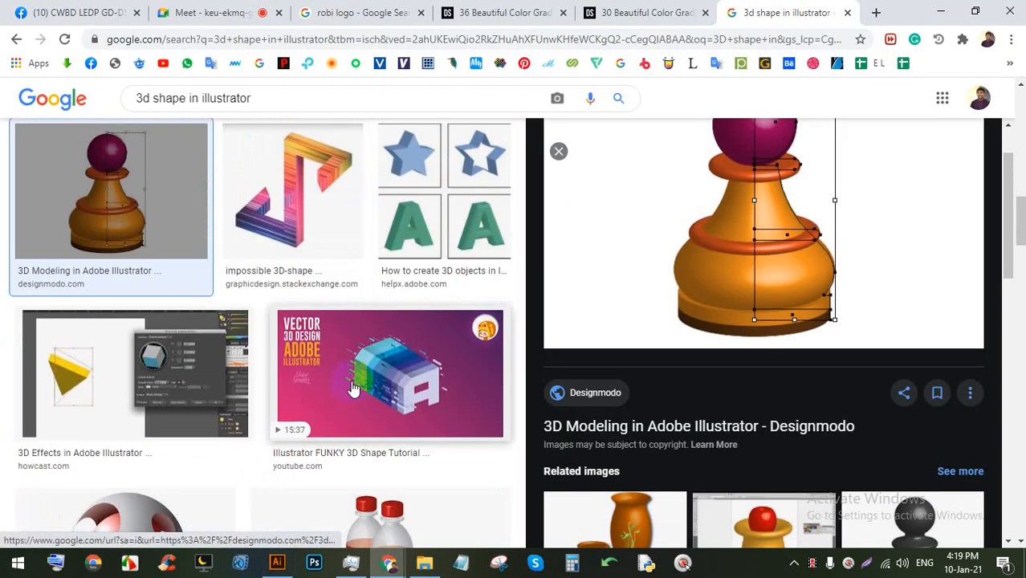
scroll(447, 383, "down", 5)
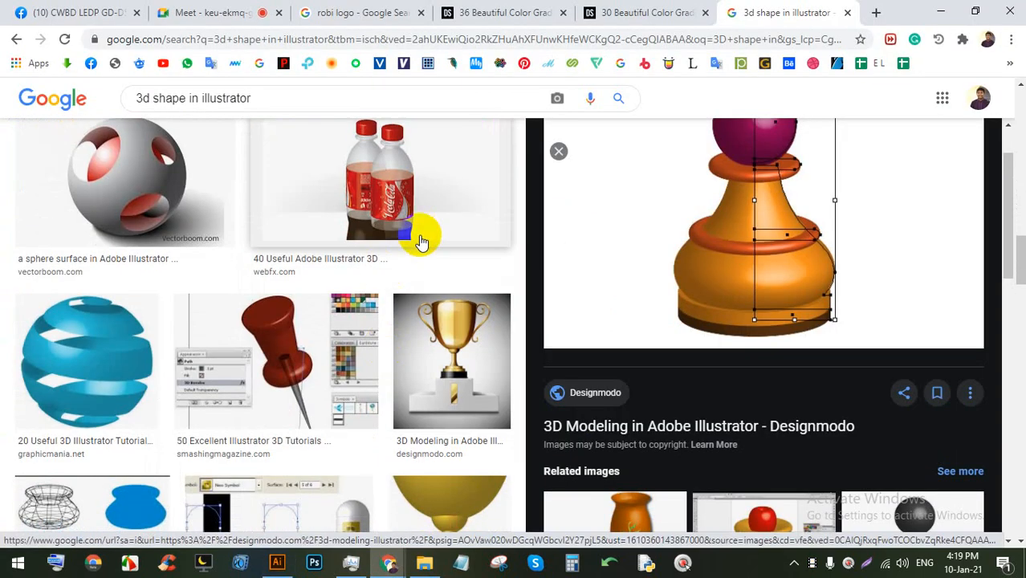
scroll(421, 242, "down", 6)
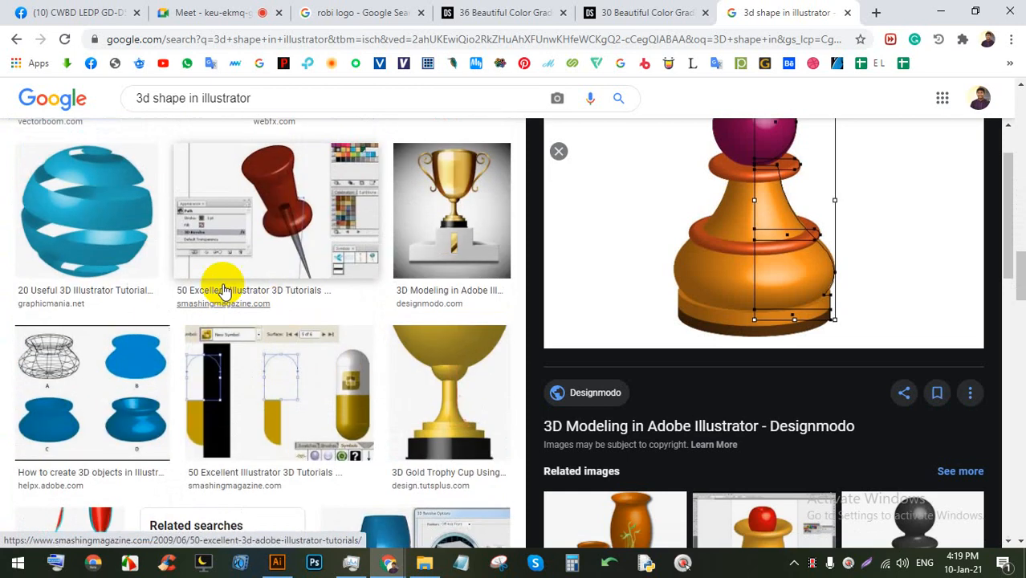
scroll(487, 331, "down", 8)
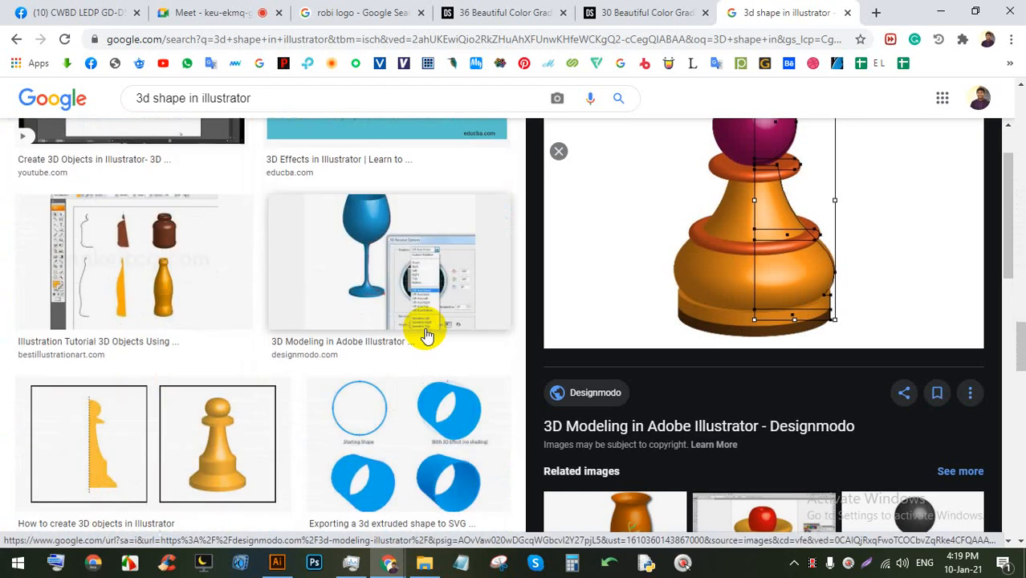
scroll(454, 309, "down", 5)
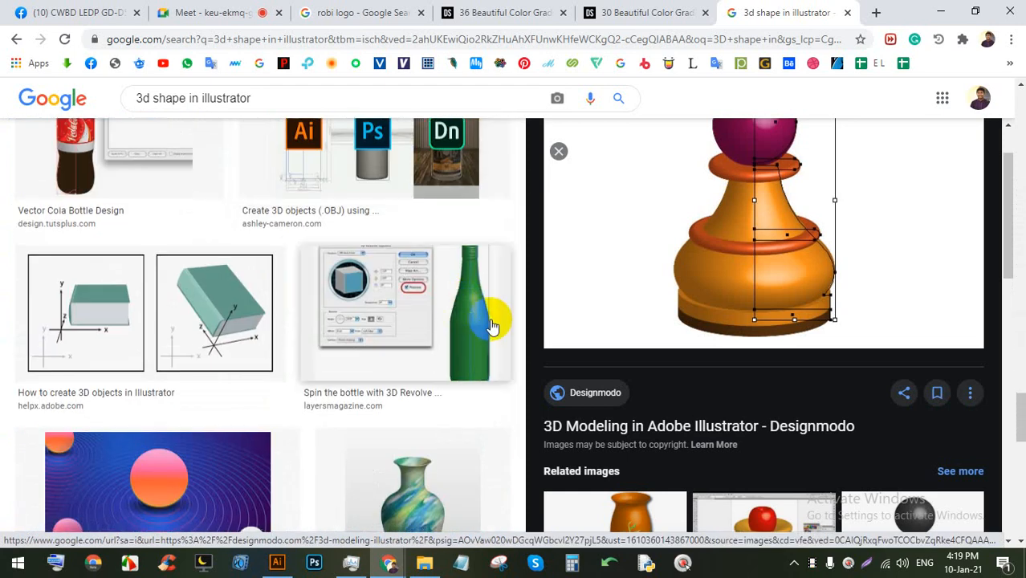
scroll(494, 310, "up", 3)
scroll(498, 309, "down", 4)
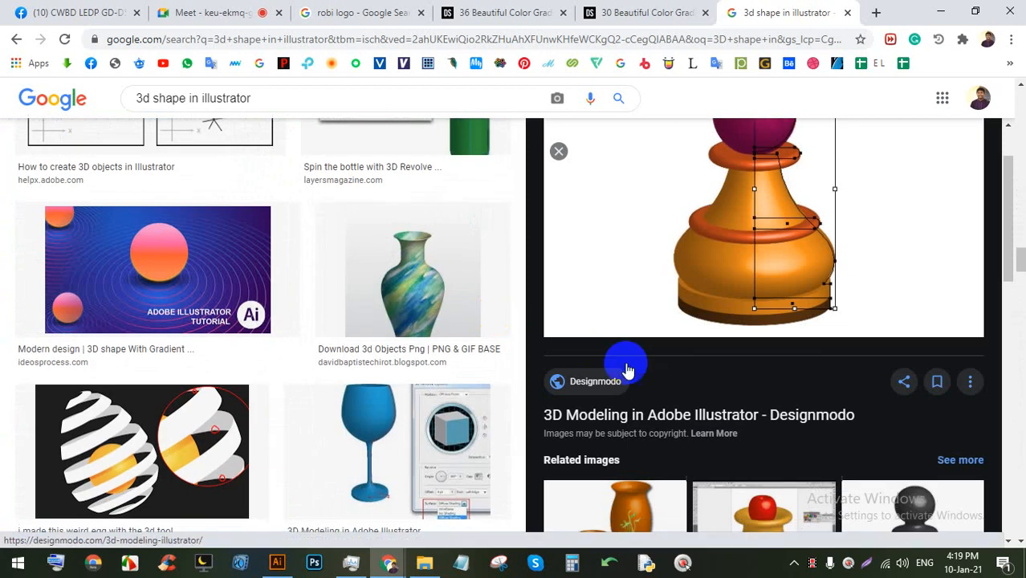
Step: Open the wine glass picture from the related images and look through its related 3D objects
scroll(712, 386, "down", 4)
left_click(755, 343)
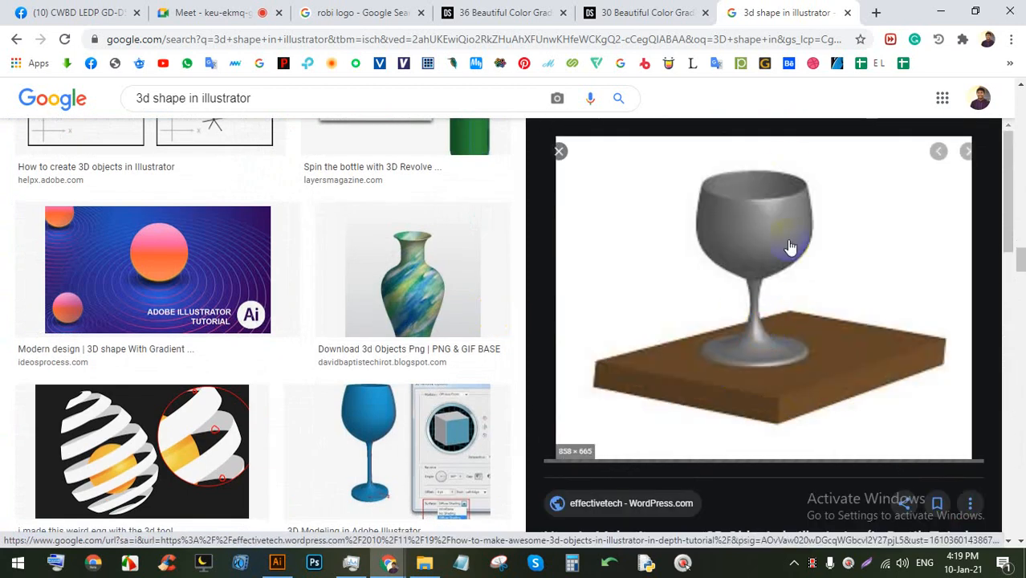
scroll(791, 241, "down", 7)
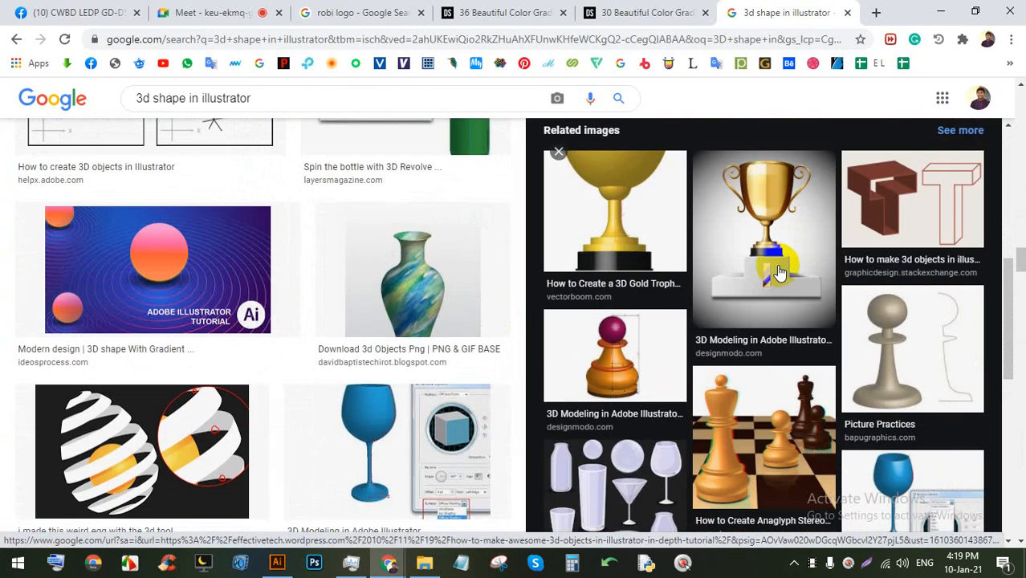
scroll(760, 301, "down", 5)
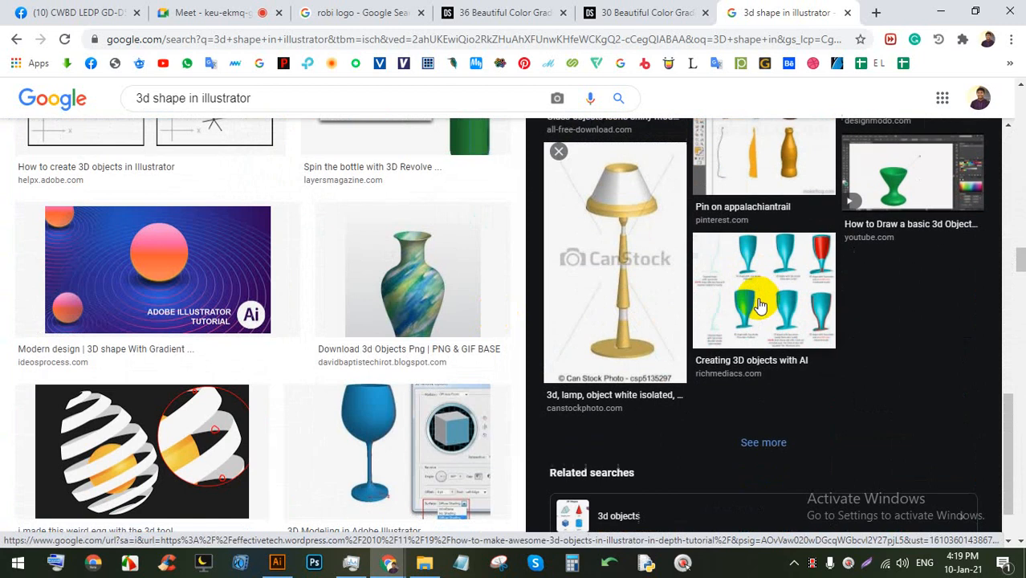
scroll(335, 326, "down", 3)
scroll(336, 326, "down", 6)
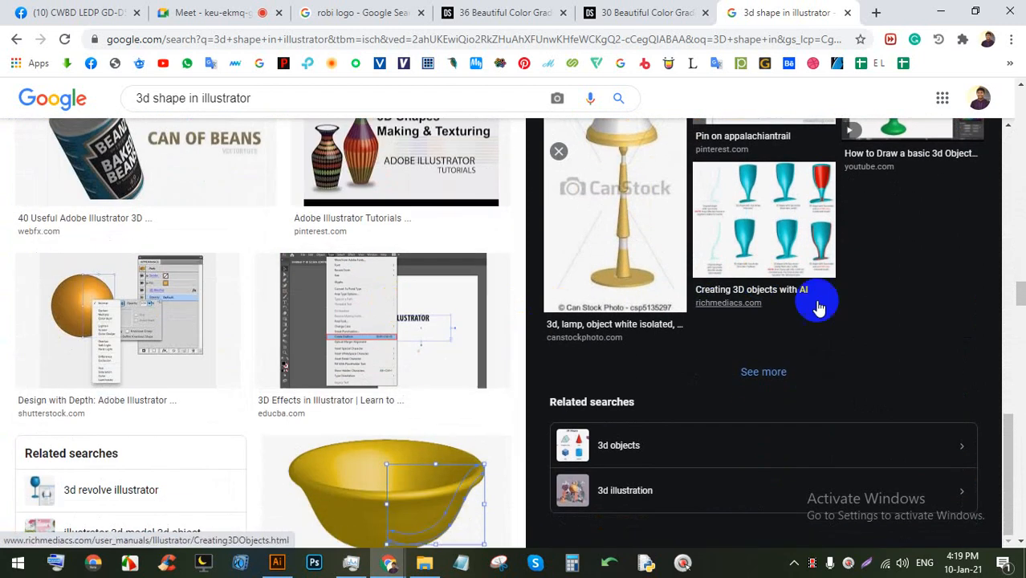
Step: Open the 3D Fruit Bowl image result and examine the profile curve that forms the bowl
scroll(482, 404, "down", 2)
left_click(413, 271)
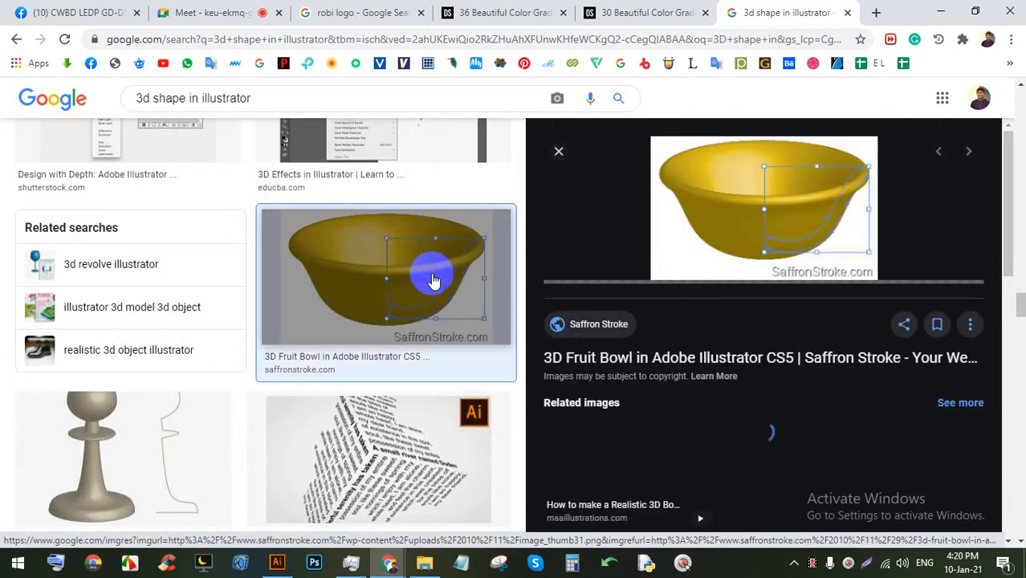
left_click(772, 216)
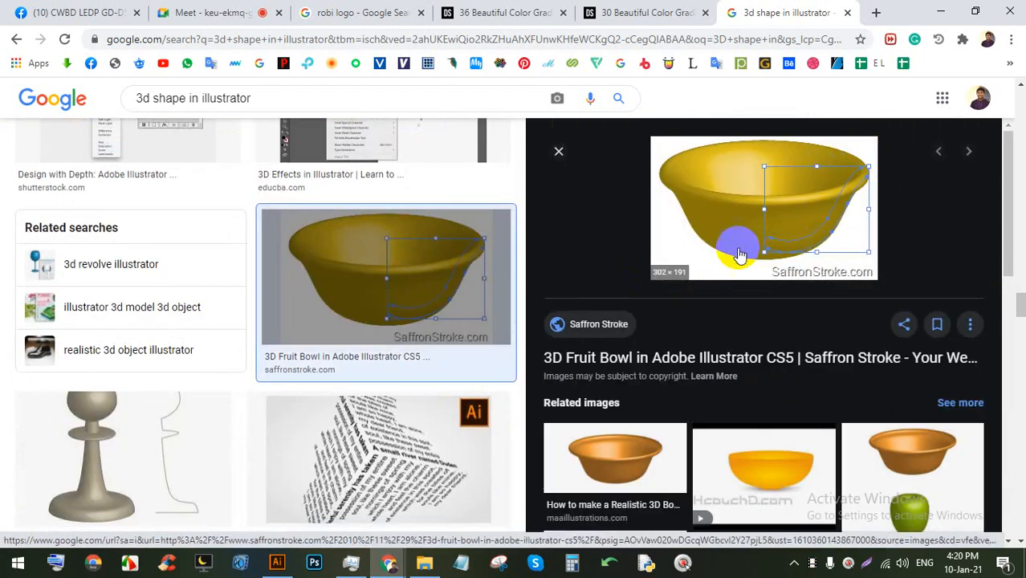
Step: Switch back to Illustrator and draw an open, curved vessel half-profile with the Pen tool in the empty area beside the pawn
left_click(277, 562)
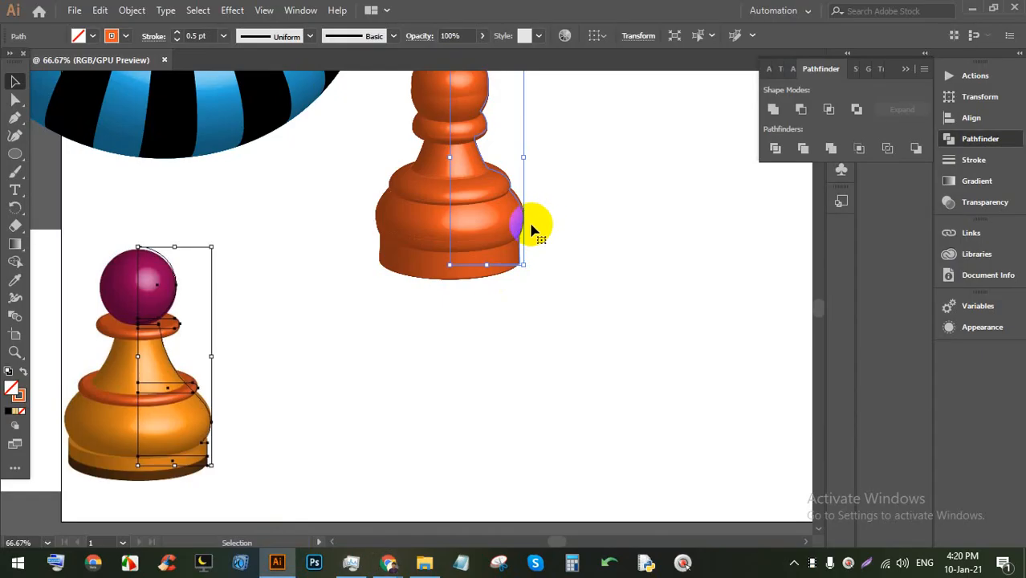
left_click(719, 258)
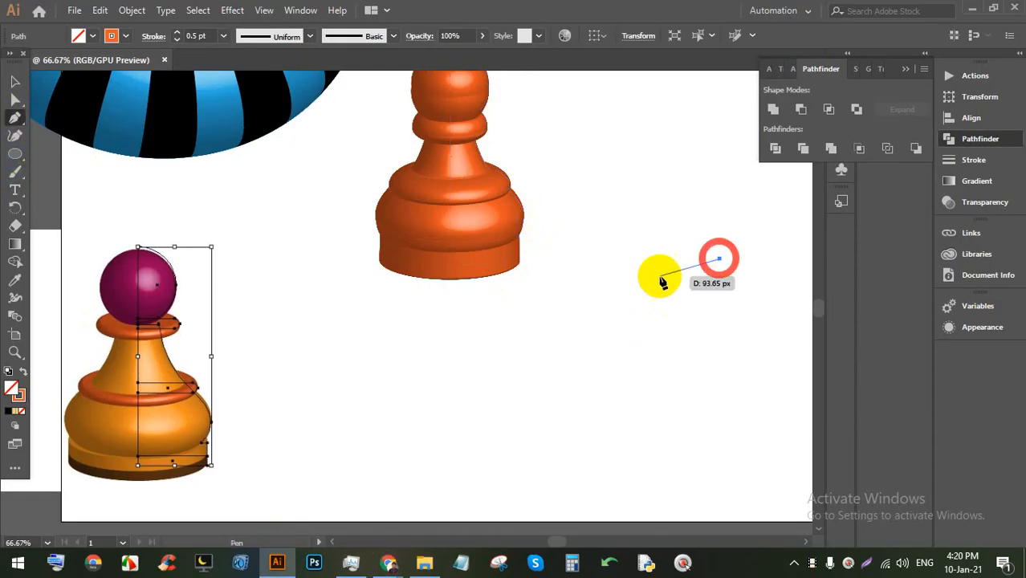
left_click_drag(662, 307, 648, 443)
left_click(607, 446)
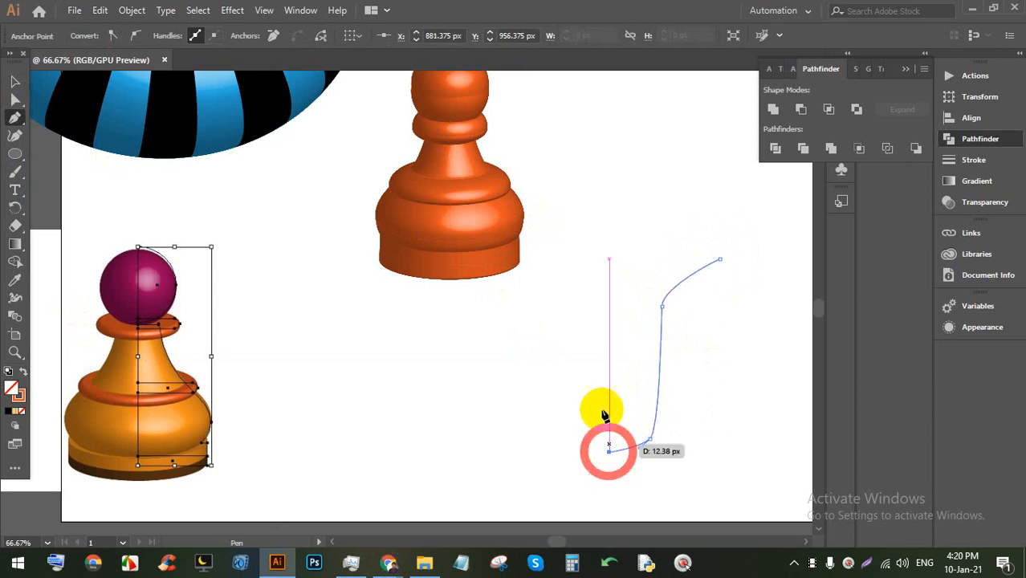
Step: Select the new half-profile path and set its stroke color to yellow
left_click(15, 81)
left_click(722, 386)
left_click_drag(722, 386, 634, 321)
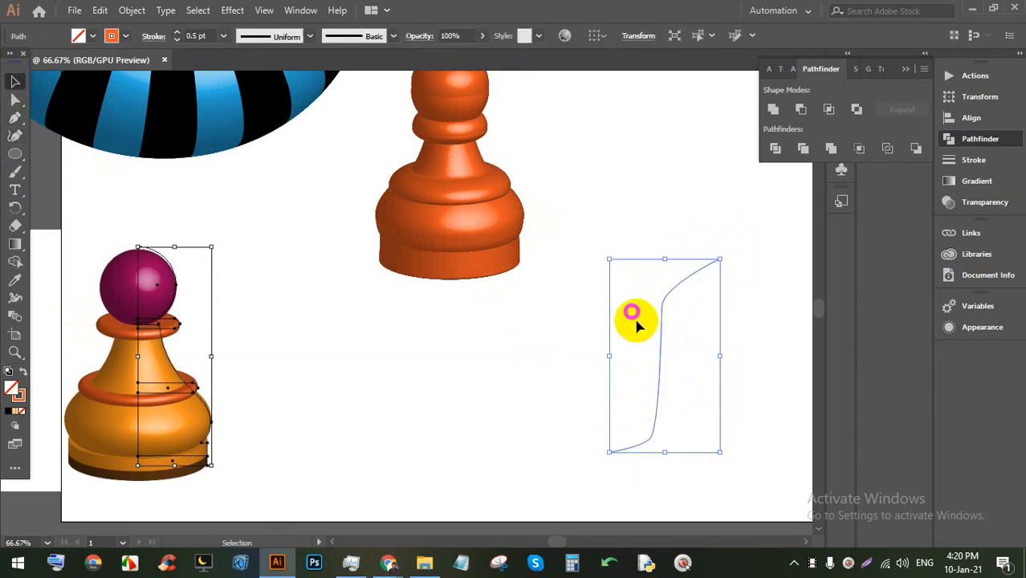
left_click(113, 37)
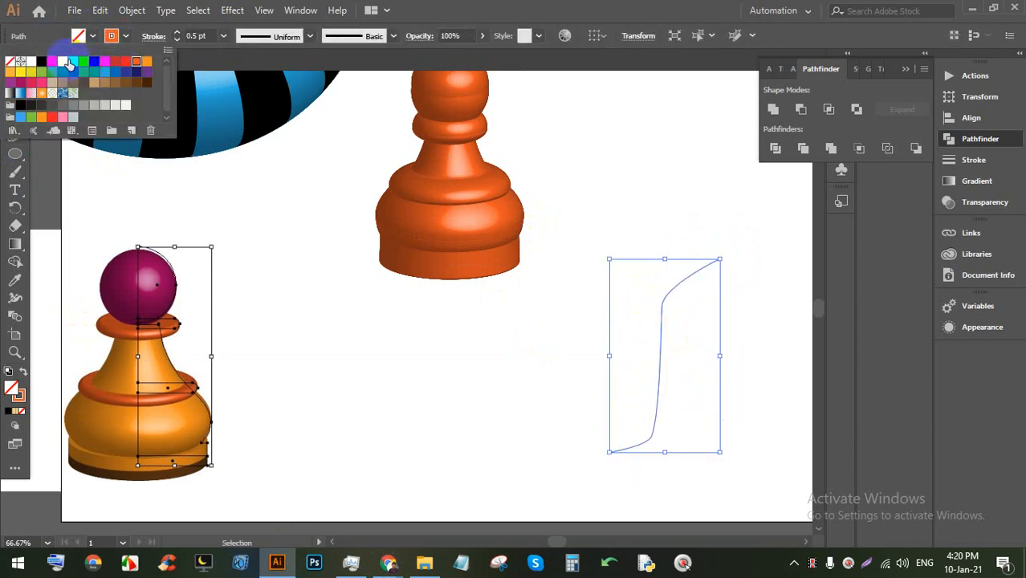
left_click(469, 327)
left_click_drag(577, 353, 666, 378)
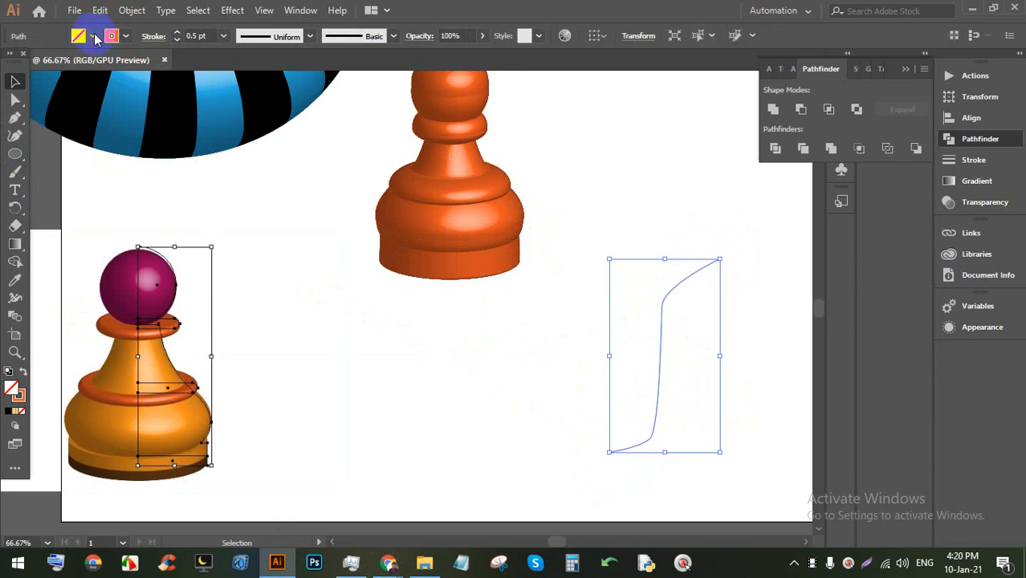
left_click(115, 37)
left_click(64, 62)
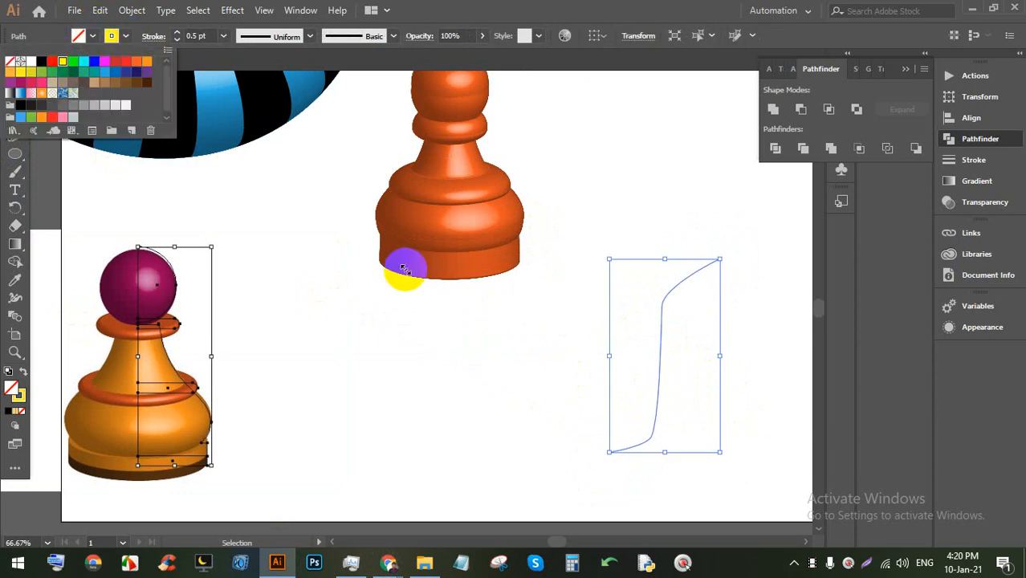
Step: Apply a 360° 3D Revolve from the left edge with plastic shading to the yellow path, with the preview on
left_click(232, 10)
mouse_move(265, 97)
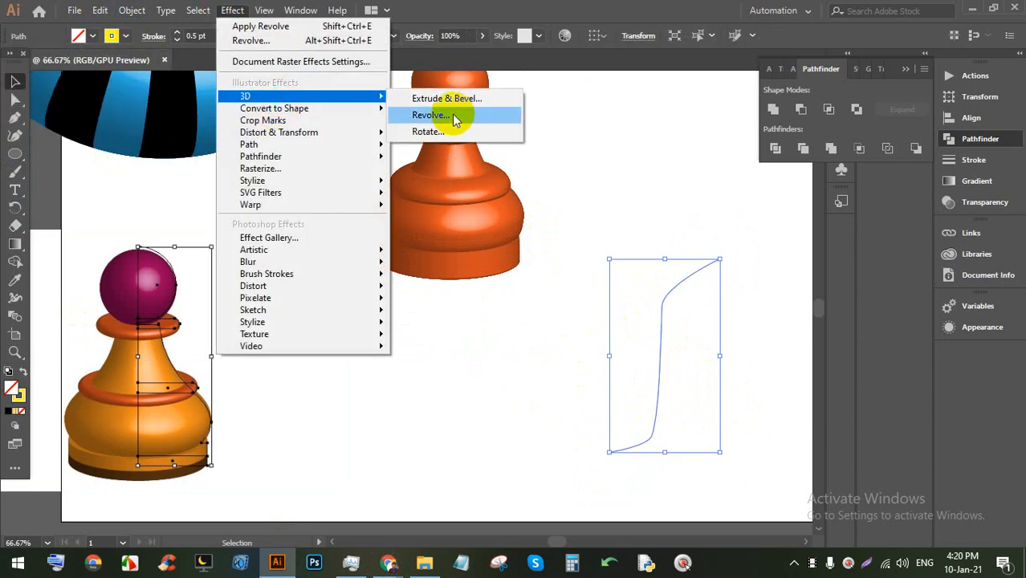
left_click(430, 115)
left_click(770, 395)
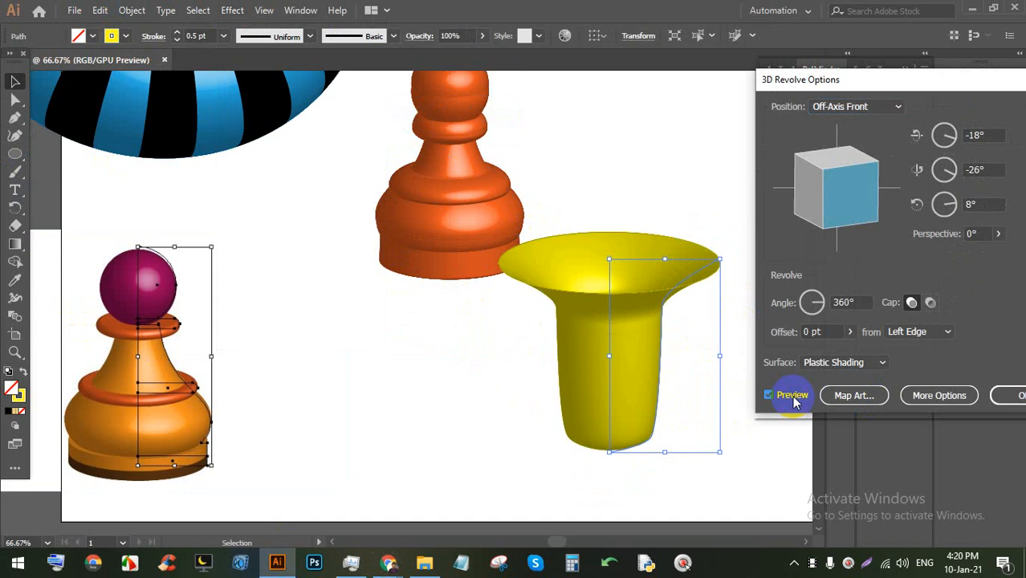
left_click(1012, 397)
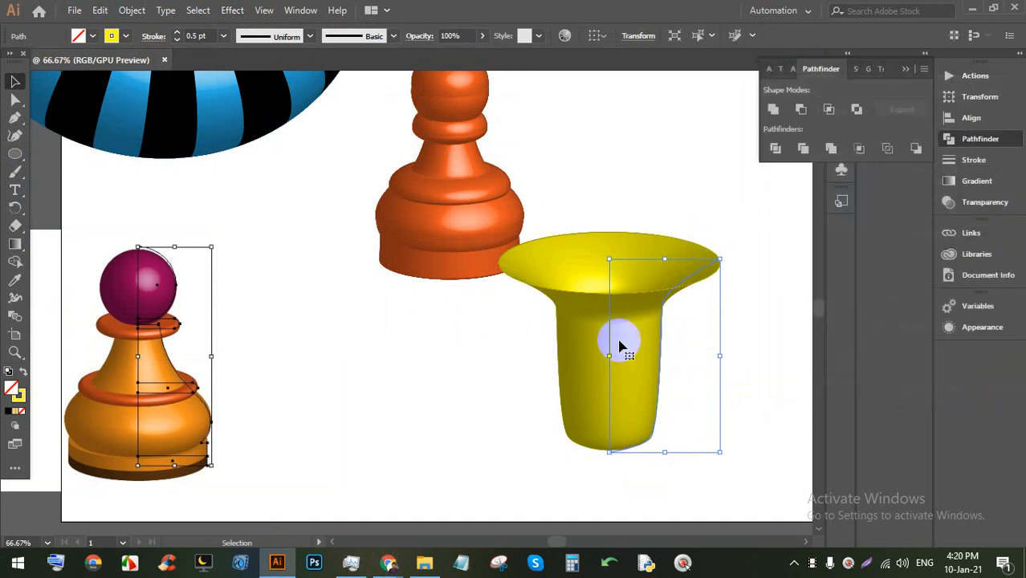
Step: Reshape the yellow vessel into a wide, shallow bowl by moving its side anchor outward and rim anchor down, and delete the bowl
left_click(15, 102)
left_click(607, 355)
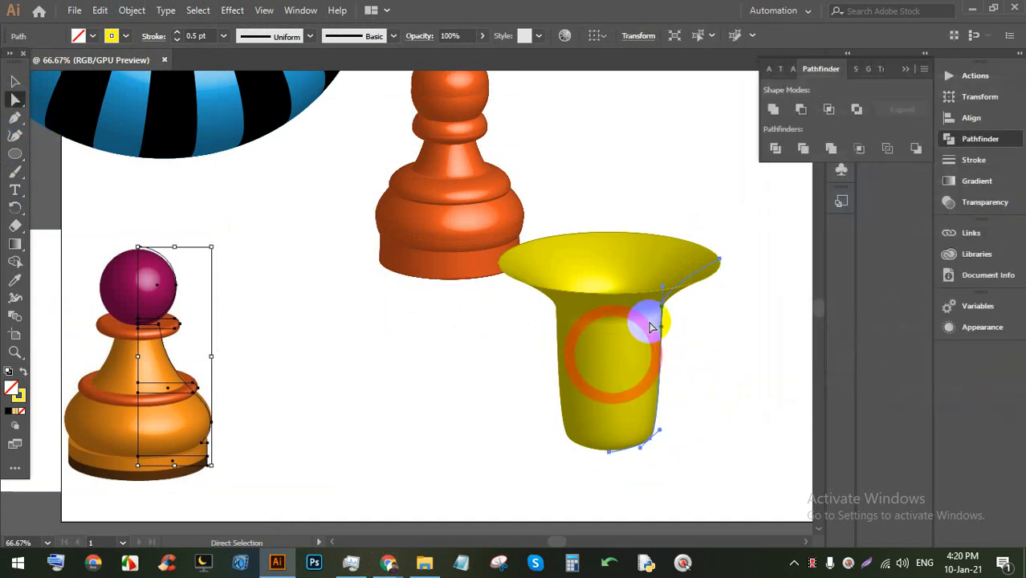
left_click_drag(666, 313, 781, 368)
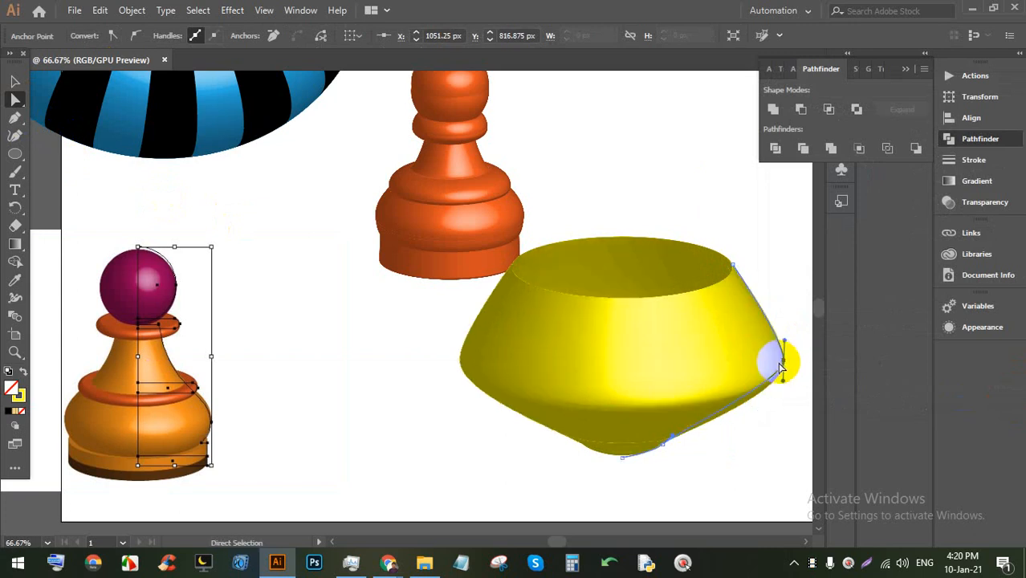
left_click(799, 365)
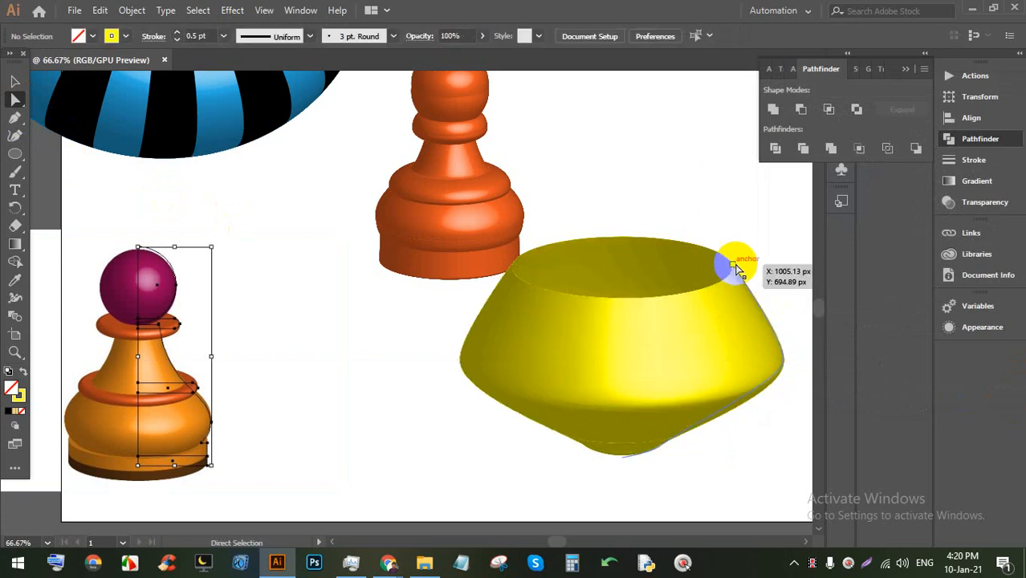
left_click_drag(735, 265, 725, 345)
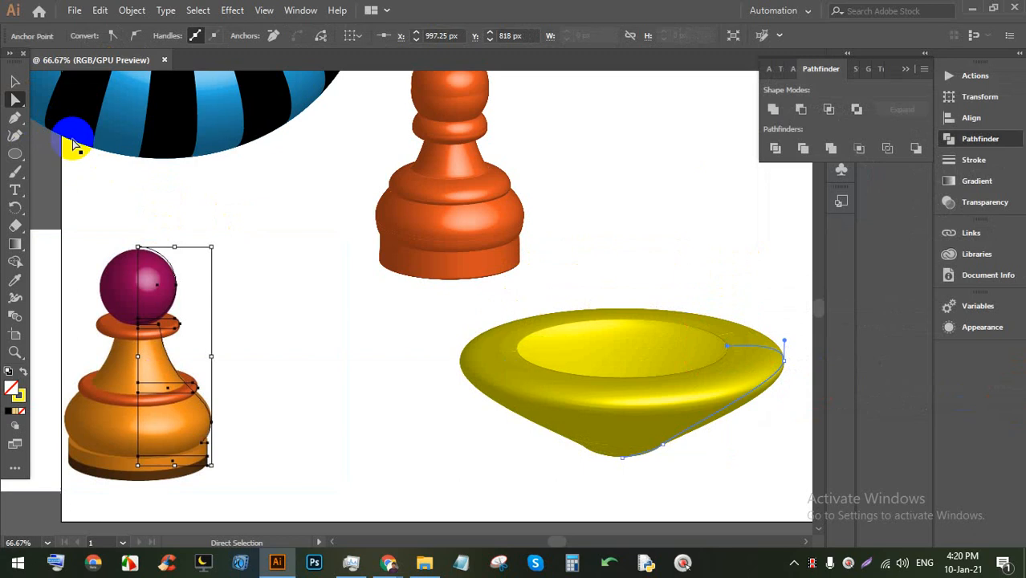
left_click(495, 375)
key("BackSpace")
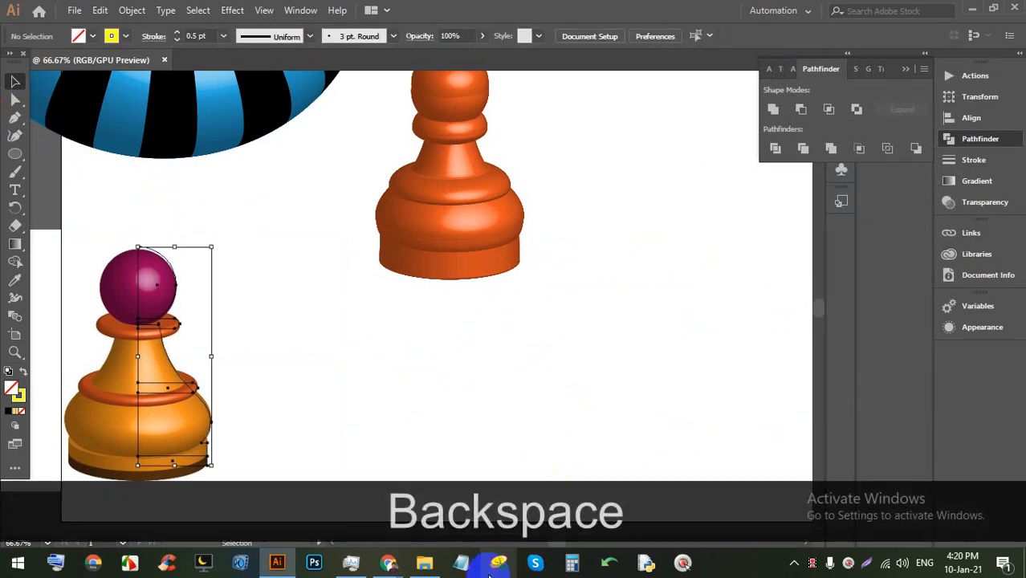
Step: Switch to Chrome and look through the 3D shape image results and the cola bottle design's related images for a reference
left_click(402, 567)
scroll(339, 456, "down", 10)
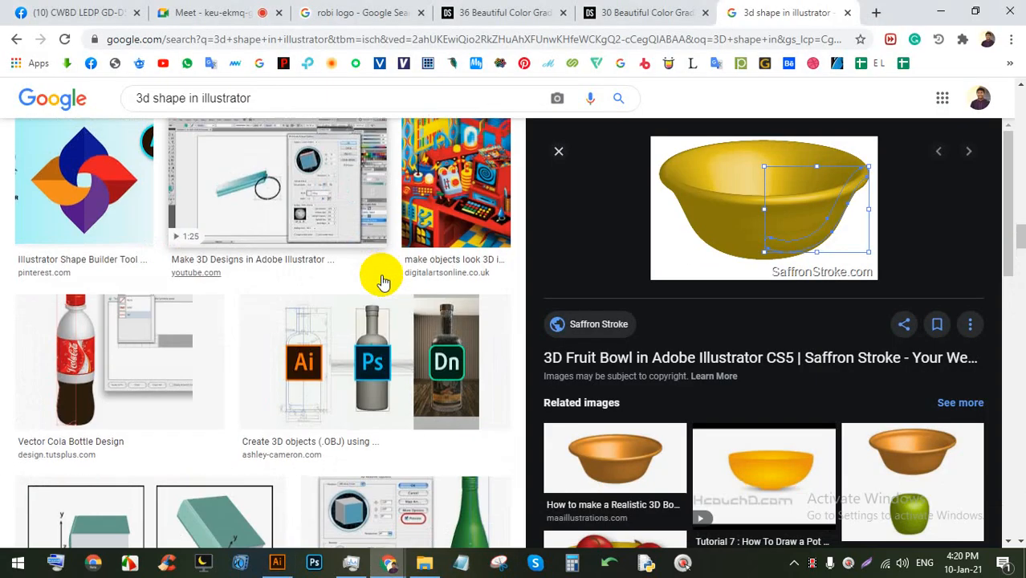
scroll(376, 273, "up", 10)
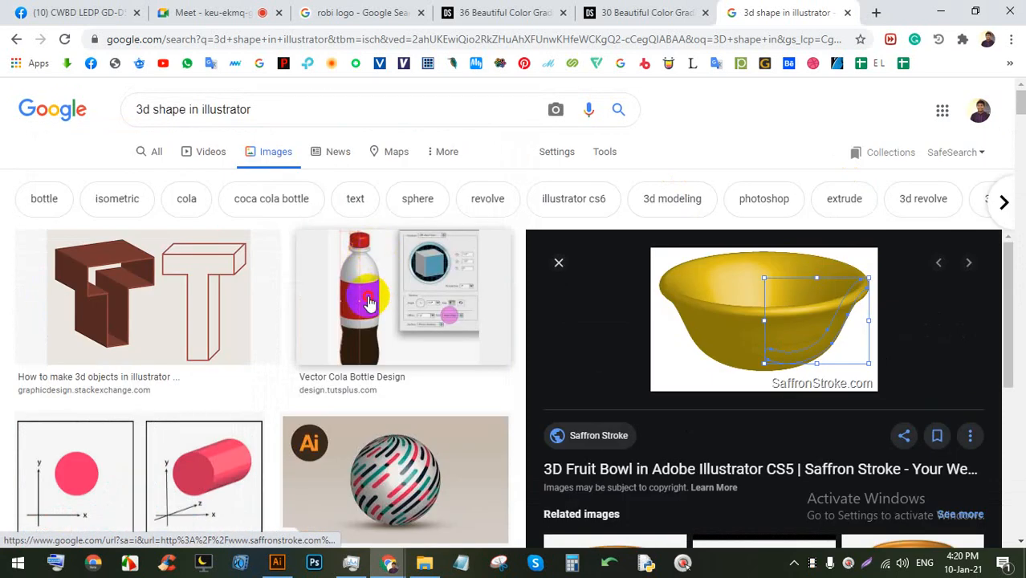
left_click(369, 302)
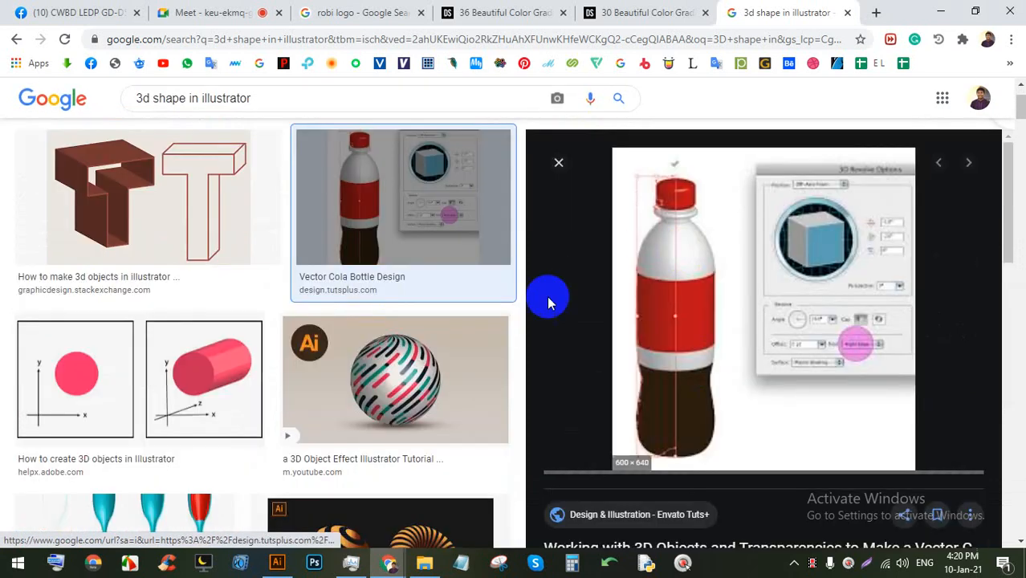
scroll(701, 285, "down", 9)
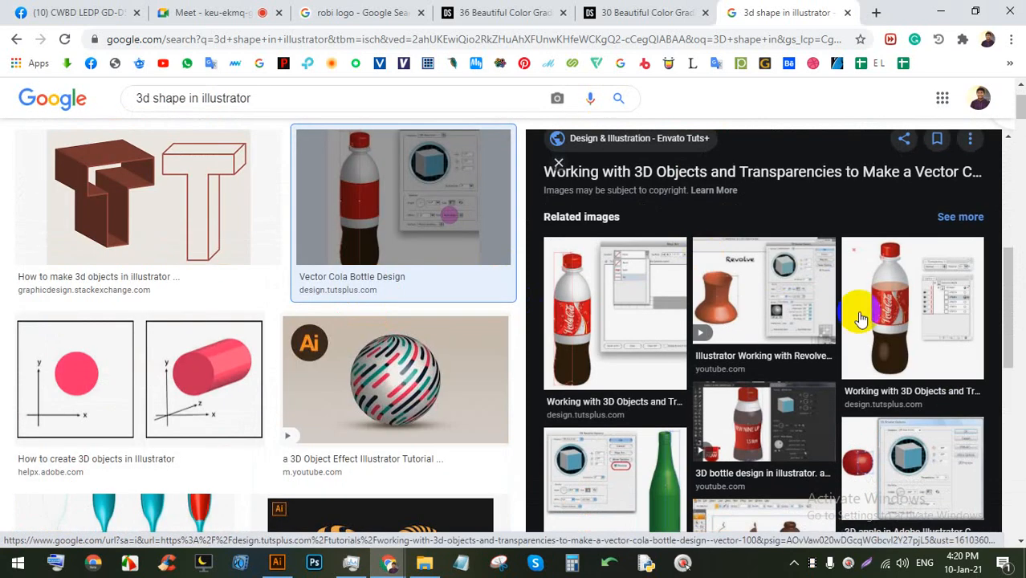
scroll(360, 187, "up", 2)
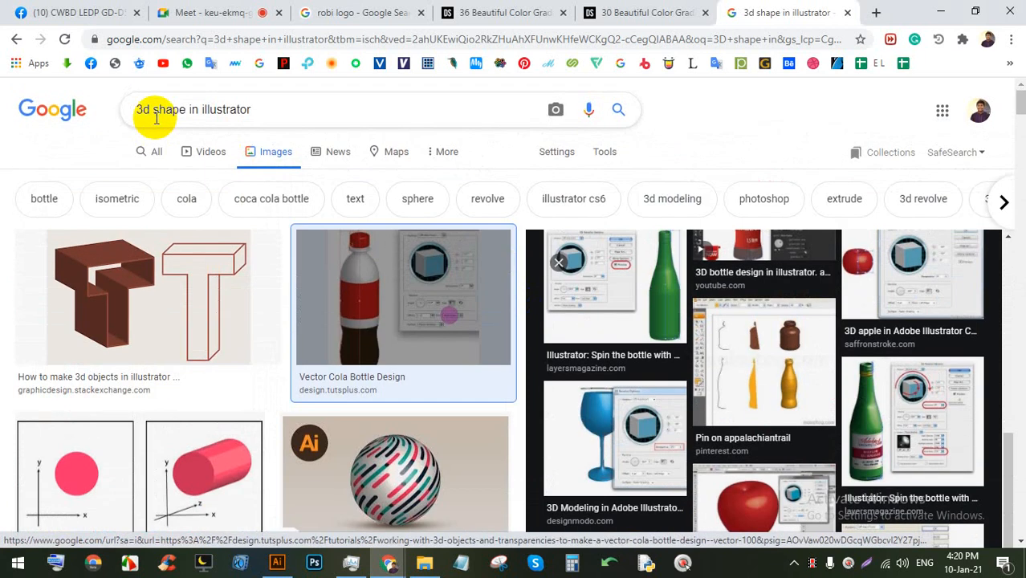
Step: Search Google Images for "3d shape in illustrator cocacola"
left_click(265, 107)
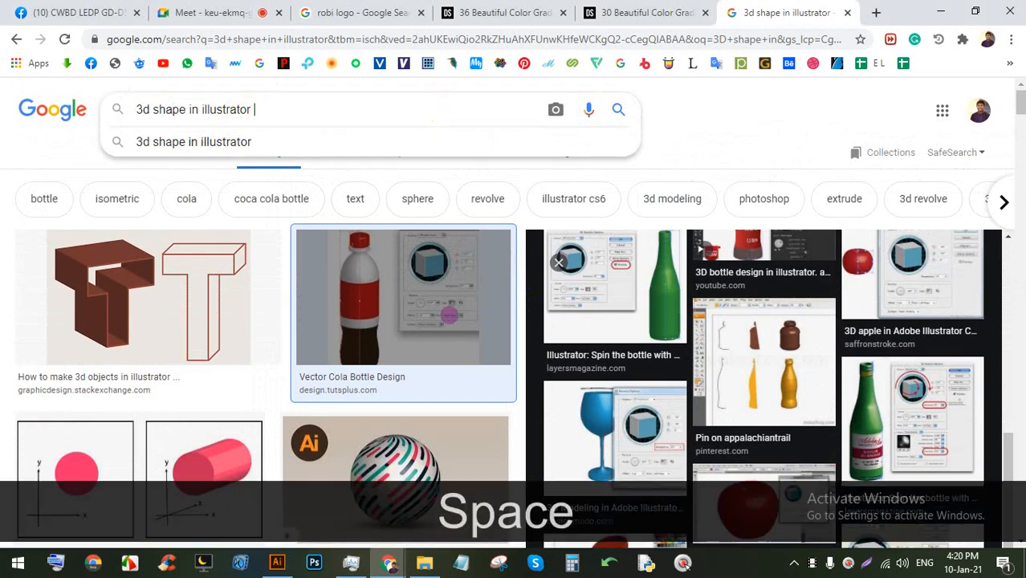
type("cp")
key("BackSpace")
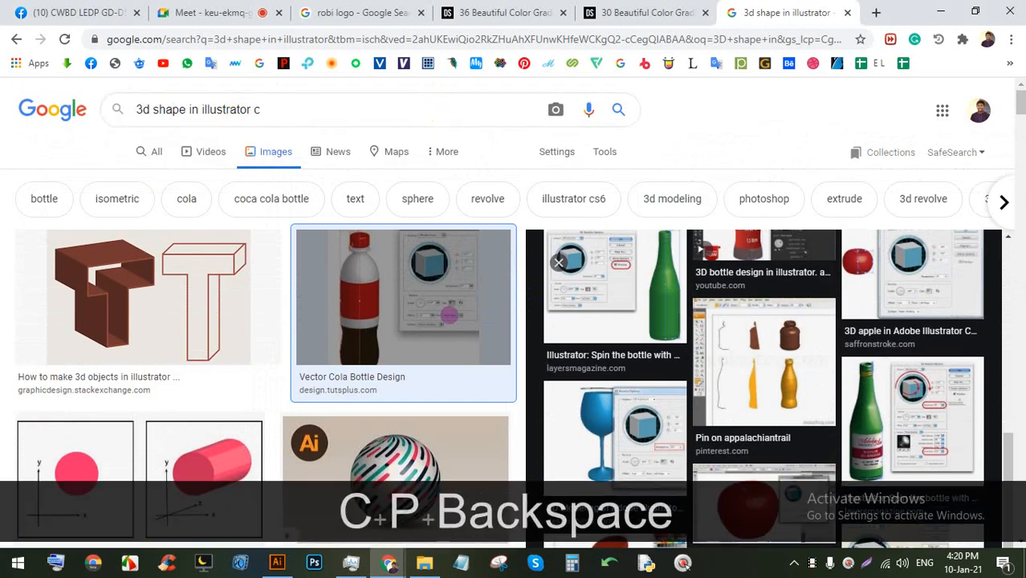
type("ocaco")
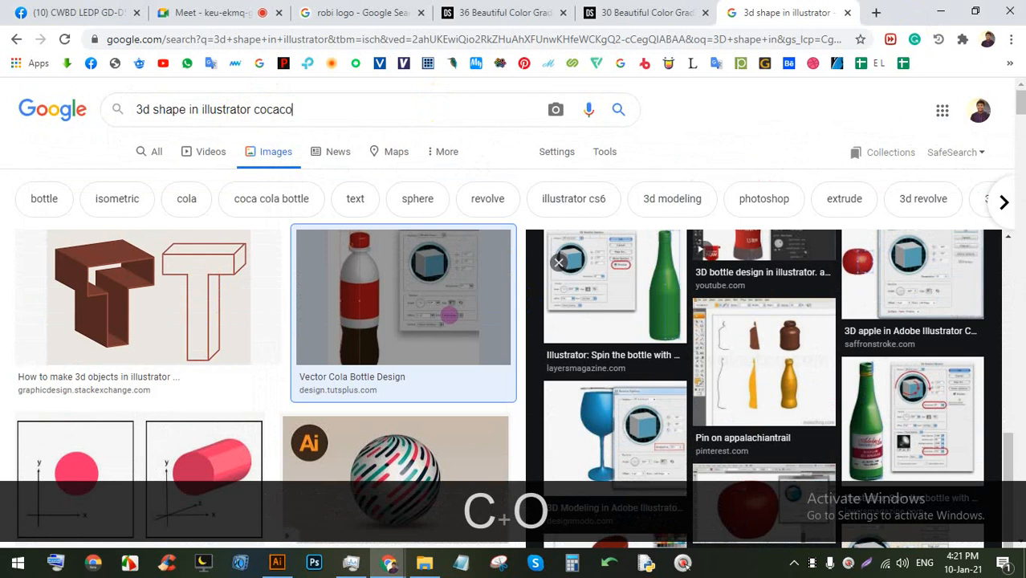
type("la")
key("Return")
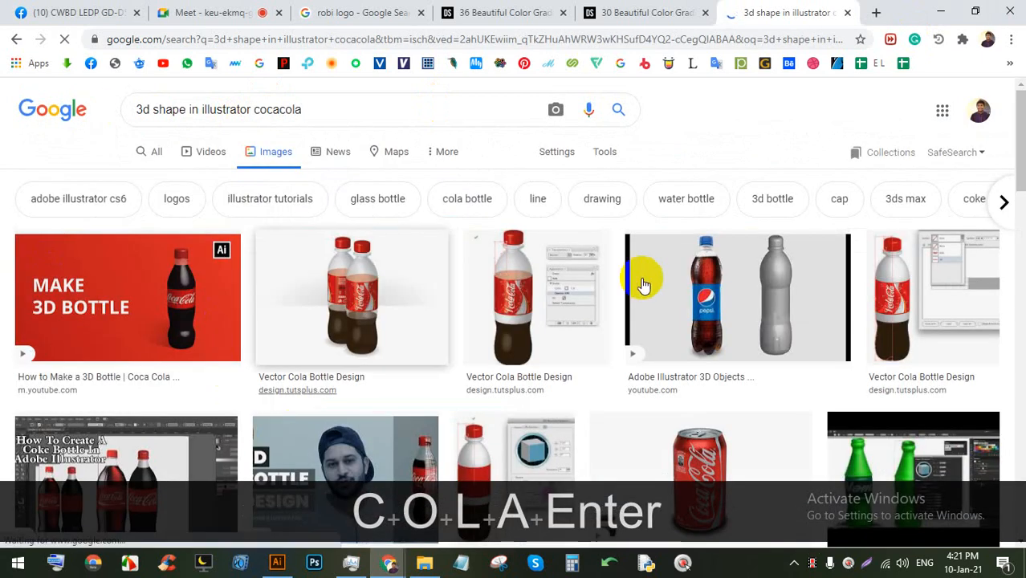
Step: Open the Pepsi bottle image shown with a gray 3D bottle from the results and copy the image
scroll(684, 262, "down", 1)
left_click(726, 218)
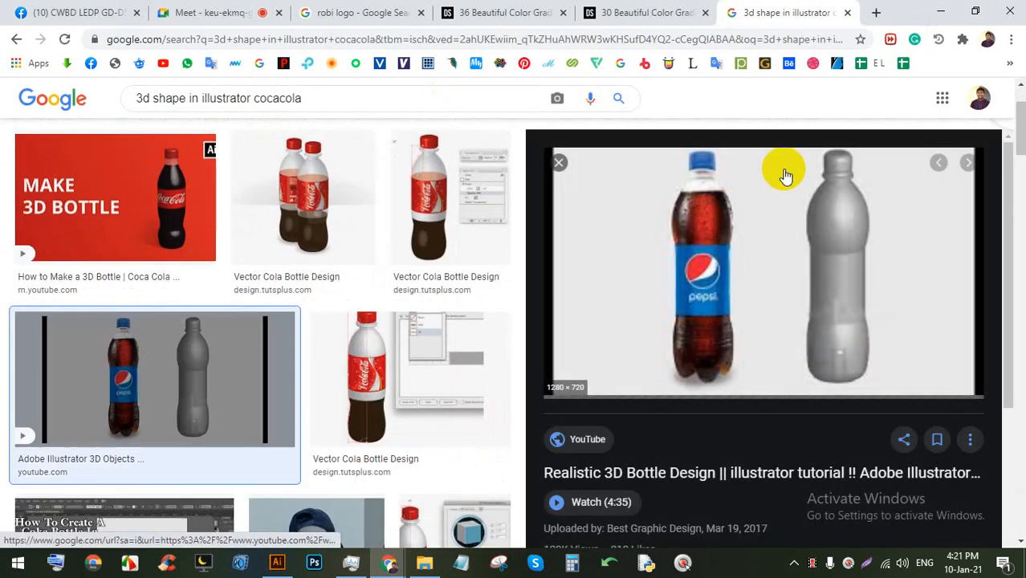
right_click(685, 186)
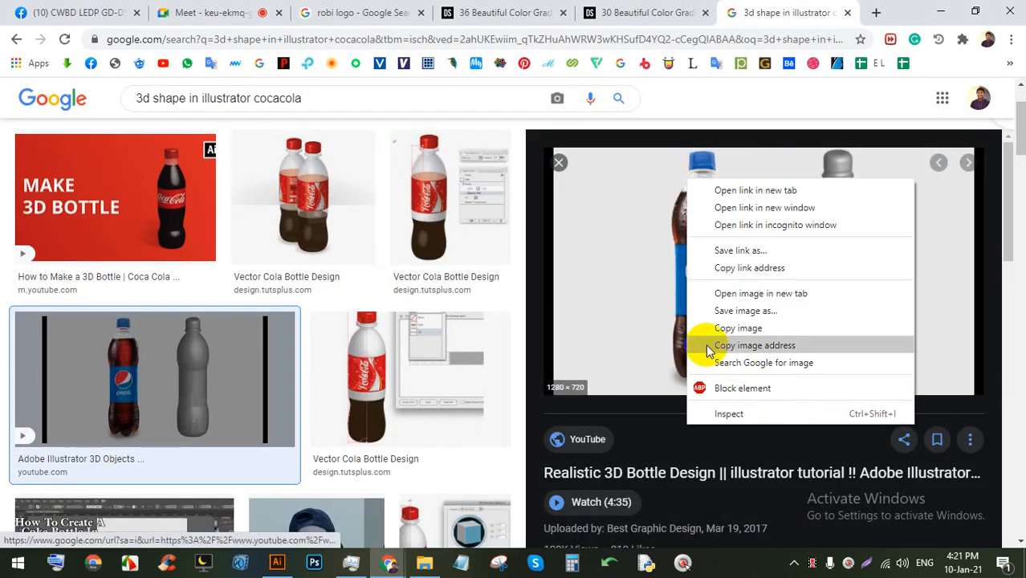
left_click(736, 328)
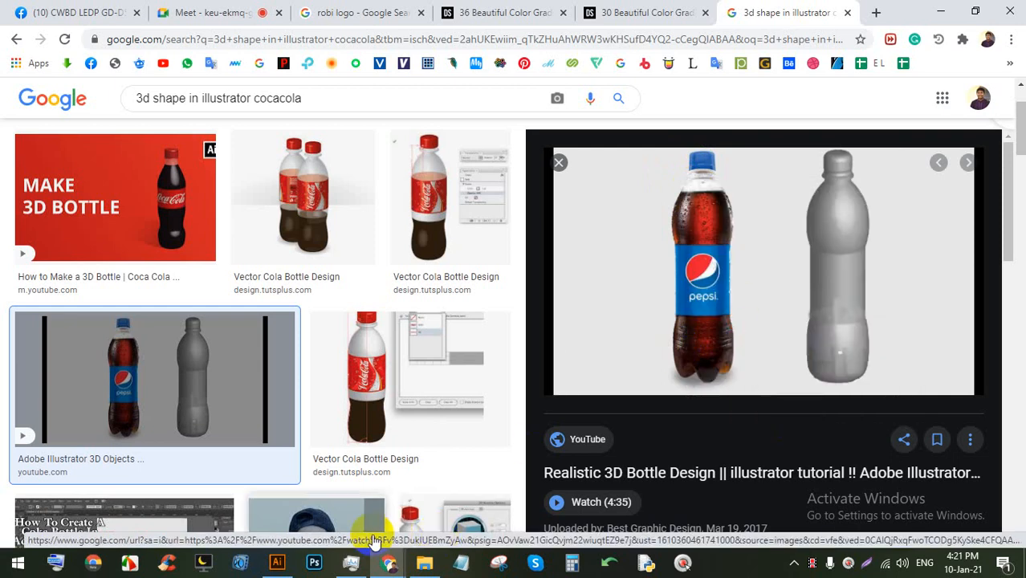
Step: Switch back to Illustrator, paste the bottle image, and place it in the empty area beside the orange pawn
left_click(277, 563)
key("ctrl+v")
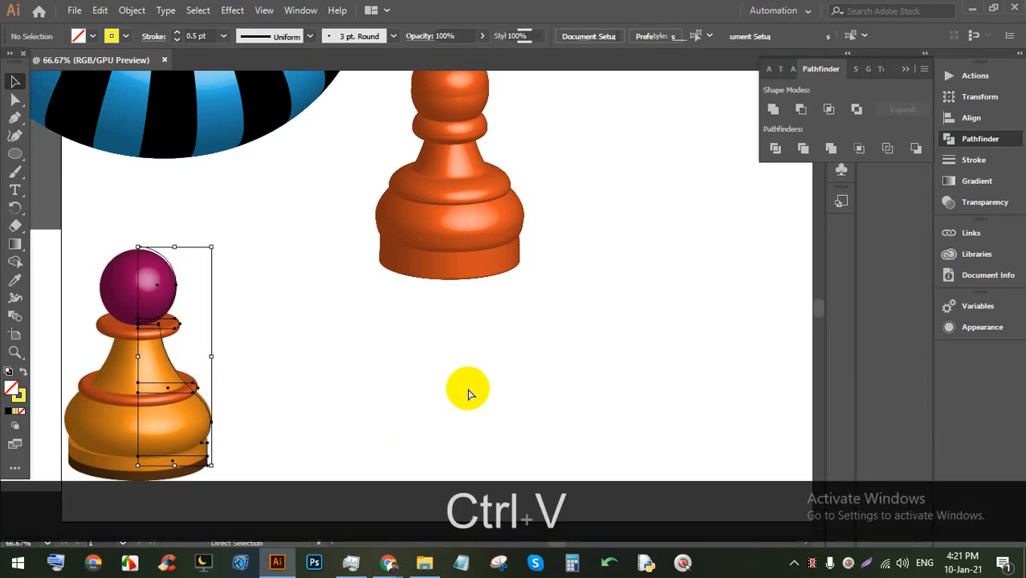
scroll(433, 307, "down", 2)
left_click_drag(434, 308, 735, 350)
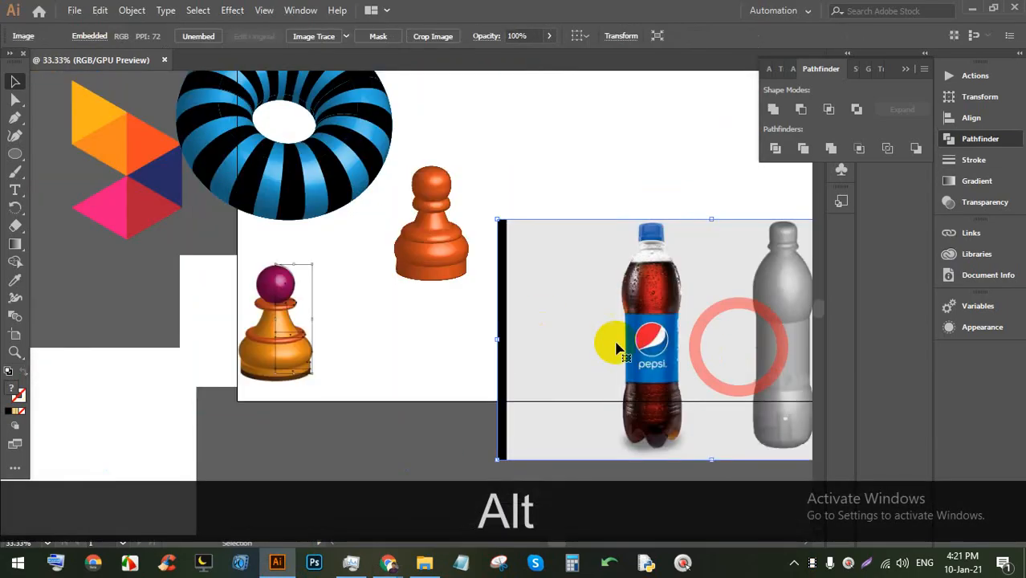
scroll(660, 306, "up", 1)
left_click_drag(673, 338, 592, 262)
Step: Trace the Pepsi bottle's right half with the Pen tool from the cap's top center down the cap and neck ring
scroll(592, 261, "up", 1)
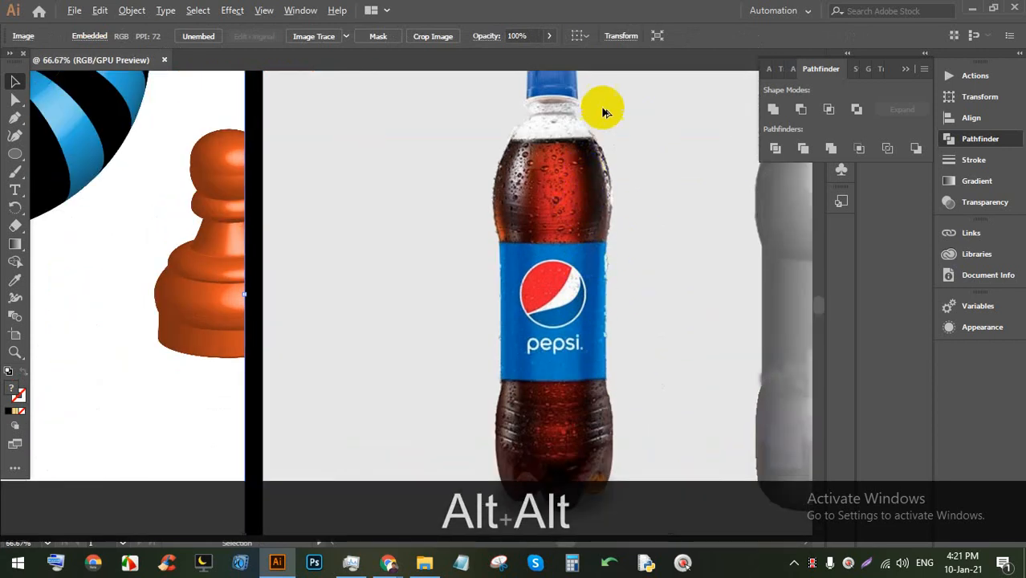
scroll(600, 103, "up", 3)
scroll(431, 138, "up", 1)
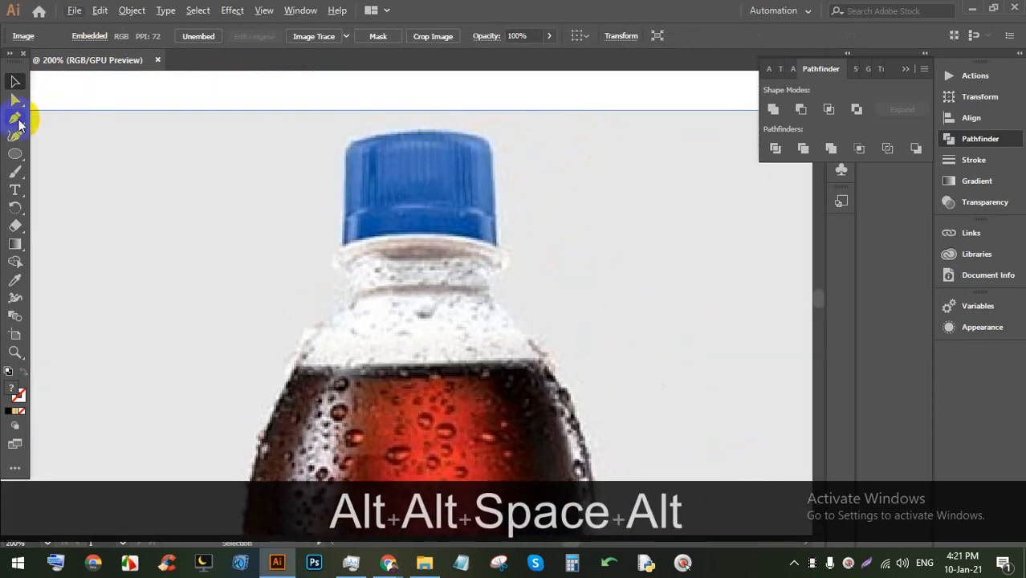
left_click(416, 136)
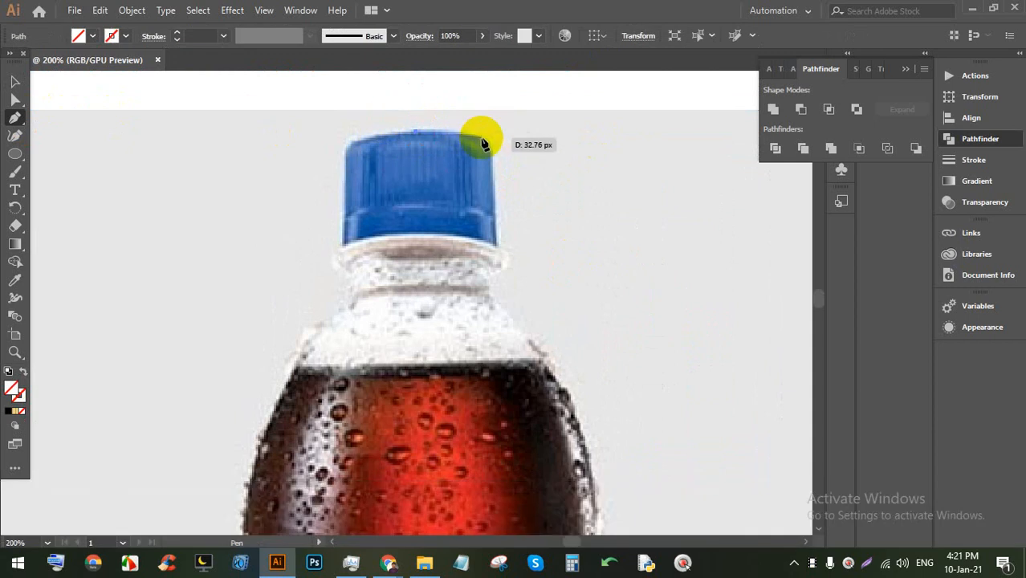
scroll(485, 137, "up", 1)
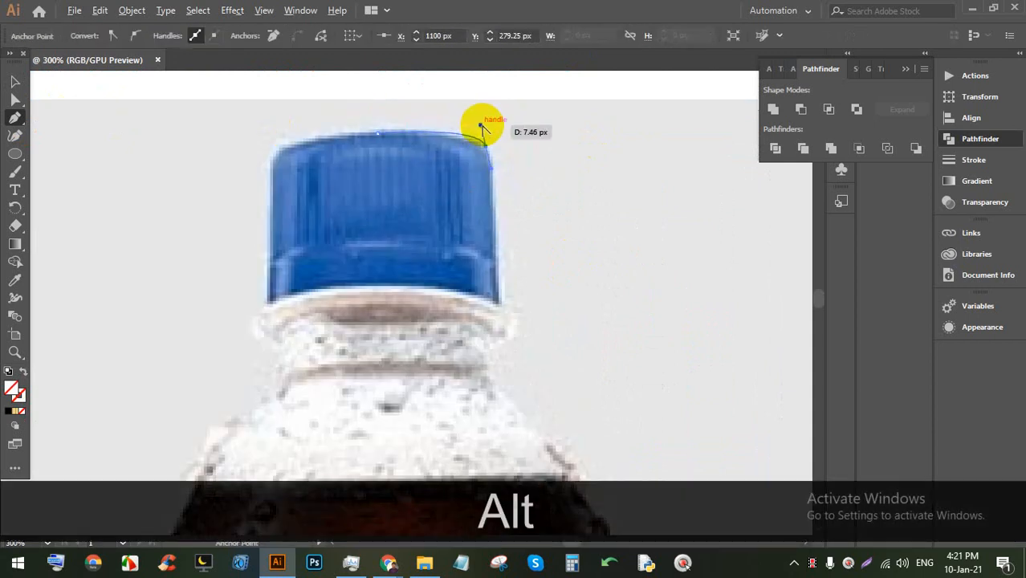
left_click_drag(480, 125, 478, 132)
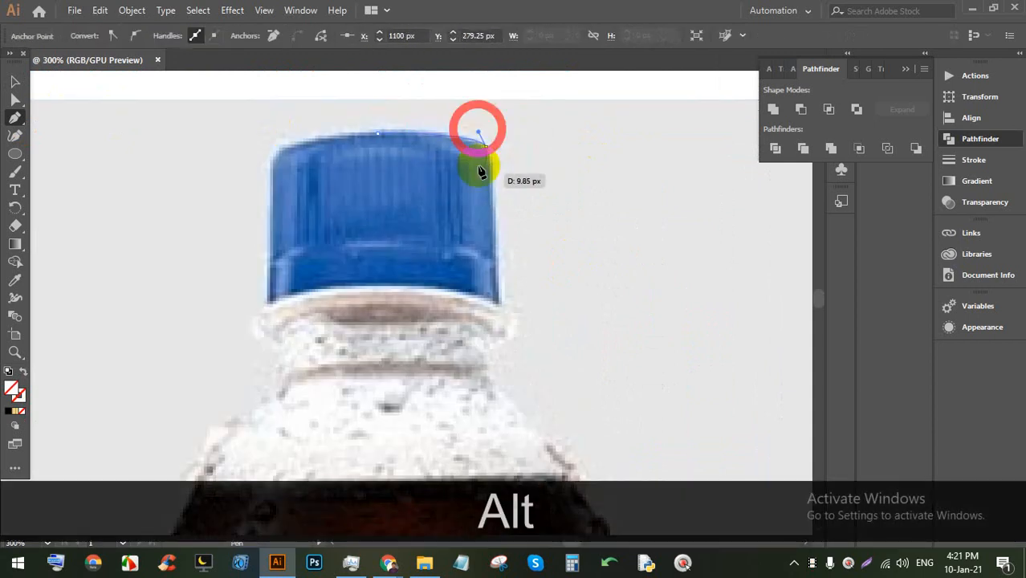
left_click(501, 299)
left_click_drag(516, 314, 500, 386)
left_click(502, 340)
scroll(491, 360, "down", 4)
scroll(529, 314, "down", 1)
scroll(593, 388, "up", 1)
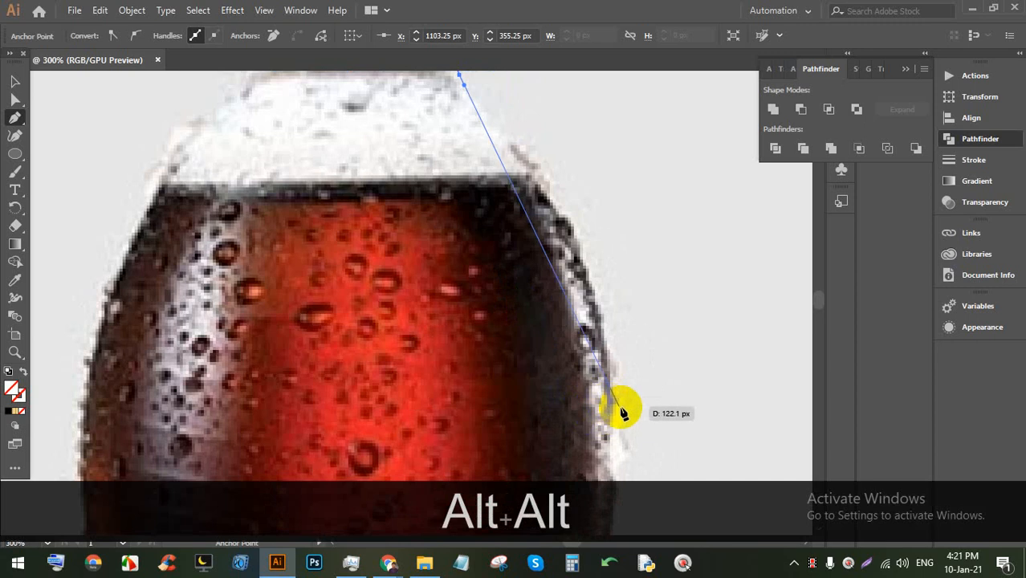
left_click_drag(625, 430, 624, 431)
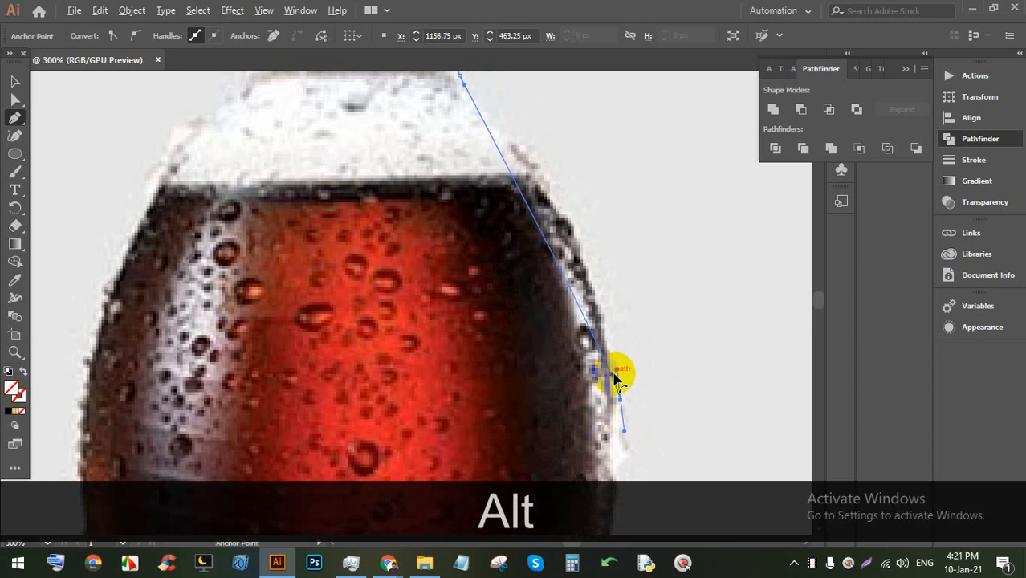
left_click_drag(616, 371, 612, 295)
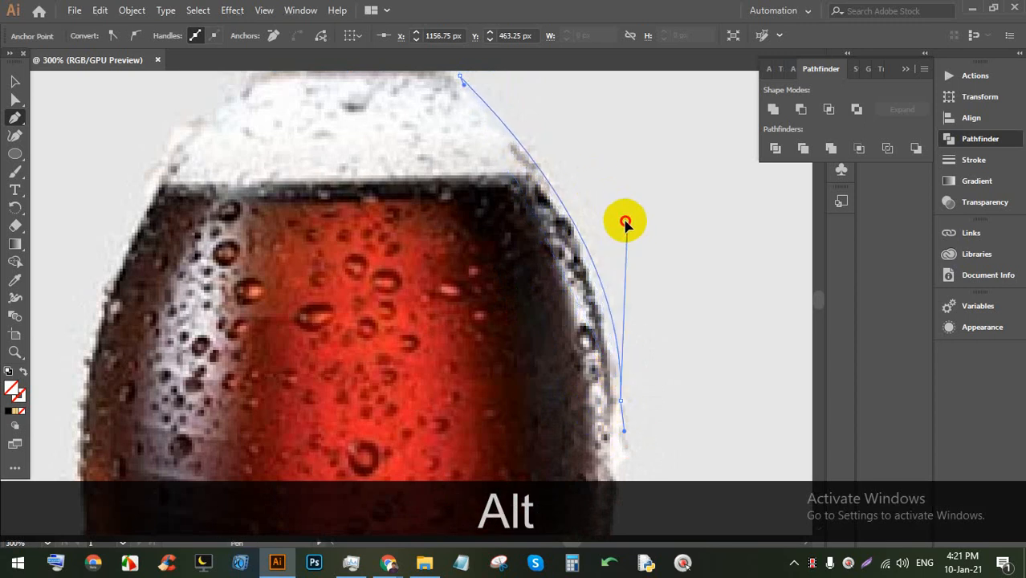
left_click_drag(626, 222, 628, 267)
key("ctrl+z")
key("ctrl+z")
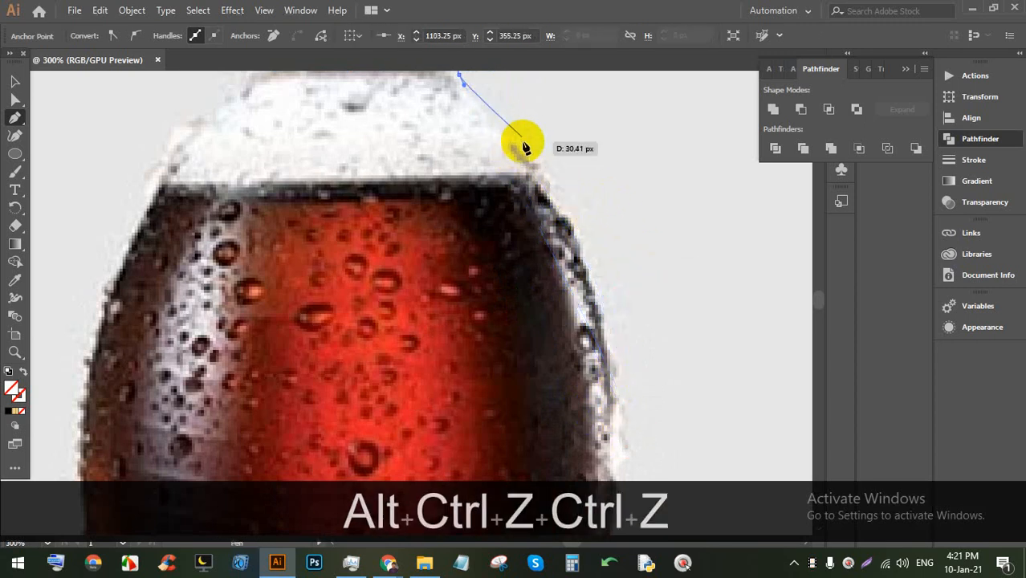
Step: Continue the path with curved segments along the bottle's right shoulder down to the label's upper edge
left_click_drag(594, 296, 570, 196)
scroll(572, 198, "down", 5)
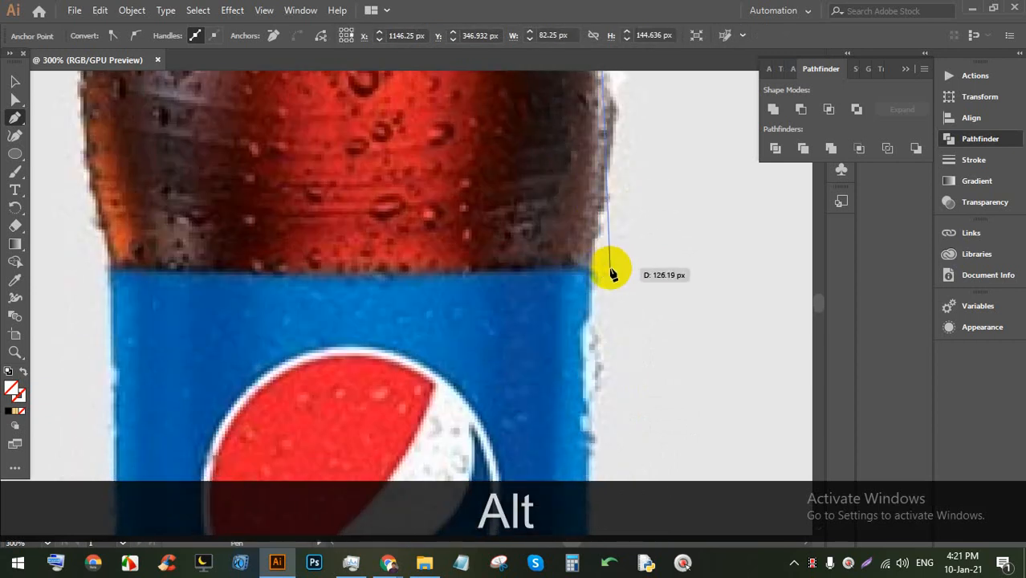
scroll(594, 315, "down", 2)
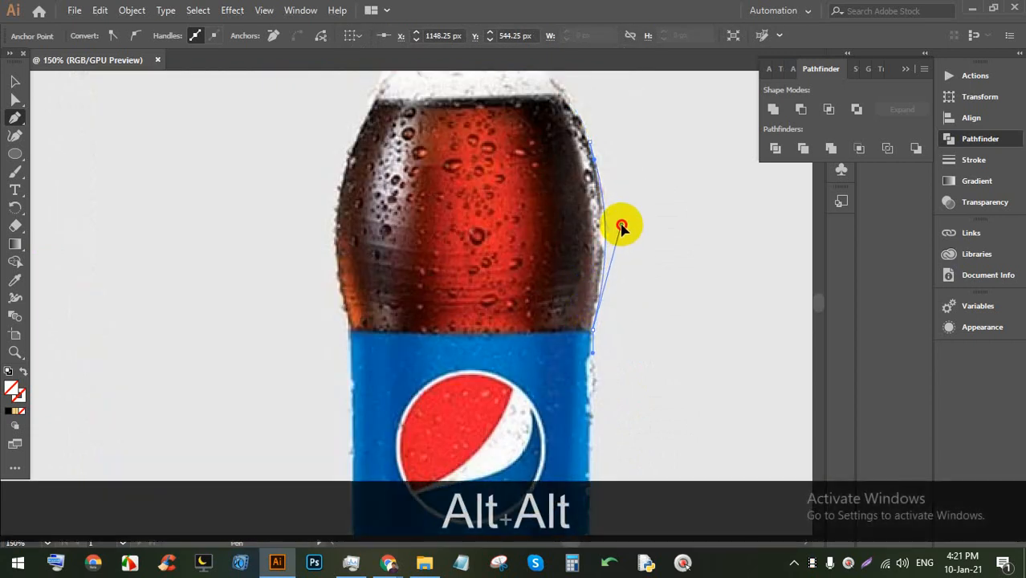
Step: Extend the path down the label's right side to its lower edge and adjust the anchor's handle there
scroll(595, 241, "down", 7)
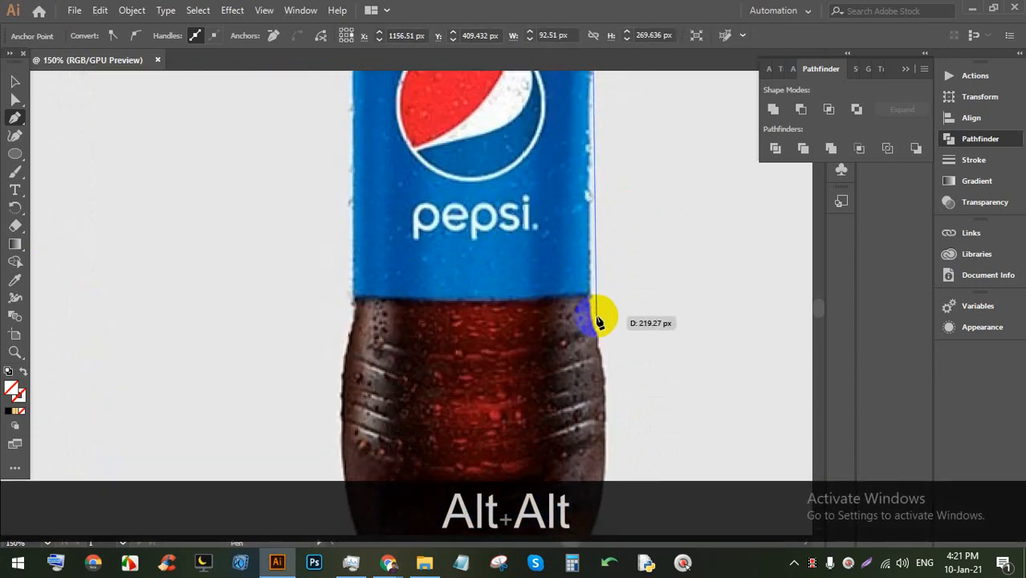
scroll(598, 330, "up", 1)
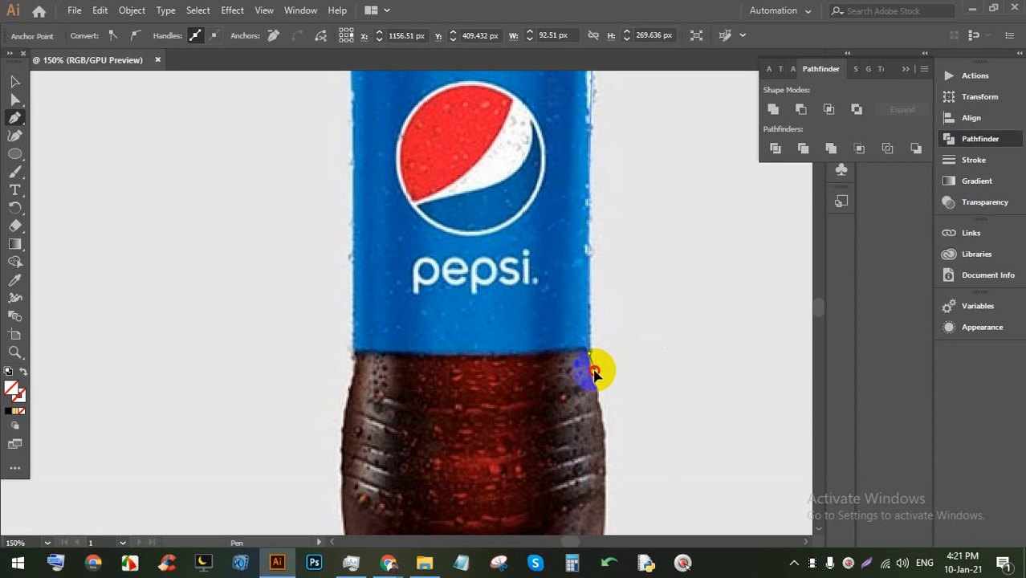
left_click(595, 376)
scroll(589, 355, "up", 2)
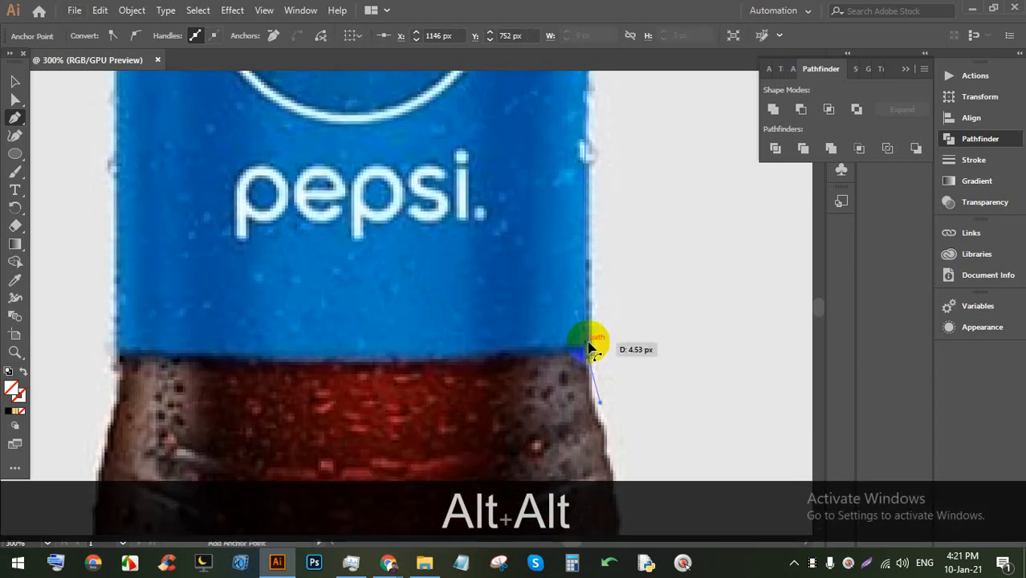
left_click(585, 248, "alt")
Step: Add an anchor low on the bottle's right side and adjust its handle so the curve follows the lower body
scroll(580, 244, "down", 8)
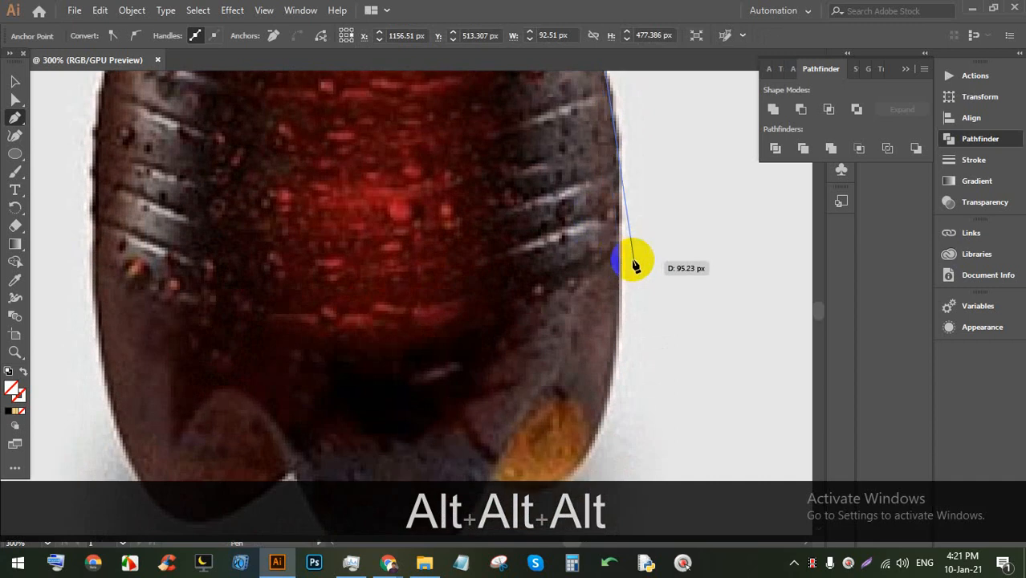
scroll(625, 295, "down", 2)
scroll(629, 304, "up", 2)
left_click_drag(621, 312, 617, 341)
left_click_drag(625, 282, 630, 117)
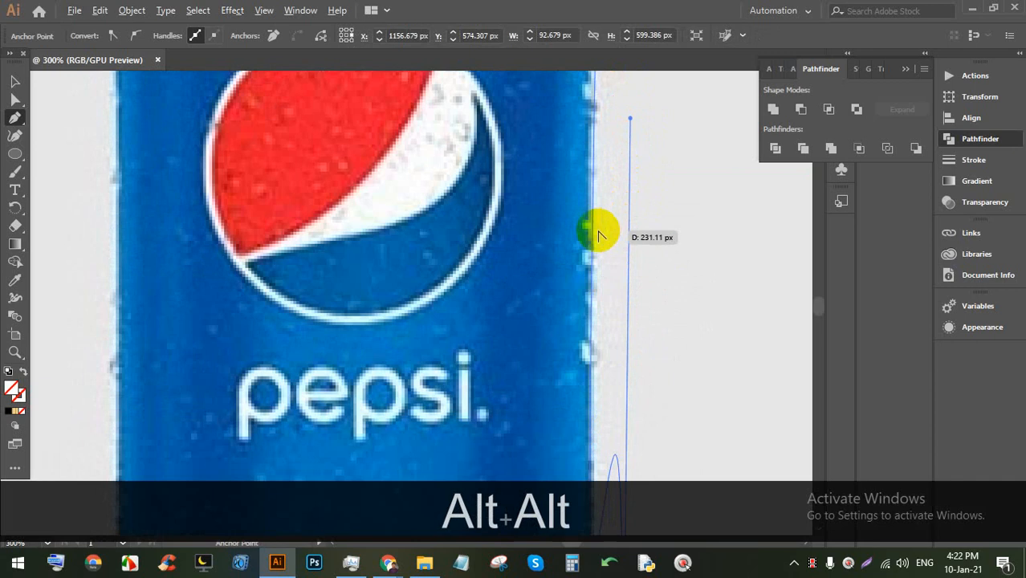
scroll(598, 231, "down", 4)
scroll(632, 338, "up", 2)
scroll(605, 170, "down", 2)
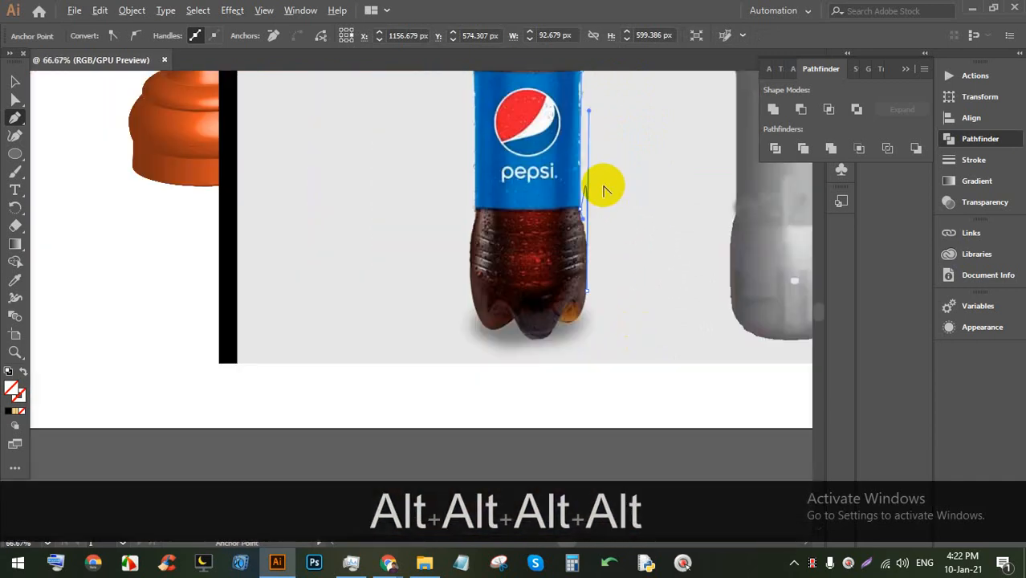
left_click_drag(597, 126, 591, 108)
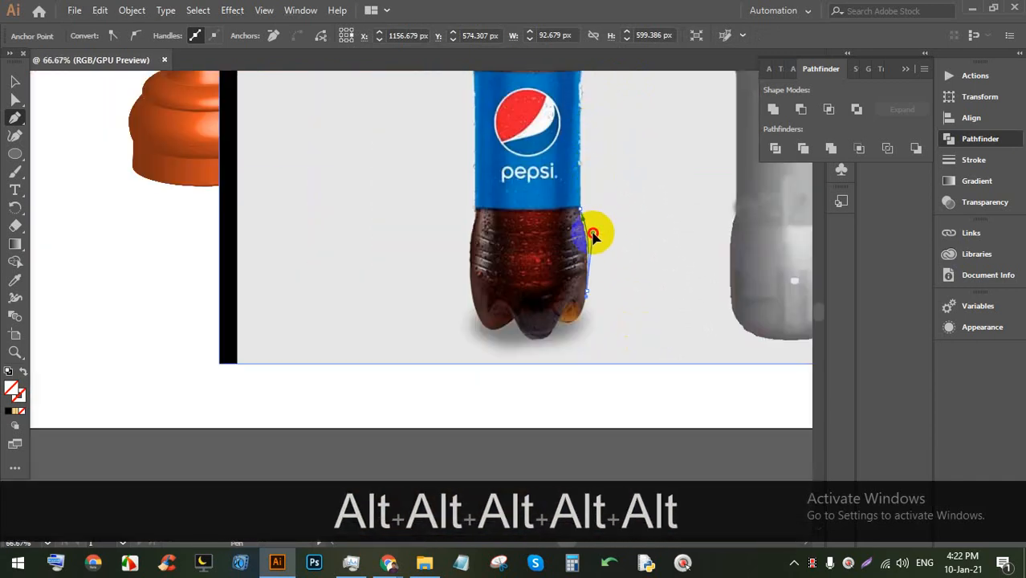
left_click_drag(591, 239, 591, 247)
Step: Trace the bottle's scalloped base from the lower right side in to the bottom of the middle foot
scroll(586, 317, "up", 4)
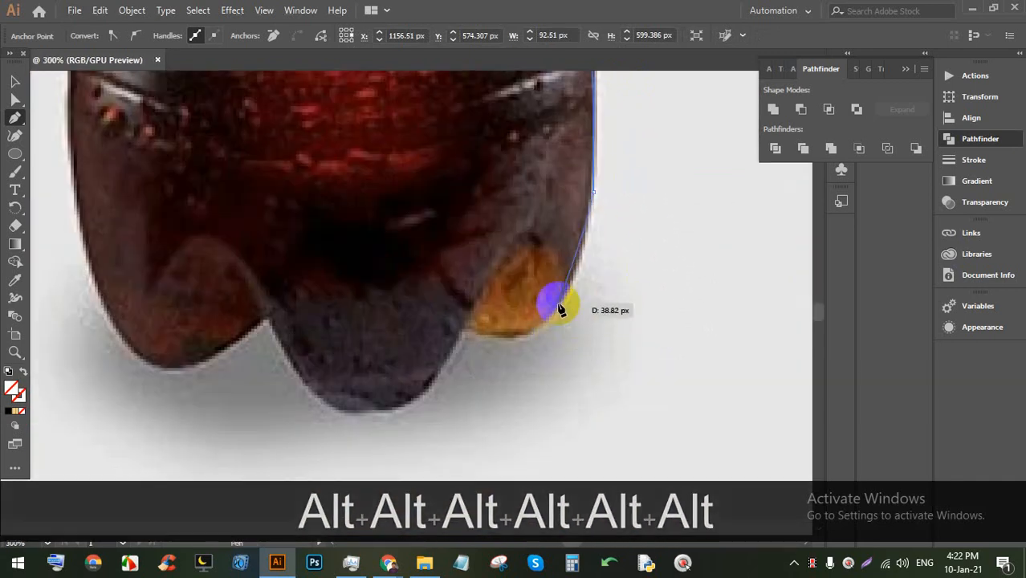
left_click_drag(542, 333, 582, 282)
left_click_drag(468, 333, 466, 339)
mouse_move(397, 410)
left_mouse_down()
mouse_move(383, 410)
mouse_move(384, 399)
left_mouse_up()
Step: Move the bottle image to the right, clear of the traced half-profile, and select the profile path
scroll(383, 399, "down", 5)
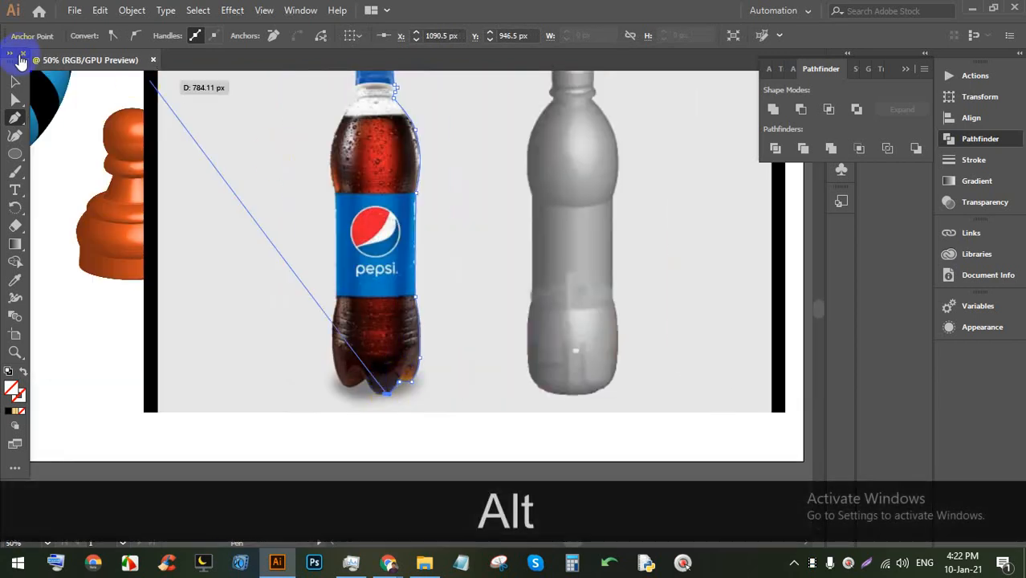
left_click(18, 84)
scroll(201, 207, "down", 2)
left_click_drag(344, 206, 550, 213)
left_click(289, 211)
scroll(270, 159, "up", 2)
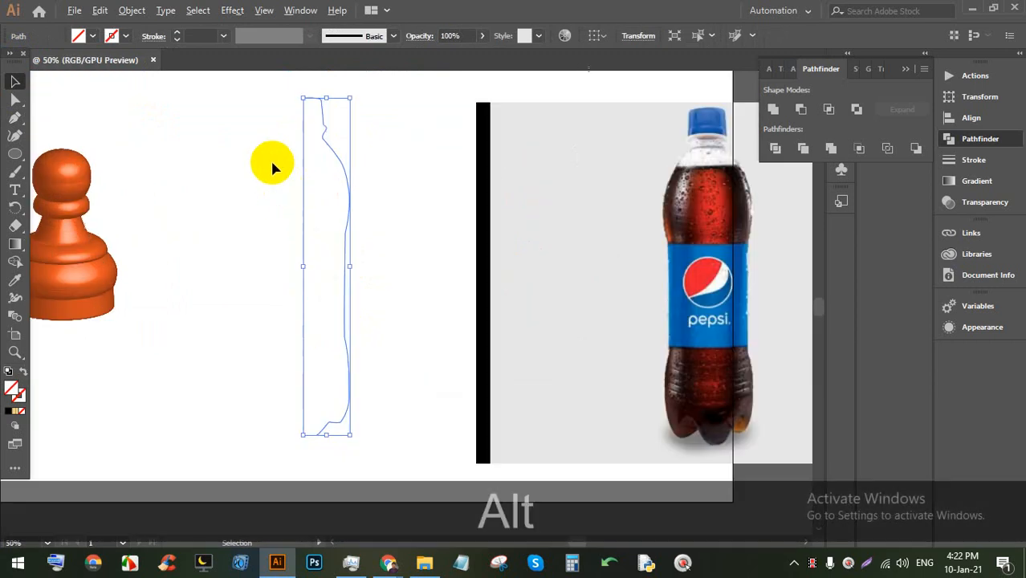
Step: Give the bottle's half-profile path a 0.25 pt grey stroke
left_click(177, 33)
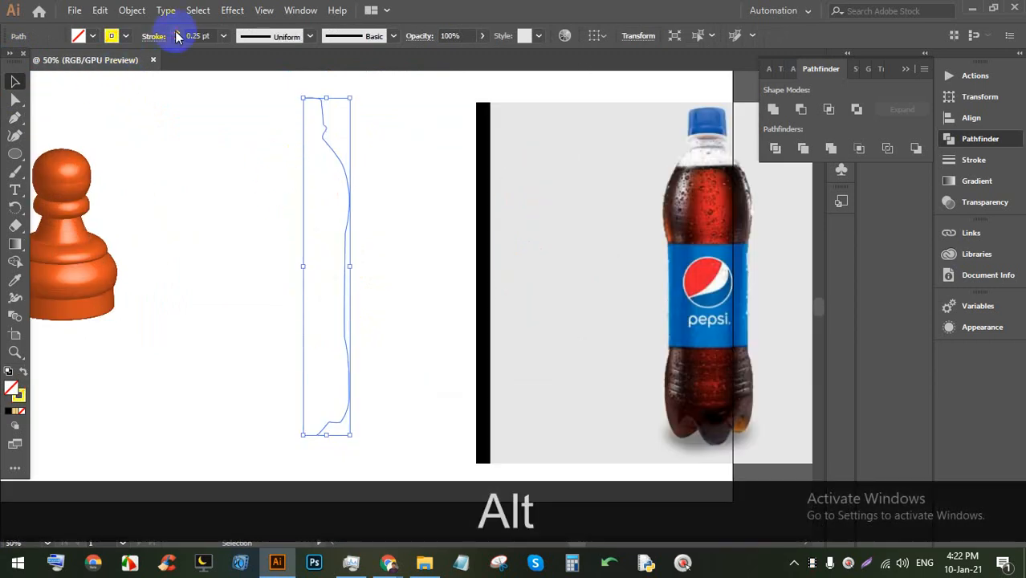
left_click(126, 35)
left_click(84, 106)
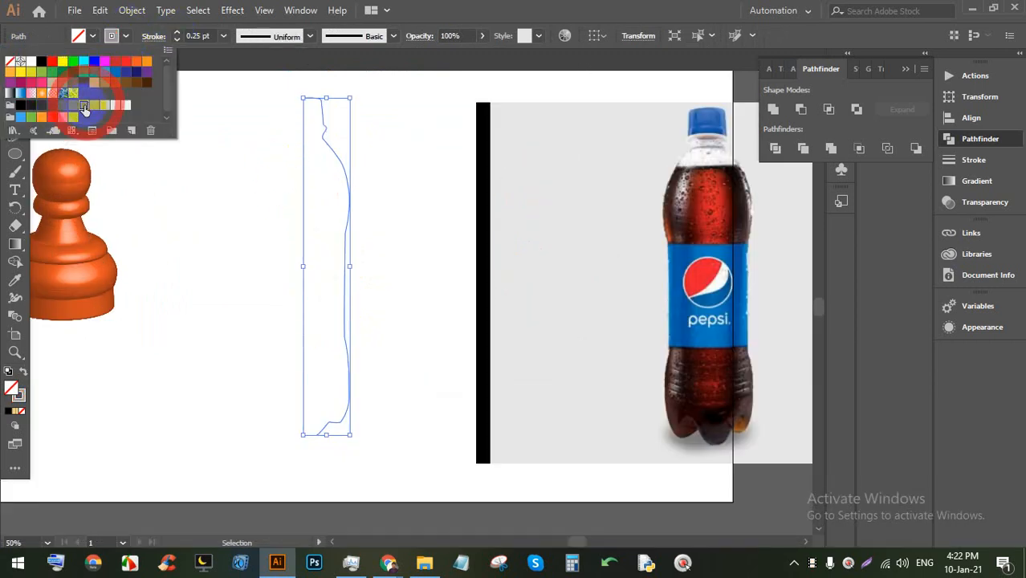
left_click(460, 188)
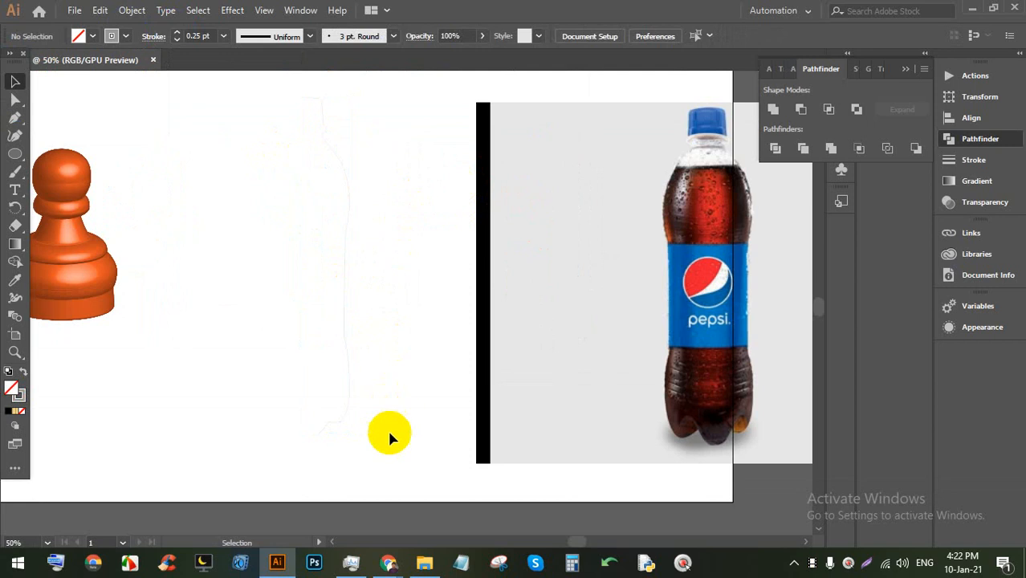
Step: Apply a 360° 3D Revolve from the left edge to the half-profile, rotated to -14°, -19° and 6°
left_click_drag(389, 430, 264, 262)
left_click(232, 10)
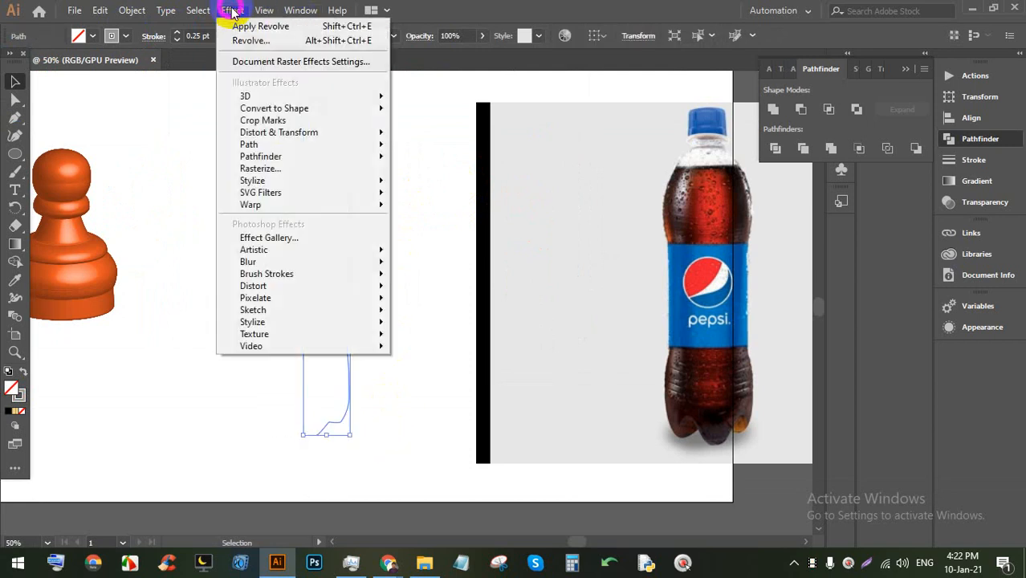
mouse_move(321, 96)
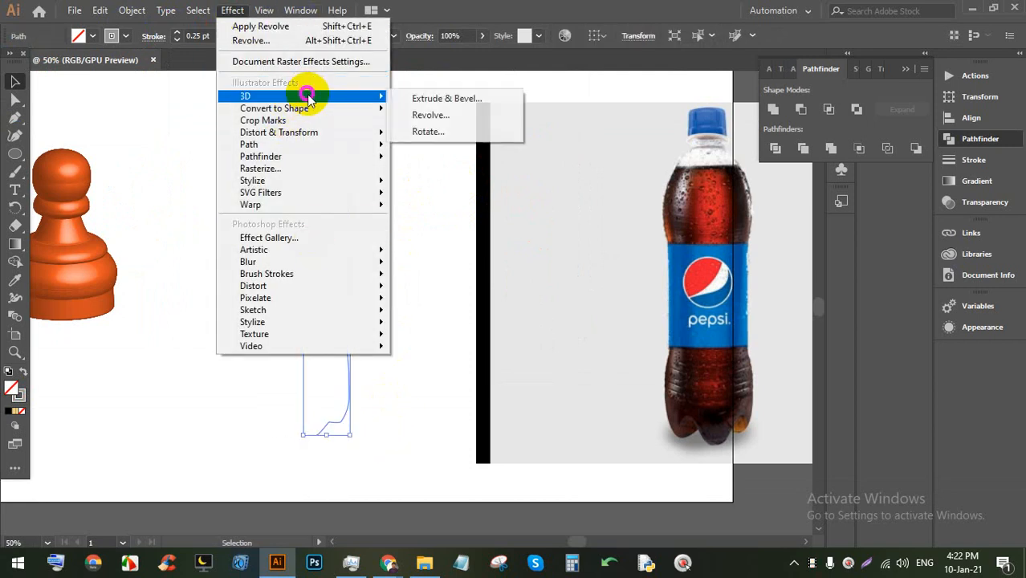
left_click(455, 115)
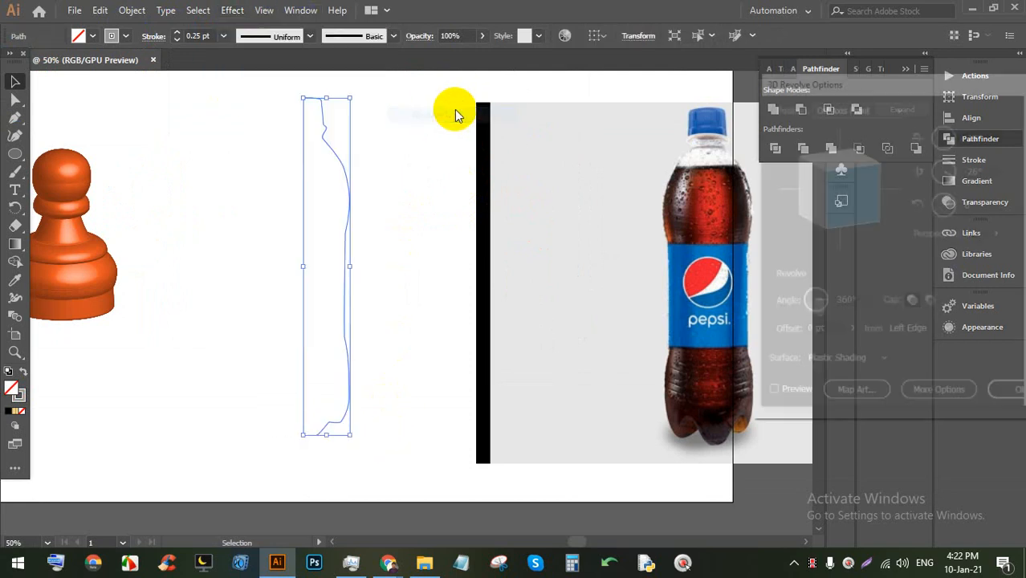
left_click(787, 393)
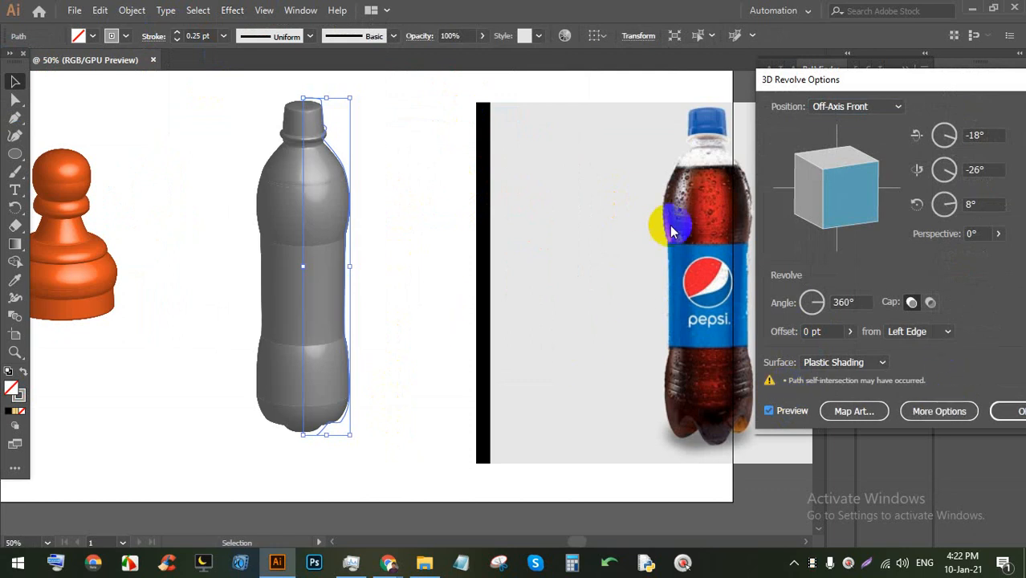
left_click_drag(844, 195, 836, 189)
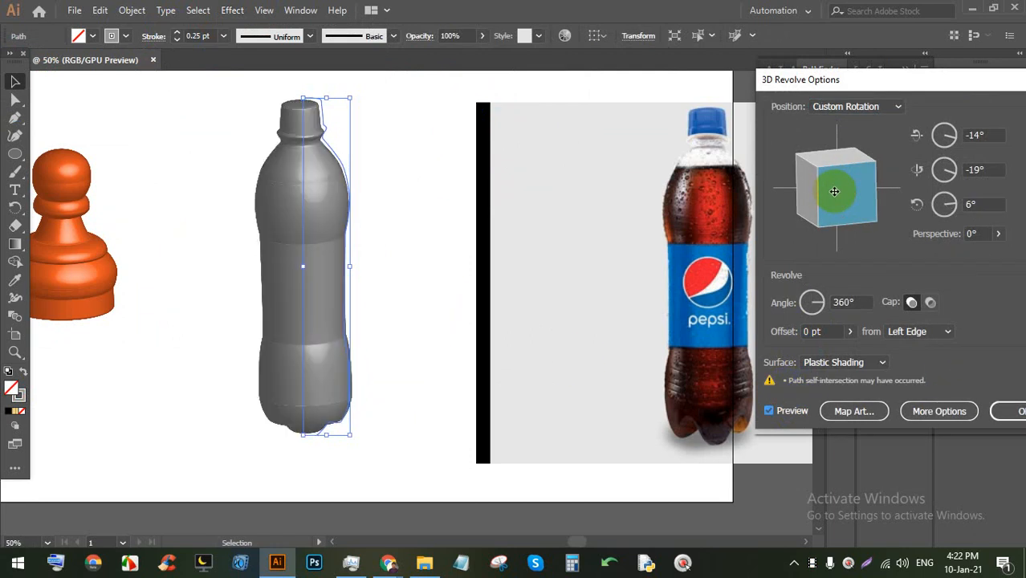
left_click(1008, 412)
left_click(437, 310)
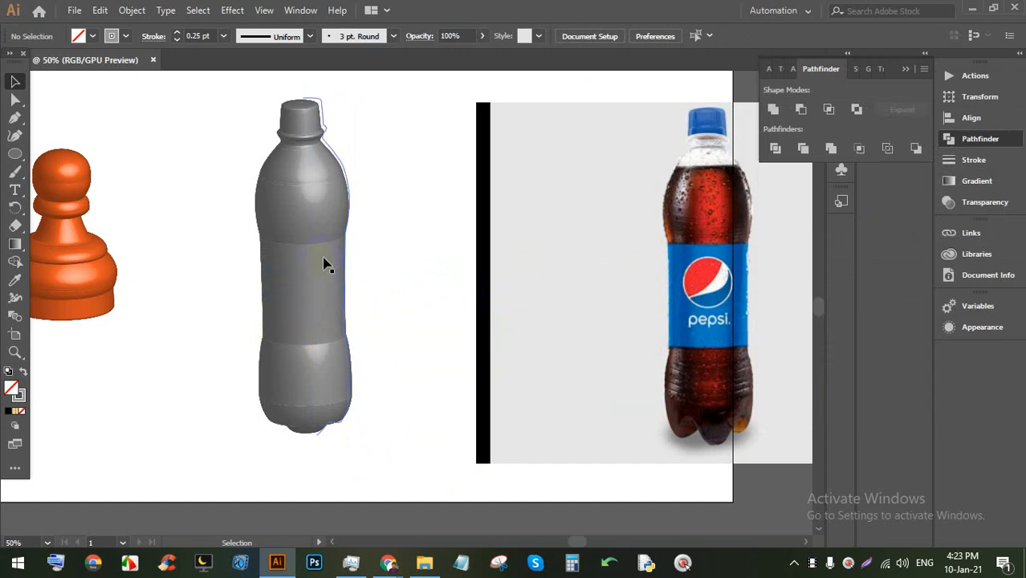
Step: Delete the white mug reference image lying below and beside the artboard
scroll(302, 281, "up", 2, "alt")
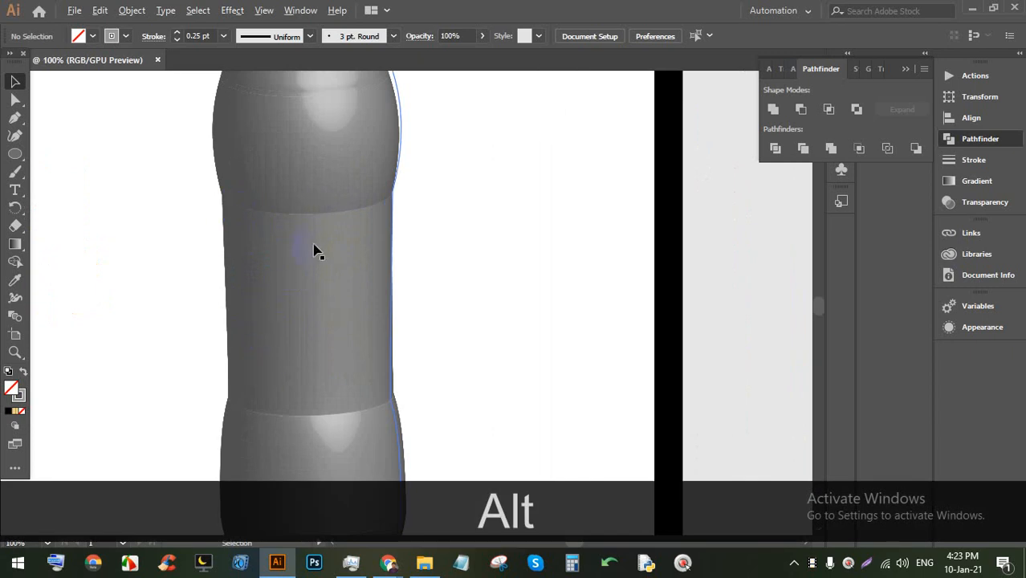
scroll(315, 252, "down", 1, "alt")
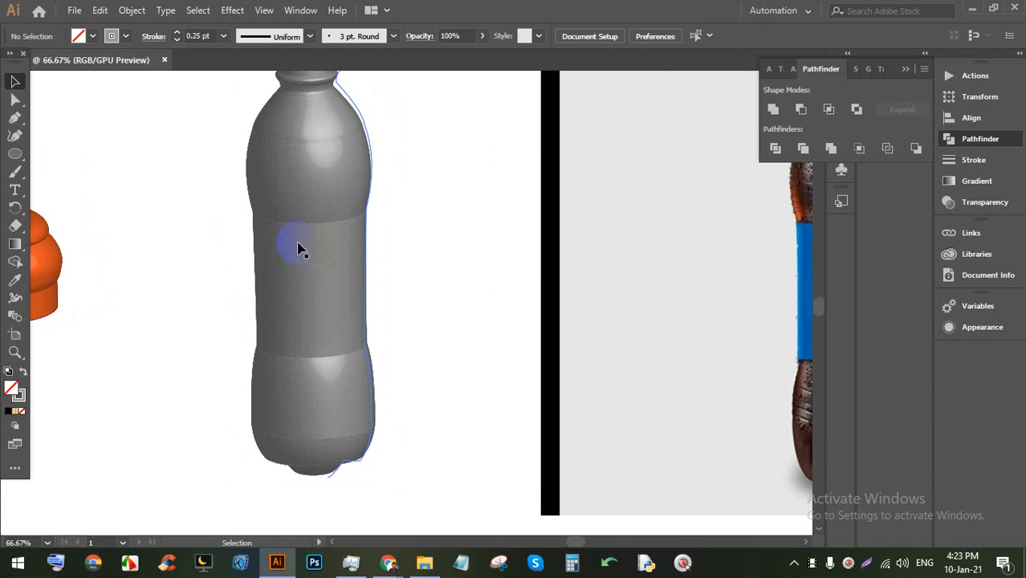
scroll(304, 255, "down", 2, "alt")
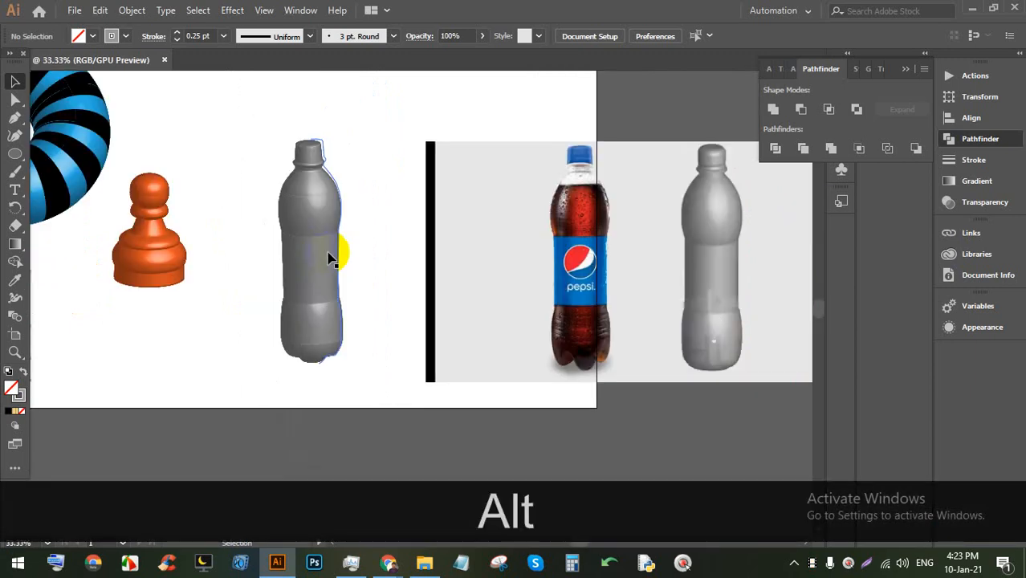
scroll(379, 315, "down", 1, "alt")
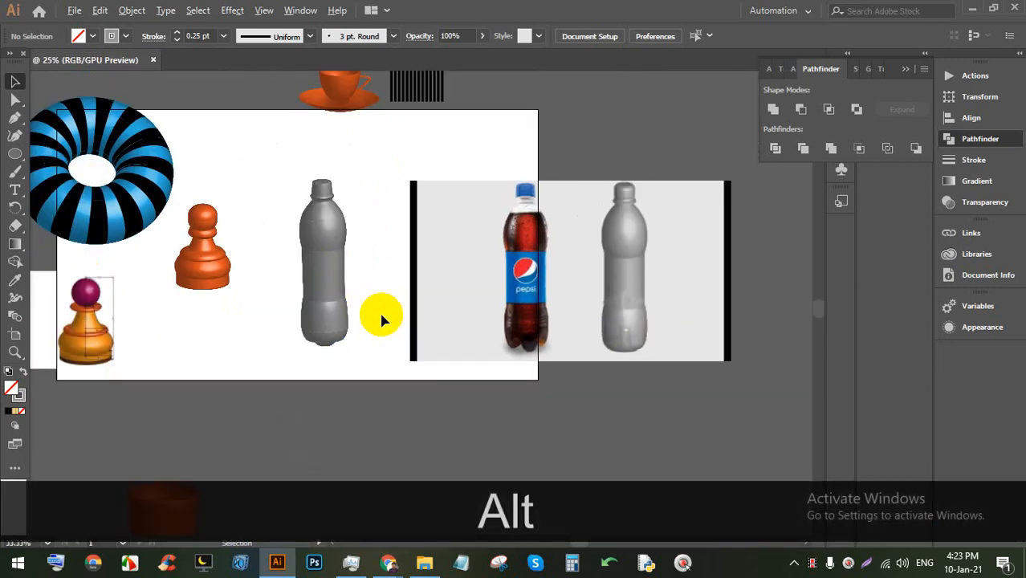
scroll(381, 318, "down", 1, "alt")
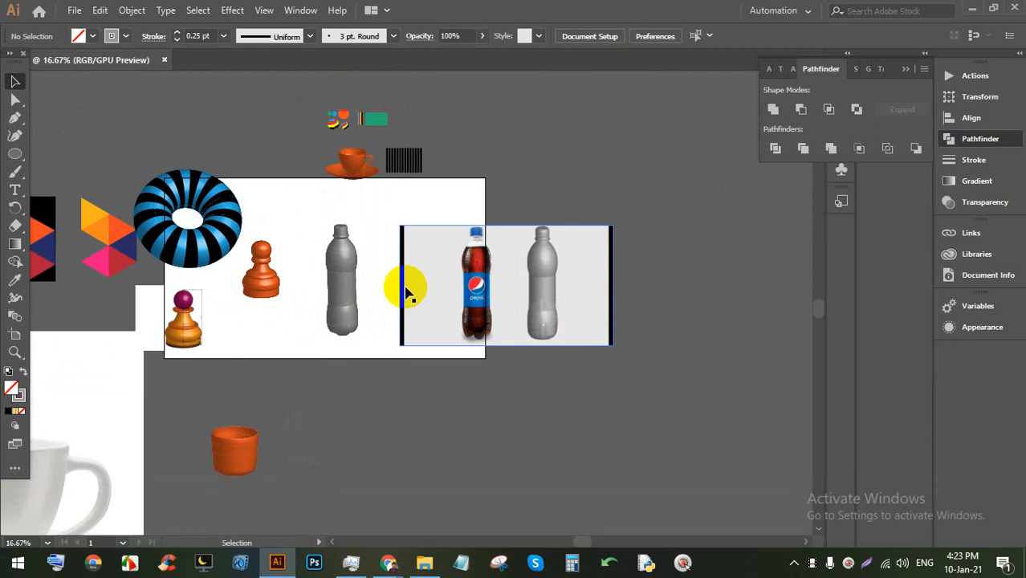
scroll(273, 359, "down", 1)
left_click(56, 407)
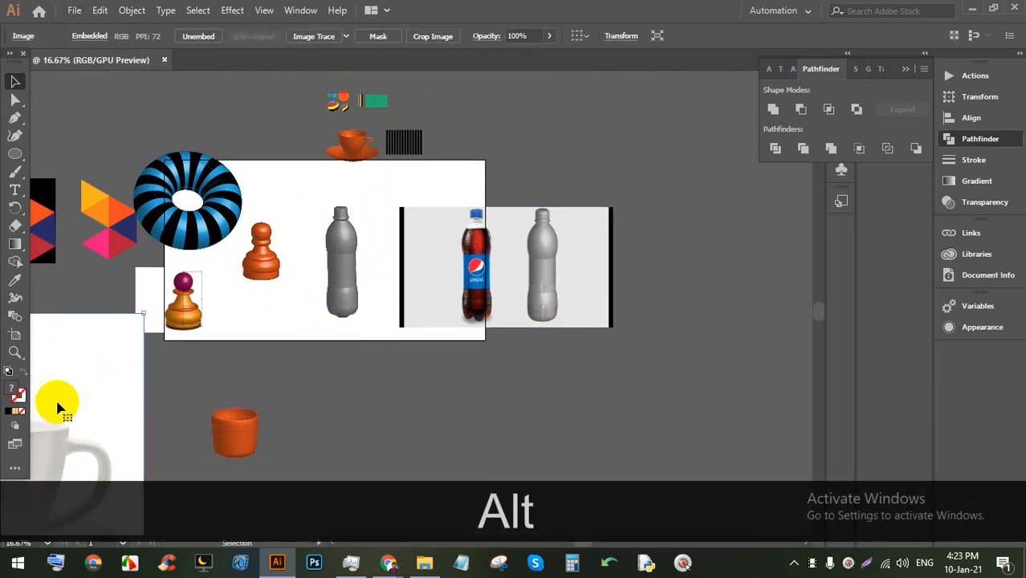
key("BackSpace")
key("alt")
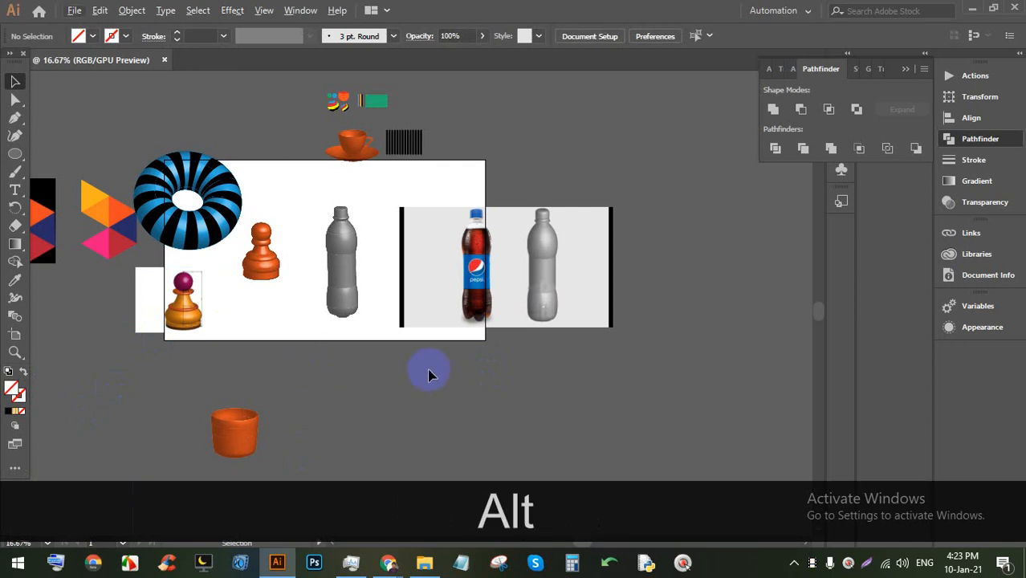
Step: Scale down the orange pawn, grey bottle and Pepsi reference image together, and delete the orange cup below the artboard
left_click(260, 235)
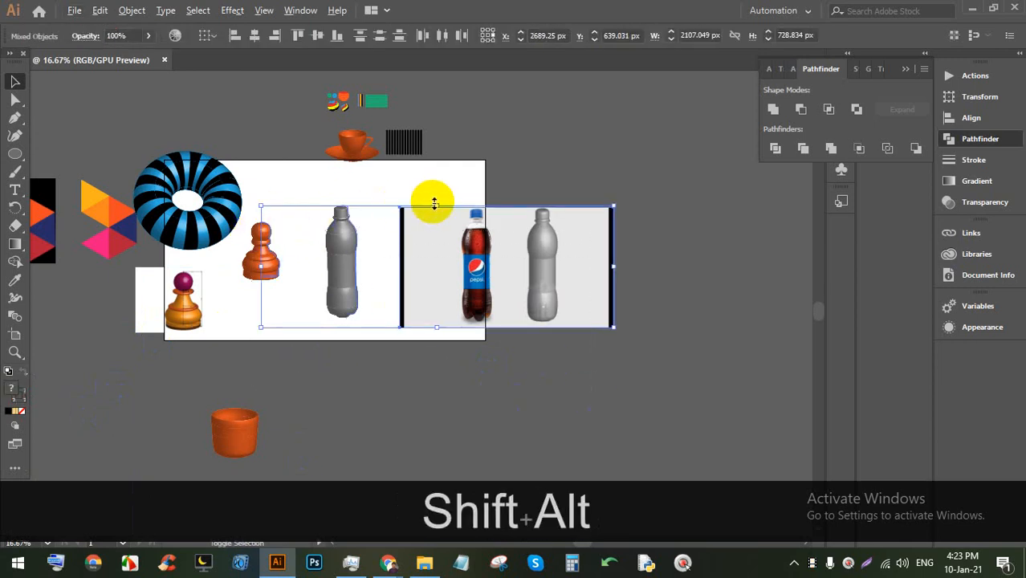
left_click_drag(428, 328, 354, 183)
left_click(232, 441)
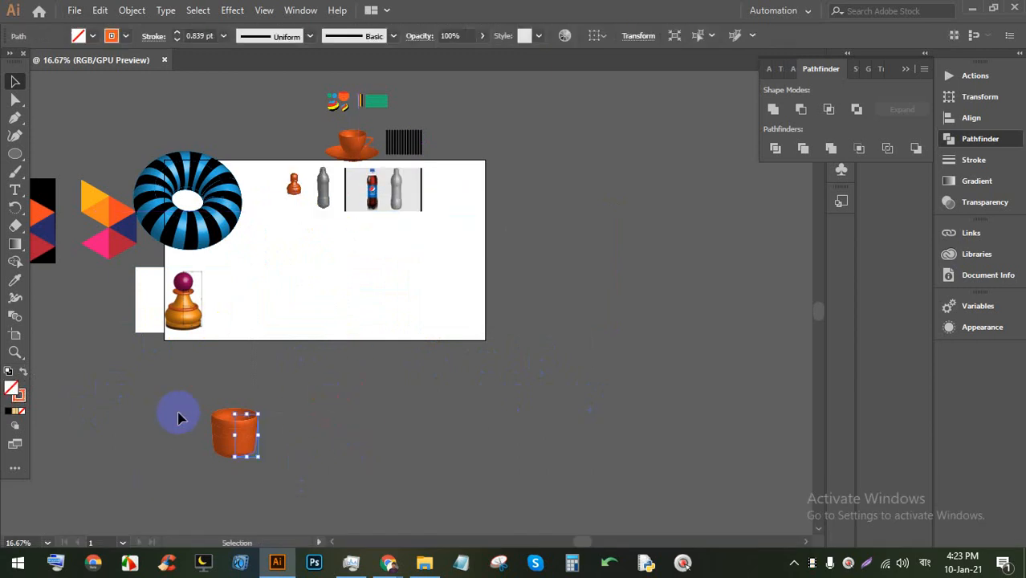
key("BackSpace")
Step: Add the text "CWBD" in the artboard's empty area, enlarged to about 130 pt in Myriad Pro
scroll(321, 273, "up", 3)
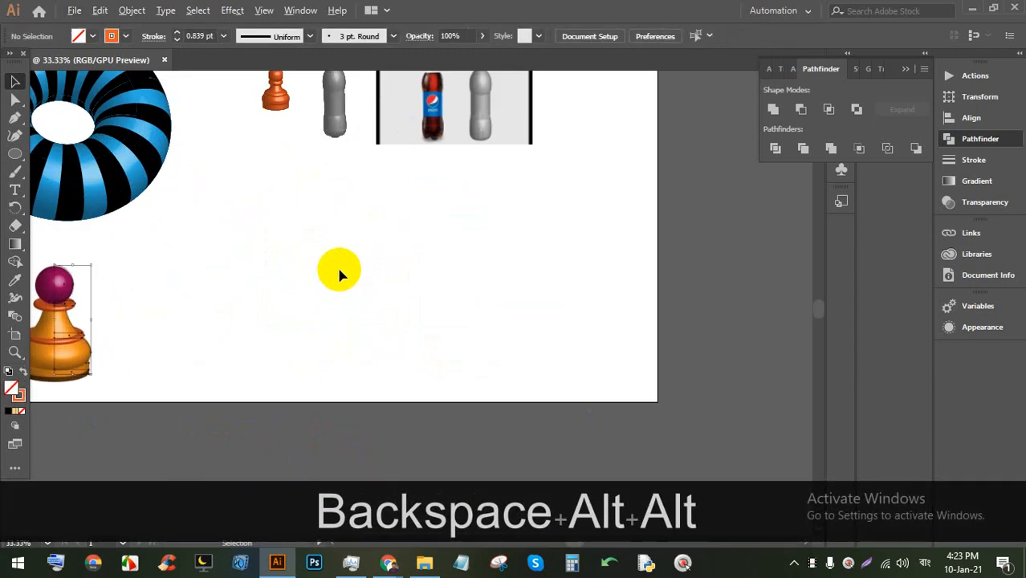
left_click(16, 191)
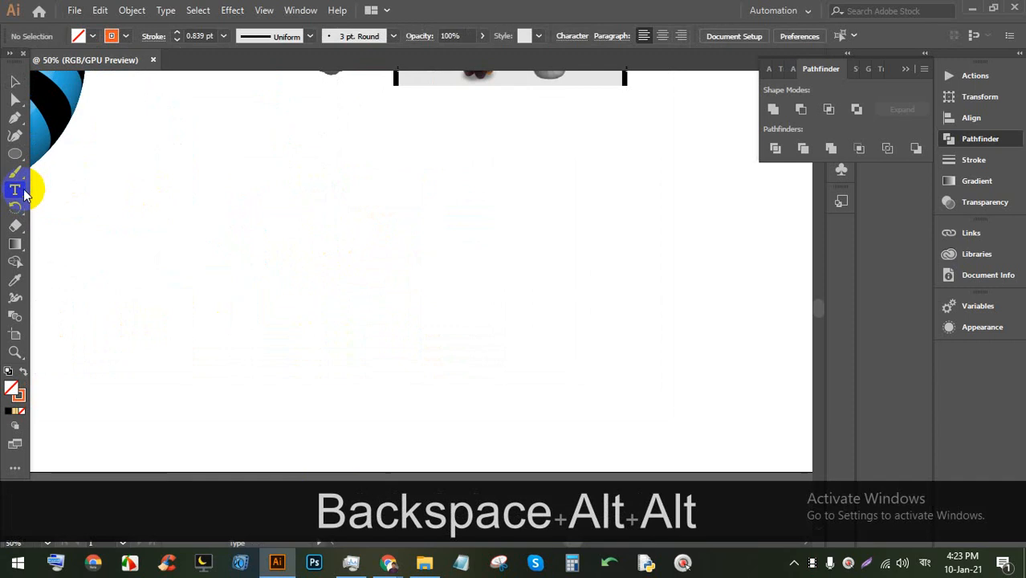
left_click(356, 241)
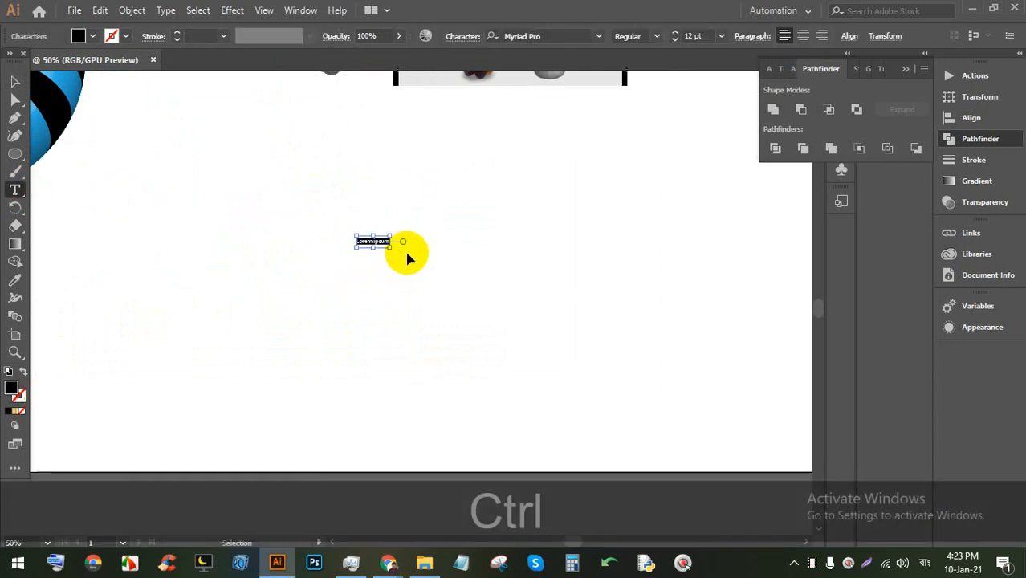
left_click_drag(394, 250, 710, 385)
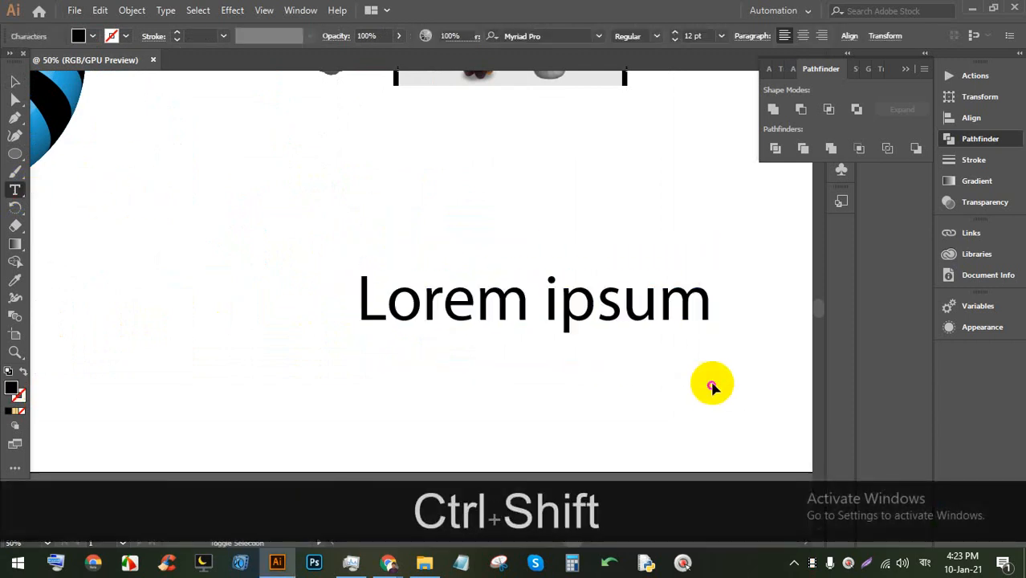
double_click(511, 311)
triple_click(511, 311)
type("C")
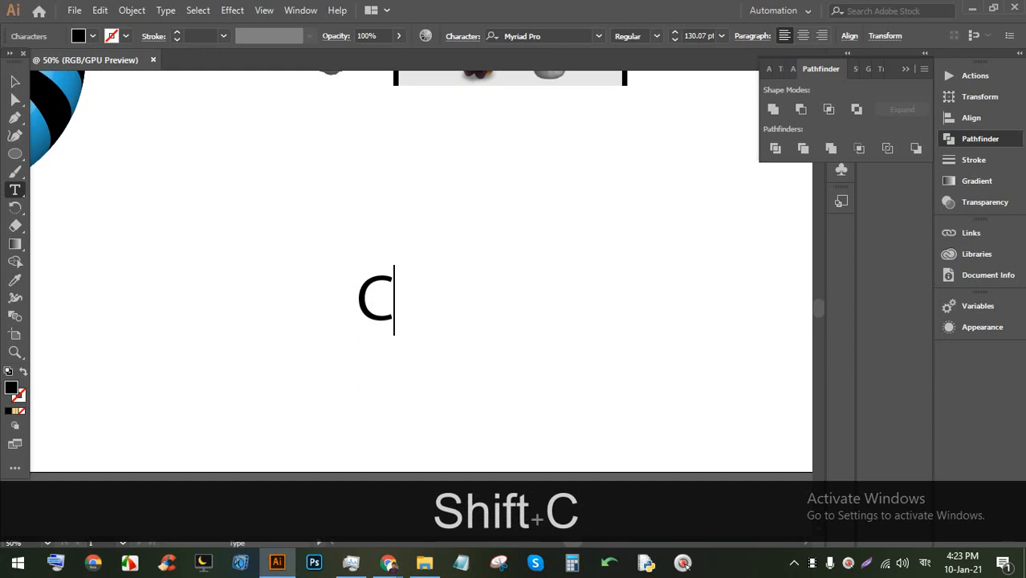
type("WBD")
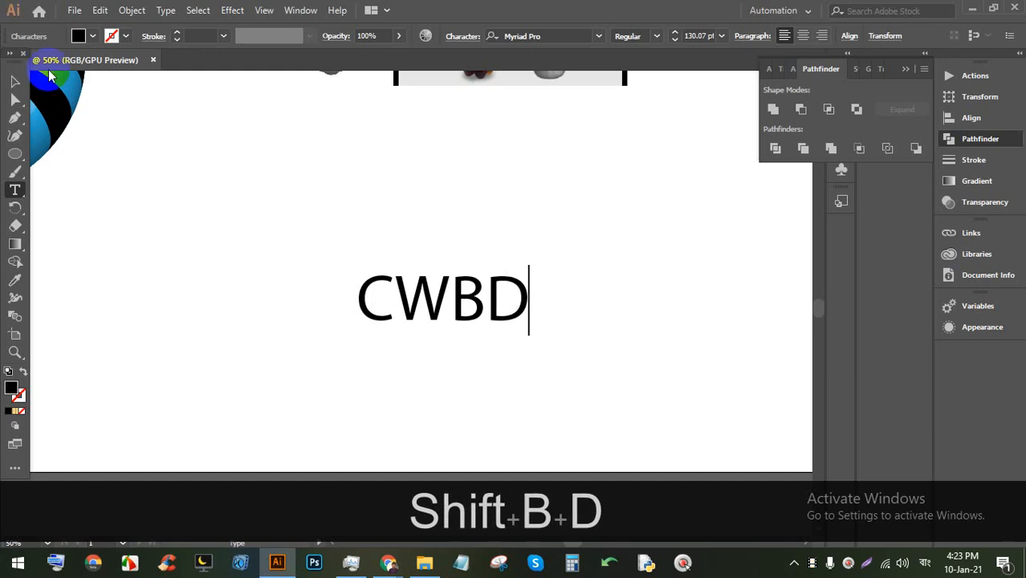
Step: Reposition the CWBD text in the empty area and enlarge it to about 192 pt
left_click(15, 81)
left_click_drag(444, 264, 438, 227)
left_click_drag(470, 287, 424, 291)
scroll(458, 245, "up", 1)
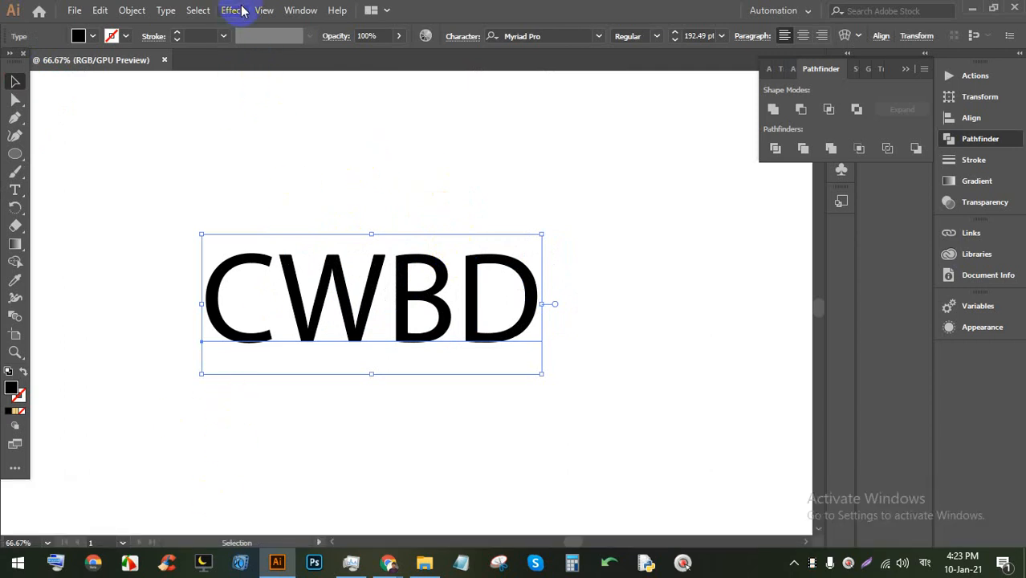
Step: Open the 3D Rotate effect for the CWBD text and preview it in the Off-Axis Front position
left_click(234, 10)
left_click(288, 95)
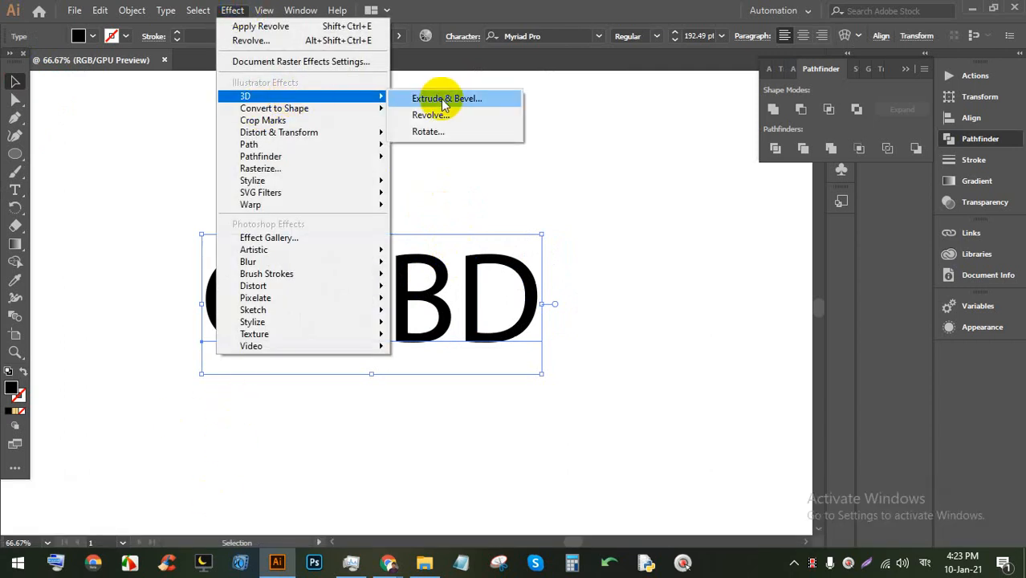
left_click(469, 131)
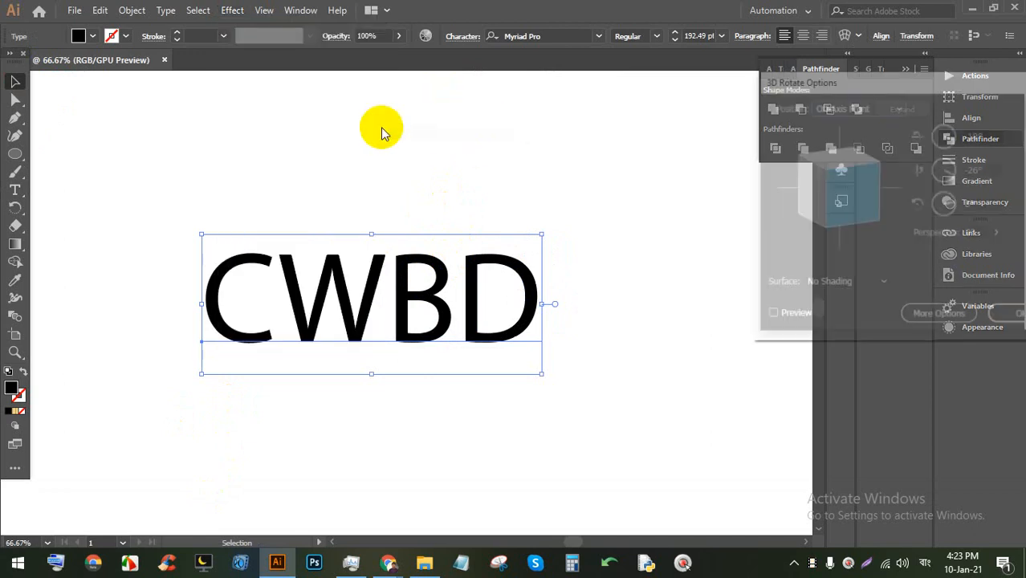
left_click(779, 324)
left_click_drag(877, 81, 753, 107)
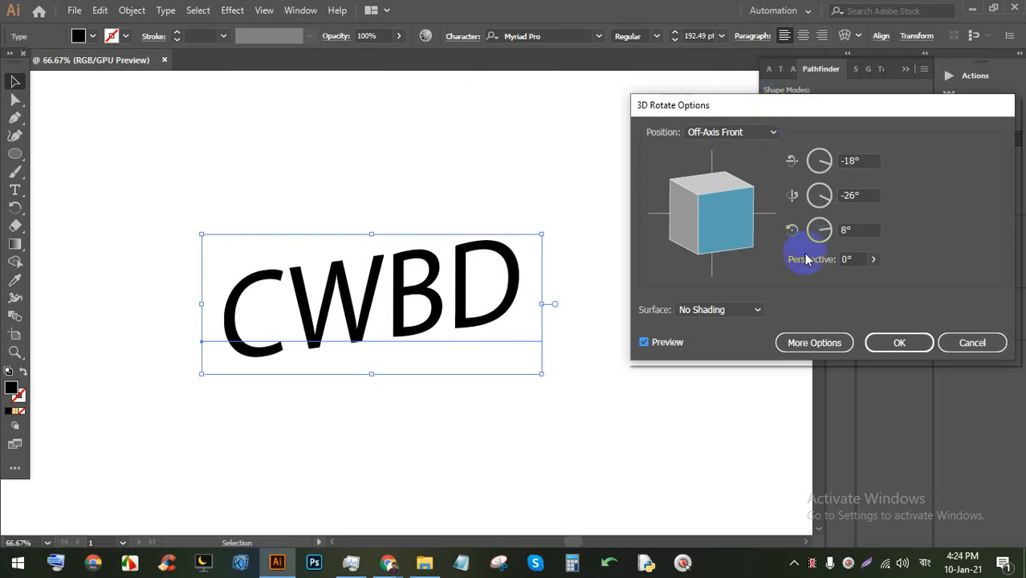
Step: Switch to the Google Meet call in Chrome, admit the waiting participant and stop presenting the screen
mouse_move(389, 562)
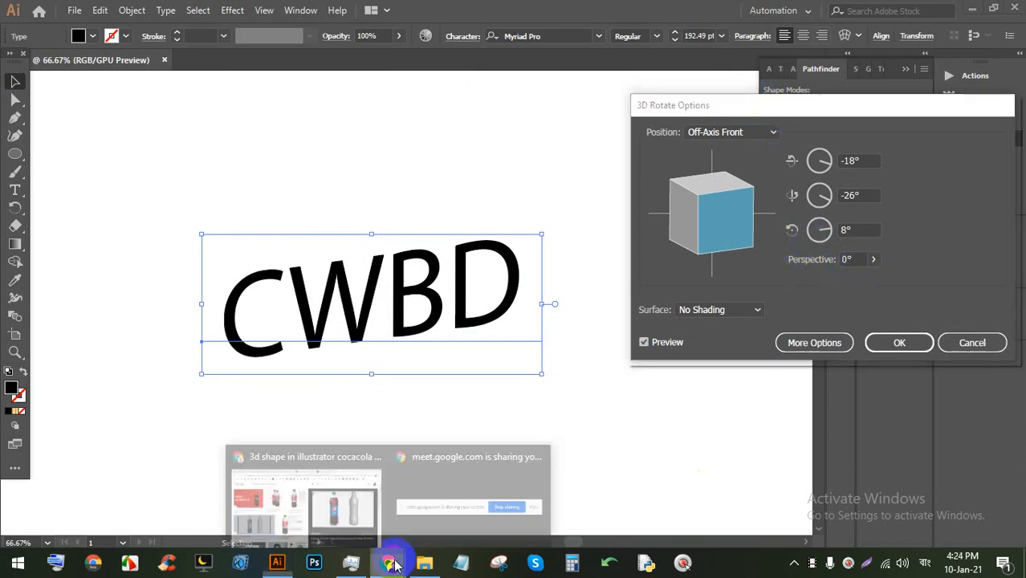
left_click(321, 486)
left_click(207, 13)
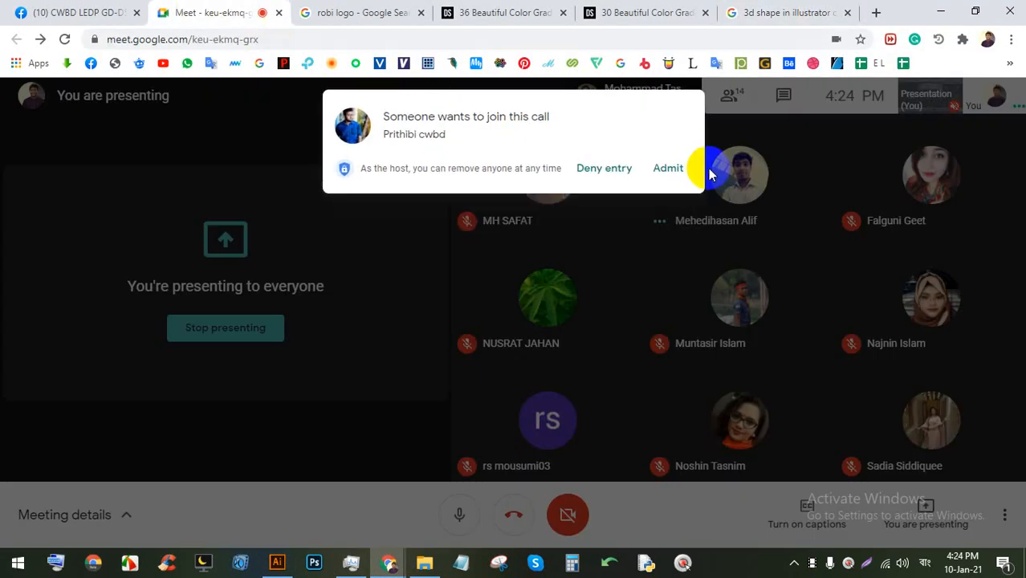
left_click(682, 170)
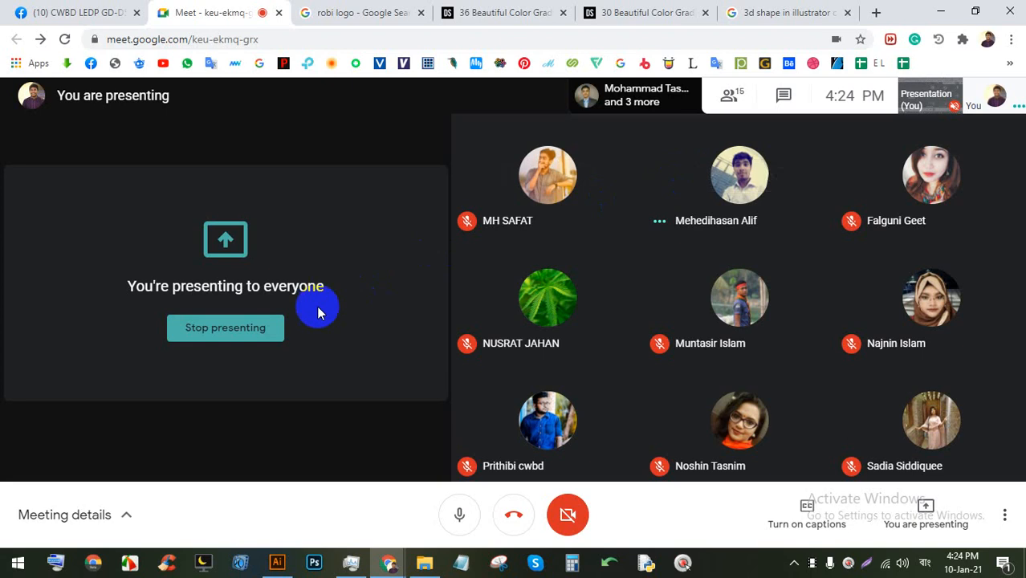
left_click(226, 328)
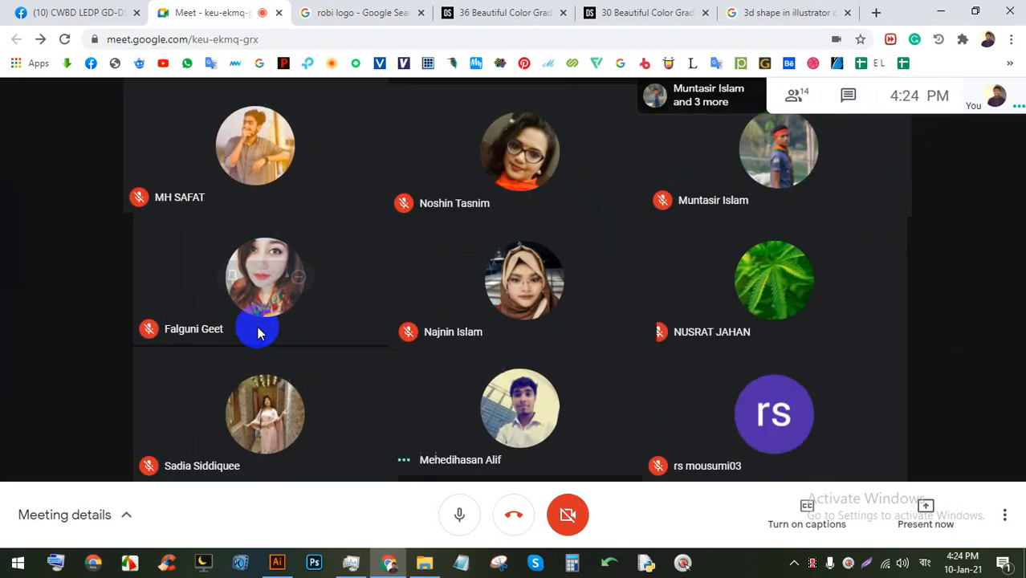
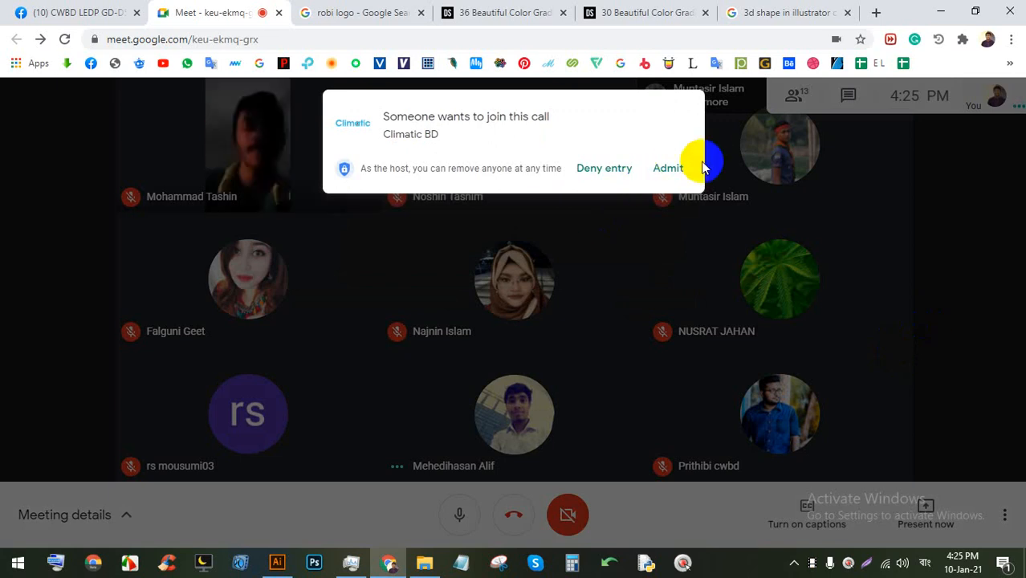
Step: Admit the waiting participant to the call and capture a full-screen screenshot of the meeting
left_click(673, 167)
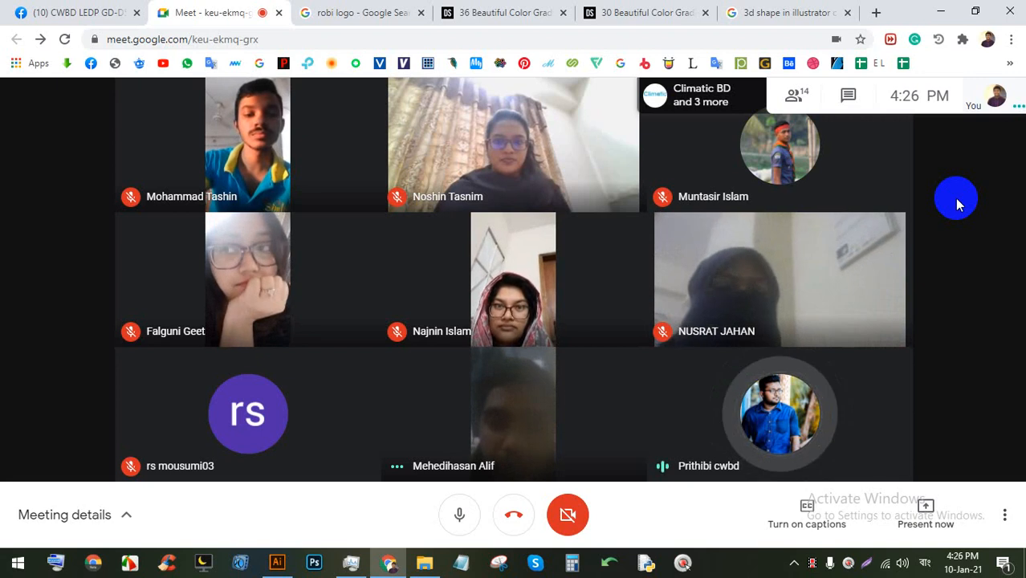
key("Print")
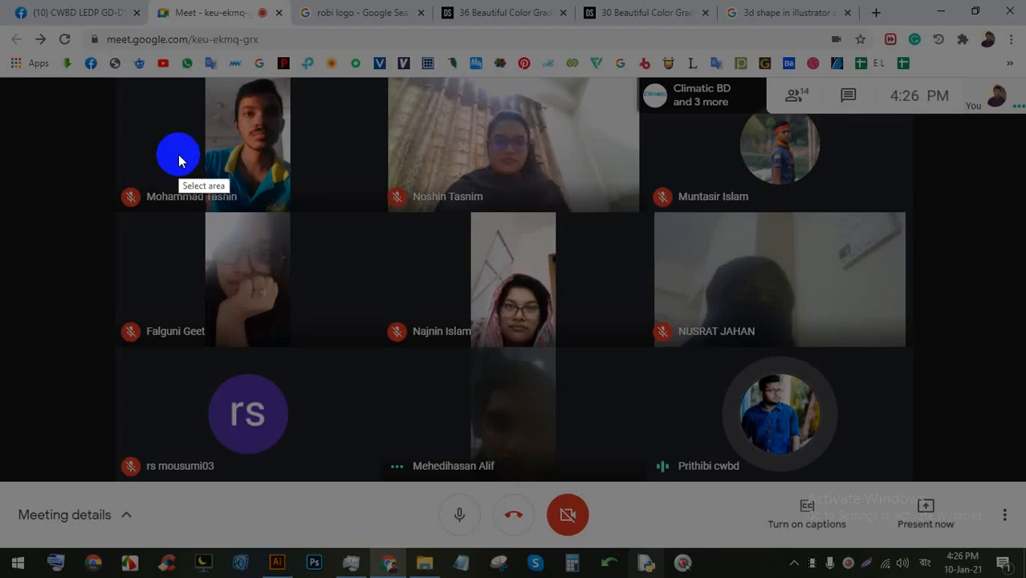
mouse_move(0, 0)
left_mouse_down()
mouse_move(802, 475)
mouse_move(1021, 574)
left_mouse_up()
left_click(981, 564)
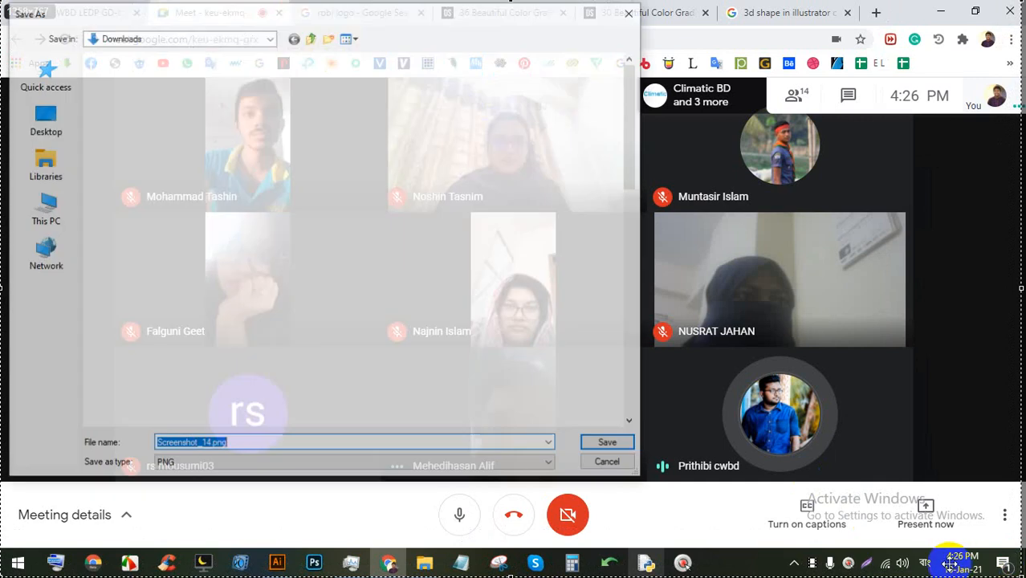
Step: Save the screenshot as Screenshot_14.png in PNG format in the folder 57\24 on the LEDP (E:) drive and dismiss the notification
left_click(40, 216)
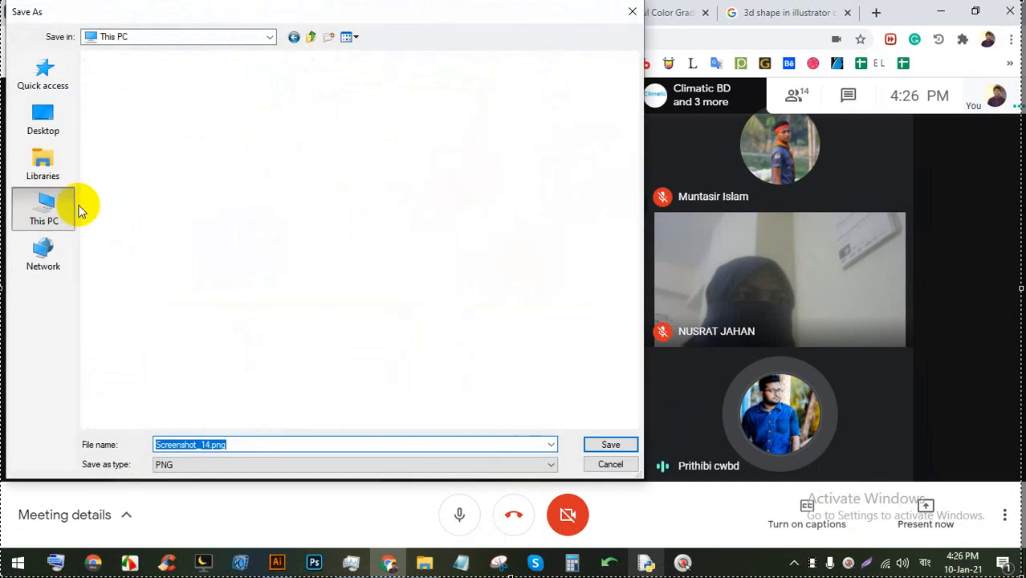
double_click(506, 220)
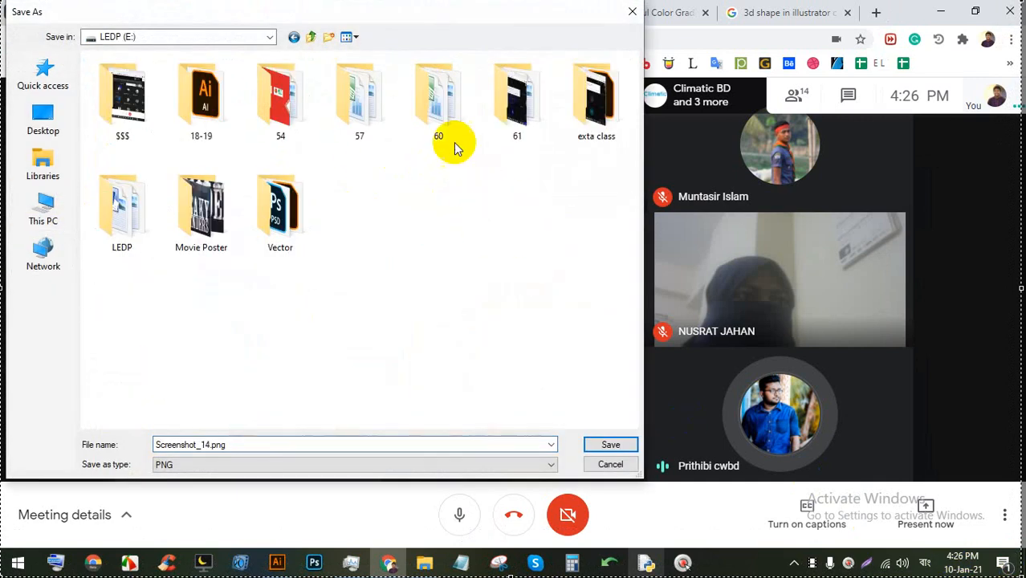
double_click(370, 88)
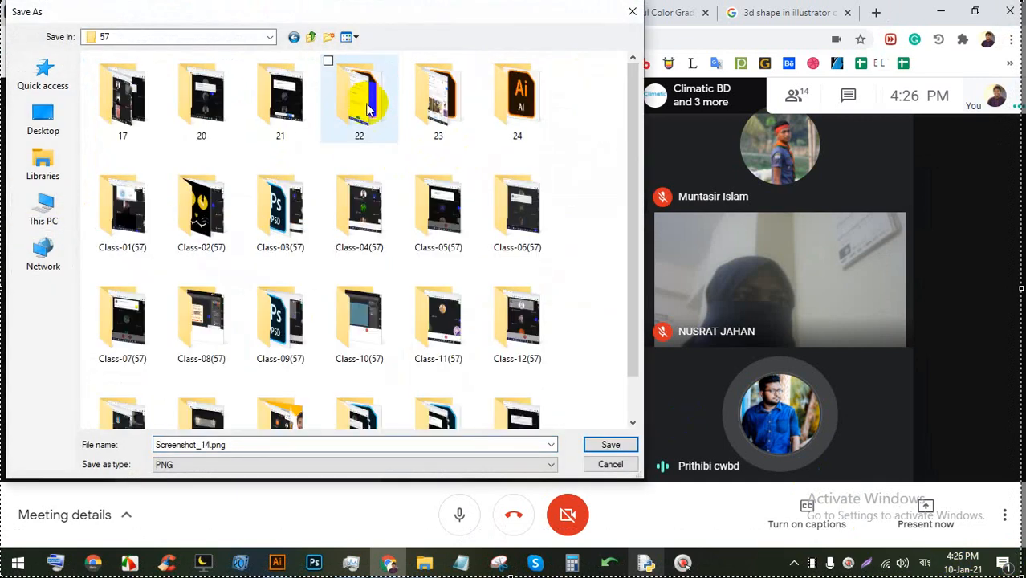
double_click(534, 101)
left_click(603, 447)
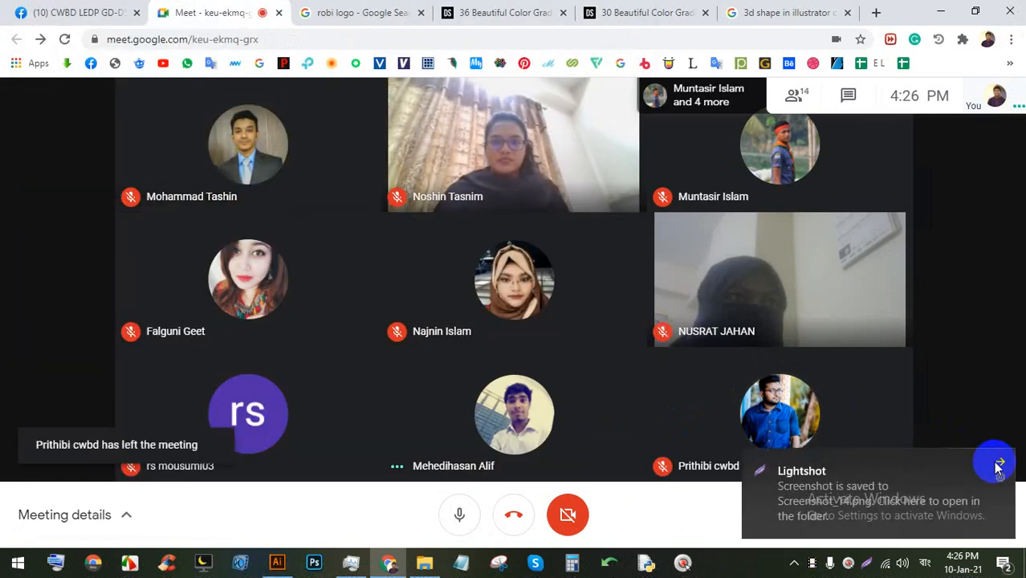
left_click(999, 466)
Step: Present the entire screen to everyone in the Meet call
left_click(916, 515)
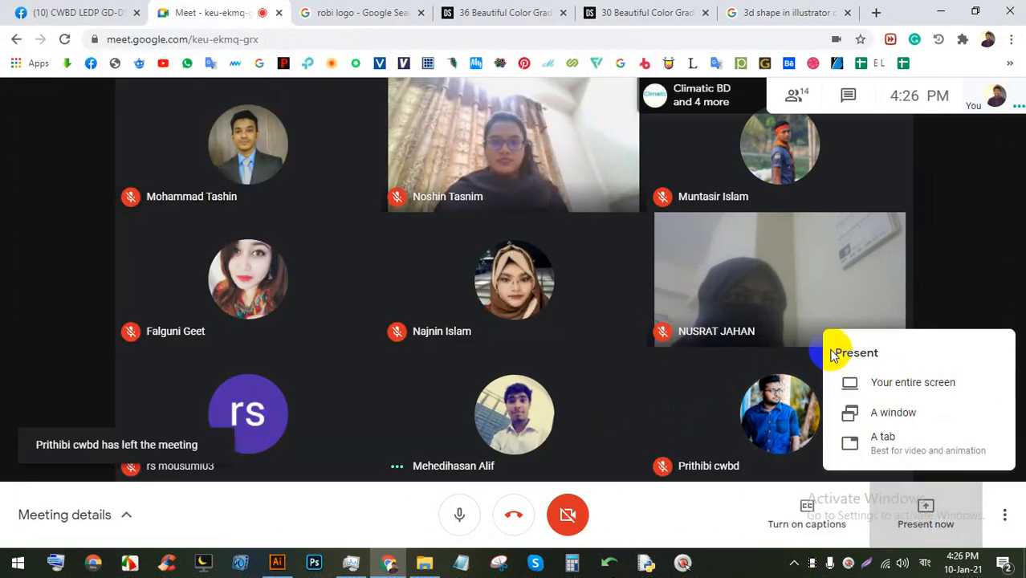
left_click(898, 387)
left_click(653, 368)
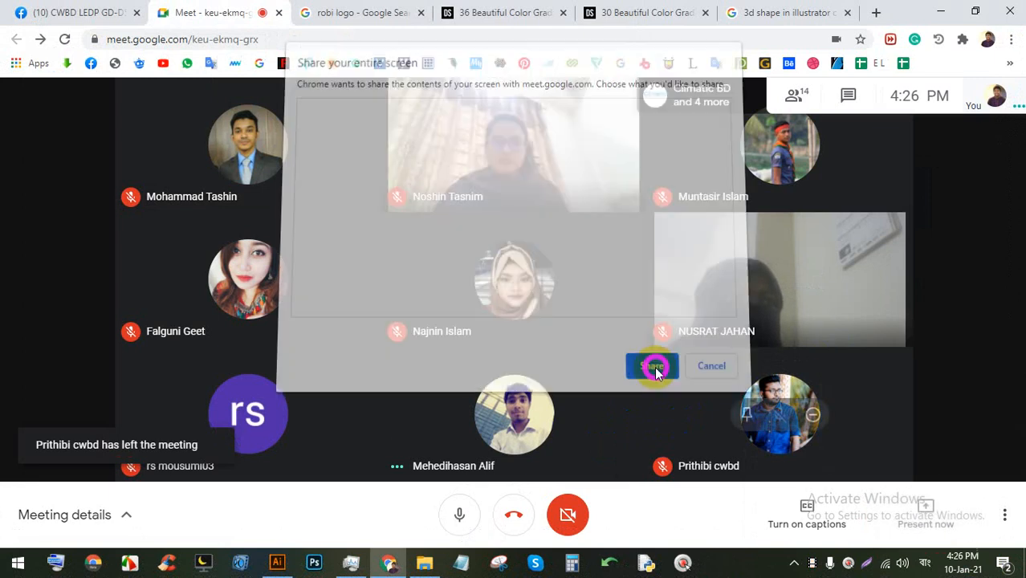
left_click(645, 523)
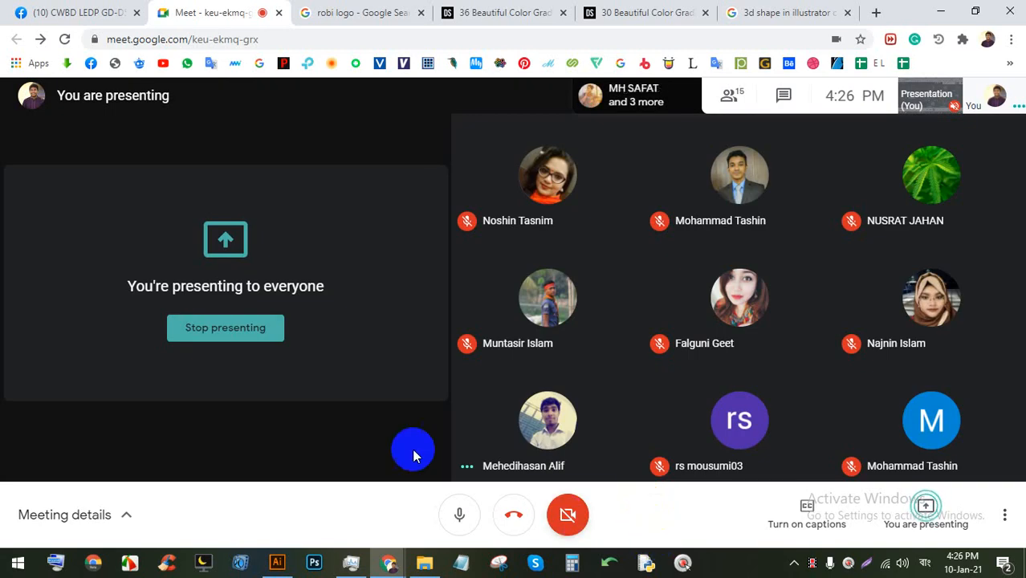
Step: Switch to Illustrator, rotate the CWBD text to about -19°, -28° and 15°, and set the 3D Rotate perspective to 145°
left_click(277, 564)
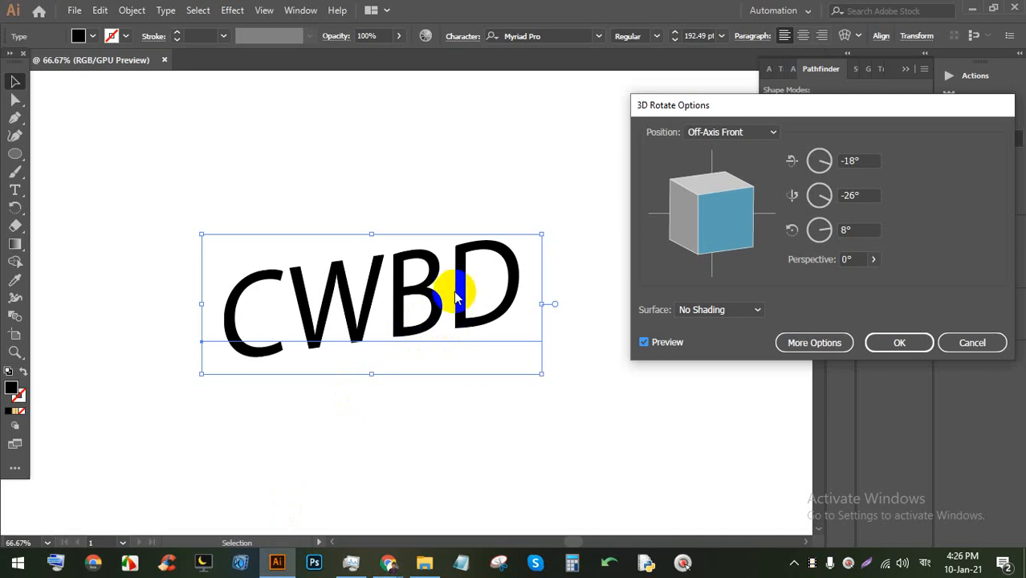
left_click_drag(708, 213, 747, 239)
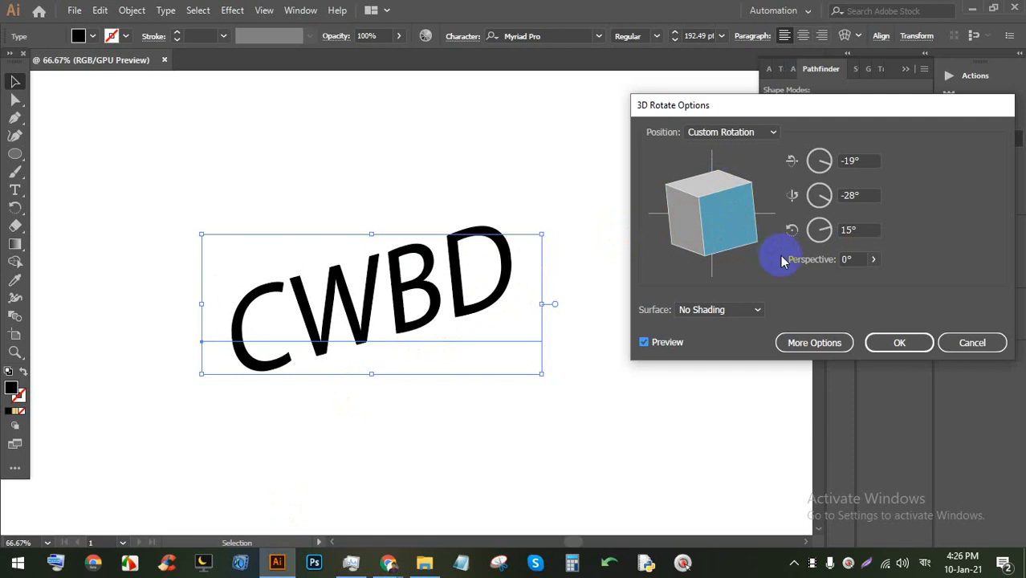
left_click(874, 261)
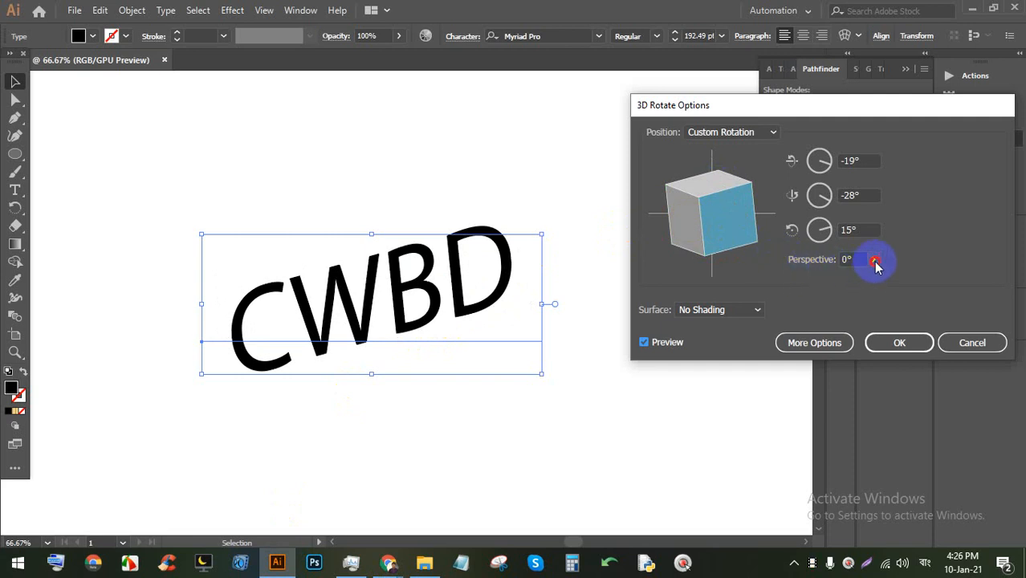
left_click_drag(829, 281, 860, 276)
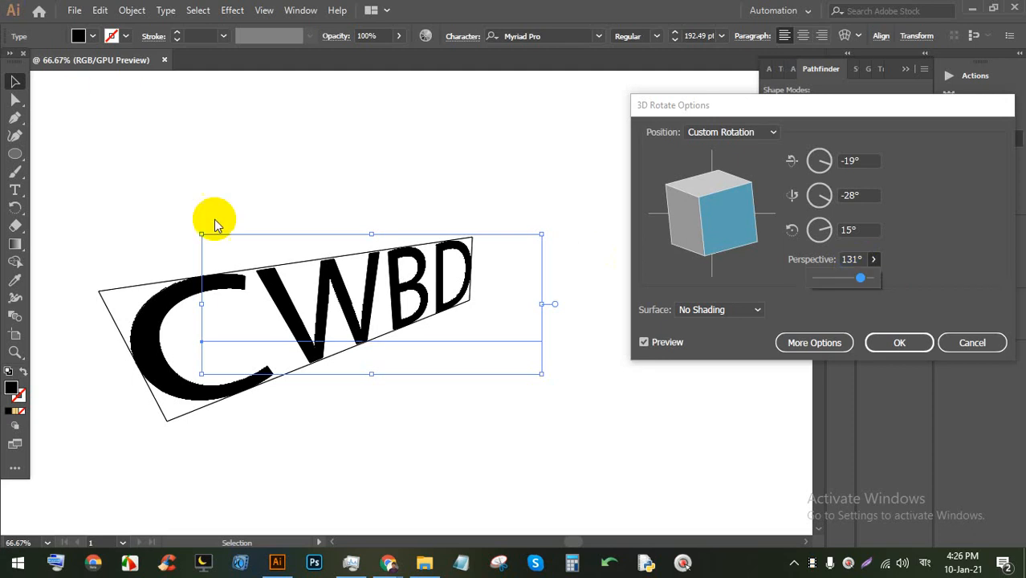
left_click(669, 328)
mouse_move(867, 281)
left_mouse_down()
mouse_move(821, 276)
mouse_move(861, 277)
left_mouse_up()
Step: Try free rotations of the CWBD text, followed by the Front, Back, Left and Top preset positions
left_click_drag(723, 228, 718, 208)
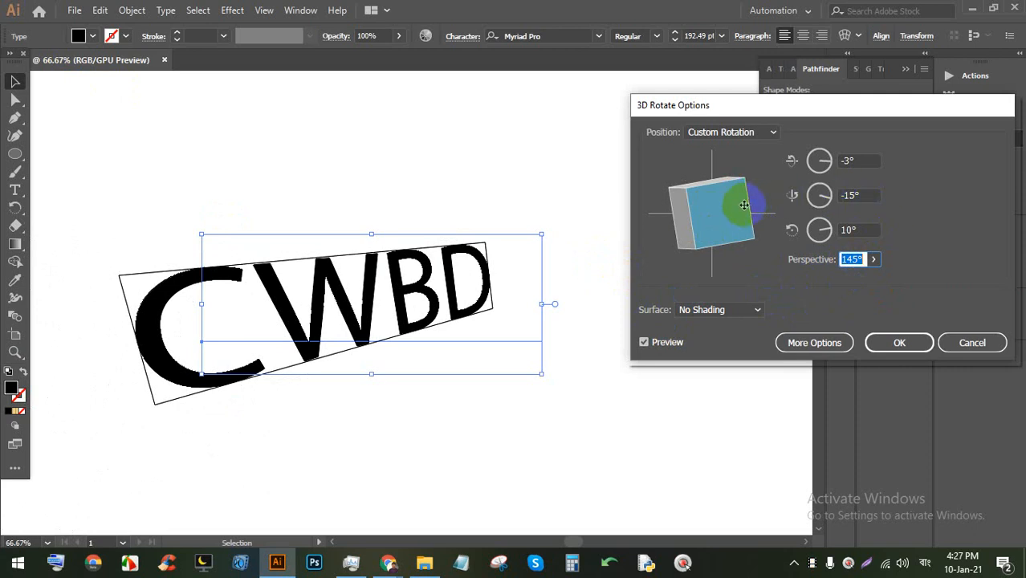
left_click_drag(702, 205, 728, 239)
left_click(710, 132)
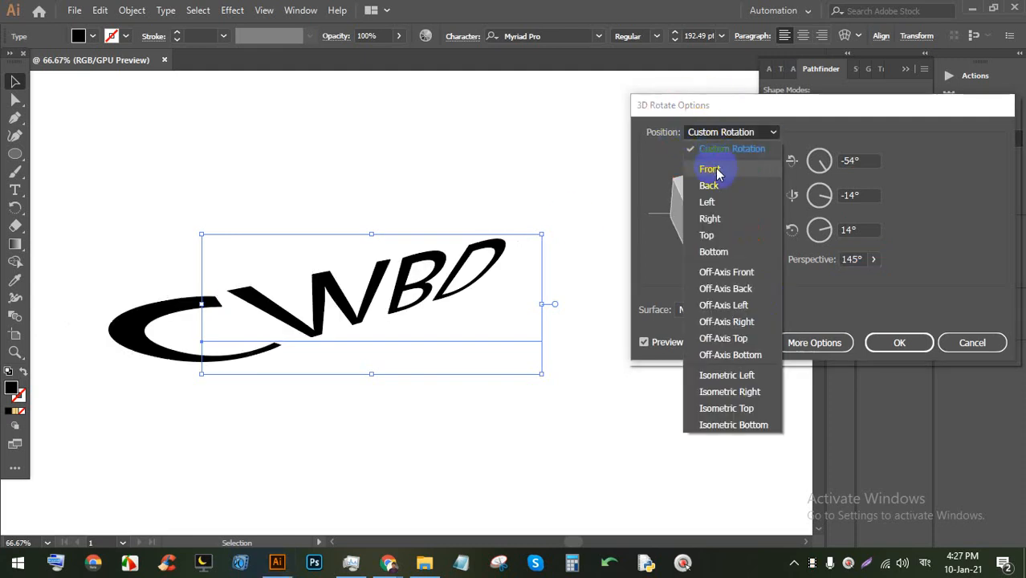
left_click(722, 168)
left_click(728, 131)
left_click(718, 186)
left_click(725, 135)
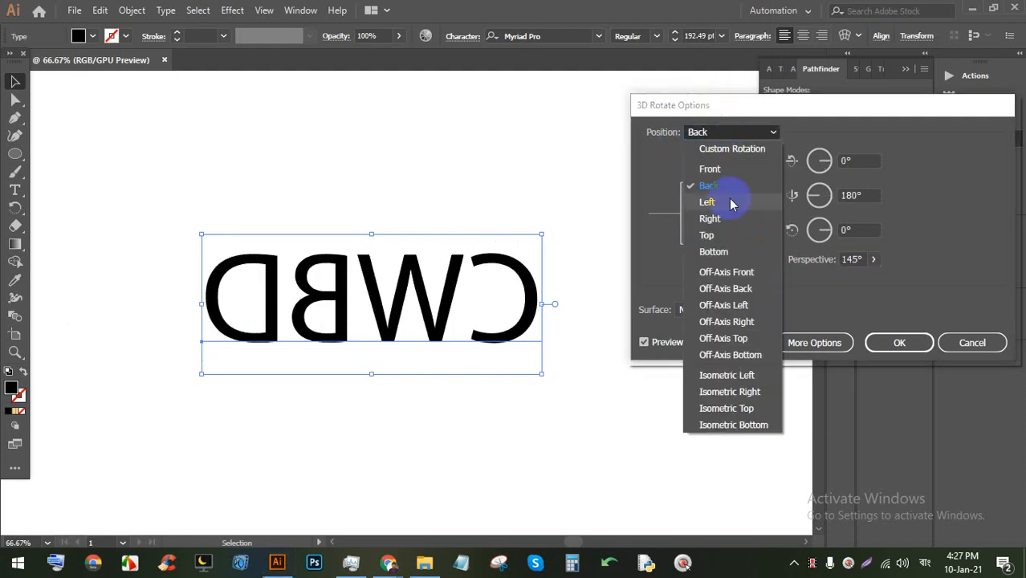
left_click(724, 202)
left_click(732, 136)
left_click(711, 235)
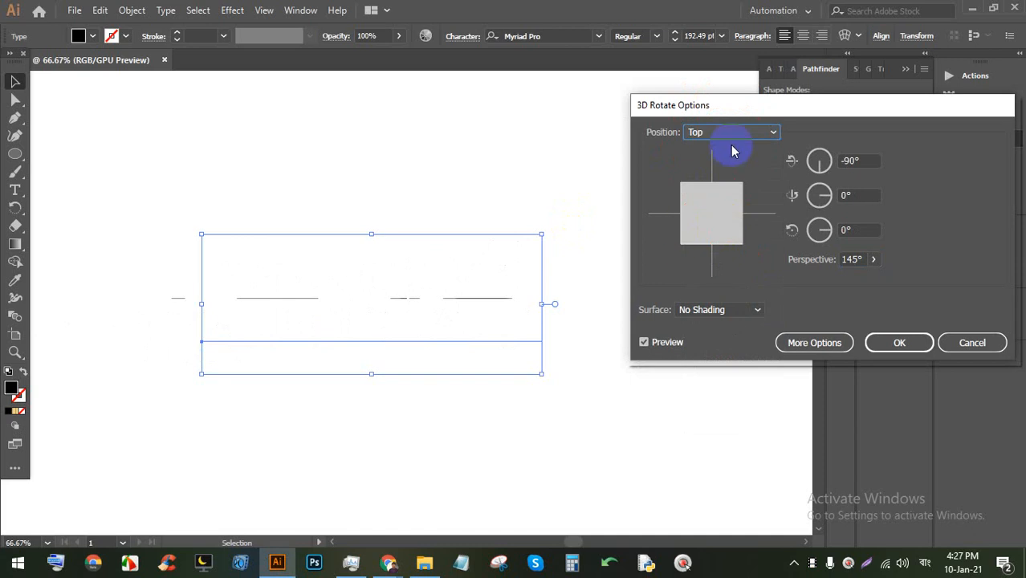
Step: Start from the Off-Axis Front position, rotate the CWBD text to about -50°, -33° and 19°, and apply the 3D Rotate effect
left_click(733, 129)
left_click(707, 271)
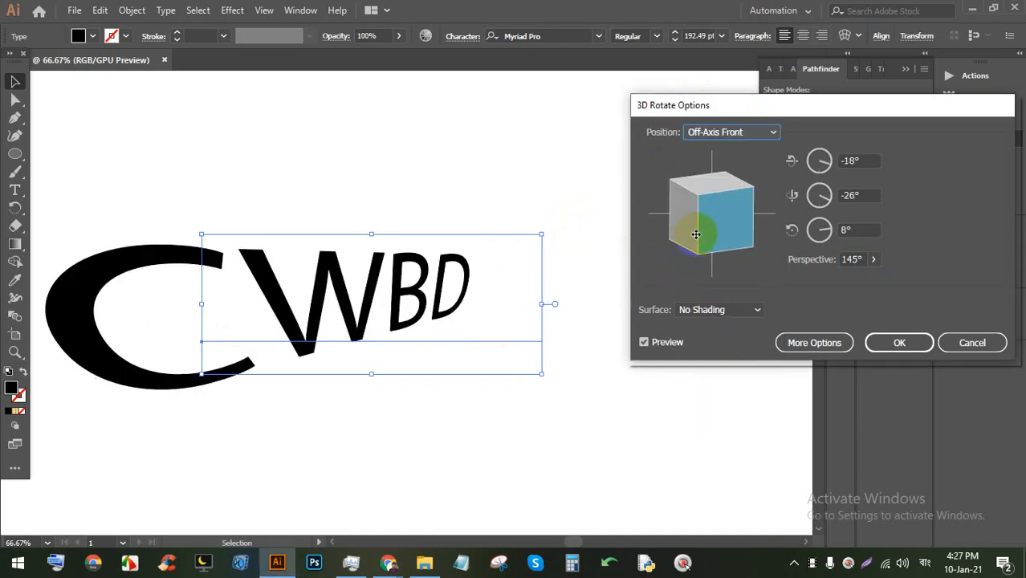
left_click_drag(696, 234, 717, 220)
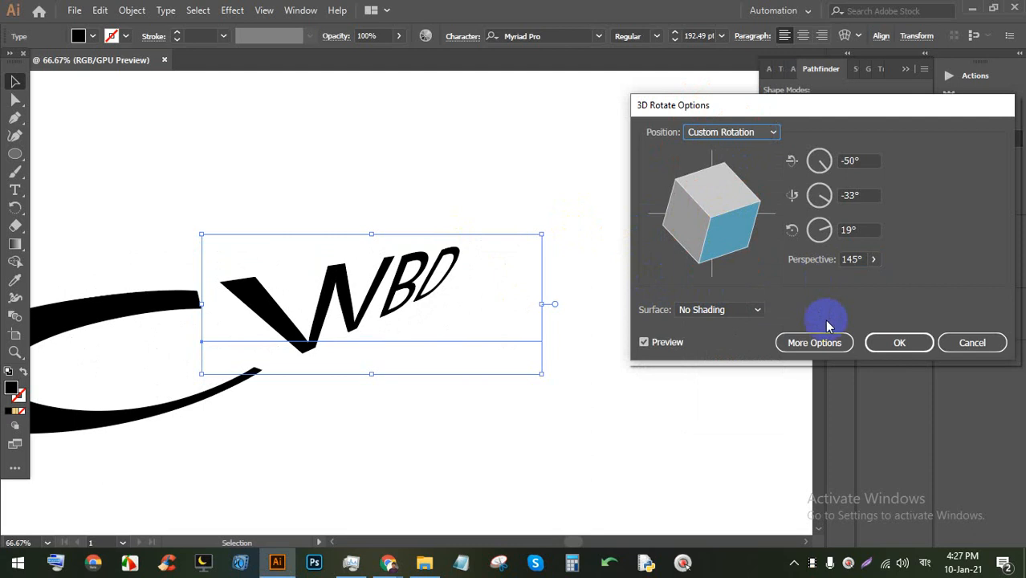
left_click(816, 342)
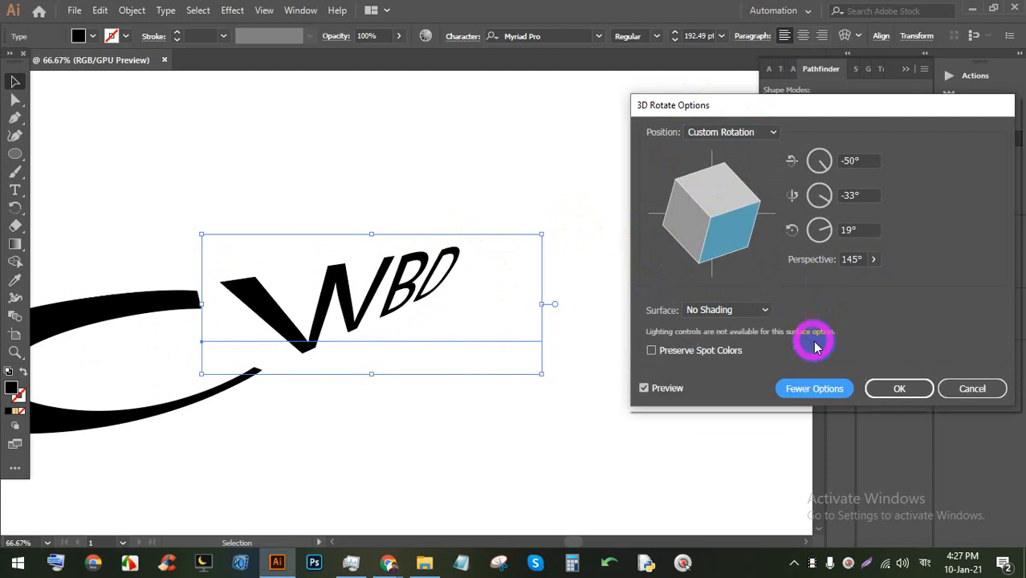
left_click(710, 353)
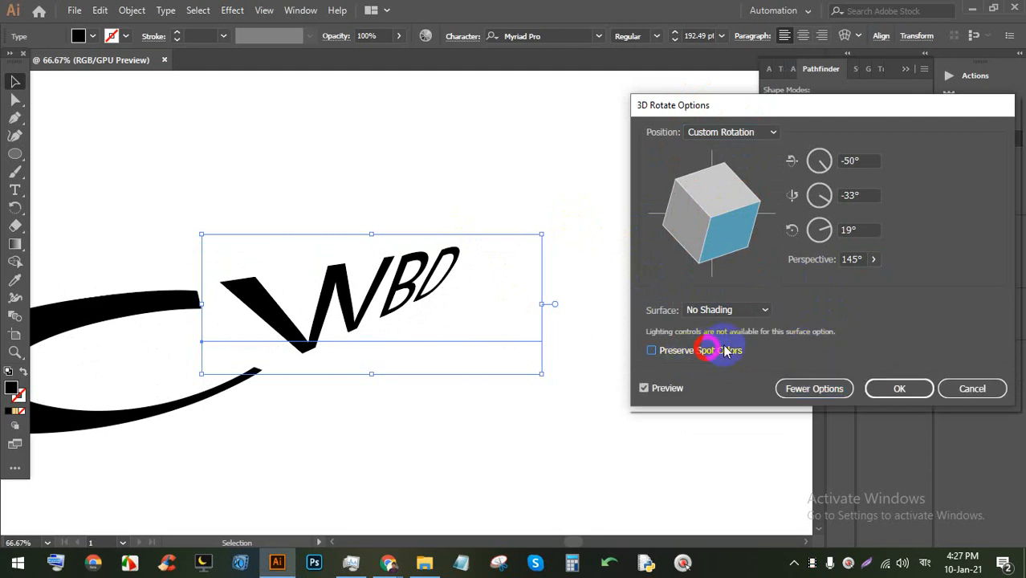
left_click(816, 388)
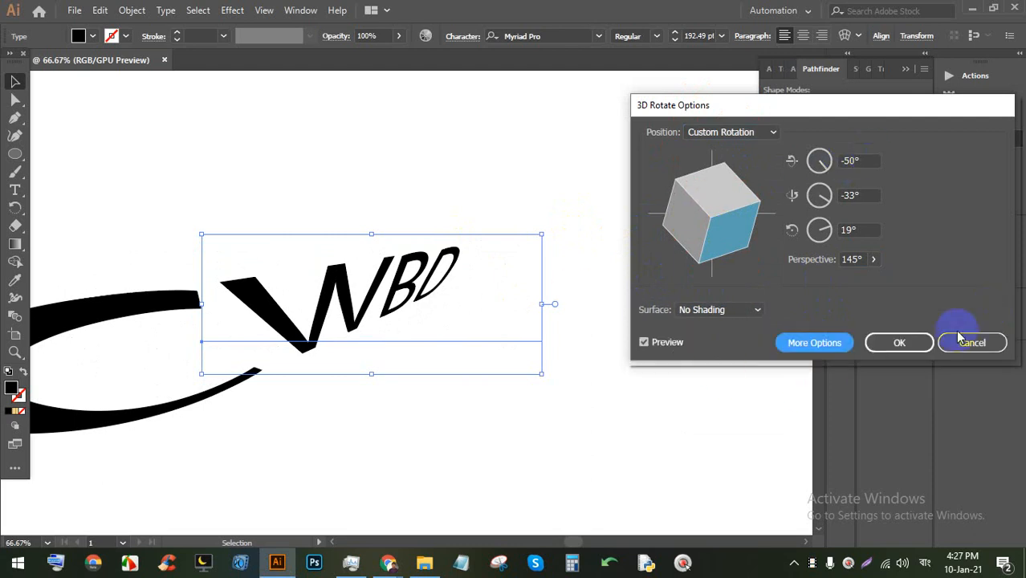
left_click(893, 342)
Step: Move the rotated CWBD text up to free space beneath it and deselect it
left_click_drag(329, 321, 339, 201)
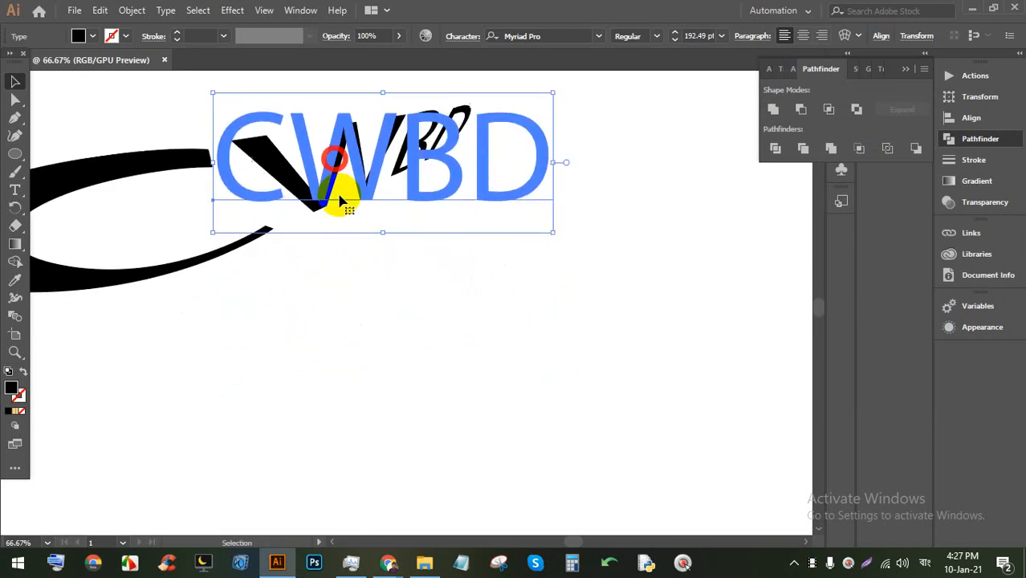
left_click_drag(304, 164, 304, 144)
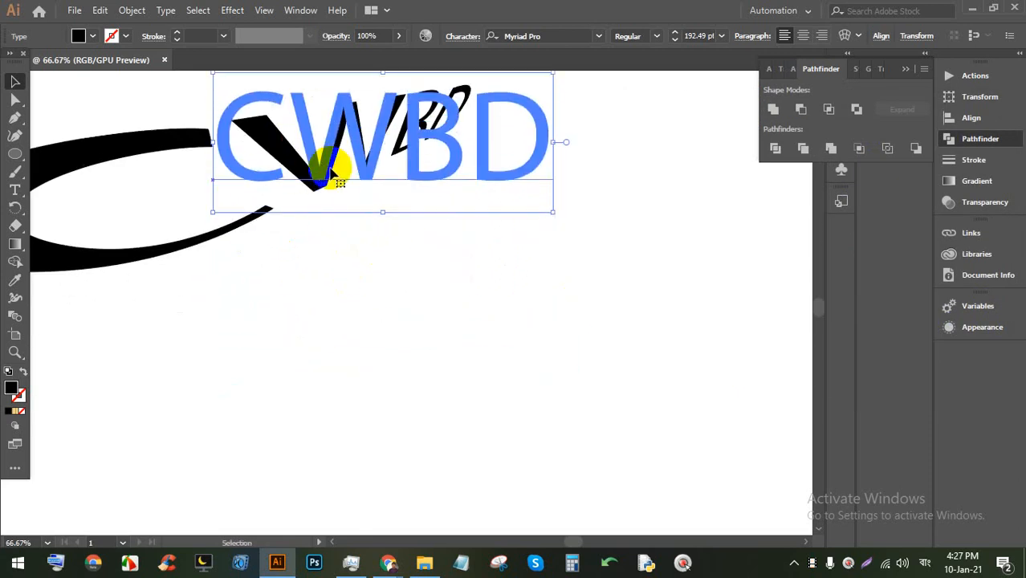
left_click(403, 303)
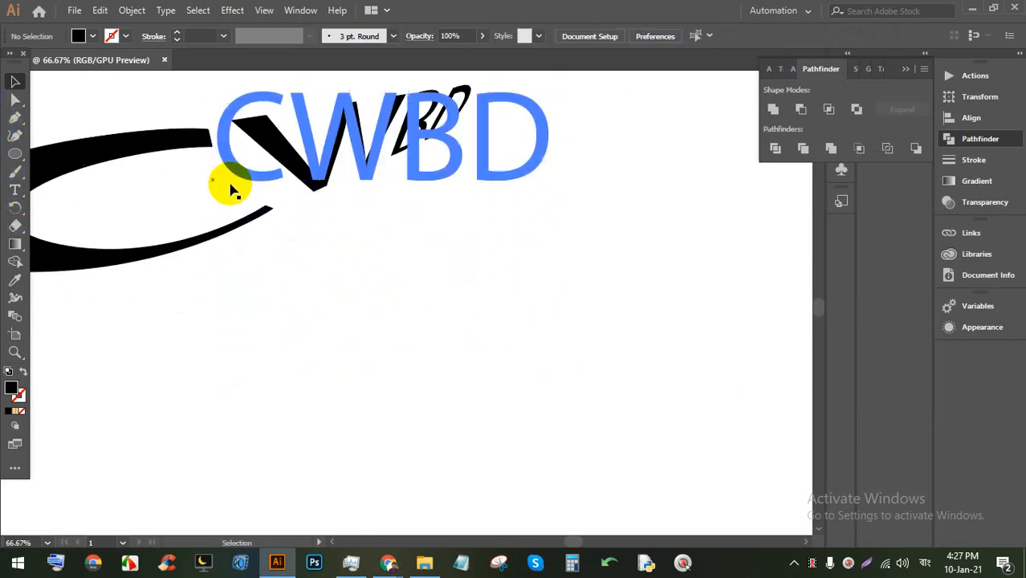
Step: Add a new "CWBD" text below the rotated one, scaled to about 107 pt in Myriad Pro
left_click(14, 191)
left_click(328, 255)
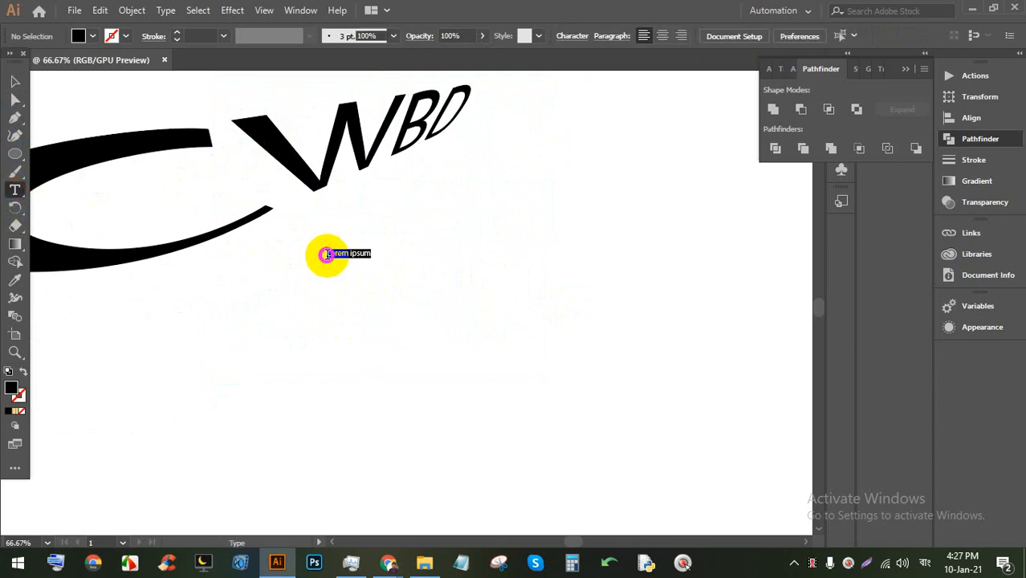
left_click_drag(377, 261, 714, 421)
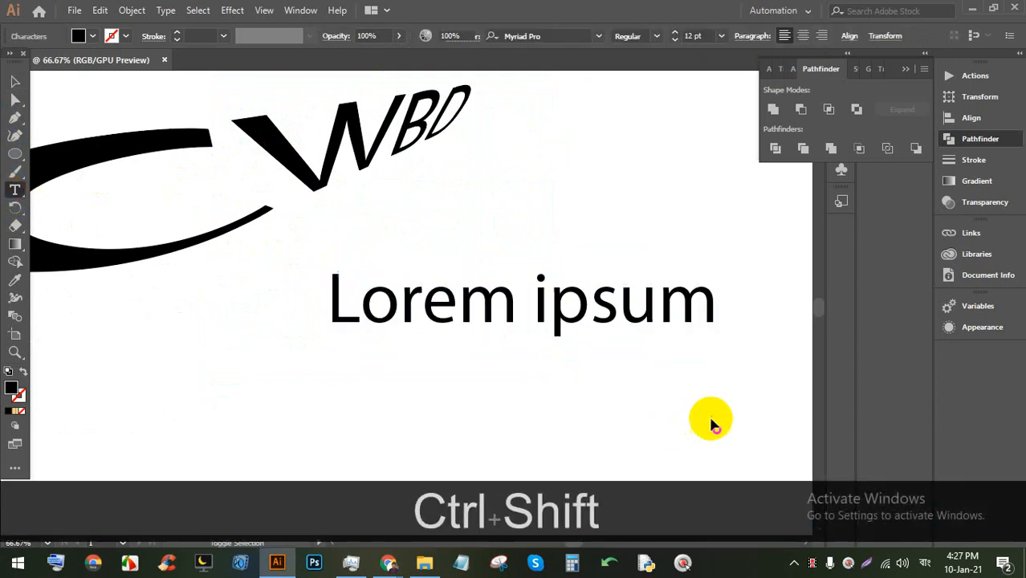
triple_click(488, 315)
type("C")
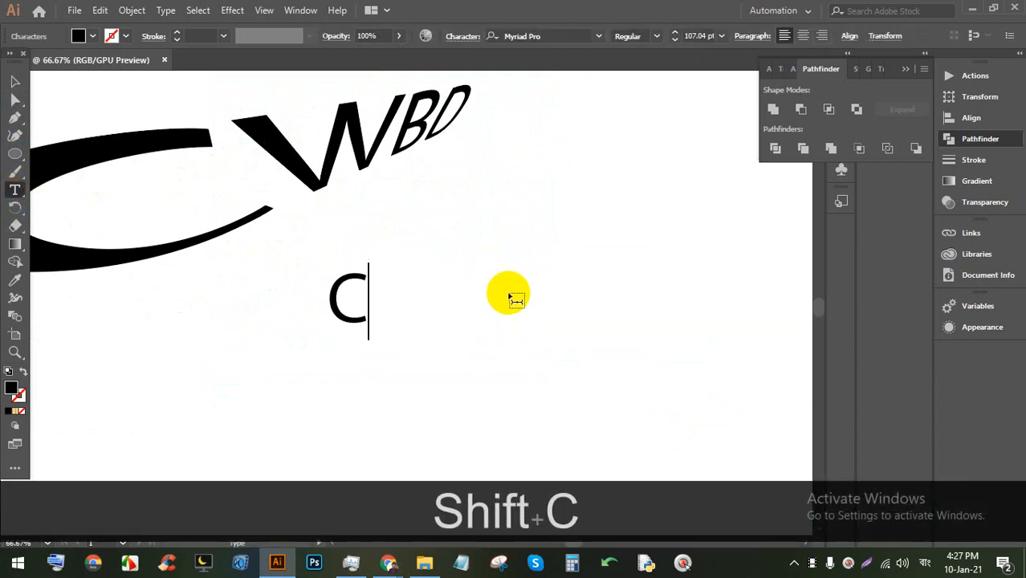
type("WBD")
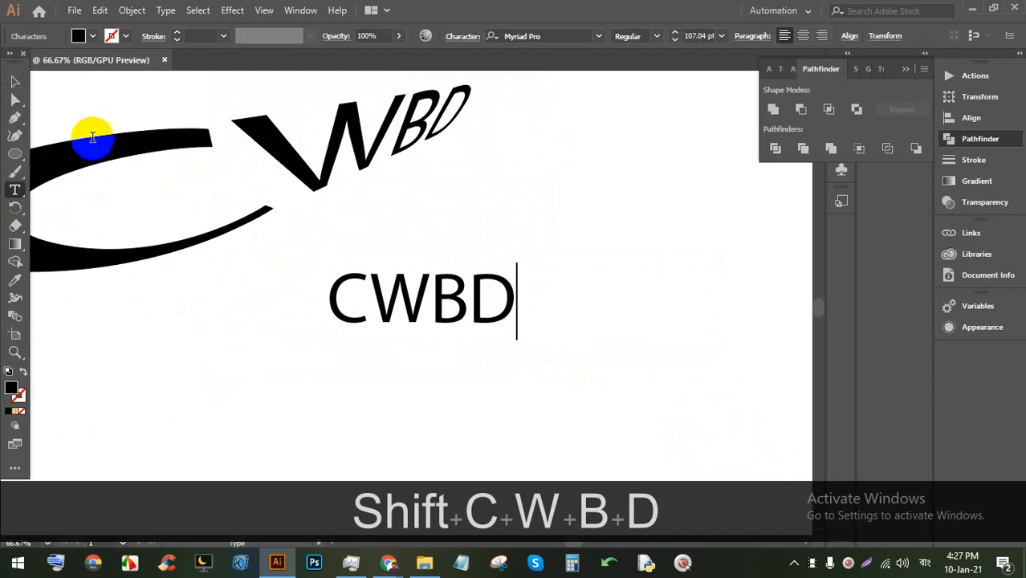
Step: Enlarge the new CWBD text to about 296 pt and reposition it below the rotated text
left_click(15, 81)
left_click_drag(419, 262, 421, 193)
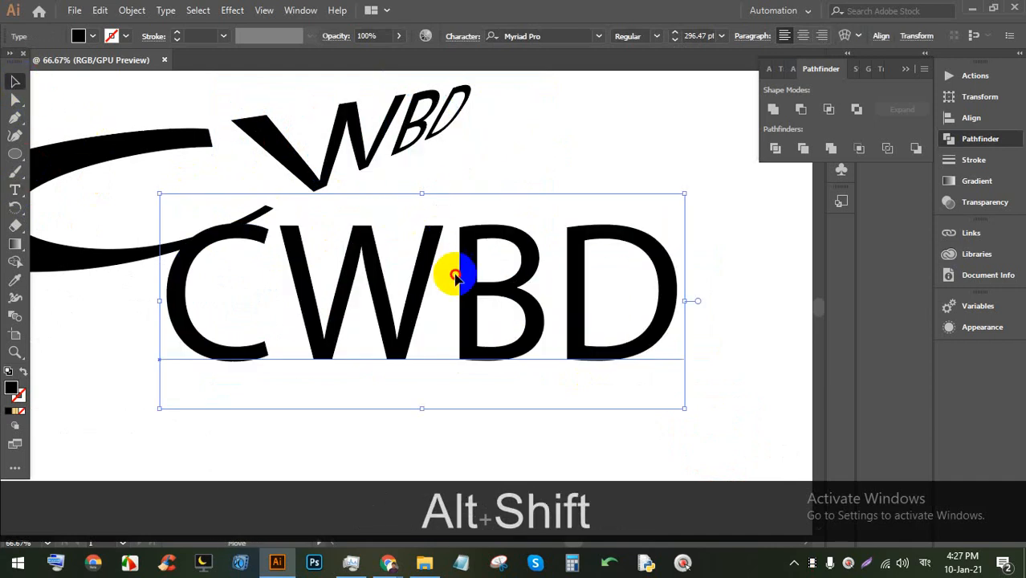
left_click_drag(453, 273, 495, 300)
scroll(471, 268, "down", 1)
left_click(470, 294)
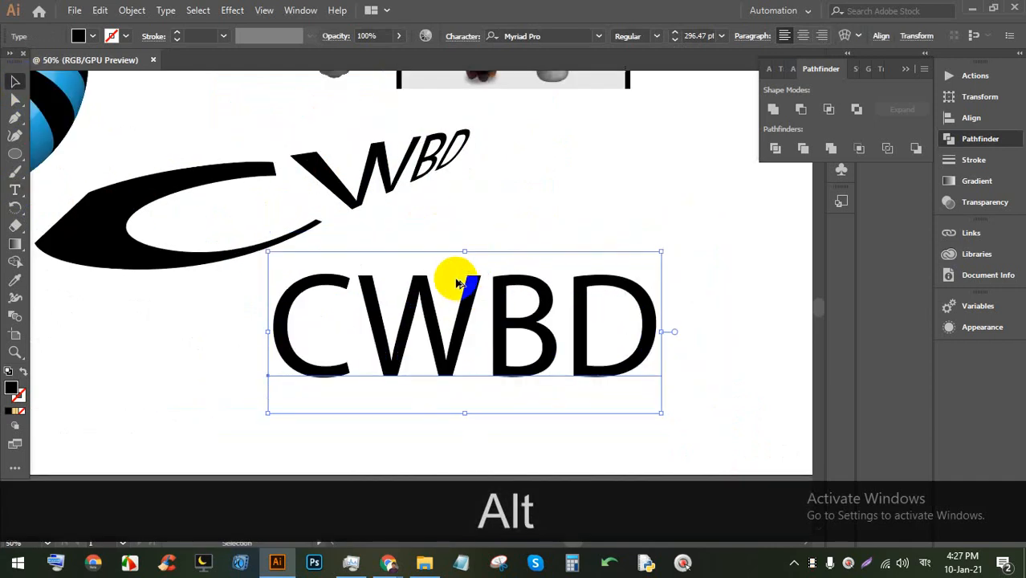
scroll(465, 287, "down", 1)
Step: Start a 3D Rotate effect on the new CWBD text from the Off-Axis Front position with preview on, and set the perspective to 120°
left_click(232, 9)
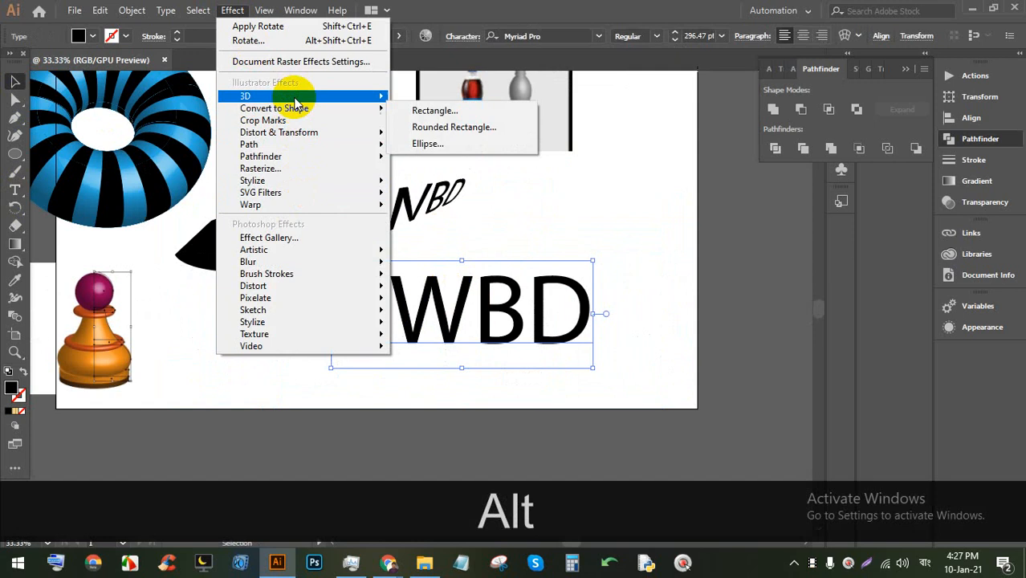
mouse_move(354, 97)
left_click(443, 132)
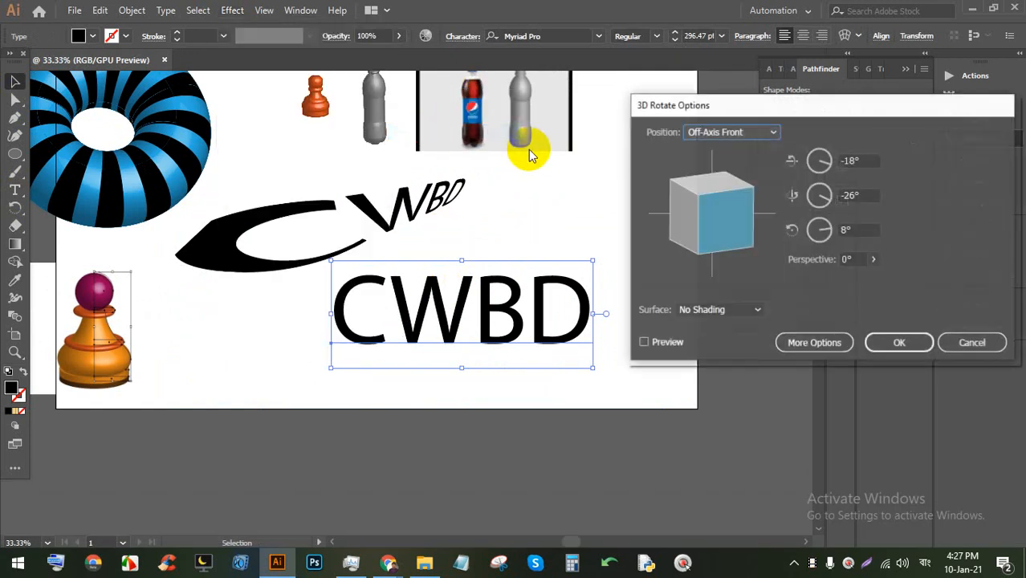
left_click(664, 343)
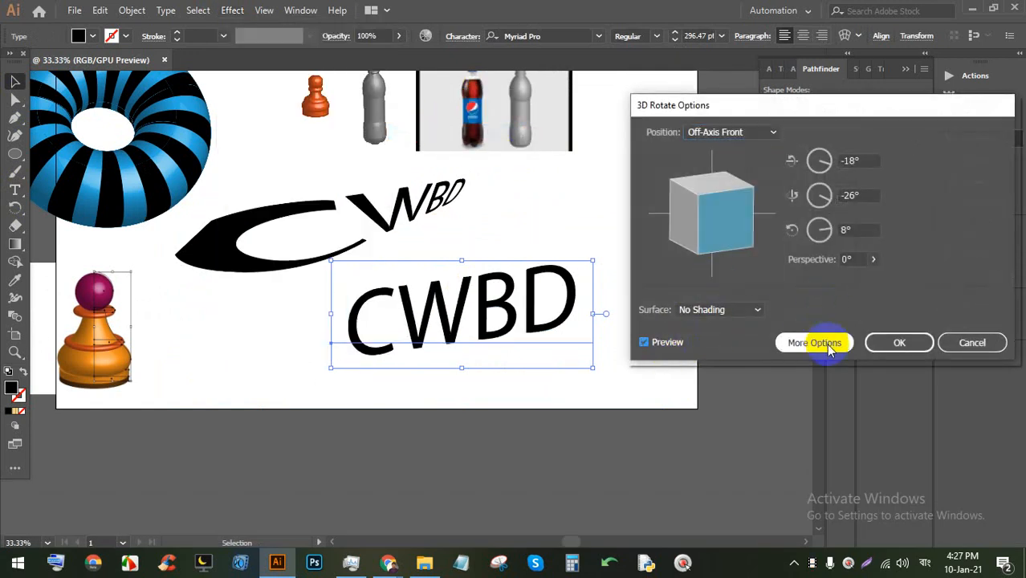
left_click(880, 264)
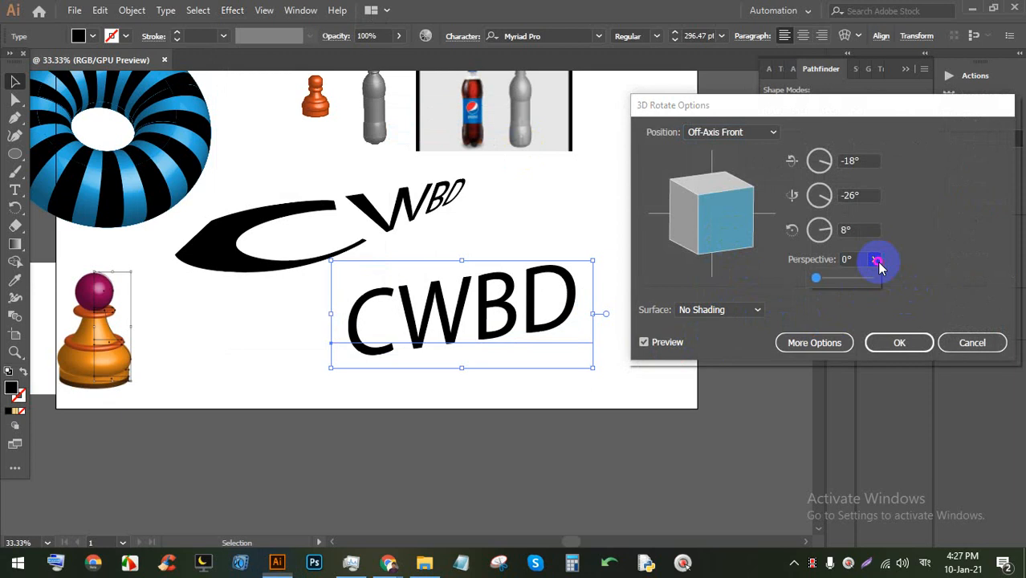
left_click_drag(830, 283, 858, 281)
Step: Rotate the CWBD text to about 6°, -24° and 76°, set the perspective to about 105°, and apply the effect
left_click_drag(748, 238, 722, 191)
mouse_move(714, 194)
left_mouse_down()
mouse_move(689, 227)
mouse_move(709, 203)
left_mouse_up()
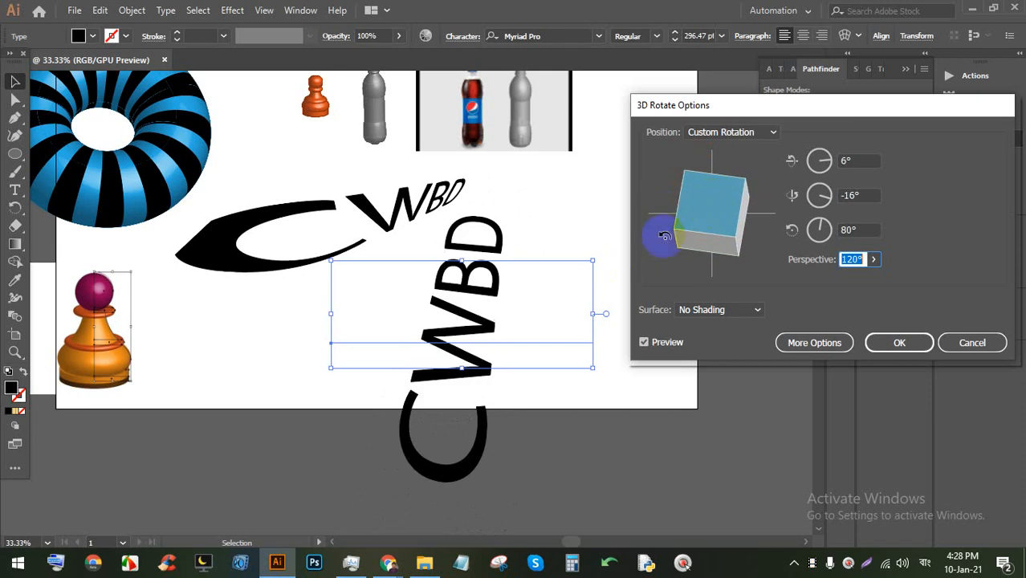
left_click_drag(684, 207, 692, 197)
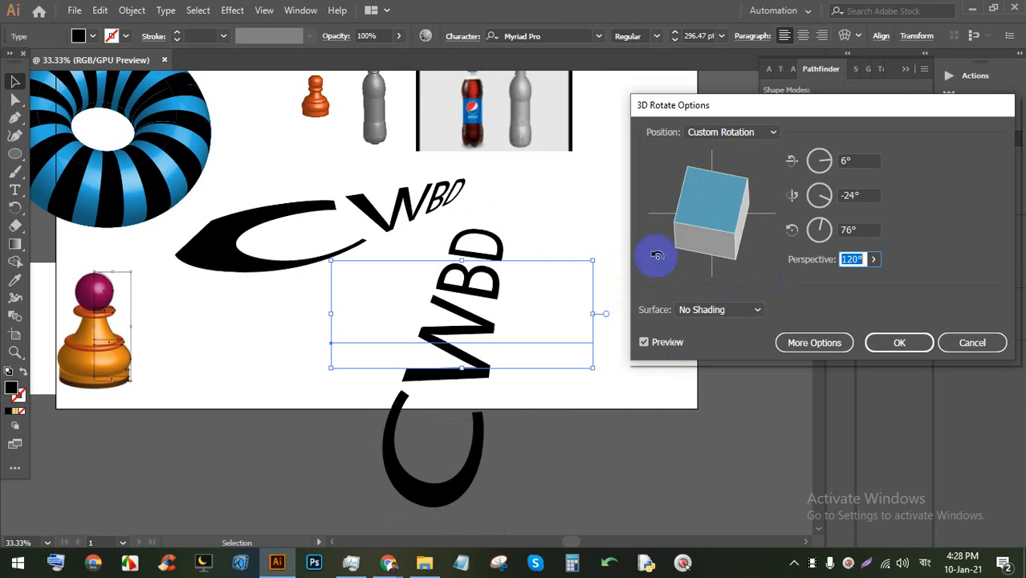
left_click(874, 260)
mouse_move(856, 280)
left_mouse_down()
mouse_move(809, 277)
mouse_move(865, 278)
mouse_move(852, 277)
left_mouse_up()
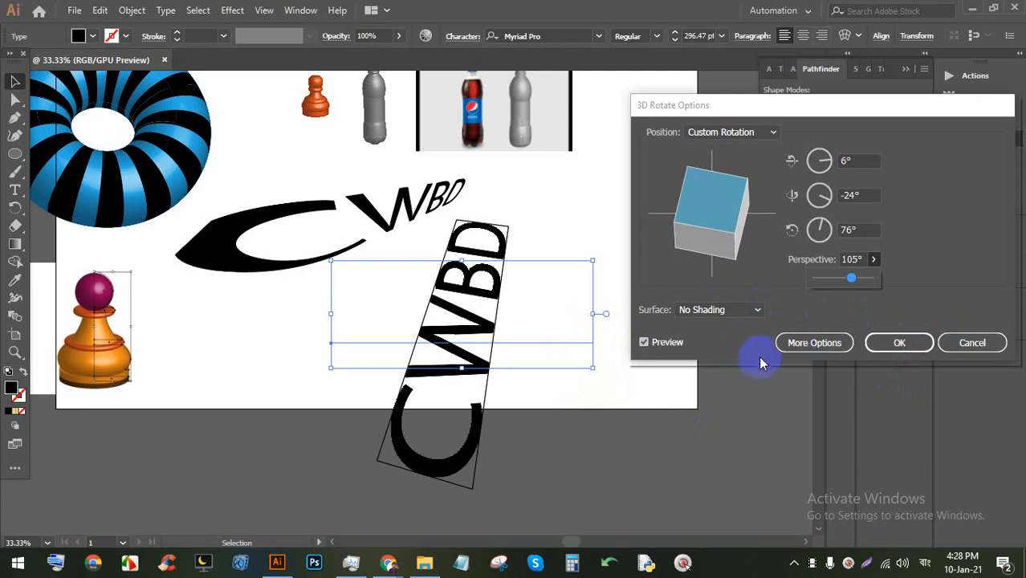
left_click(925, 344)
Step: Shrink both rotated CWBD texts together, move them to the artboard's right edge beside the bottle image, and deselect them
left_click(555, 445)
left_click(380, 291)
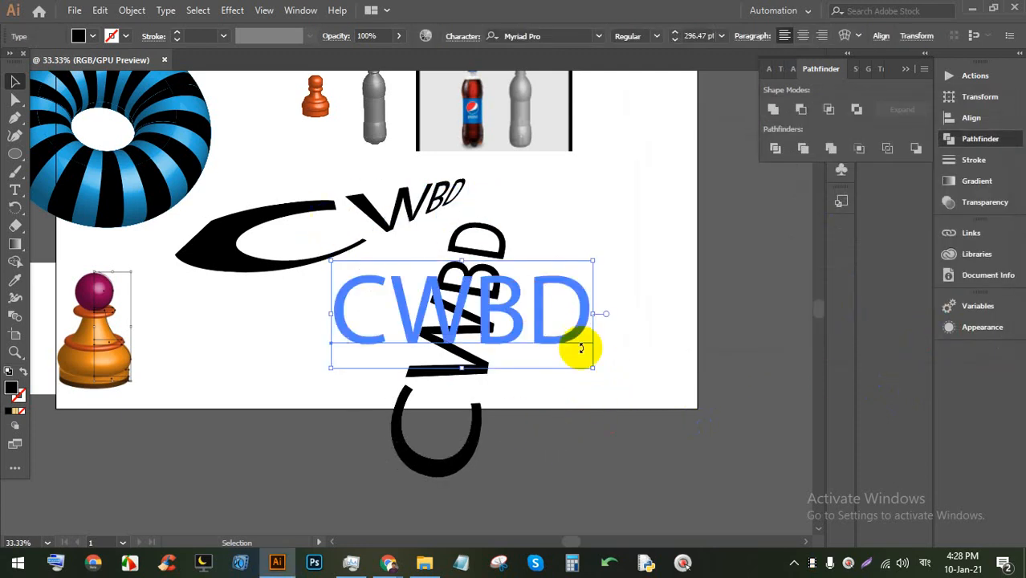
left_click_drag(670, 417, 366, 190)
left_click_drag(463, 174, 665, 137)
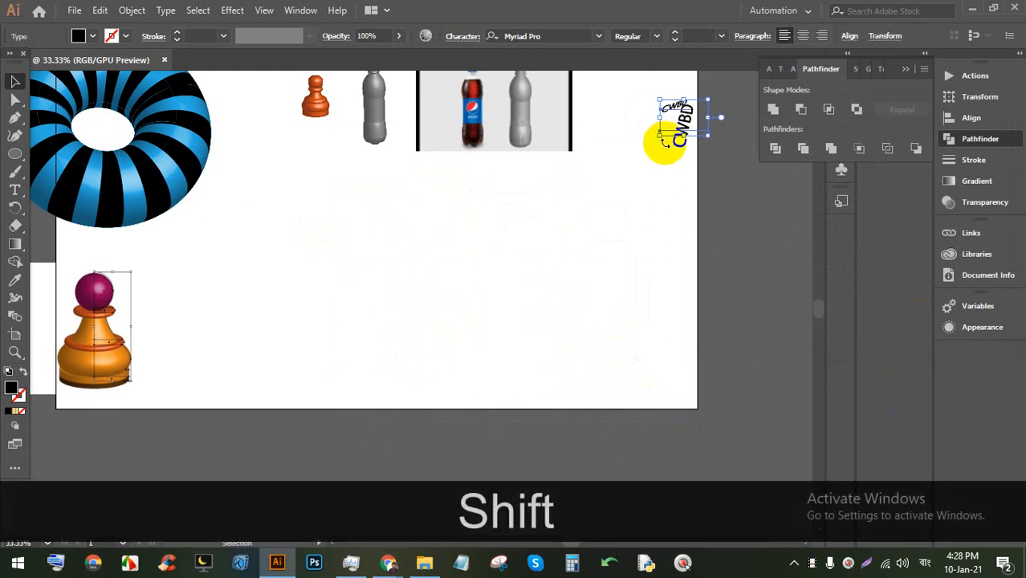
scroll(723, 115, "up", 3)
left_click(664, 178)
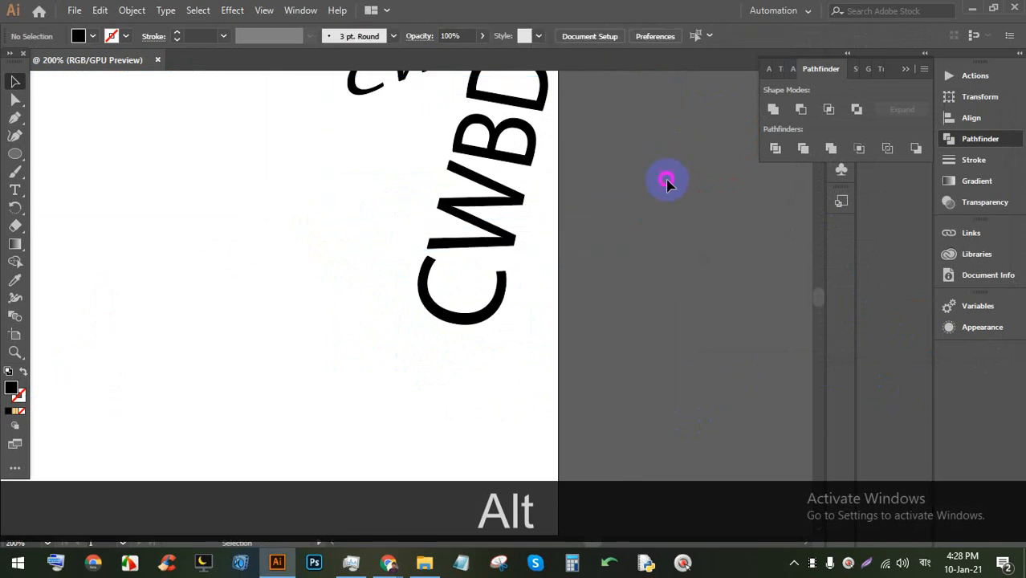
Step: Draw a rectangle in the free space below the bottles and fill it with cyan
scroll(671, 177, "down", 2)
scroll(528, 190, "down", 2)
scroll(522, 179, "down", 2)
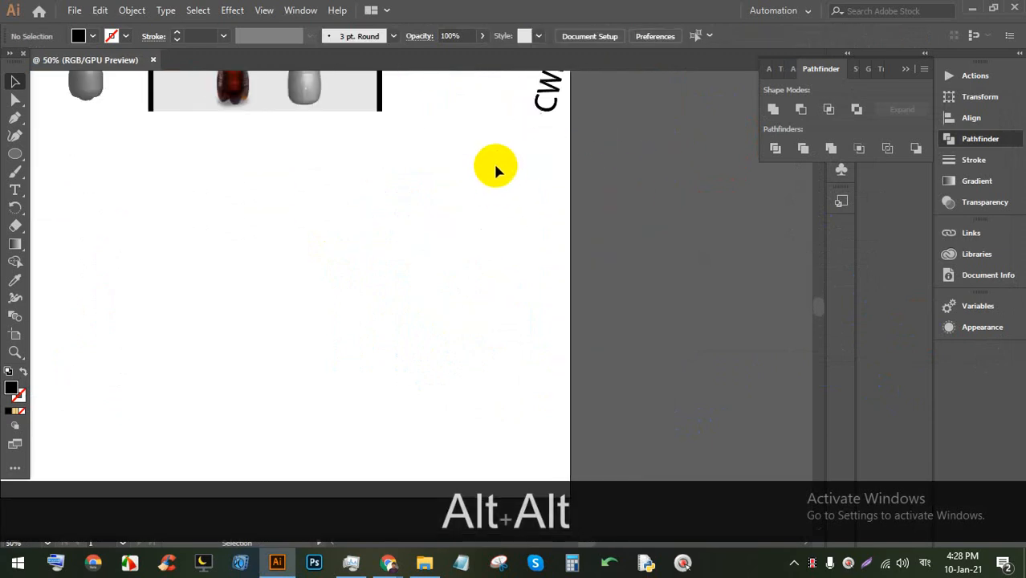
left_click(232, 10)
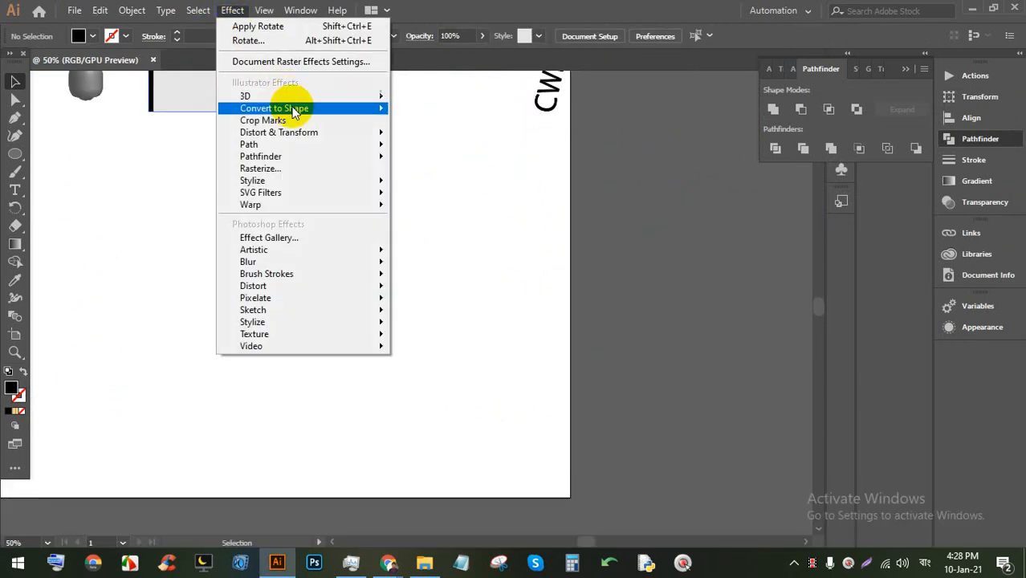
left_click(481, 225)
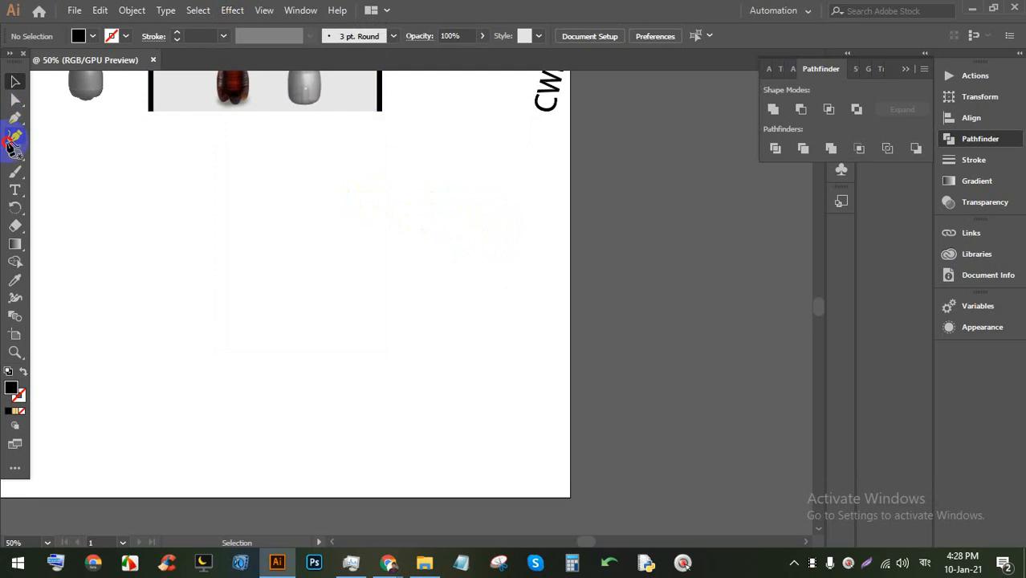
left_click_drag(14, 154, 69, 153)
left_click_drag(172, 227, 353, 385)
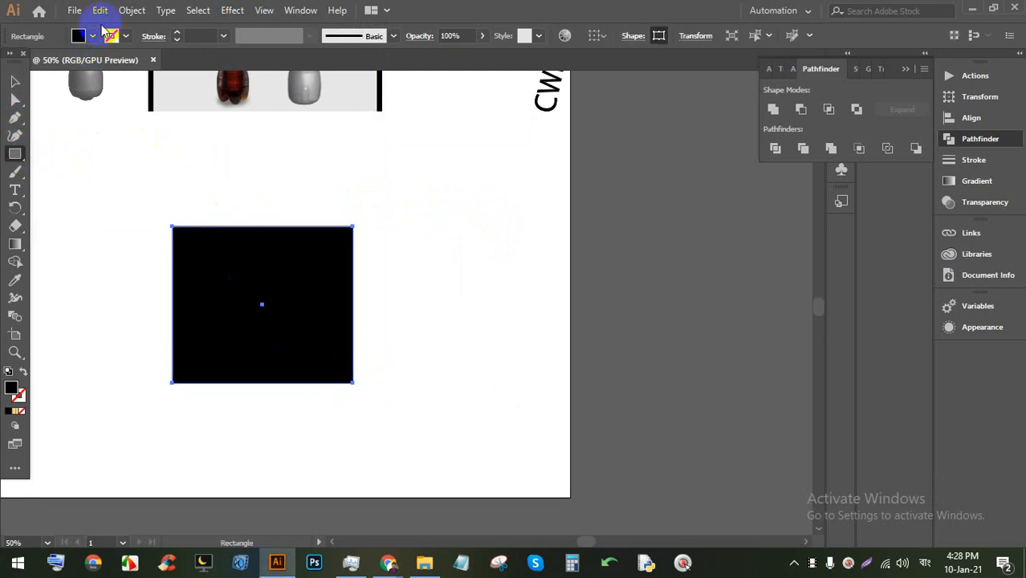
left_click(94, 36)
left_click(114, 62)
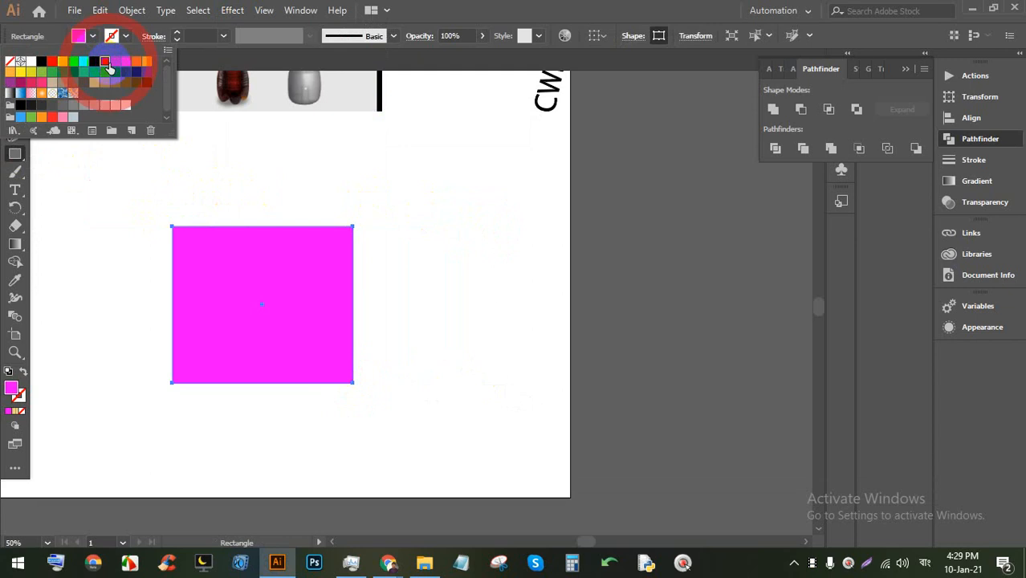
left_click(84, 62)
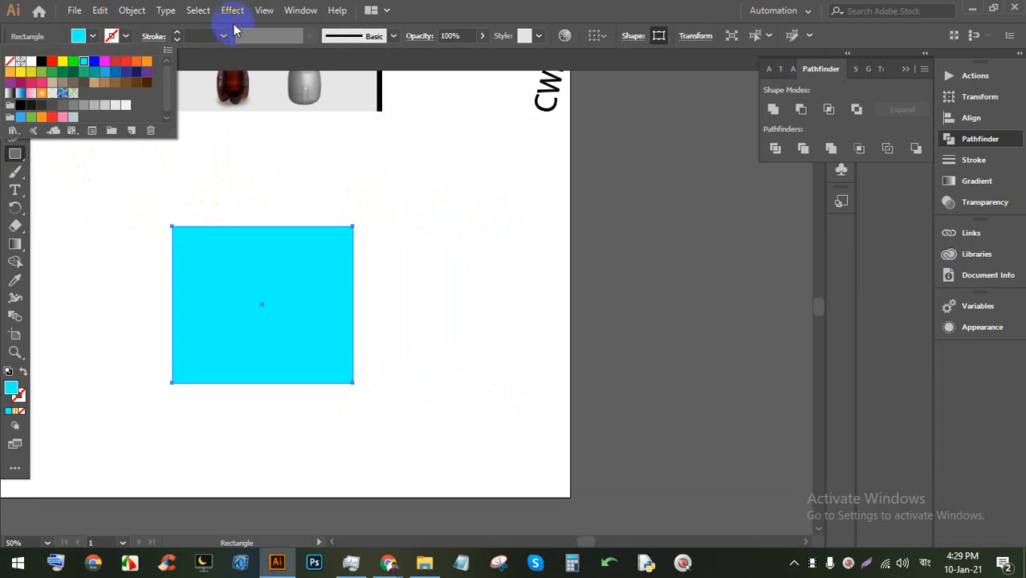
left_click(531, 10)
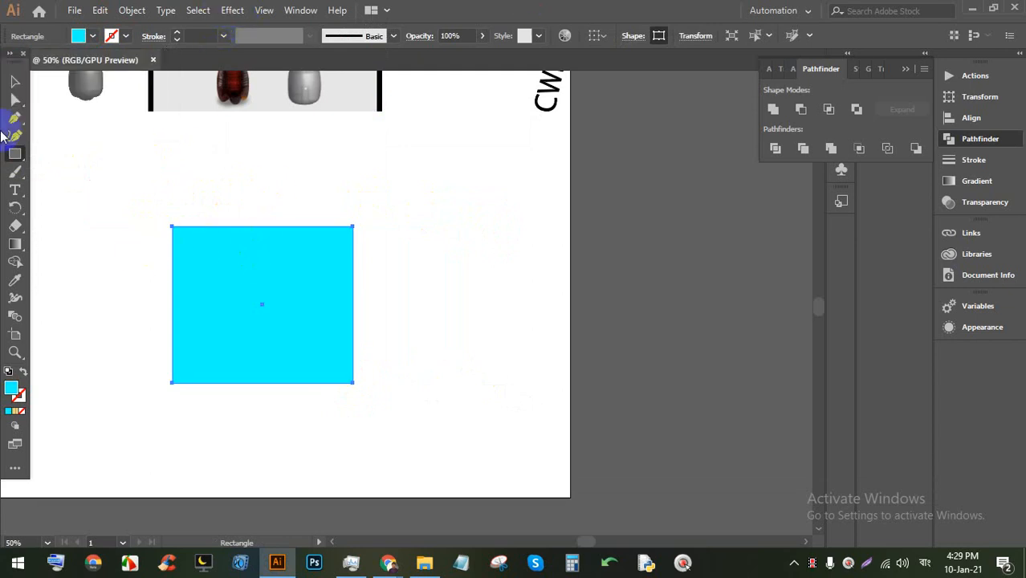
Step: Try to adjust the cyan rectangle's corner rounding with its live corner widget
left_click(16, 83)
left_click(168, 241)
left_click(183, 246)
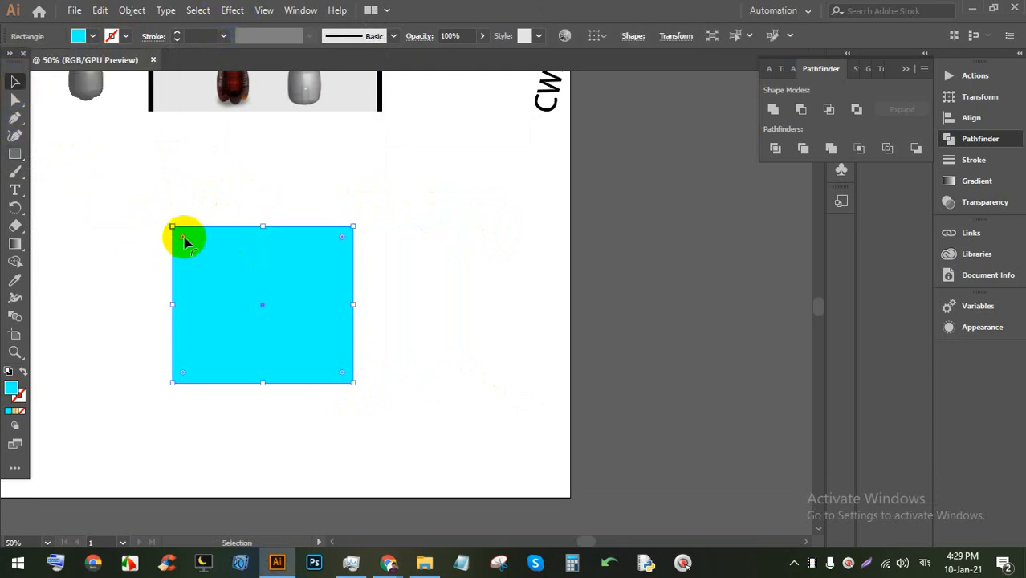
left_click_drag(184, 239, 159, 220)
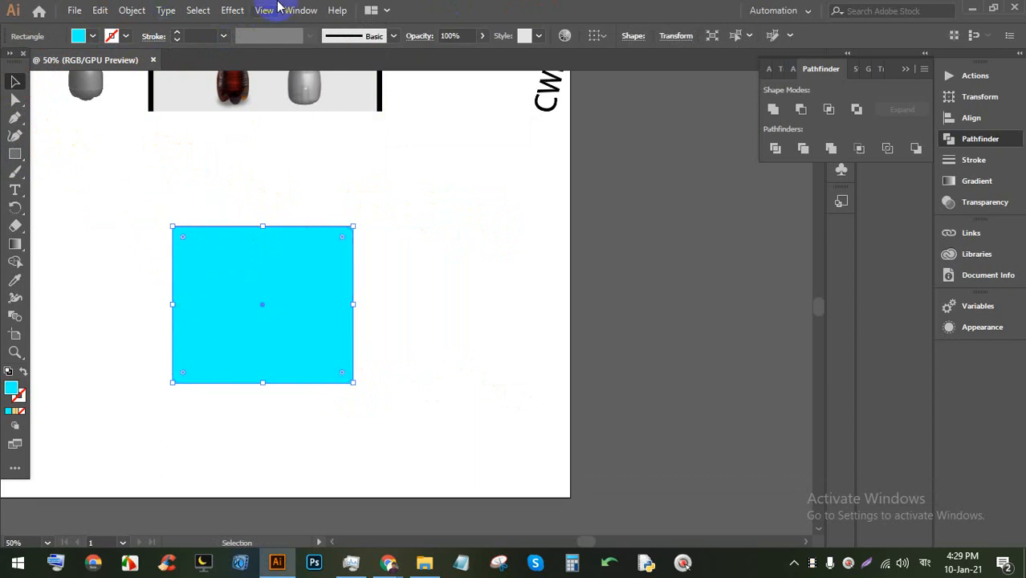
Step: Preview Convert to Shape as Rectangle on the cyan rectangle, trying 22 px extra width and absolute size before returning to relative with 18 px
left_click(228, 9)
mouse_move(305, 110)
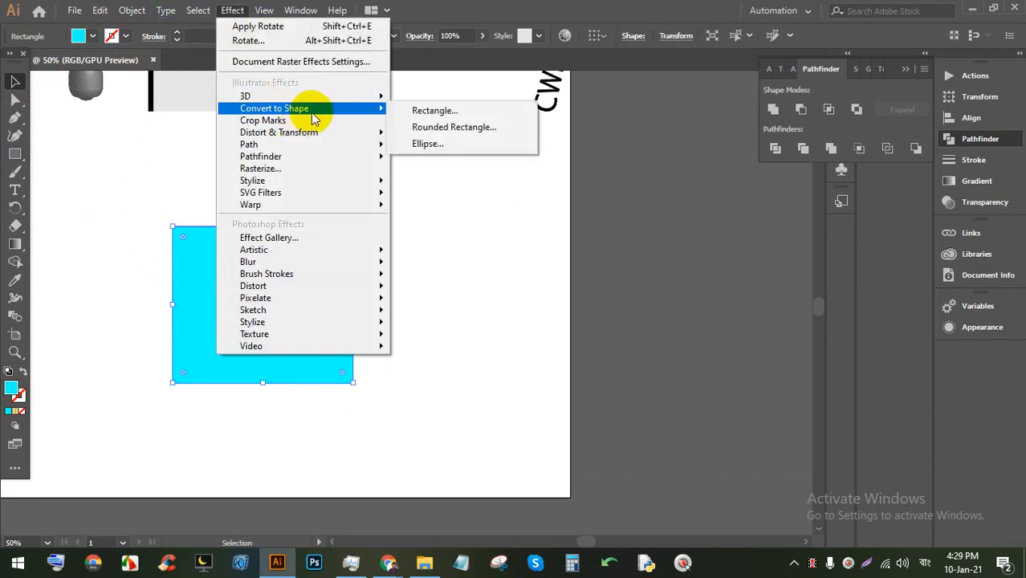
left_click(450, 114)
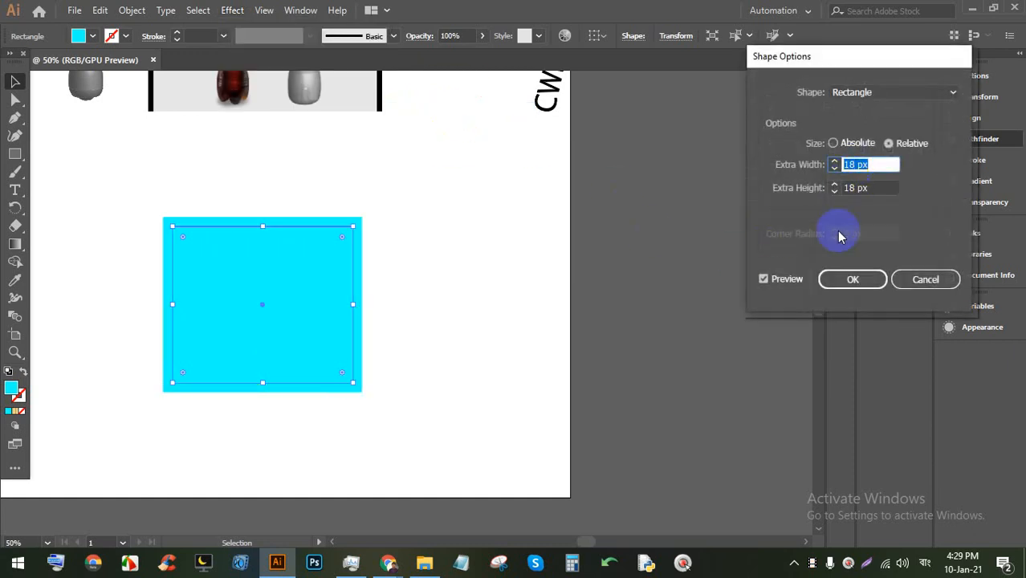
left_click(835, 161)
left_click(836, 162)
left_click(836, 161)
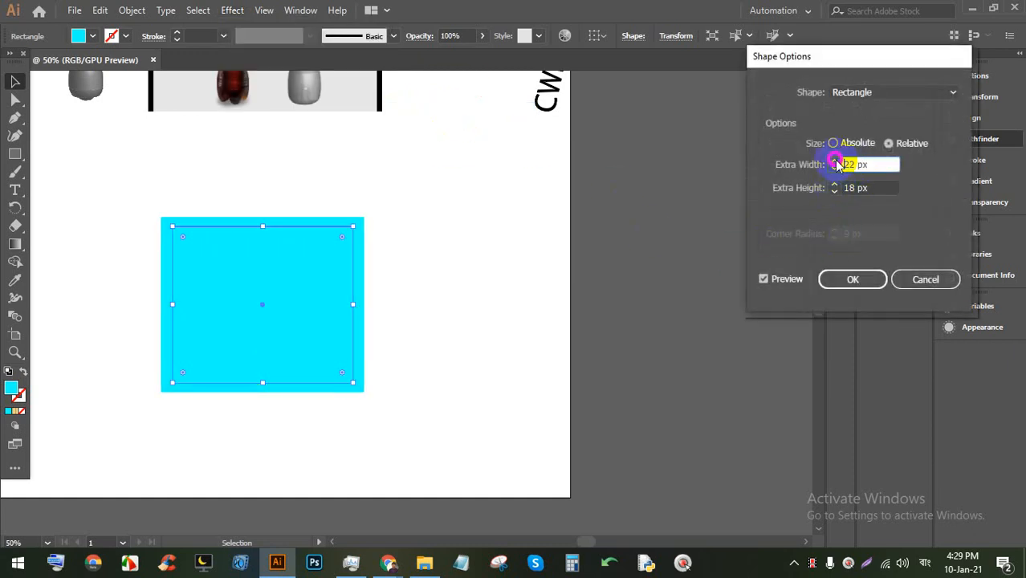
left_click(836, 170)
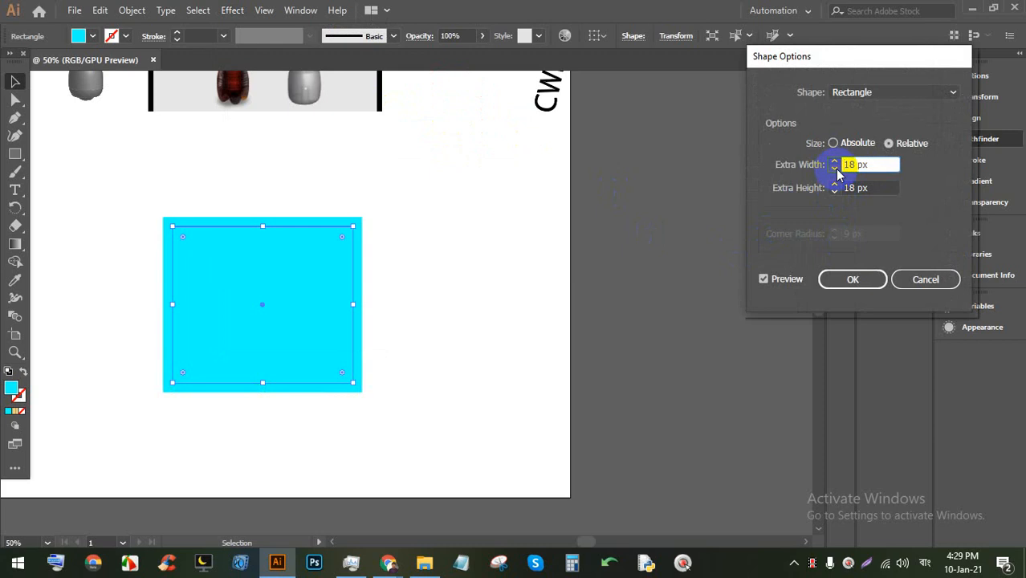
left_click(835, 143)
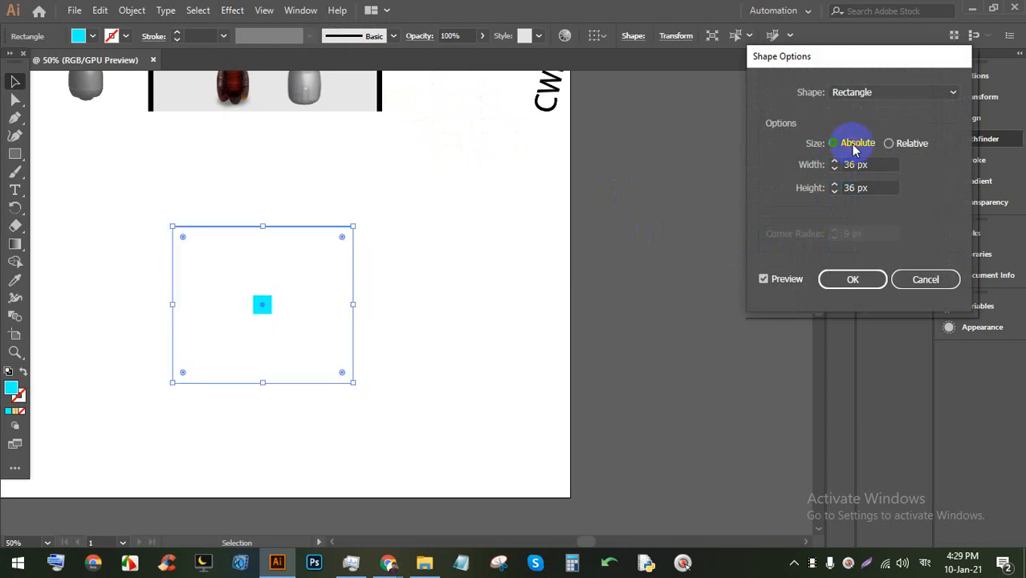
left_click(905, 147)
Step: Try the Rounded Rectangle shape on the cyan rectangle, raising the corner radius past 100 px and lowering it to 50 px, and cancel the conversion
left_click(843, 93)
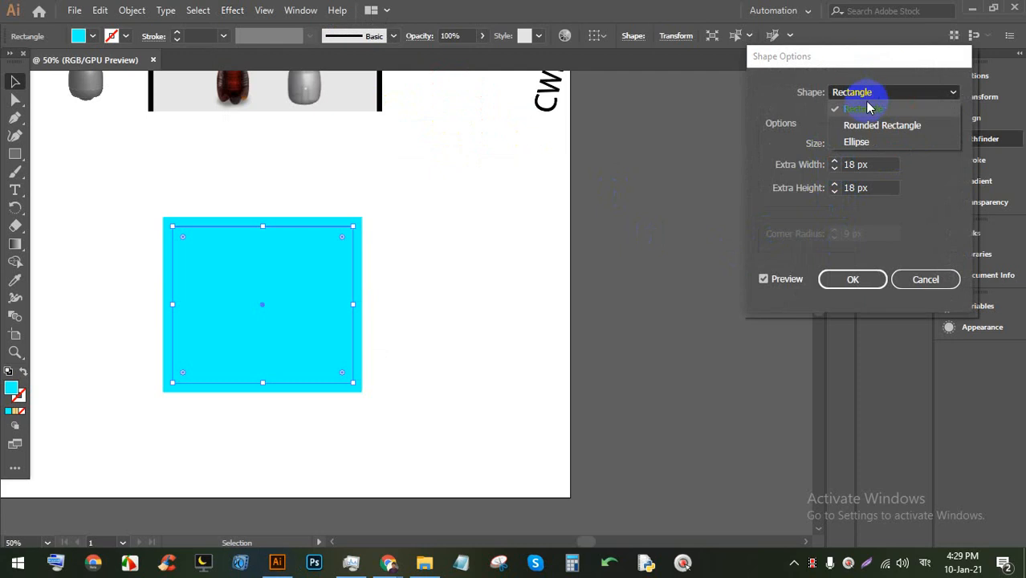
left_click(877, 127)
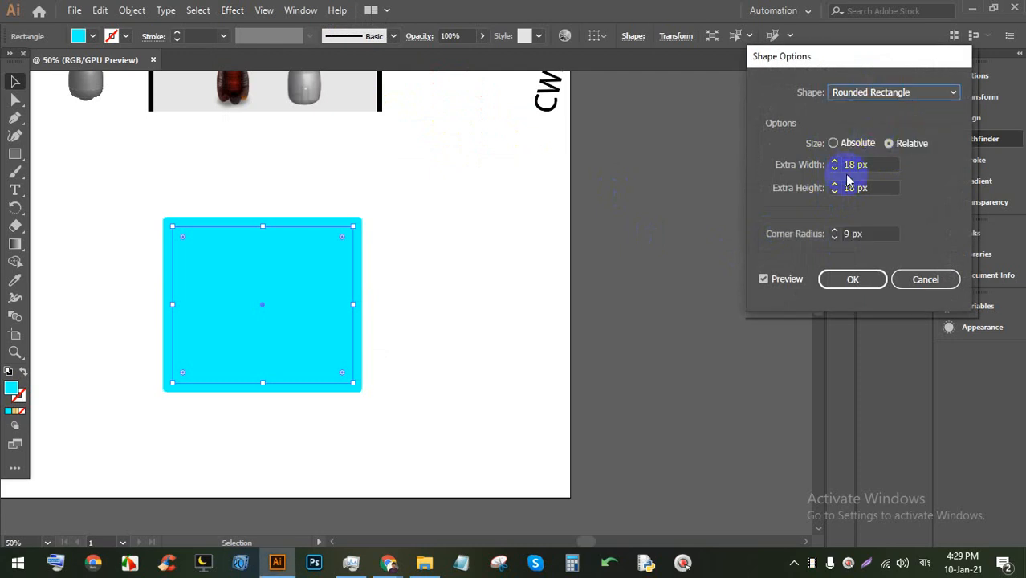
left_click(847, 234)
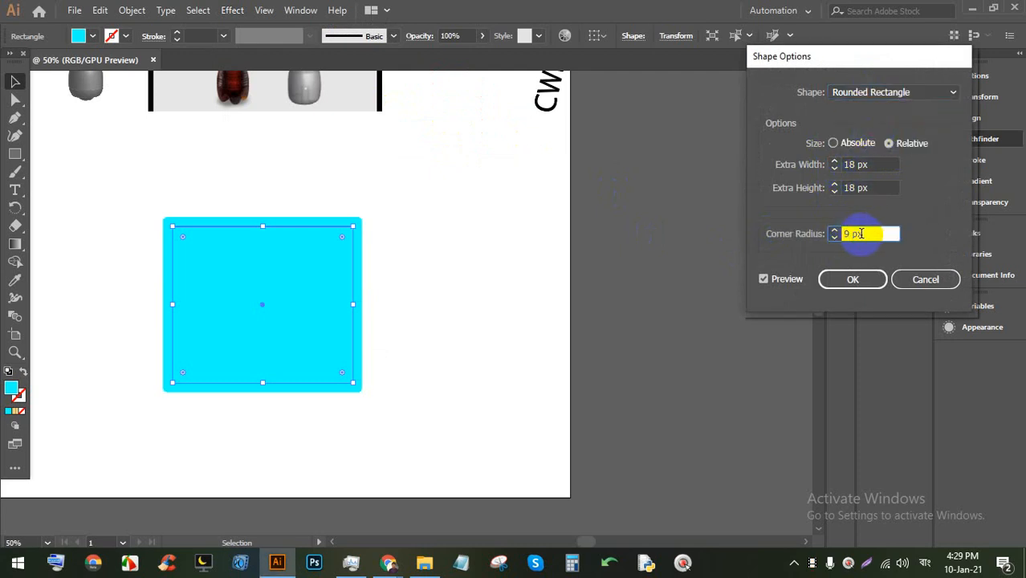
key("Up")
key("Up")
key("Up")
key("Up")
key("Up")
key("Up")
key("Up")
key("Up")
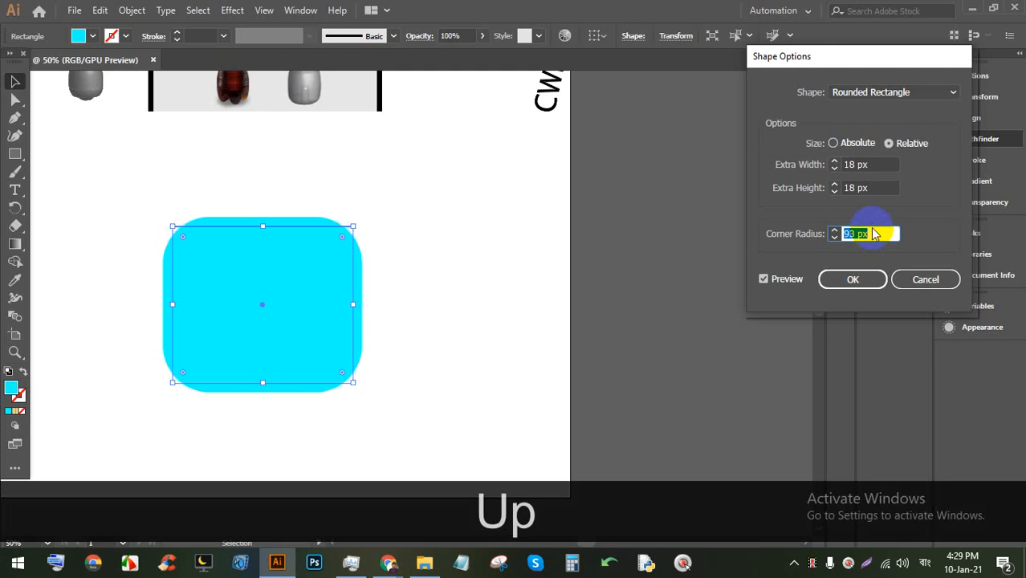
key("Up")
key("Up")
key("Up")
key("Up")
key("Up")
key("Up")
key("Up")
key("Up")
key("Up")
key("Down")
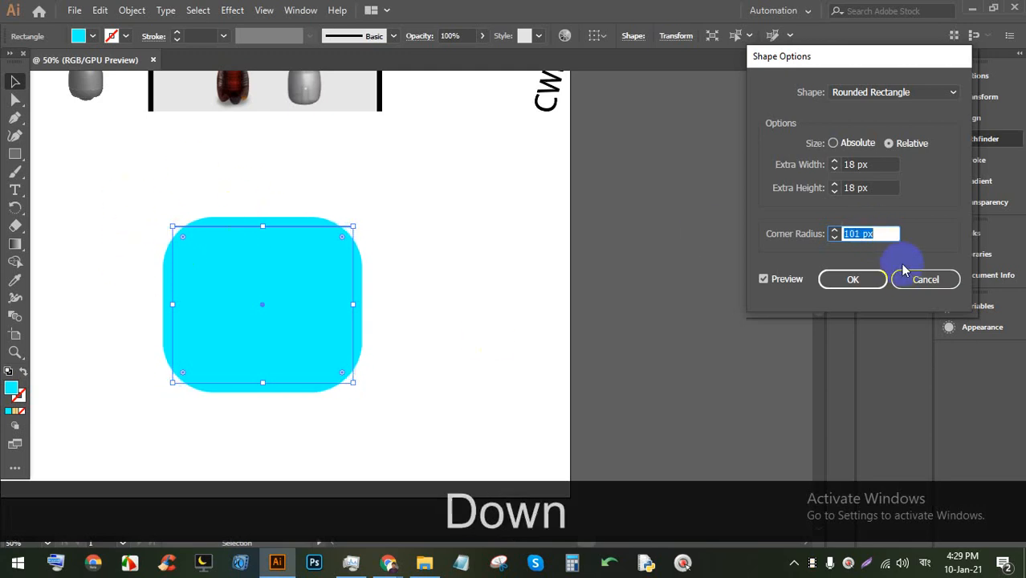
key("Down")
key("Down")
key("Down")
key("Down")
key("Down")
key("Down")
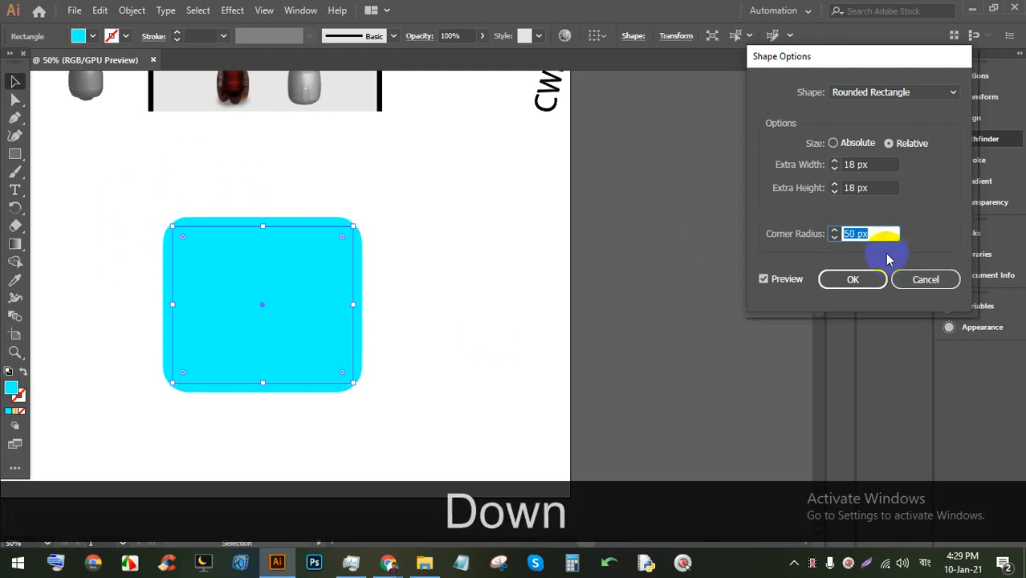
left_click(926, 279)
Step: Change the rectangle's fill to red
left_click(90, 35)
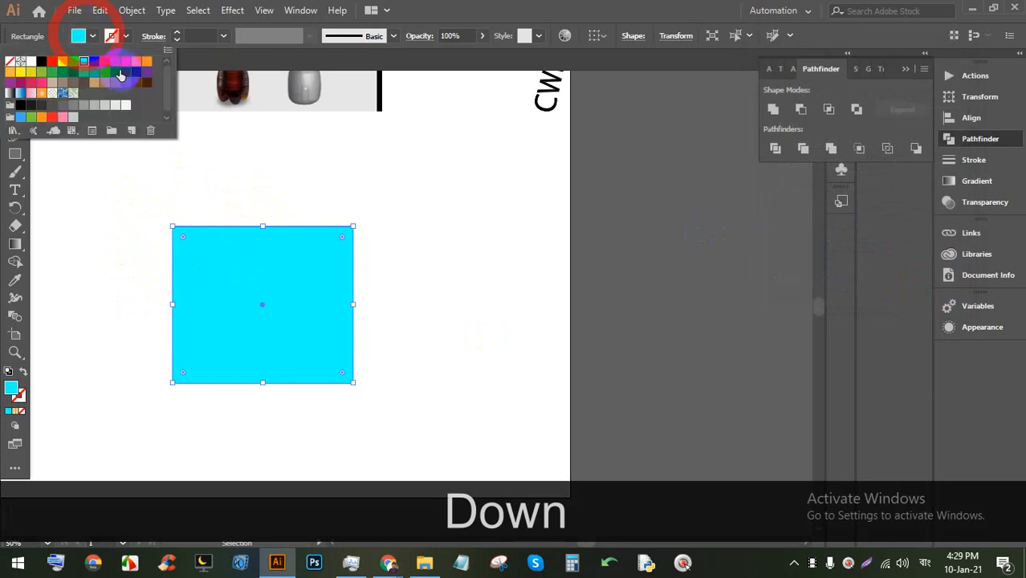
left_click(129, 62)
left_click(245, 6)
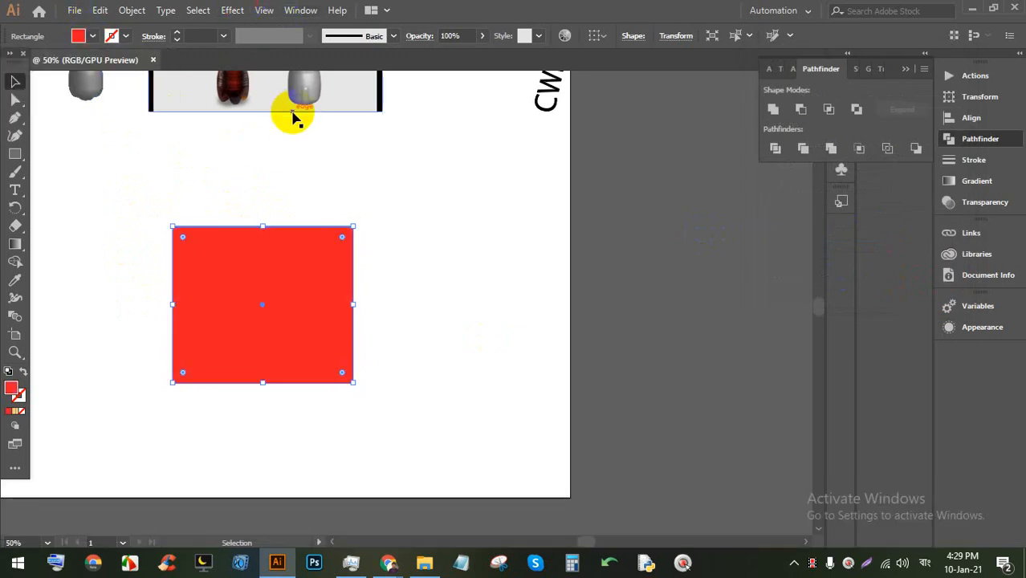
Step: Preview Convert to Shape as Rounded Rectangle on the red rectangle, lowering the corner radius past -30 px, raising it to 115 px, and reducing it to 110 px
left_click(232, 10)
mouse_move(271, 108)
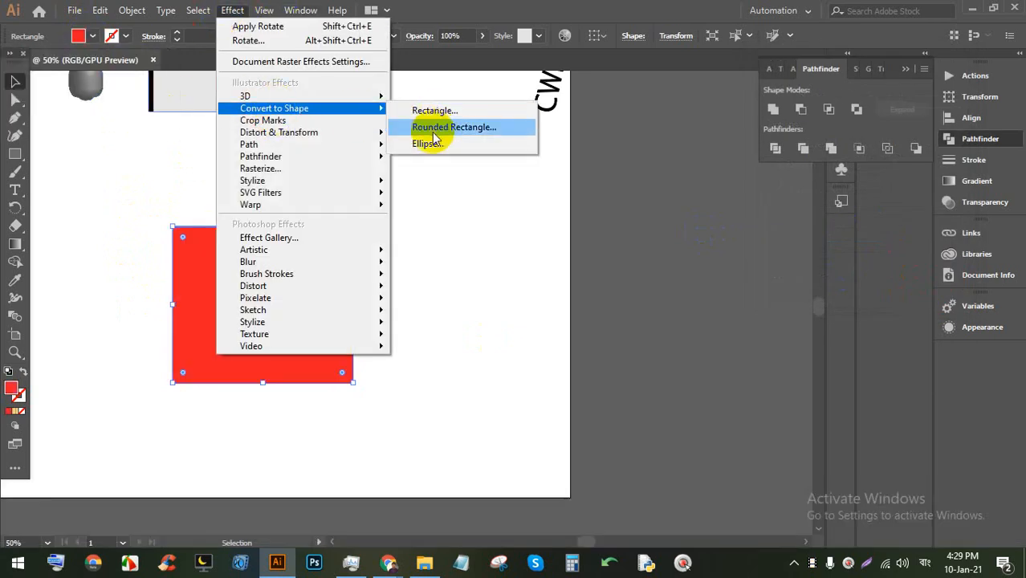
left_click(438, 127)
left_click(853, 233)
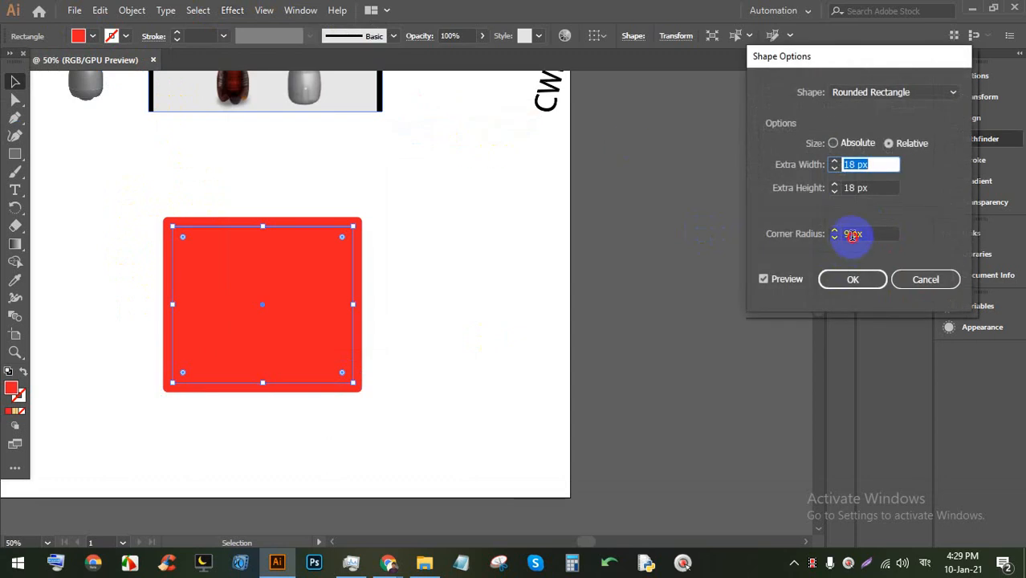
key("Down")
key("Down")
key("Down")
key("Down")
key("Down")
key("Down")
key("Down")
key("Down")
key("Down")
key("Down")
key("Down")
key("Down")
key("Down")
key("Down")
key("Down")
key("Down")
key("Down")
key("Down")
key("Down")
key("Down")
key("Down")
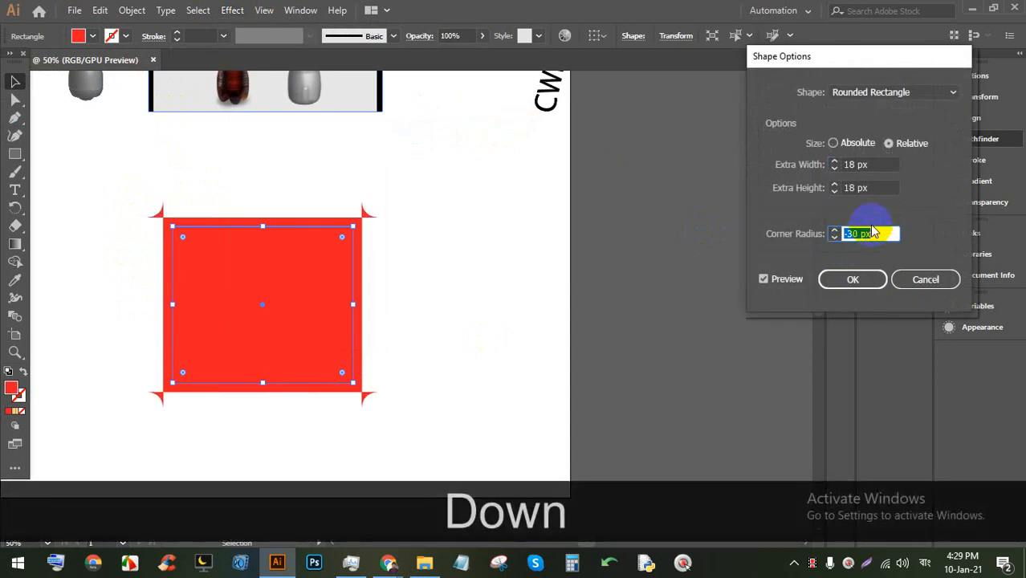
key("Down")
key("Down")
key("Down")
key("Down")
key("Down")
key("Down")
key("Down")
key("Down")
key("Down")
key("Down")
key("Up")
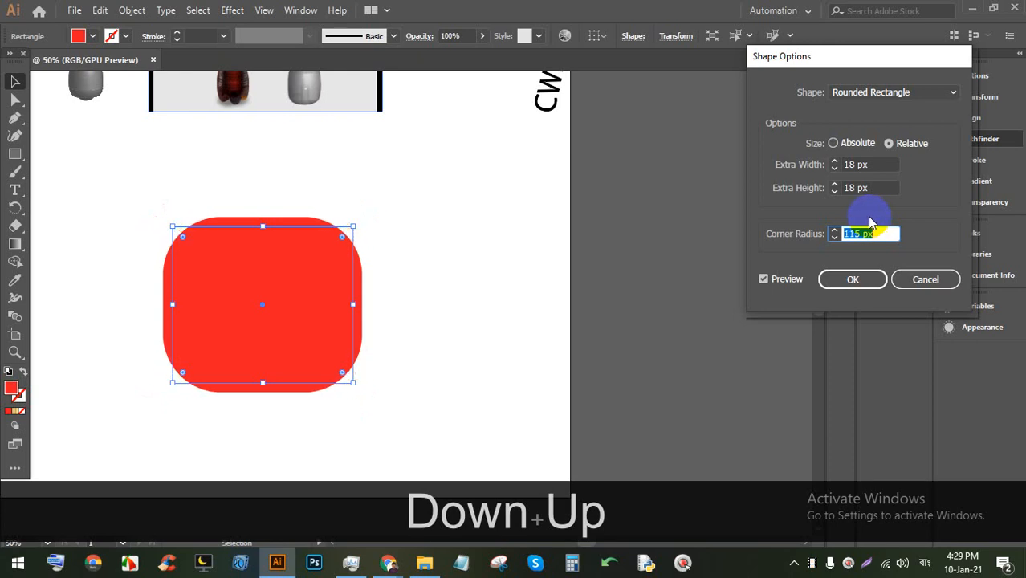
key("Down")
key("Down")
key("Down")
key("Down")
key("Down")
key("Down")
Step: Switch the shape conversion to Ellipse and reduce the extra width to -30 px
left_click(841, 89)
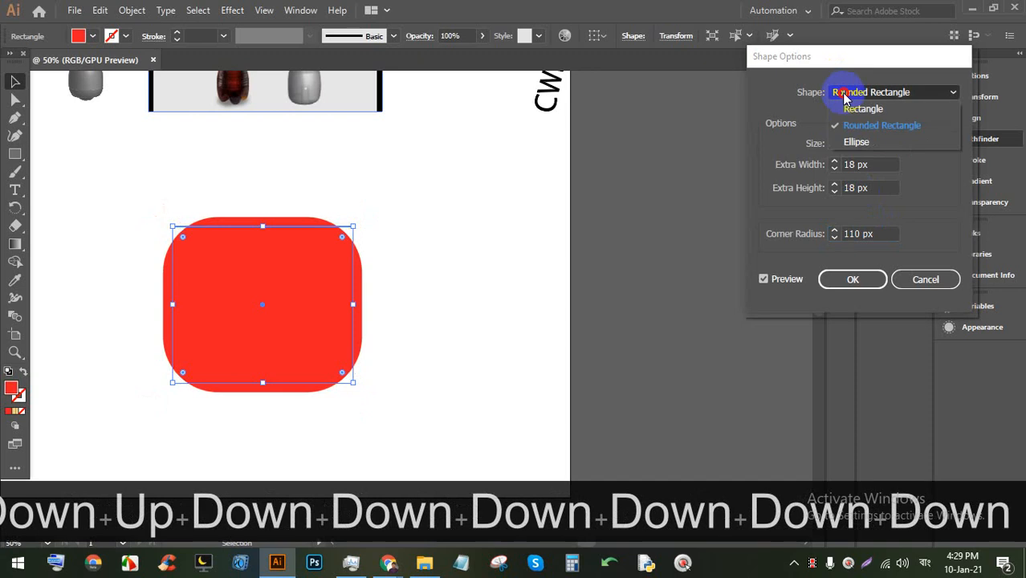
left_click(871, 140)
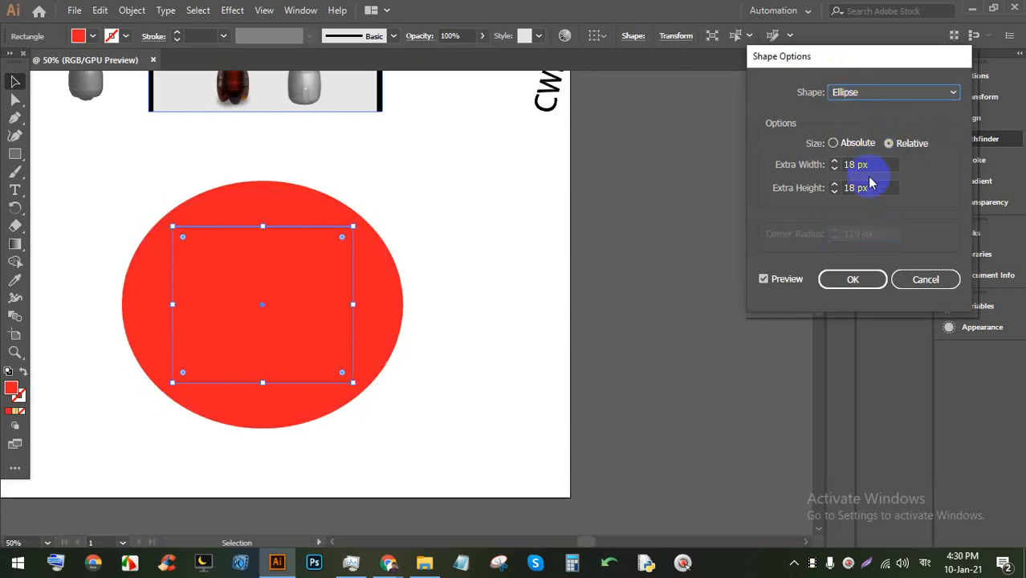
left_click(867, 164)
key("Down")
key("Down")
key("Down")
key("Down")
key("Down")
key("Down")
key("Down")
key("Down")
key("Down")
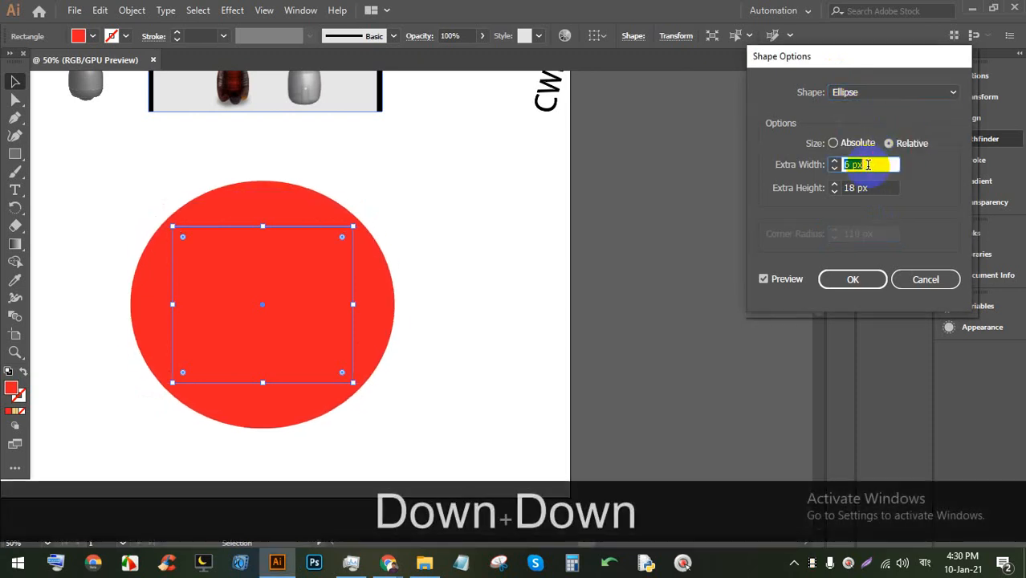
key("Down")
key("Down")
key("Down")
key("Down")
key("Down")
key("Down")
key("Down")
key("Down")
key("Down")
key("Down")
key("Down")
key("Down")
key("Down")
key("Down")
key("Down")
key("Down")
key("Down")
key("Down")
key("Down")
key("Down")
Step: Try raising the ellipse's extra height past 30 px and lowering it to -19 px, and cancel the conversion
left_click(865, 187)
key("Up")
key("Up")
key("Up")
key("Up")
key("Up")
key("Up")
key("Up")
key("Up")
key("Up")
key("Up")
key("Up")
key("Up")
key("Up")
key("Up")
key("Up")
key("Up")
key("Up")
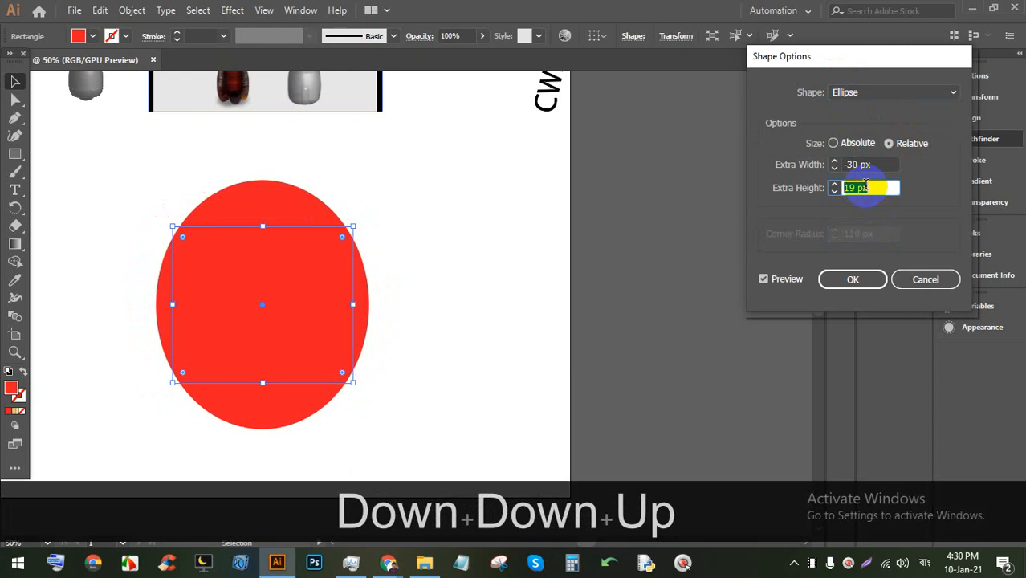
key("Up")
key("Up")
key("Up")
key("Up")
key("Up")
key("Up")
key("Up")
key("Up")
key("Up")
key("Up")
key("Up")
key("Up")
key("Up")
key("Down")
key("Down")
key("Down")
key("Down")
key("Down")
key("Down")
key("Down")
key("Down")
key("Down")
key("Down")
key("Down")
key("Down")
key("Down")
key("Down")
key("Down")
key("Down")
key("Down")
key("Down")
key("Down")
key("Down")
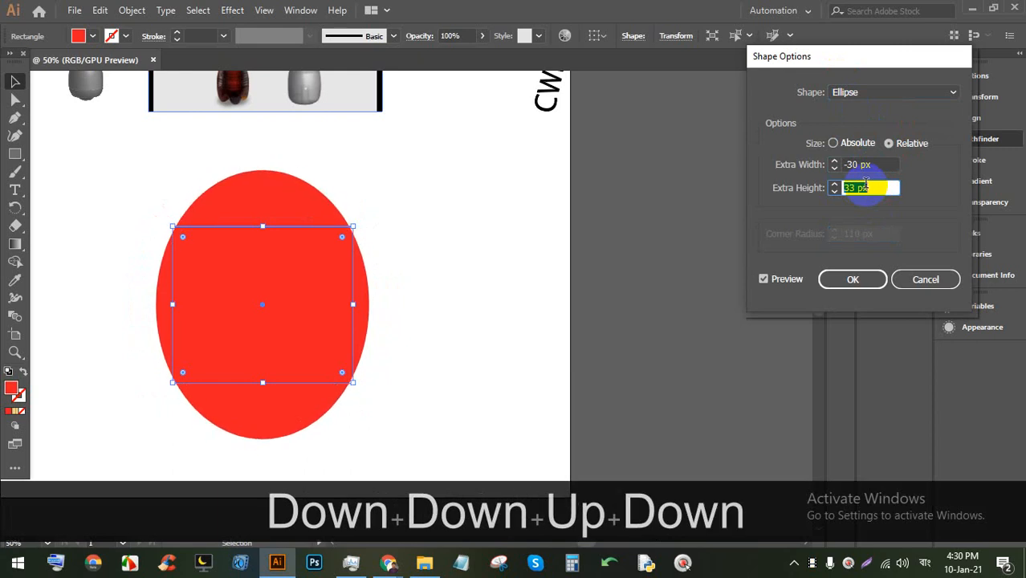
key("Down")
key("Down")
key("Down")
key("Down")
key("Down")
key("Down")
key("Down")
key("Down")
key("Down")
key("Down")
left_click(915, 278)
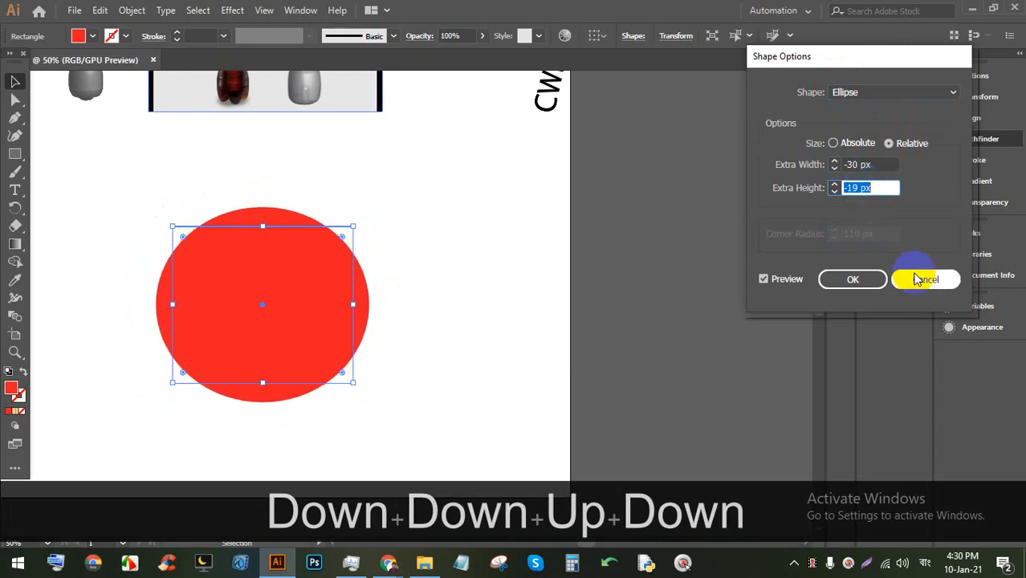
Step: Delete the red rectangle and draw a larger red rectangle on the empty area below the bottle images
key("BackSpace")
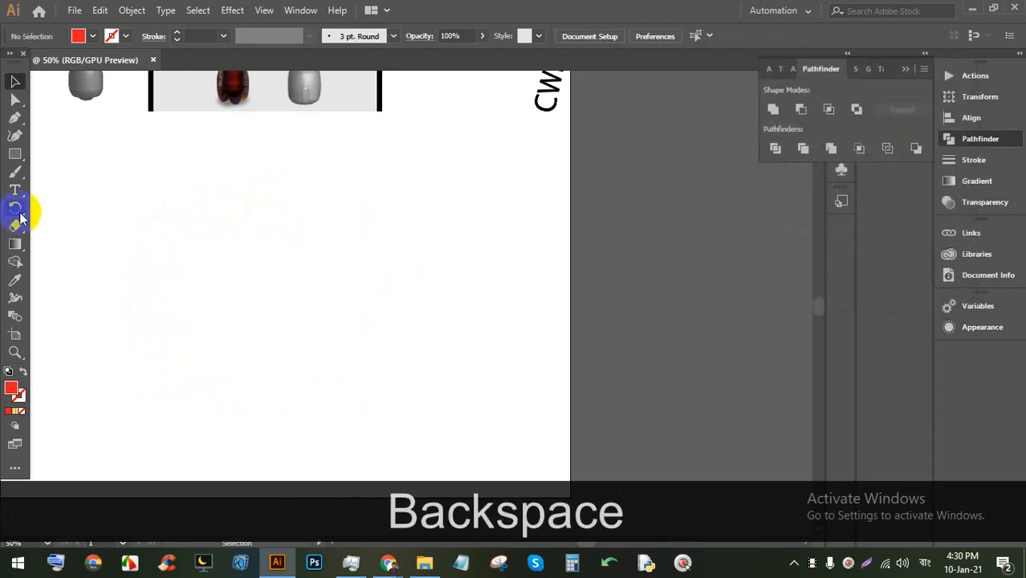
left_click(14, 157)
left_click_drag(175, 211, 403, 395)
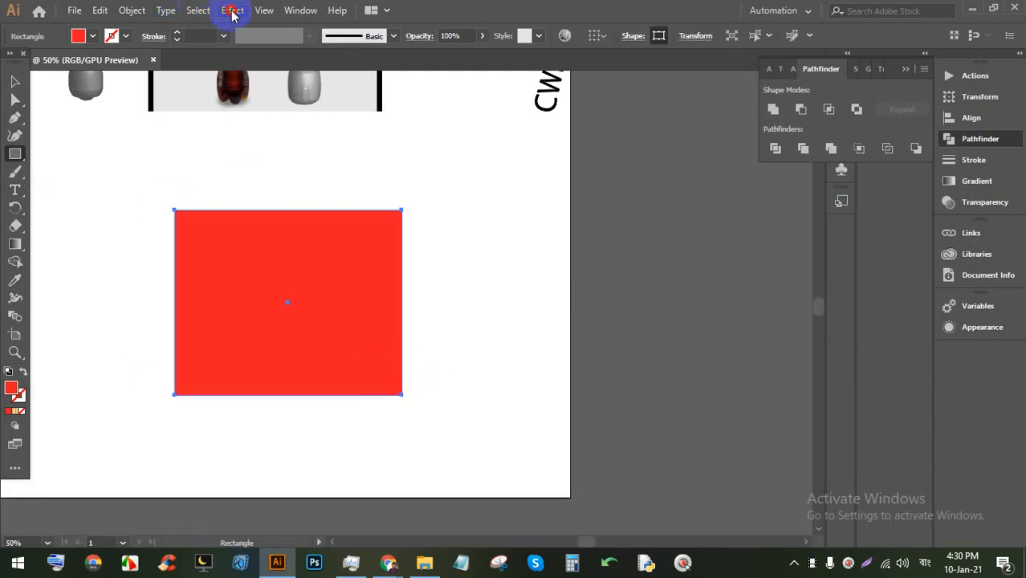
left_click(232, 10)
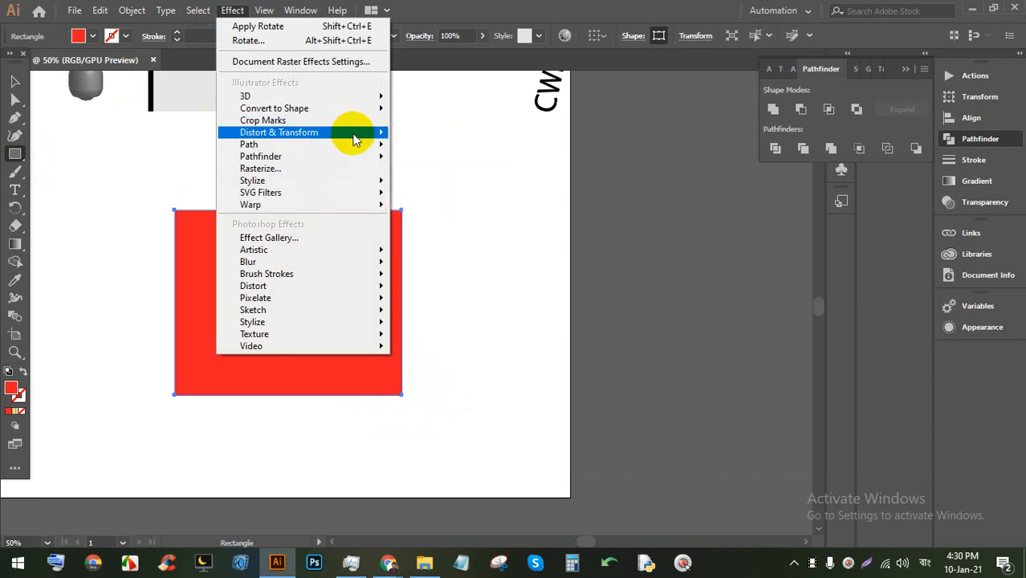
mouse_move(354, 140)
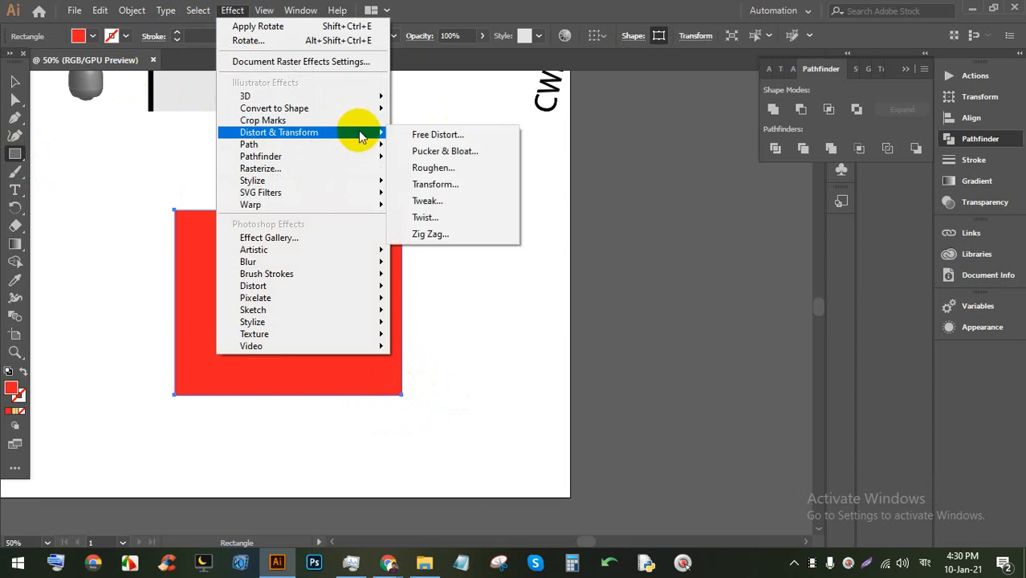
Step: Switch to the Google Meet call, look through the participant list, and return to Illustrator
left_click(376, 565)
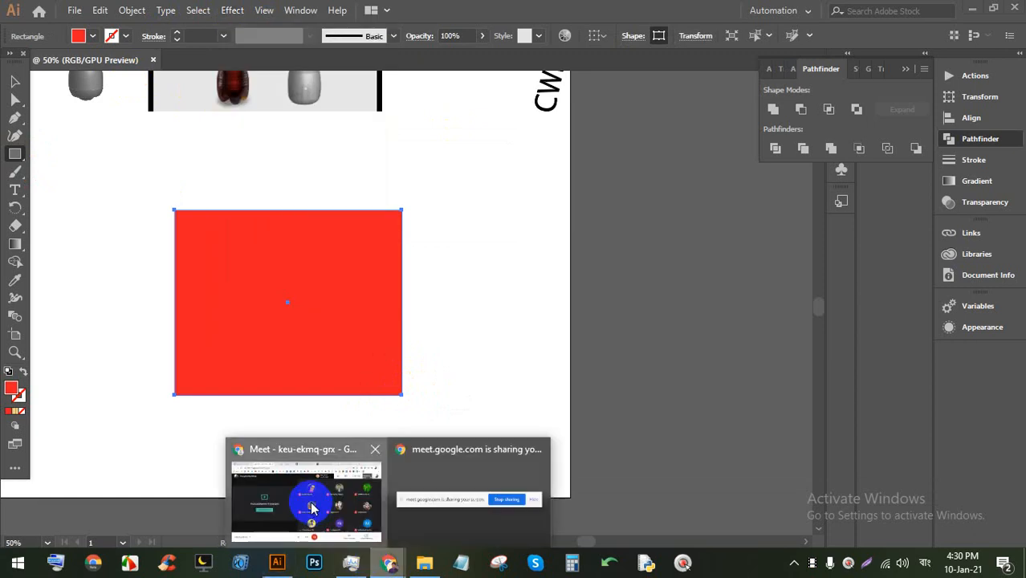
left_click(317, 464)
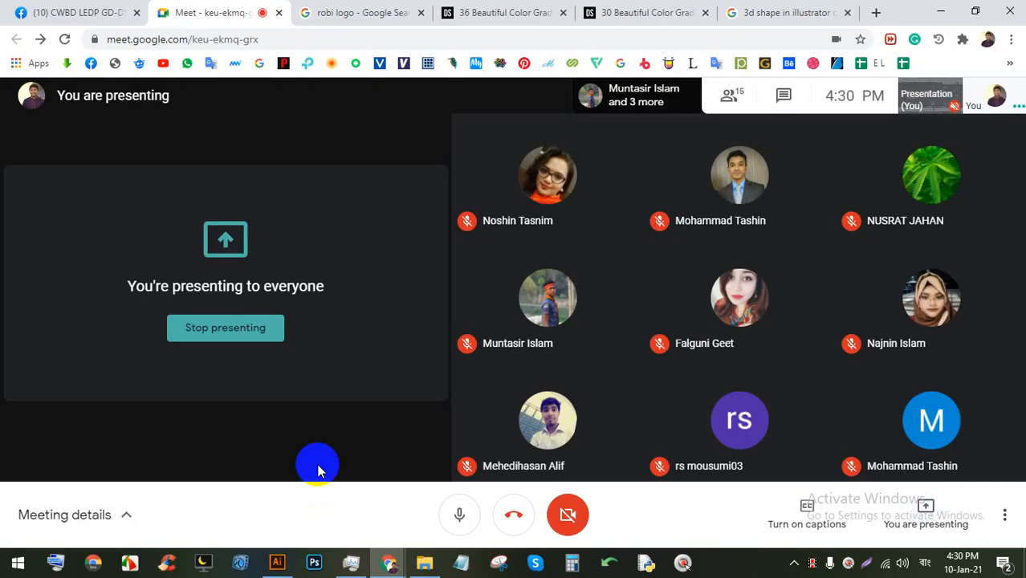
left_click(732, 94)
scroll(832, 317, "down", 5)
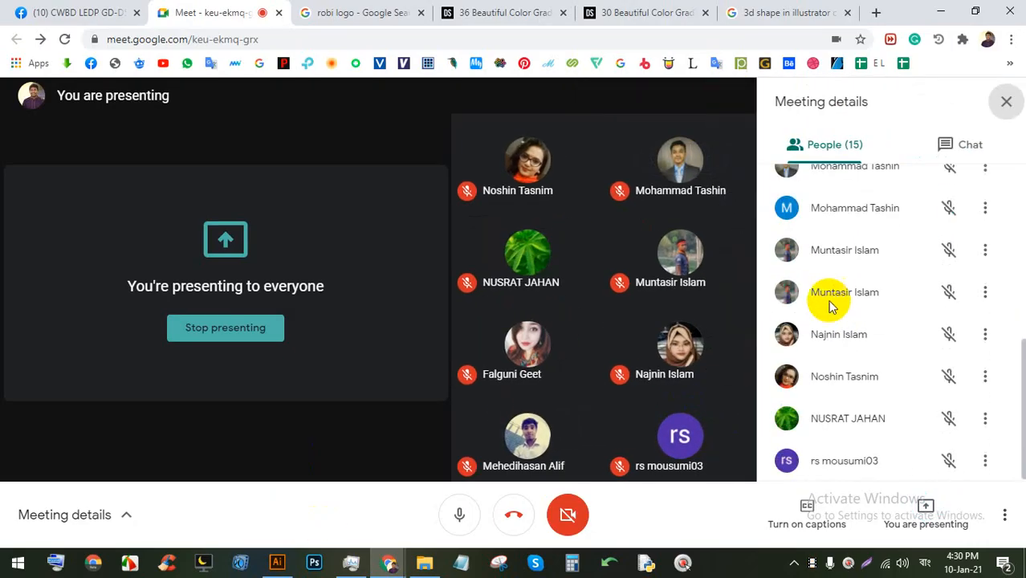
scroll(831, 298, "up", 5)
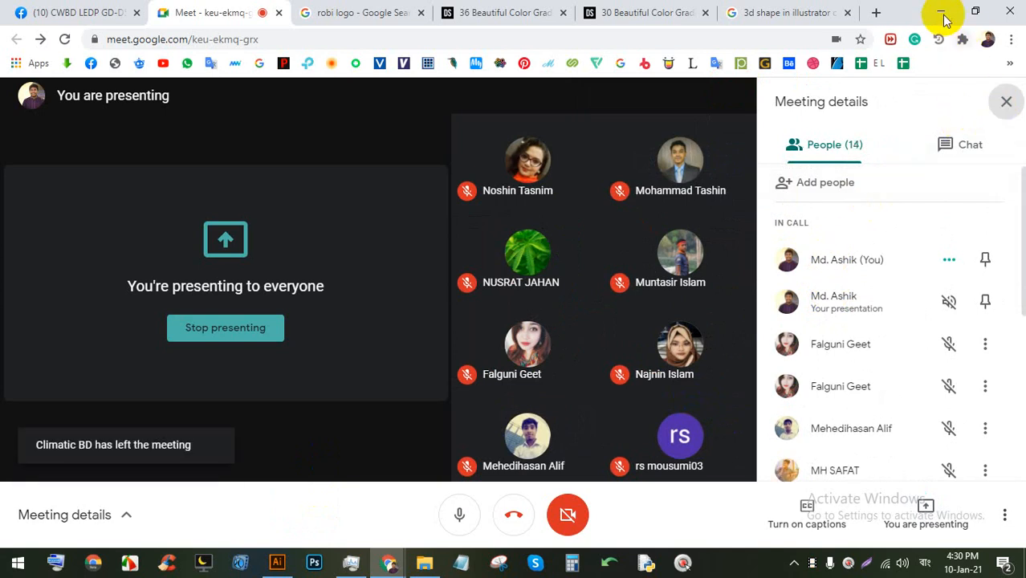
left_click(940, 11)
Step: Reselect the red rectangle, open the Free Distort effect for it, and cancel the effect
left_click(14, 81)
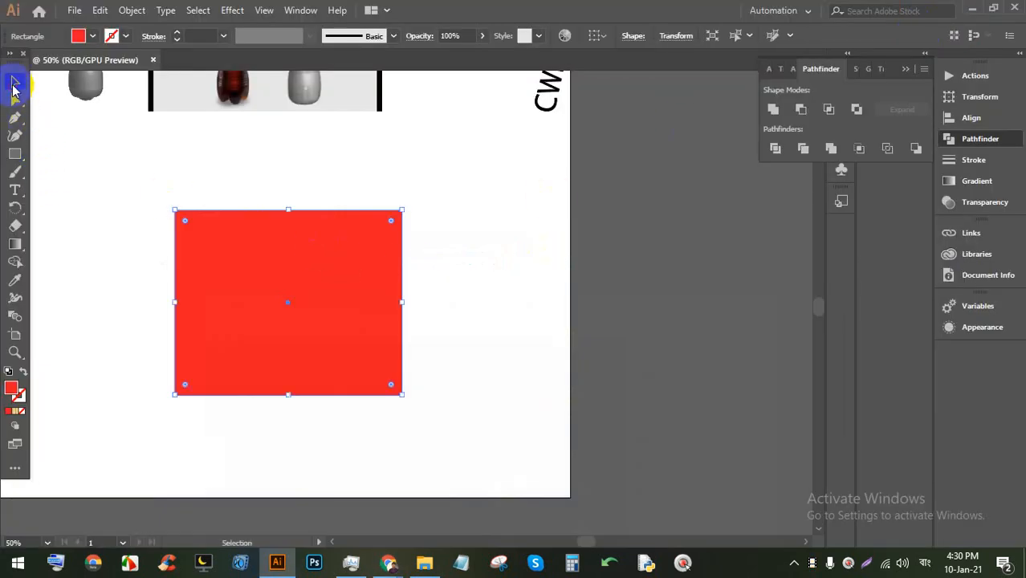
left_click(198, 177)
left_click(216, 248)
left_click(232, 9)
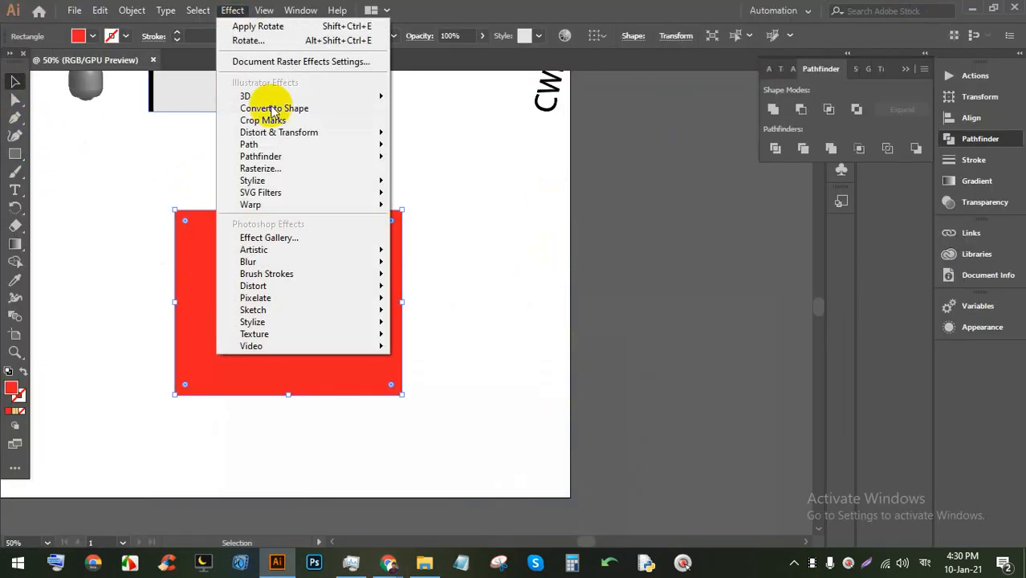
left_click(313, 136)
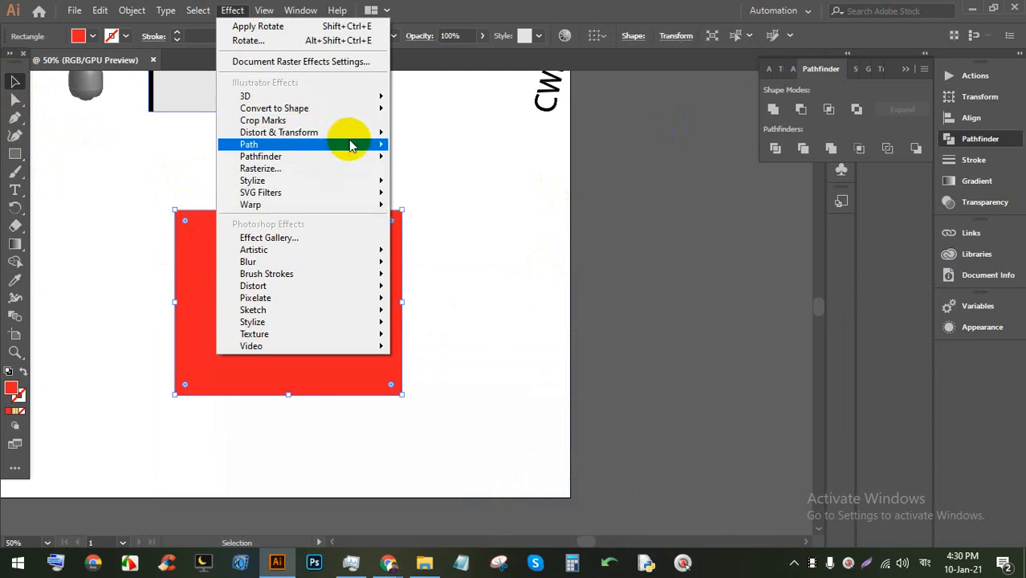
mouse_move(348, 143)
left_click(419, 133)
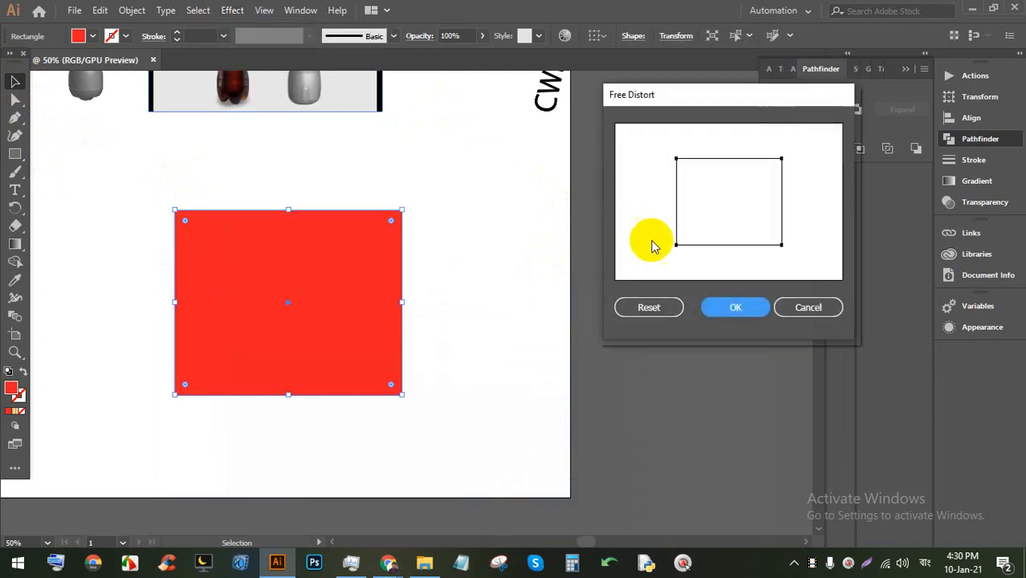
left_click(807, 307)
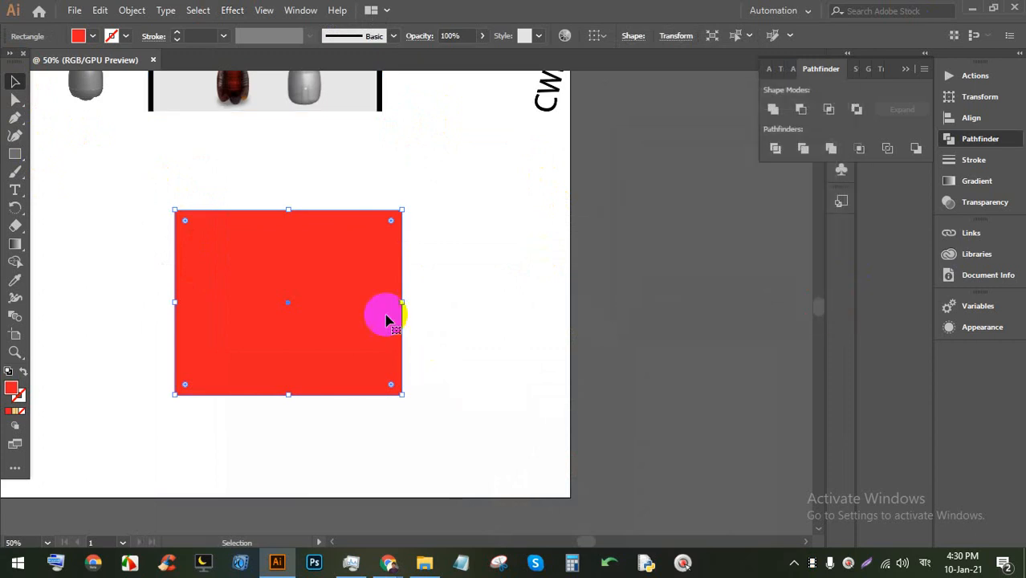
Step: Move the red rectangle slightly down and to the left on the artboard
left_click(518, 295)
left_click_drag(320, 298, 294, 314)
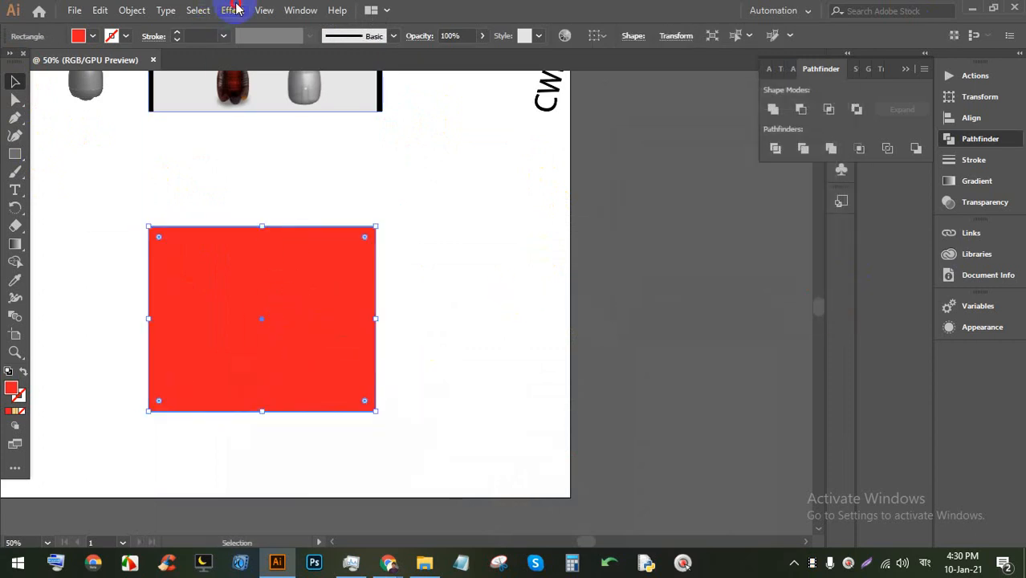
Step: Try a previewed Pucker & Bloat effect of -32% on the red rectangle, then undo it
left_click(232, 9)
mouse_move(327, 137)
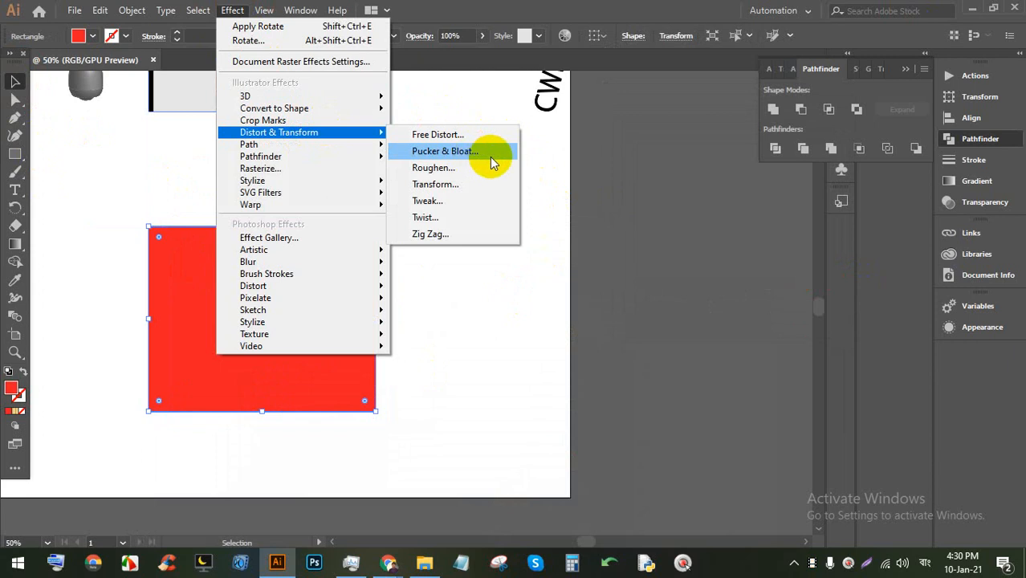
left_click(490, 157)
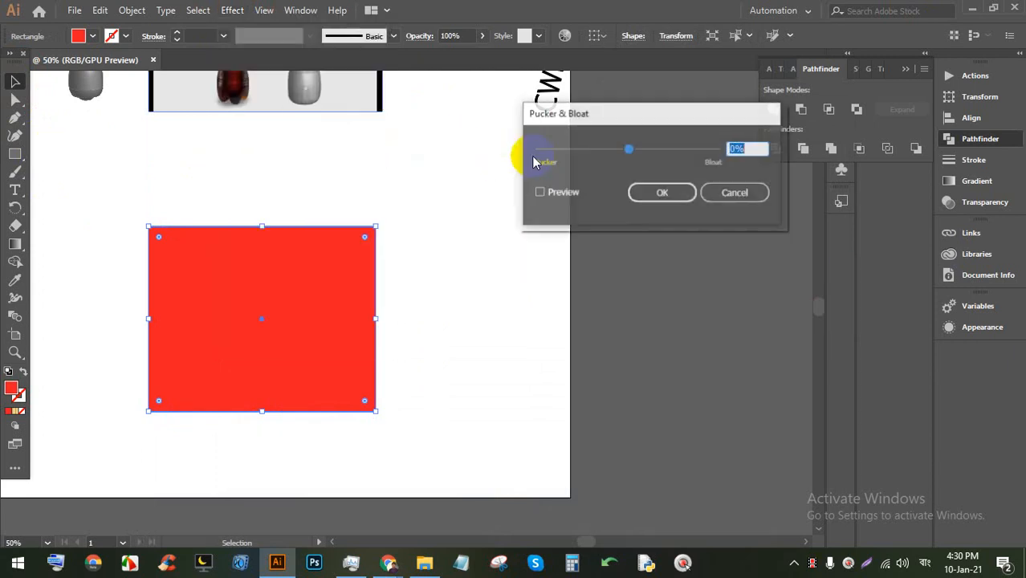
left_click(553, 195)
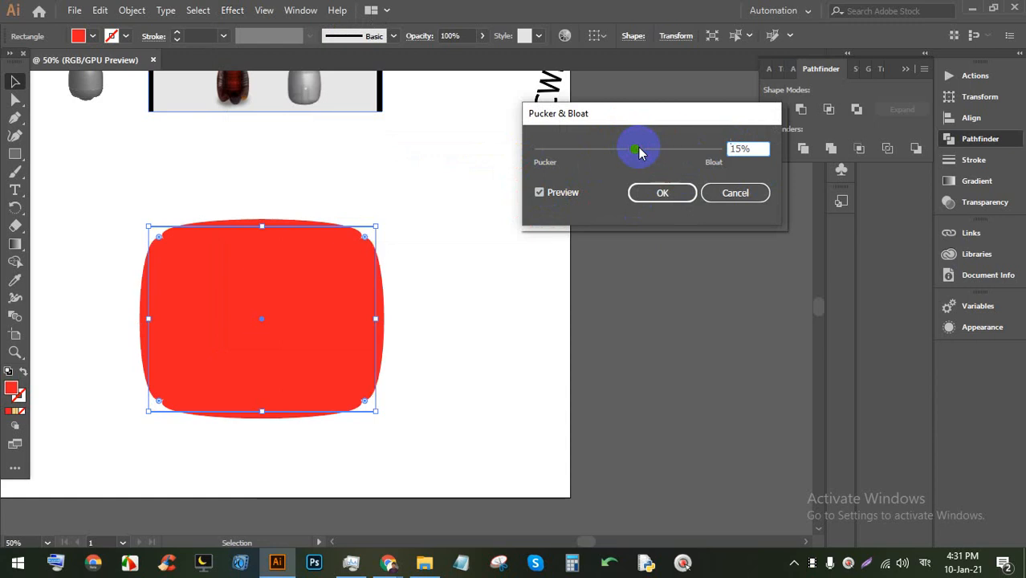
left_click_drag(653, 155, 615, 146)
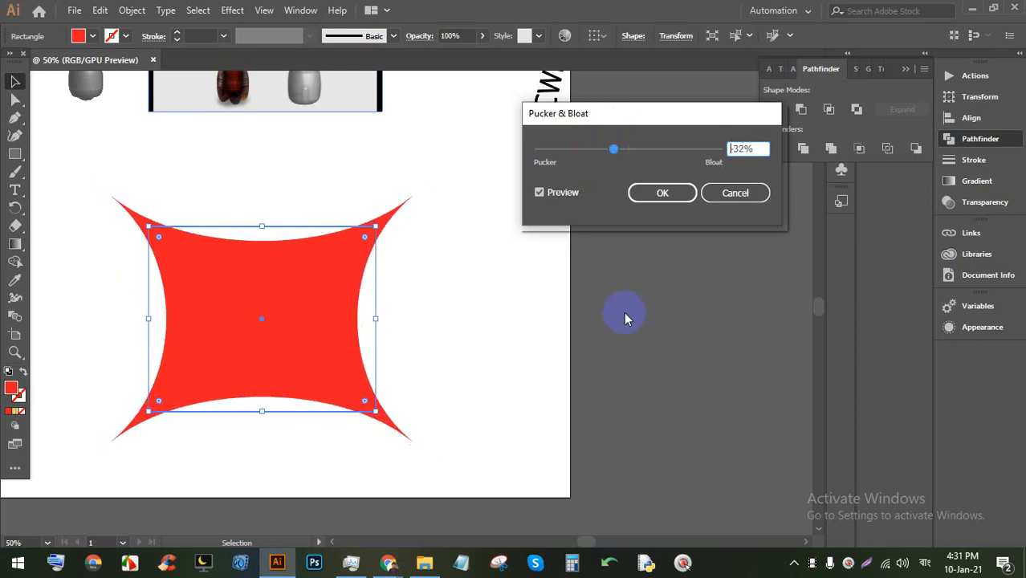
left_click(662, 193)
left_click(534, 296)
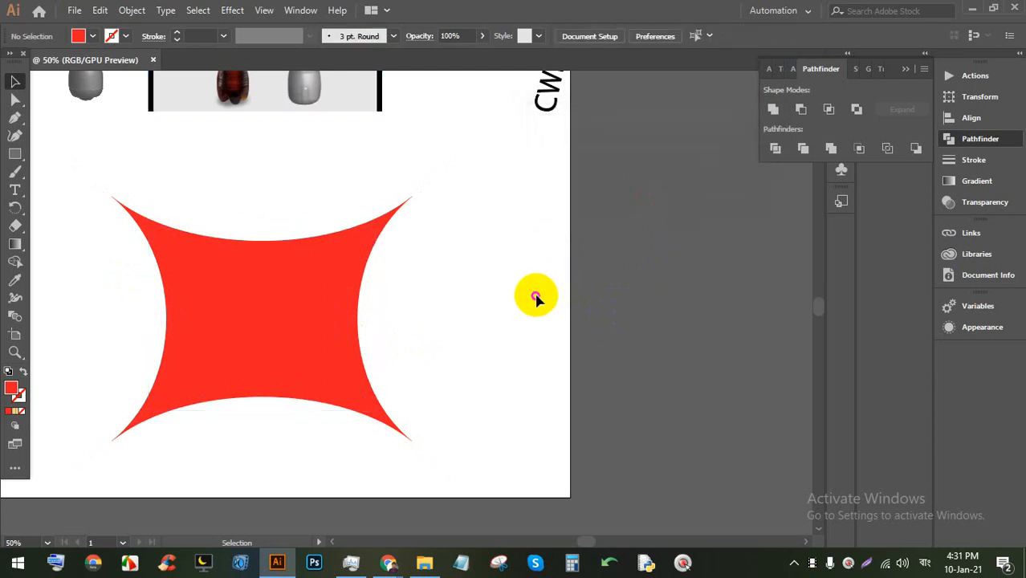
left_click(559, 303)
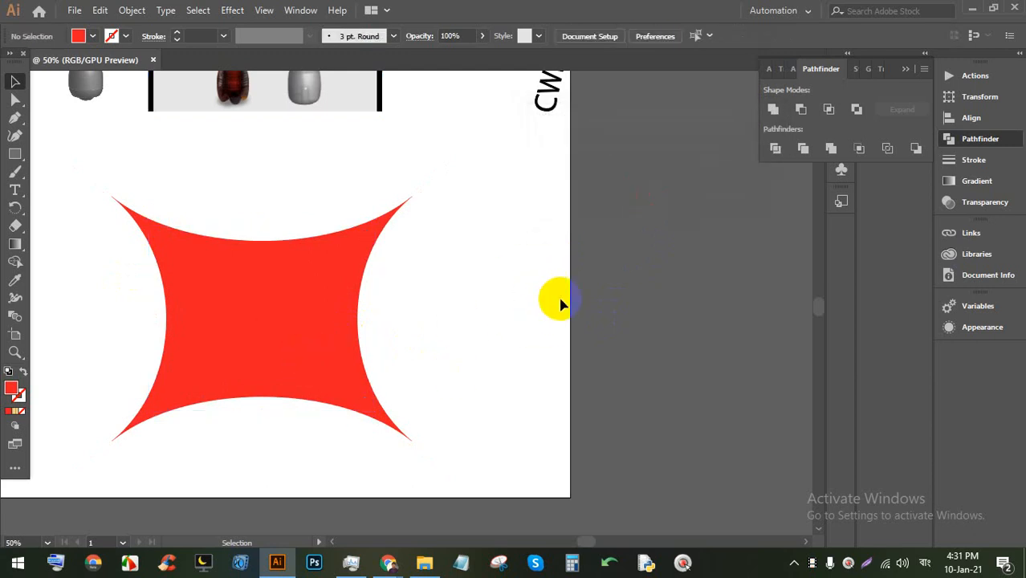
key("ctrl+z")
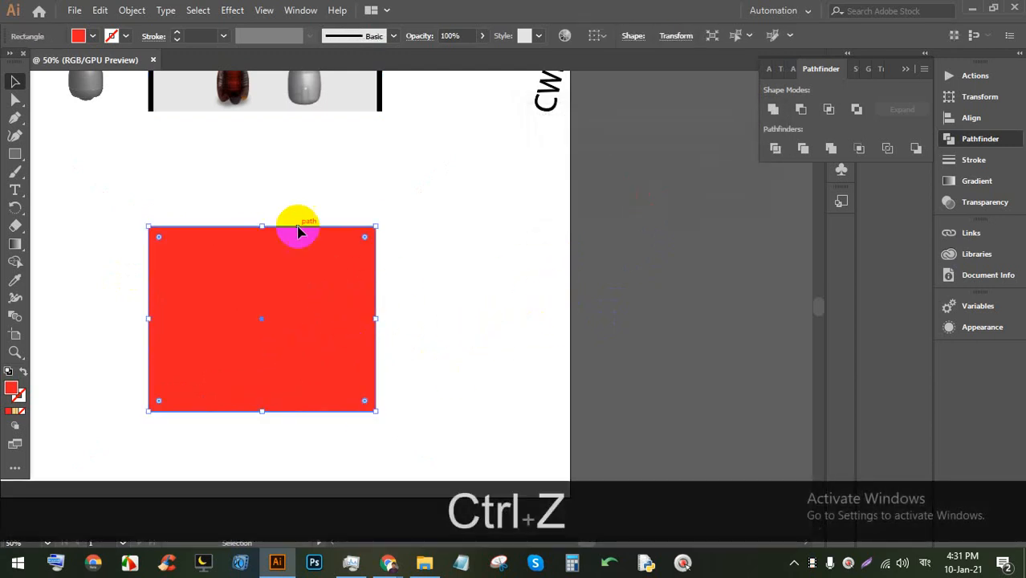
Step: Preview the Roughen effect on the red rectangle with an increased size, and cancel it
left_click(232, 11)
mouse_move(313, 134)
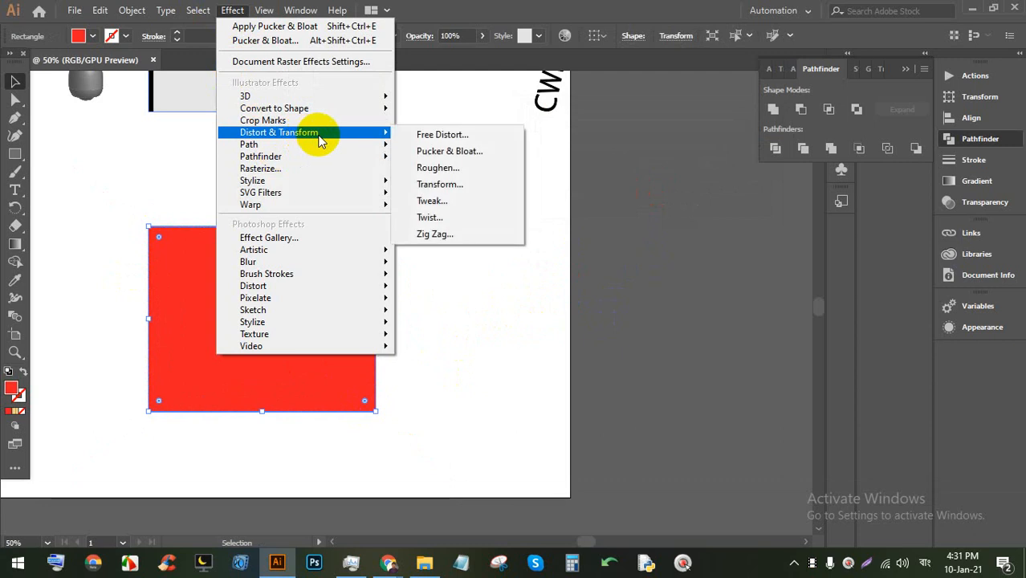
left_click(462, 169)
left_click(711, 250)
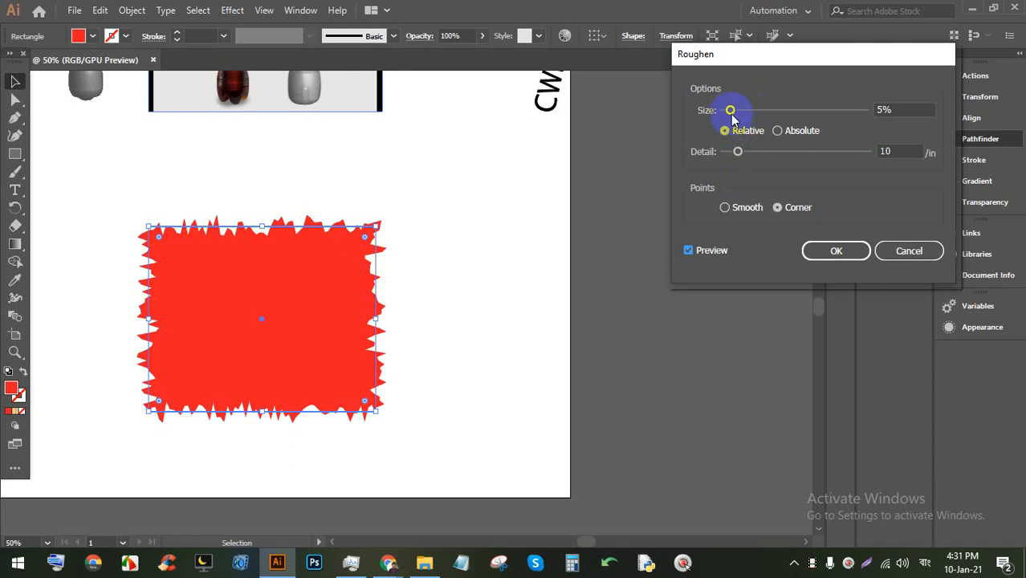
mouse_move(731, 111)
left_mouse_down()
mouse_move(779, 112)
mouse_move(741, 116)
mouse_move(740, 108)
left_mouse_up()
left_click(904, 249)
left_click(489, 228)
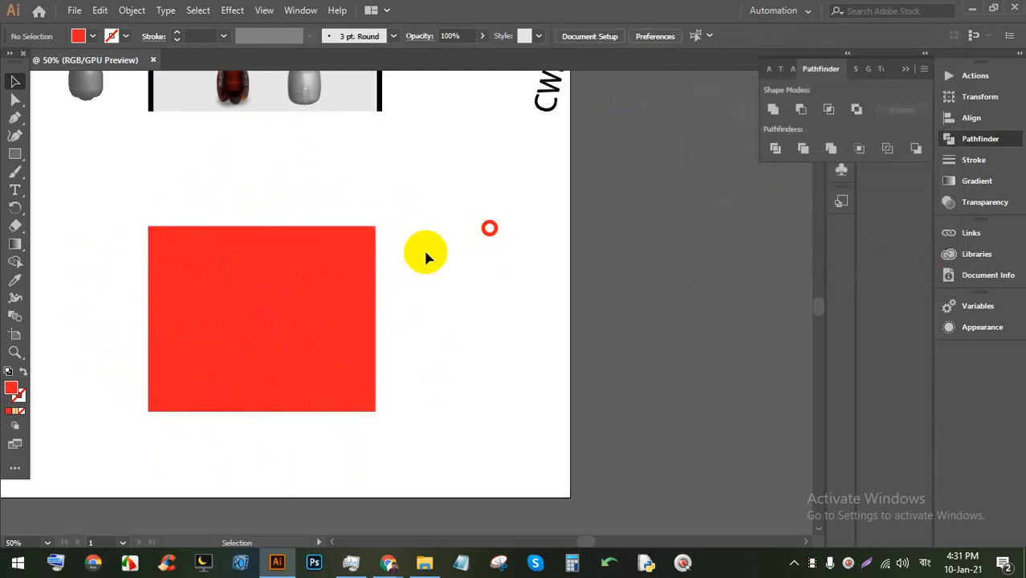
Step: Reselect the red rectangle and start a Roughen effect with preview on and a relative size of 6%
left_click(311, 283)
left_click(230, 10)
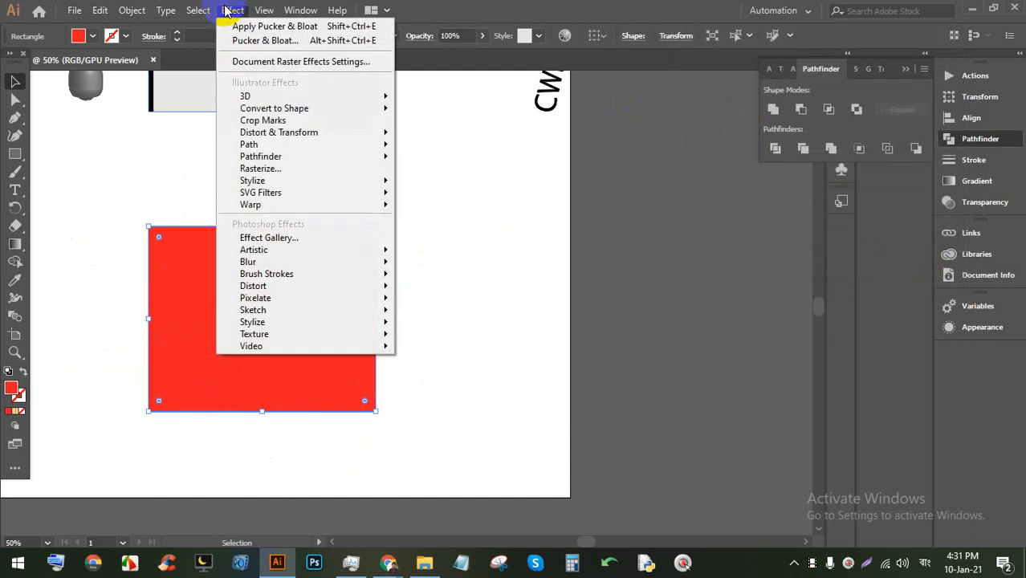
left_click(366, 137)
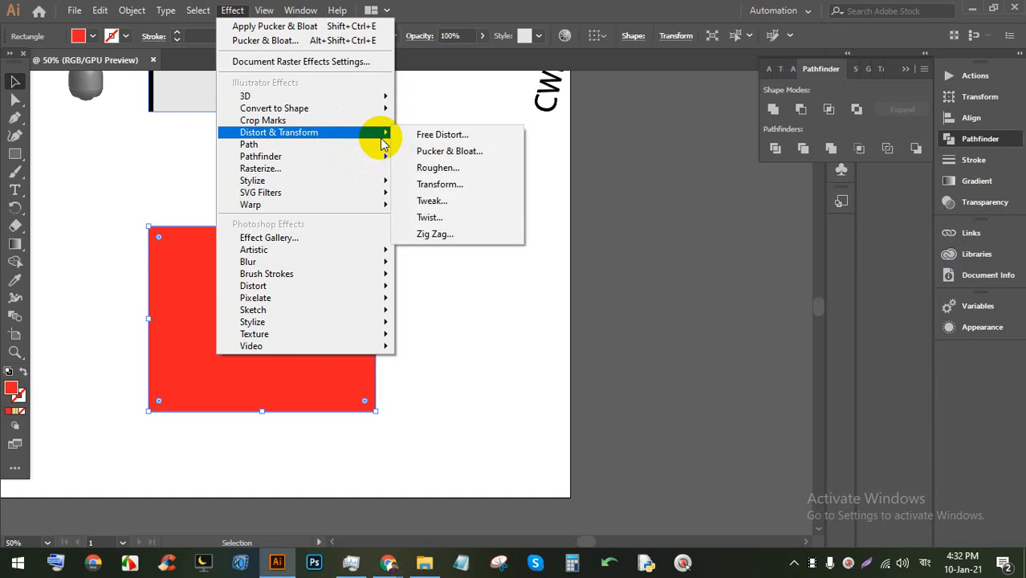
left_click(363, 144)
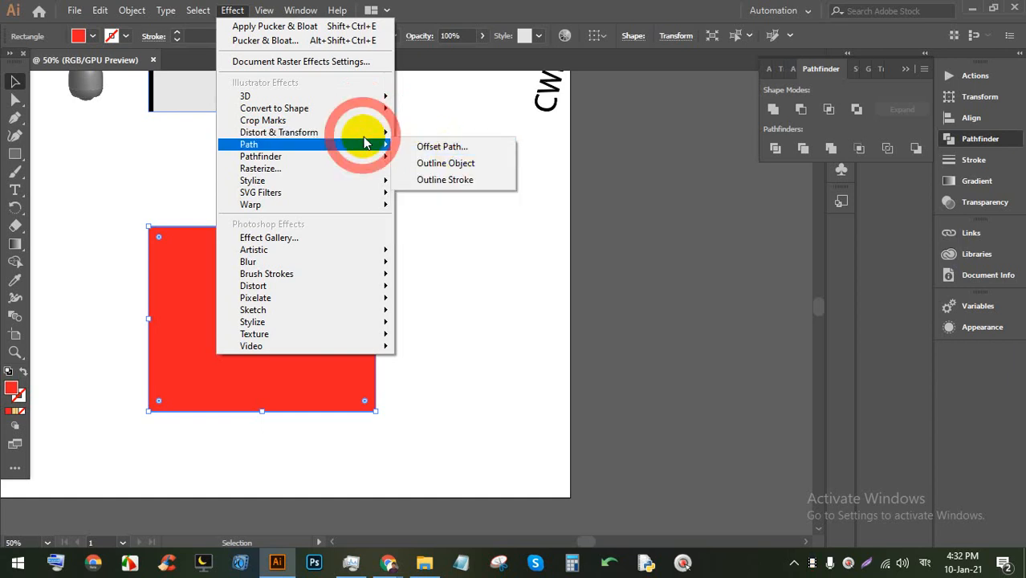
left_click(371, 132)
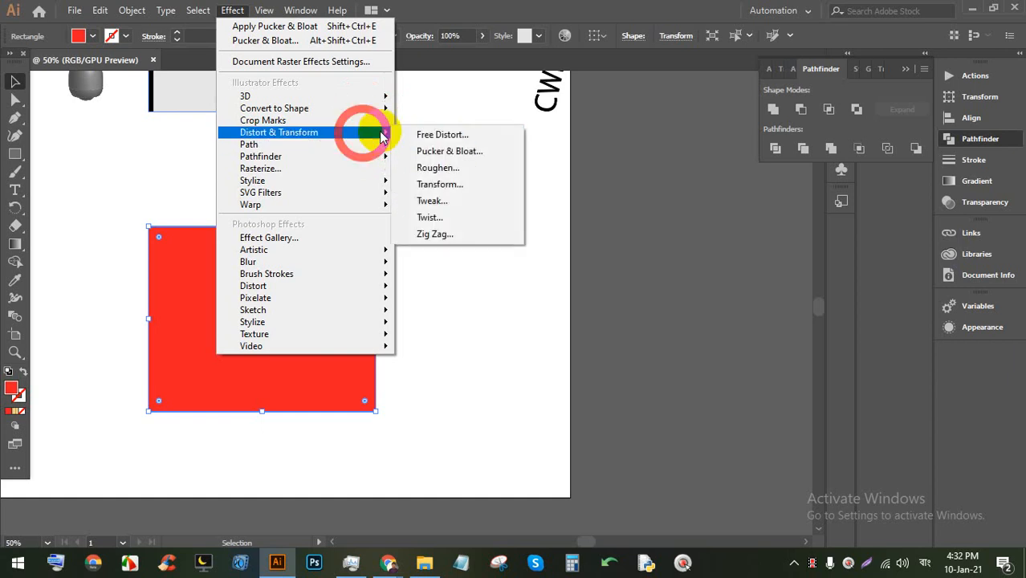
left_click(474, 170)
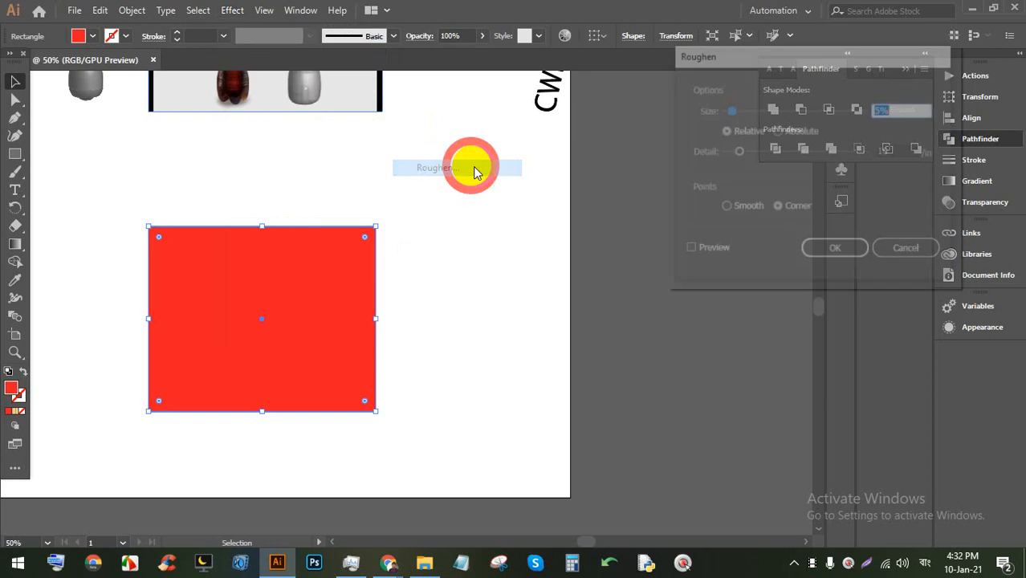
left_click(699, 250)
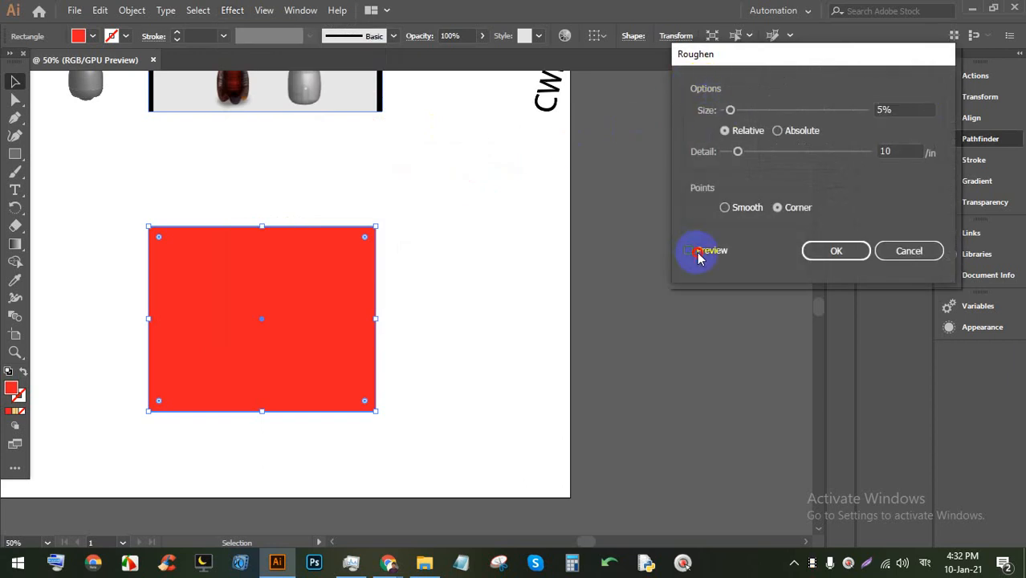
left_click(729, 110)
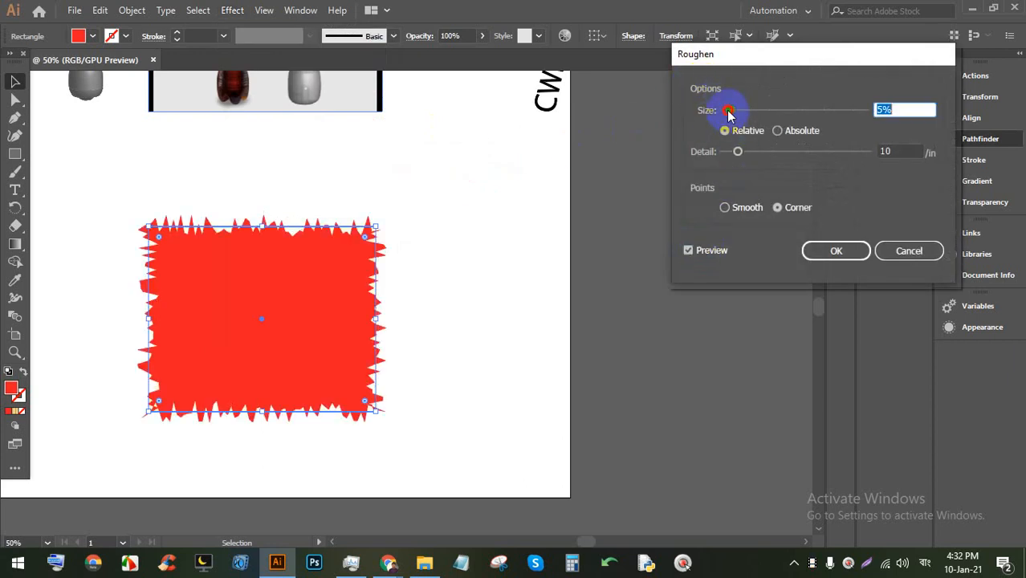
mouse_move(722, 112)
left_mouse_down()
mouse_move(743, 115)
mouse_move(731, 113)
left_mouse_up()
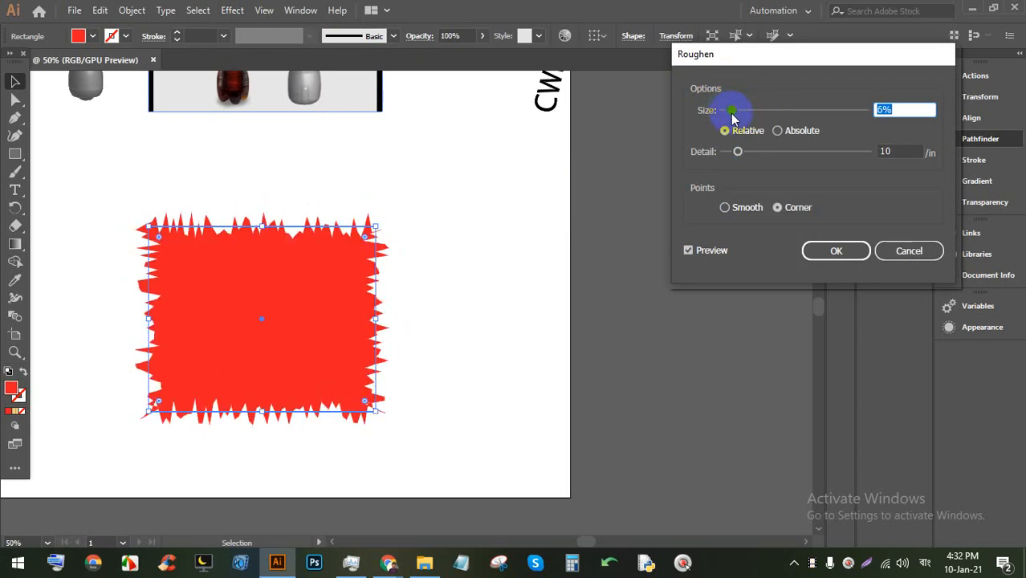
Step: Try absolute Roughen sizing, return to relative, and set the detail to 3/in and the size to 7%
left_click(778, 130)
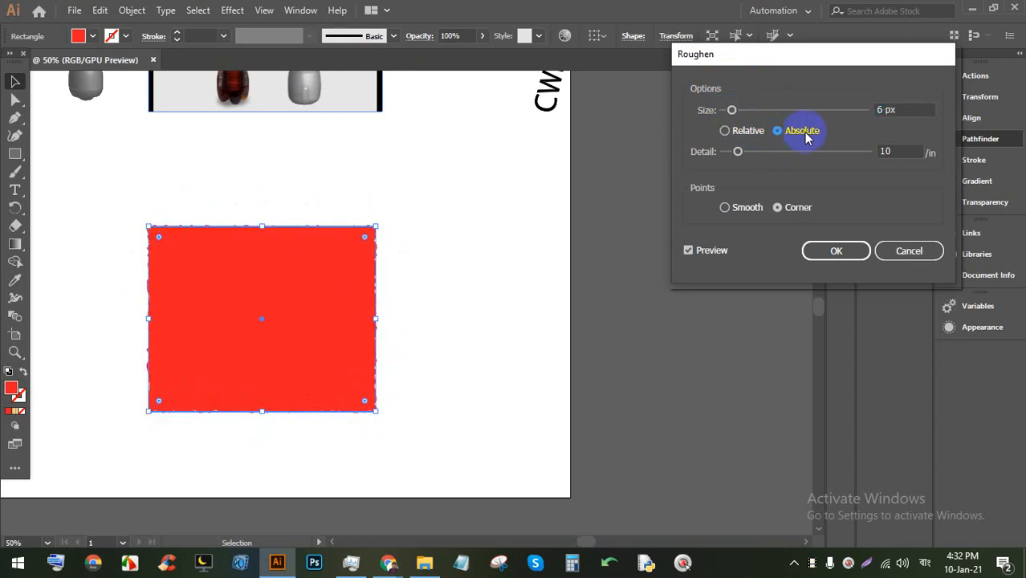
mouse_move(740, 112)
left_mouse_down()
mouse_move(800, 113)
mouse_move(720, 110)
mouse_move(777, 110)
mouse_move(729, 110)
left_mouse_up()
left_click(744, 138)
mouse_move(739, 152)
left_mouse_down()
mouse_move(728, 156)
mouse_move(787, 156)
mouse_move(720, 154)
mouse_move(727, 157)
left_mouse_up()
mouse_move(730, 110)
left_mouse_down()
mouse_move(754, 111)
mouse_move(733, 111)
left_mouse_up()
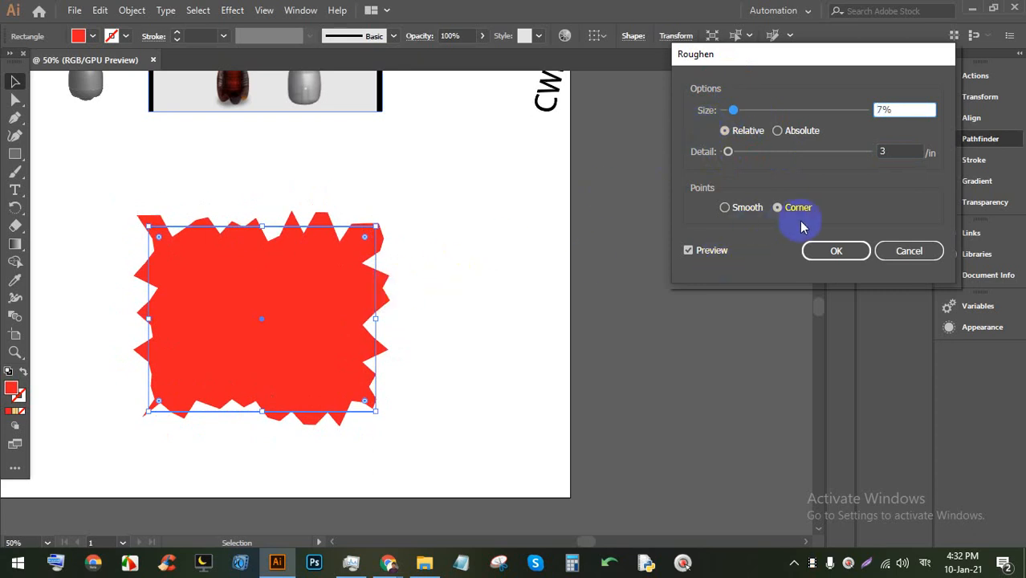
Step: Try smooth and corner points in the Roughen effect on the red rectangle at 7% size with detail lowered to 0 and 2, and cancel it
left_click(744, 211)
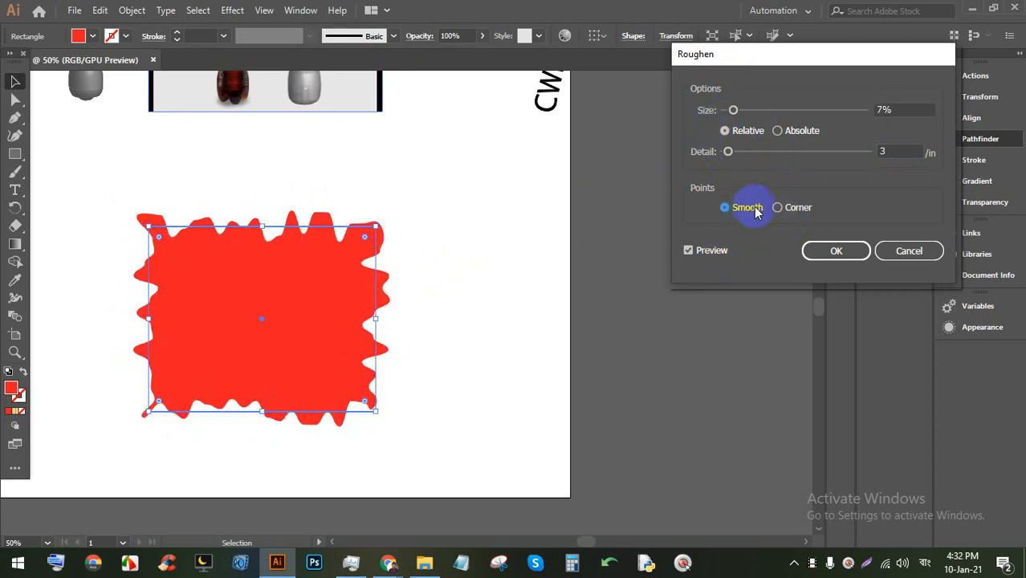
left_click_drag(728, 152, 724, 152)
left_click(779, 208)
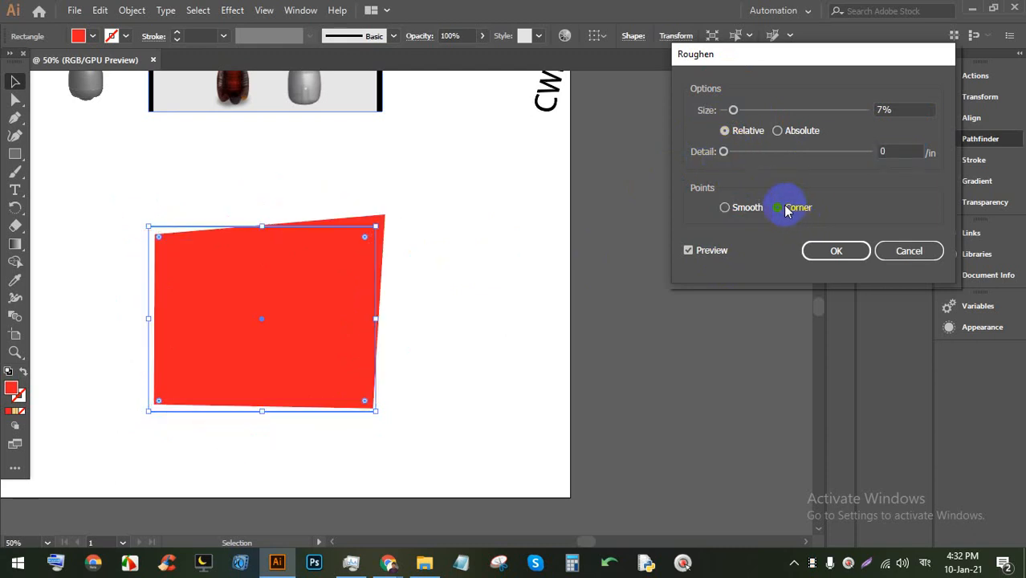
left_click_drag(727, 155, 728, 158)
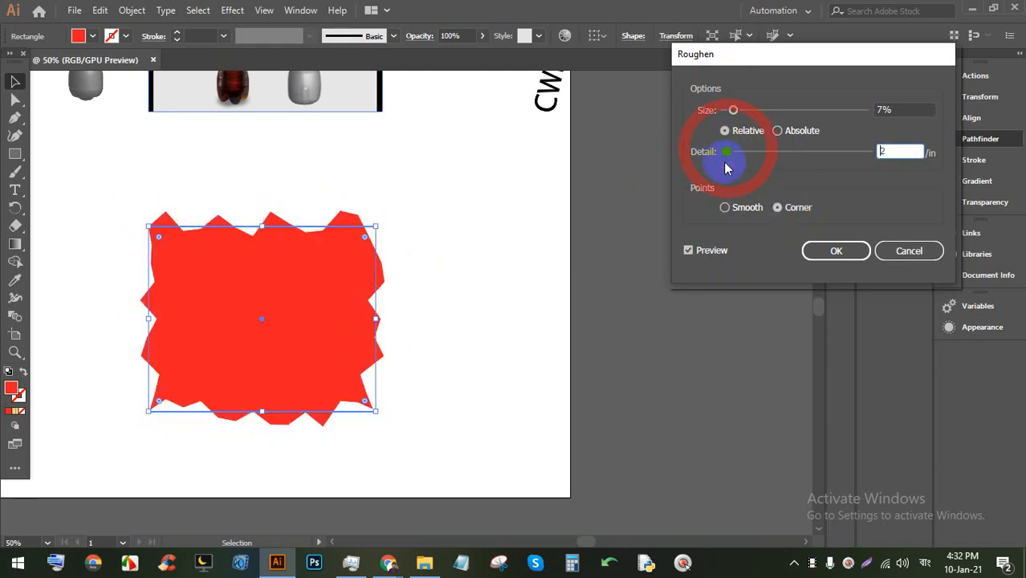
left_click(908, 254)
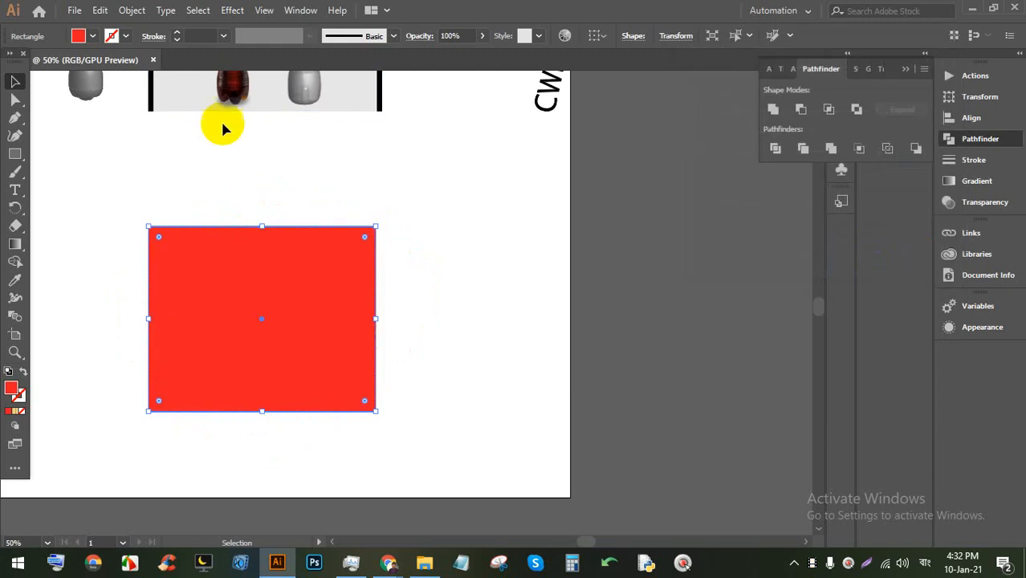
Step: Preview a Transform effect on the red rectangle with 142% by 145% scale, 73 px and 68 px move and 309° rotation, and cancel it
left_click(233, 12)
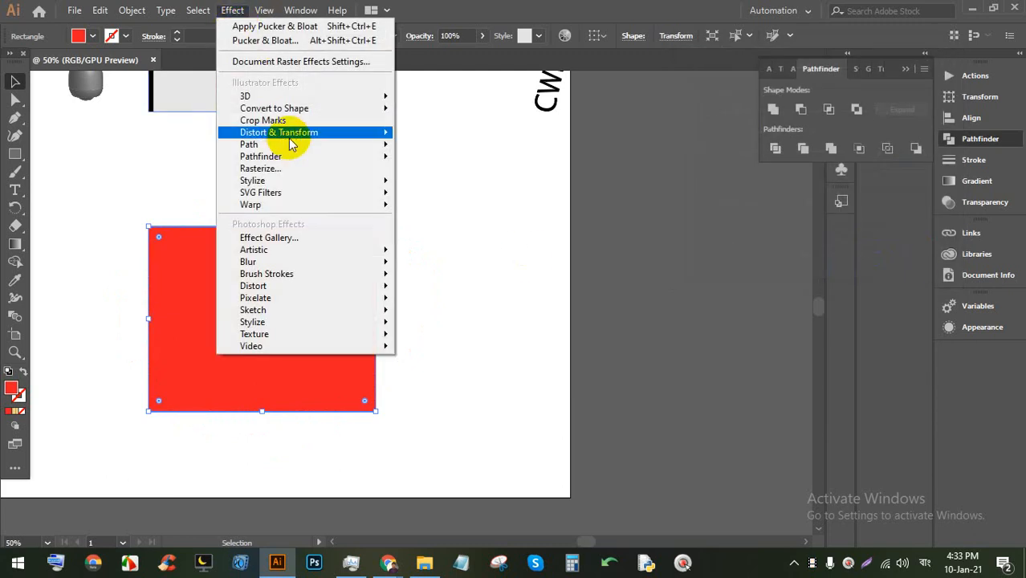
mouse_move(293, 134)
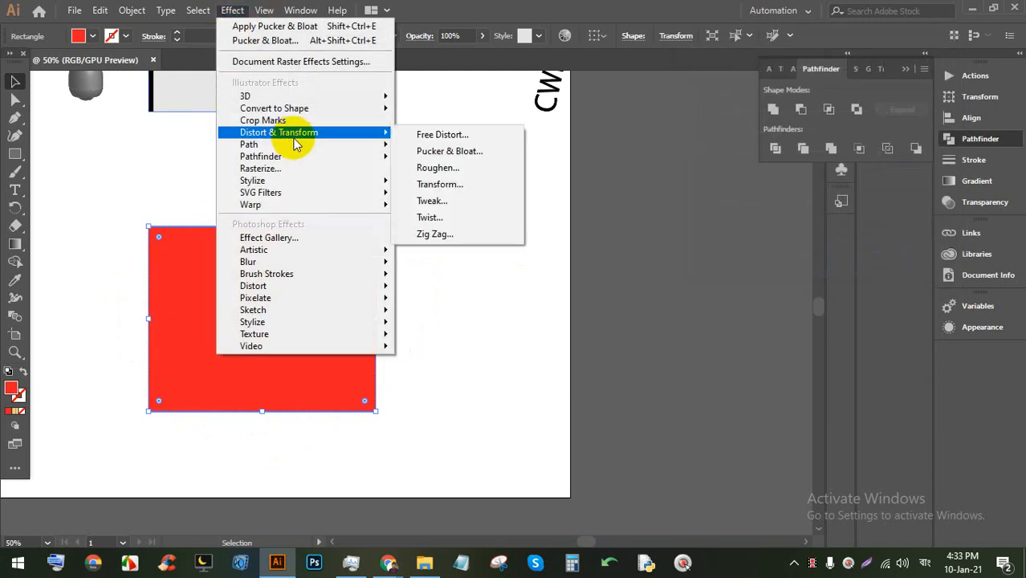
left_click(474, 192)
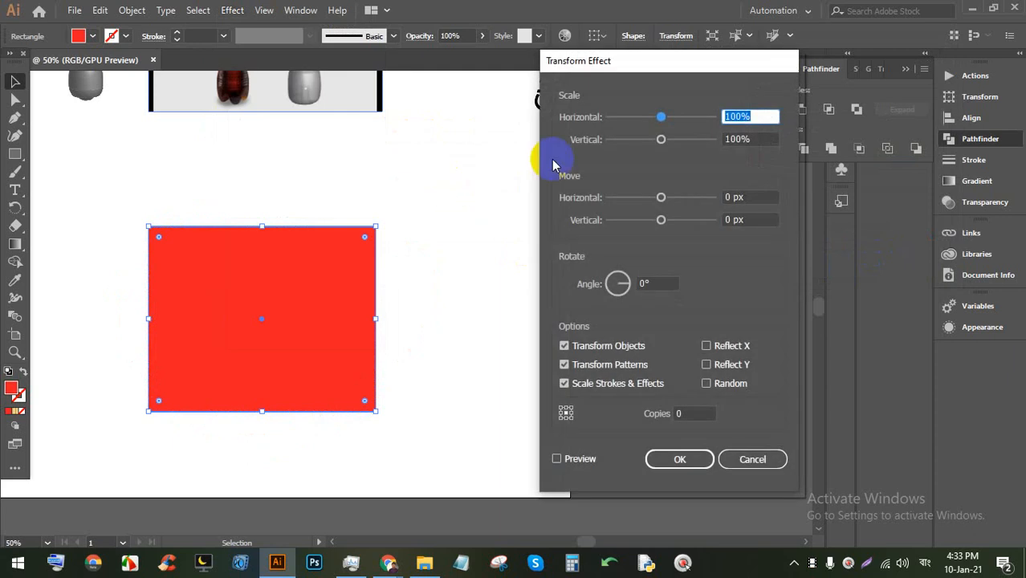
left_click(582, 460)
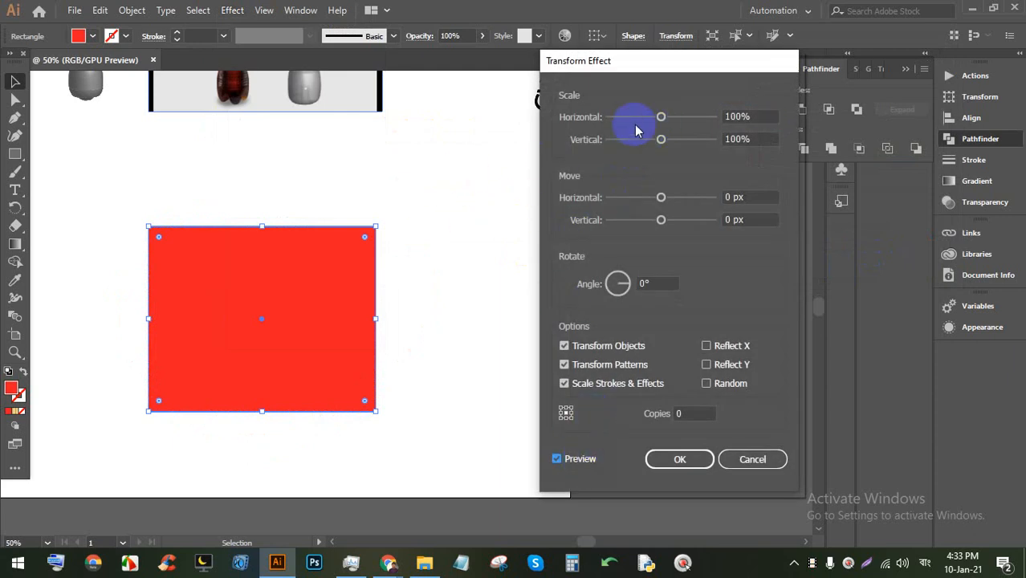
left_click_drag(660, 116, 684, 143)
left_click_drag(661, 196, 696, 232)
left_click_drag(617, 281, 620, 291)
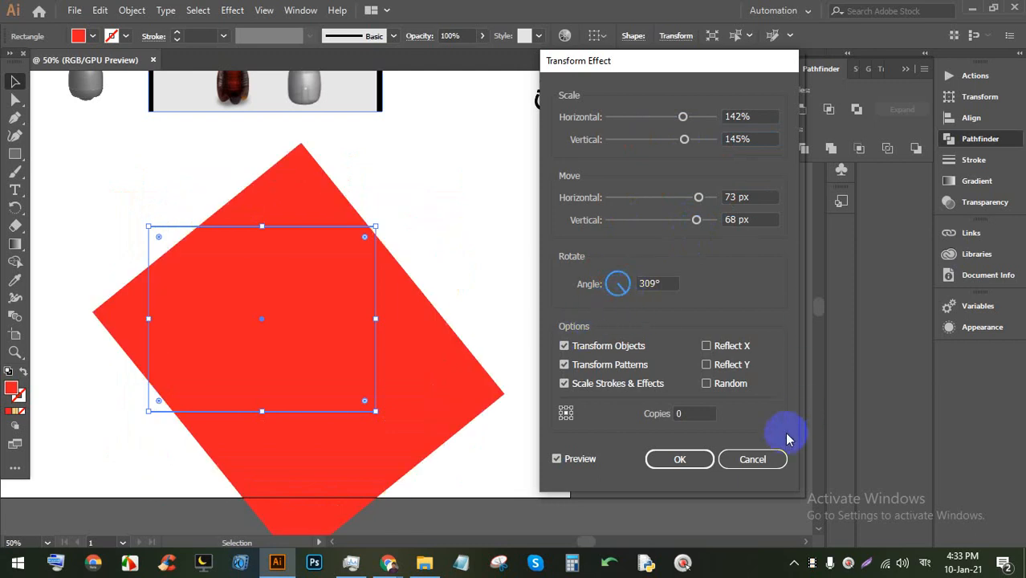
left_click(764, 460)
left_click(545, 361)
left_click(345, 329)
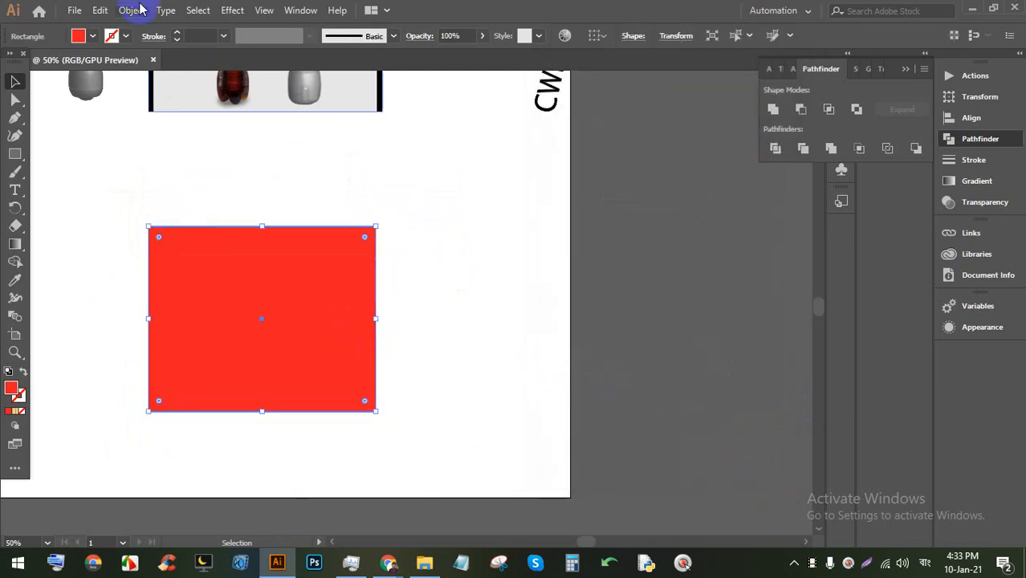
Step: Try an absolute Tweak effect of 96 px horizontal and 36 px vertical on the red rectangle with preview on, and undo it
left_click(225, 11)
mouse_move(314, 134)
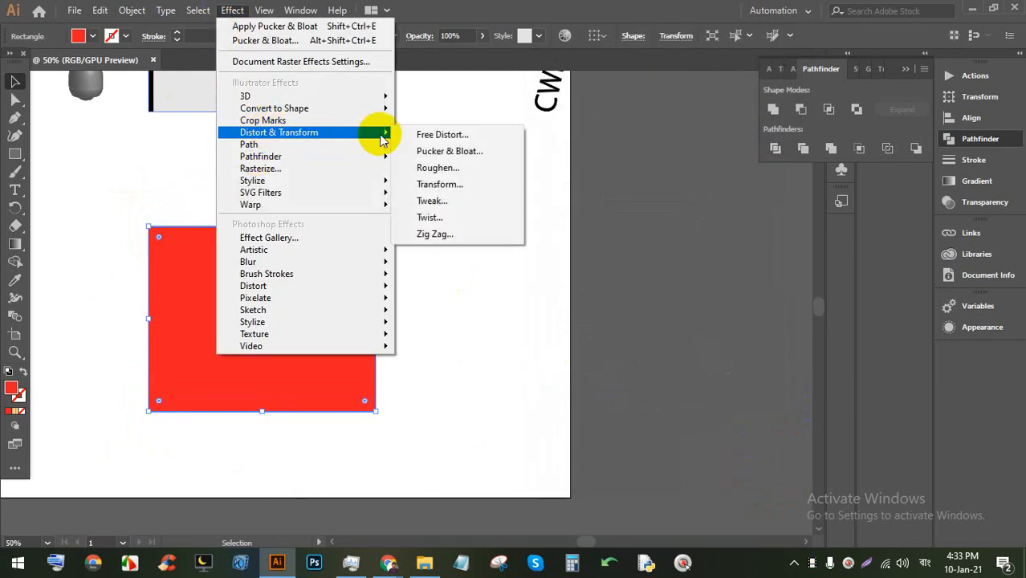
left_click(472, 203)
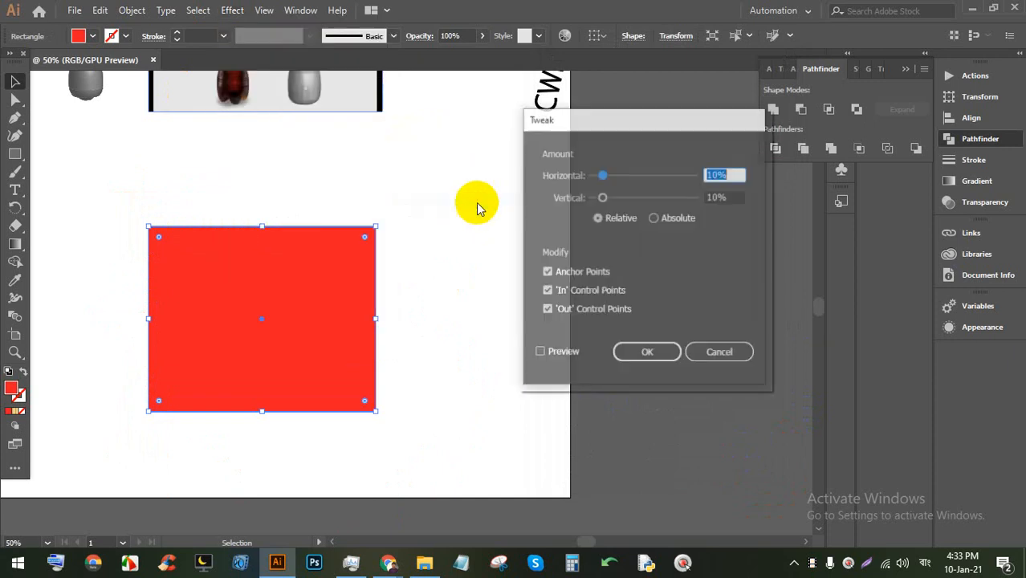
left_click(560, 352)
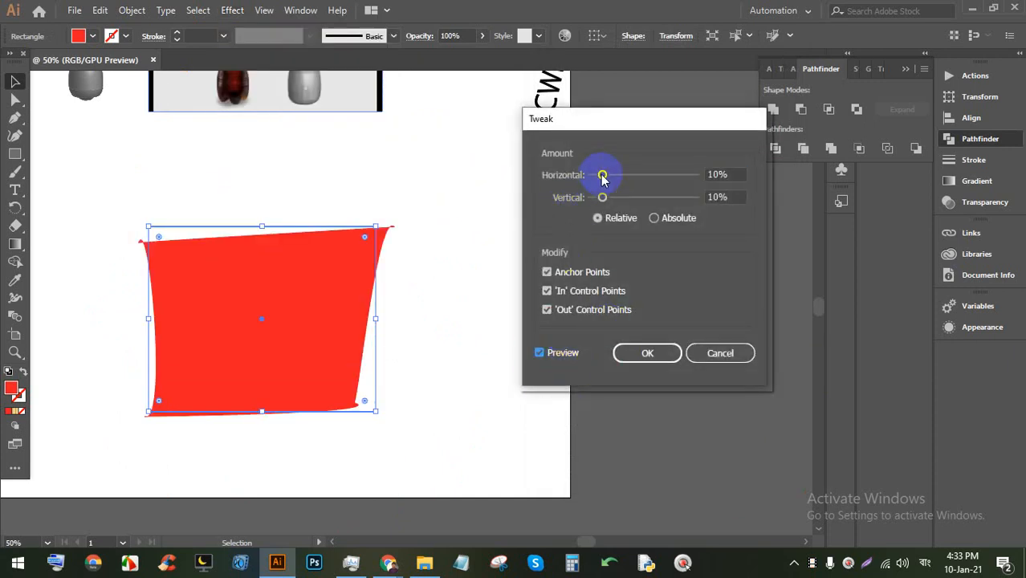
left_click_drag(599, 178, 652, 174)
left_click_drag(603, 198, 629, 198)
left_click(670, 226)
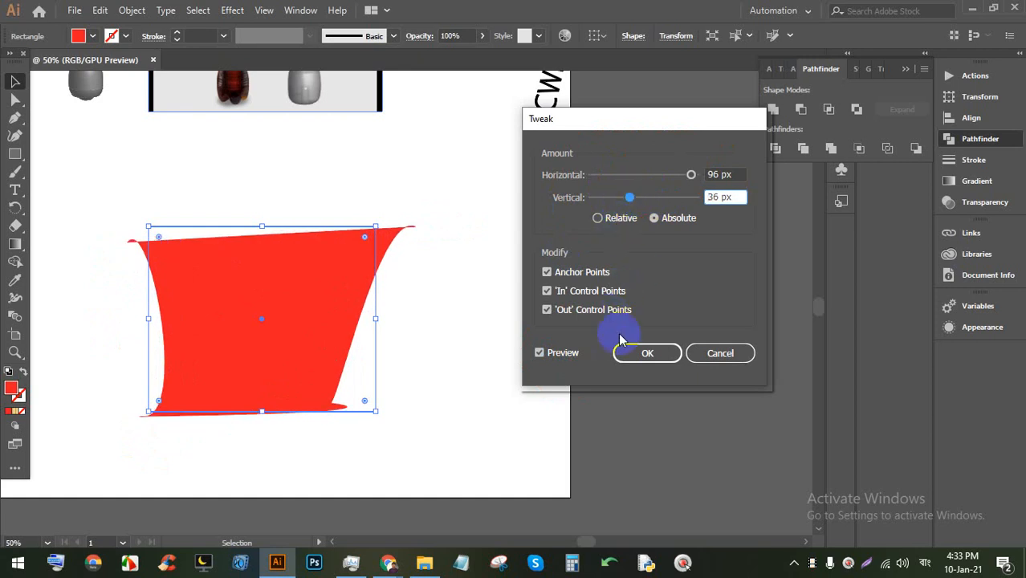
left_click(647, 353)
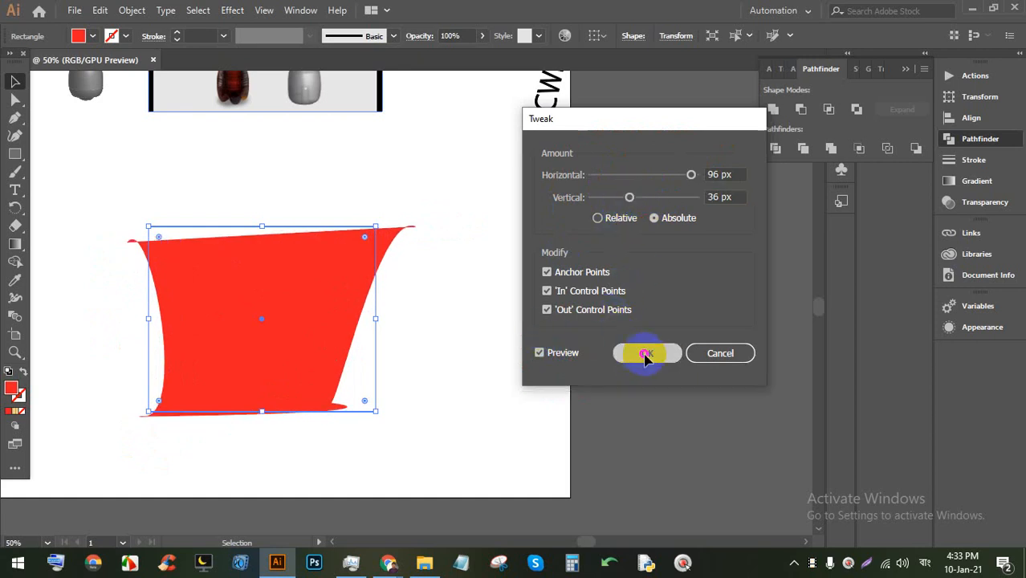
left_click(526, 354)
left_click(334, 299)
key("ctrl+z")
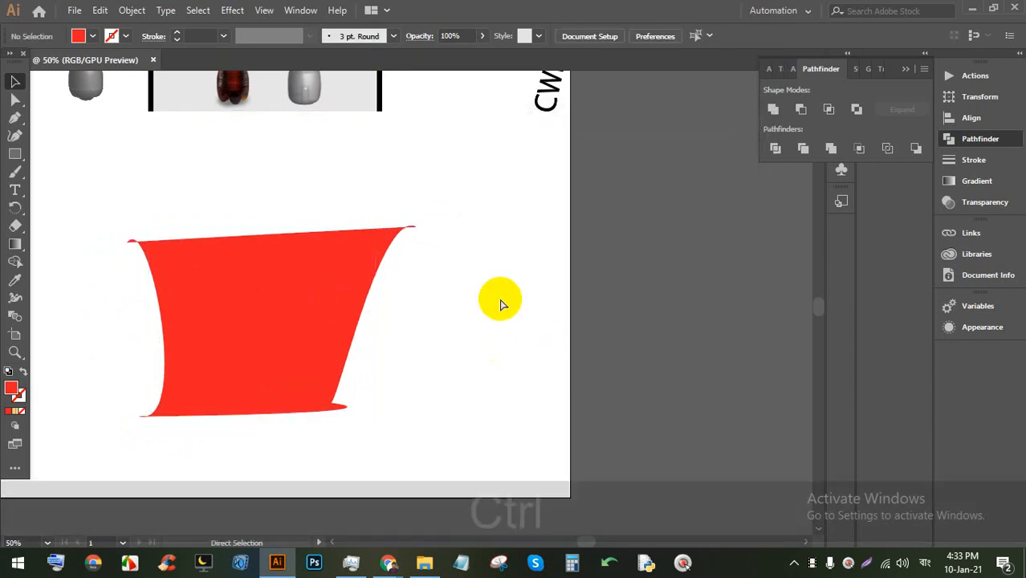
Step: Try a Twist effect with a 600° angle on the red rectangle and undo it
left_click(232, 11)
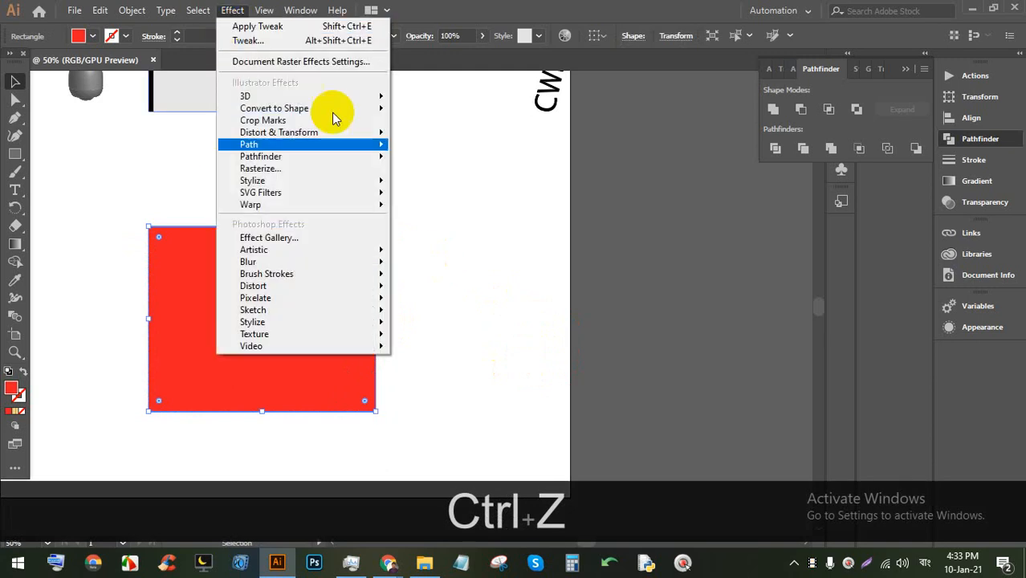
mouse_move(358, 133)
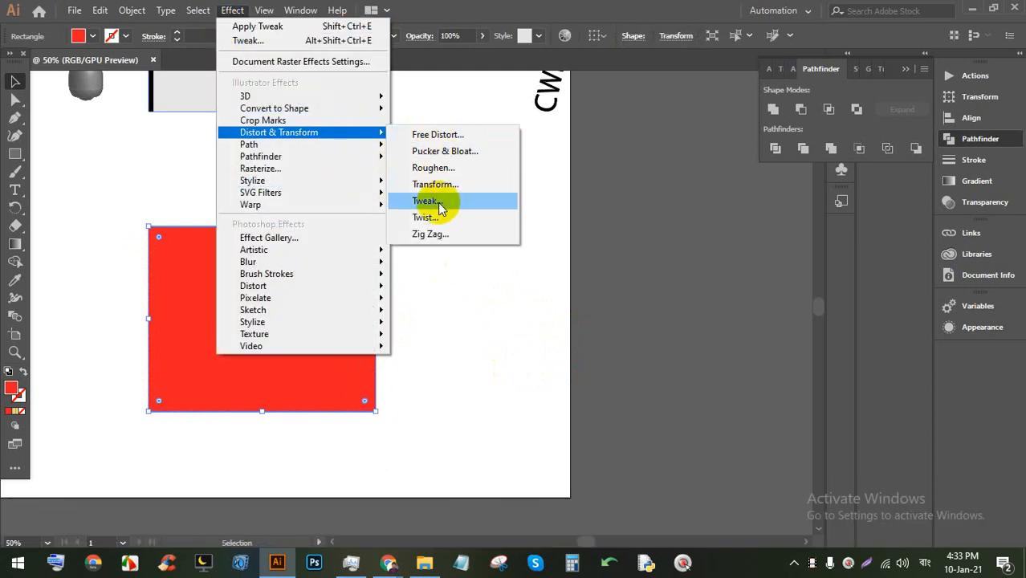
left_click(458, 218)
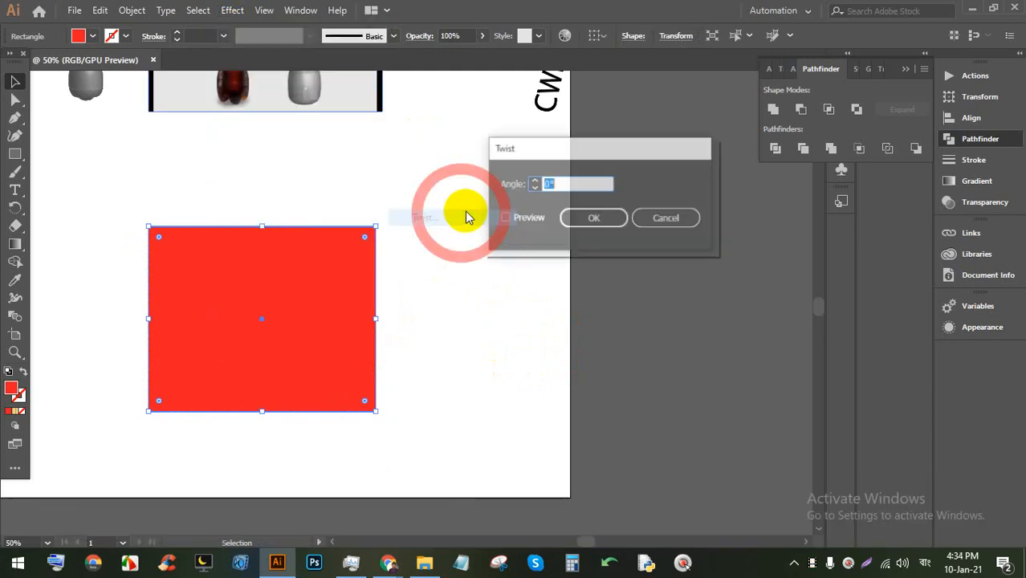
left_click(505, 218)
left_click(536, 179)
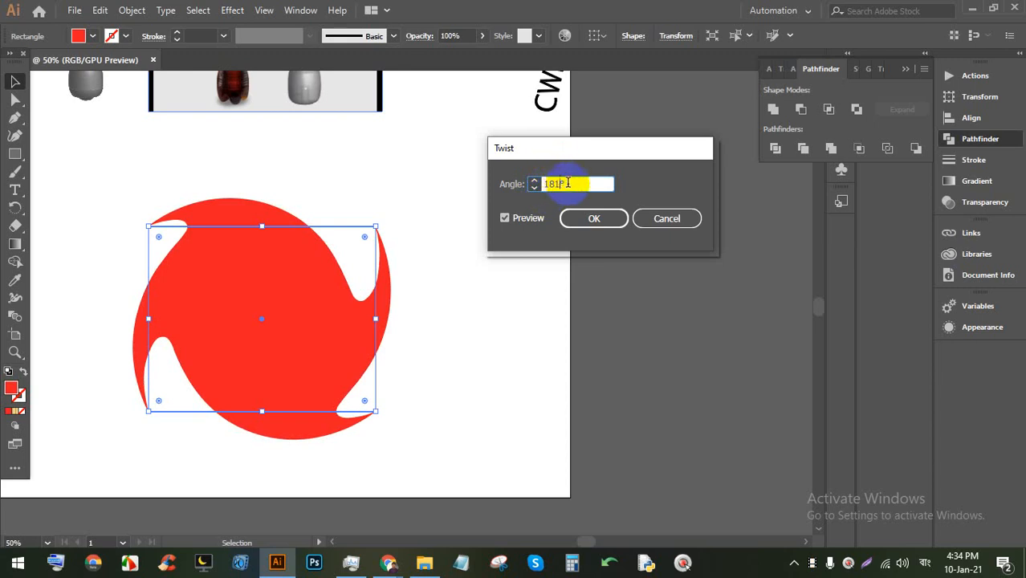
left_click_drag(568, 183, 487, 192)
type("600")
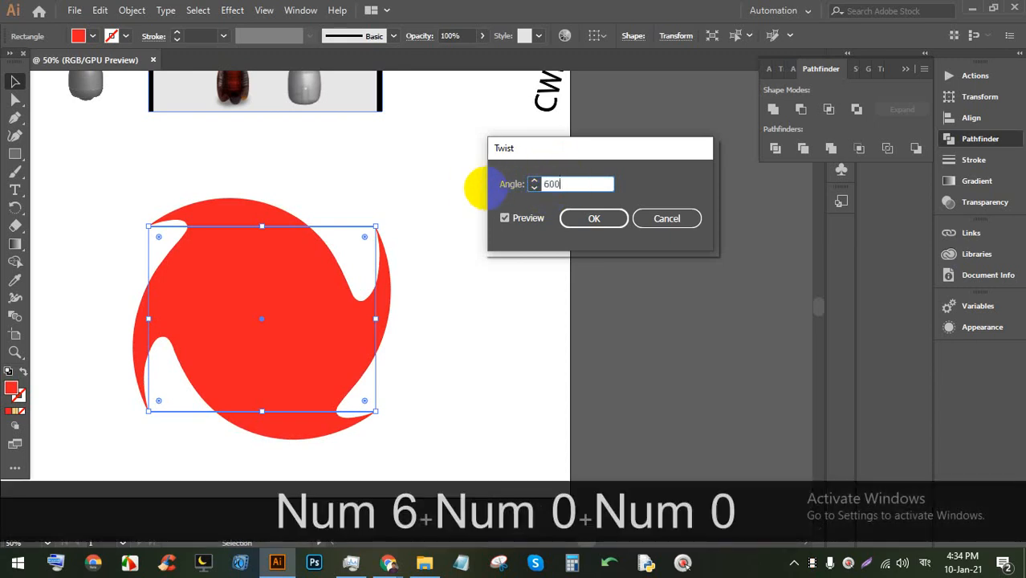
key("Up")
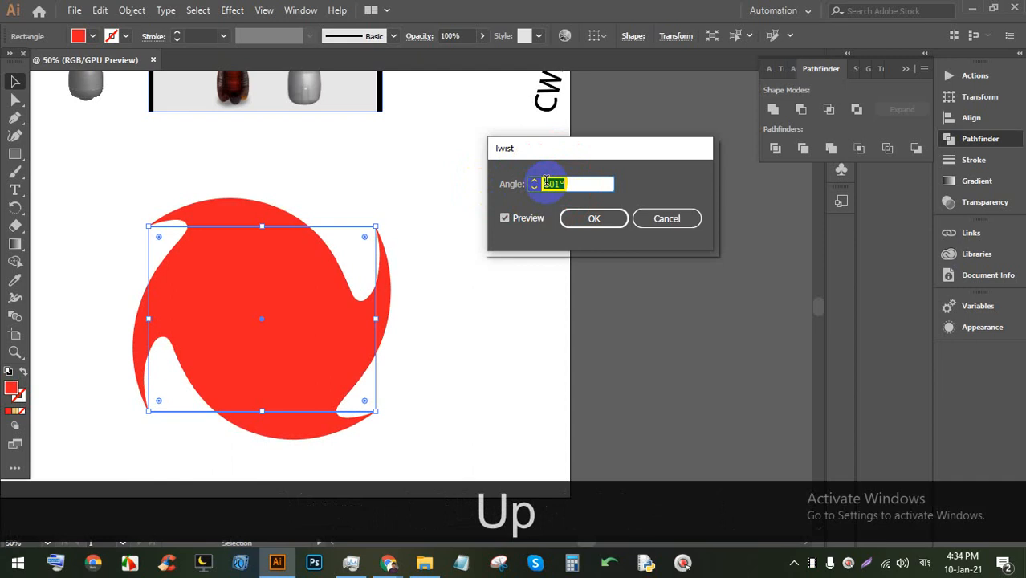
key("Down")
left_click(587, 219)
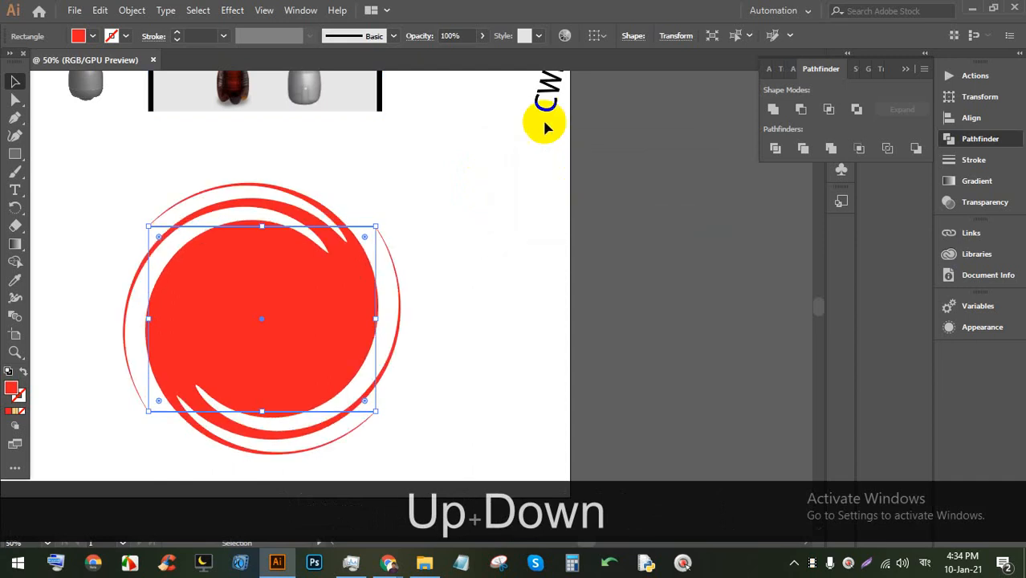
left_click(509, 213)
key("ctrl+z")
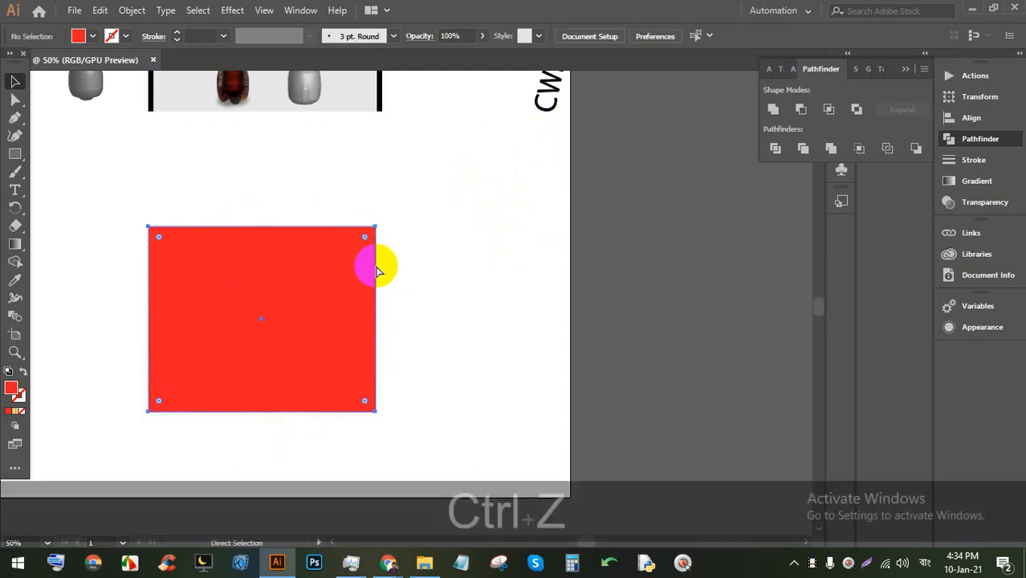
Step: Preview the Twist effect on the red rectangle, lower its angle to 567° and cancel the effect
left_click(232, 10)
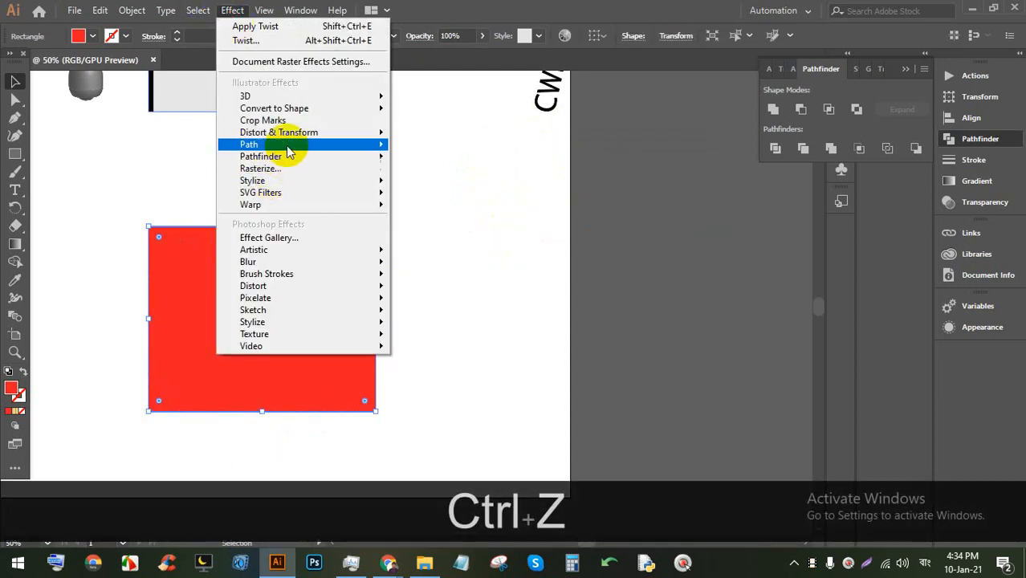
mouse_move(269, 132)
left_click(438, 218)
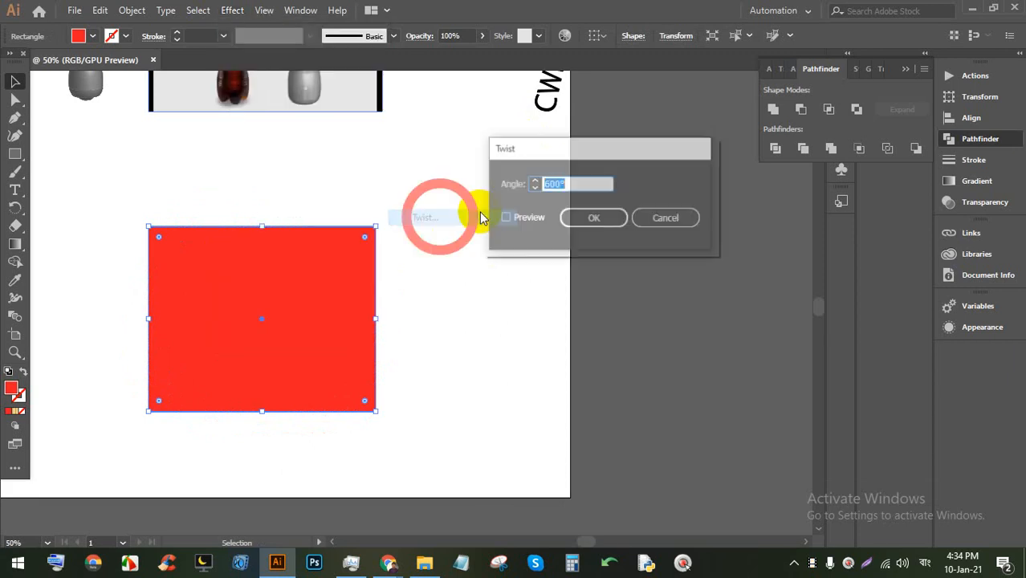
left_click(505, 217)
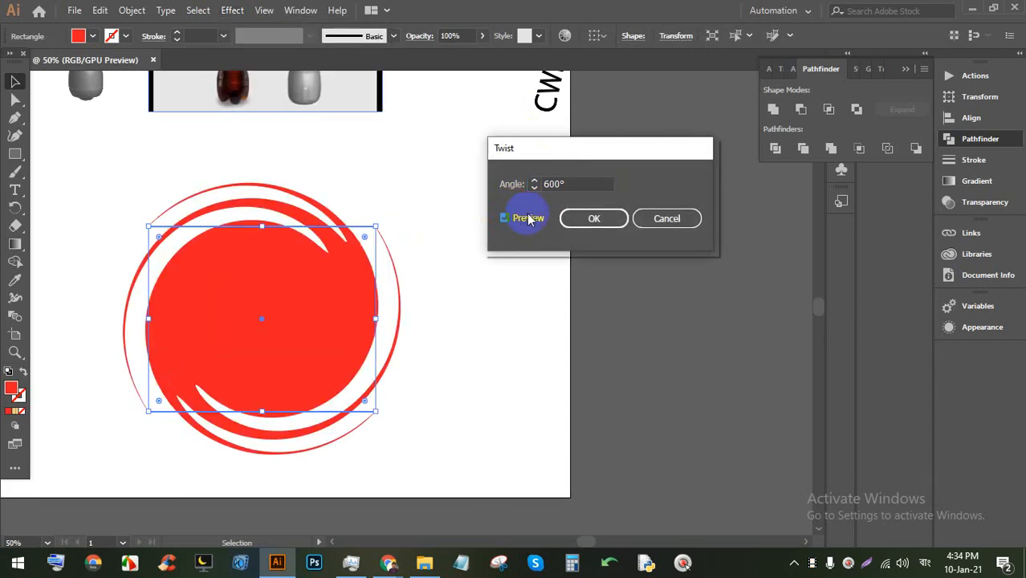
double_click(566, 184)
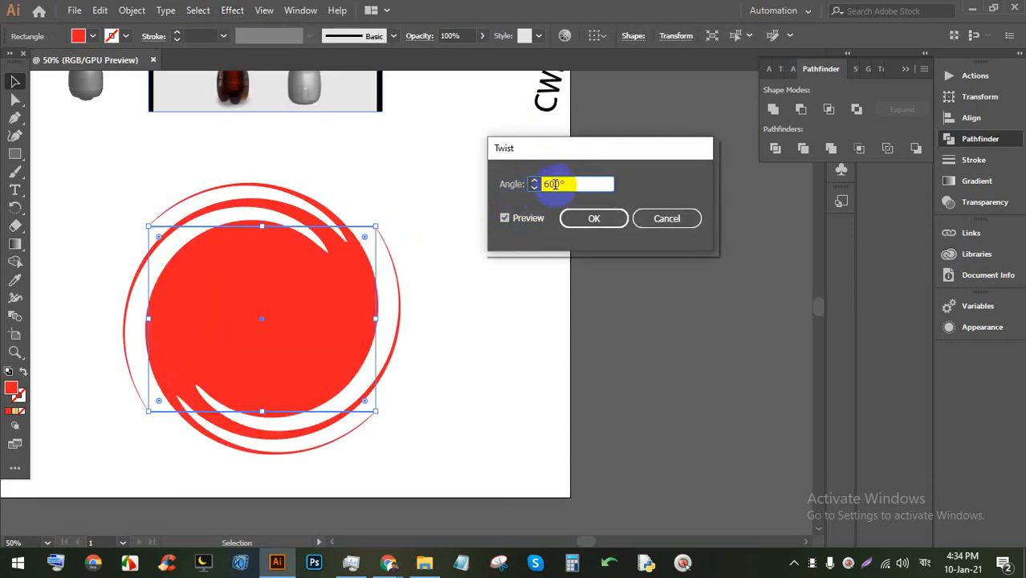
key("Down")
key("Down")
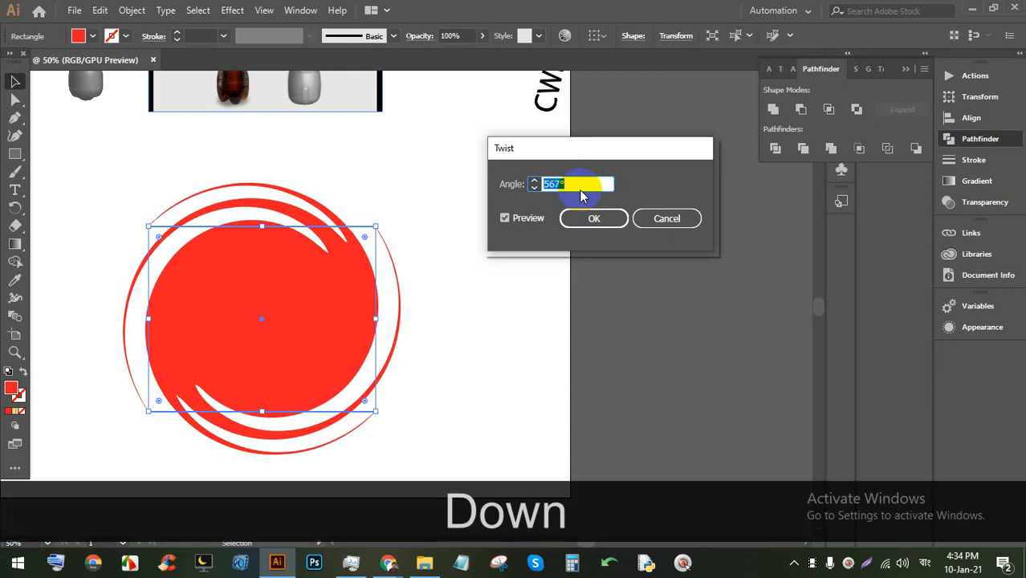
left_click(667, 219)
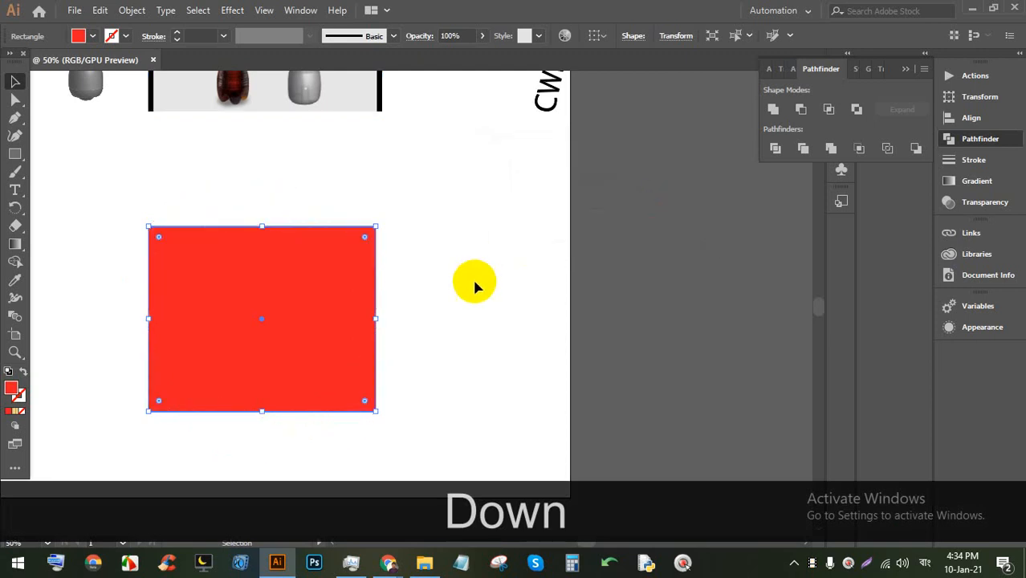
Step: Preview the Twist effect on the red rectangle and lower its angle to 423°
left_click(265, 10)
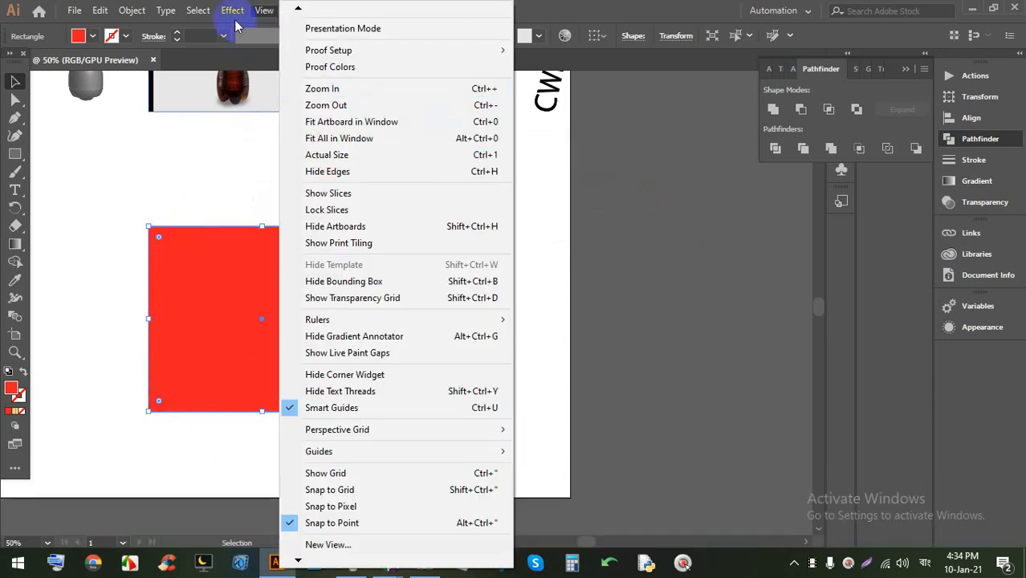
left_click(257, 40)
left_click(232, 10)
mouse_move(325, 138)
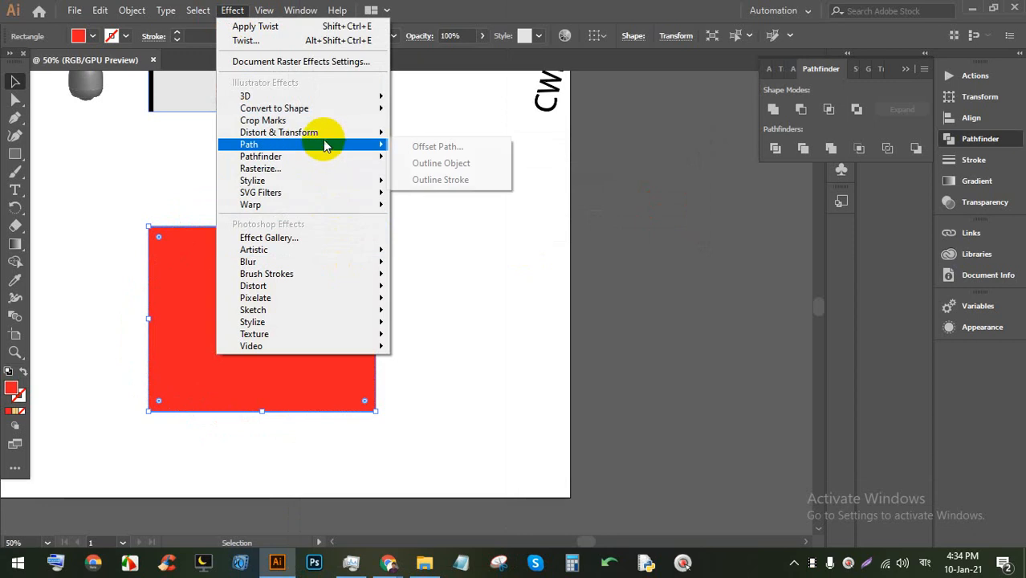
left_click(445, 215)
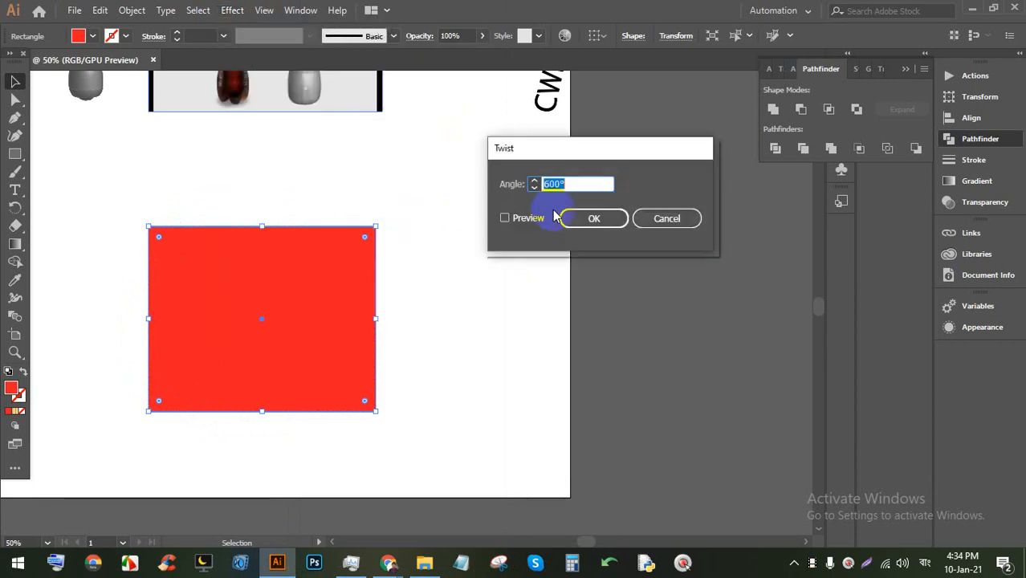
left_click(528, 217)
left_click(574, 179)
key("Down")
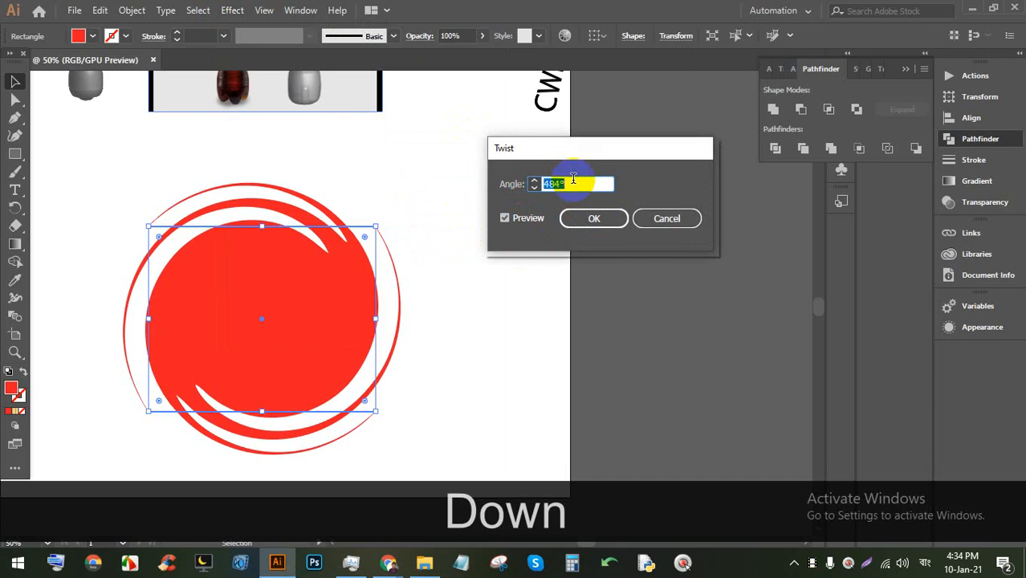
key("Down")
key("Down")
key("Down")
key("Down")
key("Down")
key("Down")
key("Down")
key("Down")
key("Down")
key("Down")
key("Down")
key("Down")
key("Down")
key("Down")
key("Down")
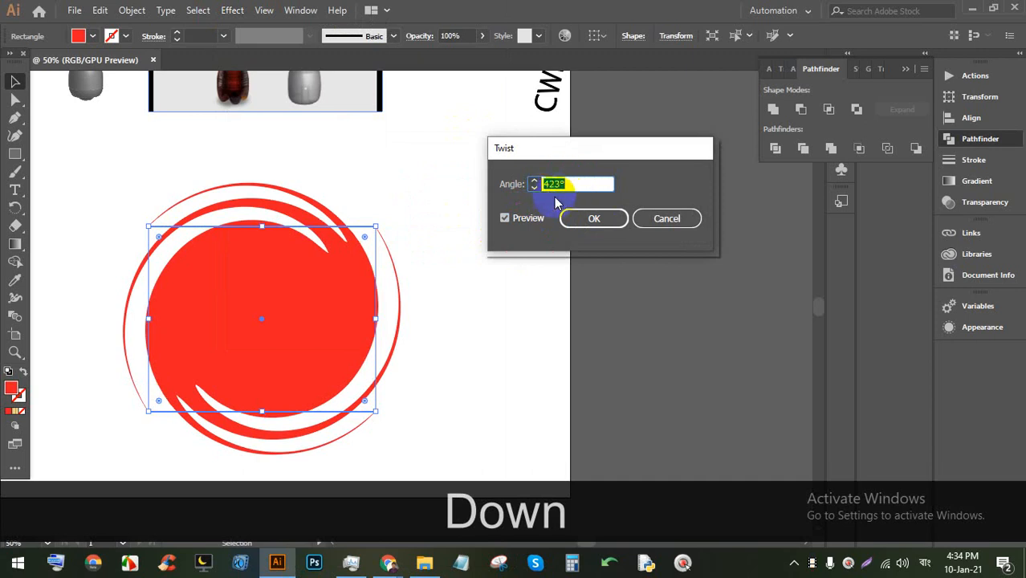
Step: Try the Twist effect with a -200° angle on the red rectangle and undo it
type("-200")
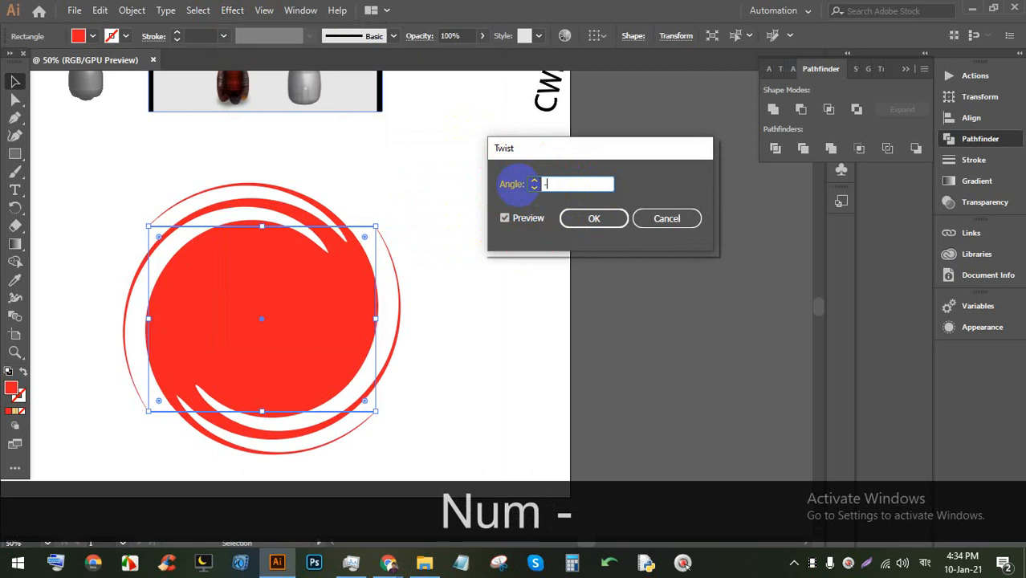
left_click(584, 222)
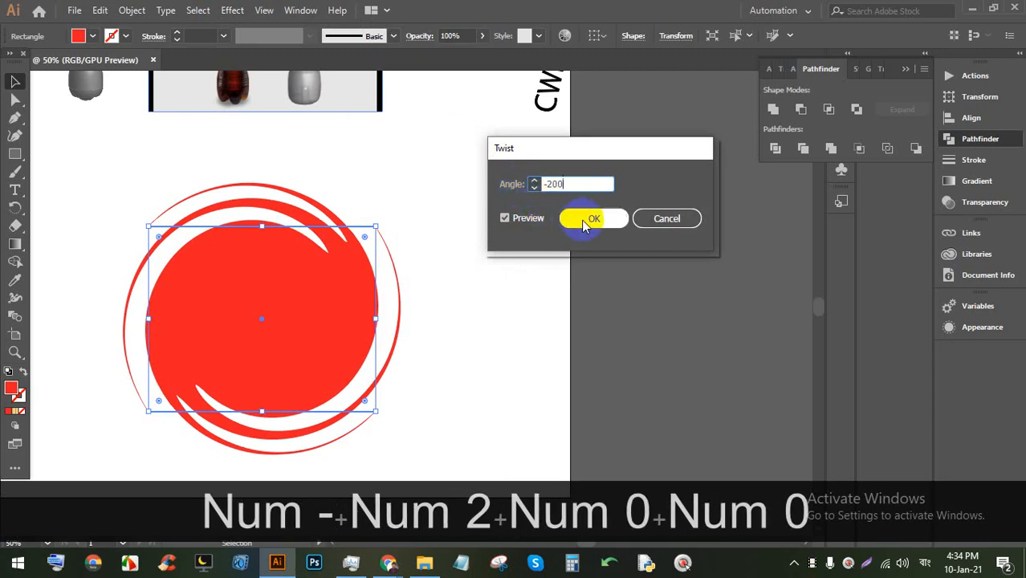
left_click(571, 248)
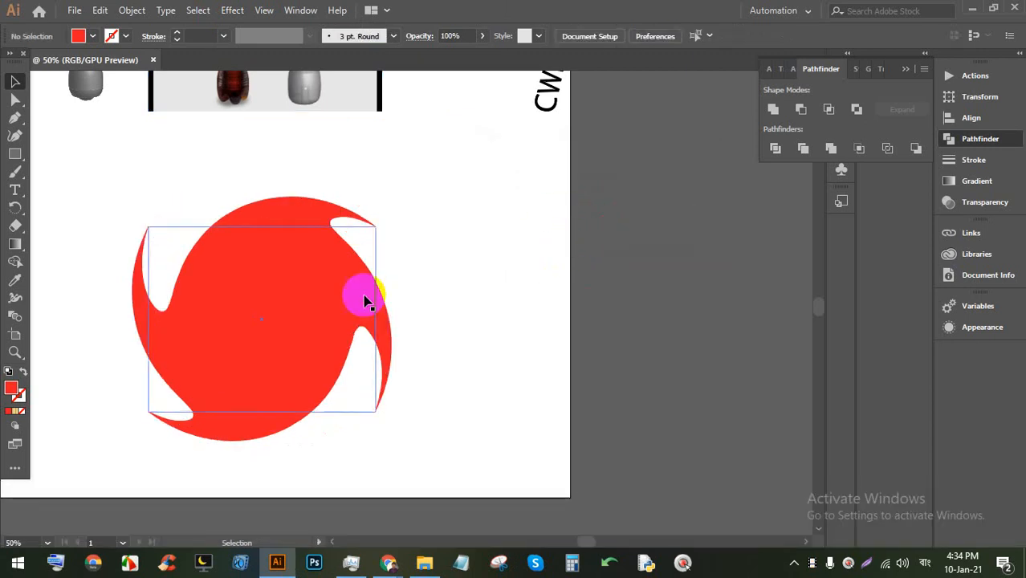
left_click(316, 293)
left_click(446, 325)
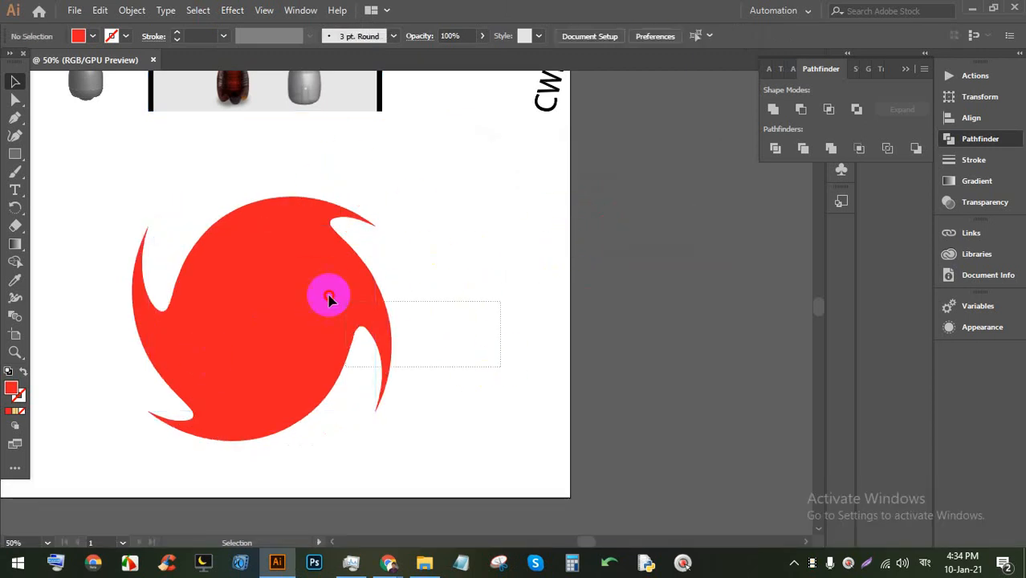
left_click(327, 294)
key("ctrl+z")
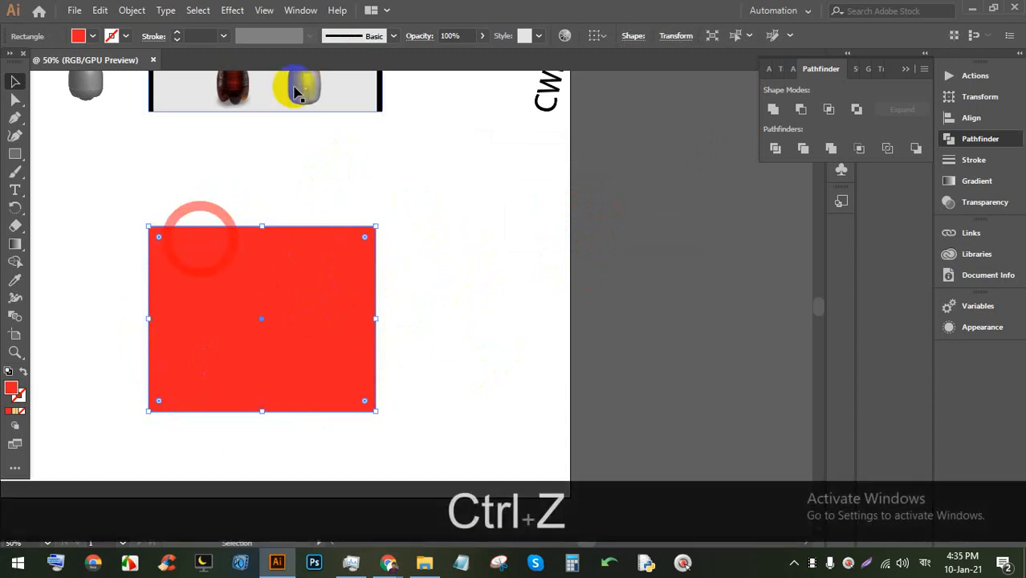
Step: Preview a Twist effect on the red rectangle with the angle changed to 200°
left_click(232, 9)
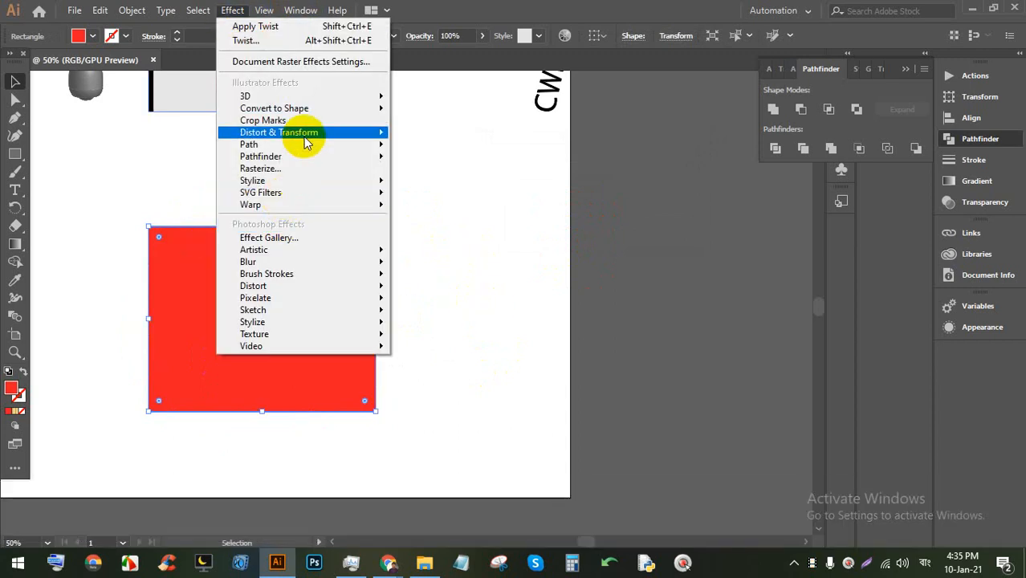
left_click(304, 133)
left_click(424, 218)
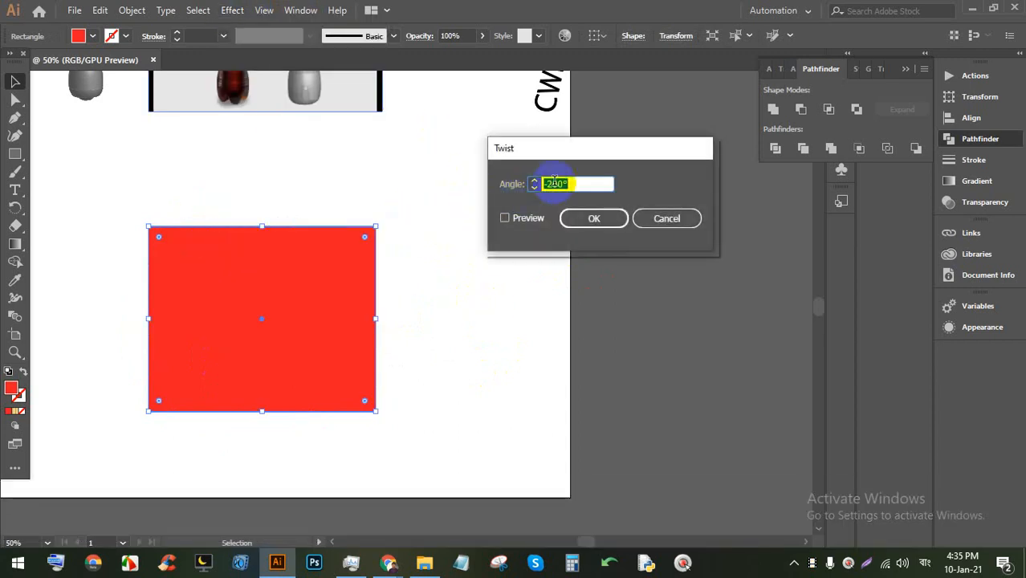
key("BackSpace")
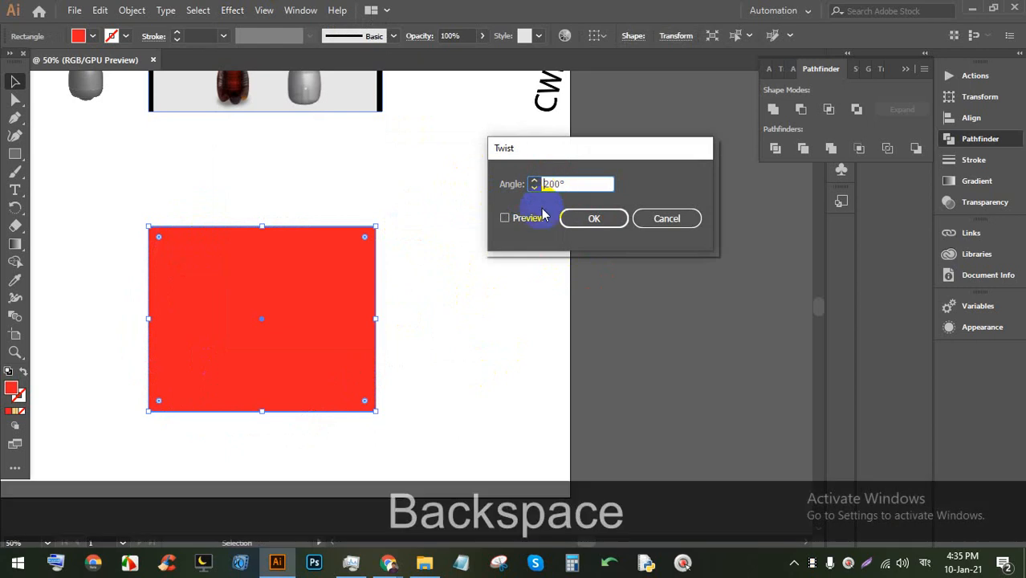
left_click(523, 218)
left_click(561, 184)
Step: Raise the Twist angle to 338°, apply the effect to the red rectangle and undo it
key("Up")
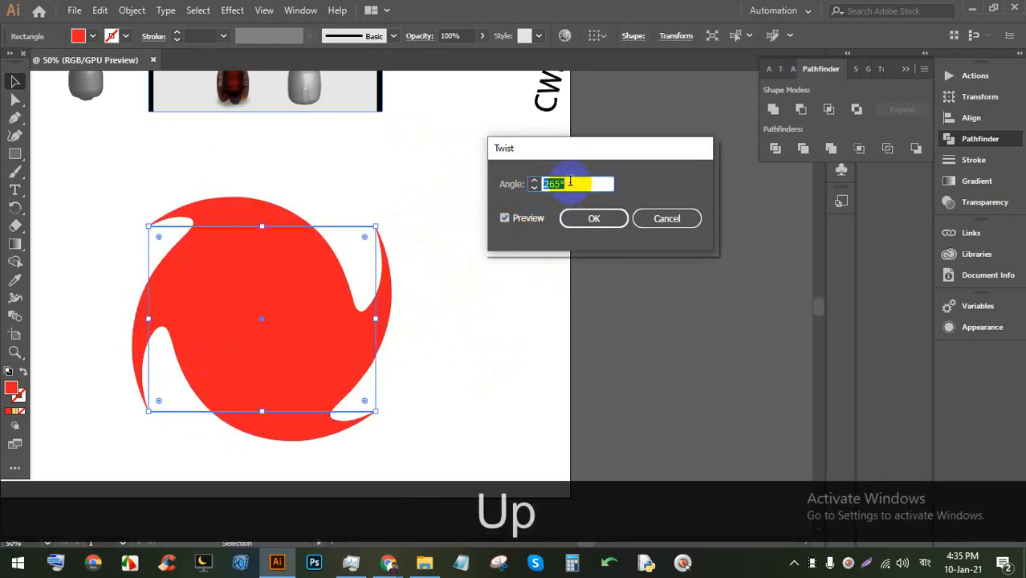
key("Up")
key("Up")
key("Up")
key("Up")
key("Up")
key("Up")
key("Up")
key("Up")
key("Up")
key("Up")
key("Up")
key("Up")
key("Up")
key("Up")
key("Up")
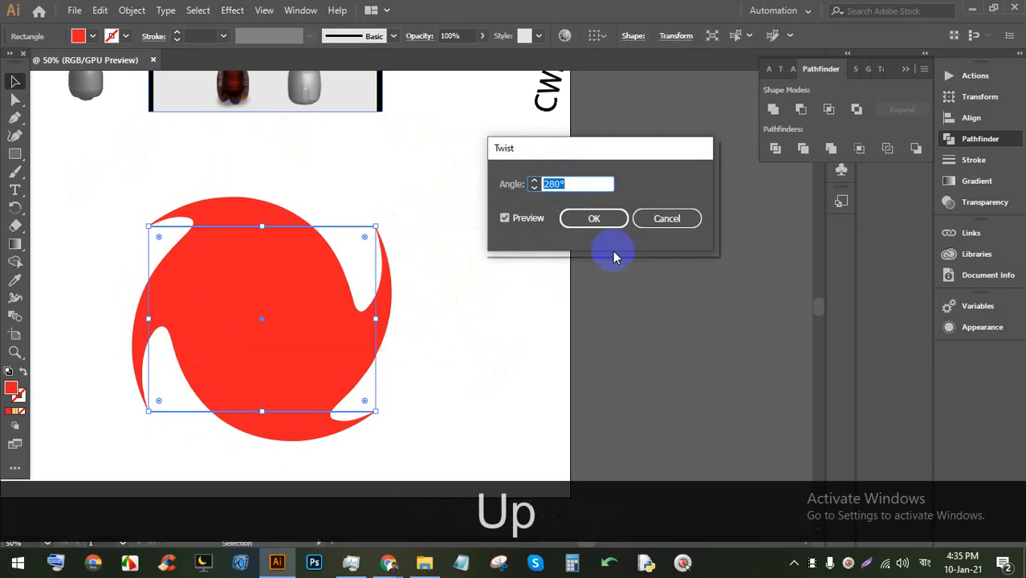
key("Up")
key("Up")
key("Up")
key("Up")
key("Up")
key("Up")
key("Up")
key("Up")
key("Up")
key("Up")
key("Up")
key("Up")
key("Up")
key("Up")
key("Up")
key("Up")
key("Up")
key("Up")
key("Up")
key("Up")
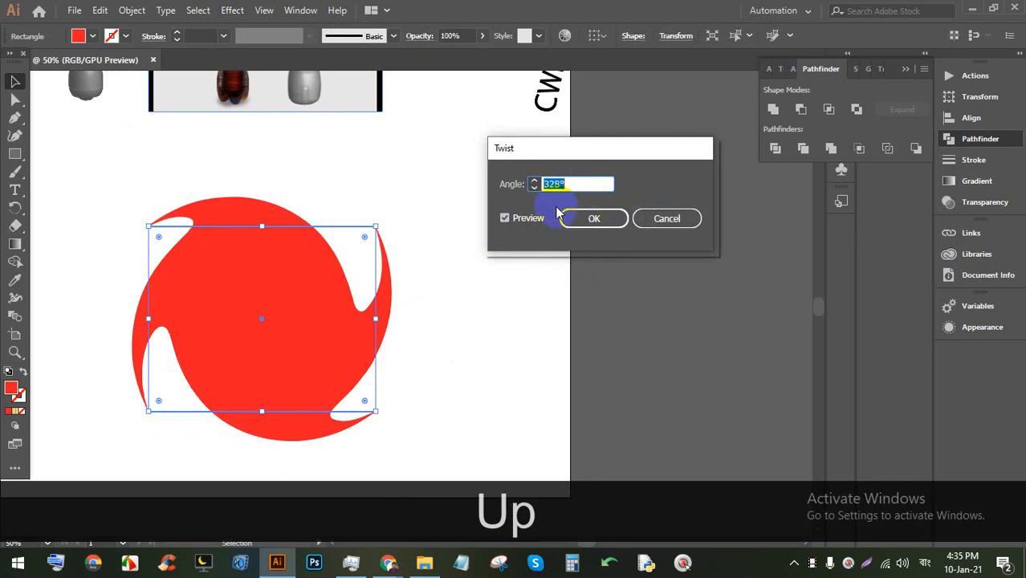
key("Up")
key("Down")
key("Up")
key("Up")
key("Up")
key("Up")
key("Up")
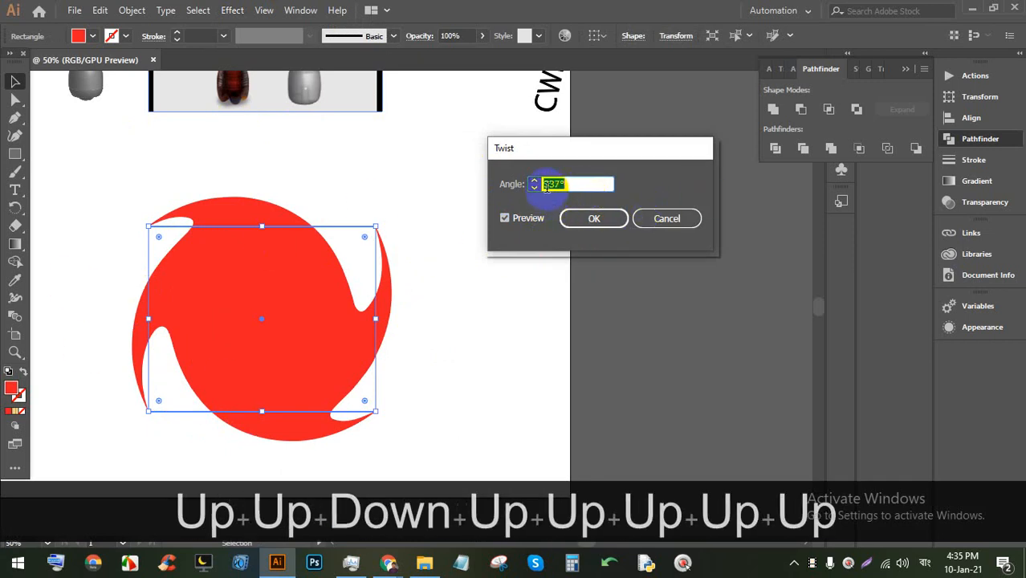
key("Up")
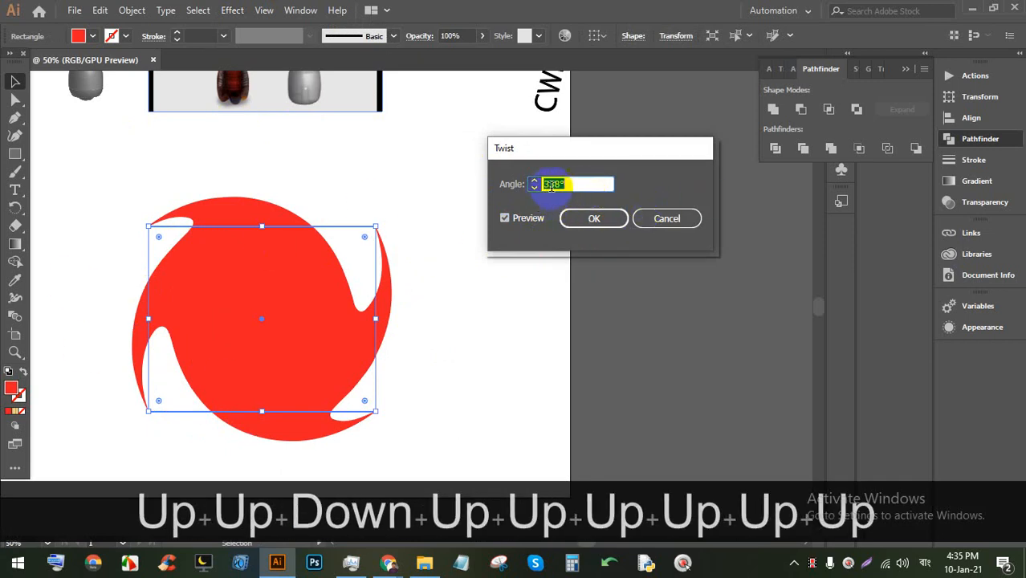
left_click(586, 224)
left_click(551, 217)
left_click(260, 228)
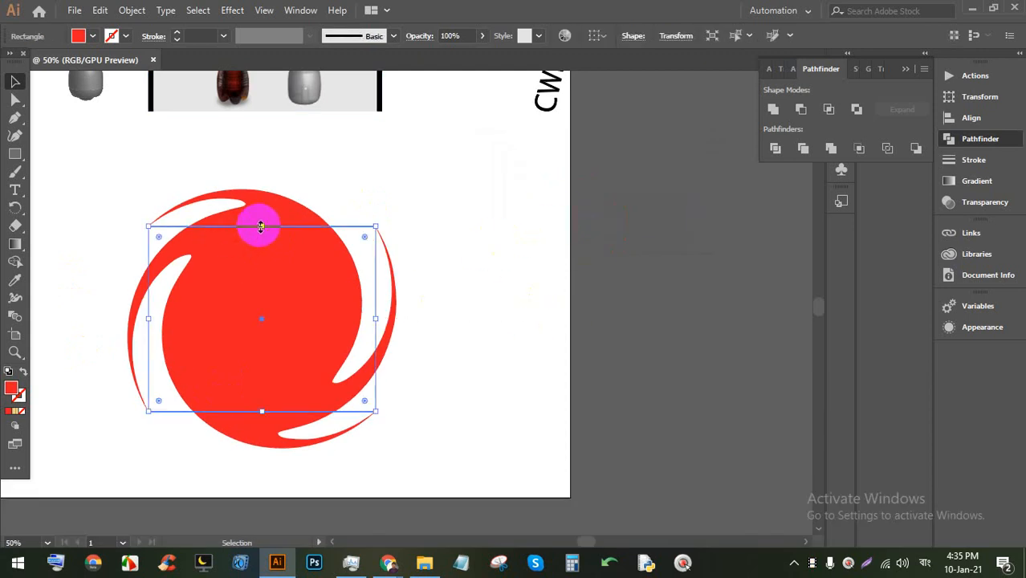
key("ctrl+z")
left_click(511, 286)
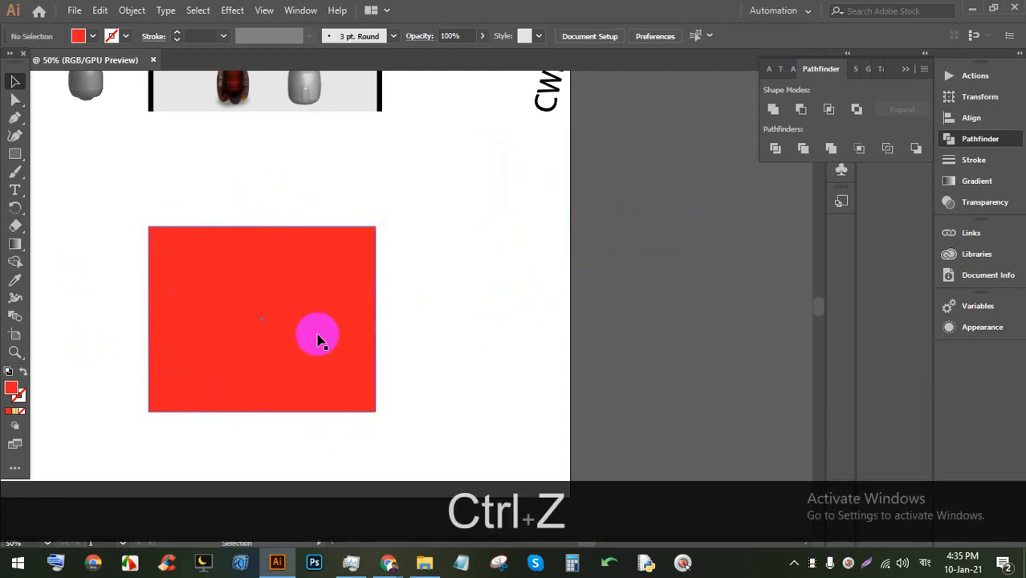
Step: Reapply the last Twist effect to the red rectangle
left_click(318, 341)
left_click(231, 10)
left_click(249, 25)
Step: Preview a Zig Zag effect on the twisted shape, cancel it and undo the Twist
left_click(232, 10)
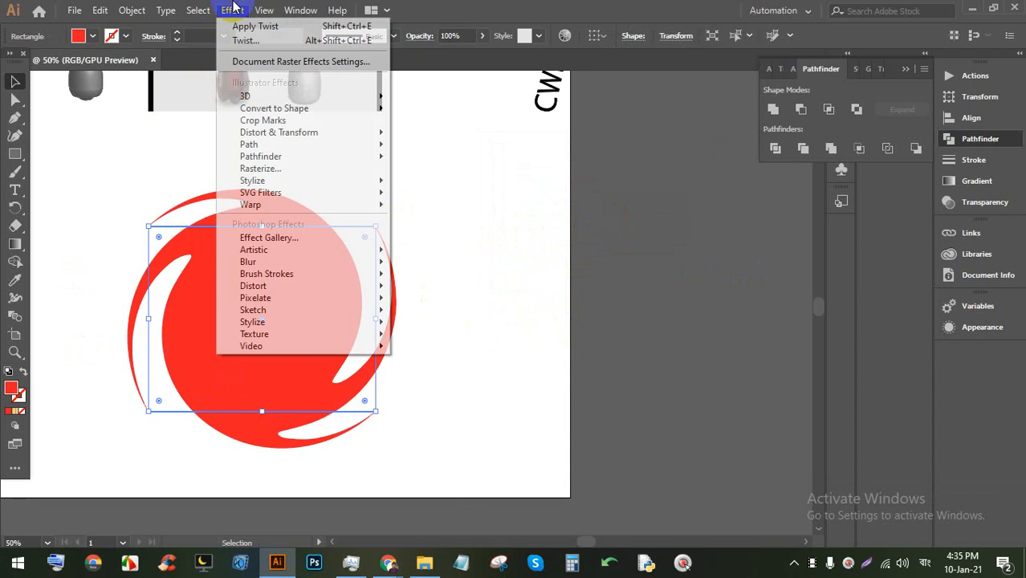
mouse_move(338, 133)
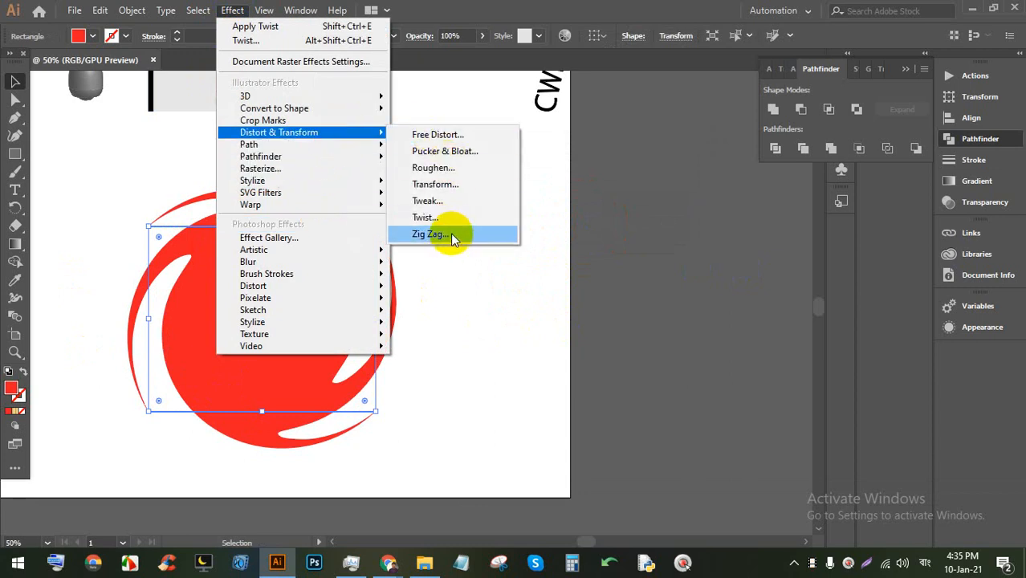
left_click(431, 233)
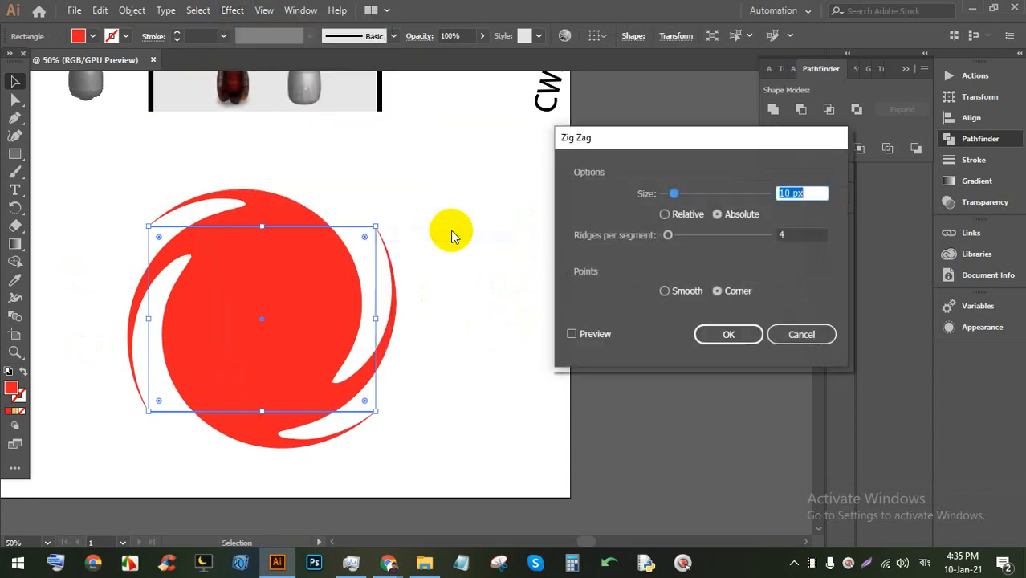
left_click(571, 334)
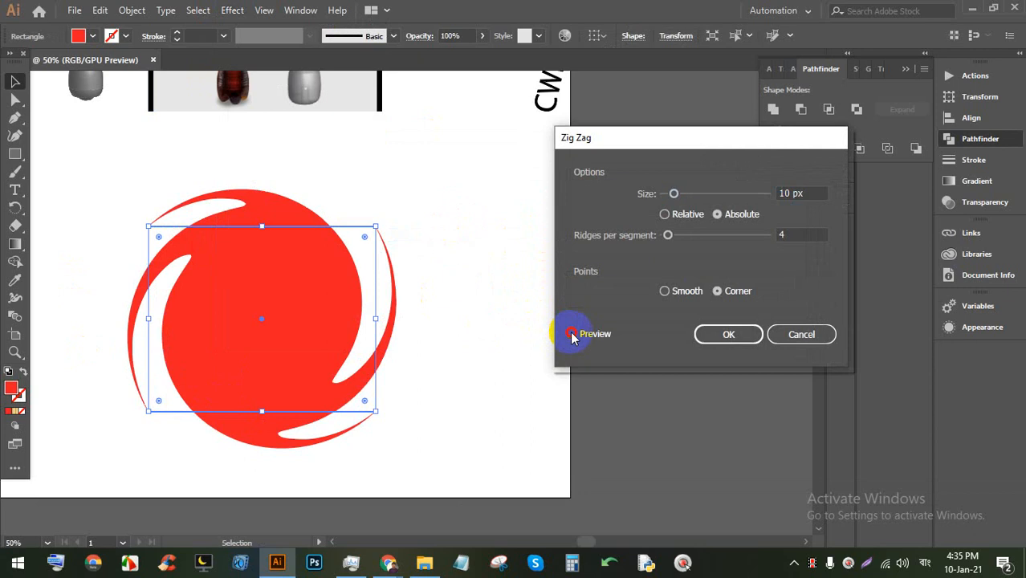
left_click(799, 334)
left_click(459, 321)
key("ctrl+z")
left_click(464, 315)
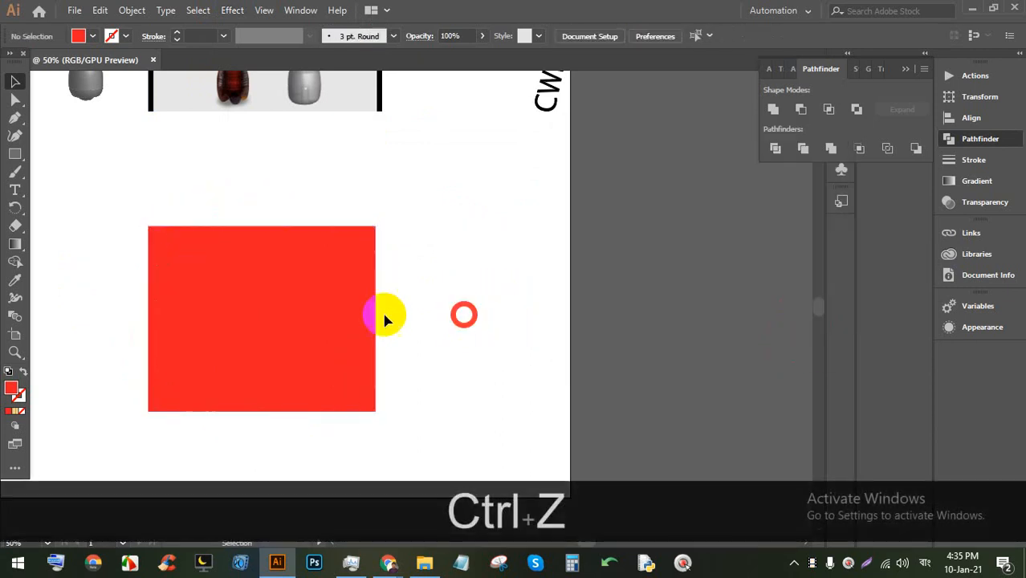
Step: Preview an absolute Zig Zag effect on the red rectangle with a 27 px size and 51 ridges per segment
left_click(380, 318)
left_click(232, 10)
mouse_move(303, 111)
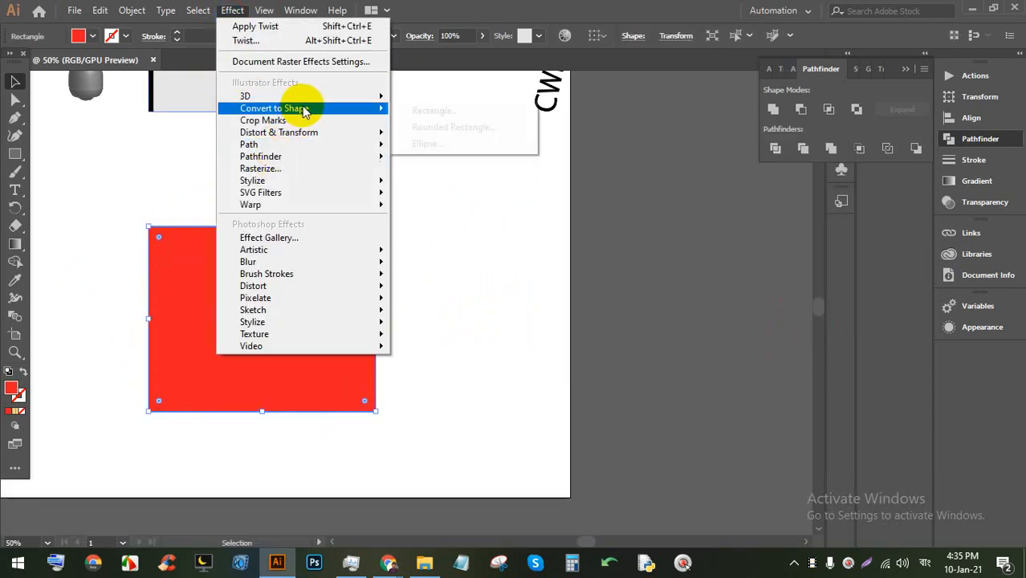
mouse_move(317, 133)
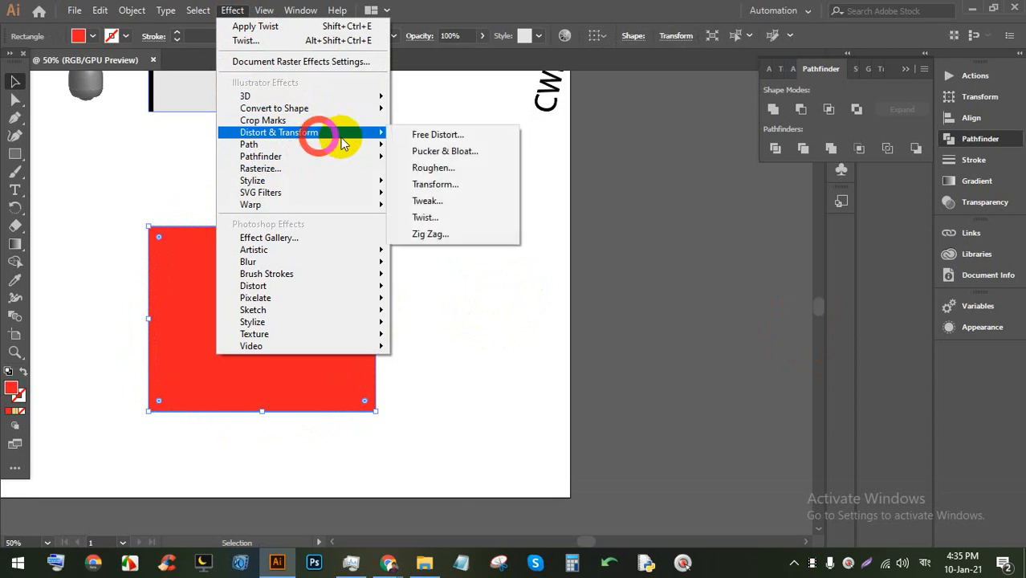
left_click(449, 233)
left_click(592, 337)
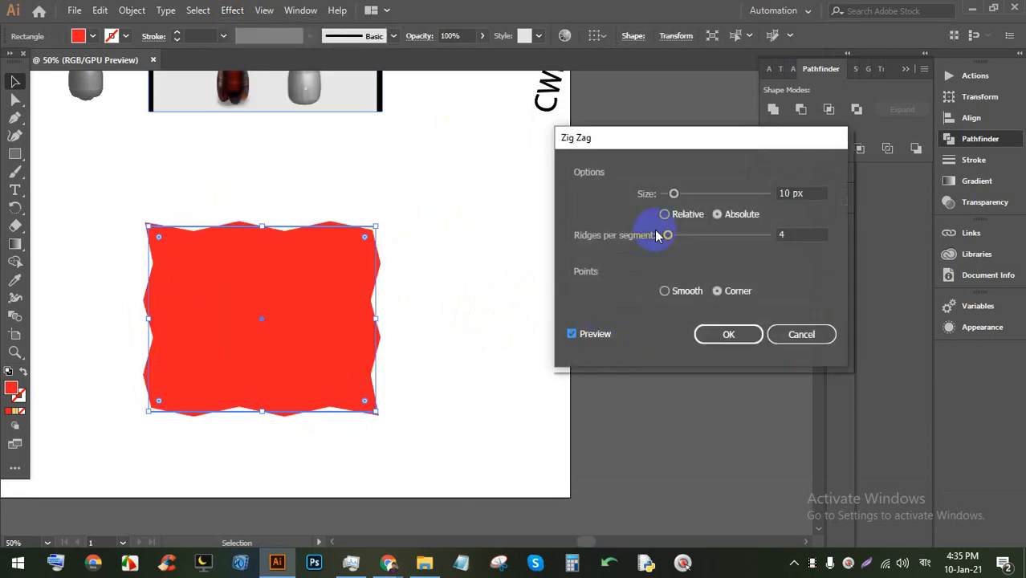
left_click_drag(663, 196, 694, 193)
left_click_drag(667, 236, 716, 235)
left_click(698, 224)
left_click(716, 220)
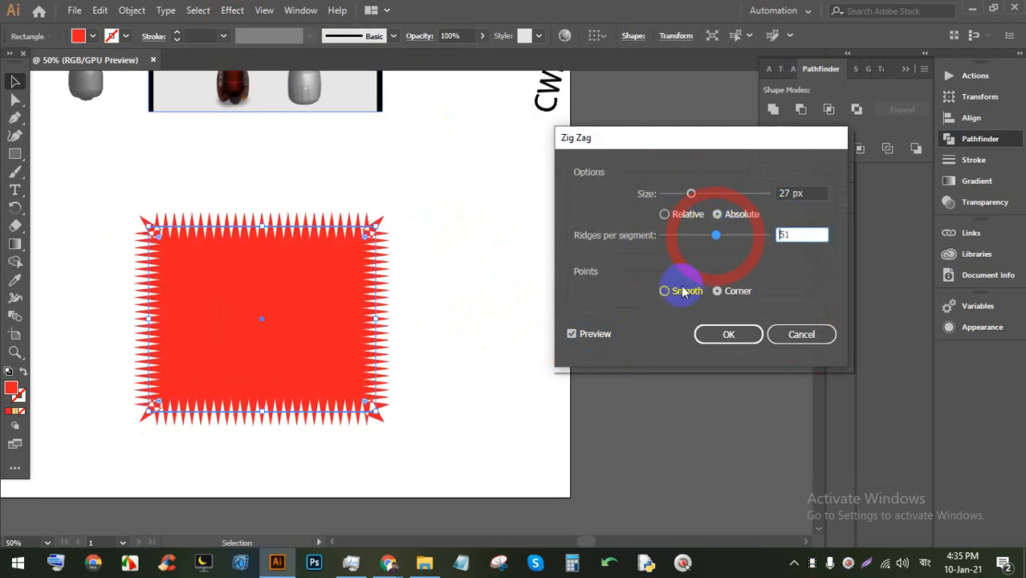
Step: Compare smooth and corner points for the Zig Zag effect and cancel it
left_click(682, 292)
left_click(720, 293)
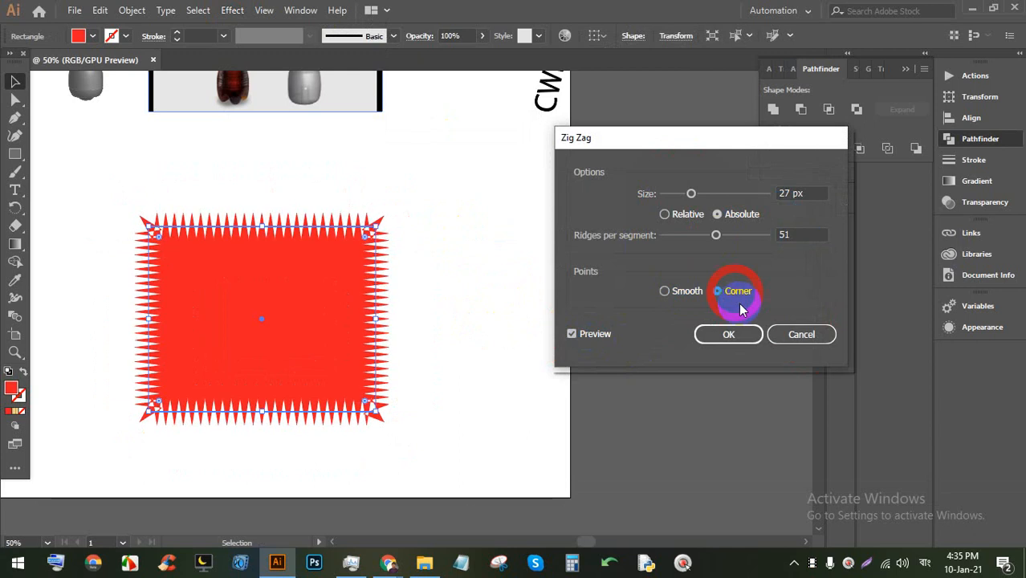
left_click(790, 334)
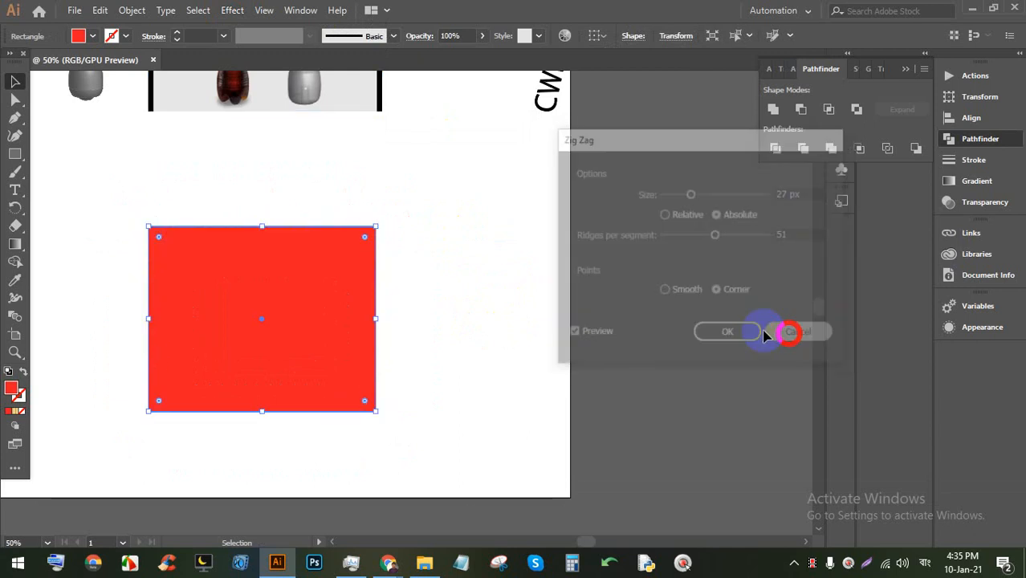
Step: Compare the available Path effects with the path commands for objects
left_click(217, 14)
left_click(218, 16)
left_click(167, 10)
left_click(135, 7)
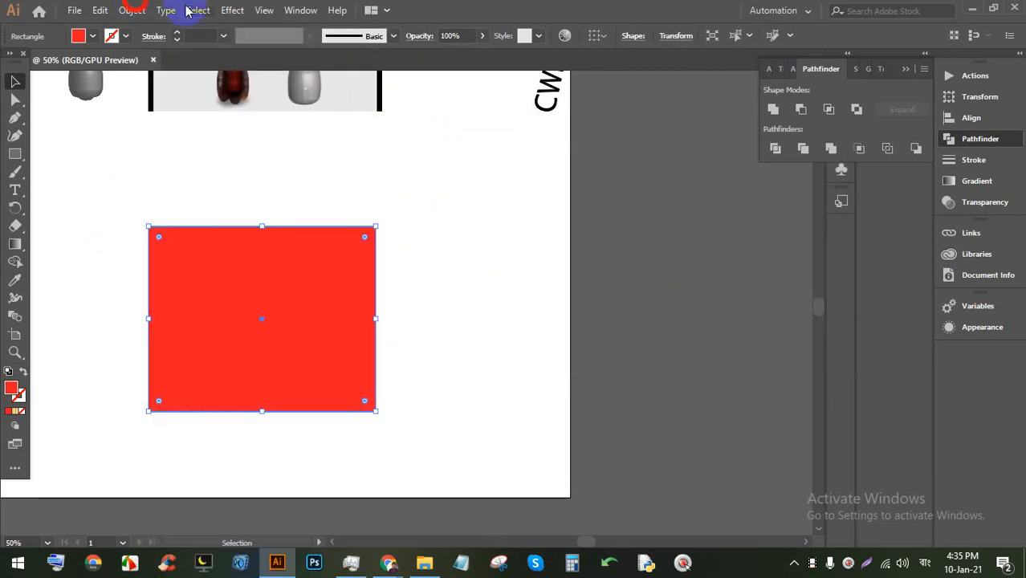
left_click(232, 10)
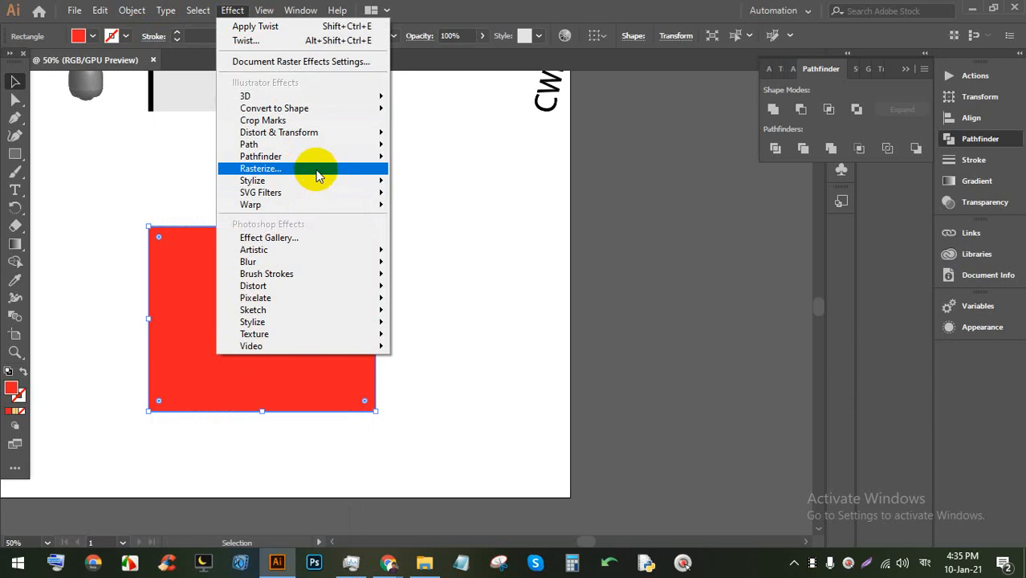
mouse_move(327, 148)
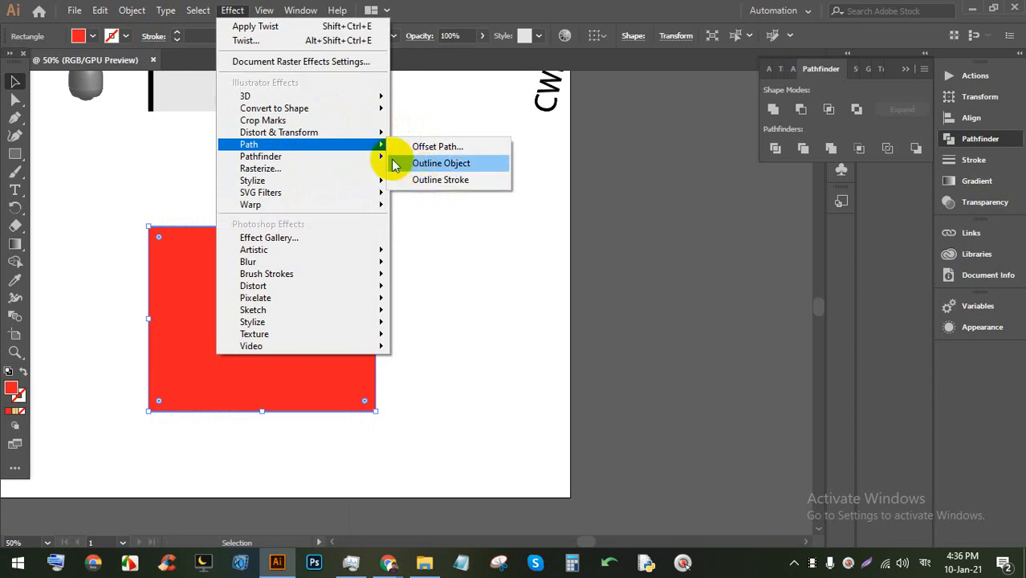
left_click(124, 8)
left_click(125, 8)
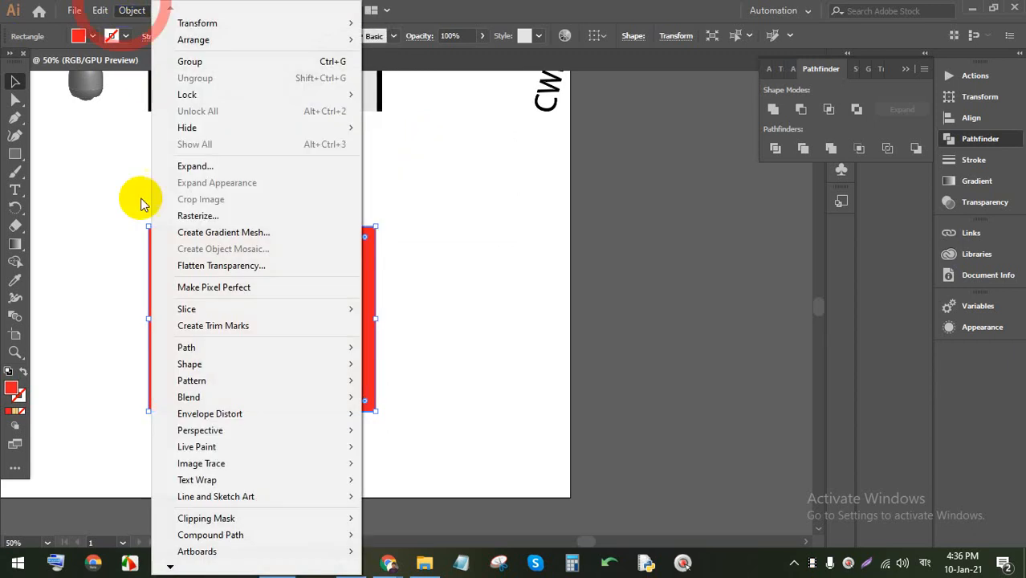
mouse_move(207, 348)
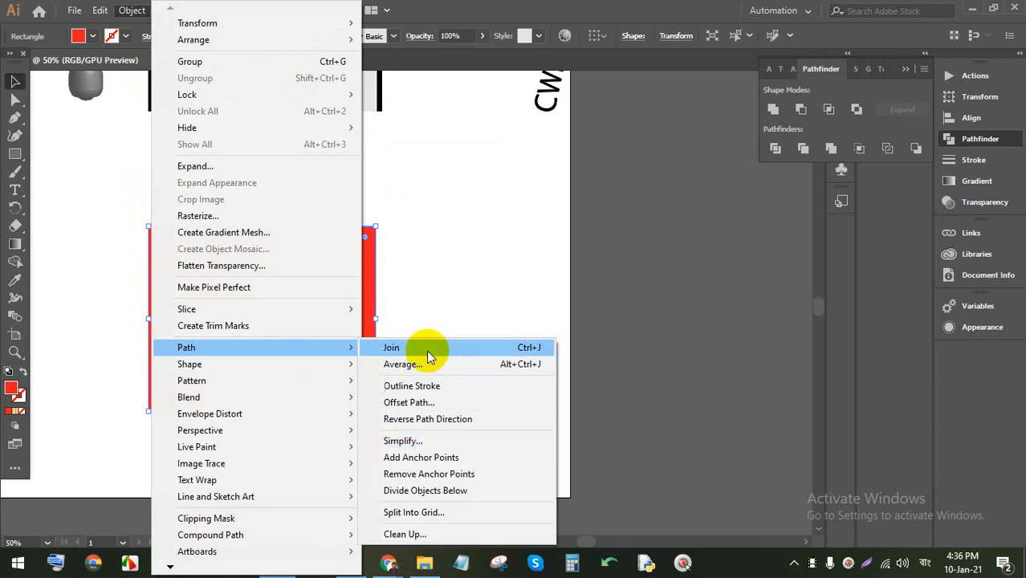
left_click(422, 8)
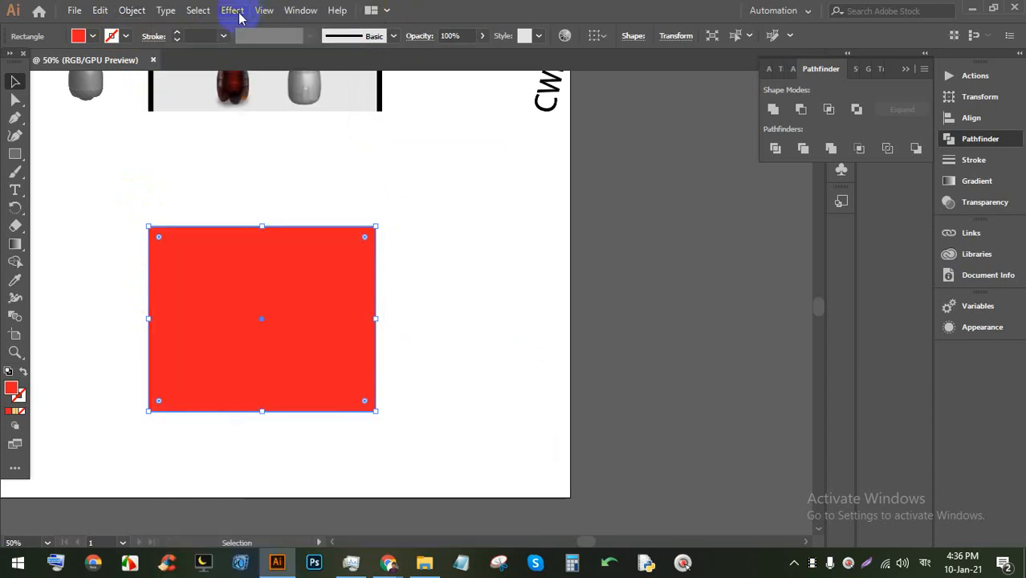
Step: Look over the Pathfinder effects and the Rasterize effect's settings without applying any of them
left_click(234, 11)
mouse_move(265, 144)
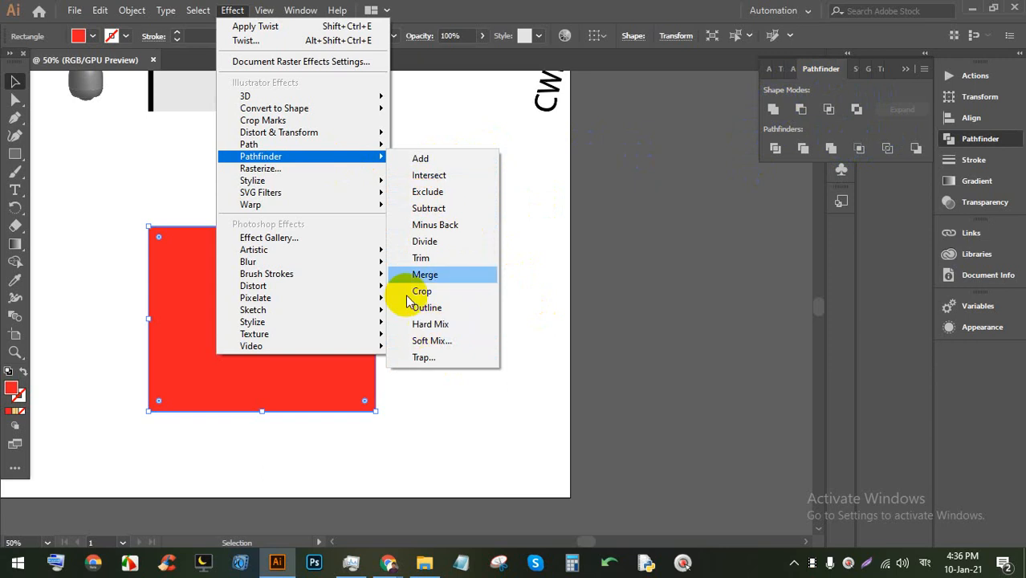
left_click(303, 179)
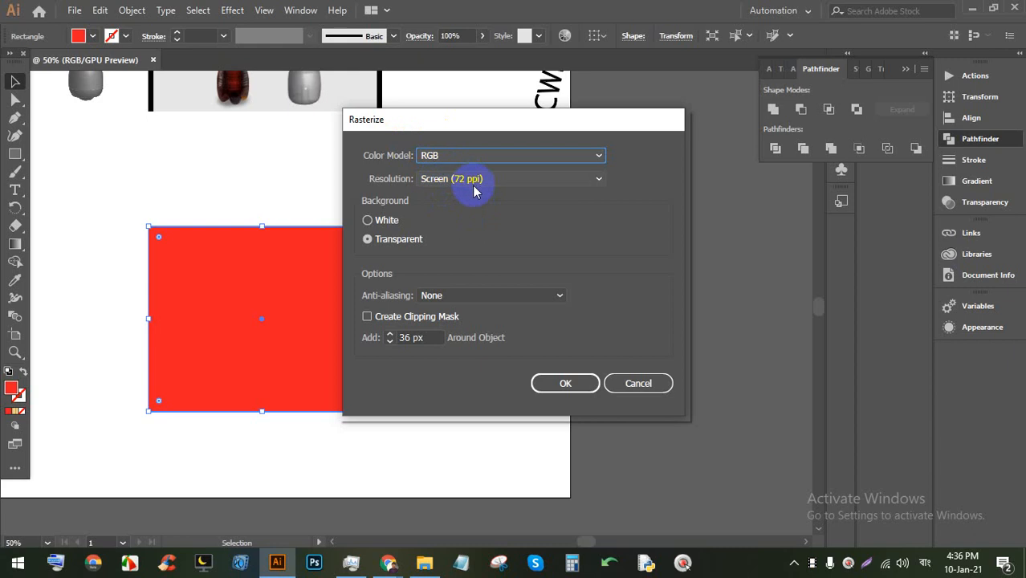
left_click(630, 383)
Step: Preview a Drop Shadow effect on the red rectangle with 92% opacity and a 22 px X offset
left_click(233, 9)
mouse_move(264, 10)
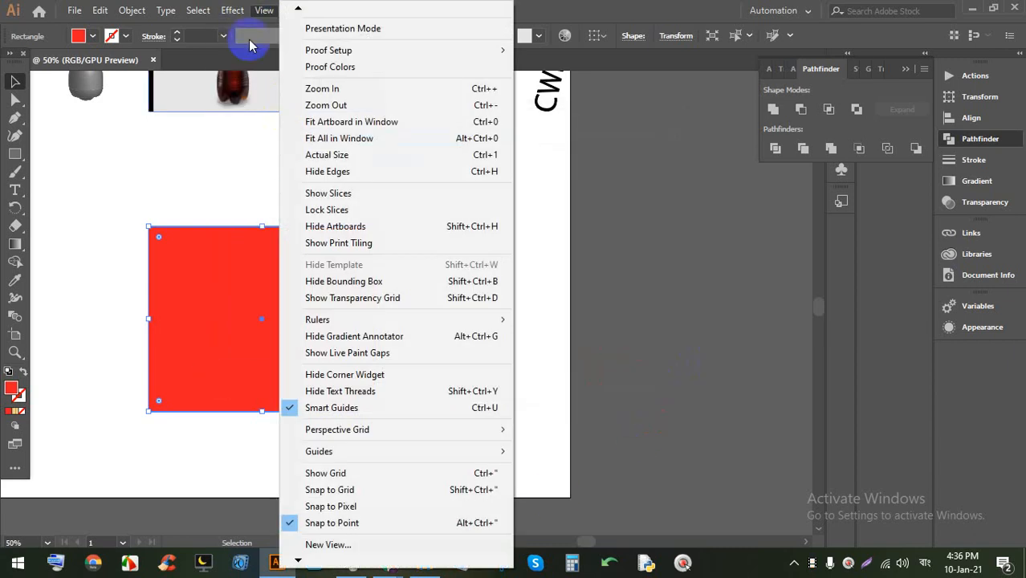
mouse_move(233, 10)
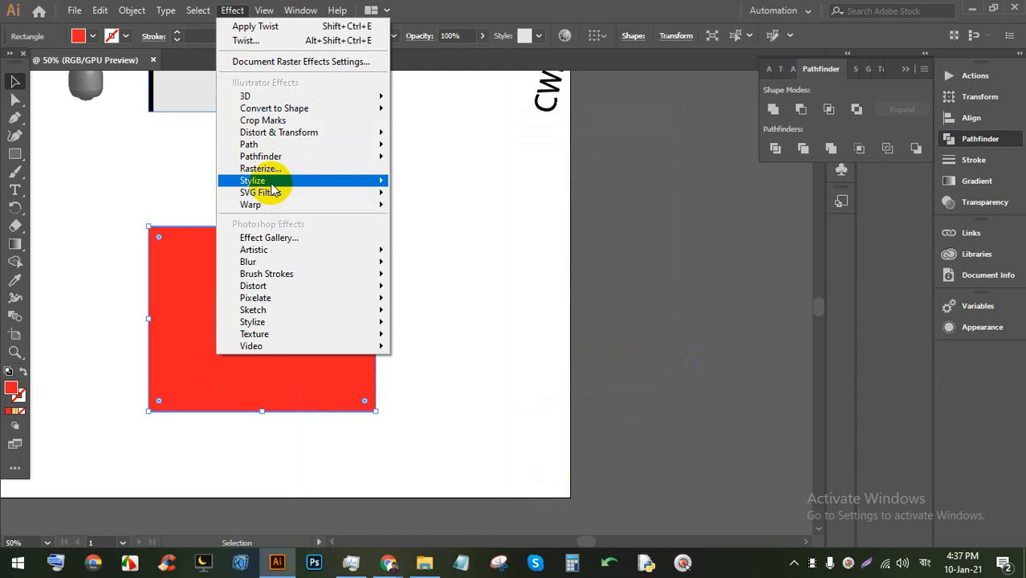
mouse_move(273, 190)
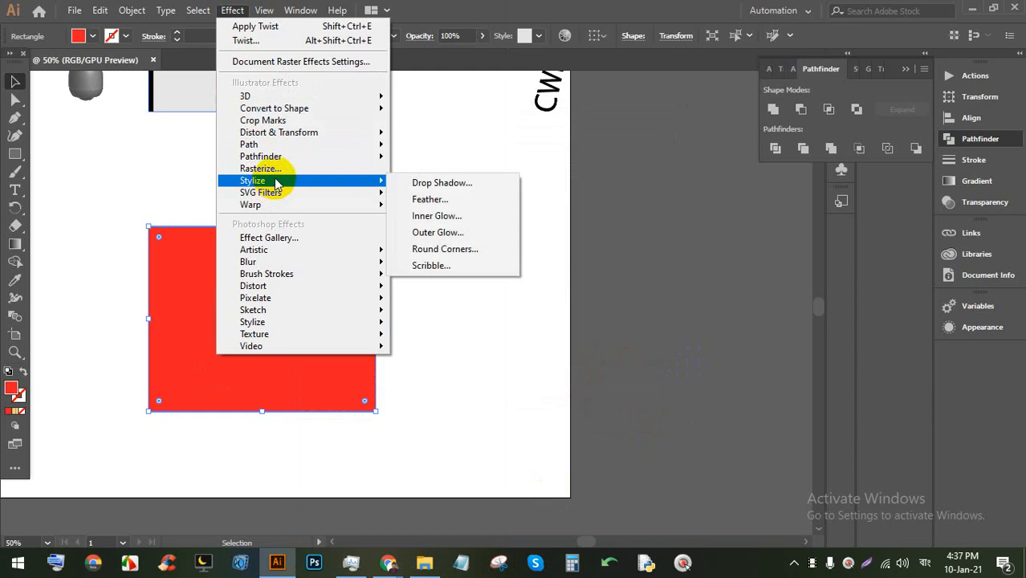
left_click(432, 187)
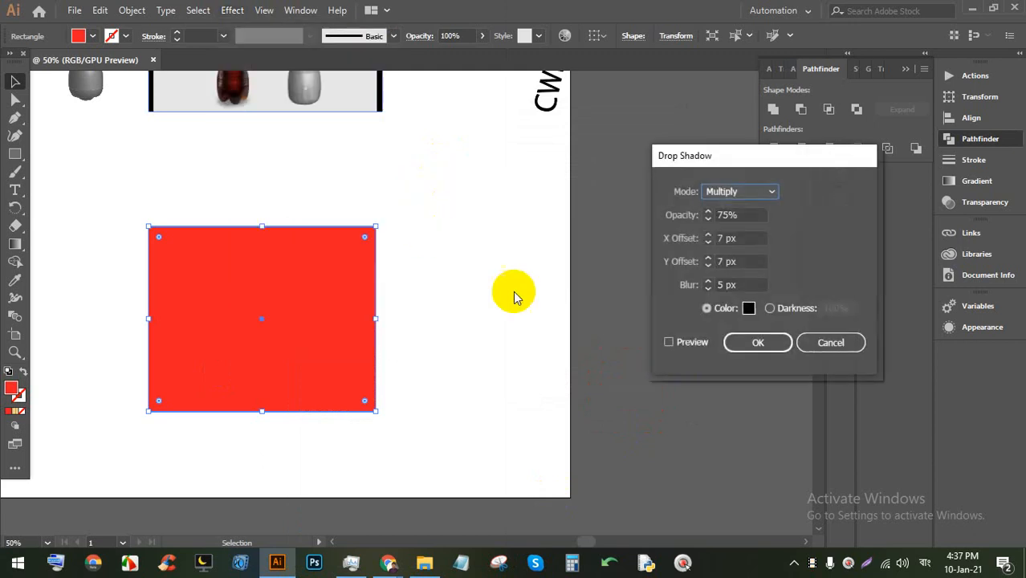
left_click(679, 344)
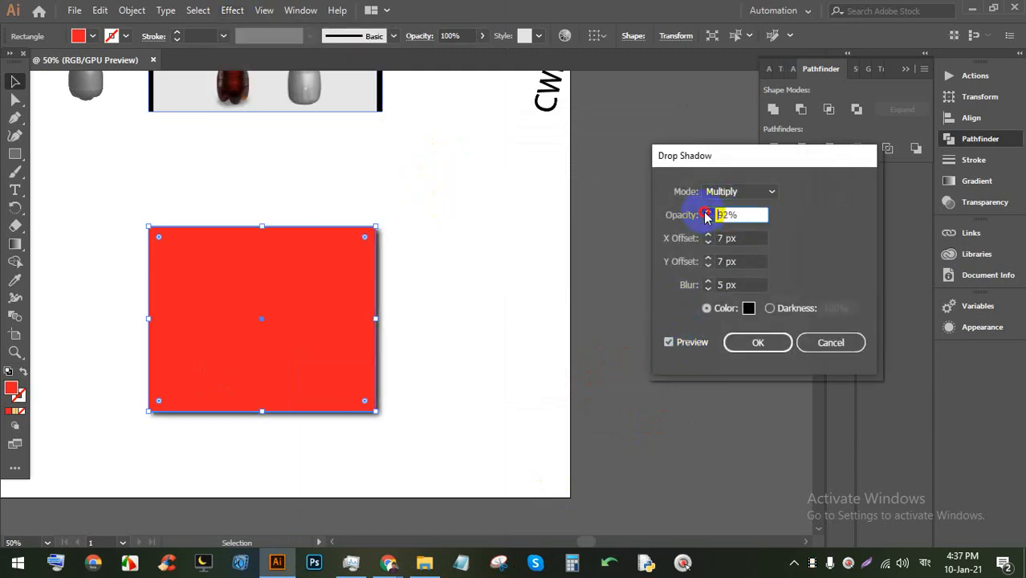
left_click(708, 234)
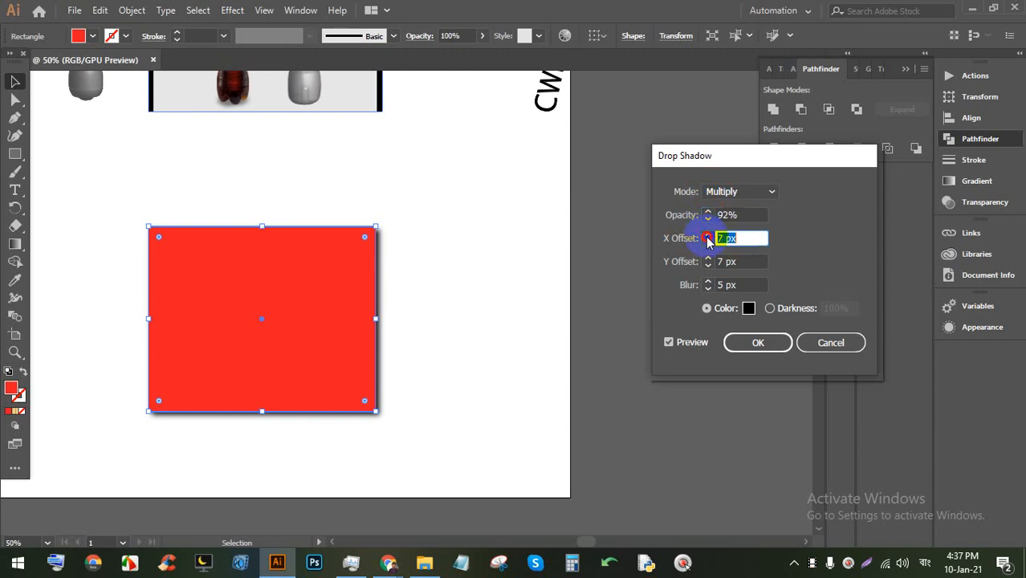
left_click(707, 235)
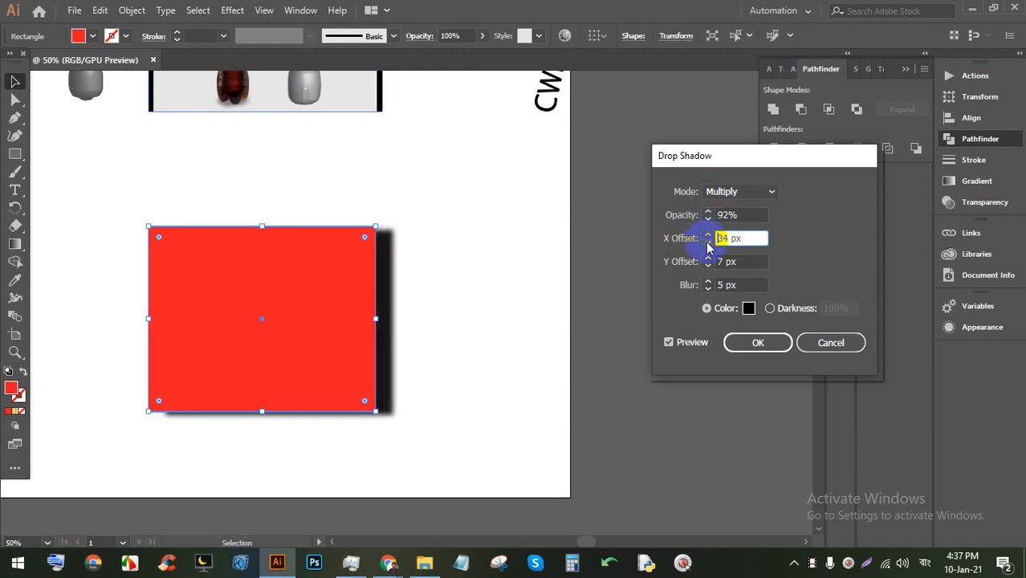
left_click(707, 243)
Step: Set the drop shadow's Y offset to 27 px and its blur to 7 px
left_click(709, 257)
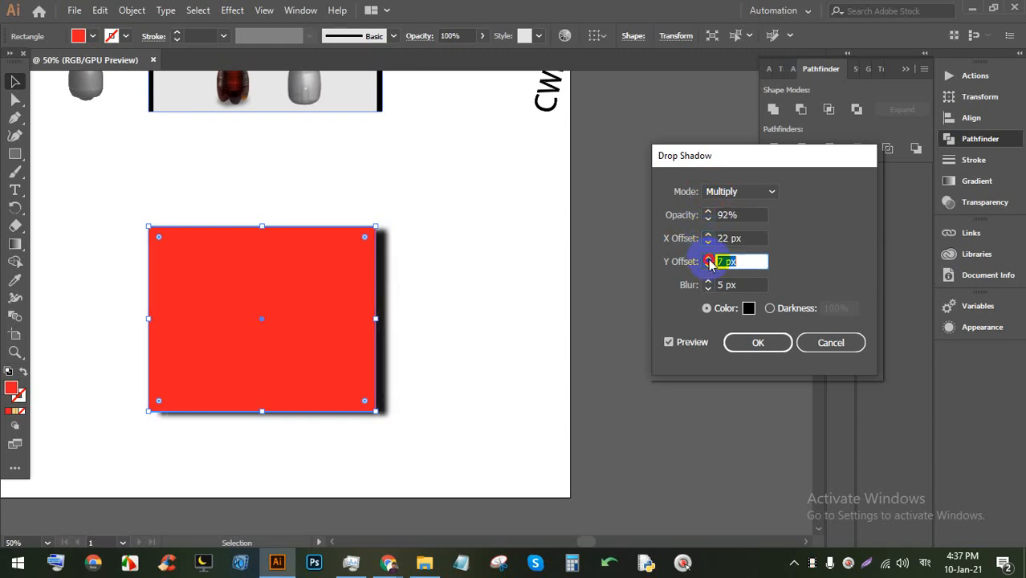
left_click(708, 258)
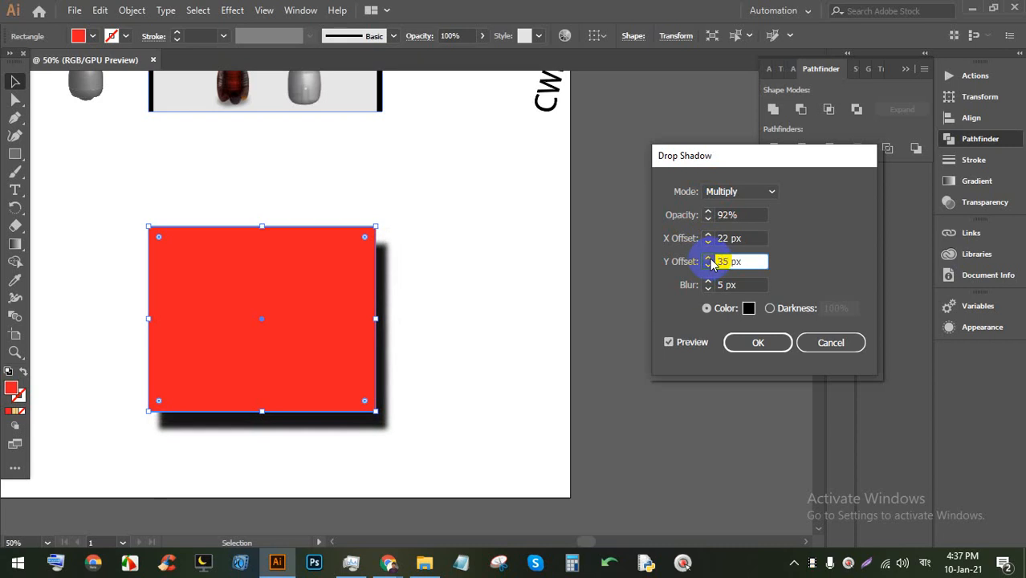
left_click(709, 259)
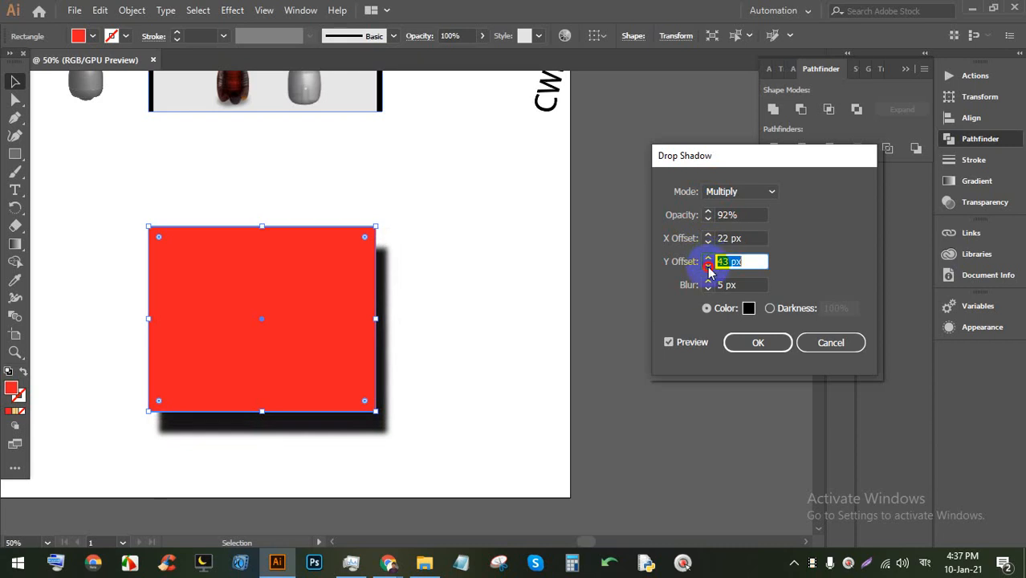
left_click(708, 266)
left_click(708, 282)
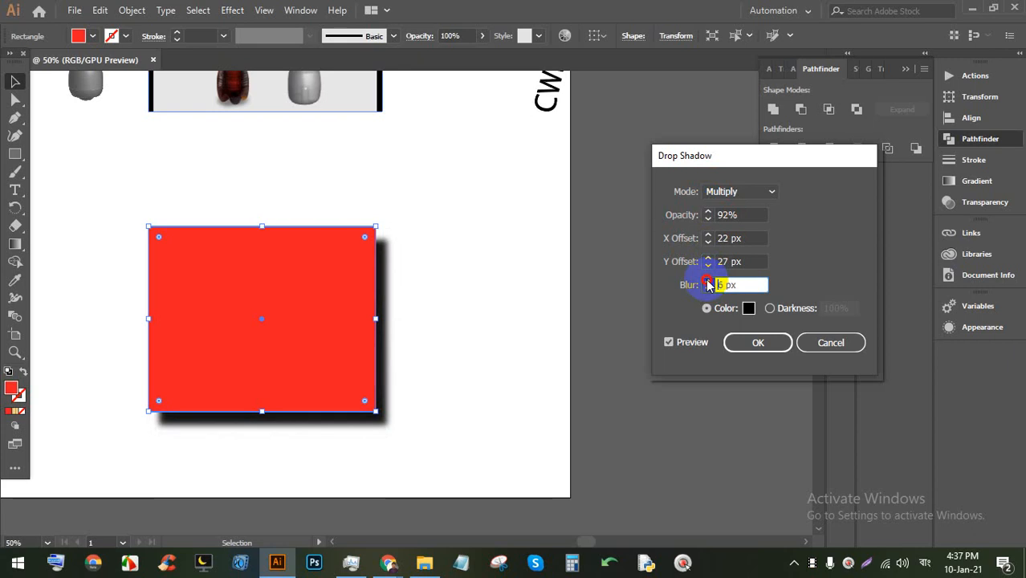
left_click(708, 289)
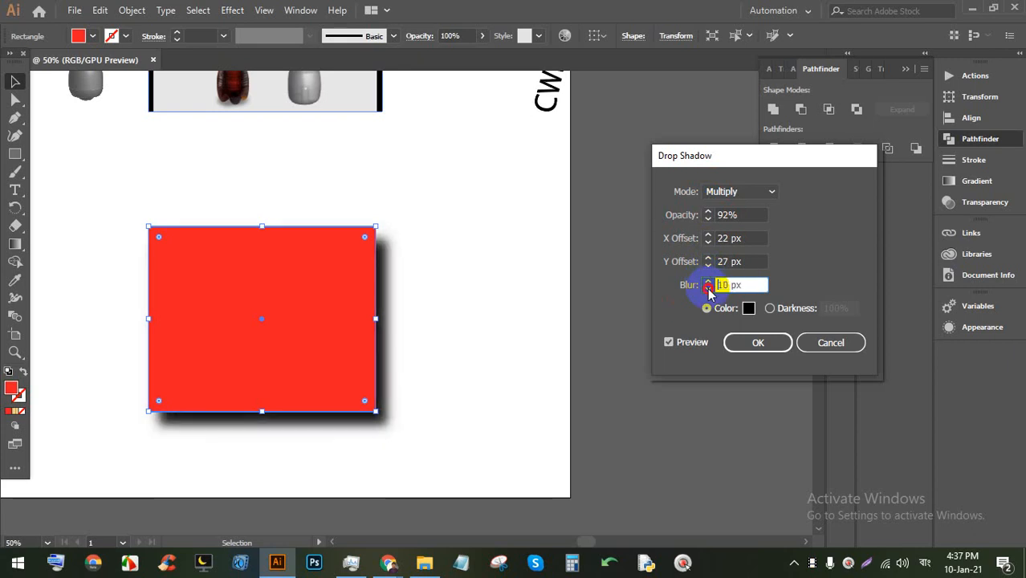
left_click(709, 282)
left_click(708, 289)
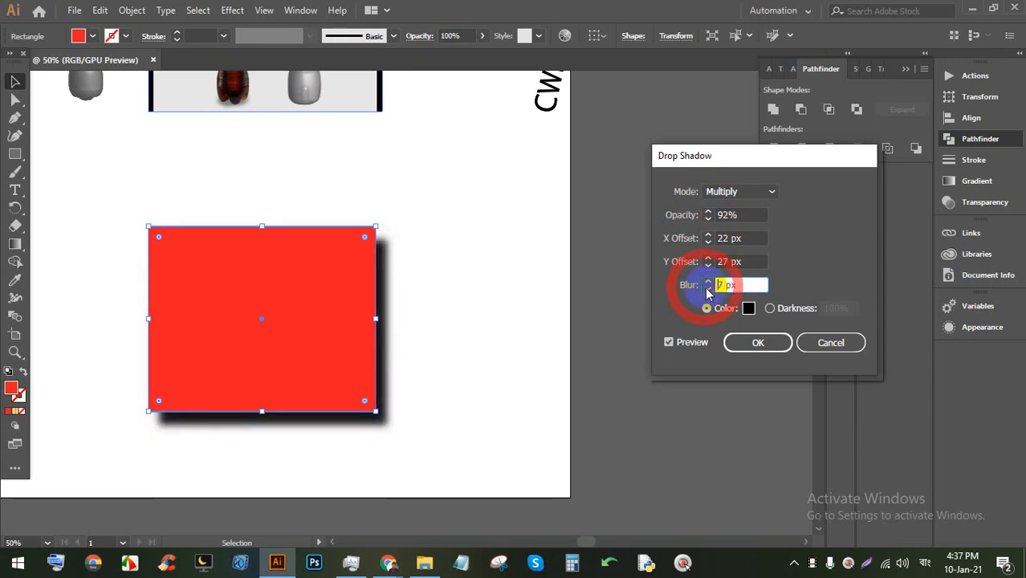
Step: Try red #f20808, black and the 100% Darkness option for the drop shadow, and cancel the effect
left_click(749, 309)
left_click(697, 155)
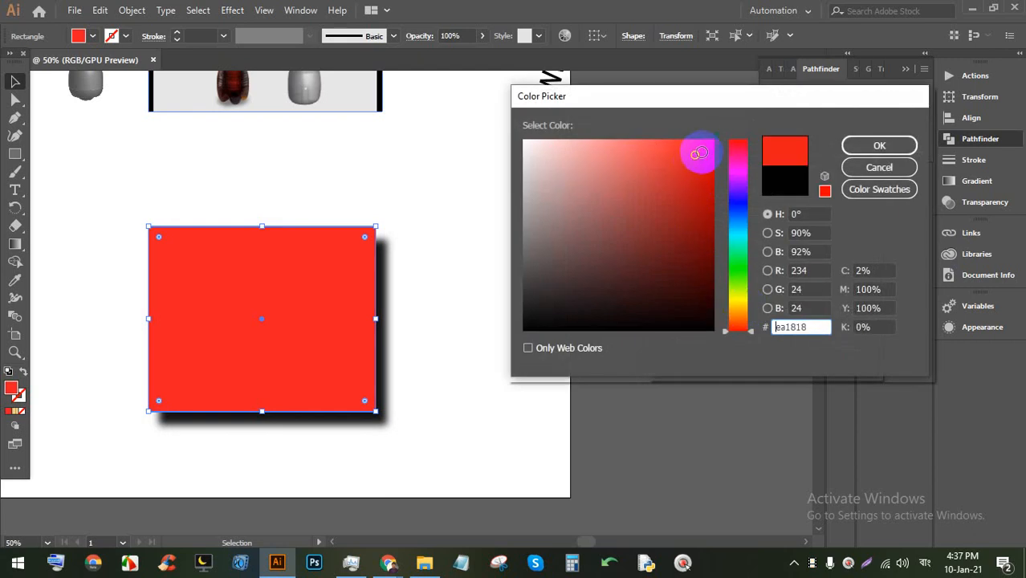
left_click(883, 144)
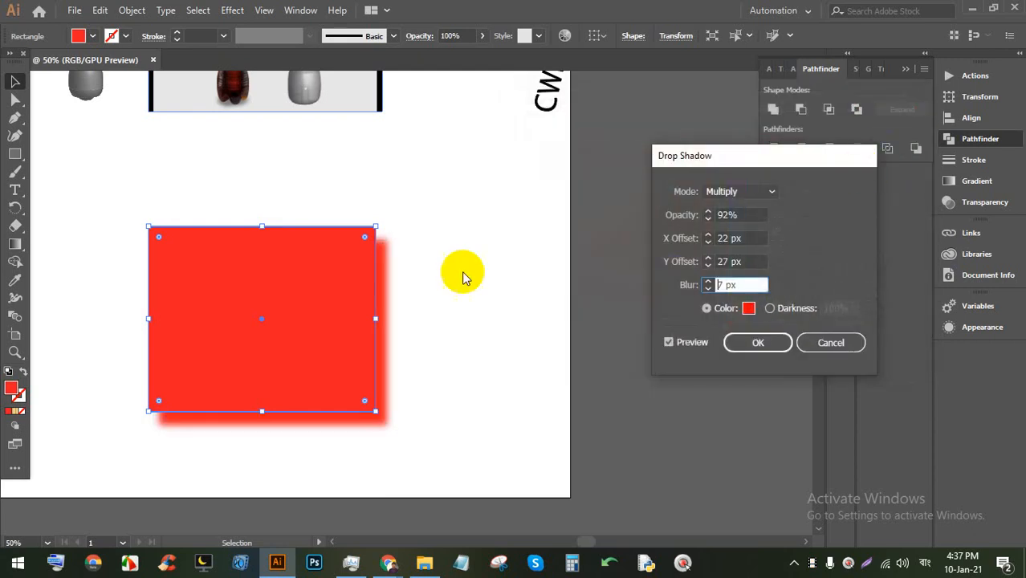
left_click(746, 310)
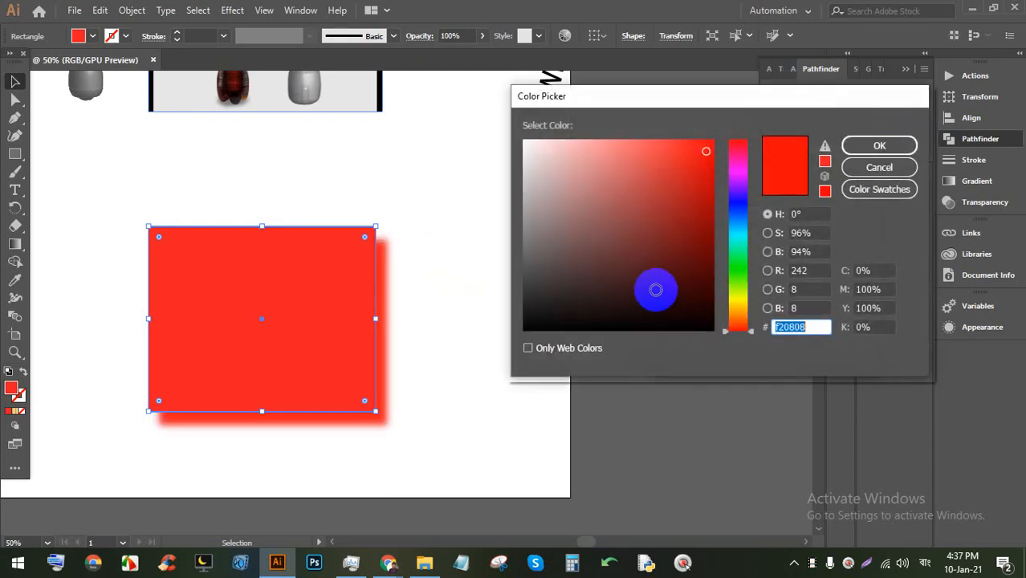
left_click_drag(655, 290, 631, 348)
left_click(862, 144)
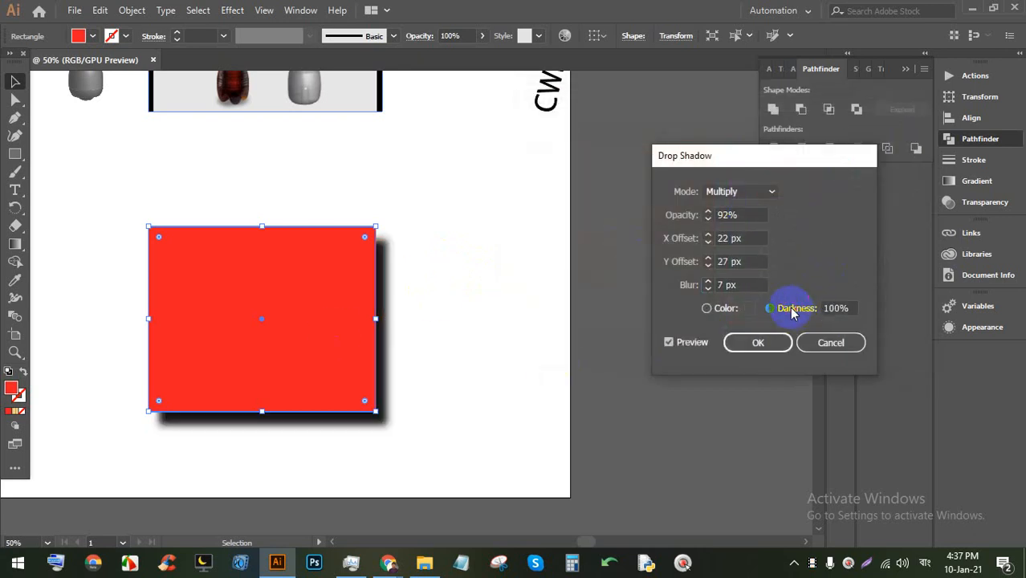
left_click(832, 342)
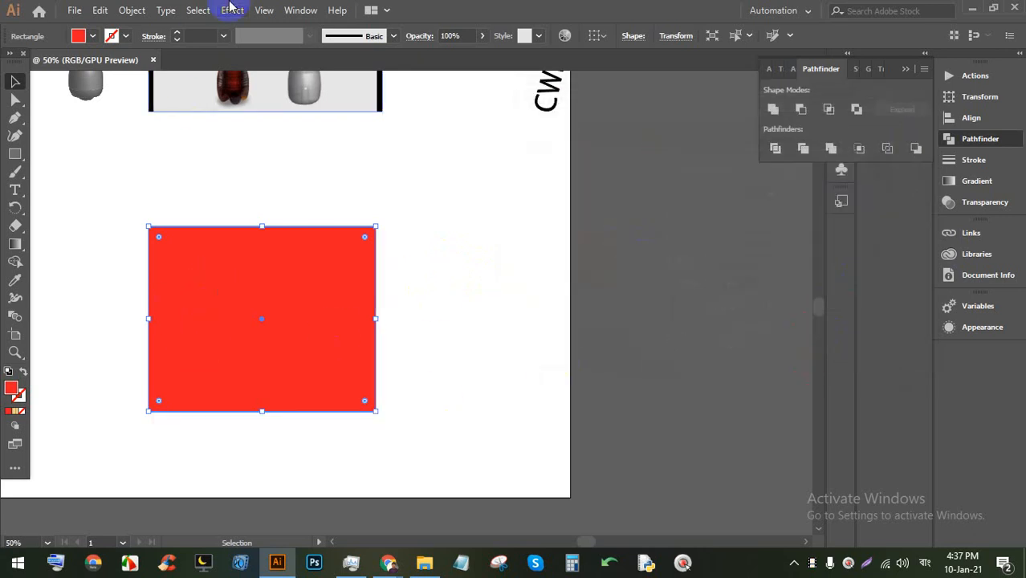
Step: Preview a Feather effect on the red rectangle with radii up to 59 px and cancel it
left_click(232, 10)
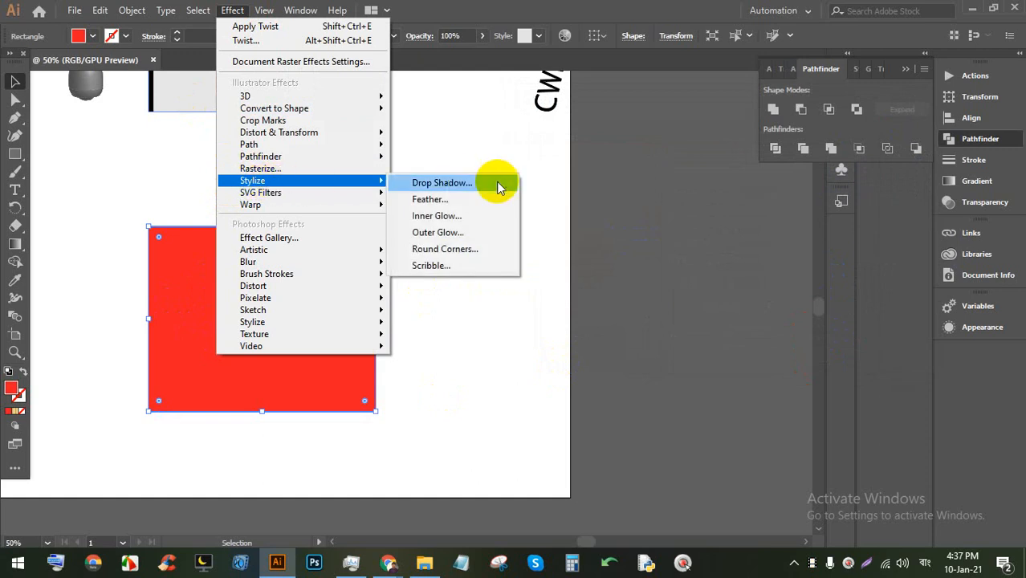
left_click(487, 200)
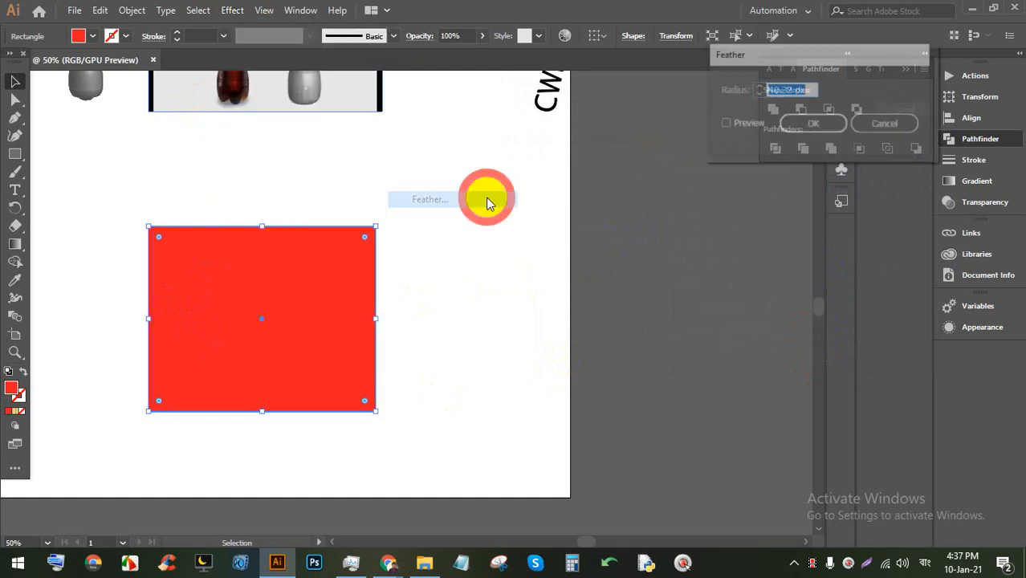
left_click(739, 124)
left_click_drag(795, 55, 602, 202)
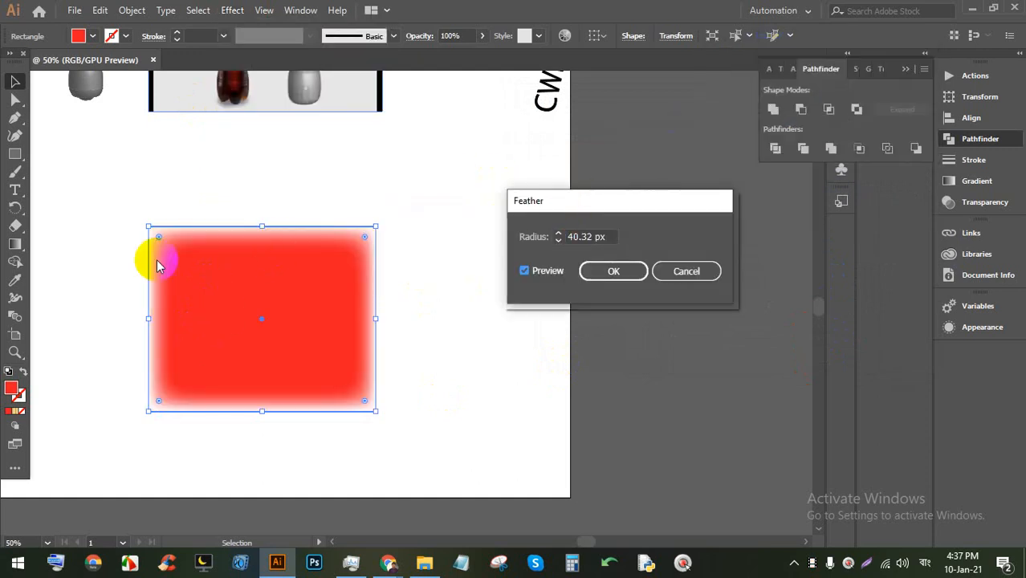
left_click(558, 239)
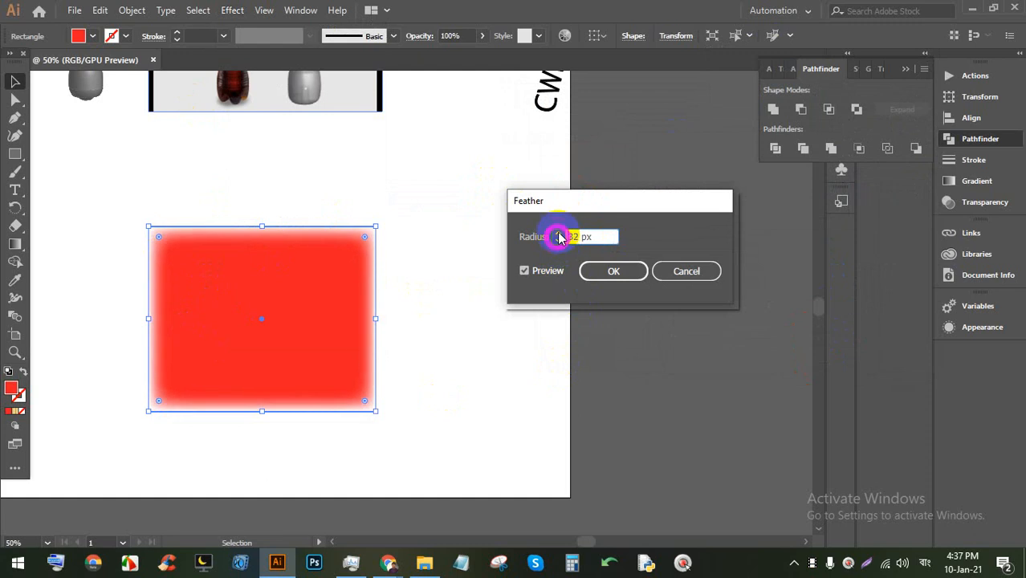
left_click(559, 233)
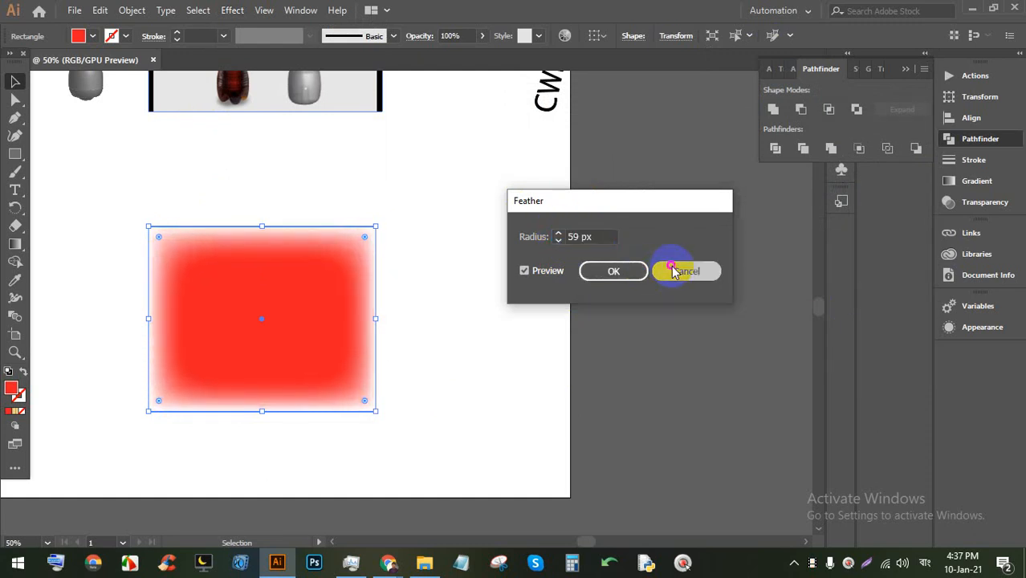
left_click(678, 271)
Step: Preview an Inner Glow effect on the red rectangle and make the glow colour black
left_click(233, 13)
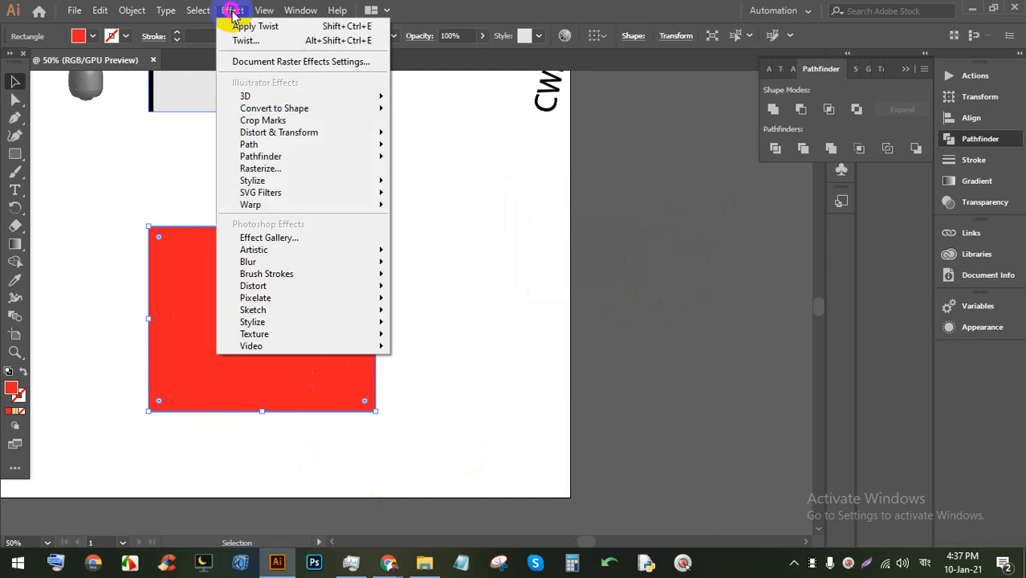
mouse_move(349, 184)
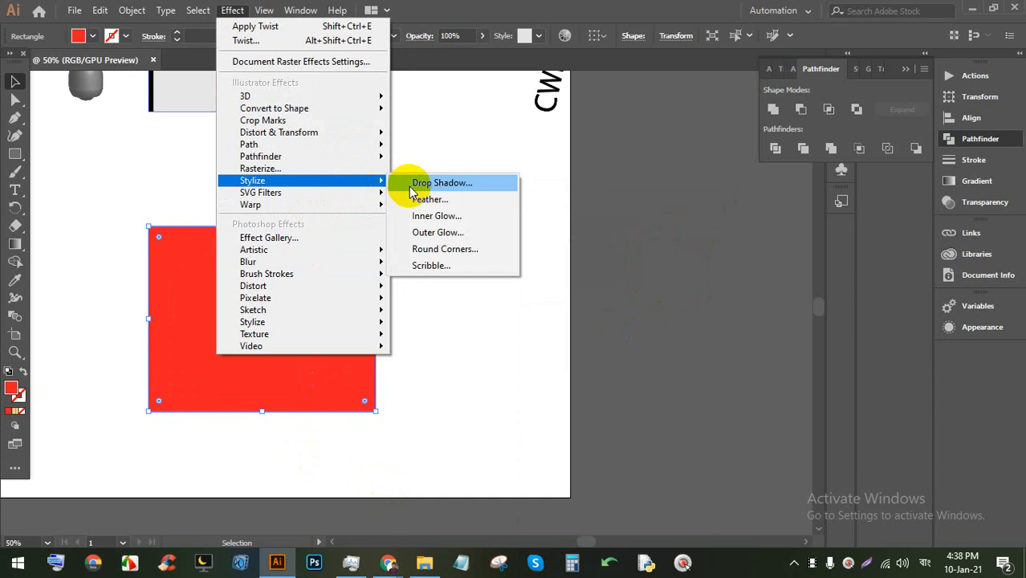
left_click(458, 218)
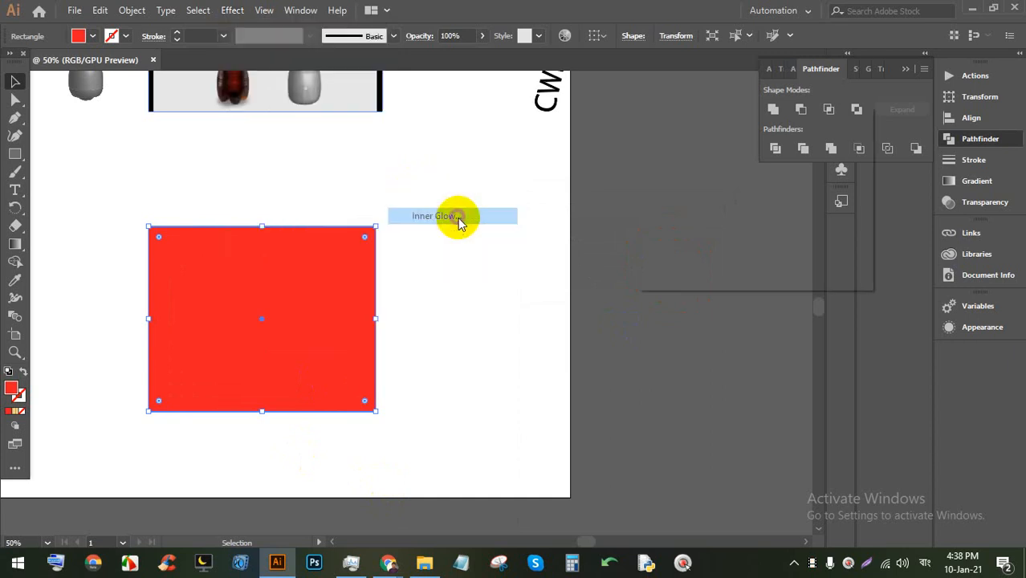
left_click(680, 254)
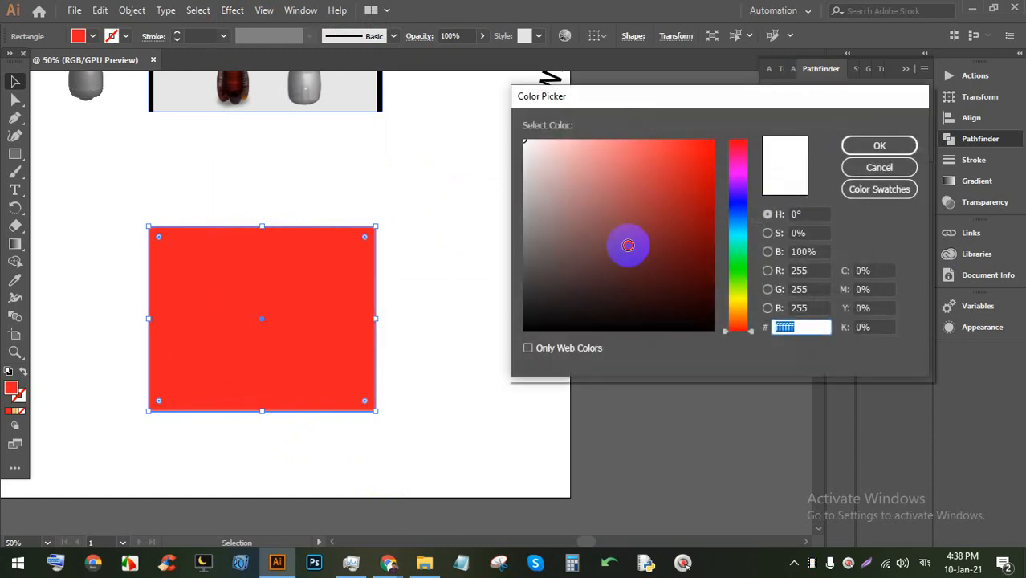
left_click_drag(618, 293, 616, 323)
left_click(869, 153)
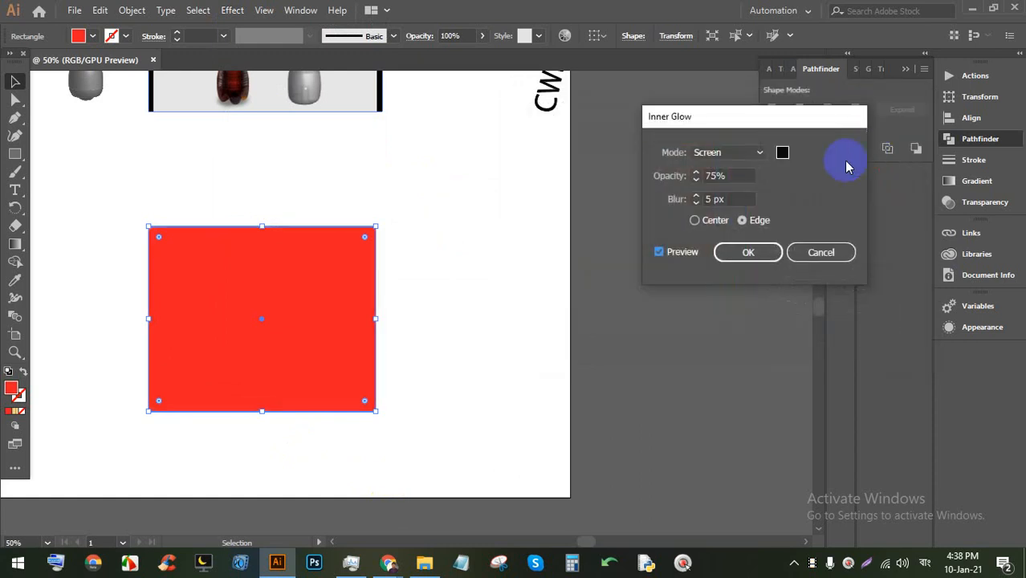
Step: Set the inner glow to Center with a near-black colour and 82% opacity
left_click(697, 174)
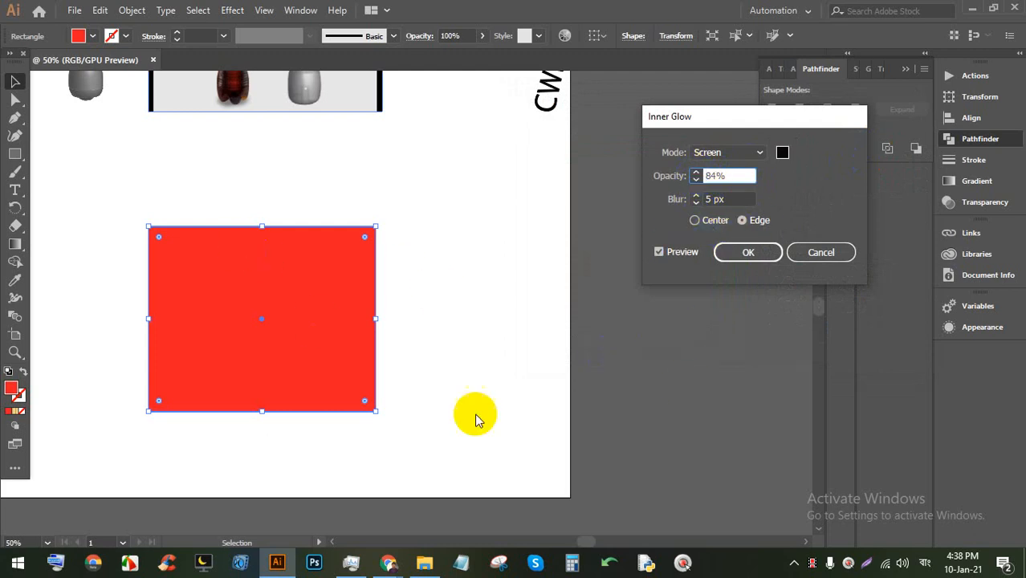
left_click(710, 222)
left_click(783, 153)
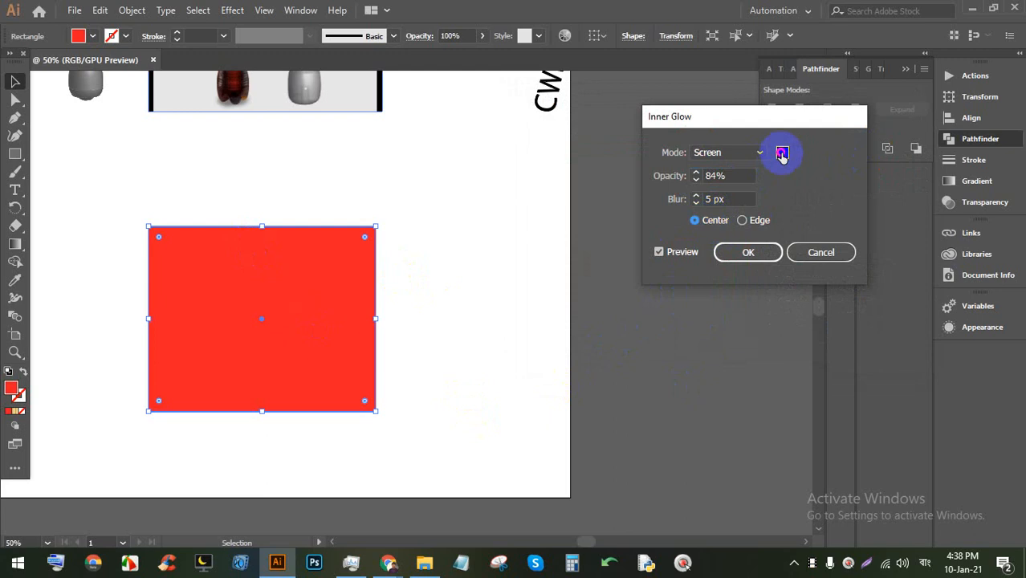
left_click(567, 294)
mouse_move(568, 294)
left_mouse_down()
mouse_move(543, 284)
mouse_move(559, 303)
left_mouse_up()
left_click(893, 144)
left_click(712, 180)
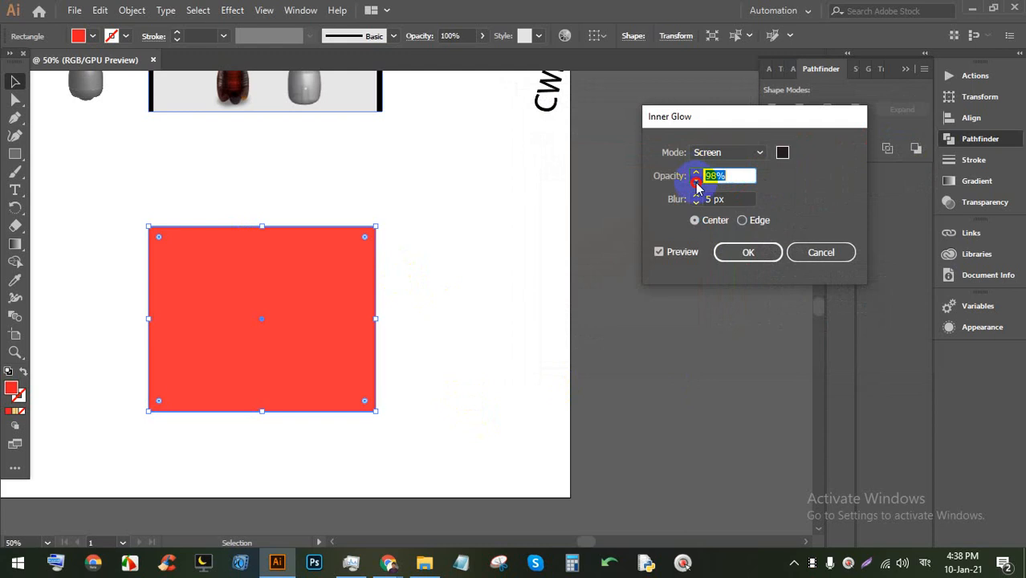
left_click(696, 184)
Step: Switch the inner glow to Normal blending mode with 26% opacity and a 1 px blur
left_click(708, 154)
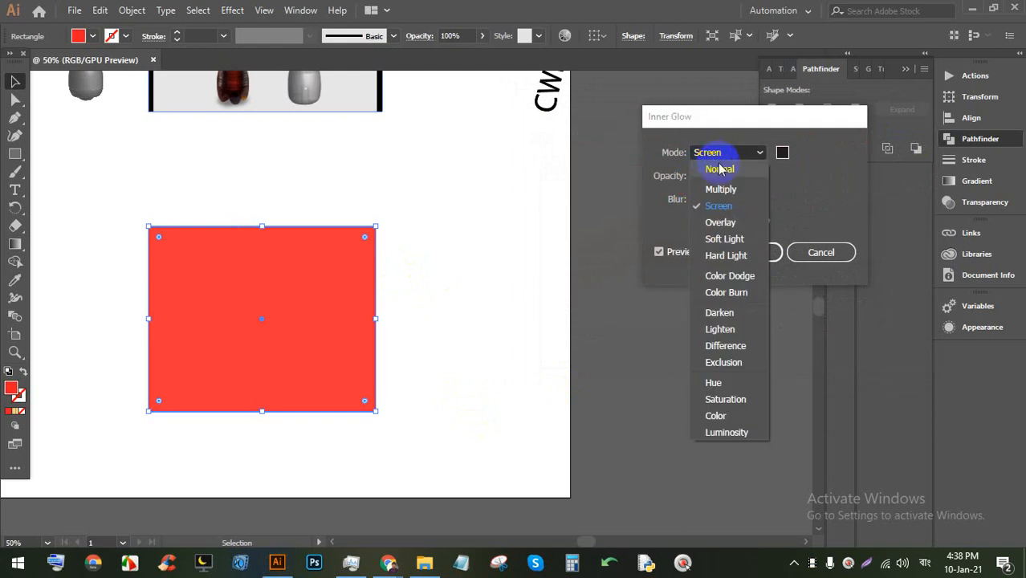
left_click(720, 169)
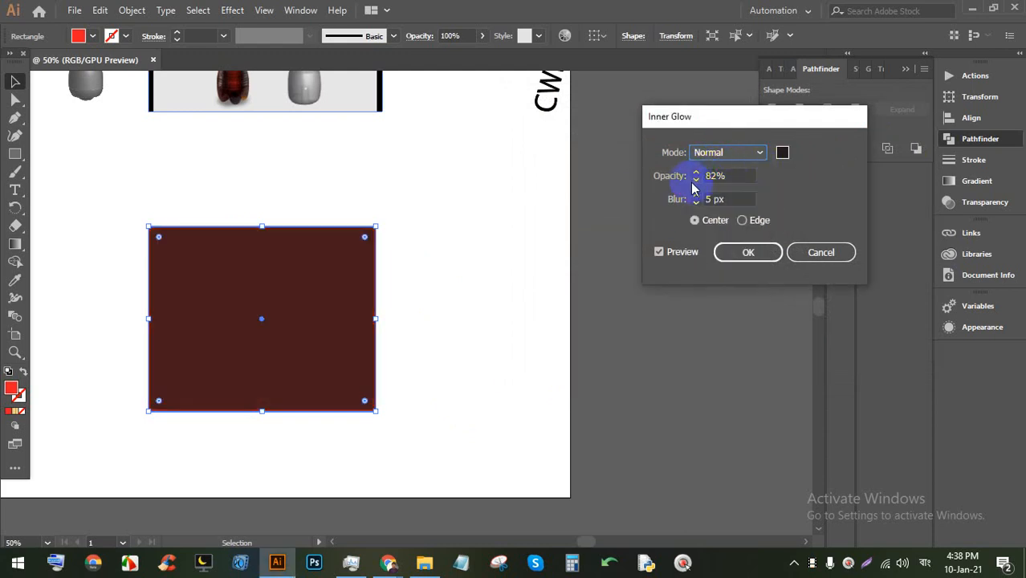
left_click(695, 182)
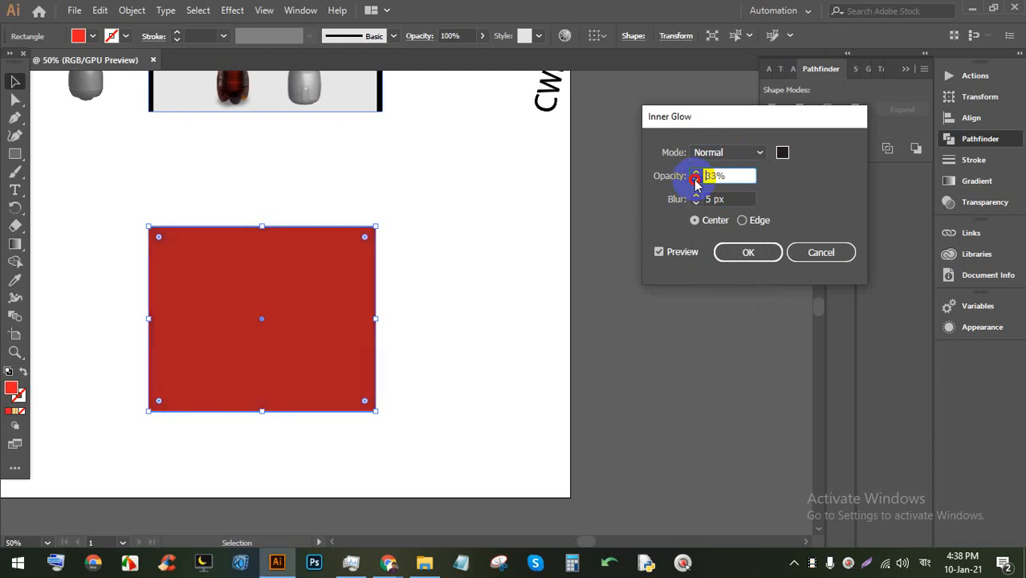
left_click(695, 182)
left_click(696, 197)
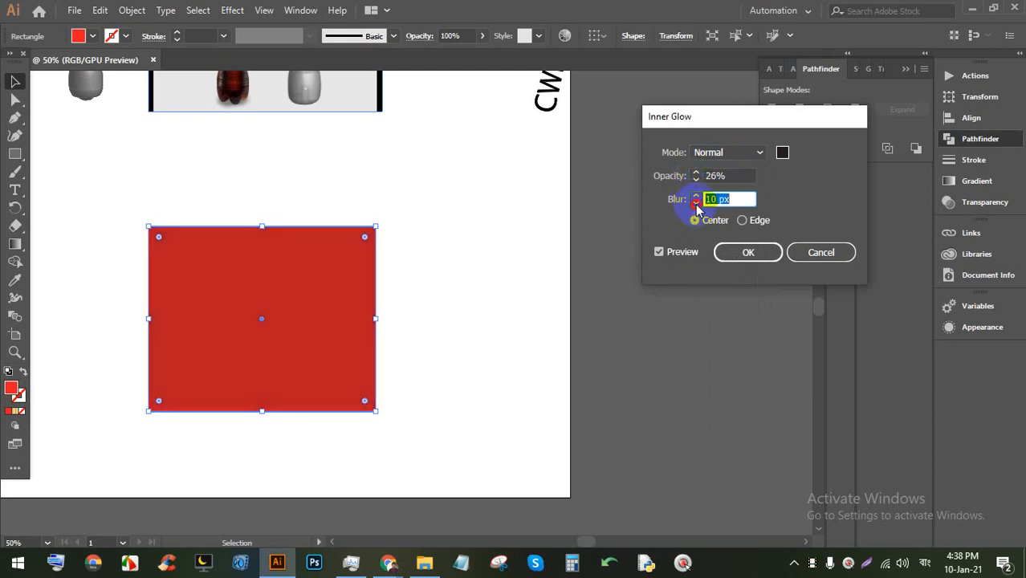
left_click(696, 203)
left_click(696, 203)
left_click(697, 202)
left_click(696, 202)
Step: Make the inner glow start from the Edge and set its opacity to 45%
left_click(742, 220)
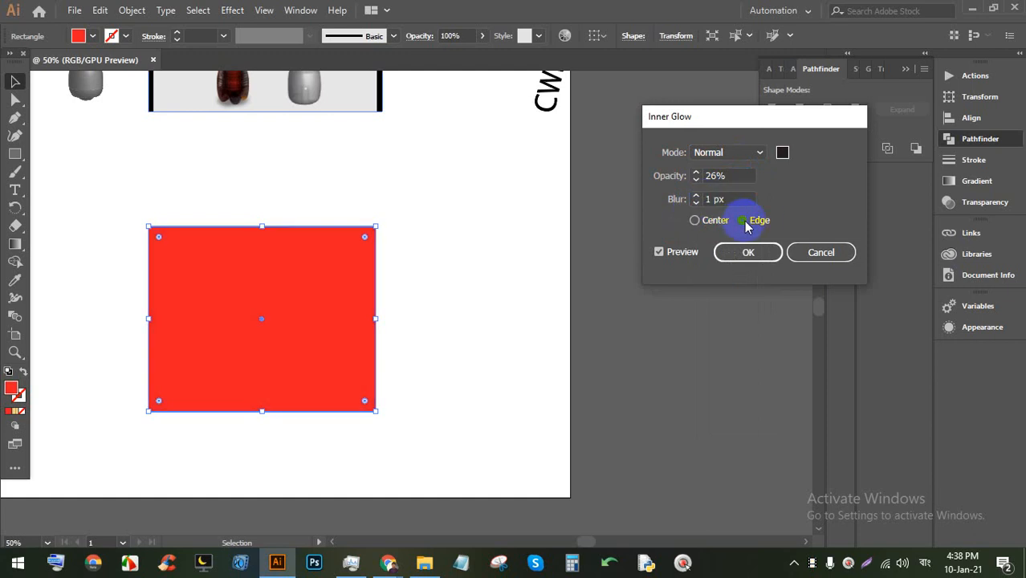
left_click(696, 173)
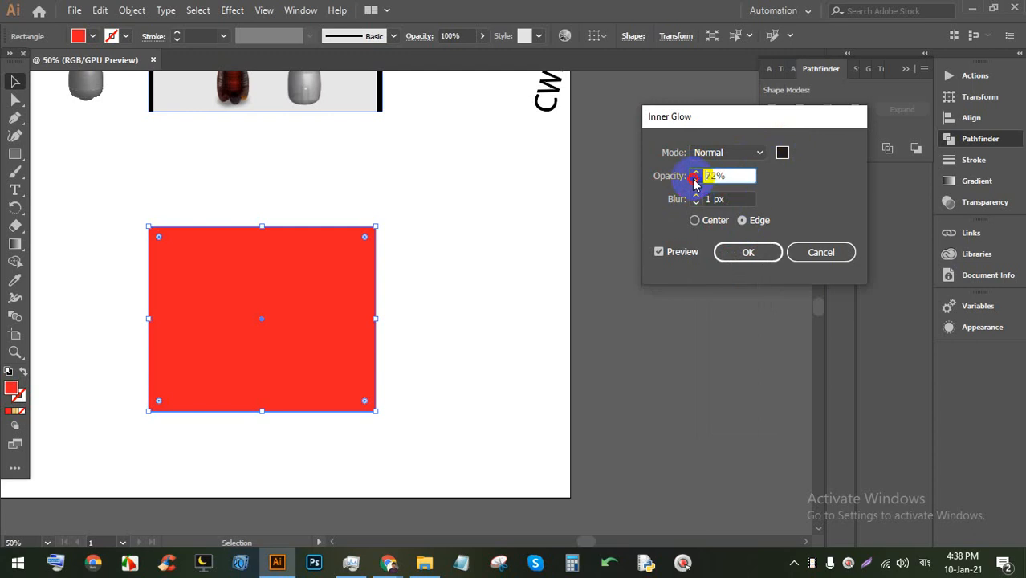
left_click(695, 180)
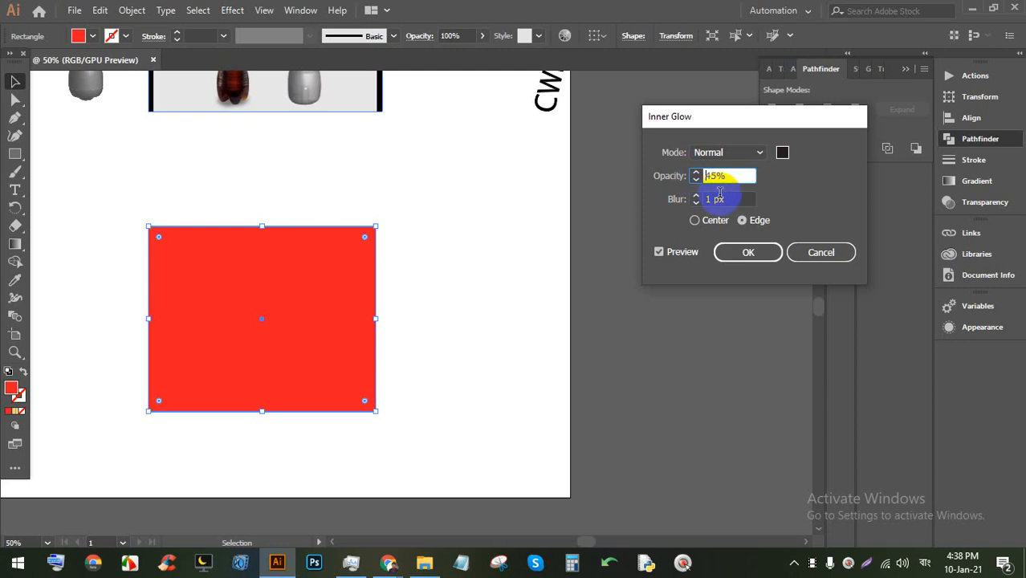
Step: Return the inner glow to Center and raise its blur to 73 px
left_click(696, 197)
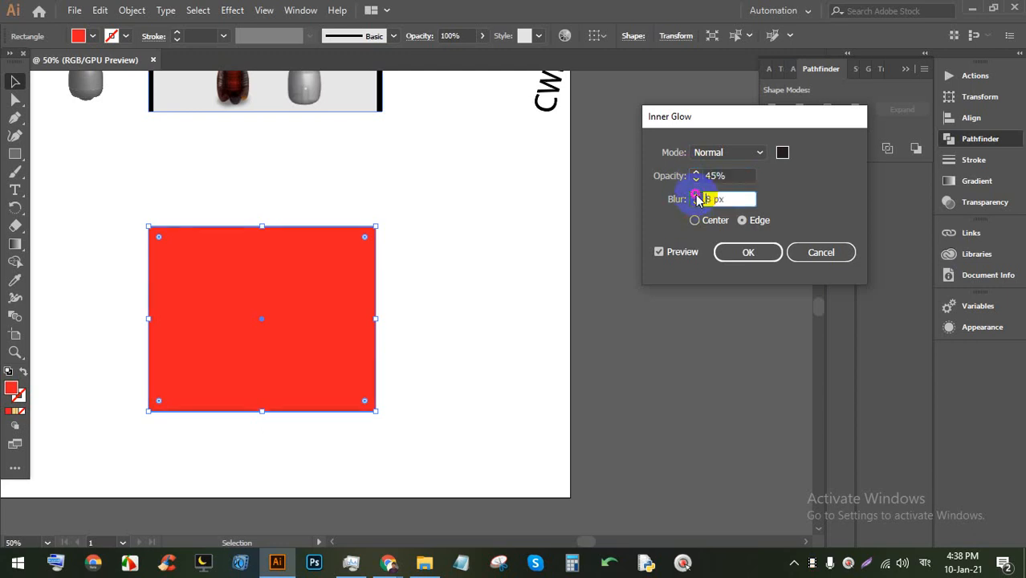
left_click(696, 195)
left_click(696, 195)
left_click(695, 221)
left_click(696, 204)
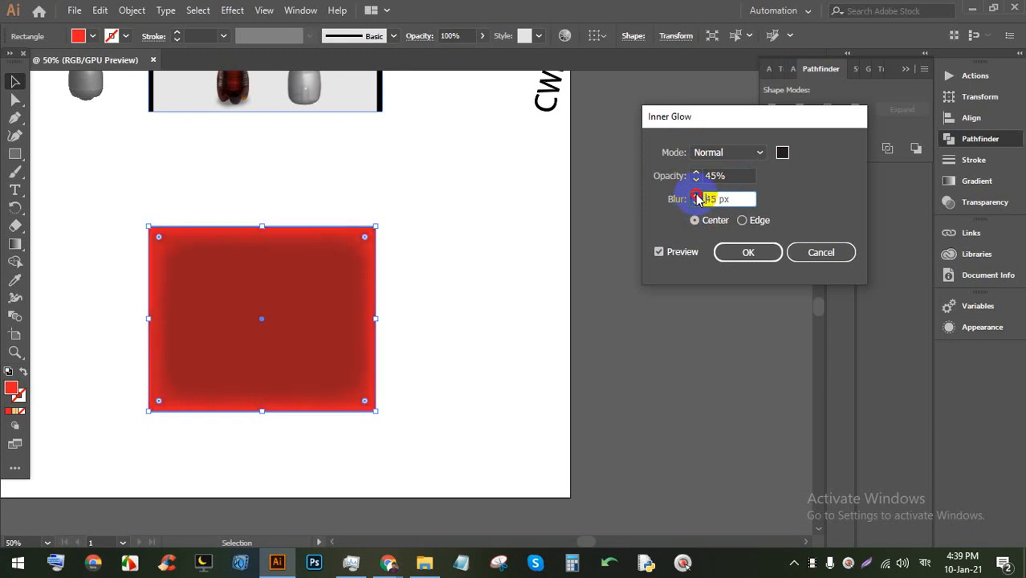
left_click(697, 196)
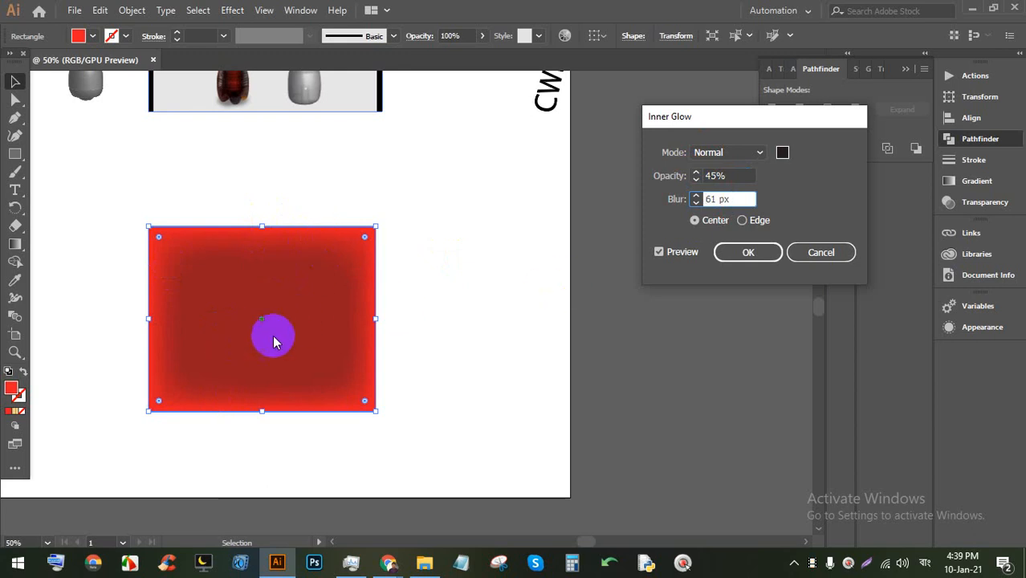
left_click(696, 196)
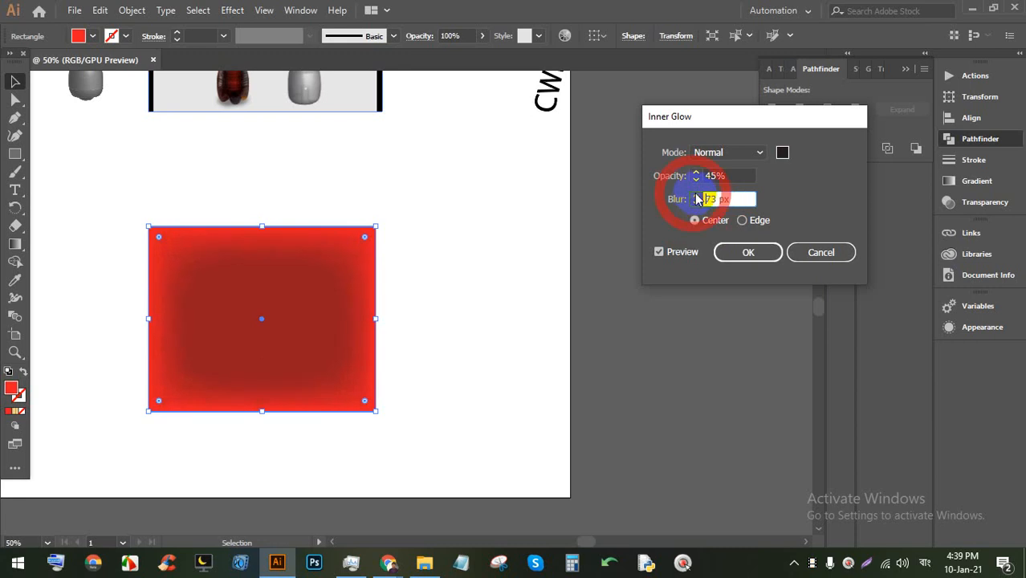
Step: Apply the inner glow to the rectangle with a higher opacity, and undo the effect
left_click(696, 176)
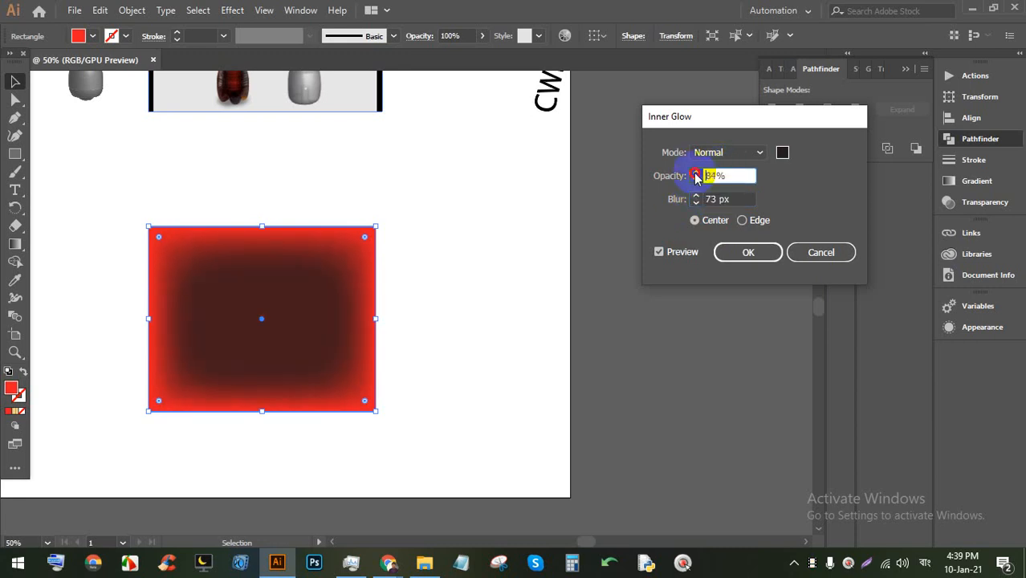
left_click(759, 252)
left_click(544, 297)
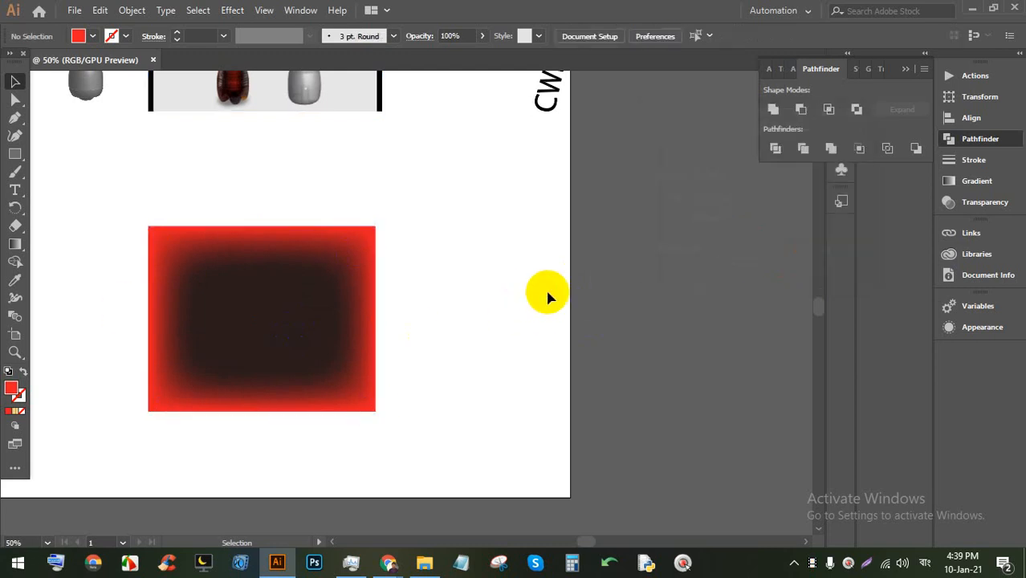
key("ctrl+z")
Step: Preview an Outer Glow effect on the red rectangle in Normal mode with 87% opacity
left_click(232, 10)
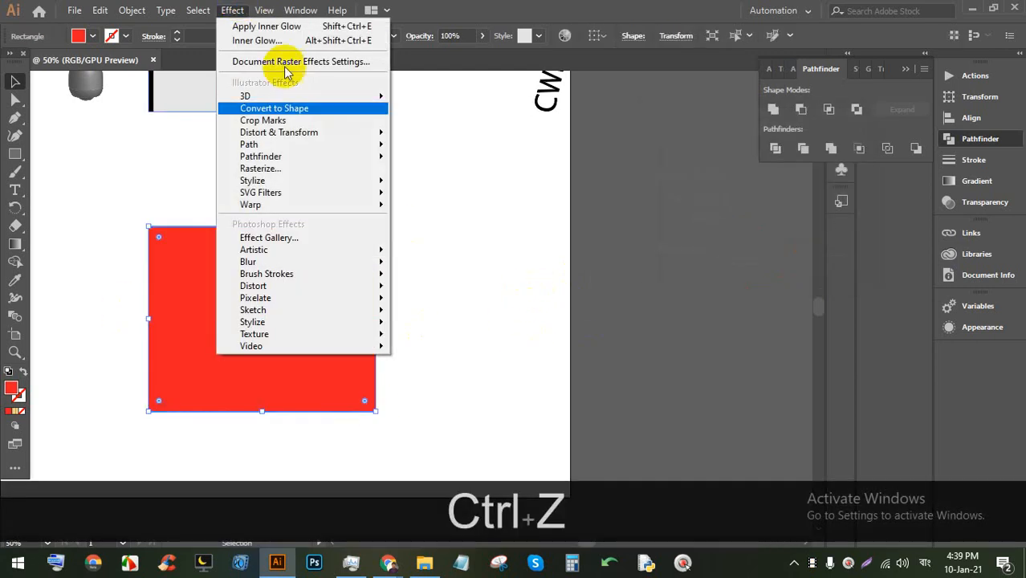
mouse_move(298, 179)
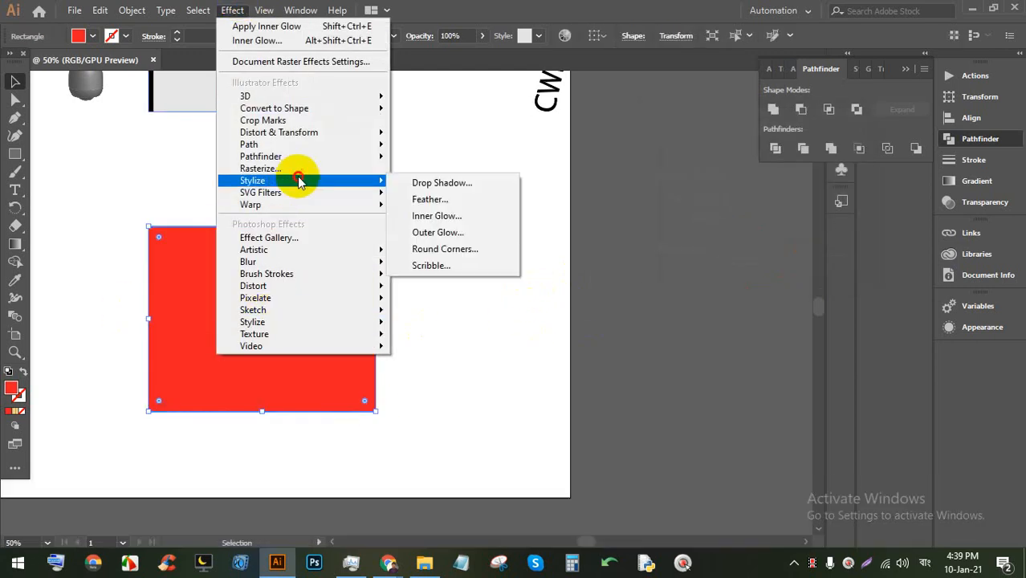
left_click(460, 233)
left_click(660, 232)
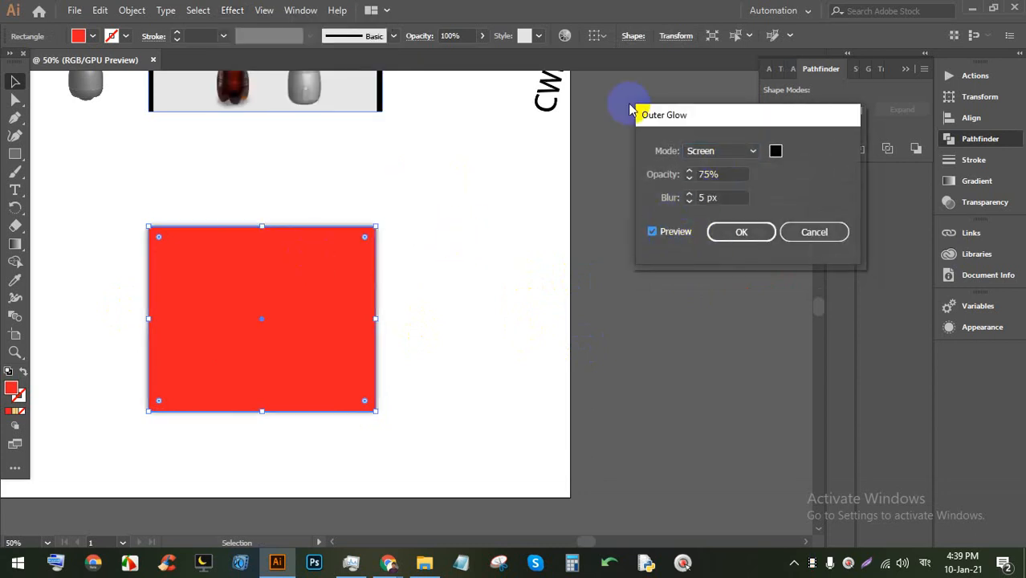
left_click(717, 152)
left_click(713, 167)
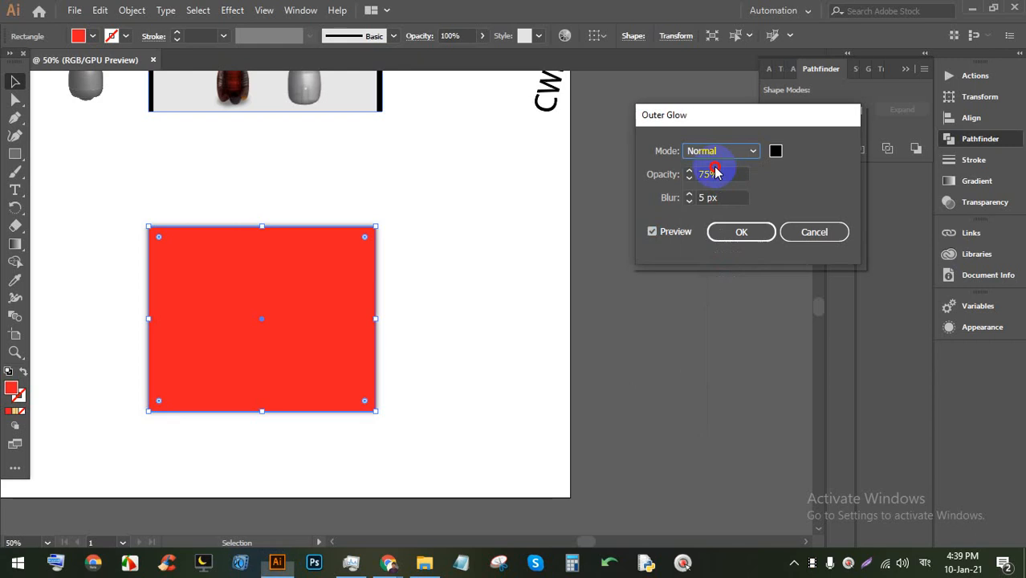
double_click(710, 174)
left_click(688, 170)
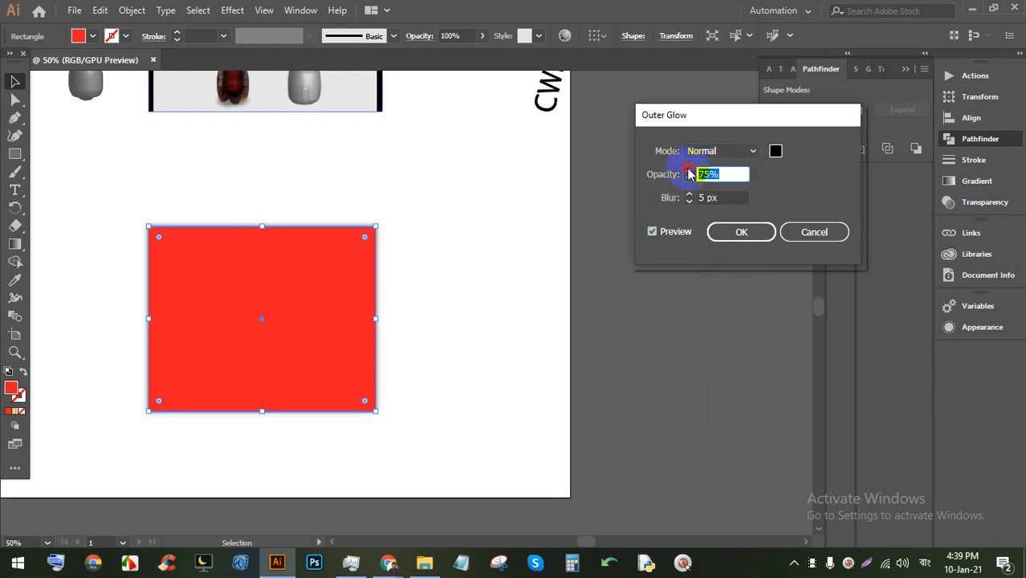
Step: Raise the outer glow's blur to 21 px and cancel the effect
left_click(689, 194)
left_click(689, 194)
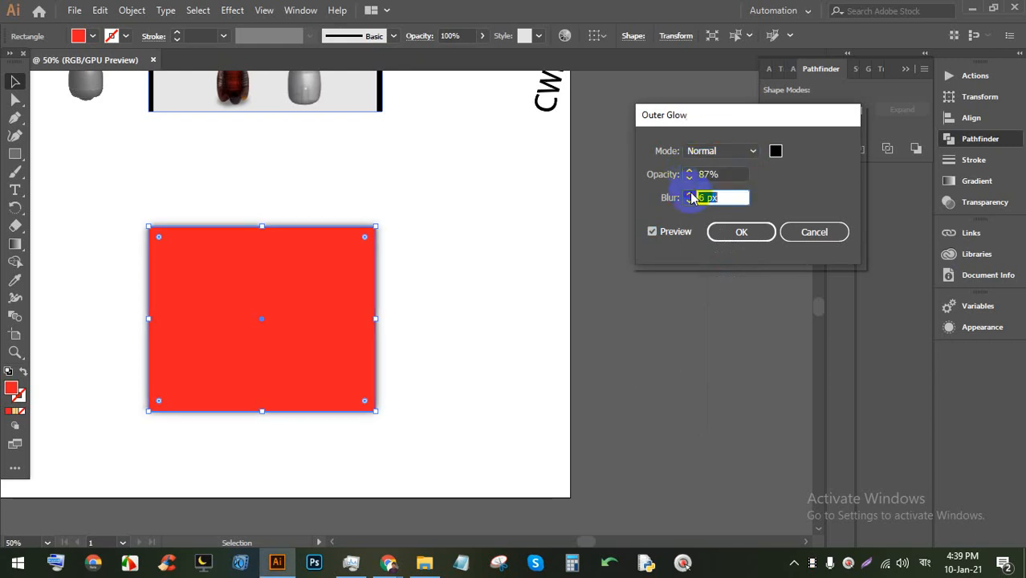
left_click(689, 194)
left_click(689, 194)
left_click(689, 194)
left_click(689, 194)
left_click(689, 195)
left_click(690, 194)
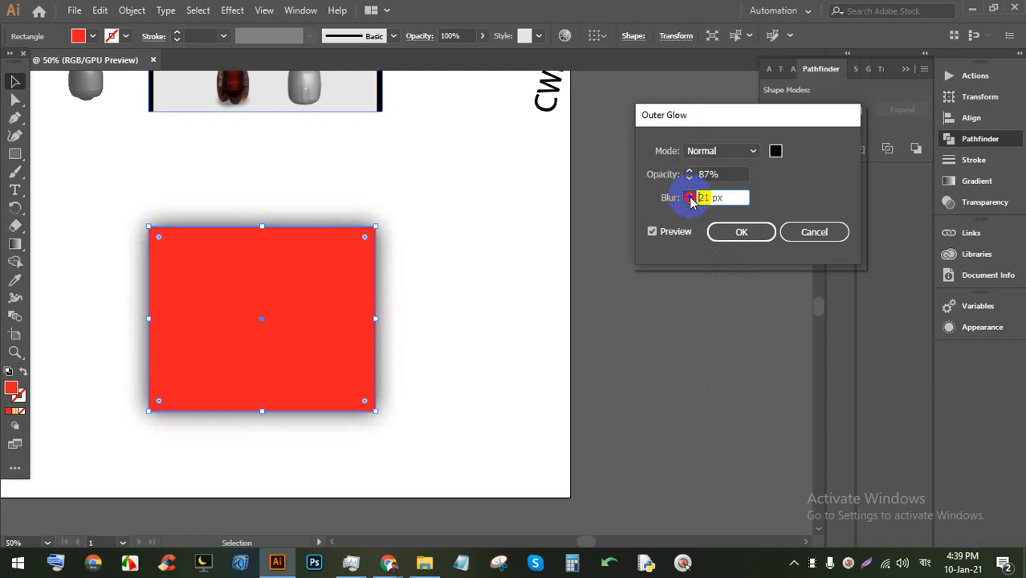
left_click(803, 239)
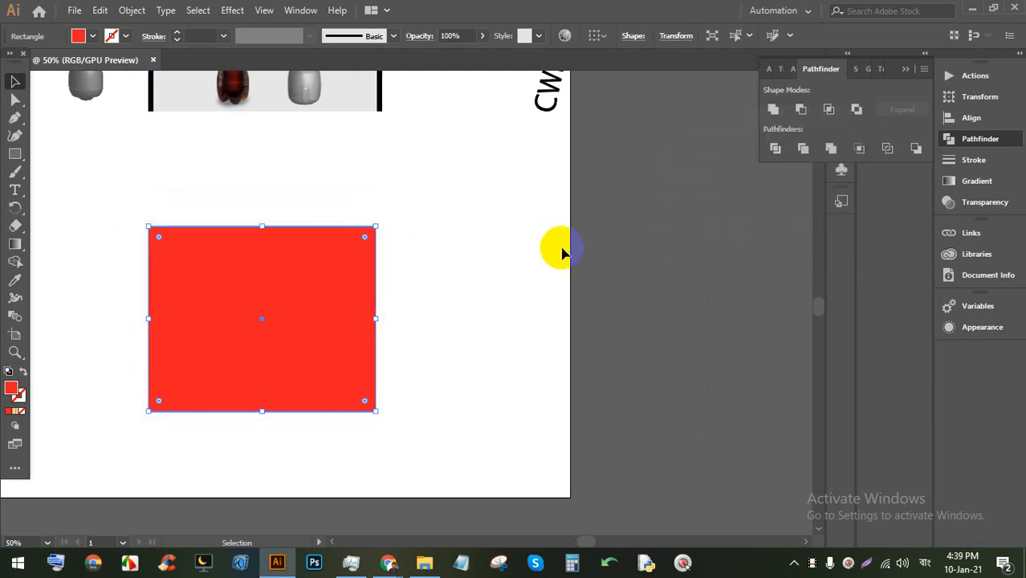
Step: Preview a Round Corners effect on the red rectangle with a radius of about 62 px and cancel it
left_click(264, 268)
left_click(304, 12)
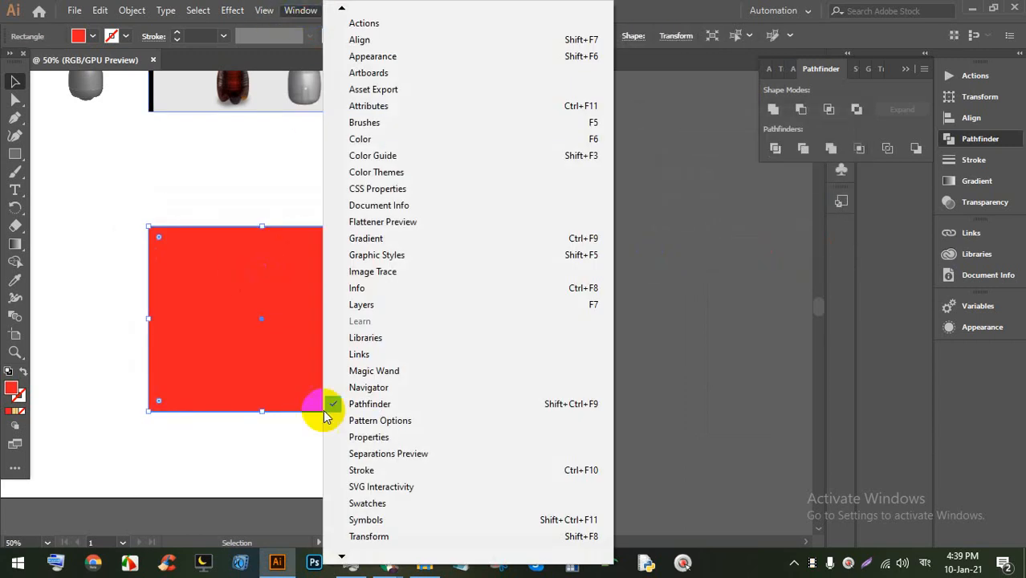
left_click(233, 11)
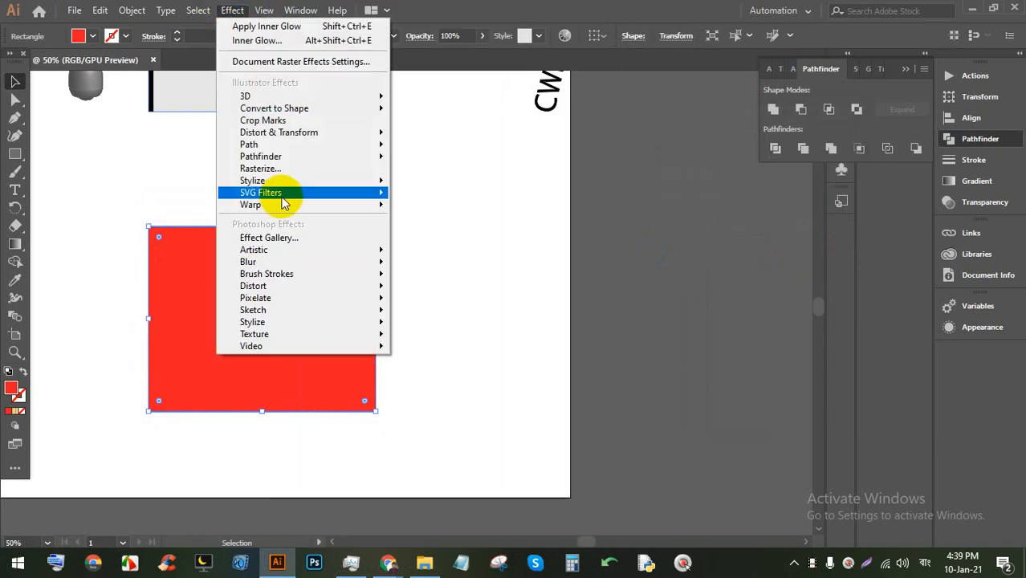
left_click(305, 179)
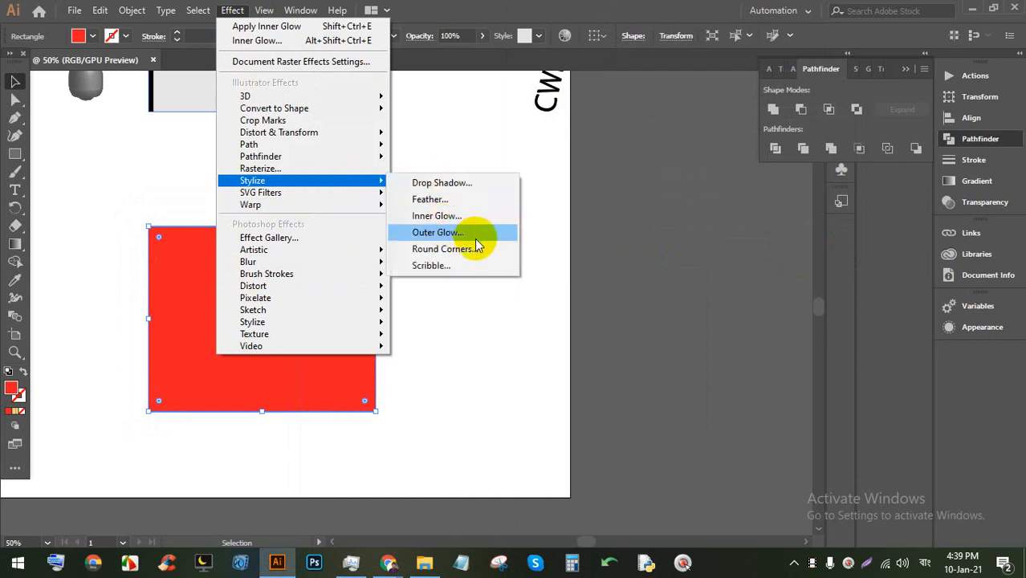
left_click(444, 249)
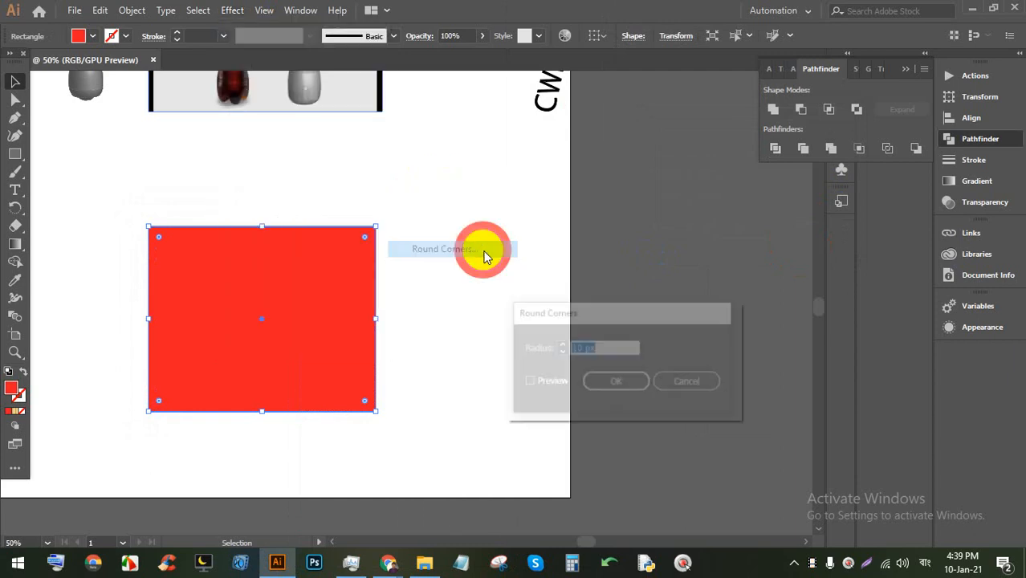
left_click(536, 384)
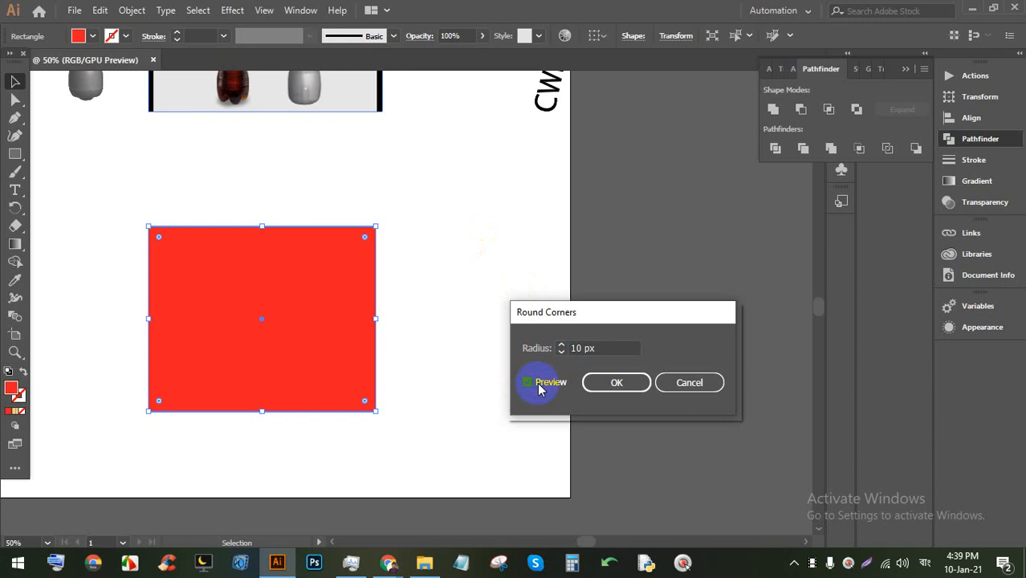
left_click(563, 347)
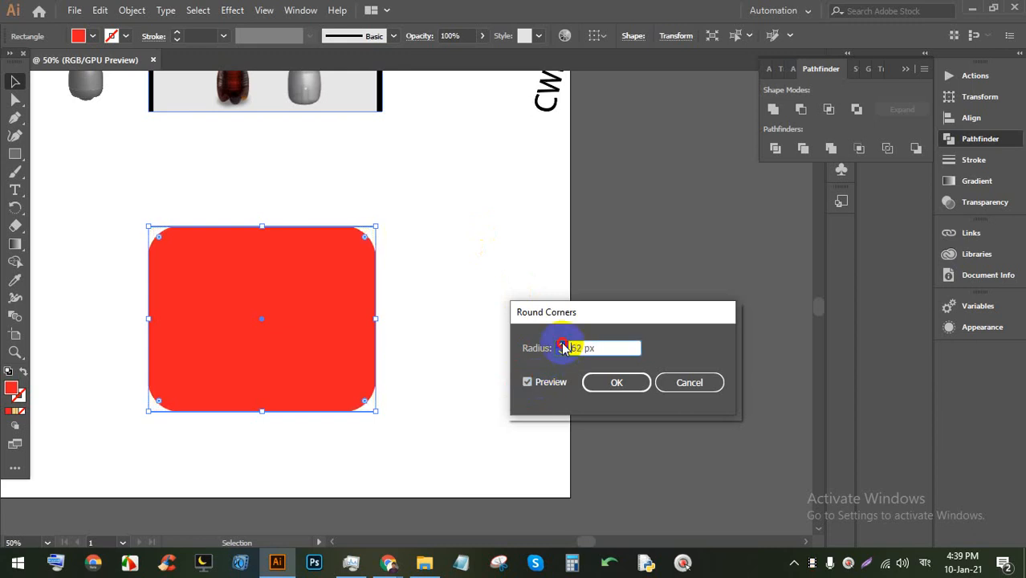
left_click(704, 376)
left_click(508, 321)
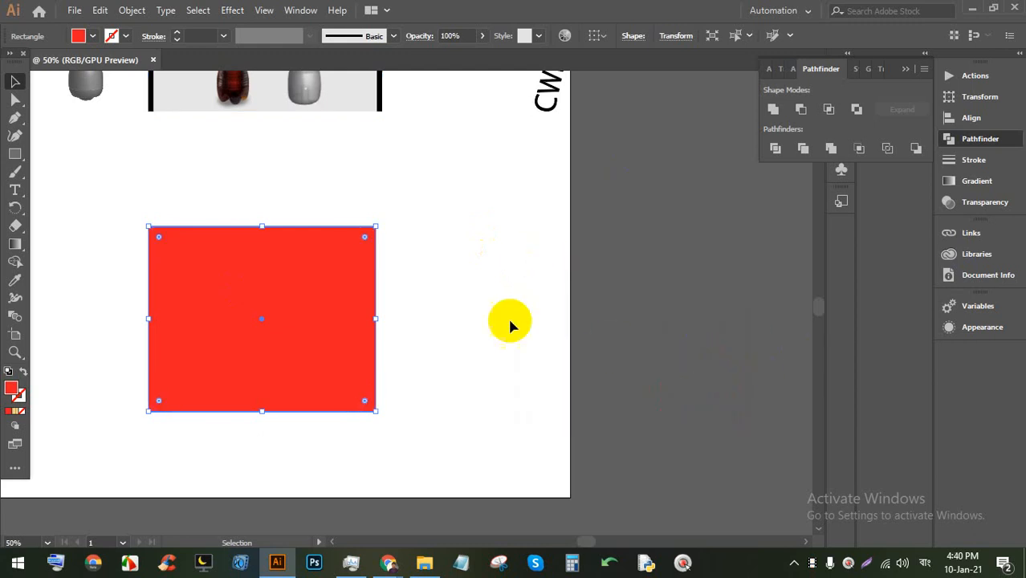
Step: Start a Scribble effect on the red rectangle and preview the Childlike preset
left_click(348, 313)
left_click(232, 10)
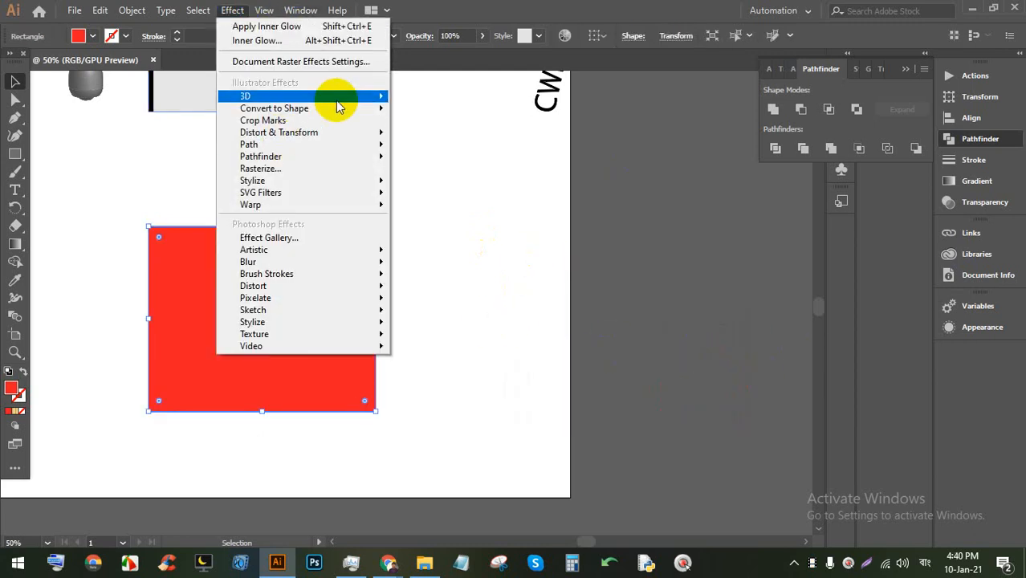
mouse_move(336, 112)
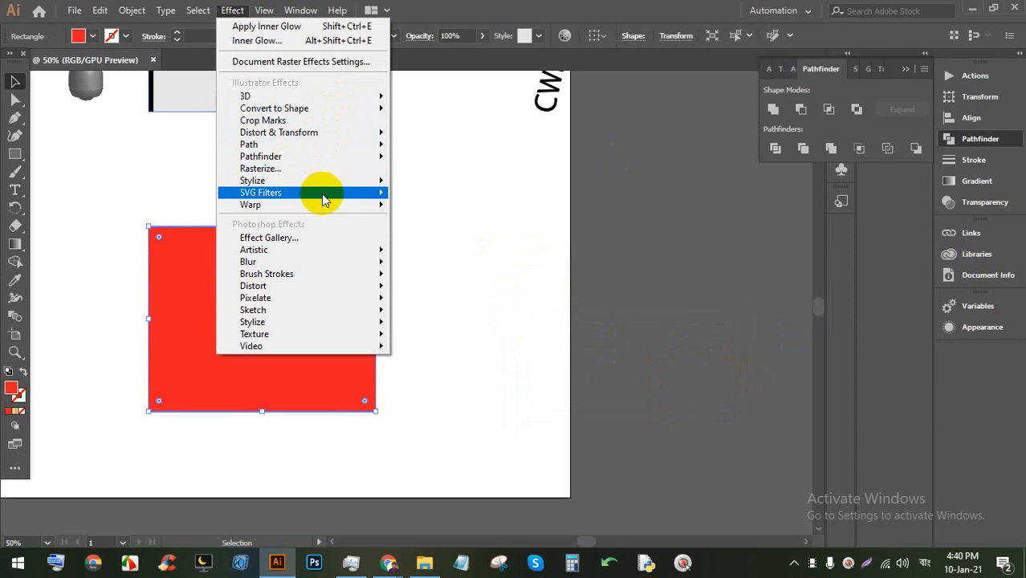
mouse_move(344, 182)
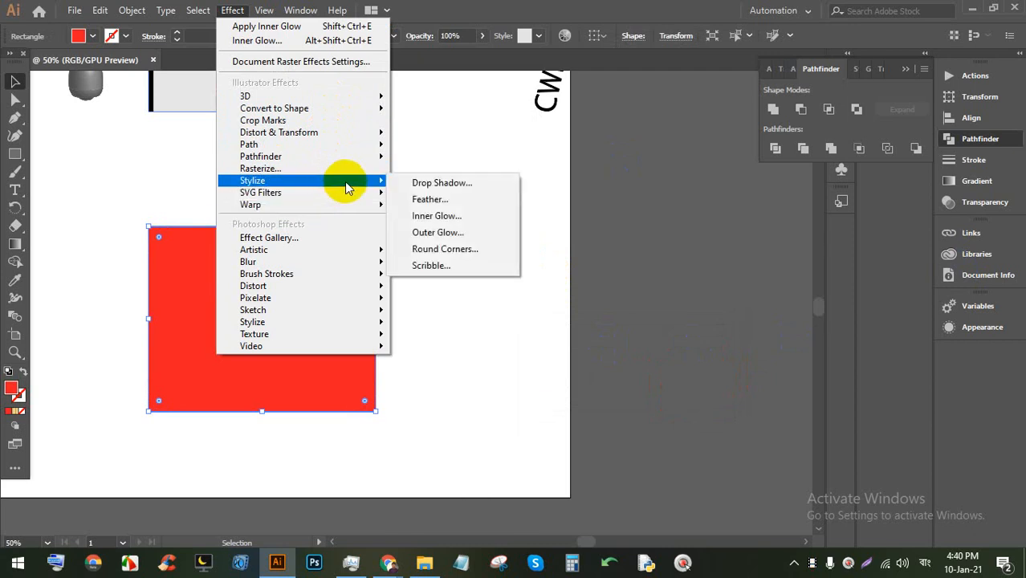
left_click(454, 269)
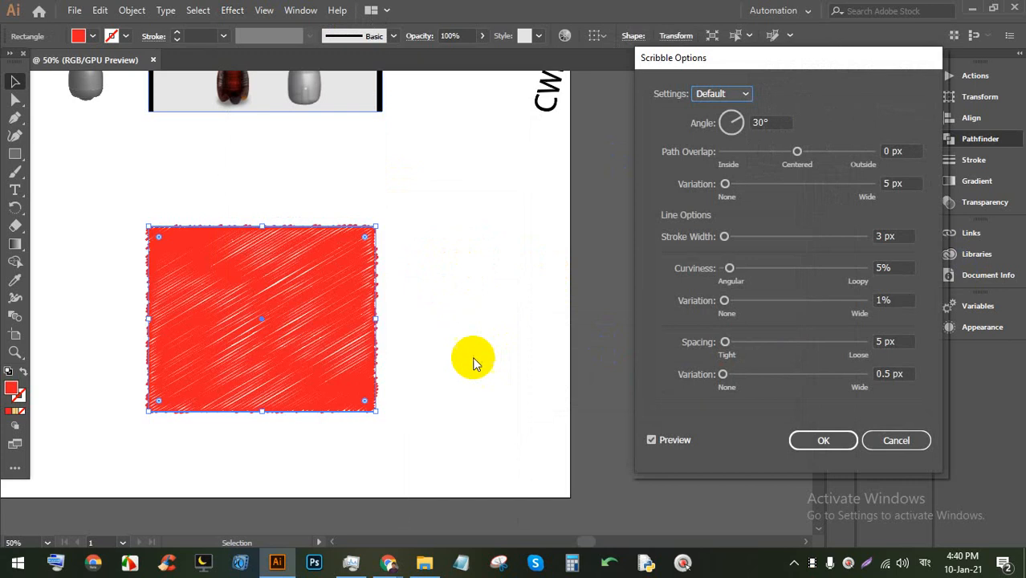
left_click_drag(782, 64, 607, 88)
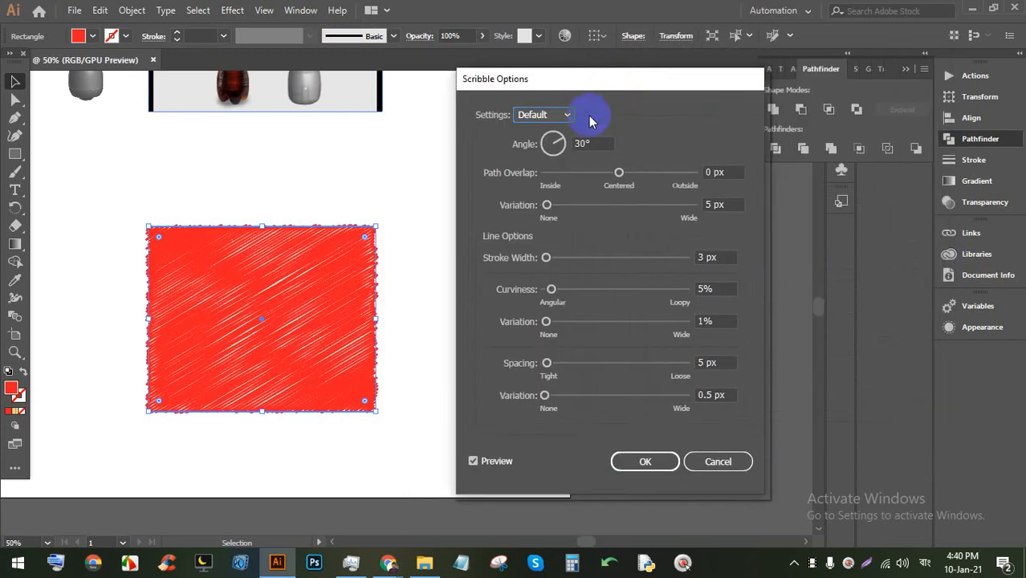
left_click(565, 115)
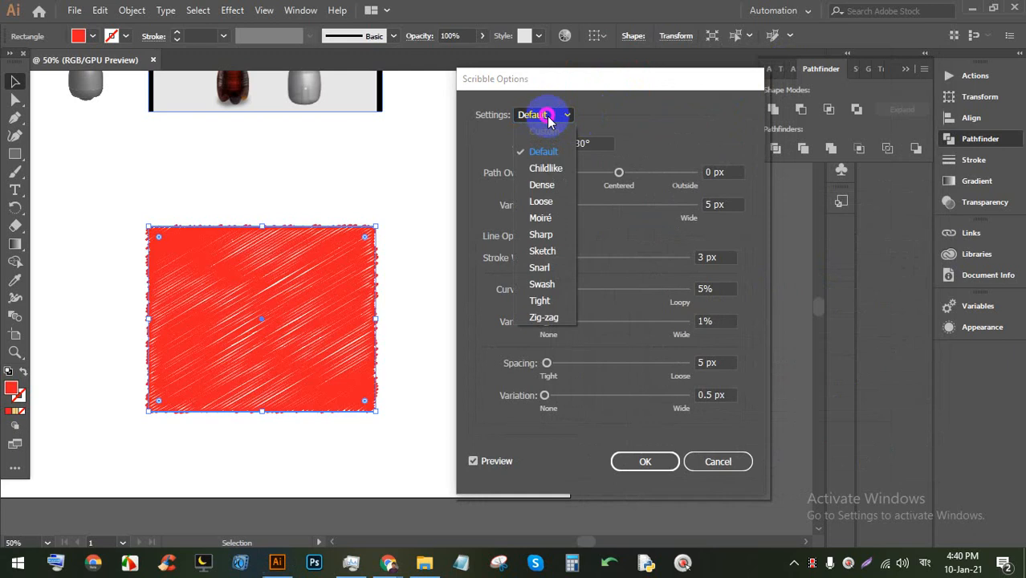
left_click(551, 171)
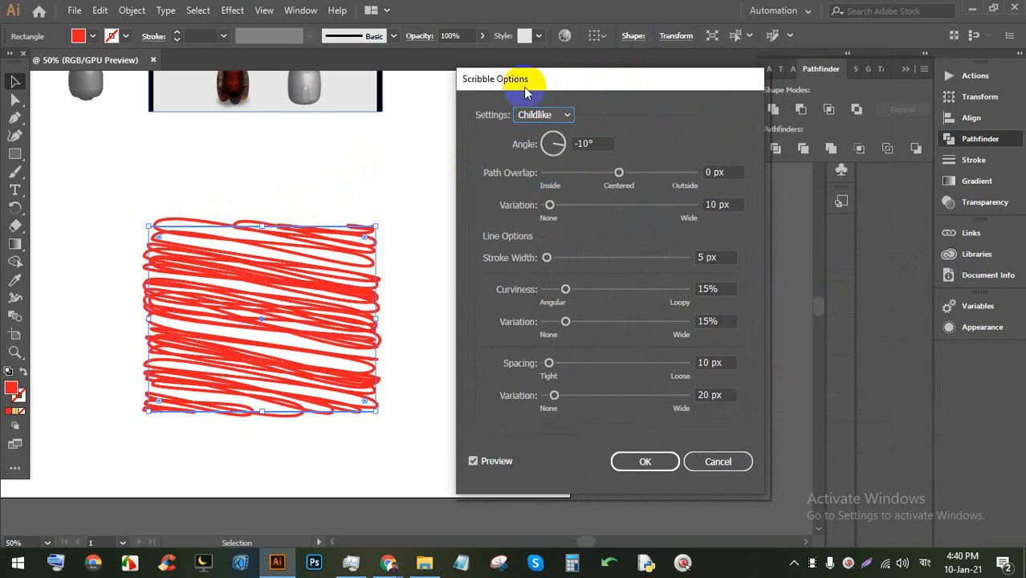
Step: Preview the Dense, Loose and Moiré scribble presets on the rectangle
left_click(536, 114)
left_click(536, 186)
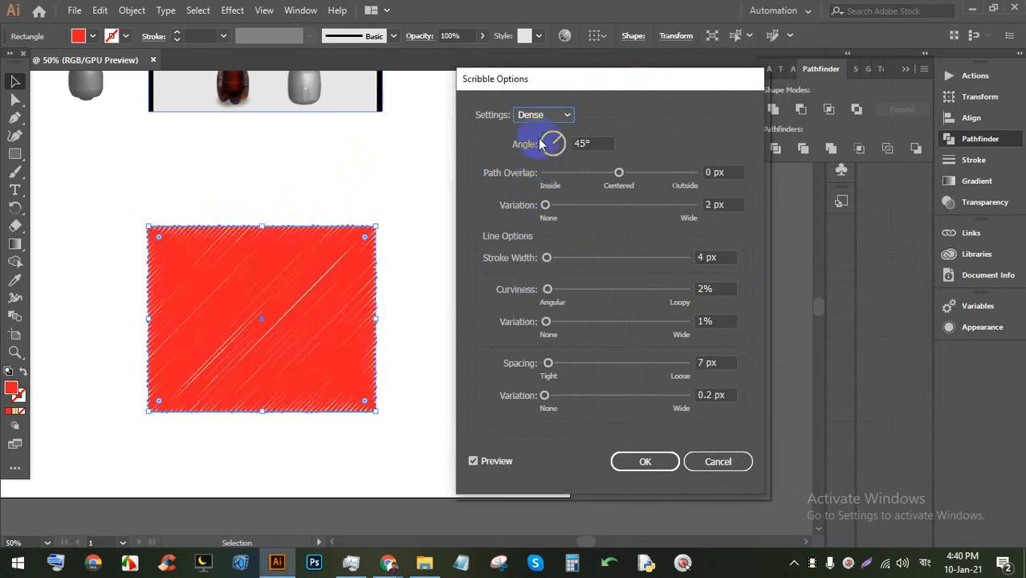
left_click(540, 114)
left_click(543, 202)
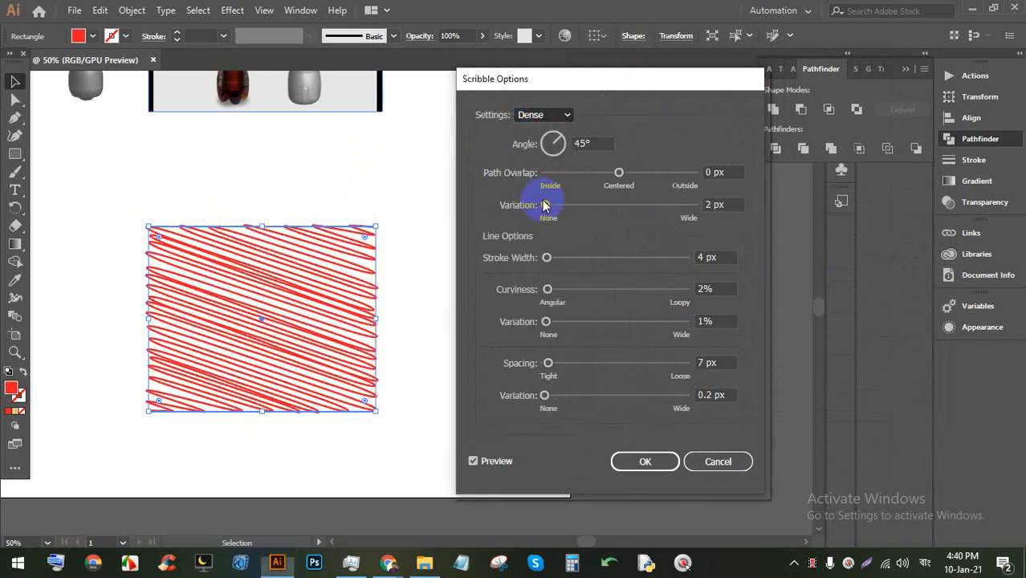
left_click(522, 117)
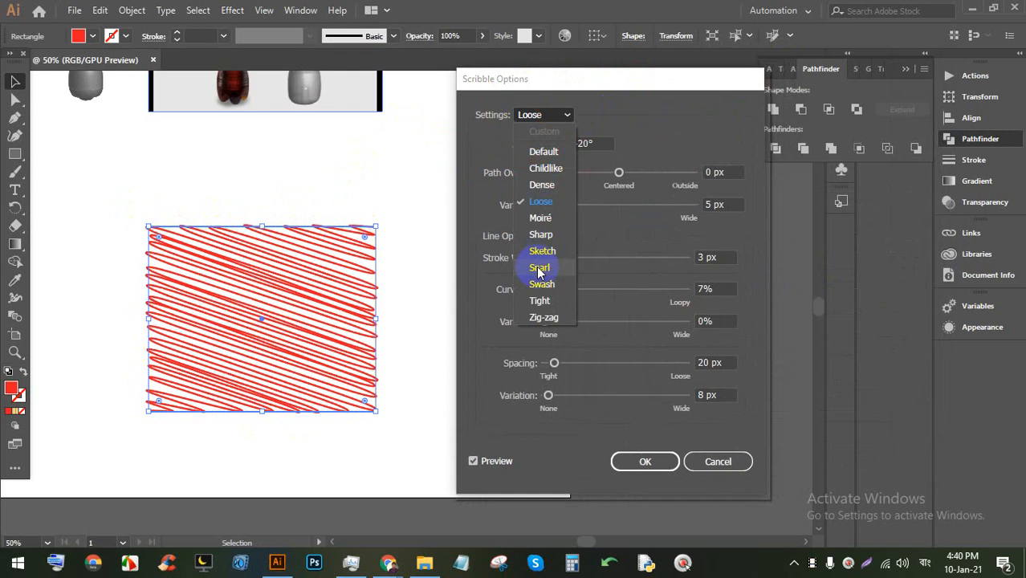
left_click(546, 220)
left_click(538, 114)
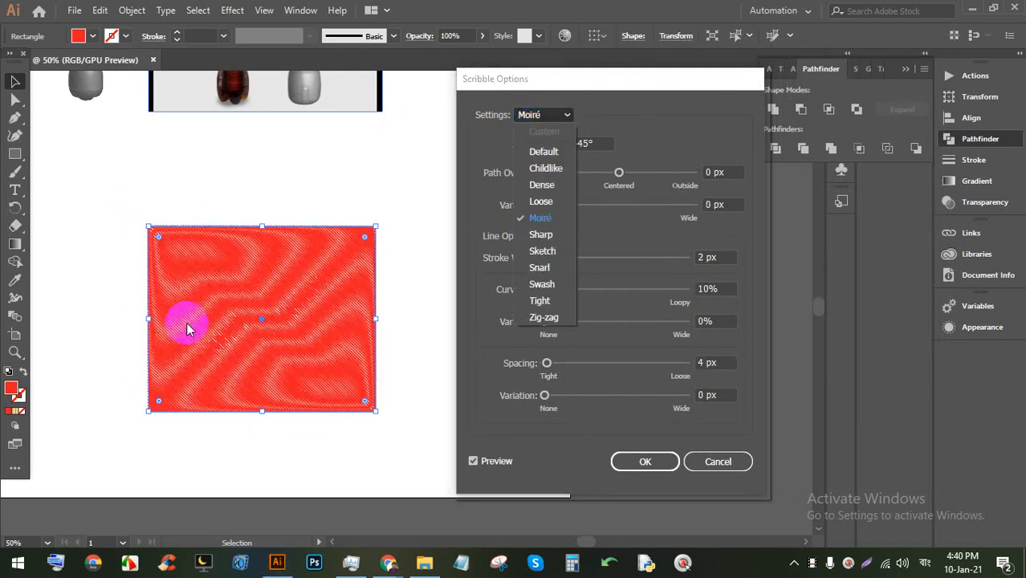
left_click(615, 143)
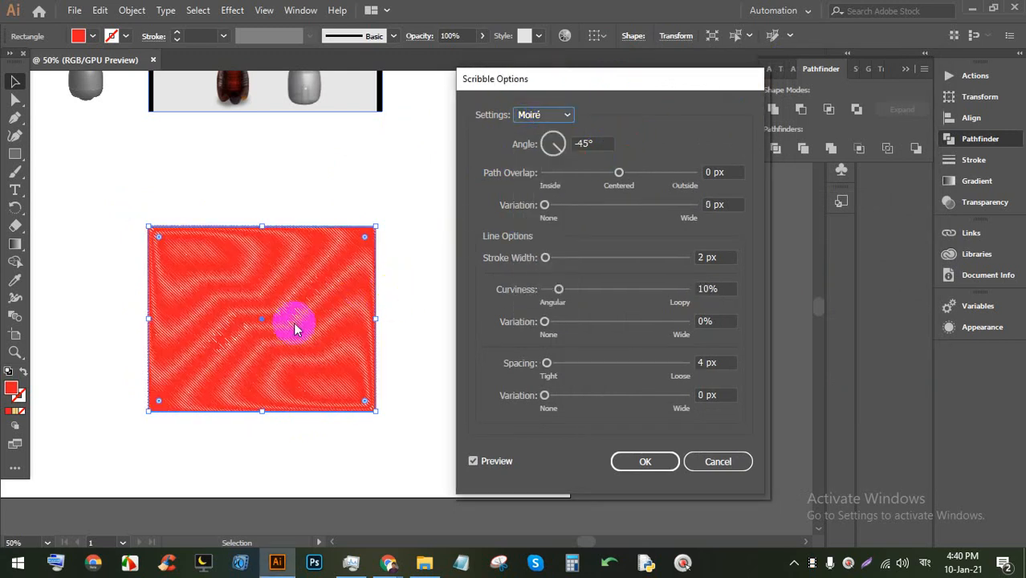
Step: Preview the Sharp and Sketch scribble presets on the rectangle
left_click(526, 116)
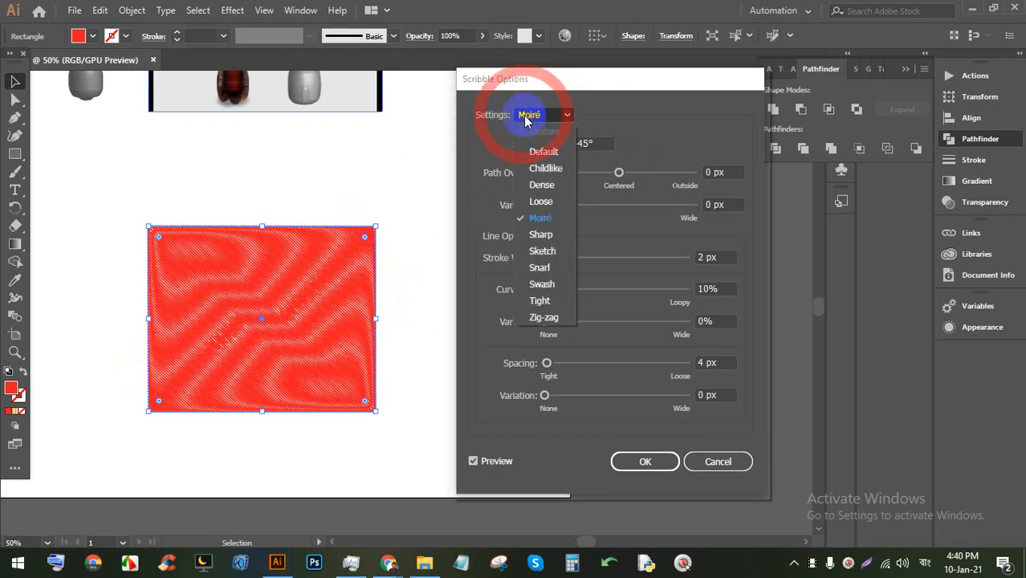
left_click(547, 235)
left_click(531, 116)
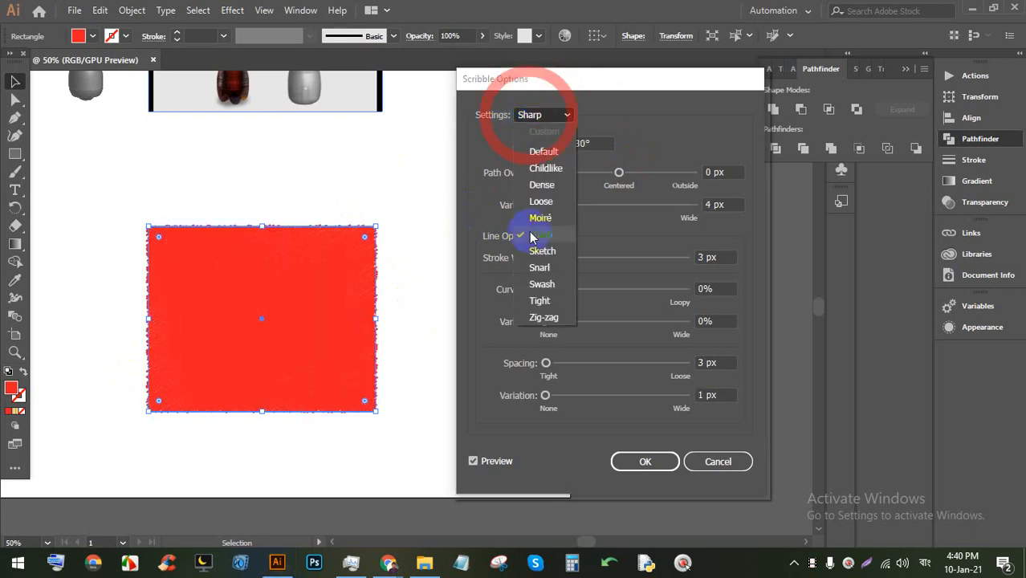
left_click(542, 251)
left_click(542, 118)
left_click(543, 250)
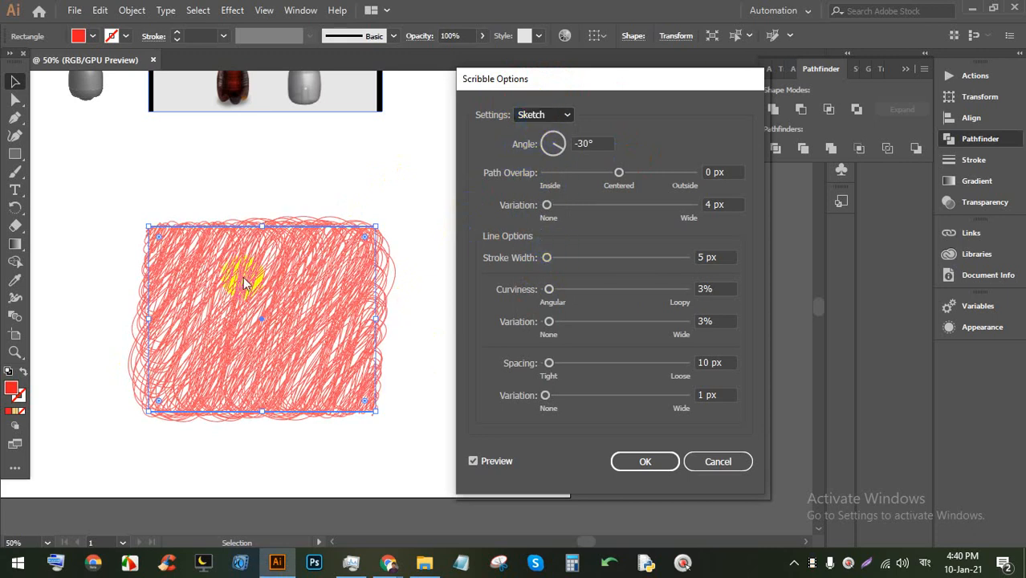
left_click(611, 111)
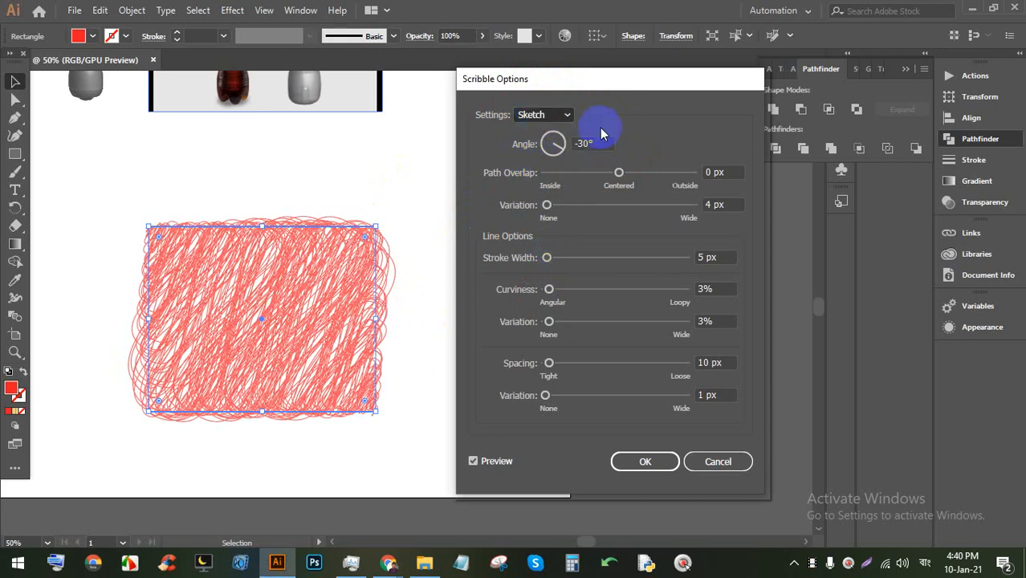
Step: Preview the Snarl, Swash and Tight scribble presets, ending on the Zig-zag preset
left_click(557, 115)
left_click(539, 267)
left_click(540, 114)
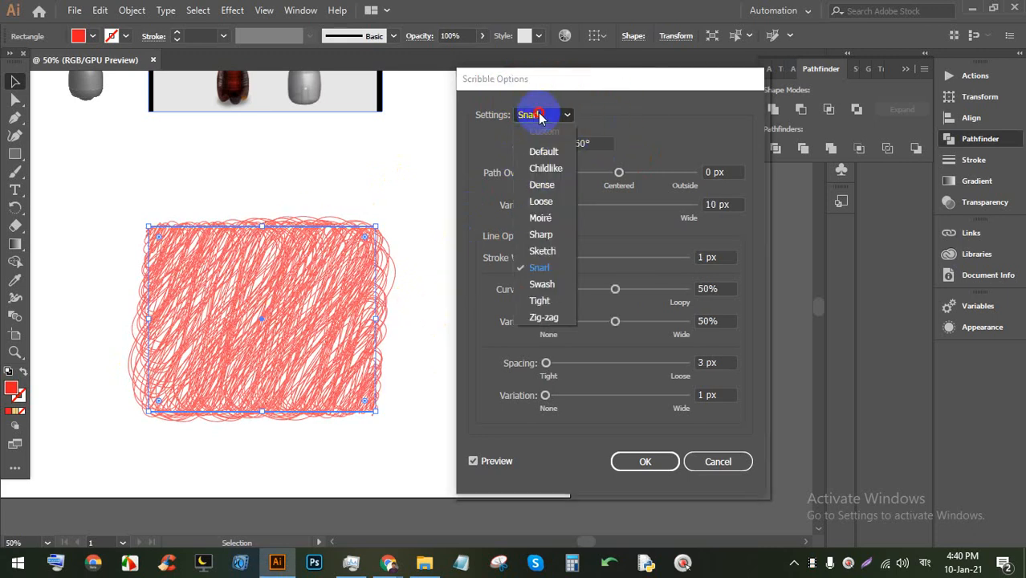
left_click(541, 284)
left_click(536, 115)
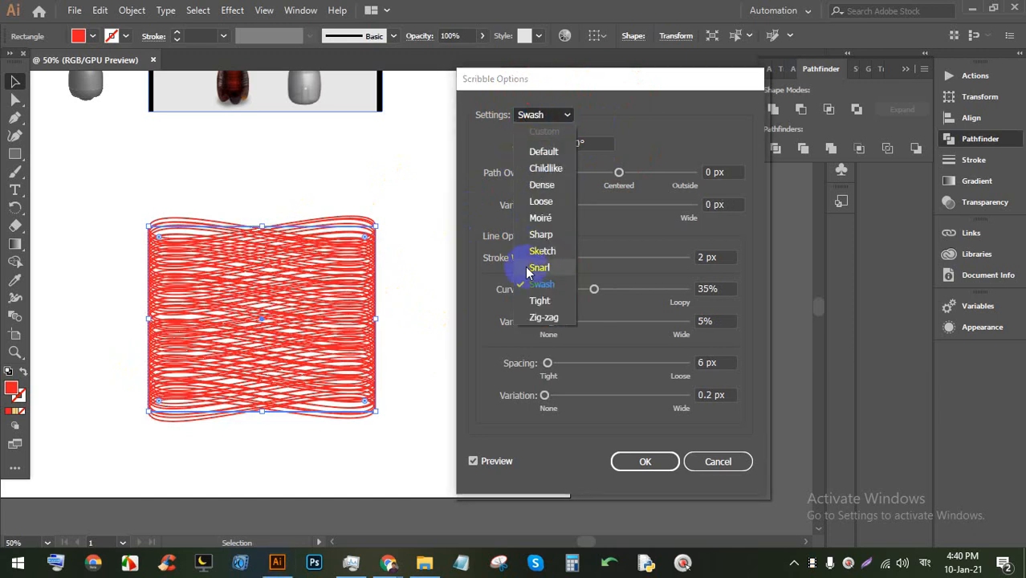
left_click(540, 300)
left_click(542, 115)
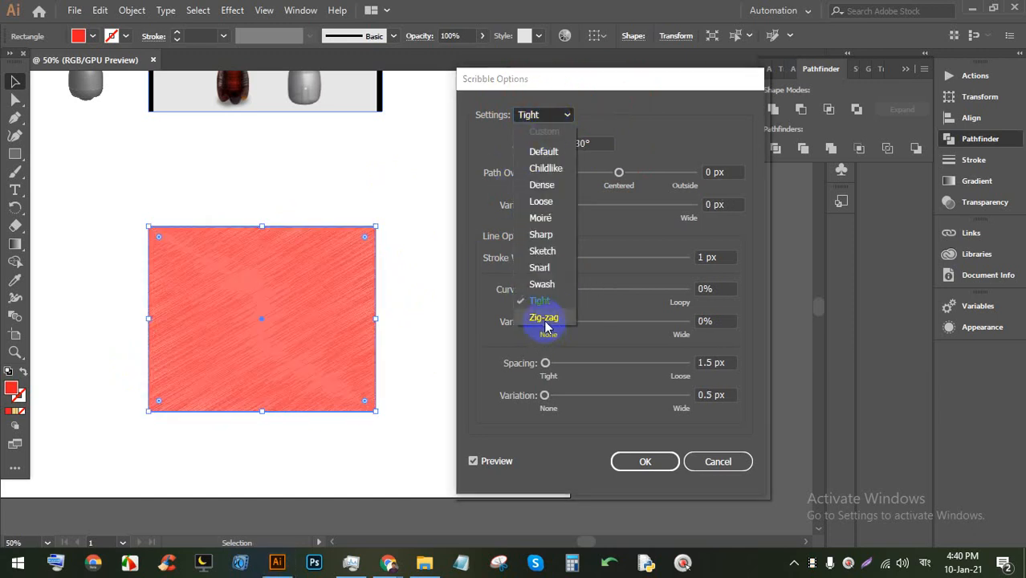
left_click(544, 318)
left_click(537, 114)
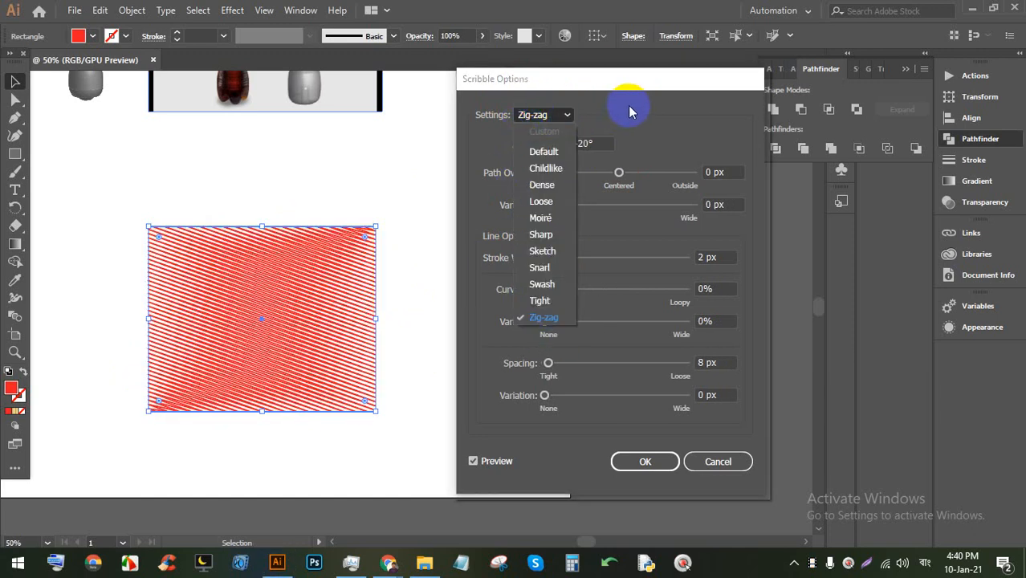
left_click(631, 108)
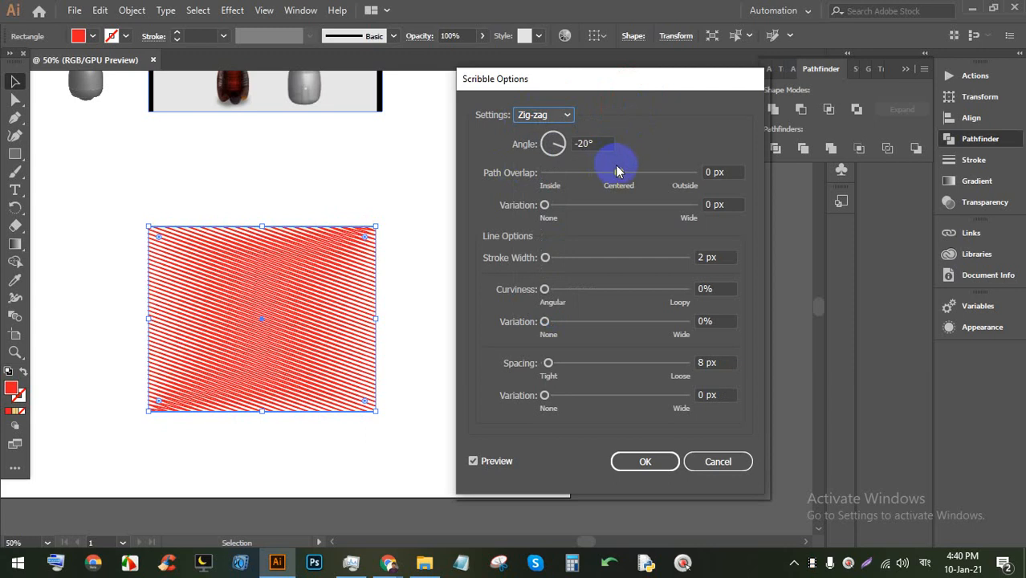
Step: Set the scribble's path overlap to 1.63 px and the overlap variation to 87 px
mouse_move(617, 168)
left_mouse_down()
mouse_move(580, 172)
mouse_move(642, 172)
mouse_move(611, 173)
left_mouse_up()
mouse_move(548, 205)
left_mouse_down()
mouse_move(580, 208)
mouse_move(567, 204)
left_mouse_up()
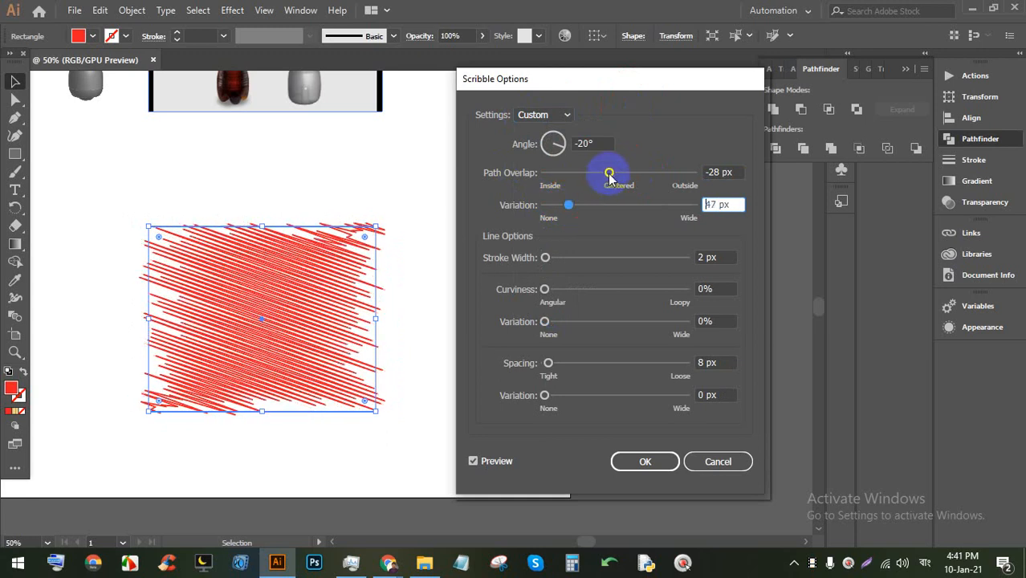
left_click_drag(609, 175, 619, 174)
mouse_move(568, 205)
left_mouse_down()
mouse_move(622, 209)
mouse_move(554, 209)
mouse_move(585, 224)
mouse_move(590, 207)
left_mouse_up()
Step: Try a different scribble stroke width and set it to 2 px
mouse_move(545, 258)
left_mouse_down()
mouse_move(582, 261)
mouse_move(550, 264)
left_mouse_up()
double_click(714, 257)
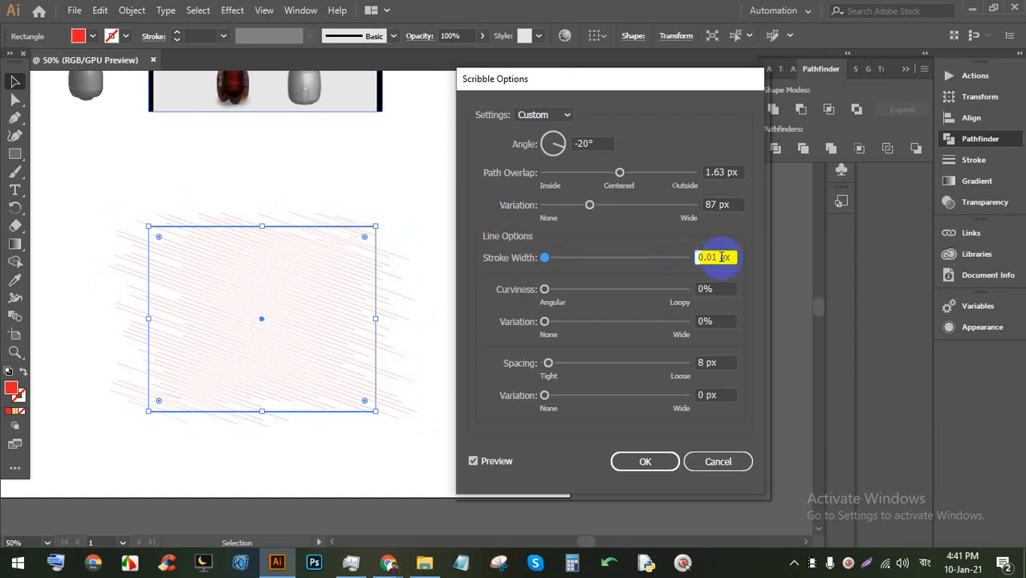
key("Up")
key("Up")
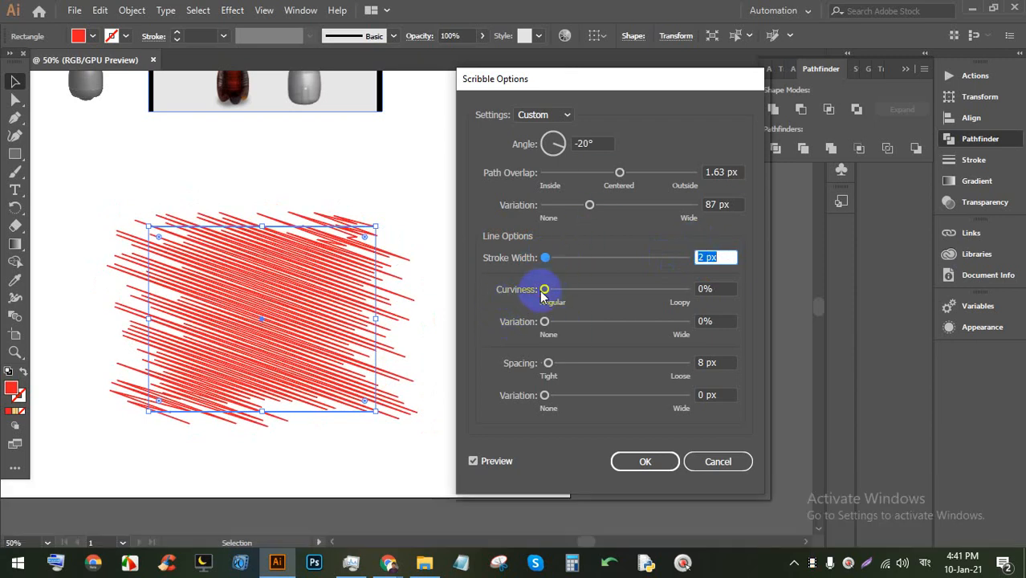
Step: Raise the scribble's curviness to 37% and the curviness variation to 71%
mouse_move(542, 294)
left_mouse_down()
mouse_move(587, 301)
mouse_move(524, 294)
left_mouse_up()
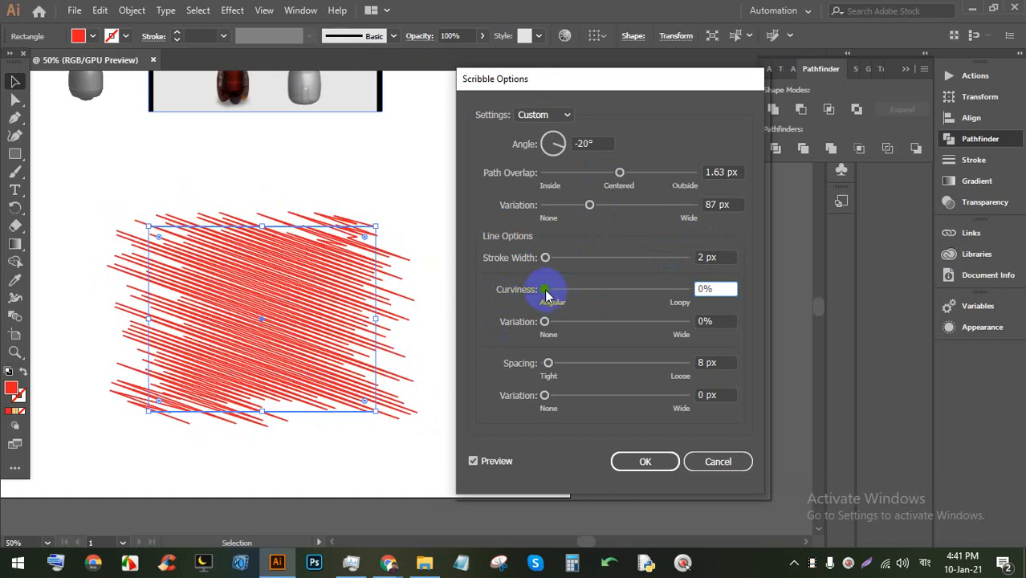
left_click_drag(541, 292, 598, 291)
left_click(545, 322)
left_click_drag(544, 322, 644, 322)
Step: Lower the scribble's line spacing to 0.01 px and cancel the effect
mouse_move(550, 364)
left_mouse_down()
mouse_move(580, 361)
mouse_move(529, 363)
left_mouse_up()
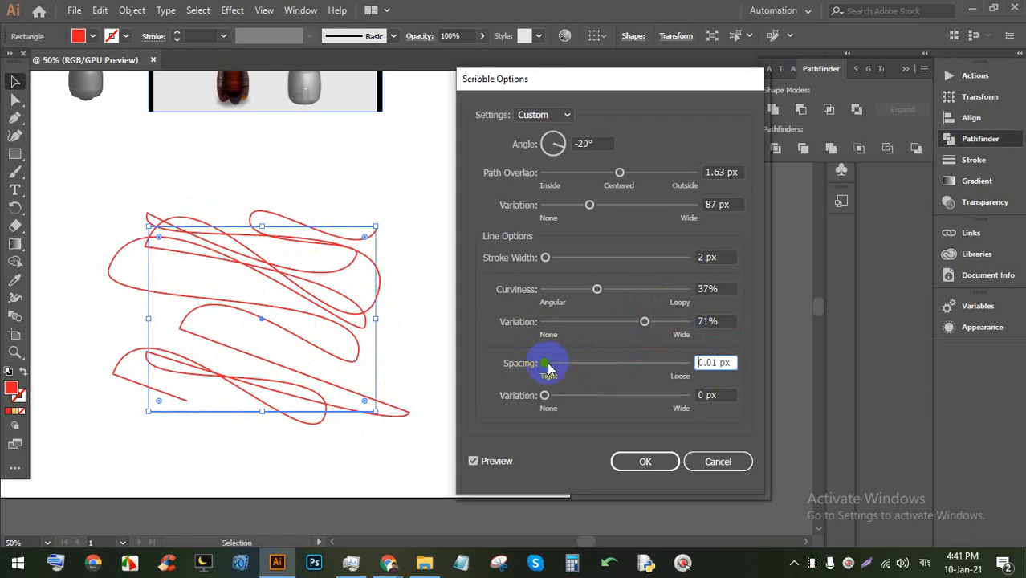
left_click(531, 363)
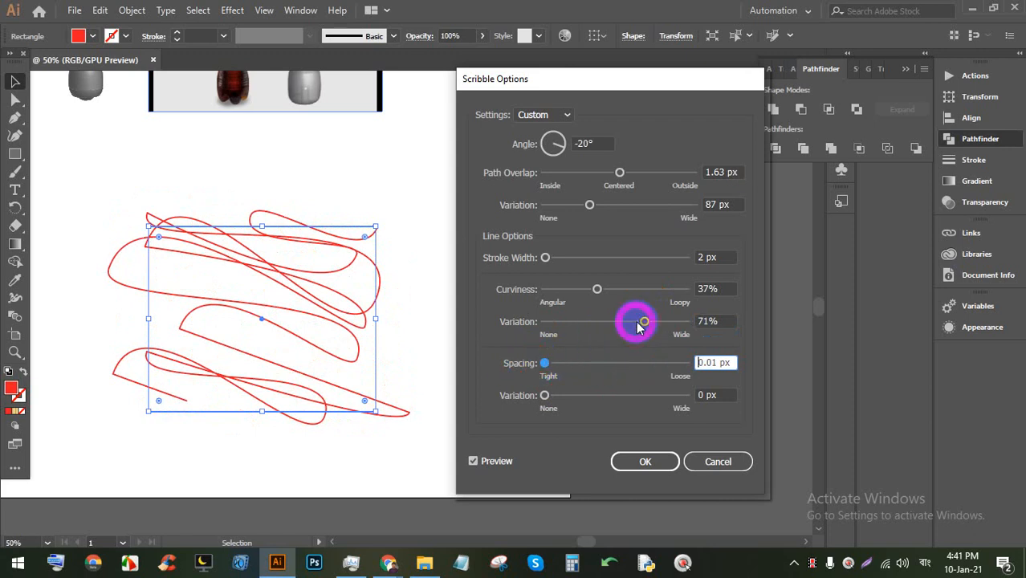
left_click(717, 461)
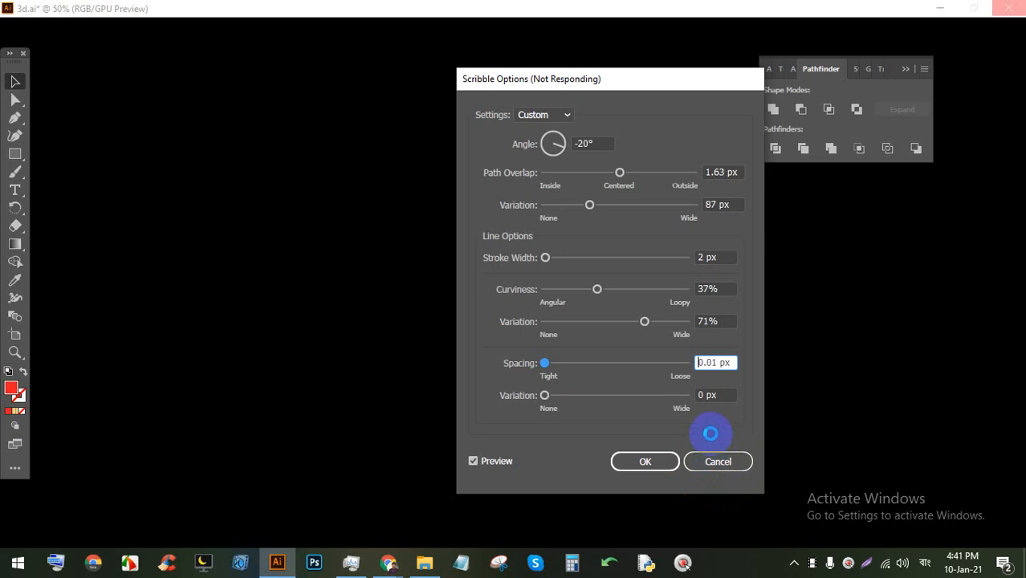
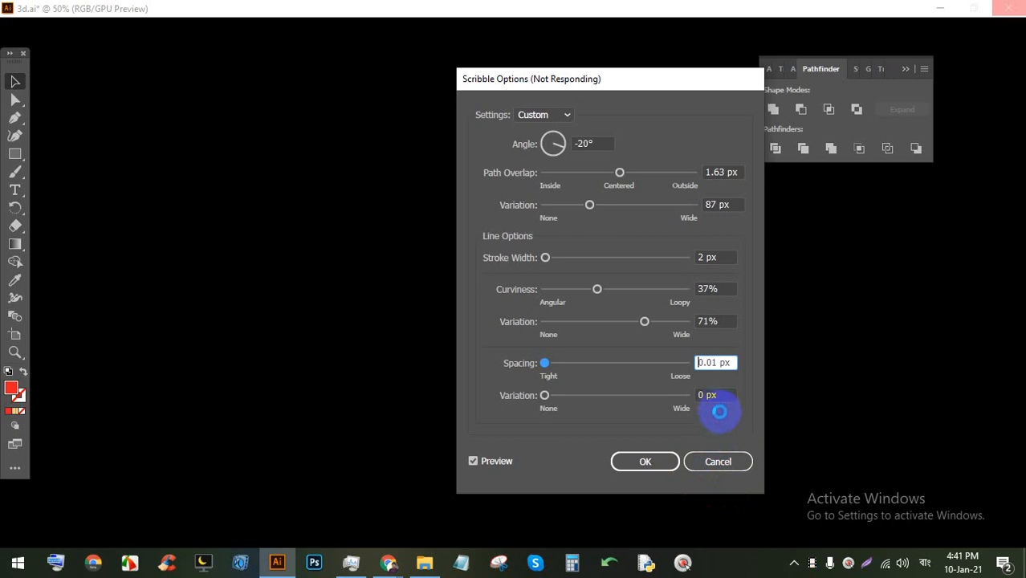
Step: End the frozen Illustrator process in Task Manager, and relaunch Illustrator with the unsaved document recovered
right_click(278, 563)
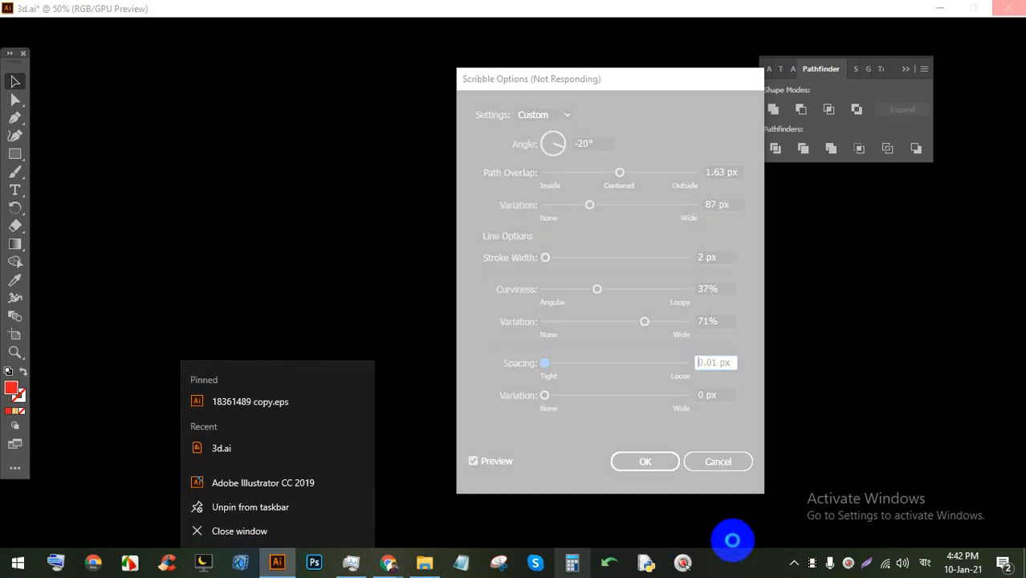
right_click(734, 554)
left_click(768, 482)
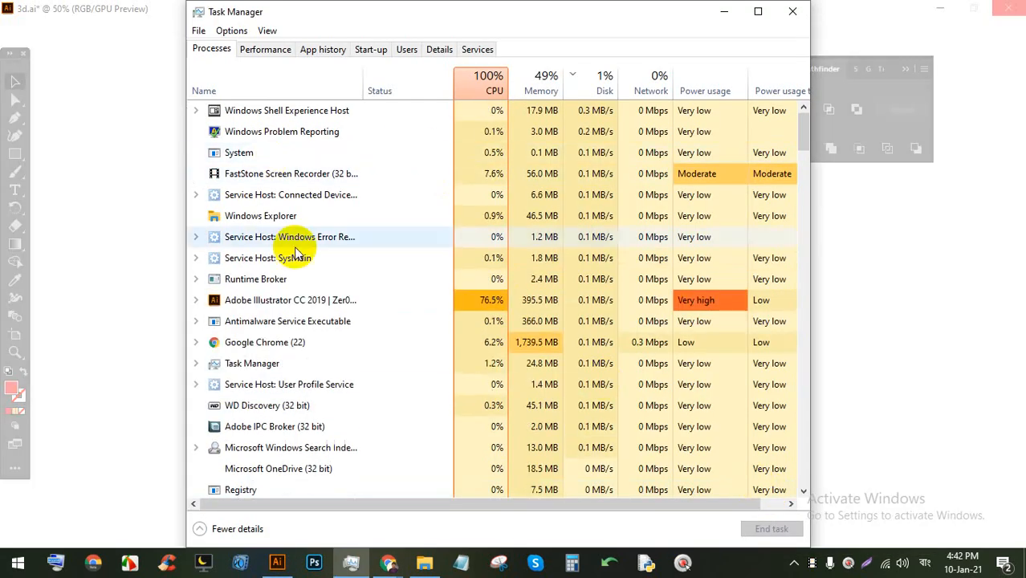
left_click(299, 257)
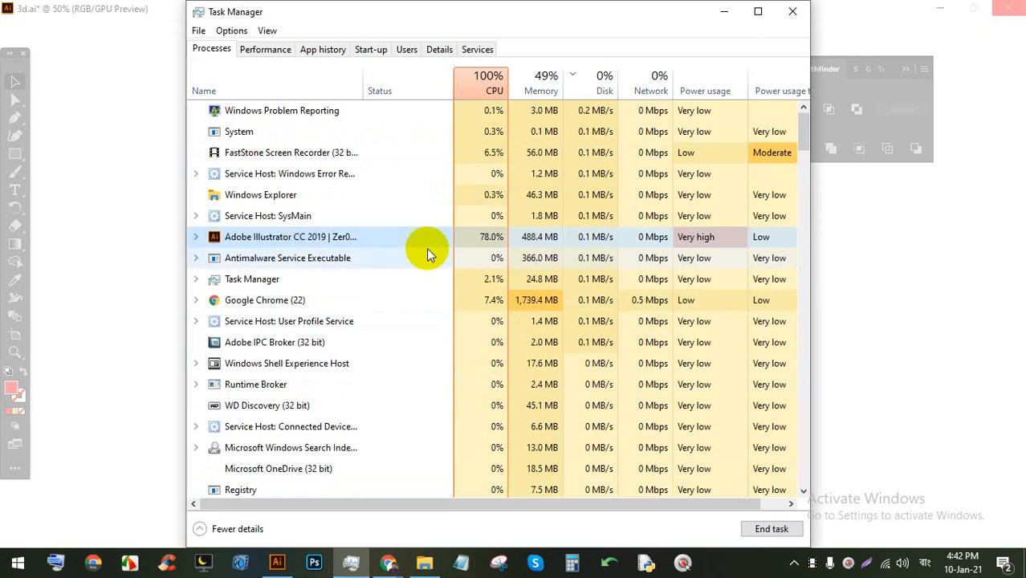
left_click(754, 528)
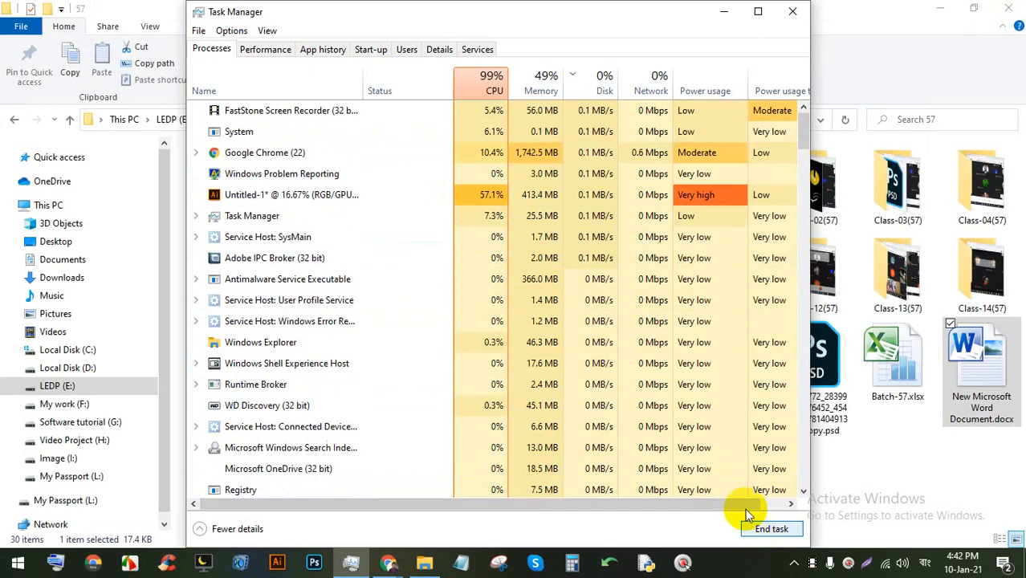
left_click(294, 565)
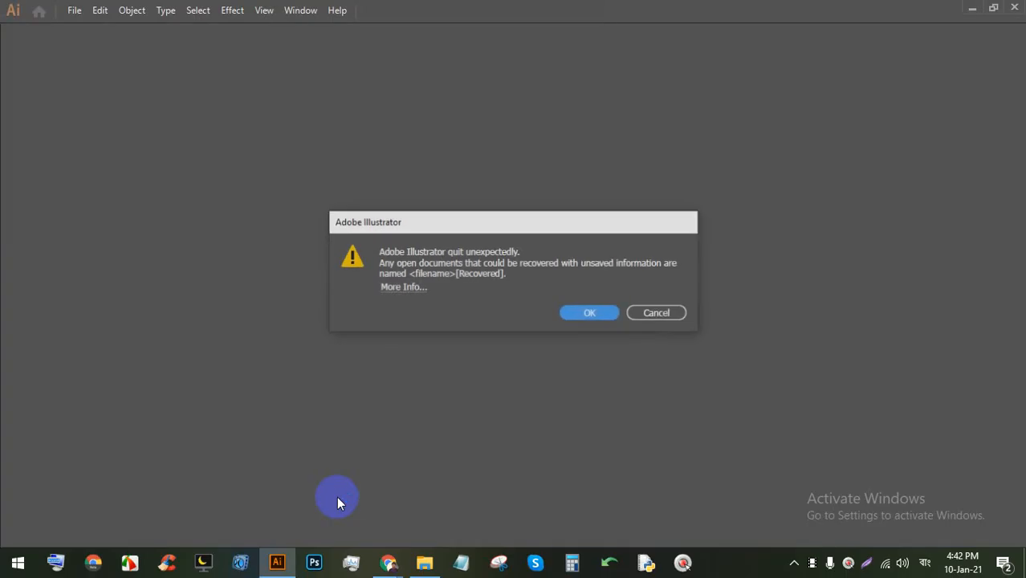
left_click(589, 314)
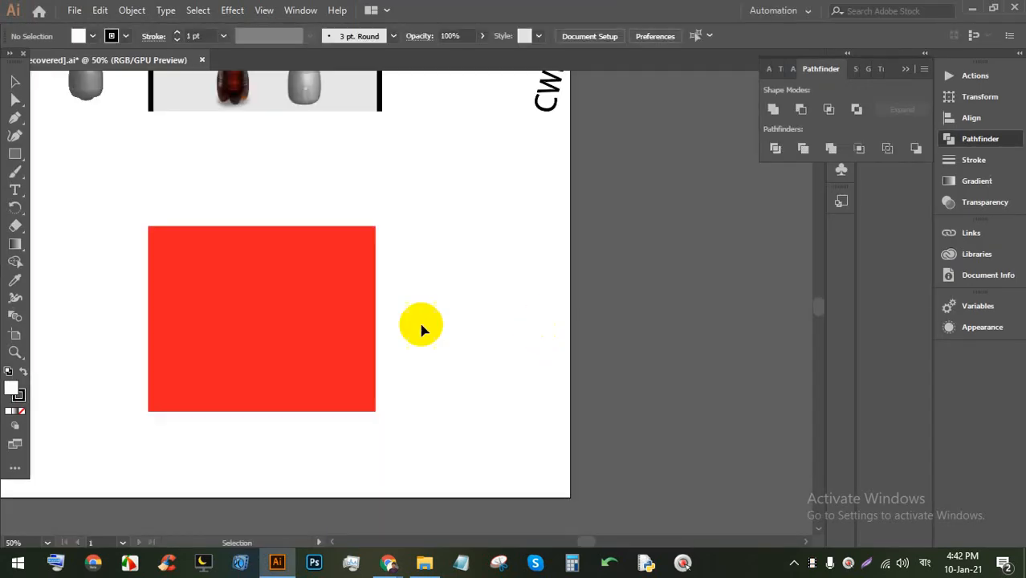
Step: Start a Scribble effect on the recovered red rectangle using the Childlike preset
scroll(391, 289, "down", 3)
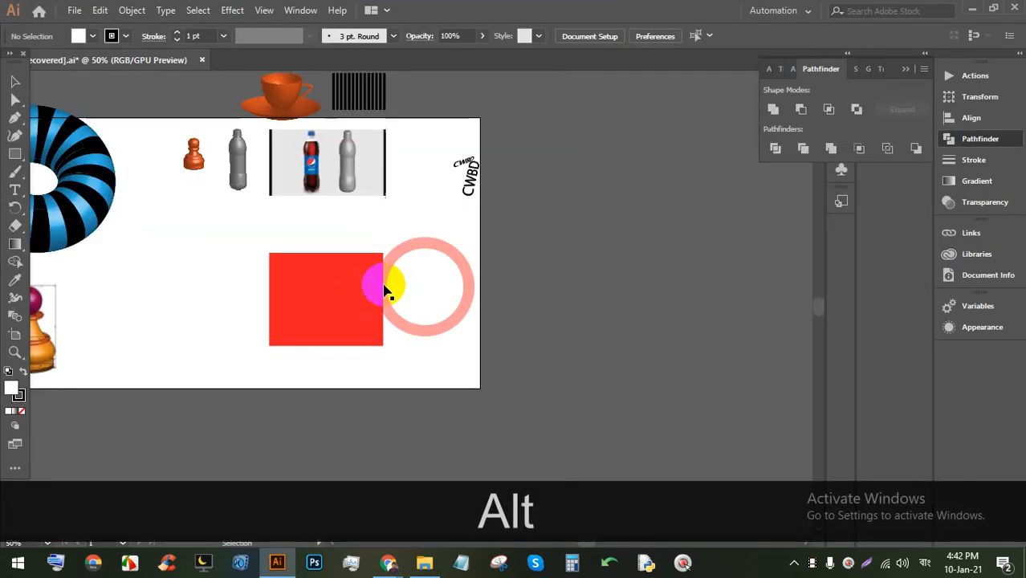
scroll(381, 291, "up", 2)
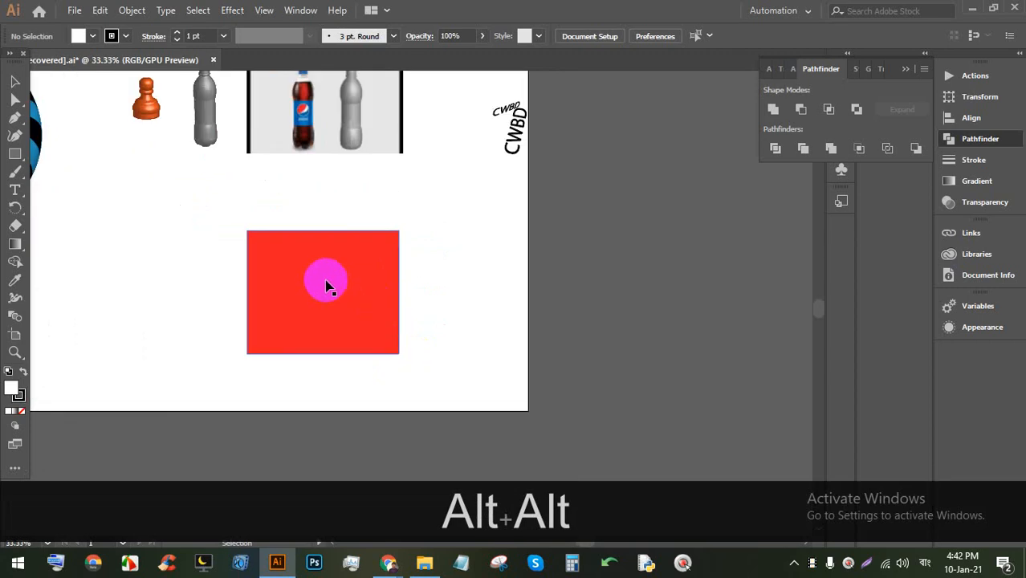
left_click(331, 285)
scroll(332, 285, "up", 1)
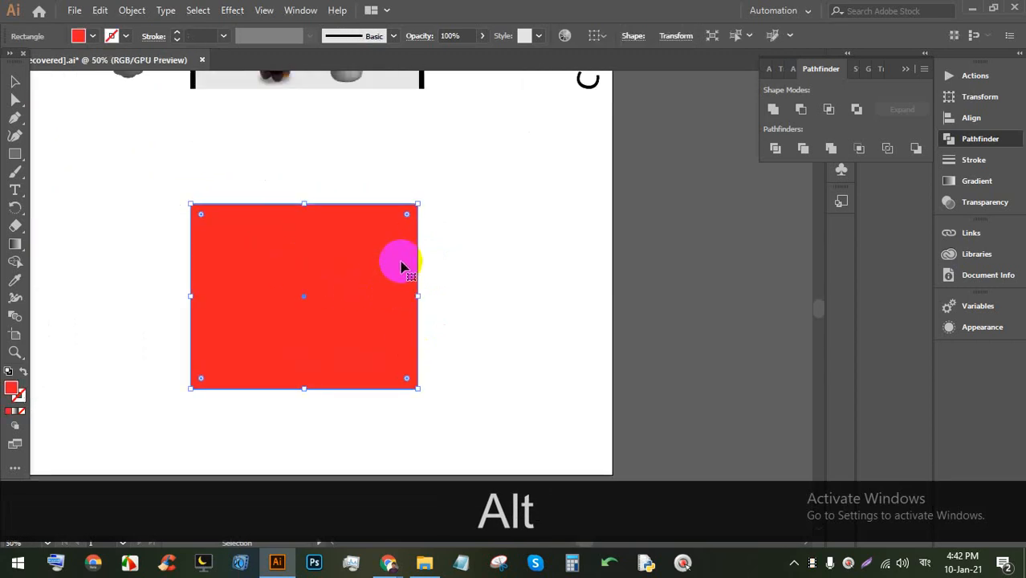
left_click(230, 9)
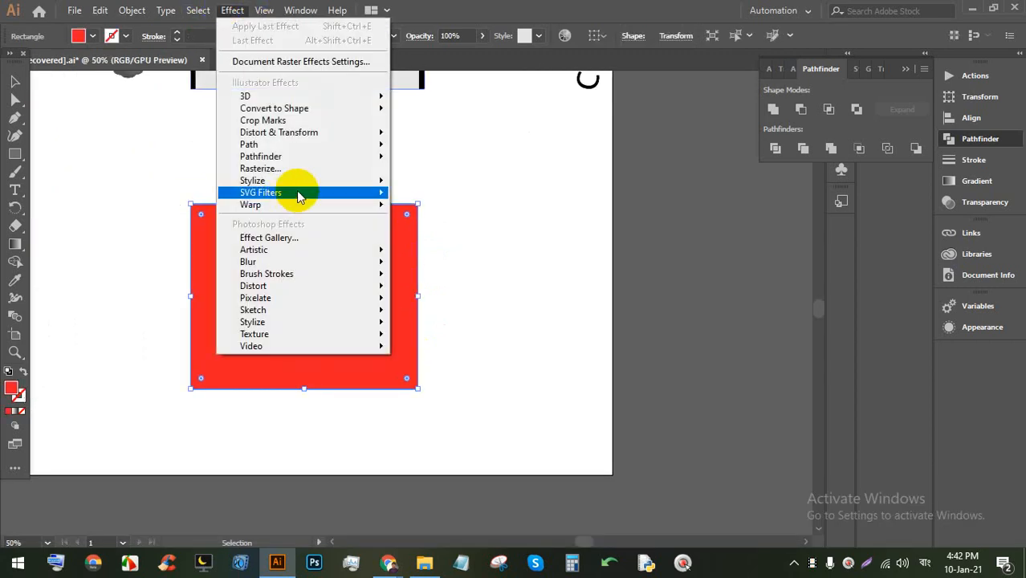
mouse_move(326, 180)
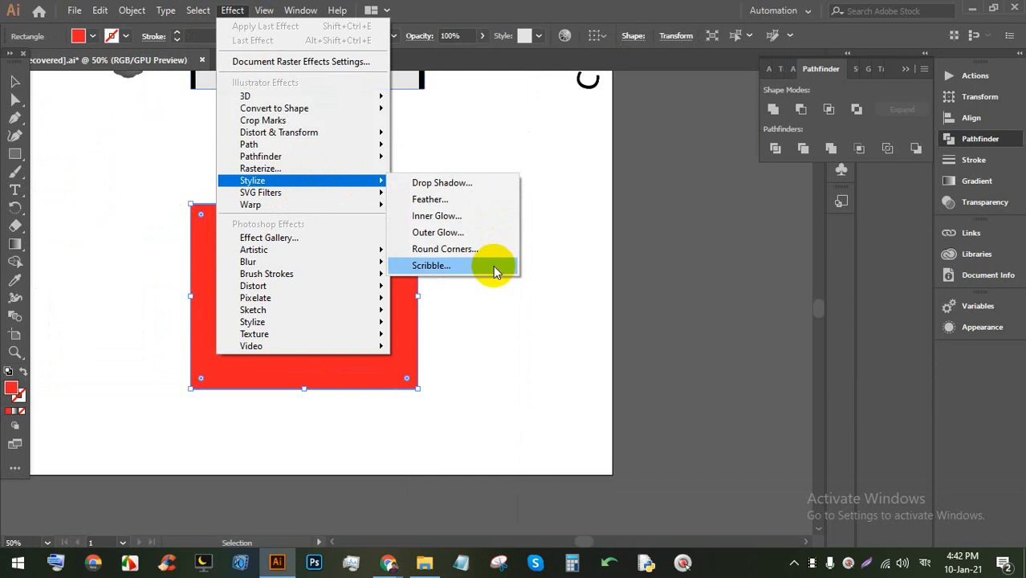
left_click(470, 264)
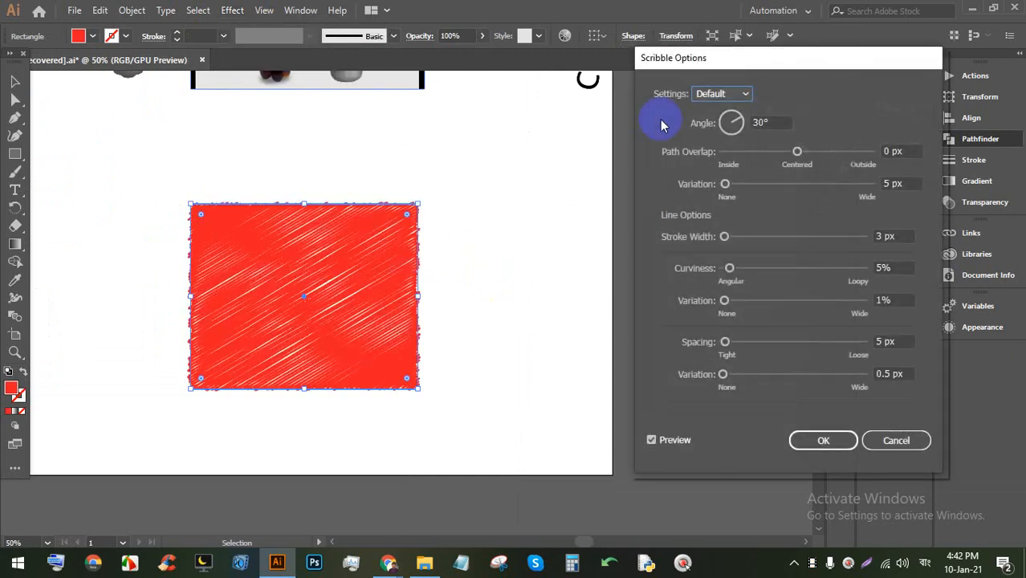
left_click_drag(672, 58, 567, 58)
left_click(619, 93)
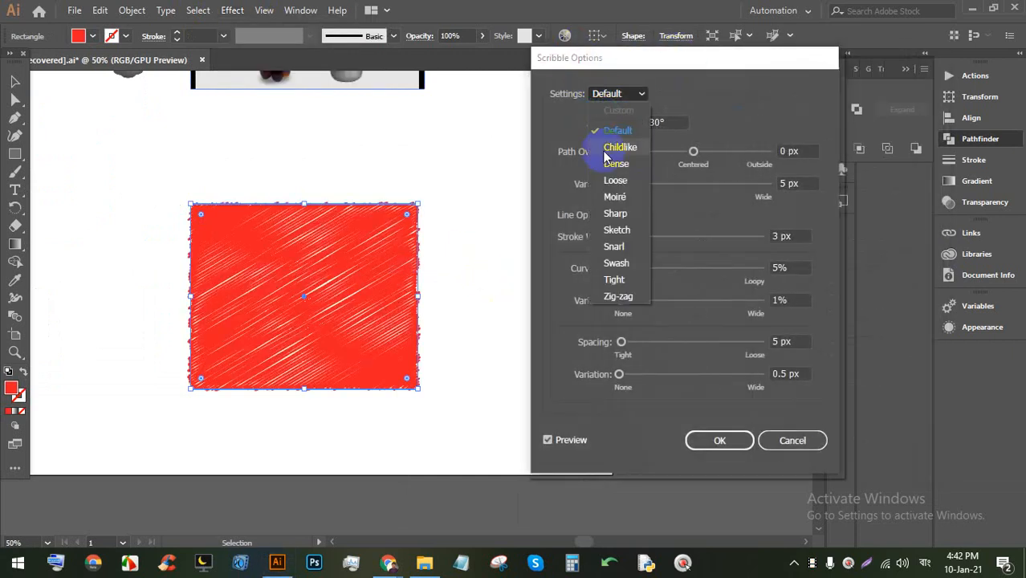
left_click(617, 145)
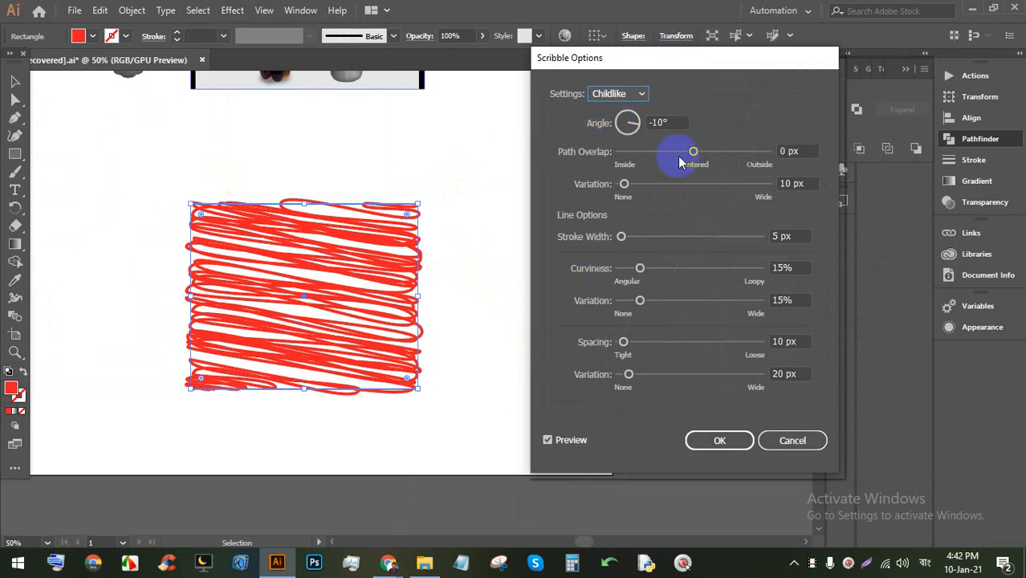
Step: Try several scribble angles and settle on 15°
left_click(631, 118)
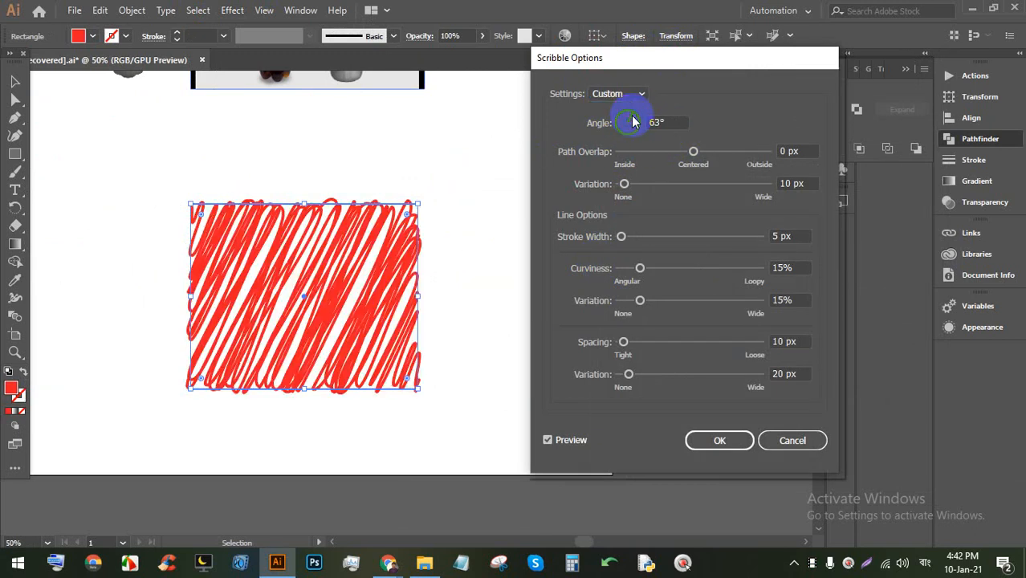
mouse_move(631, 122)
left_mouse_down()
mouse_move(623, 107)
mouse_move(618, 131)
left_mouse_up()
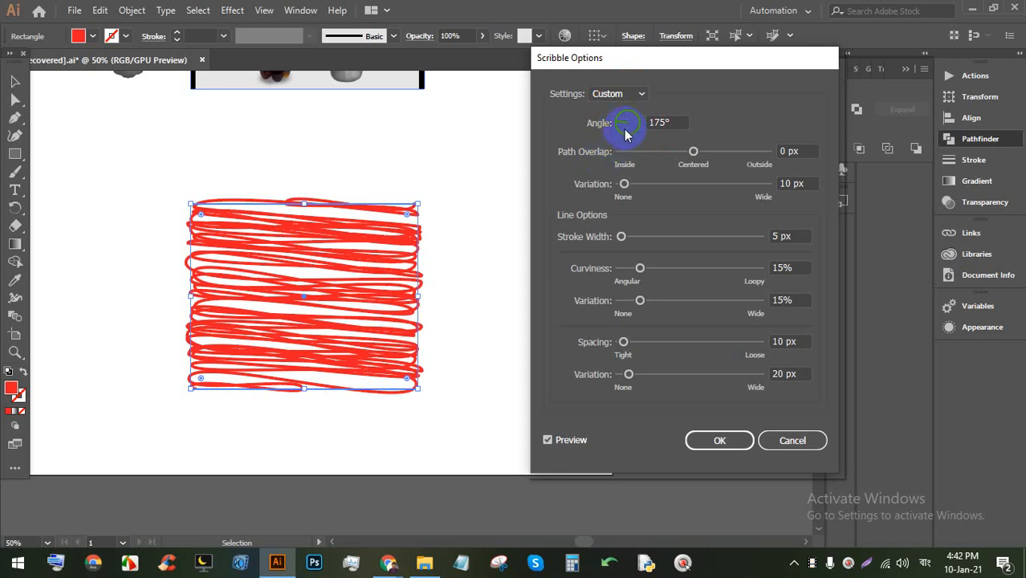
left_click_drag(616, 127, 632, 126)
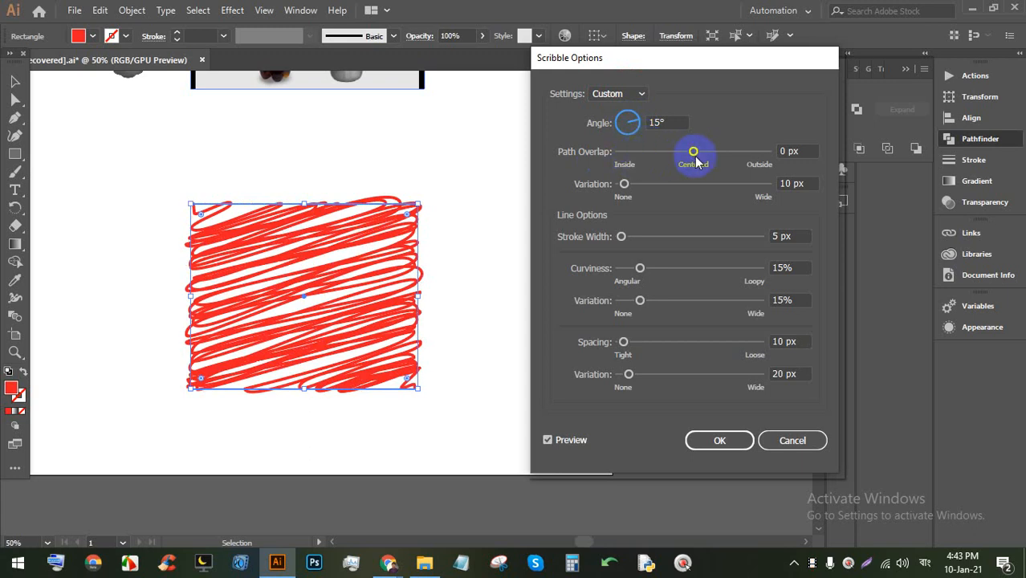
Step: Push the scribble's path overlap outside to 242 px and set the overlap variation to 25 px
mouse_move(693, 152)
left_mouse_down()
mouse_move(648, 149)
mouse_move(736, 151)
left_mouse_up()
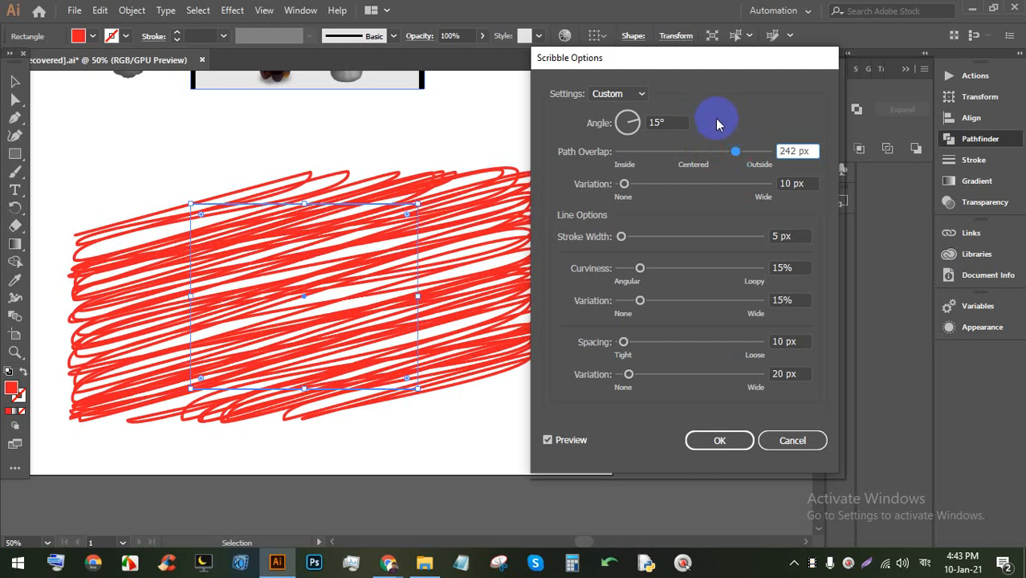
left_click_drag(624, 184, 674, 183)
left_click_drag(688, 58, 841, 64)
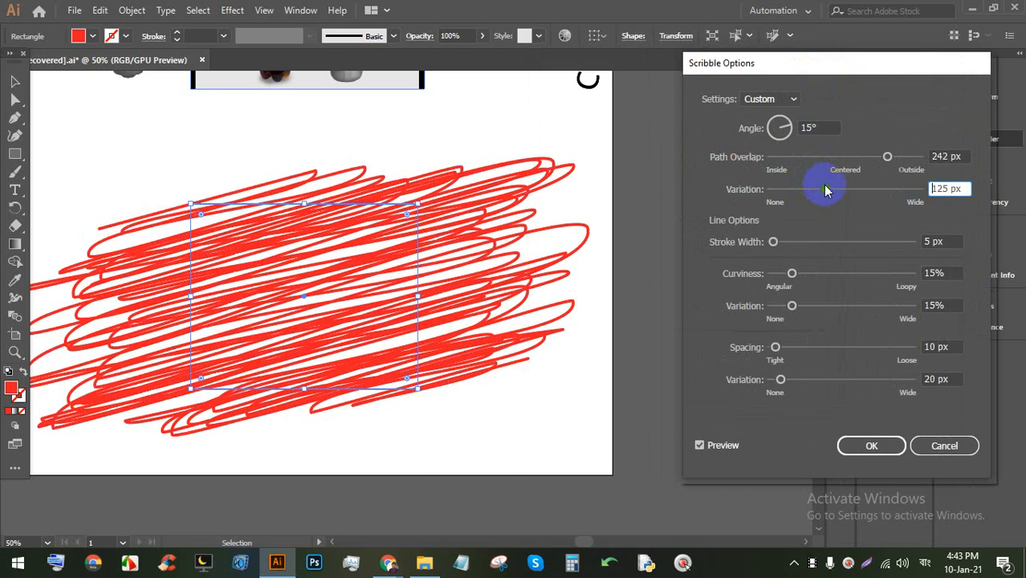
mouse_move(826, 189)
left_mouse_down()
mouse_move(882, 189)
mouse_move(769, 191)
left_mouse_up()
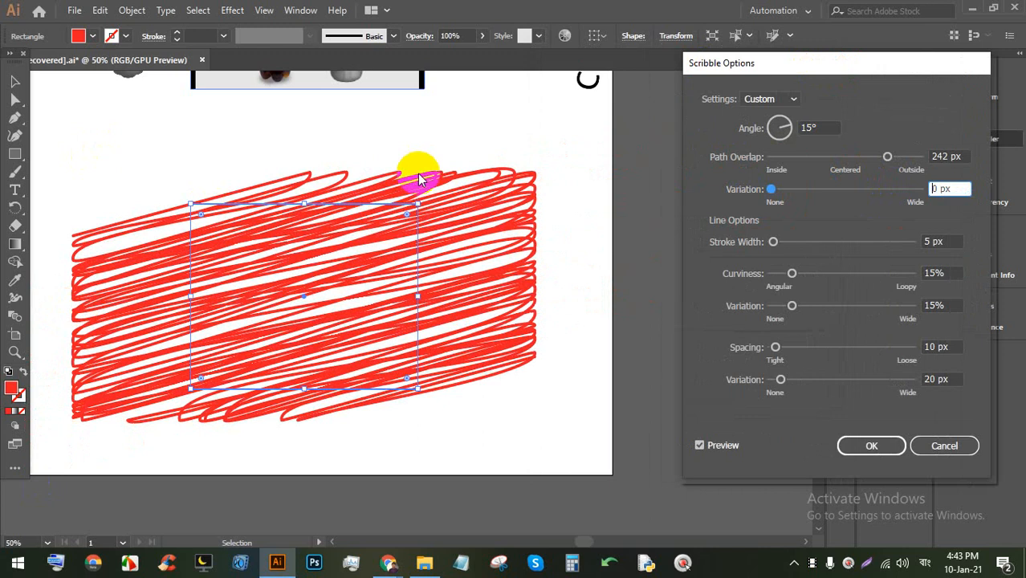
left_click(775, 191)
mouse_move(776, 193)
left_mouse_down()
mouse_move(791, 193)
mouse_move(783, 179)
left_mouse_up()
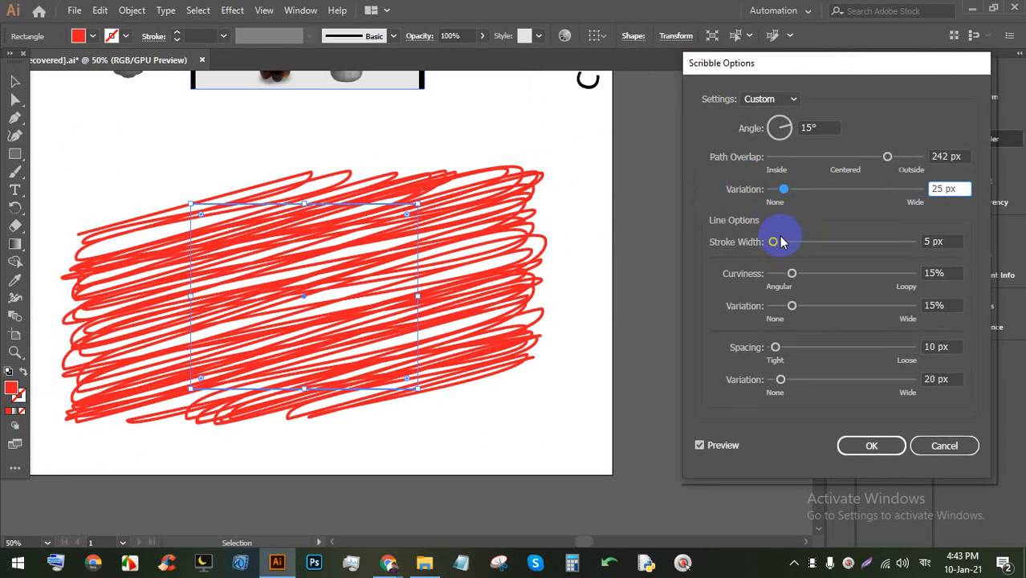
Step: Adjust the scribble lines to a 2 px stroke width, 0% curviness and 17% curviness variation
mouse_move(773, 243)
left_mouse_down()
mouse_move(787, 241)
mouse_move(774, 245)
left_mouse_up()
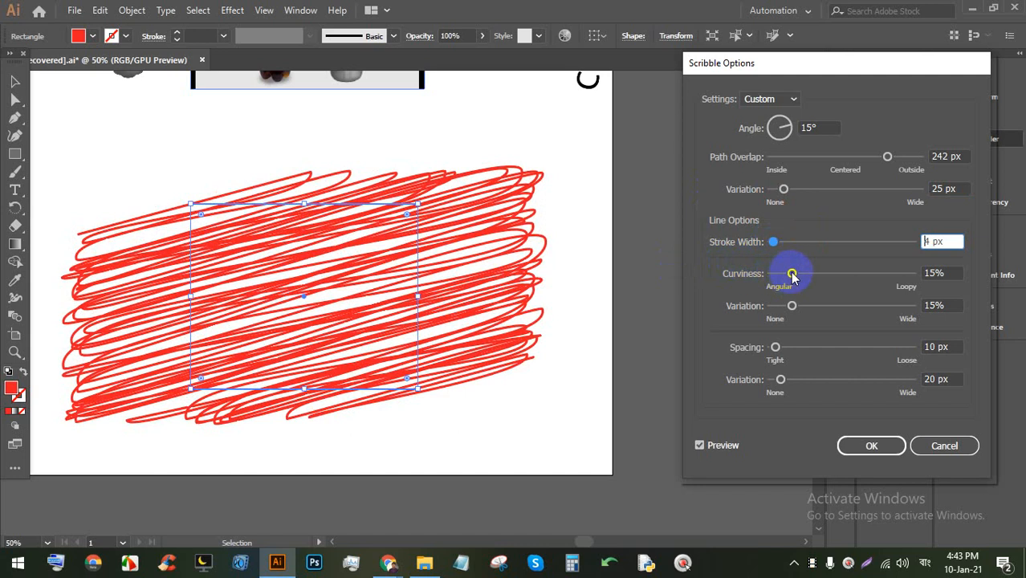
mouse_move(792, 275)
left_mouse_down()
mouse_move(771, 273)
mouse_move(774, 240)
mouse_move(813, 239)
mouse_move(770, 247)
left_mouse_up()
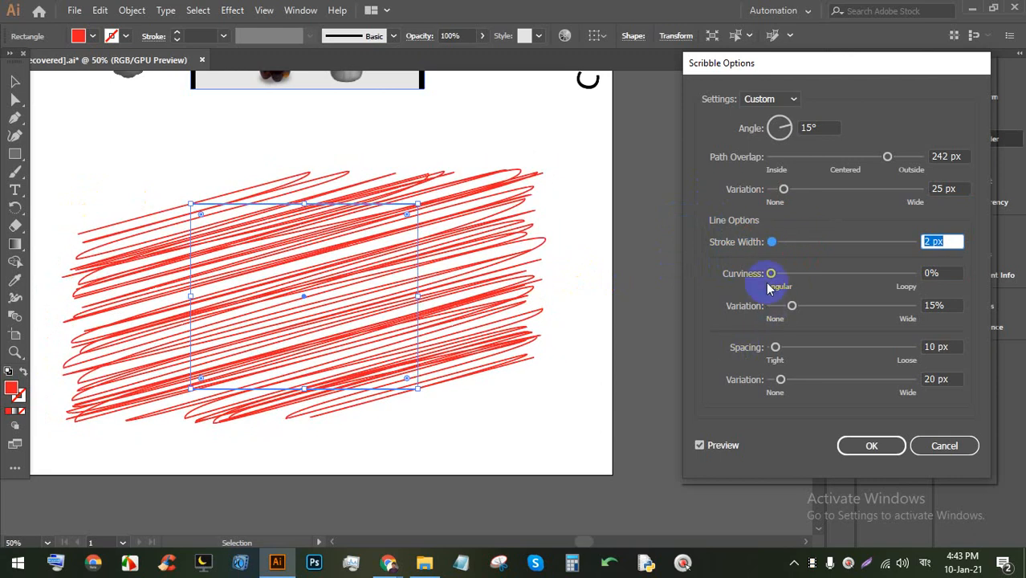
mouse_move(792, 309)
left_mouse_down()
mouse_move(905, 310)
mouse_move(777, 306)
mouse_move(814, 313)
mouse_move(795, 310)
left_mouse_up()
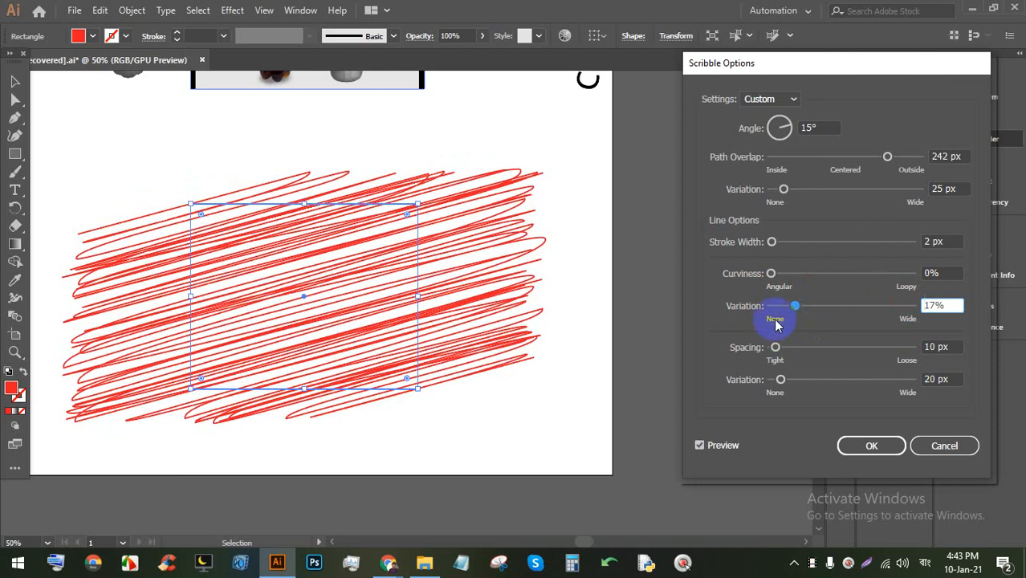
Step: Loosen the scribble spacing to 65 px with a 60 px variation, and apply the effect to the rectangle
mouse_move(775, 348)
left_mouse_down()
mouse_move(865, 350)
mouse_move(800, 350)
mouse_move(783, 383)
mouse_move(874, 387)
mouse_move(806, 384)
left_mouse_up()
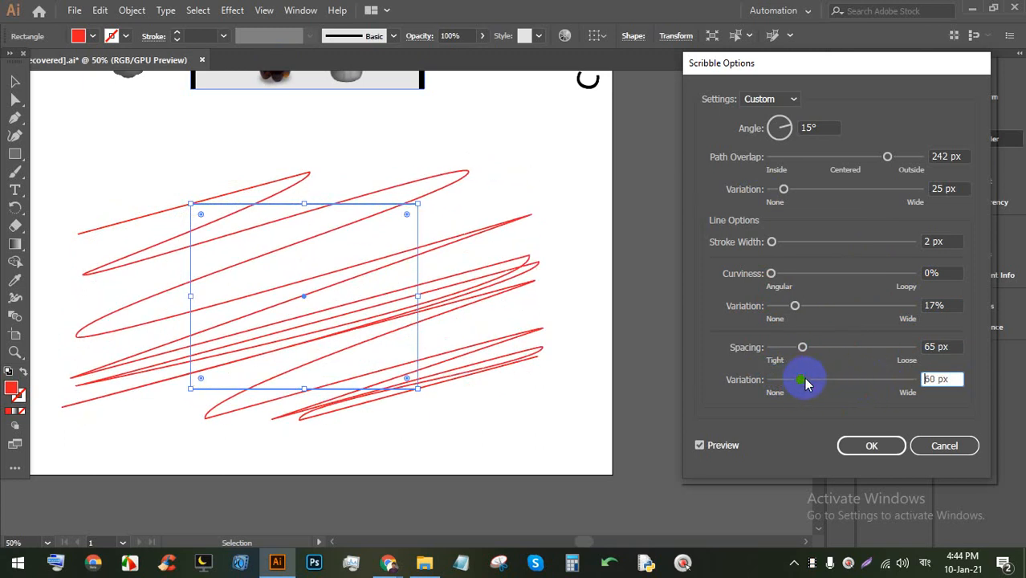
left_click(869, 445)
left_click(594, 322)
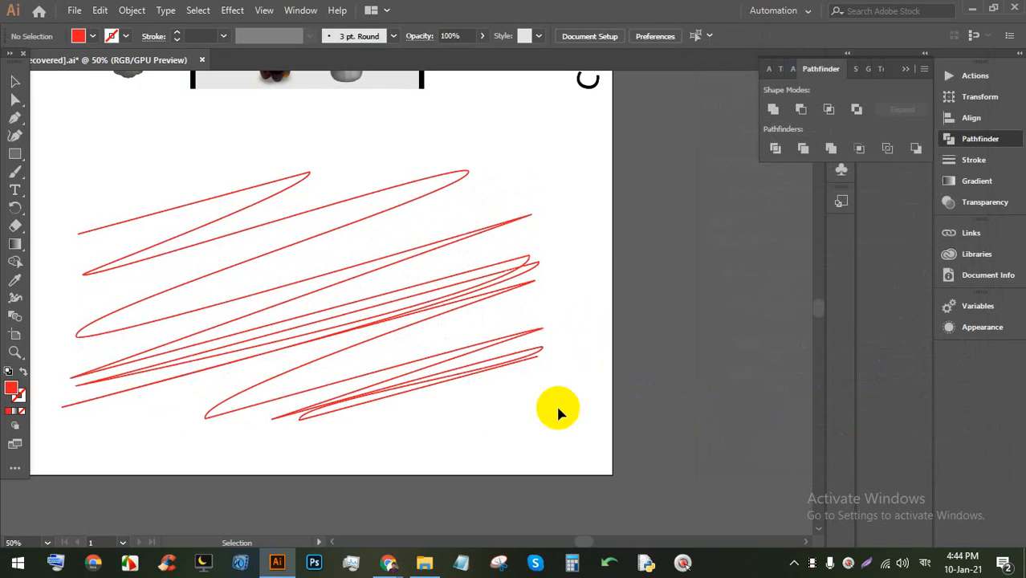
Step: Move the scribbled rectangle across the artboard's right edge to clear the space below the bottles
scroll(504, 337, "down", 2)
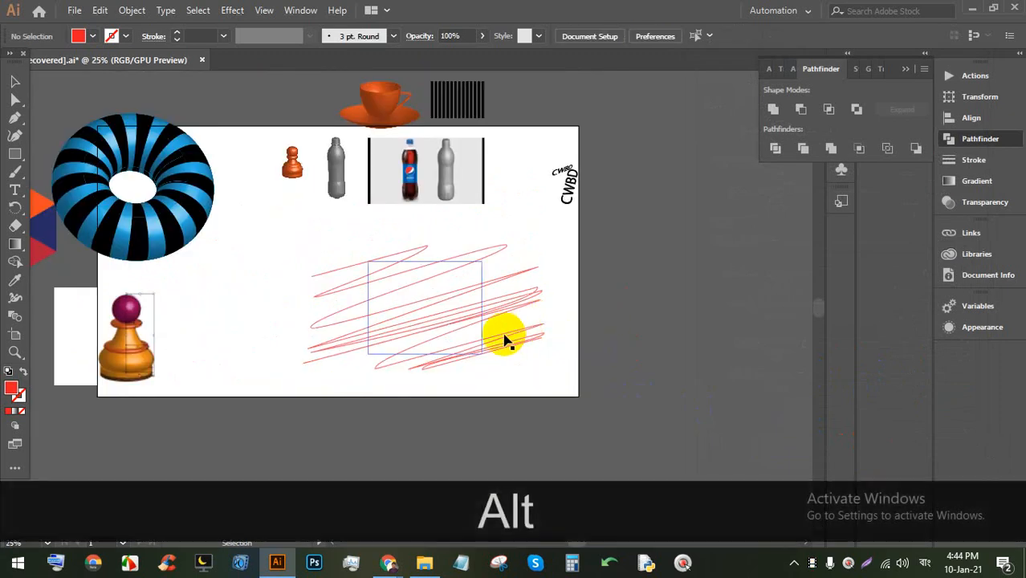
scroll(486, 360, "up", 2)
left_click(314, 173)
scroll(430, 253, "down", 3)
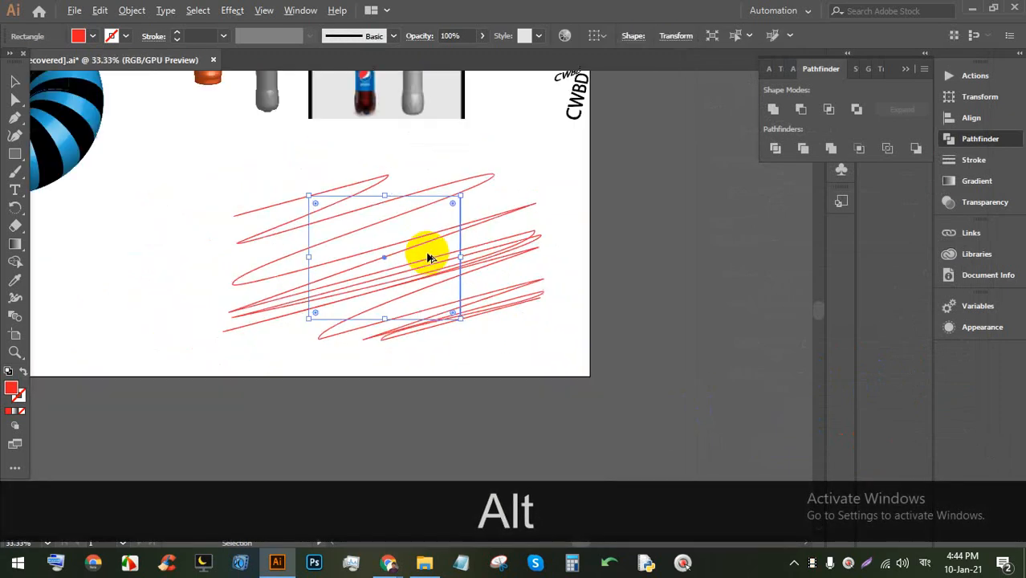
mouse_move(397, 259)
left_mouse_down()
mouse_move(499, 241)
mouse_move(586, 245)
left_mouse_up()
left_click(323, 252)
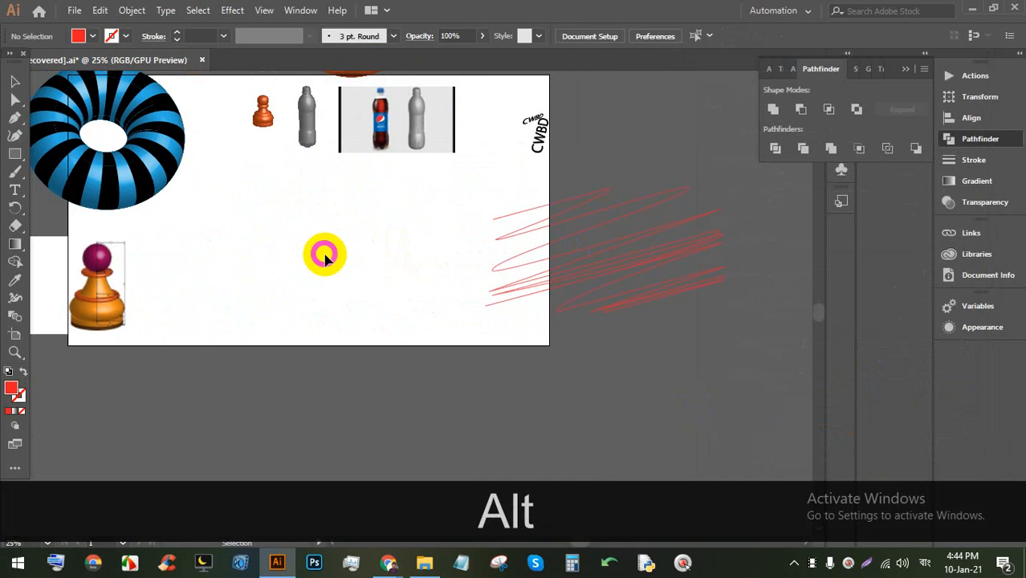
Step: Draw a new red square with the Rectangle tool in the cleared area below the bottles
scroll(291, 243, "up", 1)
left_click(14, 154)
mouse_move(241, 193)
left_mouse_down()
mouse_move(382, 316)
mouse_move(384, 331)
left_mouse_up()
scroll(385, 265, "up", 1)
Step: Preview the AI_Alpha_4, AI_BevelShadow_1, AI_CoolBreeze and AI_Dilate_3 SVG filters on the red square
left_click(233, 10)
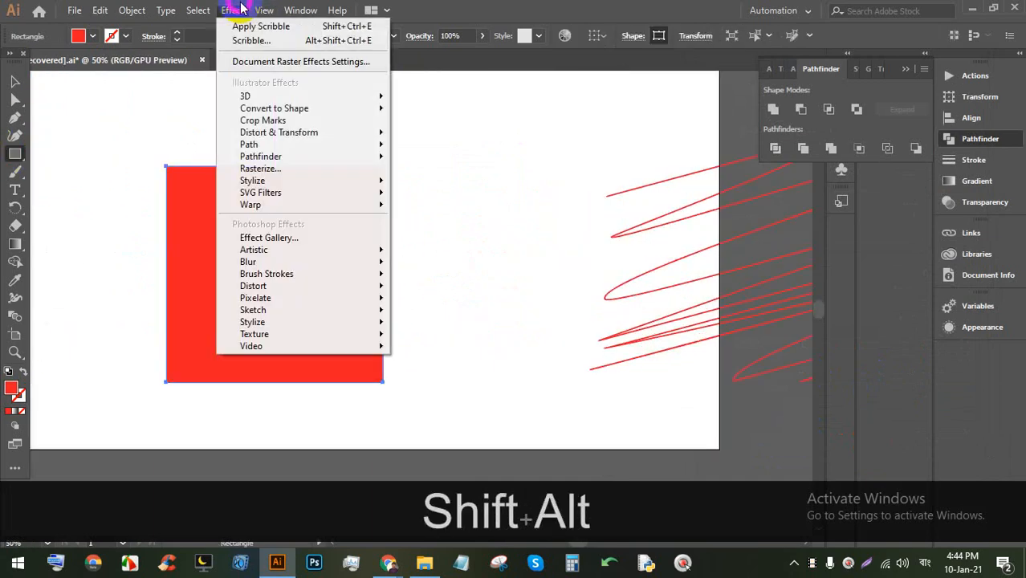
mouse_move(307, 195)
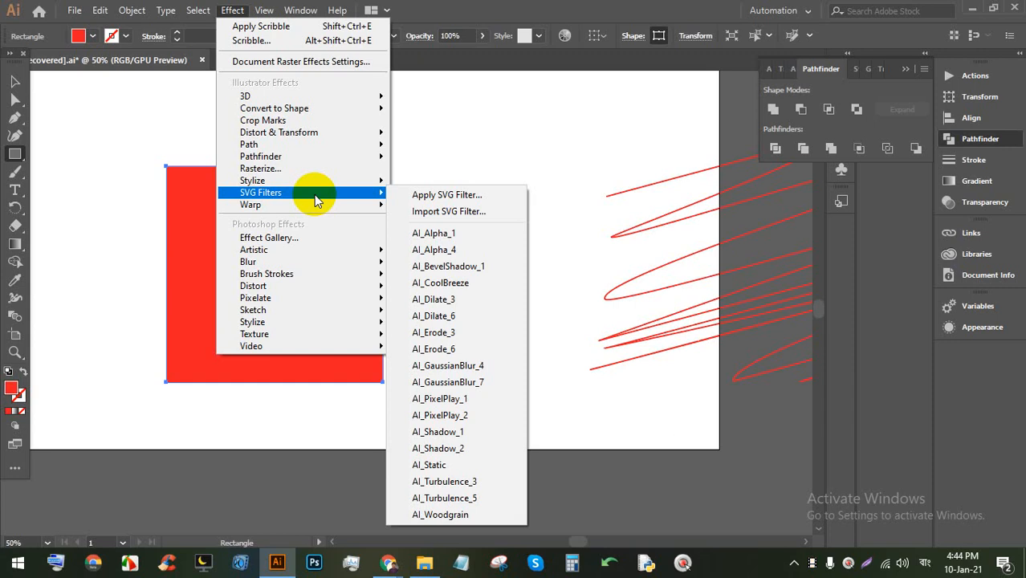
left_click(485, 194)
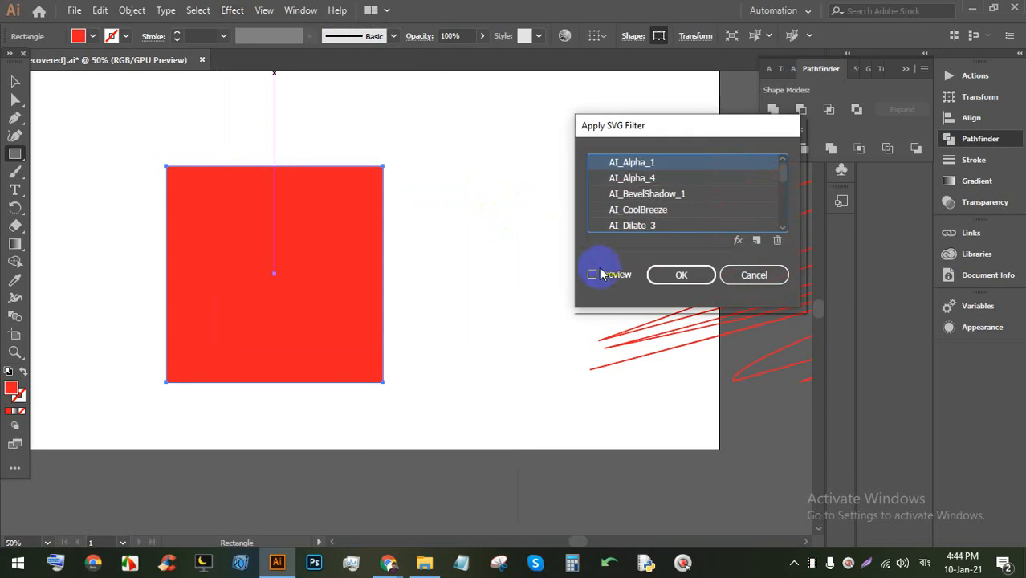
left_click(608, 276)
left_click(631, 178)
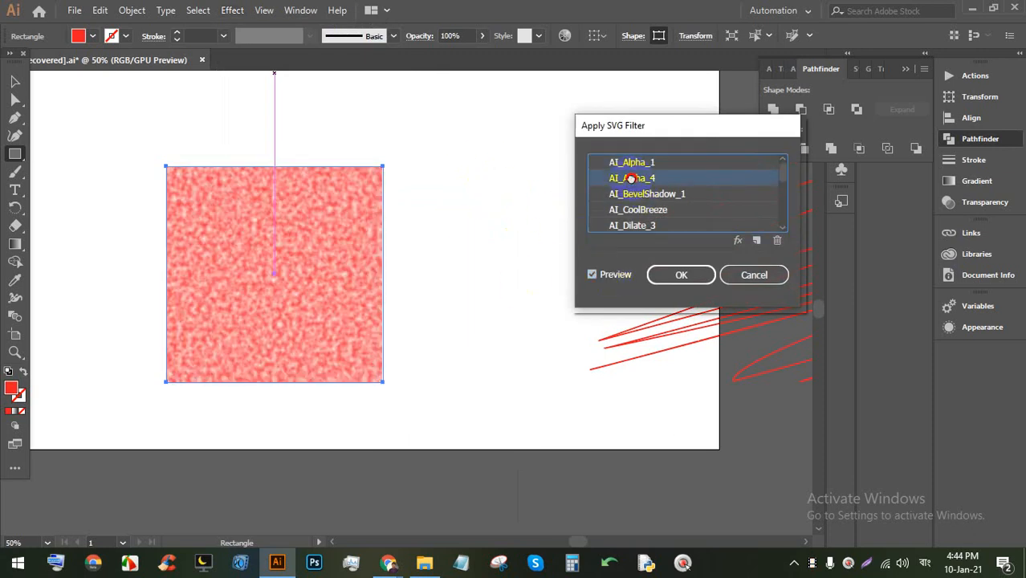
left_click(665, 193)
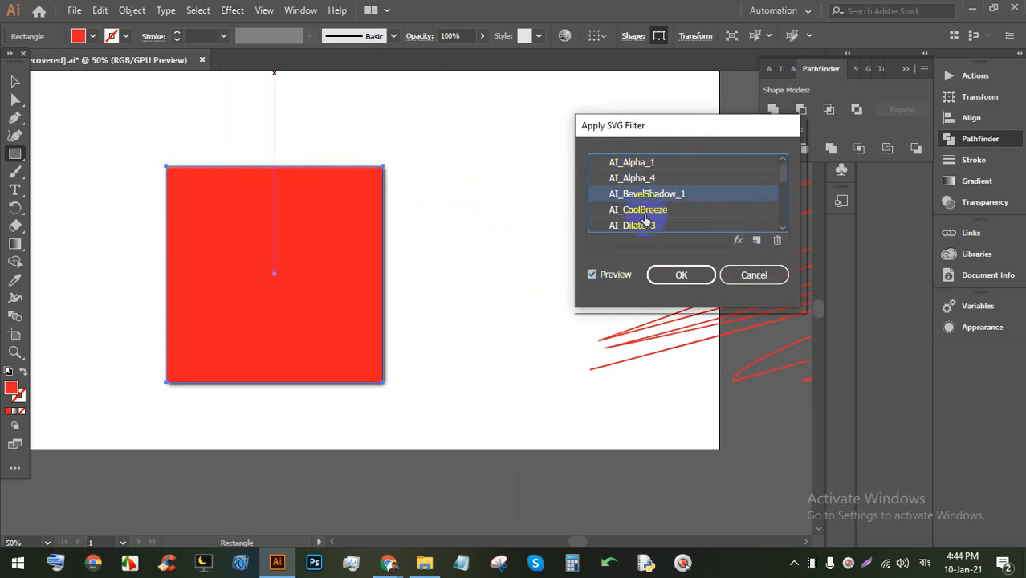
left_click(643, 209)
left_click(641, 228)
Step: Preview the AI_Static and AI_Turbulence_3 filters, start a new SVG filter definition, and discard everything
scroll(646, 200, "down", 4)
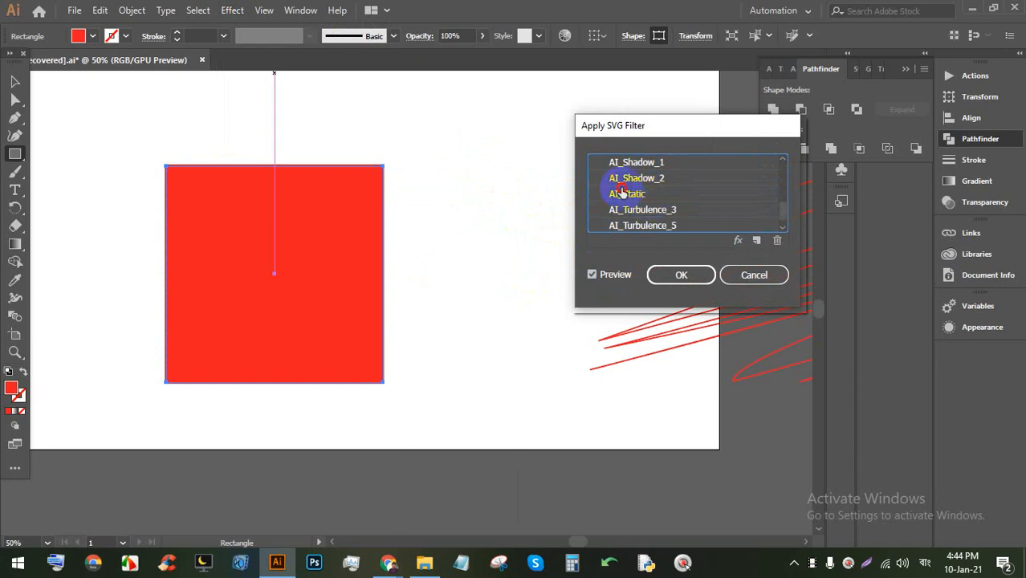
left_click(623, 194)
left_click(632, 210)
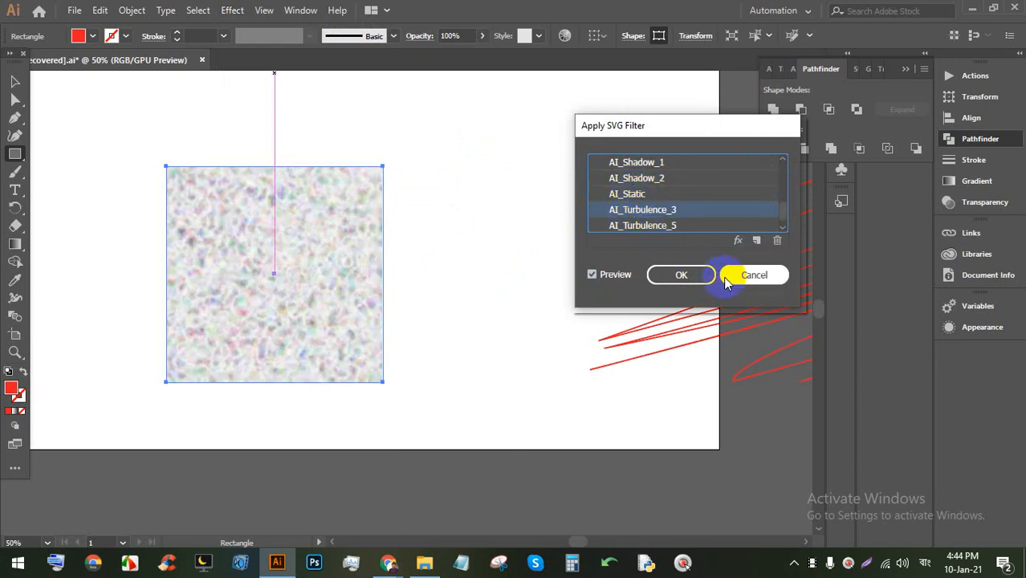
left_click(757, 243)
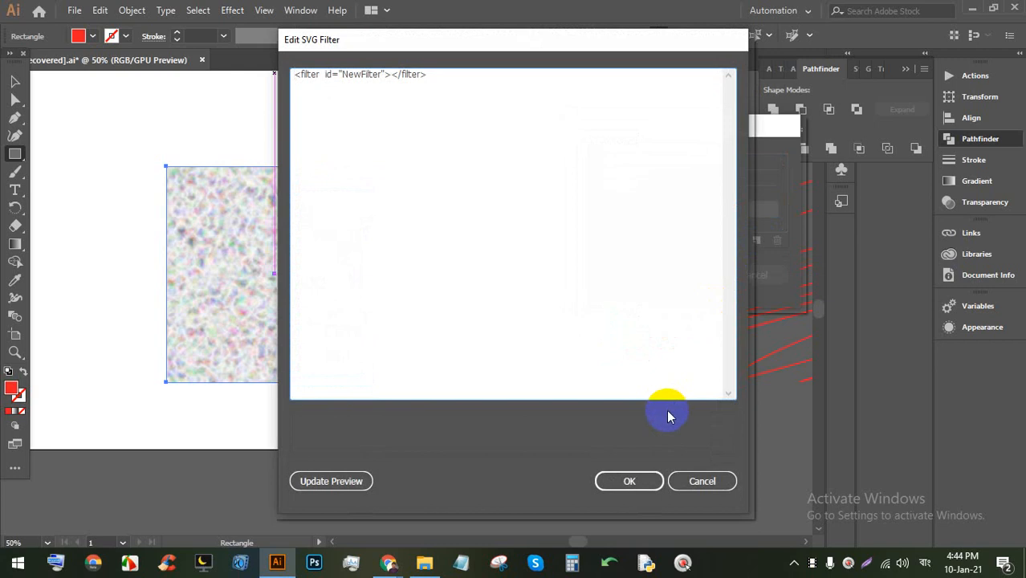
left_click(706, 481)
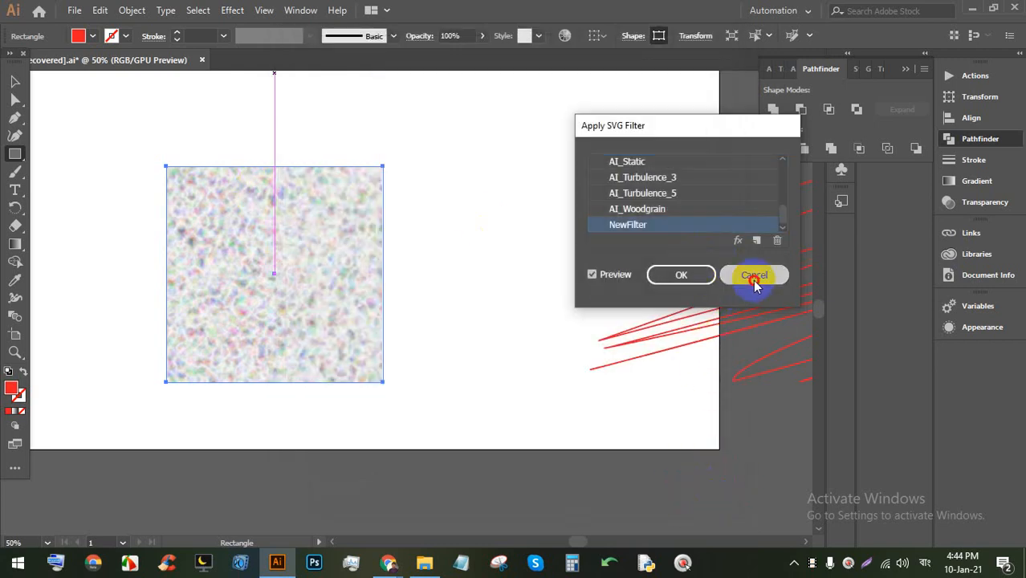
left_click(754, 281)
Step: Check the Google Meet call in Chrome and switch back to Illustrator
left_click(362, 566)
left_click(387, 565)
left_click(282, 458)
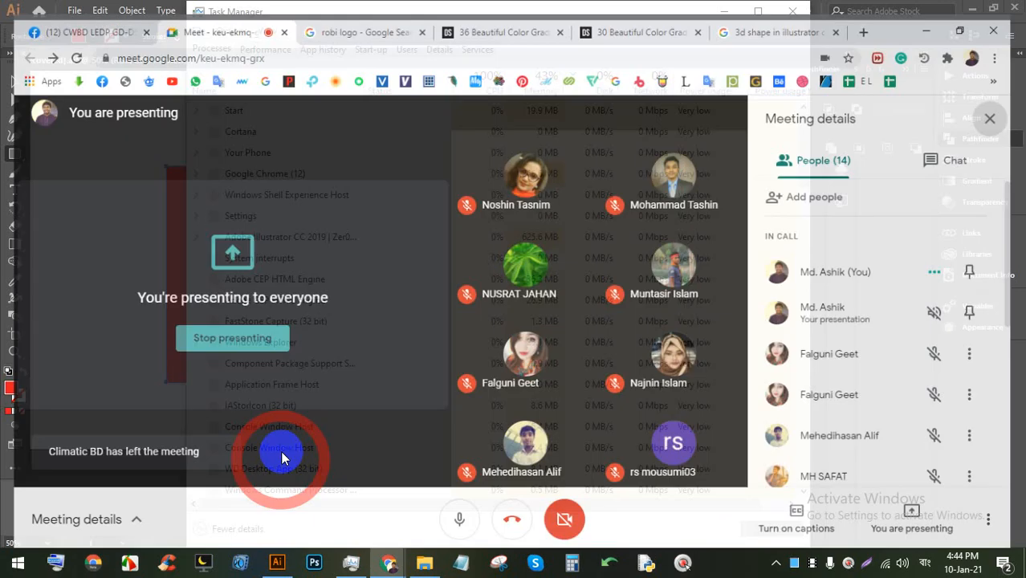
left_click(277, 562)
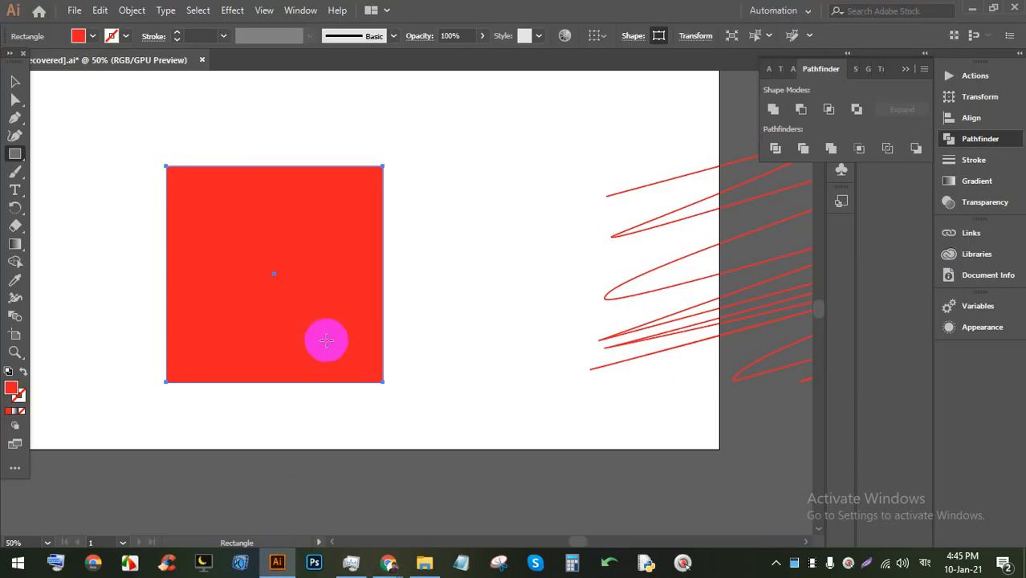
Step: Reselect the red square with the Selection tool and start a Warp effect in the Arc style with preview
left_click(15, 81)
left_click(362, 162)
left_click(303, 287)
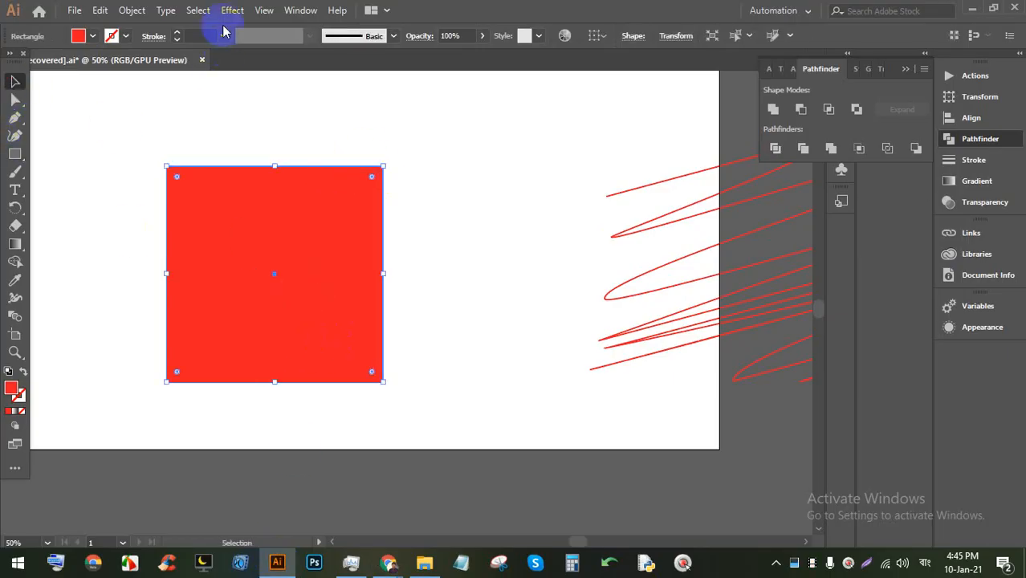
left_click(232, 10)
mouse_move(304, 192)
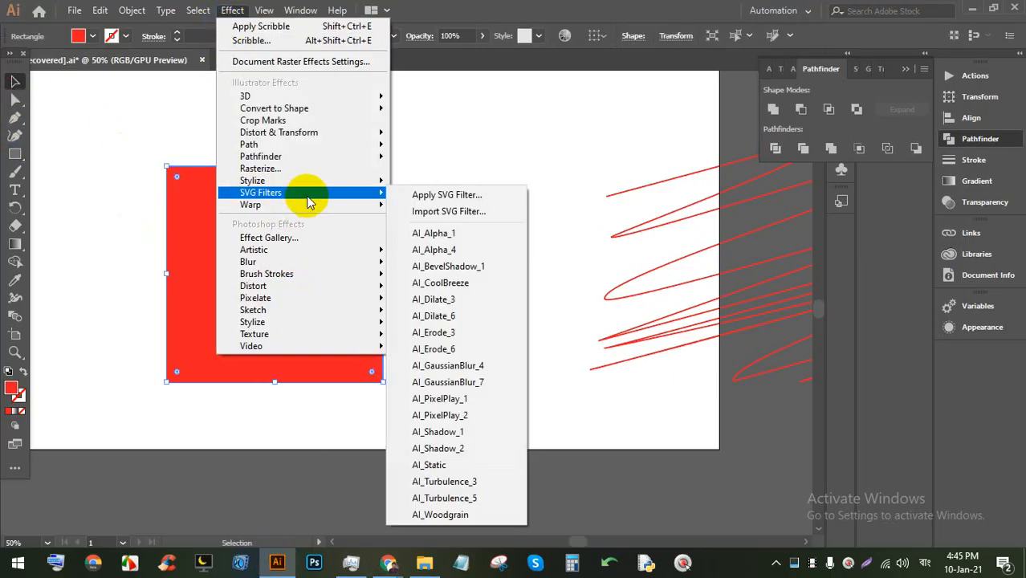
mouse_move(317, 212)
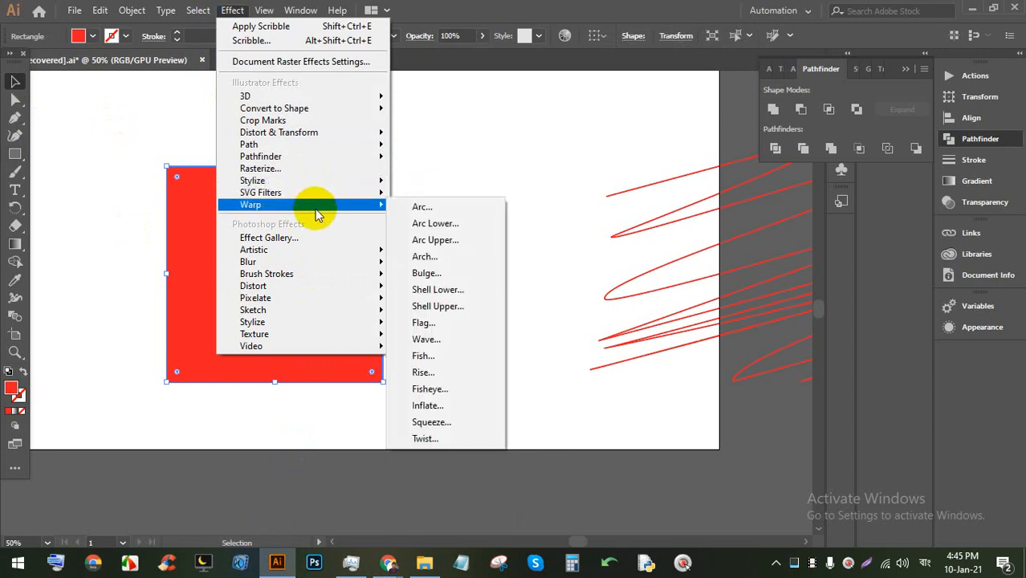
left_click(318, 210)
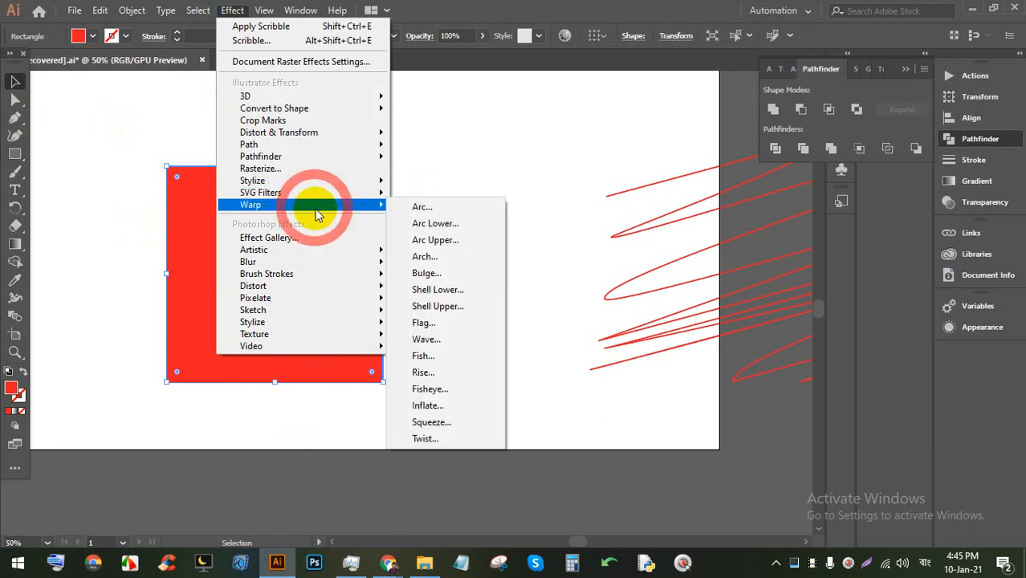
left_click(458, 206)
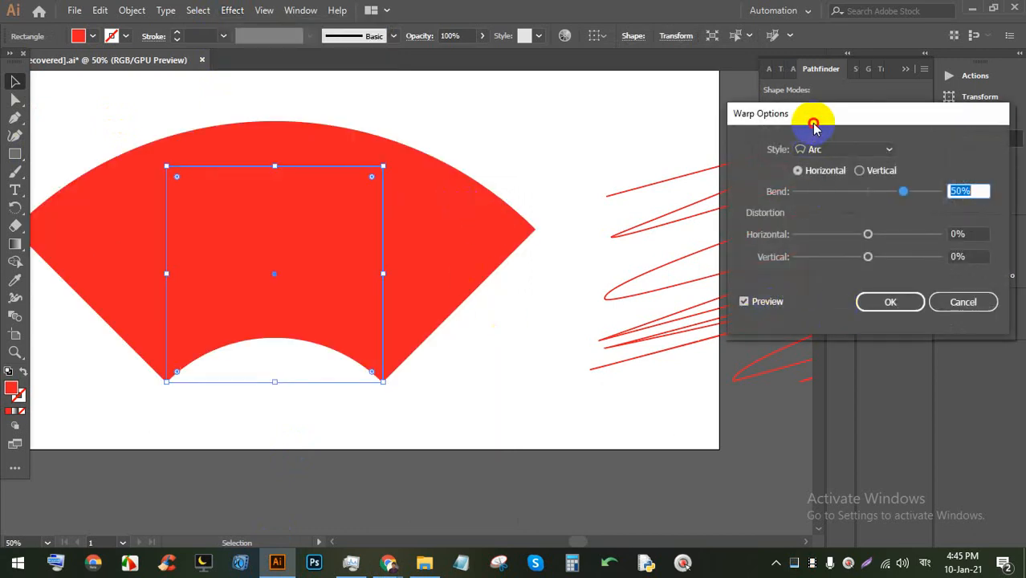
left_click_drag(813, 127, 613, 132)
Step: Preview the Arc Lower, Arc Upper and Arch warp styles on the square, and set the warp direction to vertical
left_click(632, 155)
left_click(638, 189)
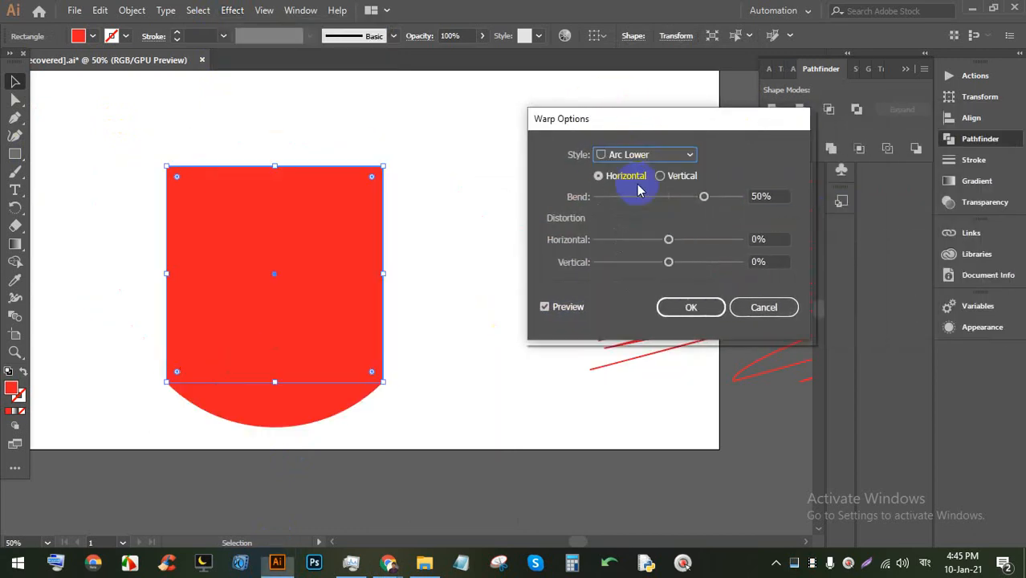
left_click(632, 155)
left_click(643, 204)
left_click(631, 155)
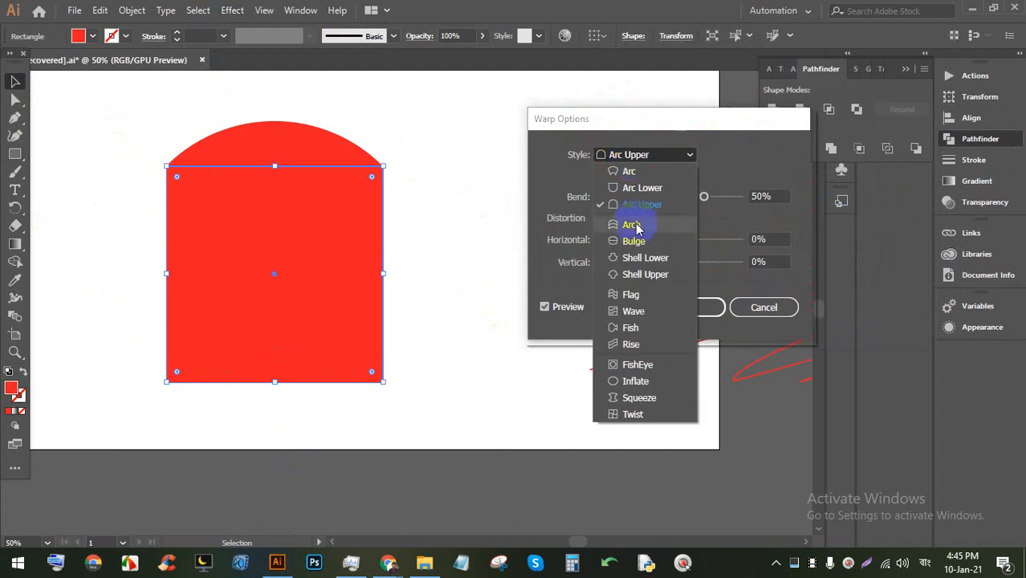
left_click(634, 226)
left_click(661, 175)
Step: Preview the vertical Bulge and Shell Lower warp styles on the square
left_click(655, 154)
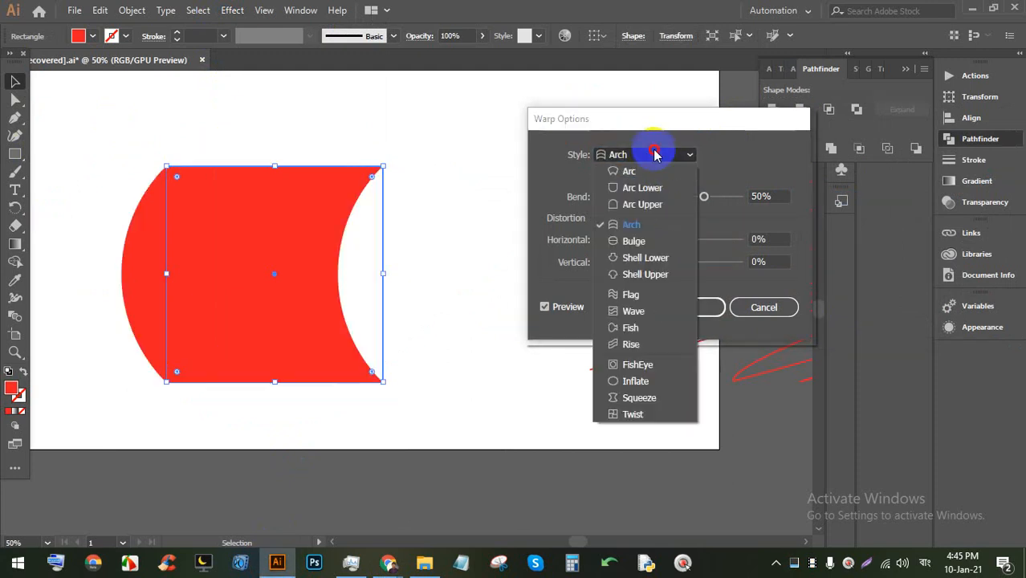
left_click(632, 240)
left_click(646, 154)
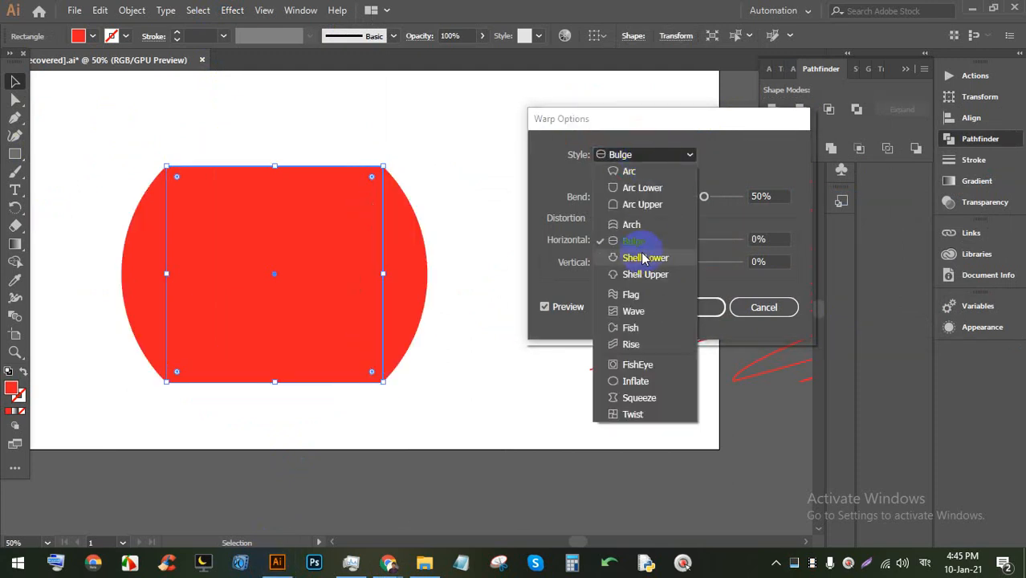
left_click(645, 258)
Step: Change the warp style to Flag with 47% bend, 29% horizontal distortion and -21% vertical distortion
left_click(631, 155)
left_click(631, 295)
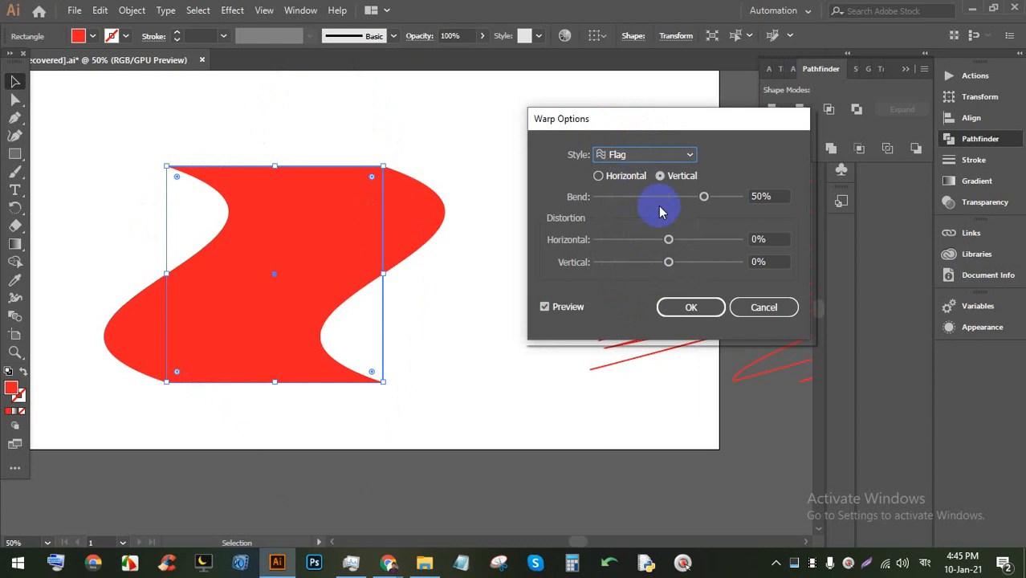
mouse_move(706, 200)
left_mouse_down()
mouse_move(665, 201)
mouse_move(702, 198)
left_mouse_up()
left_click_drag(668, 240, 654, 262)
Step: Compare the Arc Lower and Arc warp styles on the square using the same bend and distortion values
left_click(638, 150)
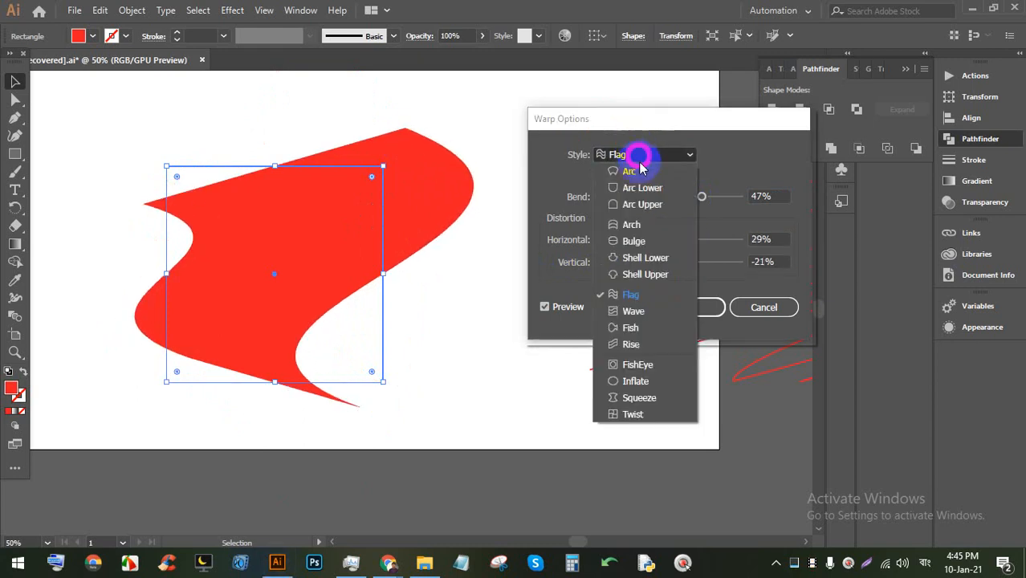
left_click(630, 172)
left_click(647, 153)
left_click(636, 172)
left_click(642, 155)
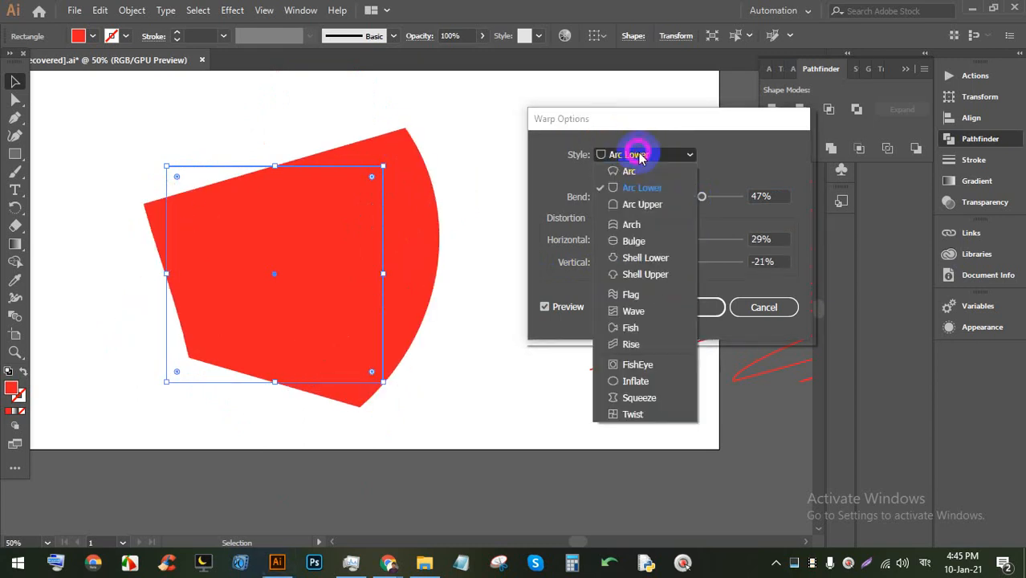
left_click(638, 169)
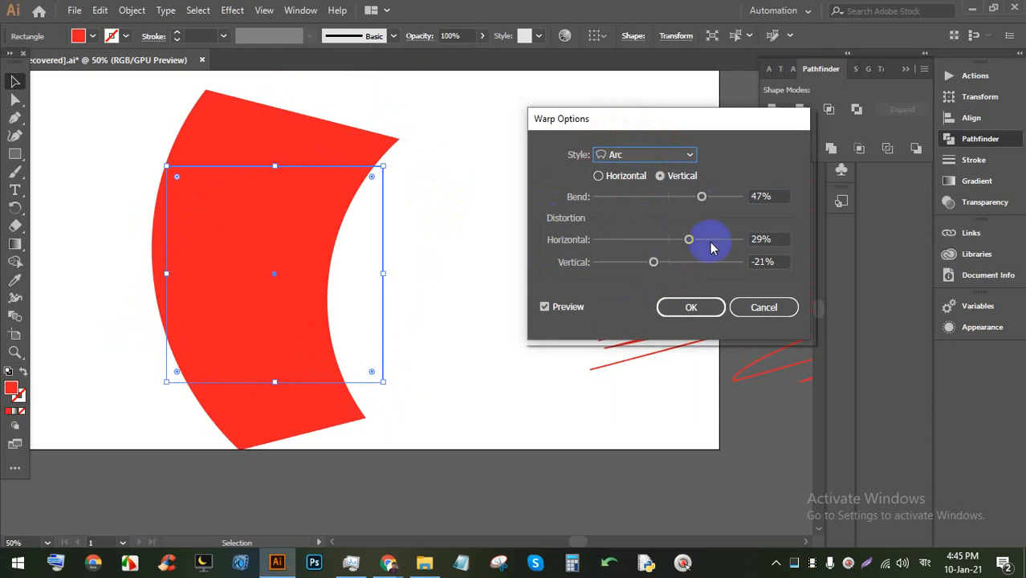
Step: Try the Fish warp style with 2% bend, -2% horizontal and -3% vertical distortion, and discard the warp
left_click(626, 157)
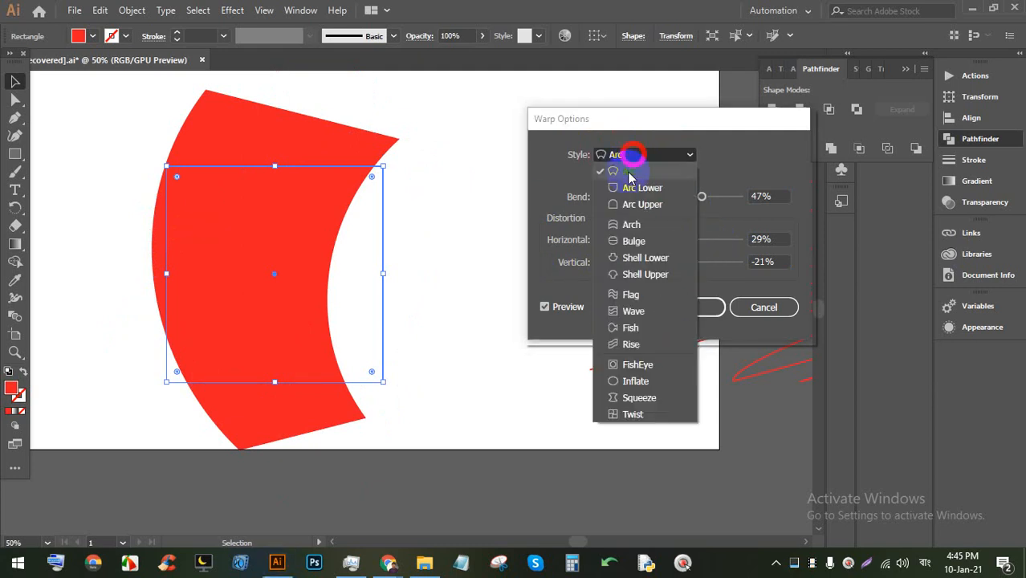
left_click(608, 326)
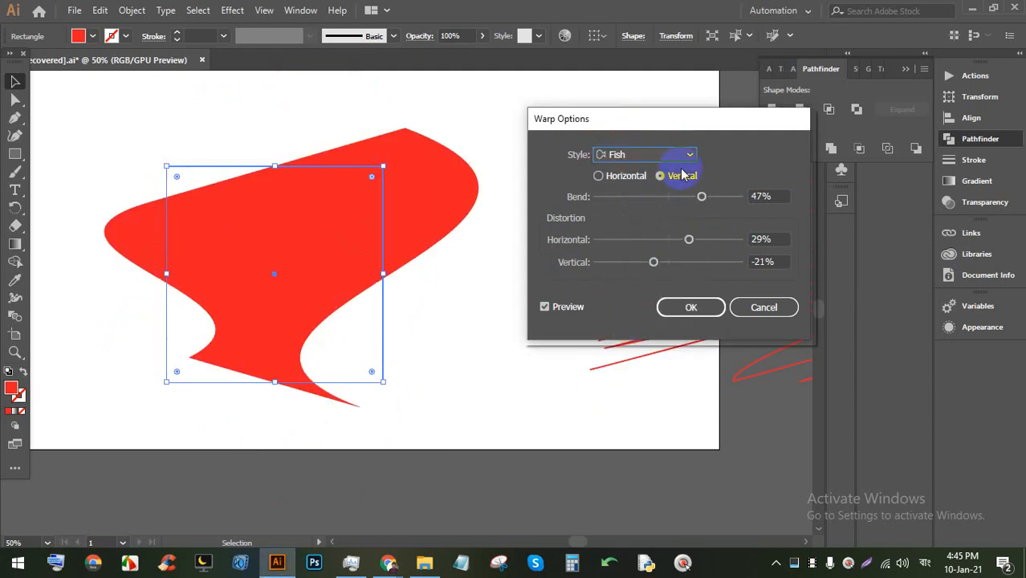
left_click_drag(702, 197, 701, 197)
left_click_drag(688, 239, 667, 264)
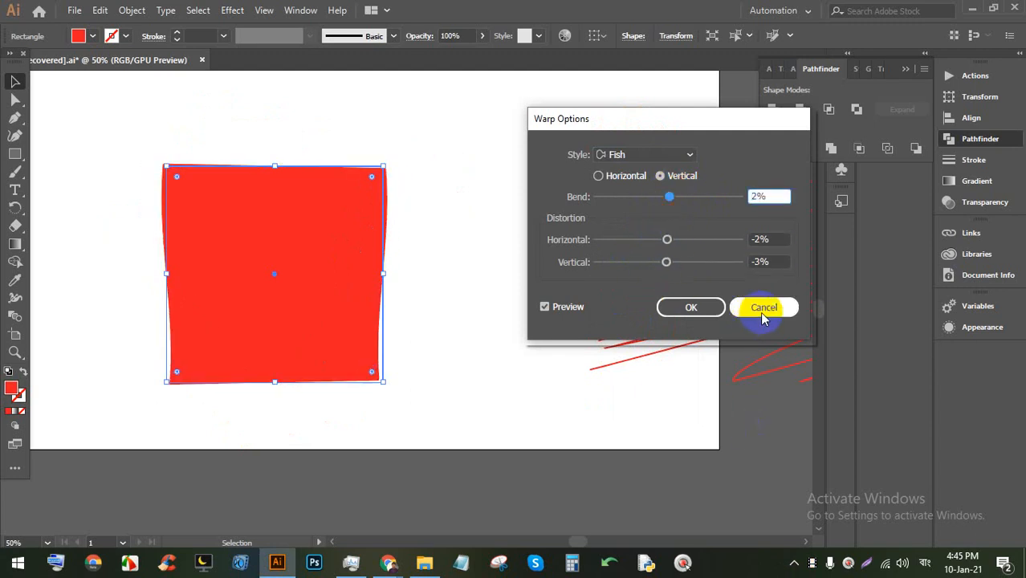
left_click(762, 313)
left_click(232, 9)
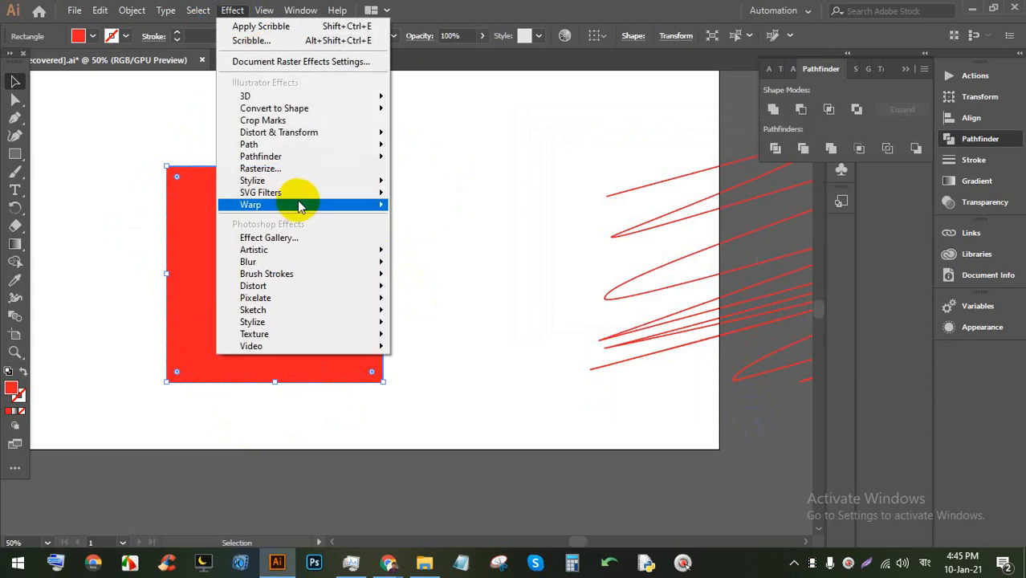
mouse_move(298, 204)
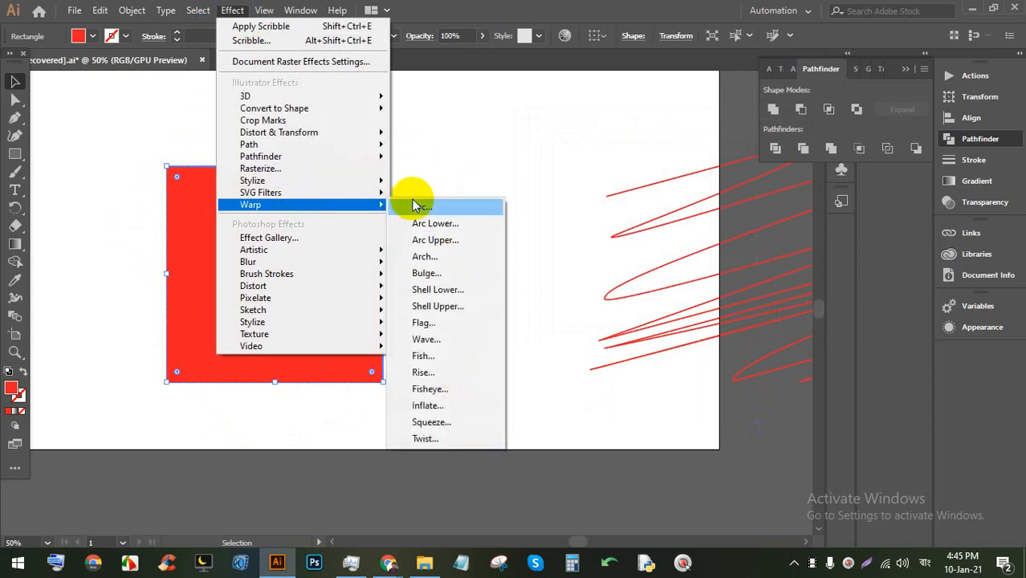
left_click(523, 128)
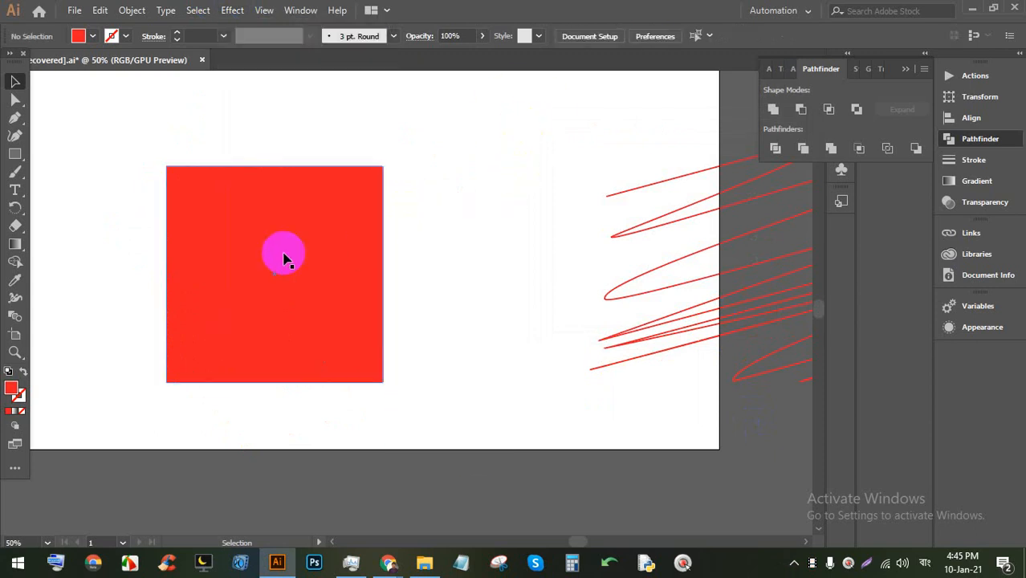
Step: Move the red square slightly down and open the Effect Gallery for it
left_click_drag(284, 257, 284, 270)
left_click(241, 12)
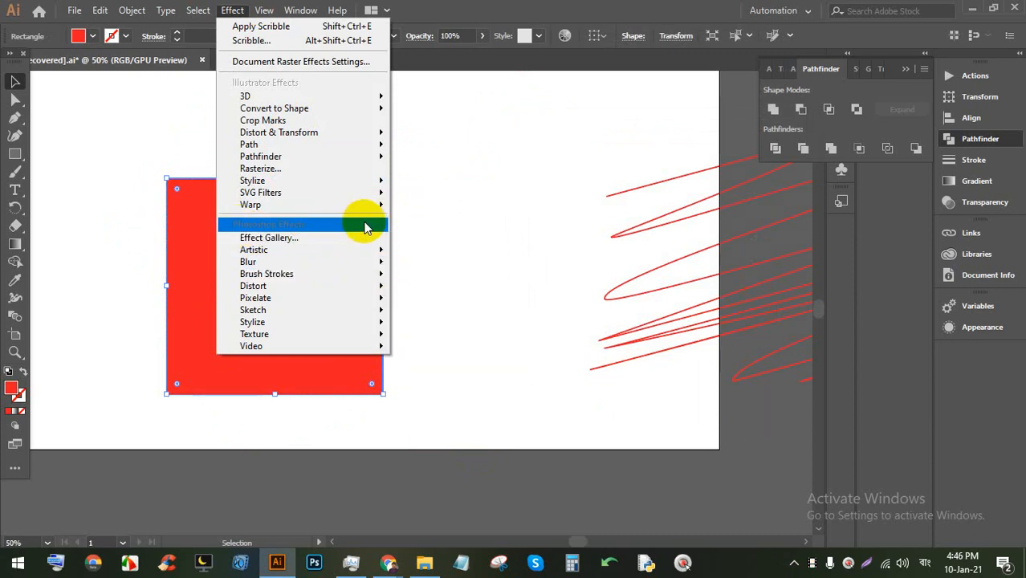
mouse_move(301, 254)
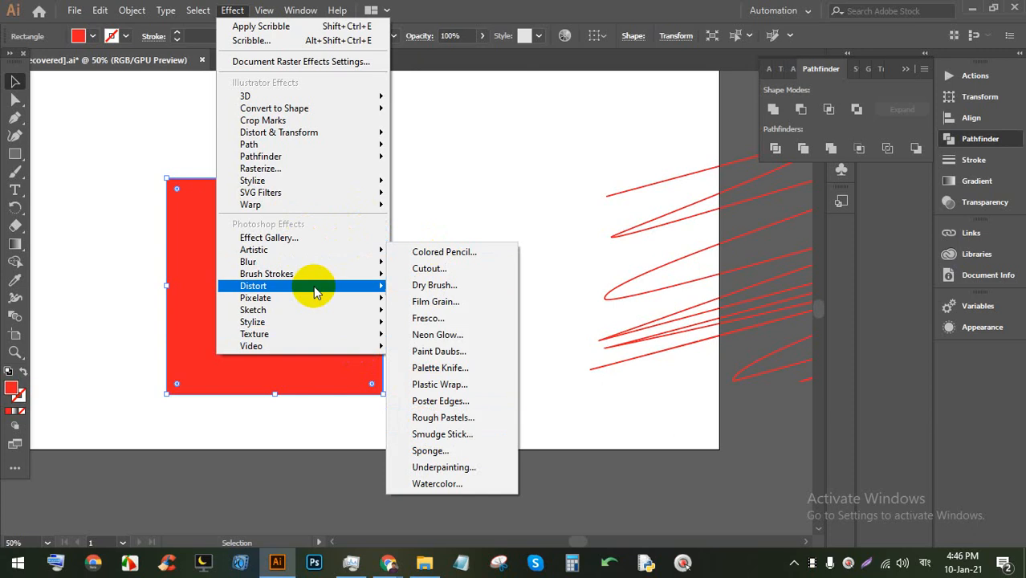
left_click(318, 240)
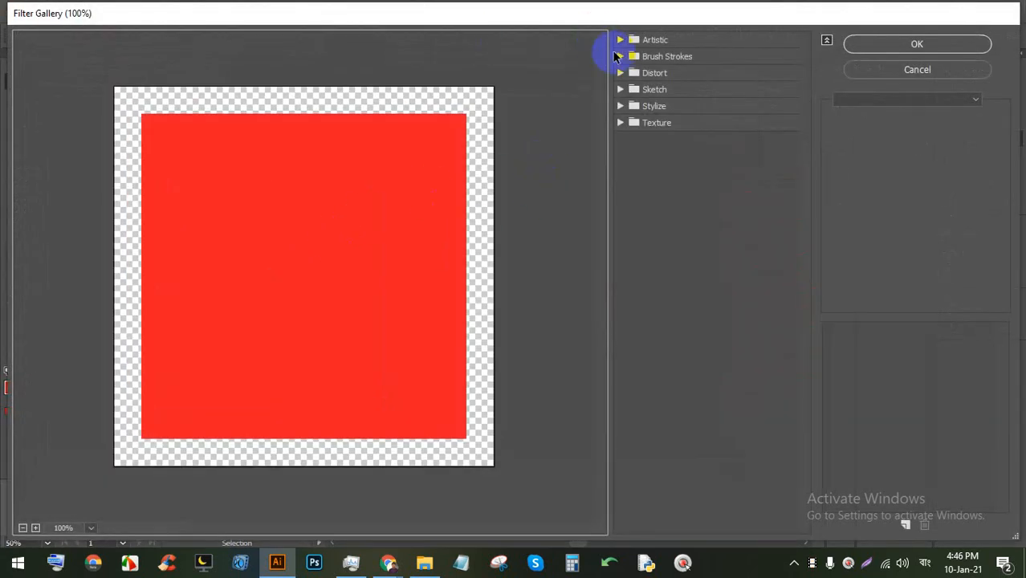
Step: Preview the Artistic filters Colored Pencil, Cutout, Dry Brush, Film Grain, Fresco, Neon Glow and Palette Knife on the red square
left_click(620, 40)
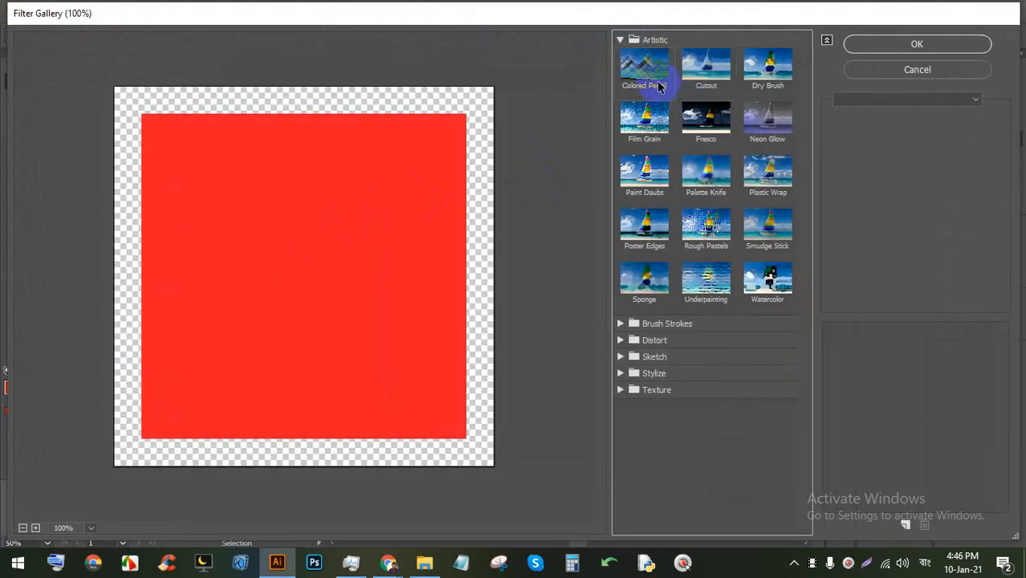
left_click(659, 87)
left_click(706, 68)
left_click(768, 65)
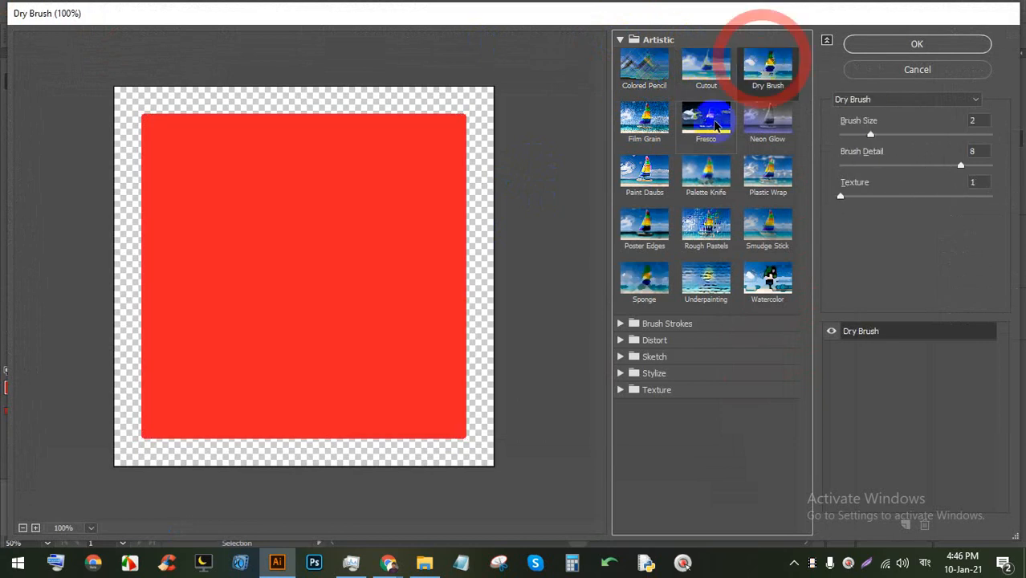
left_click(644, 121)
left_click(706, 119)
left_click(768, 121)
left_click(692, 171)
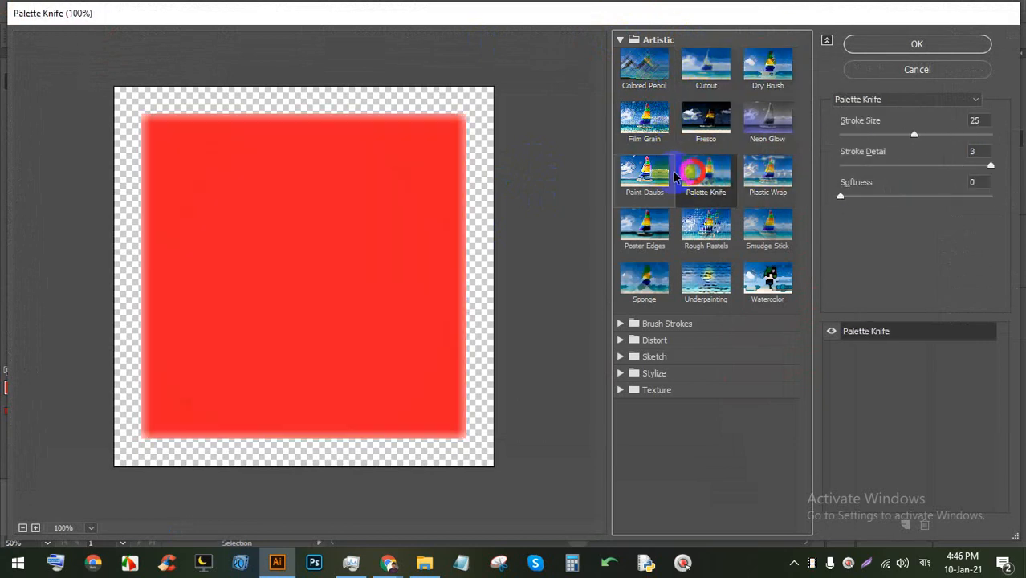
Step: Preview the Paint Daubs, Poster Edges, Smudge Stick, Watercolor, Underpainting and Sponge filters on the red square
left_click(644, 169)
left_click(644, 227)
left_click(767, 229)
left_click(776, 278)
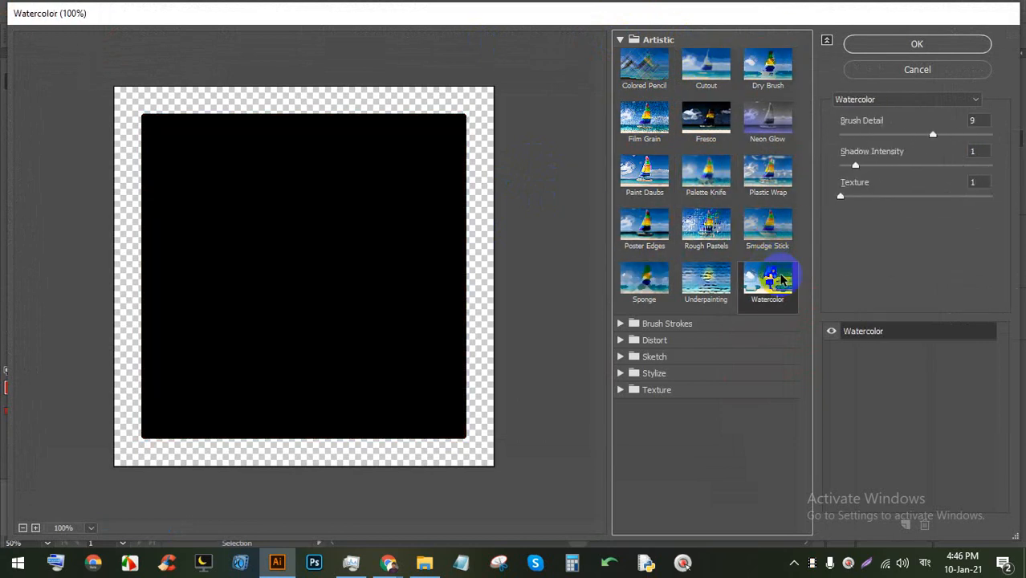
left_click(695, 282)
left_click(644, 280)
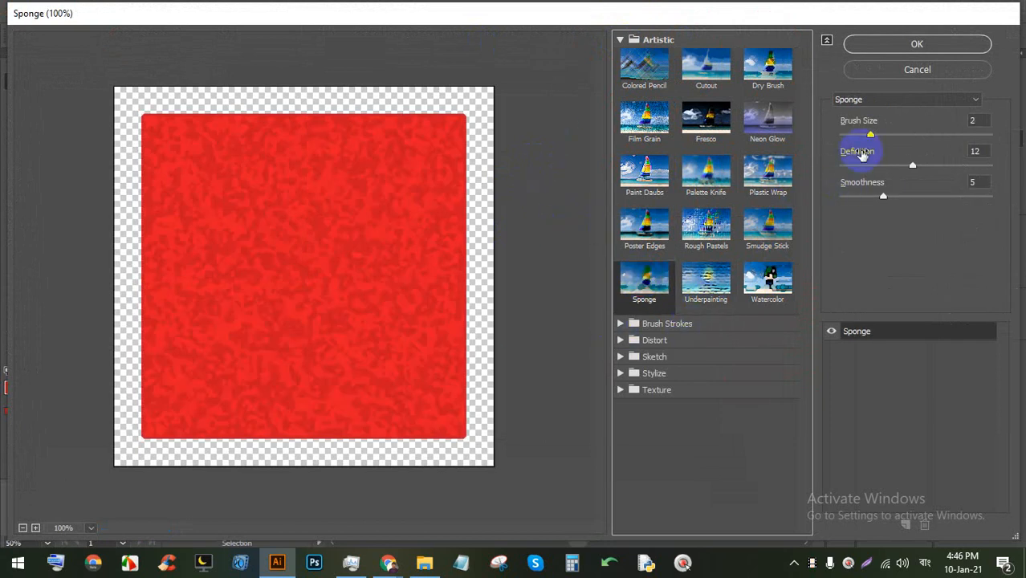
Step: Try the Sponge filter with brush size 2, definition 9 and smoothness 4, and discard the filter
left_click_drag(874, 140, 883, 138)
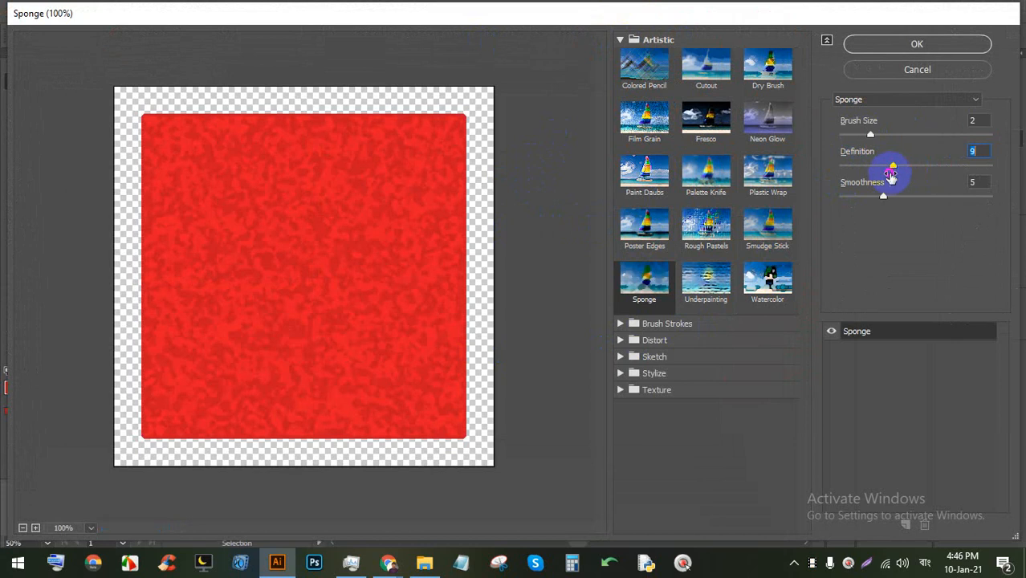
left_click_drag(884, 201, 868, 197)
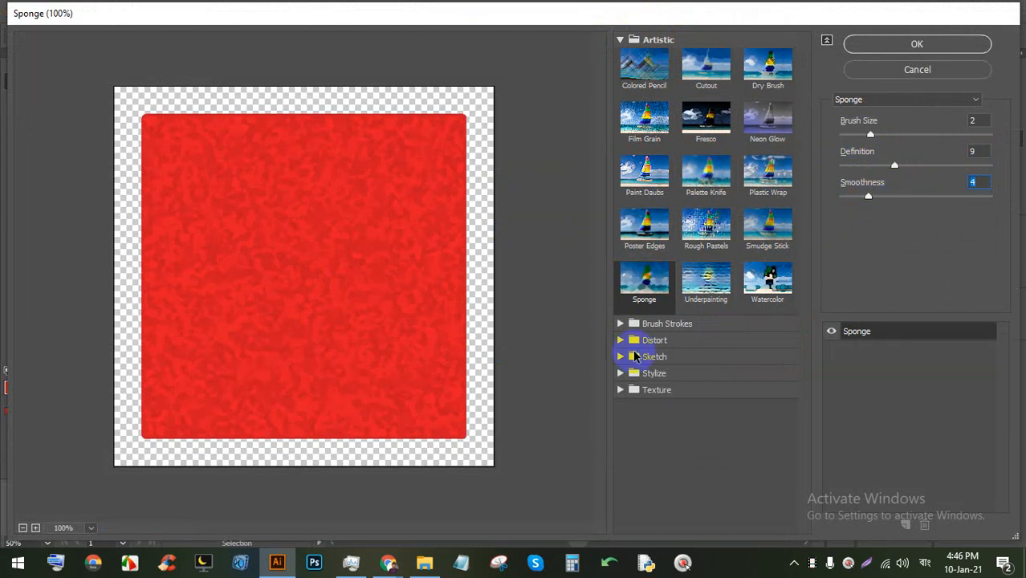
left_click(918, 72)
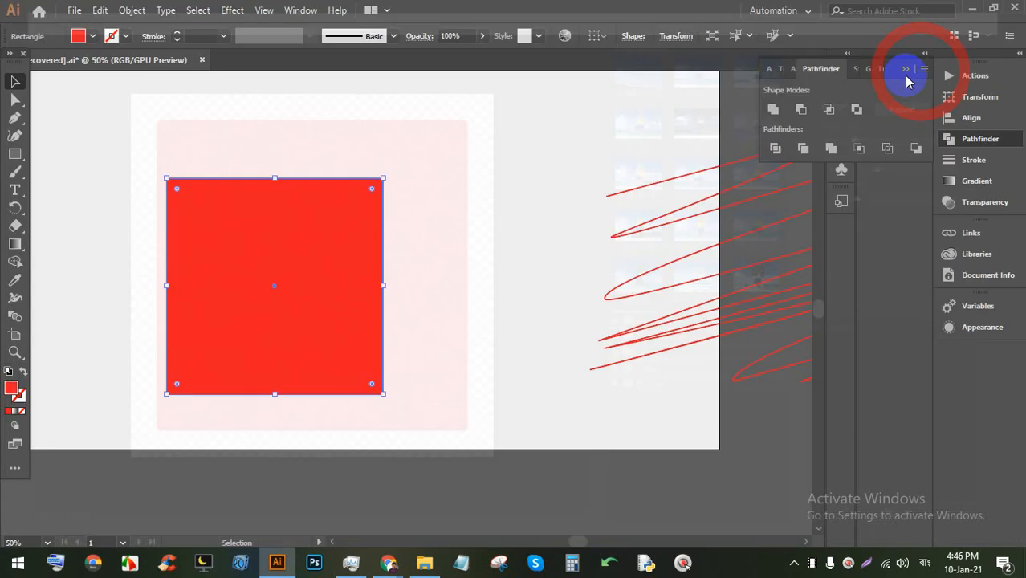
Step: Look through the Photoshop effect categories, including Blur, Brush Strokes, Pixelate, Sketch, Stylize and Texture, and deselect the red square
left_click(241, 10)
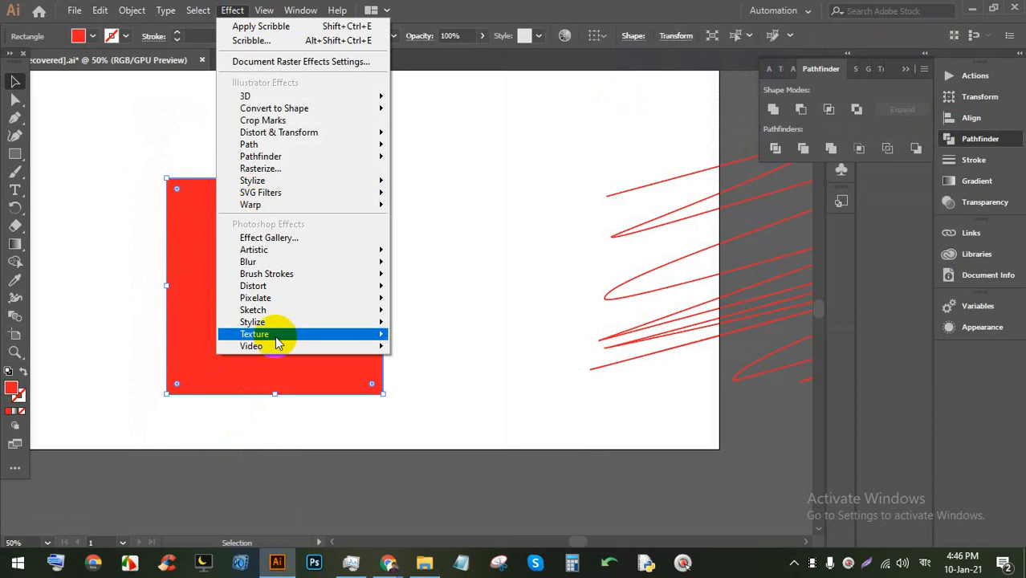
left_click(326, 262)
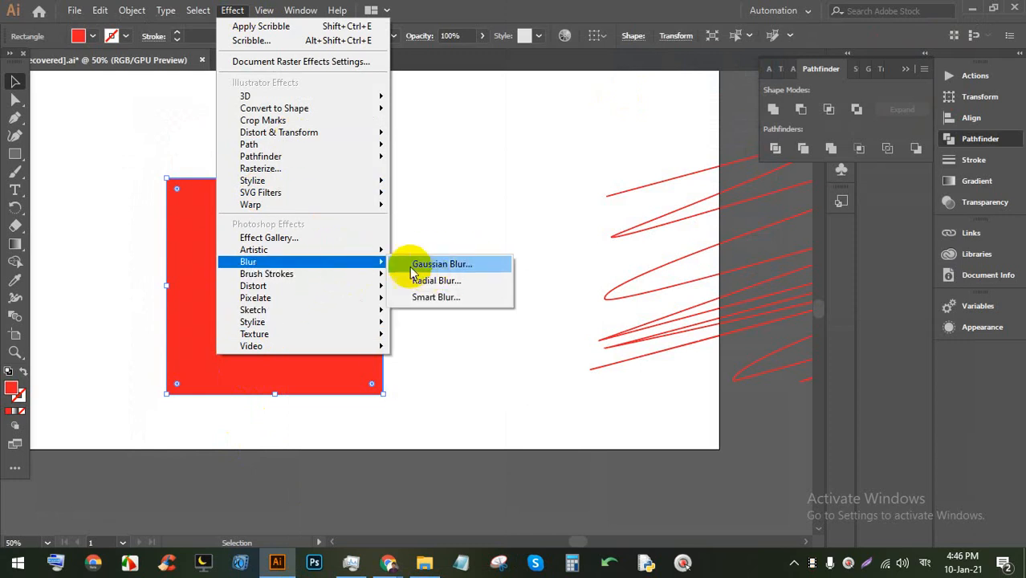
mouse_move(359, 275)
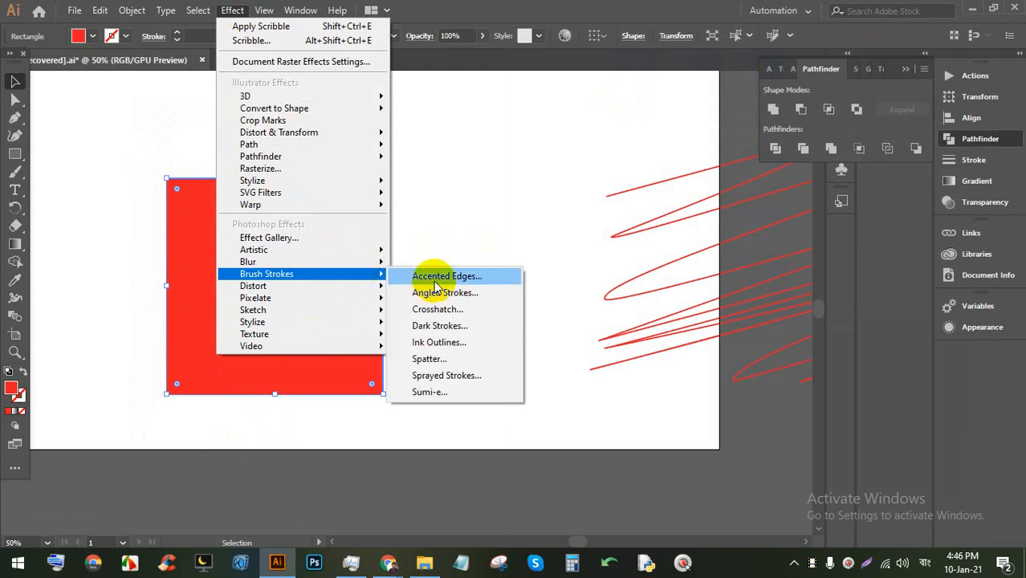
mouse_move(338, 299)
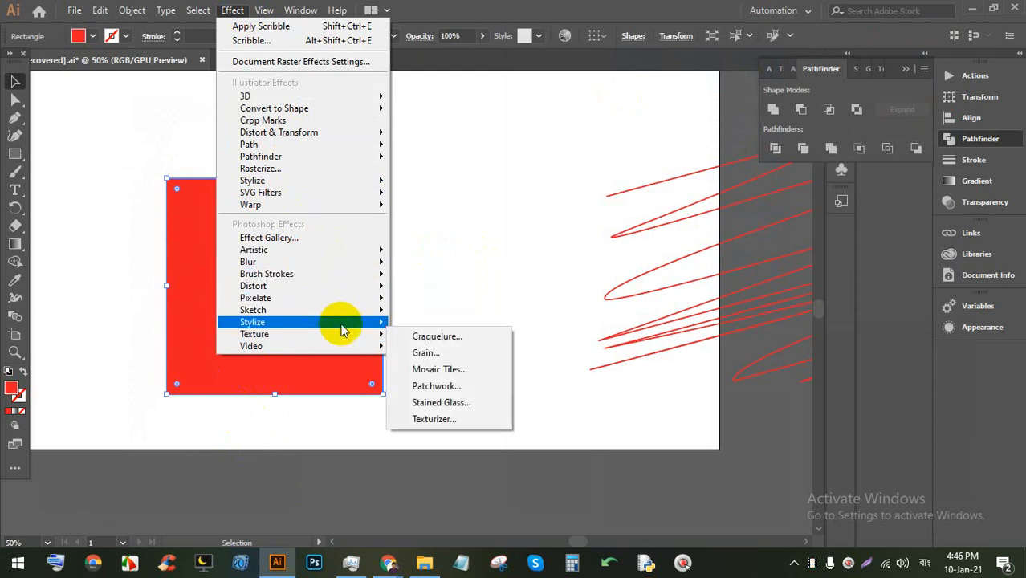
mouse_move(343, 330)
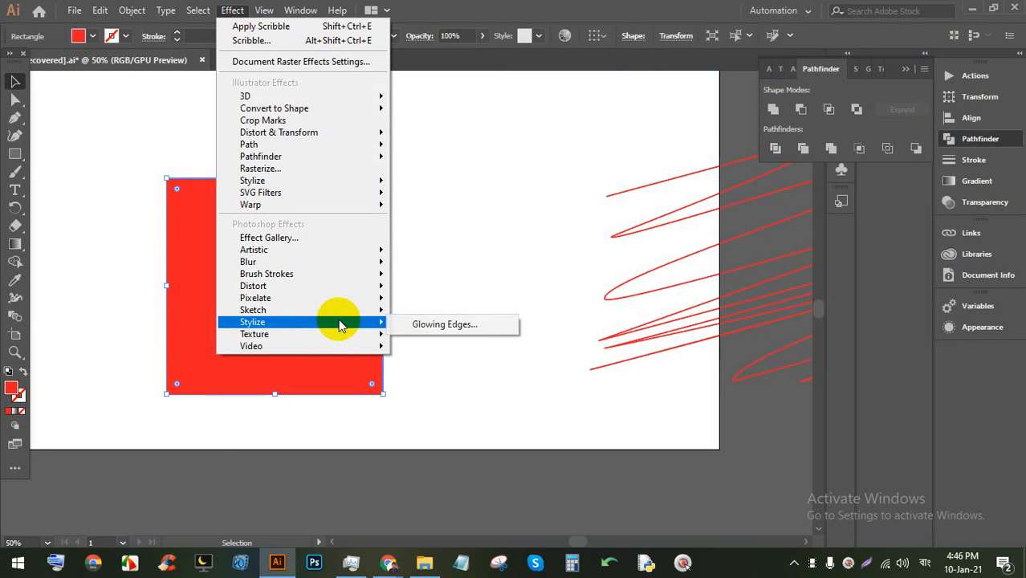
left_click(341, 311)
left_click(344, 299)
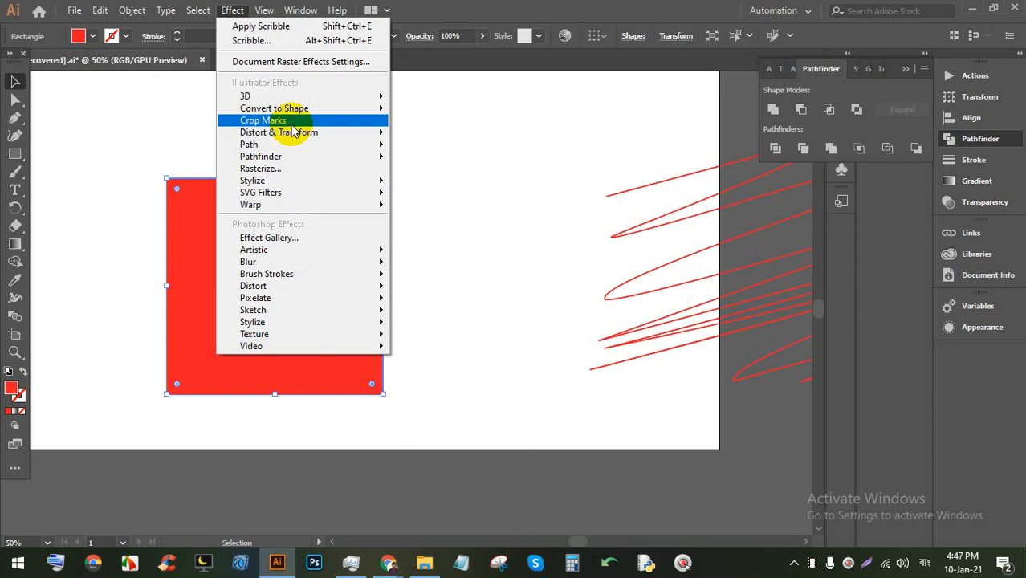
left_click(494, 193)
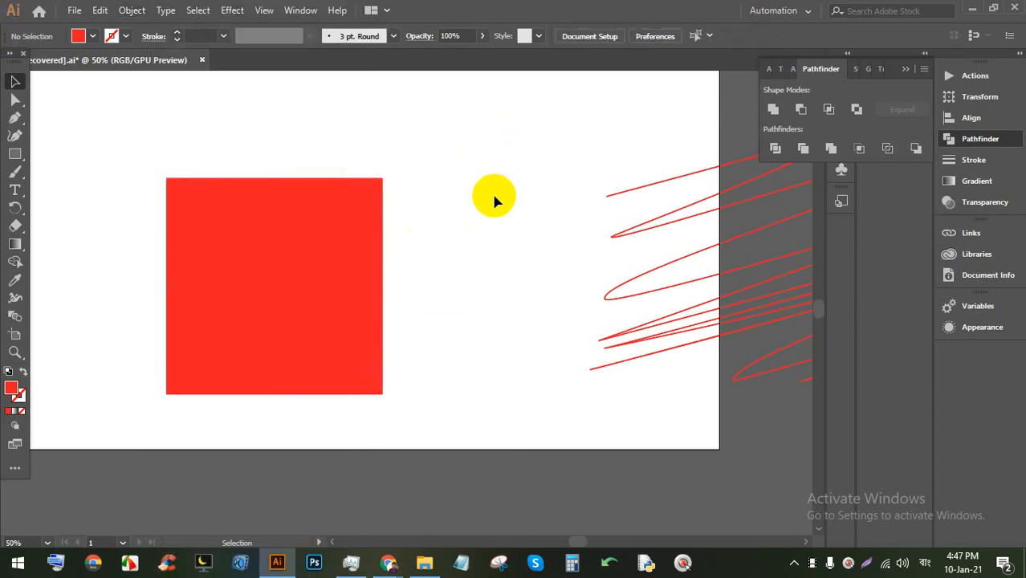
scroll(471, 249, "down", 4)
left_click_drag(236, 93, 602, 223)
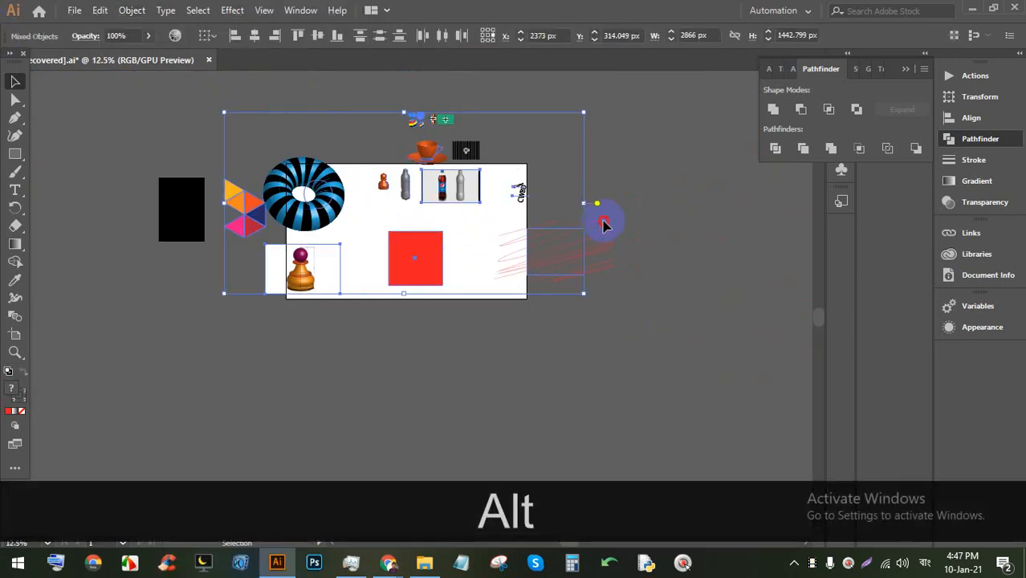
left_click(640, 226)
Step: Save the document as 3d.ai in folder 24, replacing the existing file
key("ctrl+s")
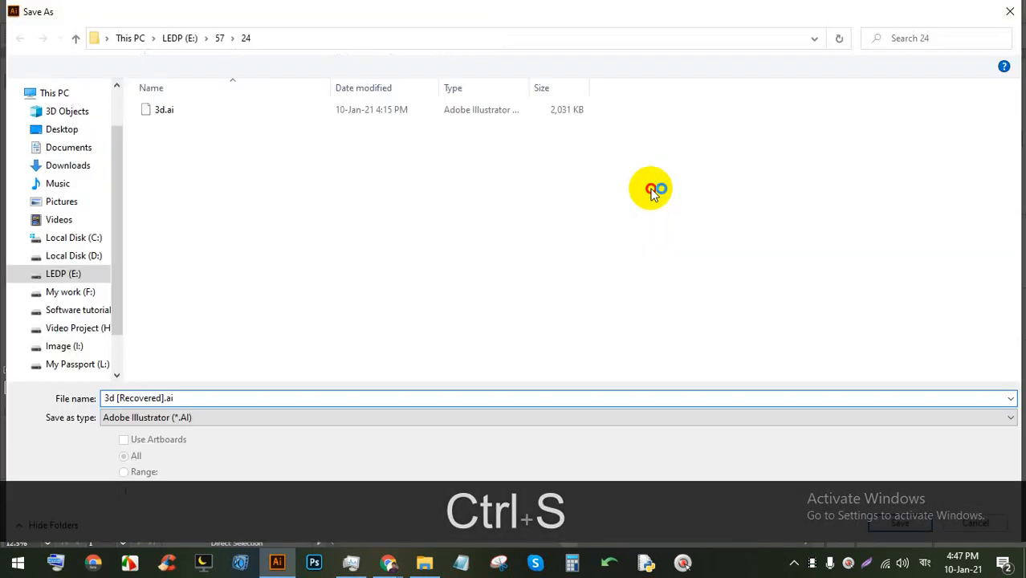
left_click(257, 110)
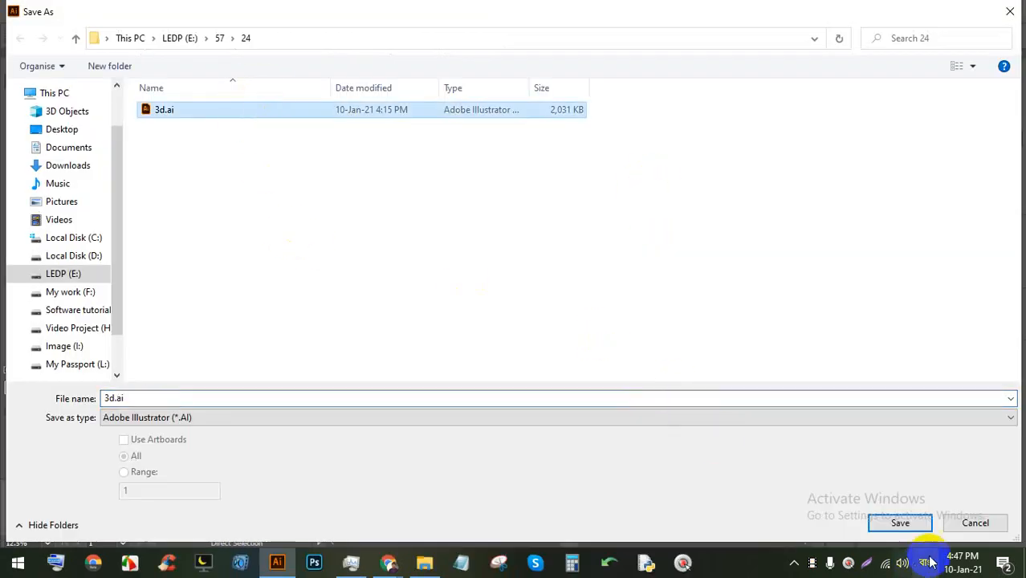
left_click(898, 523)
left_click(514, 335)
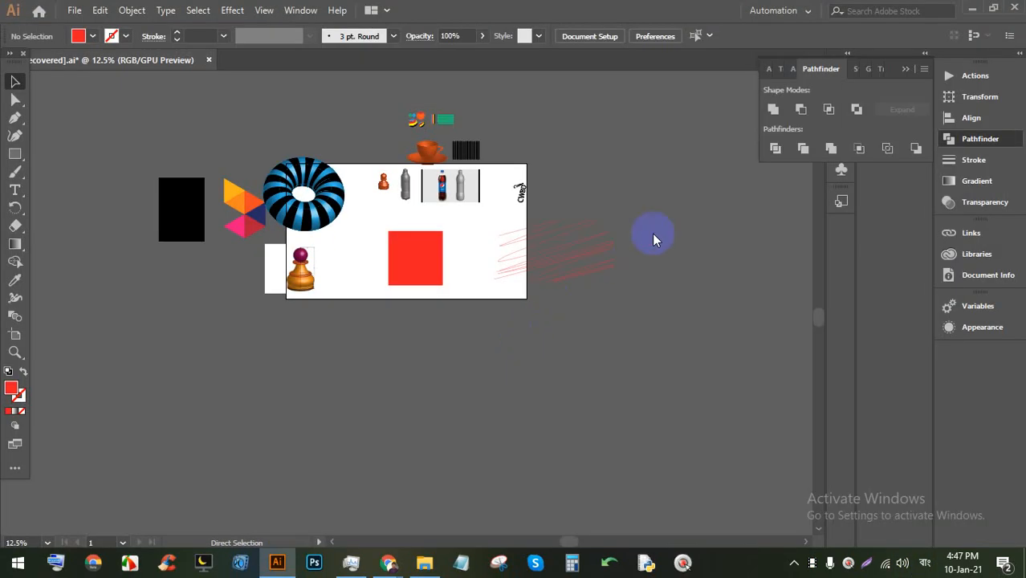
left_click(604, 492)
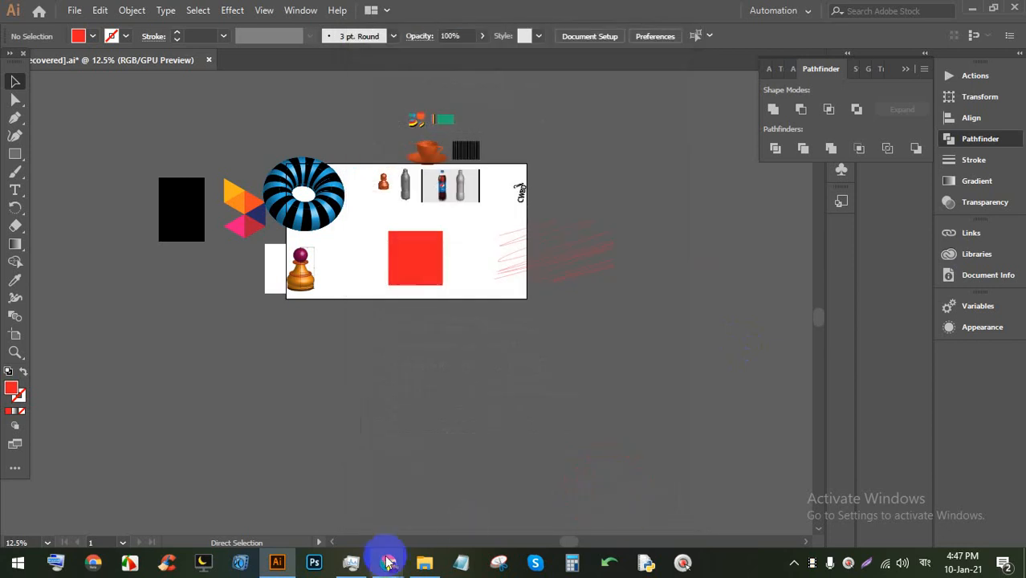
Step: Switch to Chrome and search Google for "bd govt logo" in place of the 36 Beautiful Color Gradients page
mouse_move(388, 562)
left_click(321, 494)
left_click(500, 13)
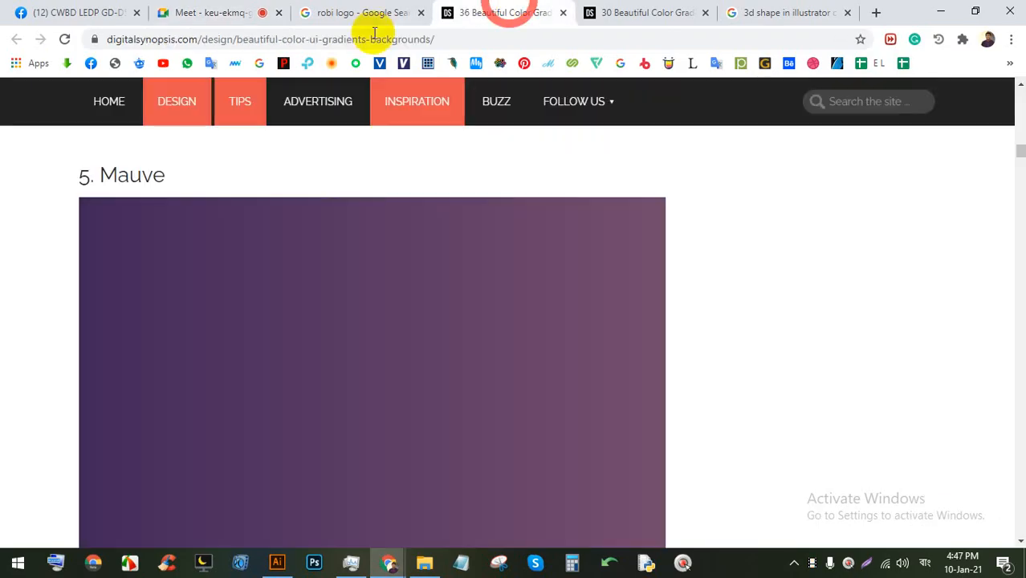
left_click(324, 40)
type("bd ")
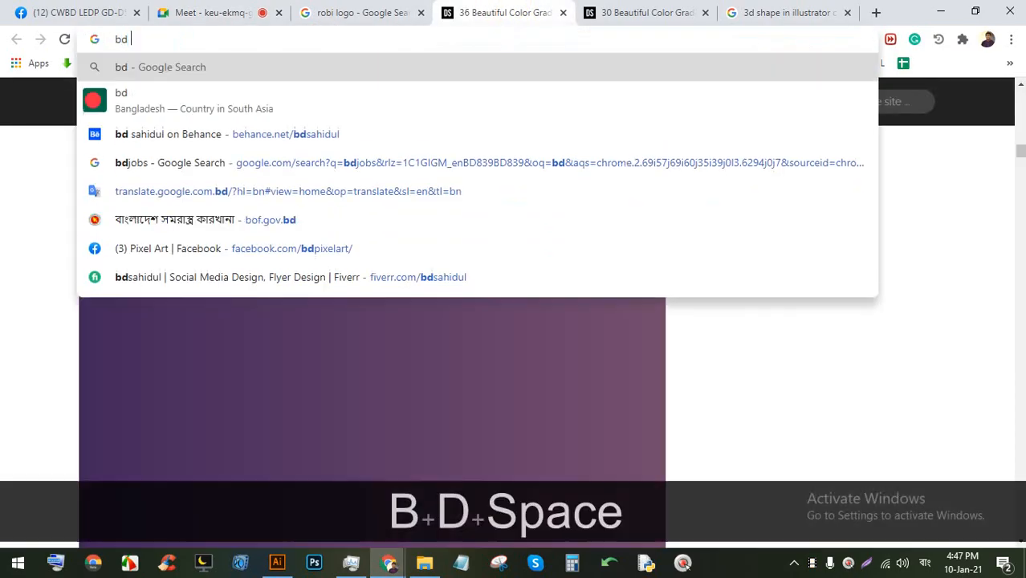
type("go")
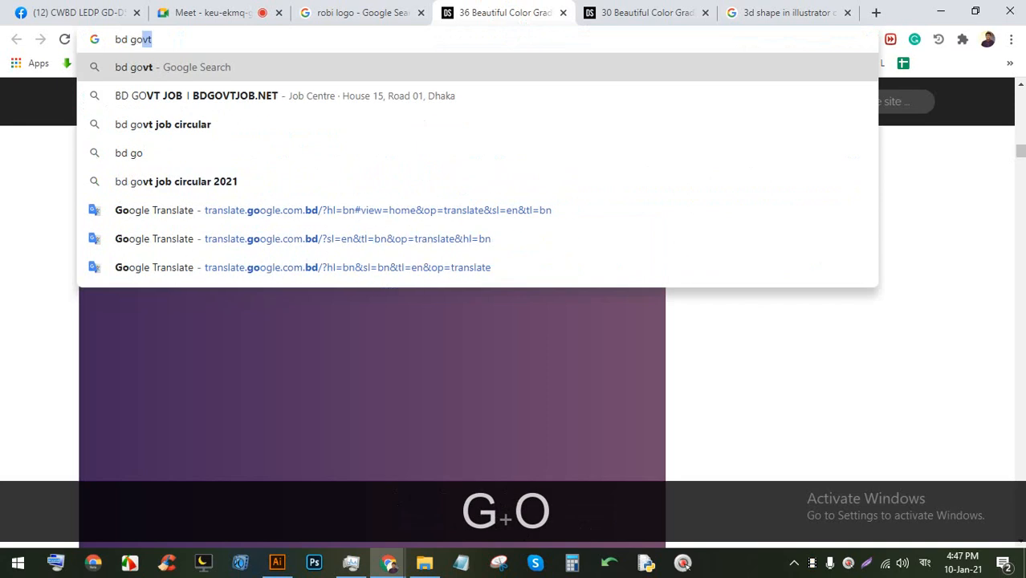
key("Right")
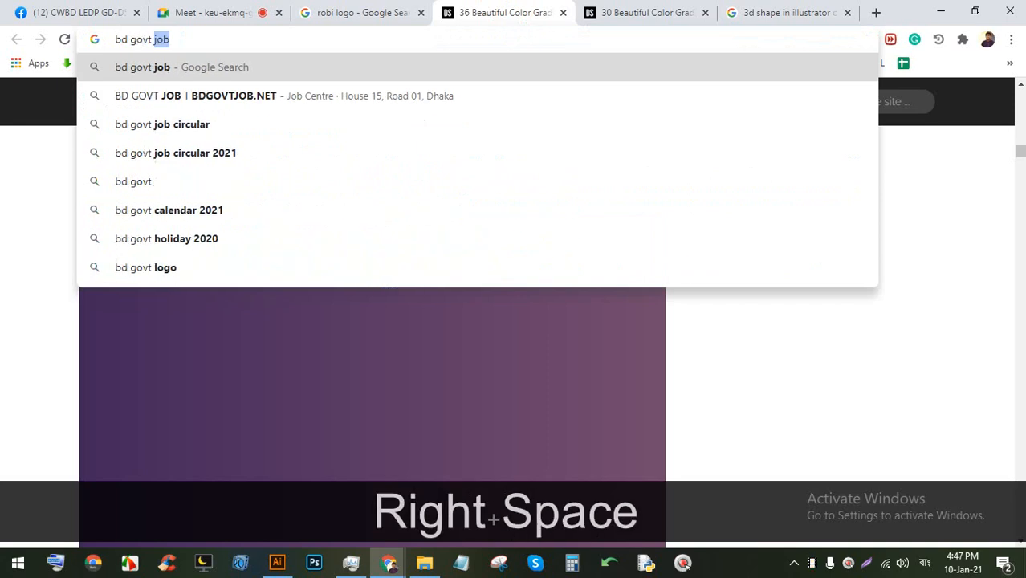
type("logo")
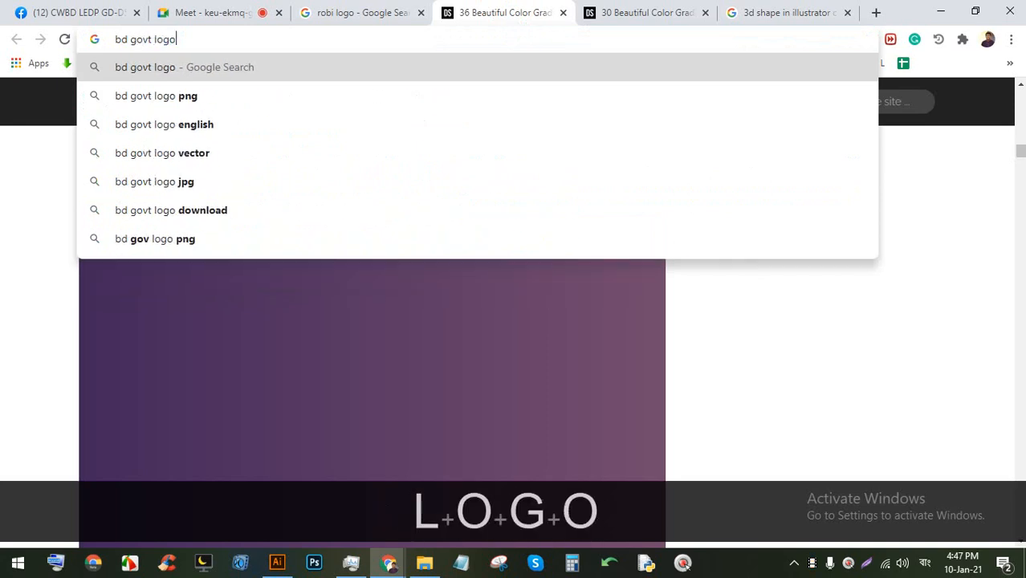
key("Return")
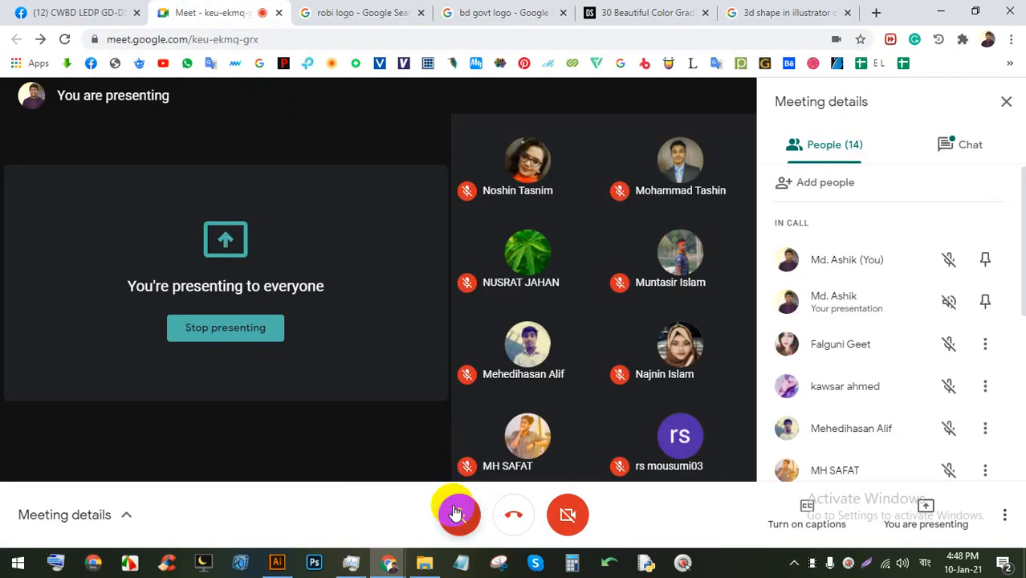
Step: Unmute the microphone in the Google Meet call and return to the bd govt logo image results
left_click(457, 515)
left_click(377, 12)
left_click(461, 12)
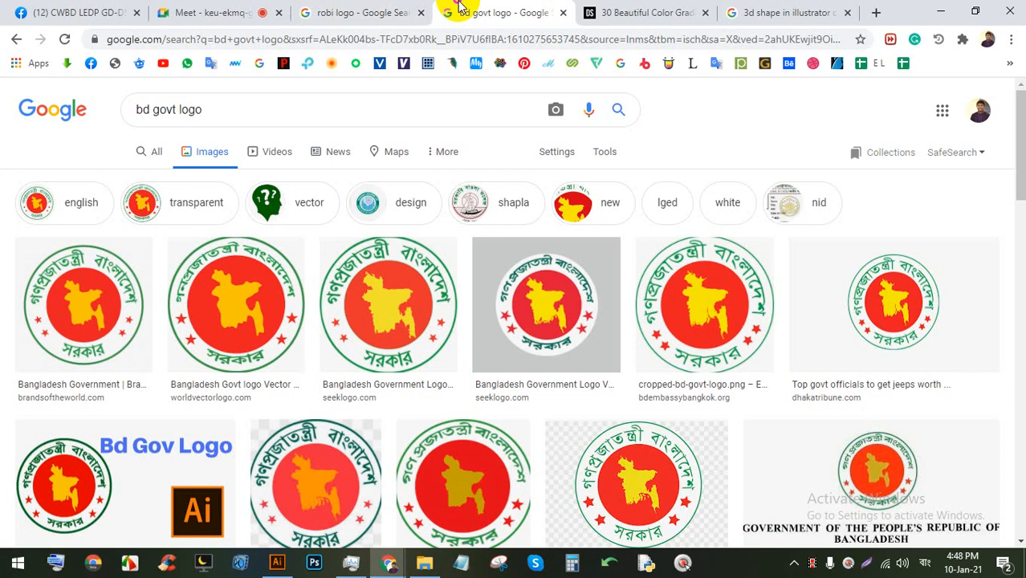
Step: Preview the seeklogo and Clean PNG versions of the Bangladesh government logo and the English one with the green map
left_click(399, 277)
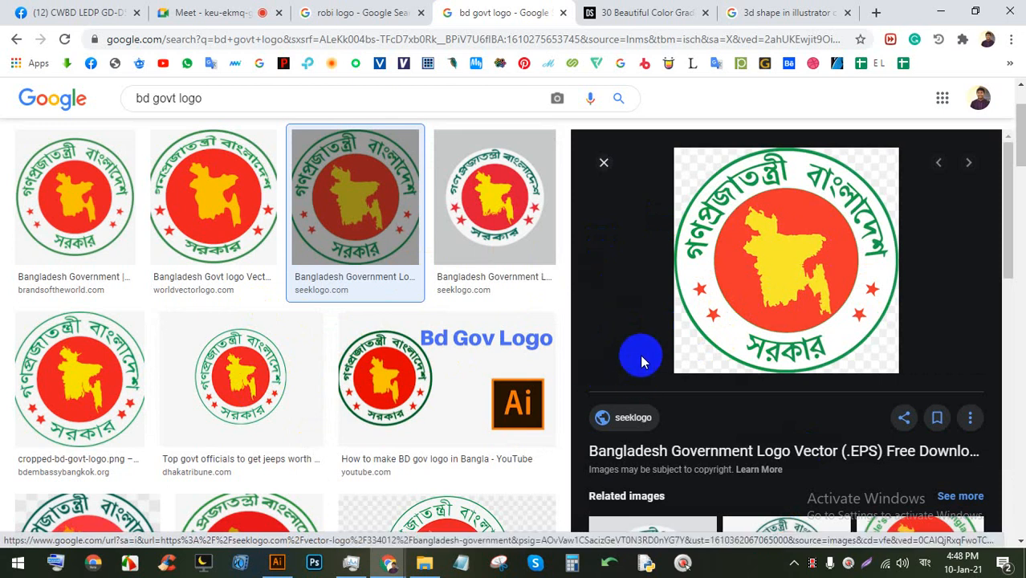
scroll(274, 349, "down", 3)
left_click(131, 302)
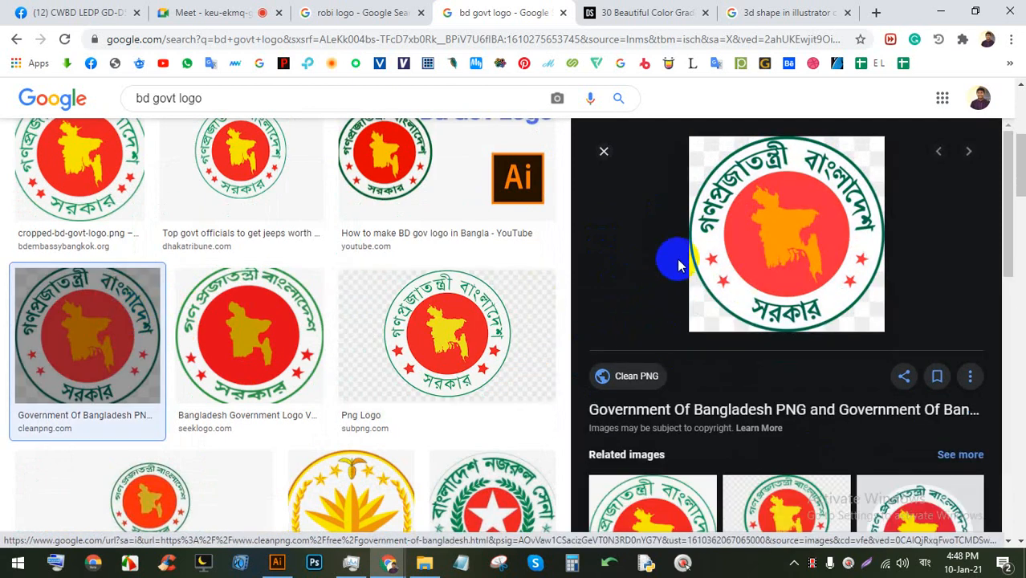
scroll(680, 259, "down", 5)
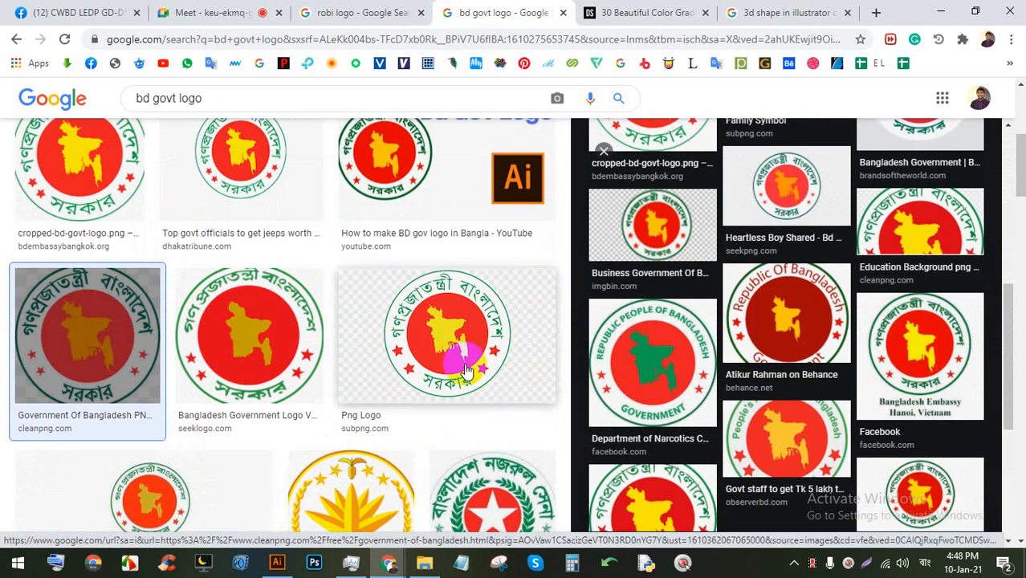
scroll(458, 344, "down", 3)
left_click(659, 363)
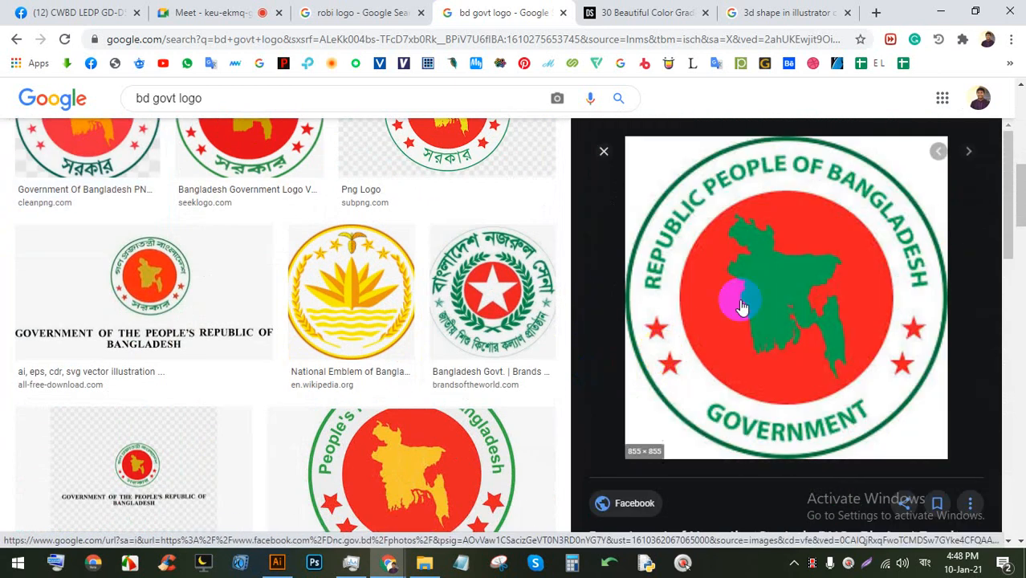
Step: Examine the related government logo images and the further search results for other versions of the seal
scroll(817, 293, "down", 5)
scroll(768, 303, "up", 2)
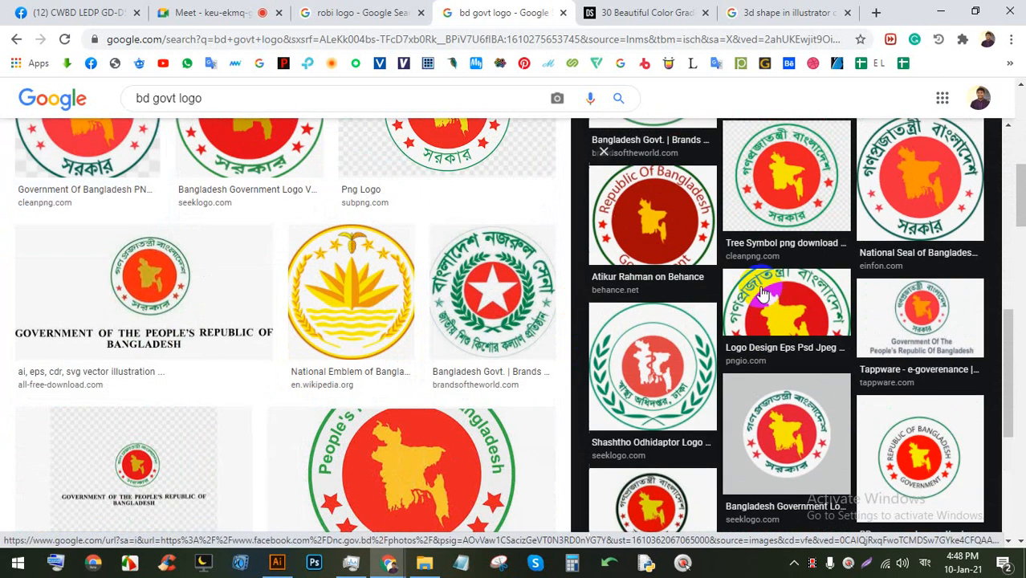
scroll(744, 273, "down", 10)
scroll(740, 276, "down", 3)
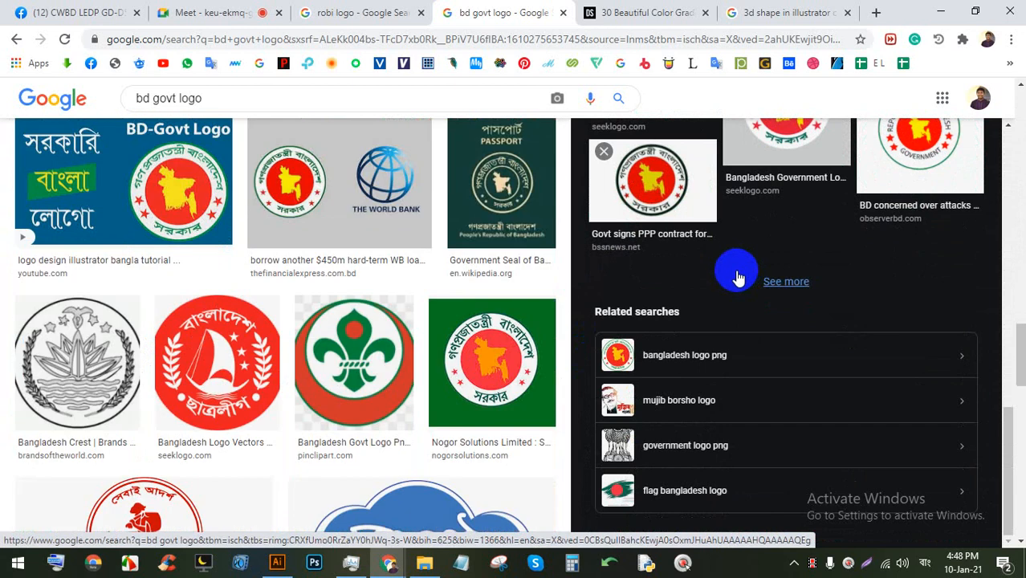
scroll(729, 261, "up", 8)
scroll(540, 312, "up", 6)
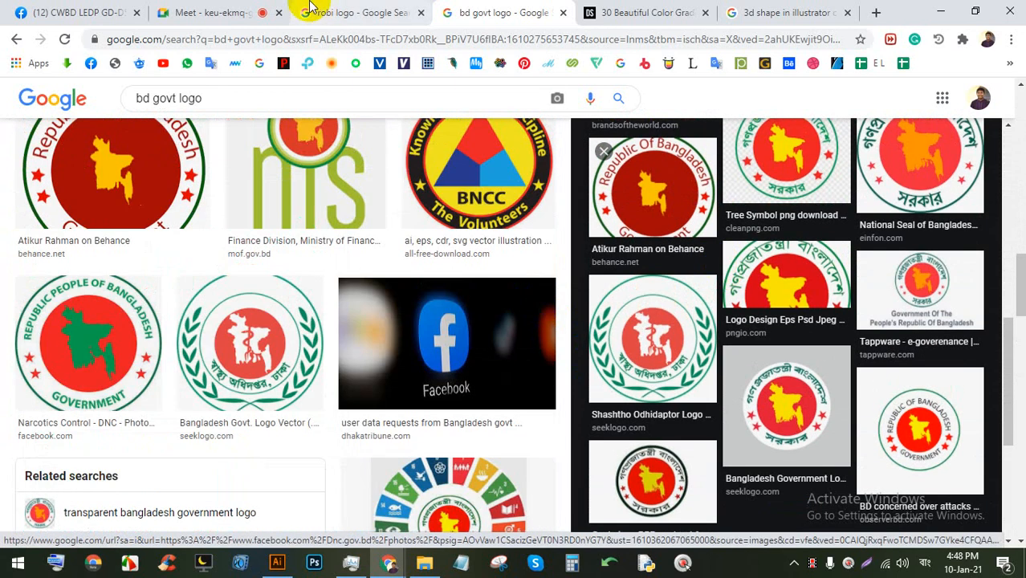
left_click(215, 9)
left_click(623, 10)
left_click(518, 11)
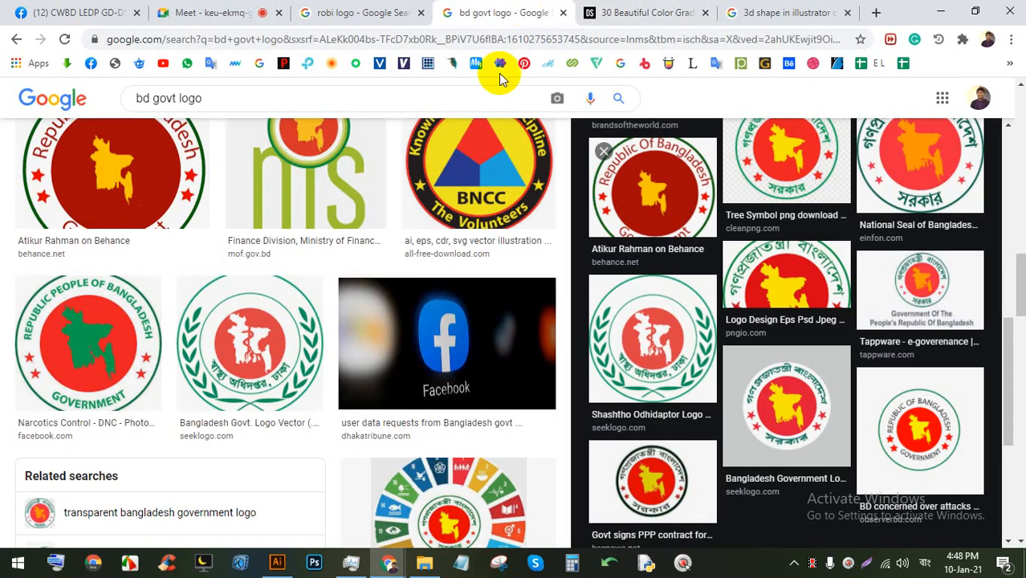
Step: Preview the Economic Relations Division logo with the Sustainable Development Goals wheel and switch back to Illustrator
scroll(522, 209, "down", 2)
left_click(458, 255)
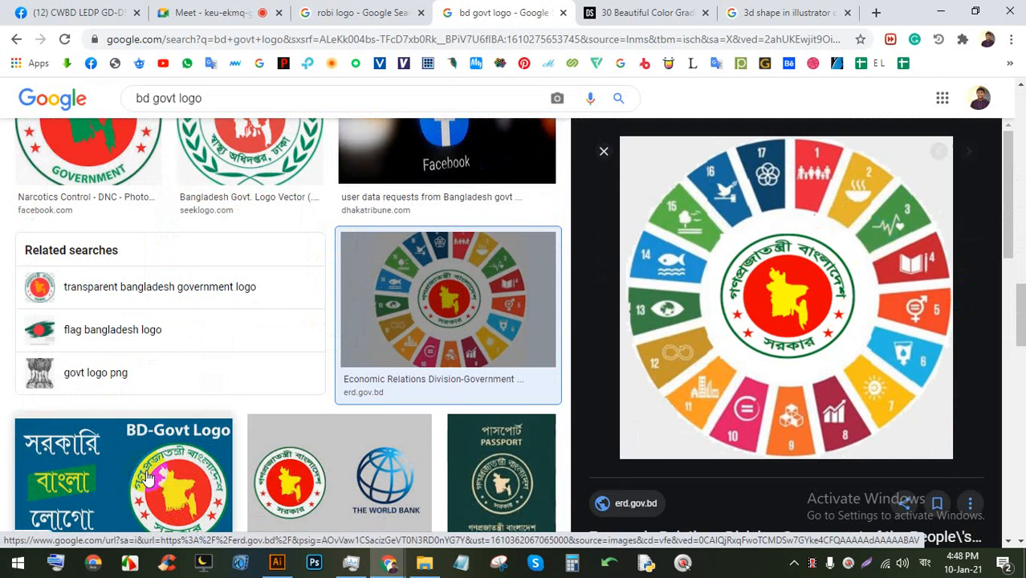
left_click(274, 563)
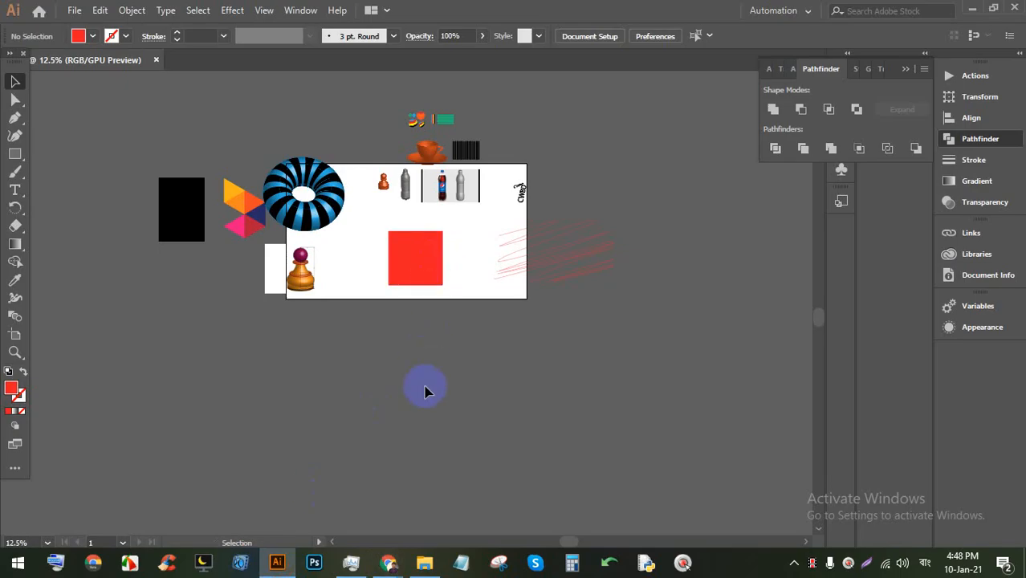
Step: Add the text "Y" in the empty canvas area beyond the red scribble beside the artboard
left_click_drag(638, 277, 422, 277)
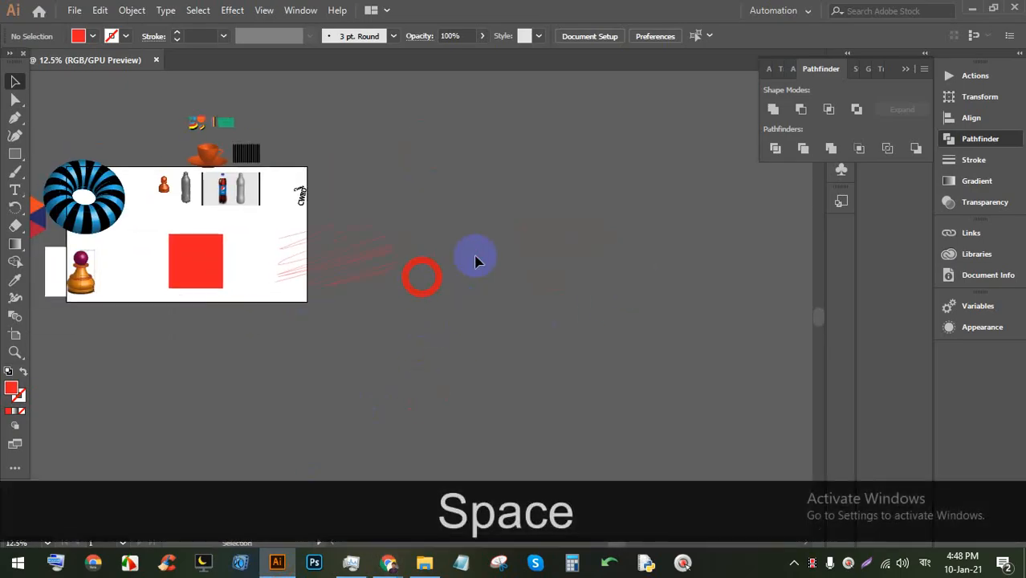
scroll(516, 226, "up", 2)
scroll(516, 226, "up", 1)
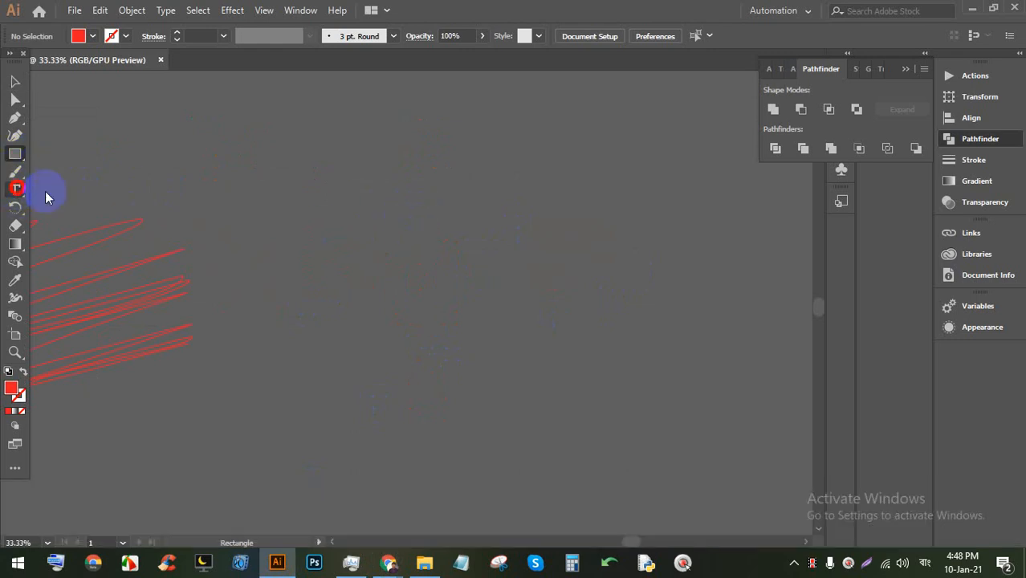
left_click(462, 237)
left_click_drag(482, 236, 750, 434)
triple_click(614, 314)
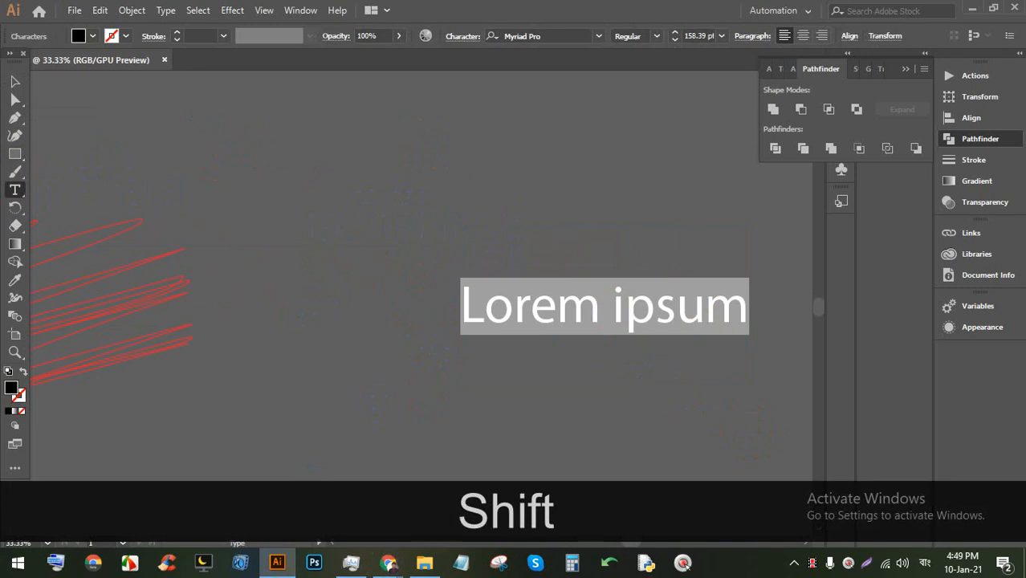
type("Y")
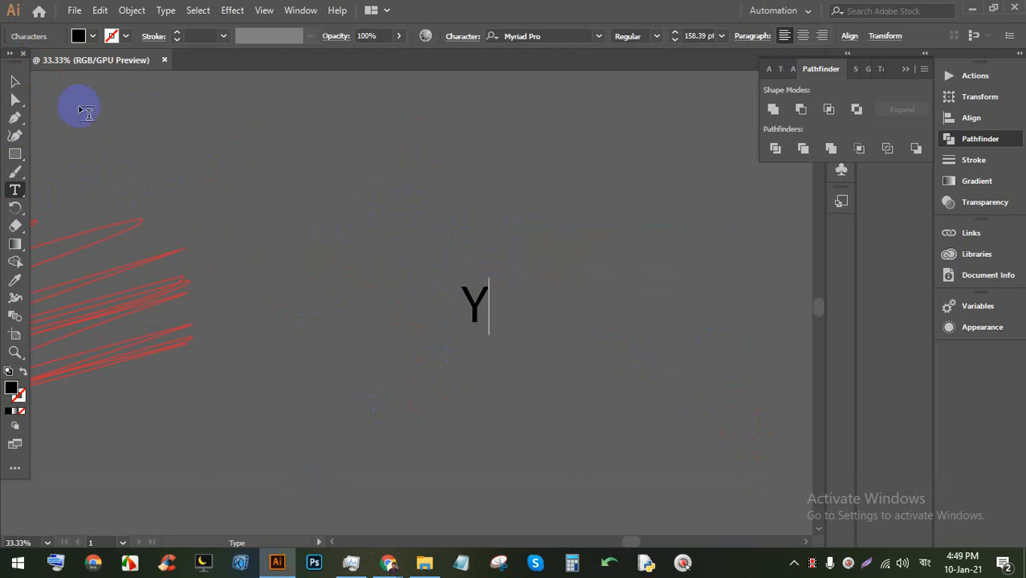
left_click(15, 84)
Step: Move the Y below the red scribble and set its font size to 100 pt
scroll(440, 251, "down", 2)
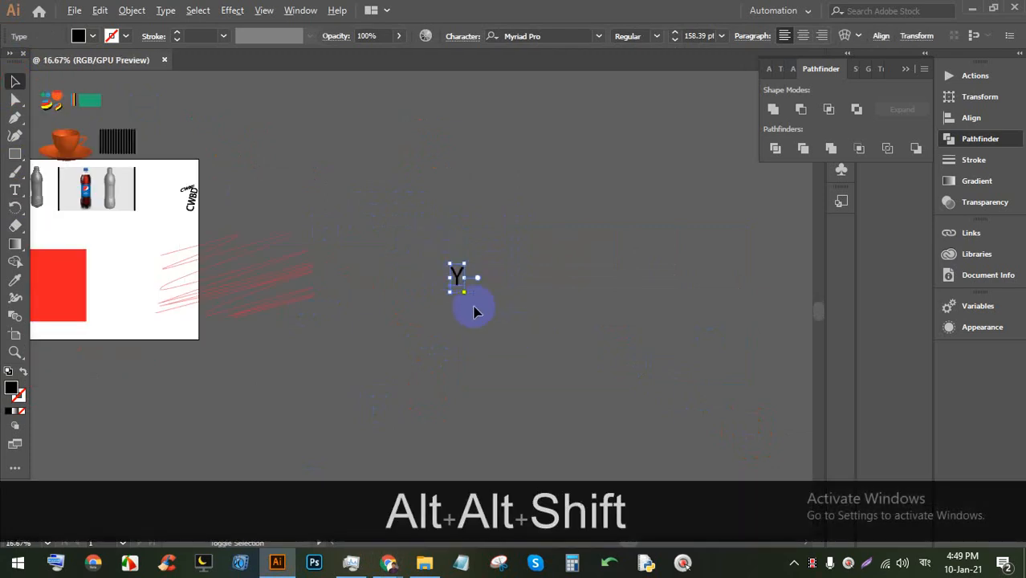
left_click_drag(464, 295, 519, 411)
left_click_drag(391, 343, 529, 191)
left_click_drag(317, 426, 572, 143)
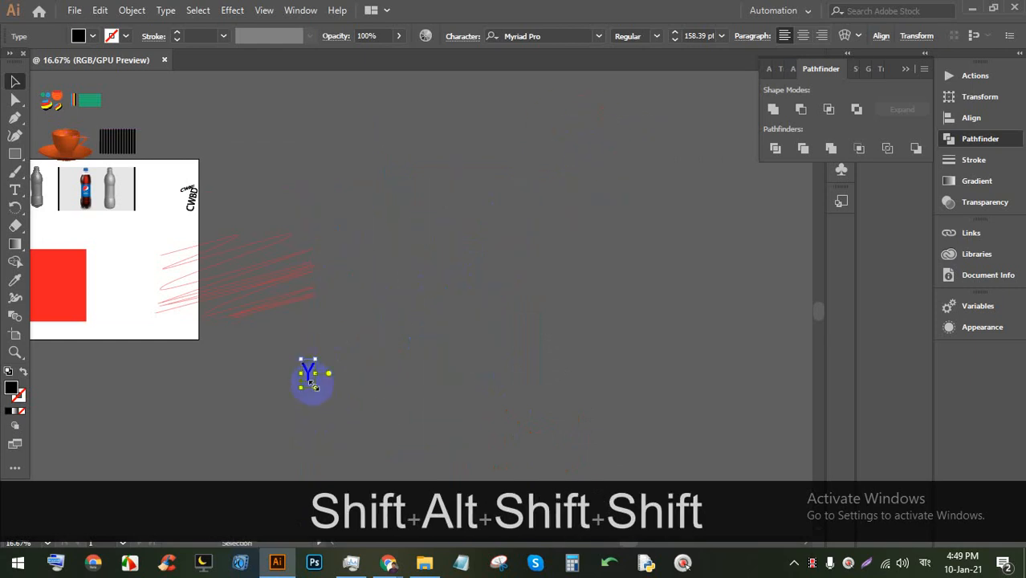
left_click(702, 36)
type("100")
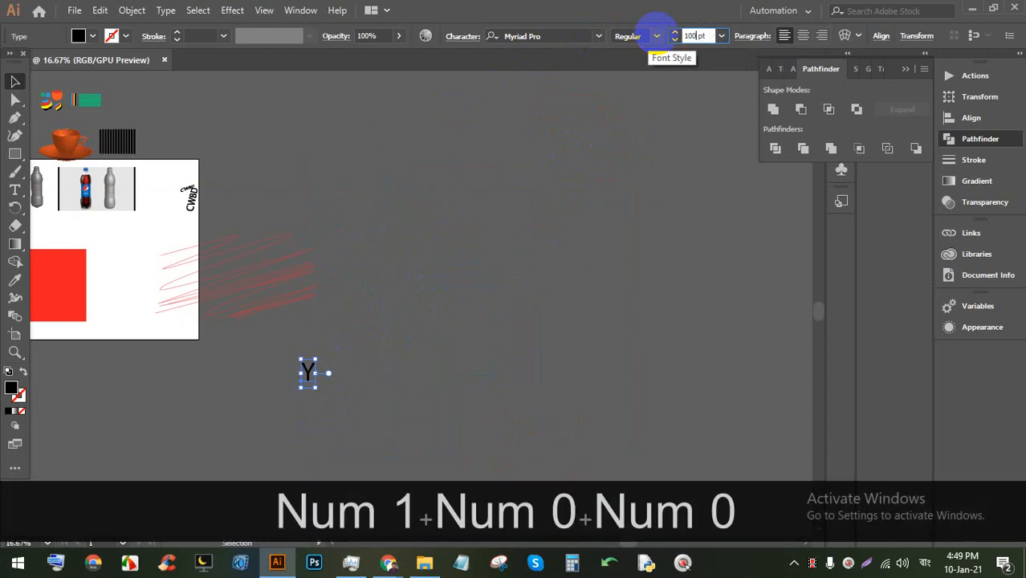
key("Return")
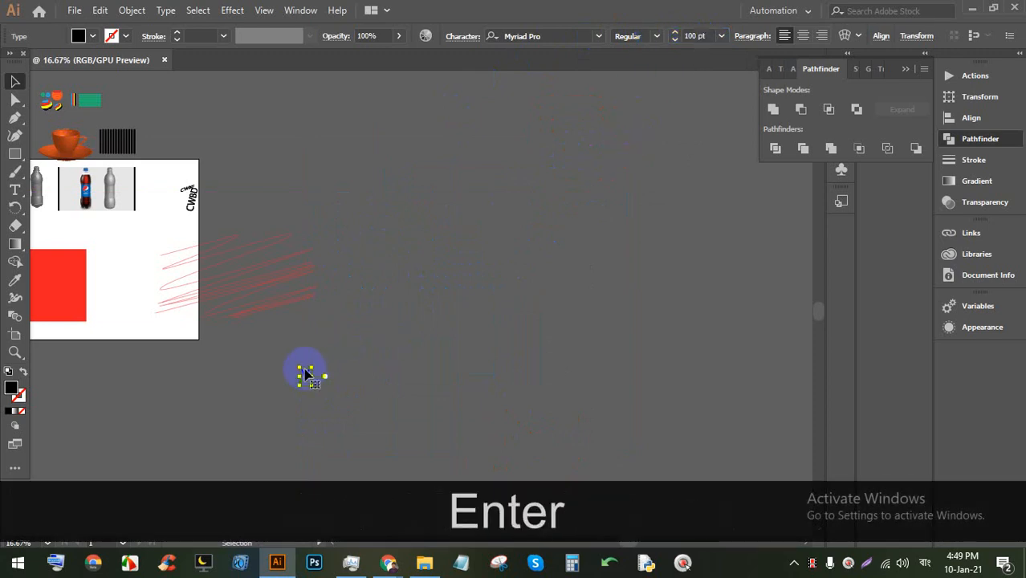
Step: Scale the Y up proportionally to about 974 pt and place it in the empty area away from the artboard
left_click_drag(305, 371, 595, 142)
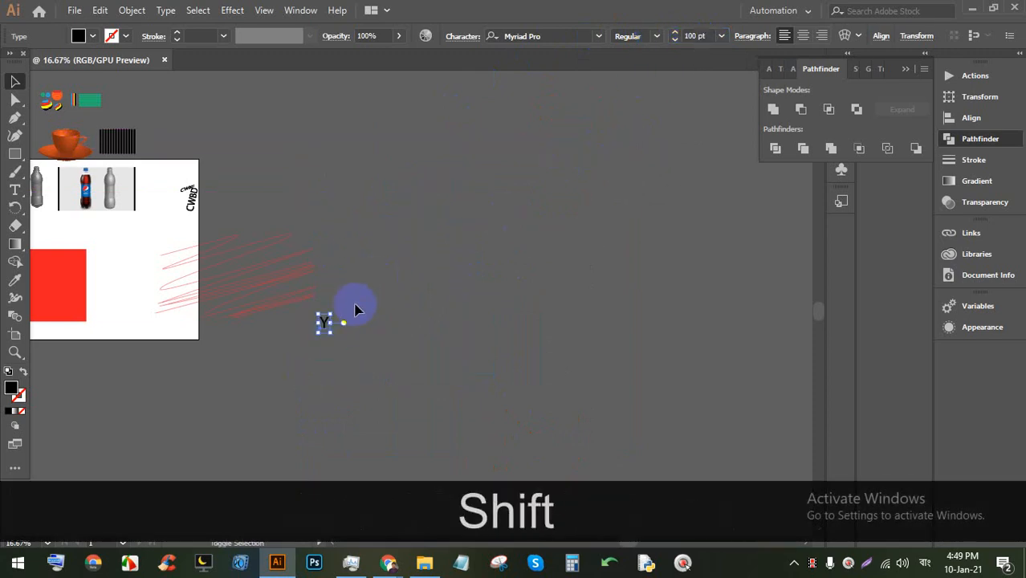
left_click_drag(331, 320, 559, 160)
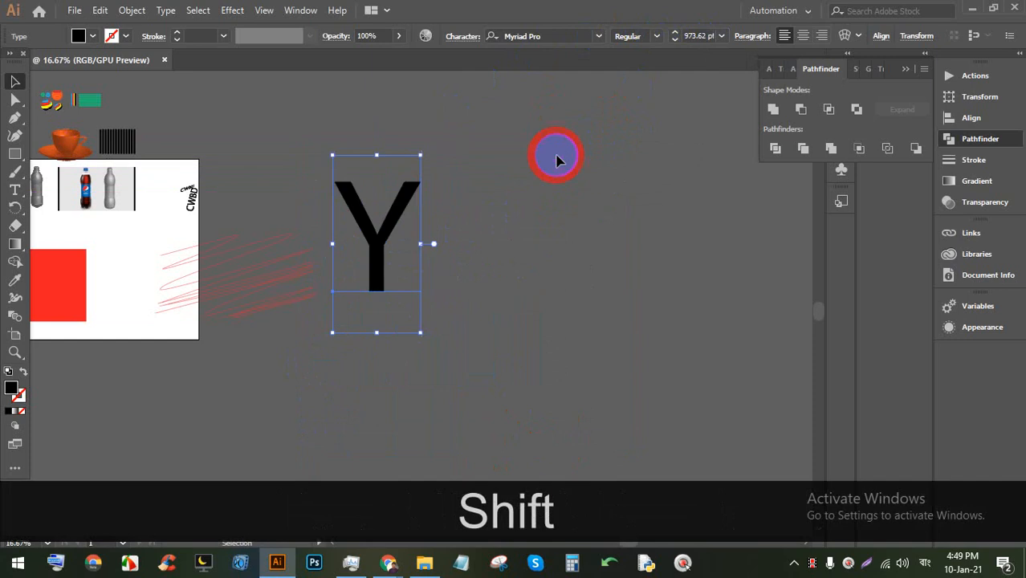
left_click_drag(398, 217, 660, 232)
left_click_drag(522, 303, 655, 292)
scroll(360, 362, "down", 2)
scroll(363, 361, "down", 1)
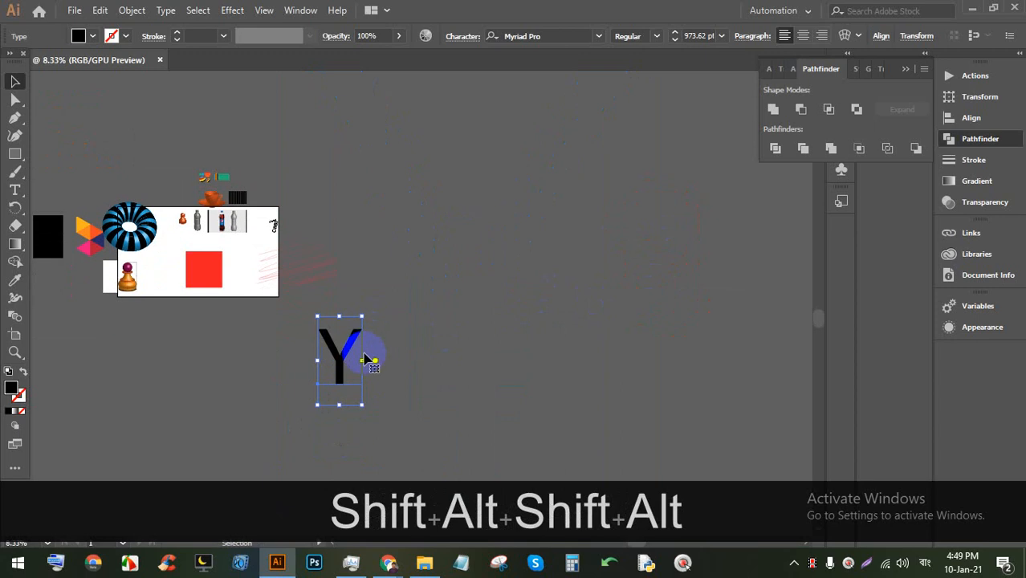
left_click_drag(343, 368, 494, 251)
scroll(499, 253, "up", 1)
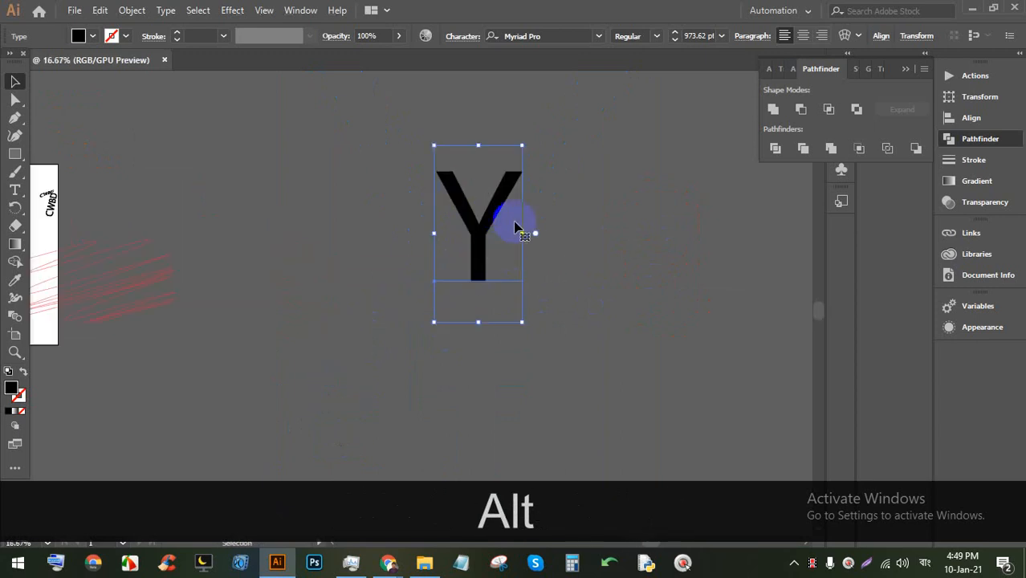
Step: Draw a second artboard of about 1395 × 1299 px around the letter Y
scroll(502, 227, "up", 2)
scroll(556, 257, "down", 2)
scroll(534, 243, "up", 1)
scroll(534, 242, "up", 1)
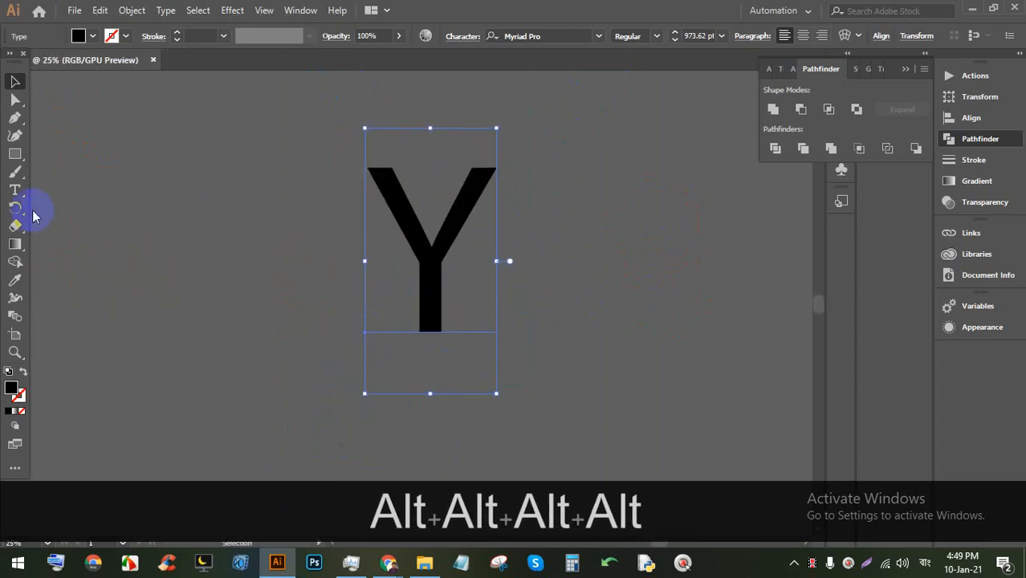
left_click(16, 332)
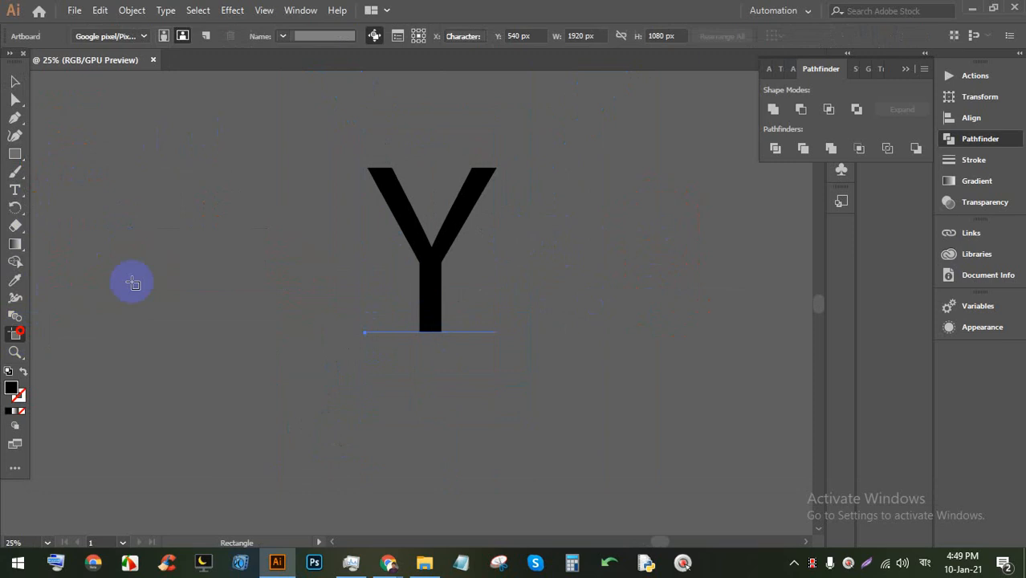
left_click_drag(248, 93, 601, 417)
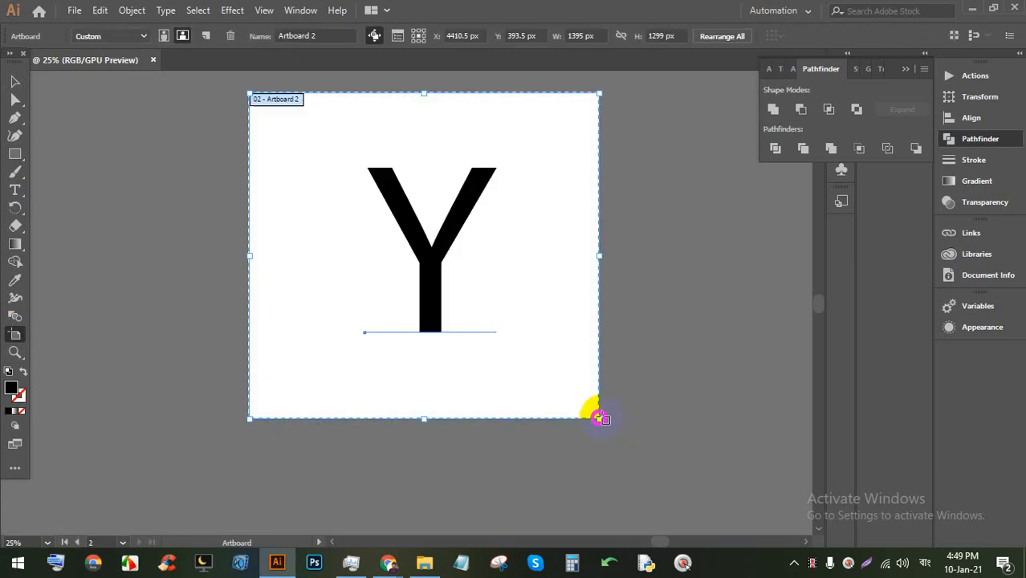
left_click(16, 82)
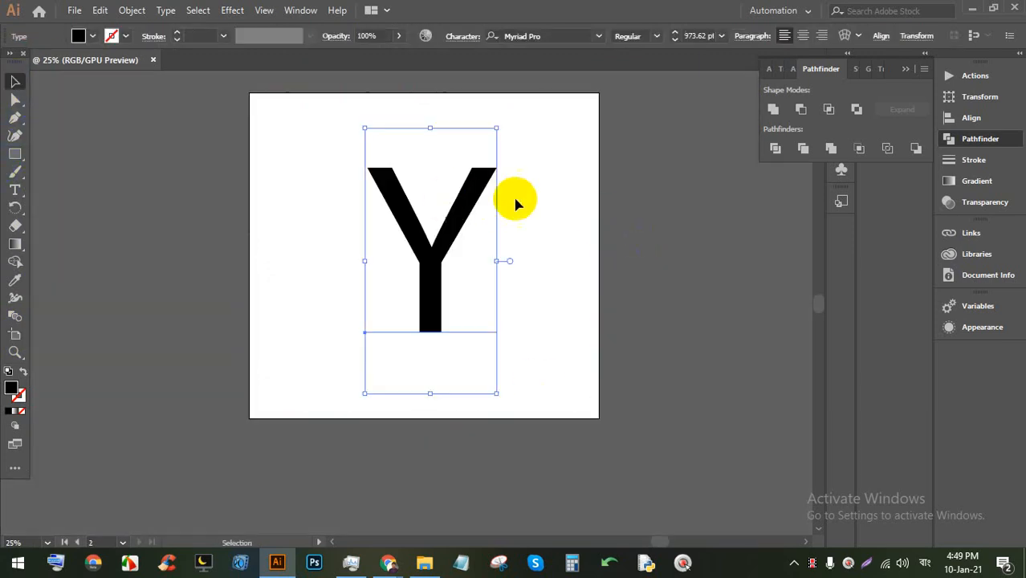
Step: Adjust the Y's position on the new artboard and fill it with red
scroll(426, 209, "up", 3)
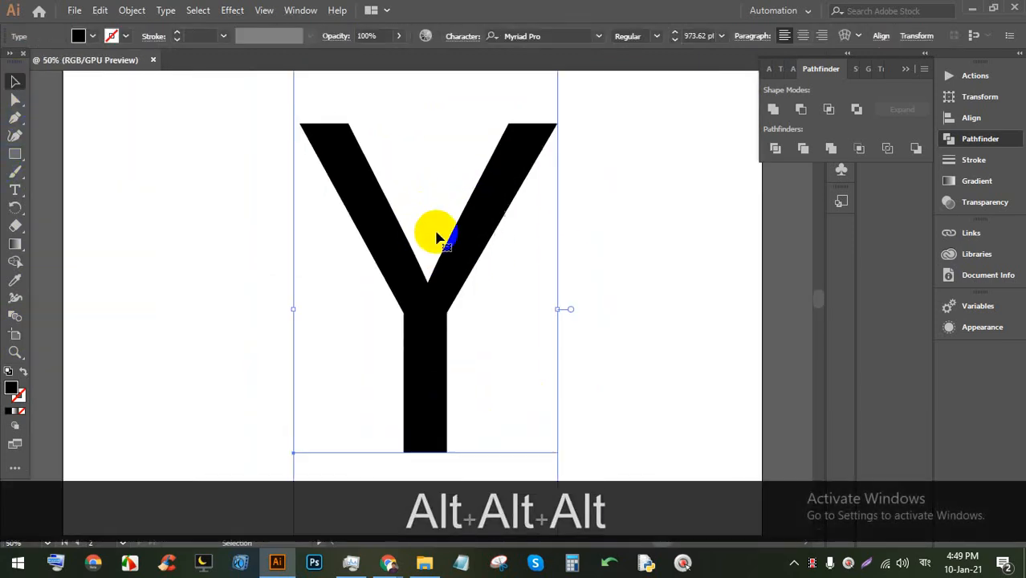
left_click(603, 315)
left_click_drag(510, 318, 368, 214)
left_click_drag(257, 209, 416, 293)
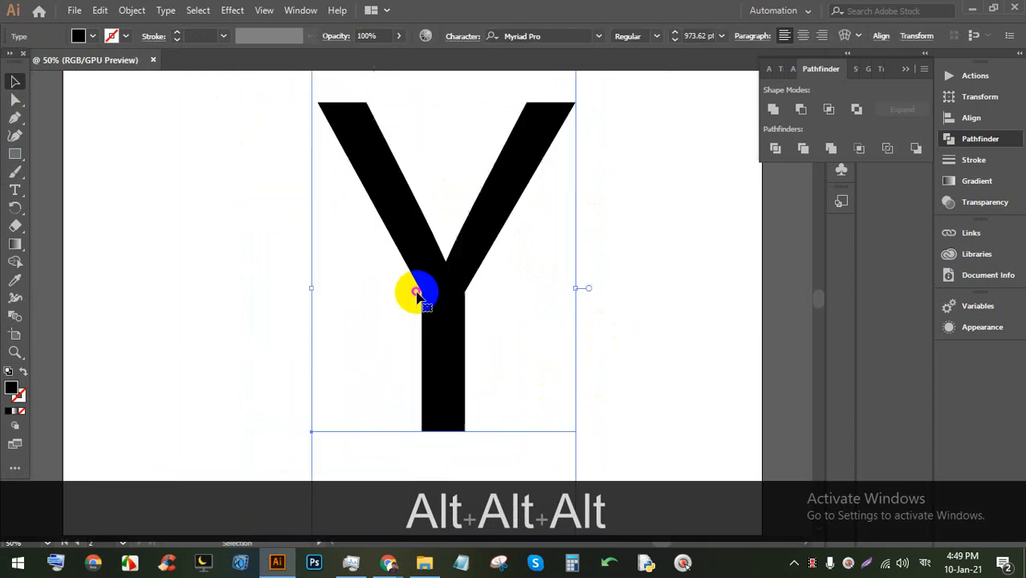
scroll(462, 242, "up", 1)
left_click(92, 36)
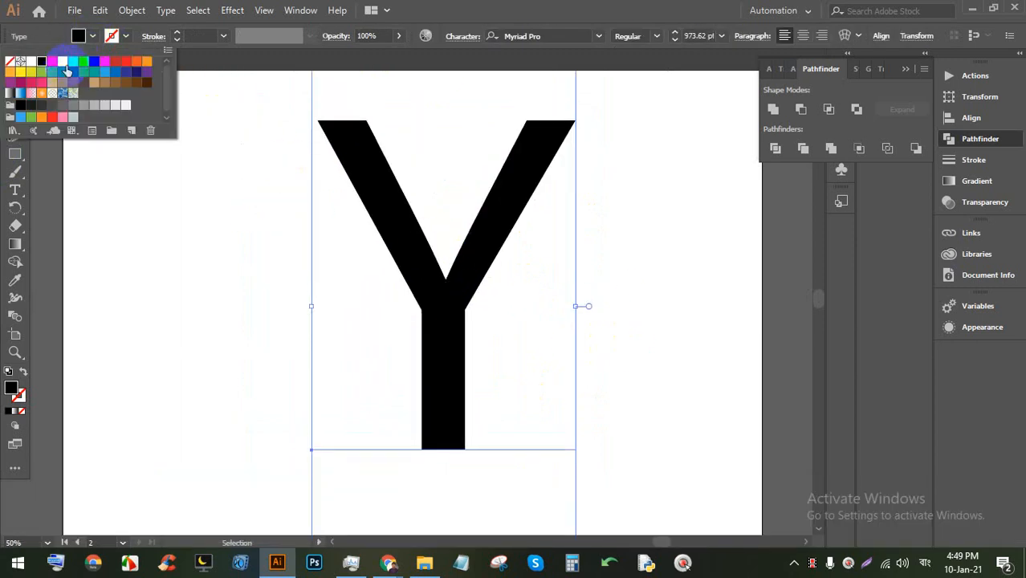
left_click(64, 70)
left_click(623, 211)
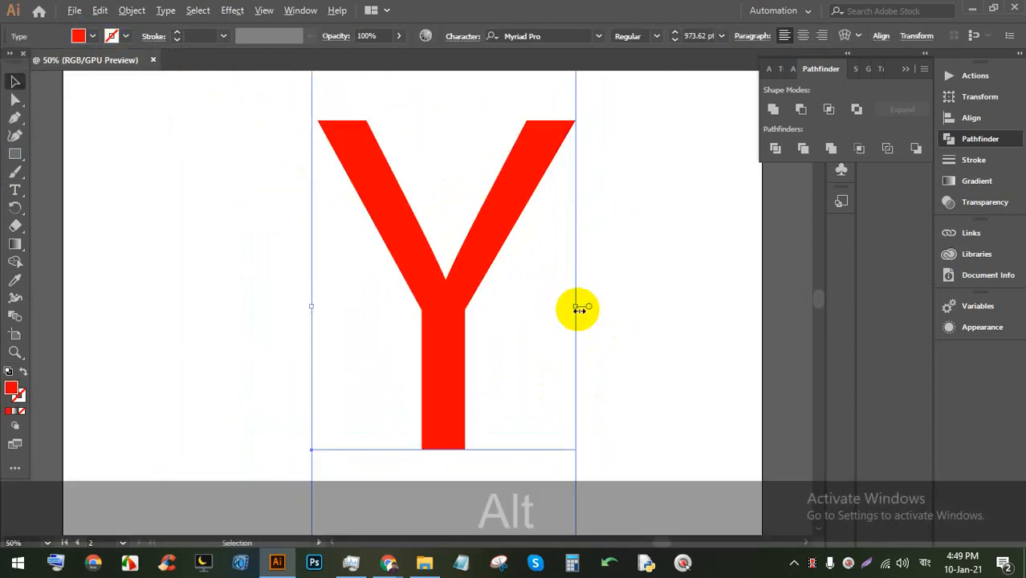
Step: Enlarge the red Y proportionally to about 1216 pt and reposition it within the new artboard
left_click_drag(580, 305, 649, 310)
left_click_drag(575, 350, 607, 344)
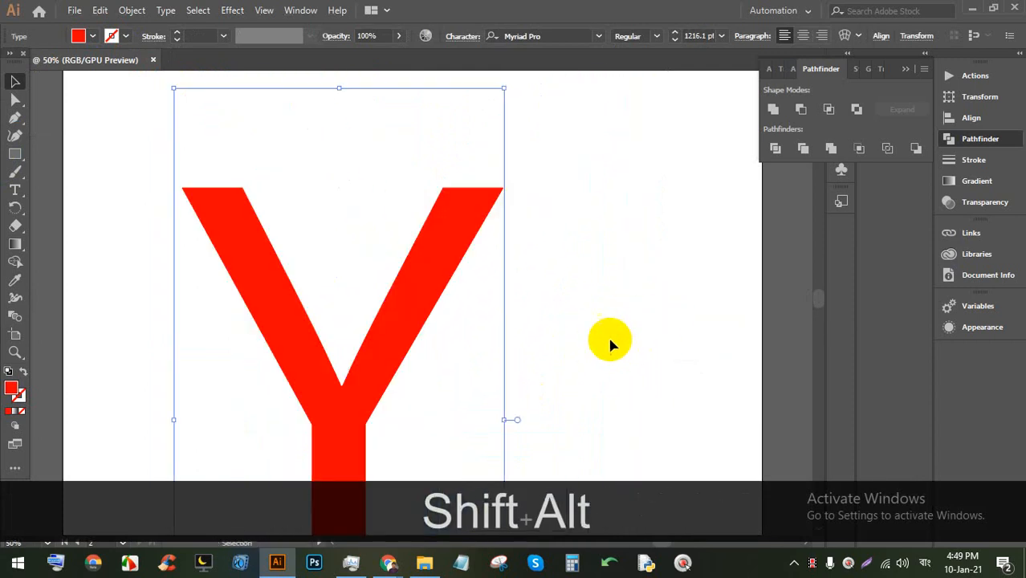
left_click_drag(436, 280, 553, 216)
scroll(542, 201, "down", 1)
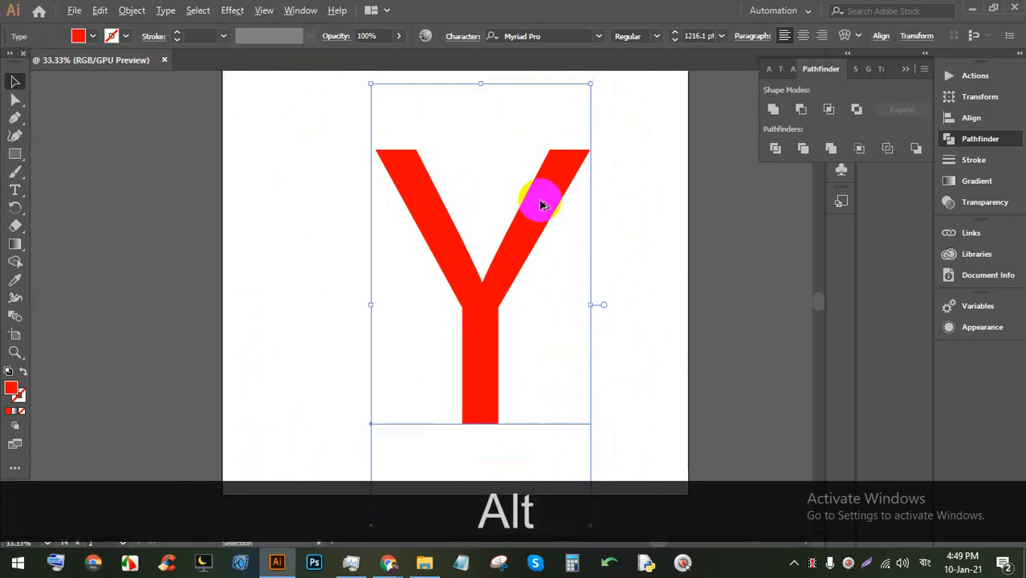
scroll(536, 250, "up", 1)
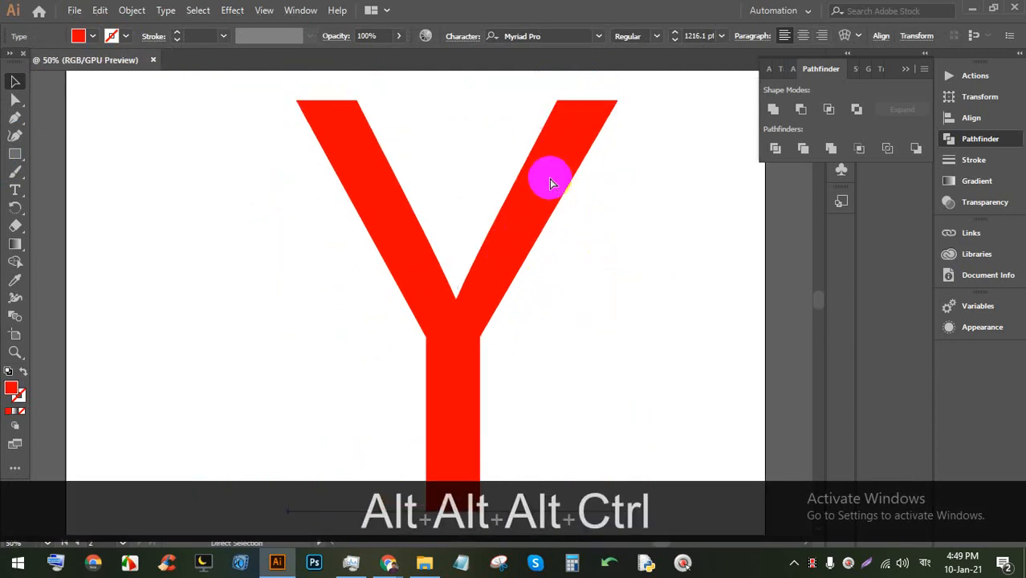
Step: Paste a copy of the Y in front and scale the copy down to about 1098 pt
key("ctrl+c")
key("ctrl+f")
left_click(639, 222)
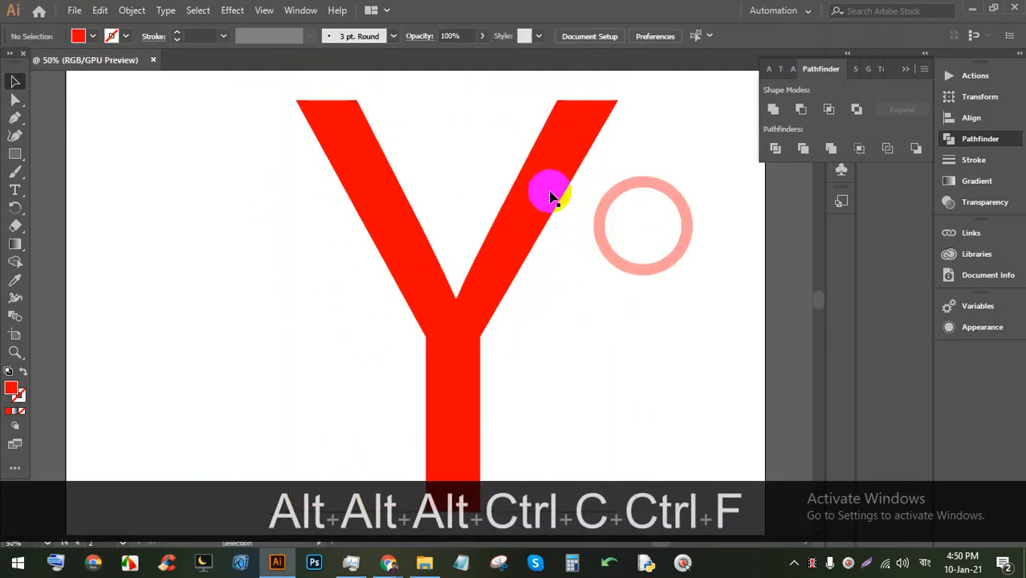
left_click(546, 201)
scroll(547, 202, "down", 1)
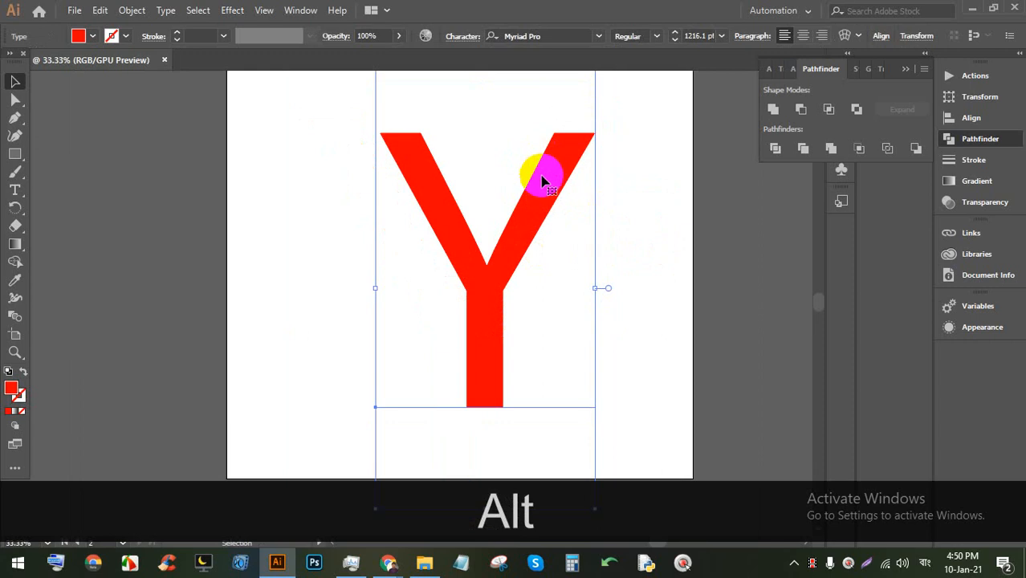
scroll(543, 182, "down", 1)
left_click_drag(498, 99, 497, 113)
left_click(627, 152)
Step: Paste a copy of the smaller Y in front and scale it down slightly further from its centre
left_click(561, 184)
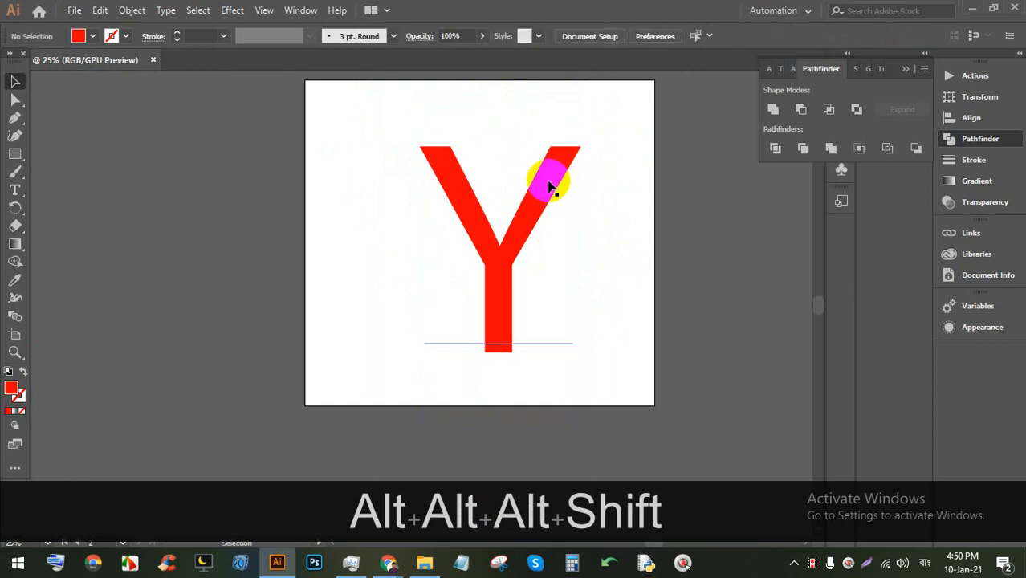
left_click(543, 187)
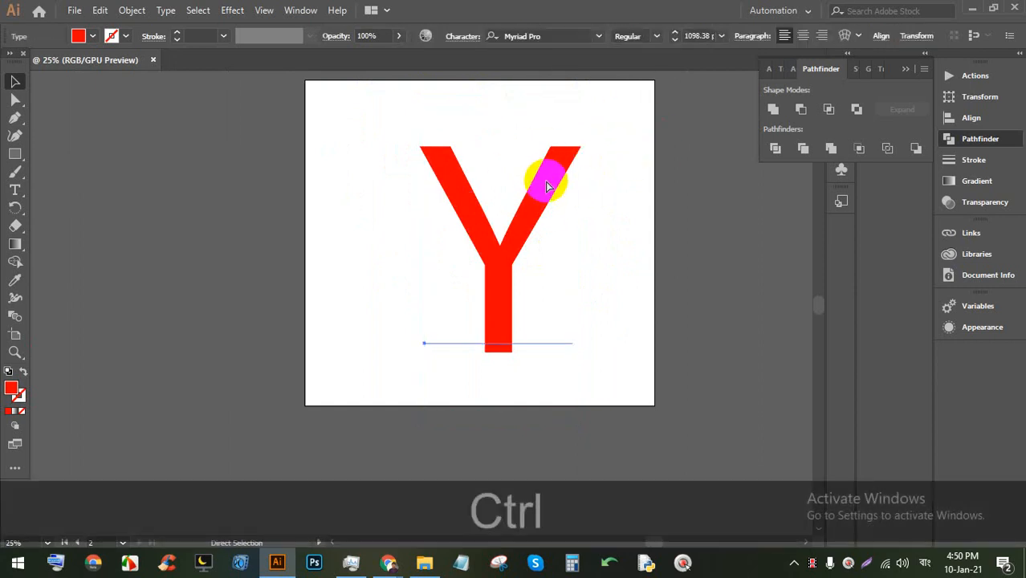
key("ctrl+c")
key("ctrl+f")
left_click(673, 199)
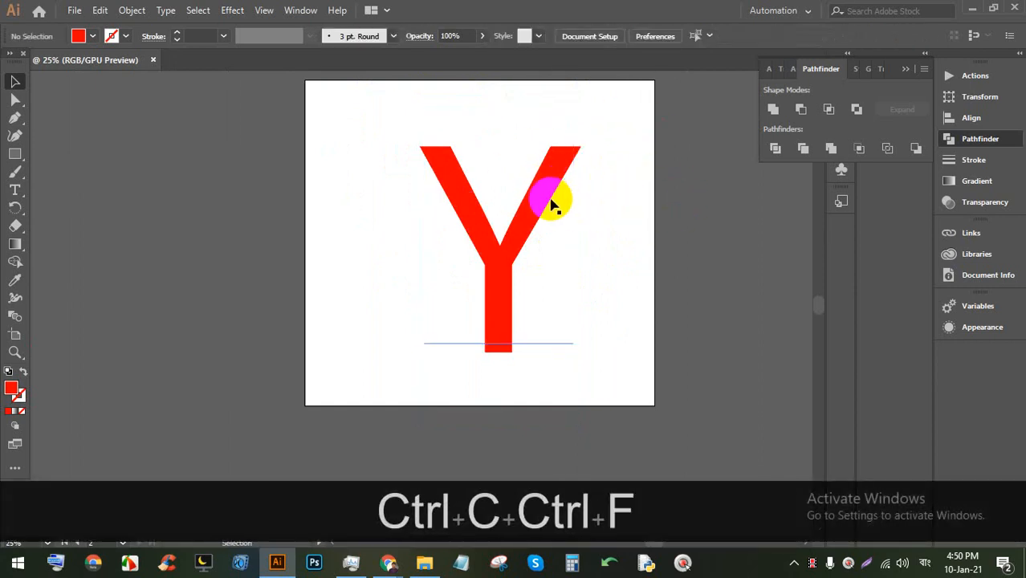
left_click(533, 210)
left_click_drag(495, 108, 492, 125)
left_click(619, 178)
Step: Pull the two smaller Y copies away from the original and delete both
left_click(458, 165)
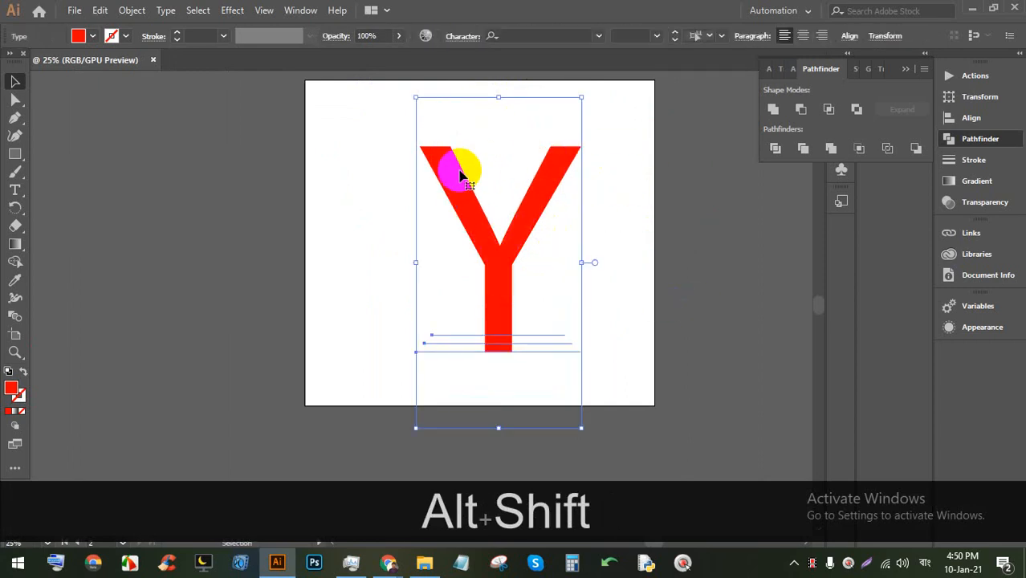
left_click(648, 221)
left_click_drag(660, 282, 396, 113)
scroll(595, 188, "up", 1)
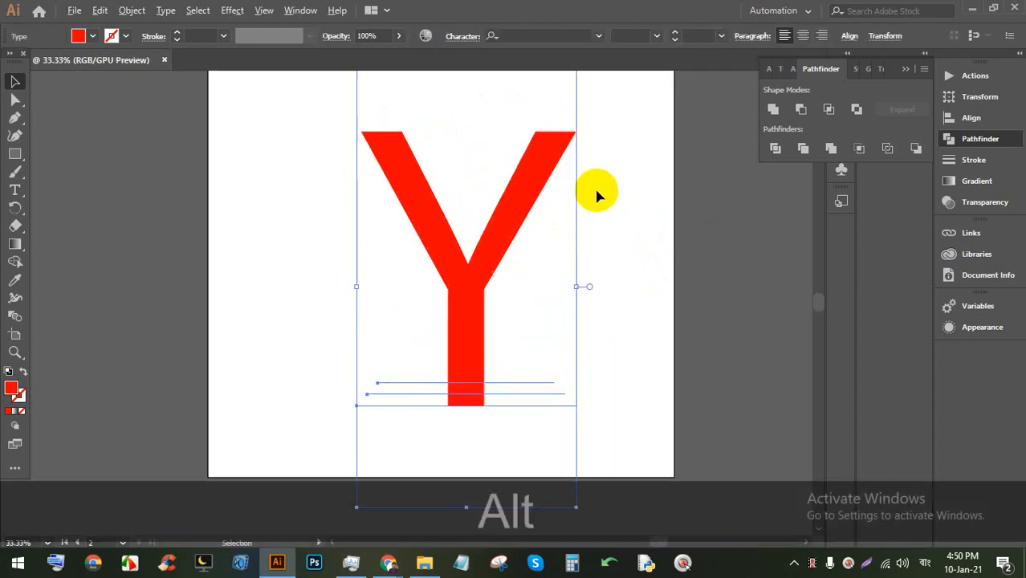
left_click(644, 192)
left_click(467, 240)
left_click_drag(464, 295, 551, 291)
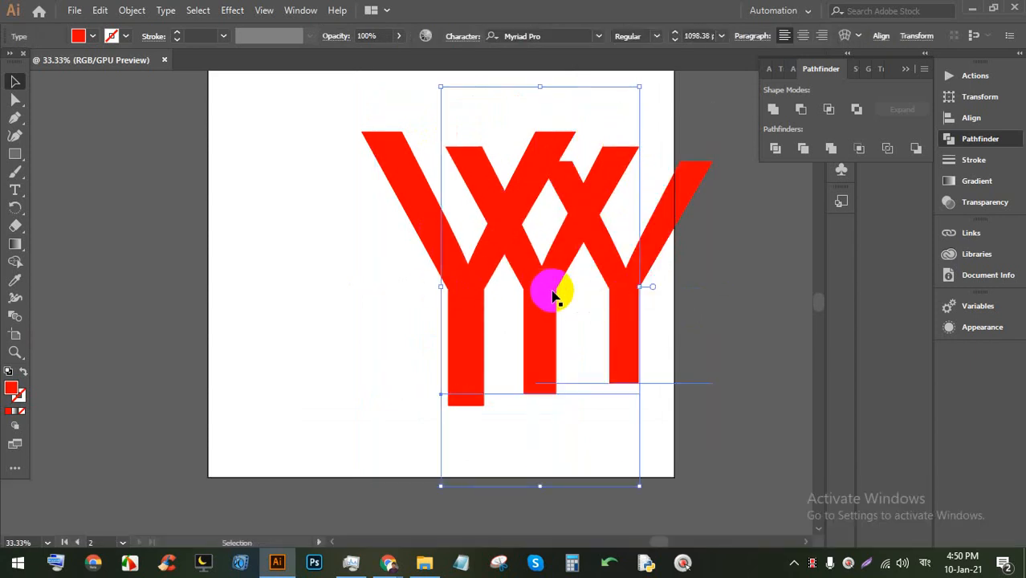
key("Delete")
left_click(594, 307)
key("BackSpace")
Step: Expand the remaining Y text into vector outlines
left_click_drag(620, 316, 514, 241)
left_click(132, 10)
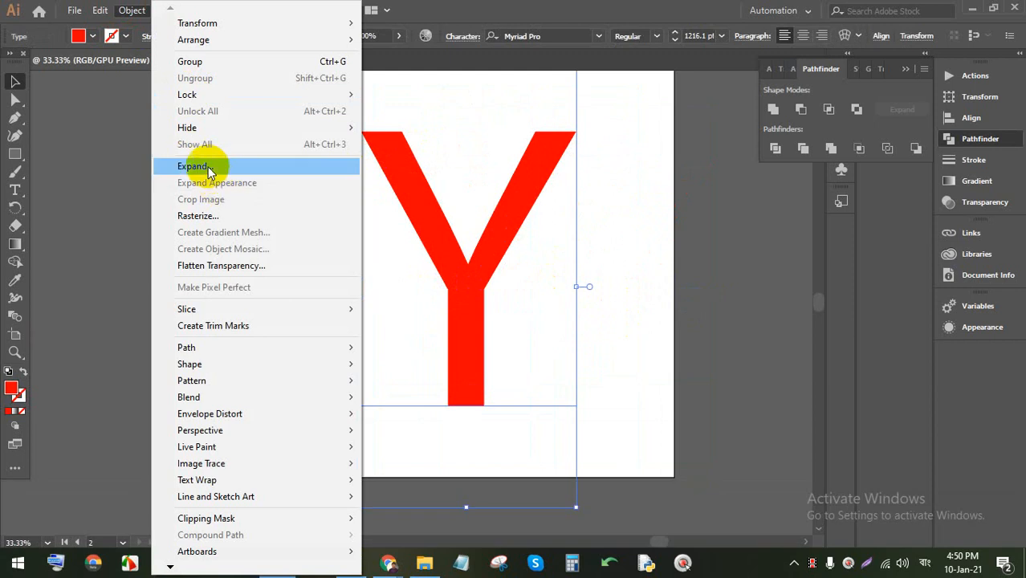
left_click(202, 166)
left_click(494, 367)
left_click(623, 339)
Step: Scale the expanded Y up proportionally so it nearly fills the height of the artboard
left_click_drag(569, 369, 395, 254)
left_click_drag(470, 125, 461, 205)
scroll(468, 169, "down", 3, "alt")
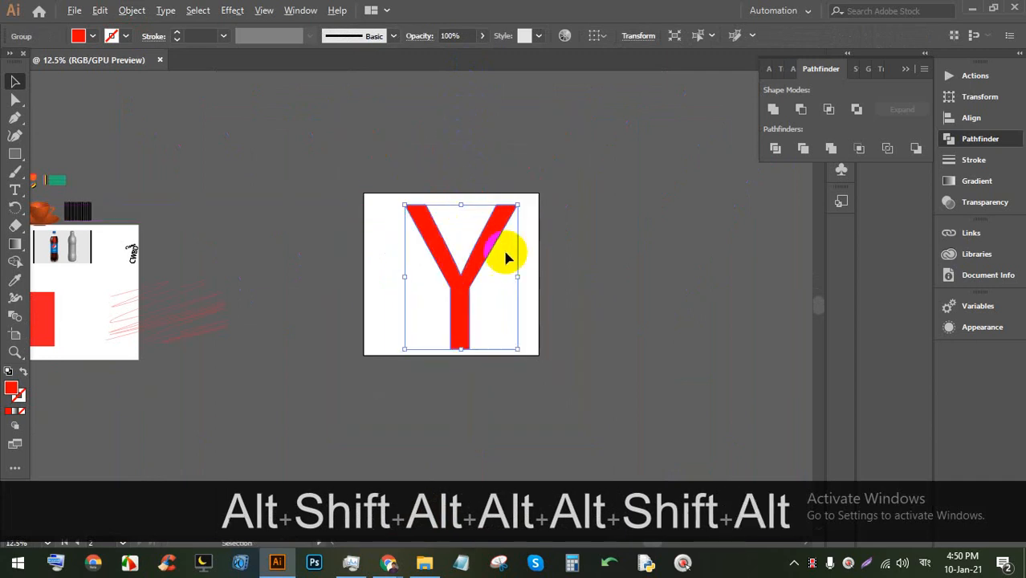
Step: Paste a copy of the expanded Y in front and scale it down slightly from its centre
scroll(498, 254, "up", 2, "alt")
scroll(487, 183, "down", 1, "alt")
scroll(446, 239, "up", 1, "alt")
left_click(612, 230)
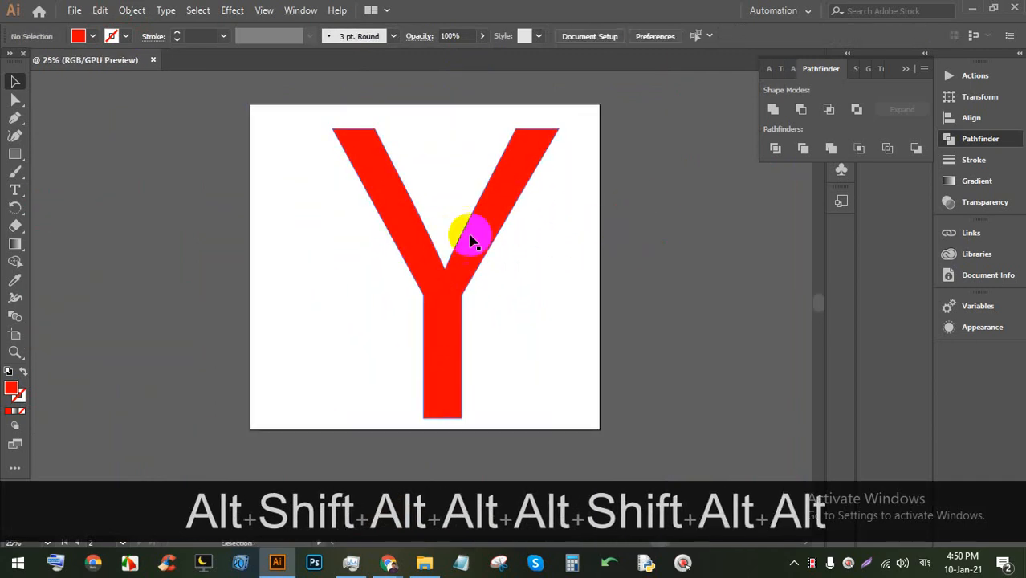
left_click(474, 240)
key("ctrl")
key("ctrl+c")
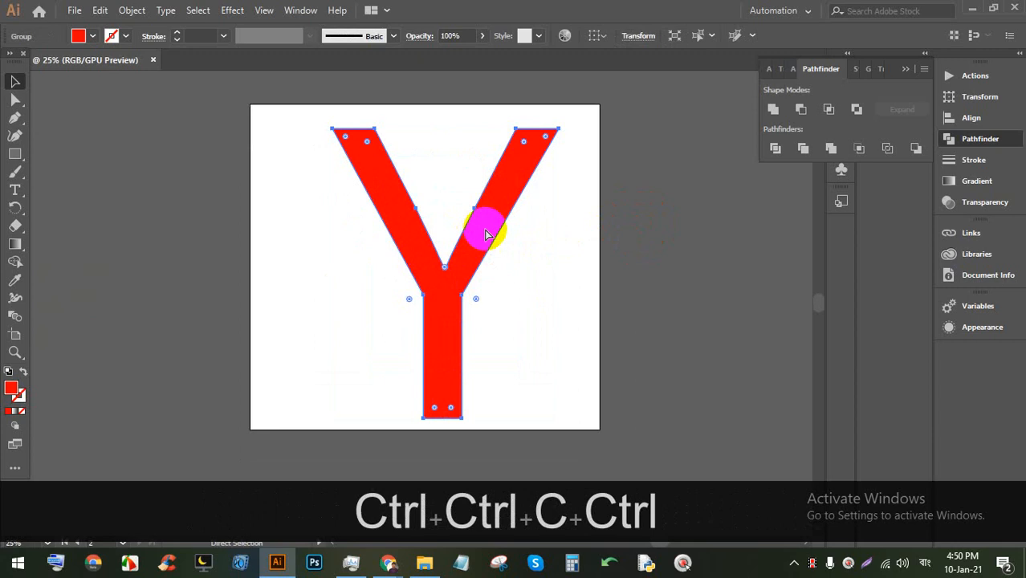
key("ctrl+f")
left_click(598, 227)
left_click(491, 201)
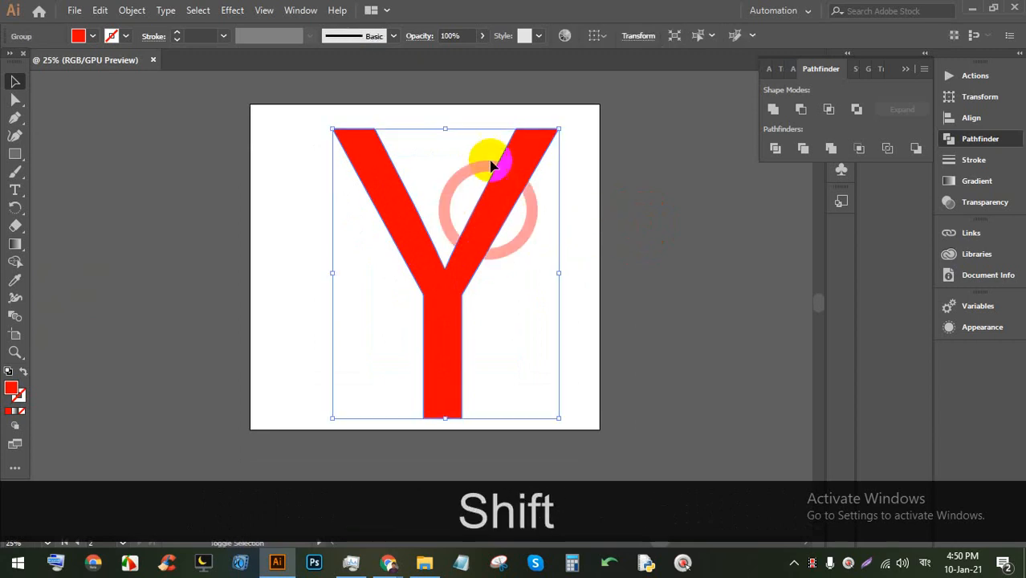
left_click_drag(444, 127, 440, 142)
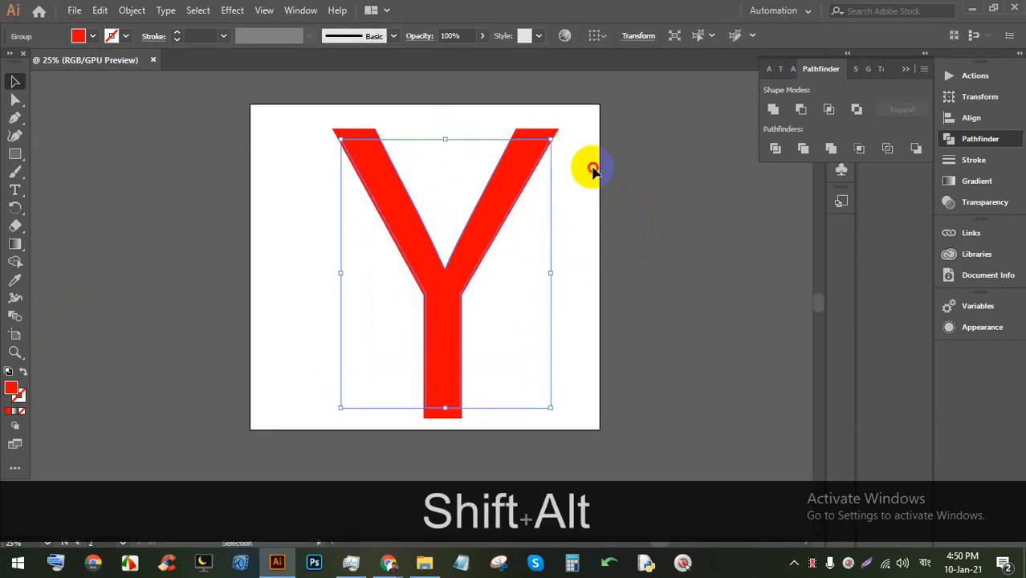
left_click(591, 164)
Step: Duplicate the reduced Y in front and shrink this second copy slightly about its centre
left_click(518, 167, "ctrl")
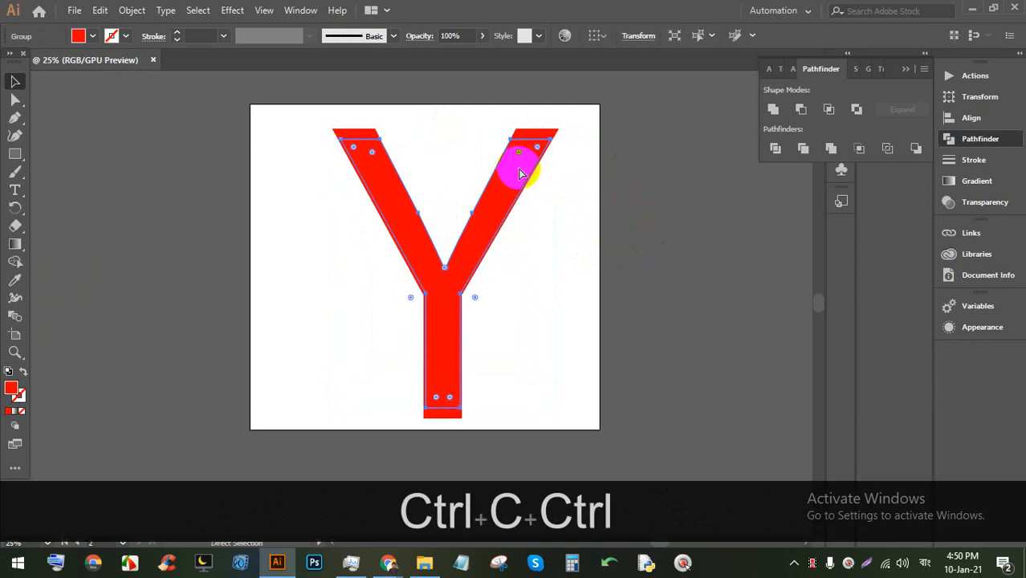
key("ctrl+f")
left_click(618, 188)
left_click(518, 188)
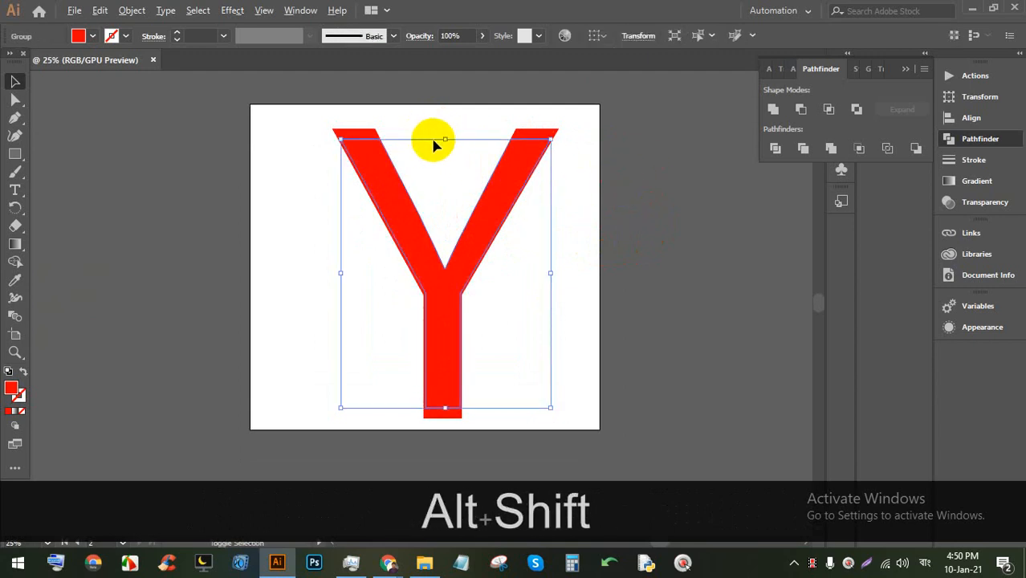
left_click_drag(444, 139, 442, 152)
left_click(608, 178)
Step: Copy the second inner Y in front and scale the third copy down proportionally from its centre
left_click(504, 202)
left_click(505, 202, "ctrl")
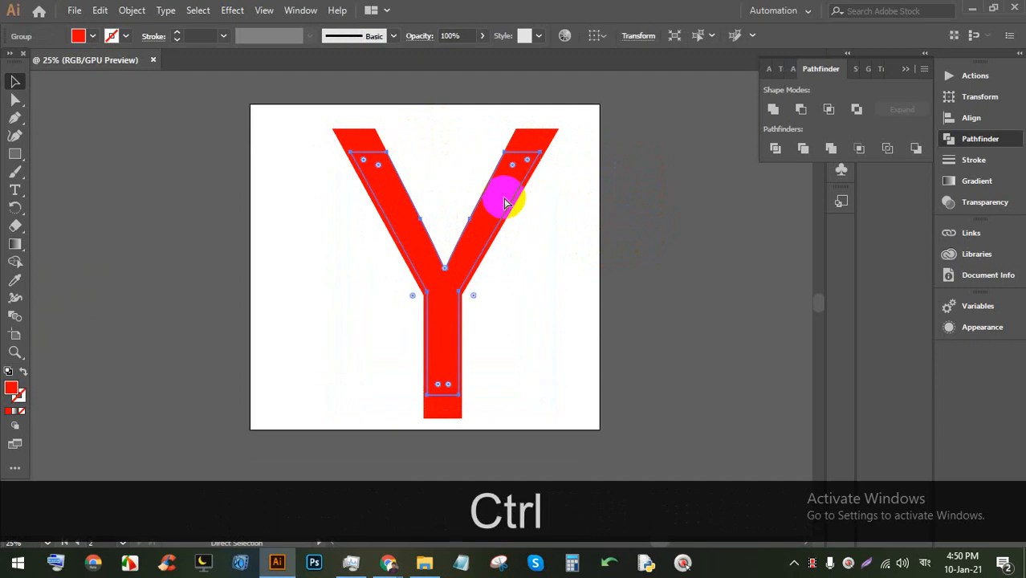
key("ctrl+c")
key("ctrl+f")
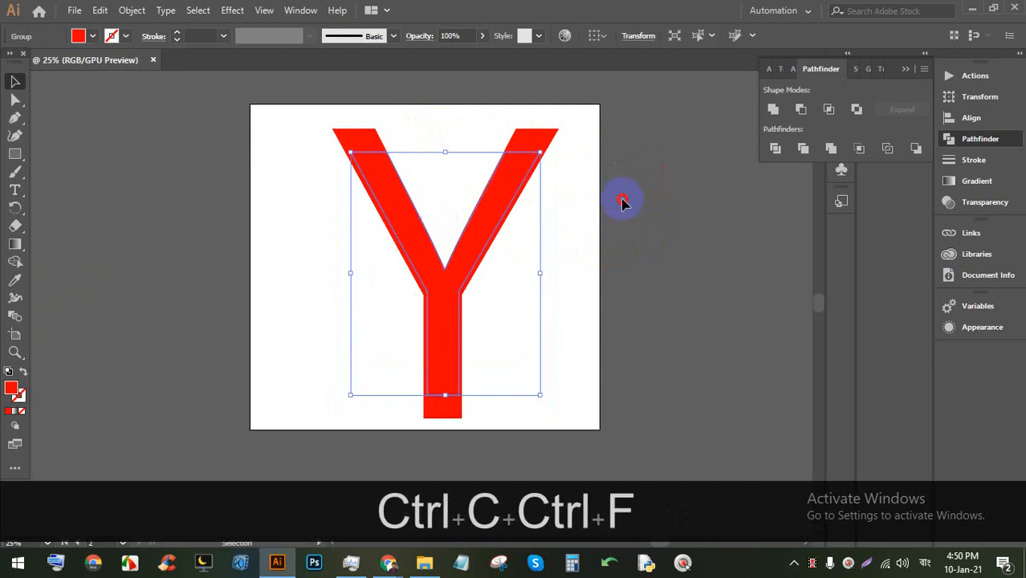
left_click(623, 202)
left_click(501, 170)
left_click_drag(445, 152, 442, 164)
left_click(594, 200)
Step: Add a fourth inner Y by pasting the smallest one in front and reducing it slightly about its centre
left_click(490, 205)
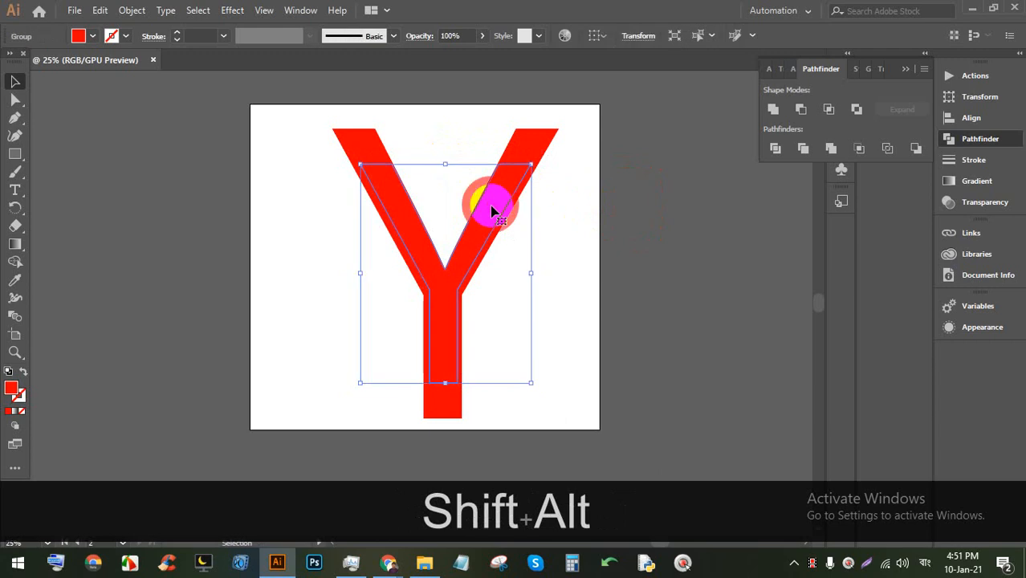
left_click(494, 212, "ctrl")
key("ctrl+f")
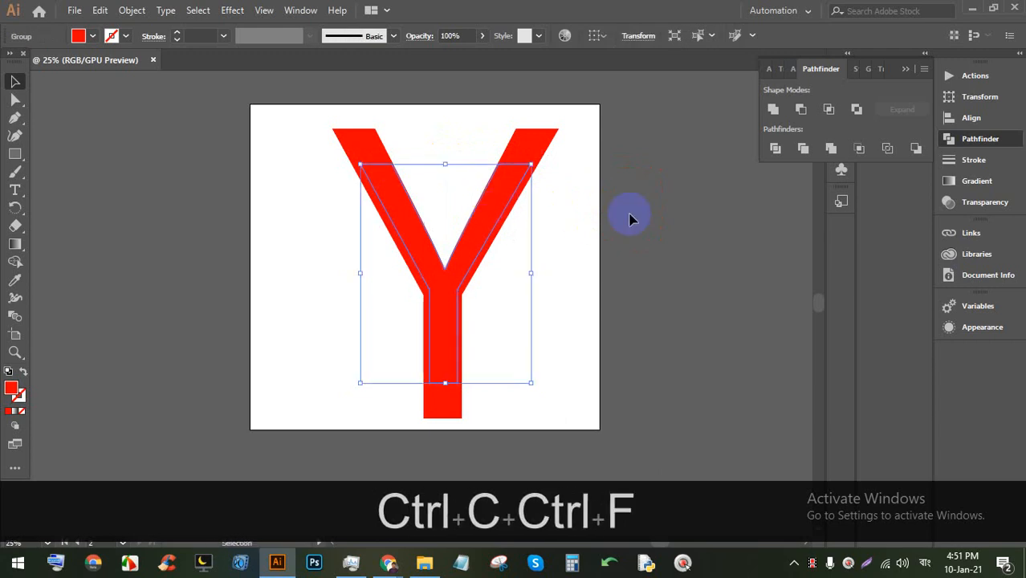
left_click(630, 216)
left_click(501, 201)
left_click_drag(446, 164, 445, 174)
left_click(622, 207)
Step: Paste the fourth inner Y in front and scale the fifth copy down slightly from its centre
left_click(488, 213)
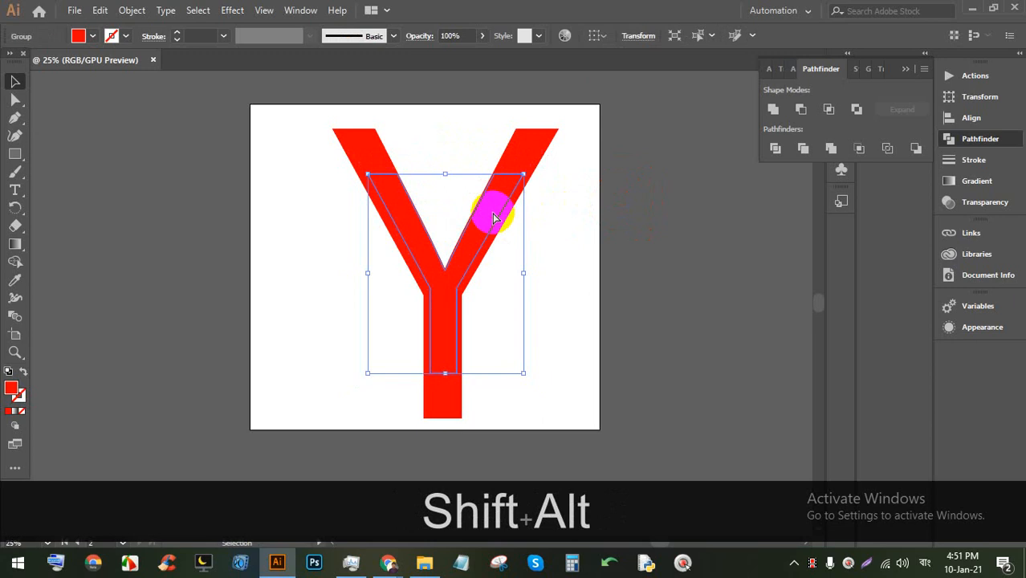
left_click(492, 215, "ctrl")
key("ctrl+c")
key("ctrl+f")
left_click(618, 236)
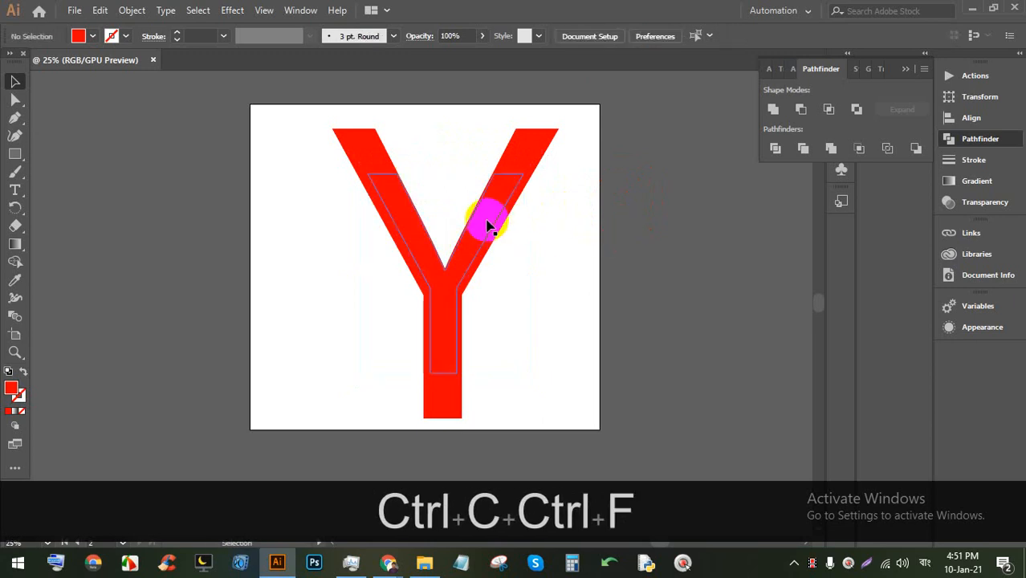
left_click(487, 222)
left_click_drag(445, 174, 442, 182)
left_click(619, 220)
Step: Duplicate the fifth inner Y in front and scale the sixth copy from its centre to about 490 × 626 px
left_click(496, 225)
left_click(482, 224, "ctrl")
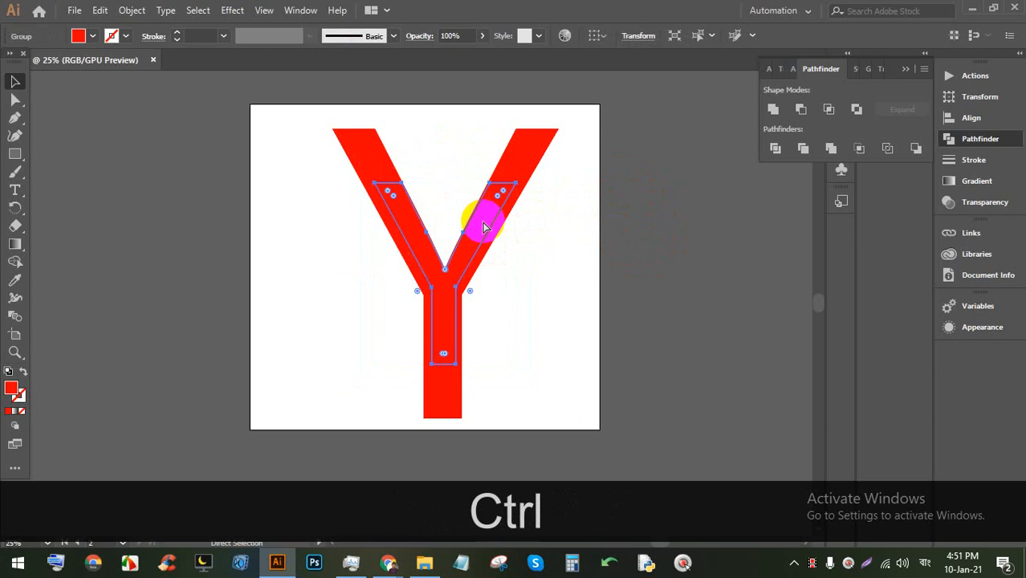
key("ctrl+c")
key("ctrl+f")
left_click(626, 248)
left_click(482, 226)
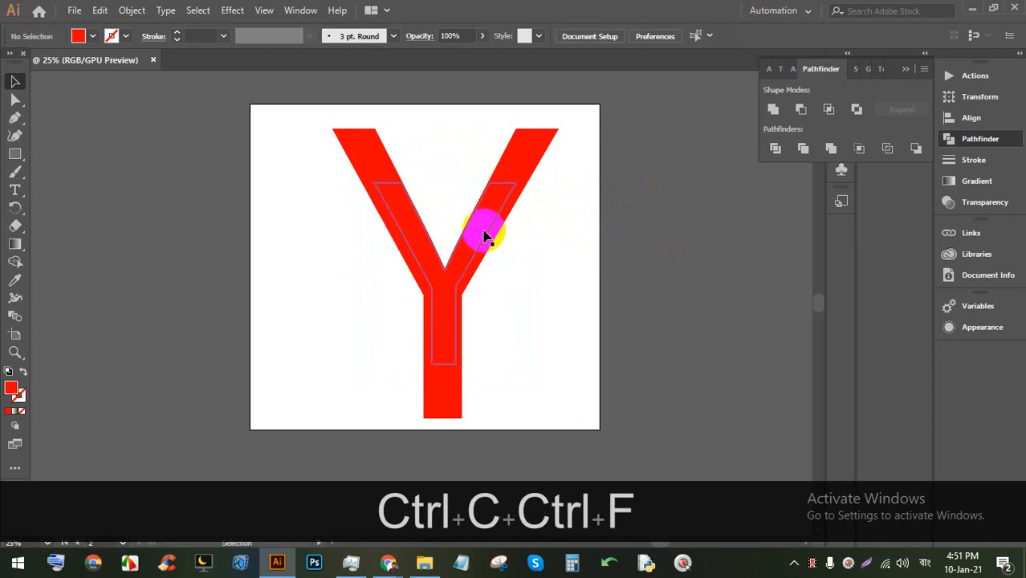
left_click_drag(444, 185, 442, 196)
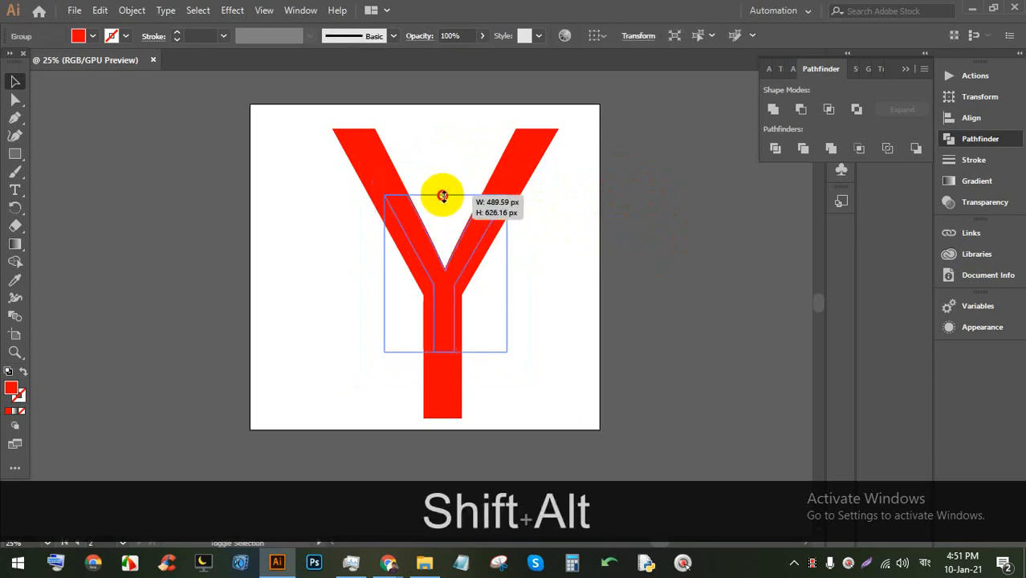
left_click(624, 233)
Step: Copy the sixth inner Y in front and shrink the seventh copy about its centre to roughly three quarters of its size
left_click(474, 229)
left_click(474, 235, "ctrl")
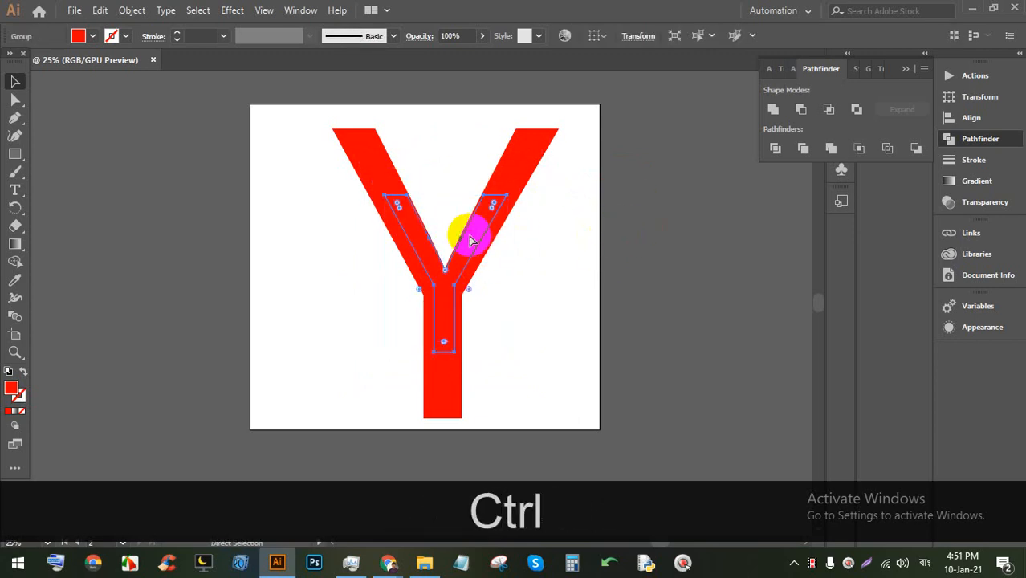
key("ctrl+c")
key("ctrl+f")
left_click(635, 245)
left_click(474, 229)
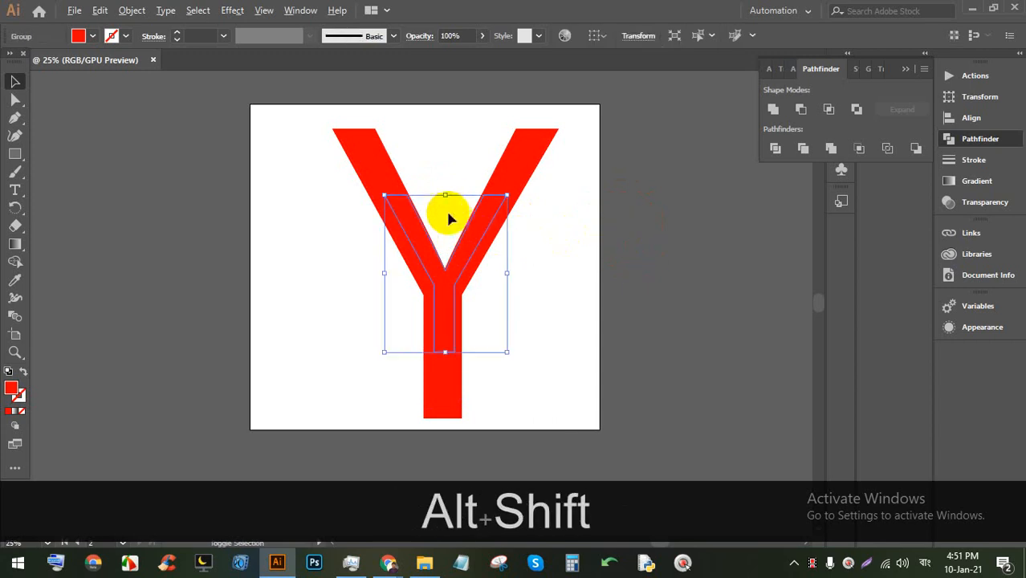
left_click_drag(448, 196, 442, 215)
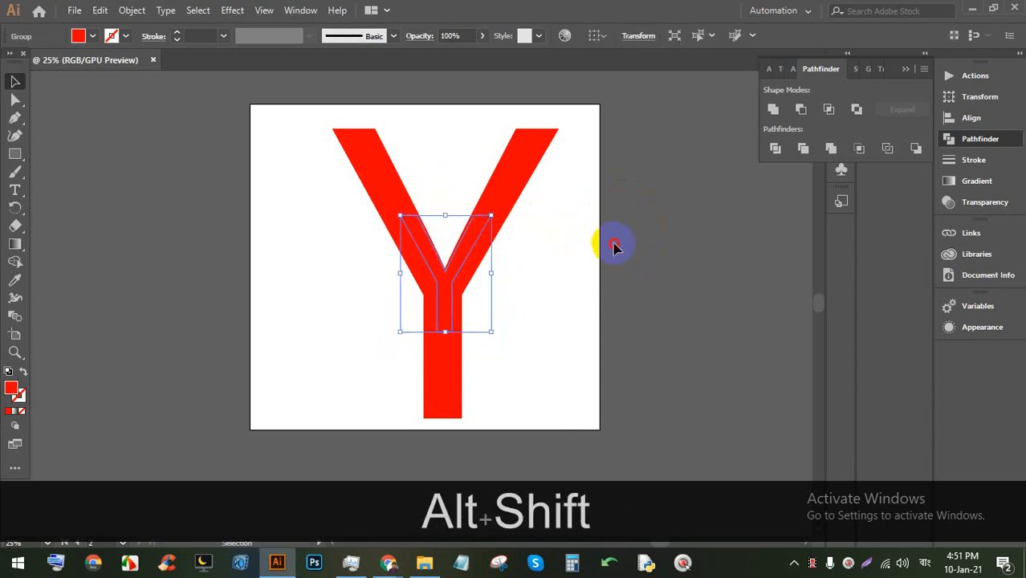
left_click(614, 244)
Step: Create an eighth, innermost Y by pasting the seventh in front and scaling it to roughly three quarters from its centre
left_click(475, 251)
key("ctrl")
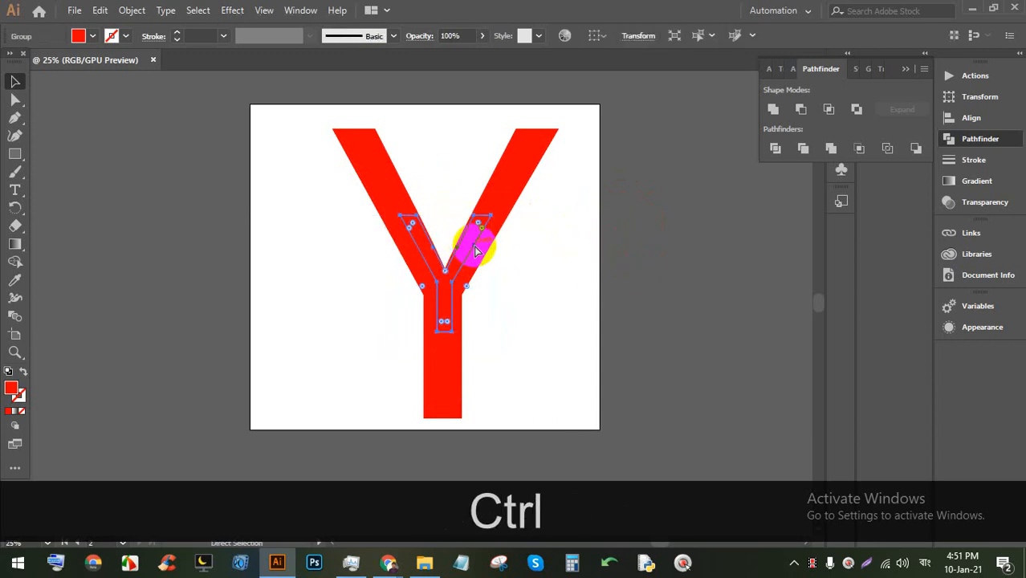
key("ctrl+c")
key("ctrl+f")
left_click(614, 265)
left_click(443, 233)
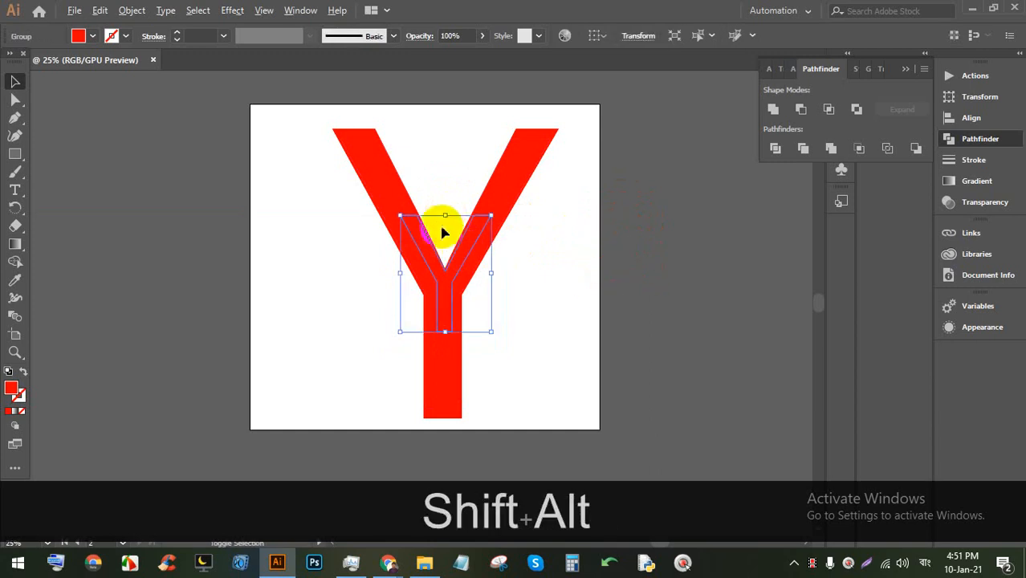
left_click_drag(447, 215, 440, 229)
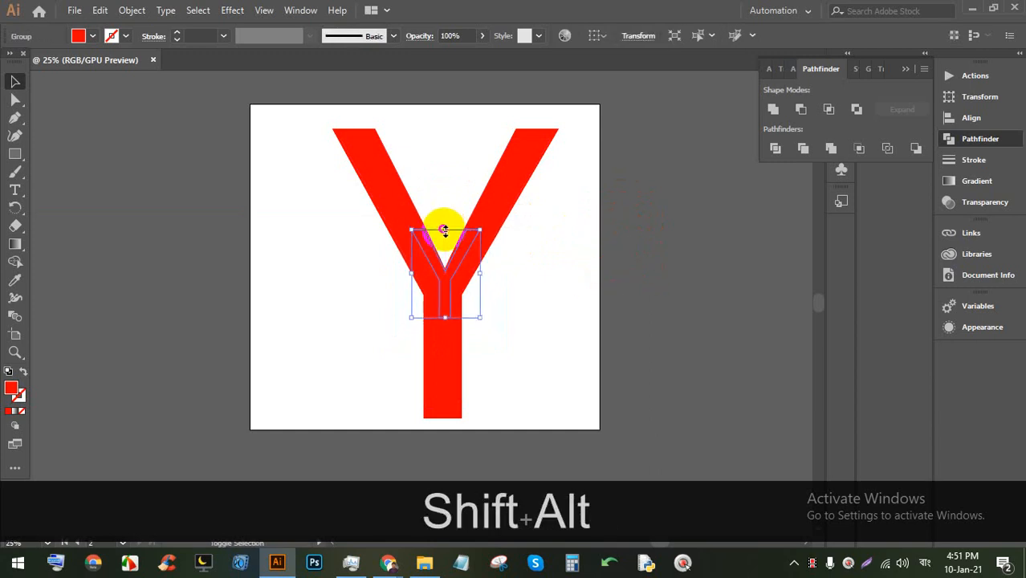
left_click(572, 247)
Step: Split all the stacked Y shapes with the Pathfinder Divide operation and ungroup the resulting pieces
left_click_drag(565, 399, 366, 166)
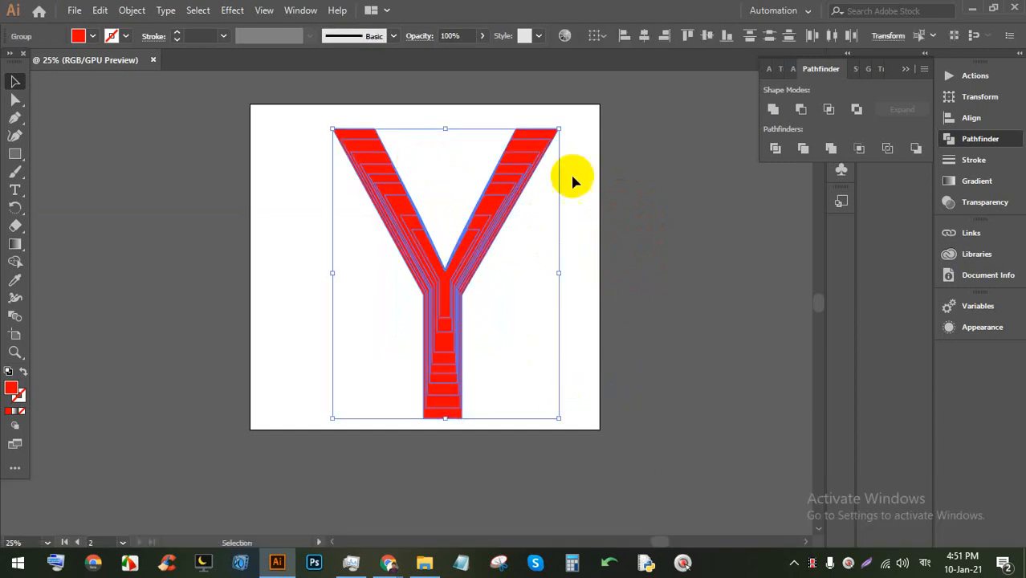
left_click(582, 193)
left_click_drag(568, 360, 289, 164)
left_click(555, 265)
left_click_drag(271, 92, 271, 93)
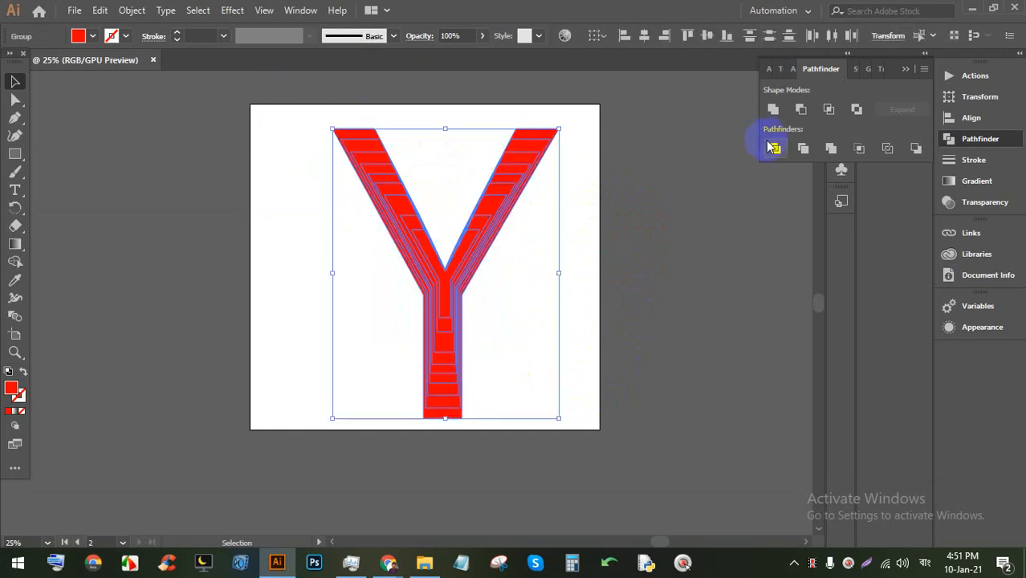
left_click(771, 149)
right_click(500, 187)
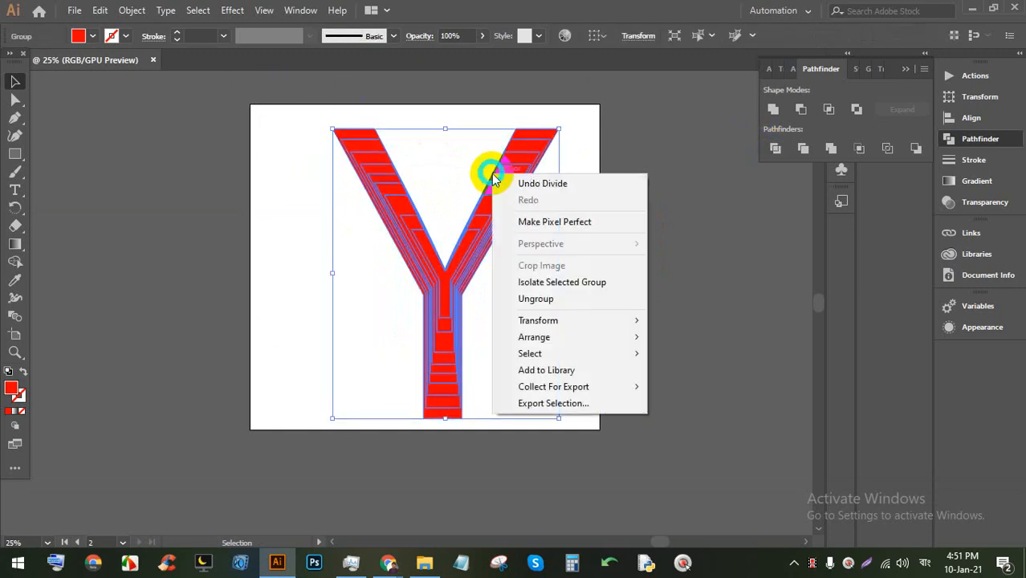
left_click(530, 298)
left_click(596, 215)
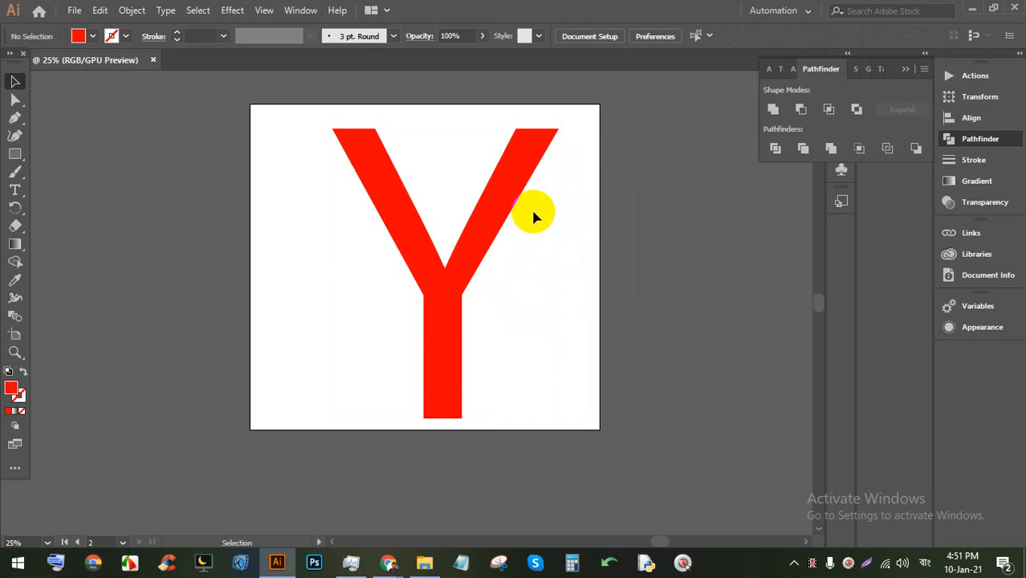
Step: Delete every second band of the divided Y, working inward from the outer outline, to leave alternating red and empty stripes
scroll(614, 109, "up", 2)
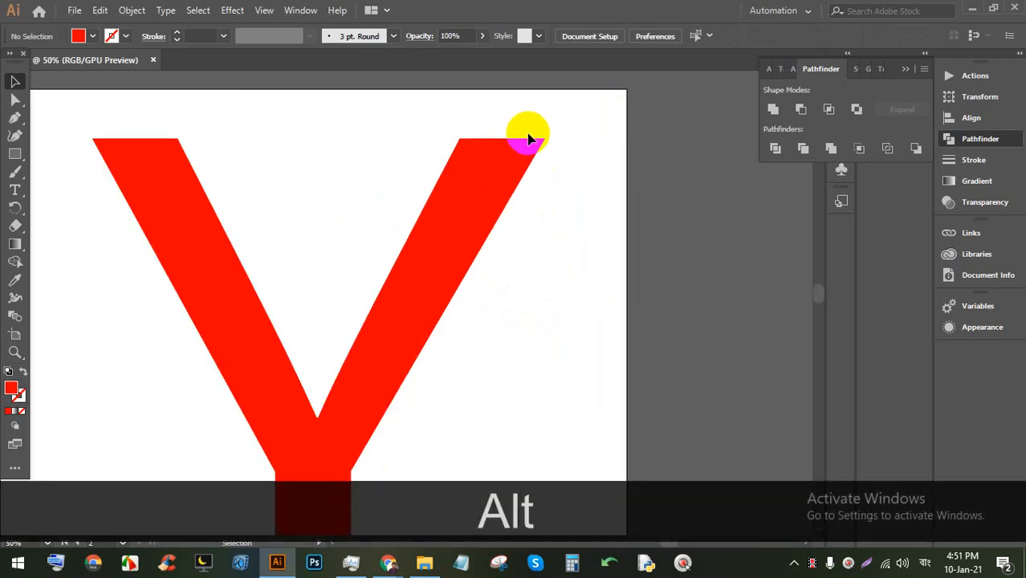
left_click_drag(536, 143, 490, 175)
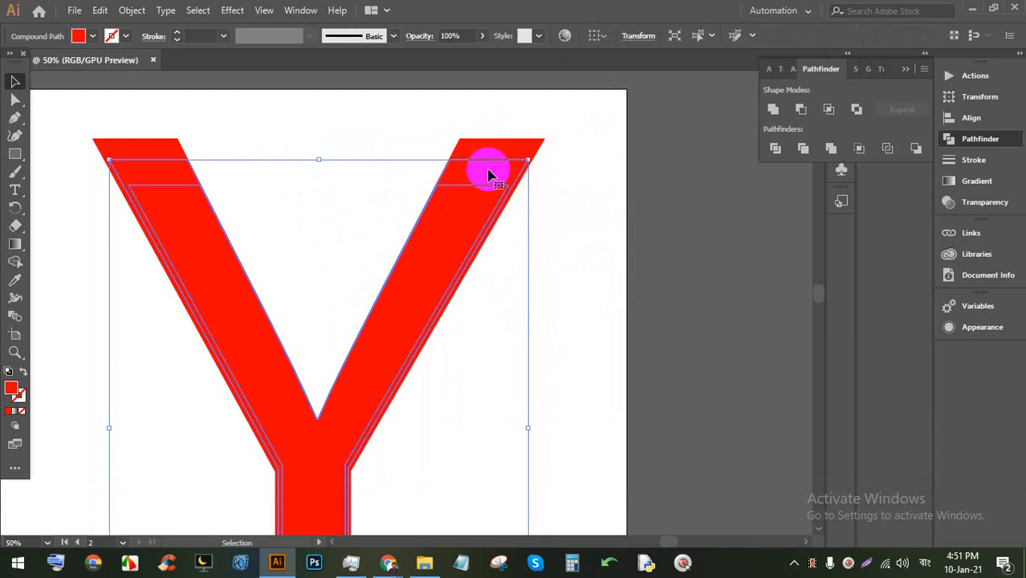
key("BackSpace")
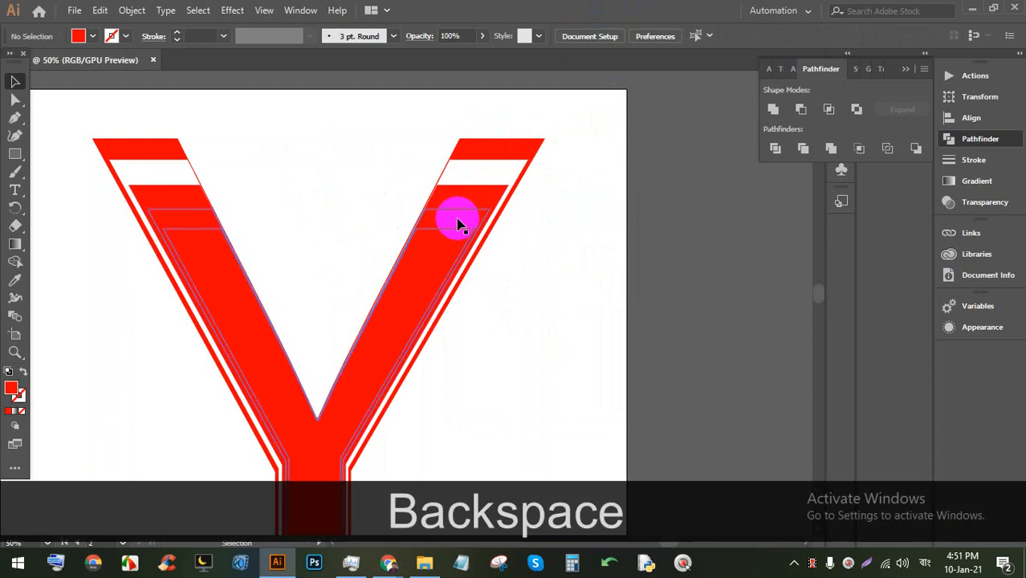
left_click(455, 218)
key("BackSpace")
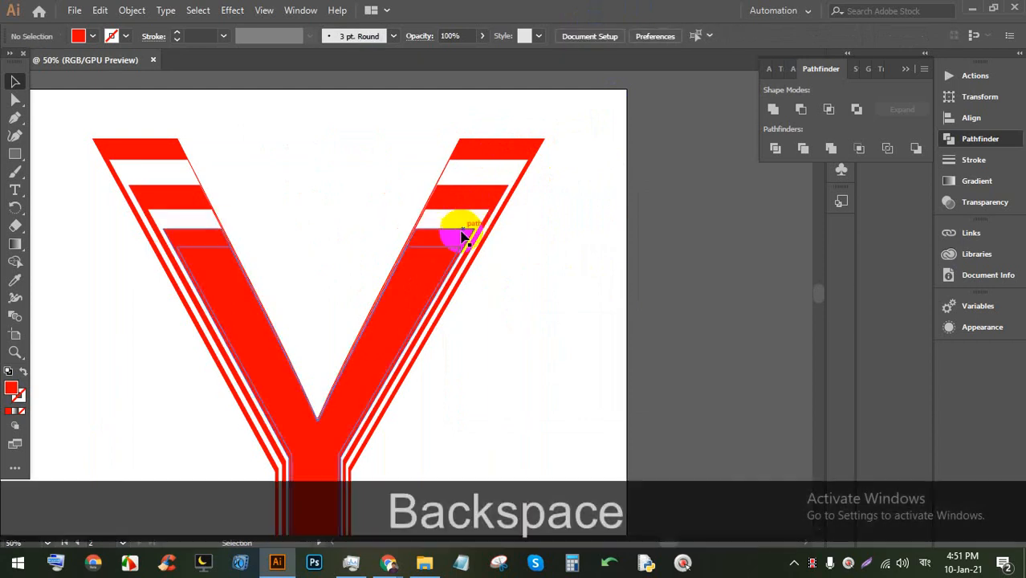
left_click(436, 259)
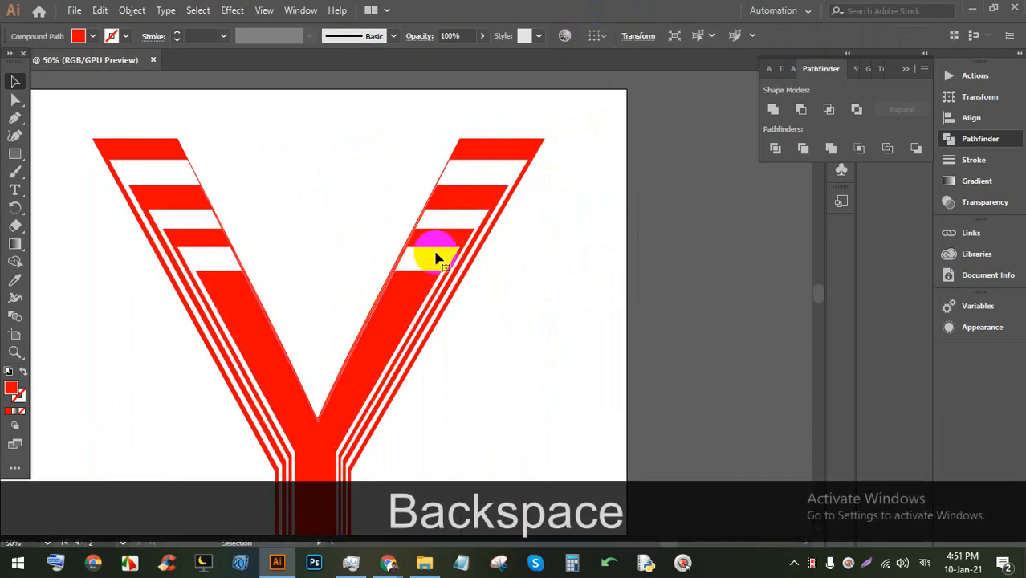
key("BackSpace")
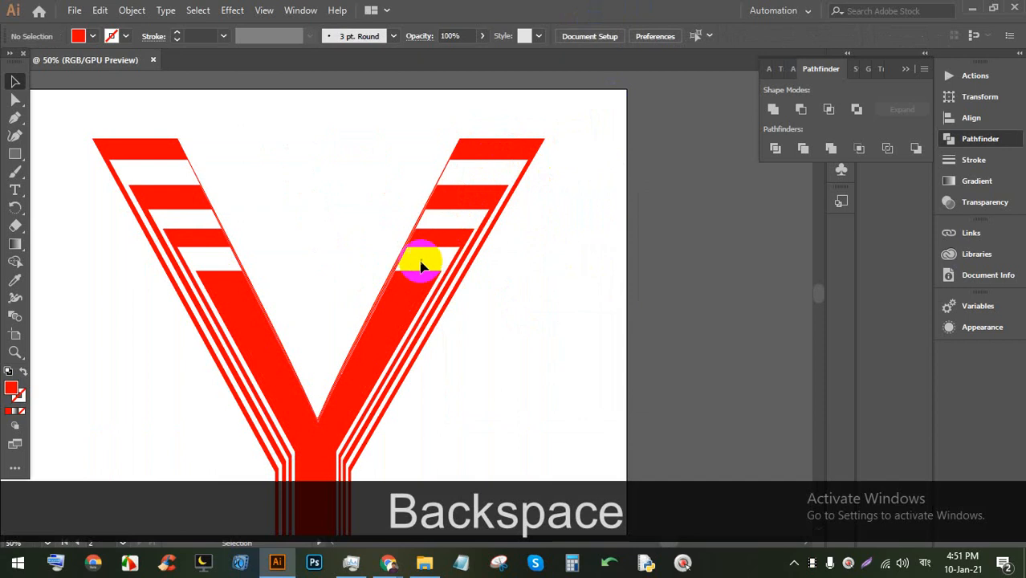
left_click(390, 323)
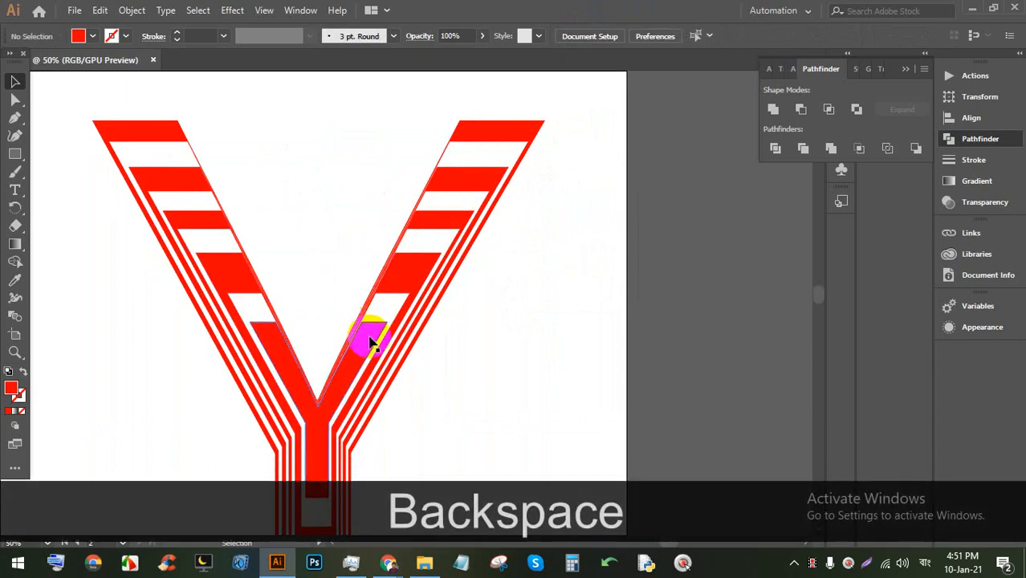
scroll(397, 255, "down", 2)
scroll(482, 293, "down", 1)
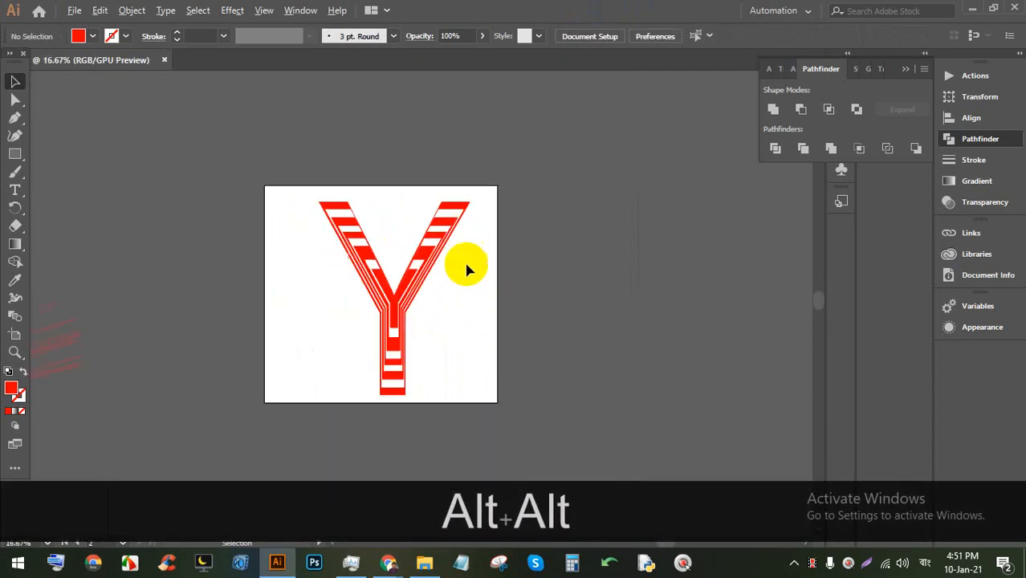
scroll(464, 305, "up", 1)
scroll(438, 329, "up", 1)
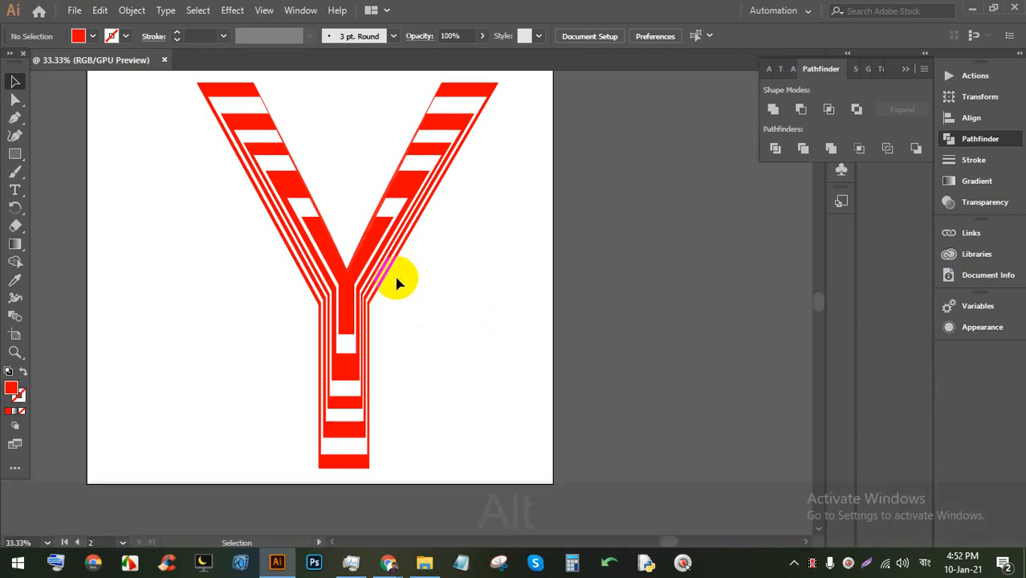
scroll(398, 283, "down", 1)
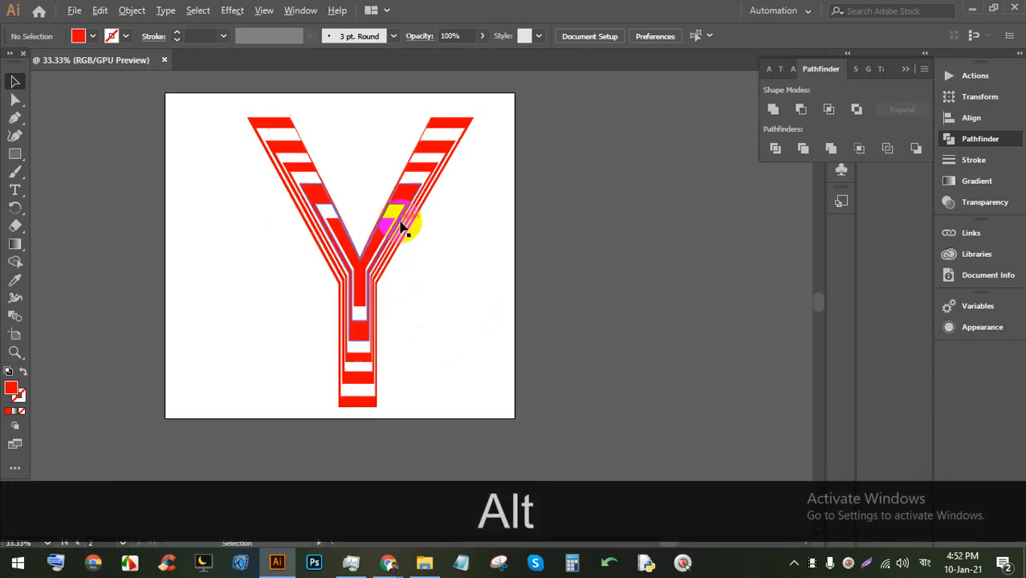
Step: Examine the finished striped Y on its artboard, checking the alternating bands and the outlines of all its pieces
left_click(269, 118)
left_click(495, 215)
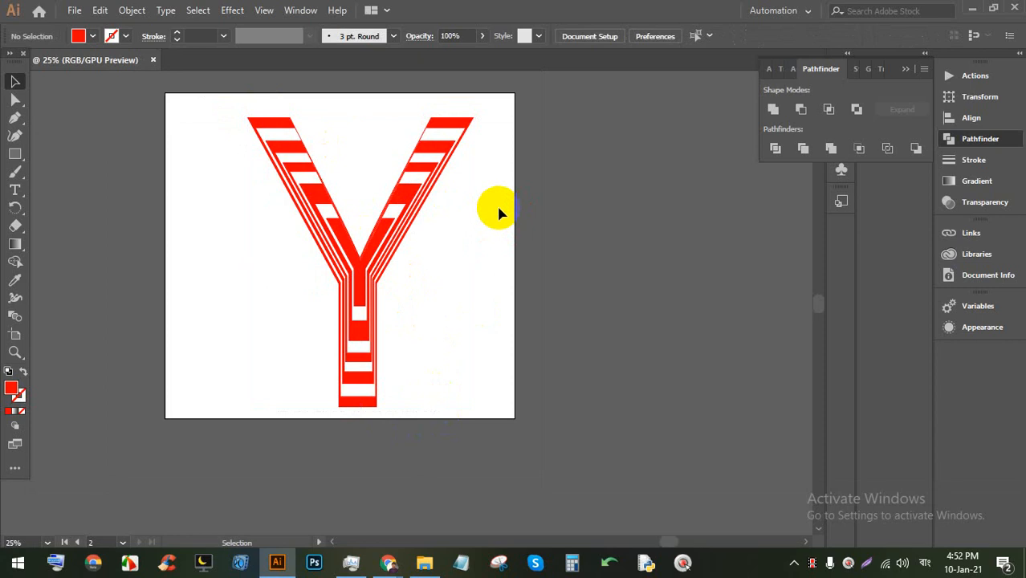
scroll(269, 149, "up", 1)
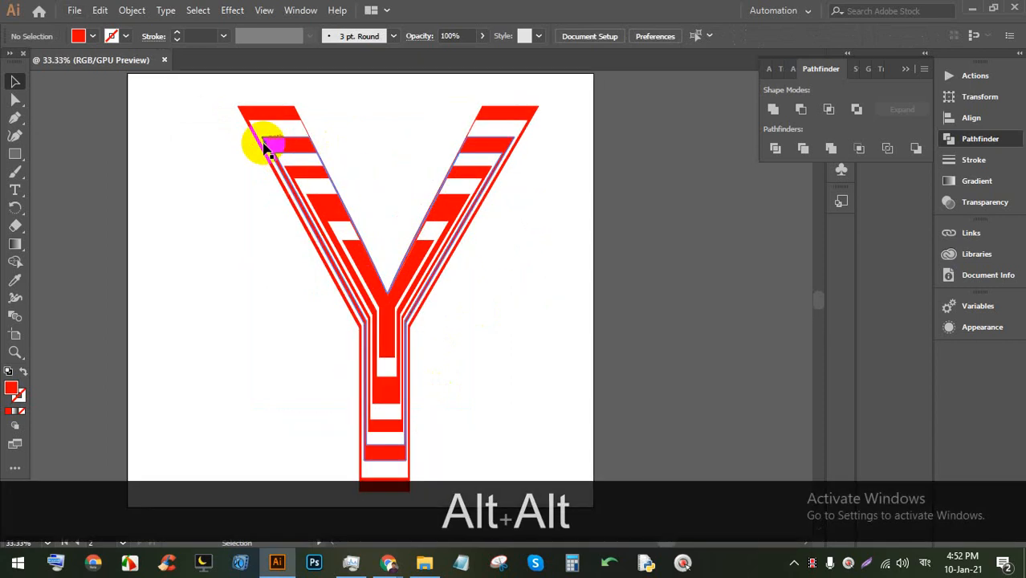
scroll(298, 160, "down", 2)
scroll(401, 200, "up", 3)
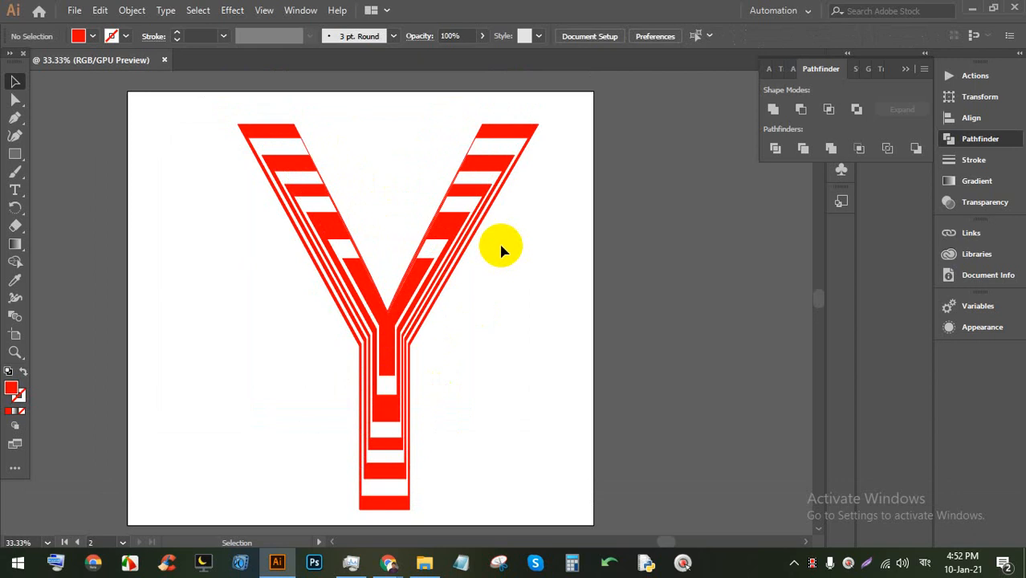
left_click_drag(526, 385, 323, 182)
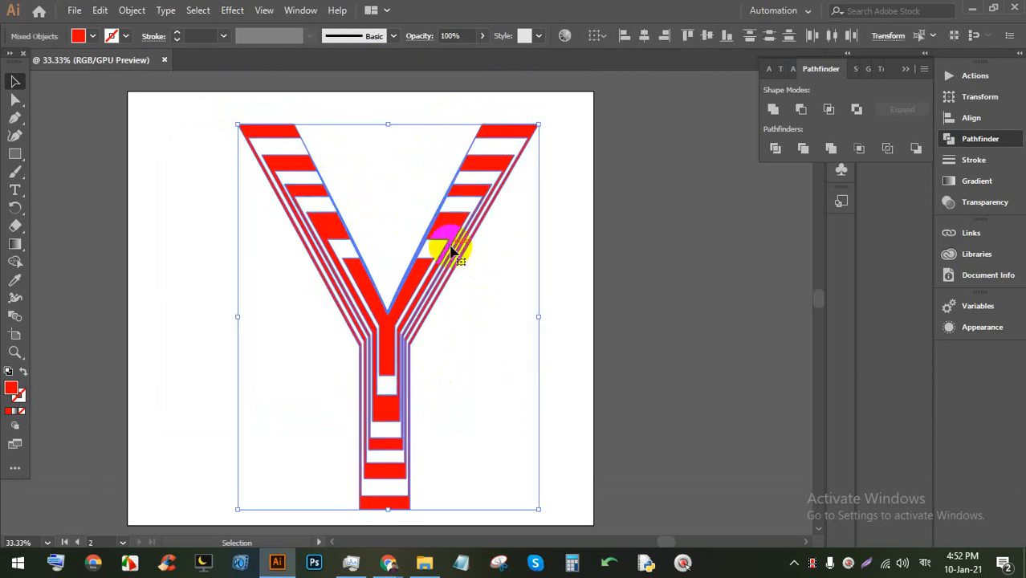
left_click(558, 294)
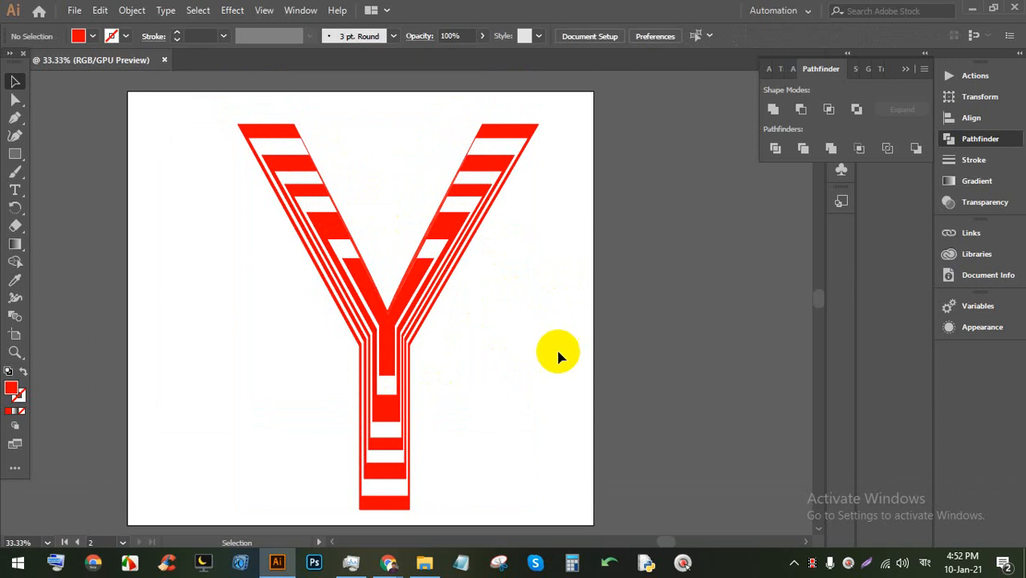
left_click_drag(560, 362, 323, 193)
left_click(526, 298)
left_click_drag(557, 332, 323, 175)
left_click(575, 260)
scroll(345, 386, "up", 3)
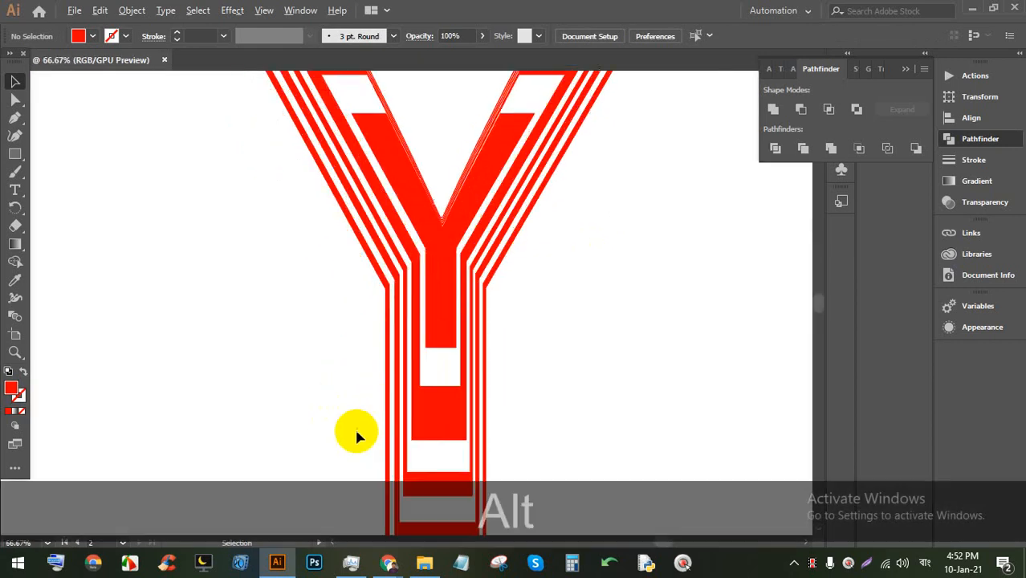
scroll(418, 328, "down", 3)
scroll(411, 165, "down", 2)
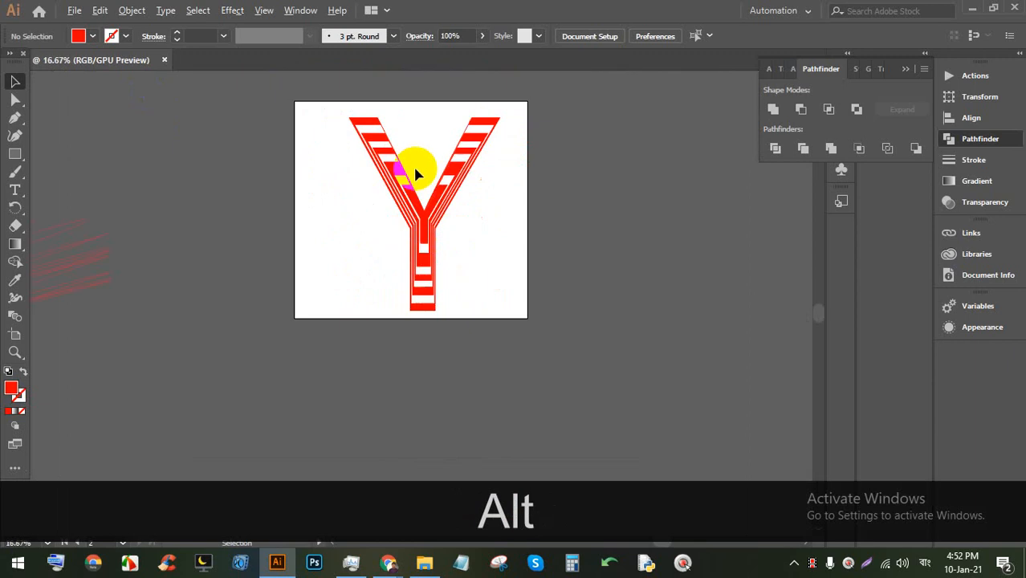
scroll(452, 153, "up", 1)
left_click_drag(480, 323, 325, 204)
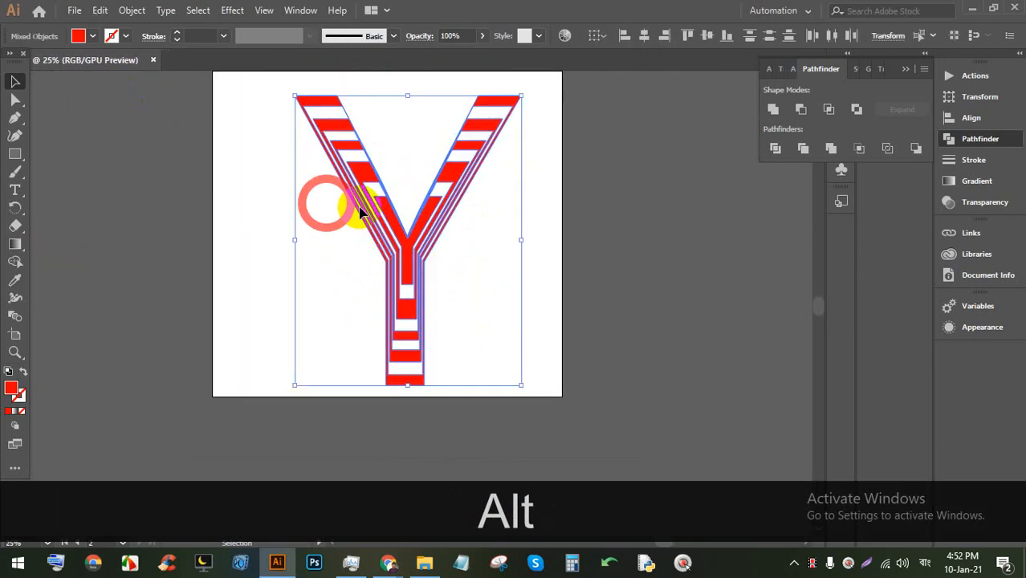
left_click(547, 210)
left_click_drag(528, 305, 431, 239)
left_click(525, 223)
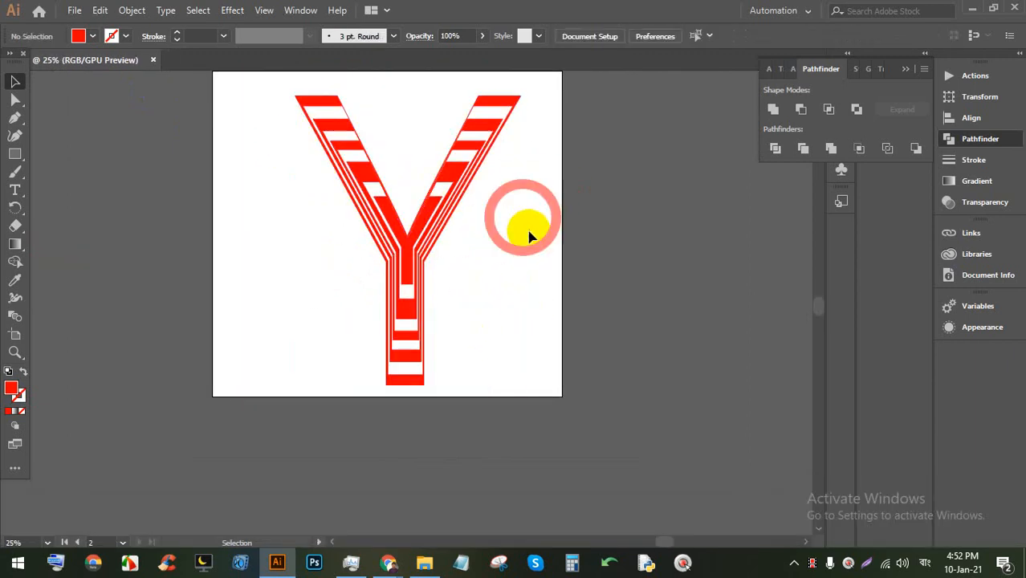
Step: Save the document containing the striped red Y
key("ctrl+s")
key("ctrl+s")
key("ctrl+s")
key("ctrl+s")
key("ctrl+s")
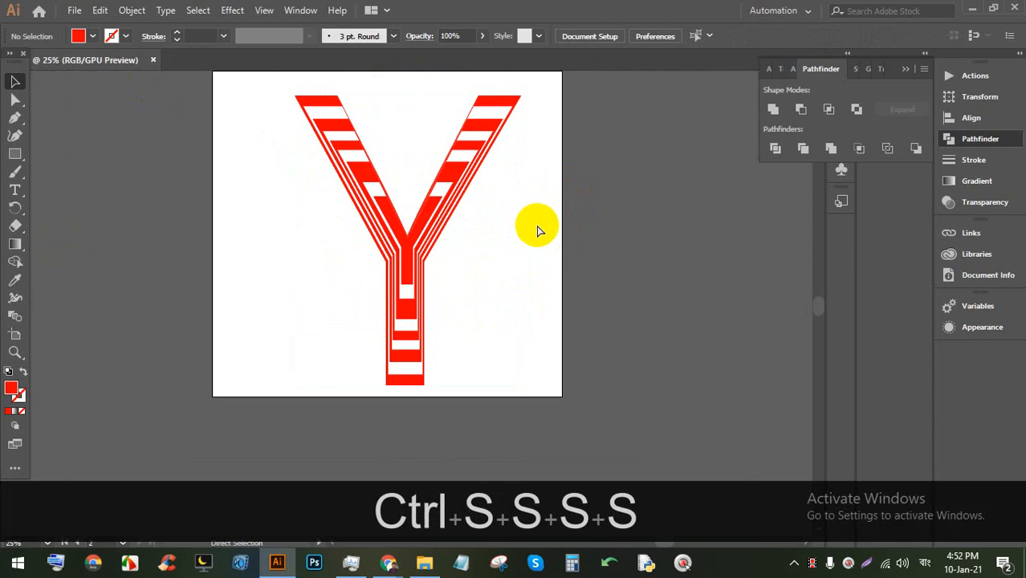
Step: Inspect the striped Y again, from the whole letter to the narrow stripes around the junction of its arms
scroll(515, 223, "down", 1)
scroll(516, 223, "up", 1)
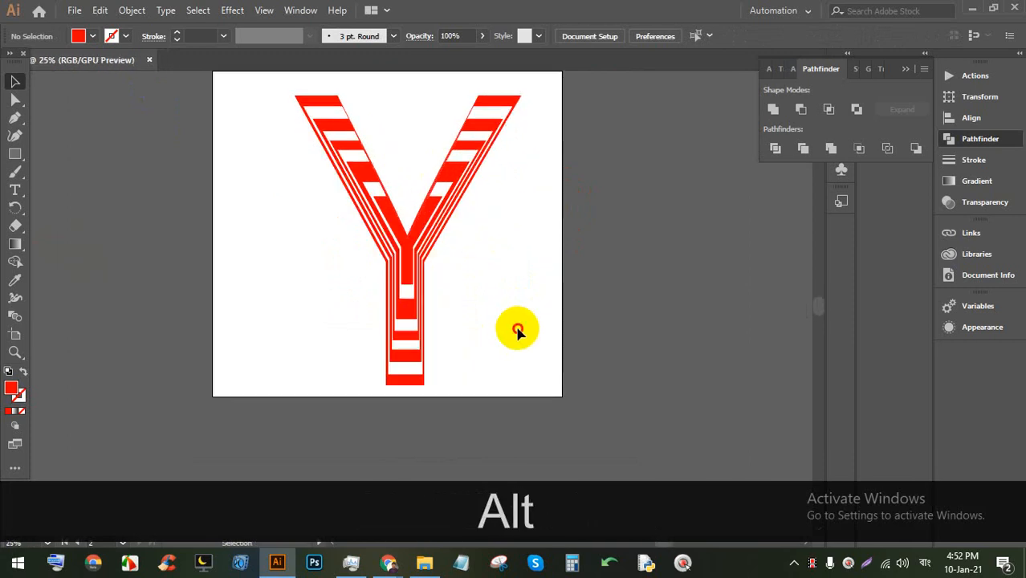
left_click_drag(518, 331, 402, 211)
left_click(522, 247)
left_click(425, 187)
left_click(594, 229)
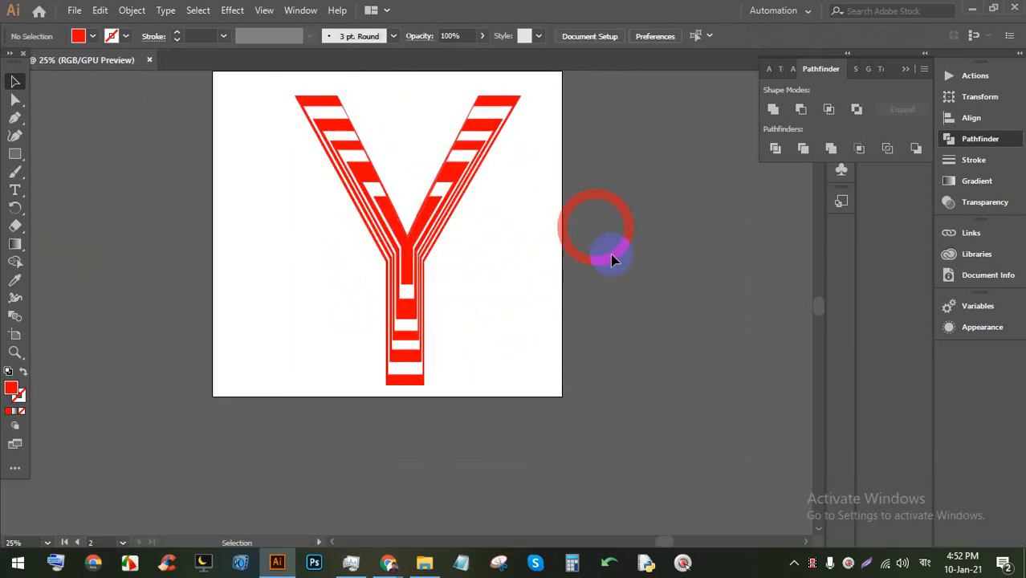
left_click(374, 159)
left_click(459, 241)
scroll(297, 188, "up", 3)
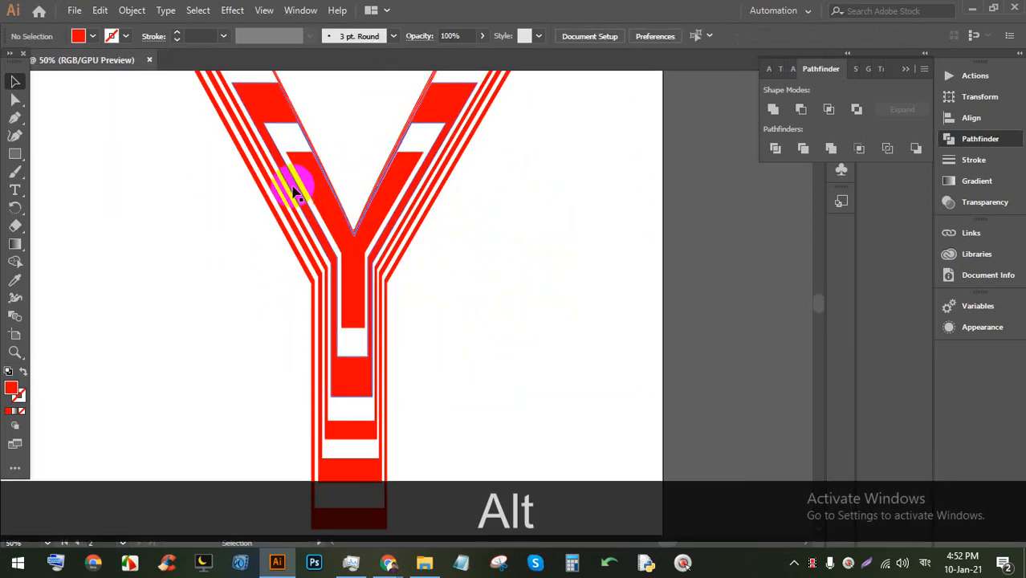
scroll(265, 180, "down", 2)
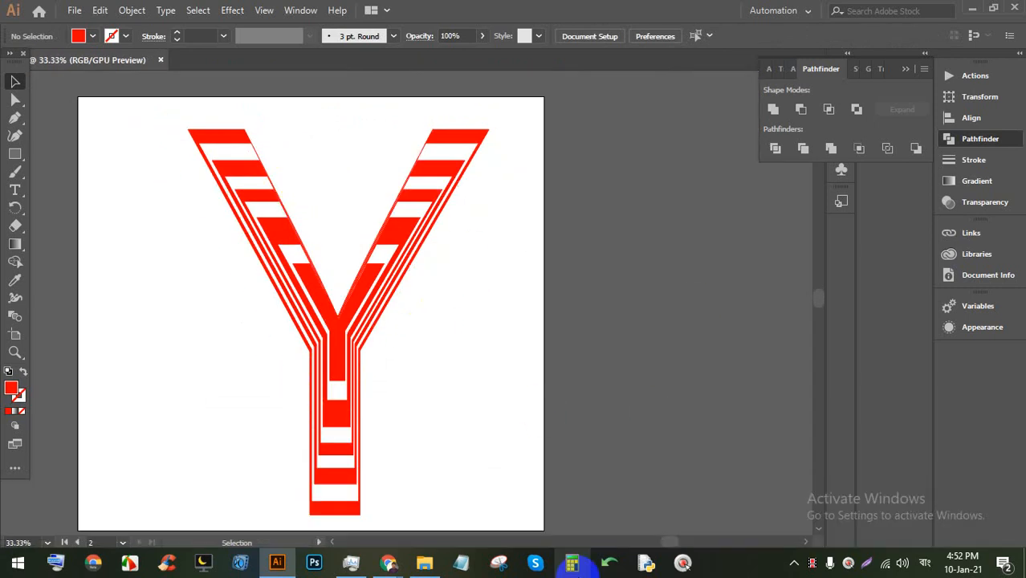
Step: Switch to the Google Meet call in Chrome and stop presenting the screen
mouse_move(388, 562)
left_click(370, 522)
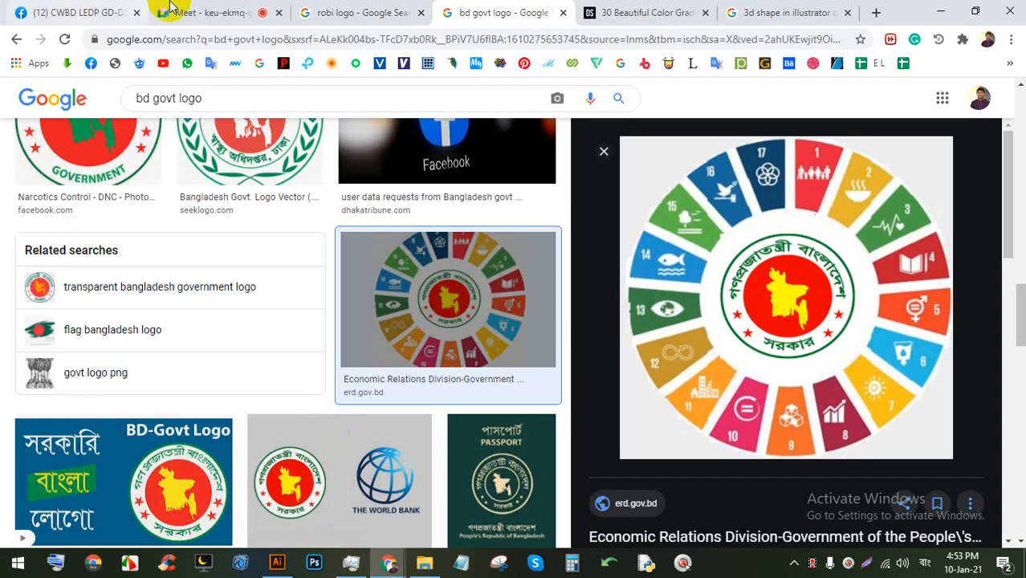
left_click(217, 12)
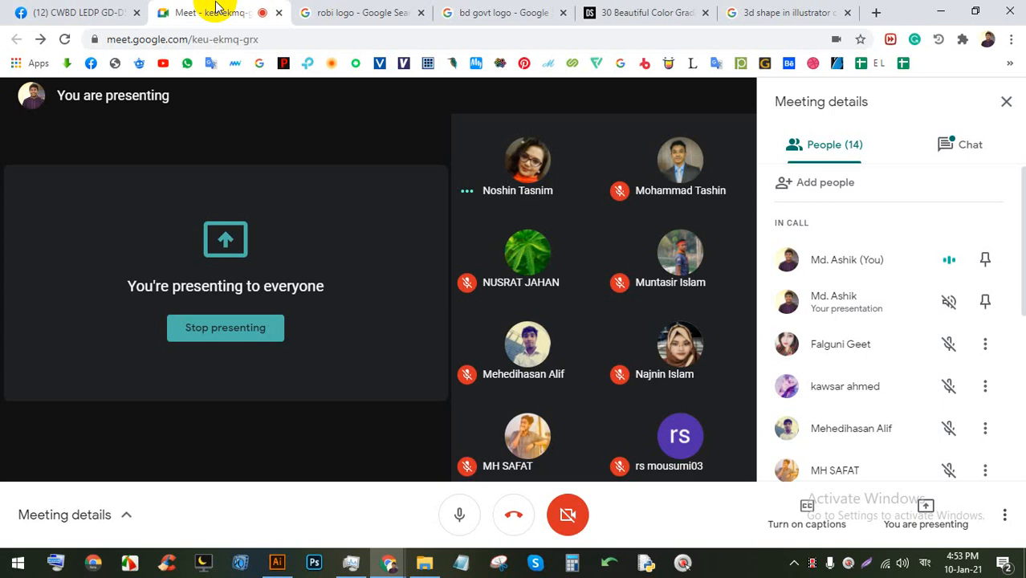
left_click(228, 327)
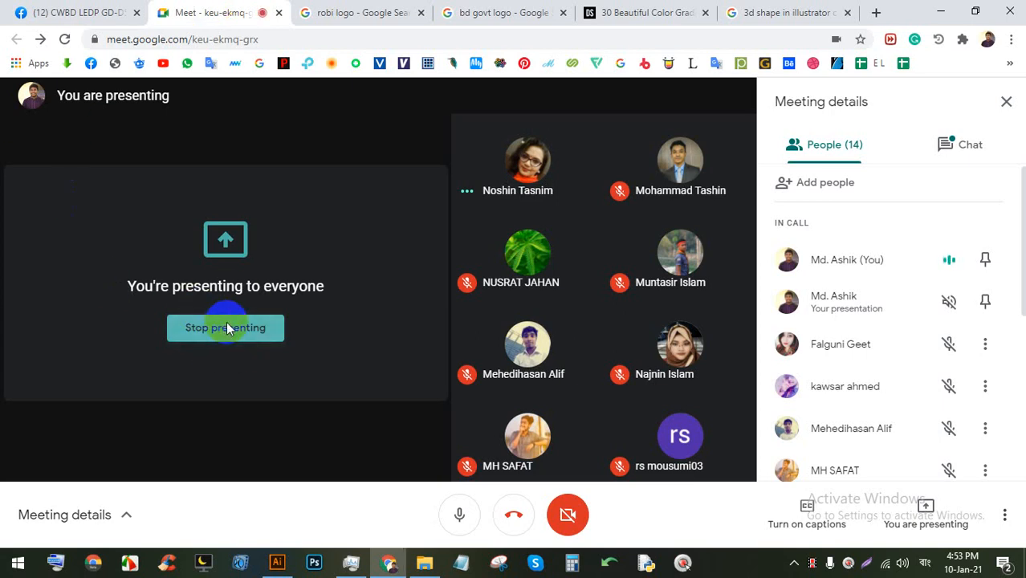